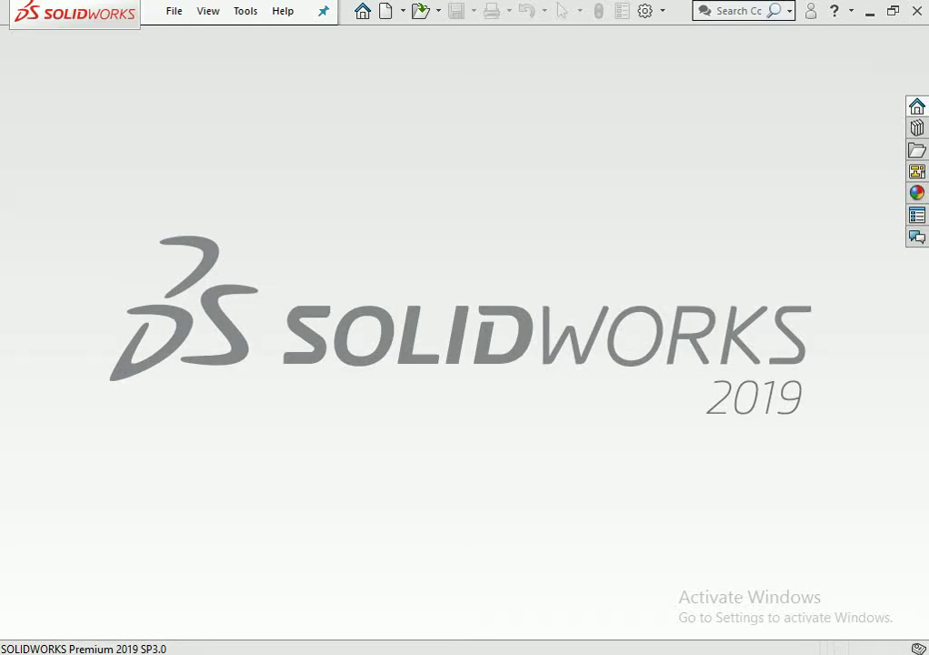
Reopen BASE PLATE and reposition the Ø355.60 and 750.00 dimensions in its outline sketch.
key("ctrl+o")
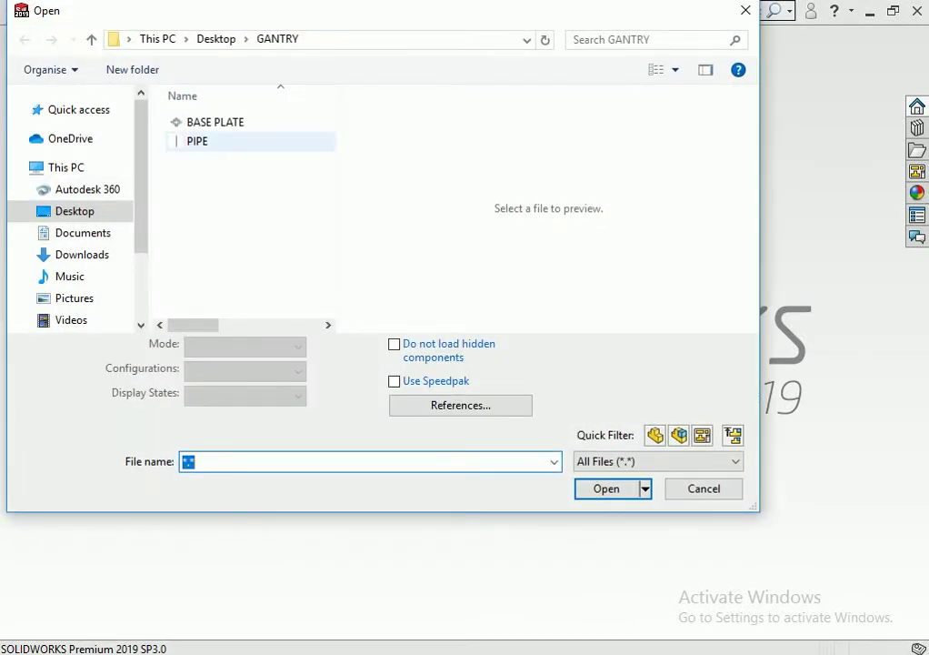
left_click(215, 122)
left_click(606, 477)
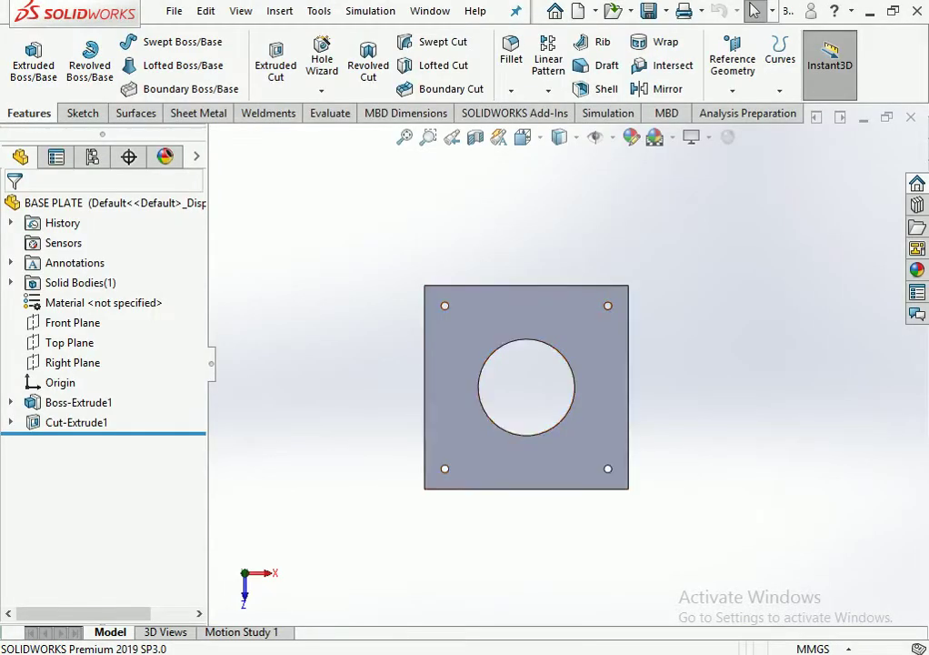
left_click(78, 402)
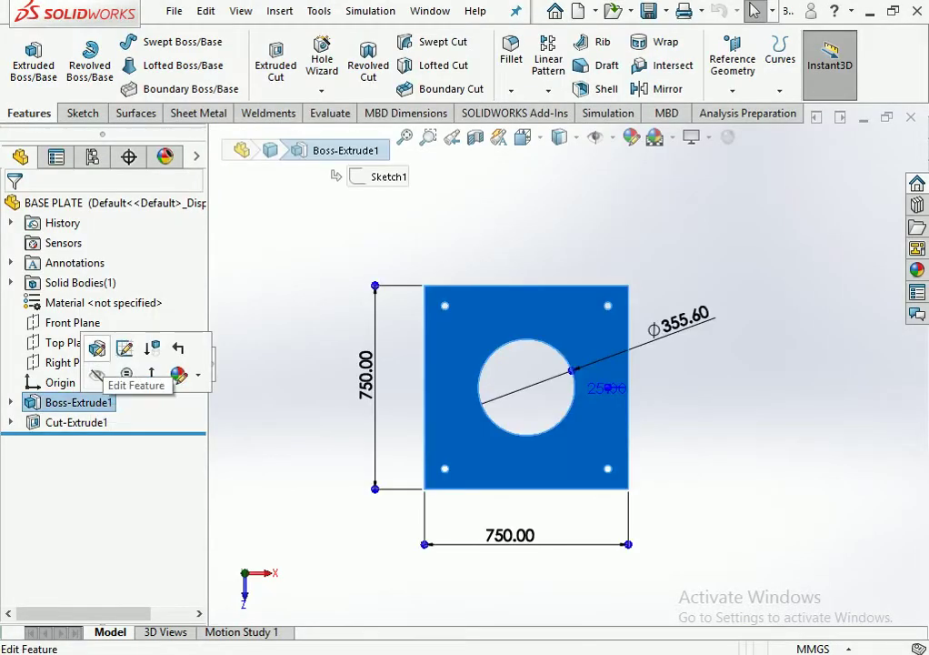
left_click(124, 348)
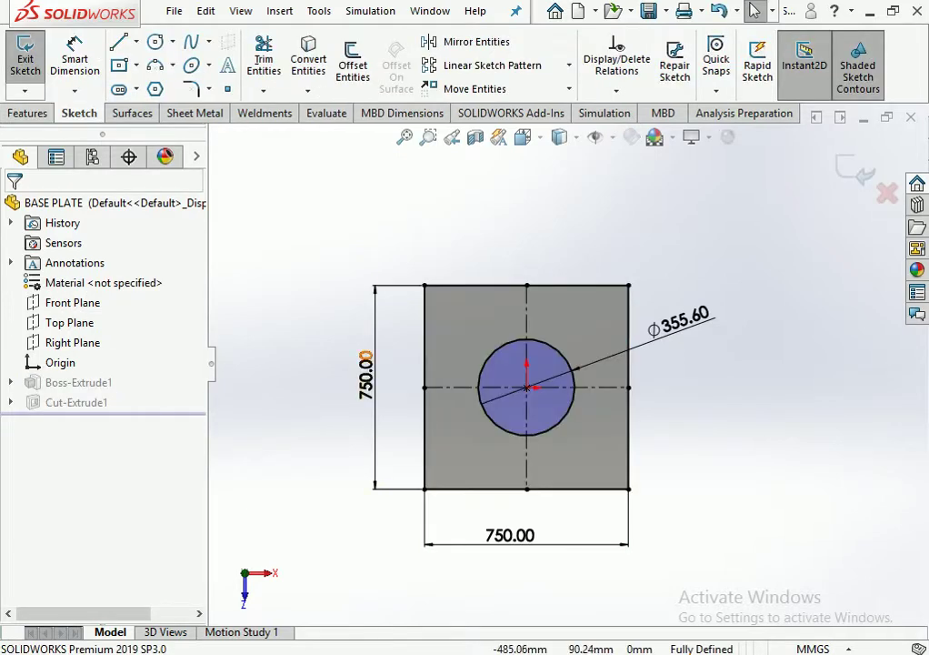
left_click_drag(680, 320, 636, 229)
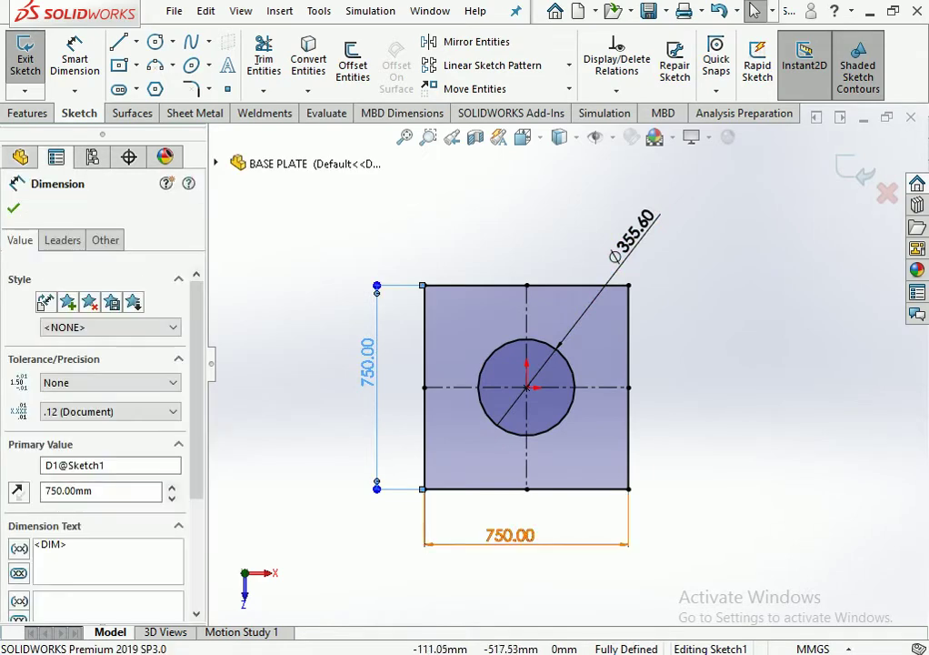
left_click_drag(510, 534, 530, 528)
key("Escape")
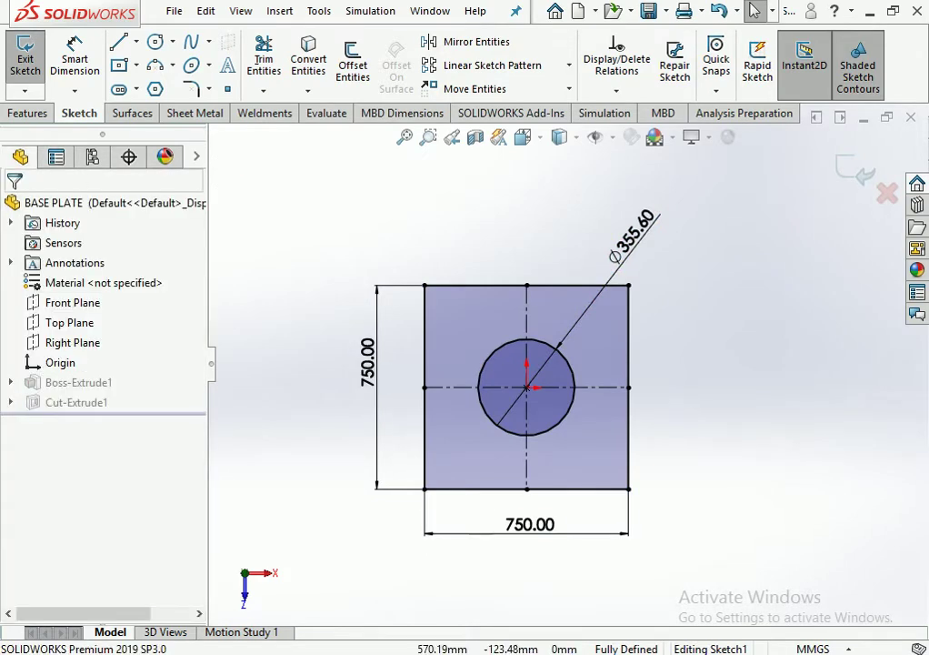
left_click(25, 60)
Check the base plate's bolt hole sketch and extrusion thickness, then close the part.
left_click(76, 422)
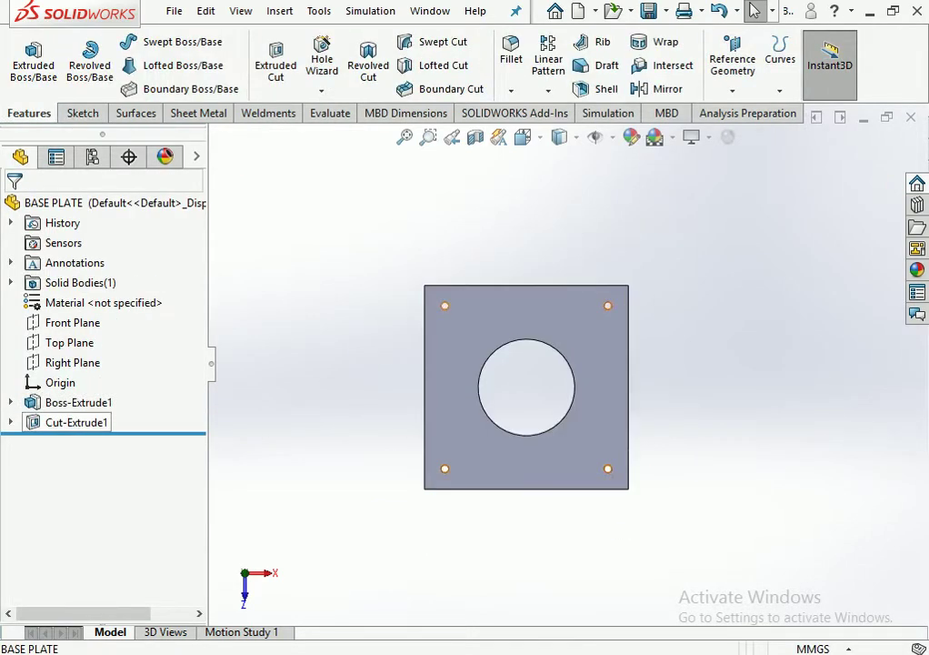
left_click(134, 363)
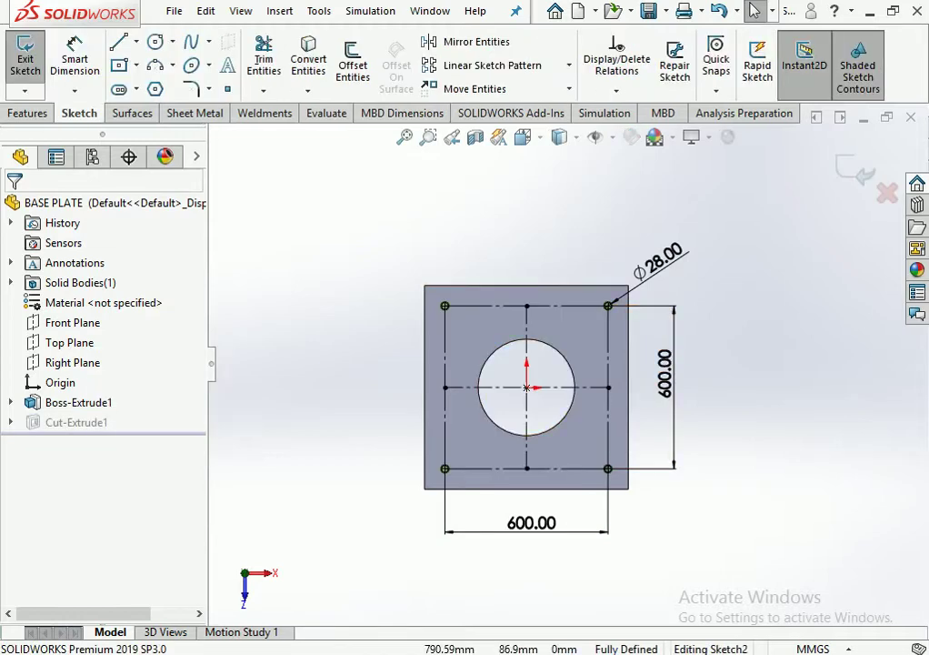
key("ctrl+b")
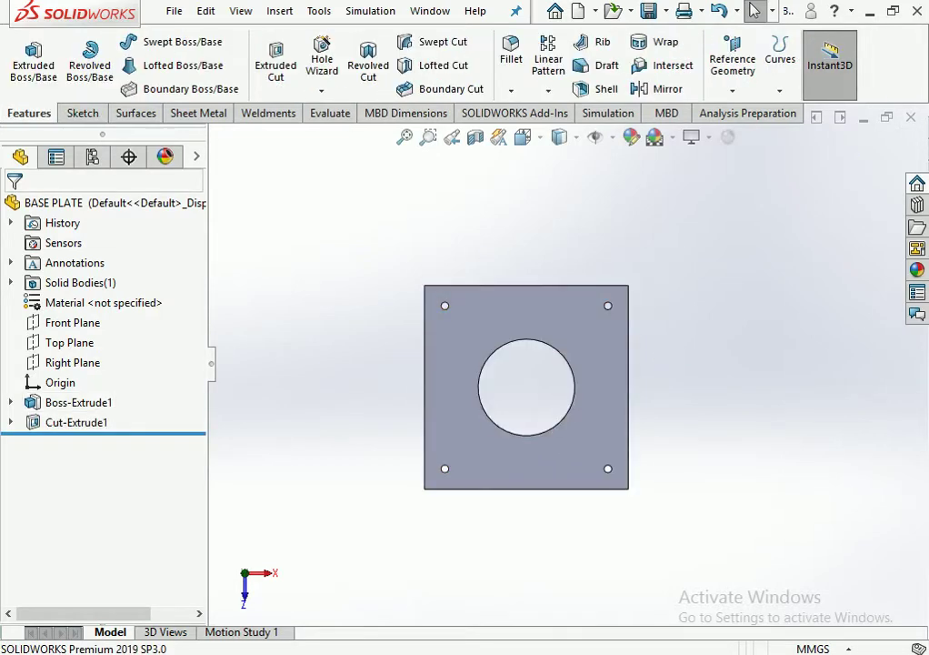
left_click(78, 402)
left_click(125, 344)
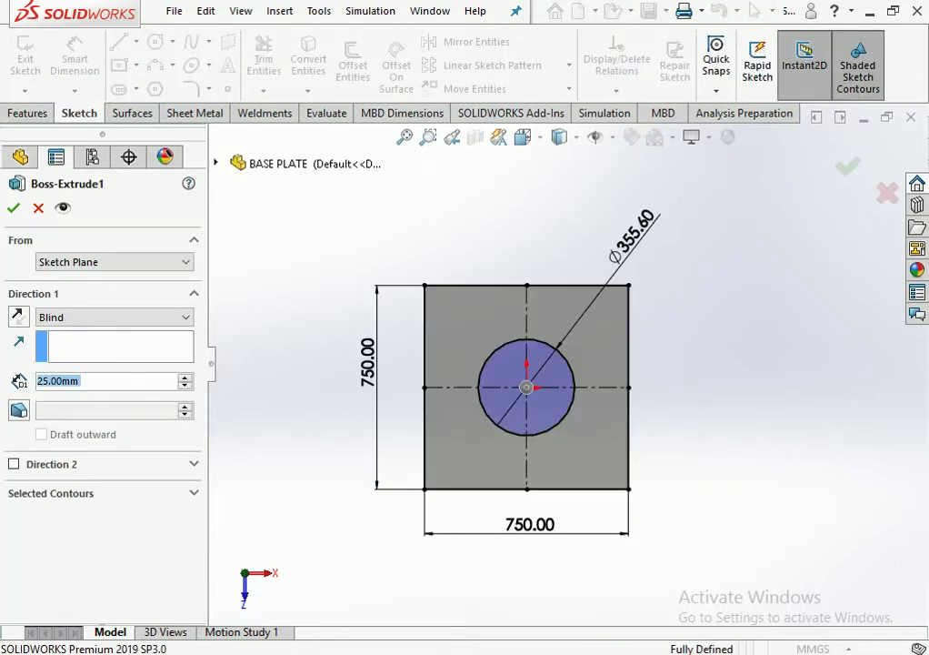
key("Escape")
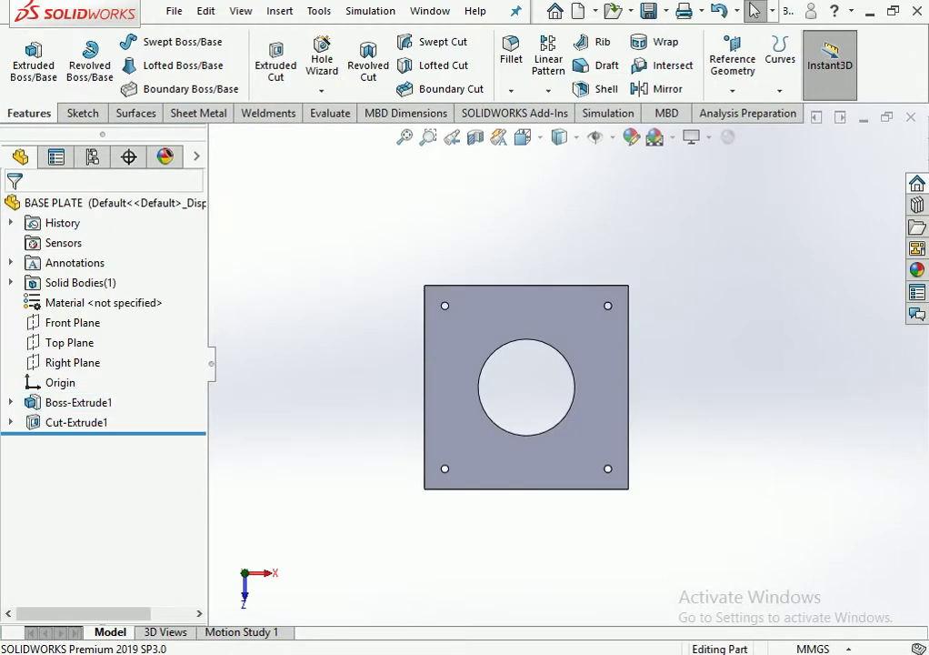
key("ctrl+w")
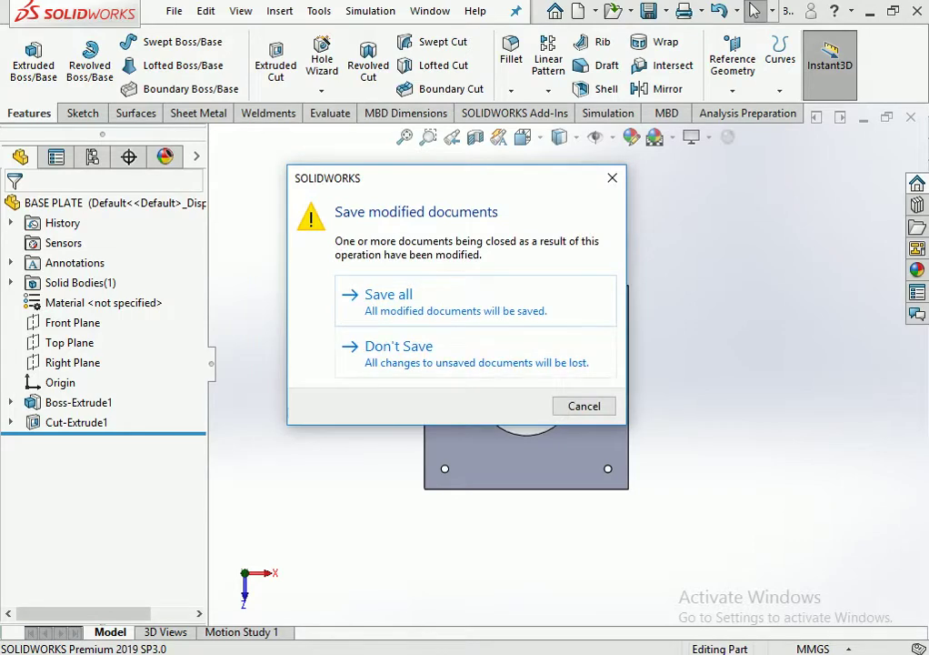
key("Return")
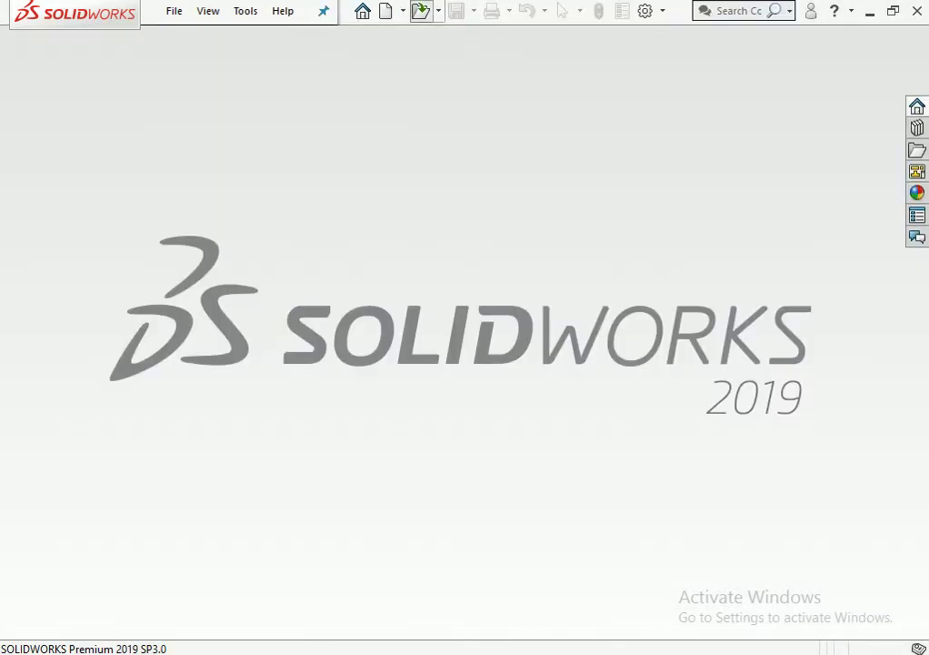
Open the PIPE part, review its cross-section sketch, and close it.
left_click(420, 10)
left_click(197, 140)
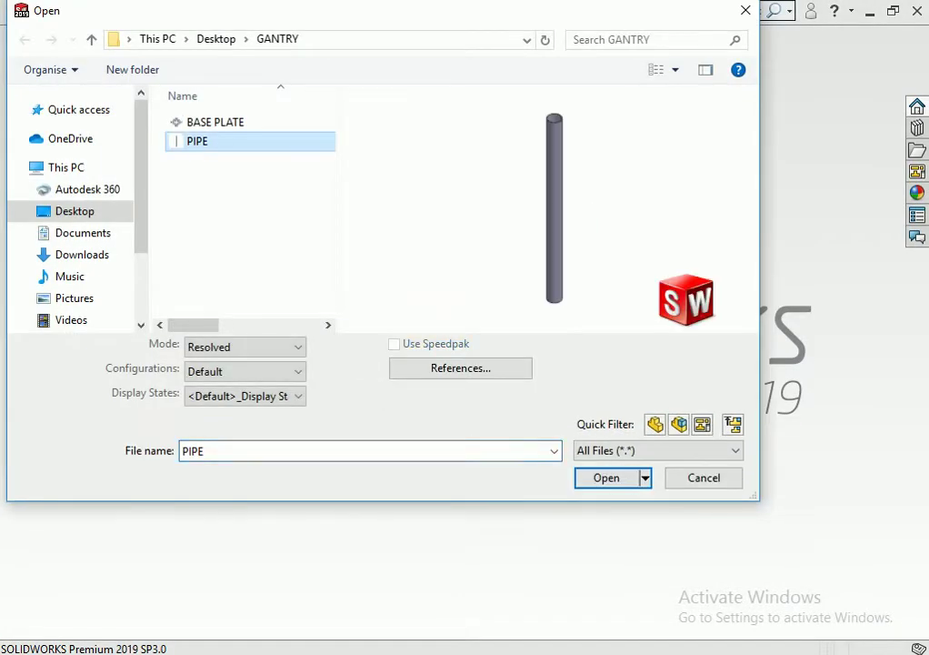
key("Return")
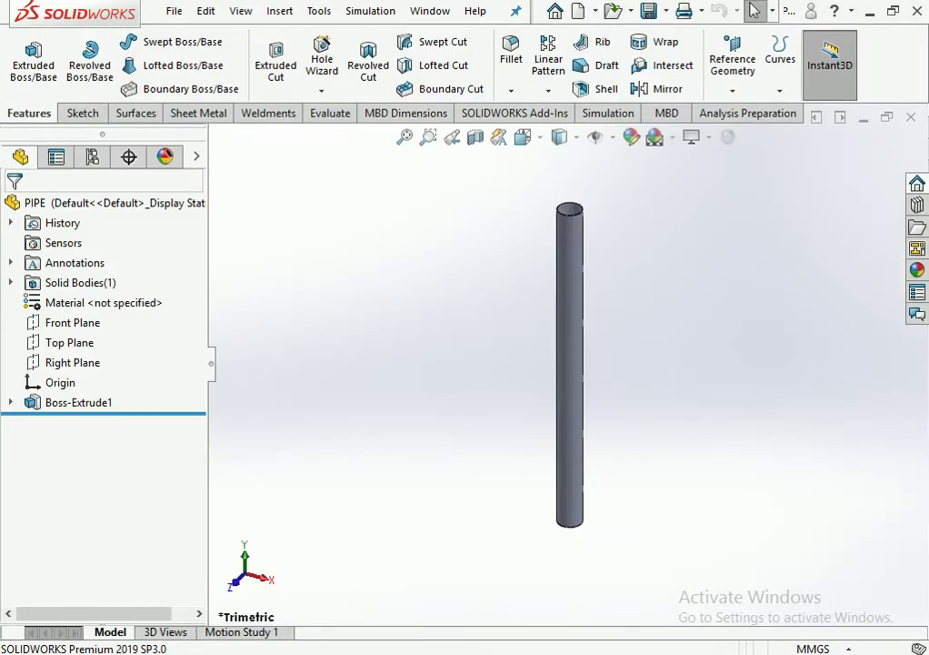
left_click(78, 402)
left_click(125, 348)
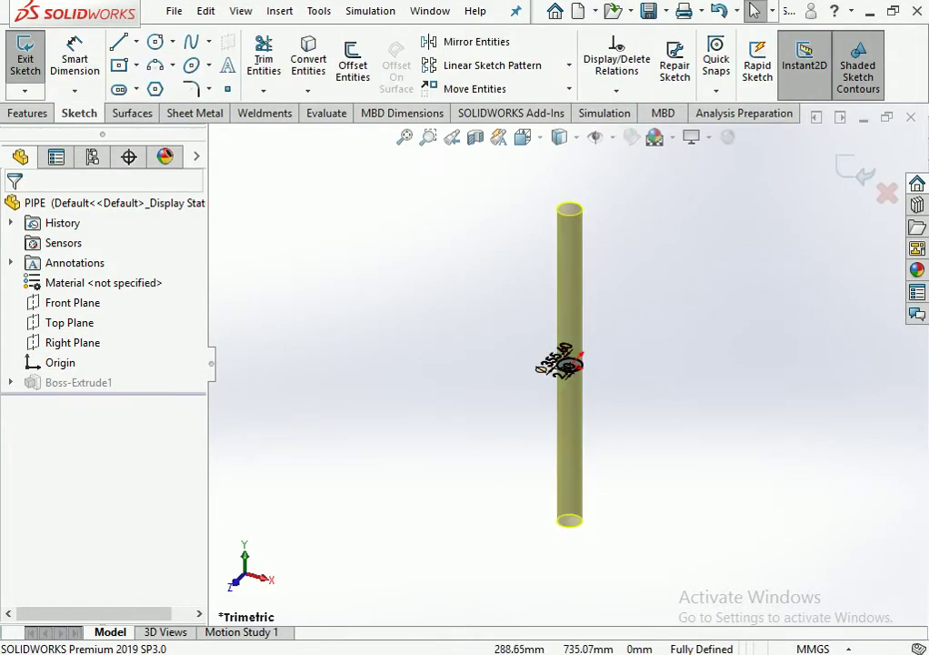
scroll(595, 386, "up", 1)
scroll(596, 386, "up", 2)
scroll(595, 386, "up", 2)
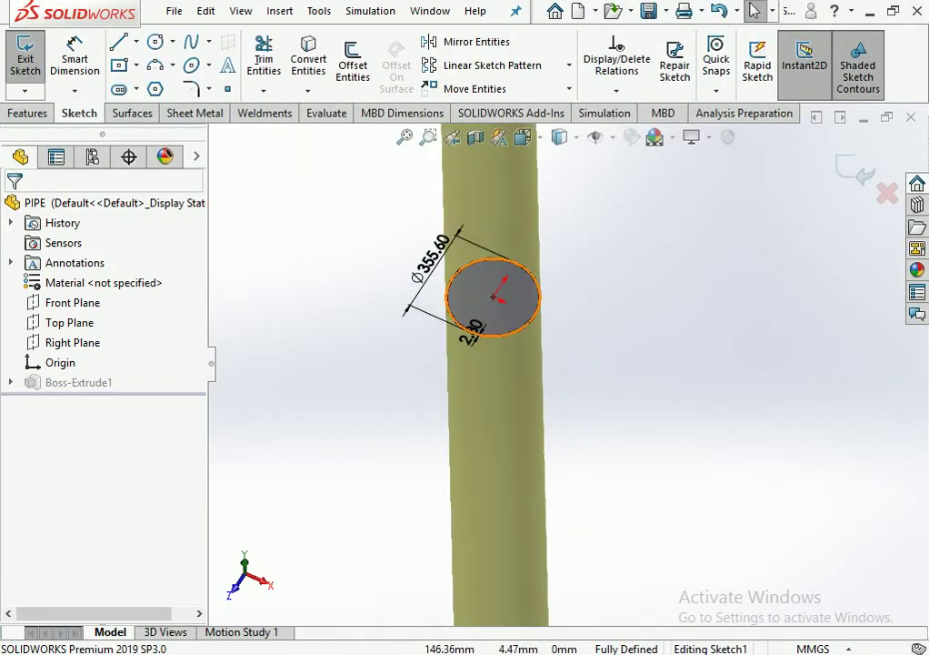
scroll(562, 361, "down", 3)
scroll(562, 361, "down", 1)
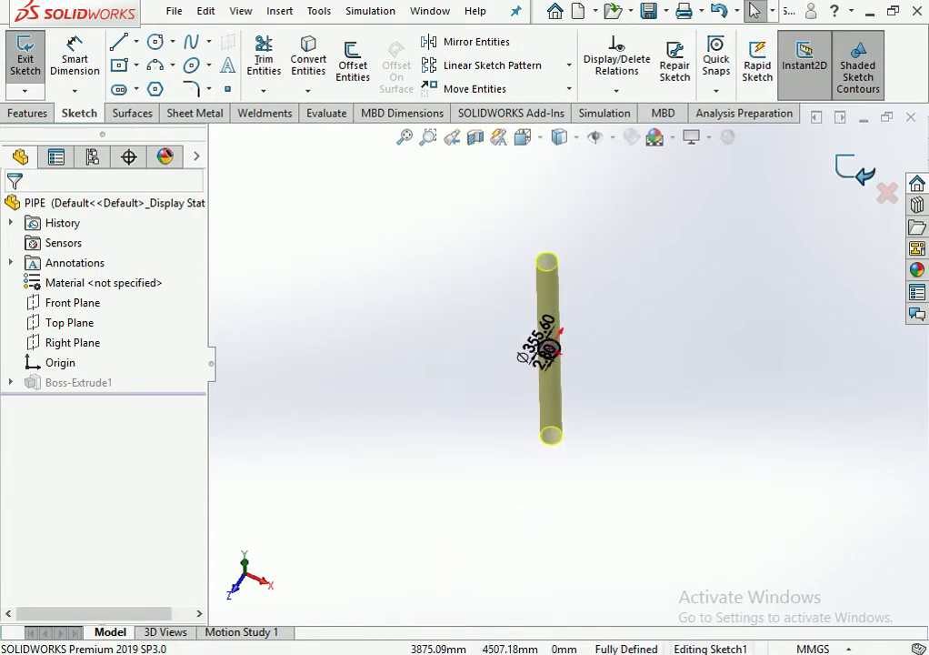
key("ctrl+b")
key("ctrl+w")
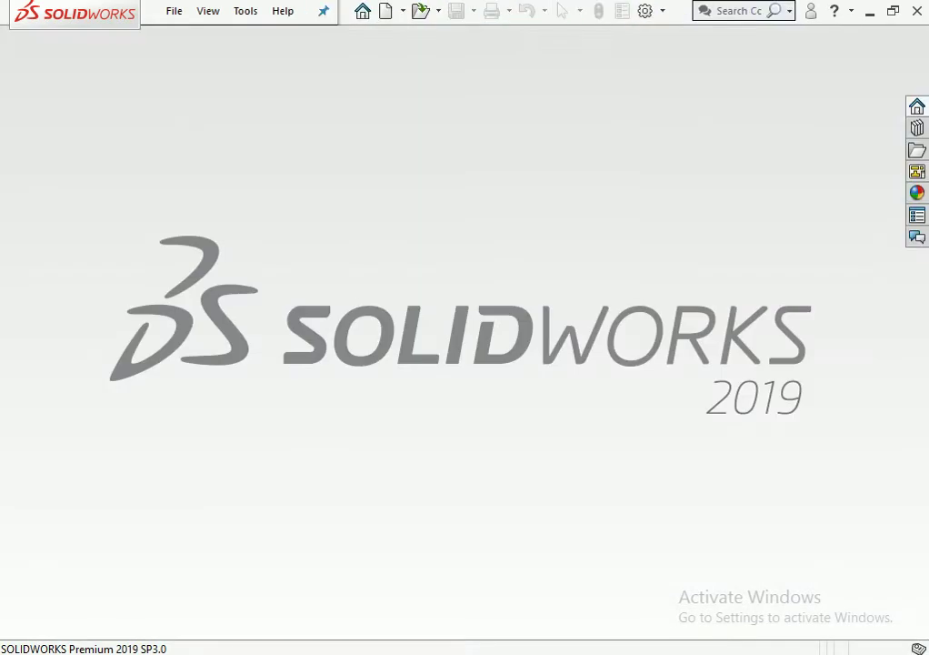
Compute (750 − 355.6) ÷ 2 = 197.2 in Calculator, then minimise it.
key("ctrl+n")
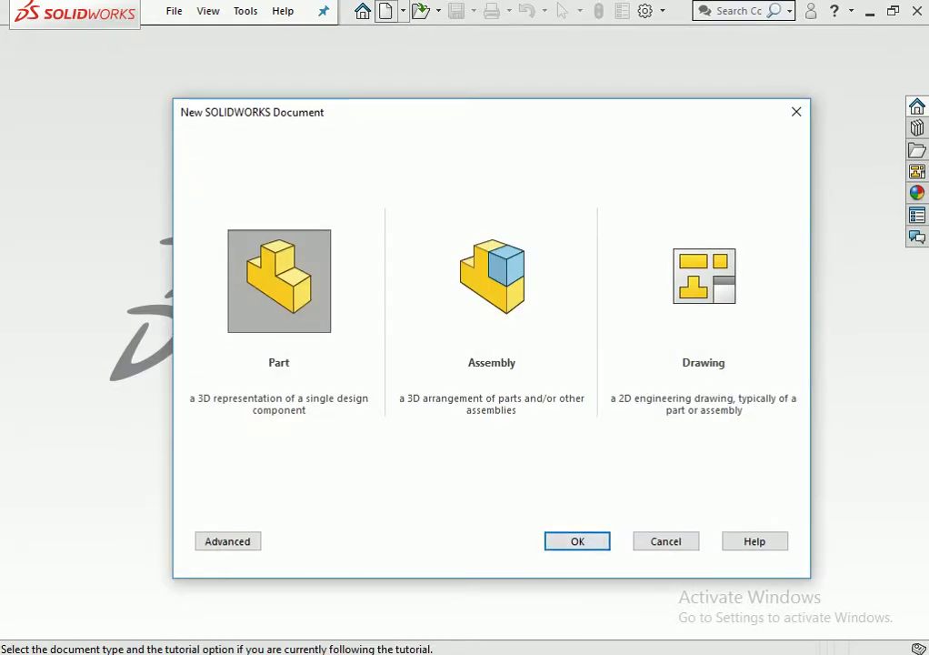
key("XF86Calculator")
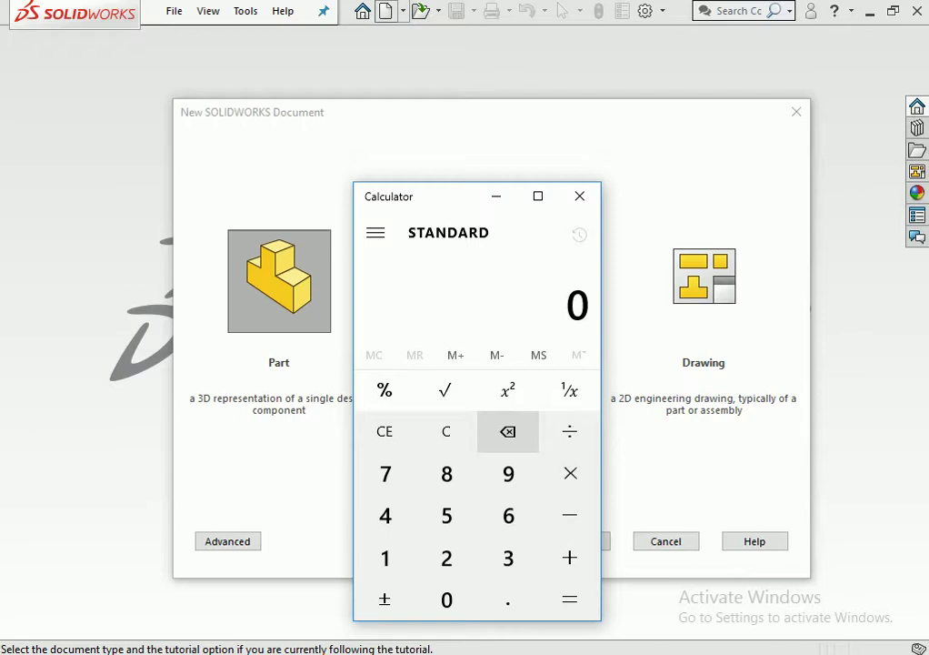
type("75")
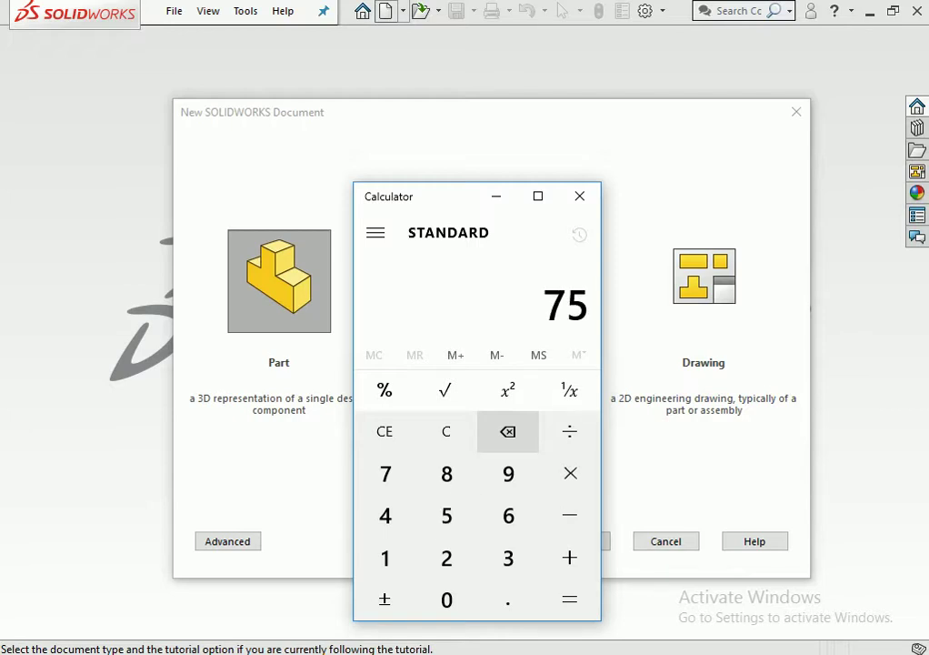
type("0")
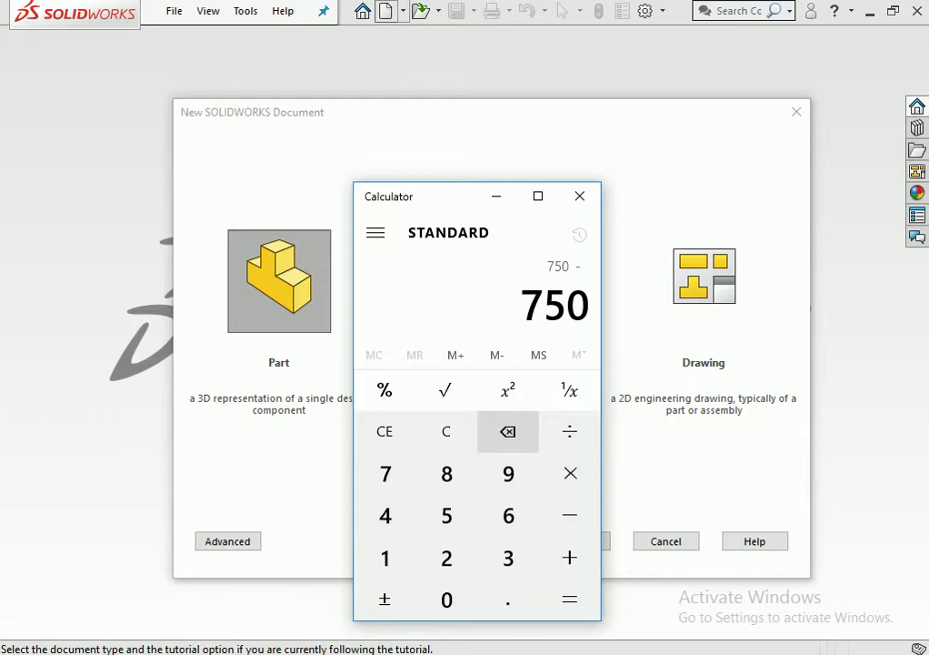
type("55")
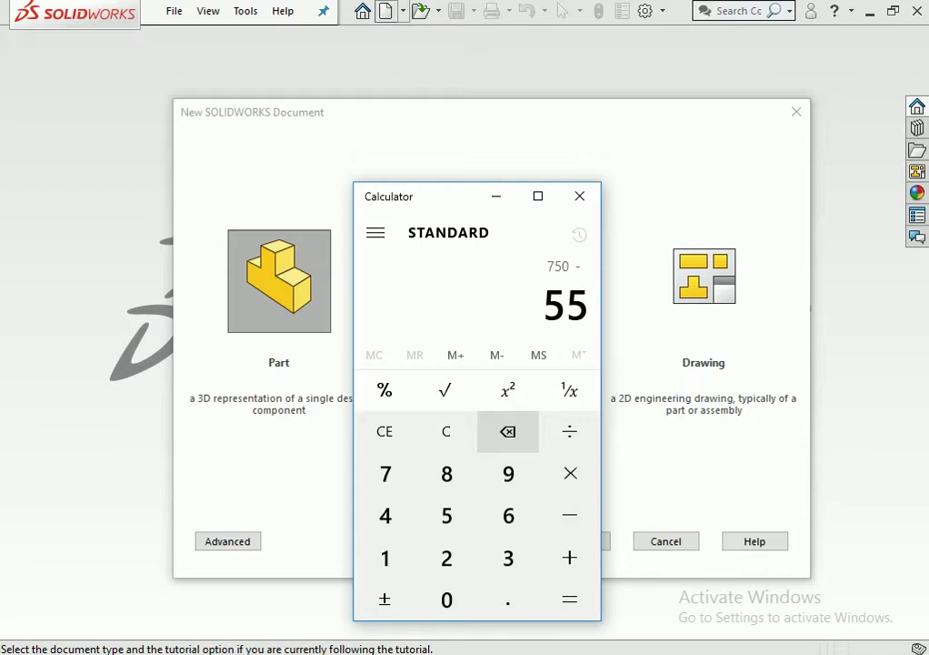
key("BackSpace")
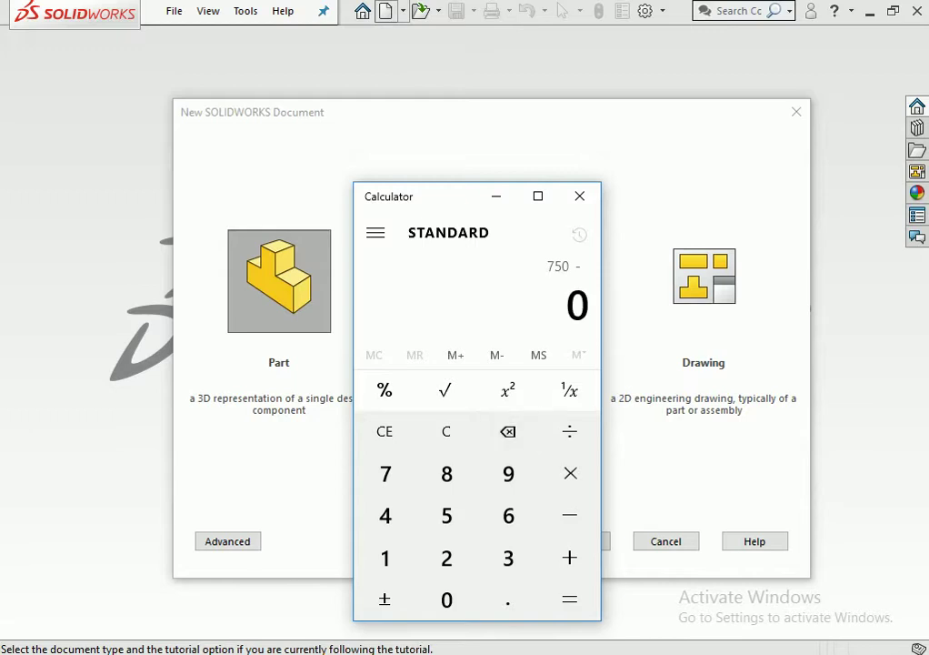
type("55")
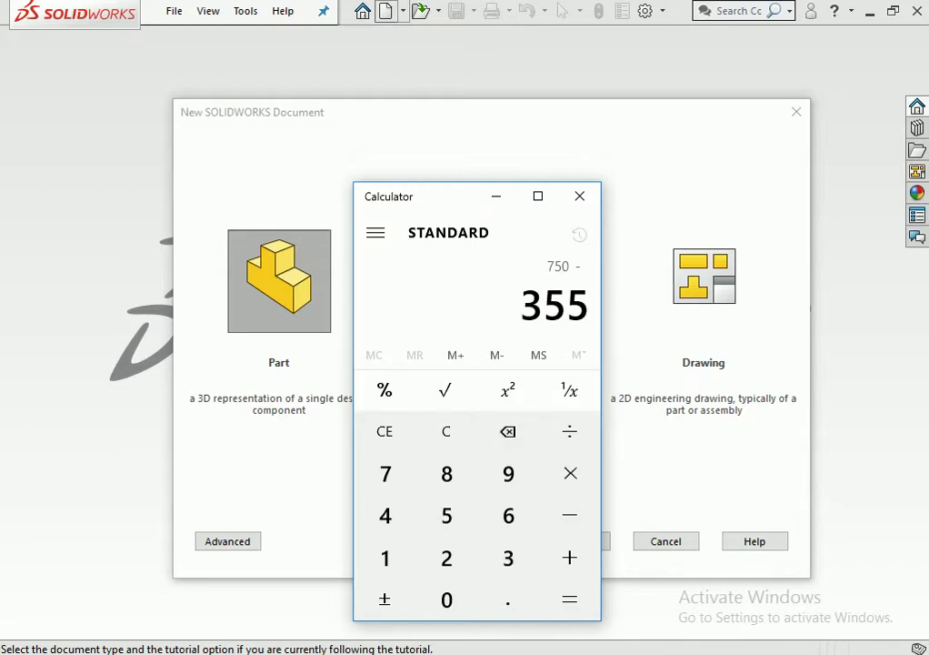
type(".6")
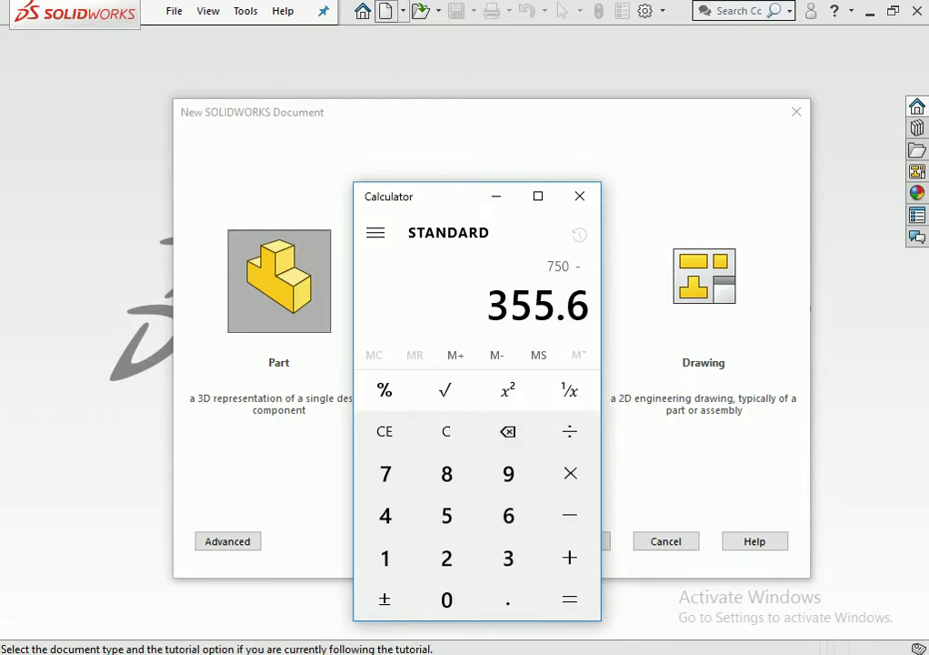
type("0")
key("Return")
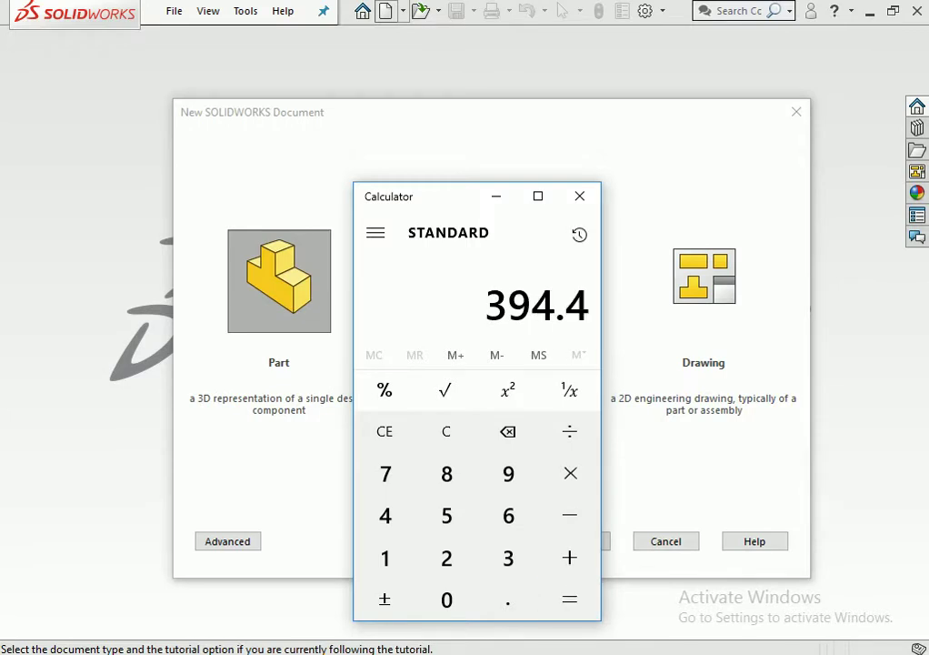
type("/2")
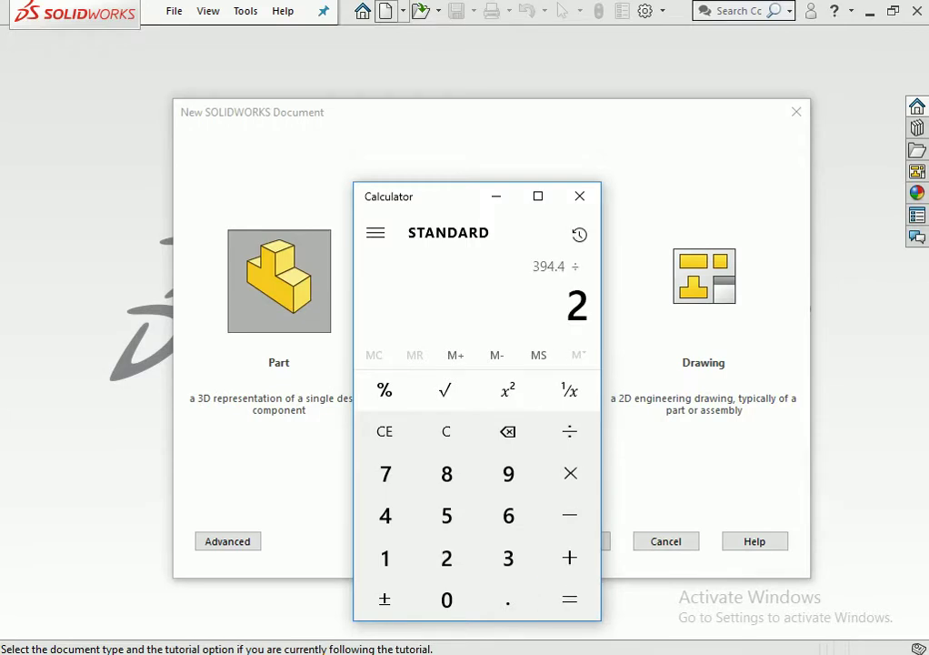
key("Return")
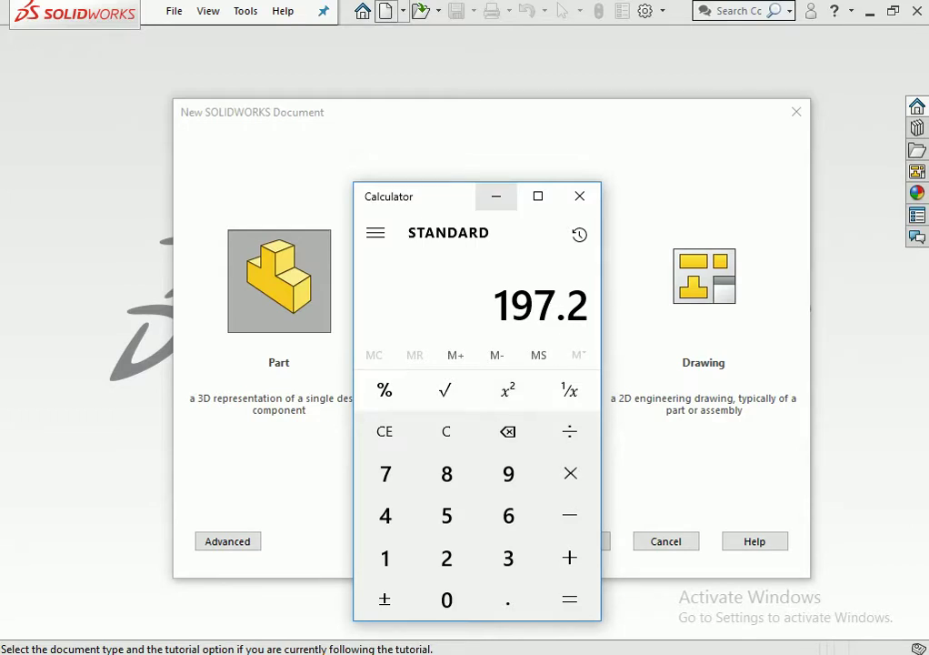
left_click(497, 196)
Create a new part and draw a closed tapered four-line profile on the Front Plane from the origin.
key("Return")
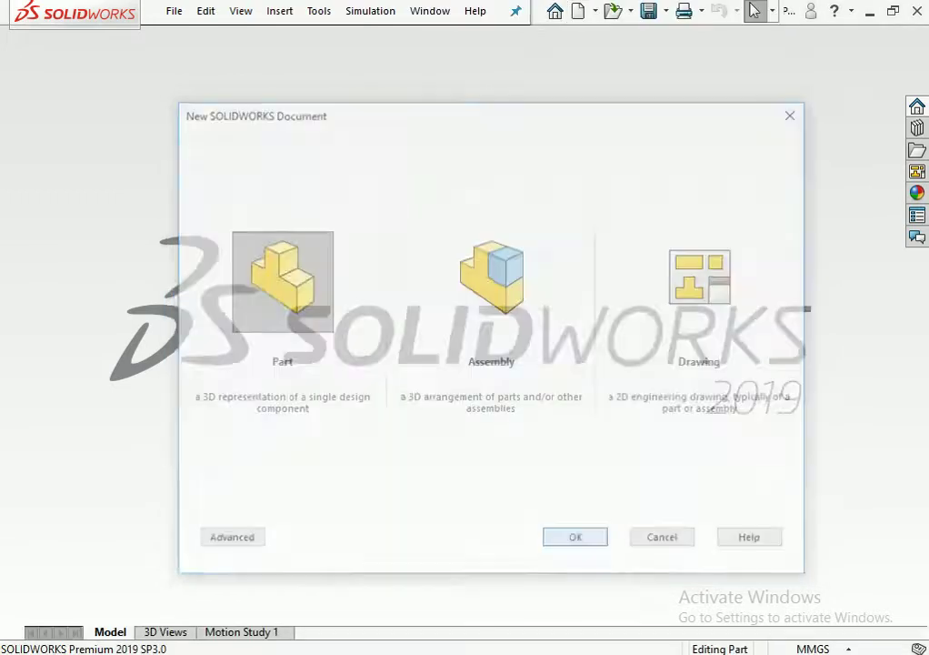
left_click(73, 303)
left_click(83, 281)
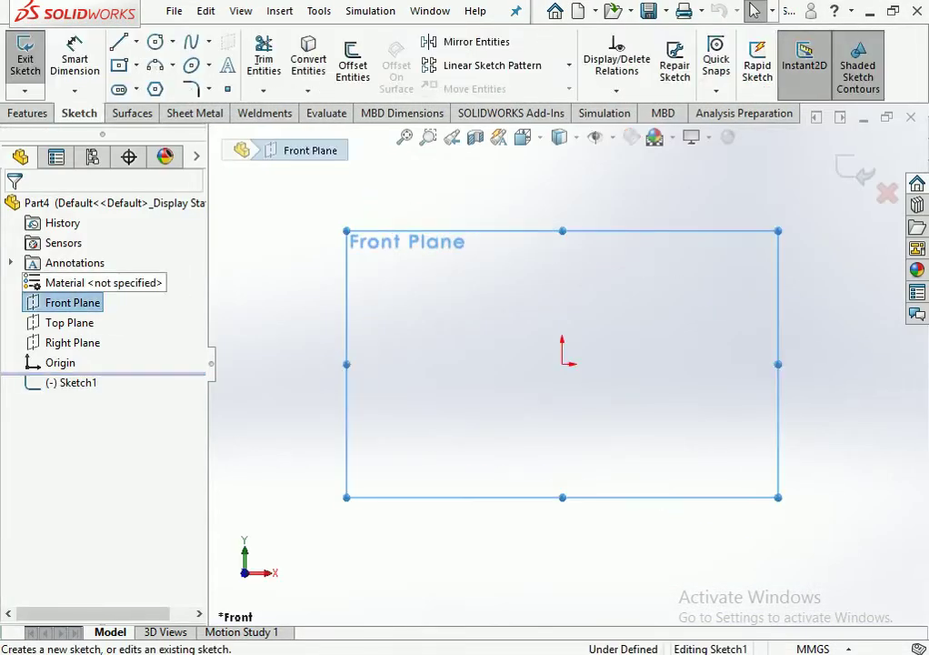
left_click(118, 41)
scroll(591, 273, "down", 2)
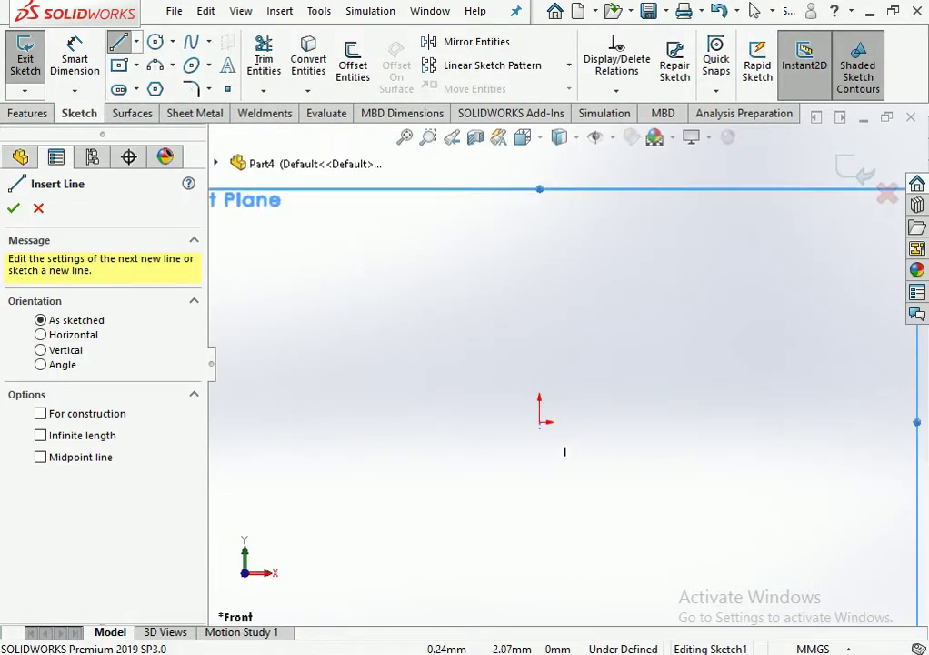
left_click(539, 421)
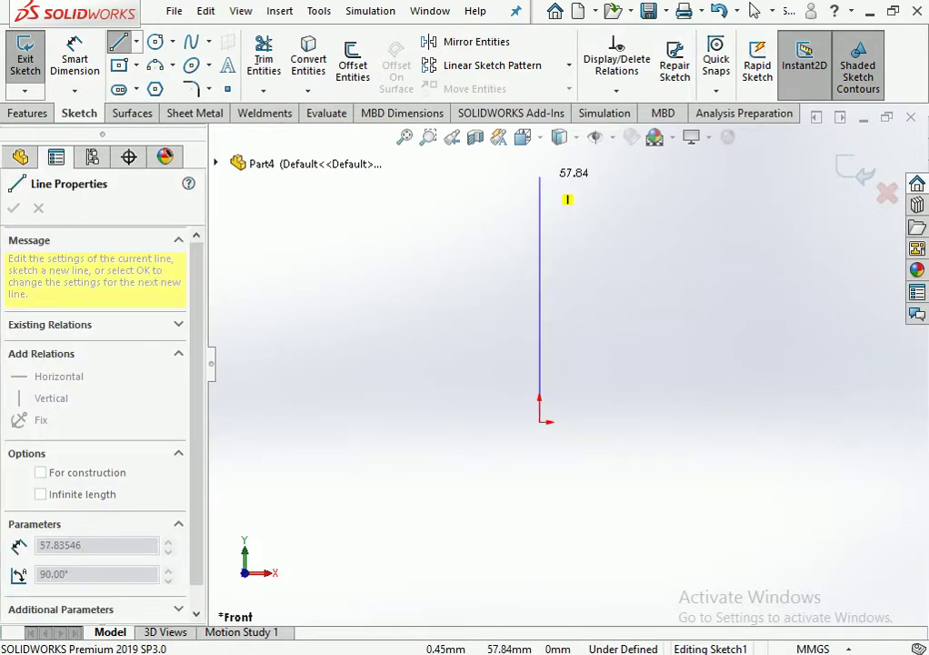
left_click(539, 176)
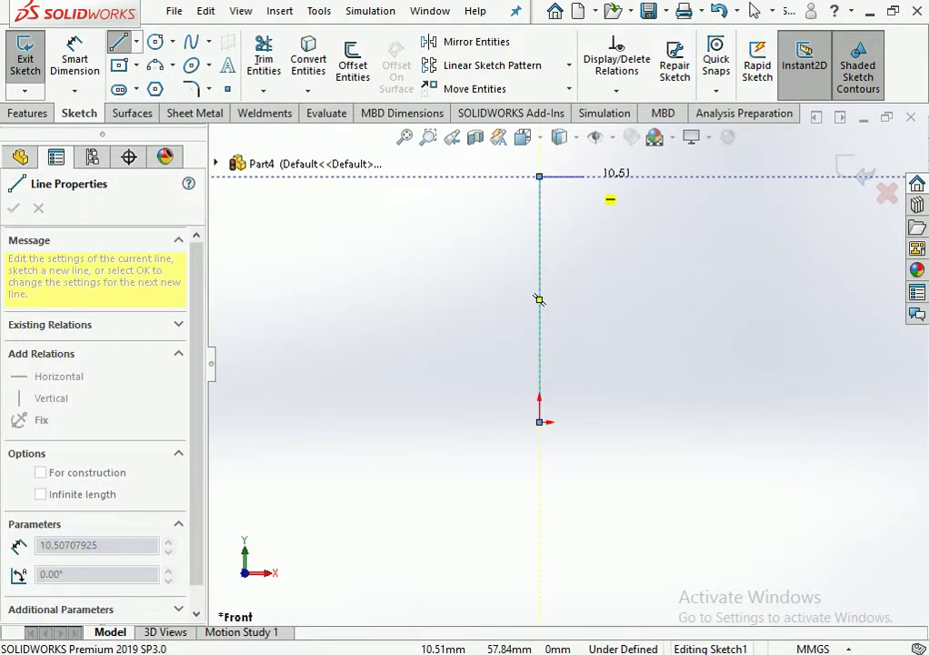
left_click(583, 176)
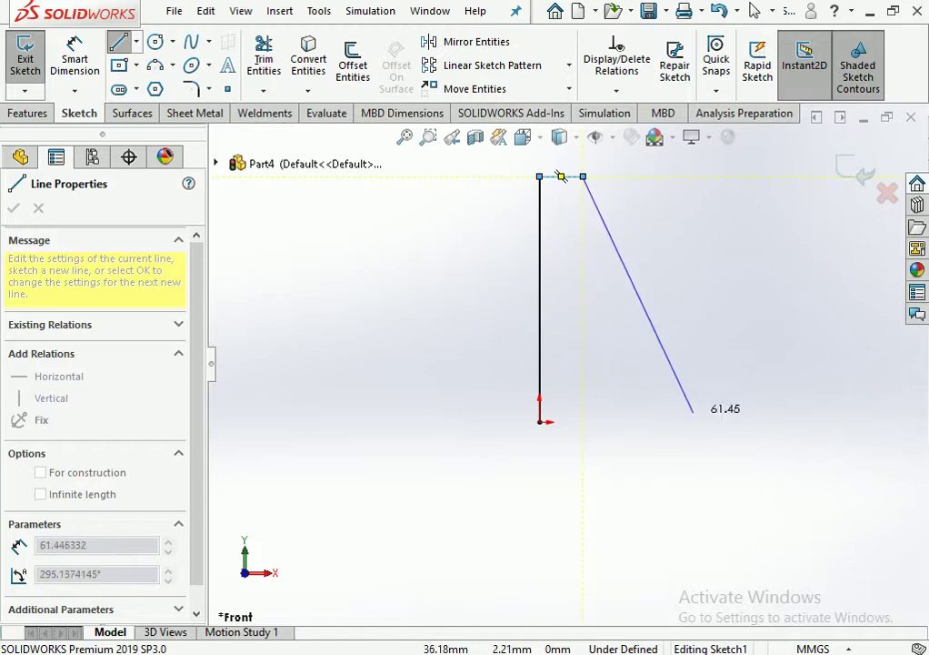
left_click(718, 421)
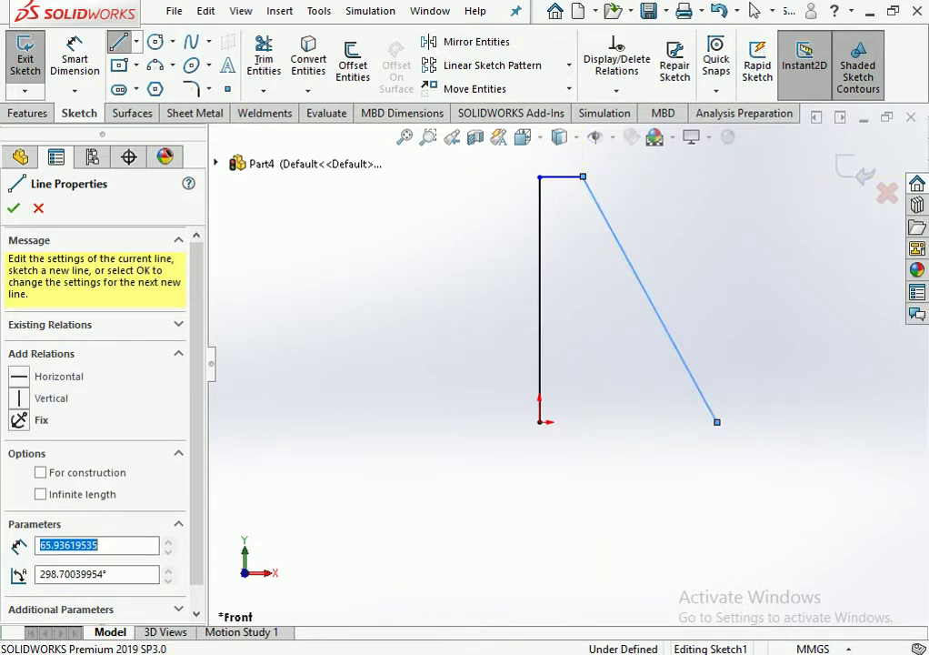
left_click(540, 421)
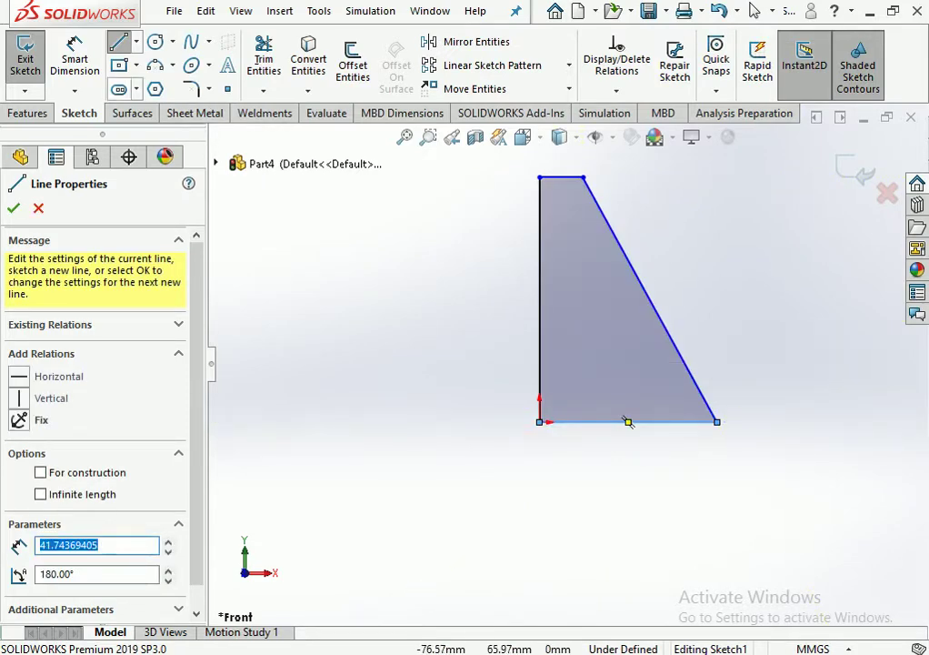
left_click(75, 59)
Dimension the profile with a 195 bottom width, 280 height and 40 top width.
left_click(632, 421)
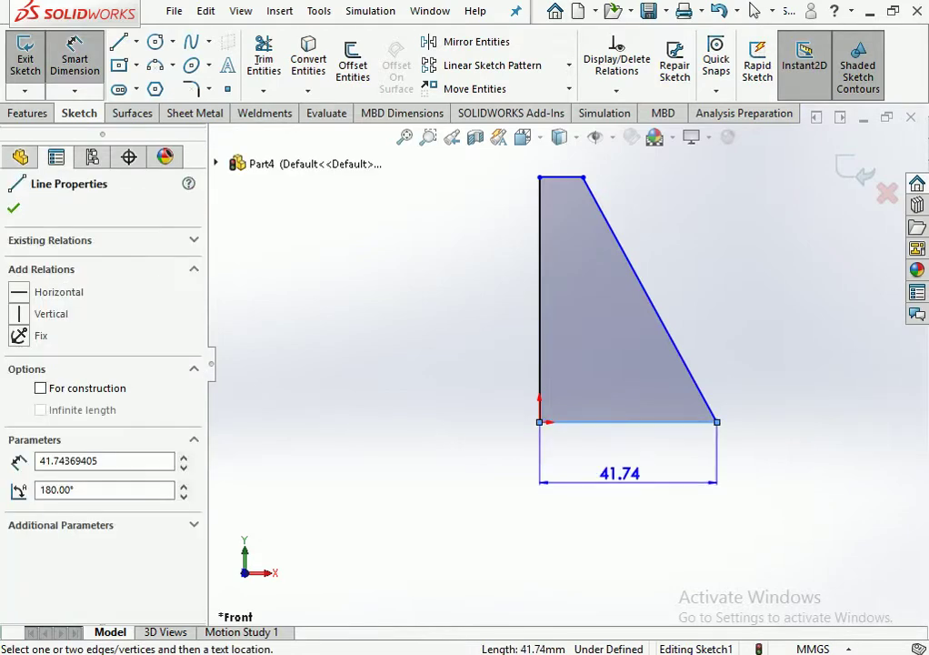
left_click(627, 477)
type("19")
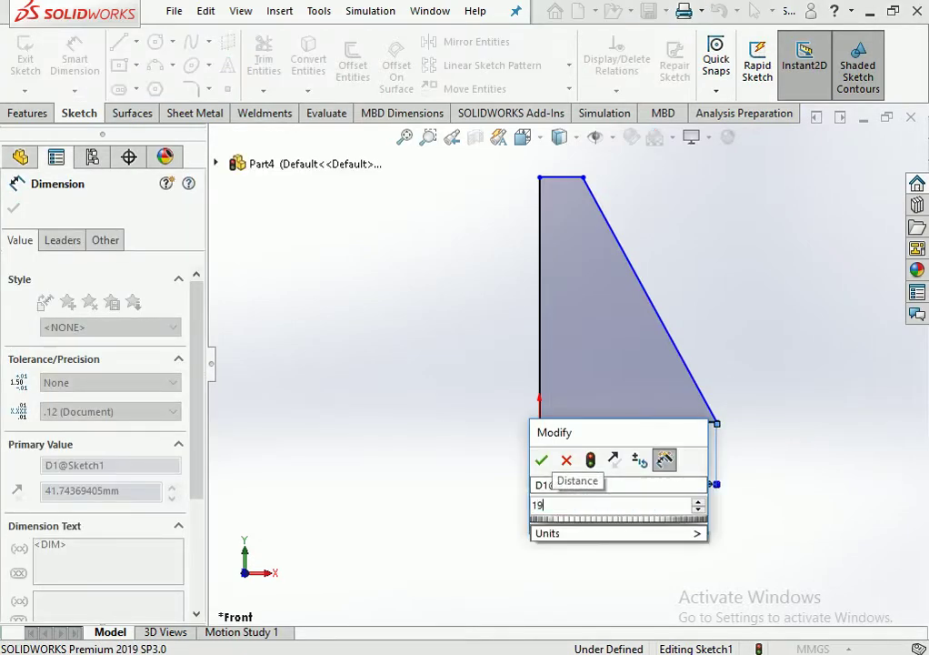
type("5")
key("Return")
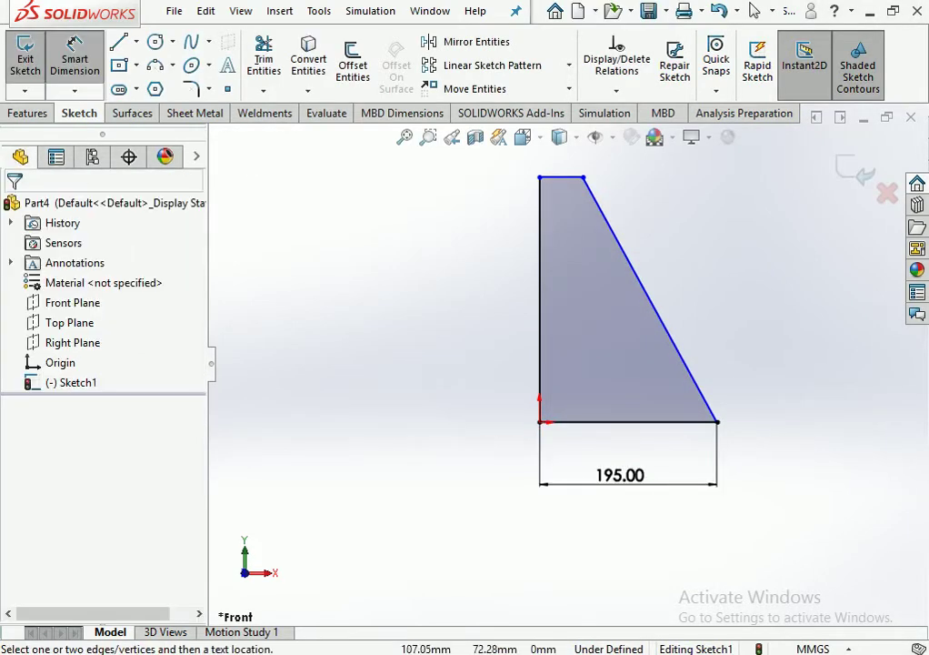
left_click(541, 338)
left_click(503, 308)
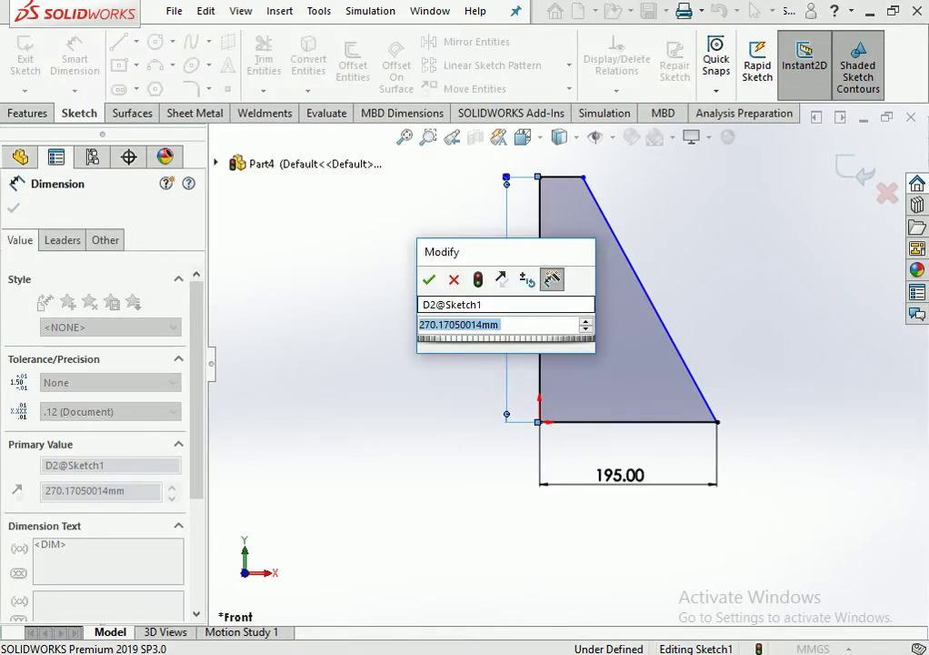
type("280")
key("Return")
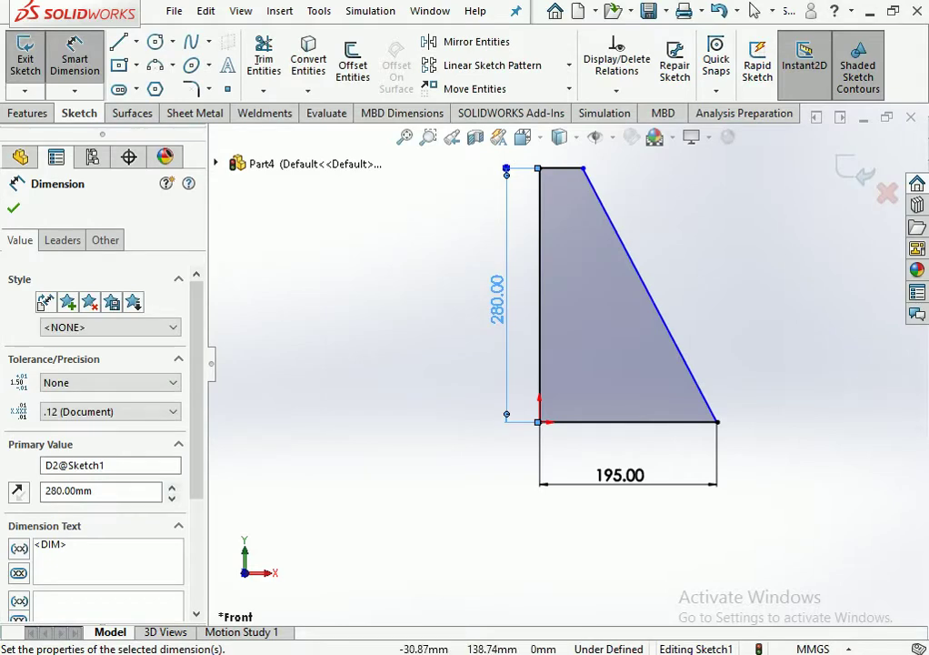
scroll(565, 362, "down", 2)
left_click(561, 227)
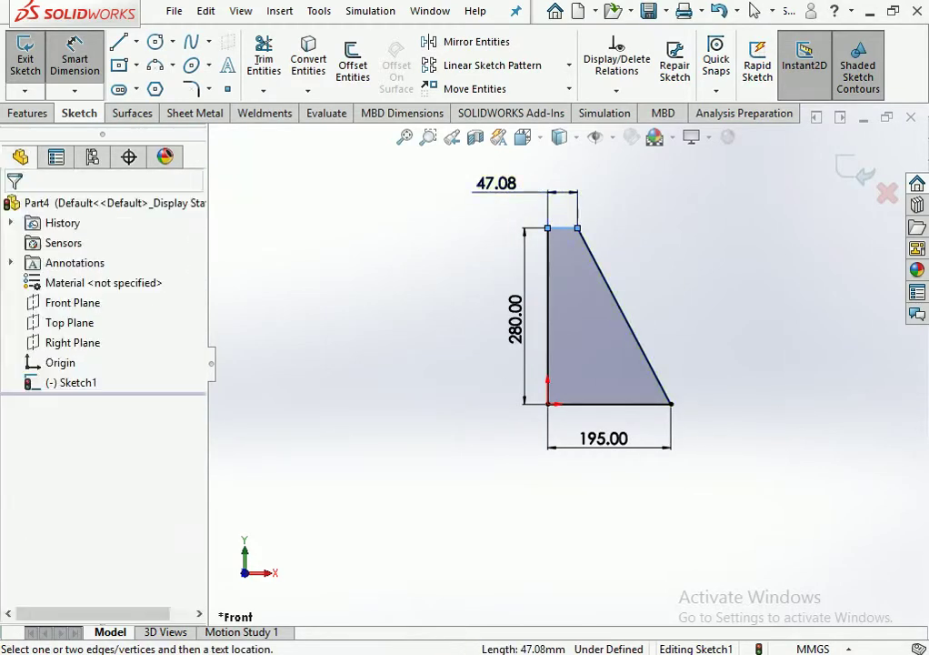
left_click(496, 184)
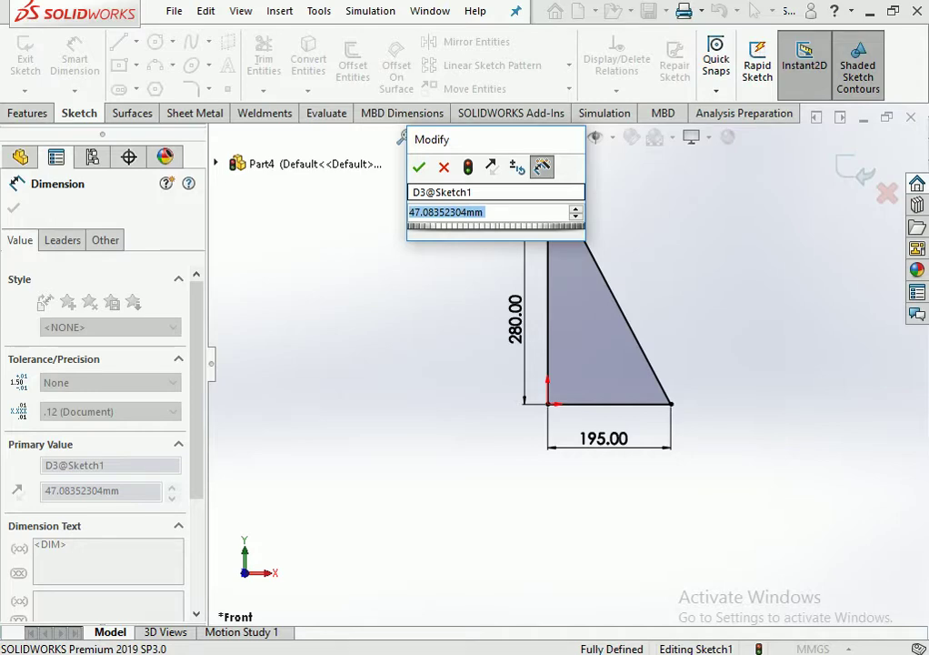
type("40")
key("Return")
key("Escape")
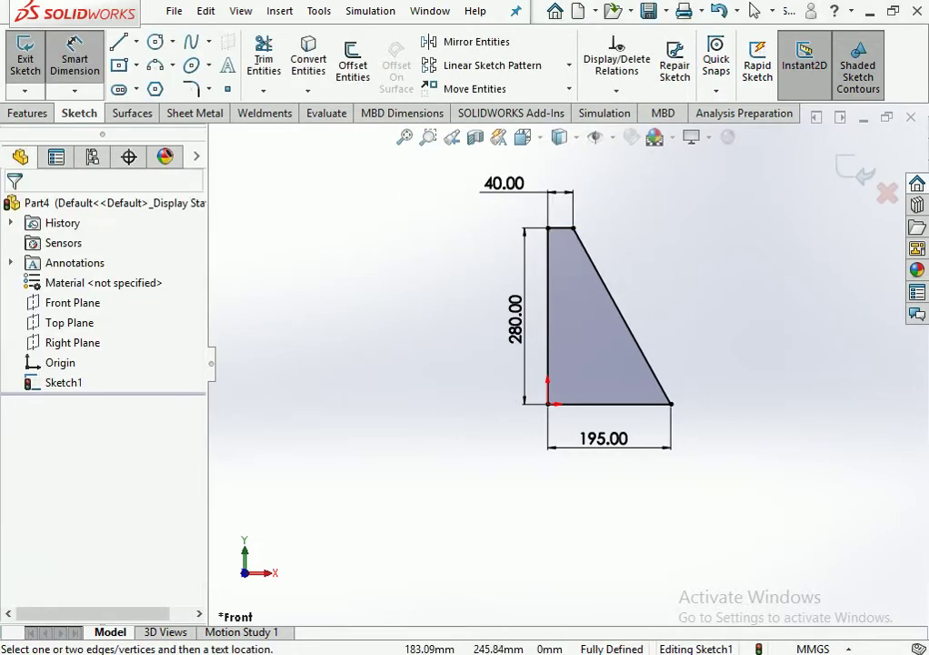
left_click(27, 113)
left_click(33, 59)
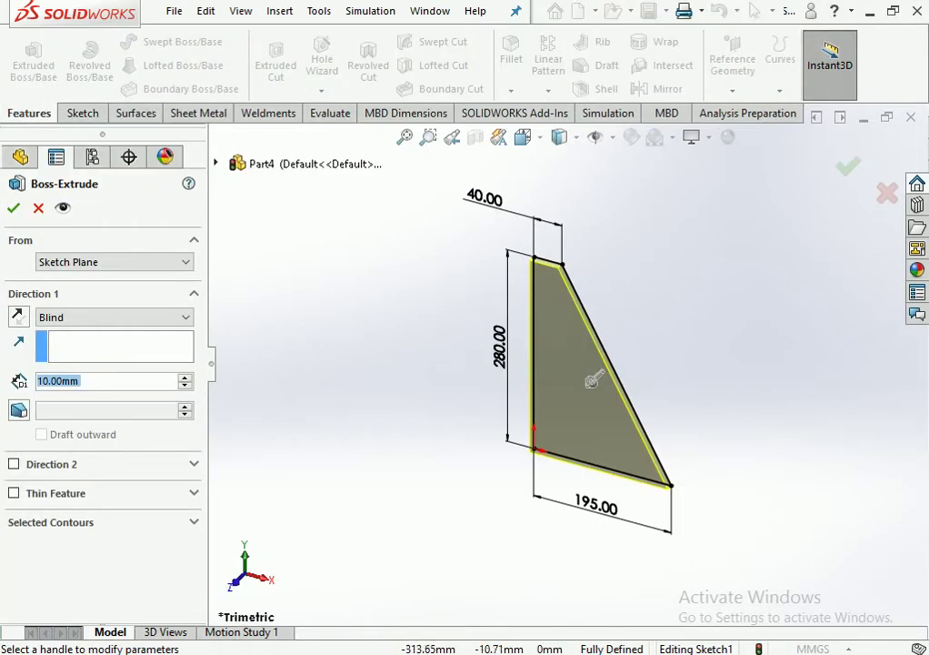
Extrude the profile Mid Plane to an 8 mm thick plate.
left_click(113, 316)
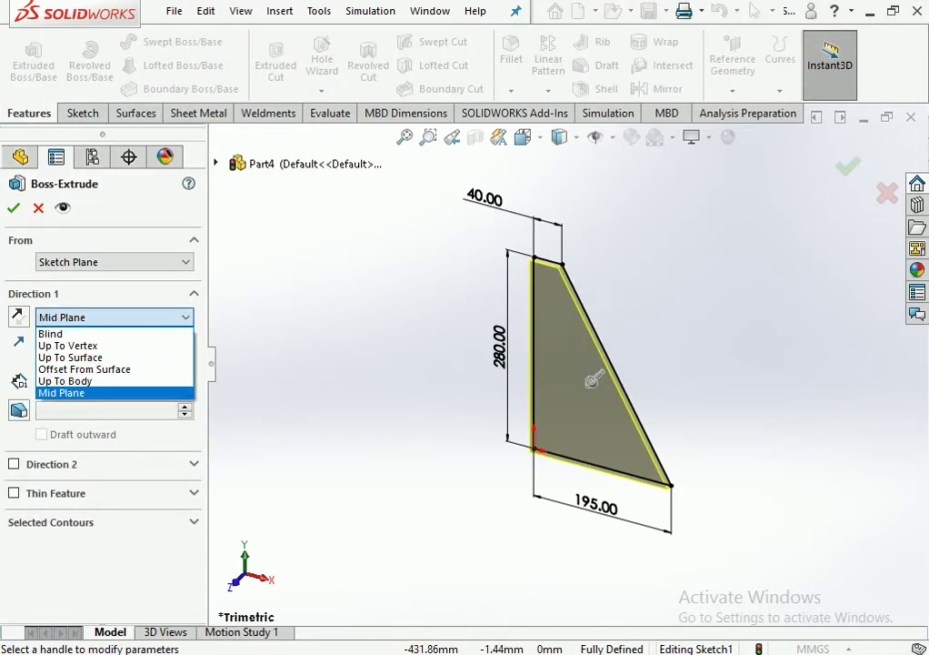
key("Return")
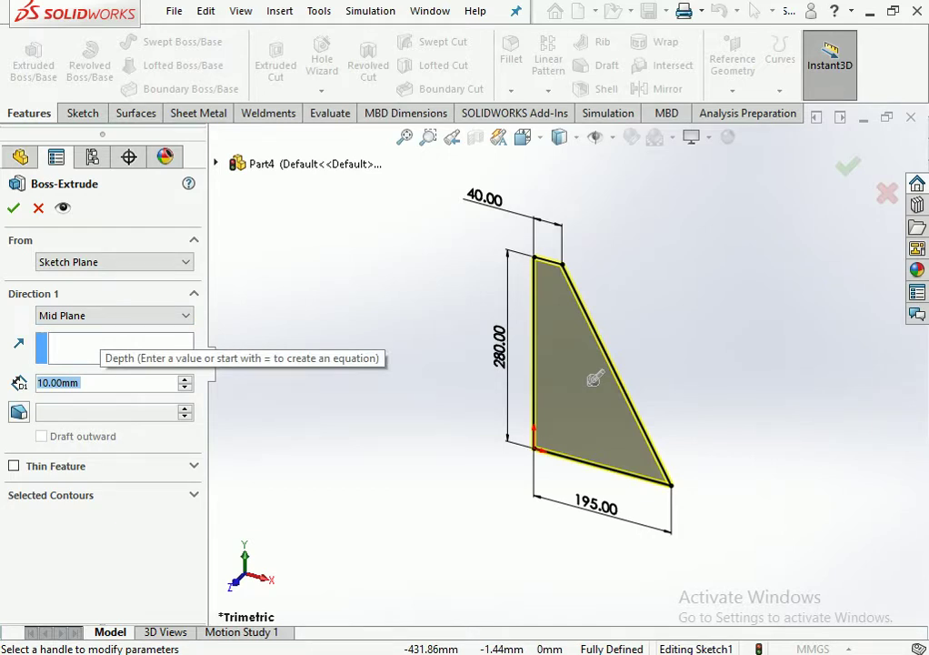
type("8")
key("Return")
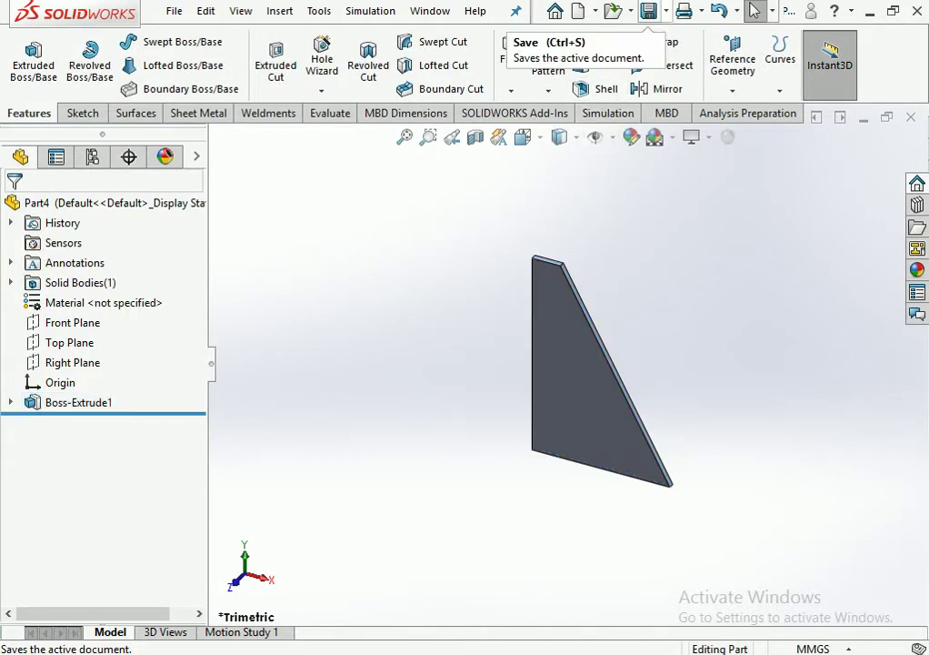
Save the part as STIFFNER in the GANTRY folder and close it.
left_click(649, 12)
type("STIFFNER")
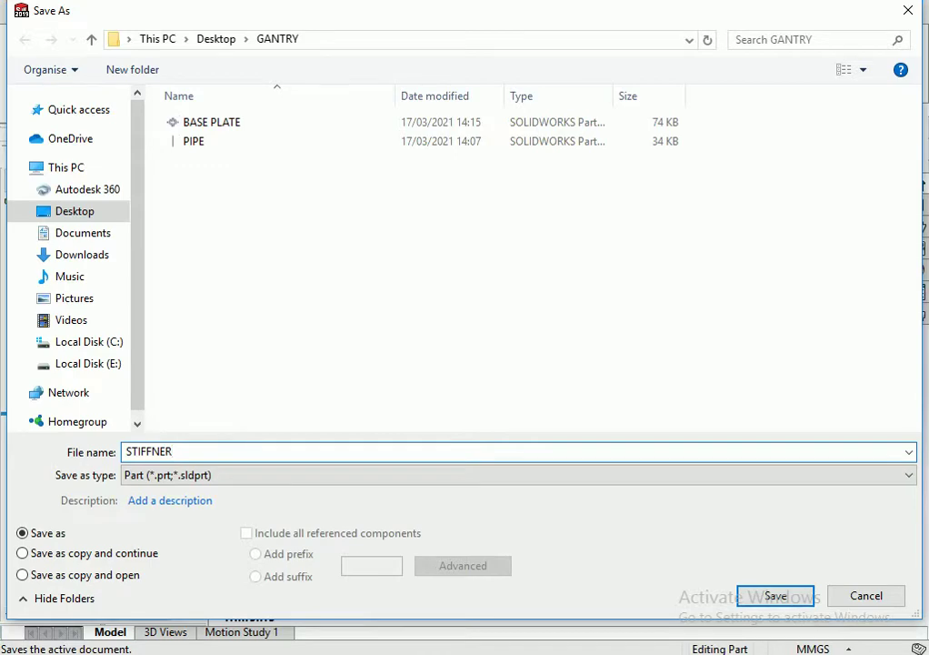
key("Return")
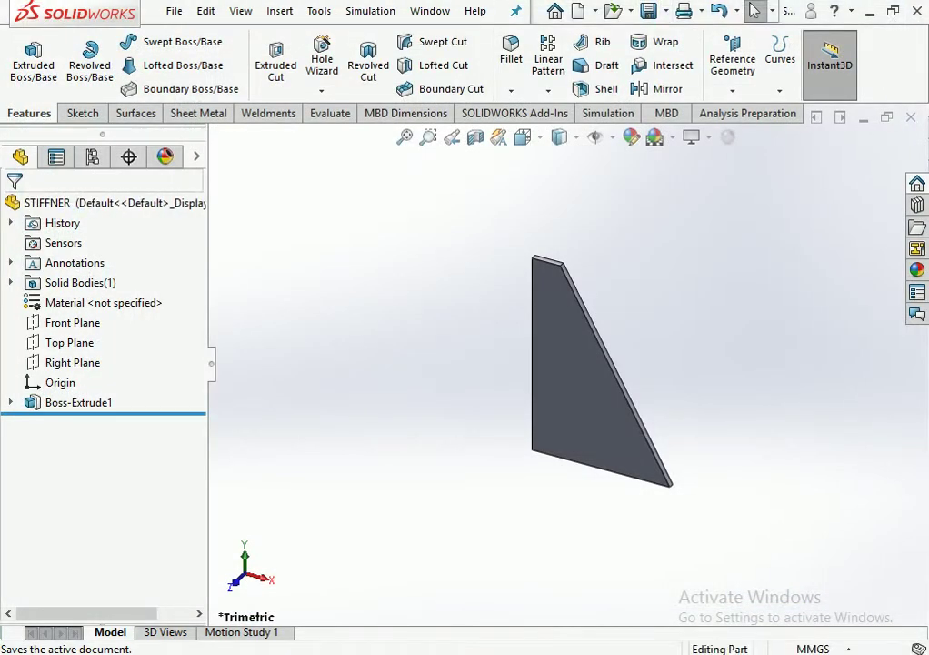
key("ctrl+w")
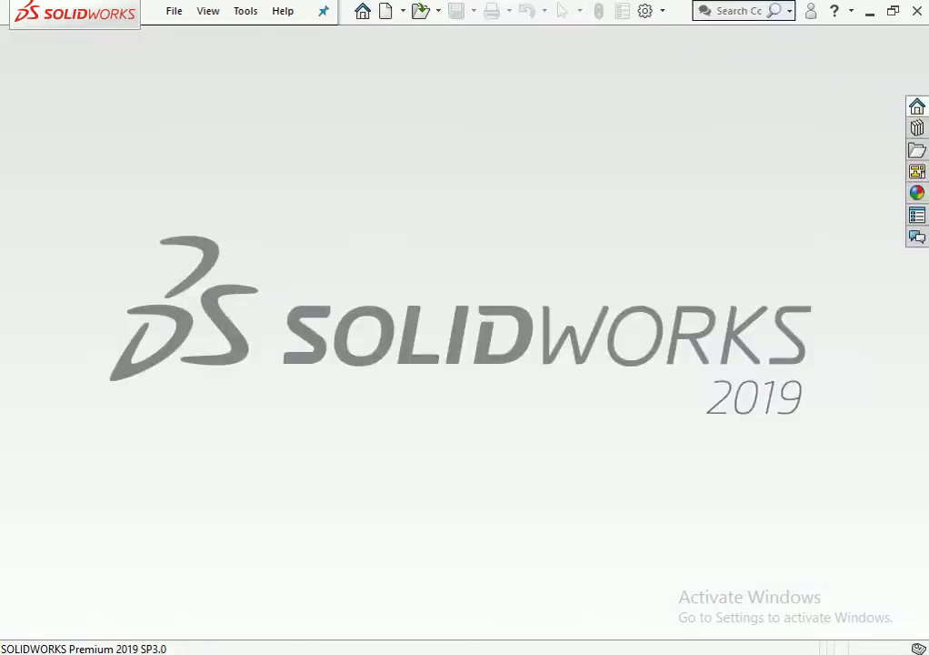
Start a new assembly, insert the BASE PLATE part from GANTRY and float it.
key("ctrl+n")
key("Right")
key("Return")
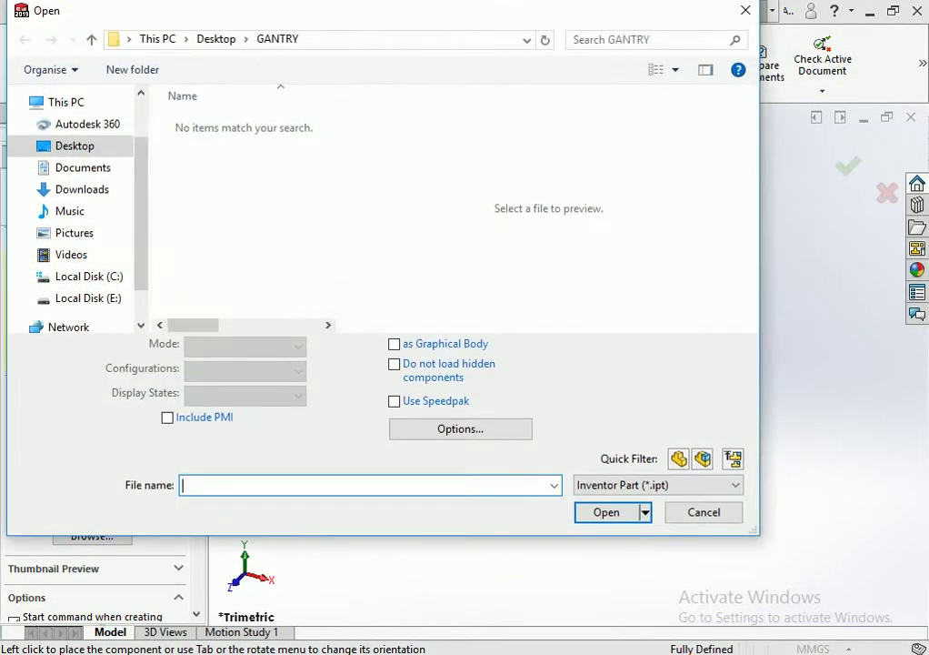
key("Tab")
key("alt+Down")
key("End")
key("Return")
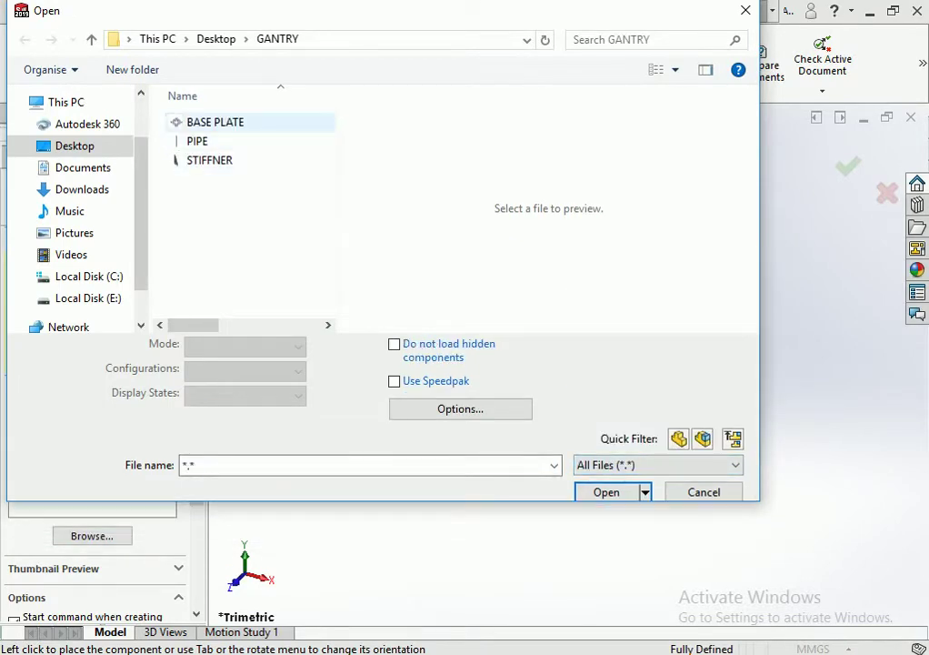
double_click(214, 122)
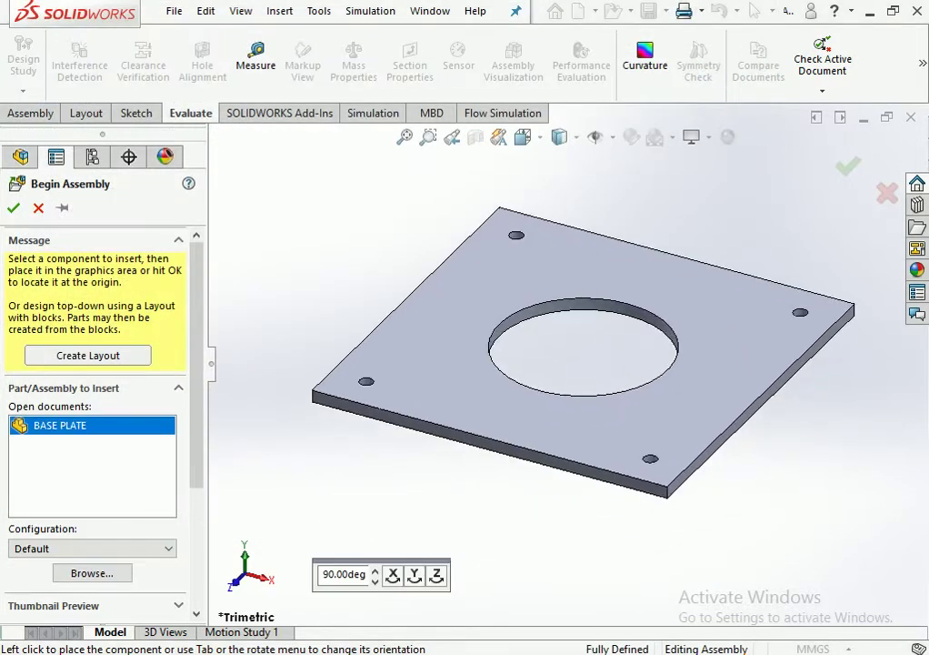
left_click(14, 207)
left_click(450, 300)
right_click(450, 300)
left_click(479, 282)
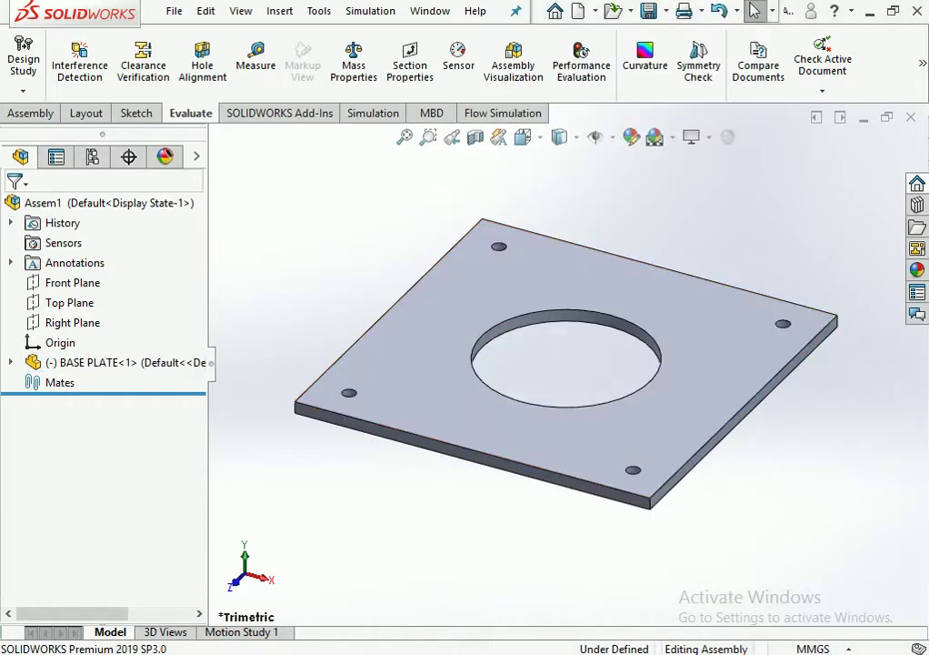
Mate the assembly origin coincident with the BASE PLATE origin.
left_click(30, 112)
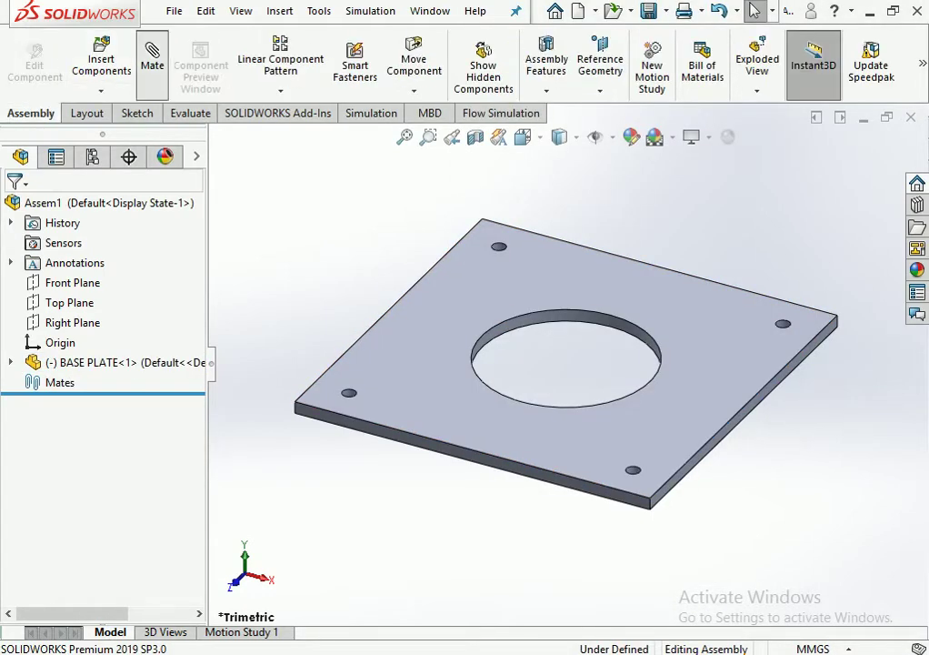
left_click(152, 59)
left_click(215, 163)
left_click(236, 323)
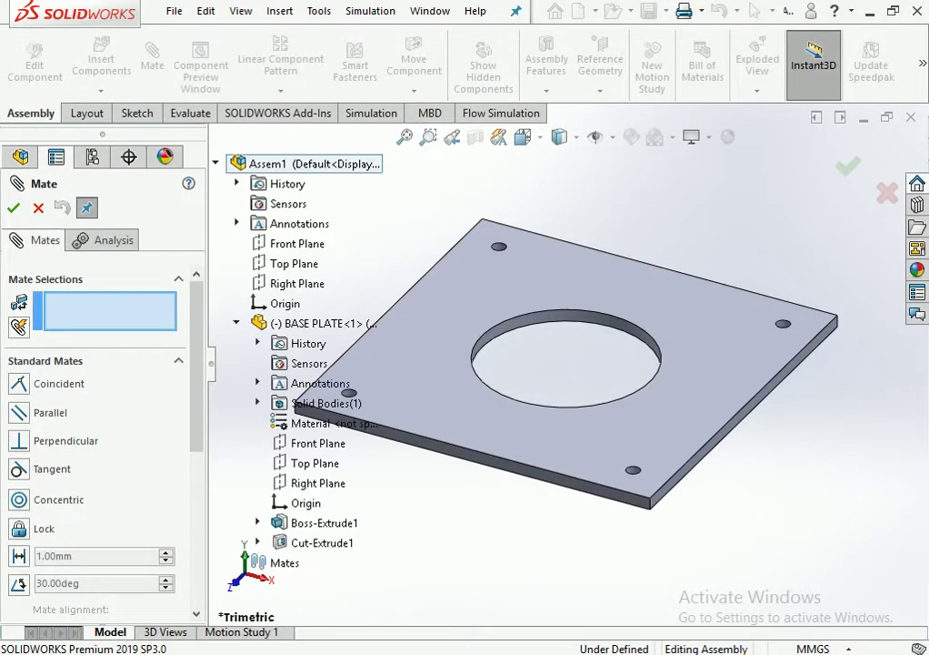
left_click(284, 303)
left_click(306, 503)
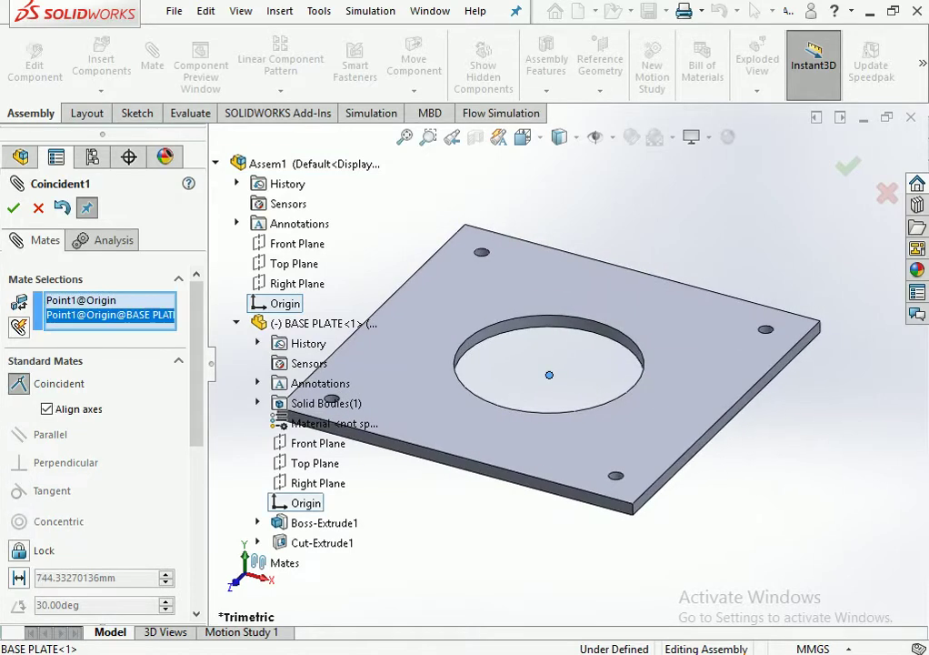
left_click(13, 208)
left_click(13, 207)
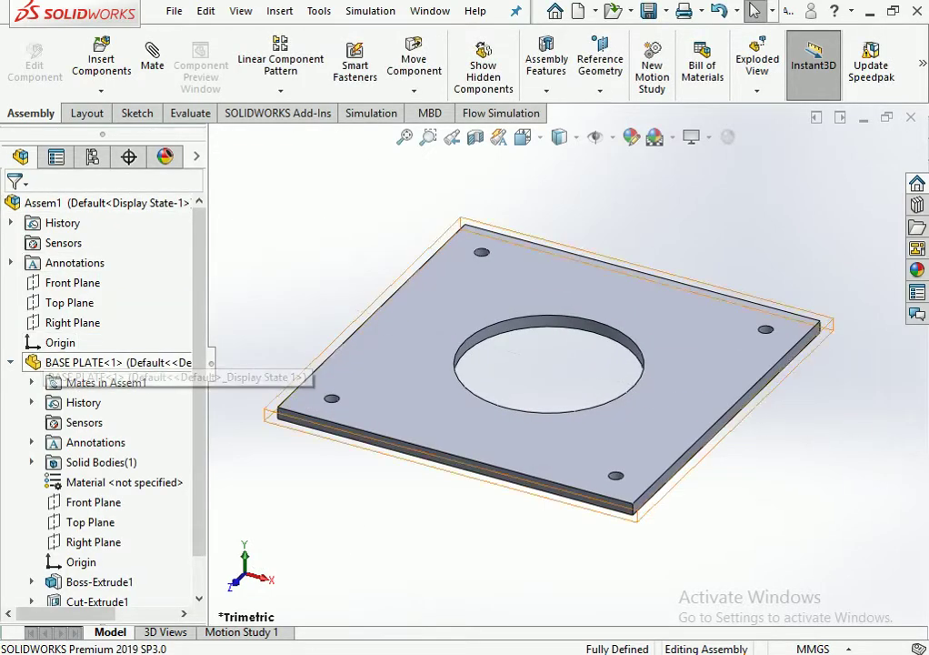
scroll(550, 373, "up", 5)
scroll(591, 337, "down", 5)
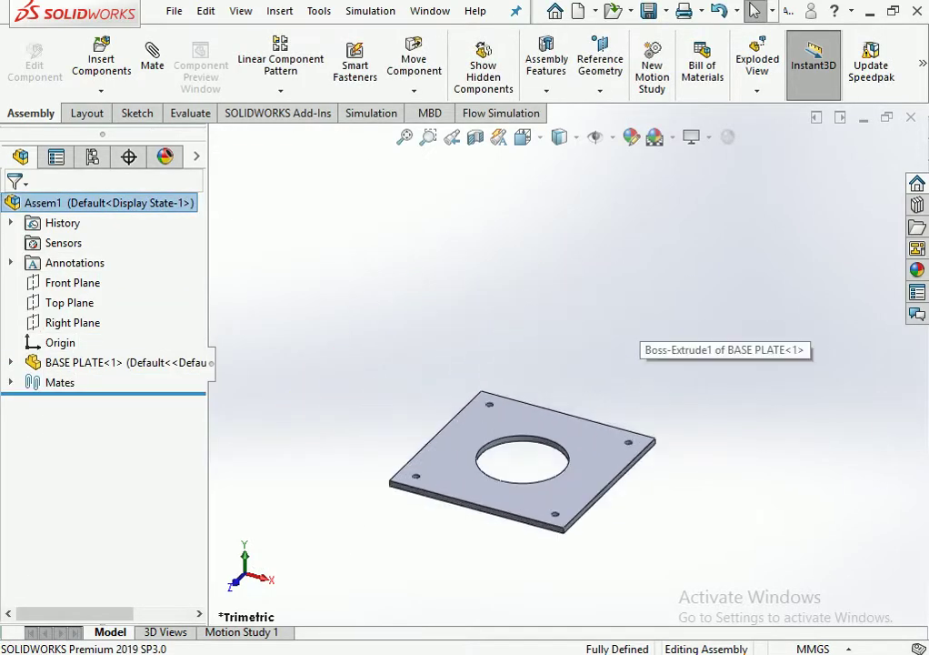
Insert the PIPE part from the GANTRY folder into the assembly.
left_click(101, 56)
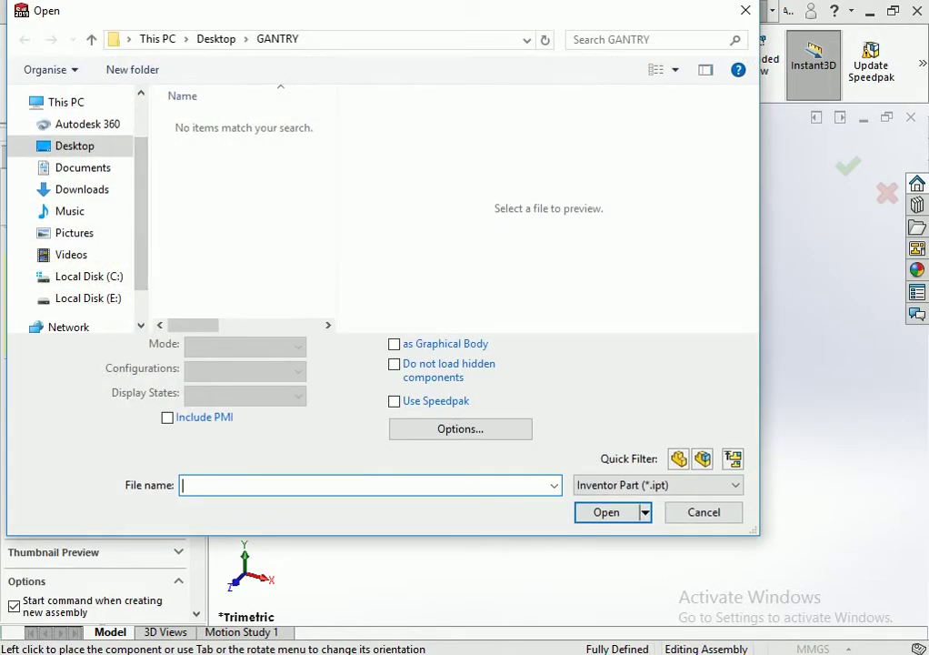
left_click(658, 485)
left_click(601, 468)
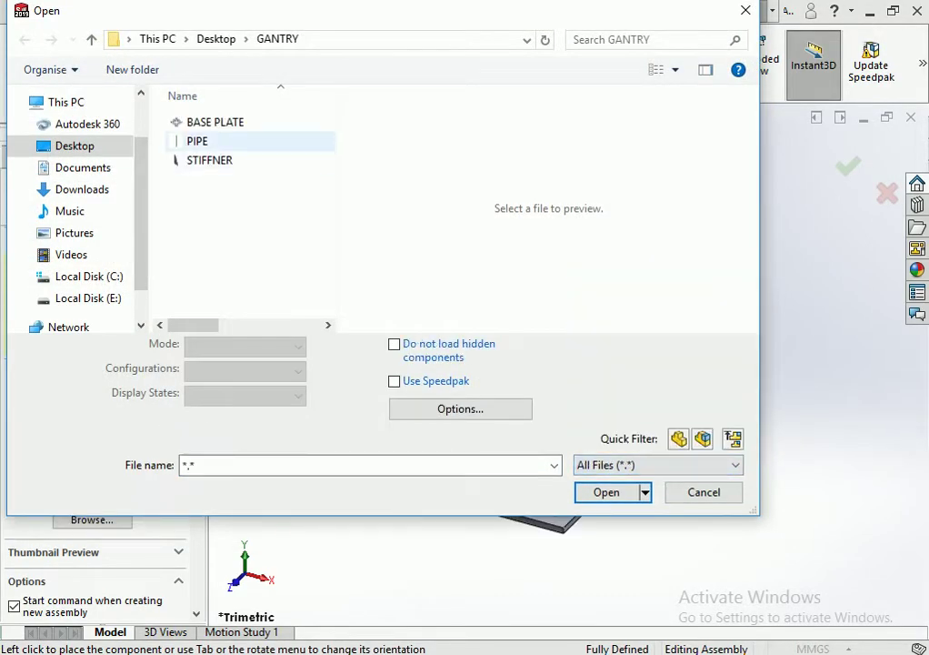
left_click(198, 140)
left_click(606, 476)
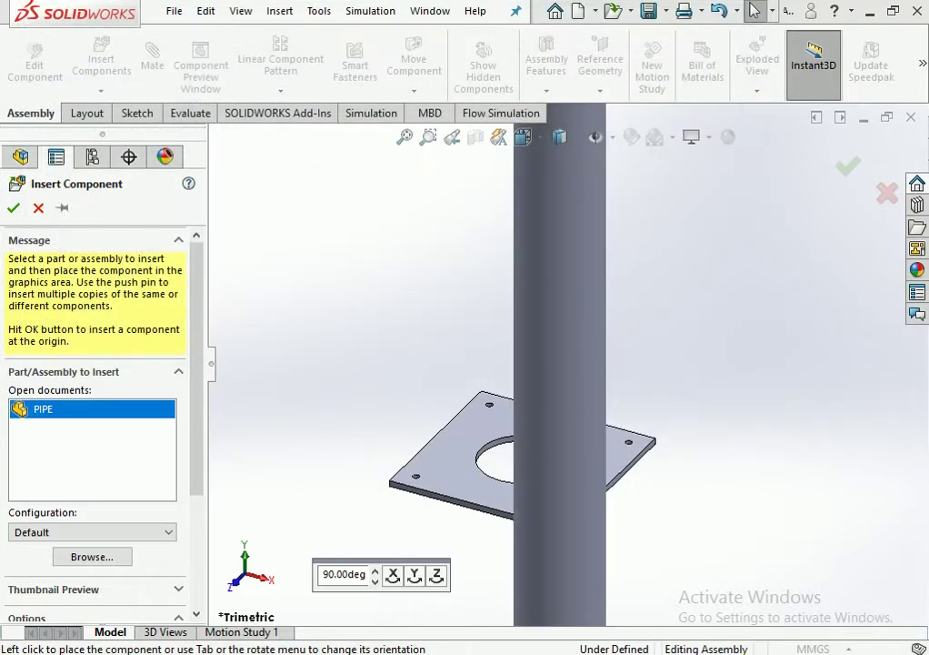
left_click(596, 339)
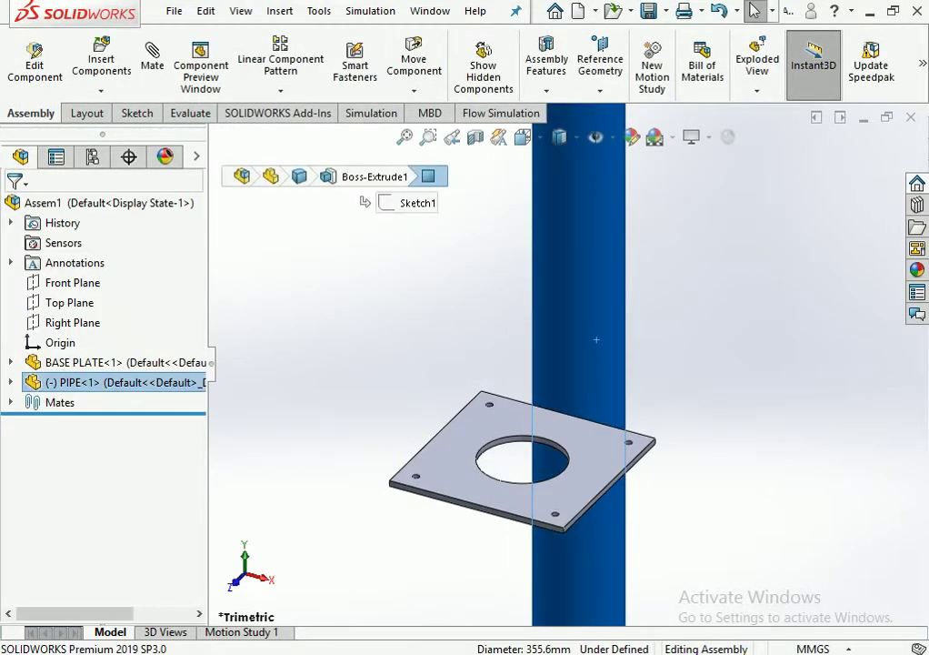
Mate the pipe concentric with the base plate's hole.
left_click(152, 59)
scroll(527, 446, "down", 2)
scroll(527, 446, "down", 4)
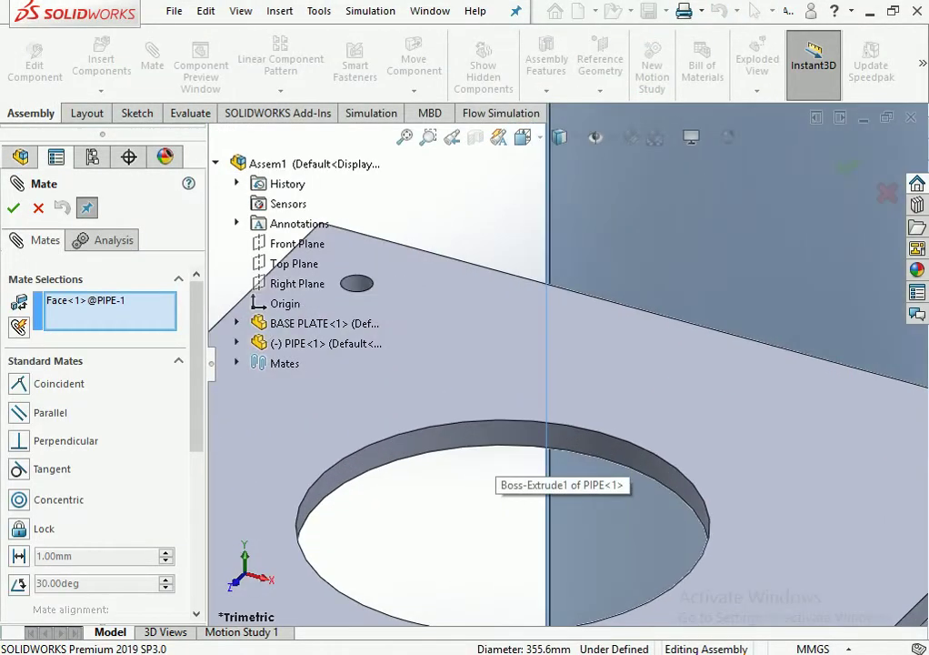
left_click(386, 539)
left_click(568, 371)
key("Return")
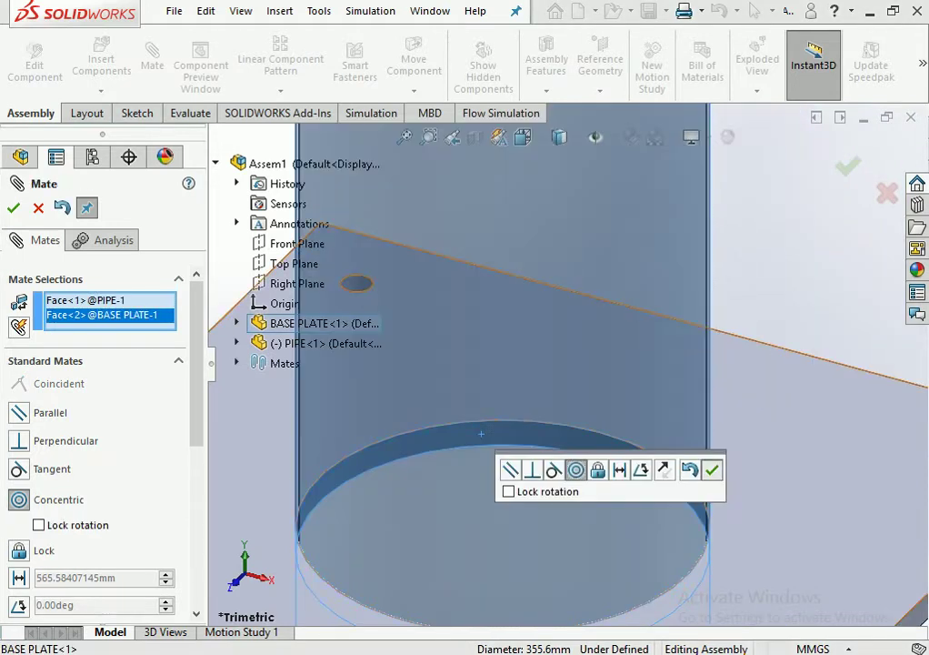
Make the pipe's bottom end face coincident with the base plate face.
scroll(623, 527, "up", 5)
middle_click_drag(622, 527, 582, 382)
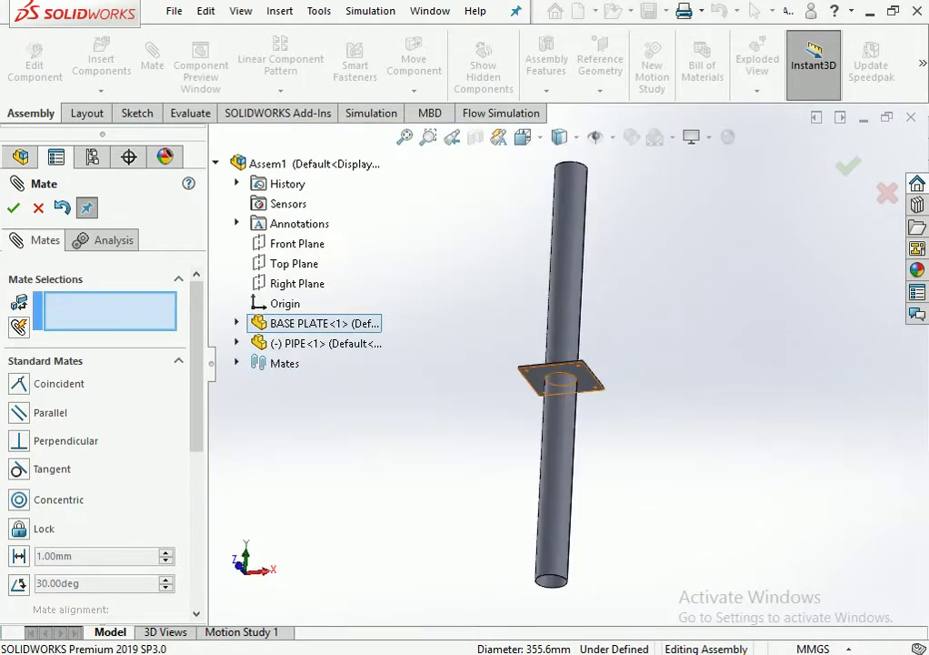
left_click(581, 380)
scroll(573, 541, "down", 2)
scroll(573, 541, "down", 2)
scroll(582, 536, "down", 3)
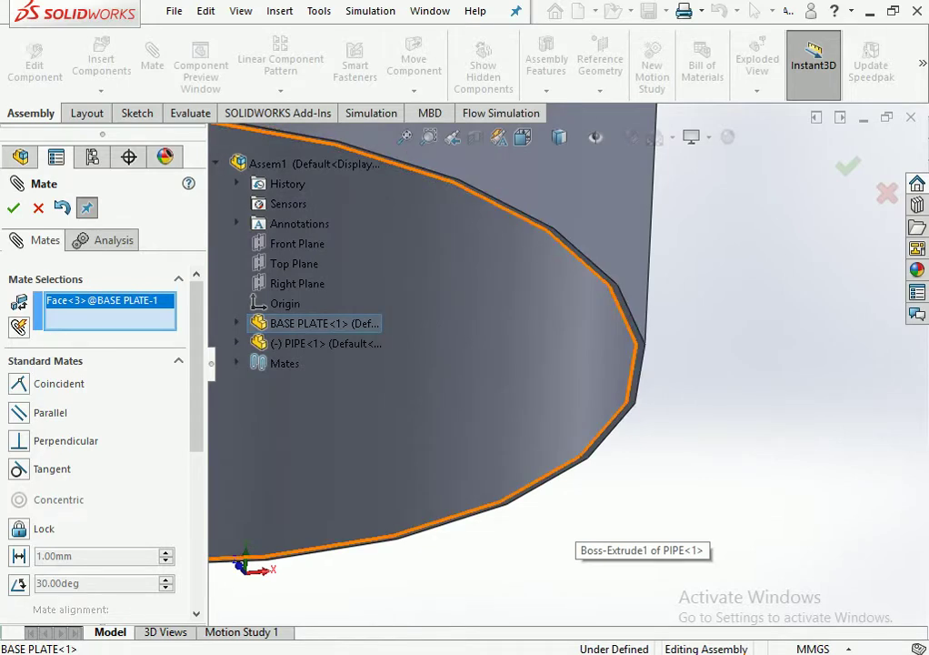
scroll(576, 542, "down", 1)
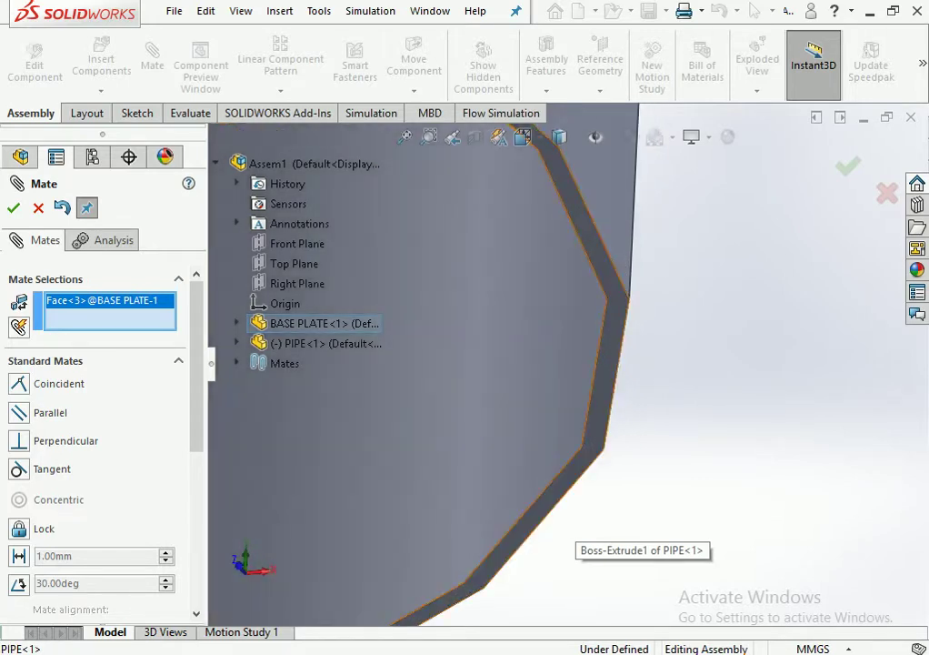
left_click(615, 321)
key("Return")
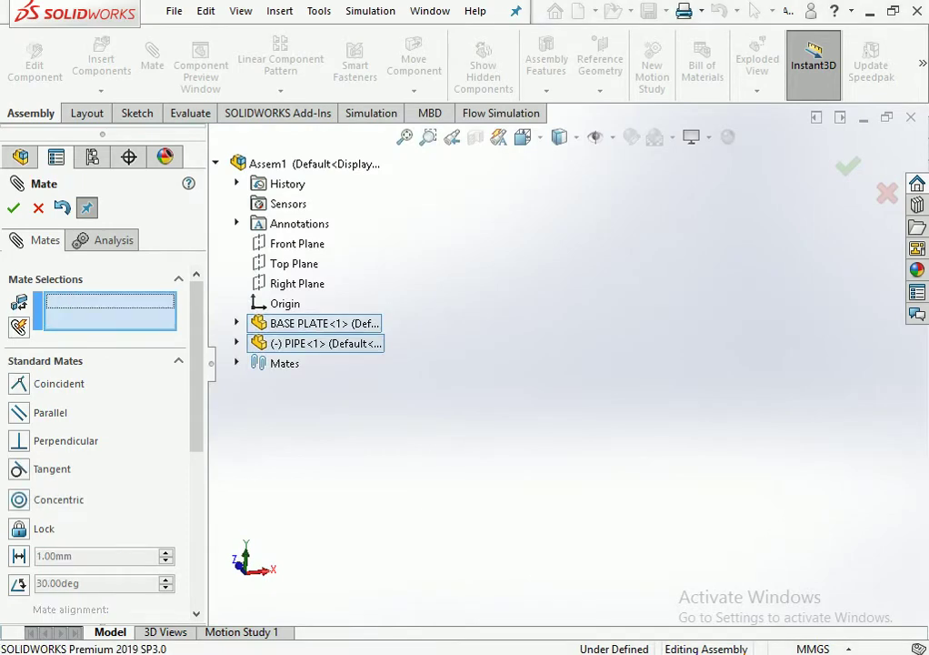
key("f")
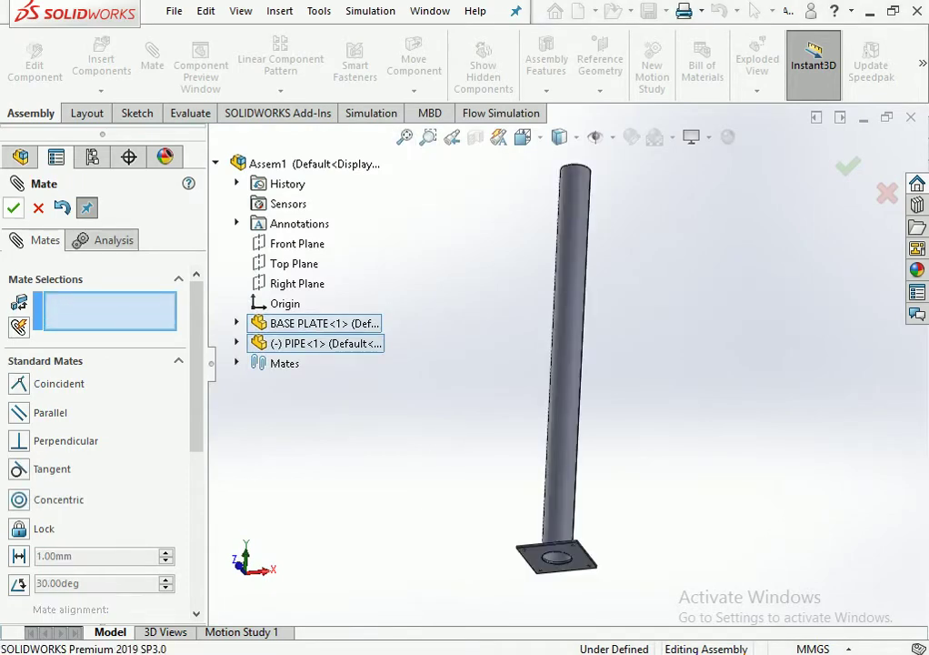
left_click(14, 207)
left_click(101, 64)
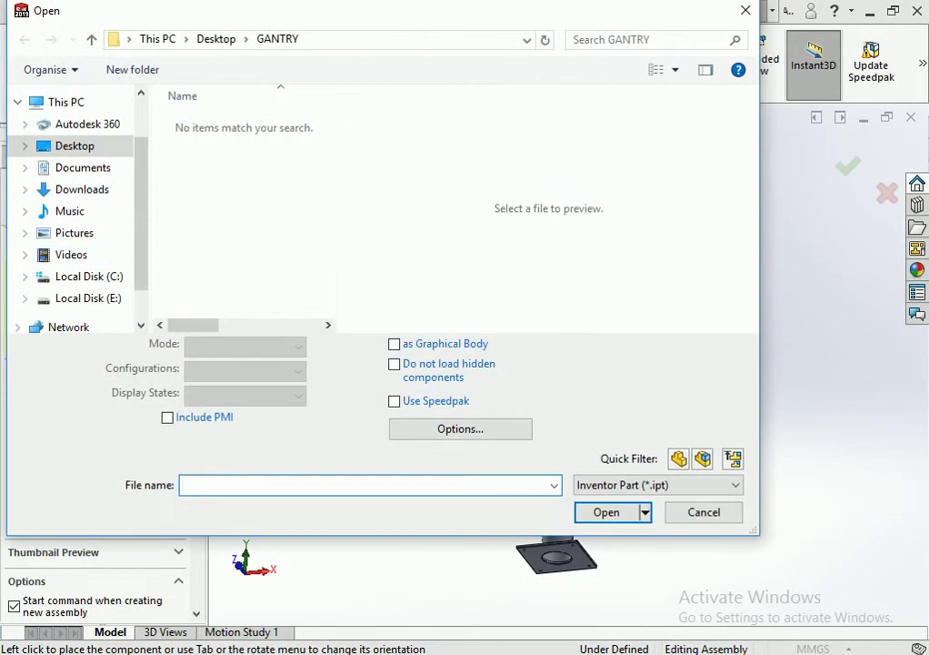
Insert the STIFFNER part, listed under All Files, and place it beside the pipe base.
left_click(659, 485)
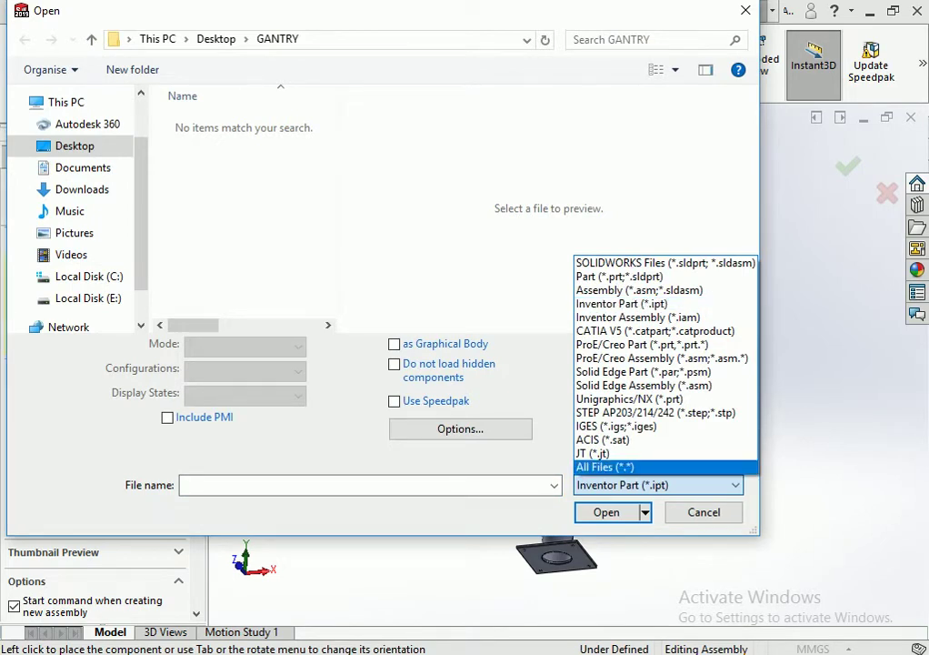
left_click(604, 467)
left_click(209, 160)
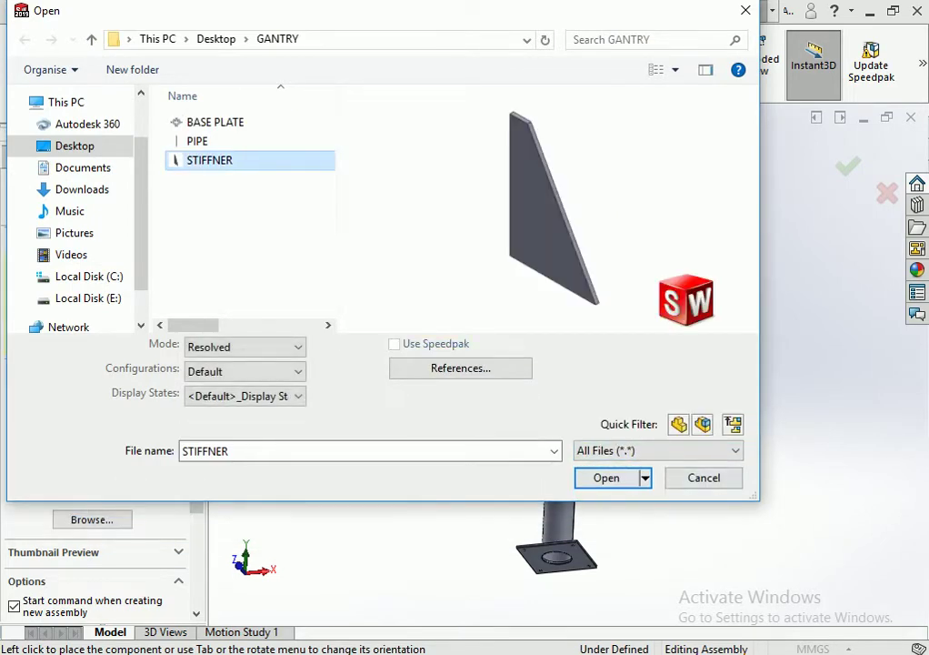
left_click(607, 477)
left_click(607, 501)
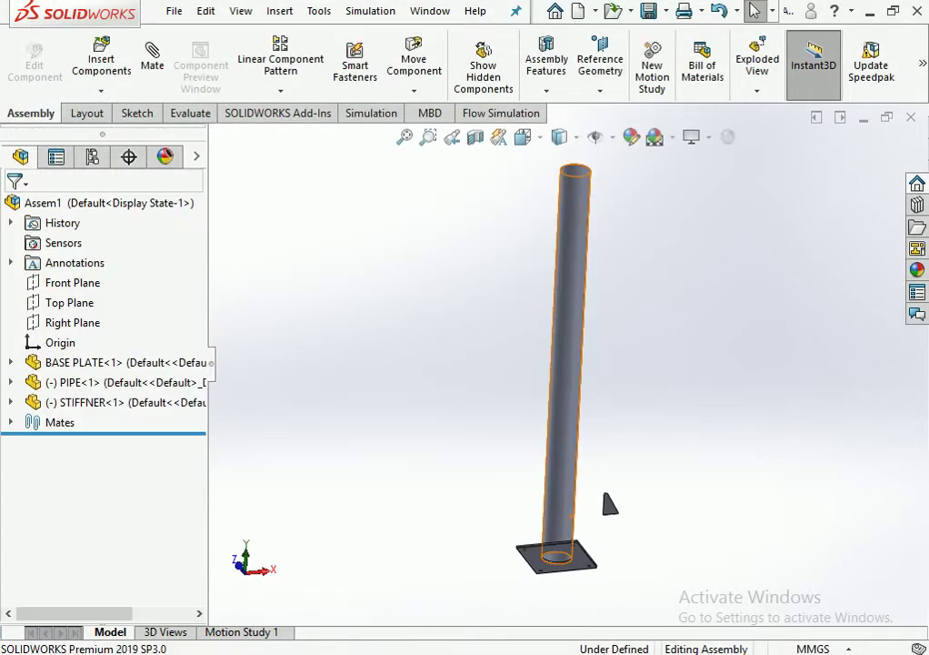
Mate the base plate's top face coincident to a stiffener face.
scroll(572, 545, "down", 1)
scroll(577, 536, "down", 1)
scroll(584, 526, "down", 1)
scroll(592, 512, "down", 1)
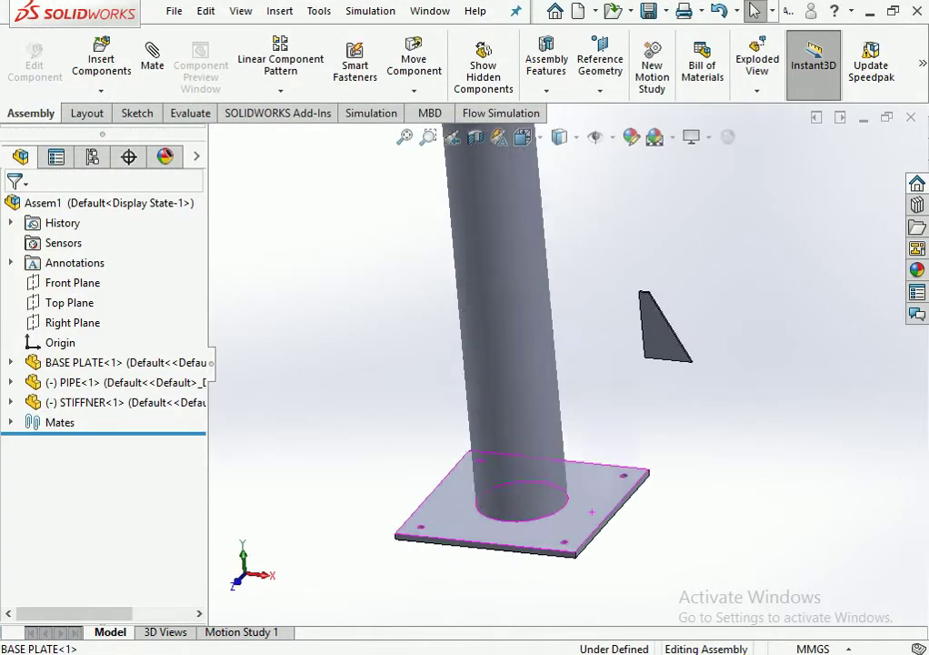
left_click(585, 507)
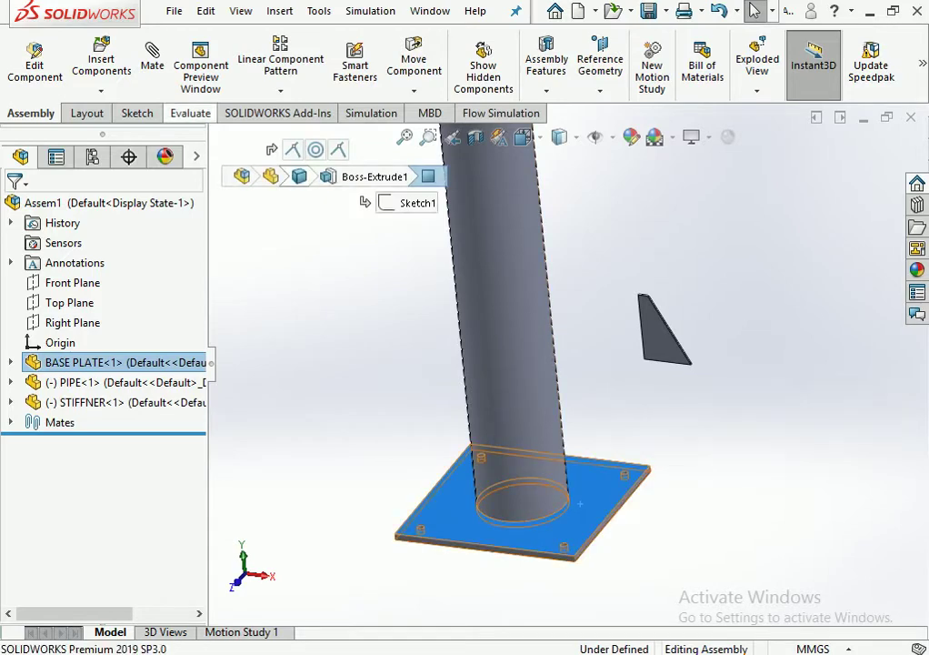
left_click(152, 54)
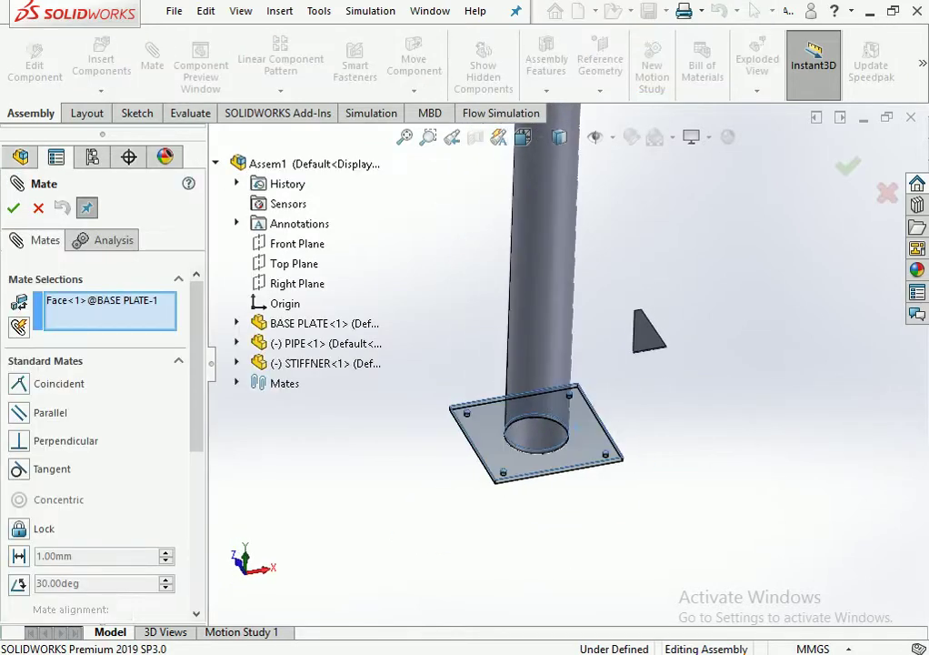
scroll(682, 346, "down", 2)
scroll(682, 346, "down", 2)
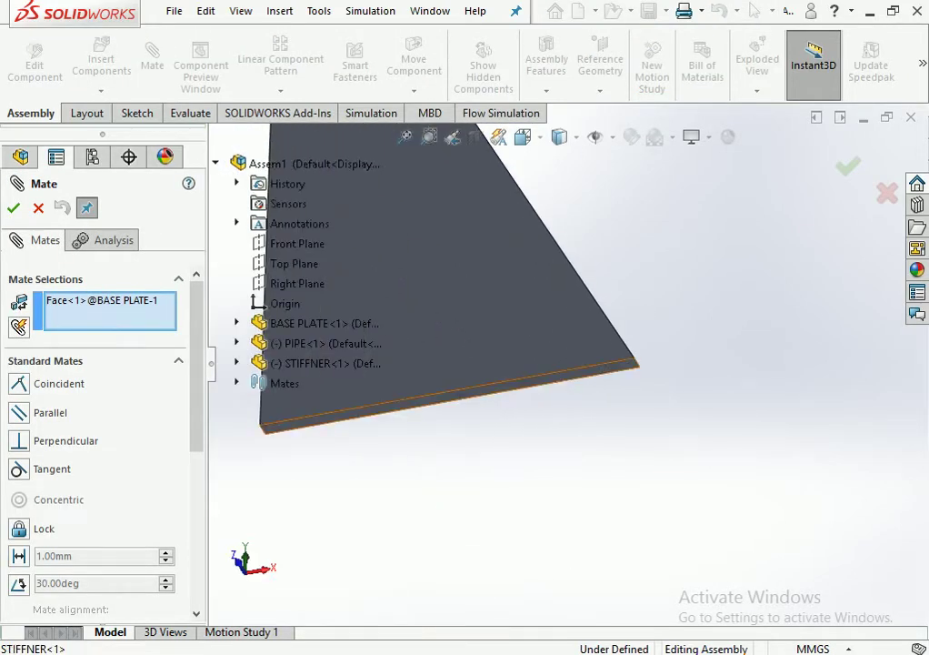
left_click(617, 366)
key("Return")
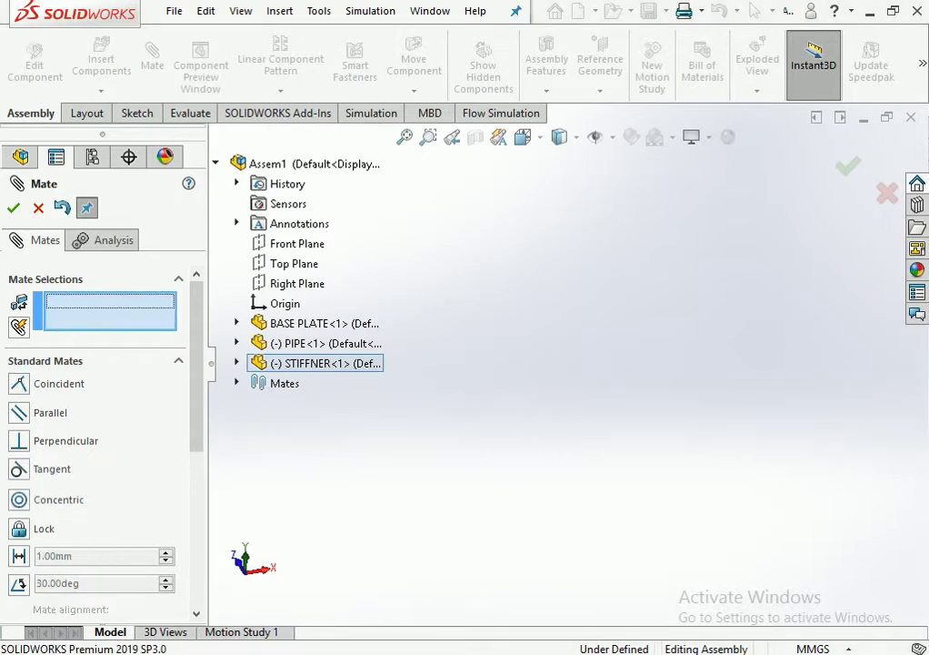
scroll(454, 468, "down", 3)
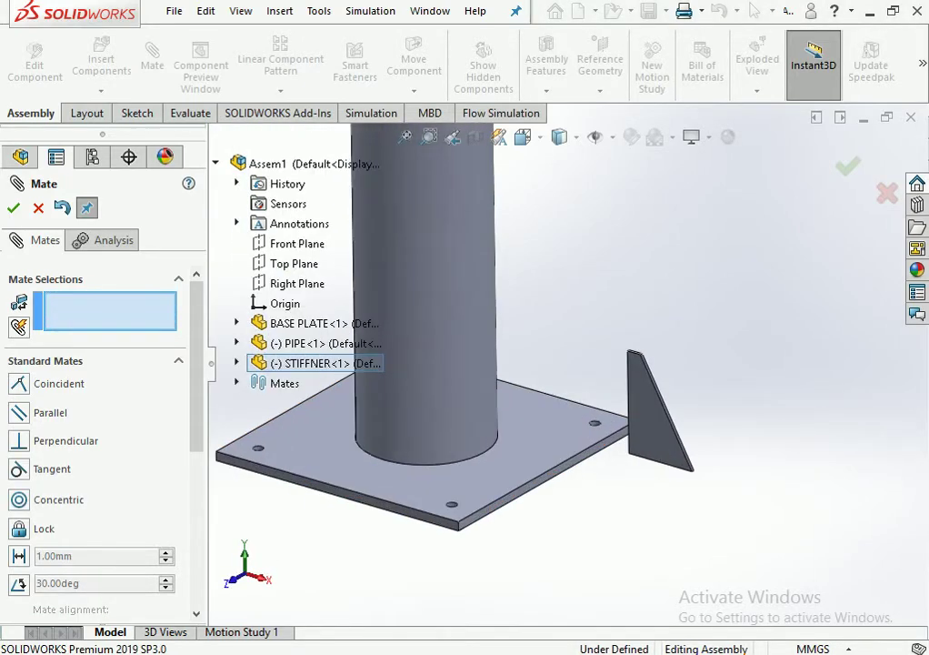
scroll(454, 468, "down", 2)
scroll(477, 509, "up", 4)
scroll(478, 509, "down", 1)
scroll(514, 442, "down", 1)
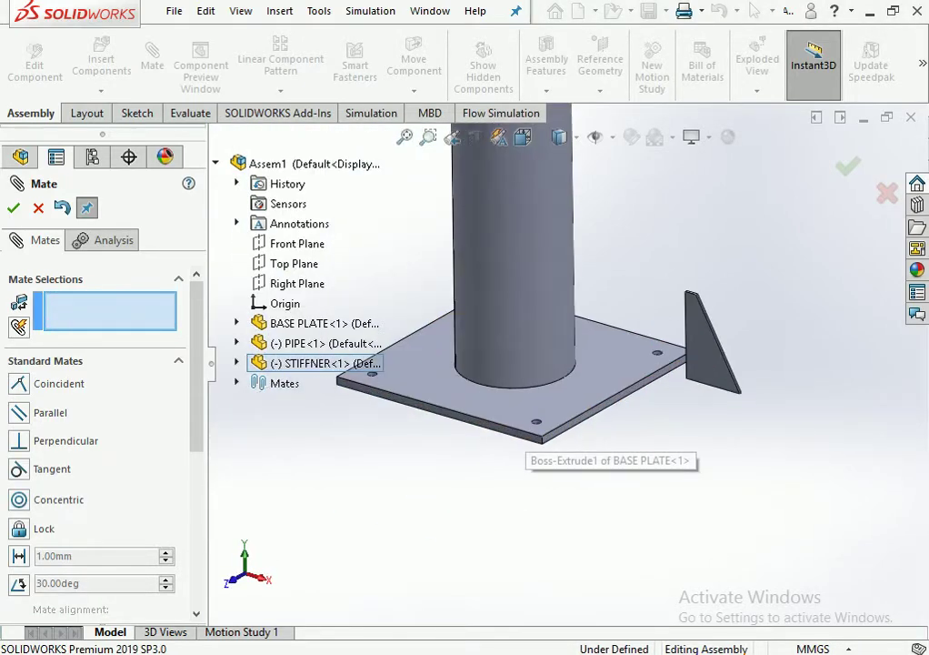
scroll(514, 442, "down", 3)
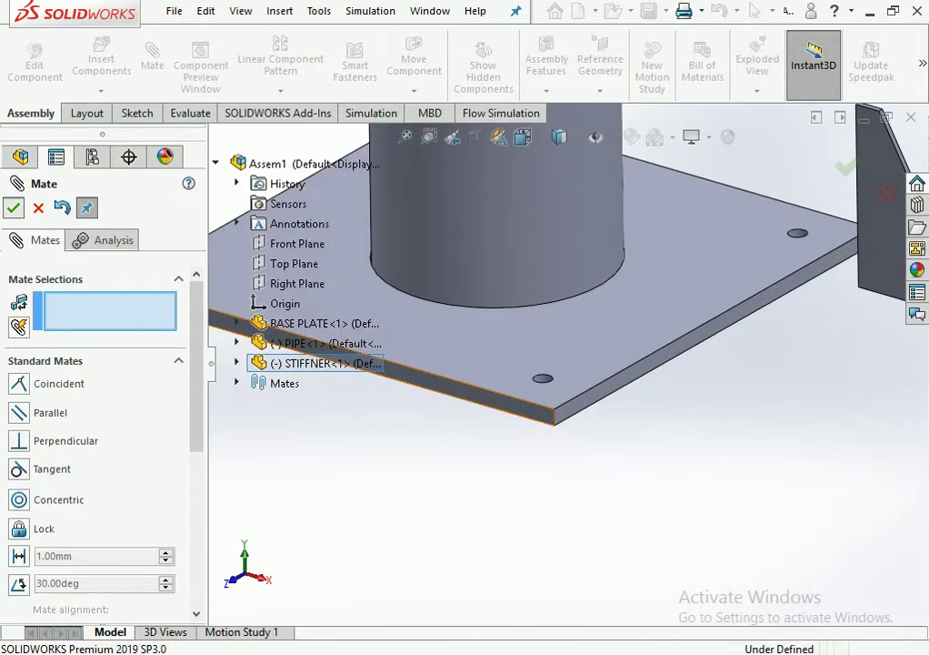
key("Escape")
scroll(535, 381, "up", 2)
left_click(535, 382)
Centre the stiffener across the base plate's width with a width mate.
scroll(534, 381, "up", 2)
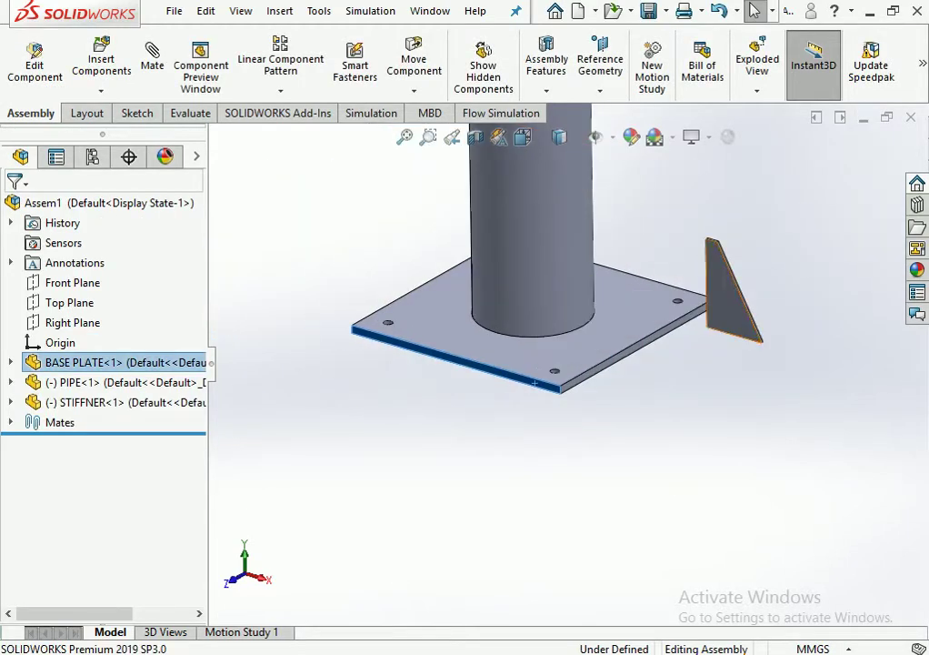
left_click(725, 373, "ctrl")
middle_click_drag(726, 373, 624, 351)
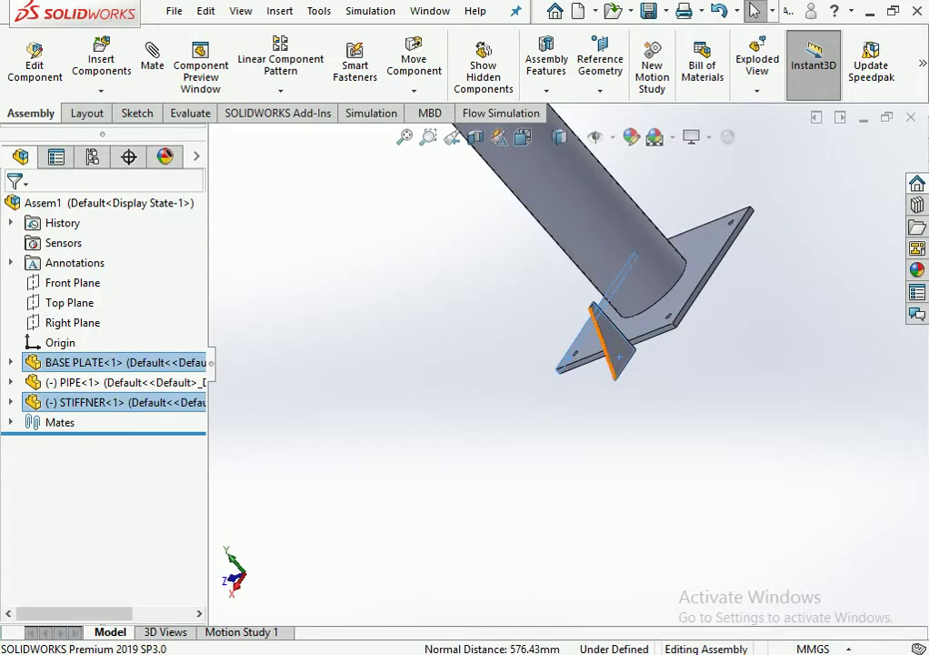
scroll(678, 328, "down", 2)
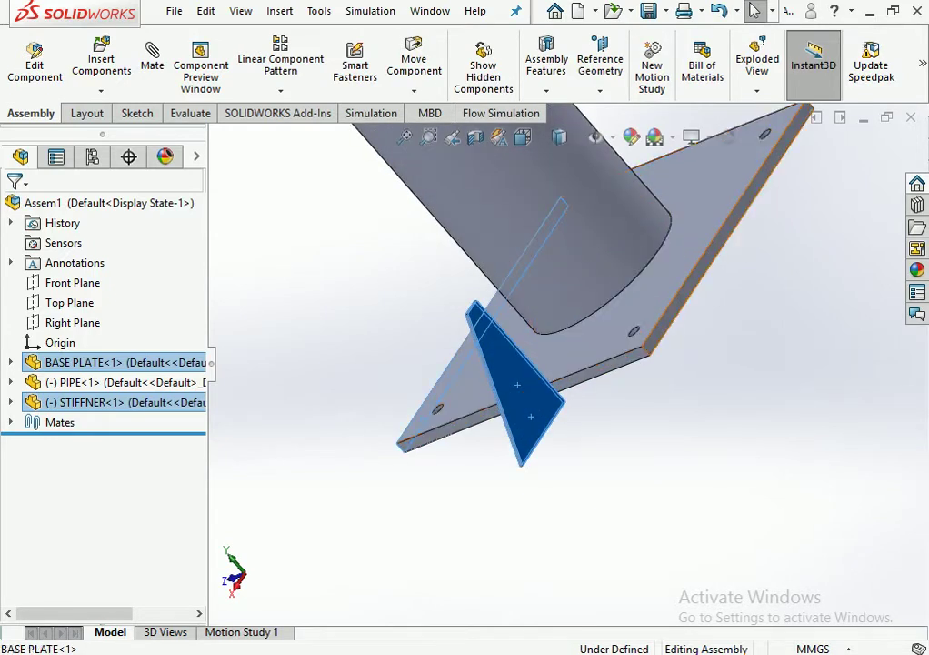
left_click(678, 303, "ctrl")
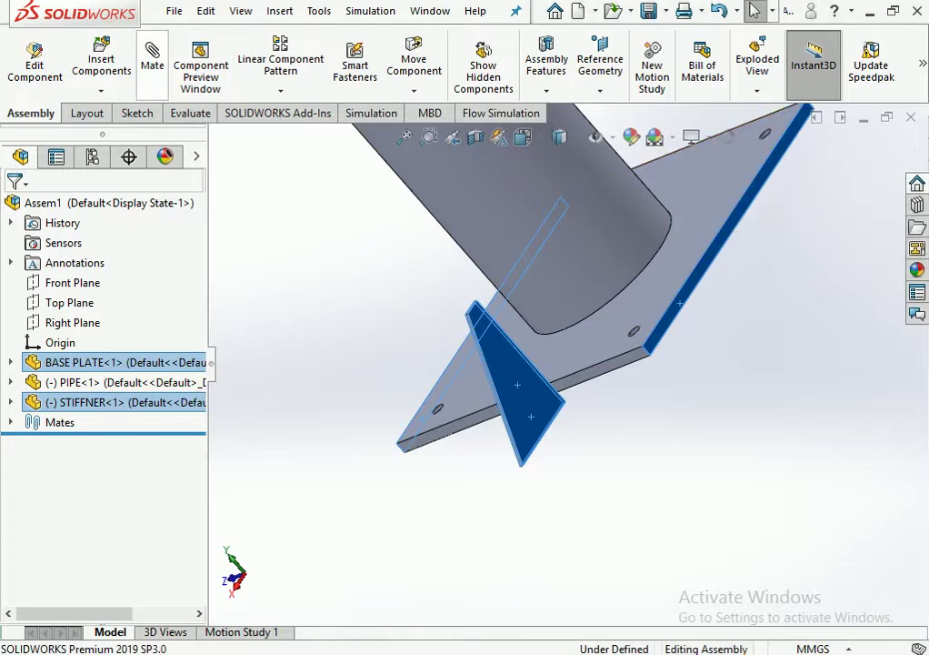
left_click(152, 54)
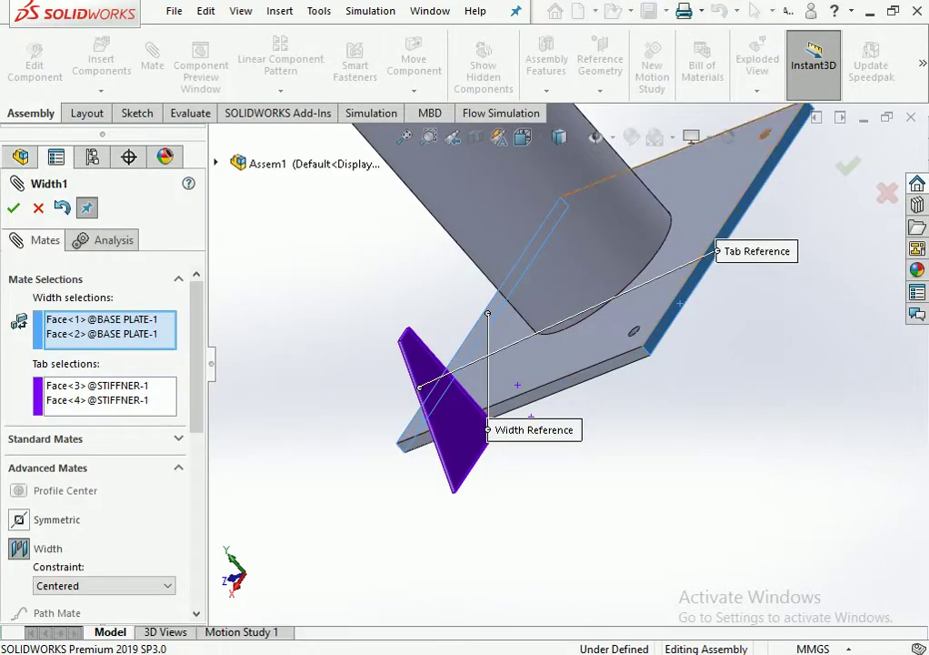
key("Return")
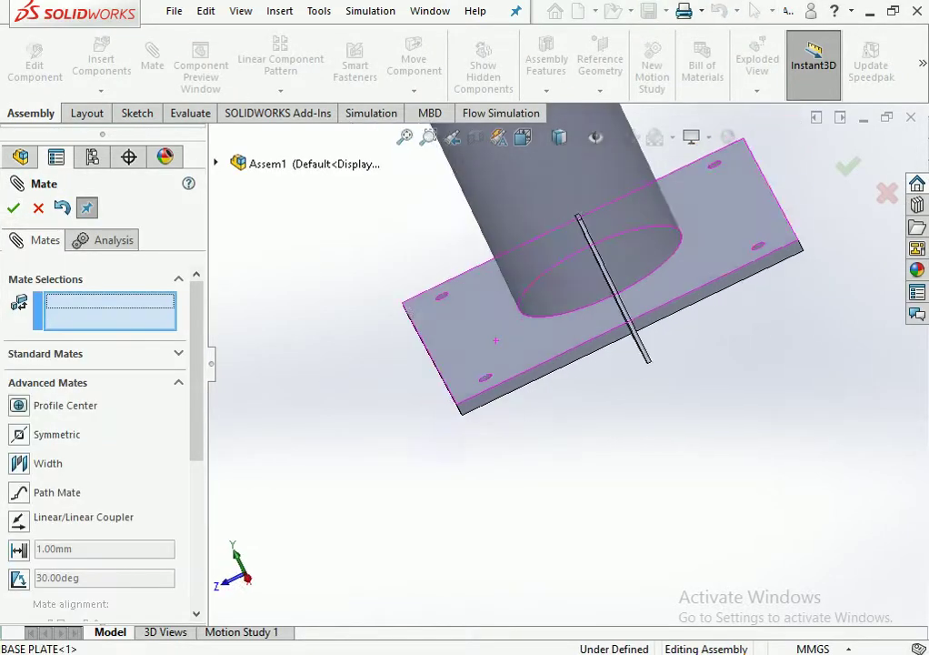
Pick the pipe face and a stiffener face, then remove both wrong selections from the mate.
left_click(545, 273)
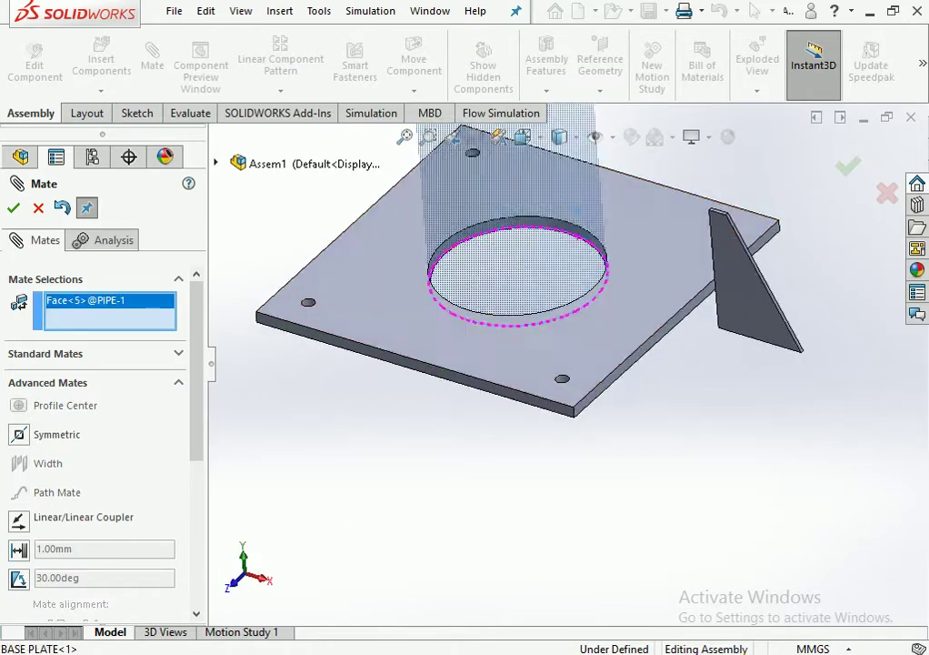
middle_click_drag(545, 273, 591, 363)
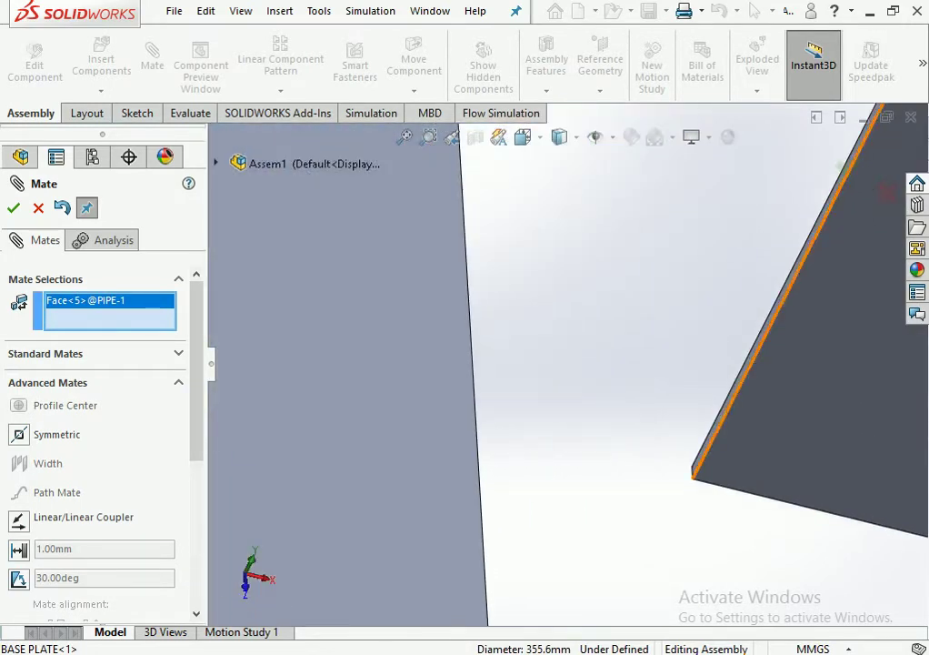
middle_click_drag(709, 409, 768, 332)
left_click(735, 287)
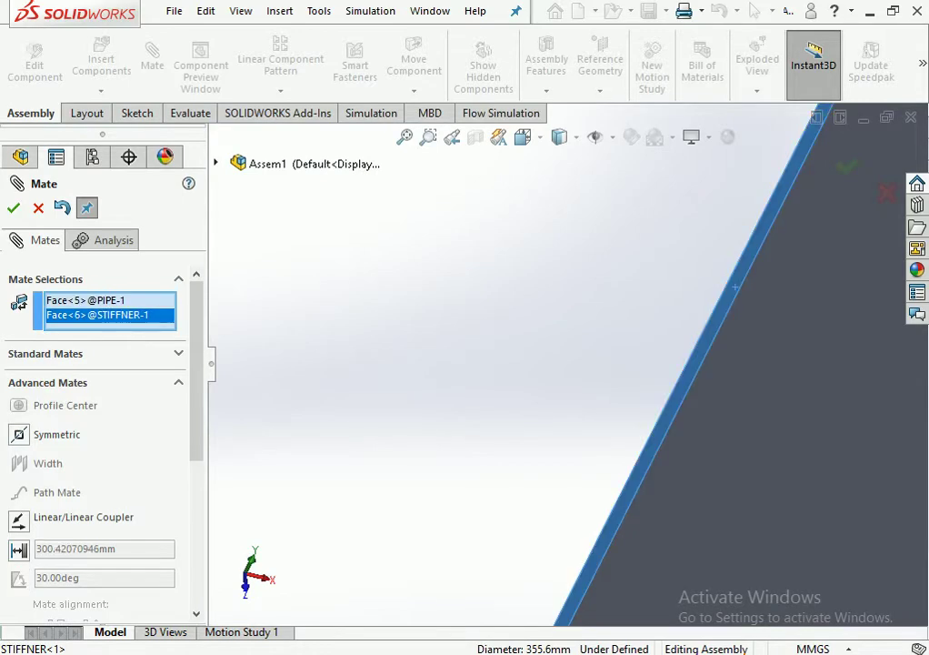
scroll(735, 287, "up", 2)
scroll(735, 287, "up", 2)
scroll(734, 287, "up", 2)
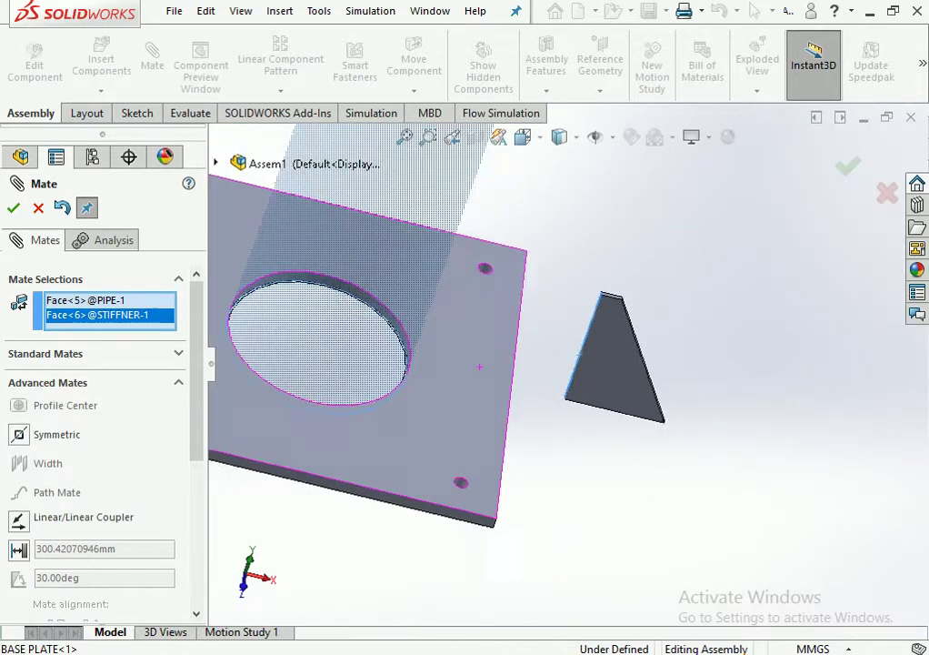
scroll(735, 287, "up", 1)
right_click(91, 315)
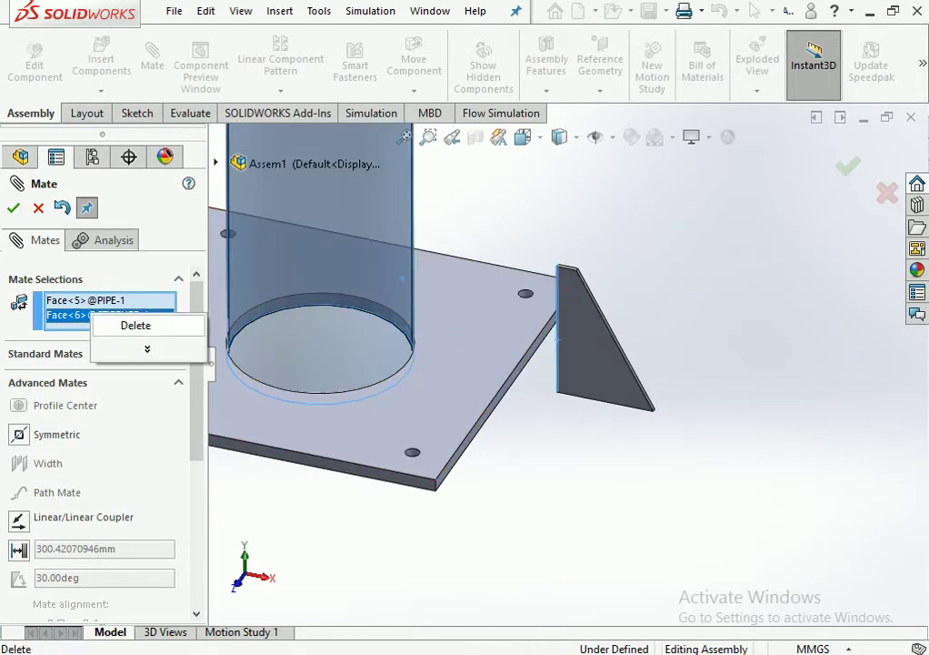
left_click(134, 326)
right_click(116, 306)
left_click(162, 317)
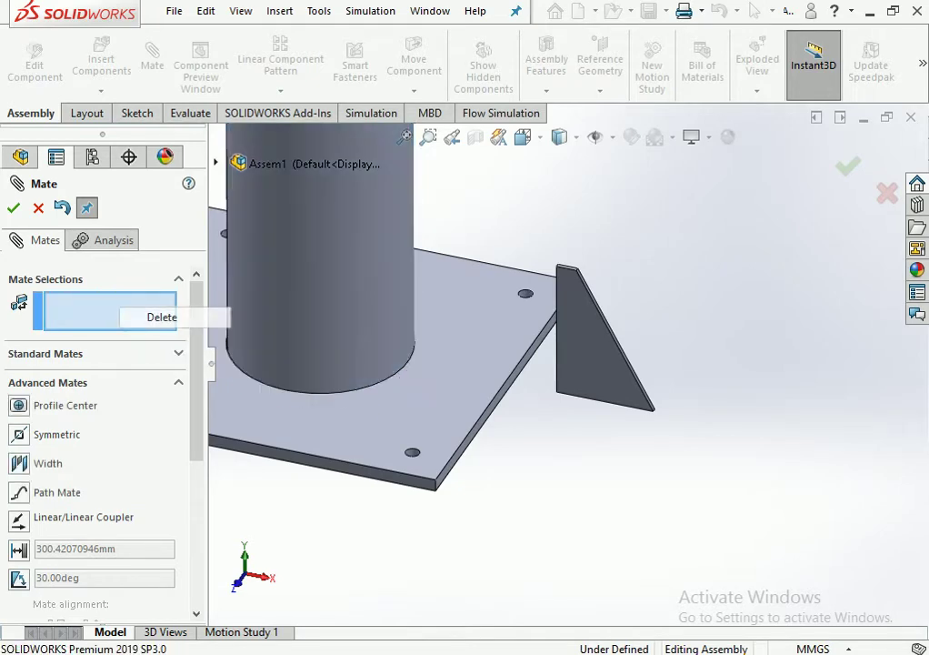
Mate the stiffener's inner vertical edge coincident to the pipe's outer face.
middle_click_drag(545, 363, 509, 300)
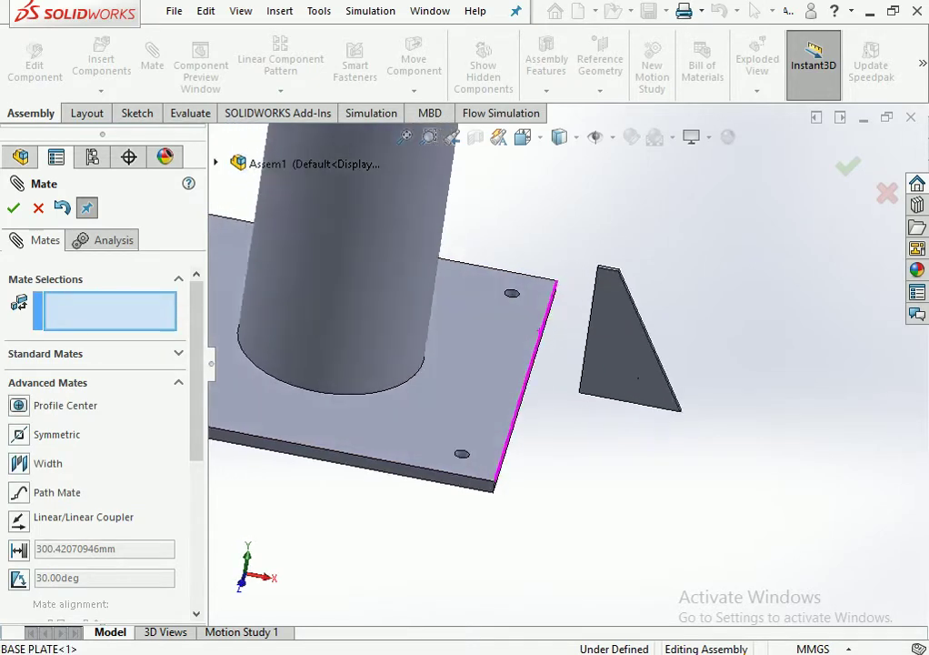
scroll(536, 291, "up", 3)
left_click(576, 418)
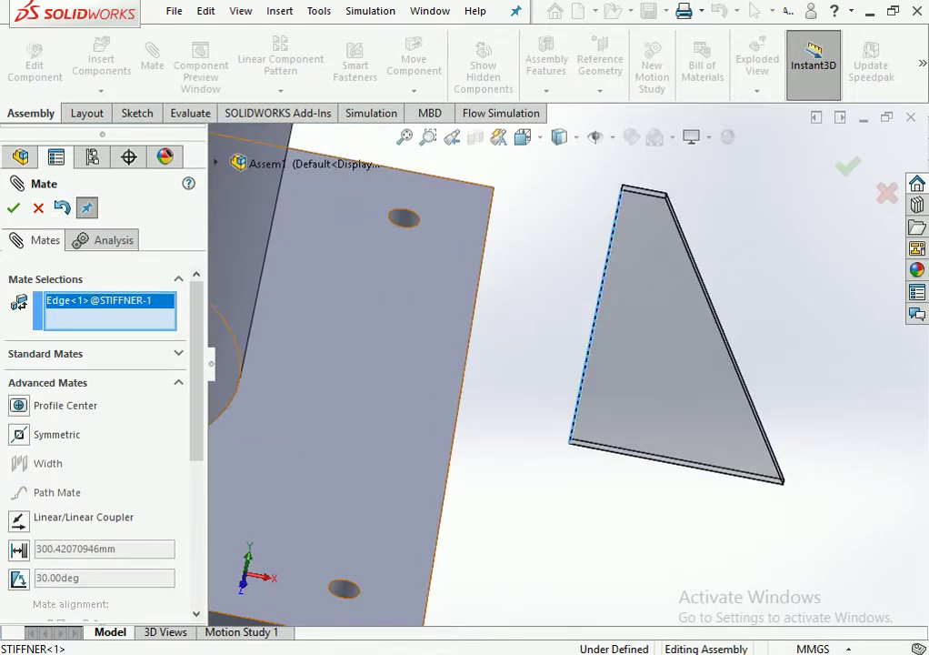
left_click(254, 247)
scroll(254, 246, "up", 3)
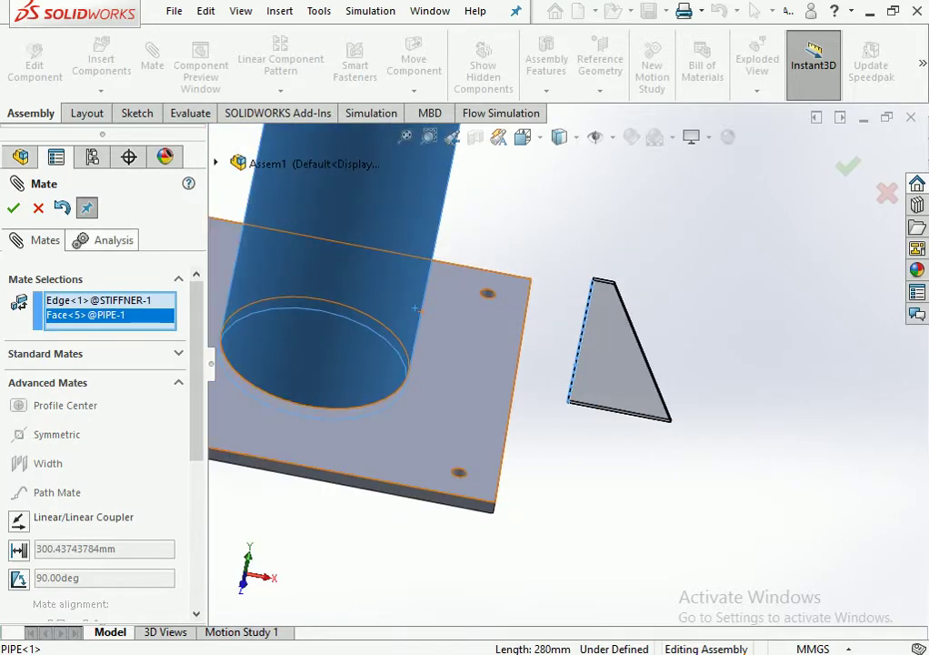
left_click(38, 208)
middle_click_drag(473, 364, 596, 361)
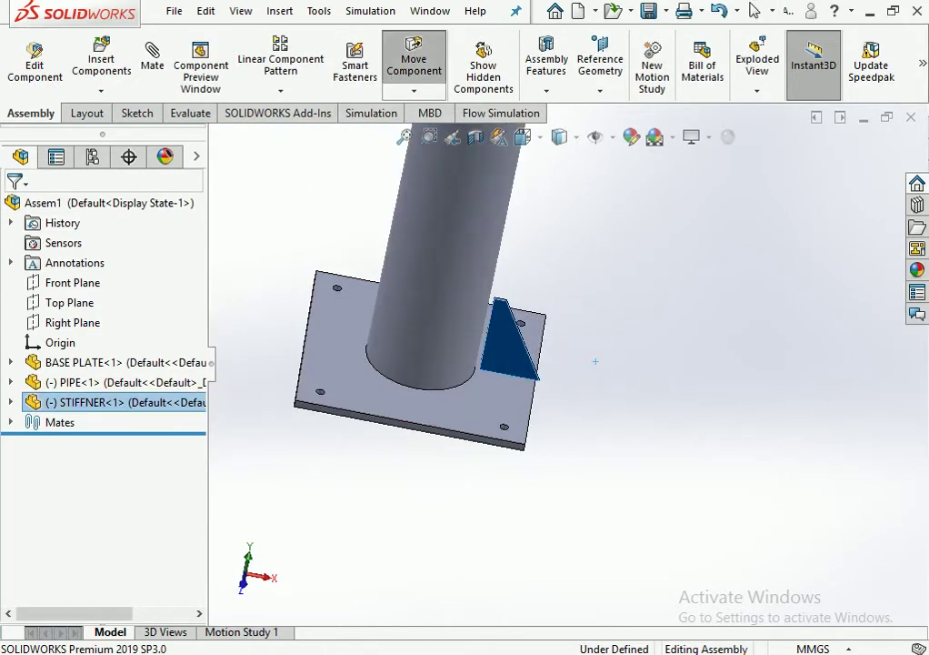
Orbit and zoom around the stiffener to check its contact with the pipe.
scroll(595, 361, "down", 3)
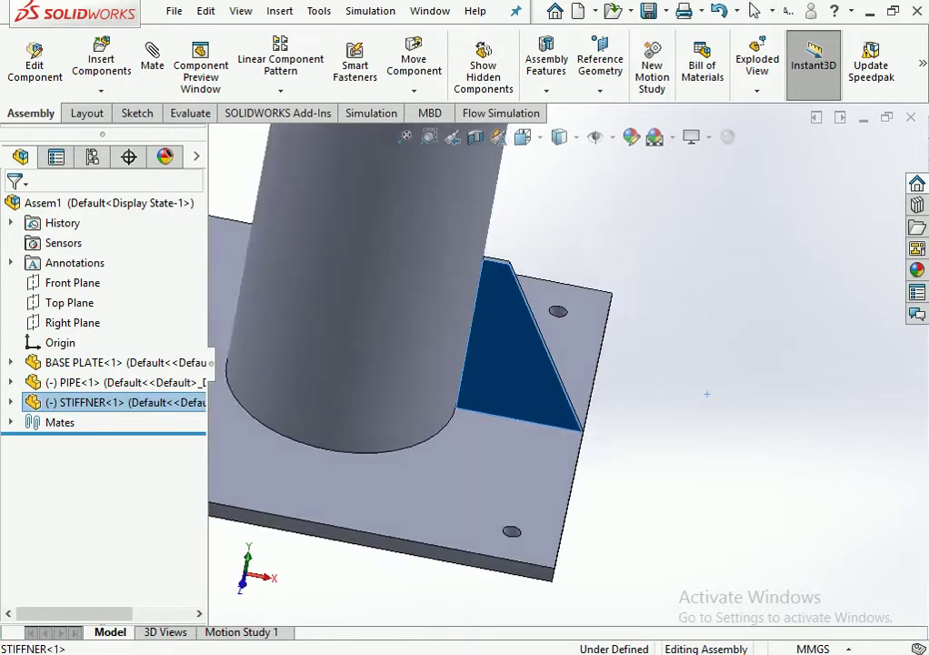
middle_click_drag(595, 361, 691, 364)
scroll(691, 363, "down", 3)
scroll(471, 388, "down", 3)
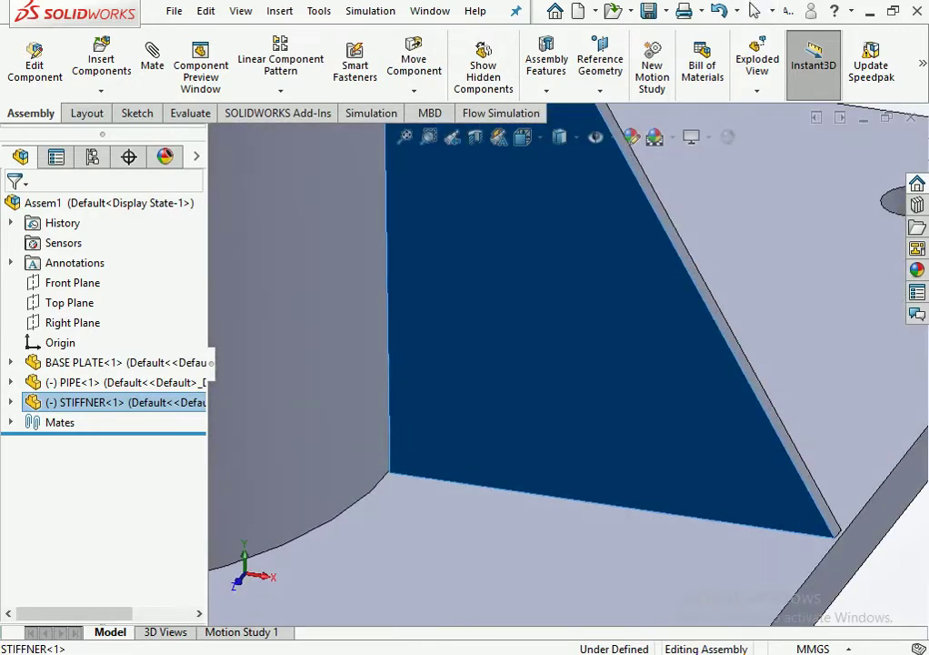
left_click(356, 347)
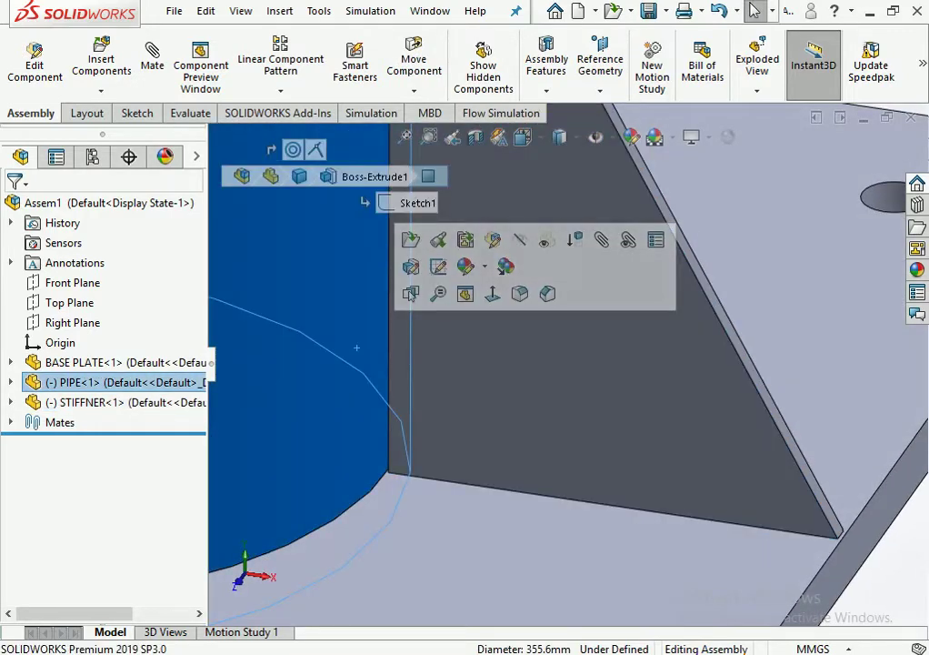
scroll(516, 361, "up", 5)
scroll(517, 361, "down", 5)
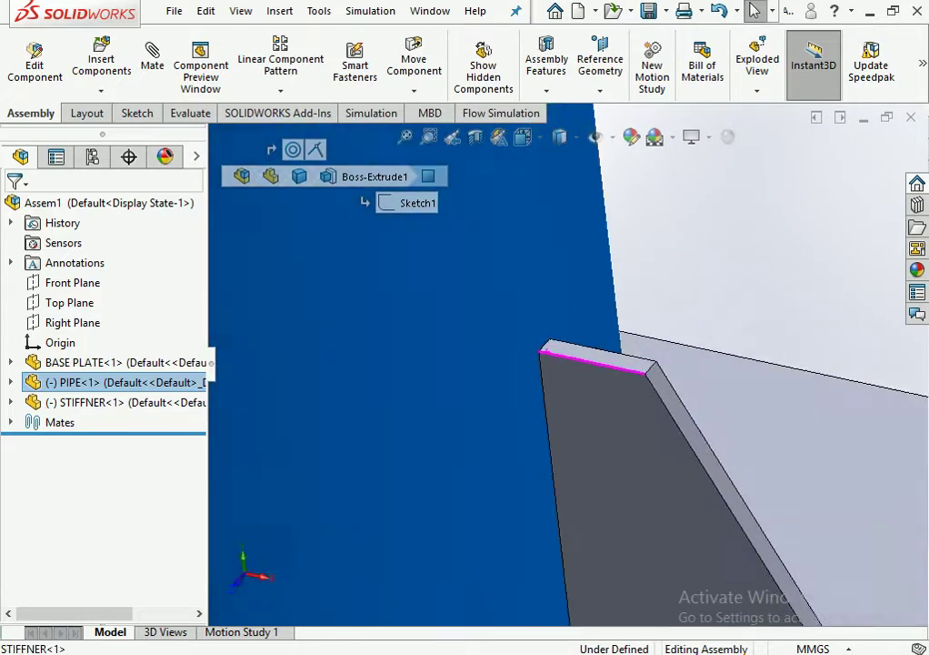
middle_click_drag(517, 361, 338, 570)
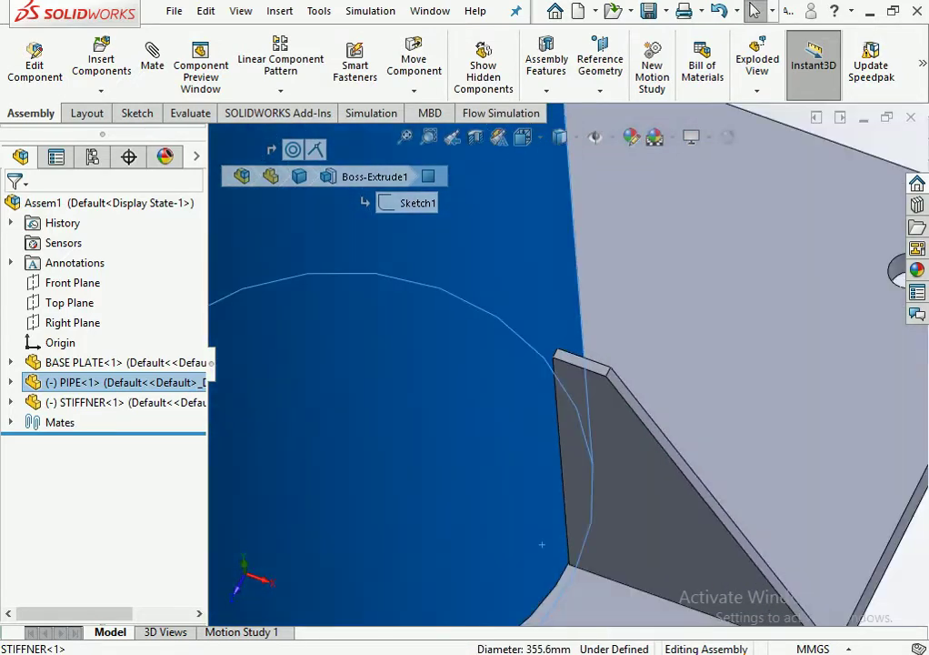
scroll(491, 302, "up", 5)
key("Escape")
Rotate the view around the stiffener and plate, and select the stiffener.
scroll(492, 301, "down", 5)
middle_click_drag(493, 302, 581, 381)
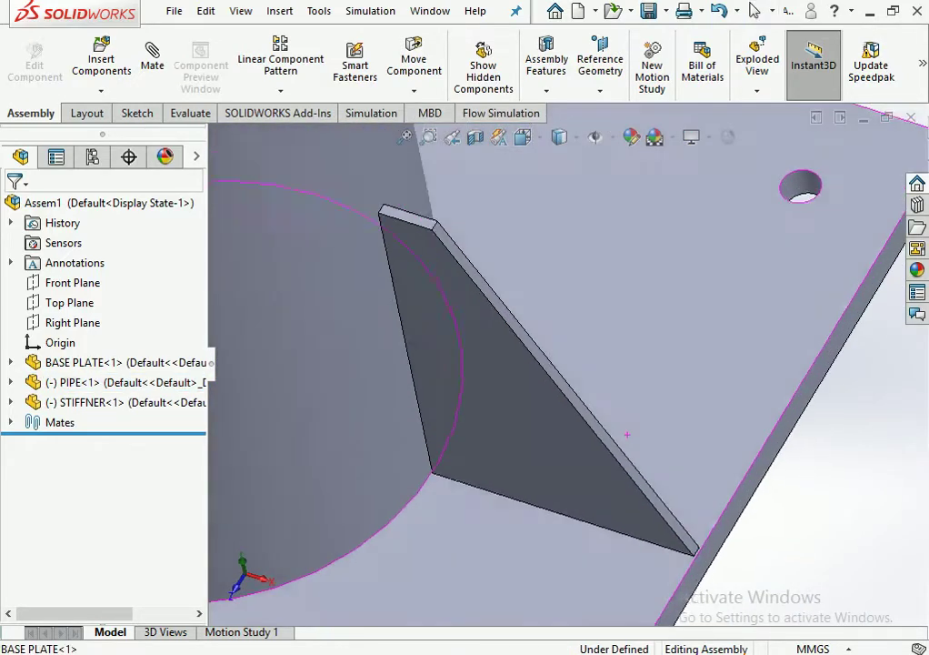
scroll(654, 488, "down", 3)
left_click(654, 491)
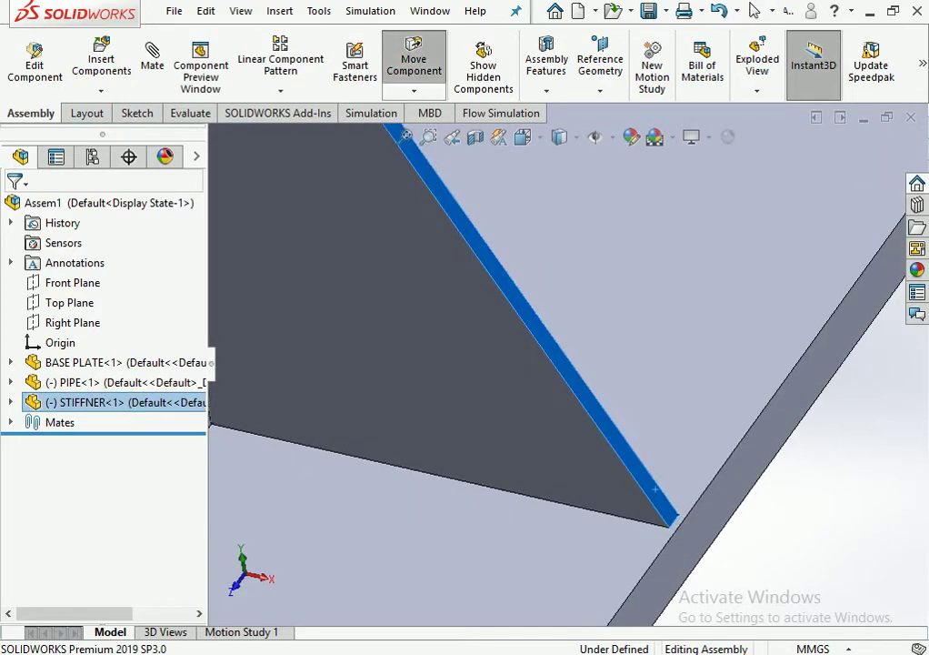
scroll(550, 324, "up", 5)
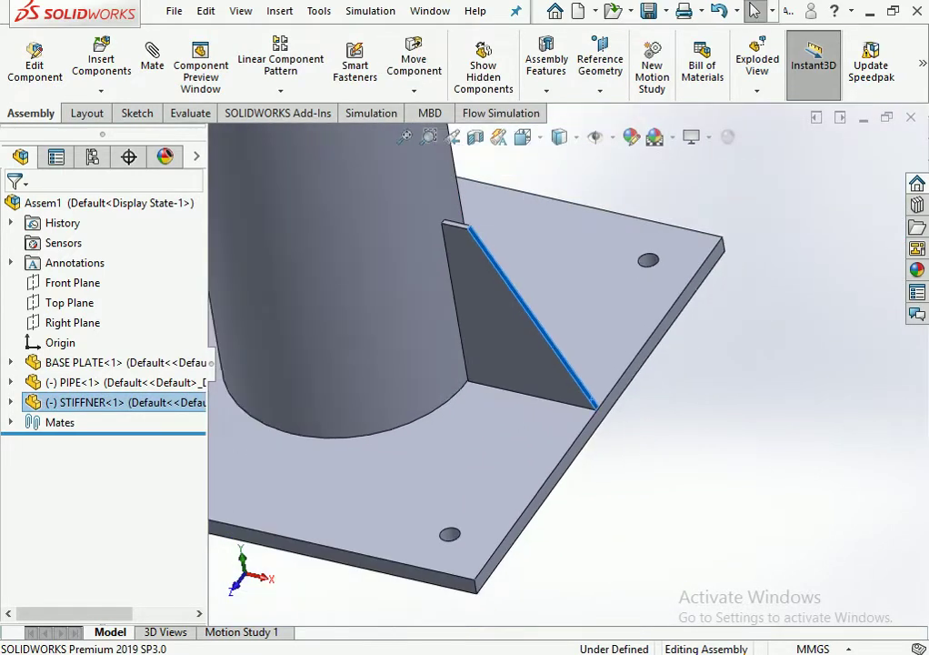
scroll(666, 440, "down", 3)
left_click(441, 317)
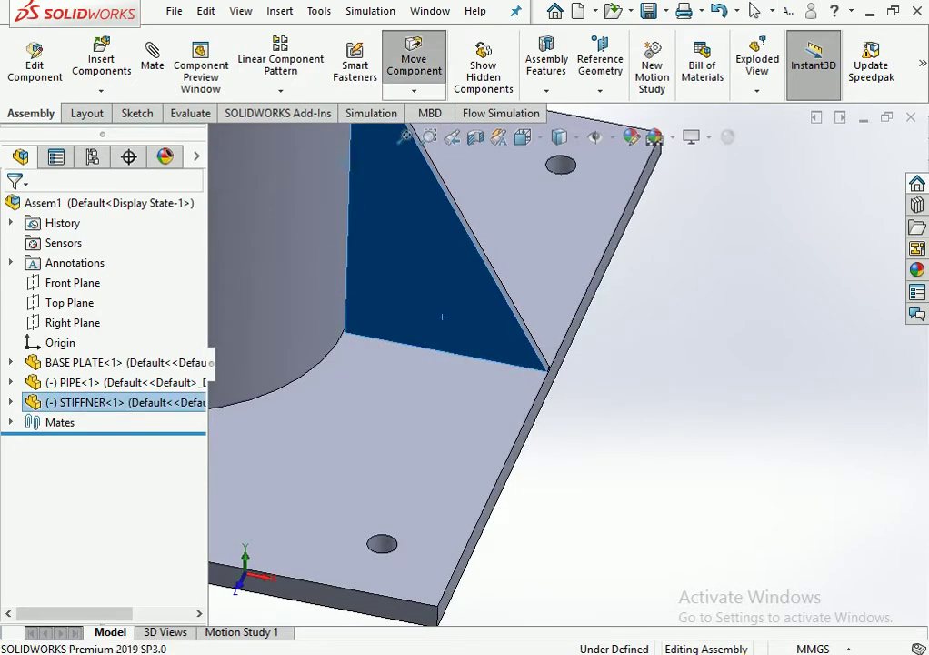
Add a 1.5 mm distance mate between the stiffener's bottom edge and the plate's outer edge.
left_click(152, 56)
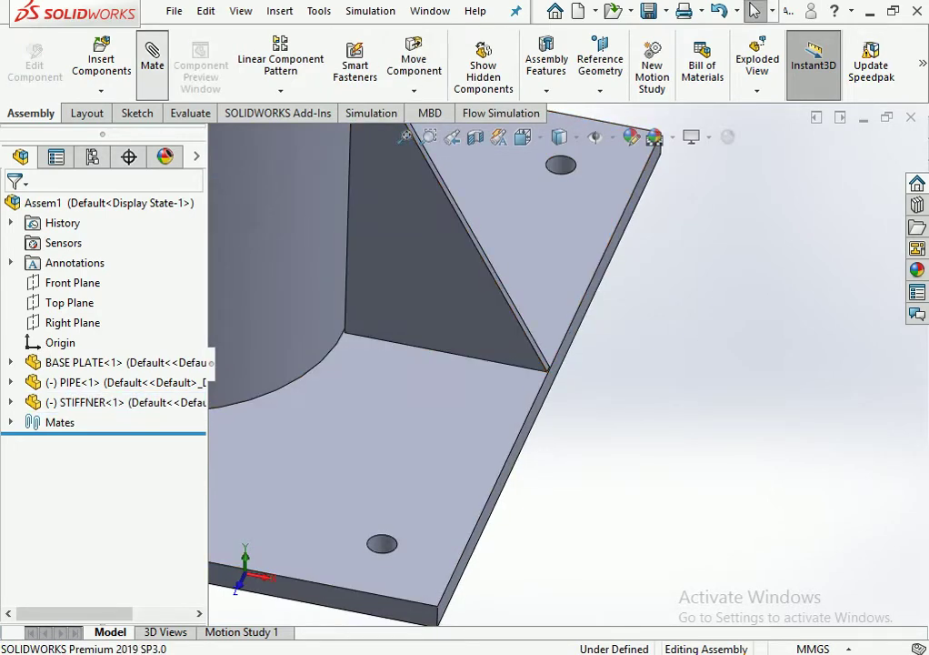
scroll(546, 363, "down", 2)
scroll(546, 364, "down", 2)
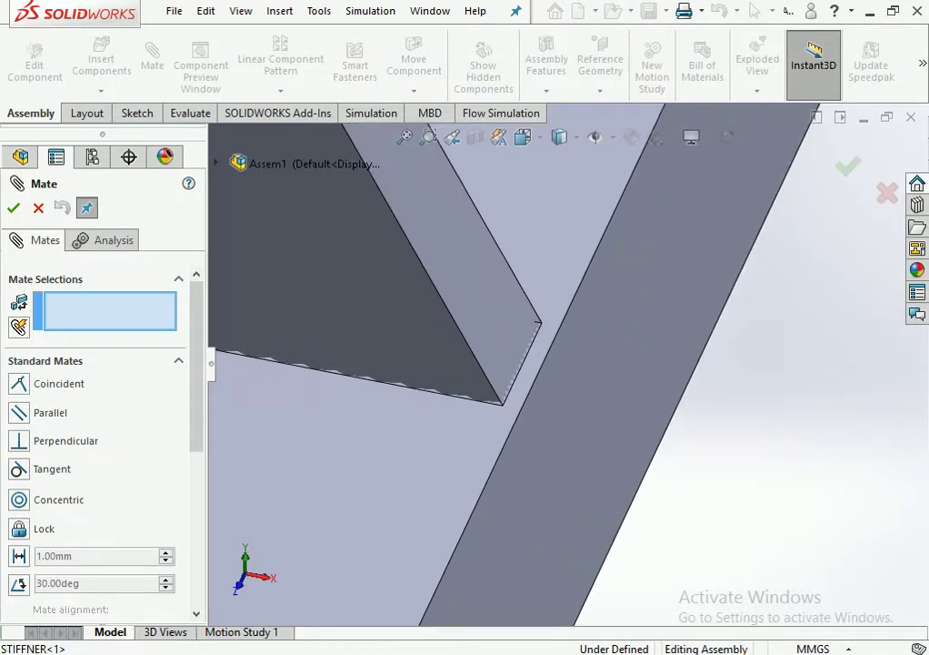
left_click(521, 362)
left_click(529, 391)
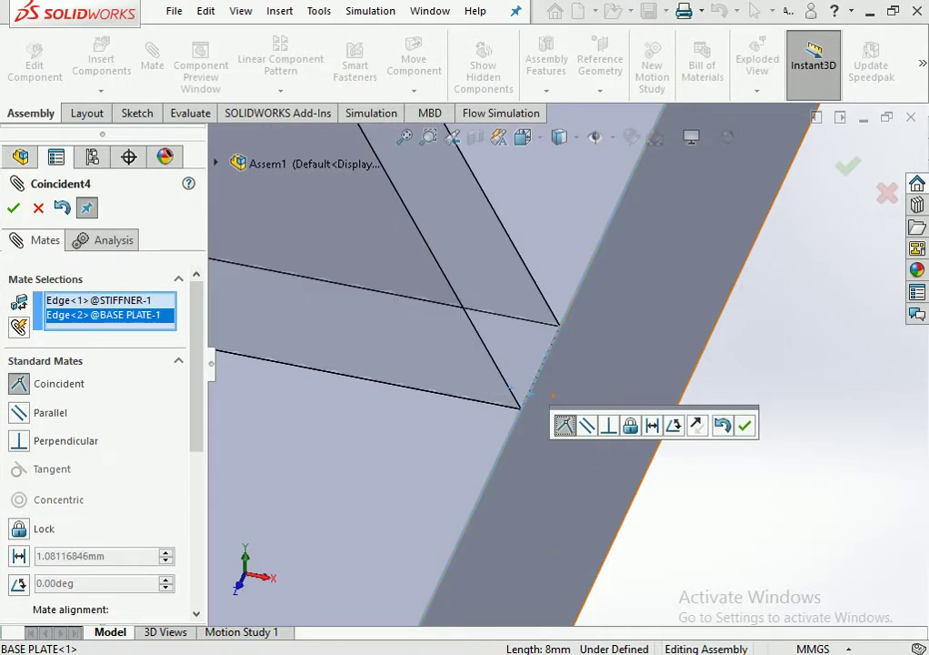
left_click(652, 426)
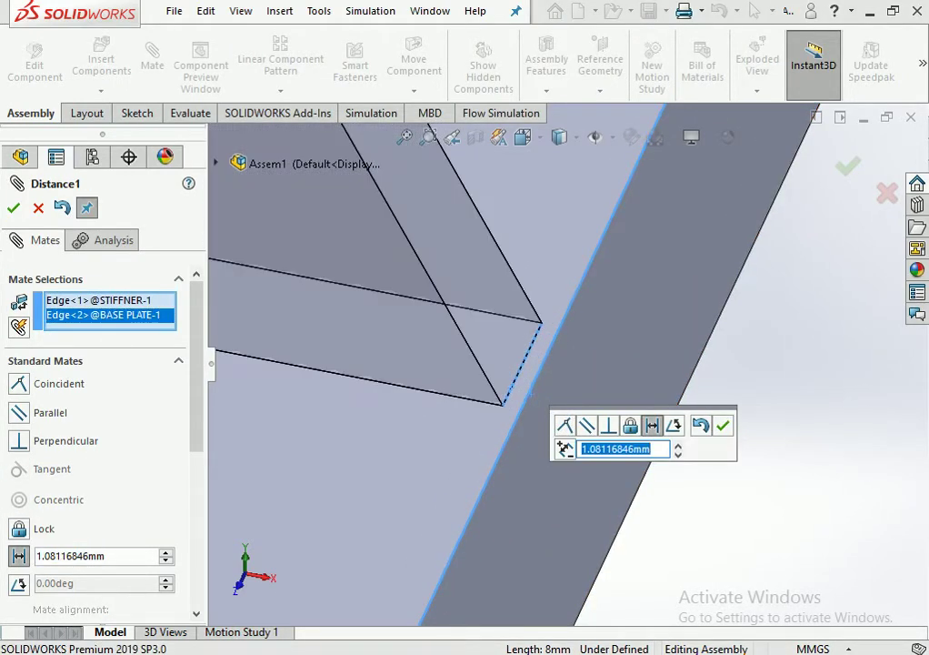
type("1.5")
key("Return")
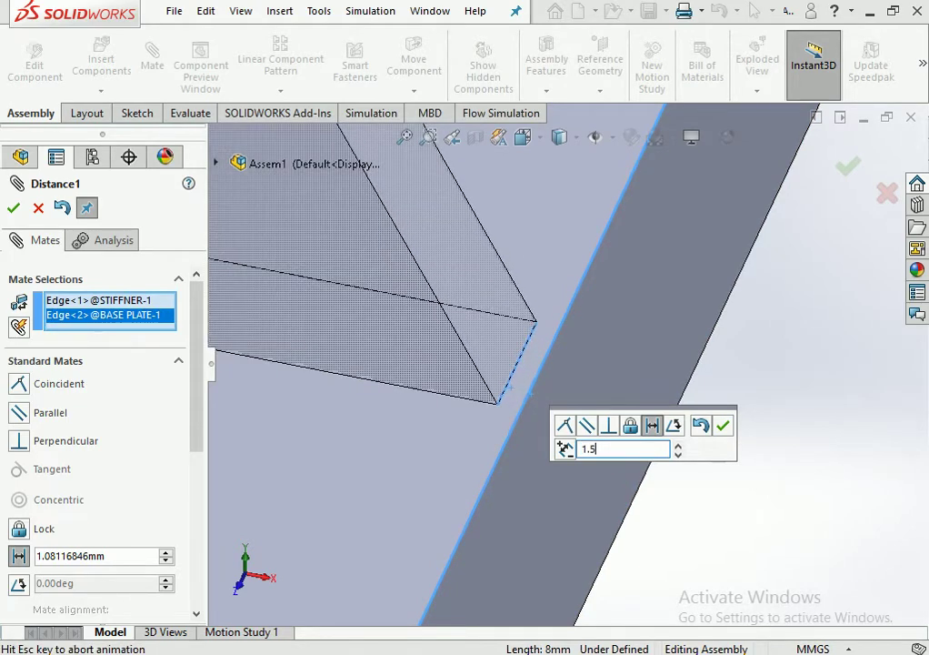
key("Return")
scroll(569, 362, "up", 3)
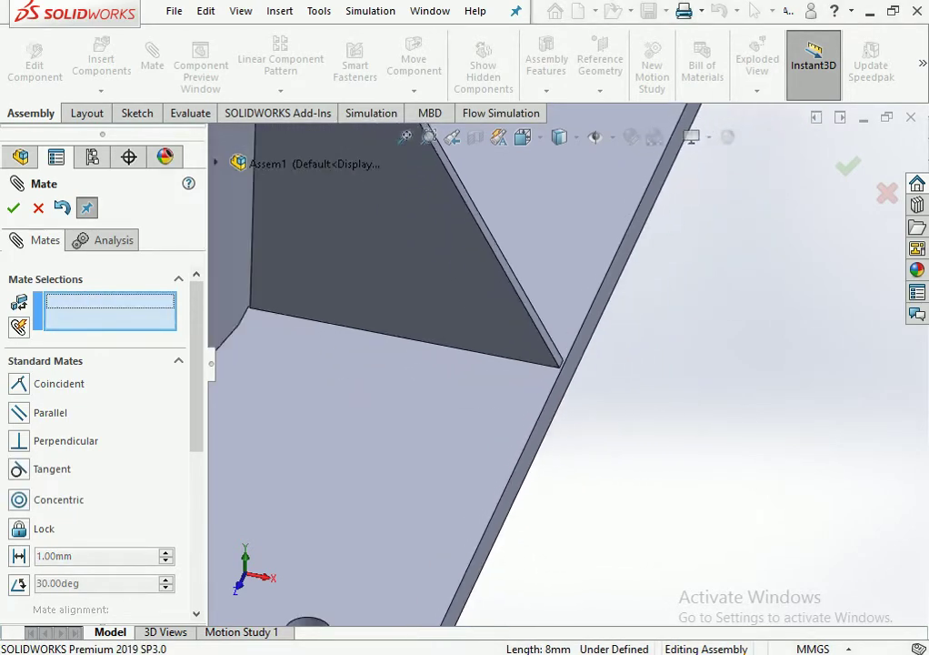
scroll(569, 362, "up", 3)
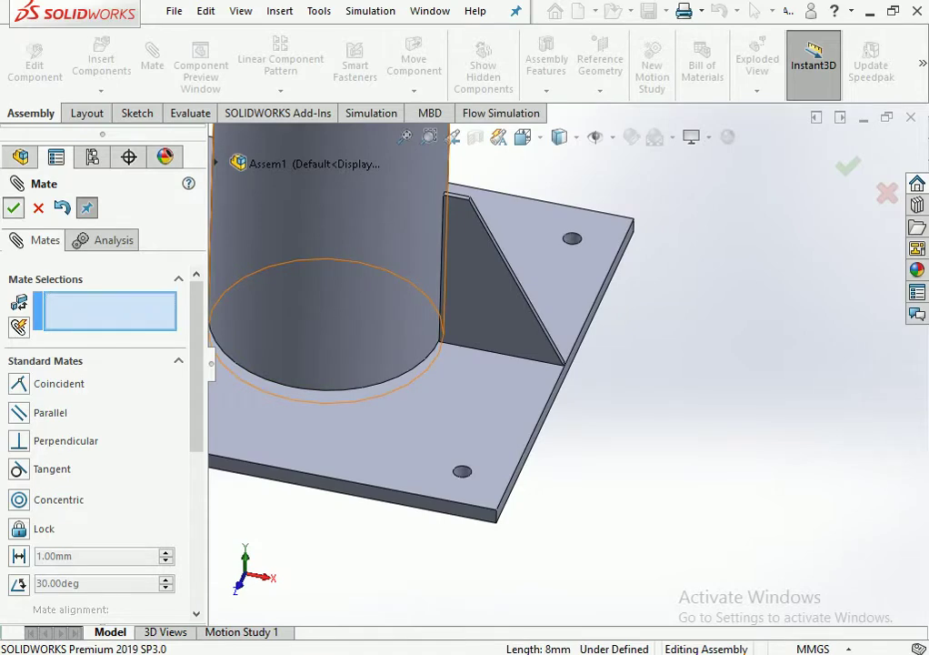
left_click(12, 208)
scroll(569, 369, "up", 3)
scroll(569, 368, "up", 5)
Circular-pattern the stiffener 4 times over 360° about the base plate's centre hole edge.
scroll(530, 312, "down", 1)
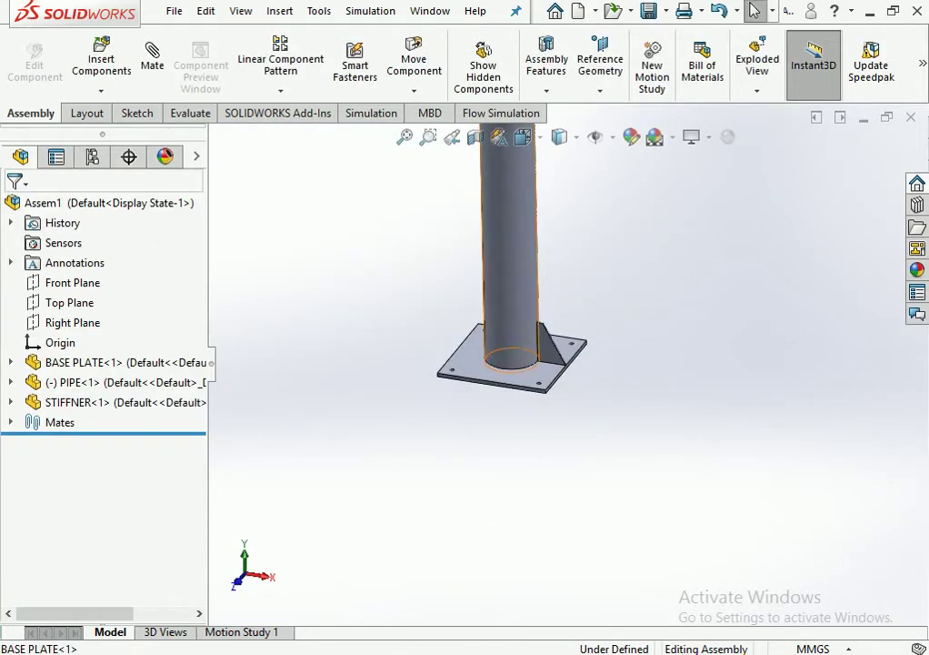
scroll(530, 311, "down", 4)
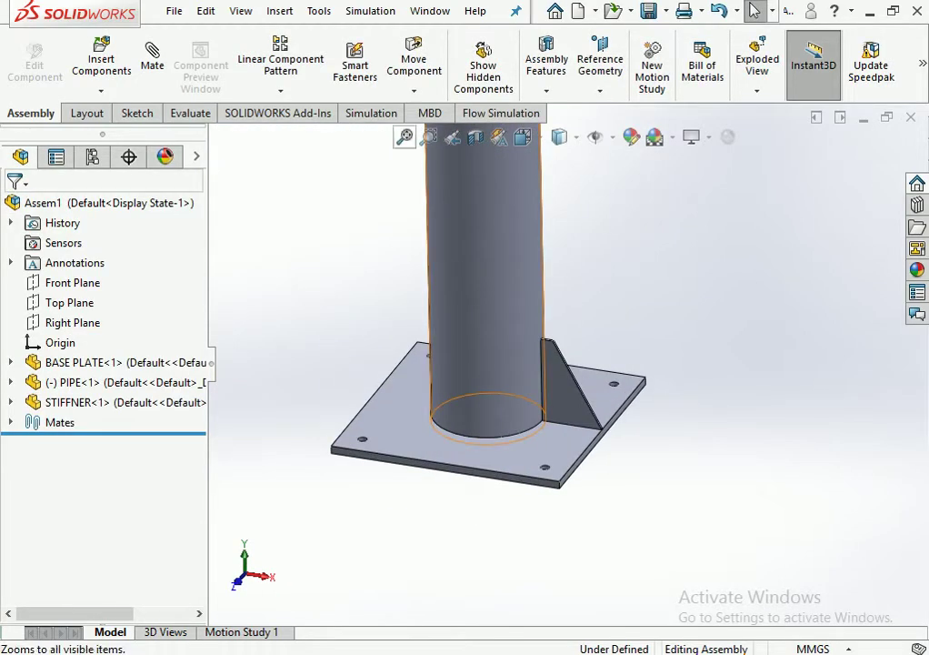
left_click(280, 90)
left_click(309, 133)
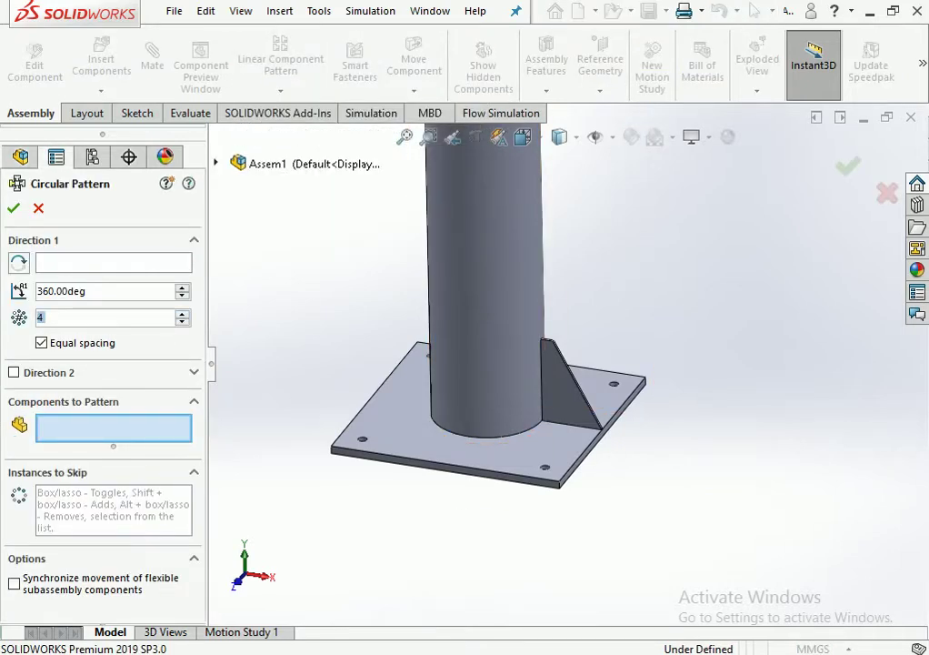
left_click(113, 262)
middle_click_drag(509, 600, 445, 531)
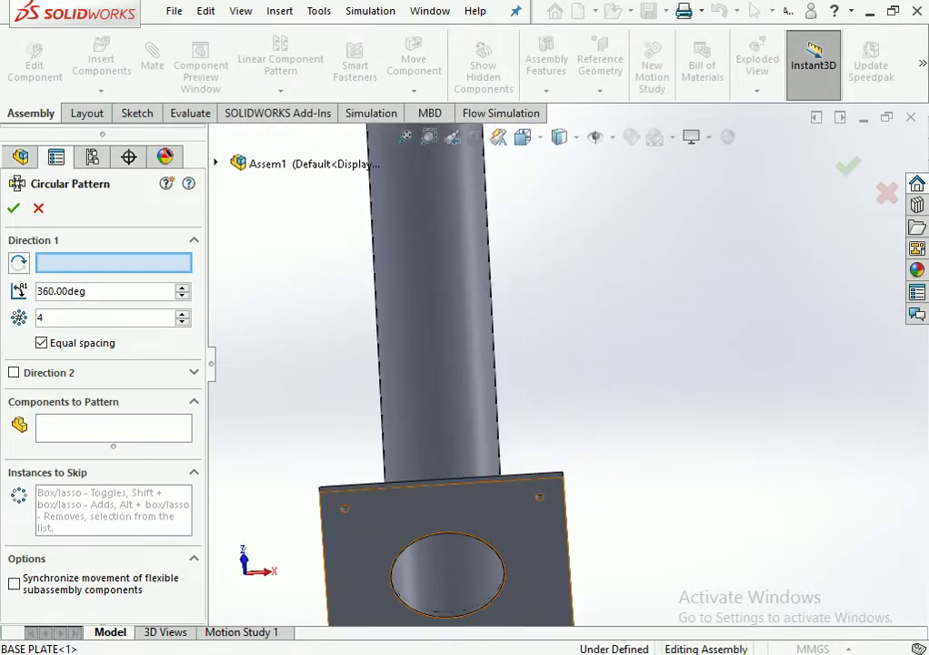
left_click(446, 532)
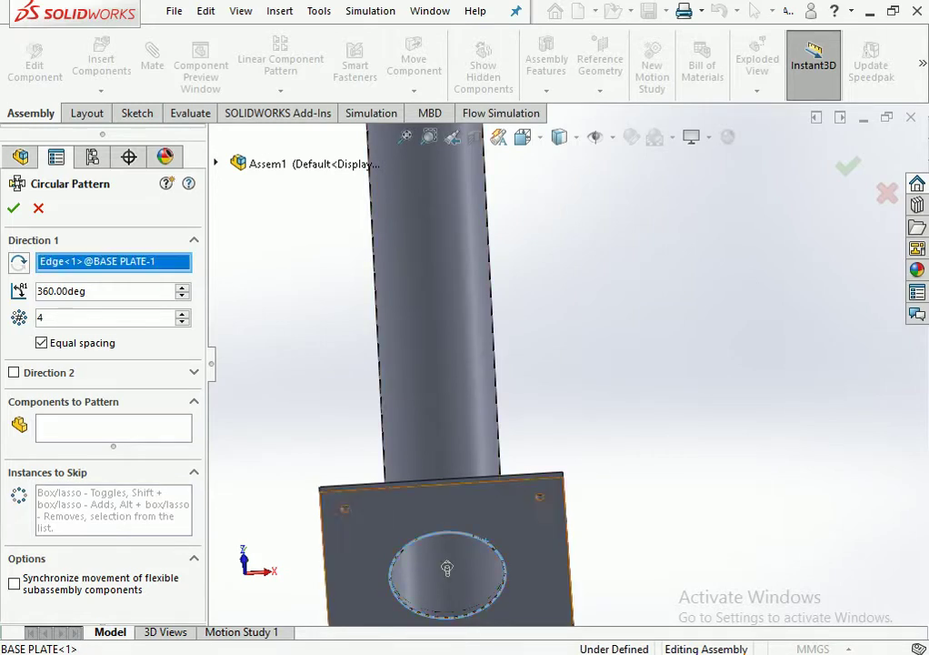
mouse_move(445, 532)
middle_mouse_down()
mouse_move(510, 364)
mouse_move(505, 345)
middle_mouse_up()
scroll(510, 344, "up", 3)
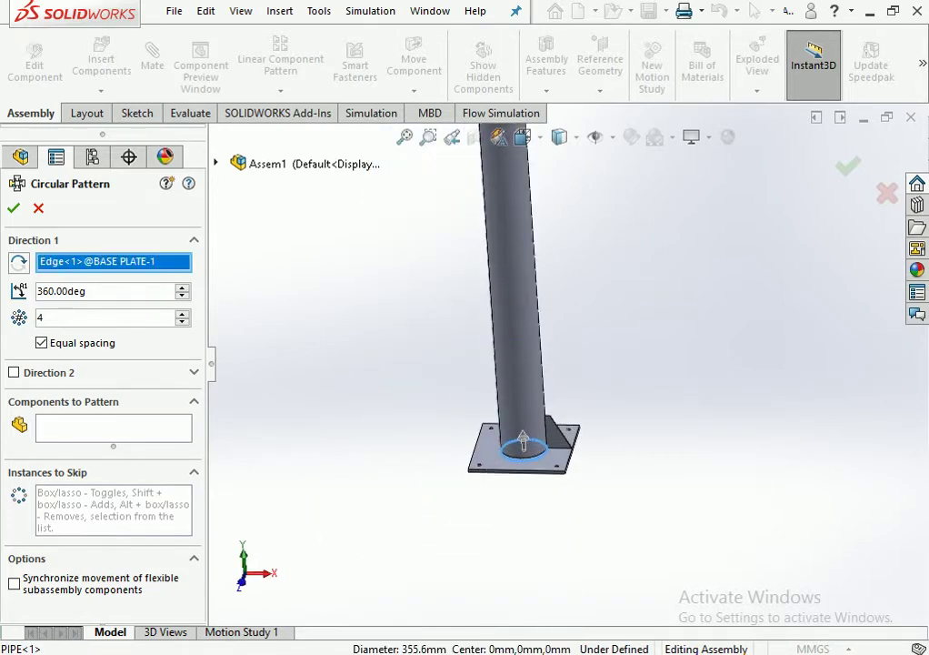
left_click(522, 441)
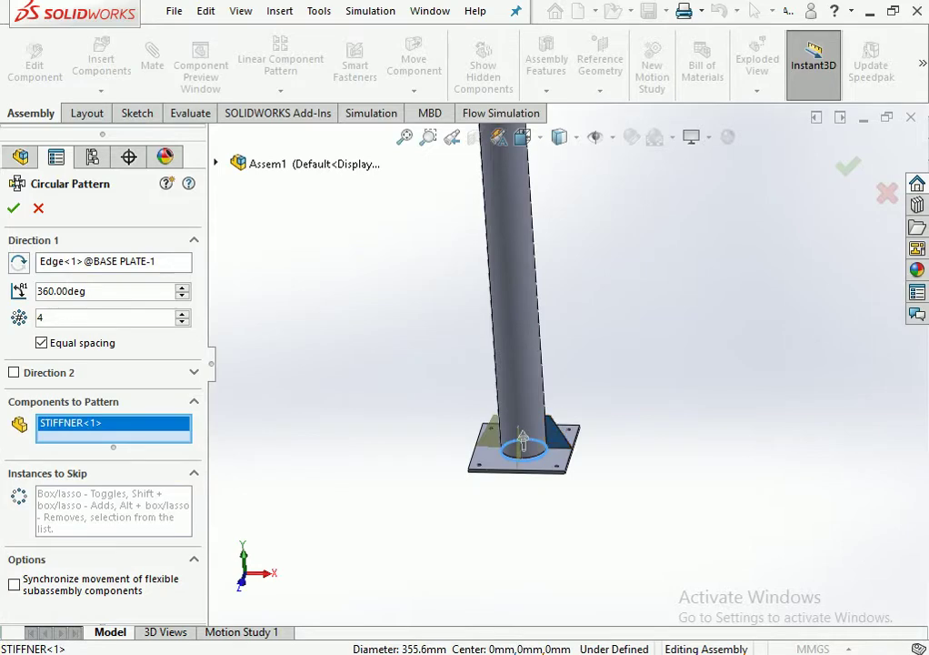
key("Return")
scroll(563, 363, "up", 3)
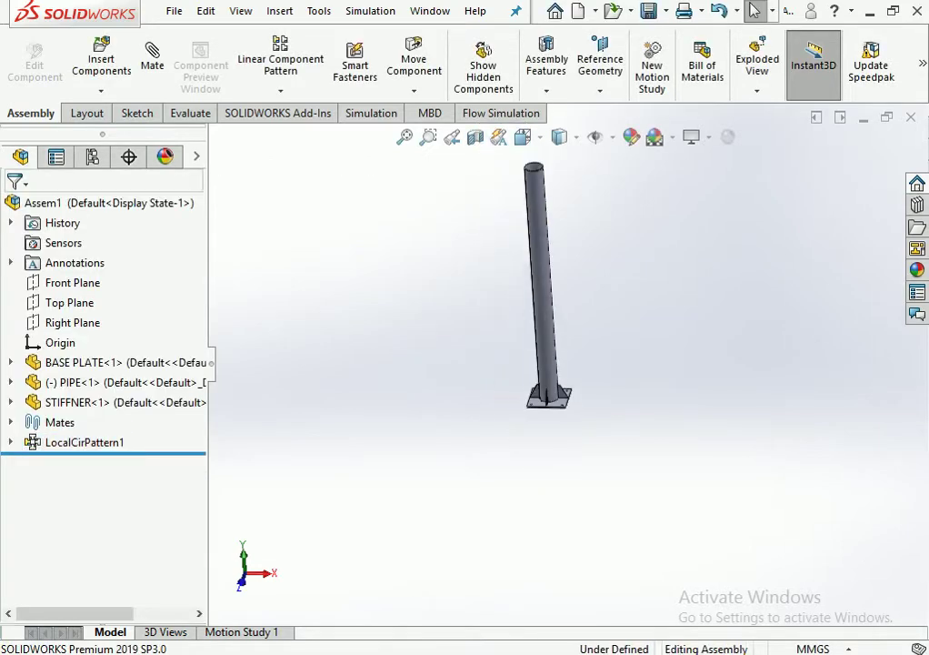
Switch the assembly to an isometric view.
key("ctrl+7")
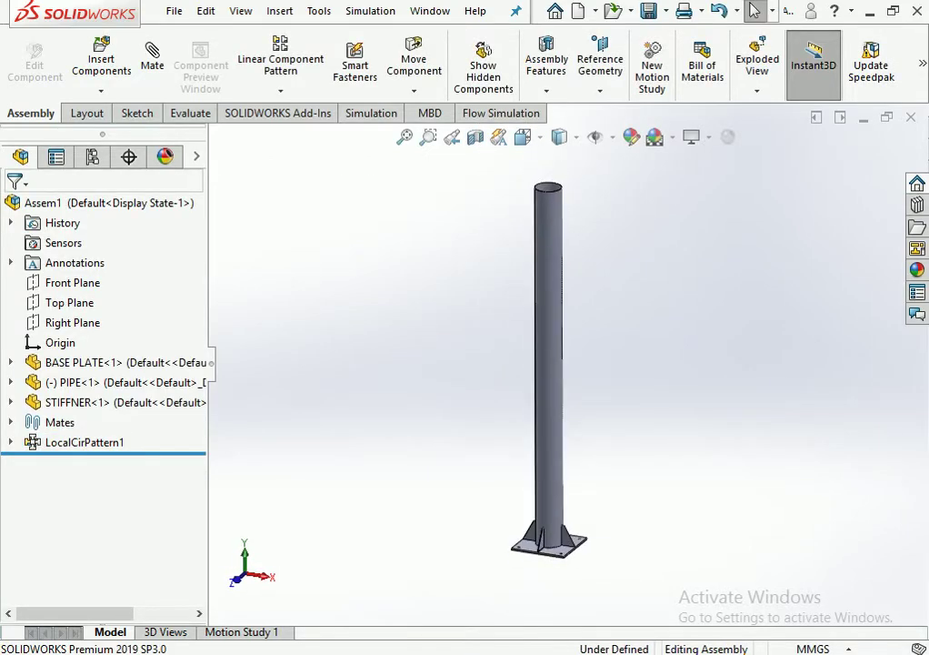
left_click(522, 137)
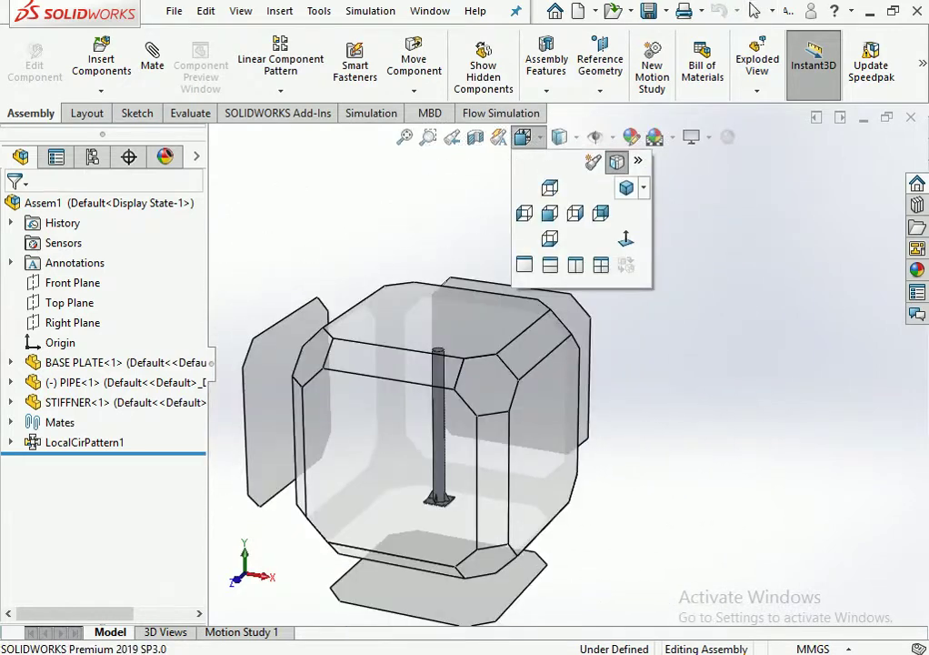
left_click(618, 162)
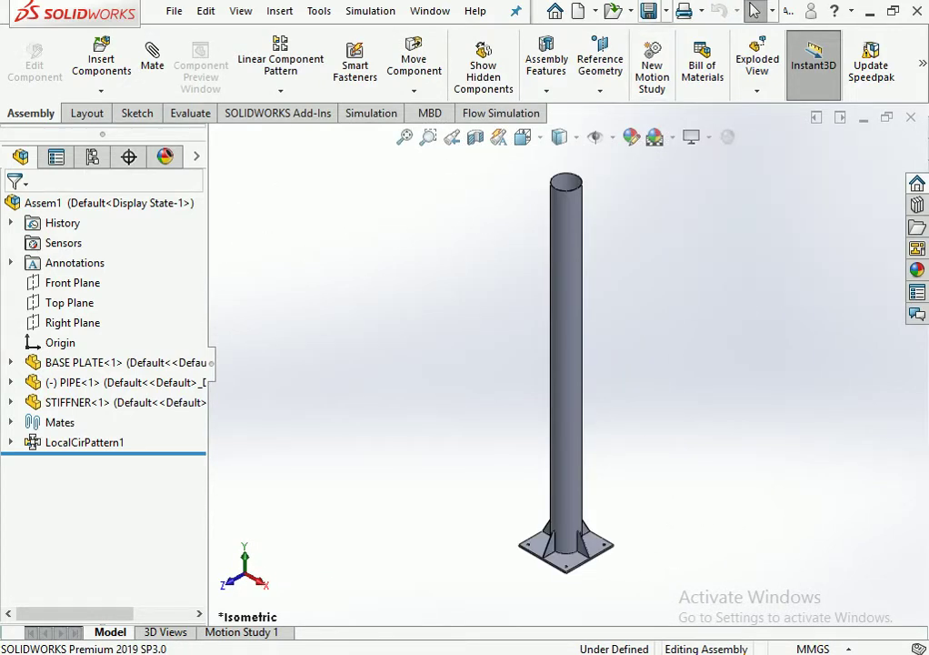
Save the assembly as GANTRY in the Desktop GANTRY folder.
key("ctrl+s")
type("GANTRY")
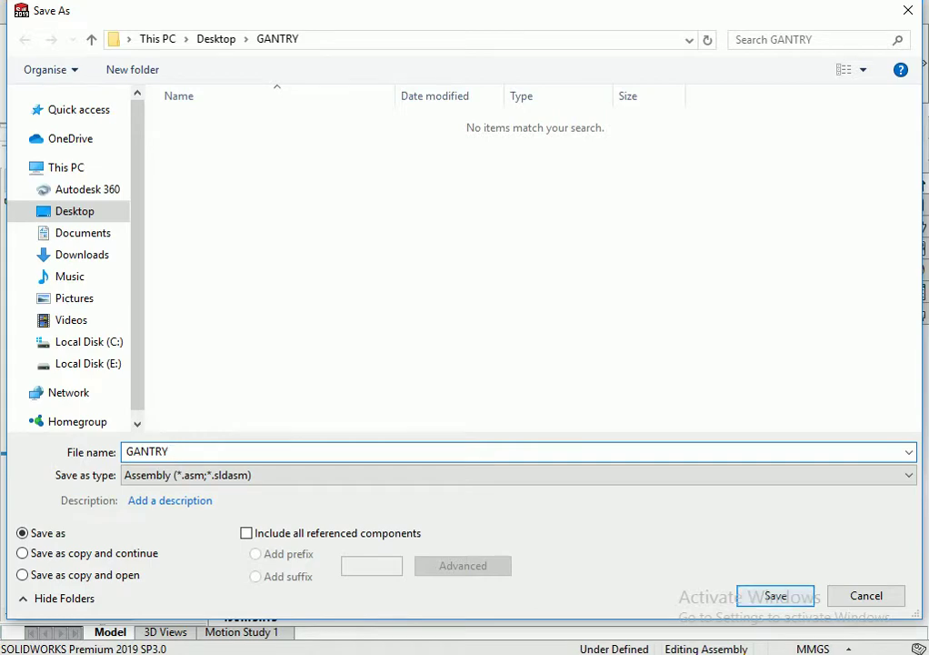
left_click(776, 595)
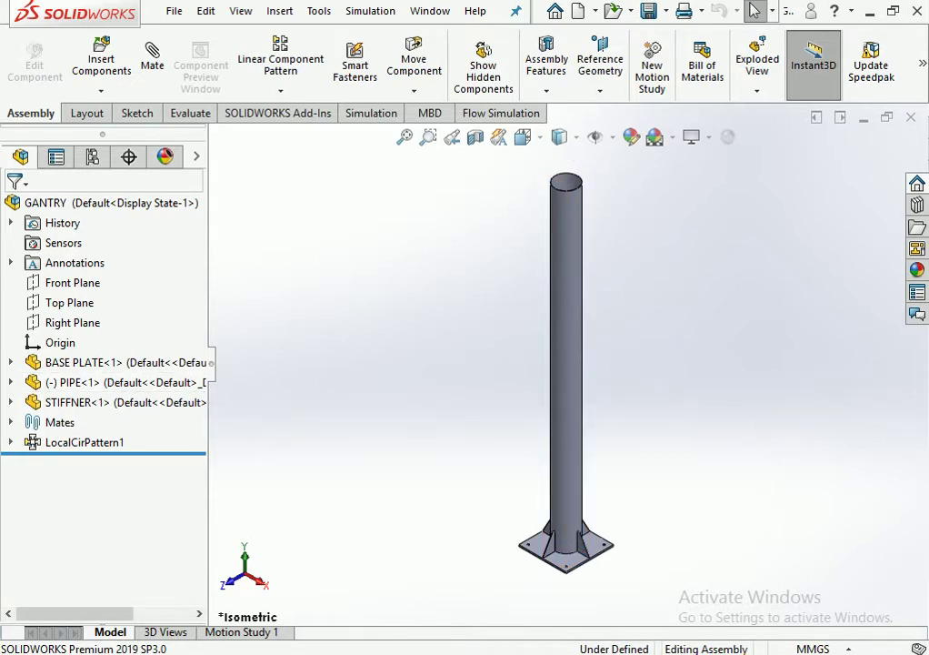
Duplicate the BASE PLATE part file inside the GANTRY folder.
left_click(611, 10)
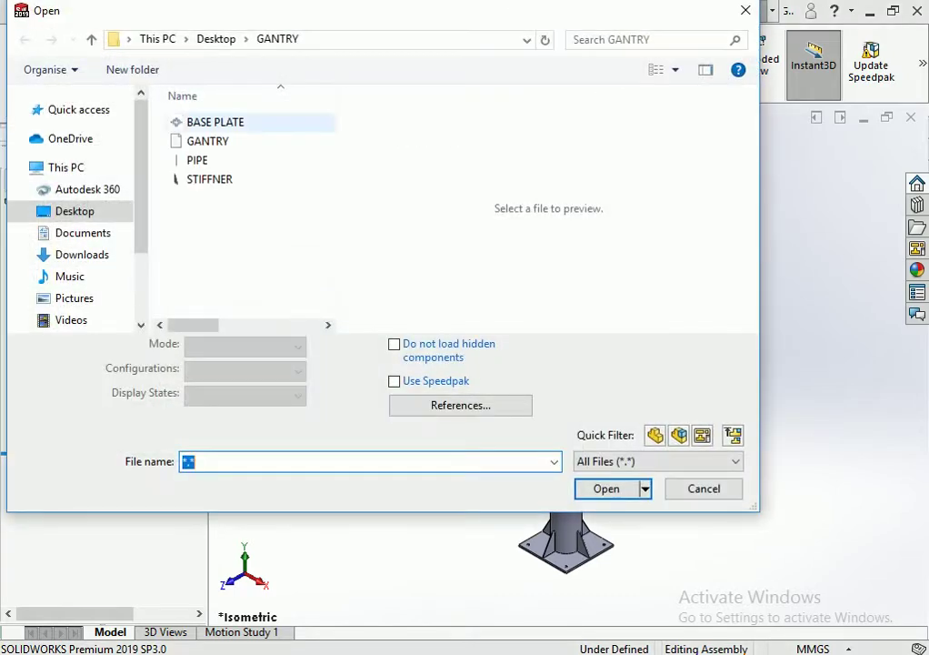
left_click(215, 122)
right_click(215, 122)
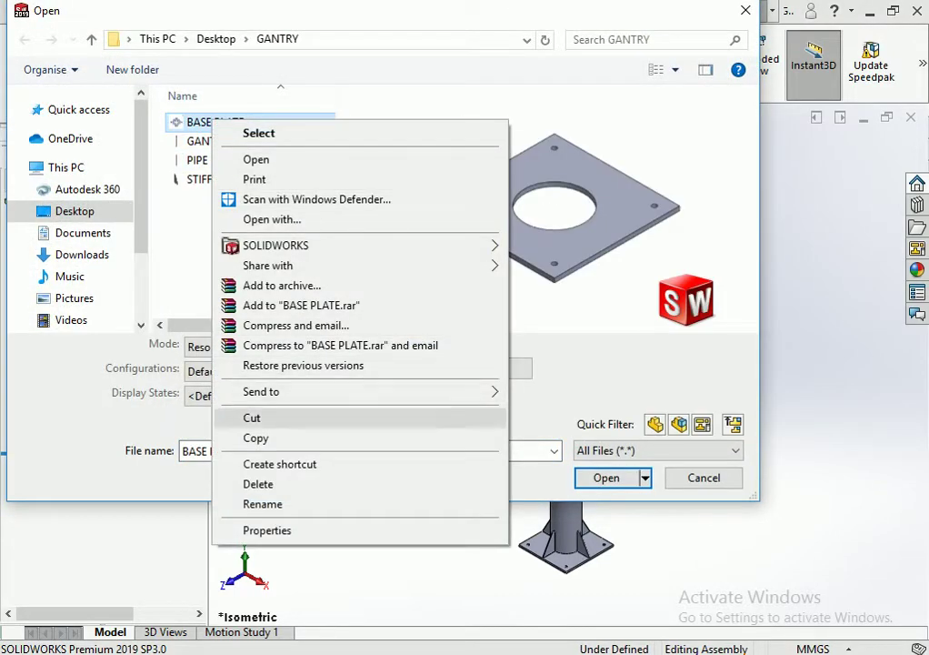
left_click(247, 438)
right_click(233, 235)
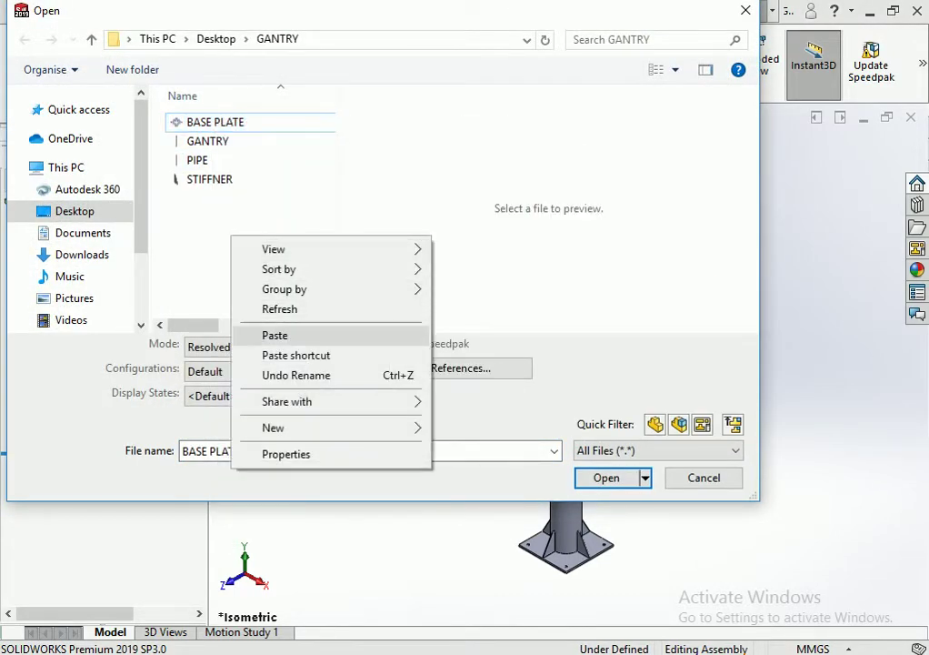
left_click(273, 333)
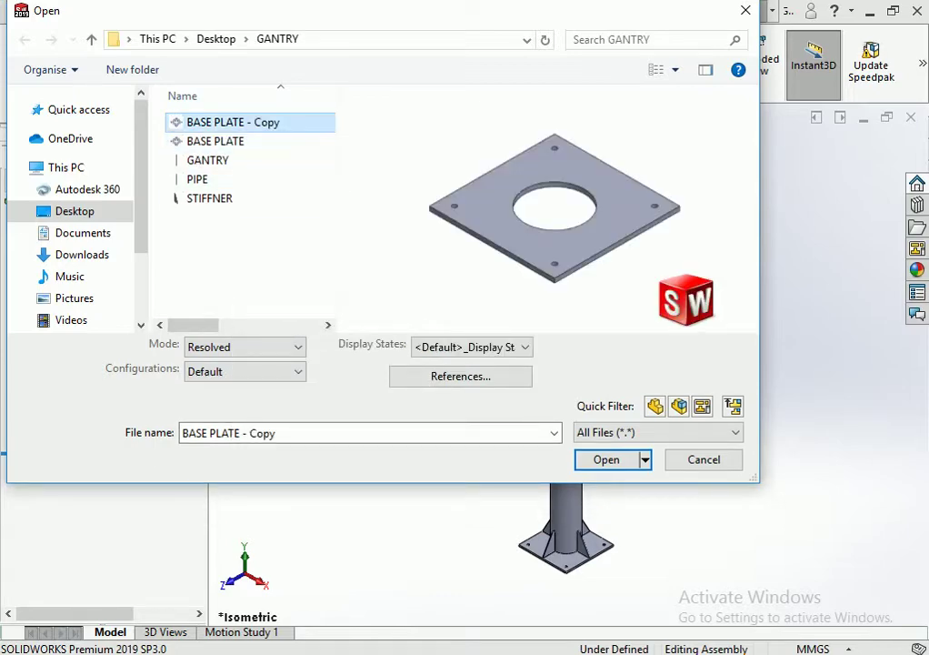
Rename the 'BASE PLATE - Copy' file to TOP PLATE.
right_click(227, 123)
left_click(278, 509)
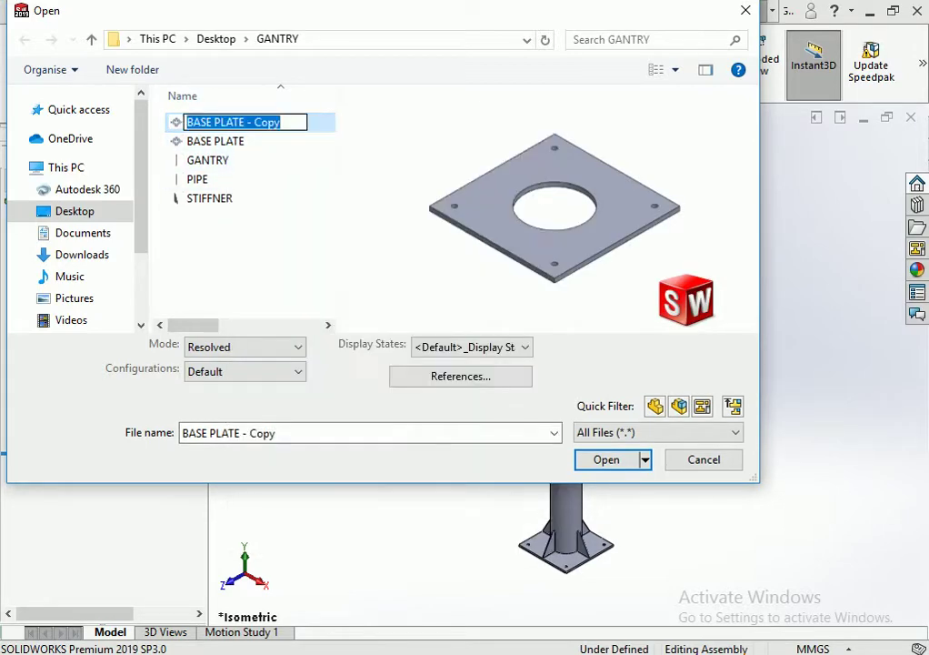
left_click(213, 122)
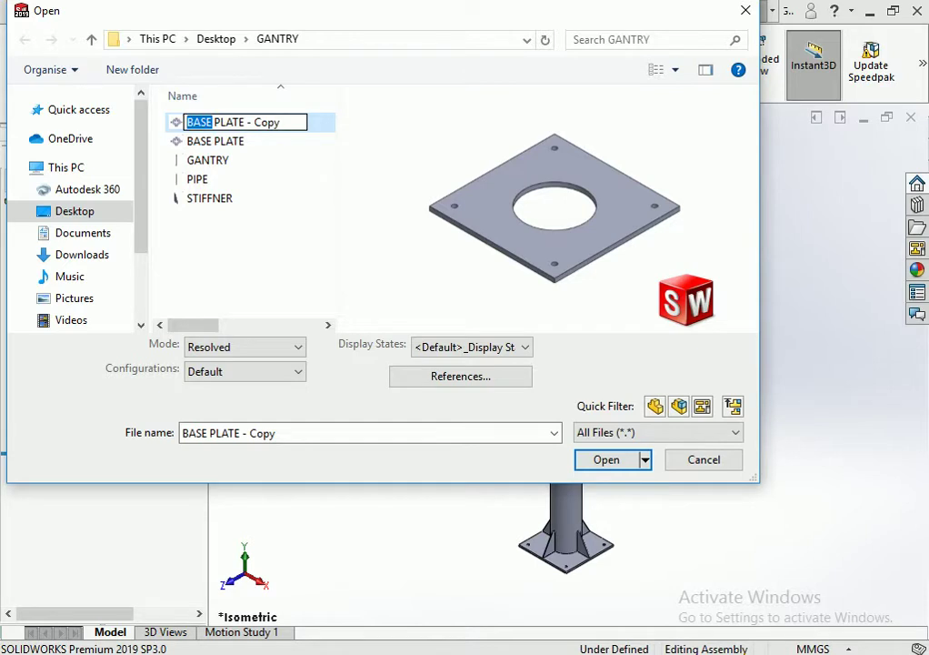
type("TOP")
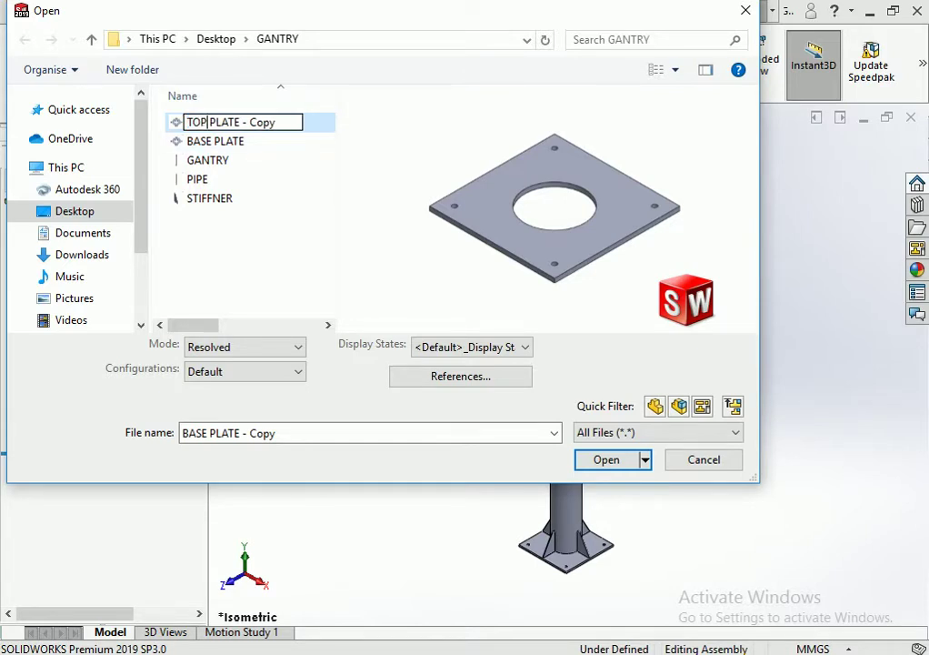
key("BackSpace")
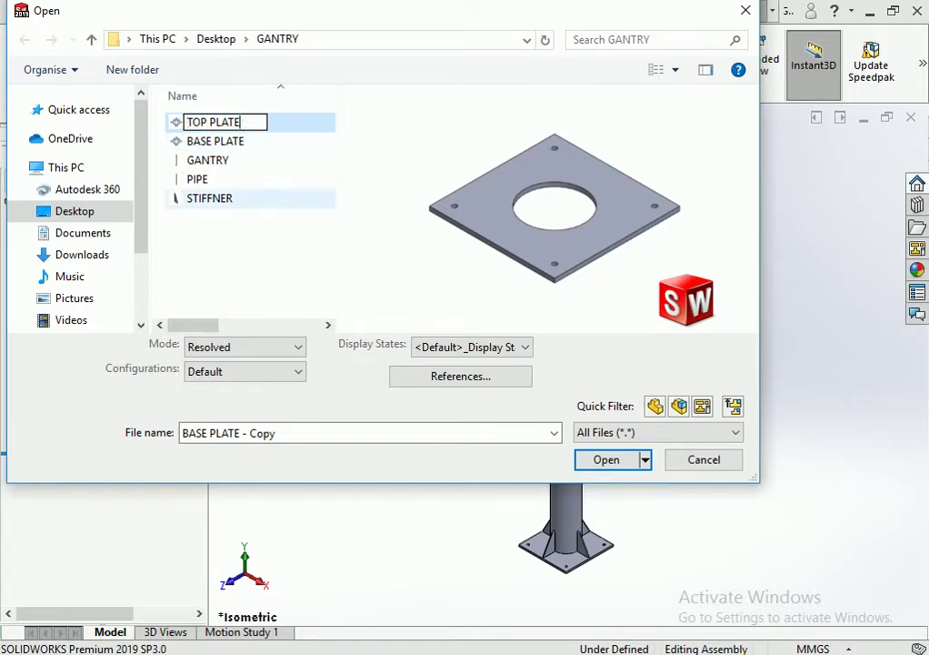
key("Return")
key("Return")
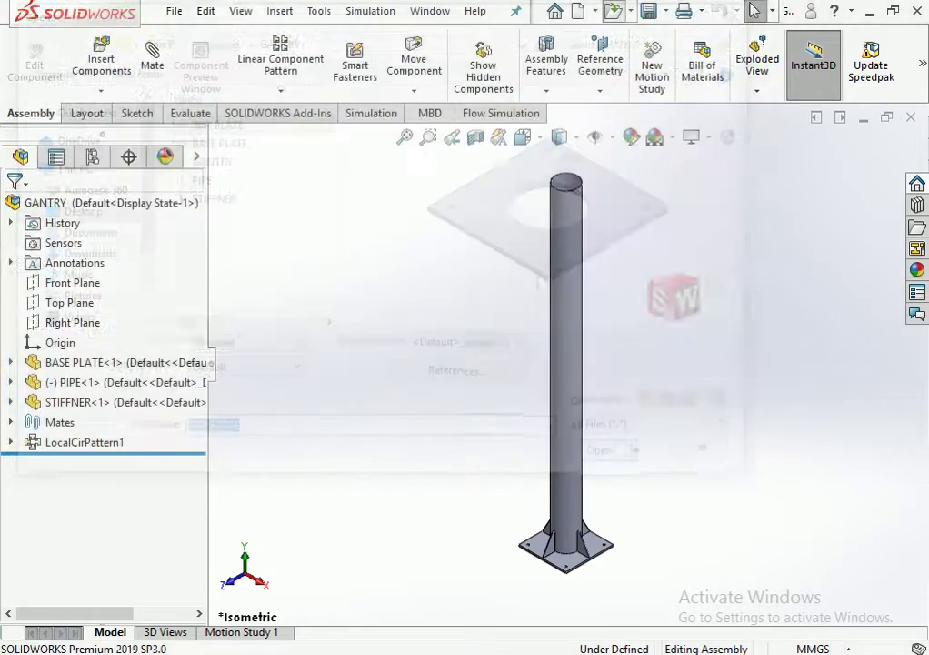
Enlarge the top plate from 750 to 850 in both height and width.
left_click(581, 432)
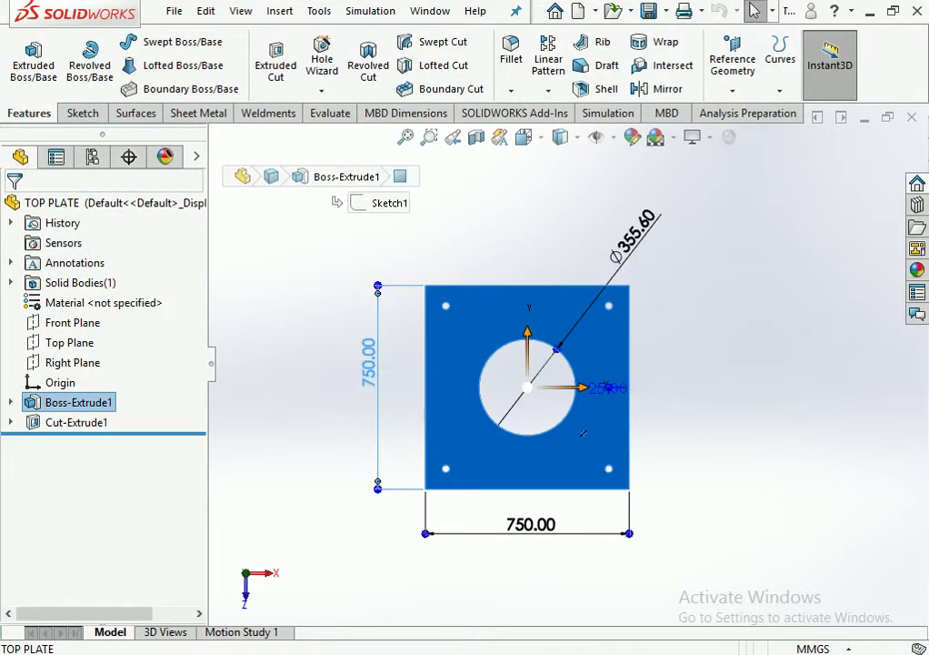
left_click(368, 362)
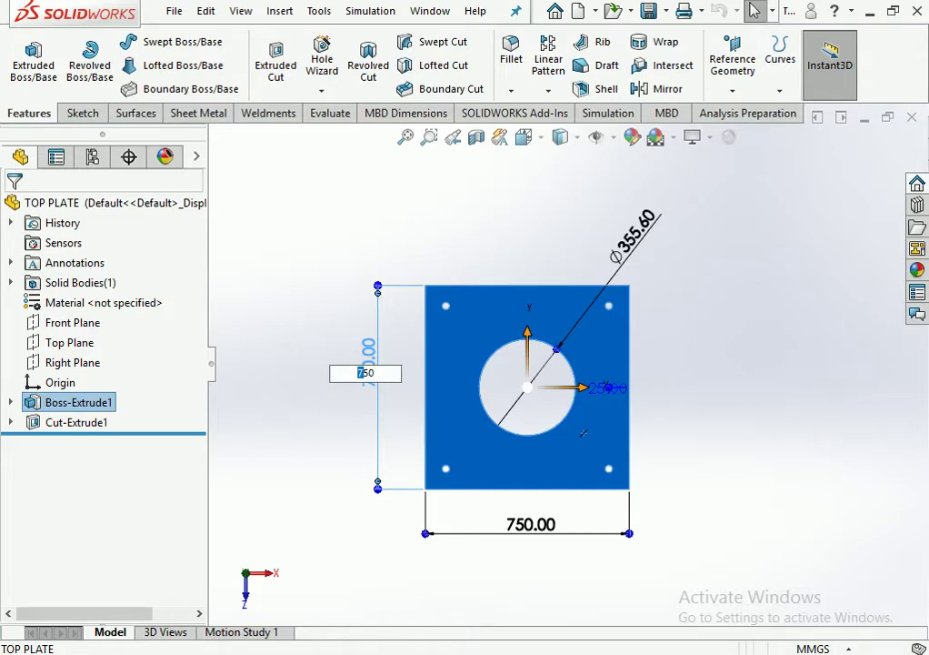
key("Return")
left_click(583, 433)
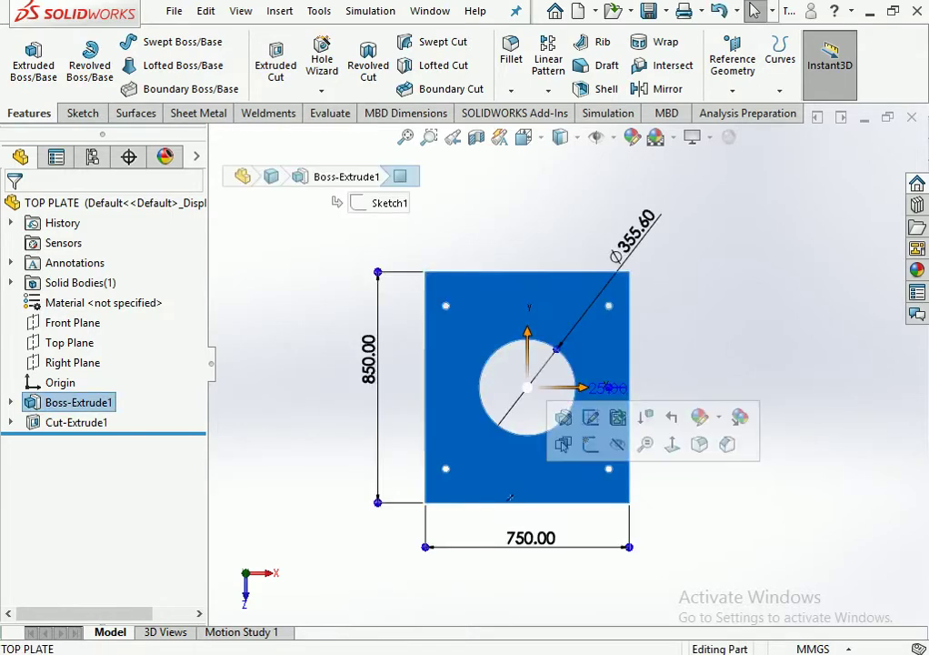
left_click(530, 537)
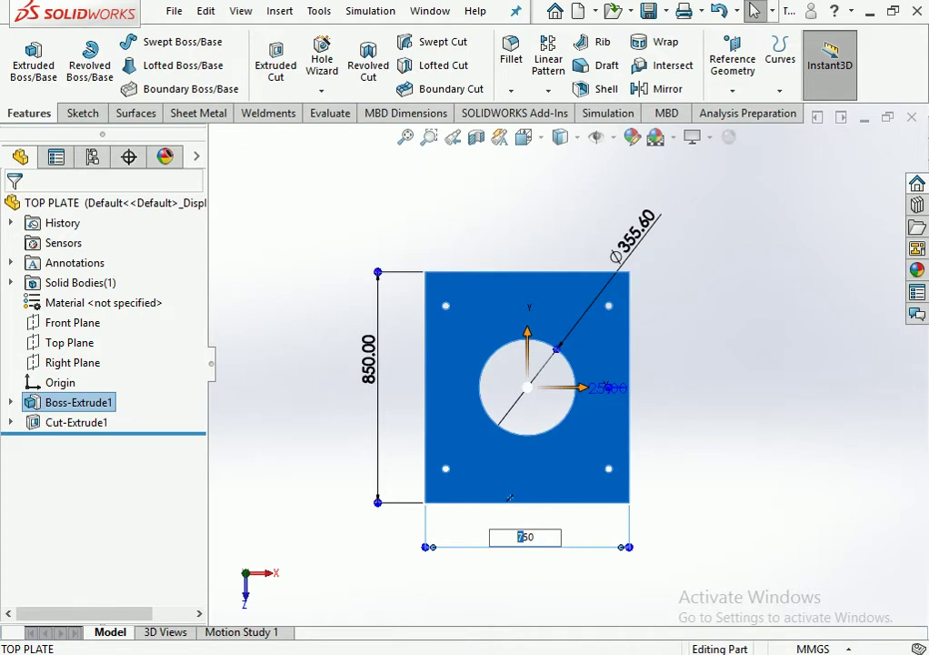
key("Return")
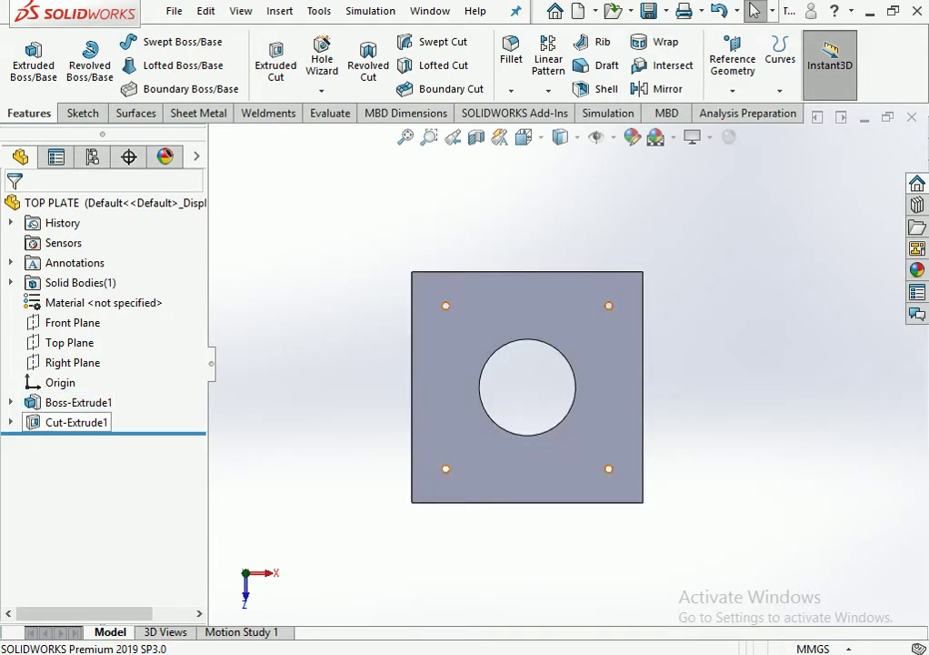
Respace the corner holes to 650 horizontally and vertically, then rebuild.
left_click(76, 421)
left_click(522, 524)
type("600+50")
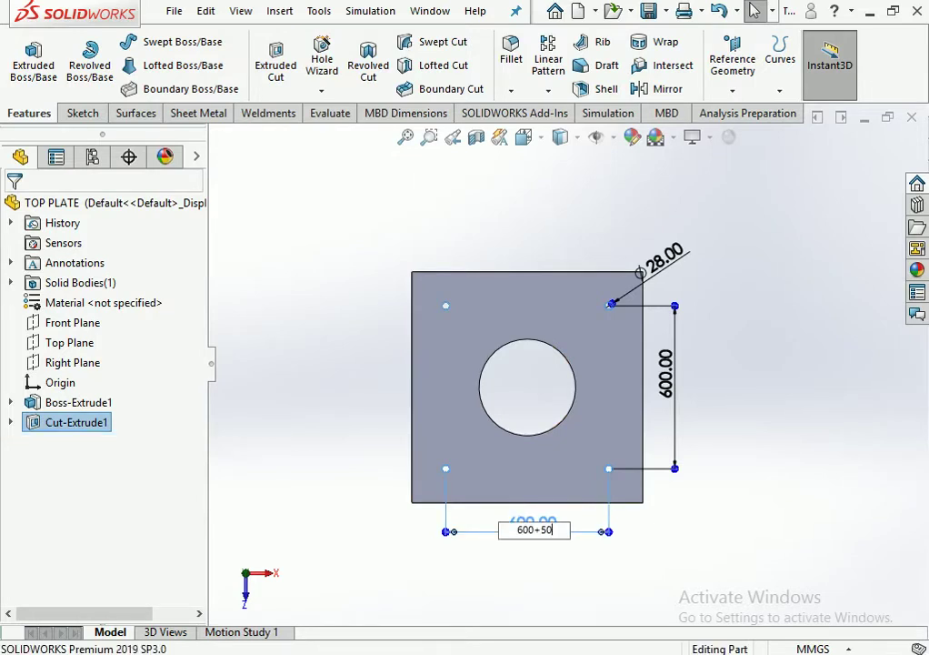
key("Return")
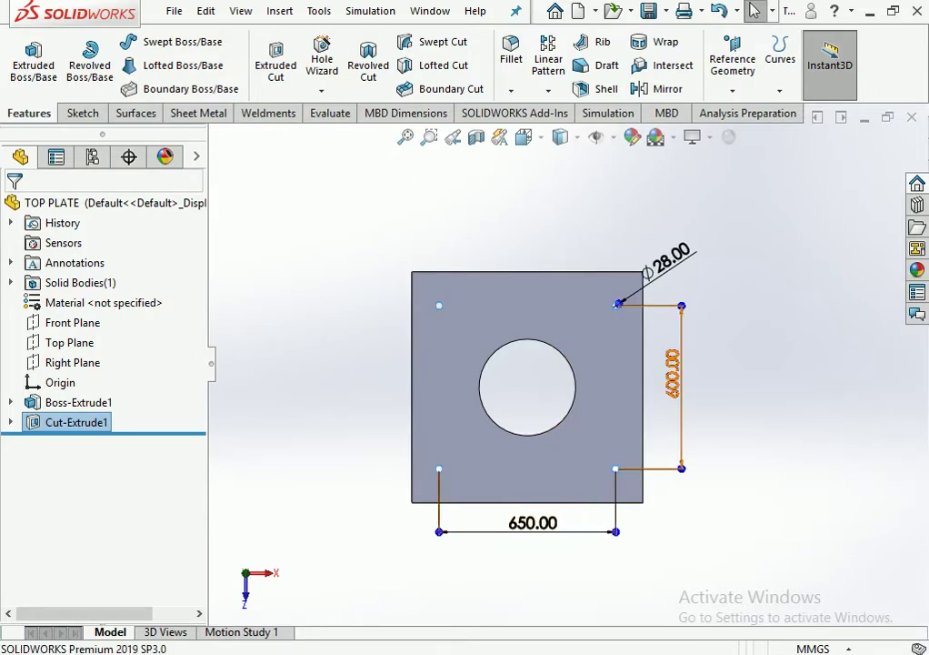
left_click(667, 371)
type("600+50")
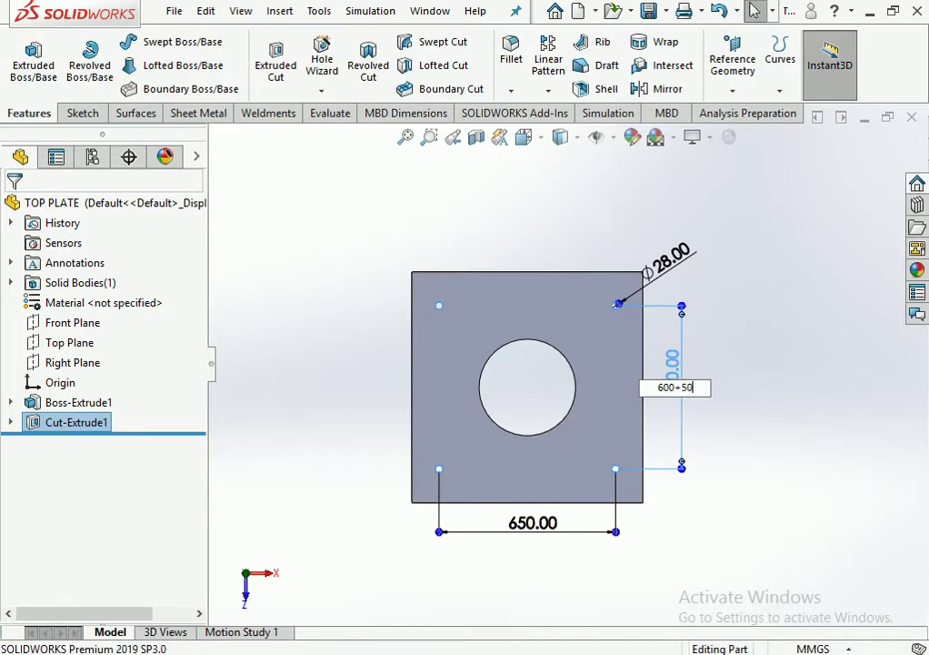
key("Return")
key("Escape")
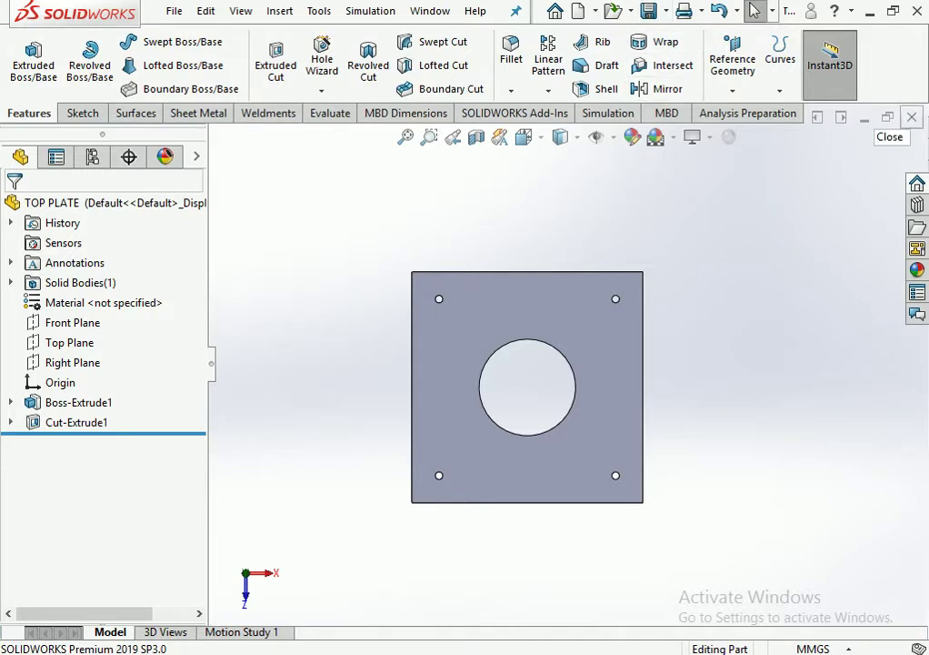
Return to the GANTRY assembly and select TOP PLATE under All Files for insertion.
left_click(912, 117)
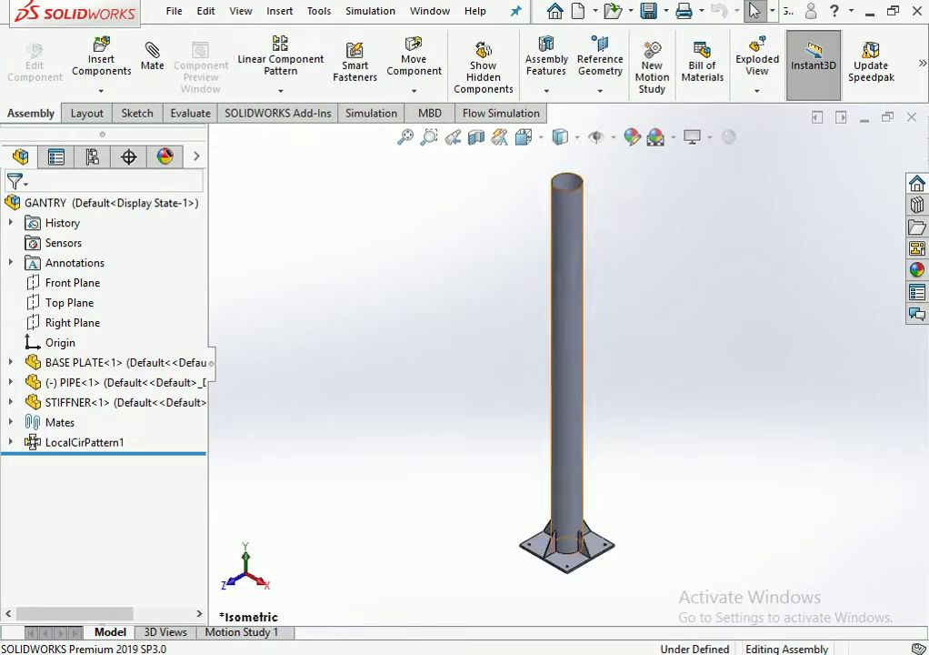
left_click(102, 60)
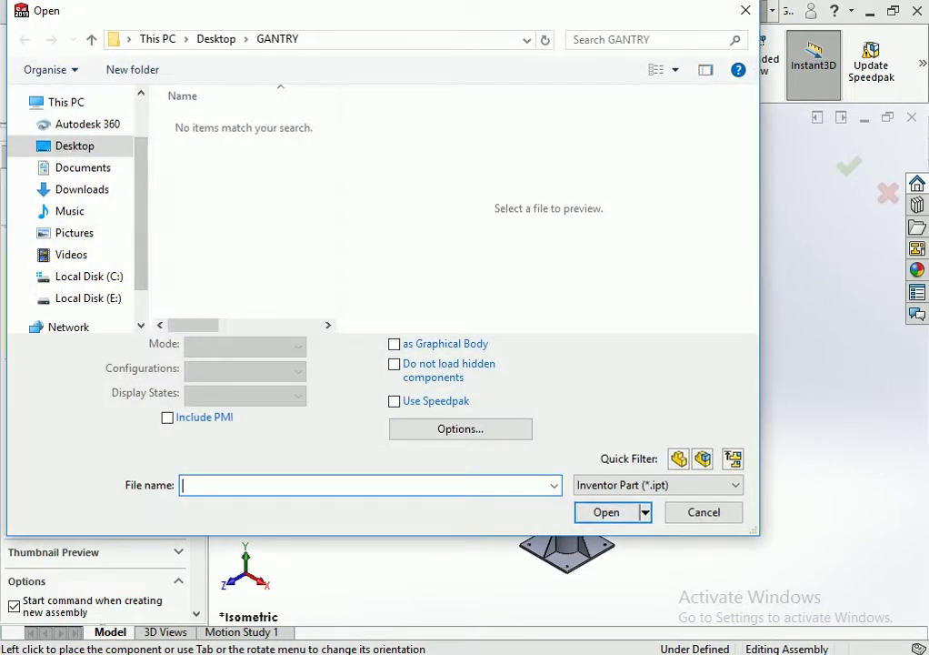
left_click(601, 469)
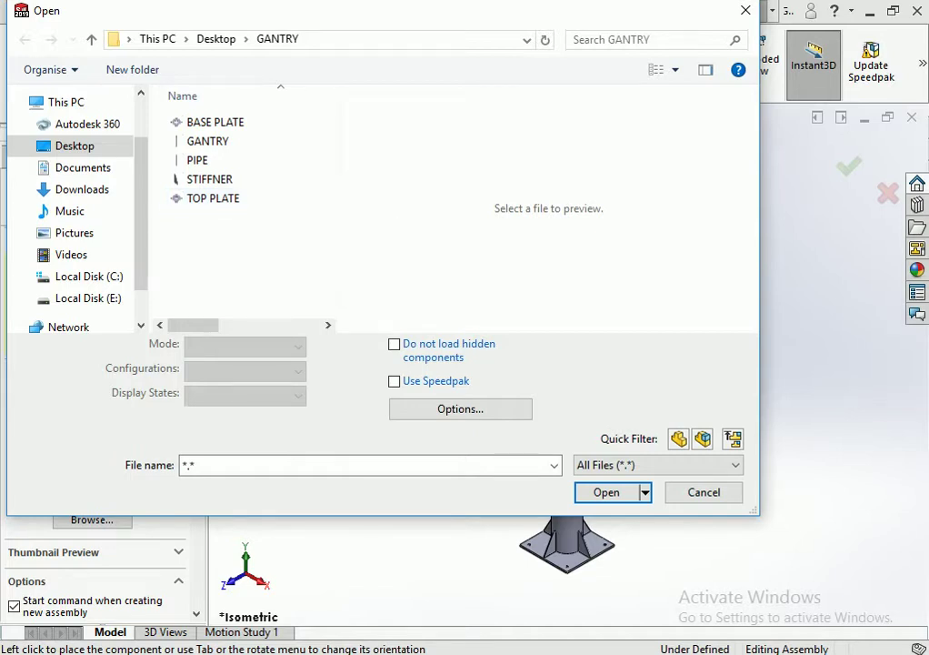
left_click(213, 198)
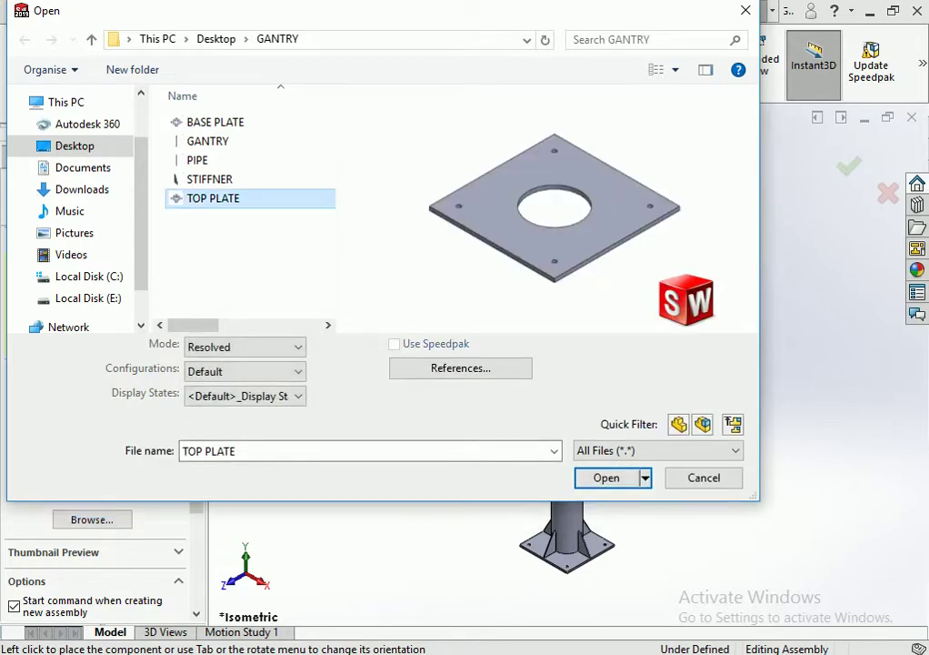
Place TOP PLATE in the assembly and mate its central hole concentric with the pipe.
key("Return")
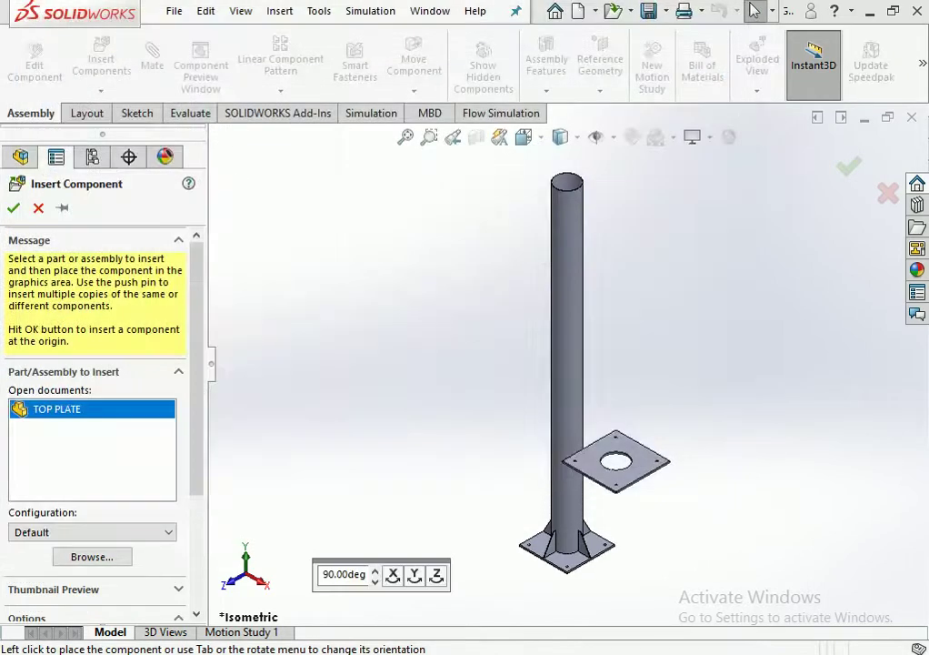
left_click(555, 256)
scroll(555, 257, "down", 3)
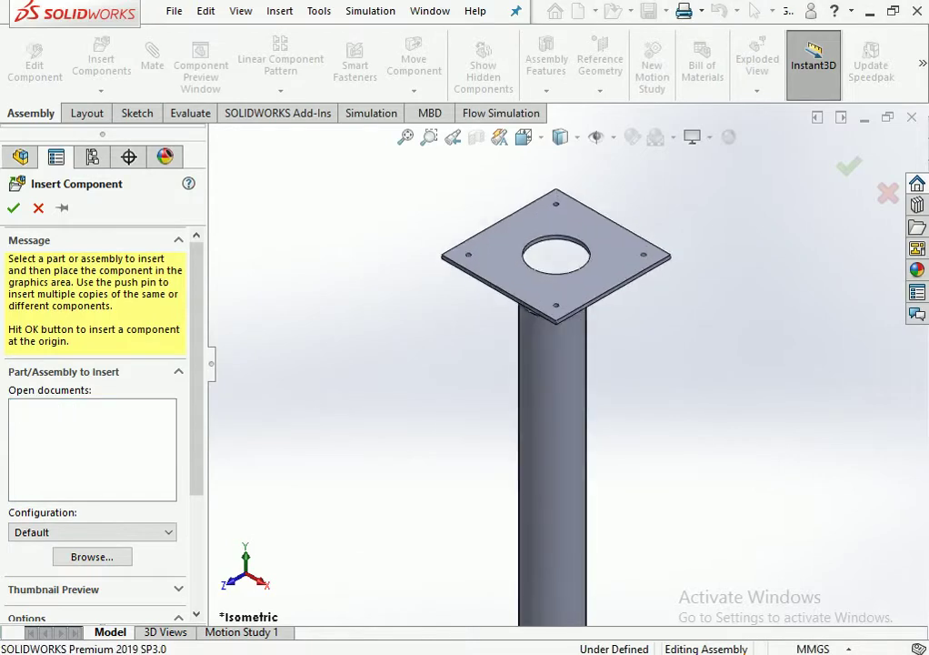
scroll(555, 256, "down", 3)
scroll(591, 236, "down", 3)
left_click(619, 221)
scroll(619, 221, "up", 5)
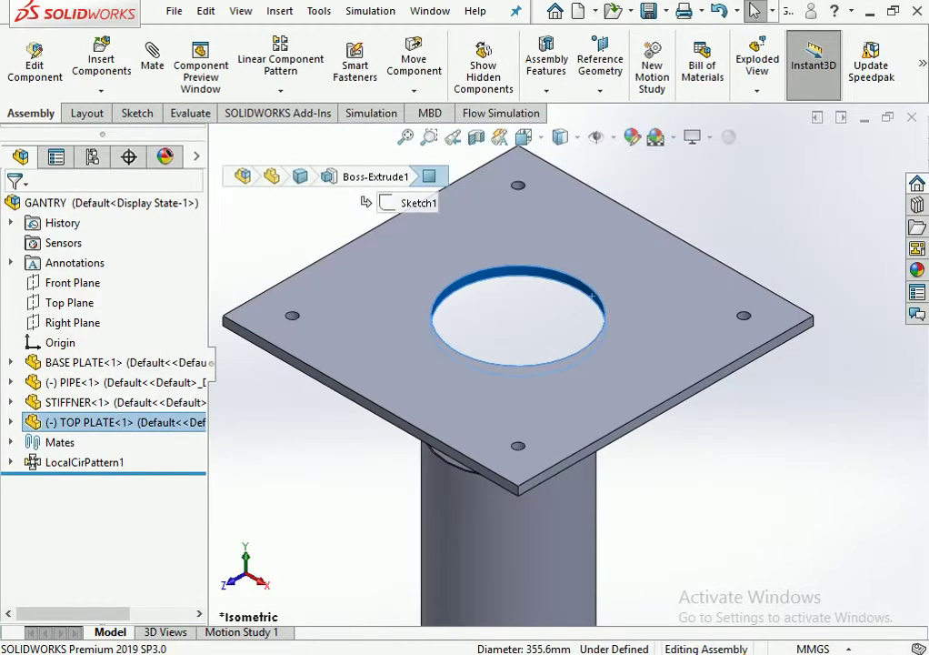
left_click(152, 59)
left_click(564, 502)
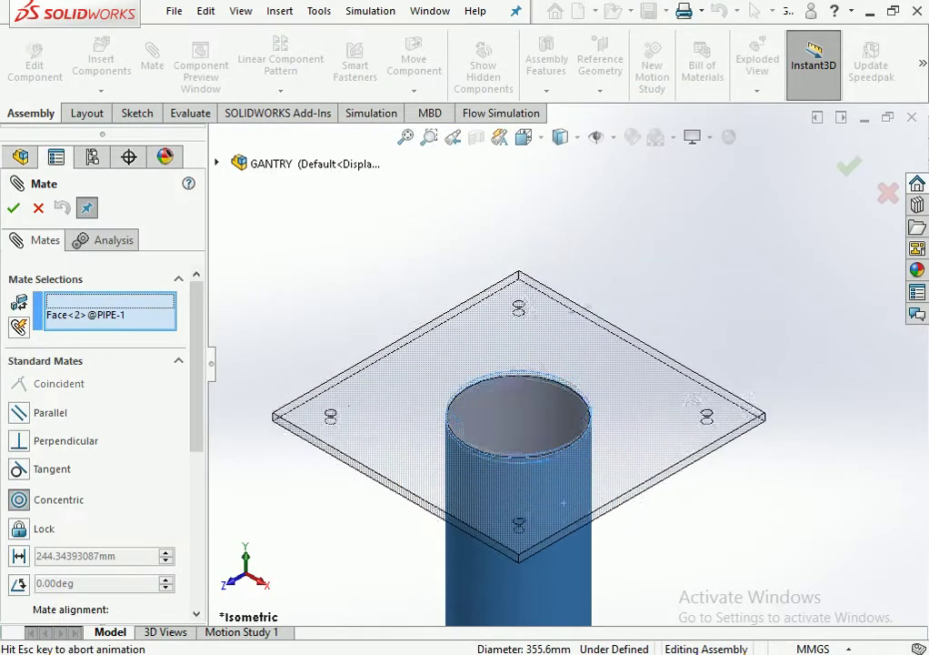
key("Return")
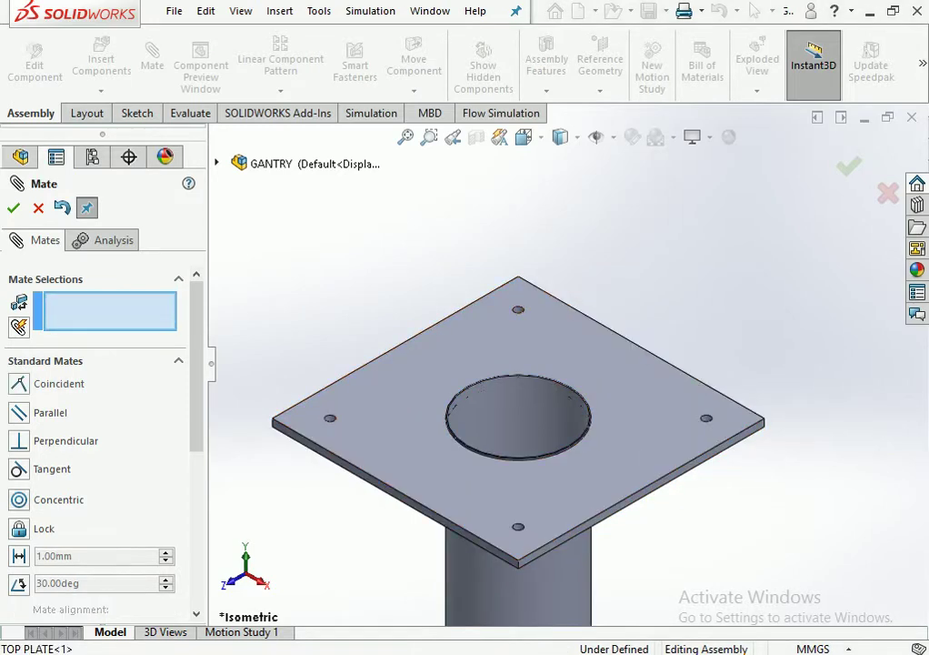
Mate the top plate's underside coincident with the pipe's top end face.
middle_click_drag(546, 409, 545, 345)
left_click(636, 536)
scroll(636, 537, "up", 3)
scroll(572, 491, "down", 2)
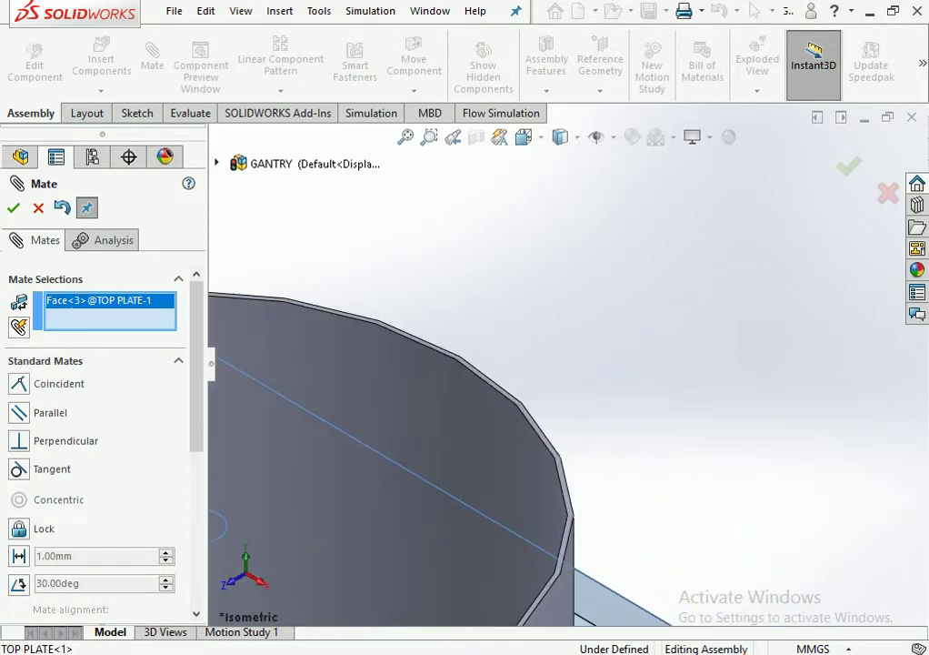
scroll(573, 491, "down", 2)
left_click(564, 435)
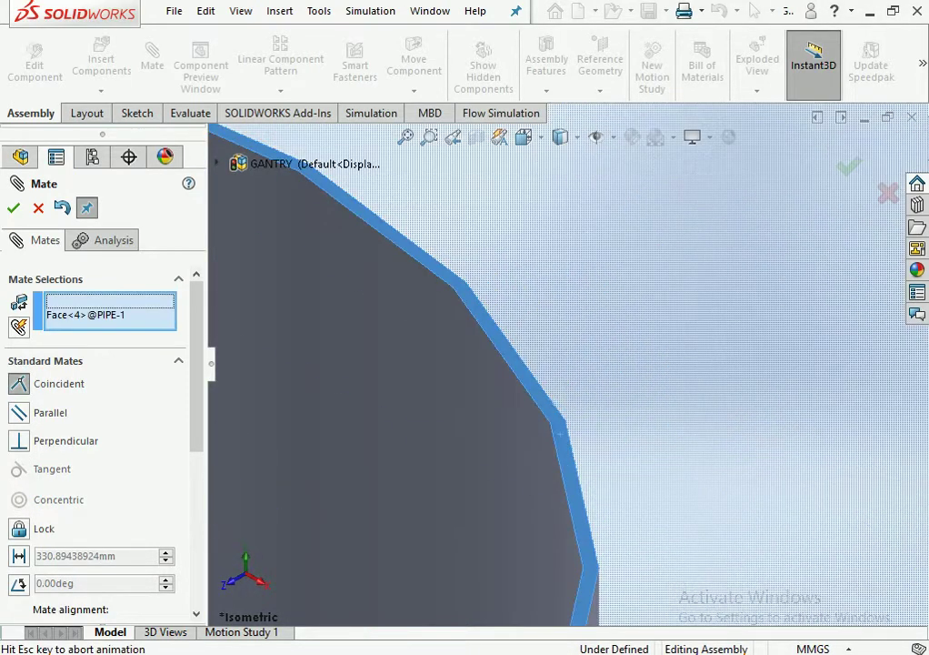
key("Return")
Mate a top plate side face parallel to the matching base plate side face, then close Mate.
scroll(558, 431, "up", 2)
scroll(558, 431, "up", 3)
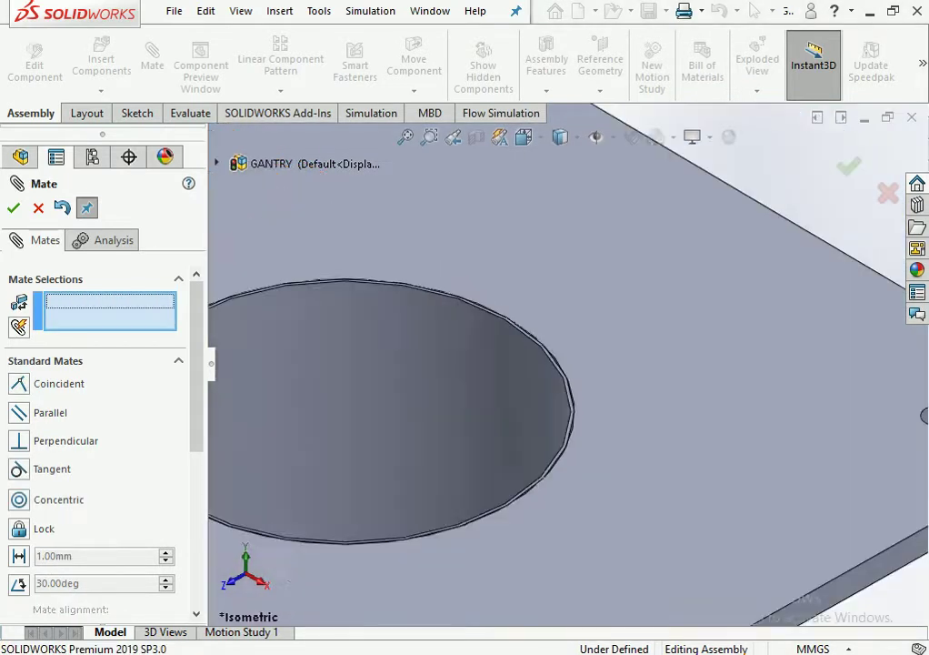
scroll(573, 433, "up", 3)
scroll(591, 435, "up", 3)
scroll(556, 380, "down", 3)
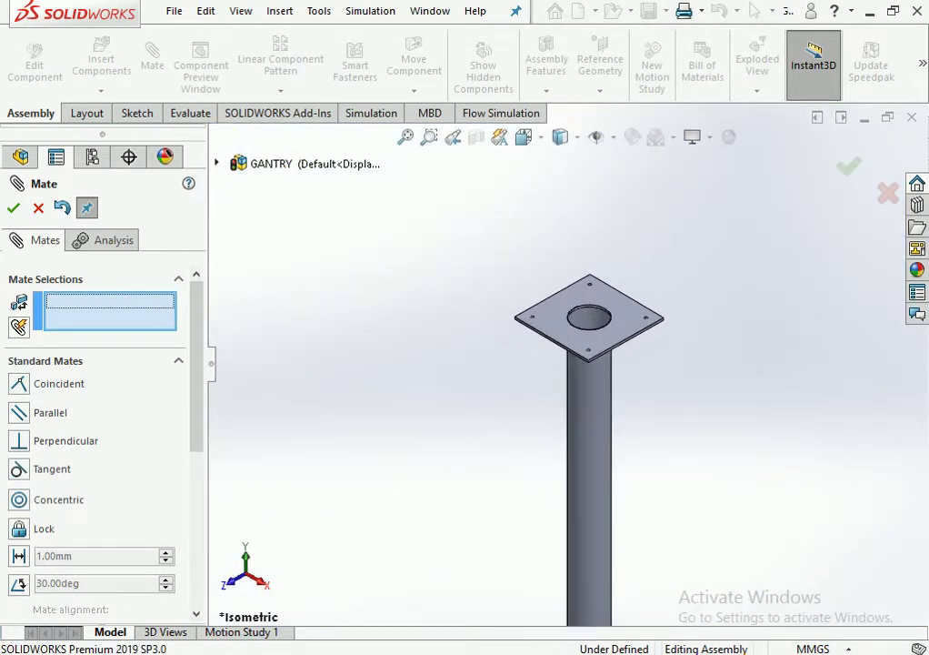
scroll(556, 380, "down", 3)
scroll(556, 380, "down", 2)
left_click(600, 209)
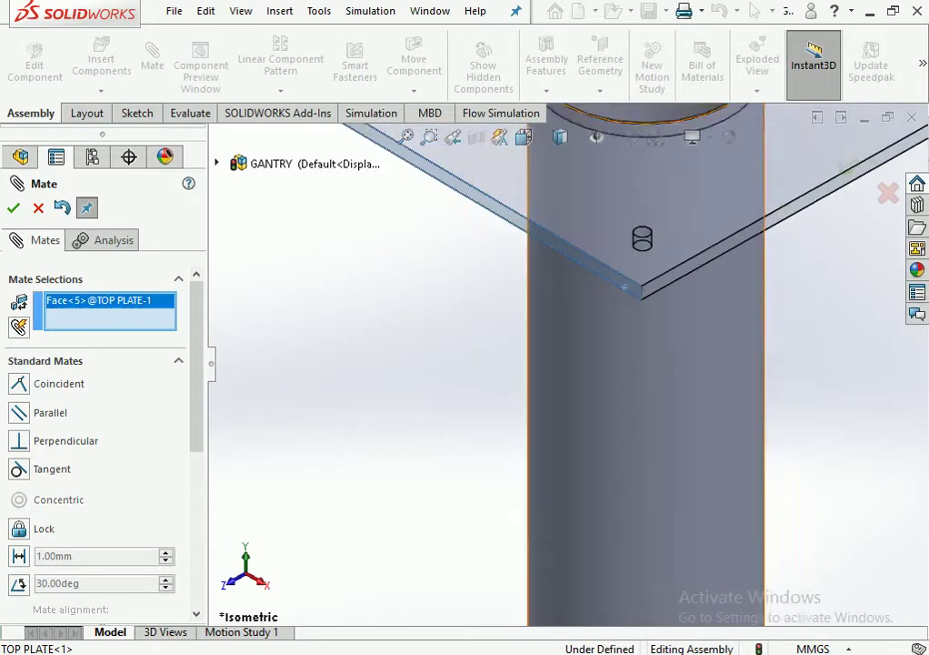
scroll(562, 357, "up", 3)
scroll(562, 357, "up", 3)
scroll(566, 536, "down", 2)
scroll(565, 537, "down", 2)
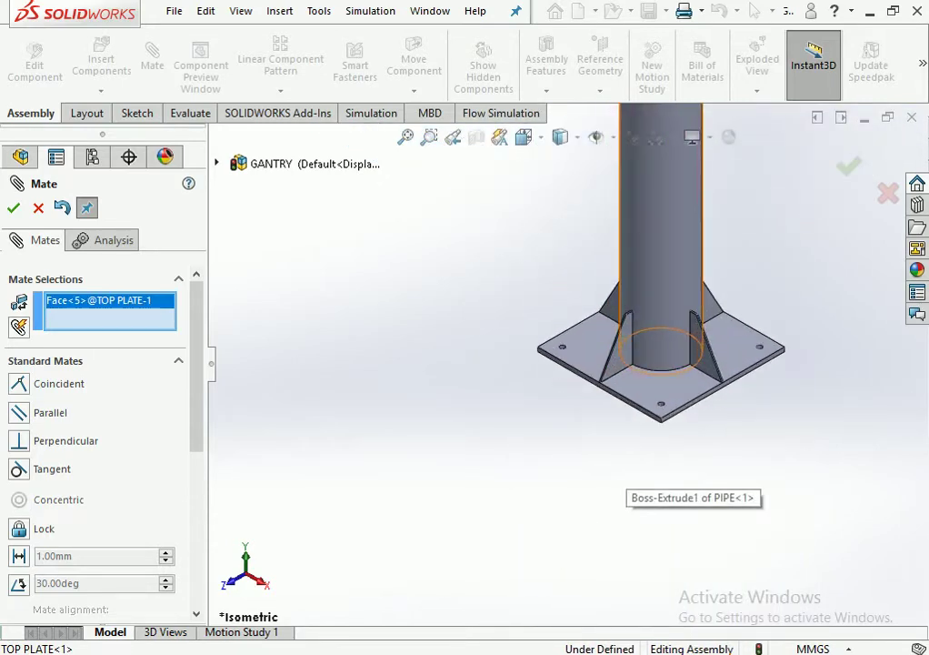
scroll(565, 536, "down", 2)
left_click(625, 448)
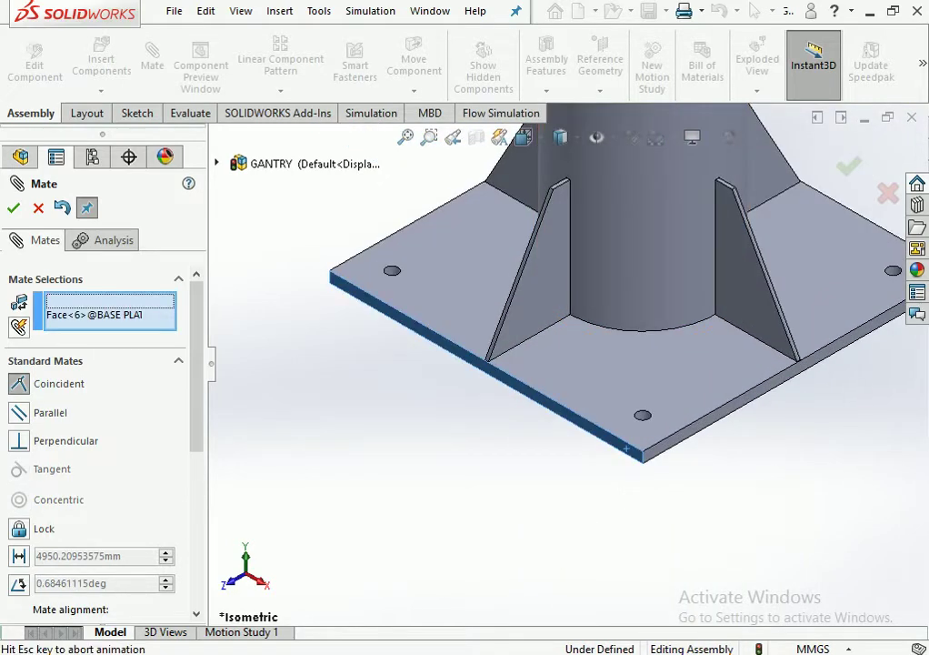
scroll(568, 364, "up", 5)
scroll(568, 363, "up", 2)
scroll(569, 363, "up", 2)
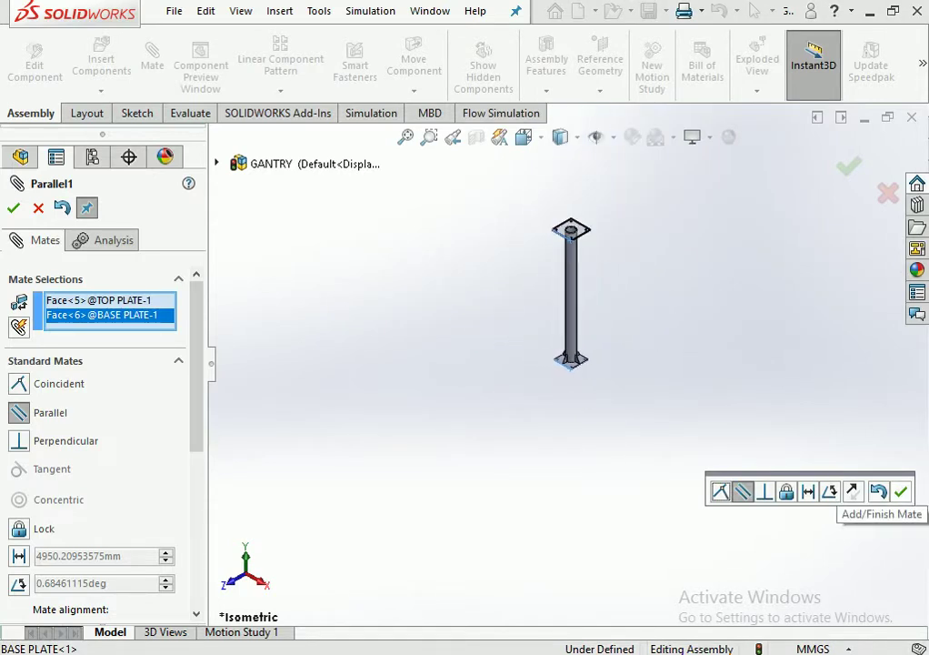
left_click(900, 491)
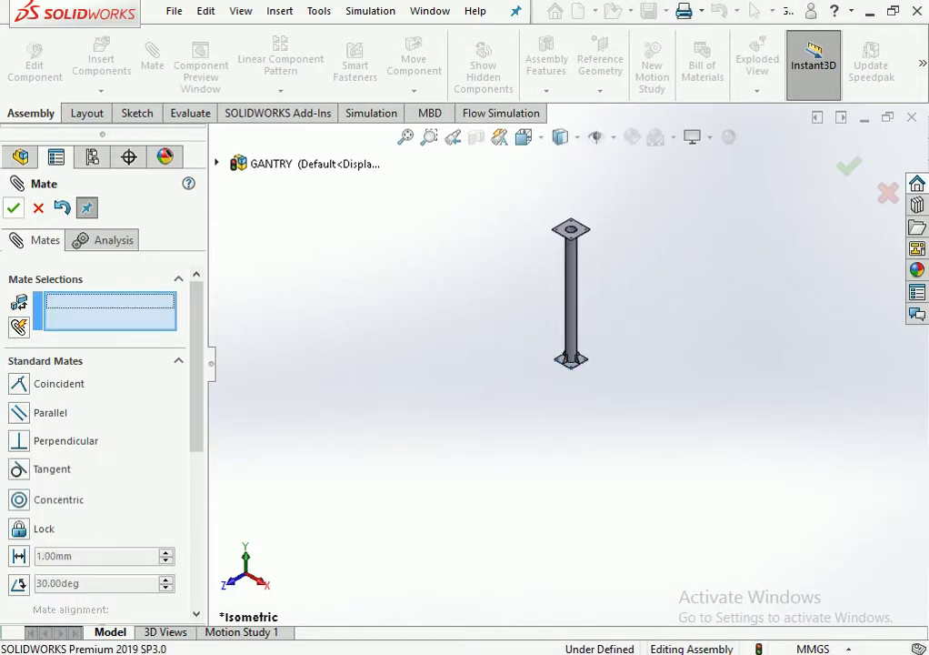
left_click(14, 207)
scroll(577, 178, "down", 3)
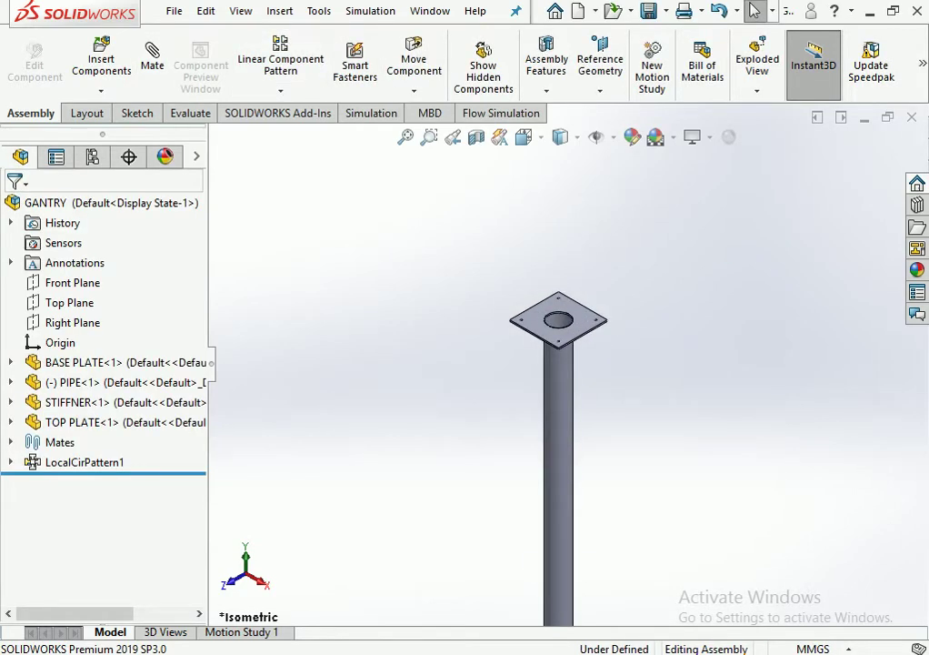
Bring up the Calculator and set it to Standard mode.
key("alt+Tab")
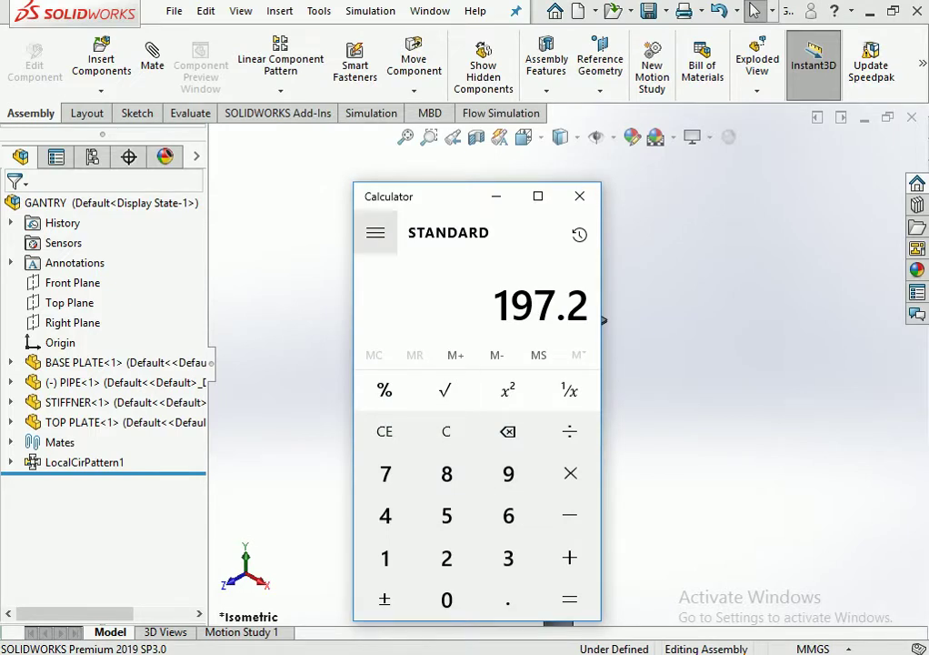
left_click(374, 232)
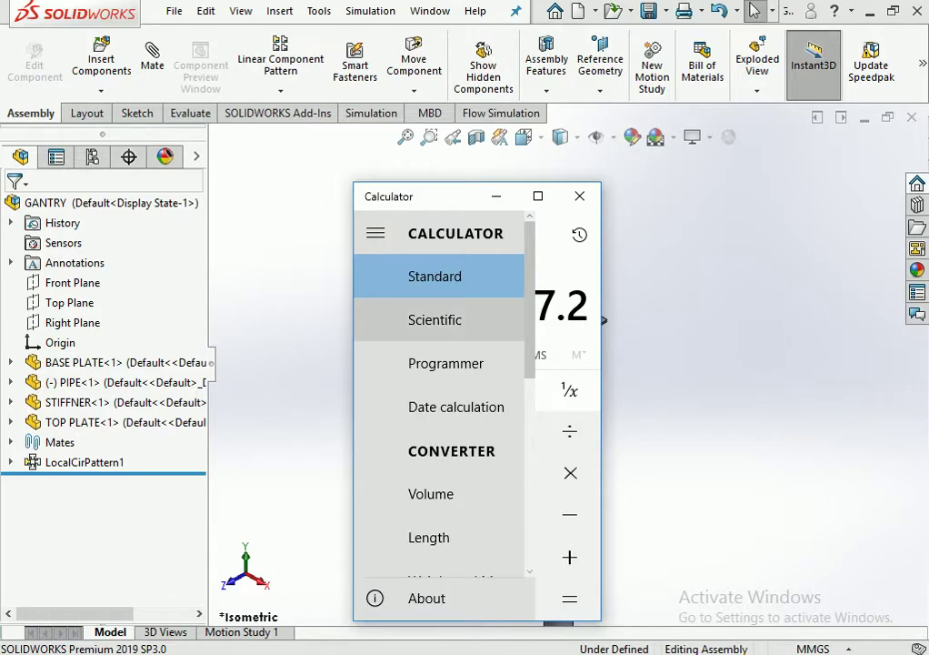
left_click(434, 319)
left_click(375, 208)
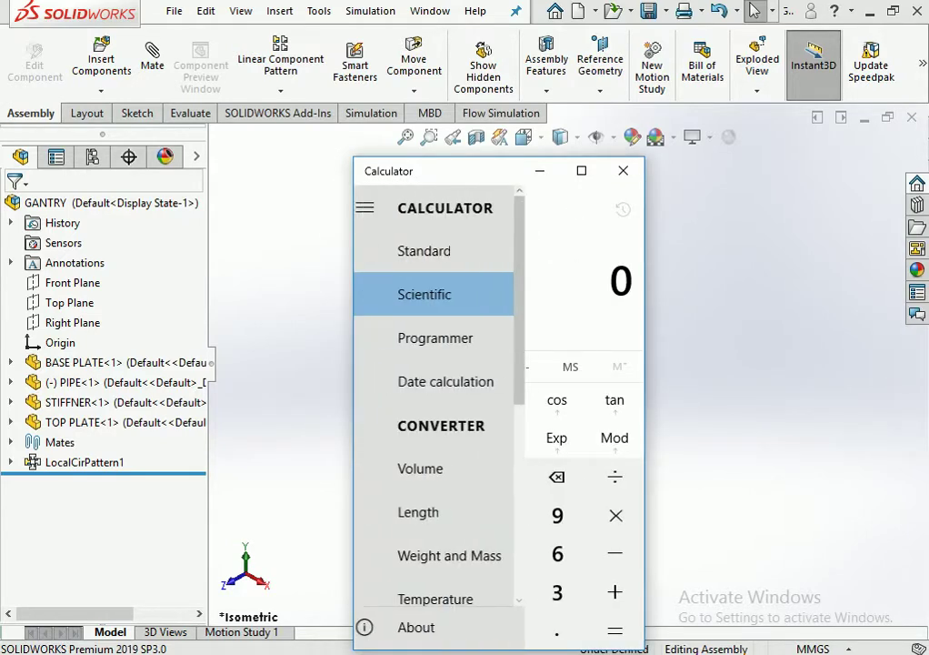
left_click(425, 251)
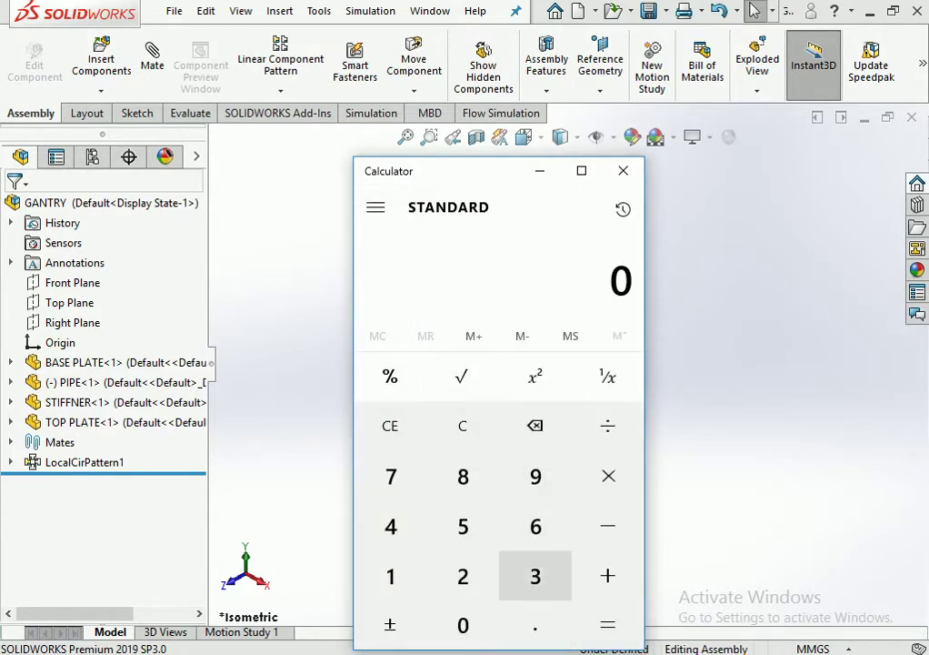
Compute 850 − 355.6 = 494.4, halve it to 247.2, and minimise the Calculator.
type("850")
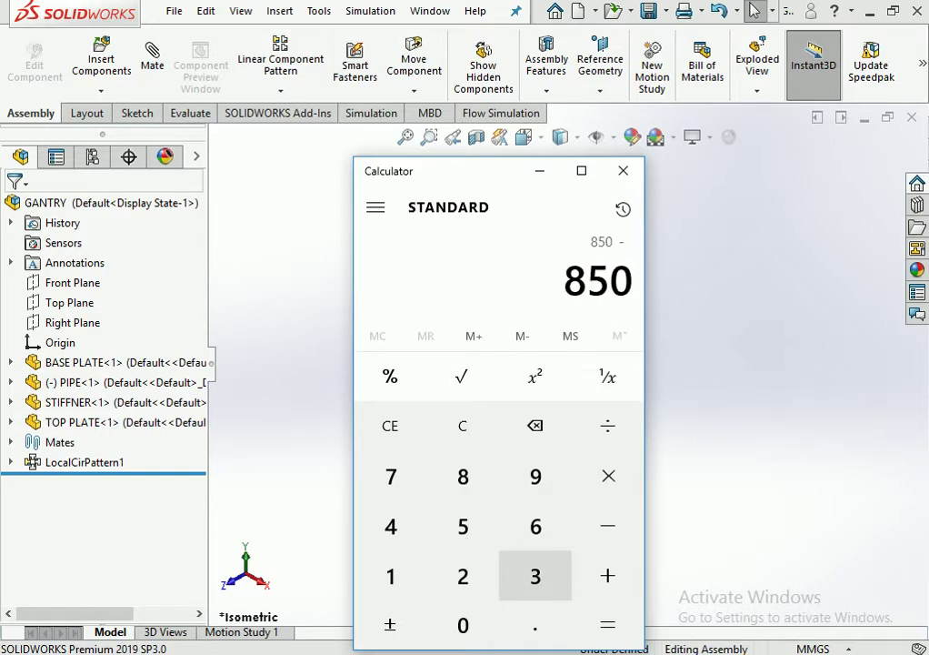
type("55")
key("BackSpace")
key("BackSpace")
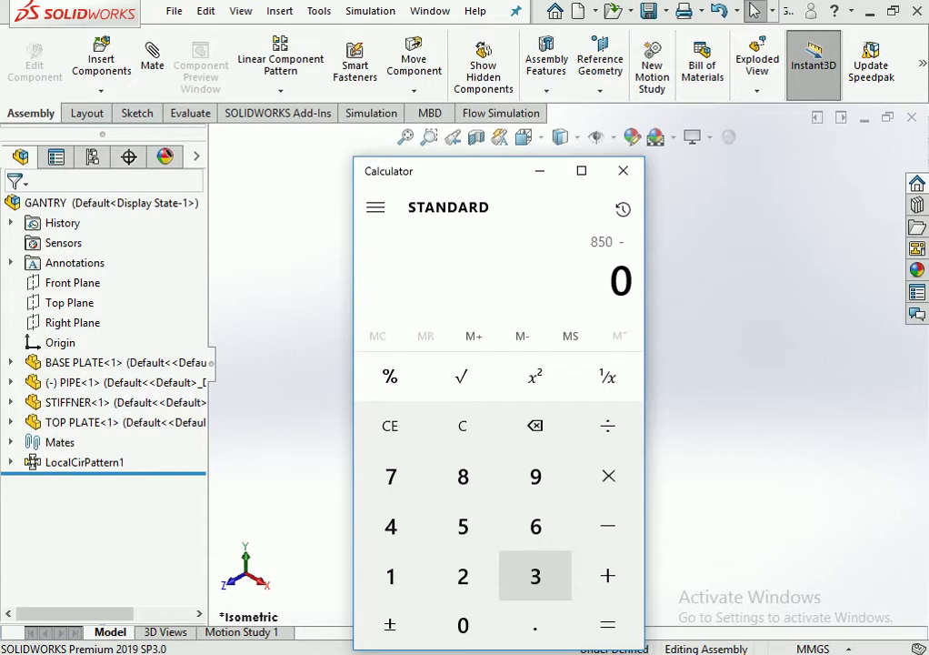
type("355.6")
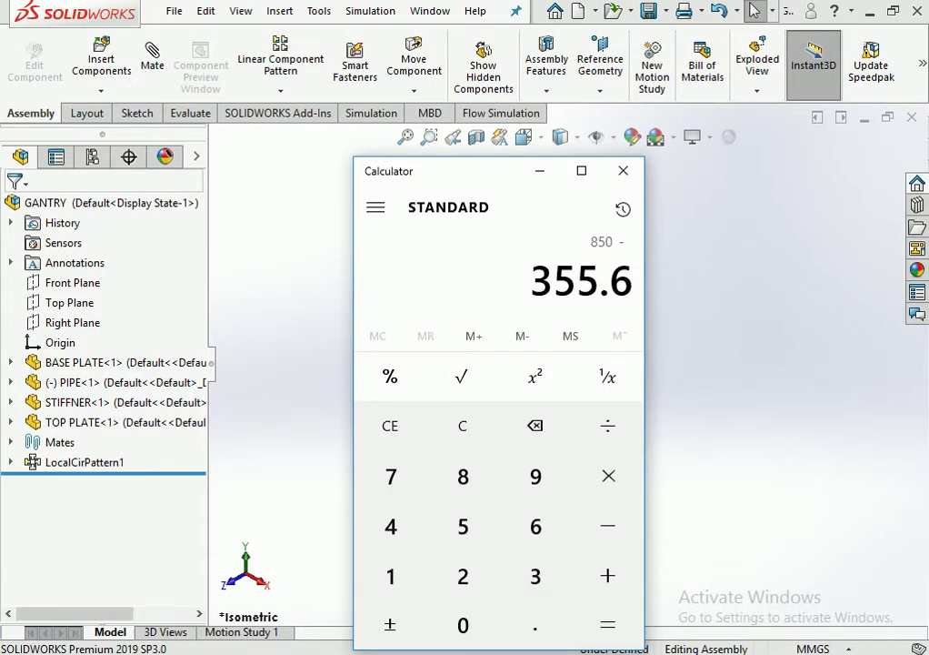
key("Return")
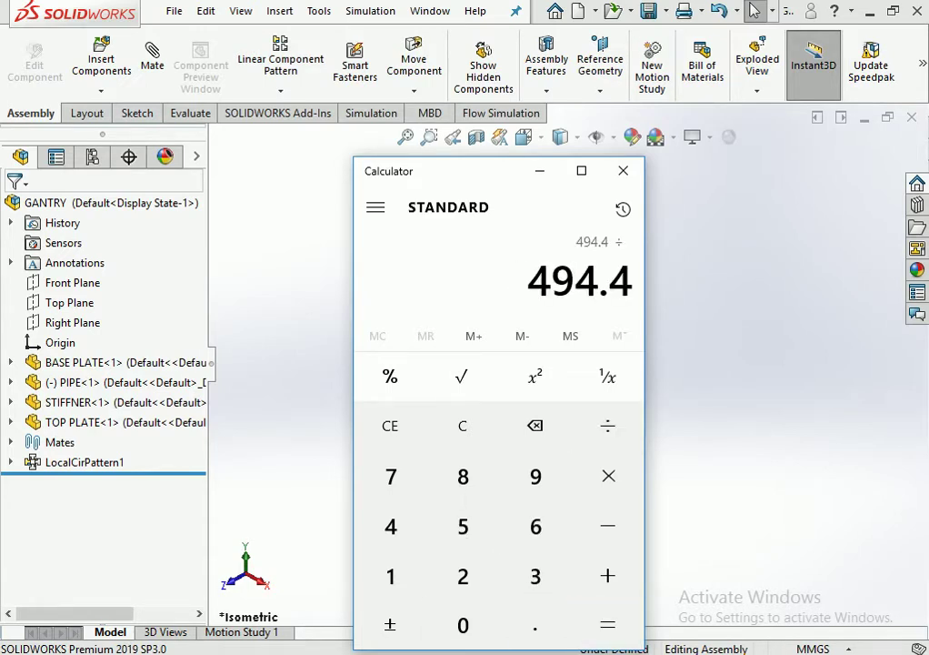
type("2")
key("Return")
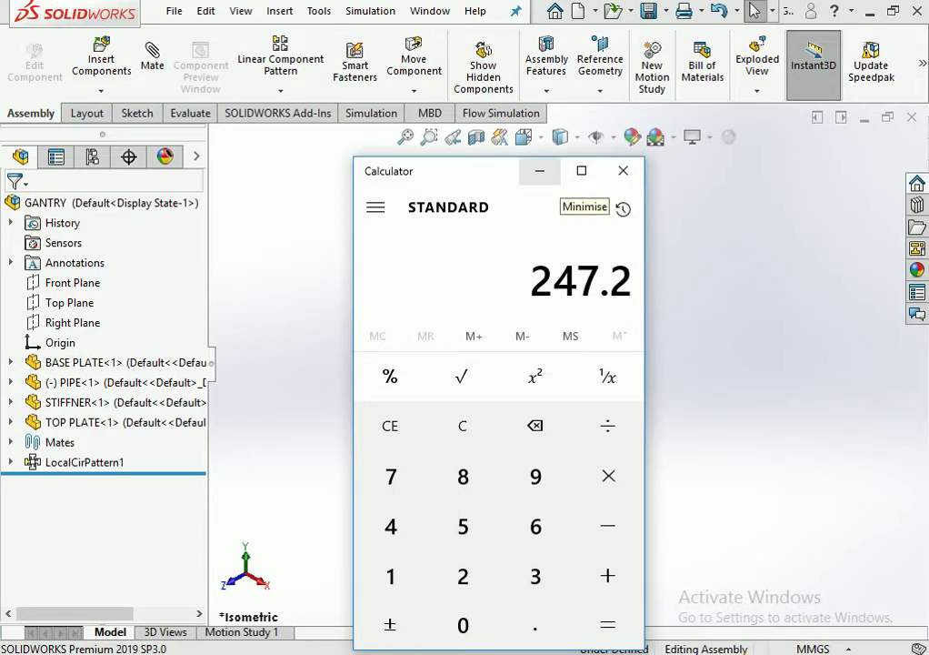
left_click(539, 170)
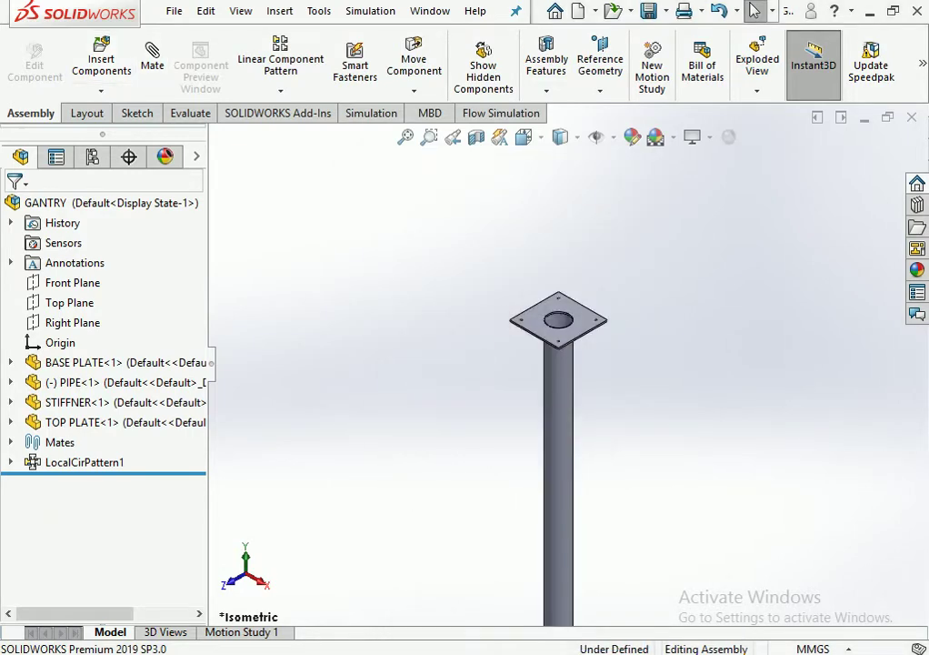
Duplicate the STIFFNER part file in the GANTRY folder from the Open dialog.
key("ctrl+o")
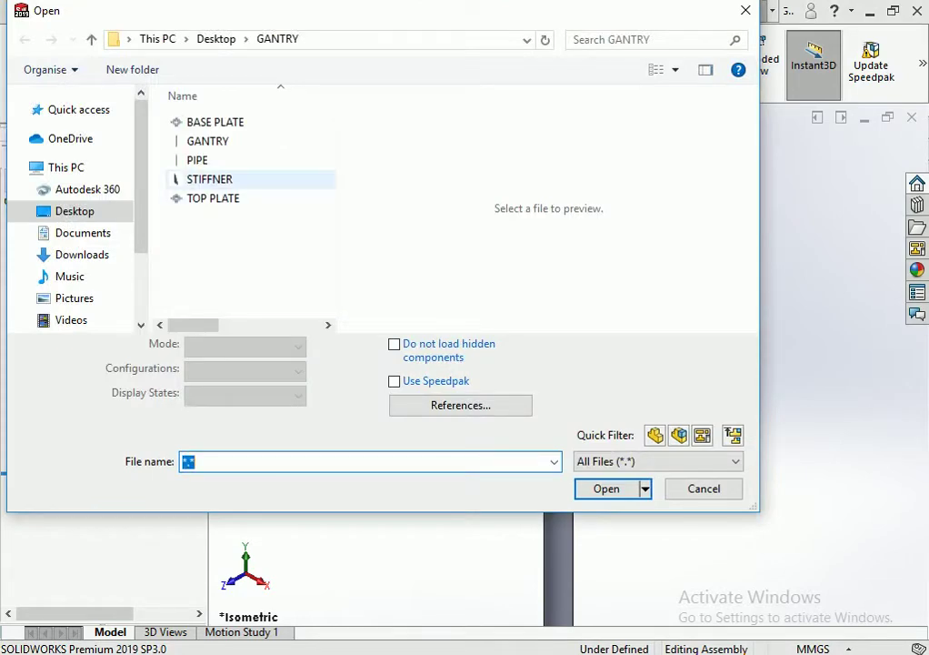
left_click(209, 179)
right_click(207, 177)
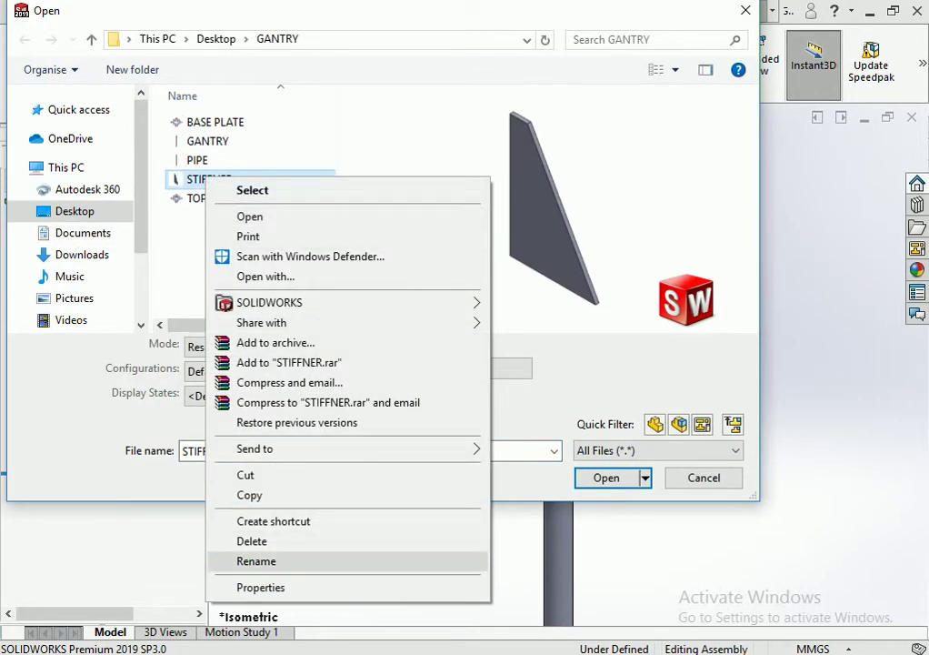
left_click(249, 495)
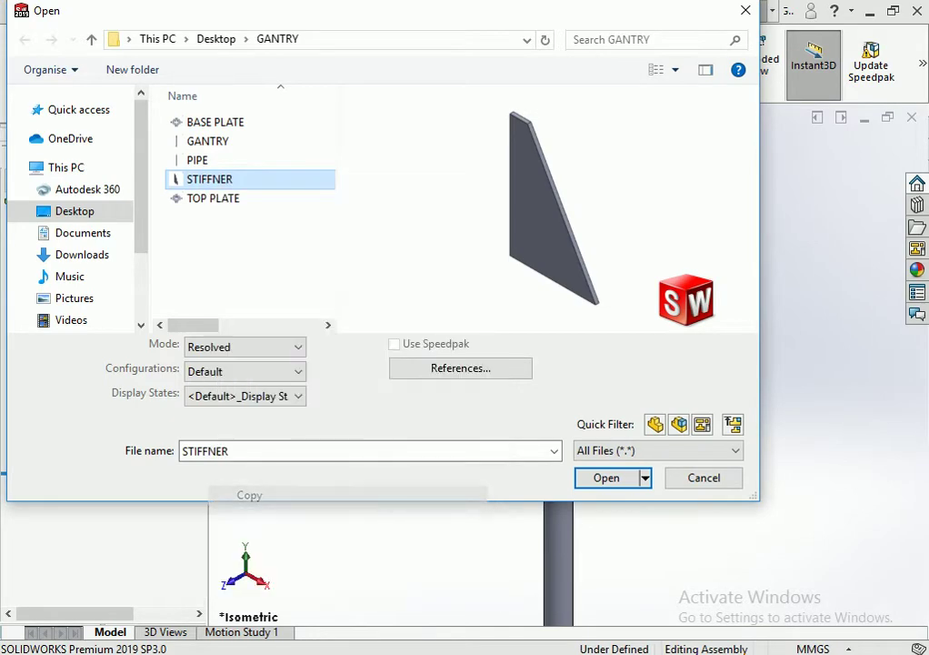
right_click(233, 265)
left_click(274, 363)
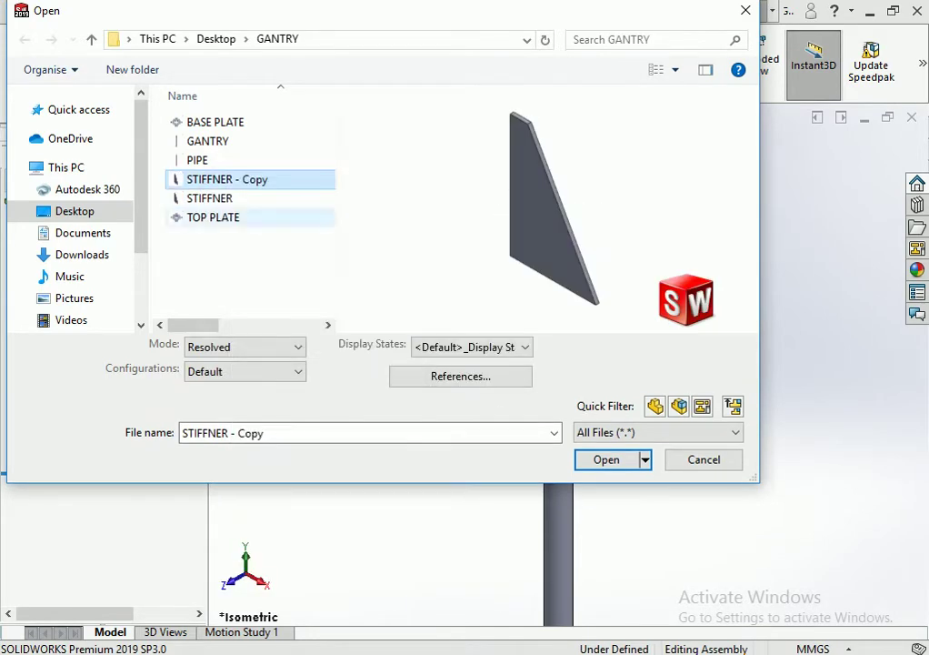
Rename the copy to STIFFNER - B and open it.
right_click(225, 180)
left_click(274, 563)
type("B")
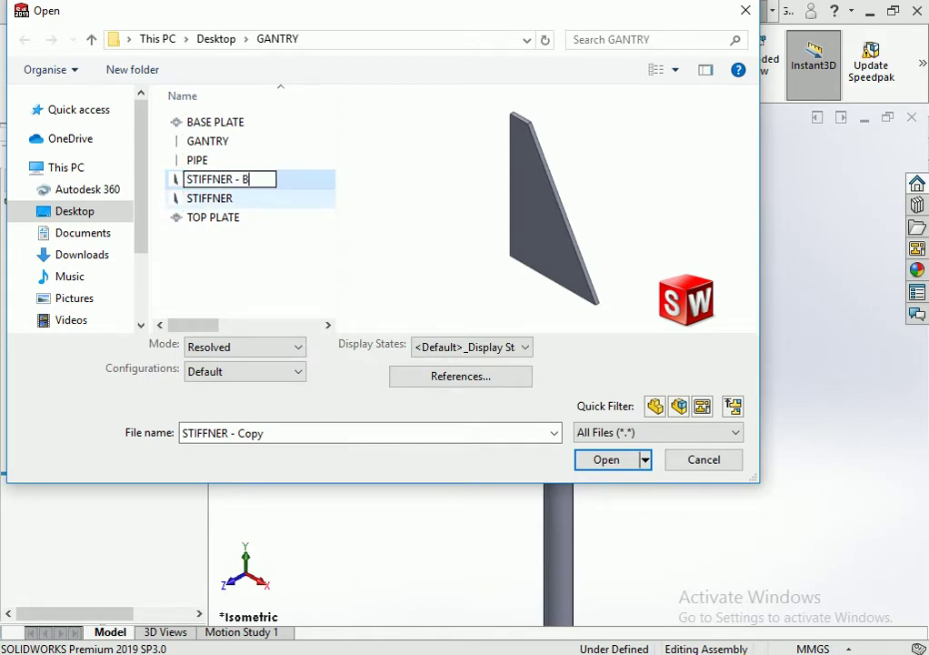
left_click(213, 217)
left_click(218, 179)
left_click(658, 432)
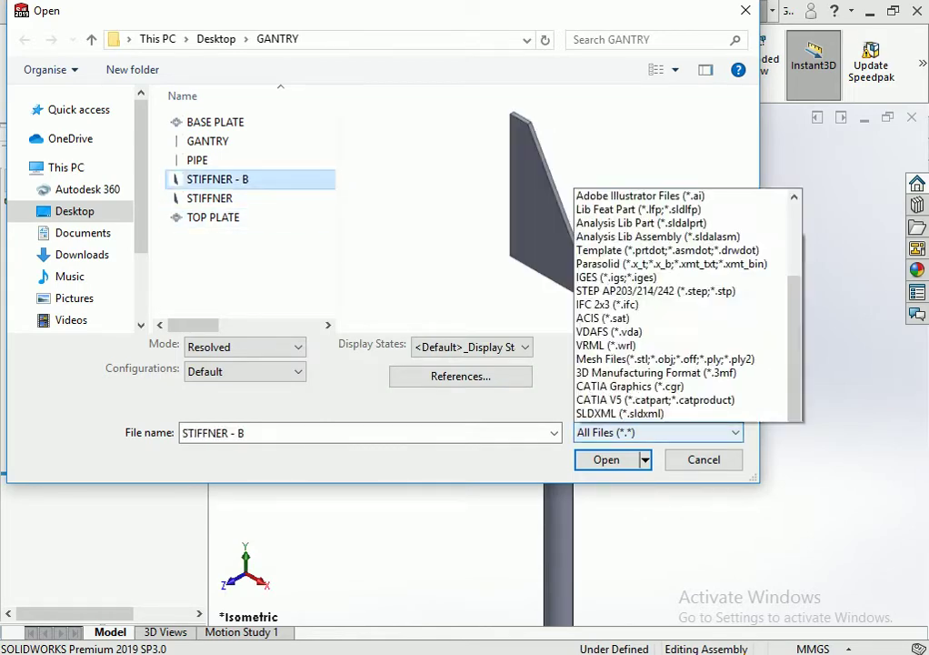
left_click(622, 412)
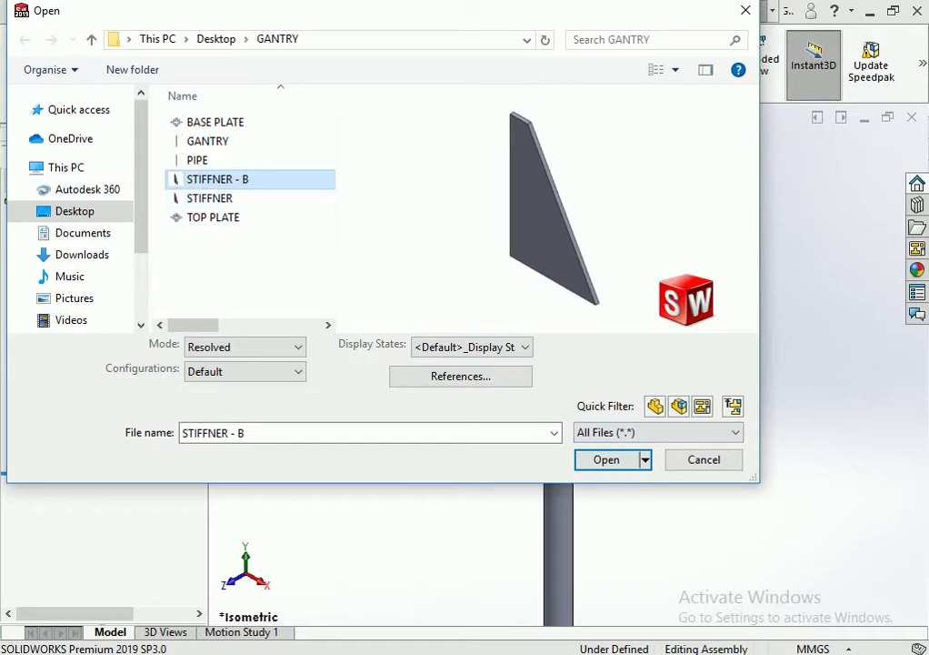
left_click(607, 459)
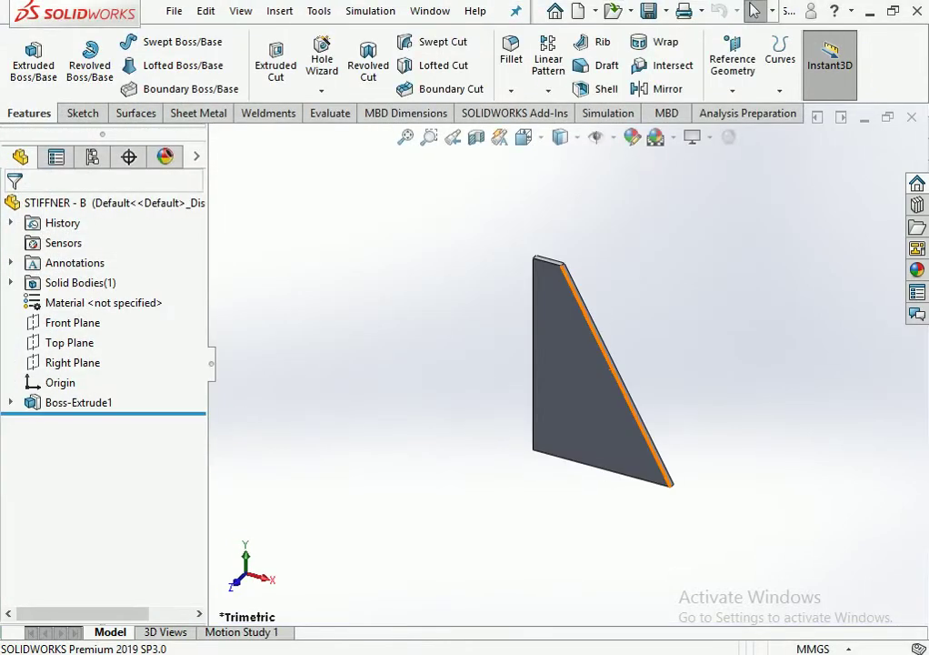
Resize STIFFNER - B to a 247.2 base, 300 height and 60 top edge, then save and close it.
left_click(583, 388)
type("247.2")
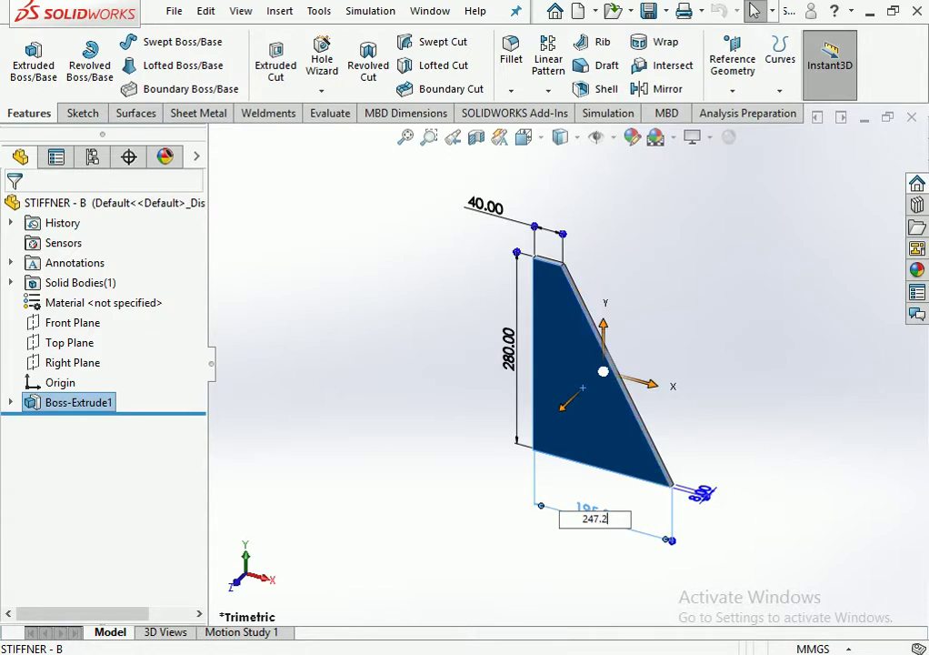
key("Return")
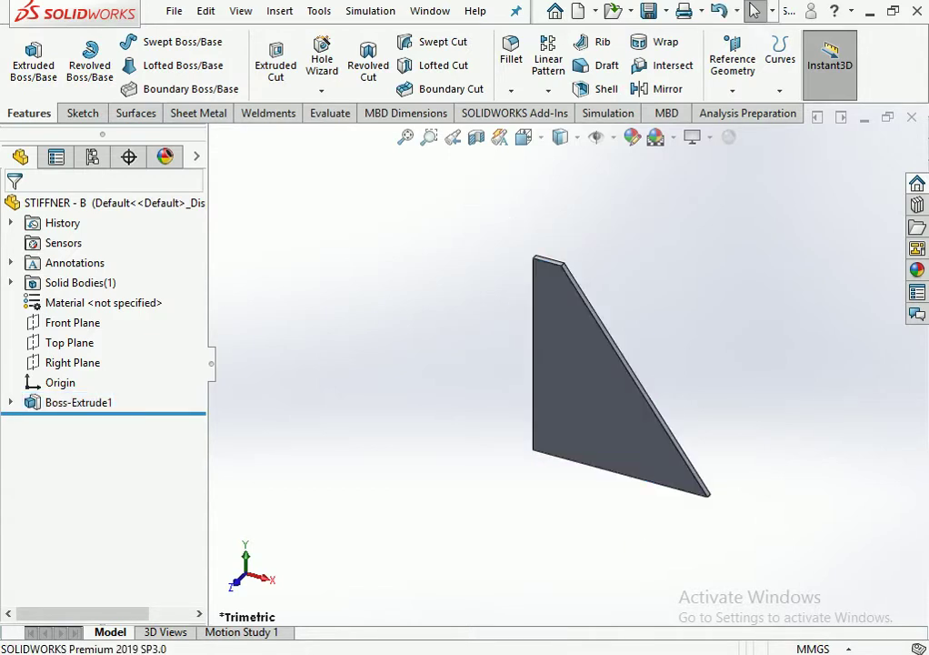
left_click(508, 348)
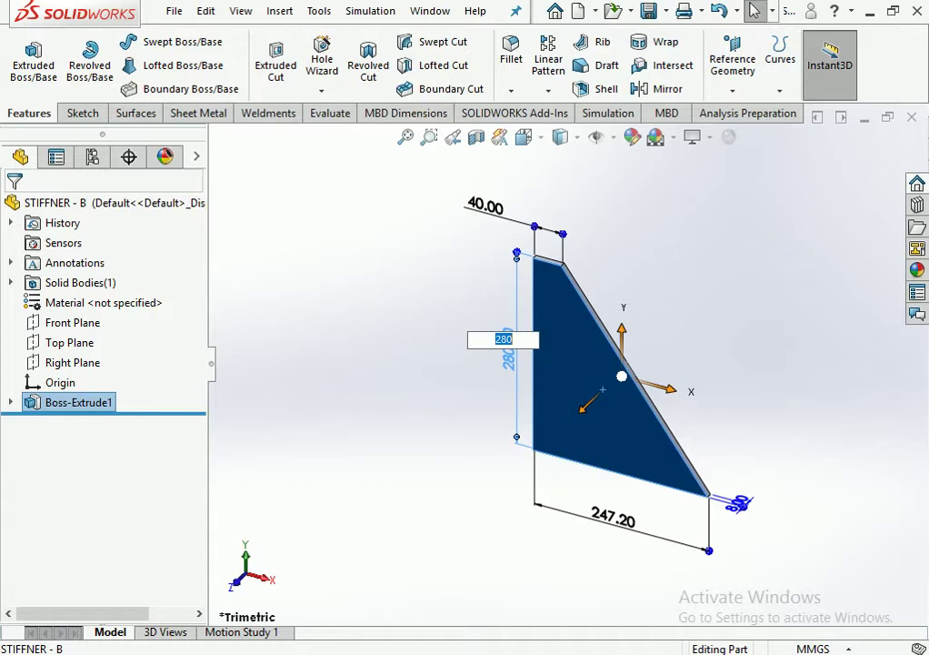
key("Return")
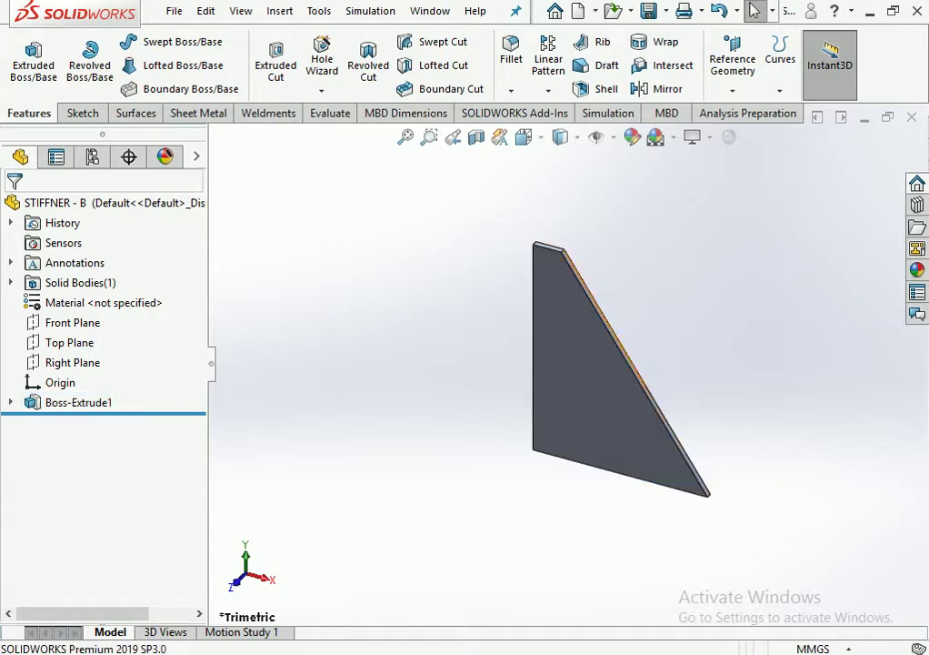
left_click(621, 369)
left_click(484, 192)
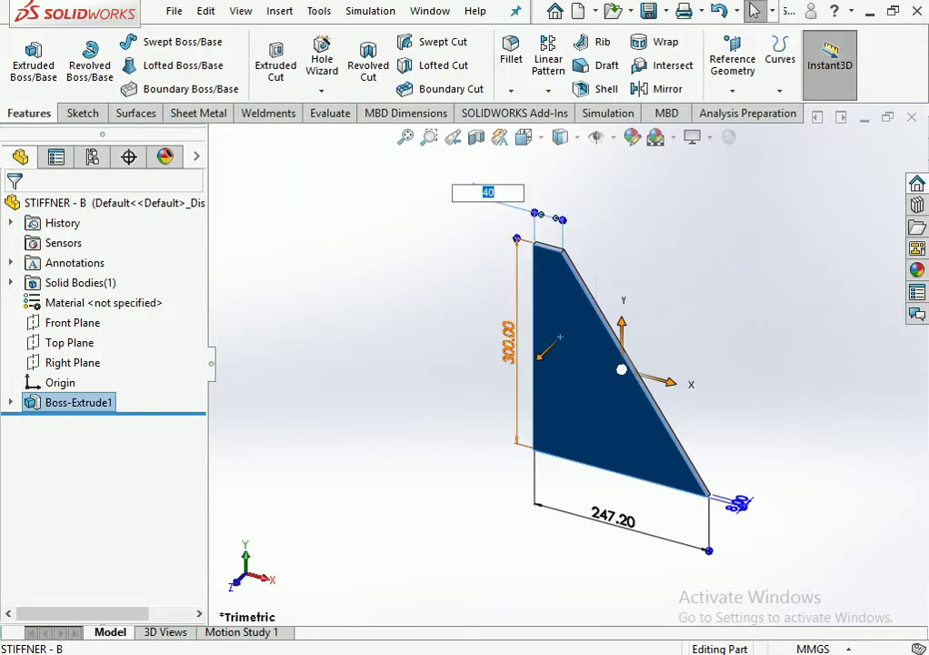
type("0")
key("Return")
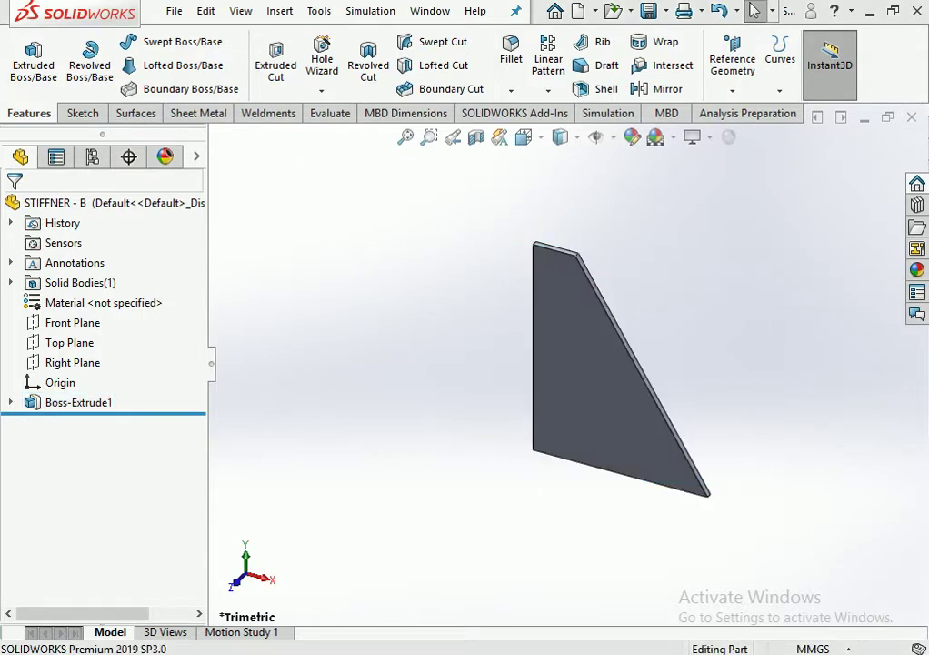
key("ctrl+w")
key("Return")
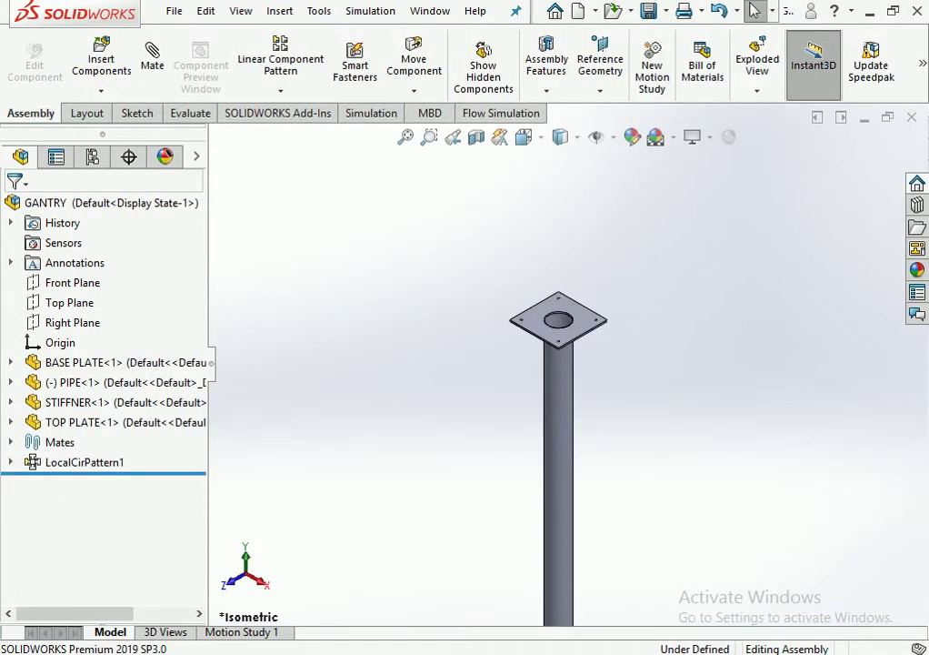
Switch the GANTRY assembly to the Front view.
left_click(524, 136)
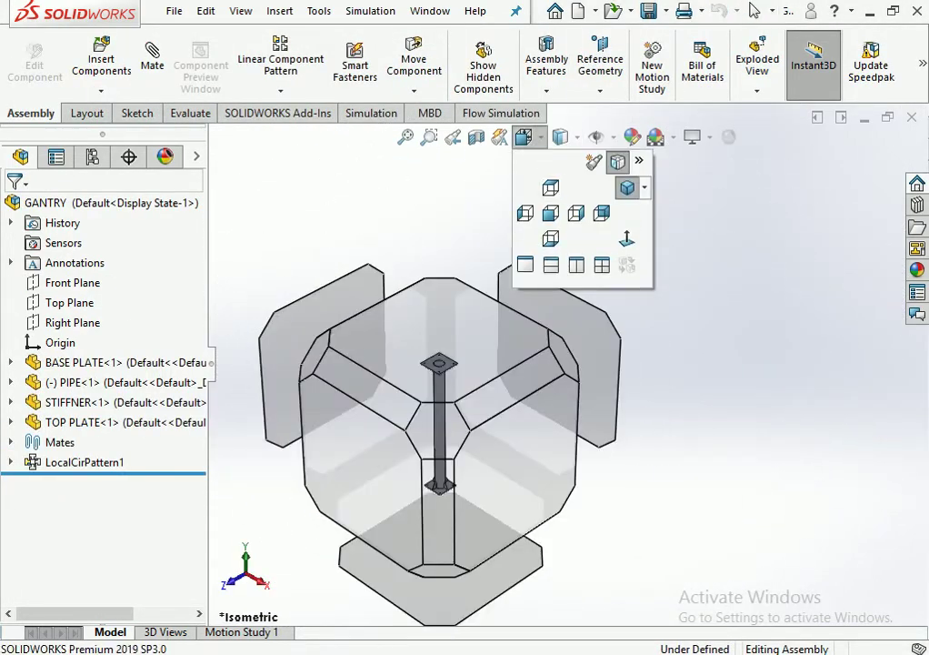
left_click(550, 213)
scroll(559, 311, "up", 3)
scroll(602, 210, "down", 3)
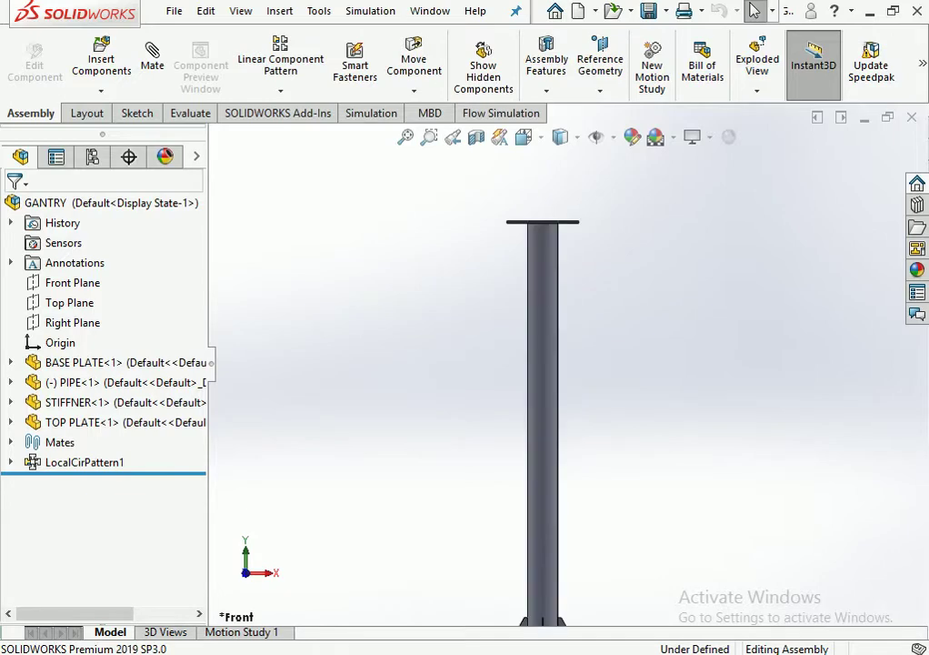
Insert STIFFNER - B beside the pipe under the top plate and rotate it face-on.
left_click(101, 59)
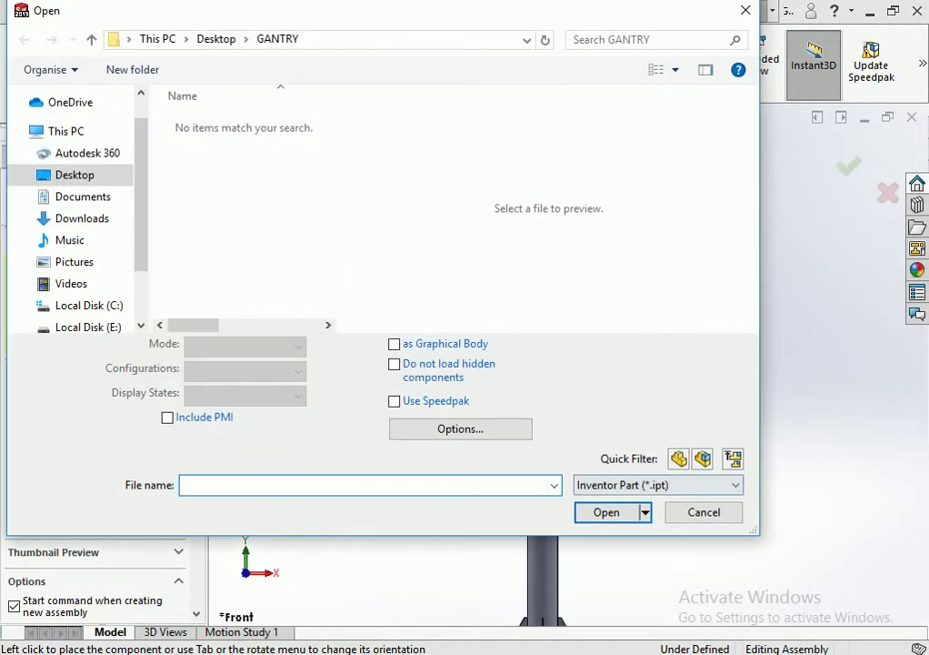
left_click(659, 484)
left_click(600, 468)
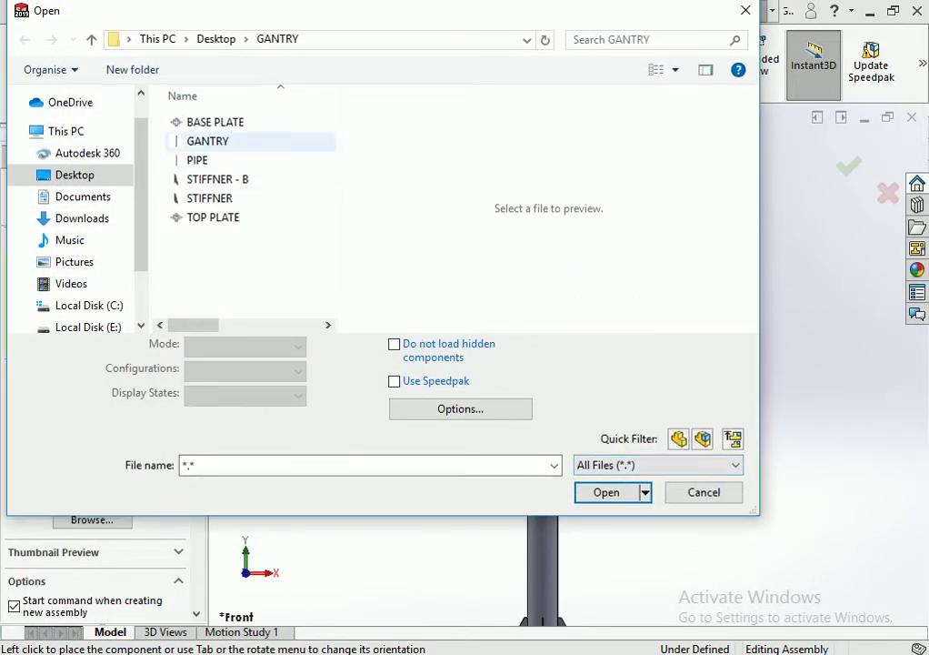
left_click(217, 179)
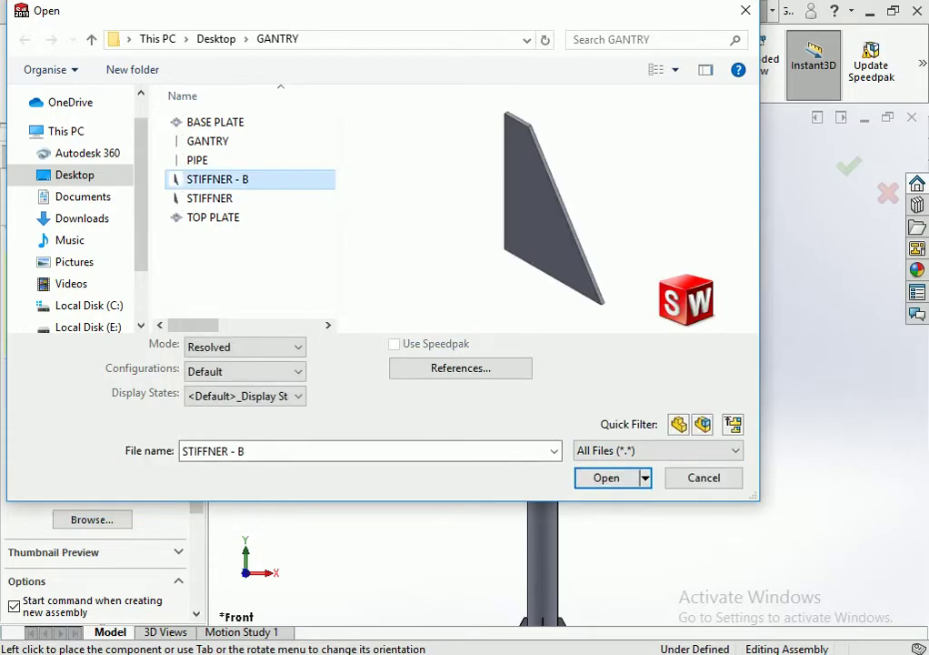
left_click(606, 477)
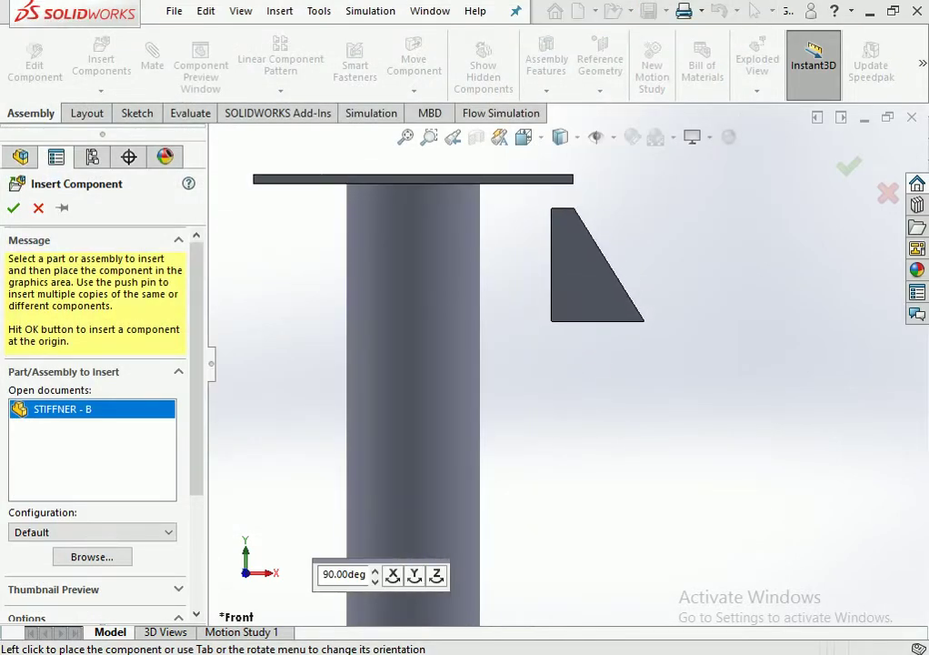
left_click(588, 279)
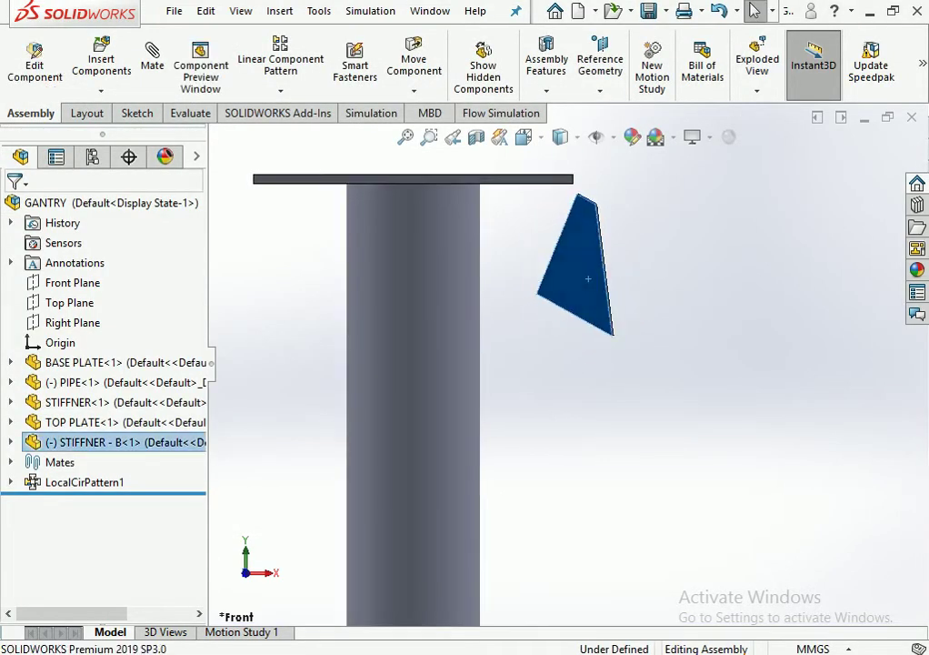
right_click_drag(588, 278, 459, 562)
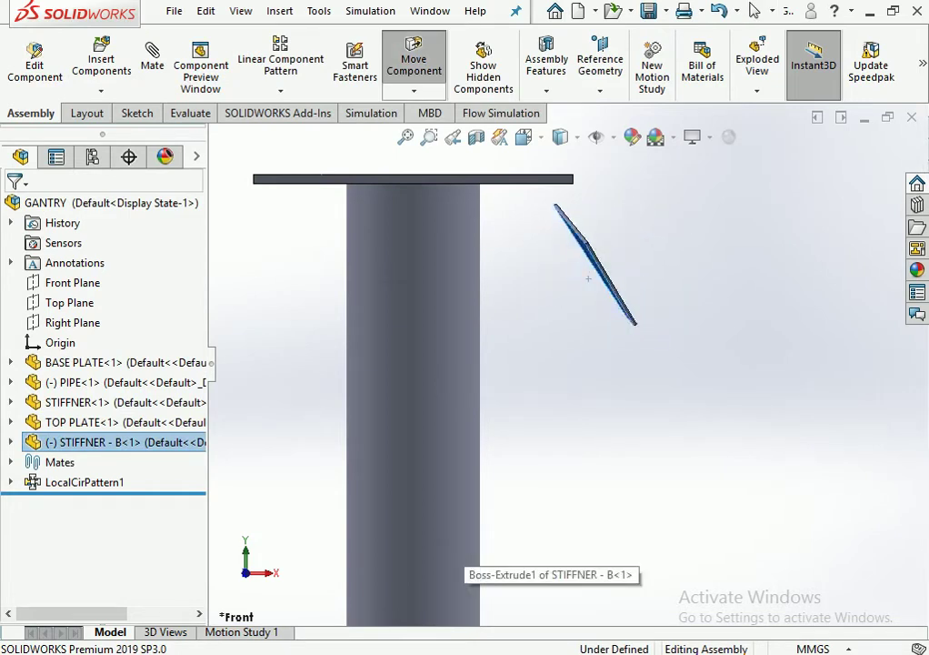
right_click_drag(588, 278, 589, 278)
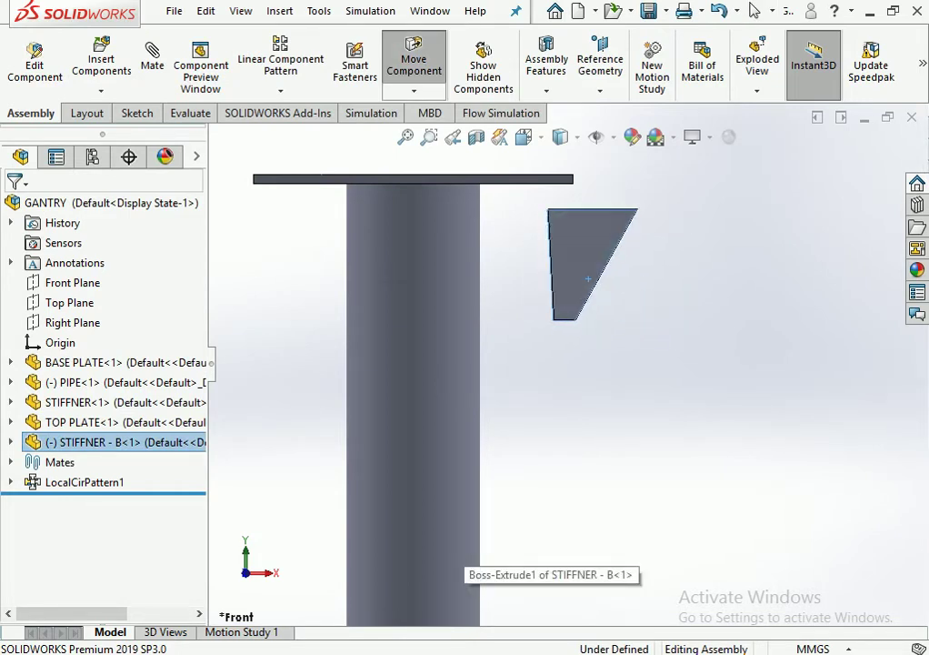
Mate the top plate's underside coincident with the stiffener's top face.
left_click(481, 446)
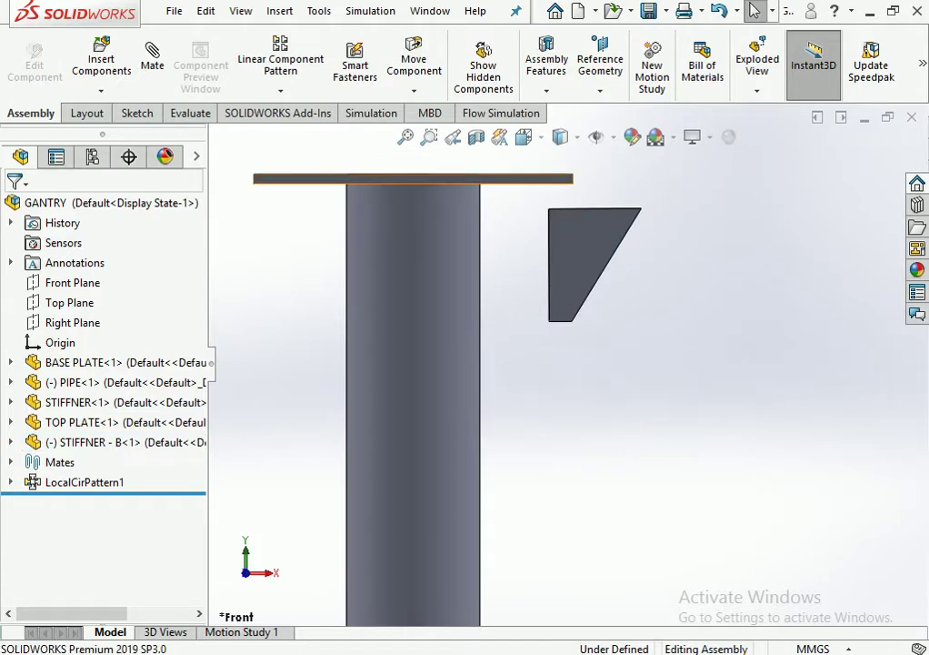
left_click(152, 54)
middle_click_drag(582, 382, 582, 436)
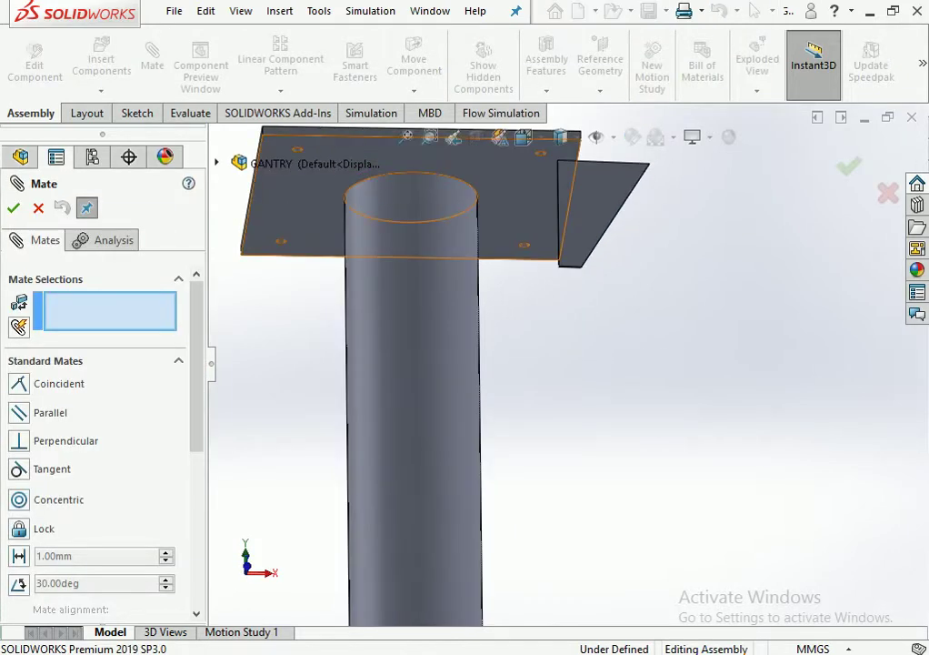
left_click(300, 218)
middle_click_drag(563, 364, 563, 427)
scroll(409, 273, "down", 3)
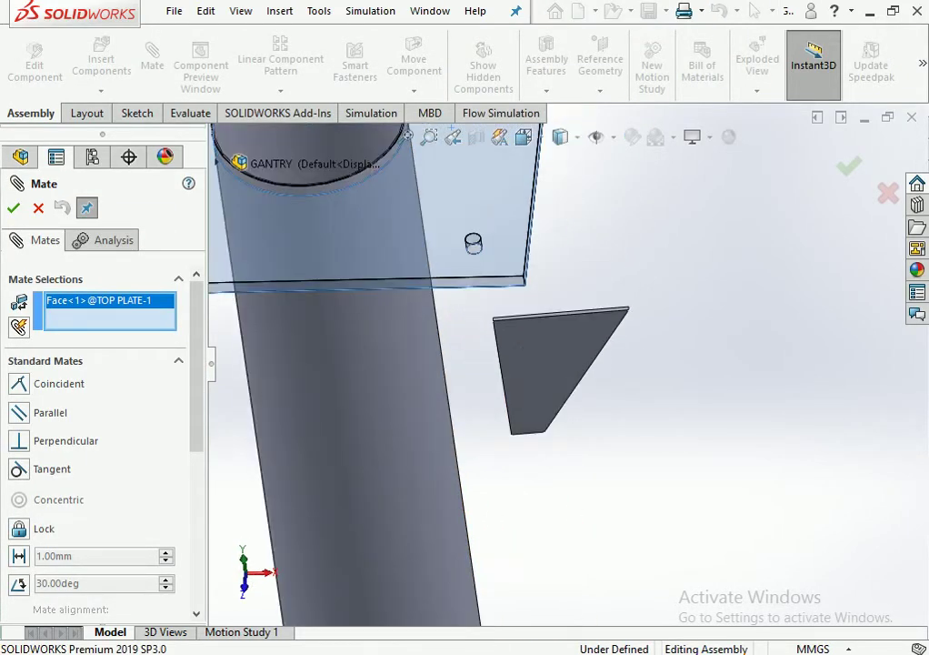
scroll(636, 337, "down", 3)
scroll(650, 341, "down", 3)
left_click(650, 342)
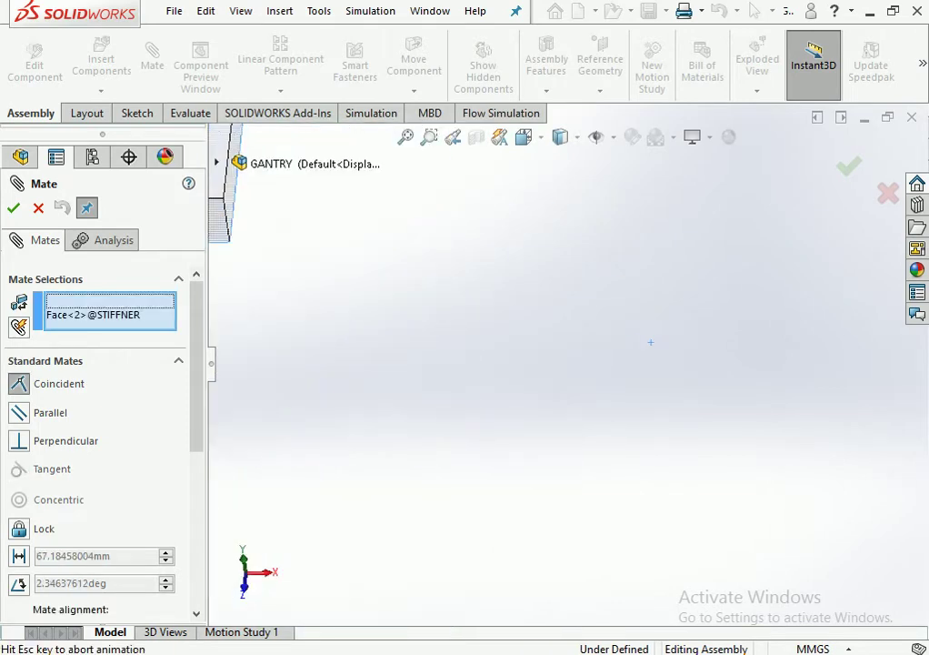
key("Return")
Mate the stiffener's top edge coincident with the matching top plate edge.
scroll(474, 259, "up", 3)
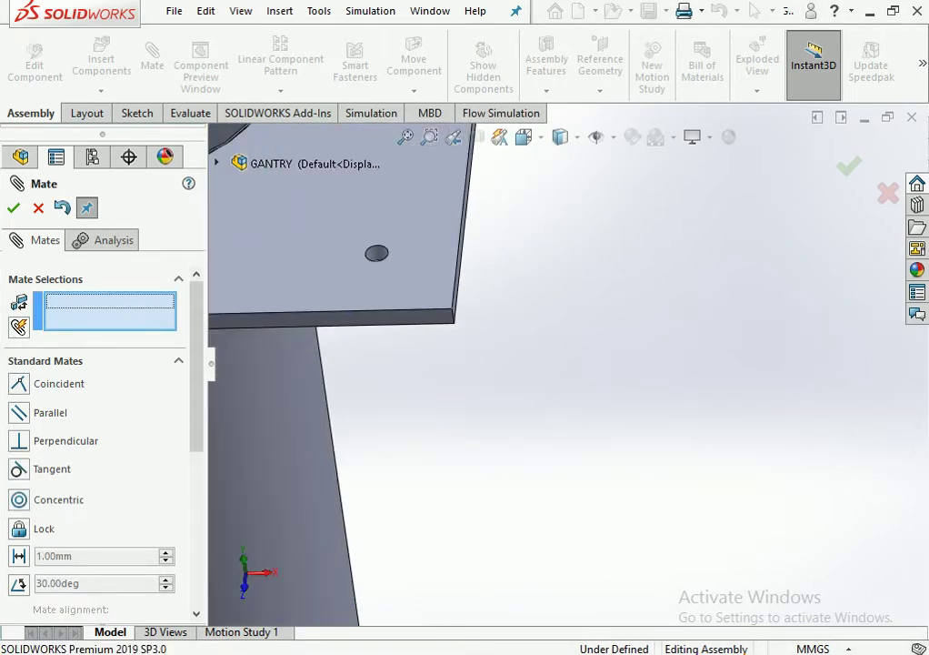
scroll(474, 259, "up", 3)
mouse_move(436, 300)
middle_mouse_down()
mouse_move(474, 259)
mouse_move(540, 314)
middle_mouse_up()
scroll(541, 309, "down", 3)
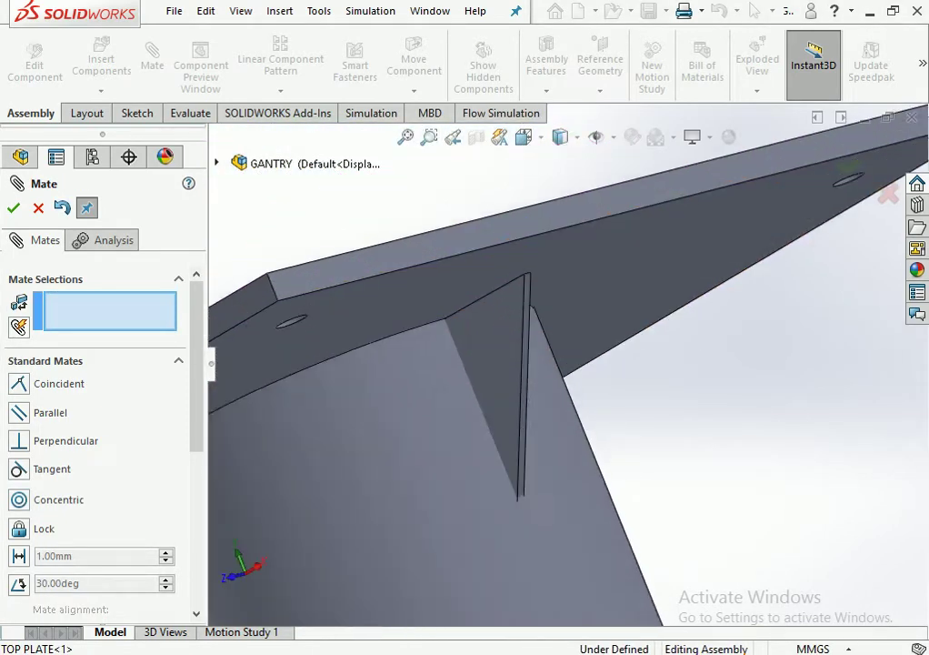
scroll(537, 296, "down", 3)
scroll(538, 300, "down", 2)
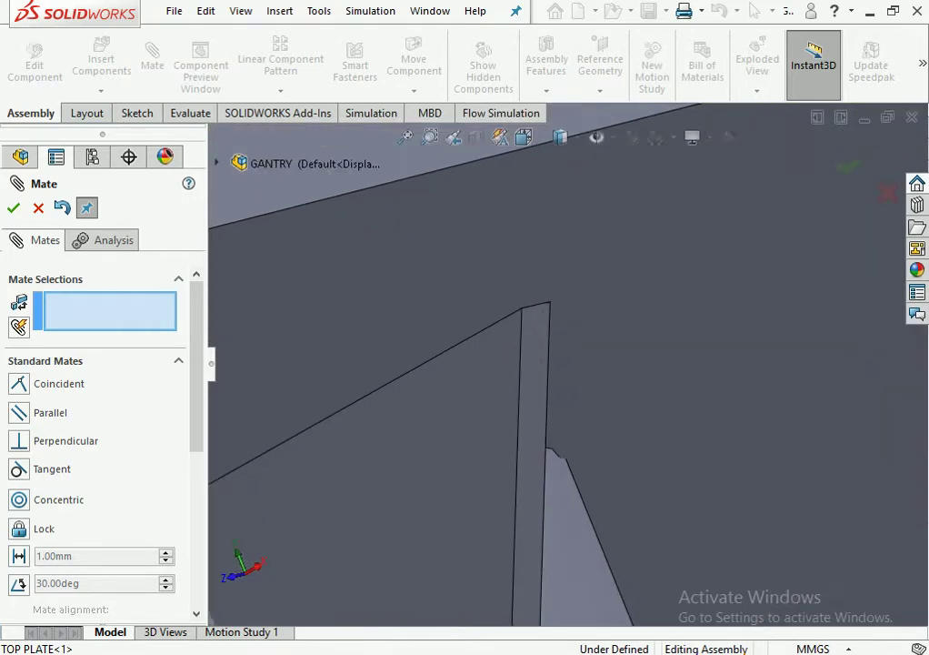
left_click(536, 305)
scroll(541, 300, "up", 3)
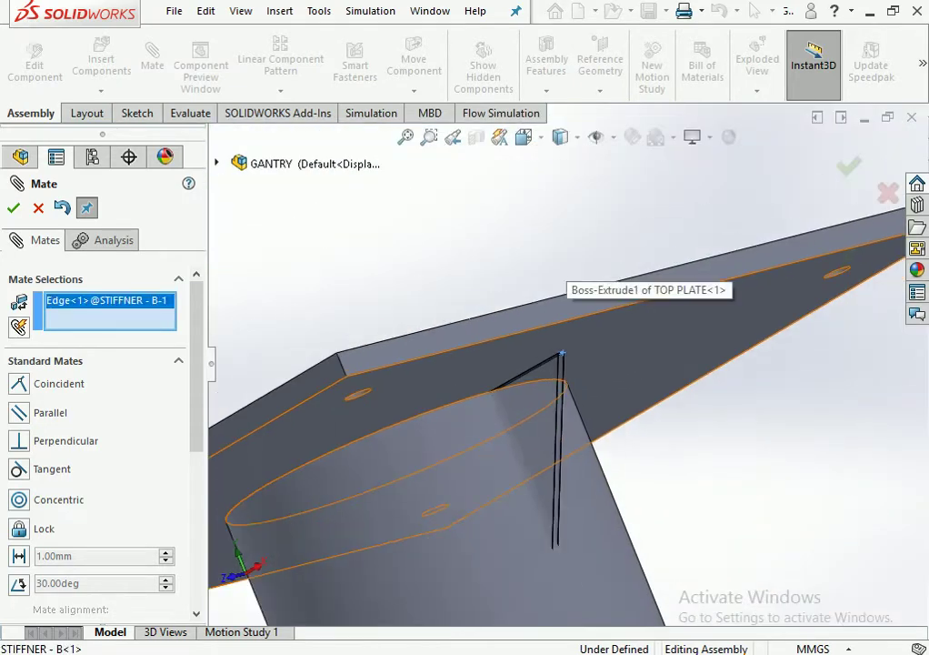
scroll(555, 286, "up", 2)
left_click(582, 317)
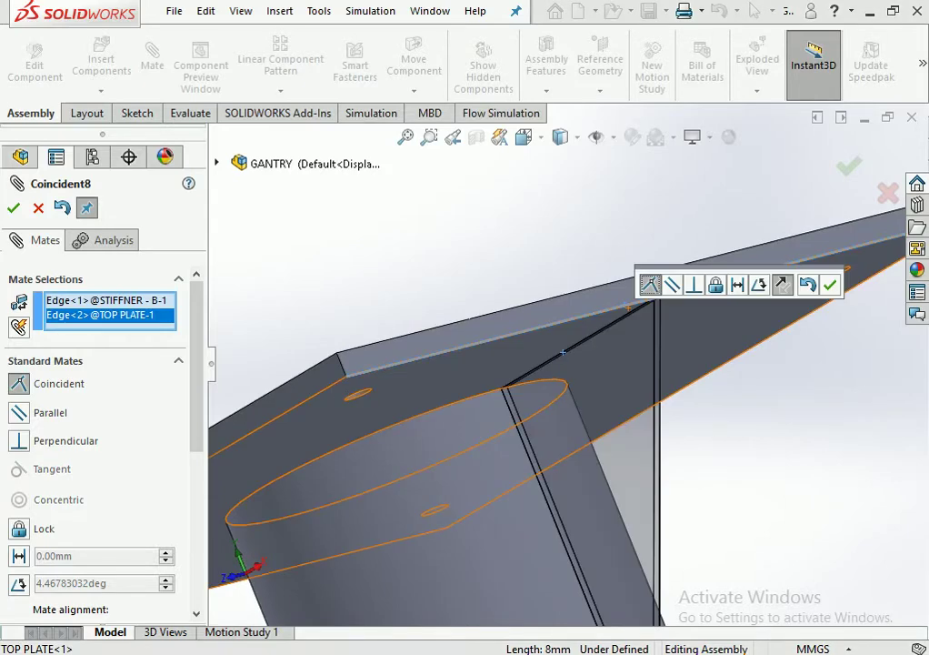
key("Return")
Finish mating, check the plate and stiffener, and switch to the Isometric view.
scroll(578, 368, "up", 3)
middle_click_drag(578, 368, 582, 509)
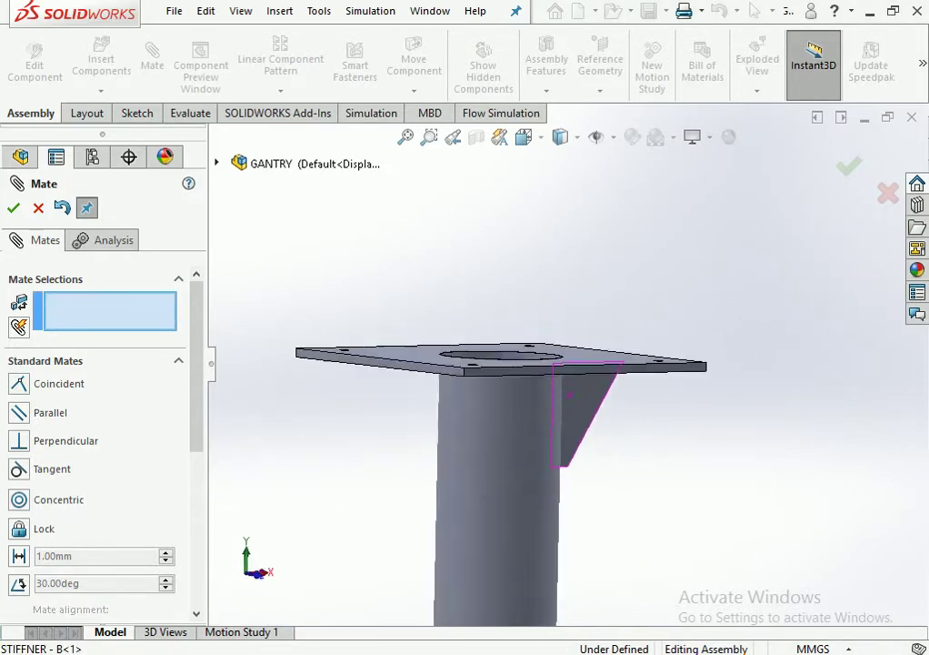
key("Escape")
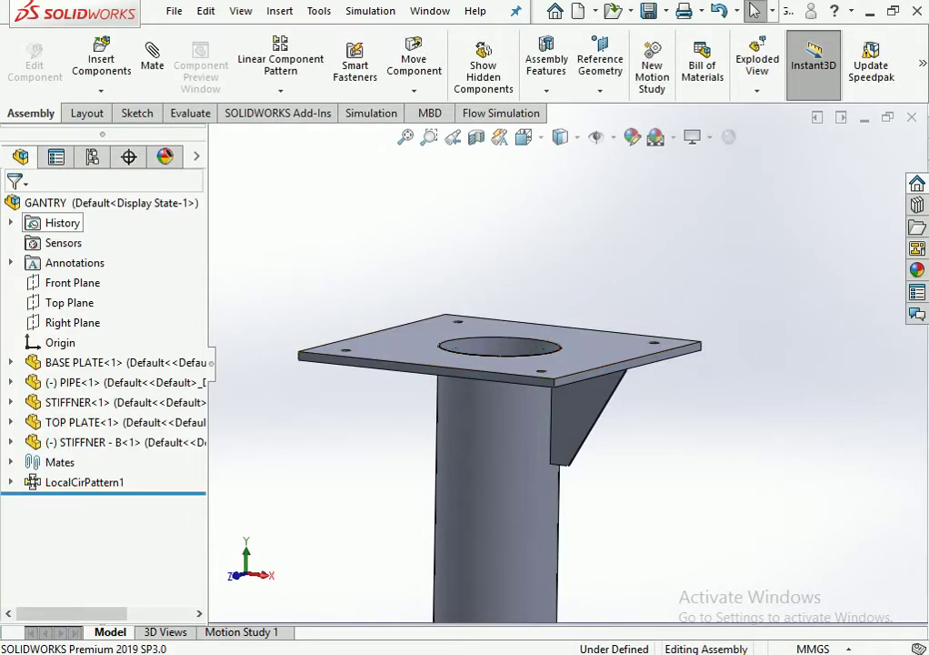
scroll(453, 362, "down", 3)
left_click(453, 363)
left_click(550, 427, "ctrl")
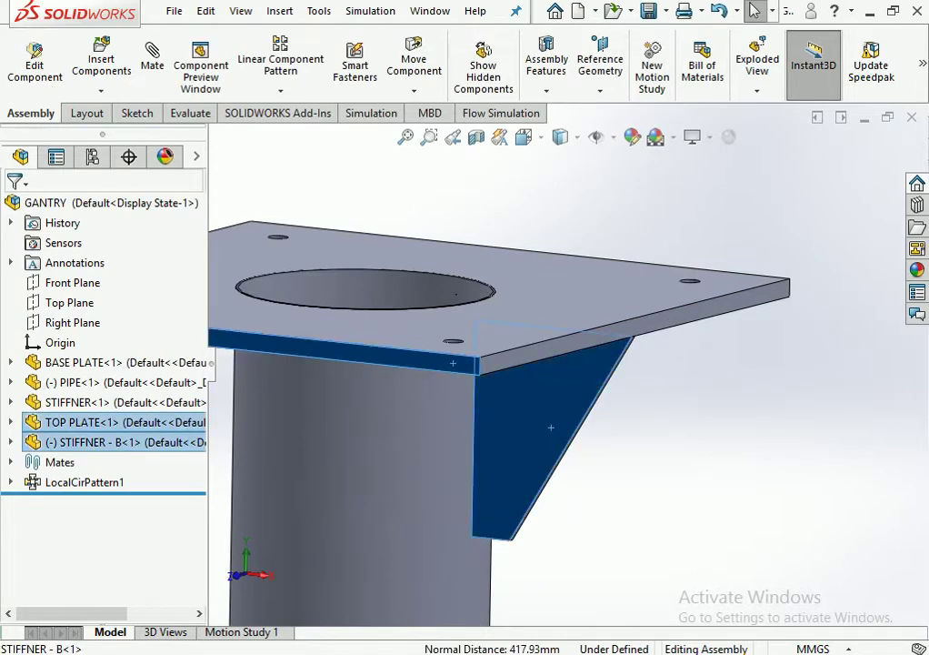
mouse_move(550, 427)
middle_mouse_down()
mouse_move(401, 504)
mouse_move(404, 400)
middle_mouse_up()
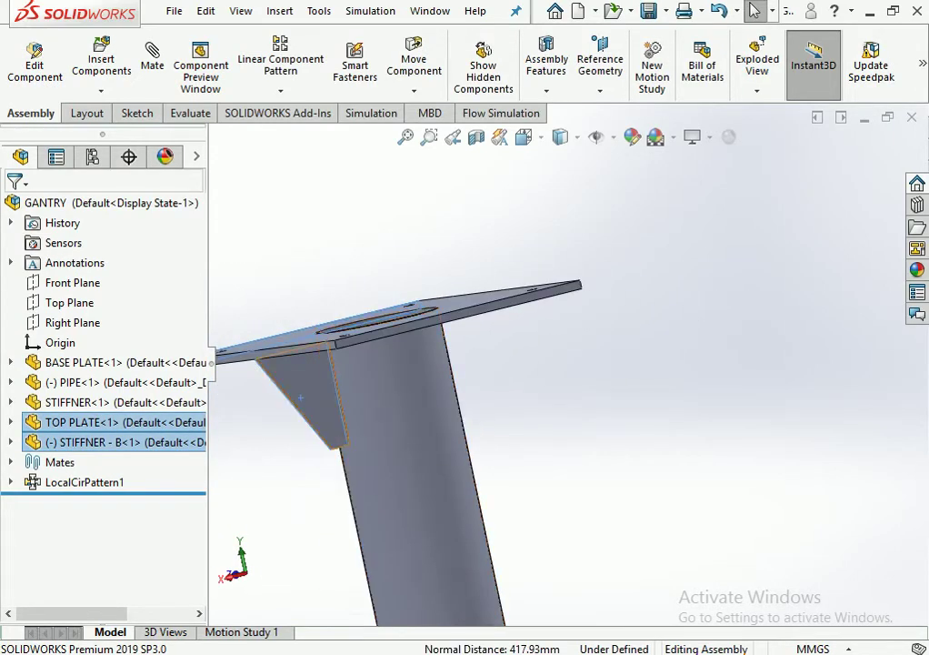
scroll(405, 400, "down", 5)
left_click(411, 383)
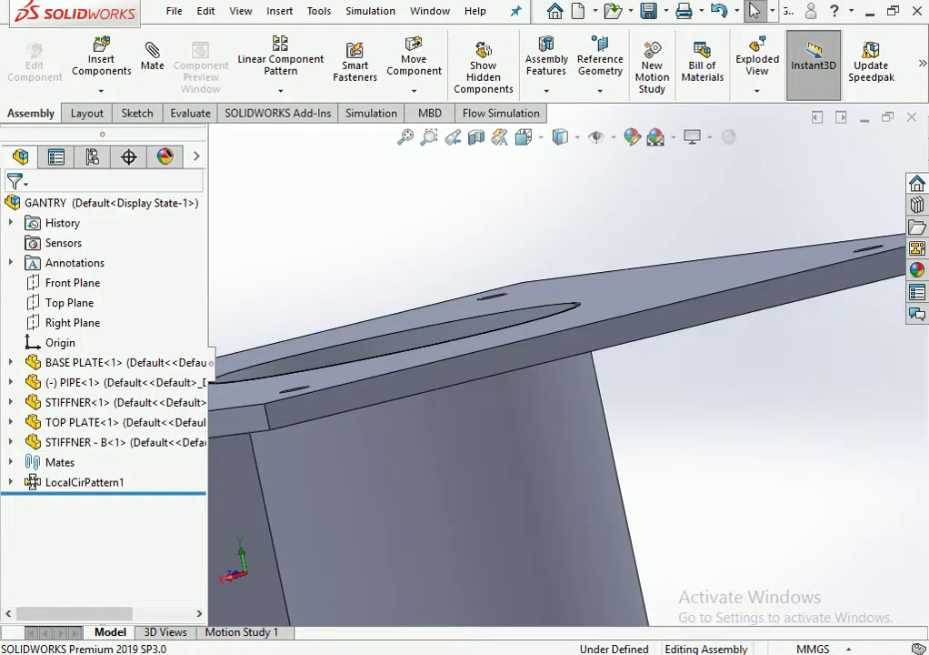
left_click(523, 136)
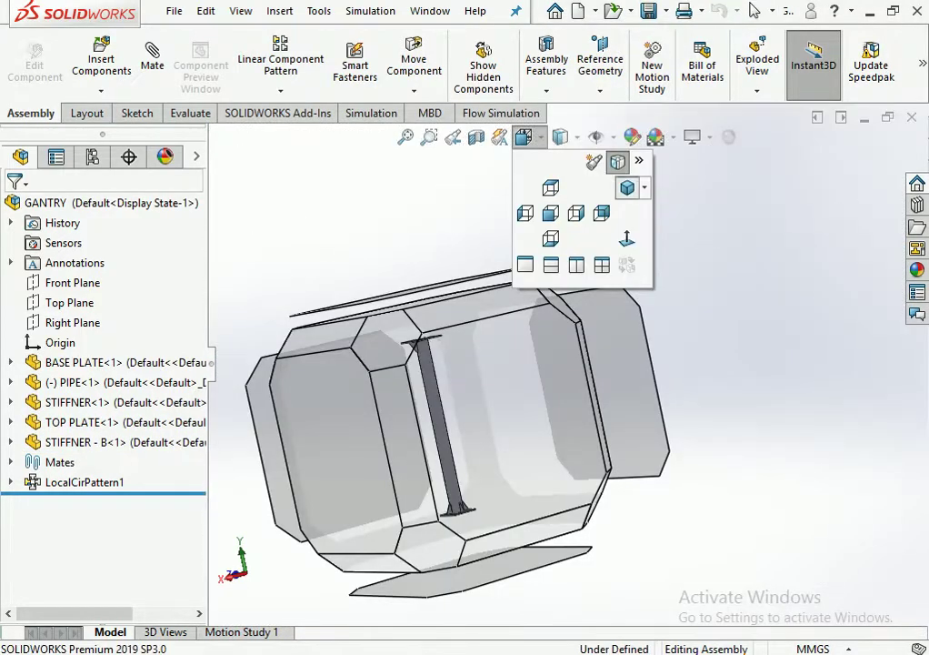
left_click(627, 186)
scroll(604, 227, "down", 5)
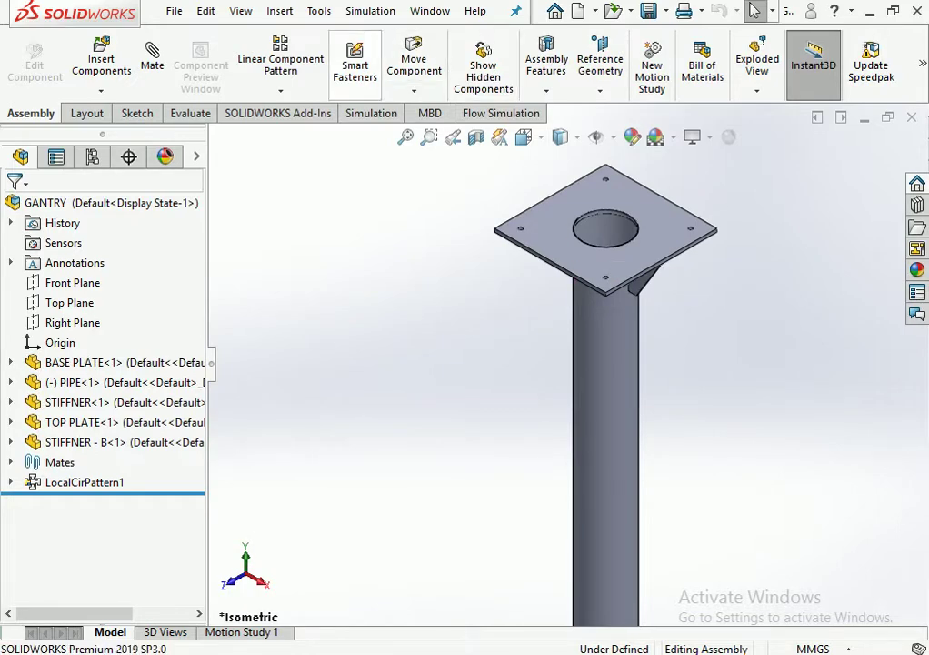
Create a circular component pattern of STIFFNER - B<1>, 4 instances around the pipe hole edge.
left_click(280, 90)
left_click(332, 133)
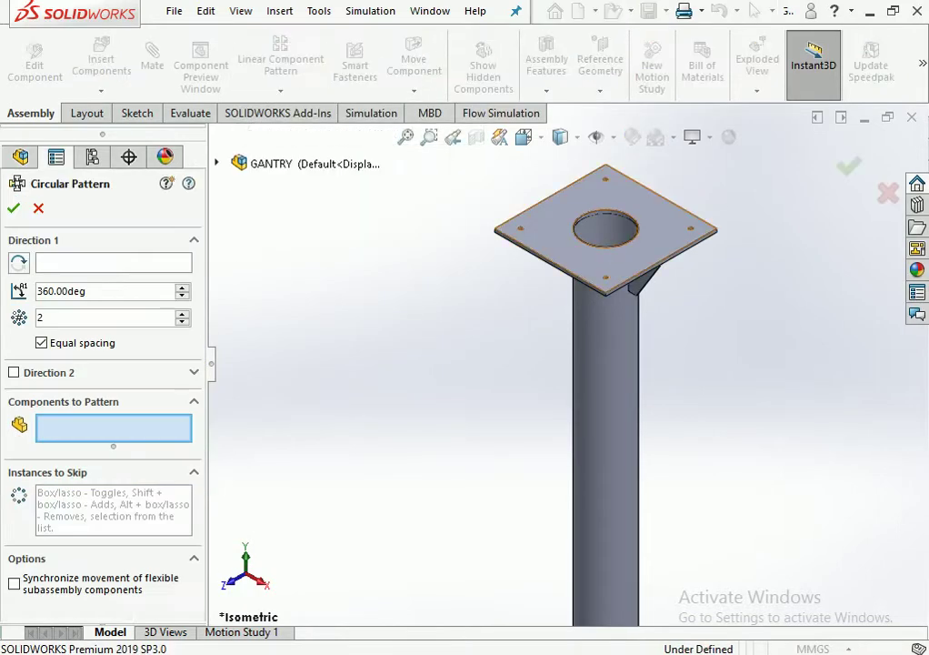
scroll(645, 209, "down", 5)
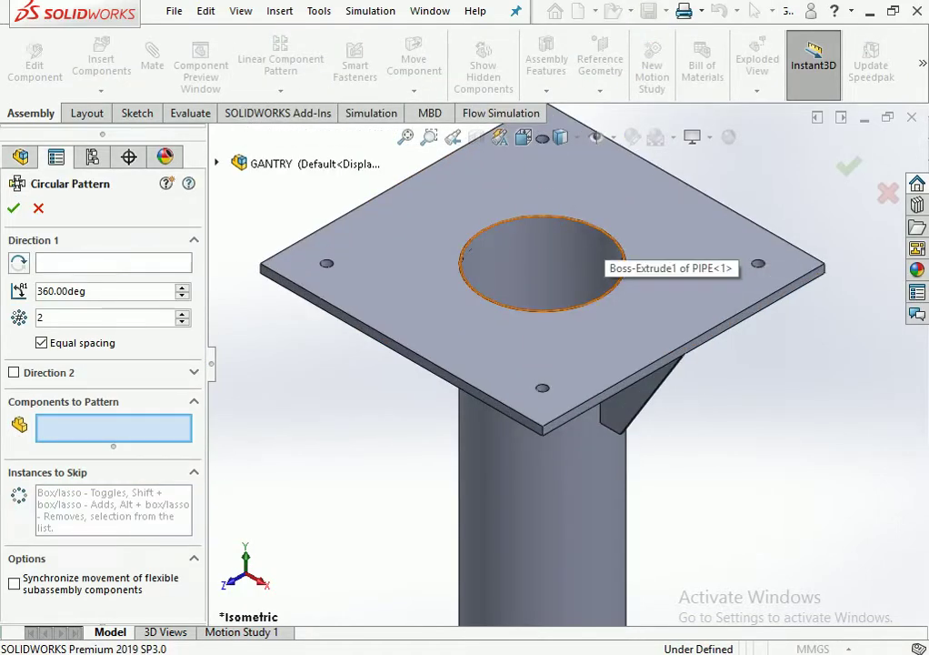
left_click(113, 263)
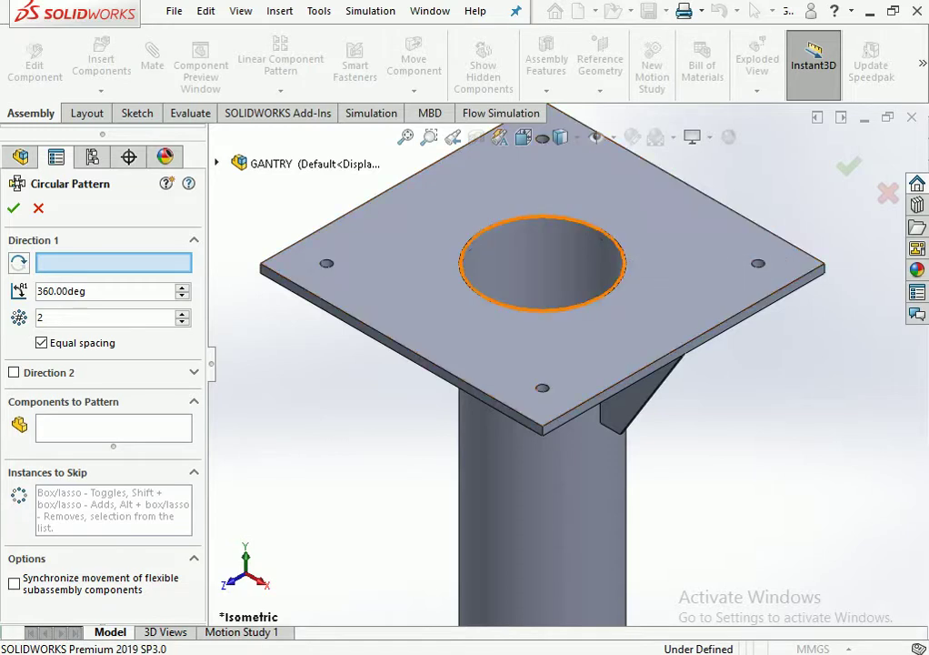
left_click(541, 253)
key("Up")
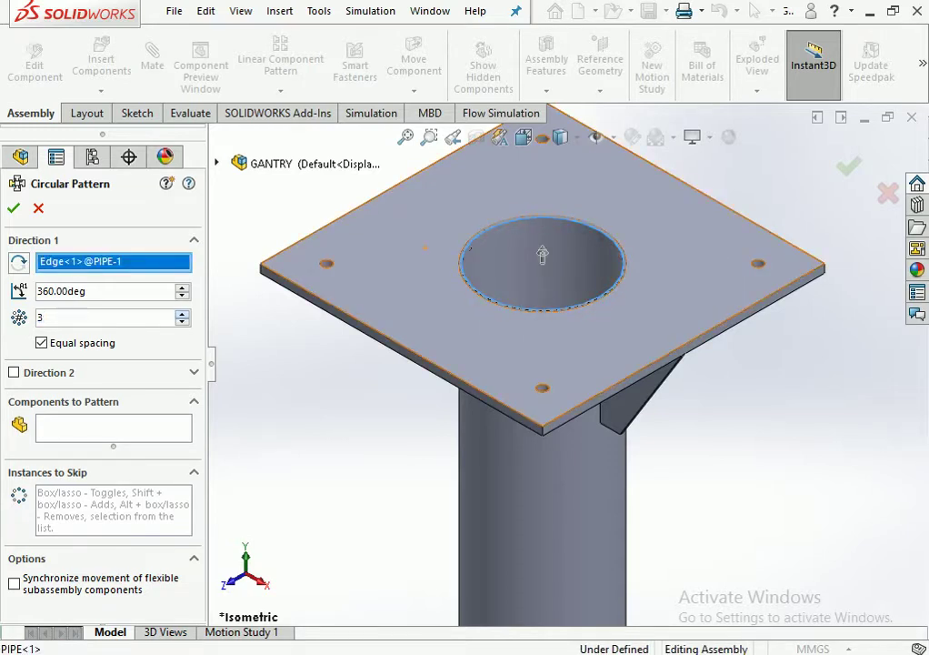
key("Up")
left_click(641, 368)
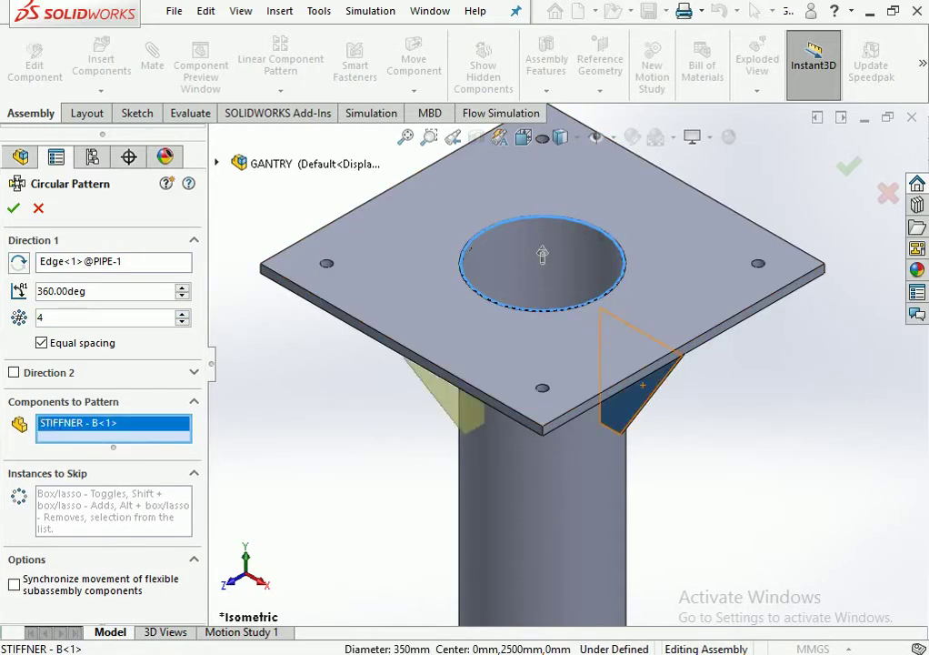
key("Return")
scroll(559, 351, "up", 5)
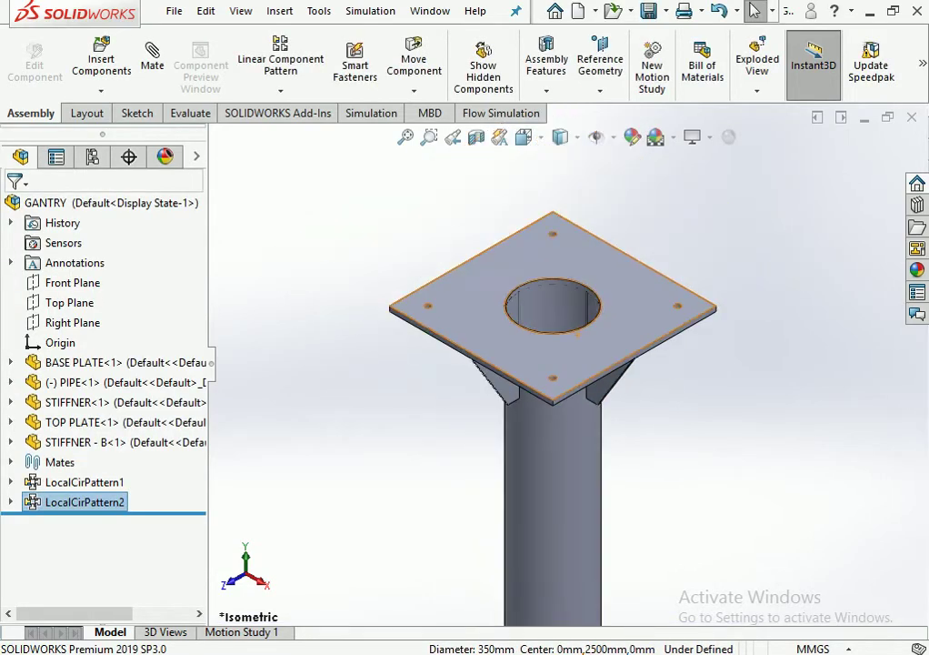
scroll(559, 351, "up", 4)
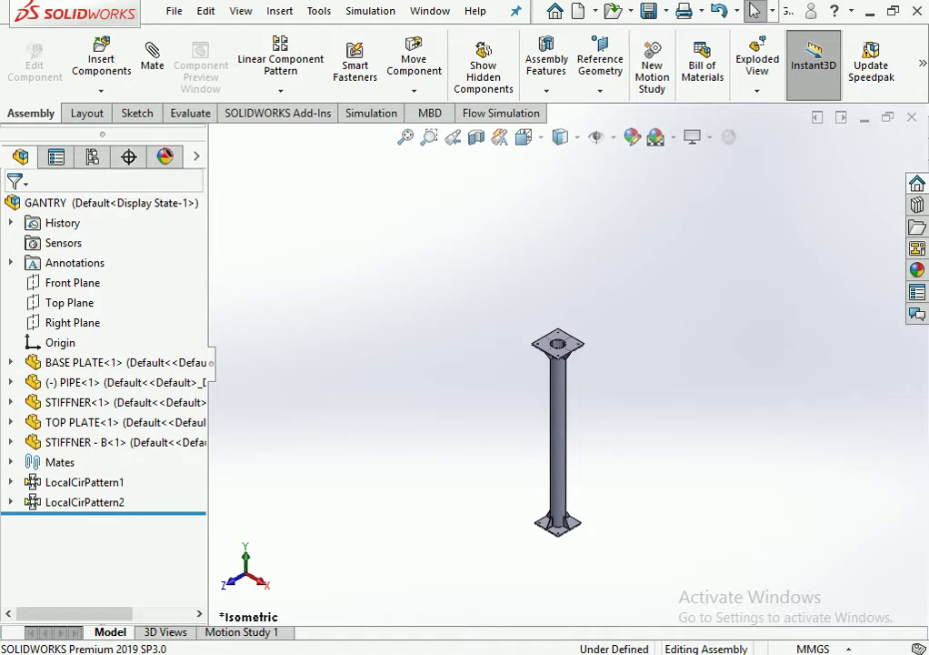
scroll(600, 367, "down", 3)
scroll(600, 367, "down", 4)
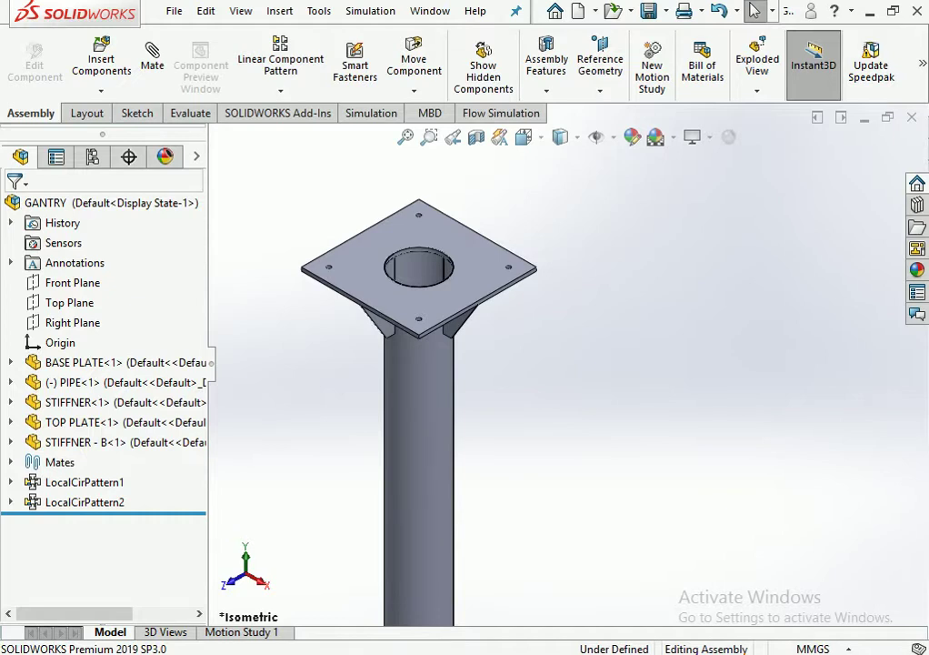
scroll(564, 373, "up", 4)
scroll(564, 373, "up", 5)
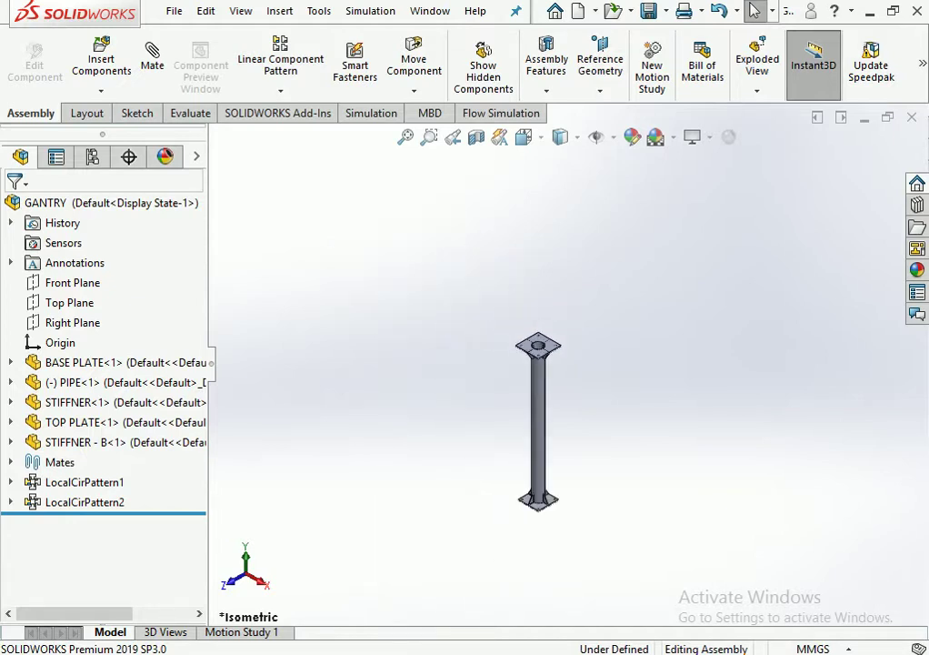
scroll(563, 373, "down", 2)
scroll(563, 373, "down", 3)
scroll(509, 345, "up", 2)
scroll(509, 345, "down", 1)
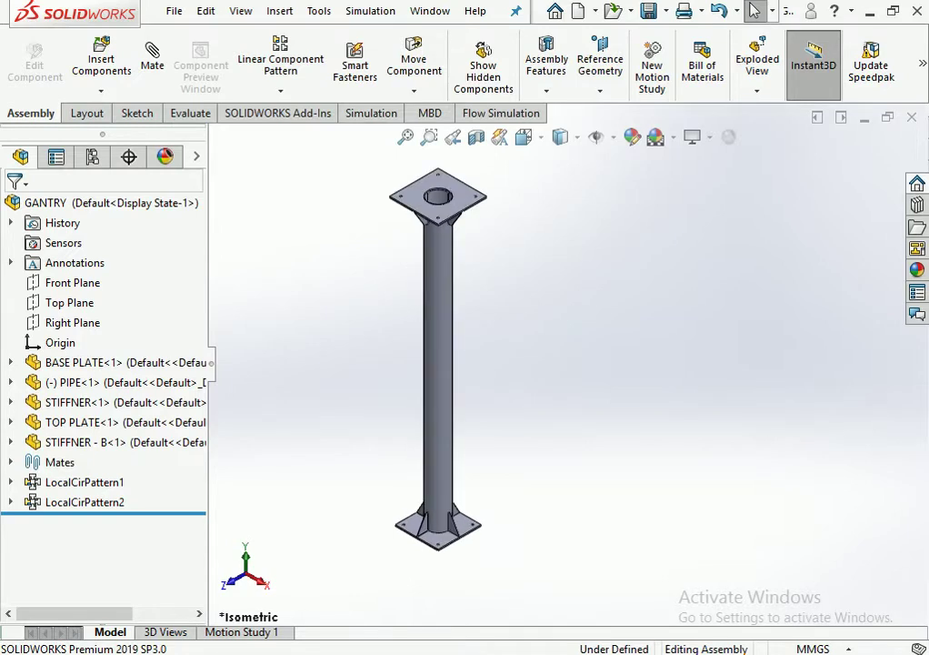
scroll(509, 346, "up", 1)
scroll(509, 345, "down", 1)
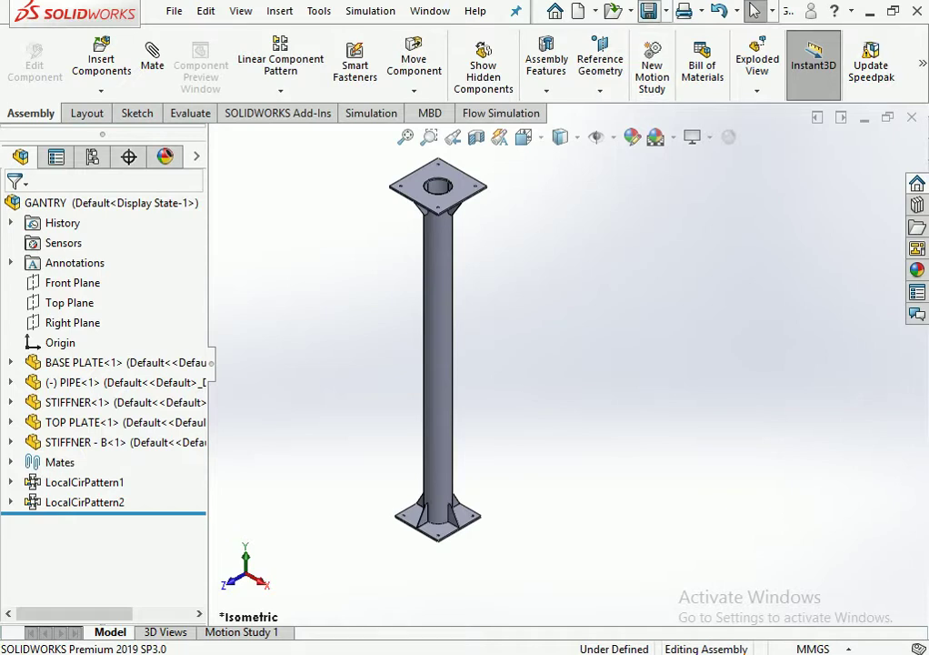
key("ctrl+n")
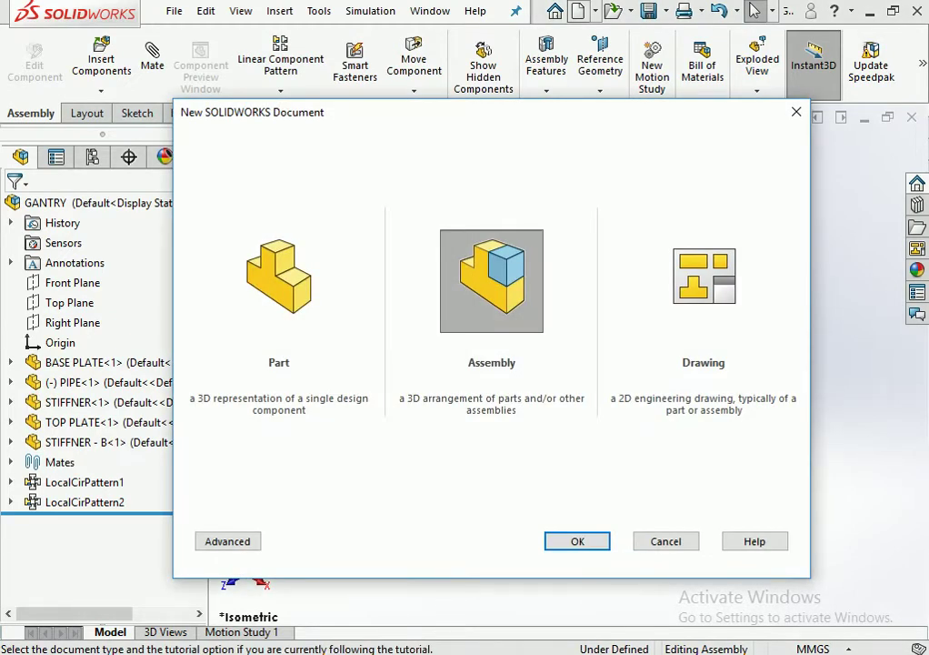
key("Escape")
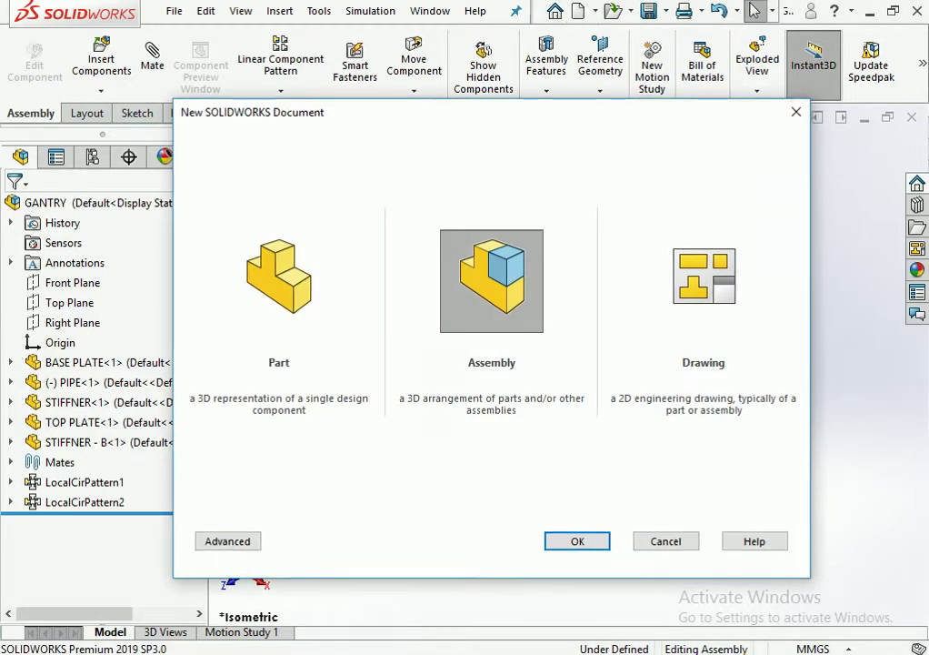
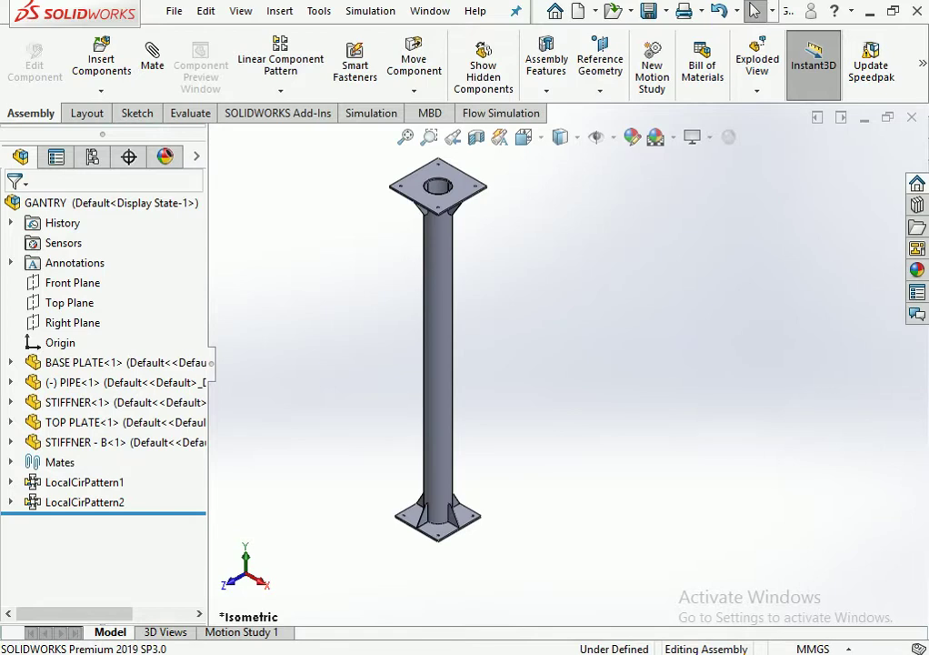
Work out 13000 + 350 = 13,350 in Windows Calculator, then close it.
key("alt+Tab")
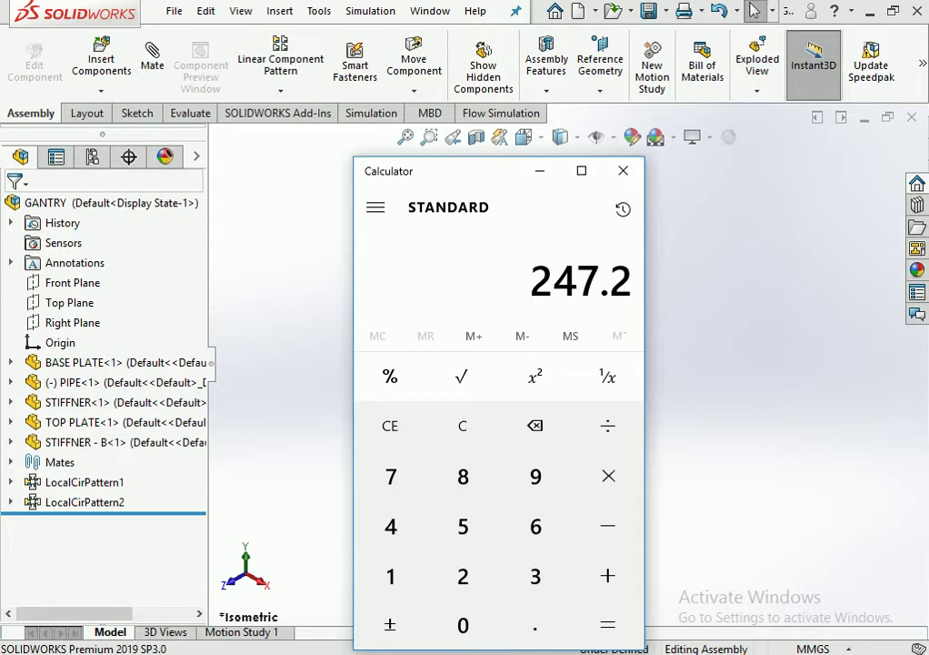
type("13")
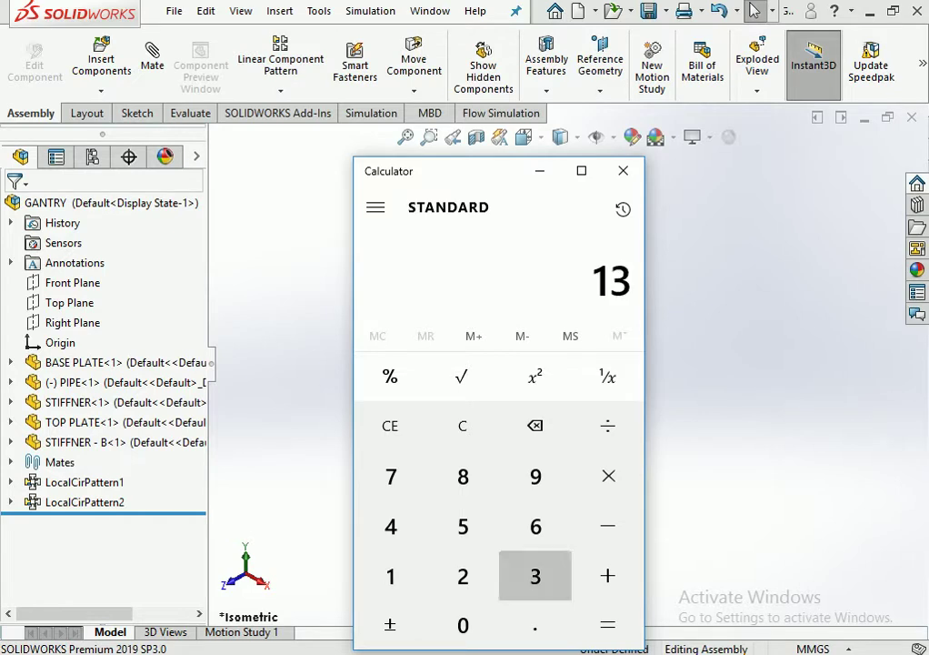
type(",300")
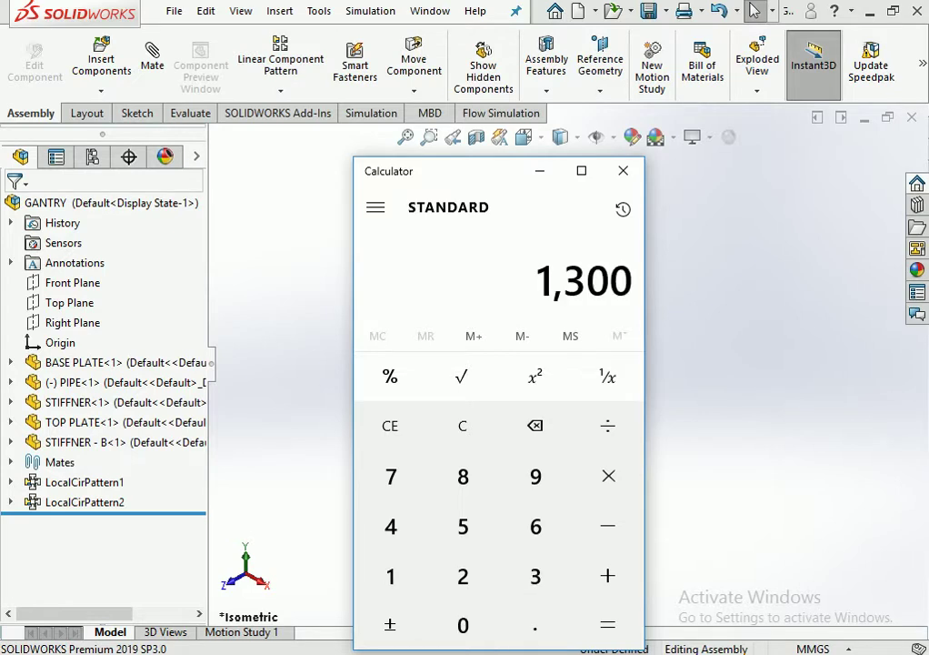
type("0+")
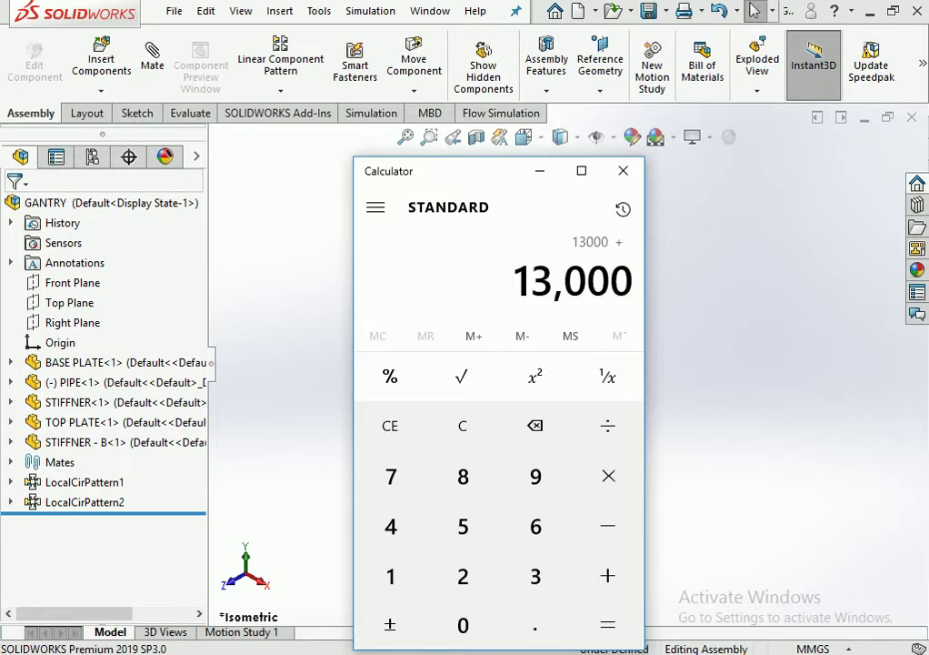
type("350")
key("Return")
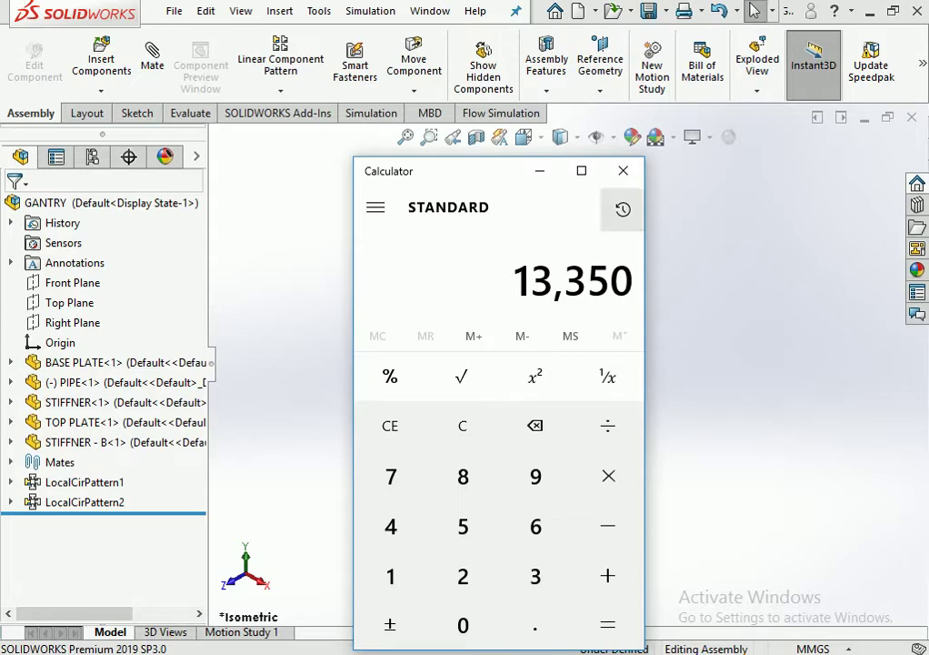
left_click(623, 170)
scroll(466, 300, "up", 3)
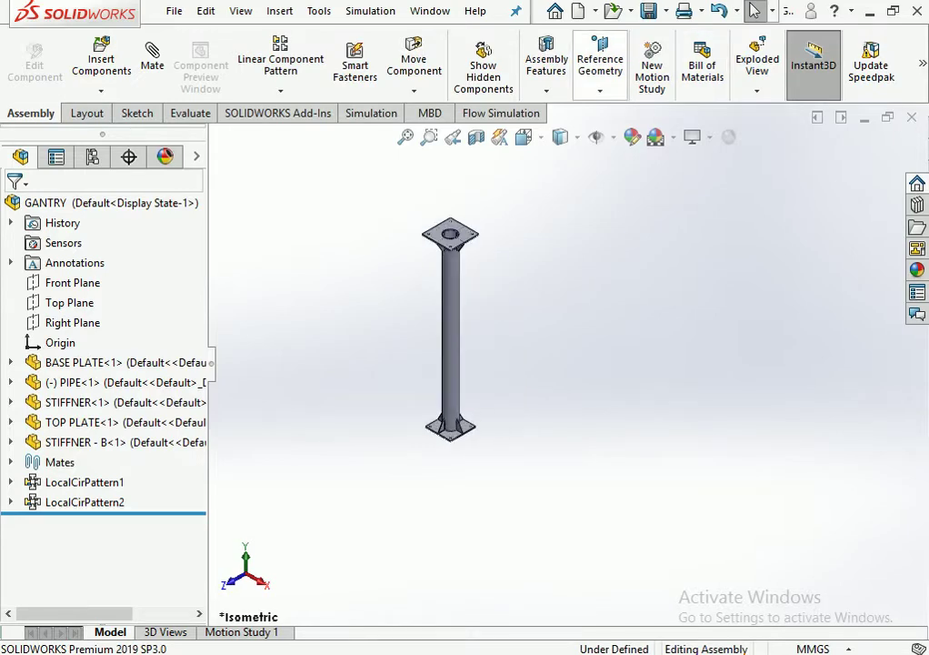
left_click(578, 11)
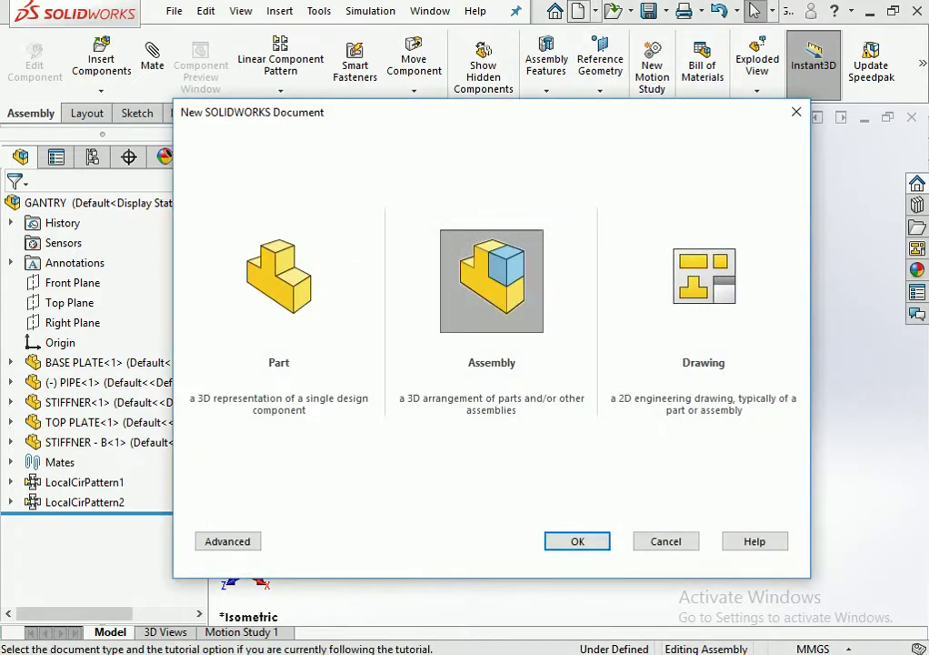
left_click(281, 280)
left_click(576, 540)
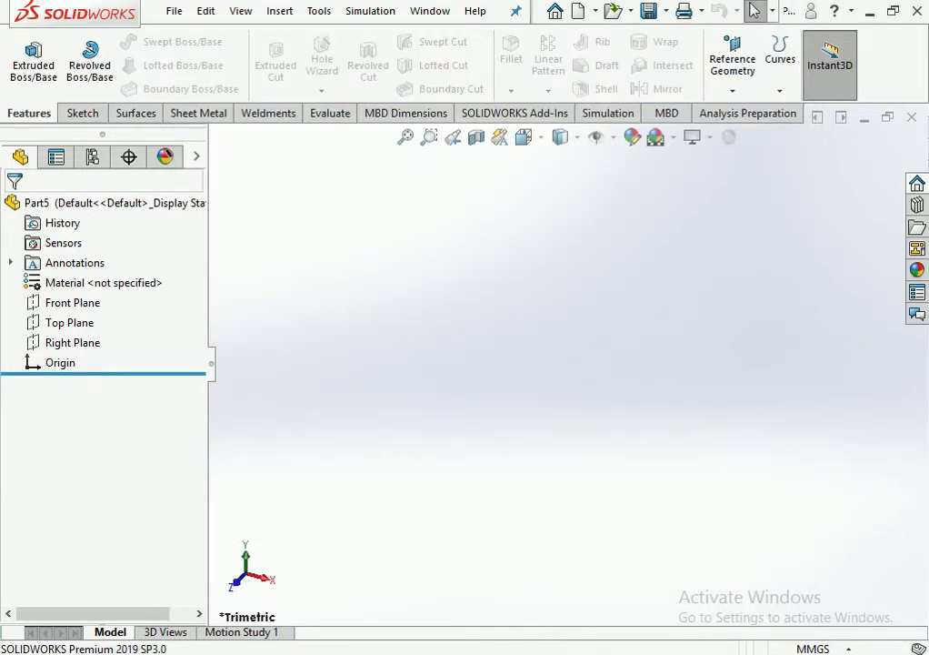
scroll(533, 233, "up", 2)
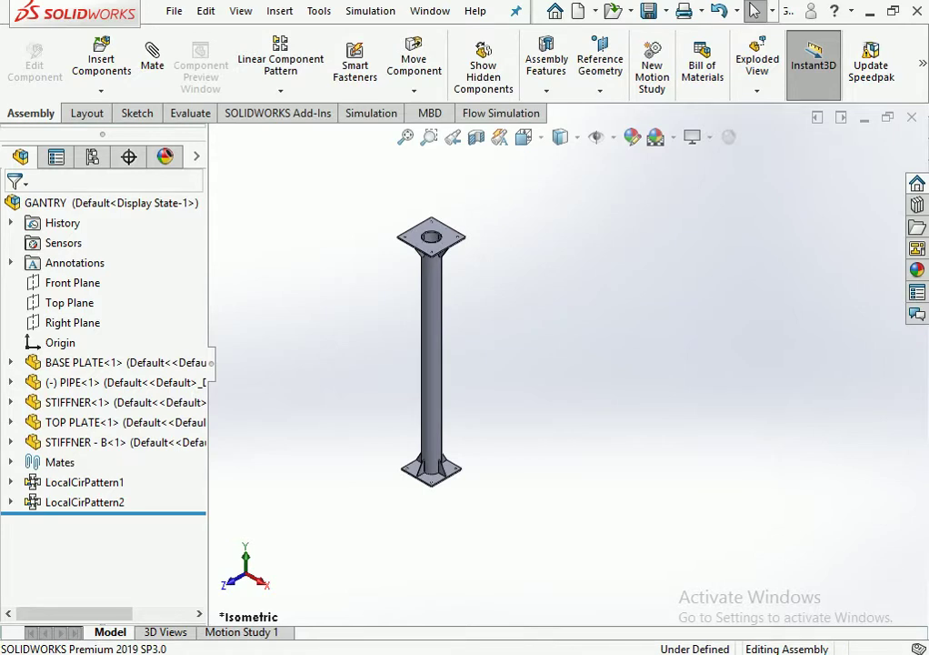
Start a Linear Component Pattern with the base plate edge as Direction 1.
left_click_drag(353, 211, 525, 555)
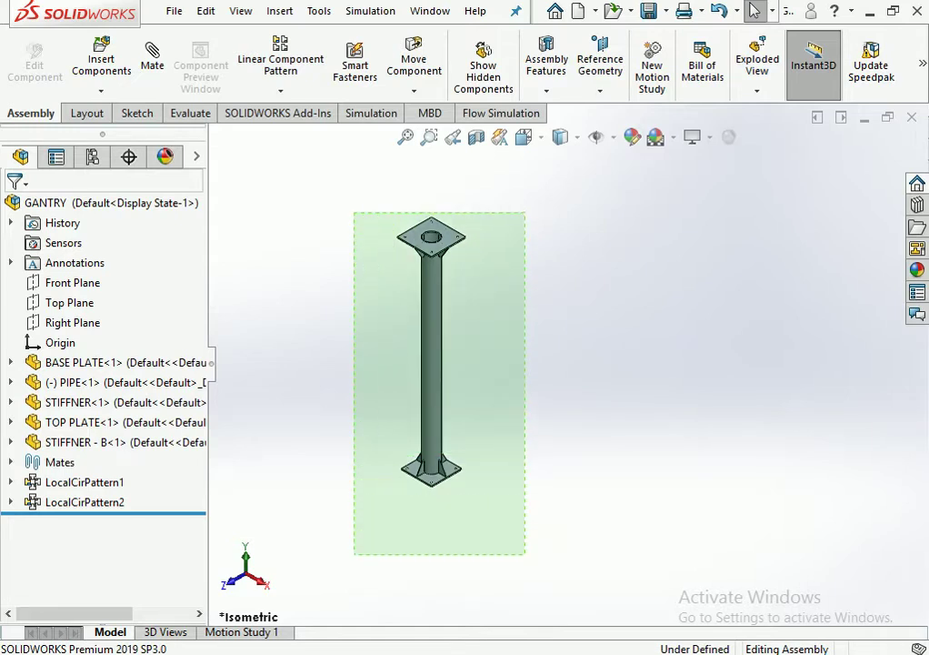
key("Escape")
left_click(280, 91)
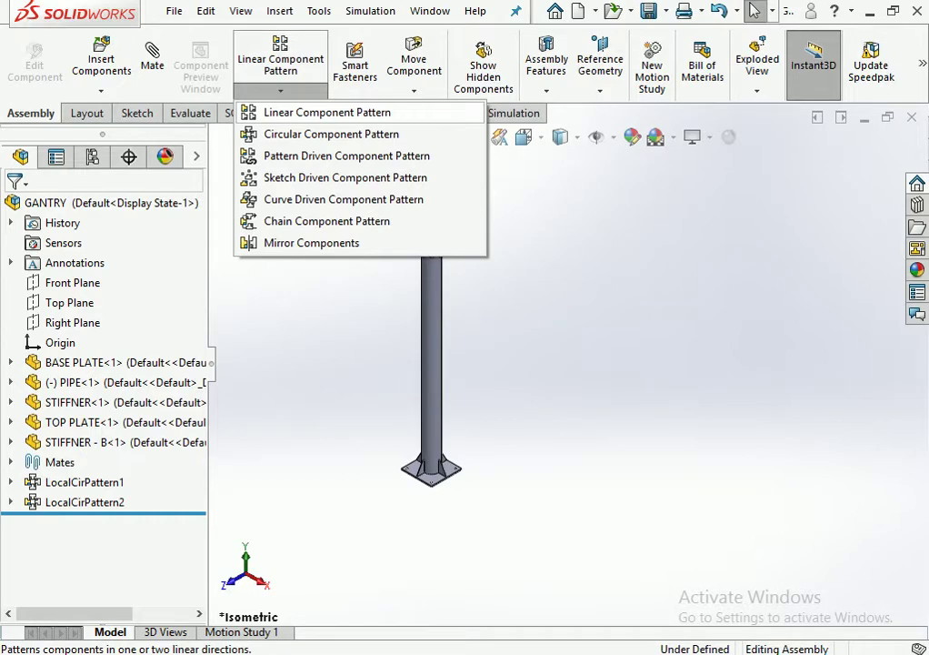
left_click(328, 112)
left_click_drag(374, 202, 550, 530)
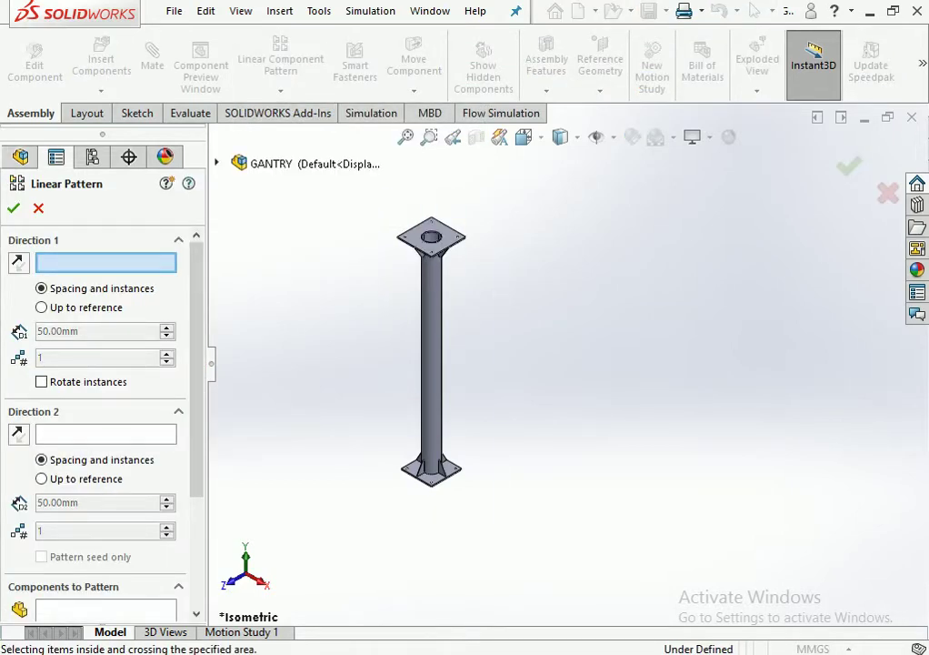
left_click(409, 471)
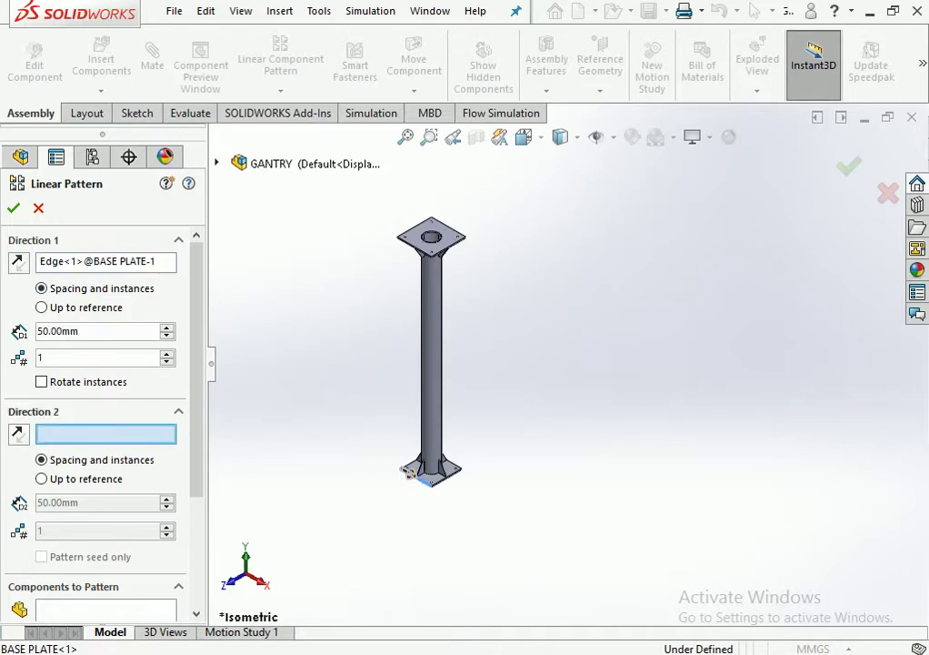
Pattern all 11 column parts at 14000 mm spacing with 2 instances.
type("14")
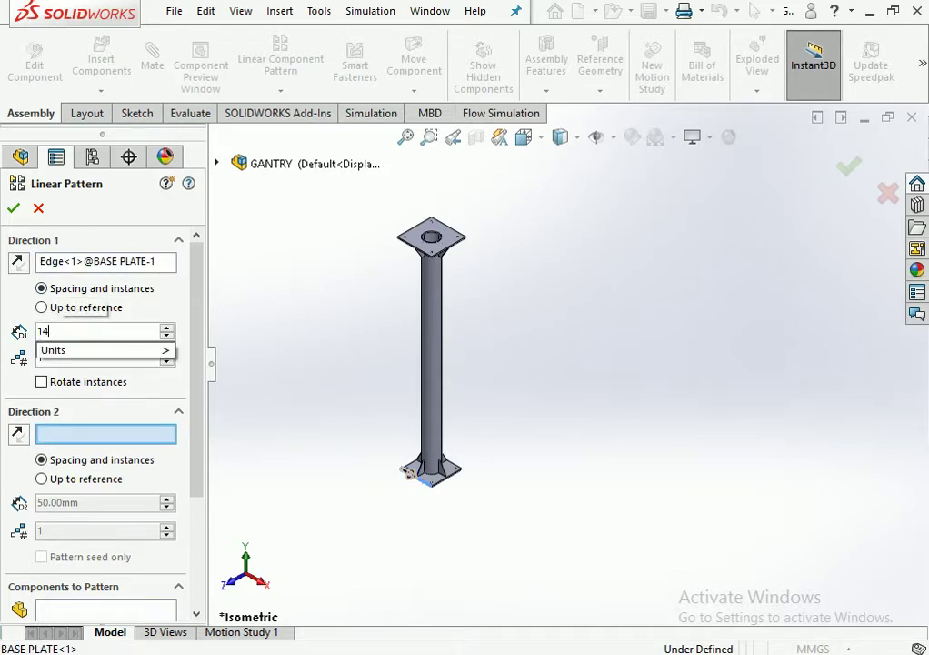
type("000")
key("Tab")
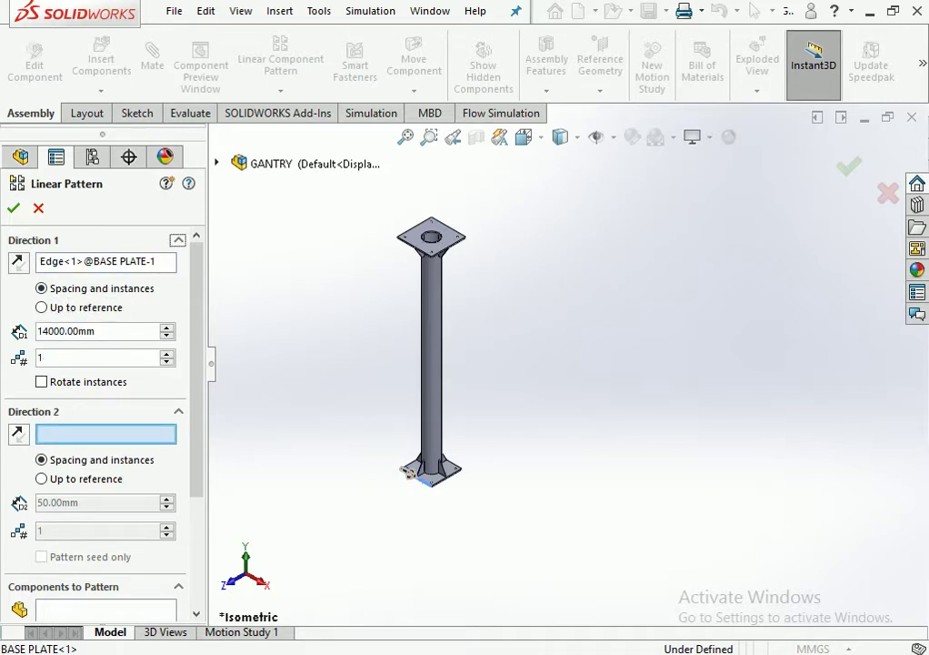
type("2")
key("Tab")
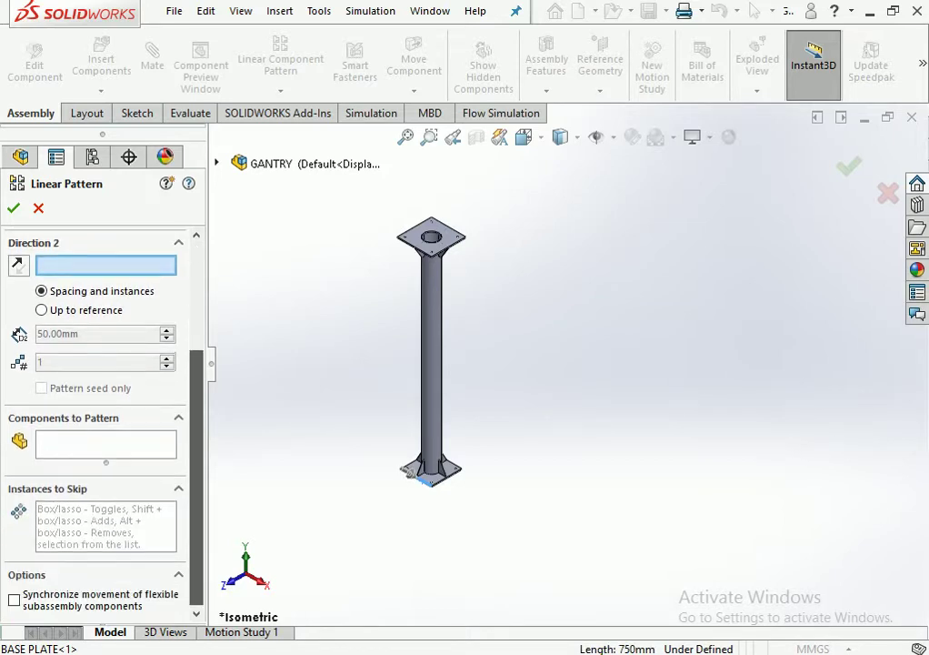
left_click_drag(512, 205, 280, 564)
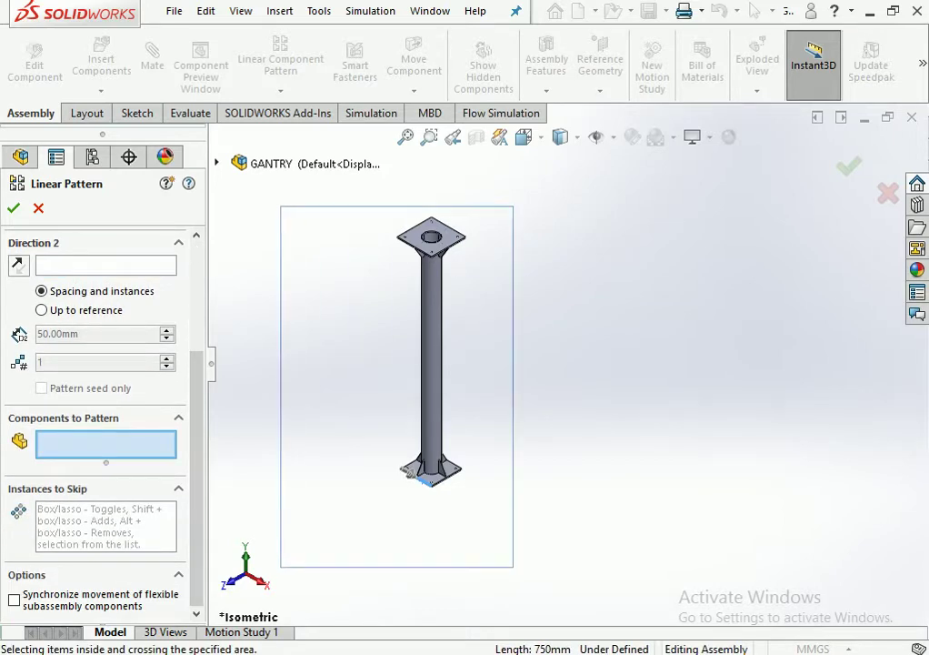
scroll(572, 369, "up", 5)
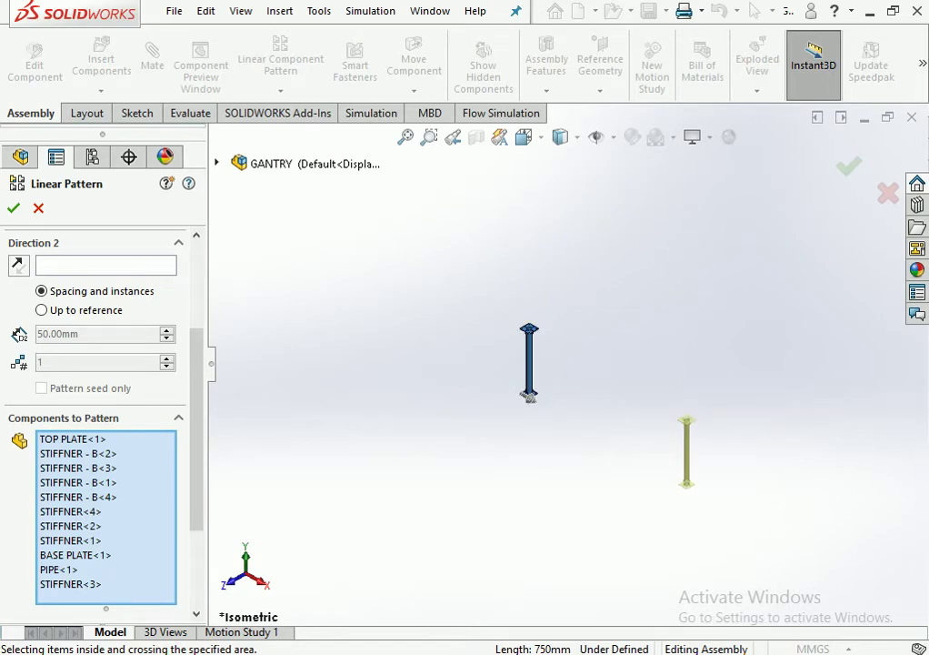
scroll(767, 496, "down", 3)
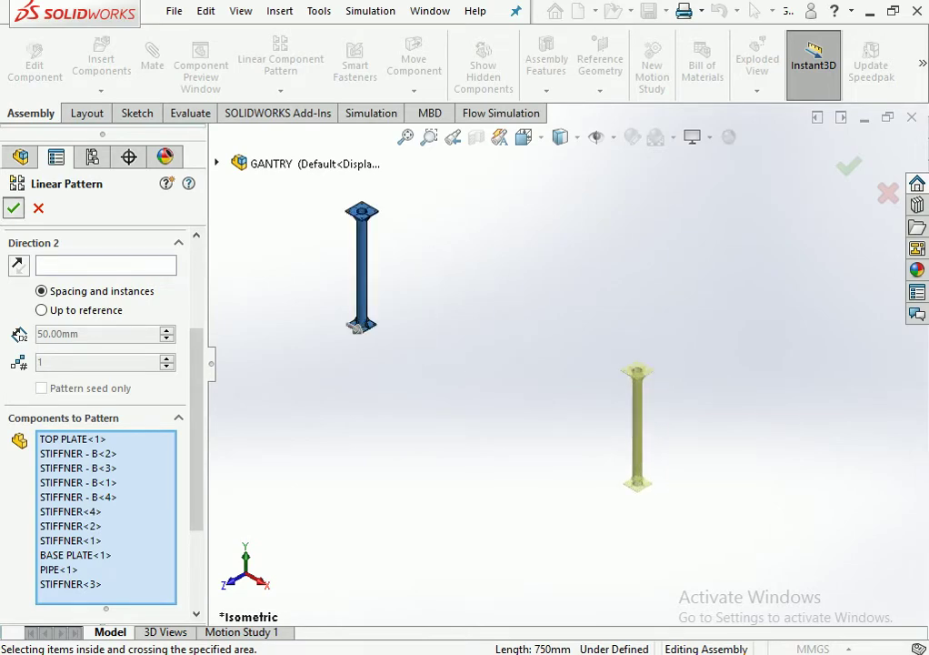
left_click(13, 209)
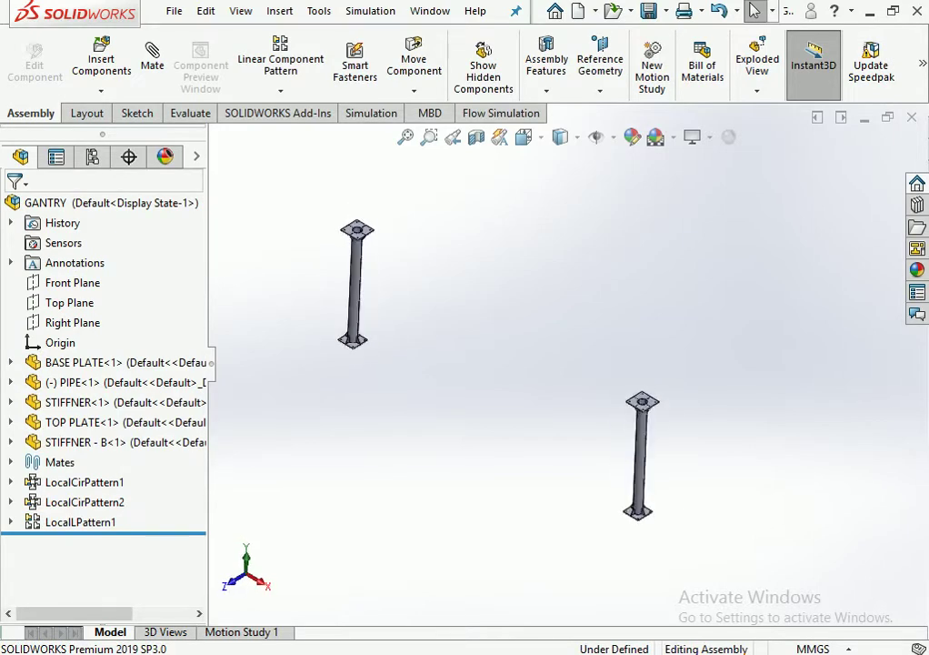
Create a new part and sketch a centre rectangle on the Front Plane at the origin.
key("ctrl+n")
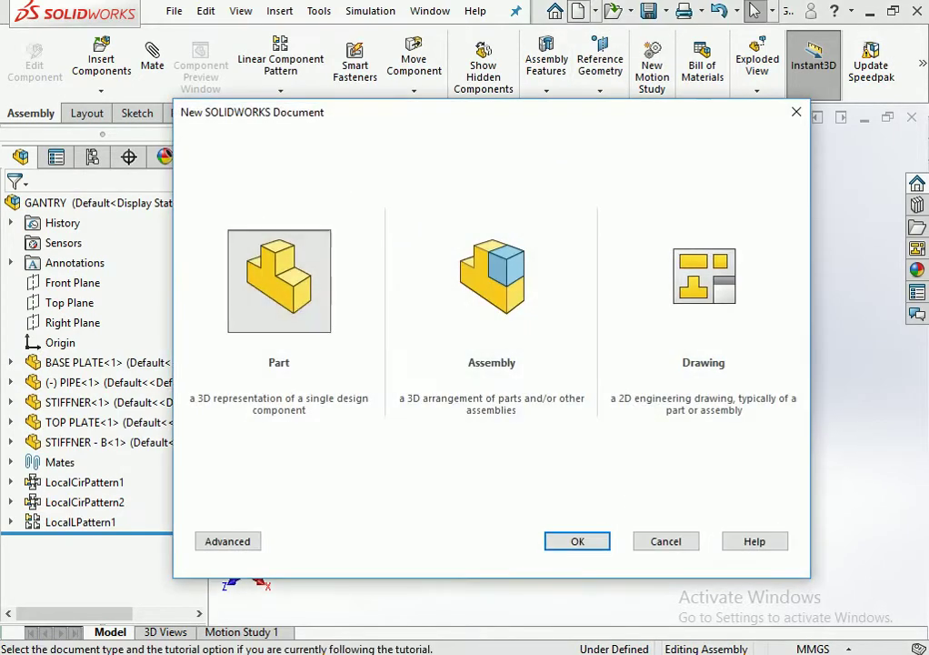
key("Return")
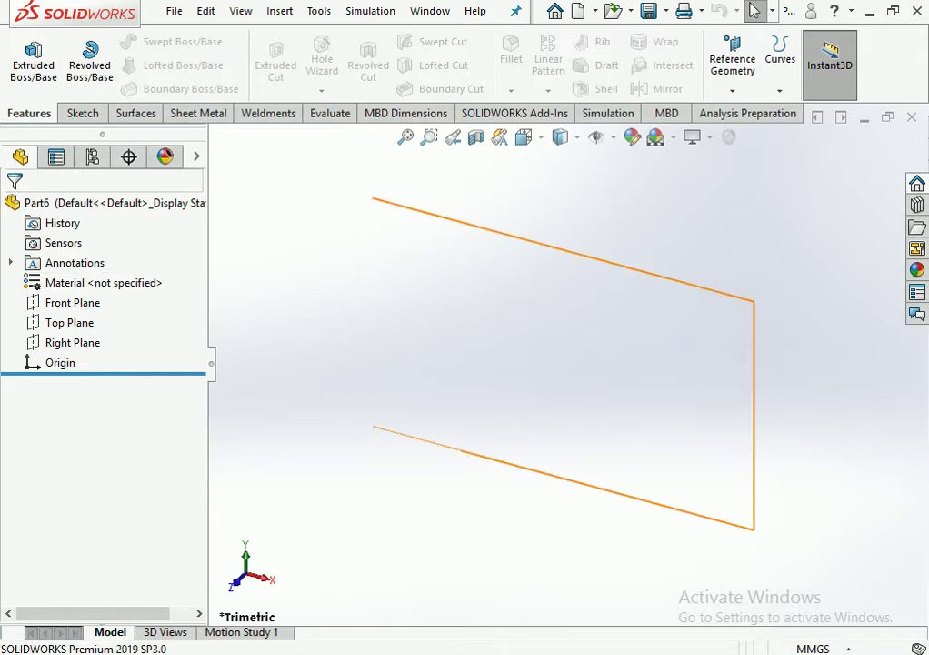
left_click(73, 302)
left_click(100, 274)
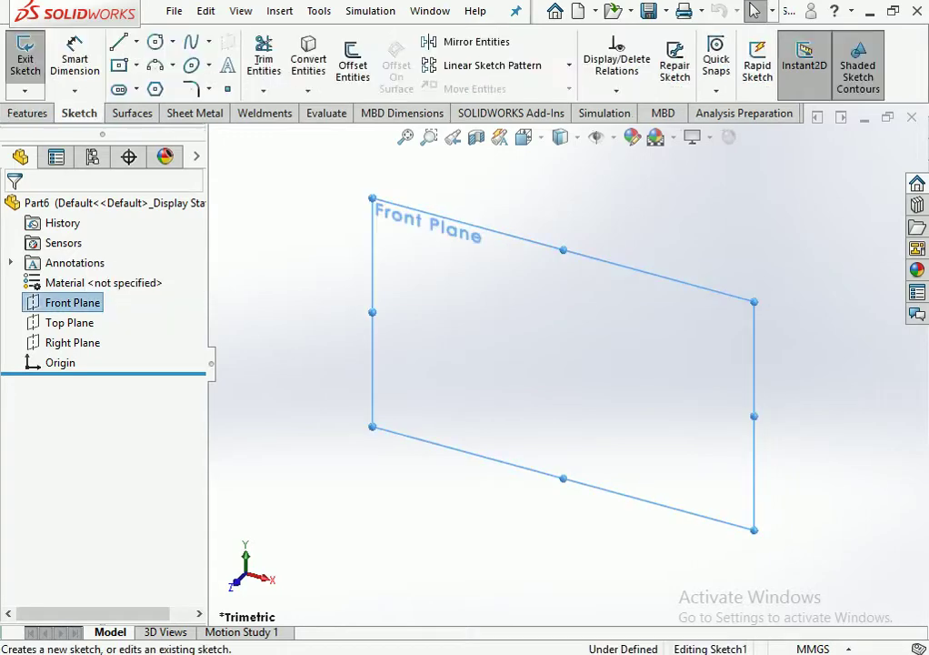
left_click(155, 41)
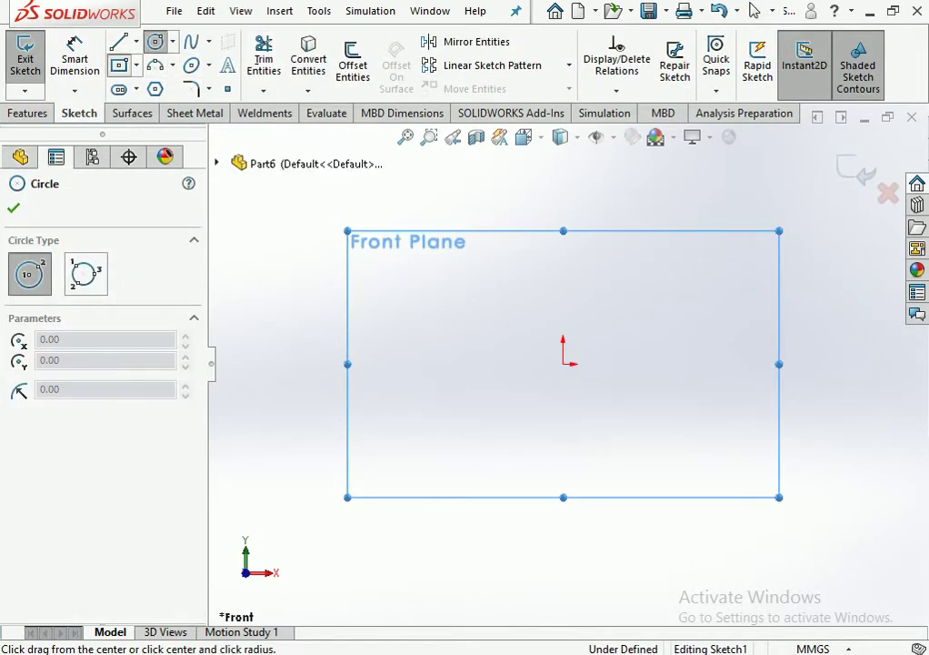
left_click(119, 65)
left_click(563, 363)
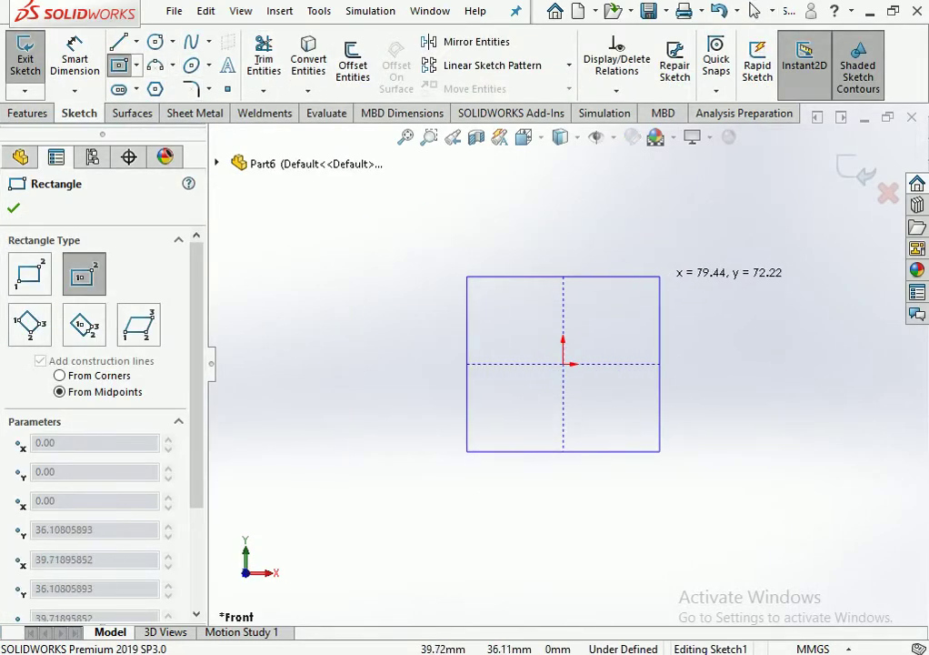
left_click(662, 266)
Dimension the square's height and width to 250 mm each.
left_click(74, 59)
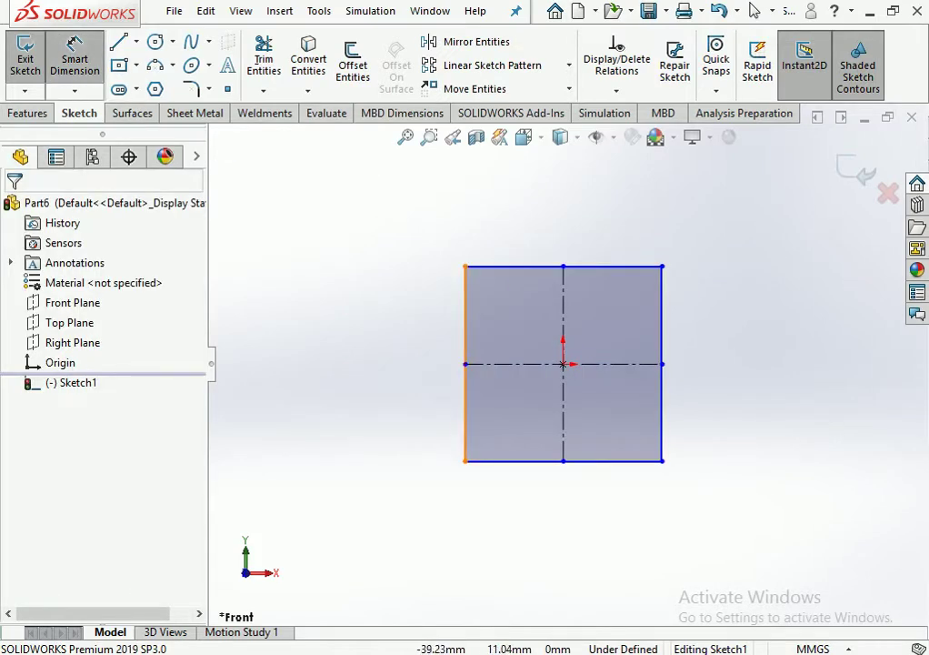
left_click(464, 318)
left_click(406, 364)
type("250")
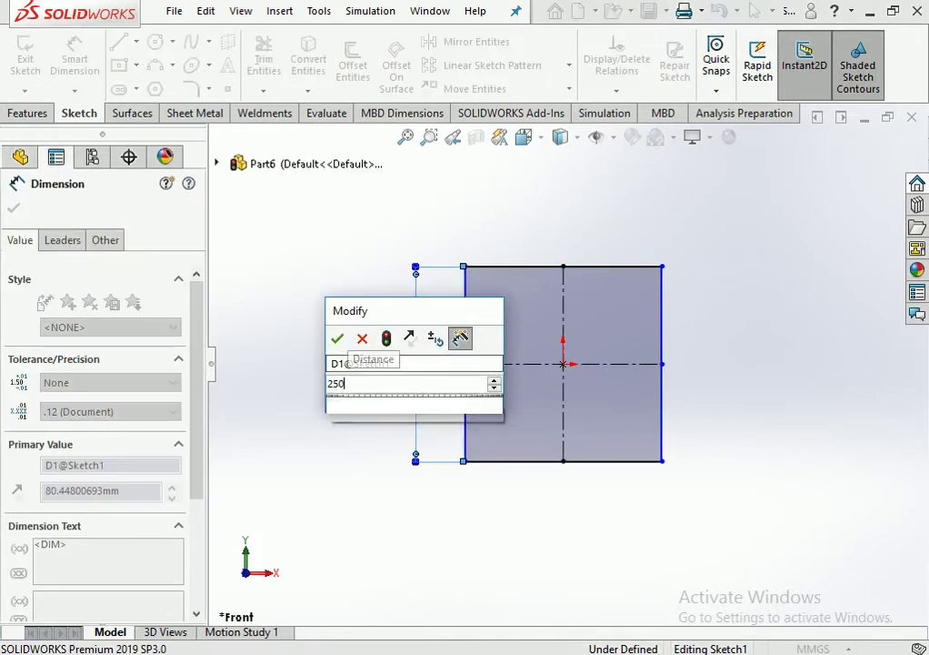
key("Return")
left_click(585, 462)
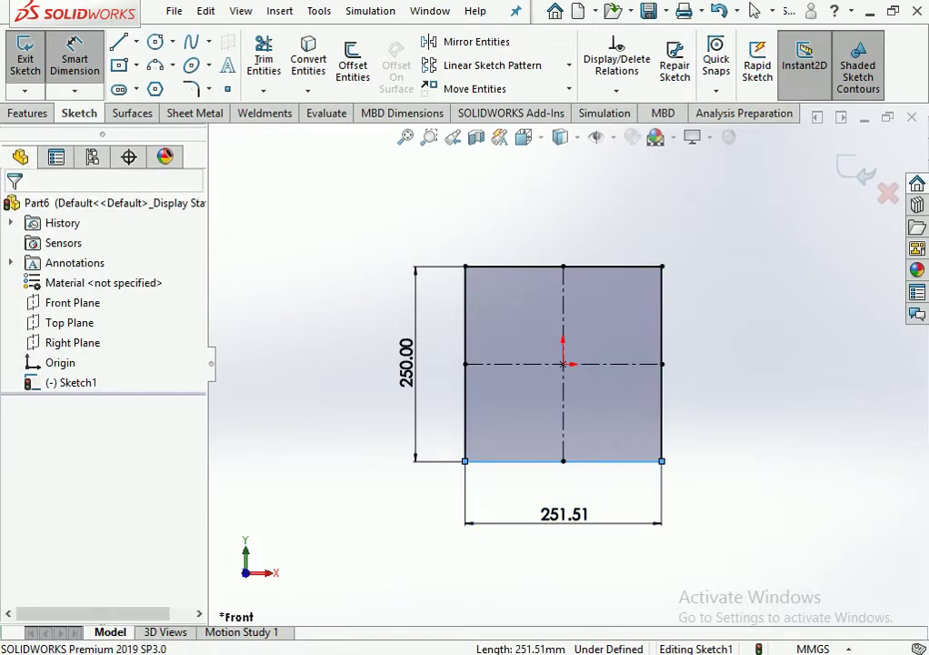
left_click(564, 522)
type("250")
key("Return")
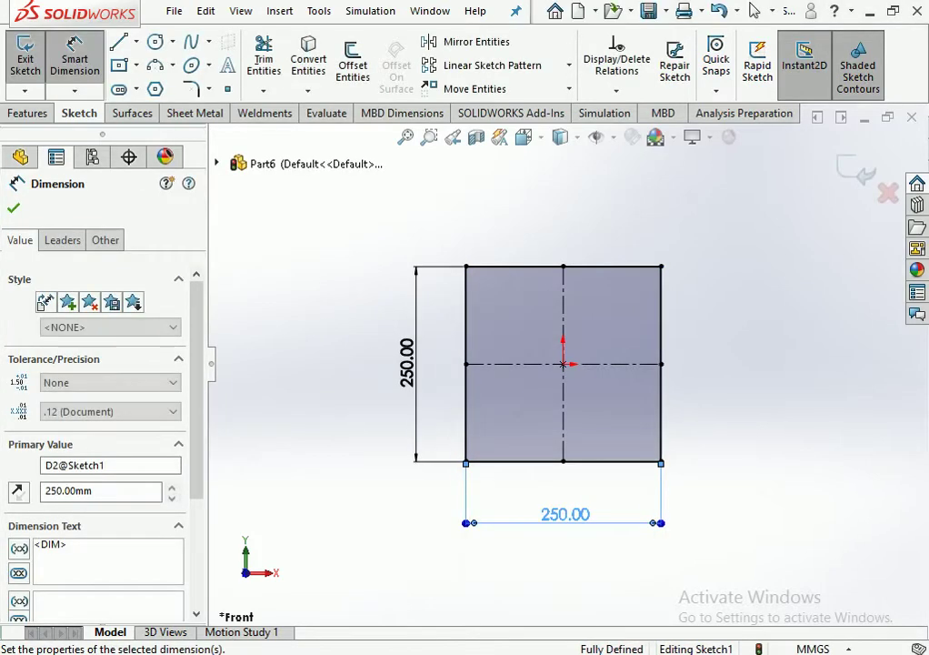
key("Escape")
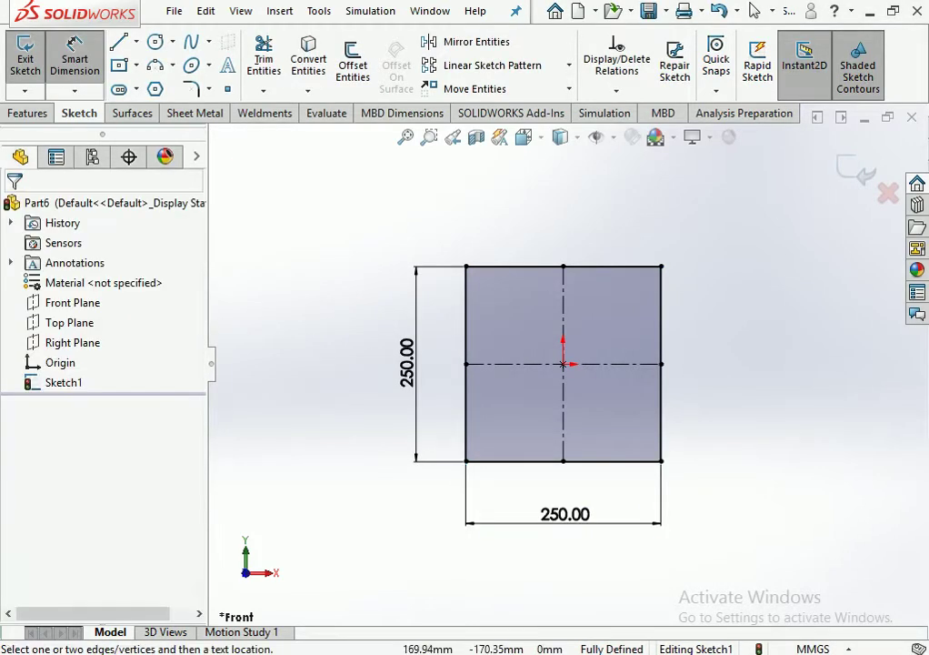
Draw a construction centre rectangle from the origin inside the square.
key("c")
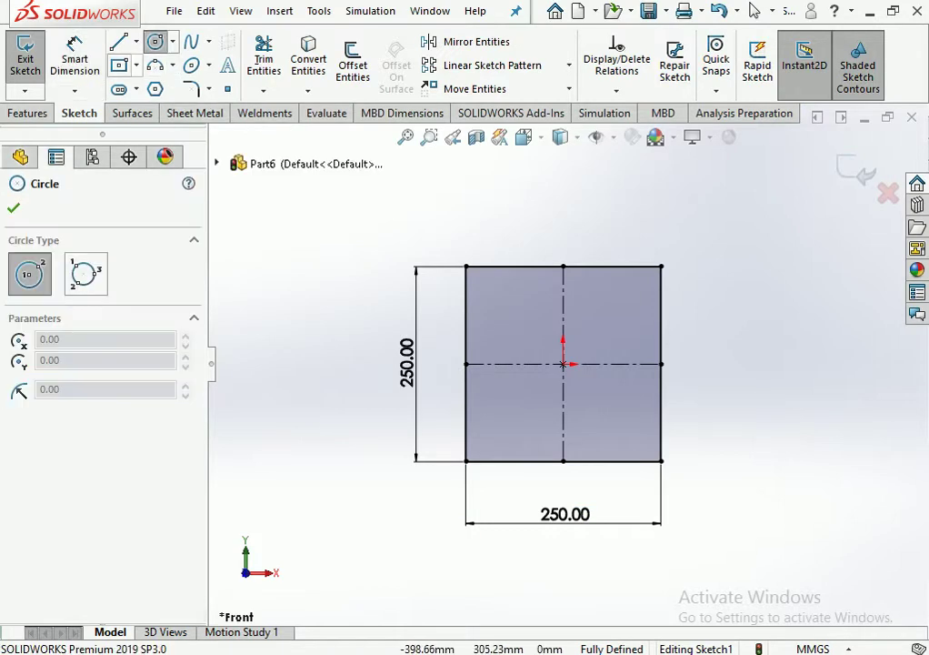
left_click(119, 65)
left_click(563, 364)
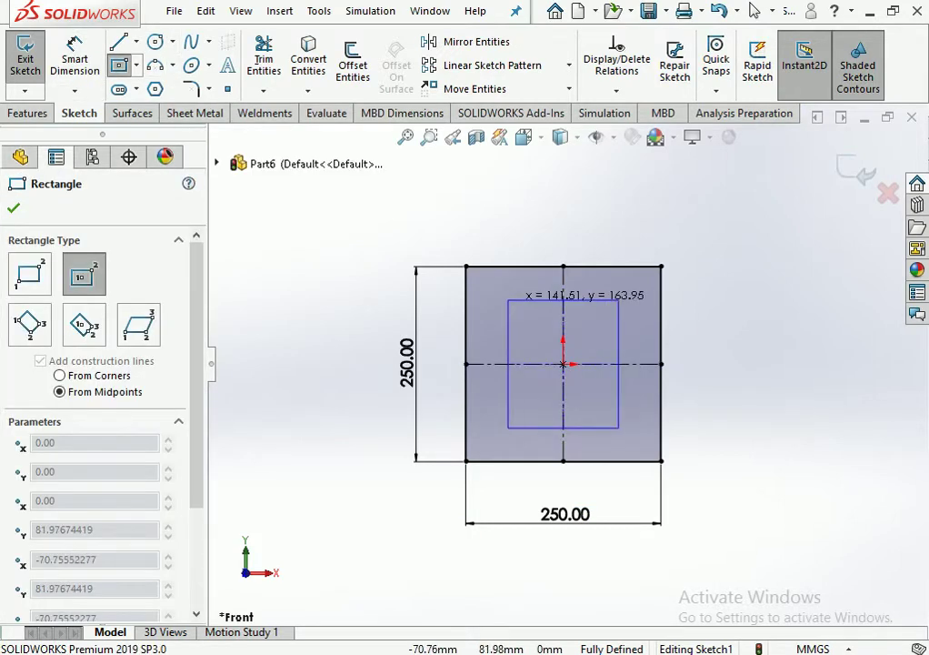
left_click(624, 300)
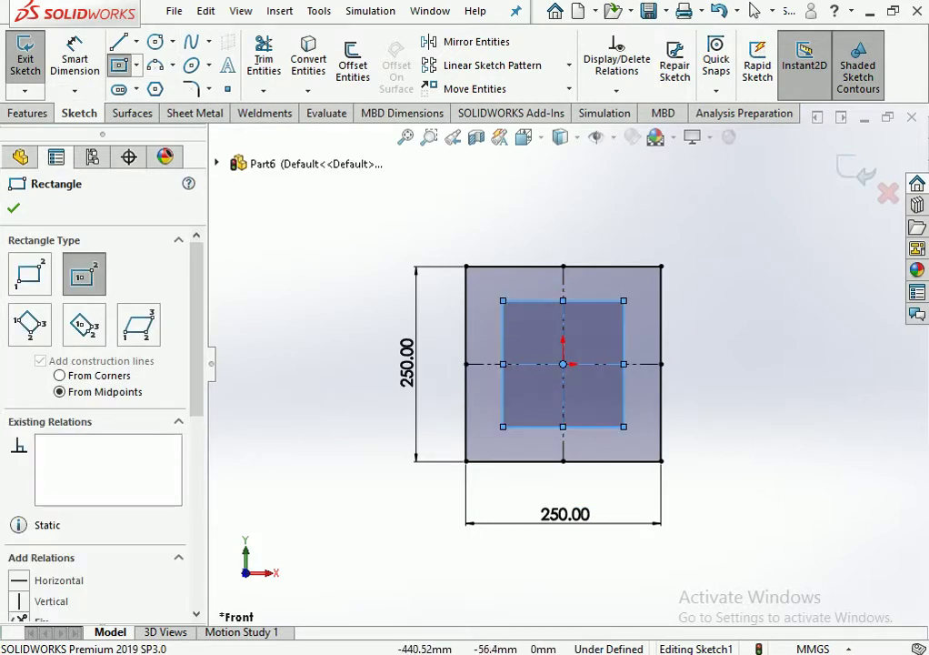
scroll(100, 382, "down", 5)
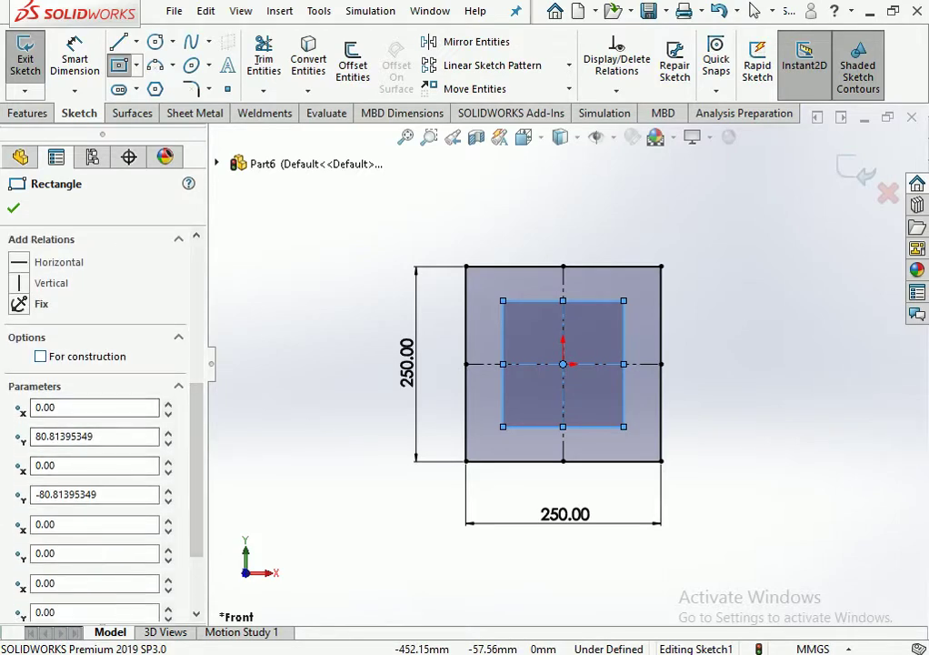
left_click(40, 356)
Dimension the construction rectangle 150 mm wide and 180 mm tall.
left_click(75, 64)
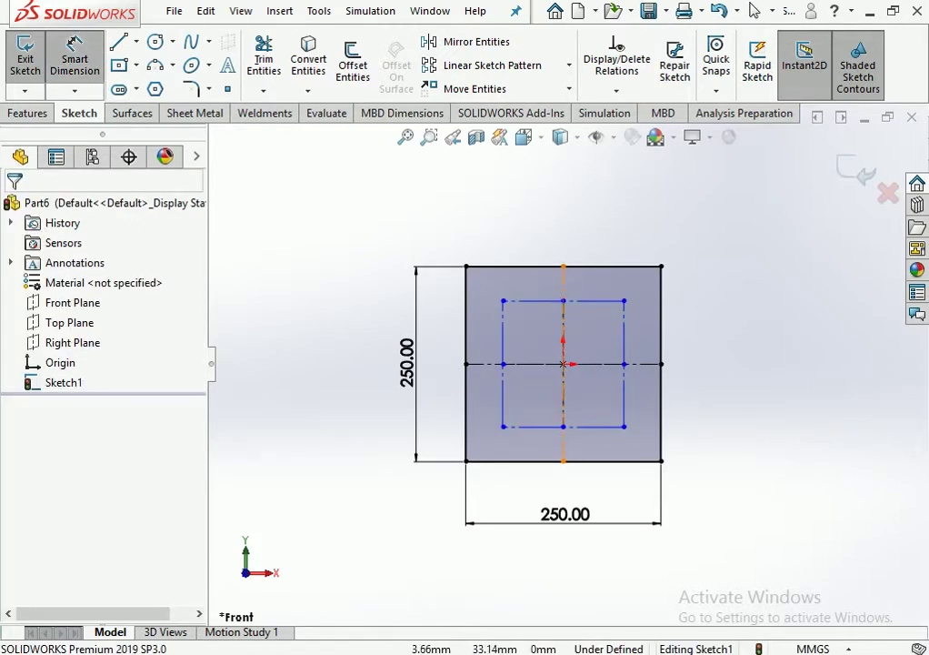
left_click(546, 300)
left_click(560, 221)
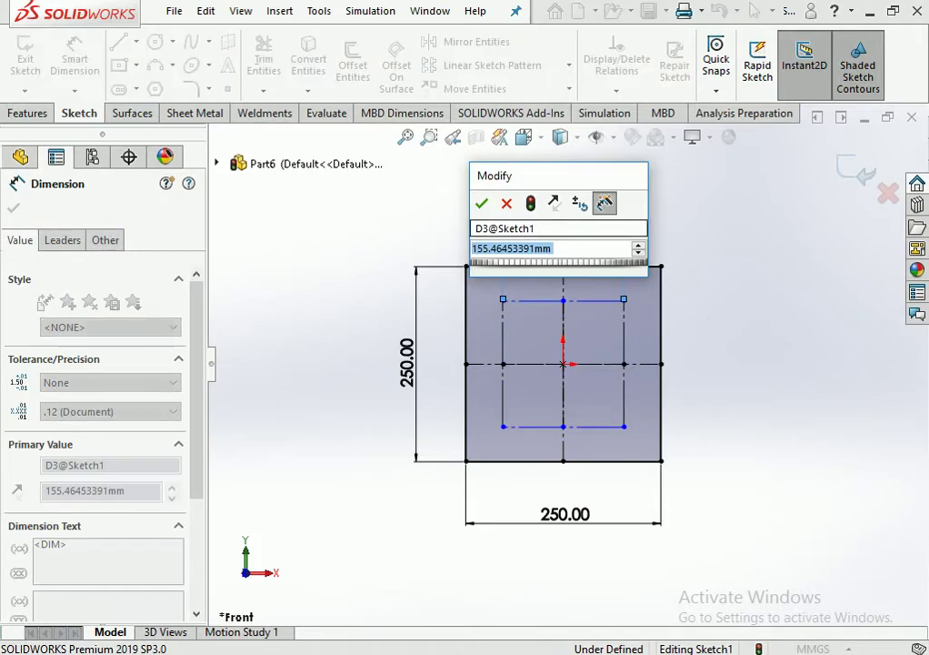
type("15")
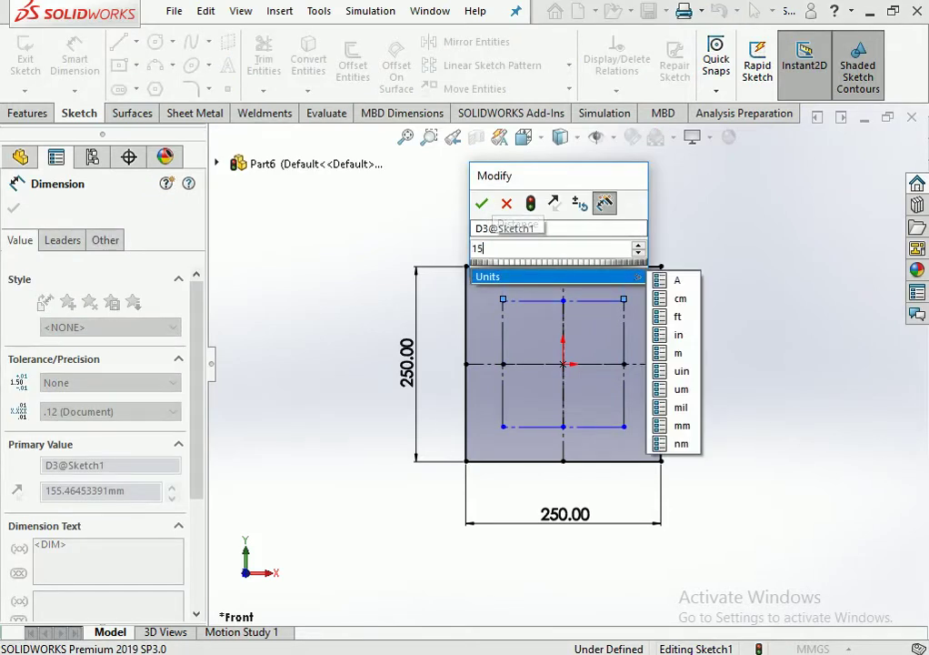
type("0")
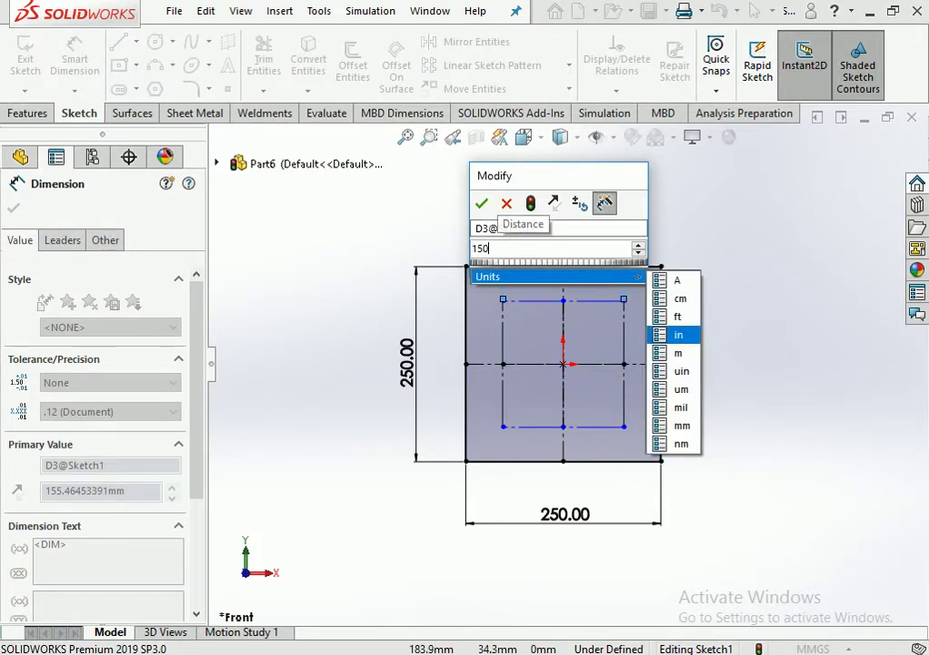
key("Return")
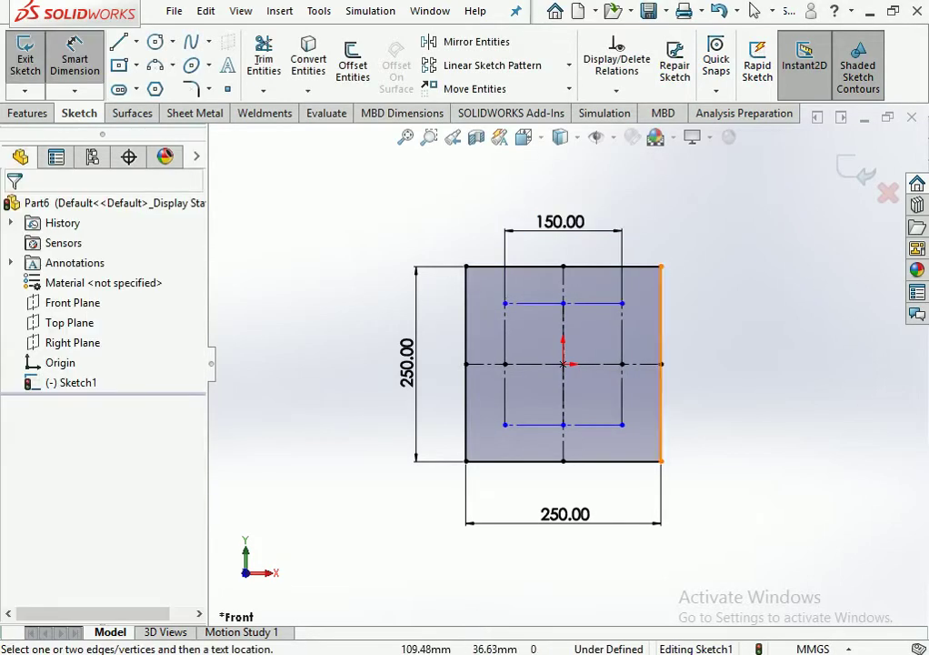
left_click(501, 340)
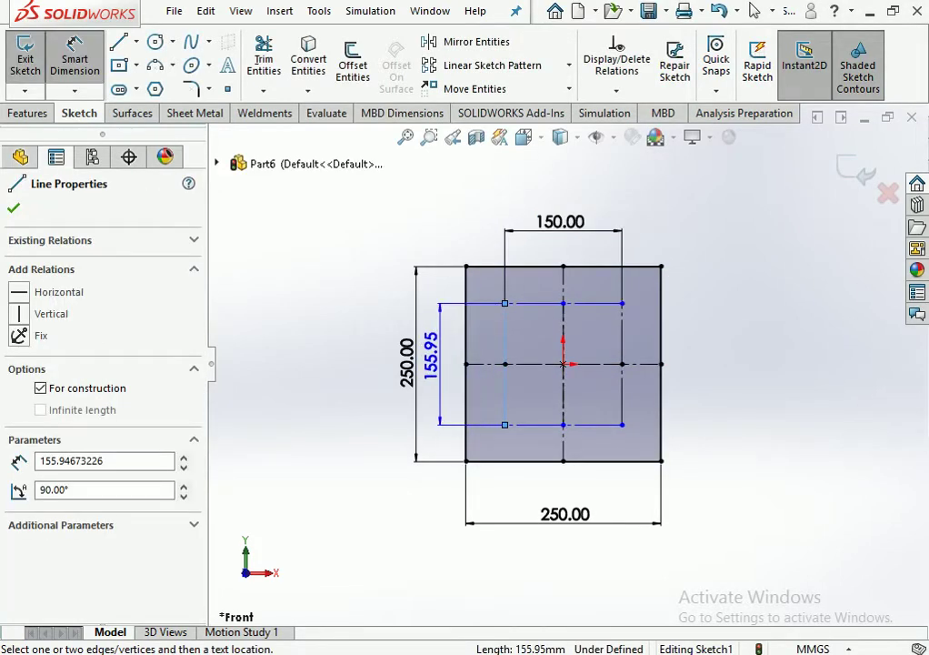
left_click(435, 355)
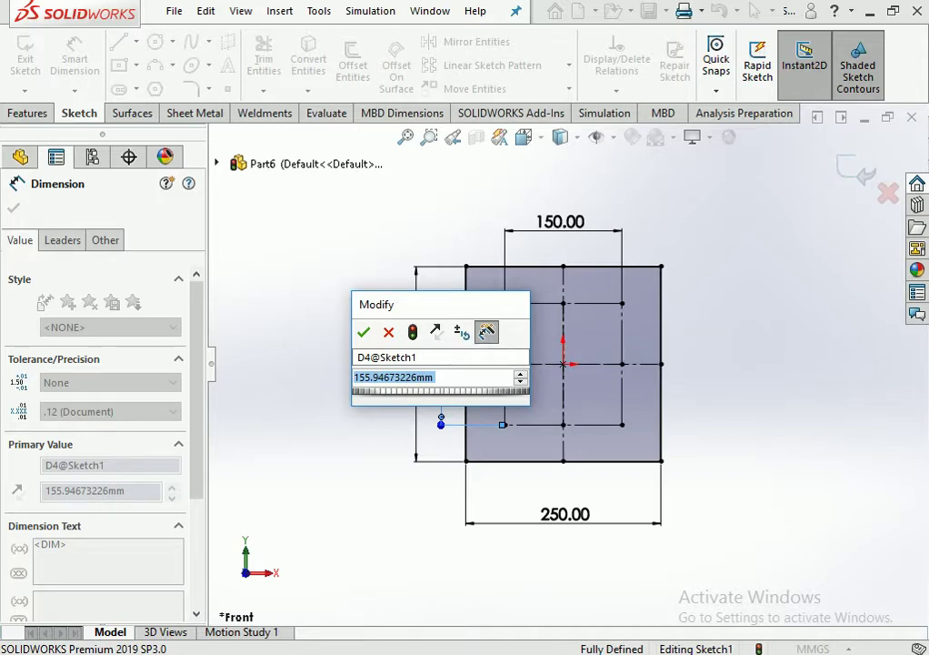
type("180")
key("Return")
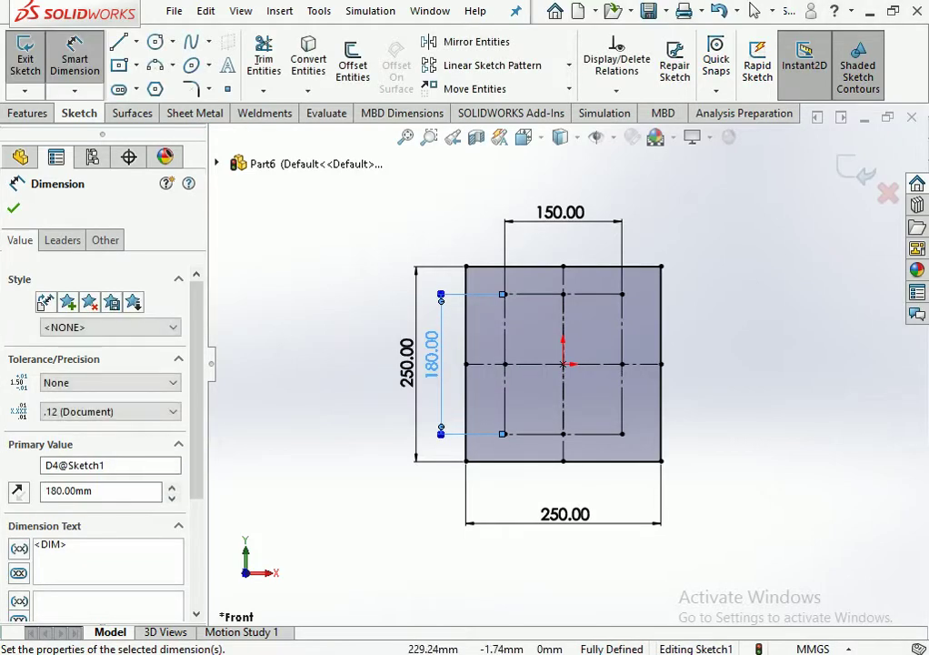
key("Escape")
left_click(560, 212)
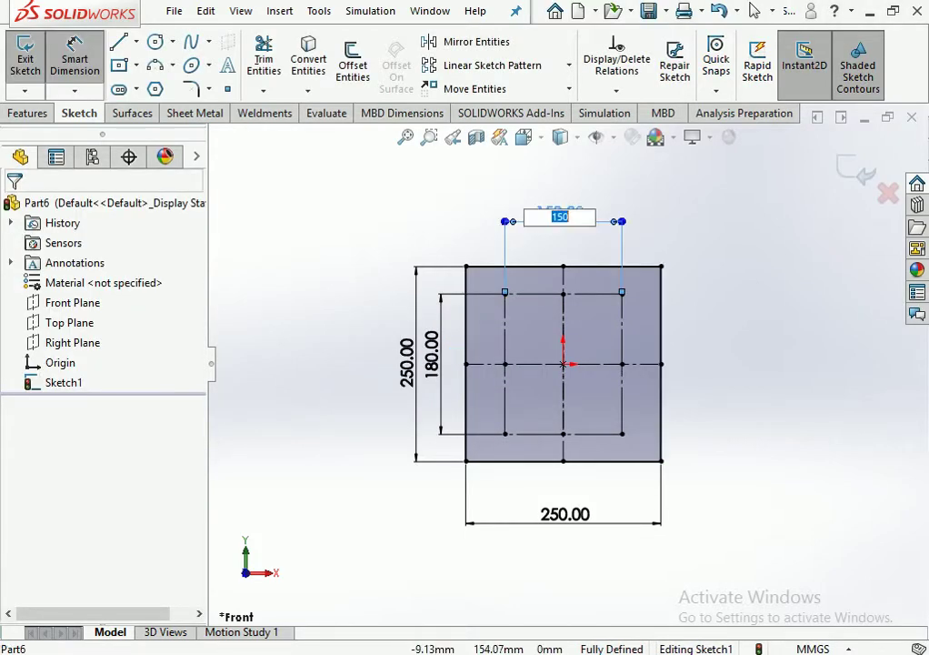
type("150")
key("Return")
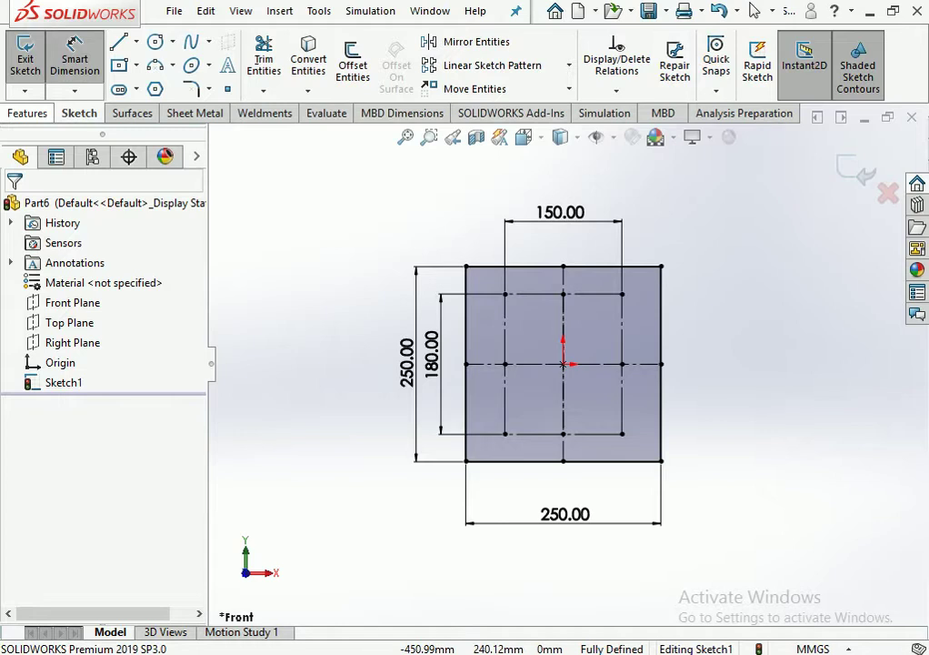
Draw a circle on the lower-left construction corner and dimension it Ø14.
left_click(155, 42)
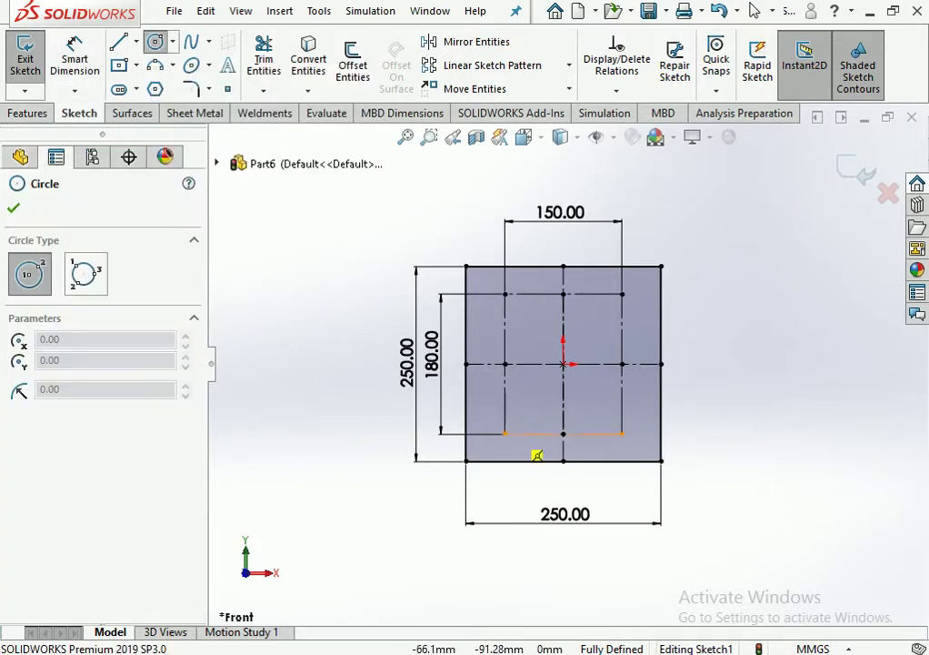
left_click(504, 434)
left_click(516, 437)
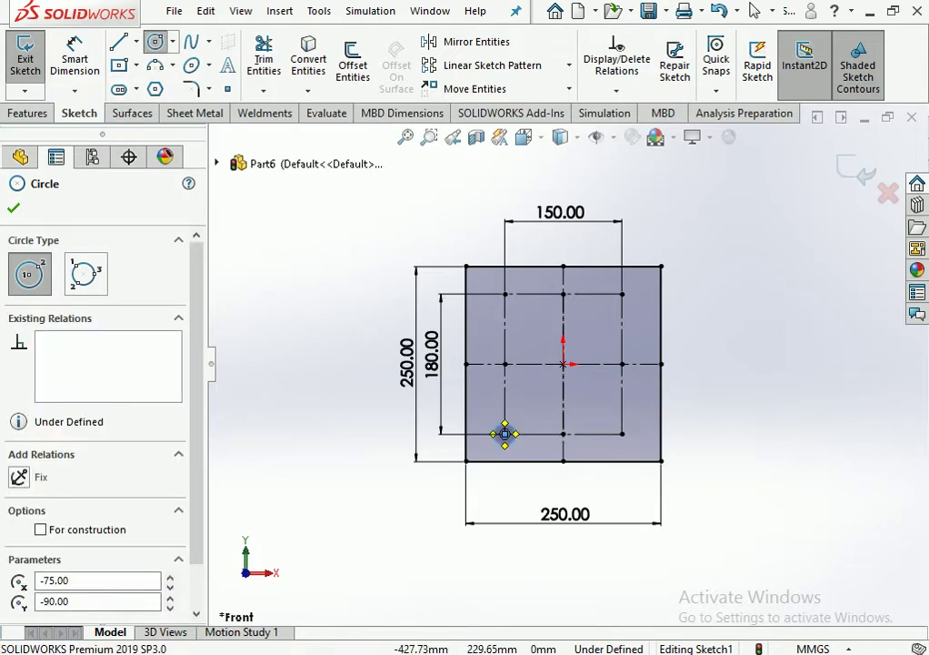
left_click(74, 59)
left_click(500, 435)
left_click(415, 505)
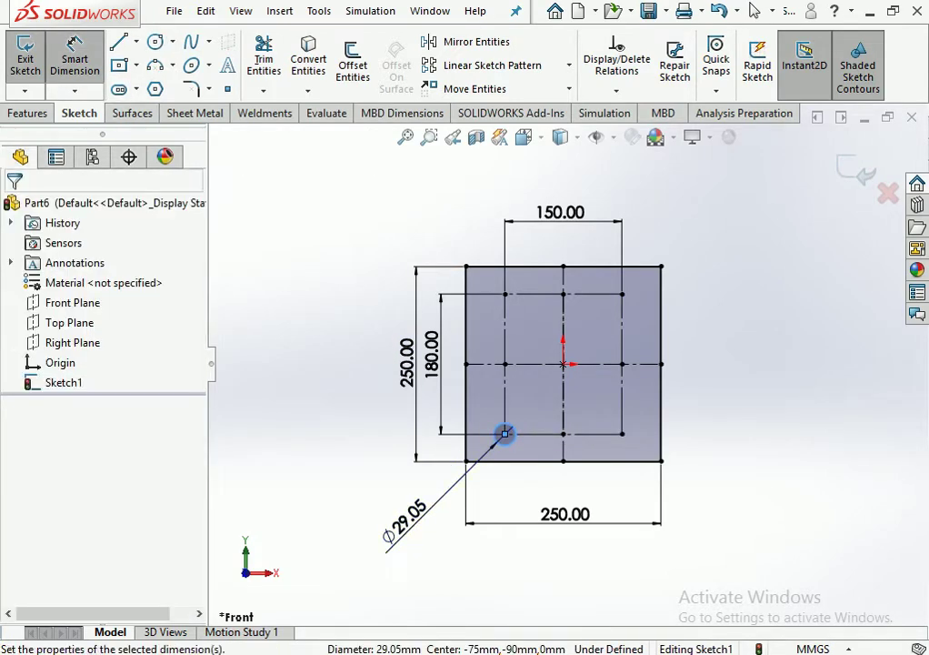
type("14")
key("Return")
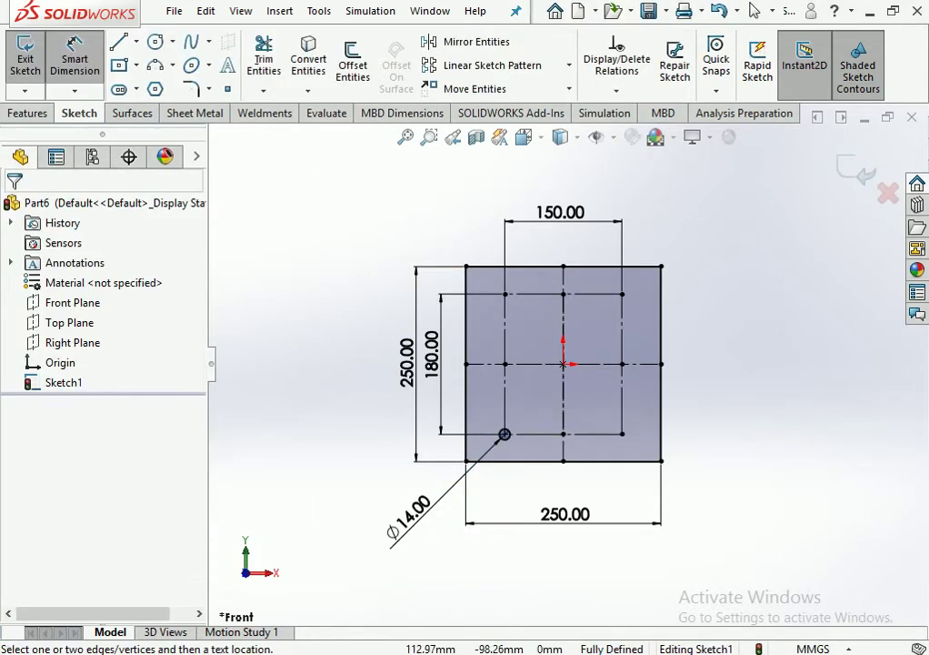
Draw circles on the lower-right, upper-right and upper-left construction corners.
left_click(155, 42)
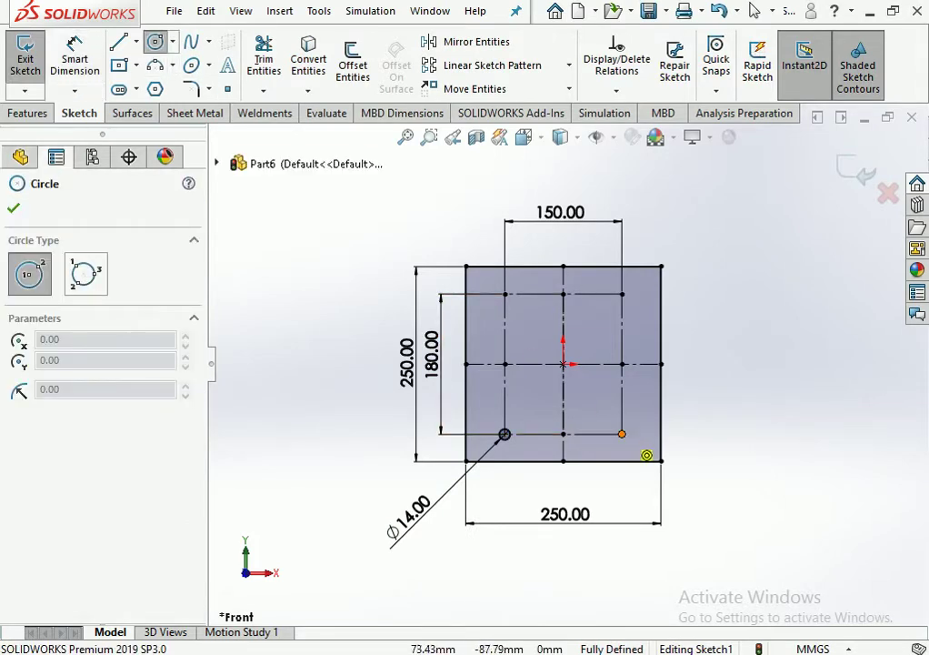
left_click(622, 434)
left_click(634, 437)
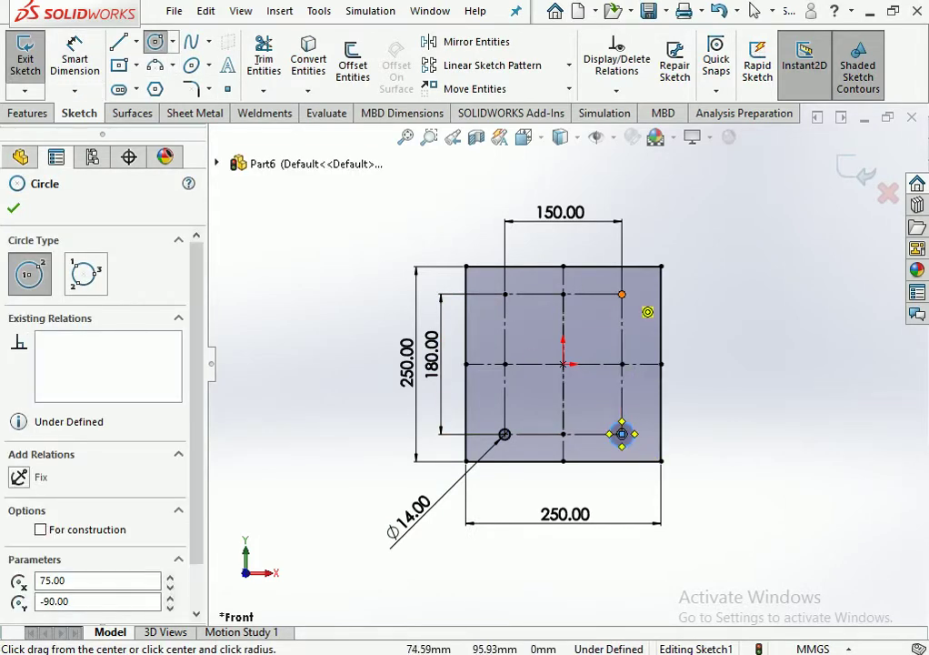
left_click(622, 294)
left_click(627, 295)
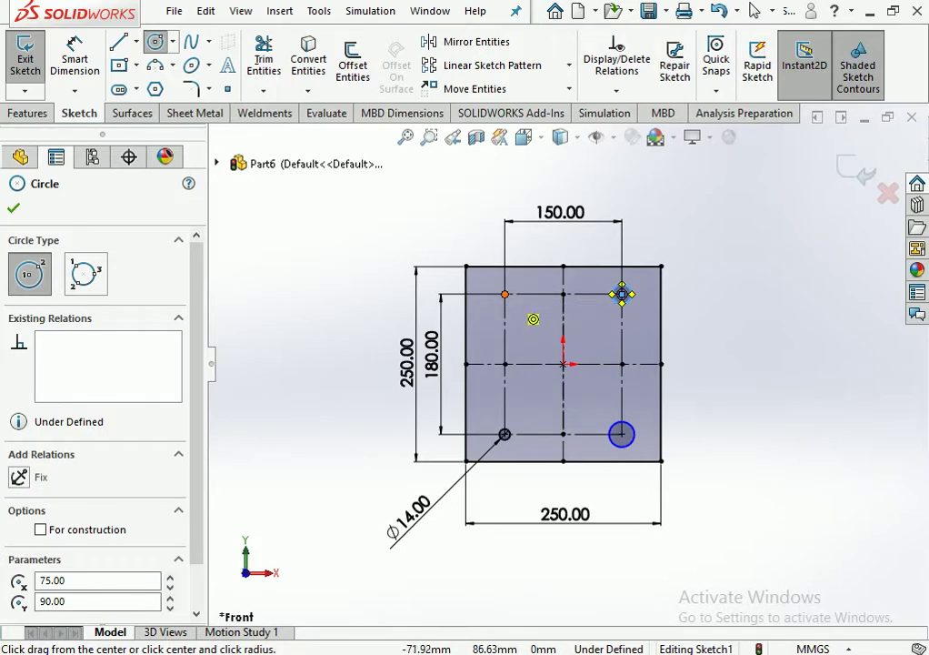
left_click(504, 294)
left_click(518, 296)
key("Escape")
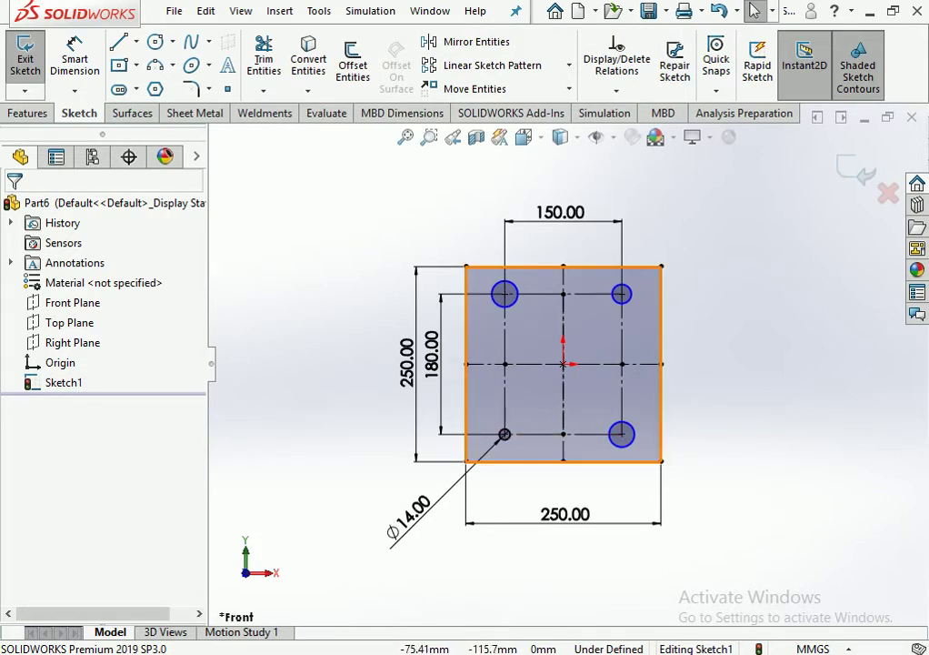
Make all four corner circles equal with an Equal relation.
left_click(506, 436)
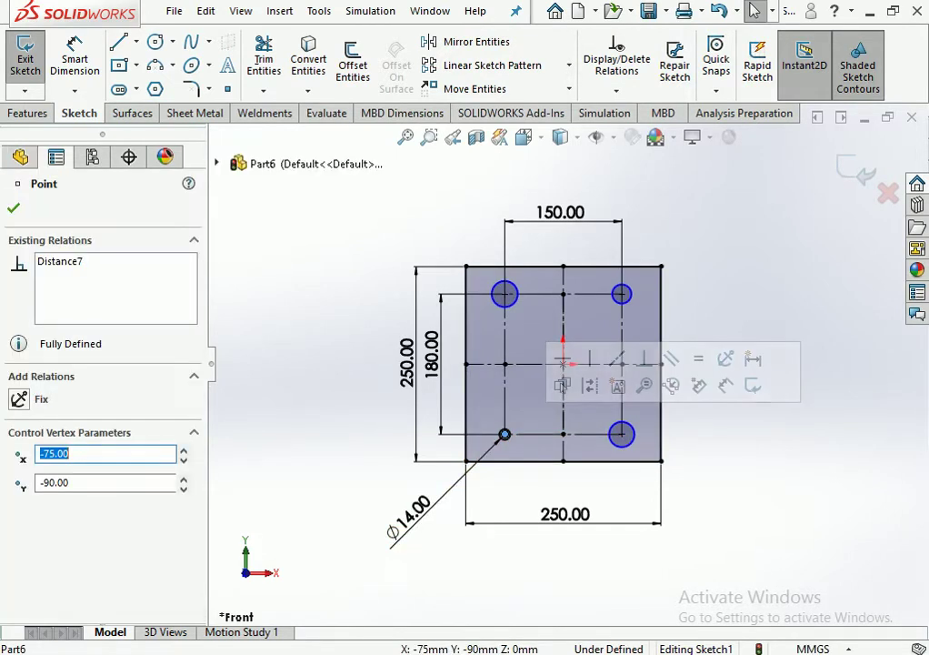
key("Escape")
scroll(505, 454, "down", 3)
scroll(503, 400, "down", 2)
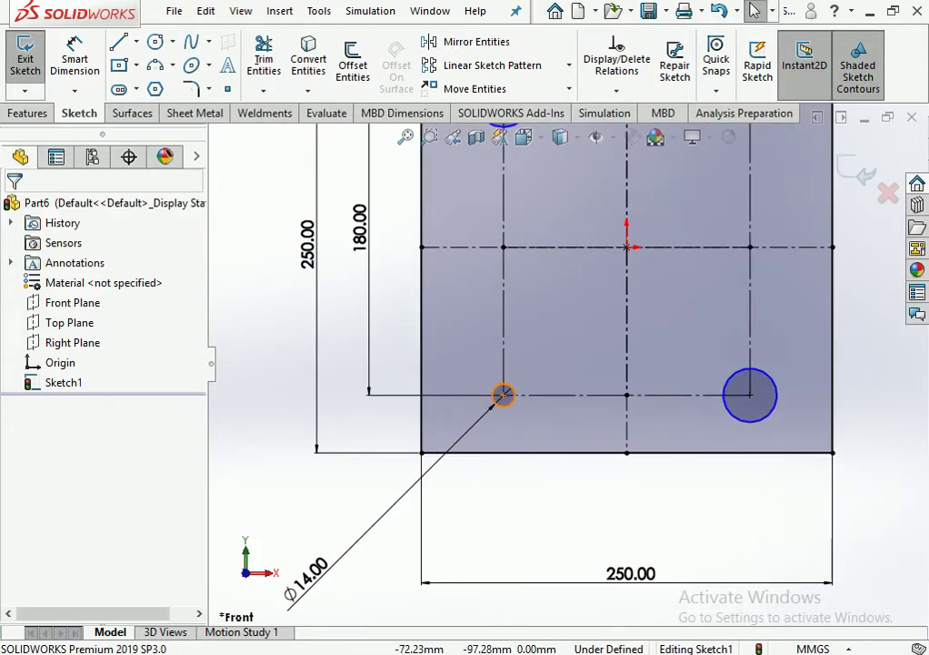
left_click(503, 395)
left_click(750, 394, "ctrl")
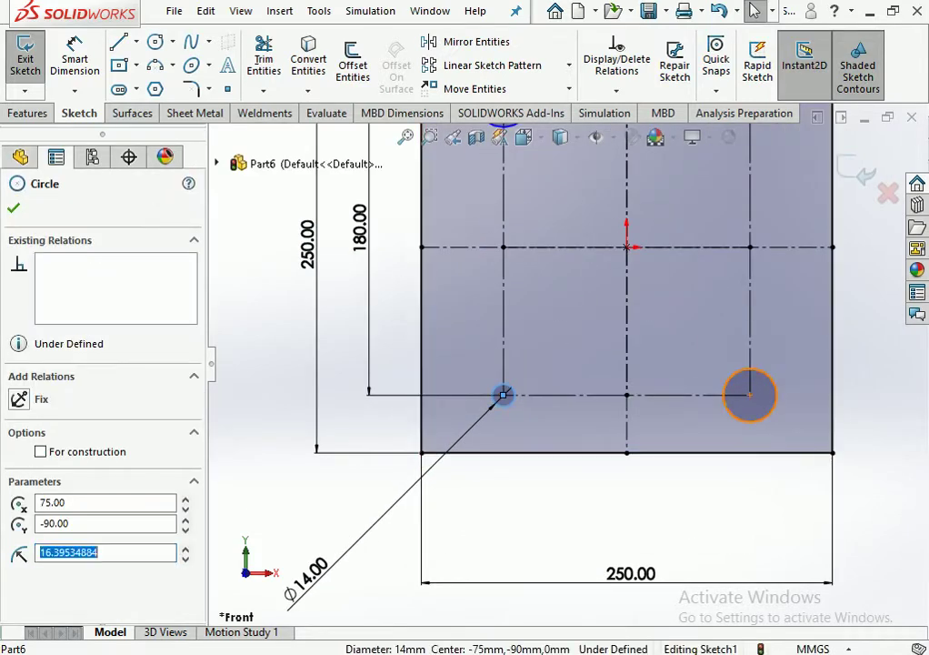
scroll(567, 364, "up", 3)
left_click(656, 235, "ctrl")
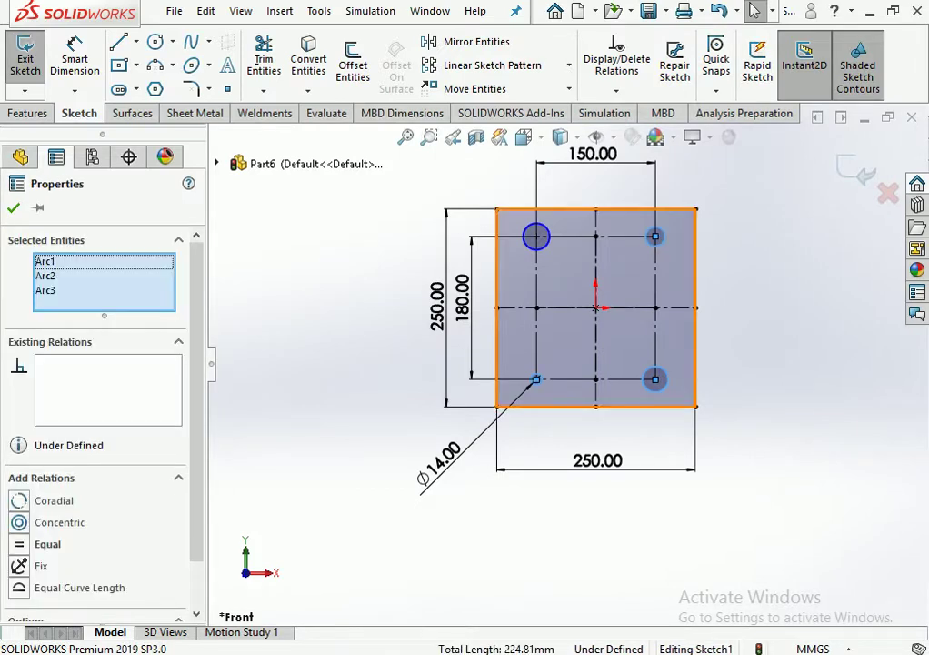
left_click(537, 237, "ctrl")
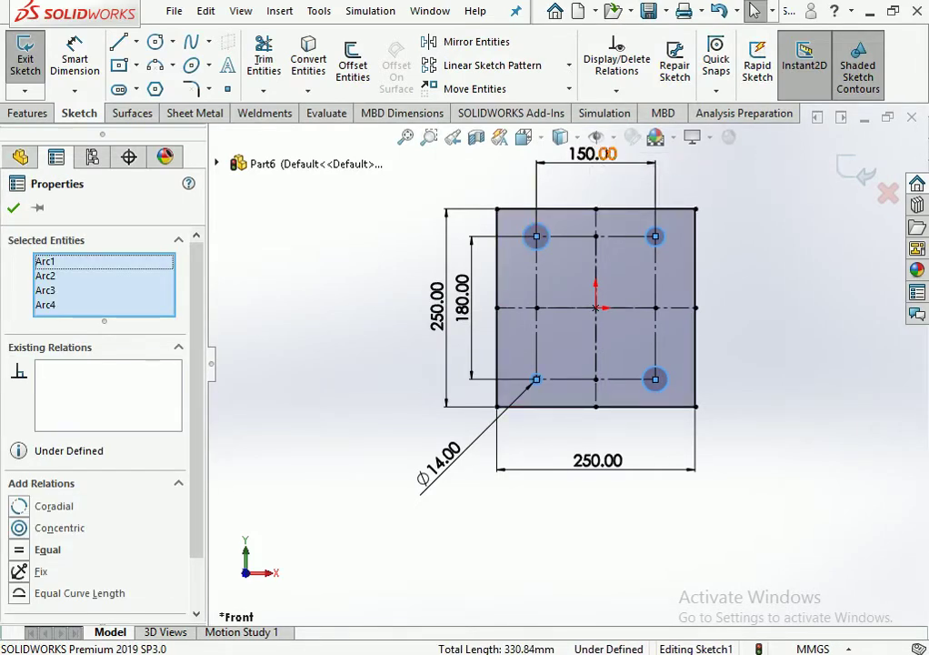
left_click(41, 549)
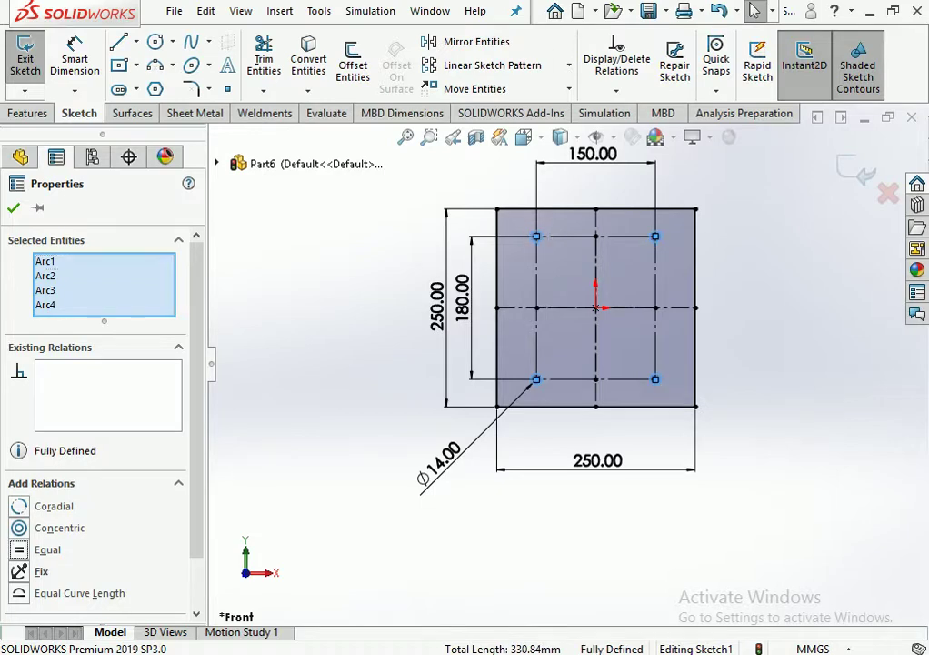
key("Escape")
scroll(460, 447, "up", 2)
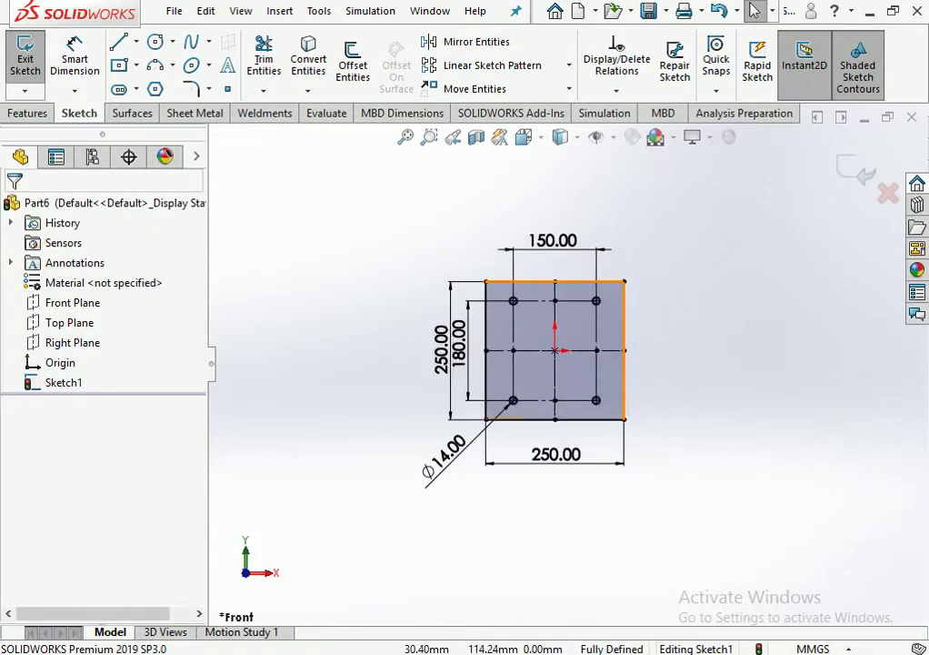
Cancel the extrusion and view the sketch from the Front orientation.
left_click(27, 113)
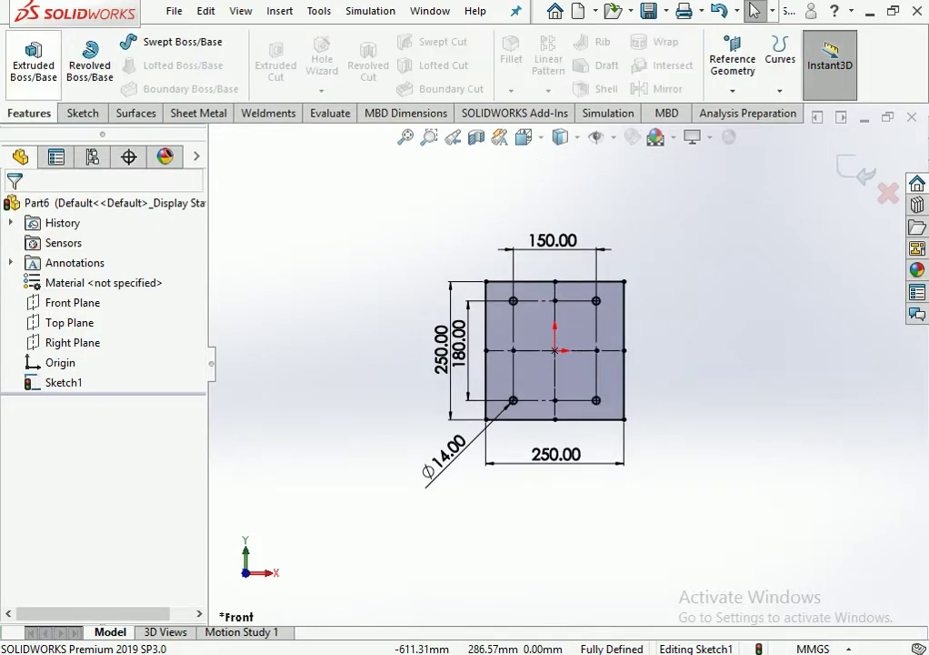
left_click(33, 64)
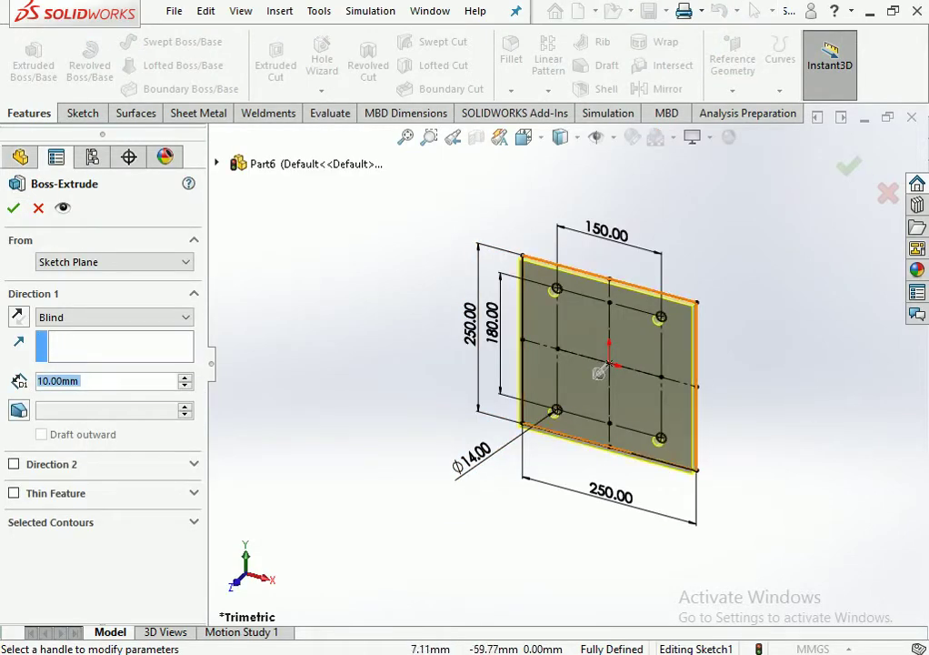
left_click(38, 207)
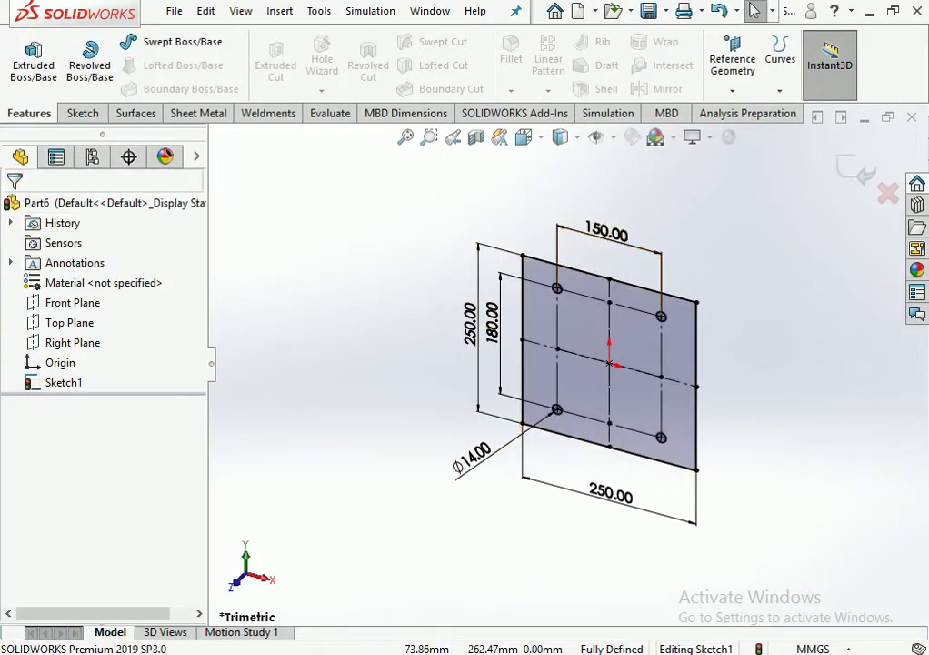
left_click(524, 136)
left_click(550, 213)
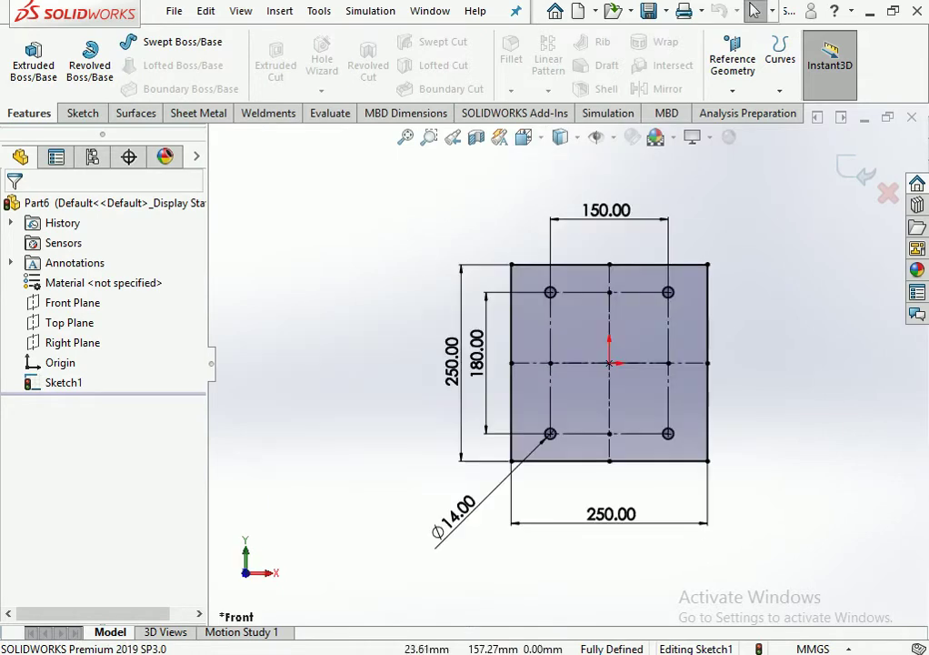
Draw a circle centred on the origin and dimension it Ø47.8 mm.
left_click(83, 112)
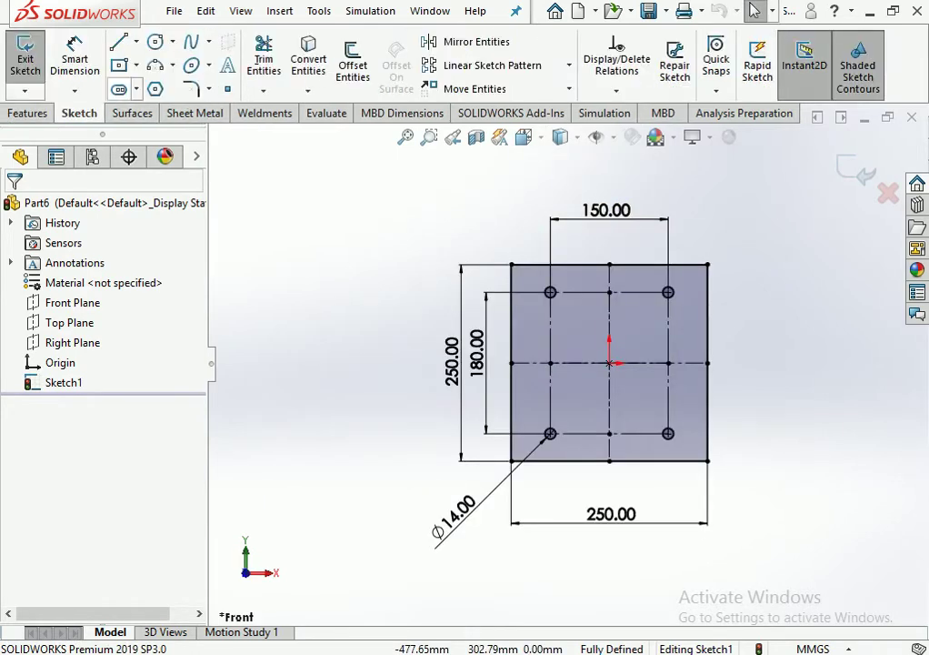
left_click(156, 42)
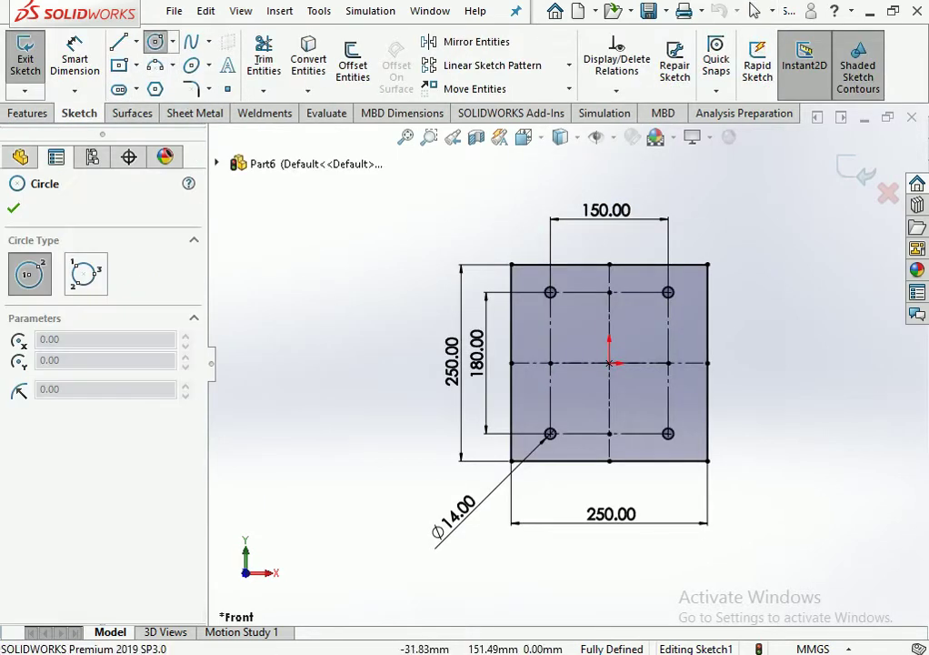
left_click(609, 363)
left_click(624, 377)
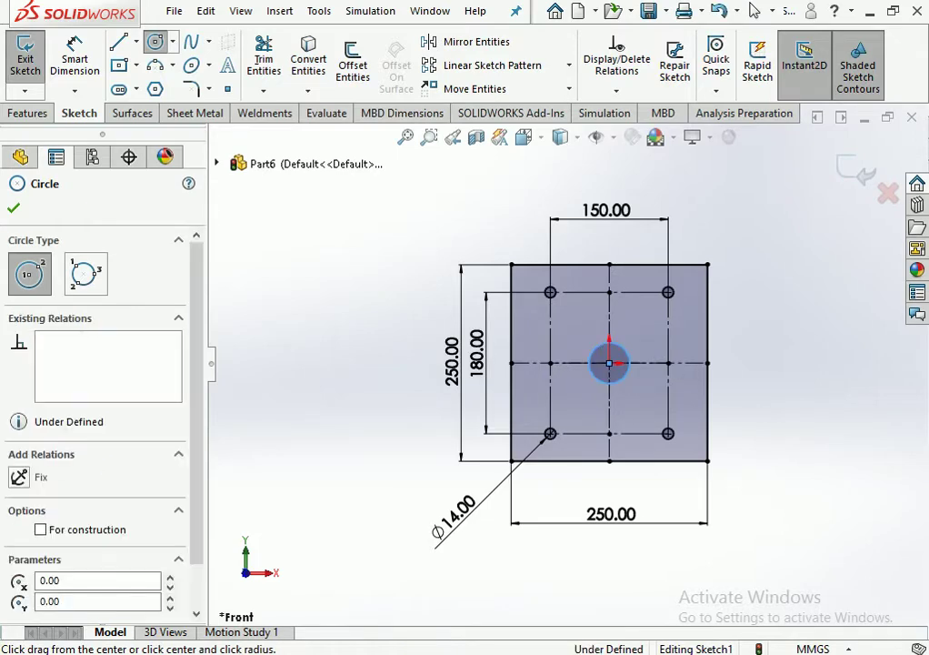
left_click(74, 59)
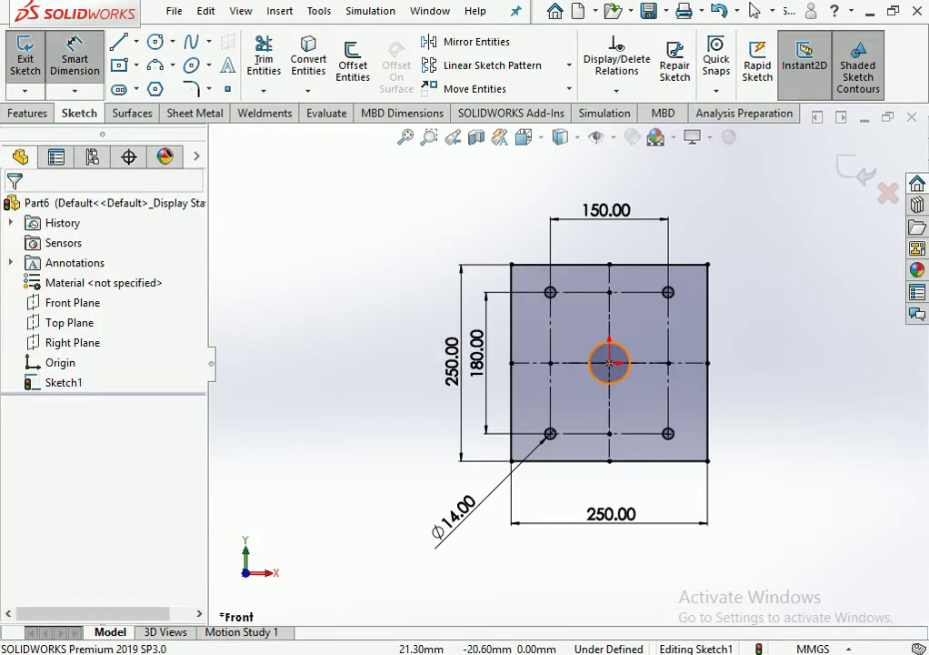
left_click(625, 366)
left_click(731, 396)
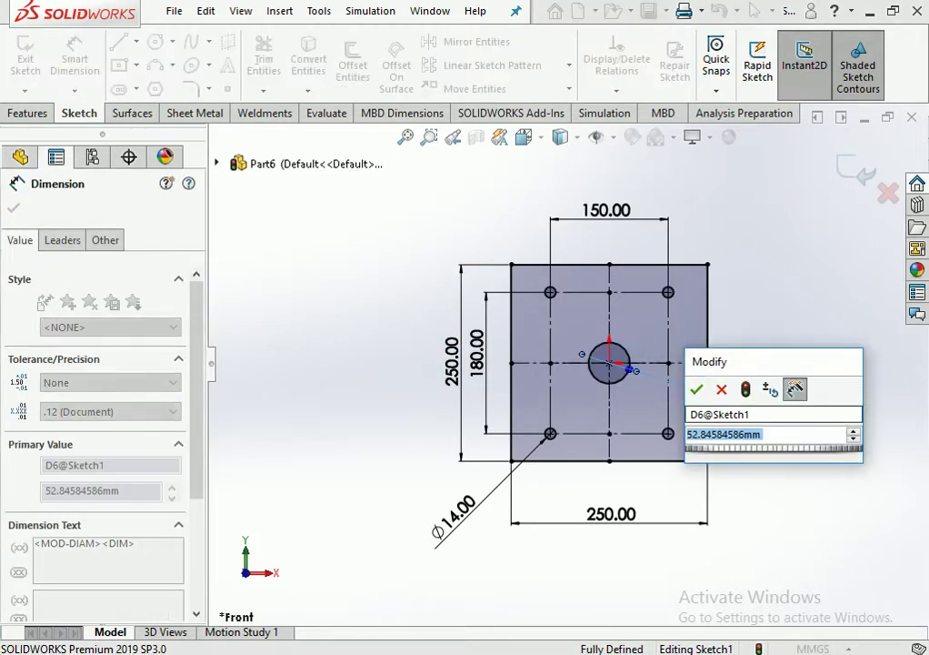
key("BackSpace")
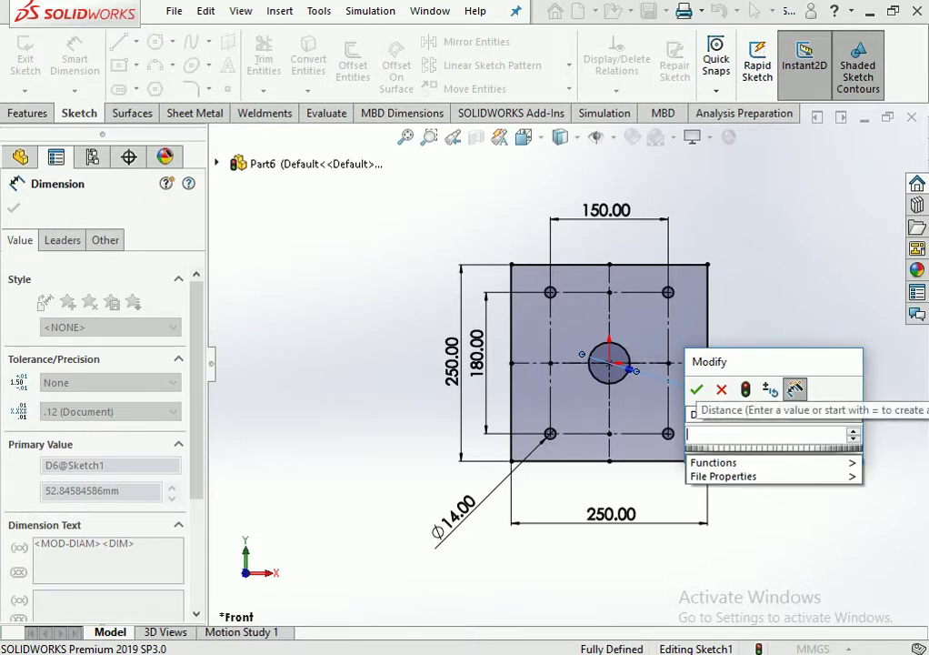
type("47.")
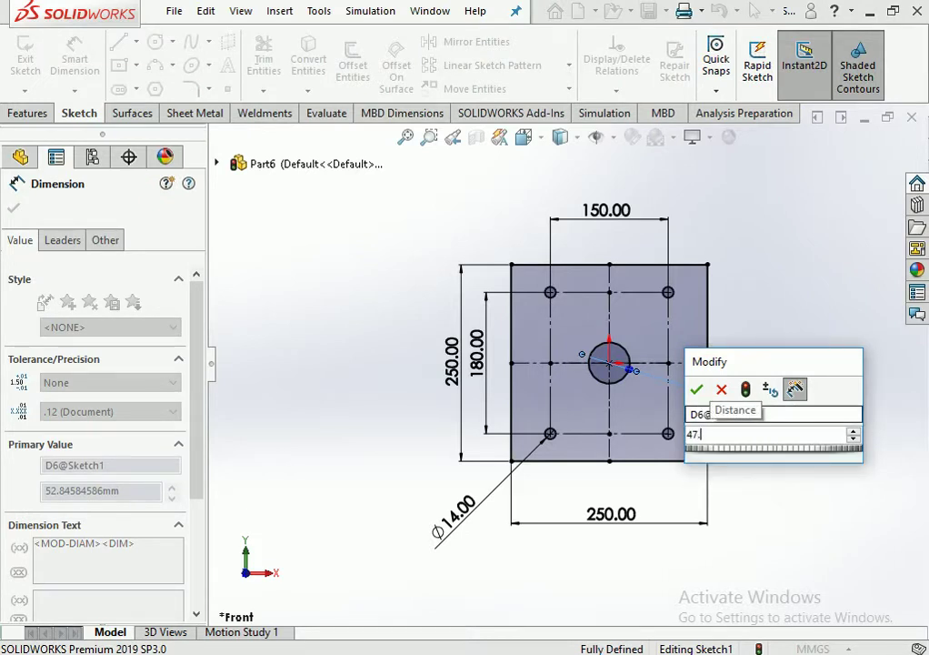
type("8")
key("Return")
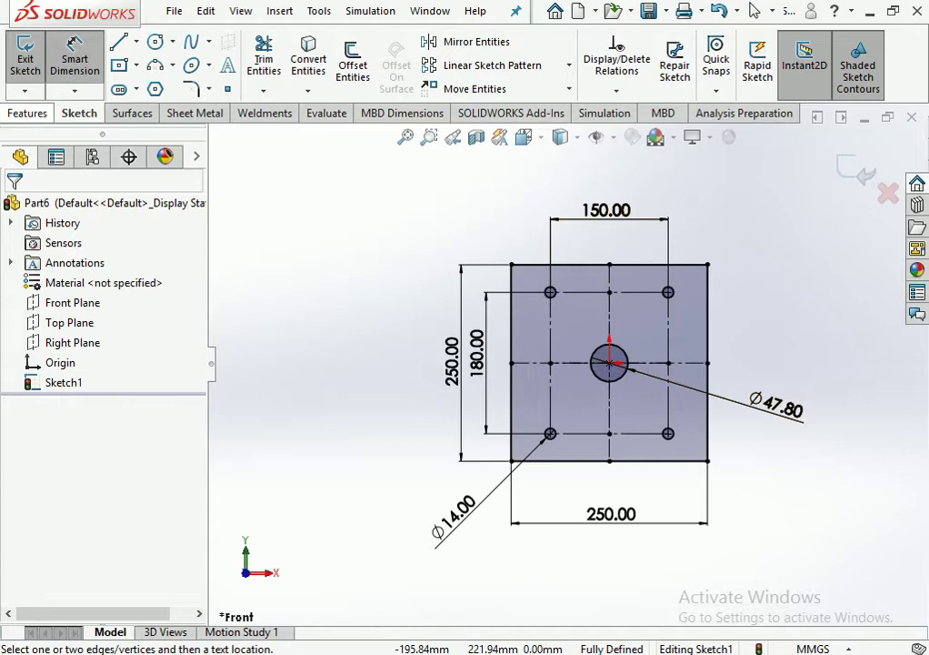
Extrude the sketch Mid Plane to 2.9 mm thickness as Boss-Extrude1.
left_click(27, 112)
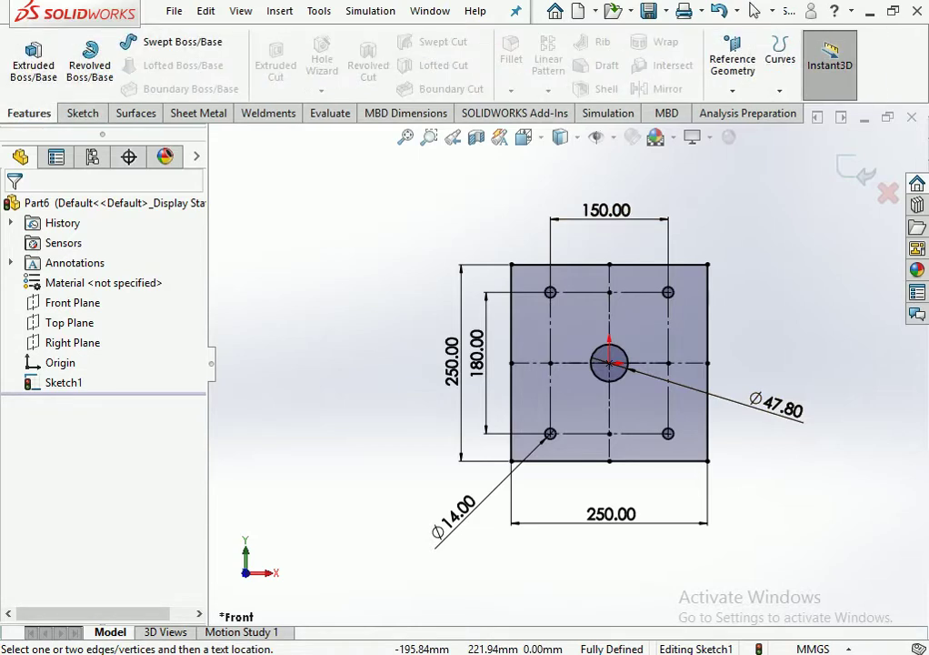
left_click(34, 53)
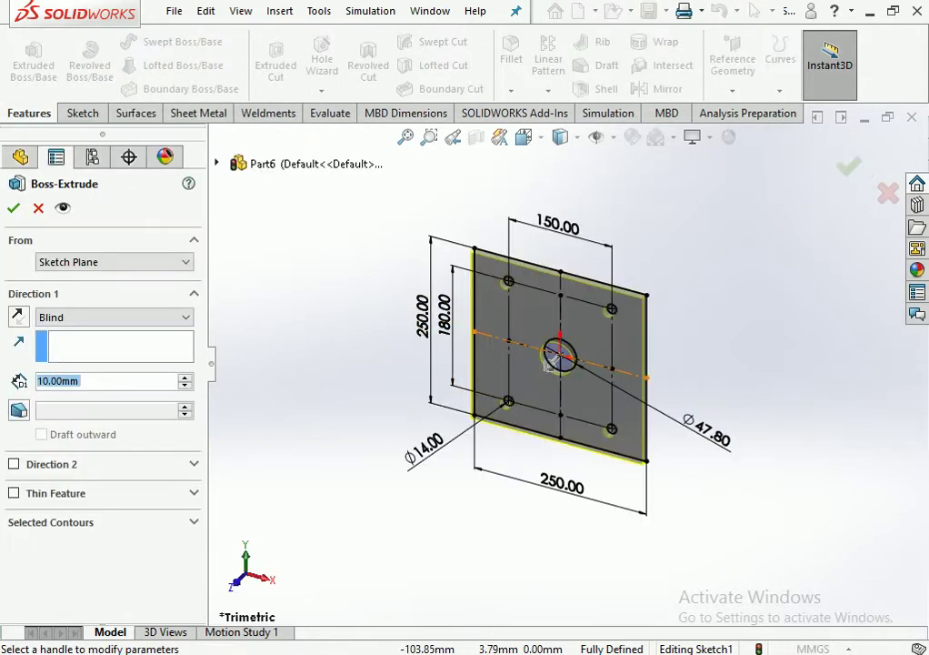
left_click(113, 317)
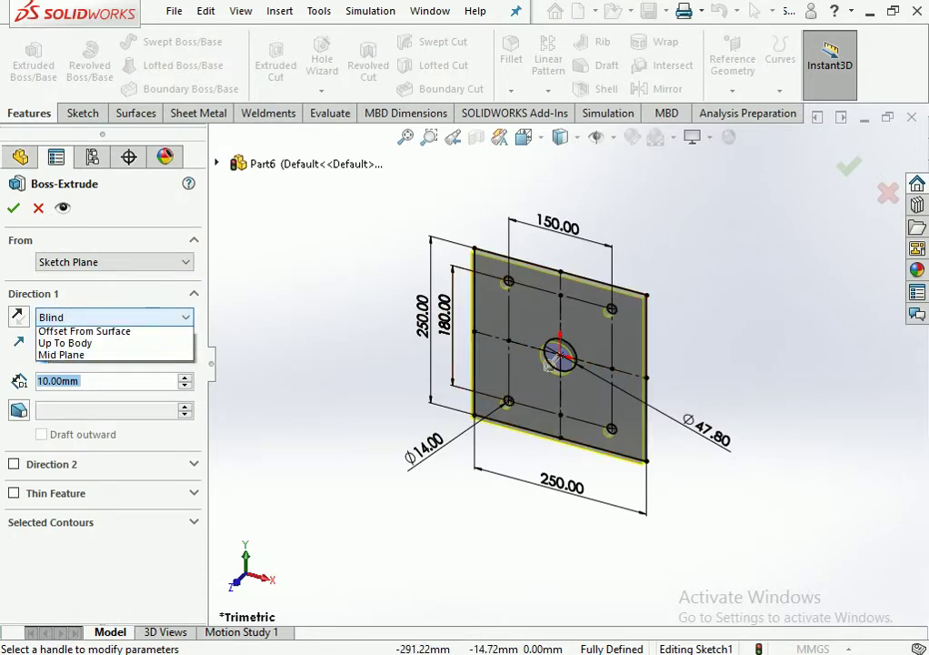
left_click(63, 392)
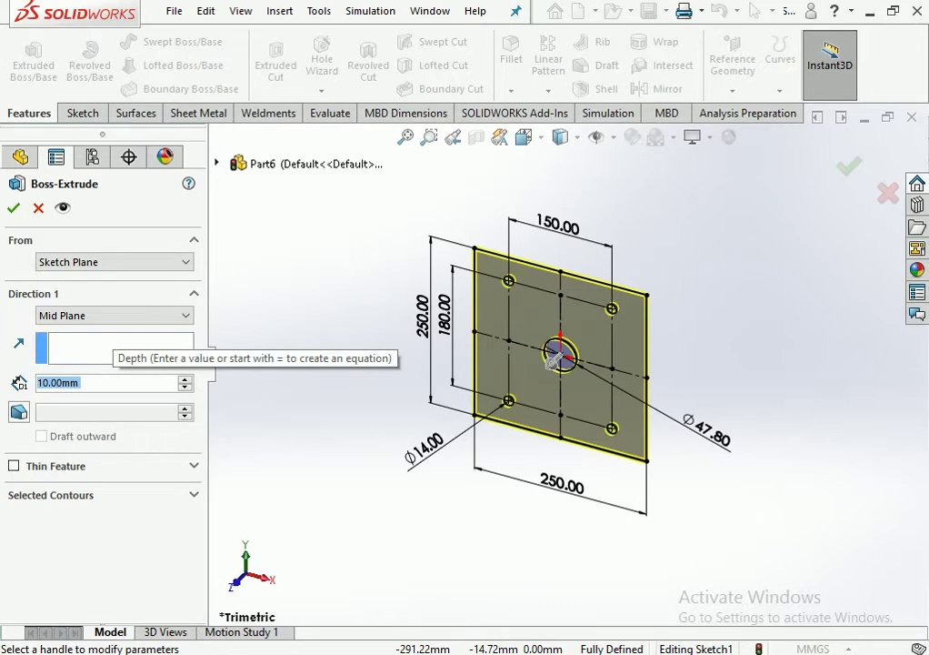
type("2.9")
key("Return")
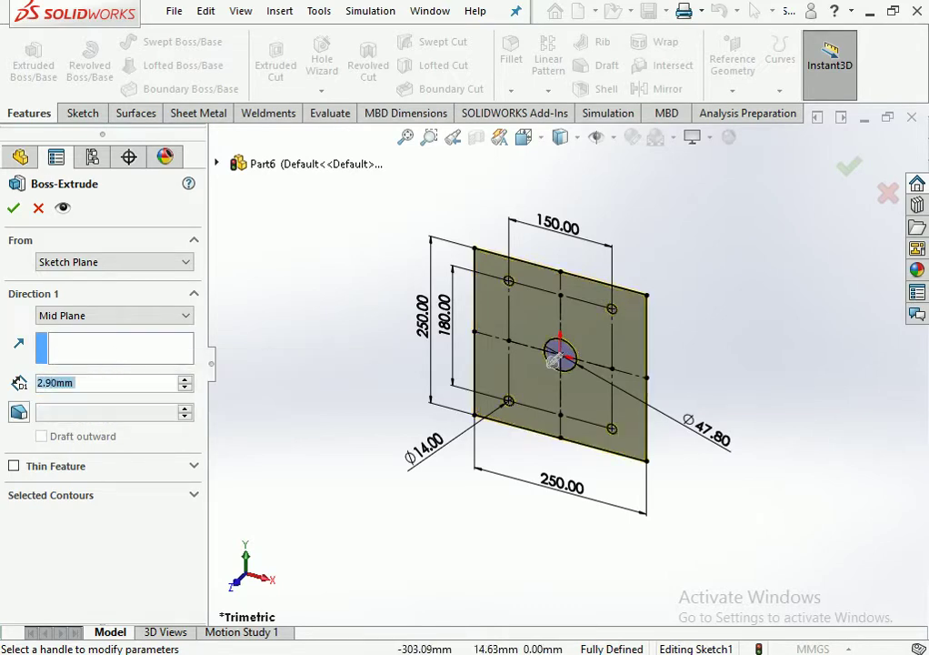
left_click(13, 207)
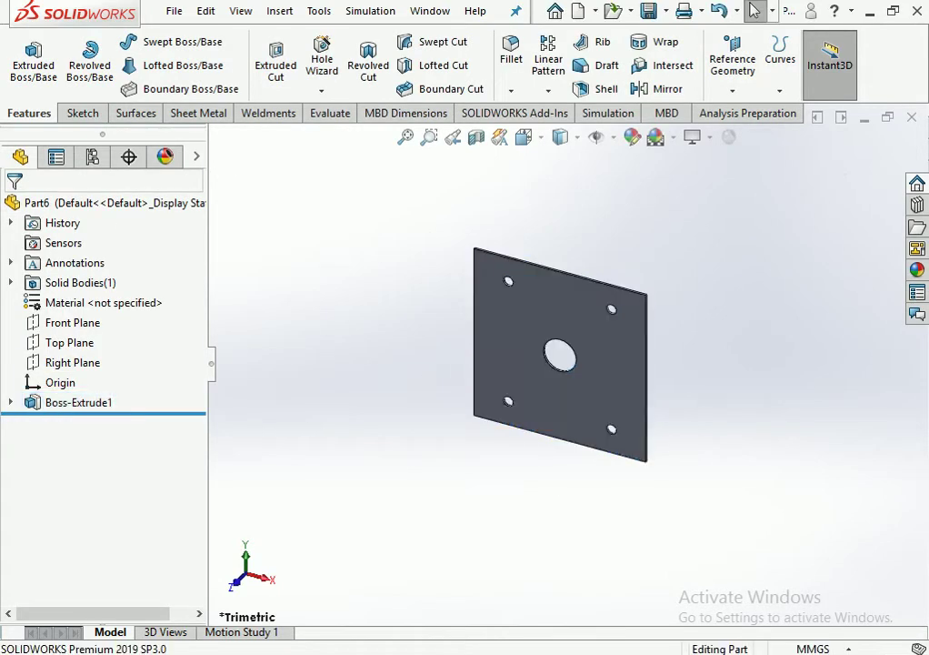
scroll(677, 320, "down", 2)
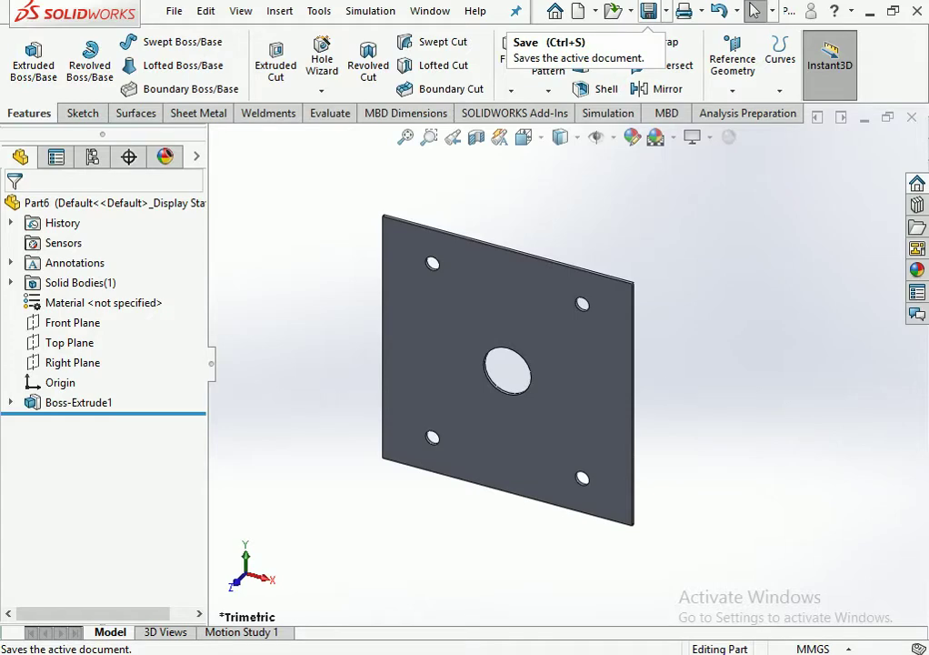
Save the plate part as PLATE-1 in the GANTRY folder.
left_click(648, 11)
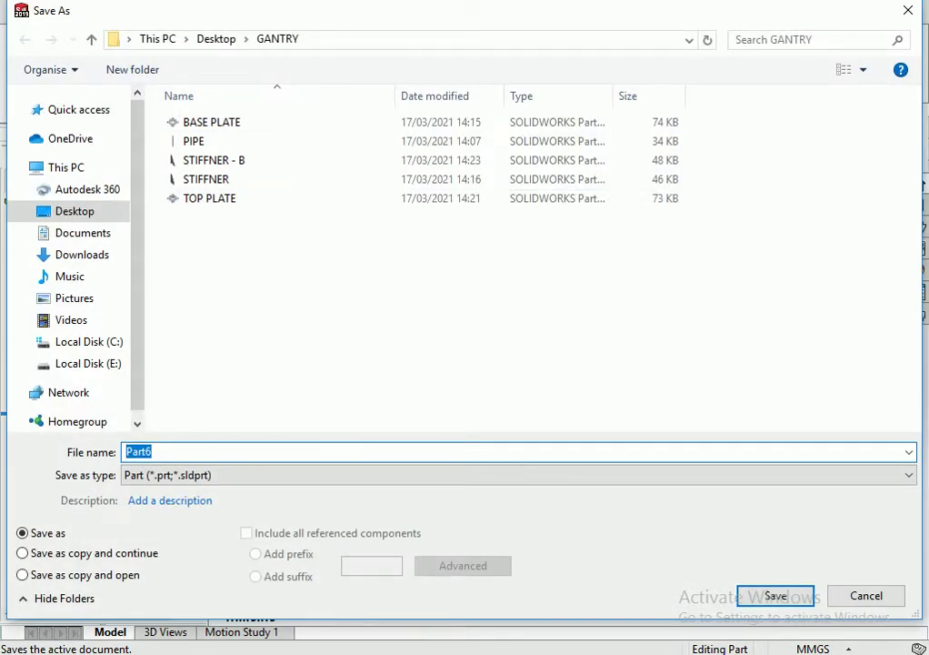
type("PL")
type("ATE")
type("-1")
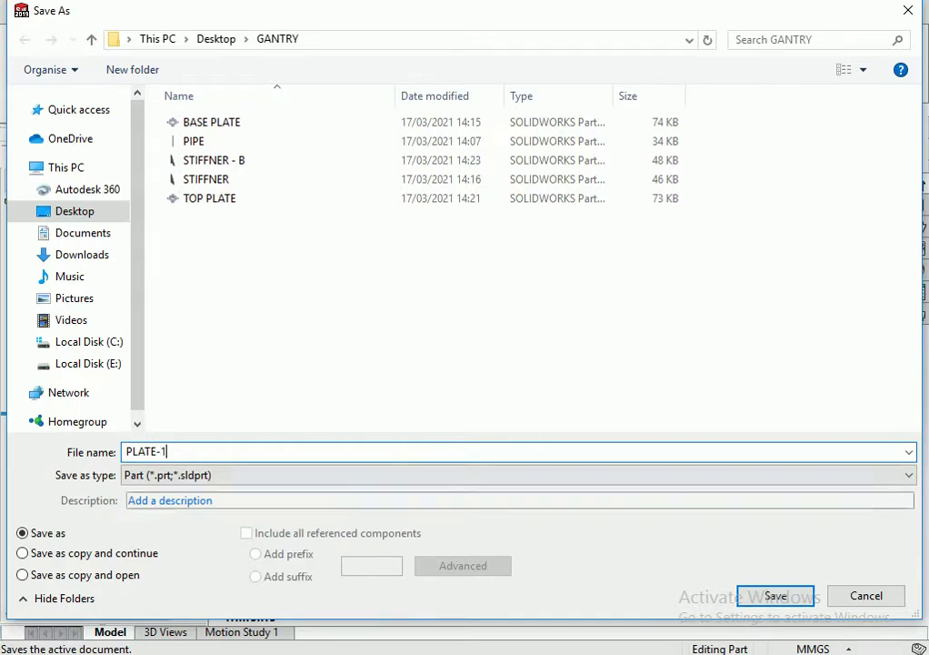
key("Return")
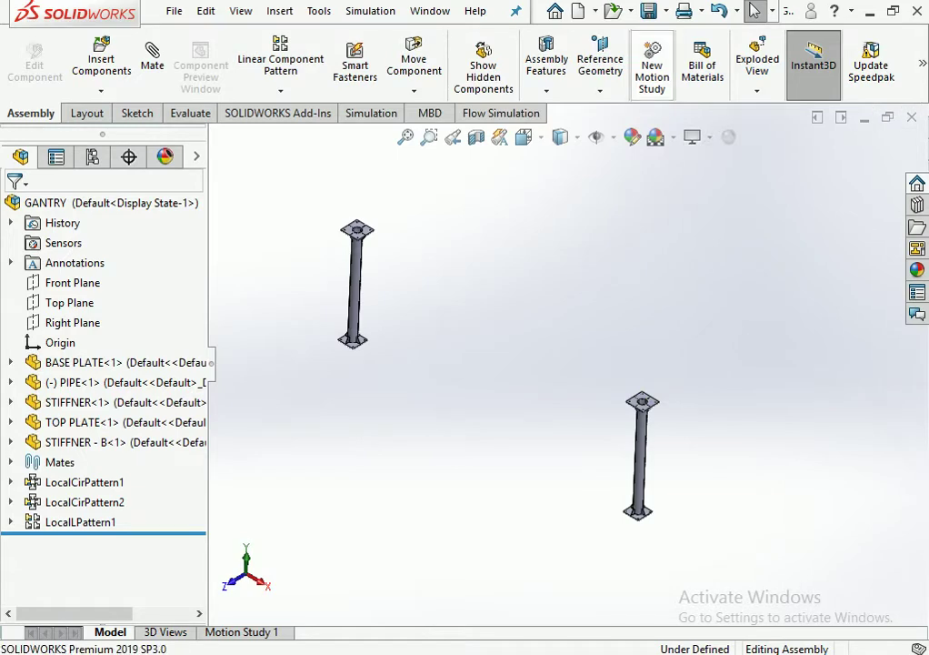
Create a new blank part and select its Front Plane.
key("ctrl+n")
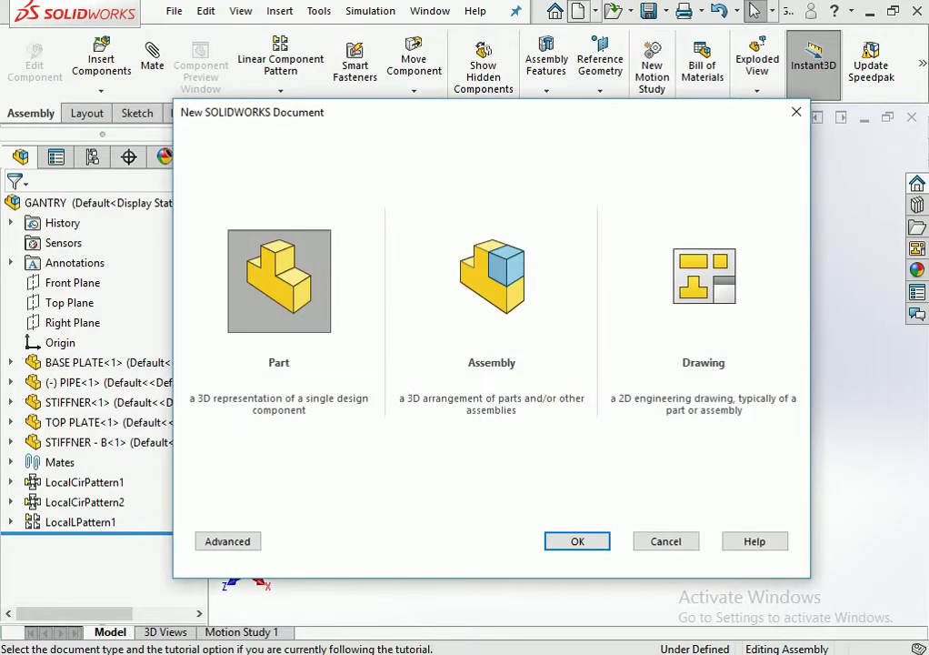
key("Return")
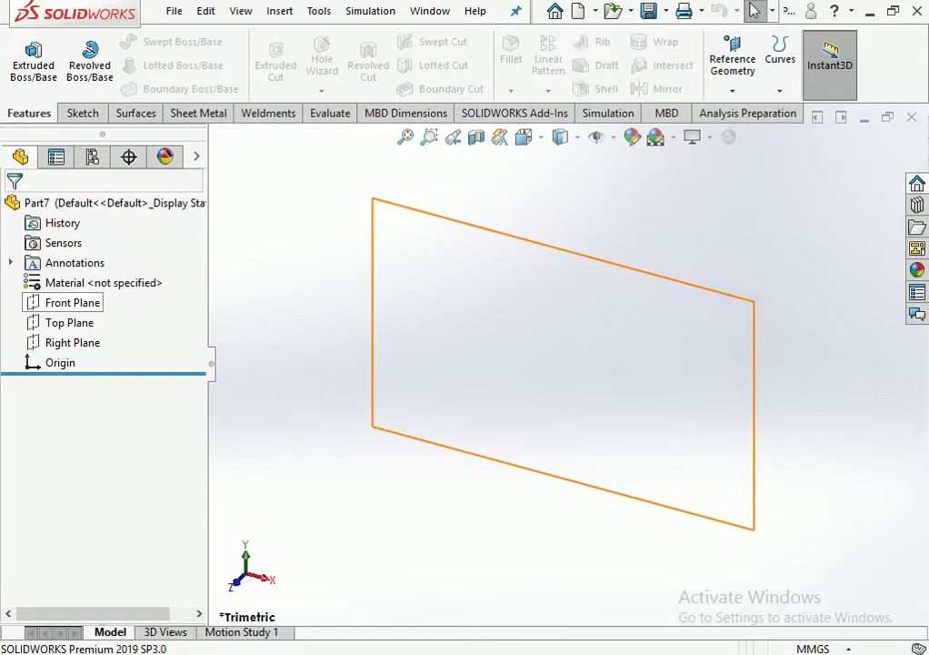
left_click(72, 302)
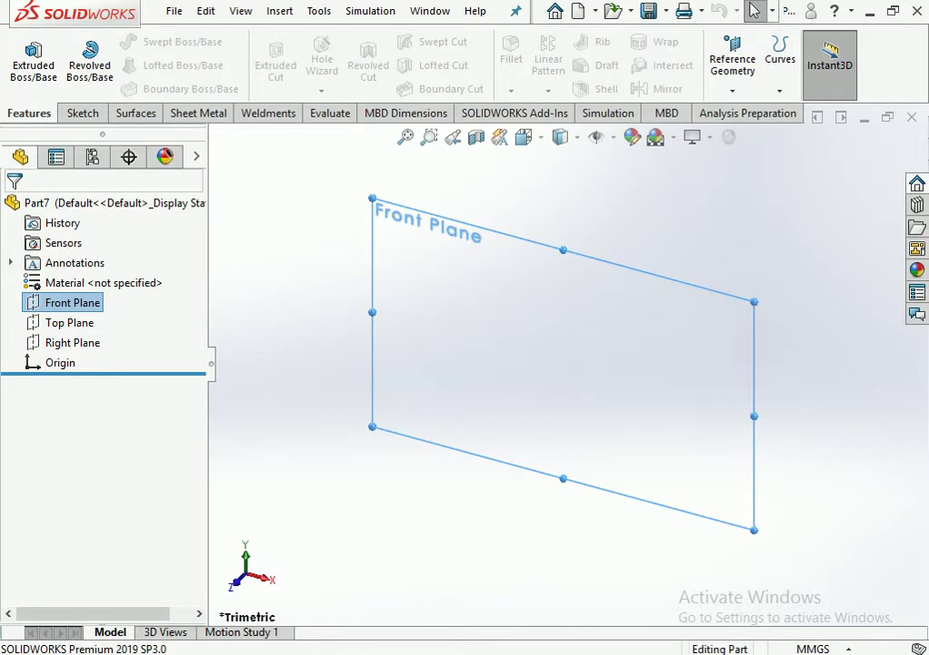
Start a sketch on the Front Plane and draw a circle centred on the origin.
right_click(467, 277)
left_click(481, 295)
key("Escape")
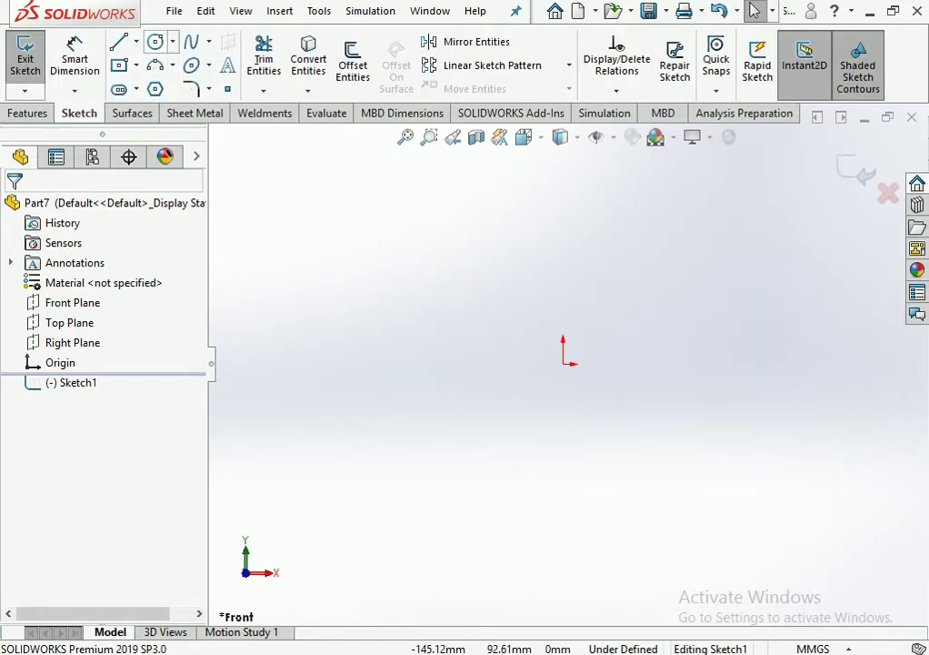
left_click(155, 42)
left_click_drag(563, 364, 443, 419)
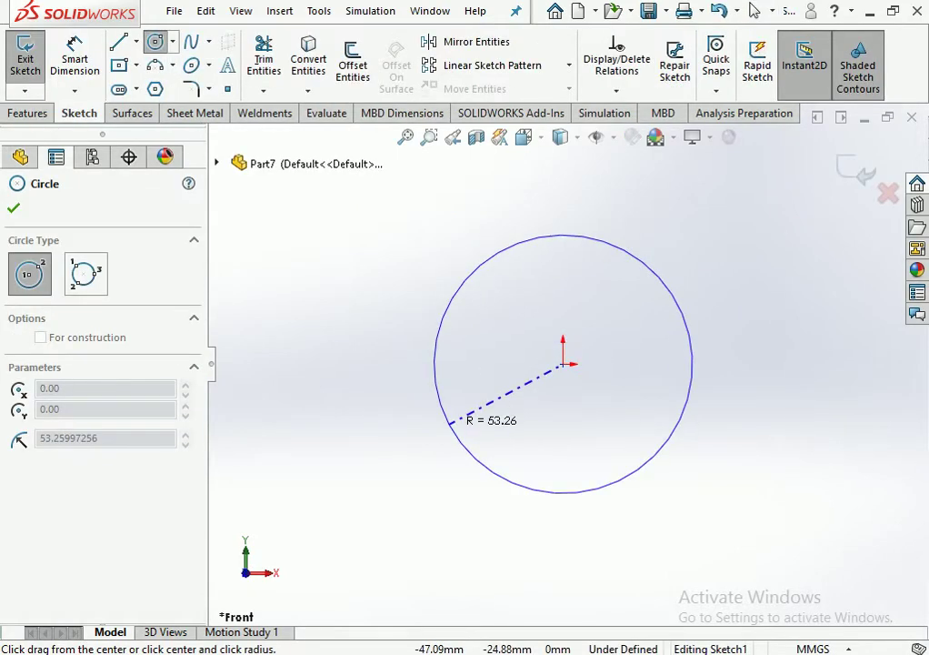
Dimension the circle Ø47.8 mm and select it for Offset Entities.
left_click(74, 59)
scroll(626, 406, "up", 3)
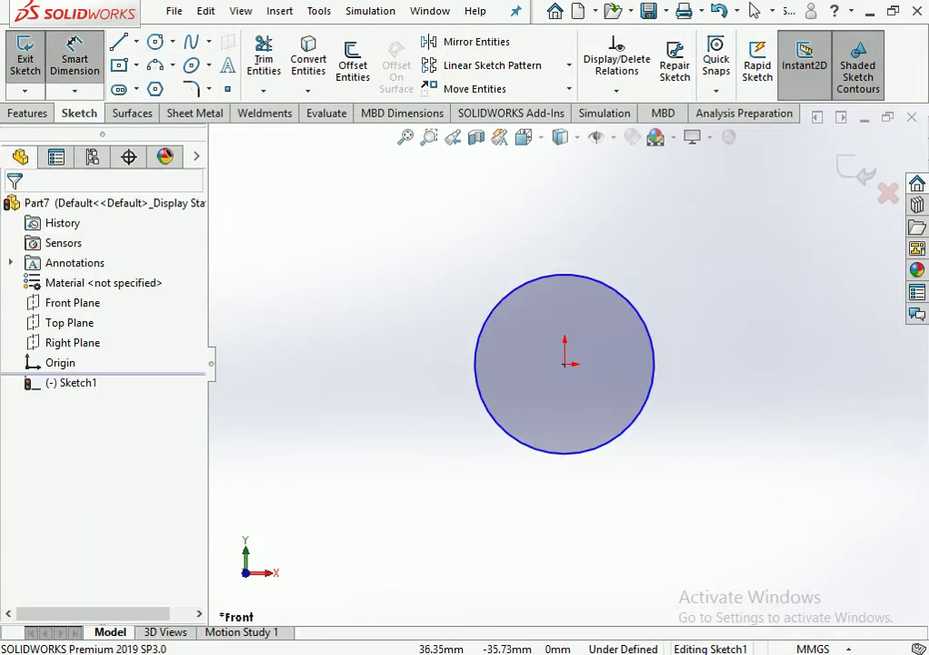
scroll(627, 380, "up", 2)
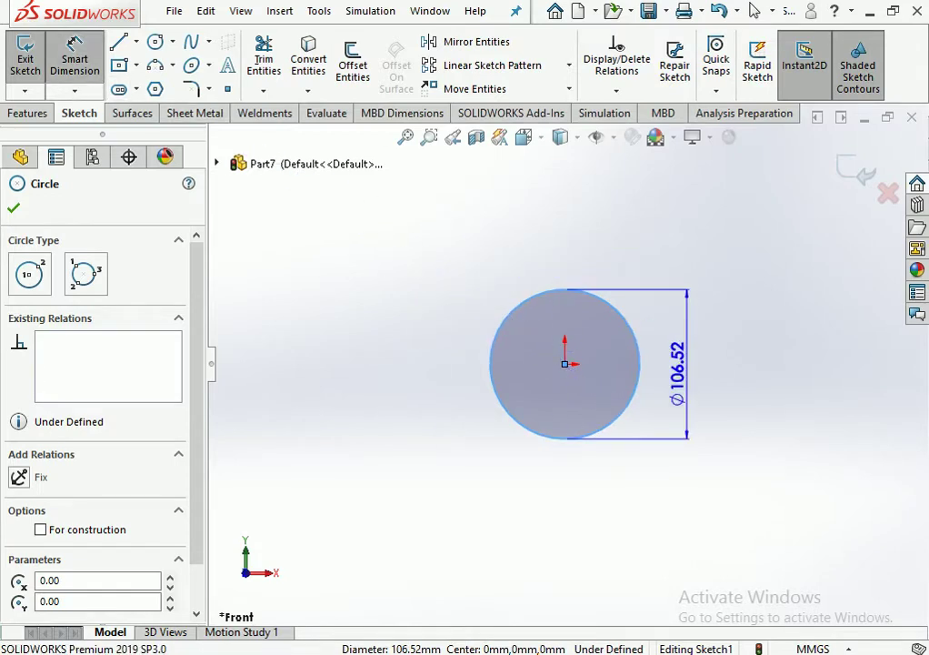
left_click(686, 363)
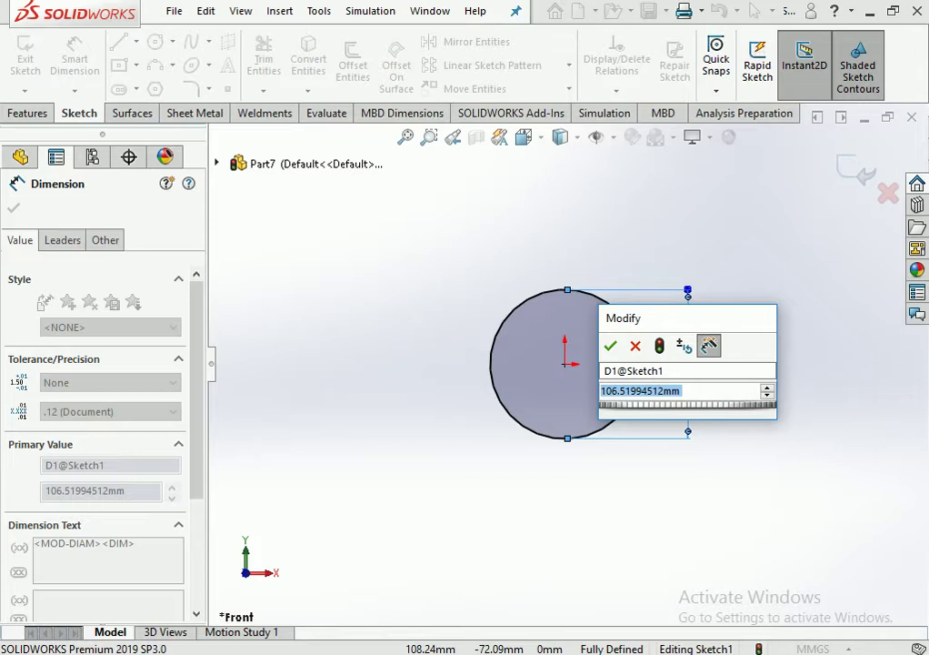
type("47.8")
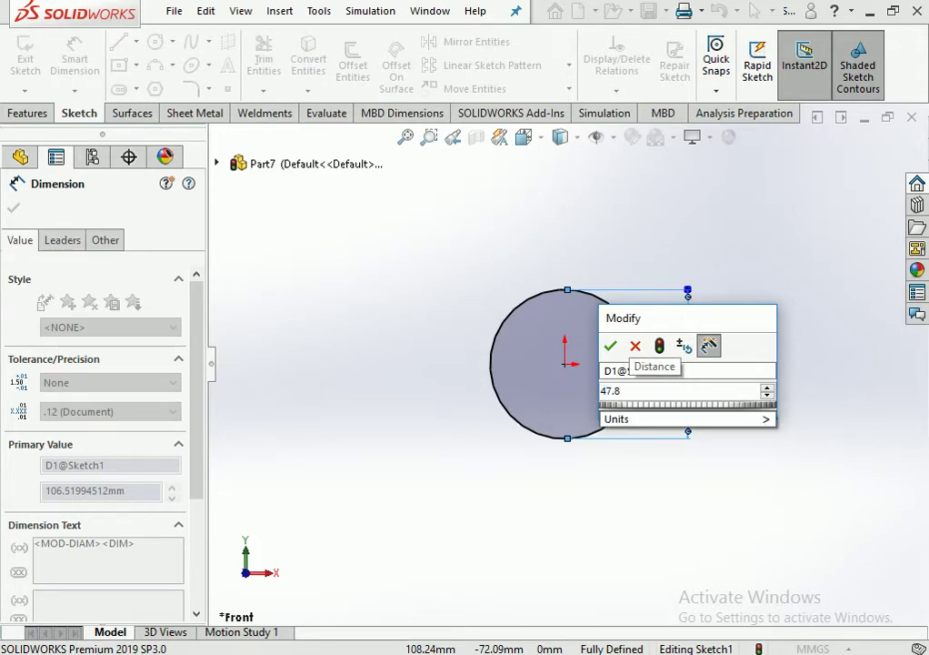
key("Return")
key("Escape")
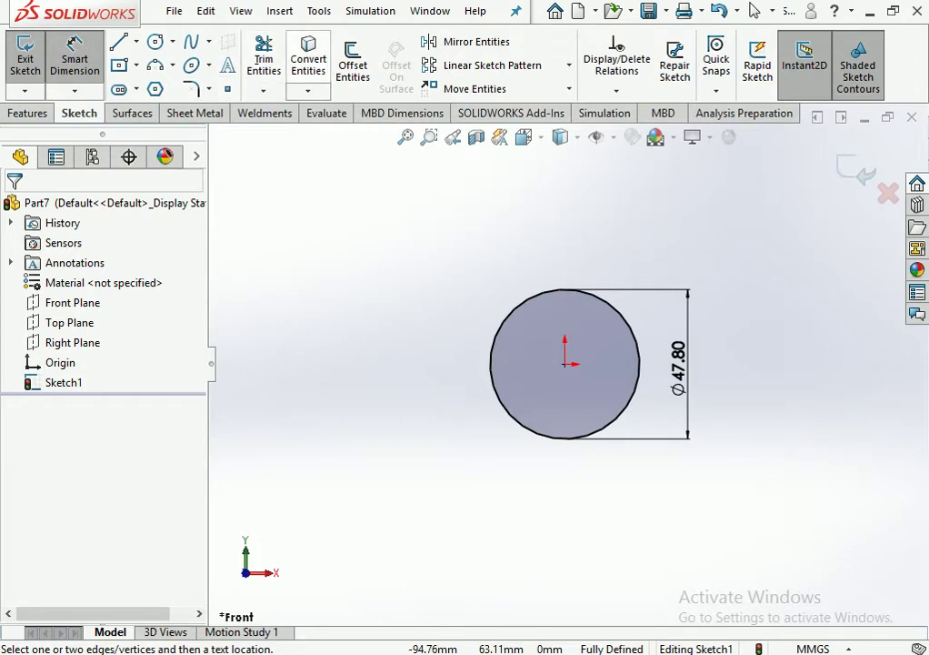
left_click(352, 59)
left_click(507, 320)
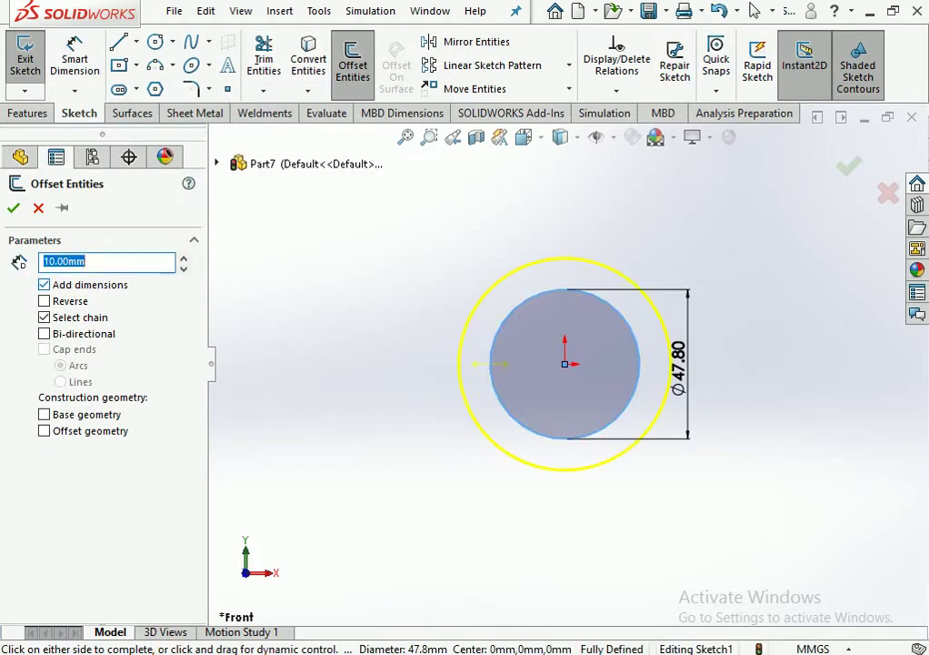
Offset the Ø47.80 mm circle 2.9 mm inward, creating a thin ring profile.
type("2")
type(".9")
key("Return")
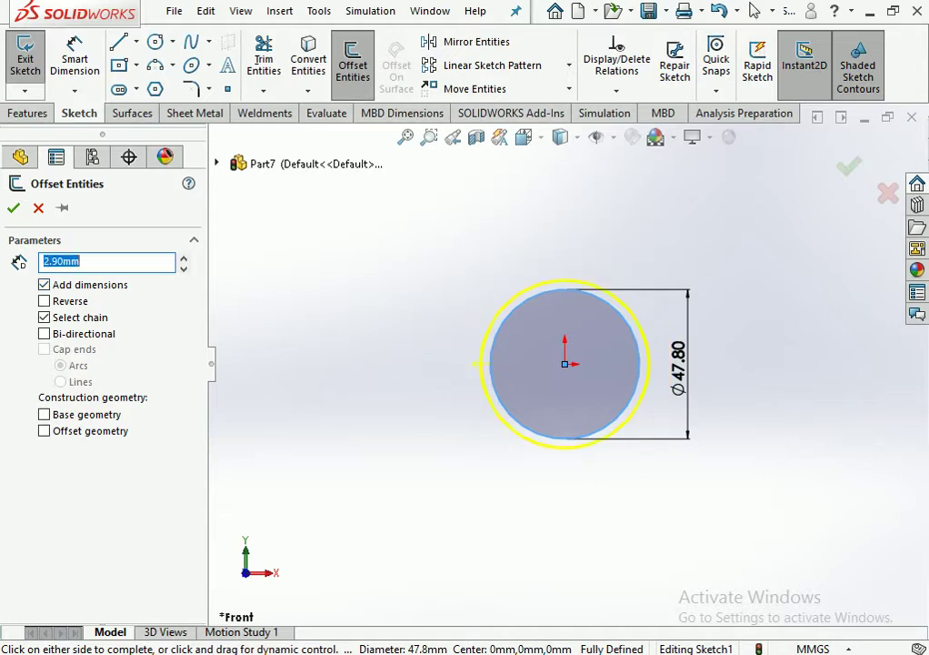
left_click(554, 382)
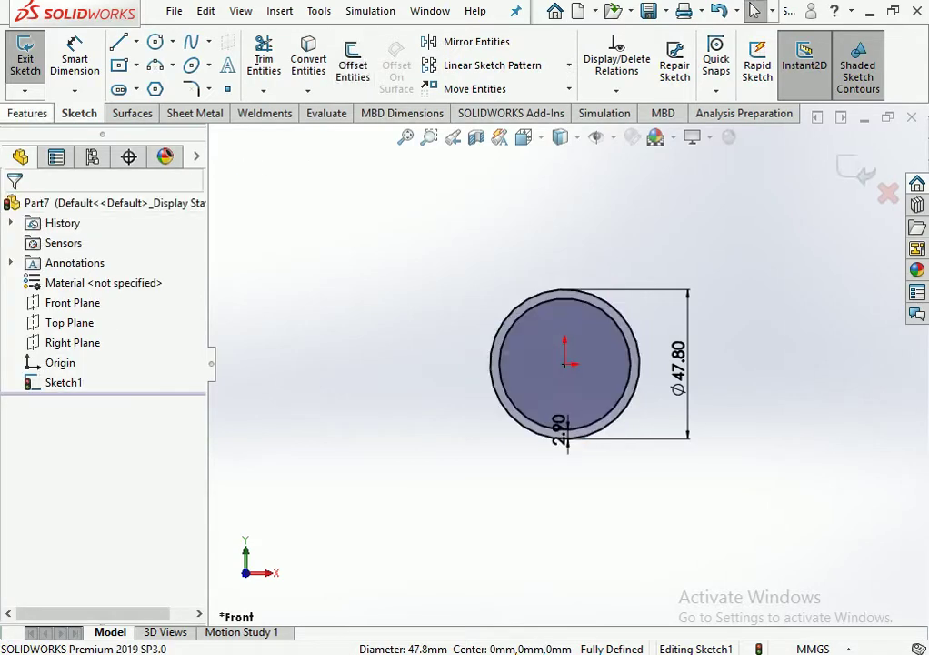
left_click(27, 113)
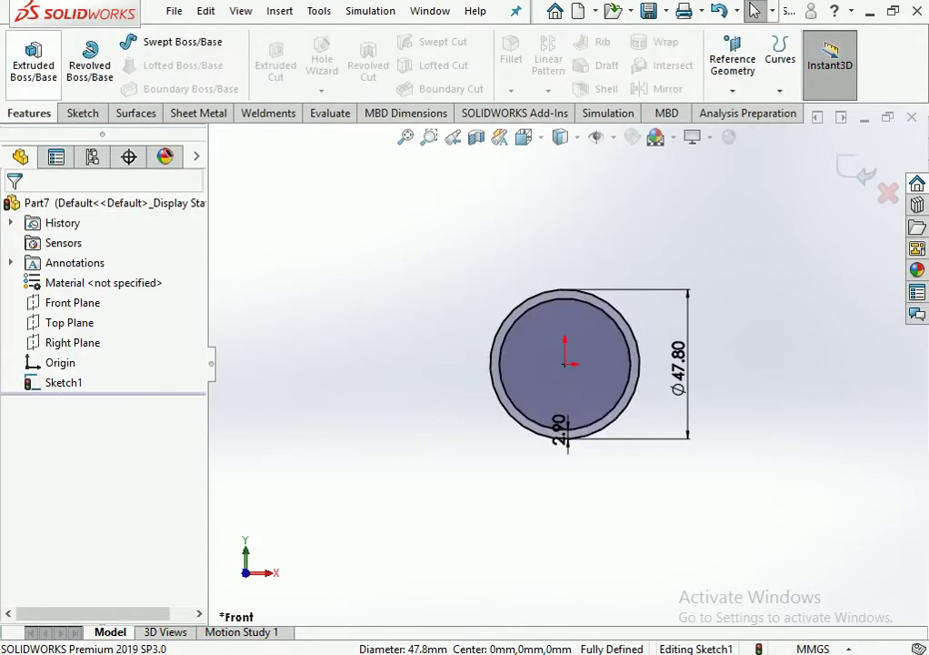
Try Up To Body and Mid Plane end conditions for Extruded Boss/Base, then cancel.
left_click(34, 59)
left_click(114, 316)
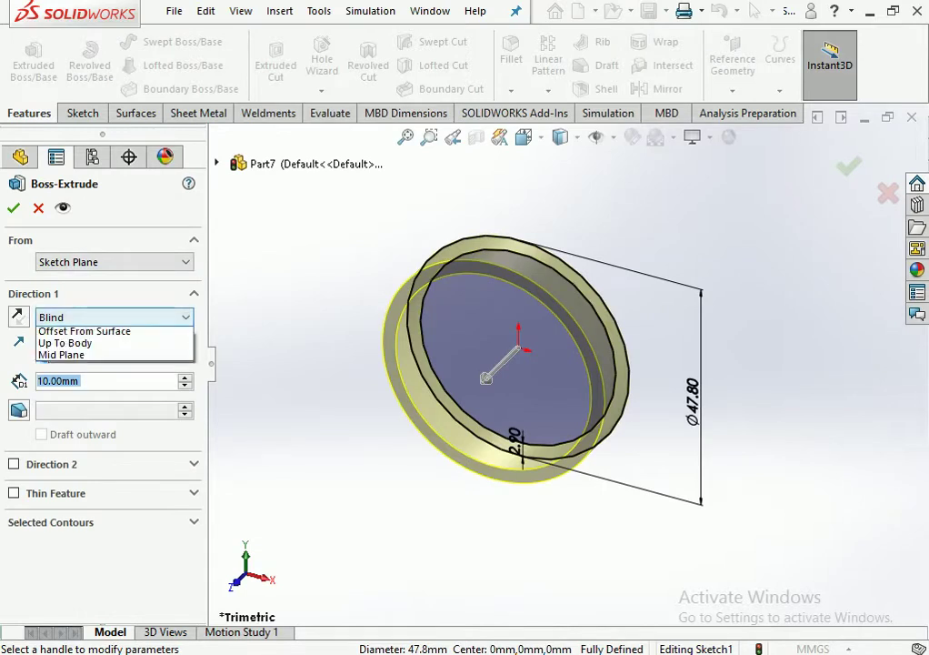
left_click(63, 381)
left_click(114, 317)
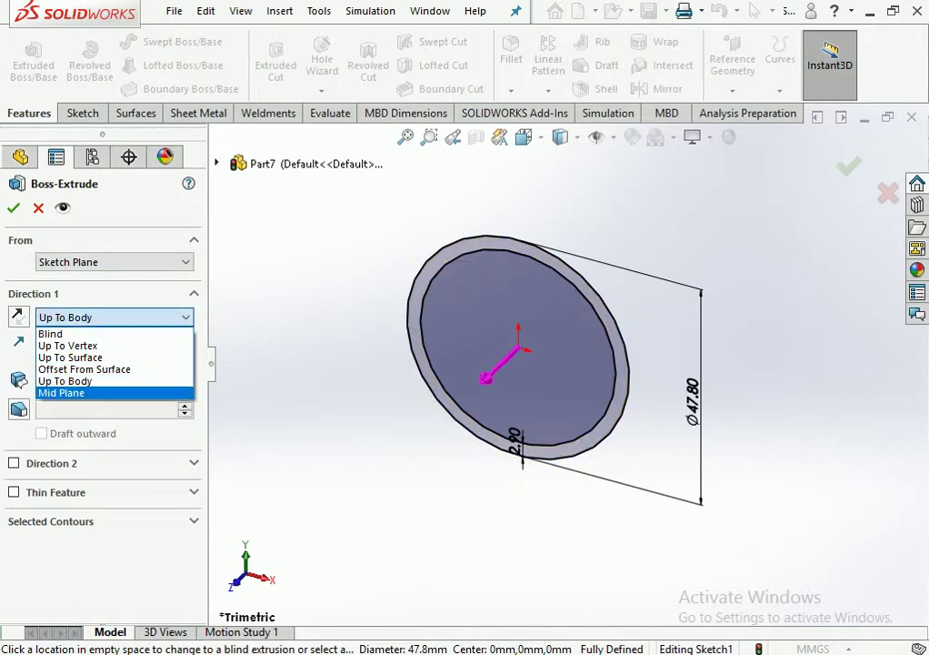
left_click(62, 394)
left_click(113, 315)
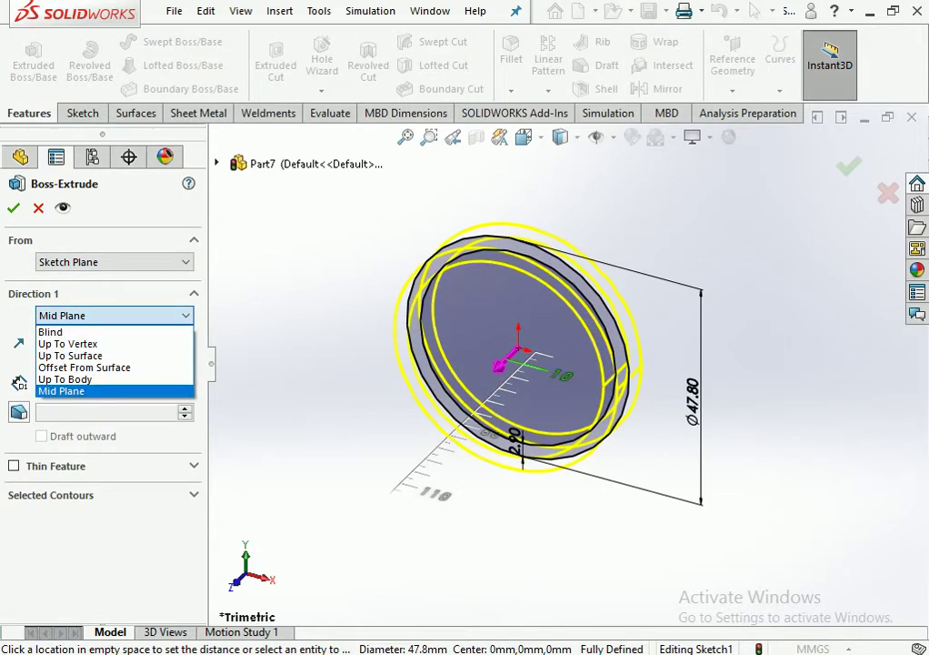
left_click(62, 390)
left_click(38, 207)
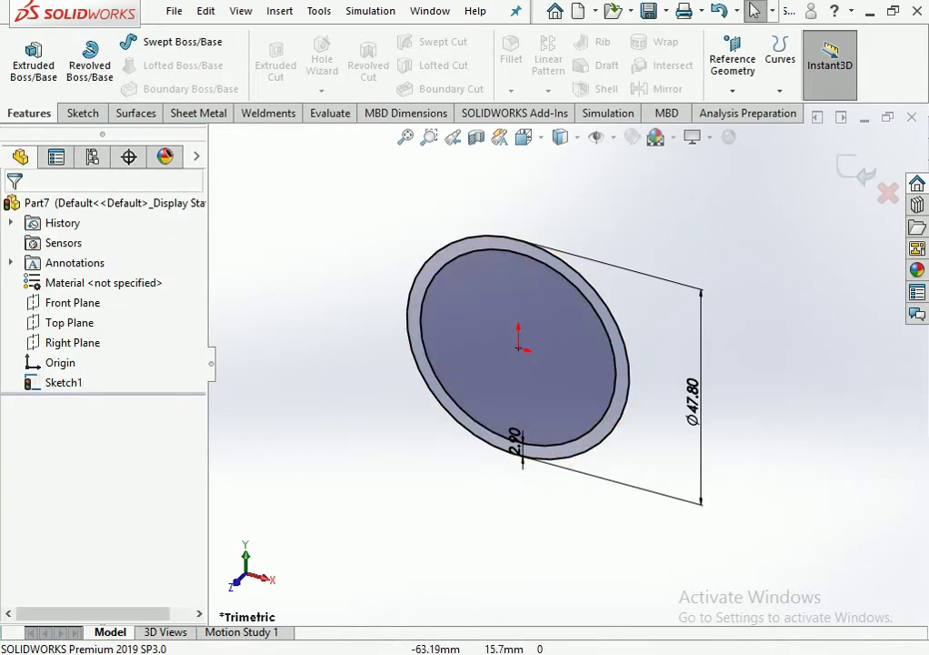
Extrude the ring sketch Mid Plane to 5000 mm, forming Boss-Extrude1 tube.
left_click(33, 61)
left_click(114, 317)
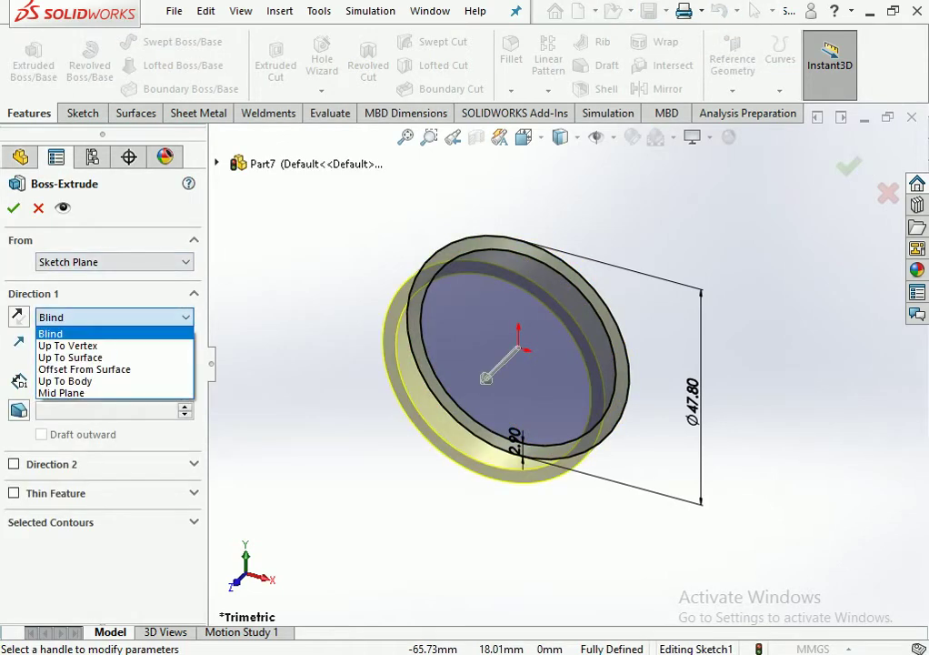
left_click(62, 391)
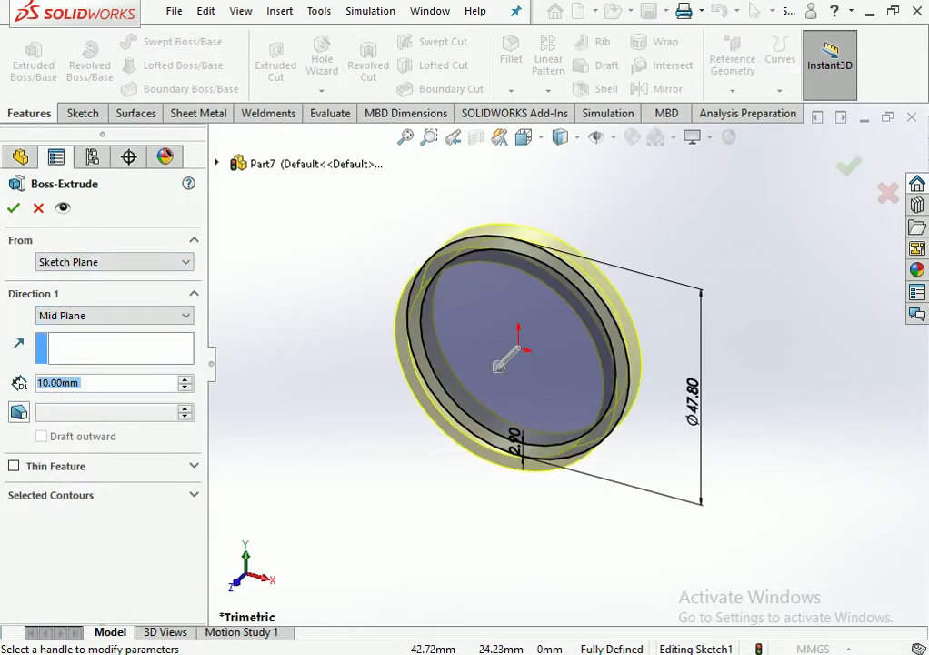
type("5000")
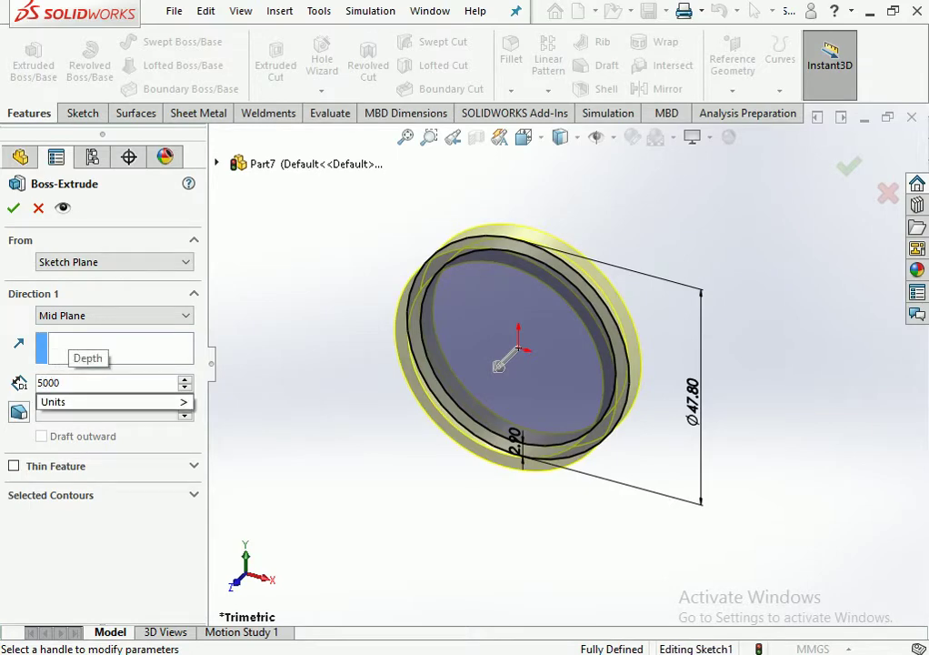
key("Return")
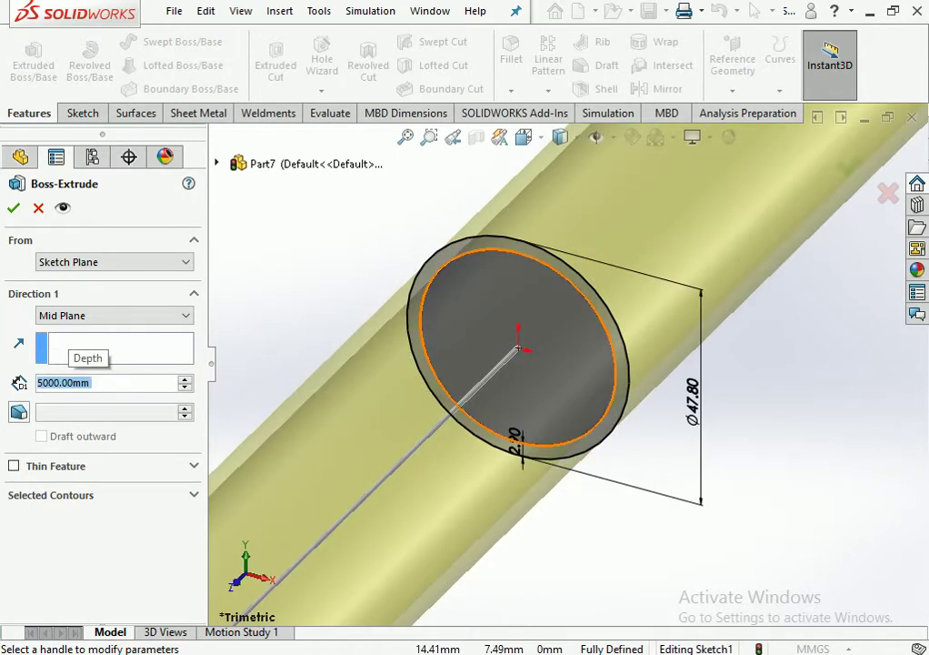
scroll(568, 364, "up", 6)
scroll(569, 364, "up", 2)
scroll(569, 364, "up", 1)
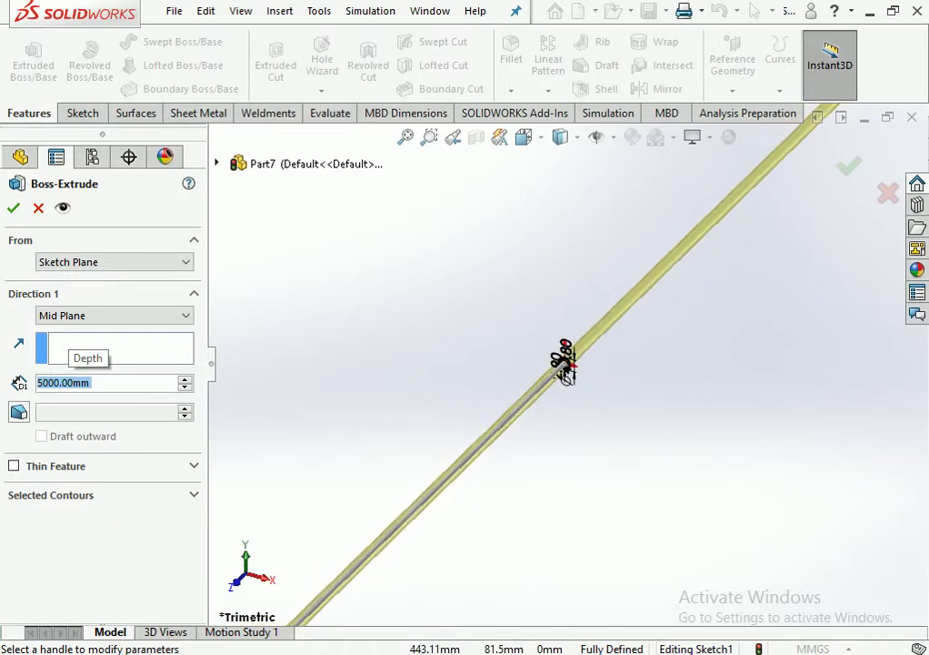
scroll(562, 364, "up", 2)
scroll(559, 362, "up", 1)
scroll(536, 360, "up", 1)
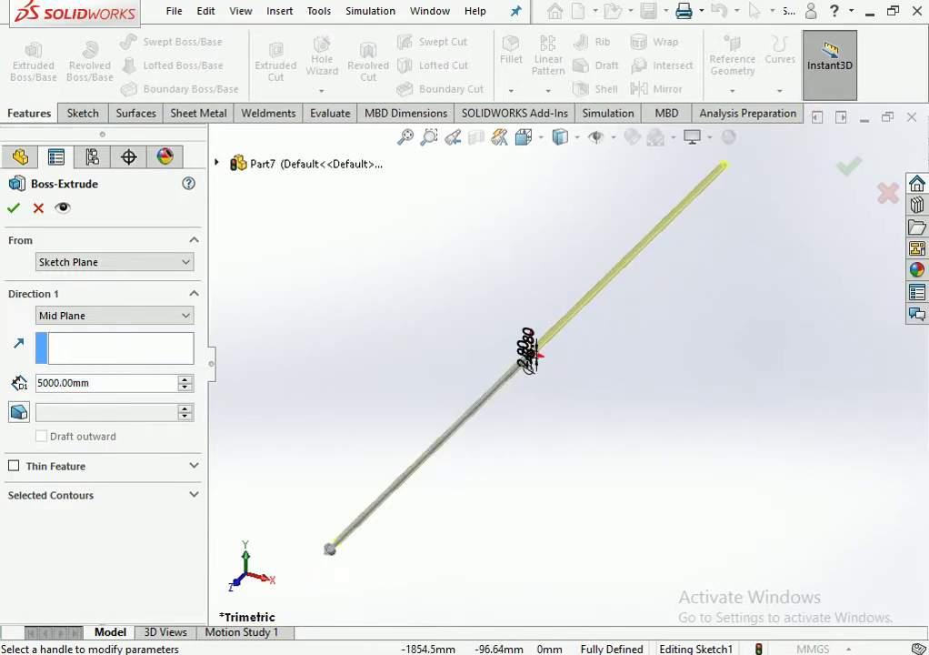
left_click(13, 207)
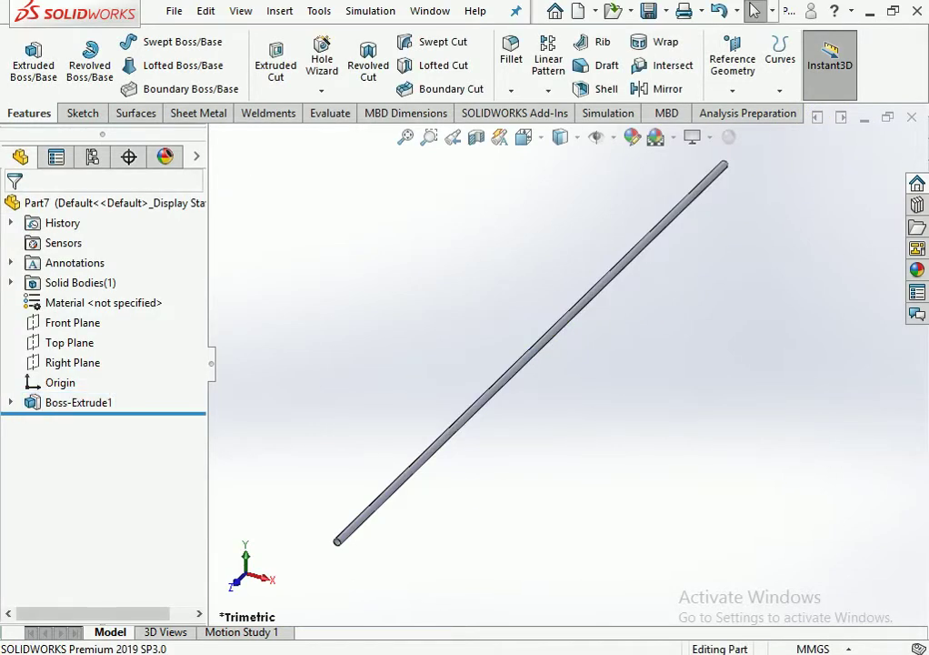
key("Left")
key("Left")
key("Left")
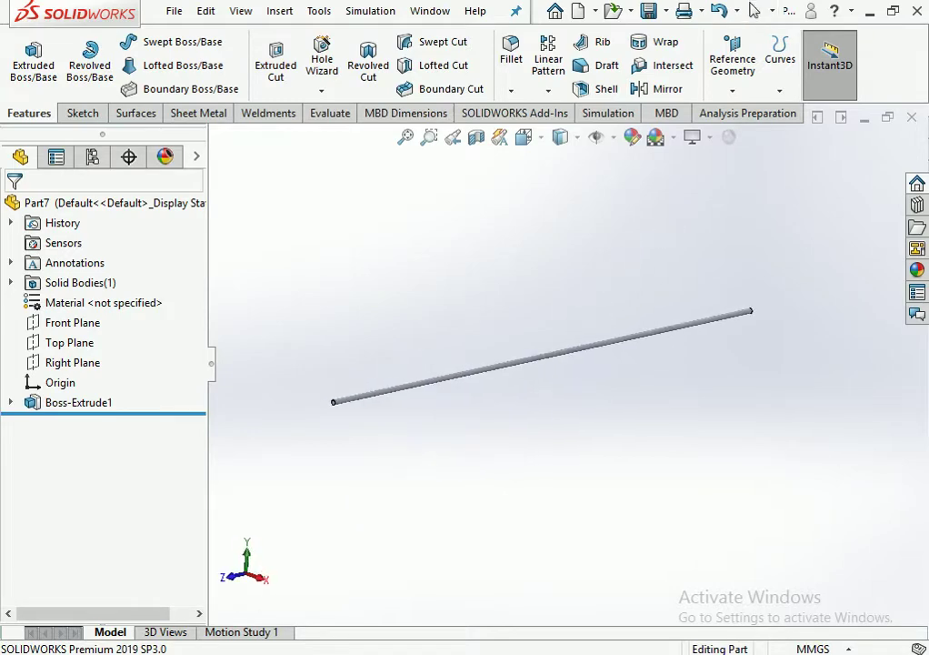
key("Left")
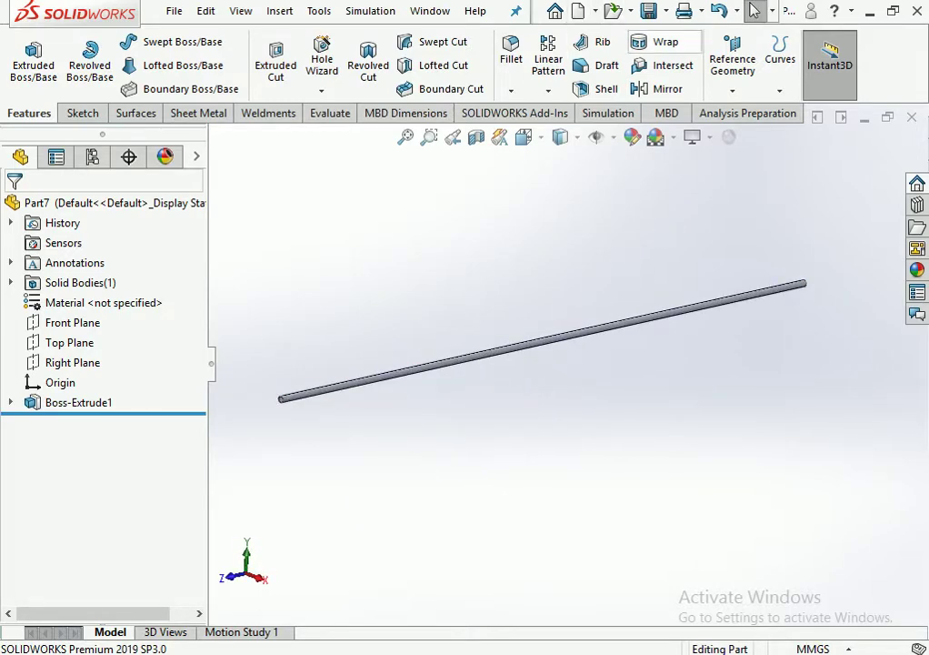
Save As the tube part with file name 'PIPE -01 80NBX5M' in Desktop\GANTRY.
left_click(648, 10)
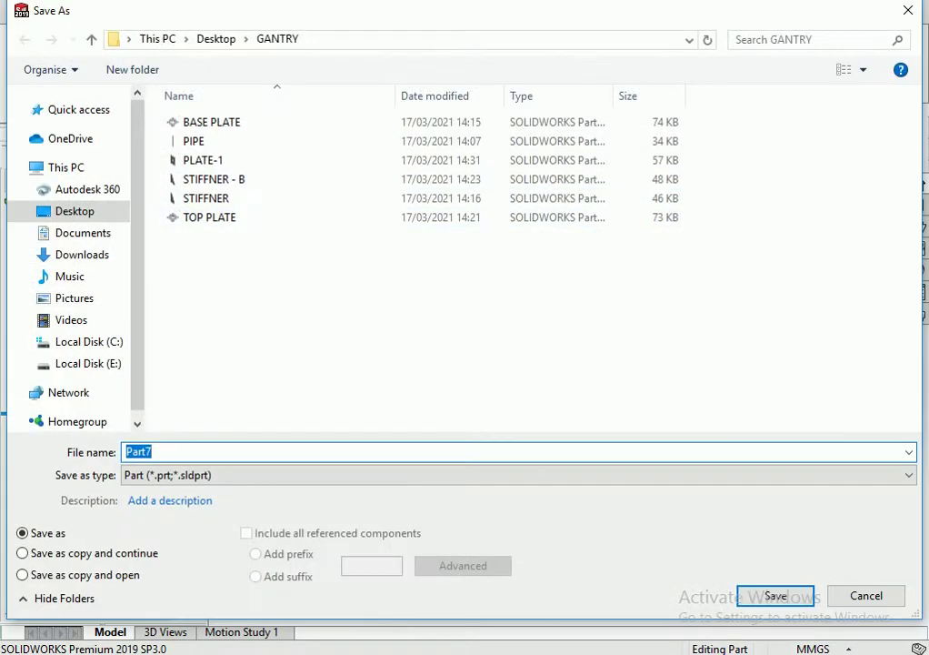
type("P")
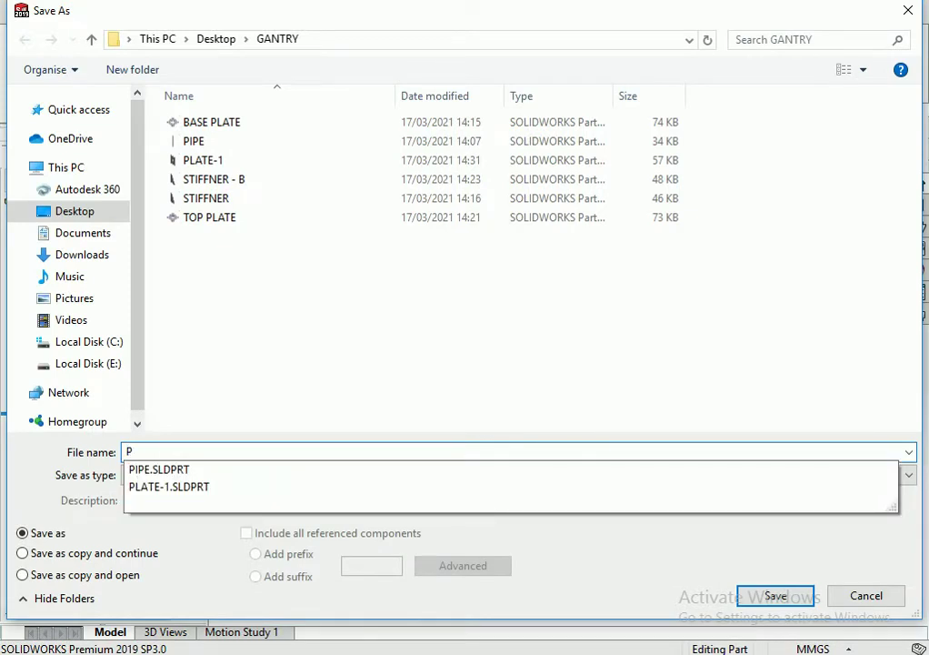
type("IPE")
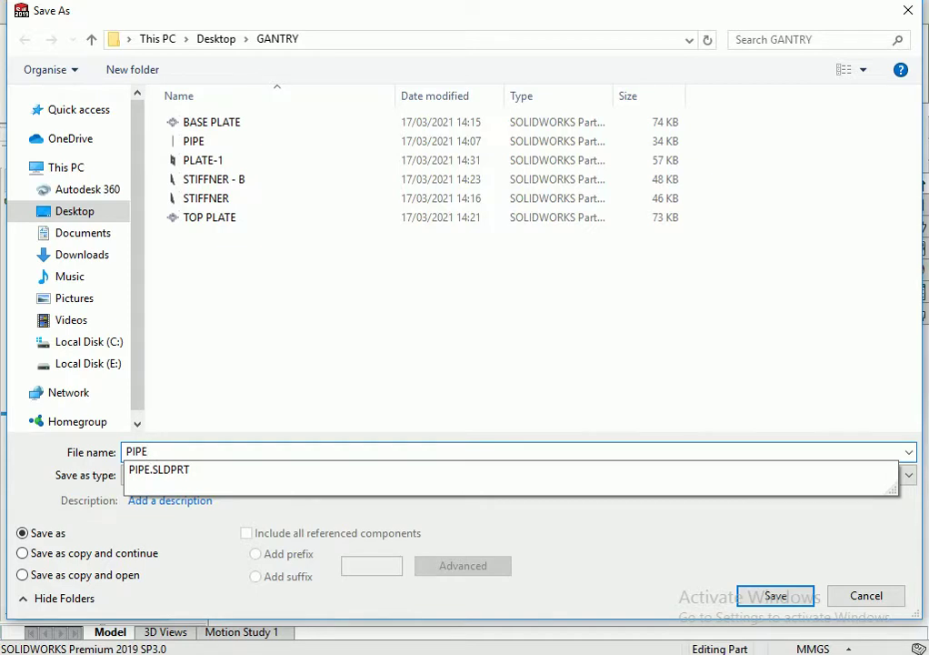
type(" -")
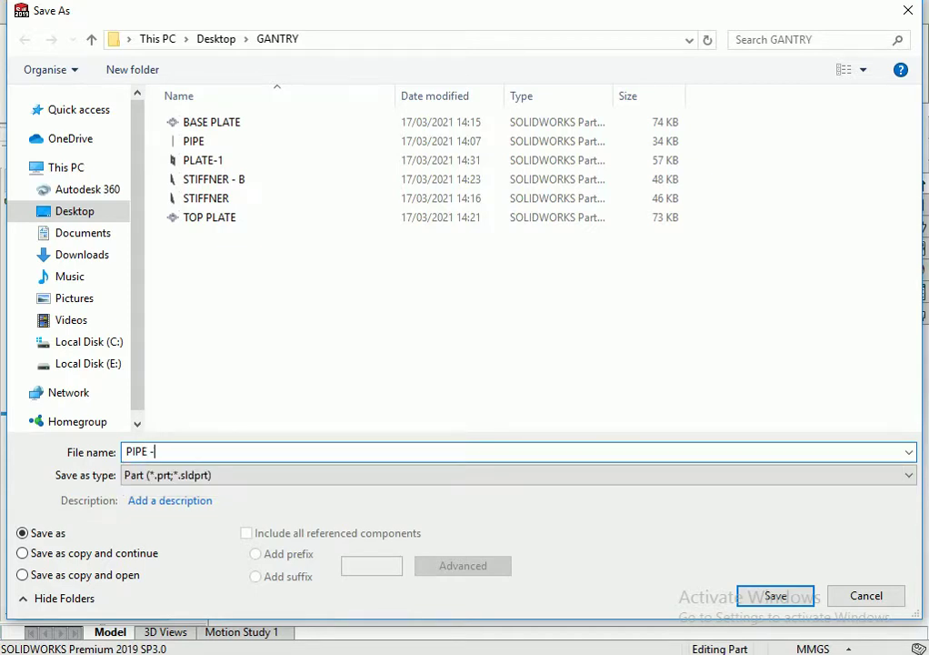
type("01")
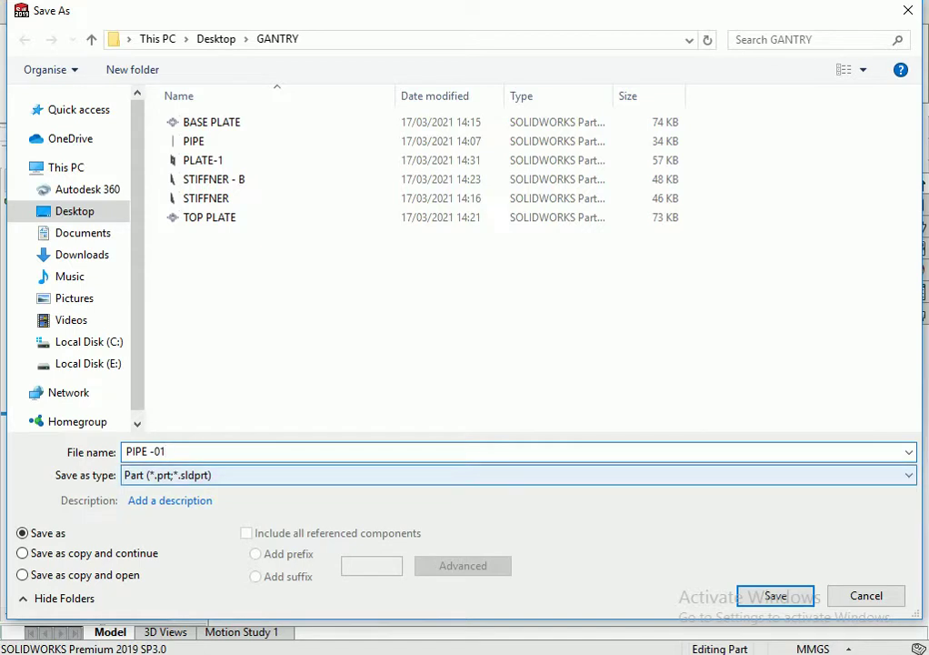
type(" 80")
key("BackSpace")
key("BackSpace")
key("BackSpace")
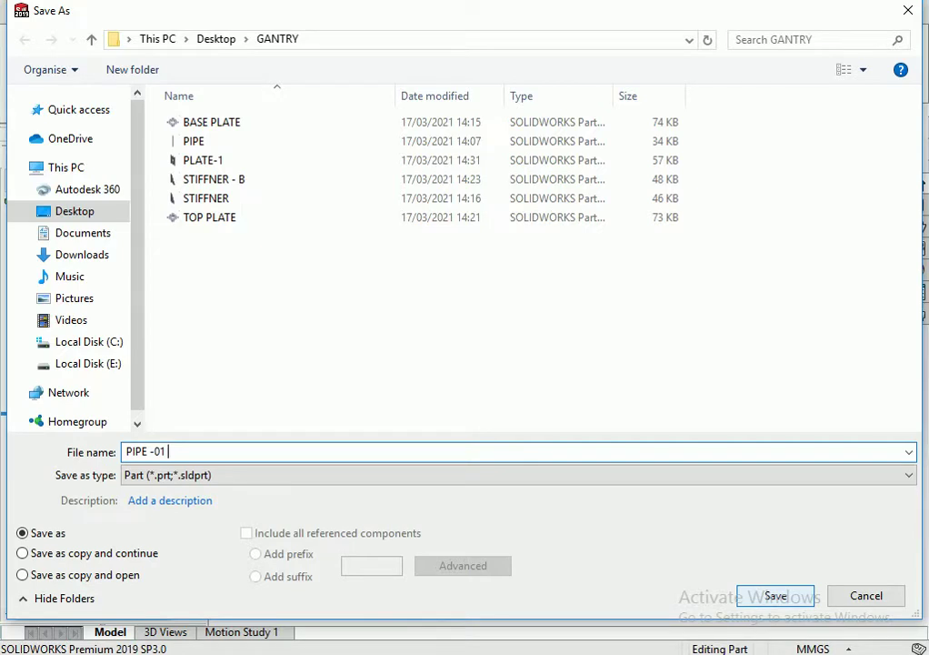
type("80N")
type("BX")
type("500")
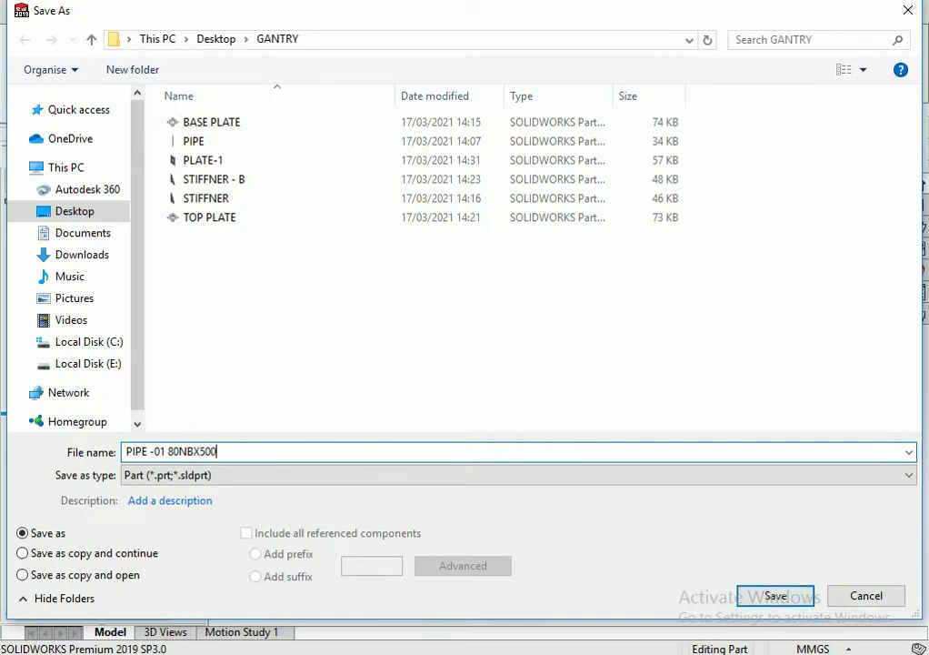
key("BackSpace")
key("BackSpace")
type("M")
key("ctrl+a")
left_click(775, 595)
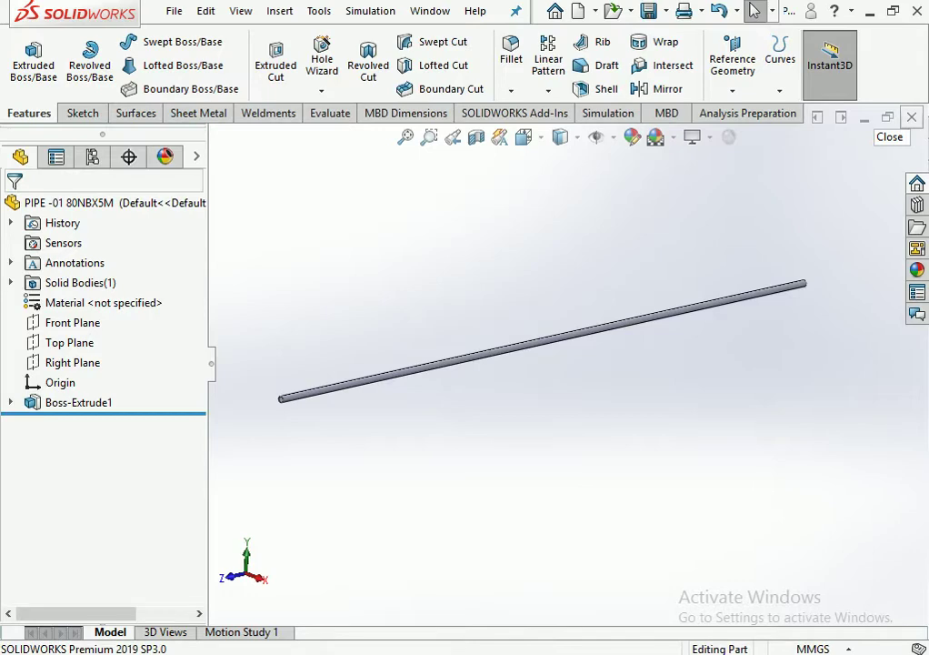
Close the pipe part and view the GANTRY assembly from the top.
left_click(911, 116)
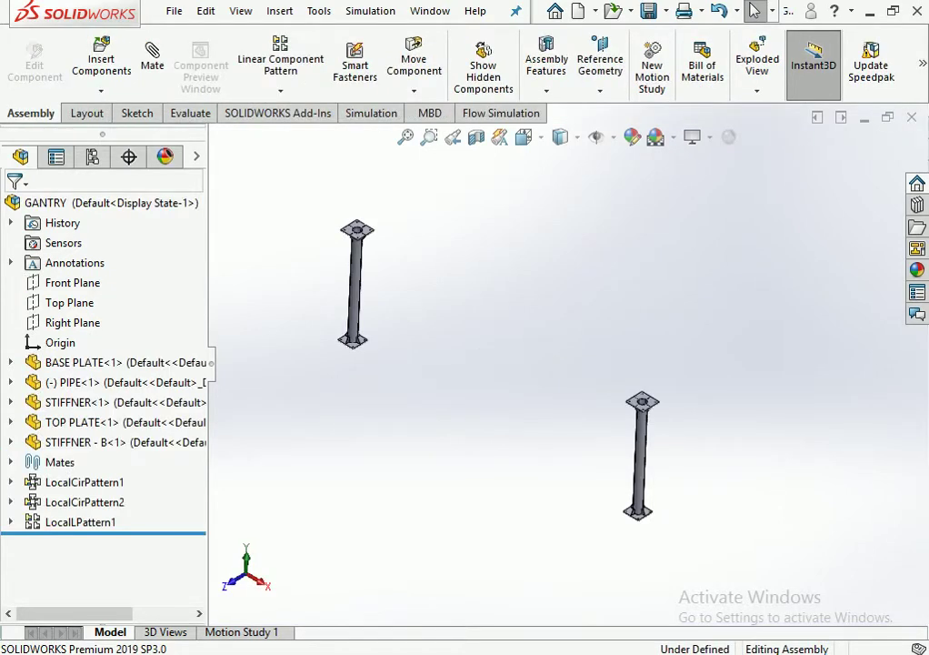
left_click(524, 136)
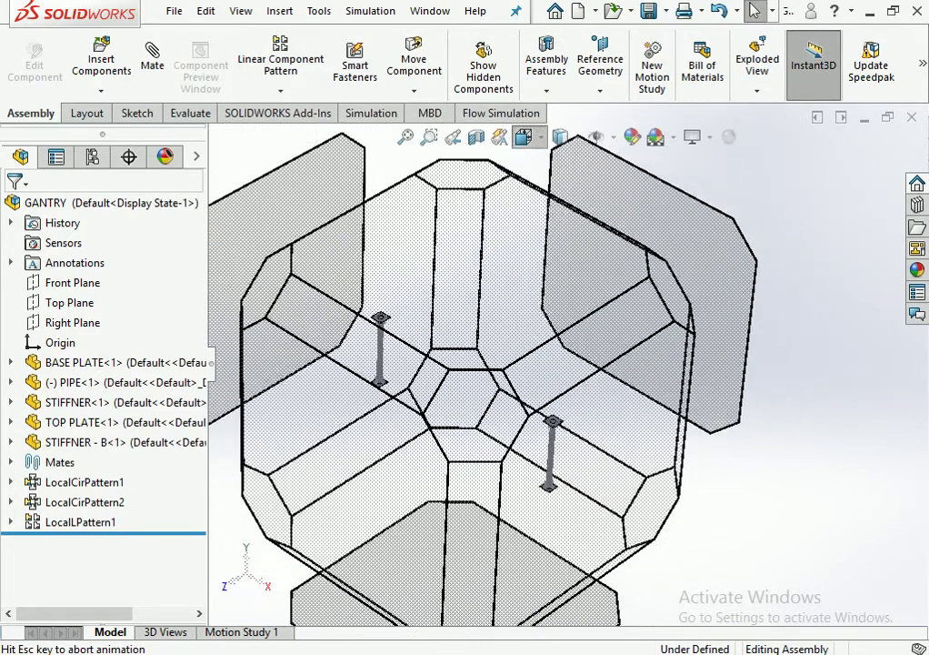
left_click(585, 213)
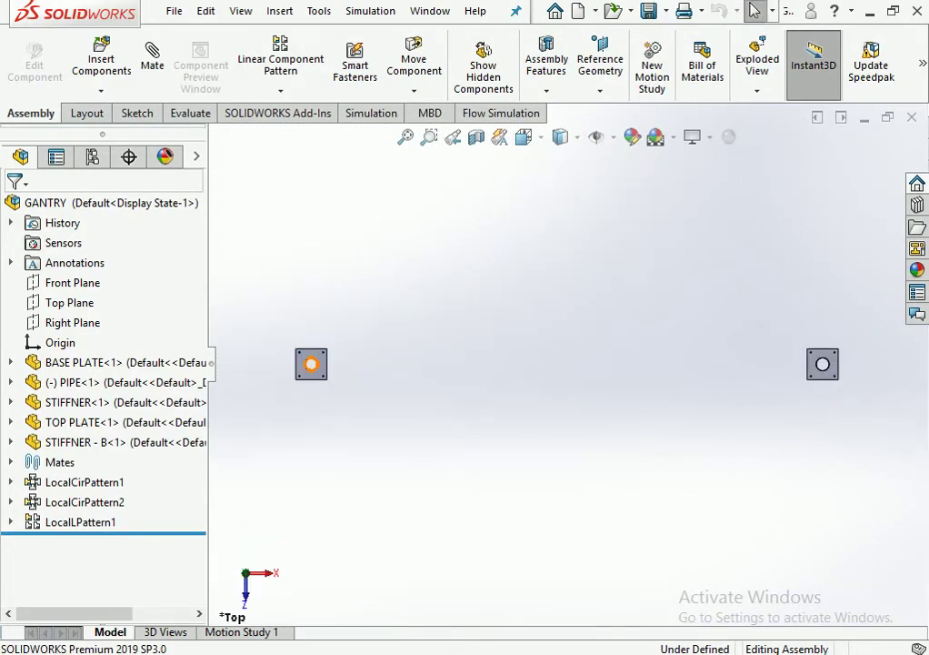
Insert PIPE -01 80NBX5M as a component, listing All Files, and place it.
left_click(101, 64)
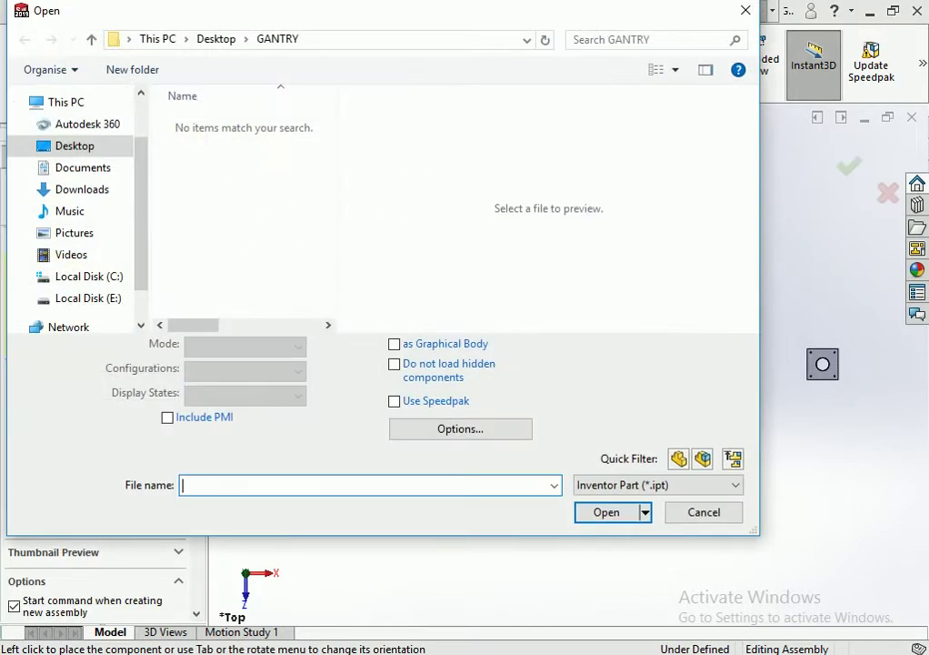
left_click(658, 484)
left_click(627, 469)
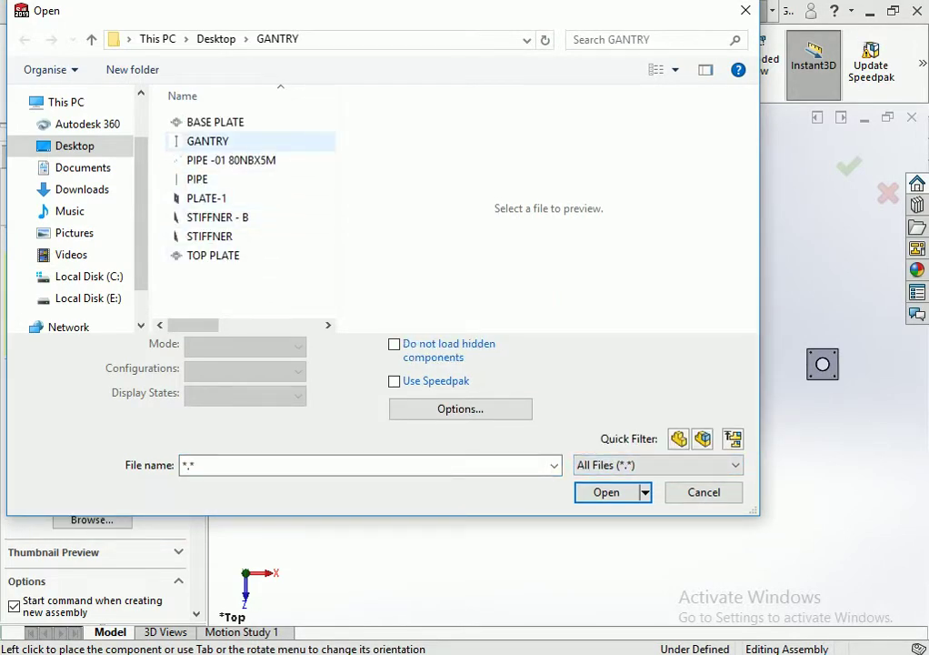
double_click(232, 160)
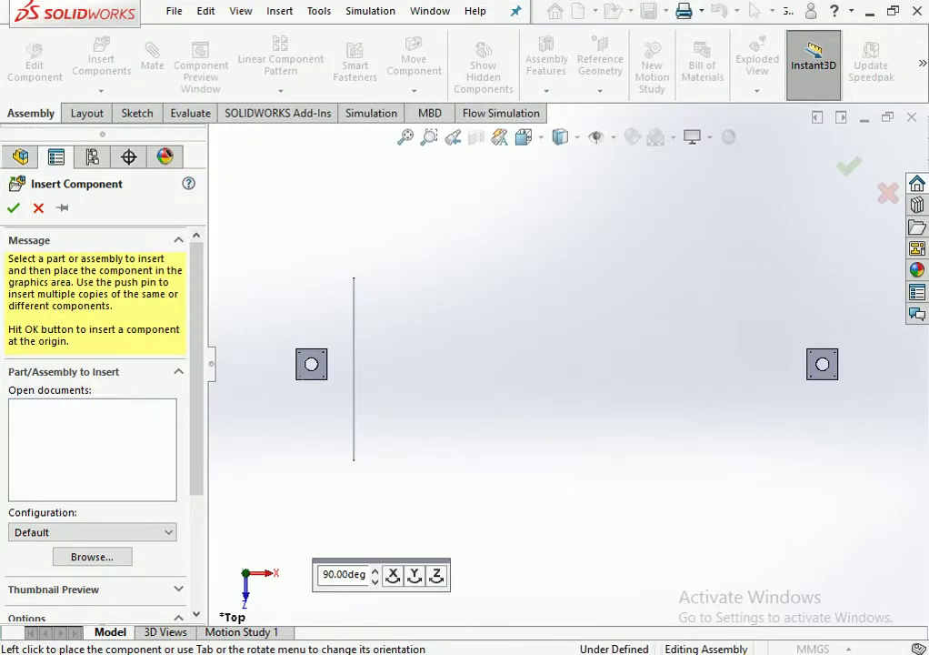
left_click(353, 368)
Rotate the inserted pipe to lie nearly horizontal across the left top plate.
key("ctrl+4")
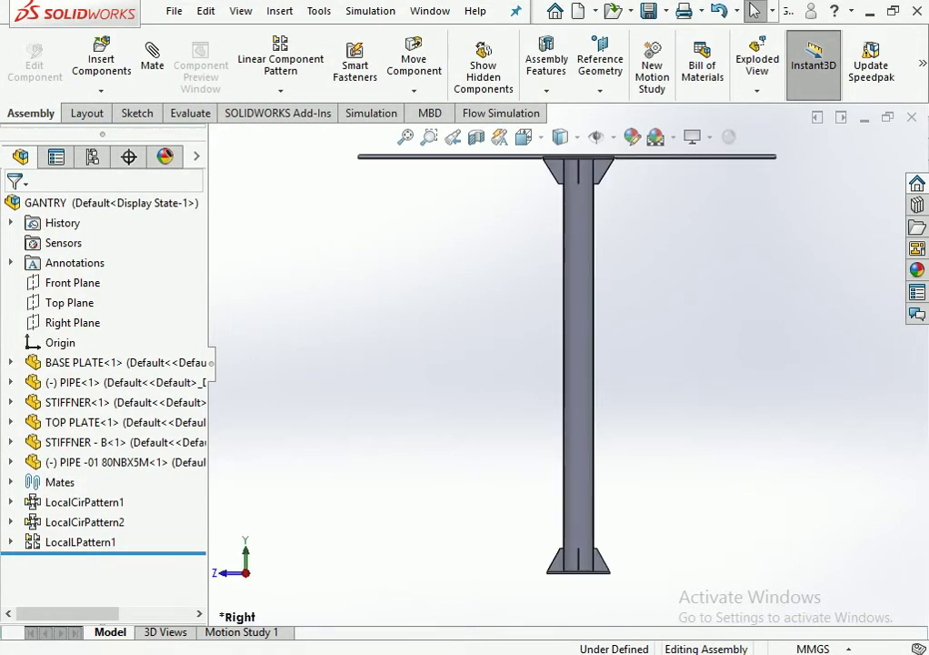
key("ctrl+7")
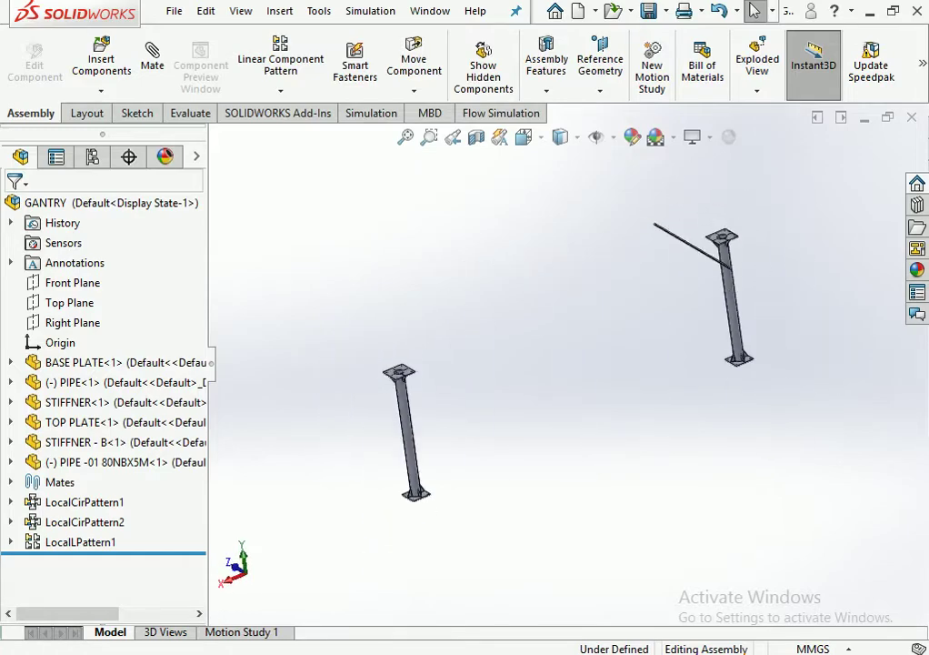
left_click(524, 136)
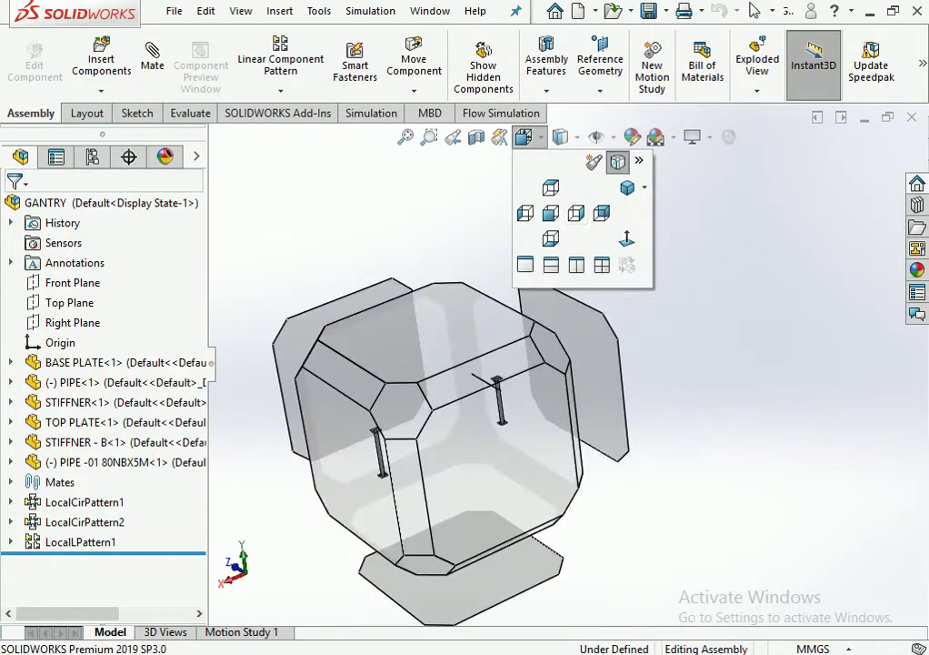
key("ctrl+5")
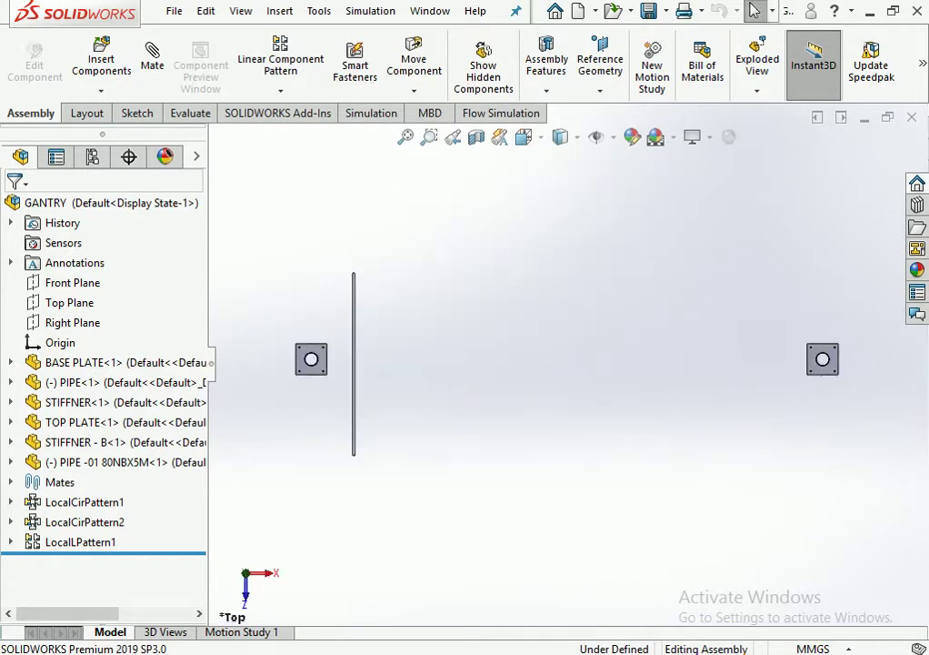
right_click(358, 327)
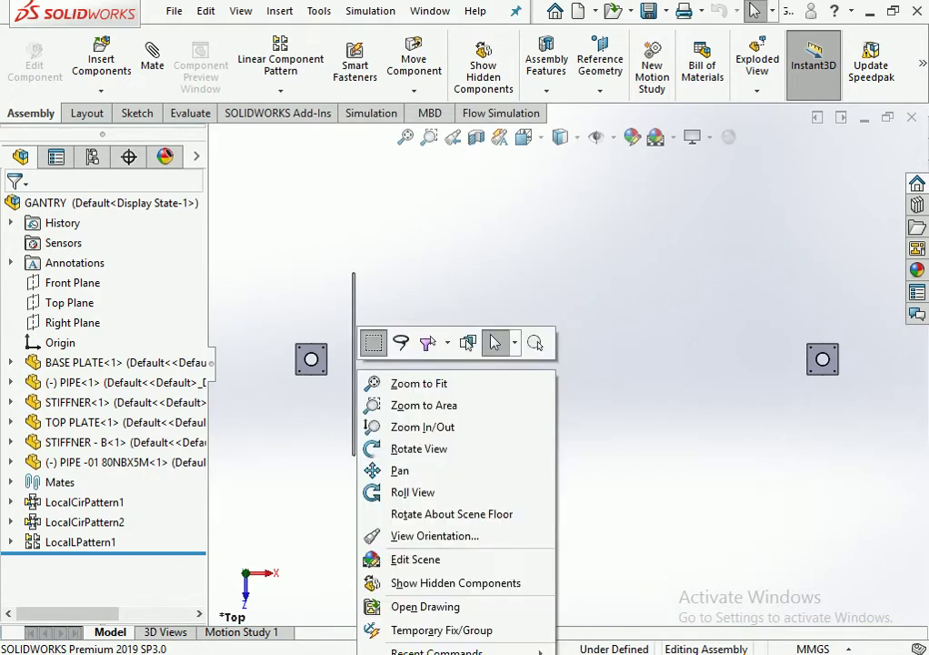
right_click(353, 327)
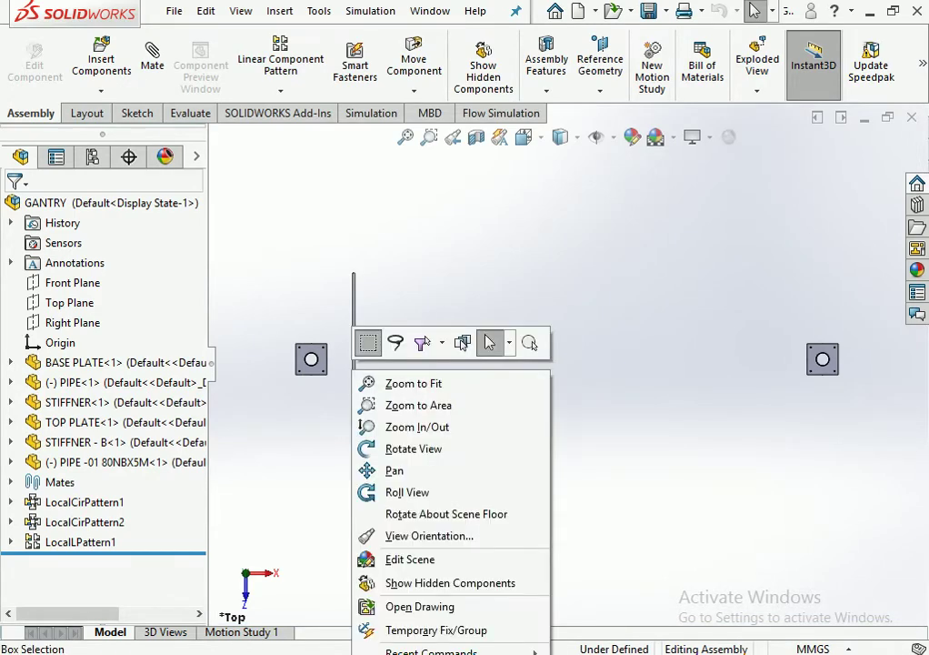
right_click_drag(353, 288, 354, 287)
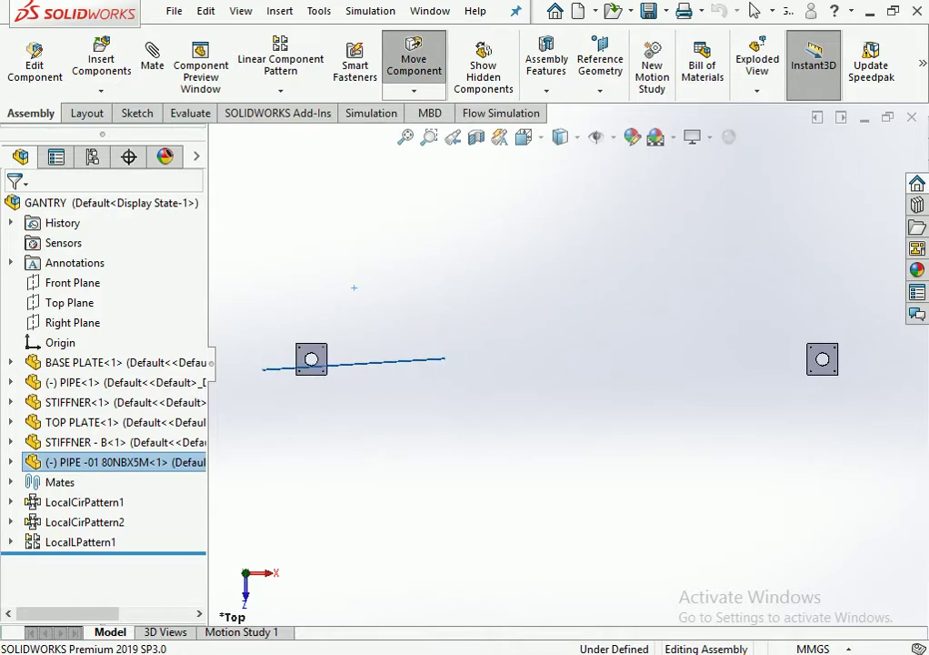
key("Escape")
scroll(289, 363, "up", 5)
scroll(289, 364, "up", 5)
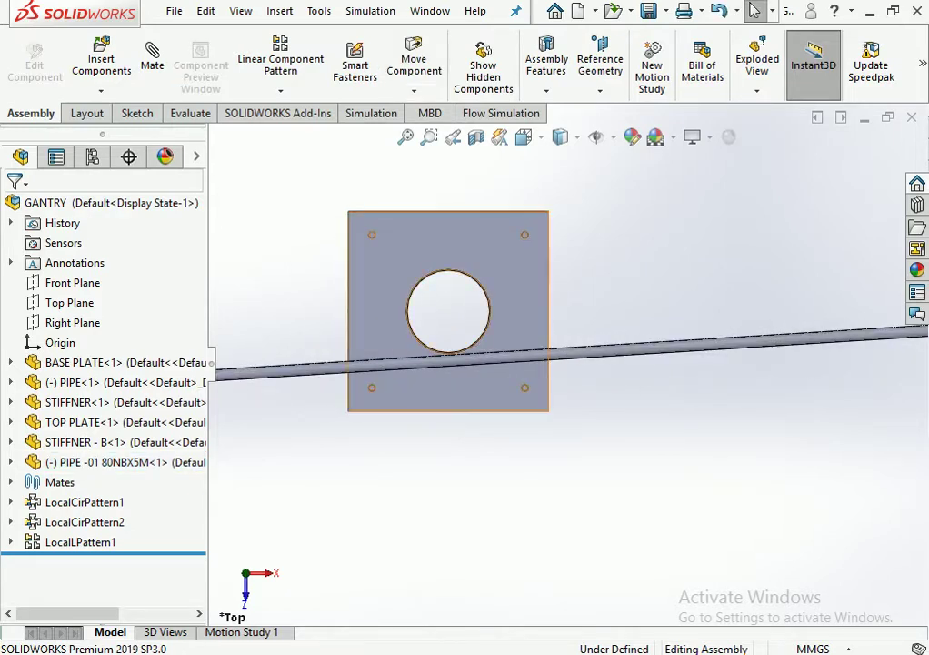
left_click(368, 232)
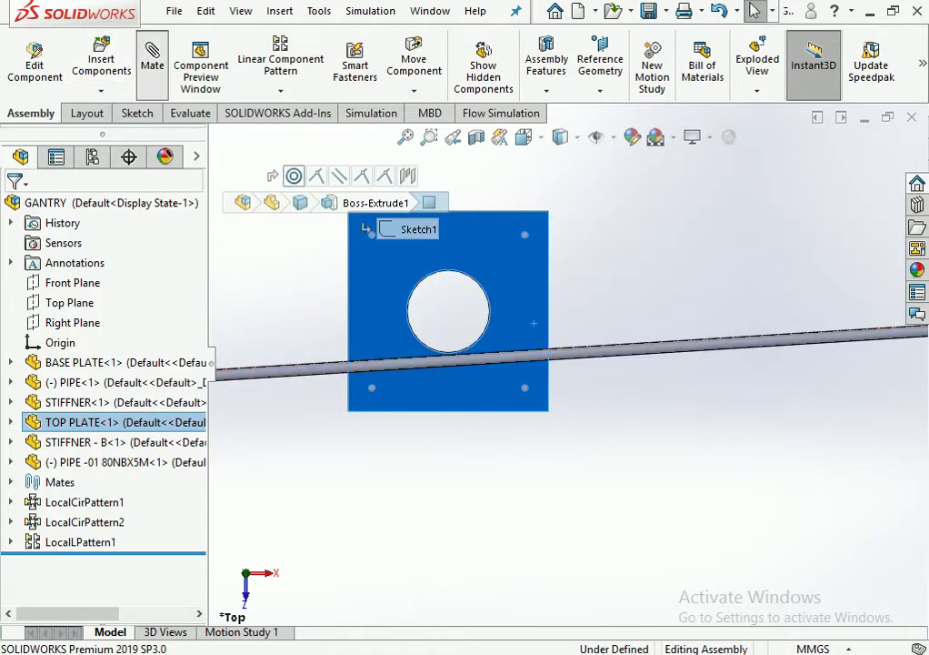
Mate the pipe's cylindrical face tangent to the top plate face.
left_click(152, 63)
key("ctrl+1")
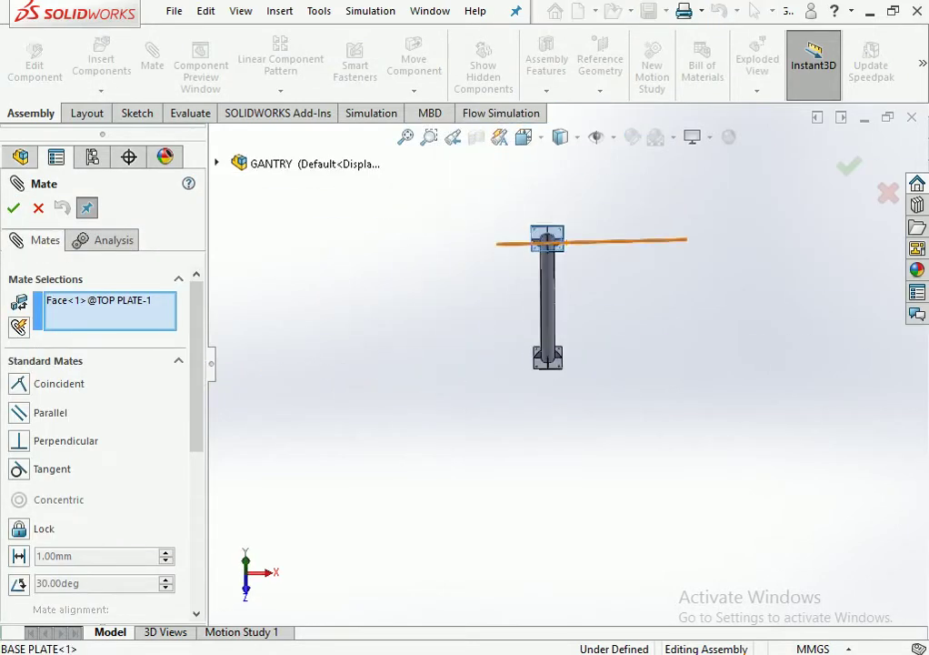
scroll(564, 220, "up", 5)
middle_click_drag(564, 272, 564, 209)
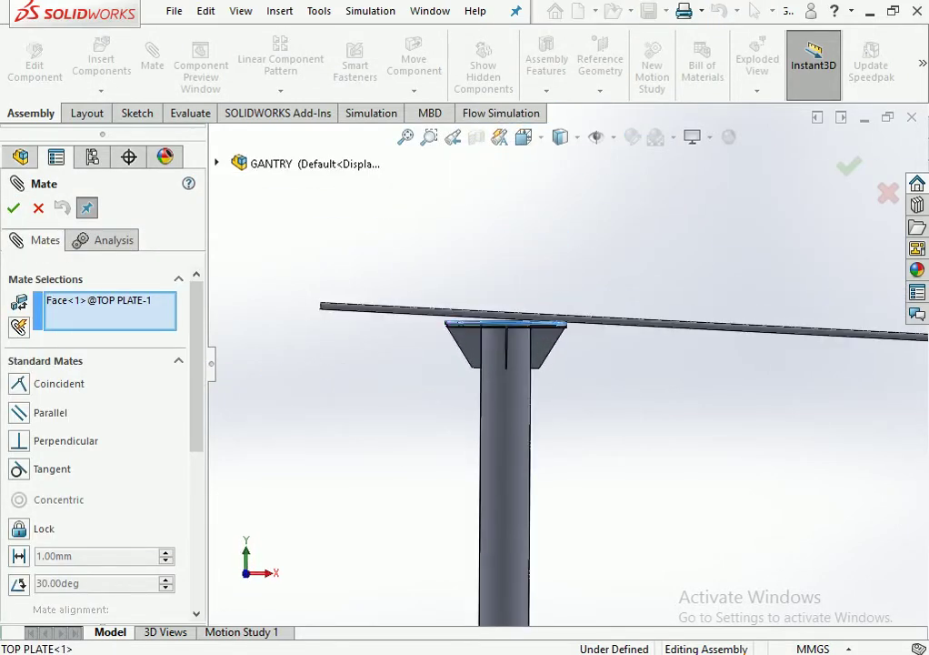
left_click(602, 322)
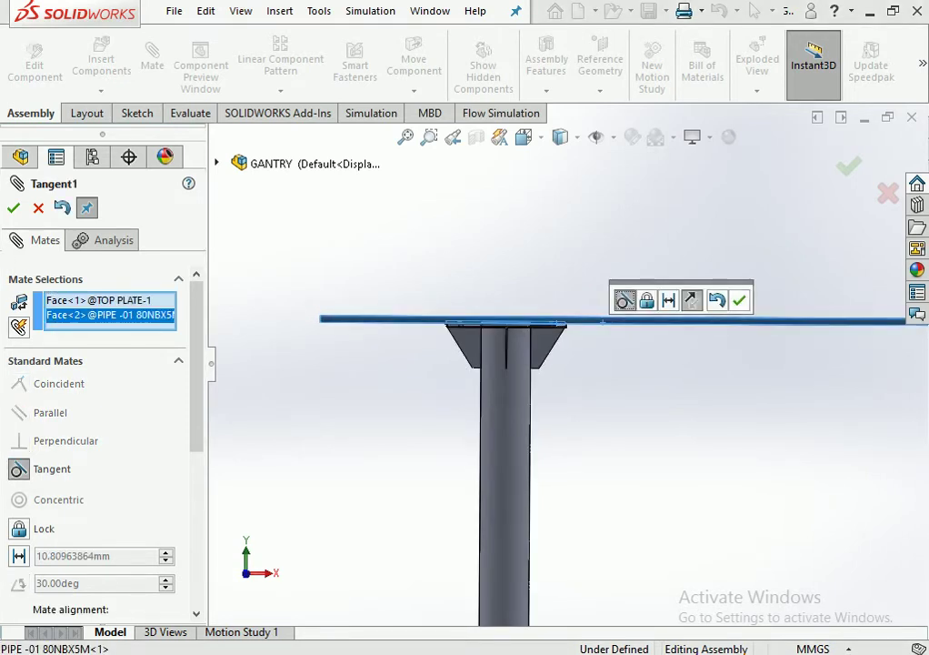
key("Return")
Drag the pipe to test the tangent mate, then close the Mate PropertyManager.
scroll(591, 272, "down", 3)
middle_click_drag(591, 273, 636, 363)
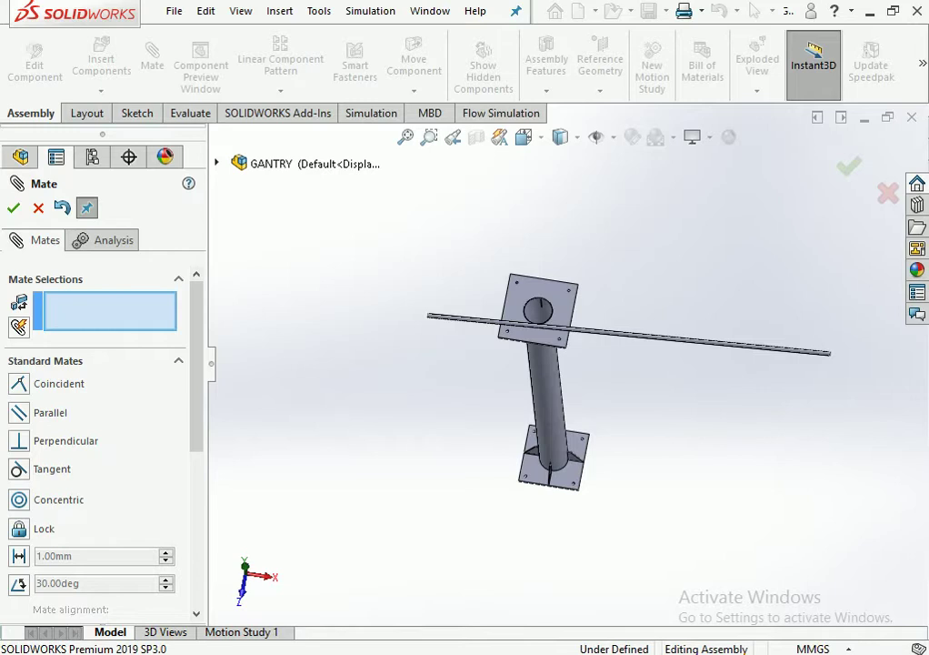
scroll(602, 323, "down", 1)
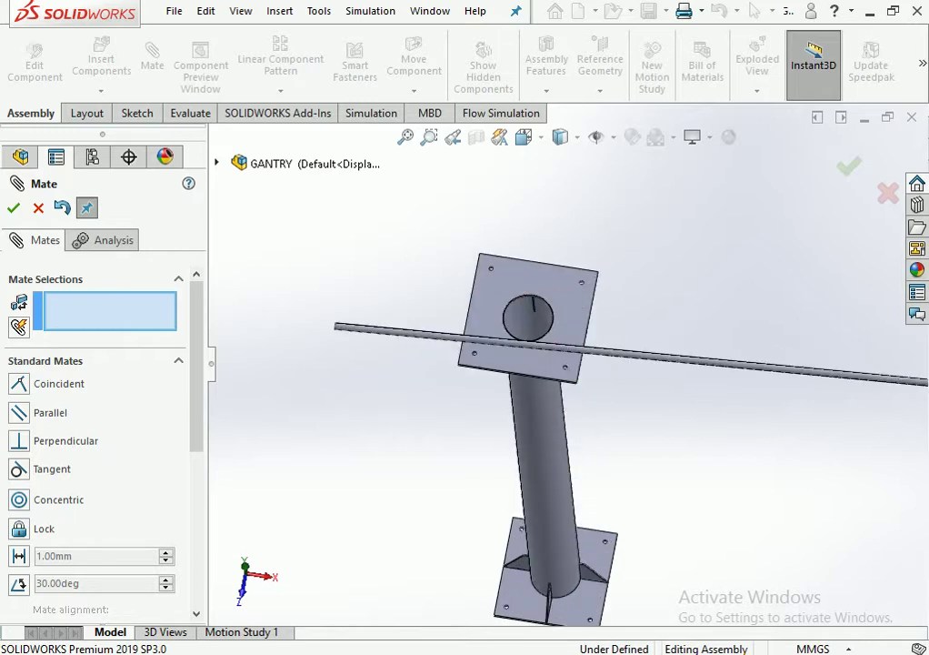
scroll(603, 322, "down", 4)
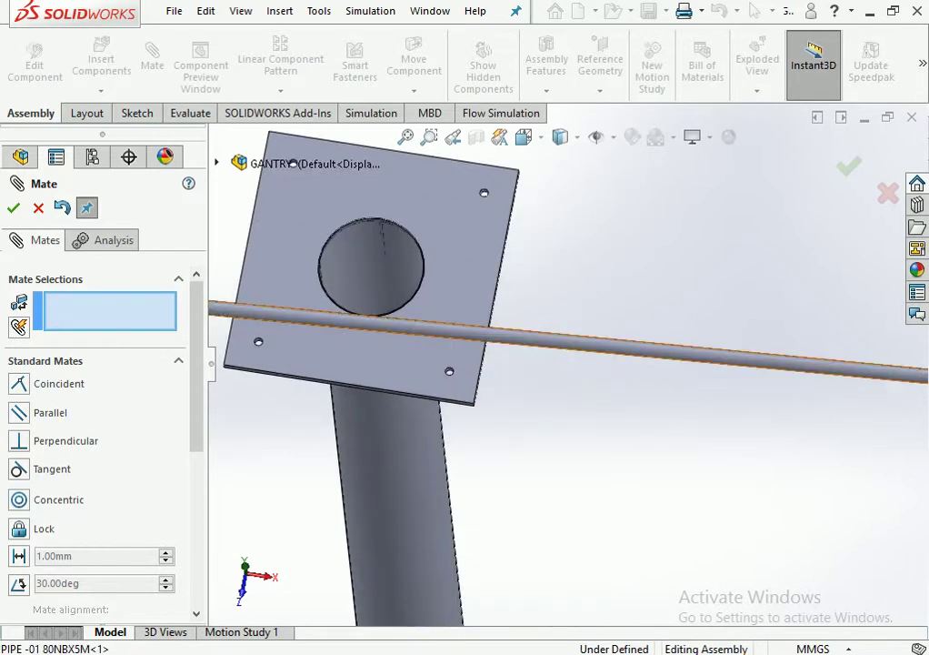
left_click_drag(619, 344, 644, 349)
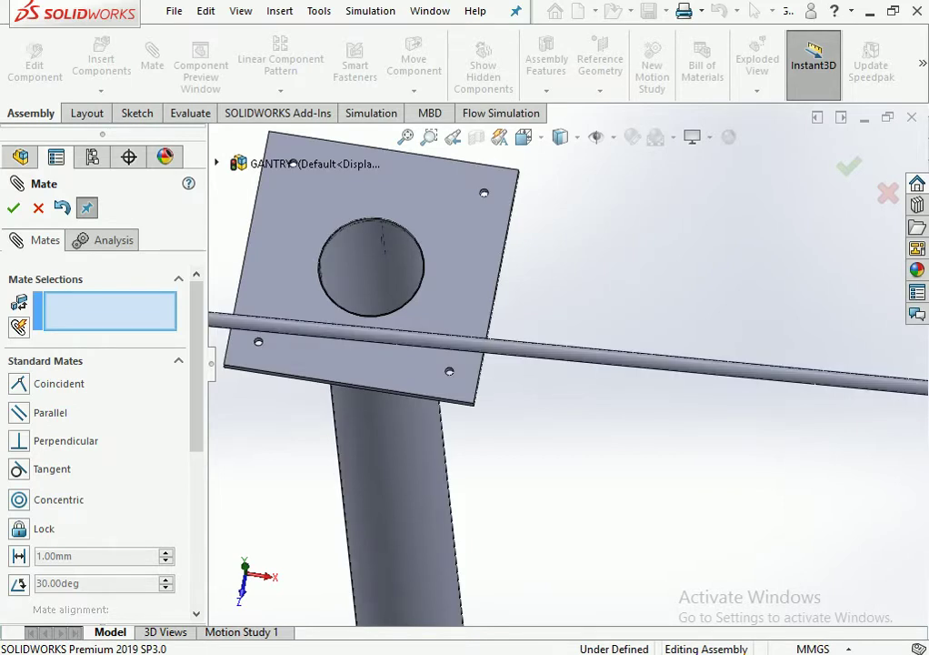
scroll(543, 350, "up", 3)
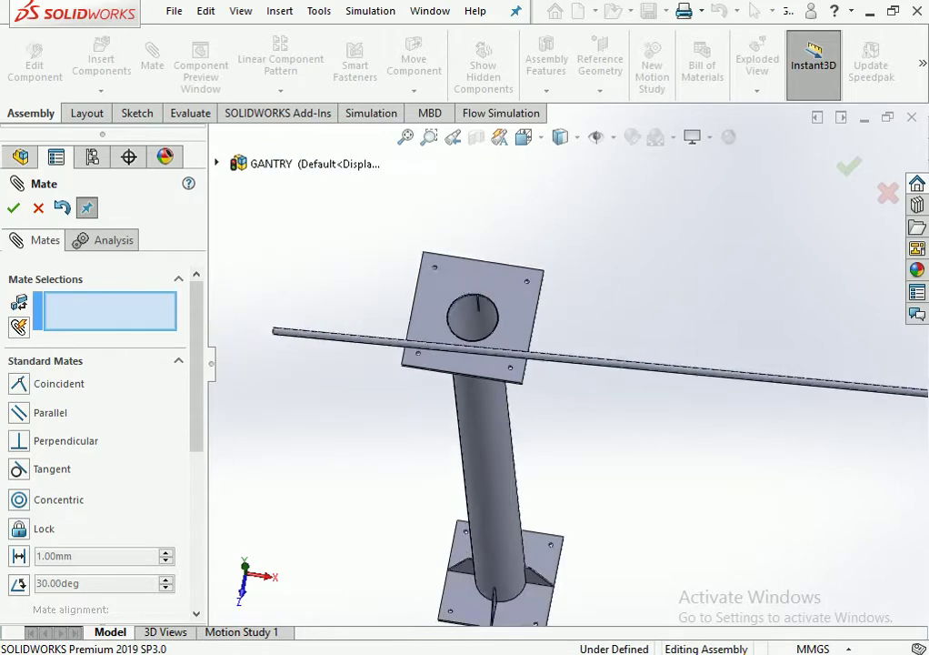
scroll(543, 350, "up", 2)
scroll(543, 350, "down", 3)
mouse_move(543, 350)
middle_mouse_down()
mouse_move(497, 351)
mouse_move(427, 400)
middle_mouse_up()
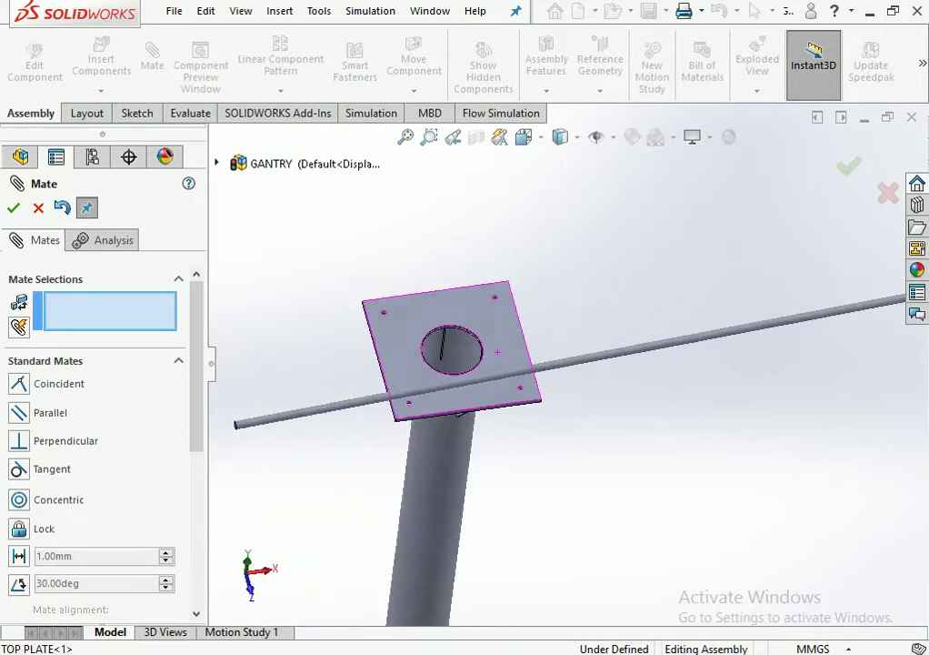
scroll(427, 400, "down", 3)
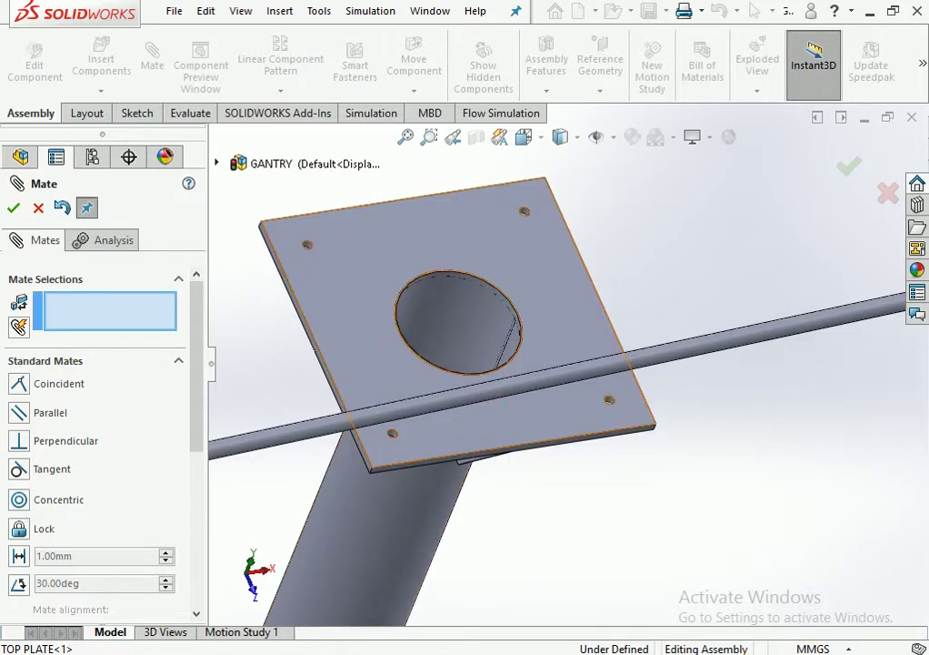
left_click(12, 208)
left_click(364, 264)
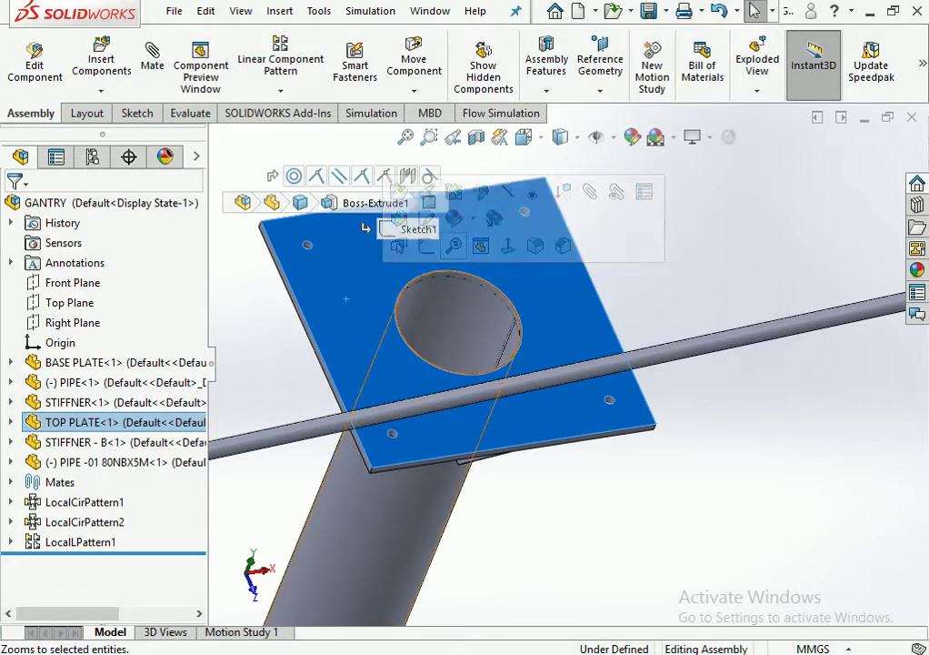
Start a new sketch on the top plate face, shown in Top view.
key("Escape")
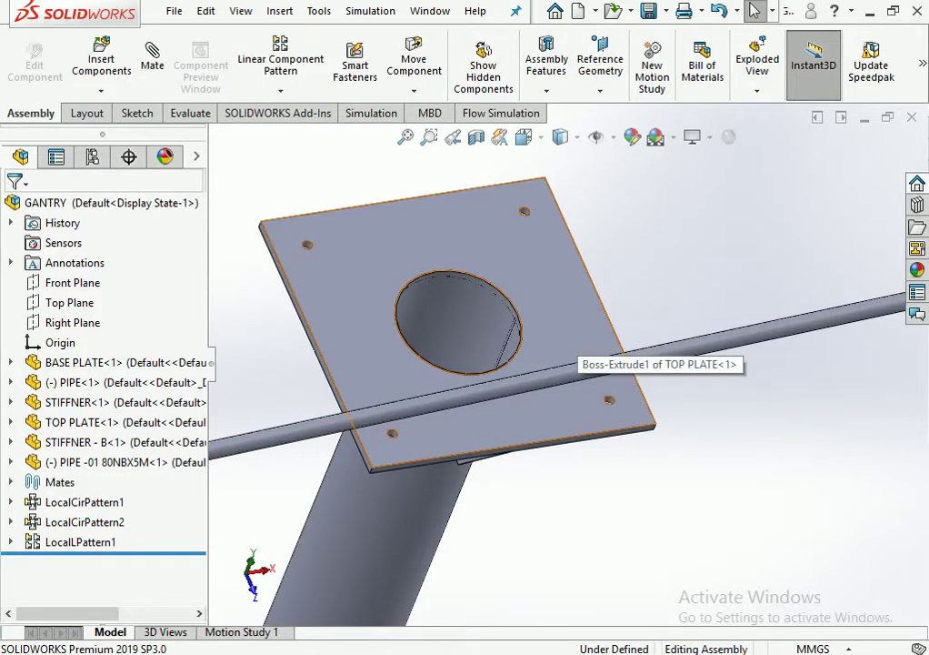
left_click(575, 353)
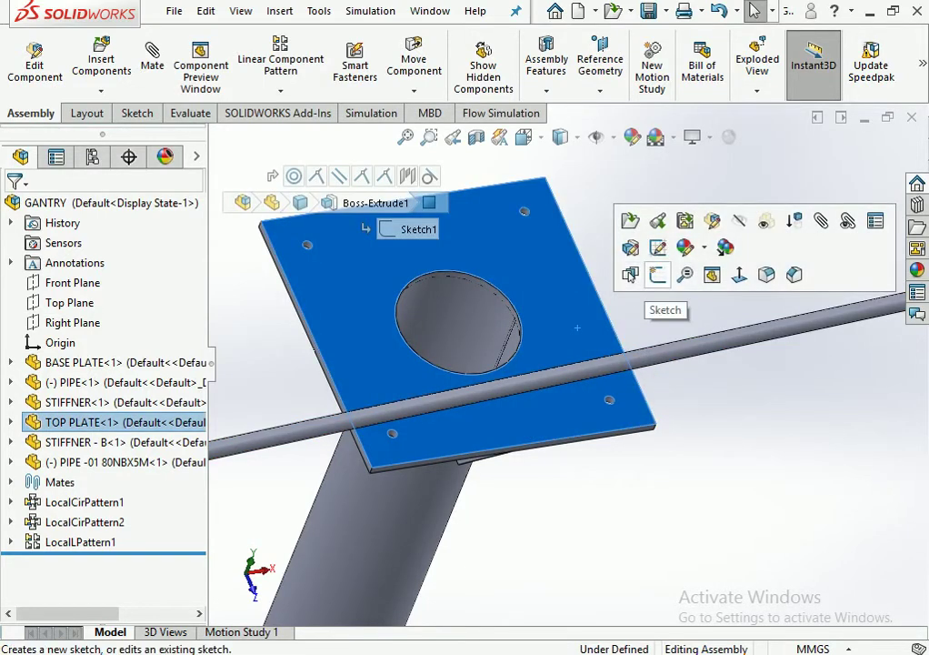
left_click(658, 275)
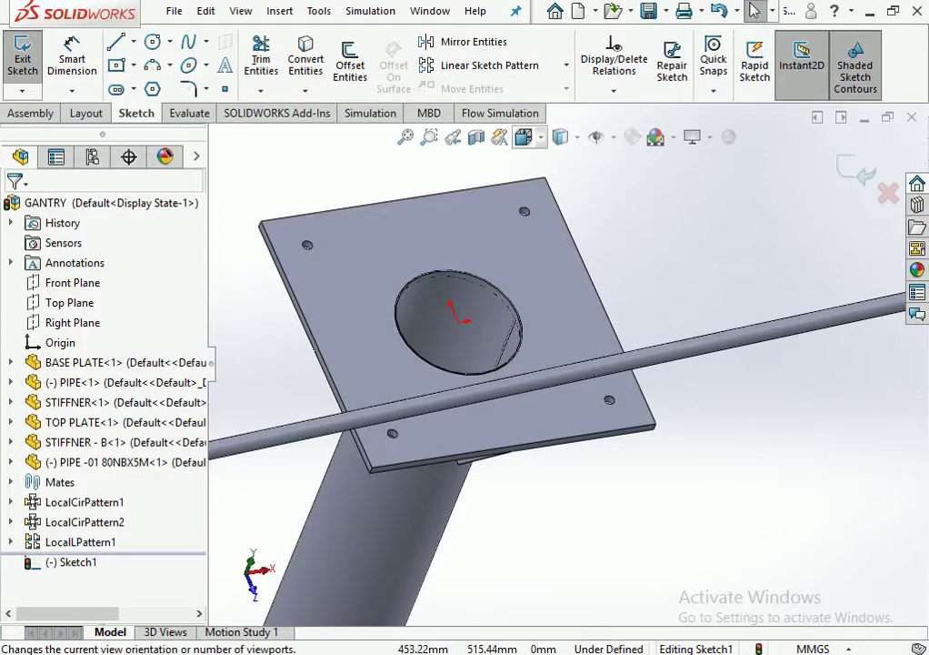
key("ctrl+8")
left_click(524, 137)
left_click(550, 187)
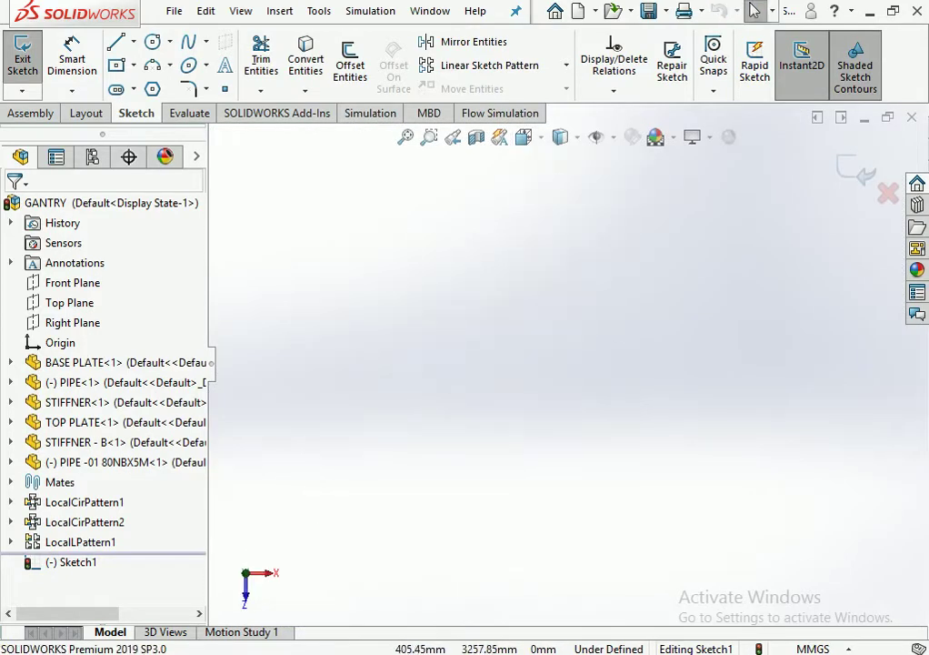
left_click(405, 137)
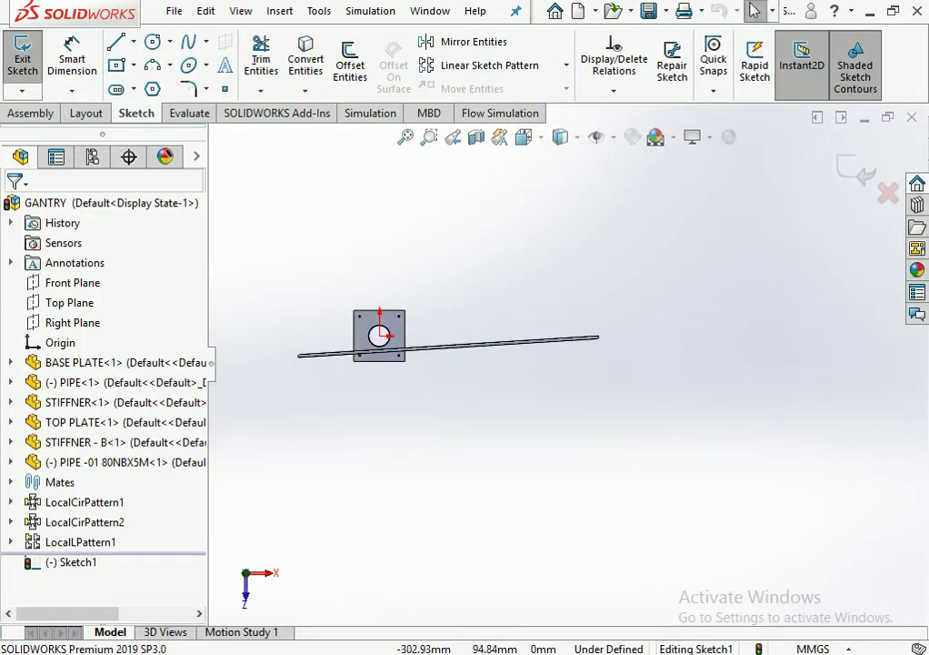
Draw a centre rectangle from the hole centre and dimension its height 750 mm.
left_click(115, 64)
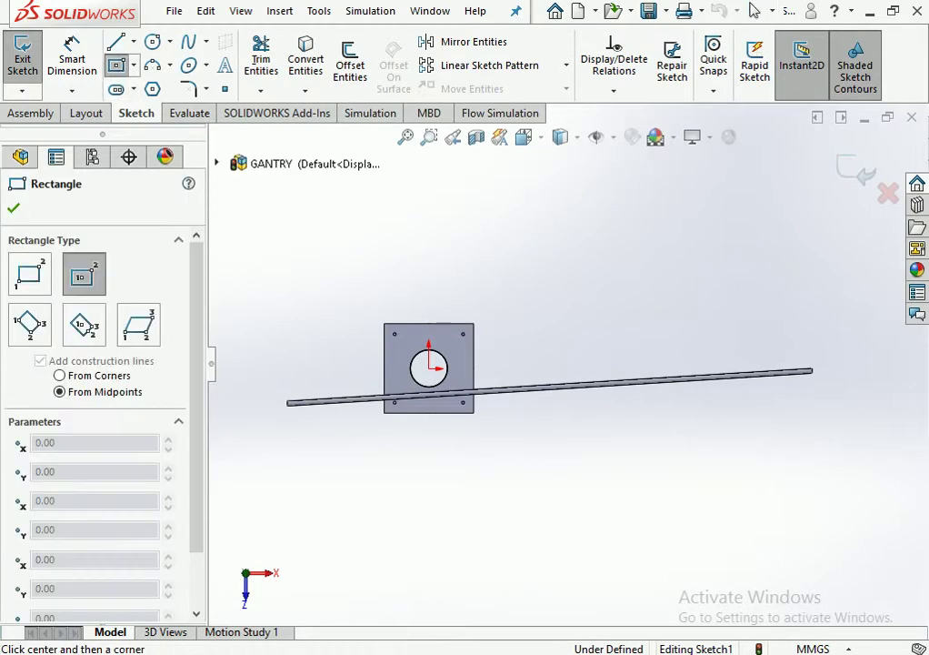
scroll(380, 387, "down", 3)
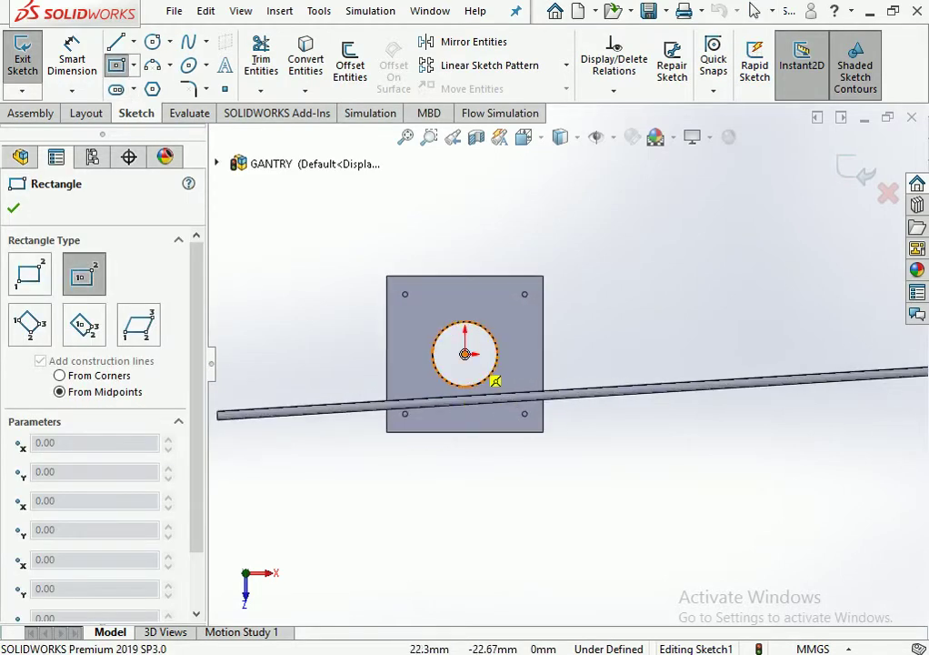
left_click(465, 354)
left_click(531, 388)
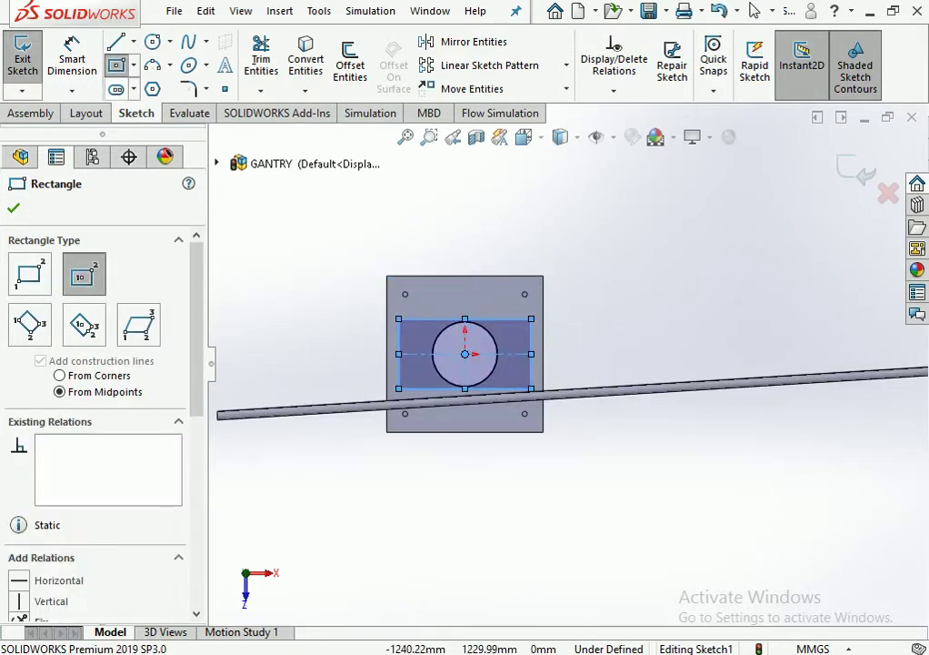
left_click(72, 64)
left_click(399, 353)
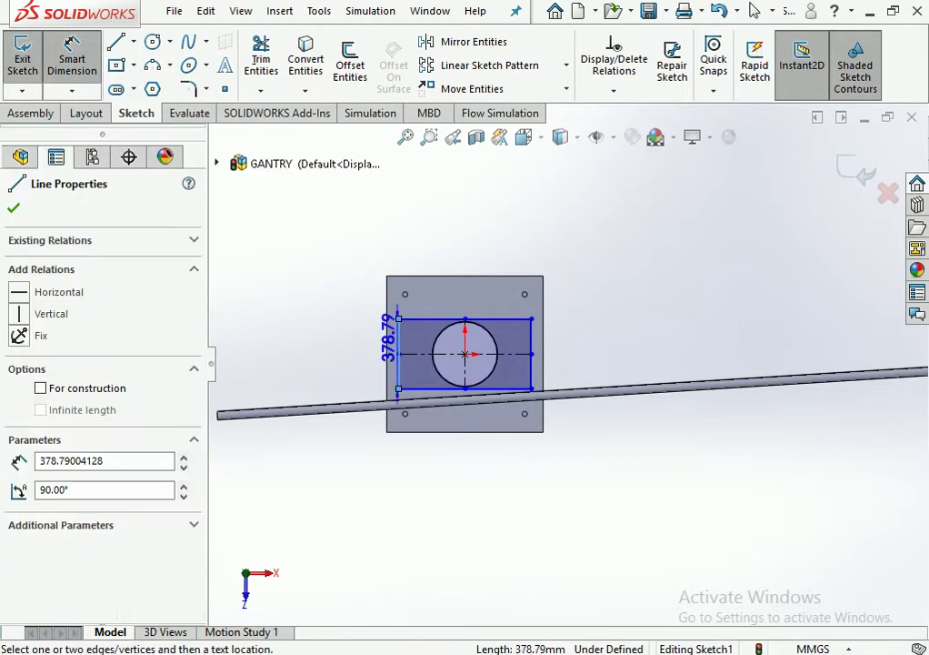
left_click(344, 353)
type("75")
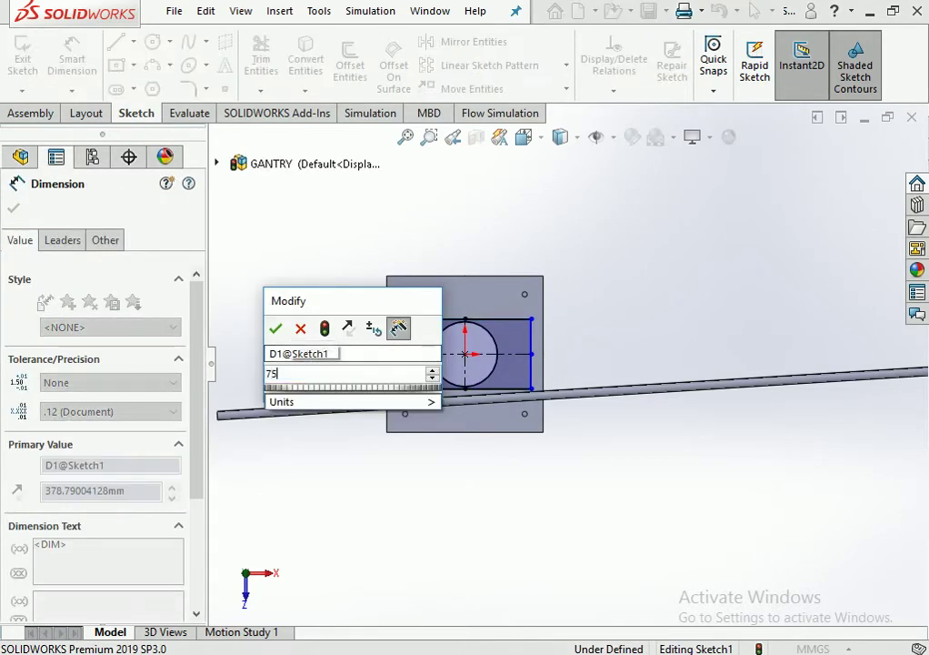
type("0")
key("Return")
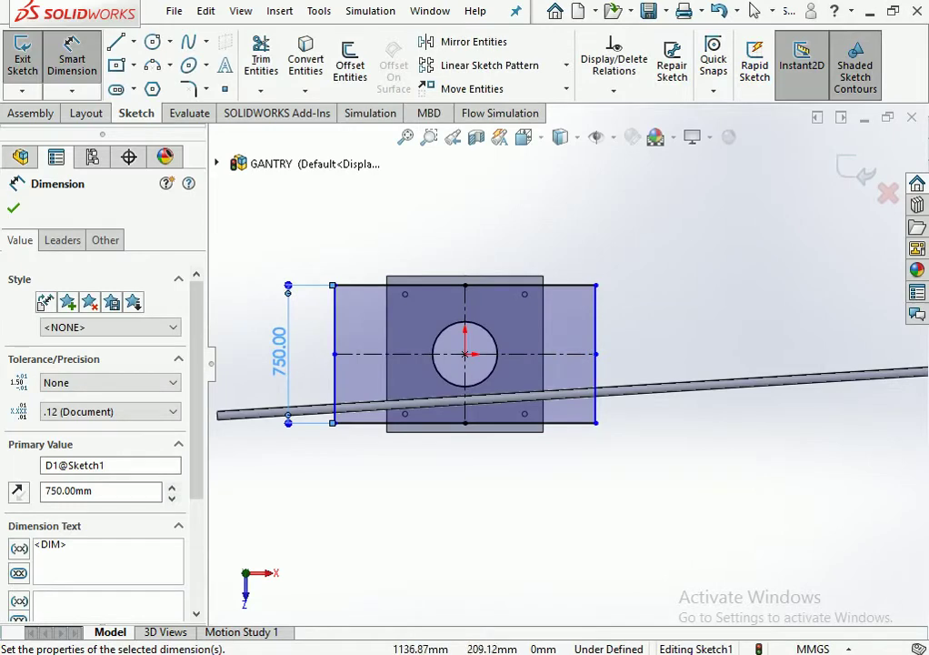
key("Escape")
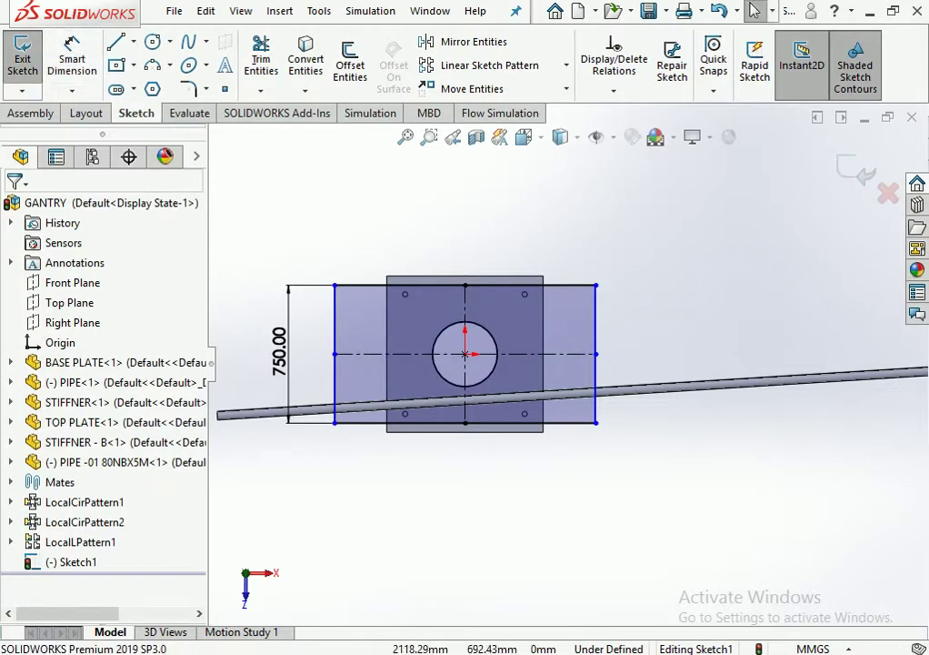
Exit Sketch1 and select the horizontal pipe's outer surface.
left_click(859, 171)
scroll(578, 423, "down", 2)
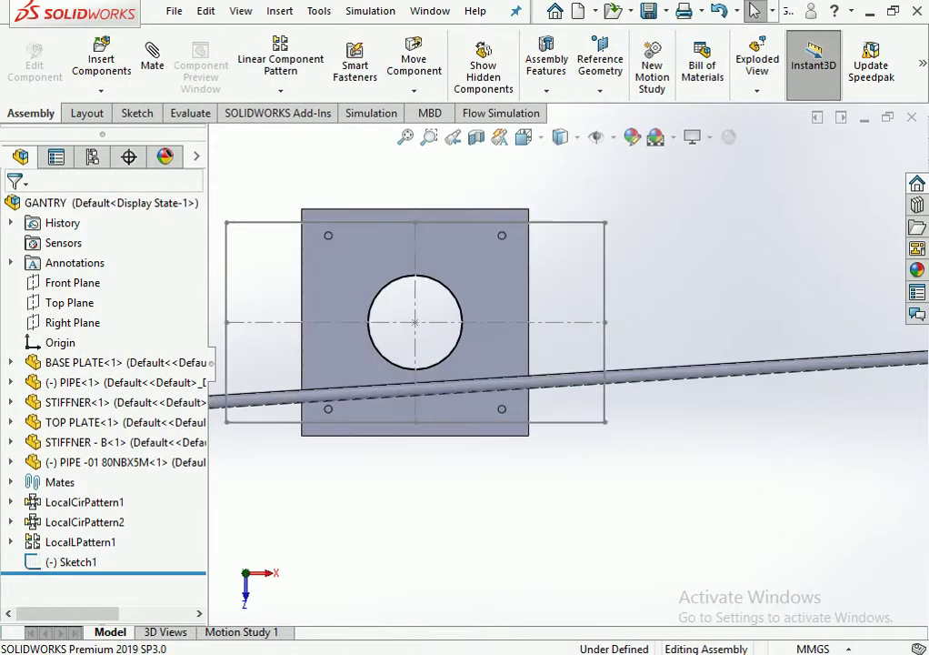
middle_click_drag(581, 455, 641, 389)
left_click(641, 382)
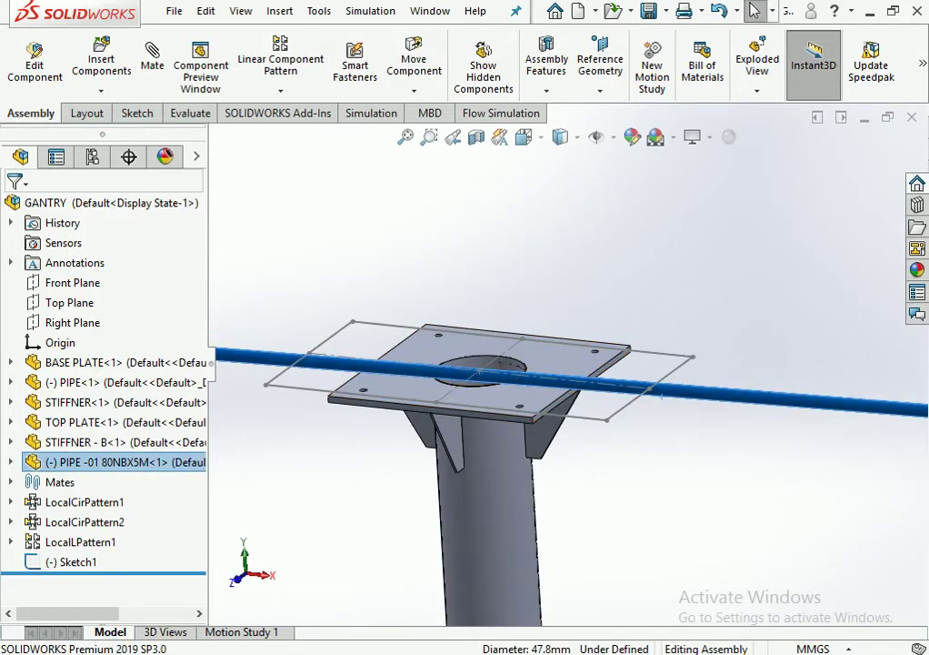
left_click(661, 395)
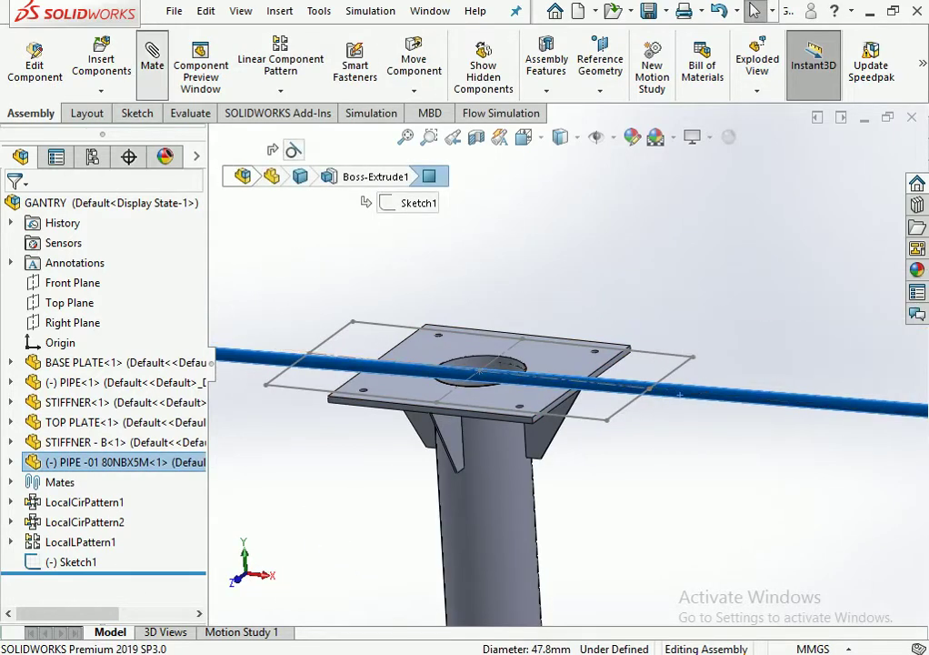
Mate the pipe face tangent to the rectangle's edge line Line1 of Sketch1.
left_click(152, 59)
left_click(582, 416)
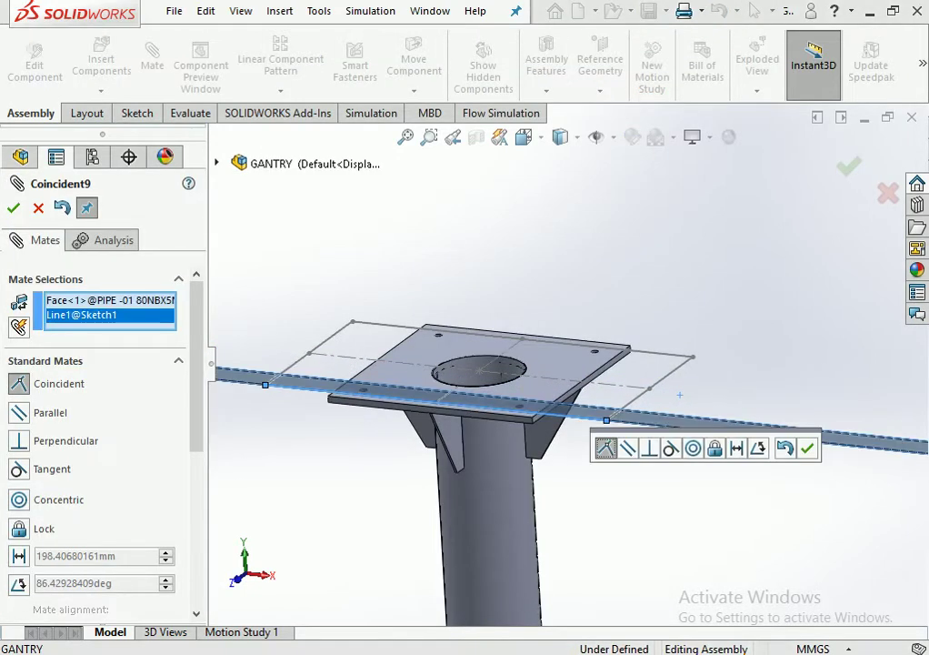
mouse_move(679, 395)
middle_mouse_down()
mouse_move(705, 514)
mouse_move(691, 545)
mouse_move(695, 564)
middle_mouse_up()
scroll(689, 476, "down", 3)
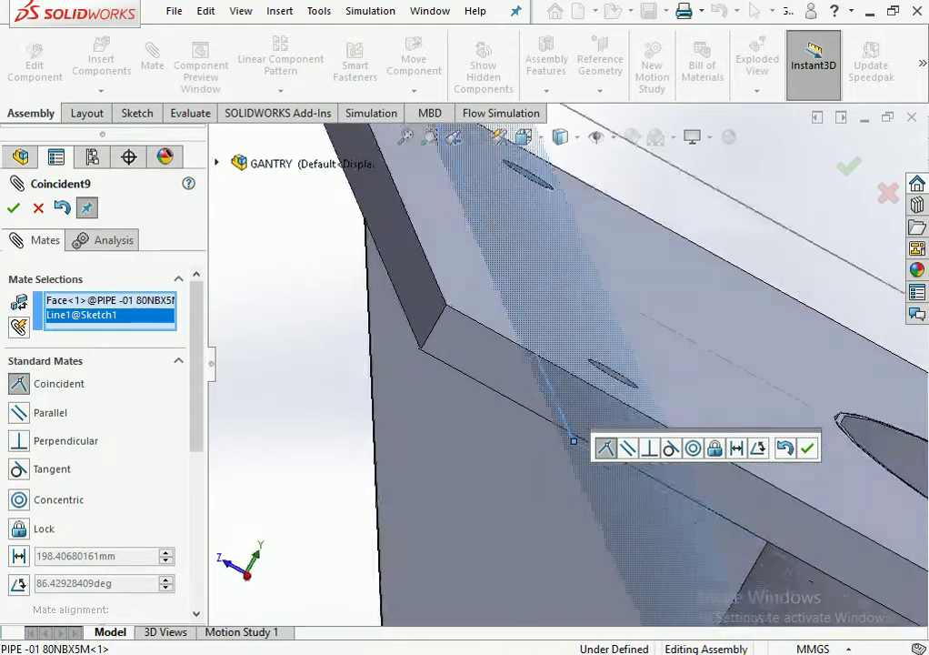
left_click(671, 448)
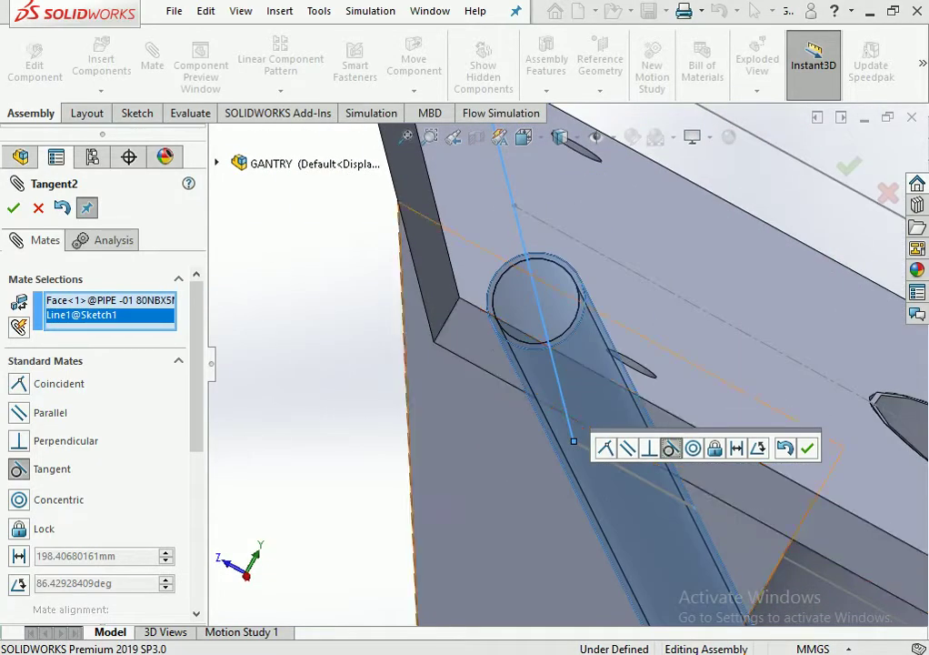
middle_click_drag(573, 441, 544, 509)
mouse_move(512, 323)
middle_mouse_down()
mouse_move(520, 372)
mouse_move(576, 389)
middle_mouse_up()
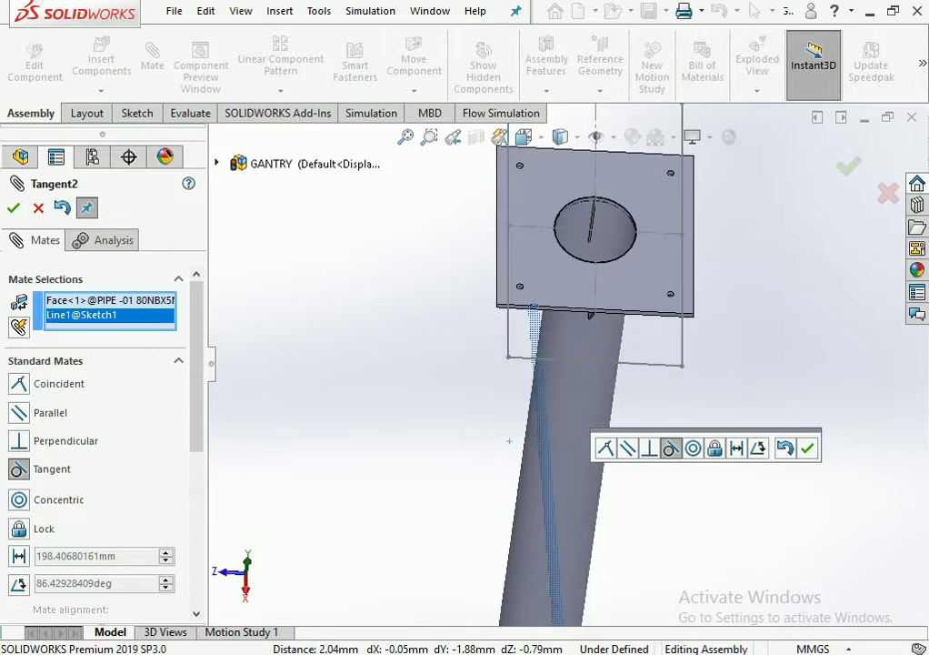
middle_click_drag(509, 441, 555, 387)
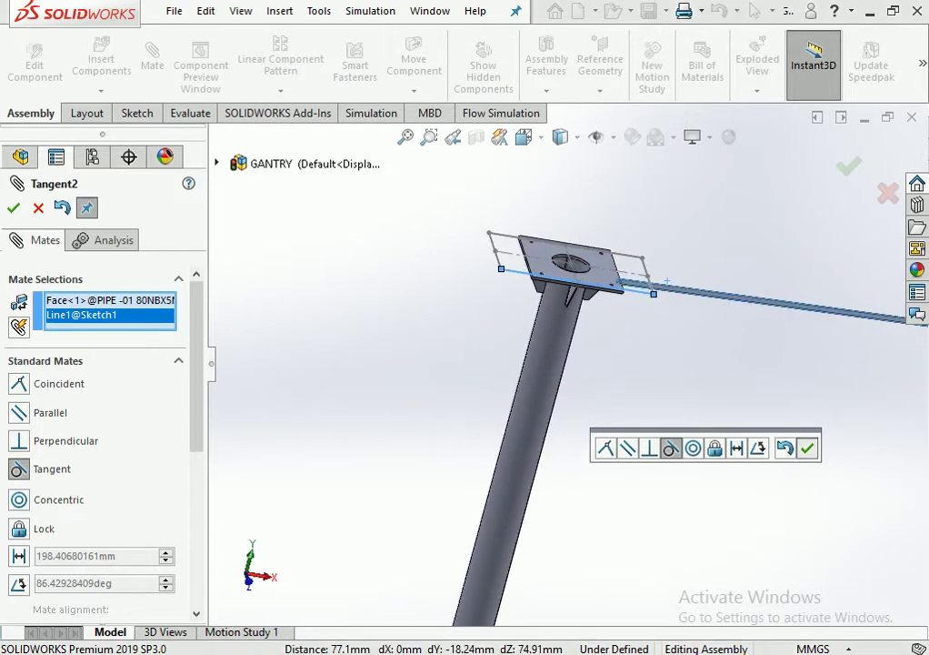
key("Return")
scroll(658, 357, "down", 3)
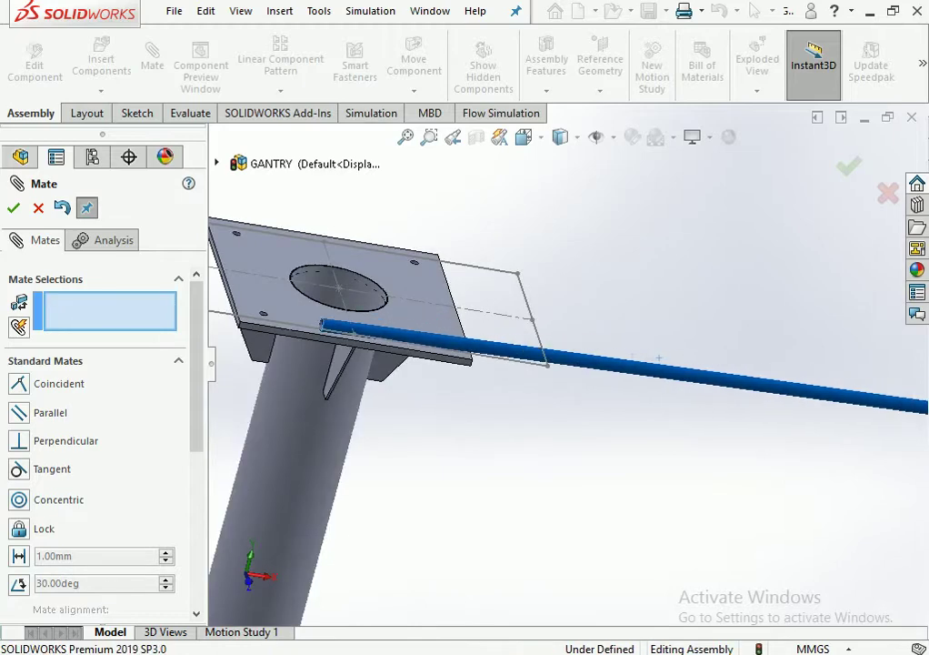
Mate the pipe's end face coincident with the top plate's side face.
scroll(658, 357, "down", 1)
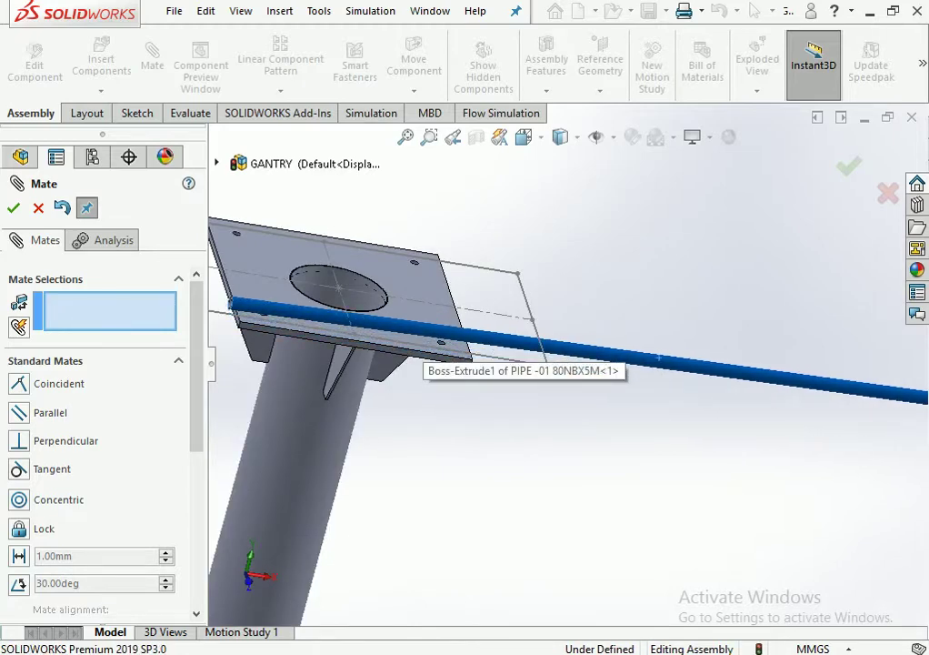
scroll(658, 357, "up", 2)
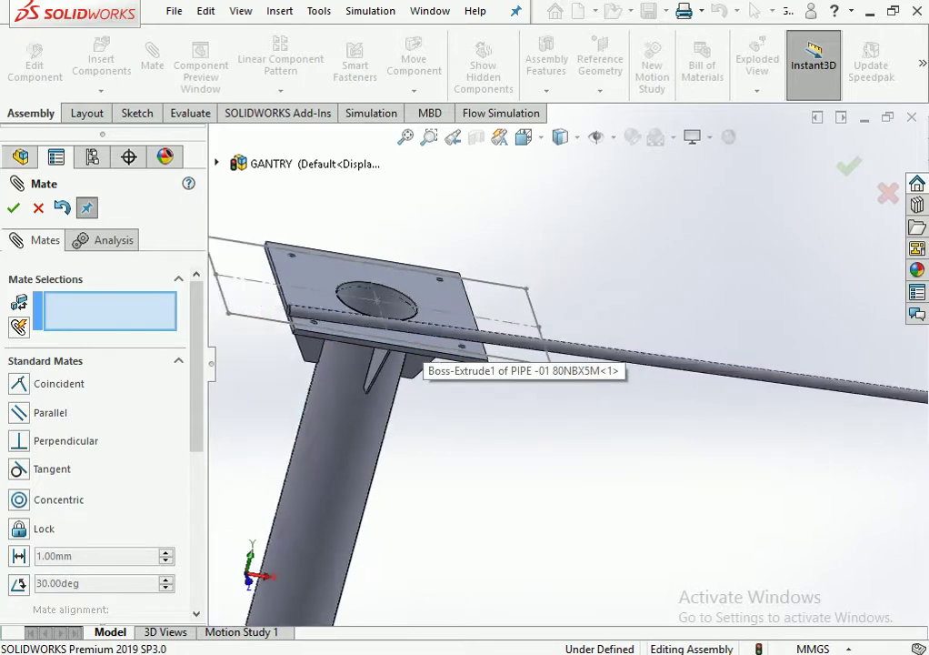
middle_click_drag(659, 357, 636, 382)
scroll(637, 382, "down", 3)
scroll(621, 300, "down", 2)
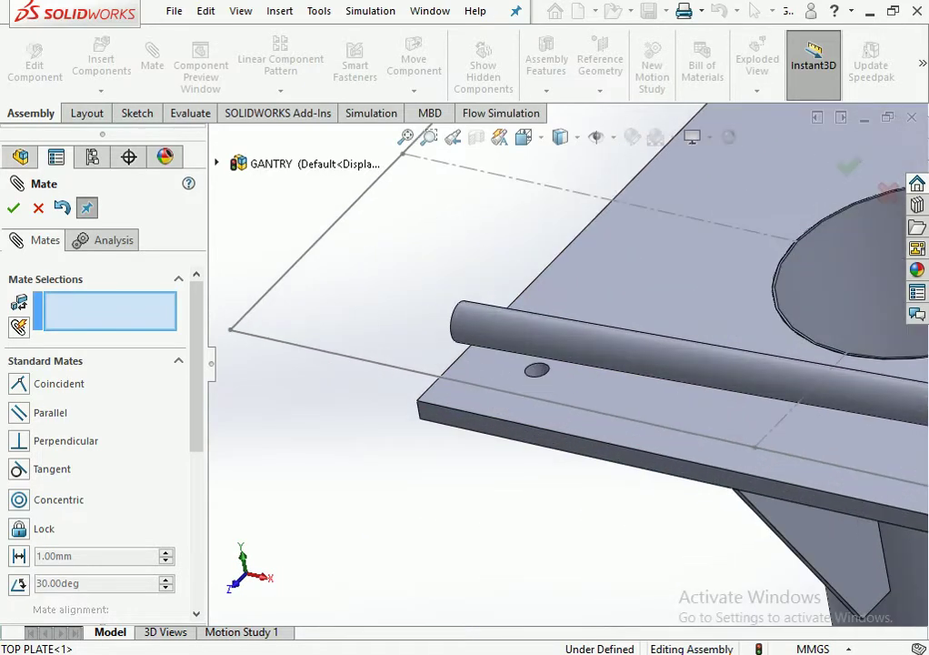
mouse_move(621, 300)
middle_mouse_down()
mouse_move(527, 287)
mouse_move(505, 360)
middle_mouse_up()
scroll(505, 359, "down", 2)
scroll(506, 359, "down", 2)
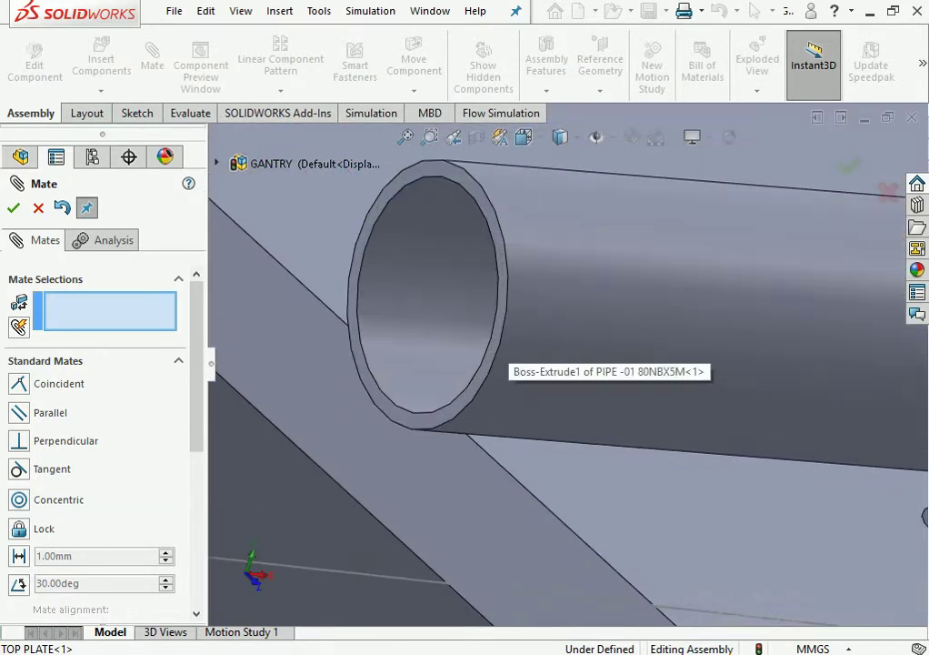
left_click(496, 350)
scroll(470, 493, "up", 2)
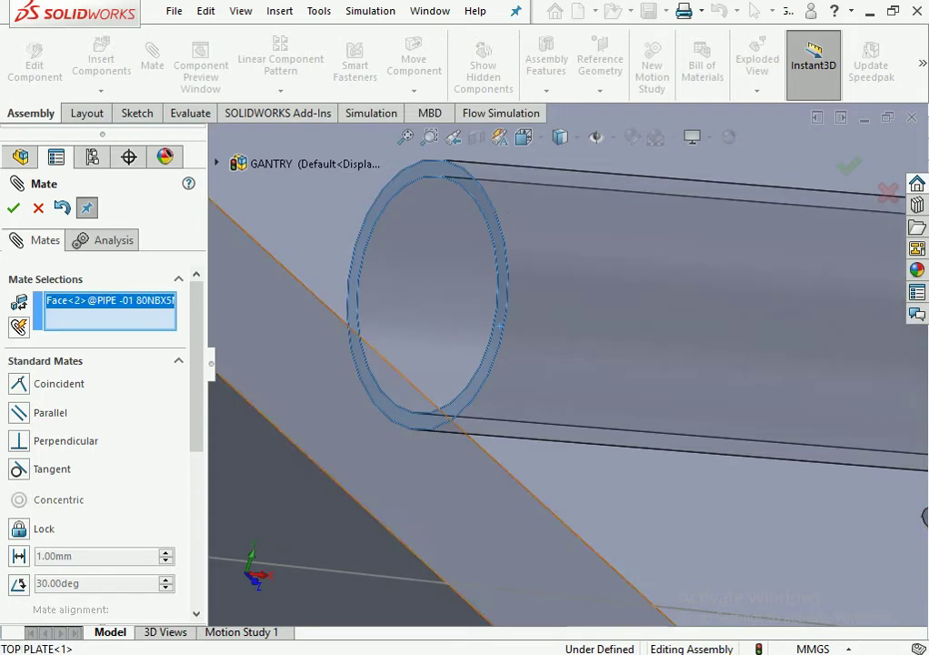
left_click(470, 493)
left_click(677, 525)
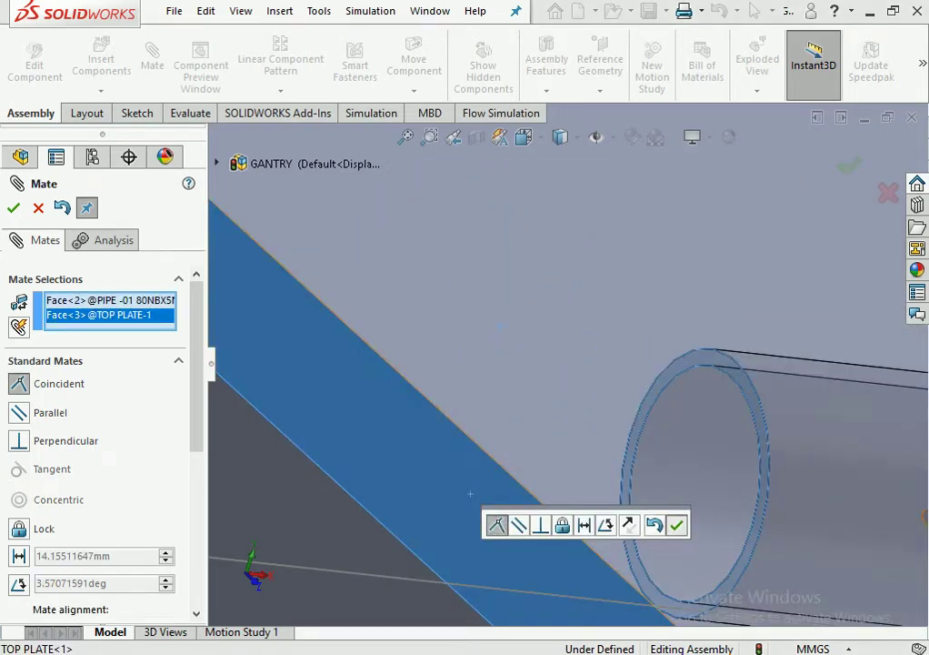
Inspect the seated pipe from several angles, return to Top view, and close Mate.
scroll(677, 524, "up", 3)
middle_click_drag(676, 524, 648, 532)
scroll(573, 373, "down", 2)
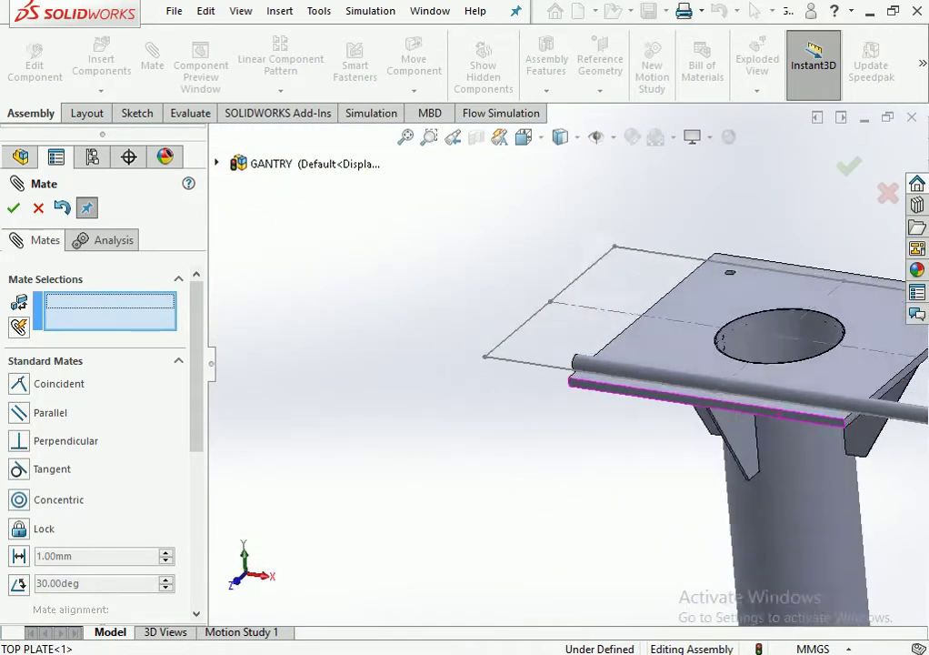
mouse_move(573, 372)
middle_mouse_down()
mouse_move(691, 382)
mouse_move(725, 400)
middle_mouse_up()
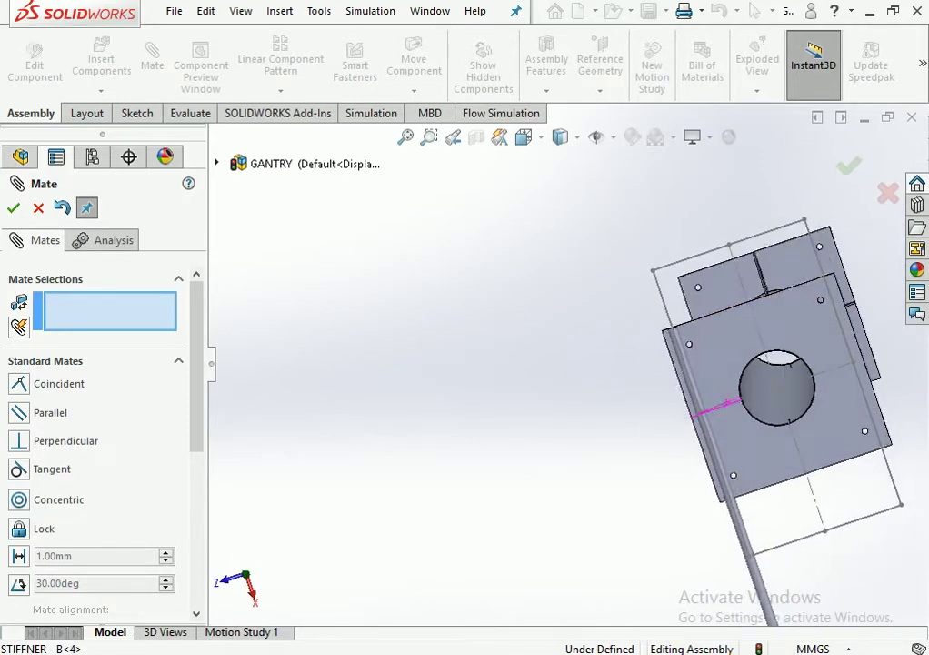
scroll(568, 373, "up", 3)
left_click(523, 137)
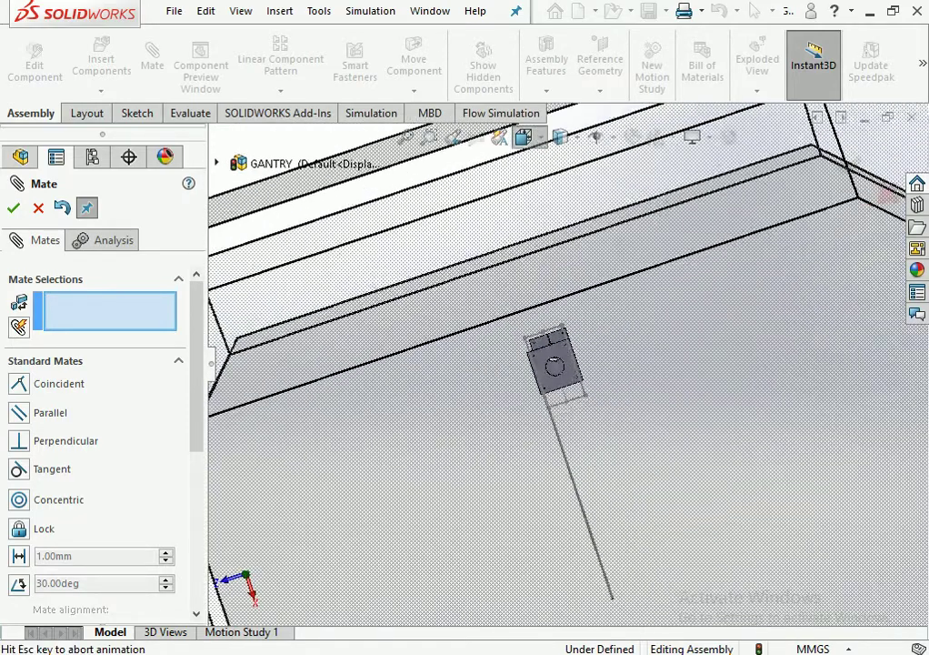
left_click(548, 187)
scroll(318, 382, "down", 3)
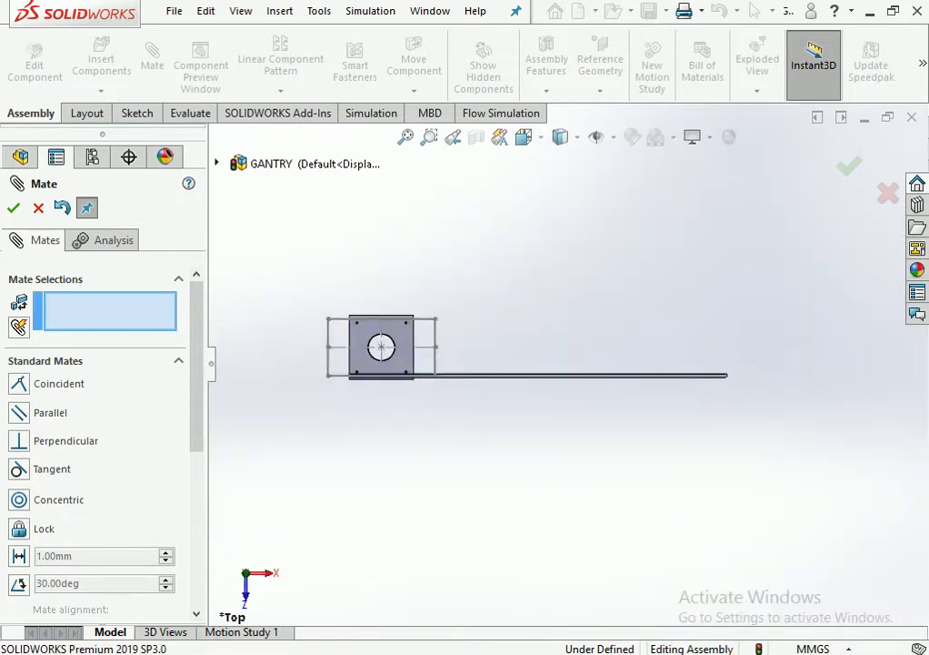
scroll(391, 418, "down", 3)
scroll(391, 437, "down", 3)
scroll(564, 370, "up", 2)
scroll(528, 356, "down", 2)
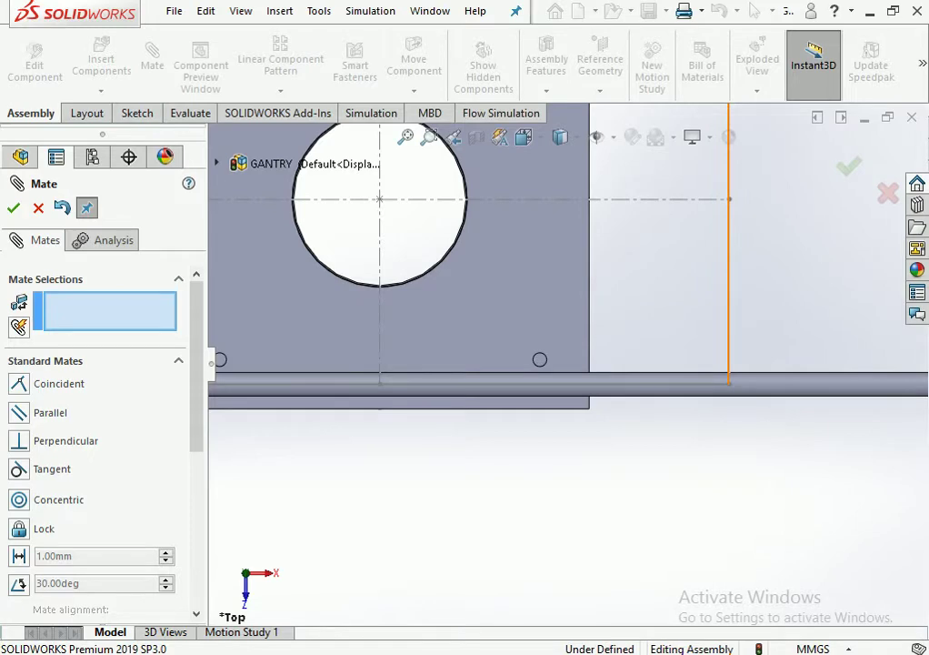
scroll(570, 366, "up", 2)
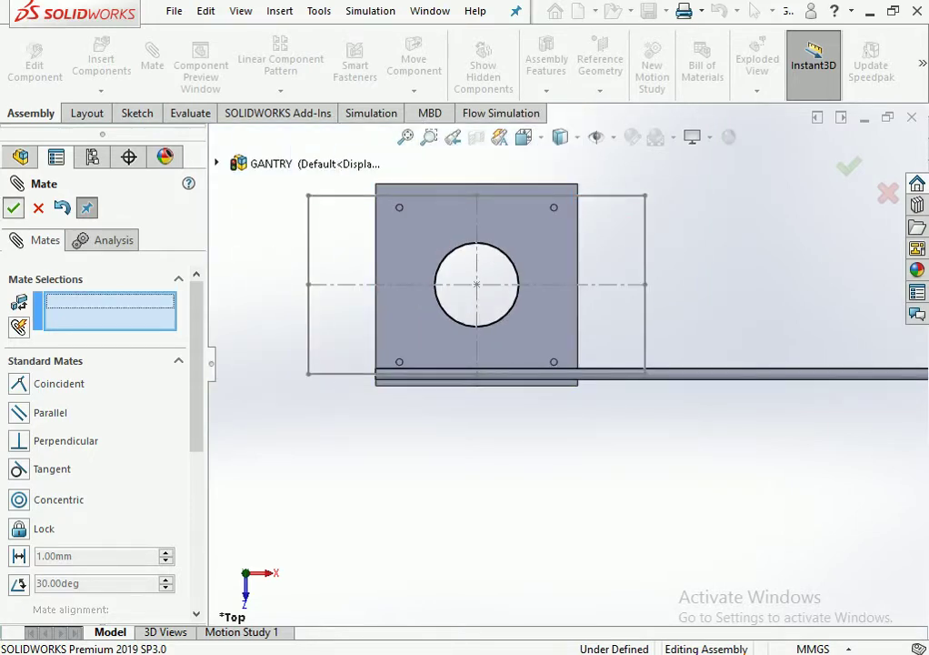
key("Escape")
Edit Sketch1 and reduce the rectangle's 750 mm height to 706 (750-44), then exit.
left_click(645, 272)
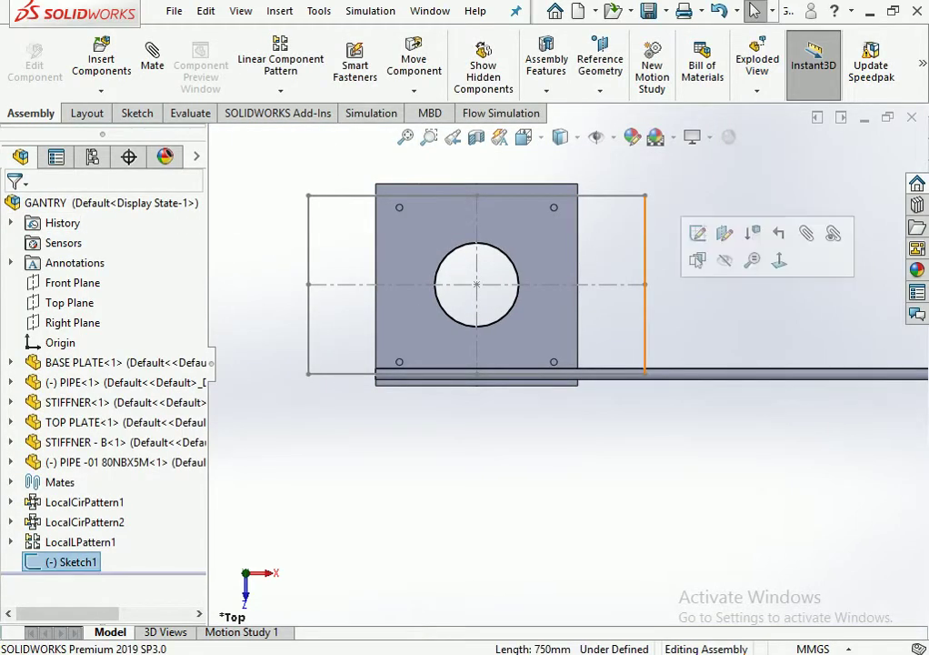
double_click(645, 273)
key("Escape")
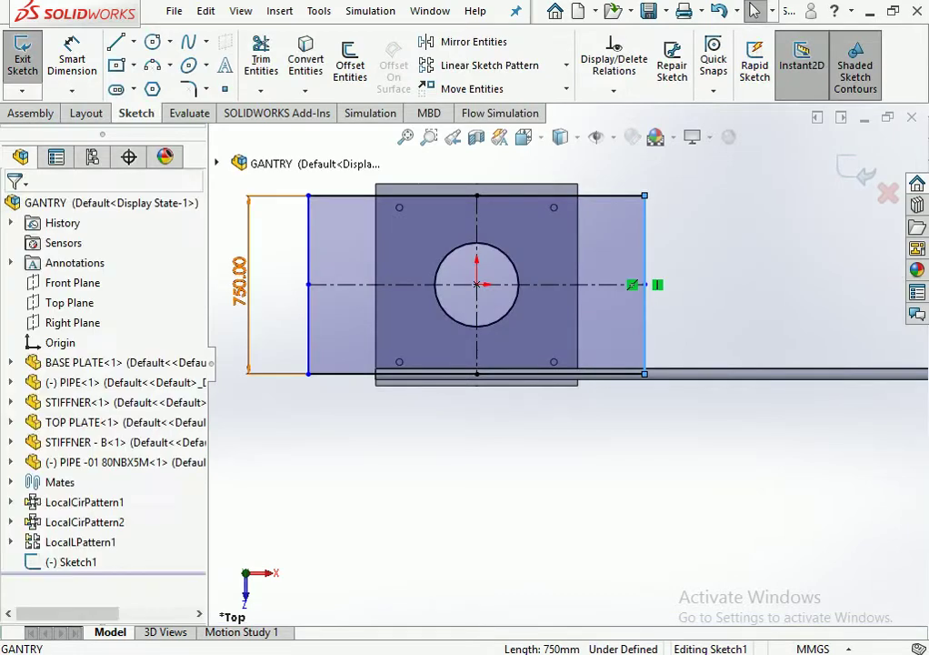
left_click(238, 287)
type("750-44")
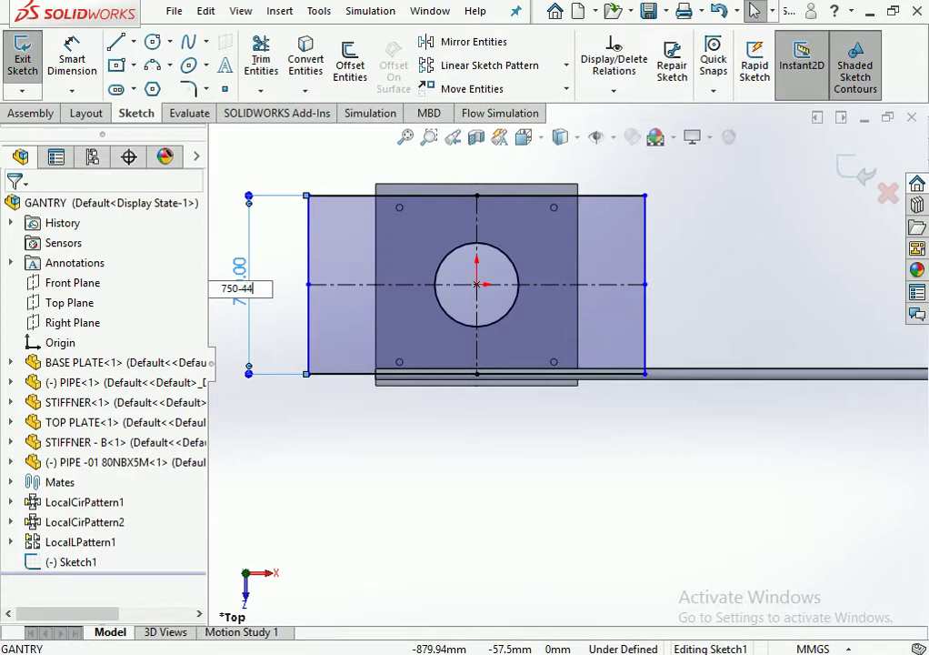
key("Return")
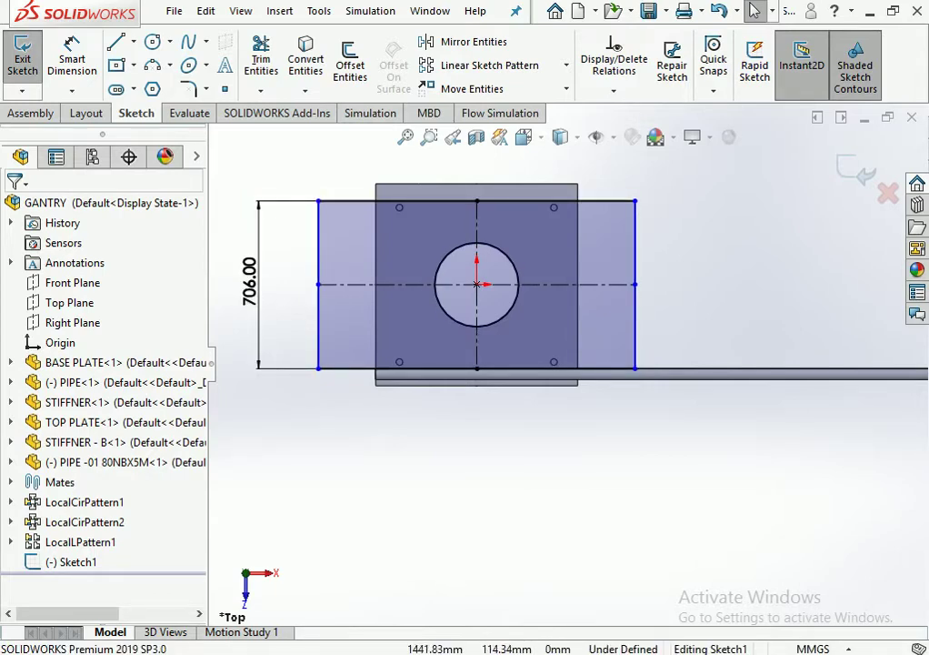
left_click(854, 173)
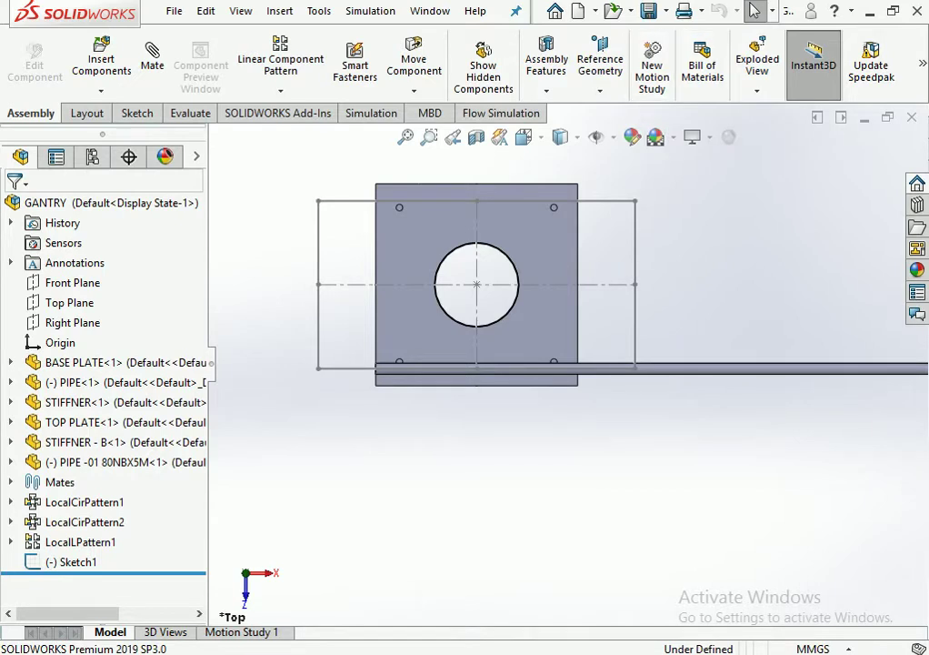
Reopen the sketch, change the height to 662, then back to 750 mm, and exit.
left_click(317, 313)
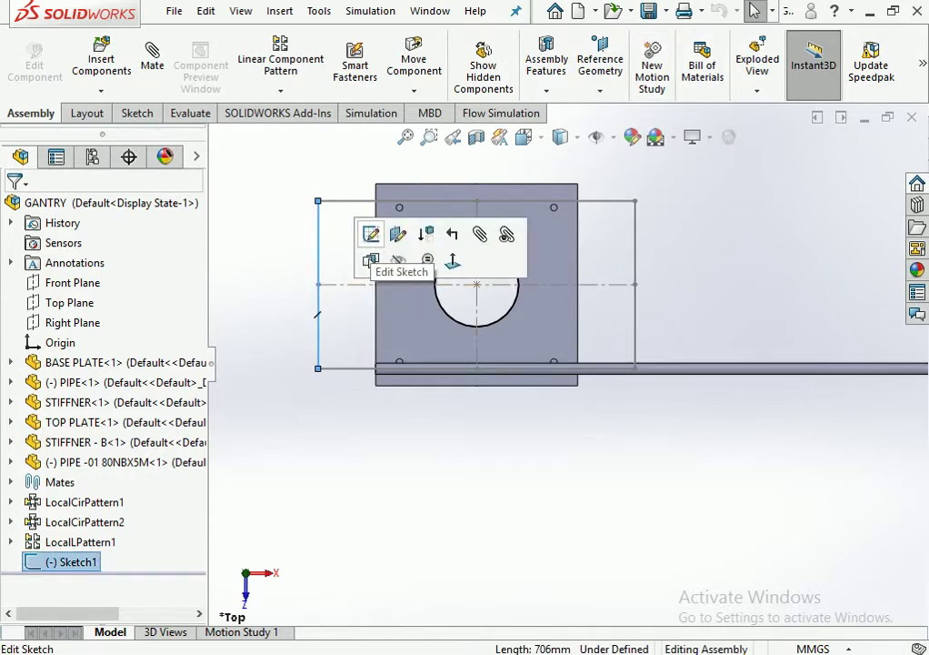
left_click(371, 236)
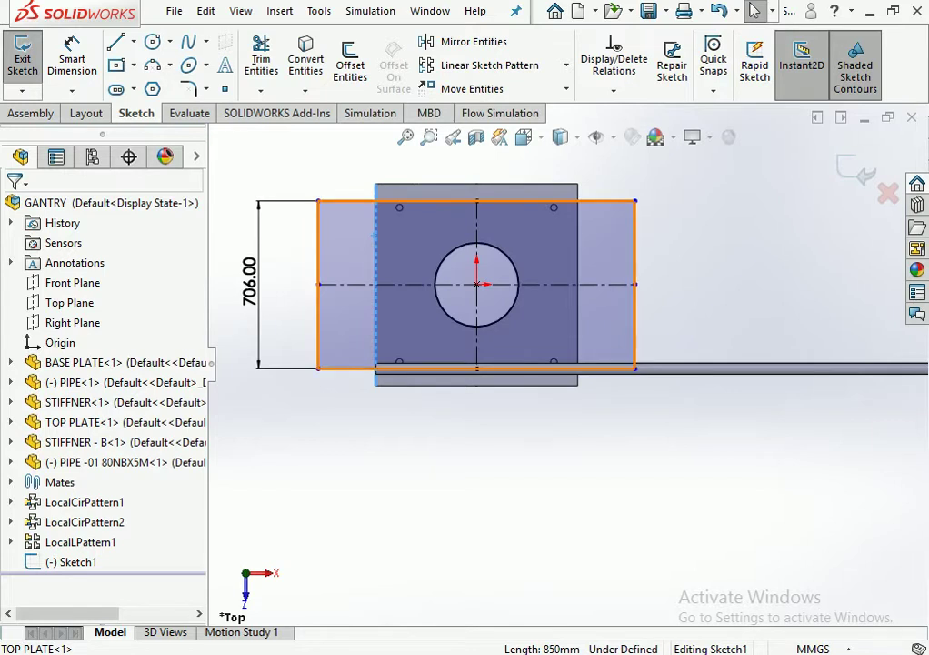
double_click(248, 280)
type("750-88")
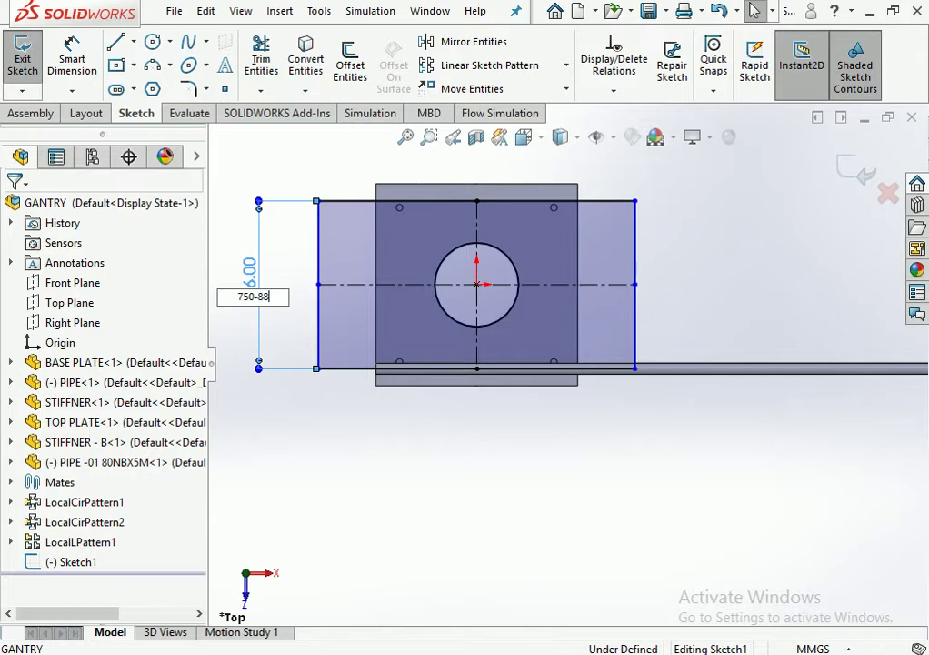
key("Return")
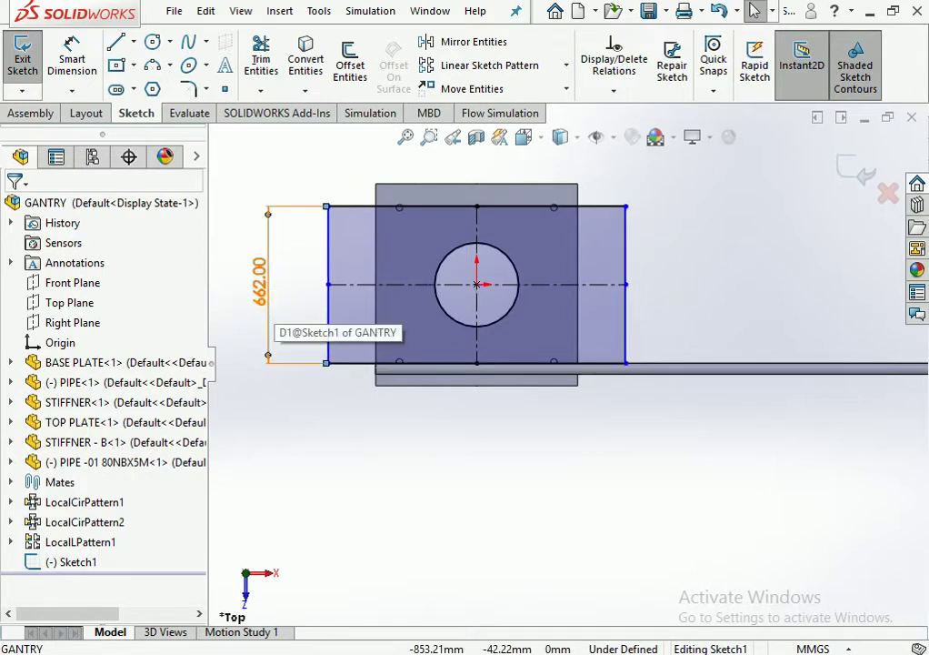
double_click(260, 289)
type("750")
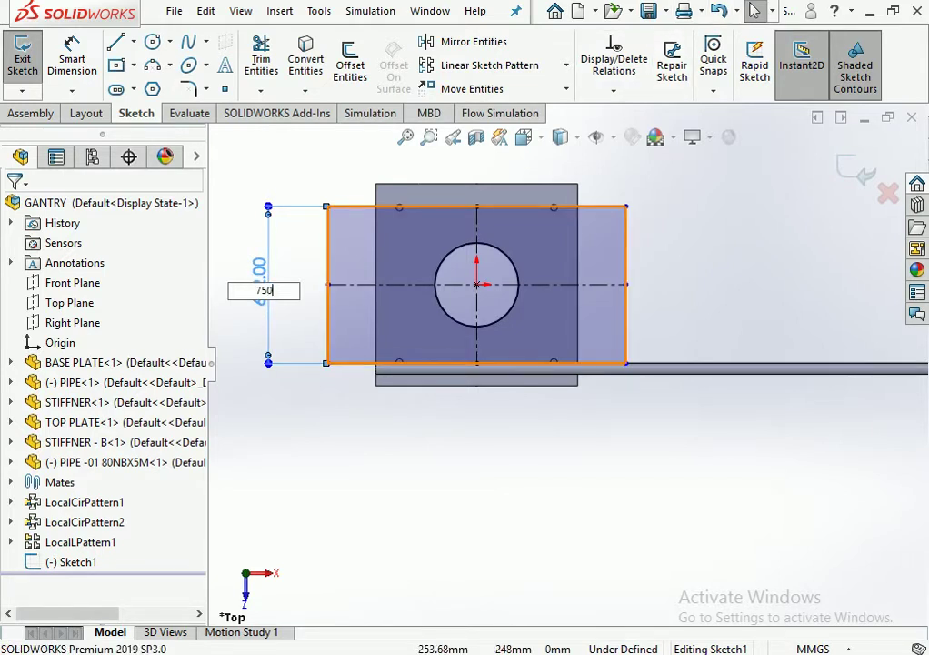
key("Return")
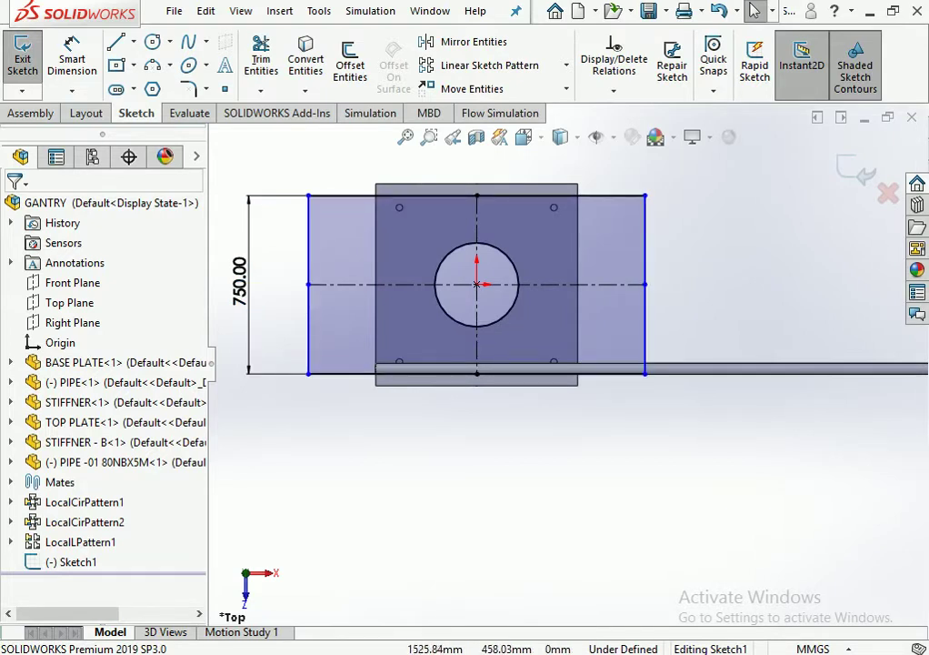
left_click(859, 172)
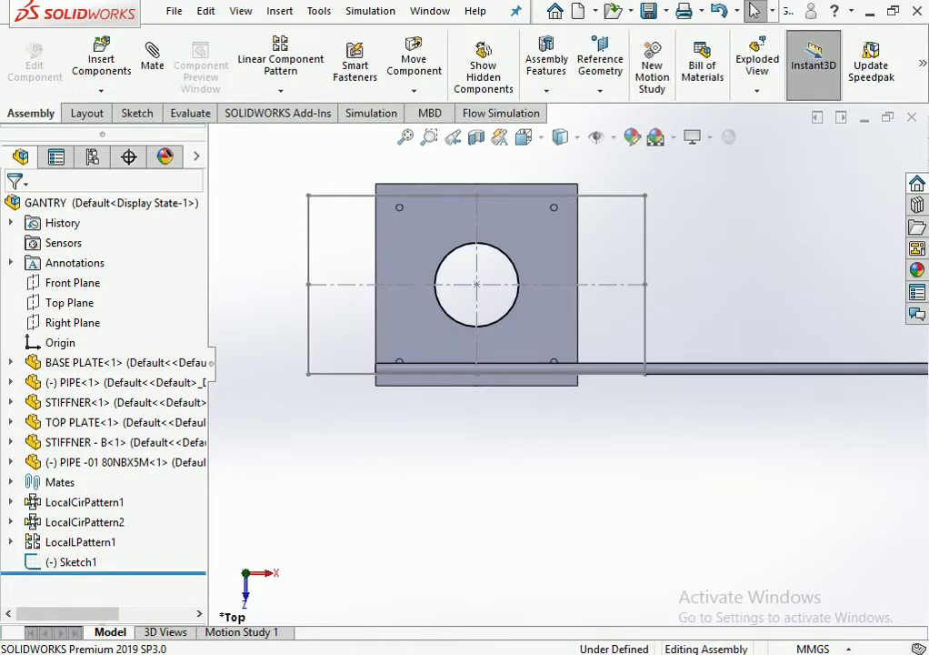
key("ctrl+7")
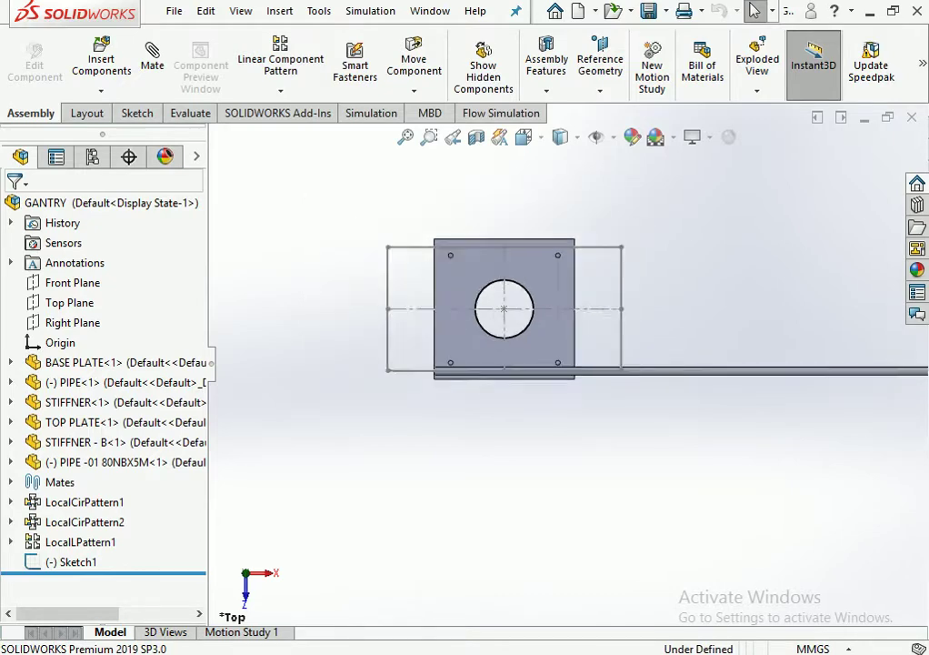
scroll(545, 336, "down", 5)
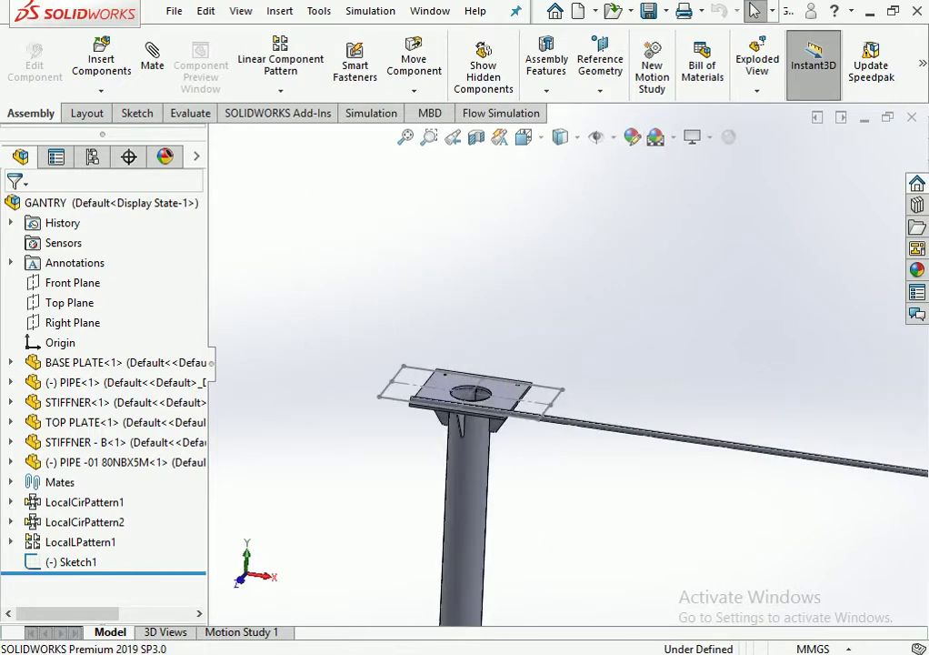
scroll(545, 337, "down", 3)
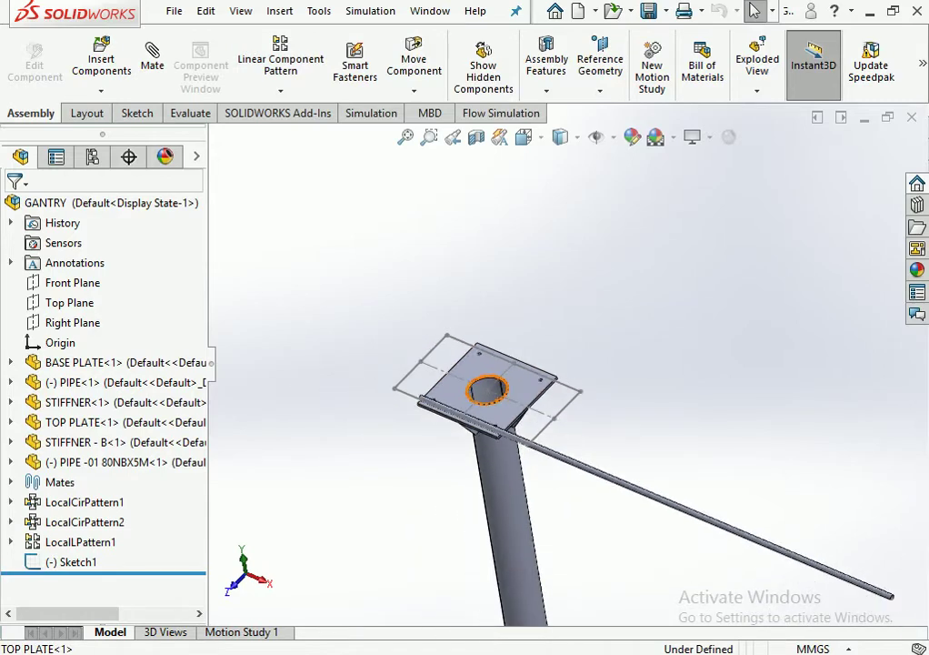
middle_click_drag(472, 364, 400, 427)
scroll(431, 396, "down", 3)
scroll(431, 396, "down", 3)
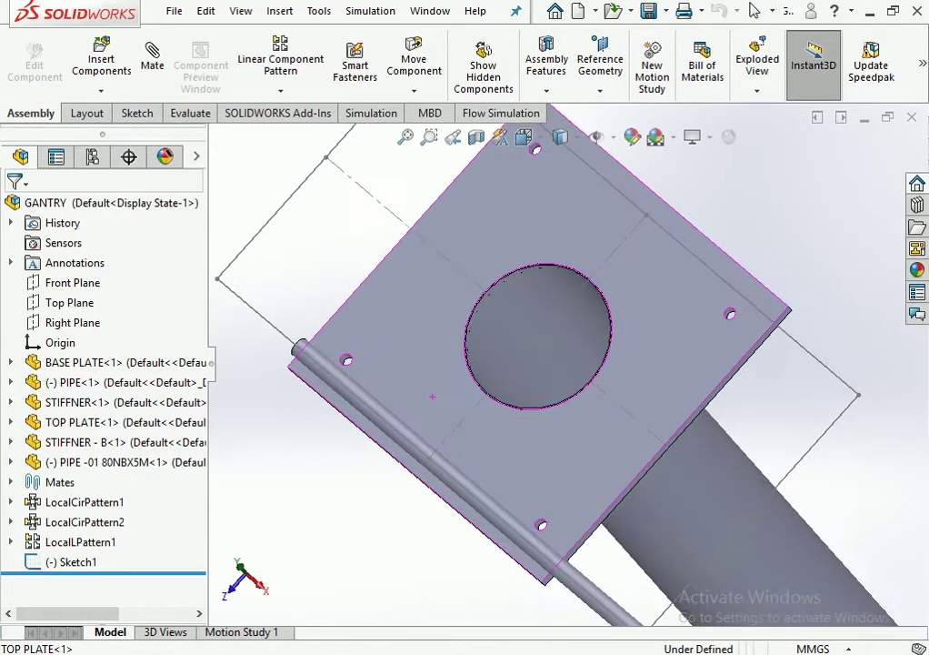
scroll(400, 427, "up", 3)
scroll(400, 427, "down", 1)
scroll(546, 345, "up", 3)
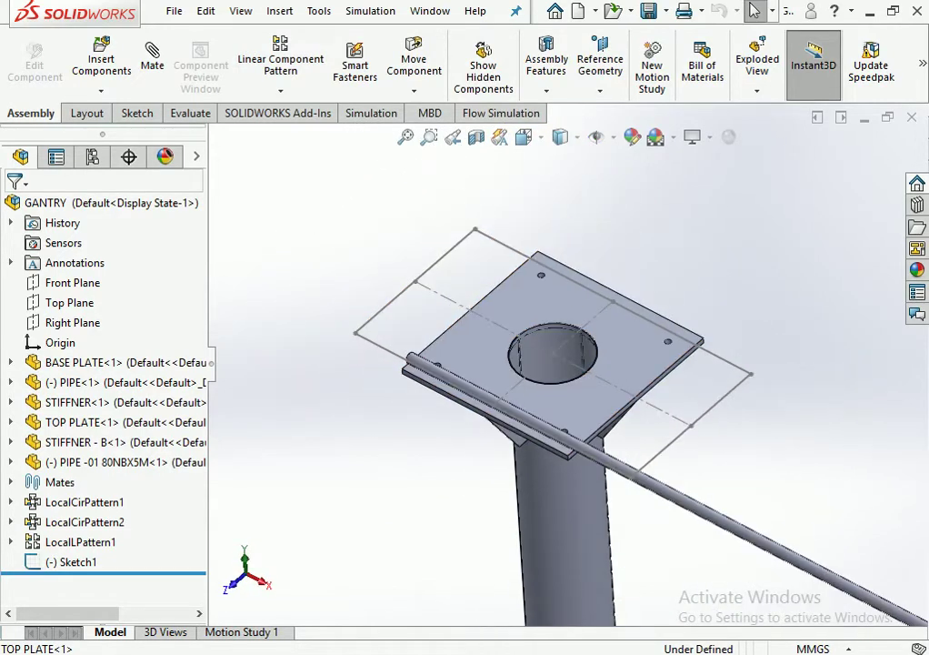
scroll(546, 345, "up", 2)
key("Right")
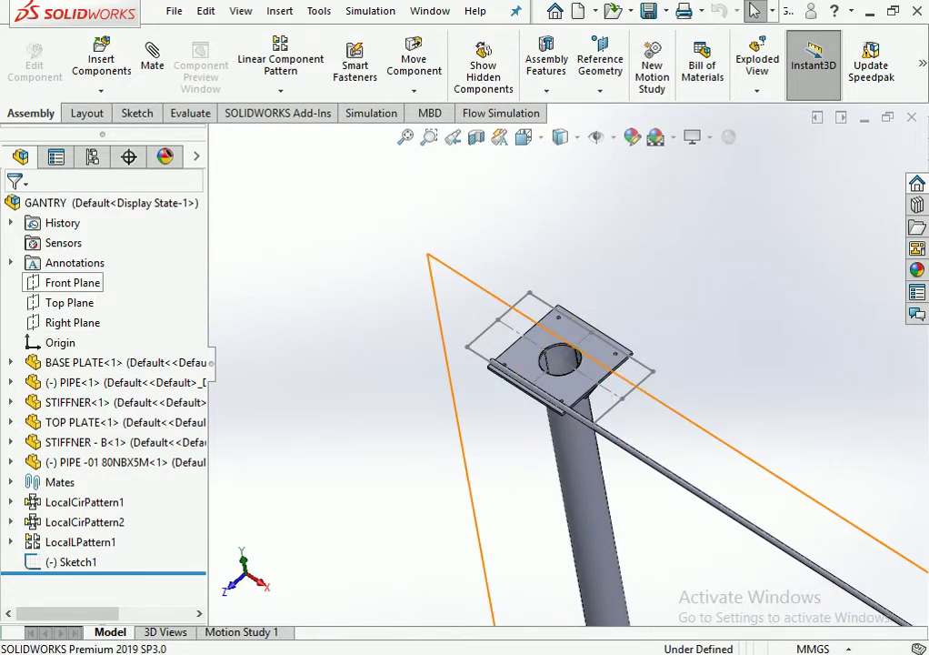
left_click(73, 282)
left_click(280, 62)
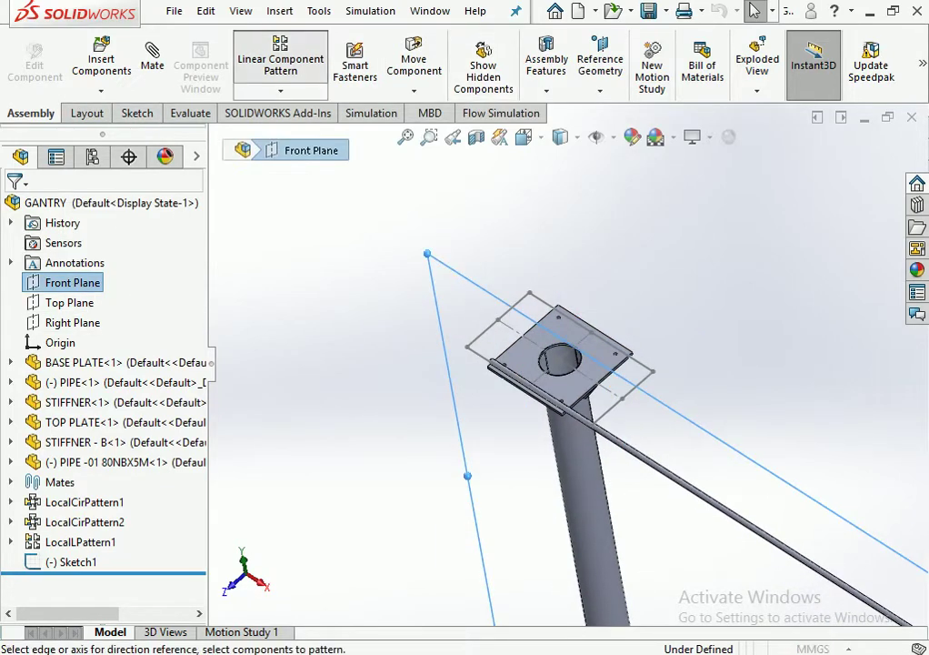
left_click(38, 208)
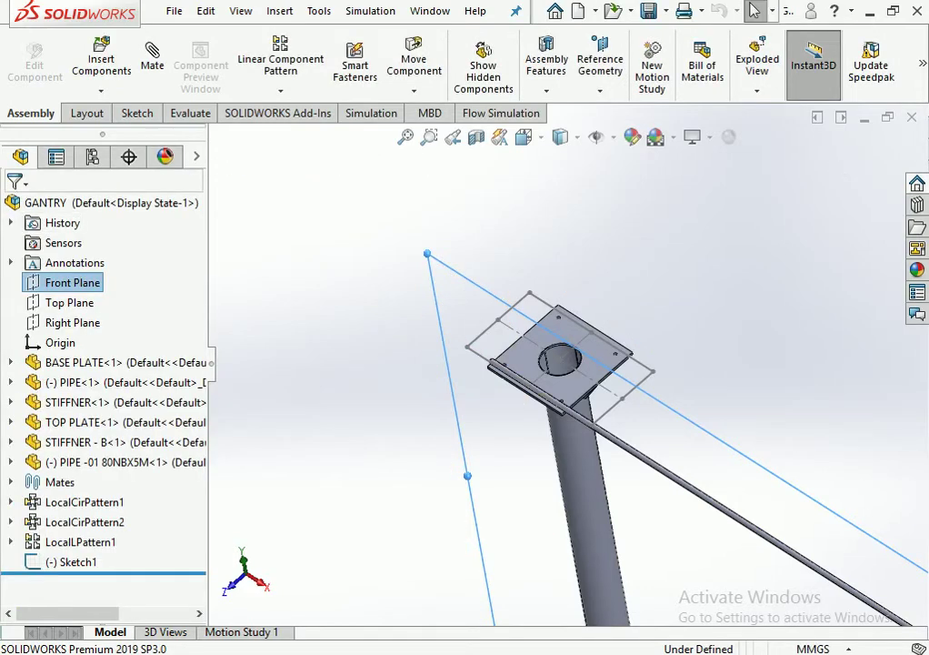
Mirror PIPE-01 80NBX5M-1 about the Front Plane to create a second parallel pipe.
left_click(280, 90)
left_click(311, 242)
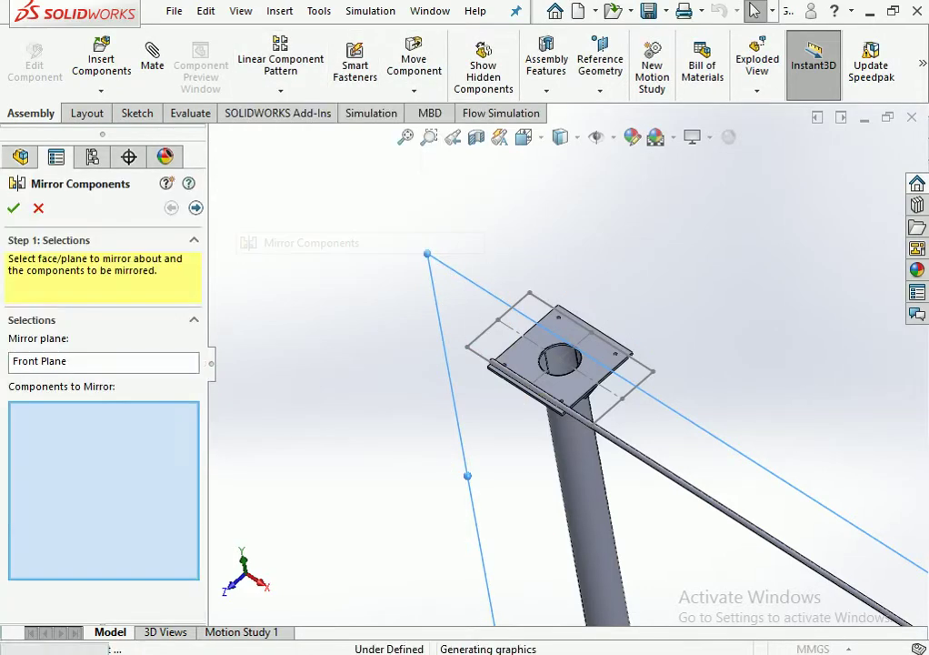
left_click(728, 510)
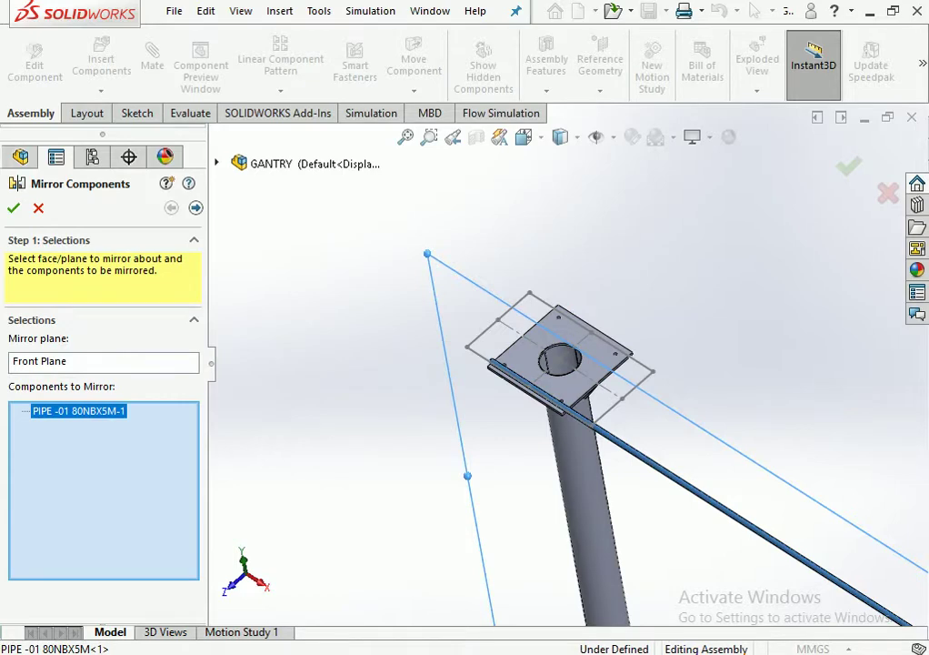
left_click(195, 207)
scroll(559, 359, "down", 3)
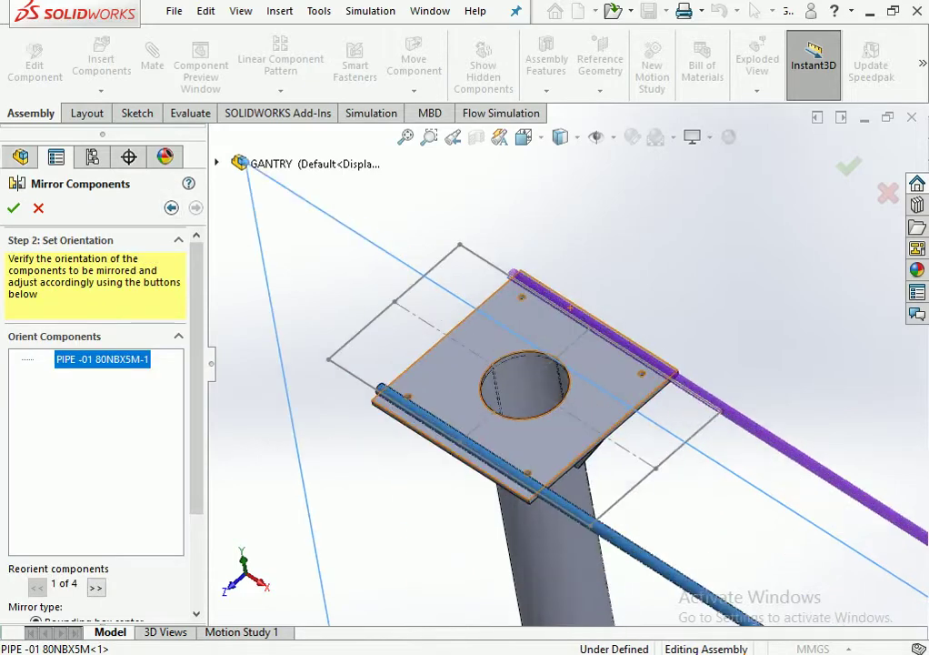
scroll(560, 359, "down", 2)
mouse_move(559, 359)
middle_mouse_down()
mouse_move(556, 330)
mouse_move(509, 300)
middle_mouse_up()
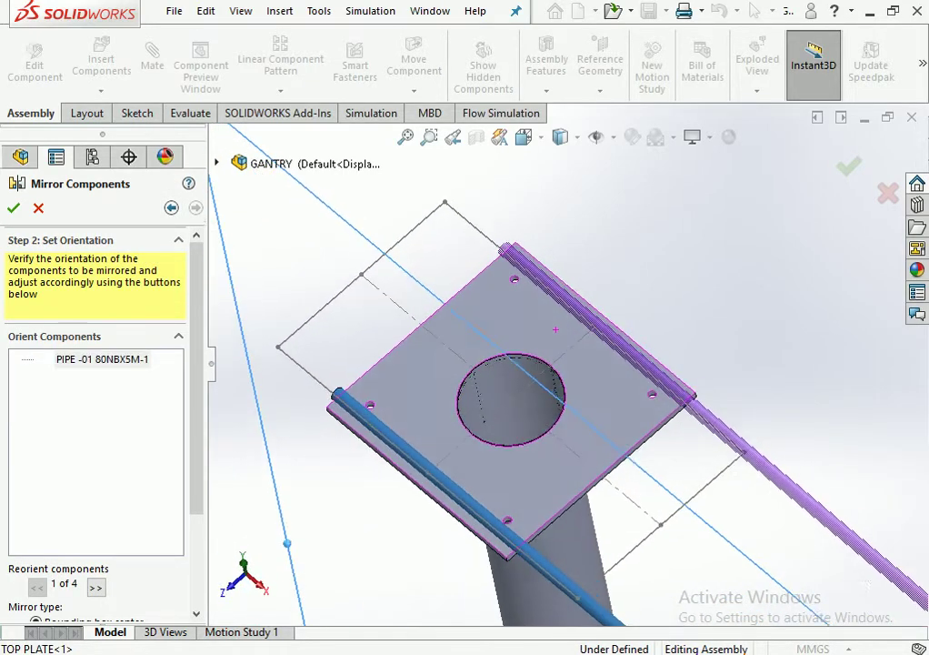
key("Return")
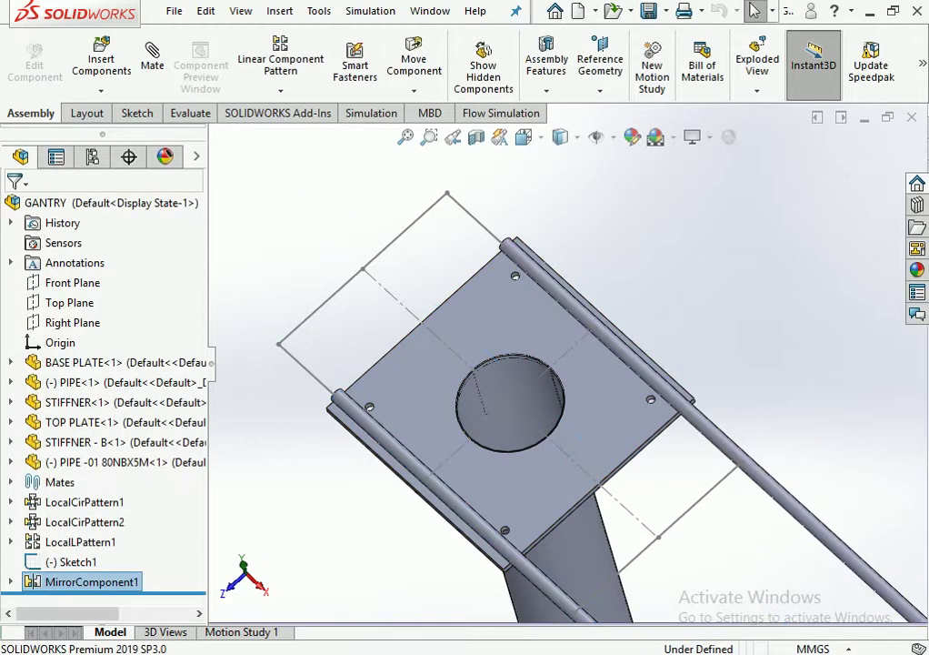
scroll(570, 532, "up", 3)
middle_click_drag(546, 409, 599, 494)
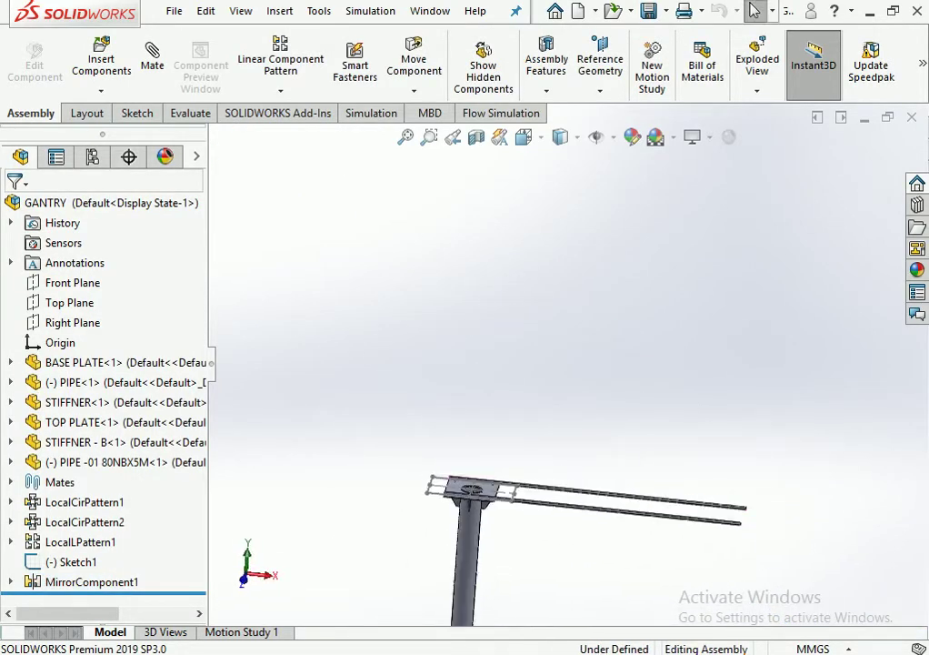
scroll(545, 500, "down", 5)
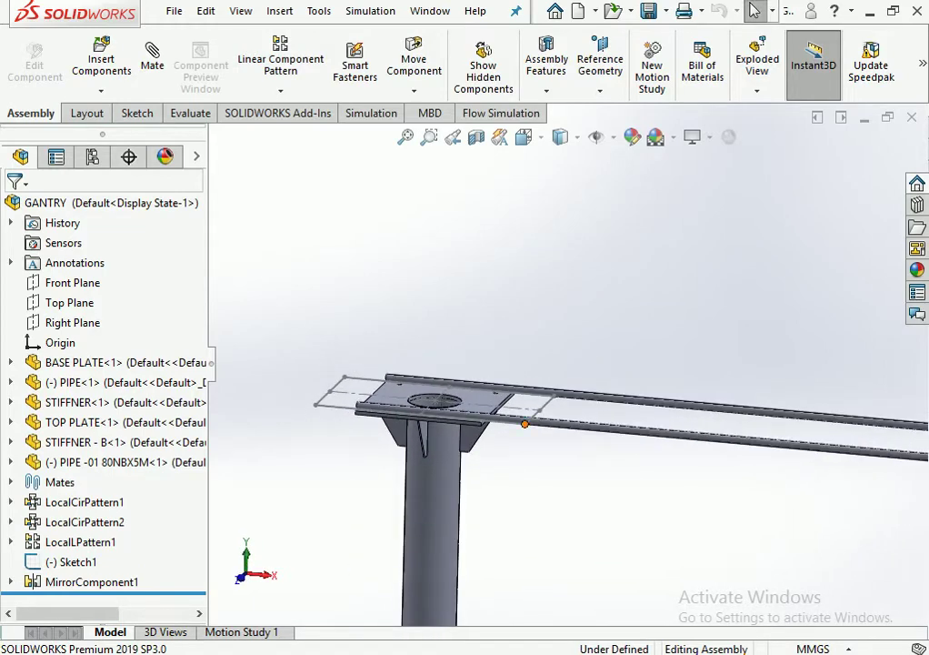
middle_click_drag(545, 409, 546, 400)
left_click(502, 385)
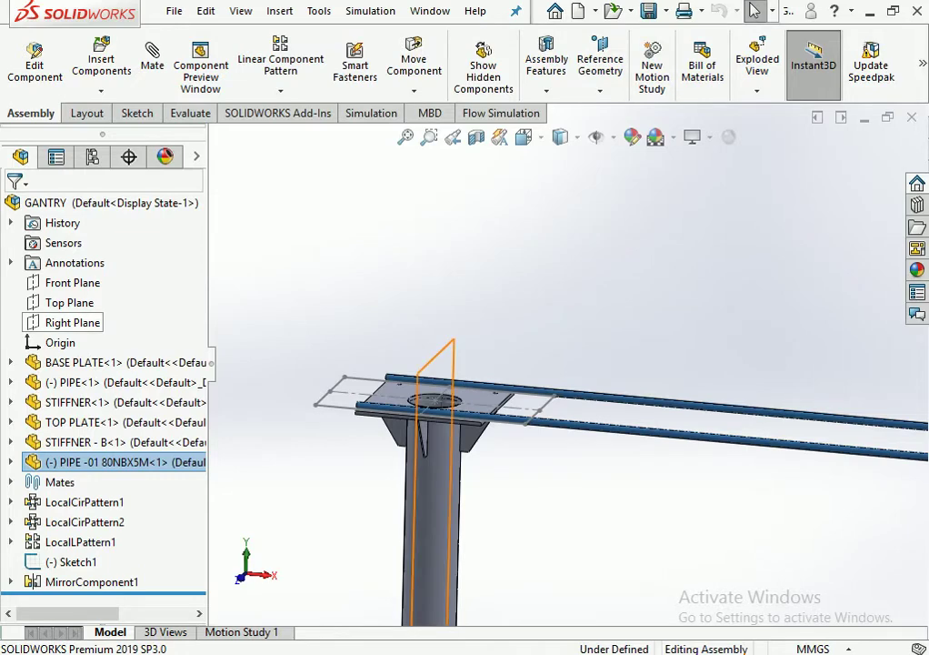
scroll(472, 389, "down", 2)
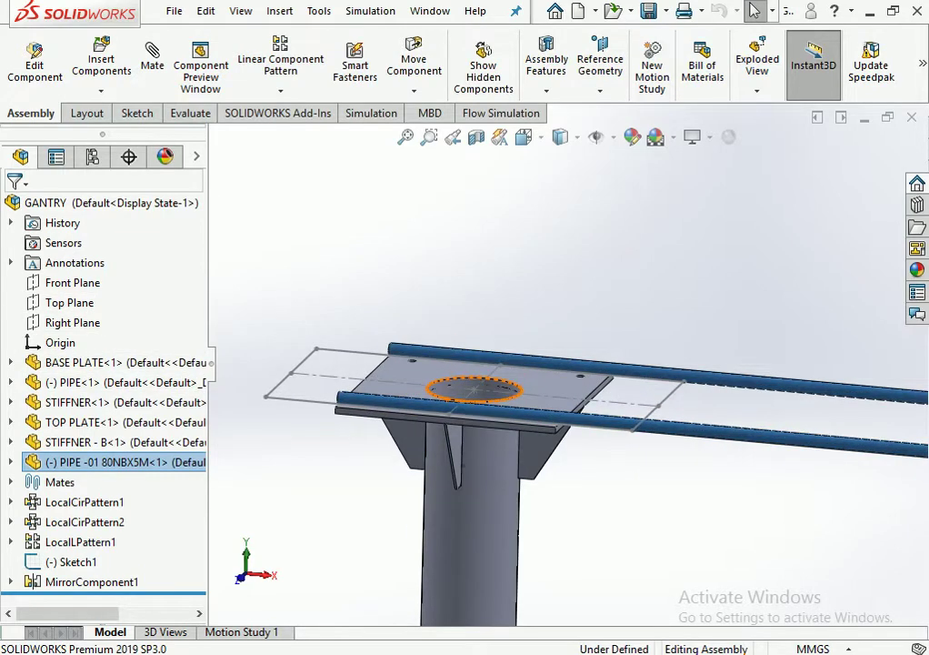
scroll(507, 501, "up", 2)
left_click(506, 501)
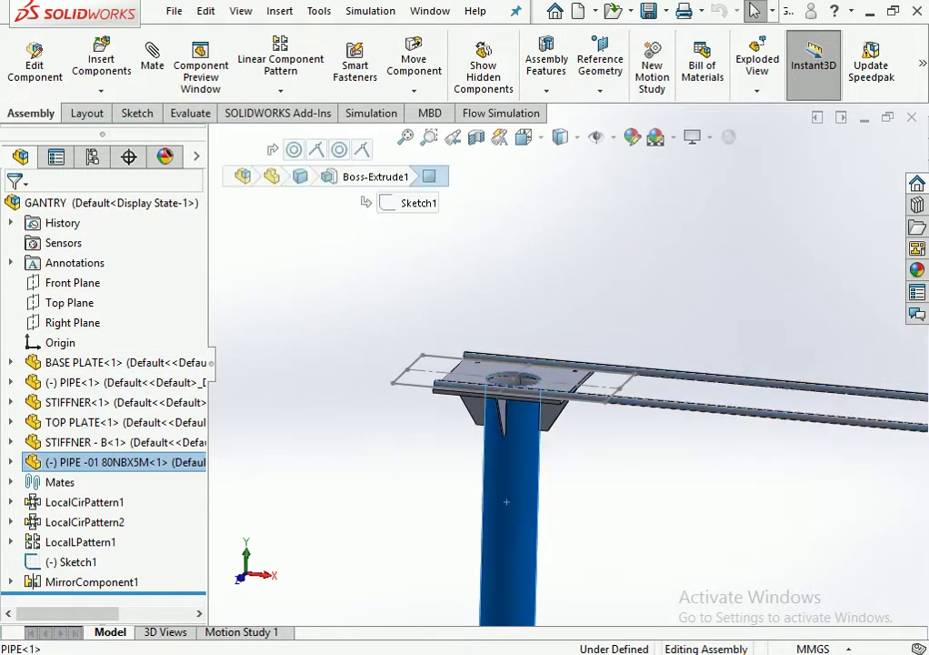
key("Escape")
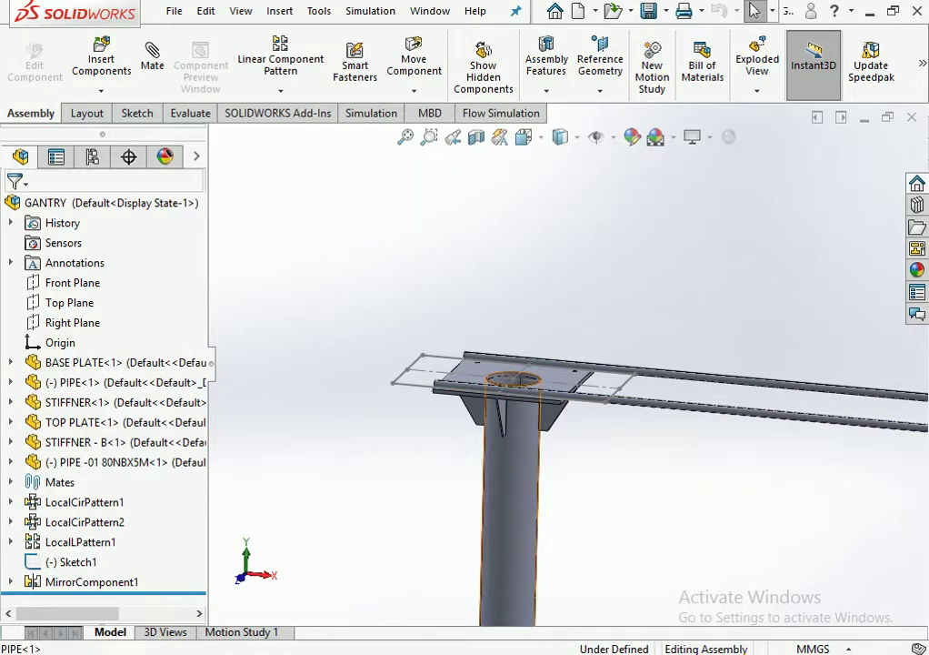
left_click(515, 542)
Create reference axis Axis1 through the column pipe and start a Linear Component Pattern.
left_click(600, 91)
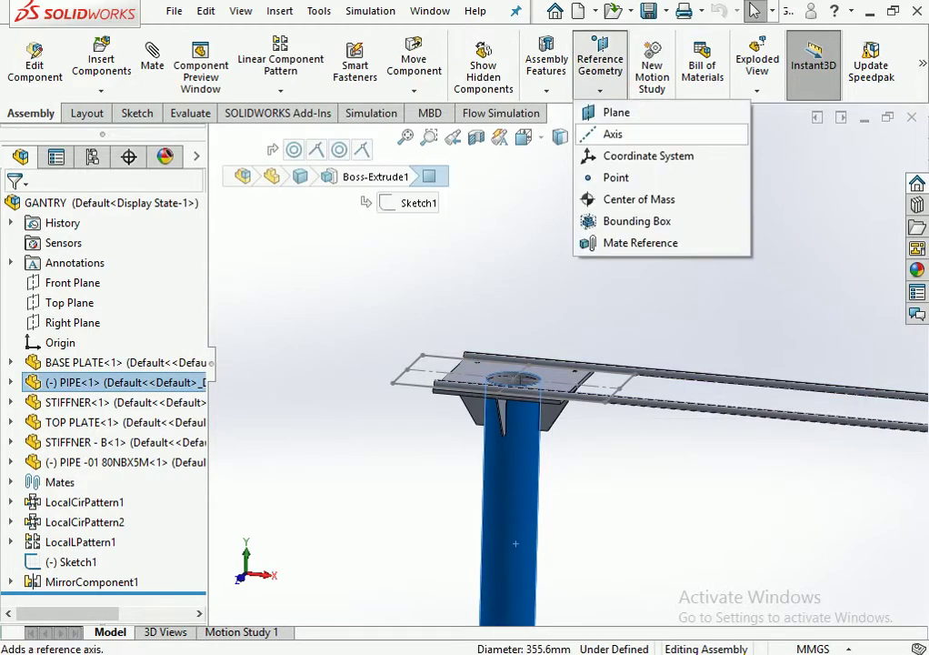
left_click(612, 134)
left_click(14, 207)
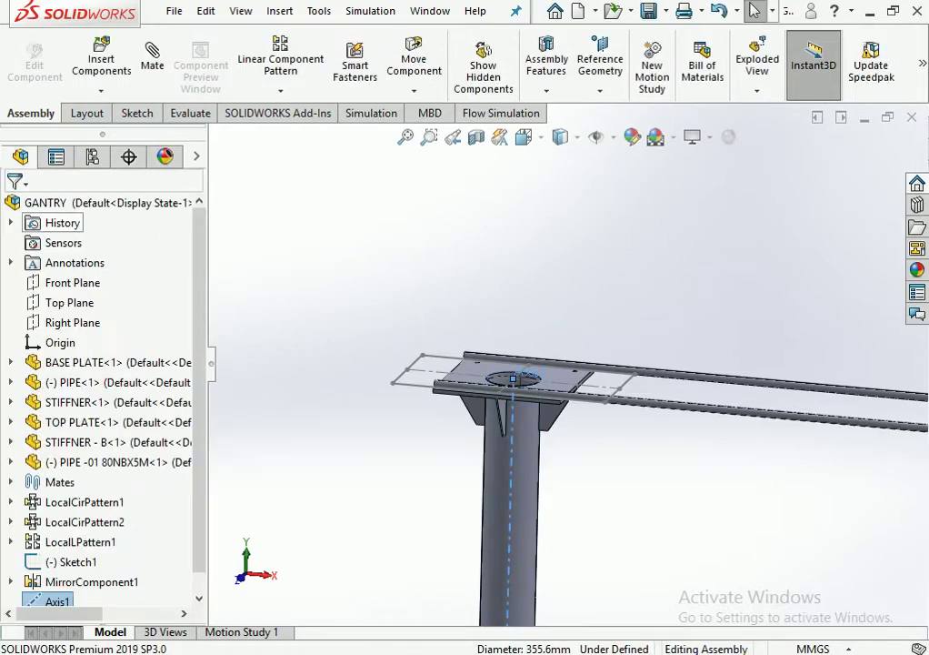
left_click(281, 90)
left_click(328, 111)
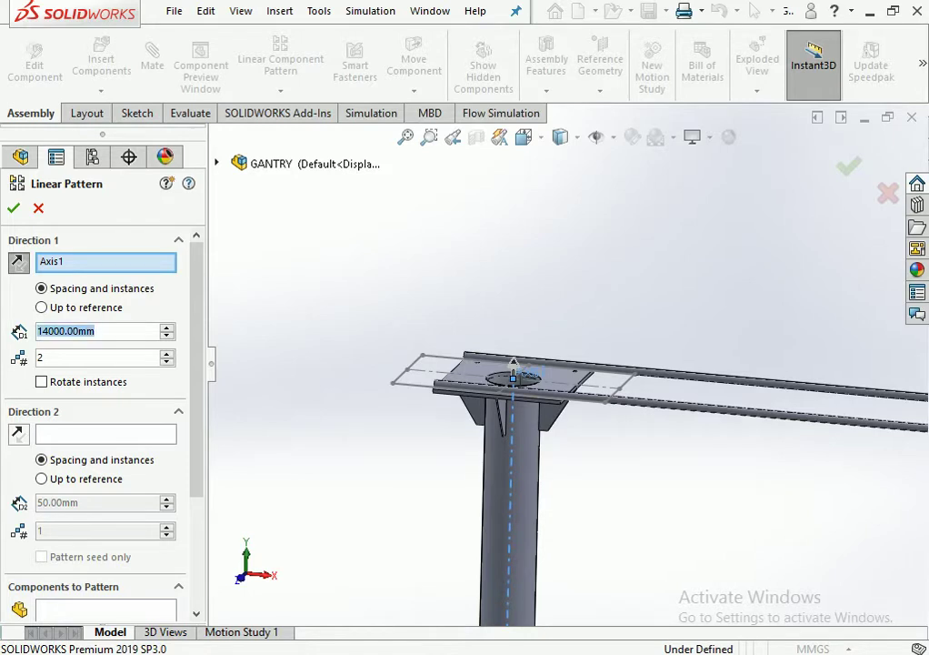
Pattern both pipe rails along Axis1 with 1500 mm spacing and 2 instances.
type("1500")
key("Return")
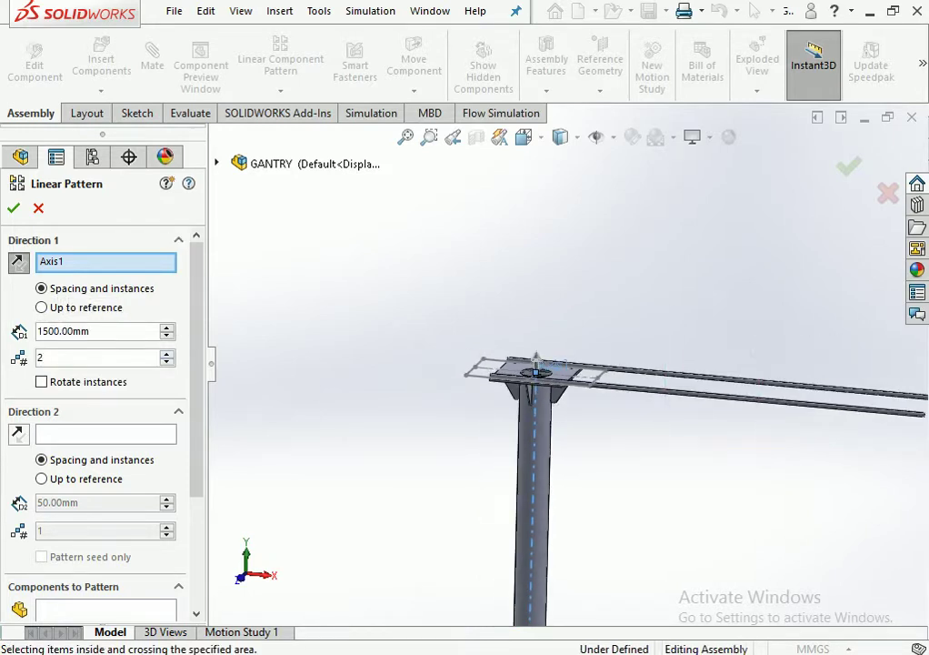
scroll(100, 409, "down", 3)
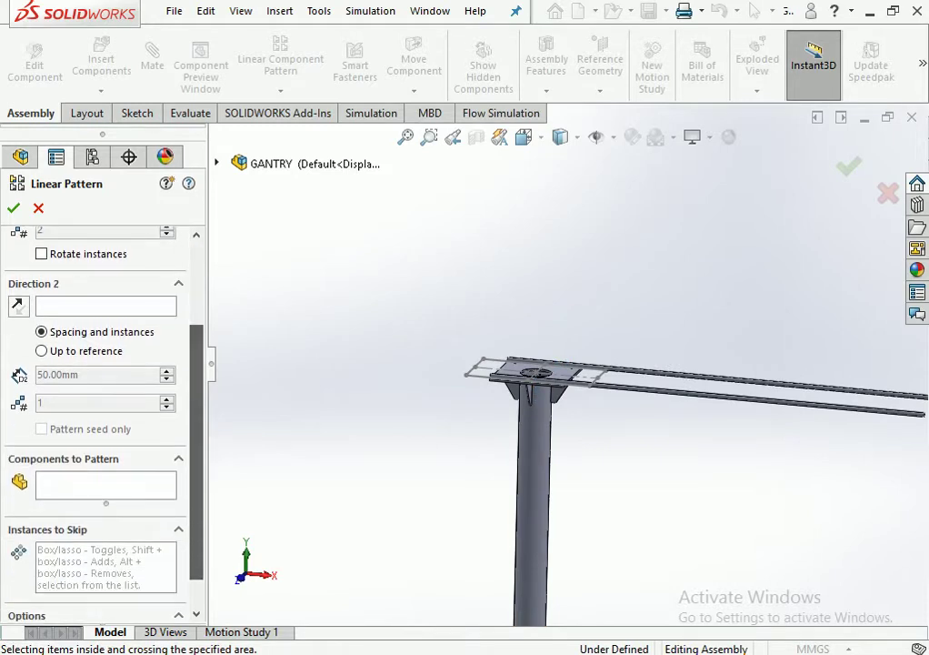
left_click(105, 485)
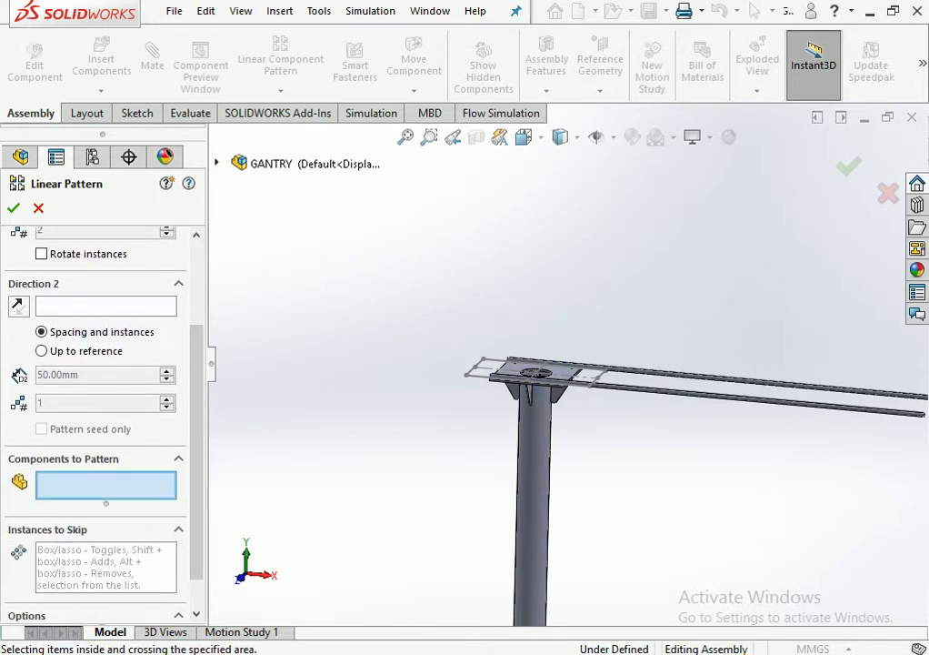
left_click(773, 400)
left_click(773, 382)
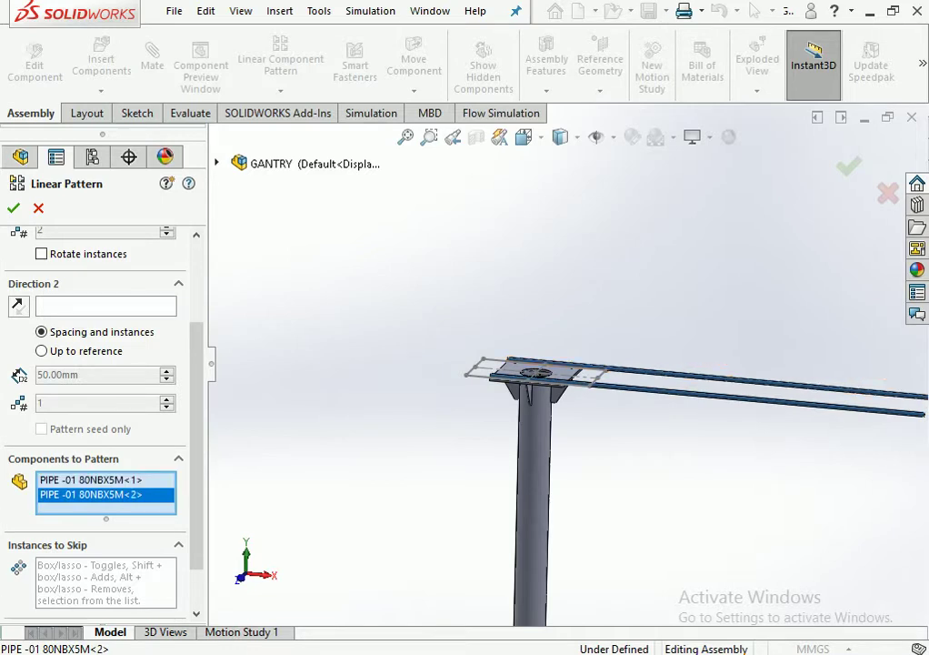
scroll(100, 409, "up", 3)
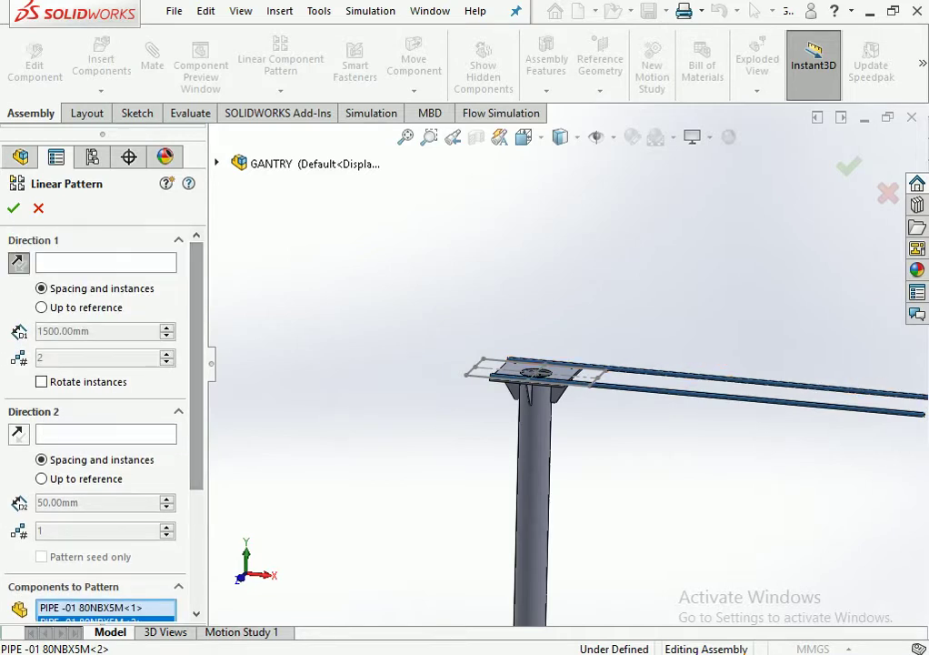
left_click(105, 263)
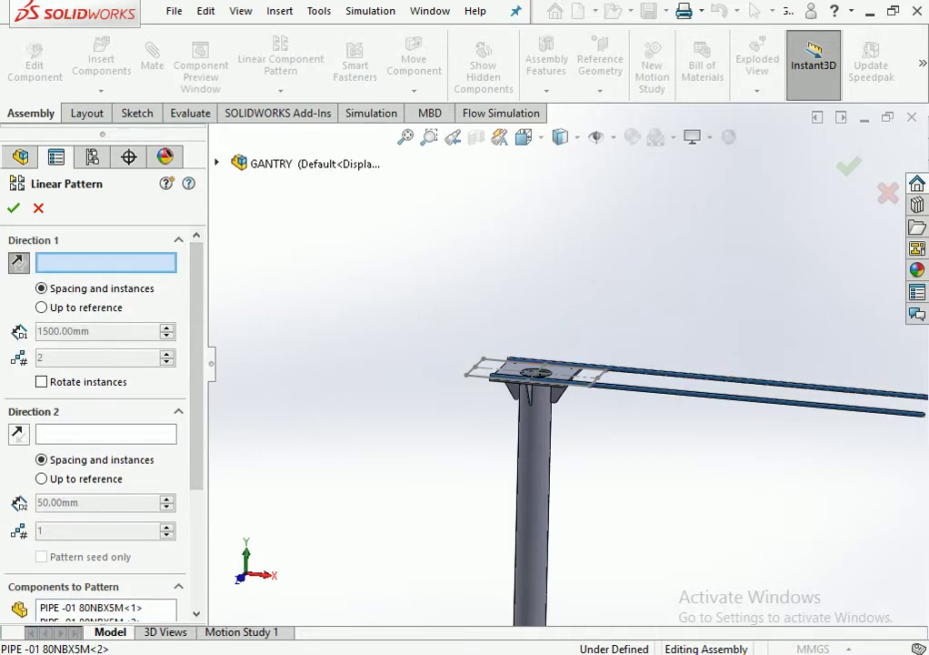
left_click(217, 164)
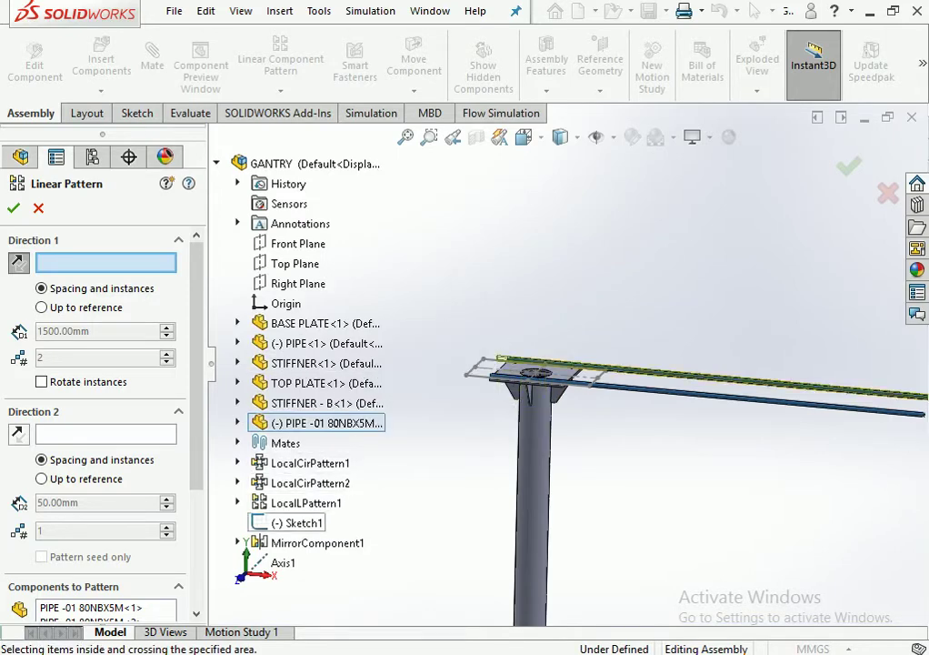
left_click(283, 563)
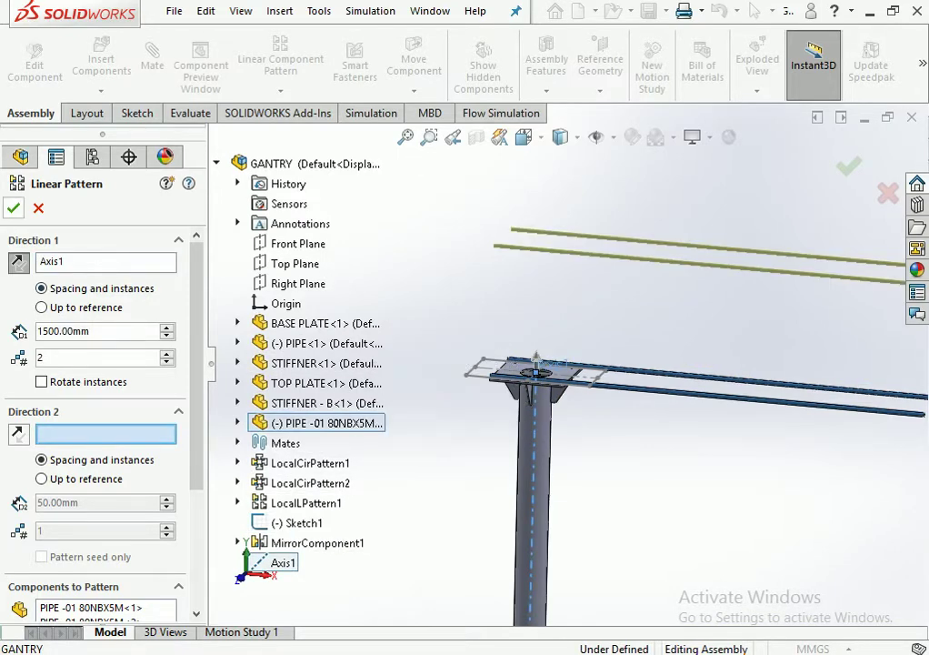
key("Return")
scroll(537, 368, "up", 5)
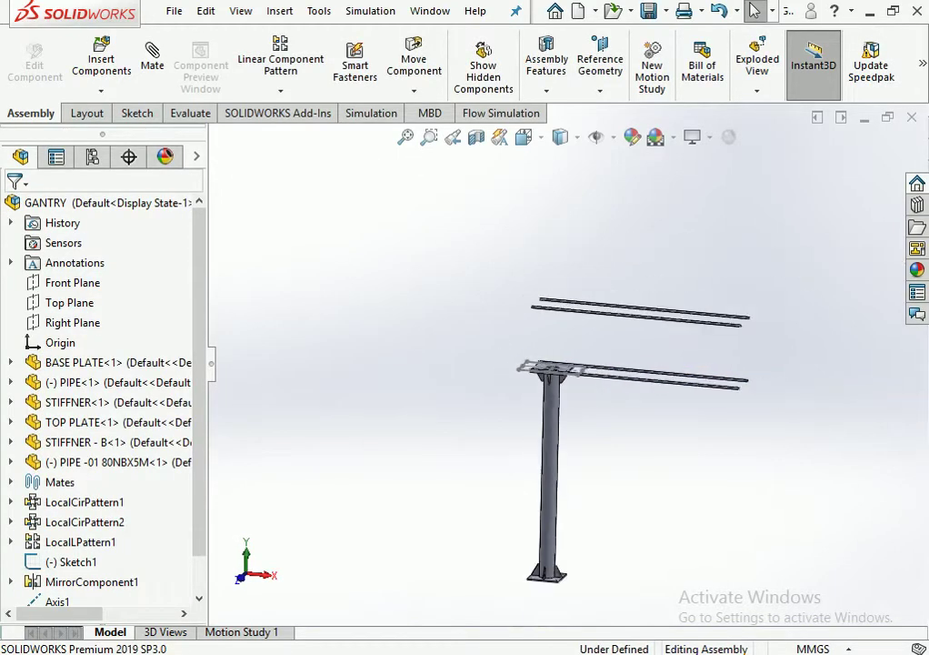
scroll(753, 332, "down", 5)
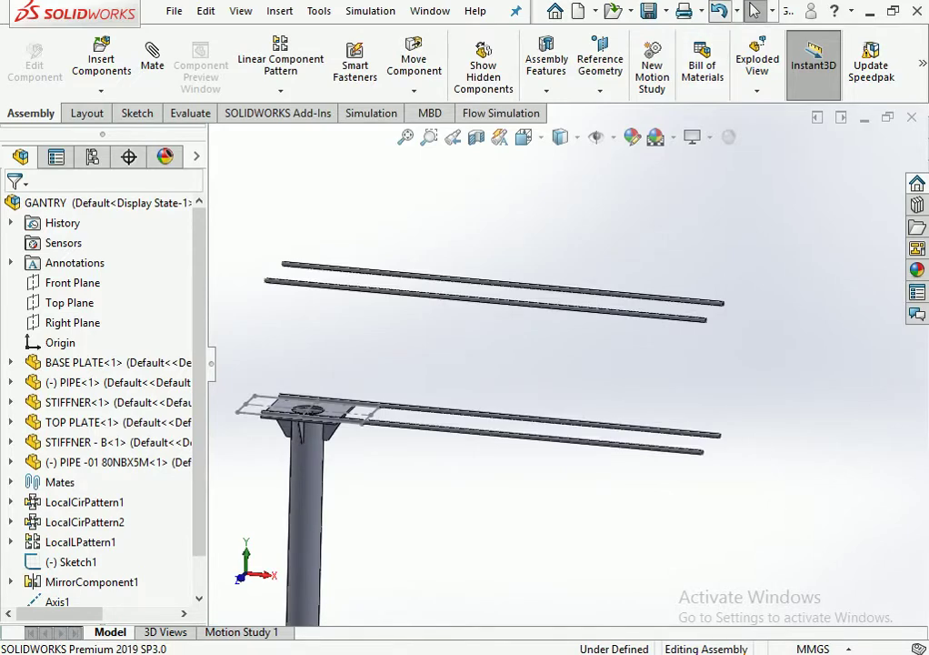
scroll(537, 381, "up", 3)
scroll(536, 382, "down", 5)
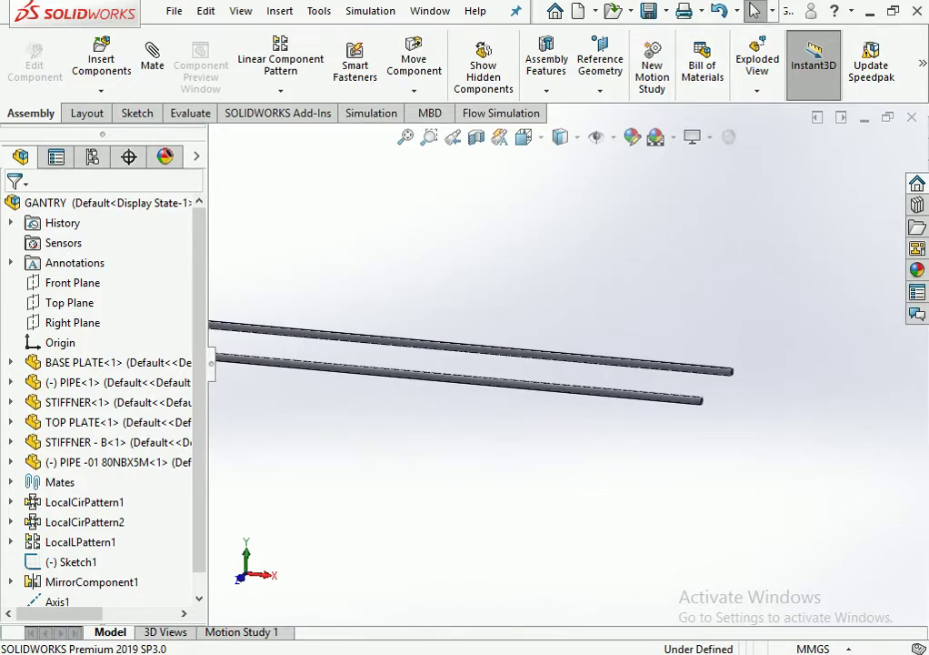
Insert the PLATE-1 part, with the file filter set to All Files.
left_click(101, 59)
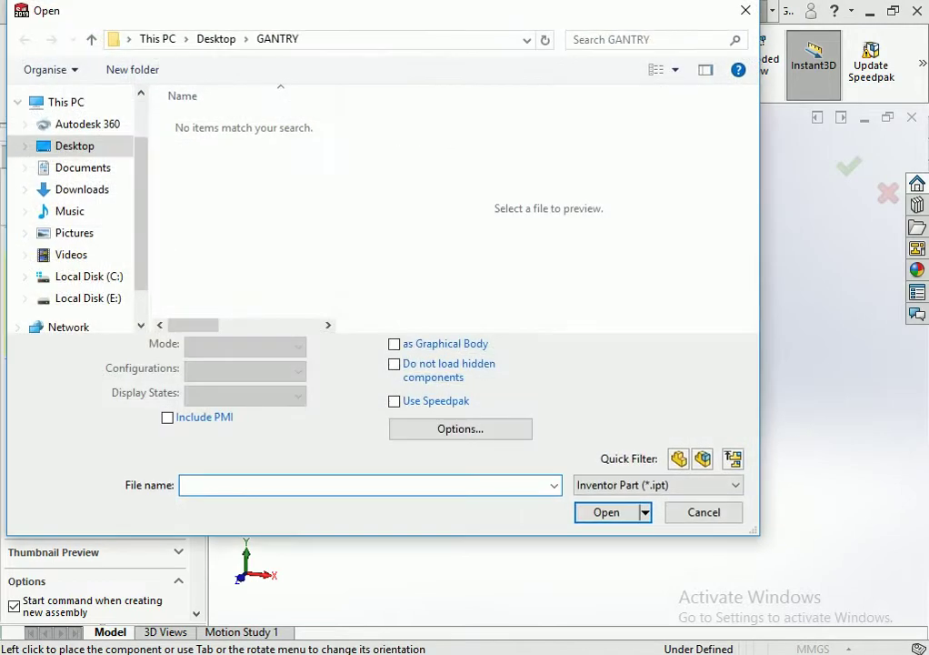
left_click(658, 485)
left_click(600, 466)
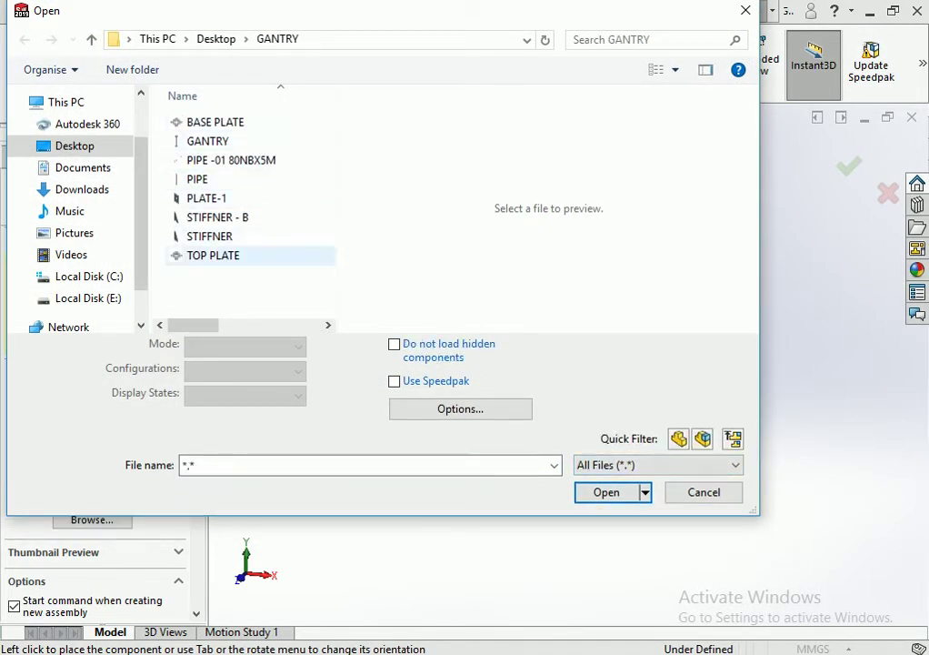
left_click(231, 160)
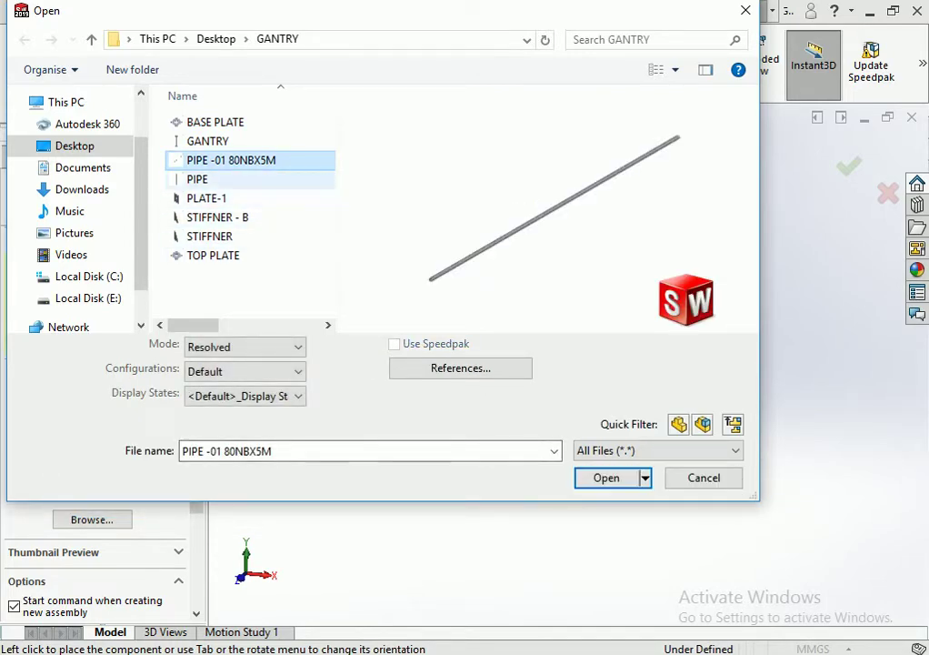
left_click(206, 198)
left_click(607, 459)
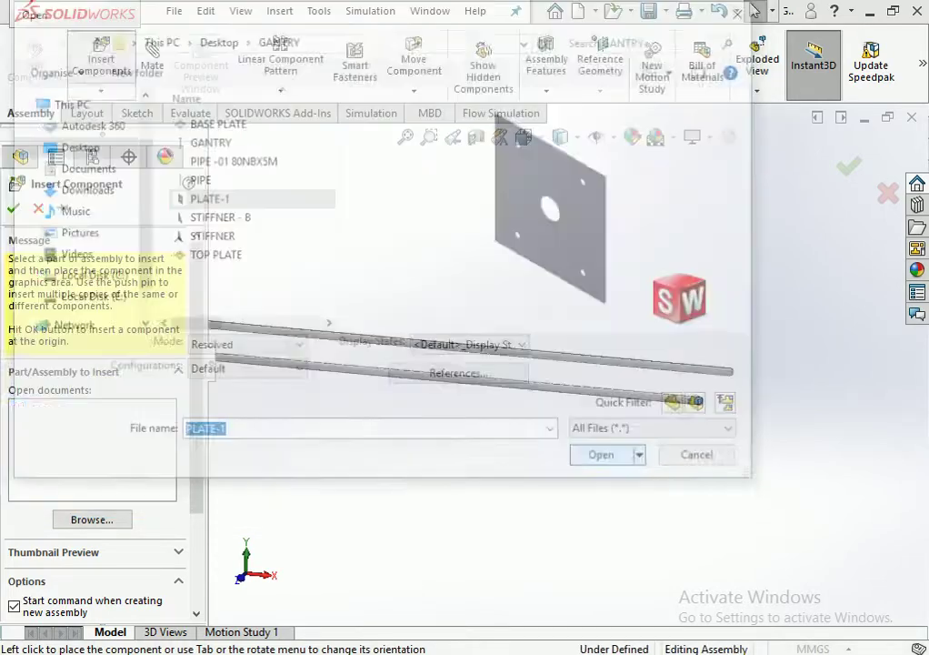
Place PLATE-1 and mate its centre hole concentric with the pipe.
left_click(768, 408)
scroll(786, 409, "down", 5)
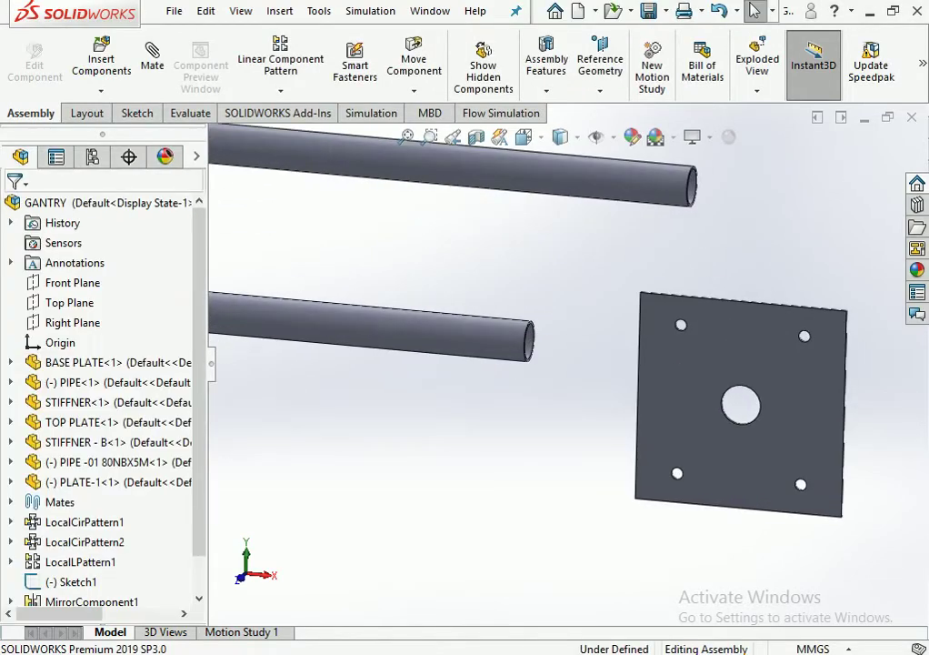
scroll(741, 404, "down", 2)
mouse_move(741, 405)
right_mouse_down()
mouse_move(700, 391)
mouse_move(601, 401)
right_mouse_up()
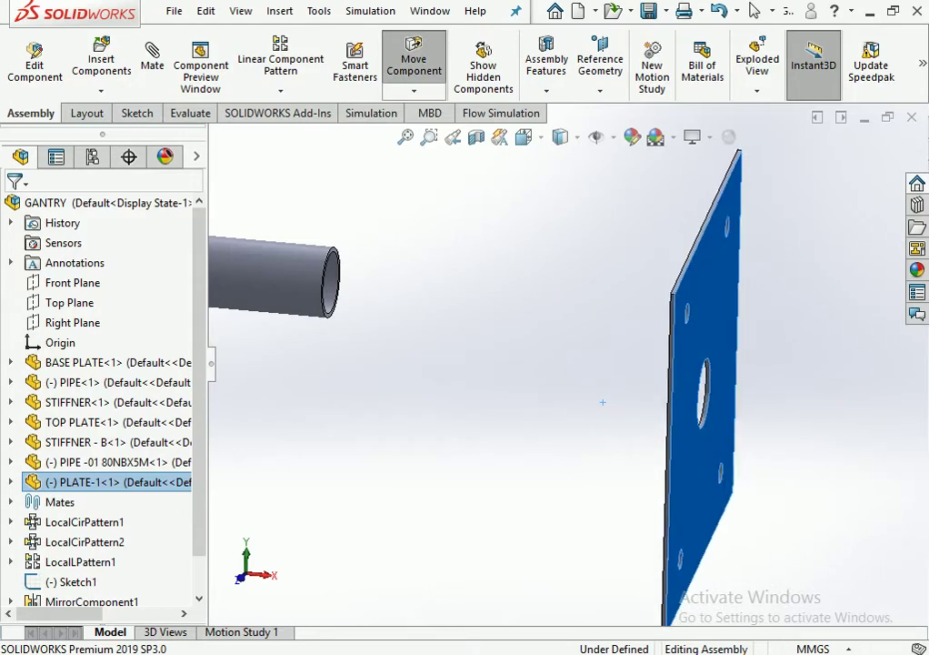
scroll(602, 402, "down", 3)
scroll(591, 400, "down", 3)
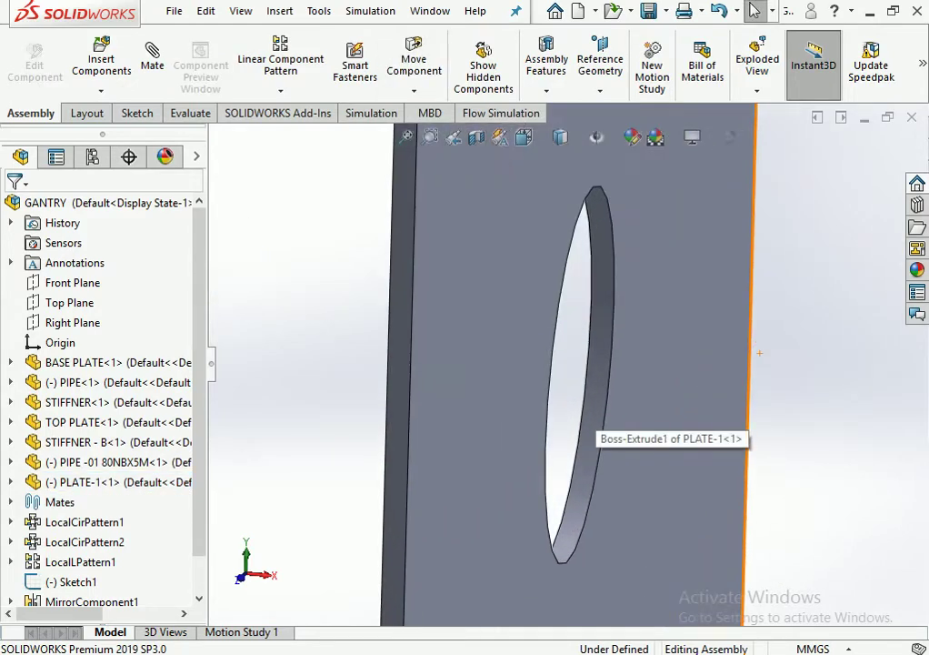
left_click(589, 400)
scroll(589, 400, "up", 5)
left_click(152, 59)
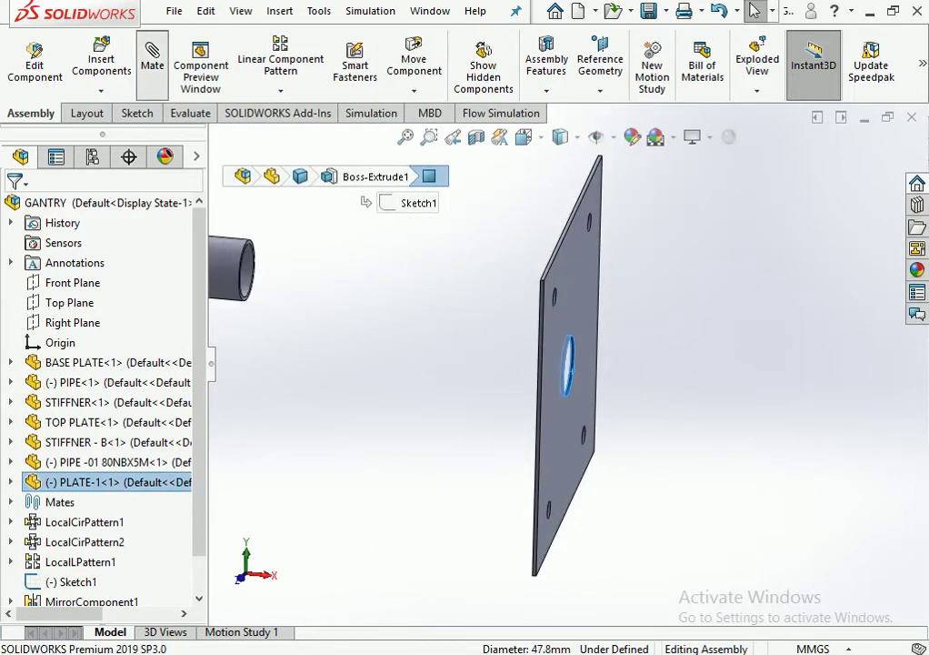
left_click(232, 268)
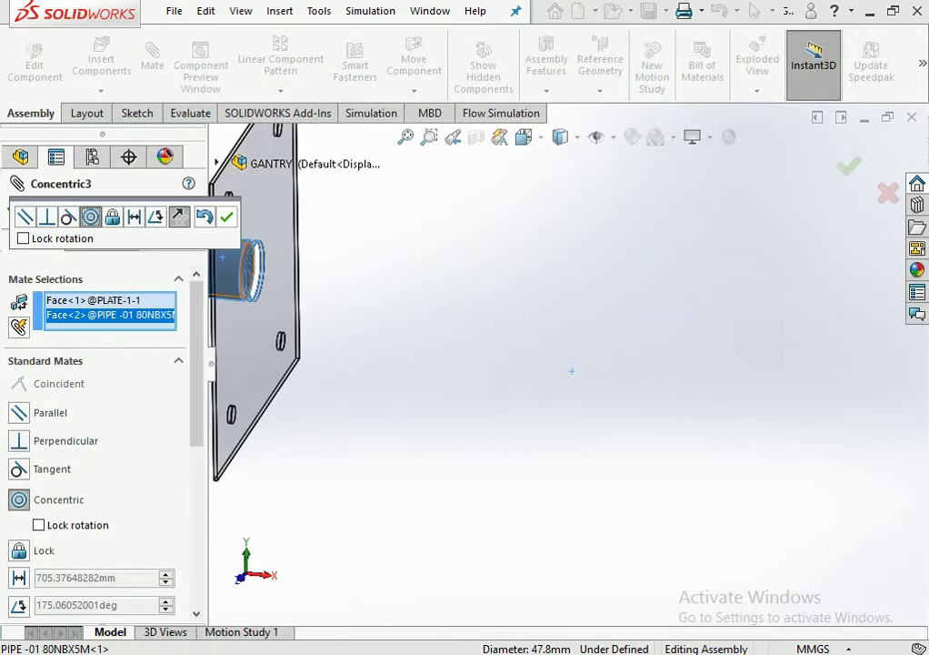
key("Return")
Mate the plate face coincident with the pipe's end face.
middle_click_drag(572, 371, 509, 346)
scroll(405, 327, "down", 3)
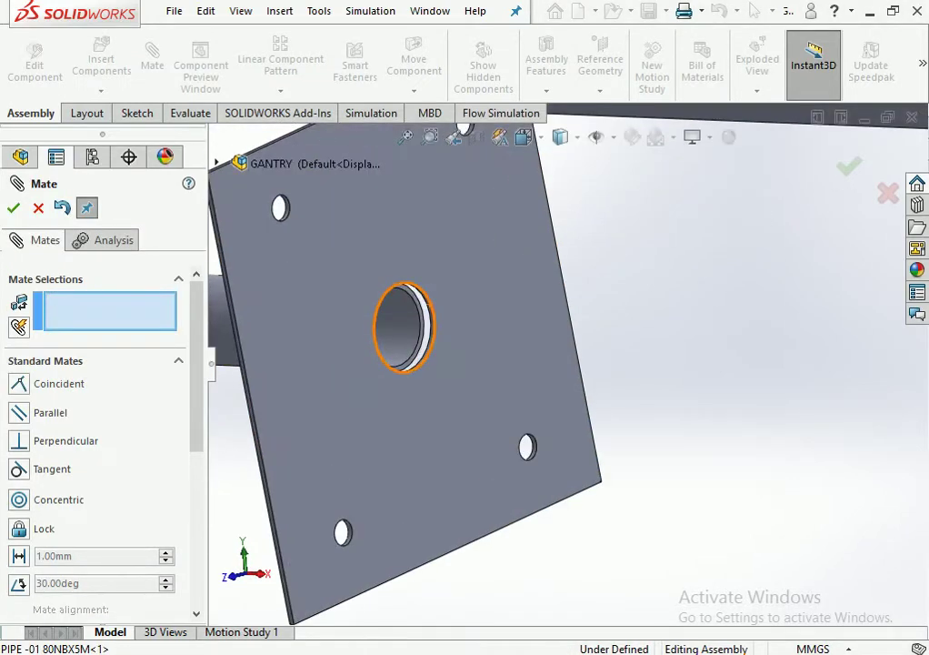
scroll(449, 327, "down", 3)
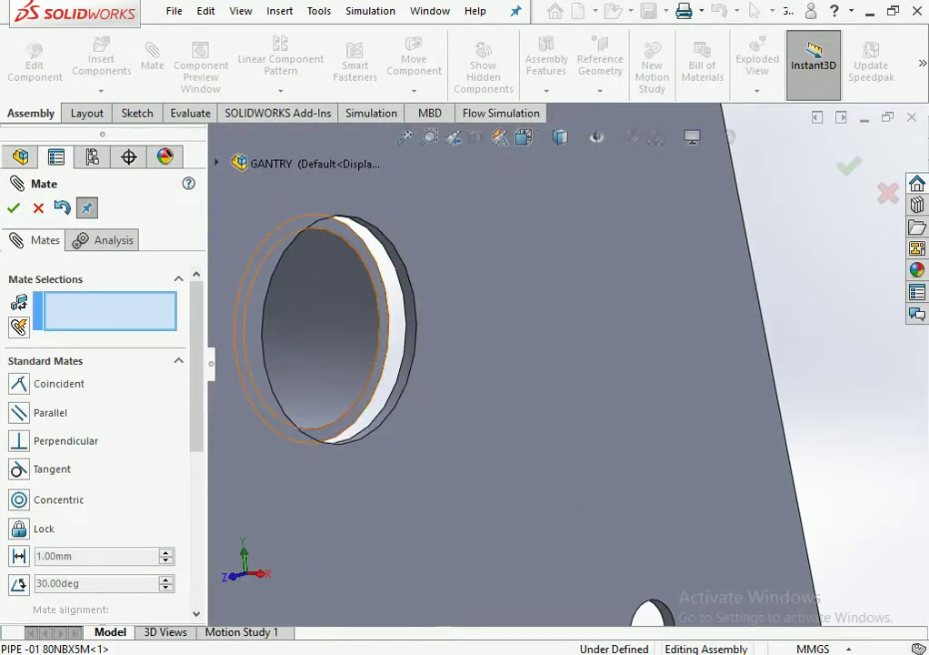
left_click(295, 218)
left_click(503, 341)
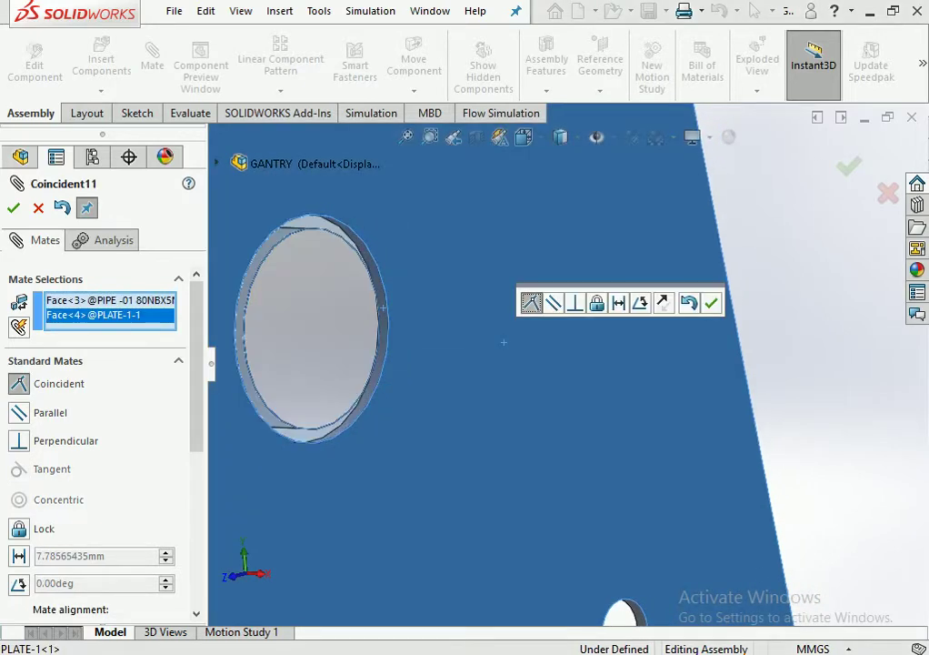
left_click(710, 303)
scroll(563, 364, "up", 3)
scroll(564, 363, "up", 3)
Add a Parallel mate between the top plate face and the end plate face, then close Mate.
scroll(563, 364, "up", 2)
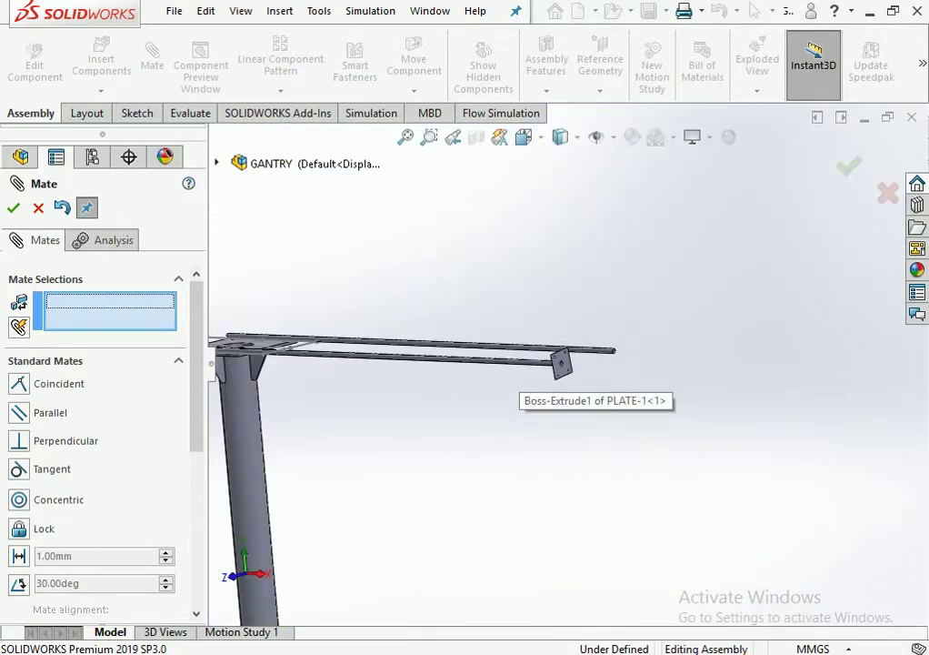
key("ctrl+7")
scroll(564, 364, "down", 3)
scroll(563, 364, "down", 1)
scroll(564, 364, "down", 2)
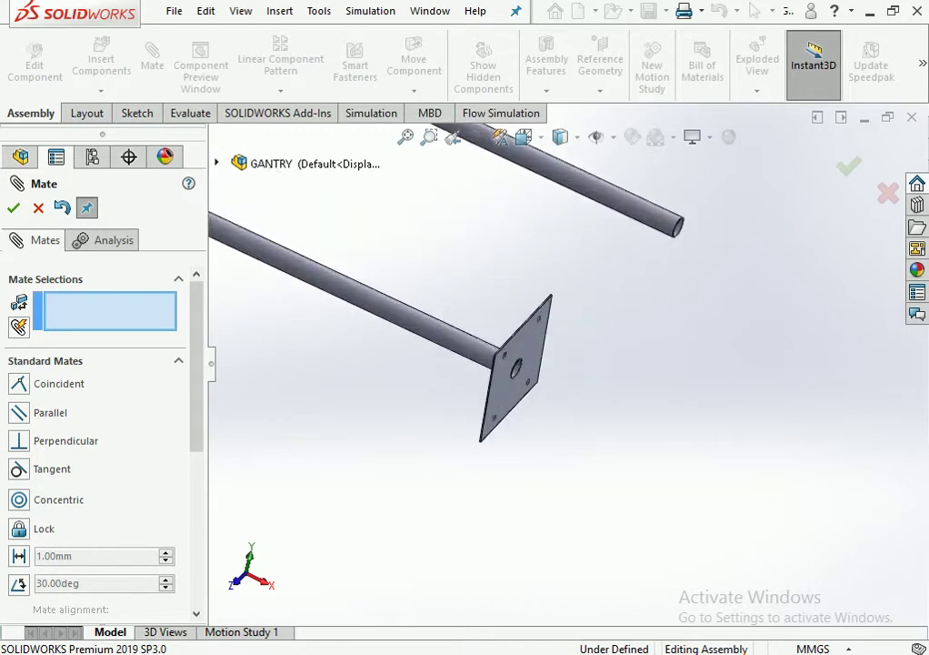
scroll(534, 344, "down", 2)
scroll(533, 343, "down", 1)
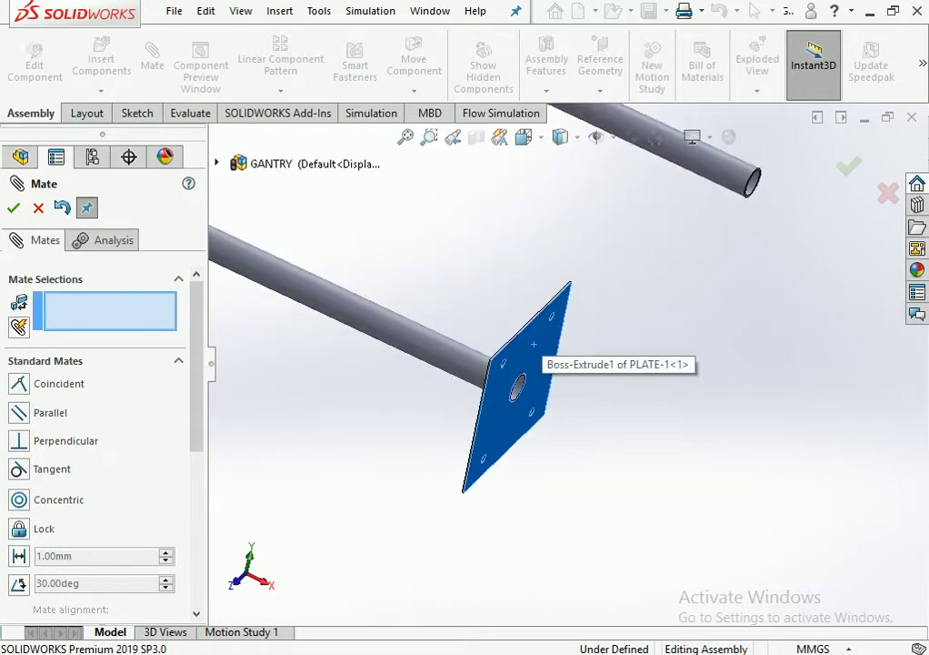
scroll(533, 343, "up", 1)
scroll(534, 343, "up", 2)
scroll(534, 343, "up", 2)
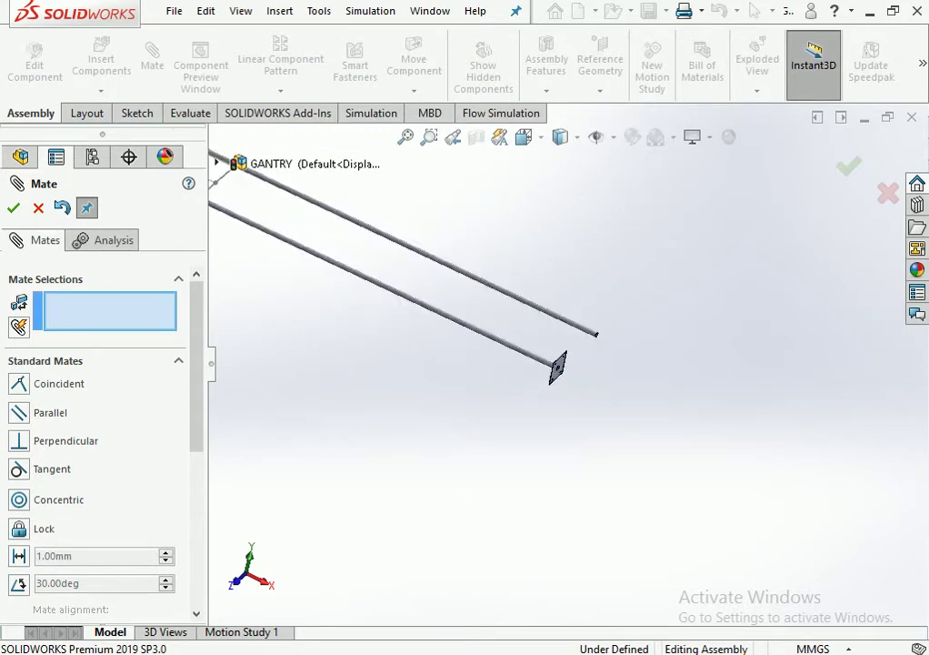
scroll(546, 364, "up", 3)
scroll(300, 155, "down", 2)
scroll(300, 155, "down", 2)
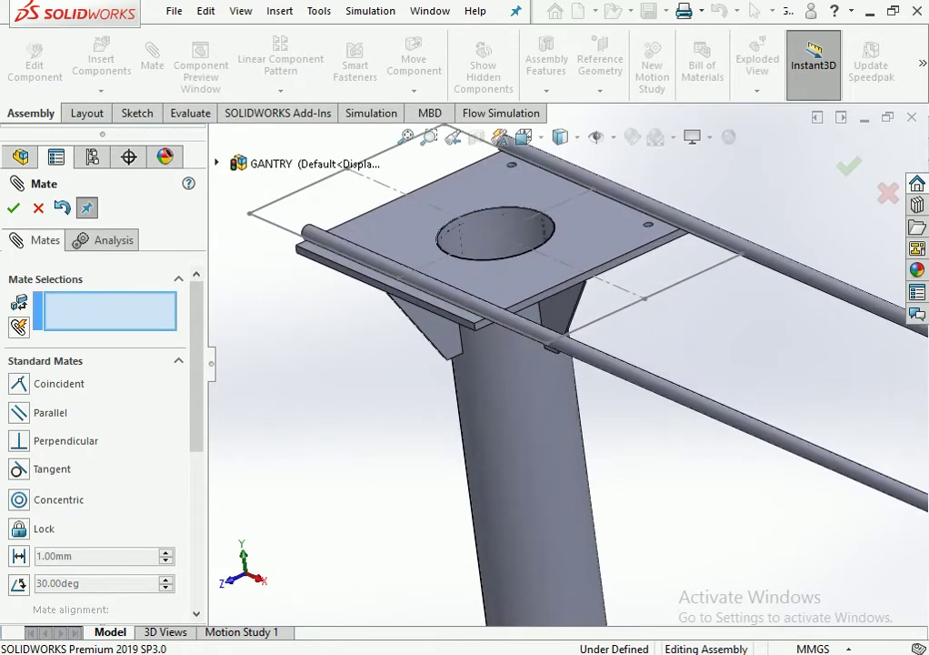
scroll(536, 327, "down", 2)
left_click(536, 327)
scroll(536, 327, "up", 2)
scroll(536, 328, "up", 3)
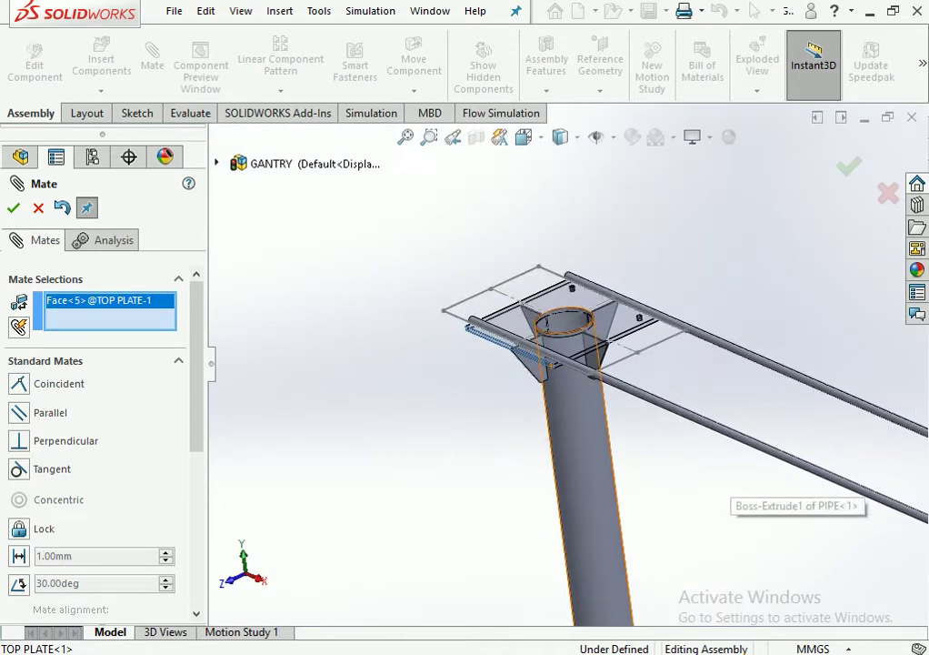
scroll(673, 382, "up", 2)
scroll(673, 382, "down", 3)
scroll(672, 382, "down", 3)
middle_click_drag(673, 382, 650, 373)
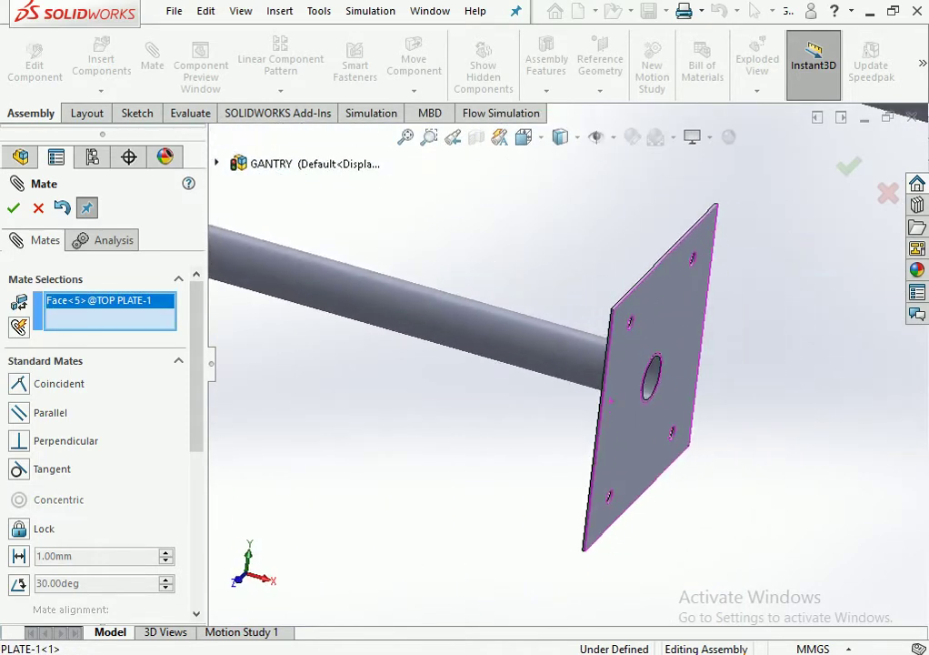
scroll(547, 425, "down", 2)
scroll(547, 426, "down", 3)
left_click(547, 425)
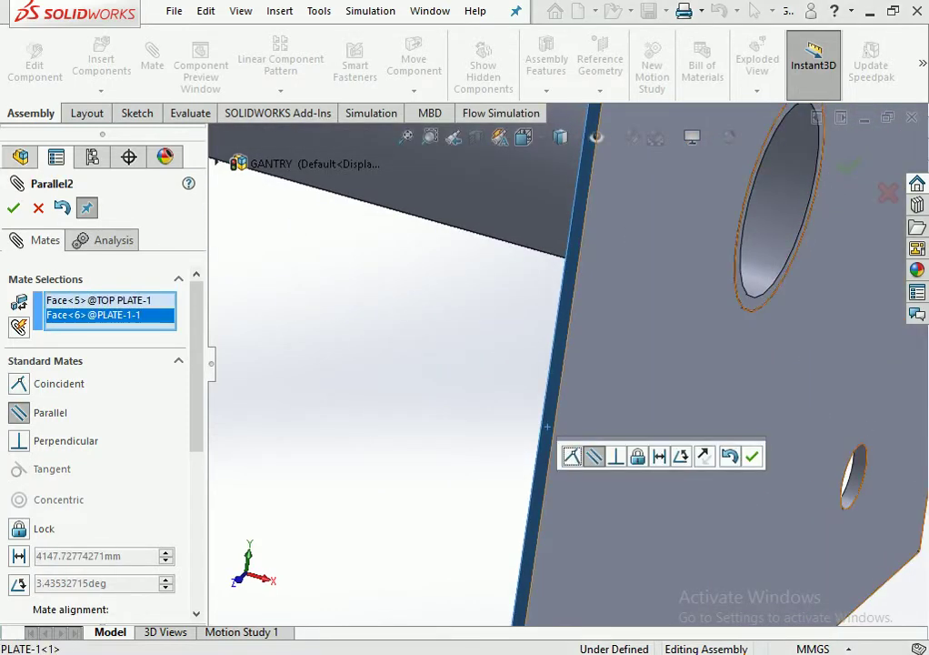
key("Return")
scroll(582, 360, "up", 3)
scroll(581, 359, "up", 3)
scroll(582, 359, "up", 2)
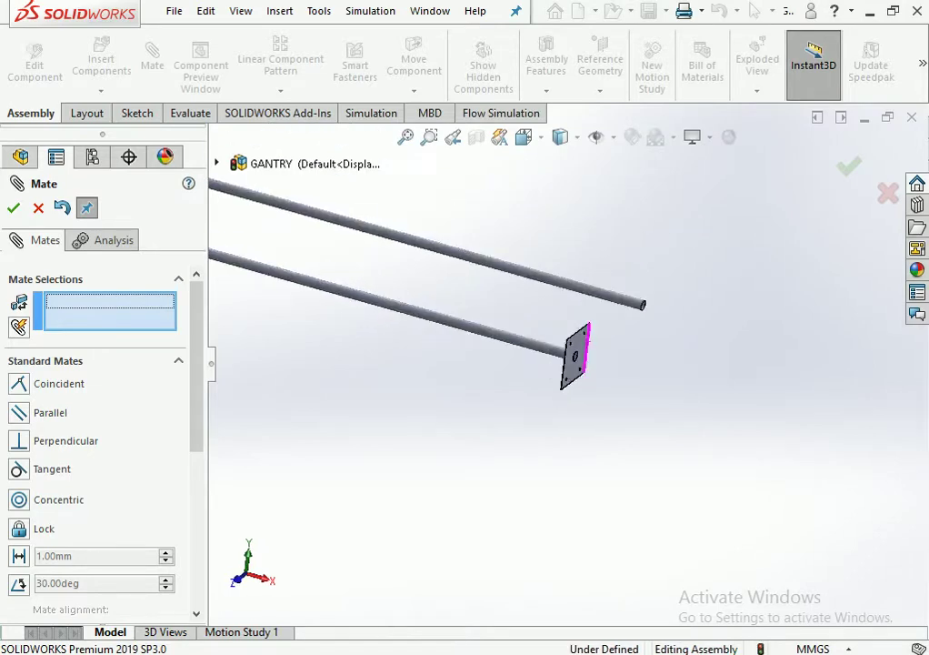
scroll(573, 364, "up", 2)
scroll(573, 363, "up", 1)
scroll(572, 364, "up", 3)
scroll(572, 363, "up", 1)
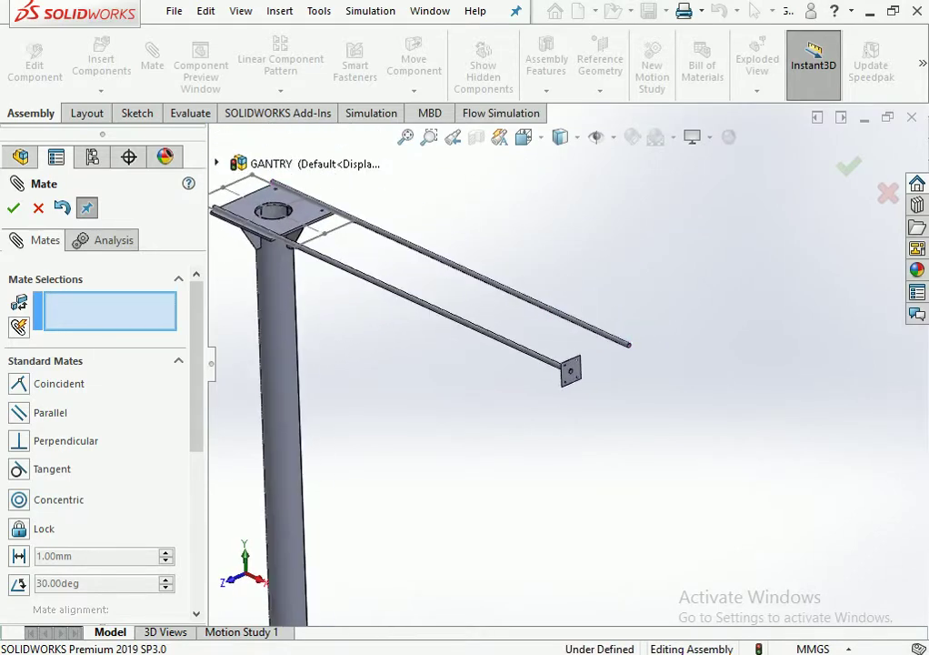
key("Escape")
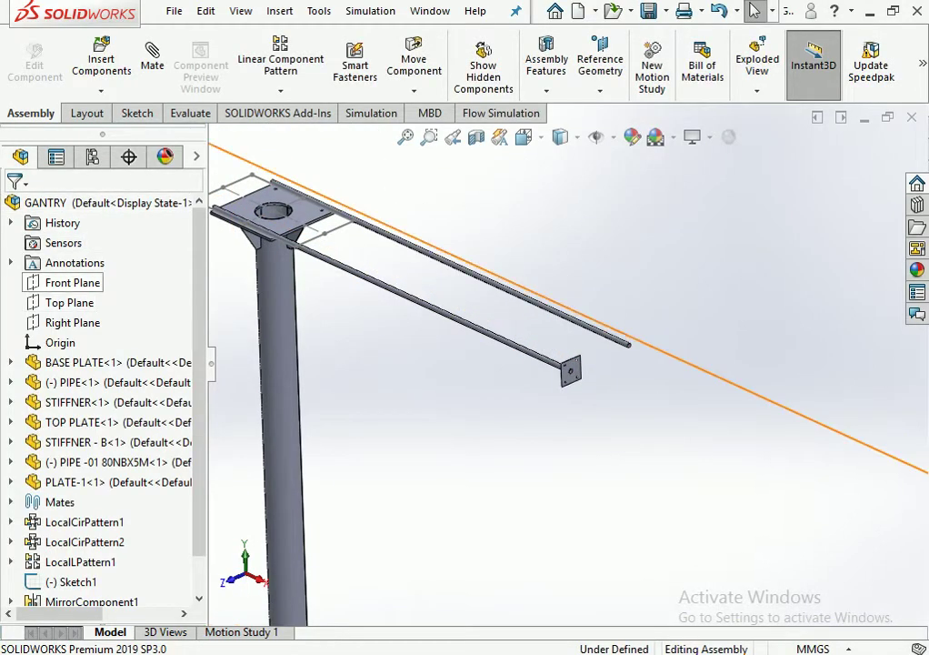
Mirror PLATE-1-1 about the Front Plane onto the parallel pipe's end.
scroll(527, 345, "up", 3)
scroll(528, 345, "up", 2)
left_click(73, 282)
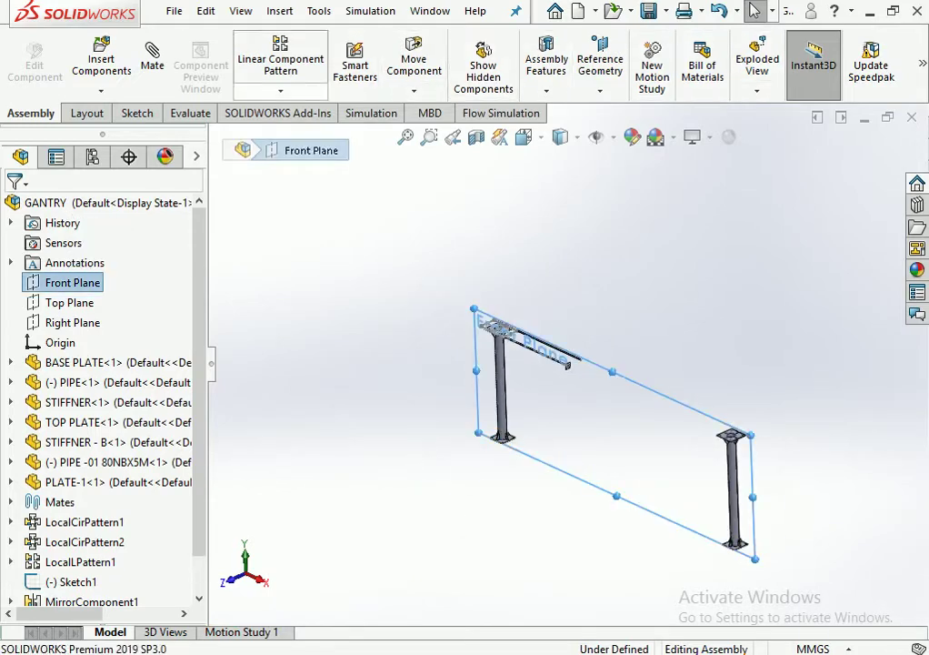
left_click(280, 91)
left_click(311, 243)
scroll(490, 337, "down", 3)
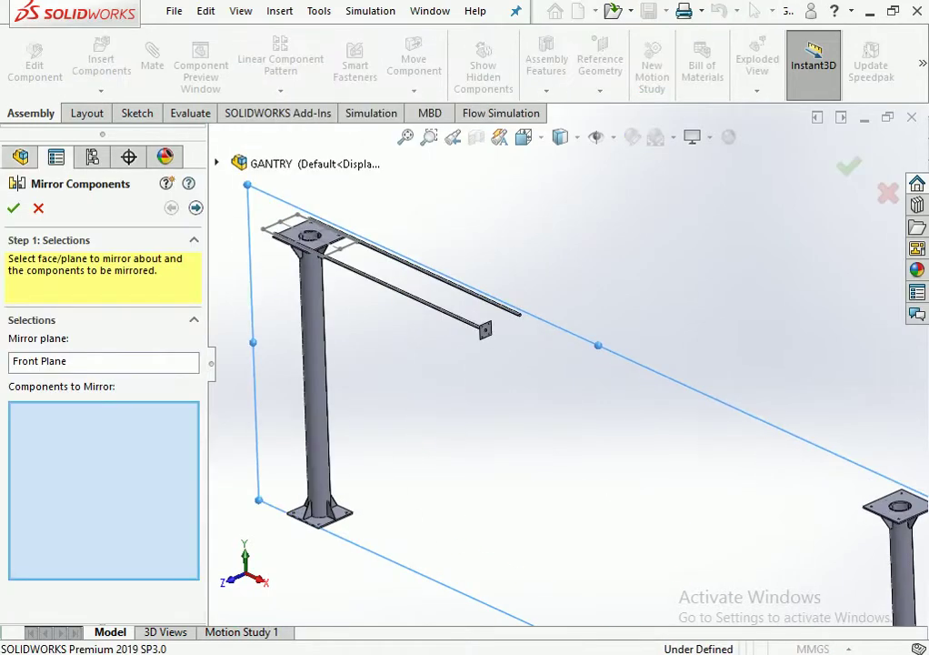
scroll(491, 337, "down", 3)
left_click(473, 345)
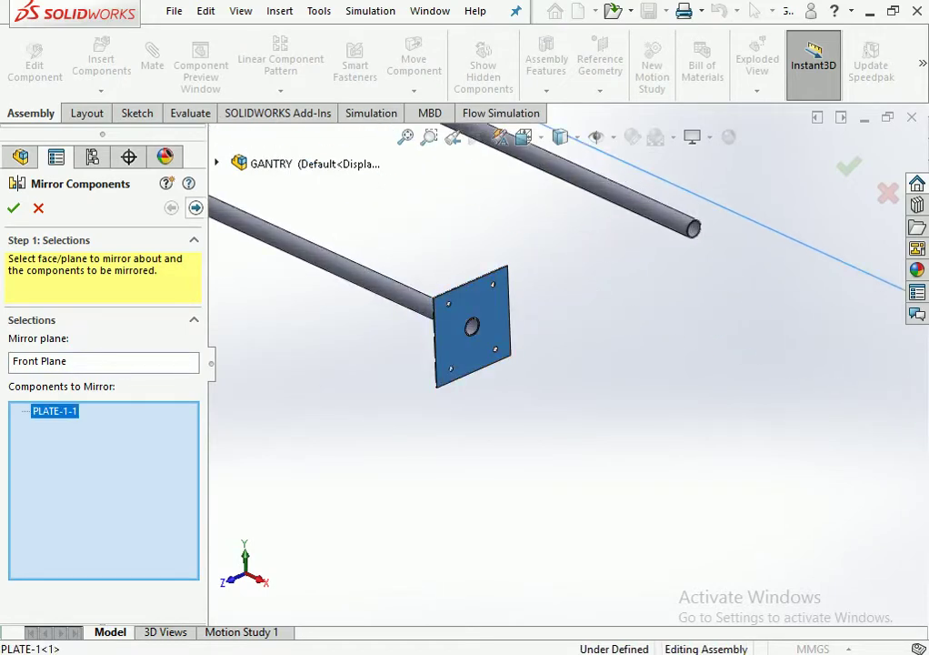
left_click(195, 207)
key("Return")
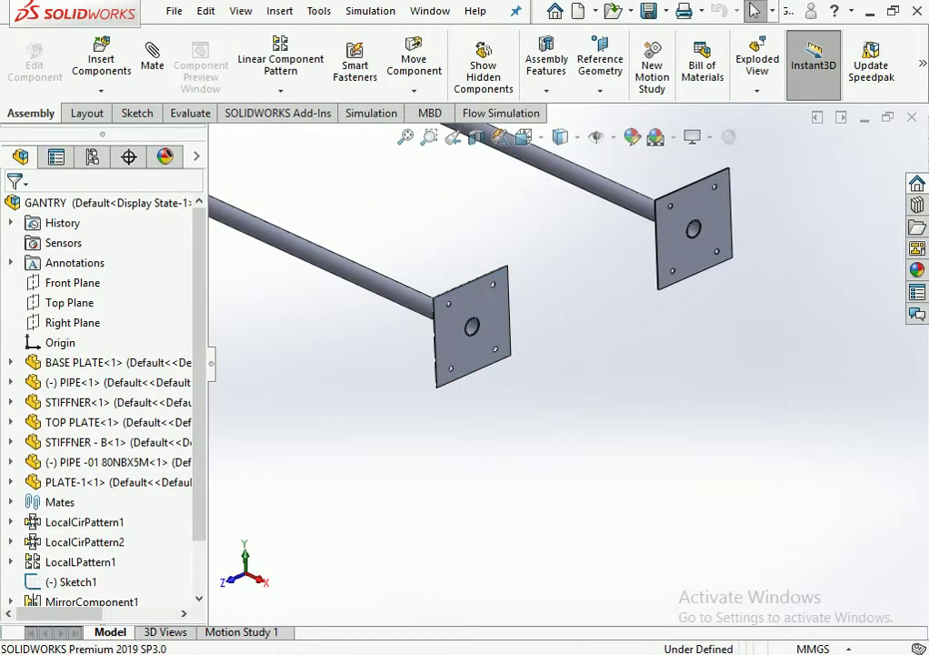
scroll(564, 382, "up", 3)
scroll(563, 382, "up", 2)
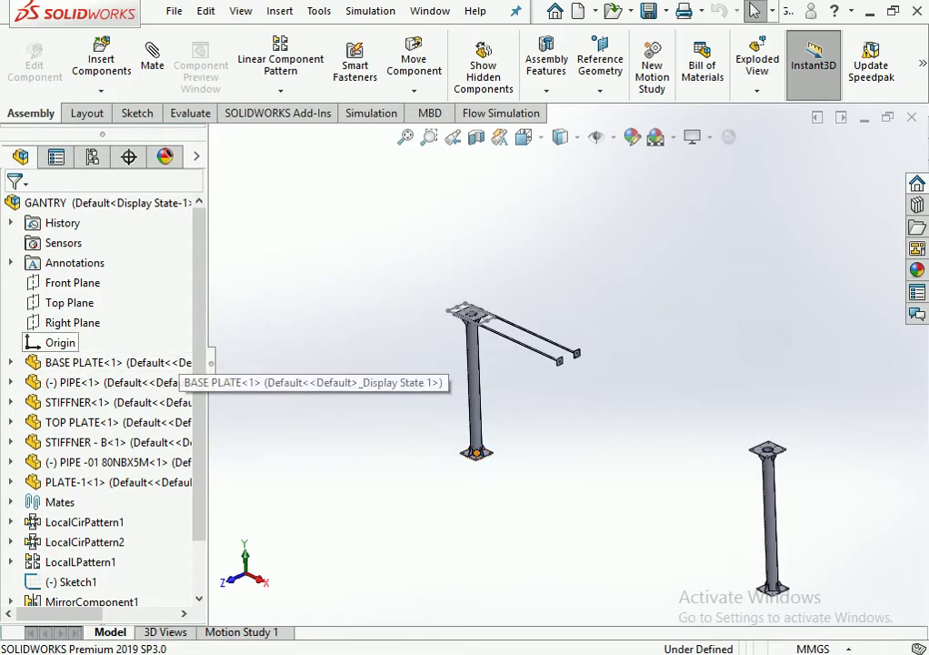
scroll(472, 304, "down", 3)
scroll(472, 305, "down", 2)
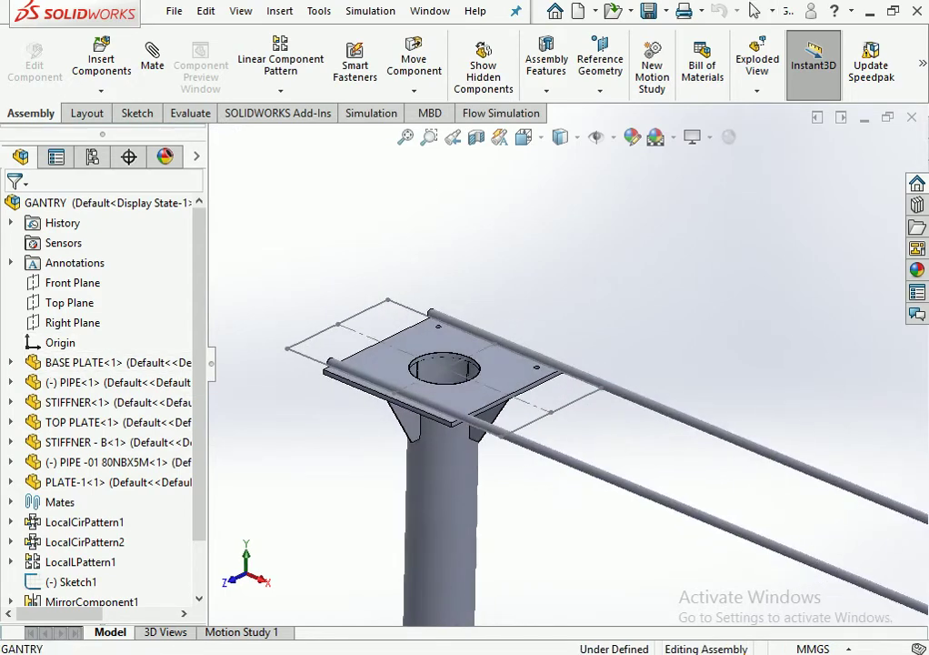
scroll(345, 359, "down", 3)
scroll(346, 359, "down", 2)
scroll(600, 345, "up", 2)
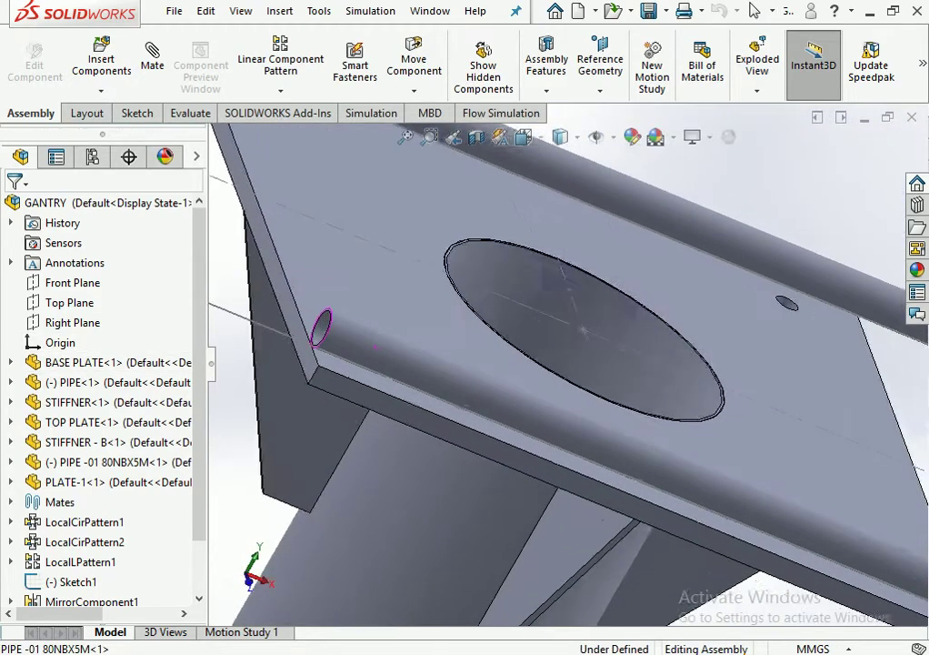
scroll(600, 345, "up", 2)
scroll(600, 345, "up", 2)
scroll(566, 365, "up", 2)
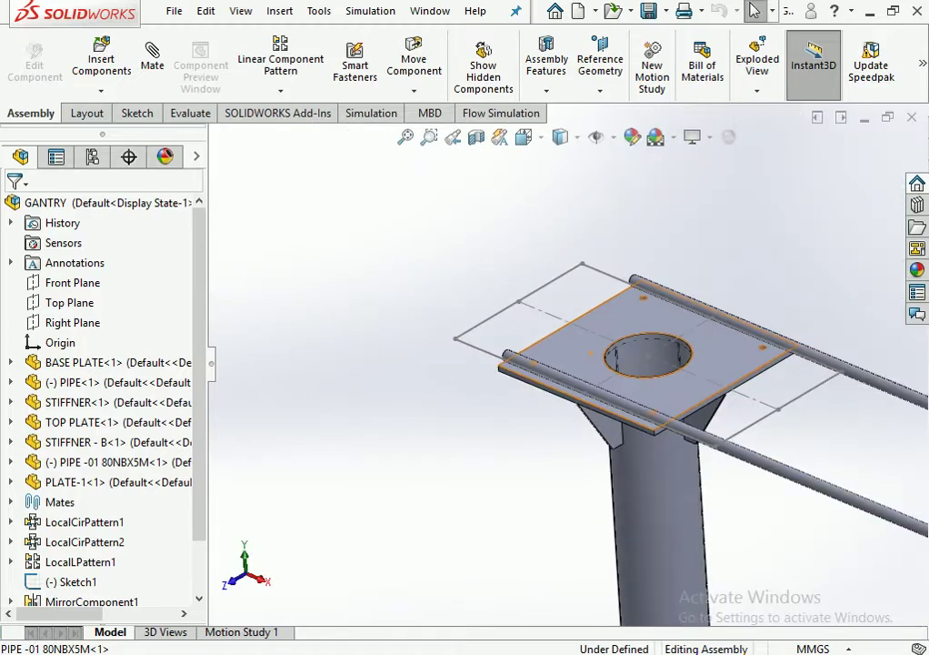
Create PLANE1 offset 1500/2 (750 mm) from the top plate's upper face.
left_click(564, 348)
left_click(600, 64)
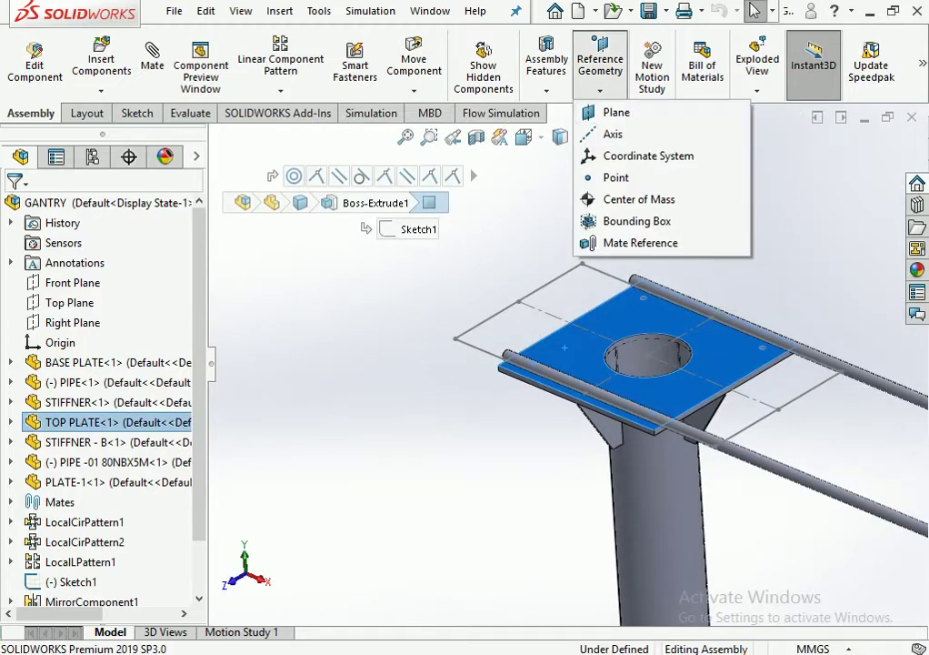
left_click(617, 111)
type("1500/2")
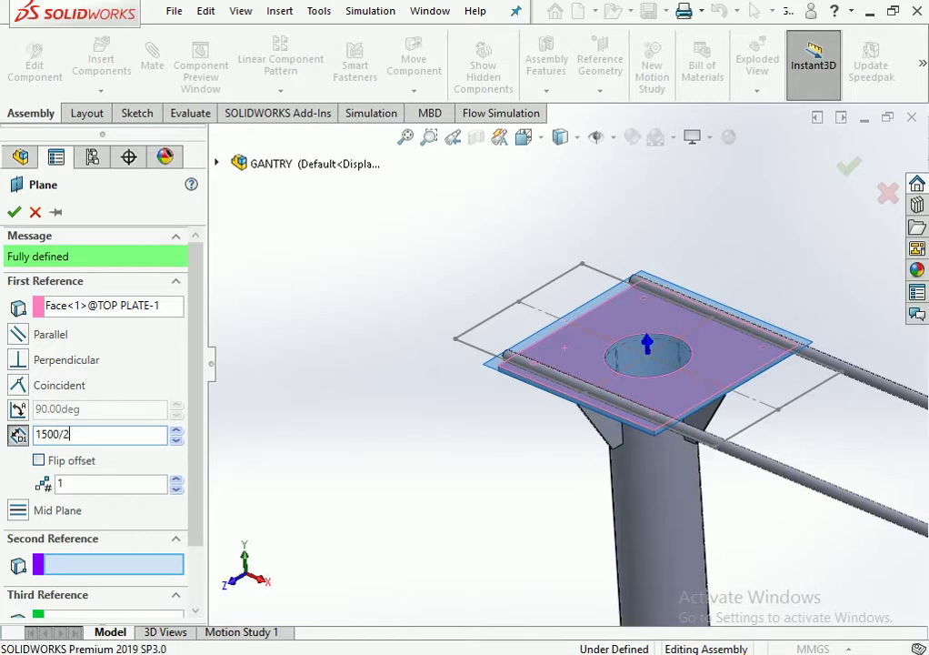
key("Return")
key("Return")
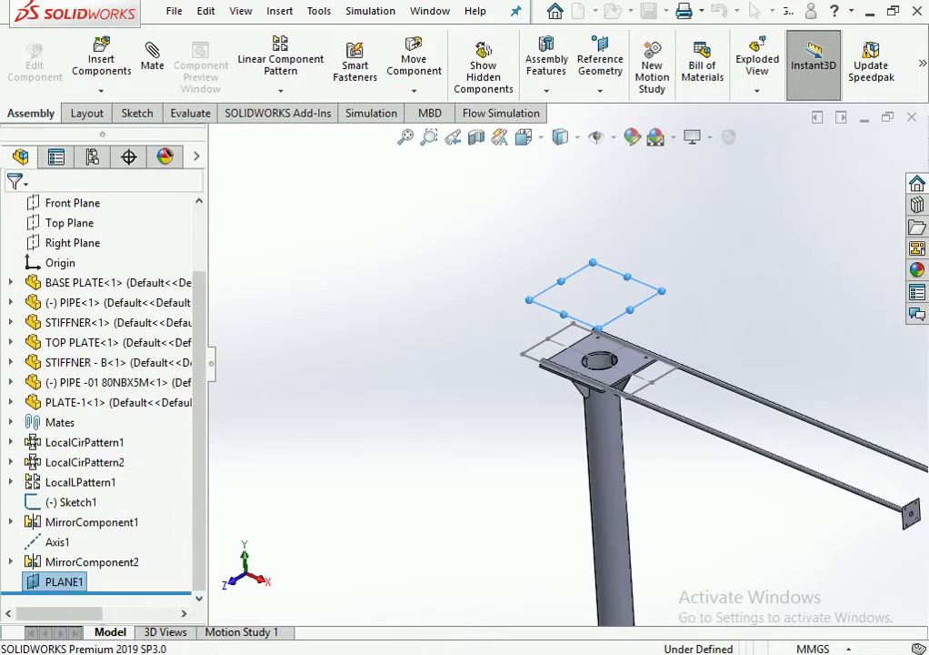
Mirror both pipes and both end plates about PLANE1 to form an upper pair of rails.
left_click(280, 91)
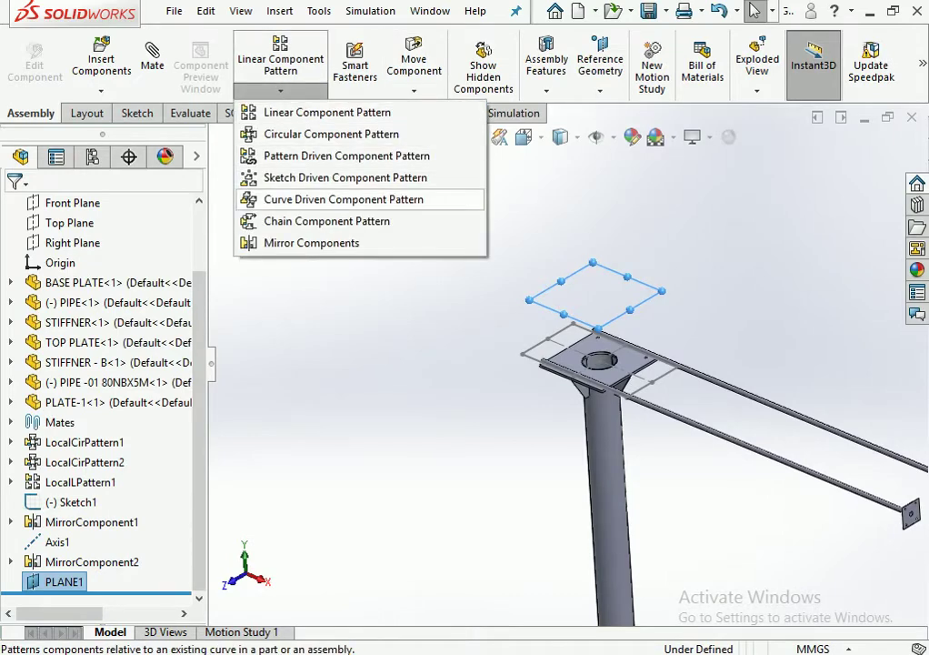
left_click(291, 243)
scroll(593, 375, "up", 3)
left_click_drag(754, 400, 709, 441)
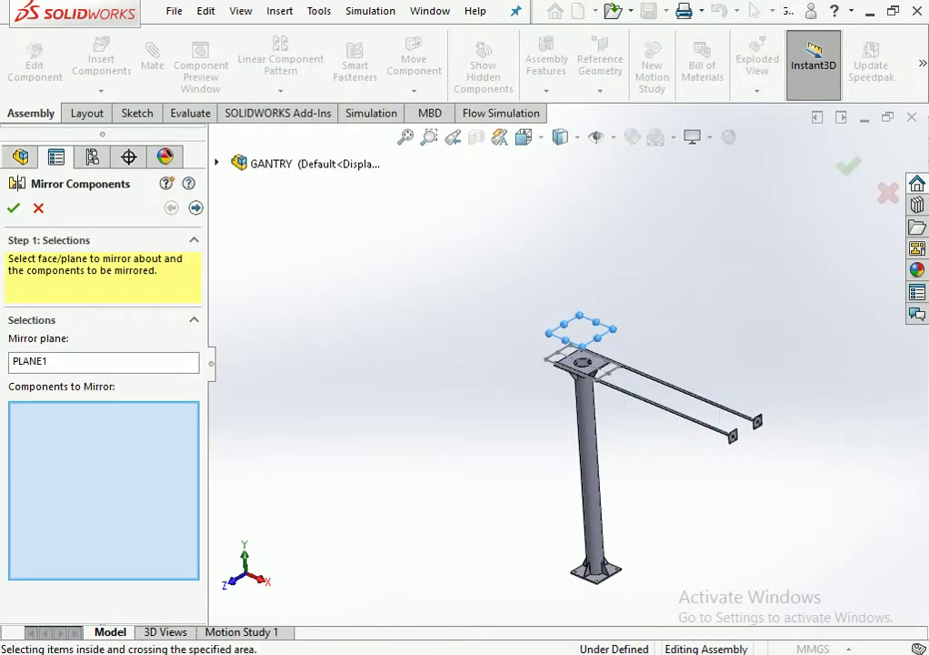
scroll(718, 422, "down", 5)
scroll(651, 463, "down", 3)
left_click(581, 411)
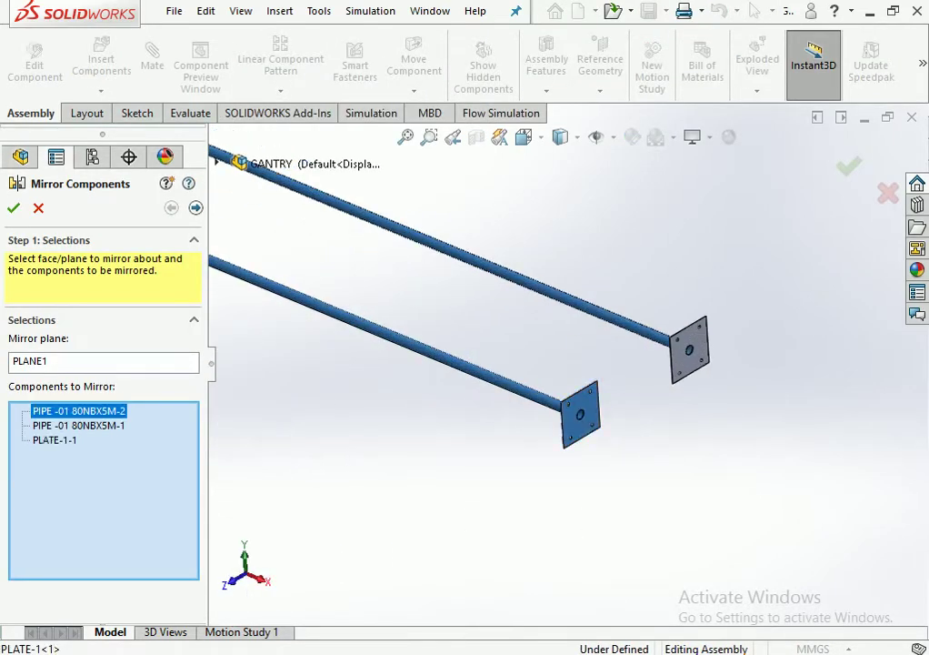
left_click(690, 352)
scroll(581, 363, "up", 4)
scroll(627, 359, "up", 3)
scroll(627, 359, "down", 3)
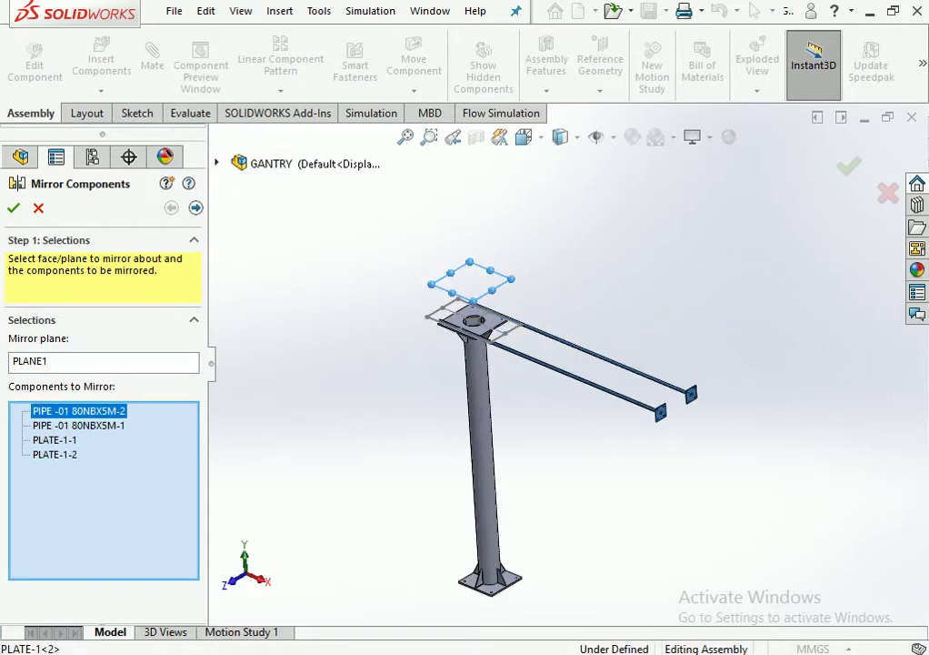
left_click(195, 207)
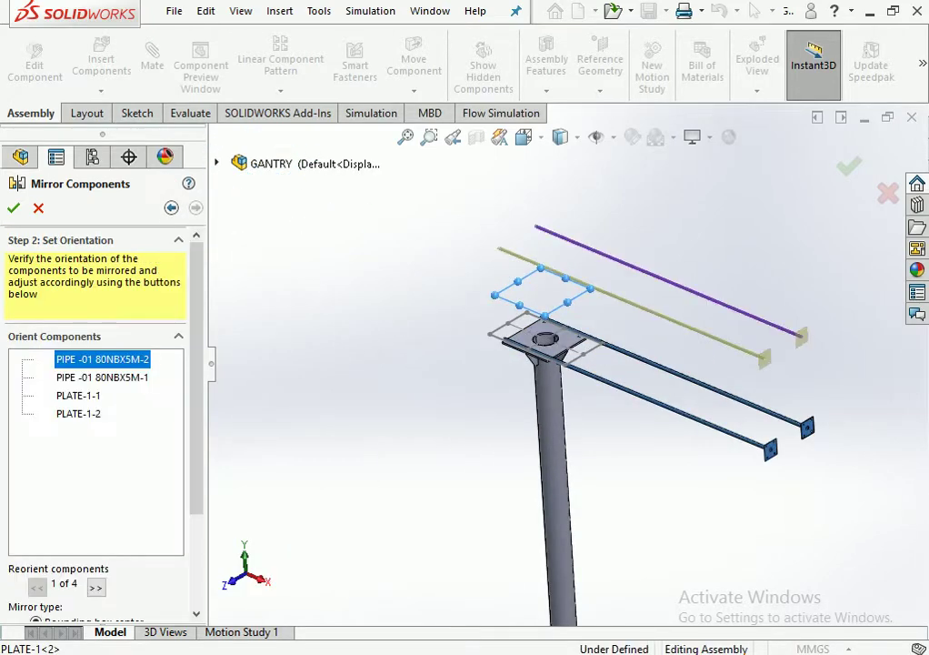
left_click(14, 207)
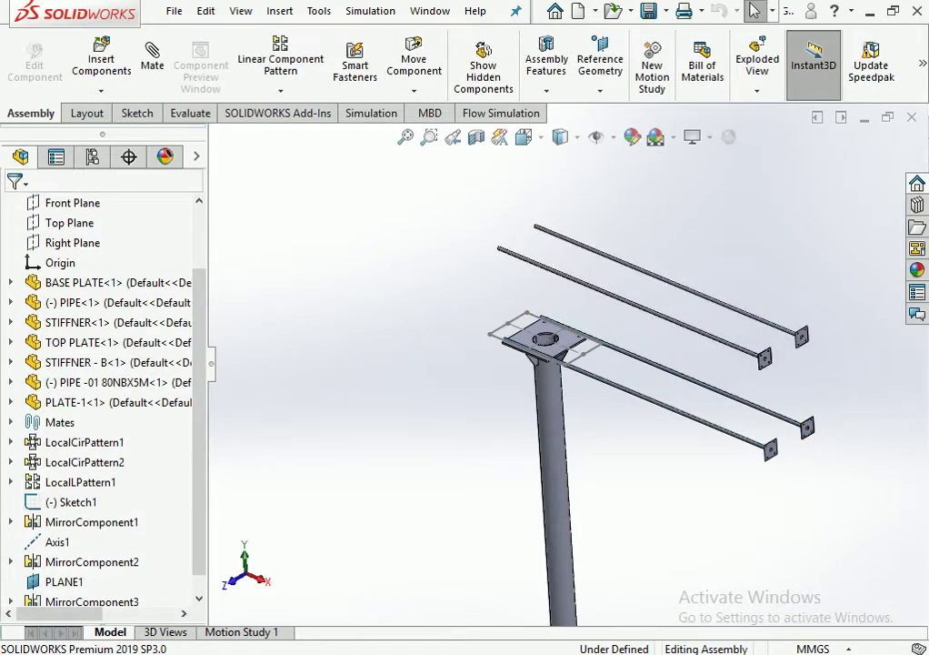
key("Up")
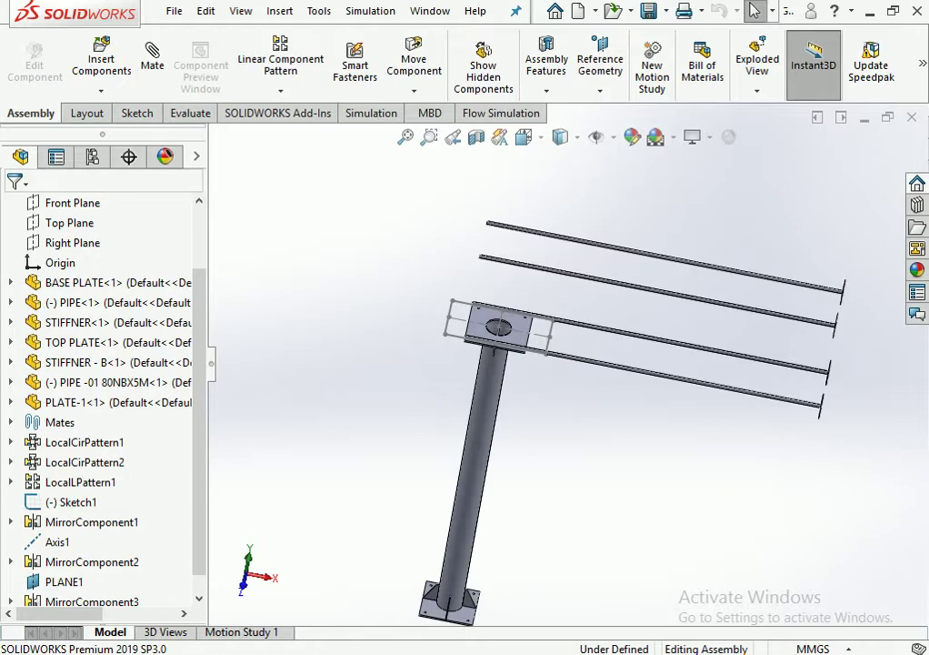
scroll(498, 327, "down", 3)
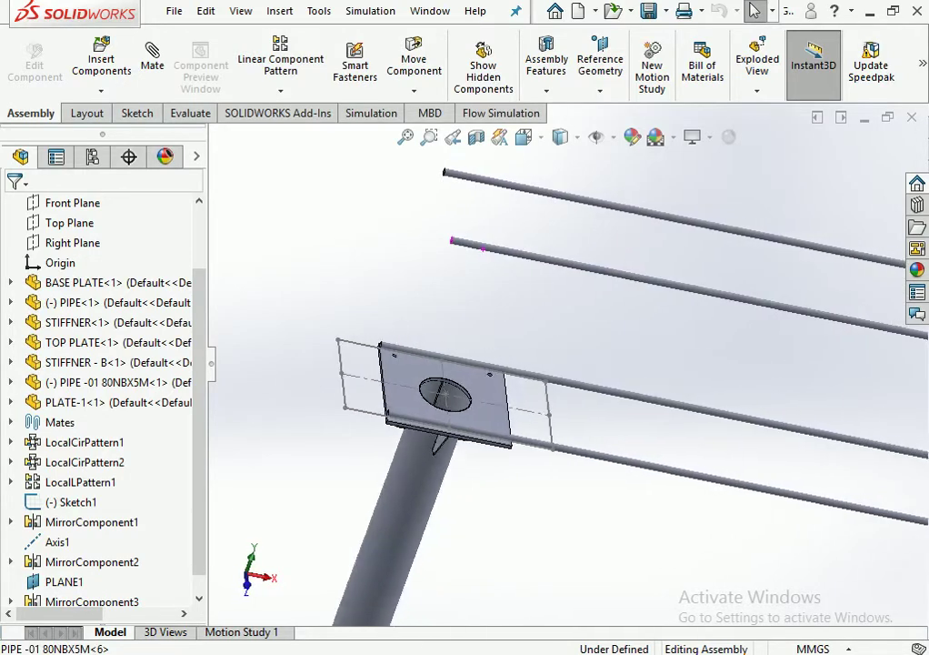
mouse_move(499, 327)
middle_mouse_down()
mouse_move(457, 247)
mouse_move(453, 253)
mouse_move(521, 318)
middle_mouse_up()
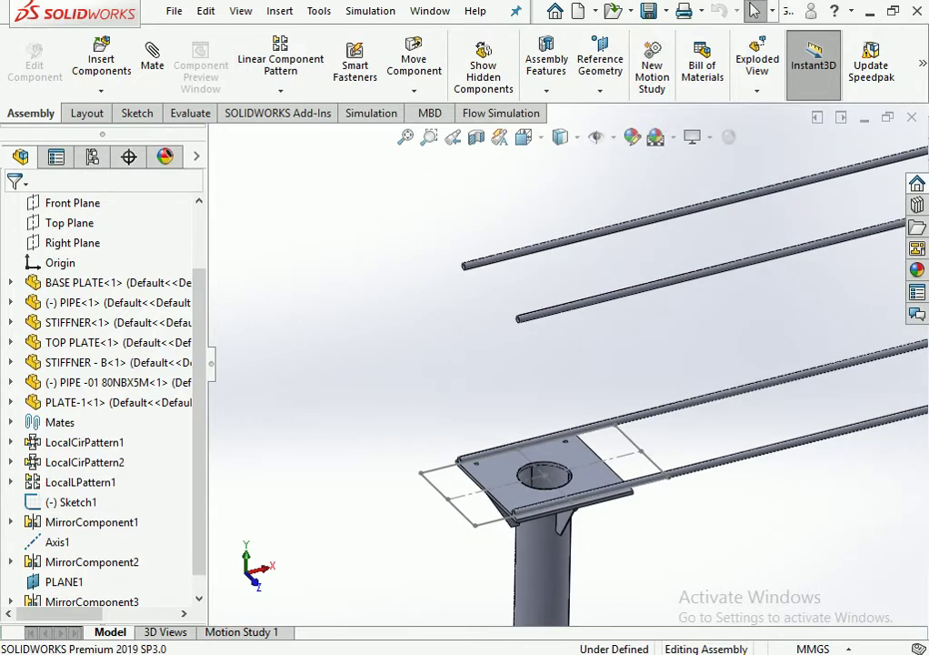
scroll(521, 318, "up", 3)
scroll(521, 318, "down", 2)
scroll(521, 319, "down", 3)
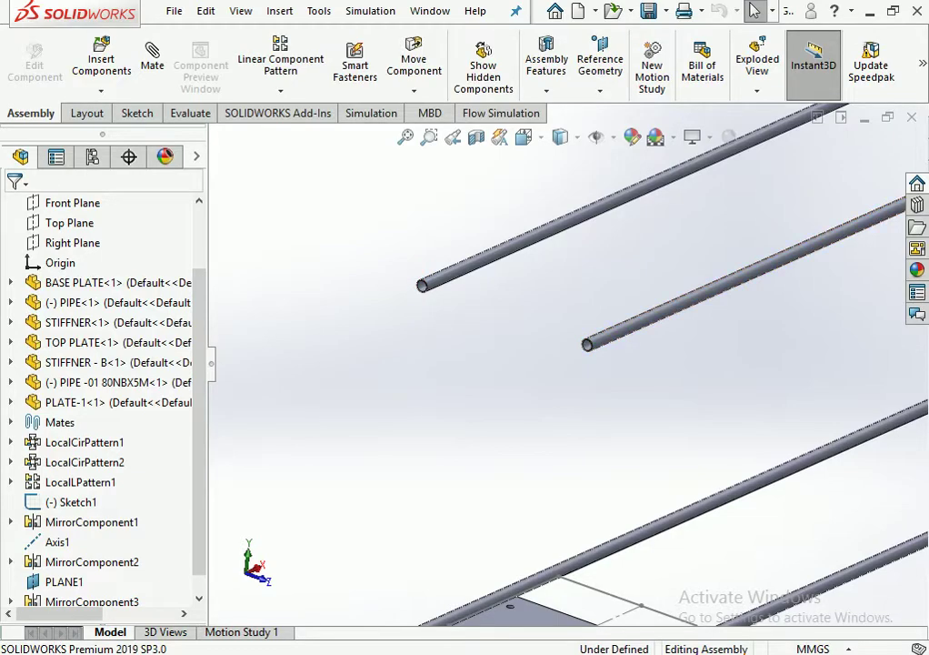
scroll(521, 318, "up", 3)
scroll(521, 319, "up", 2)
middle_click_drag(521, 318, 563, 291)
left_click(524, 137)
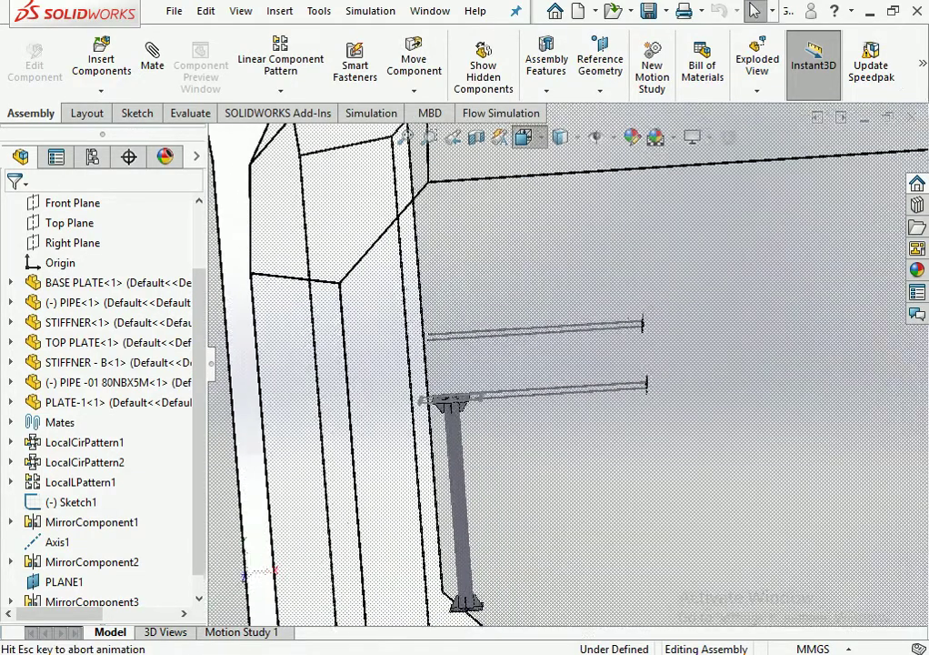
left_click(525, 161)
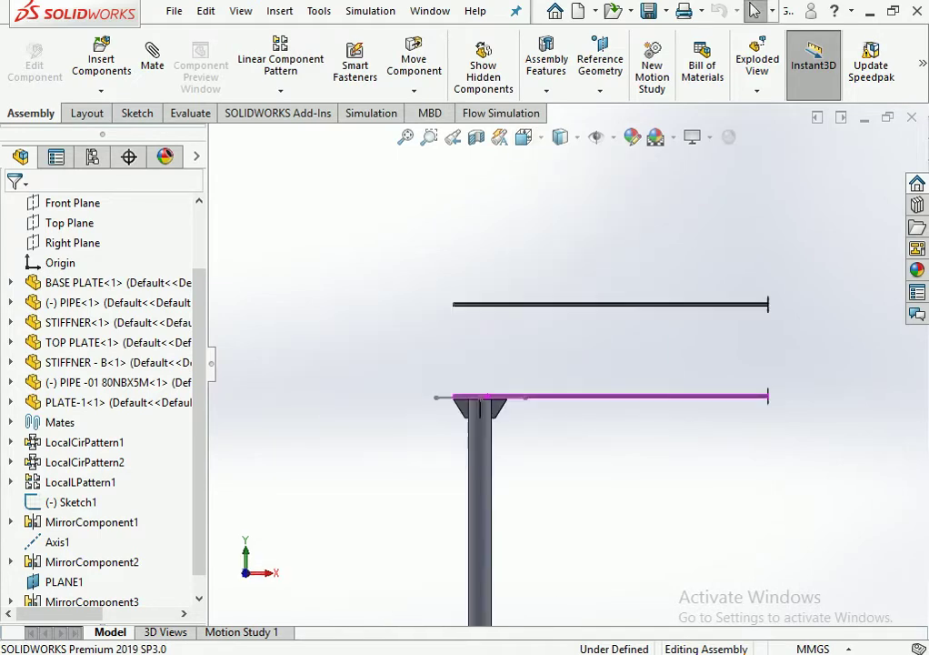
middle_click_drag(525, 397, 564, 372)
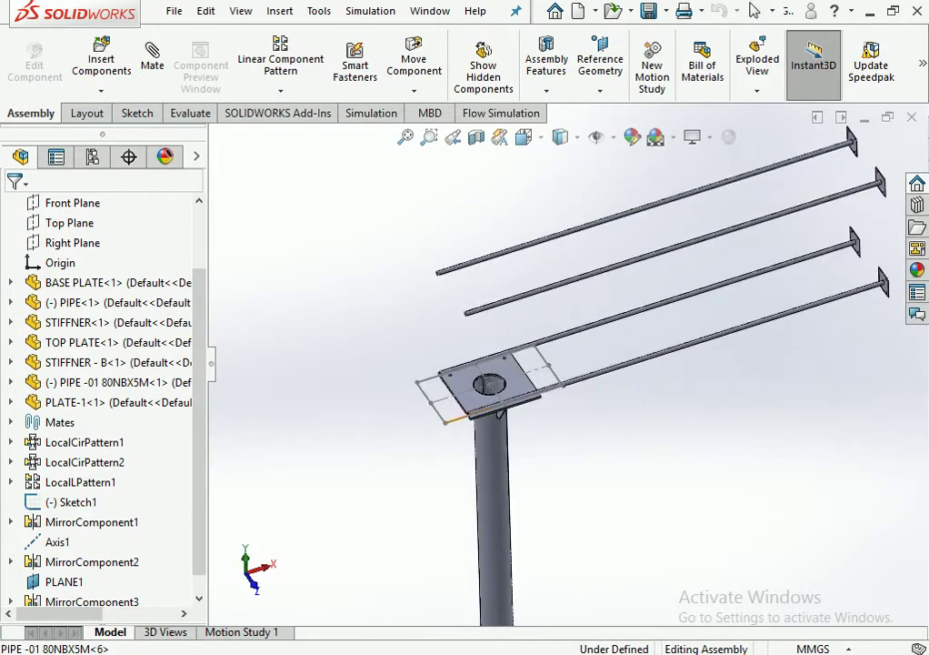
scroll(563, 409, "down", 3)
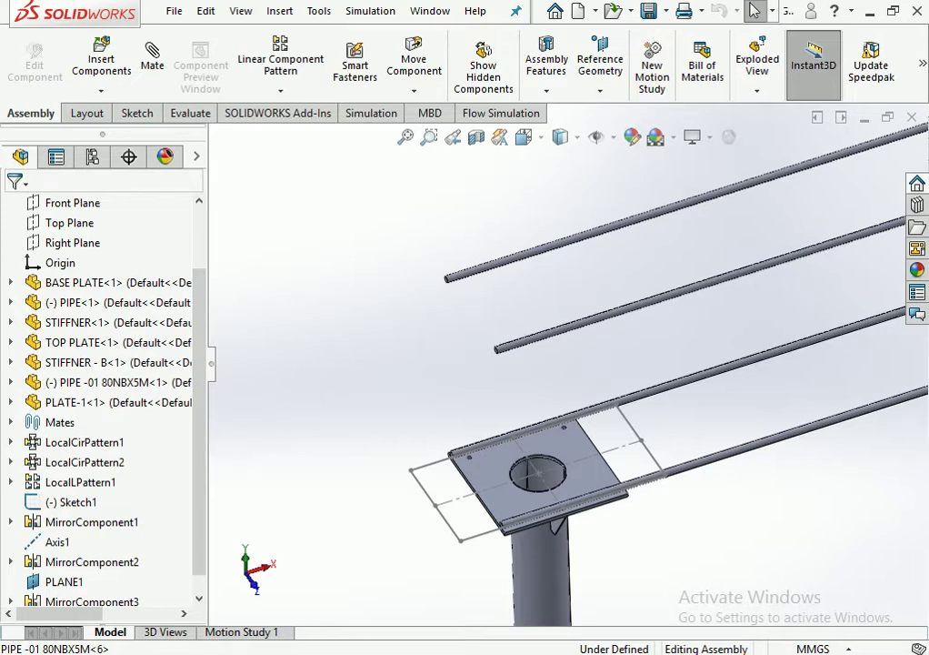
Duplicate the PIPE -01 80NBX5M part file in the Open dialog's folder.
scroll(570, 354, "up", 5)
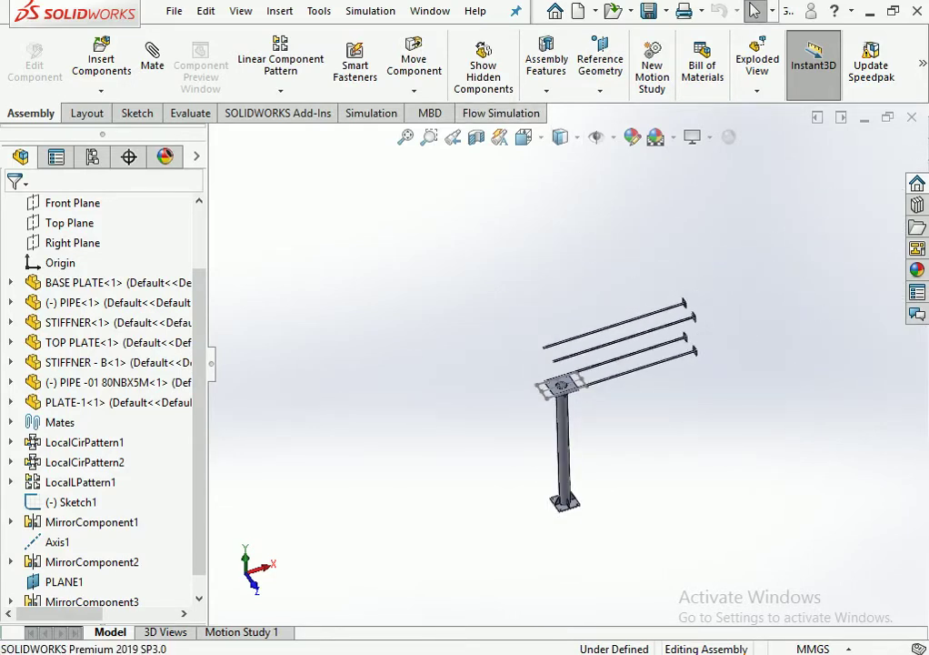
scroll(557, 367, "down", 1)
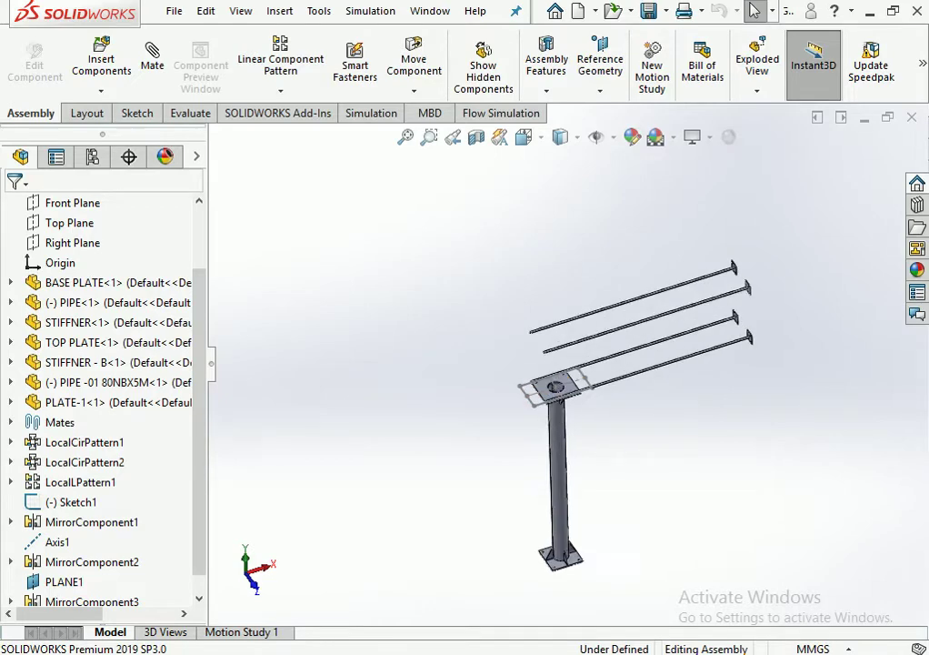
scroll(556, 367, "down", 2)
scroll(556, 367, "down", 2)
scroll(556, 367, "down", 2)
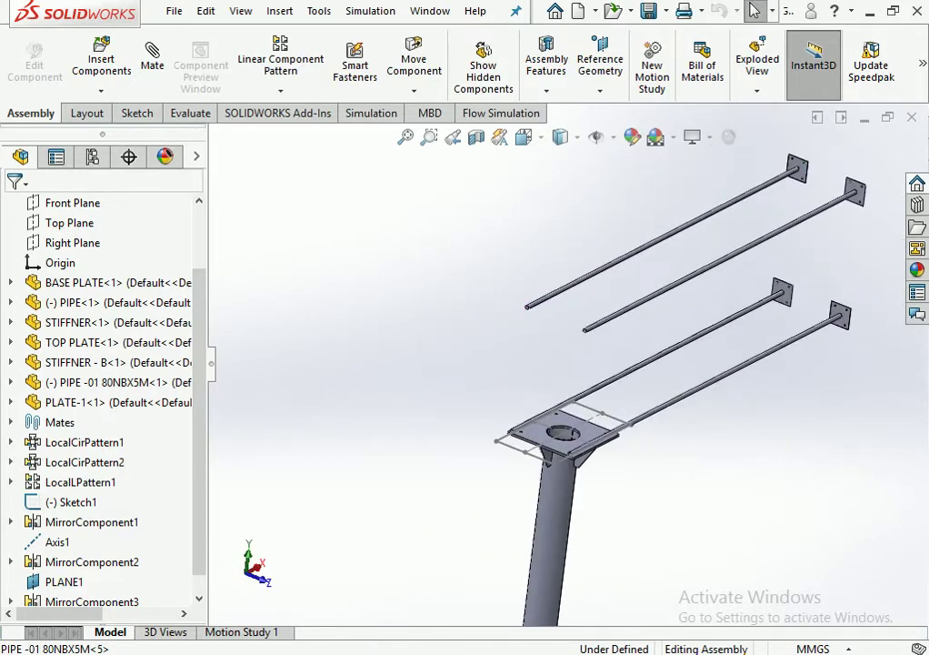
scroll(509, 389, "down", 3)
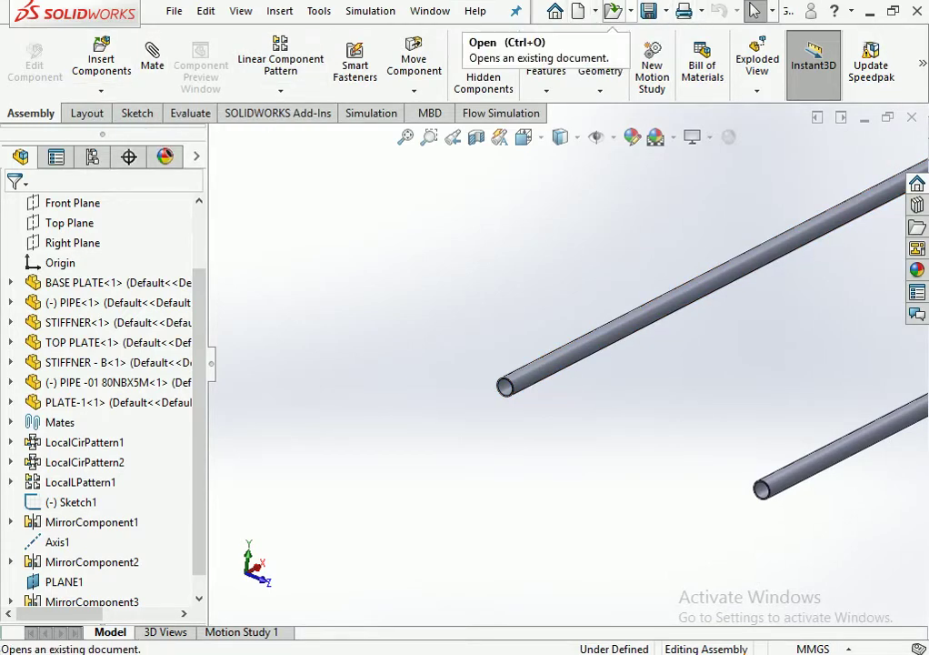
left_click(613, 11)
left_click(232, 160)
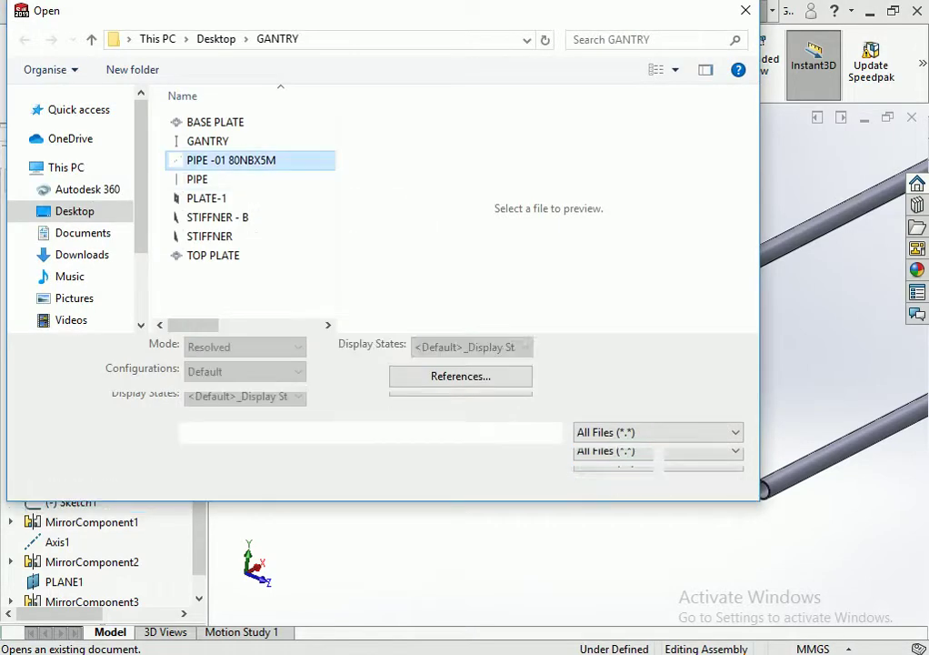
right_click(244, 161)
left_click(286, 480)
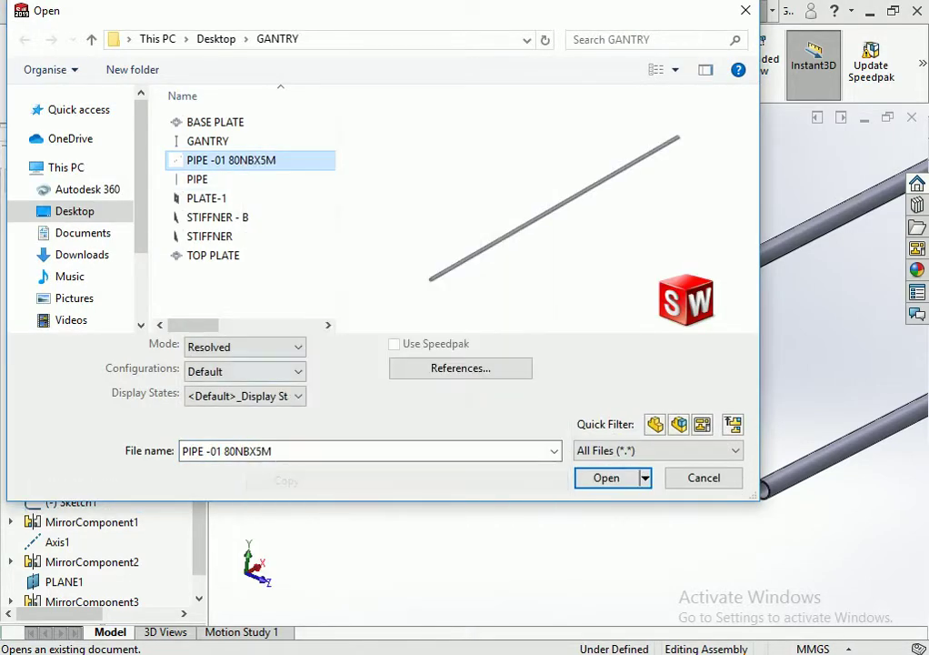
right_click(246, 280)
left_click(282, 377)
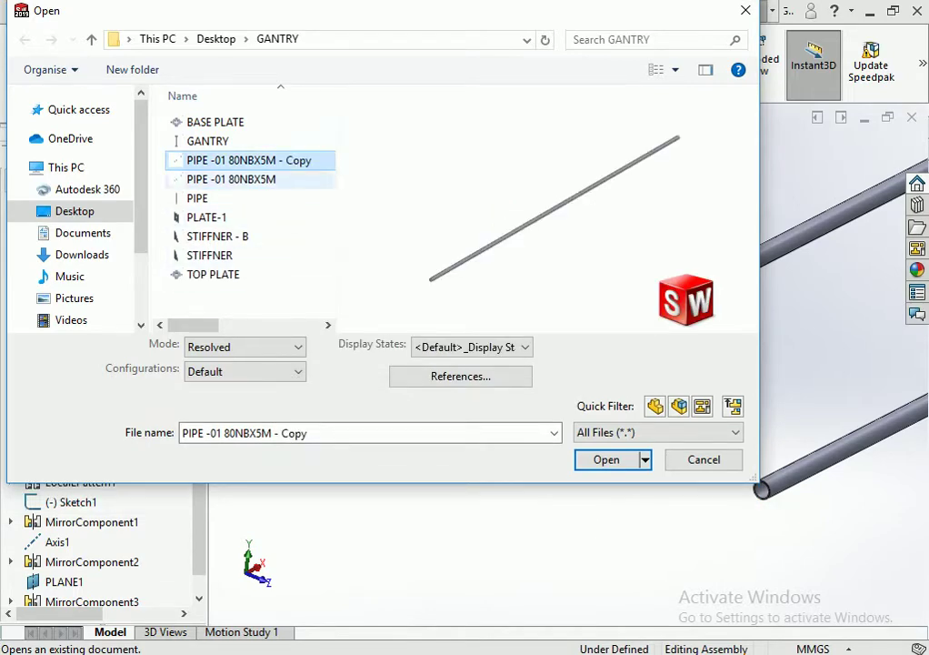
Rename the duplicated file to PIPE -01 80NBX750.
right_click(287, 161)
left_click(338, 548)
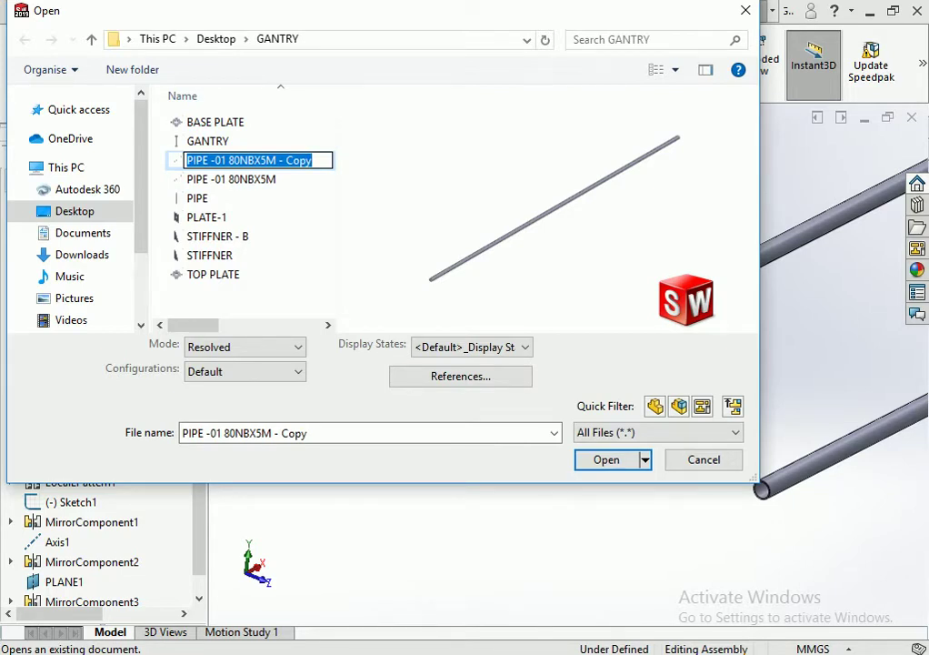
left_click_drag(313, 160, 260, 160)
type("750")
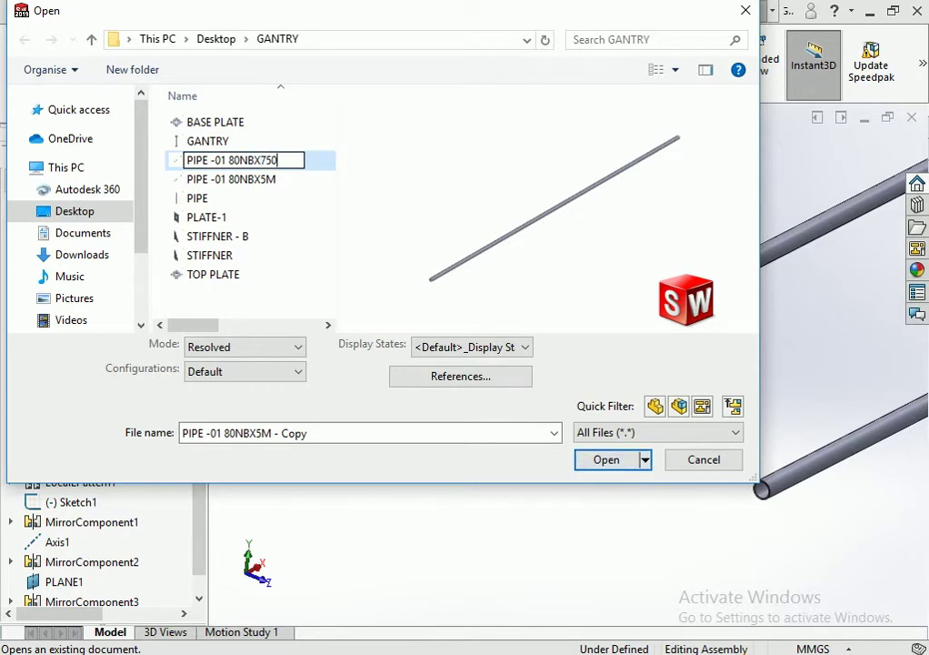
key("Return")
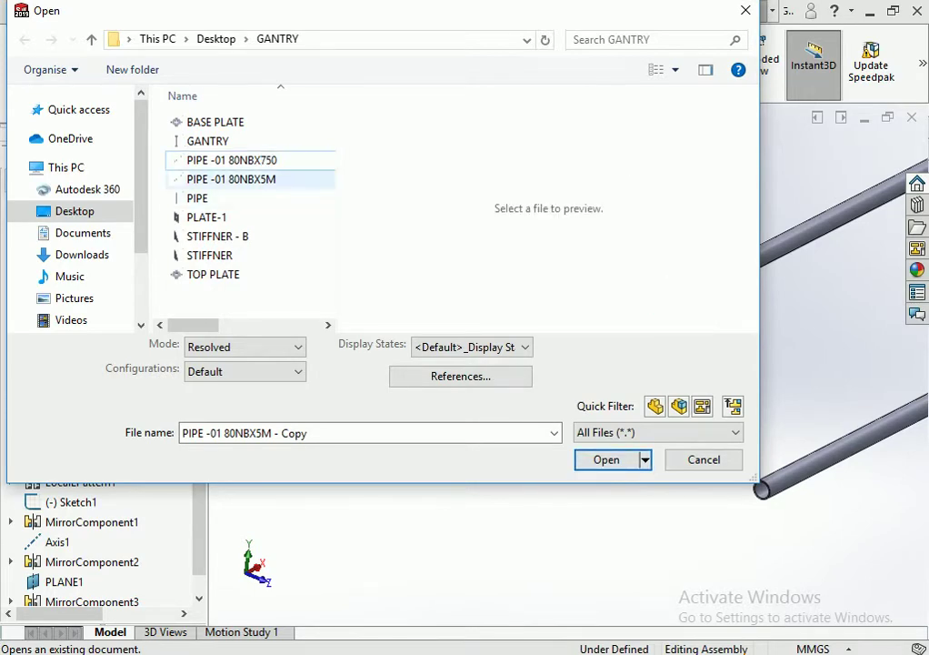
Open PIPE -01 80NBX750 and change the Boss-Extrude1 depth to 750 mm.
key("Return")
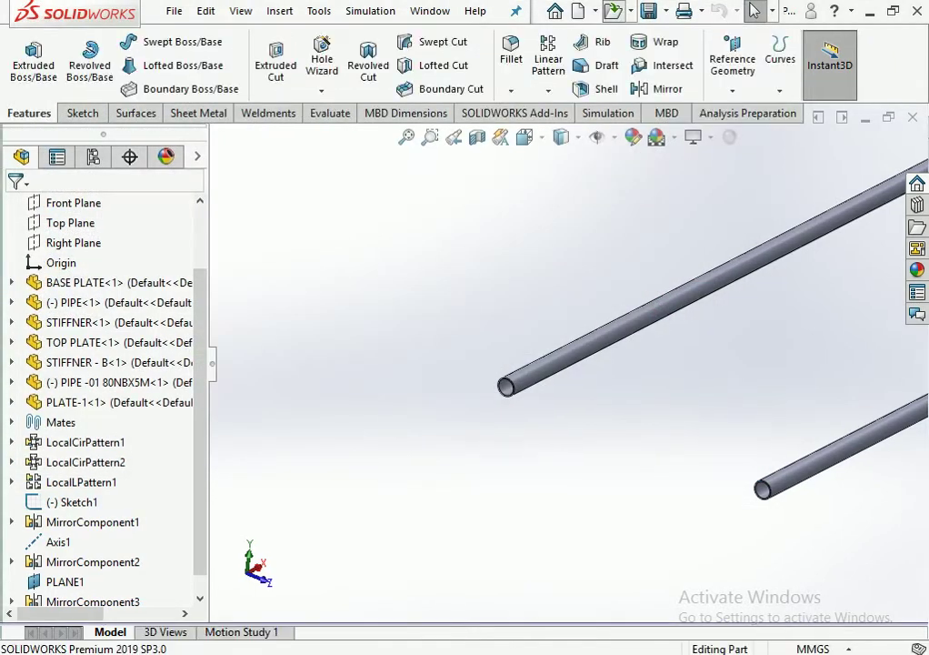
left_click(79, 401)
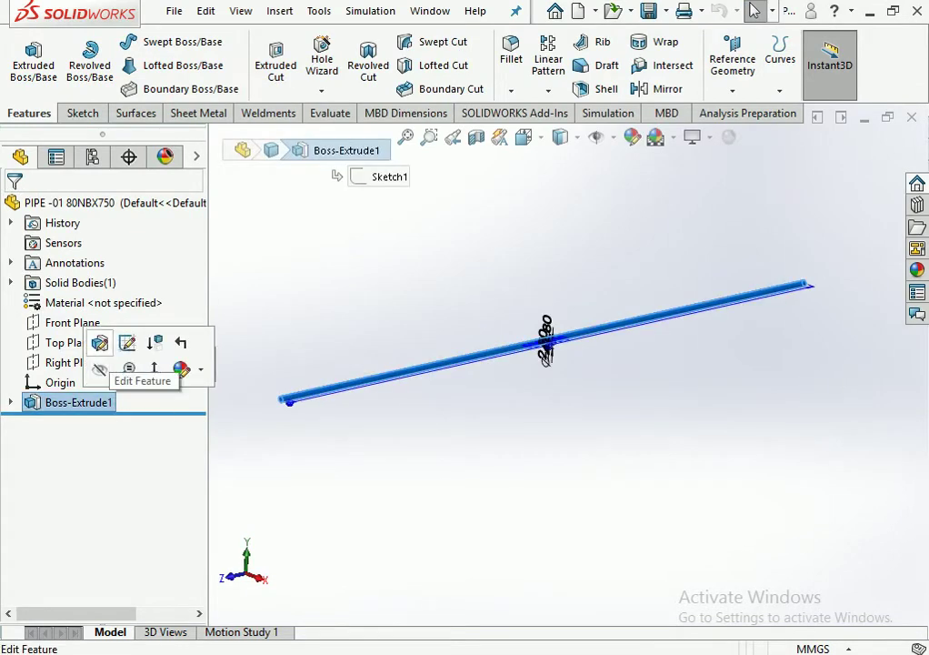
left_click(97, 369)
type("7")
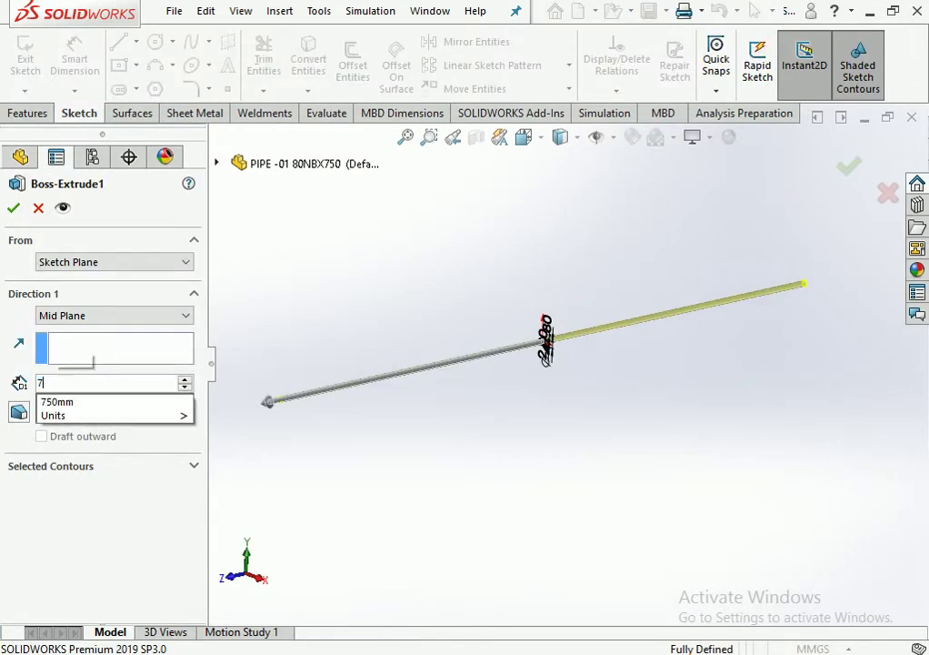
type("50")
key("Return")
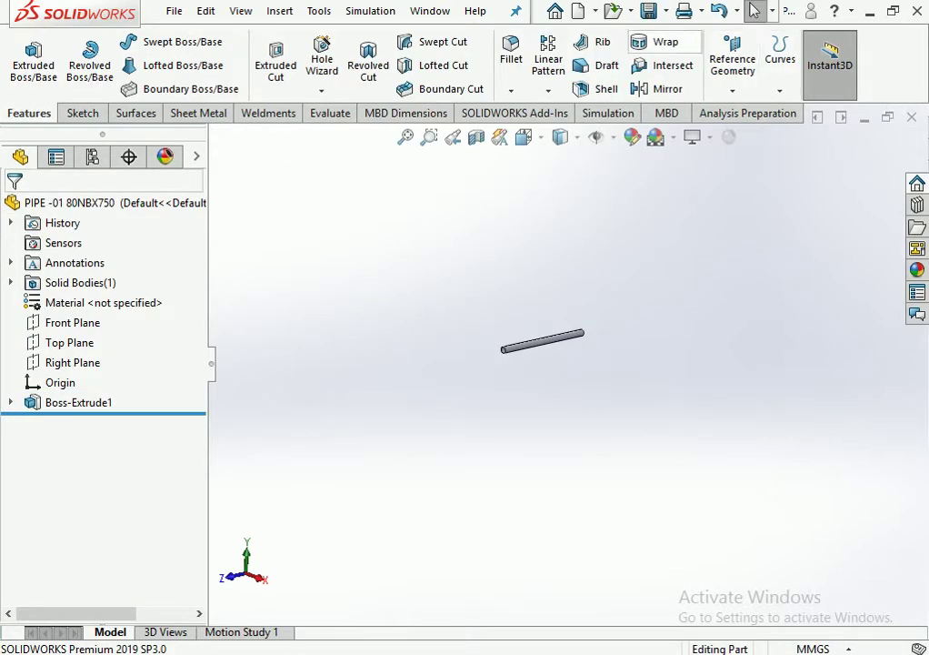
Back in the gantry assembly, insert the PIPE part from All Files and rotate it to a shallower slope.
key("ctrl+Tab")
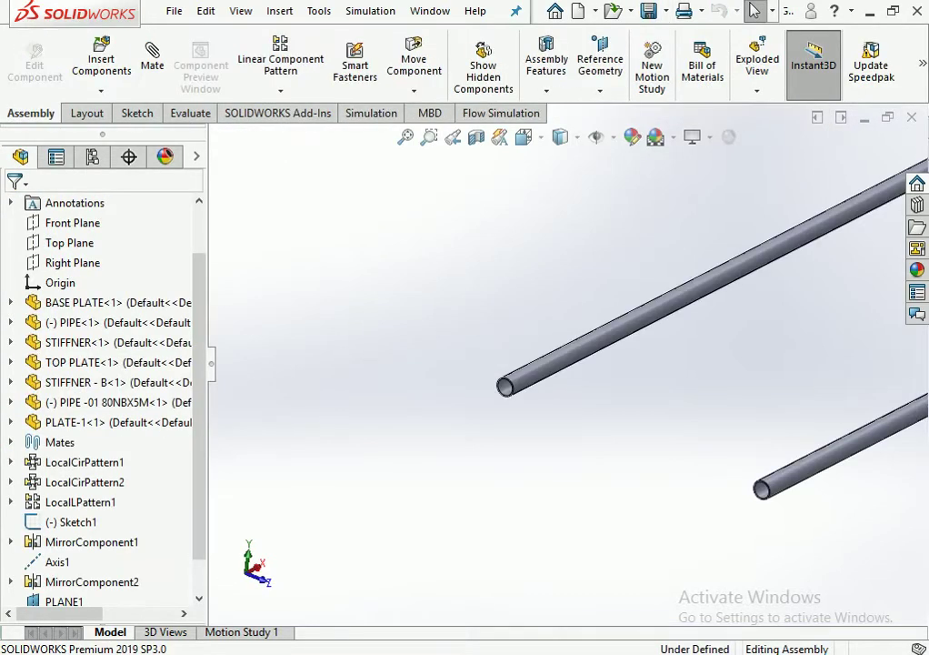
scroll(598, 403, "down", 2)
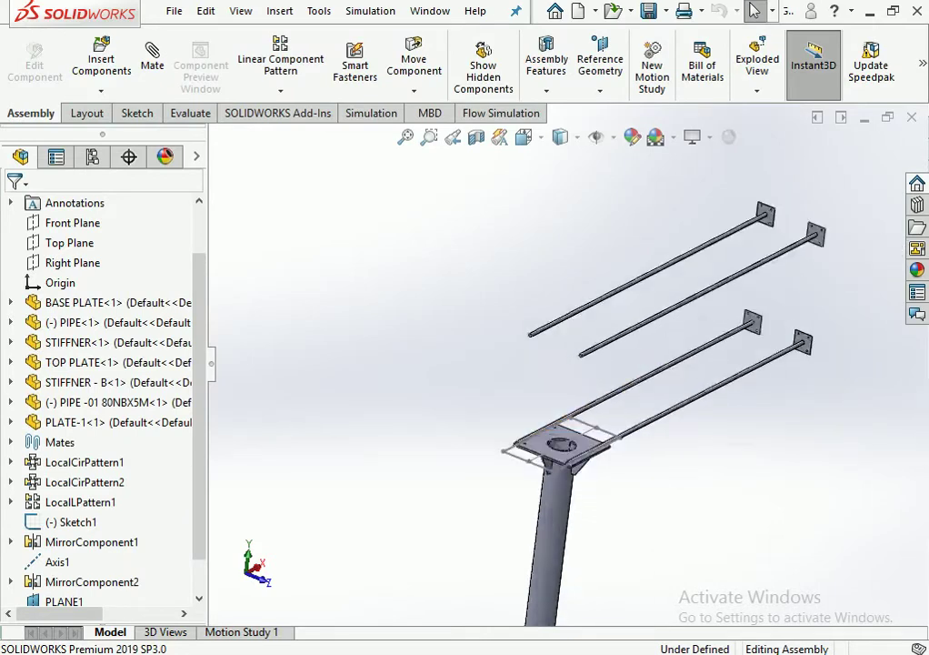
scroll(598, 403, "down", 2)
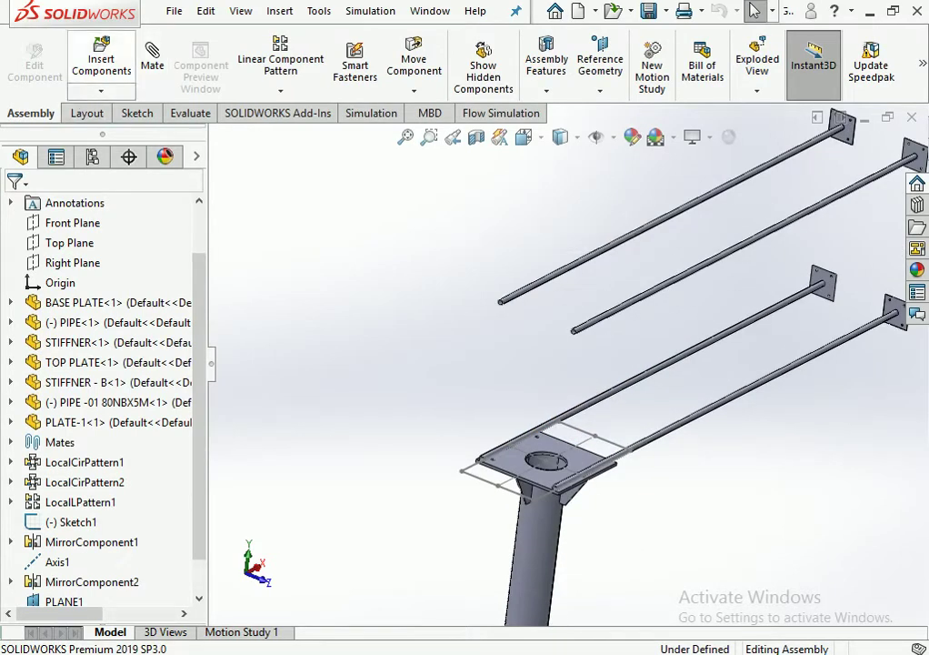
left_click(101, 59)
left_click(658, 484)
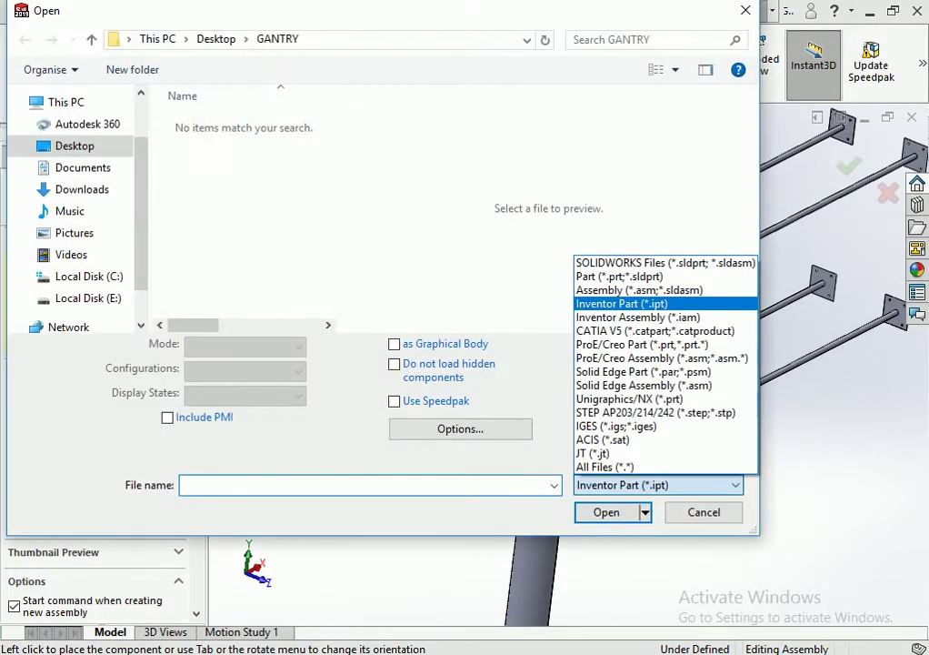
left_click(611, 468)
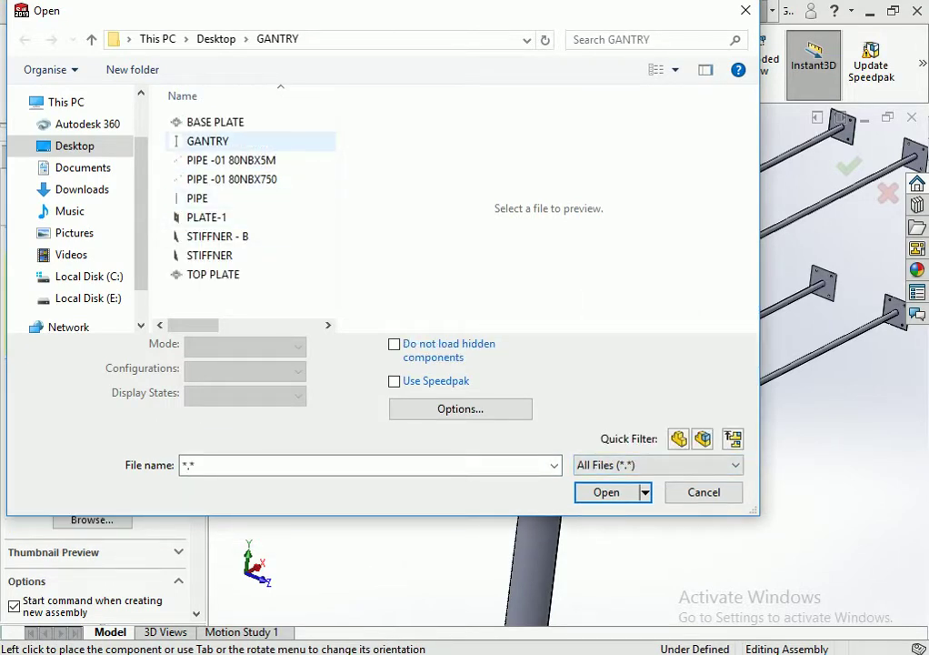
left_click(196, 197)
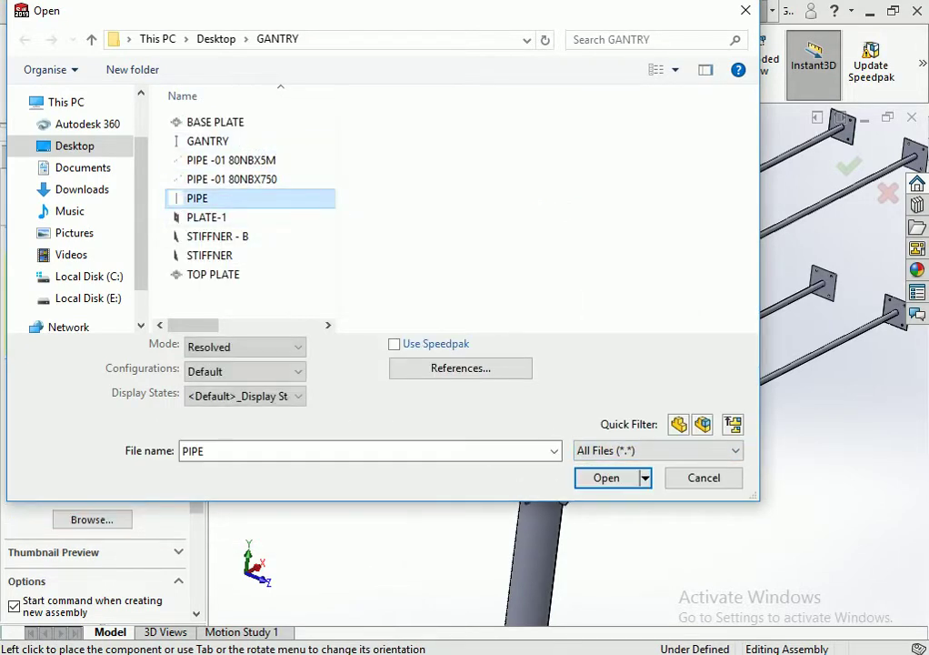
left_click(607, 492)
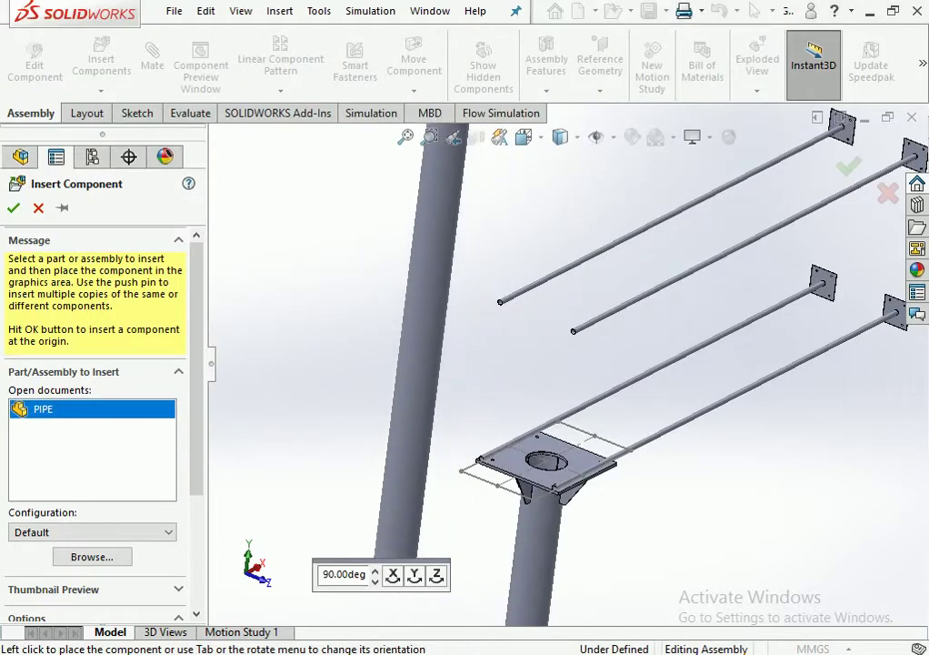
left_click(425, 304)
right_click_drag(426, 304, 425, 304)
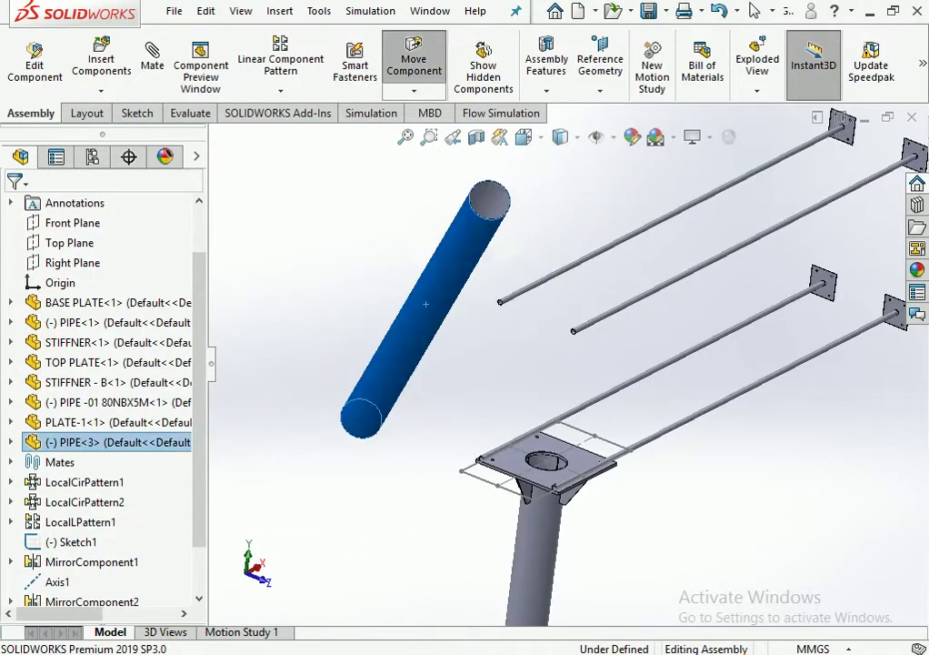
scroll(425, 304, "up", 2)
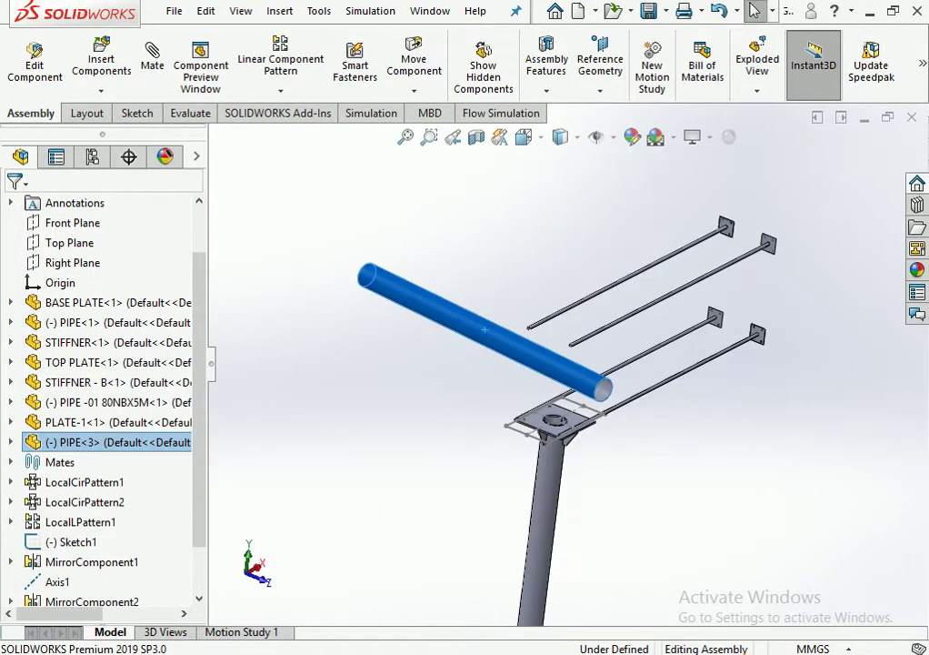
key("Escape")
Edit the new pipe's Boss-Extrude1 and confirm its existing extrusion settings.
key("ctrl+7")
scroll(457, 432, "down", 2)
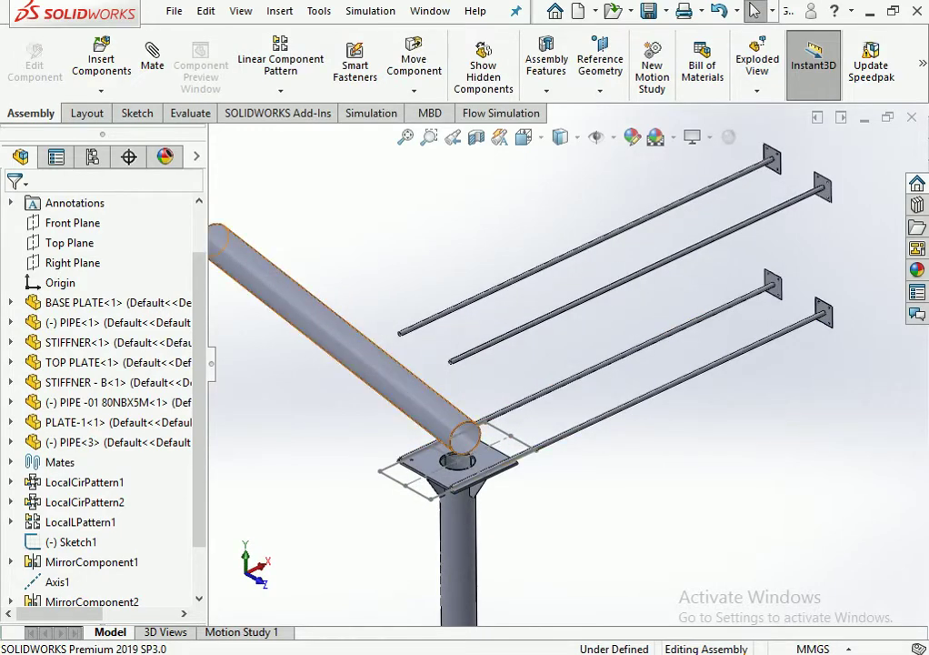
left_click(367, 364)
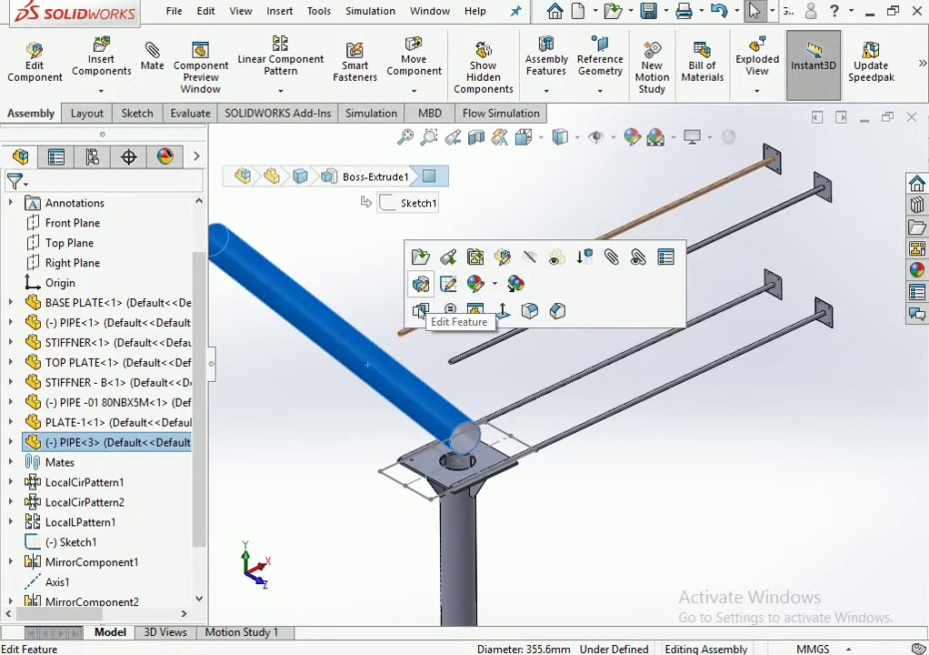
scroll(421, 312, "up", 3)
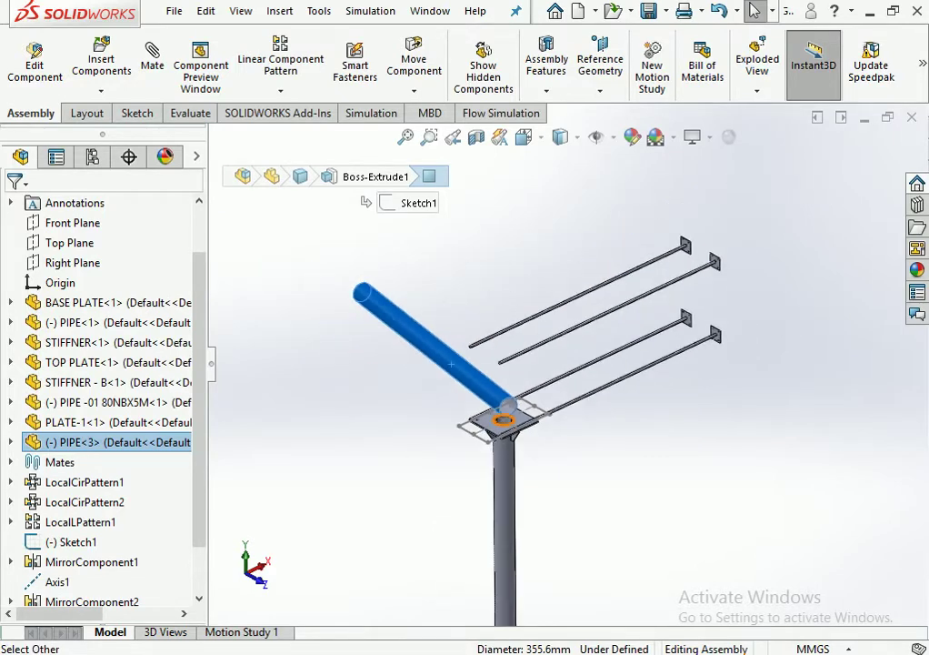
middle_click_drag(421, 312, 504, 427)
left_click(457, 340)
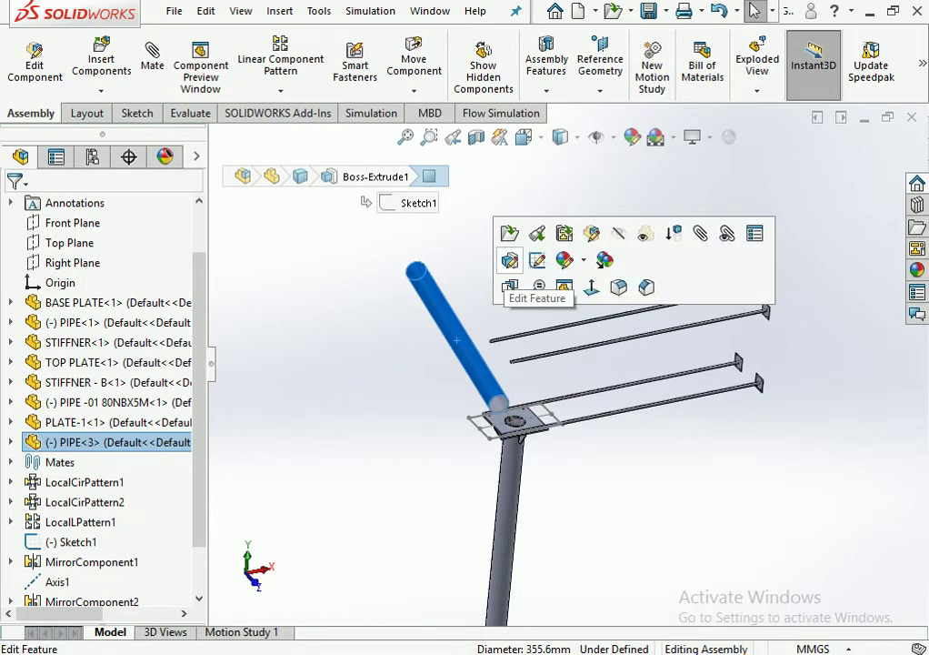
left_click(508, 284)
key("Return")
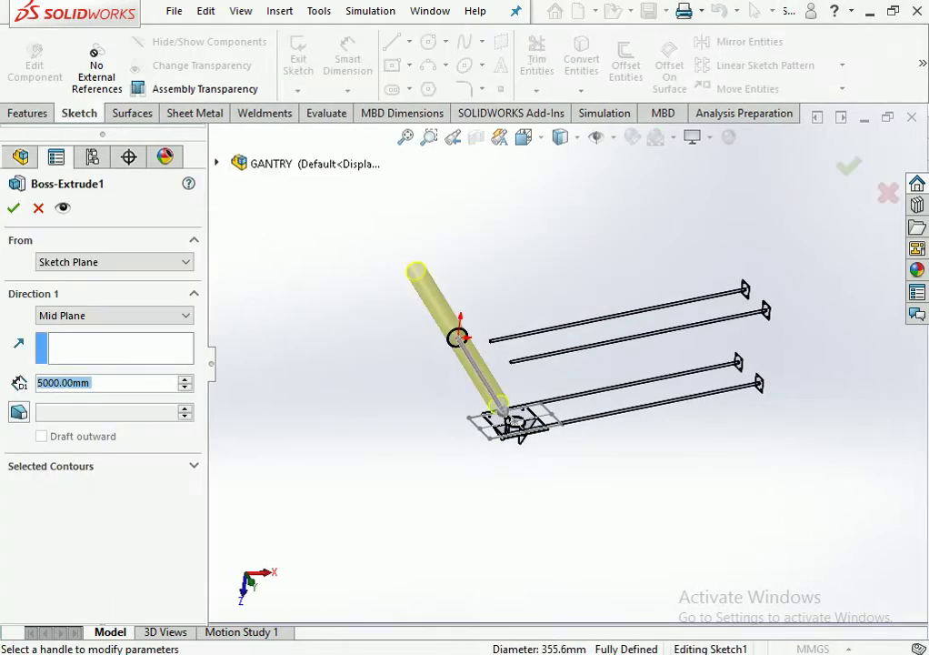
key("Return")
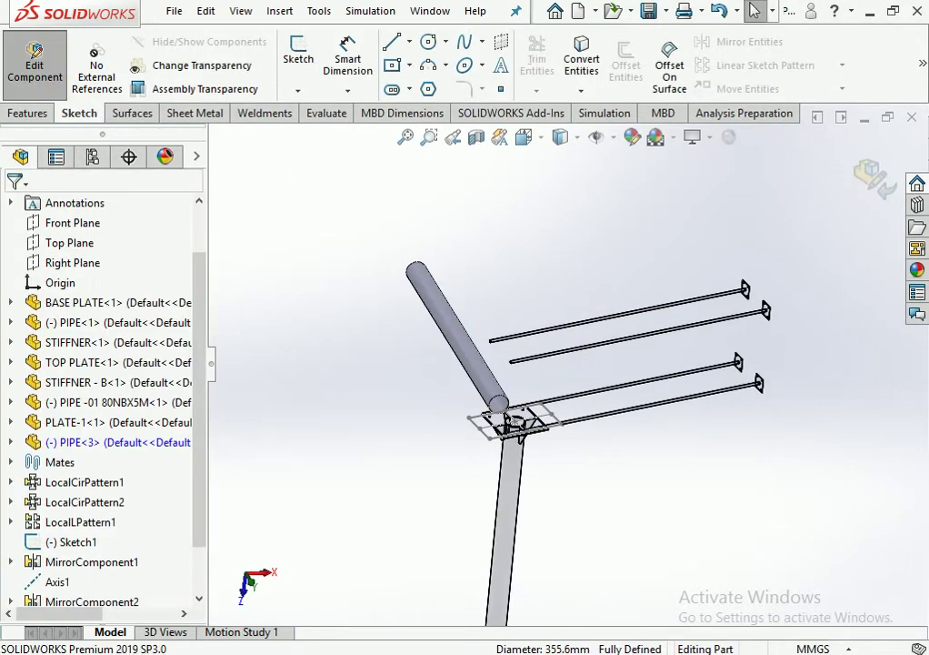
Exit part editing and delete the diagonal PIPE<3> from the assembly.
left_click(888, 165)
left_click(450, 329)
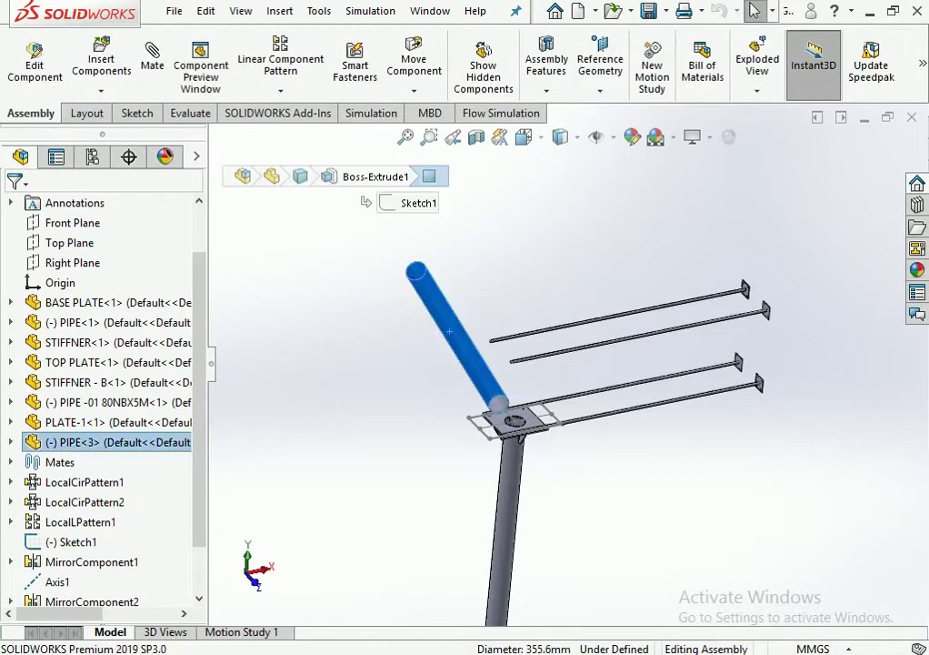
key("Delete")
Insert PIPE -01 80NBX750 from All Files and move it above the grey pipe.
left_click(100, 59)
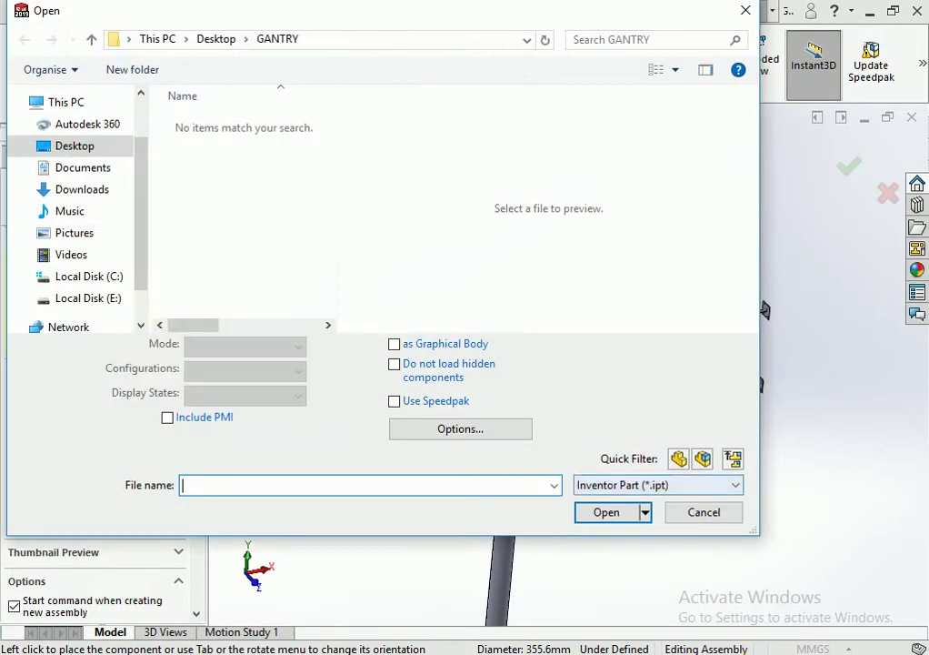
left_click(659, 485)
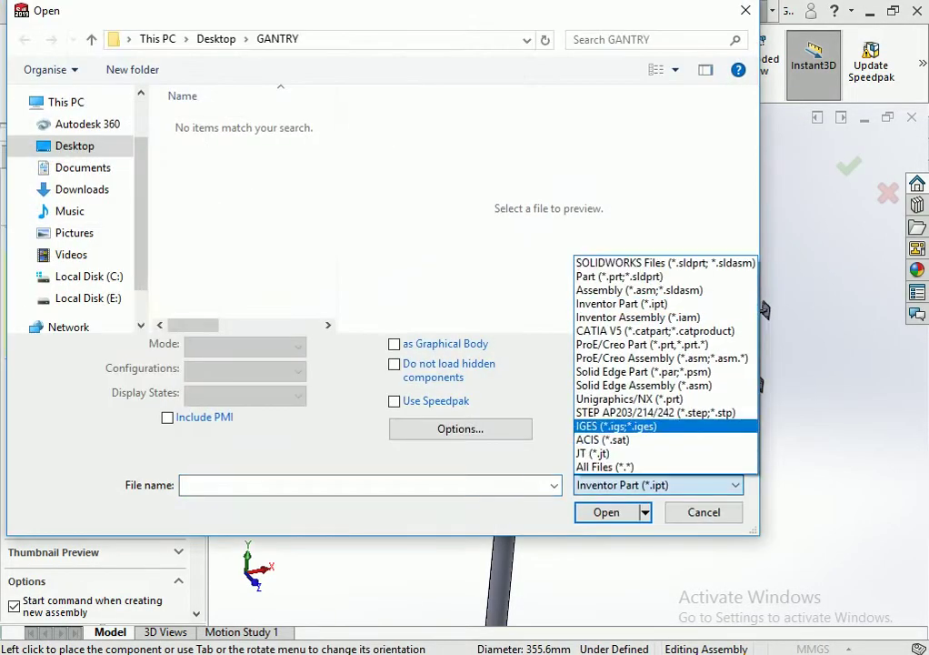
left_click(605, 466)
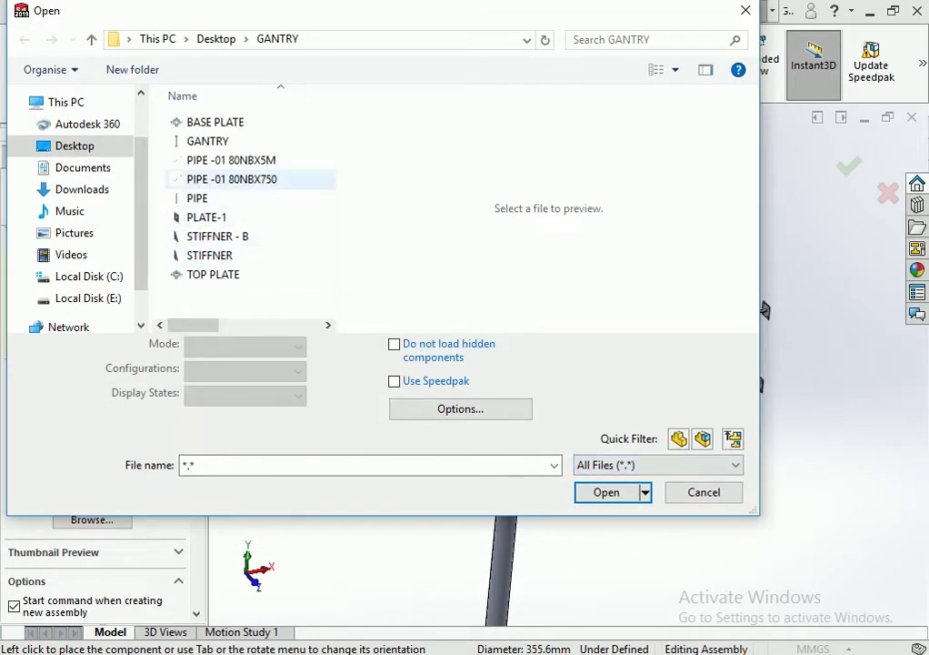
left_click(218, 180)
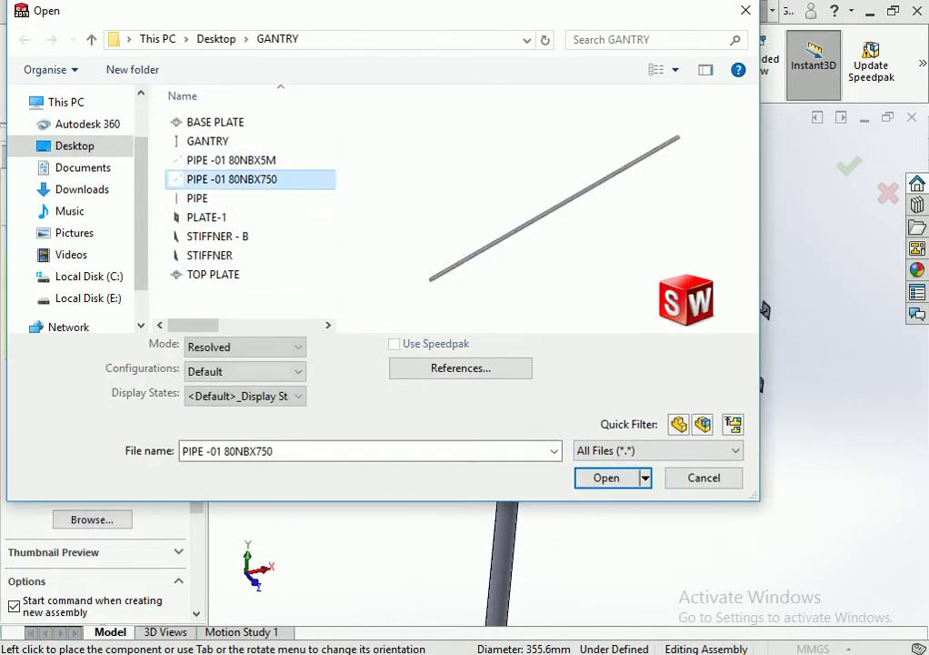
double_click(227, 179)
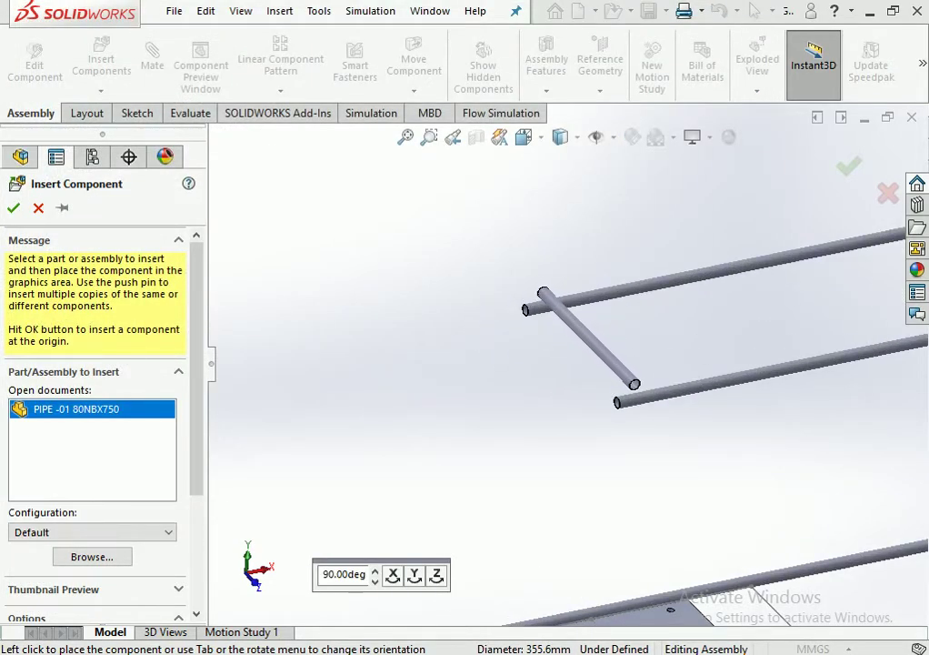
left_click(529, 311)
scroll(546, 345, "up", 3)
middle_click_drag(546, 345, 591, 382)
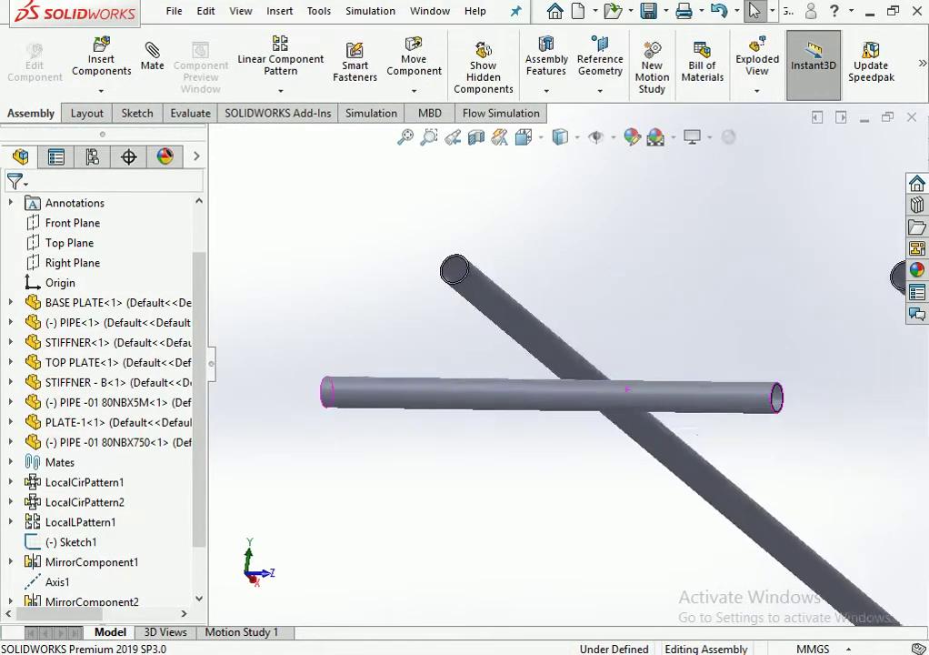
left_click(641, 399)
left_click_drag(641, 399, 774, 240)
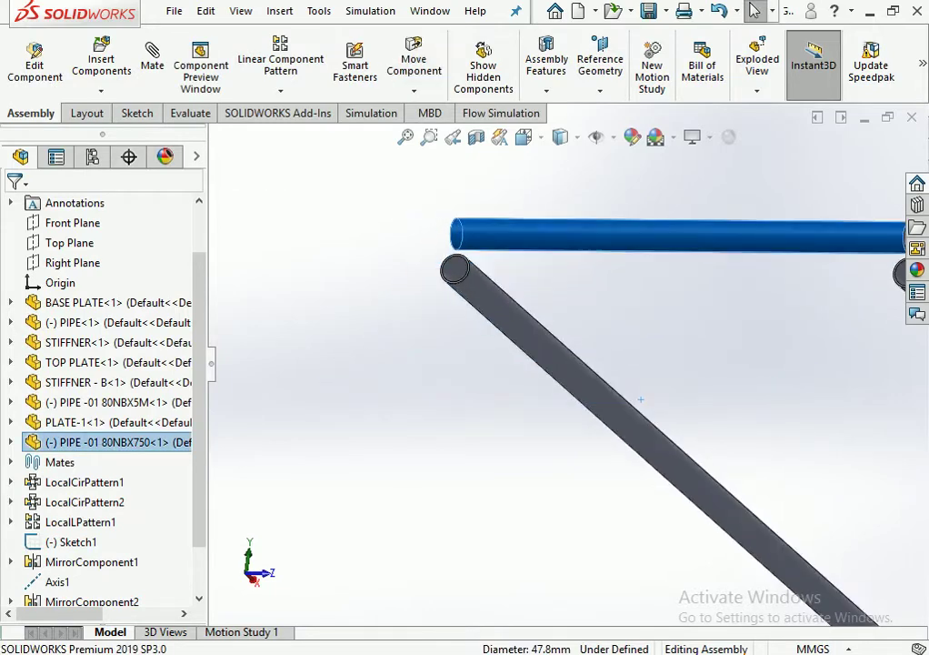
Mate the new pipe tangent to the upper grey pipe.
left_click(152, 55)
scroll(636, 400, "down", 2)
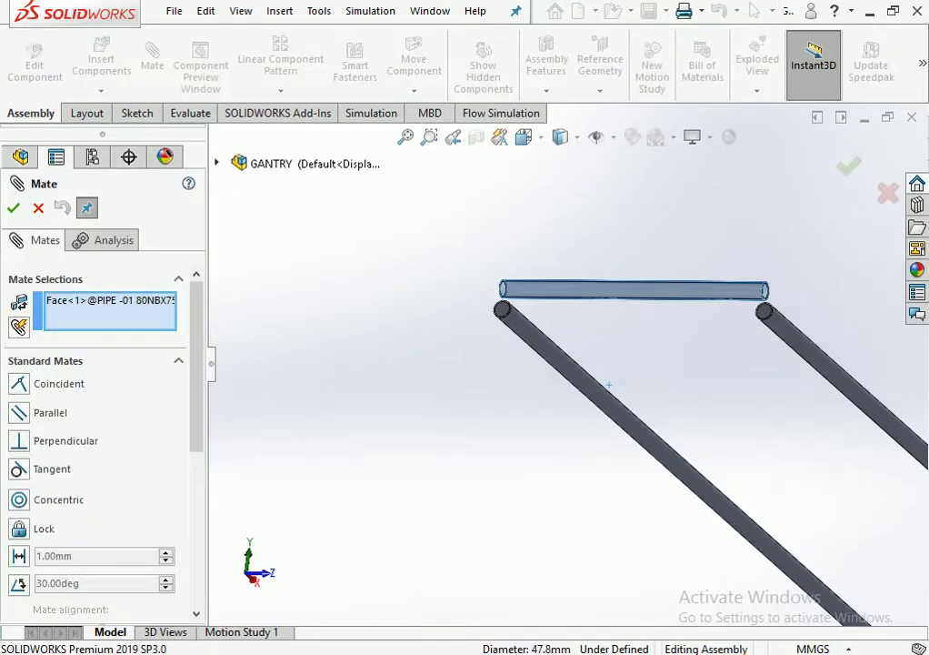
middle_click_drag(637, 400, 610, 386)
left_click(618, 228)
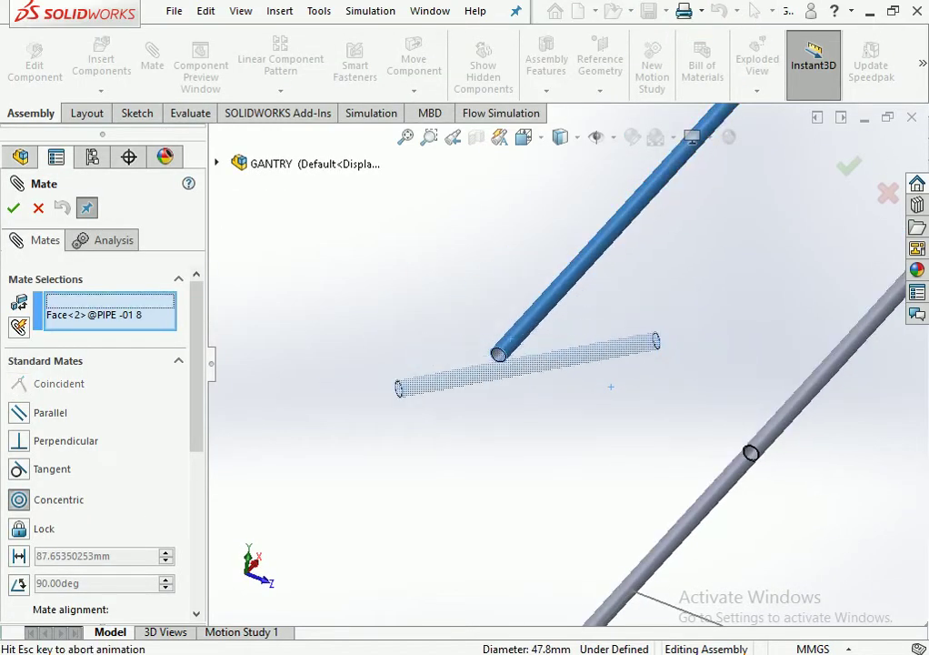
left_click(578, 297)
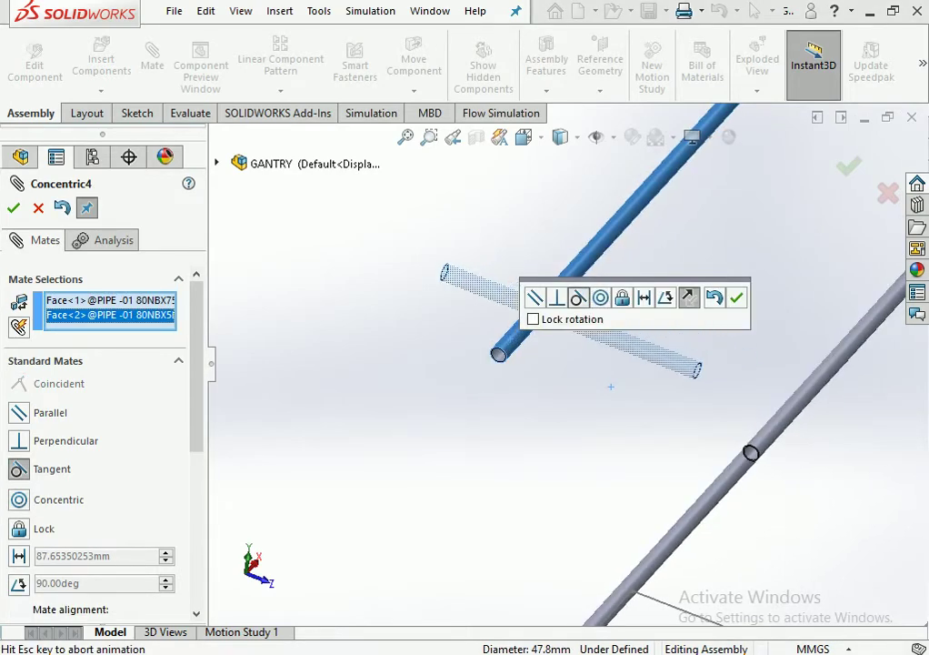
key("Return")
Add a second tangent mate between the short pipe and the long pipe.
scroll(610, 385, "down", 3)
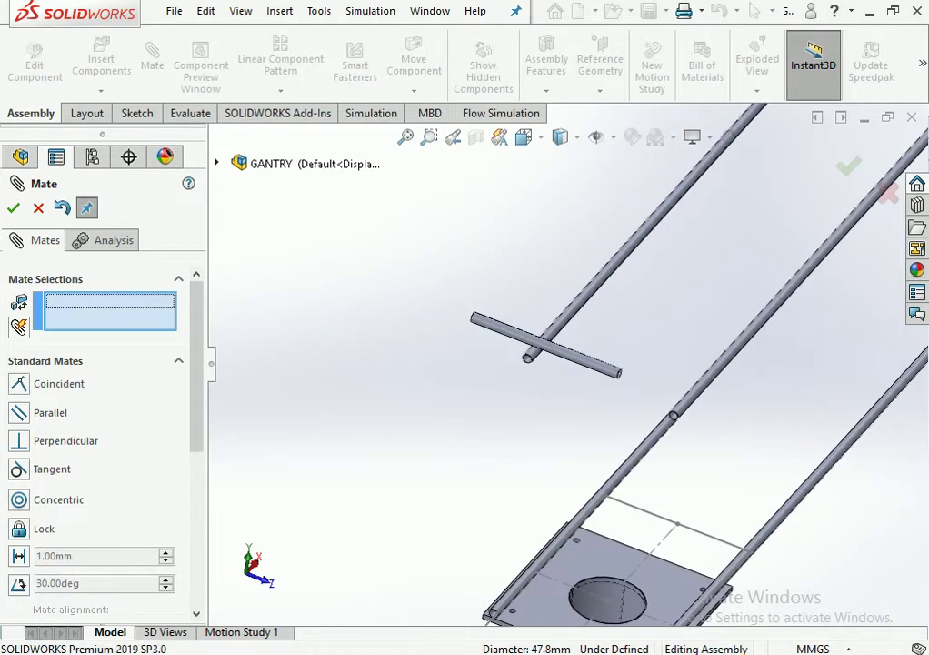
mouse_move(610, 384)
middle_mouse_down()
mouse_move(624, 371)
mouse_move(586, 362)
mouse_move(700, 405)
mouse_move(591, 380)
middle_mouse_up()
scroll(600, 364, "up", 2)
left_click(581, 377)
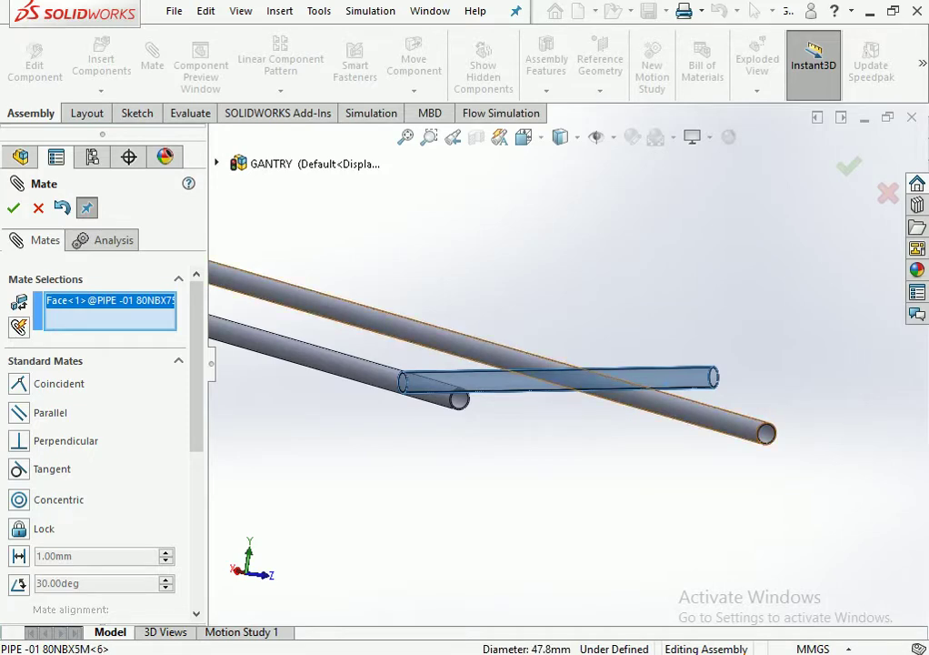
left_click(637, 396)
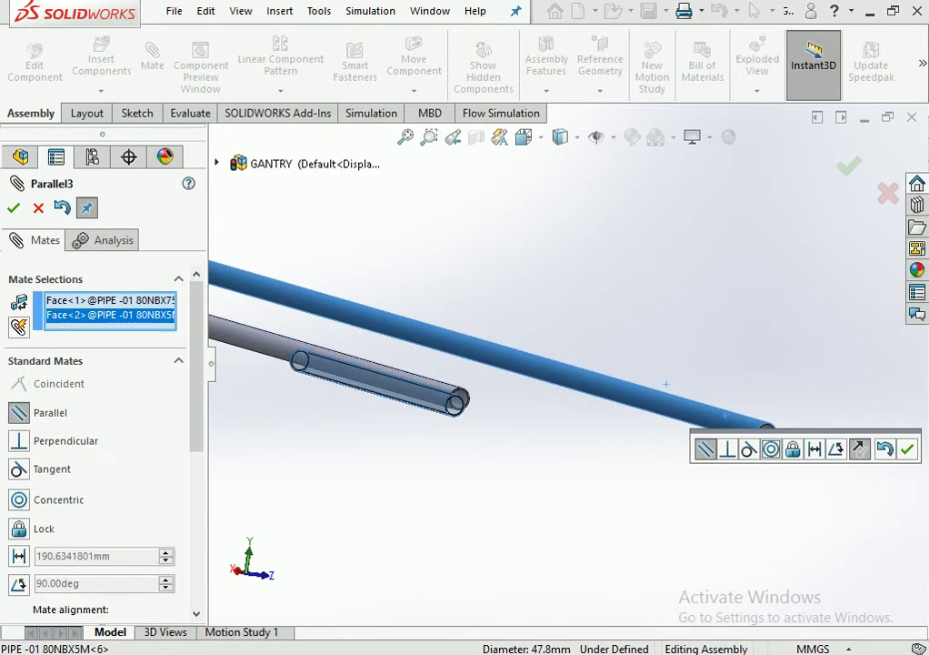
left_click(748, 448)
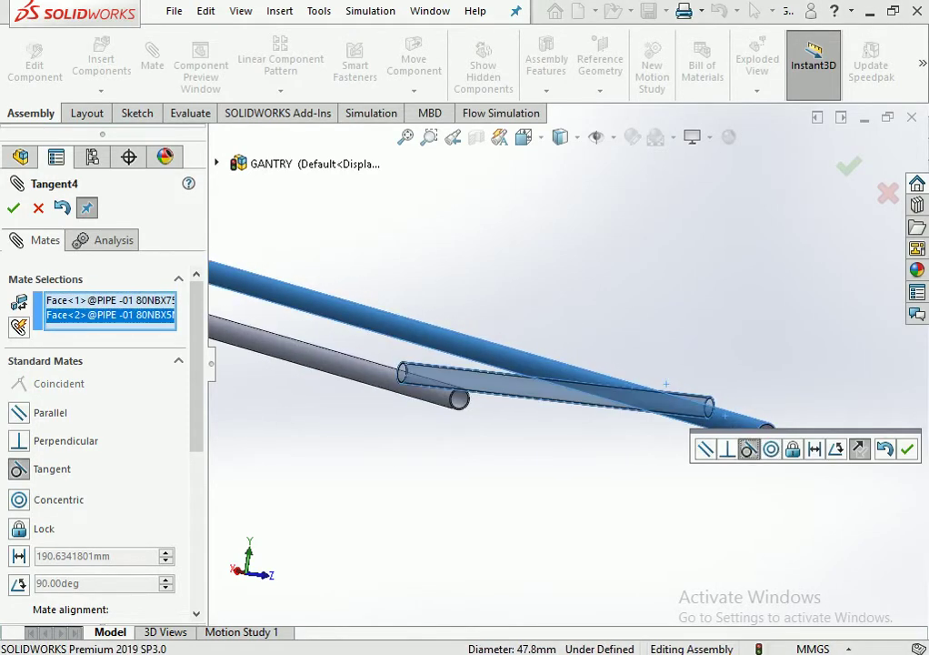
mouse_move(749, 448)
middle_mouse_down()
mouse_move(448, 423)
mouse_move(471, 397)
middle_mouse_up()
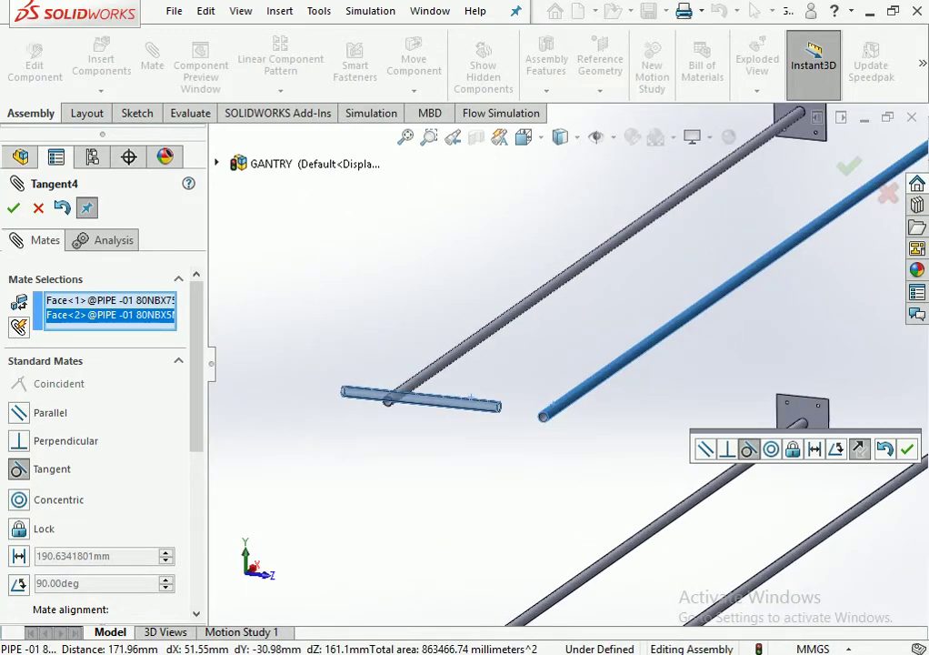
key("Return")
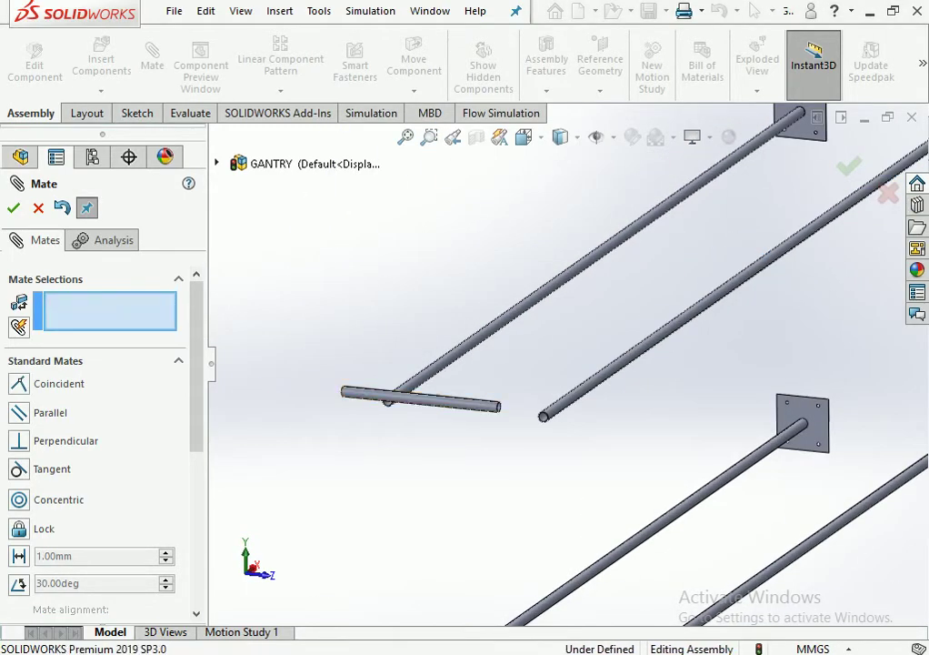
Orbit and zoom around the frame to inspect the new crossbar and base plate.
left_click_drag(470, 398, 469, 401)
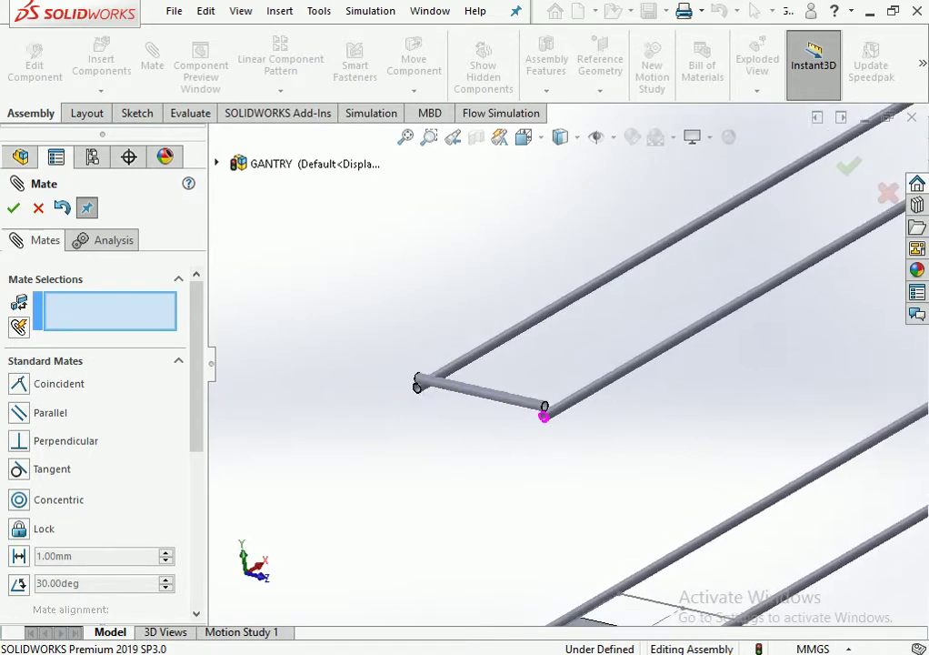
middle_click_drag(544, 414, 491, 382)
scroll(543, 415, "down", 2)
scroll(563, 332, "up", 2)
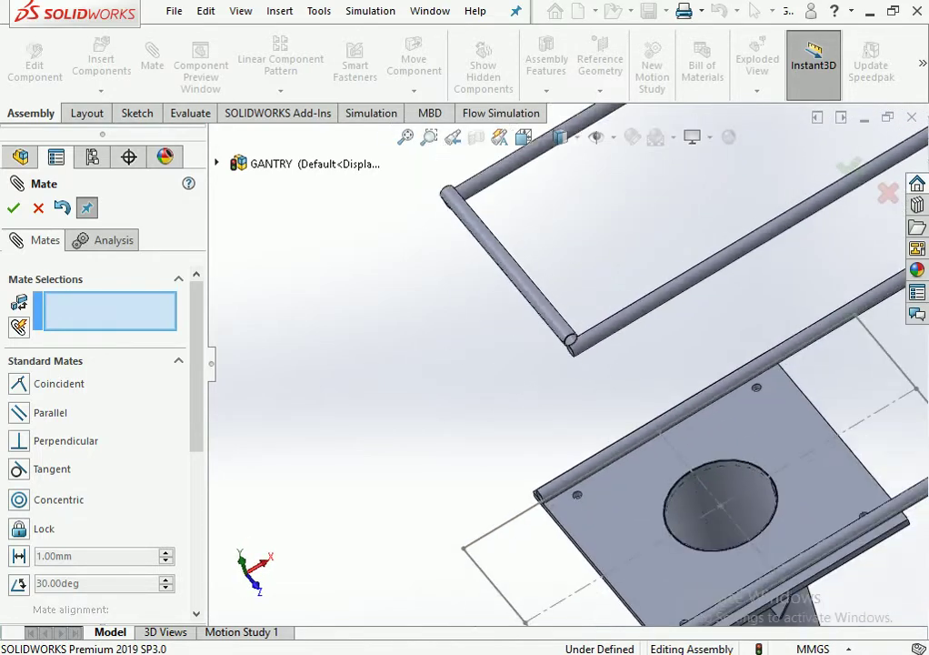
middle_click_drag(563, 332, 566, 427)
scroll(566, 437, "down", 2)
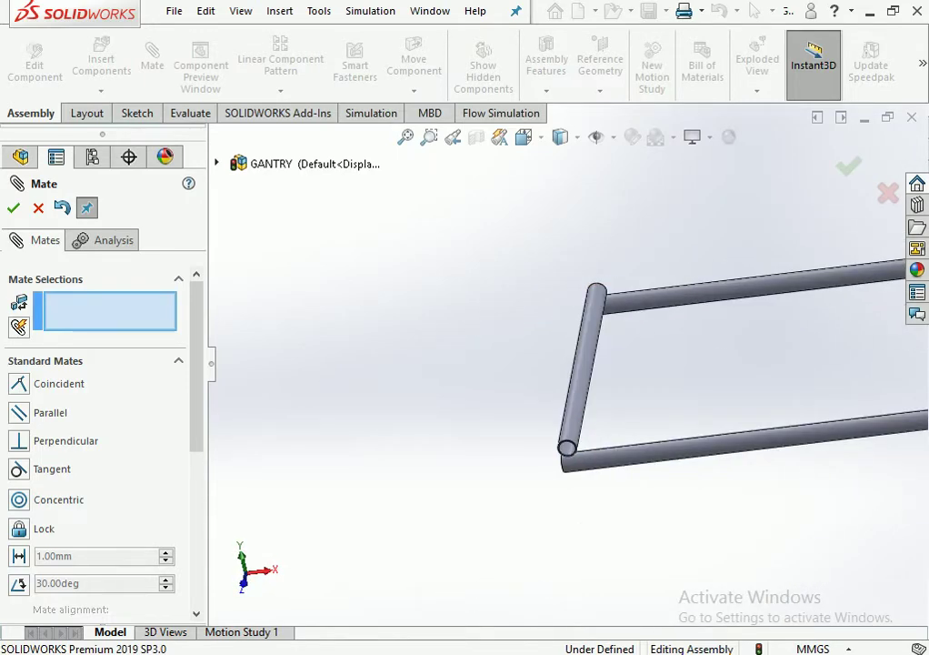
mouse_move(566, 445)
middle_mouse_down()
mouse_move(566, 384)
mouse_move(575, 435)
middle_mouse_up()
scroll(568, 389, "up", 2)
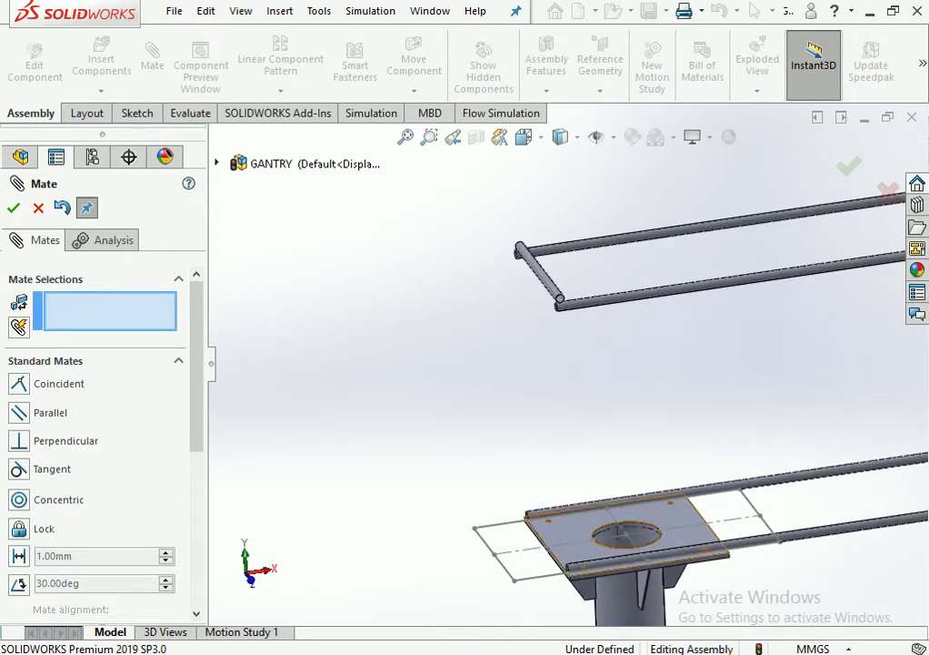
middle_click_drag(575, 436, 578, 472)
scroll(611, 477, "down", 1)
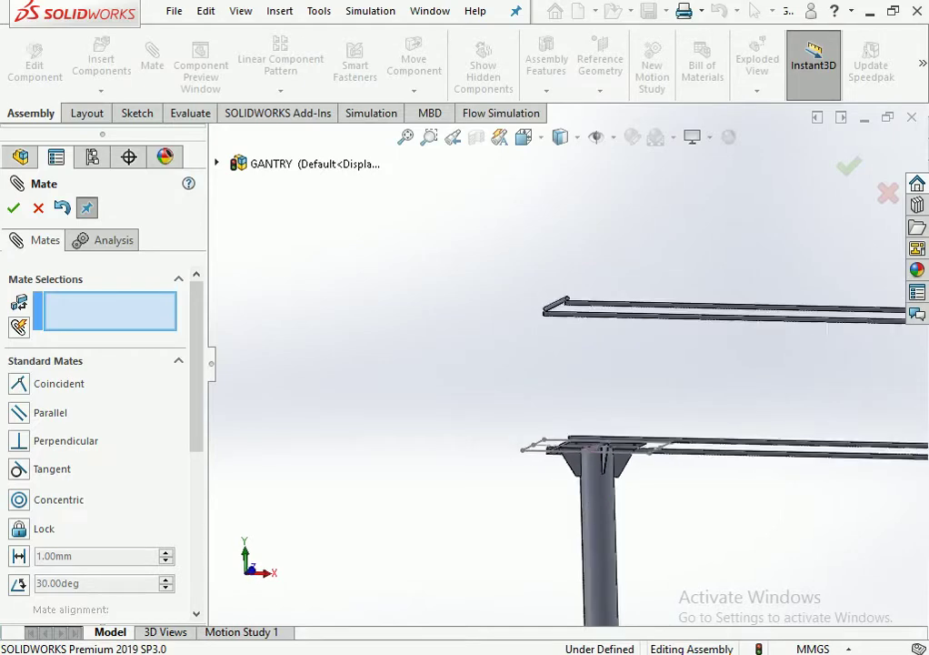
scroll(611, 477, "down", 2)
scroll(614, 477, "down", 2)
scroll(623, 473, "down", 2)
middle_click_drag(641, 454, 628, 473)
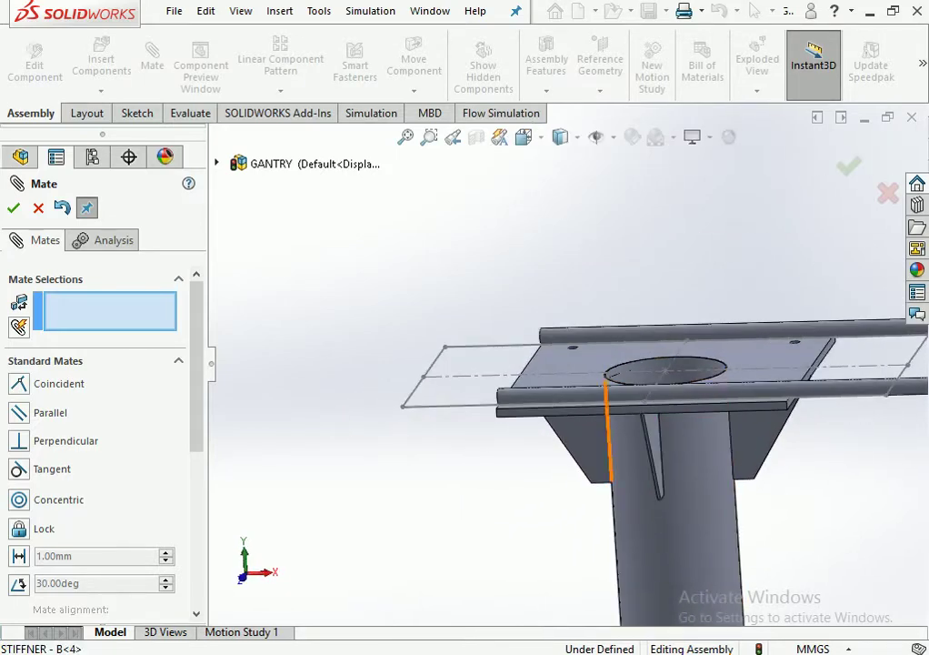
scroll(627, 473, "up", 2)
key("Escape")
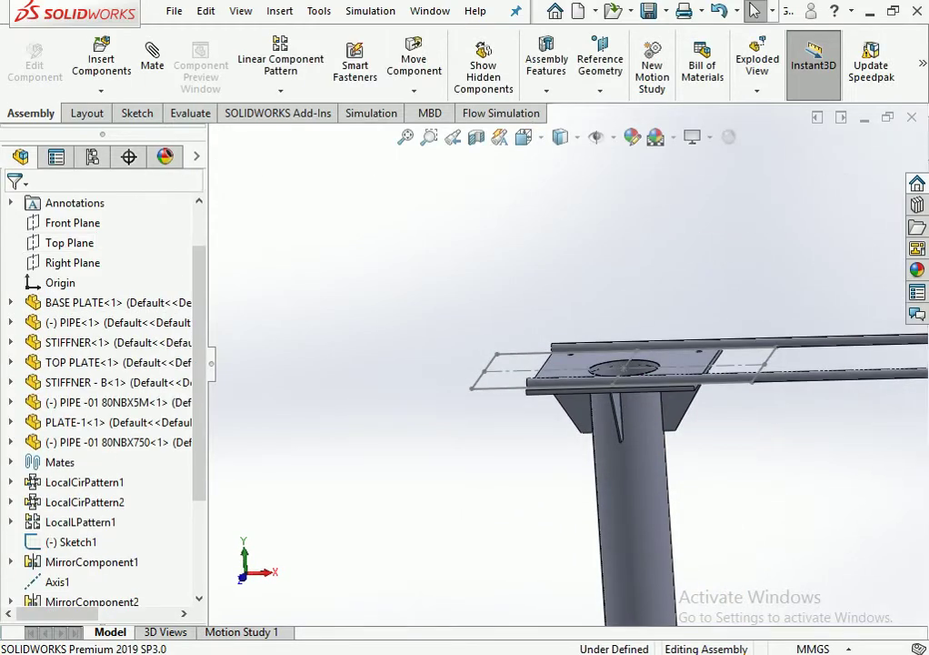
scroll(568, 361, "up", 2)
scroll(568, 361, "up", 2)
scroll(573, 364, "up", 2)
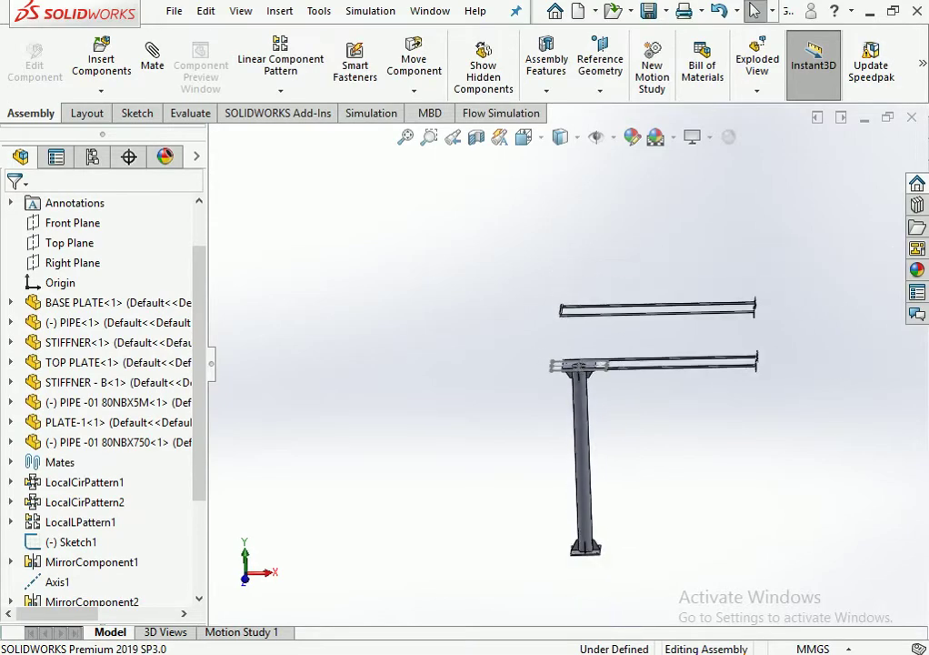
left_click(560, 136)
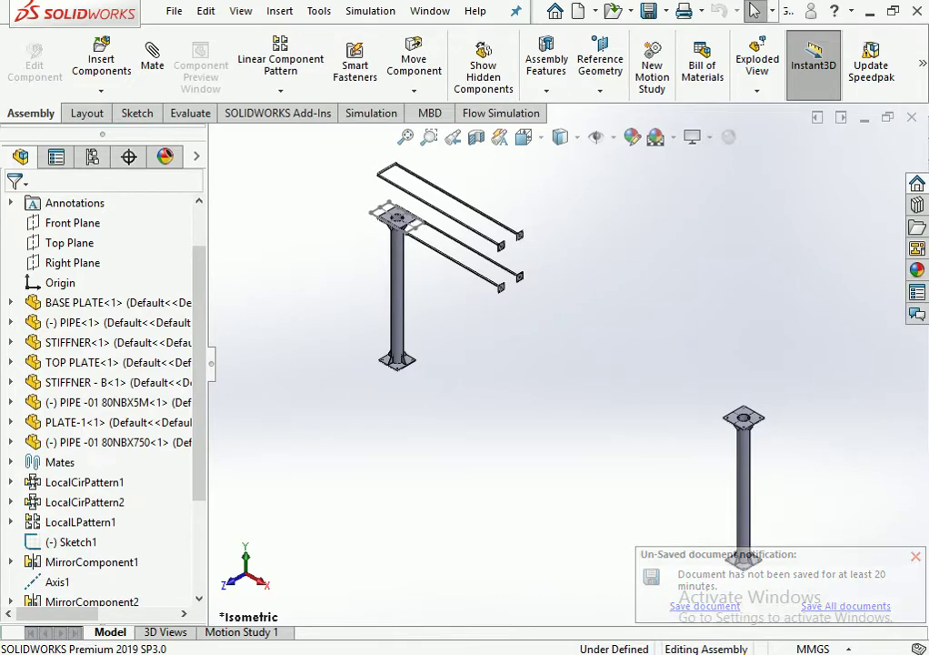
scroll(402, 250, "down", 5)
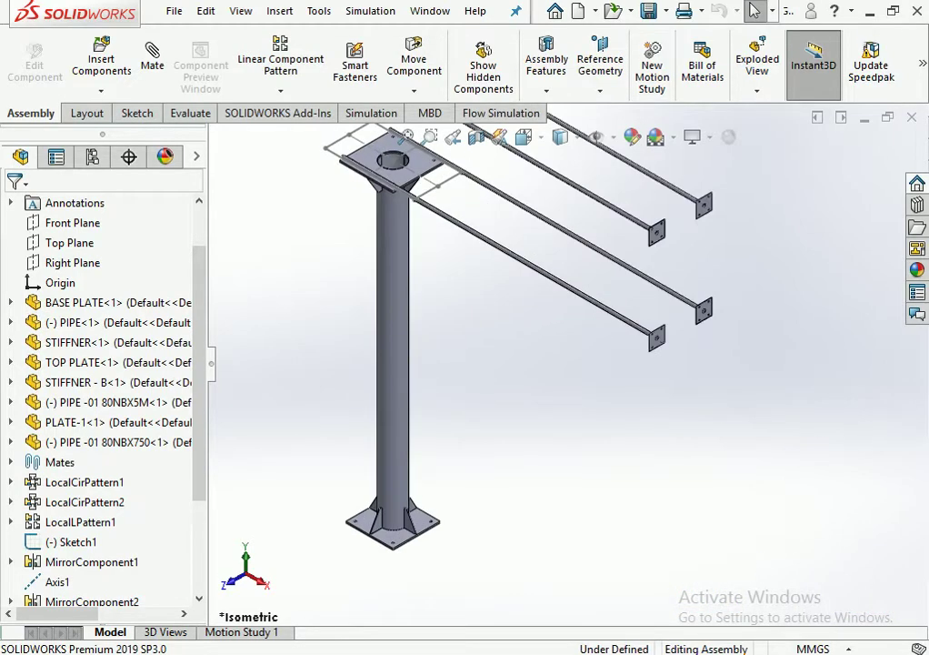
scroll(616, 425, "up", 3)
scroll(434, 170, "down", 2)
scroll(435, 170, "up", 1)
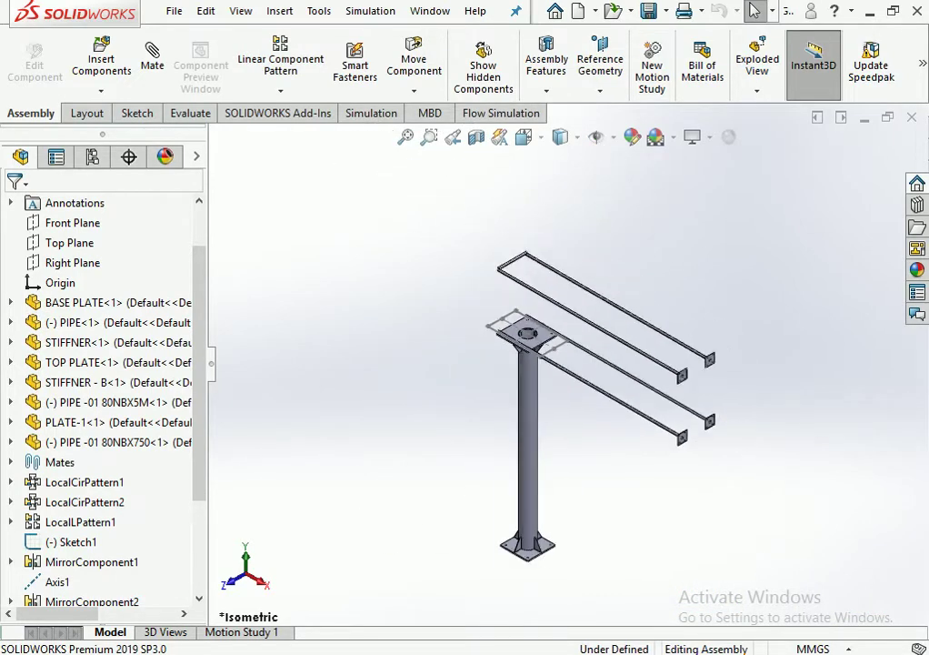
scroll(435, 170, "down", 1)
scroll(435, 170, "down", 1)
scroll(575, 342, "down", 2)
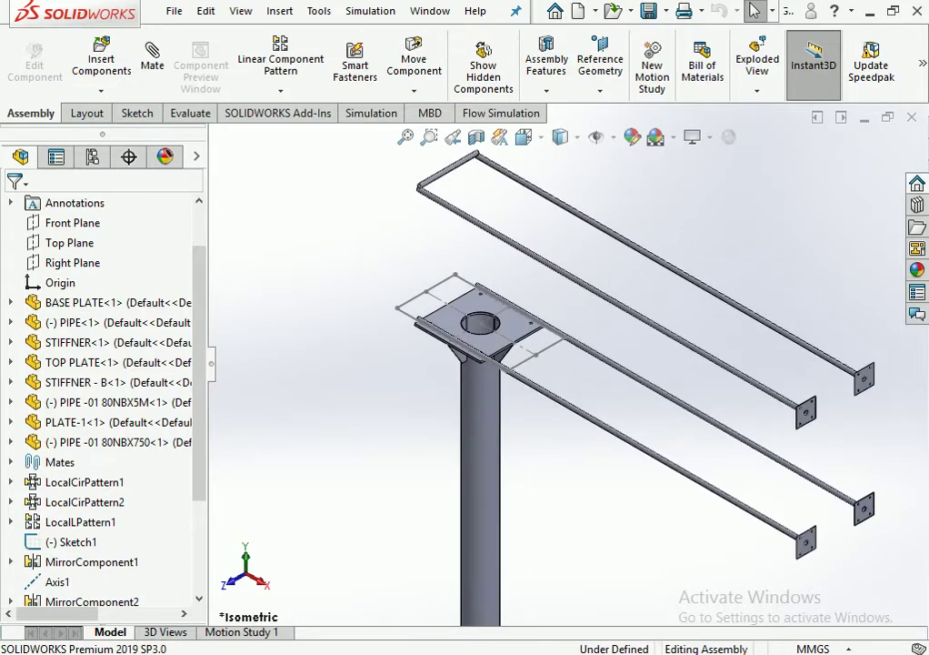
scroll(568, 363, "up", 2)
scroll(568, 364, "up", 3)
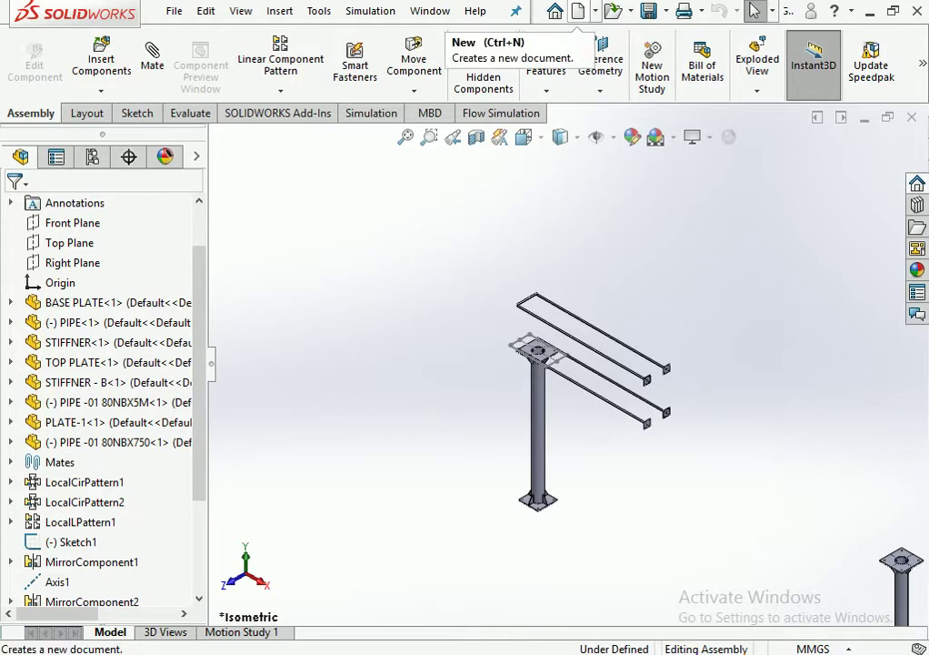
Create a new part and draw a center rectangle from the origin on the Top Plane.
key("ctrl+n")
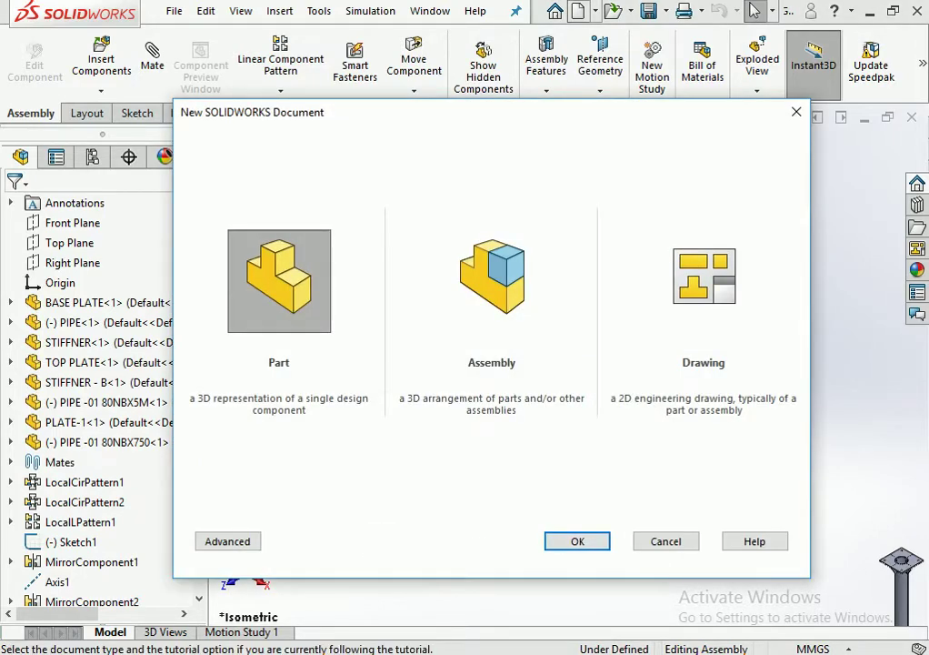
key("Return")
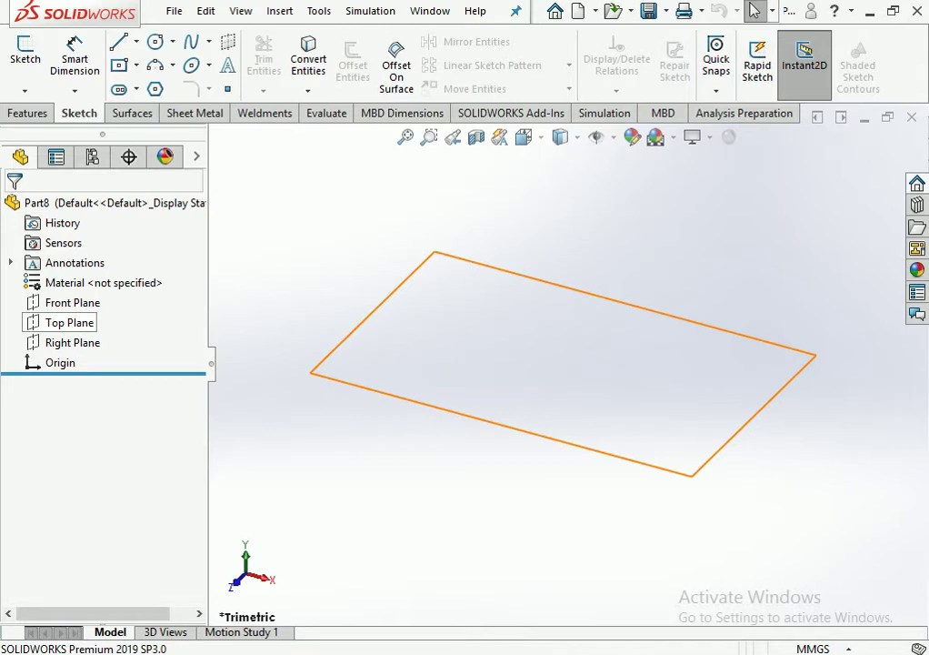
left_click(69, 321)
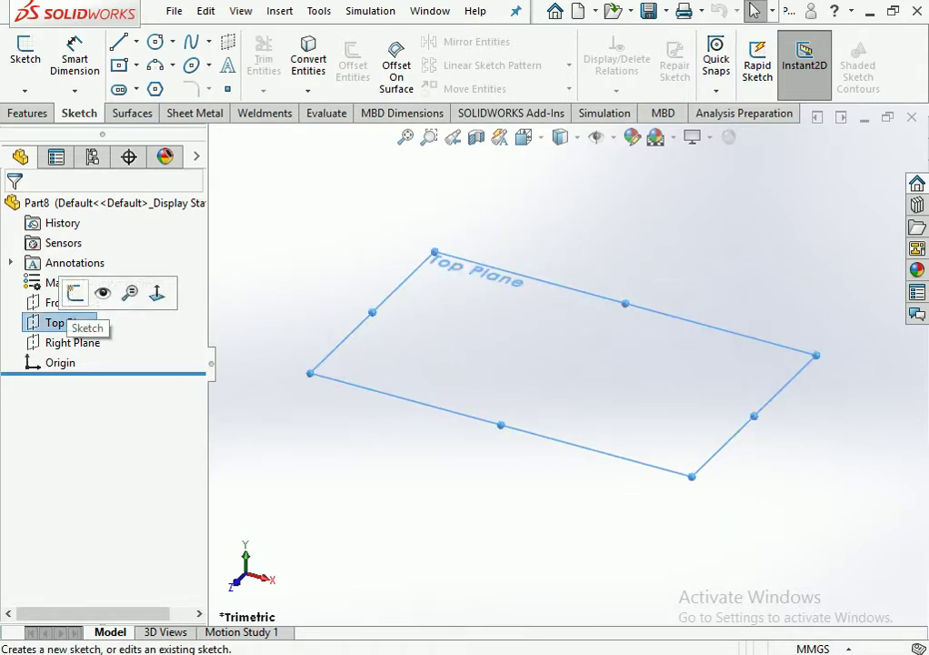
left_click(75, 292)
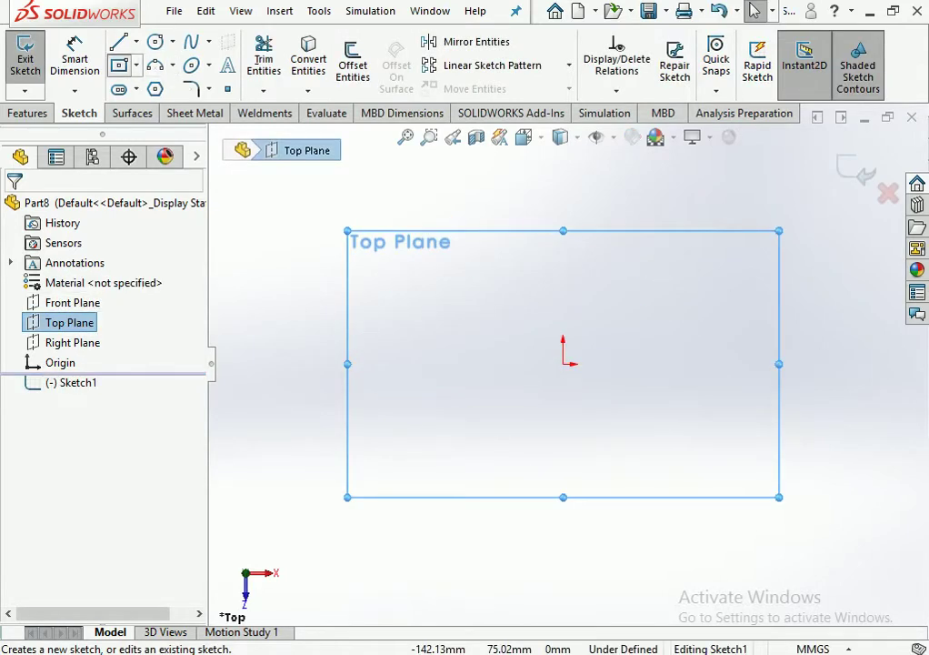
left_click(119, 65)
left_click(563, 364)
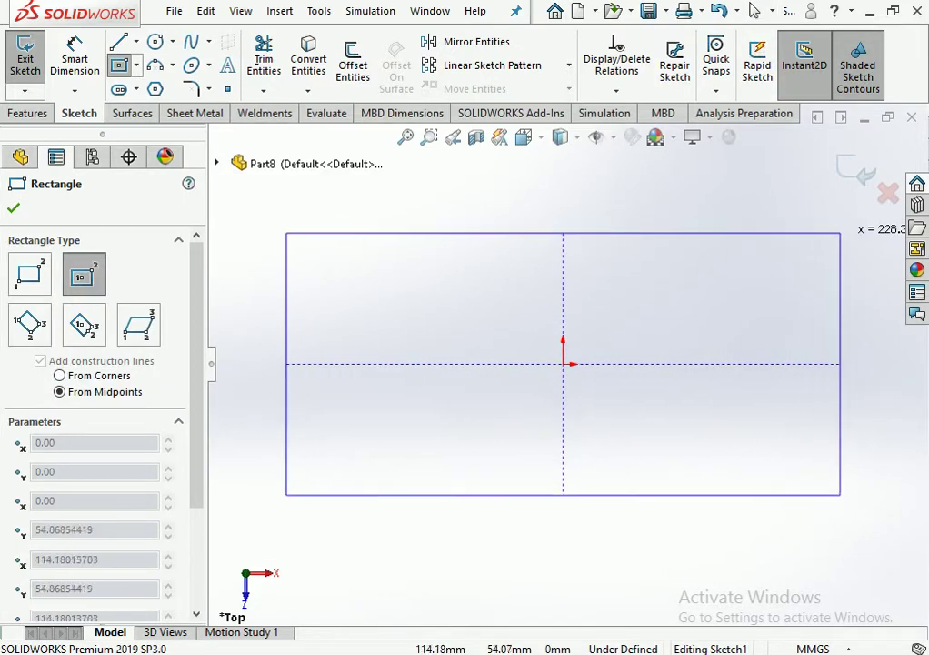
left_click(872, 271)
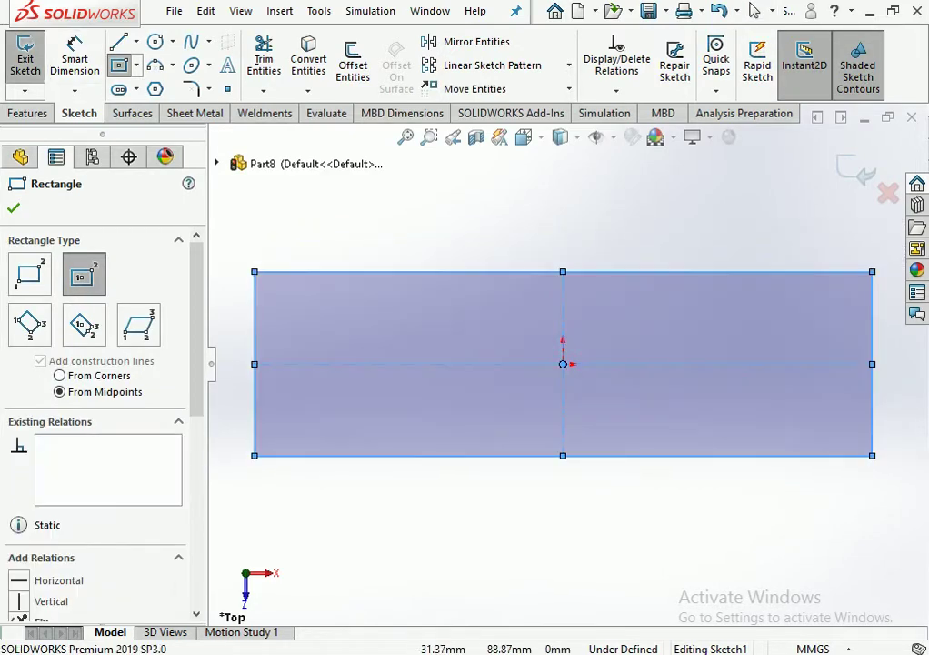
Dimension the rectangle 5000 long and 750 high.
left_click(76, 50)
left_click(455, 417)
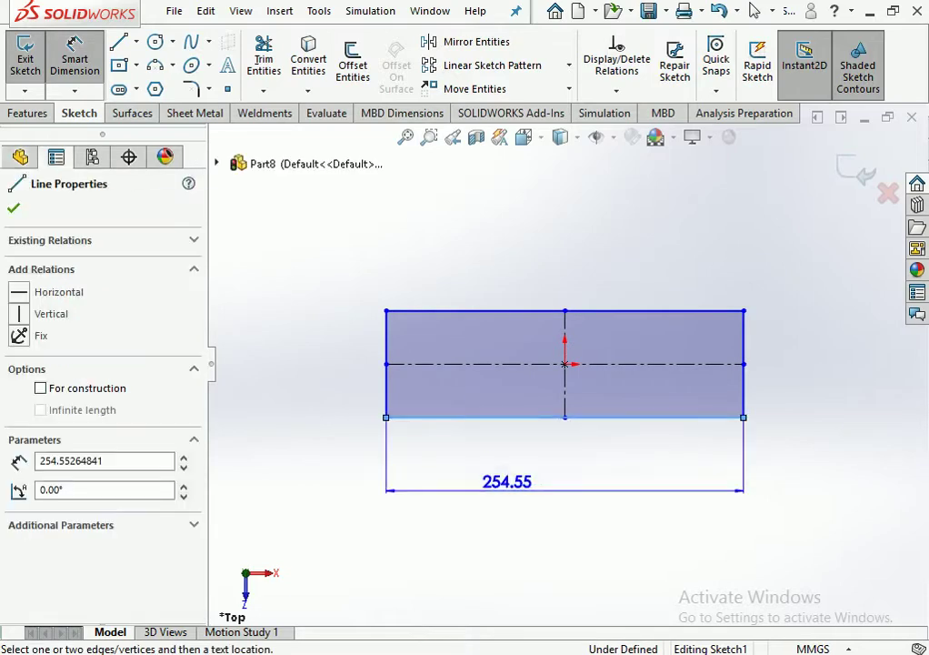
left_click(455, 497)
type("500")
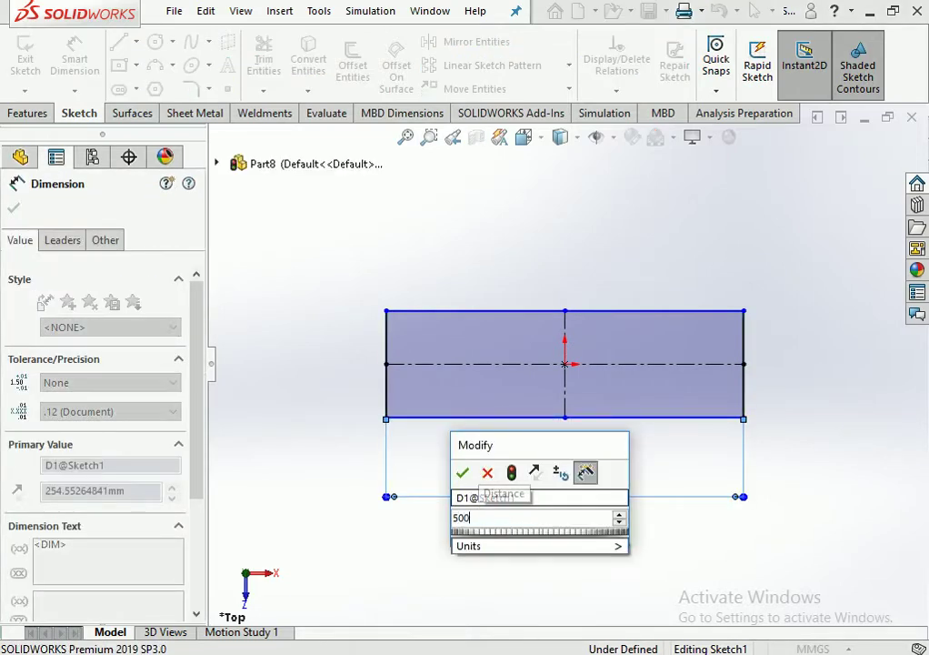
type("0")
key("Return")
key("Escape")
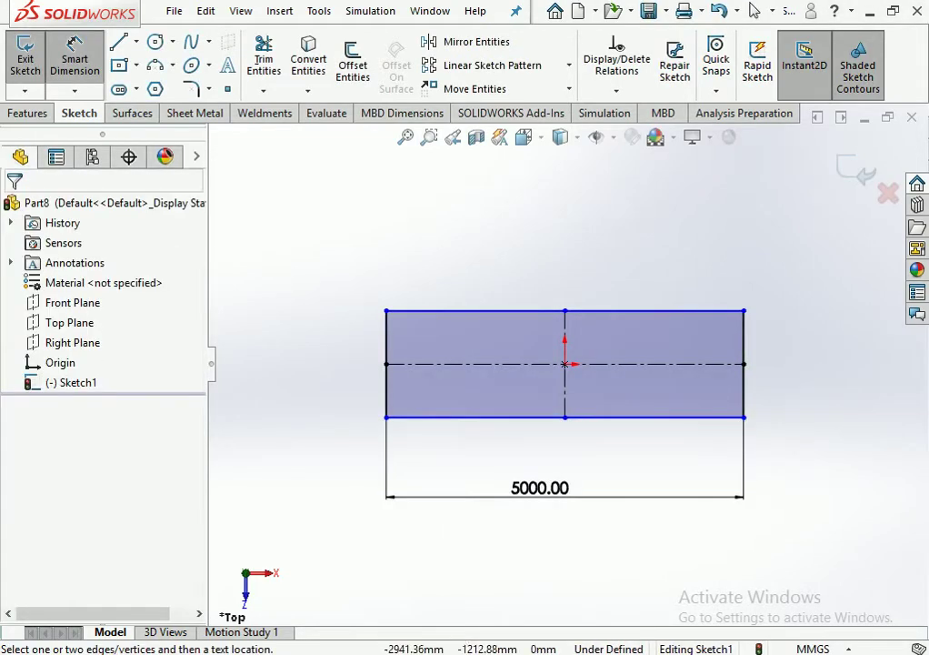
left_click(386, 391)
left_click(333, 363)
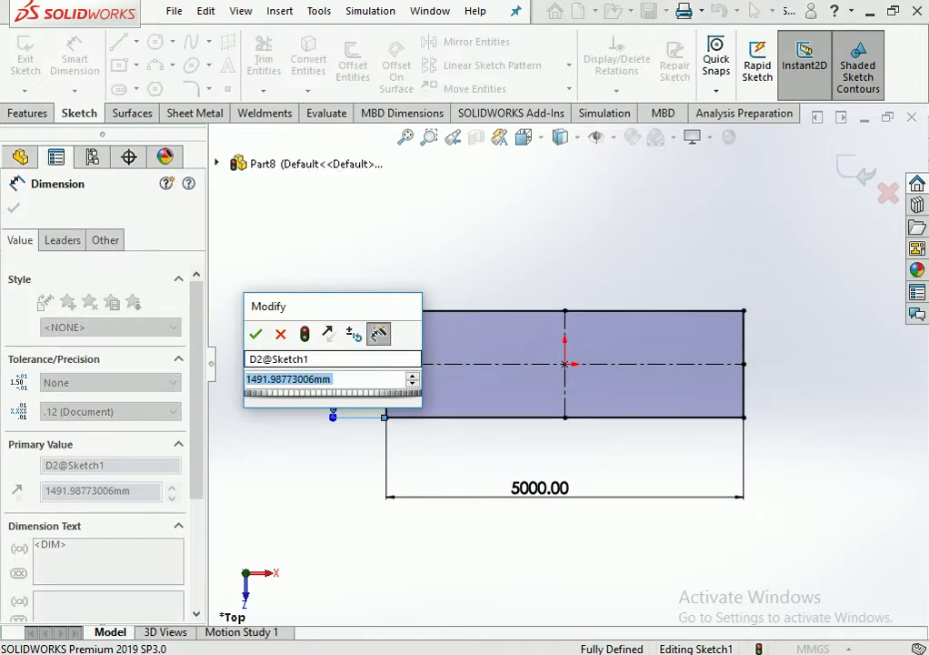
type("750")
key("Return")
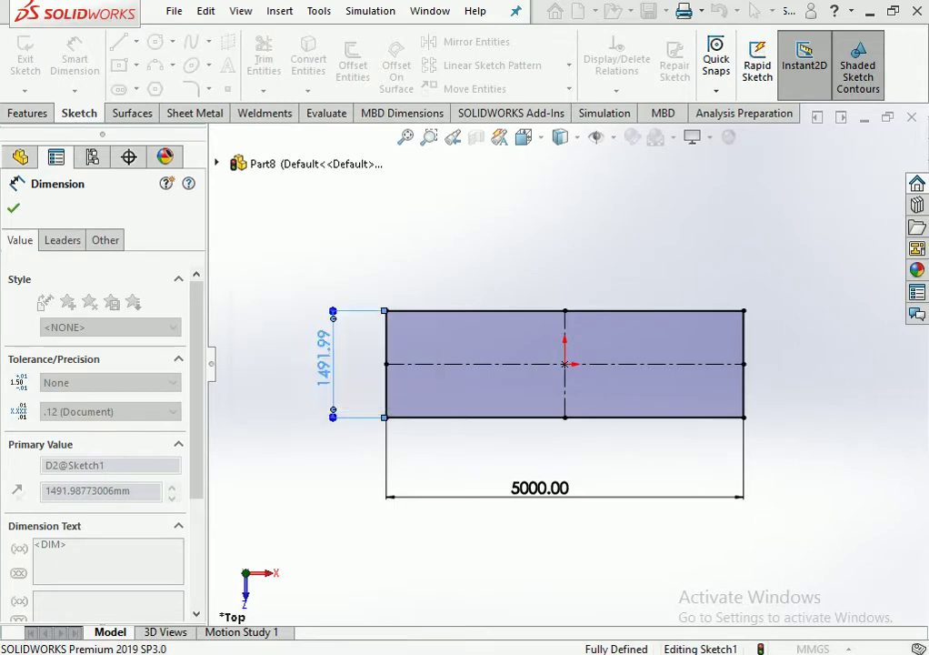
key("Escape")
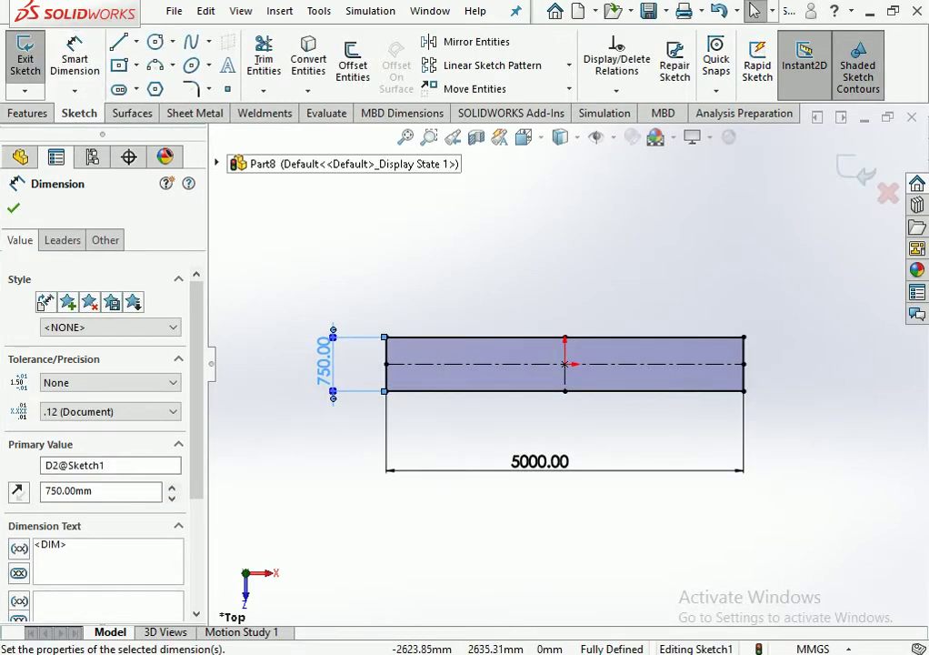
Delete the horizontal centerline and close Sketch1.
left_click(423, 364)
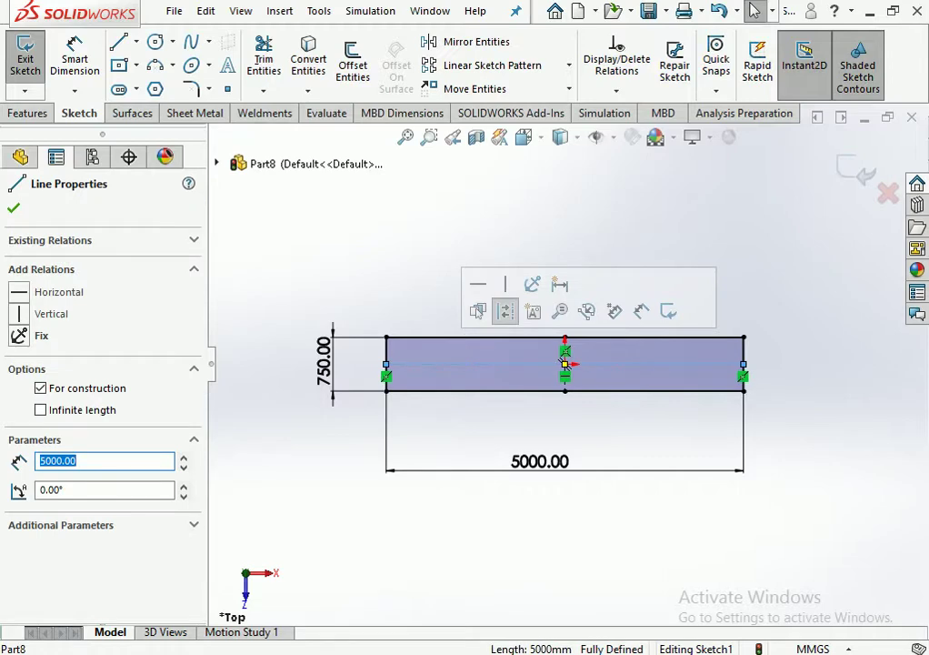
key("Delete")
key("Delete")
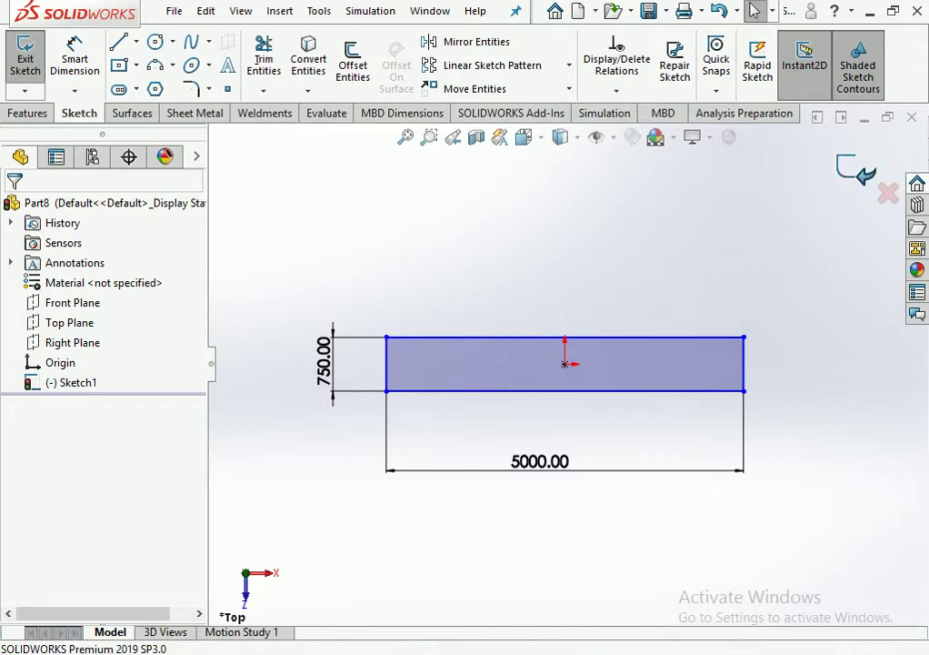
left_click(859, 171)
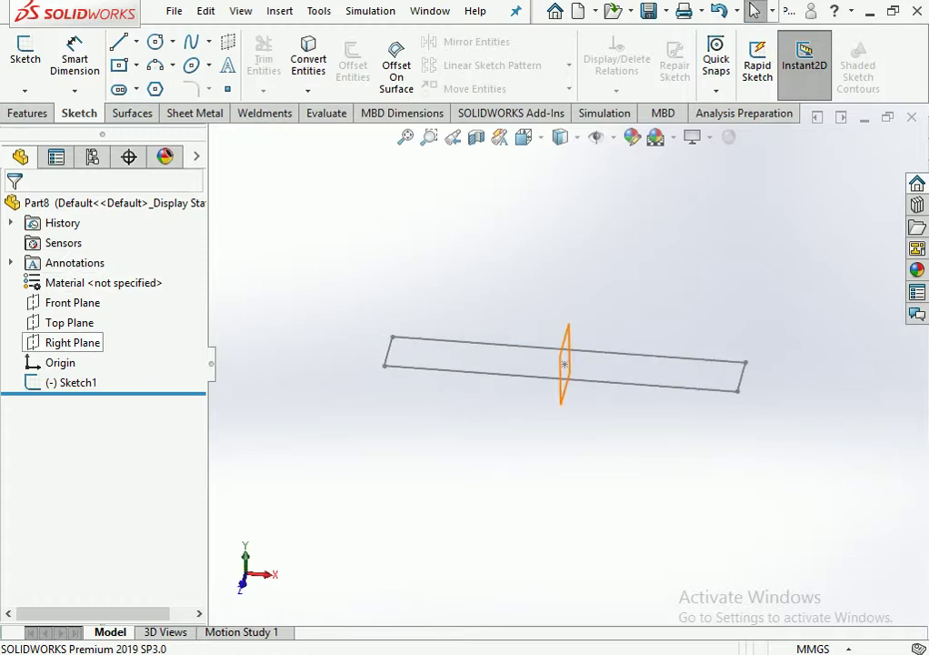
Create Plane1 offset 1500 mm from the Top Plane.
left_click(69, 322)
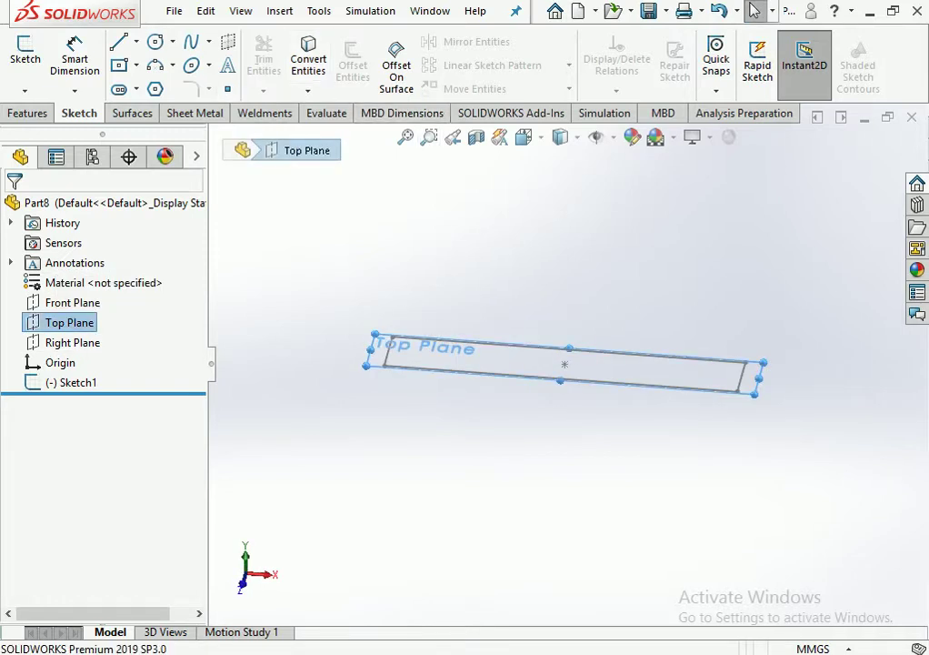
left_click(28, 113)
left_click(732, 91)
left_click(748, 112)
type("1500")
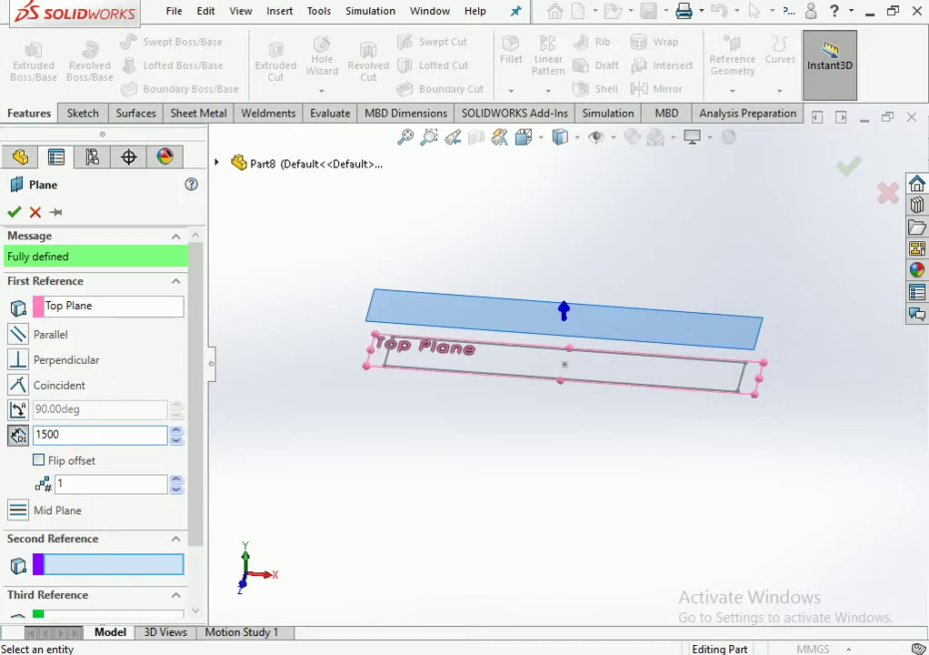
key("Return")
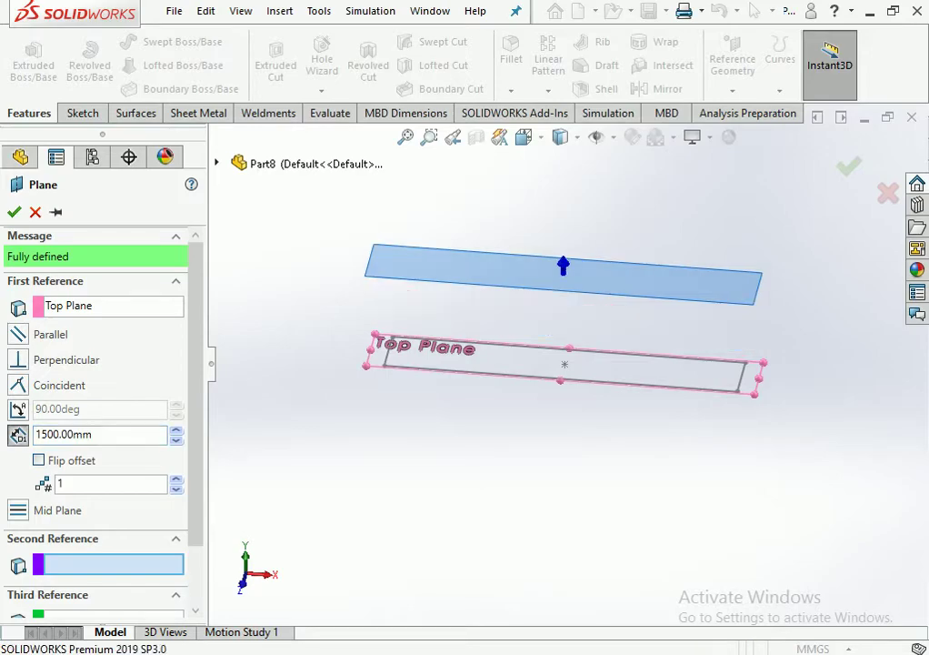
key("Return")
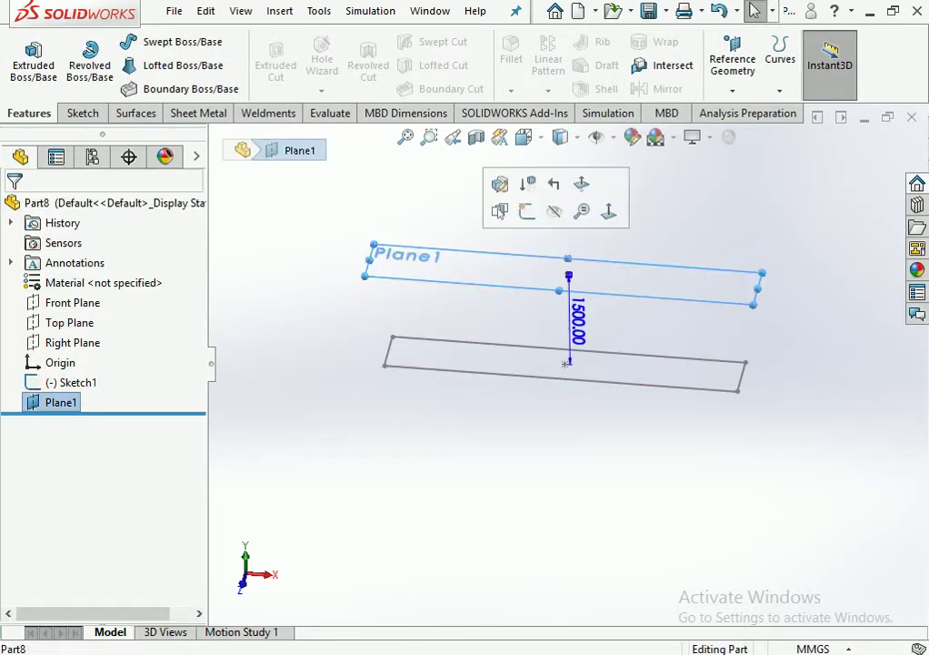
Sketch a center rectangle on Plane1 snapped to match the first rectangle.
left_click(528, 211)
left_click(524, 136)
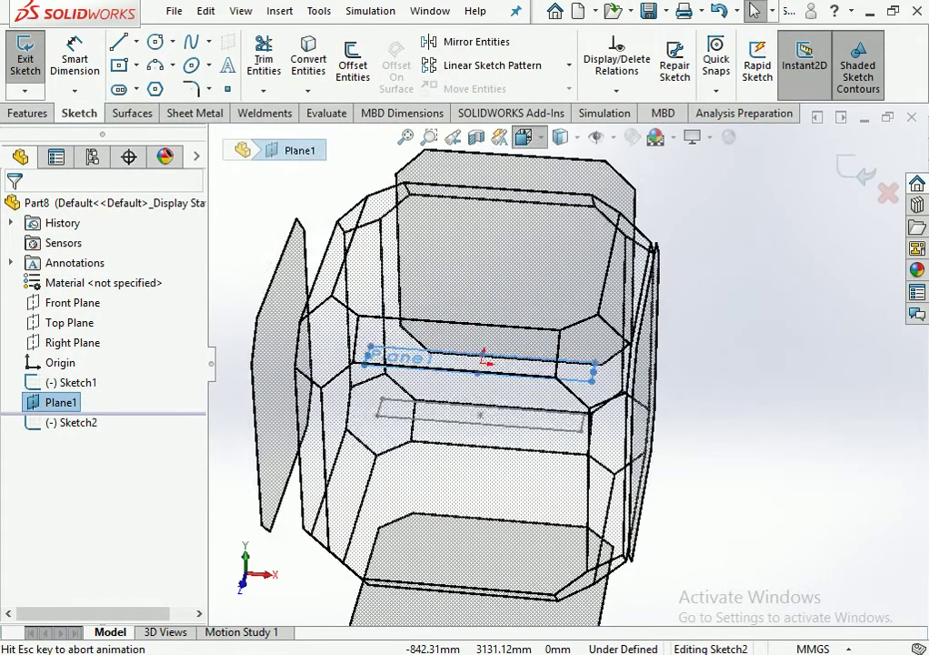
left_click(591, 160)
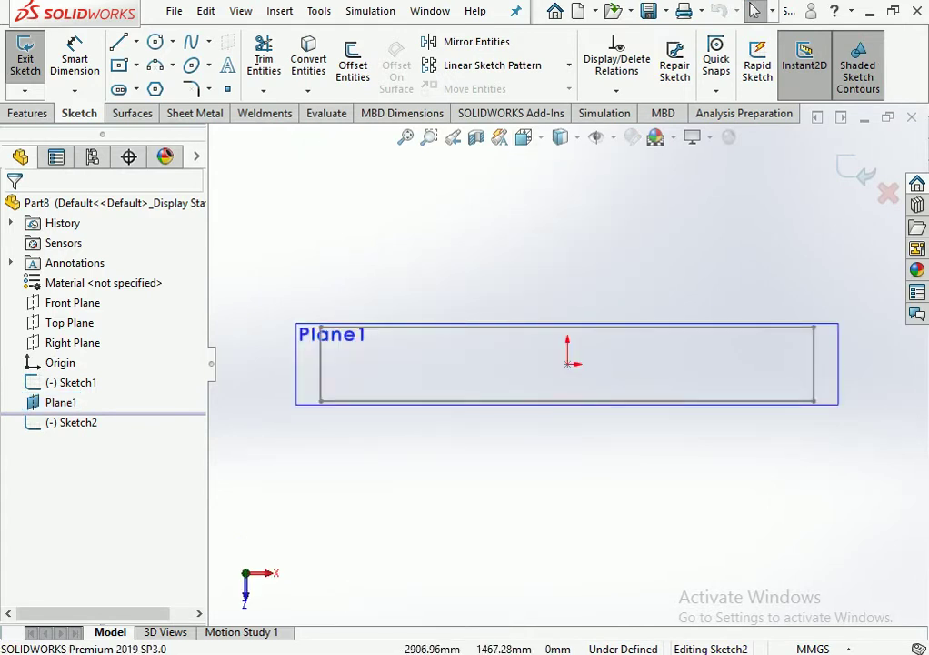
left_click(120, 65)
left_click(568, 363)
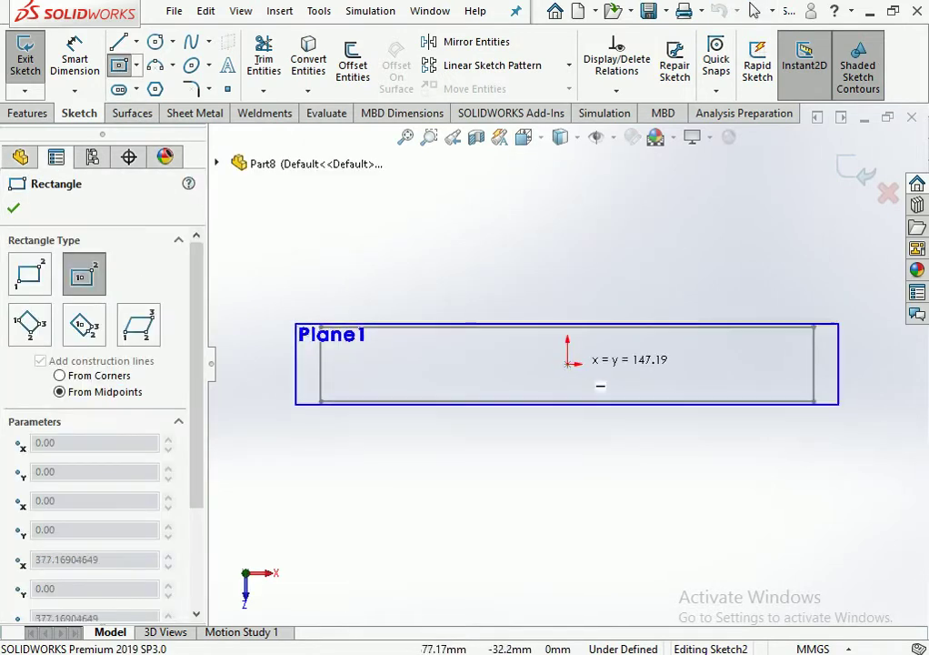
left_click(840, 420)
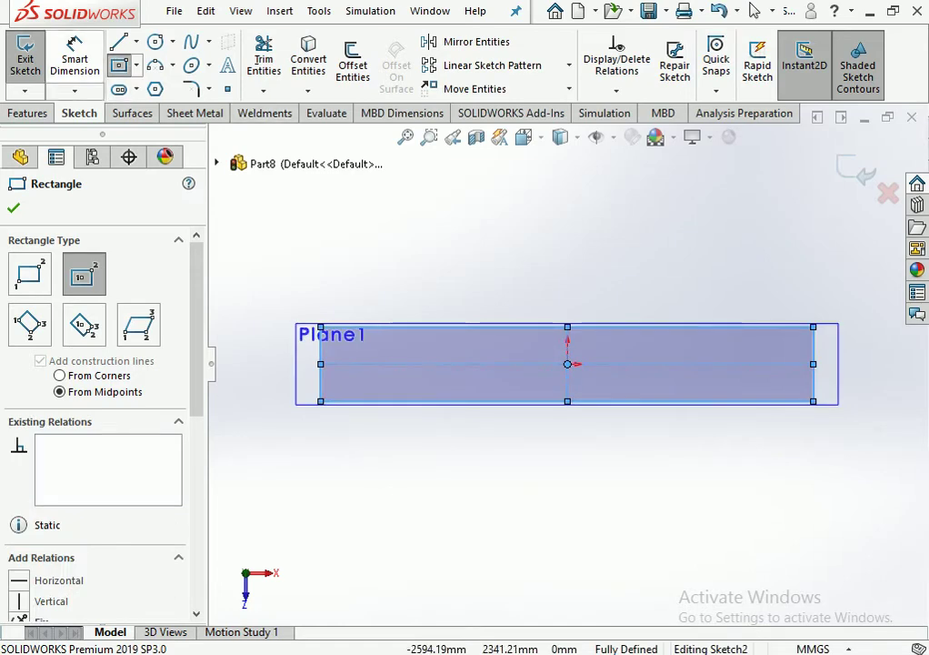
key("Escape")
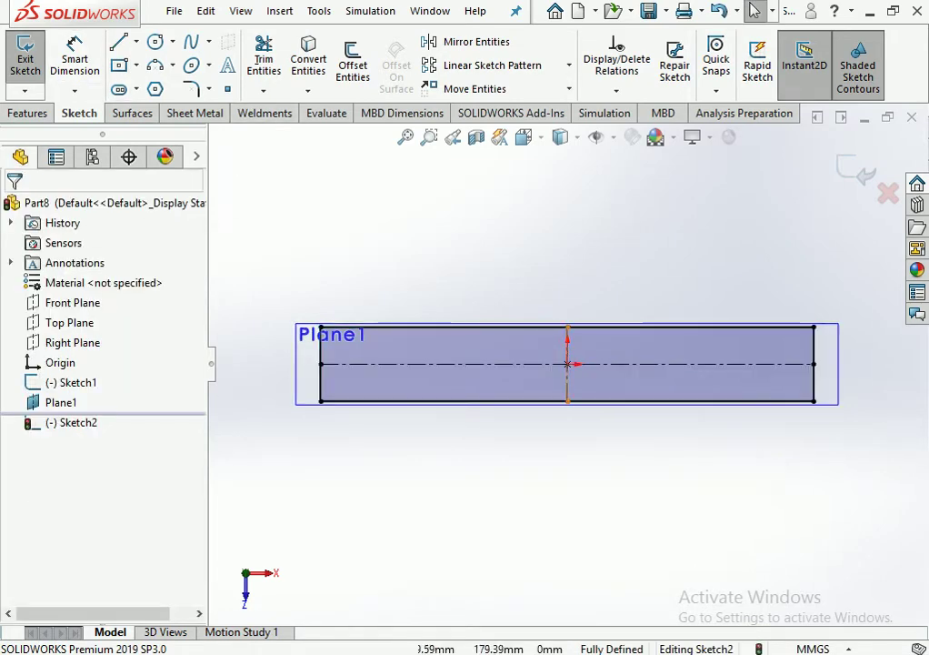
Delete both centerlines and close Sketch2.
left_click(567, 345)
key("Delete")
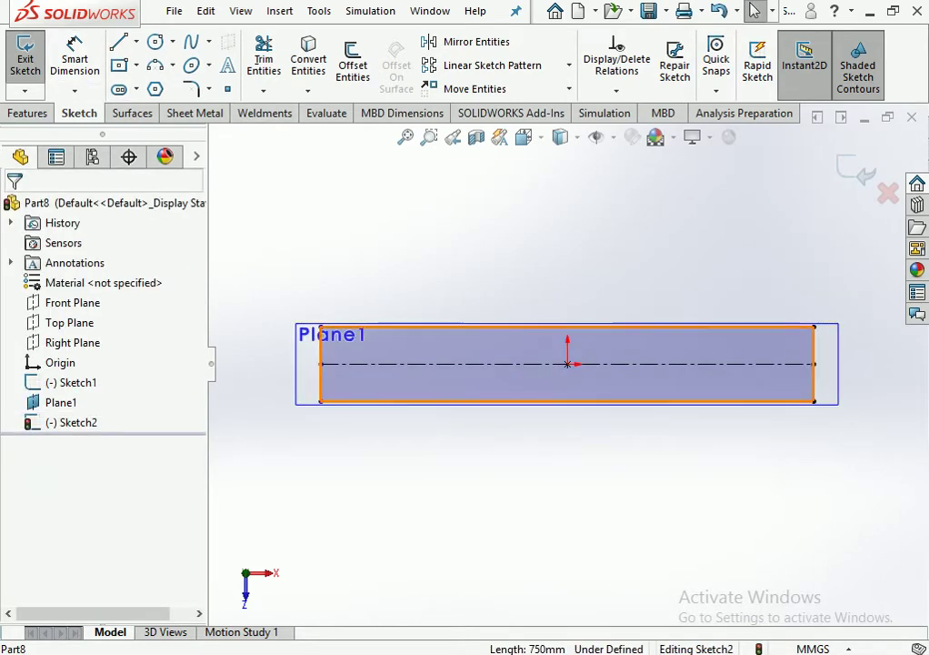
left_click(597, 364)
key("Delete")
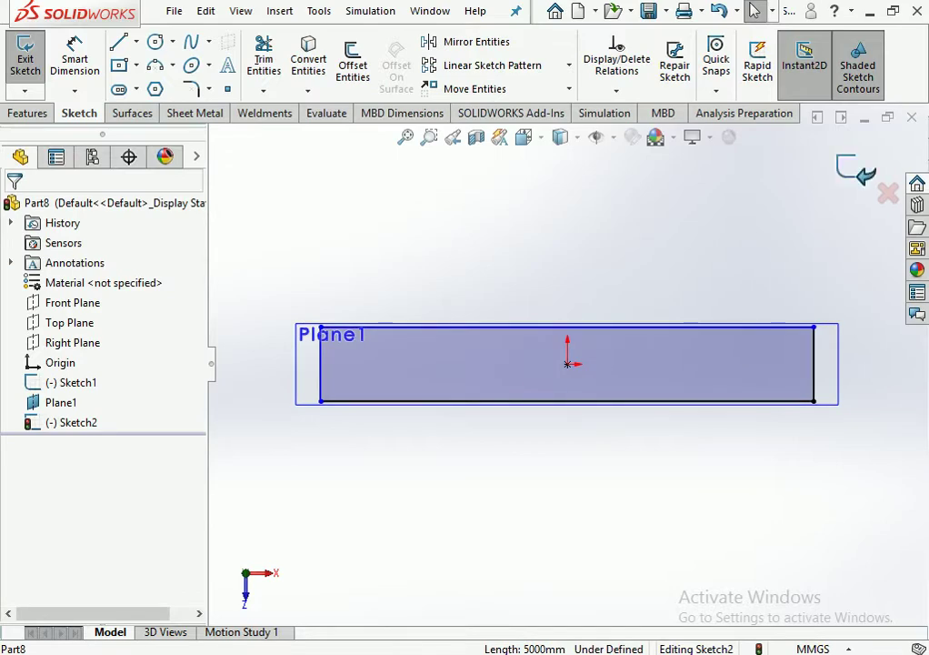
key("ctrl+b")
Tilt the view into 3D and hide Plane1.
key("Down")
key("Left")
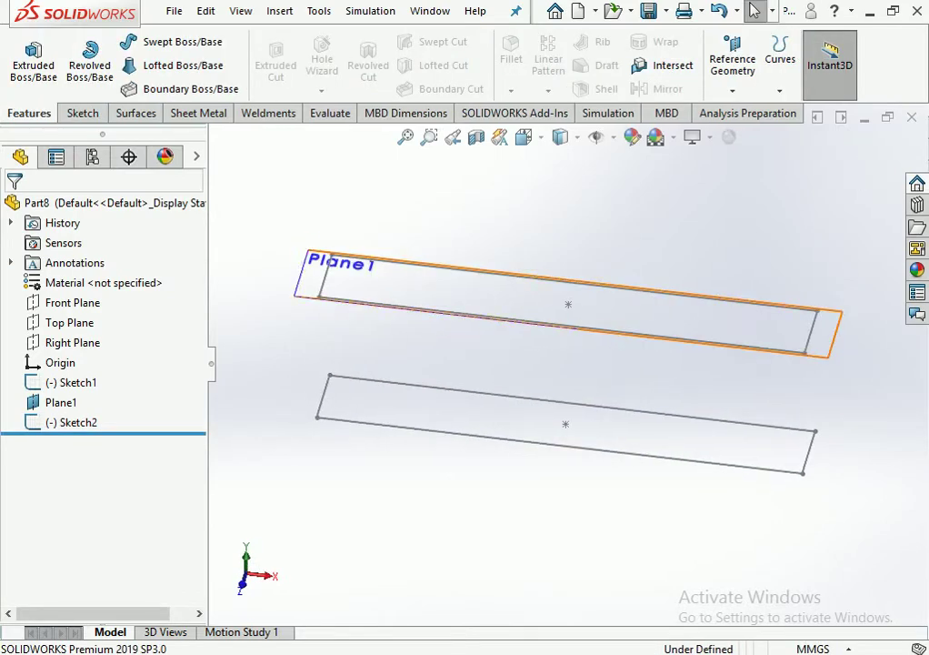
right_click(775, 309)
left_click(848, 302)
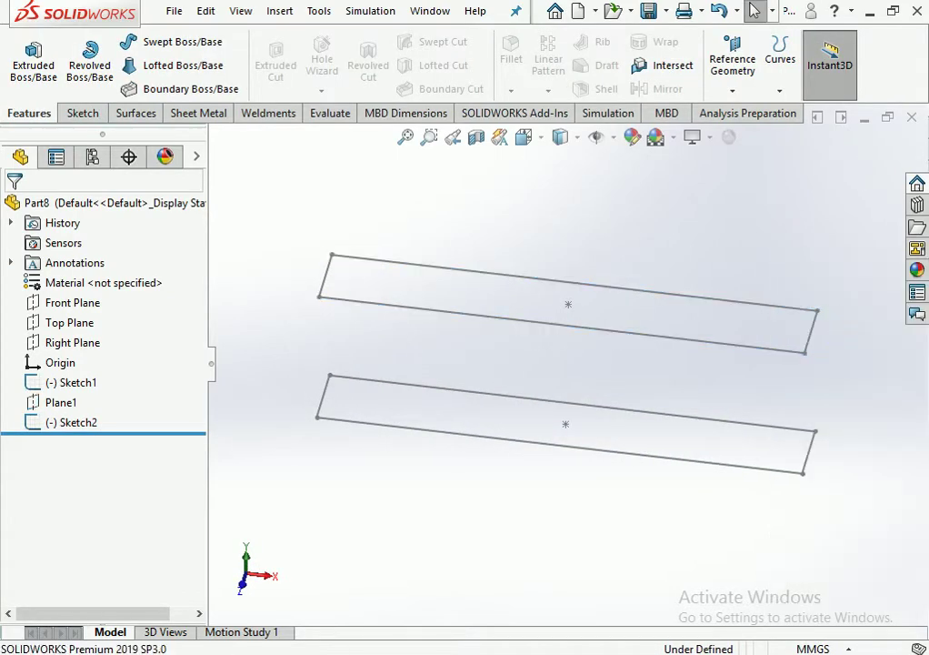
Tilt the view to a top-down angle and start a new 3D sketch.
key("Down")
key("Left")
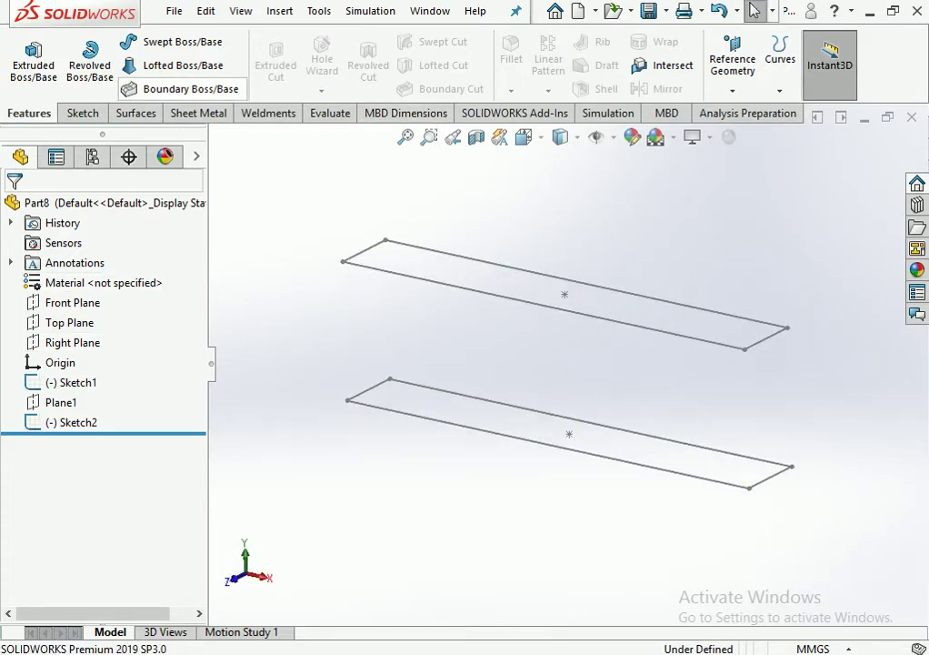
left_click(83, 113)
left_click(24, 91)
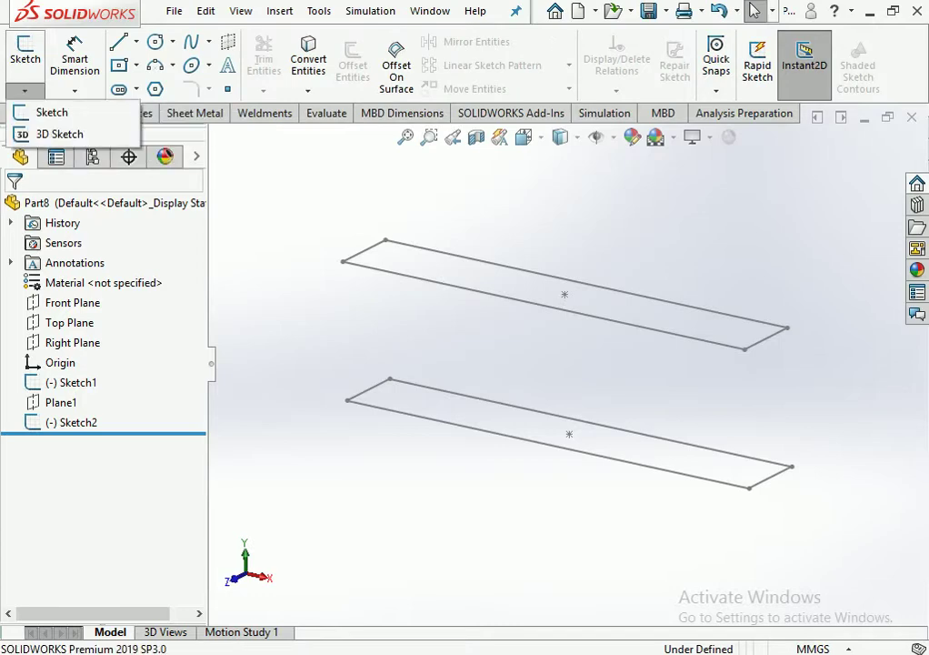
left_click(58, 133)
Draw two vertical lines joining the upper and lower rectangles at their left end.
left_click(118, 41)
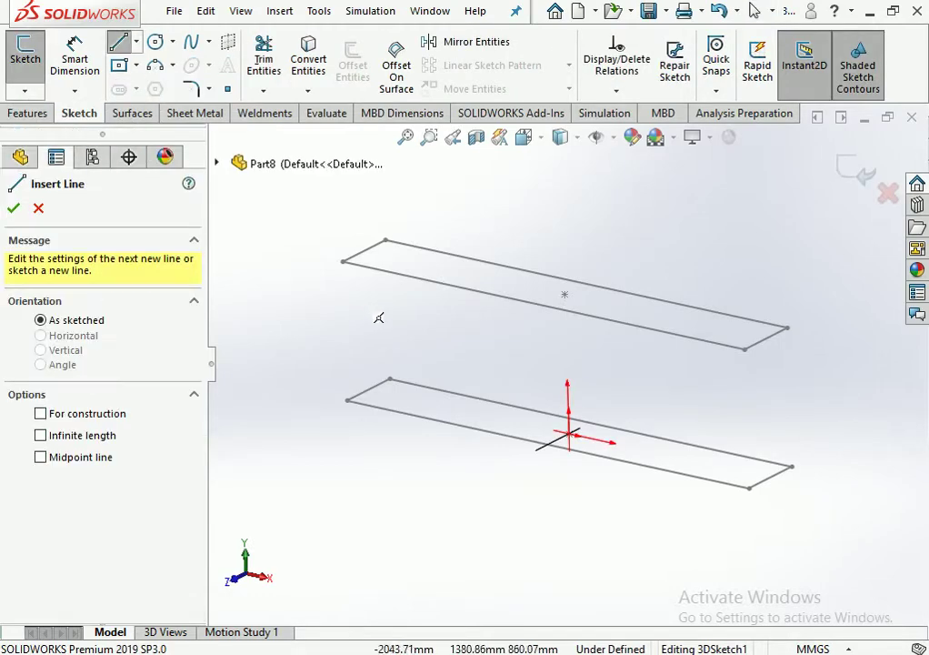
left_click(341, 262)
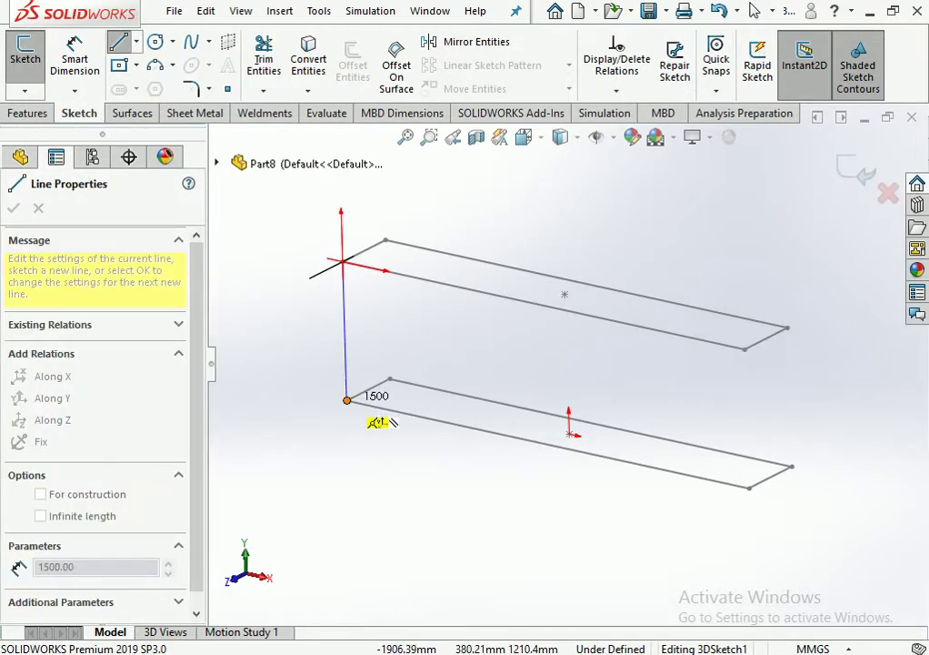
left_click(347, 400)
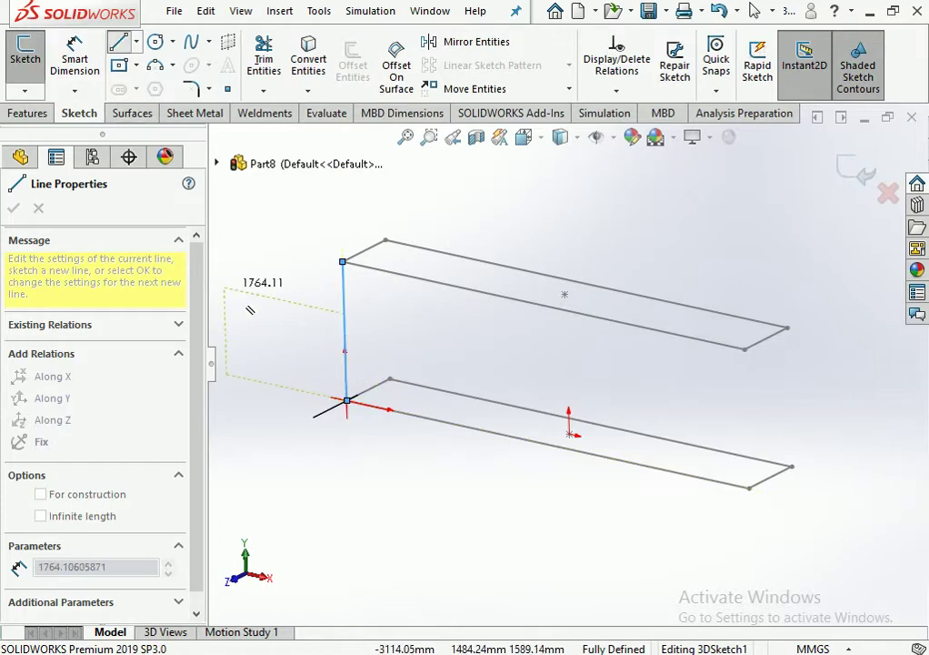
left_click(755, 11)
left_click(118, 41)
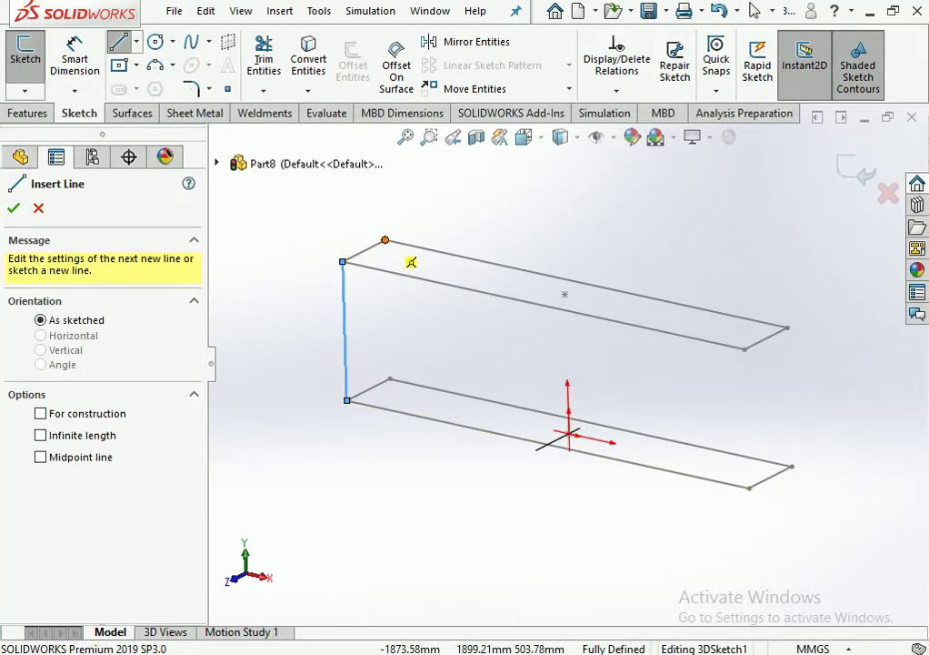
left_click(384, 240)
left_click(390, 378)
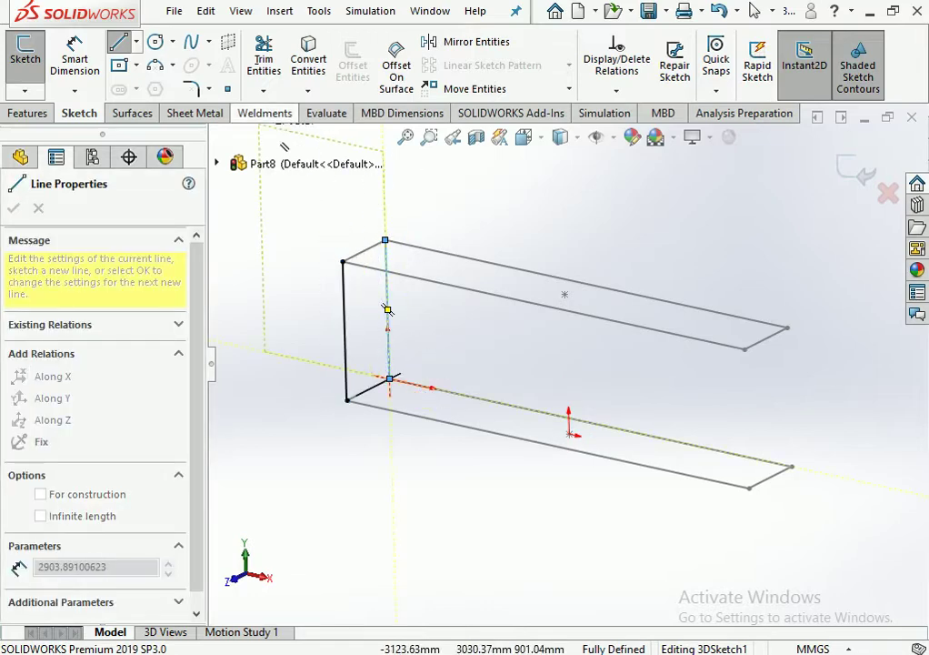
left_click(118, 41)
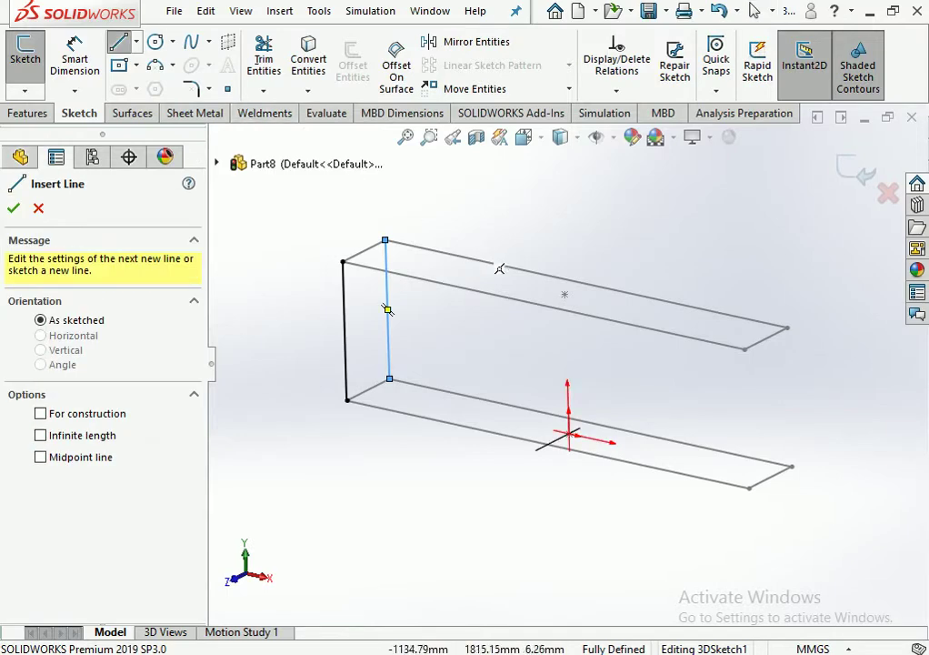
Add a third vertical line from the upper rectangle's near edge down to the lower rectangle.
key("Up")
key("Up")
key("Up")
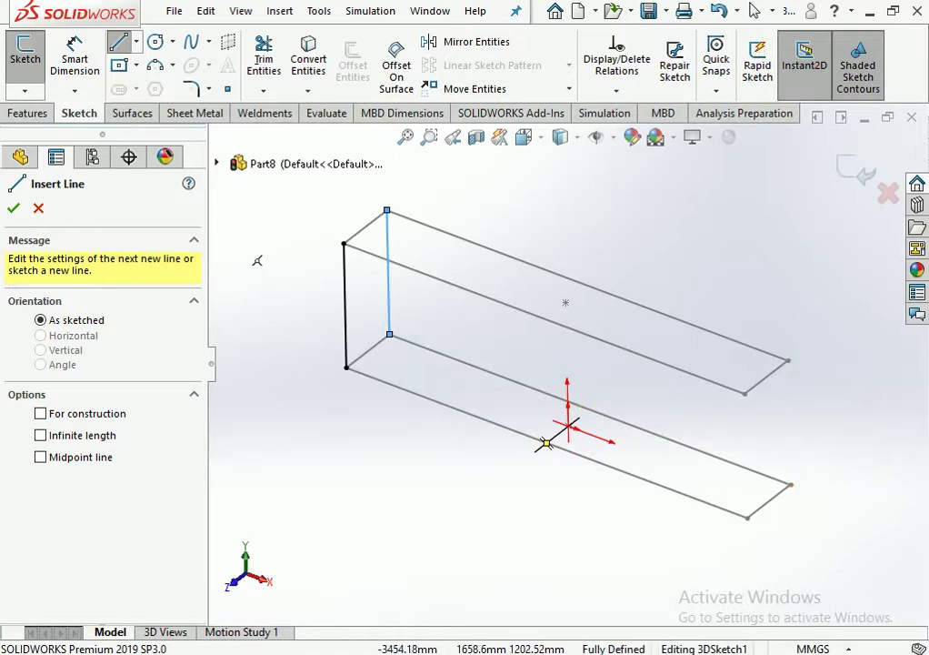
key("Down")
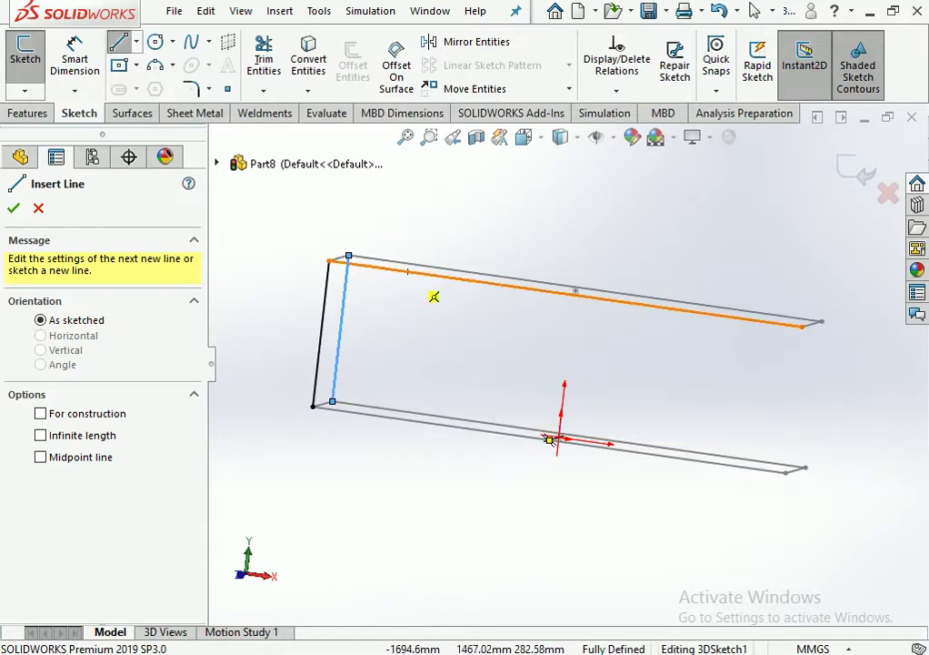
key("Down")
key("Left")
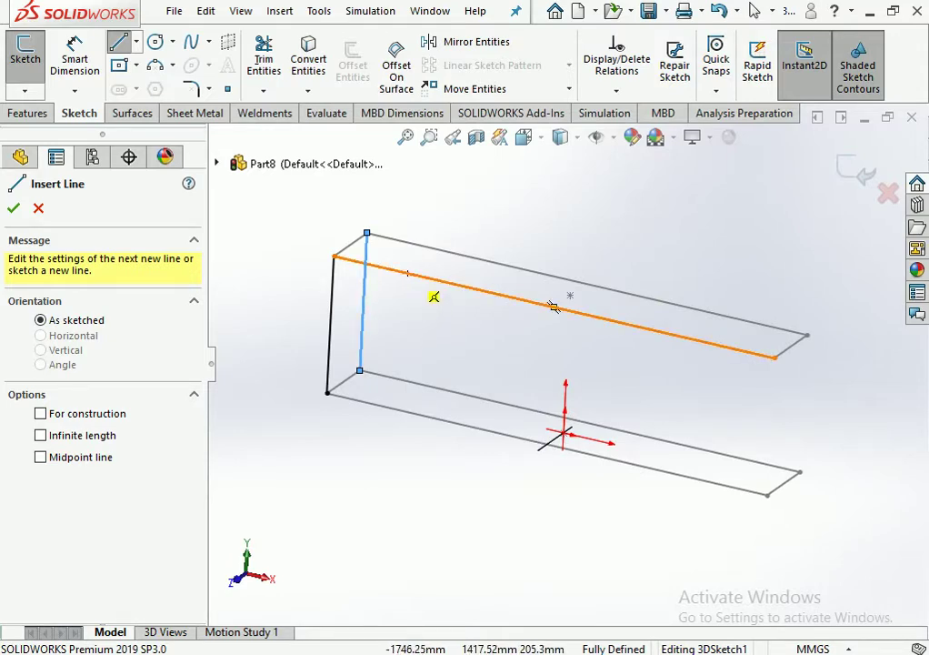
left_click(407, 272)
left_click(401, 410)
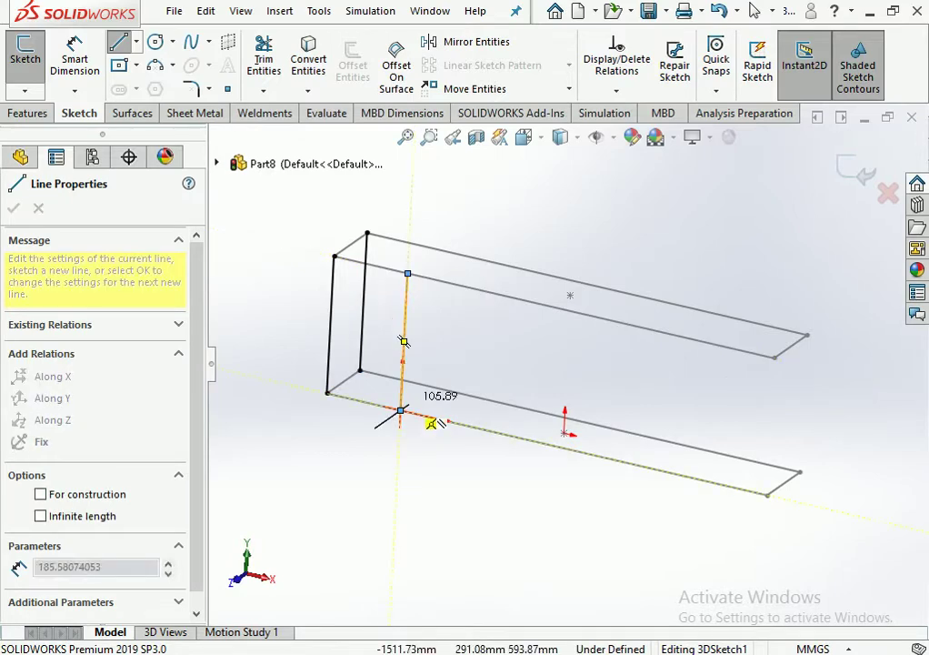
key("Escape")
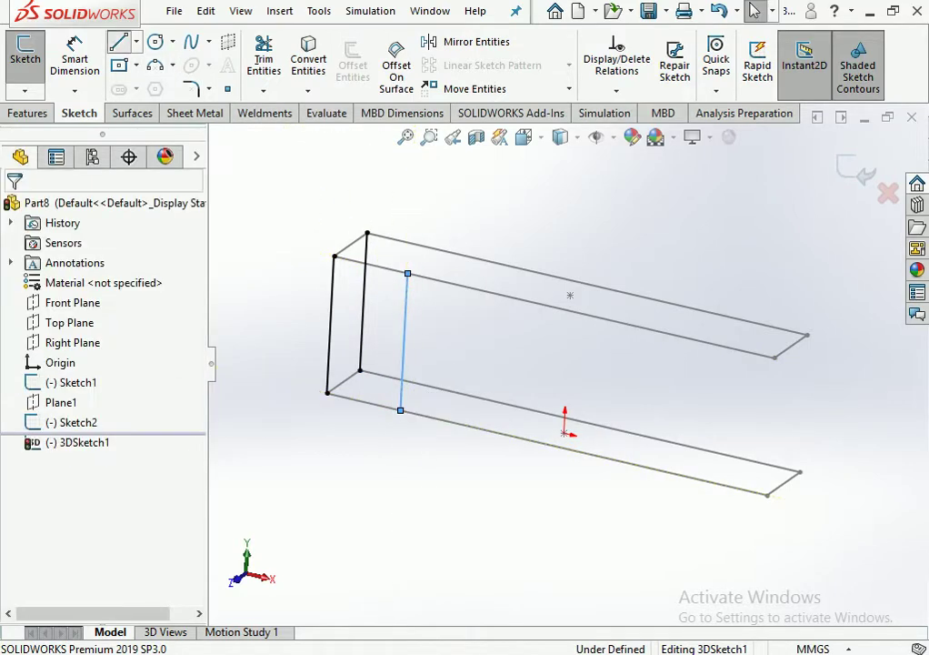
Draw the first closed upright panel, about 750 deep and 1500 tall, between the rectangles.
left_click(118, 41)
middle_click_drag(404, 340, 414, 326)
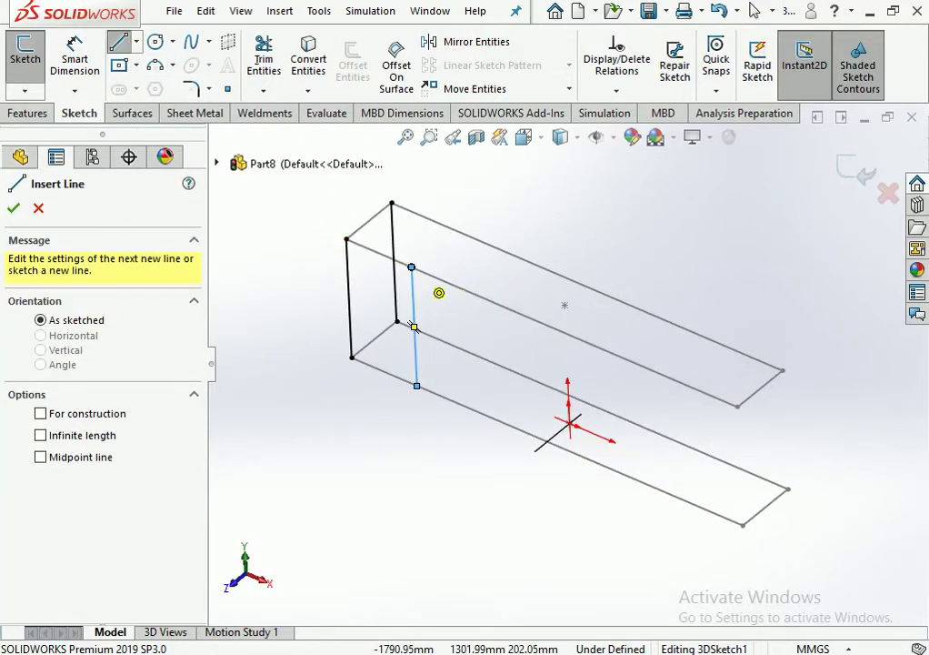
left_click(412, 266)
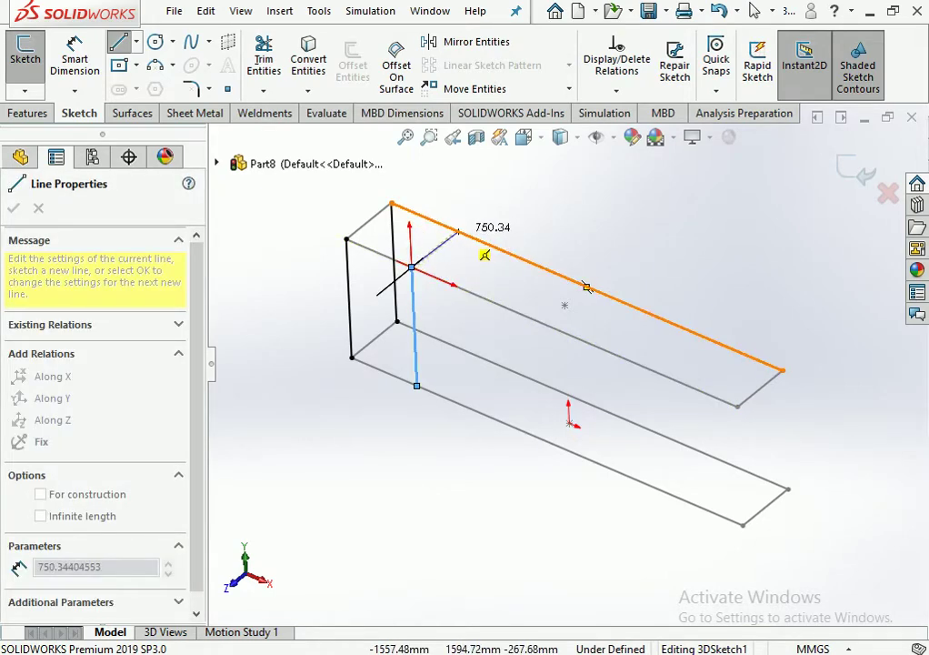
left_click(457, 231)
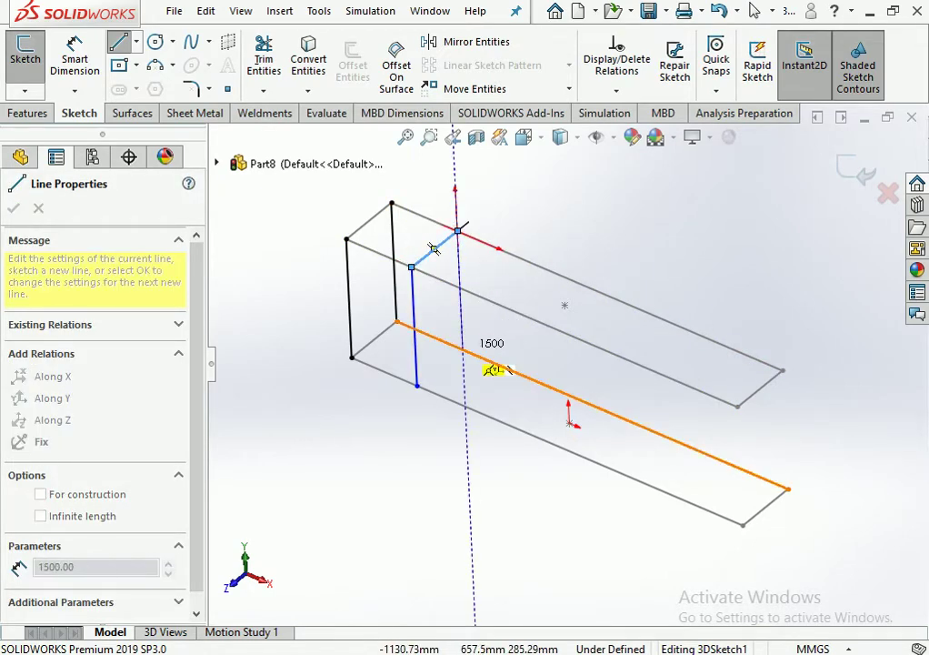
left_click(461, 350)
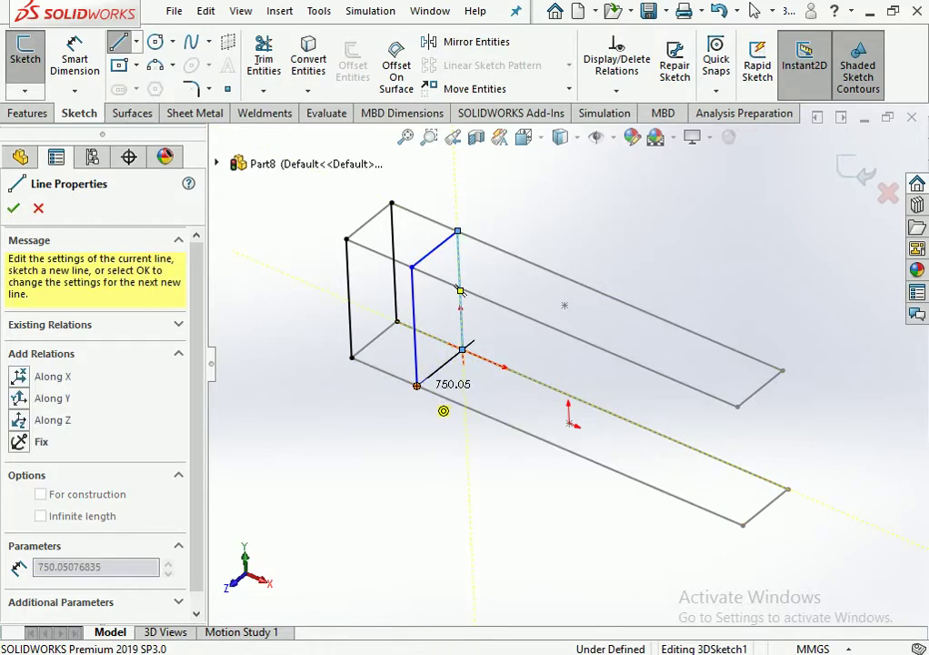
left_click(417, 385)
key("Escape")
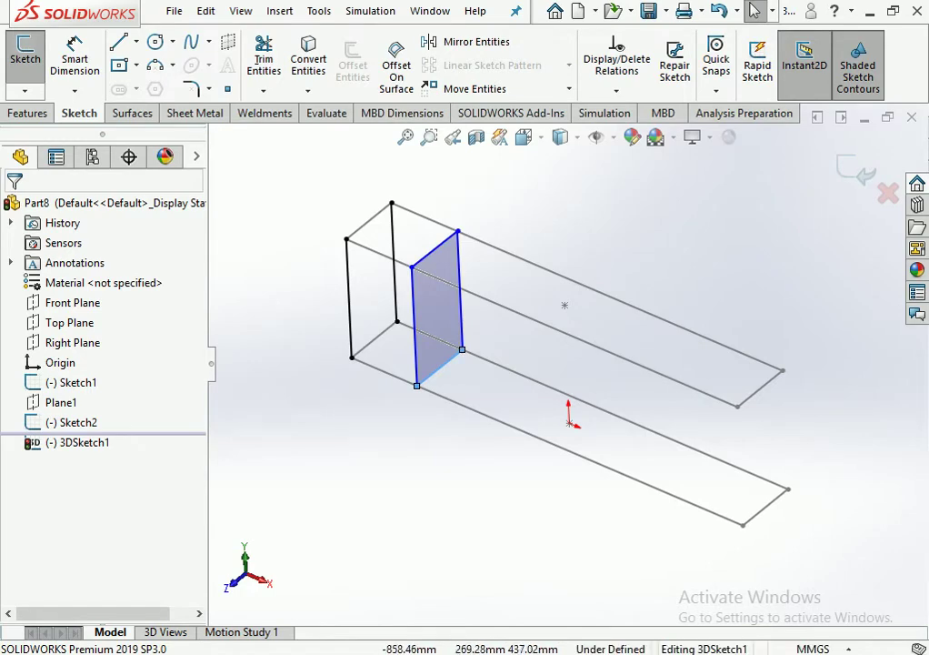
Draw a second closed upright panel of the same size farther along the rectangles.
key("l")
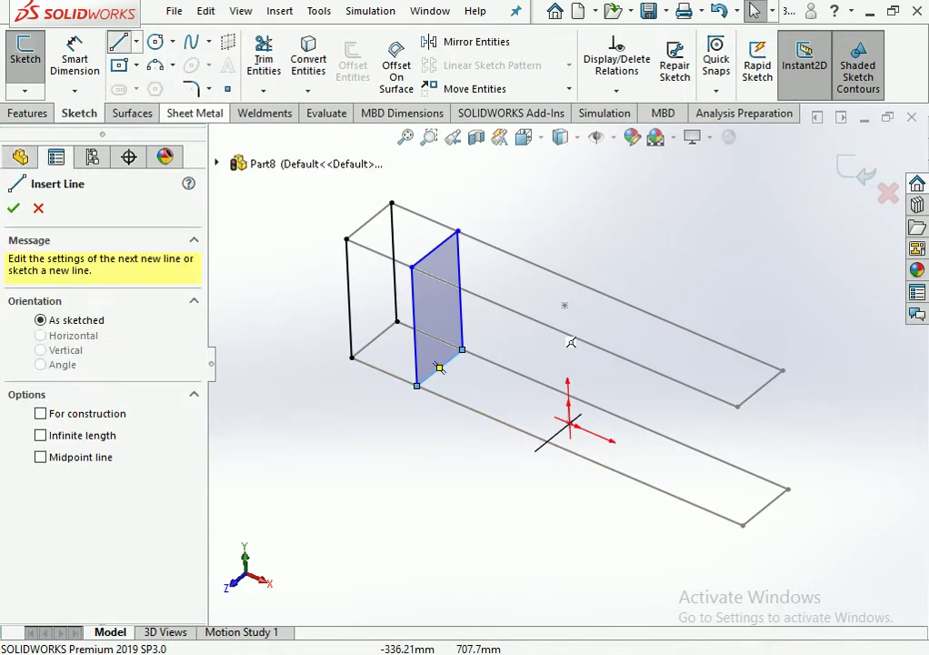
left_click(546, 440)
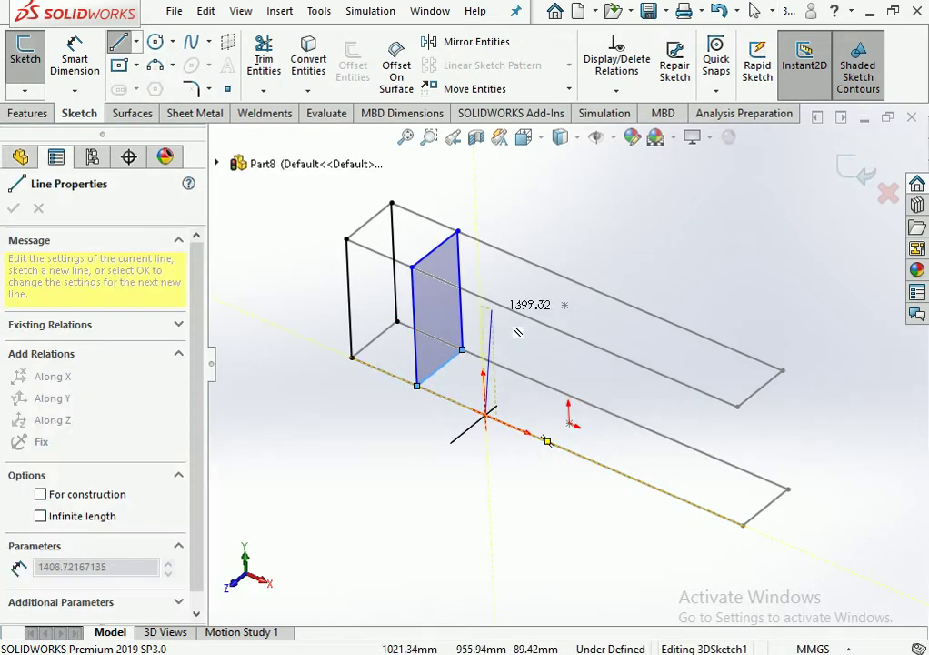
left_click(480, 297)
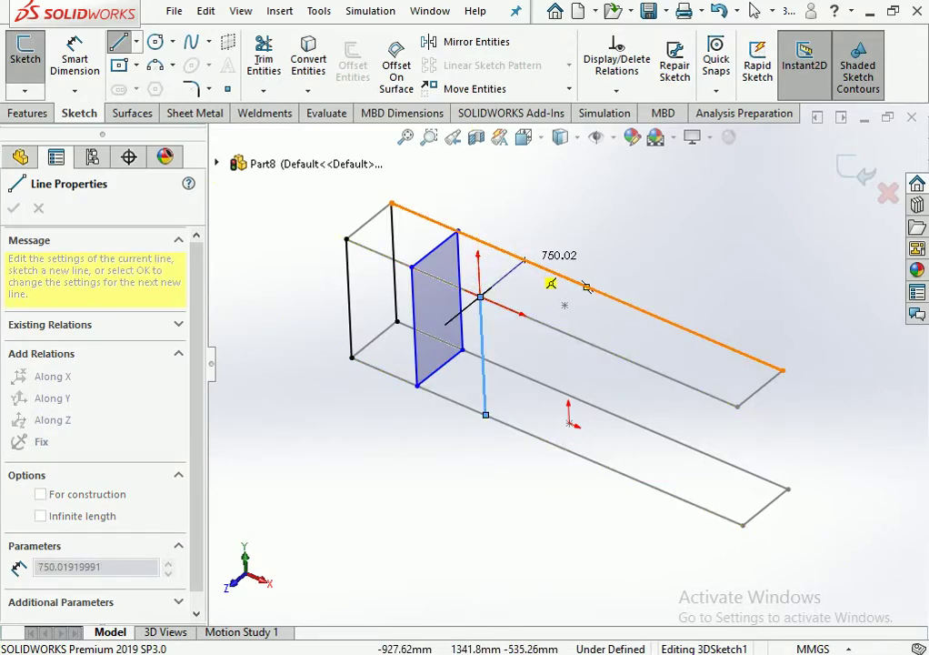
left_click(586, 288)
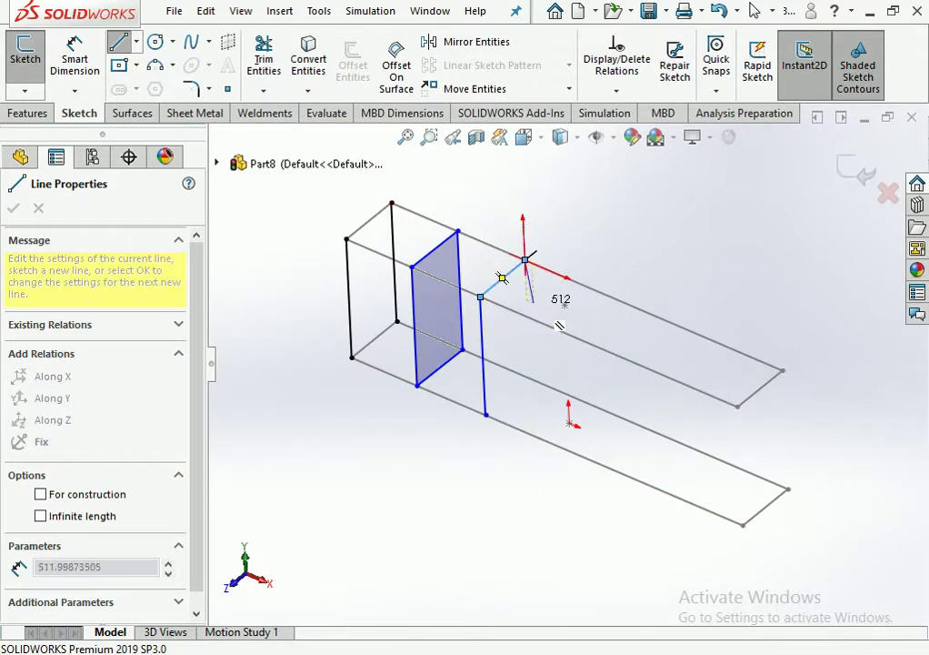
left_click(530, 378)
left_click(486, 415)
key("Escape")
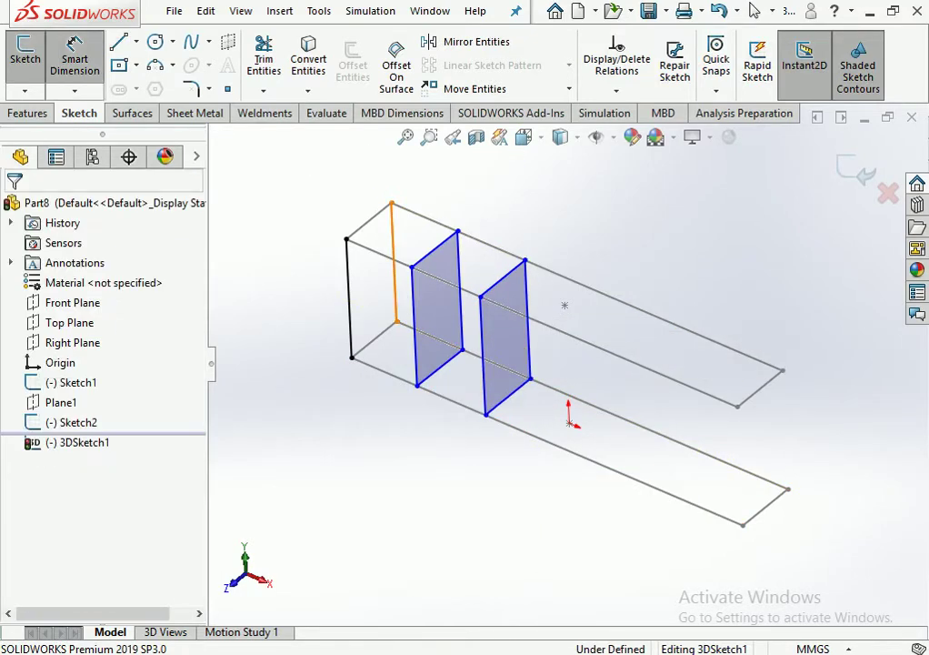
middle_click_drag(507, 397, 545, 428)
Dimension the first corner-to-corner distance to 750, discarding a redundant duplicate dimension.
left_click(354, 400)
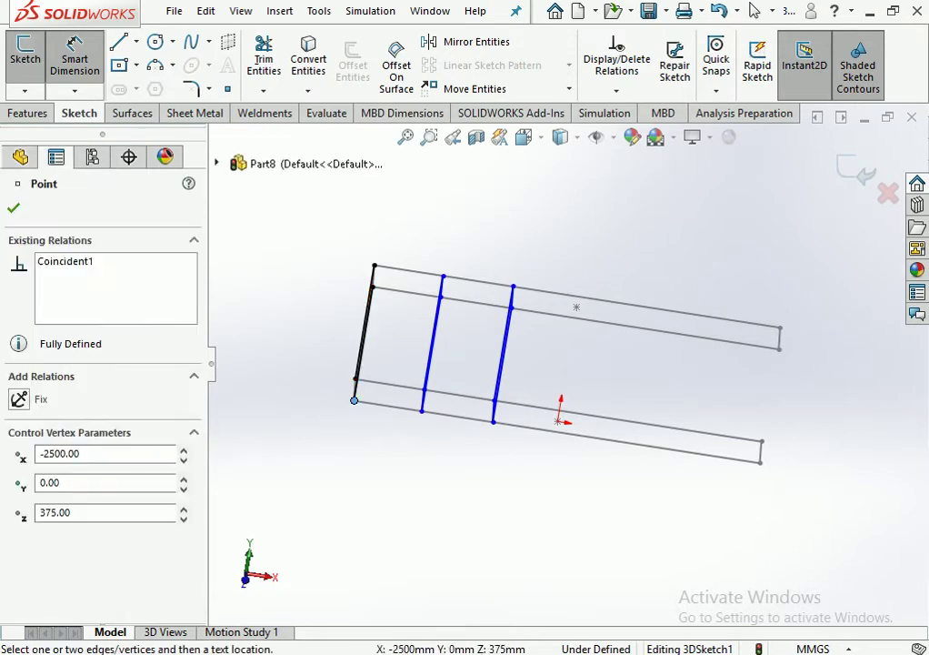
left_click(421, 411)
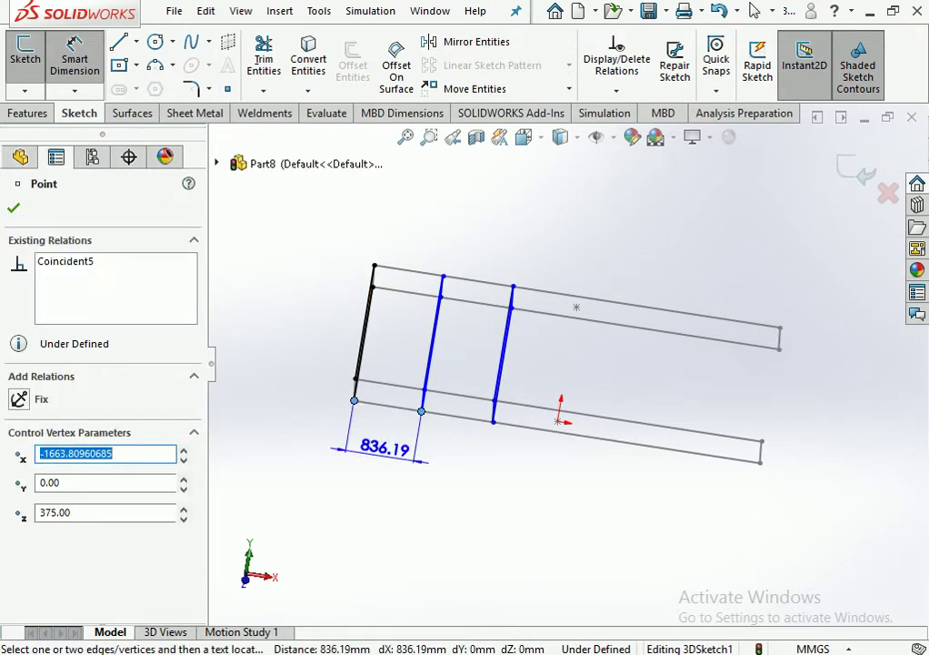
left_click(384, 446)
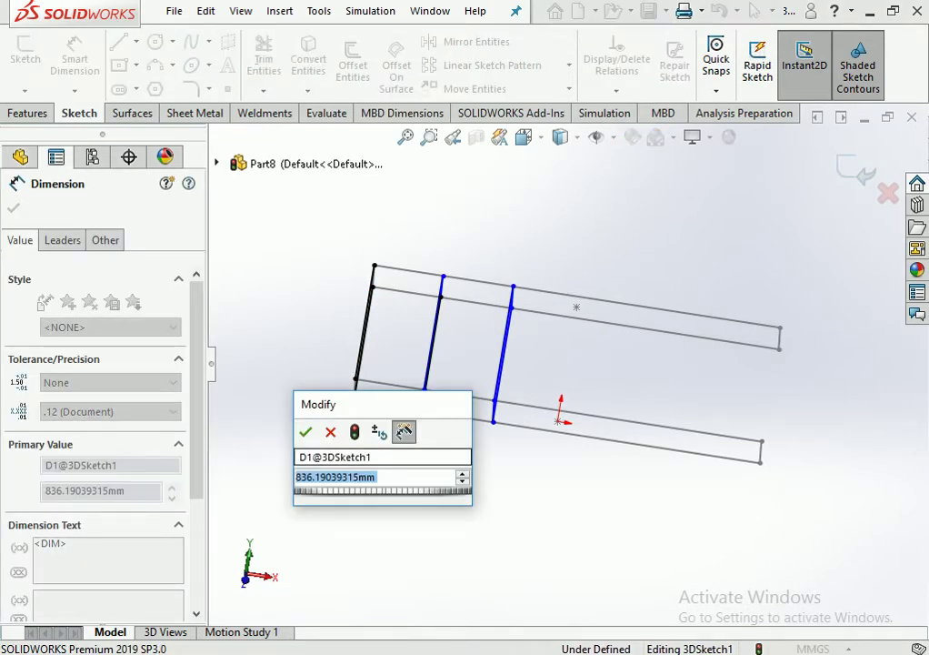
type("750")
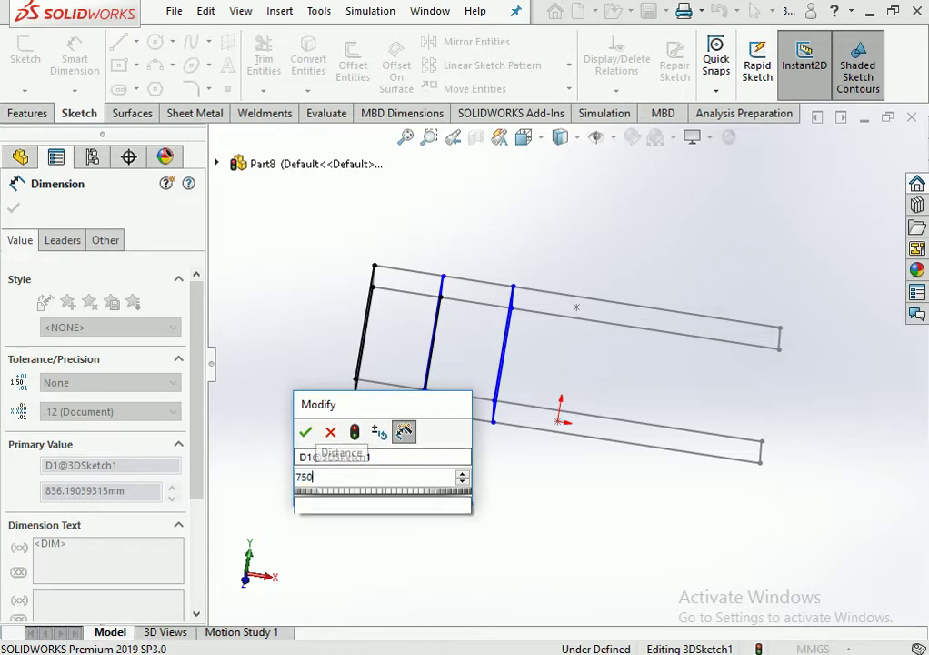
key("Return")
key("Escape")
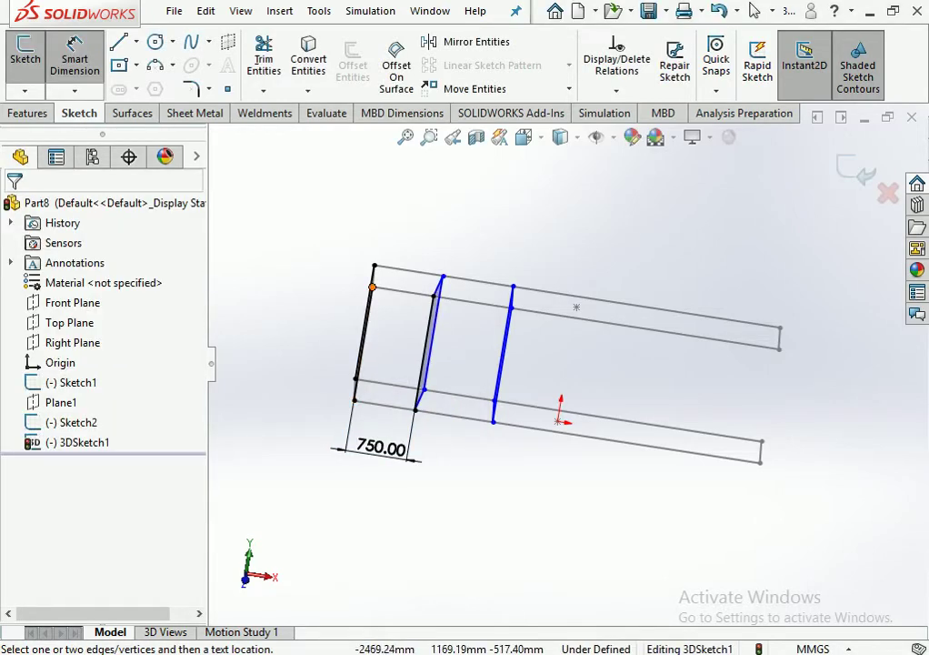
left_click(371, 286)
left_click(433, 295)
left_click(415, 223)
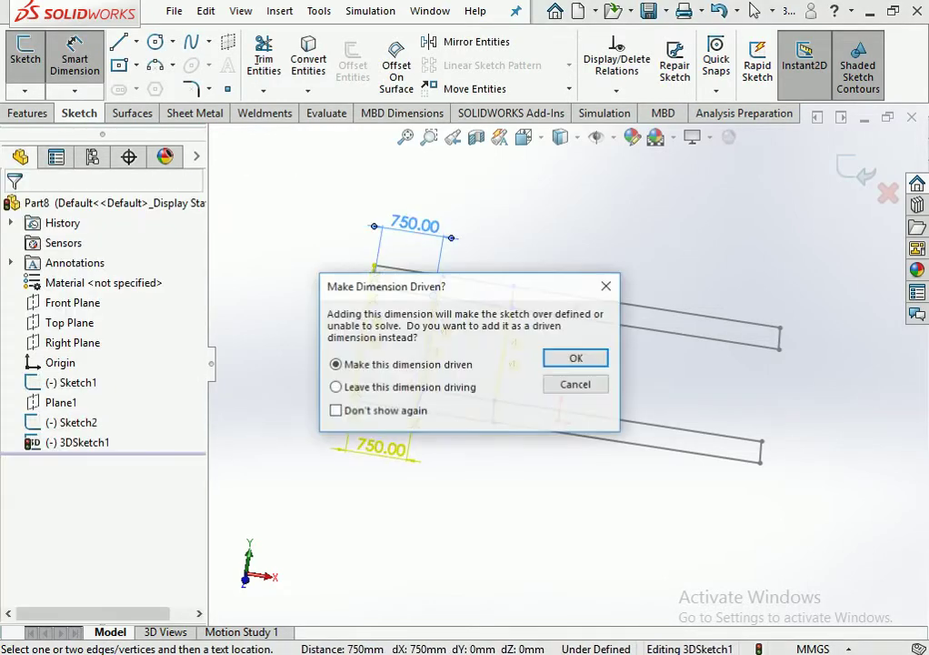
key("Escape")
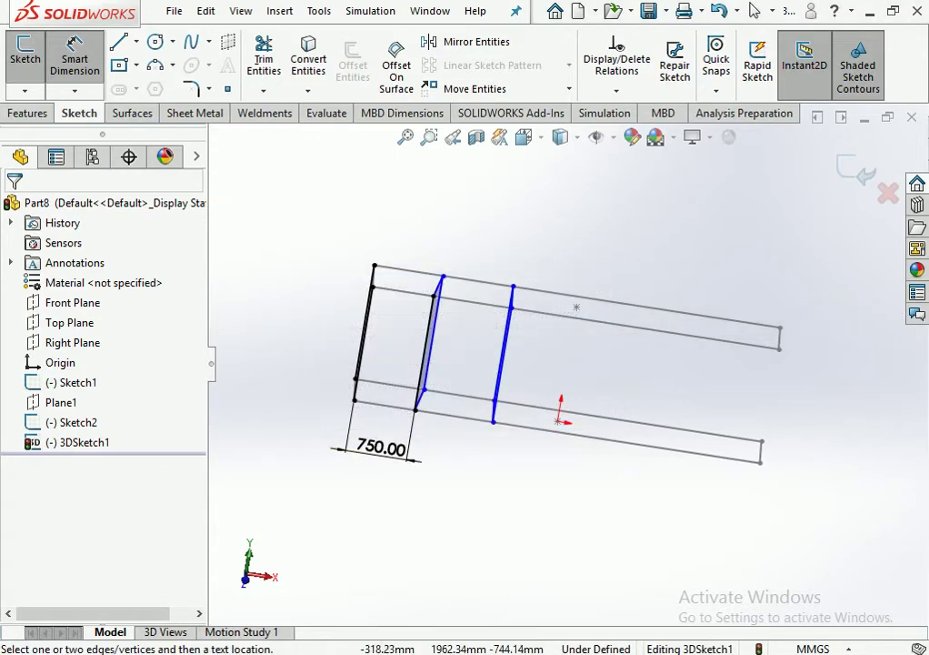
middle_click_drag(576, 306, 564, 318)
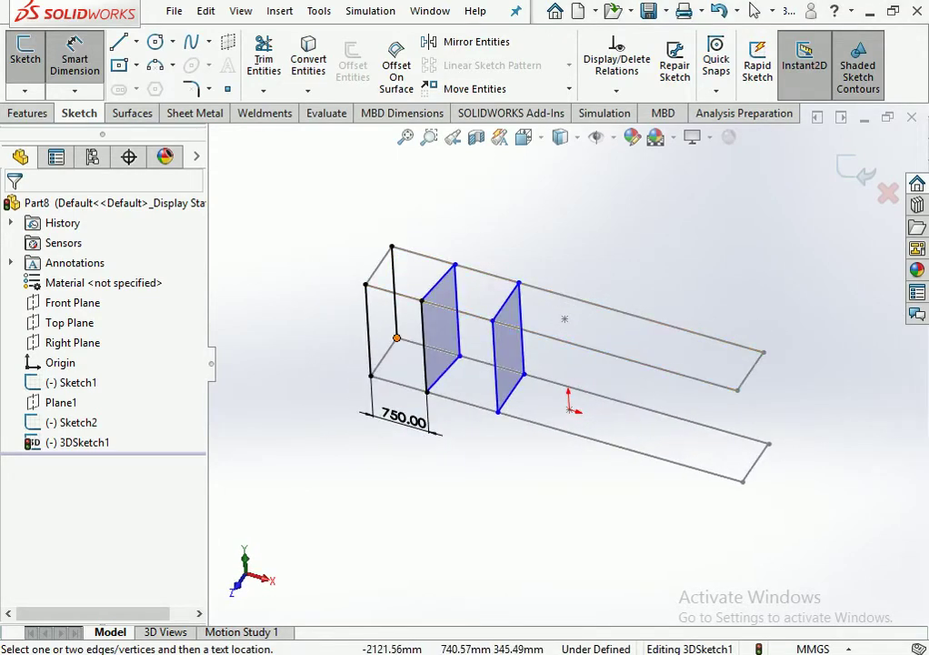
Set a second corner distance to 750 and move its label to a clearer spot.
left_click(397, 338)
left_click(459, 356)
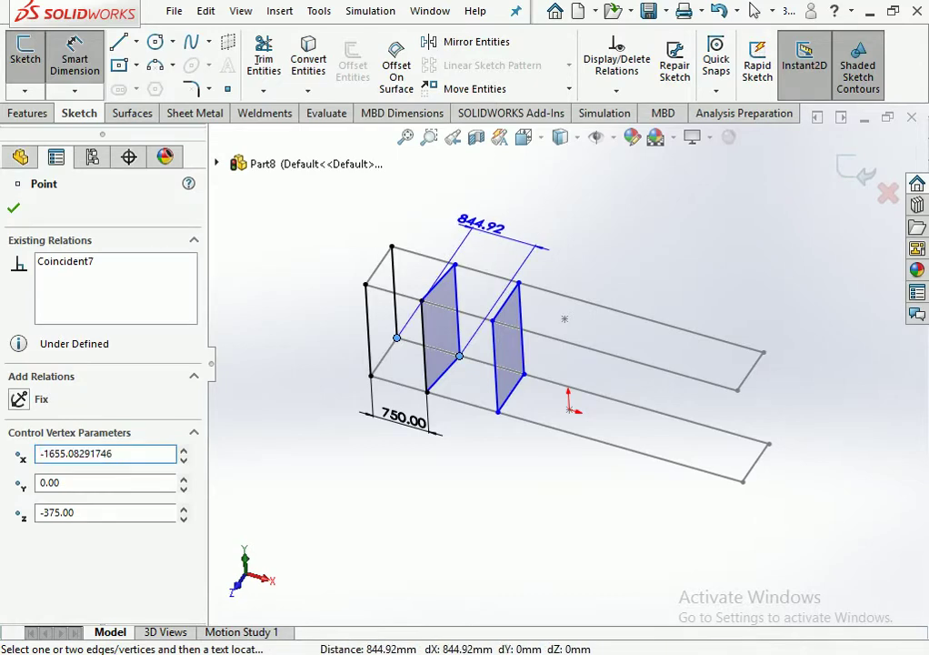
left_click(445, 180)
type("750")
key("Return")
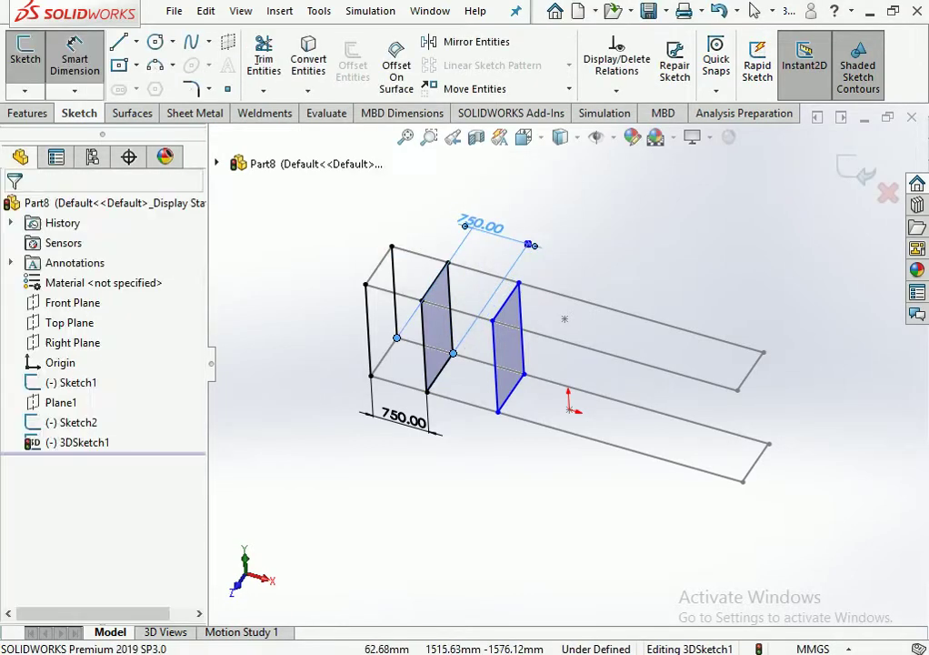
left_click_drag(446, 223, 456, 239)
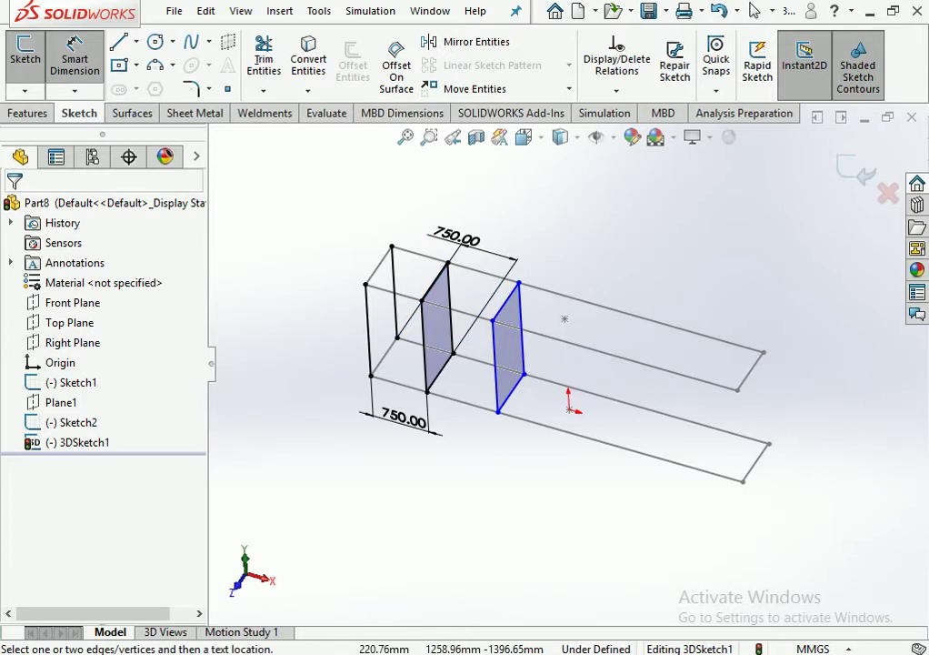
Space the second panel 1000 mm from the first at both bottom and top corners.
left_click(421, 300)
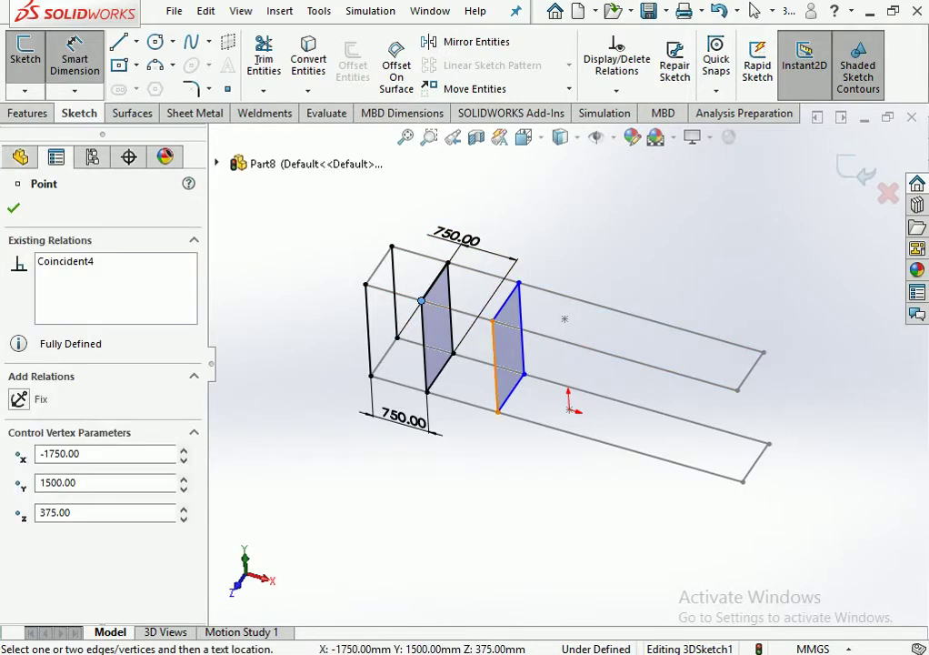
left_click(492, 320)
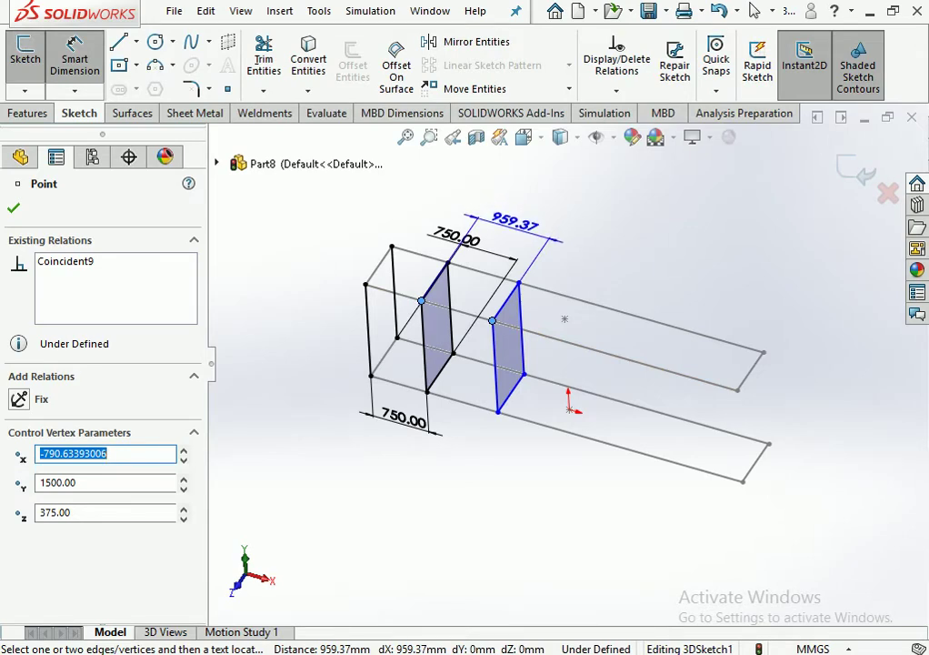
left_click(520, 211)
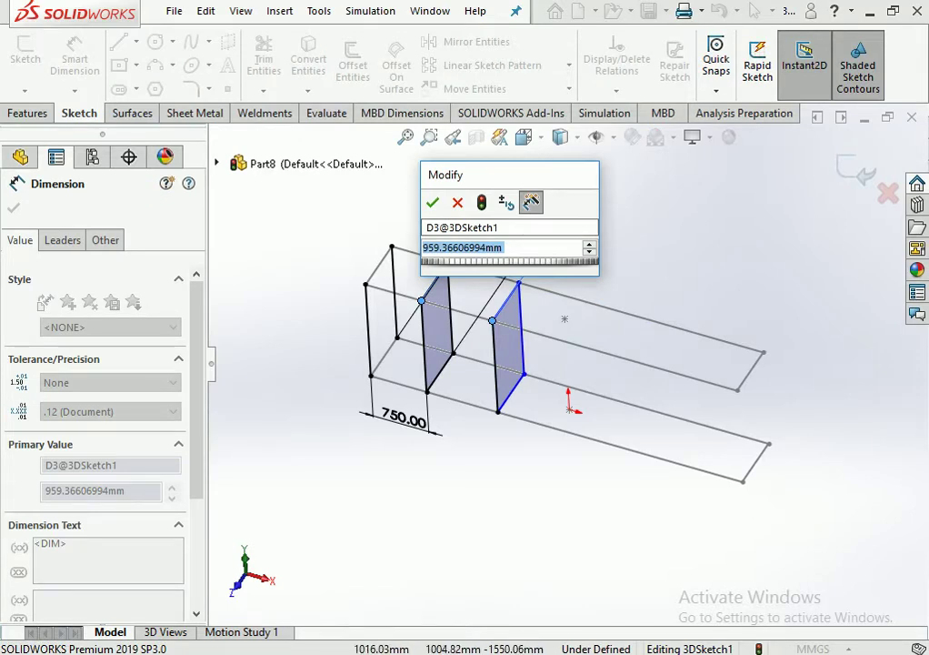
type("100")
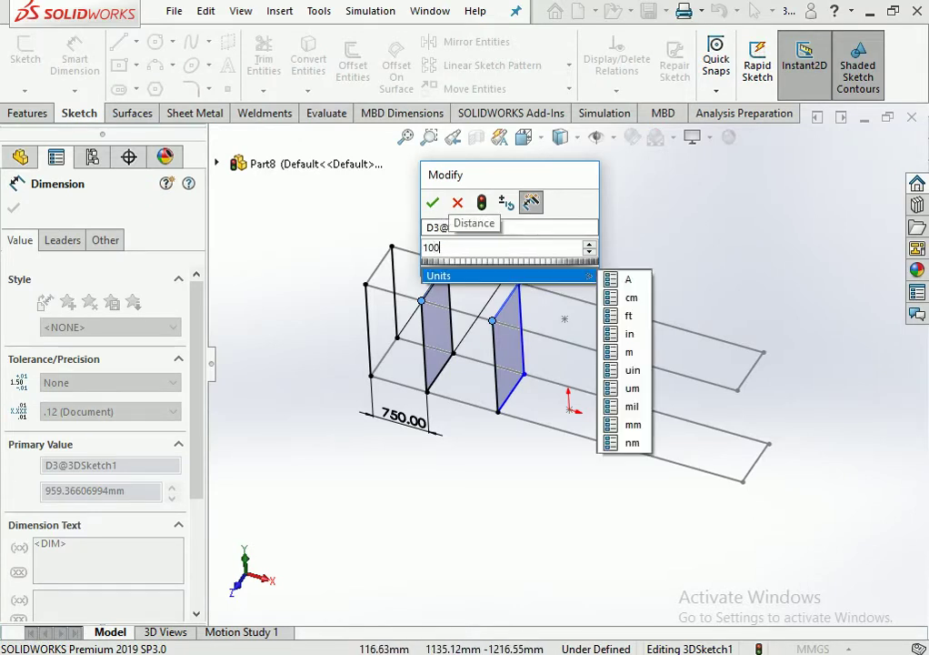
type("0")
key("Return")
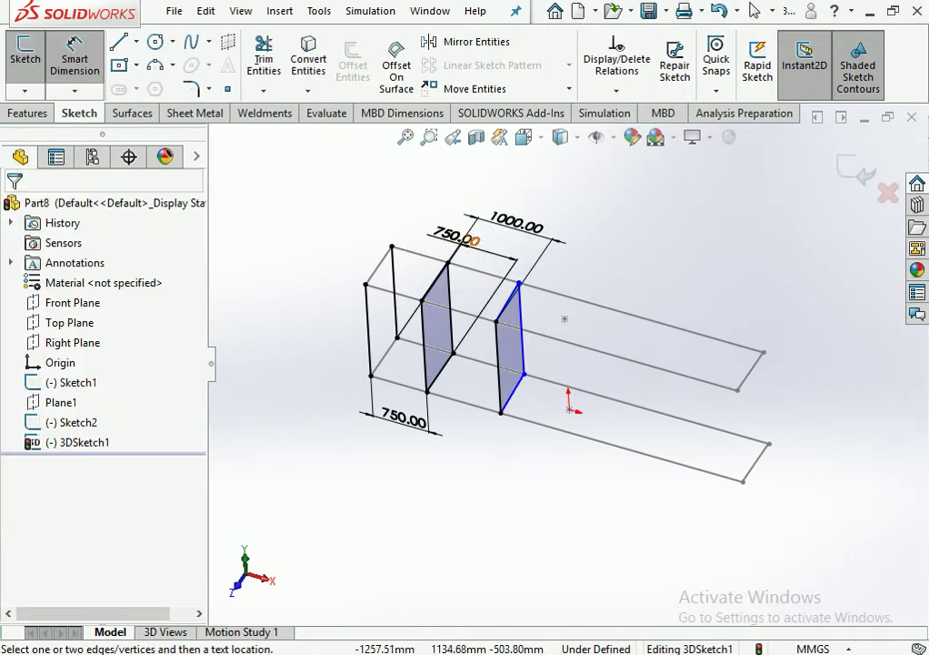
left_click(447, 263)
left_click(518, 283)
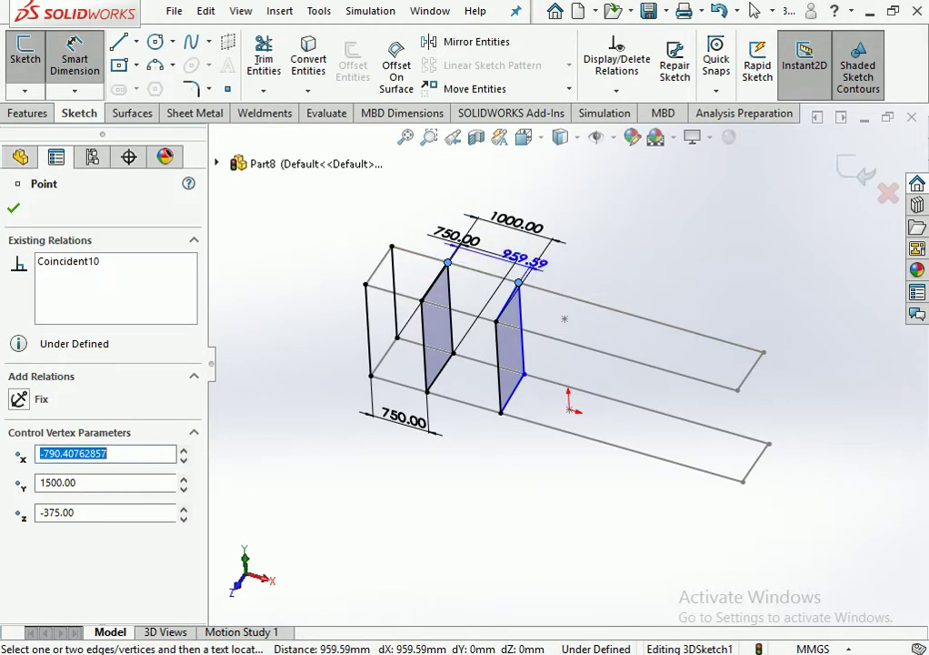
left_click(492, 180)
type("1")
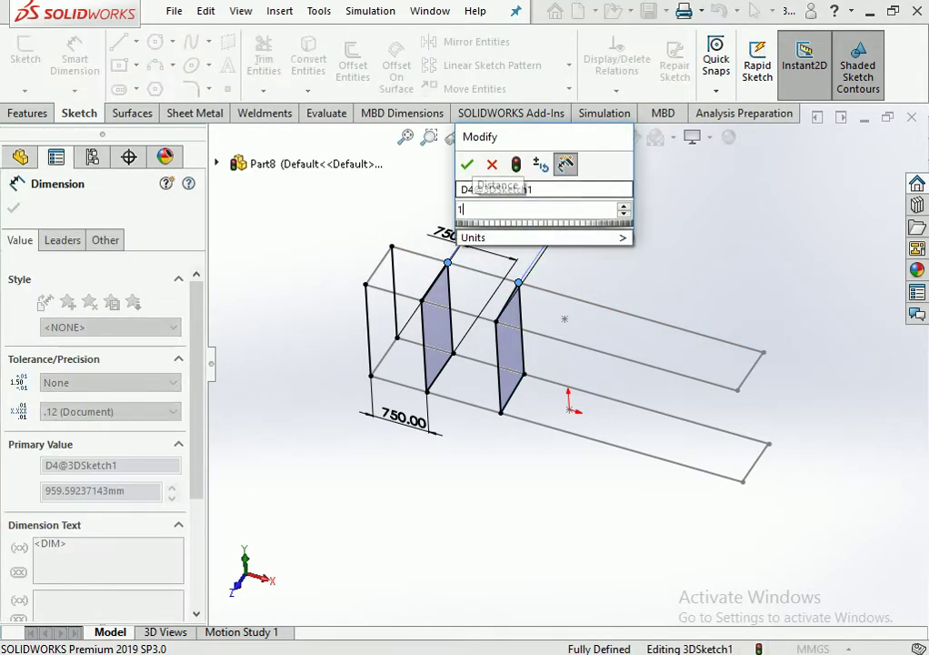
type("000")
key("Return")
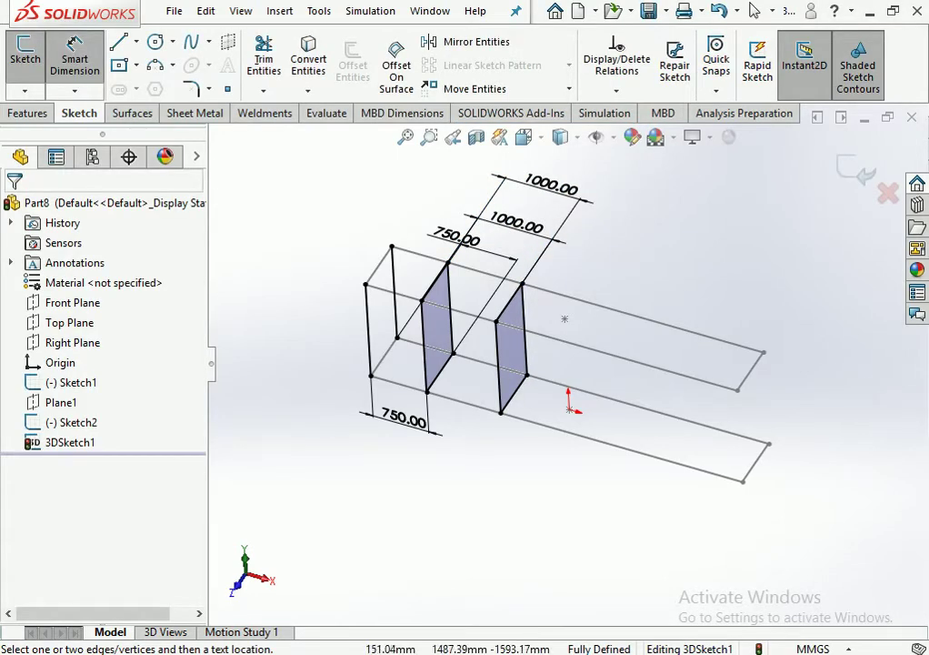
scroll(565, 318, "up", 2)
Draw the third upright panel between the lower and upper long edges.
middle_click_drag(564, 318, 564, 353)
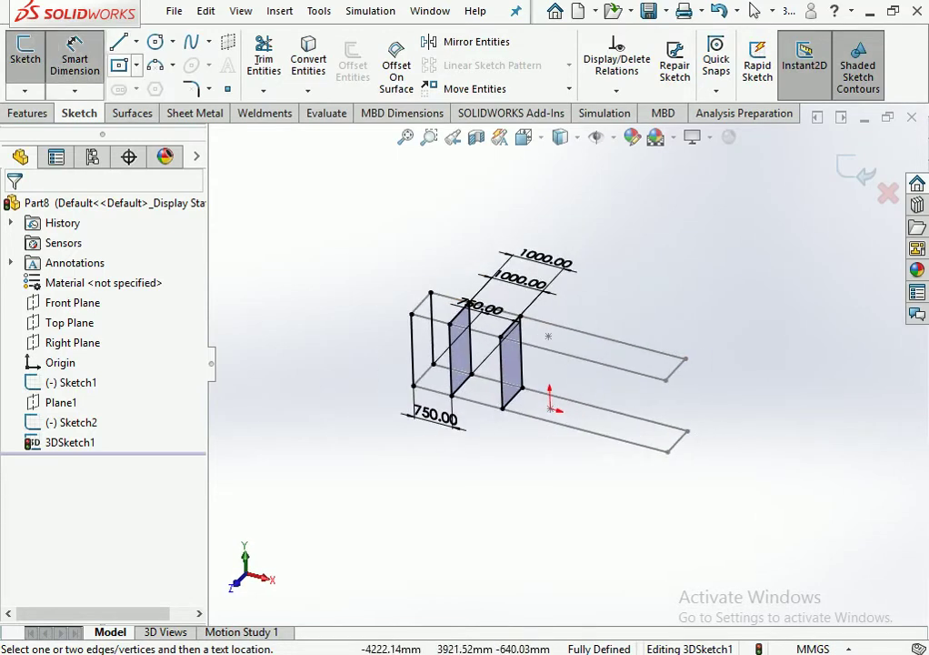
left_click(117, 42)
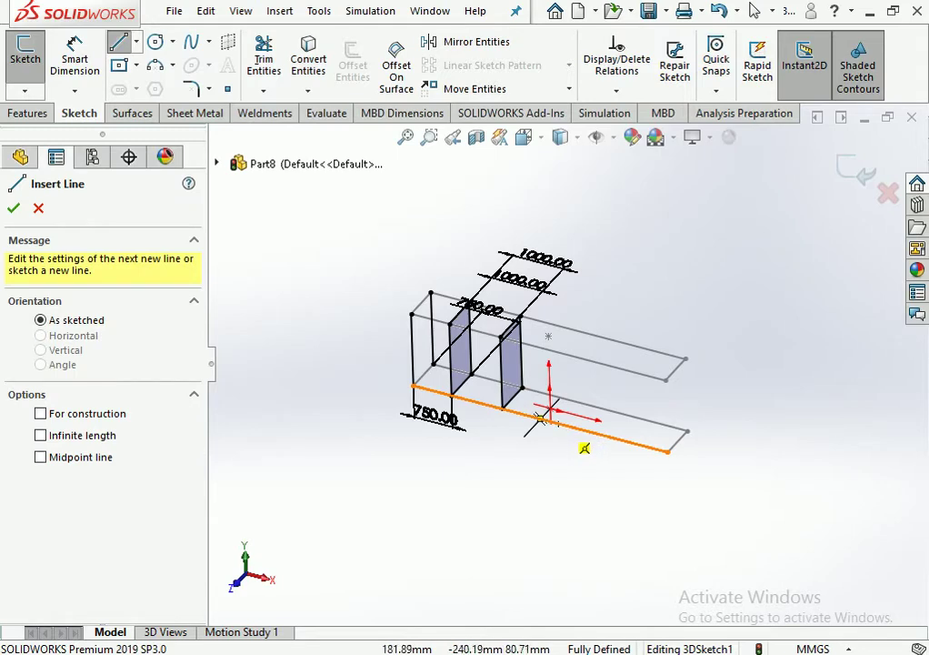
left_click(540, 418)
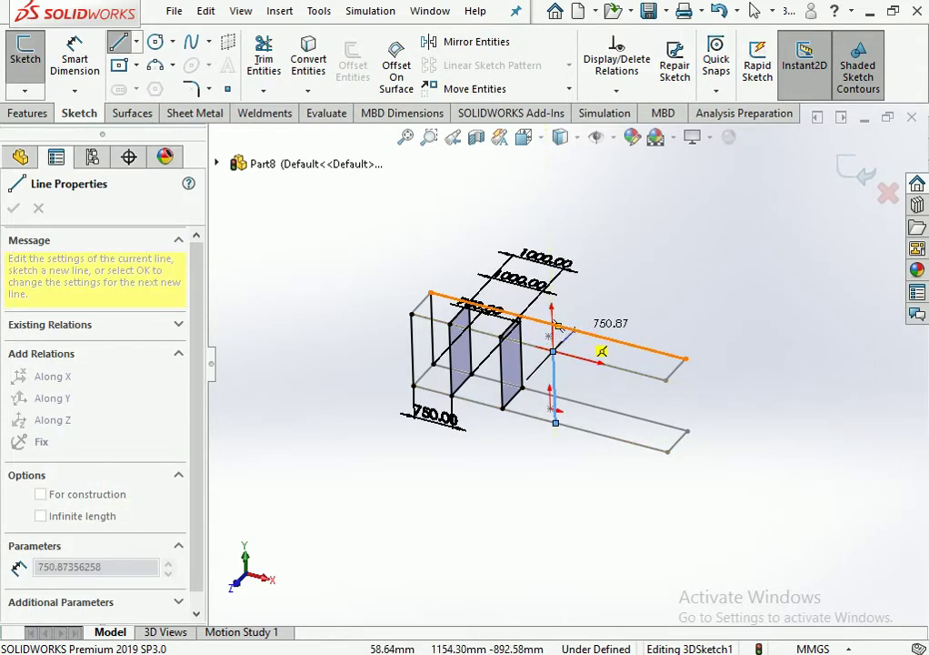
middle_click_drag(552, 386, 557, 329)
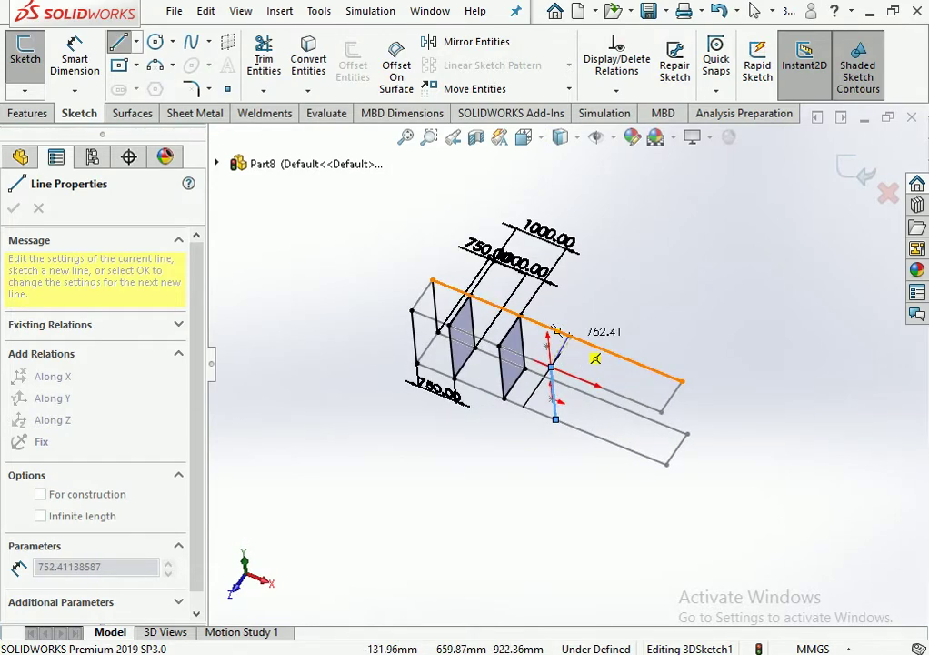
left_click(557, 329)
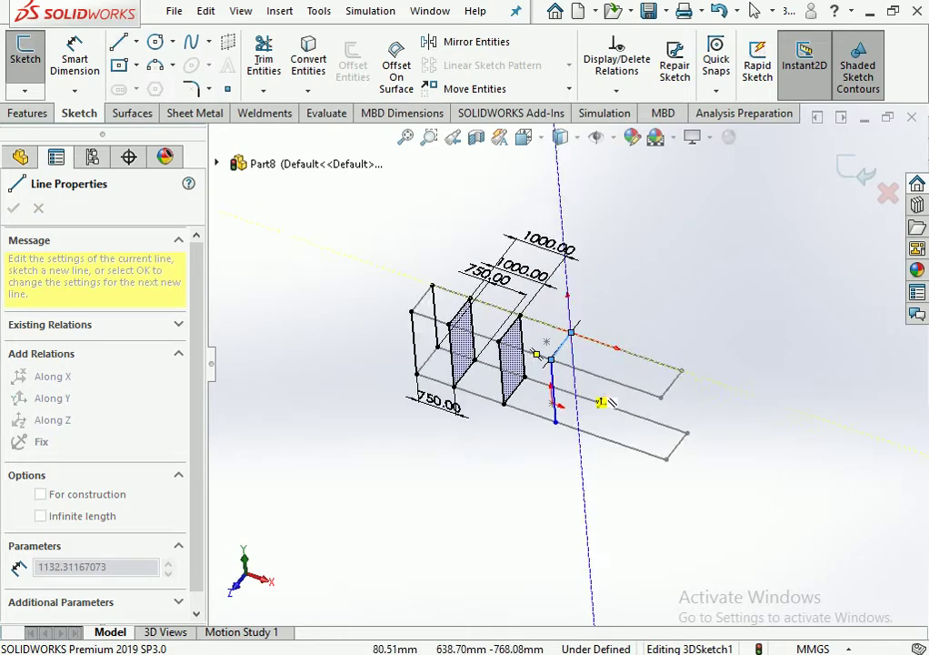
middle_click_drag(609, 398, 623, 421)
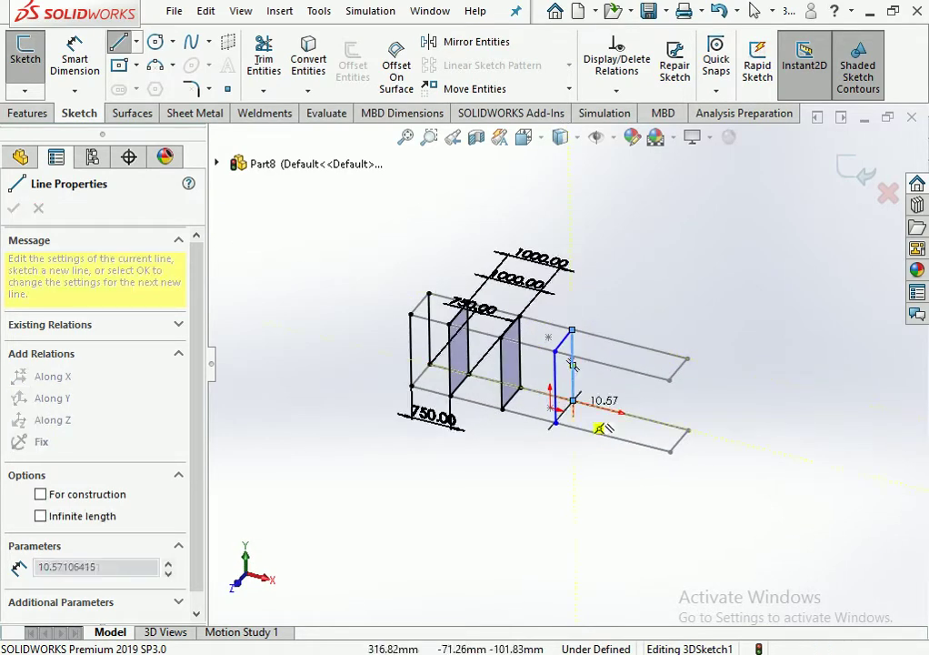
left_click(572, 400)
key("Escape")
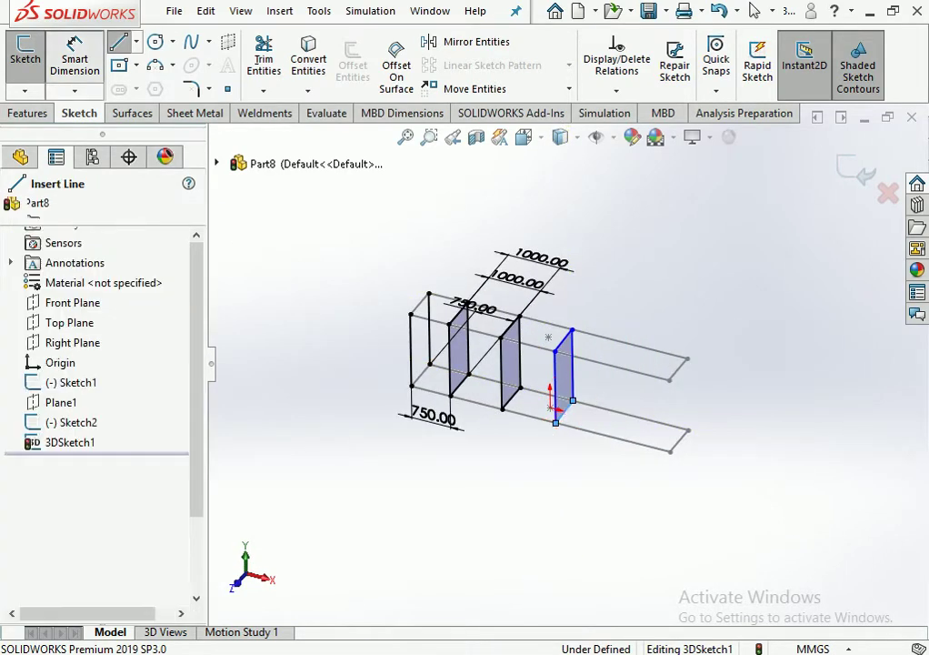
Dimension the third panel 1000 mm from the second at bottom and top corners.
left_click(500, 338)
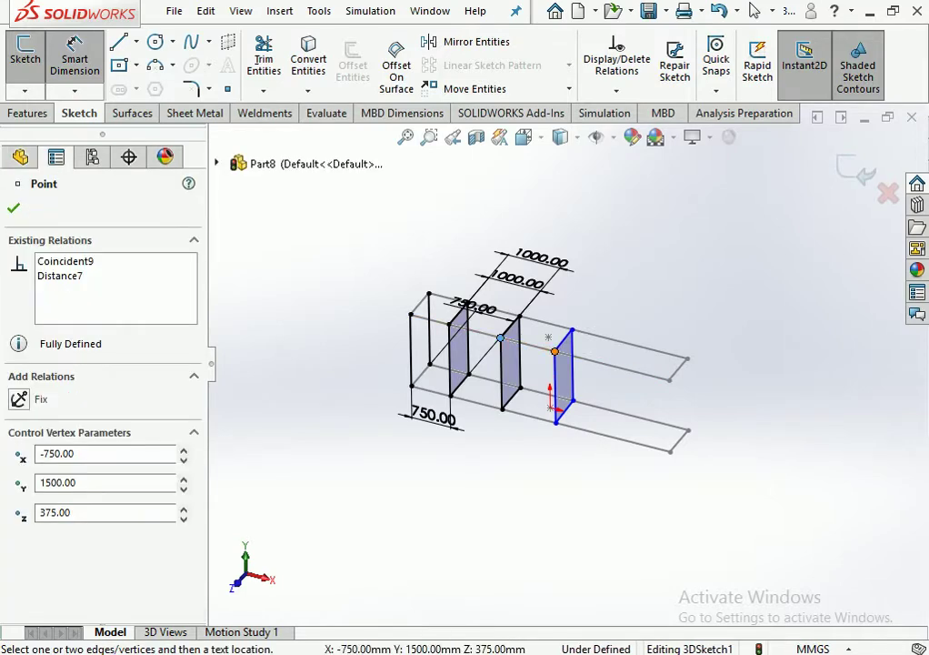
left_click(555, 350)
left_click(529, 465)
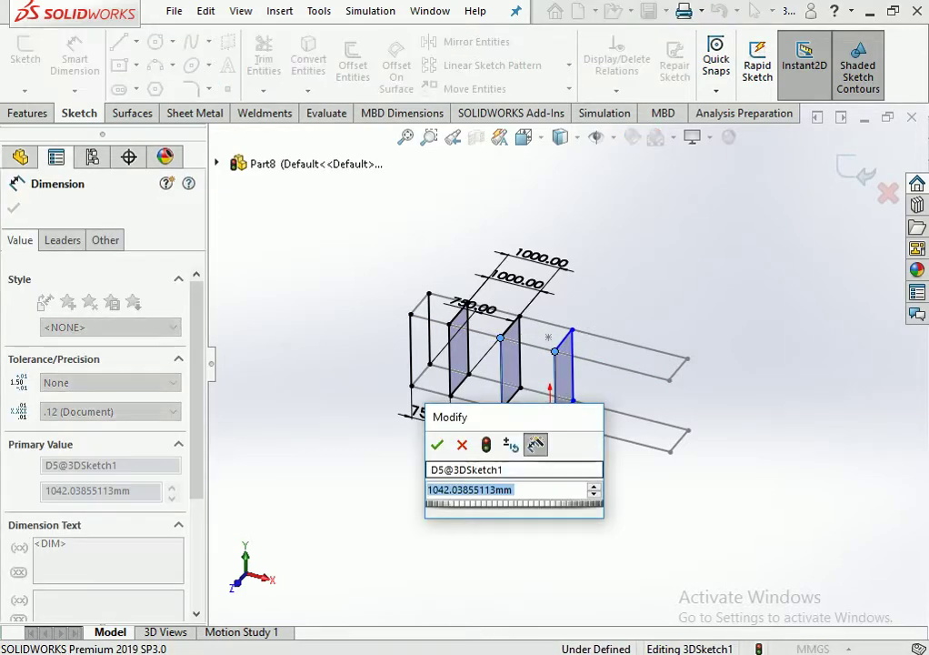
type("1000")
key("Return")
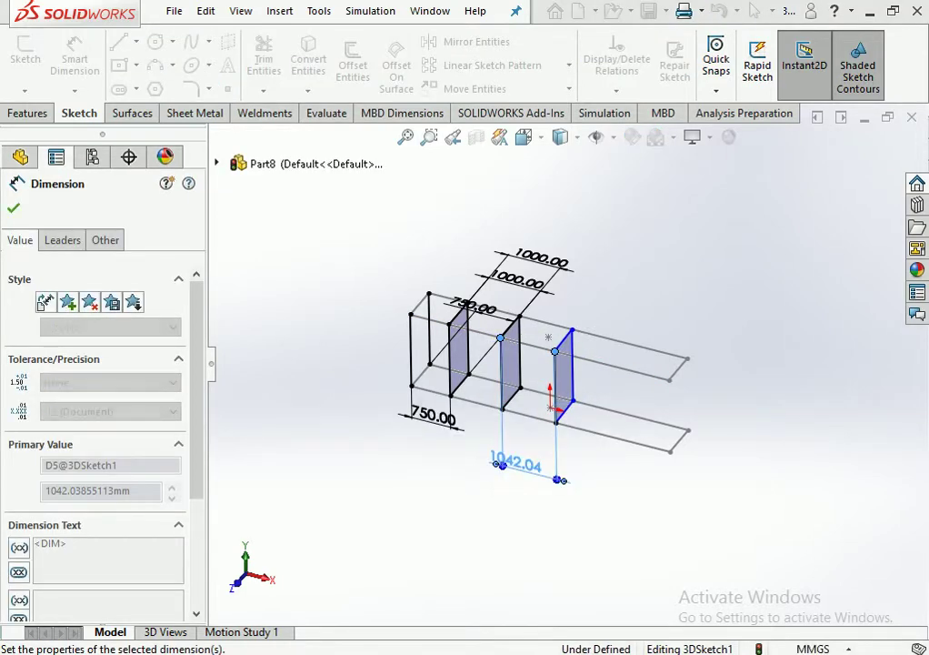
left_click(519, 315)
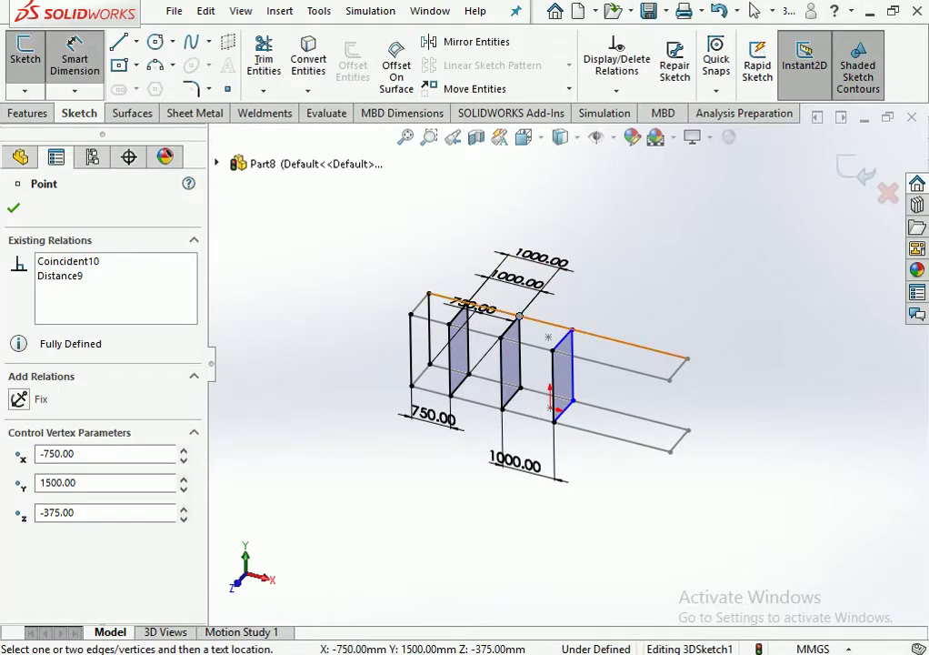
left_click(571, 329)
left_click(554, 240)
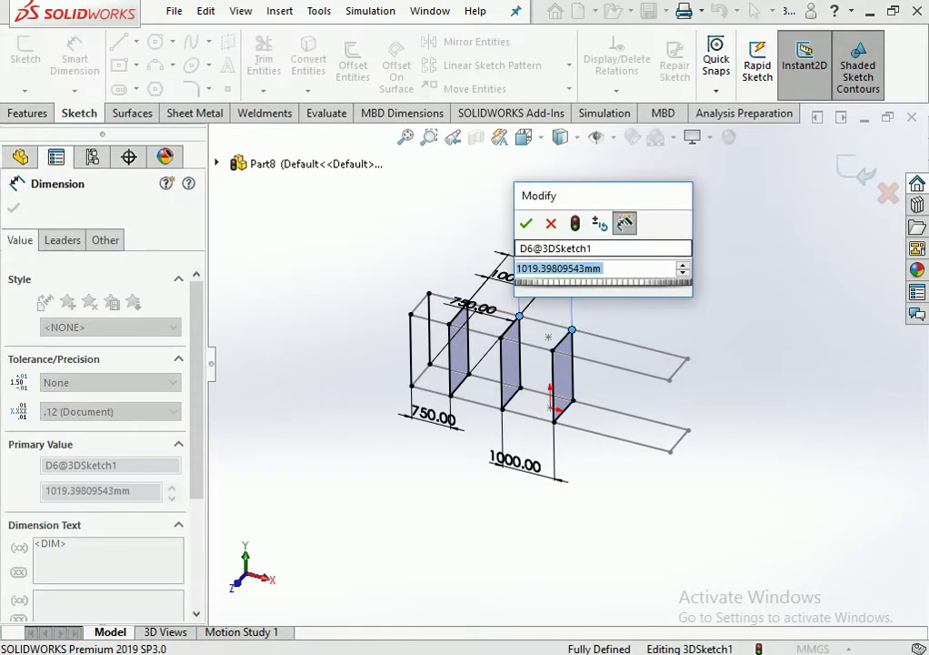
type("1000")
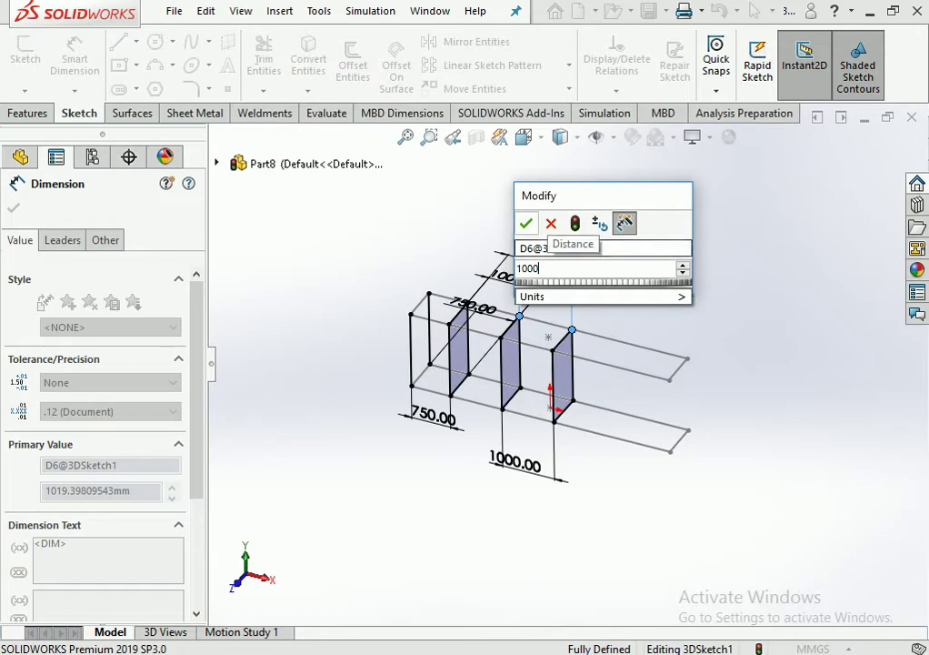
key("Return")
middle_click_drag(549, 337, 548, 338)
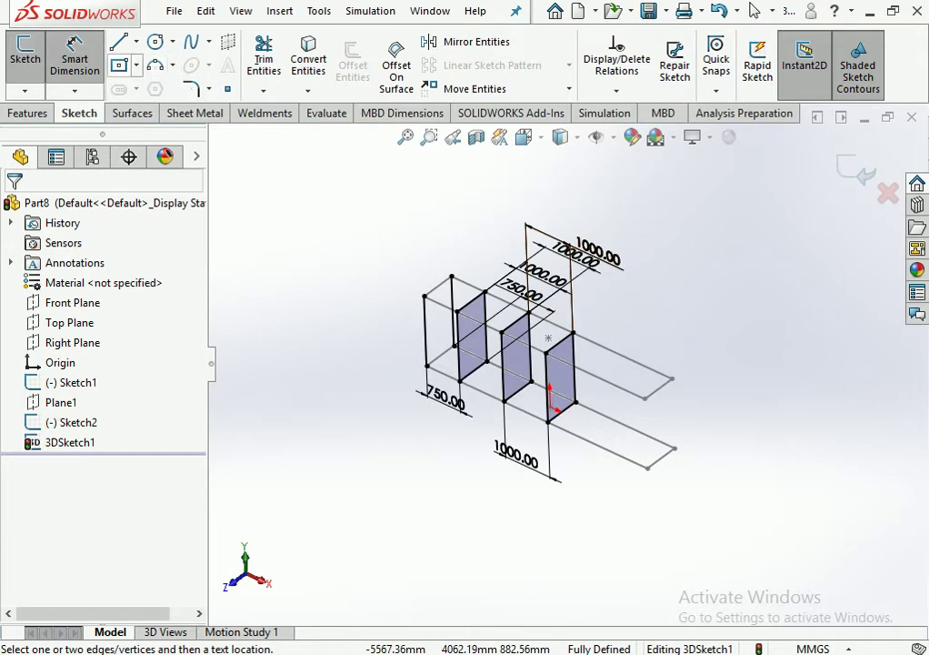
Draw the fourth upright panel between the lower and upper edges.
left_click(119, 65)
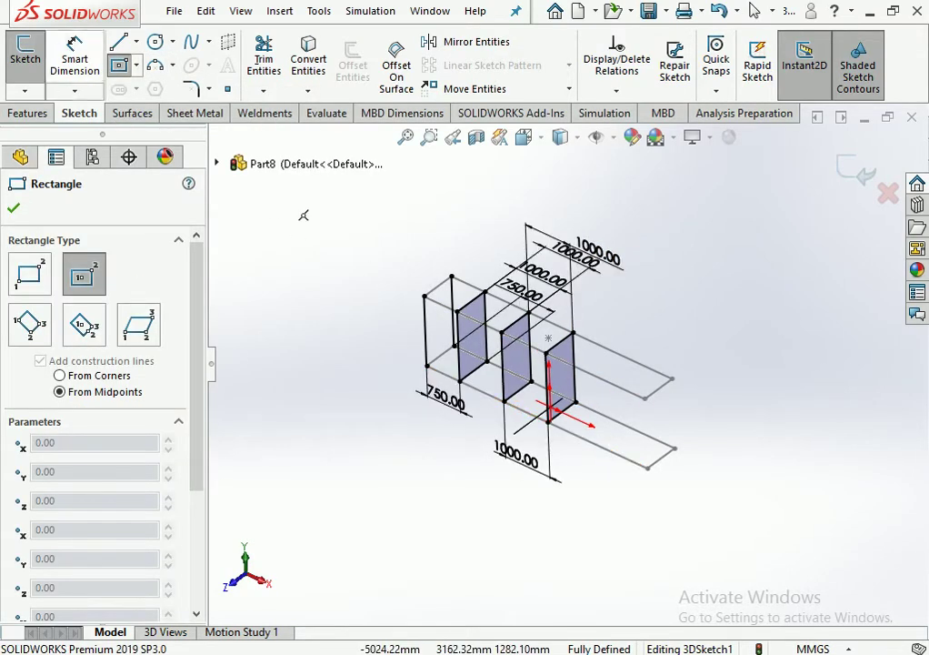
left_click(119, 41)
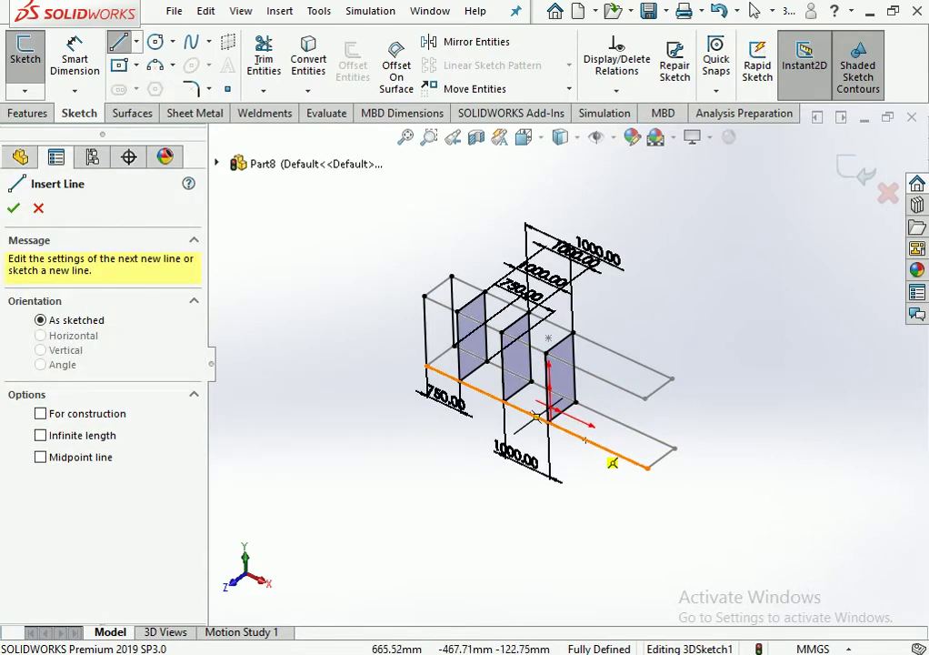
left_click(582, 438)
left_click(580, 368)
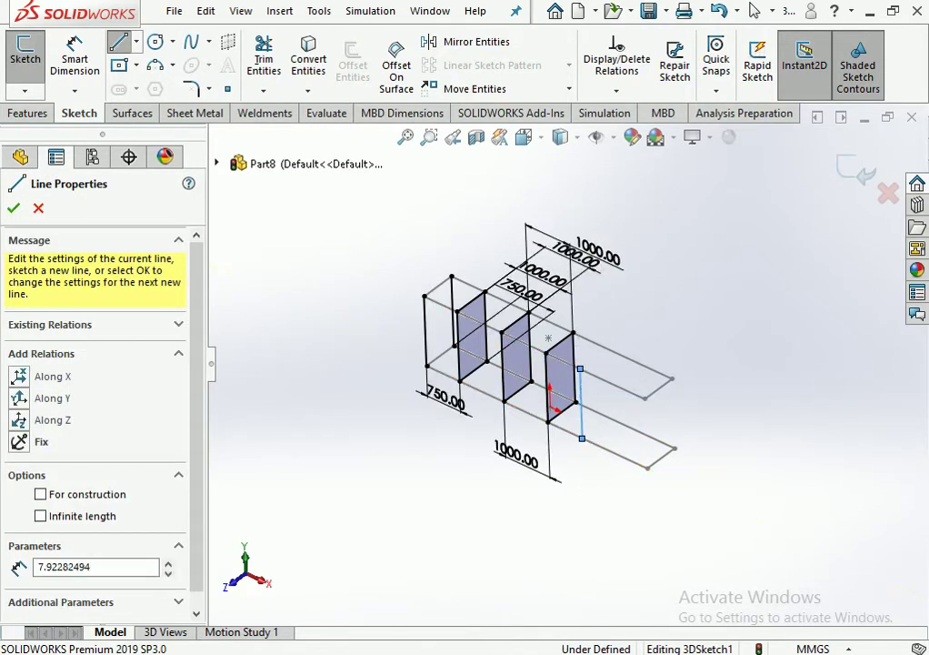
left_click(607, 348)
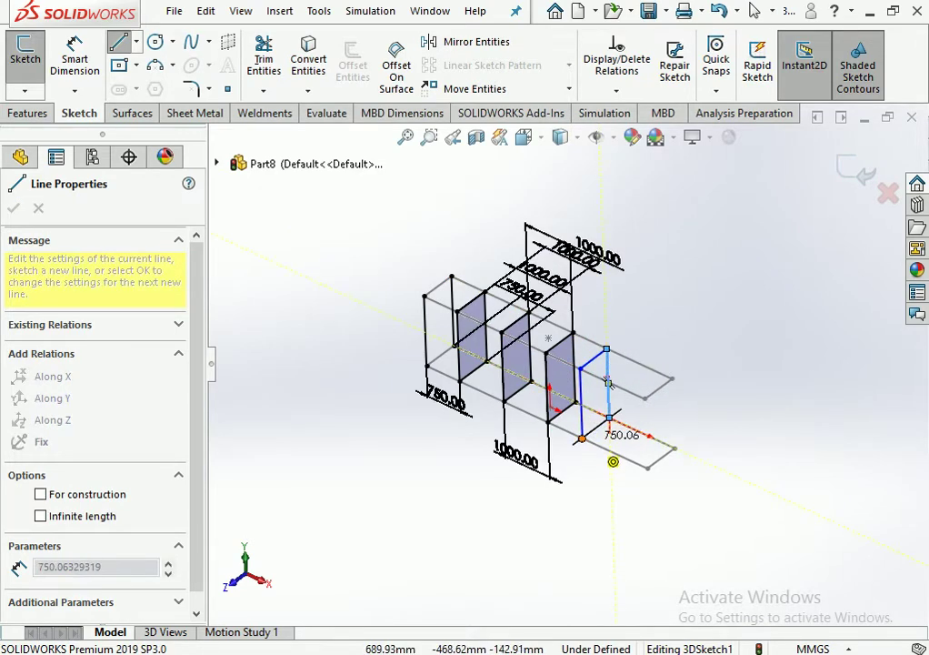
double_click(609, 417)
key("Escape")
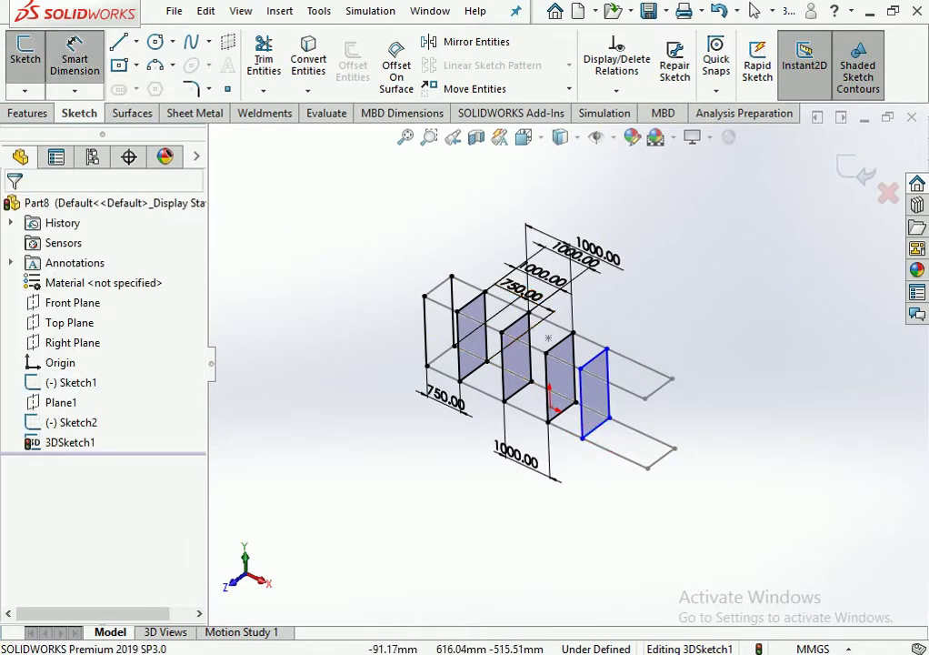
Dimension the fourth panel 1000 mm from the third at bottom and top corners.
left_click(546, 353)
left_click(579, 369)
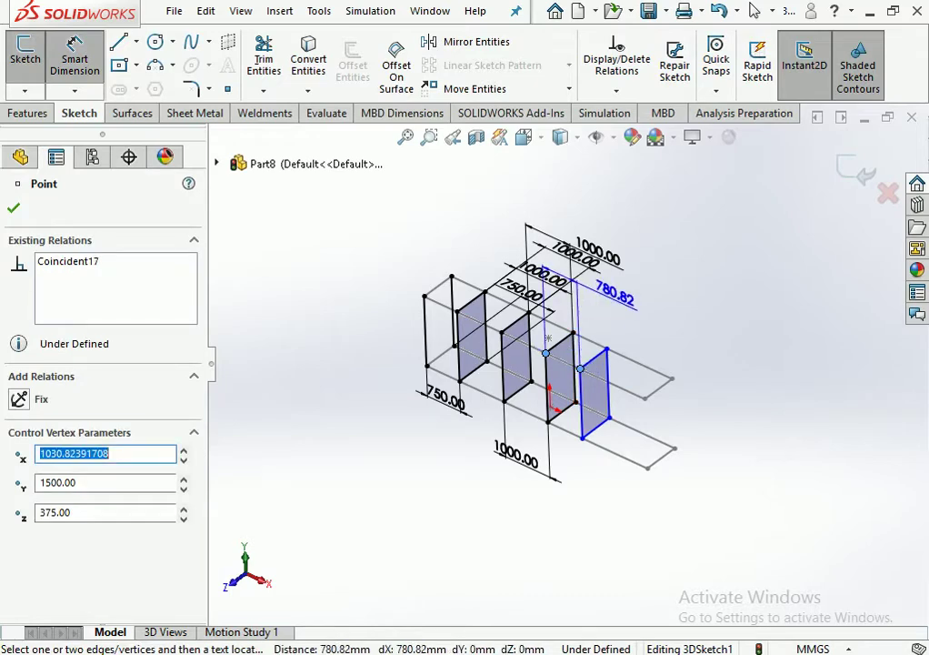
left_click(616, 294)
type("1000")
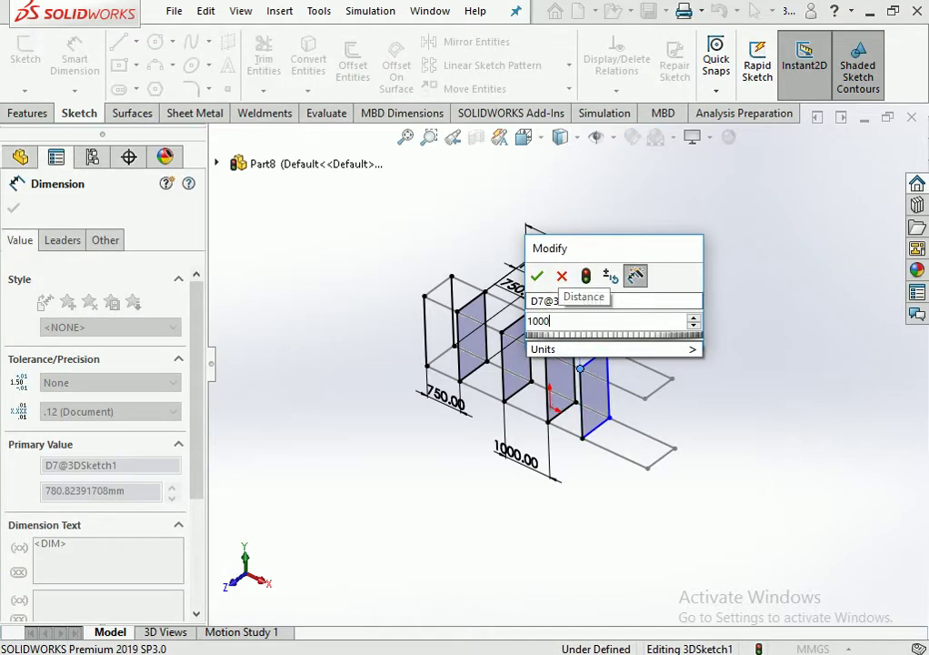
key("Return")
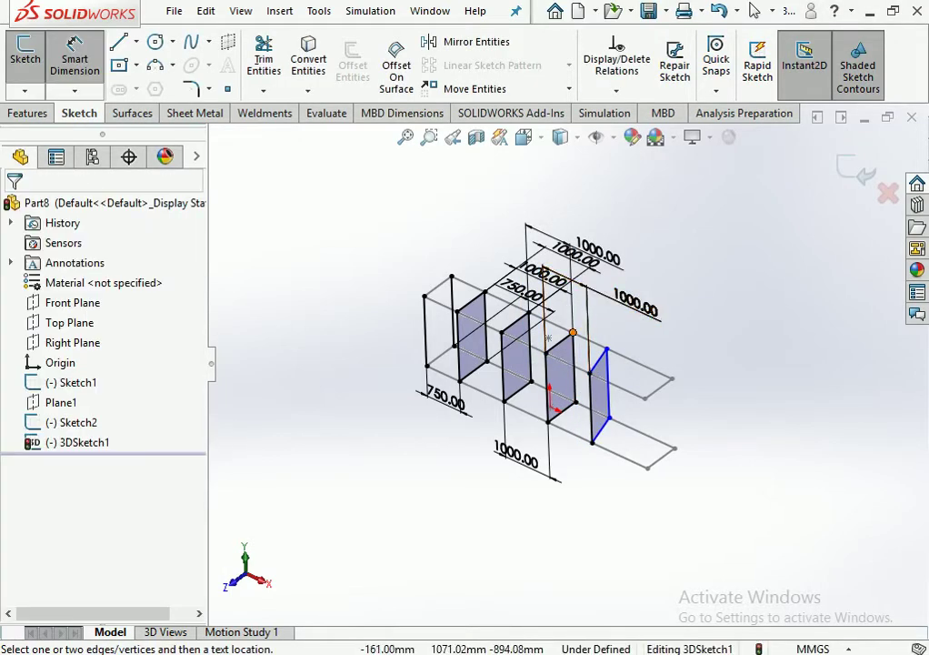
left_click(573, 332)
left_click(606, 348)
left_click(623, 324)
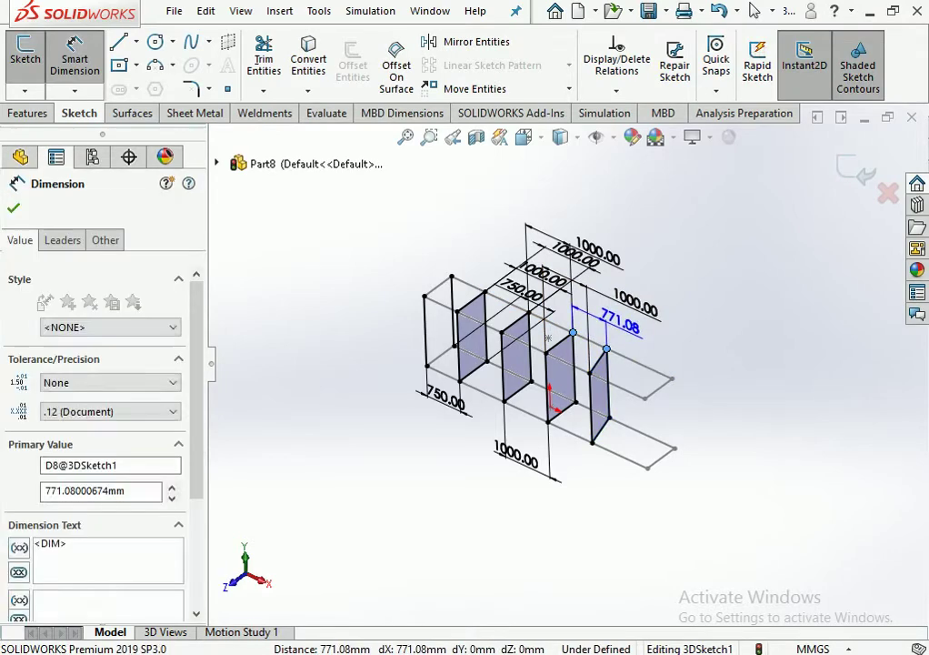
type("1000")
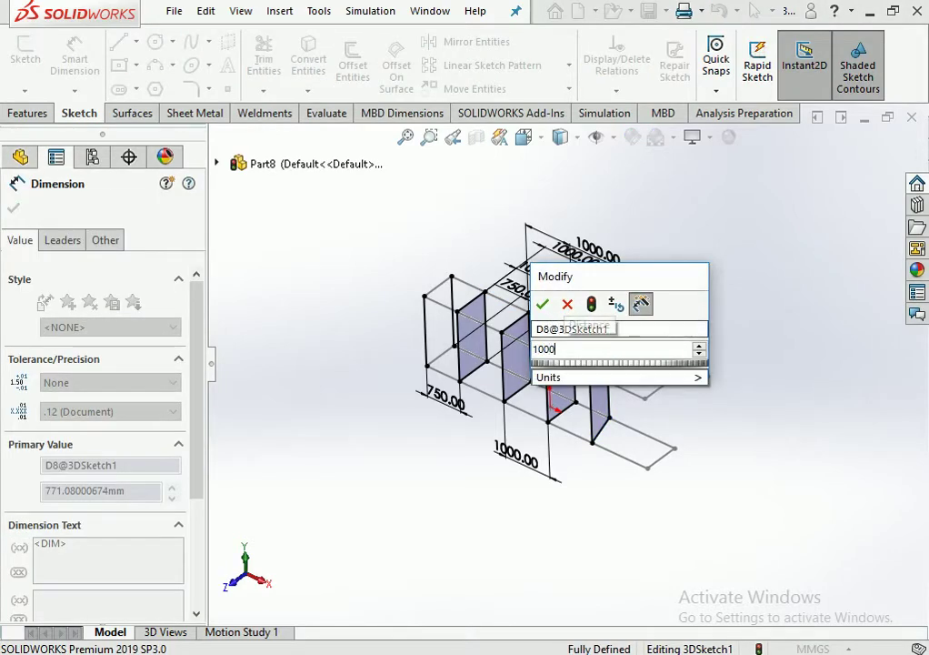
key("Return")
middle_click_drag(641, 302, 550, 333)
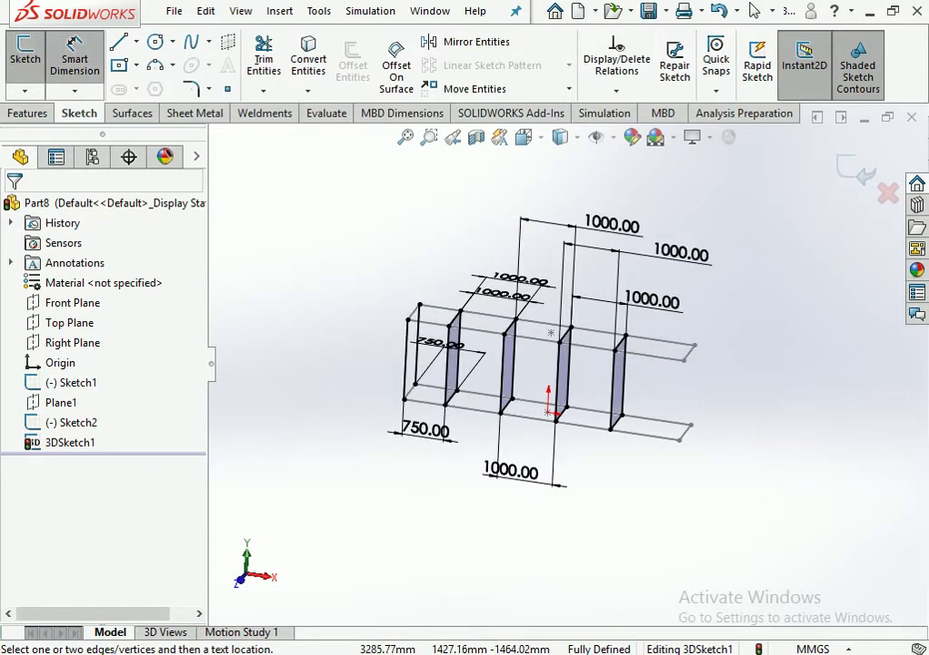
Draw front and back vertical lines joining the rectangles' right-end top and bottom corners.
middle_click_drag(550, 332, 495, 320)
key("l")
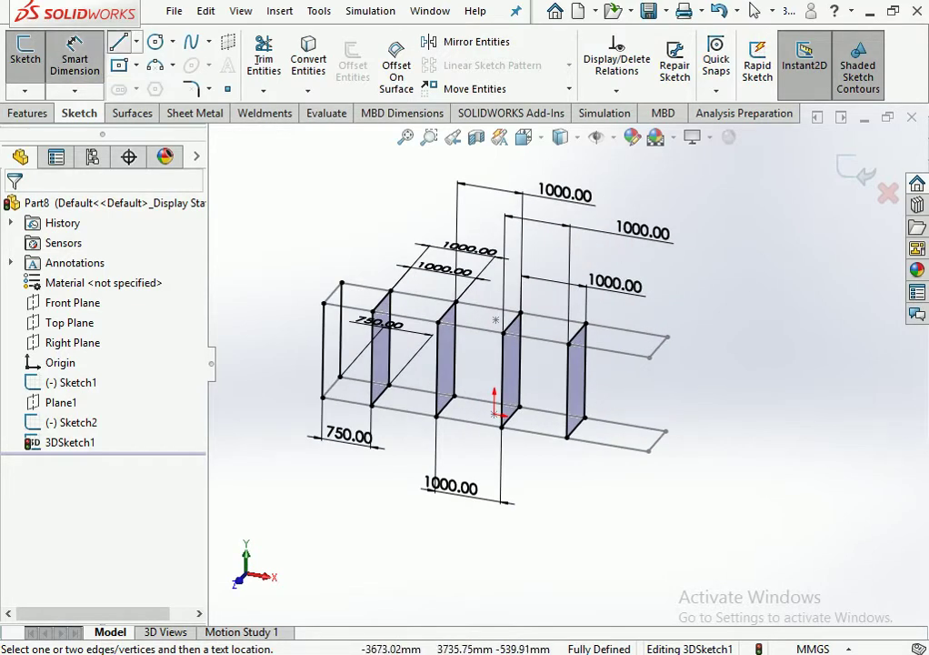
left_click(649, 357)
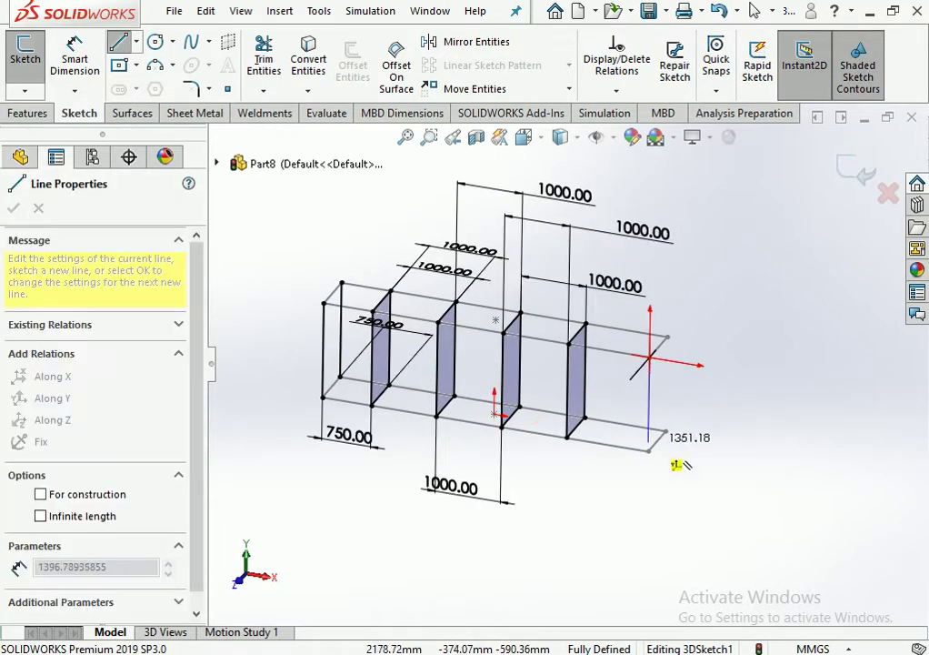
left_click(648, 450)
key("Escape")
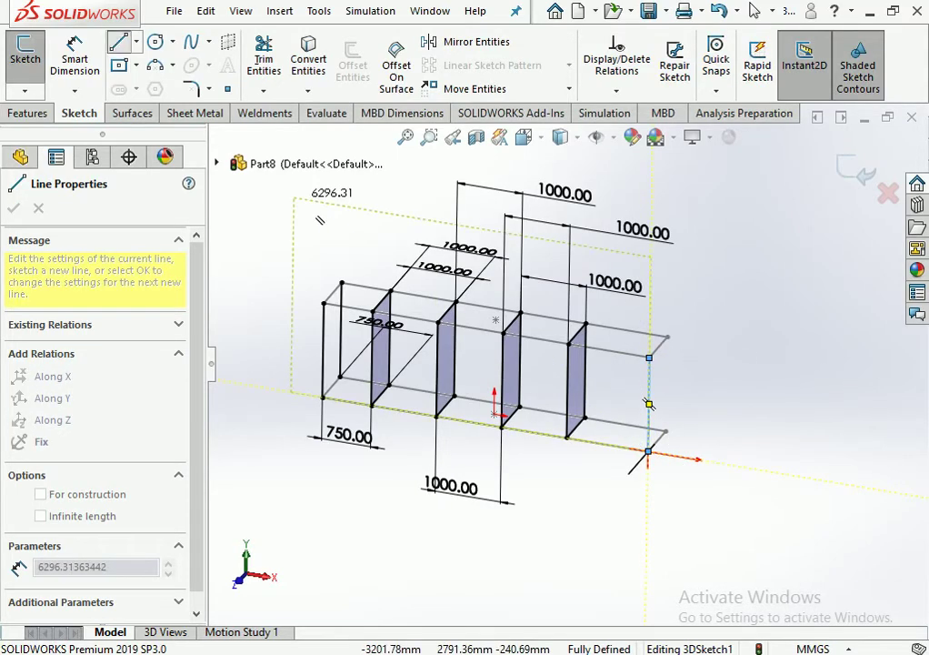
key("l")
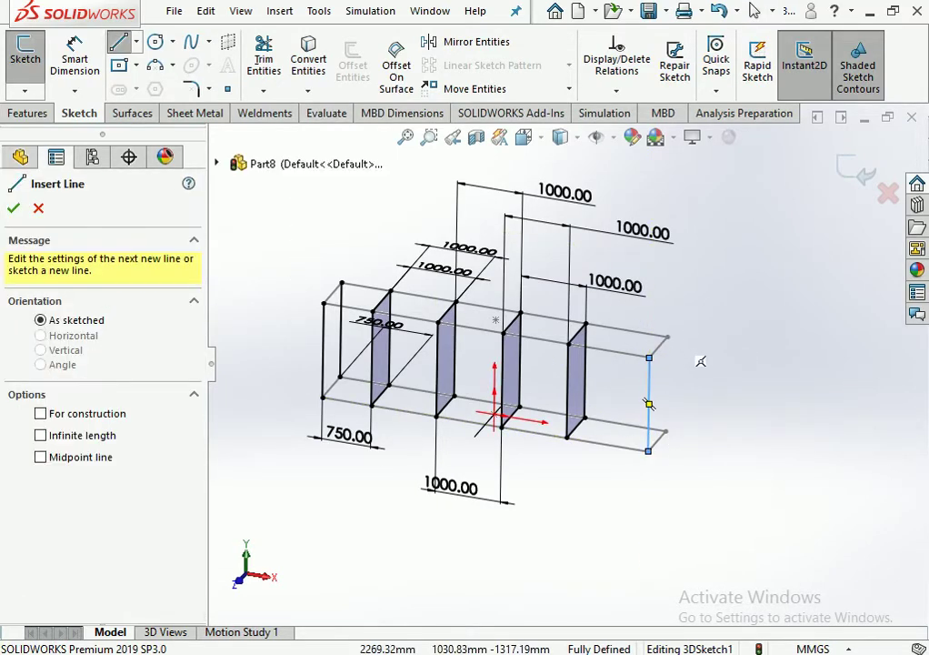
left_click(668, 336)
left_click(663, 431)
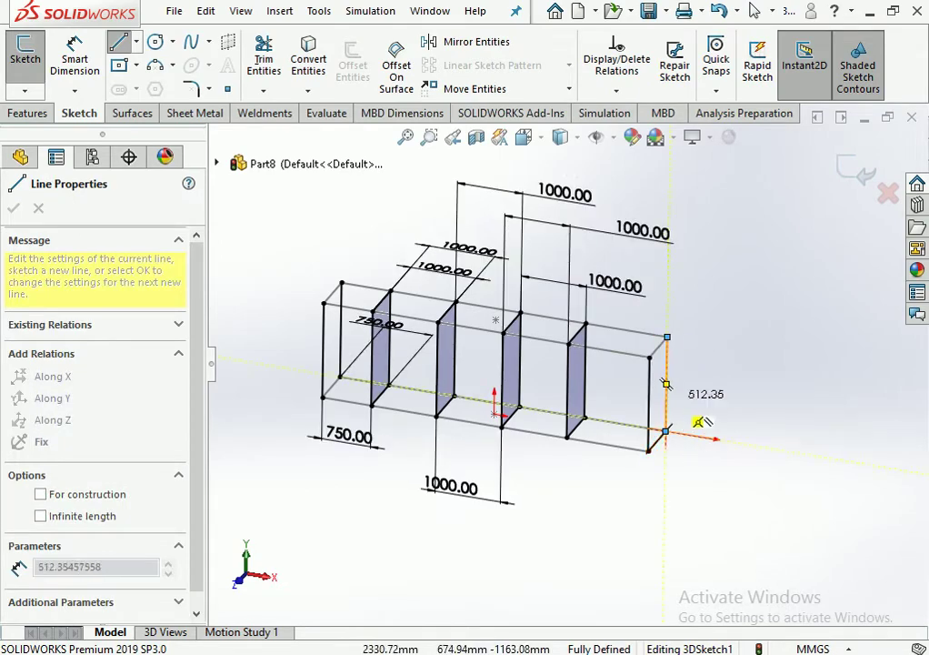
key("Escape")
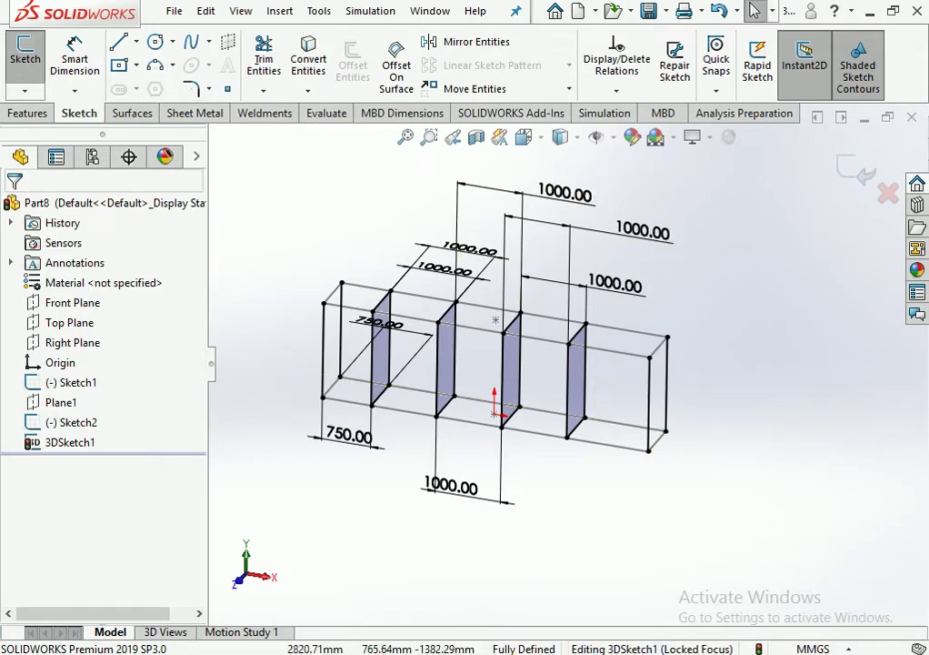
mouse_move(591, 382)
middle_mouse_down()
mouse_move(473, 363)
mouse_move(527, 345)
mouse_move(509, 354)
mouse_move(523, 350)
mouse_move(505, 350)
mouse_move(514, 344)
middle_mouse_up()
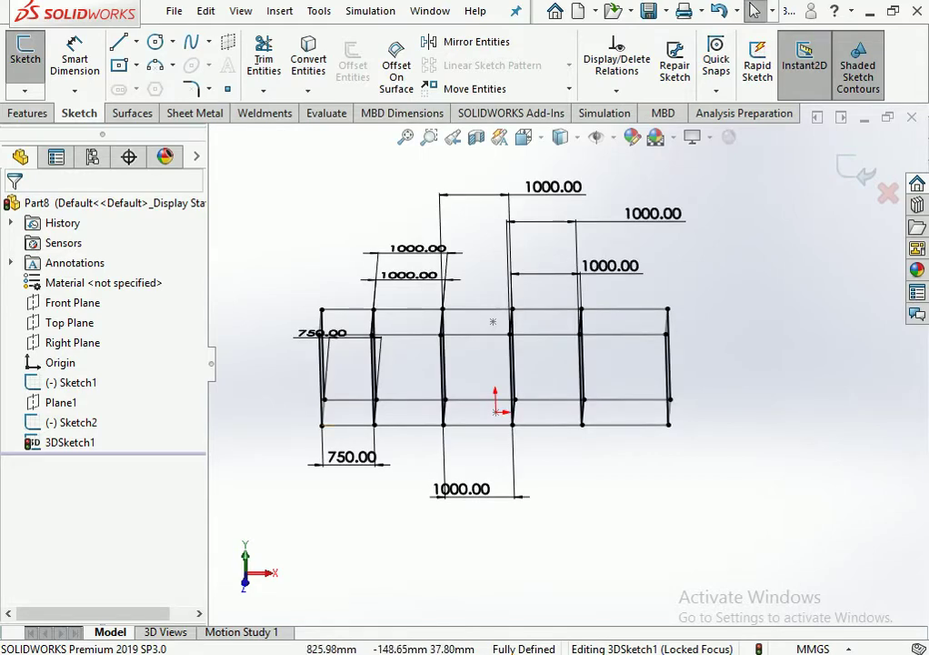
Delete the rightmost divider's lines, the leftover 750 mm line and a short stray line.
middle_click_drag(514, 344, 532, 351)
left_click_drag(580, 398, 537, 353)
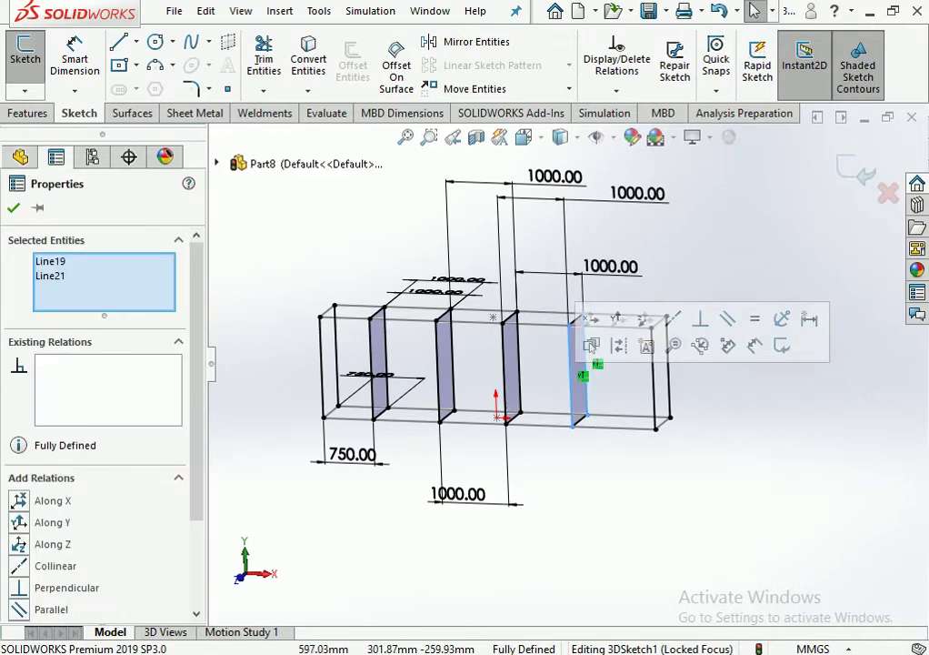
key("Delete")
left_click(574, 317)
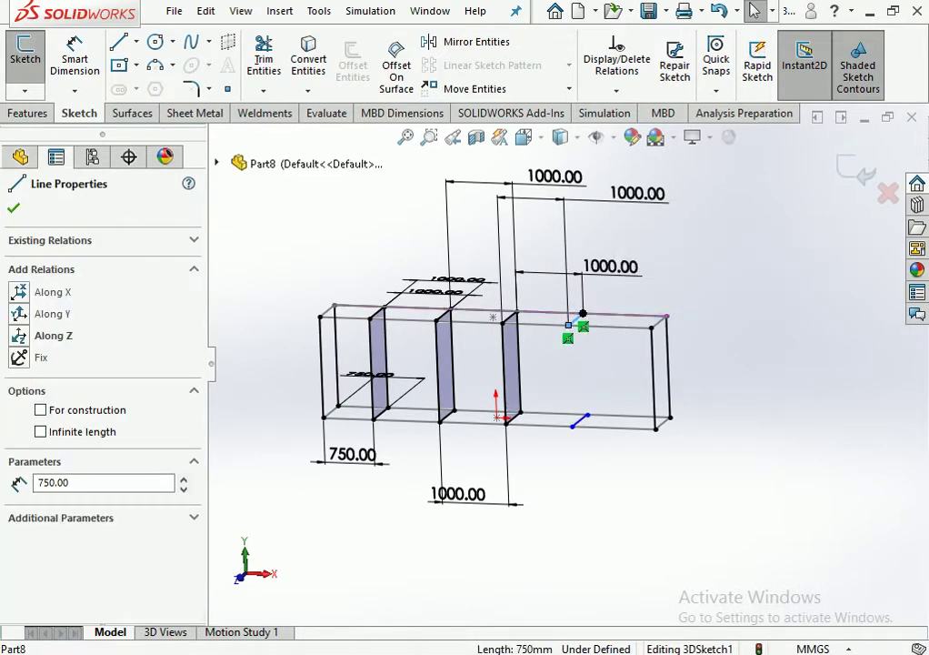
key("Delete")
key("Return")
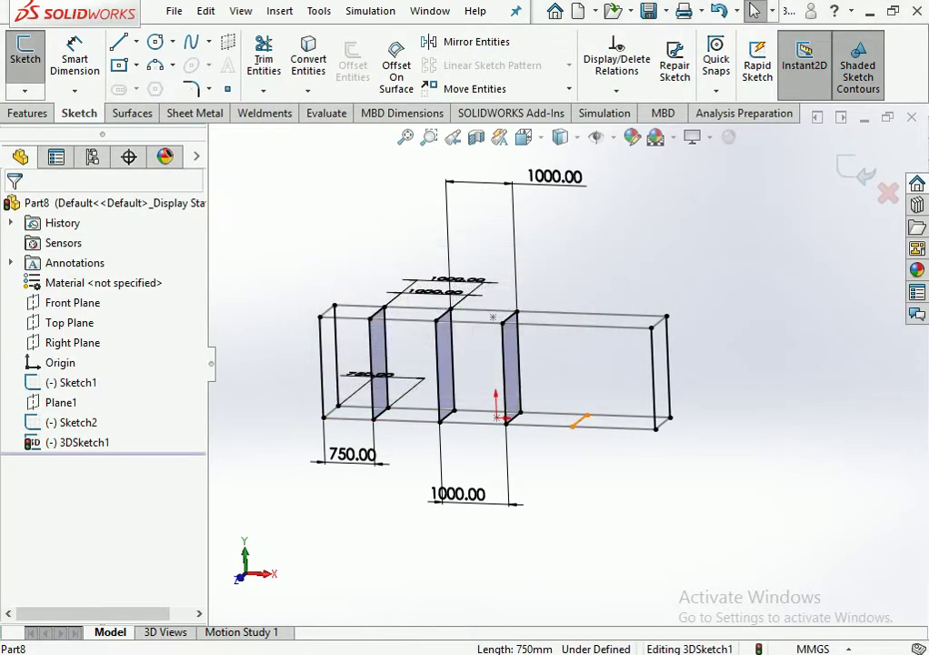
left_click(575, 421)
key("Delete")
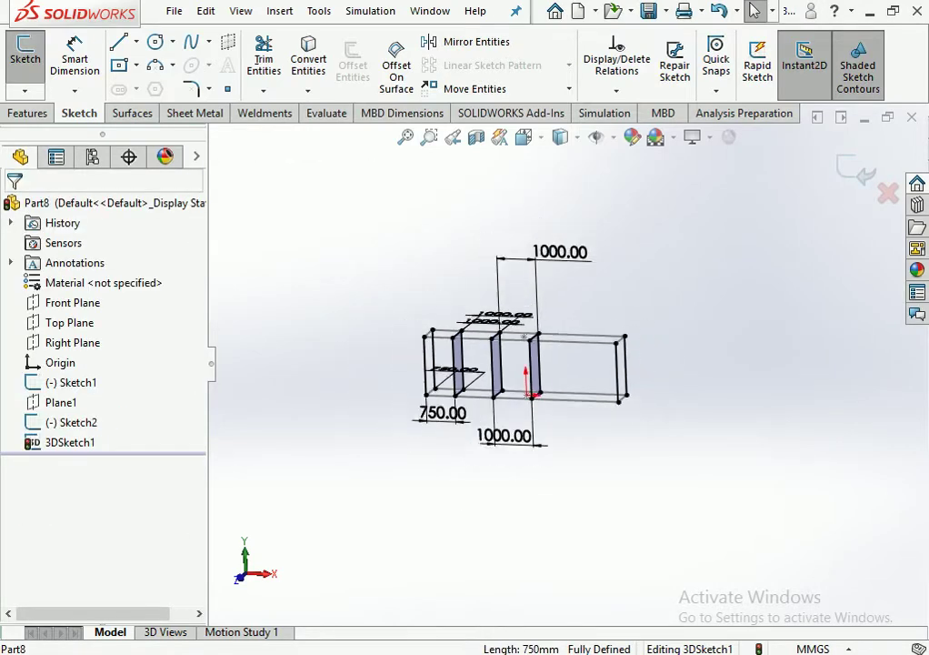
key("Left")
key("Left")
key("Left")
key("Up")
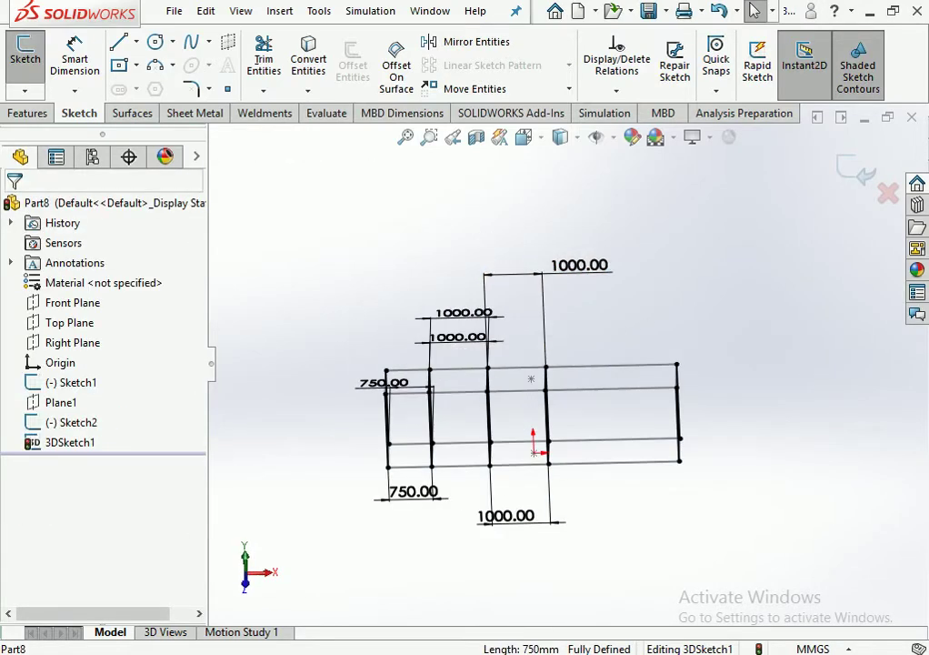
Change all four 1000.00 divider spacing dimensions to 1500 and inspect the frame.
double_click(564, 266)
type("15")
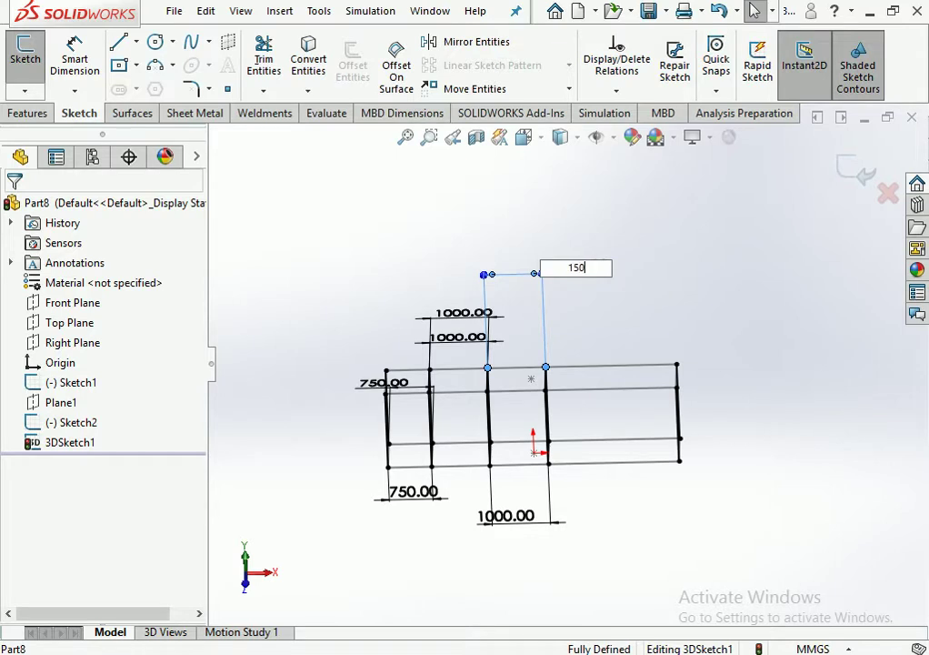
type("0")
key("Return")
double_click(505, 515)
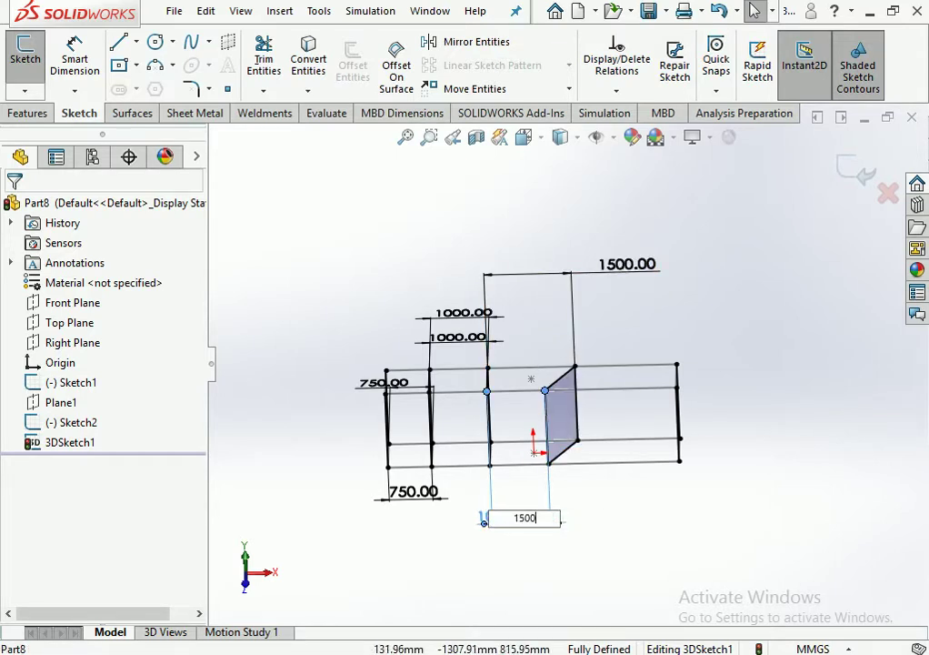
key("Return")
left_click(460, 337)
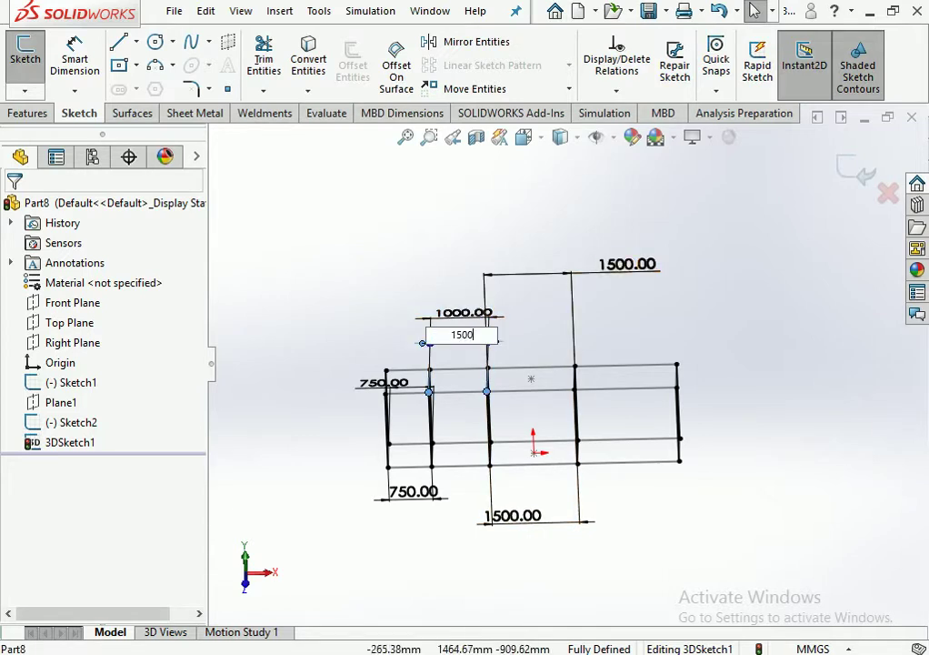
key("Return")
double_click(452, 306)
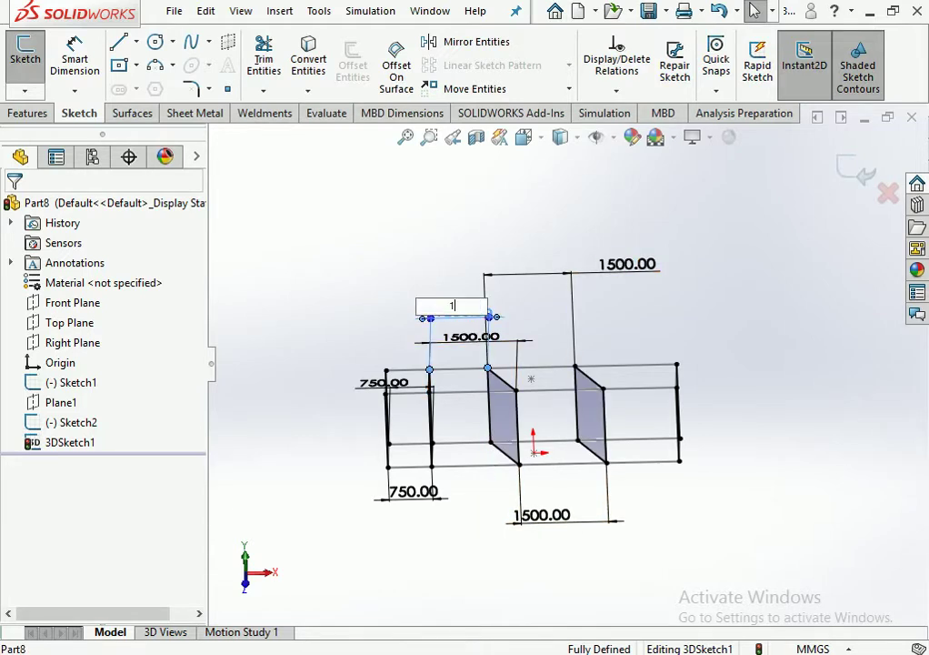
key("Return")
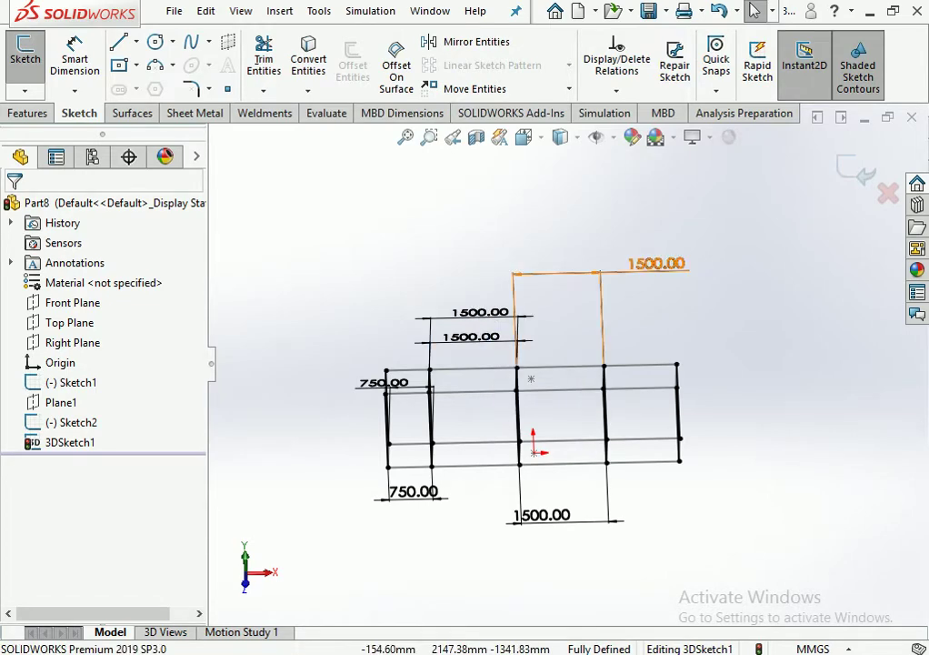
middle_click_drag(545, 382, 600, 400)
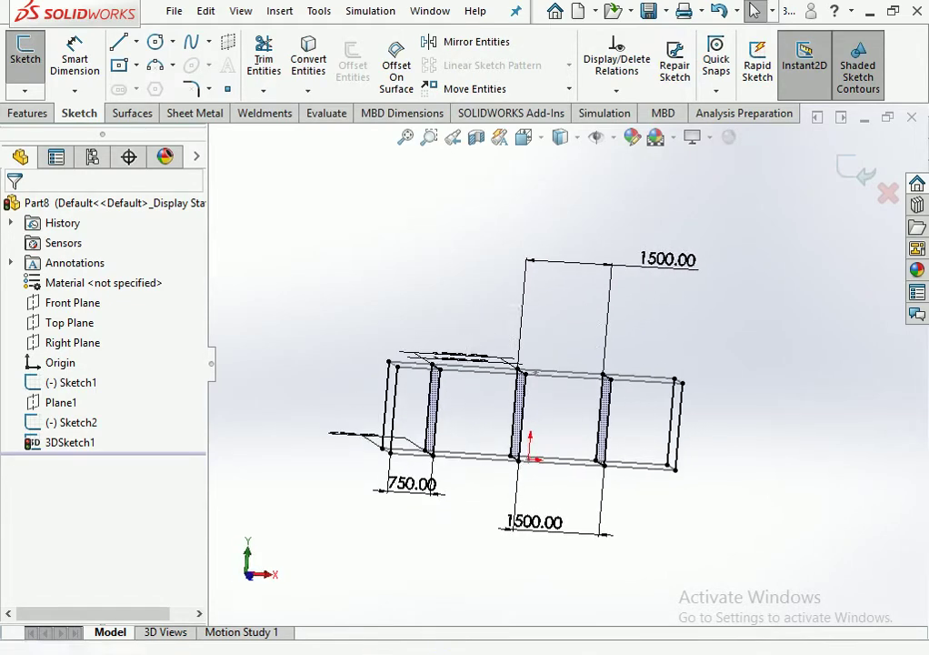
middle_click_drag(531, 409, 572, 384)
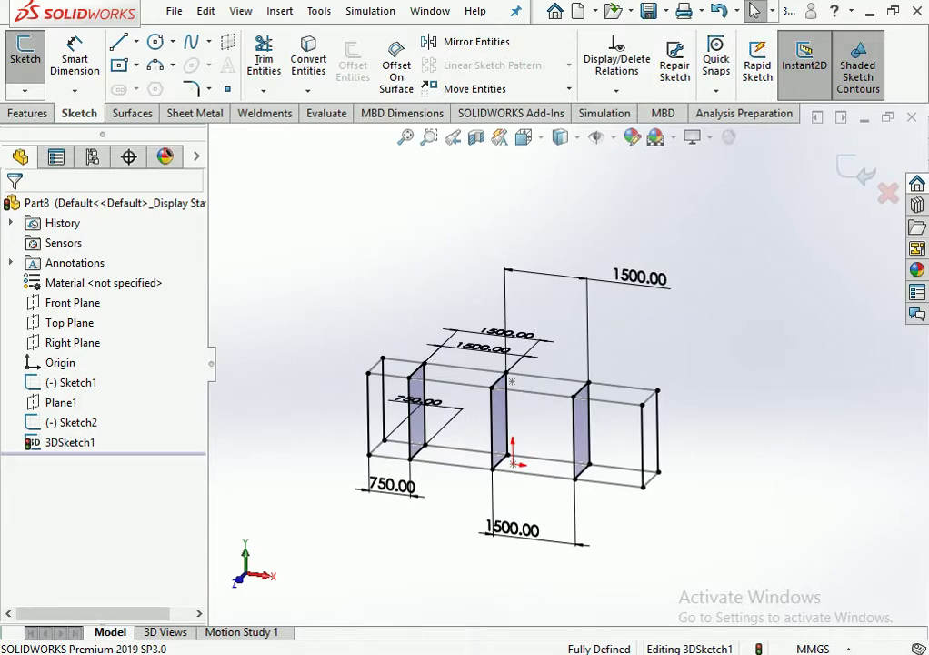
middle_click_drag(573, 384, 580, 381)
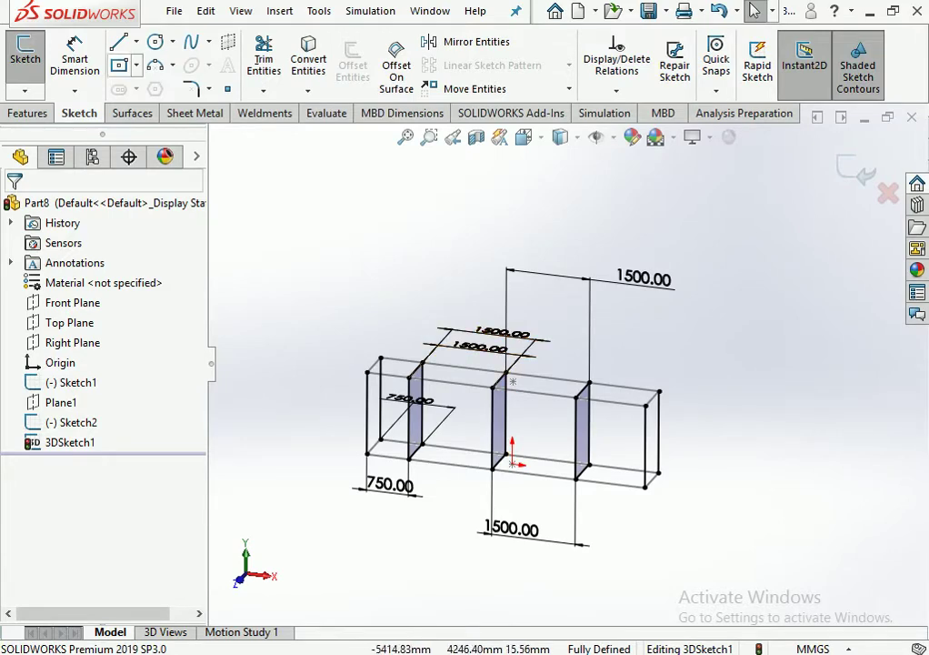
Draw crossing diagonals on the left end face and across the first bay.
left_click(118, 41)
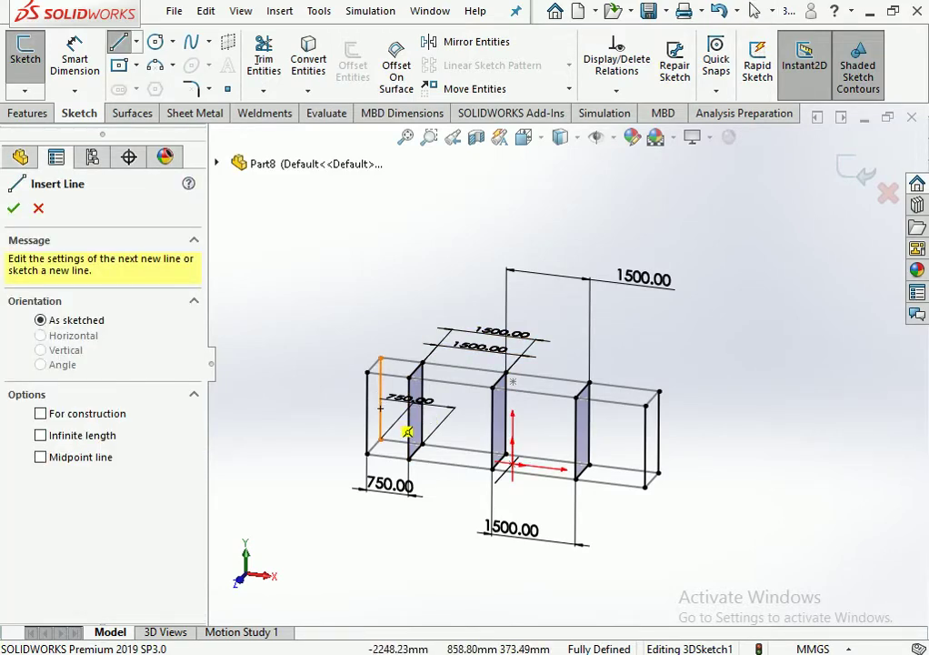
left_click_drag(366, 373, 408, 458)
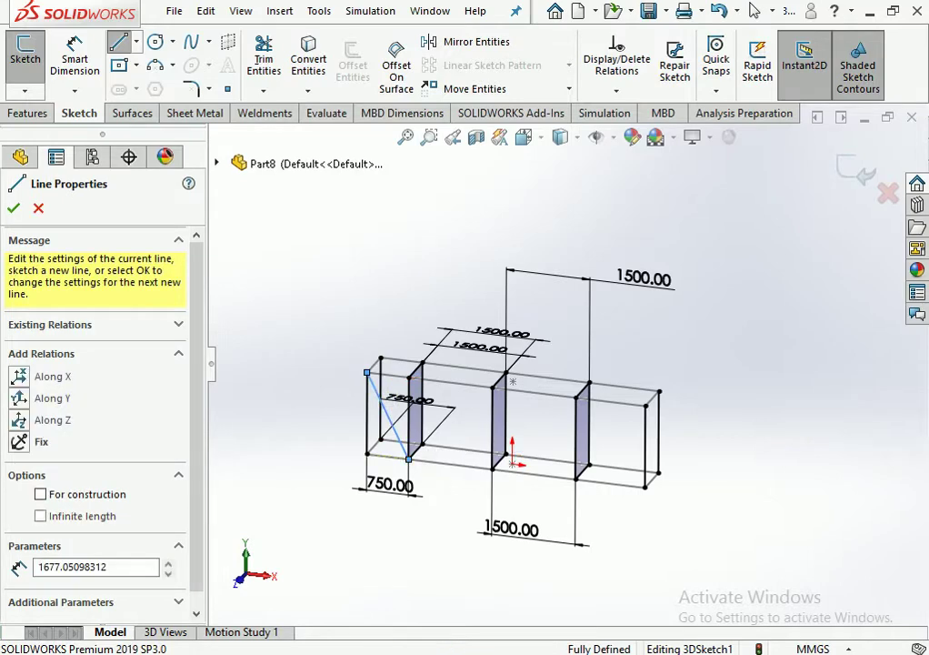
key("Escape")
left_click(118, 41)
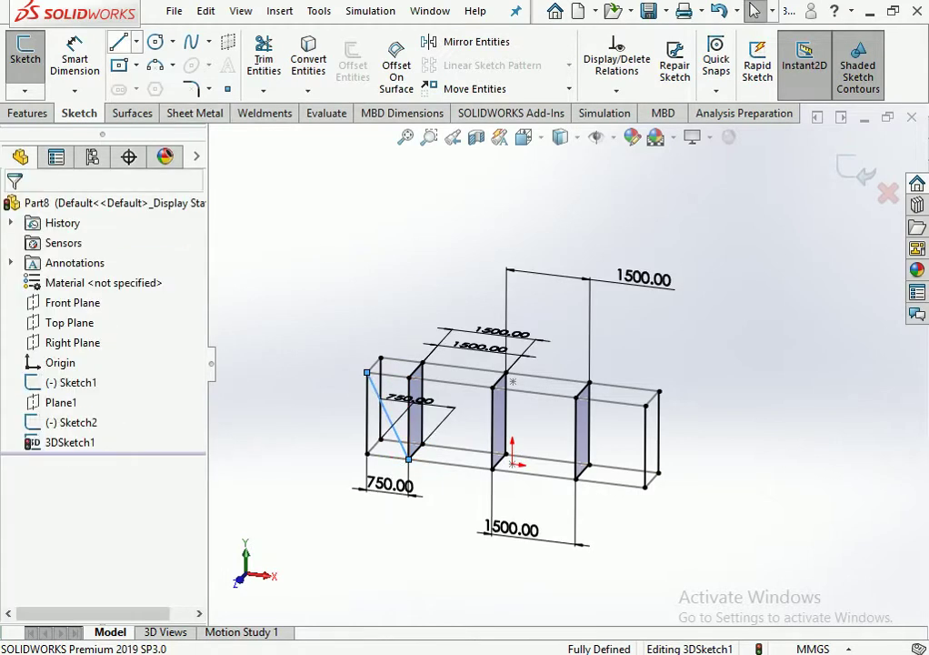
left_click(118, 41)
left_click_drag(366, 451, 408, 375)
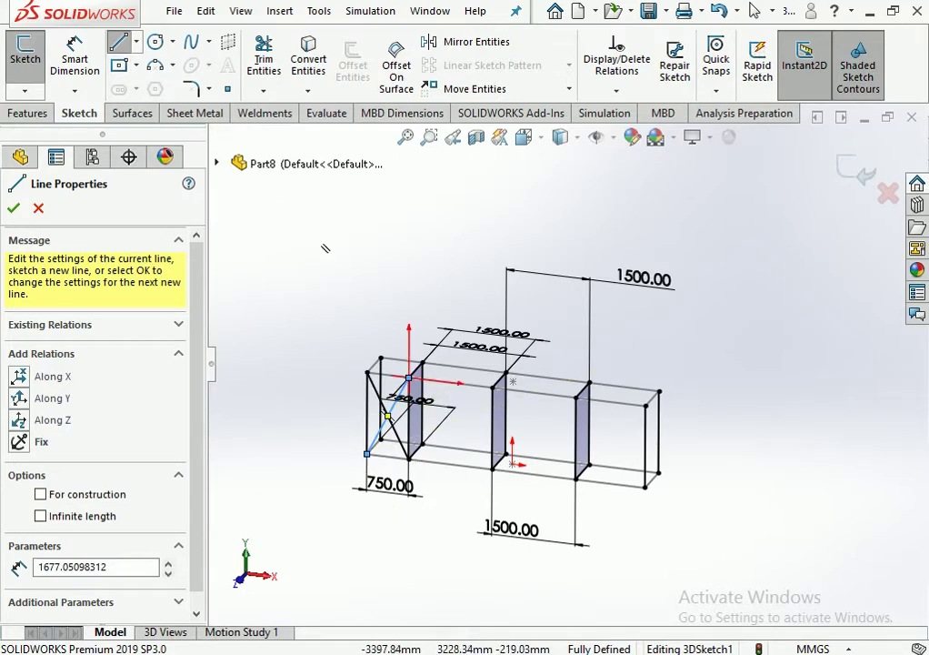
scroll(319, 287, "down", 3)
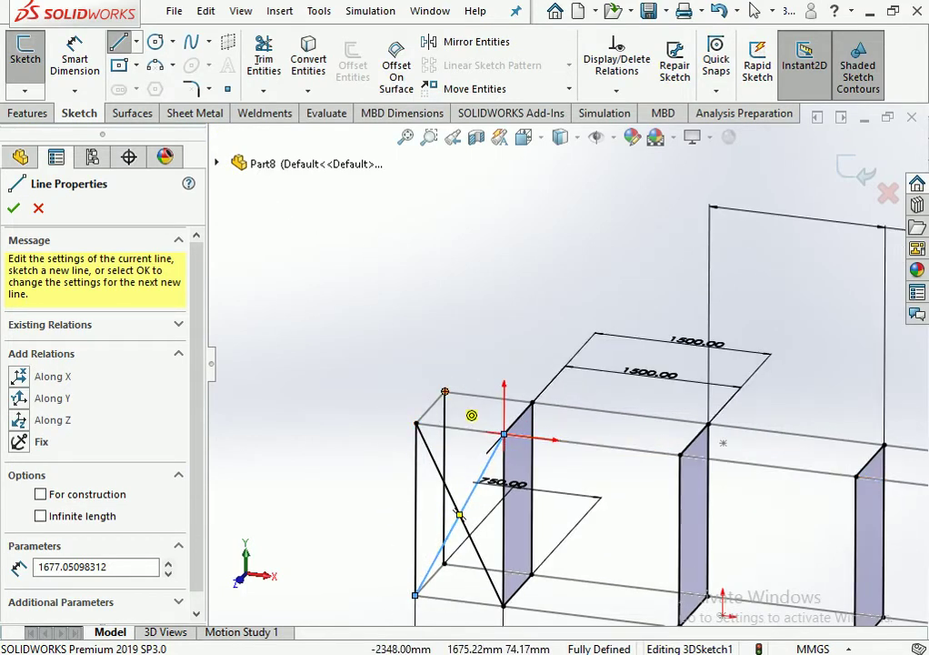
left_click(444, 392)
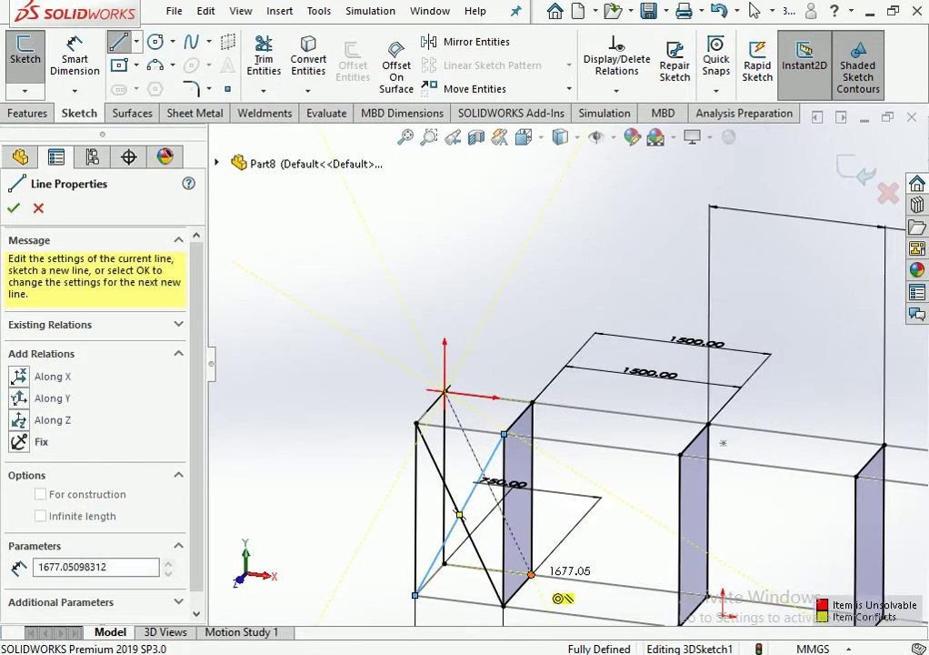
left_click(530, 573)
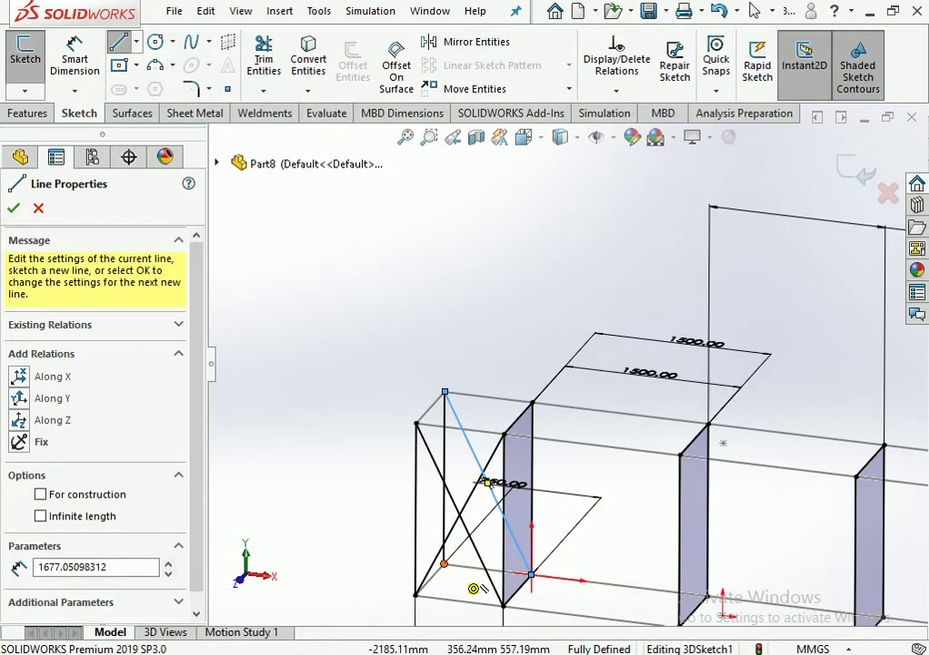
left_click(444, 564)
left_click(531, 402)
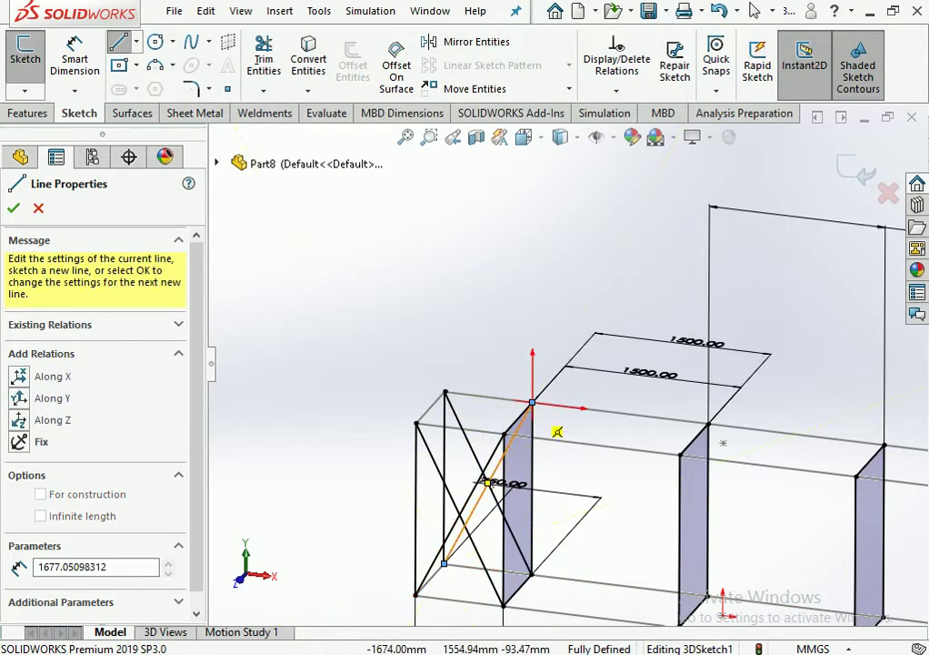
Zigzag diagonal braces across the next three side bays, divider to divider.
middle_click_drag(582, 409, 209, 459)
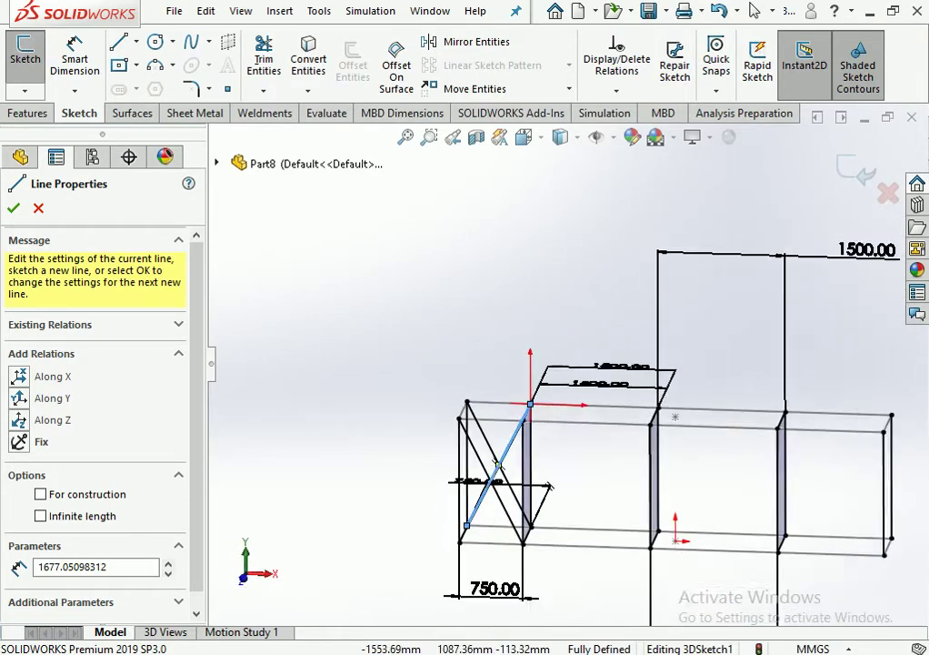
middle_click_drag(542, 496, 549, 514)
left_click(529, 514)
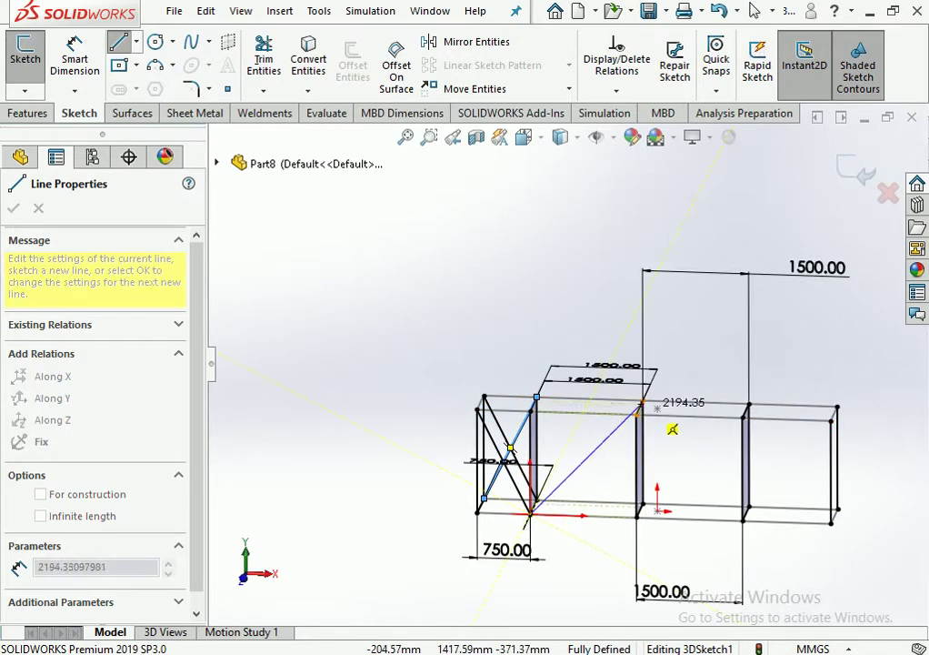
left_click(638, 414)
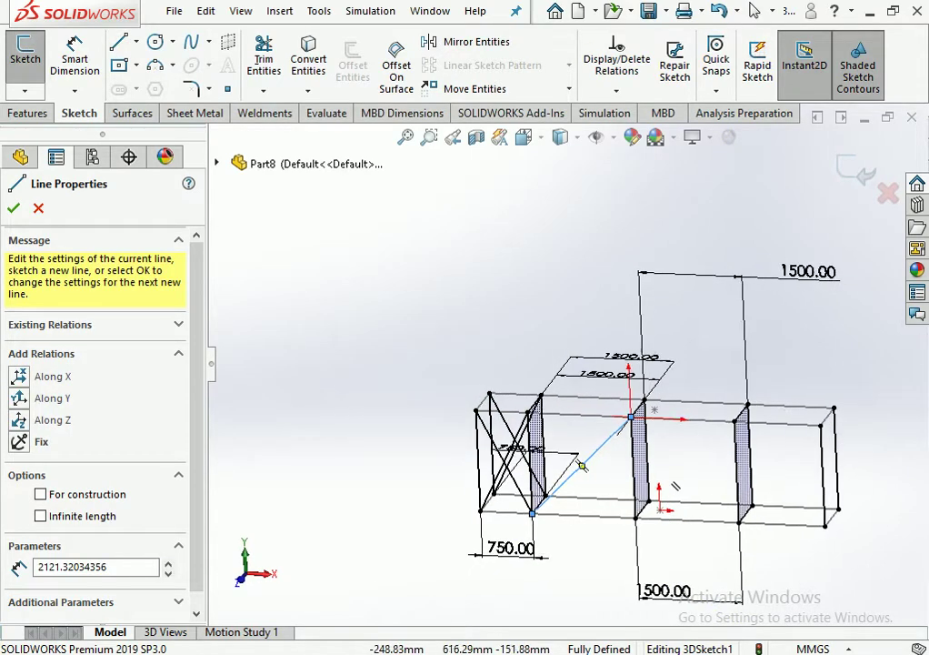
left_click(637, 516)
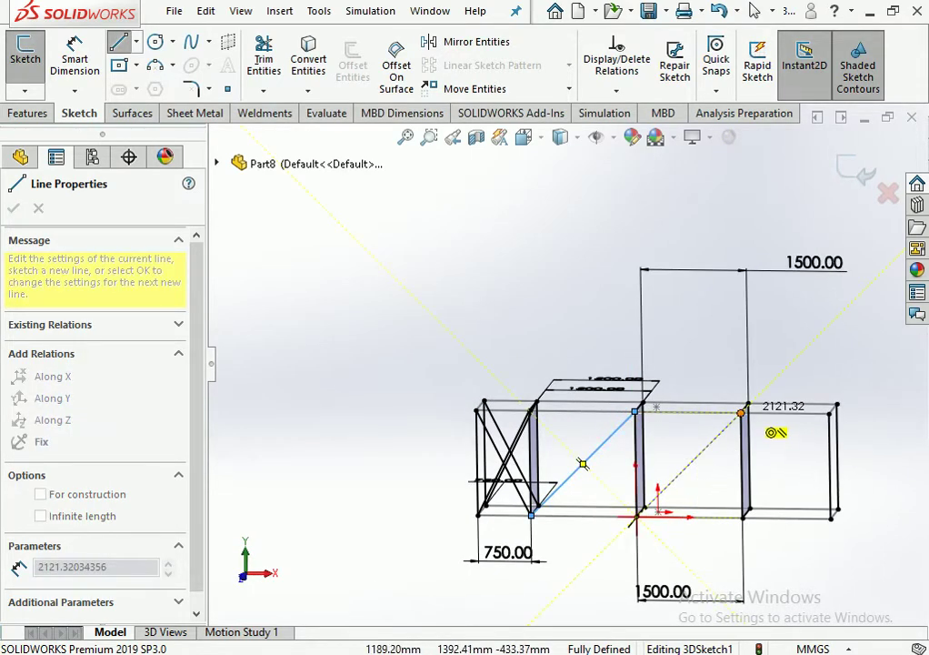
left_click(741, 412)
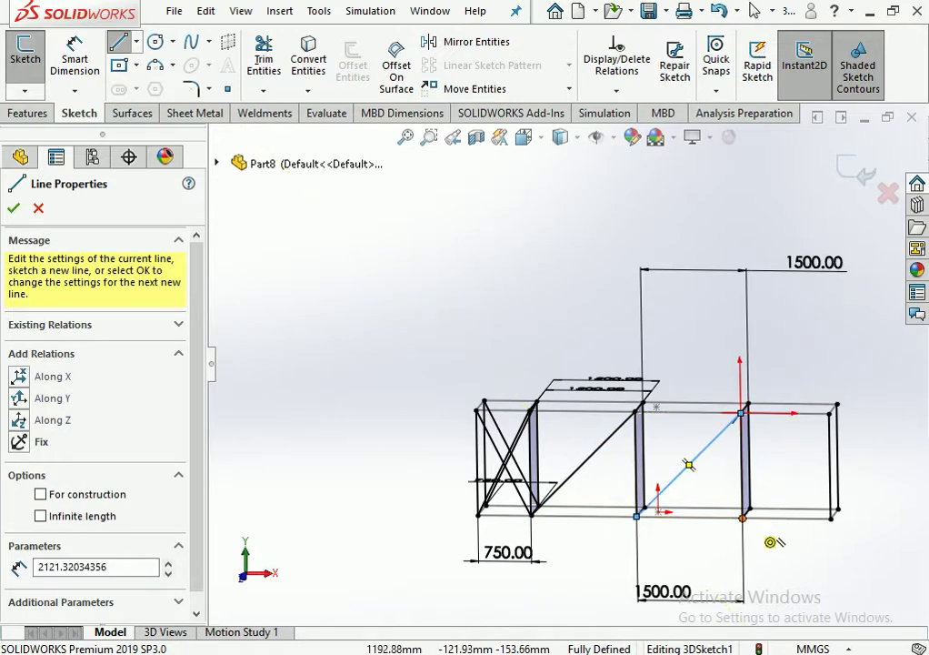
left_click(743, 518)
left_click(835, 408)
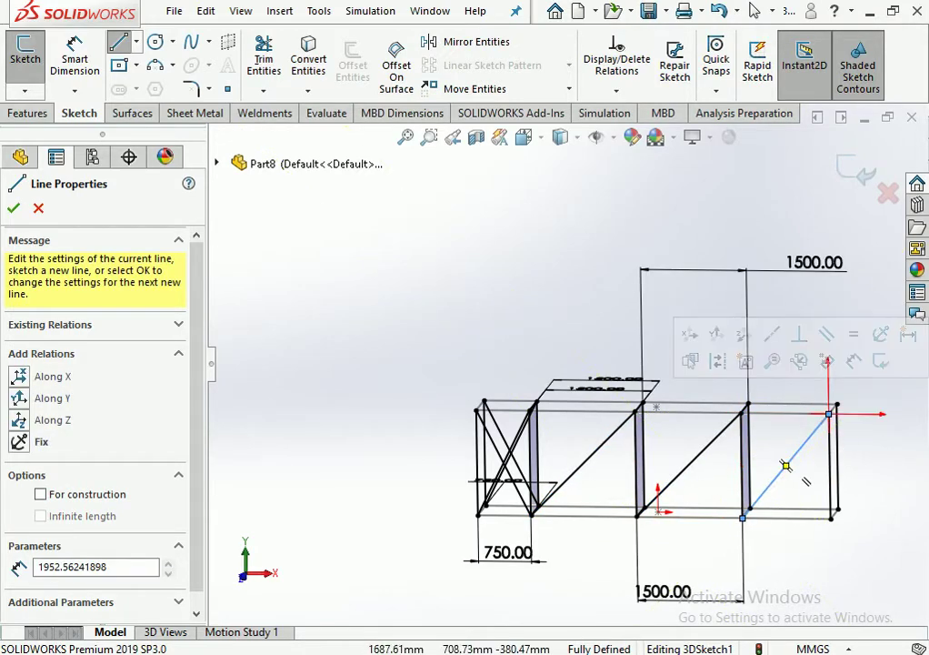
Add diagonal braces corner to corner across the further side panels.
middle_click_drag(834, 407, 684, 498)
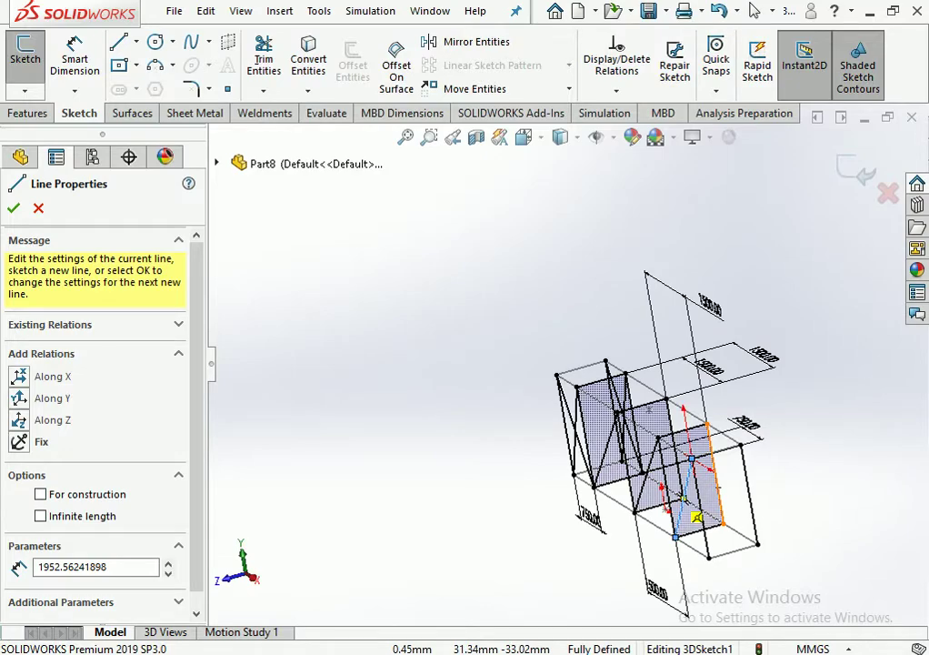
mouse_move(684, 498)
middle_mouse_down()
mouse_move(767, 506)
mouse_move(789, 491)
mouse_move(757, 465)
mouse_move(782, 442)
middle_mouse_up()
scroll(782, 442, "down", 3)
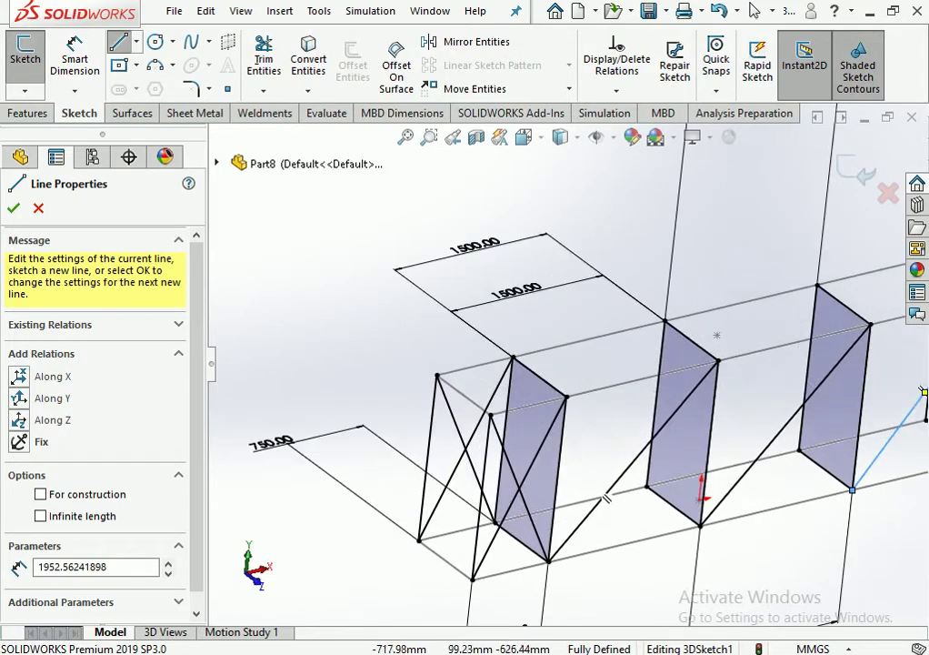
middle_click_drag(705, 475, 702, 452)
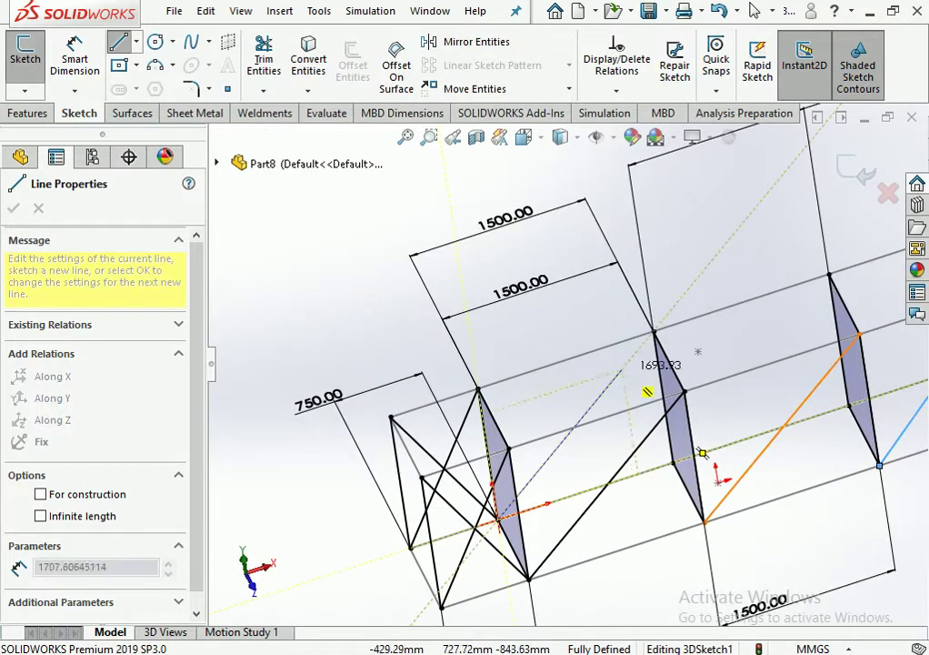
left_click(653, 332)
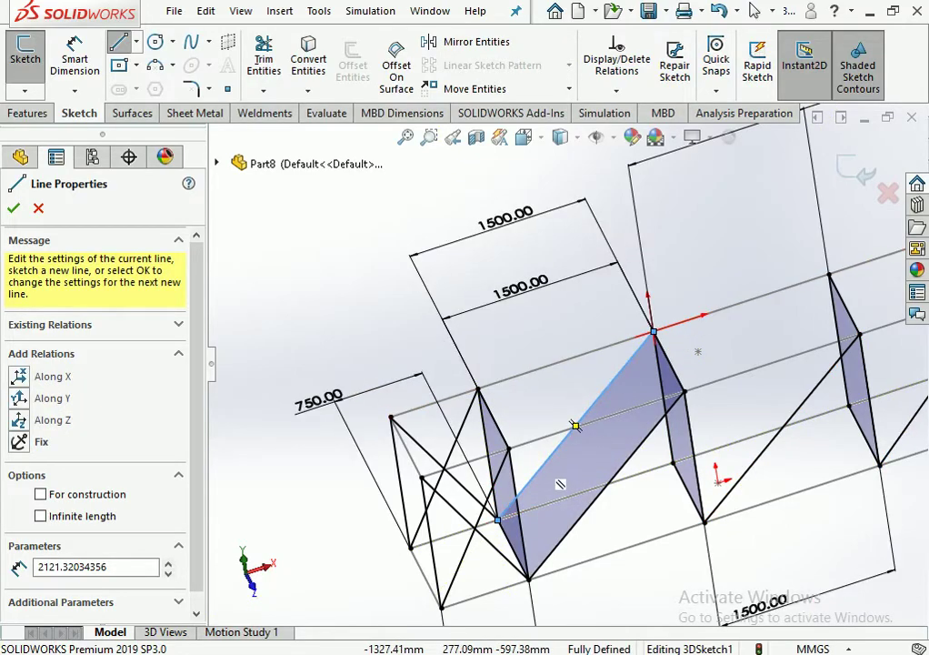
mouse_move(648, 358)
middle_mouse_down()
mouse_move(595, 468)
mouse_move(557, 451)
middle_mouse_up()
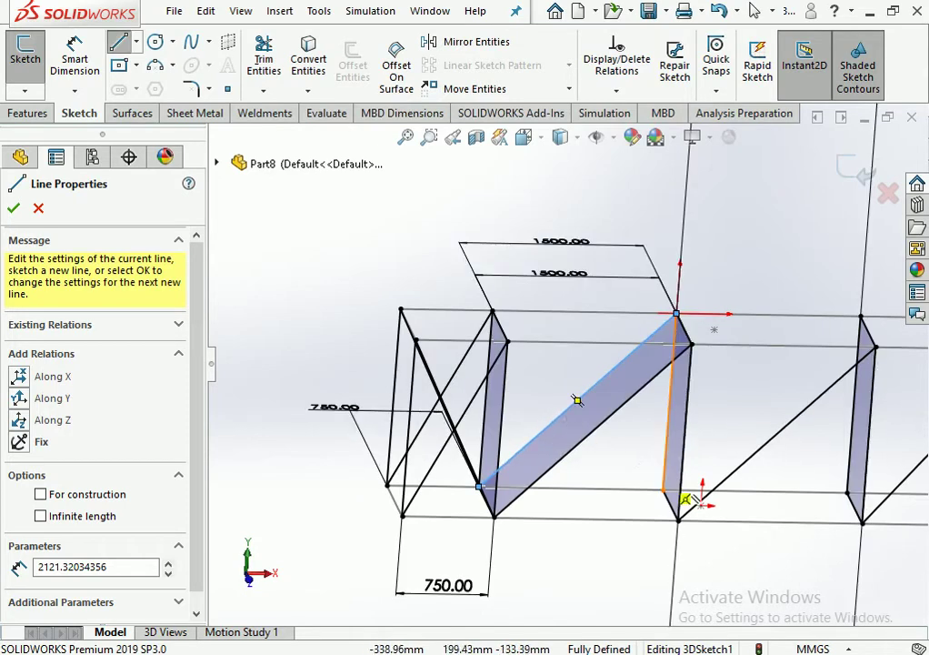
middle_click_drag(671, 397, 666, 394)
left_click_drag(656, 475, 858, 310)
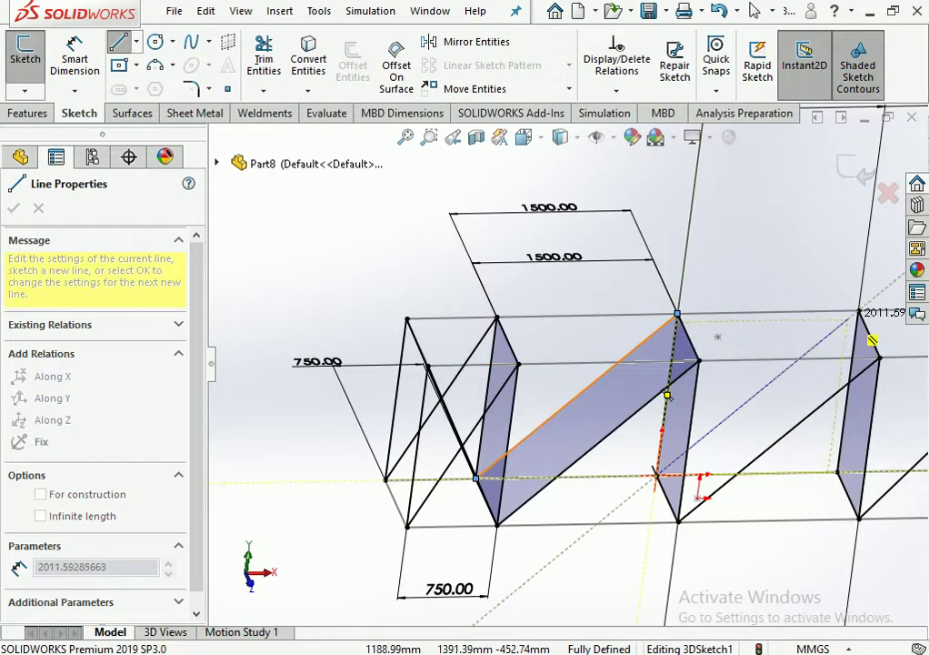
scroll(864, 371, "up", 2)
scroll(658, 472, "down", 2)
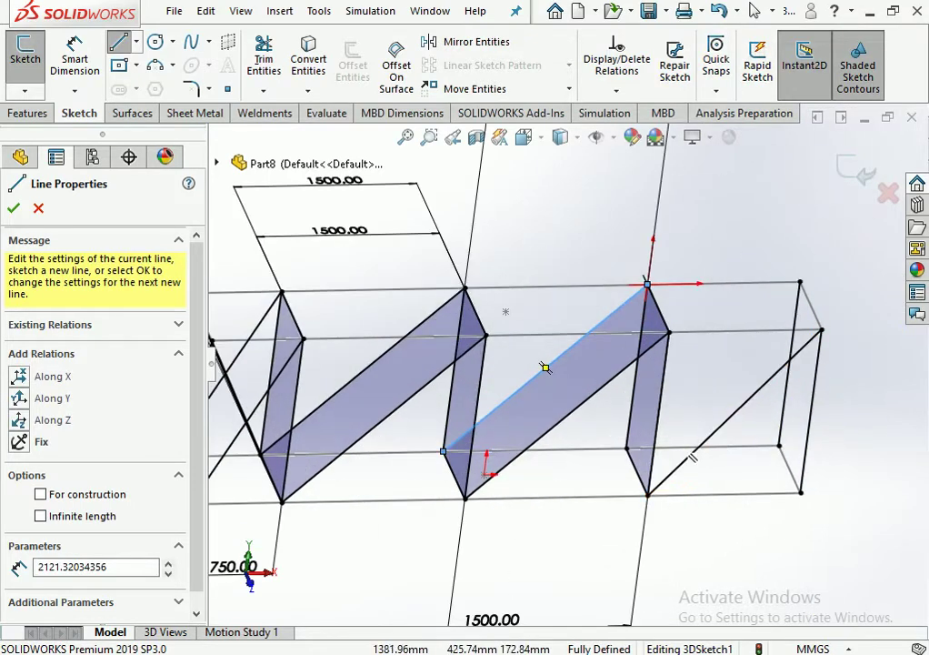
left_click(626, 447)
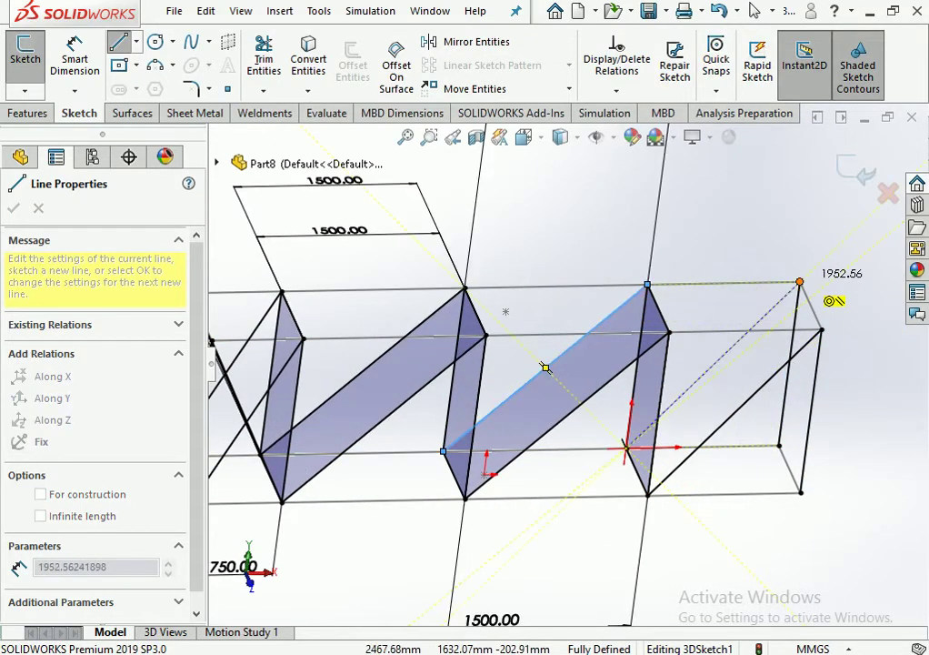
left_click(800, 282)
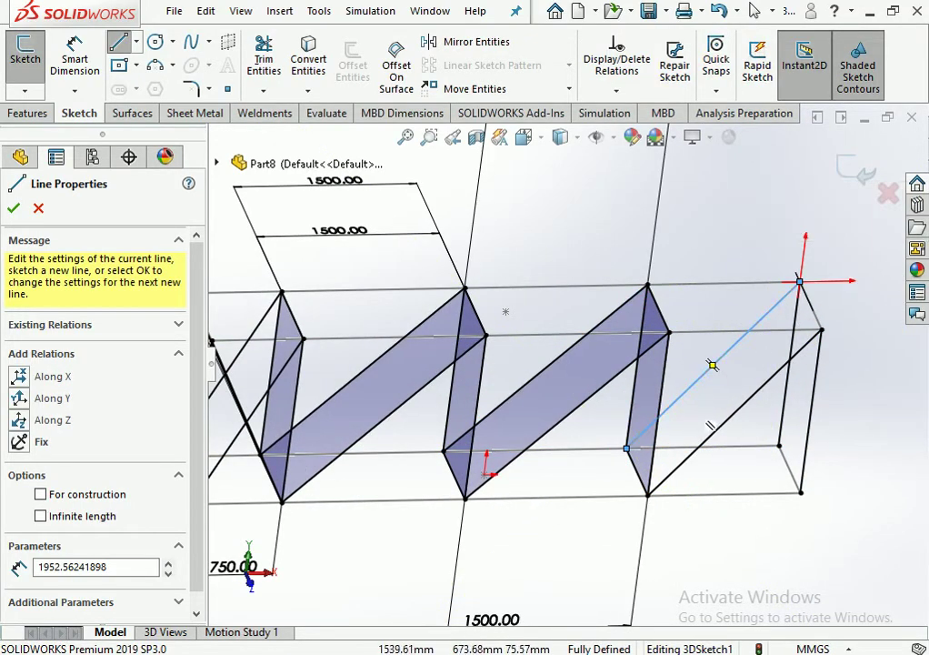
scroll(710, 425, "up", 2)
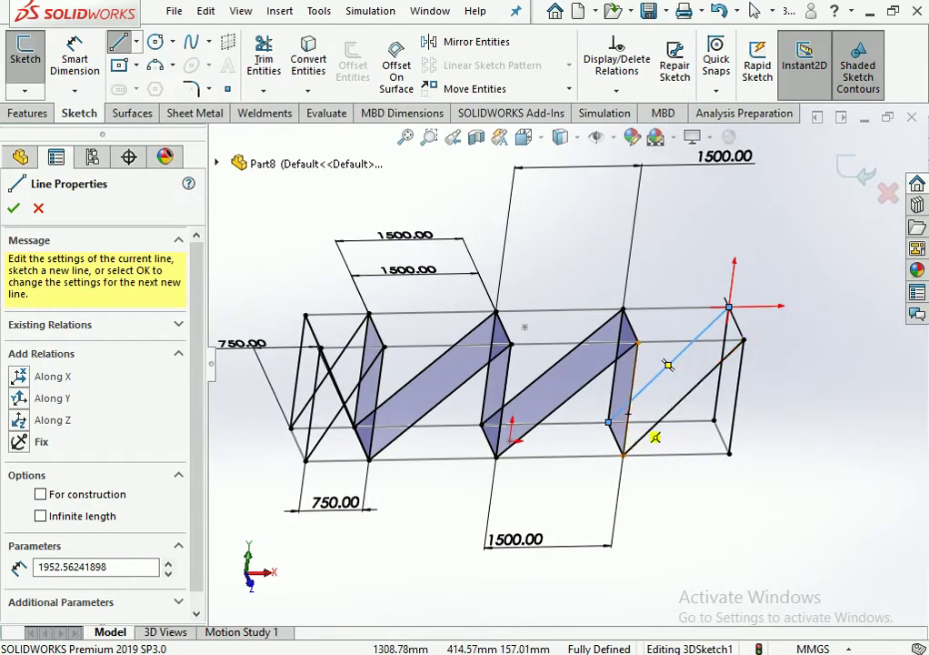
Brace the end panel with diagonals running between opposite corners.
mouse_move(710, 426)
middle_mouse_down()
mouse_move(739, 458)
mouse_move(364, 608)
mouse_move(535, 468)
middle_mouse_up()
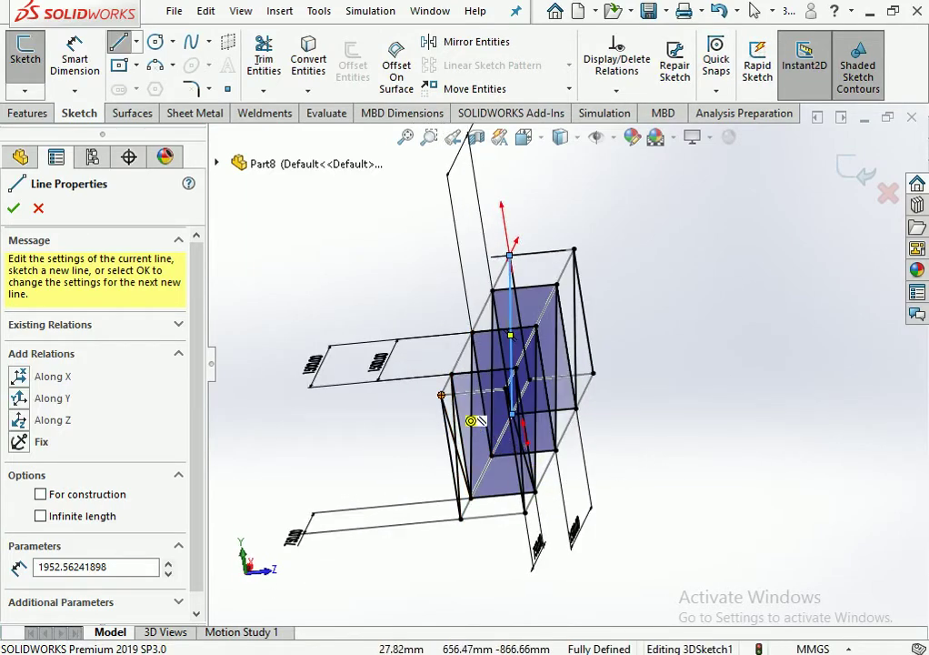
left_click(552, 541)
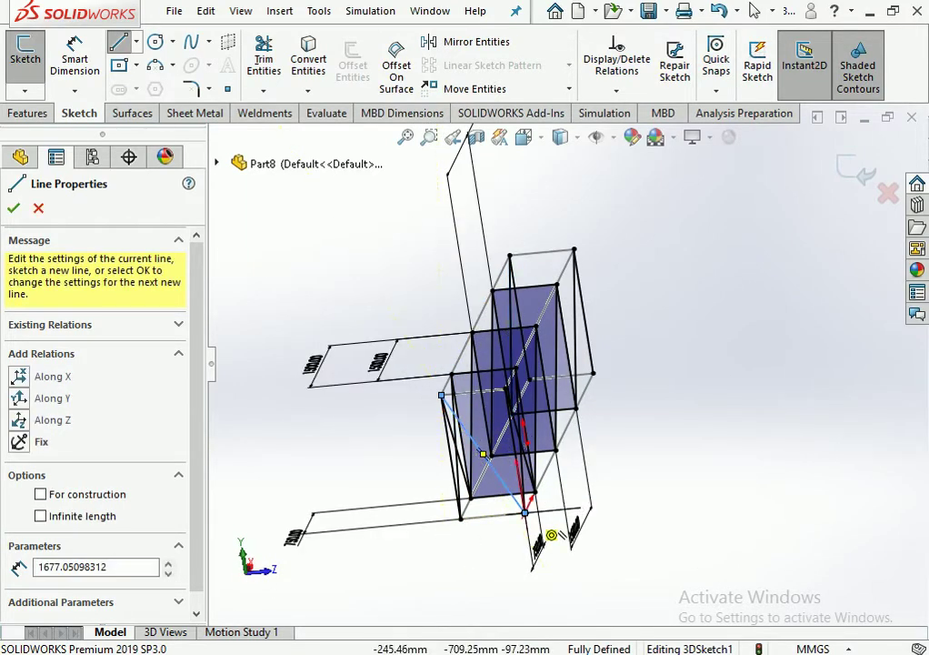
mouse_move(555, 535)
middle_mouse_down()
mouse_move(504, 491)
mouse_move(500, 546)
middle_mouse_up()
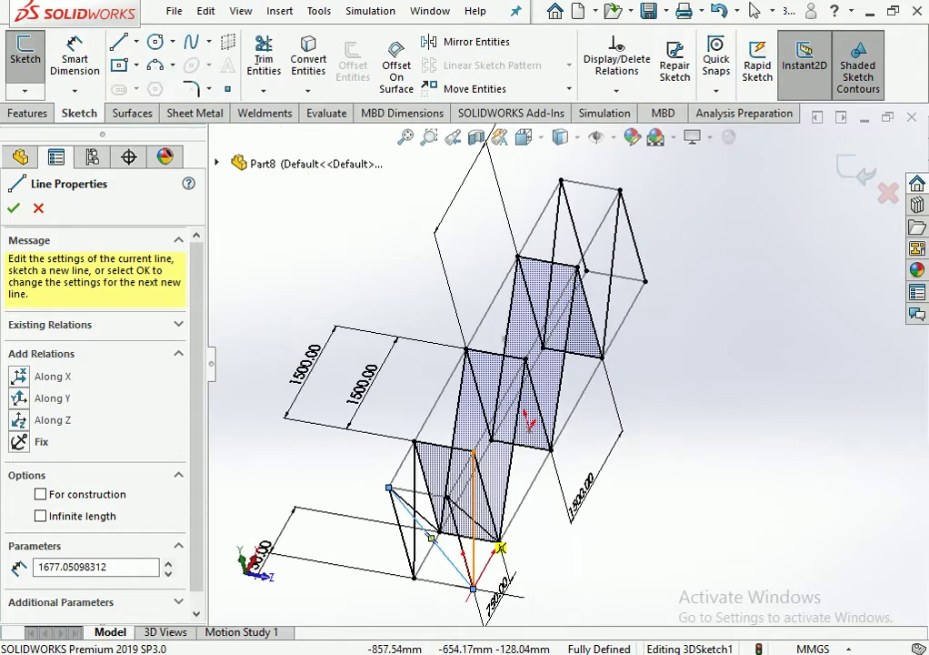
scroll(459, 498, "down", 2)
scroll(437, 473, "down", 1)
left_click(426, 395)
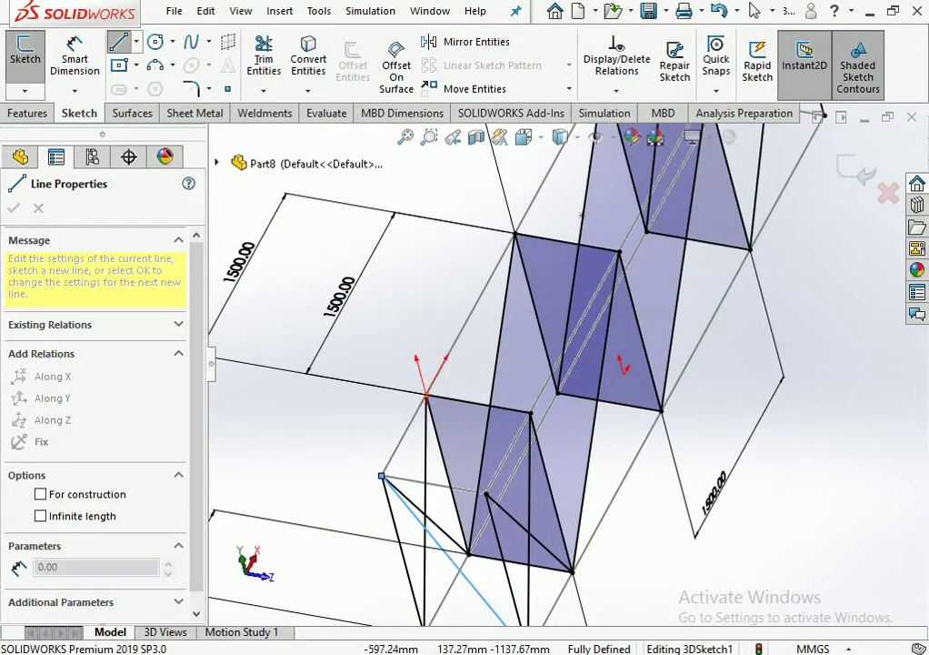
left_click(572, 571)
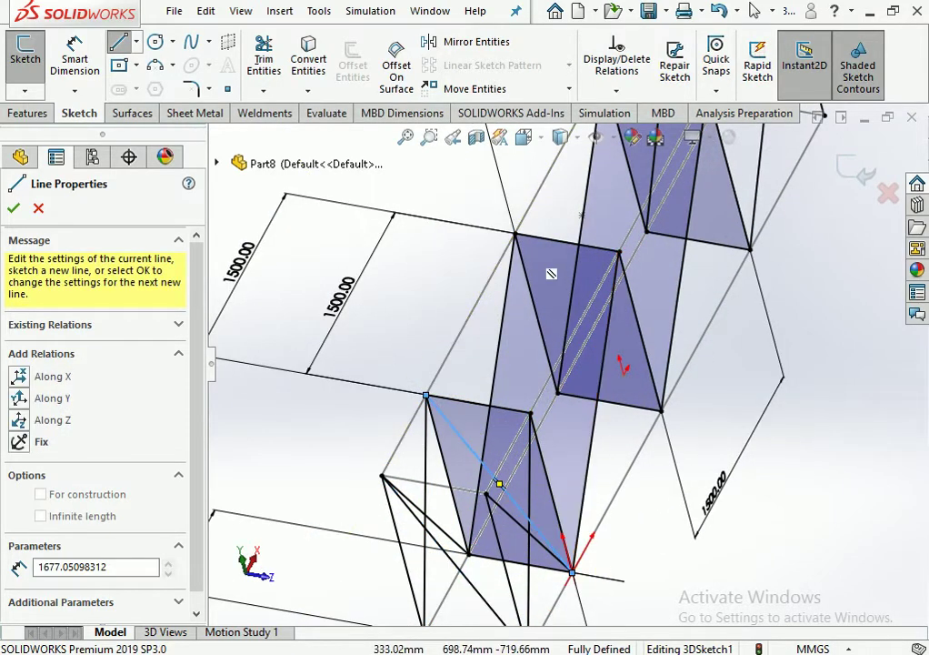
left_click(514, 235)
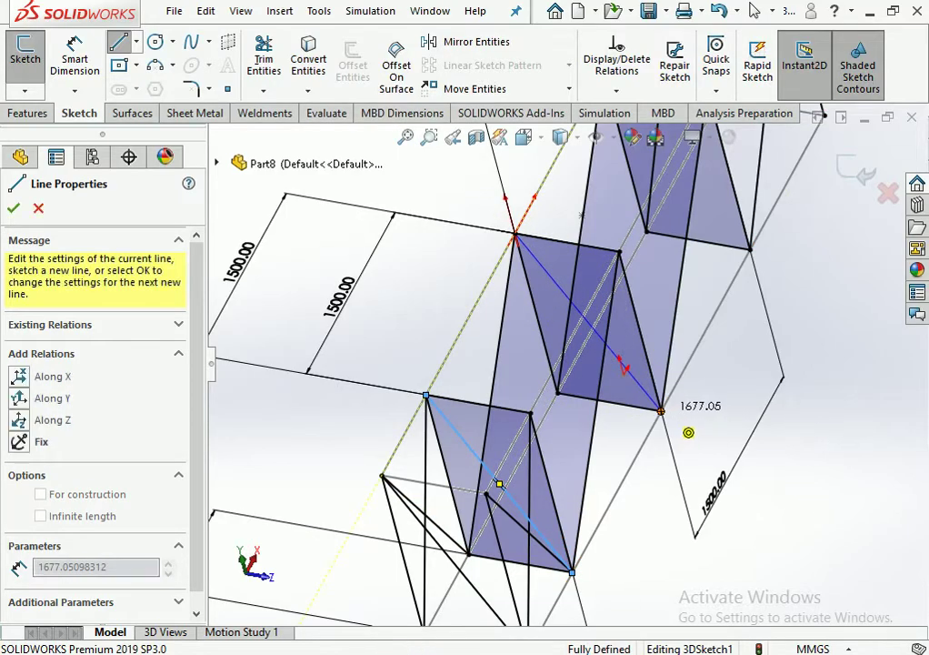
left_click(661, 411)
scroll(661, 411, "up", 3)
middle_click_drag(661, 411, 713, 224)
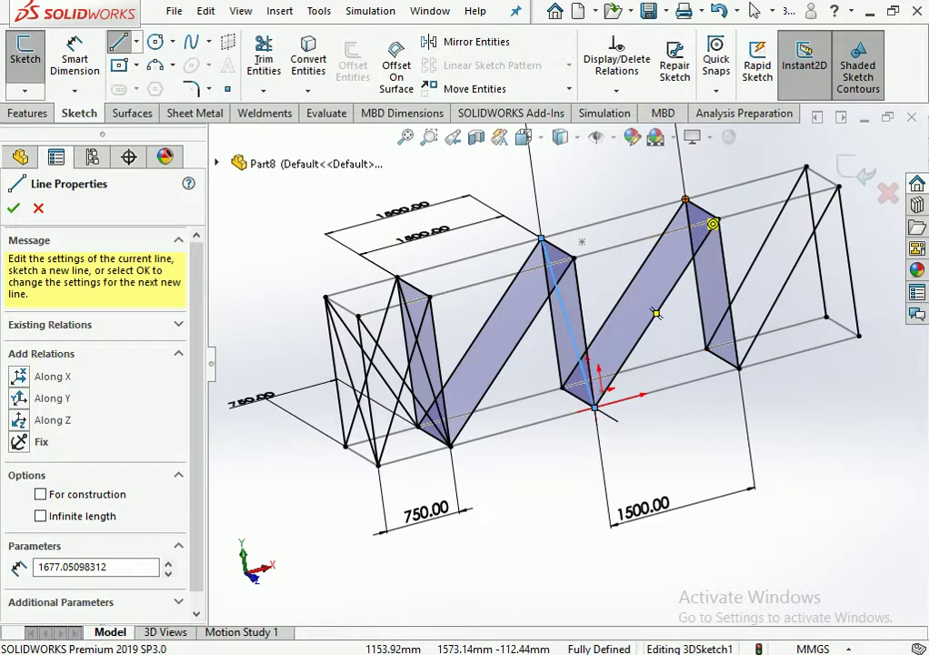
Draw the final diagonals across the far end panel and stop drawing lines.
left_click(713, 223)
left_click(738, 367)
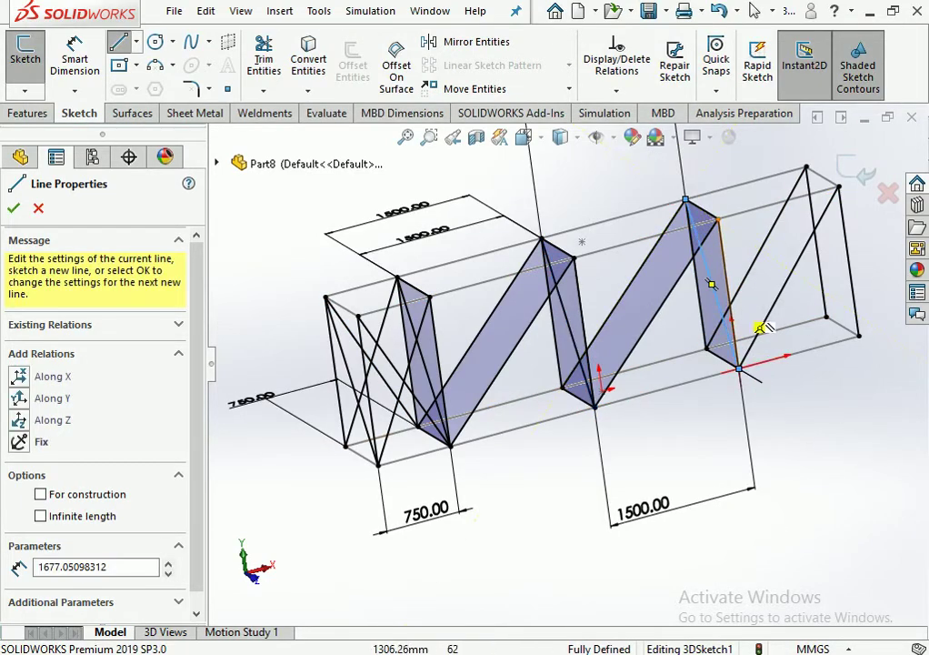
middle_click_drag(762, 329, 757, 339)
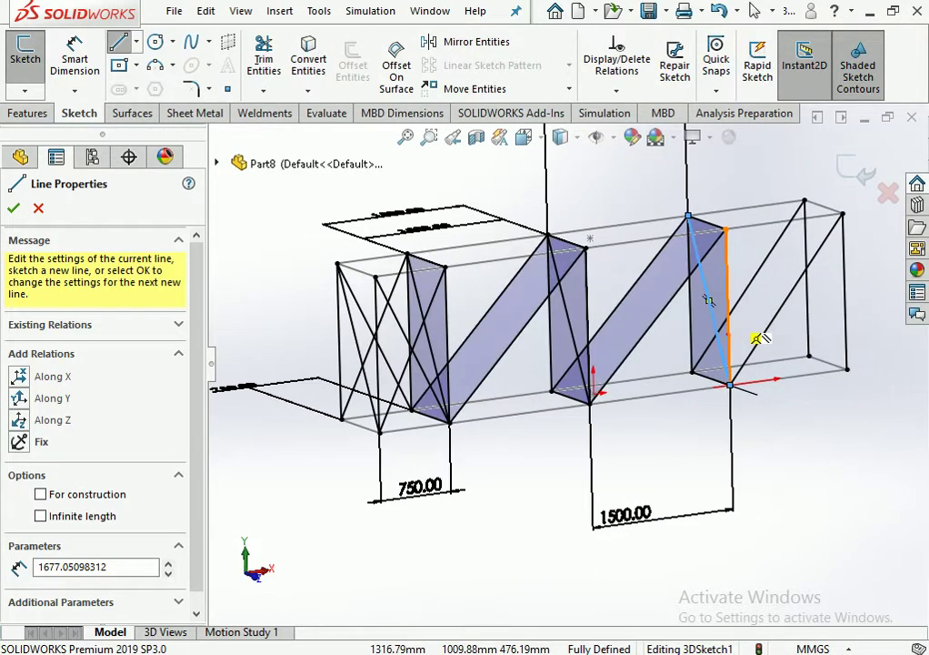
scroll(800, 309, "down", 2)
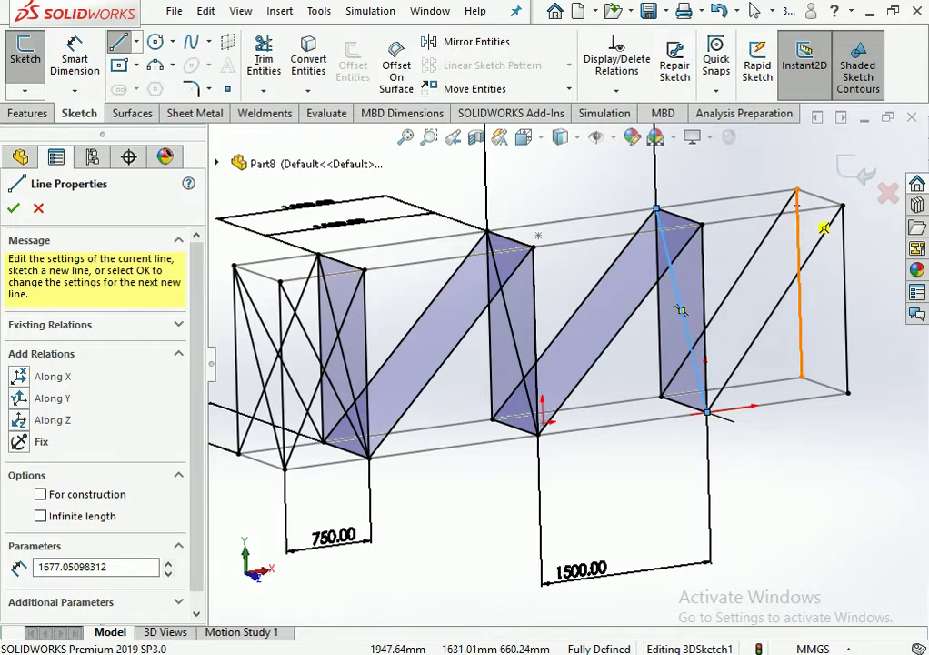
left_click(796, 189)
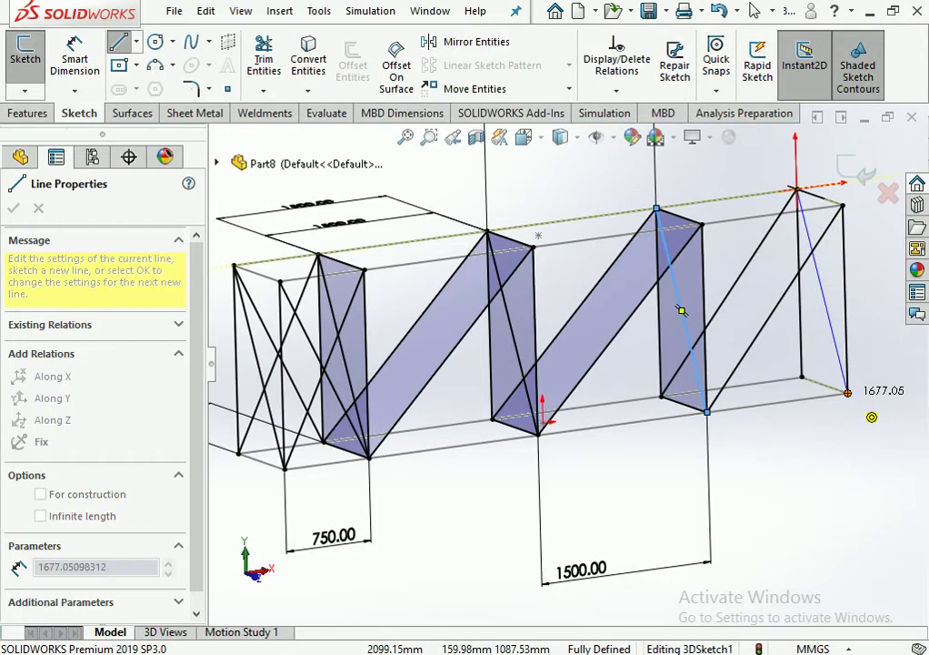
double_click(848, 385)
scroll(774, 414, "up", 2)
scroll(812, 424, "up", 1)
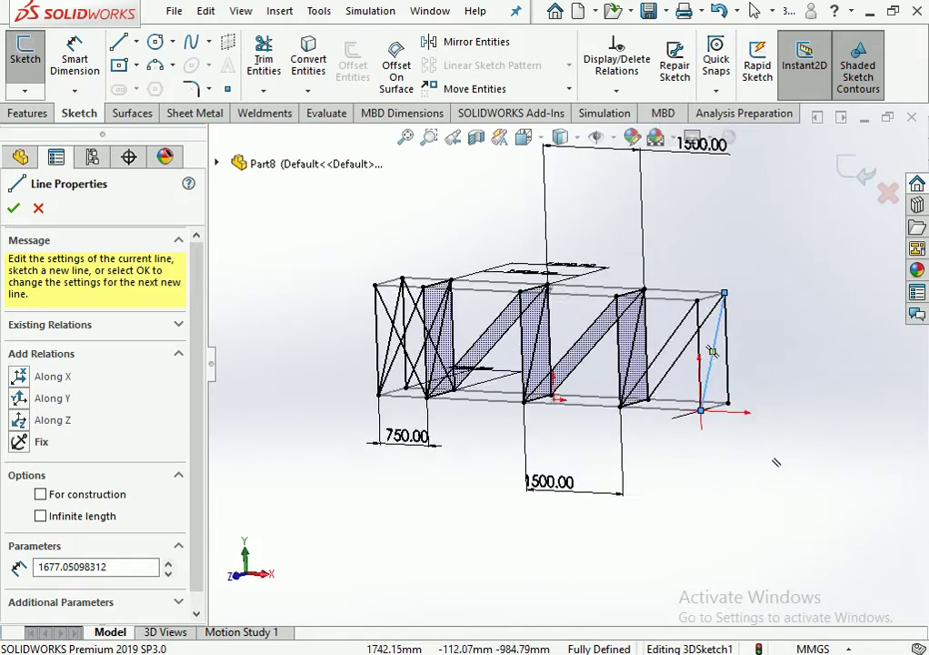
scroll(745, 339, "down", 2)
scroll(745, 339, "down", 1)
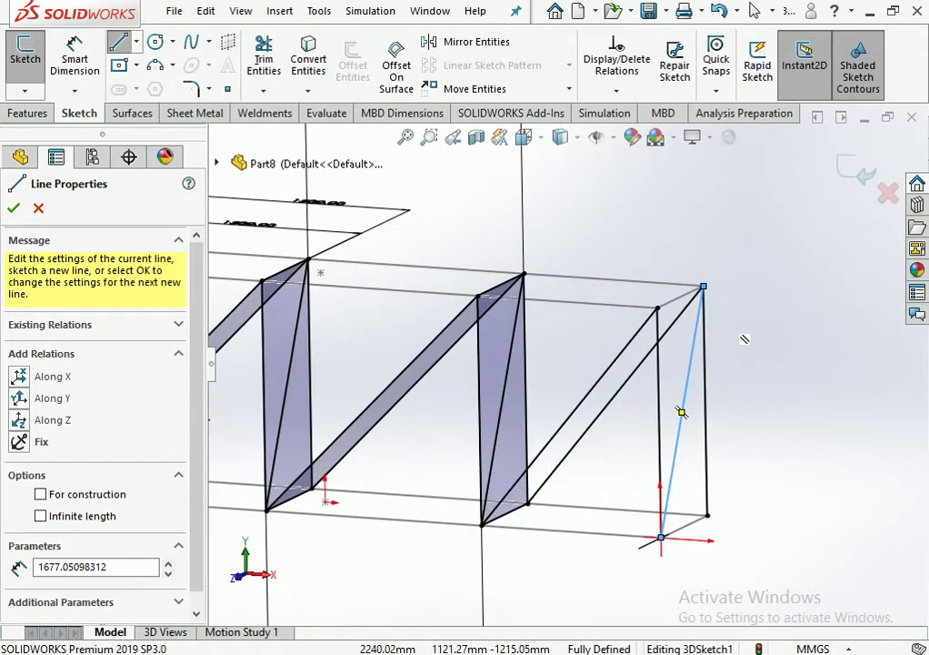
scroll(685, 359, "up", 3)
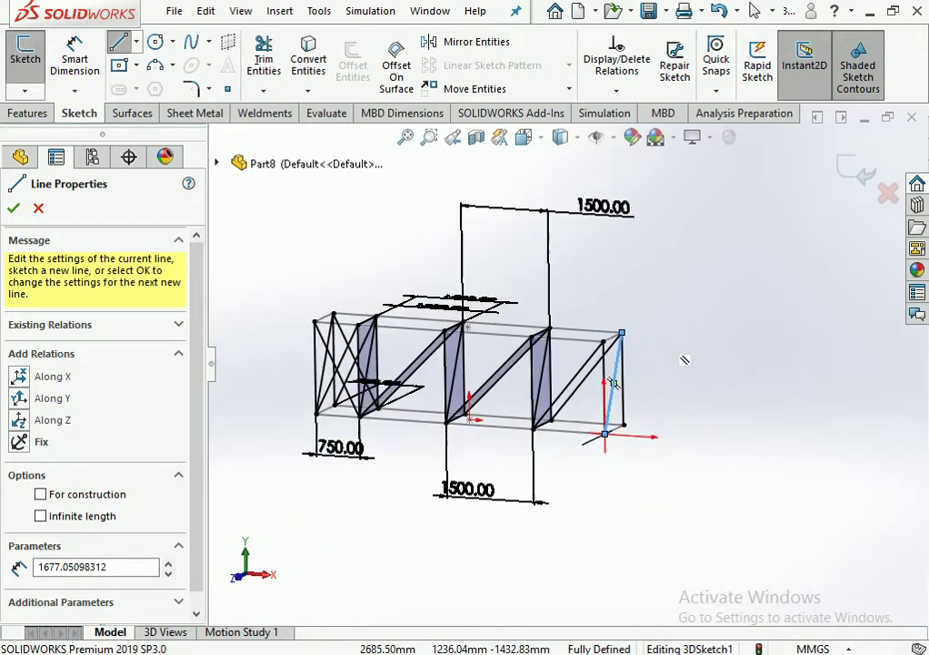
scroll(645, 276, "up", 1)
Exit the 3D sketch, orbit the truss to an isometric view and bring up Save As.
left_click(855, 171)
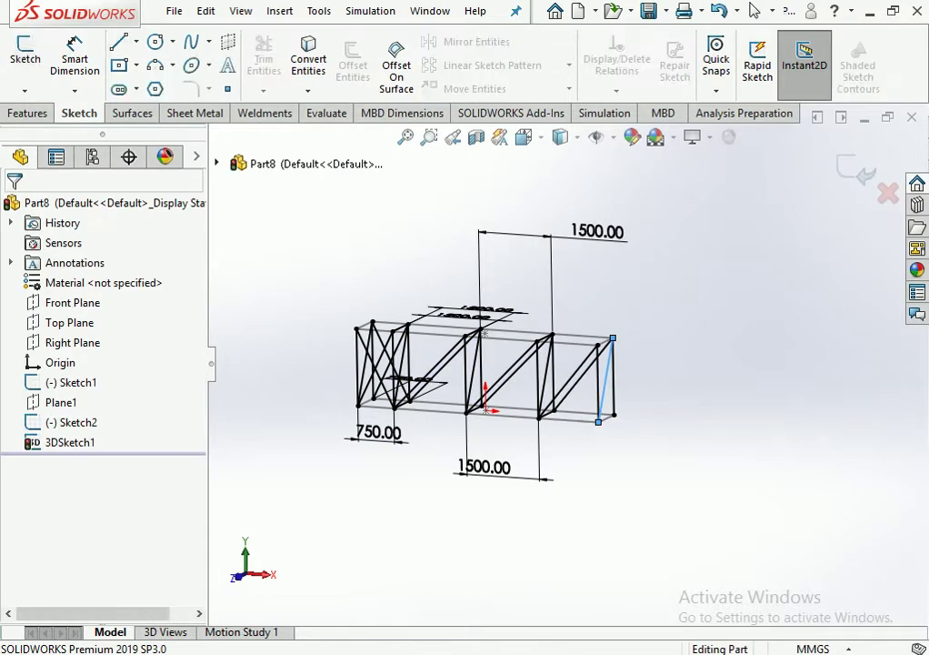
mouse_move(193, 452)
middle_mouse_down()
mouse_move(205, 447)
mouse_move(199, 454)
mouse_move(197, 442)
mouse_move(185, 463)
mouse_move(206, 462)
mouse_move(200, 447)
mouse_move(193, 459)
middle_mouse_up()
scroll(418, 322, "up", 3)
scroll(418, 322, "up", 2)
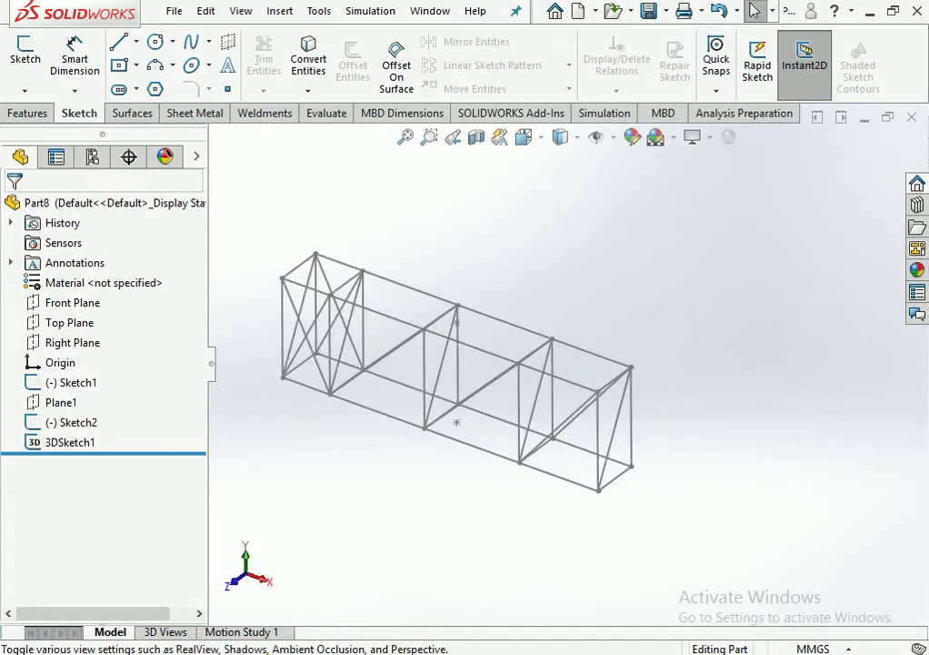
key("ctrl+s")
type("5MTR")
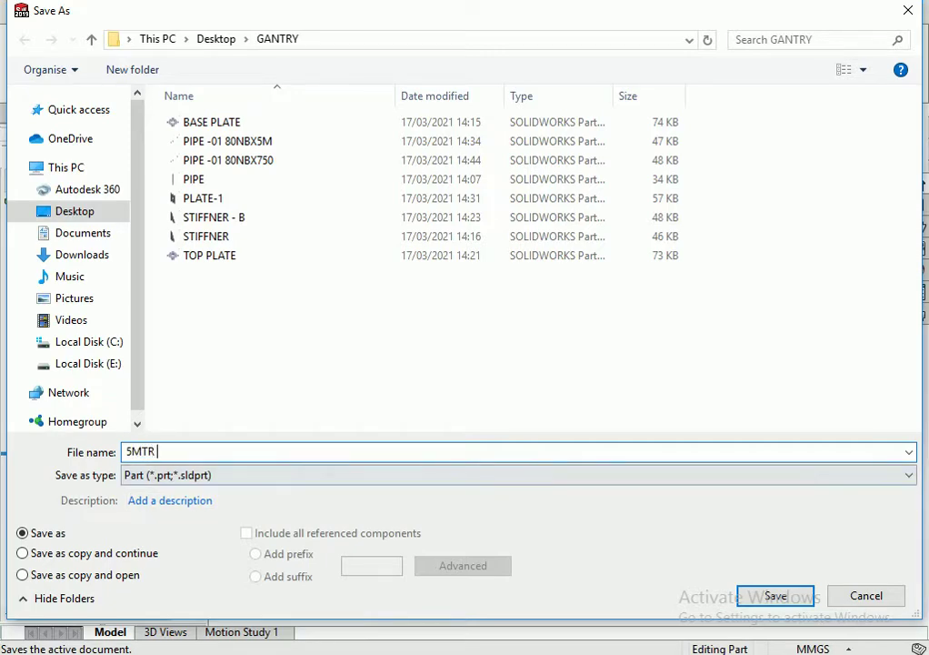
Save the part as 5MTR, then create a new blank part, Part9.
key("Return")
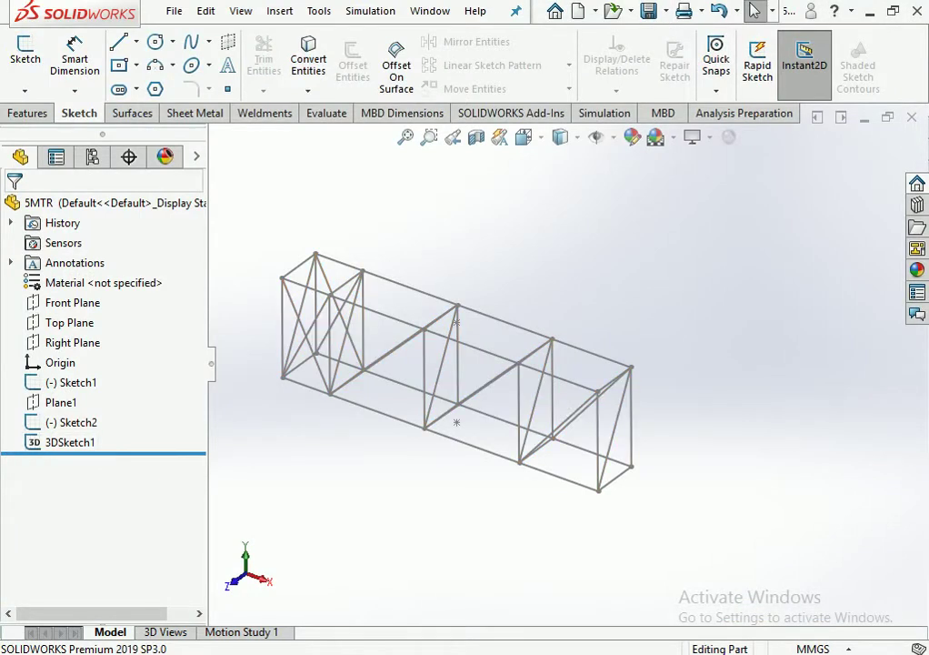
key("ctrl+Tab")
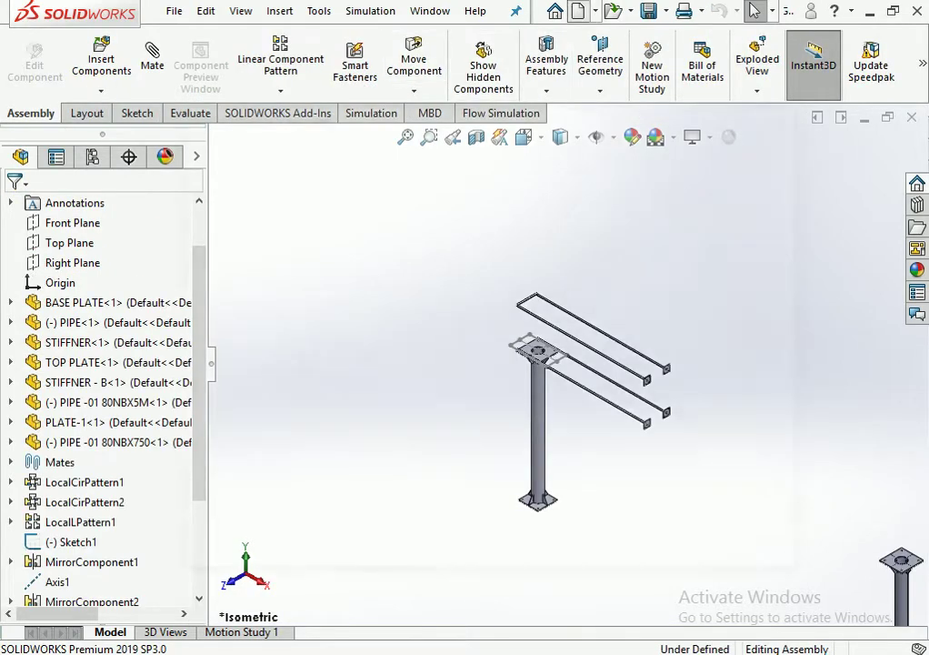
key("ctrl+n")
key("Return")
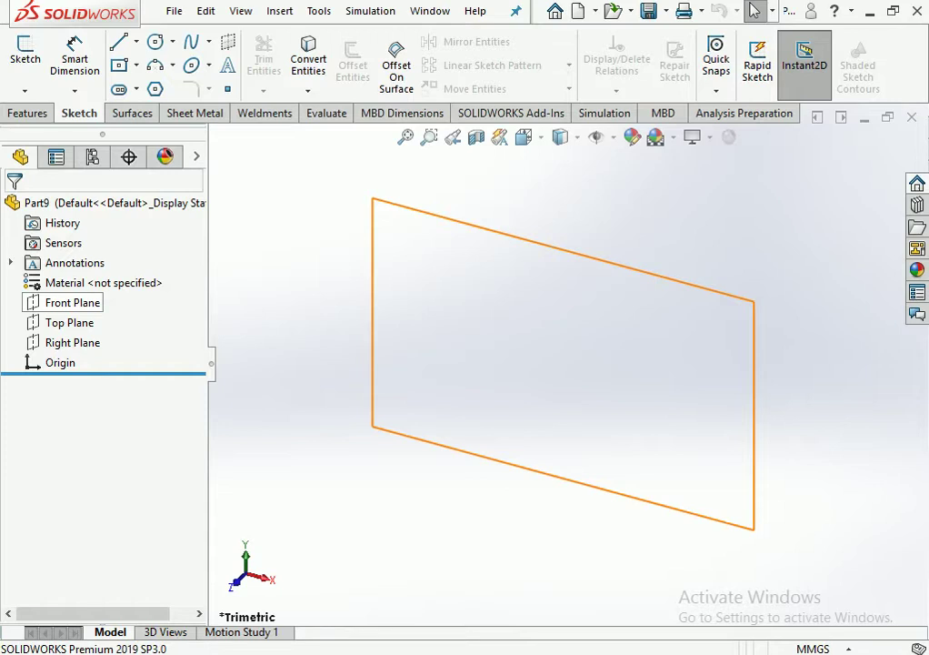
Start a sketch on Front Plane and draw a center rectangle at the origin.
left_click(73, 302)
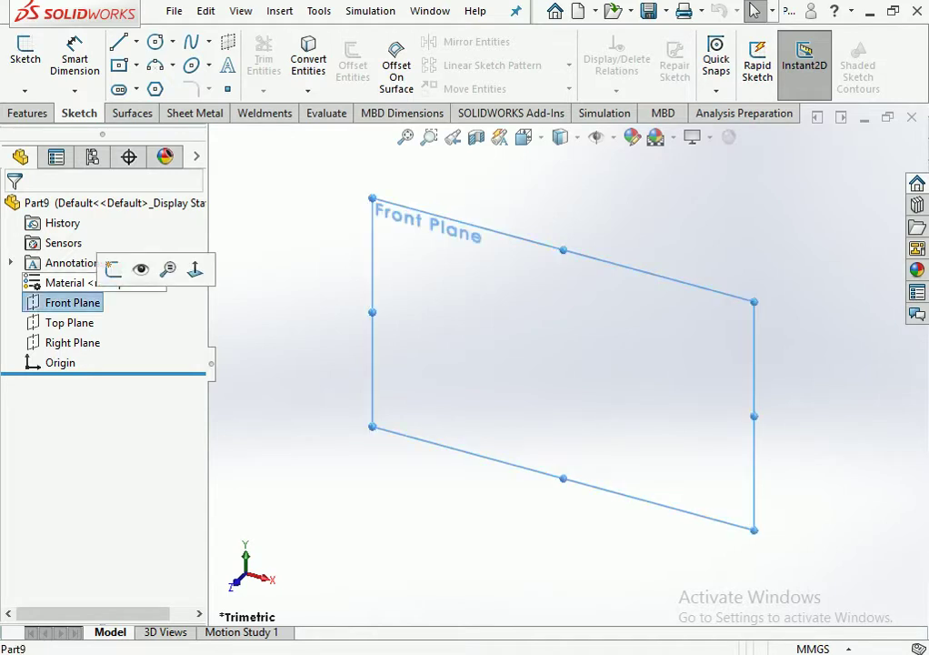
left_click(25, 55)
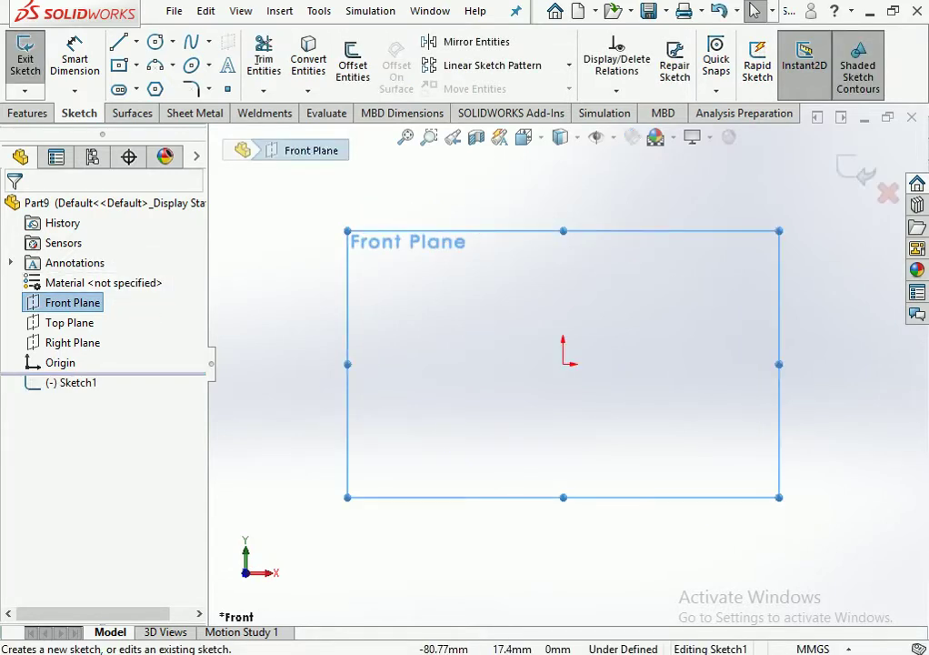
left_click(859, 171)
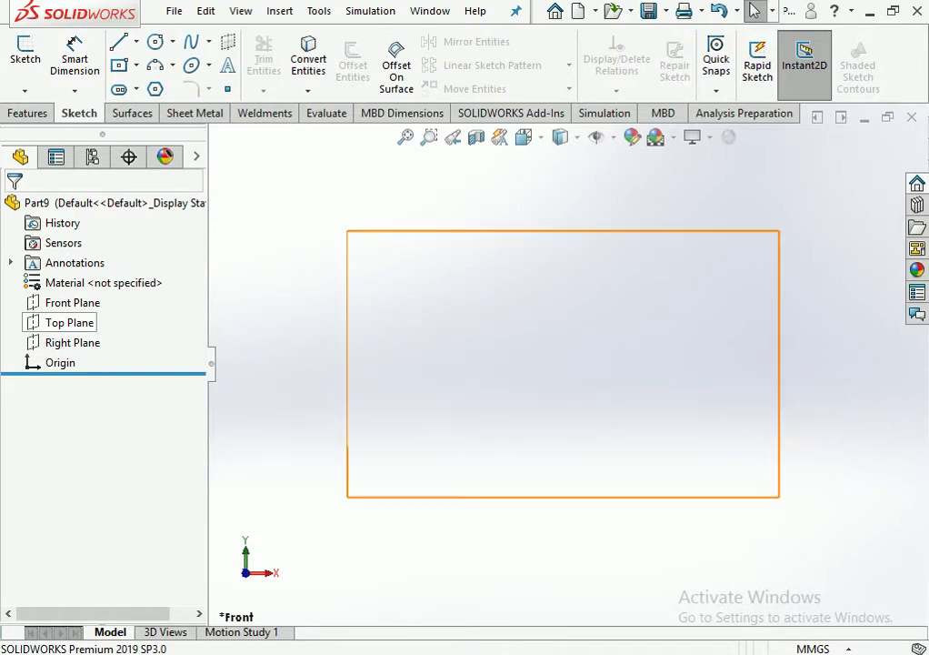
left_click(72, 302)
left_click(60, 225)
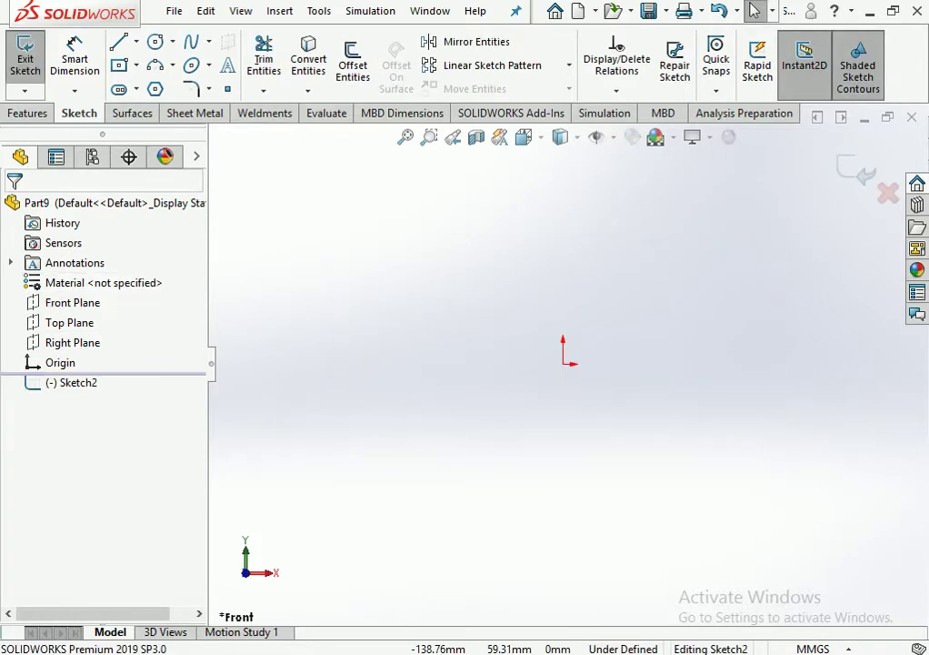
left_click(119, 64)
left_click(562, 364)
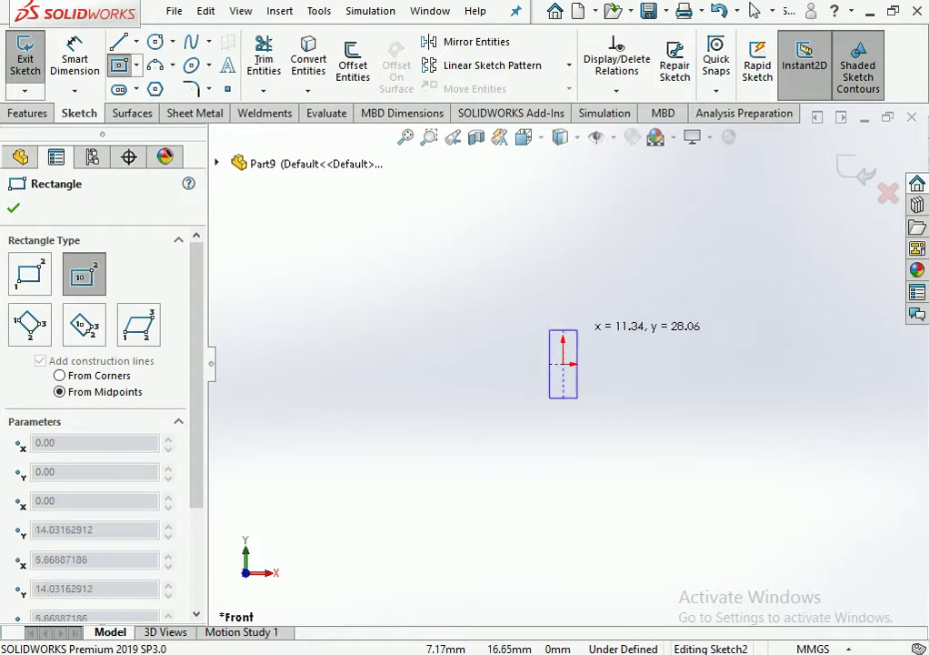
left_click(843, 264)
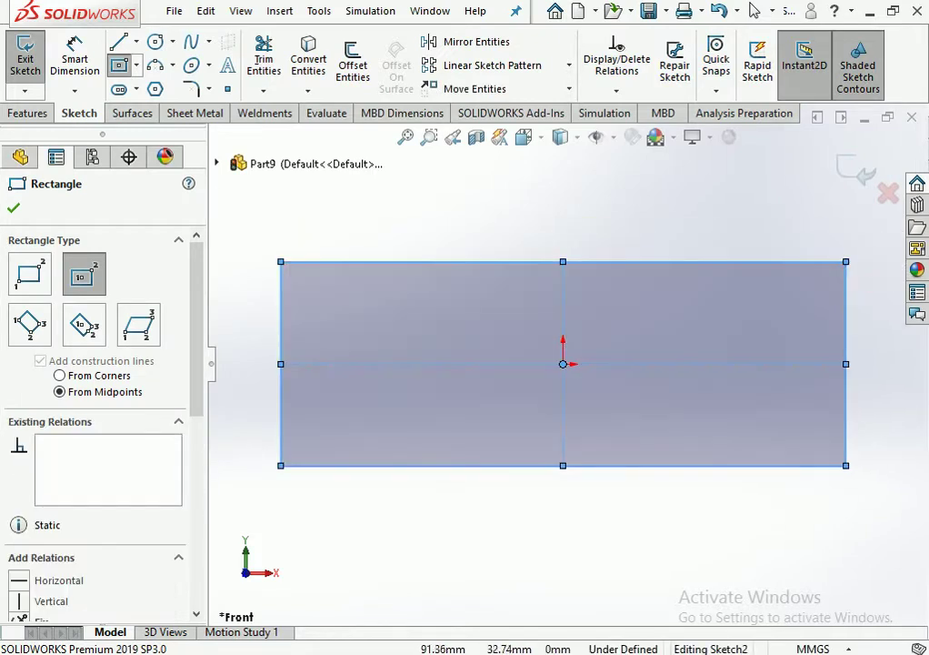
scroll(597, 386, "up", 3)
scroll(598, 386, "down", 2)
Dimension the rectangle 4000 wide by 1500 high and exit the sketch.
left_click(74, 59)
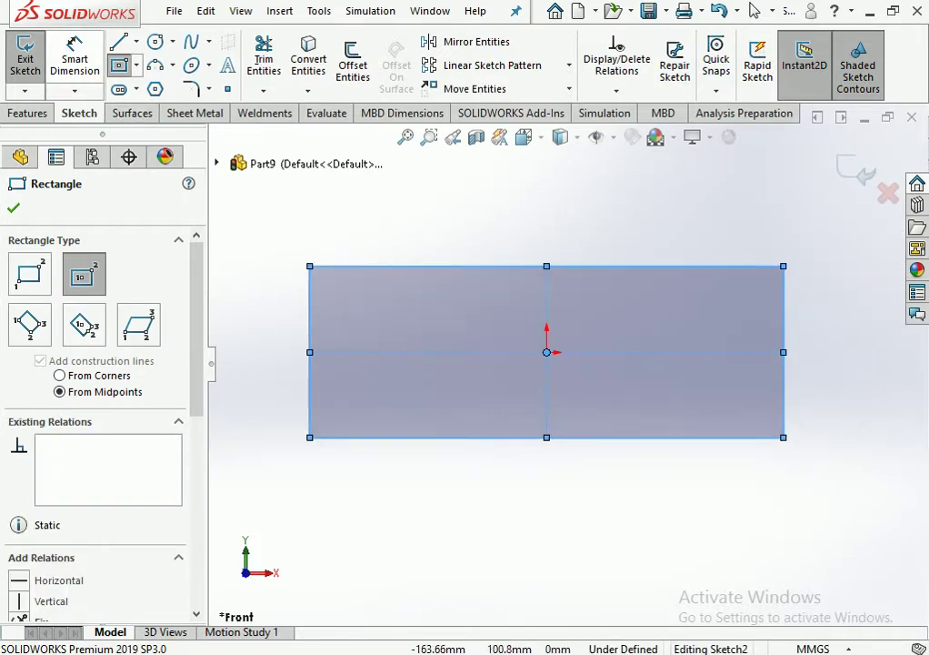
left_click(545, 437)
left_click(546, 486)
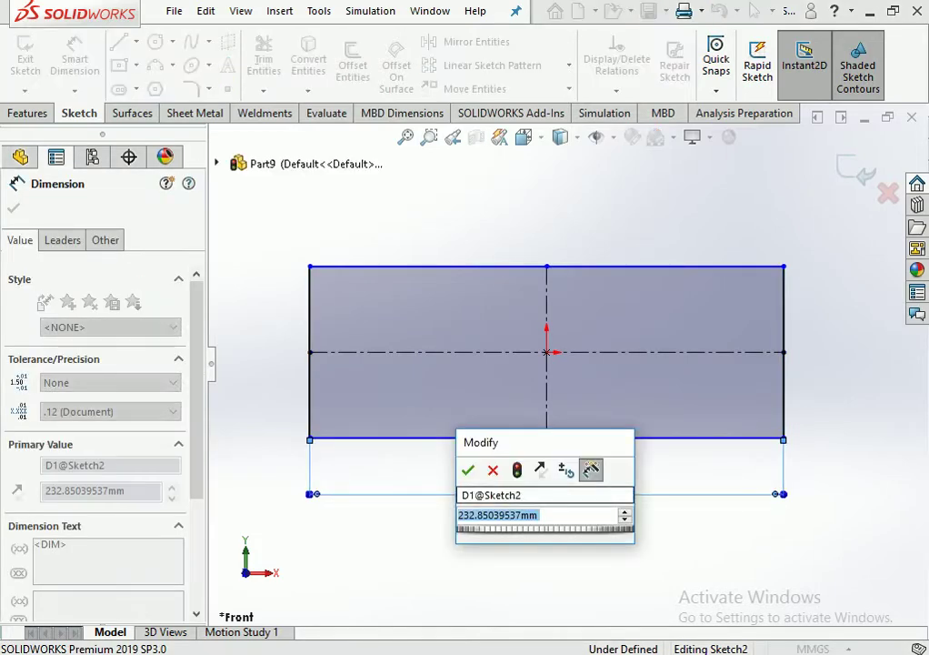
type("4000")
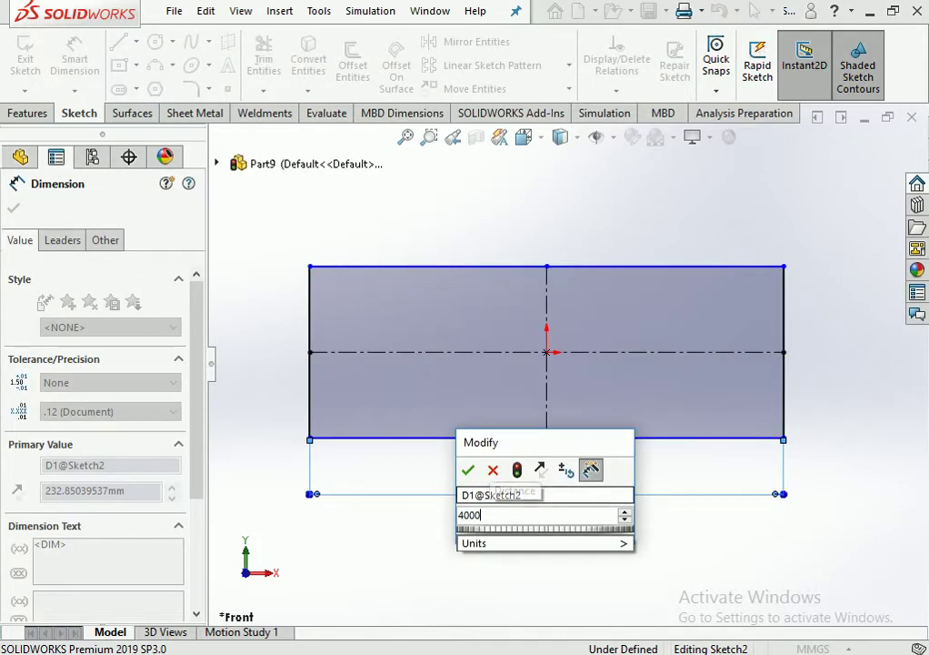
key("Return")
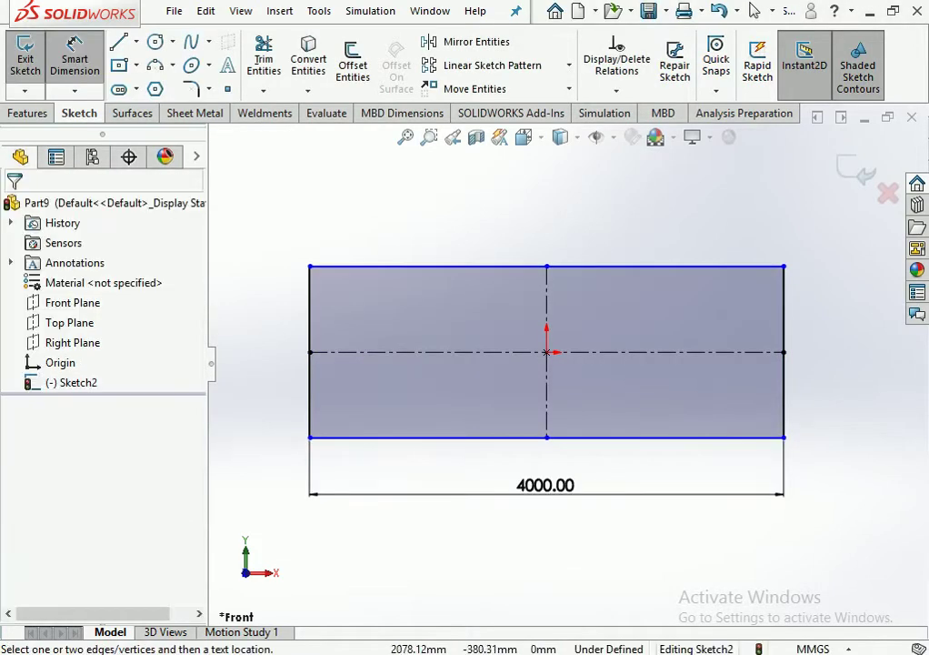
left_click(784, 364)
left_click(823, 355)
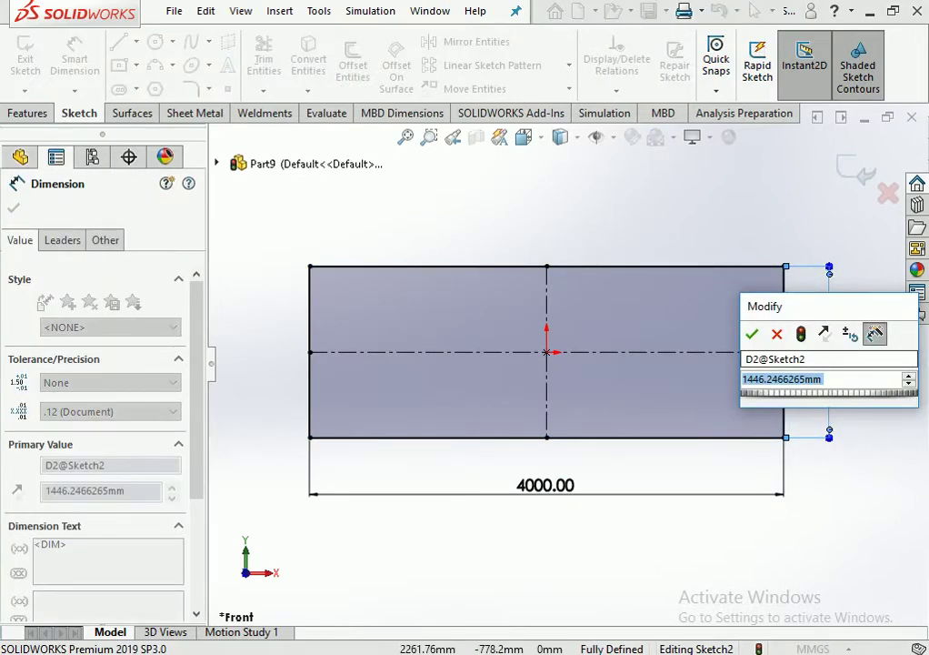
type("1500")
key("Return")
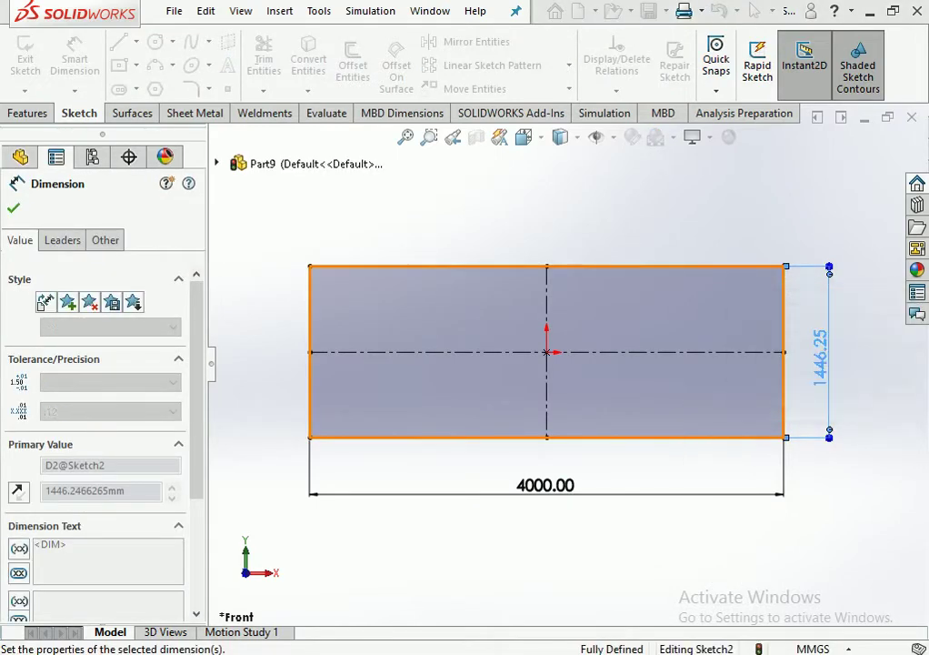
scroll(567, 365, "up", 3)
middle_click_drag(717, 363, 637, 418)
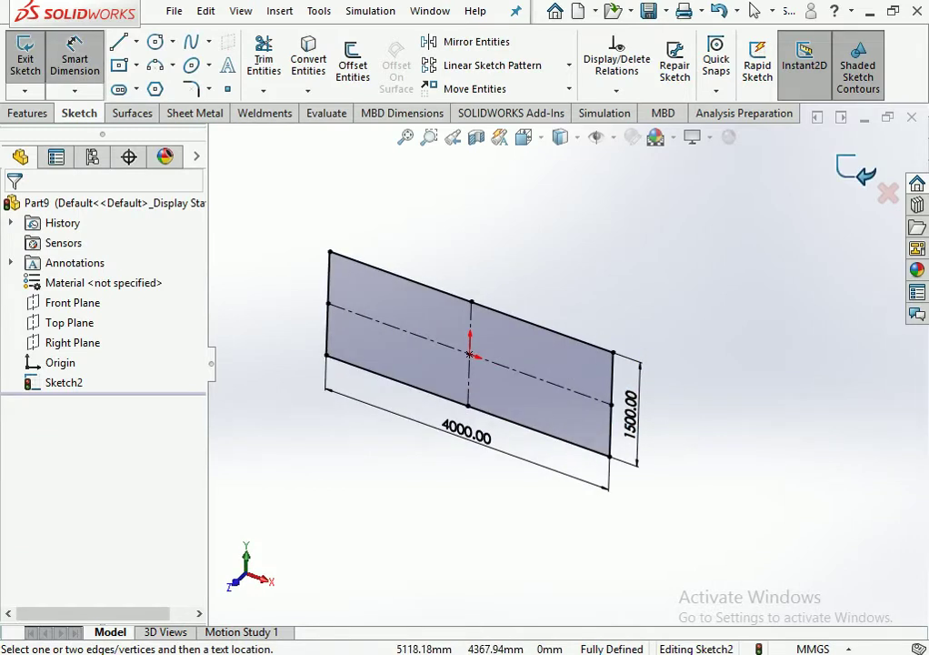
left_click(868, 175)
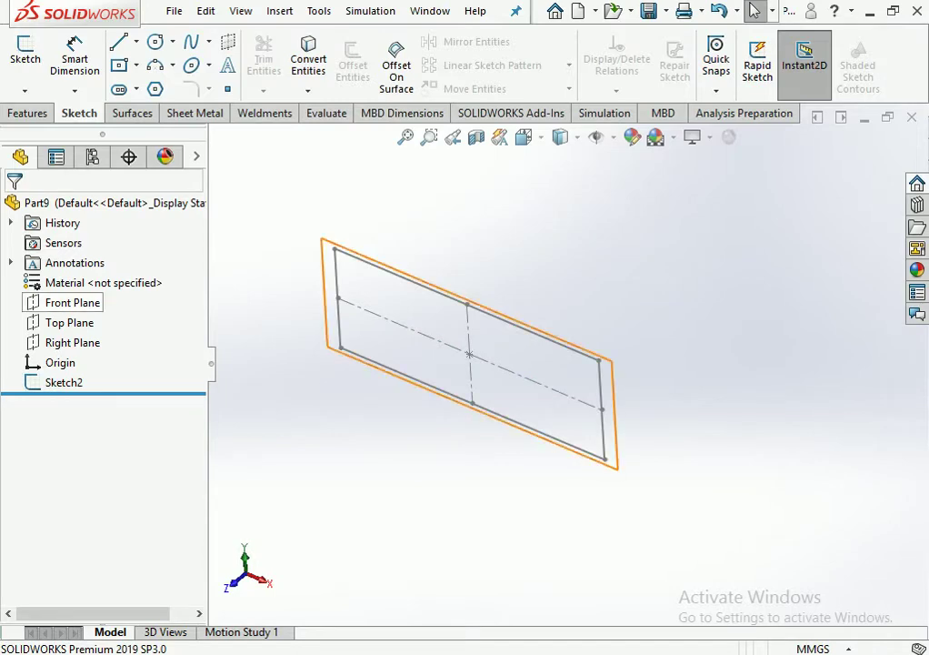
Begin a new reference plane based on Front Plane.
left_click(73, 303)
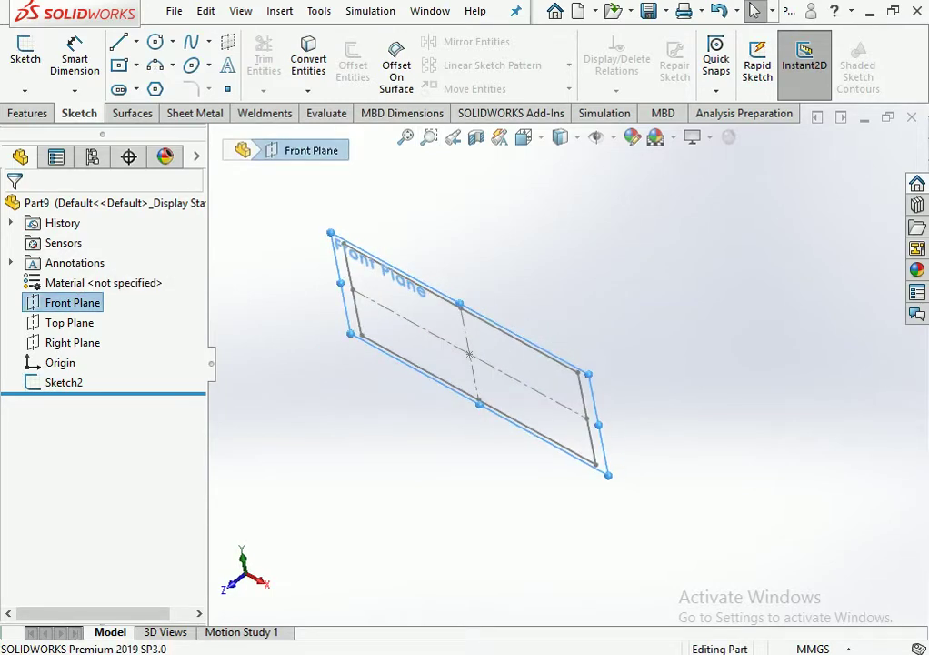
left_click(27, 112)
left_click(732, 60)
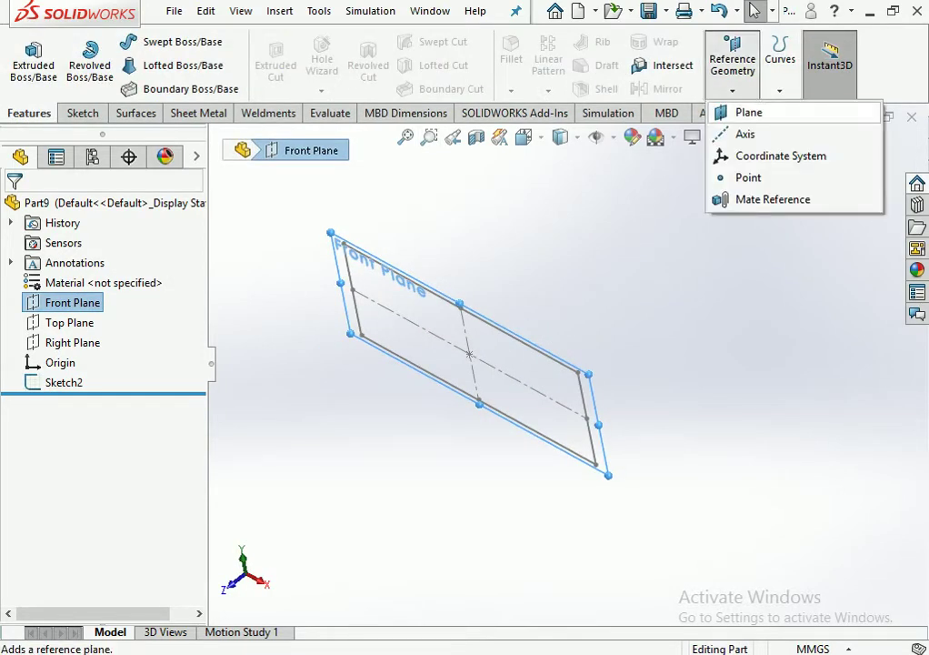
left_click(732, 139)
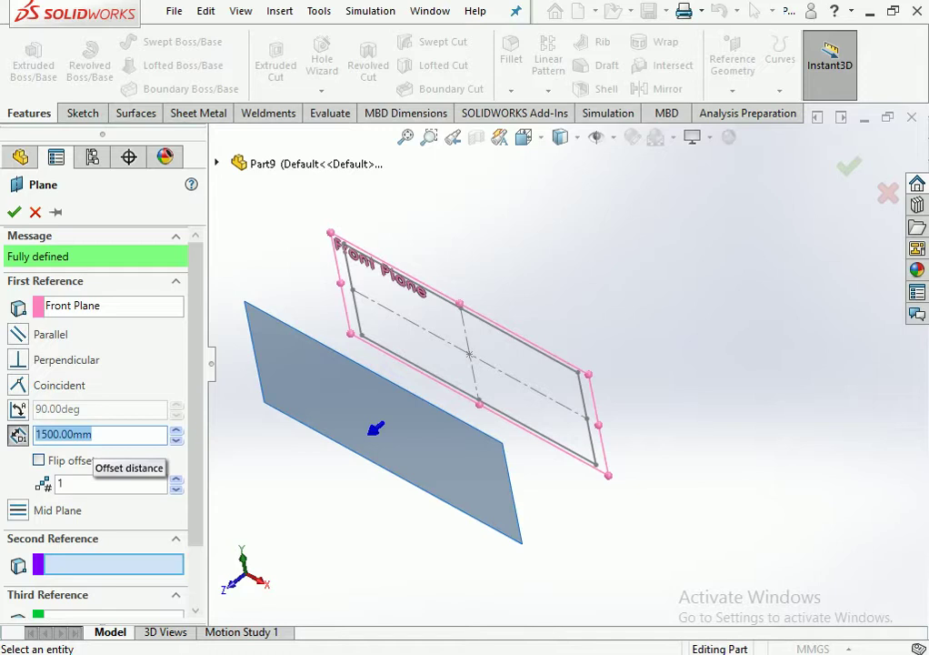
Create Plane1 offset 375 mm (750/2) from Front Plane, flipped to the other side.
type("750")
key("Return")
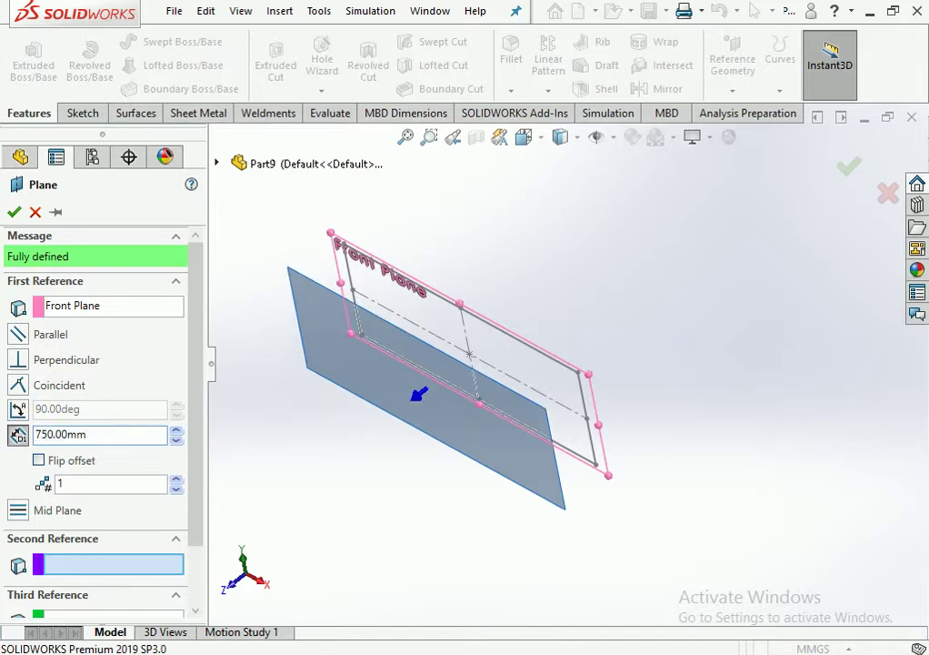
type("375")
key("Return")
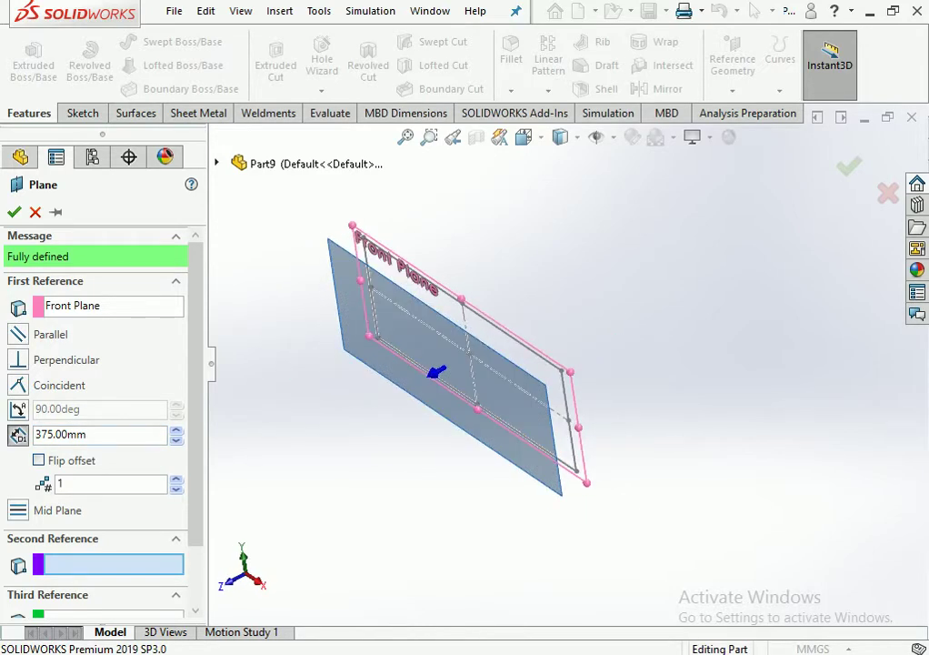
left_click(38, 460)
key("Return")
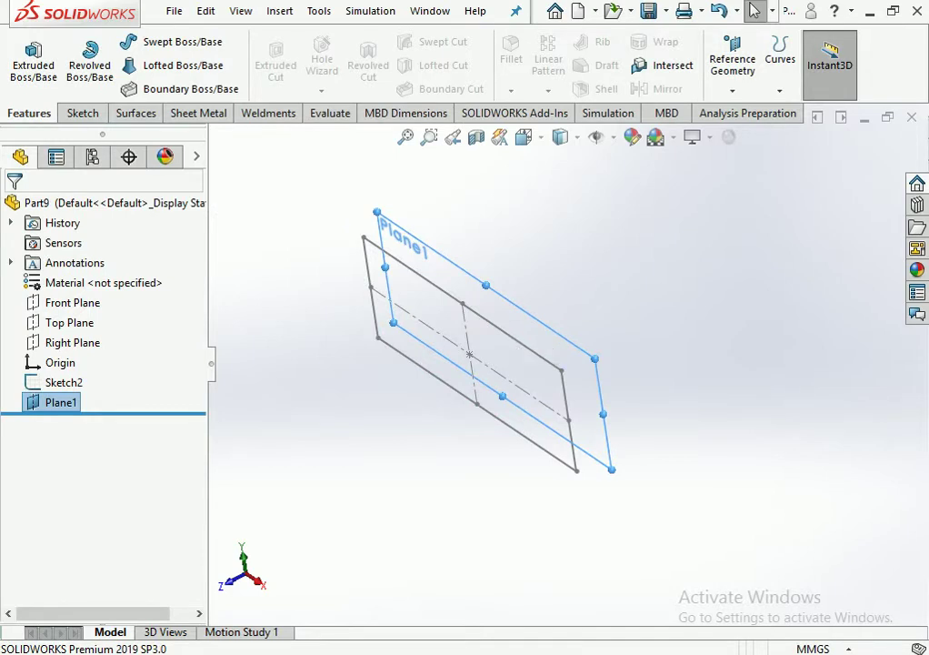
Check Plane1, then close Part9 without saving.
left_click(505, 343)
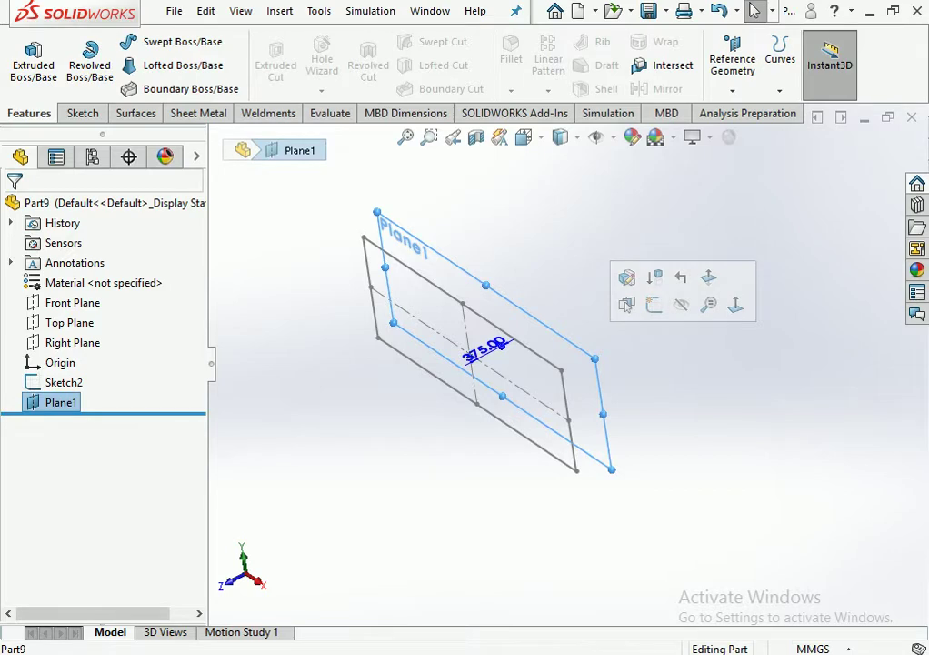
key("Escape")
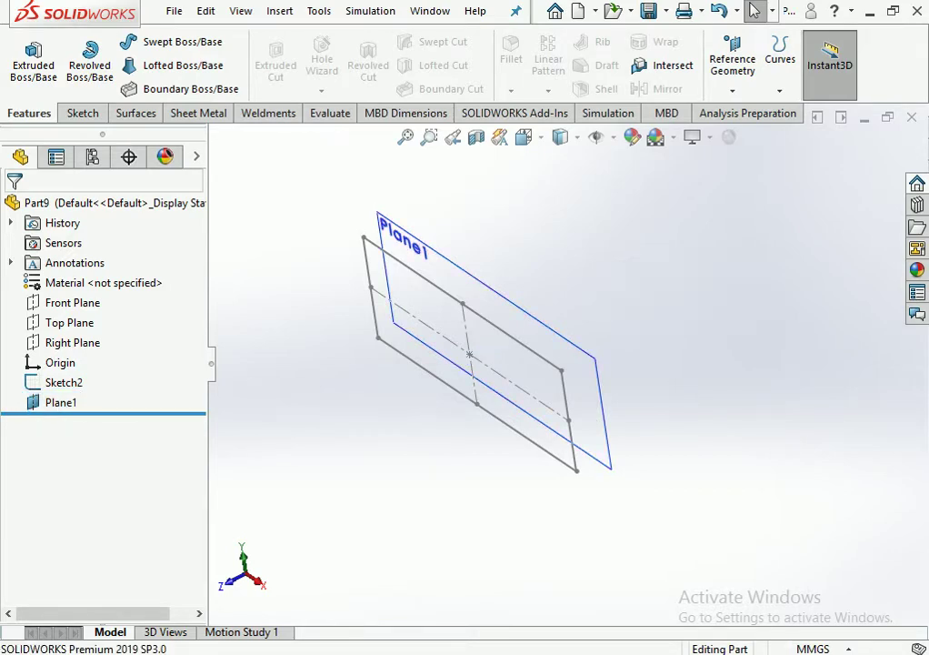
key("ctrl+w")
key("Down")
key("Return")
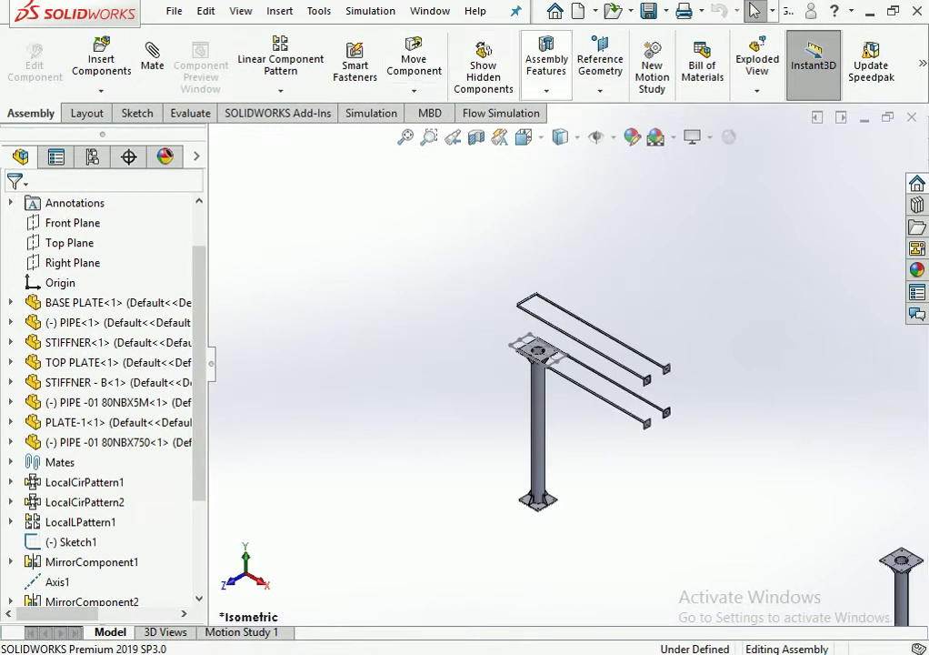
Create a new part, Part10, and start a sketch on Top Plane.
key("ctrl+n")
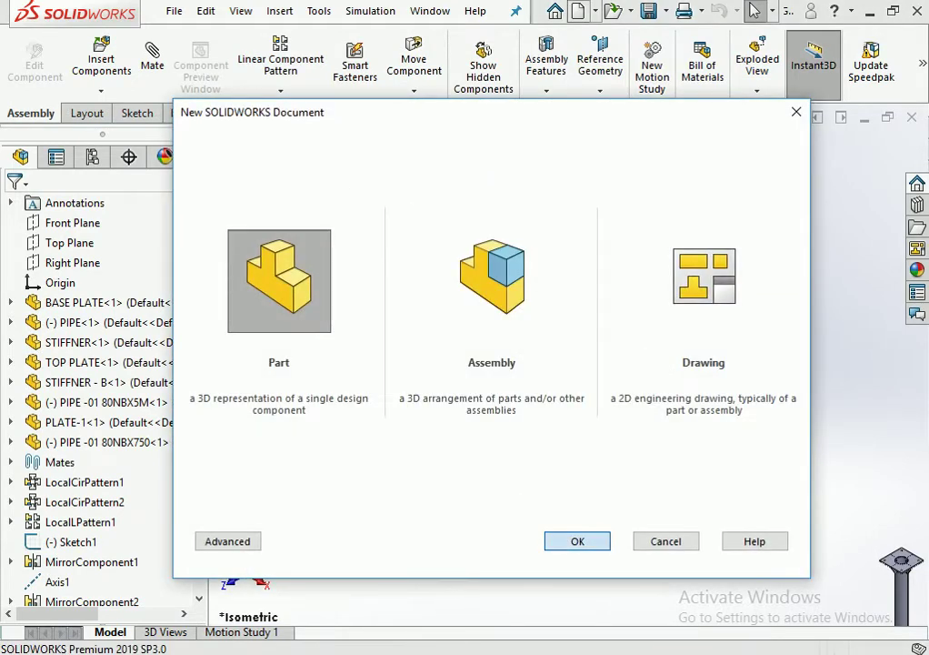
key("Return")
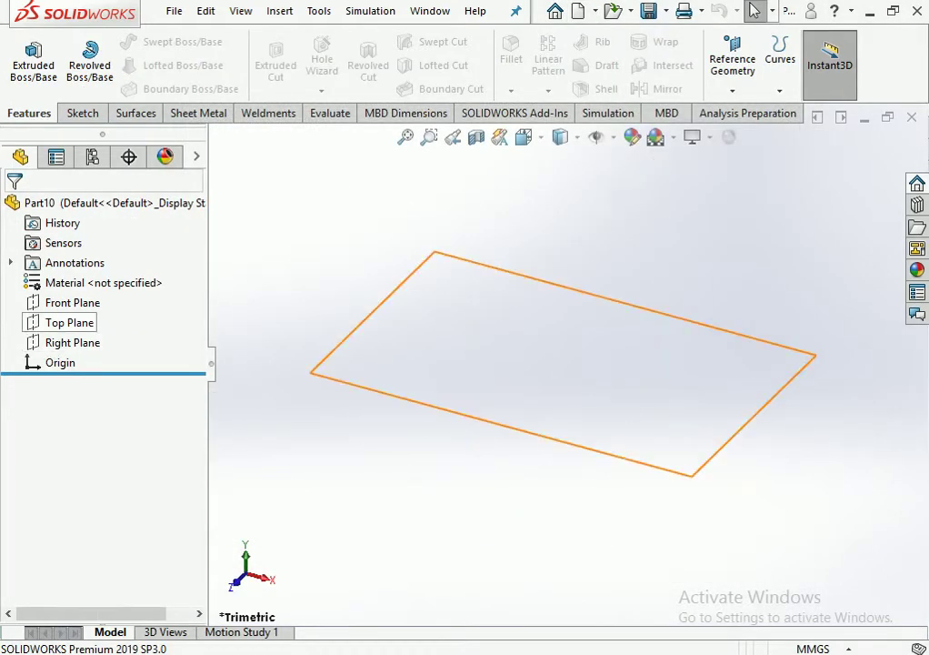
left_click(69, 322)
left_click(44, 297)
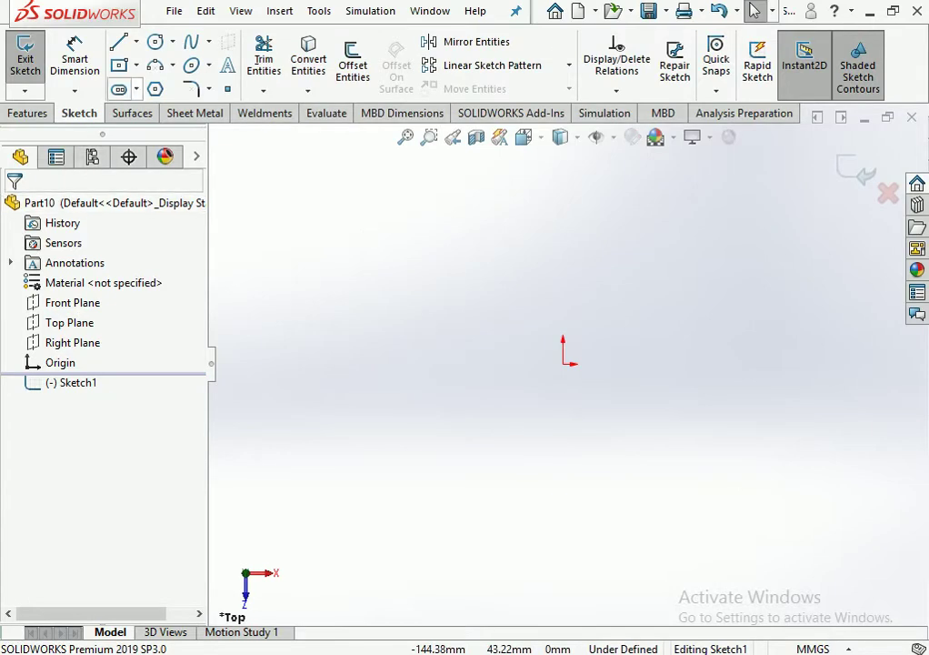
Draw a center rectangle at the origin and dimension it 400 wide by 750 high.
left_click(119, 65)
left_click(562, 364)
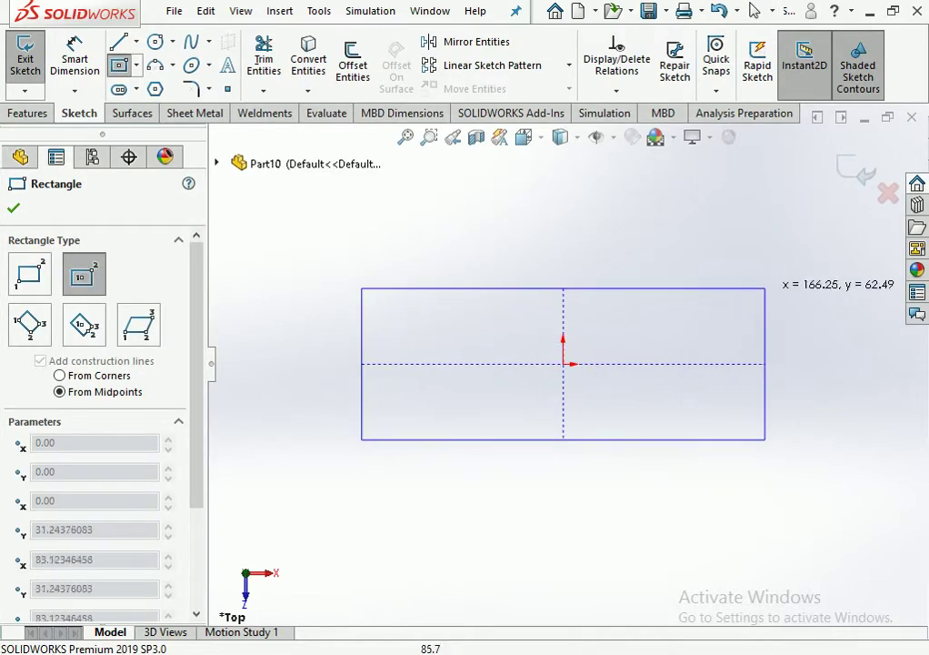
left_click(801, 312)
left_click(74, 64)
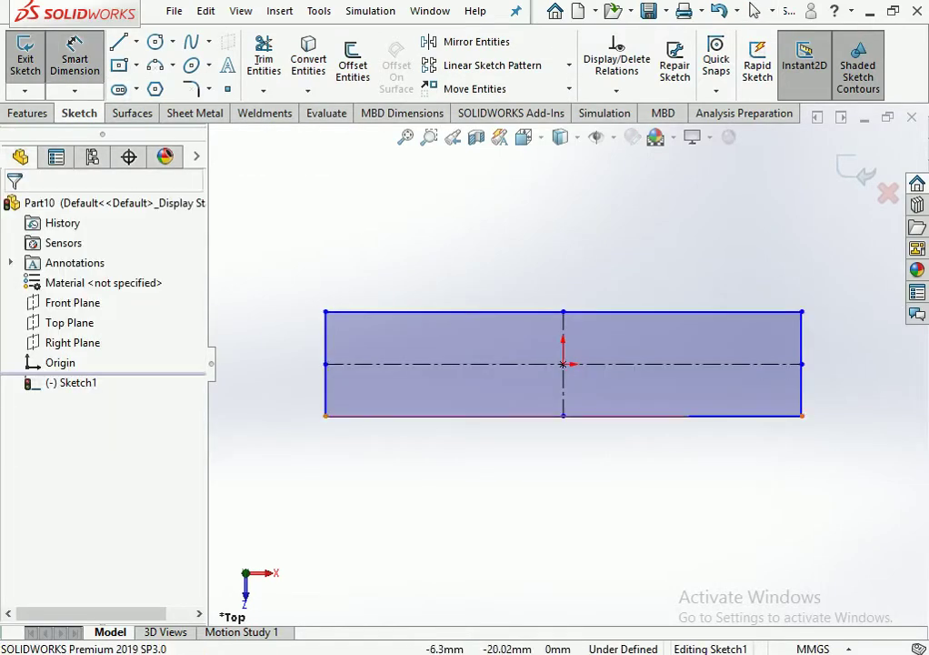
left_click(533, 417)
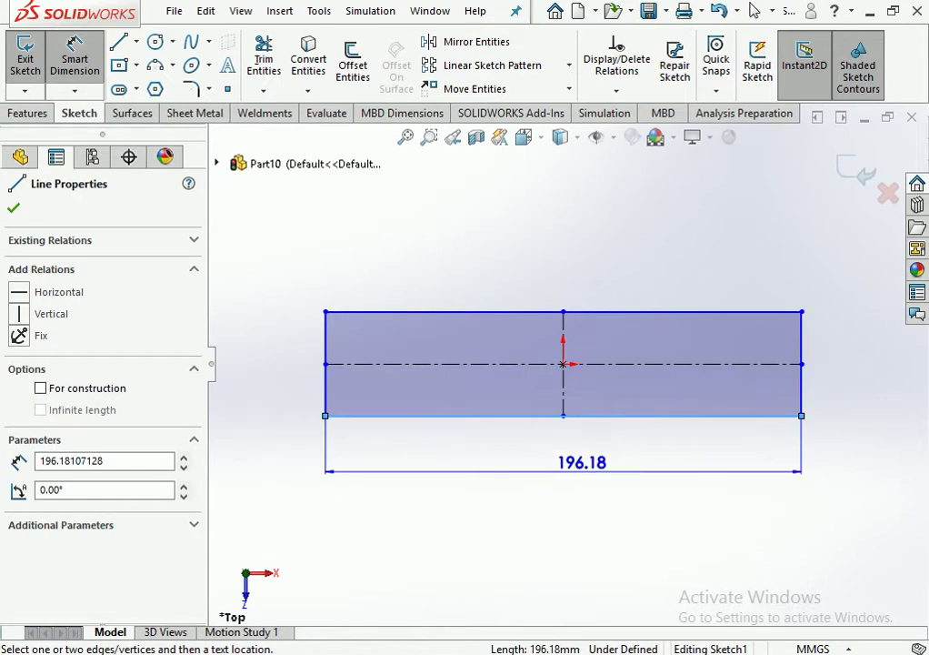
left_click(582, 464)
type("40")
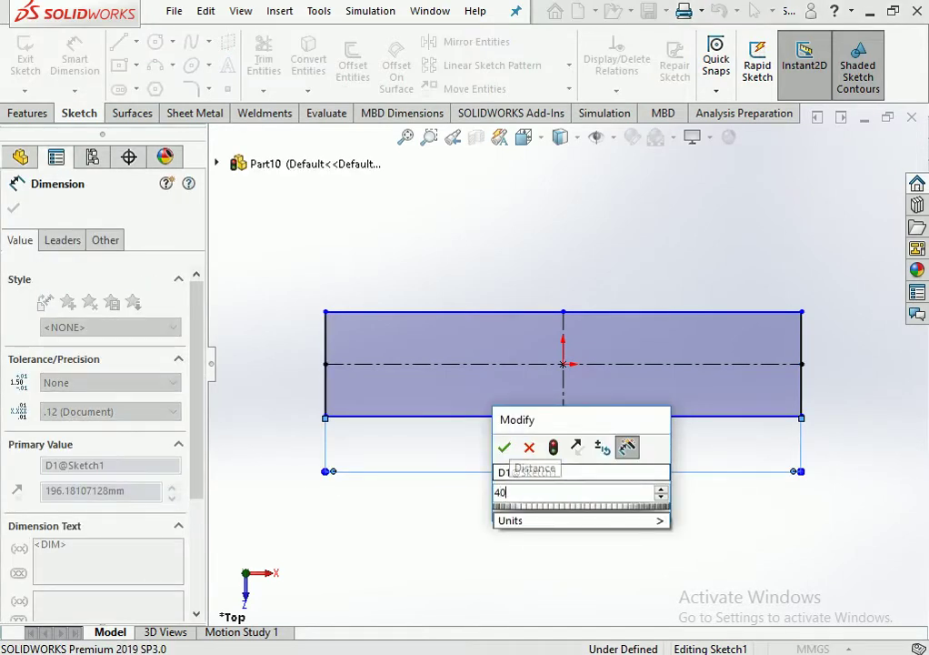
type("0")
key("Return")
left_click(326, 364)
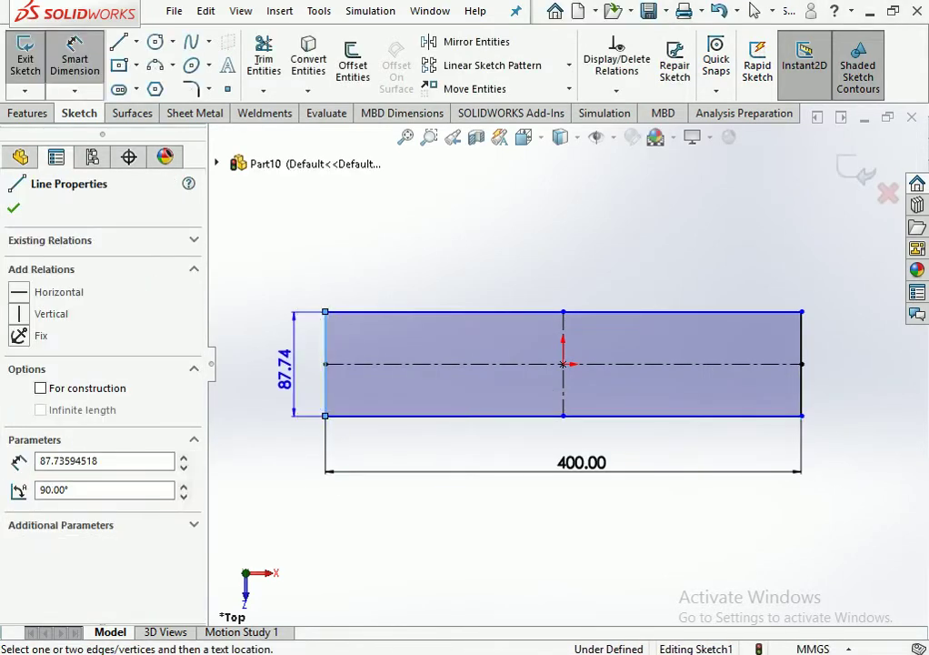
left_click(282, 363)
type("750")
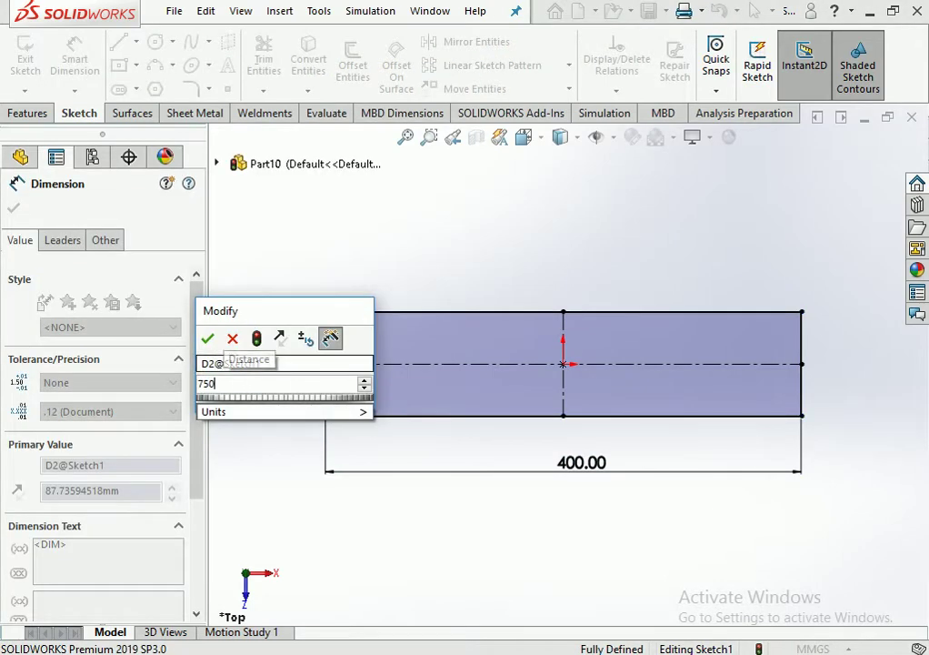
key("Return")
Change the width dimension to 4000 and exit the sketch.
key("f")
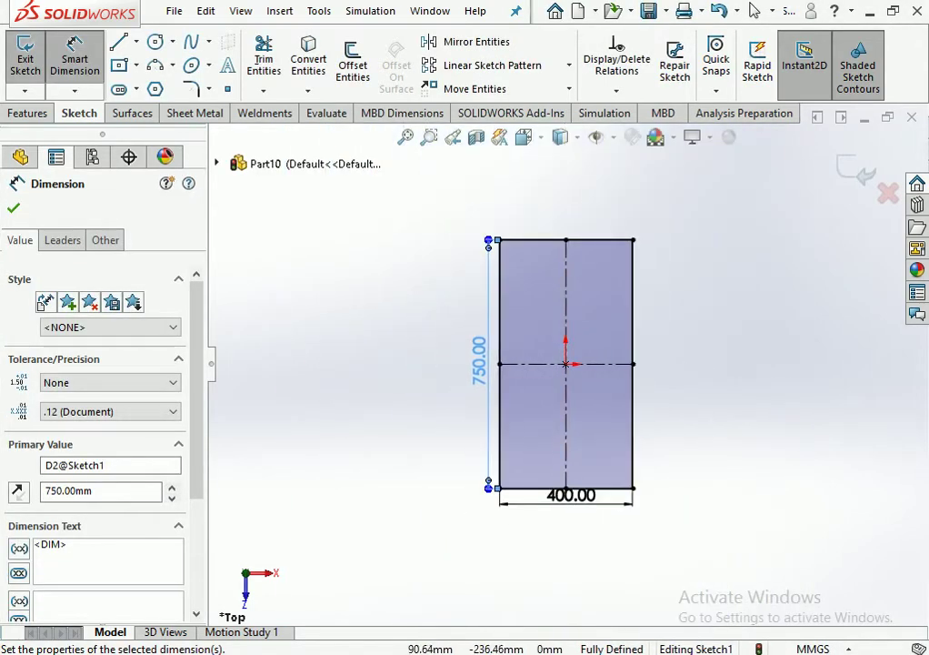
left_click(571, 495)
double_click(571, 495)
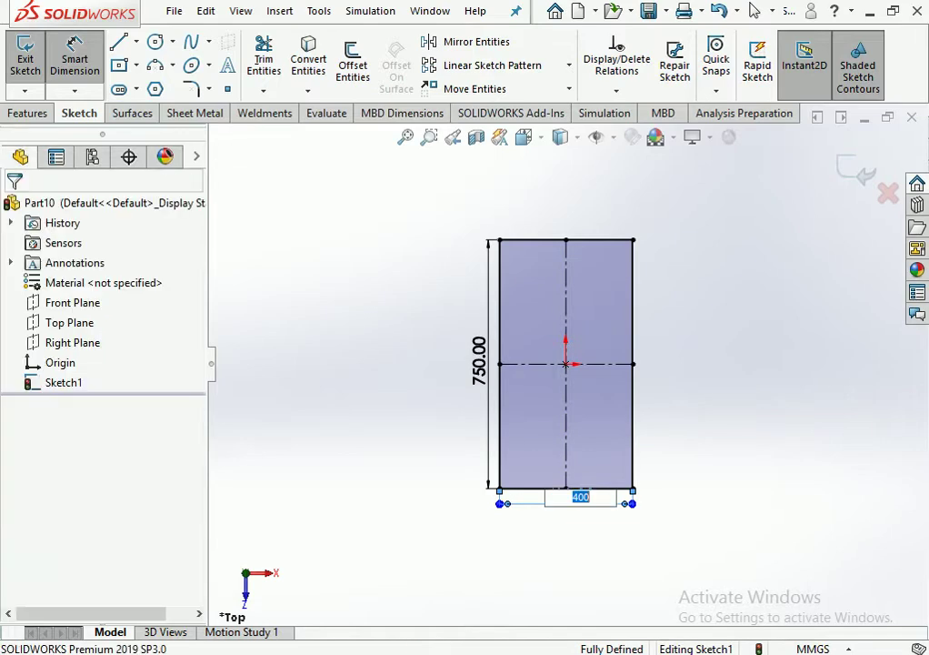
type("400")
key("Return")
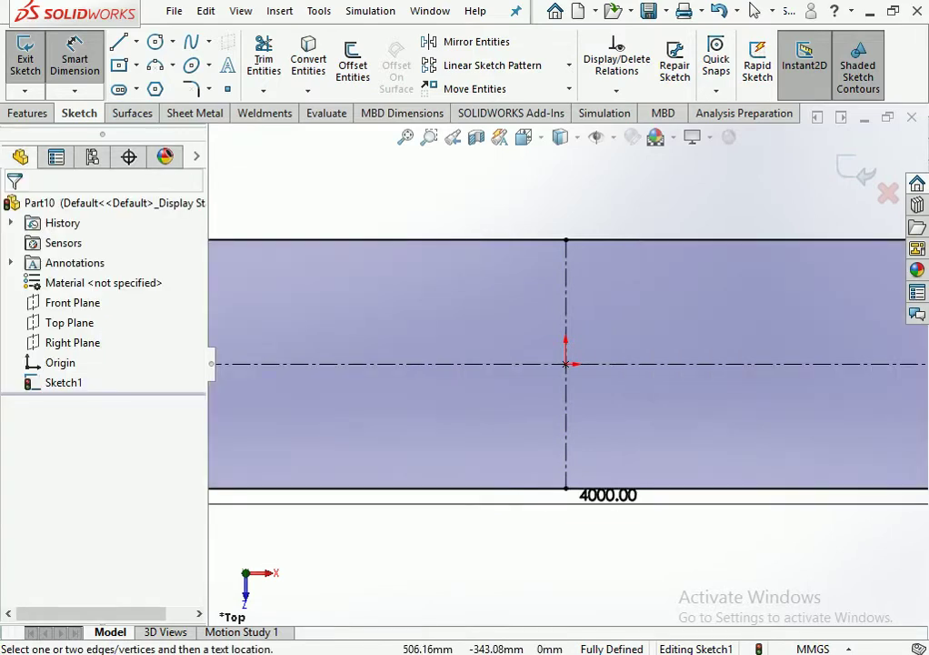
key("f")
left_click_drag(581, 425, 586, 474)
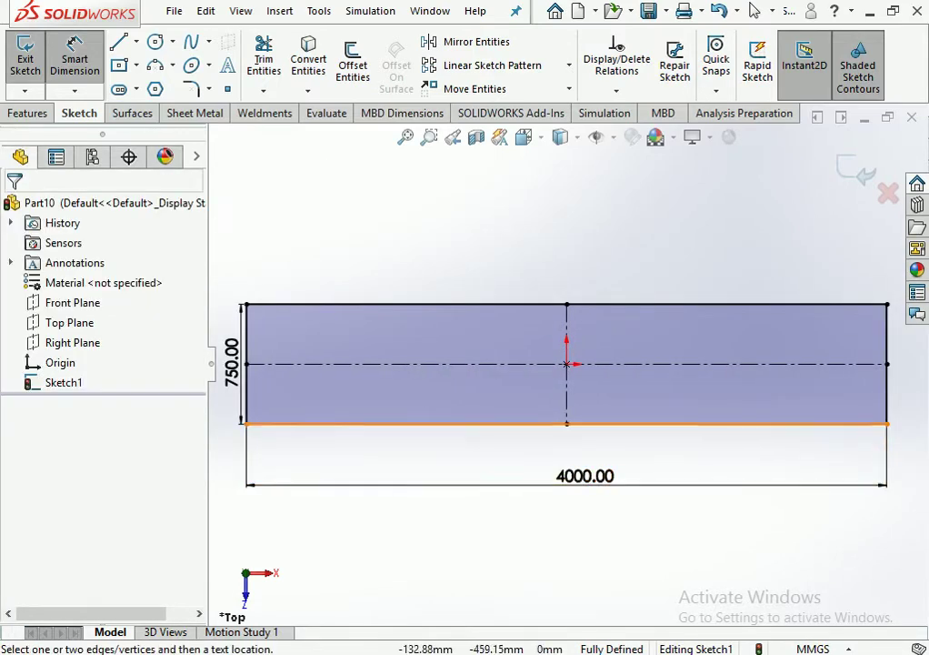
scroll(546, 361, "up", 3)
key("Escape")
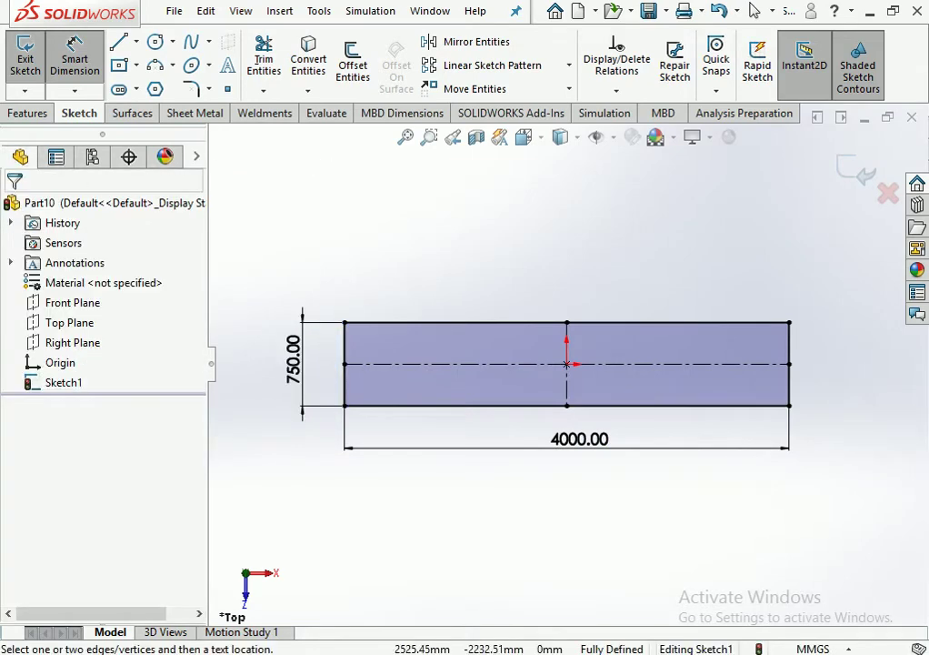
key("ctrl+b")
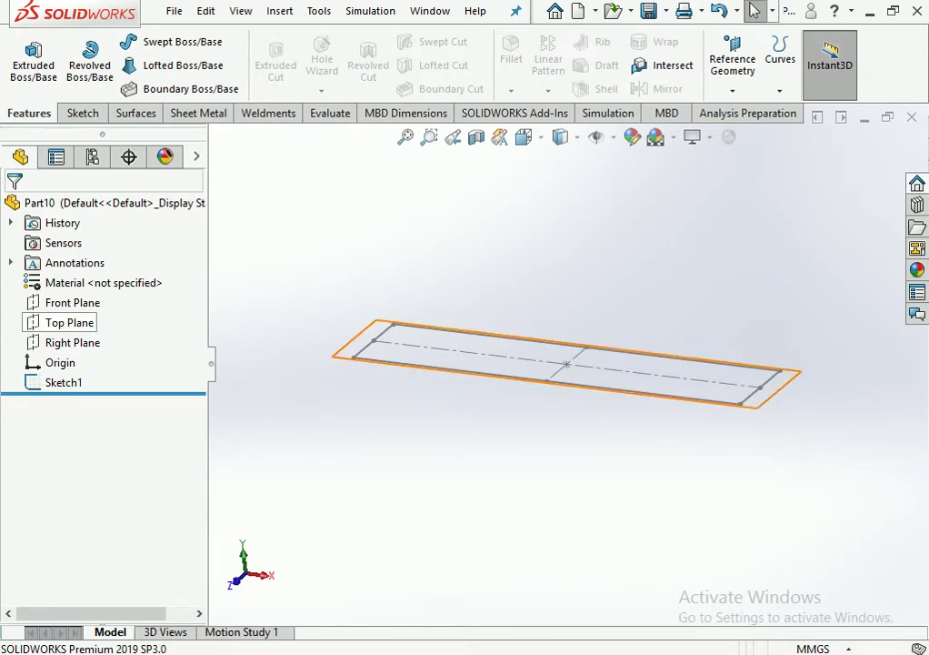
Create Plane1 offset 1500 mm from Top Plane.
left_click(69, 322)
left_click(733, 59)
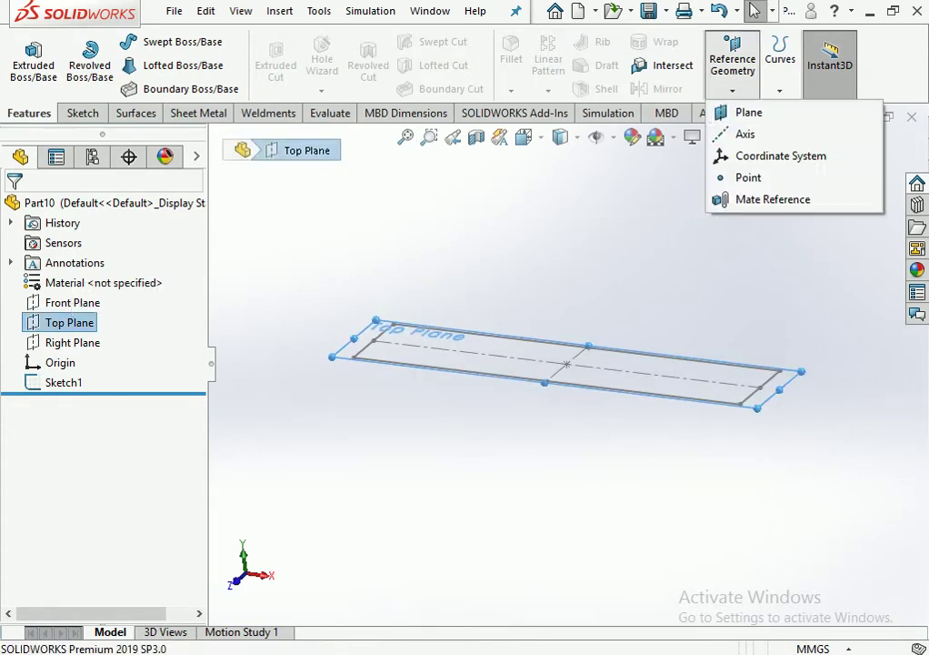
left_click(748, 112)
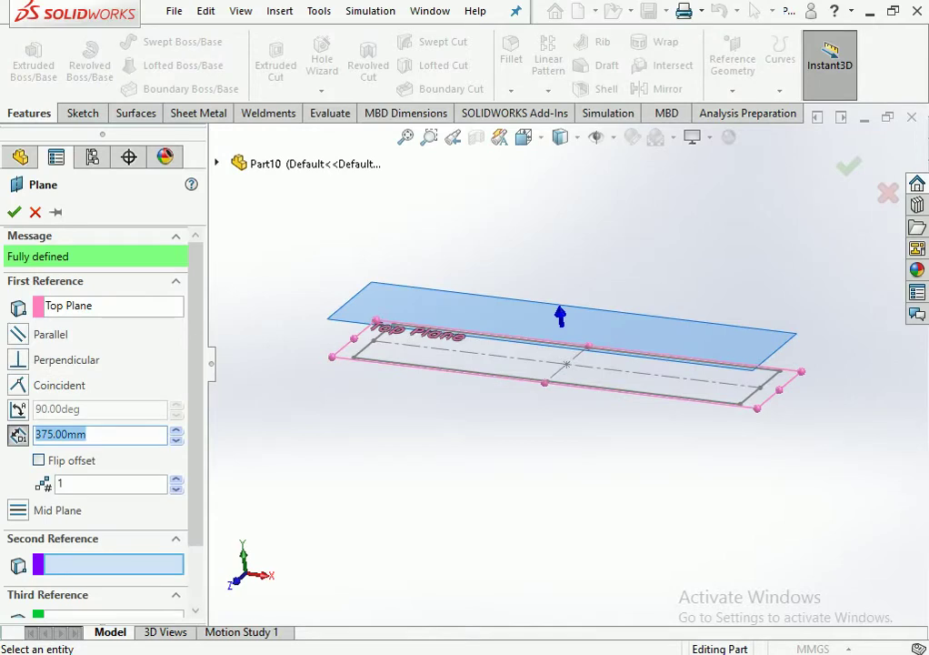
type("1500")
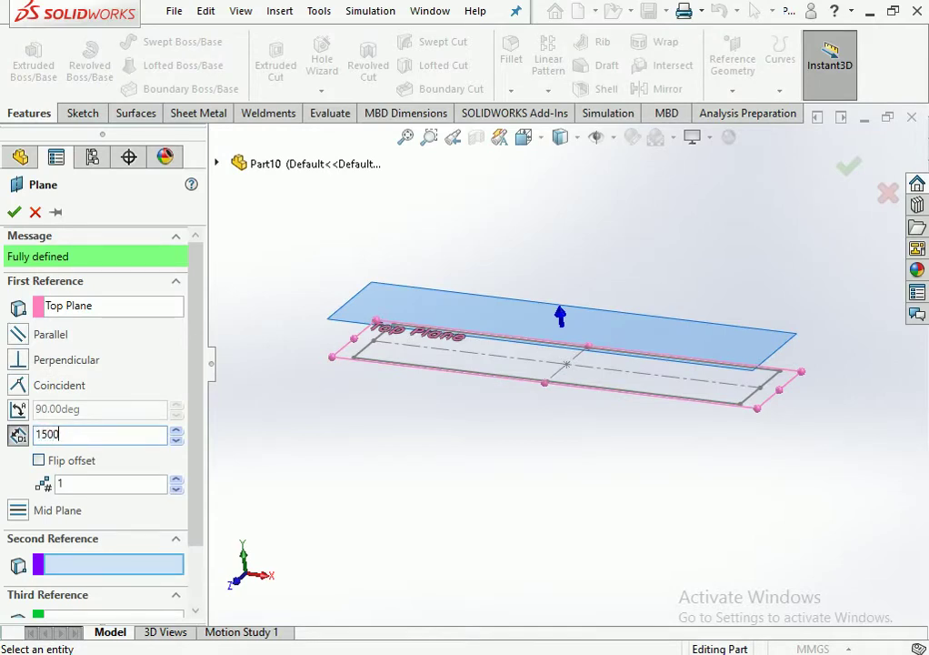
key("Return")
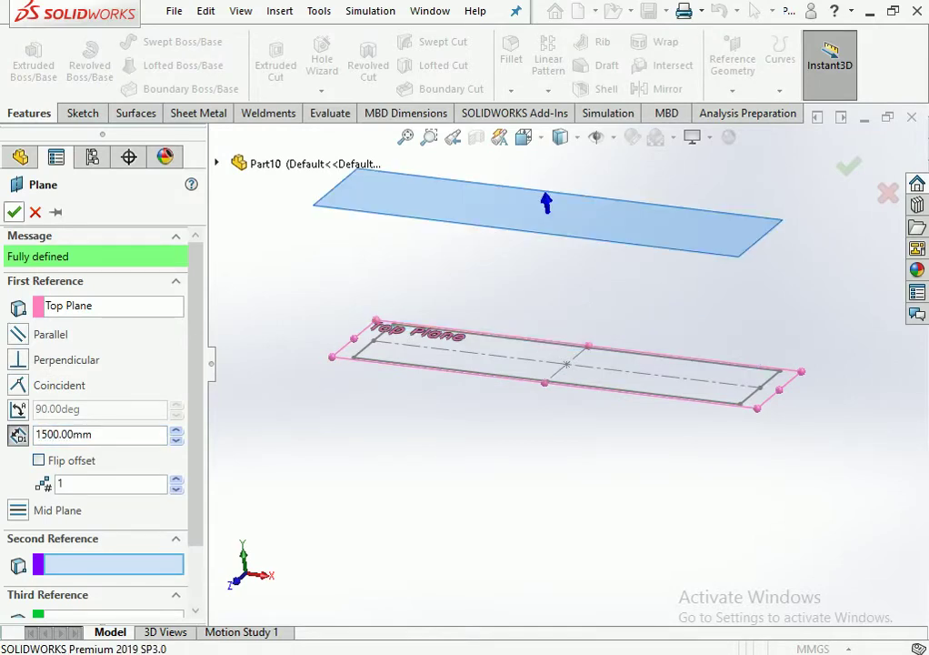
right_click(437, 204)
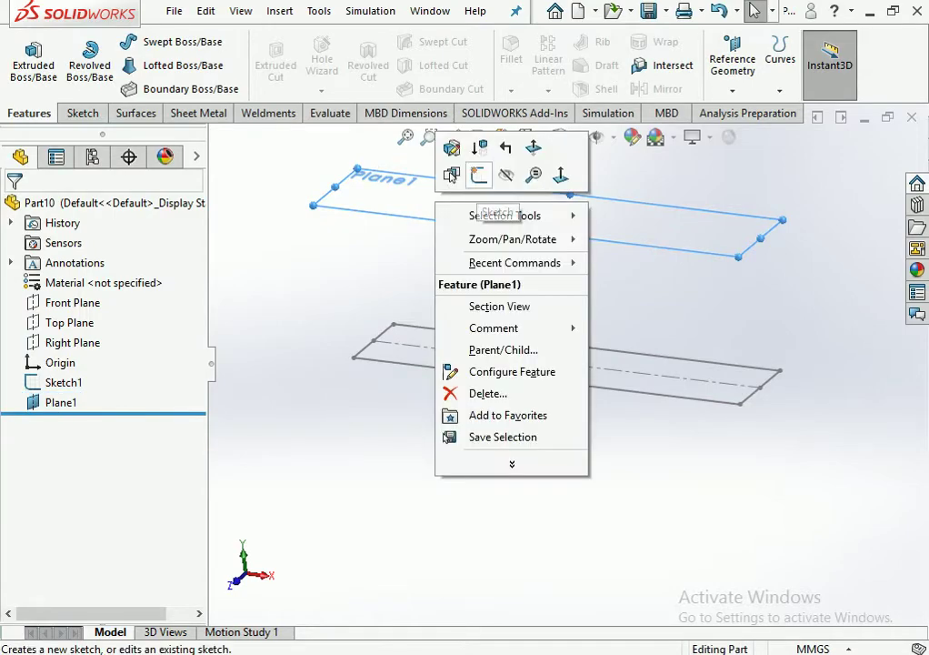
On Plane1, sketch a center rectangle from the origin matching Sketch1's 4000×750 rectangle.
left_click(452, 175)
left_click(524, 137)
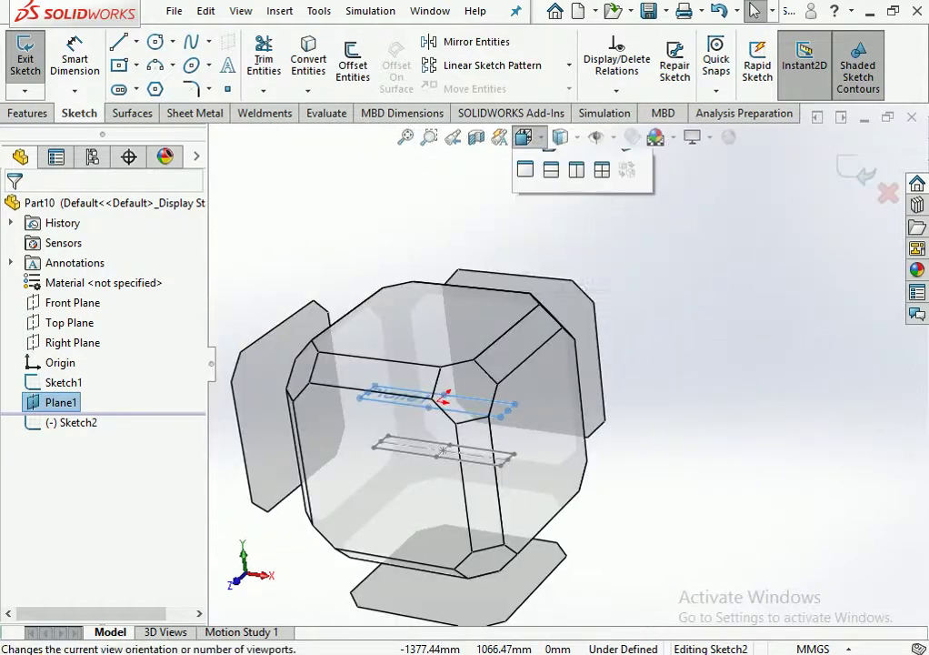
left_click(622, 243)
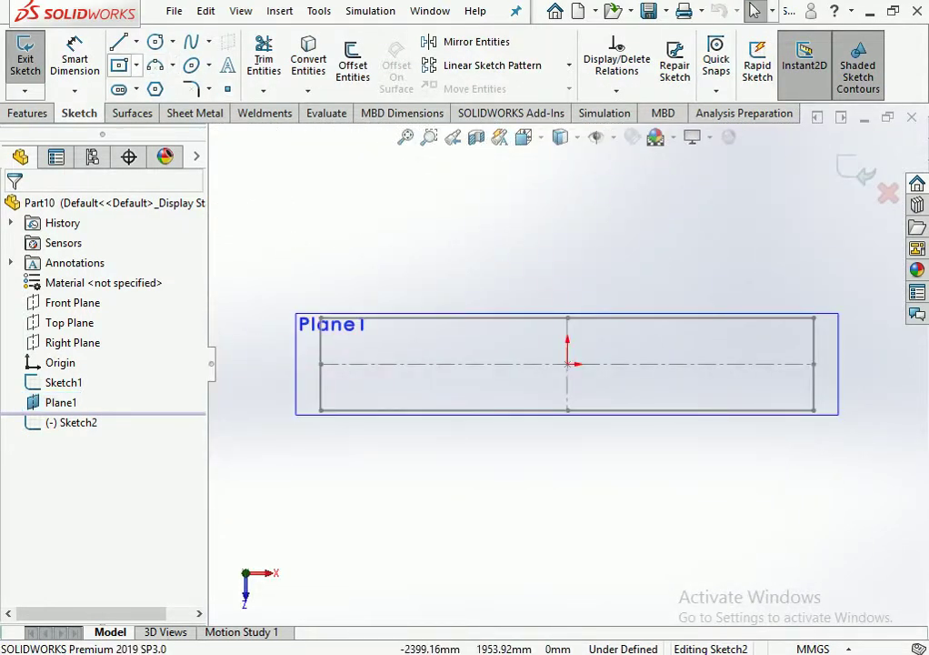
left_click(118, 64)
left_click(567, 363)
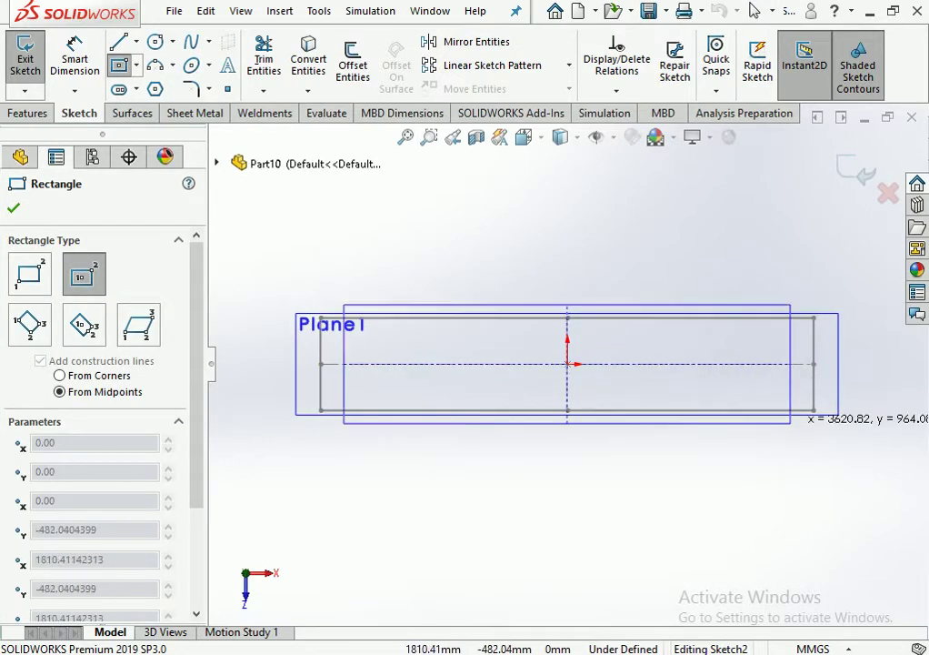
left_click(814, 410)
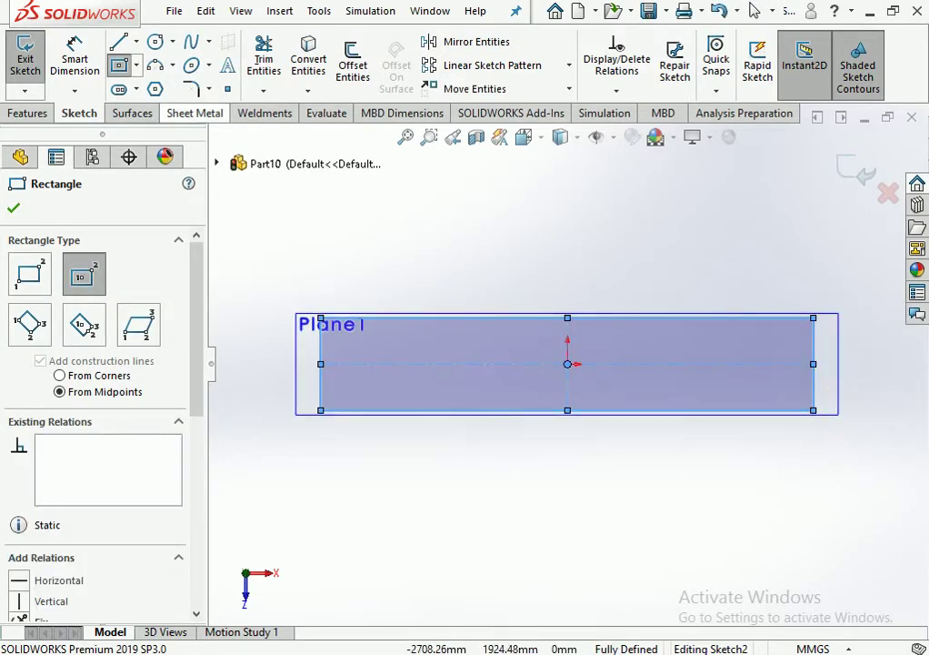
left_click(855, 170)
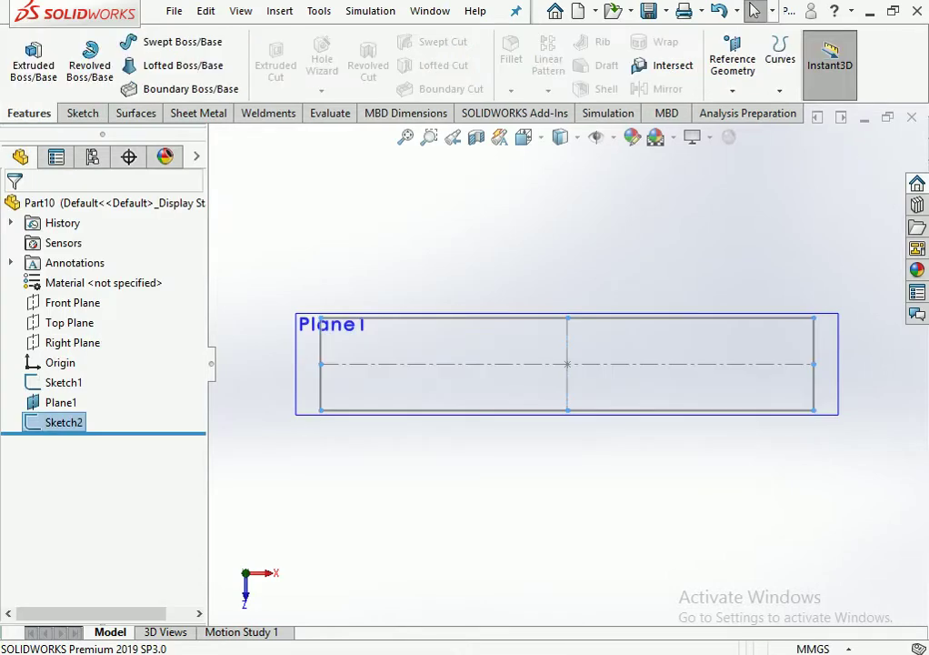
Edit Sketch2 to remove its horizontal centre line, then close the sketch.
left_click(64, 421)
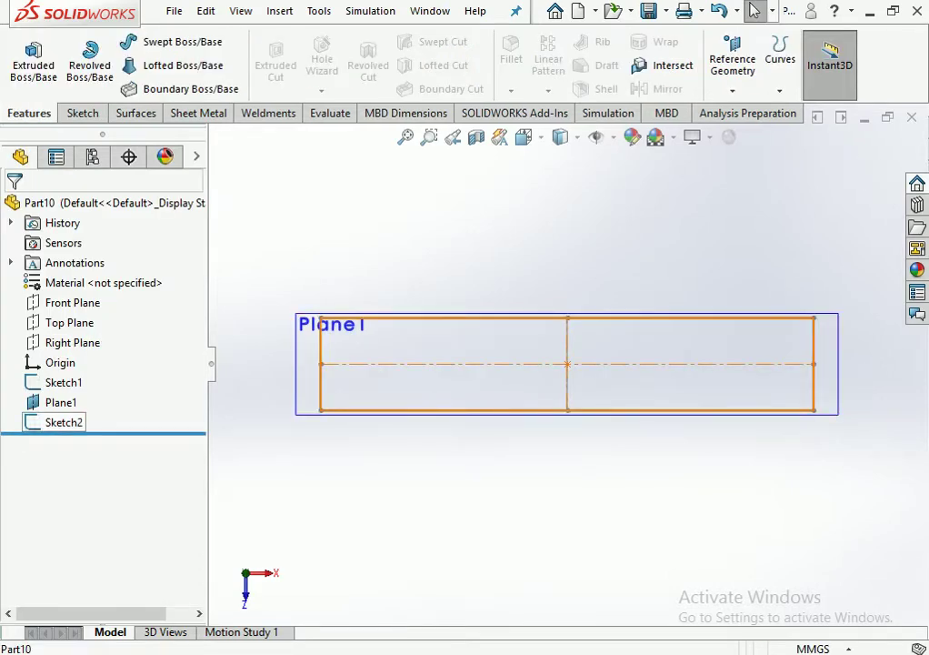
left_click(72, 366)
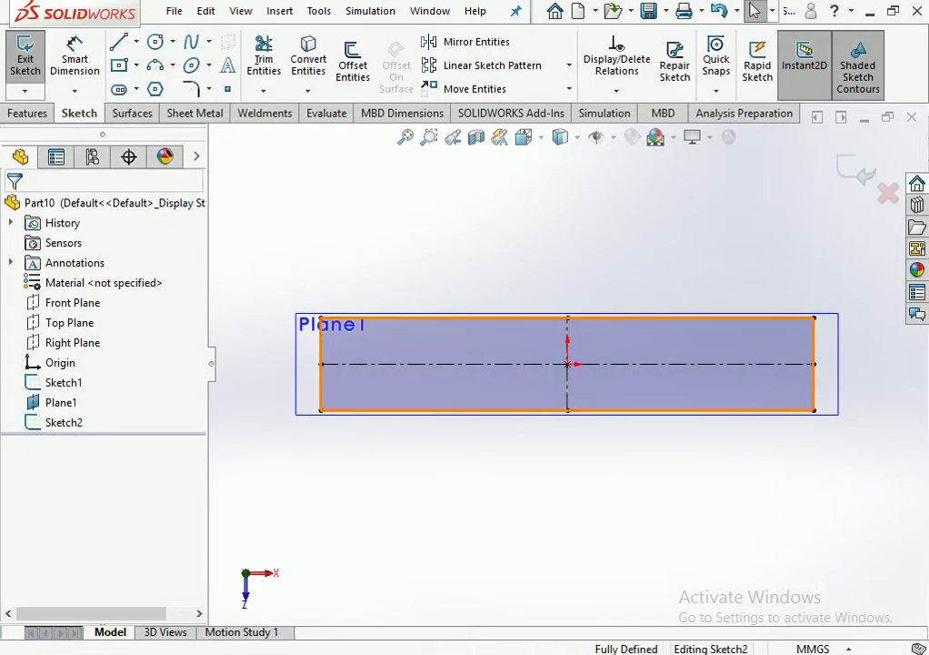
left_click(569, 368)
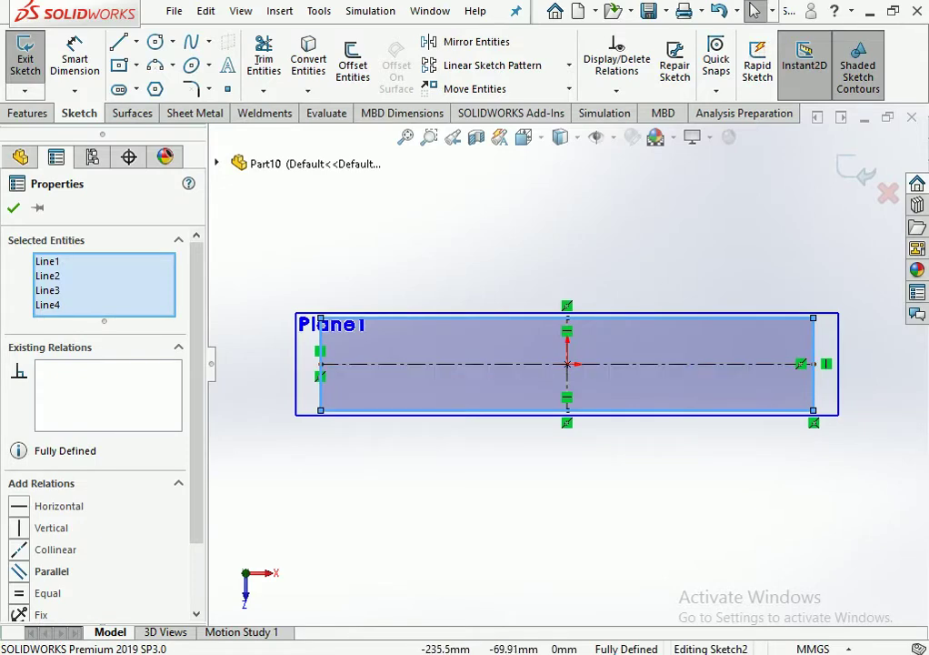
left_click(608, 398)
left_click(606, 364)
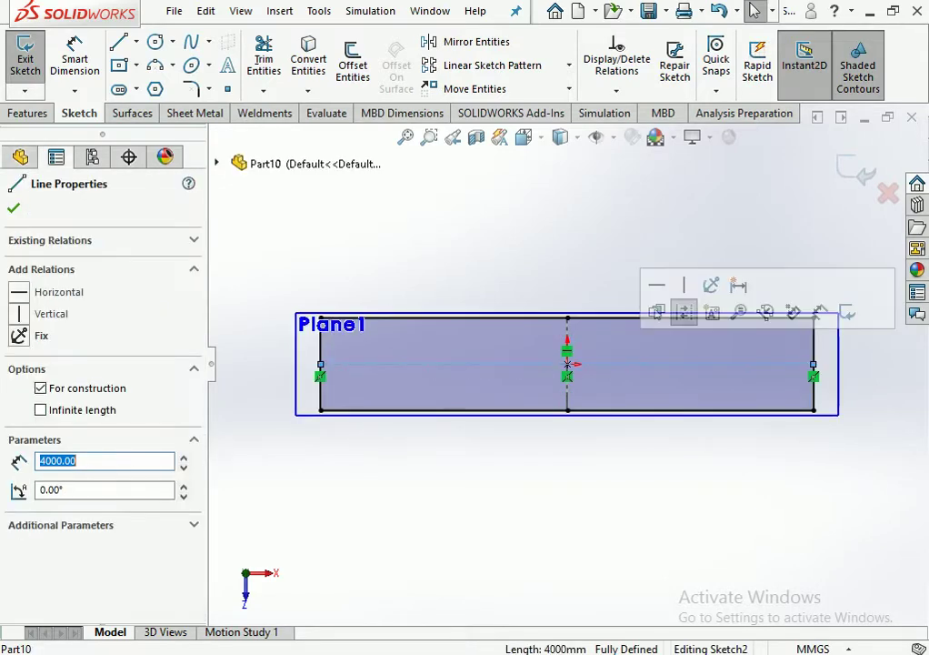
key("Escape")
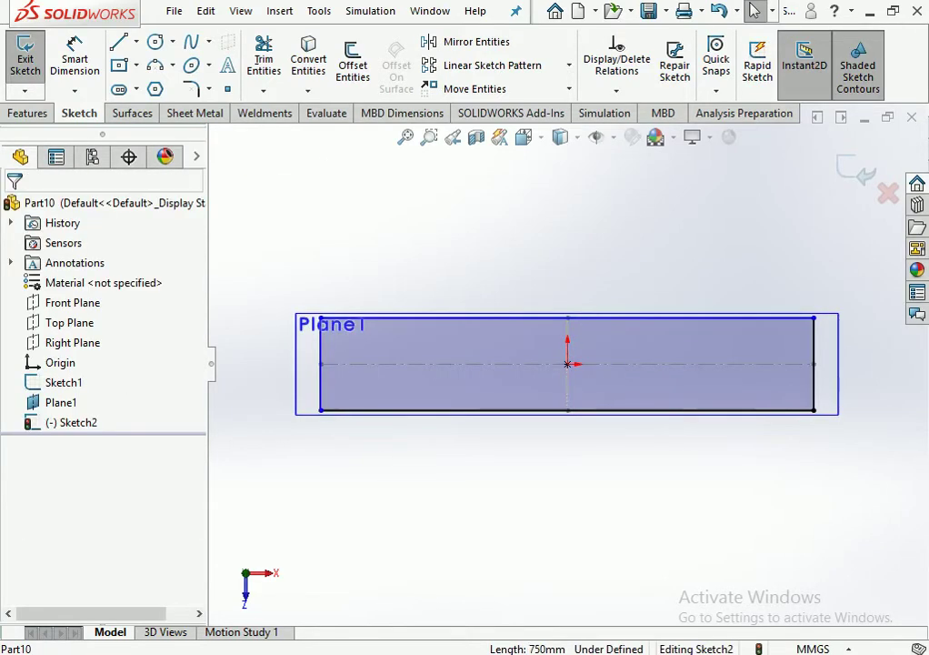
left_click(858, 172)
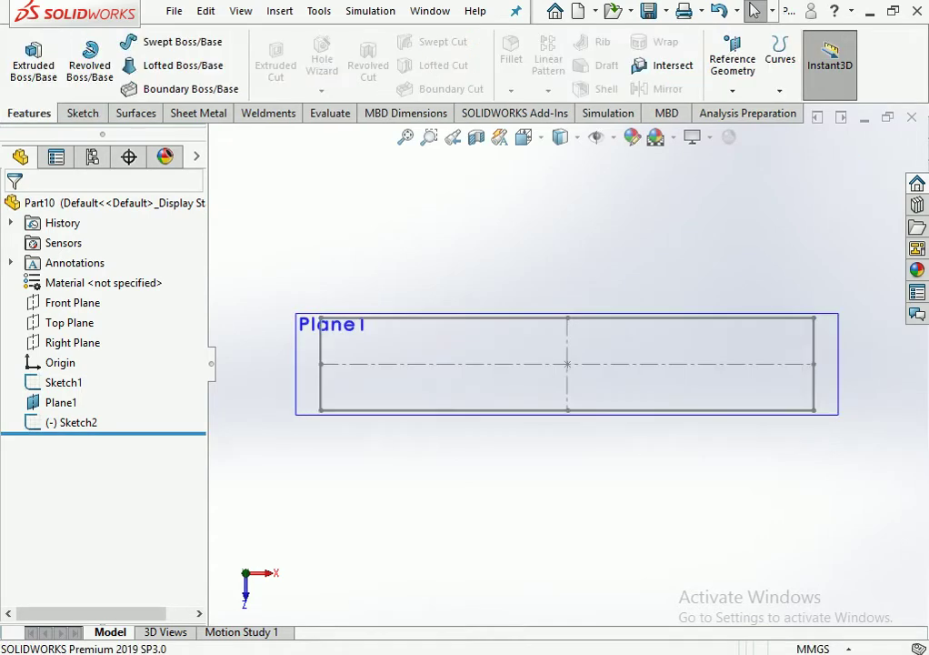
Edit Sketch1 and delete its construction centre line.
left_click(64, 382)
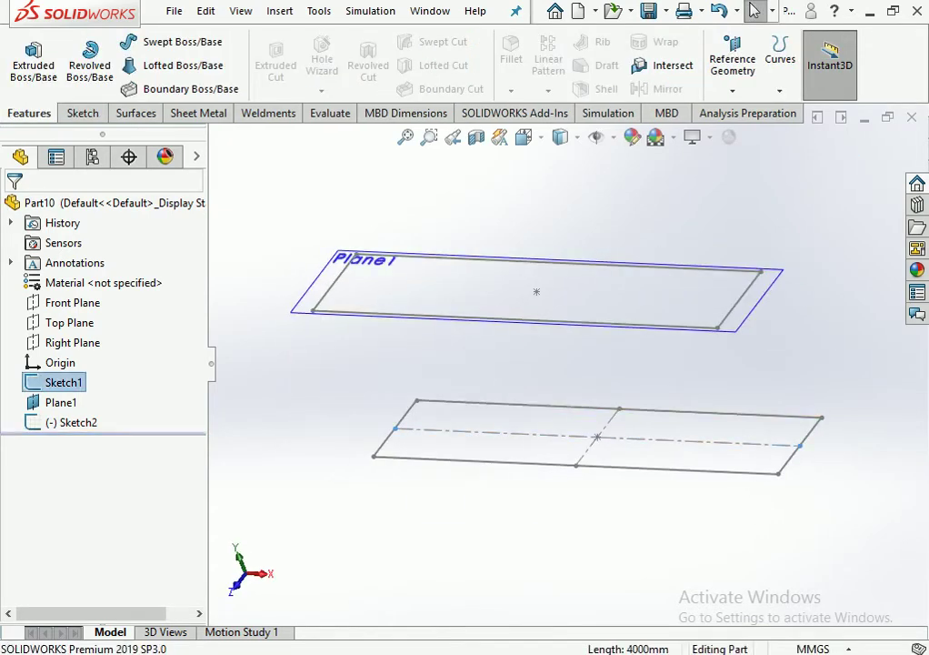
left_click(87, 359)
left_click(597, 437)
key("Delete")
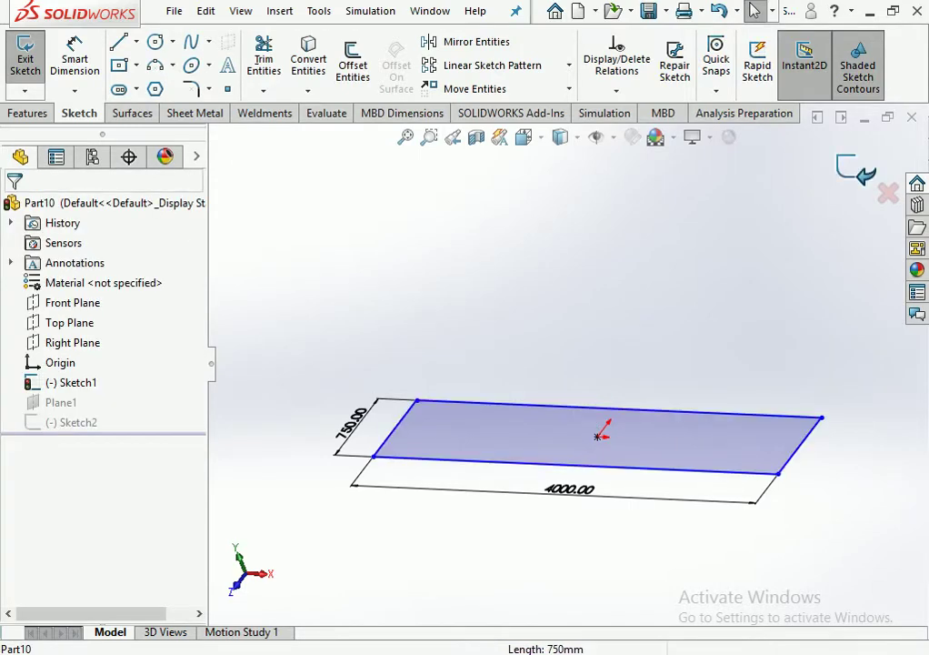
key("ctrl+b")
Hide Plane1 and rotate the view to see both rectangles.
right_click(773, 273)
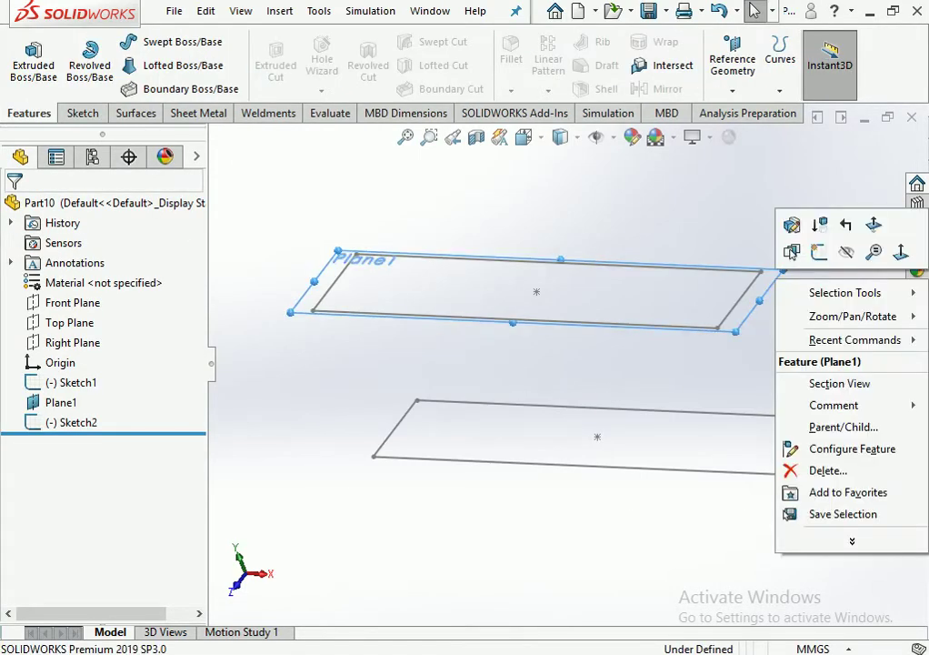
left_click(846, 253)
key("Left")
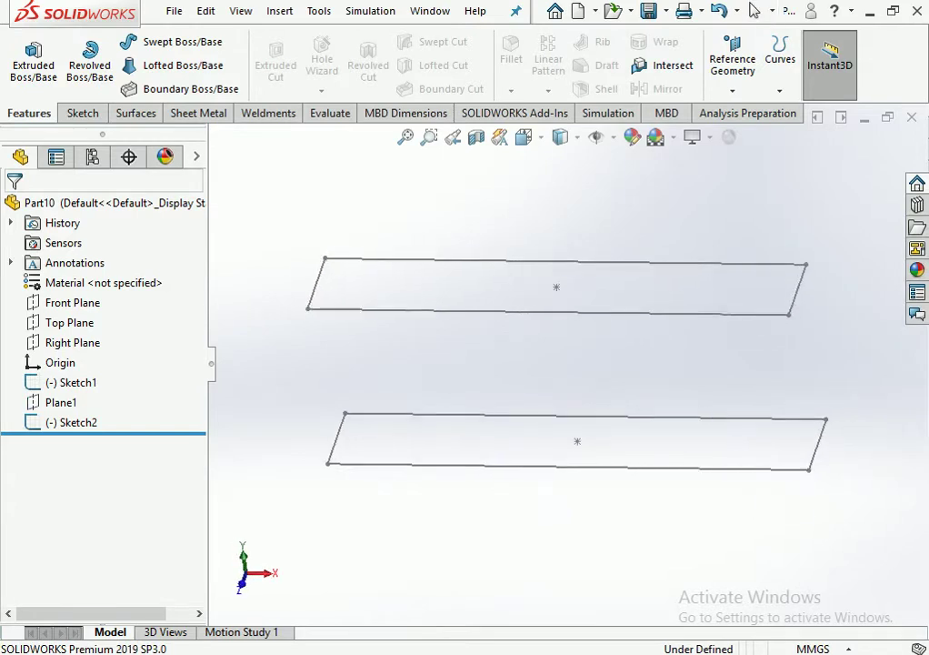
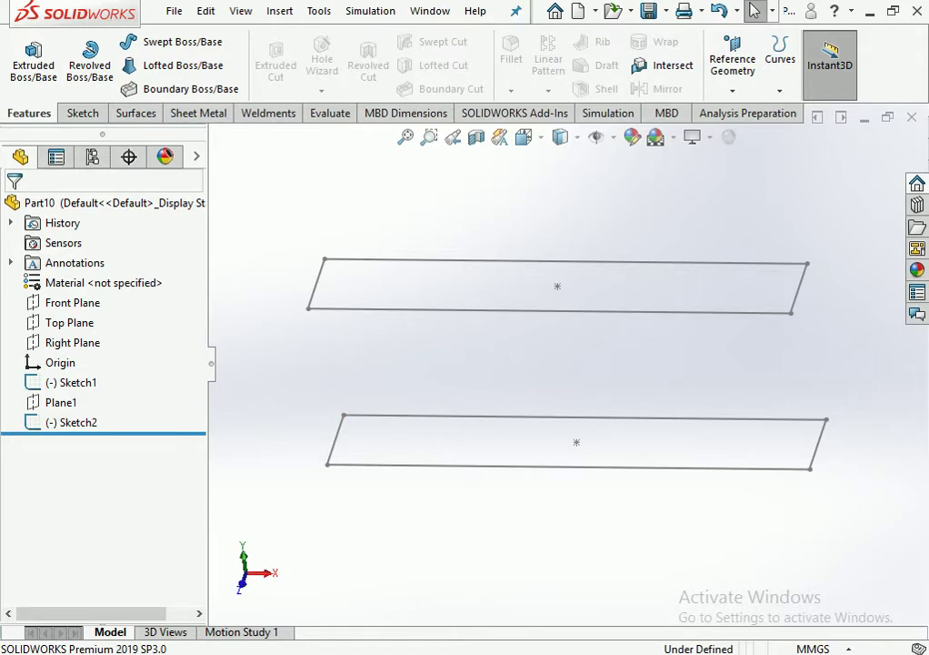
Start a new 3D sketch.
left_click(83, 113)
left_click(25, 91)
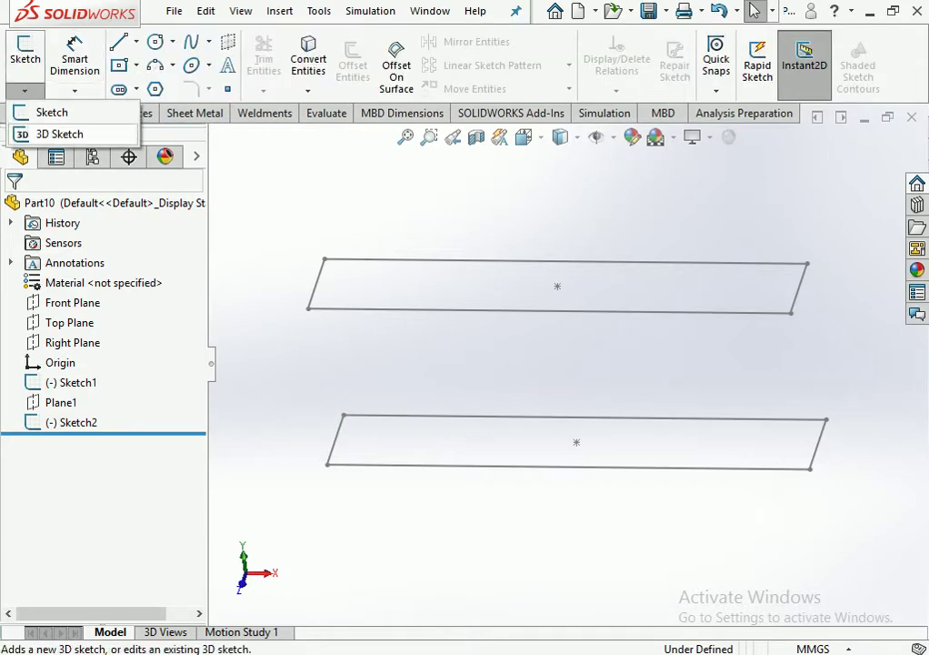
left_click(59, 133)
Draw a closed four-line frame joining the upper and lower rectangles' left ends.
left_click(118, 42)
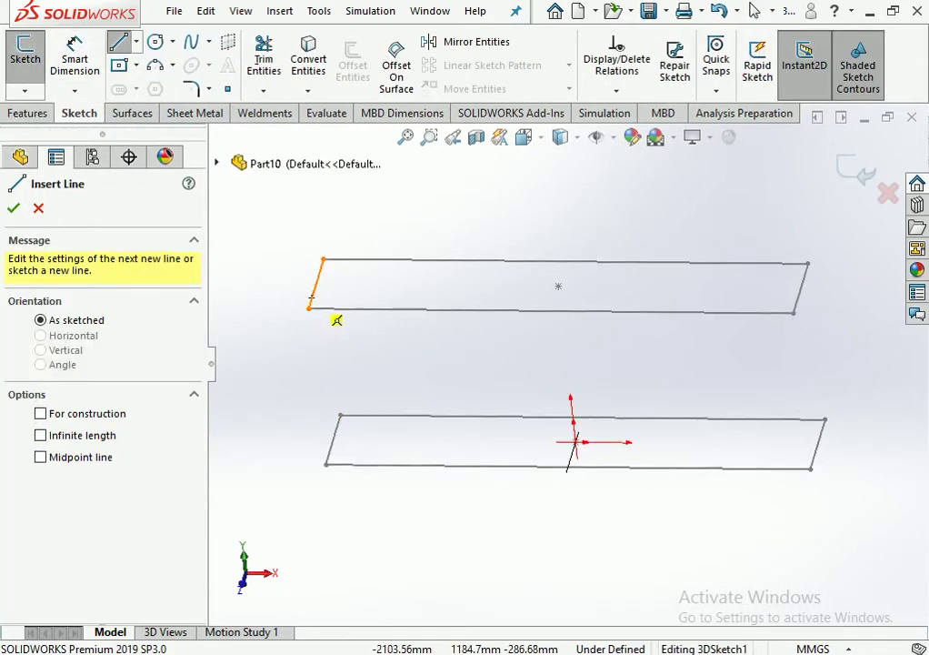
mouse_move(332, 317)
middle_mouse_down()
mouse_move(343, 297)
mouse_move(372, 312)
middle_mouse_up()
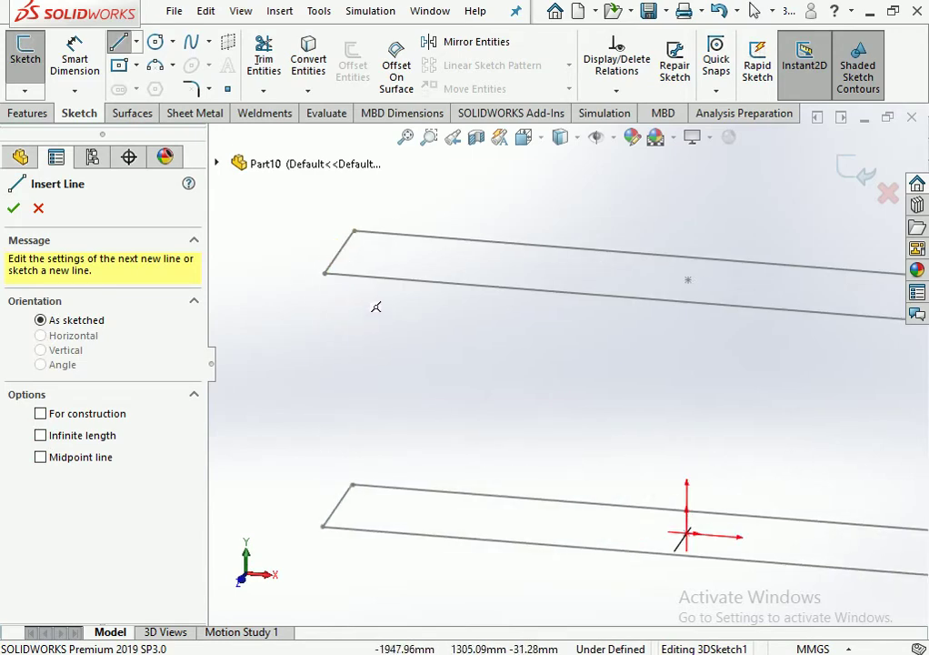
left_click_drag(345, 275, 344, 528)
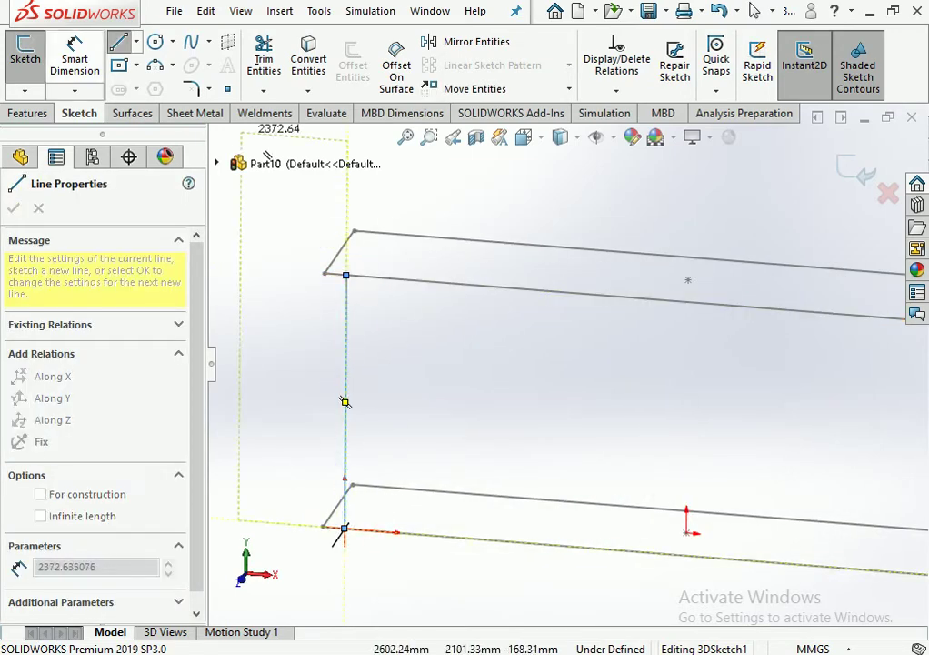
key("Escape")
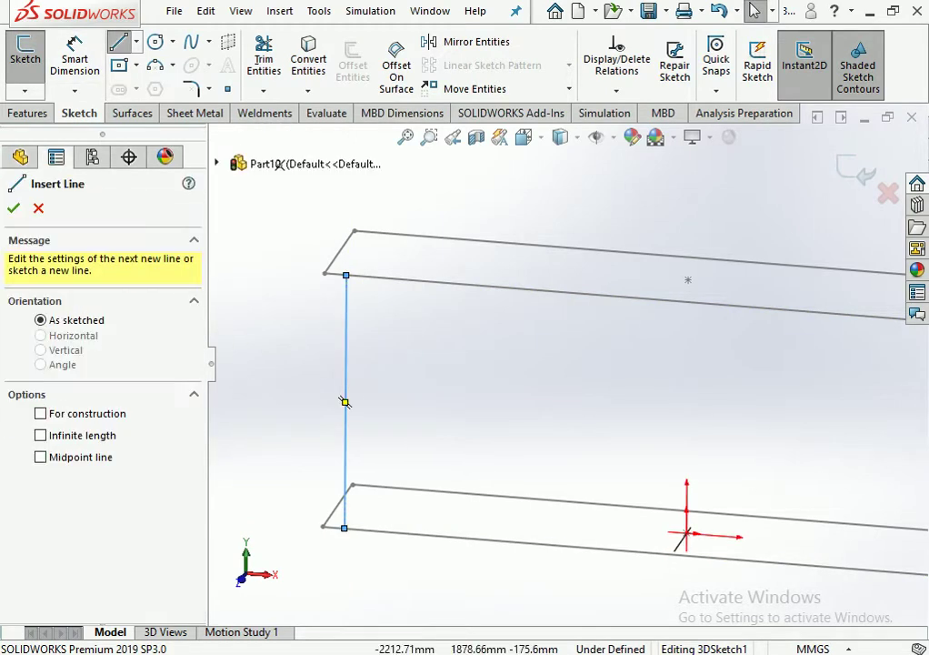
left_click(345, 275)
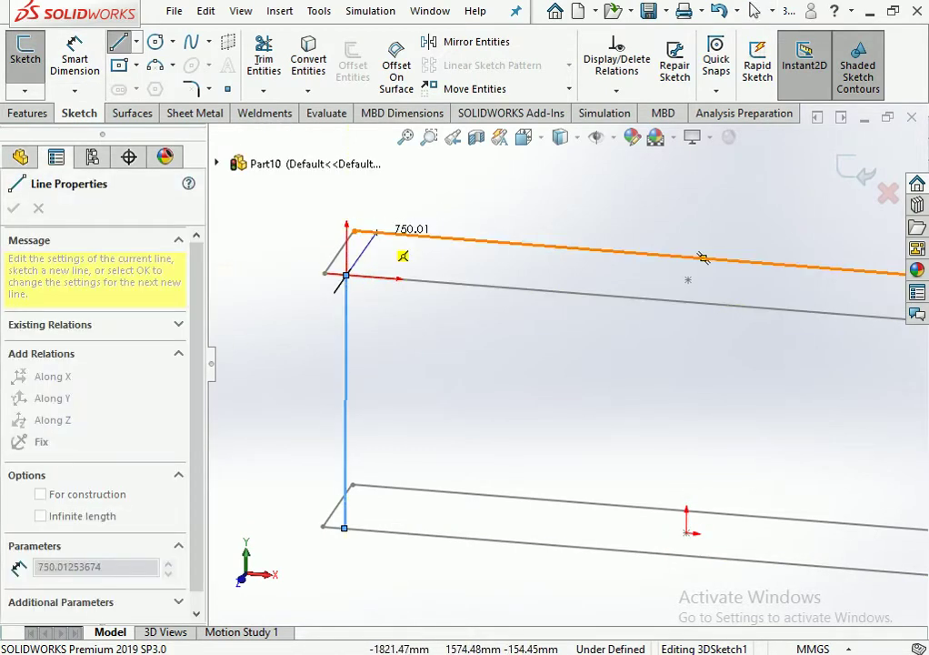
left_click(376, 233)
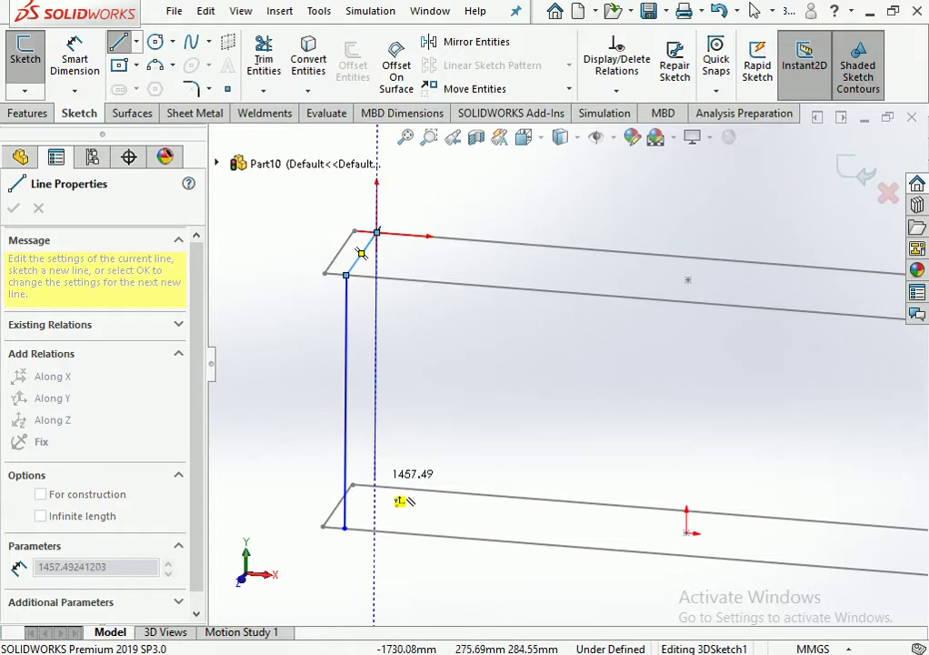
left_click(375, 487)
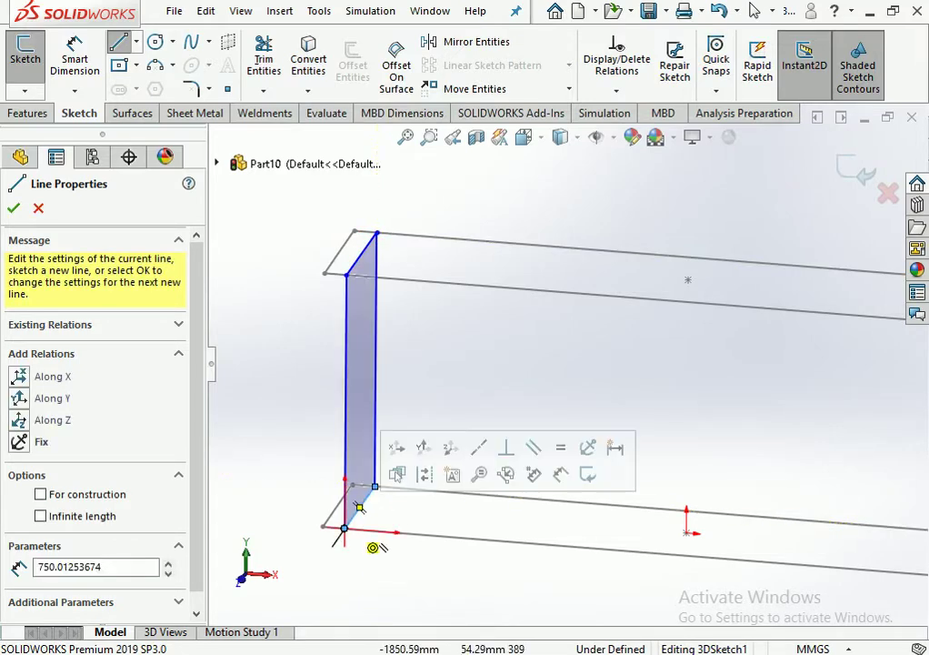
left_click(345, 528)
key("Escape")
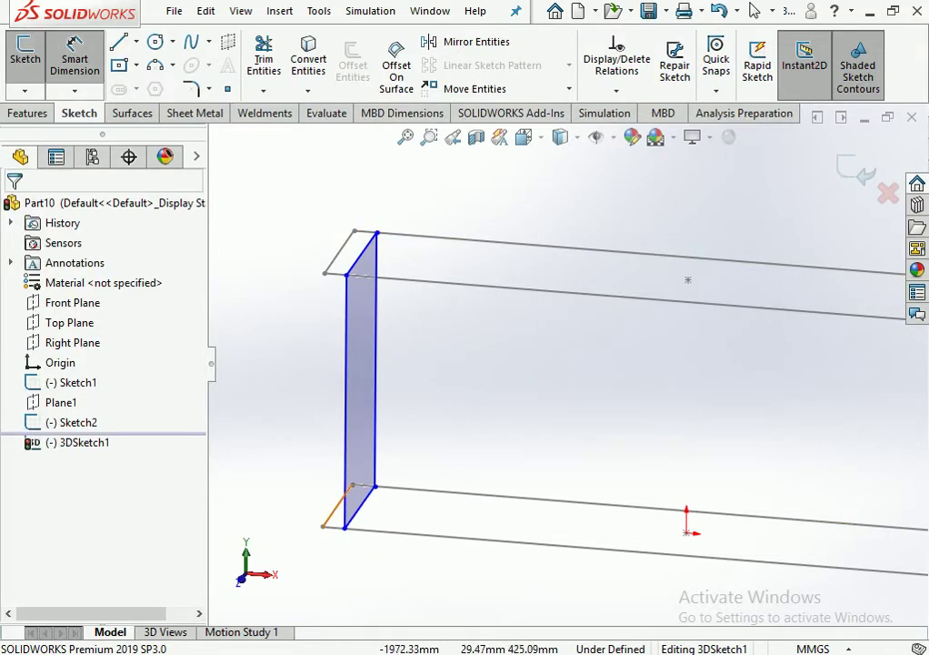
Dimension the end frame's bottom corner 100 mm in from the rectangle's corner.
left_click(323, 526)
left_click(345, 527)
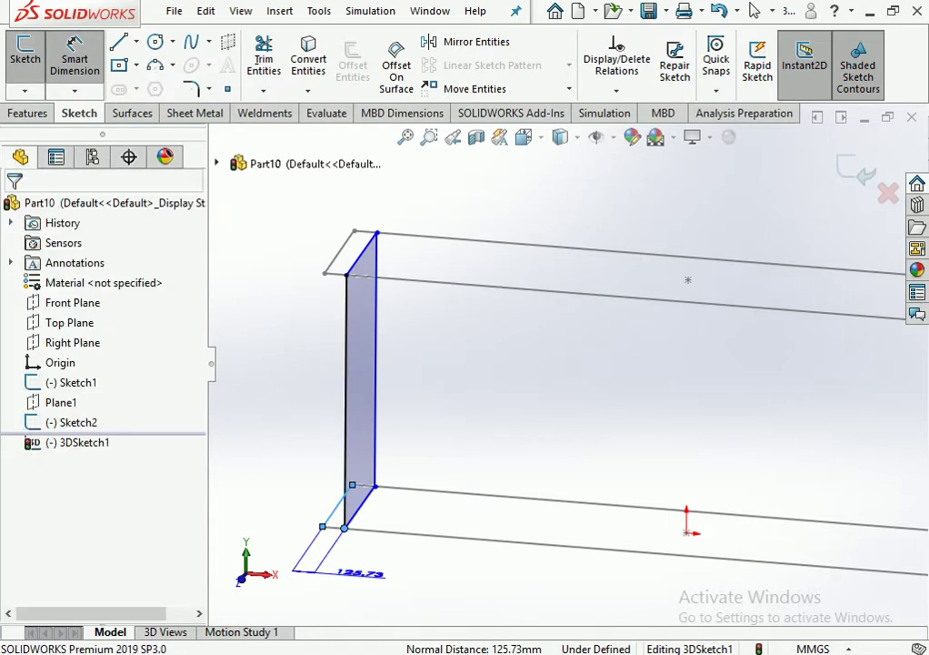
left_click(362, 573)
type("100")
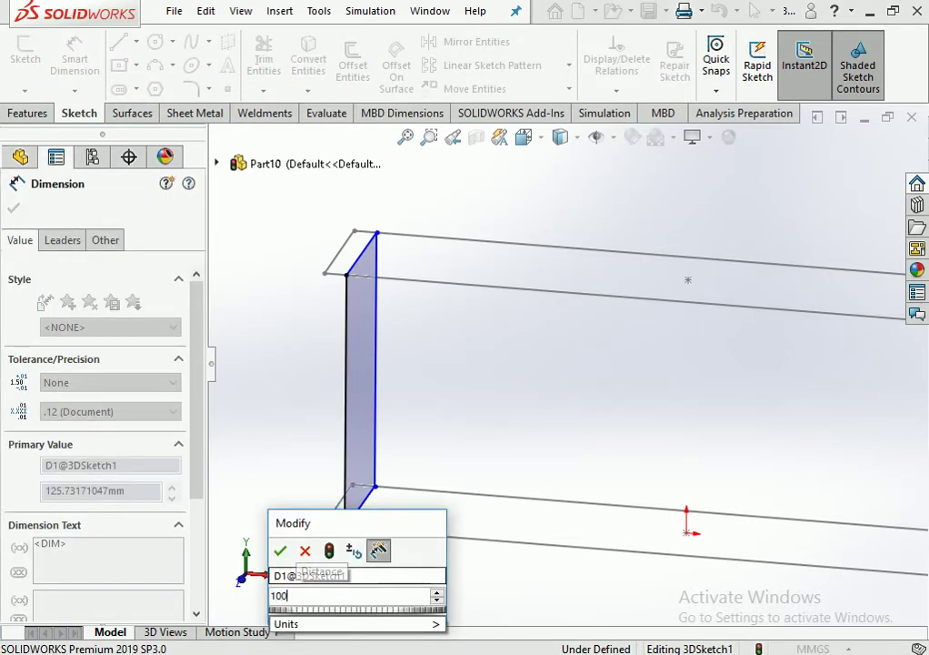
left_click(280, 550)
left_click(301, 570)
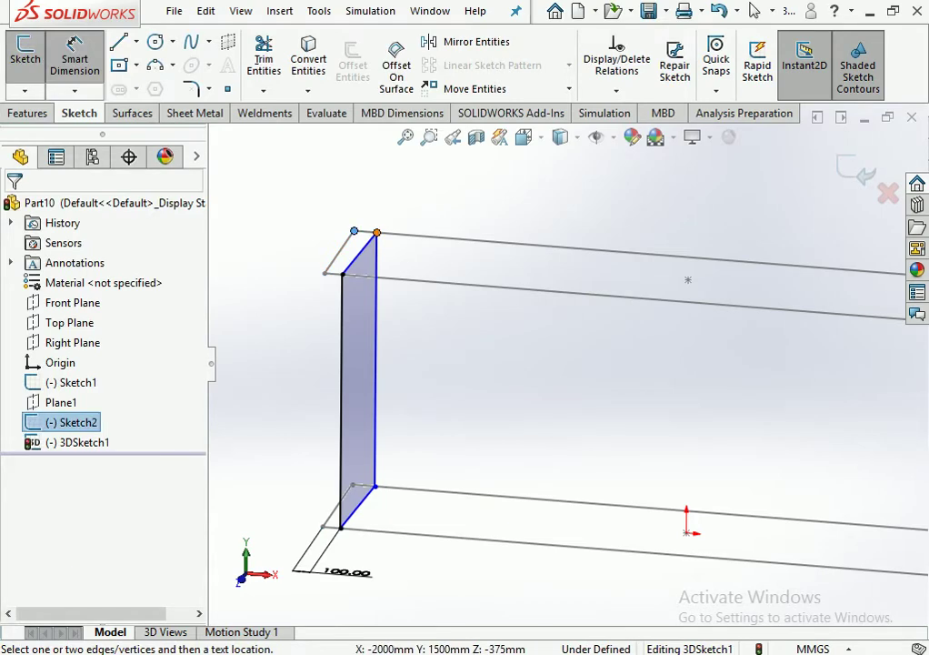
Dimension the top corner offset to 100 mm, fully defining the sketch.
left_click(354, 231)
left_click(289, 136)
type("1")
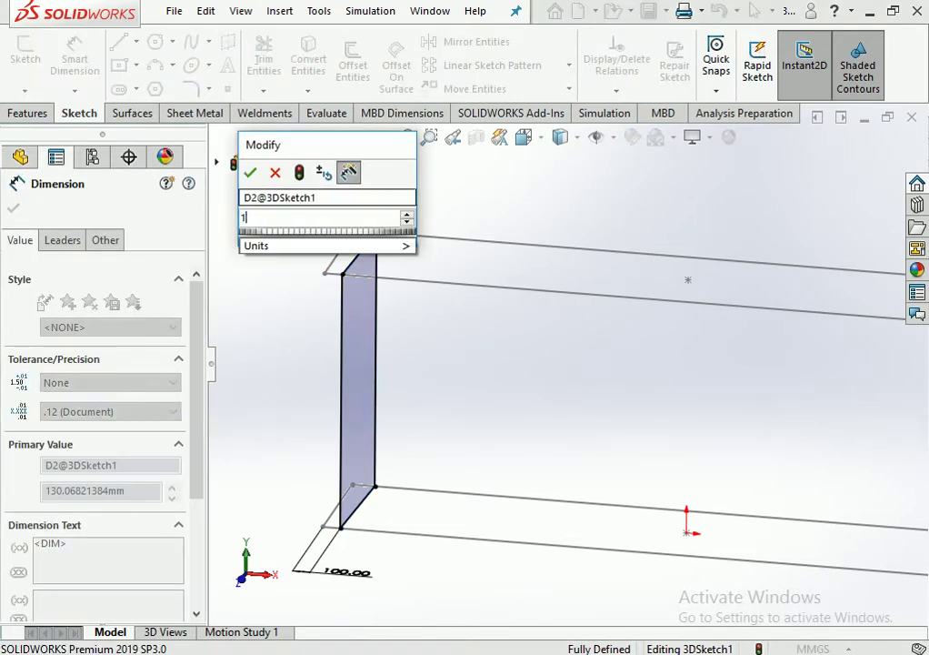
type("00")
key("Return")
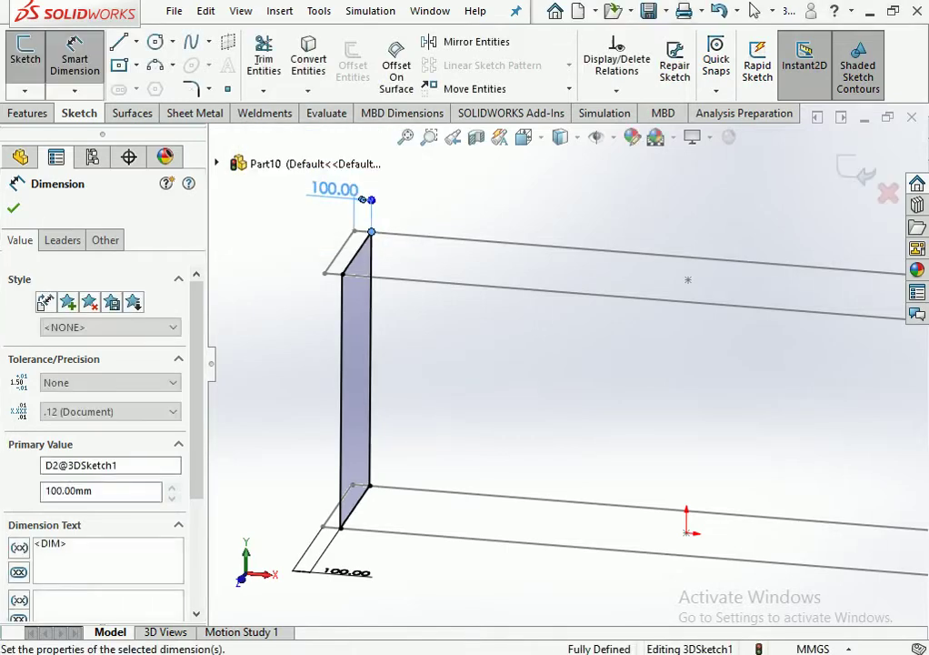
key("Escape")
scroll(561, 336, "up", 3)
scroll(564, 364, "down", 2)
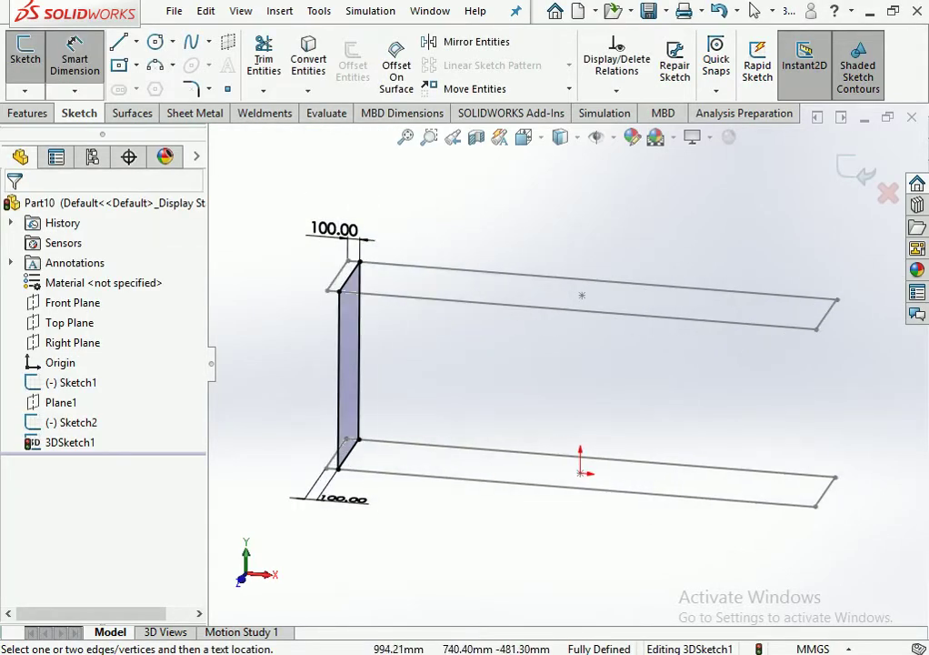
middle_click_drag(582, 296, 577, 303)
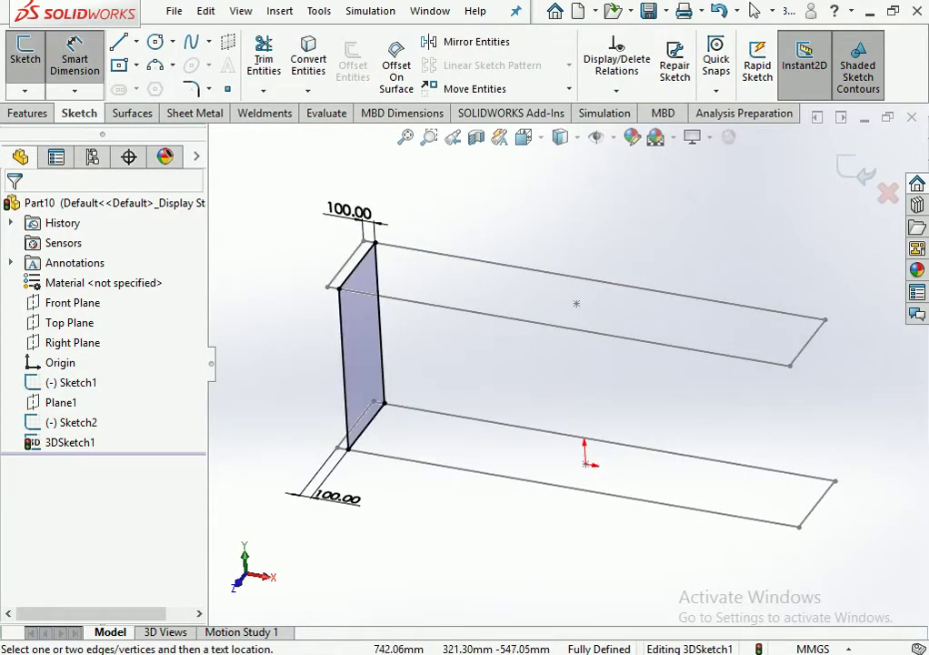
middle_click_drag(576, 303, 579, 295)
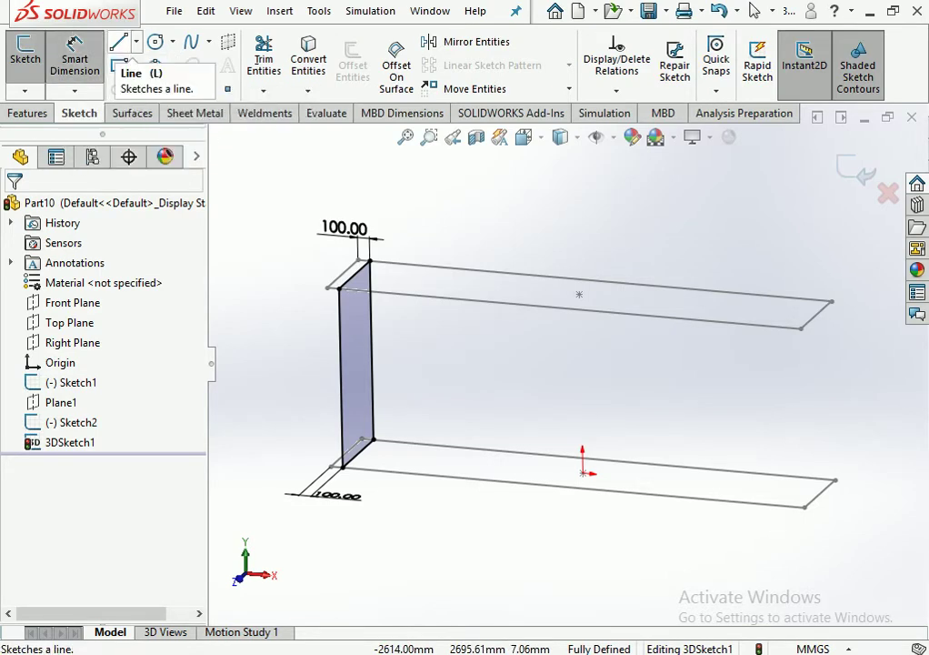
Draw a diagonal brace from the end frame's top corner to its bottom corner.
left_click(118, 41)
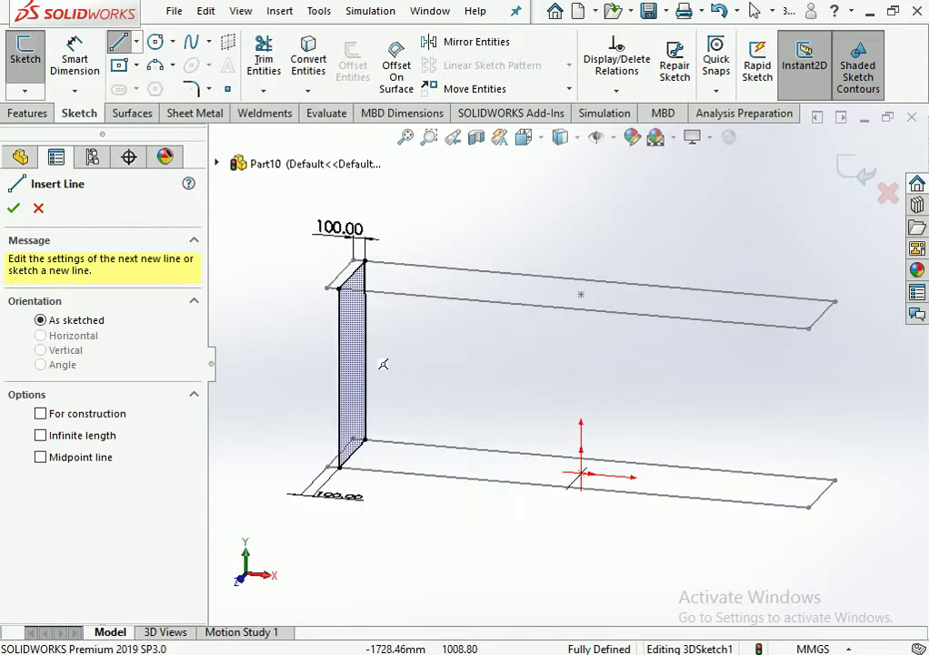
mouse_move(383, 365)
middle_mouse_down()
mouse_move(537, 388)
mouse_move(453, 397)
mouse_move(466, 384)
mouse_move(475, 394)
middle_mouse_up()
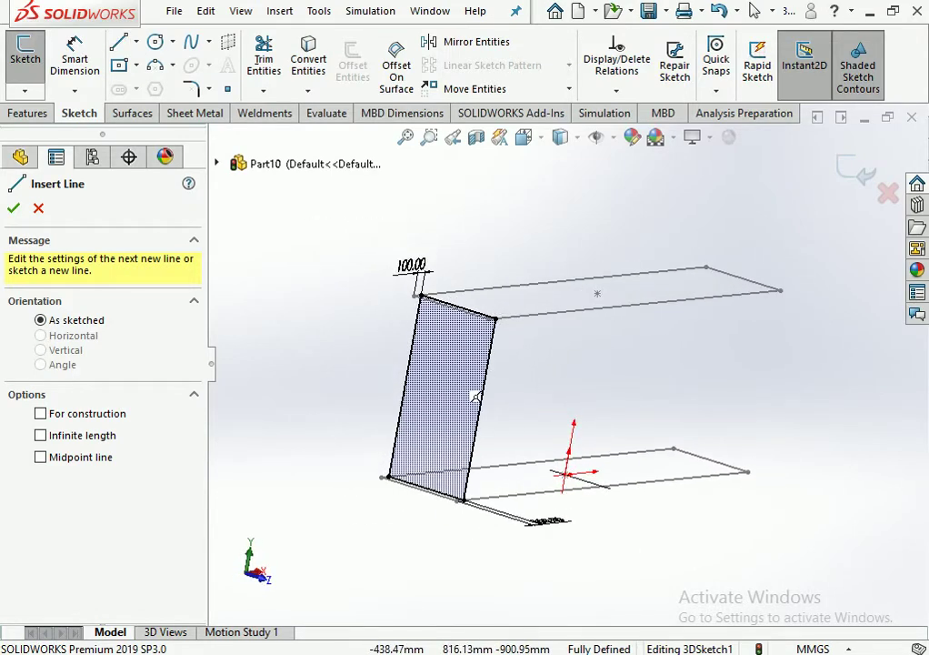
left_click(421, 295)
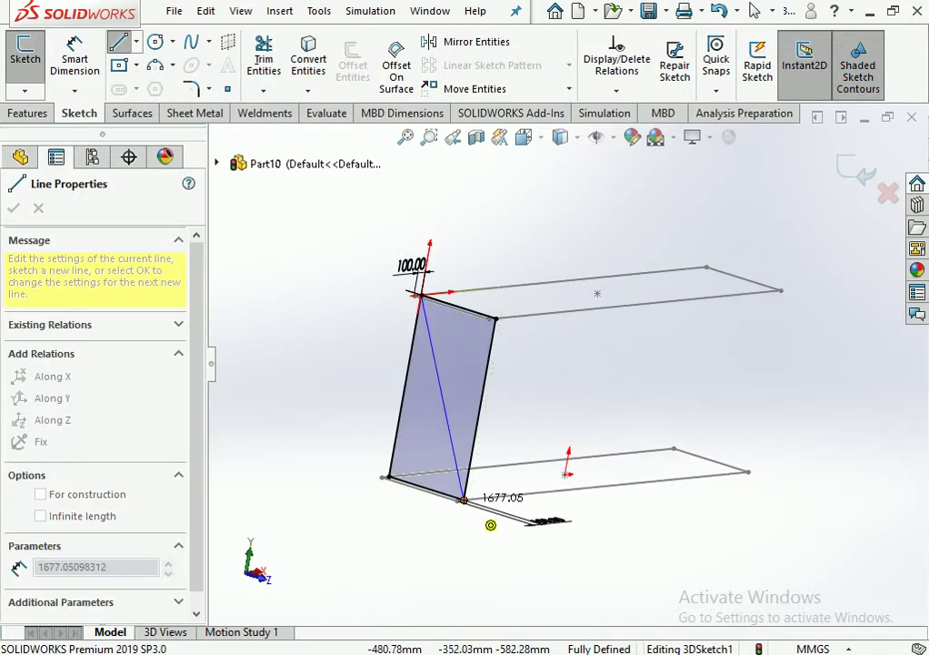
double_click(463, 500)
middle_click_drag(536, 431, 504, 425)
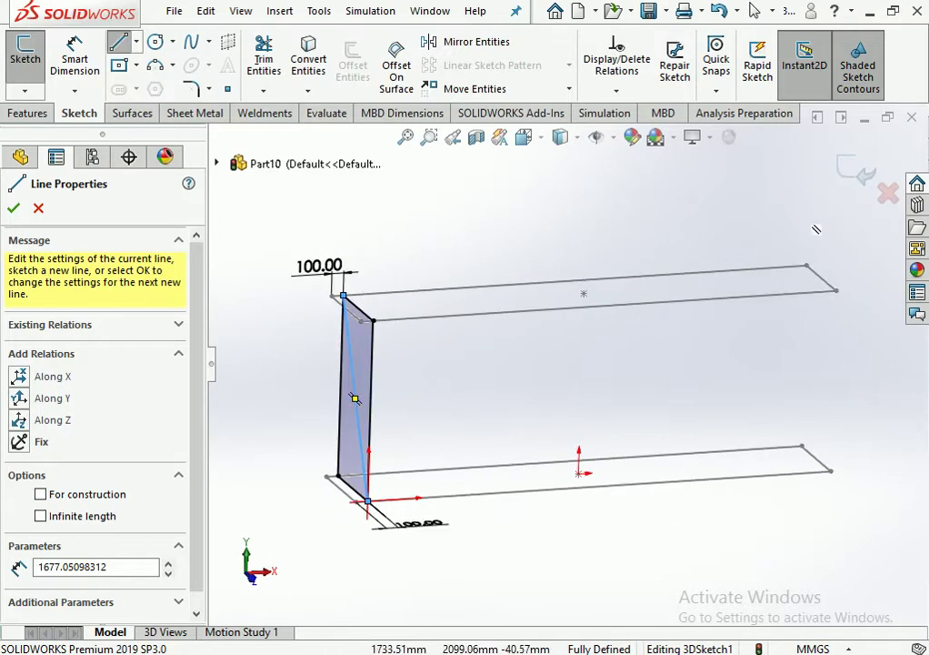
Exit the 3D sketch and reopen 3DSketch1 for editing.
left_click(855, 168)
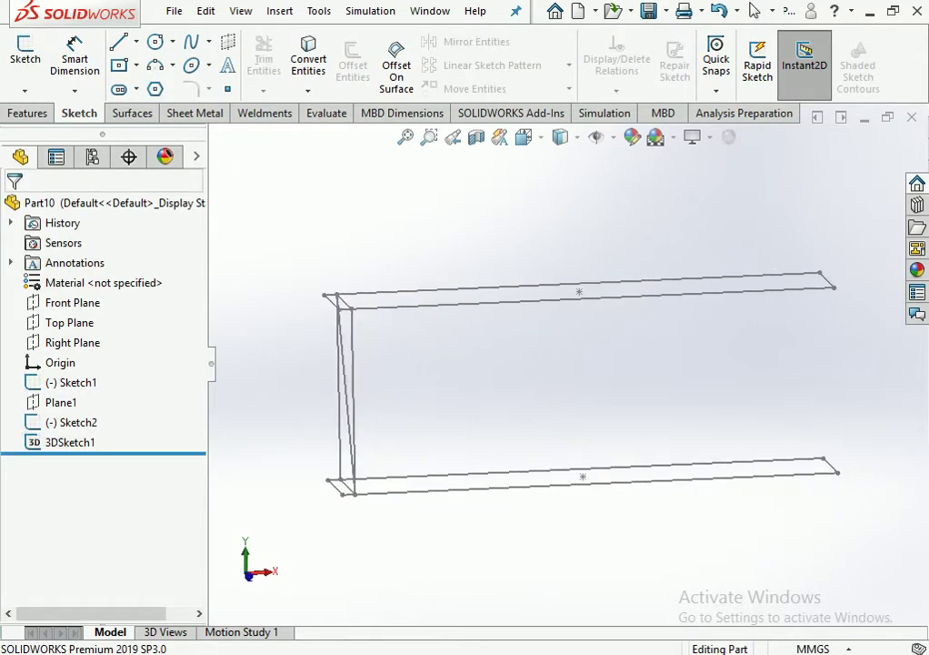
key("Left")
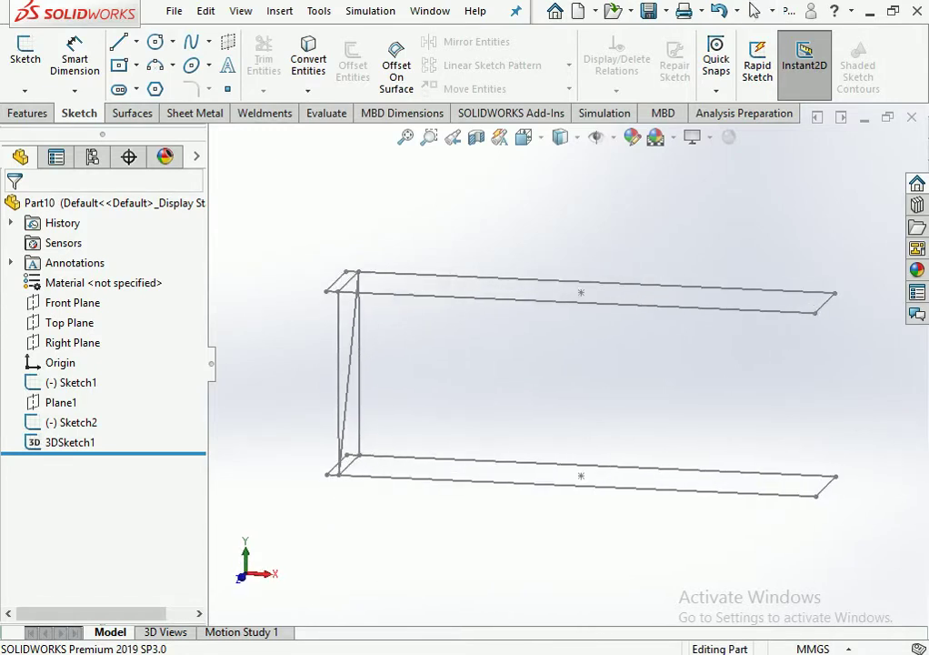
double_click(339, 382)
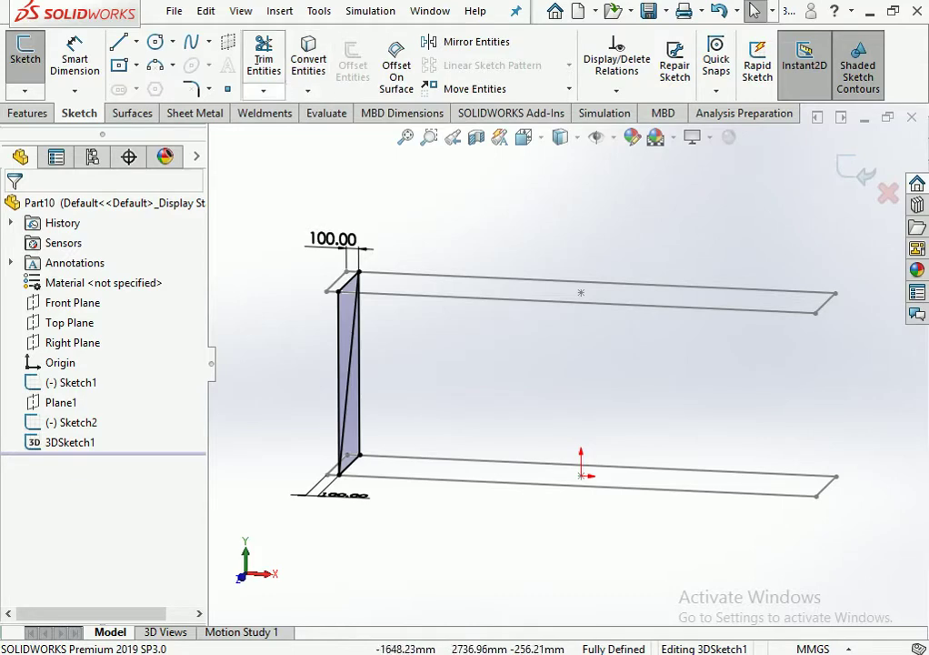
key("Down")
key("Down")
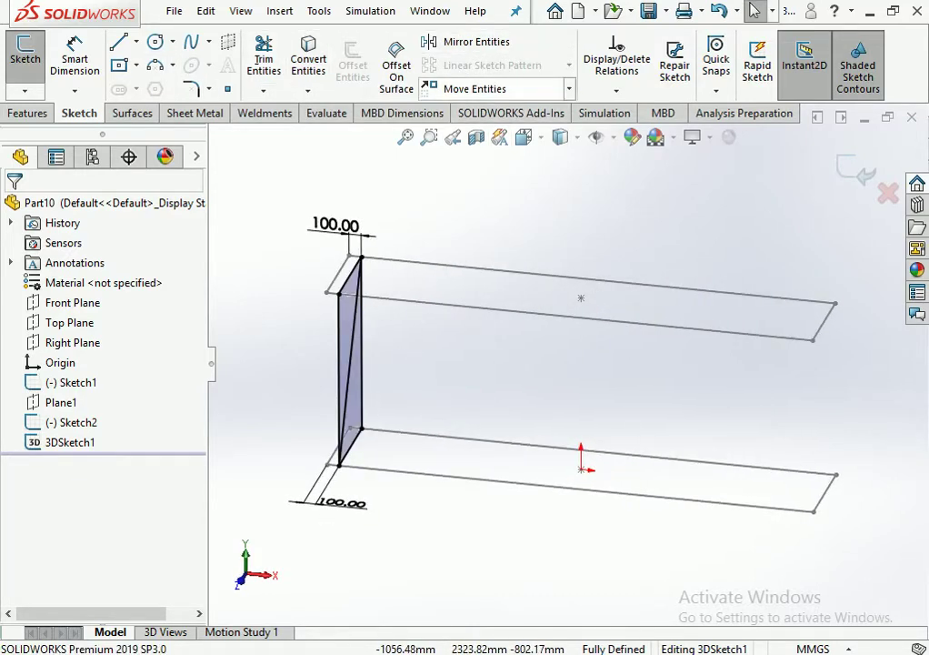
key("Left")
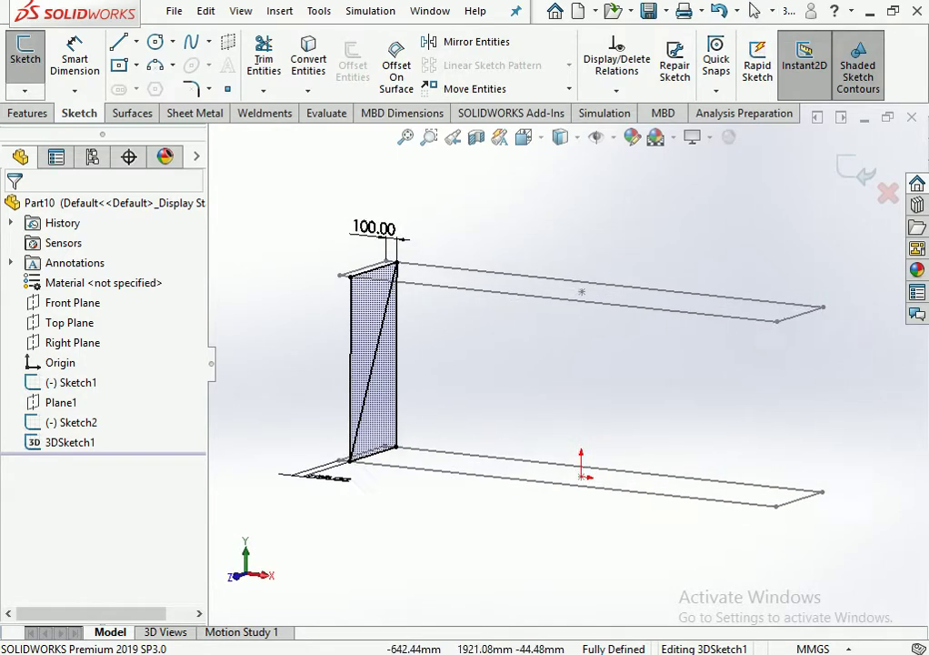
key("Left")
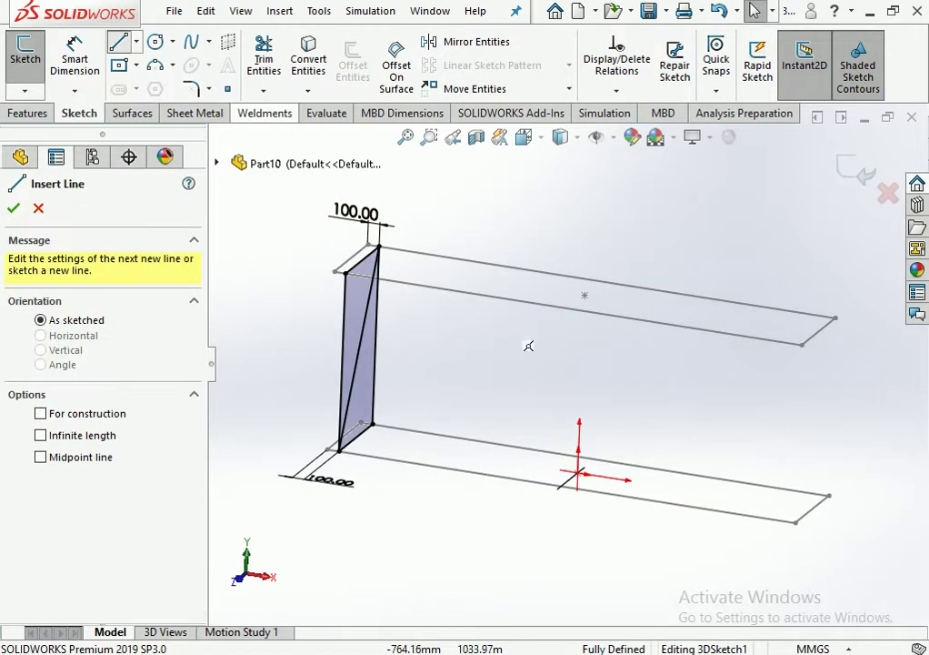
Draw a second four-sided frame beside the first, bridging the upper and lower rails.
left_click(414, 463)
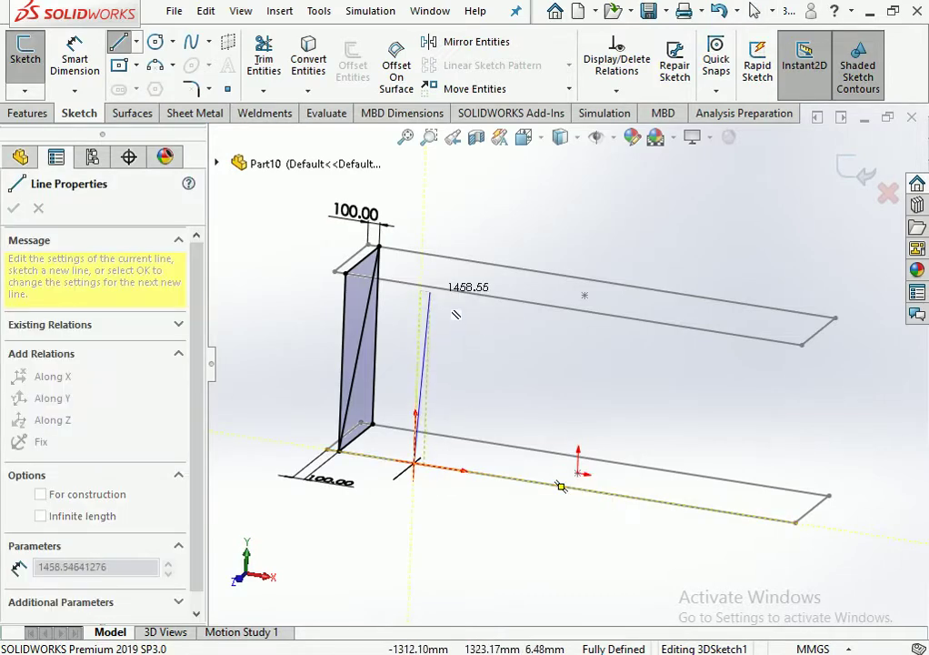
left_click(420, 284)
middle_click_drag(416, 373, 421, 365)
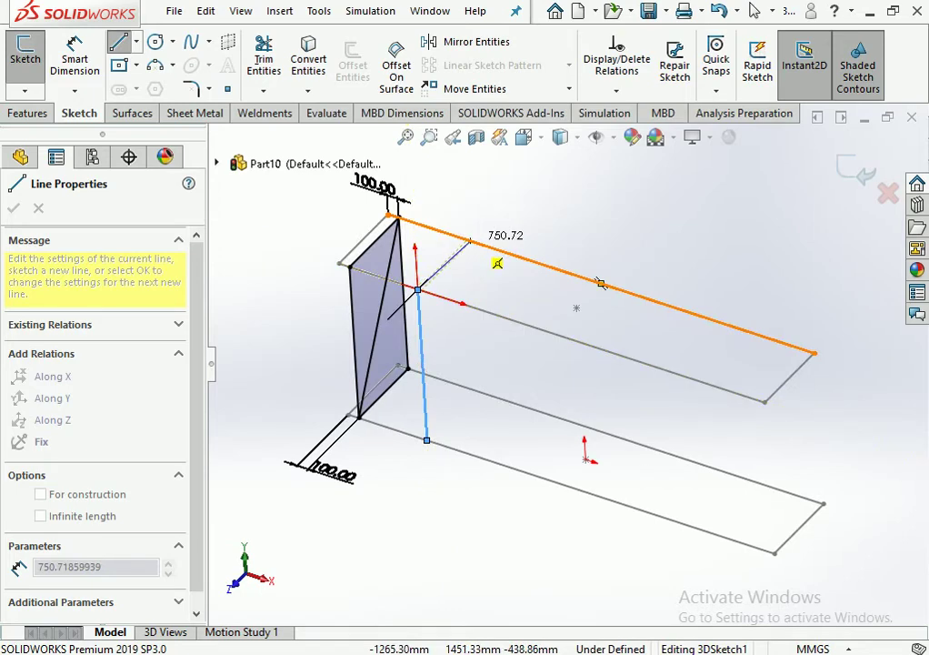
left_click(467, 239)
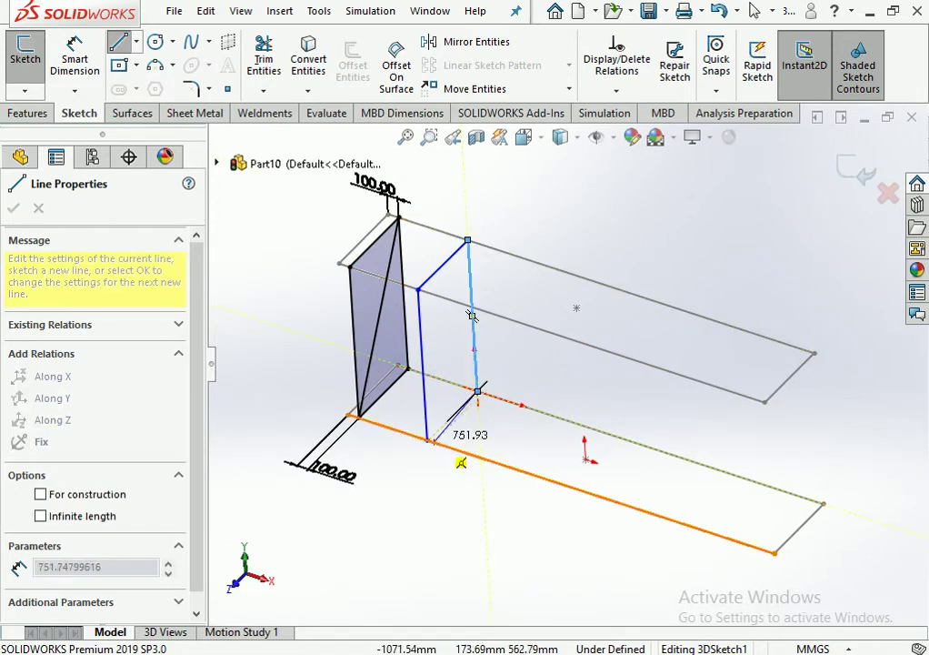
left_click(475, 389)
left_click(426, 440)
mouse_move(452, 416)
middle_mouse_down()
mouse_move(432, 356)
mouse_move(481, 389)
mouse_move(446, 393)
mouse_move(493, 298)
mouse_move(524, 322)
mouse_move(515, 332)
mouse_move(535, 322)
mouse_move(528, 325)
middle_mouse_up()
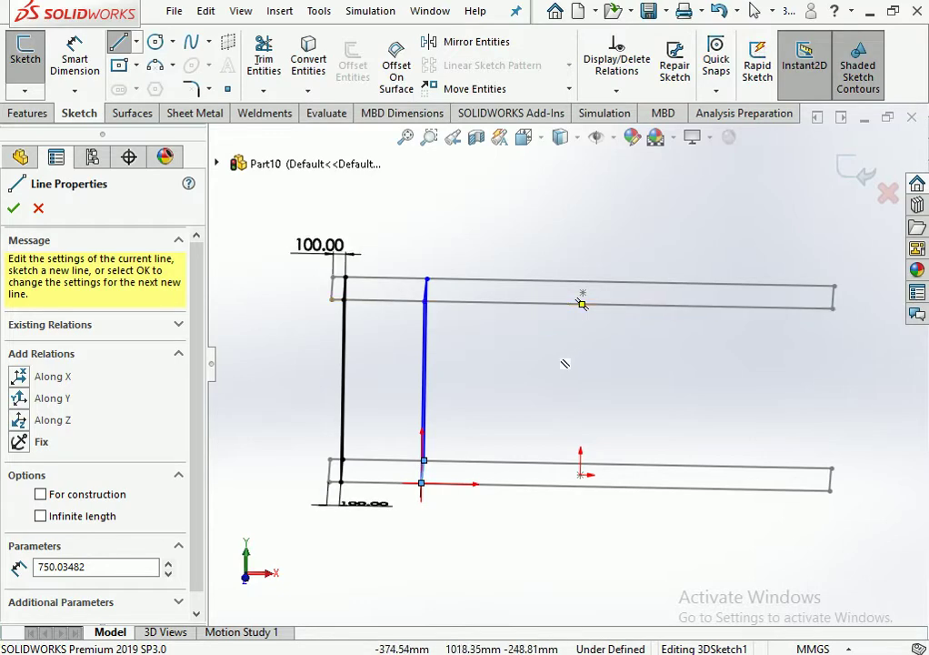
mouse_move(534, 384)
middle_mouse_down()
mouse_move(524, 376)
mouse_move(537, 379)
mouse_move(530, 345)
middle_mouse_up()
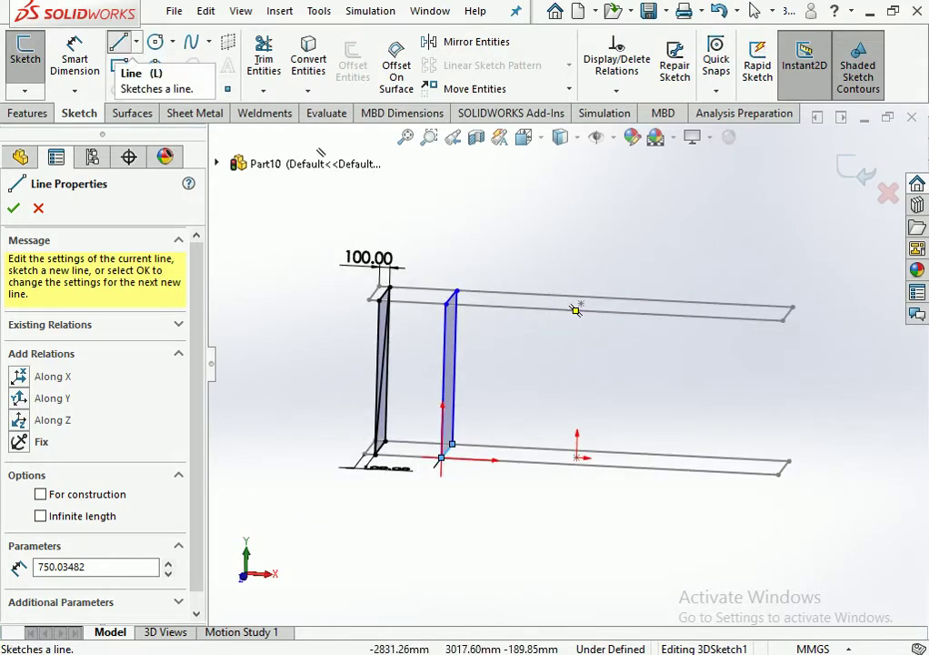
left_click(75, 59)
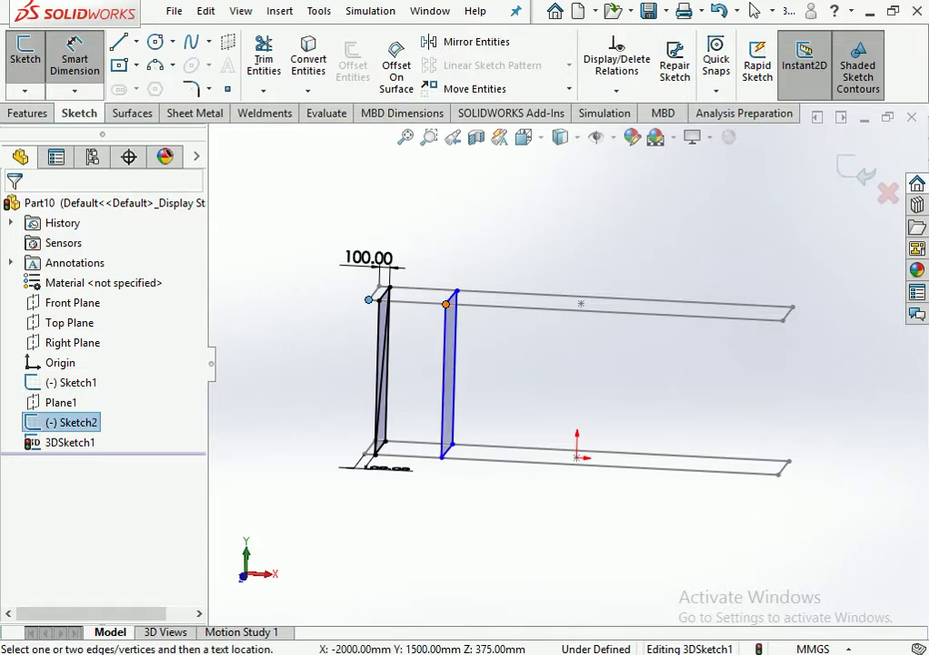
Space the second frame 1000 mm from the first at both bottom and top corners.
left_click(445, 303)
left_click(411, 215)
type("1")
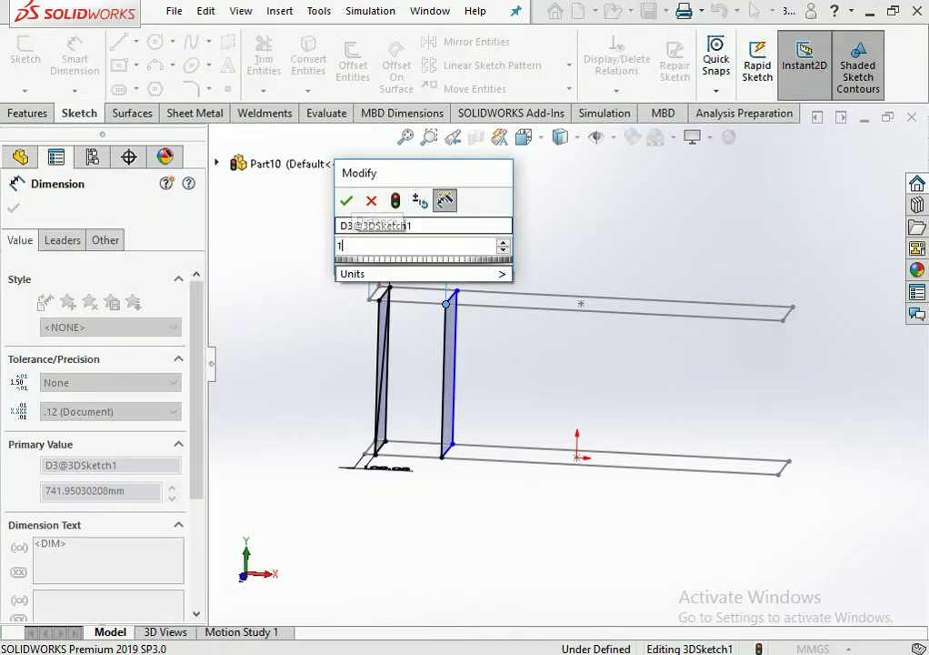
type("000")
key("Return")
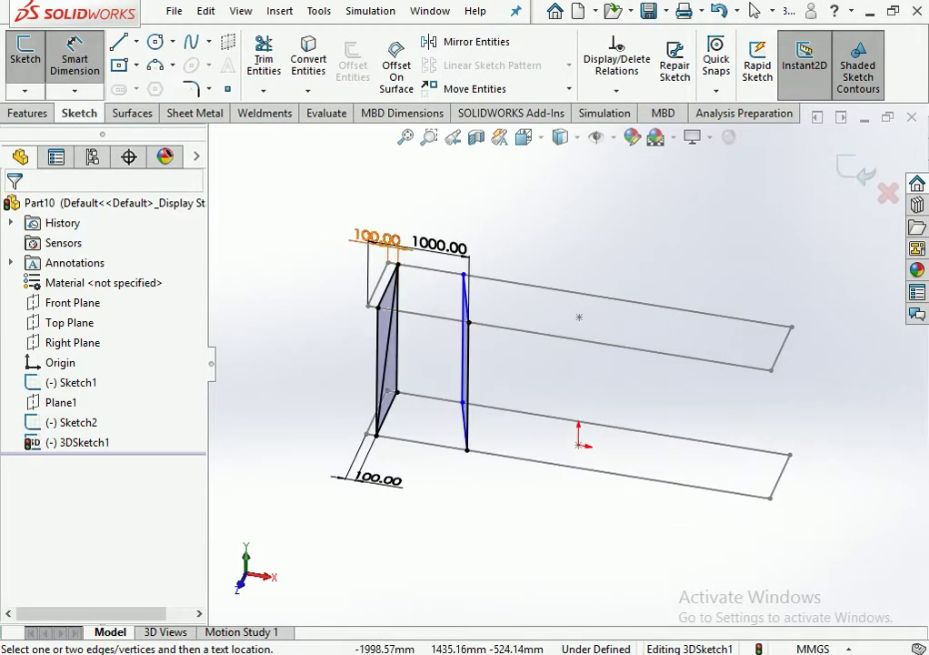
left_click(388, 261)
left_click(462, 273)
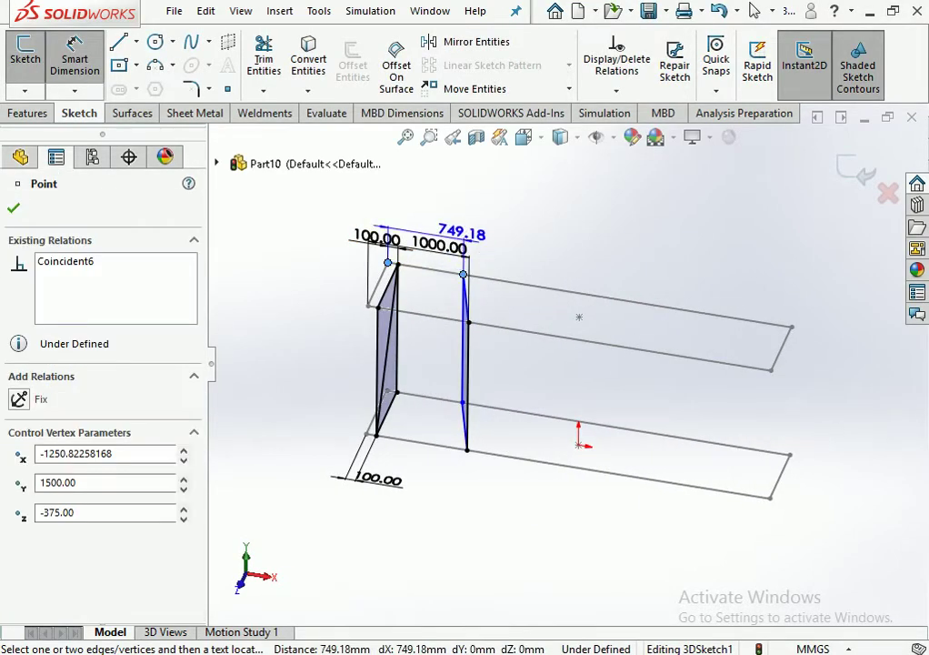
left_click(437, 198)
type("100")
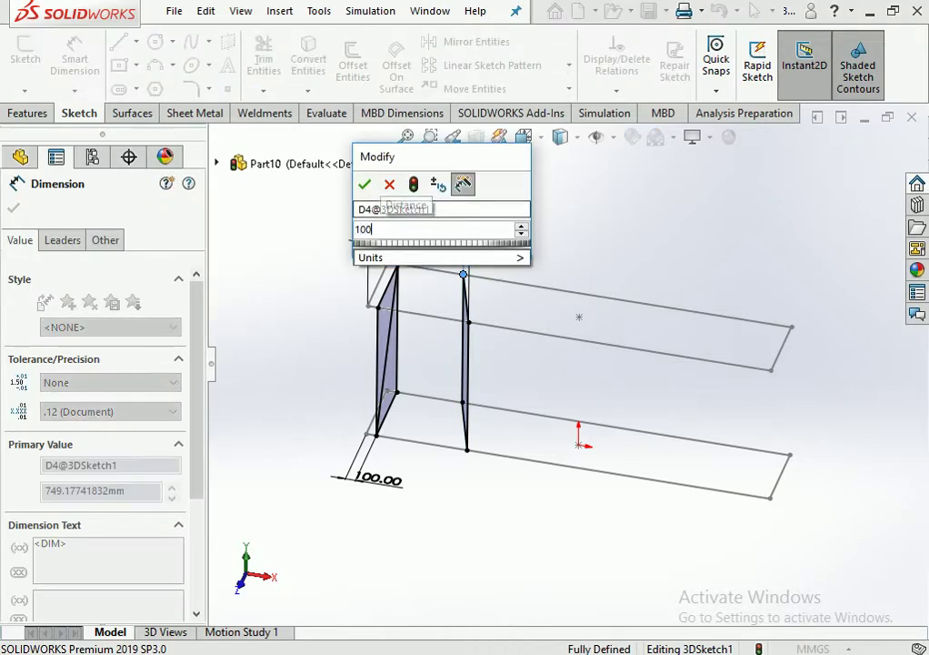
type("0")
key("Return")
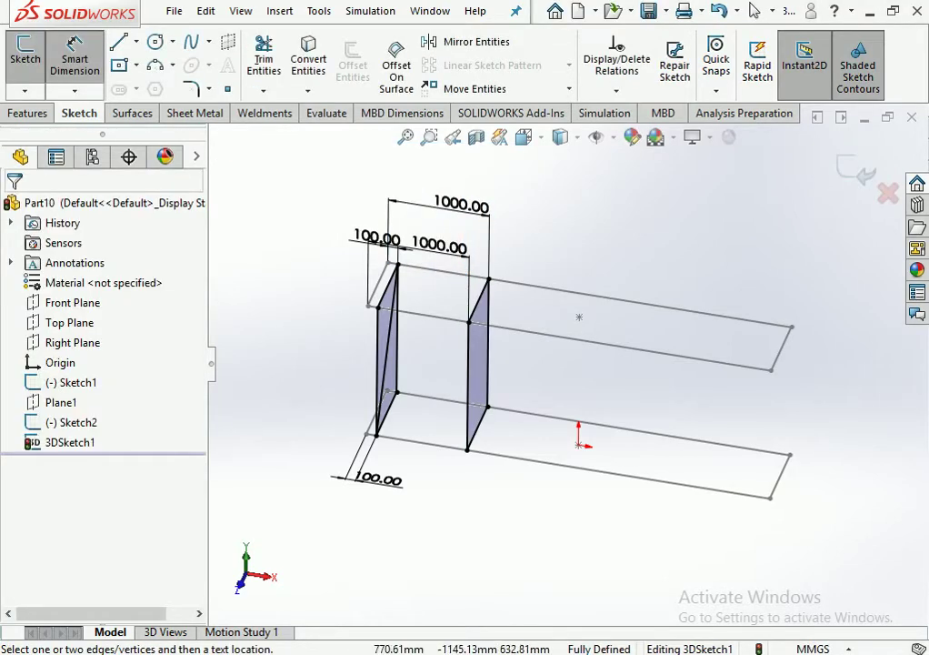
middle_click_drag(473, 382, 480, 382)
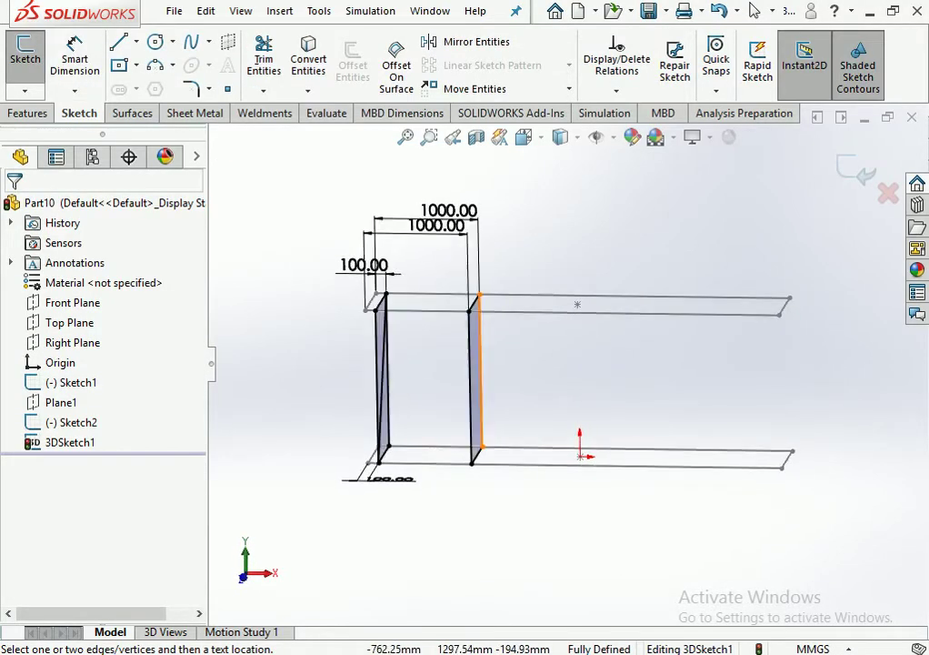
Draw a diagonal brace from the lower-left corner to the second post's top.
left_click(118, 42)
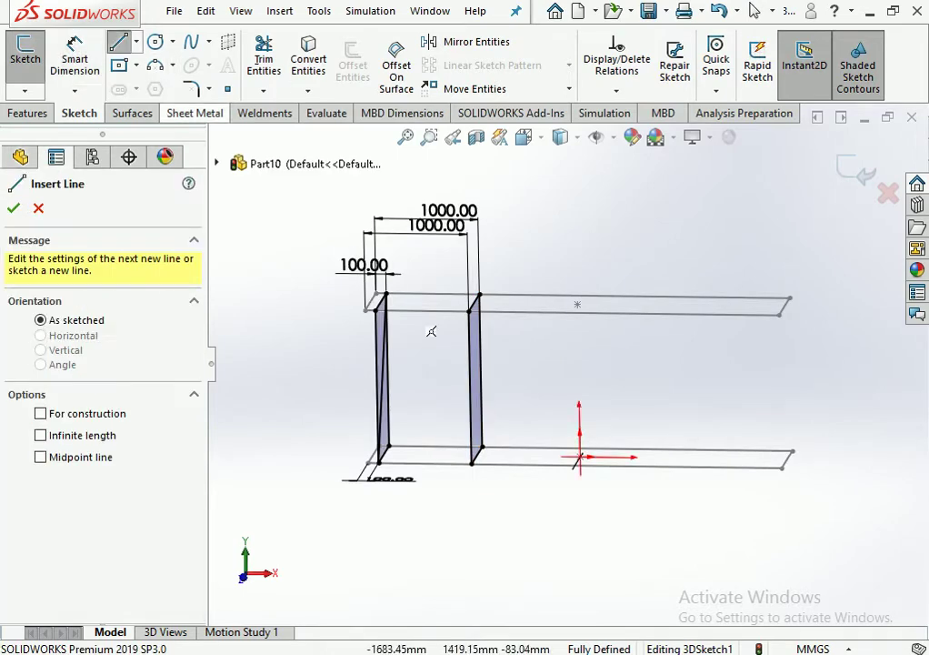
left_click(379, 463)
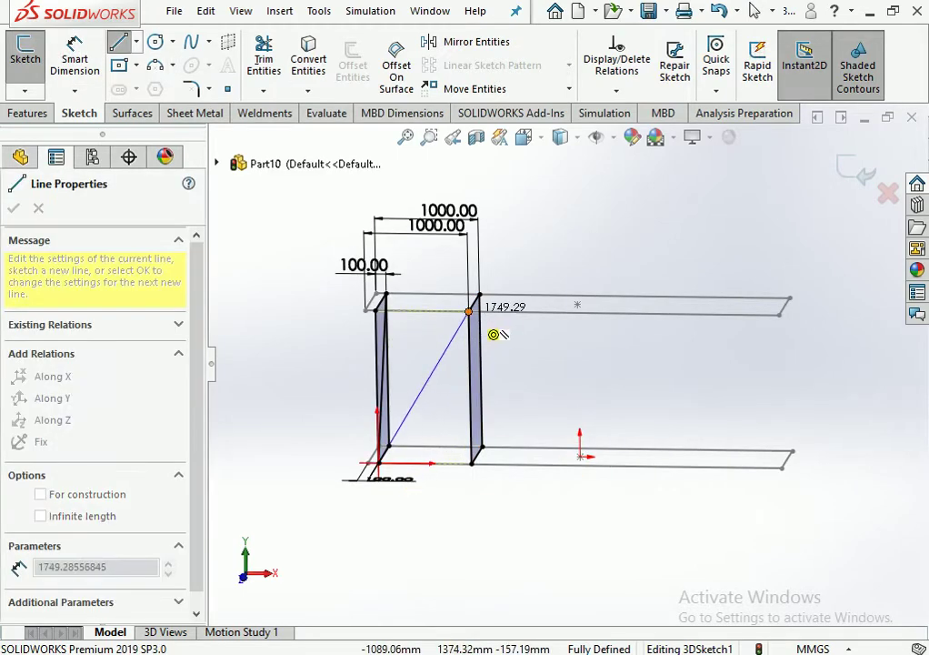
left_click(475, 333)
middle_click_drag(456, 446, 422, 438)
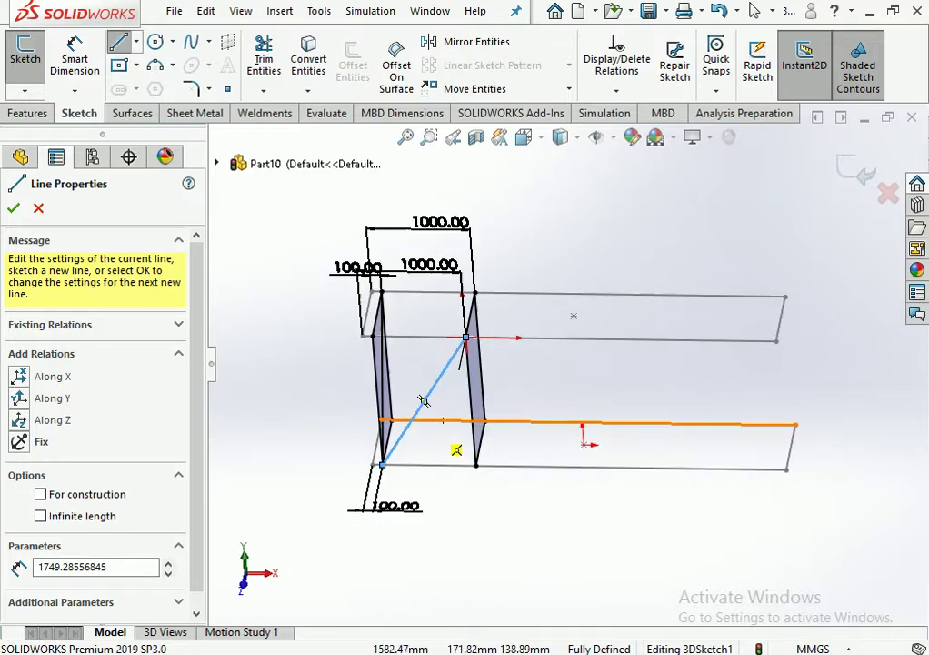
left_click_drag(424, 401, 500, 309)
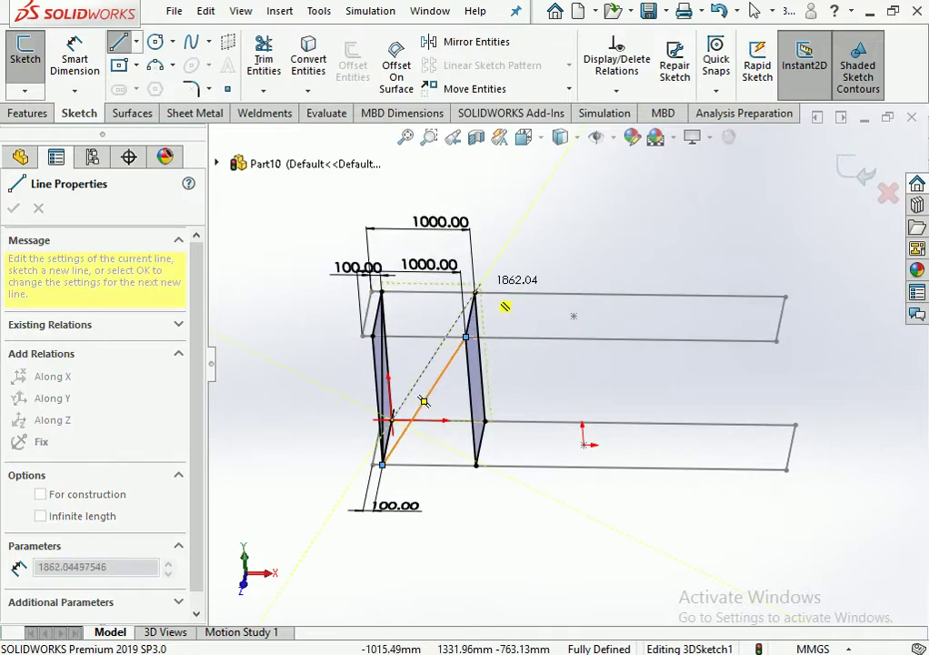
mouse_move(497, 394)
middle_mouse_down()
mouse_move(534, 405)
mouse_move(497, 398)
mouse_move(553, 426)
mouse_move(509, 397)
middle_mouse_up()
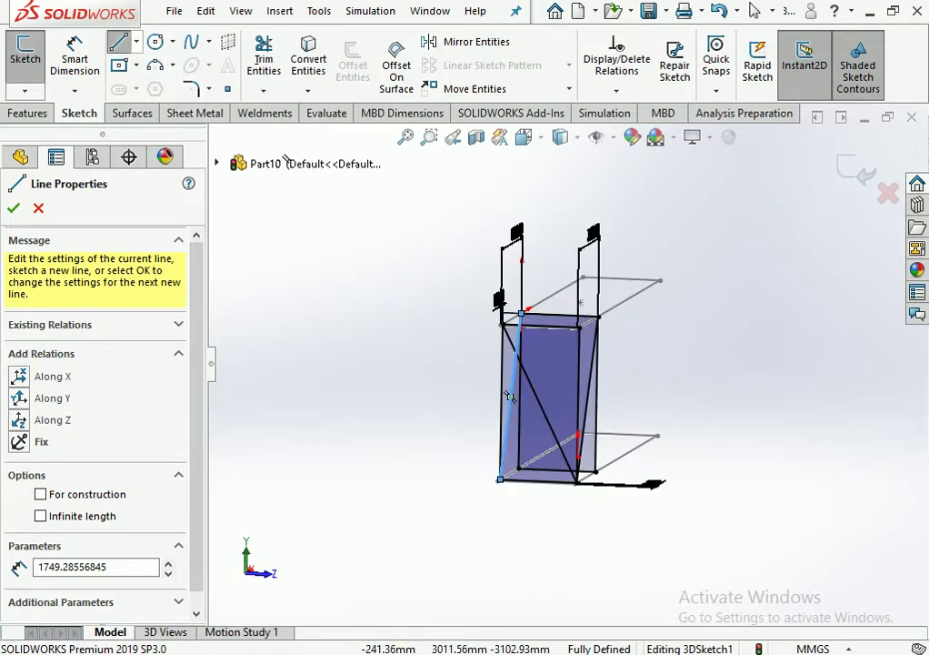
left_click(754, 10)
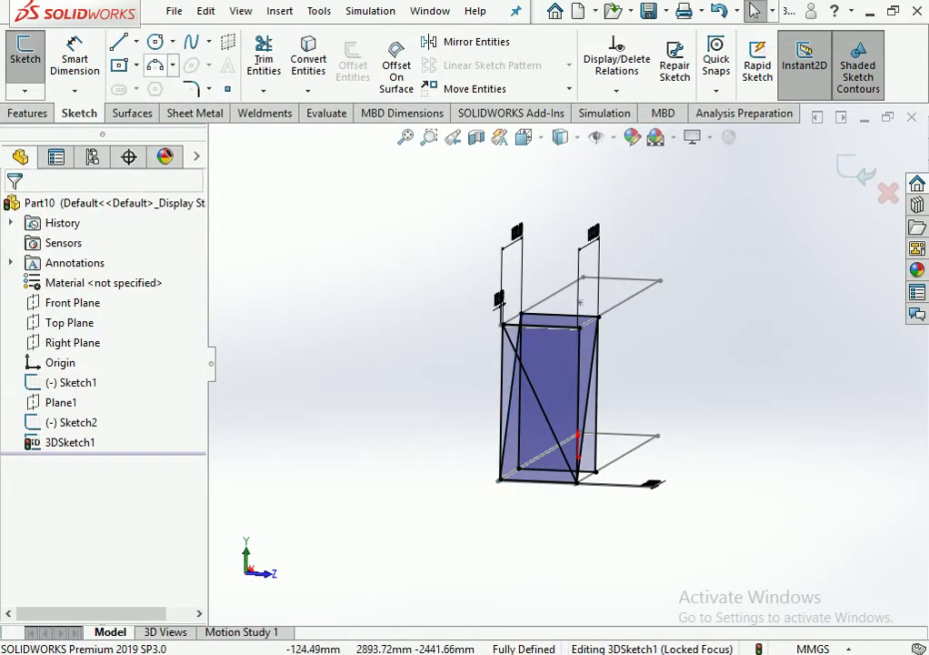
Draw a second diagonal brace on the other face, then exit the 3D sketch.
left_click(118, 41)
middle_click_drag(626, 423, 549, 352)
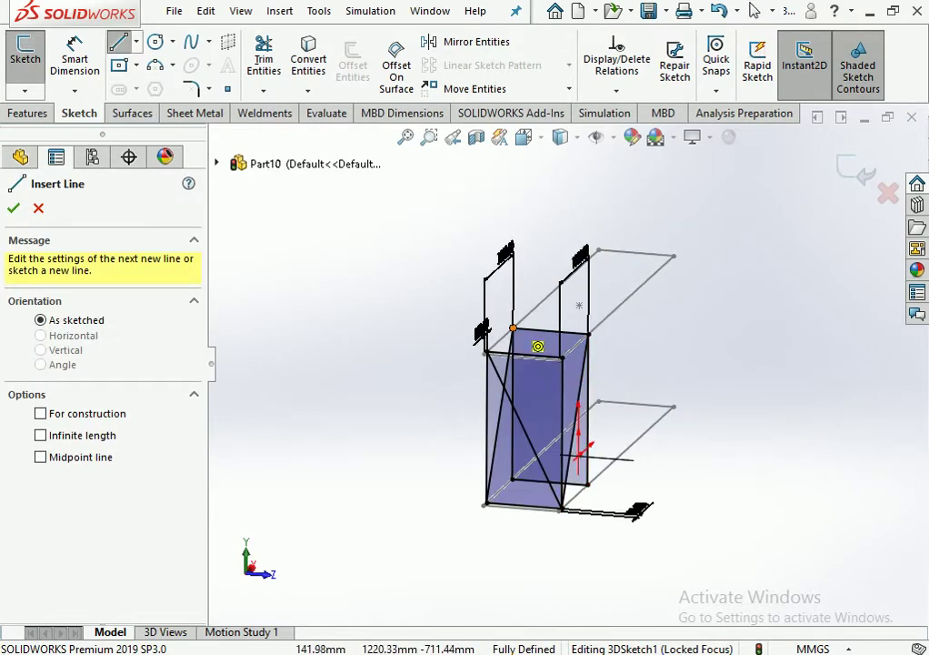
left_click(514, 327)
middle_click_drag(678, 466, 622, 491)
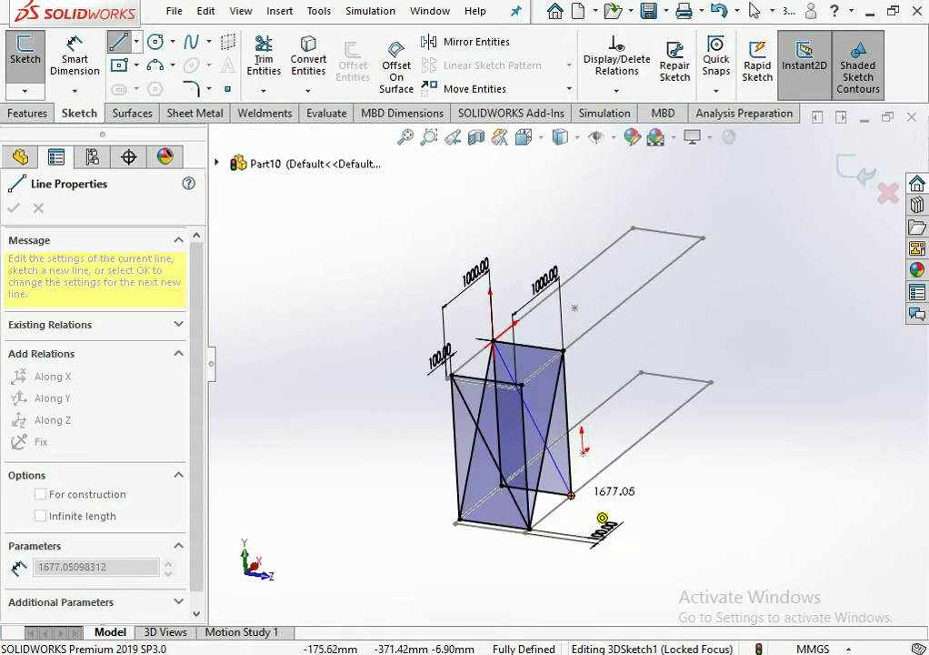
left_click(571, 495)
middle_click_drag(582, 450, 621, 443)
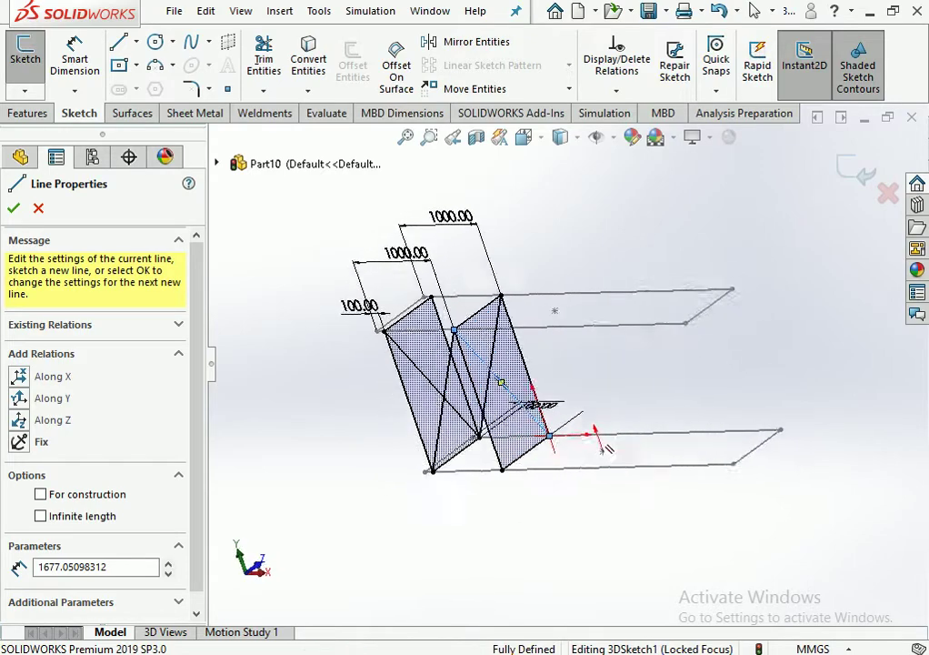
middle_click_drag(659, 422, 560, 487)
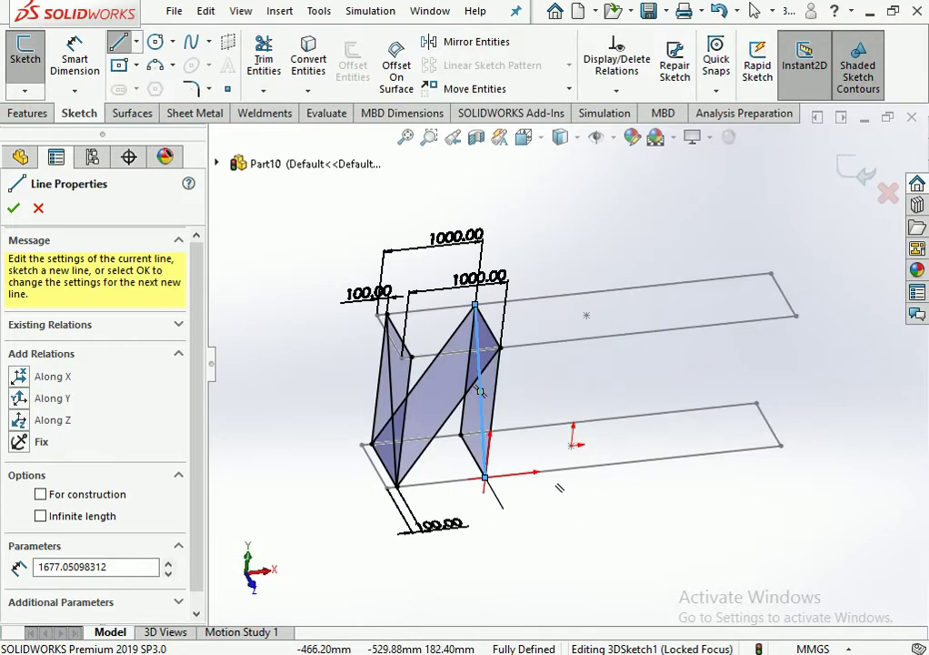
key("Escape")
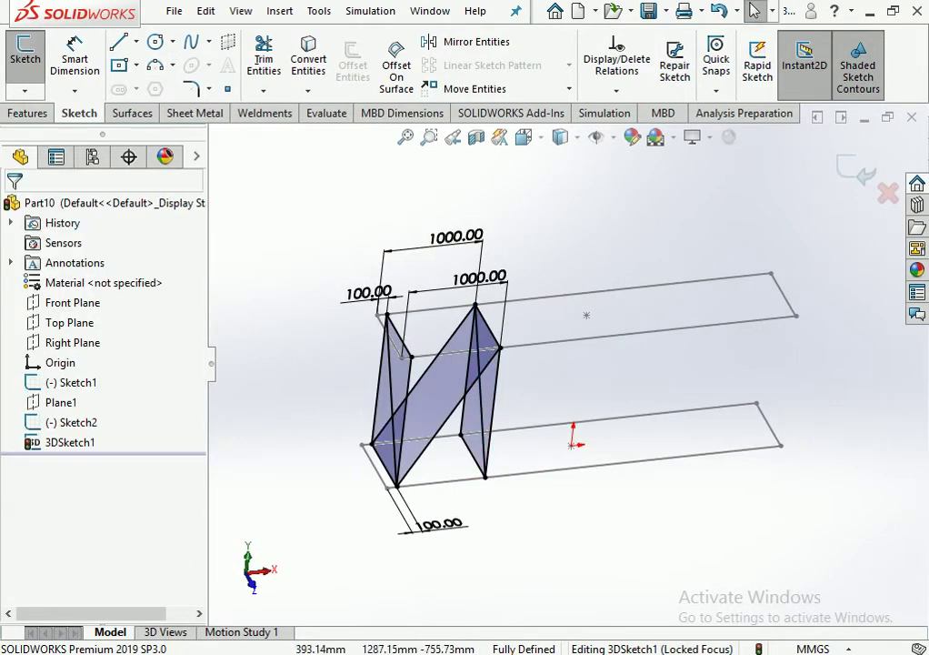
middle_click_drag(480, 391, 545, 391)
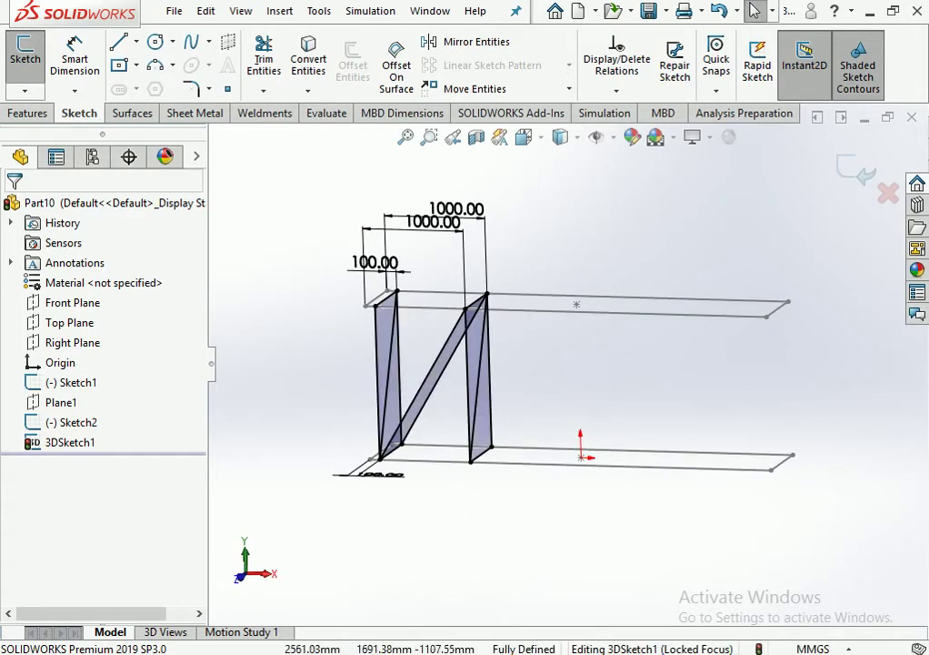
key("ctrl+b")
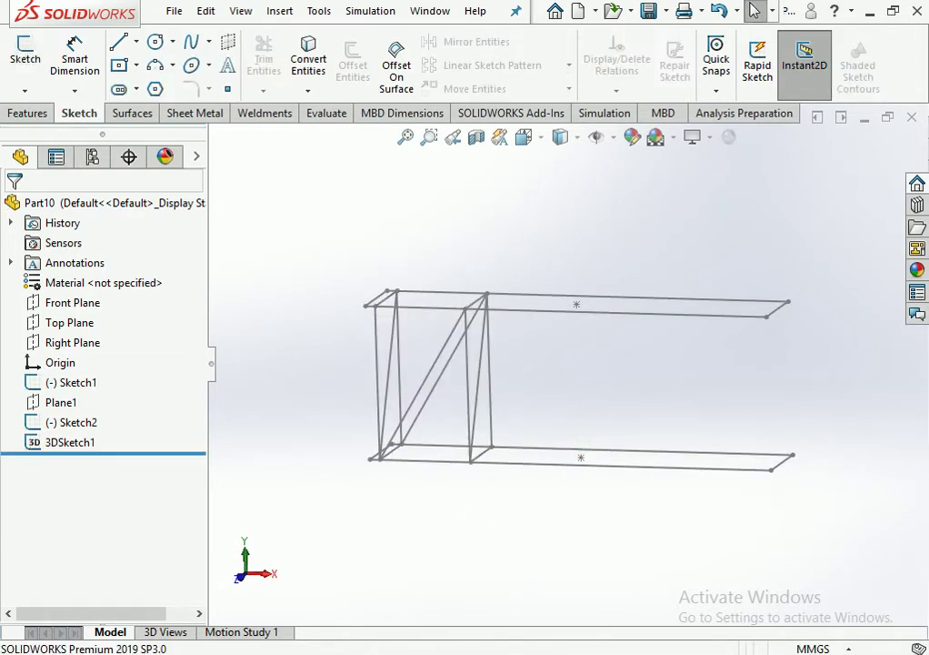
Change the end frame's bottom and top offsets from 100 mm to 300 mm.
key("Down")
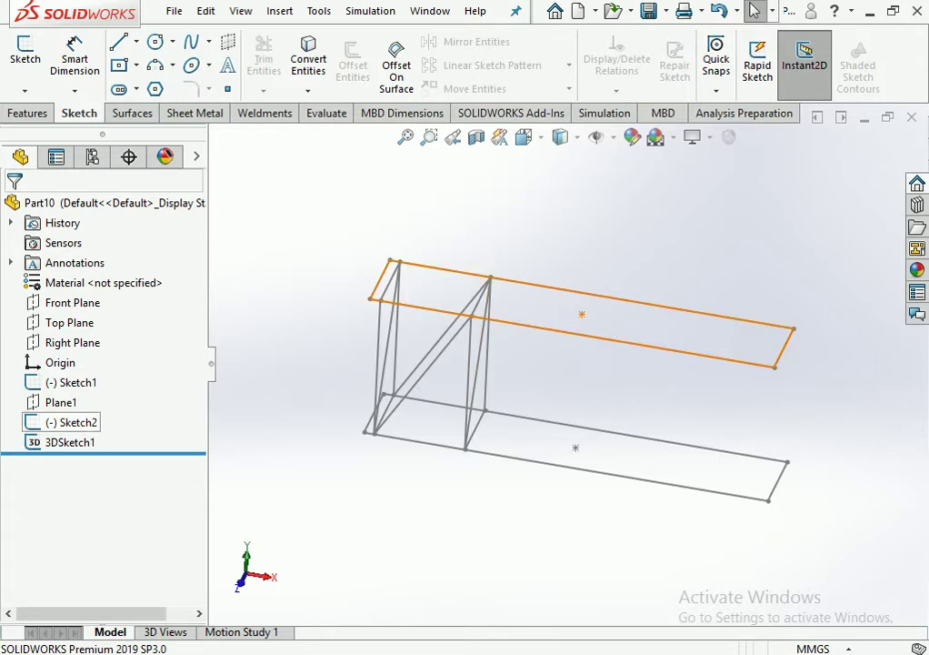
left_click(70, 442)
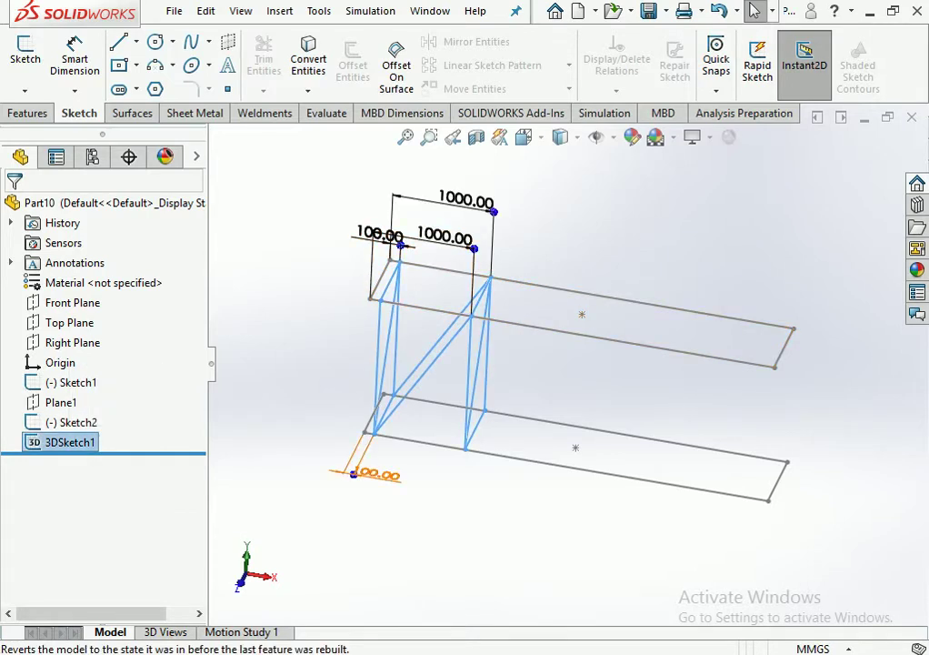
double_click(373, 474)
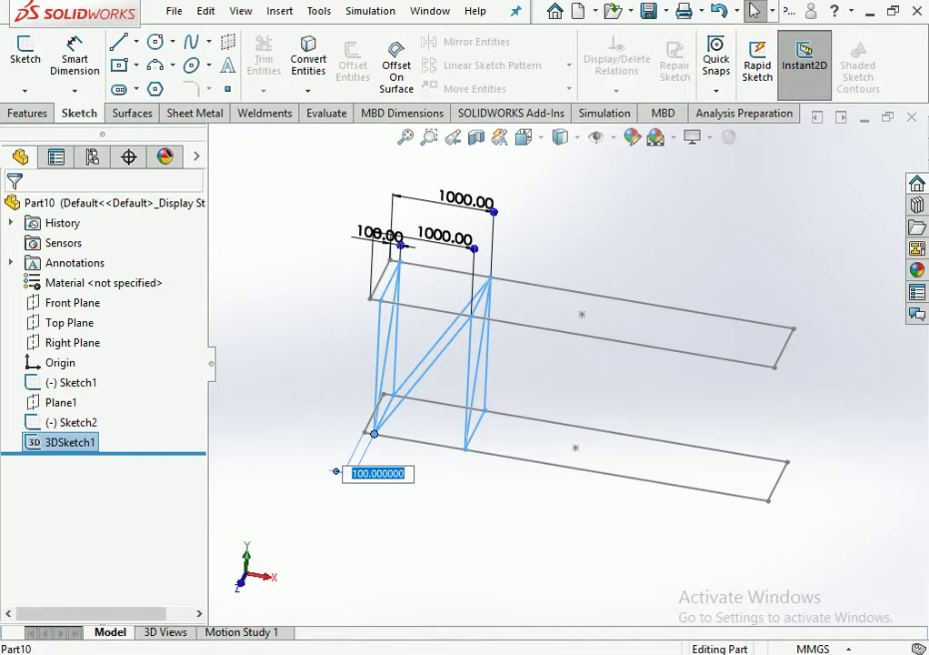
type("300")
key("Return")
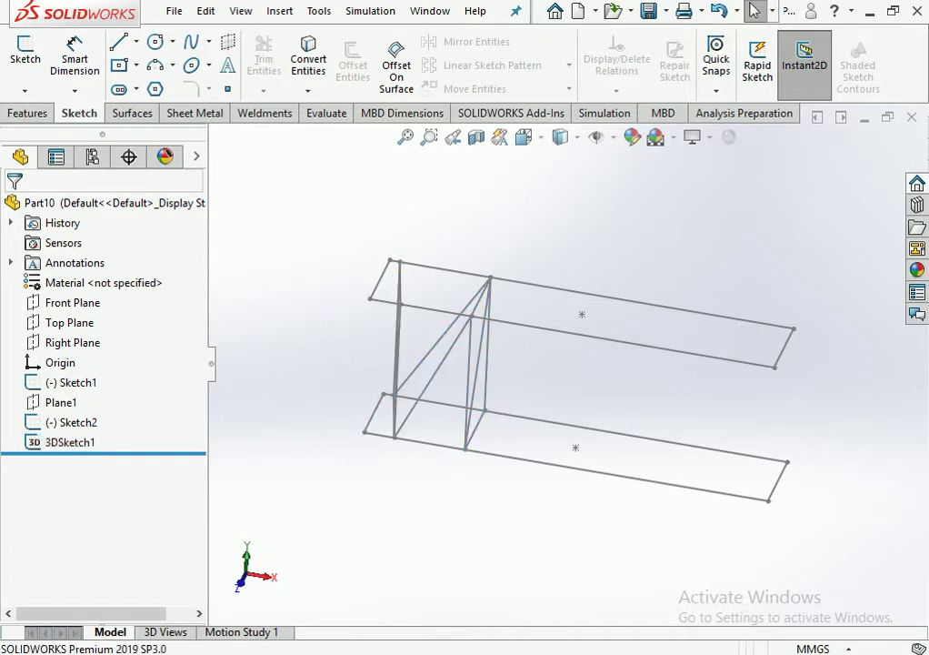
double_click(70, 441)
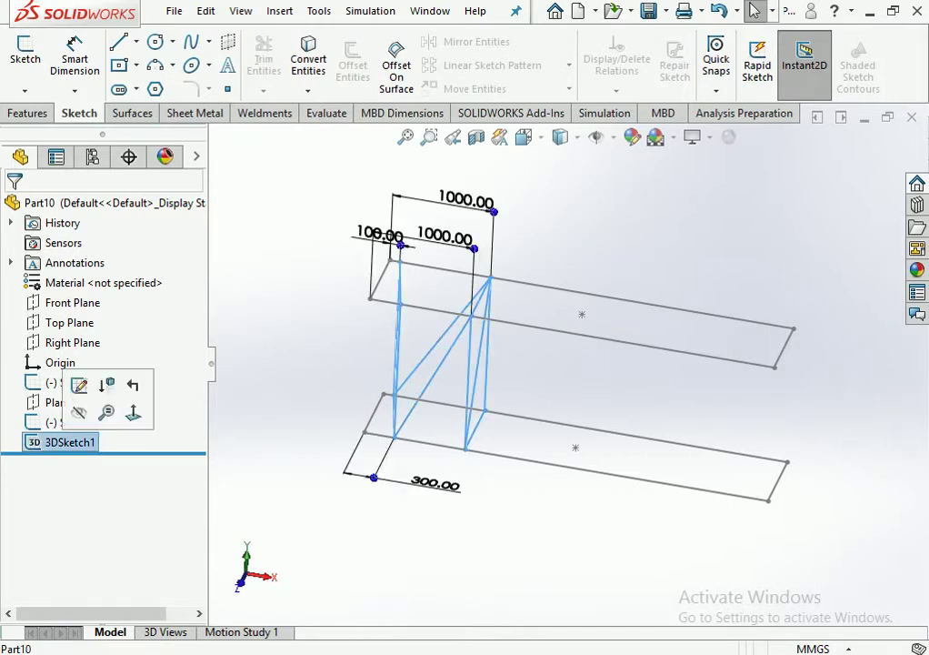
double_click(373, 234)
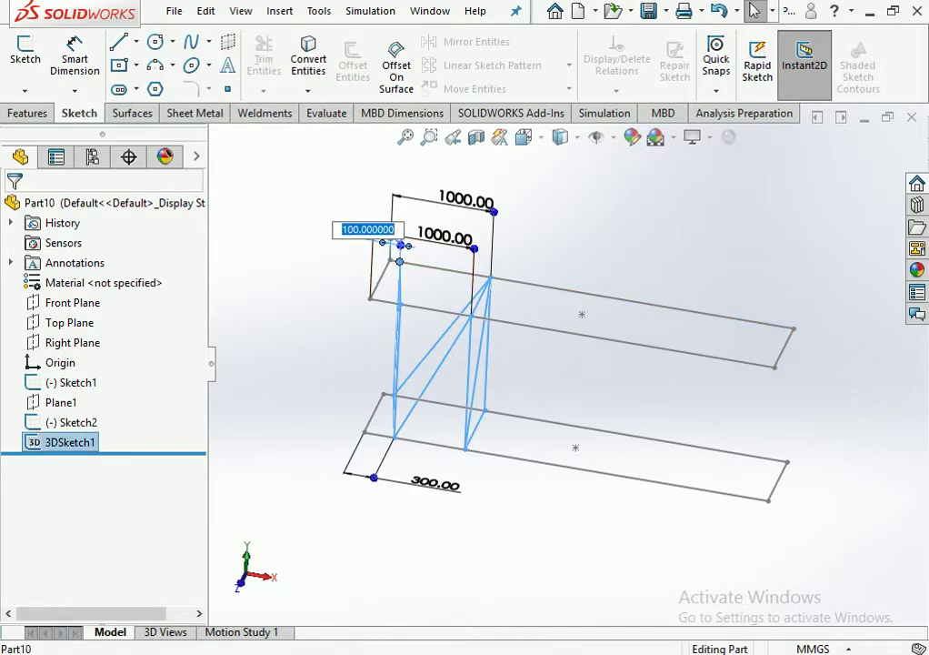
type("100")
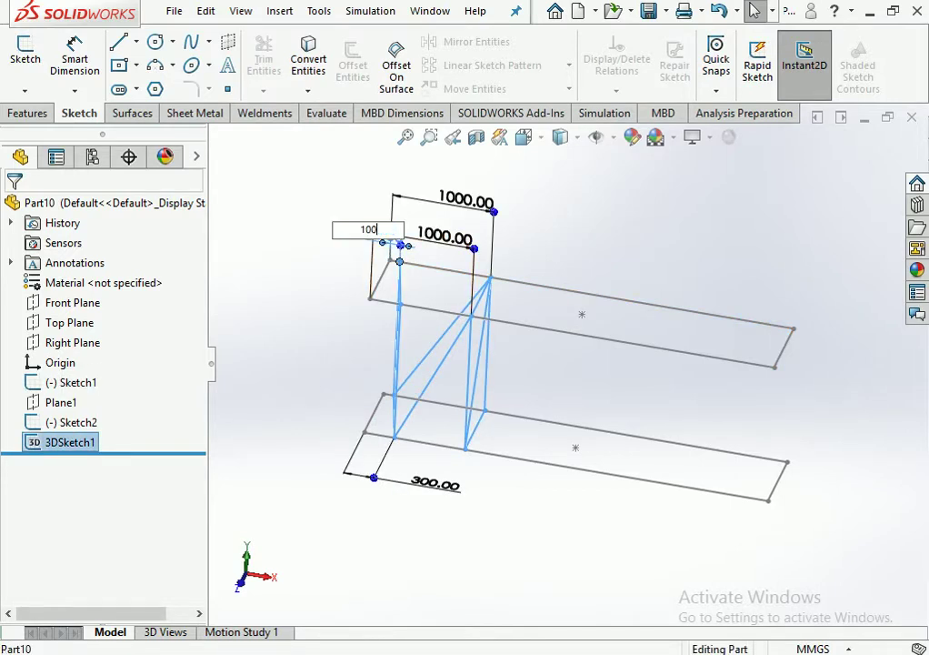
key("Return")
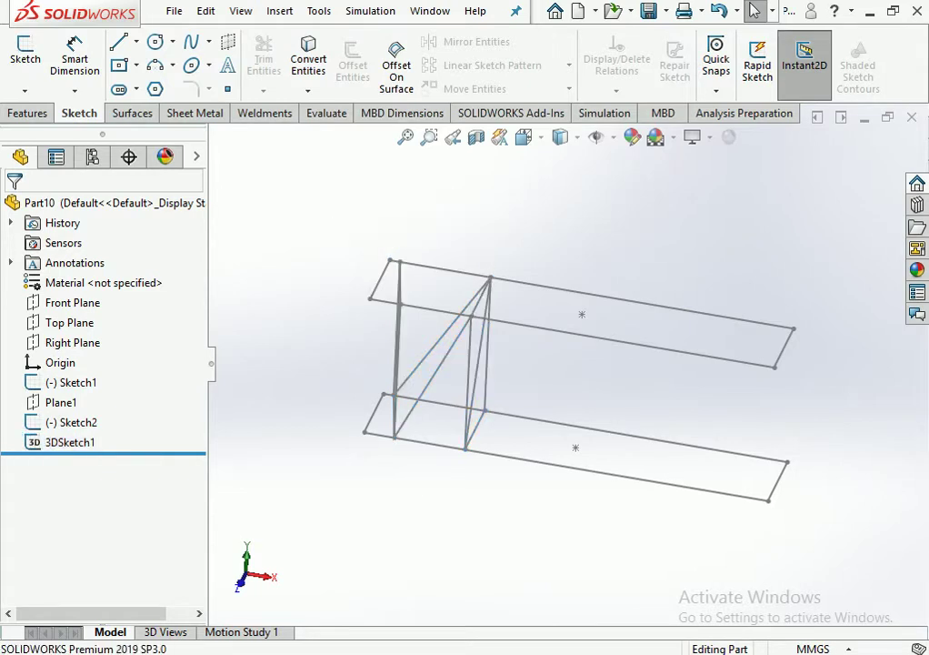
left_click(380, 278)
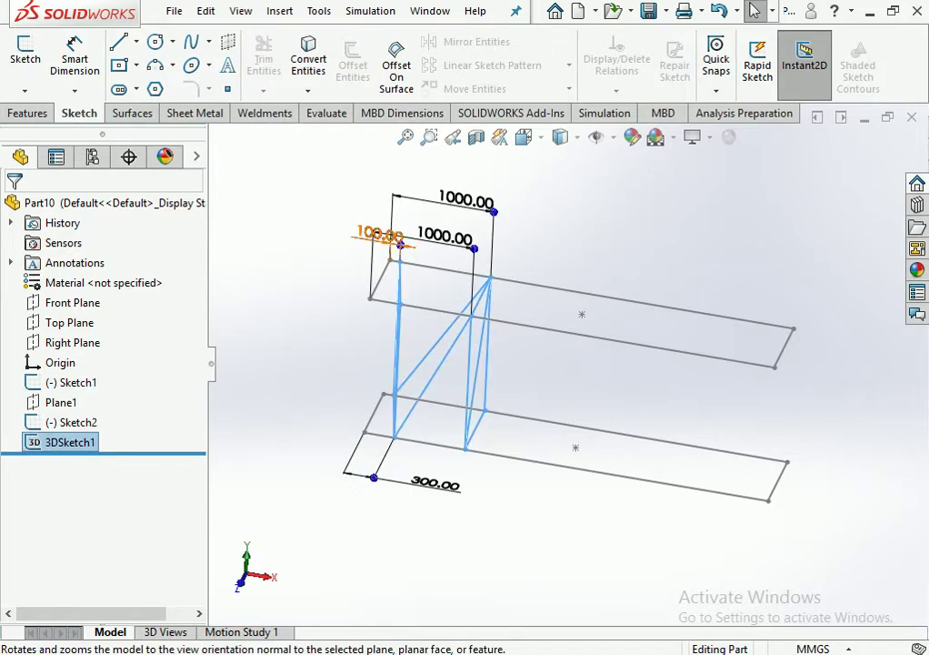
double_click(378, 234)
type("30")
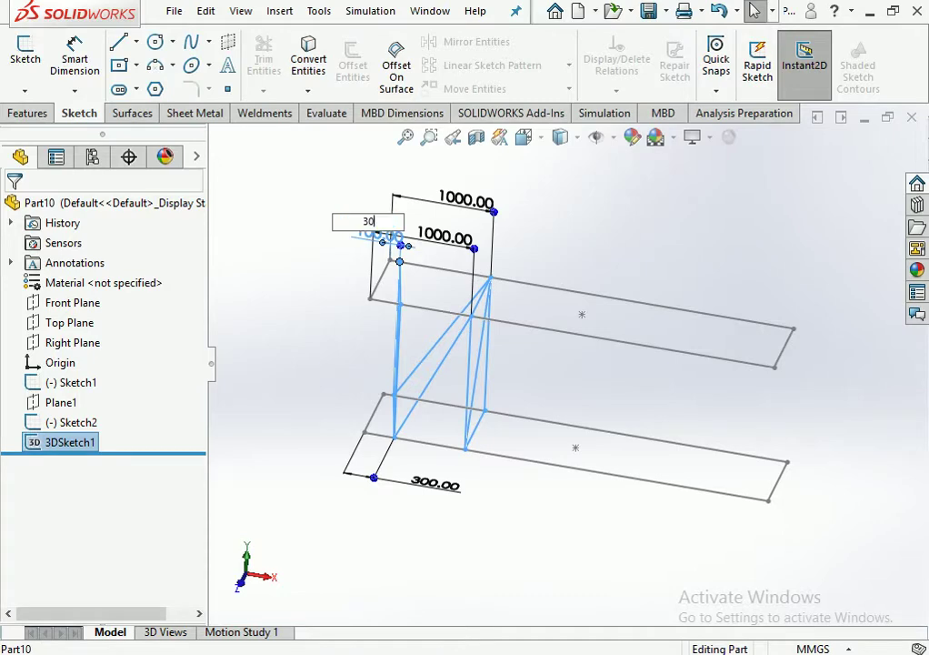
type("0")
key("Return")
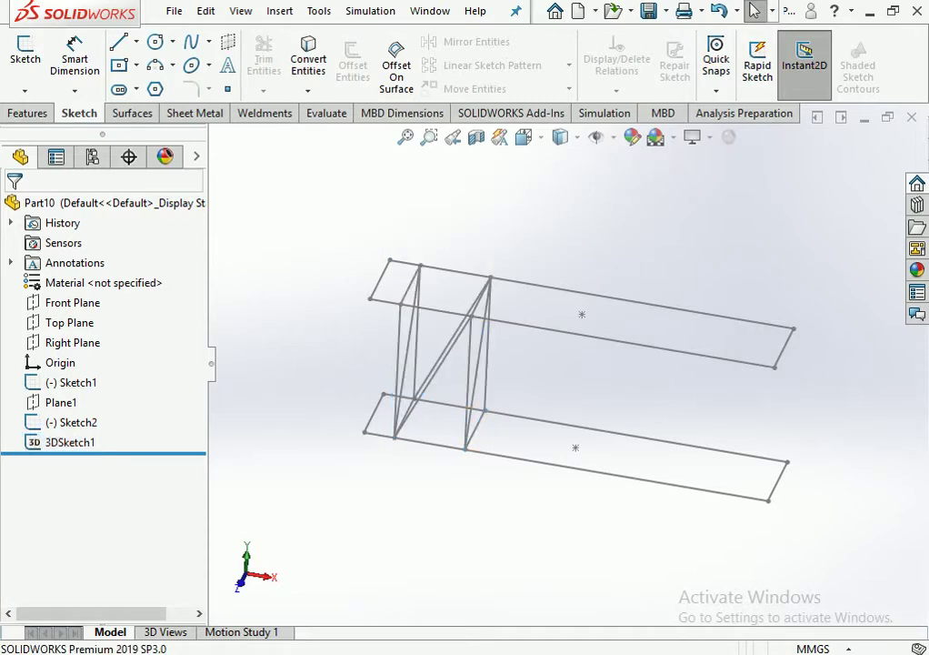
mouse_move(436, 364)
middle_mouse_down()
mouse_move(474, 377)
mouse_move(432, 409)
middle_mouse_up()
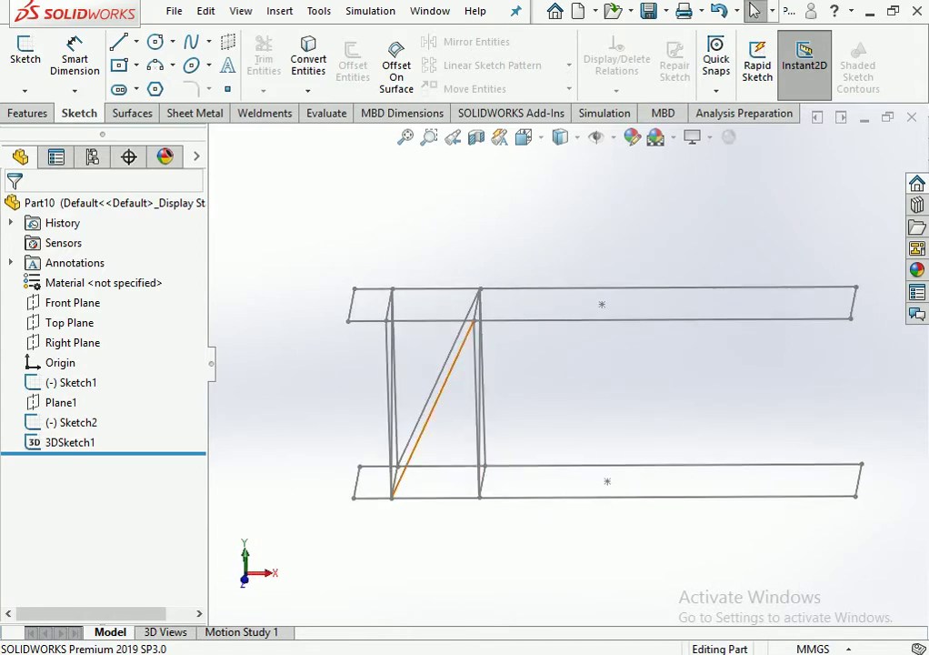
Change both 1000 mm bay spacing dimensions to 1200 mm.
left_click(69, 441)
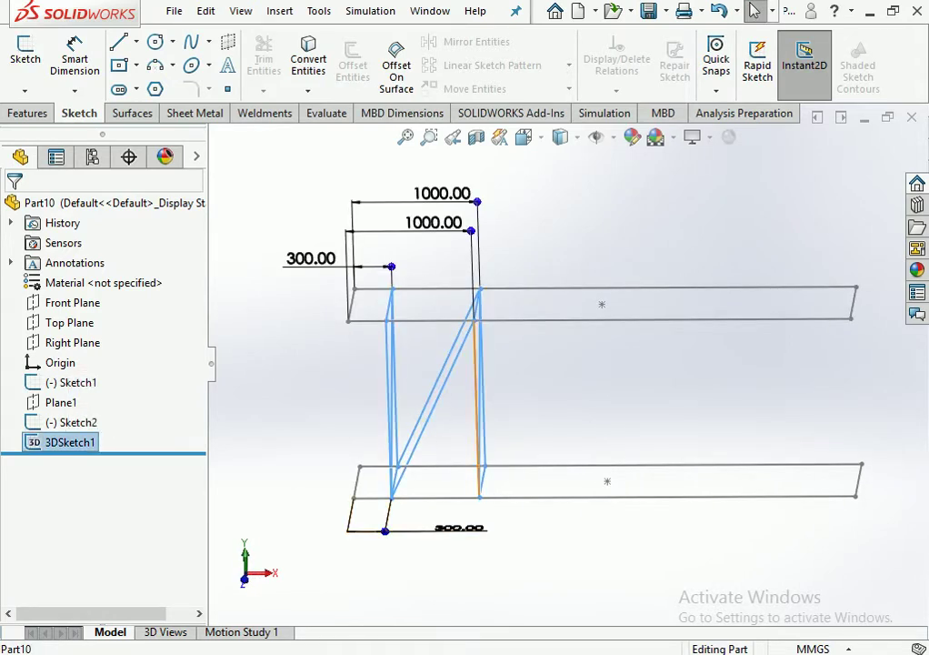
double_click(442, 193)
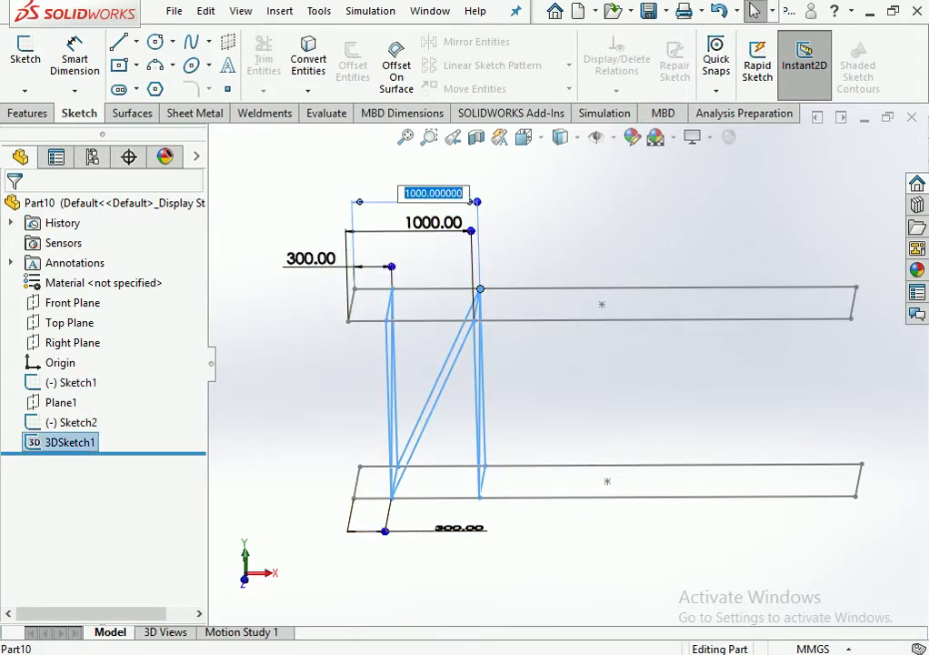
type("1200")
key("Return")
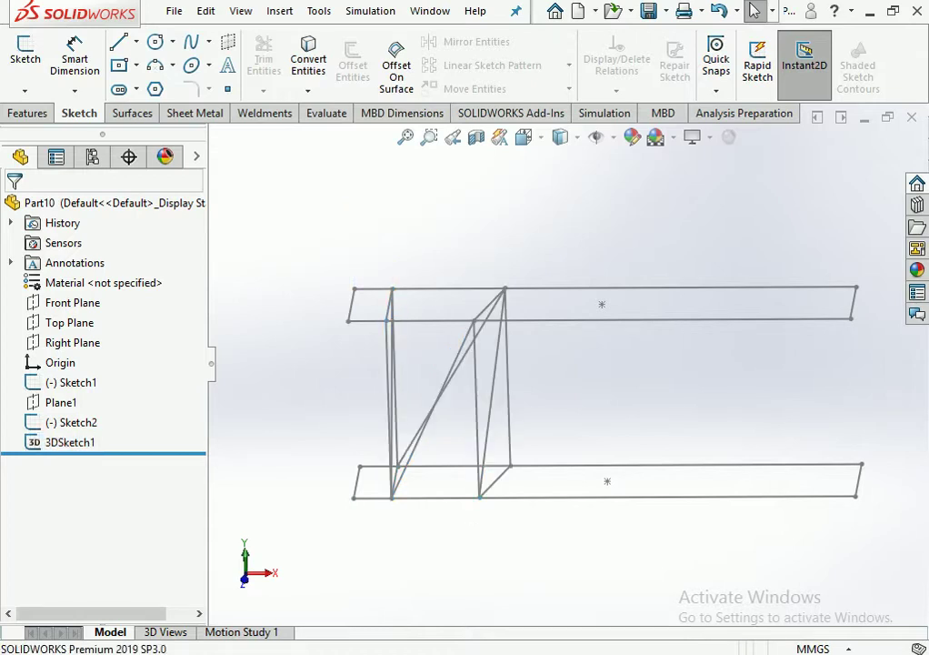
left_click(68, 442)
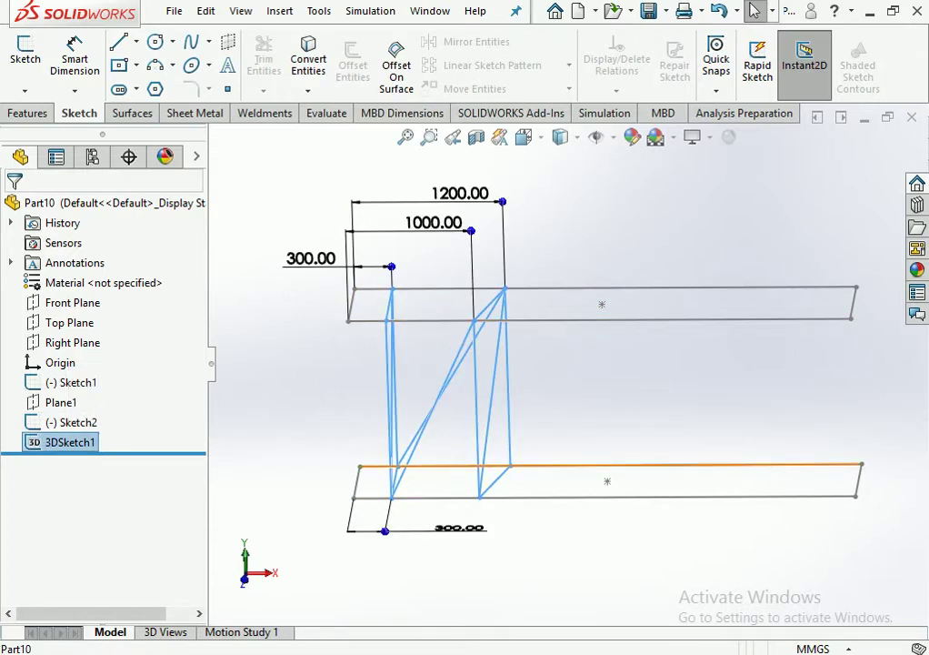
double_click(433, 222)
type("120")
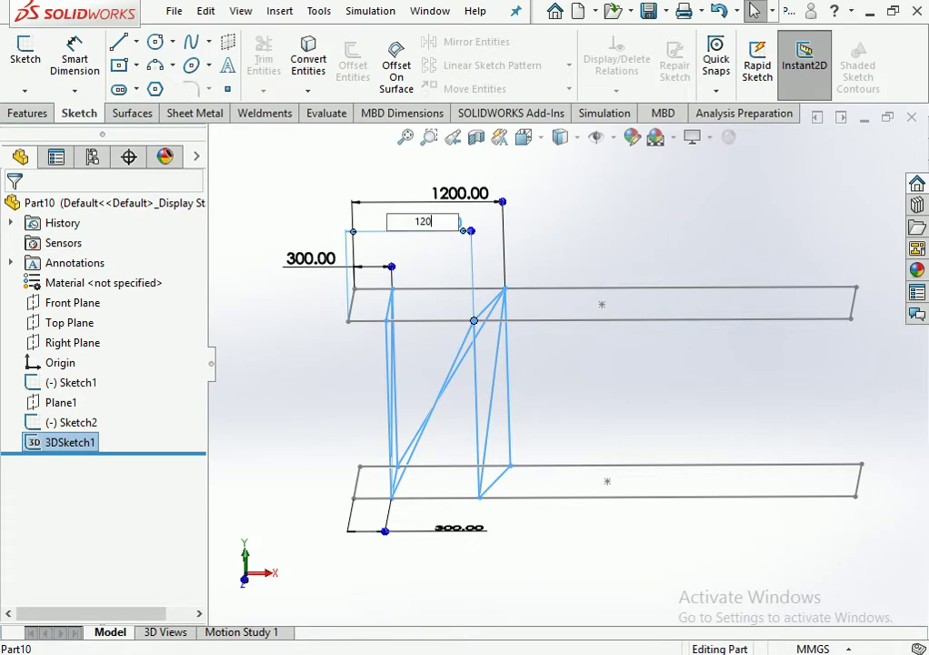
type("0")
key("Return")
mouse_move(545, 364)
middle_mouse_down()
mouse_move(600, 345)
mouse_move(582, 304)
middle_mouse_up()
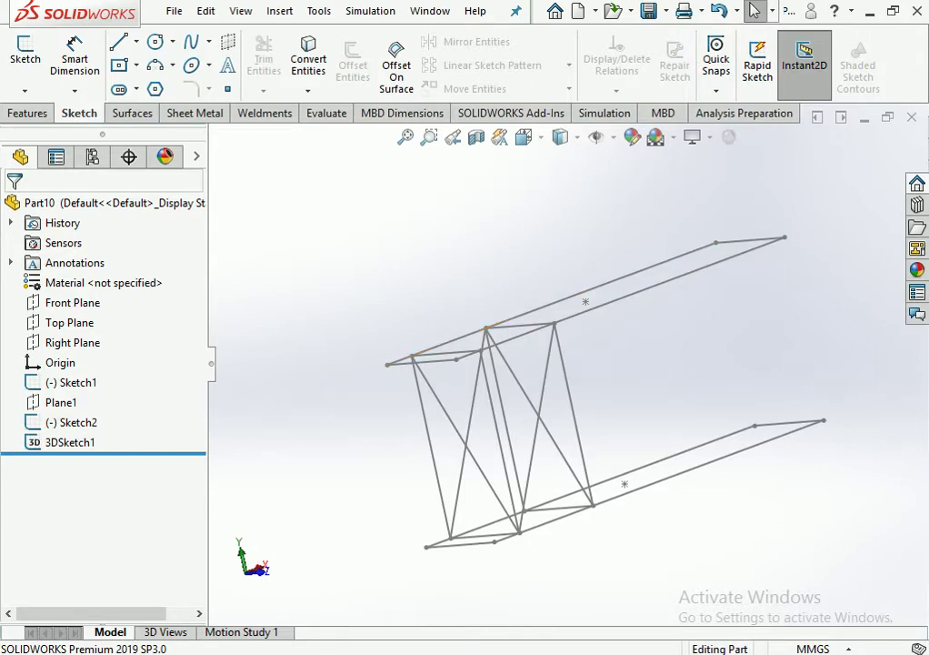
Delete the left 750 mm end line from the lower rail sketch.
mouse_move(581, 304)
middle_mouse_down()
mouse_move(546, 364)
mouse_move(545, 382)
middle_mouse_up()
left_click(454, 496)
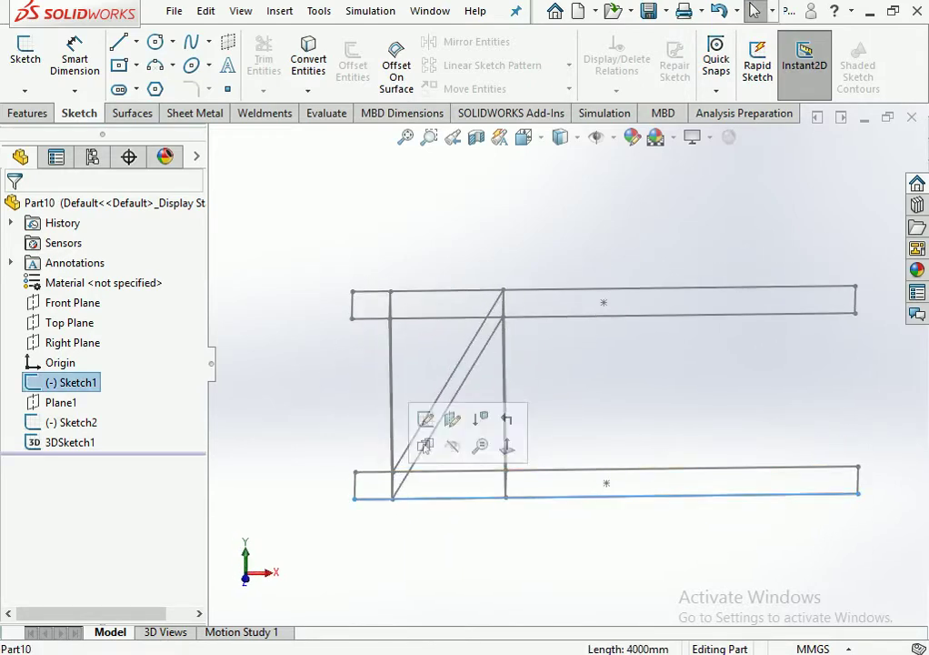
left_click(426, 419)
left_click(355, 484)
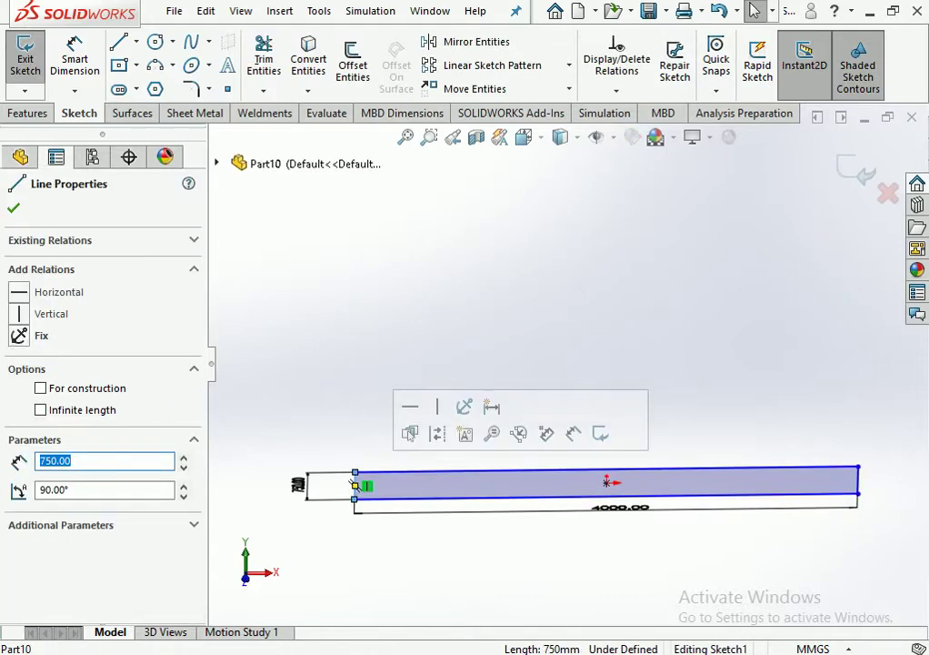
key("Delete")
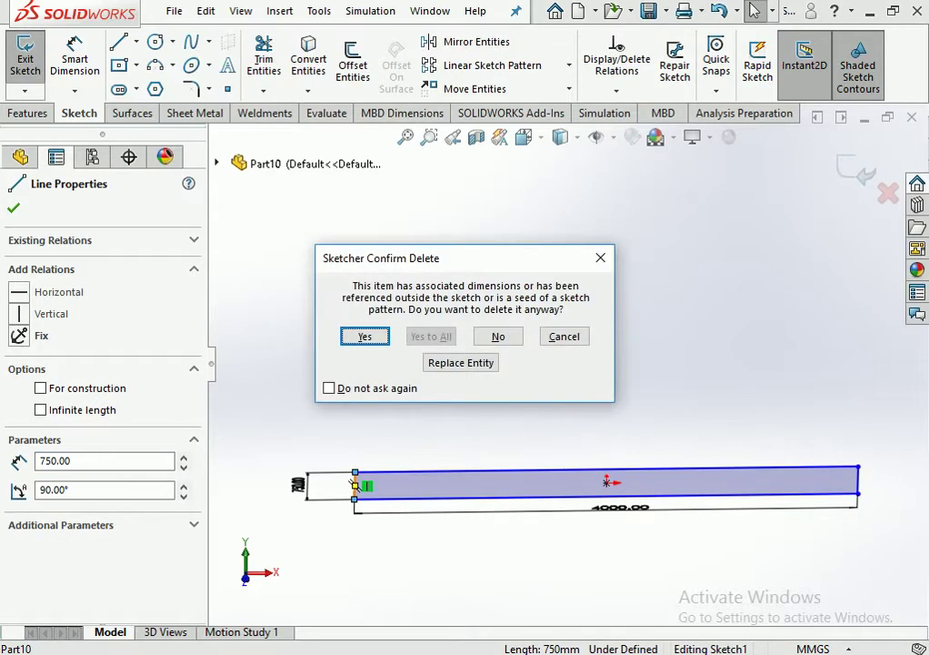
key("Return")
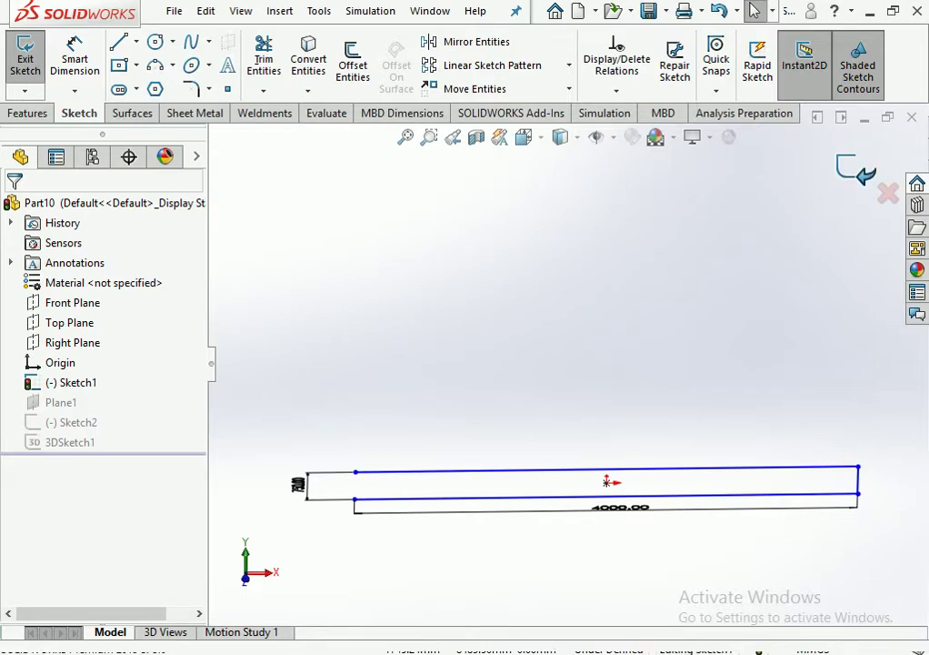
key("ctrl+b")
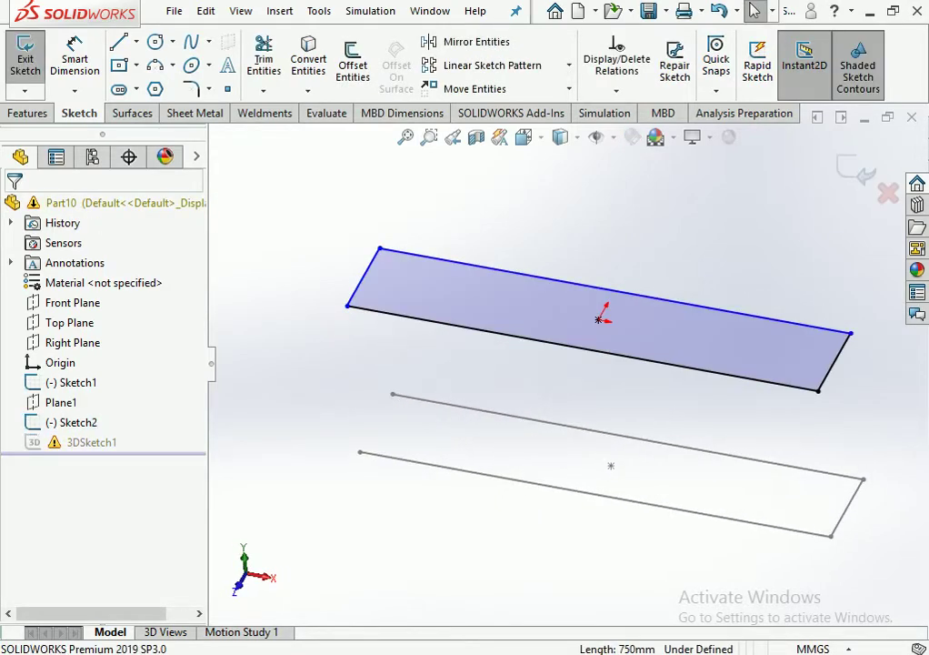
Delete the upper rail sketch's left end line and reopen 3DSketch1 for editing.
left_click(371, 266)
key("Delete")
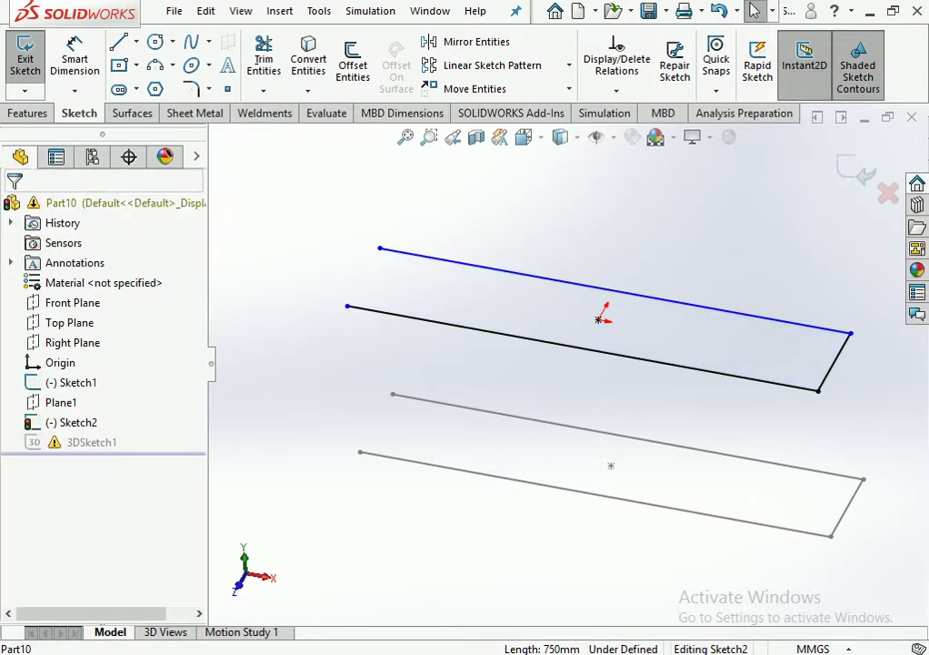
key("ctrl+b")
middle_click_drag(546, 382, 473, 363)
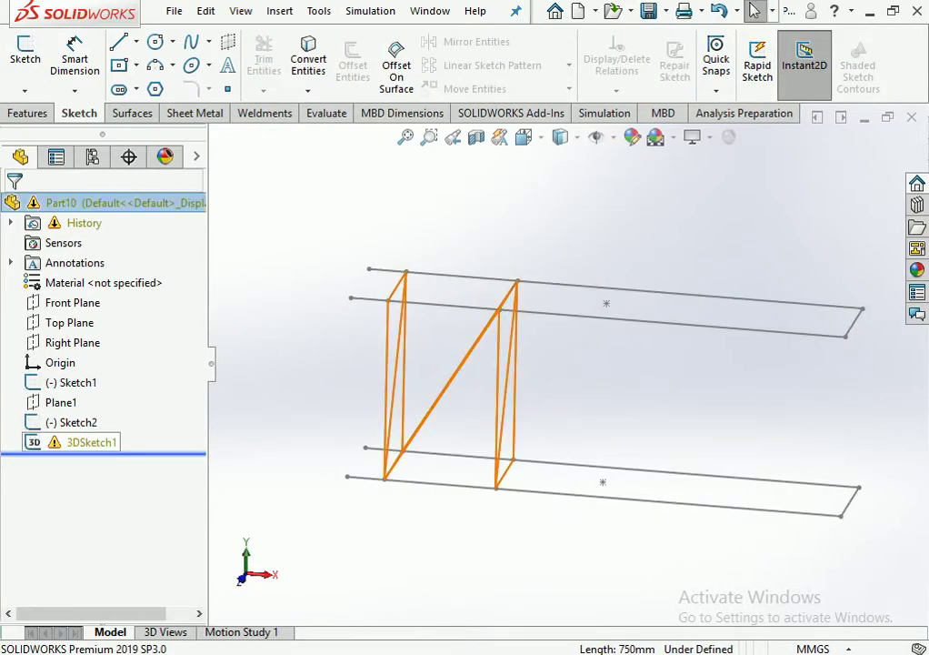
left_click(91, 442)
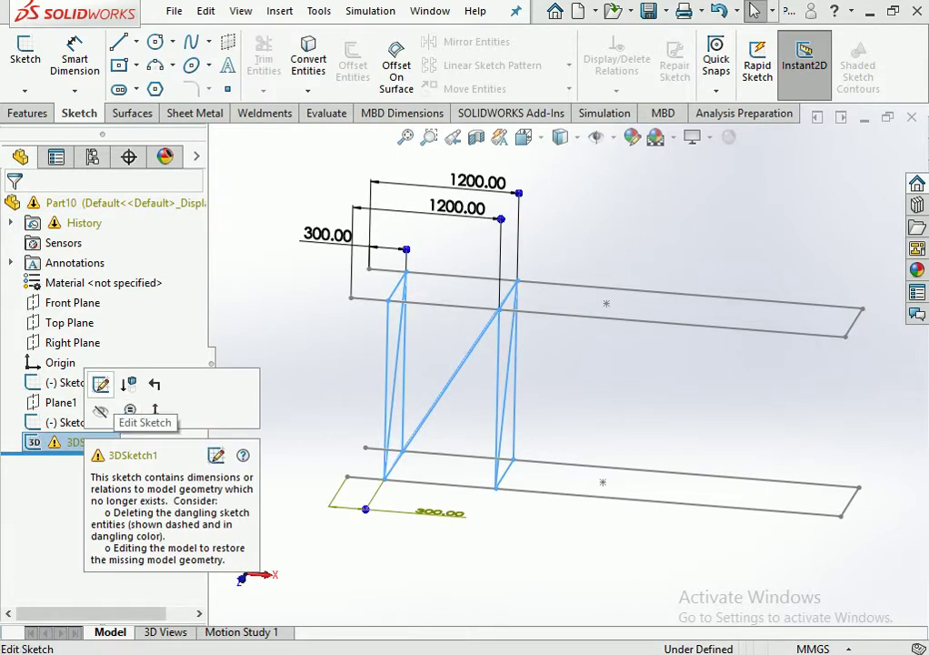
left_click(101, 384)
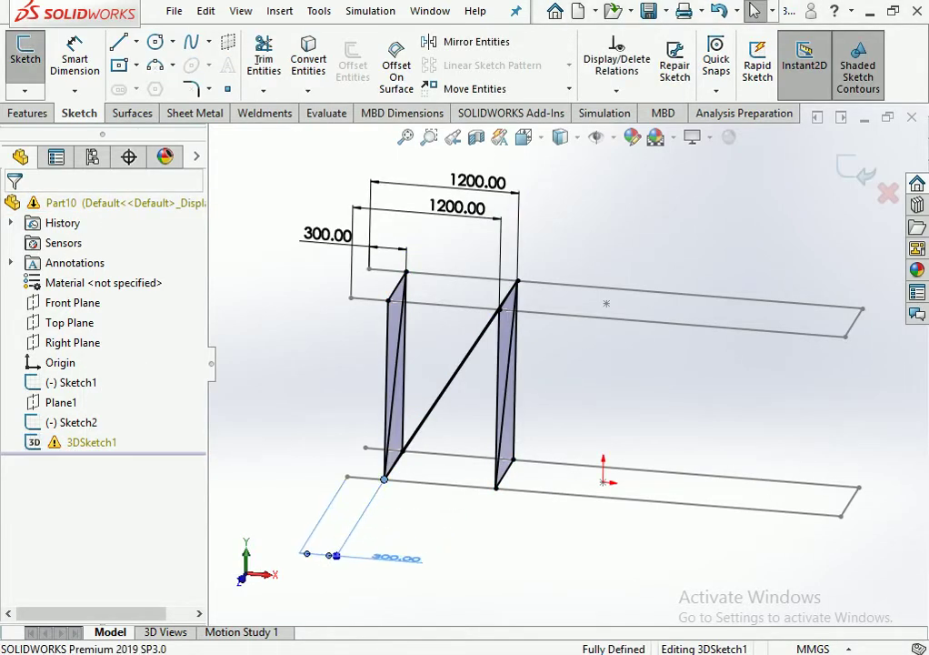
Replace the dangling bottom dimension with a new 300 mm one, then close the 3D sketch.
left_click(440, 512)
key("Delete")
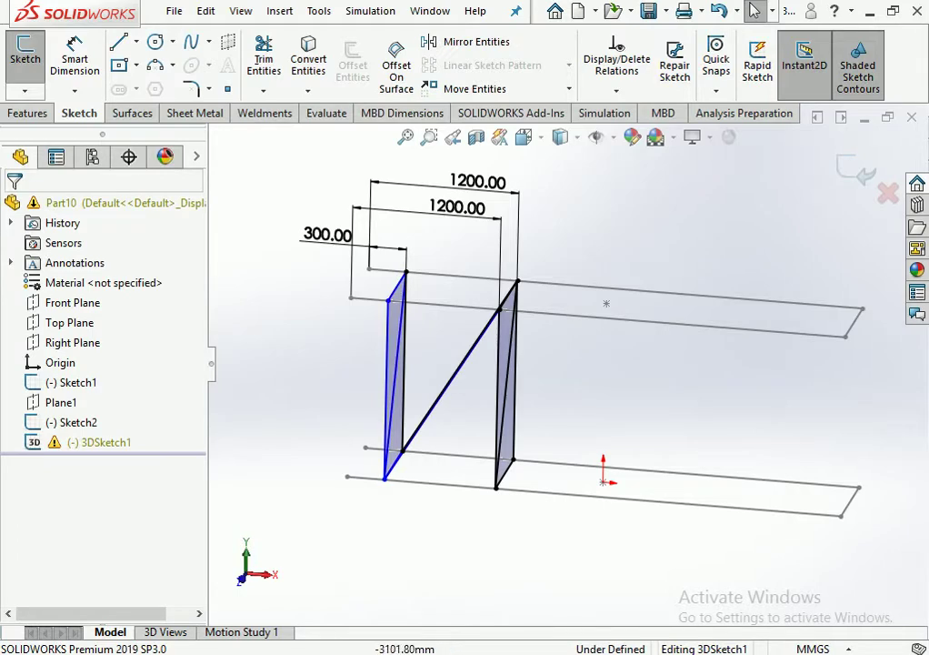
left_click(76, 46)
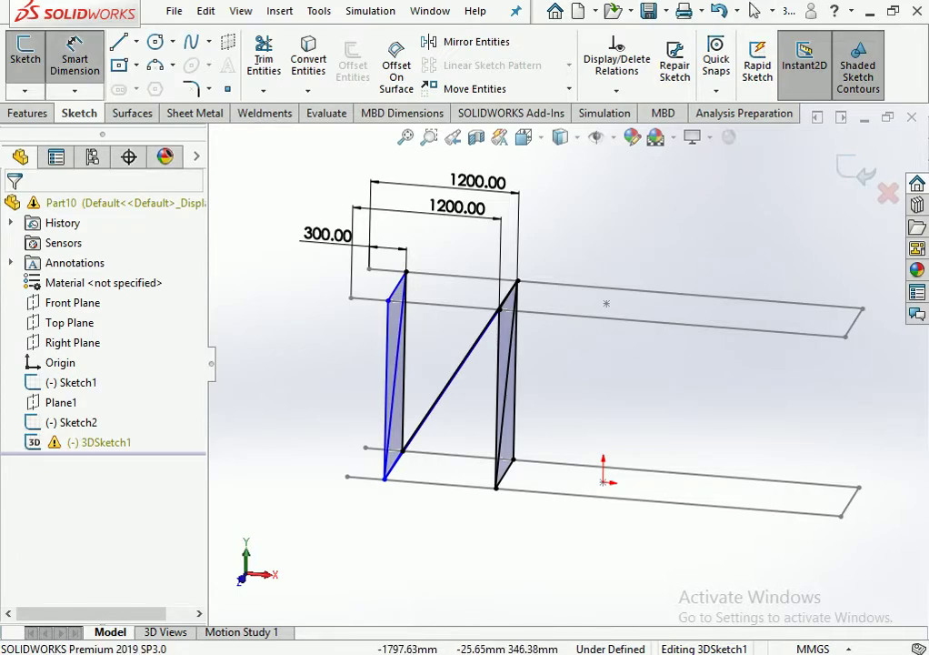
middle_click_drag(354, 427, 349, 463)
left_click(386, 468)
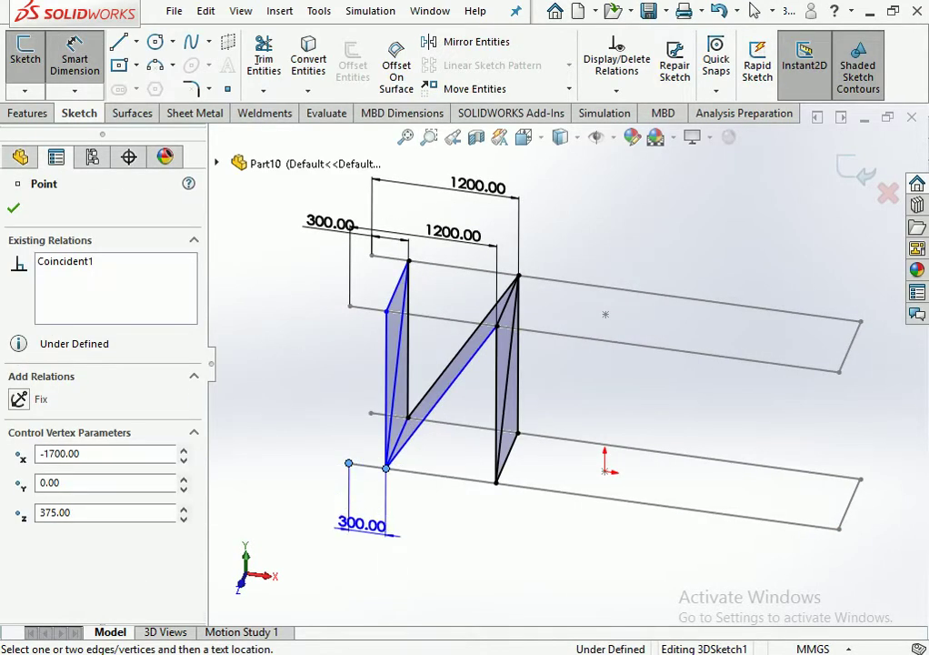
left_click(354, 523)
key("Return")
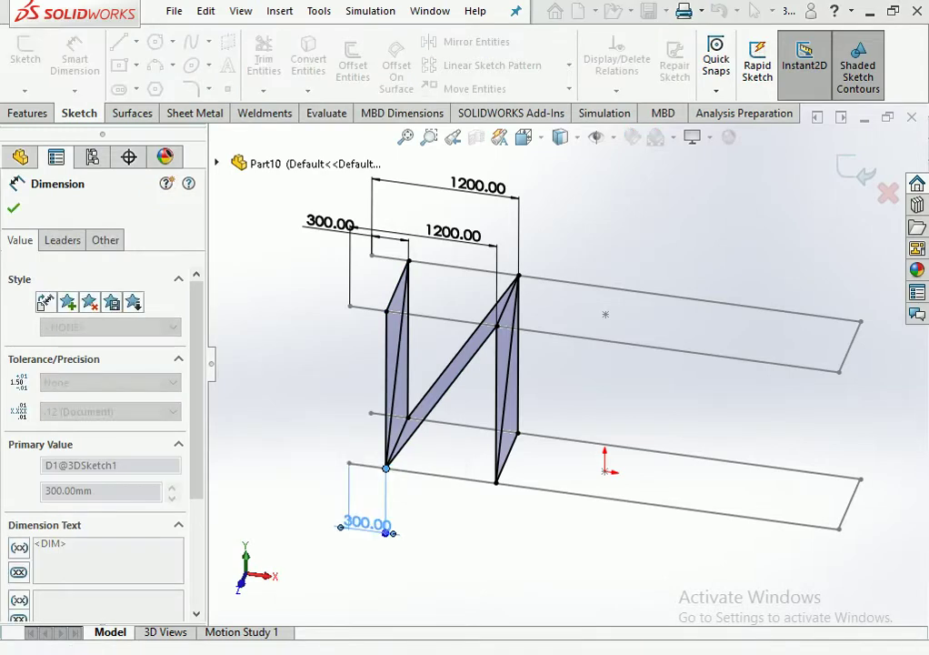
scroll(567, 351, "up", 2)
scroll(567, 351, "up", 2)
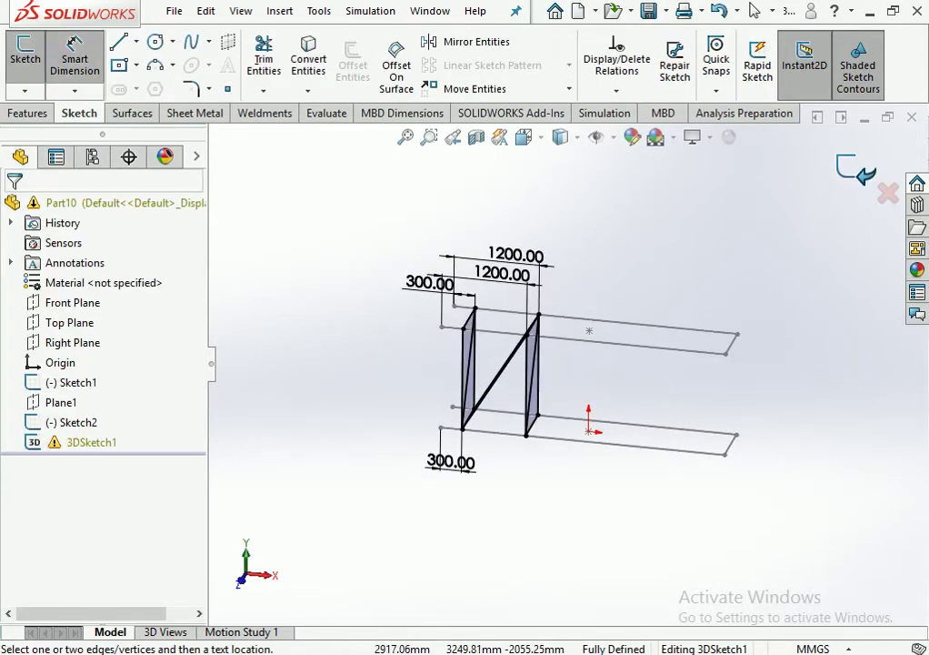
key("ctrl+b")
mouse_move(208, 452)
middle_mouse_down()
mouse_move(531, 250)
mouse_move(468, 291)
mouse_move(436, 327)
middle_mouse_up()
Delete the right-end connector line from the upper rail sketch.
mouse_move(534, 242)
middle_mouse_down()
mouse_move(484, 270)
mouse_move(527, 241)
middle_mouse_up()
double_click(582, 325)
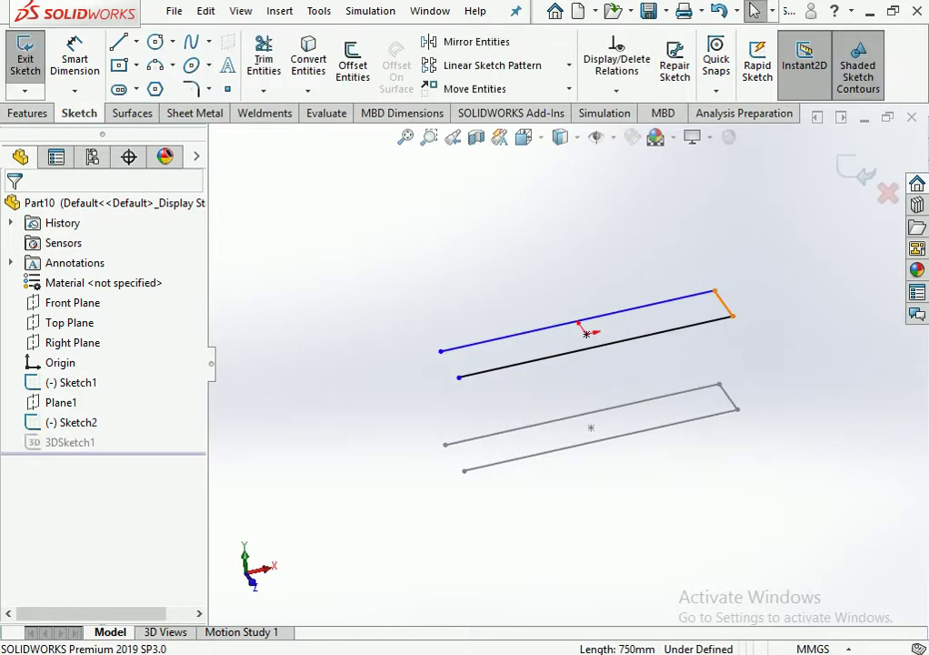
left_click(724, 303)
key("Delete")
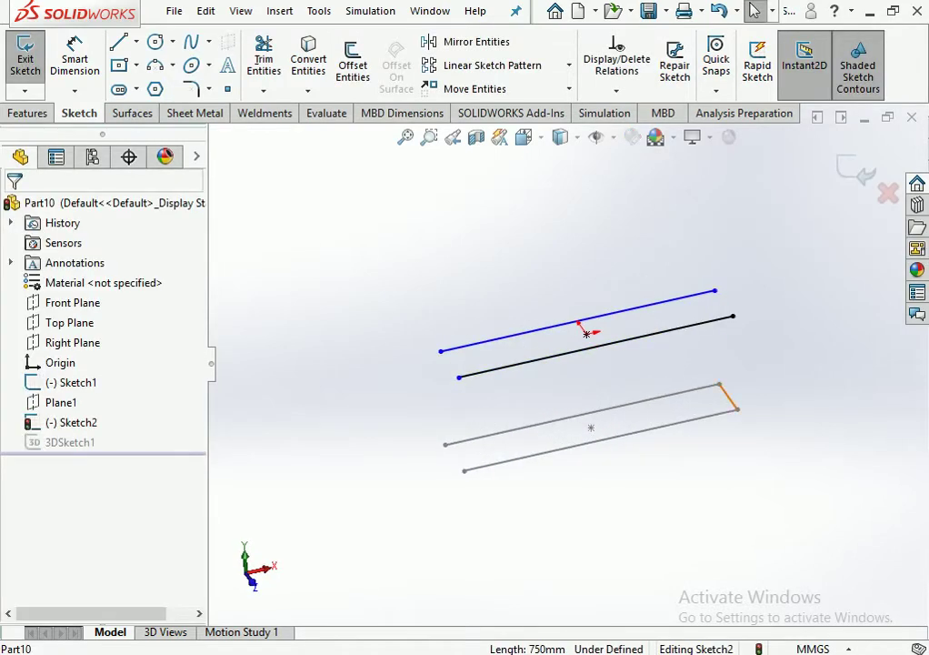
left_click(727, 396)
key("Delete")
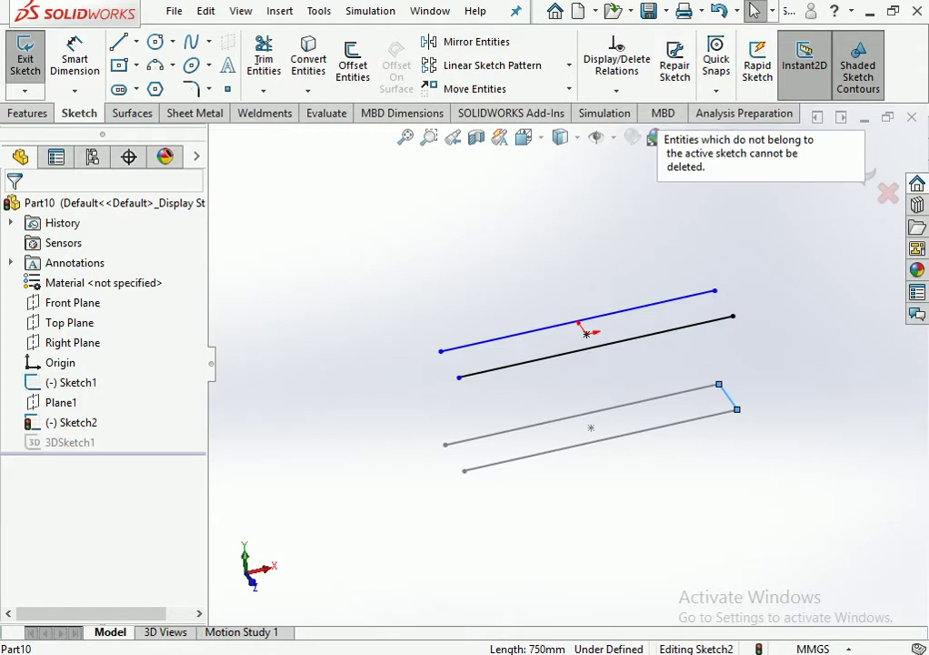
left_click(72, 382)
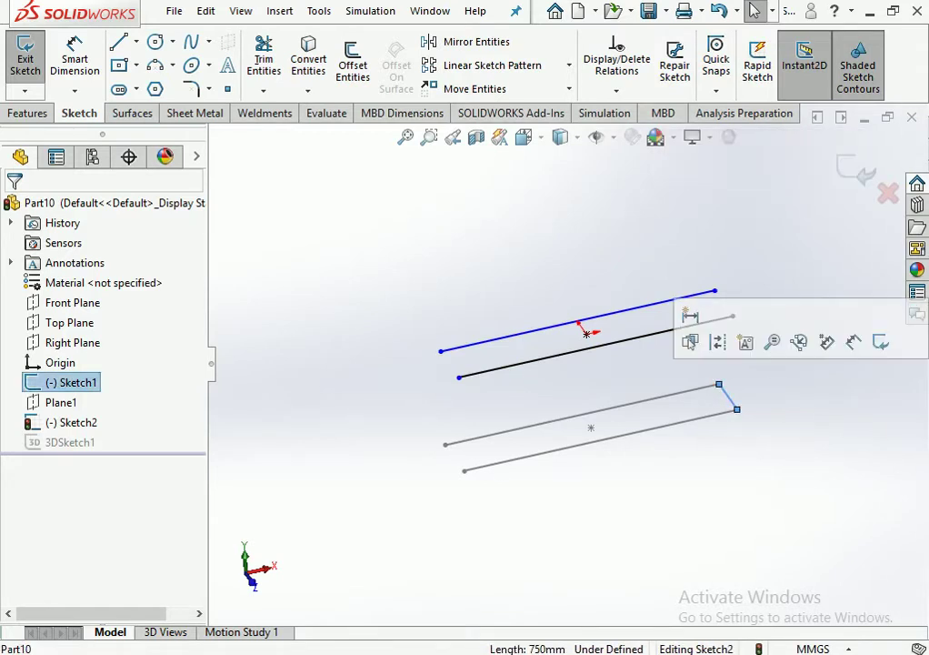
key("Escape")
left_click(855, 169)
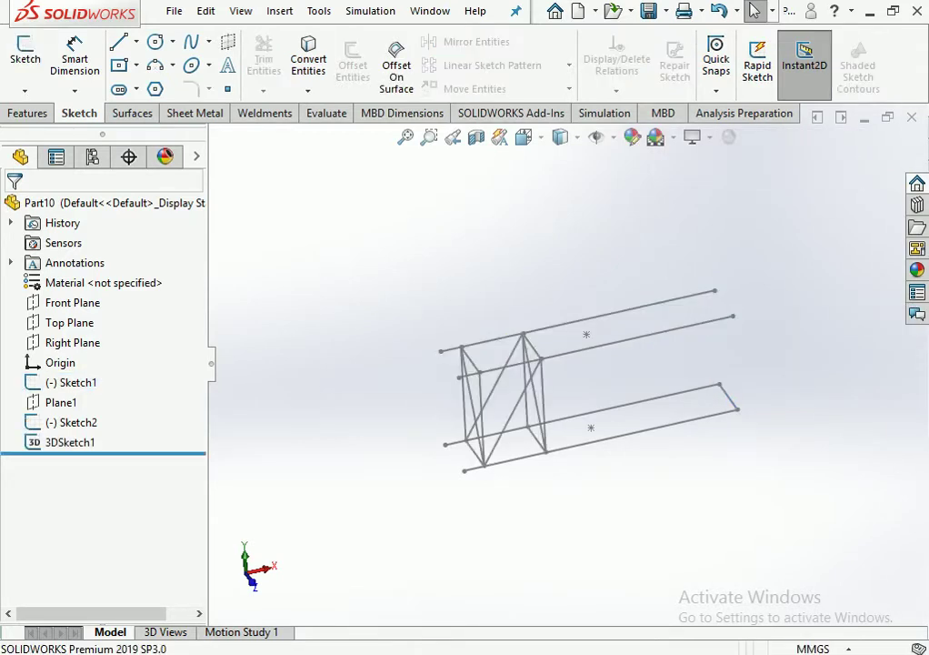
Delete the right-end connector line from the lower rail sketch and exit it.
left_click(73, 382)
left_click(25, 55)
left_click(727, 406)
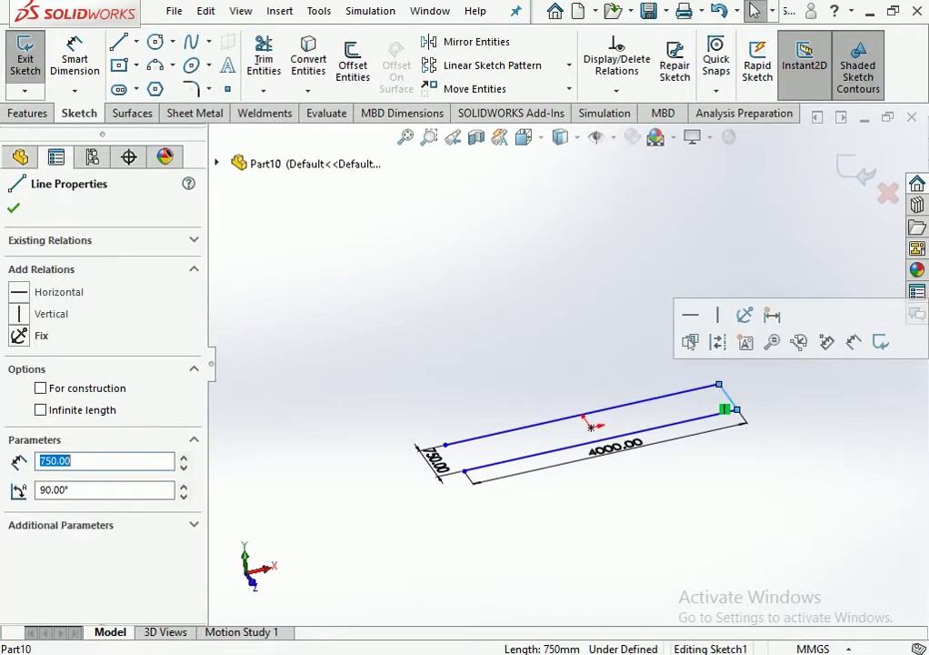
left_click(779, 356)
left_click(857, 169)
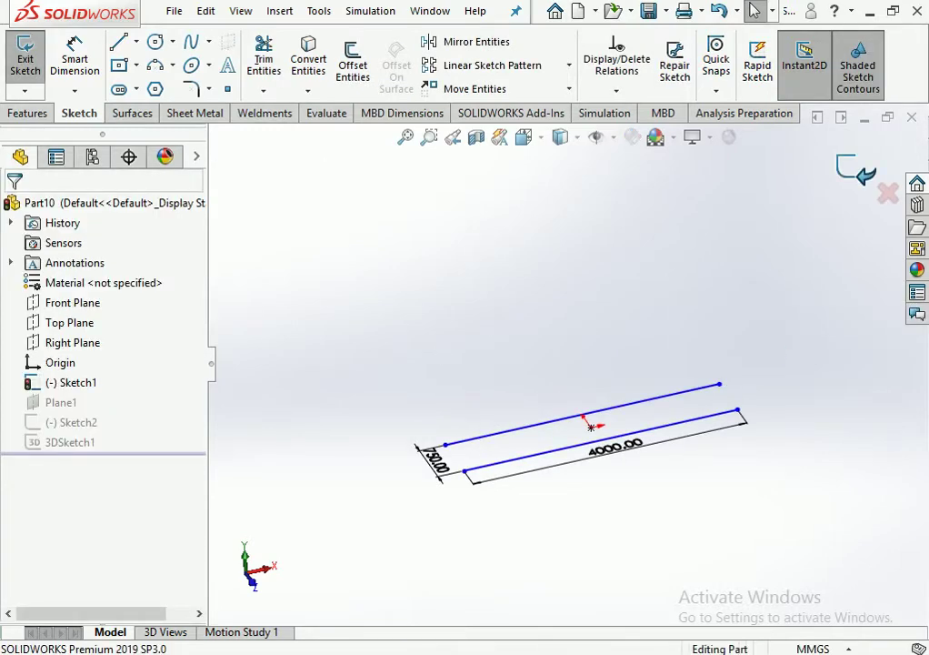
middle_click_drag(537, 338, 393, 362)
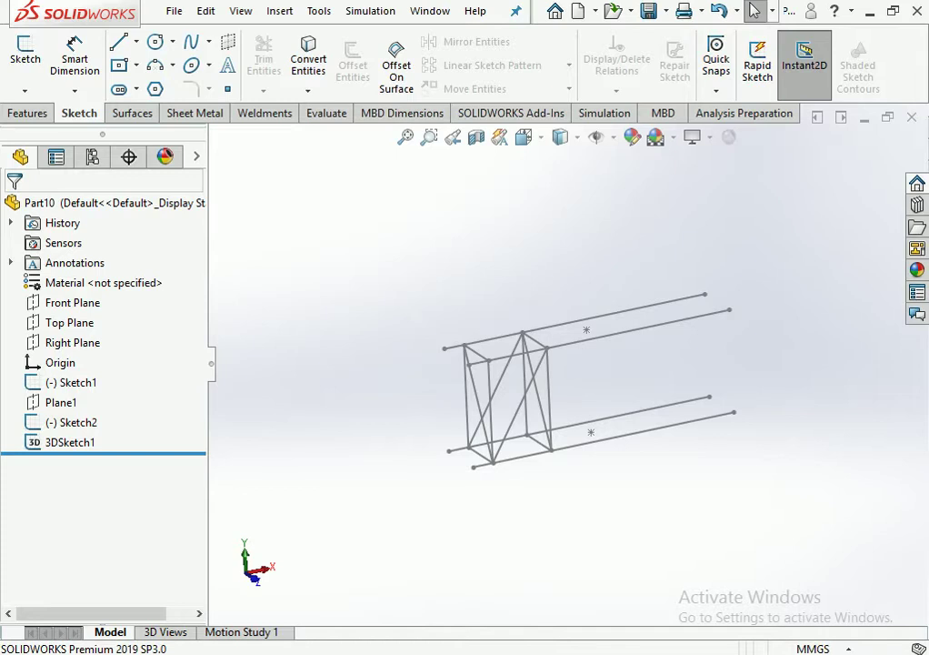
Start a structural member with the pipe profile type at size 33.7 x 4.0.
scroll(521, 293, "down", 1)
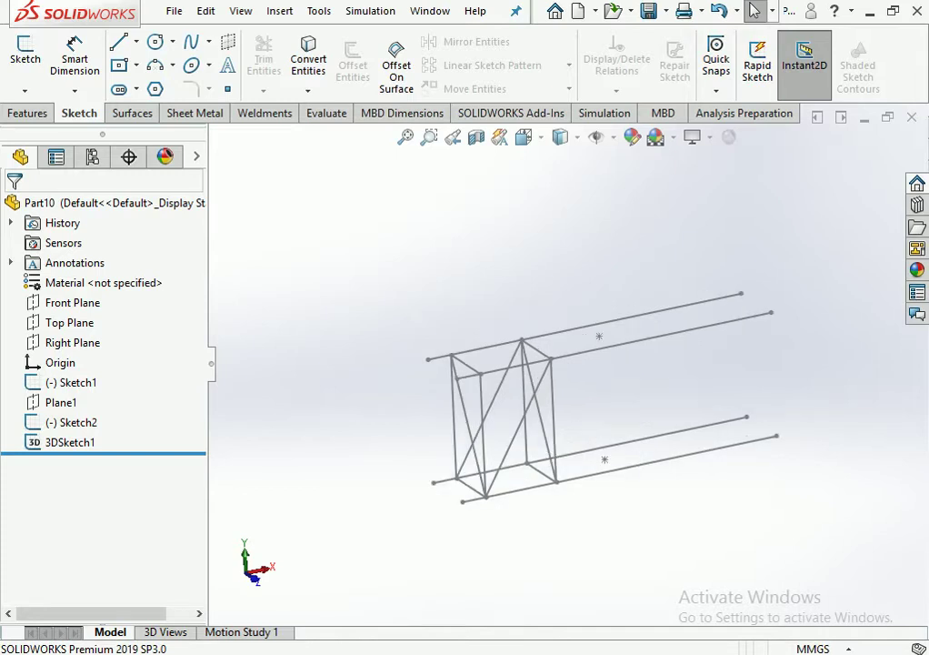
left_click(266, 112)
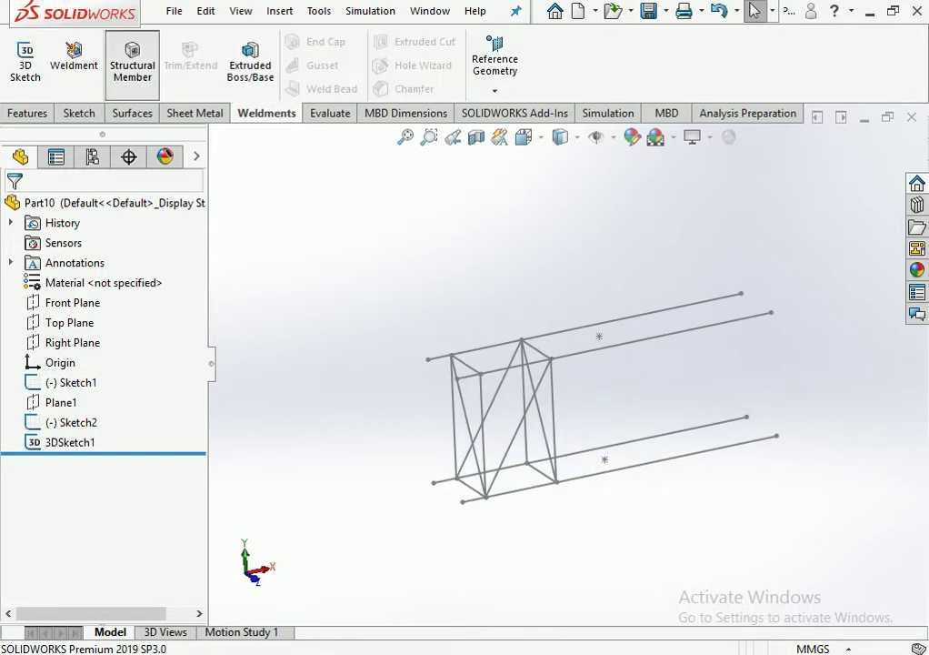
left_click(132, 62)
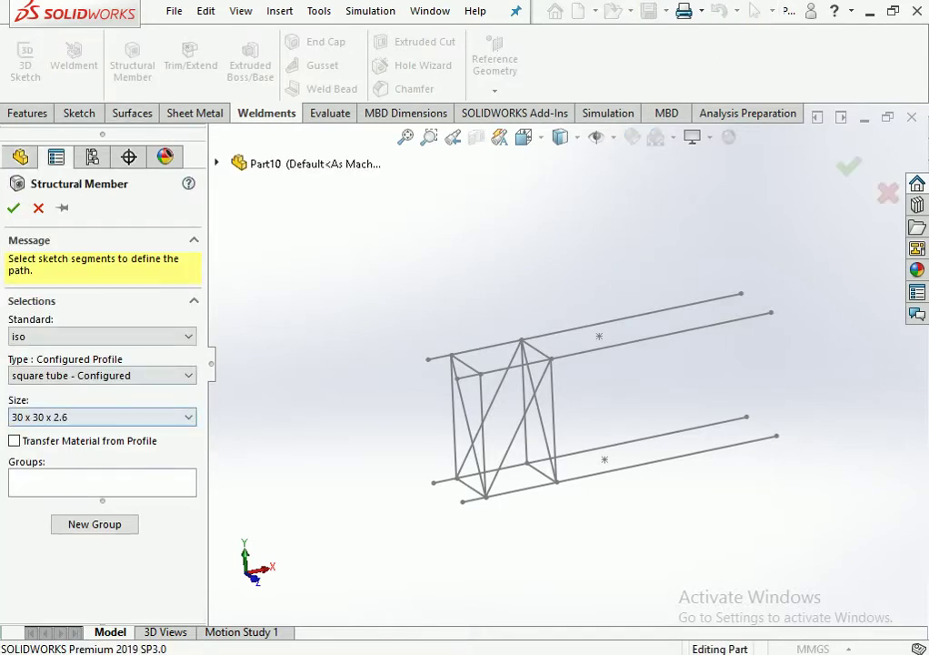
left_click(102, 374)
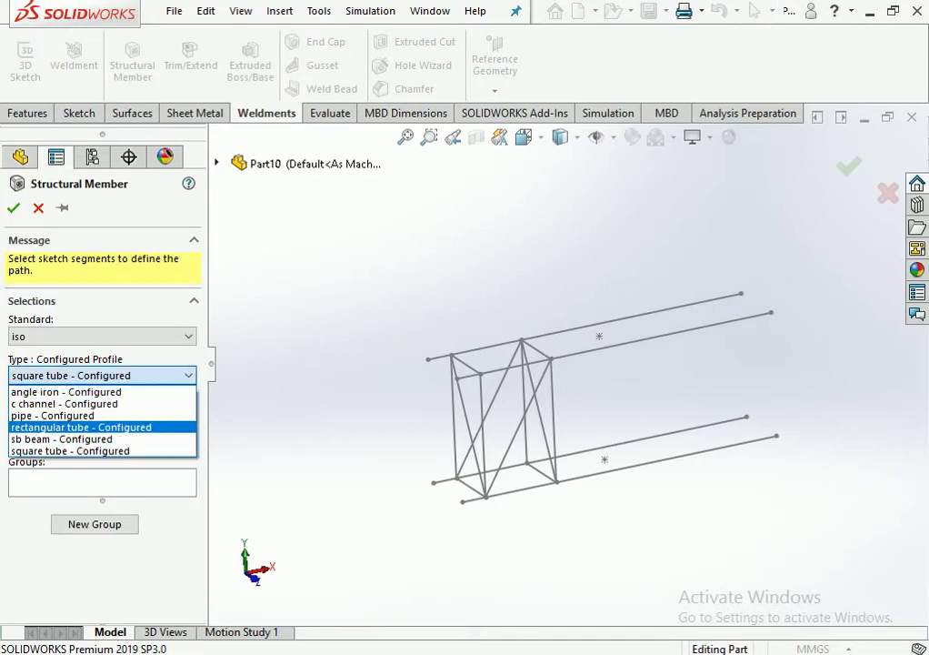
left_click(45, 414)
left_click(102, 416)
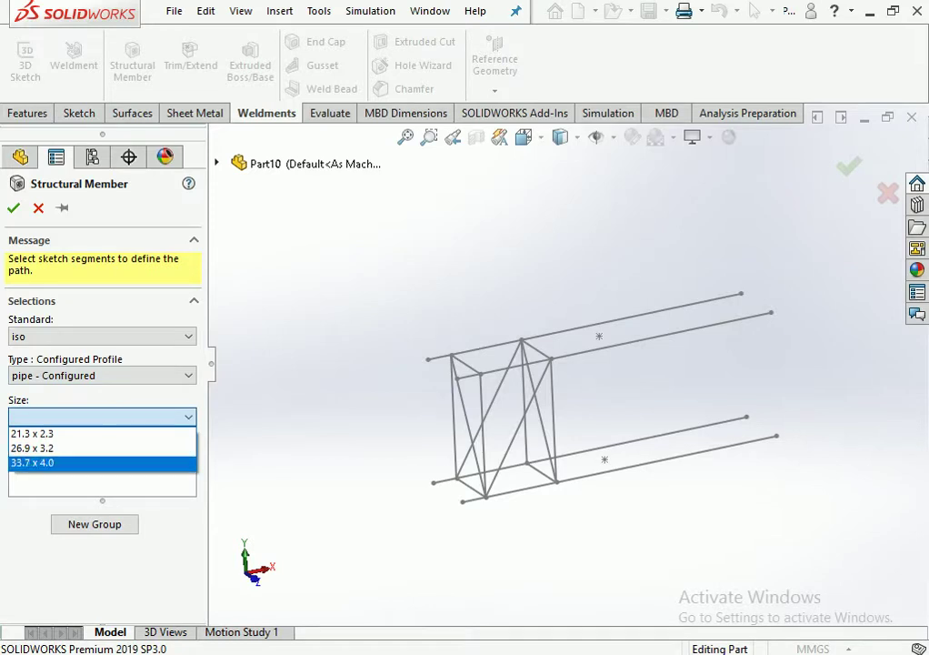
left_click(46, 462)
Run the pipe along the four rail lines, totalling 16000 mm, and confirm.
left_click(101, 482)
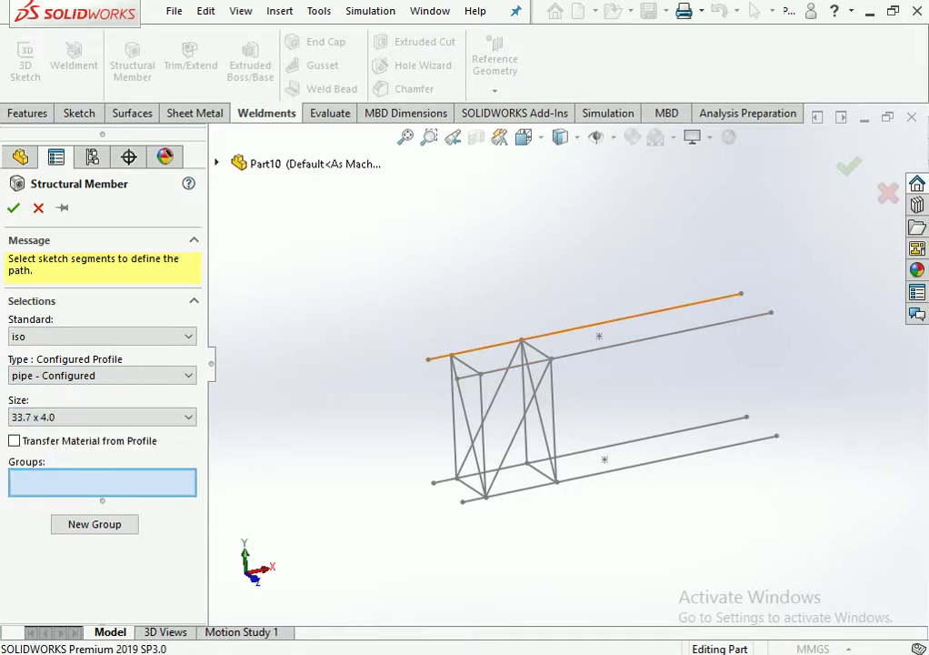
left_click(591, 324)
left_click(591, 349)
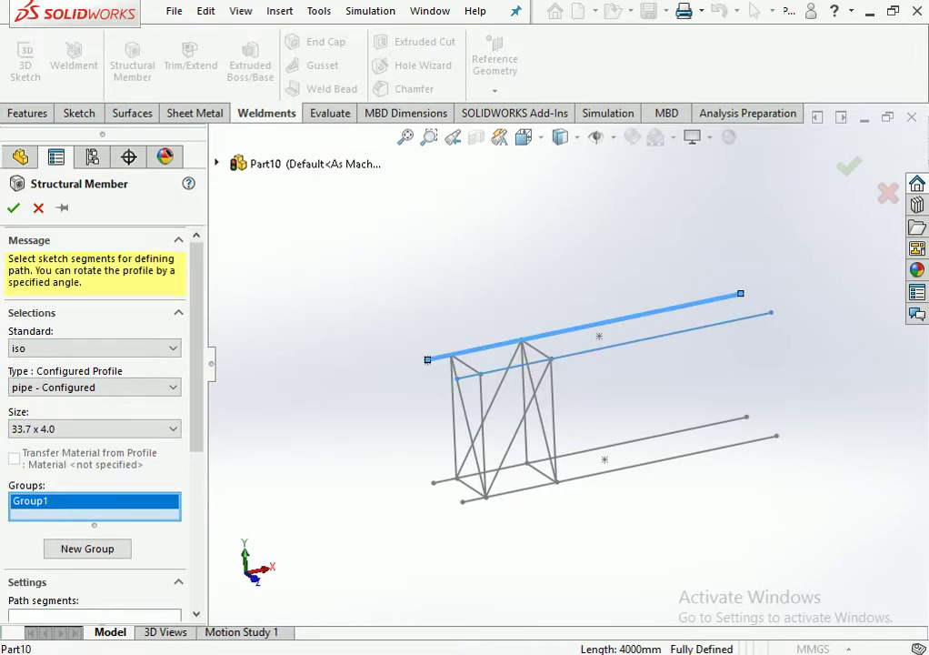
left_click(591, 449)
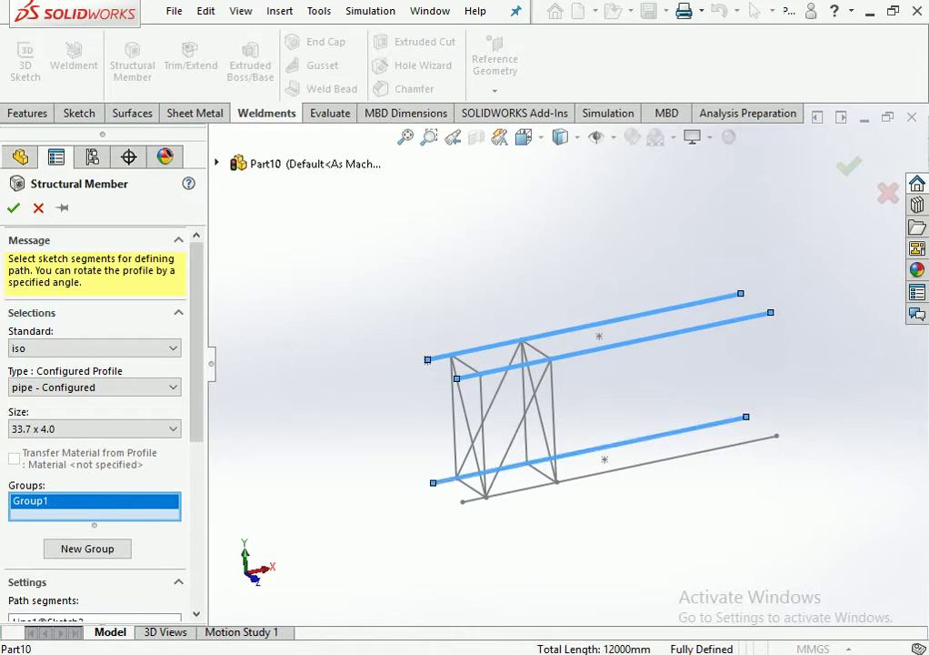
left_click(590, 473)
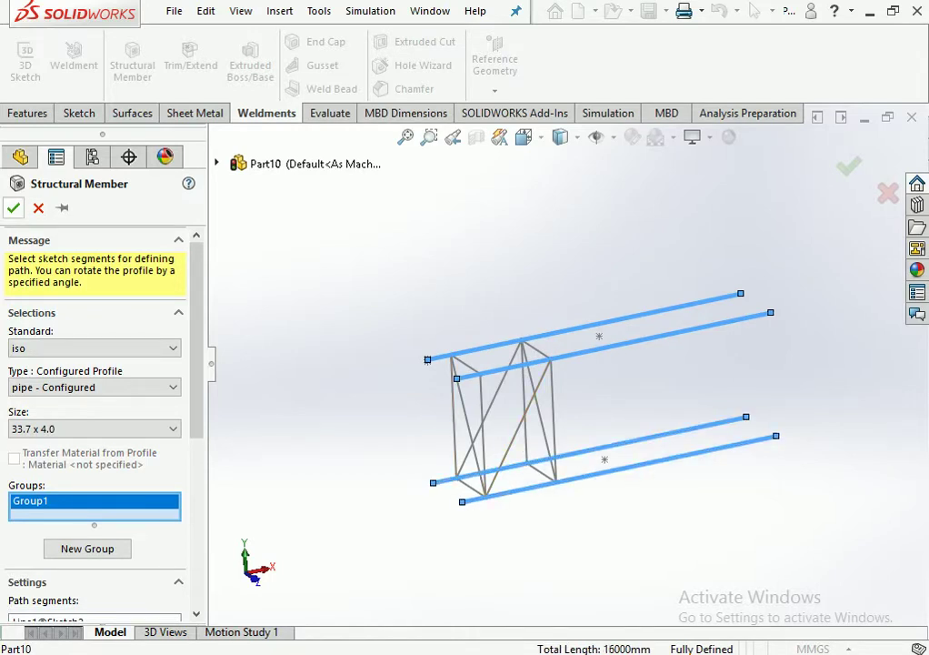
left_click(14, 207)
scroll(566, 421, "down", 3)
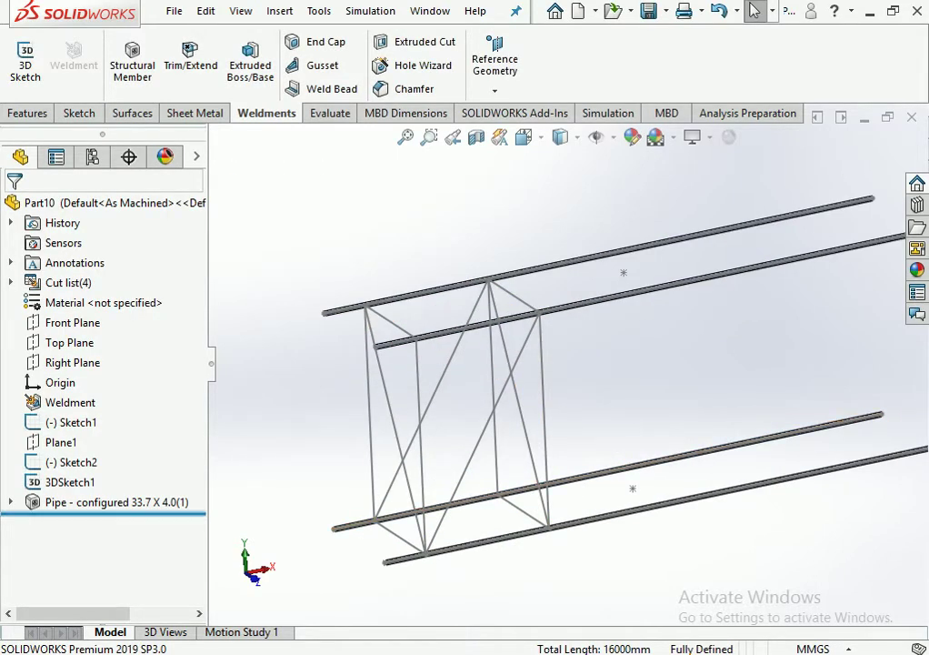
View the pipe profile Sketch11 face-on and change its 33.70 outer diameter to 88.
left_click(10, 502)
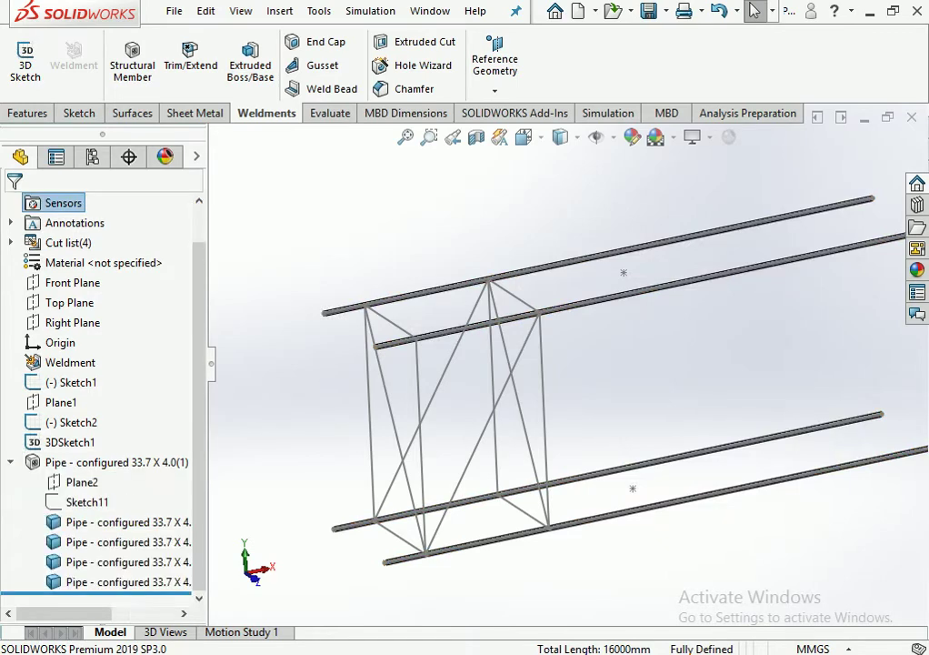
left_click(87, 501)
left_click(133, 447)
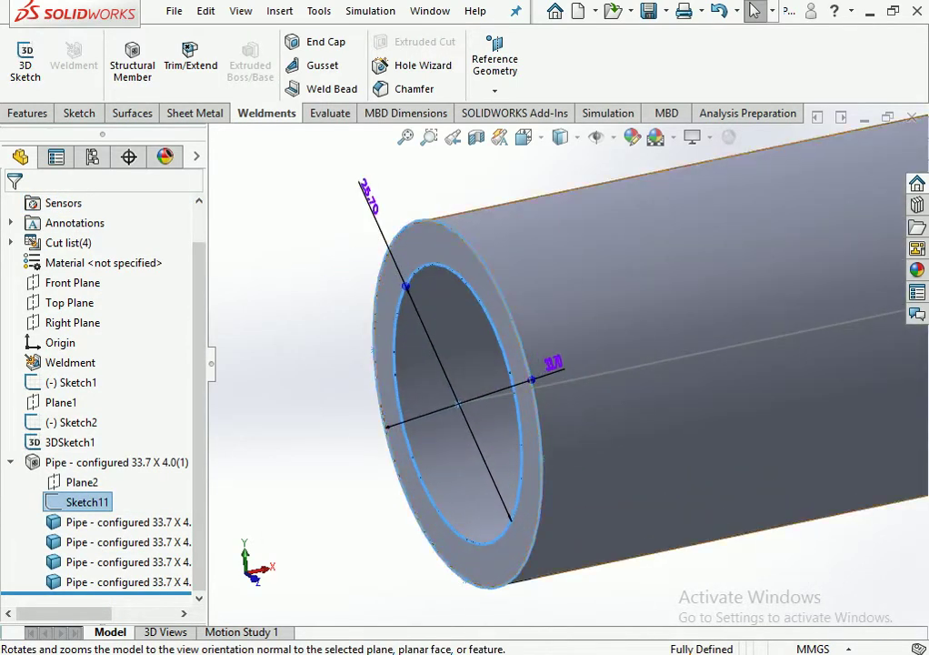
double_click(552, 364)
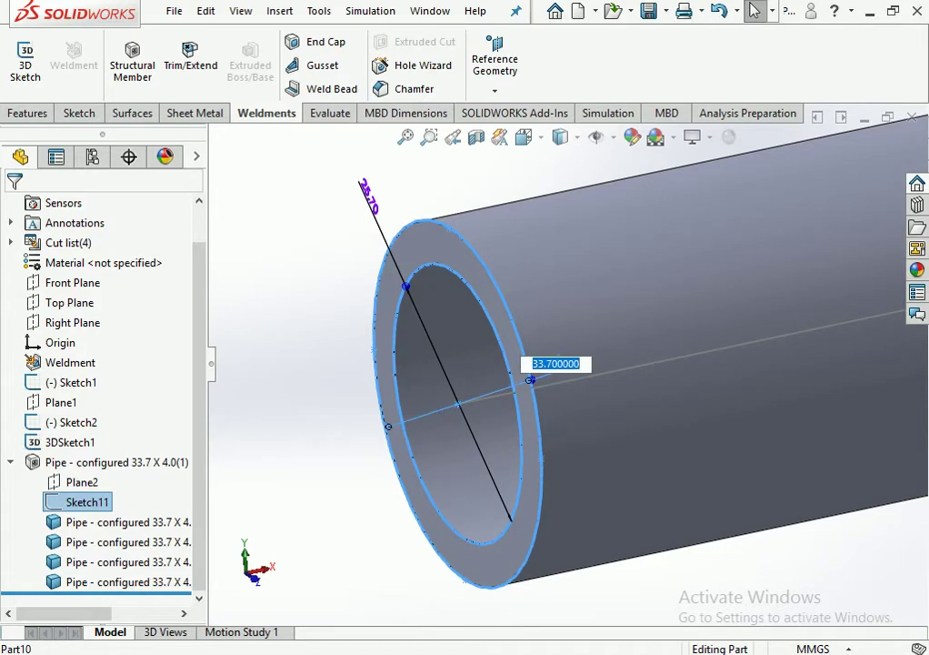
type("88")
key("Return")
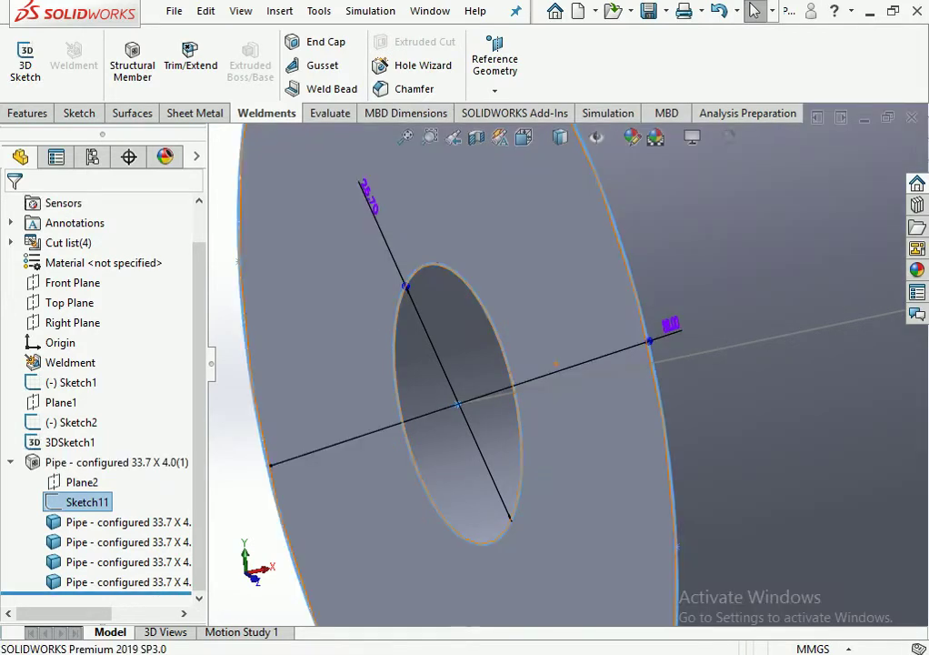
Set the 25.70 inner diameter to 88-8.
double_click(452, 264)
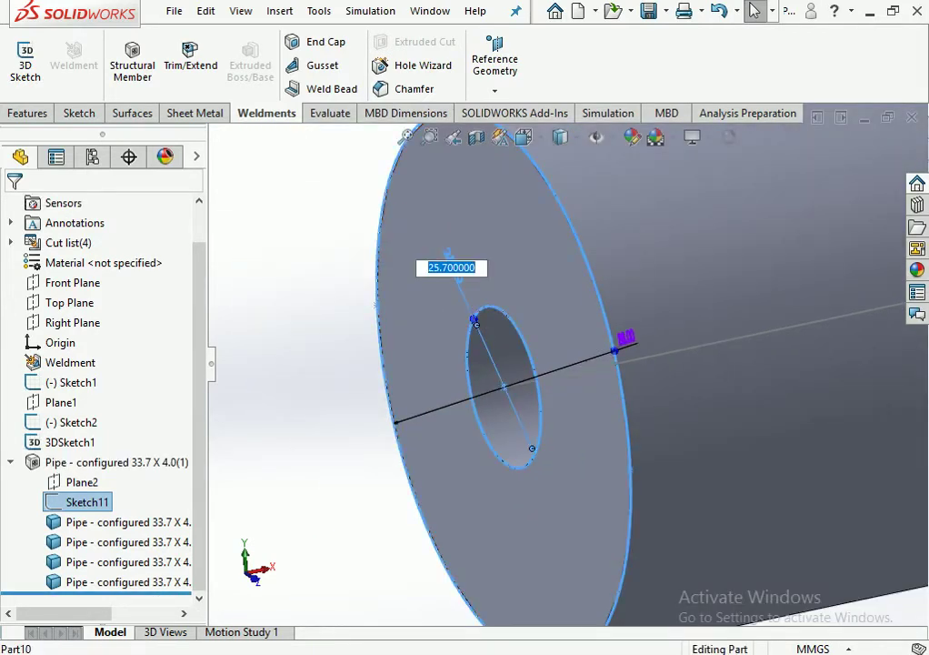
key("BackSpace")
type("88")
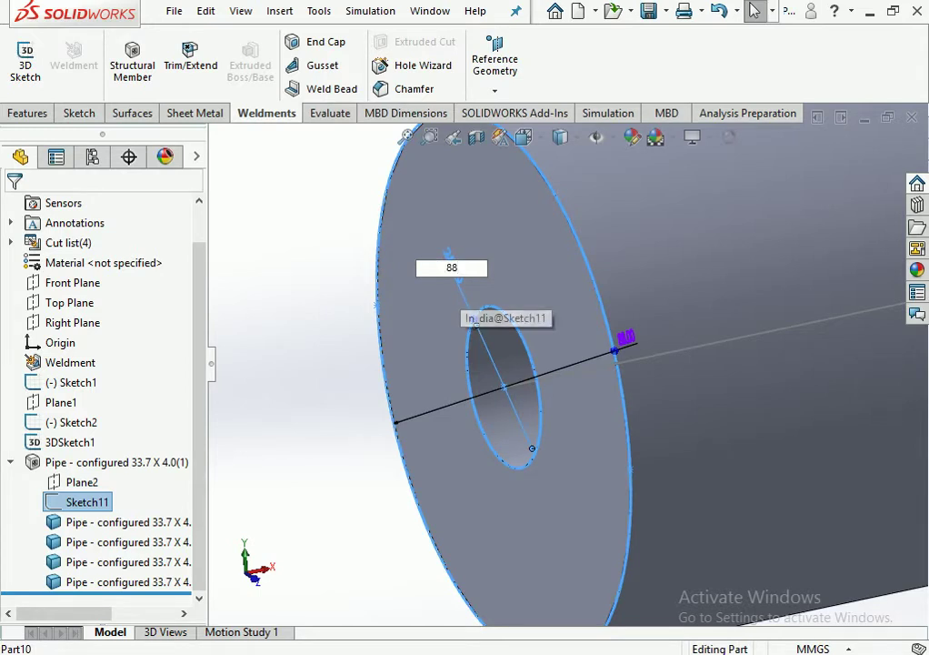
type("-")
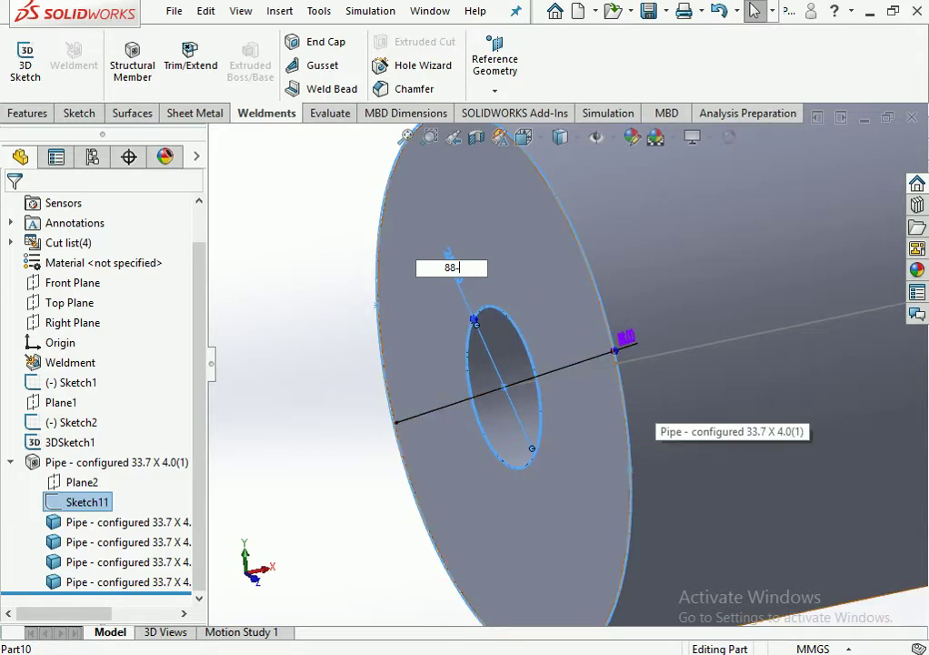
type("8")
key("Return")
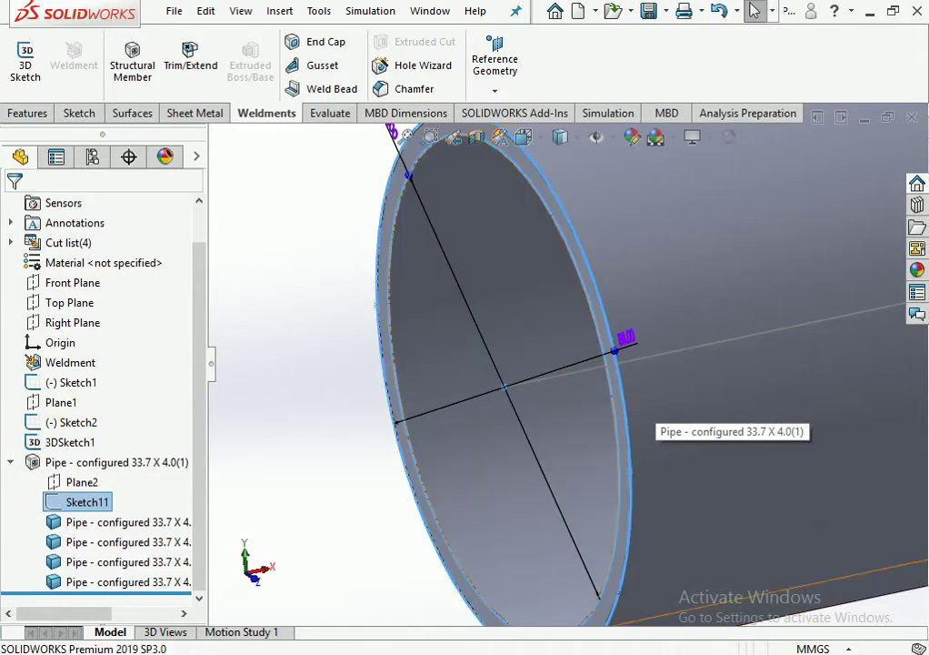
scroll(637, 382, "down", 5)
scroll(654, 418, "down", 4)
scroll(655, 418, "down", 2)
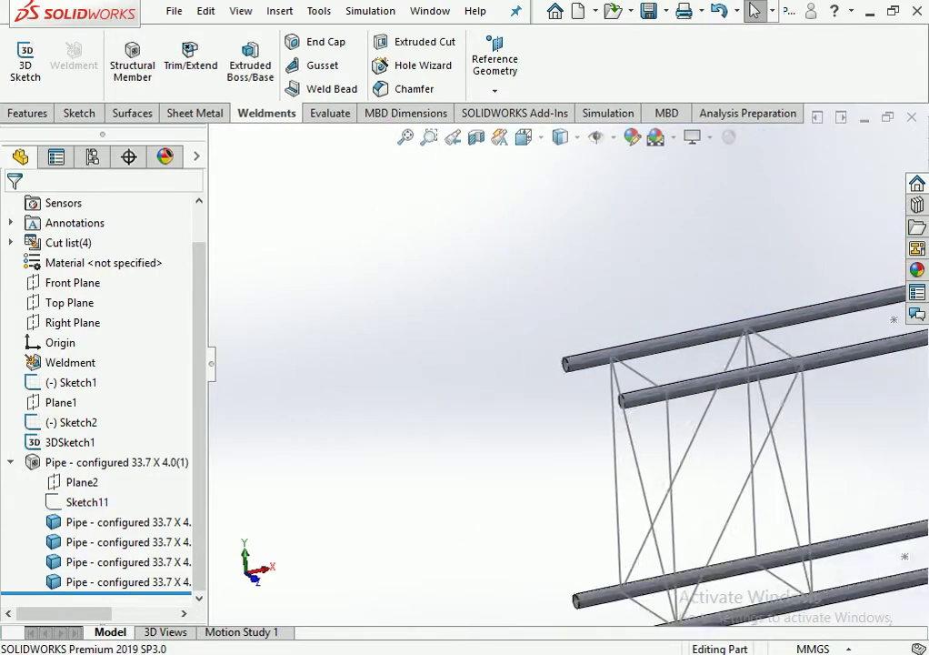
scroll(655, 419, "down", 2)
middle_click_drag(509, 309, 563, 355)
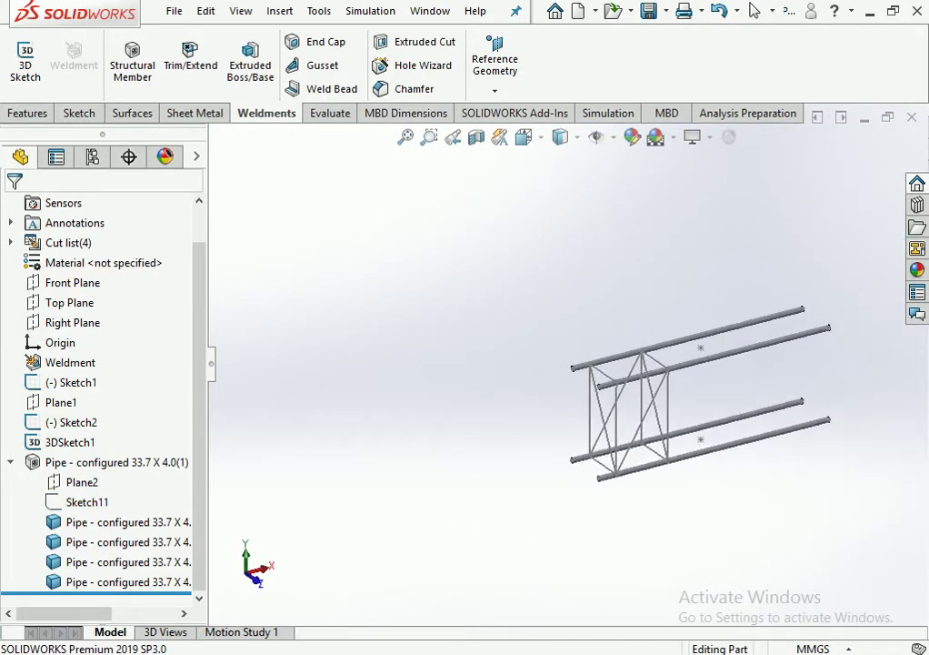
scroll(562, 345, "up", 3)
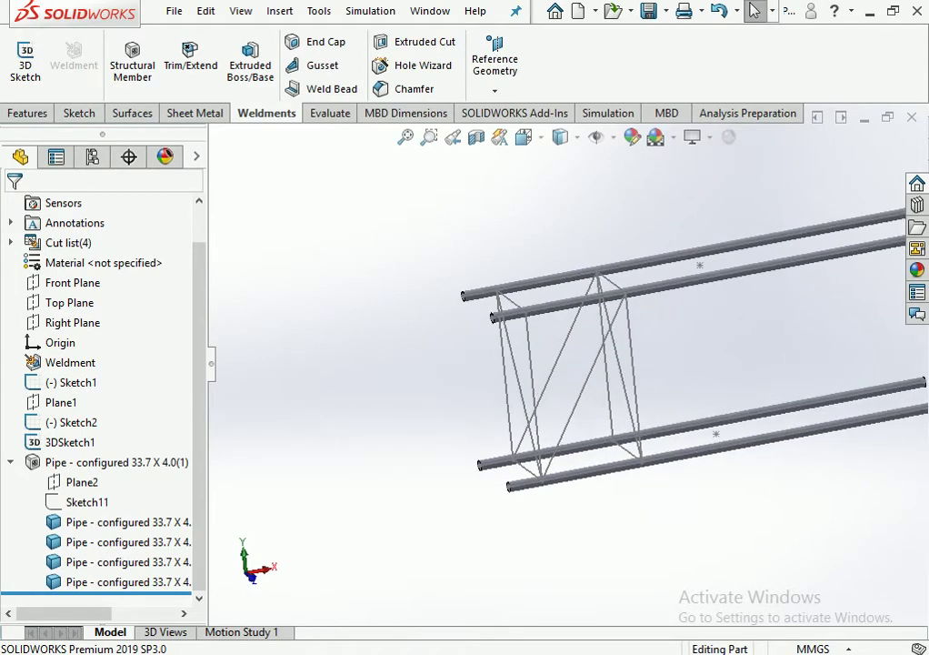
middle_click_drag(562, 346, 536, 427)
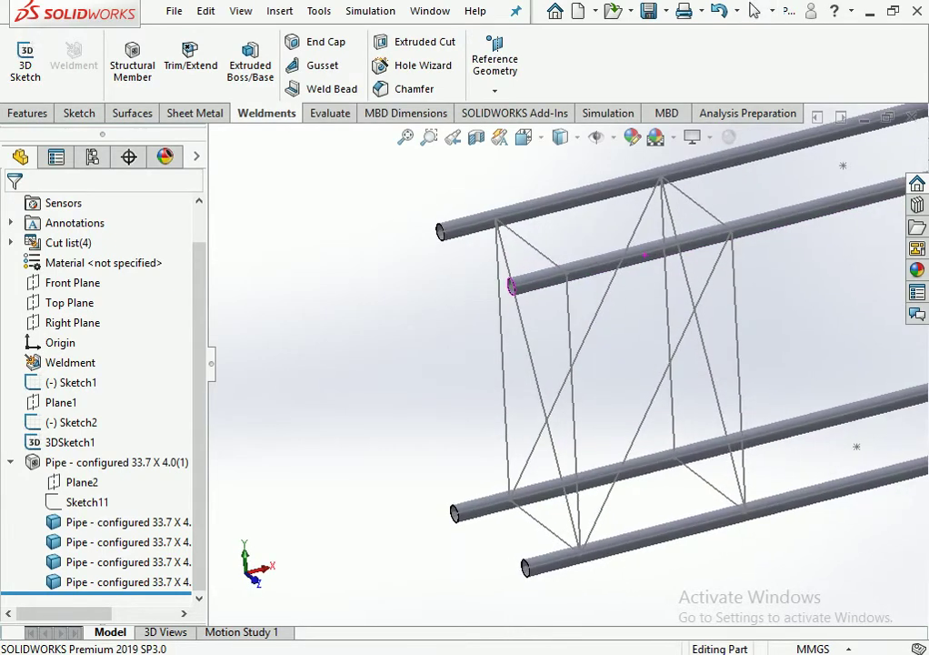
scroll(536, 427, "up", 1)
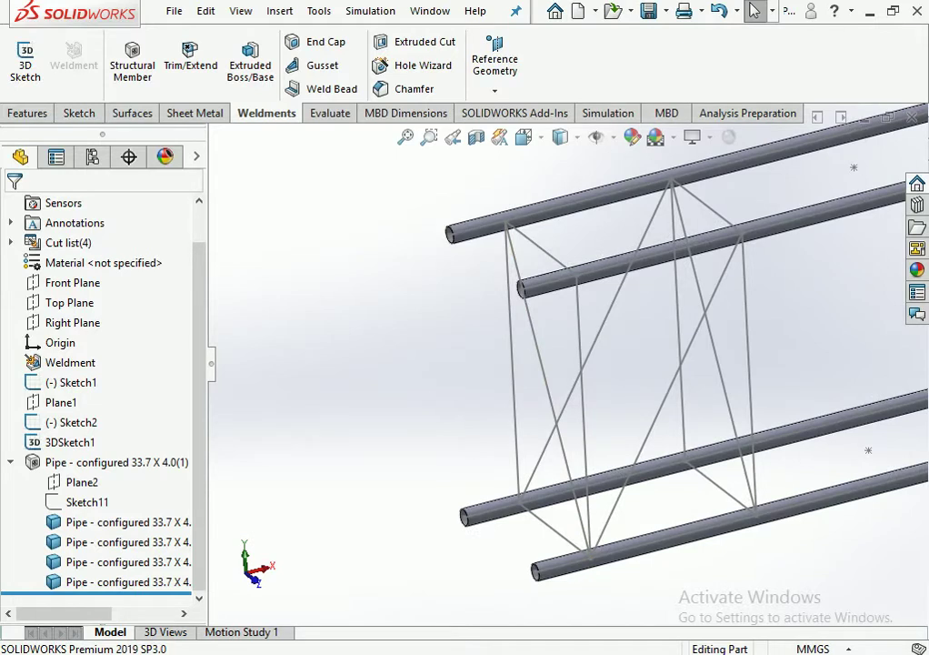
left_click(512, 355)
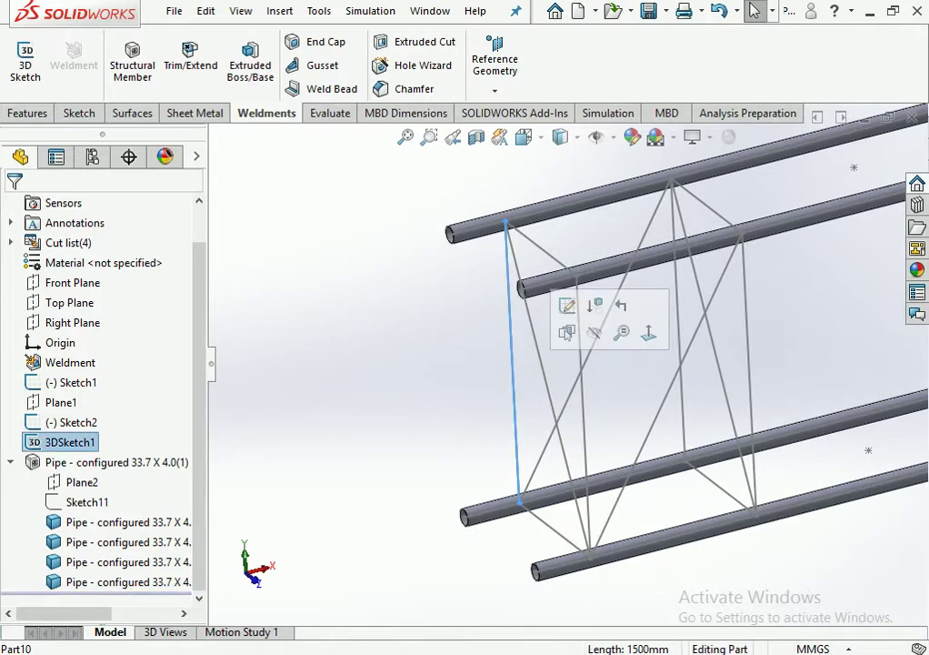
scroll(414, 391, "up", 5)
key("Escape")
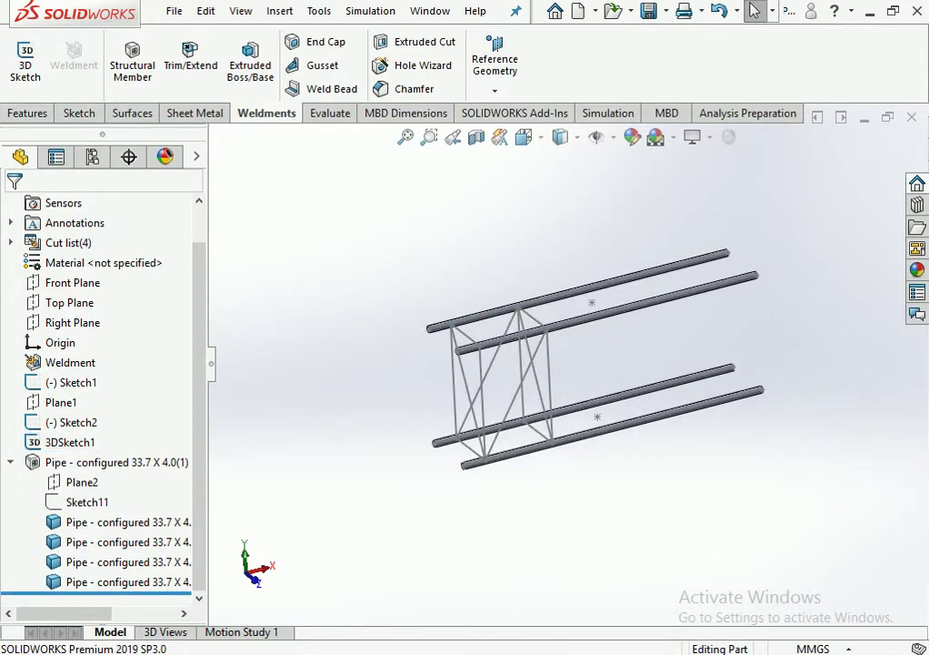
middle_click_drag(590, 364, 618, 354)
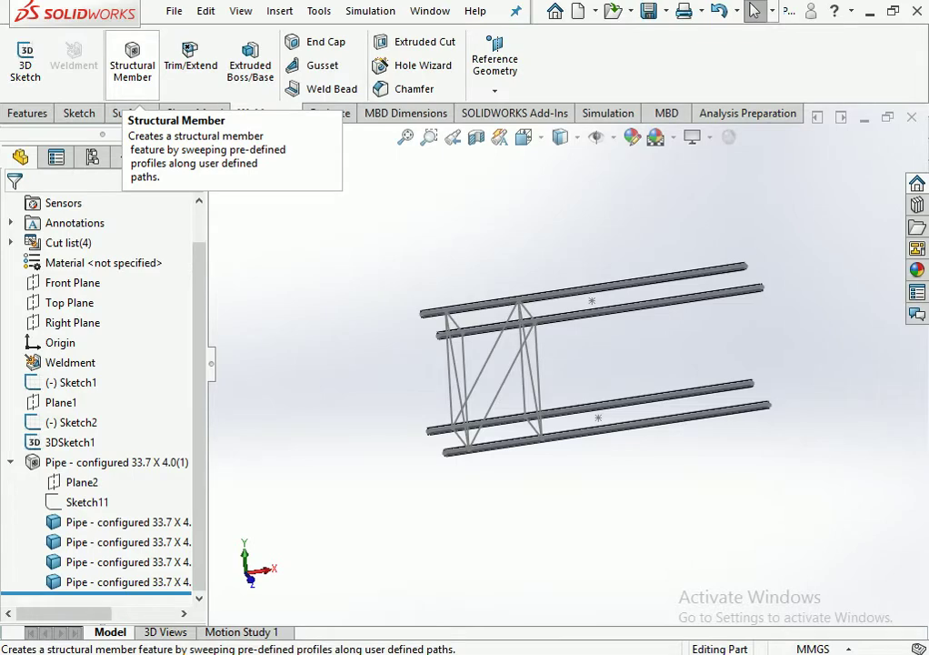
Start another structural member with the four vertical posts as its first group.
left_click(132, 64)
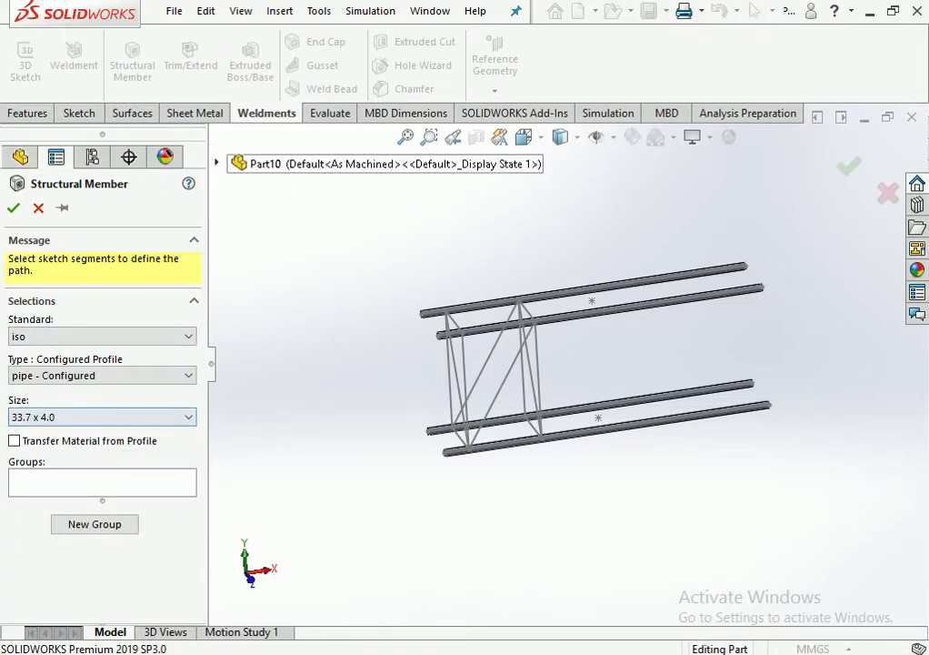
left_click(450, 371)
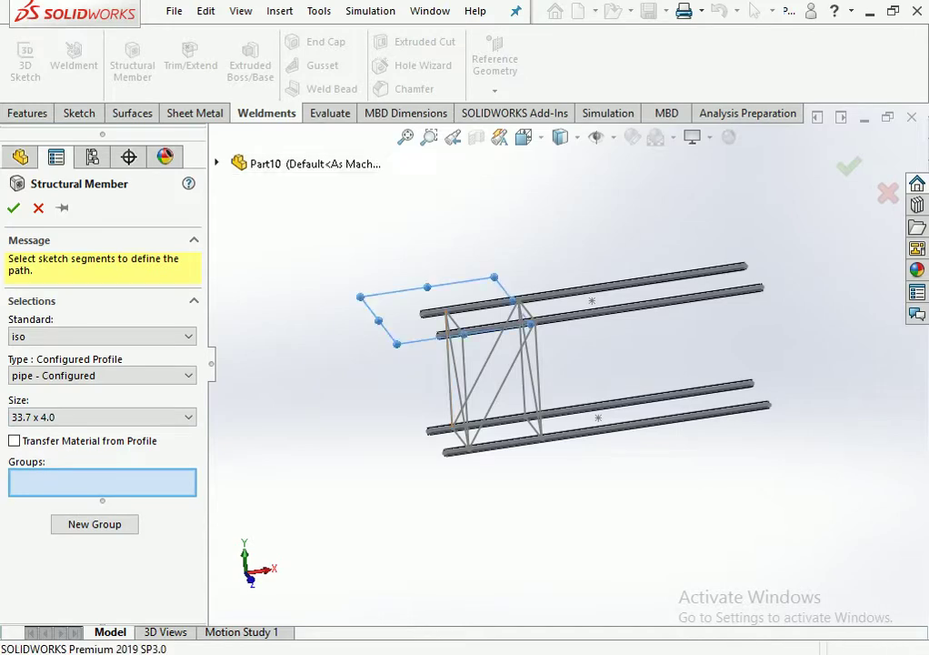
scroll(455, 378, "down", 2)
scroll(454, 378, "down", 2)
left_click(475, 407)
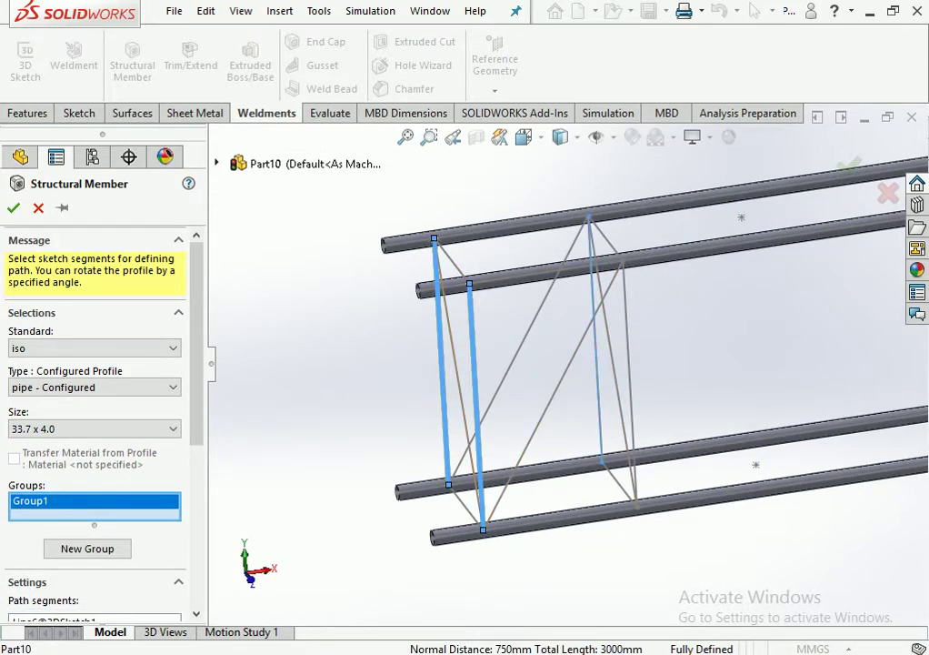
left_click(595, 339)
left_click(630, 383)
middle_click_drag(473, 400, 507, 363)
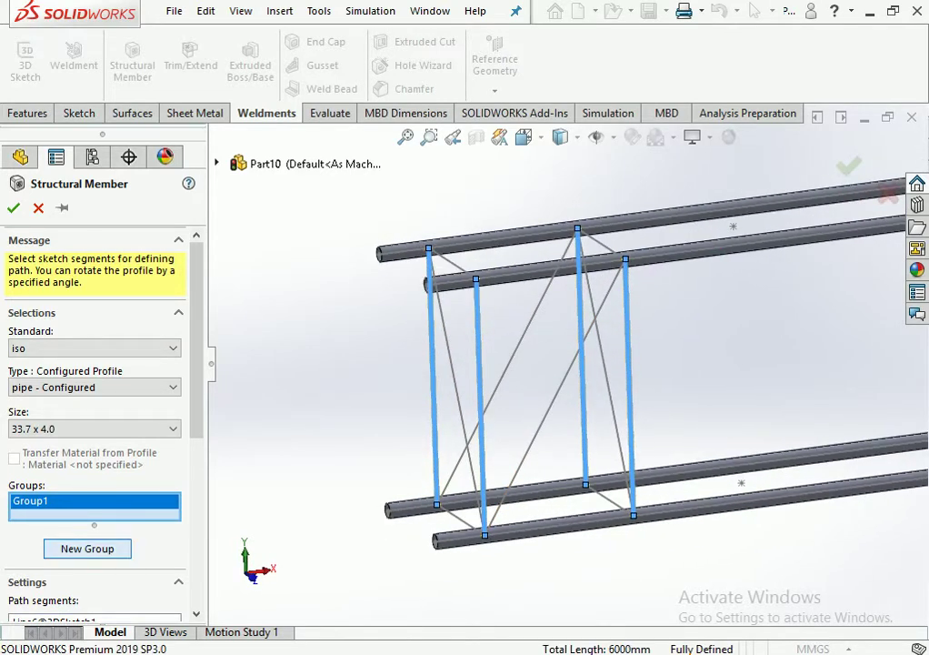
Add a second group with the four short top and bottom cross segments.
left_click(88, 548)
left_click(461, 519)
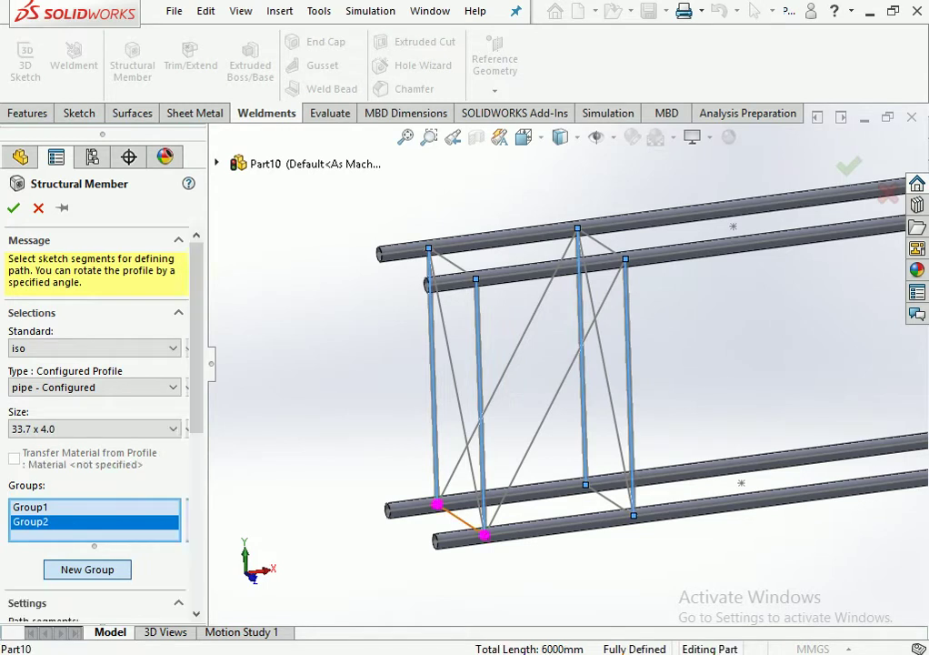
left_click(452, 263)
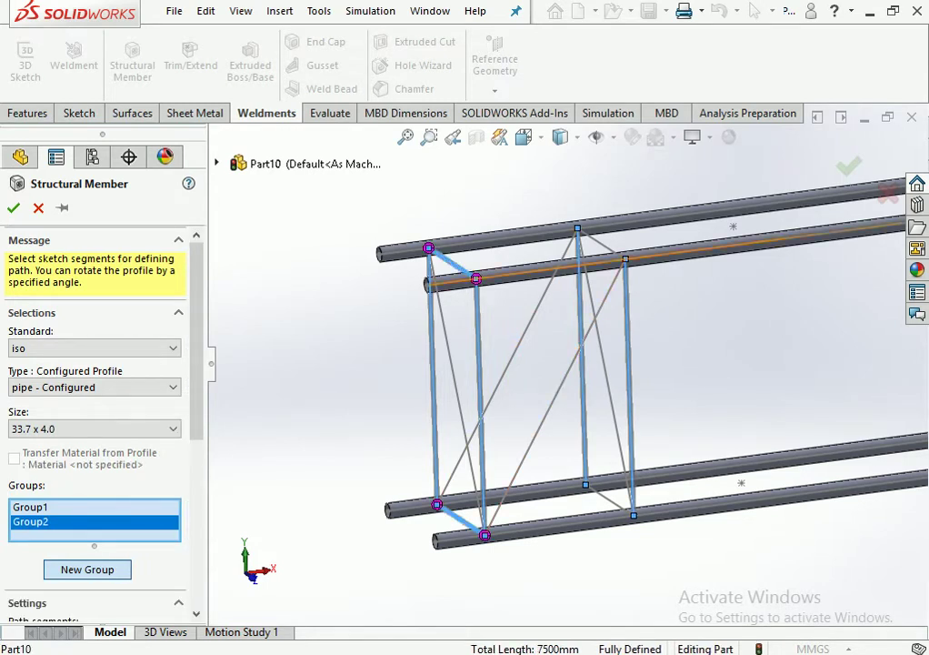
left_click(601, 242)
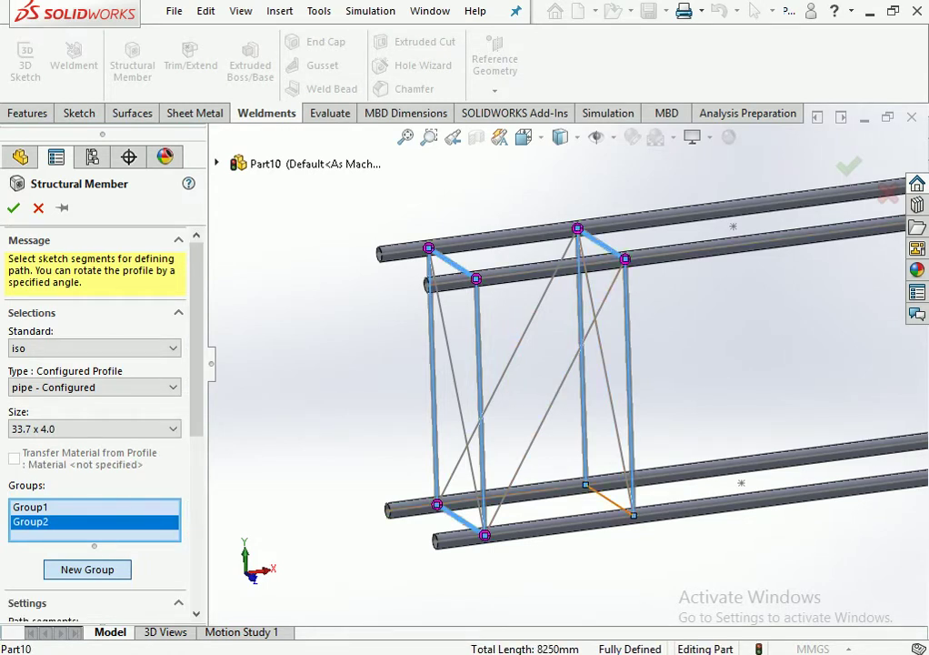
left_click(609, 500)
Add the diagonals in two more groups and accept the members, totalling 15852.67 mm.
left_click(88, 569)
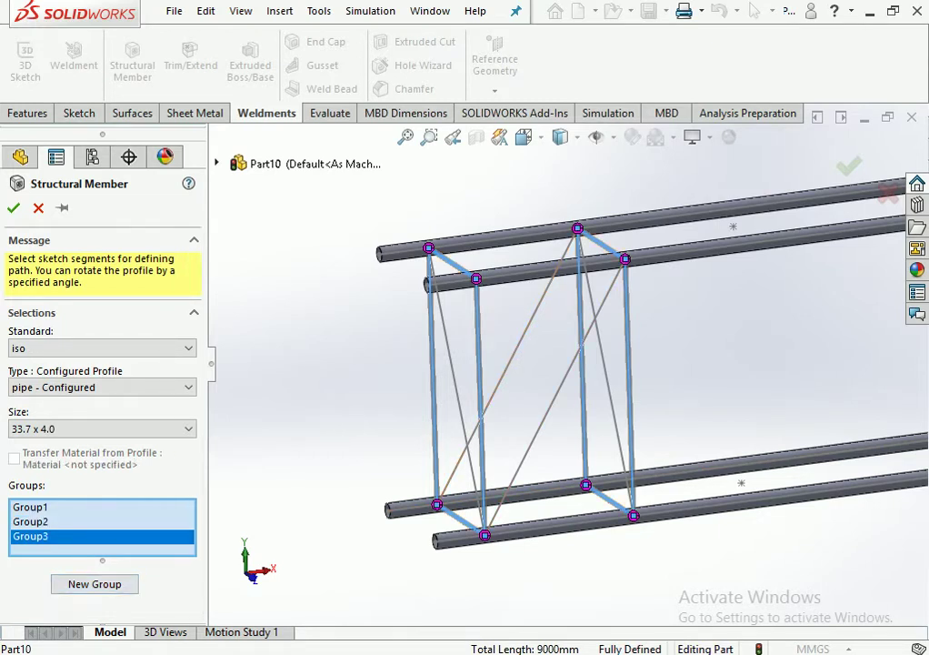
left_click(507, 367)
left_click(555, 398)
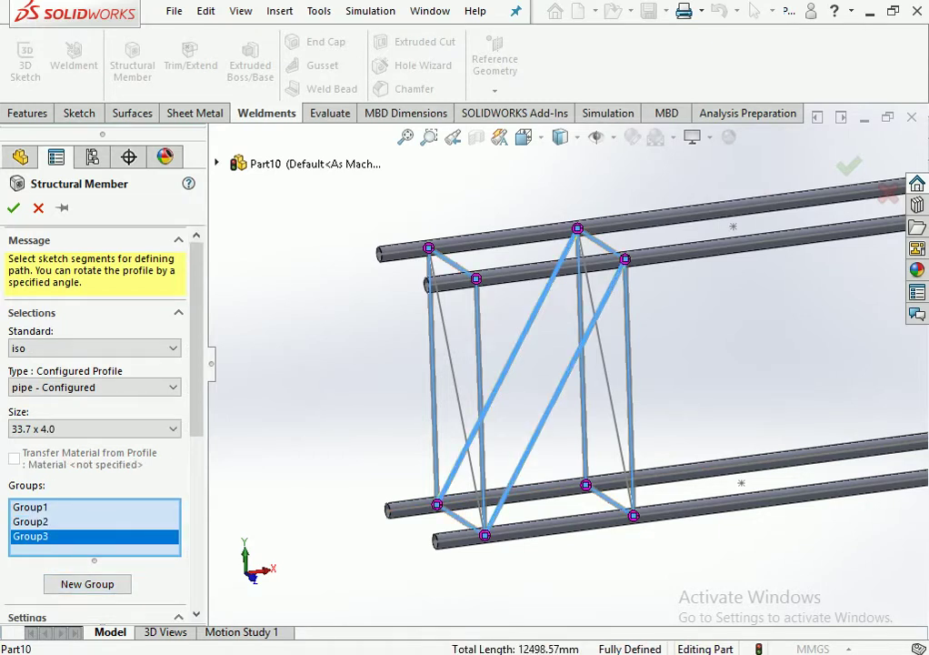
left_click(91, 591)
left_click(456, 391)
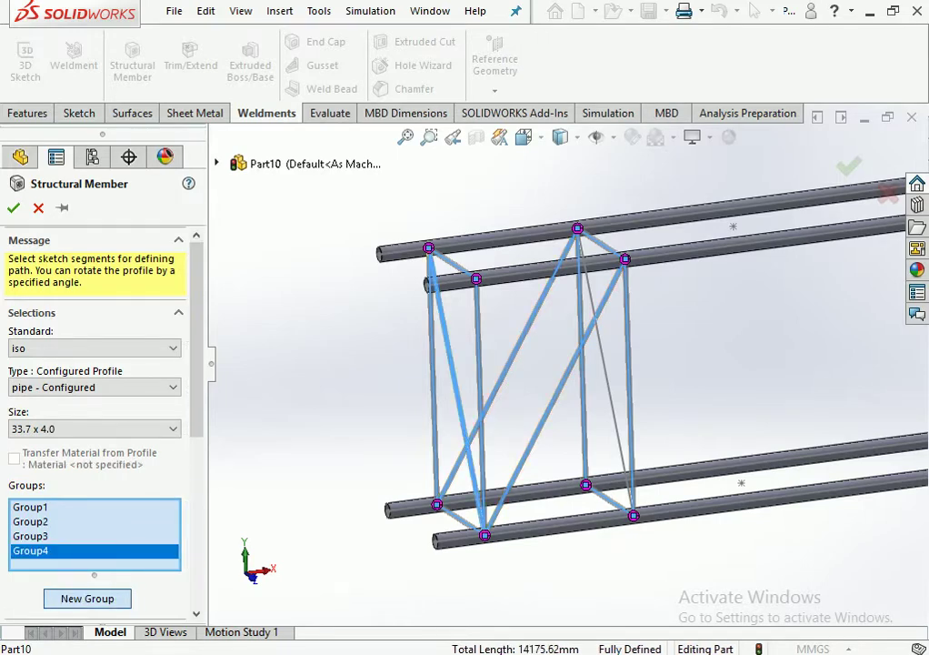
scroll(668, 409, "up", 2)
scroll(668, 410, "up", 2)
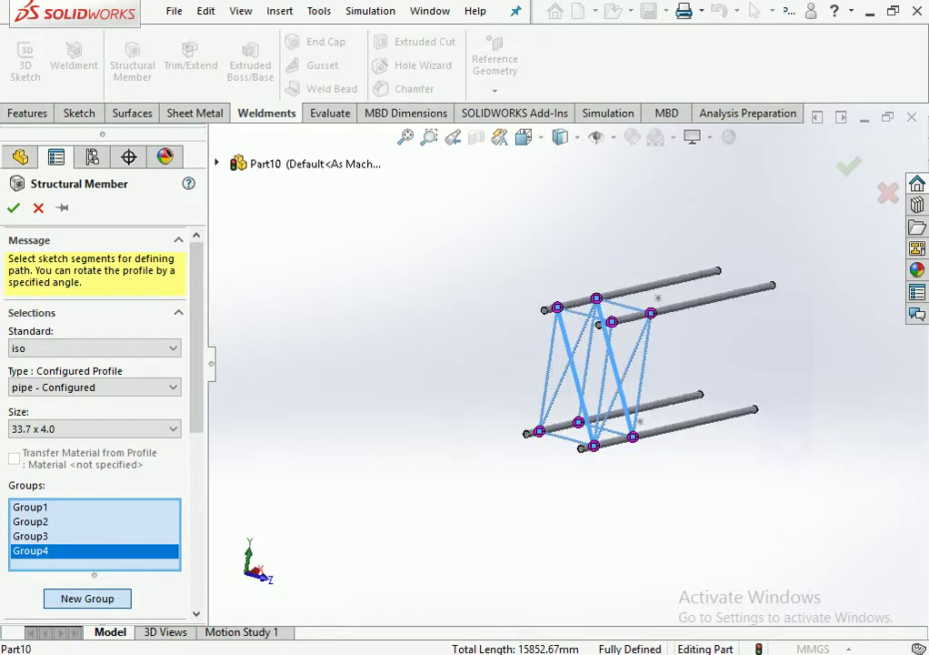
scroll(668, 409, "up", 1)
scroll(668, 410, "up", 1)
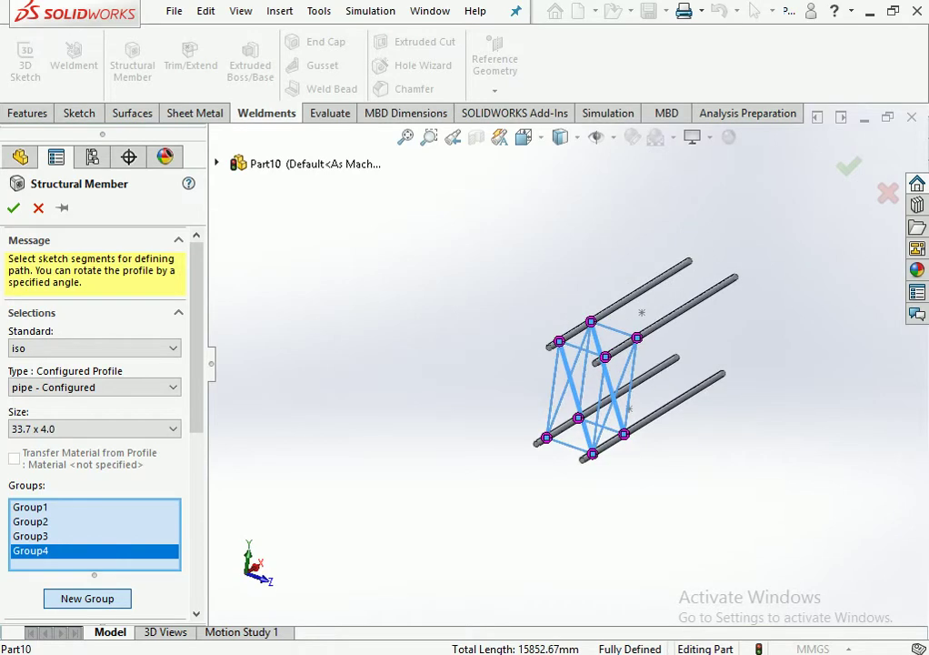
scroll(701, 372, "down", 2)
scroll(701, 373, "down", 2)
key("ctrl+1")
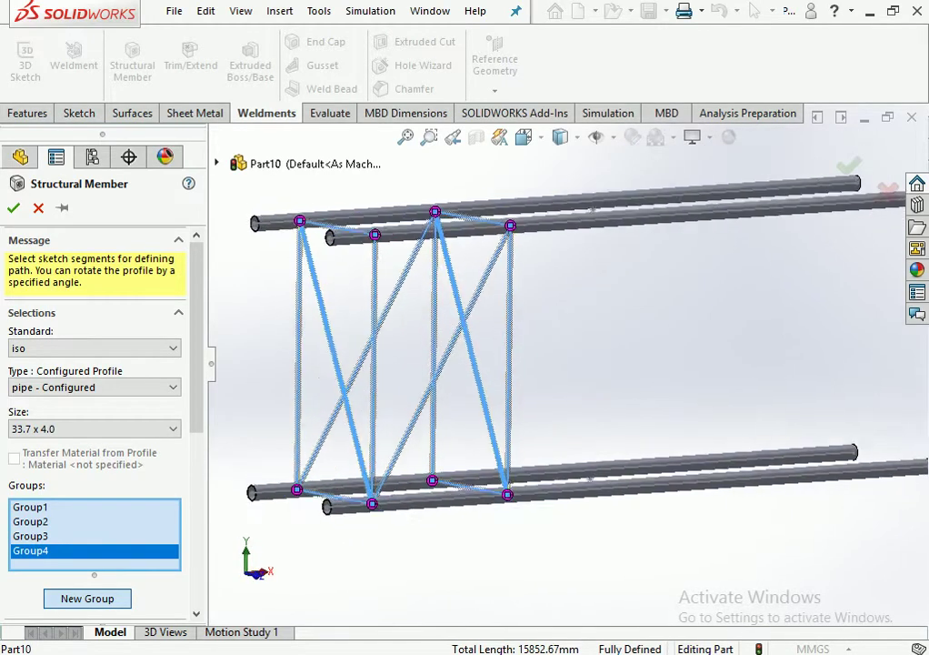
key("Return")
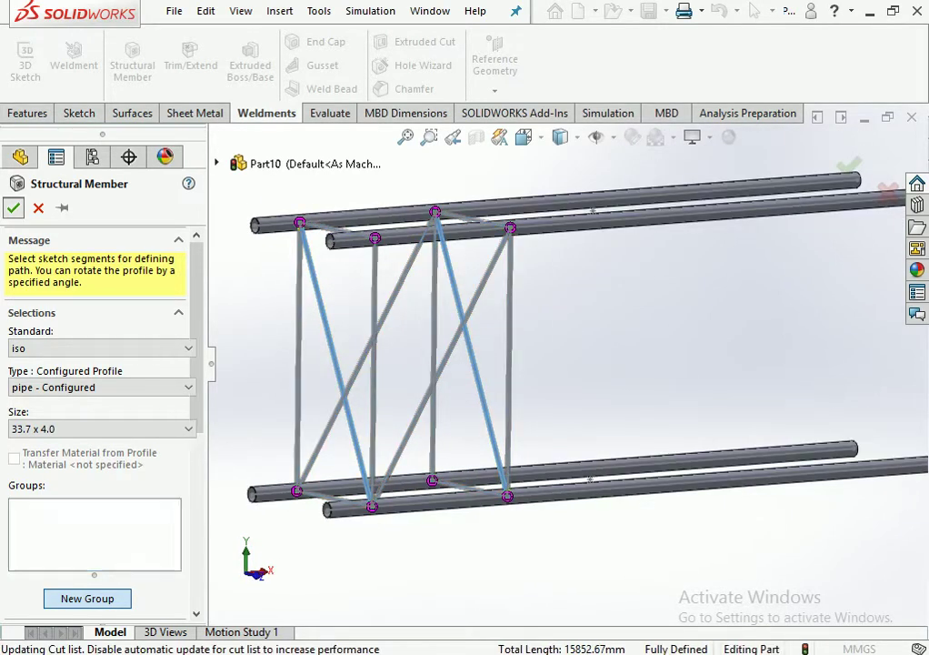
scroll(573, 354, "up", 3)
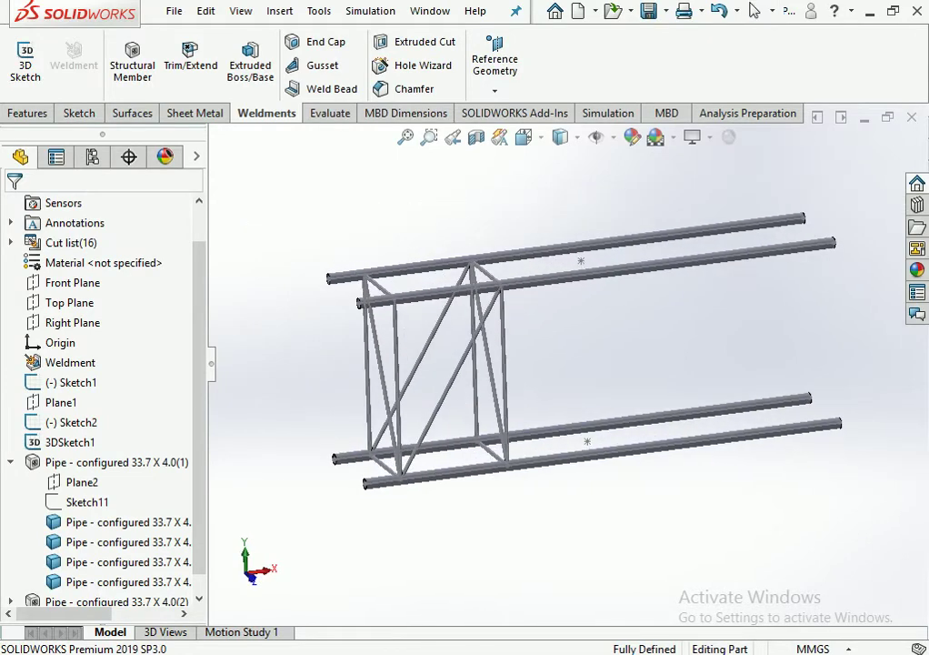
Orbit and zoom around the solid pipe truss from several angles, then show the Sketch tools.
scroll(573, 355, "up", 3)
middle_click_drag(572, 354, 600, 328)
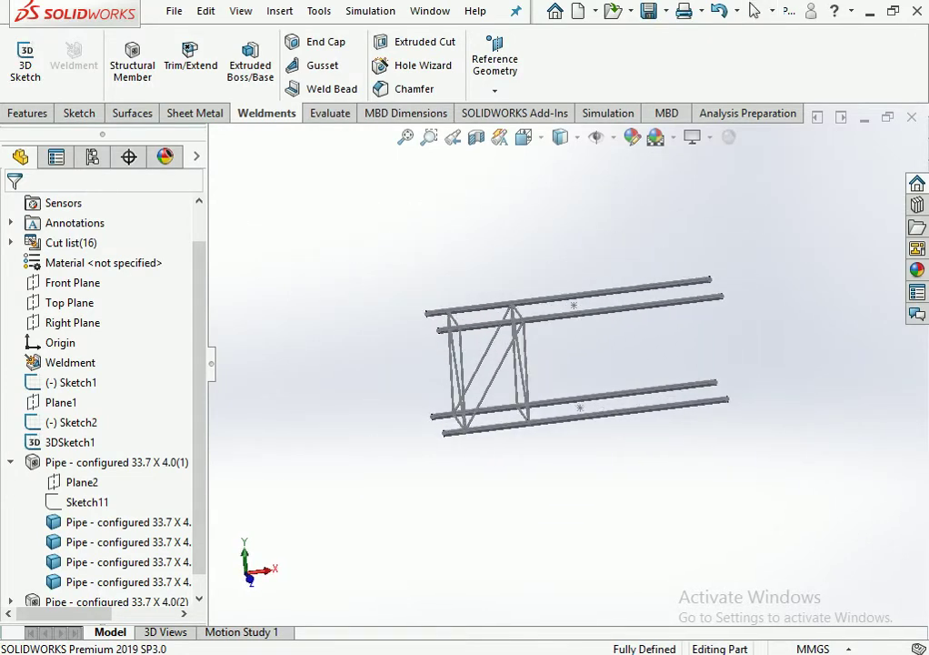
scroll(545, 346, "down", 2)
scroll(546, 346, "down", 3)
middle_click_drag(546, 346, 582, 364)
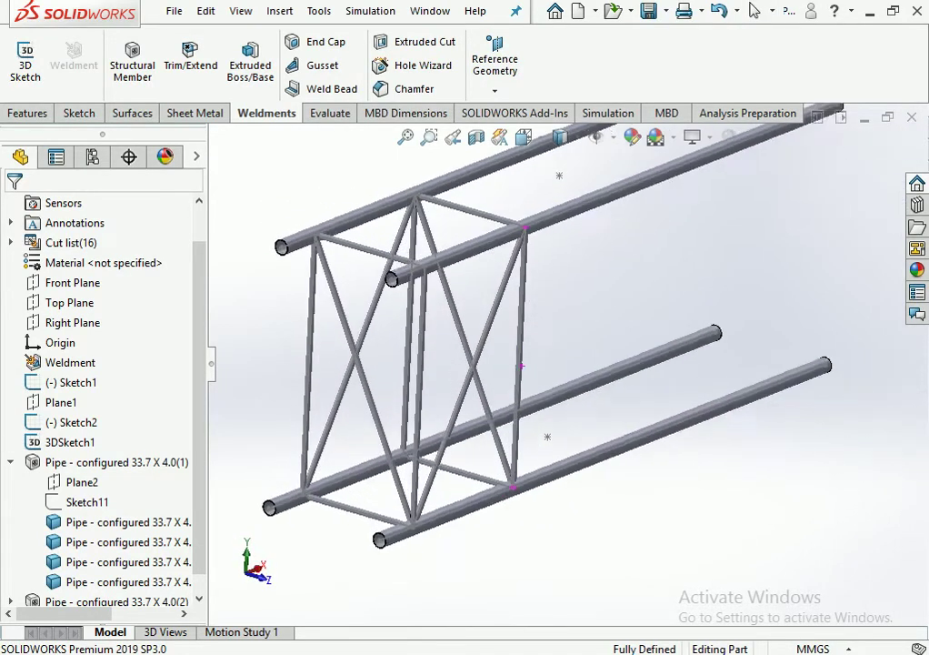
scroll(572, 364, "up", 2)
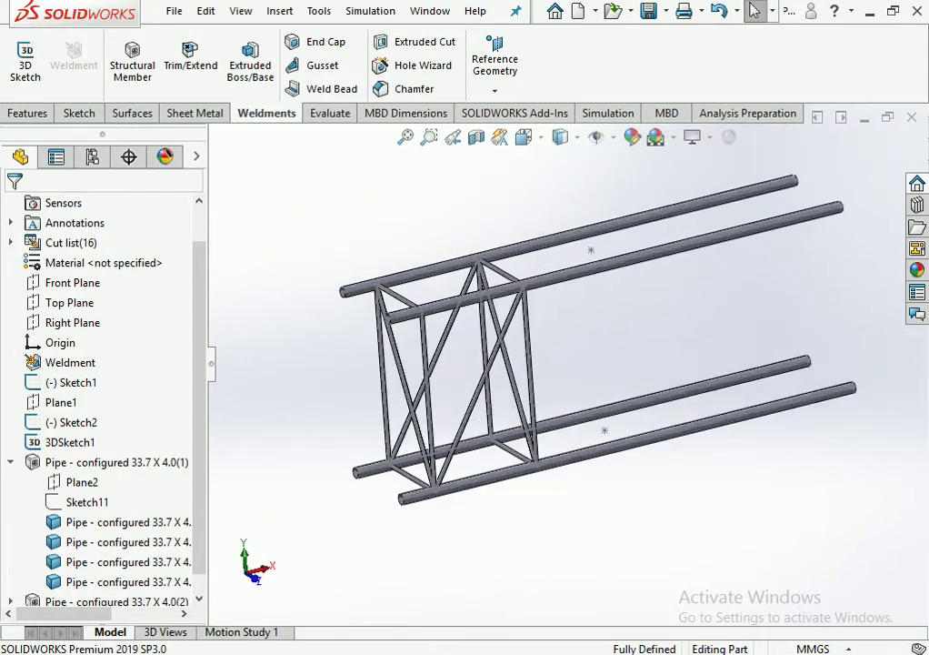
mouse_move(573, 363)
middle_mouse_down()
mouse_move(591, 345)
mouse_move(591, 359)
mouse_move(600, 354)
middle_mouse_up()
scroll(573, 364, "down", 2)
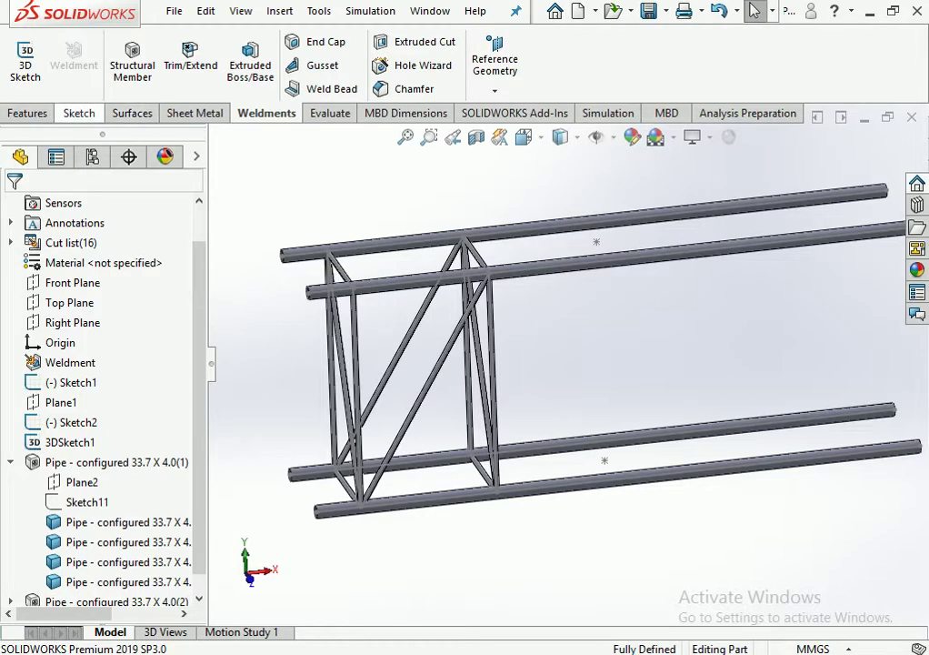
left_click(79, 113)
Start a linear pattern with Direction 1 along the top beam.
left_click(27, 113)
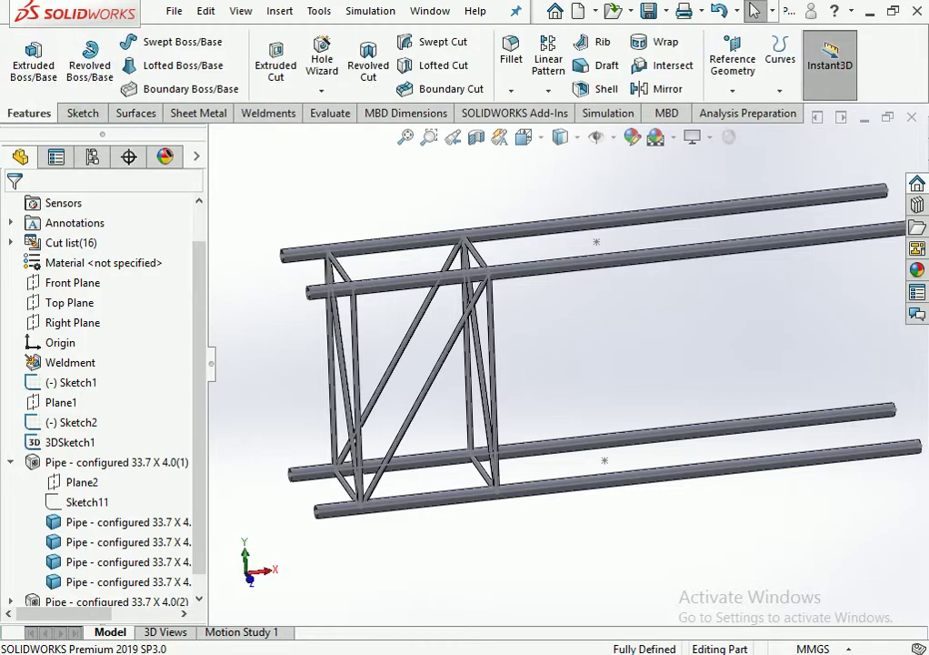
left_click(548, 91)
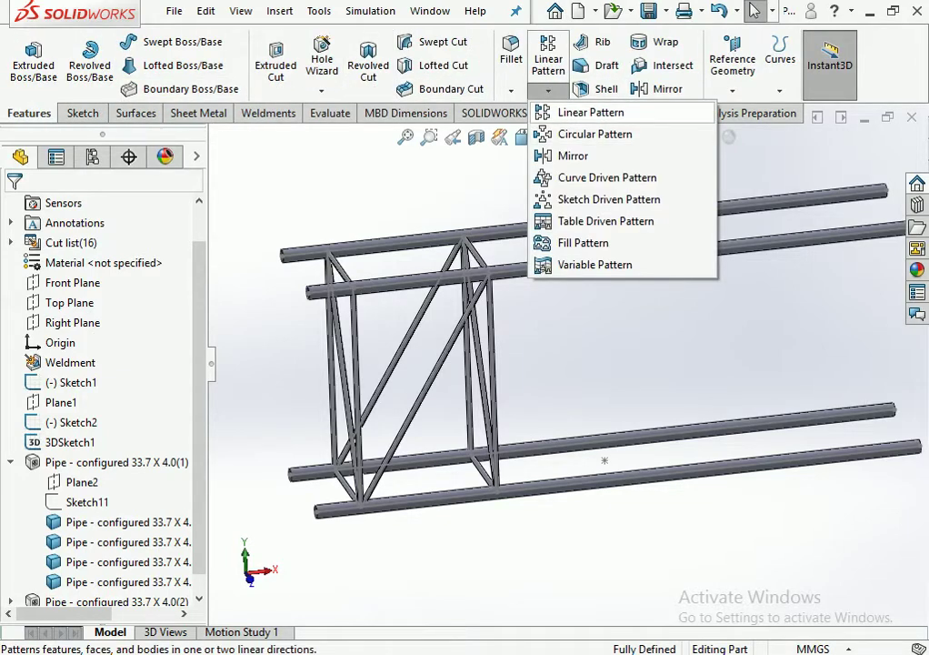
left_click(591, 112)
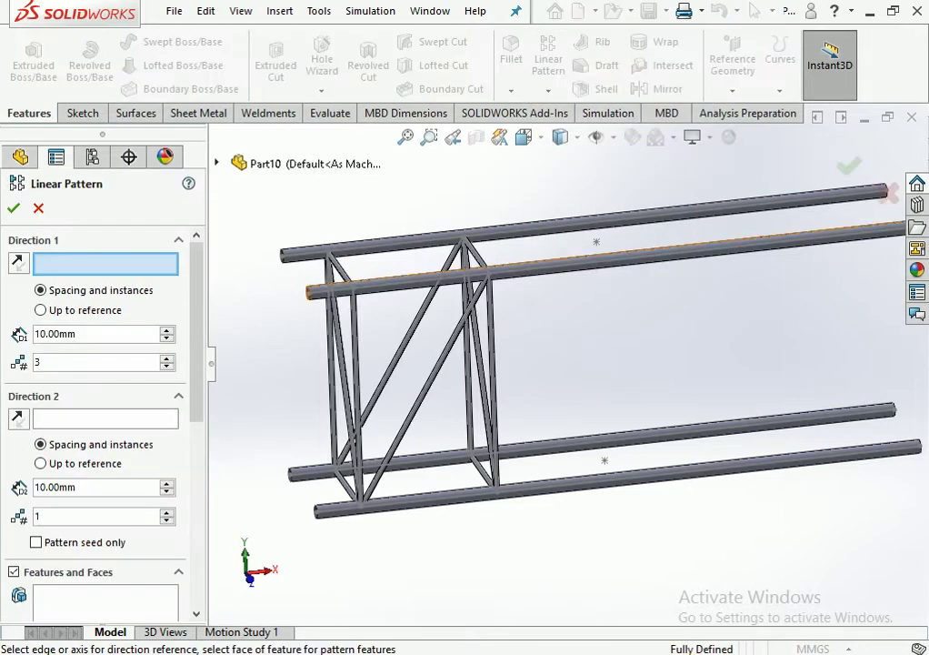
left_click(610, 259)
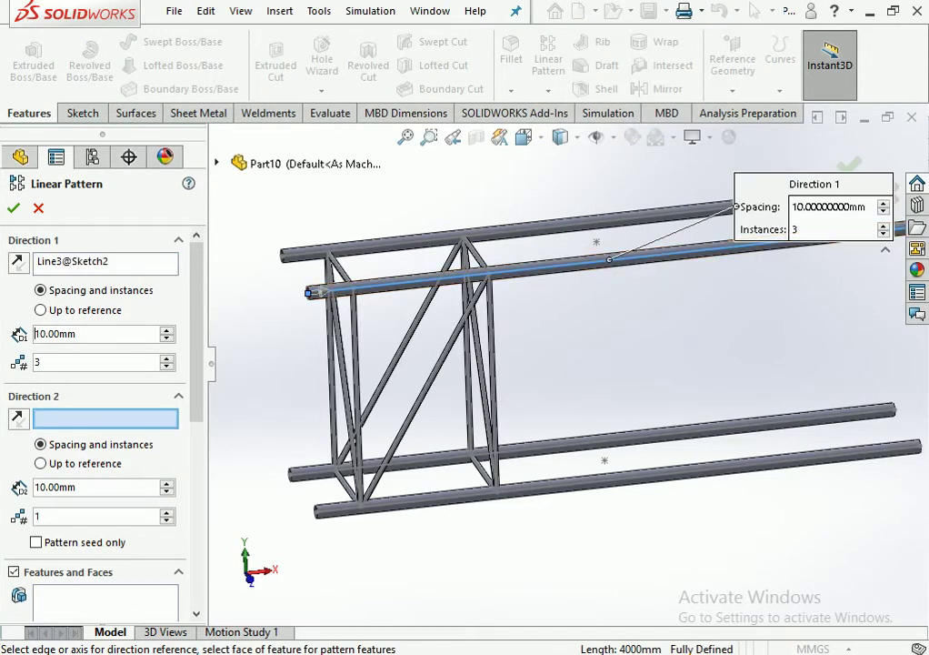
scroll(567, 364, "up", 3)
left_click_drag(744, 265, 641, 150)
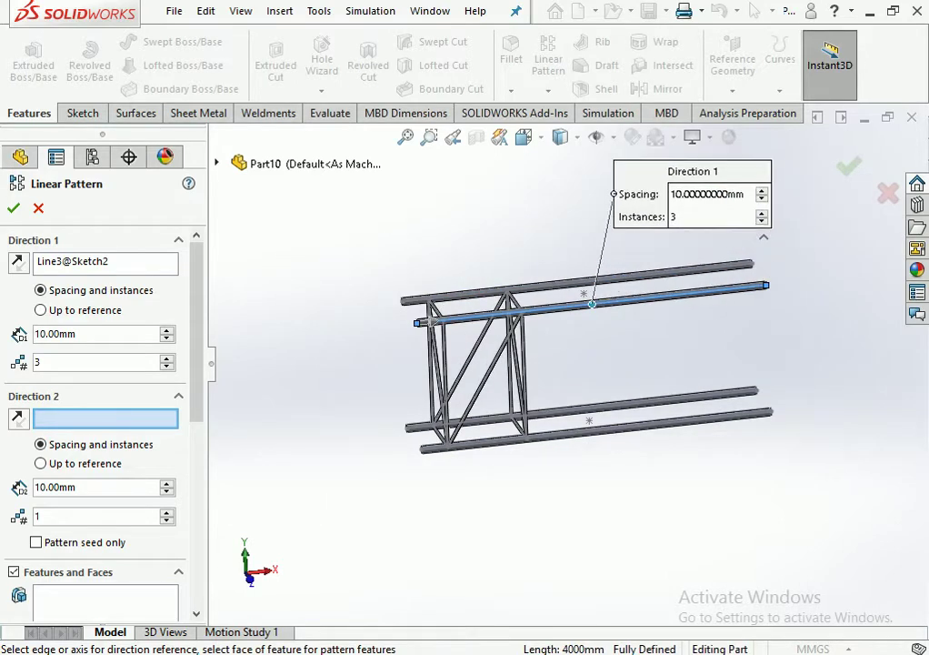
scroll(596, 279, "down", 2)
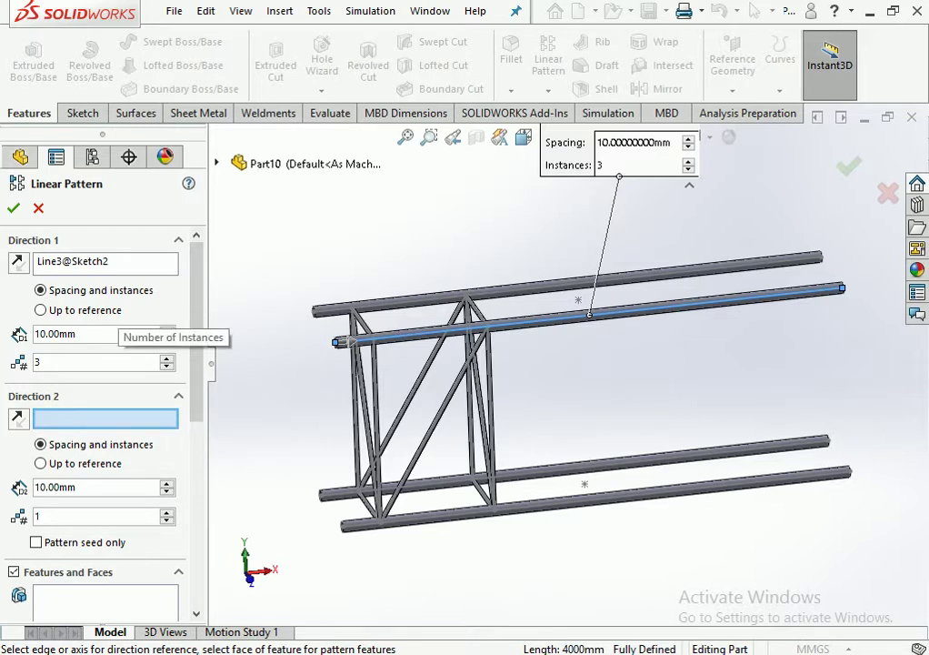
Set 1200 mm spacing with 3 instances and switch the pattern to bodies.
left_click(54, 333)
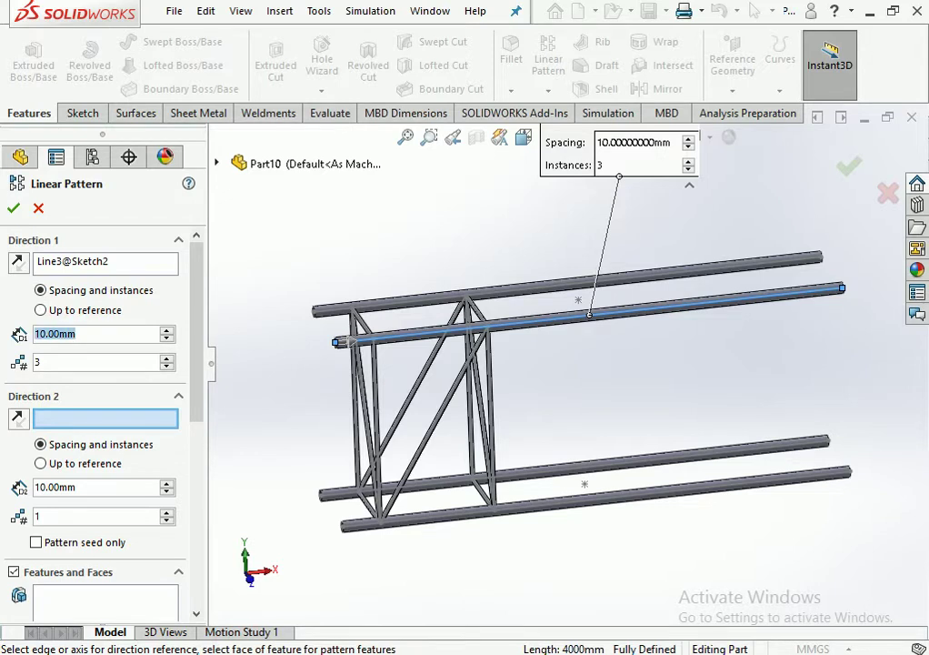
type("120")
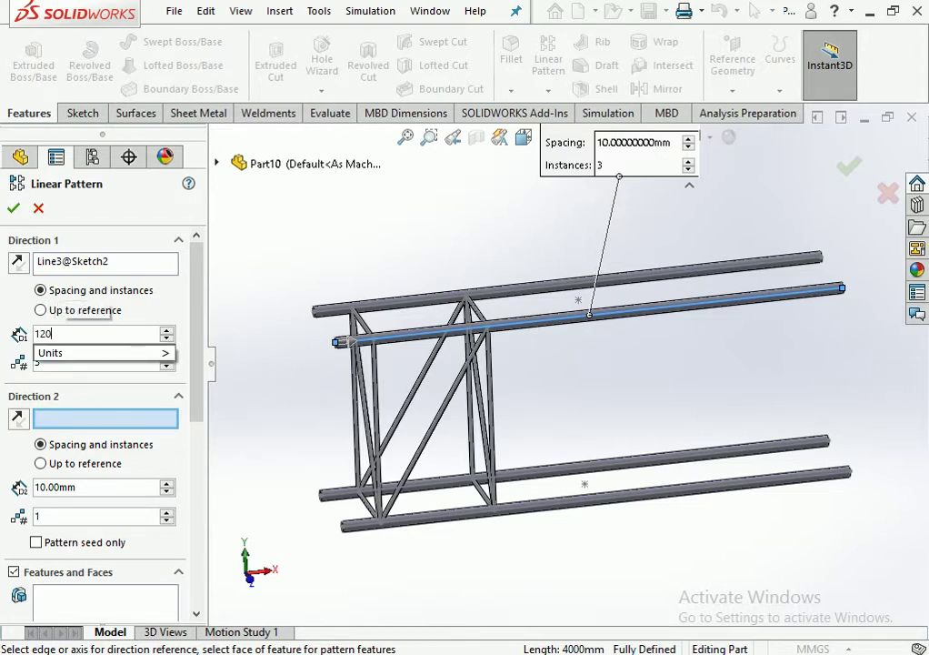
type("0")
key("Return")
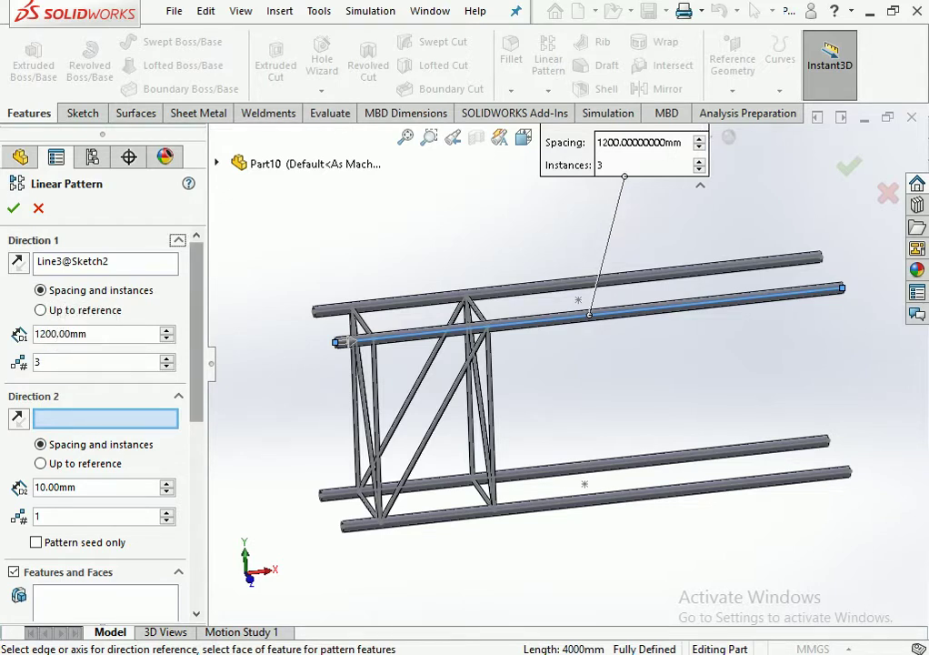
scroll(100, 364, "down", 1)
scroll(100, 409, "down", 3)
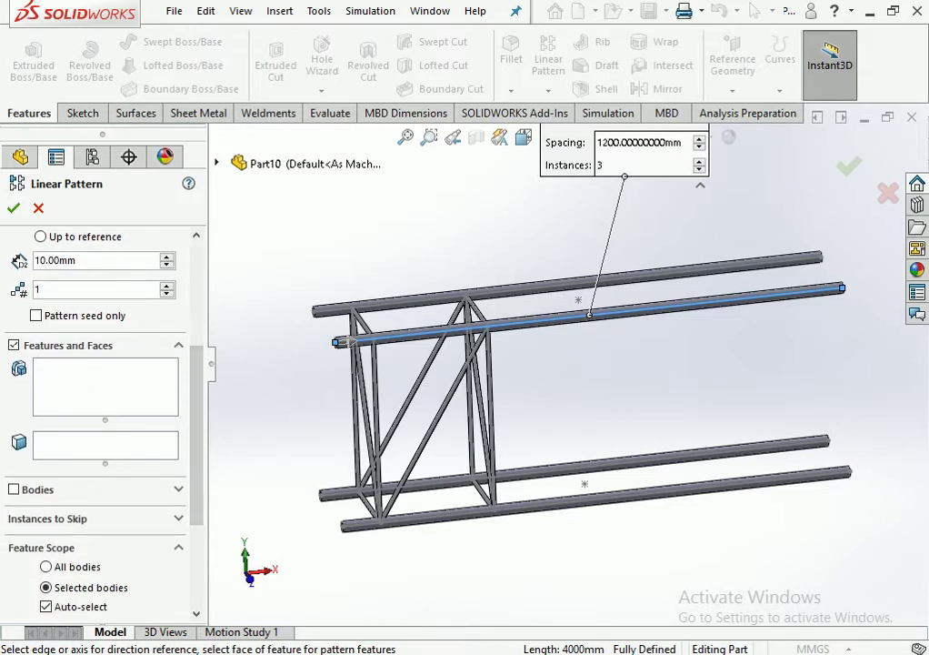
scroll(100, 409, "up", 2)
scroll(100, 409, "down", 3)
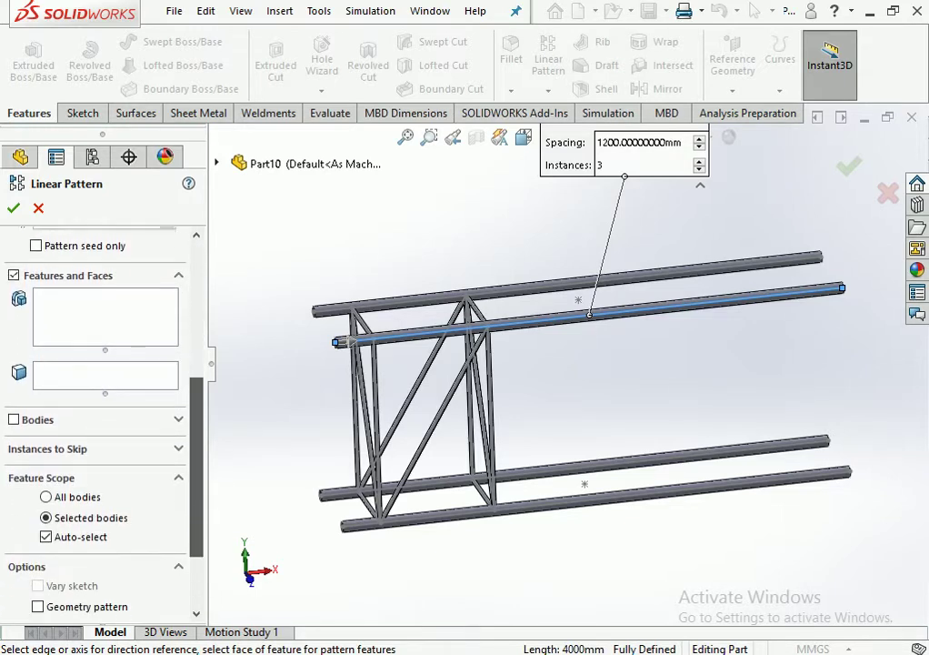
left_click(14, 402)
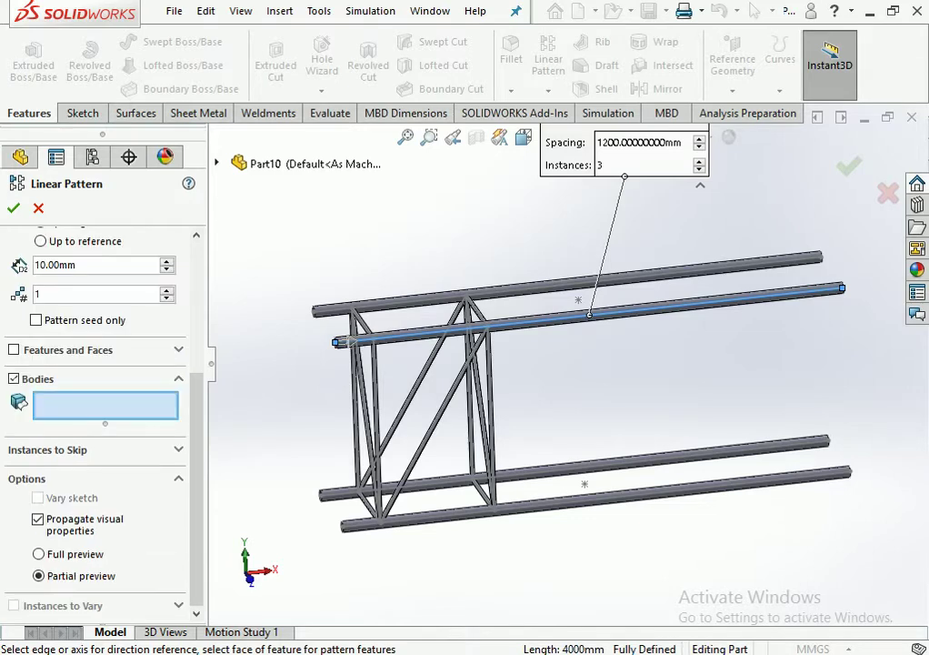
scroll(482, 427, "down", 3)
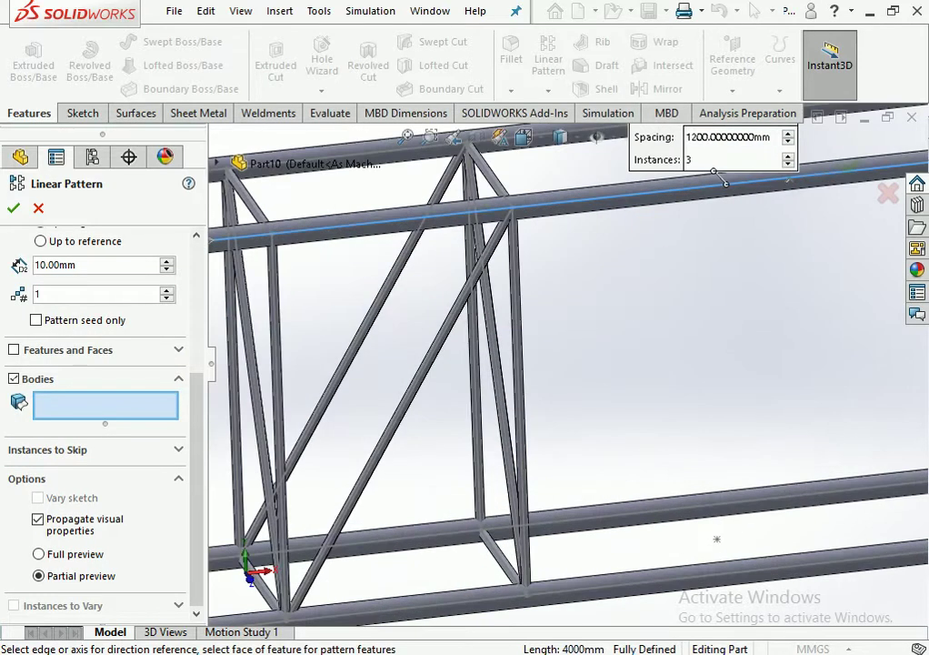
scroll(482, 427, "up", 3)
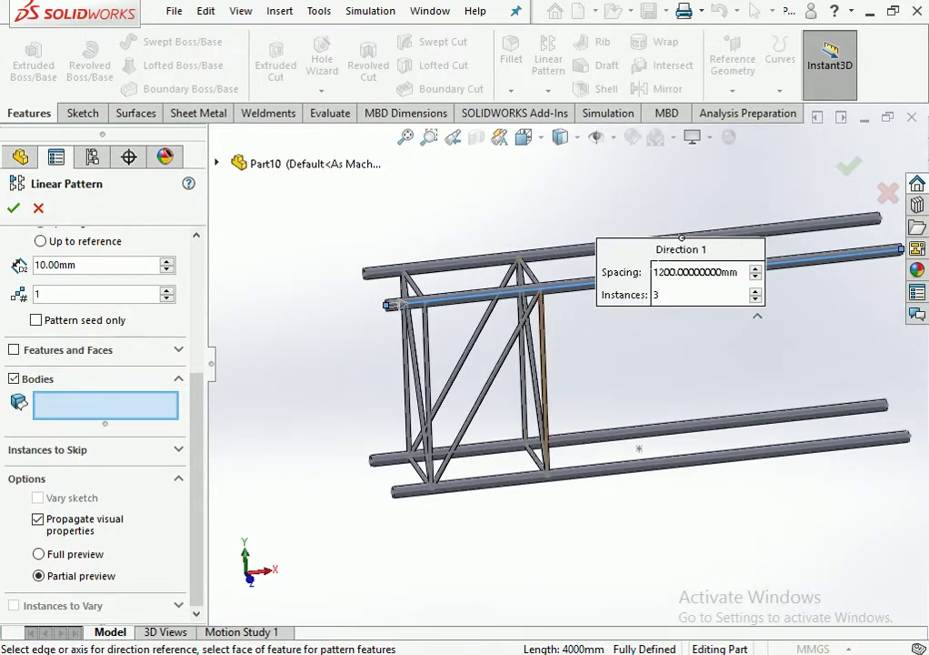
Add the first four truss pipe members, including a diagonal and a post, to the pattern bodies.
left_click(532, 363)
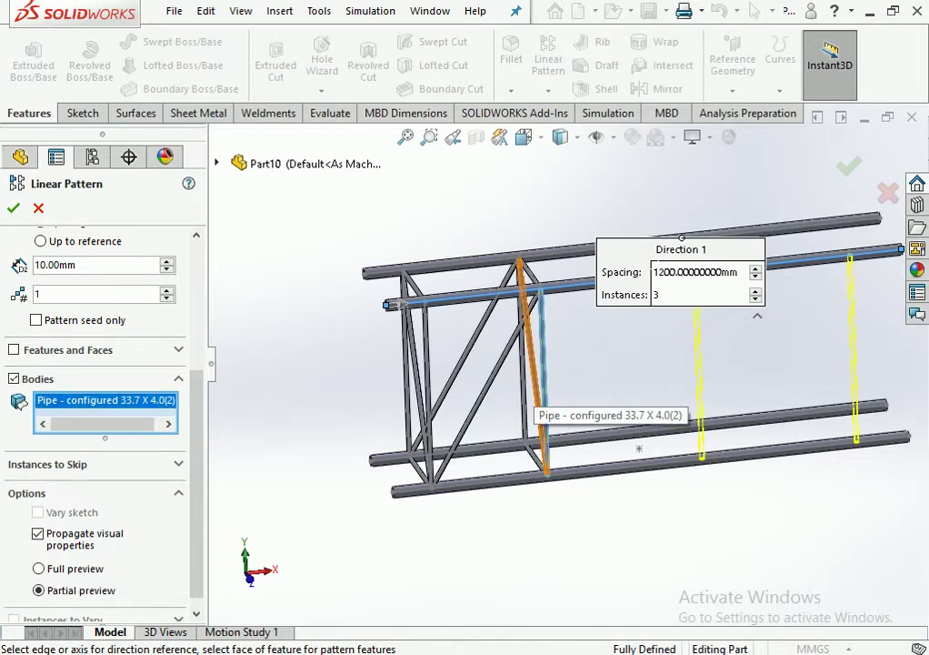
left_click(543, 400)
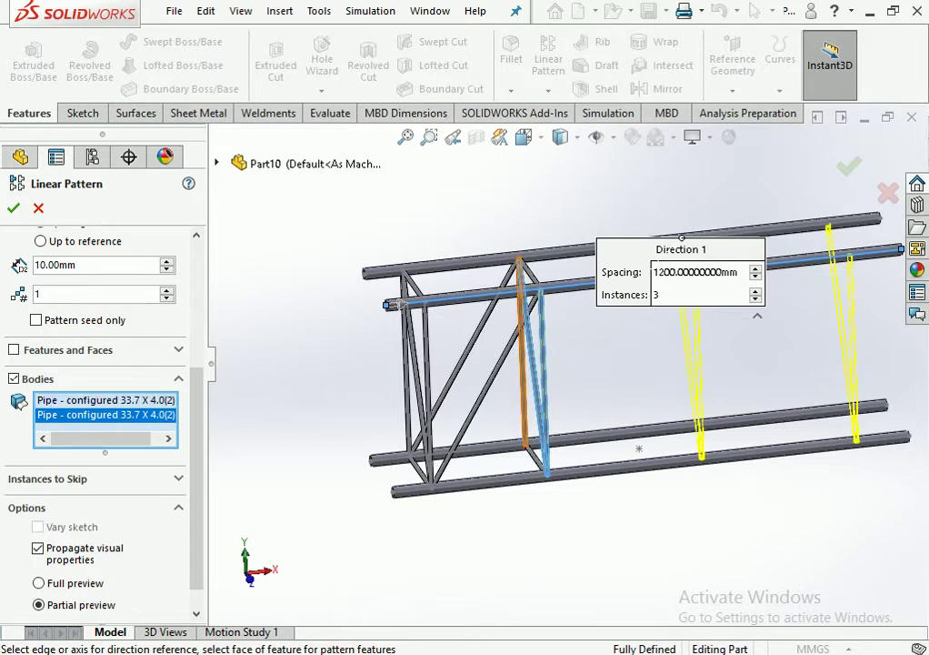
left_click(523, 382)
scroll(636, 450, "up", 4)
scroll(754, 469, "down", 5)
scroll(564, 364, "up", 2)
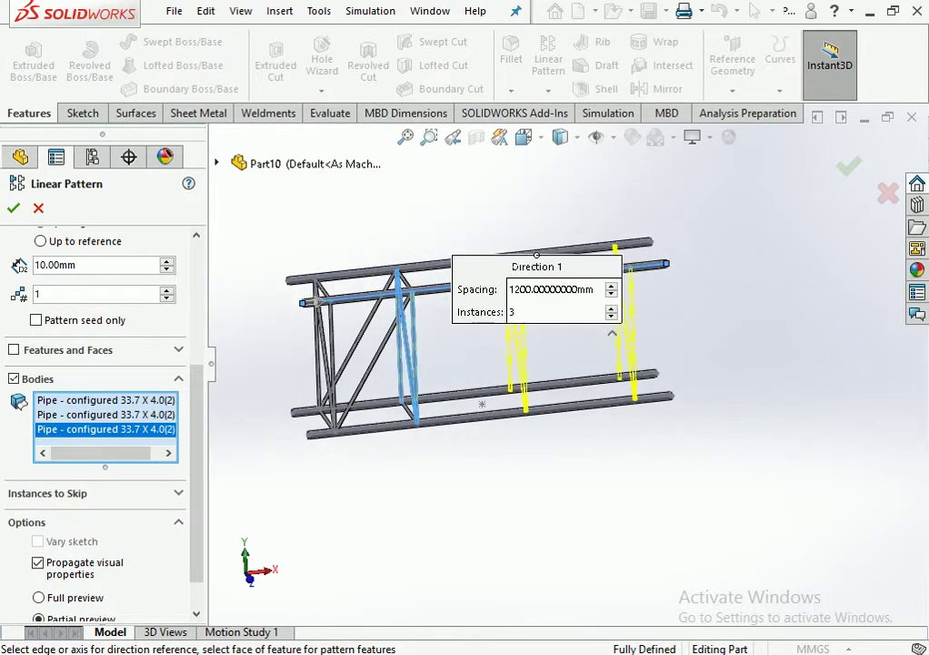
scroll(564, 364, "down", 3)
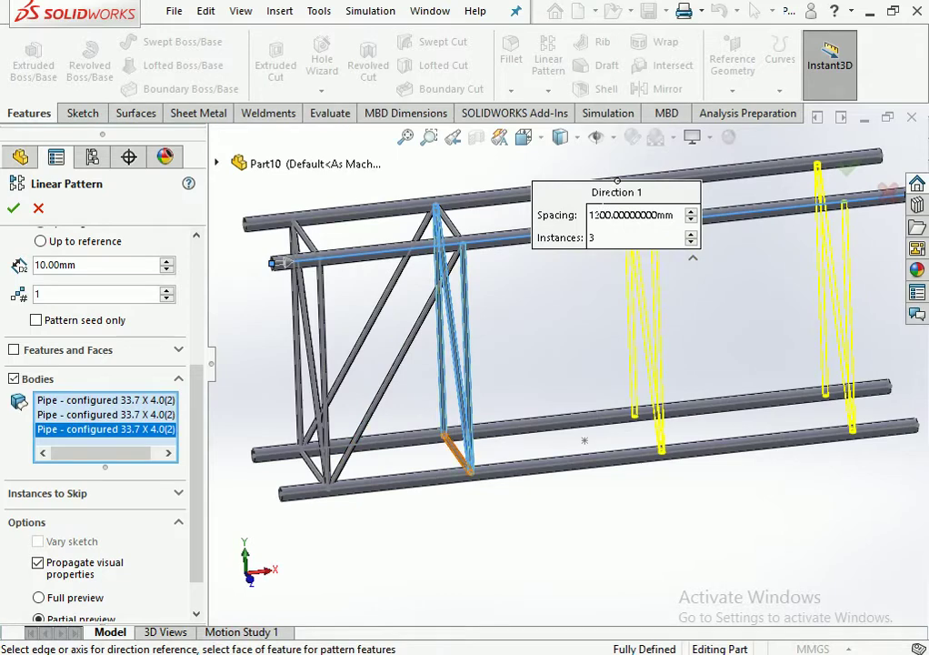
left_click(446, 441)
scroll(564, 336, "up", 3)
scroll(500, 318, "down", 3)
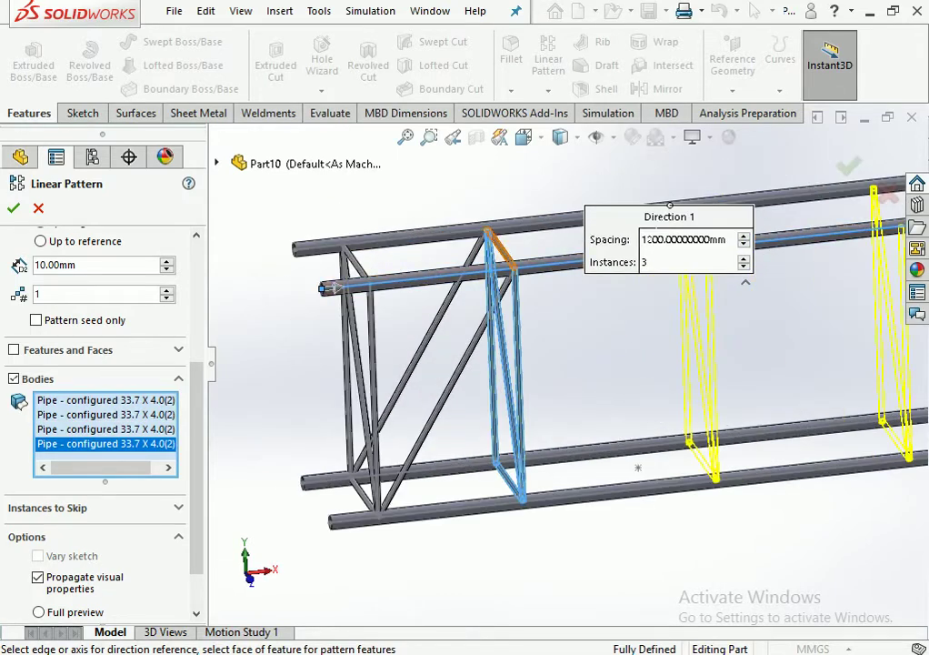
Add four more members, including the vertical end pipe, viewing the truss from the front.
left_click(498, 244)
left_click(427, 427)
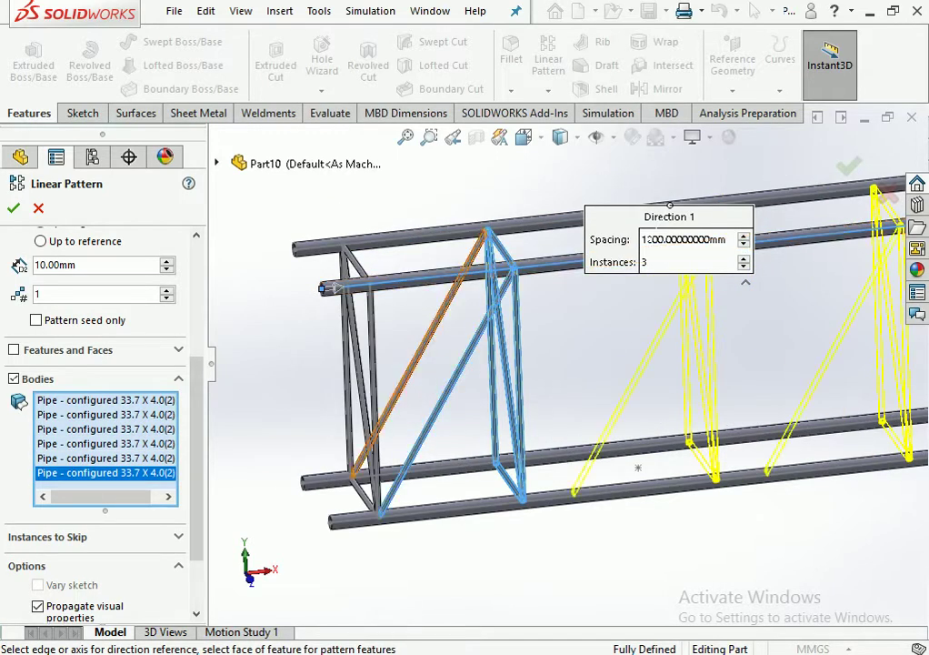
left_click(427, 306)
scroll(552, 364, "up", 3)
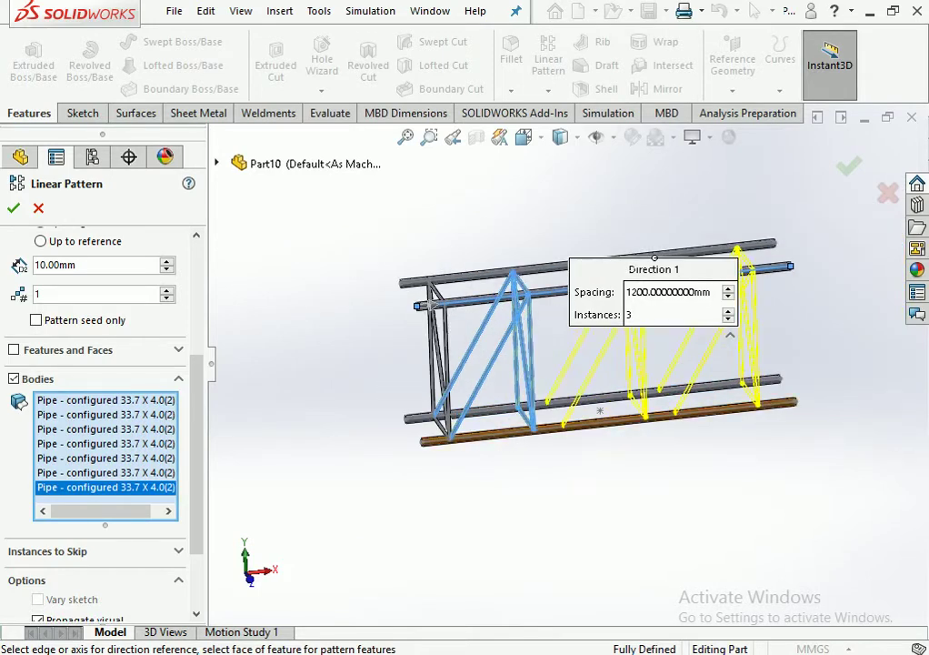
middle_click_drag(600, 363, 655, 345)
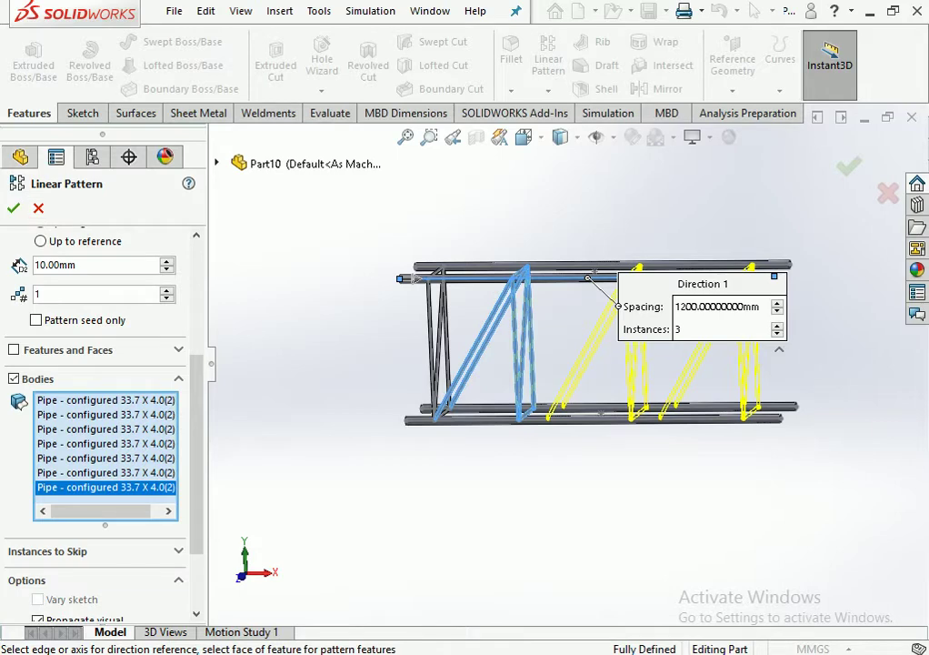
key("Right")
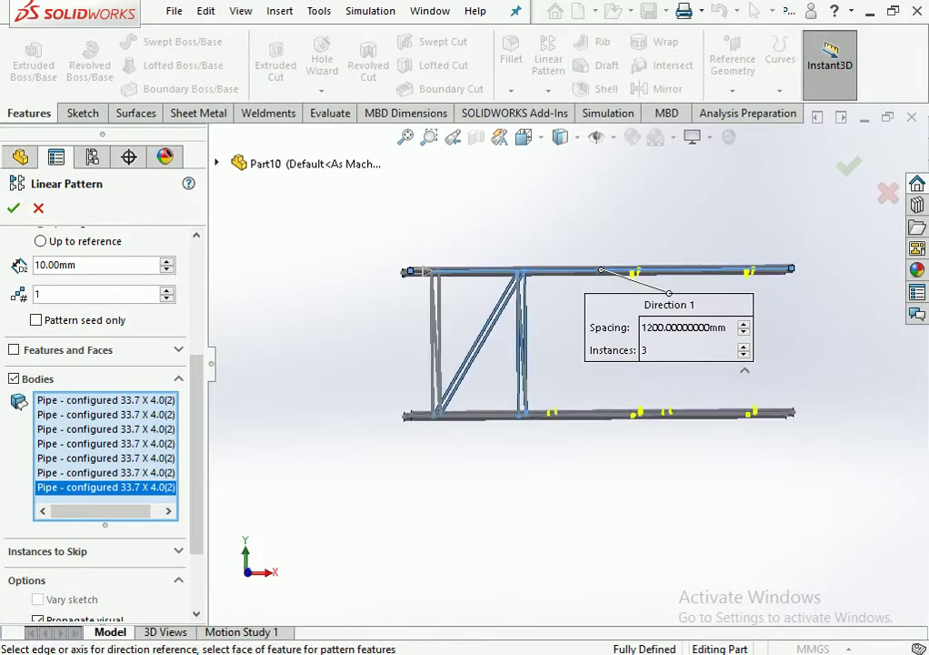
key("Up")
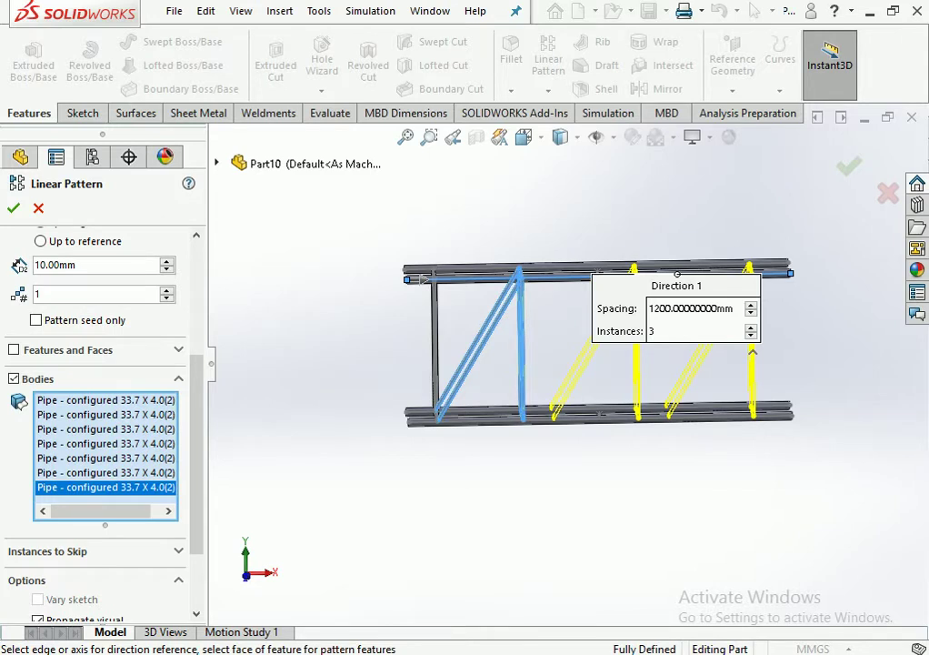
left_click(435, 346)
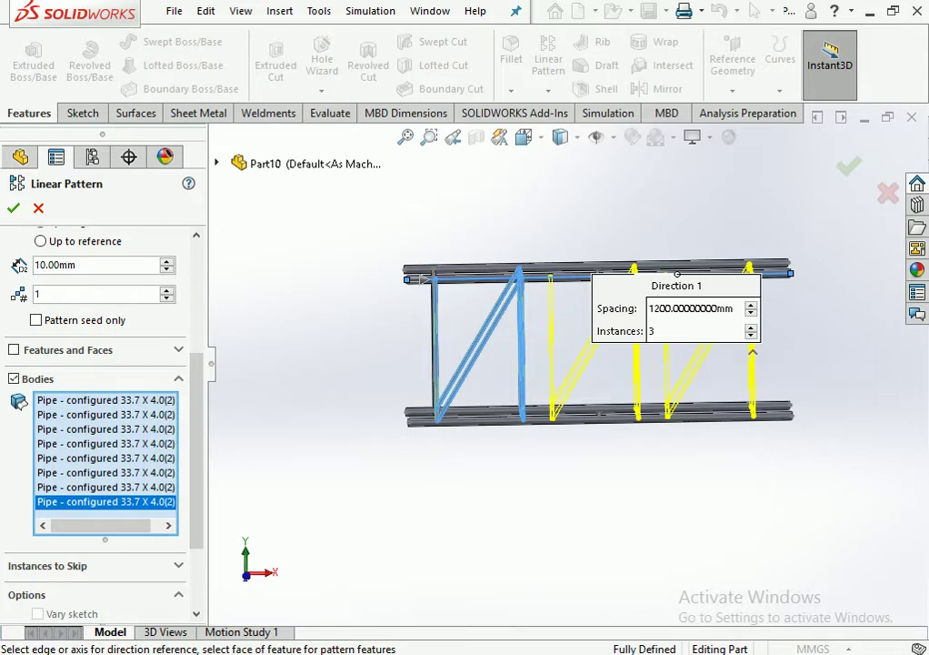
Remove the extra last-added pipe body from the pattern's Bodies list.
scroll(100, 409, "up", 3)
scroll(100, 409, "up", 3)
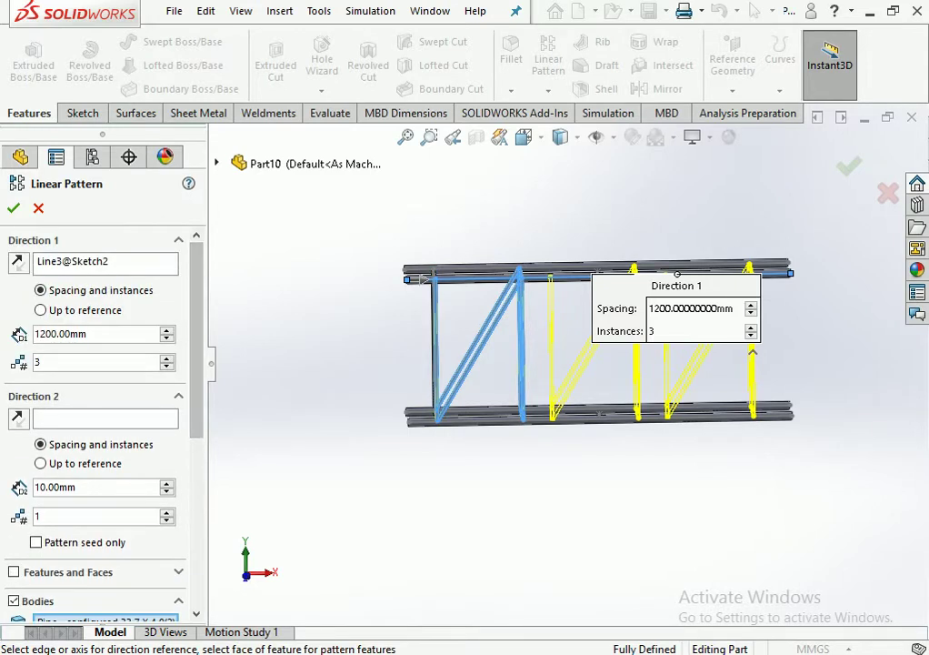
scroll(91, 334, "down", 2)
scroll(91, 334, "down", 2)
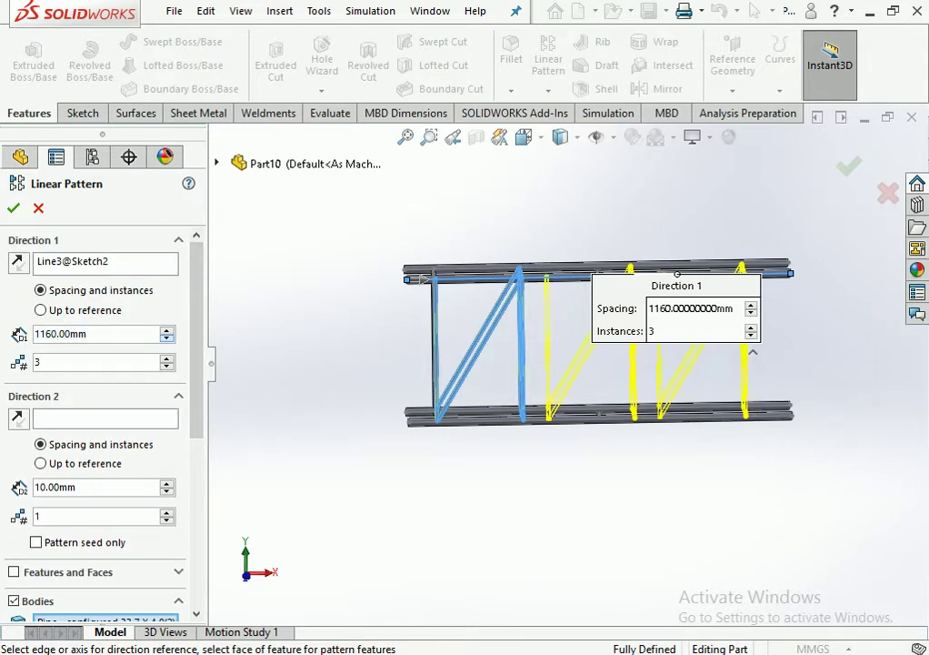
scroll(91, 333, "down", 3)
scroll(91, 334, "down", 1)
scroll(91, 334, "down", 1)
scroll(100, 410, "down", 3)
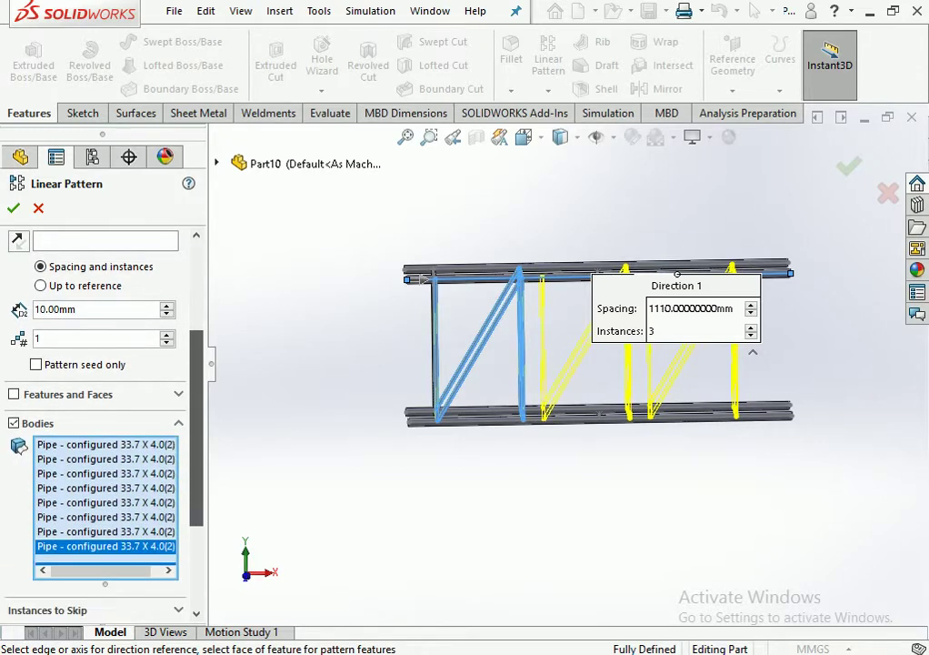
scroll(100, 409, "down", 1)
right_click(141, 488)
left_click(183, 498)
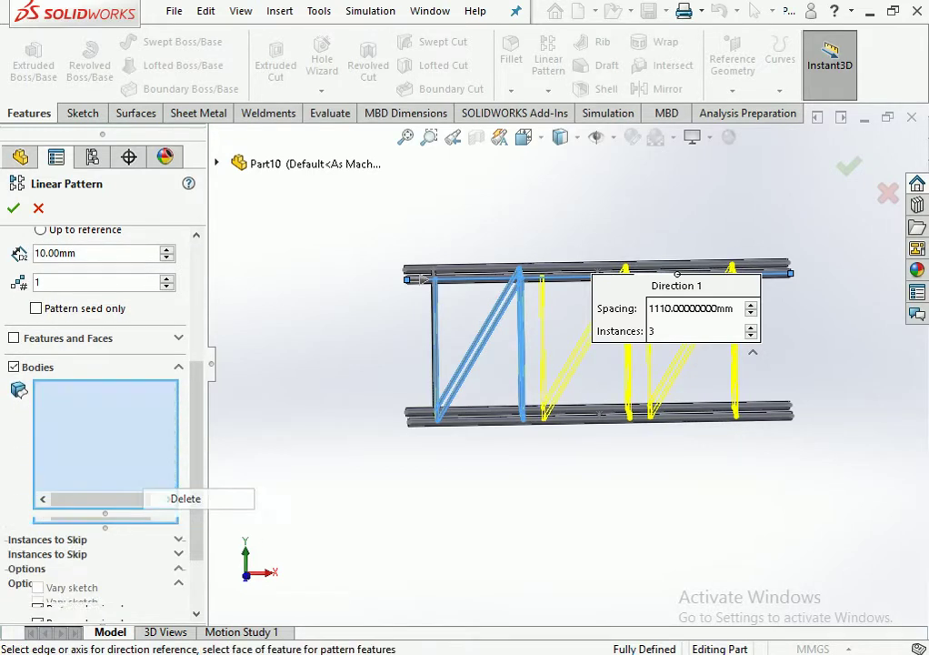
Set the pattern to 4 instances at 900 mm spacing and check the bay preview along the truss.
scroll(96, 409, "up", 1)
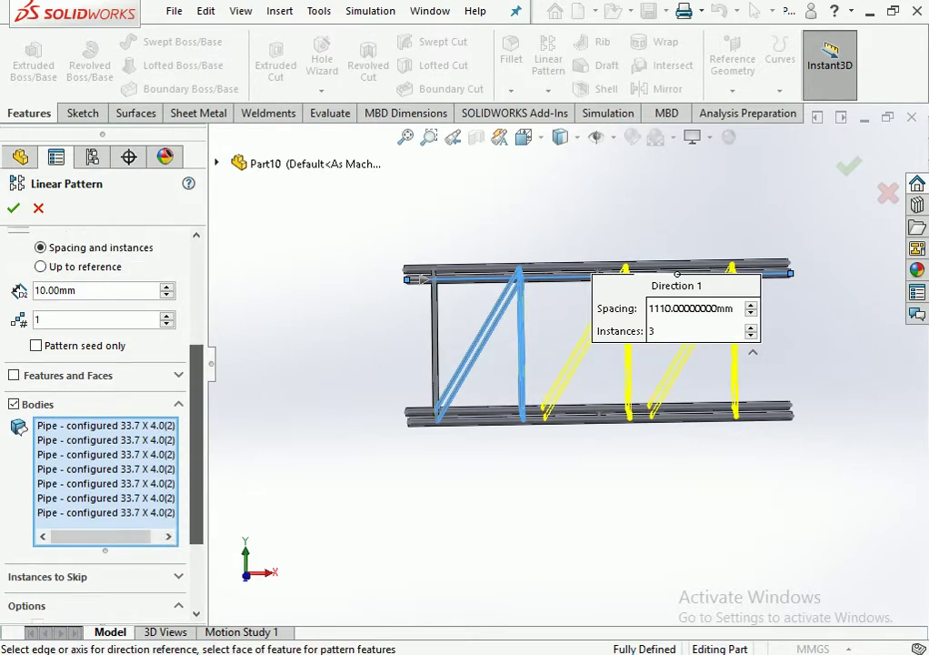
scroll(96, 409, "up", 3)
scroll(96, 409, "up", 2)
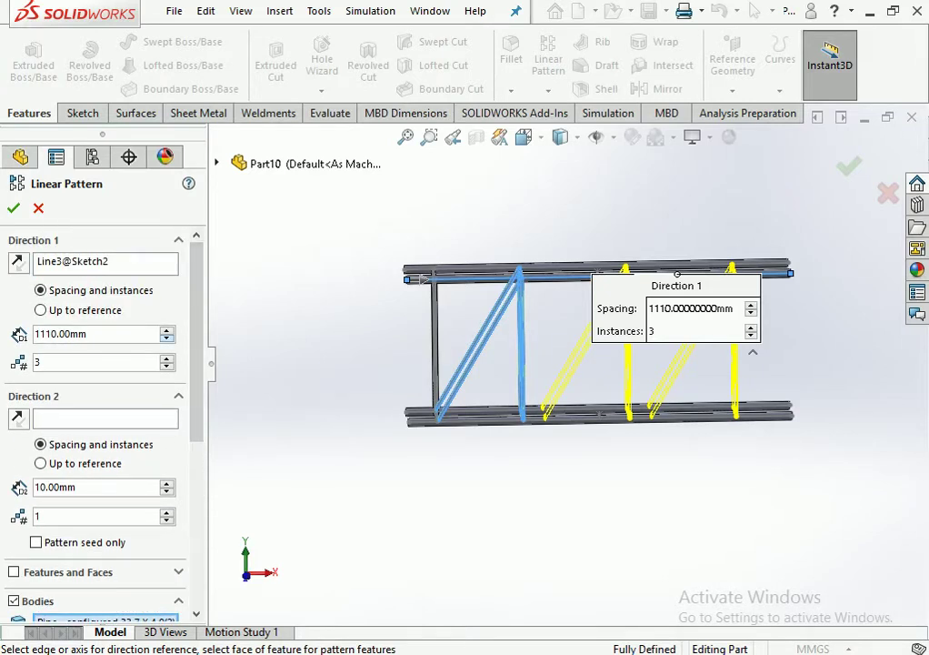
scroll(100, 334, "down", 2)
scroll(100, 333, "down", 5)
scroll(100, 334, "down", 5)
scroll(100, 333, "down", 4)
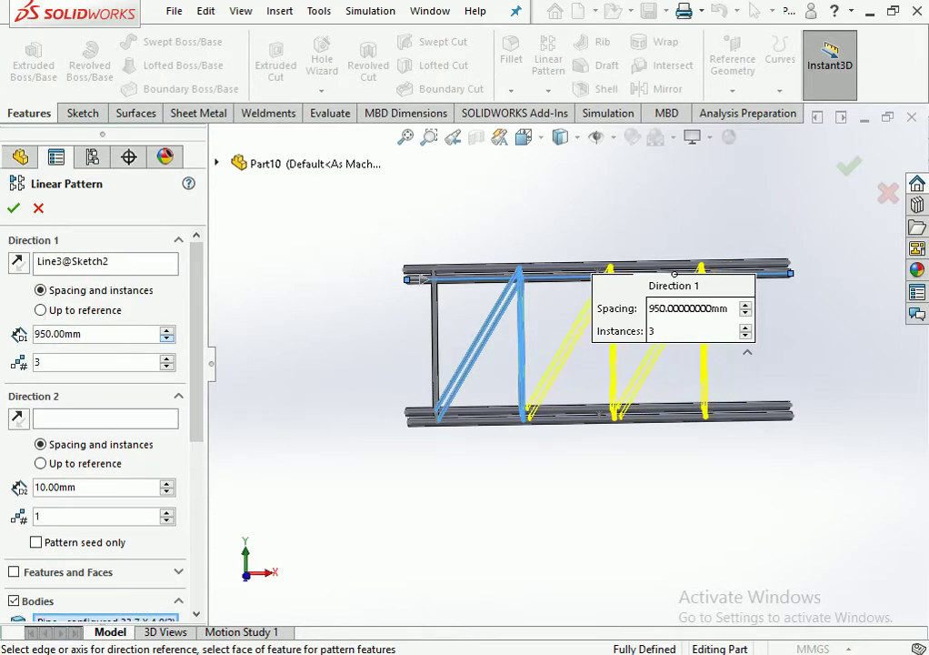
scroll(100, 334, "down", 2)
scroll(100, 334, "down", 1)
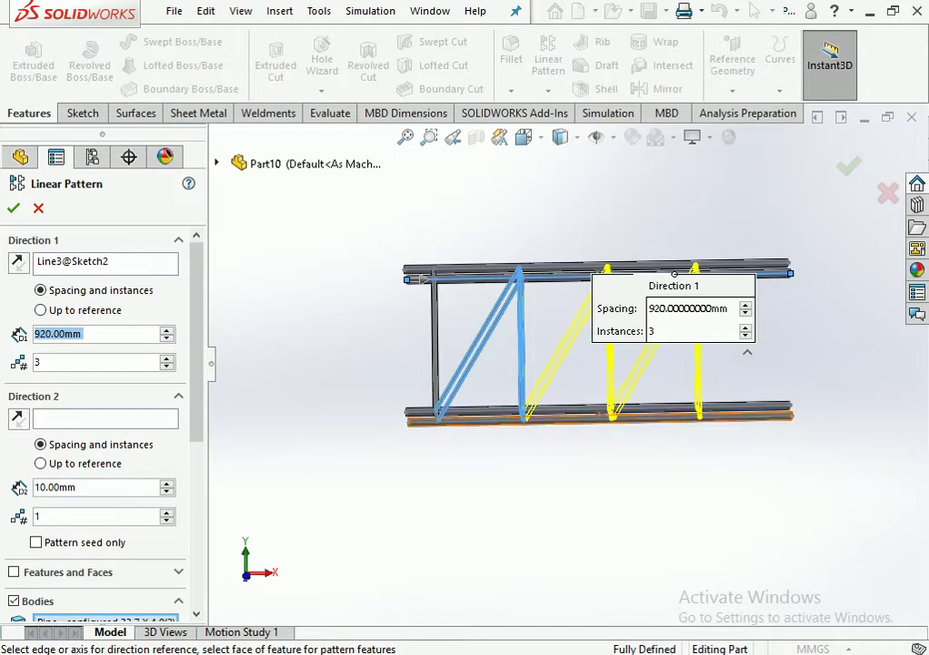
middle_click_drag(564, 363, 630, 385)
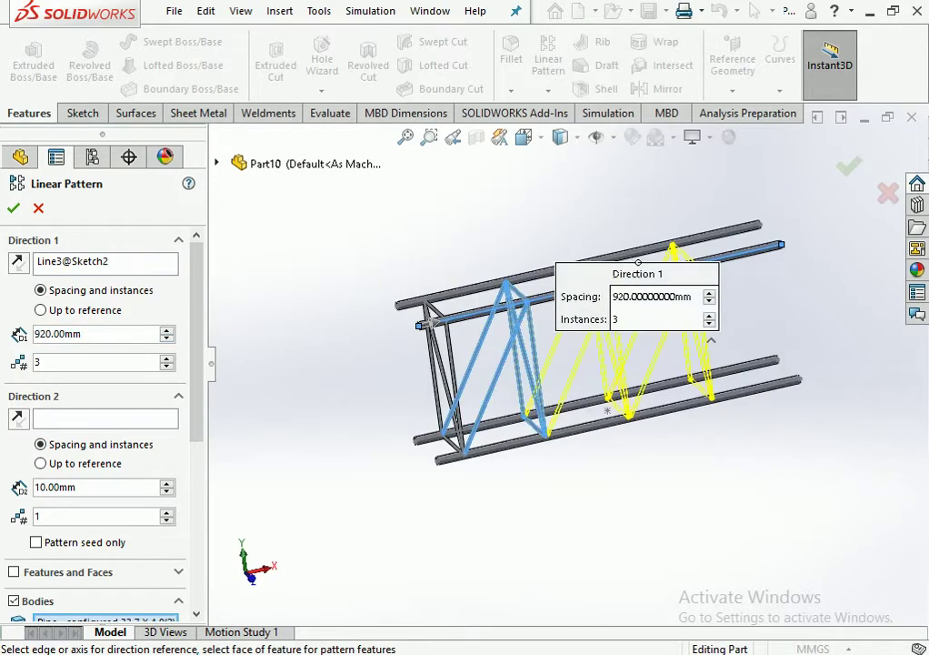
scroll(531, 436, "down", 5)
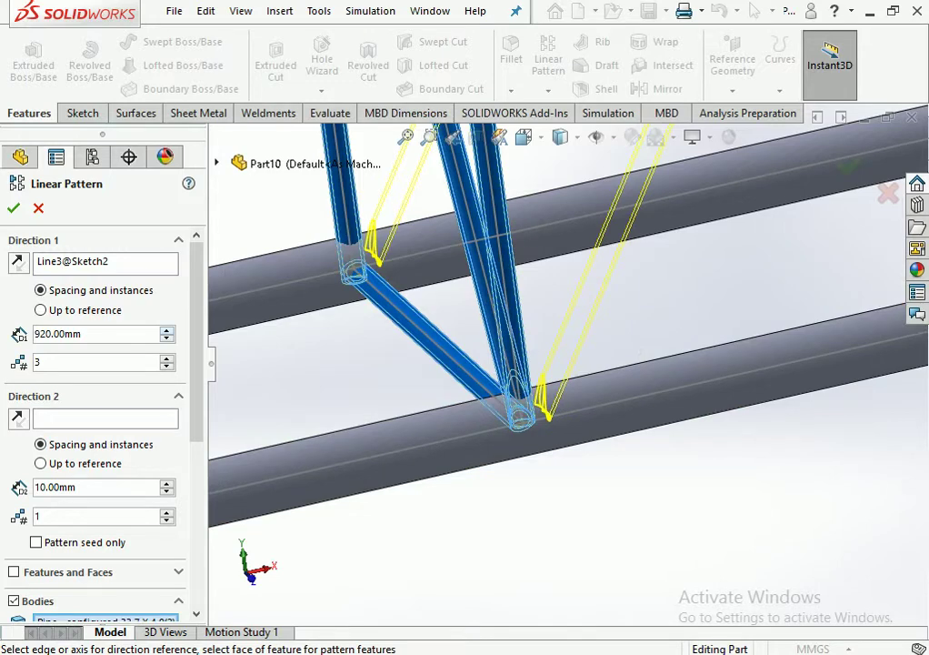
scroll(95, 333, "up", 2)
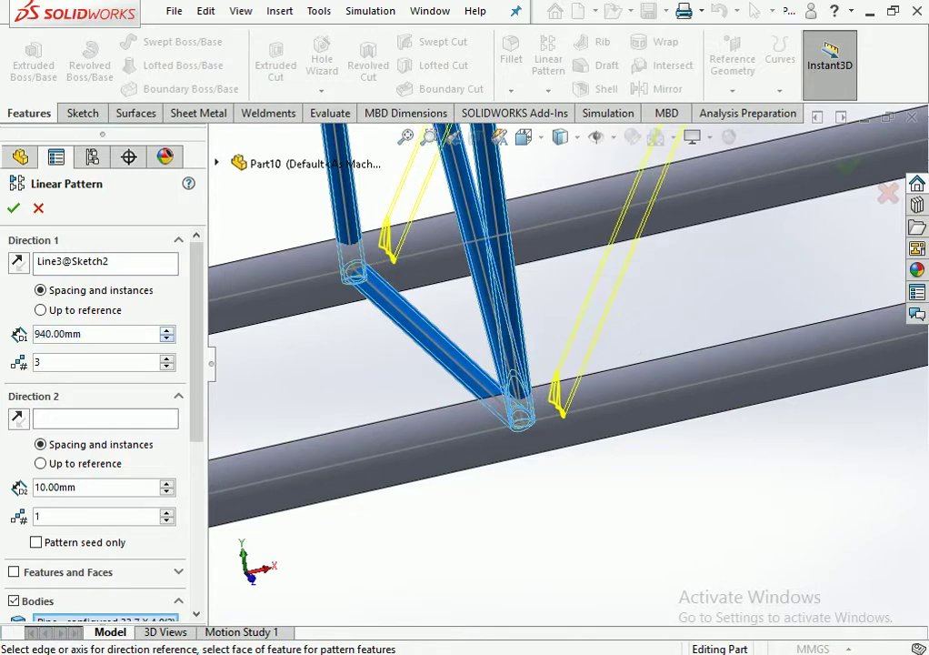
scroll(96, 334, "down", 3)
scroll(95, 334, "down", 1)
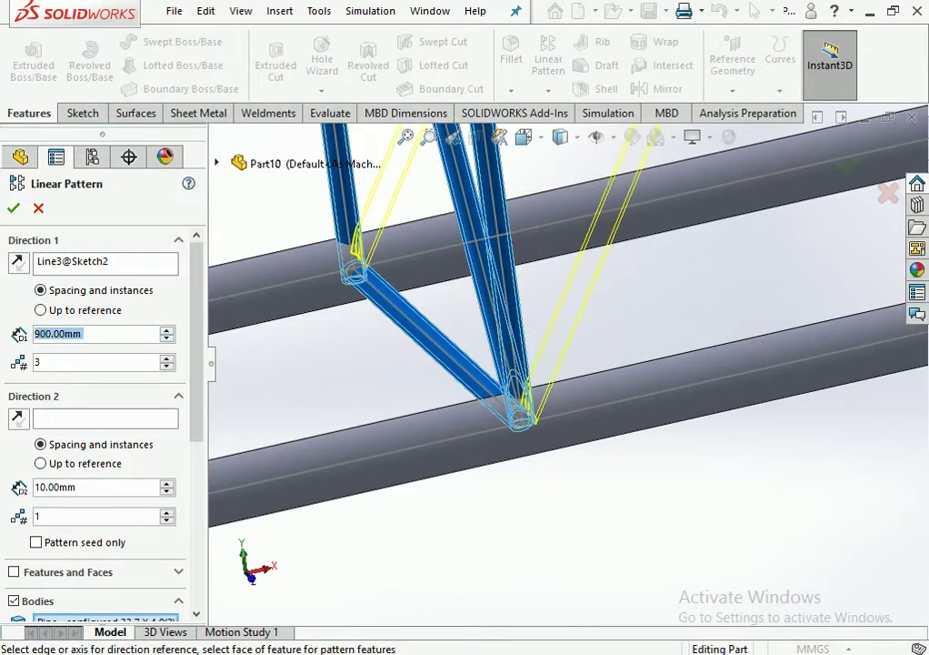
scroll(591, 322, "up", 2)
scroll(591, 322, "up", 2)
scroll(591, 322, "up", 1)
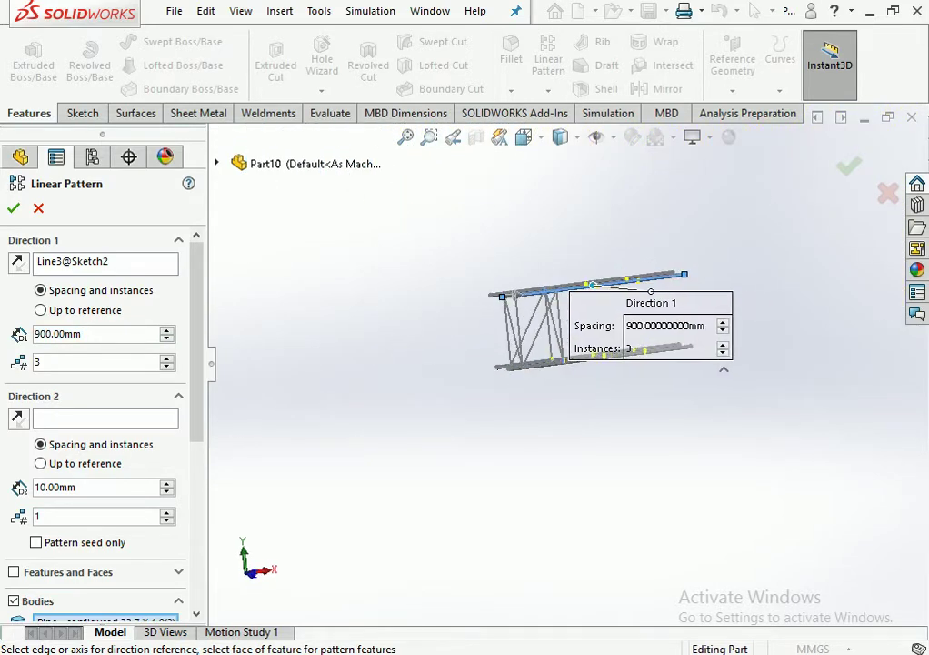
scroll(546, 327, "down", 2)
scroll(545, 327, "down", 1)
scroll(545, 327, "down", 2)
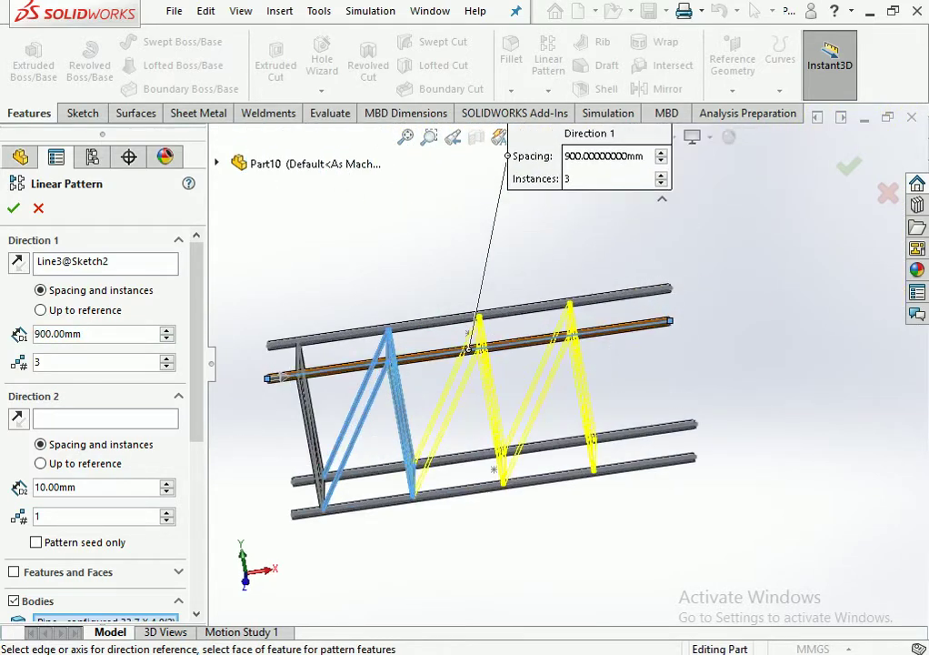
mouse_move(545, 327)
middle_mouse_down()
mouse_move(546, 382)
mouse_move(546, 345)
middle_mouse_up()
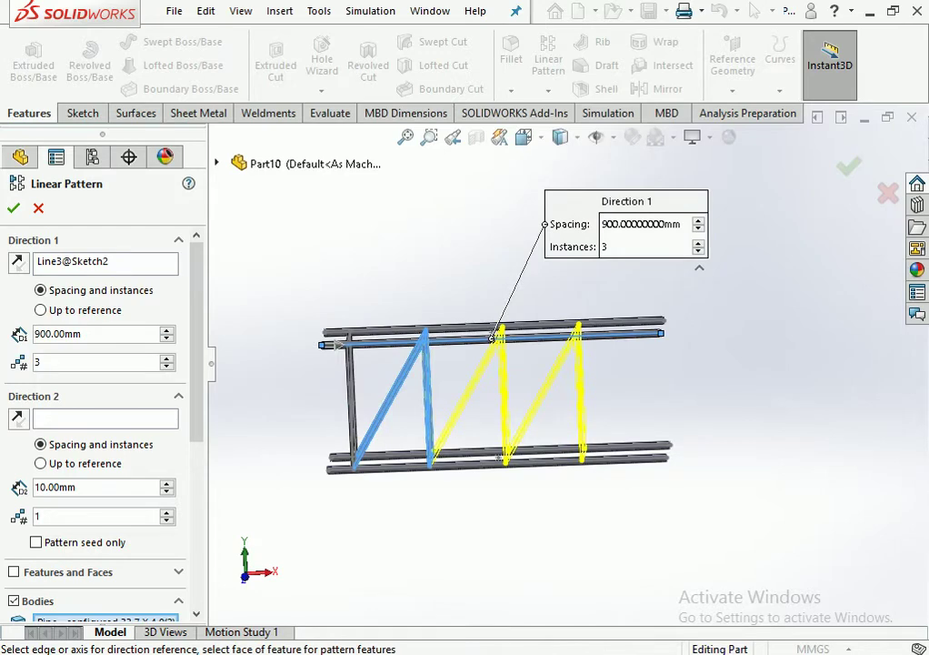
left_click(166, 359)
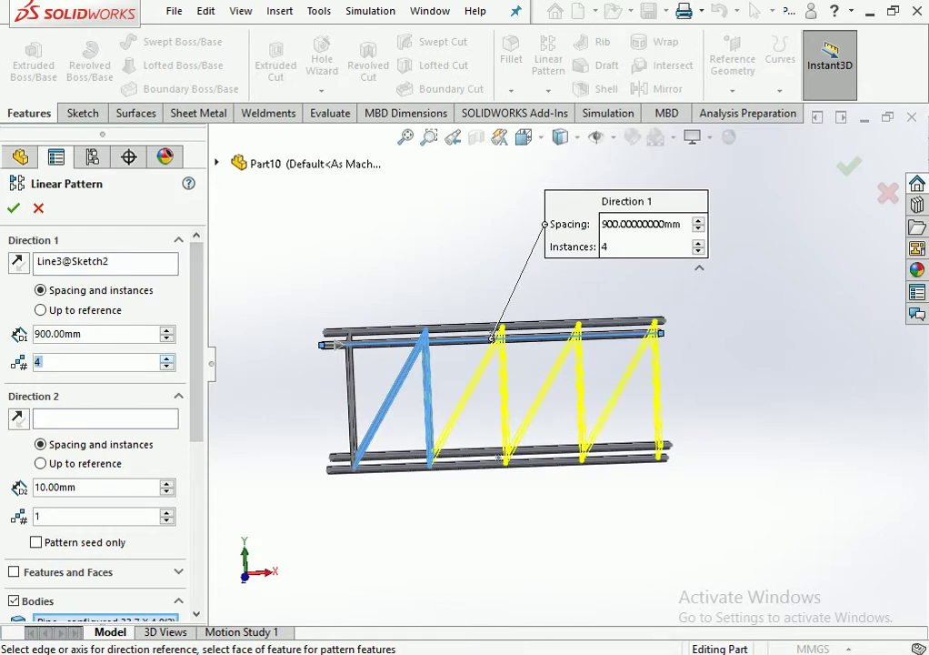
mouse_move(545, 363)
middle_mouse_down()
mouse_move(545, 309)
mouse_move(546, 363)
mouse_move(554, 359)
mouse_move(554, 327)
mouse_move(555, 364)
middle_mouse_up()
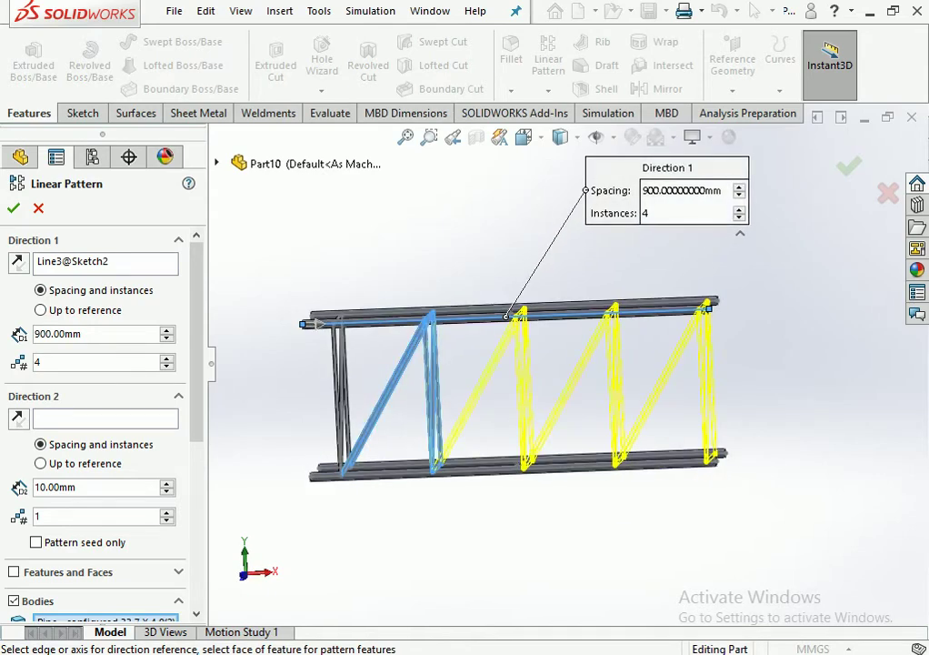
scroll(735, 380, "down", 3)
scroll(564, 370, "up", 3)
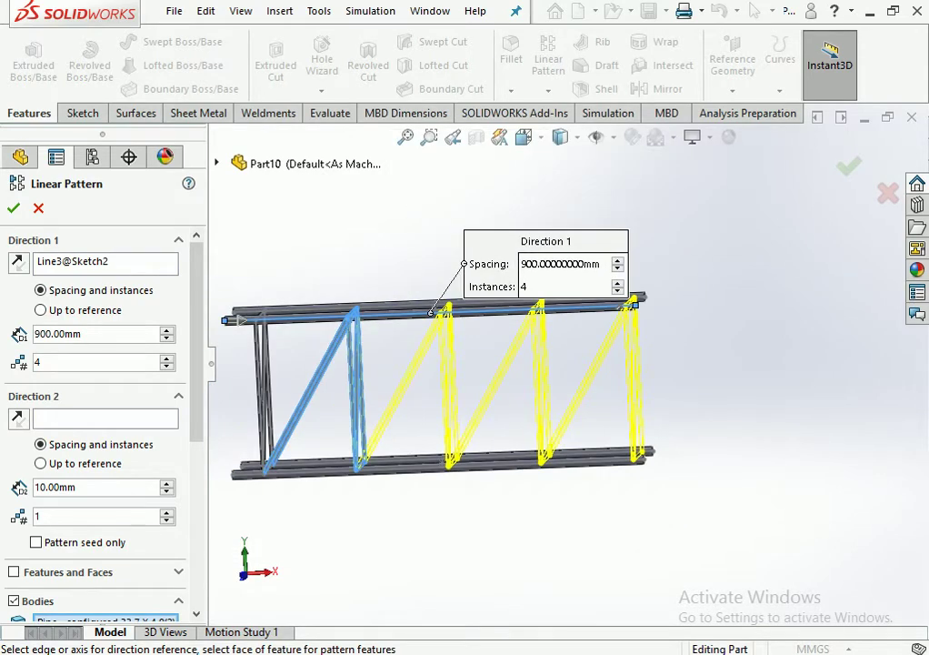
Confirm the linear pattern of truss members and orbit to an oblique top view.
left_click(13, 207)
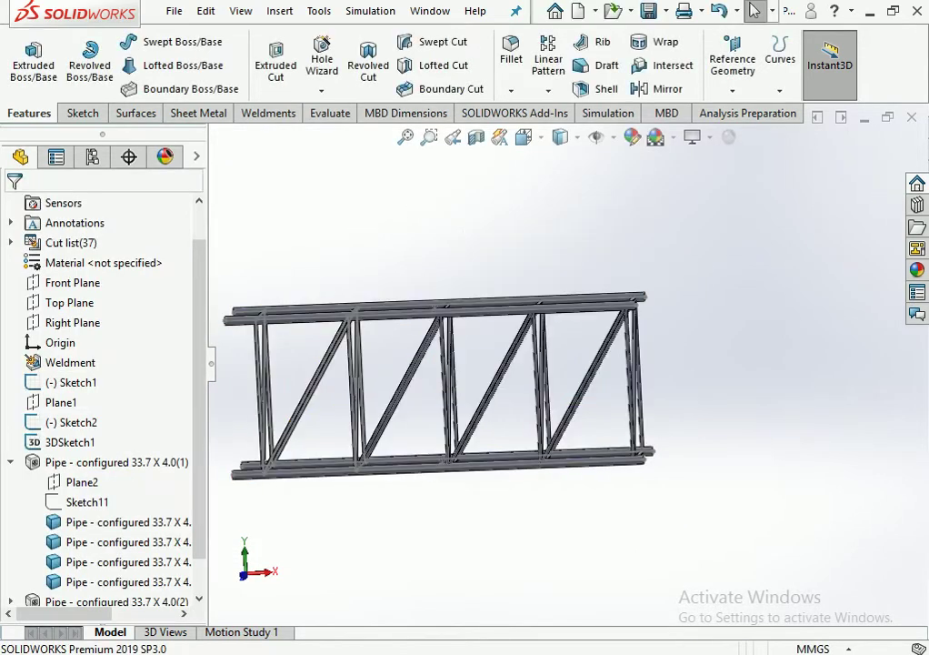
scroll(476, 339, "up", 2)
middle_click_drag(436, 328, 475, 339)
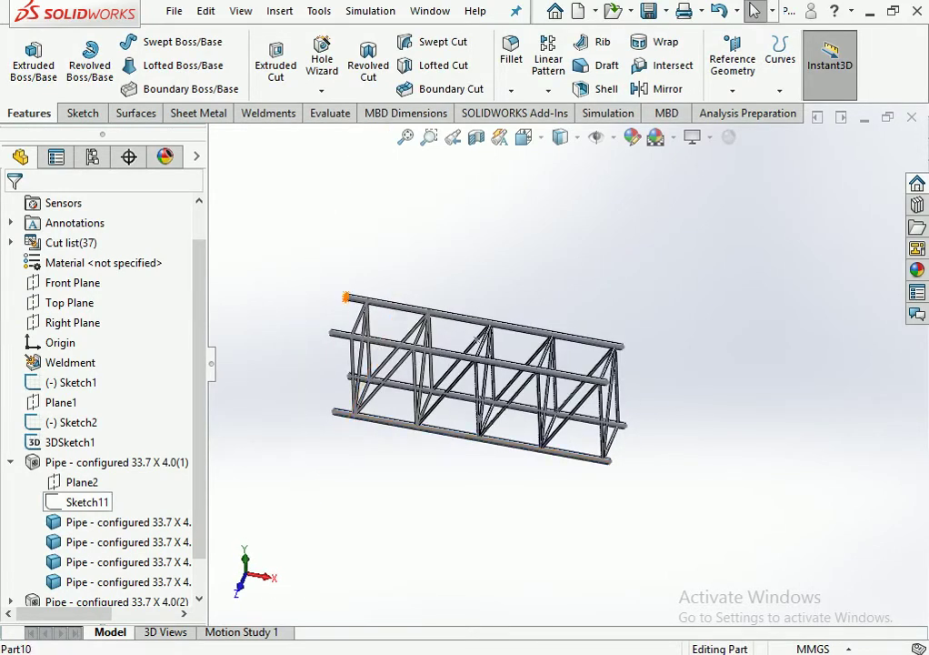
Change 3DSketch1's 300 mm end spacing dimension to 200 and let the model rebuild.
left_click(88, 502)
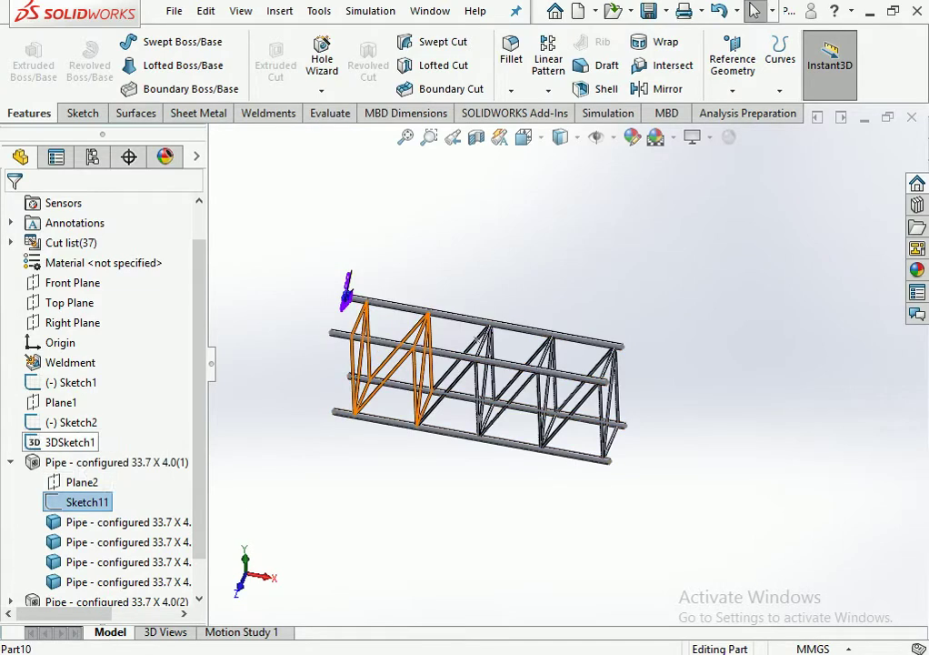
left_click(70, 442)
left_click(119, 414)
double_click(389, 407)
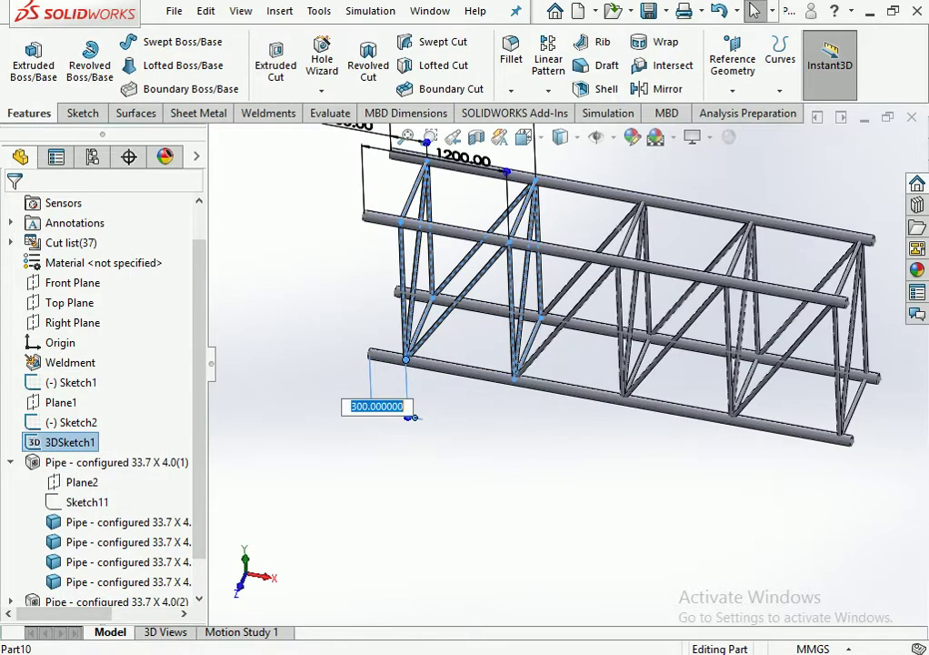
type("200")
key("Return")
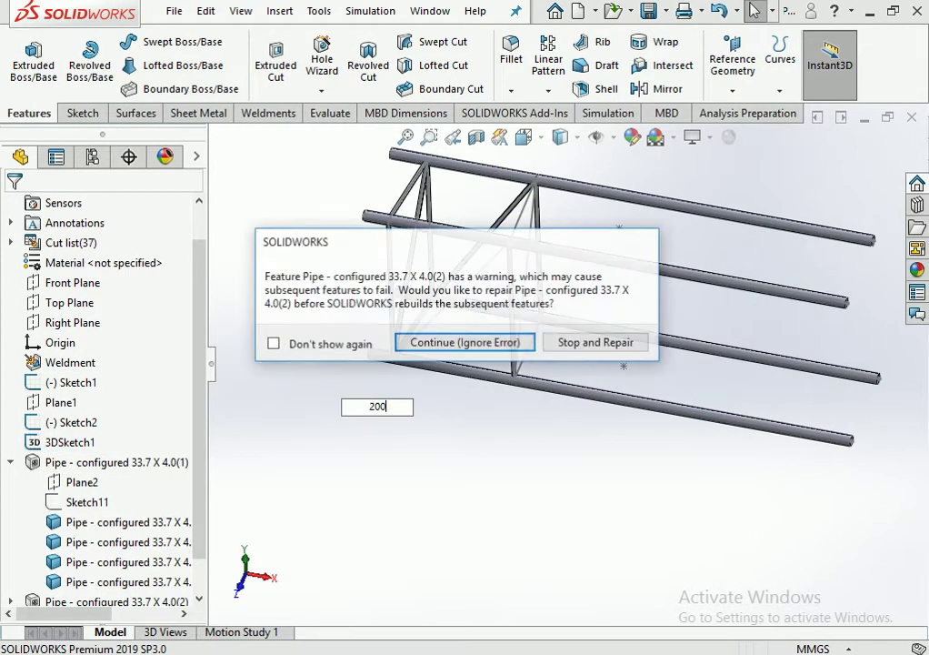
key("Return")
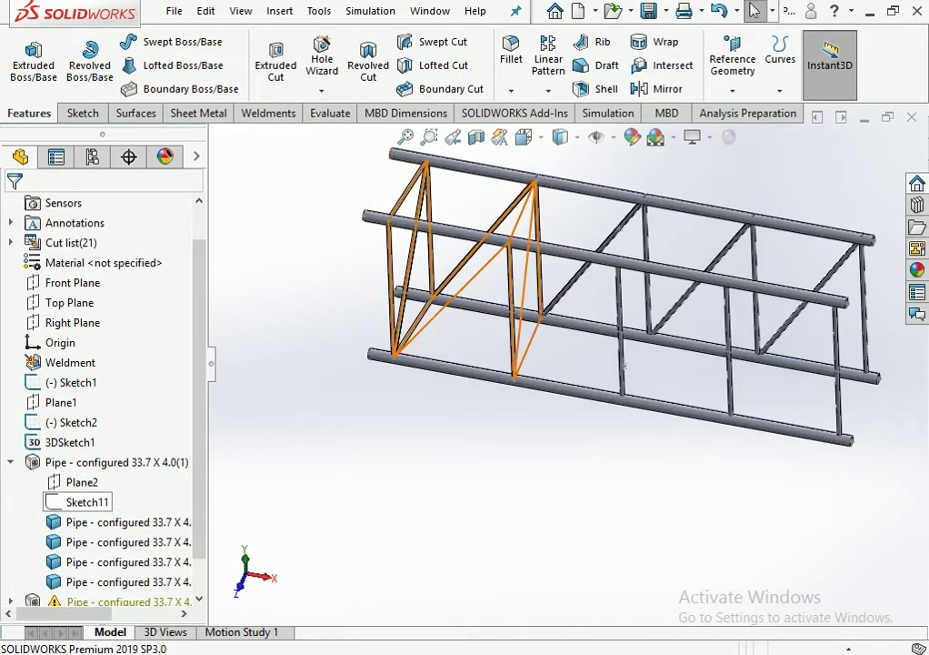
Change the 300 mm bay spacing dimension to 200 mm.
left_click(70, 442)
scroll(563, 375, "up", 3)
double_click(440, 222)
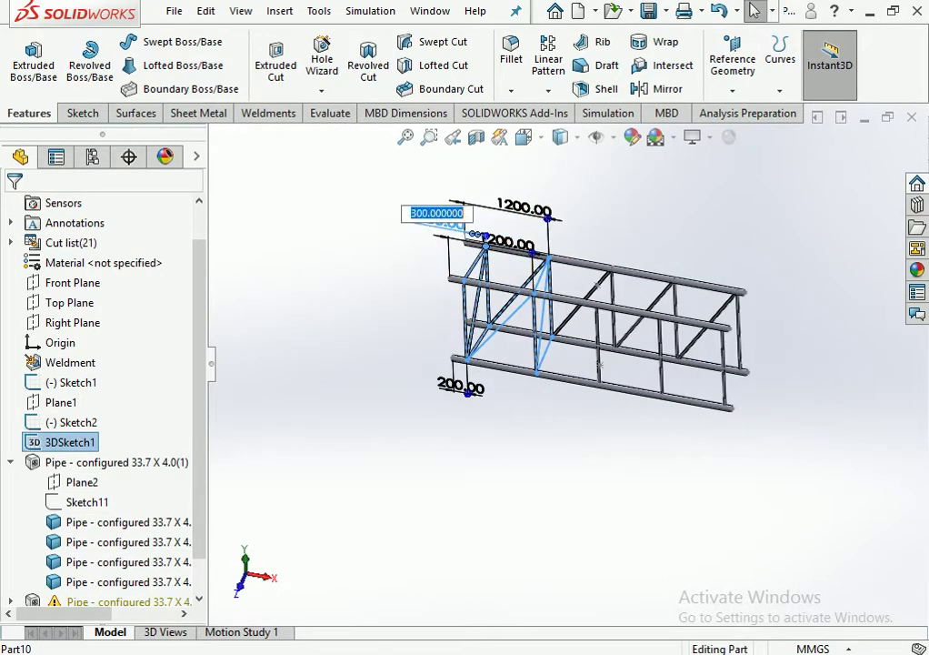
type("200")
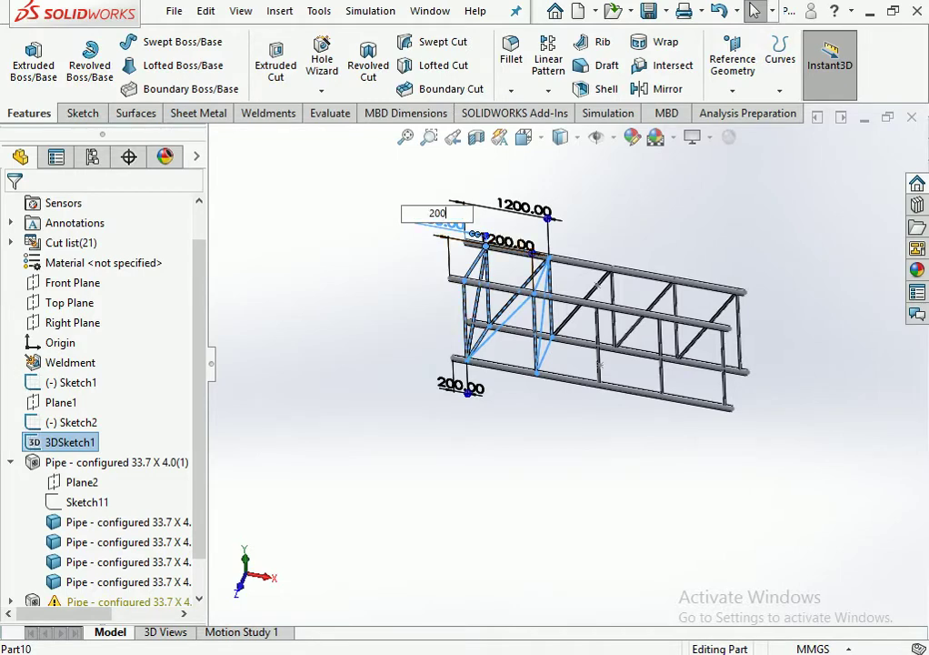
key("Return")
View the truss from the front, orbit slightly, and select the linear pattern feature.
key("ctrl+1")
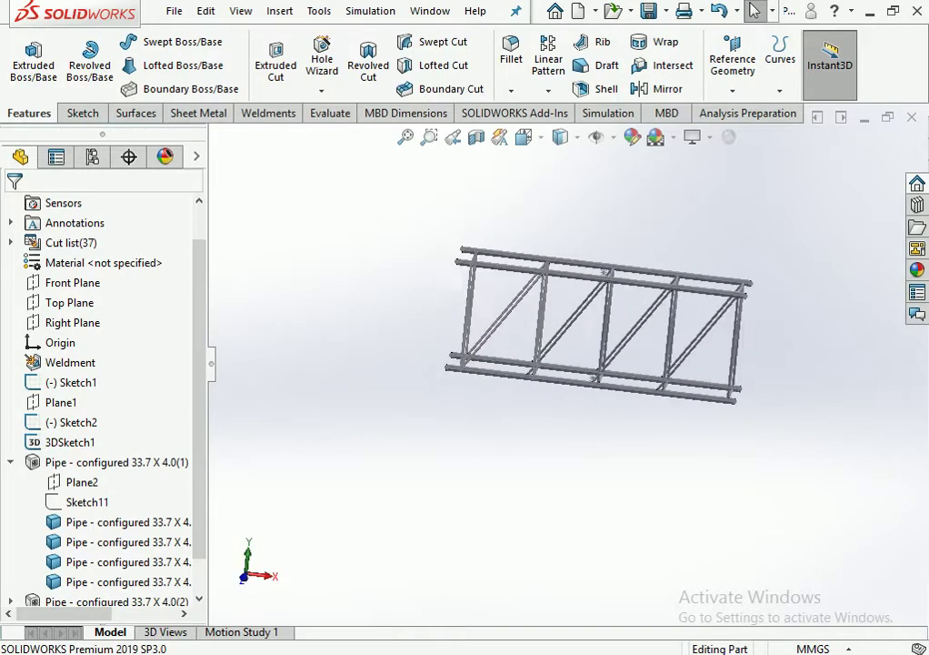
middle_click_drag(591, 368, 597, 377)
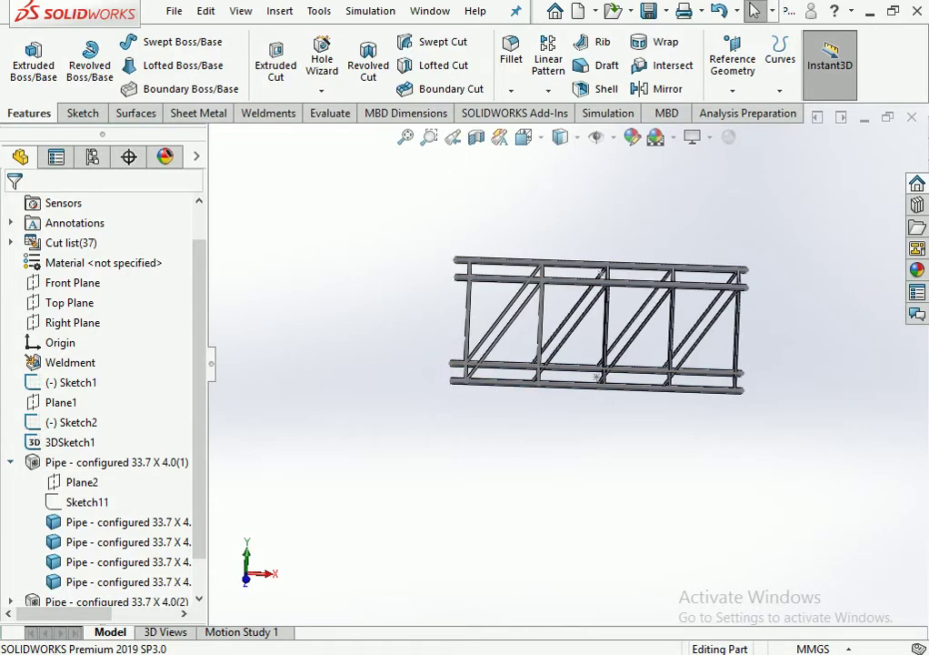
left_click(10, 462)
left_click(68, 542)
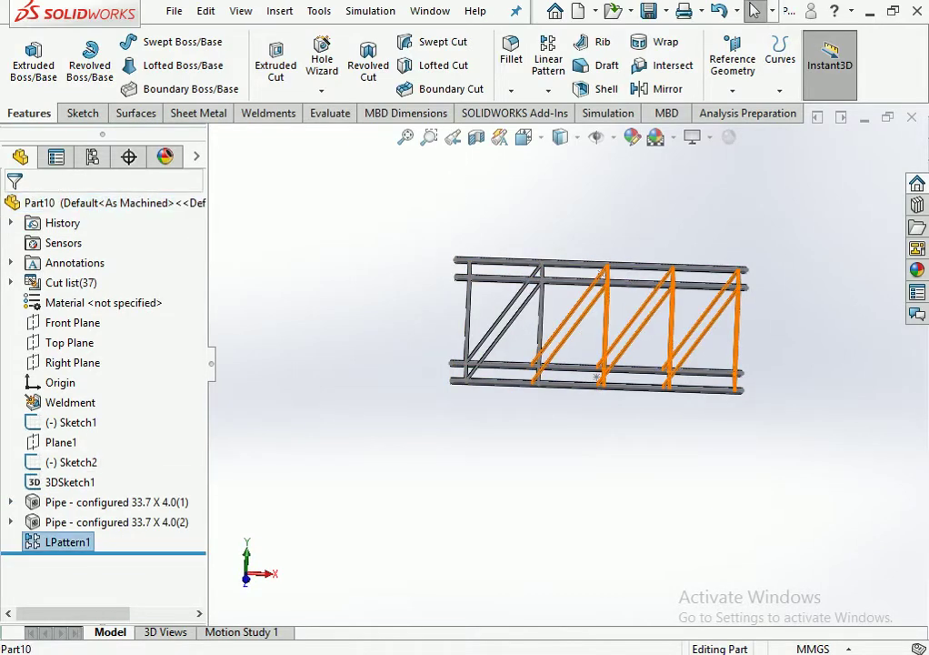
Edit LPattern1 so Direction 1 uses 850 mm spacing with 4 instances.
left_click(83, 483)
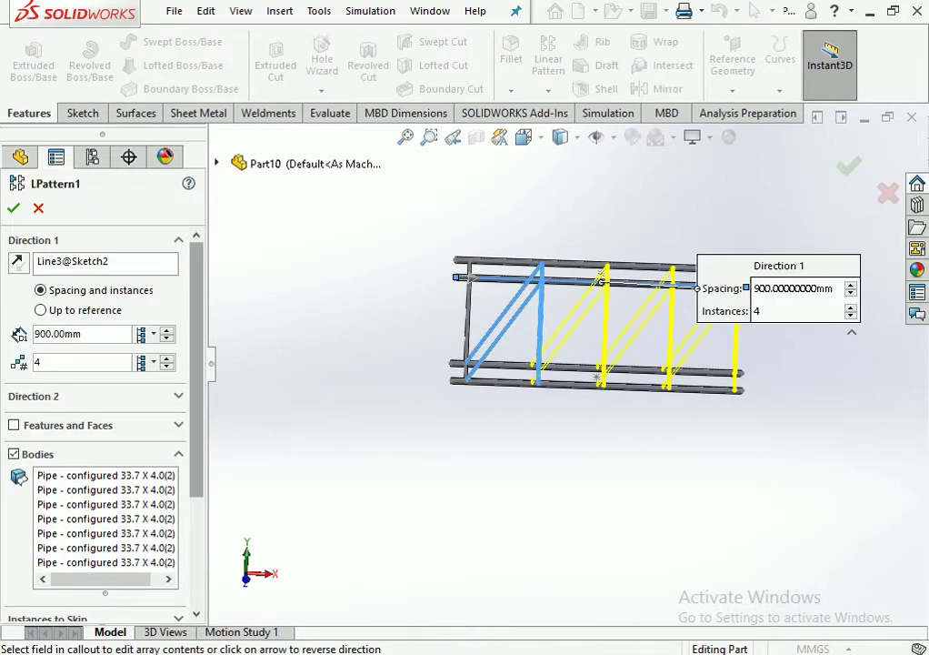
scroll(81, 334, "up", 1)
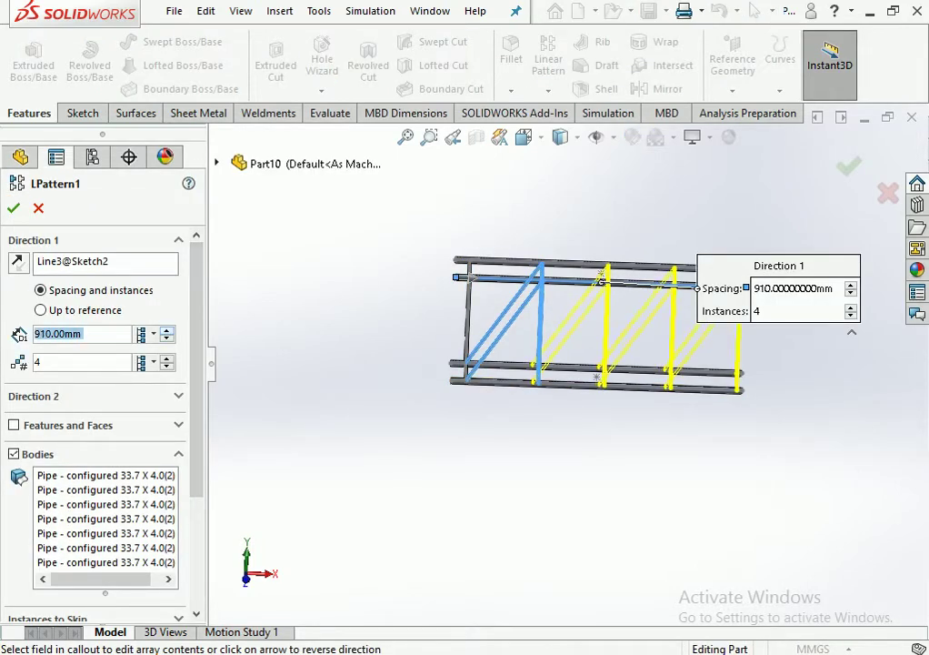
scroll(82, 334, "up", 3)
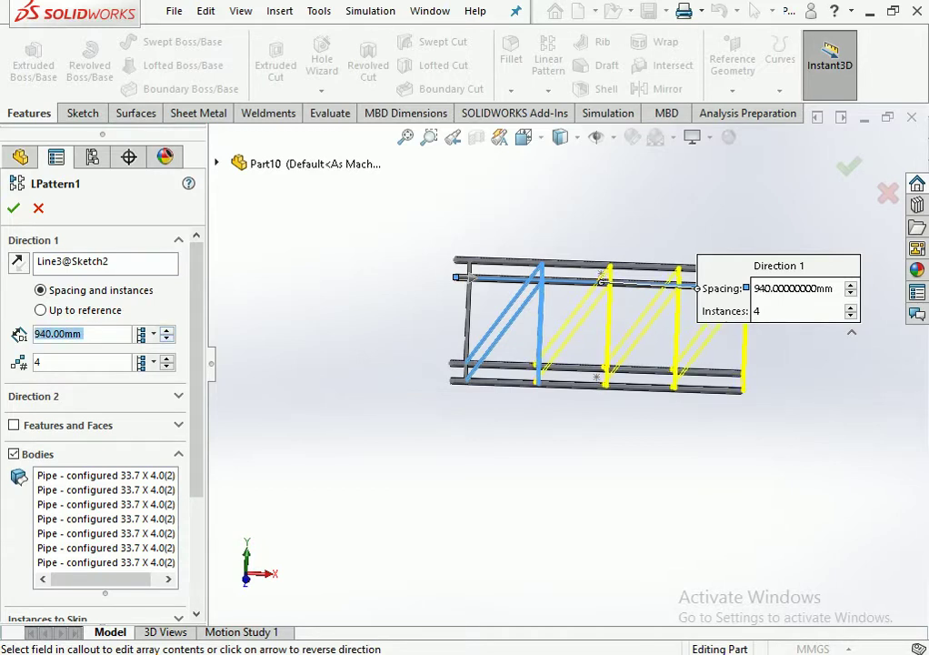
scroll(82, 334, "down", 1)
scroll(82, 333, "down", 2)
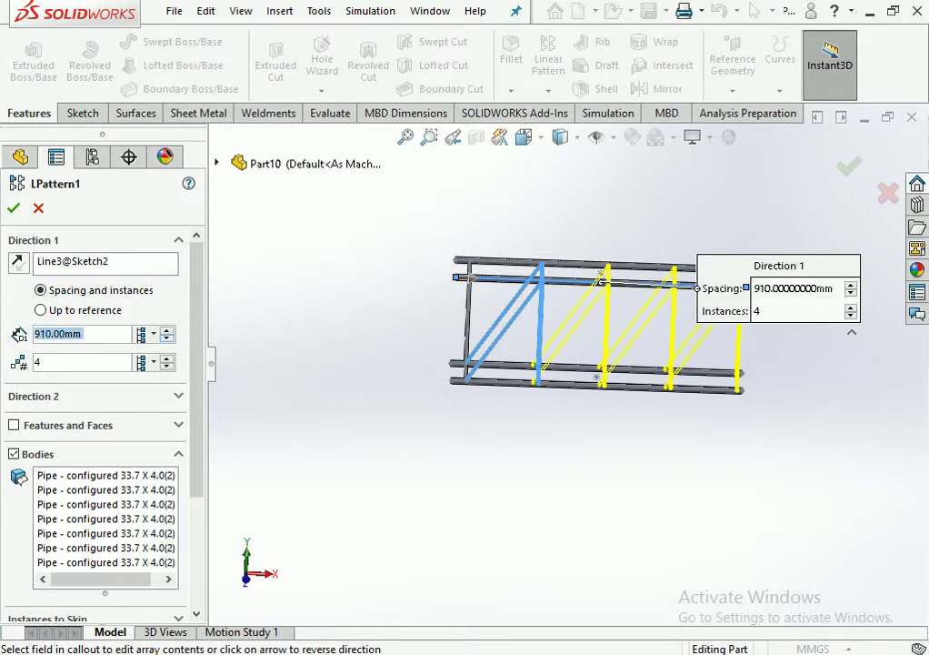
scroll(82, 334, "down", 1)
scroll(82, 334, "down", 1)
scroll(82, 333, "down", 2)
scroll(81, 334, "down", 2)
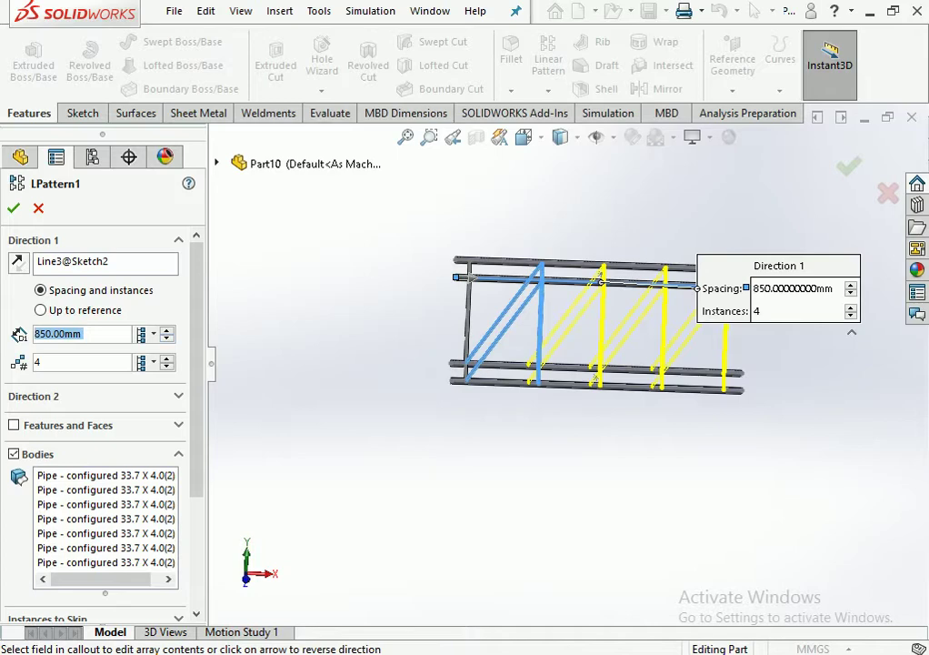
key("Return")
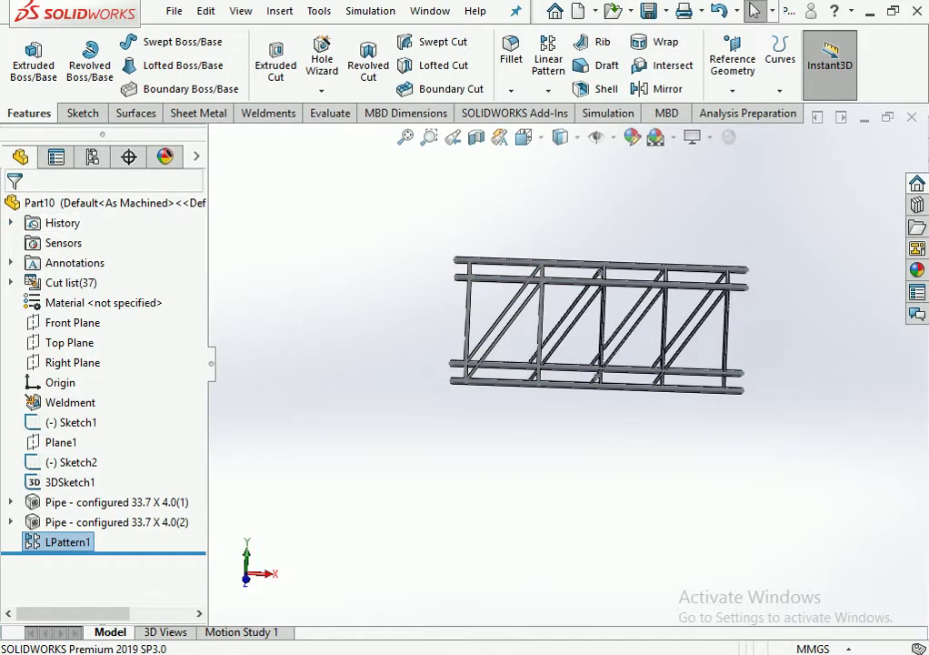
Change the lower and upper 200 mm end offsets in 3DSketch1 to 320 mm.
left_click(469, 327)
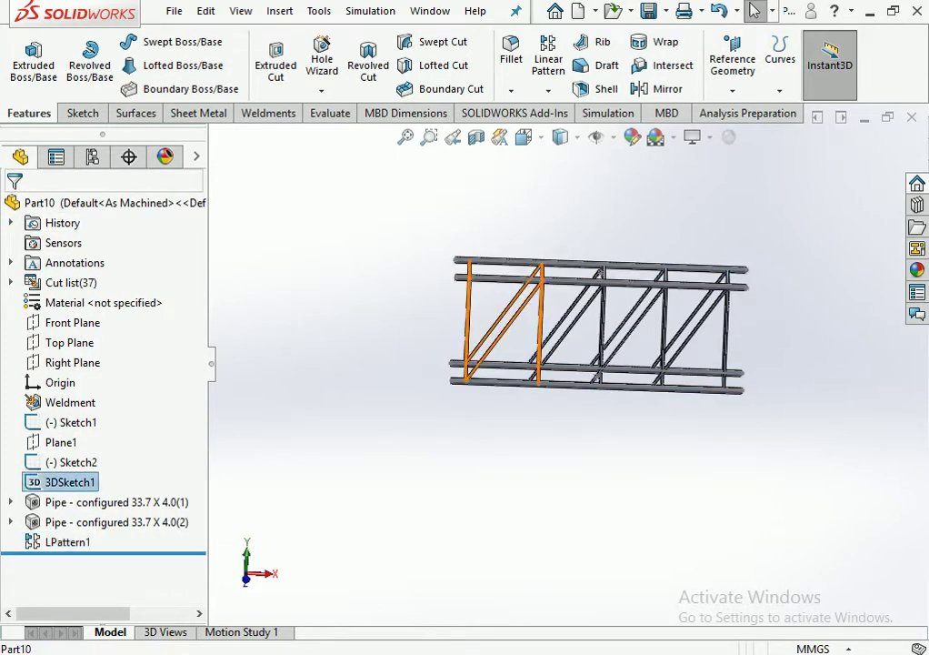
double_click(458, 416)
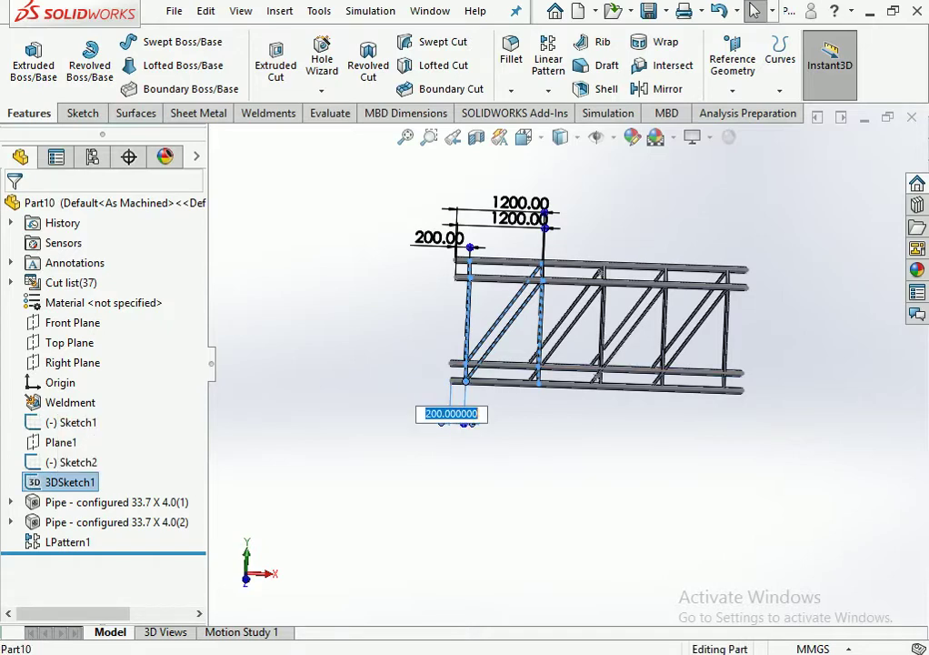
type("320")
key("Return")
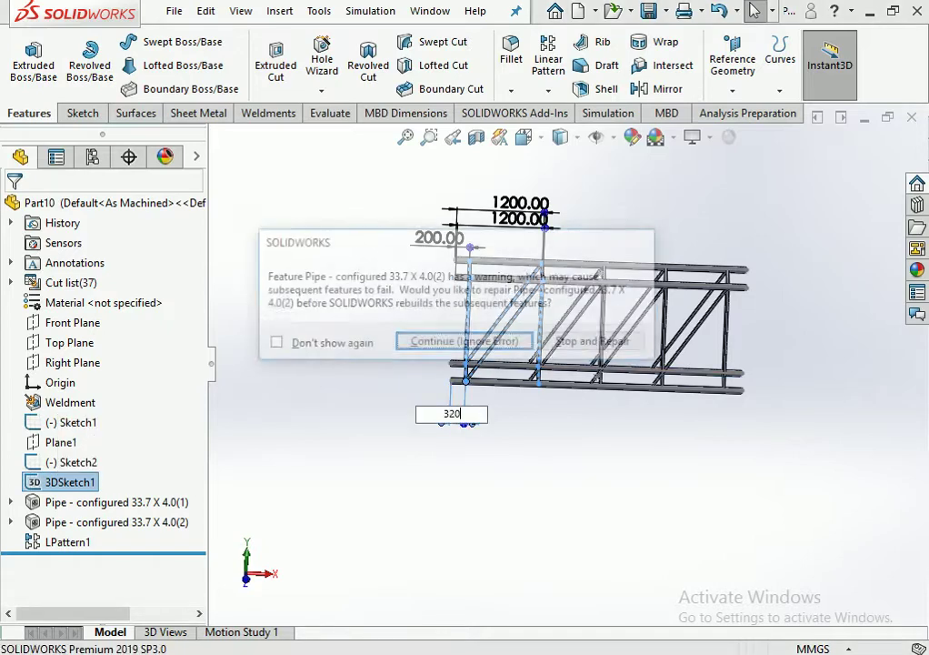
key("Return")
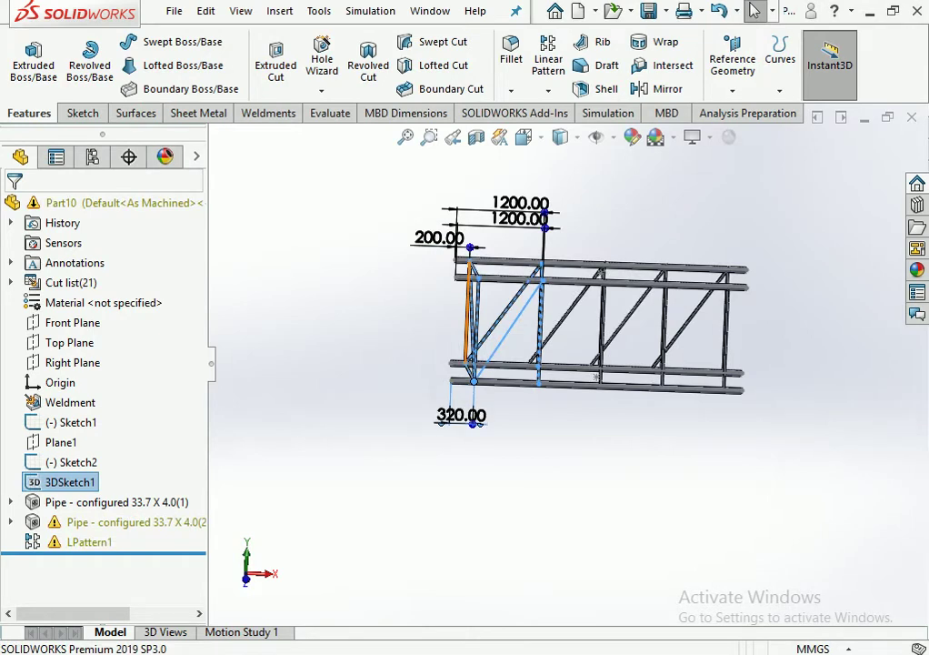
double_click(440, 238)
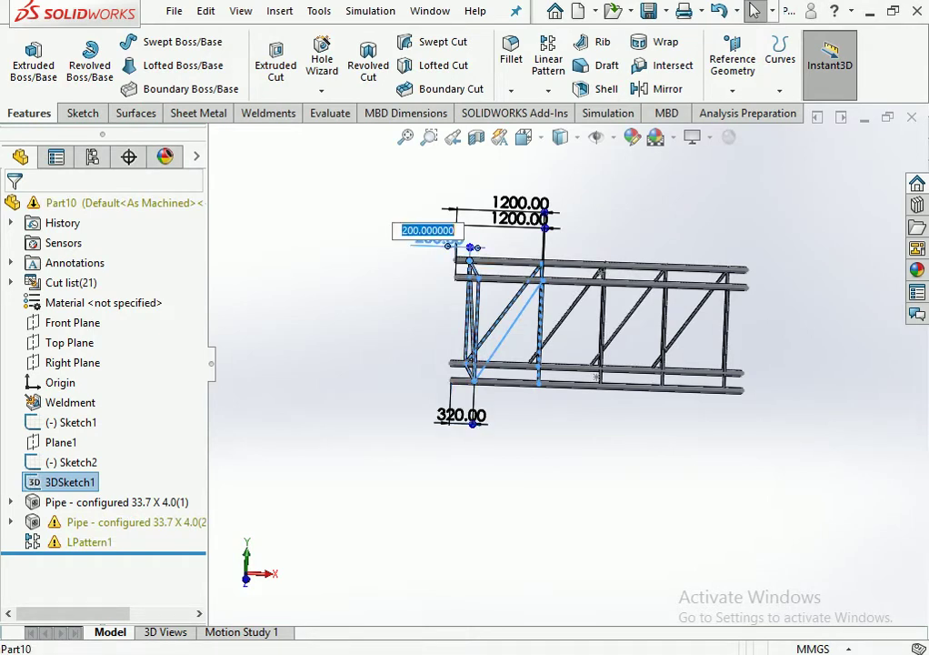
type("320")
key("Return")
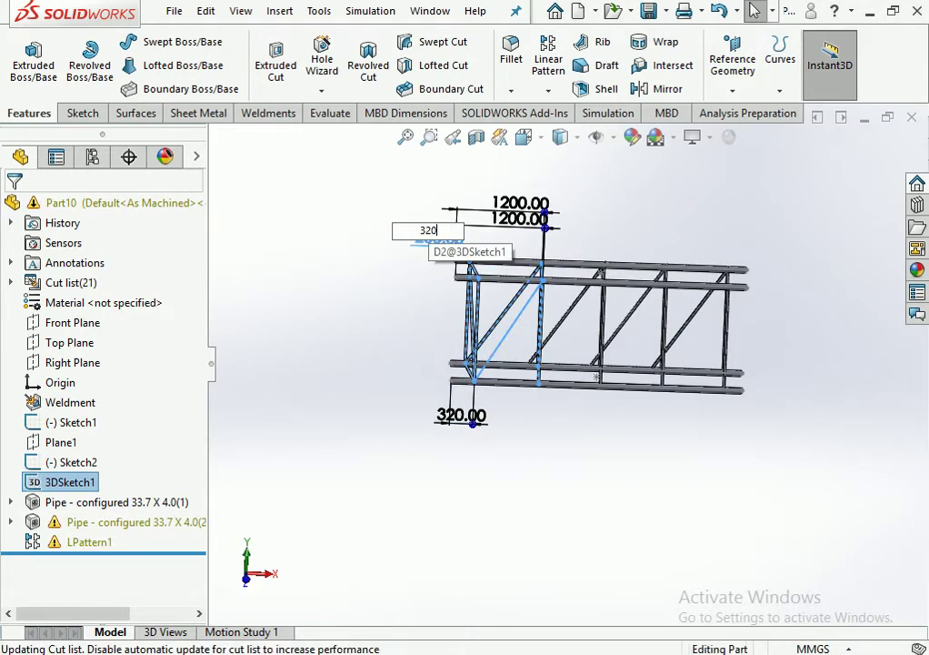
Show the truss in isometric view and bring up Save As for the part.
scroll(581, 364, "down", 5)
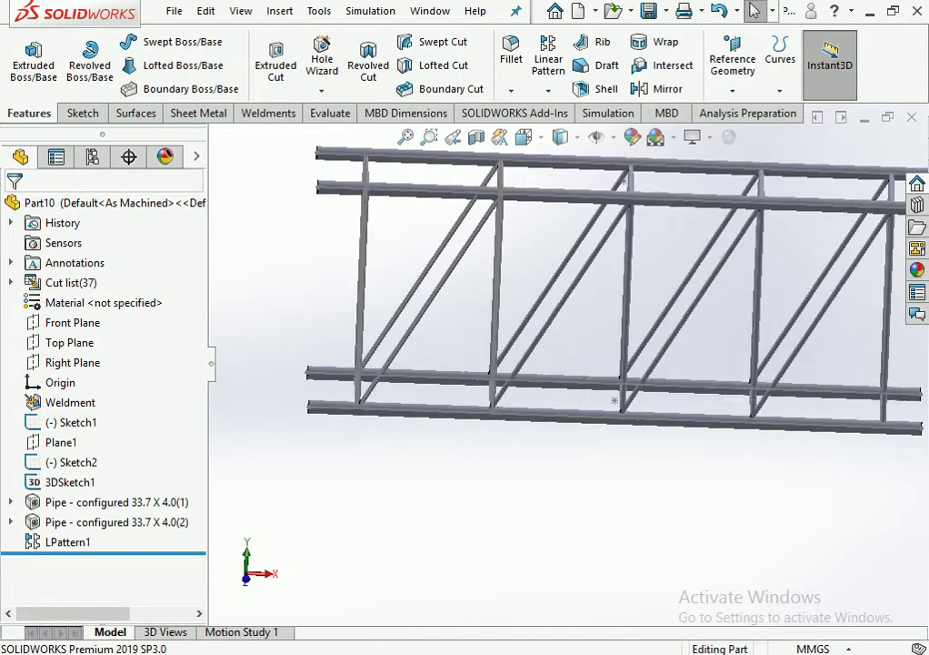
scroll(568, 363, "up", 4)
key("ctrl+7")
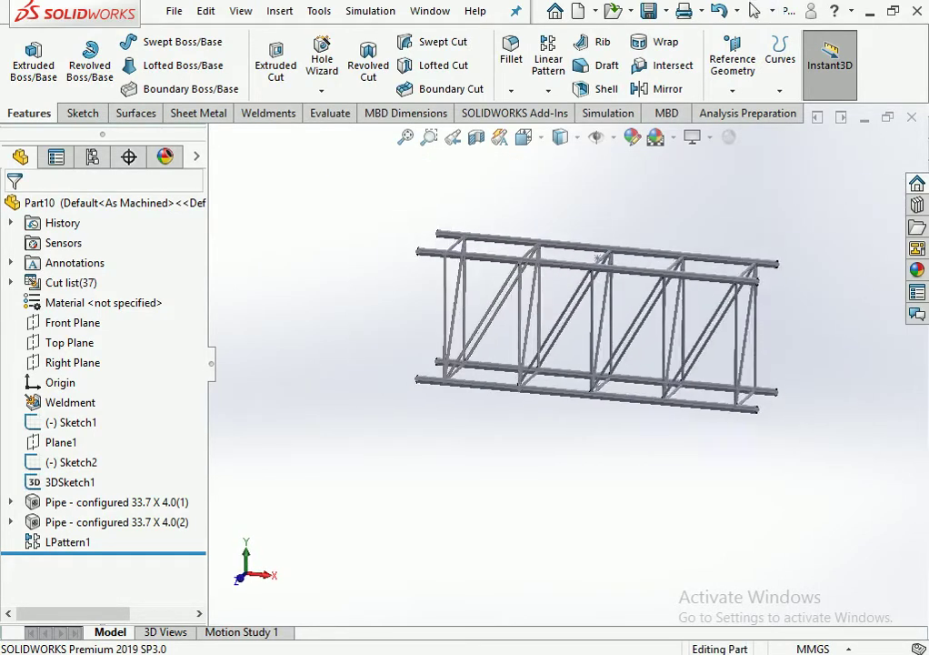
scroll(568, 363, "up", 4)
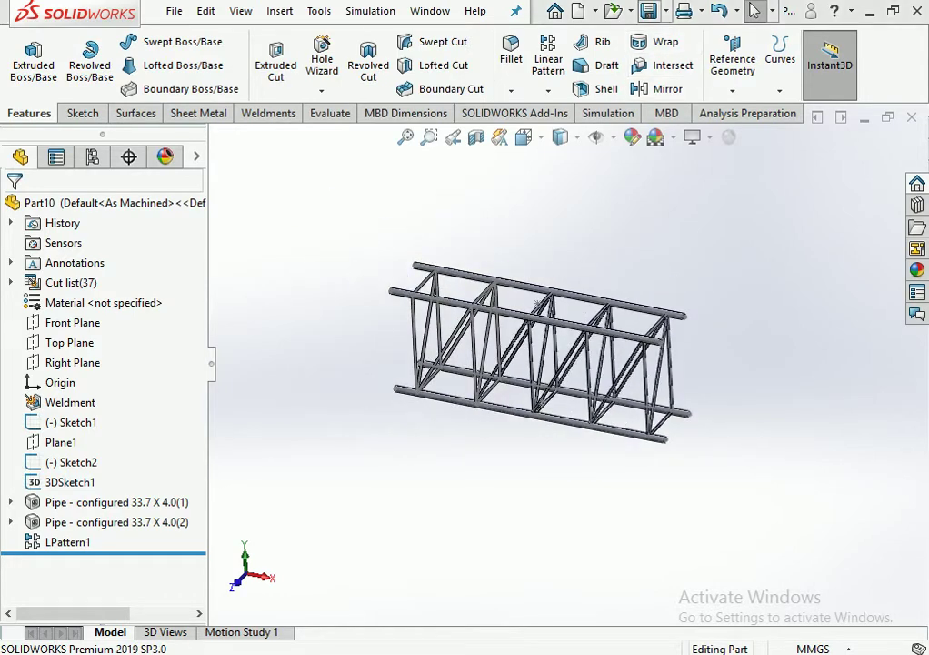
key("ctrl+s")
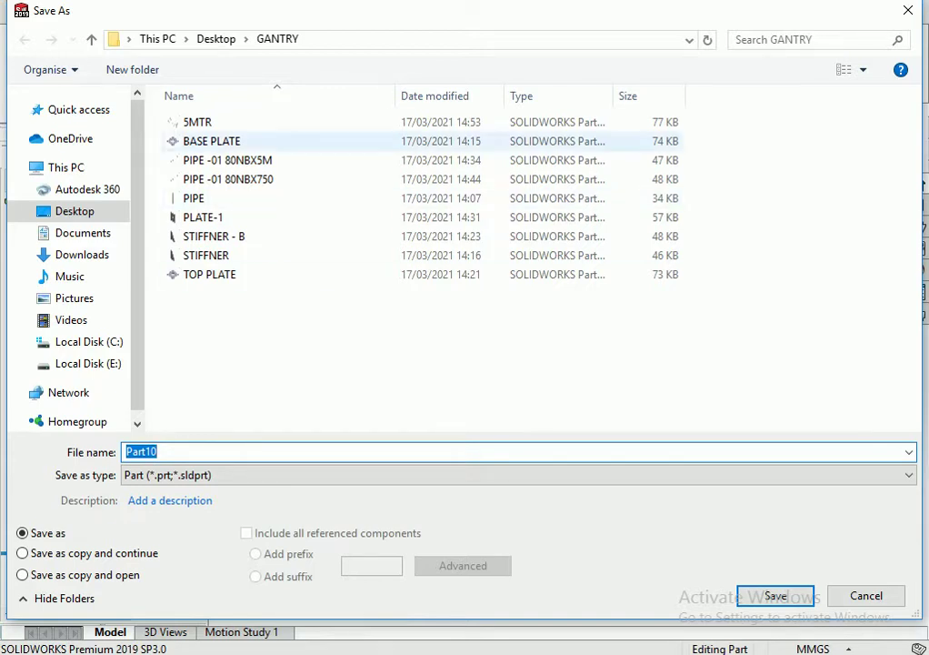
Save the truss part as 4MTR in the GANTRY folder.
left_click(198, 121)
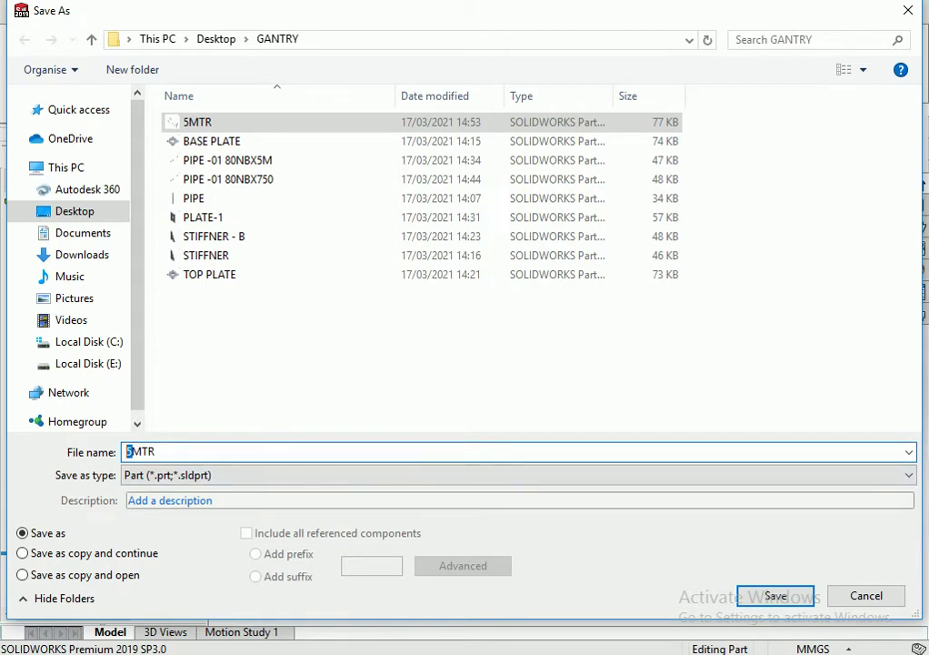
type("4")
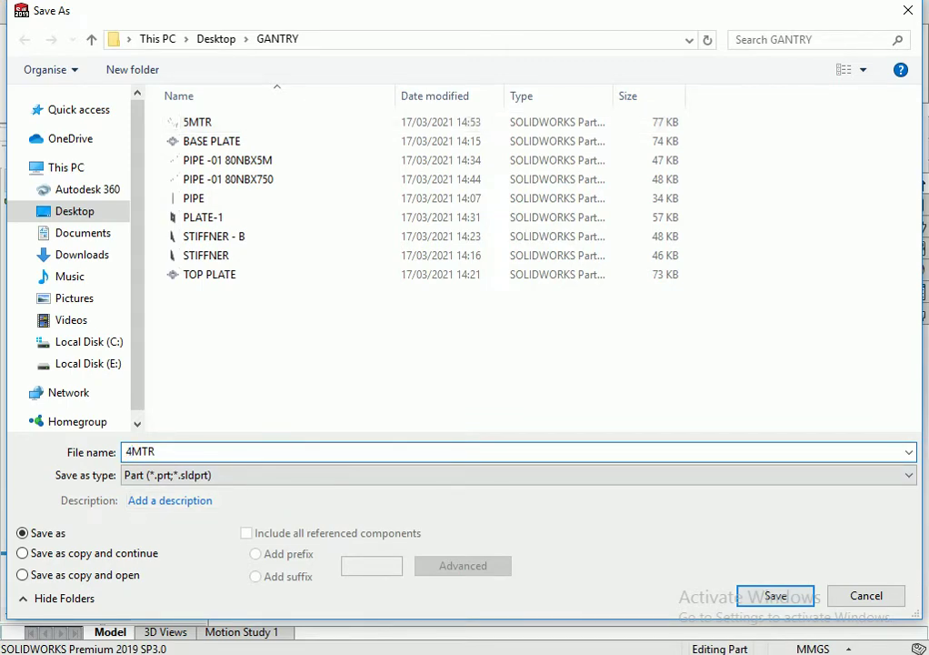
left_click(775, 595)
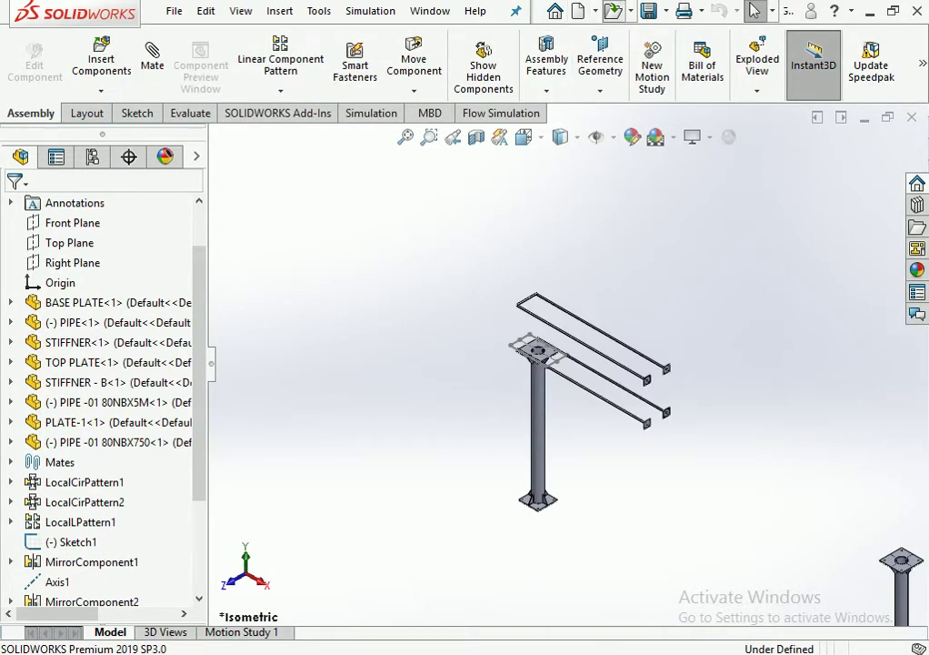
Open the 5MTR part from the GANTRY folder and view it from the front.
left_click(614, 11)
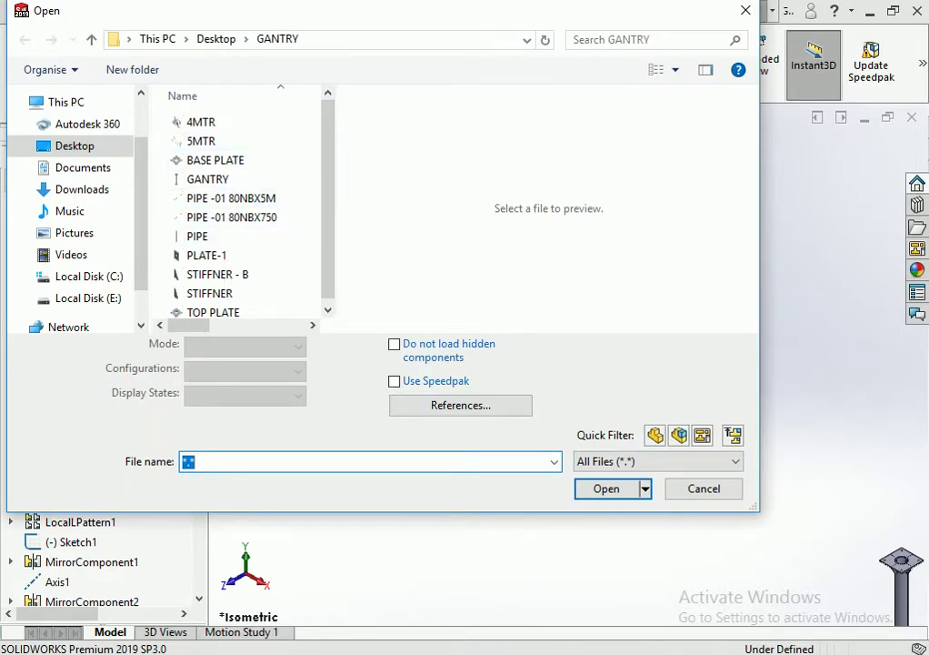
key("Escape")
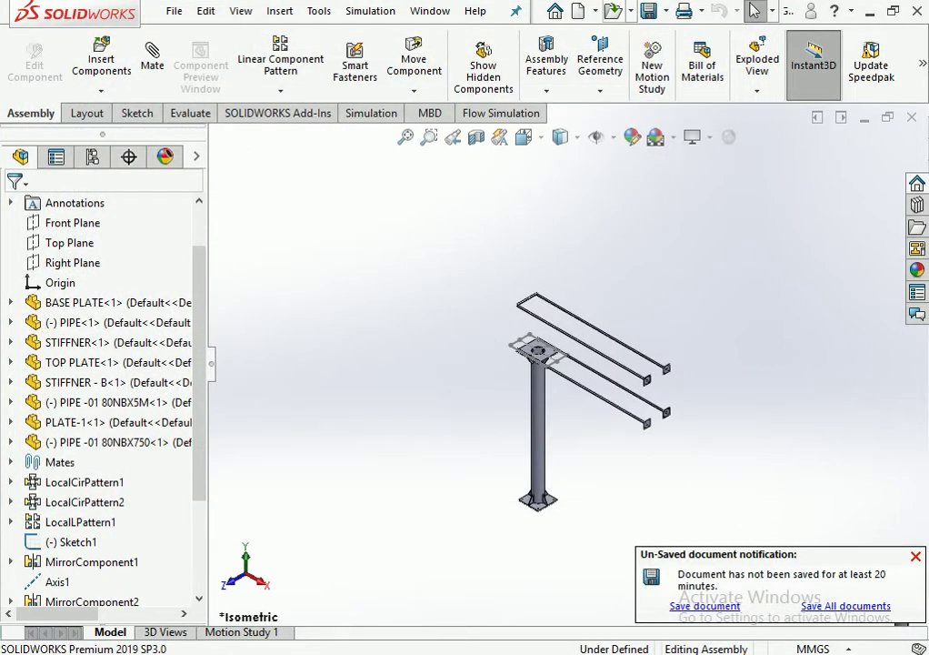
key("ctrl+o")
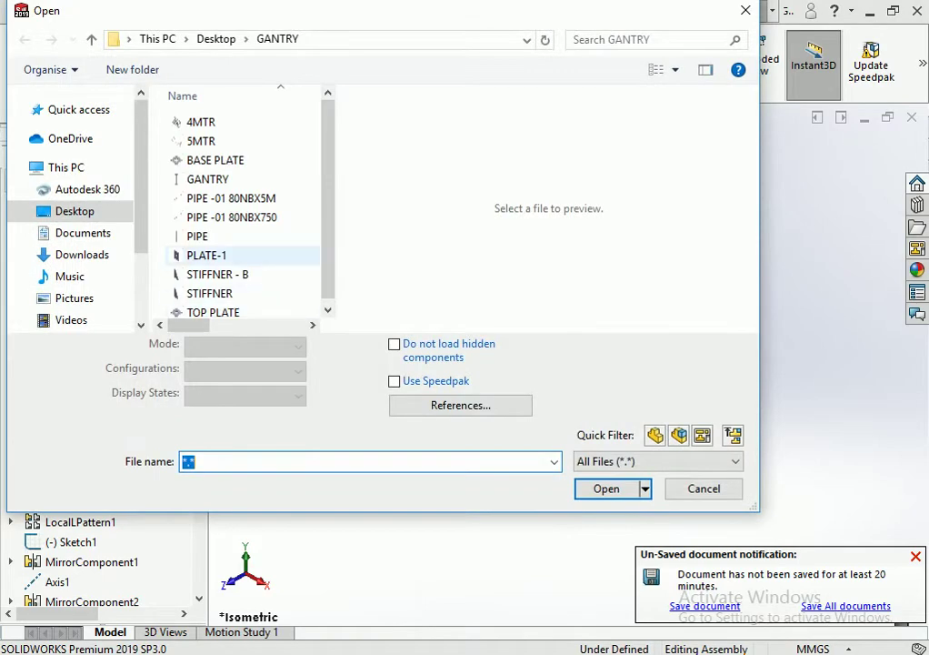
left_click(201, 141)
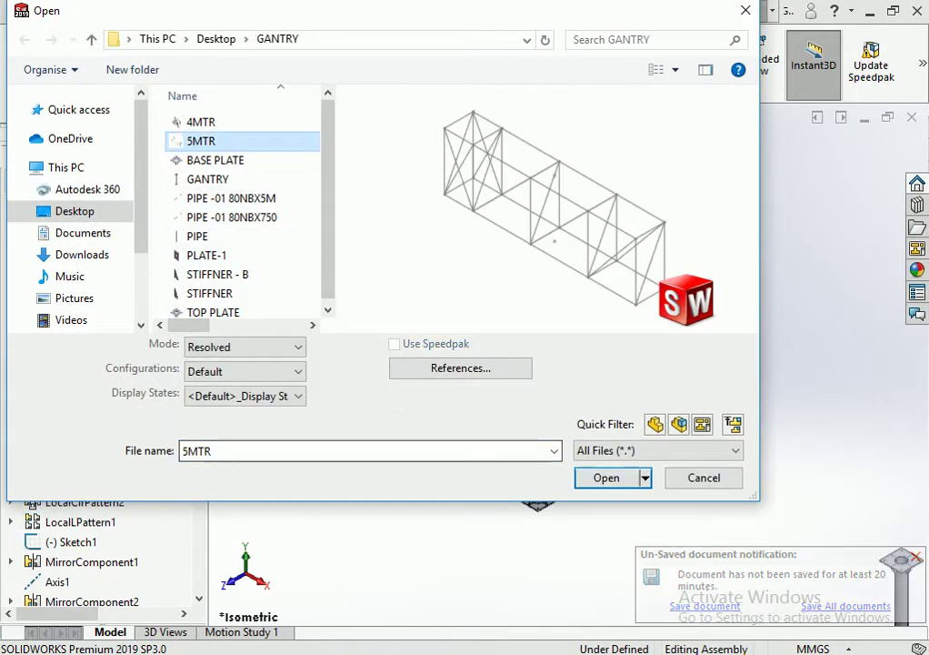
key("Return")
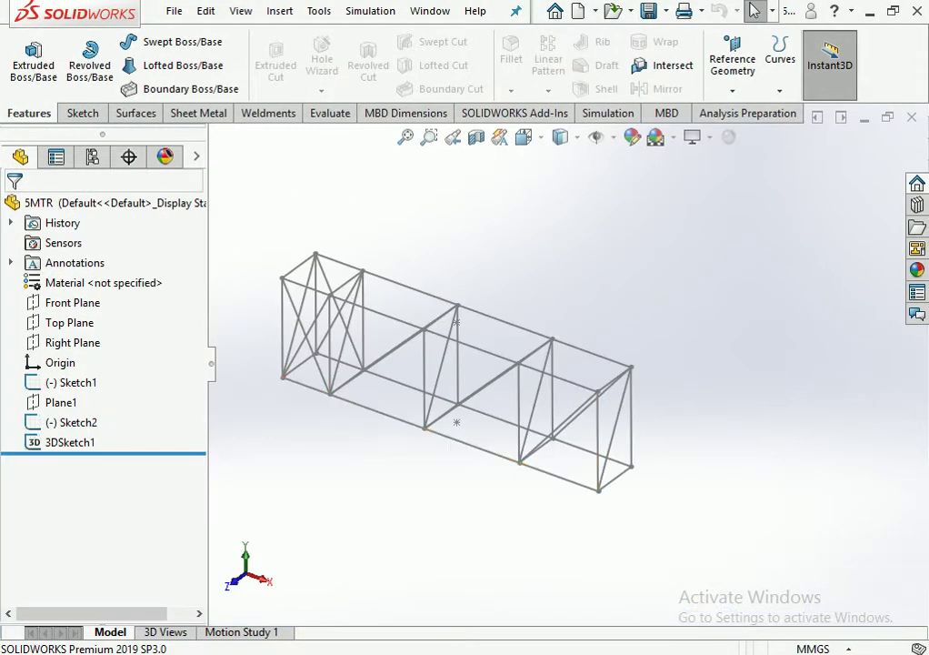
key("ctrl+1")
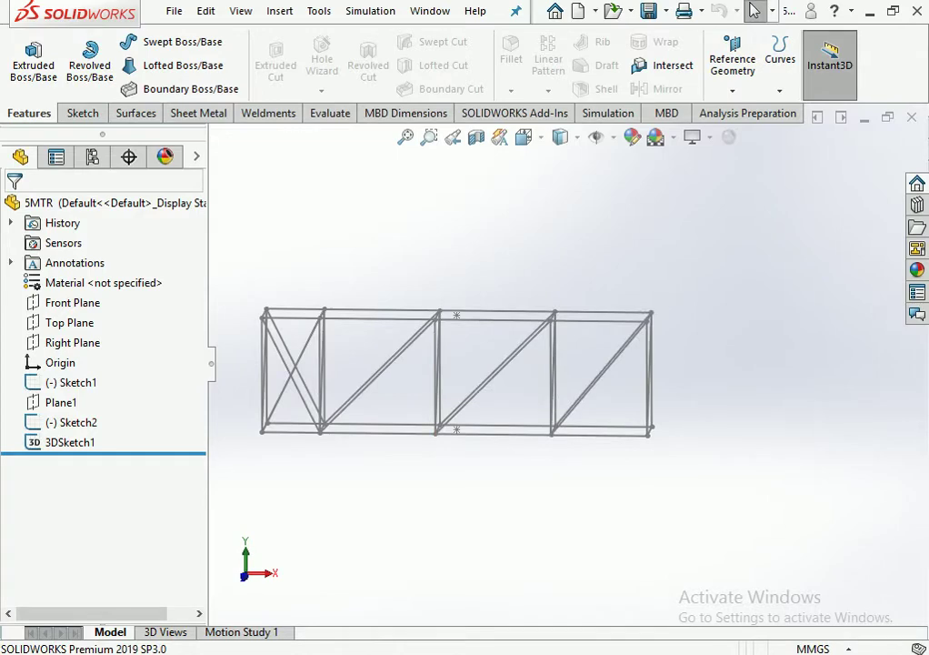
In 3DSketch1, delete the truss's right-end lines and diagonal braces.
double_click(379, 370)
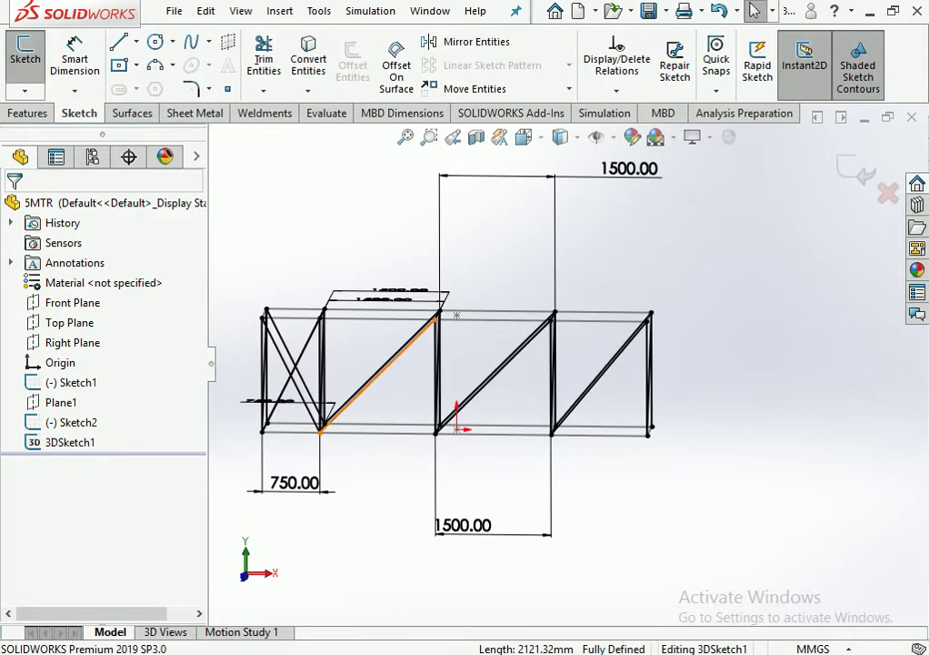
key("ctrl+1")
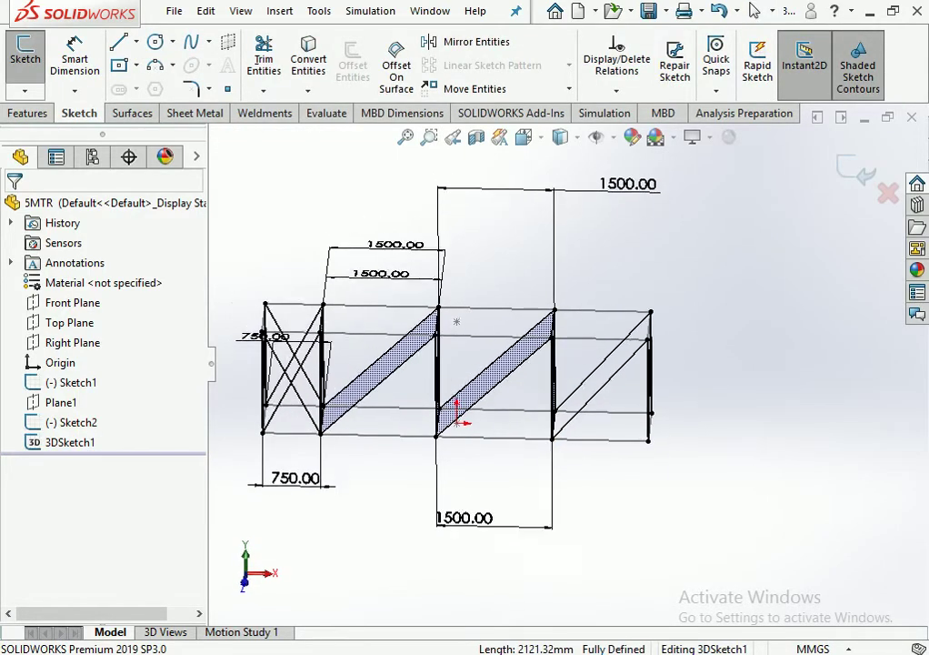
key("ctrl+7")
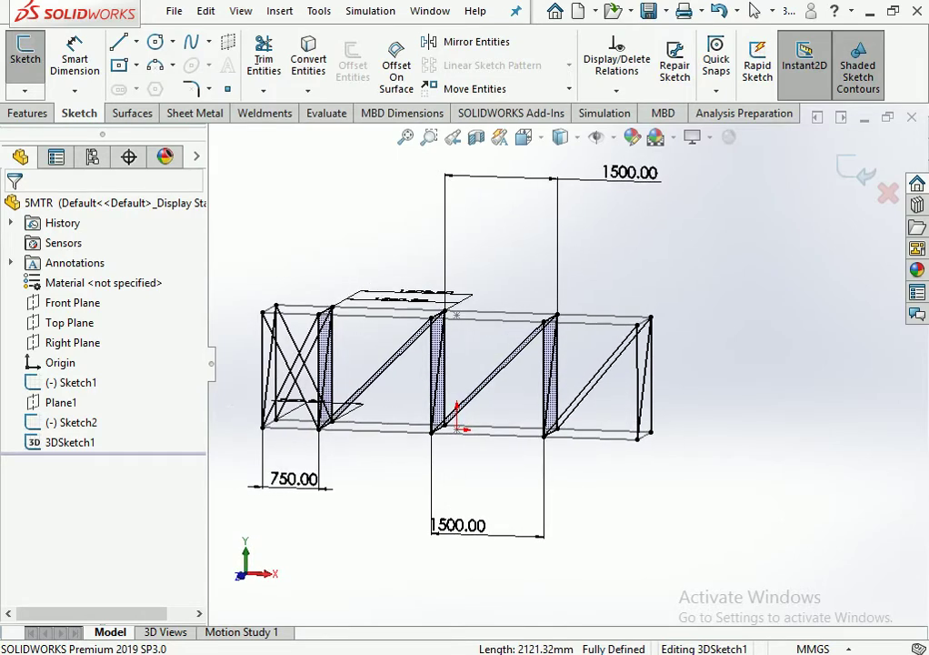
scroll(491, 382, "up", 2)
key("ctrl+1")
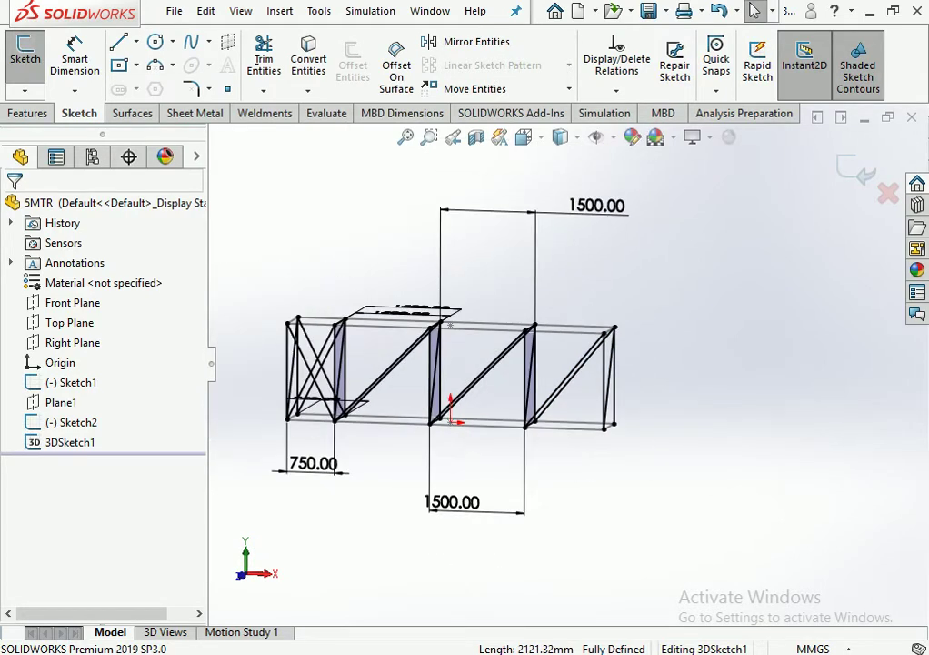
scroll(509, 364, "up", 3)
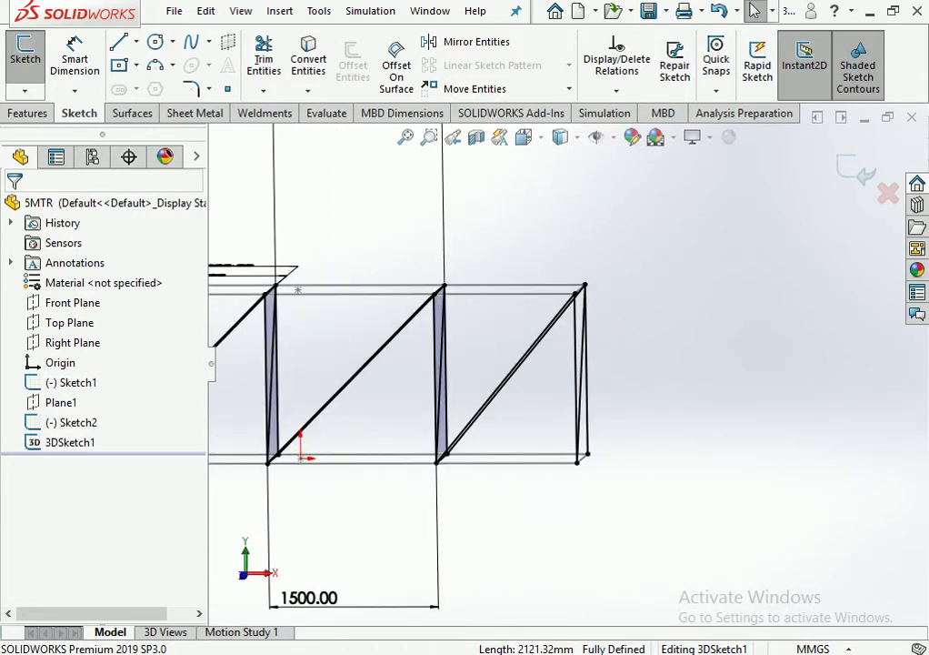
left_click_drag(642, 339, 558, 381)
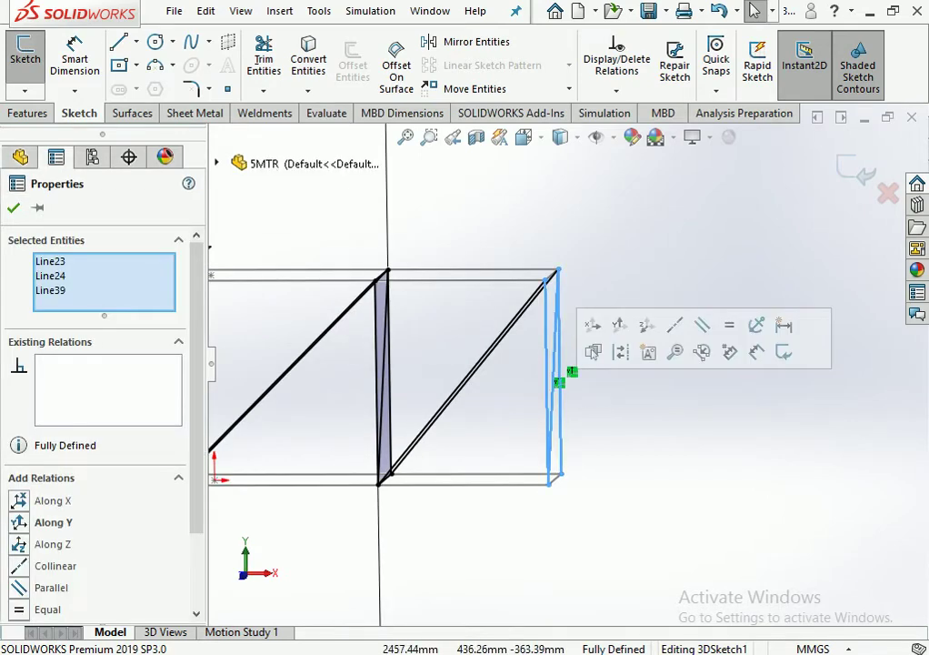
key("Left")
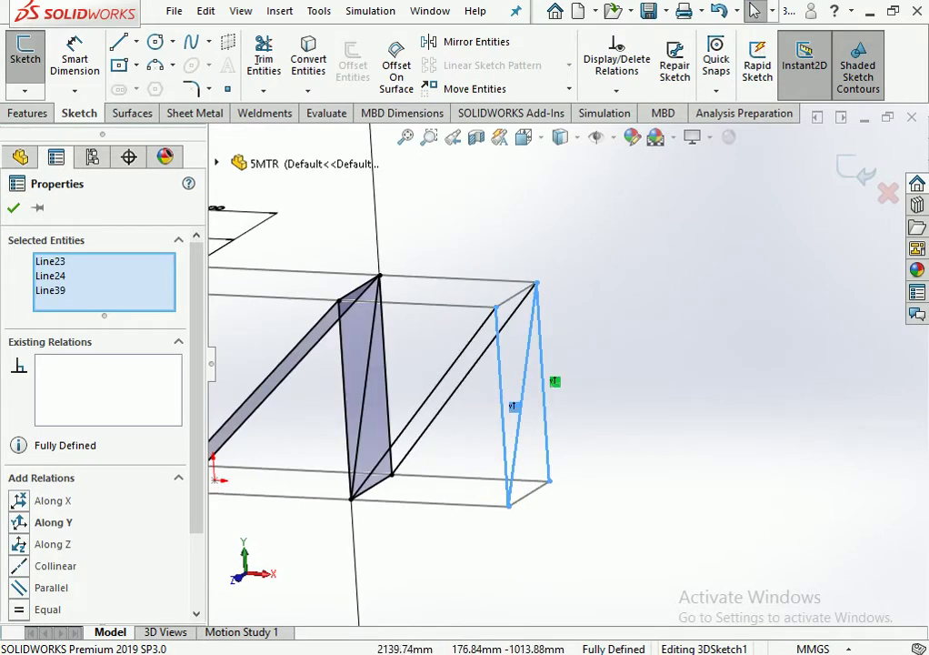
key("Delete")
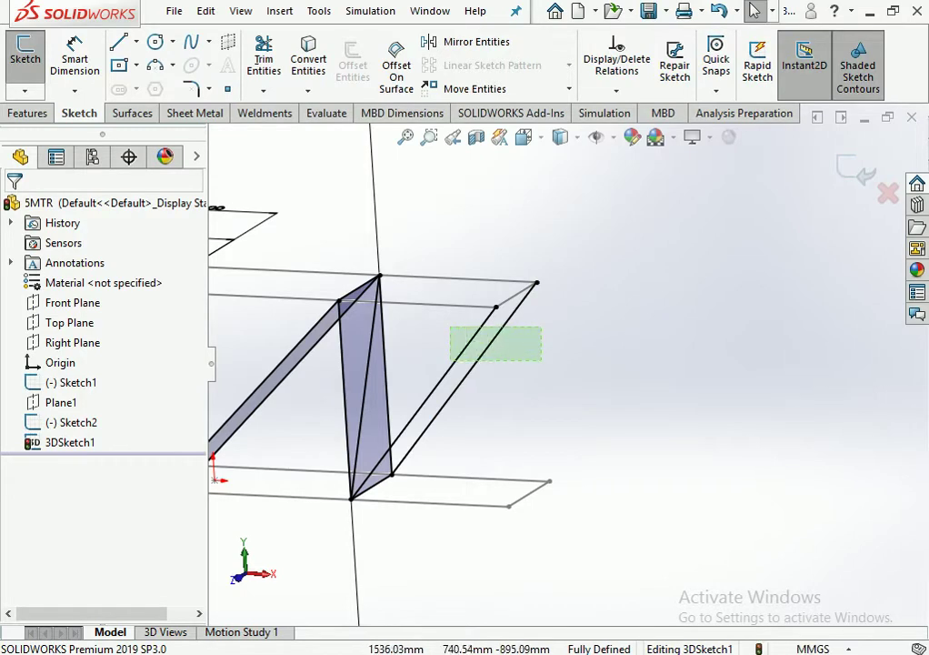
left_click_drag(544, 326, 450, 362)
key("Delete")
scroll(454, 364, "down", 3)
scroll(395, 363, "down", 3)
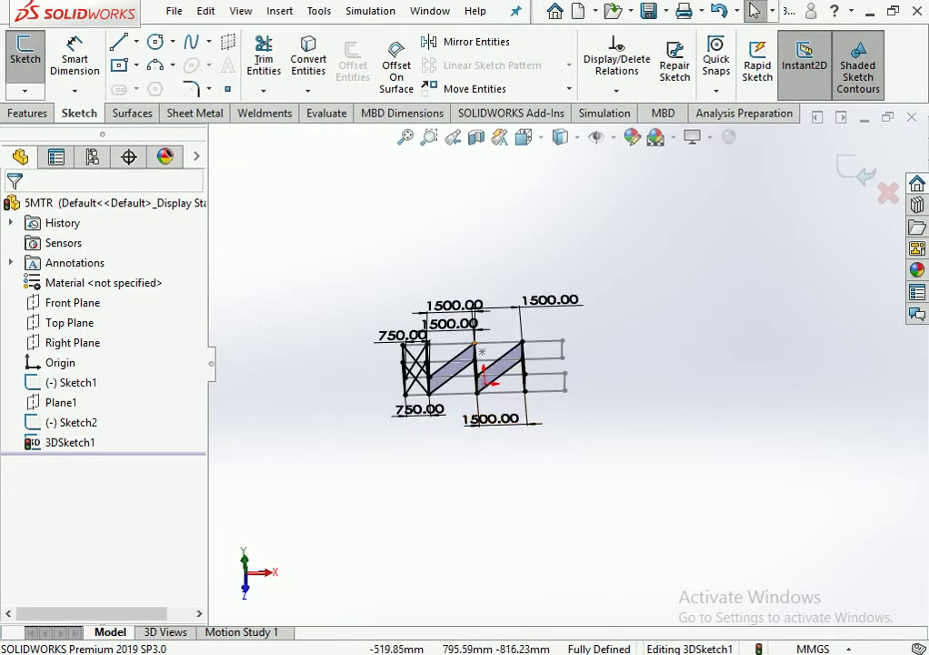
Change the four 1500 mm bay dimensions to 1200 mm.
double_click(444, 322)
type("1200")
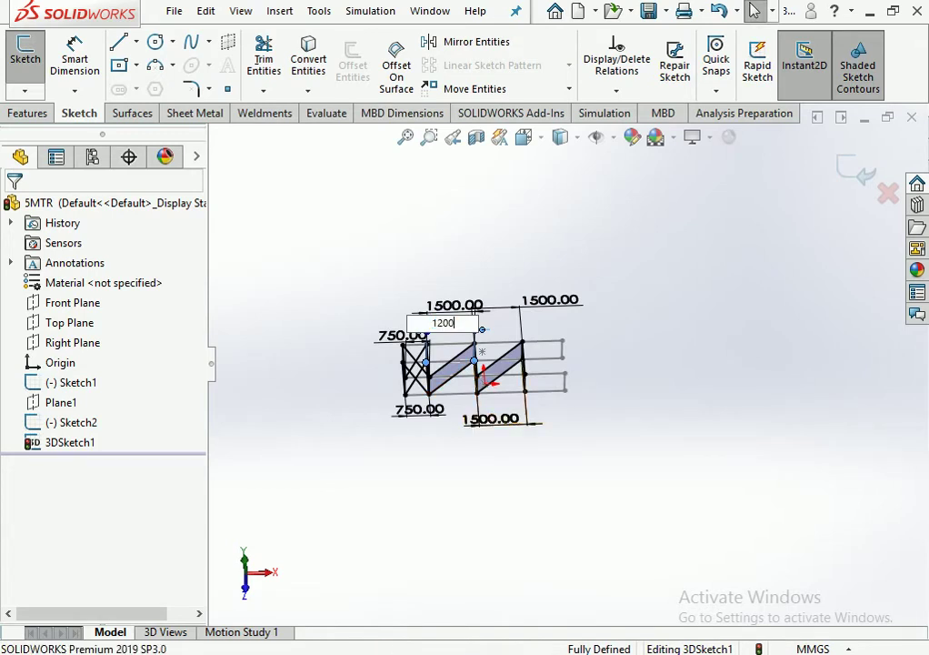
key("Return")
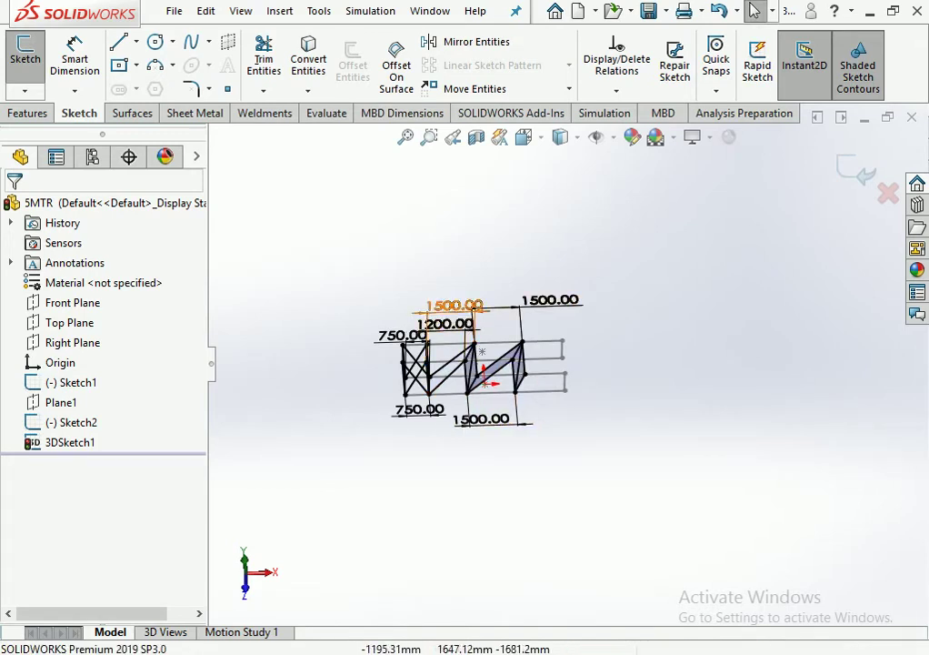
double_click(445, 306)
type("200")
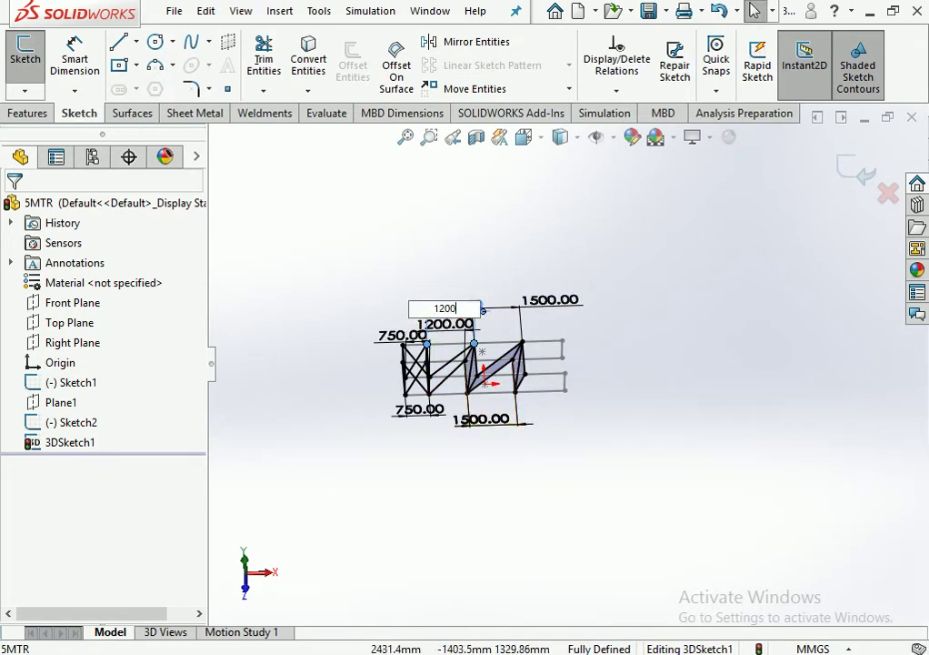
key("Return")
double_click(481, 419)
type("12")
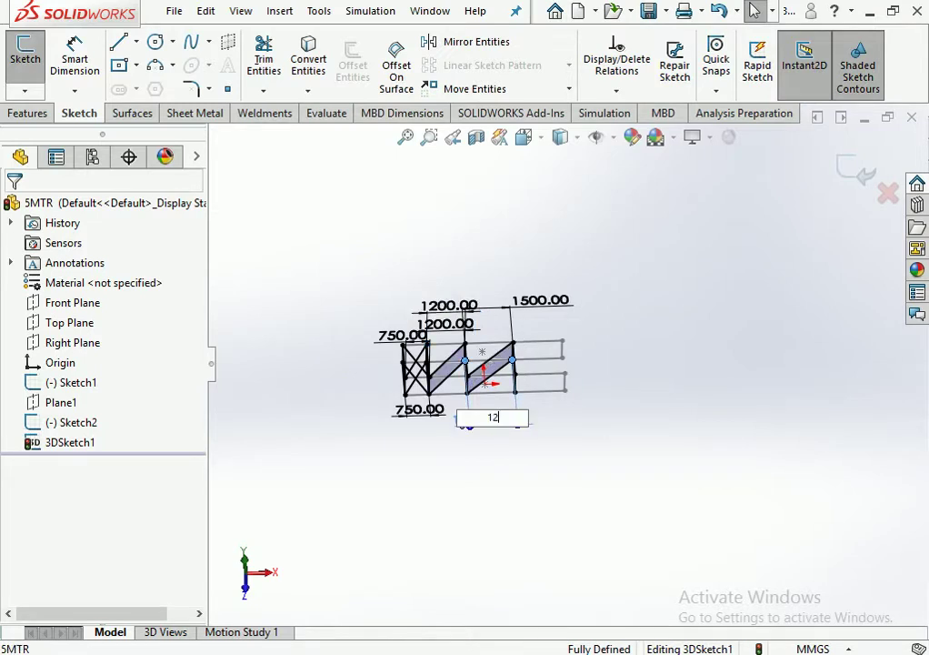
type("00")
key("Return")
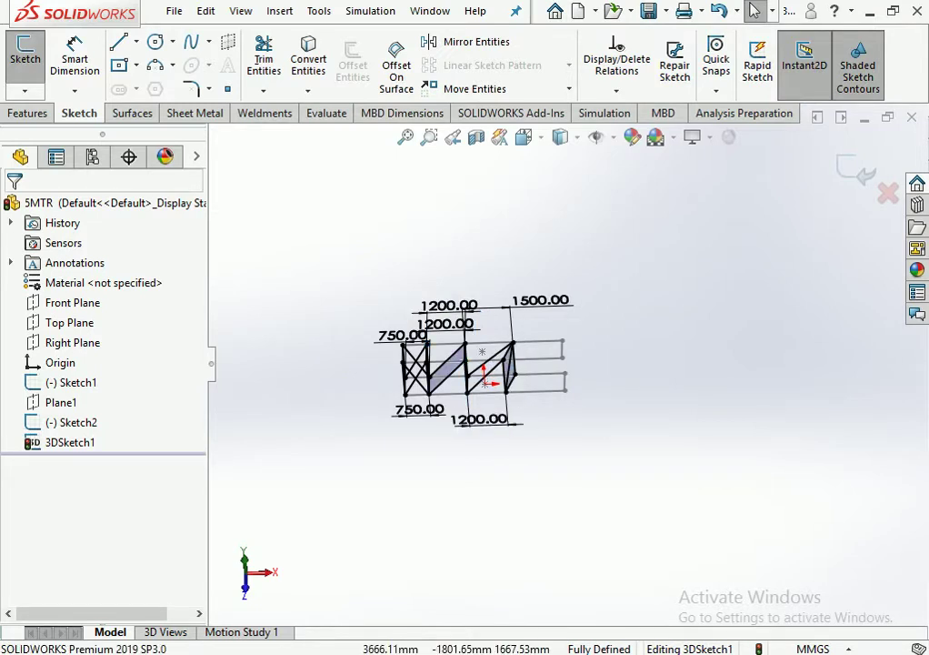
double_click(541, 300)
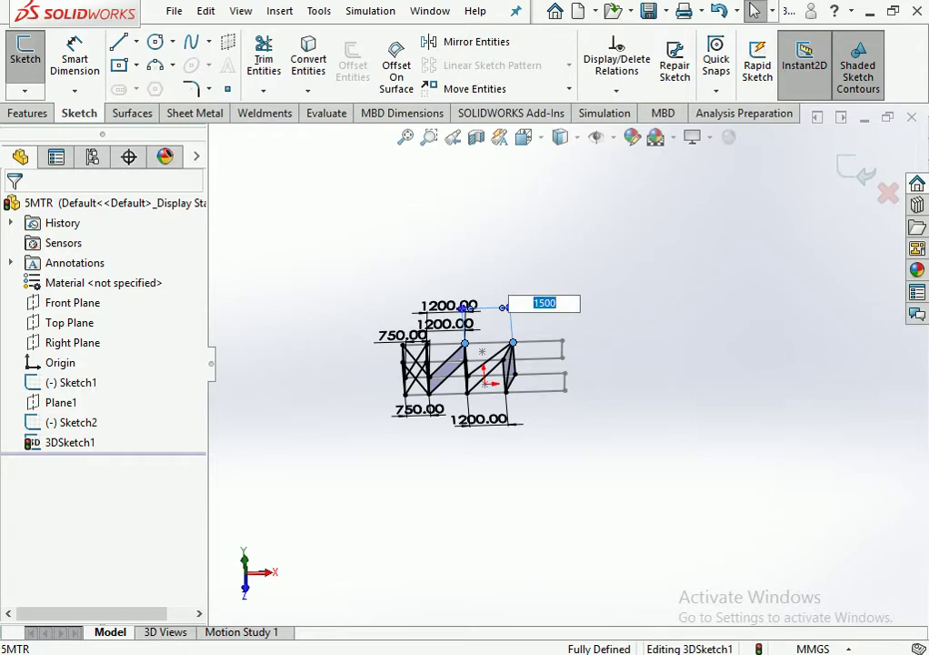
type("00")
key("Return")
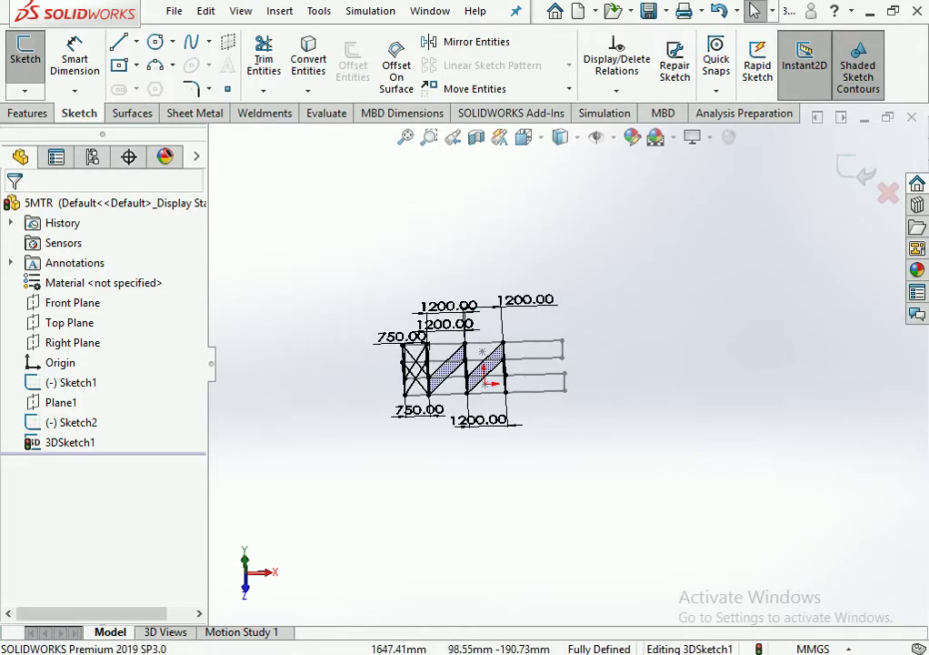
Remove the short right-end closing line from the rail sketches and exit sketch editing.
scroll(528, 355, "down", 1)
scroll(527, 355, "down", 3)
scroll(528, 354, "down", 1)
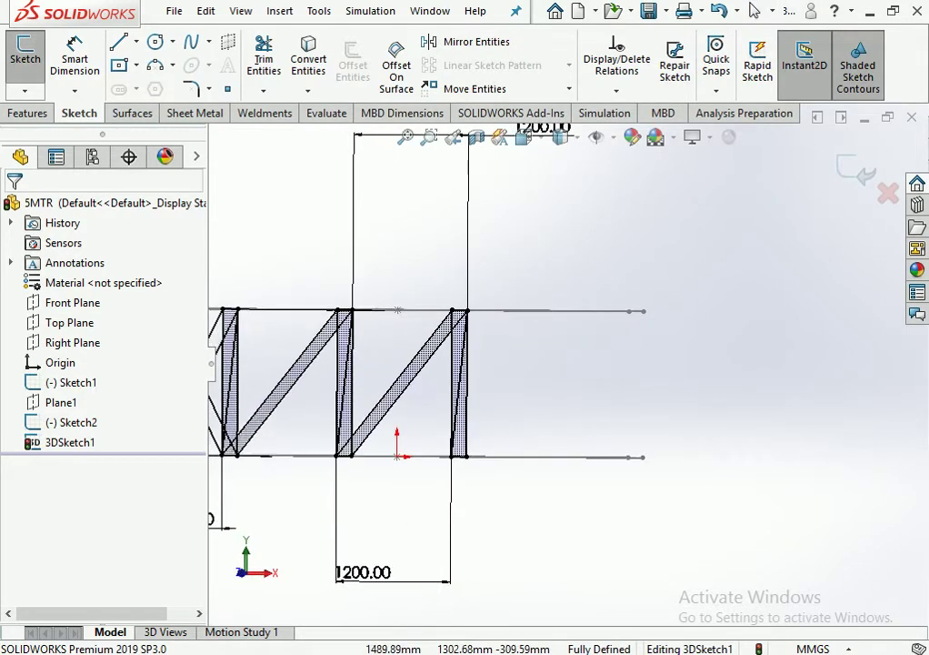
double_click(396, 298)
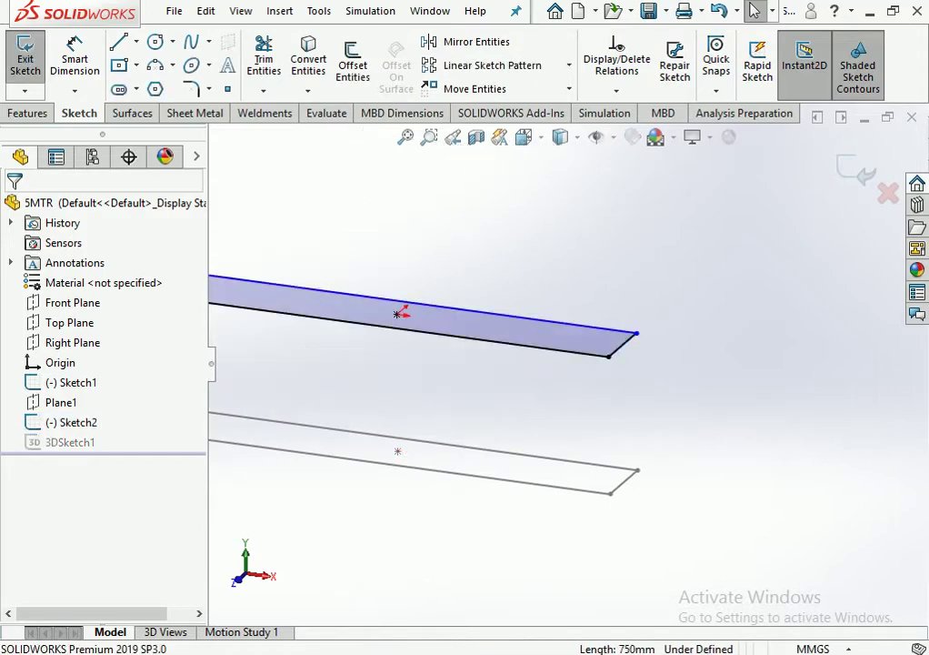
left_click(622, 346)
key("Delete")
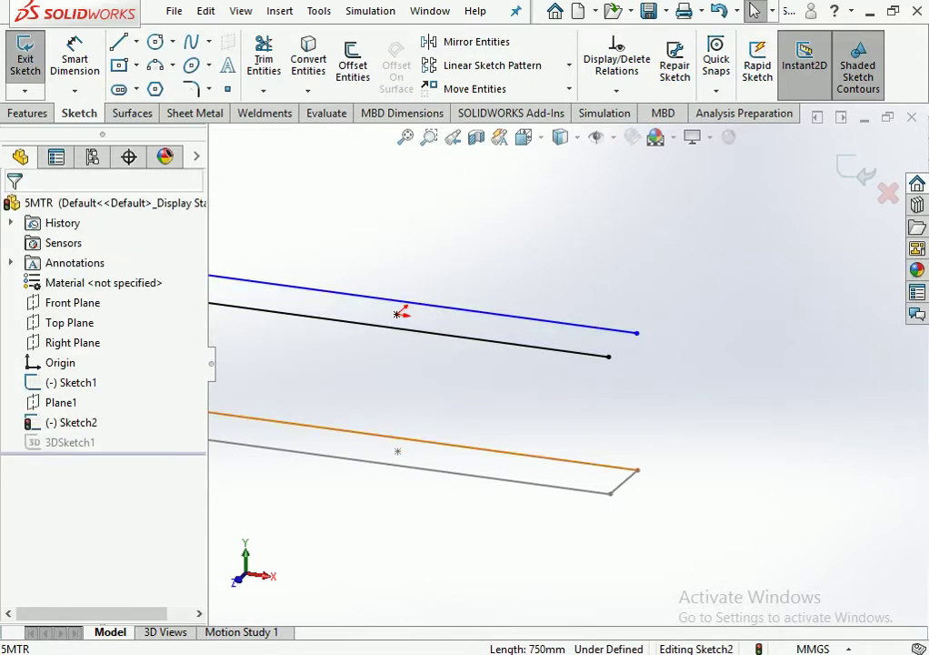
key("ctrl+z")
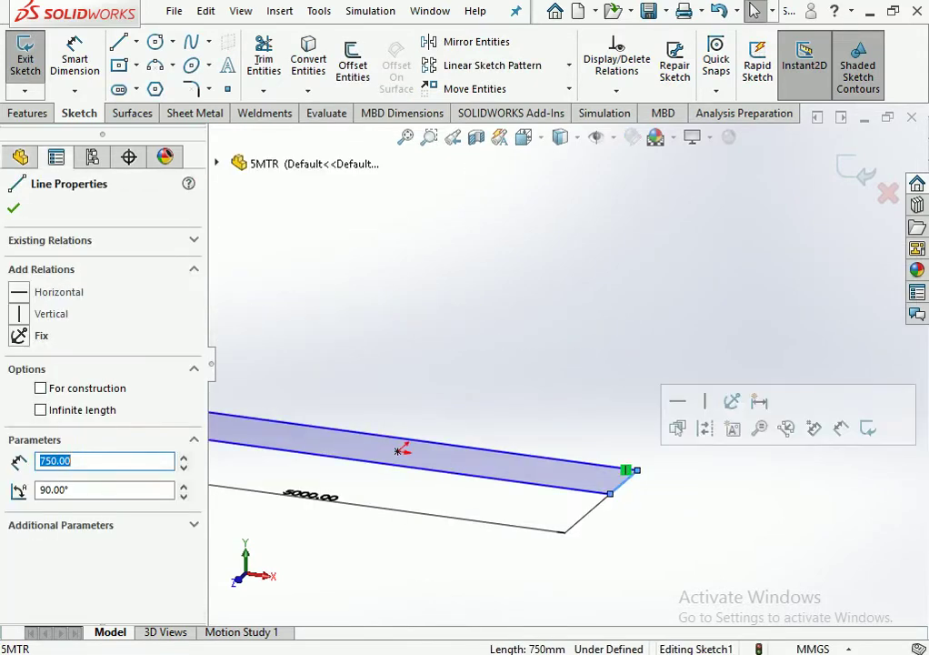
key("ctrl+b")
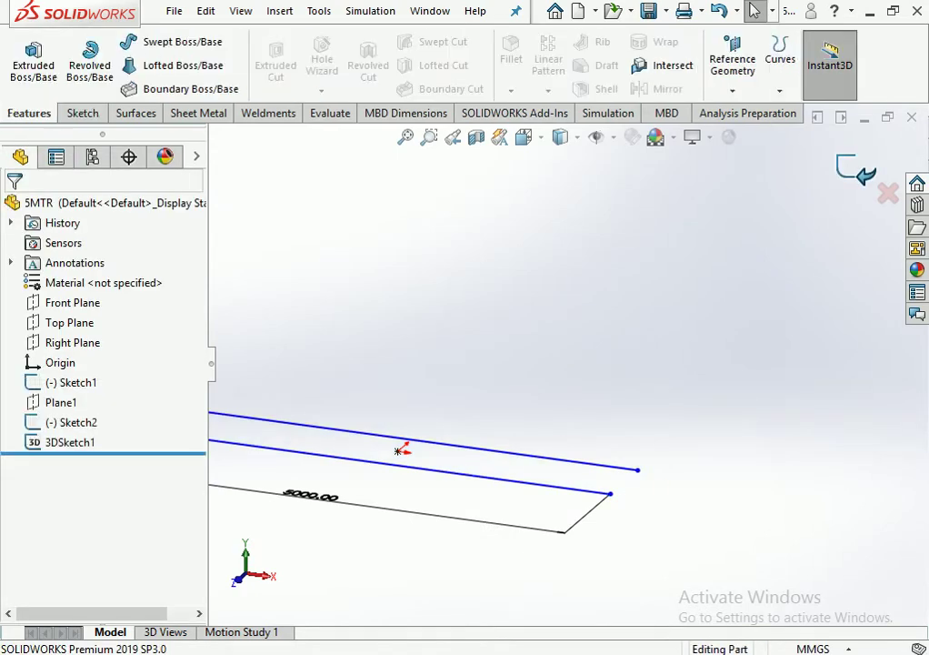
middle_click_drag(427, 382, 464, 382)
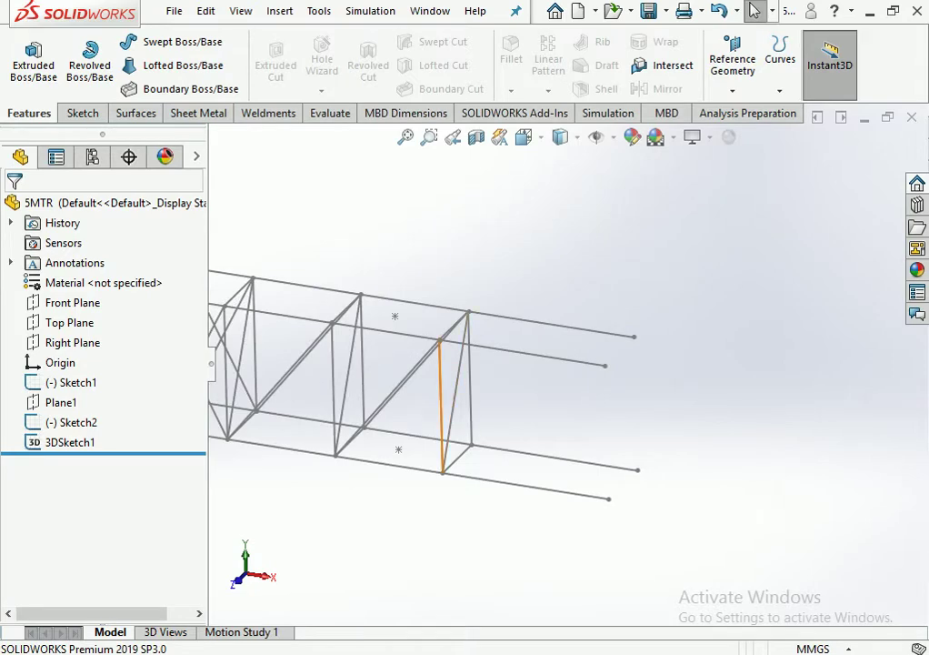
Draw a new right-end post with its bottom cross member in the 3D sketch.
double_click(441, 409)
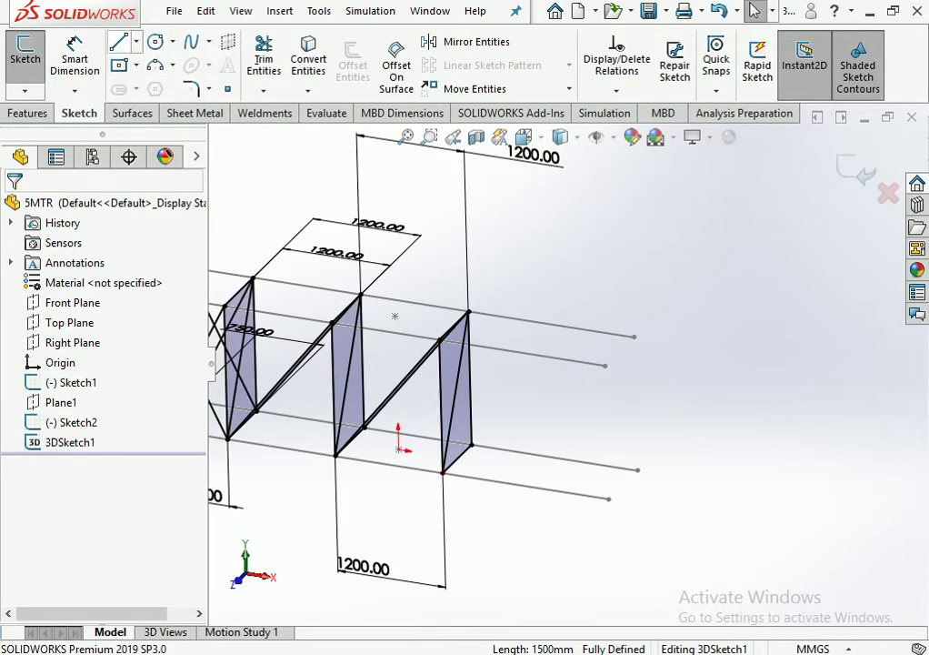
key("l")
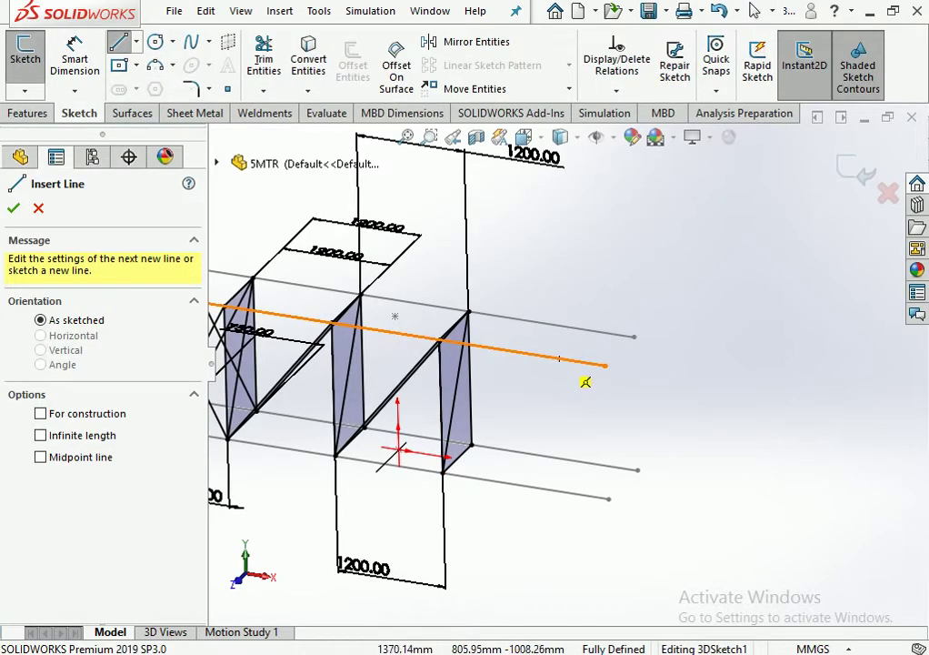
left_click(380, 330)
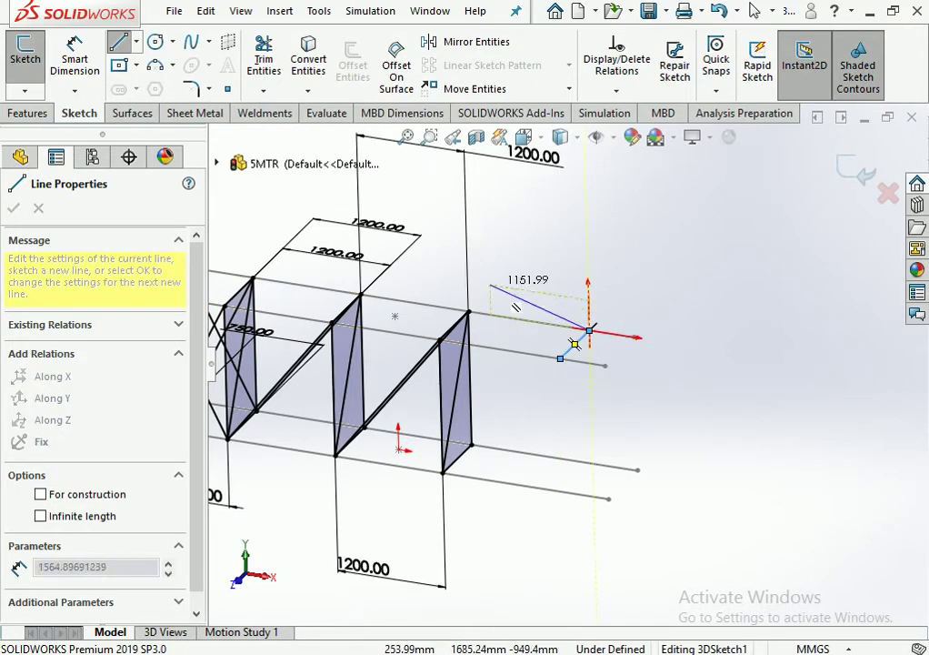
left_click(118, 41)
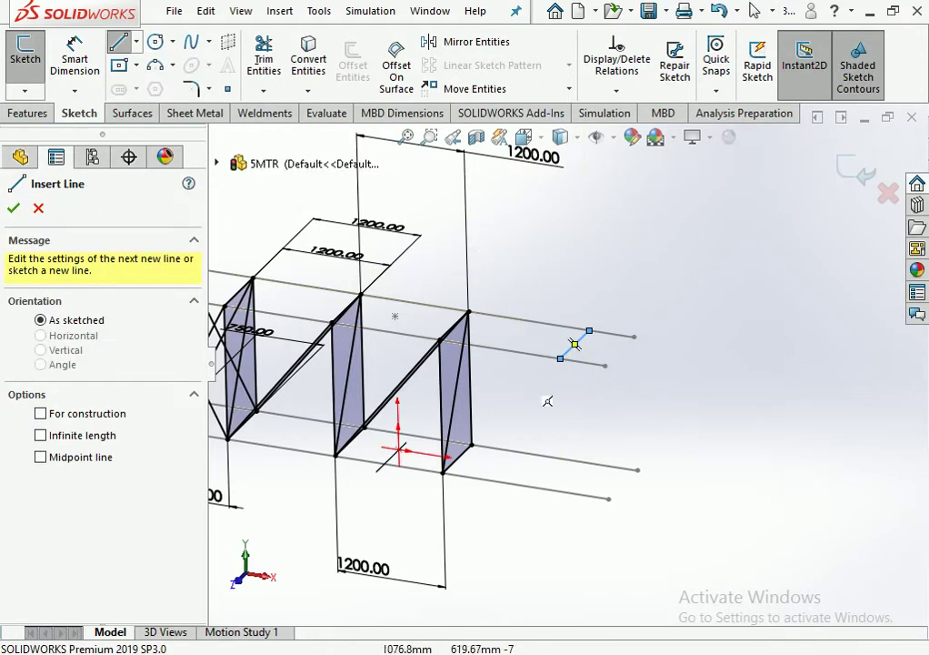
left_click(560, 358)
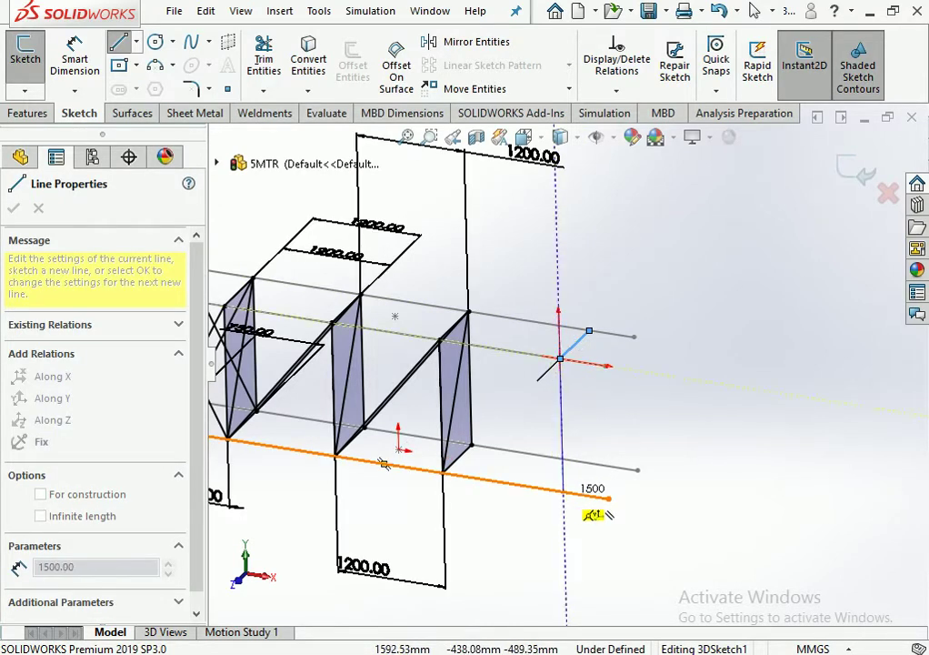
left_click(560, 498)
middle_click_drag(602, 494, 613, 488)
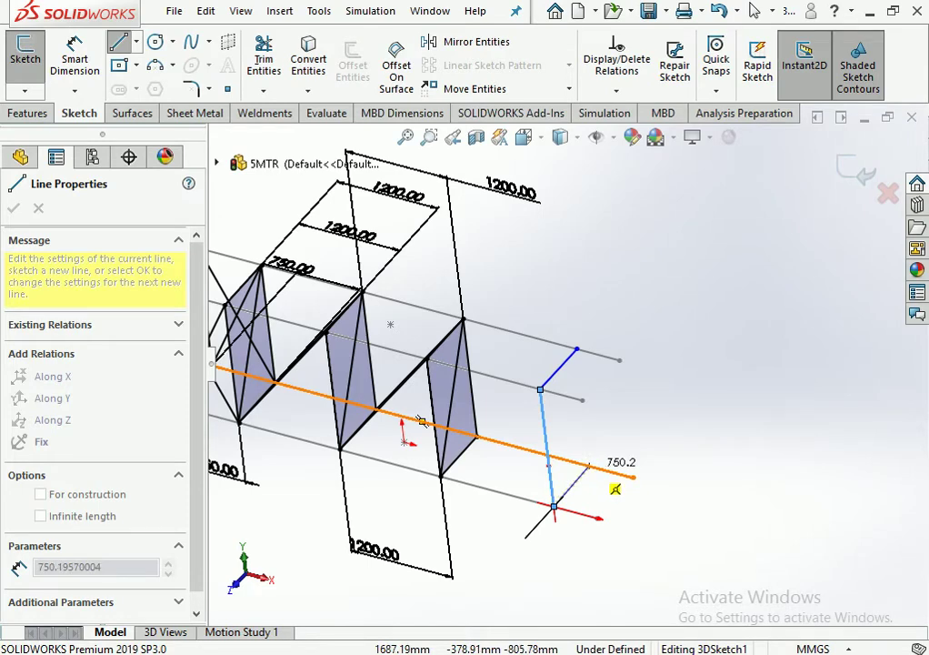
left_click(589, 466)
left_click(576, 348)
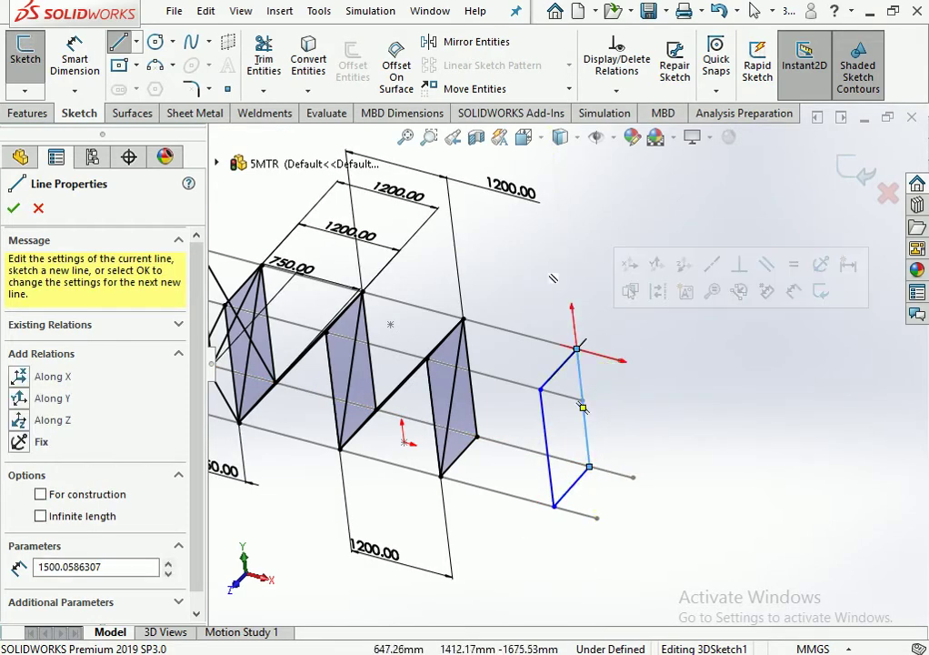
key("Escape")
key("f")
middle_click_drag(455, 346, 400, 345)
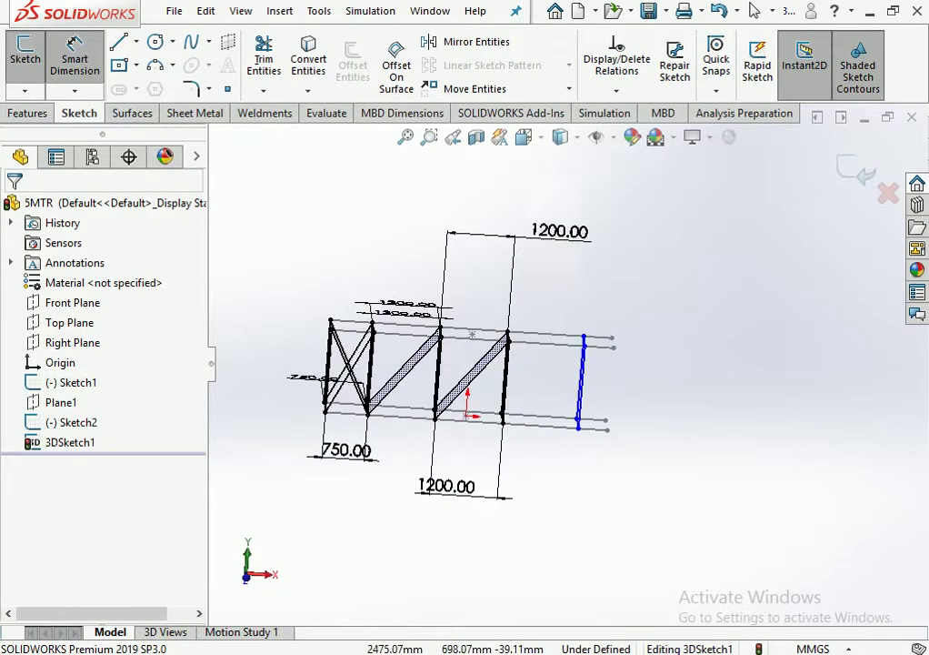
scroll(454, 345, "down", 3)
Dimension the end post 1250 mm from the previous post at bottom and top.
left_click(499, 398)
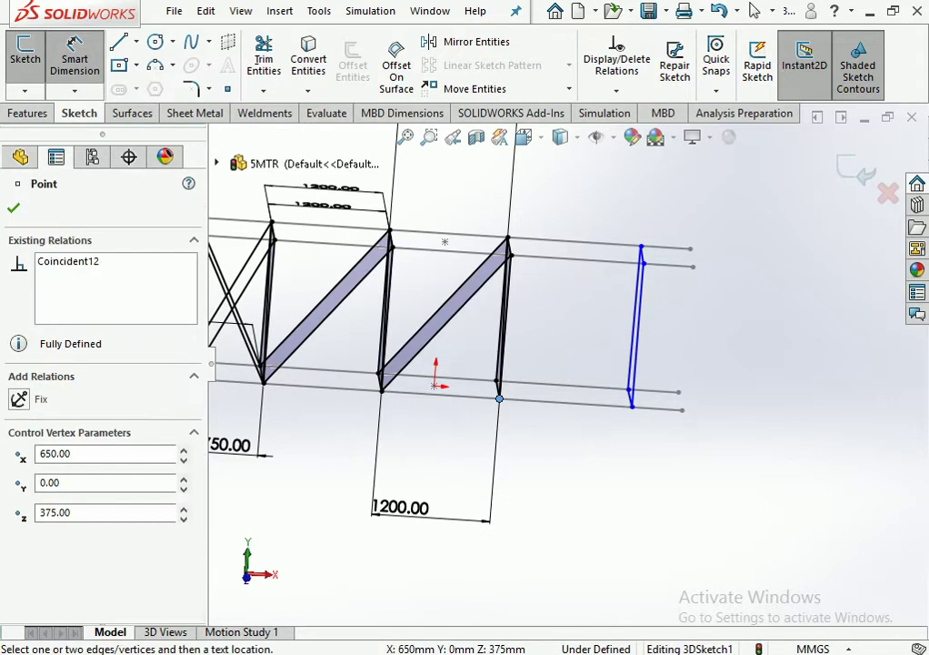
left_click(631, 406)
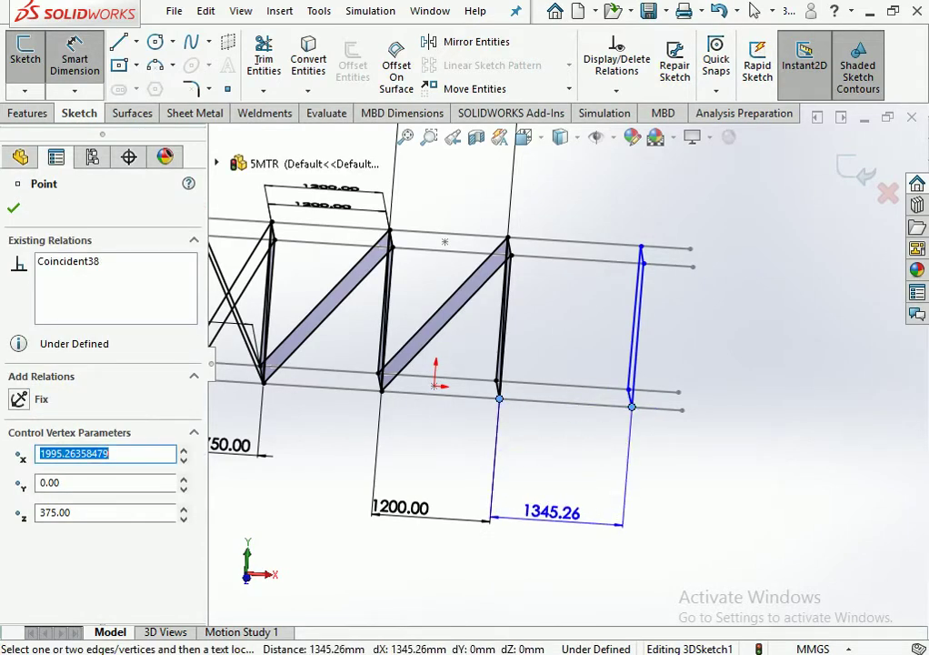
left_click(545, 464)
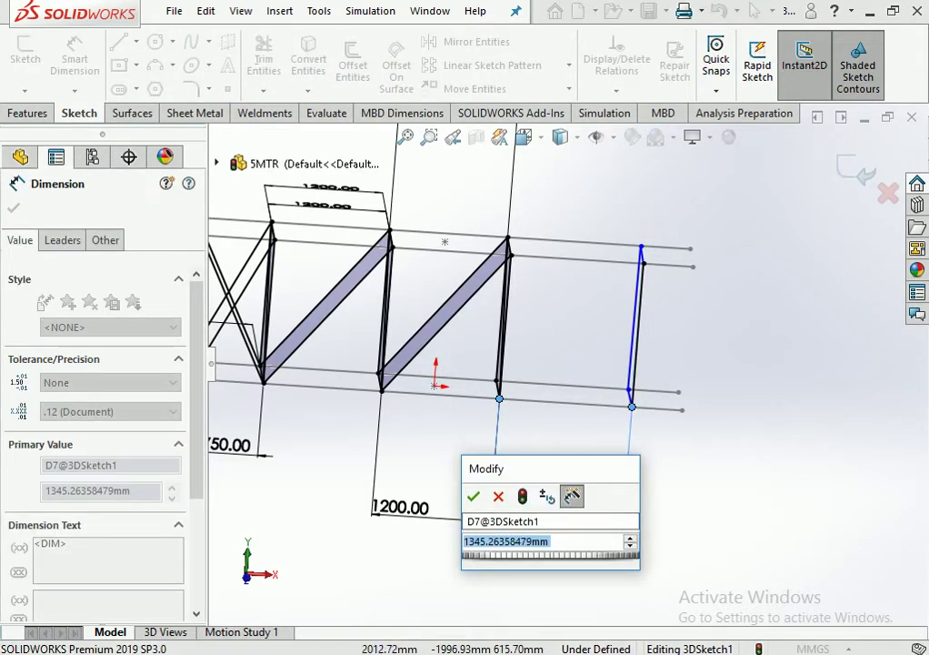
type("1")
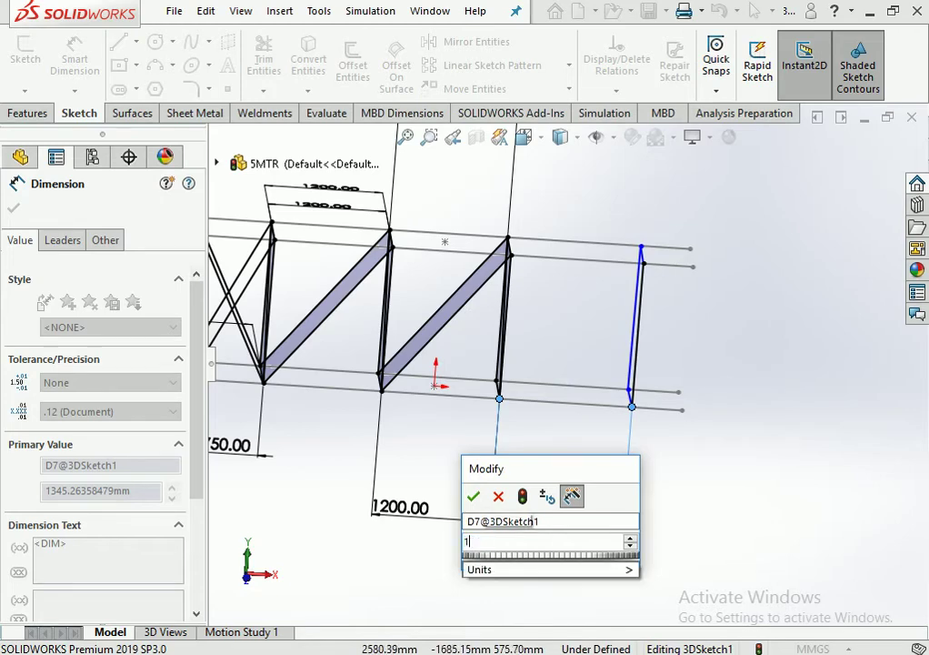
type("250")
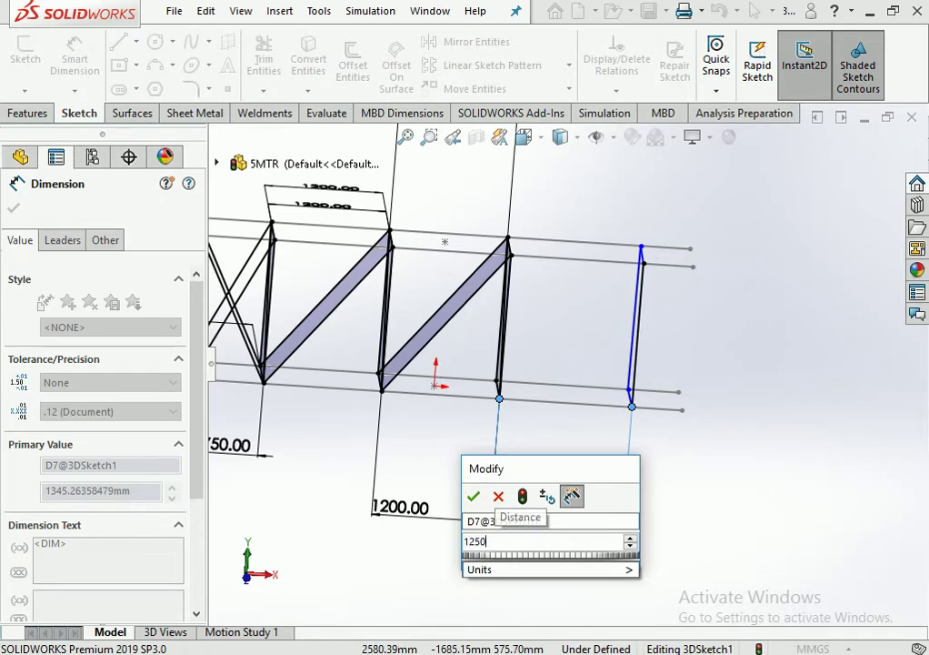
key("Return")
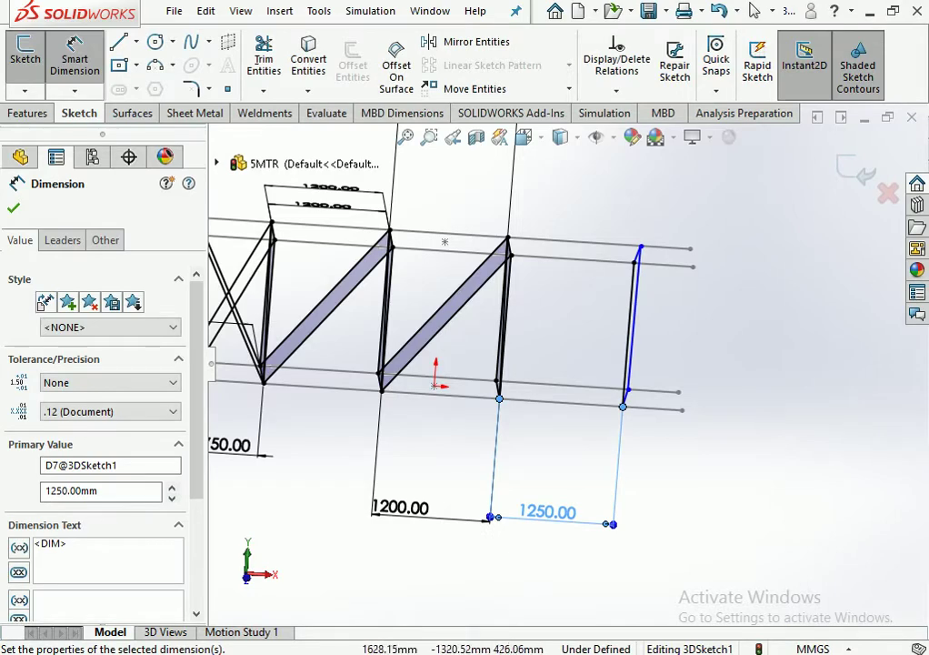
left_click(548, 511)
key("Return")
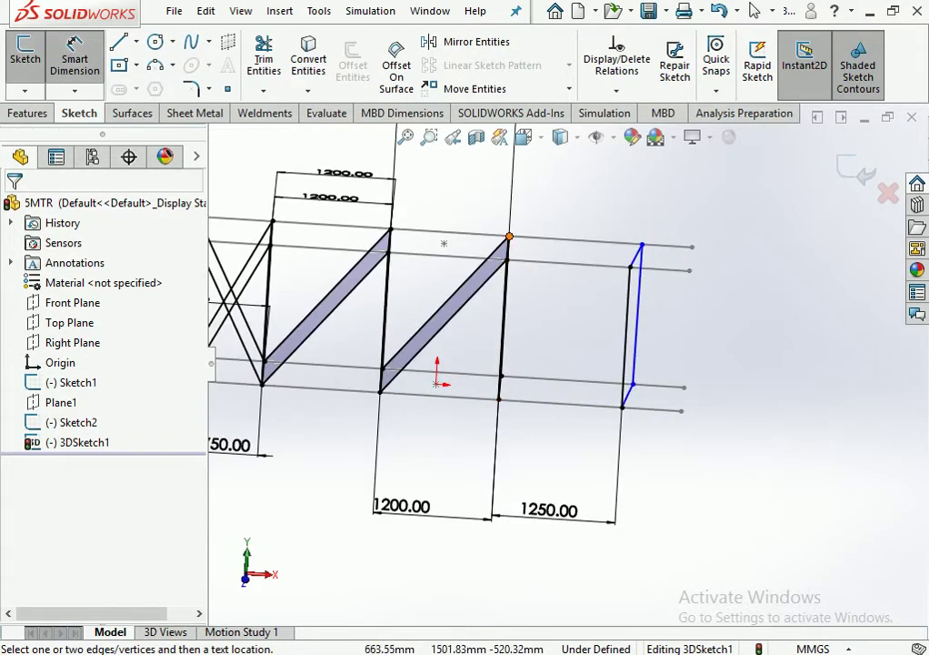
left_click(509, 237)
left_click(642, 244)
left_click(537, 207)
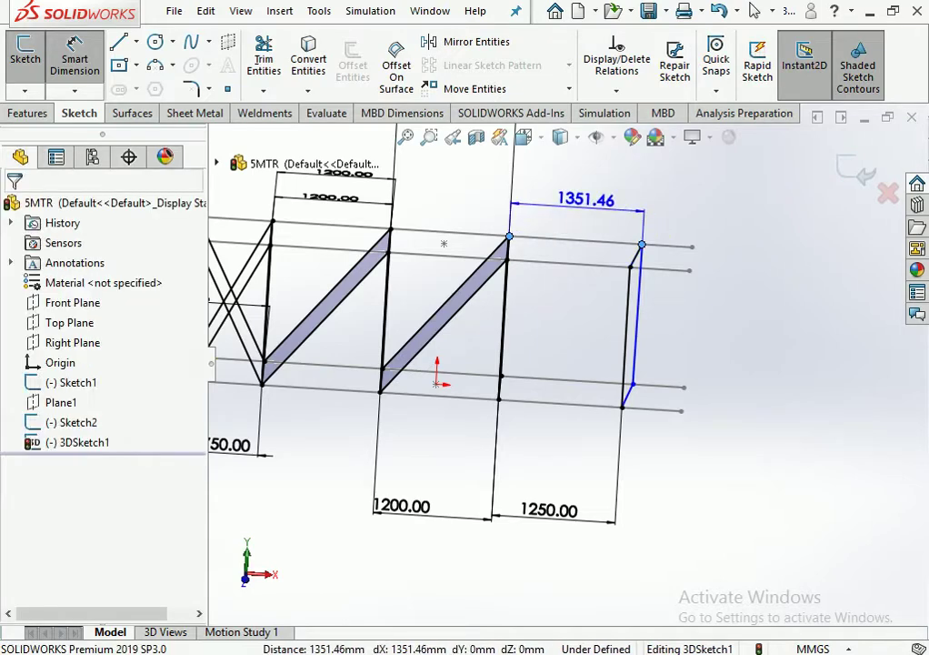
type("1250")
key("Return")
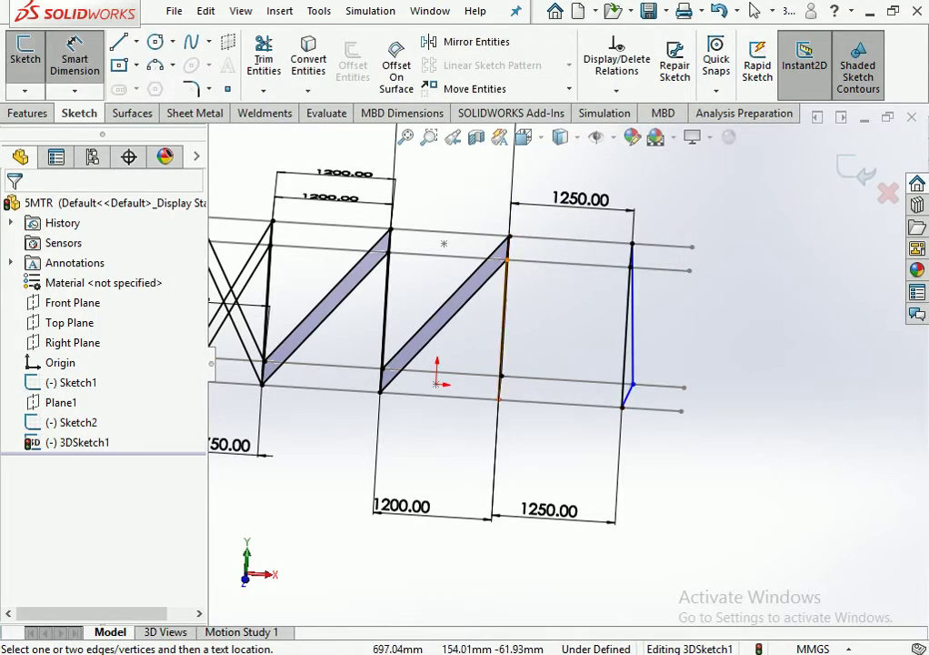
Add a 1250 mm mid-height spacing dimension between the end post and previous post.
left_click(473, 365)
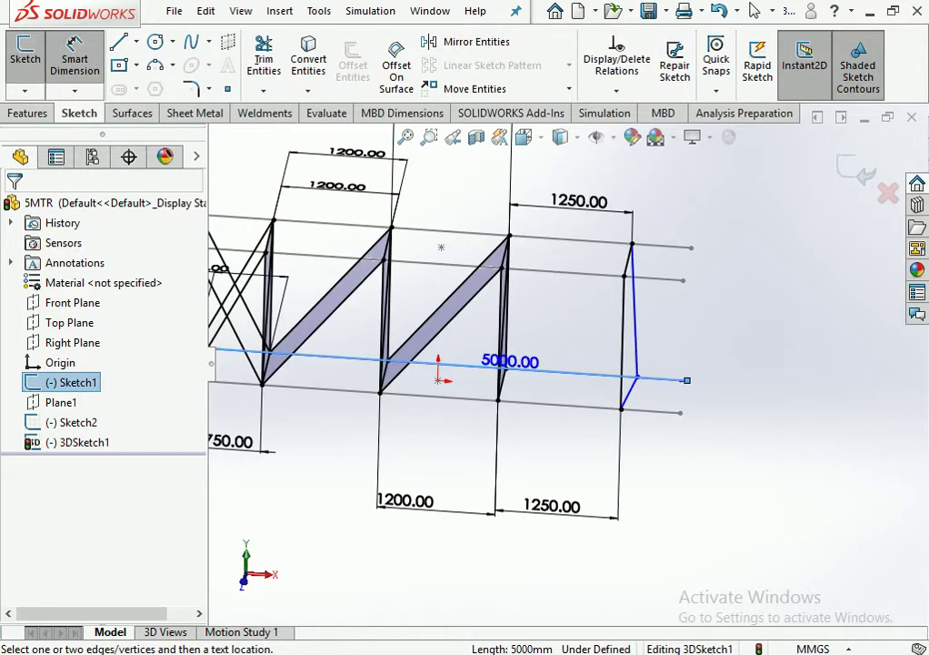
key("Escape")
key("Escape")
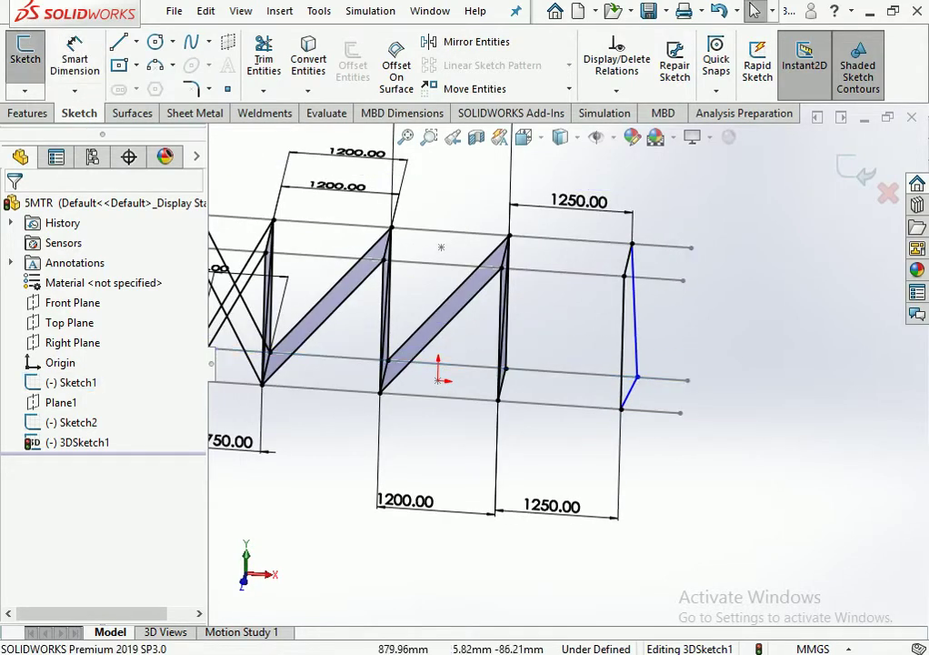
key("d")
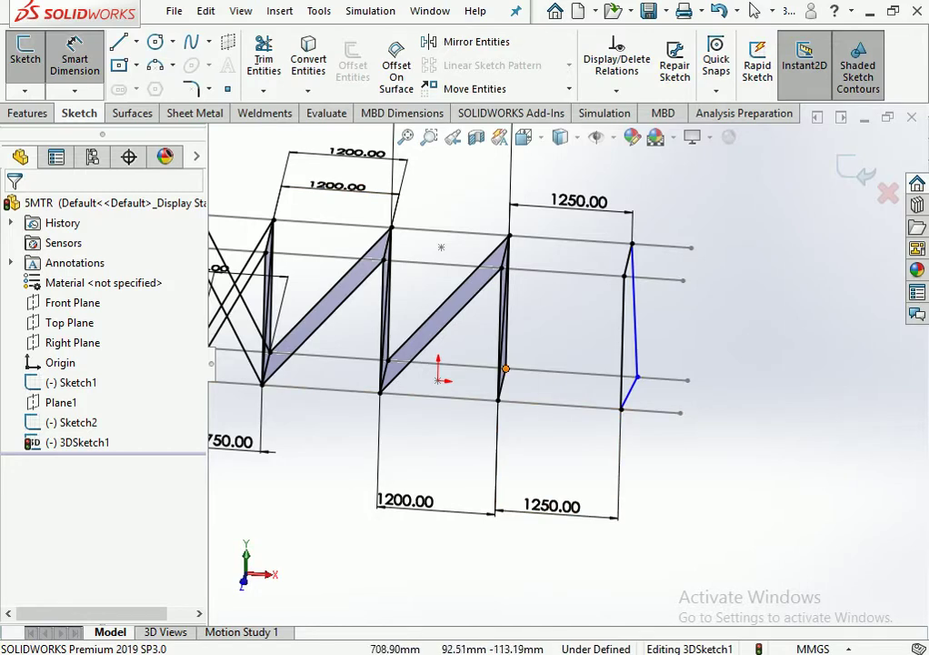
left_click(506, 369)
left_click(635, 373)
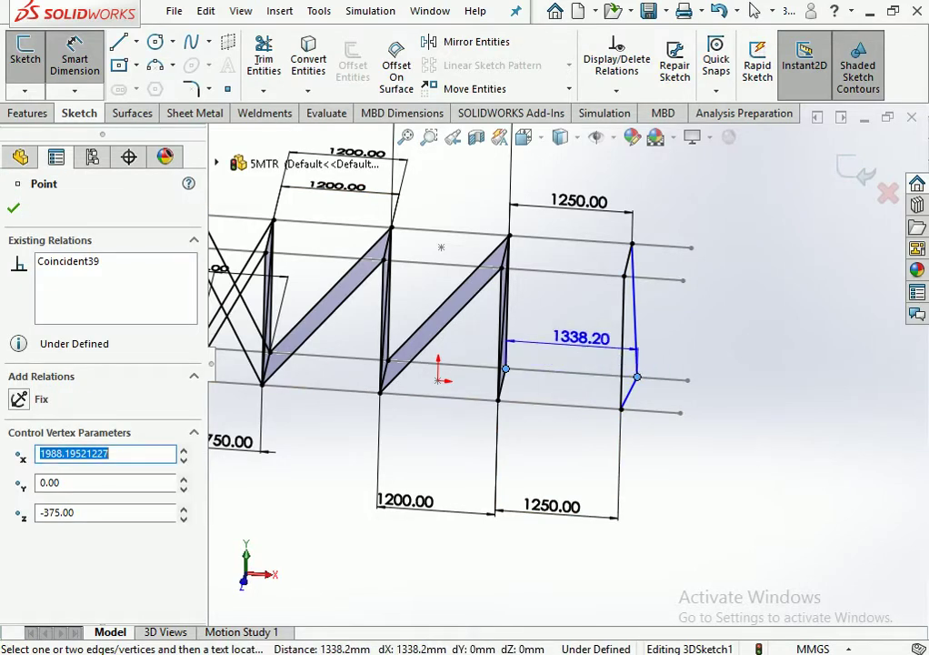
left_click(584, 338)
type("12")
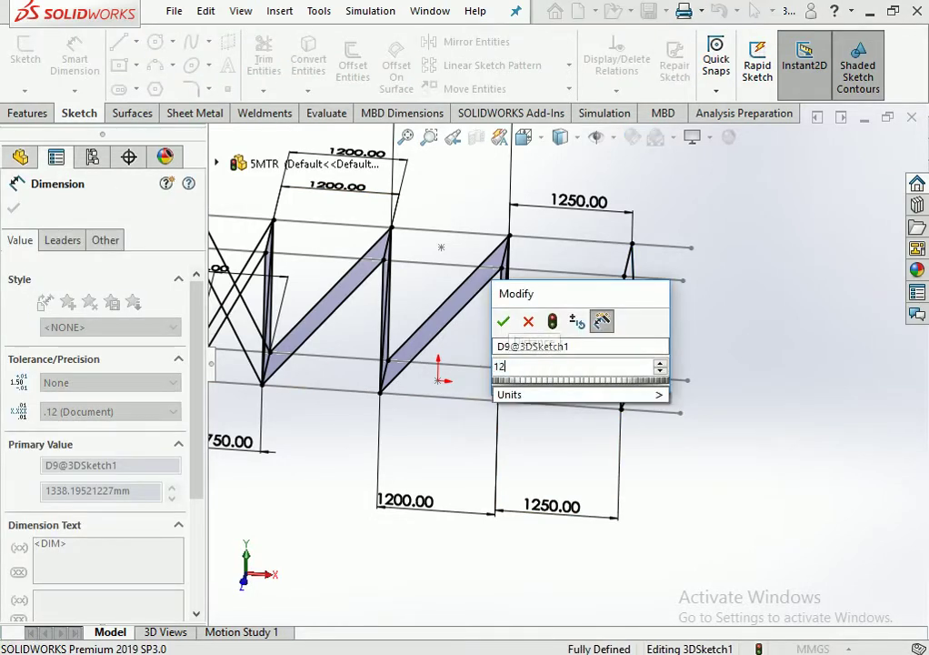
type("50")
key("Return")
Change the bottom and top 1200 mm bay dimensions to 1250 mm.
key("Escape")
scroll(570, 365, "up", 5)
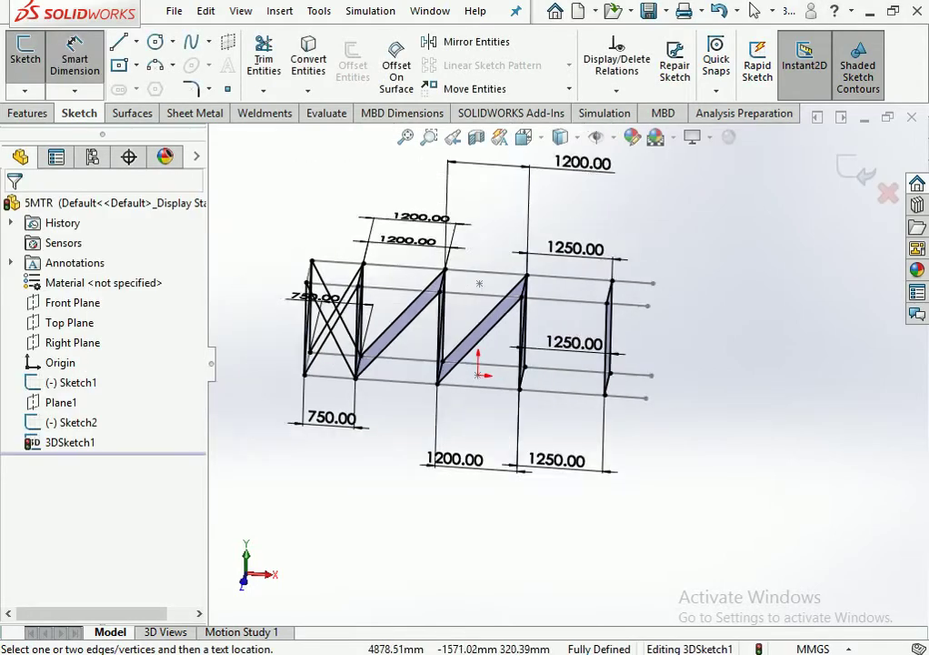
scroll(517, 363, "down", 3)
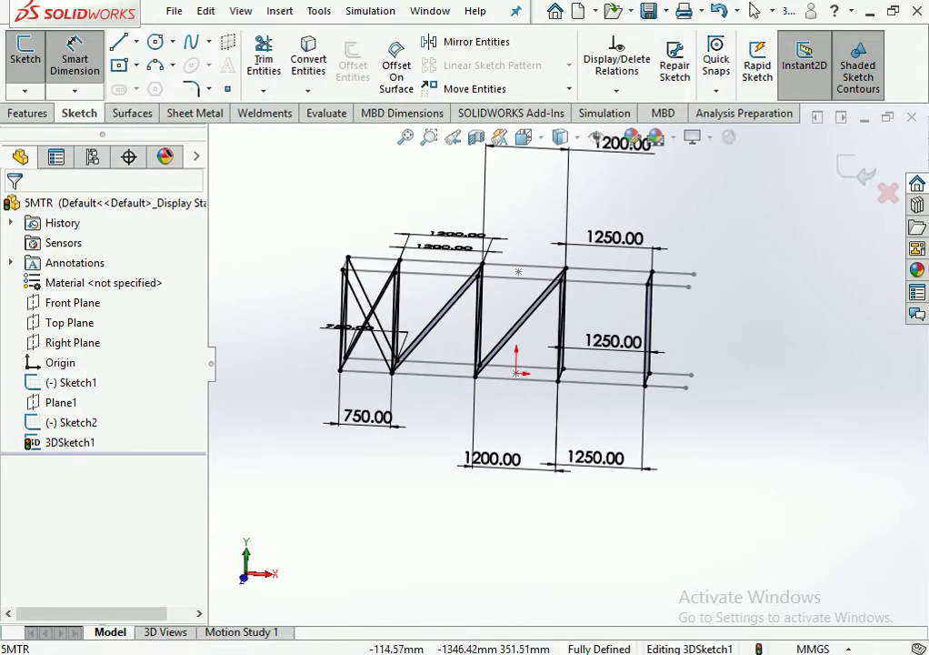
double_click(493, 457)
type("5")
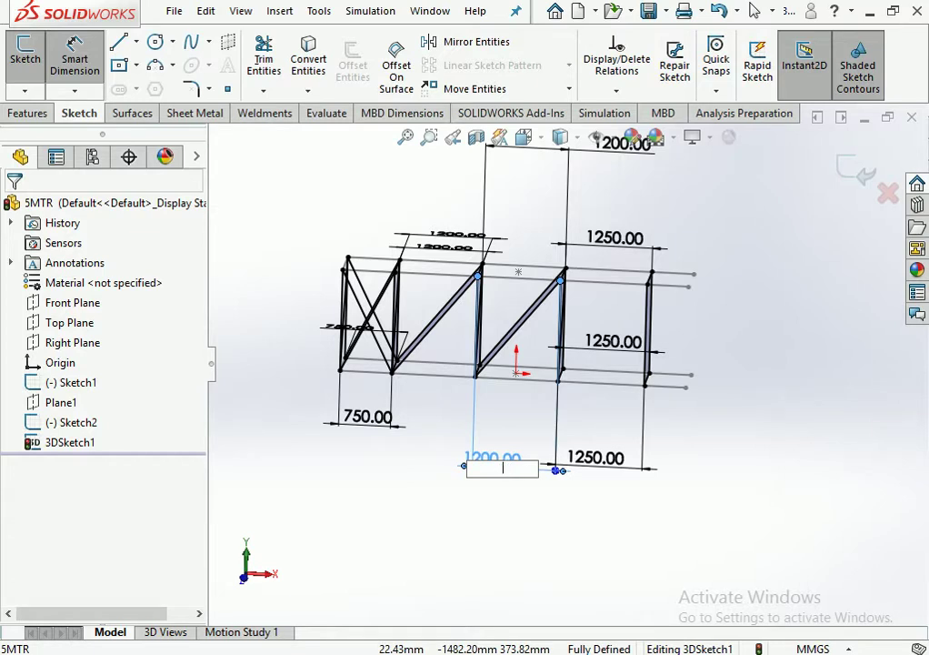
type("1250")
key("Return")
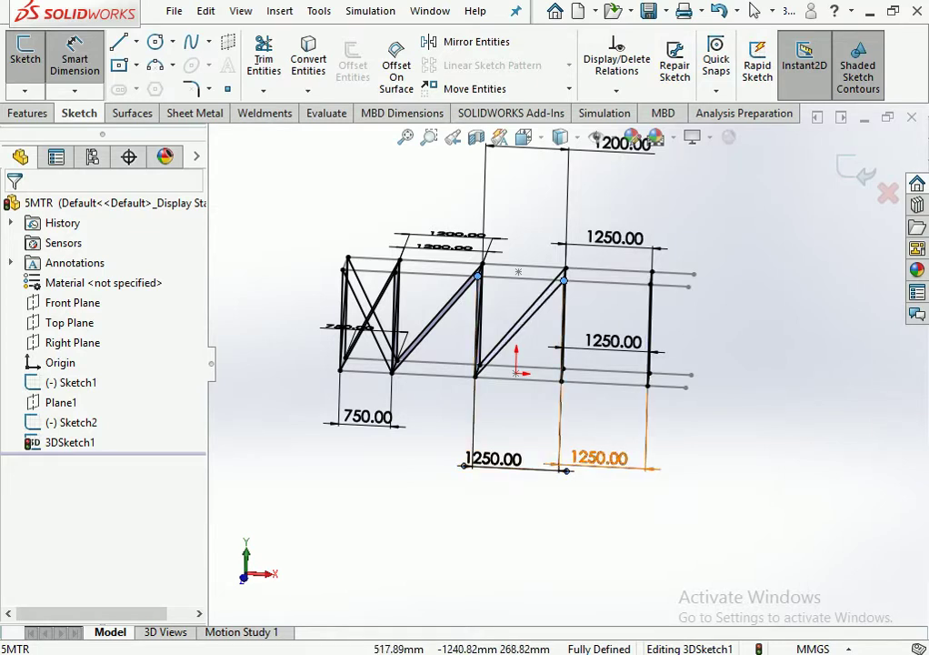
scroll(555, 361, "up", 3)
left_click(600, 211)
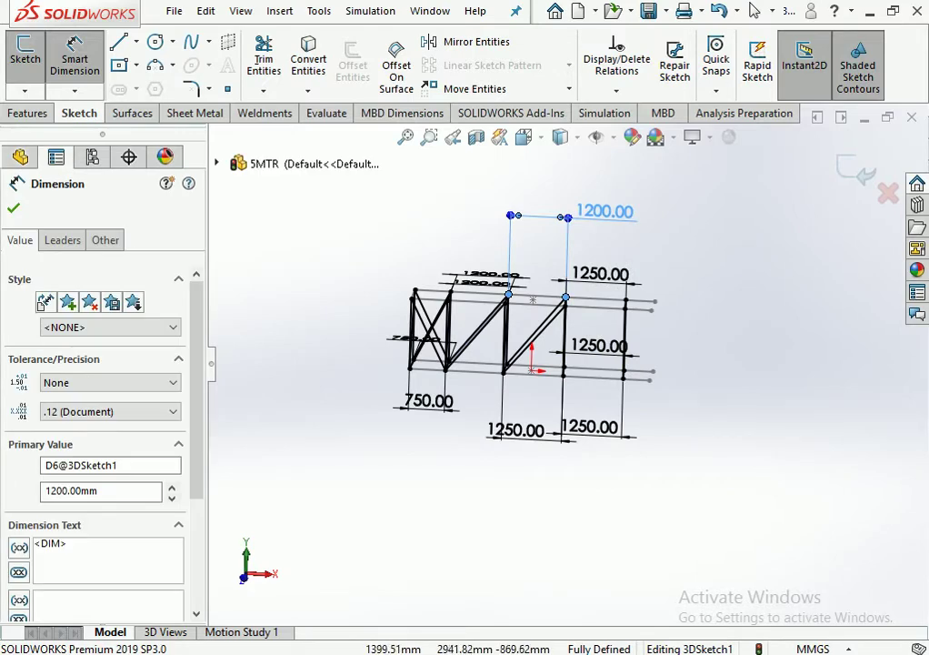
double_click(600, 212)
type("125")
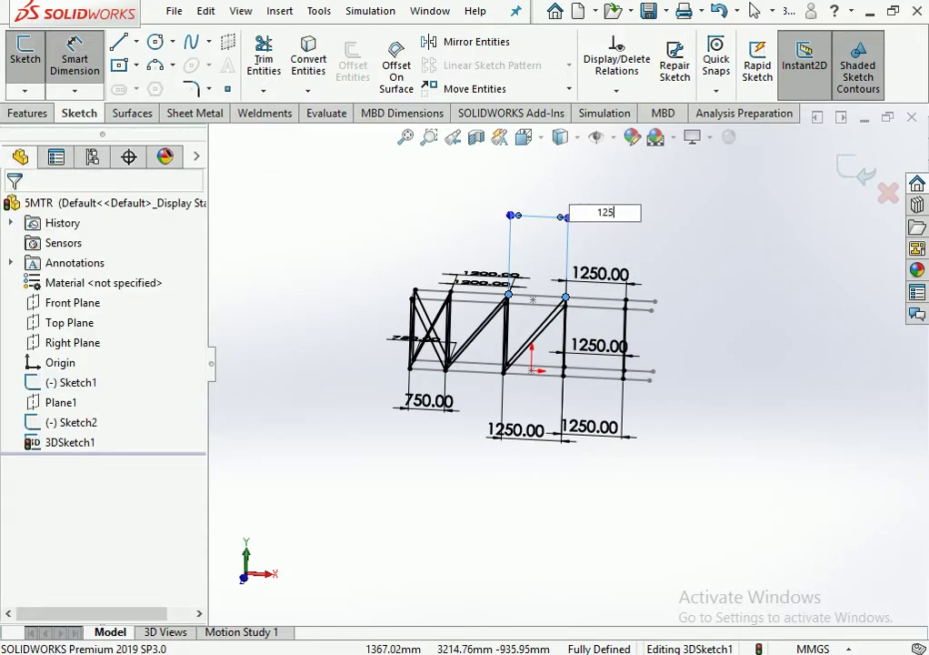
type("0")
key("Return")
Set the two remaining 1200 mm bay dimensions to 1250 mm.
scroll(496, 255, "down", 2)
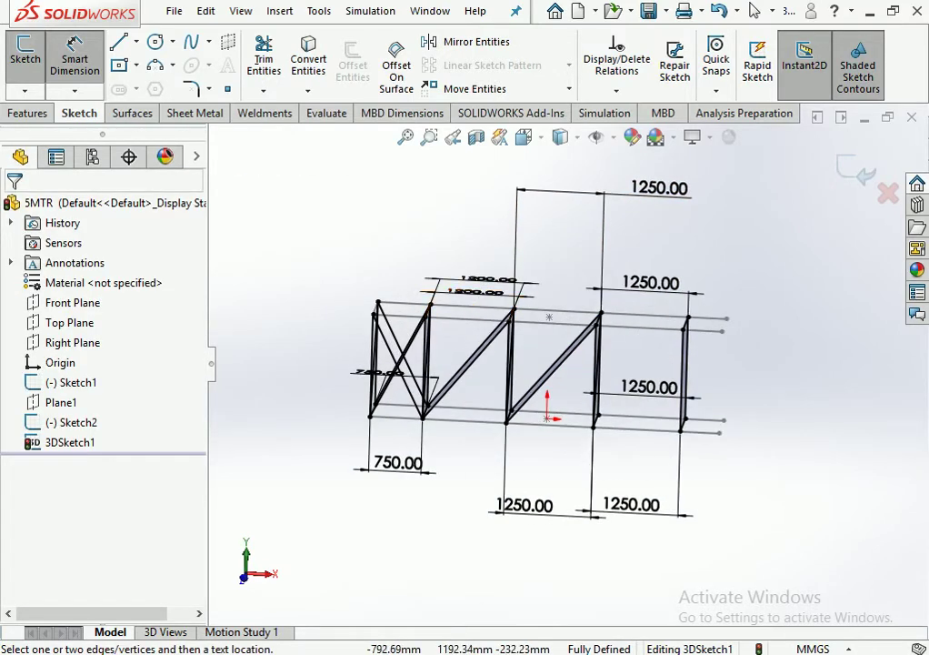
double_click(471, 273)
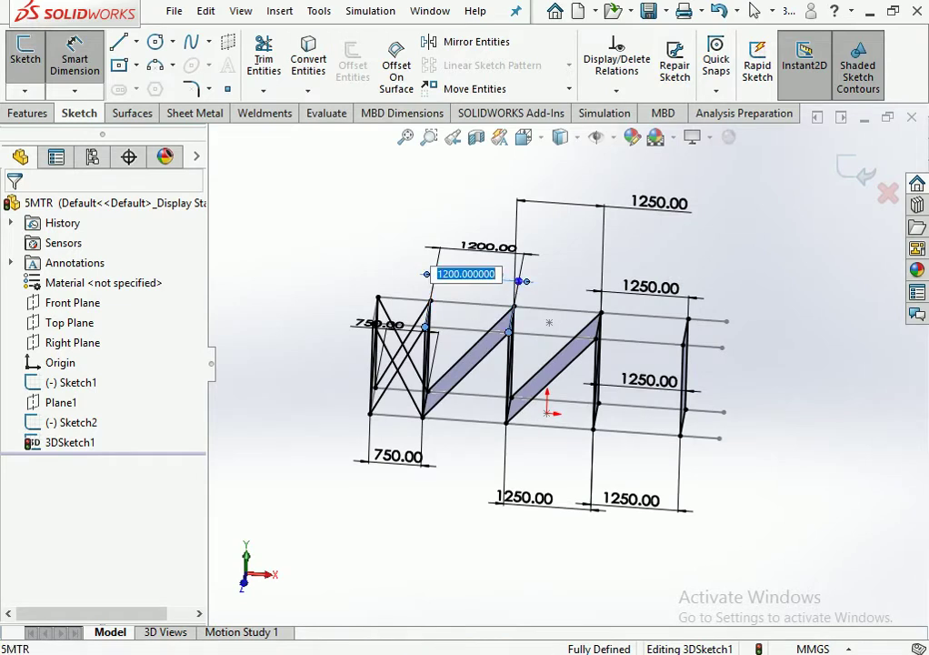
type("12")
type("0")
key("Return")
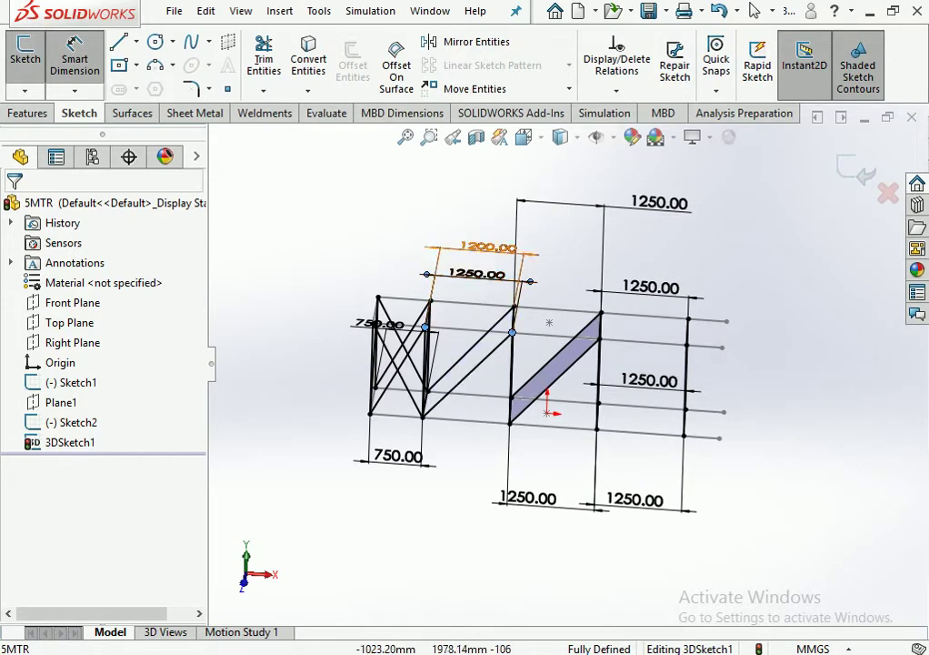
double_click(482, 245)
type("1250")
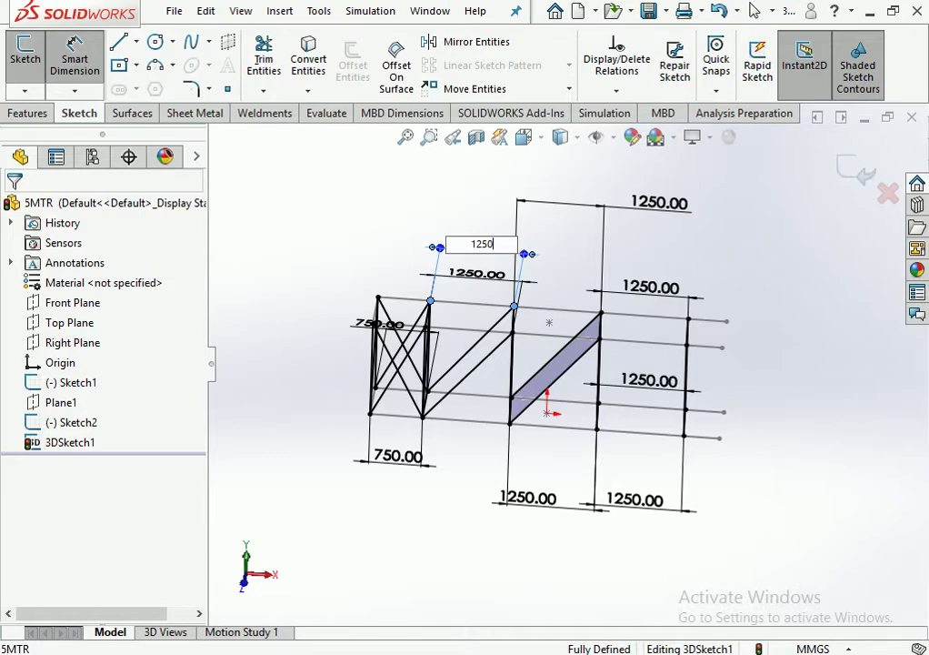
key("Return")
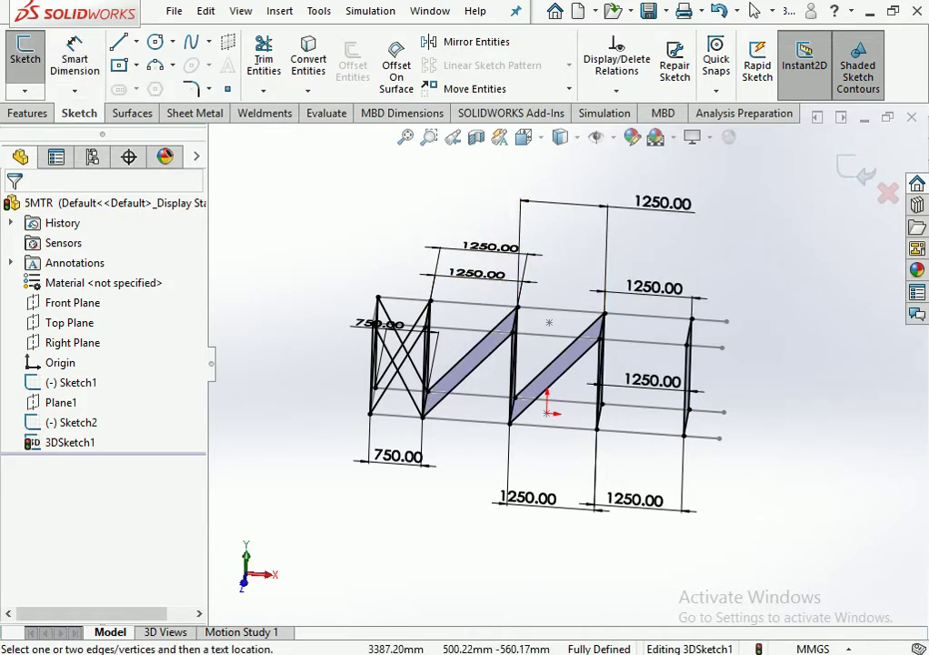
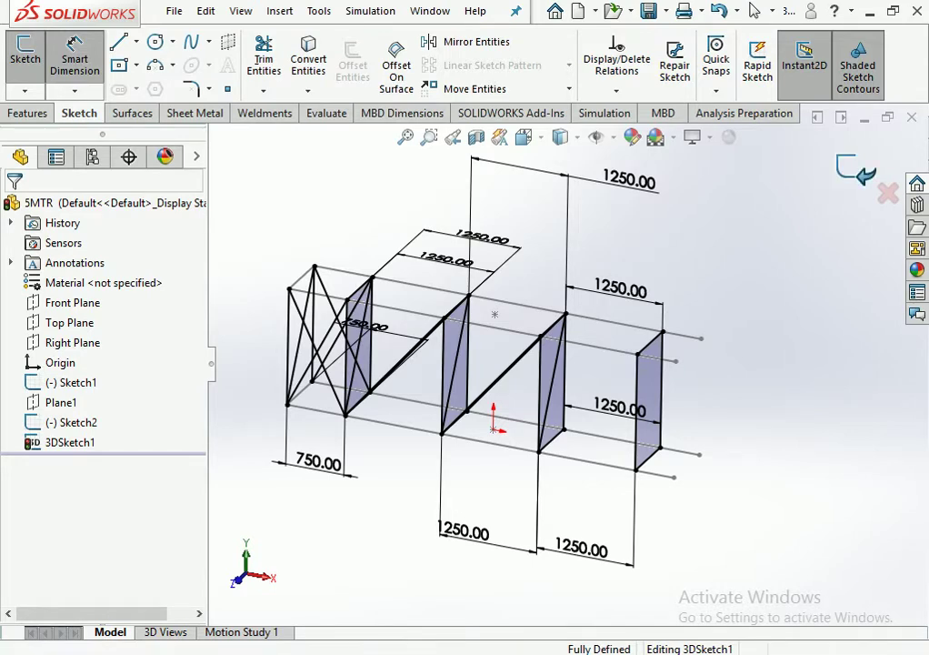
Add a 1677 mm diagonal brace from the top to the opposite bottom corner of the end bay in 3DSketch1.
key("ctrl+b")
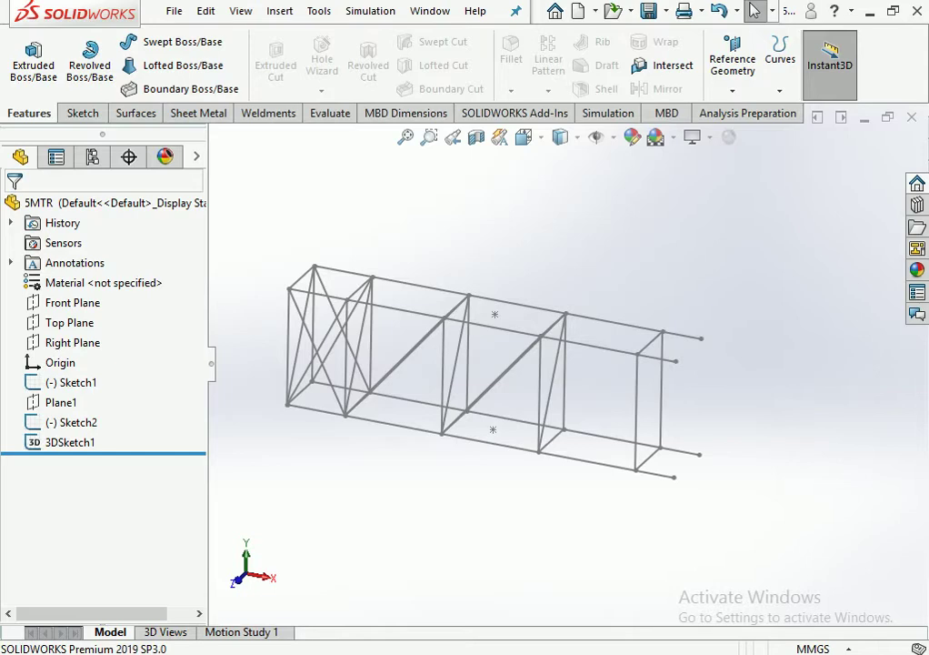
mouse_move(490, 364)
middle_mouse_down()
mouse_move(563, 327)
mouse_move(495, 359)
mouse_move(491, 291)
middle_mouse_up()
left_click(634, 336)
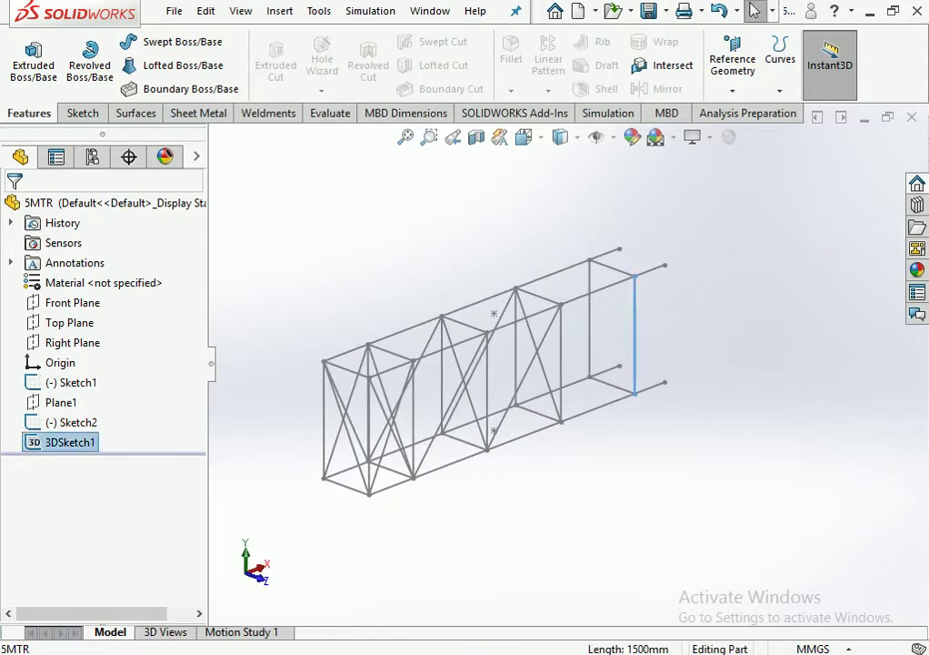
left_click(118, 41)
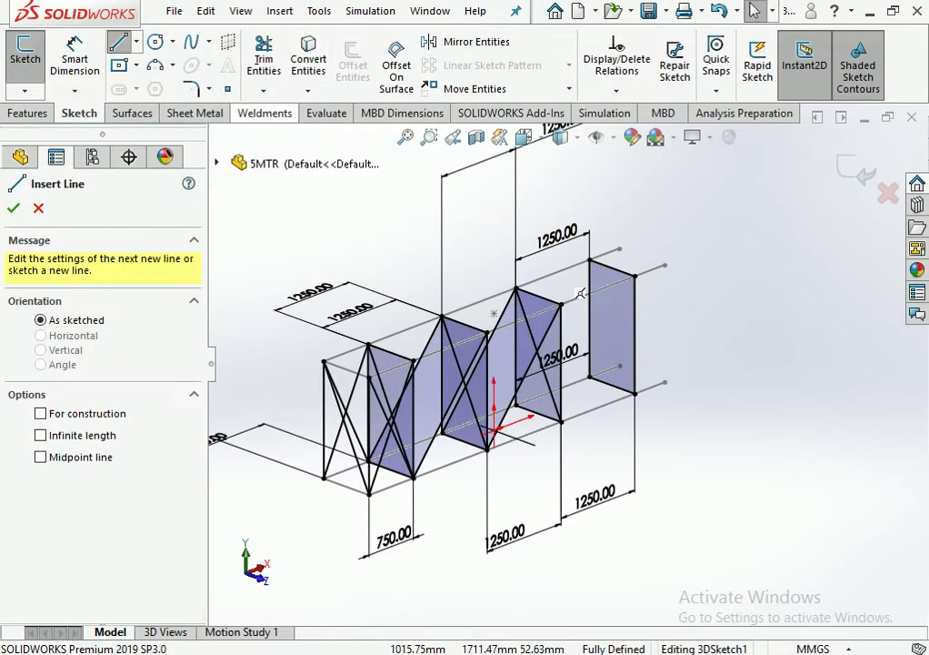
left_click(589, 261)
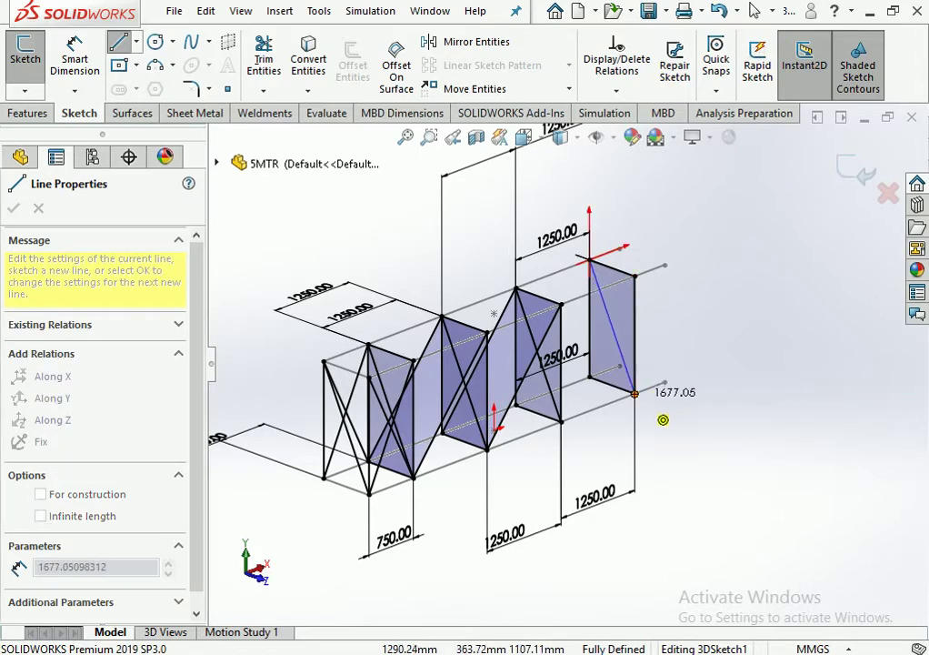
left_click(634, 393)
key("Escape")
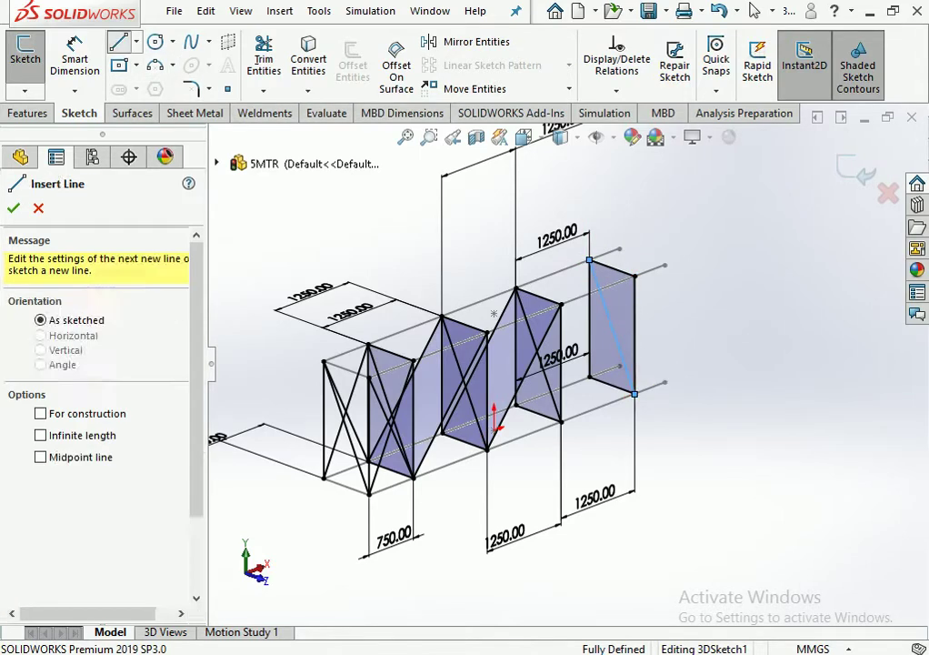
key("Escape")
left_click(855, 169)
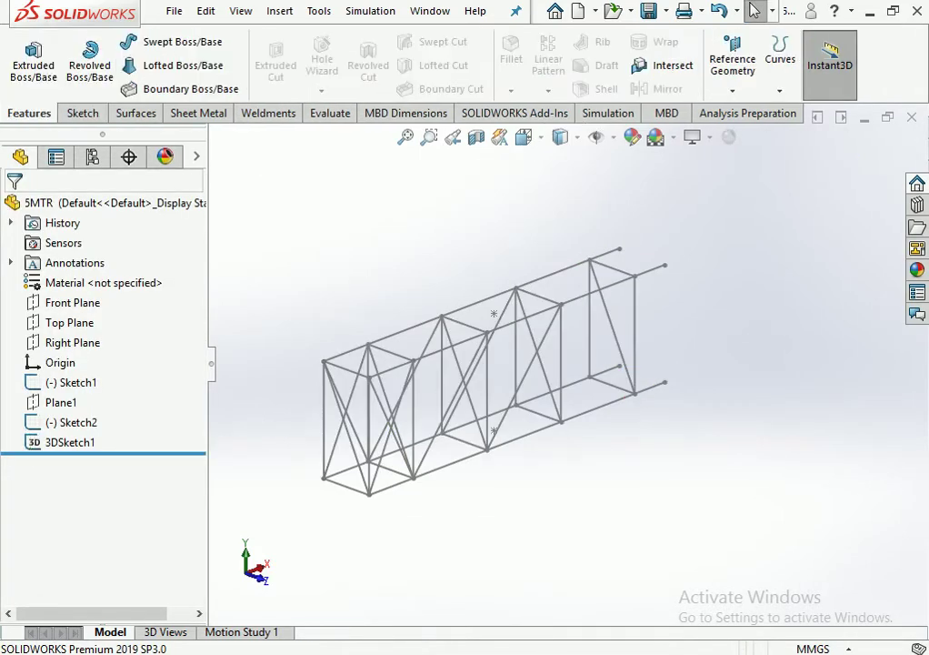
Fit the truss to the view, rotate it with the arrow keys and zoom out, then show the Weldments tools.
left_click(406, 137)
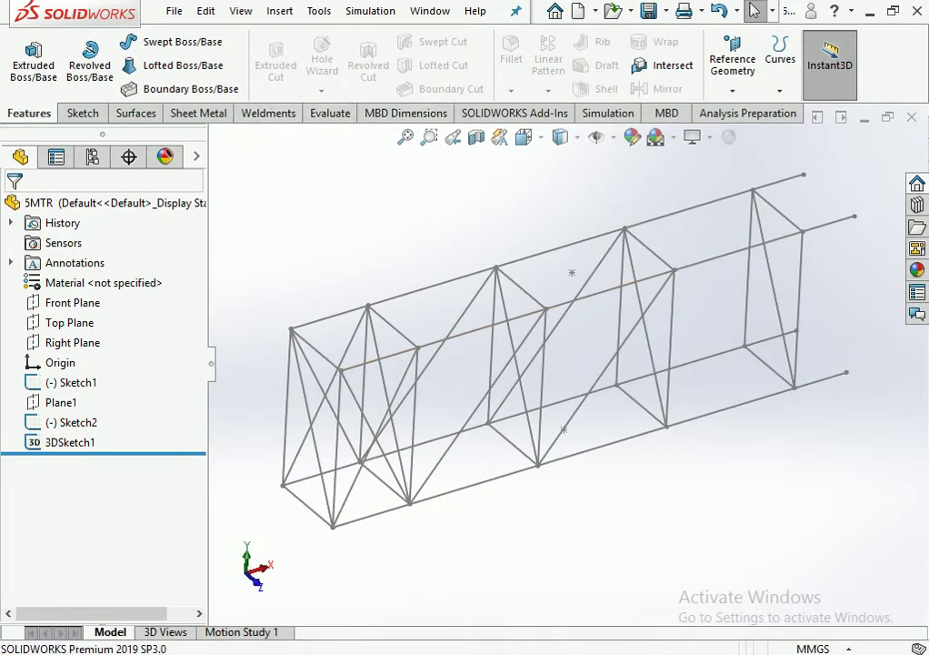
key("Left")
key("Left")
key("Left")
key("Up")
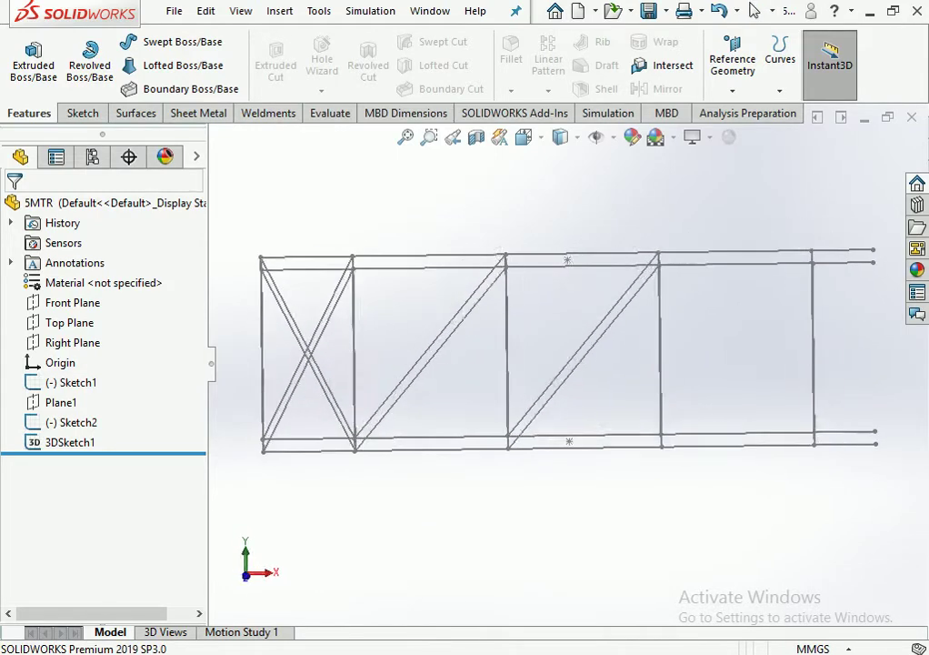
key("Up")
key("z")
key("Left")
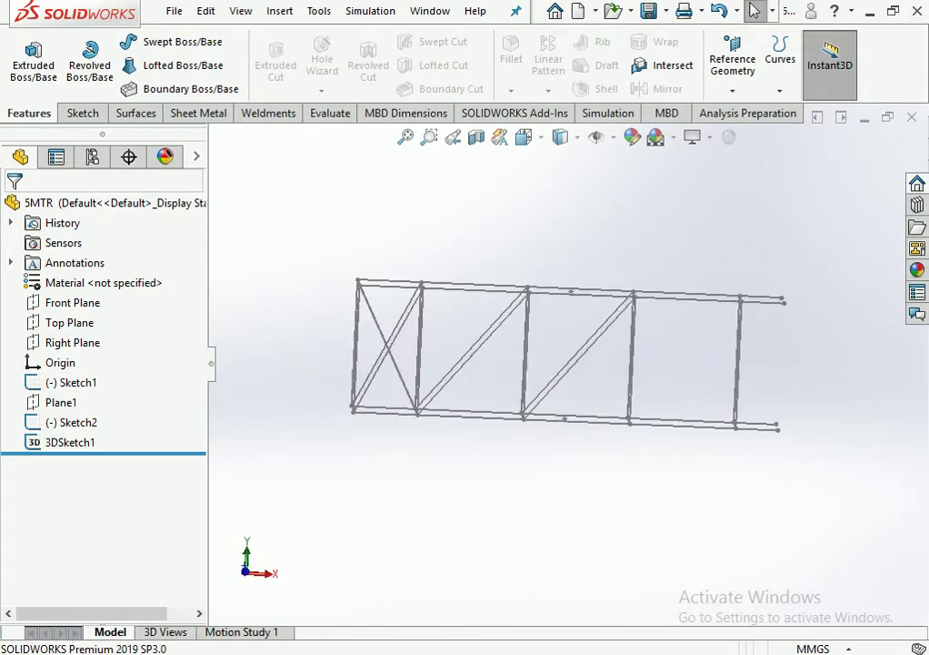
key("Left")
key("Up")
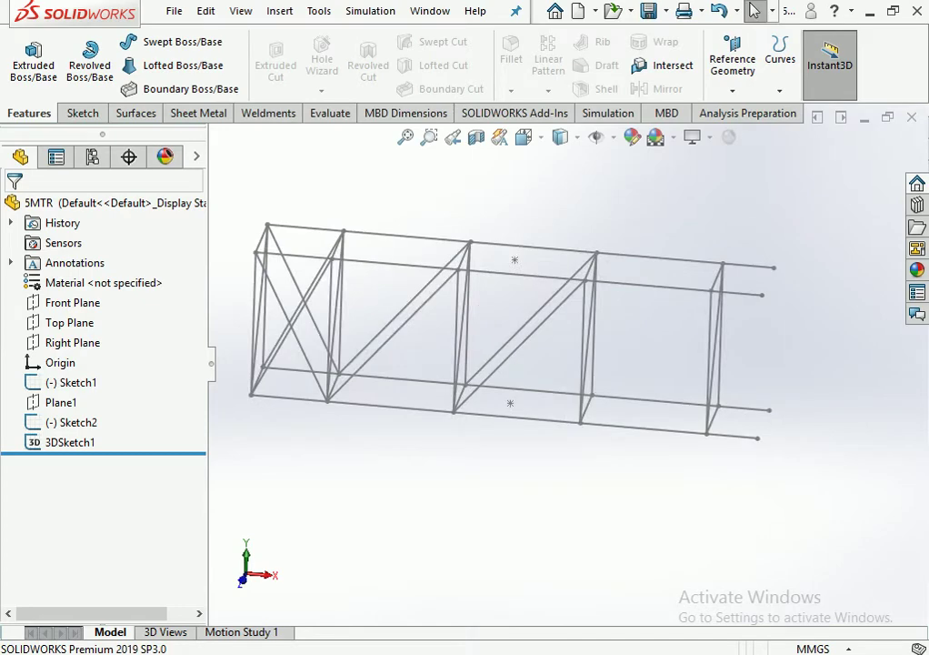
key("z")
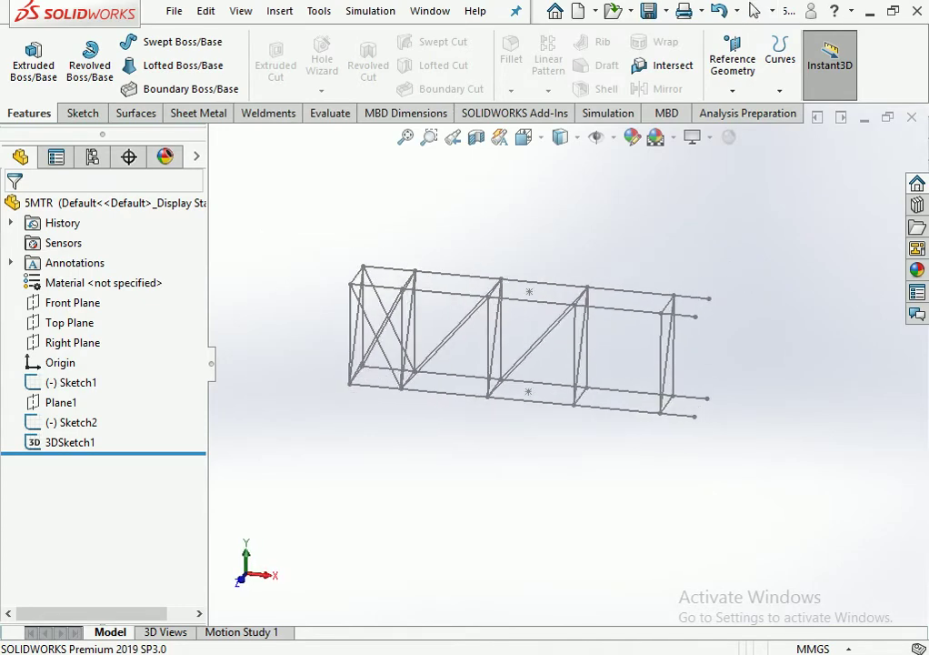
key("Down")
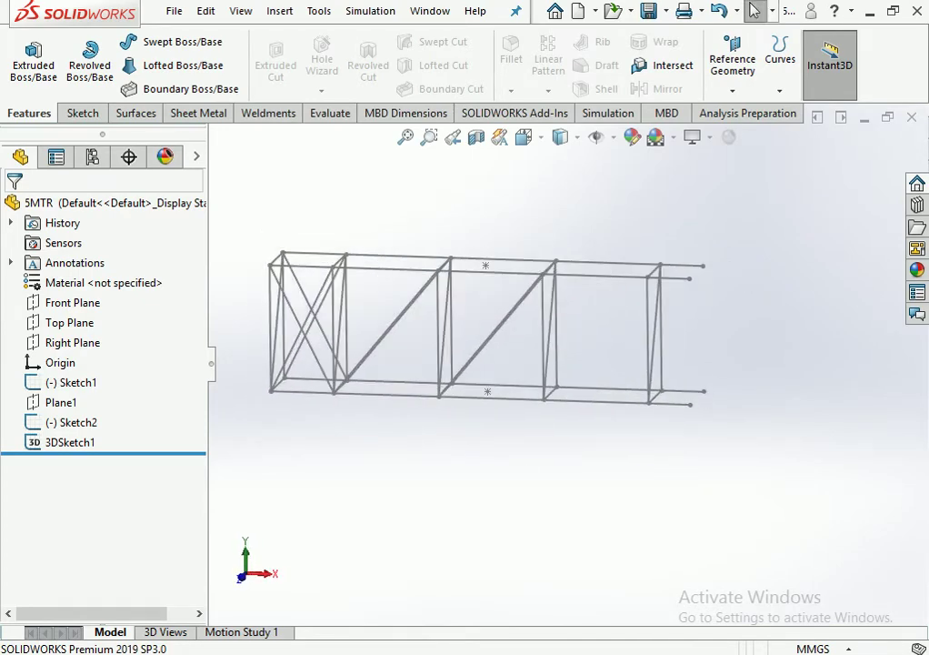
key("Left")
key("Left")
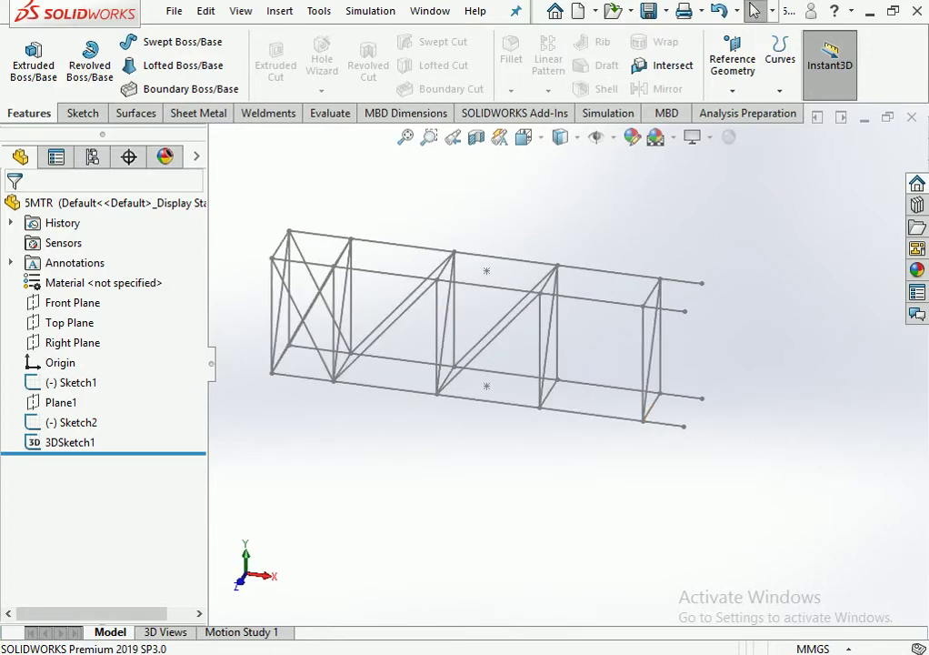
key("Left")
key("Left")
key("Left")
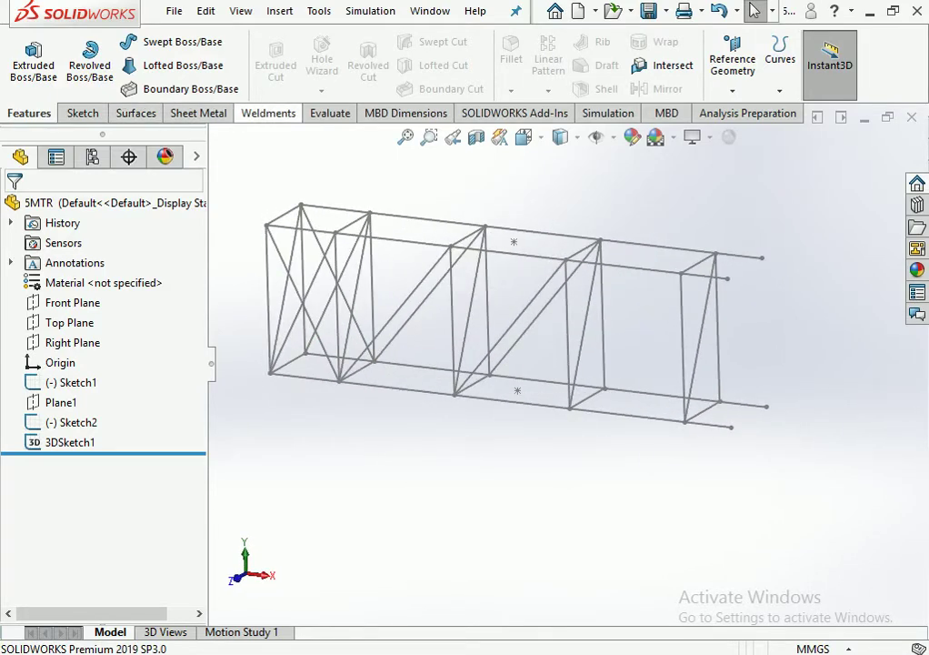
left_click(268, 112)
Create ISO 33.7 x 4.0 pipe structural members along the front and back, top and bottom chords.
left_click(132, 59)
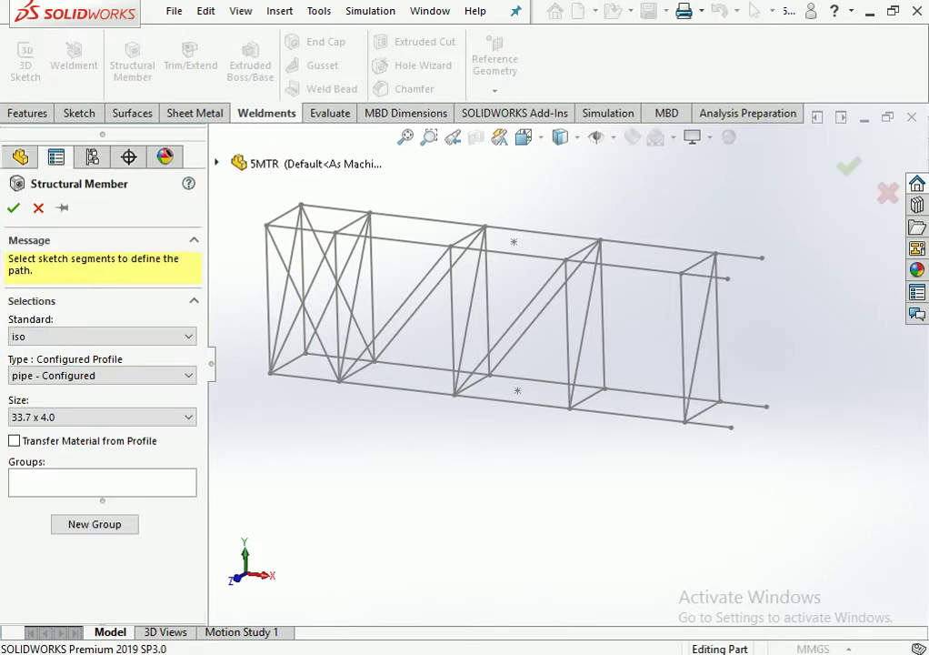
left_click(400, 388)
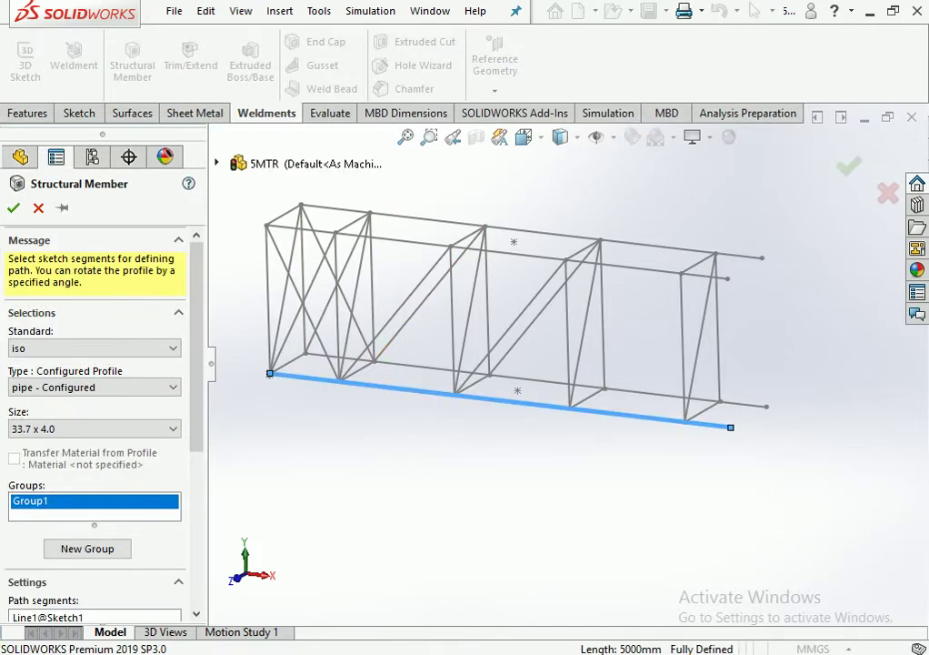
left_click(409, 241)
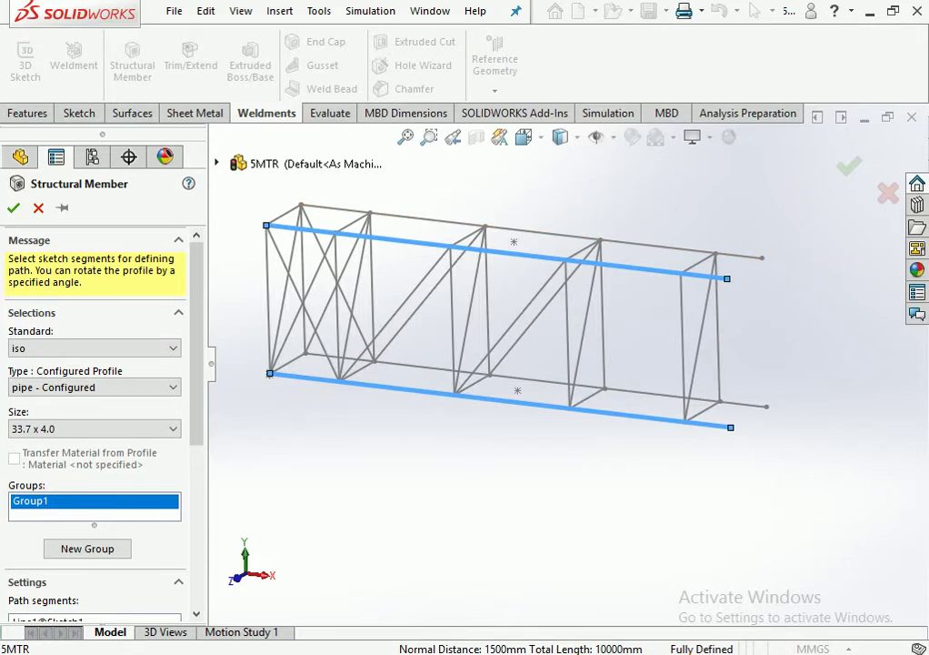
left_click(527, 231)
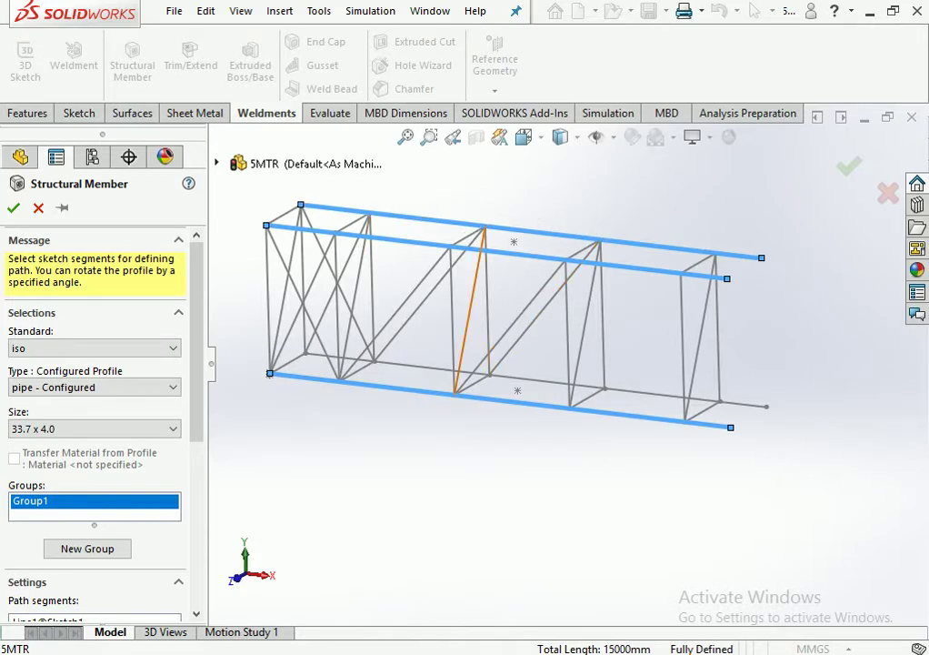
left_click(546, 381)
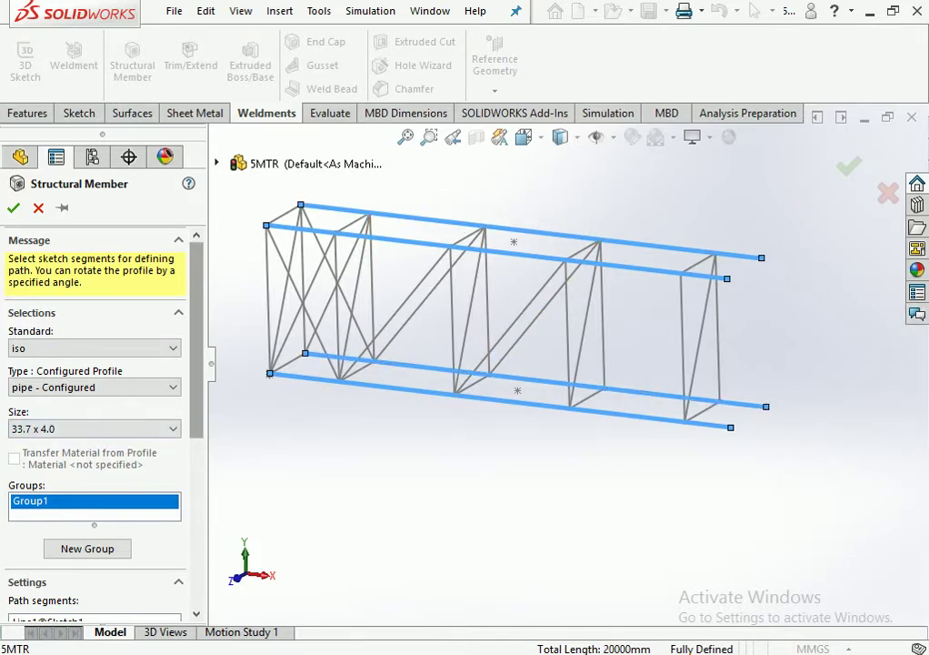
left_click(13, 207)
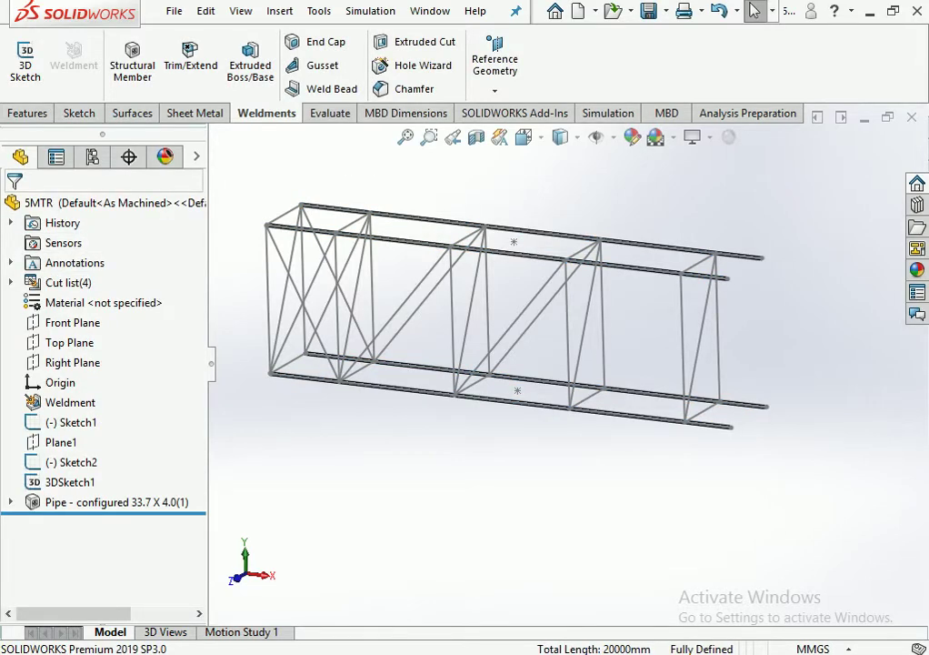
left_click(10, 501)
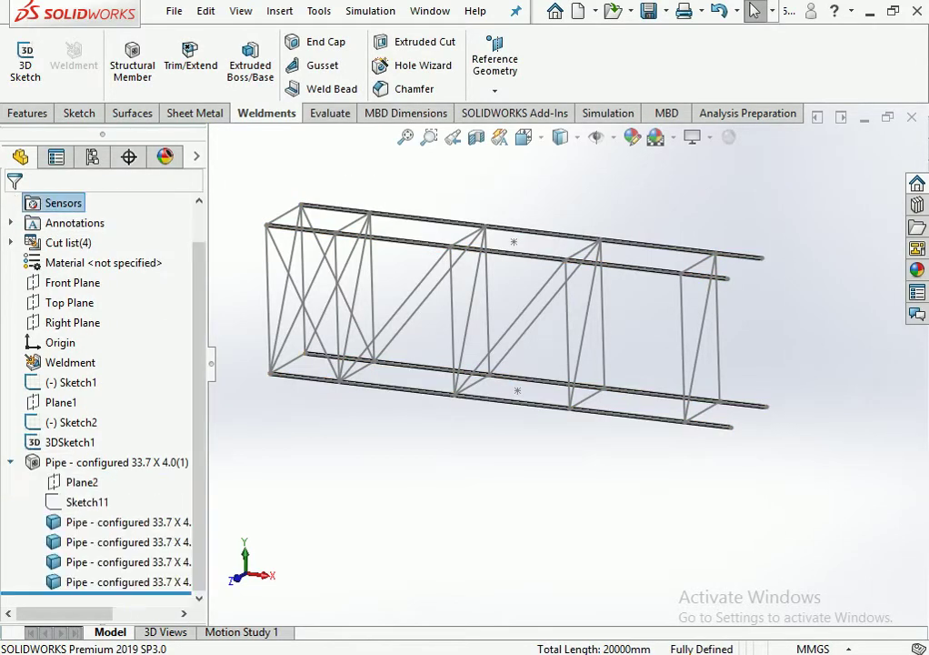
left_click(88, 502)
scroll(263, 377, "down", 3)
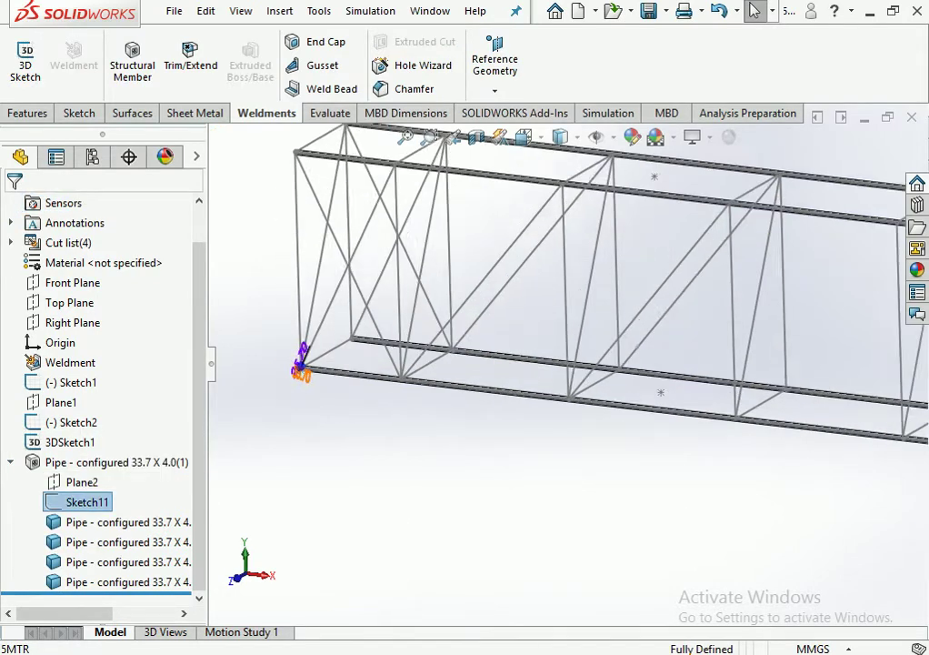
scroll(263, 377, "down", 3)
scroll(545, 409, "down", 2)
scroll(545, 409, "down", 2)
scroll(545, 409, "down", 1)
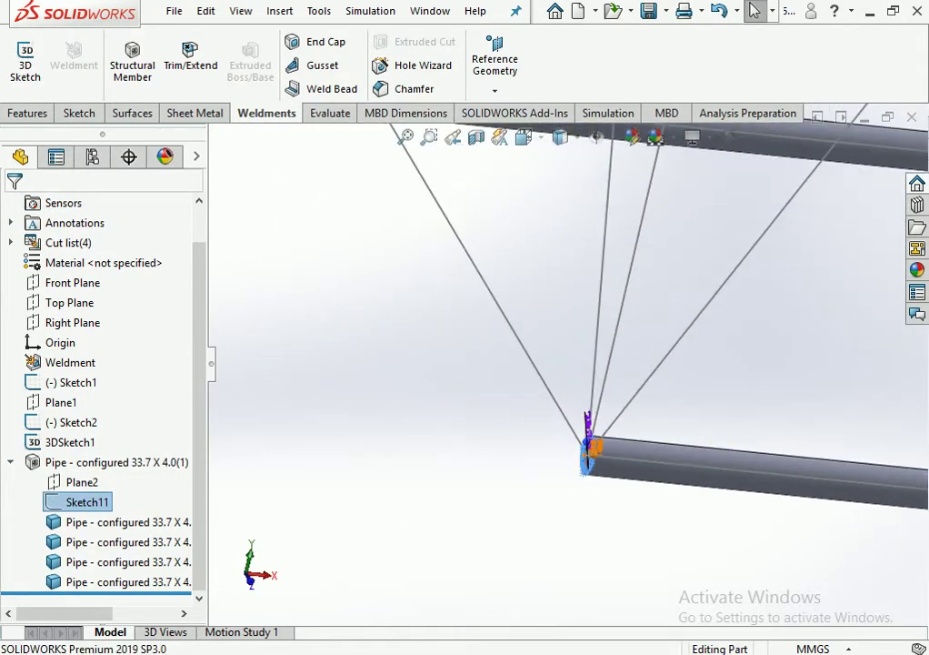
scroll(545, 410, "down", 3)
scroll(546, 409, "down", 2)
scroll(545, 409, "up", 2)
scroll(546, 409, "down", 2)
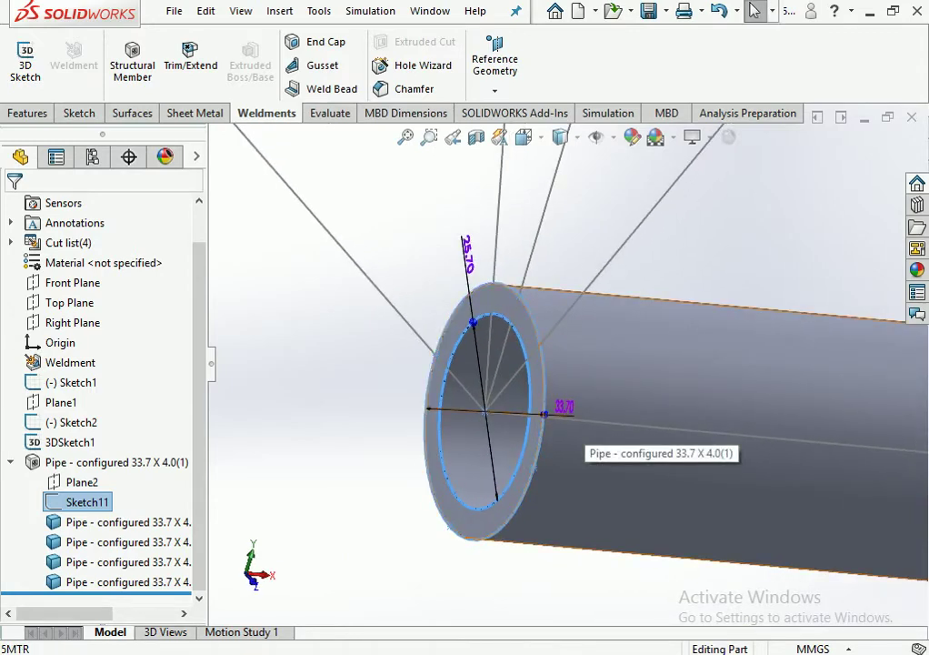
double_click(564, 406)
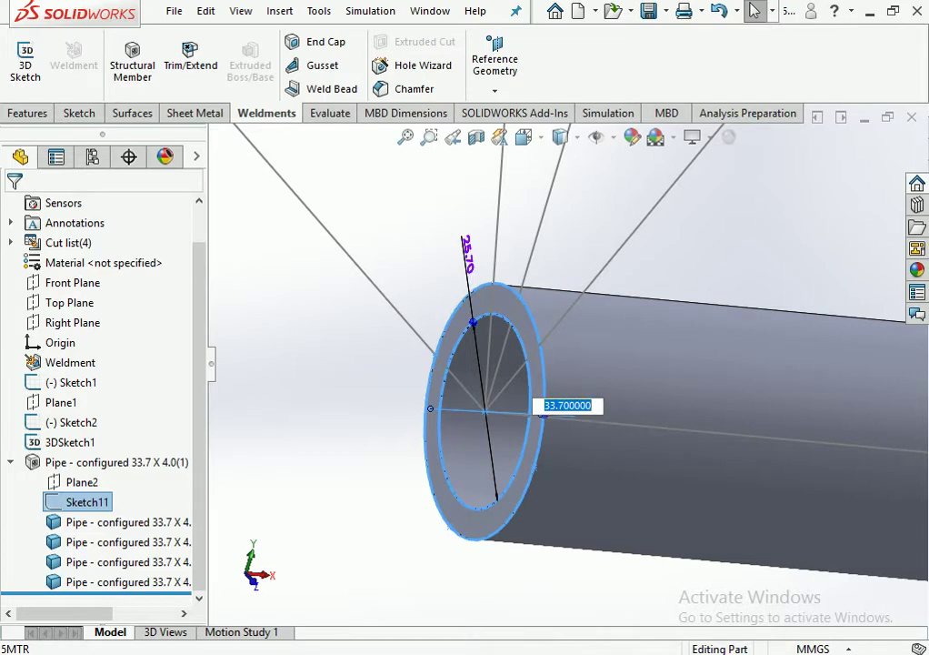
type("88")
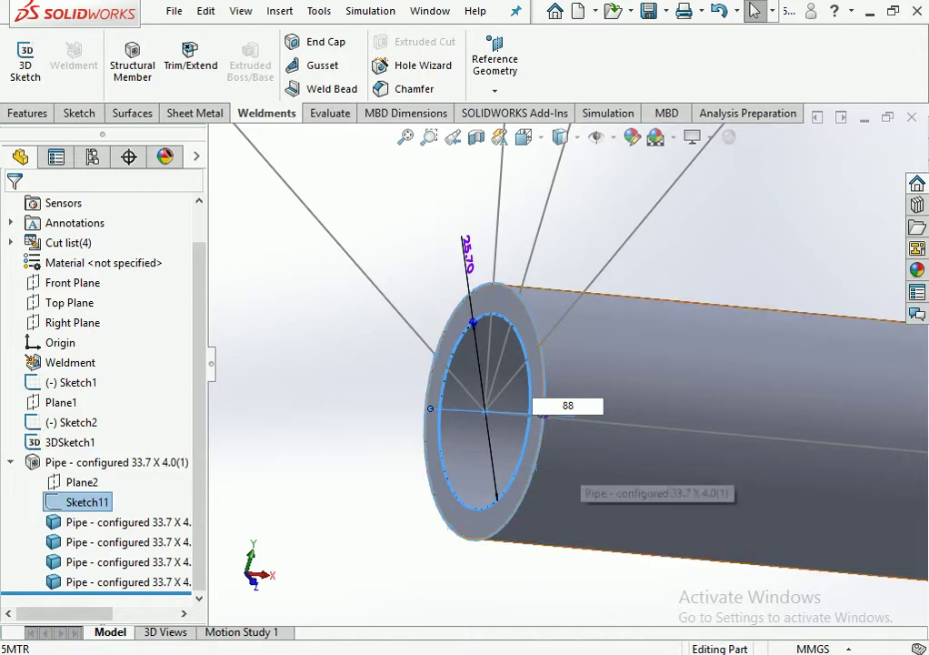
key("Return")
double_click(507, 292)
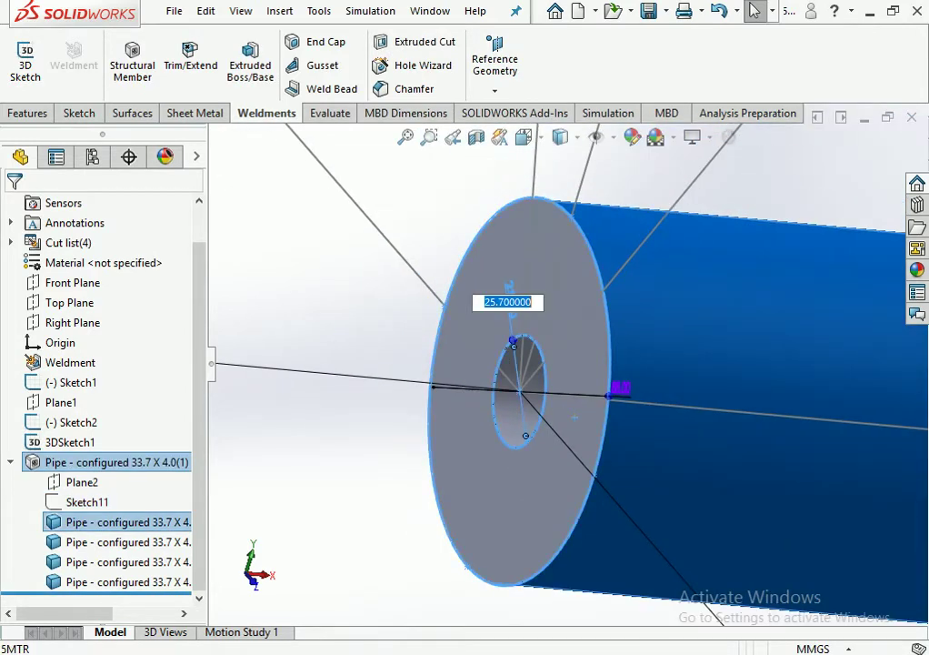
type("80")
key("Return")
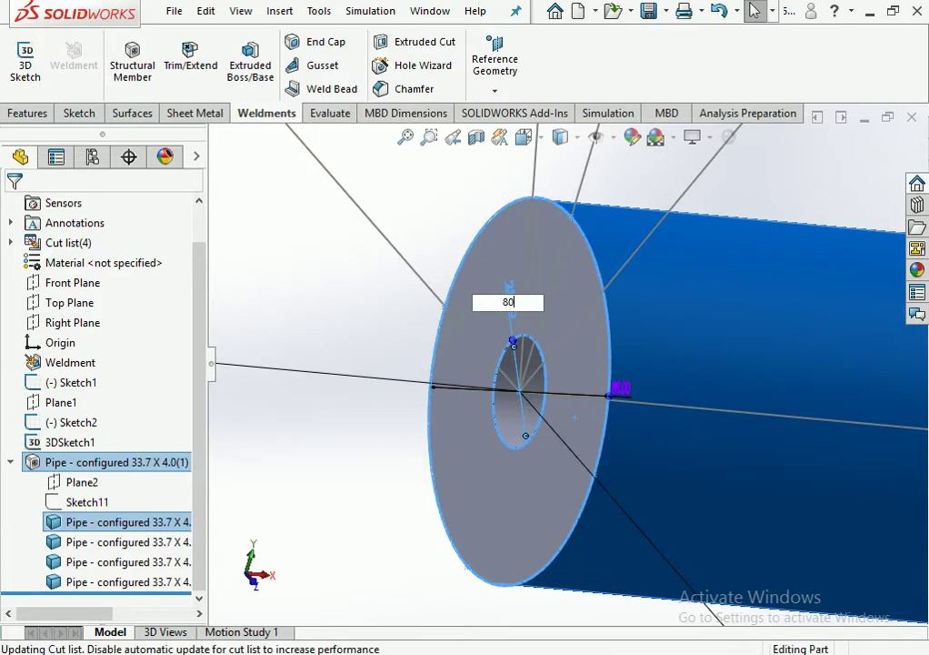
scroll(596, 459, "up", 3)
scroll(595, 459, "up", 3)
scroll(595, 459, "up", 3)
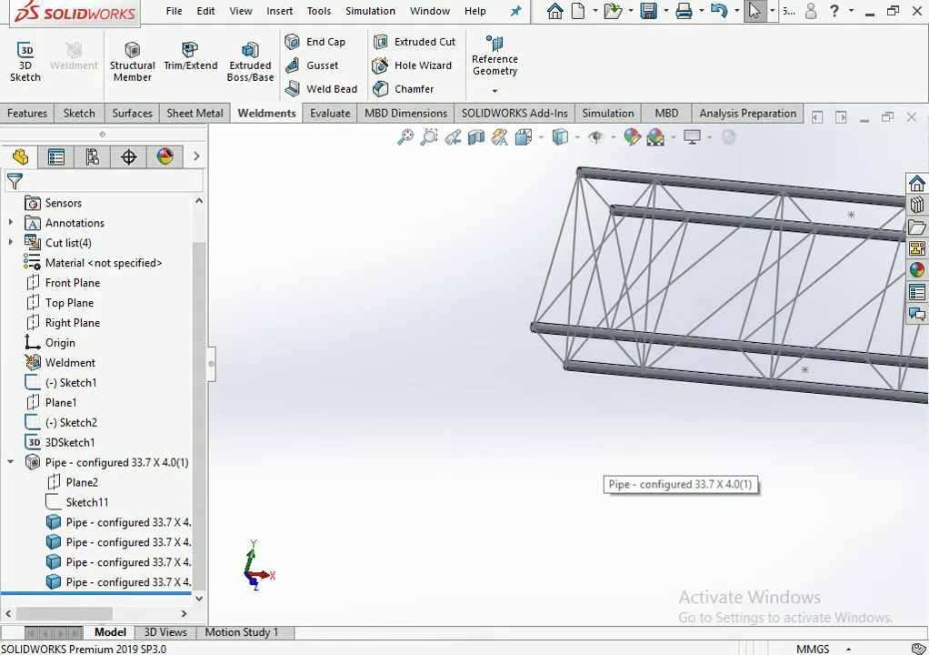
scroll(595, 459, "up", 2)
scroll(560, 305, "down", 1)
scroll(560, 304, "down", 2)
scroll(560, 305, "down", 2)
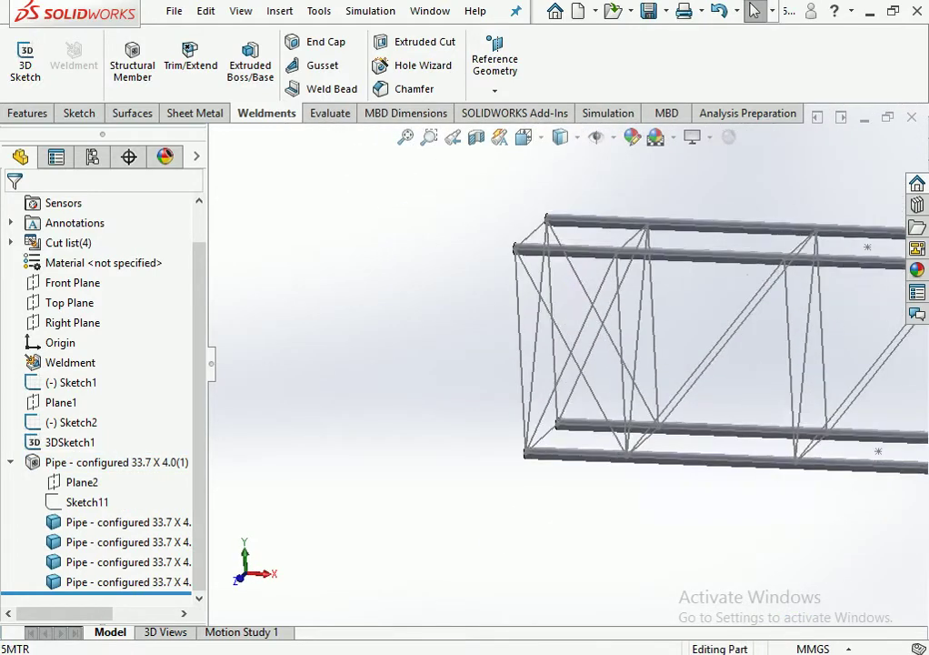
scroll(560, 304, "down", 2)
mouse_move(564, 300)
middle_mouse_down()
mouse_move(472, 312)
mouse_move(454, 242)
mouse_move(508, 364)
middle_mouse_up()
scroll(473, 312, "down", 2)
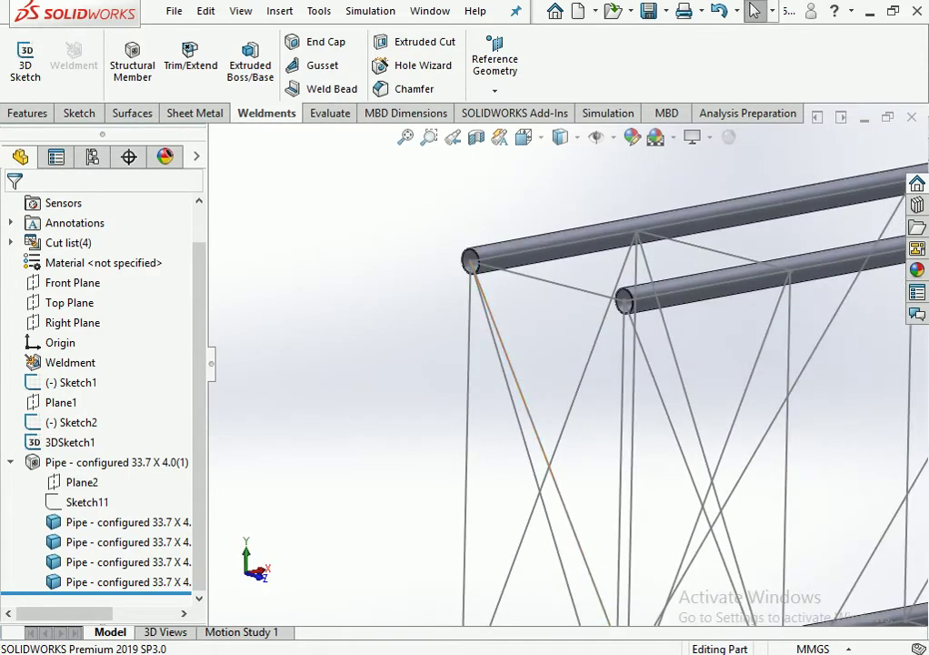
scroll(570, 366, "up", 3)
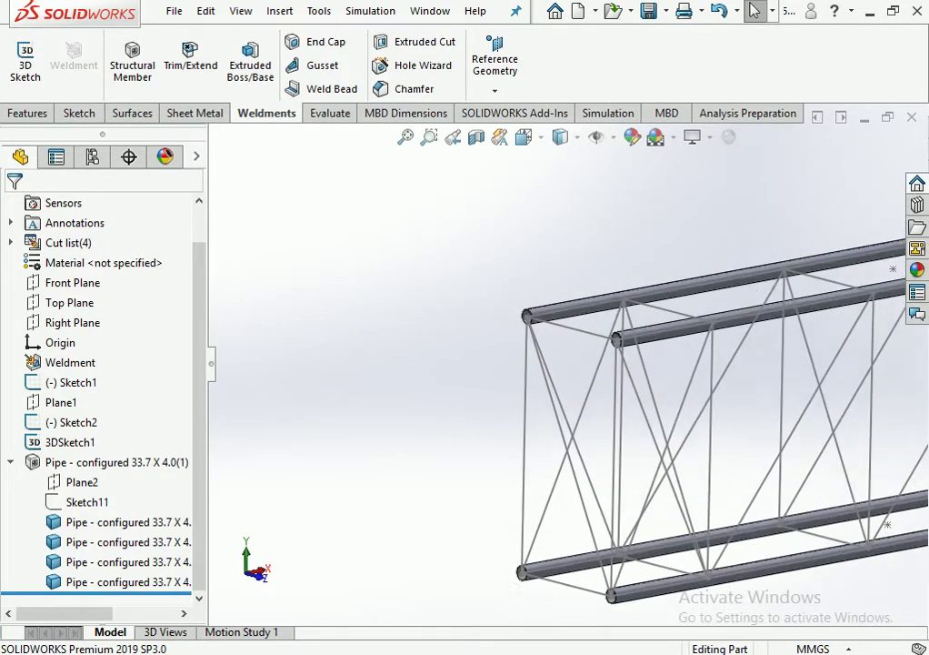
scroll(488, 304, "down", 3)
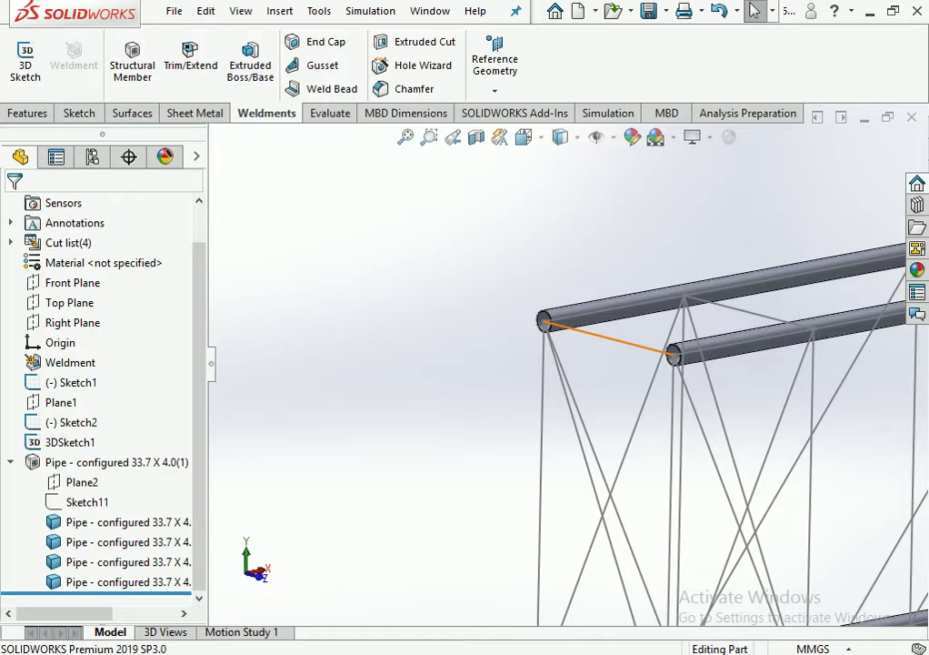
Open and exit the chord layout sketch, then reopen the Pipe feature for editing.
double_click(607, 336)
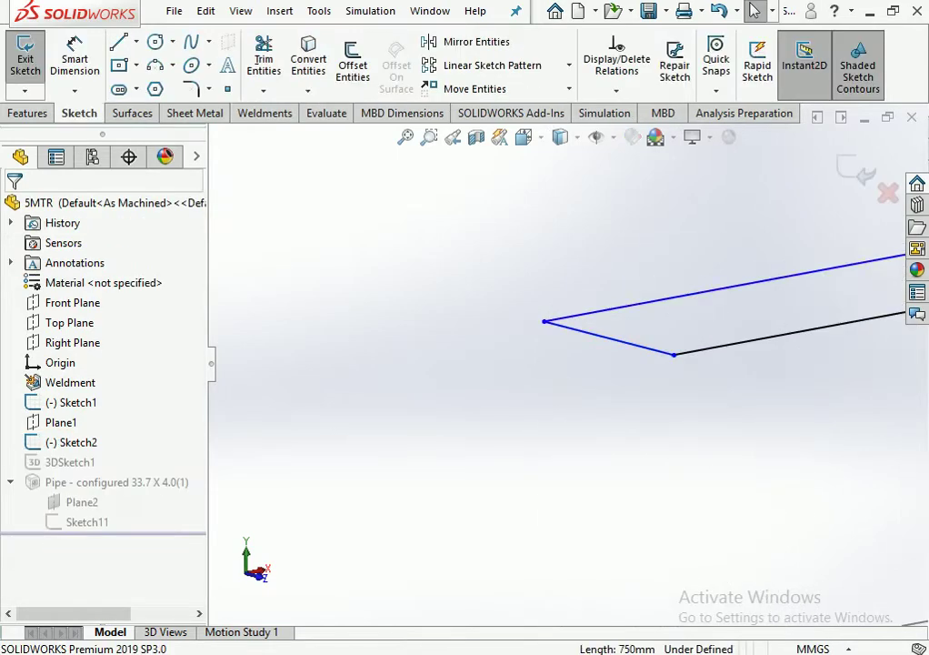
key("ctrl+b")
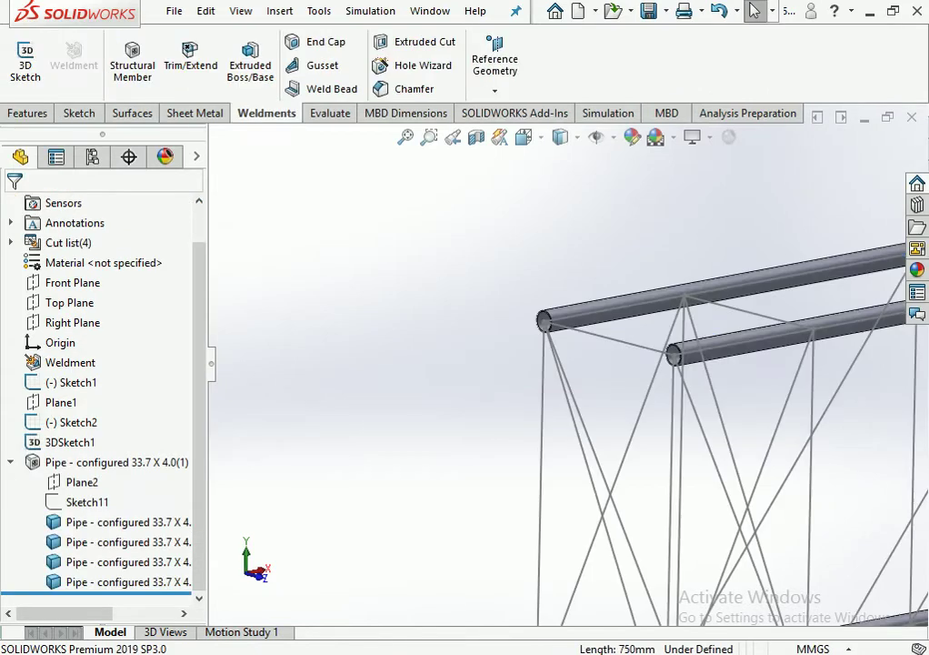
left_click(10, 462)
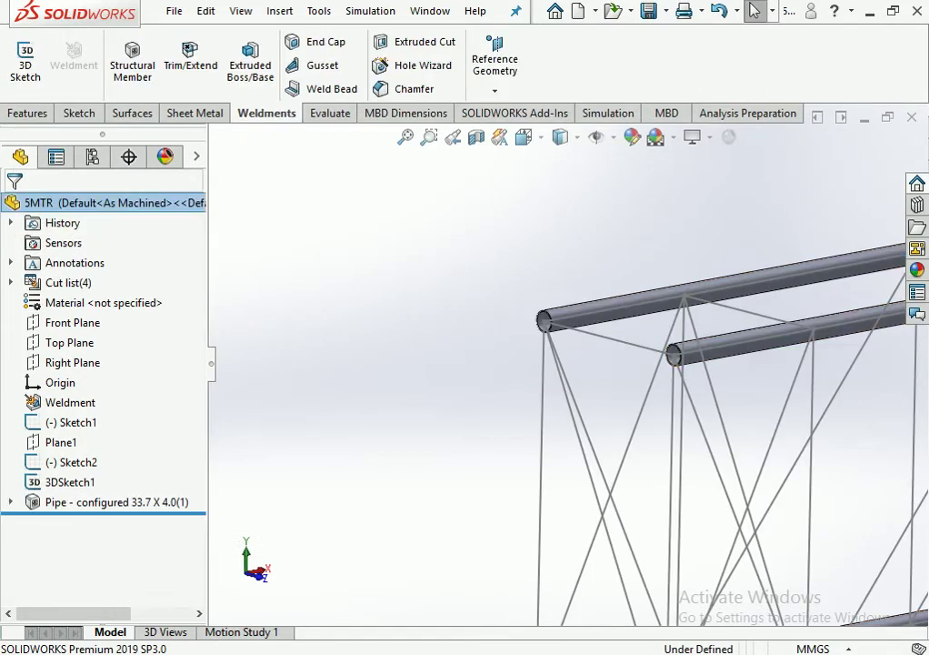
left_click(117, 502)
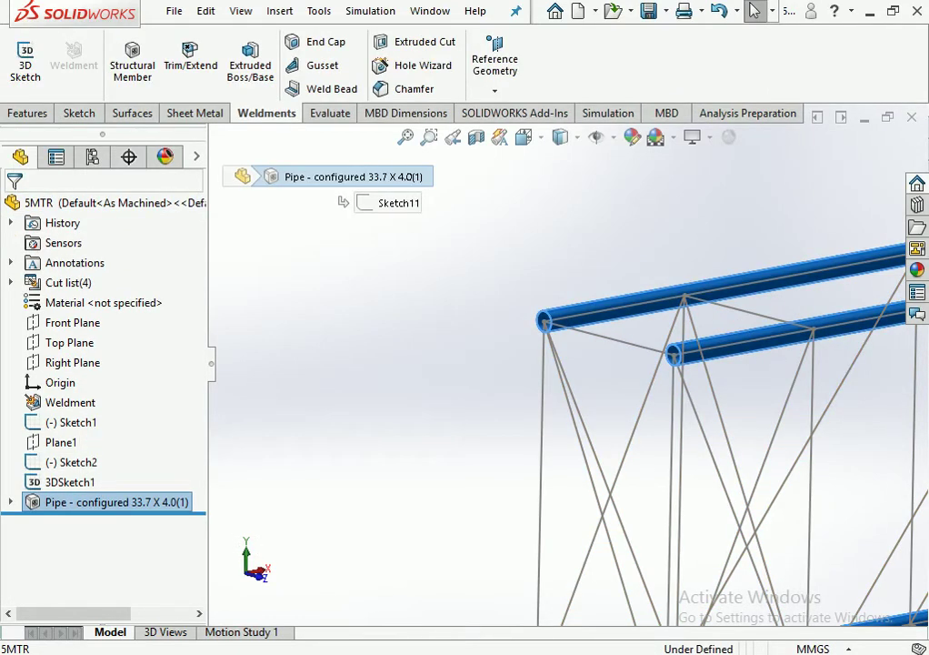
right_click(117, 502)
left_click(156, 215)
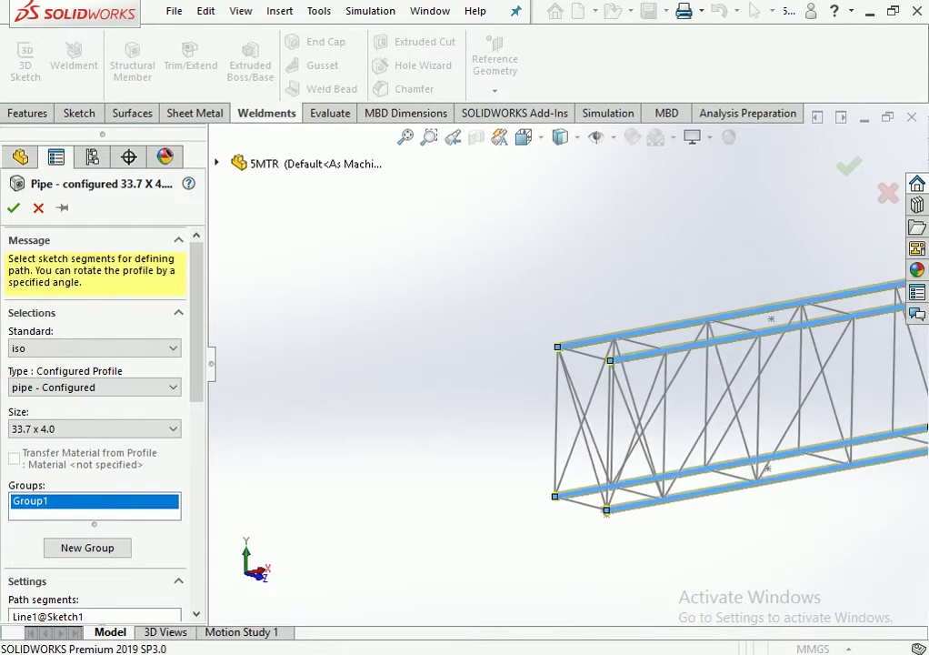
Relocate the pipe profile to its bottom point, confirm, then undo the change.
scroll(575, 459, "down", 3)
scroll(576, 460, "down", 3)
scroll(575, 460, "down", 3)
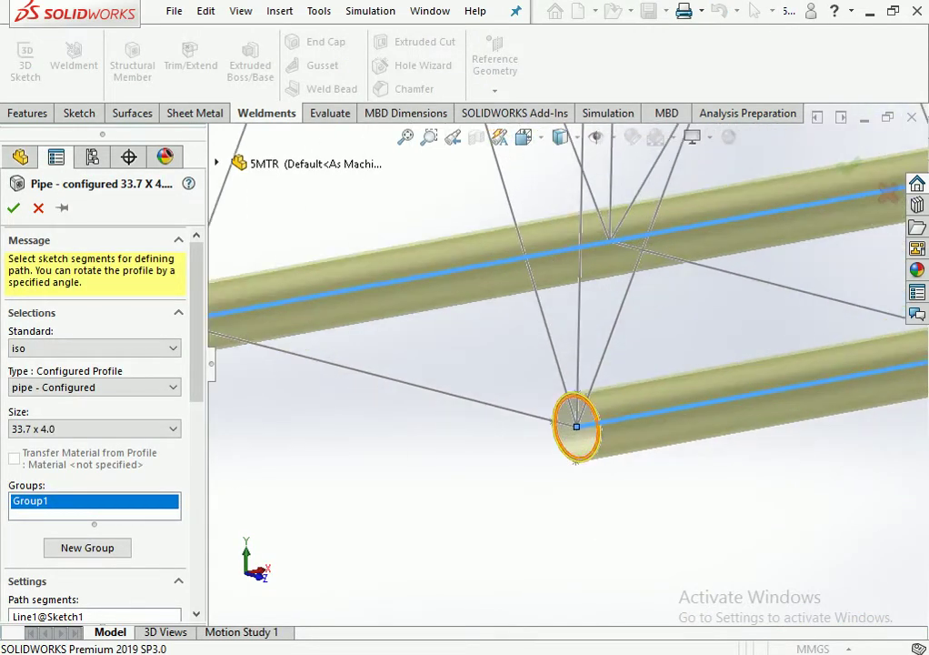
scroll(95, 409, "down", 5)
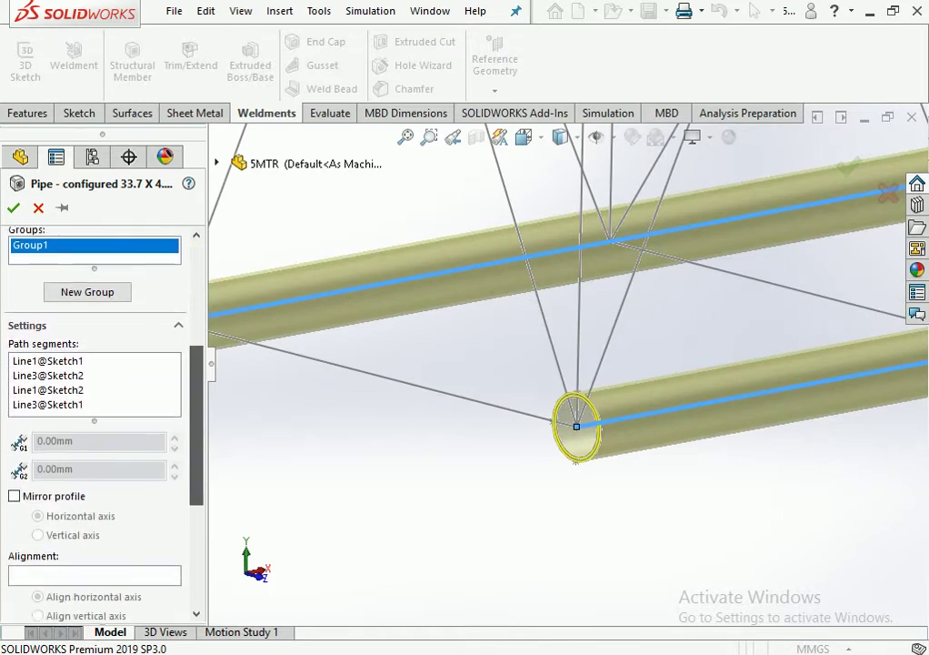
scroll(96, 409, "down", 3)
scroll(96, 410, "down", 1)
left_click(95, 500)
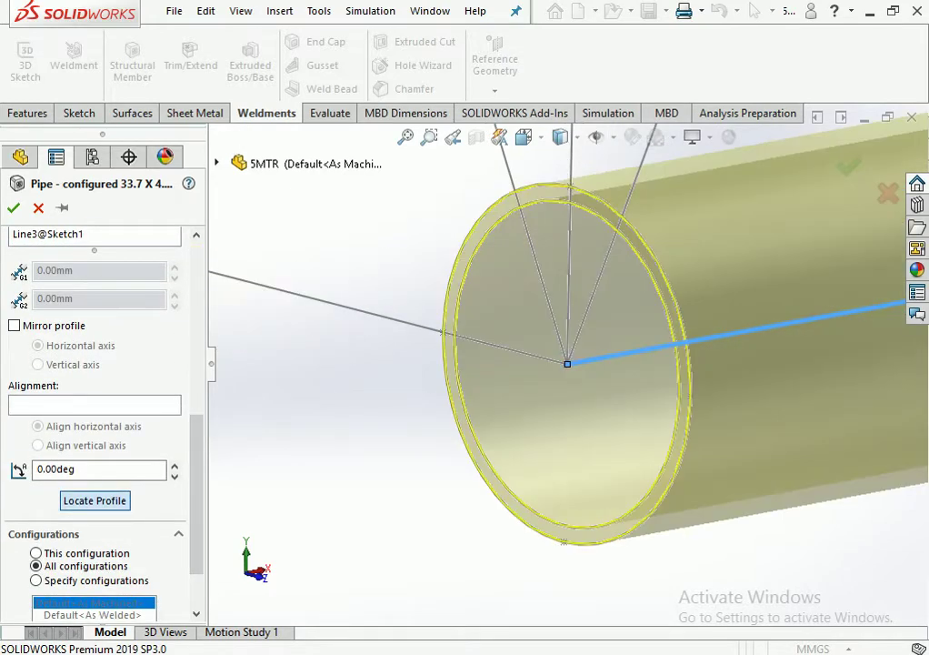
left_click(564, 541)
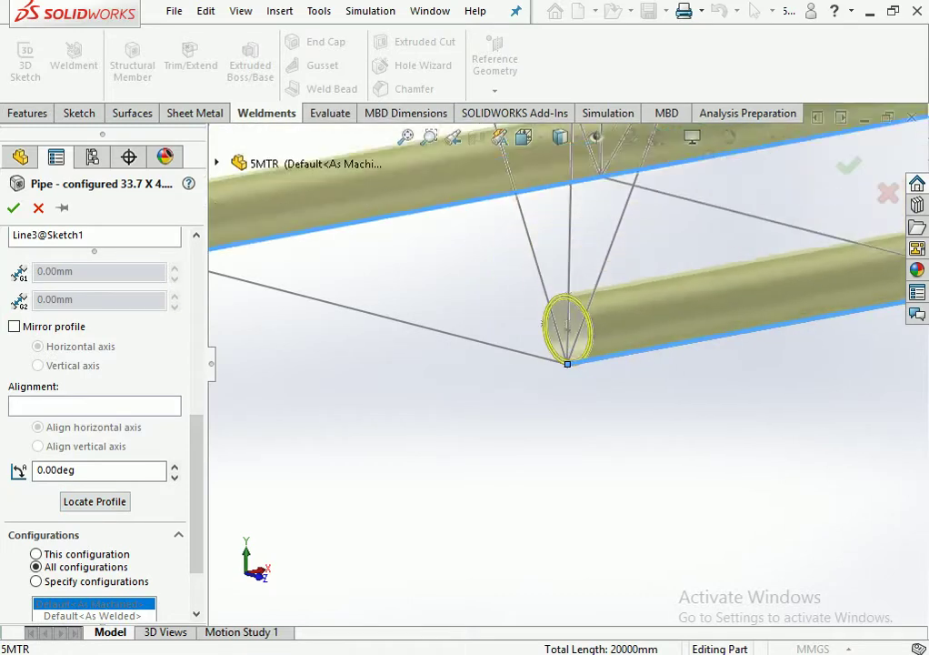
scroll(571, 305, "down", 3)
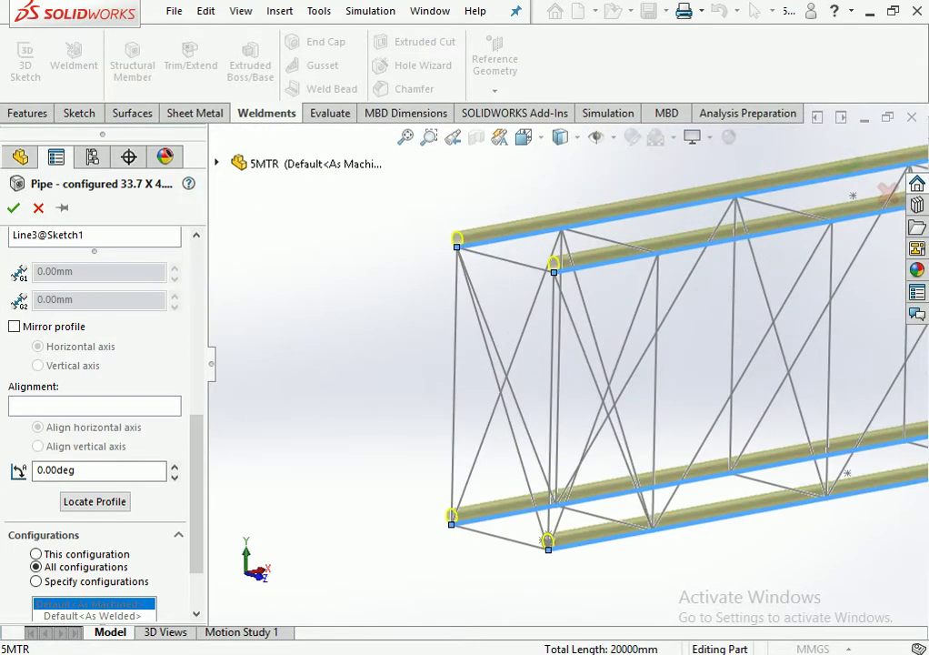
scroll(571, 305, "down", 3)
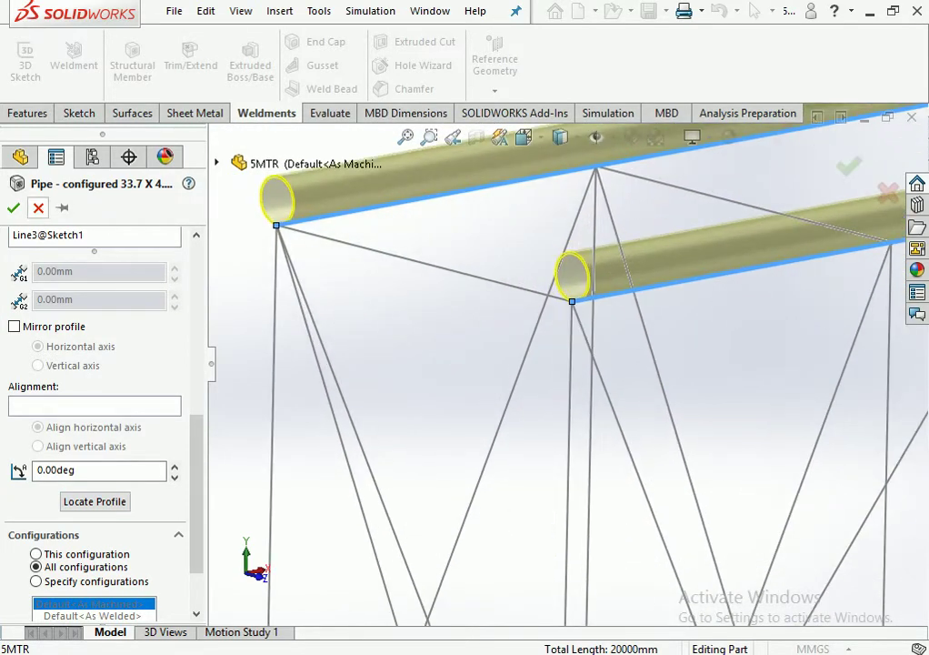
key("Return")
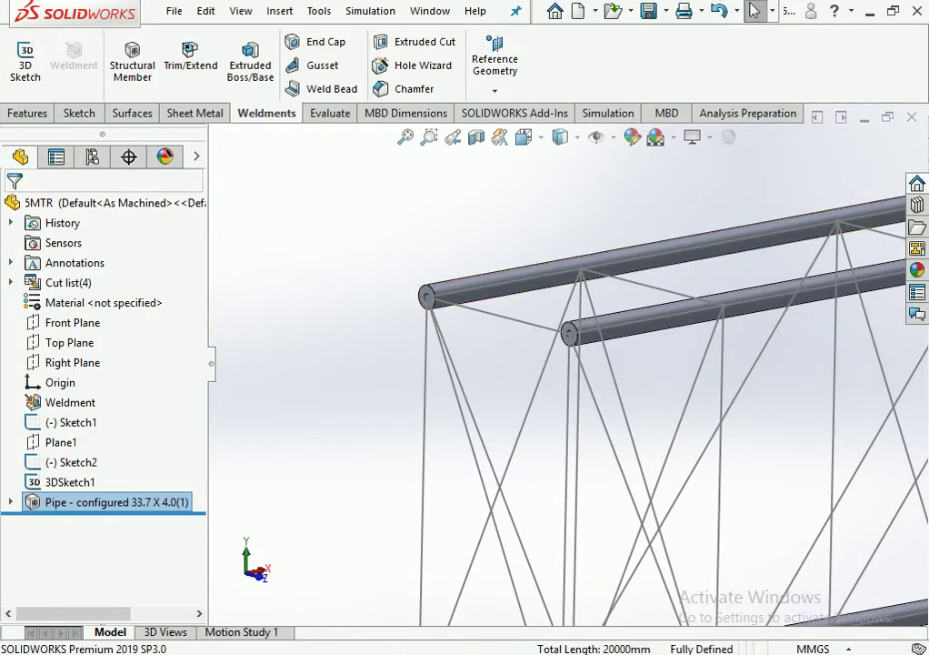
left_click(719, 11)
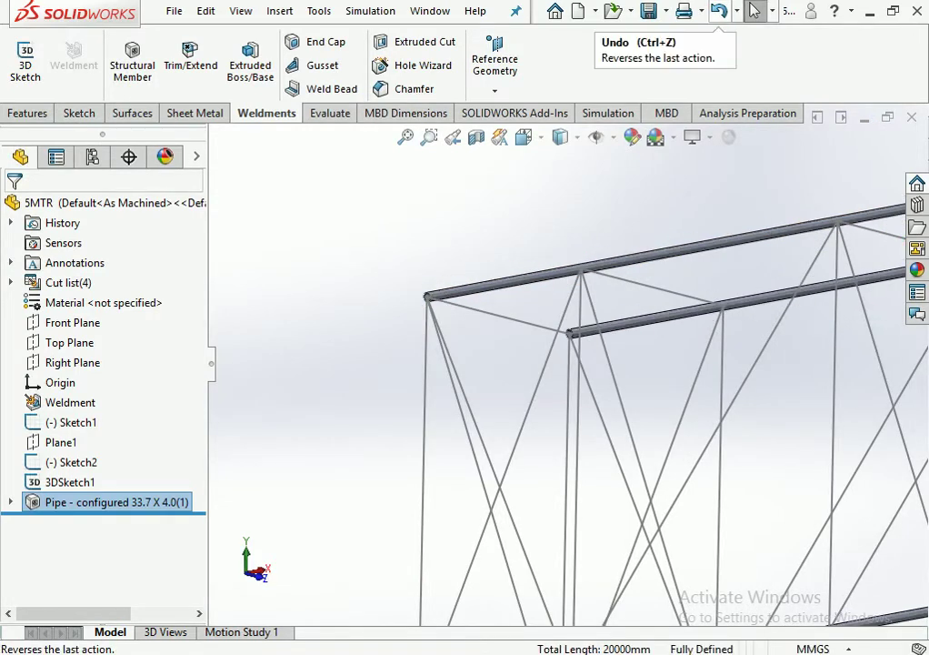
Undo the old pipe member and create a 33.7 x 4.0 pipe along the front and back bottom lines.
left_click(718, 11)
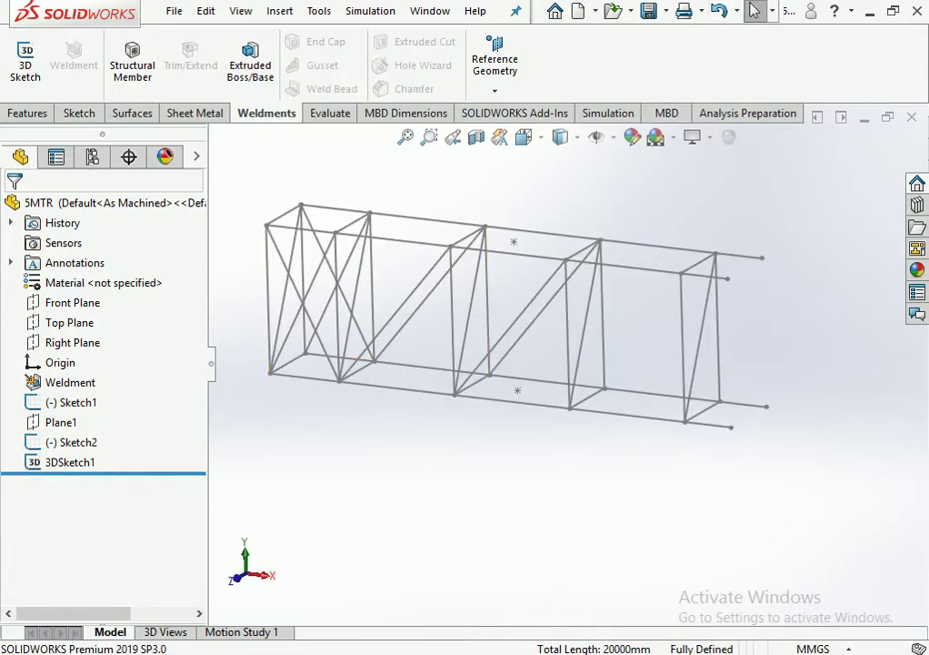
left_click(132, 59)
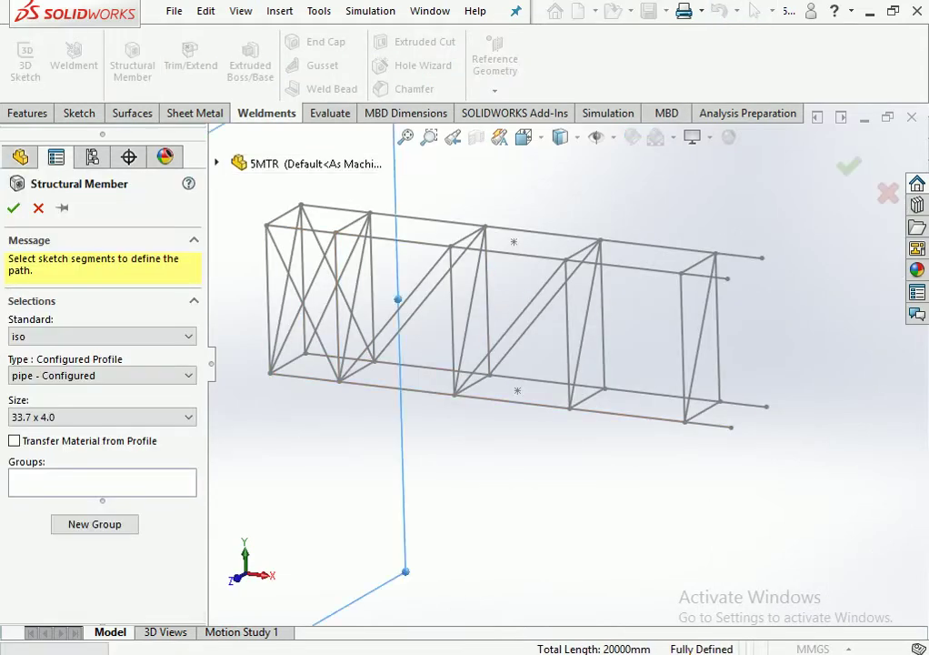
left_click(500, 399)
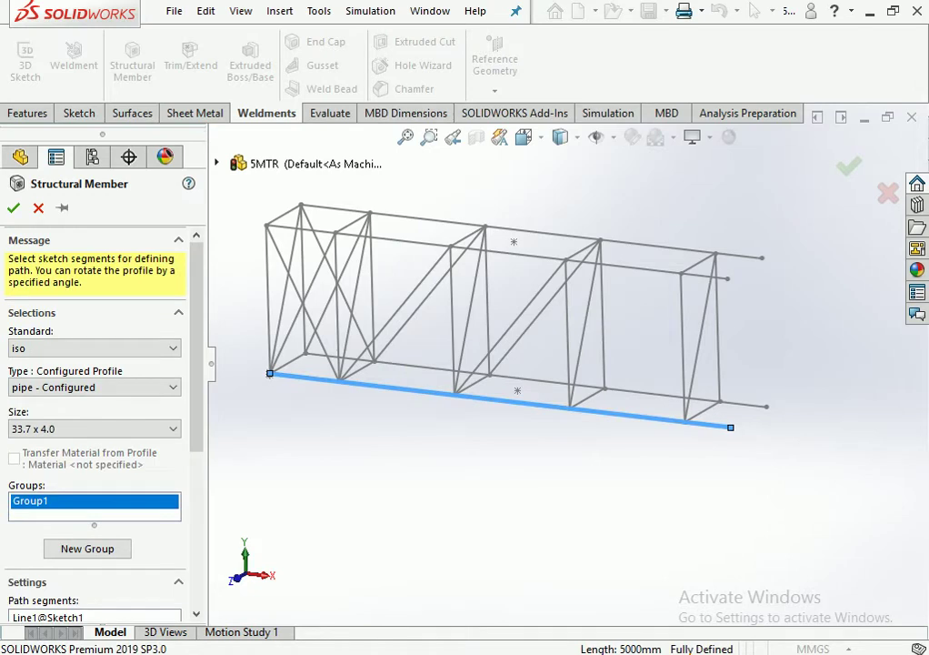
left_click(536, 380)
middle_click_drag(410, 272, 509, 273)
scroll(300, 382, "down", 3)
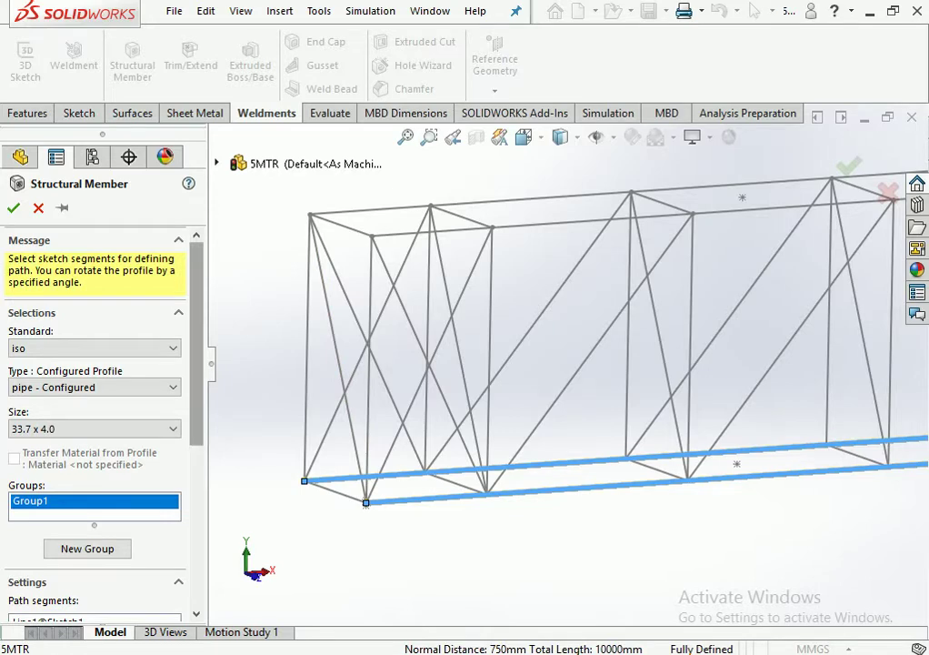
key("Return")
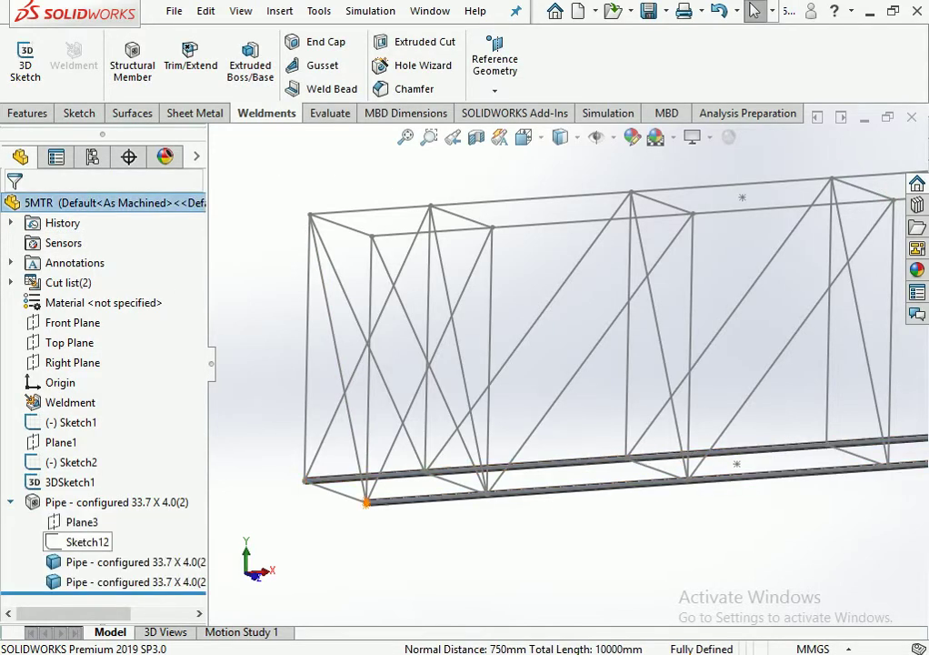
left_click(87, 542)
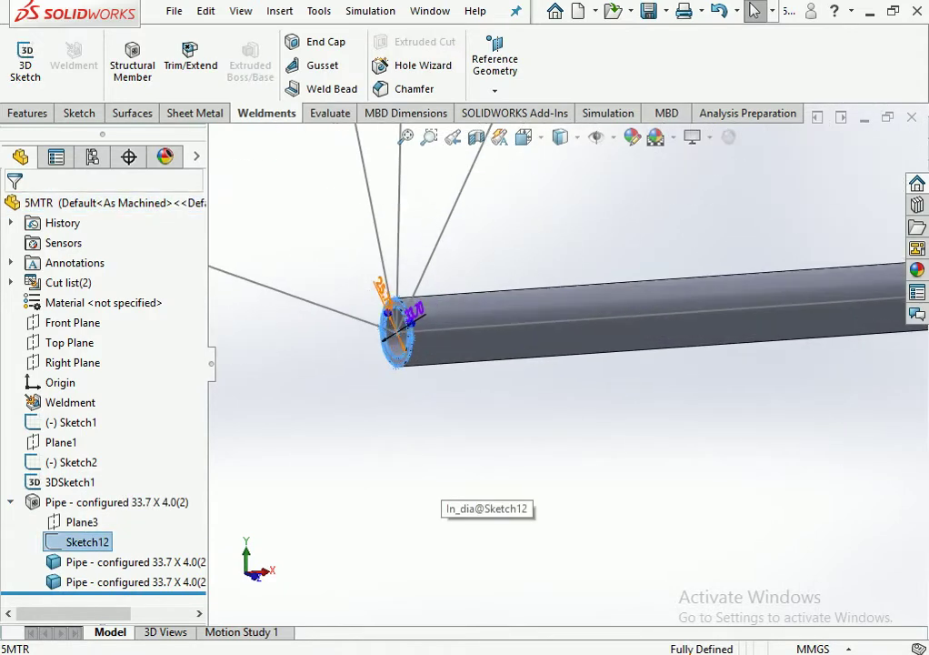
Change the bottom pipe profile diameters to 88 outer and 80 inner, then reopen the Pipe feature for editing.
scroll(397, 328, "up", 5)
double_click(511, 347)
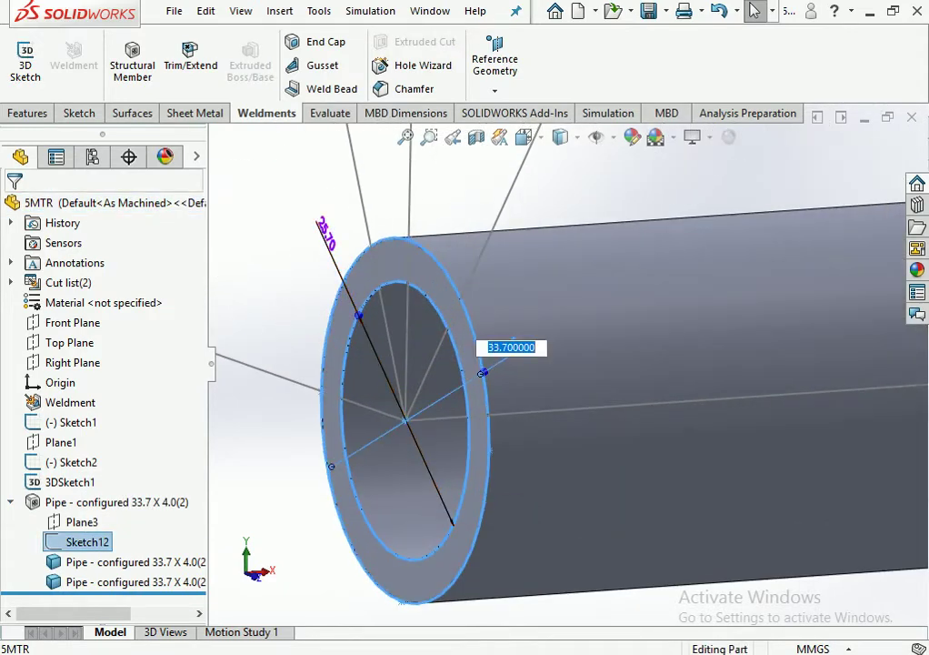
key("Return")
scroll(450, 353, "down", 2)
scroll(450, 353, "down", 2)
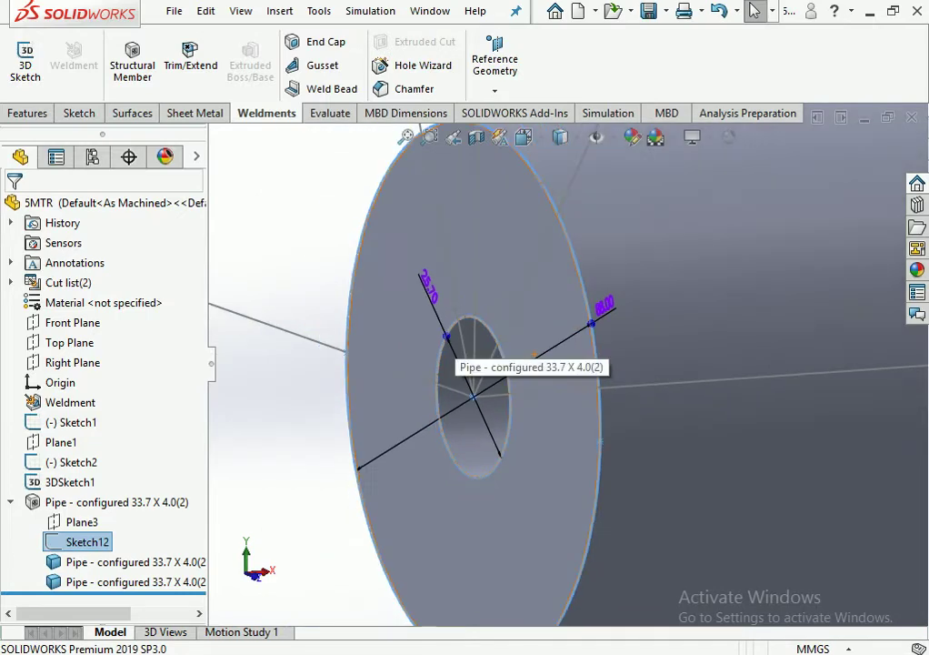
double_click(428, 287)
type("0")
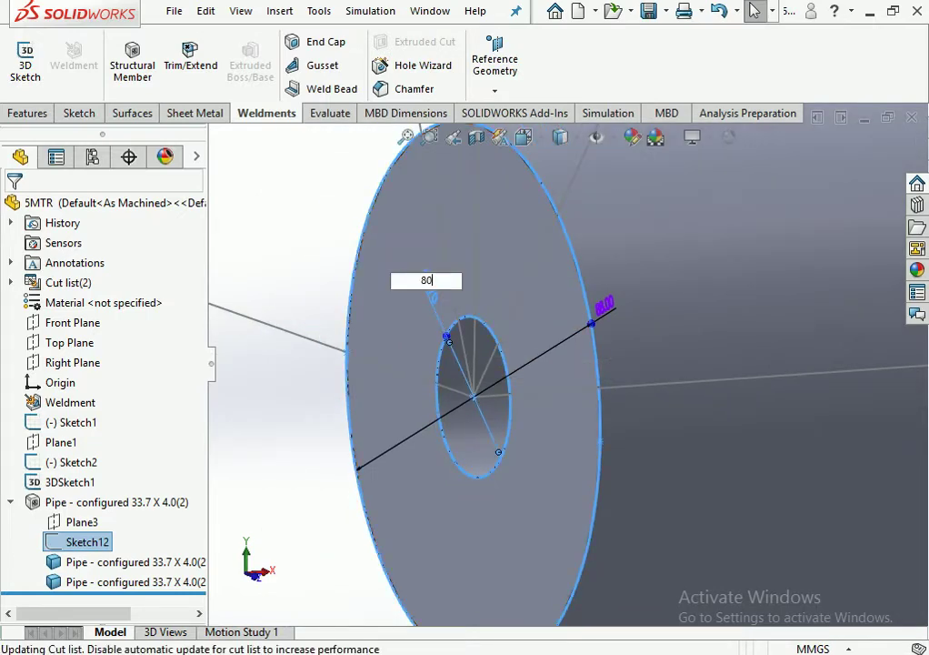
key("Return")
scroll(555, 377, "down", 3)
scroll(554, 377, "down", 2)
key("ctrl+b")
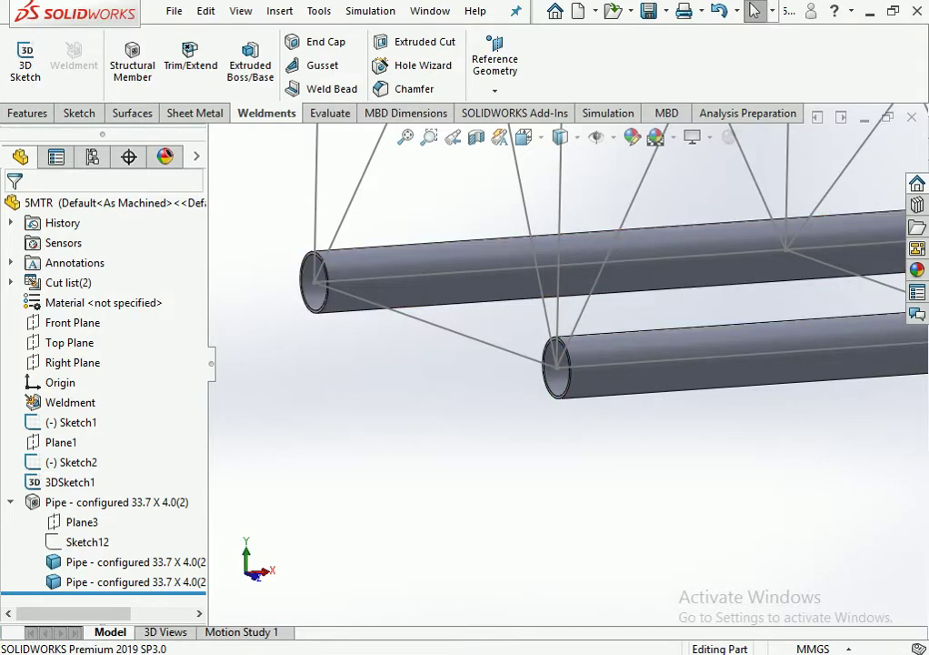
left_click(117, 502)
left_click(132, 442)
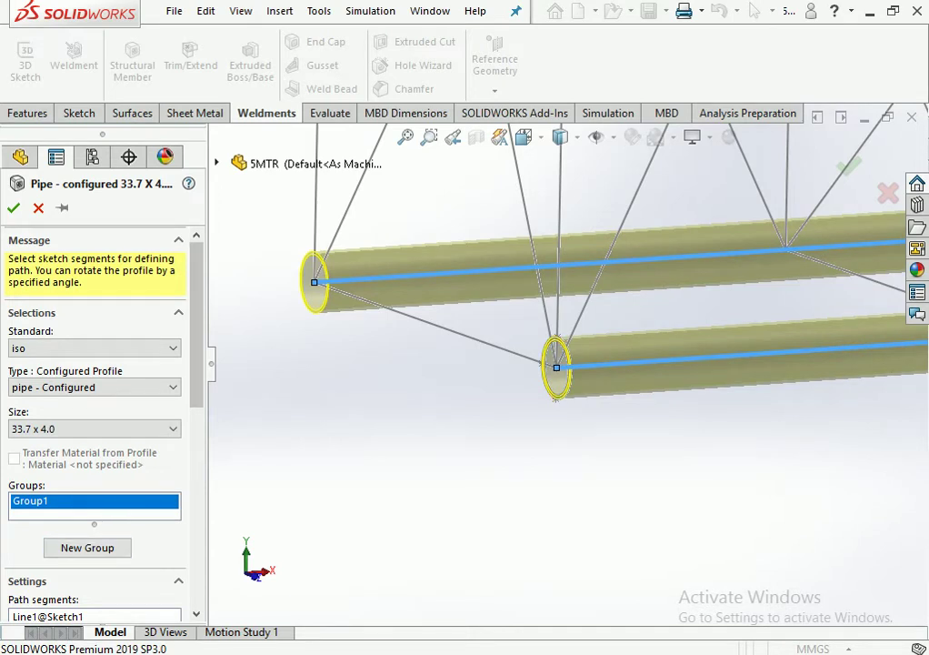
Relocate the bottom chord pipe profile to a point on its edge.
scroll(95, 409, "down", 3)
scroll(95, 409, "down", 3)
scroll(95, 409, "down", 1)
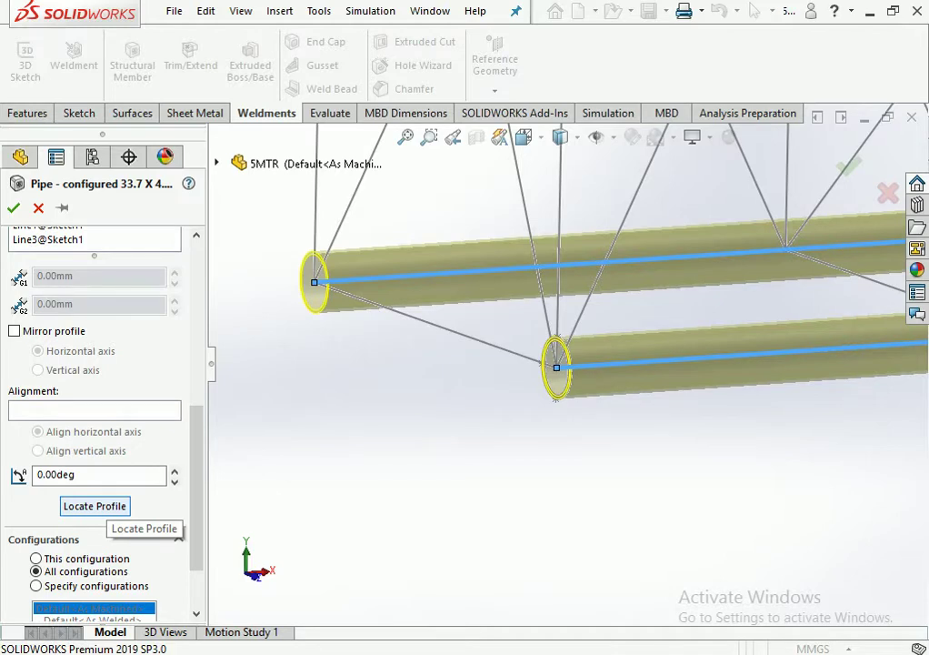
left_click(94, 505)
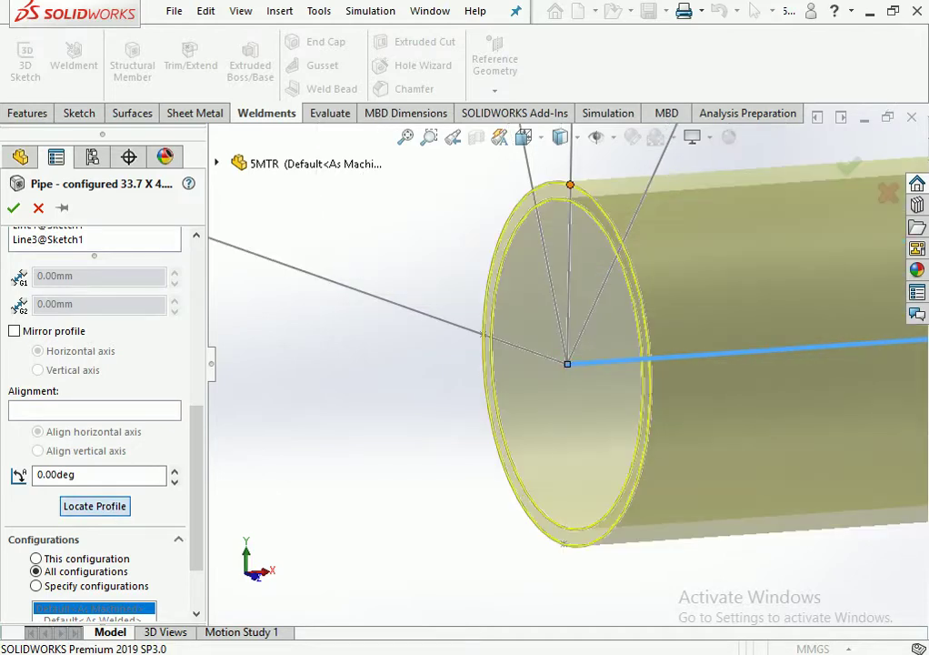
scroll(567, 365, "up", 2)
scroll(568, 366, "up", 3)
scroll(567, 365, "up", 2)
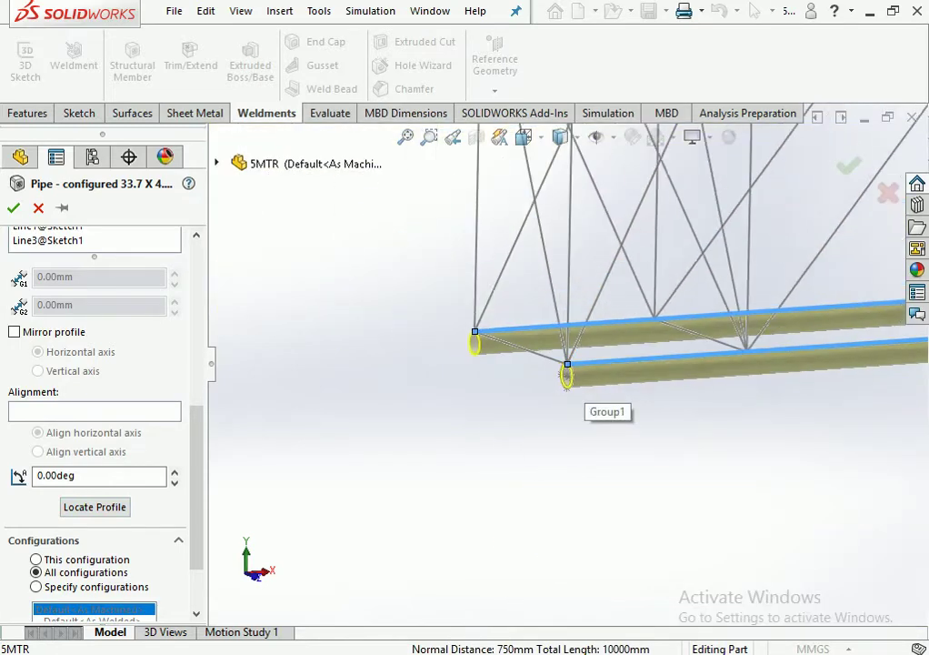
scroll(567, 366, "up", 1)
scroll(565, 364, "down", 3)
scroll(555, 363, "down", 2)
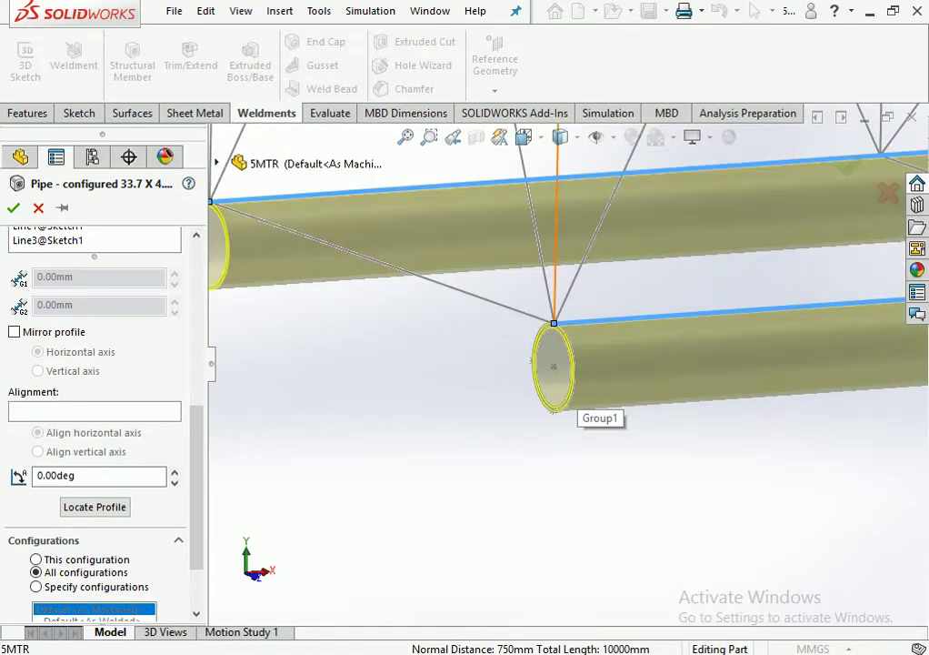
left_click(95, 506)
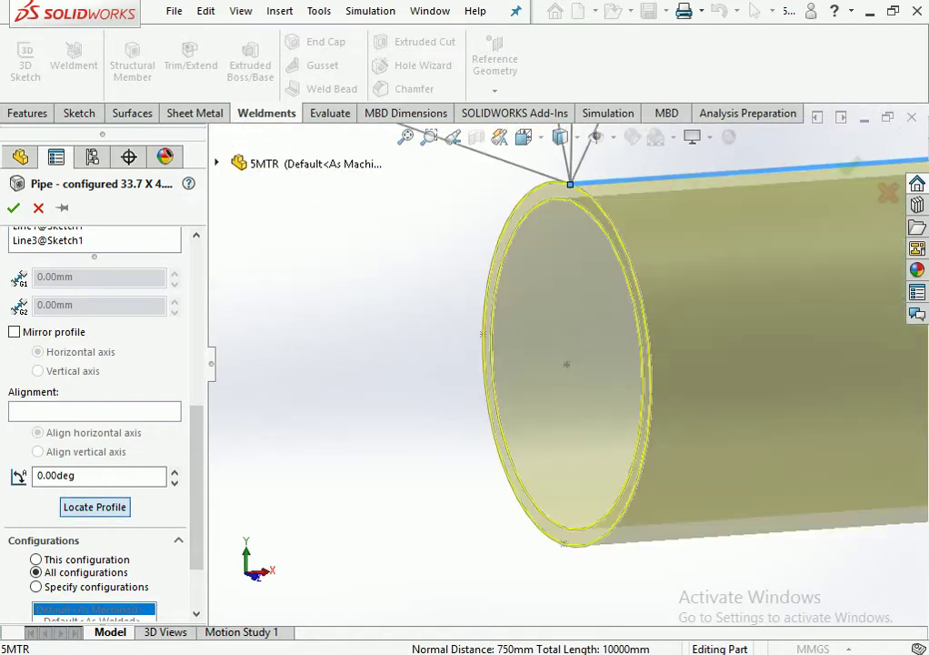
left_click(564, 544)
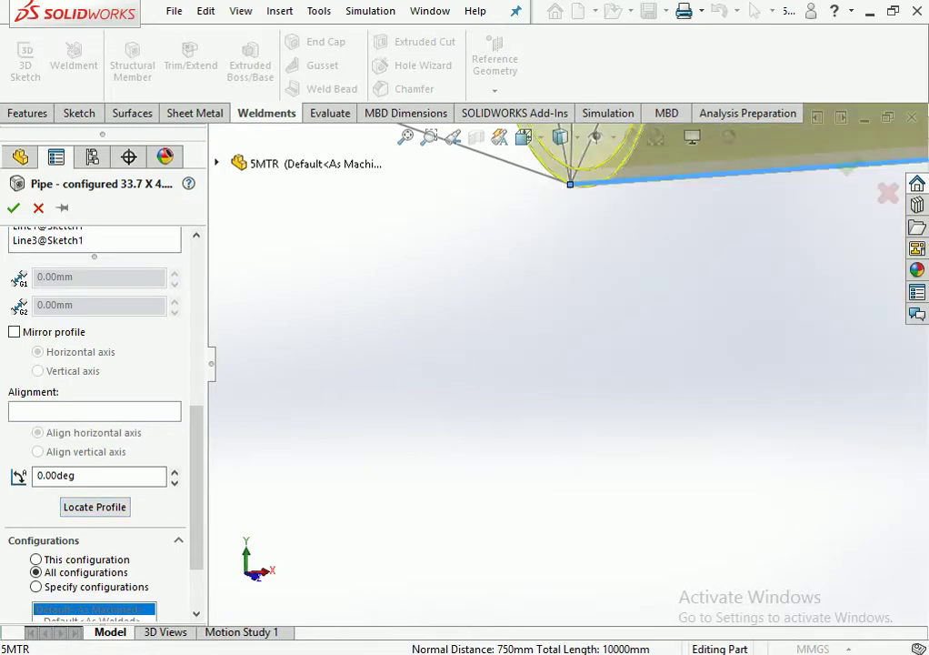
Confirm the edited bottom chord pipe feature and zoom to inspect the 88 mm chords.
scroll(737, 300, "down", 2)
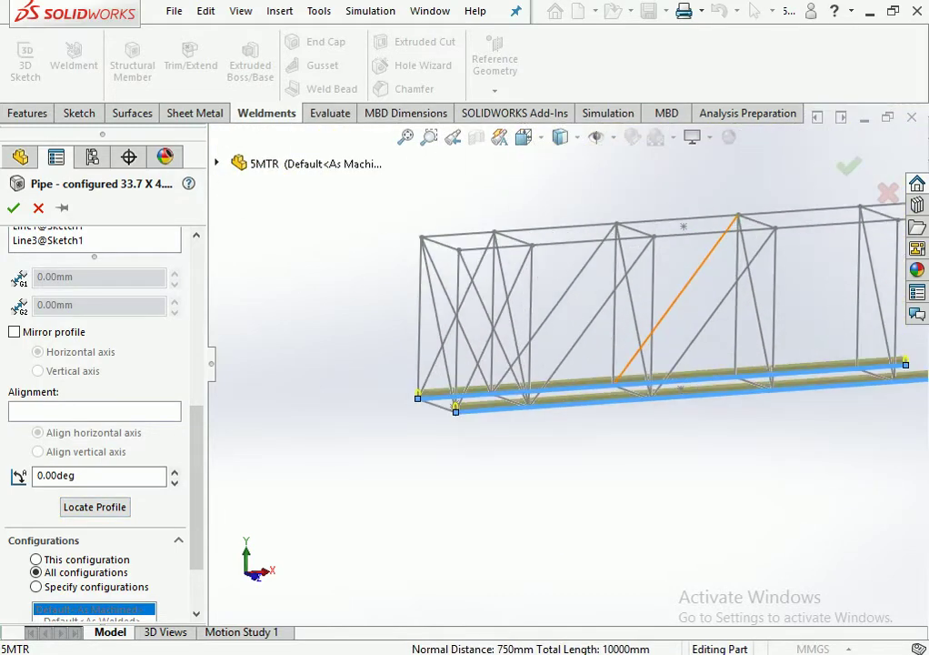
key("Return")
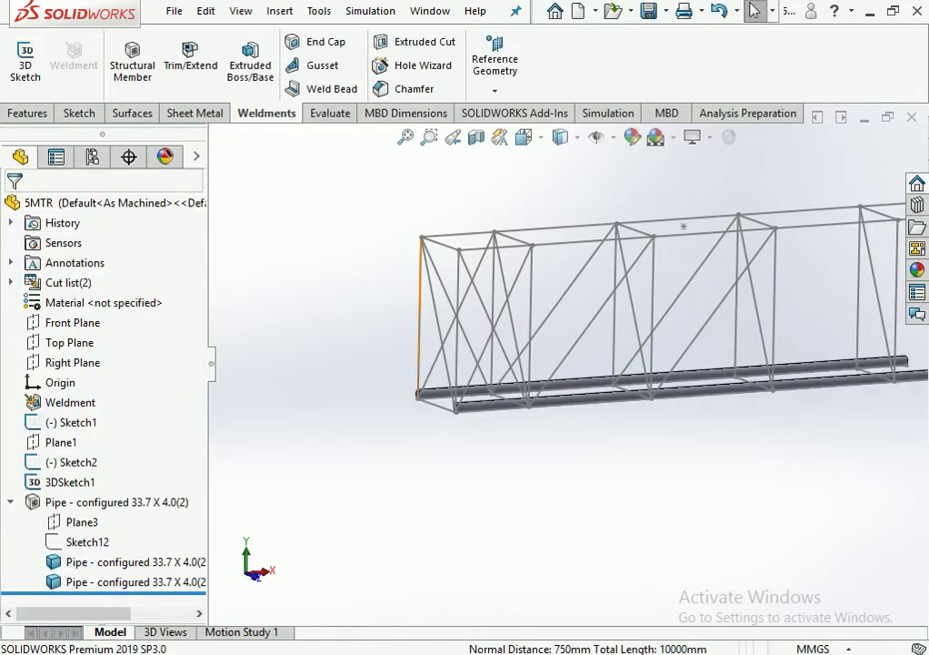
scroll(494, 246, "down", 3)
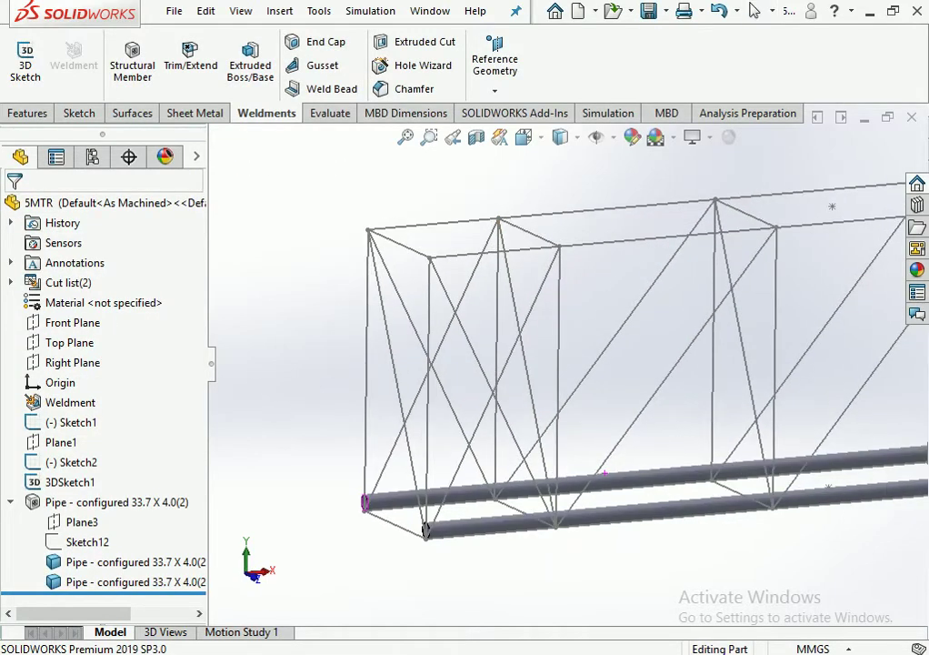
scroll(400, 561, "down", 1)
scroll(400, 561, "down", 2)
scroll(400, 561, "down", 1)
scroll(550, 427, "up", 1)
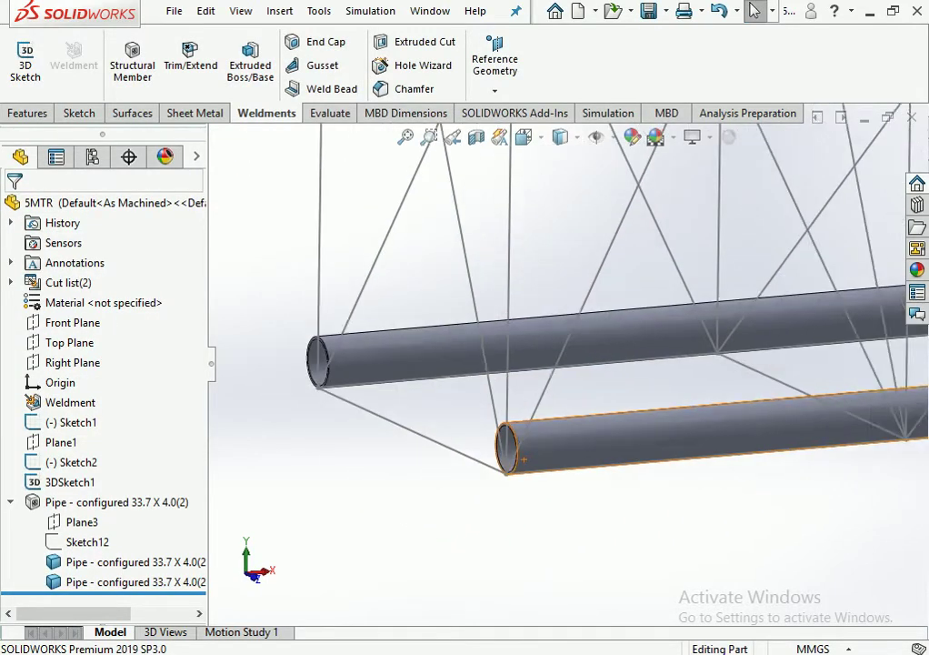
scroll(523, 459, "up", 2)
scroll(524, 459, "up", 1)
scroll(536, 468, "down", 2)
scroll(550, 479, "down", 1)
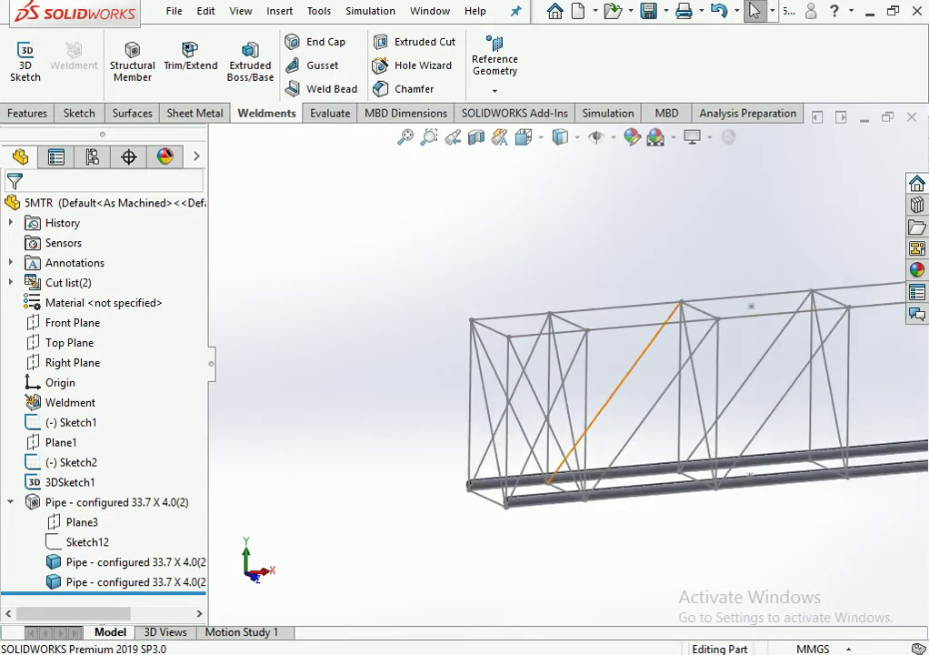
scroll(503, 300, "down", 2)
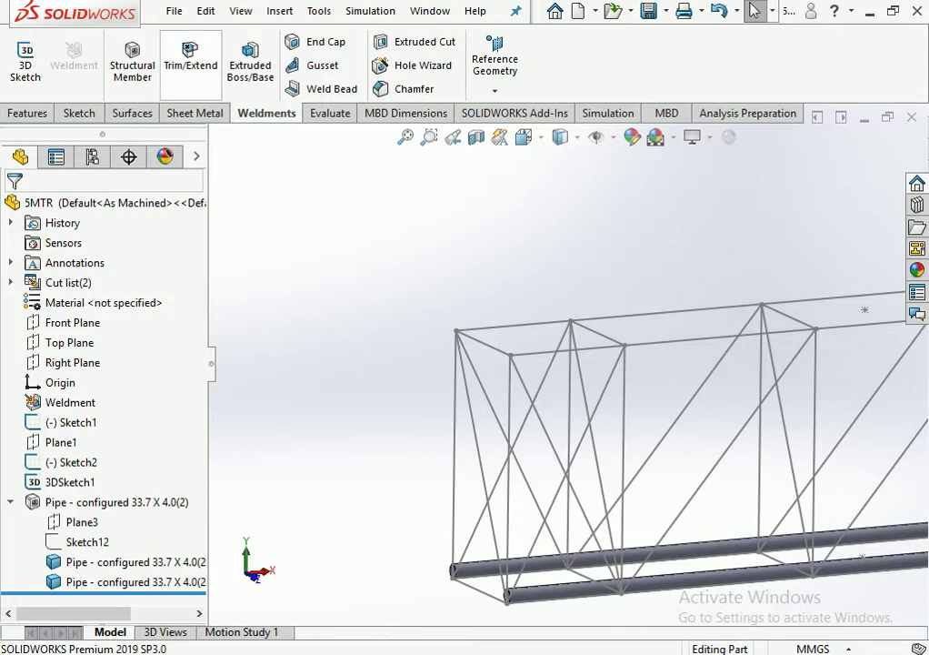
Add ISO 33.7 x 4.0 pipe members along the two top chord lines.
left_click(132, 59)
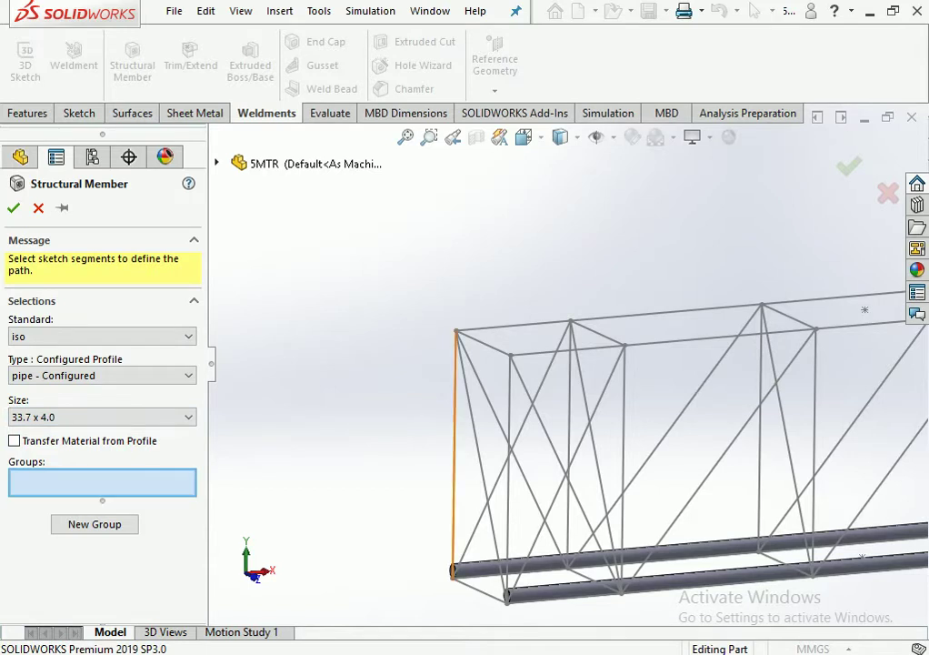
left_click(655, 313)
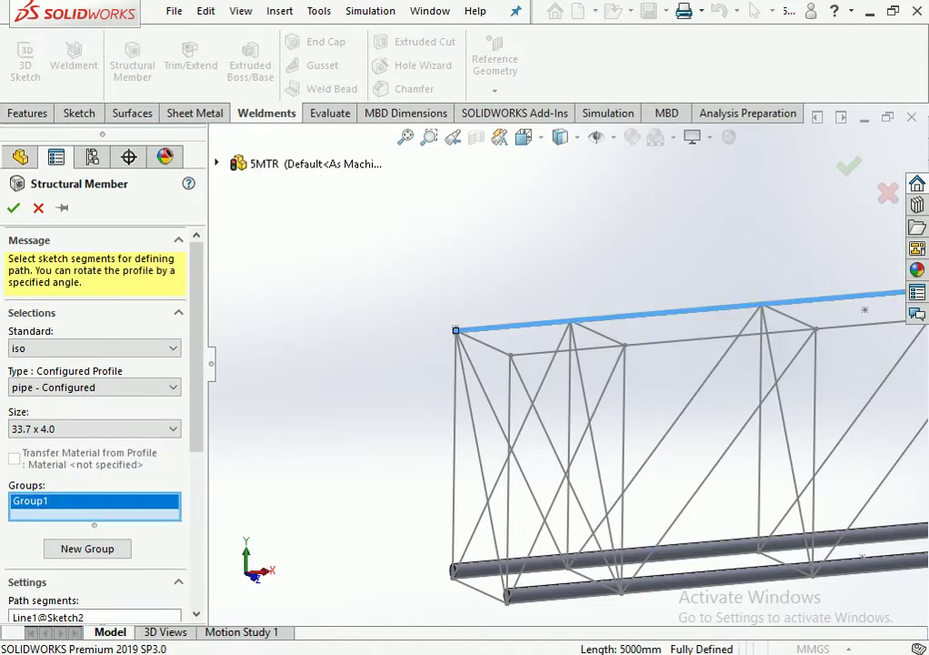
left_click(614, 347)
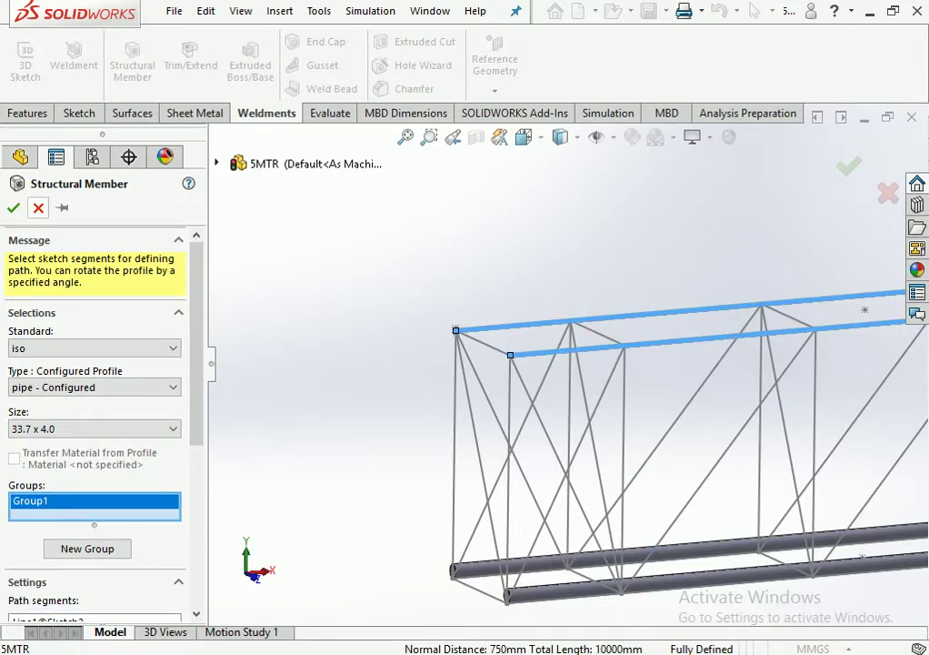
key("Return")
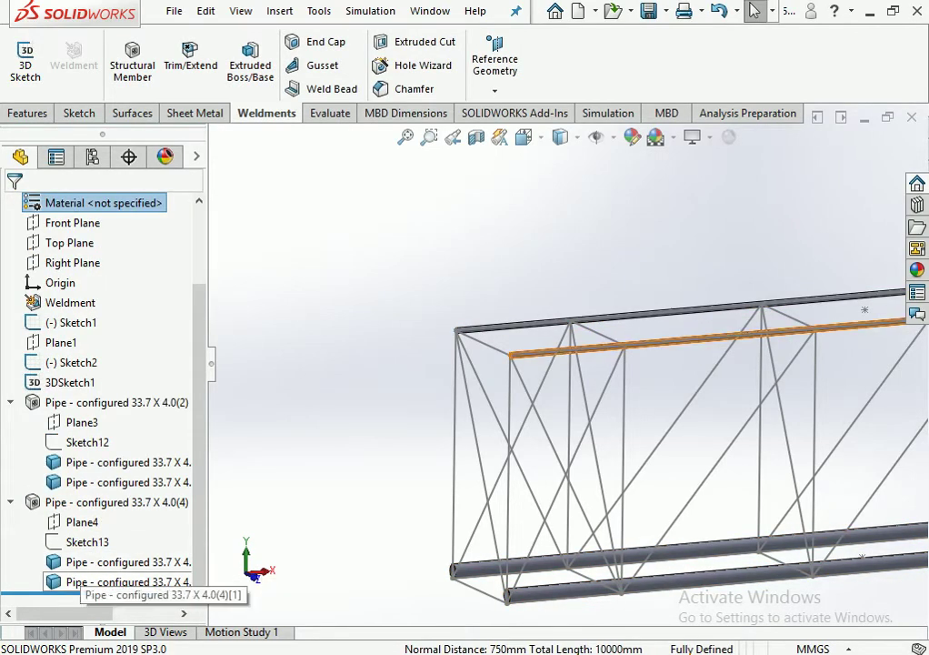
In Sketch13, change the pipe diameters from 33.70 to 88 and from 25.70 to 80.
left_click(87, 541)
scroll(406, 323, "down", 5)
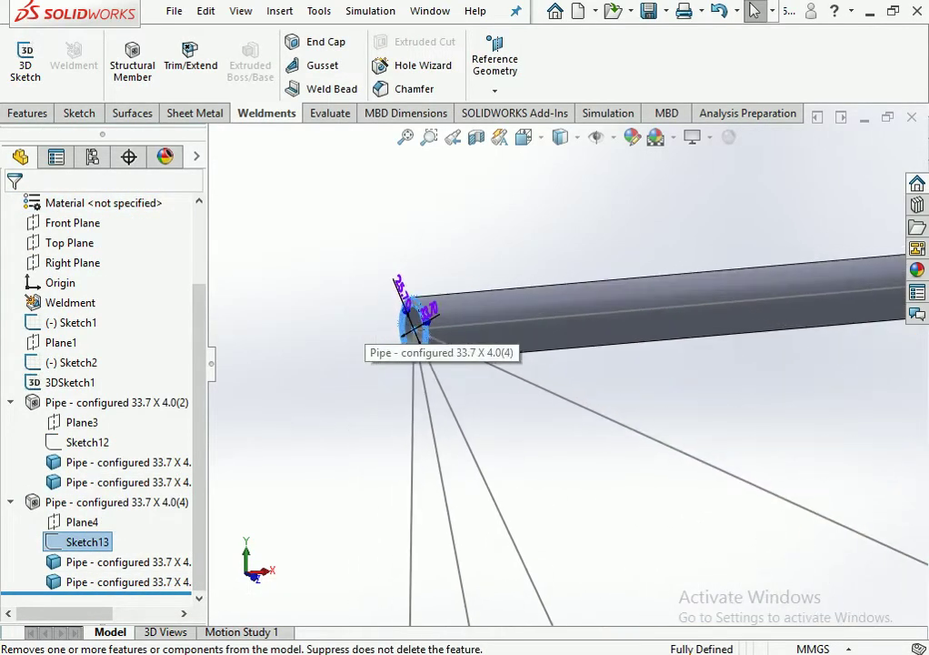
scroll(411, 312, "down", 3)
scroll(412, 312, "down", 3)
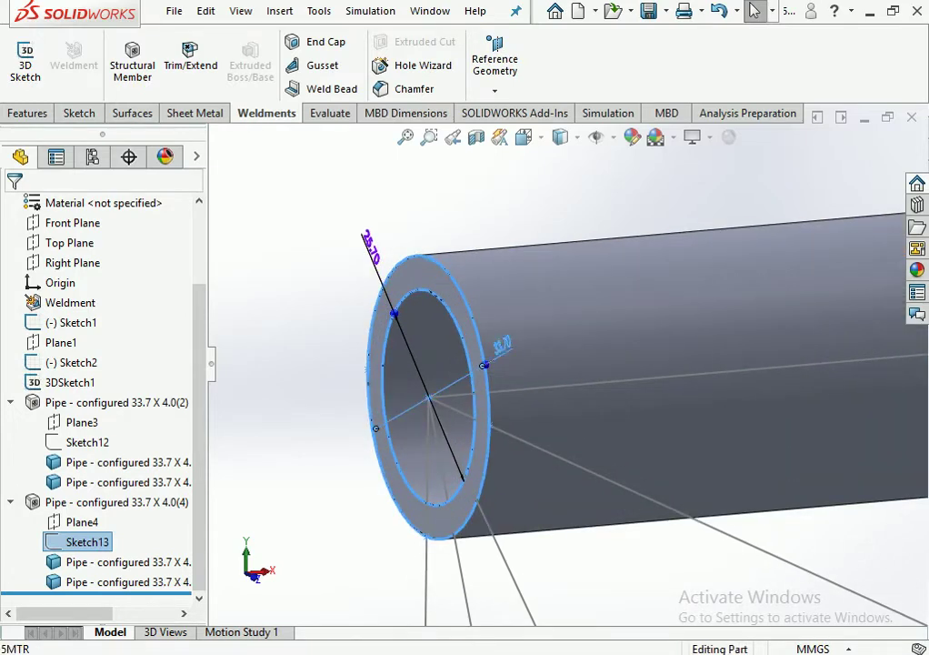
left_click(501, 344)
type("88")
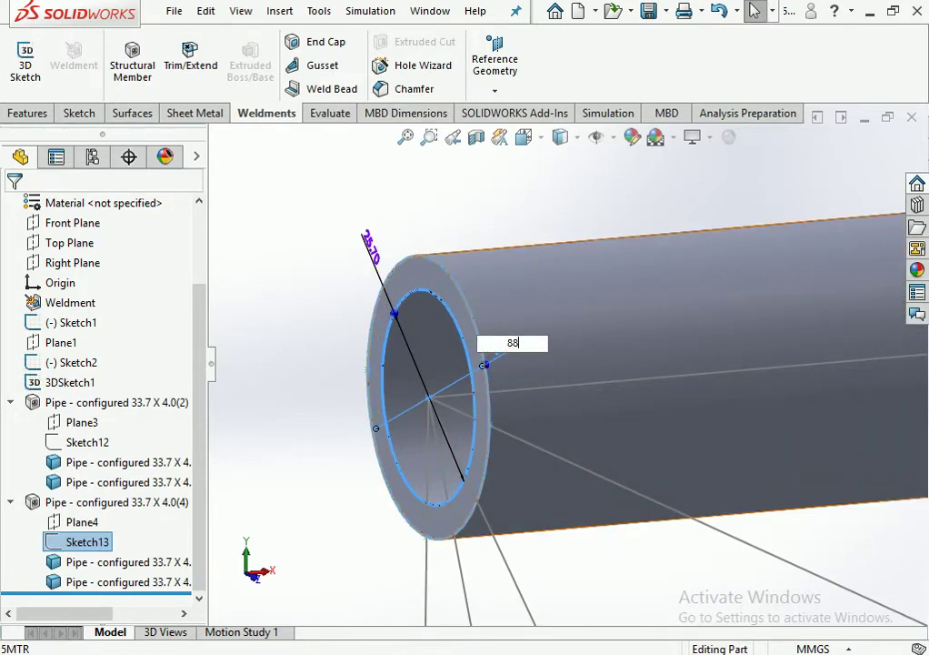
key("Return")
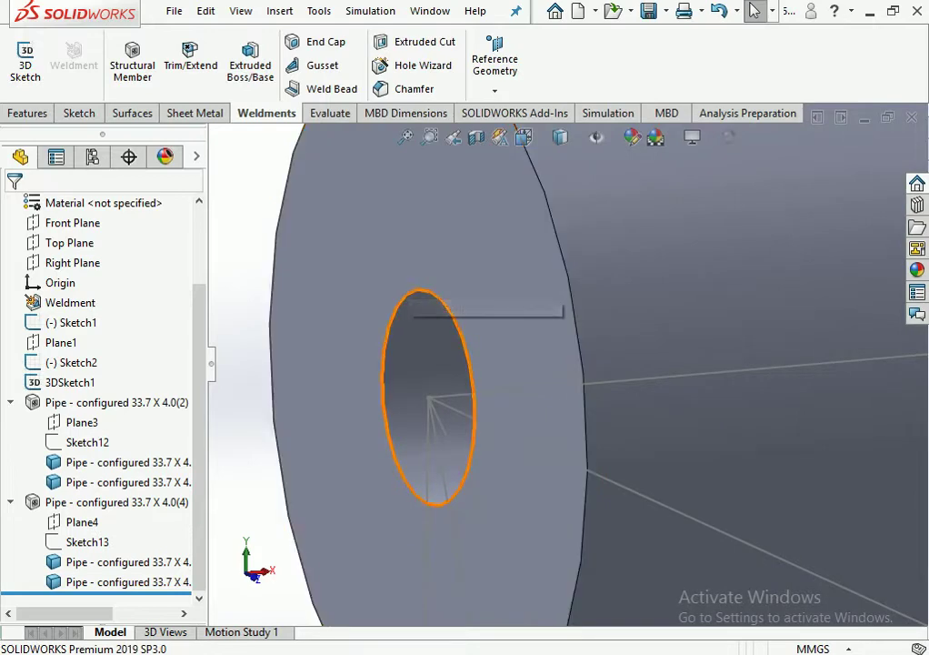
scroll(521, 375, "up", 4)
left_click(87, 541)
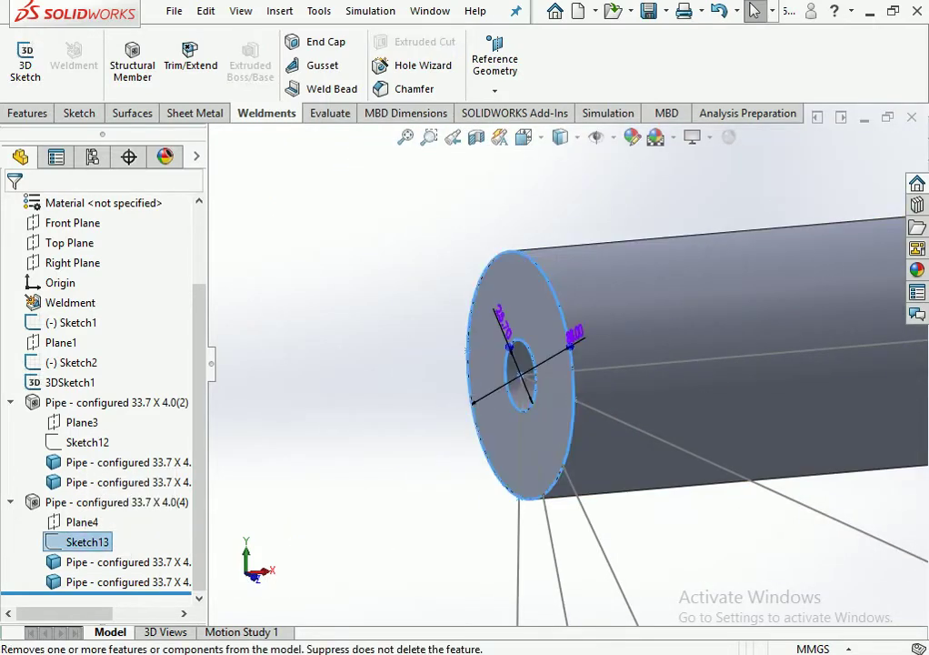
double_click(501, 323)
type("80")
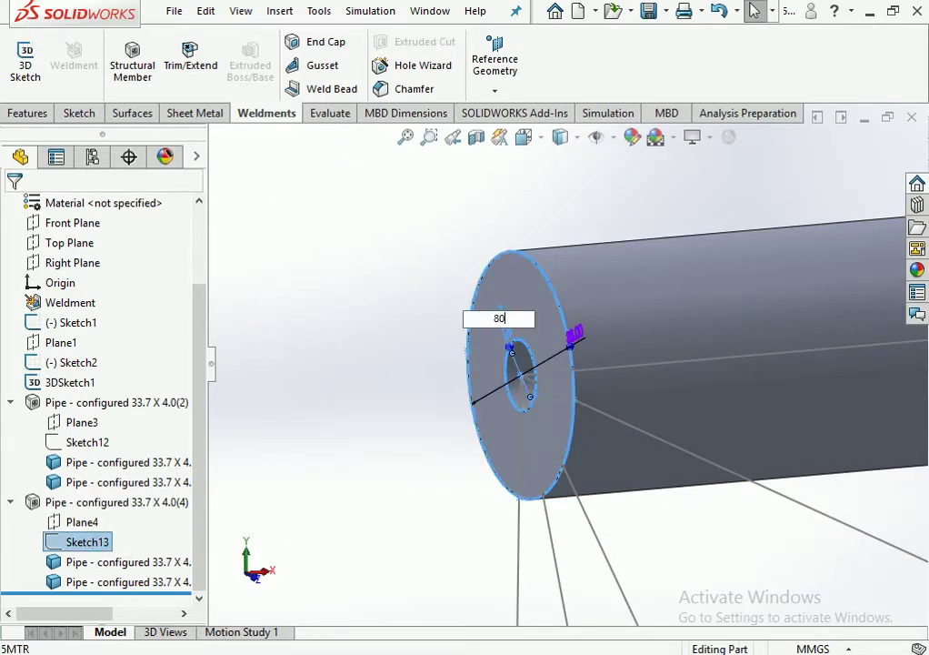
key("Return")
scroll(559, 363, "up", 3)
scroll(559, 363, "up", 3)
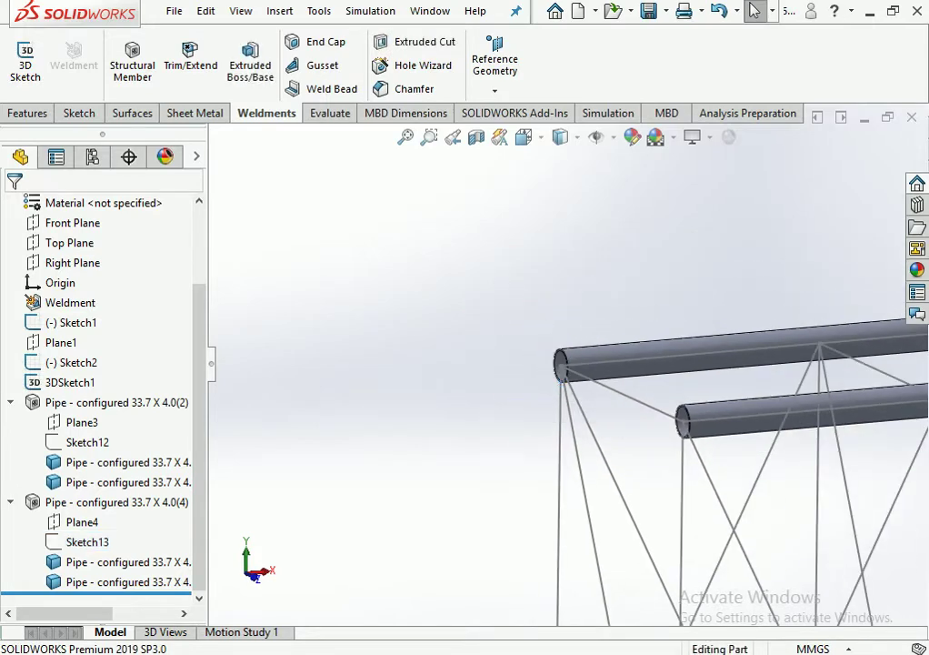
Reopen Pipe(4) and relocate its profile to the top point so the pipes hang below the lines.
left_click(116, 502)
left_click(108, 444)
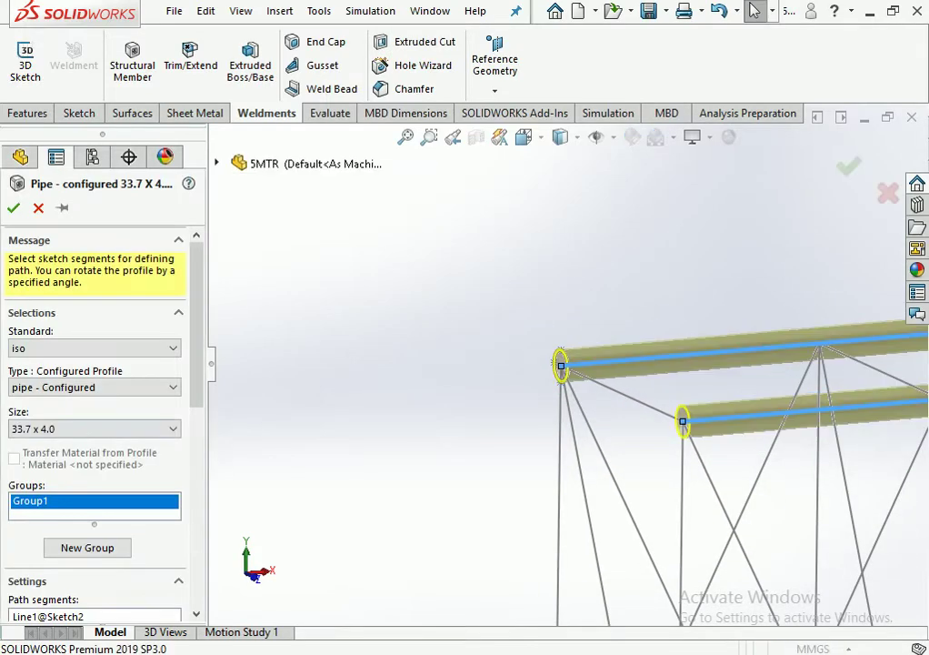
scroll(91, 436, "down", 5)
scroll(91, 437, "down", 2)
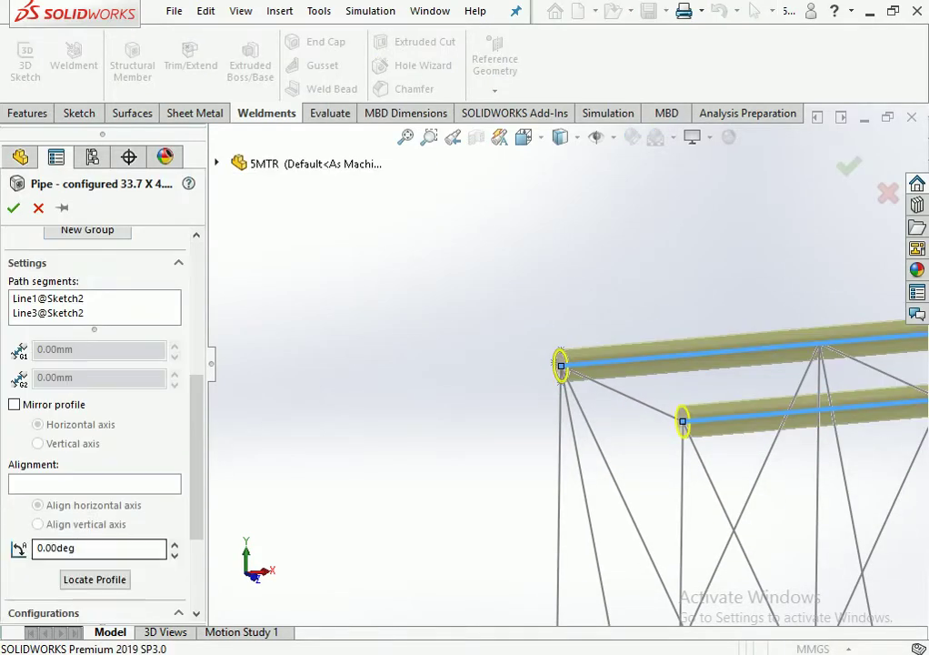
left_click(95, 579)
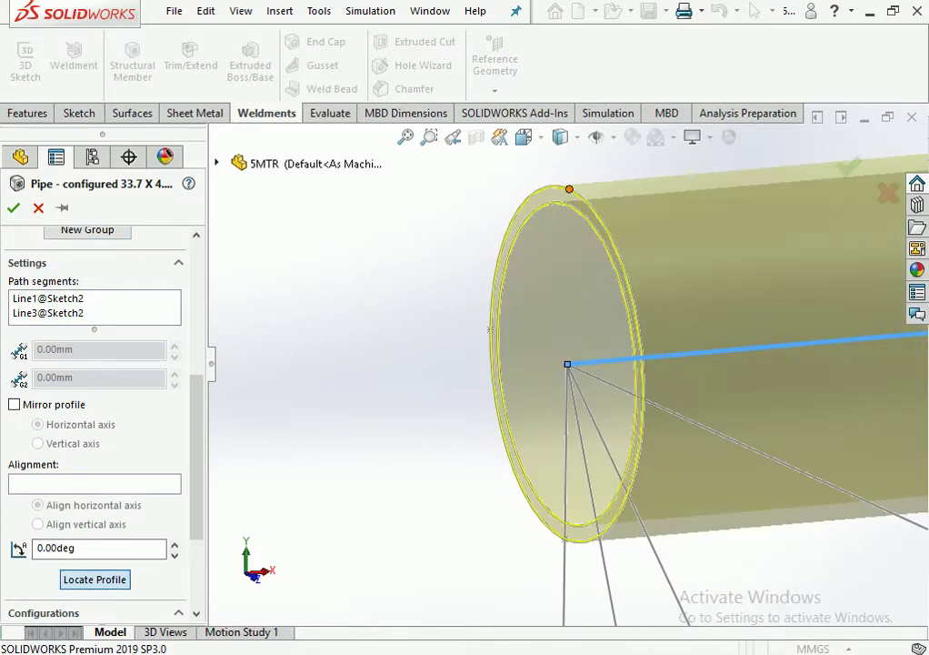
scroll(568, 363, "up", 3)
scroll(567, 364, "up", 2)
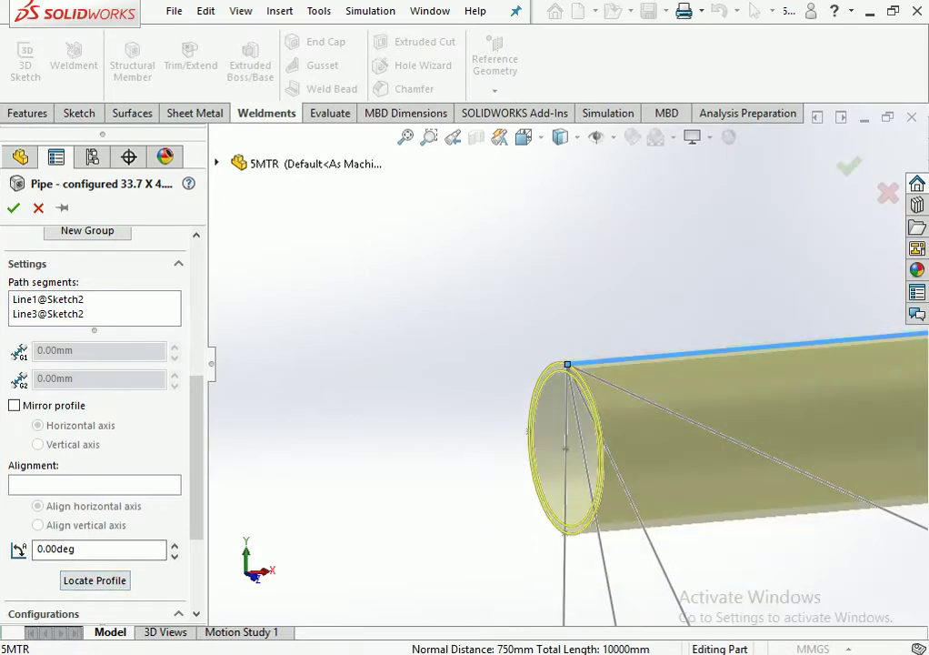
scroll(567, 364, "up", 2)
scroll(568, 364, "up", 1)
scroll(567, 368, "down", 3)
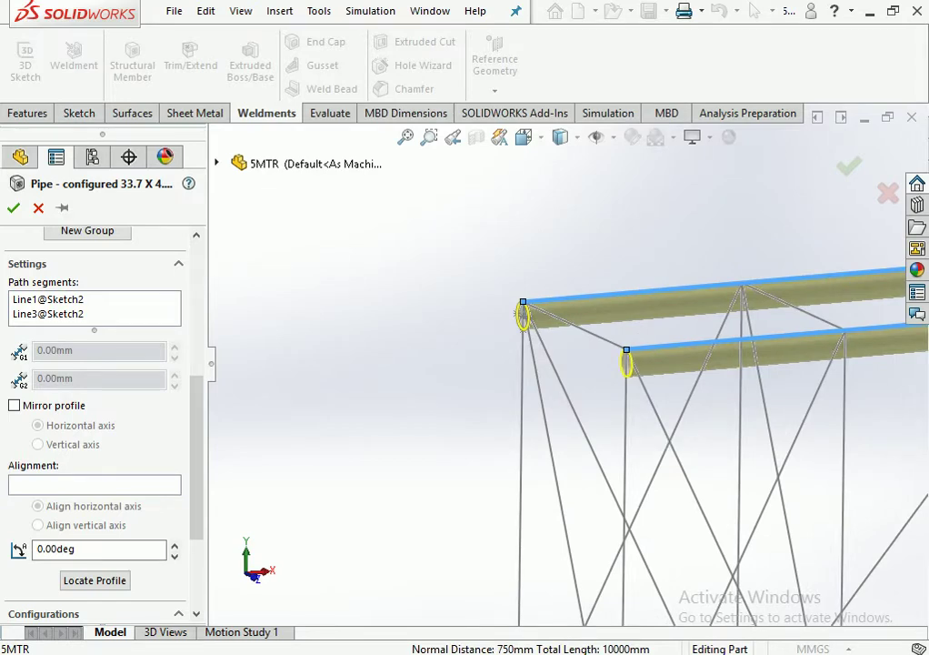
scroll(516, 314, "up", 3)
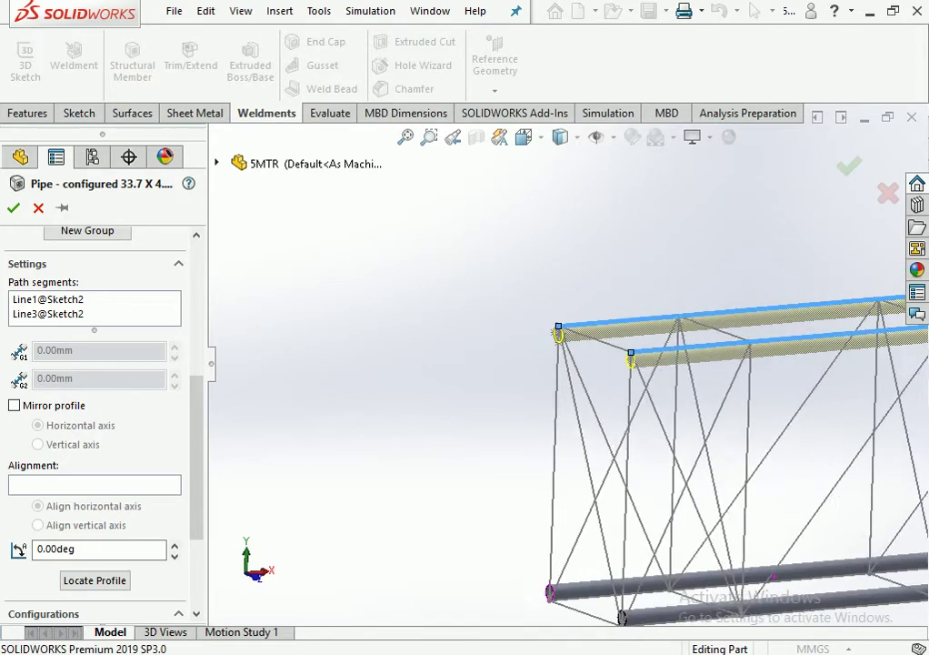
Orbit to check the relocated top chord pipes and confirm the edit.
middle_click_drag(527, 319, 627, 342)
scroll(683, 343, "down", 3)
scroll(775, 370, "down", 2)
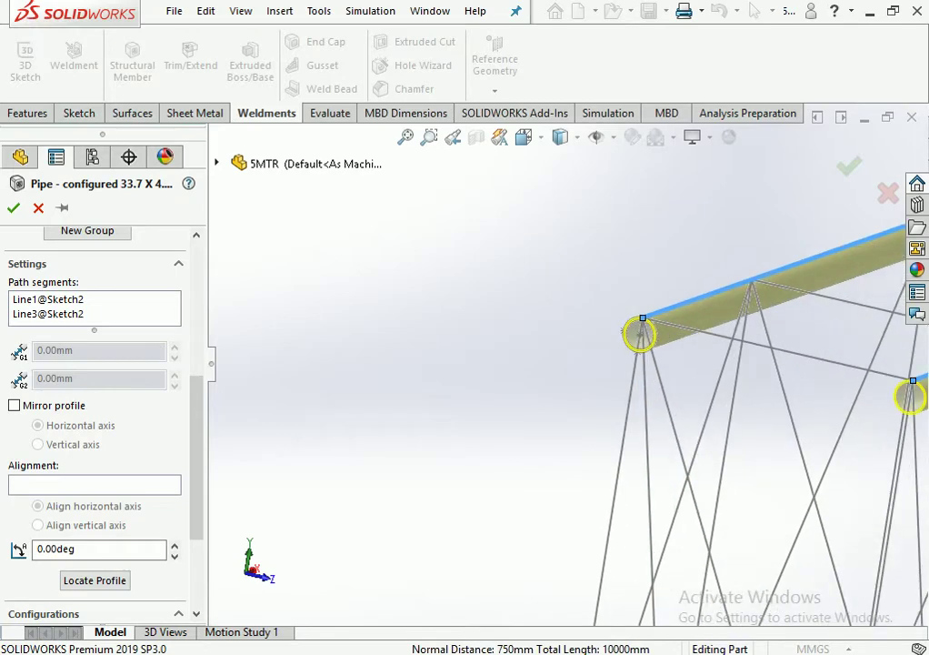
key("Return")
scroll(627, 372, "up", 5)
scroll(627, 372, "up", 2)
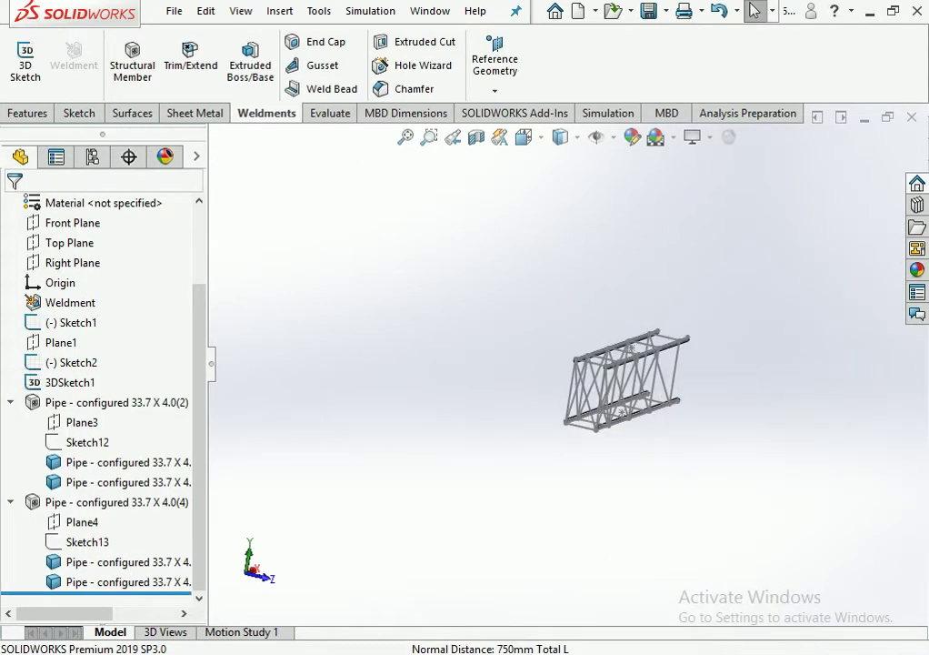
scroll(627, 373, "down", 2)
Start a 33.7 × 4.0 pipe structural member and pick the top cross lines as its path.
key("f")
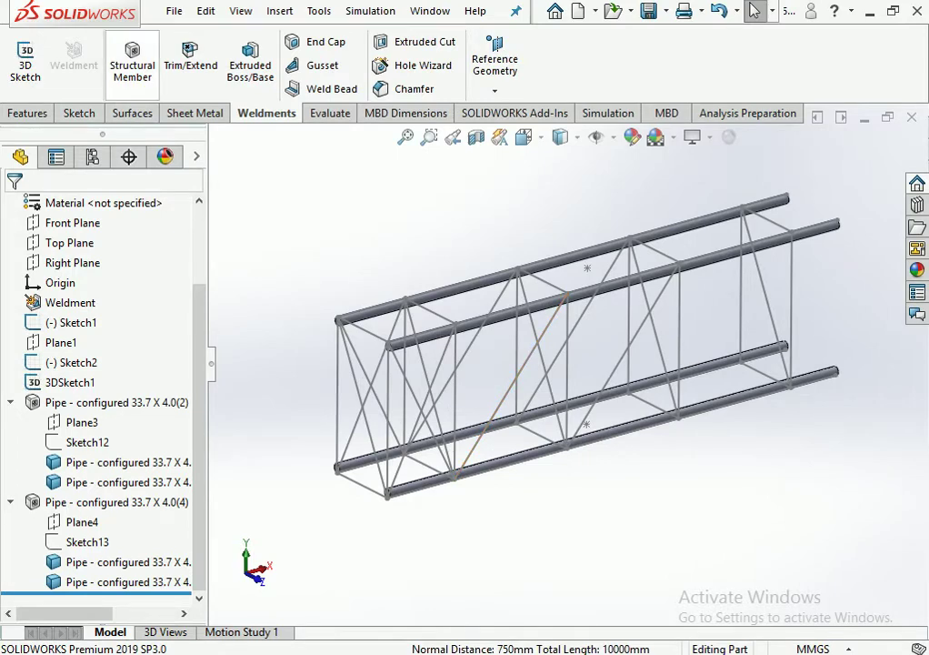
left_click(132, 59)
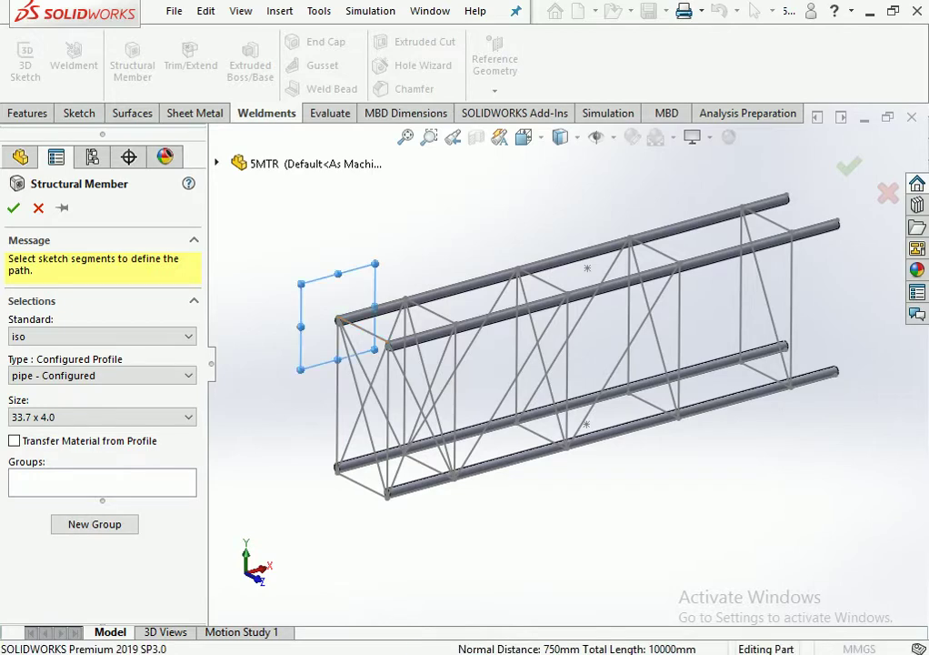
left_click(363, 331)
scroll(318, 336, "down", 4)
scroll(318, 336, "down", 2)
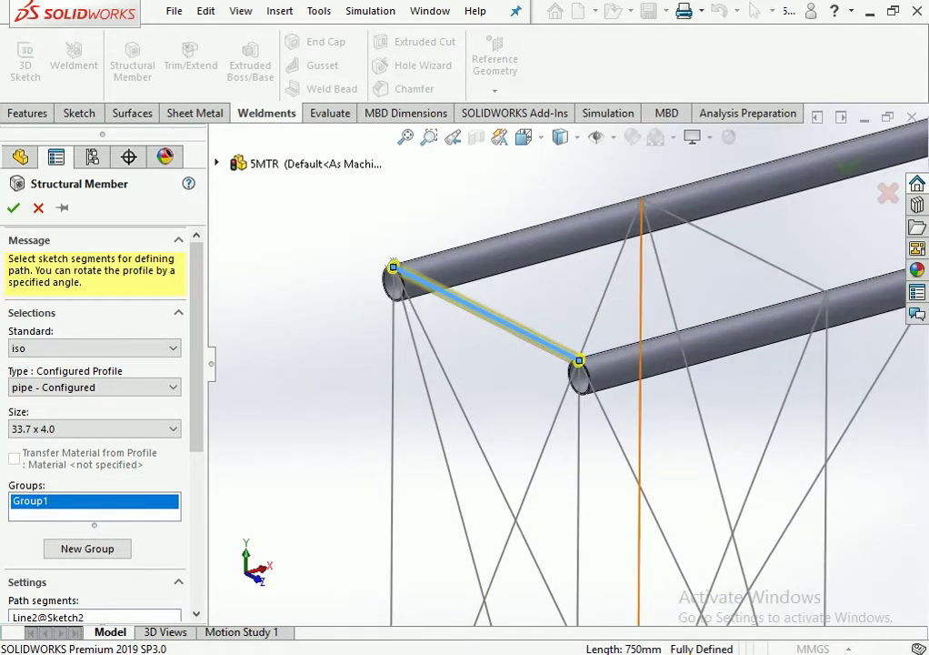
scroll(563, 373, "up", 2)
left_click(660, 298)
scroll(571, 361, "up", 2)
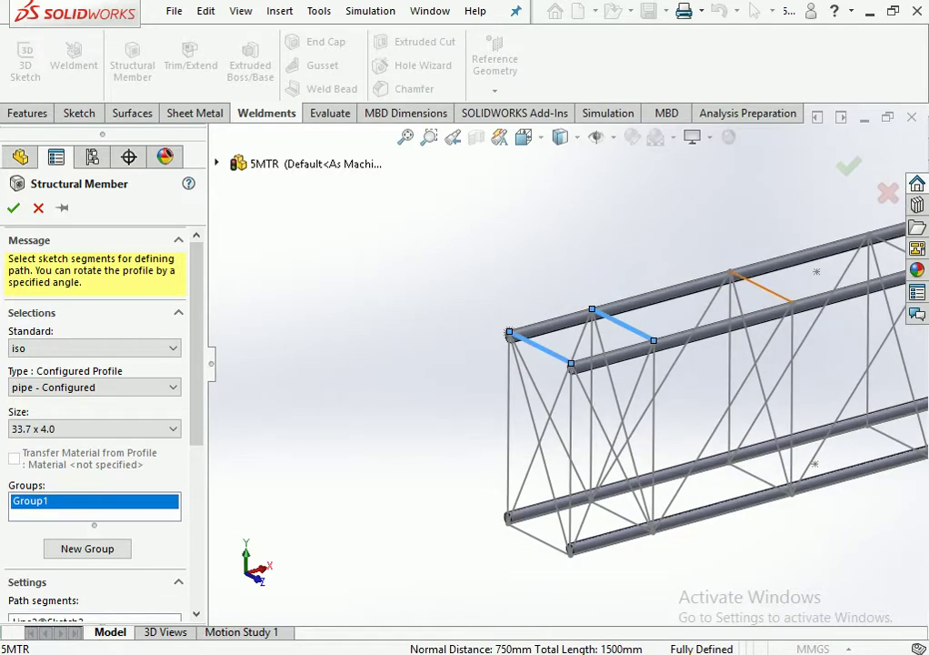
left_click(759, 287)
mouse_move(759, 287)
middle_mouse_down("ctrl")
mouse_move(653, 327)
mouse_move(570, 342)
middle_mouse_up("ctrl")
left_click(715, 306)
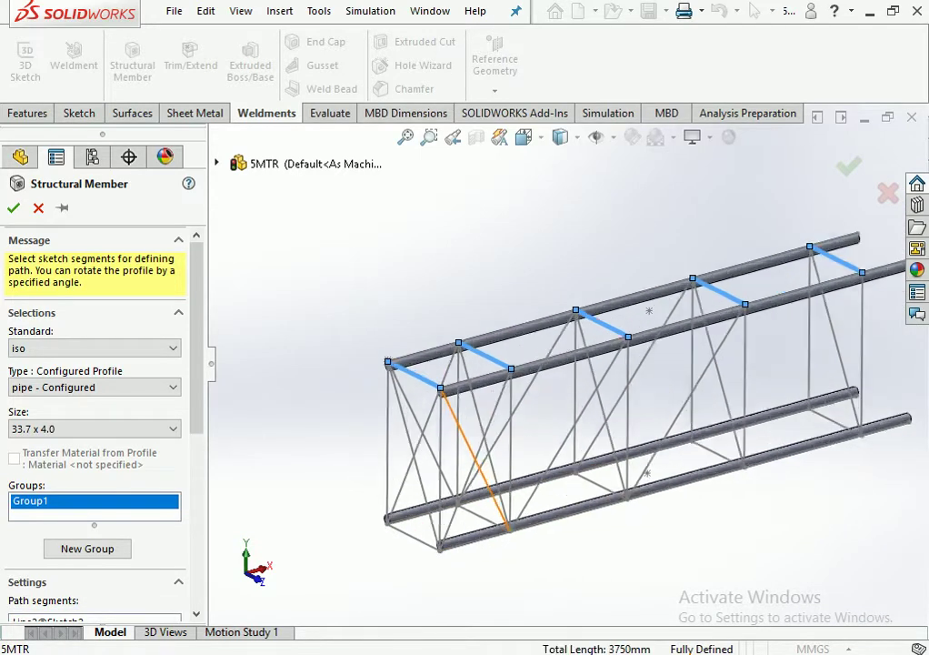
scroll(403, 309, "down", 3)
scroll(403, 309, "down", 3)
scroll(403, 309, "down", 2)
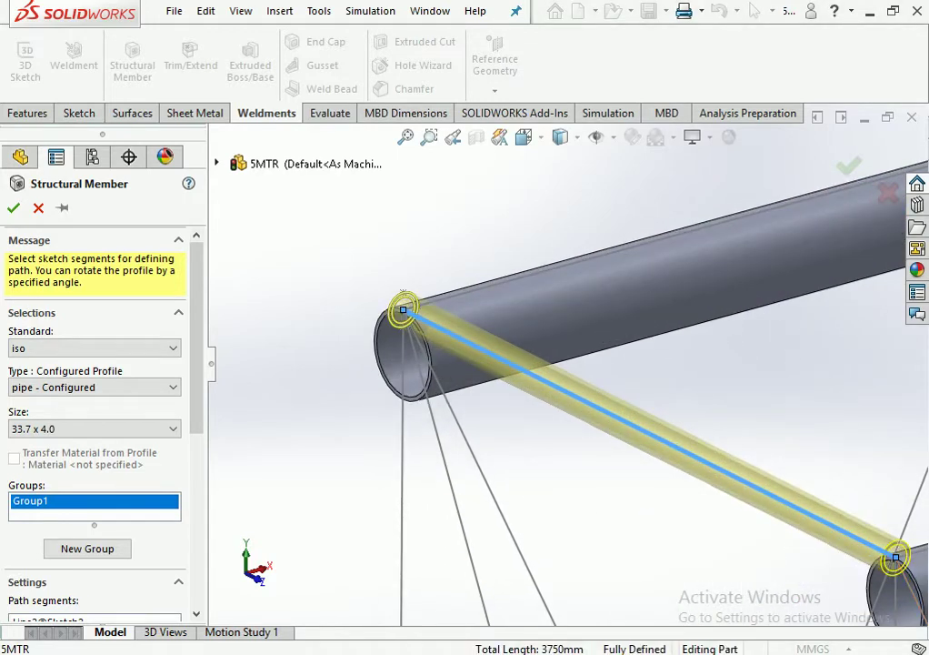
scroll(403, 309, "up", 3)
middle_click_drag(491, 345, 488, 356)
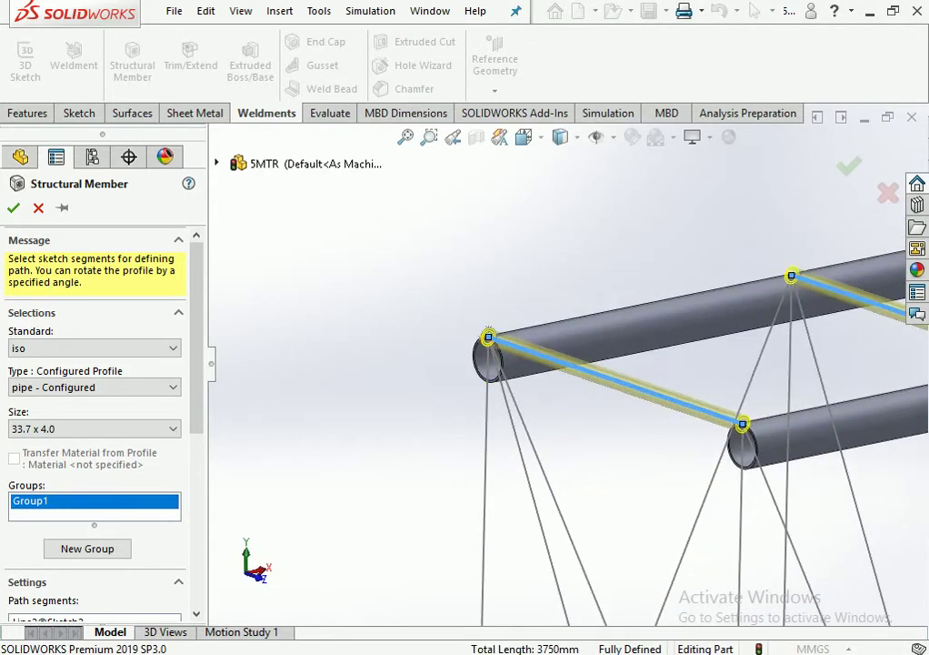
scroll(96, 409, "down", 2)
scroll(95, 410, "down", 6)
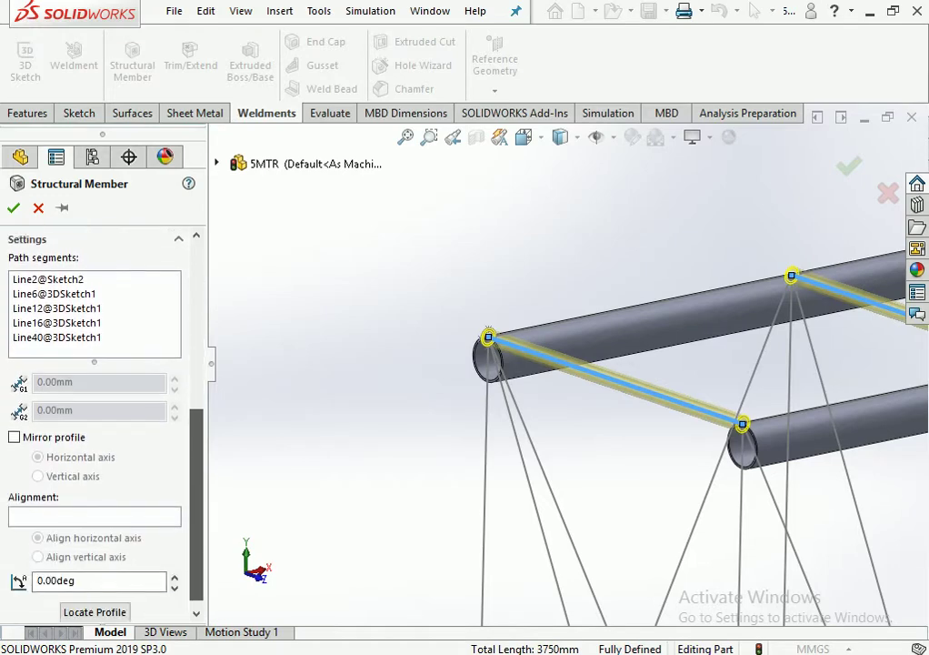
Check the pipe profile's placement with Locate Profile and confirm the new cross-pipe members.
left_click(94, 601)
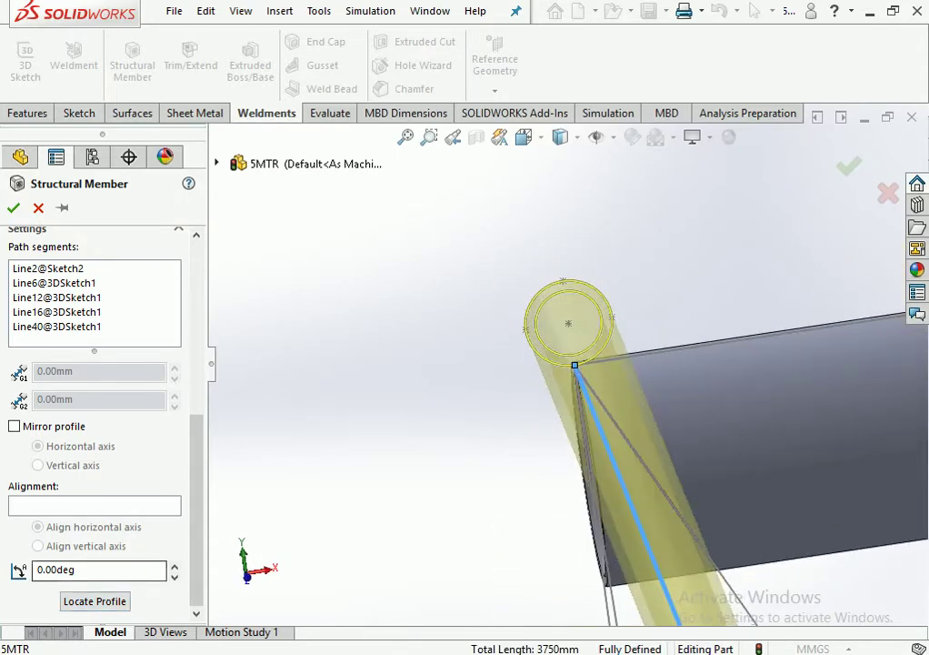
left_click(95, 601)
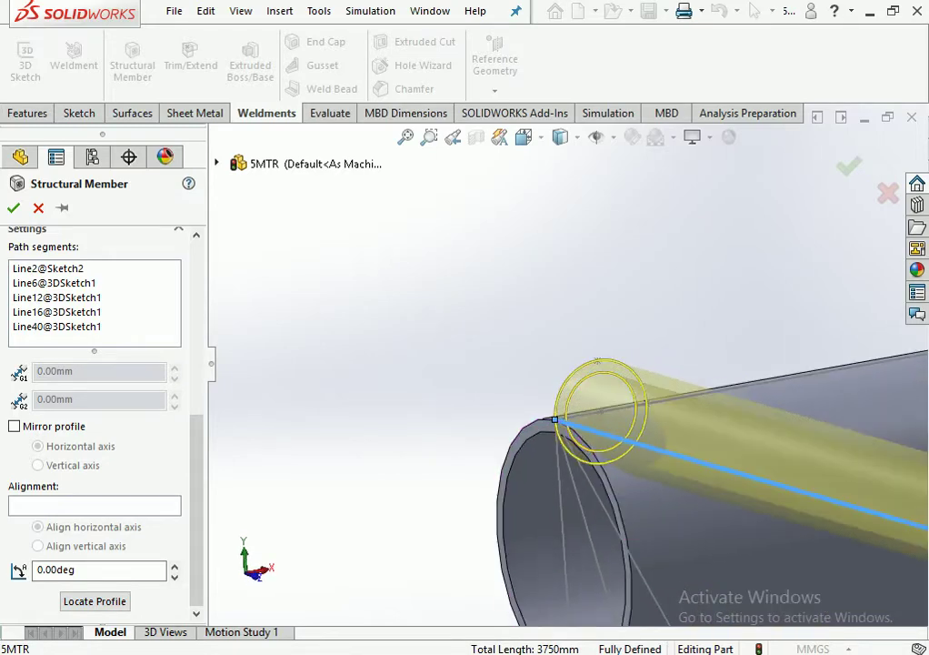
scroll(586, 472, "down", 2)
scroll(586, 473, "down", 2)
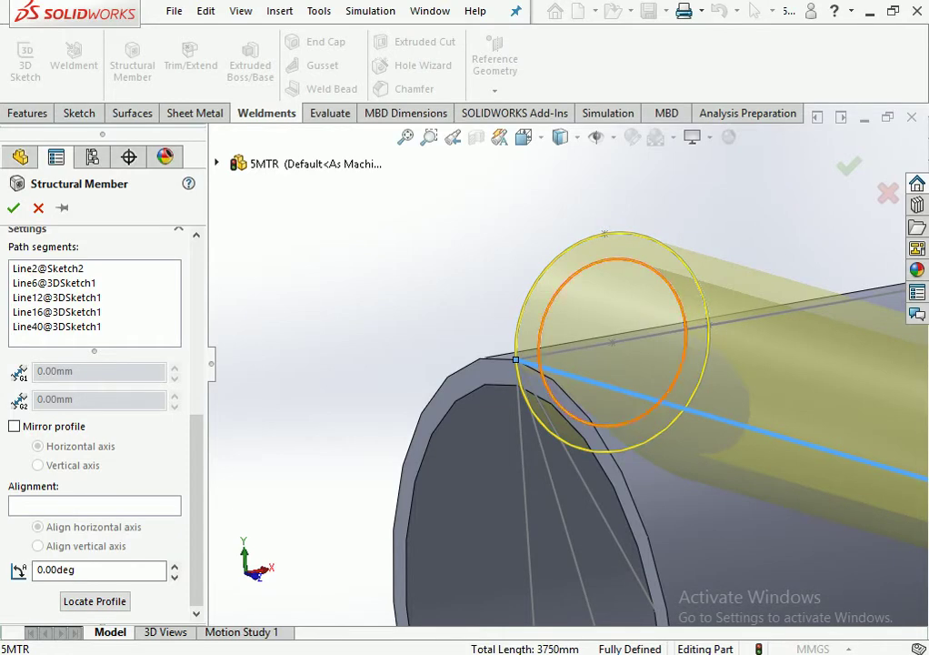
left_click(94, 601)
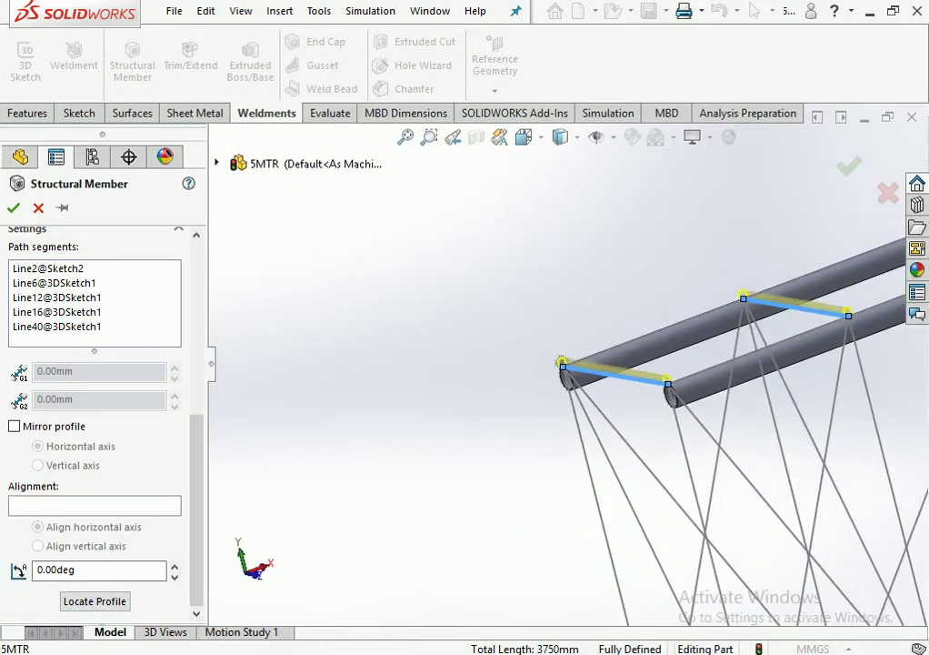
scroll(566, 363, "up", 4)
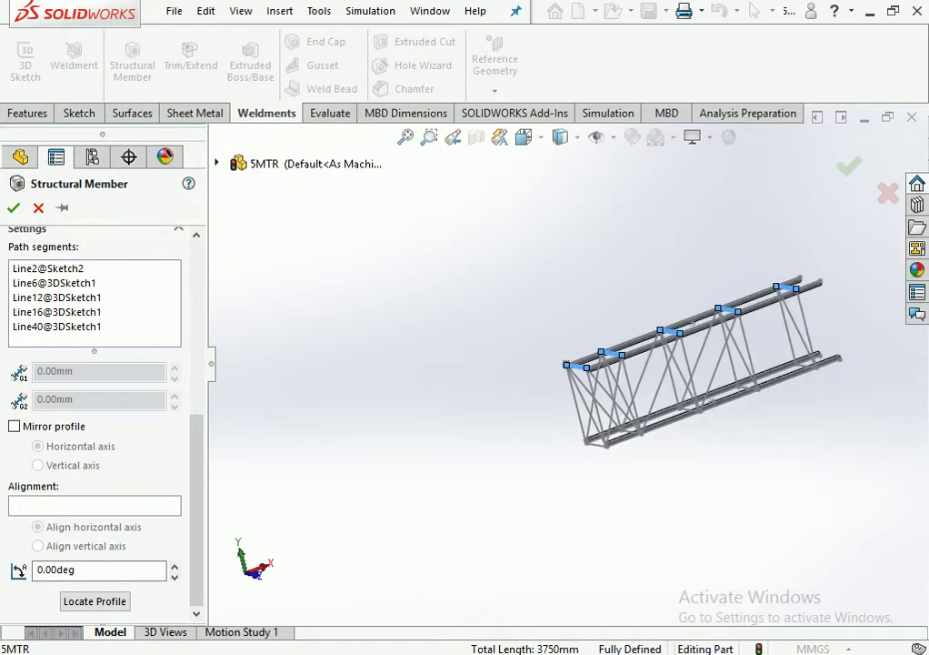
left_click(13, 207)
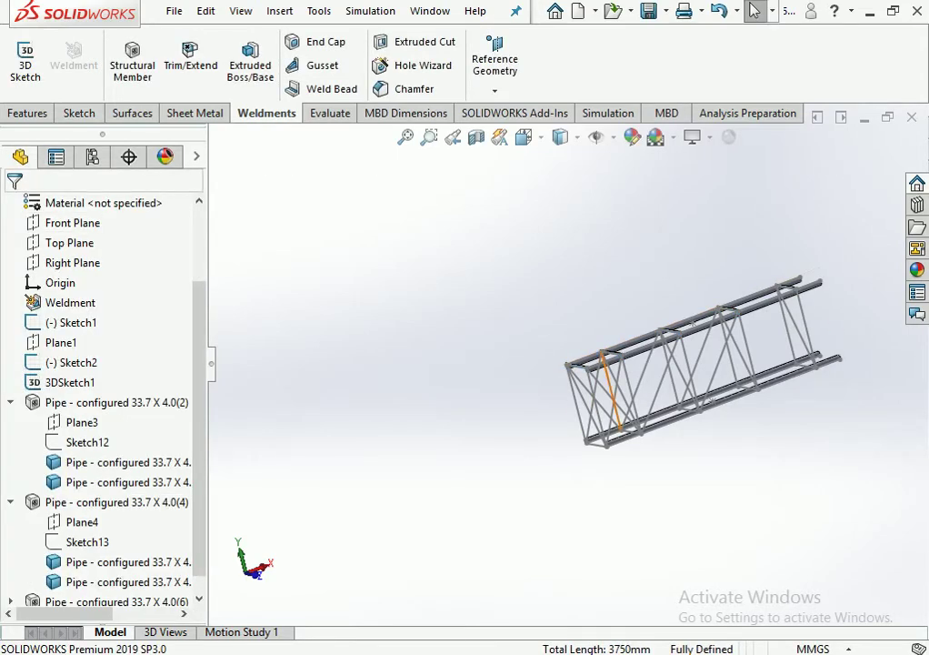
Open Sketch14 of the latest pipe group for editing.
scroll(594, 406, "down", 5)
scroll(564, 300, "down", 3)
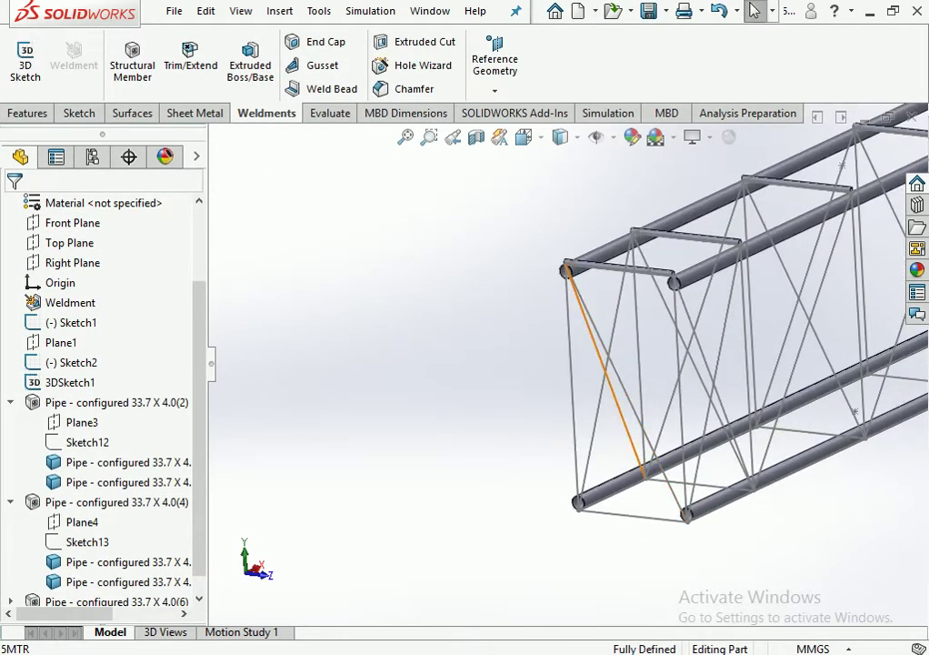
scroll(91, 564, "down", 1)
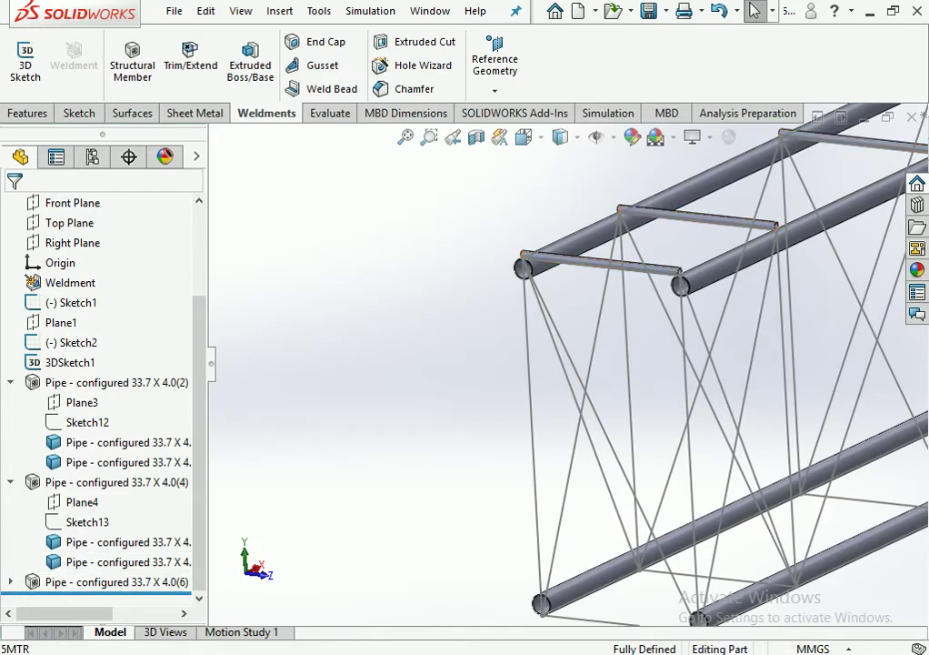
scroll(91, 564, "down", 3)
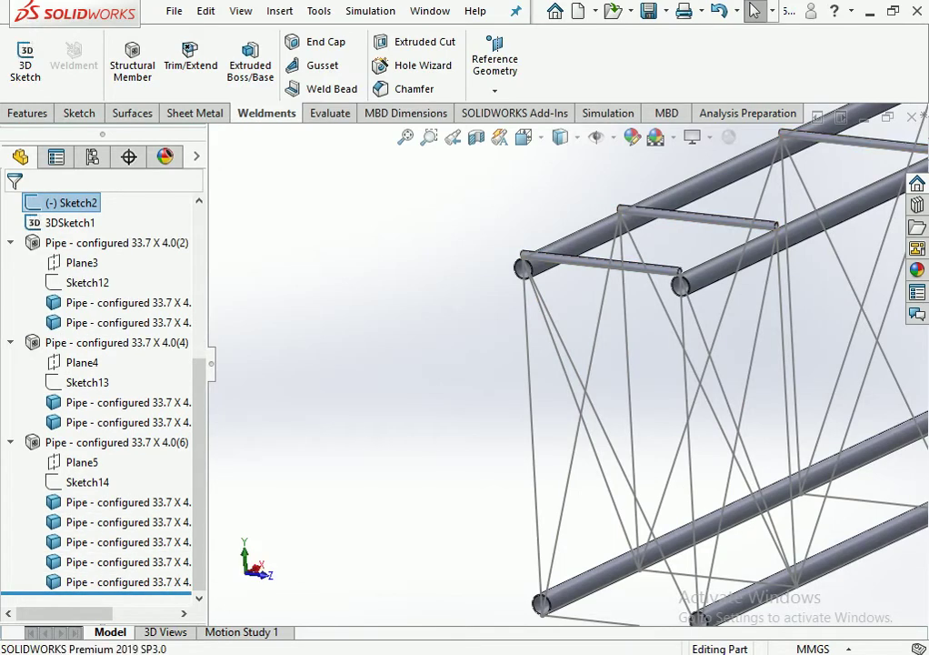
left_click(88, 481)
left_click(116, 426)
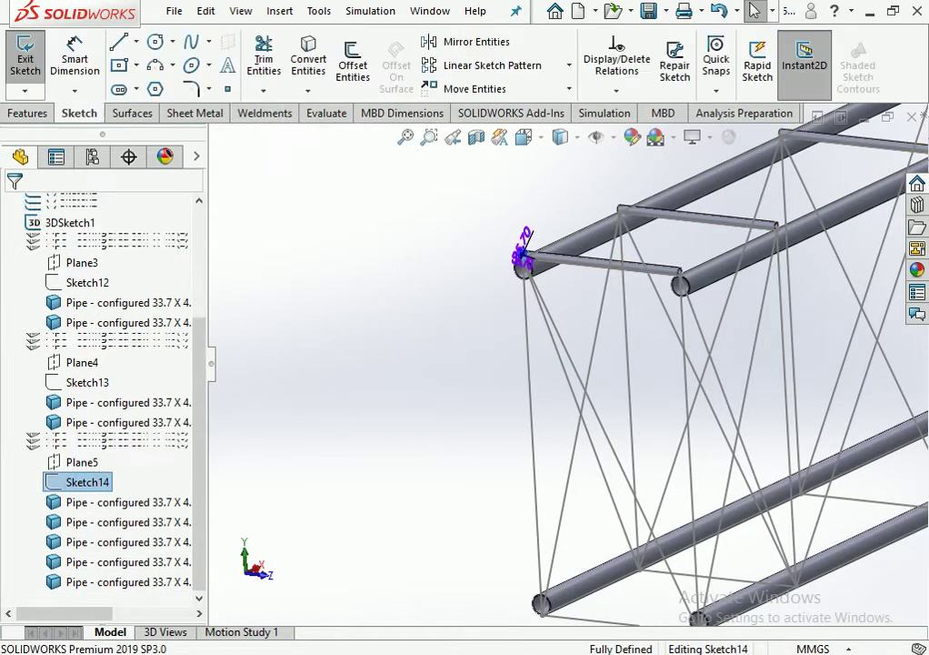
scroll(539, 228, "down", 3)
scroll(539, 227, "down", 4)
scroll(539, 227, "down", 3)
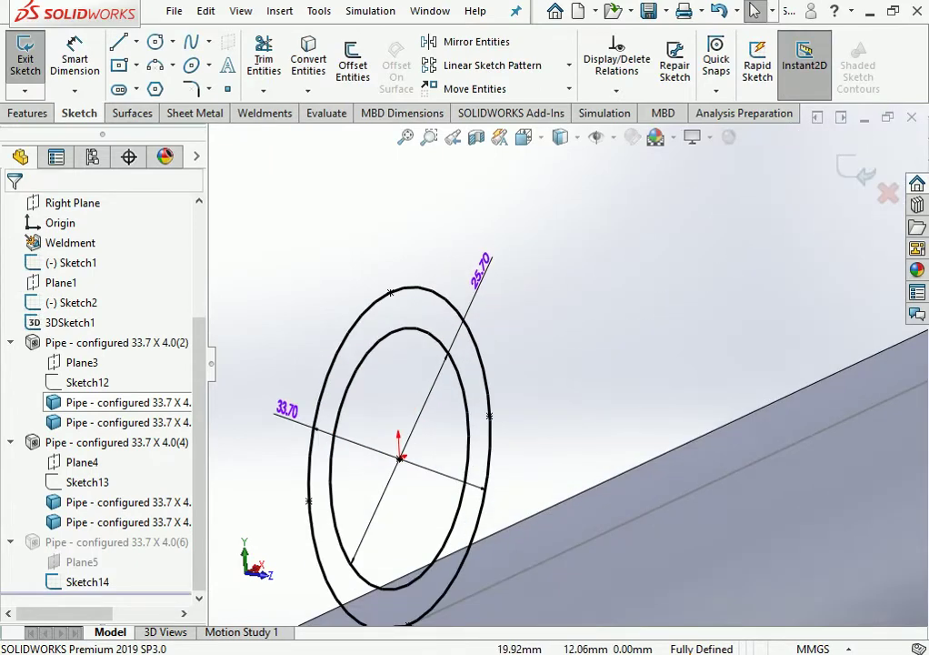
Change the profile diameters to 88 outer and 80 inner, then exit the sketch.
double_click(484, 266)
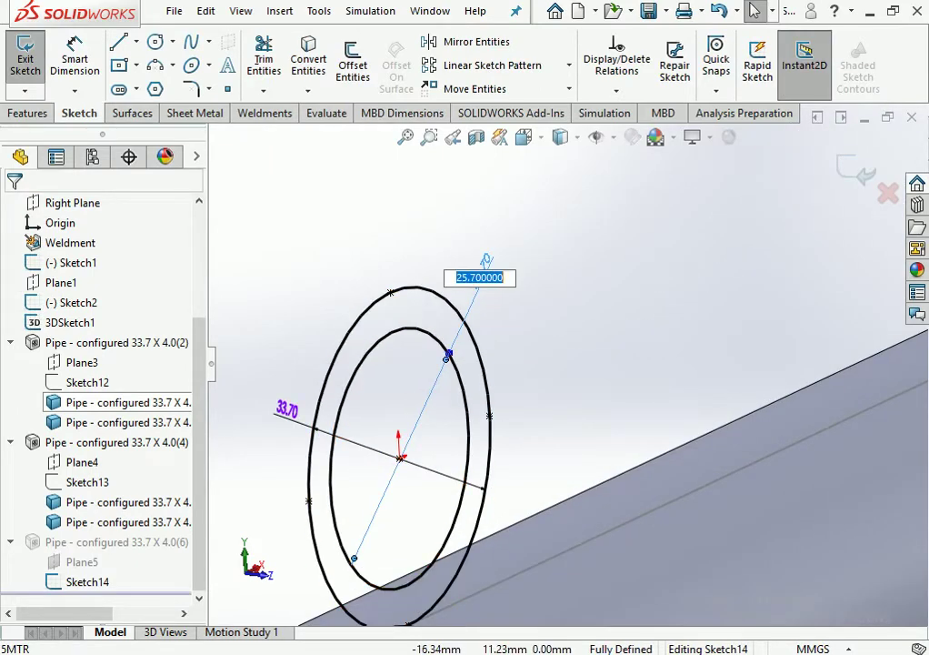
double_click(286, 409)
type("88")
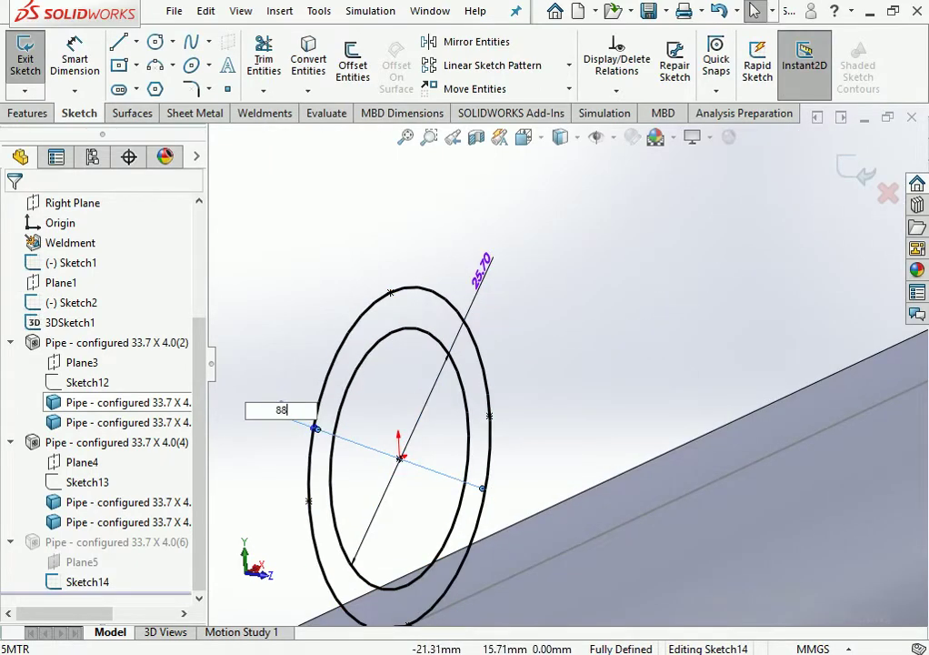
key("Return")
double_click(483, 269)
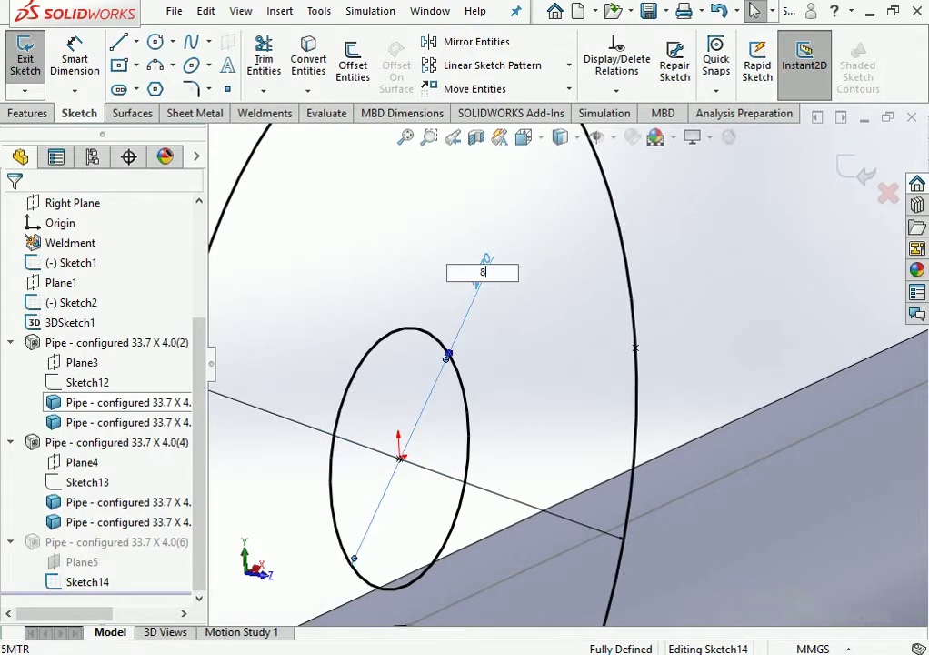
type("8")
key("Return")
scroll(567, 364, "up", 5)
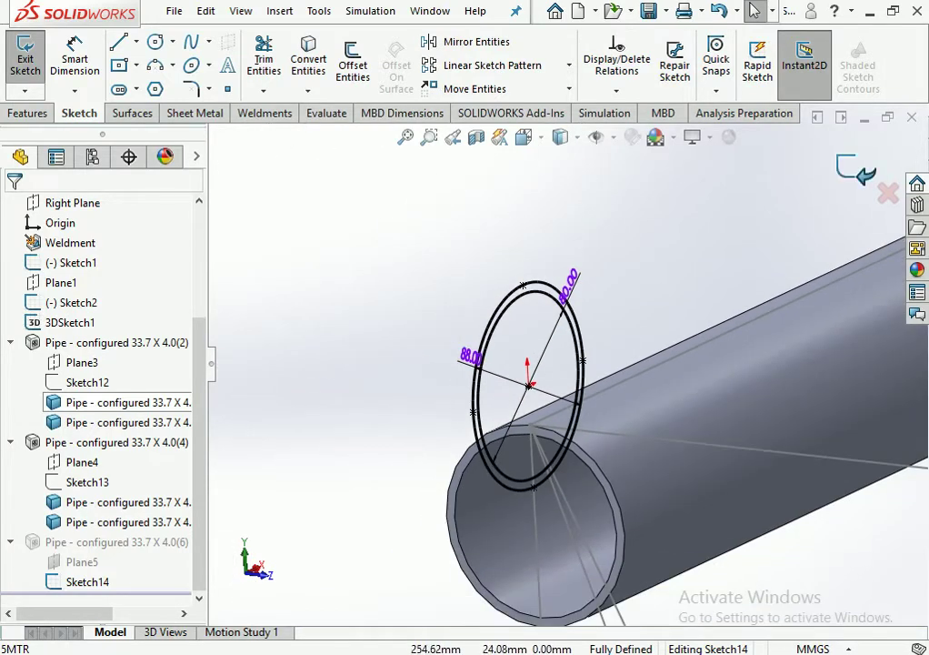
left_click(855, 170)
scroll(559, 350, "up", 5)
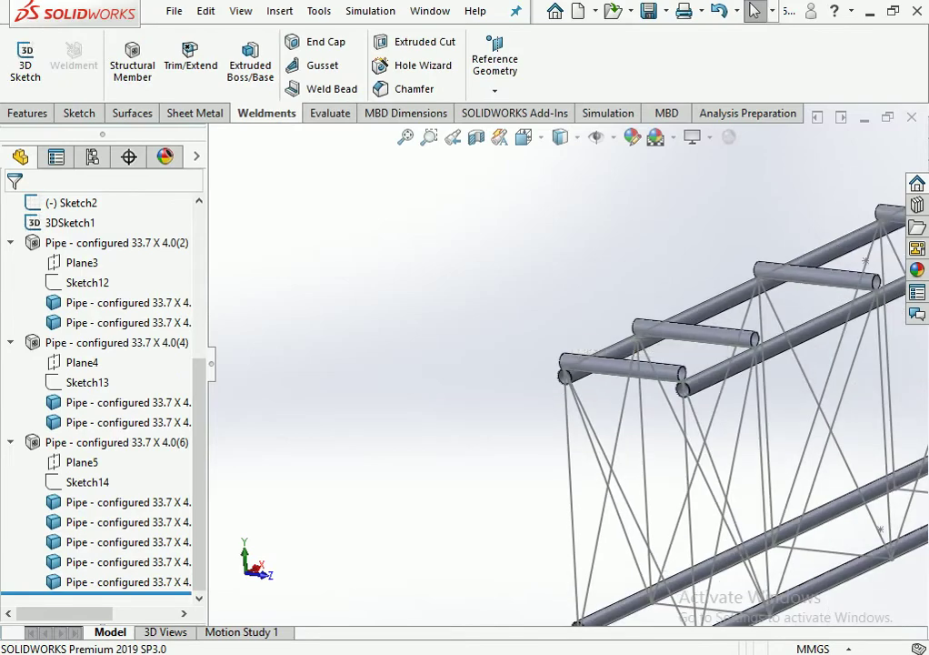
scroll(618, 382, "up", 3)
scroll(618, 381, "up", 2)
scroll(613, 318, "down", 3)
scroll(614, 318, "down", 3)
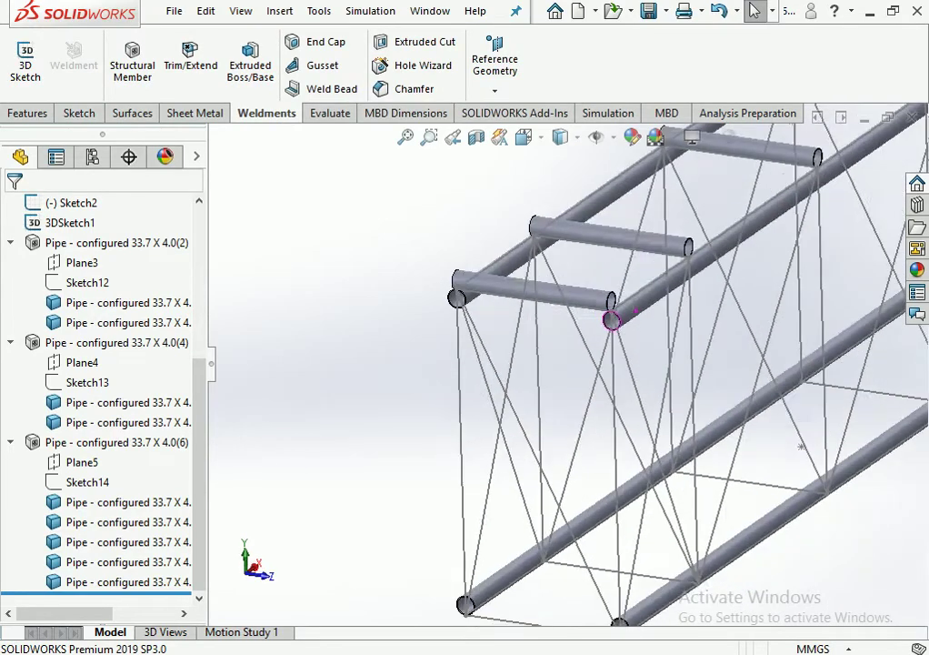
scroll(614, 318, "up", 2)
scroll(614, 318, "up", 2)
scroll(614, 319, "up", 2)
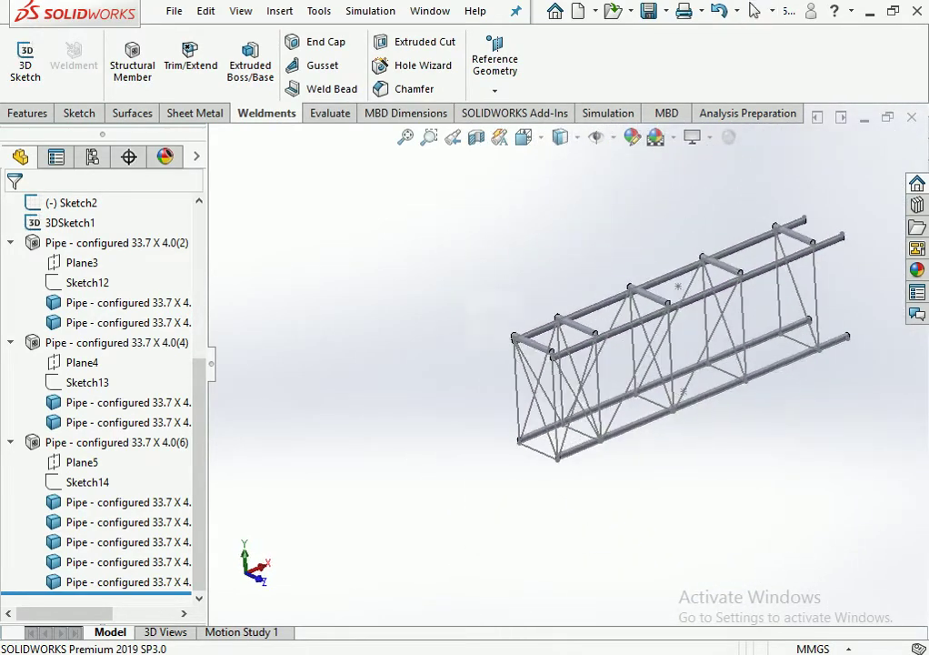
scroll(679, 374, "down", 2)
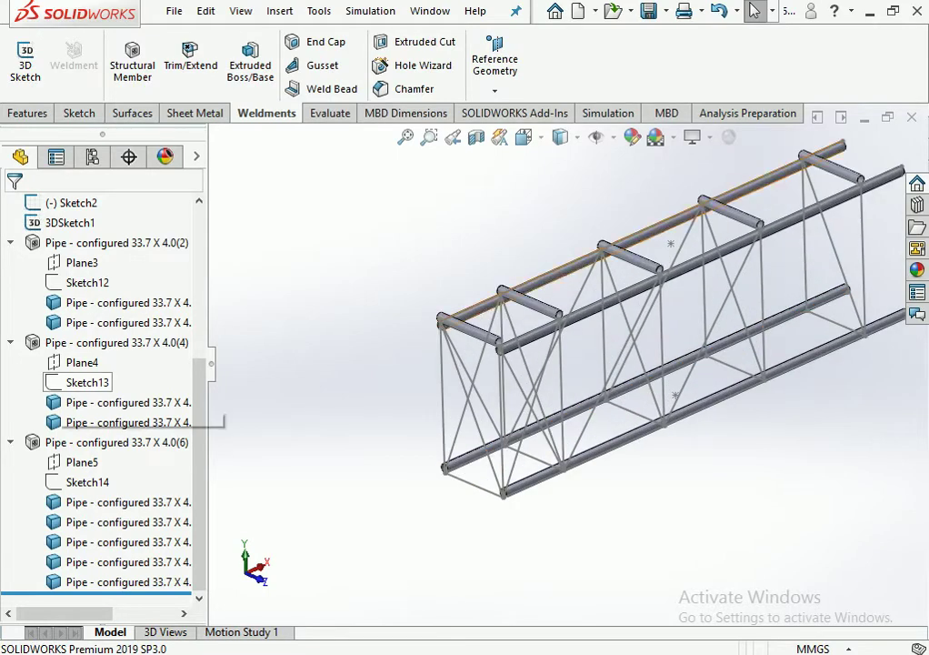
scroll(100, 382, "up", 3)
scroll(100, 382, "up", 2)
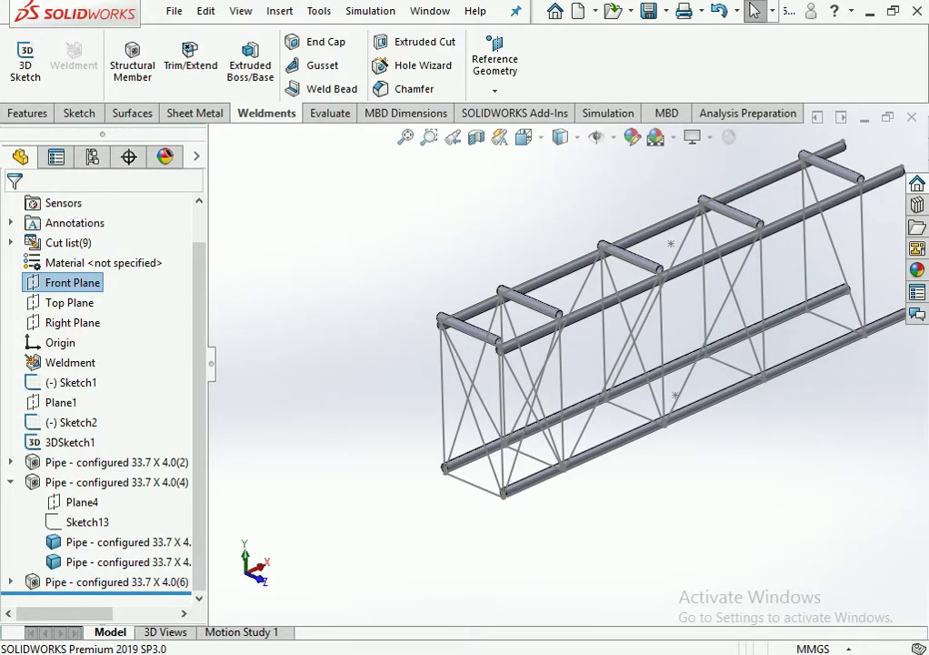
left_click(10, 481)
left_click(61, 442)
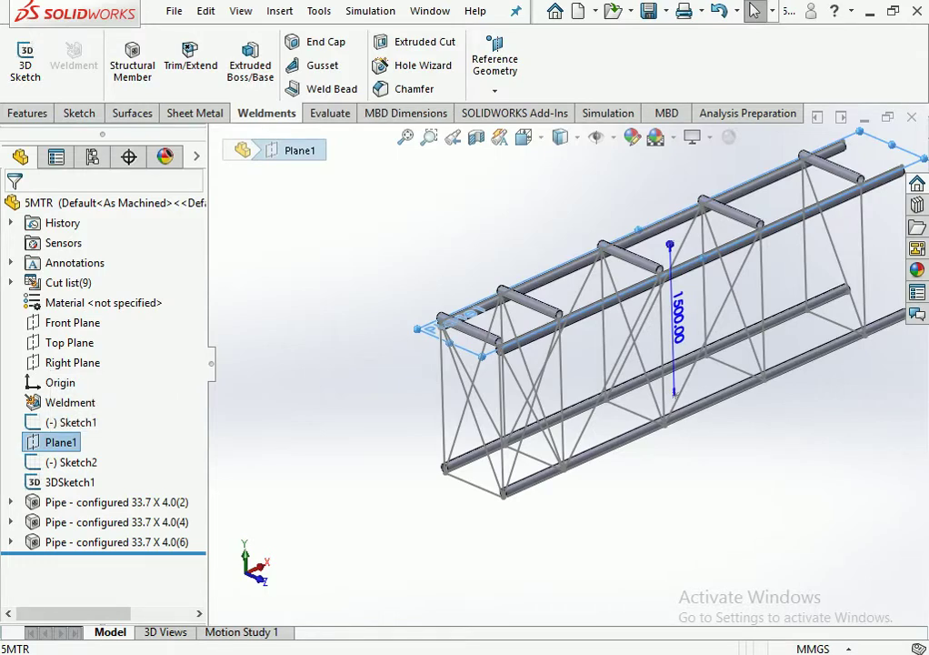
scroll(436, 368, "down", 2)
scroll(435, 368, "down", 2)
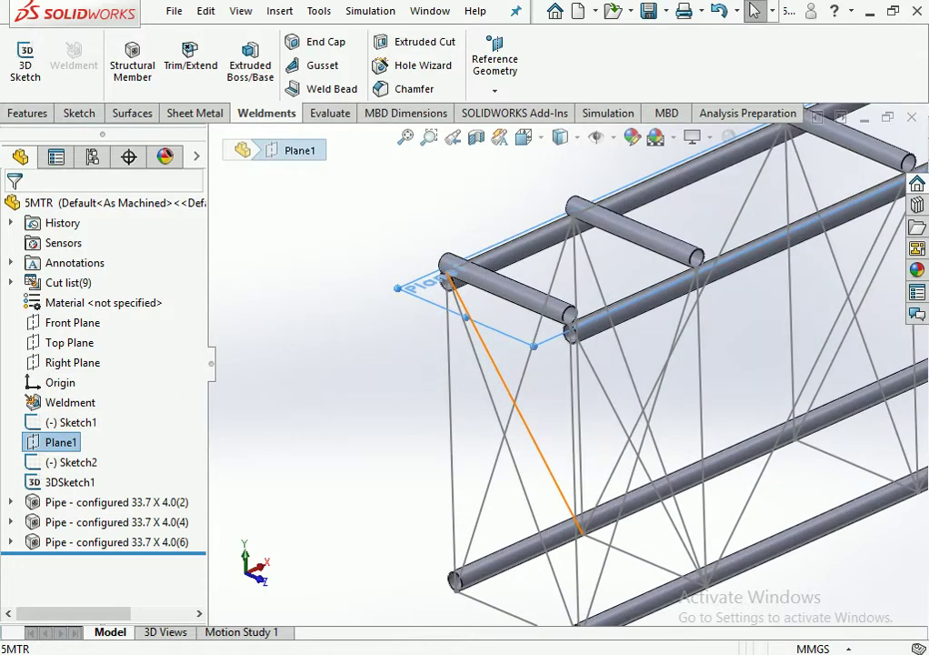
scroll(571, 366, "up", 3)
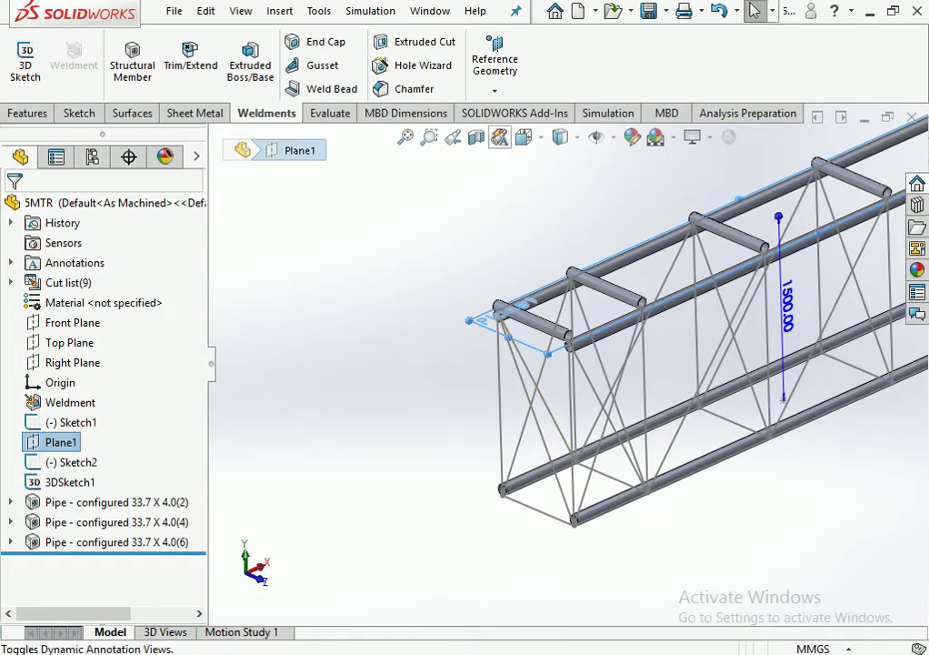
left_click(494, 90)
Create Plane6 offset 750 mm below Plane1 and start a Mirror about it.
left_click(508, 112)
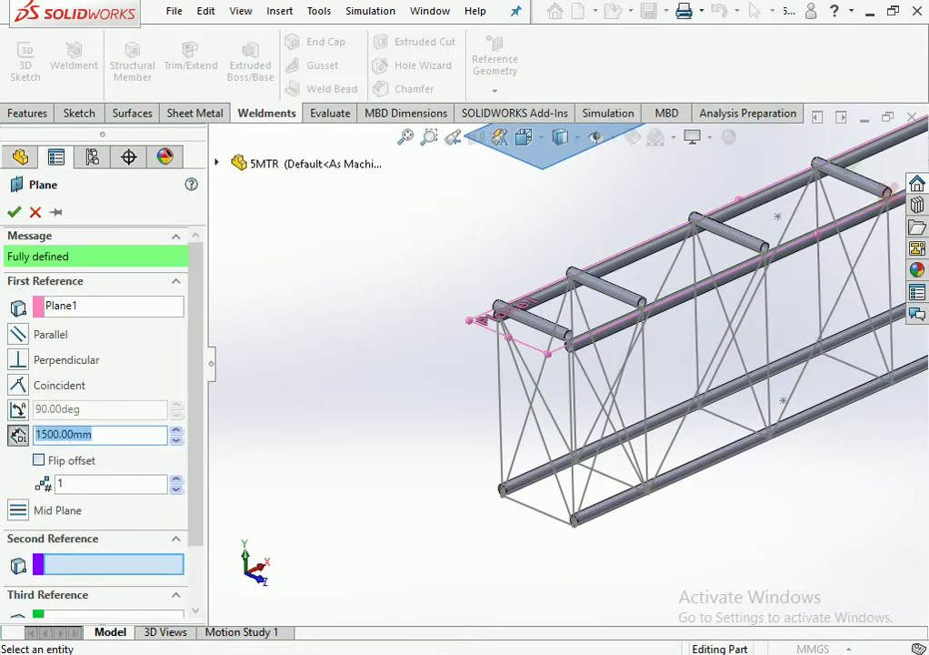
type("1500/2")
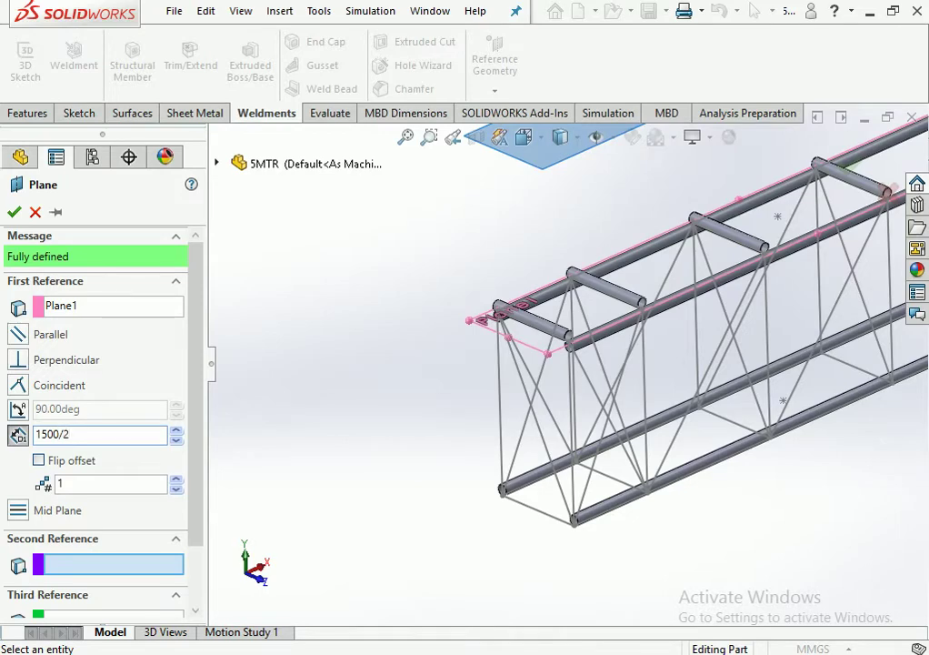
key("Return")
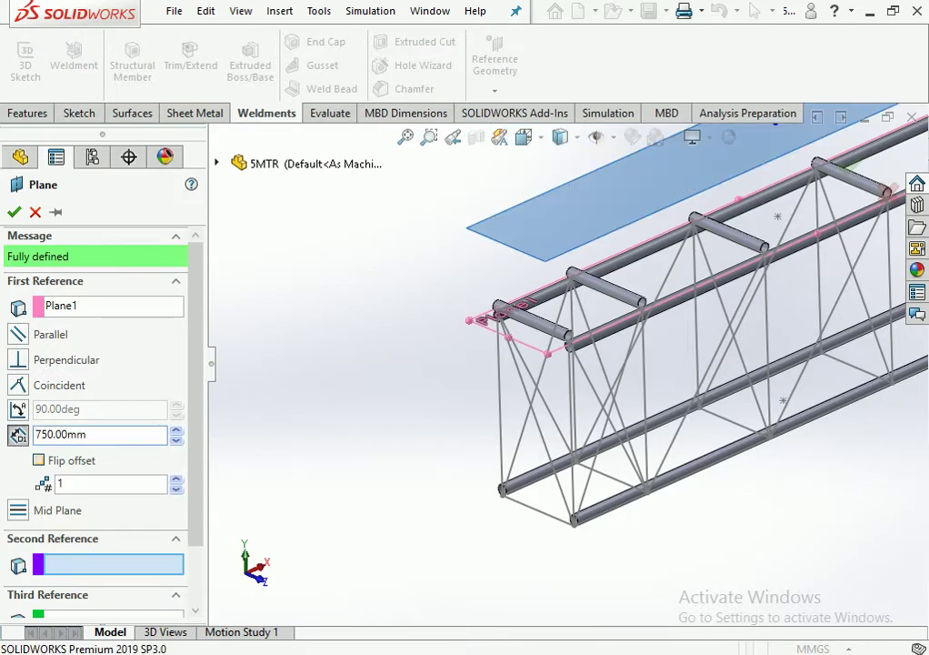
left_click(38, 460)
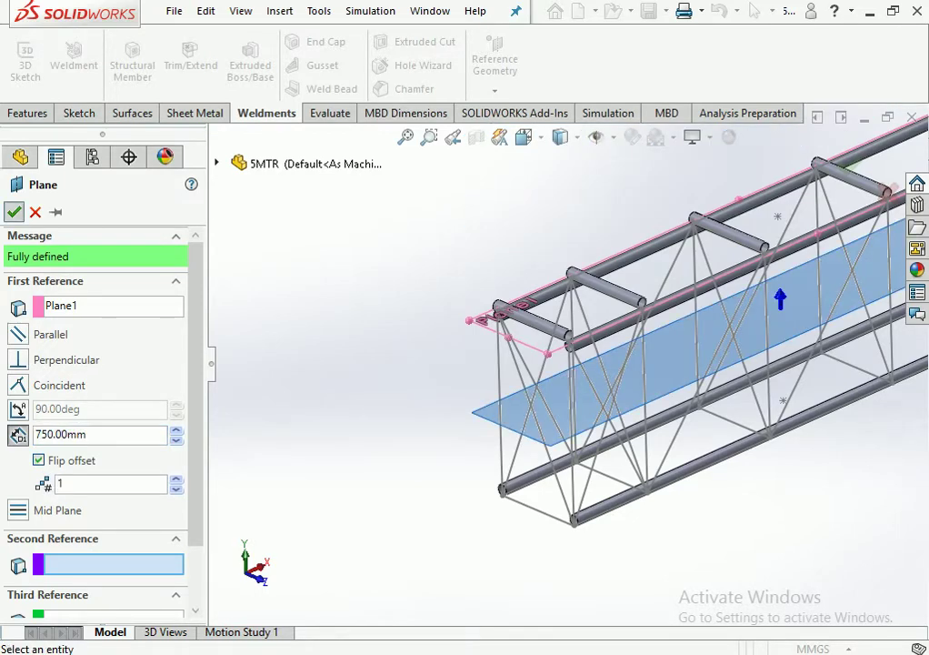
key("Return")
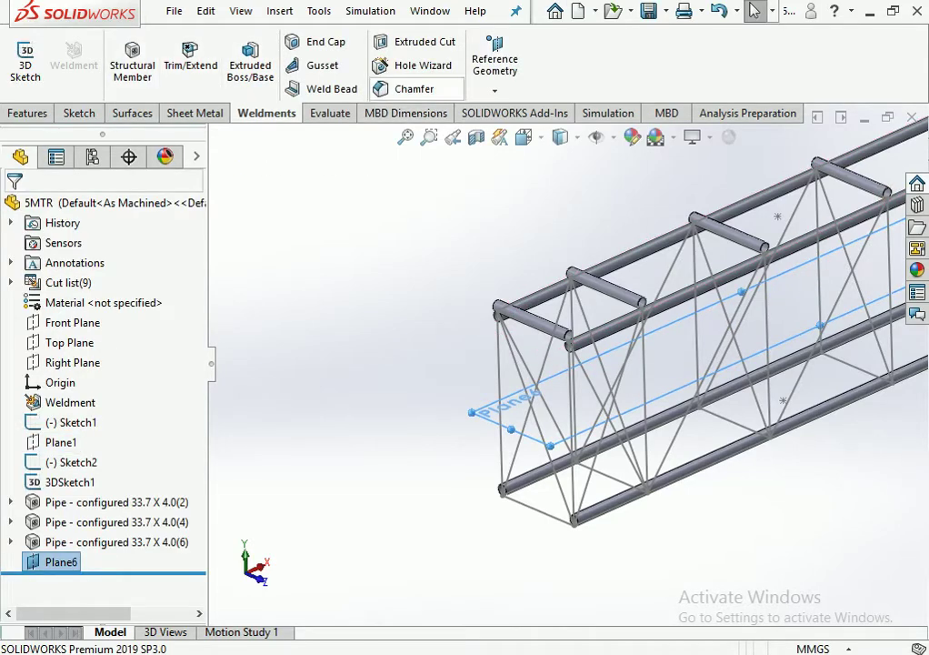
left_click(27, 113)
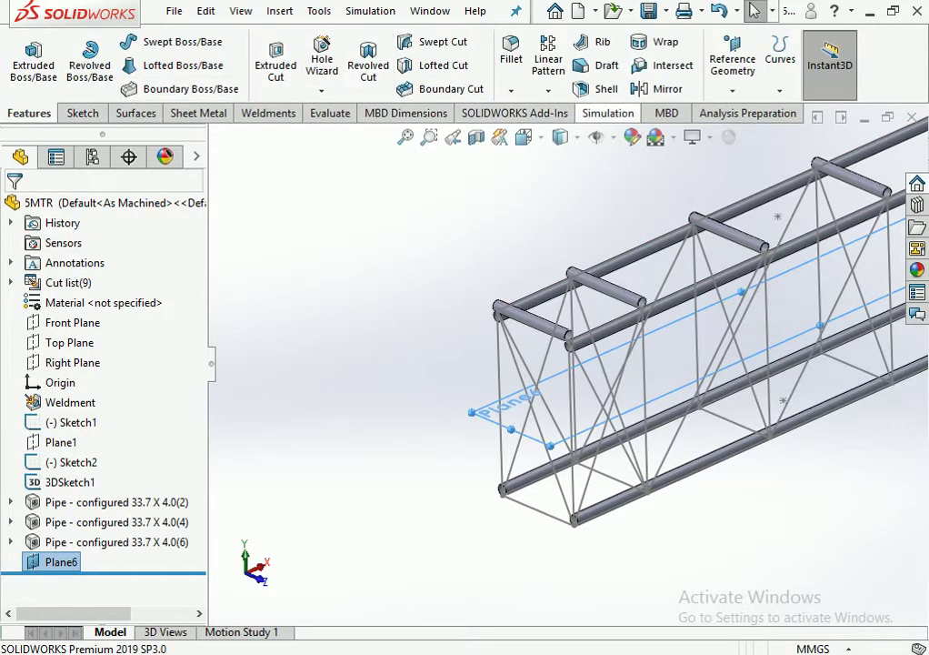
left_click(662, 89)
Clear the mirror selections and switch to mirroring bodies instead of features.
left_click(606, 289)
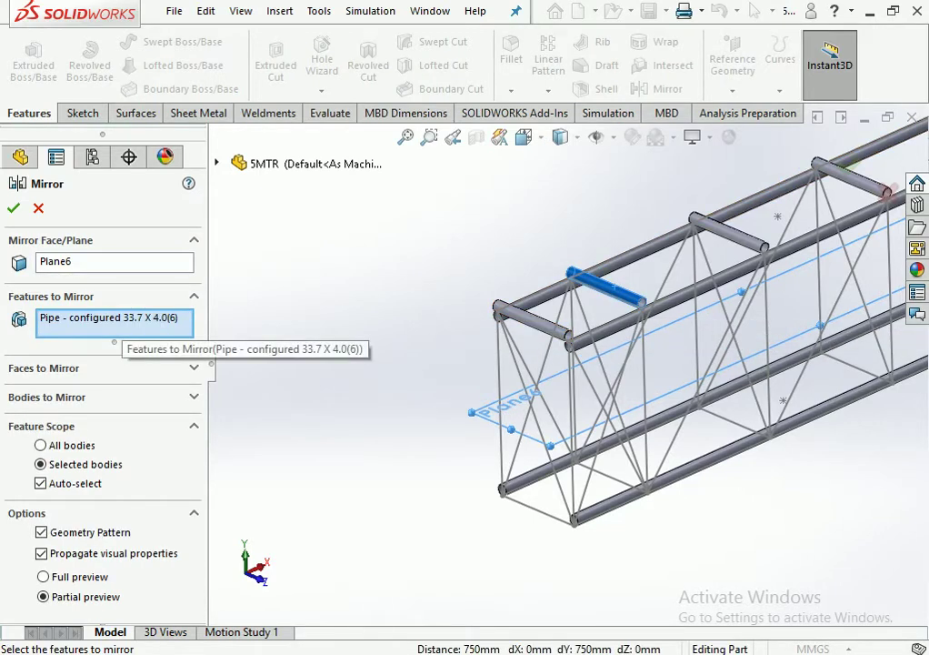
right_click(128, 329)
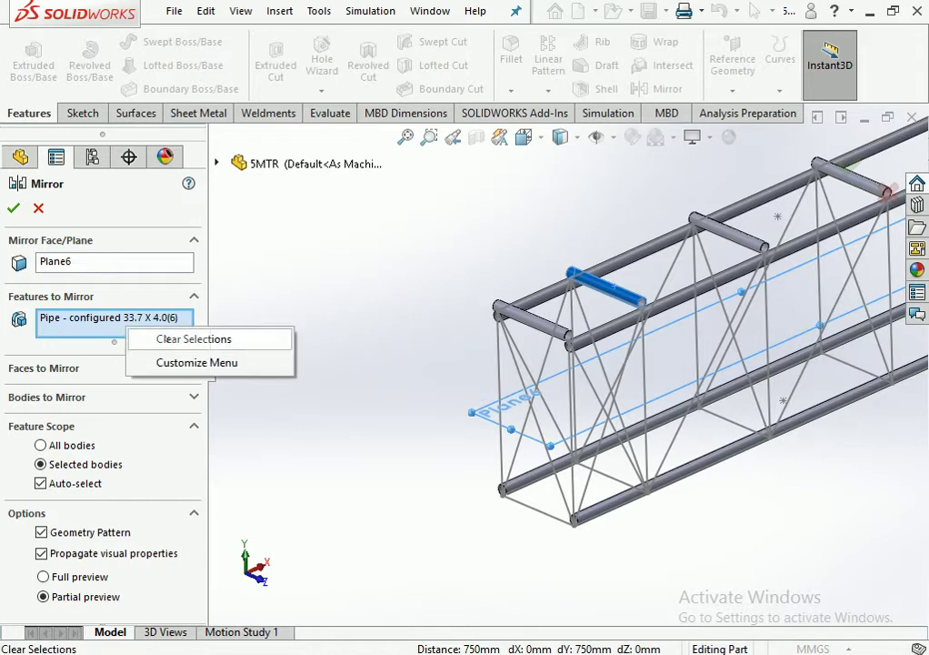
left_click(194, 339)
left_click(47, 394)
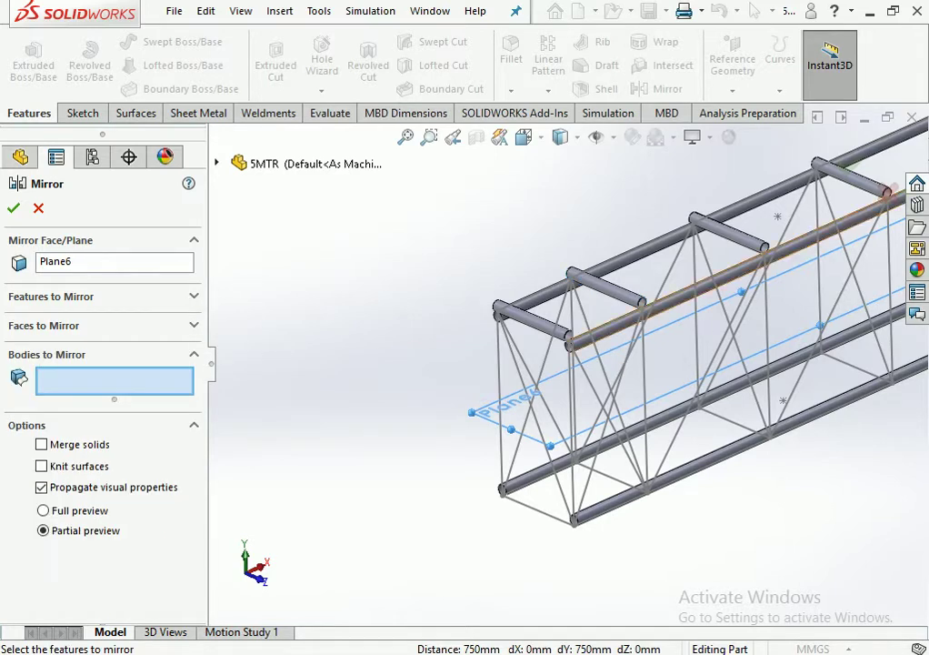
Select the five top cross-pipe bodies and confirm the mirror across Plane6.
left_click(532, 320)
left_click(606, 287)
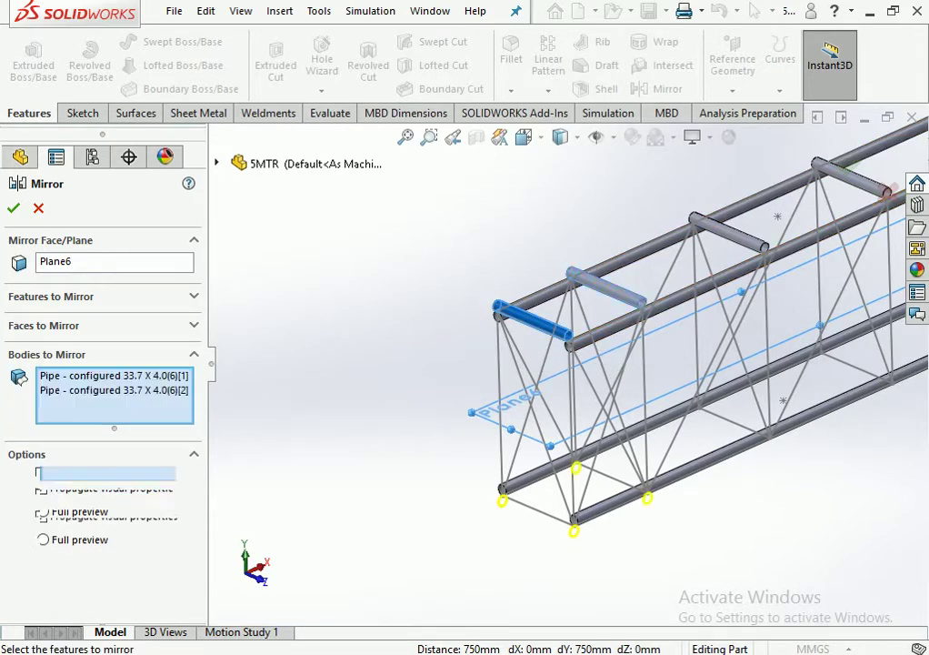
left_click(727, 233)
scroll(727, 233, "up", 3)
scroll(641, 293, "down", 5)
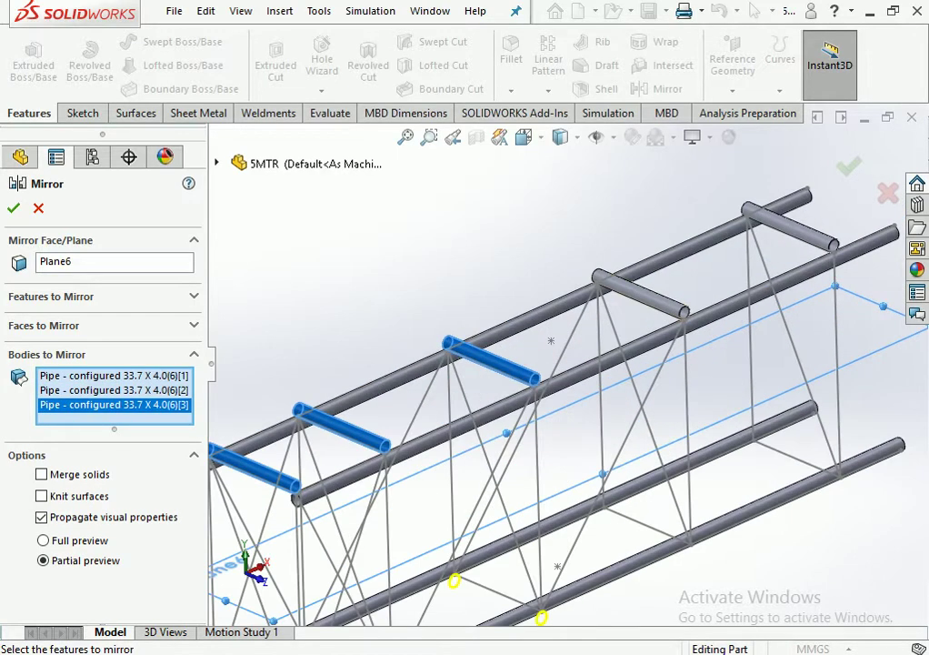
left_click(640, 293)
left_click(789, 229)
scroll(568, 364, "up", 3)
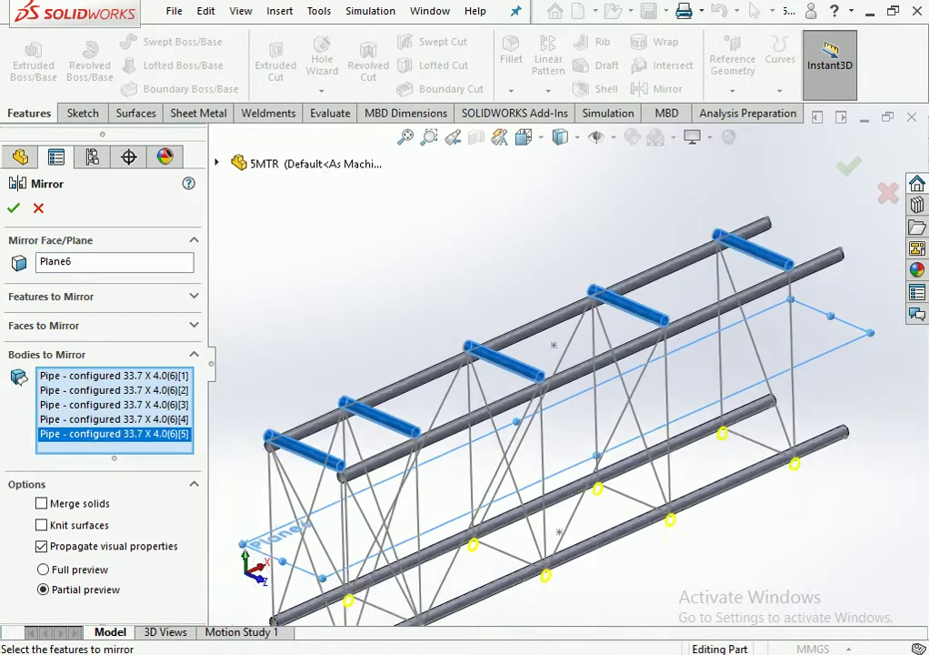
scroll(568, 364, "up", 2)
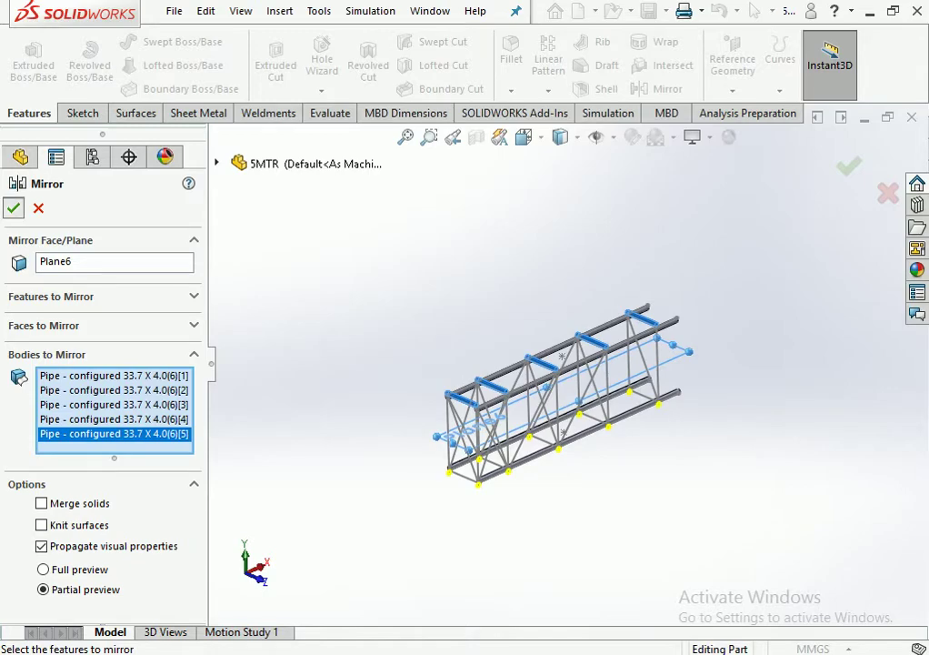
key("Return")
Orbit and zoom around the truss to inspect the mirrored bottom cross pipes.
scroll(581, 363, "down", 3)
scroll(582, 364, "down", 3)
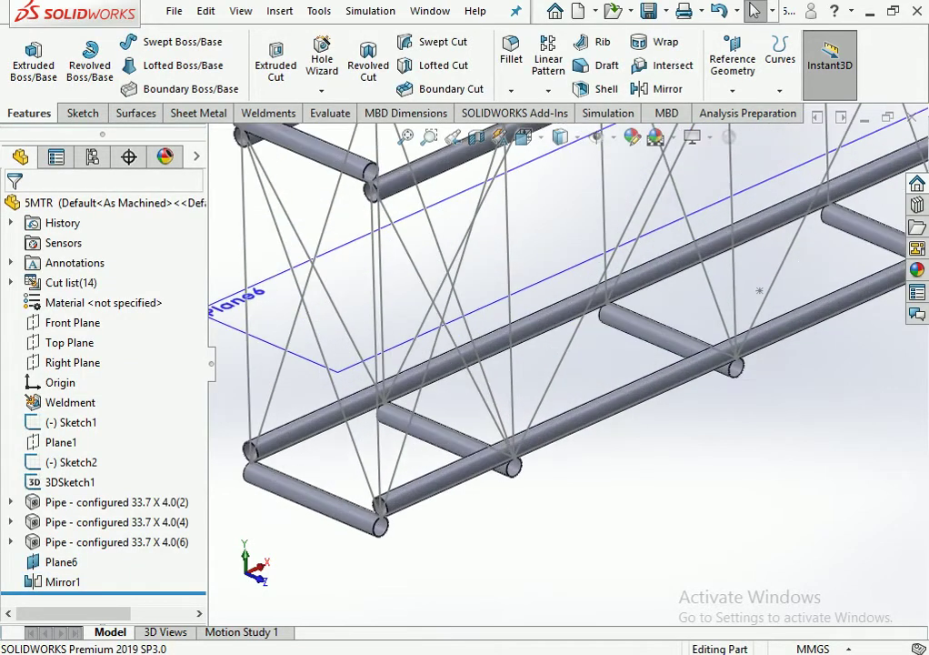
middle_click_drag(759, 291, 709, 328)
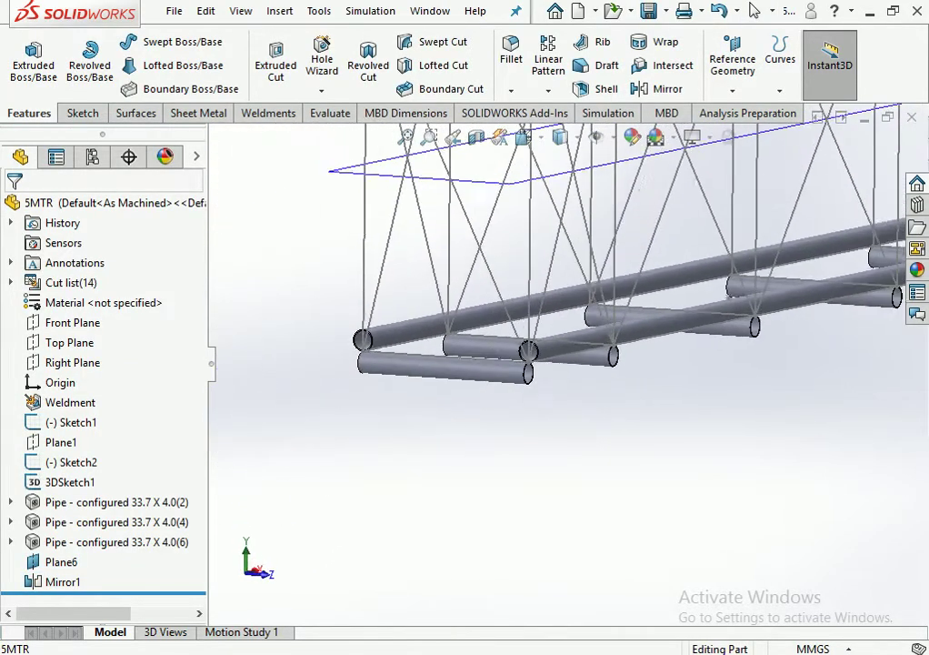
scroll(613, 345, "up", 3)
scroll(613, 345, "up", 2)
middle_click_drag(581, 336, 614, 346)
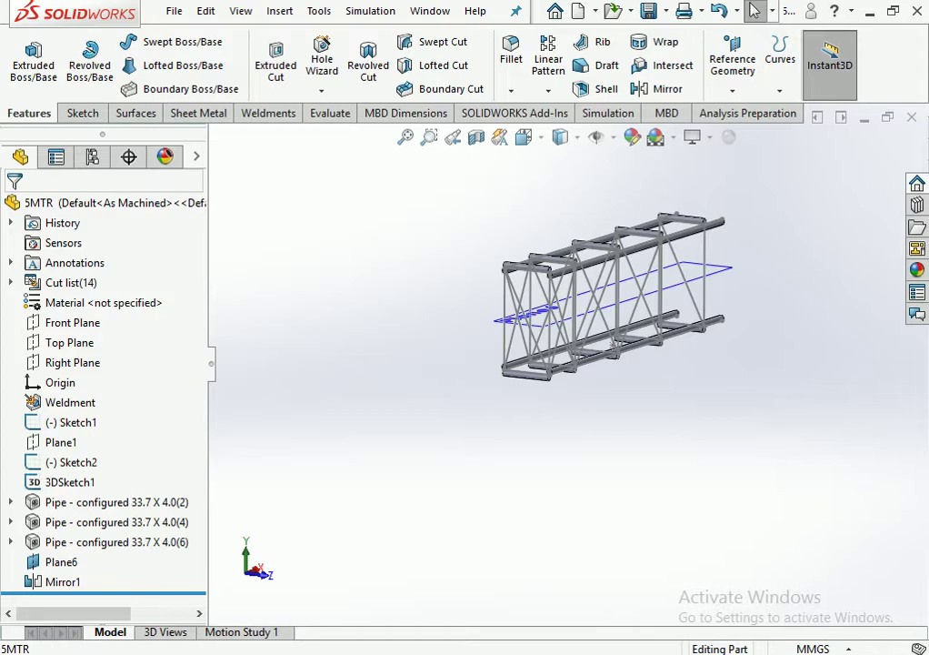
scroll(559, 264, "down", 2)
scroll(559, 264, "down", 3)
scroll(559, 263, "down", 2)
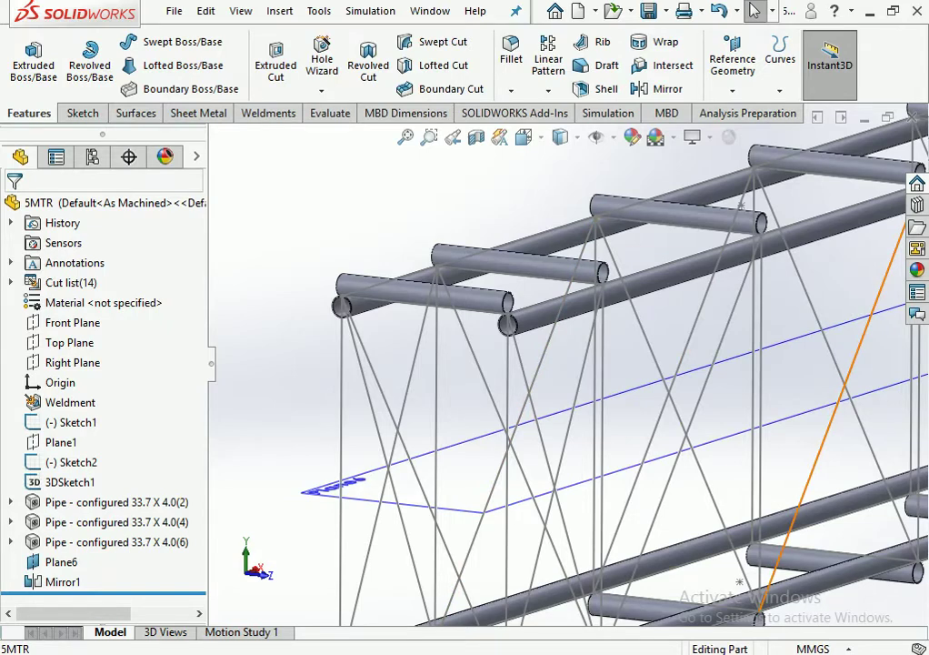
scroll(500, 327, "down", 2)
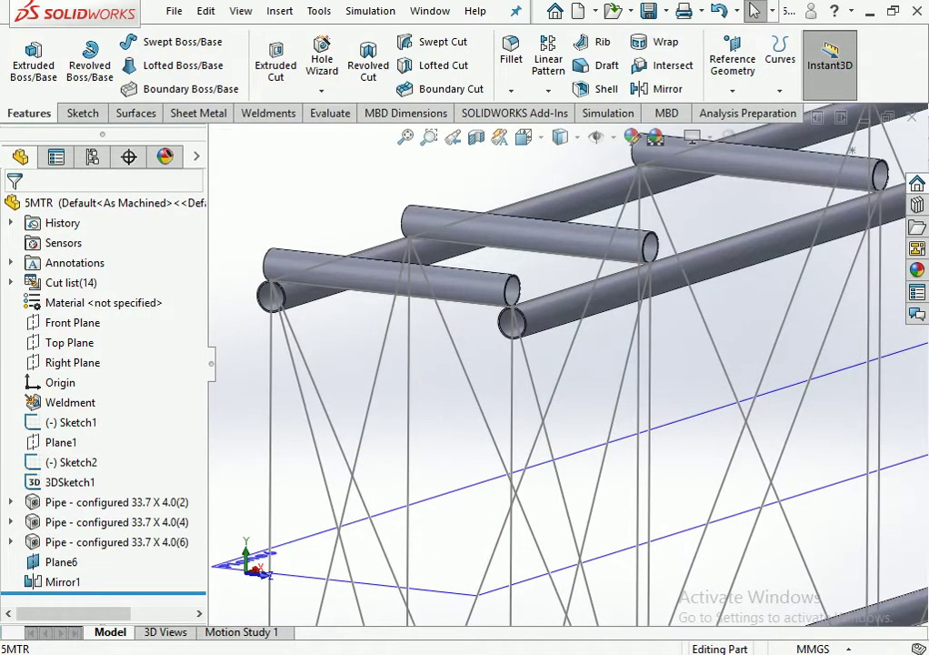
scroll(559, 327, "up", 3)
scroll(559, 328, "down", 1)
scroll(559, 328, "up", 3)
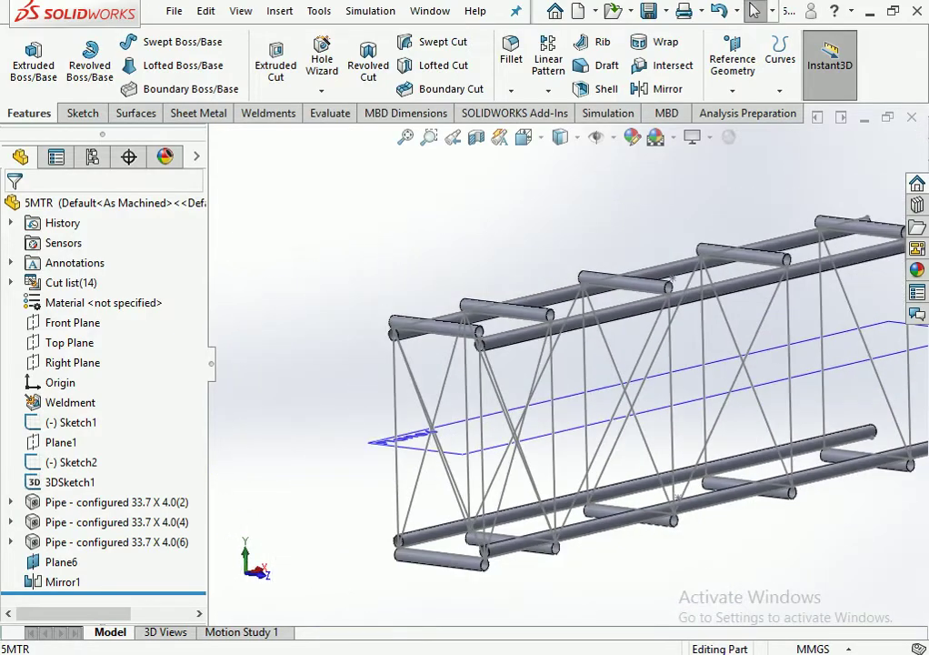
scroll(592, 379, "down", 2)
scroll(593, 379, "down", 1)
scroll(593, 379, "up", 3)
scroll(593, 379, "up", 2)
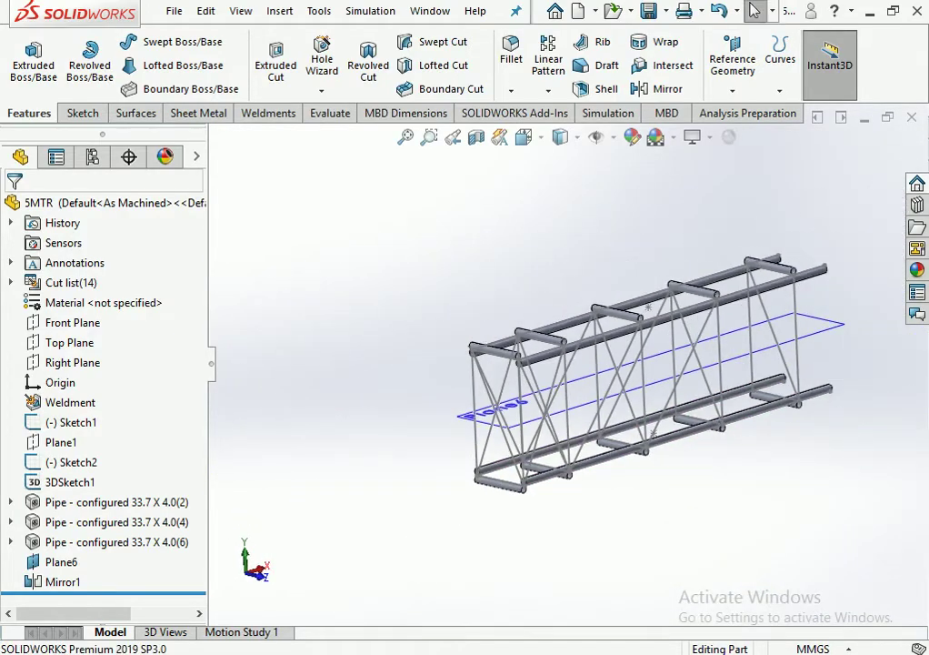
scroll(538, 438, "down", 2)
Start a 33.7 x 4.0 pipe member along the end verticals and diagonals as the first group.
left_click(267, 113)
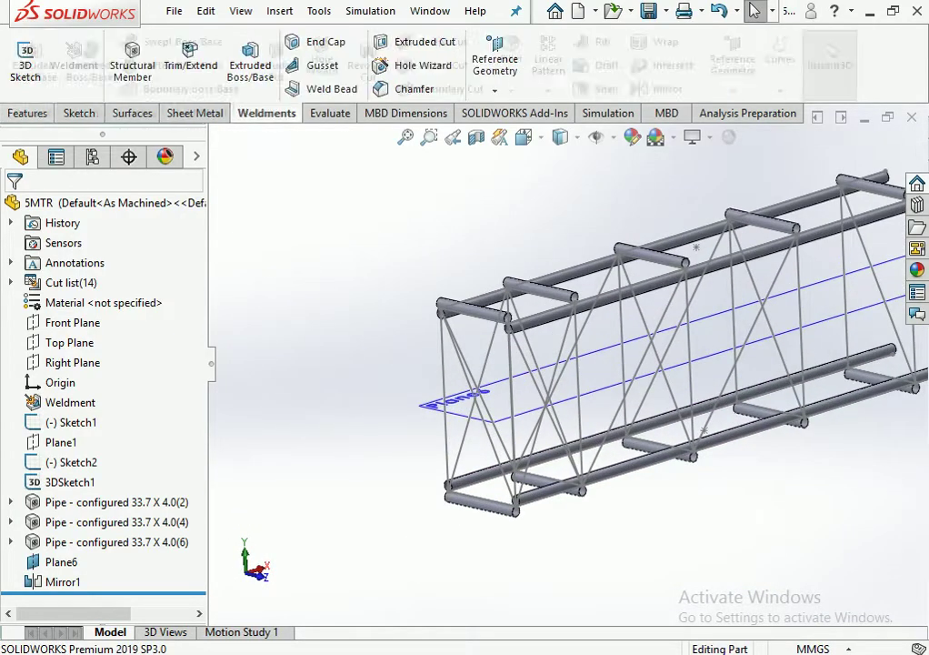
left_click(133, 56)
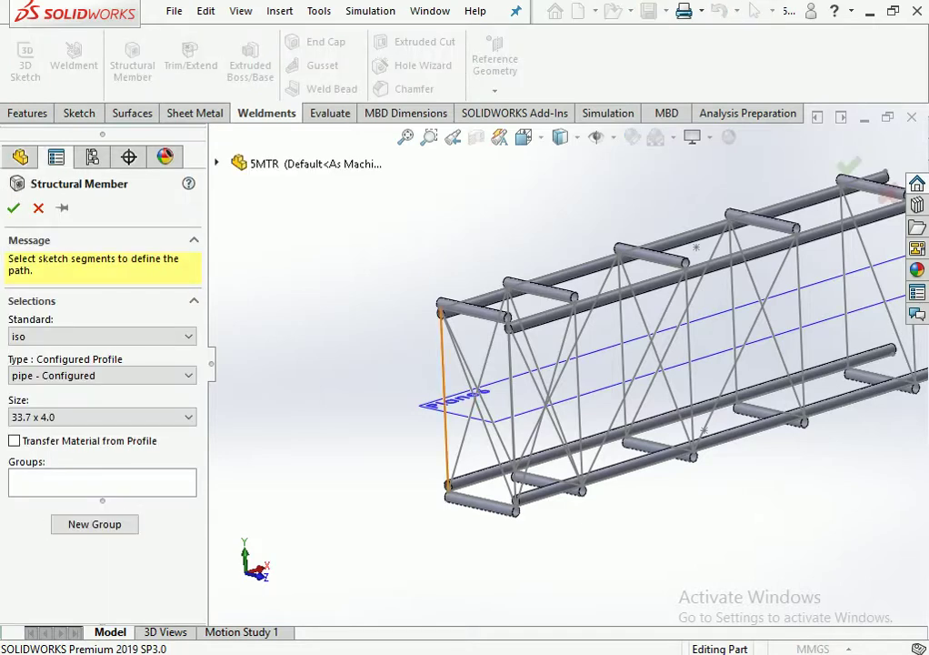
left_click(443, 391)
scroll(461, 380, "down", 4)
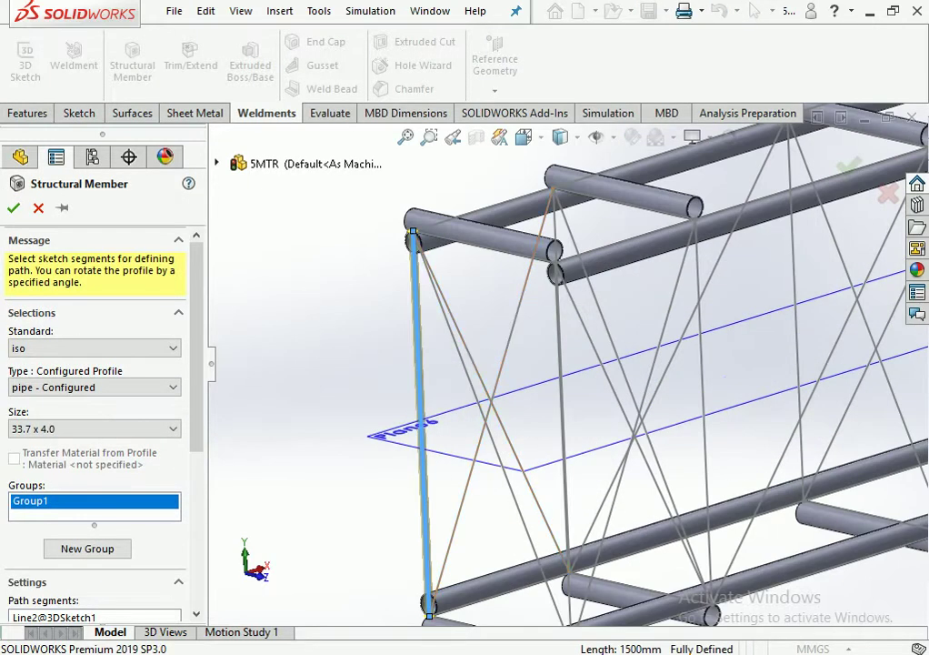
left_click(420, 251)
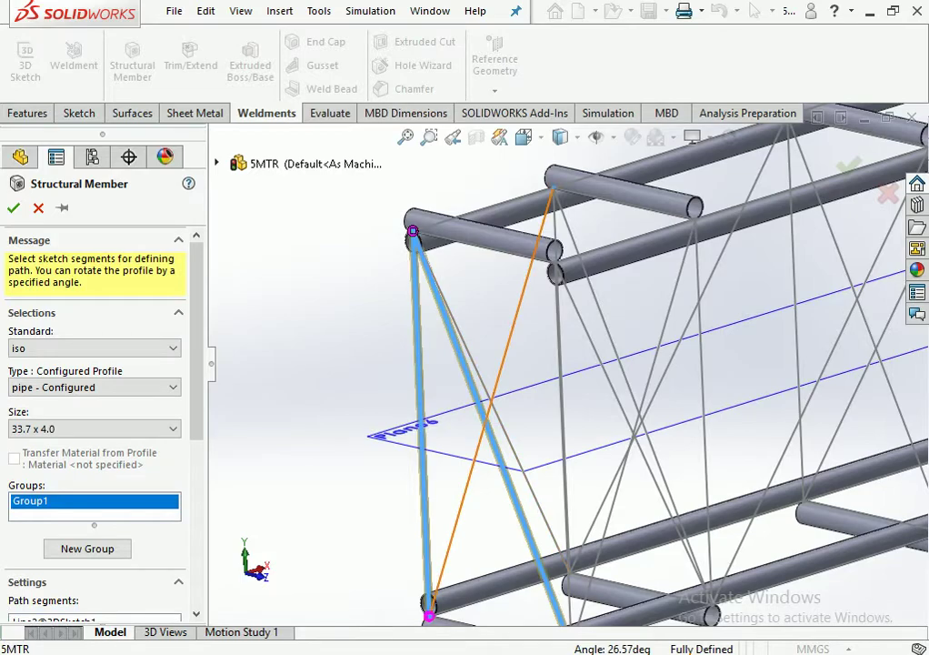
left_click(490, 400)
left_click(558, 409)
scroll(558, 409, "up", 5)
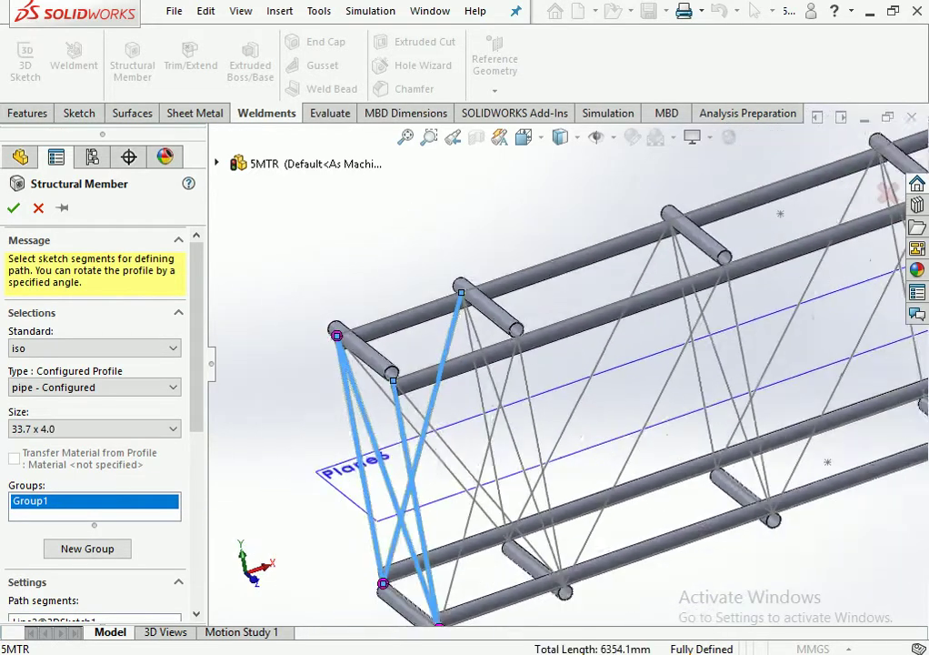
middle_click_drag(564, 419, 546, 427)
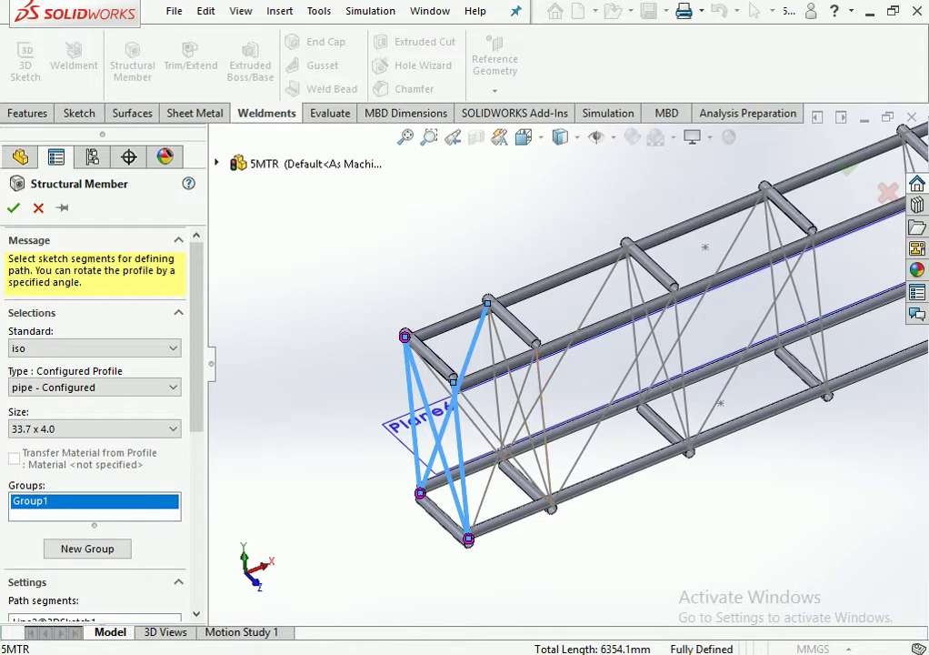
left_click(495, 381)
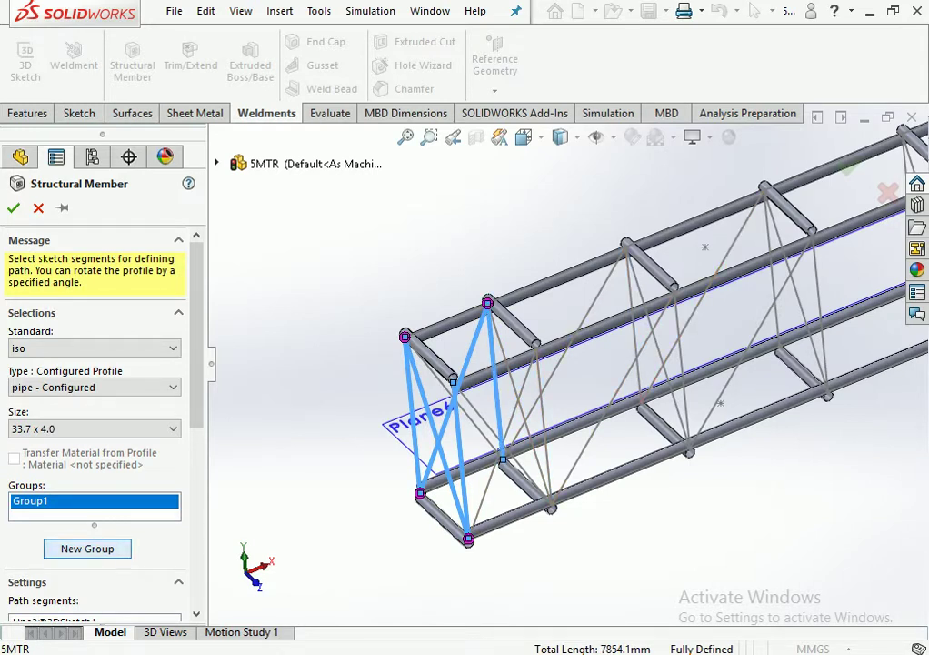
Add two truss segments as a second path group.
left_click(87, 548)
left_click(498, 447)
left_click(495, 445)
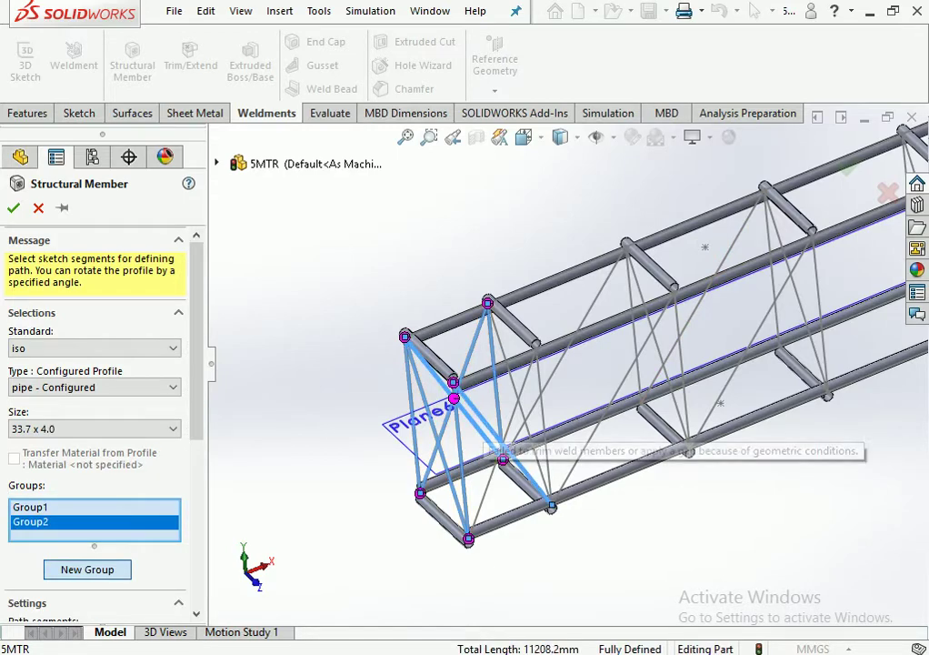
middle_click_drag(495, 446, 419, 450)
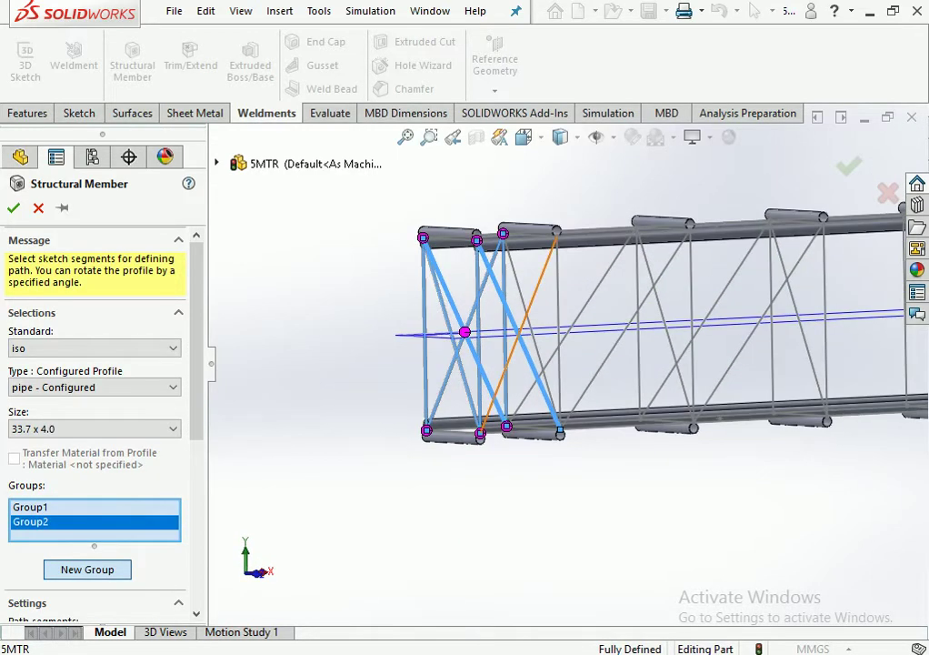
Add a diagonal and two vertical segments as a third path group.
left_click(88, 569)
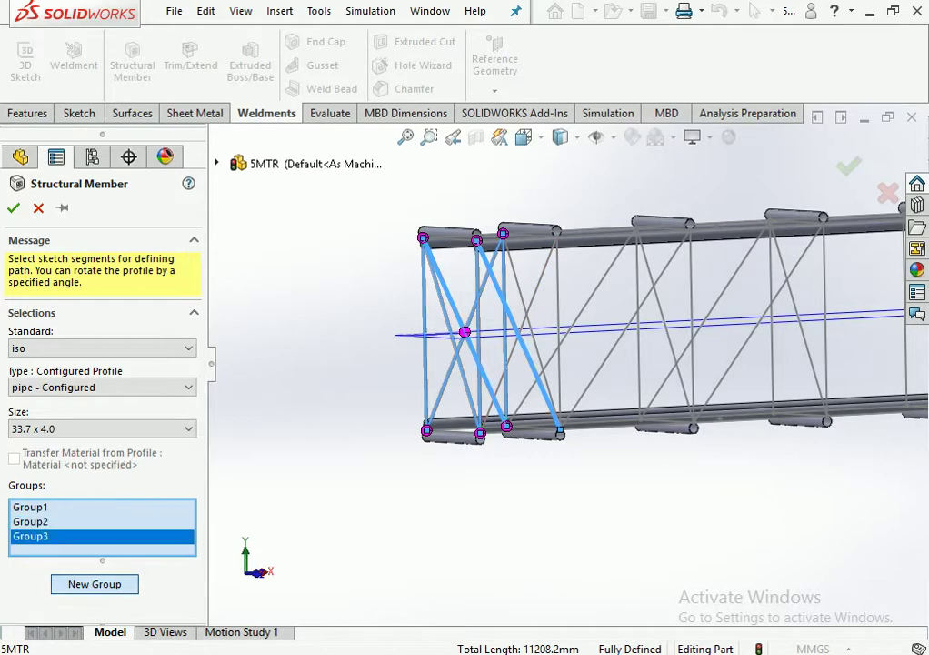
left_click(522, 318)
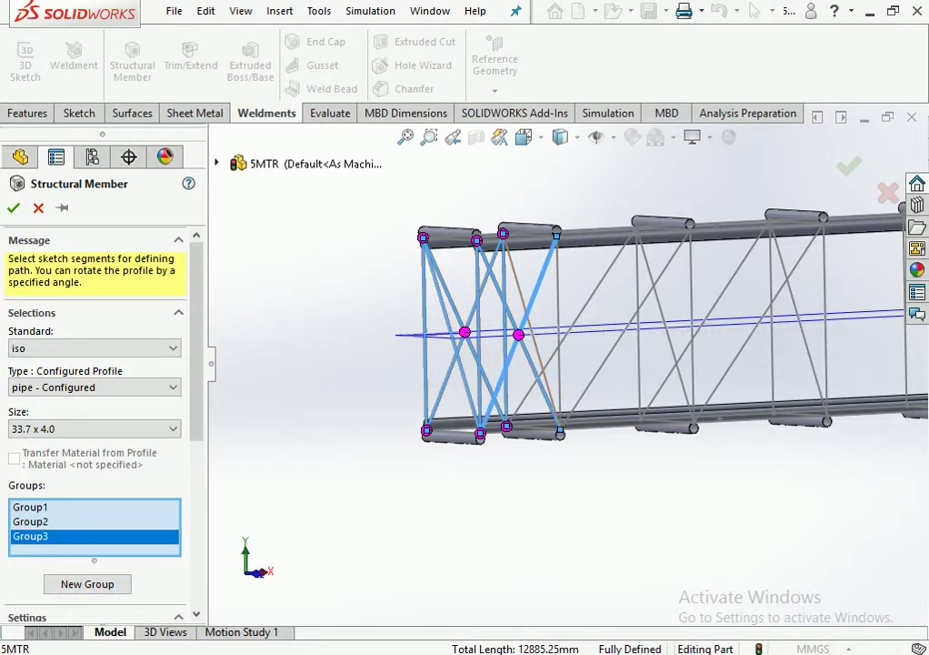
middle_click_drag(208, 457, 207, 458)
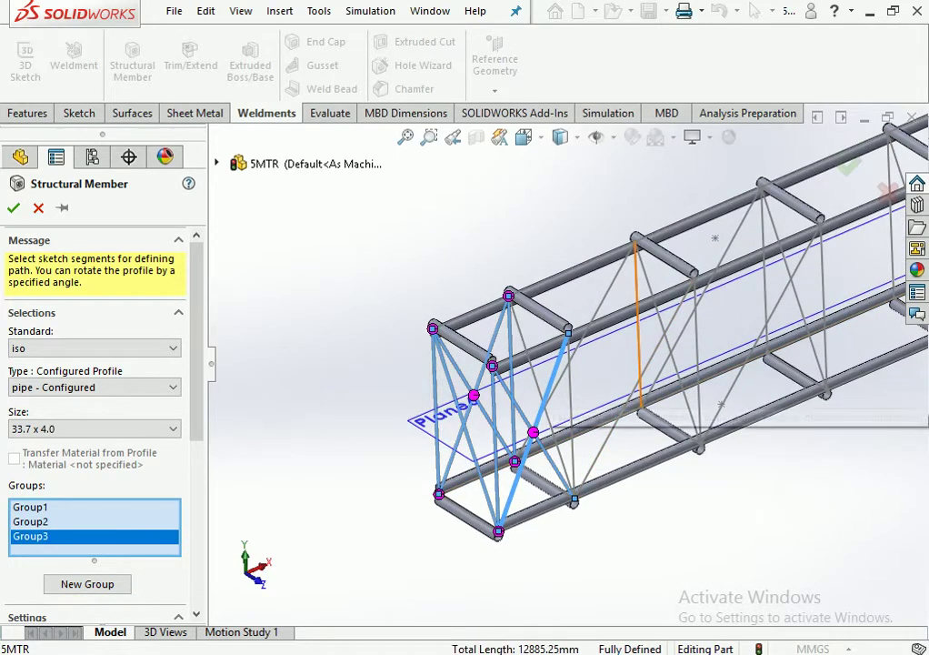
mouse_move(208, 455)
middle_mouse_down()
mouse_move(200, 462)
mouse_move(204, 455)
middle_mouse_up()
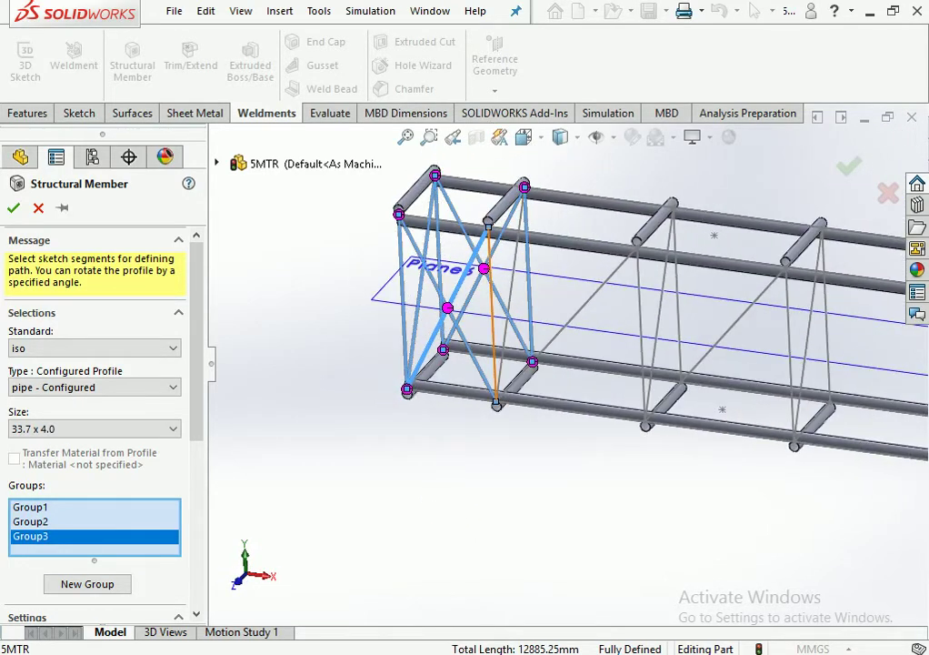
left_click(492, 313)
left_click(510, 293)
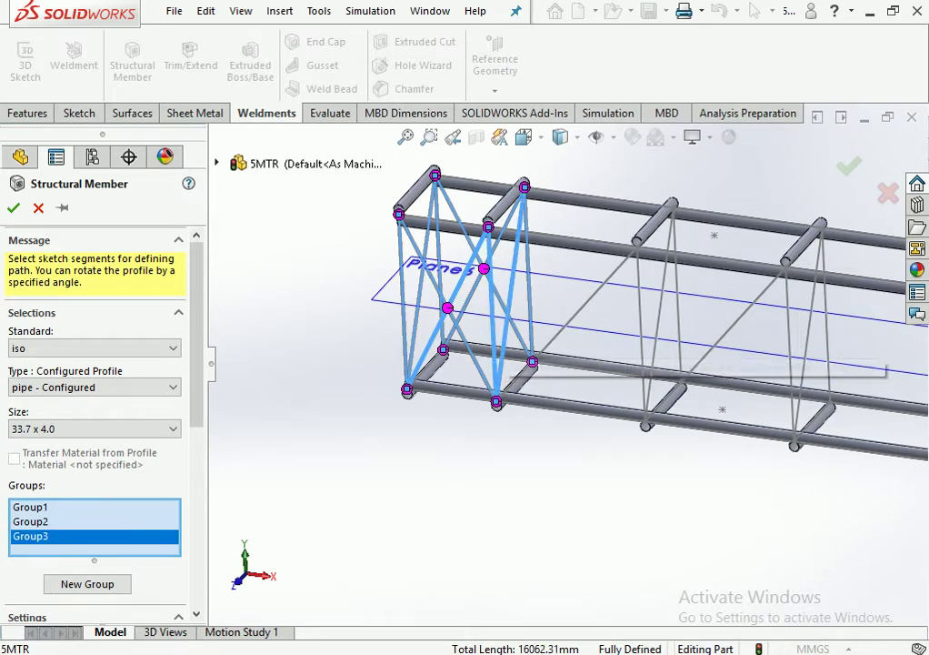
scroll(564, 362, "up", 2)
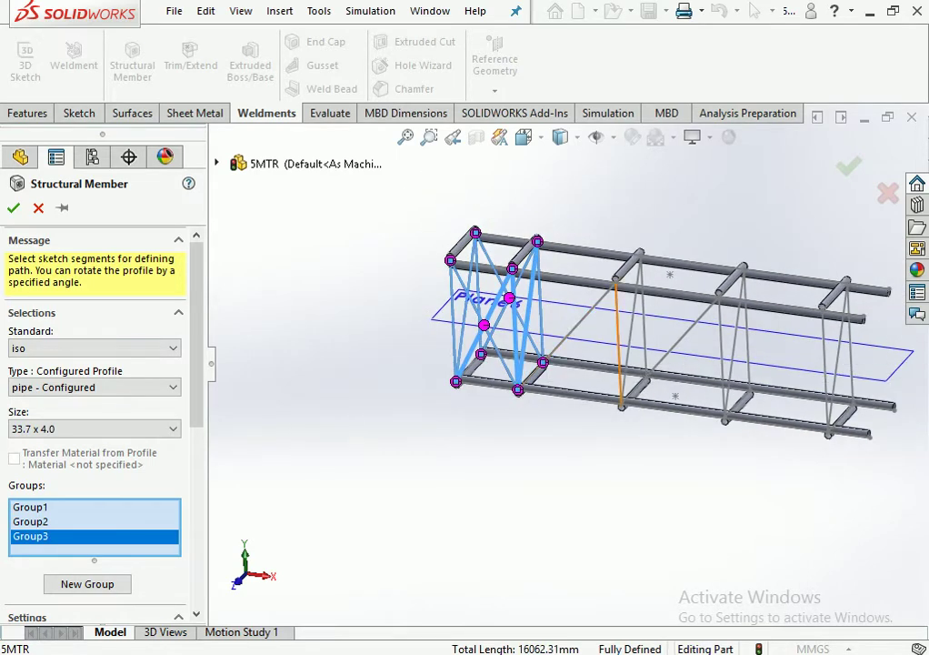
Add Group4 with two vertical braces and Group5 with two diagonal braces.
left_click(89, 586)
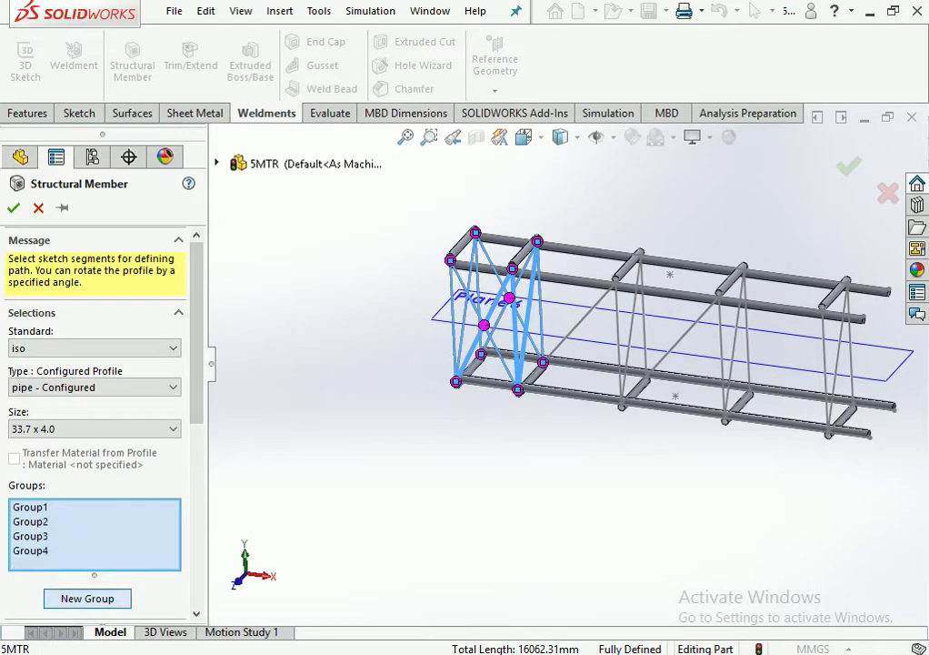
left_click(616, 341)
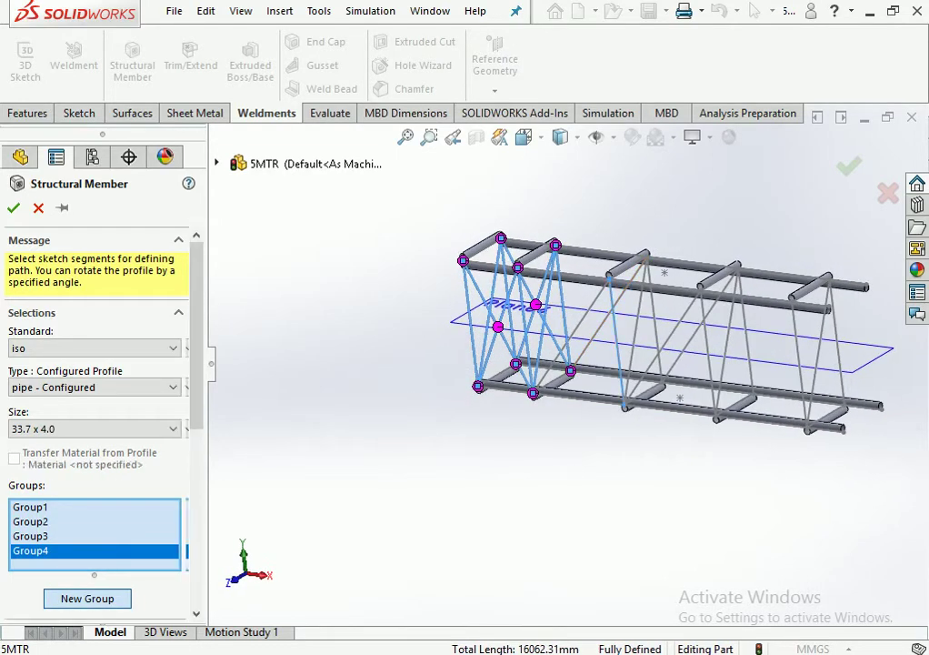
left_click(653, 338)
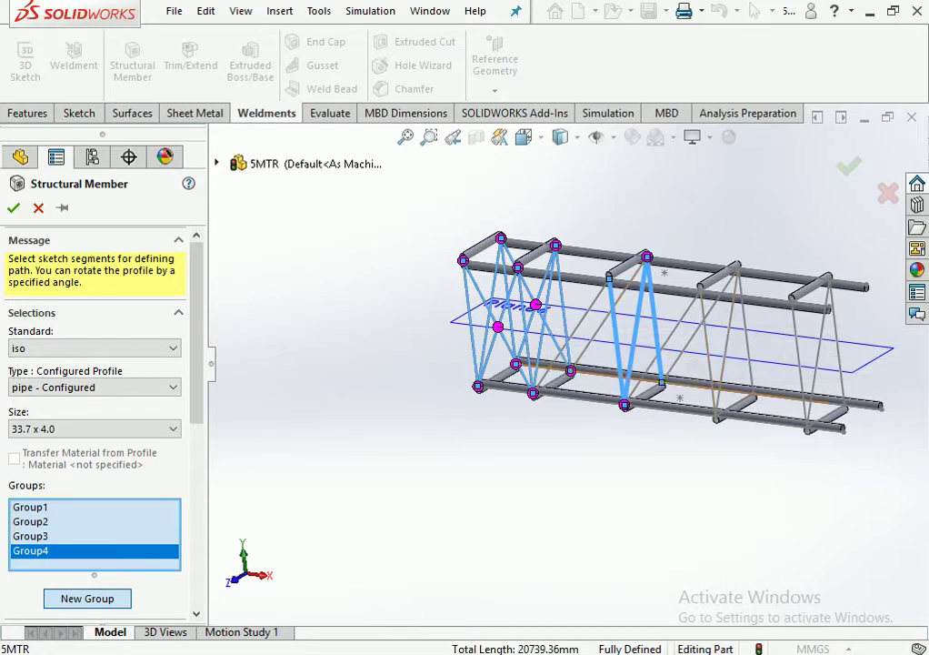
left_click(88, 598)
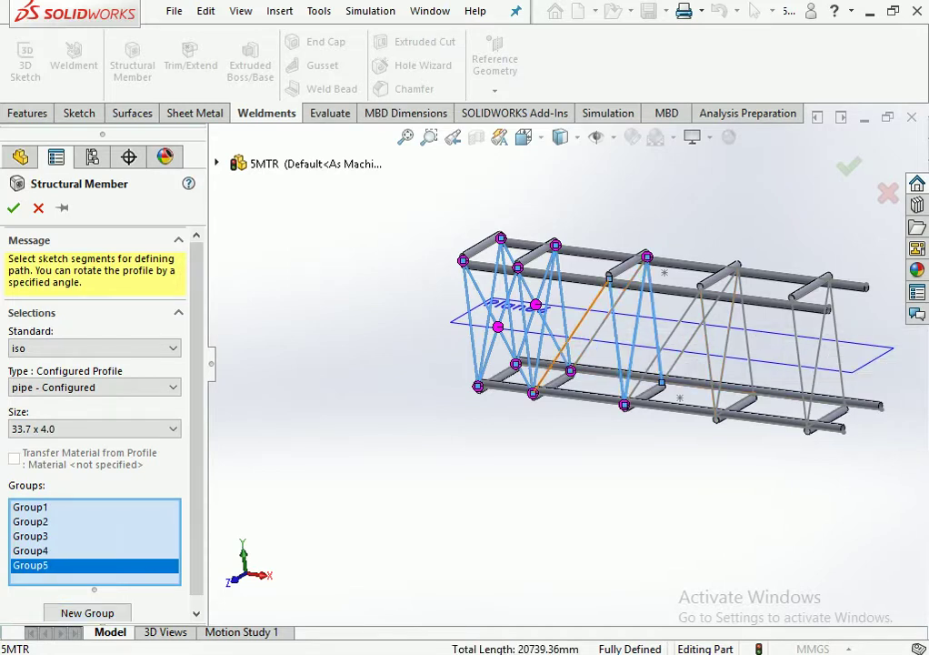
left_click(561, 350)
left_click(609, 314)
mouse_move(609, 313)
middle_mouse_down()
mouse_move(655, 345)
mouse_move(664, 341)
middle_mouse_up()
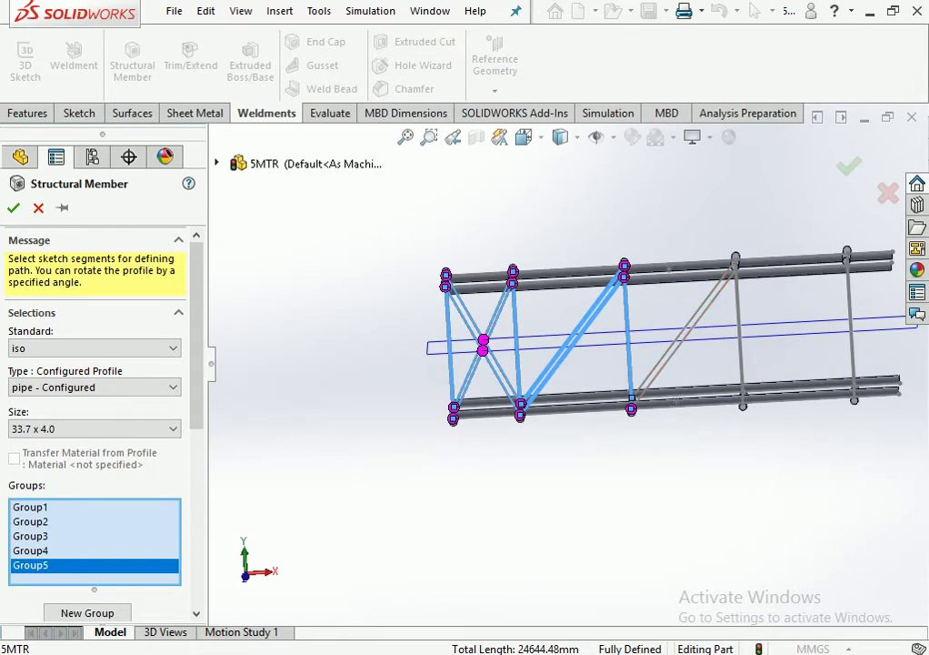
middle_click_drag(664, 341, 582, 368)
middle_click_drag(693, 283, 658, 214)
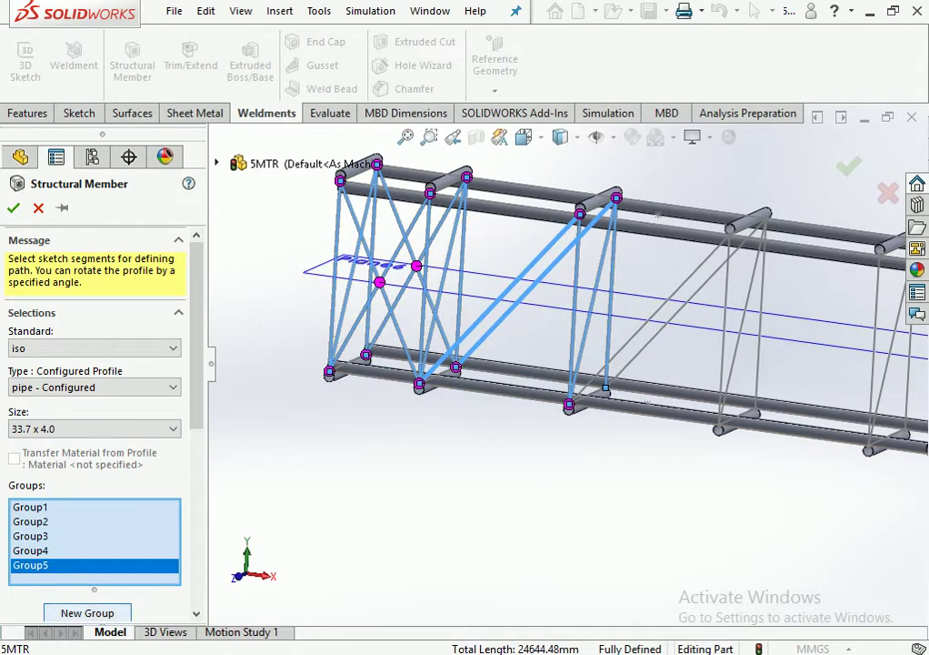
Add Group6 with a diagonal brace and Group7 with two verticals and a diagonal.
left_click(87, 613)
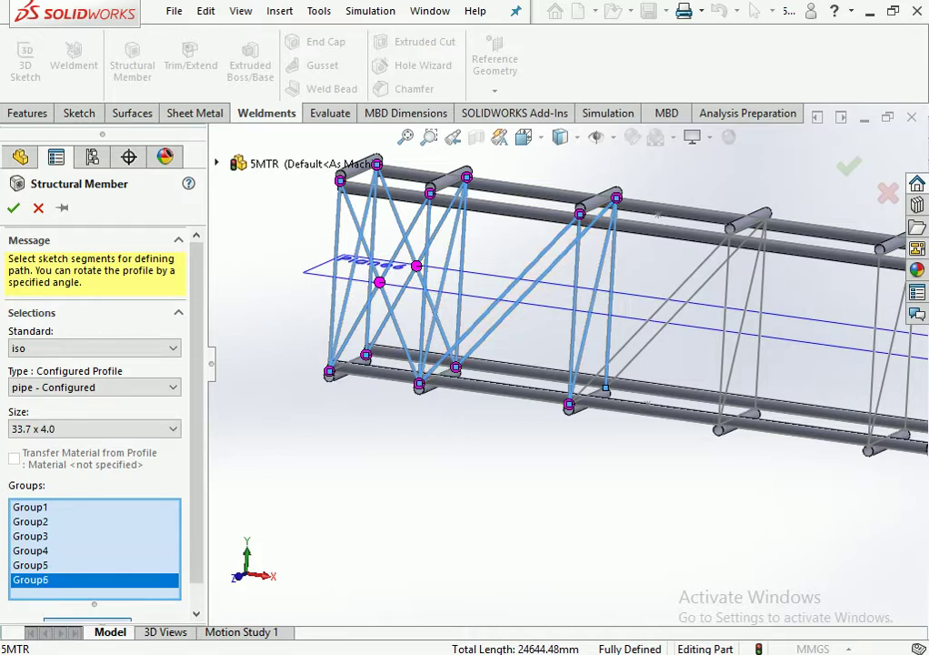
left_click(647, 320)
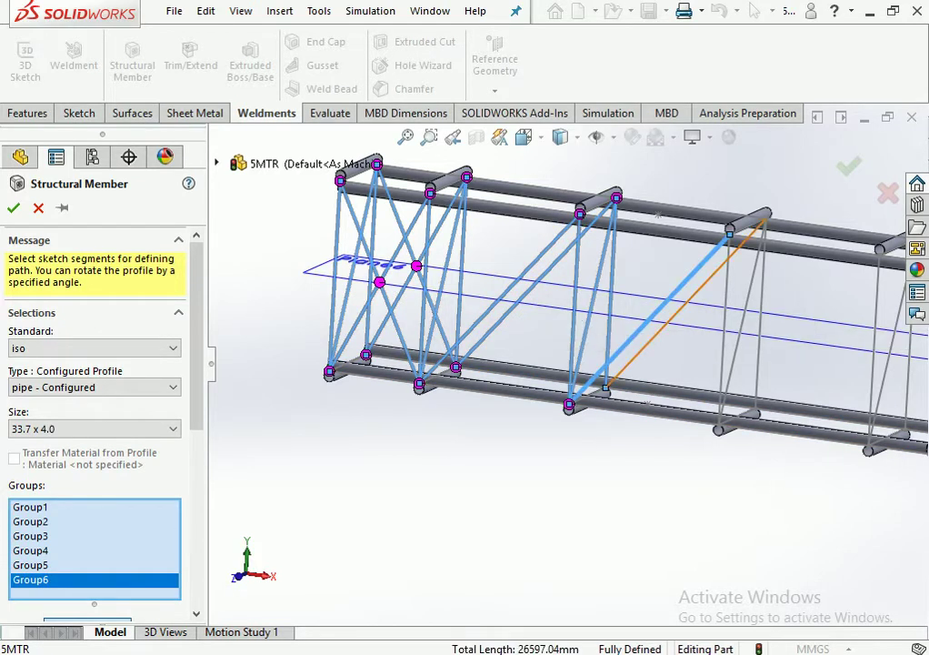
left_click(667, 309)
middle_click_drag(545, 363, 573, 359)
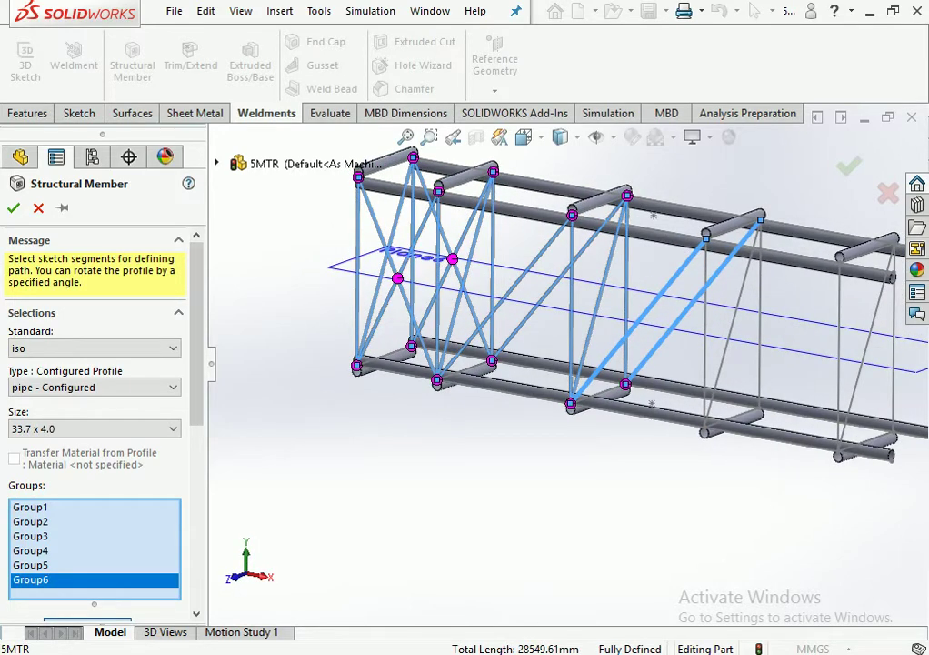
scroll(91, 409, "down", 5)
left_click(87, 429)
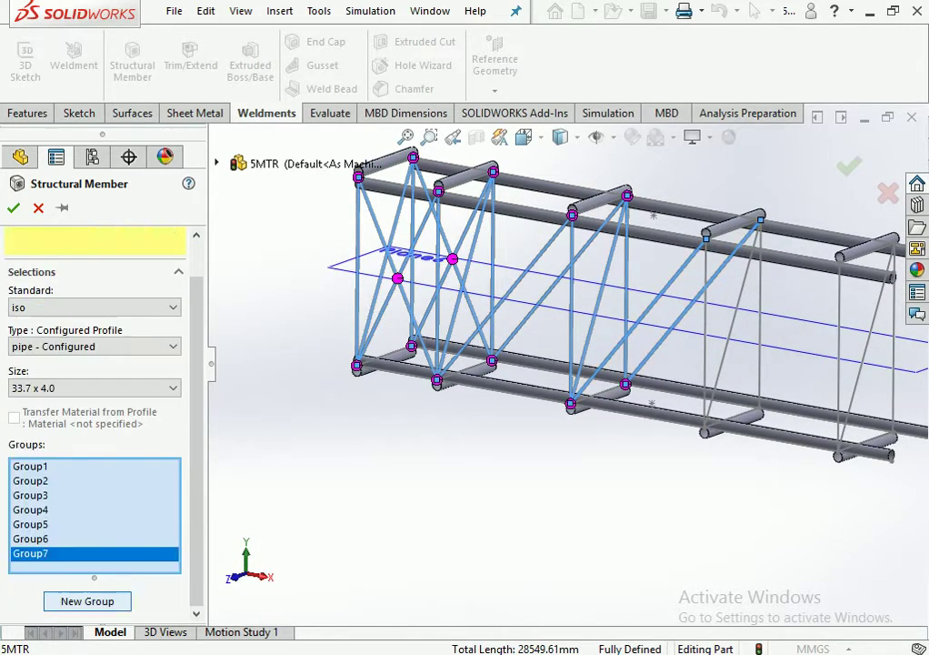
left_click(706, 318)
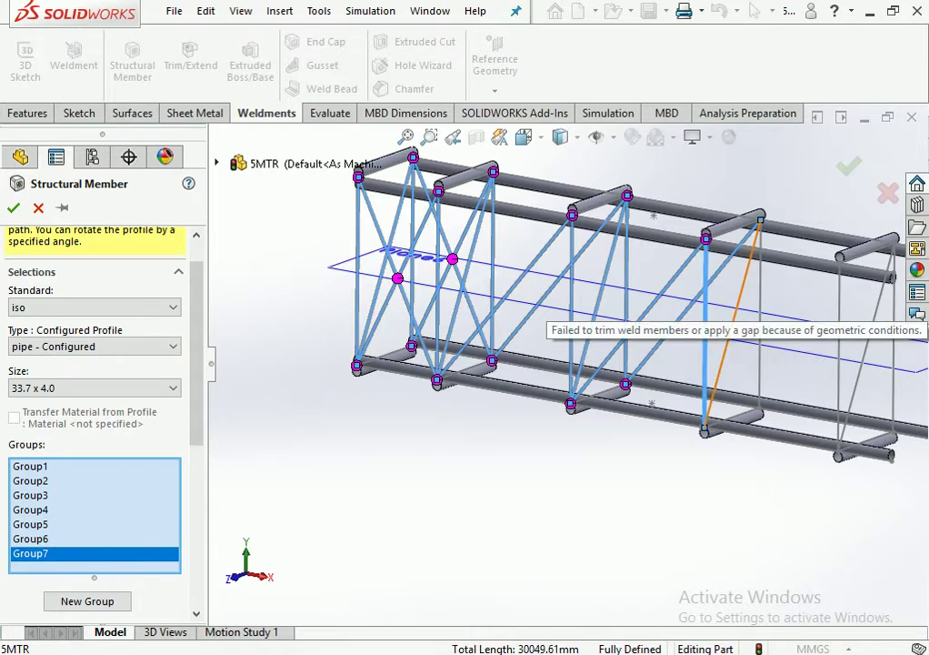
left_click(733, 323)
left_click(760, 318)
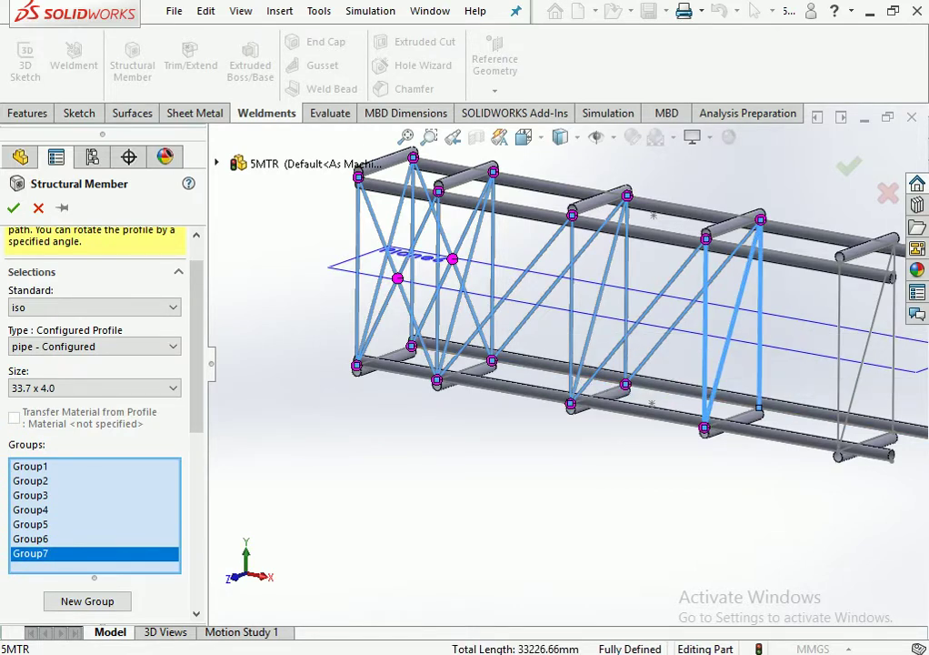
Add Group8 with the last vertical and diagonal braces and finish the pipe member.
left_click(87, 601)
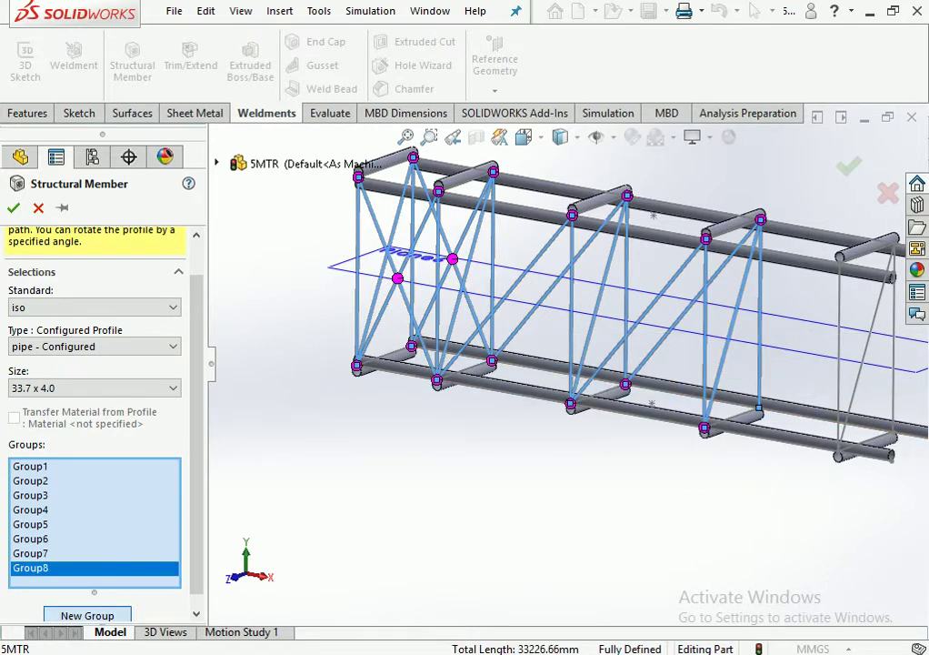
left_click(840, 355)
scroll(636, 364, "down", 2)
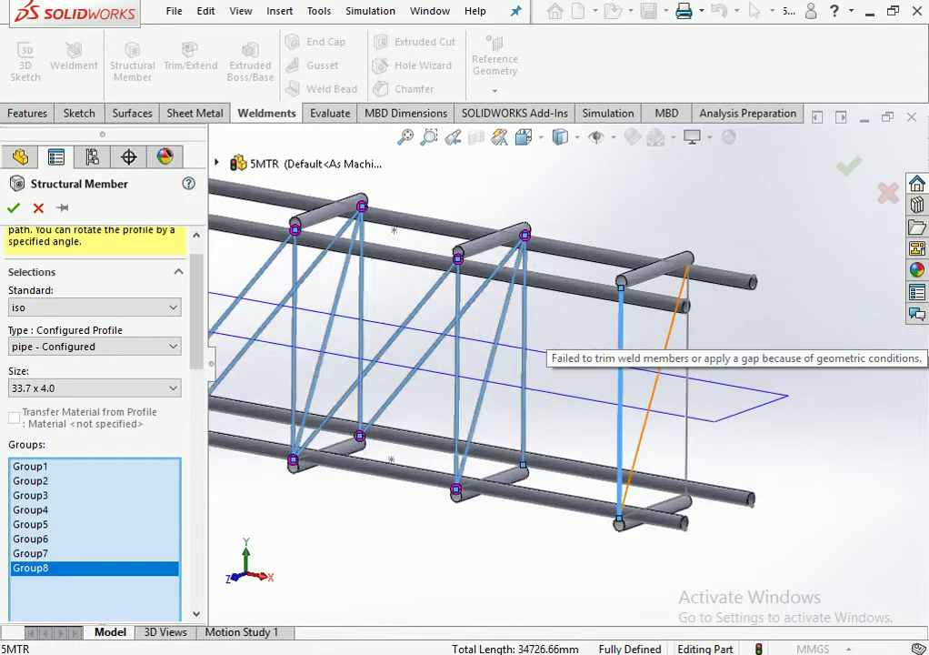
left_click(661, 368)
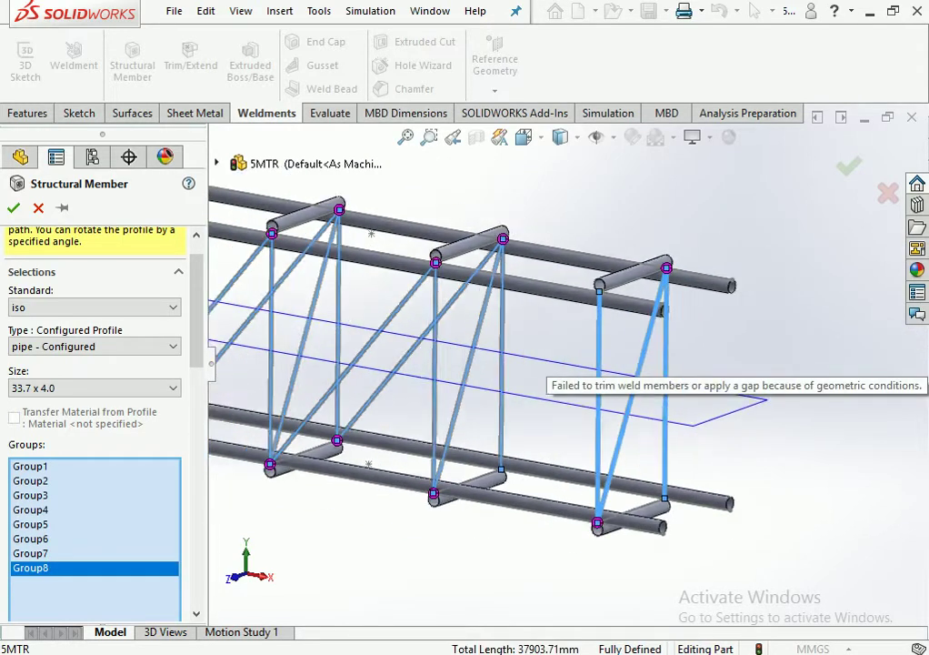
scroll(546, 373, "up", 5)
middle_click_drag(545, 373, 545, 345)
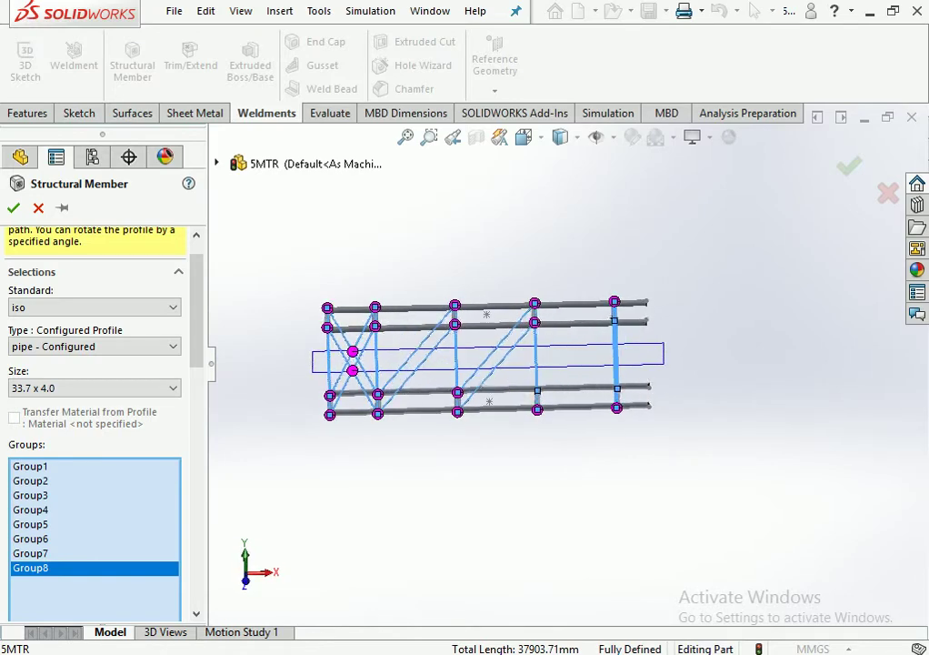
key("Return")
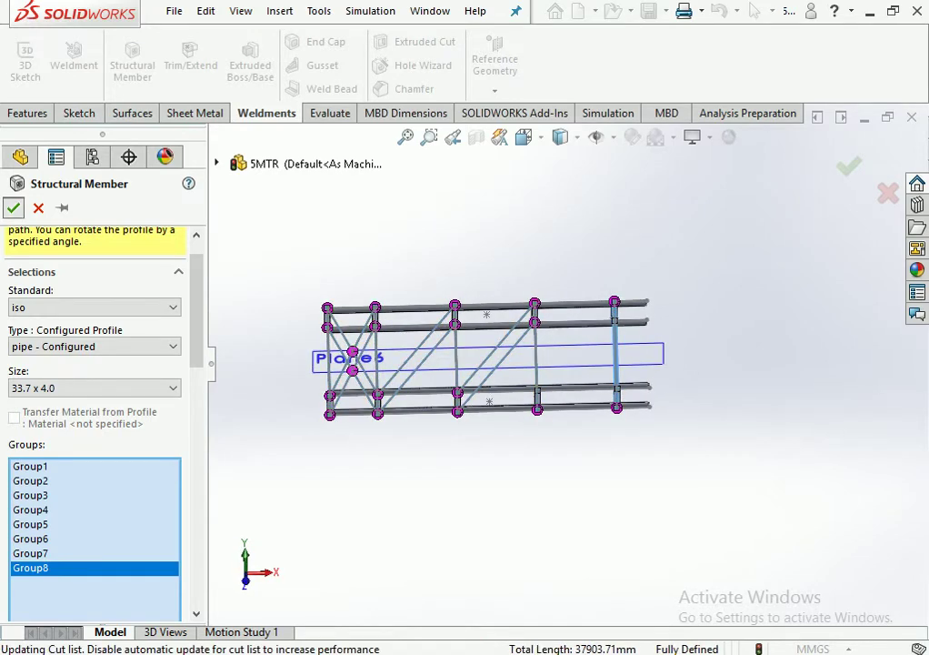
key("ctrl+7")
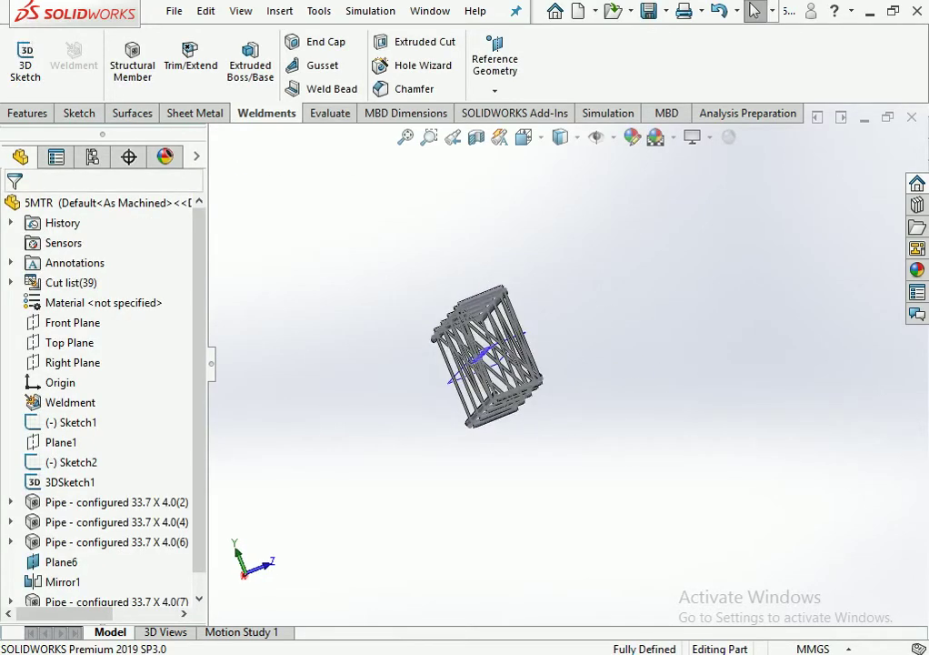
left_click(523, 136)
left_click(549, 186)
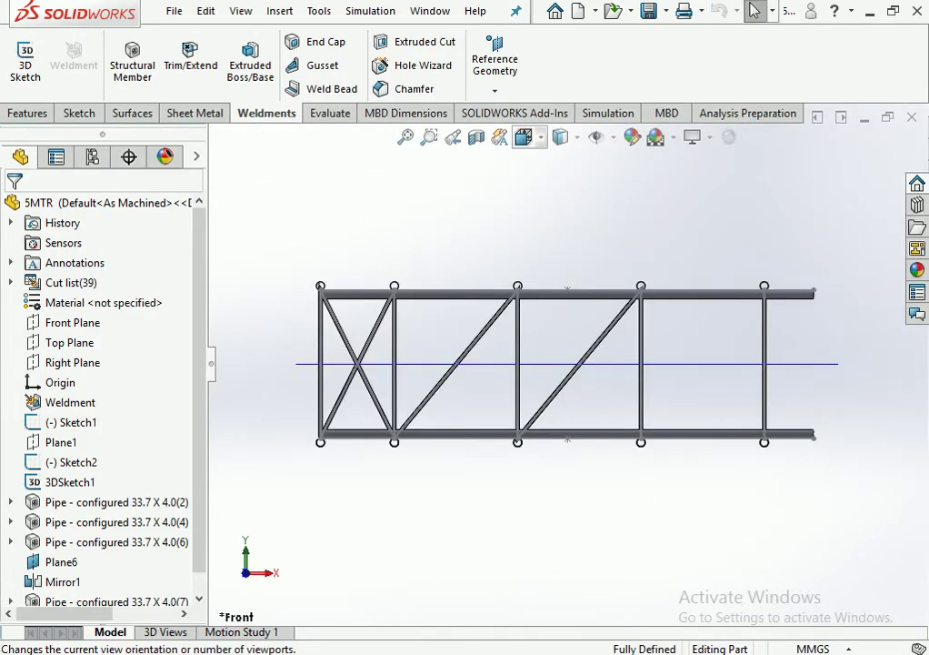
left_click(524, 137)
left_click(528, 211)
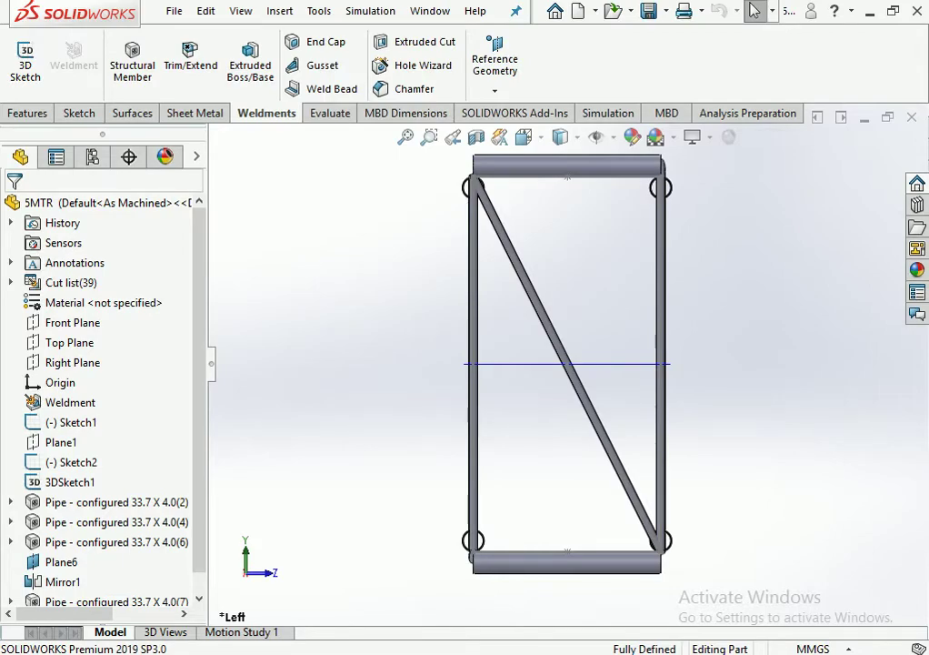
key("ctrl+7")
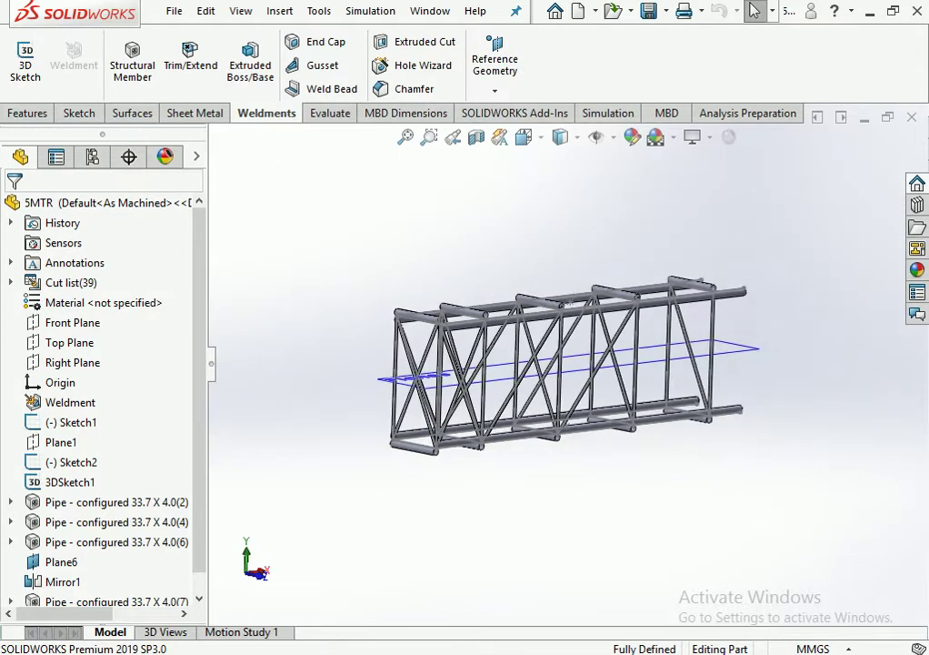
scroll(399, 360, "down", 3)
scroll(399, 360, "down", 3)
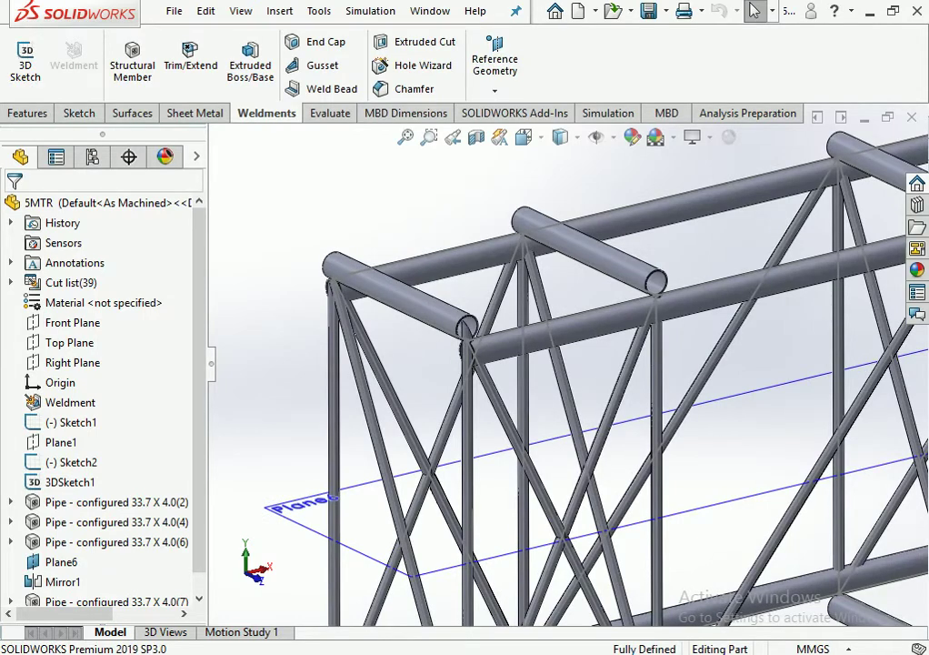
scroll(468, 338, "down", 3)
scroll(470, 342, "down", 2)
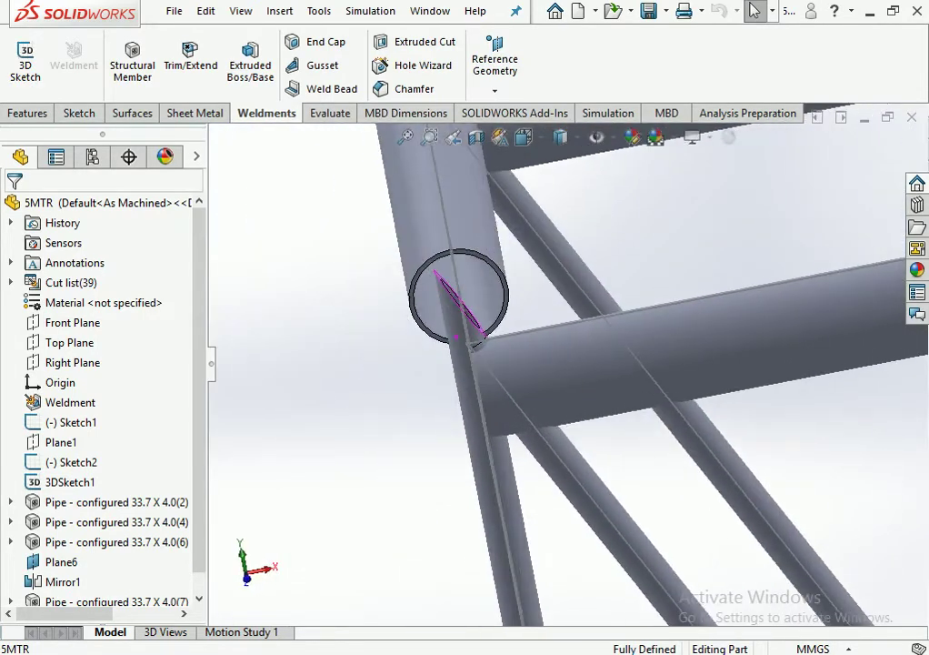
middle_click_drag(471, 342, 465, 345)
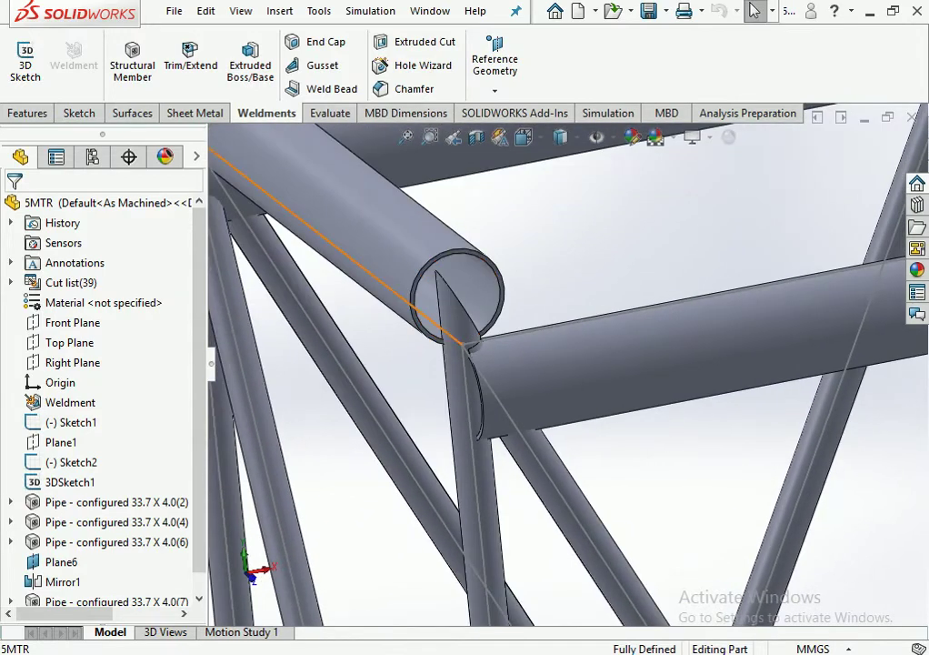
Re-centre the Pipe 33.7 X 4.0(6) cross-member profile on its sketch line and rebuild.
left_click(408, 239)
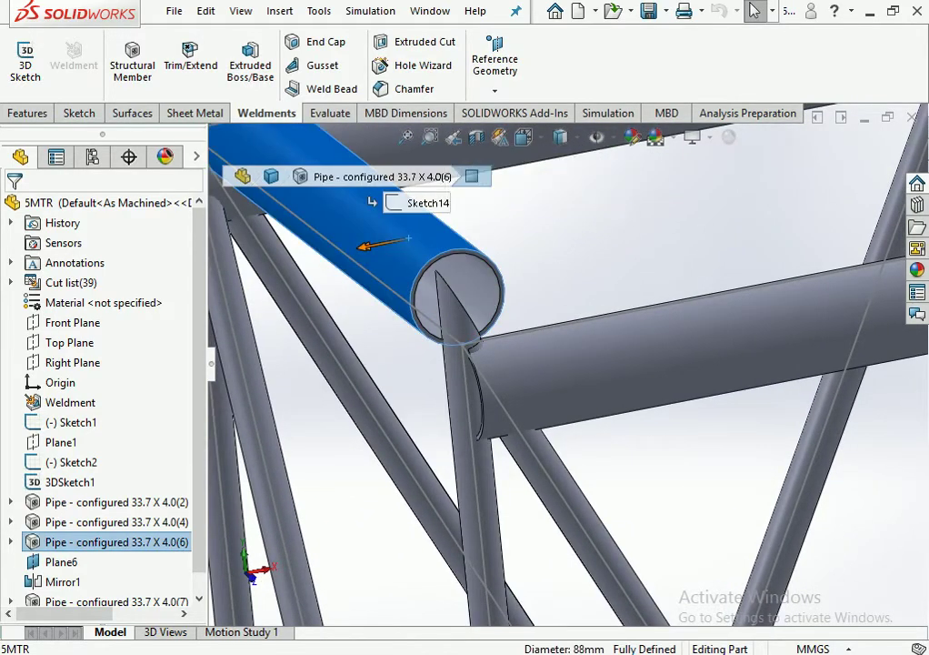
left_click(109, 542)
left_click(143, 482)
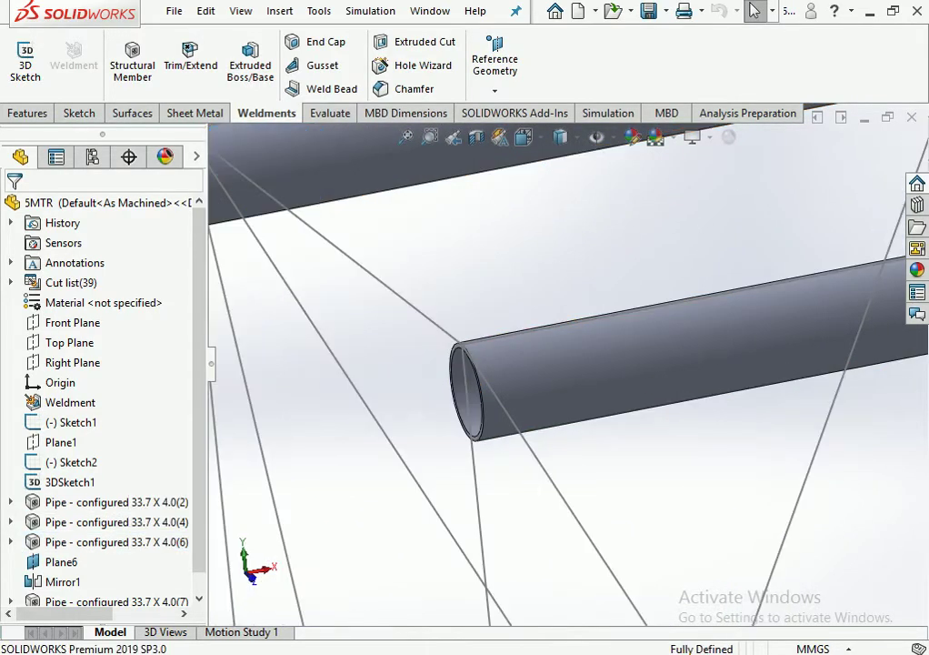
scroll(571, 365, "up", 3)
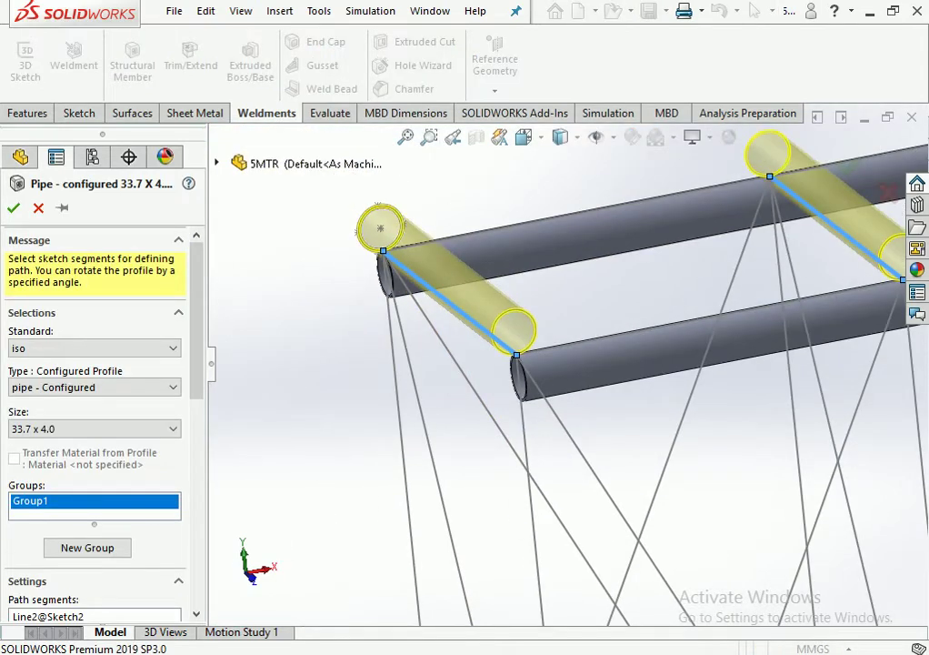
scroll(96, 364, "down", 5)
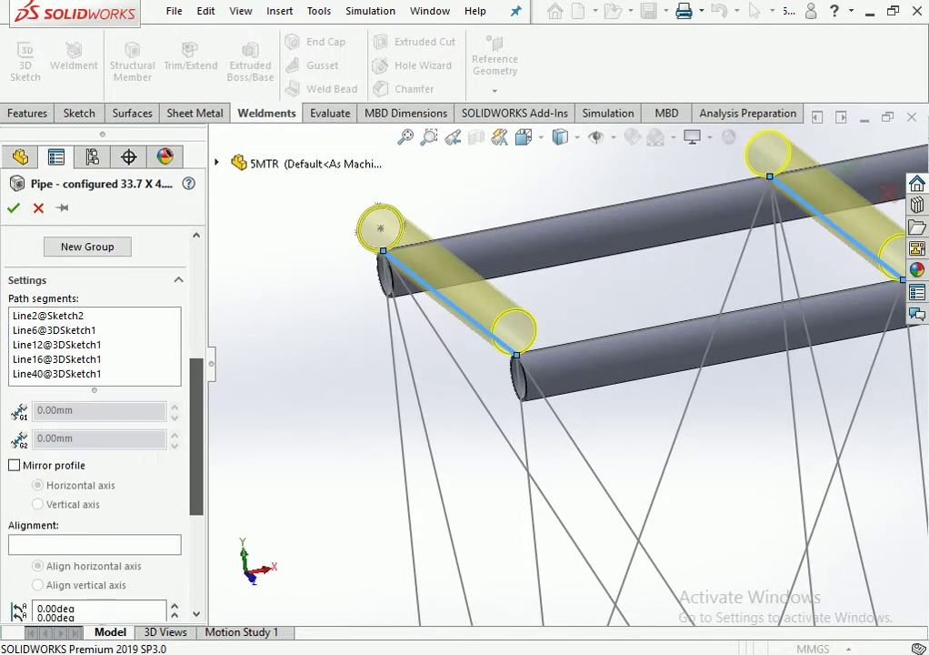
scroll(95, 363, "down", 5)
left_click(95, 448)
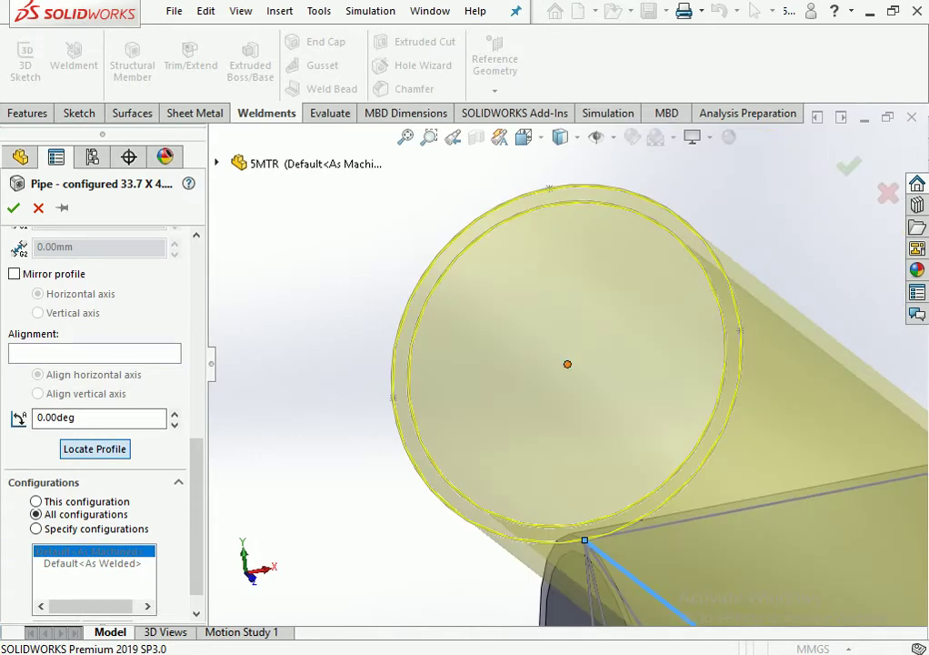
left_click(567, 364)
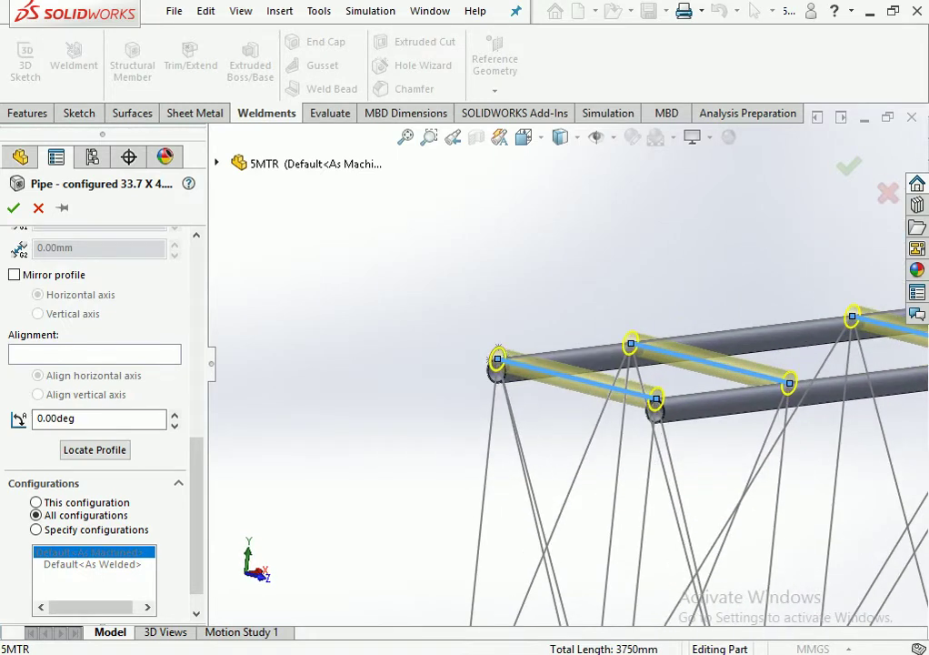
key("Return")
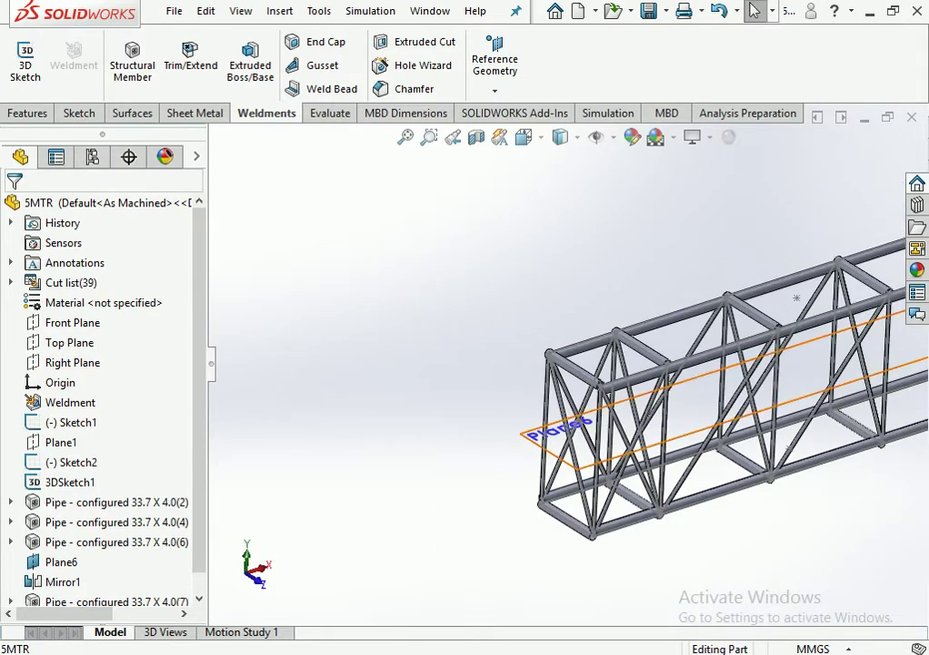
Relocate the Pipe(4) chord pipe's profile to a new point on its pipe end.
scroll(627, 421, "down", 2)
left_click(518, 408)
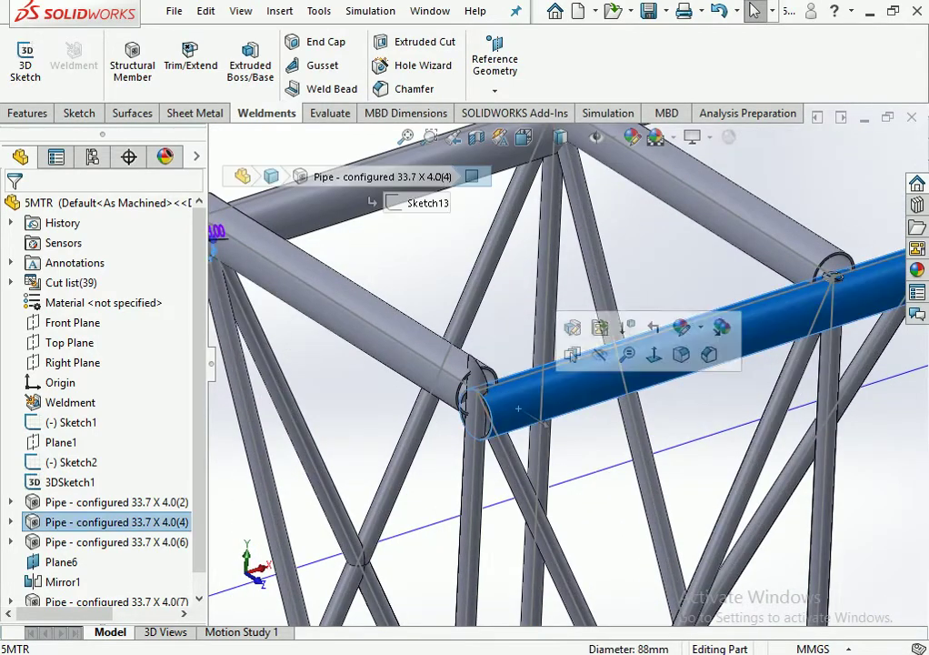
right_click(109, 521)
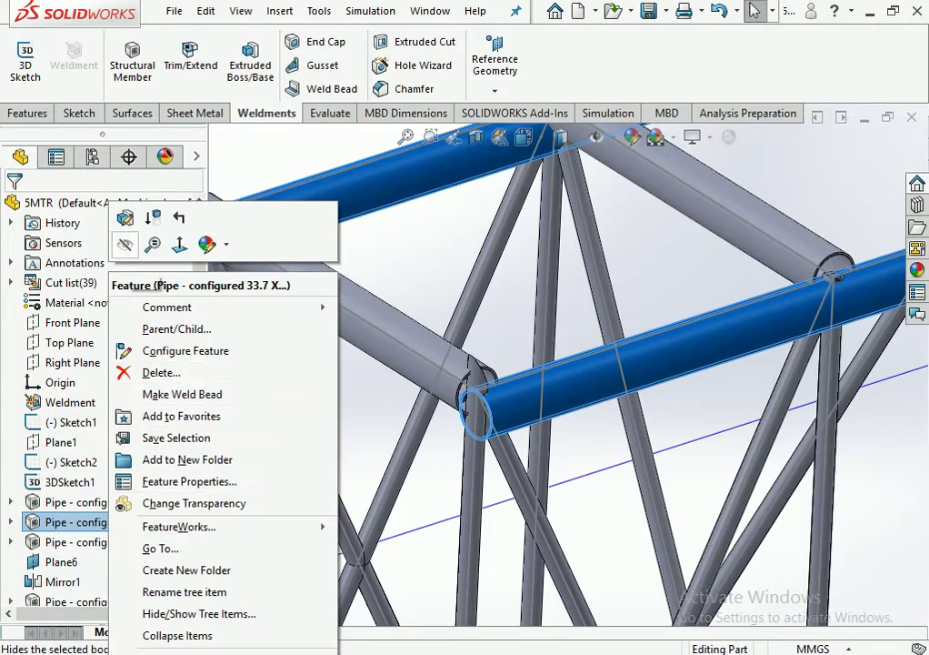
left_click(71, 462)
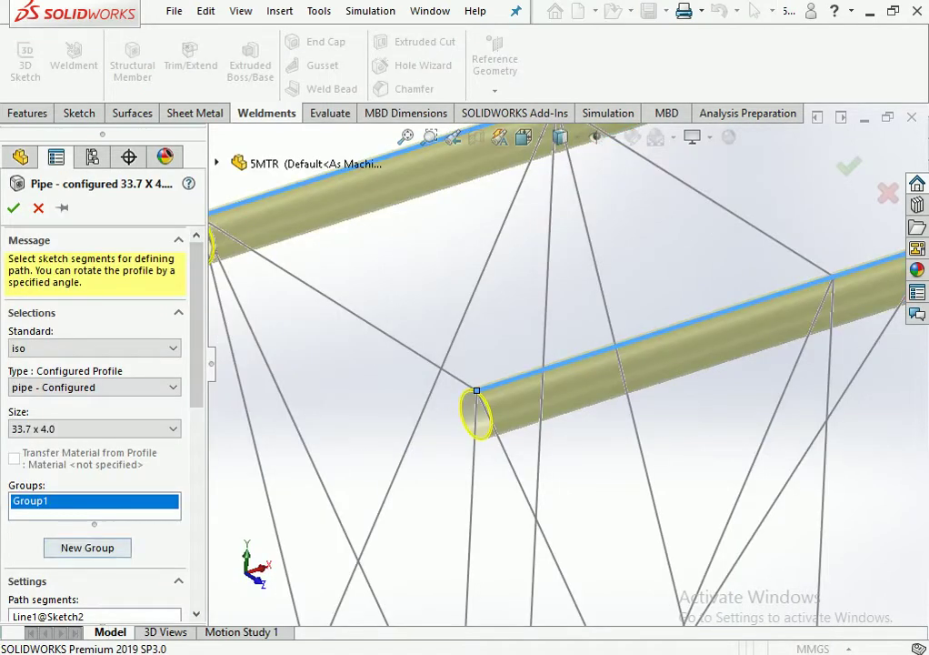
scroll(100, 409, "down", 5)
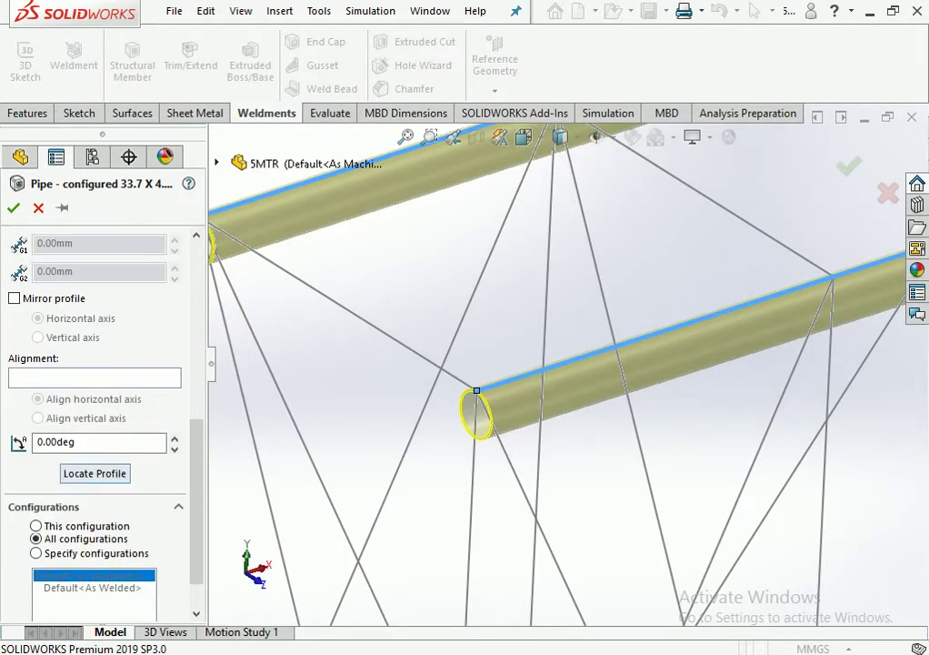
left_click(94, 473)
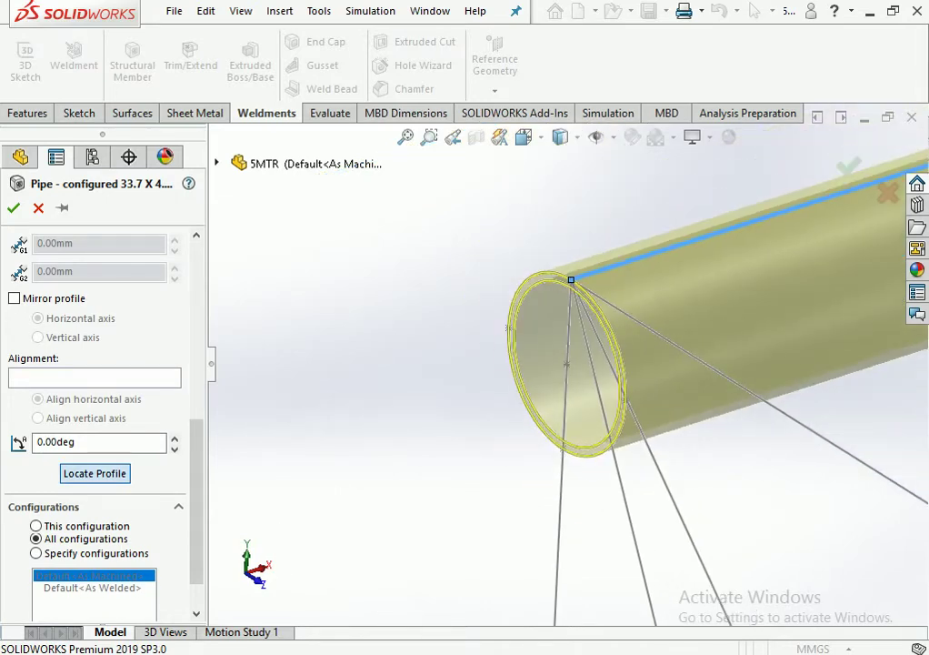
left_click(571, 279)
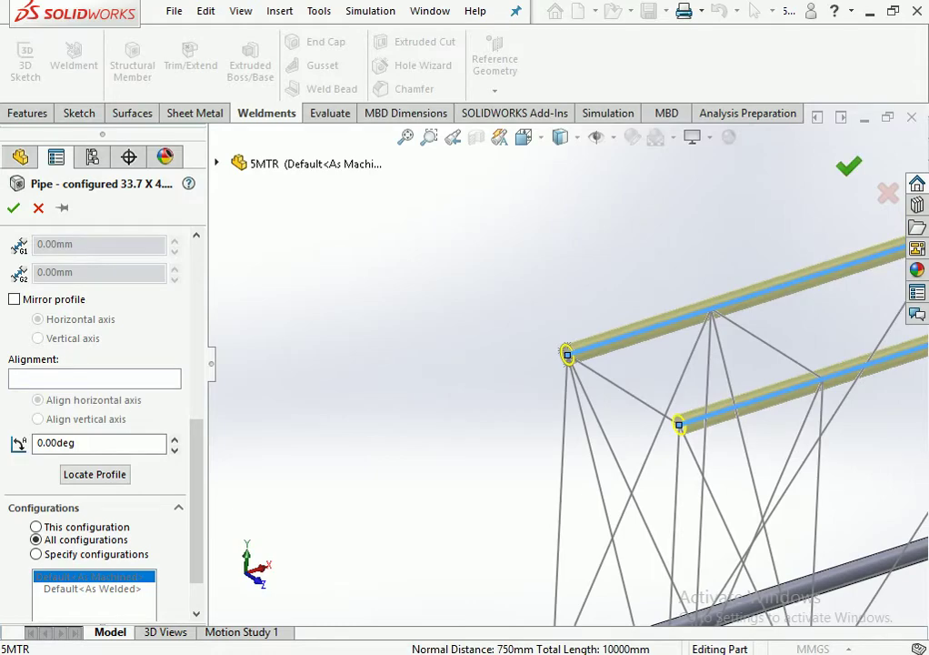
key("Return")
Relocate the Pipe(2) right-hand chord pipe's profile to a new anchor point on its end.
scroll(573, 391, "down", 4)
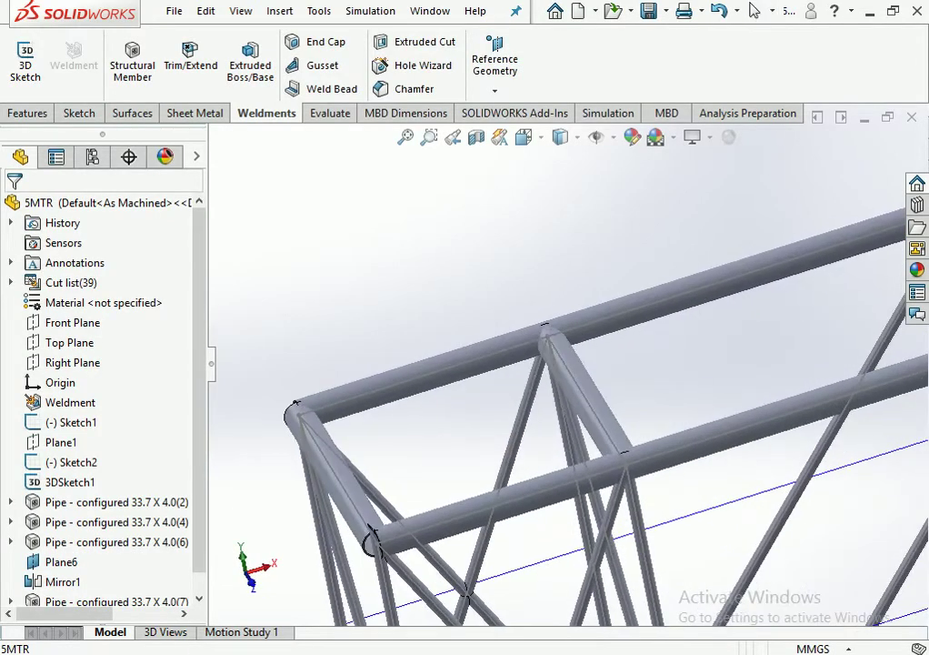
scroll(591, 359, "up", 3)
scroll(591, 359, "up", 2)
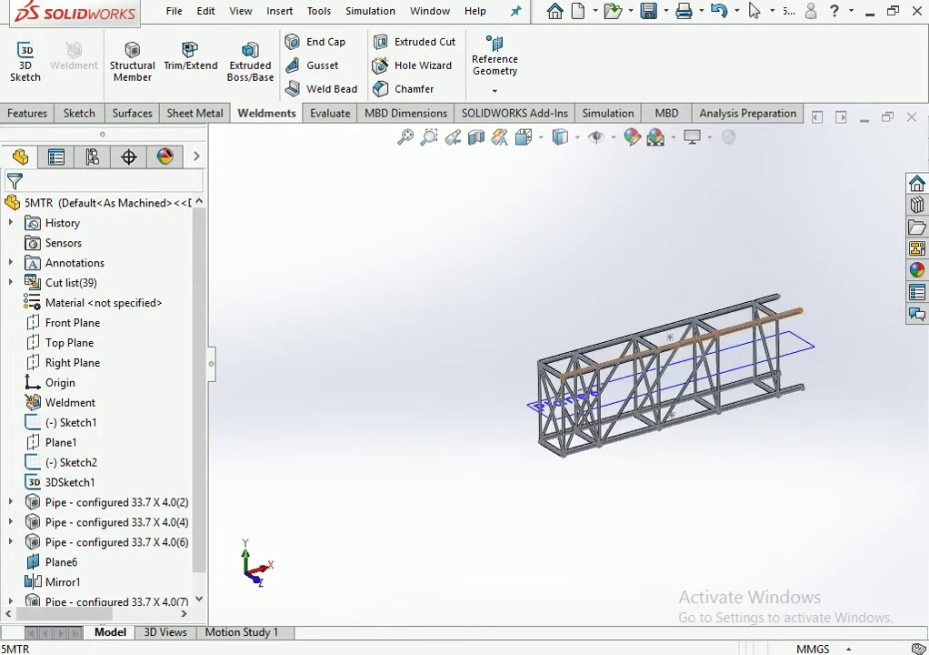
scroll(565, 452, "down", 3)
scroll(565, 453, "down", 3)
scroll(564, 453, "down", 2)
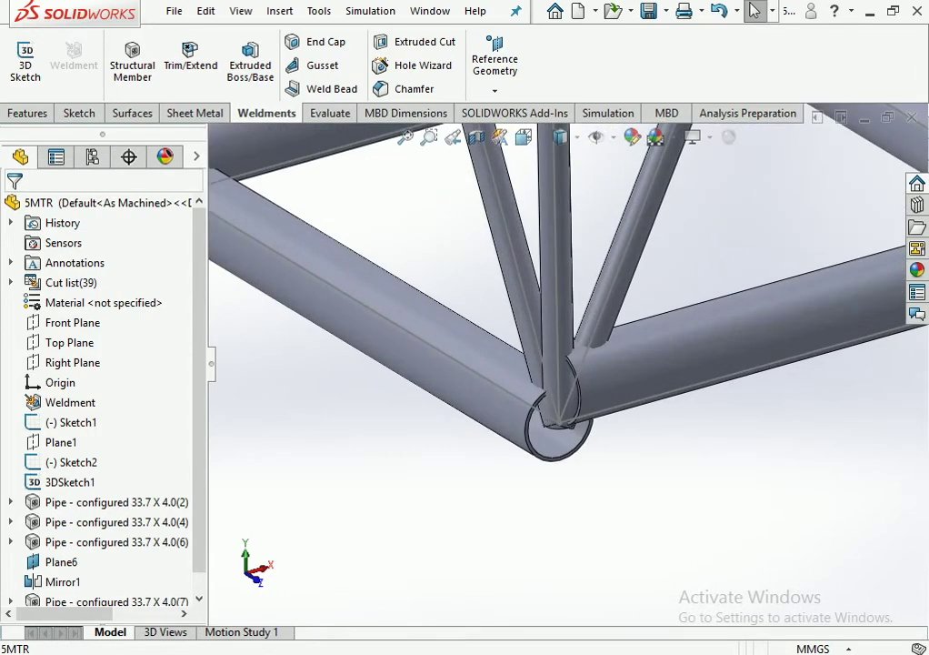
left_click(514, 423)
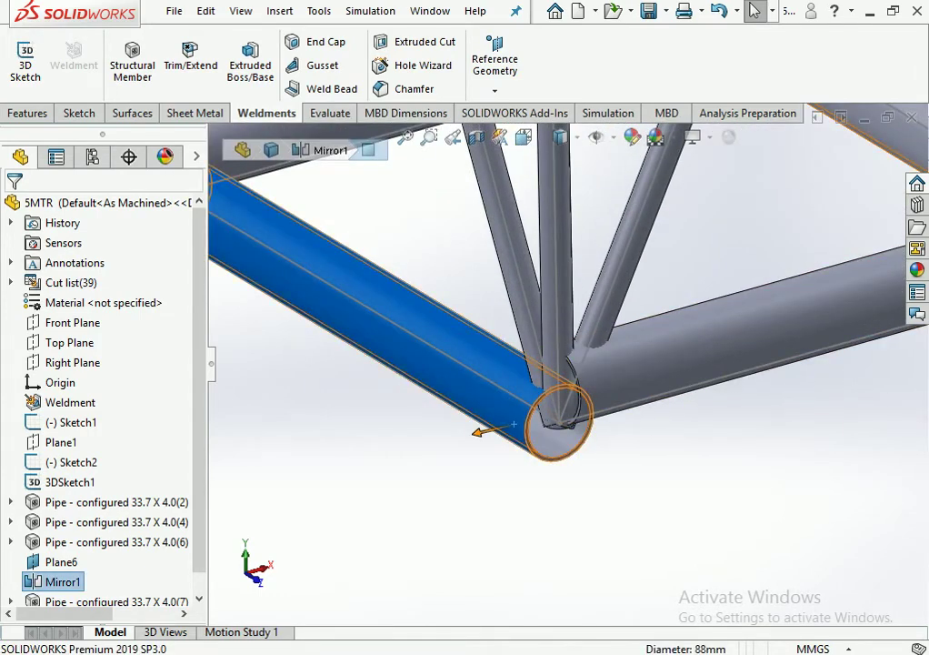
left_click(621, 369)
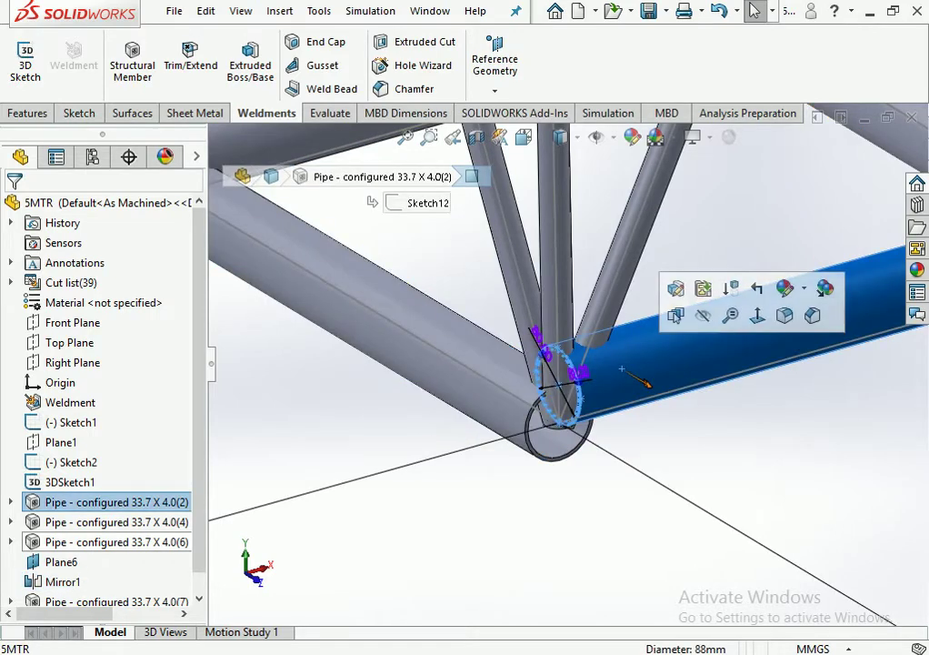
right_click(622, 369)
right_click(116, 502)
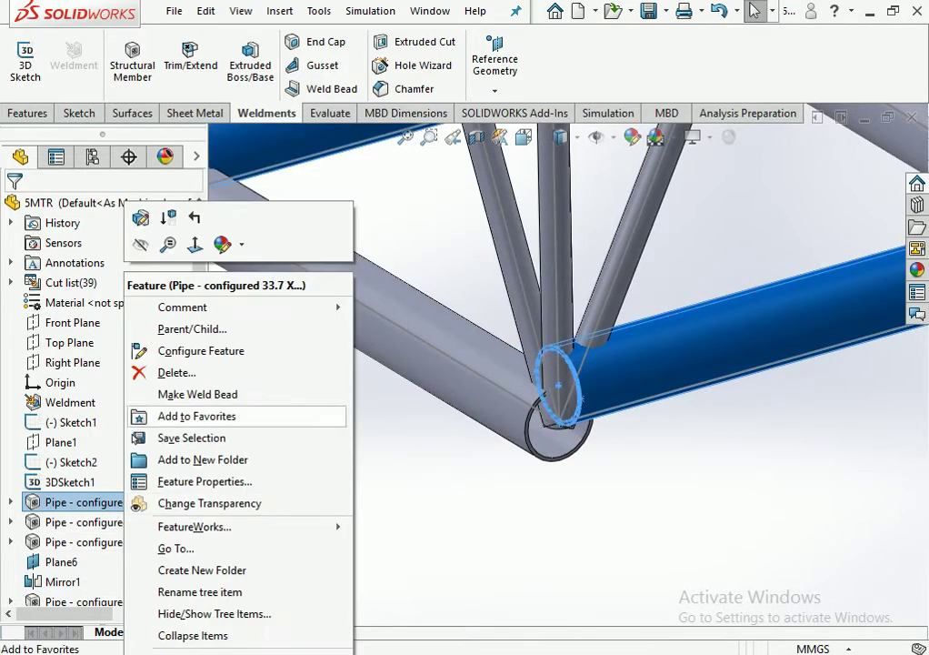
left_click(138, 219)
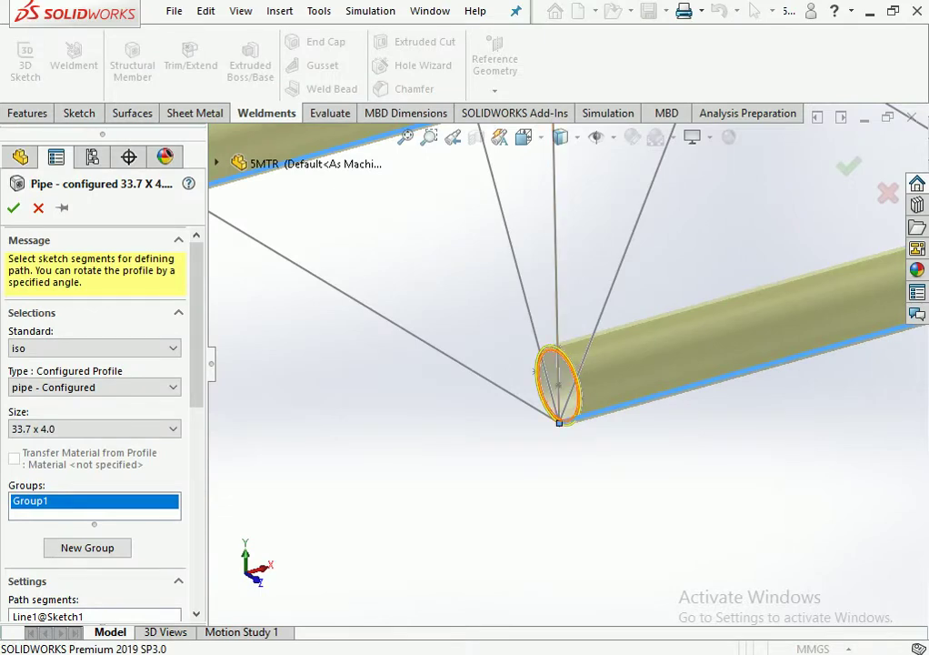
scroll(96, 381, "down", 3)
scroll(95, 382, "down", 5)
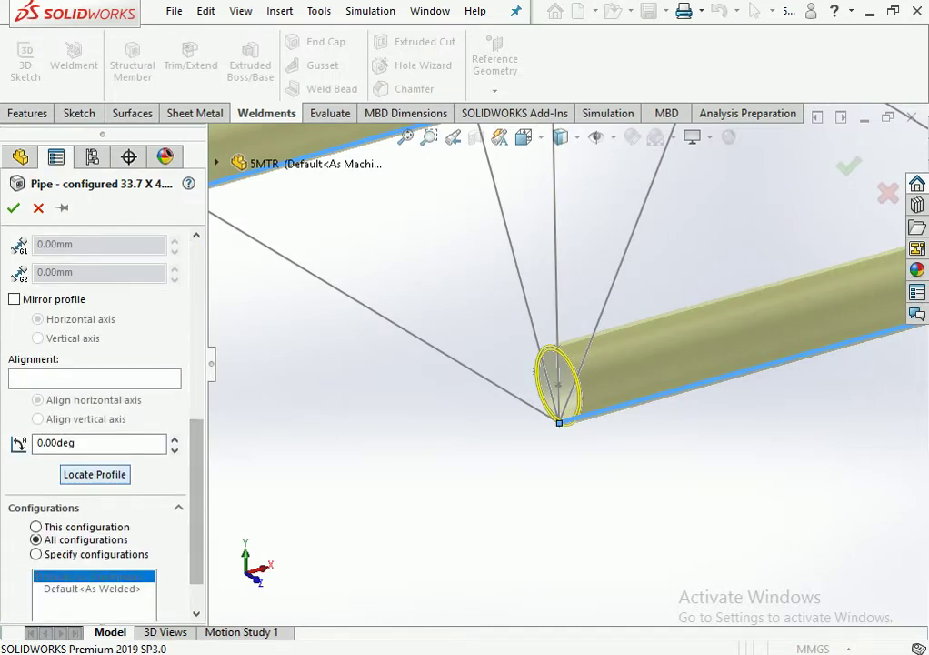
left_click(95, 473)
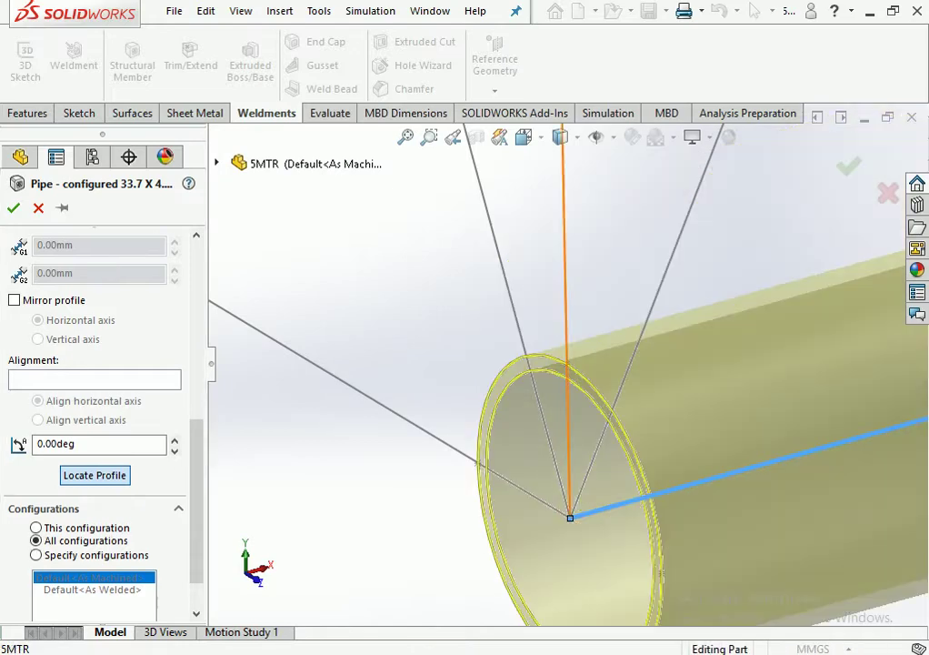
left_click(570, 516)
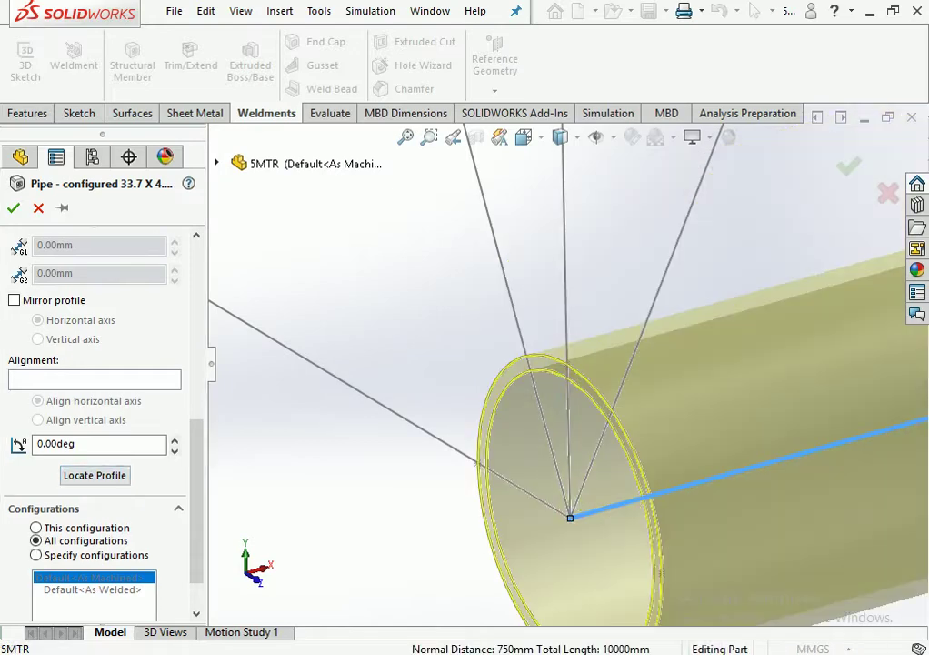
key("Return")
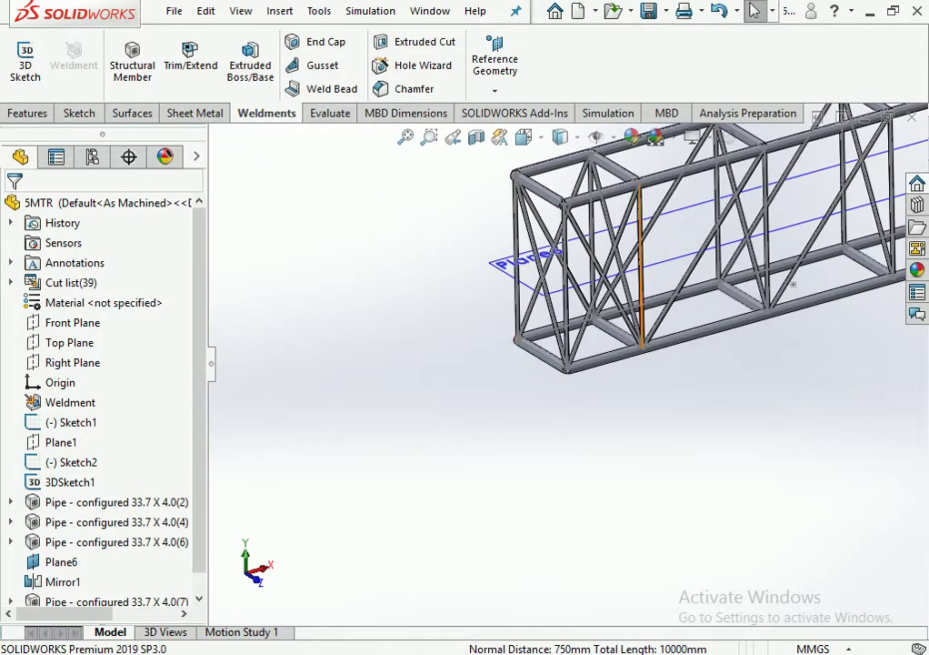
Hide Plane6 and zoom in on a top corner joint of the truss.
scroll(637, 291, "down", 3)
scroll(637, 291, "up", 4)
scroll(636, 300, "up", 3)
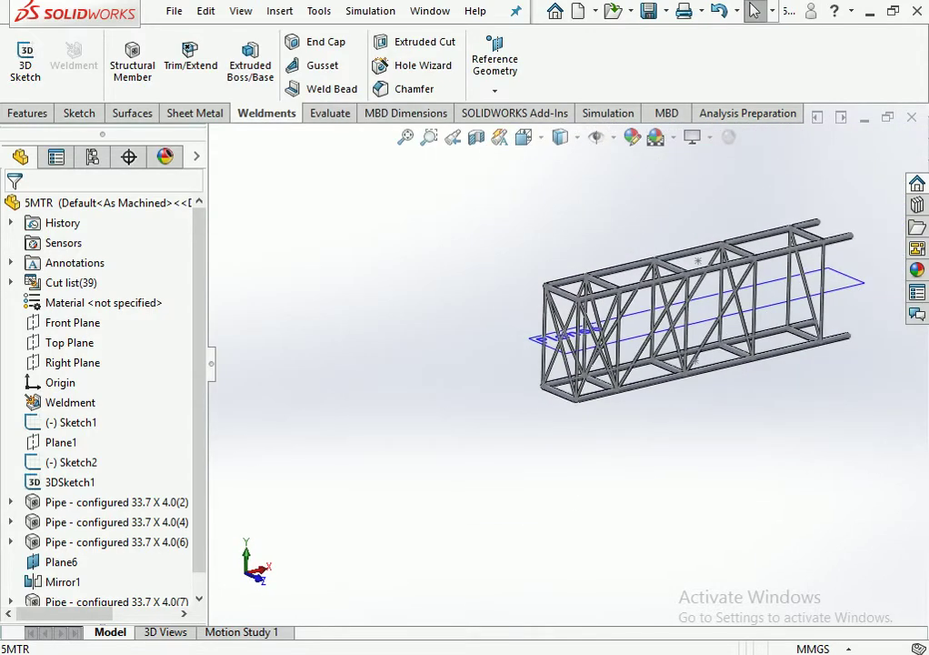
mouse_move(637, 300)
middle_mouse_down()
mouse_move(582, 332)
mouse_move(543, 289)
middle_mouse_up()
right_click(773, 313)
left_click(849, 305)
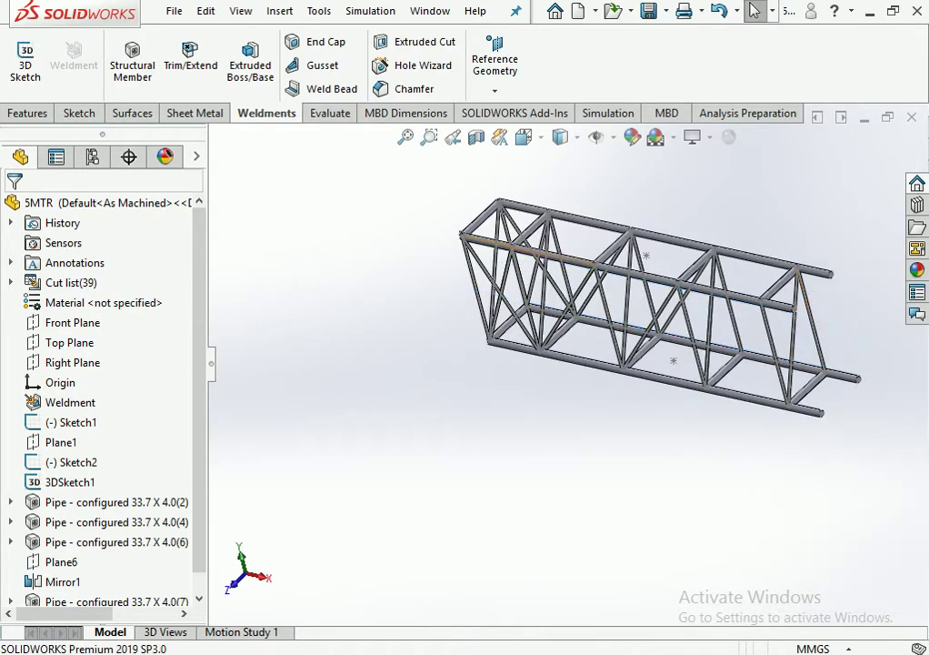
scroll(512, 260, "down", 5)
scroll(545, 346, "up", 3)
middle_click_drag(546, 345, 491, 346)
scroll(445, 272, "down", 3)
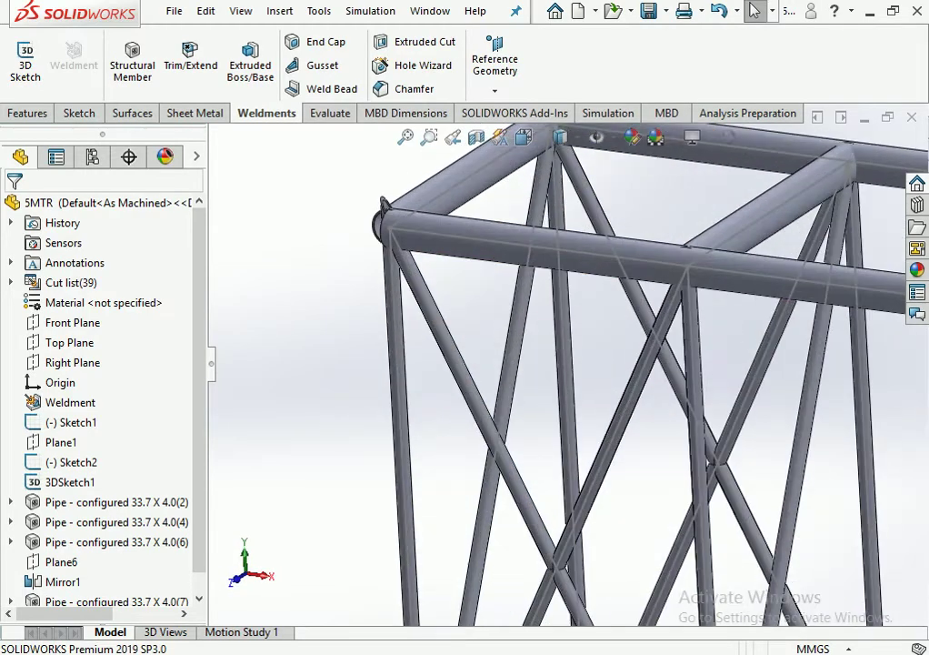
scroll(445, 273, "down", 2)
scroll(469, 314, "down", 1)
Remove the left vertical leg segment from the Pipe(7) feature.
scroll(468, 313, "down", 2)
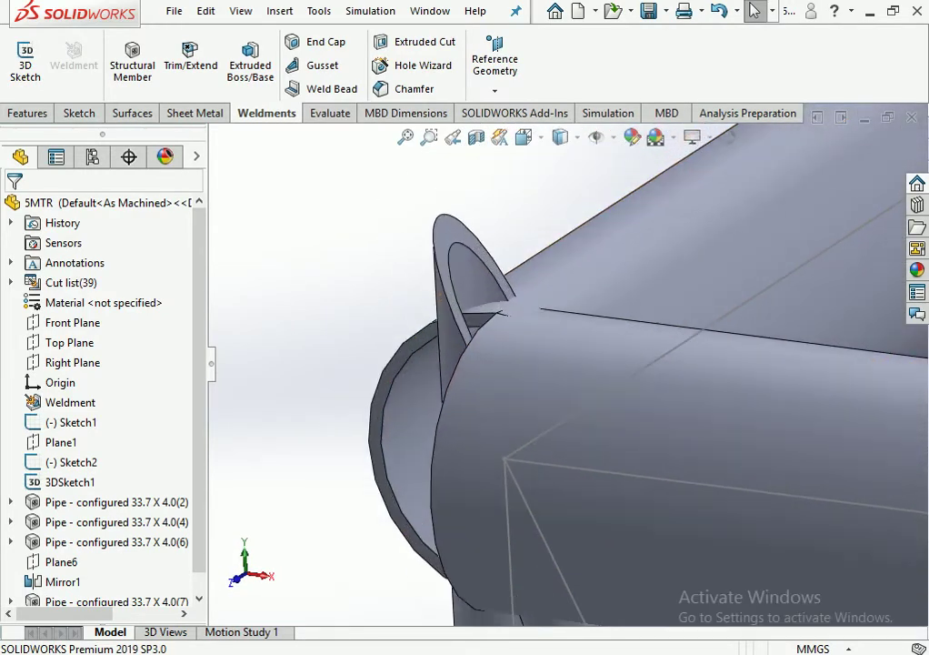
left_click(455, 233)
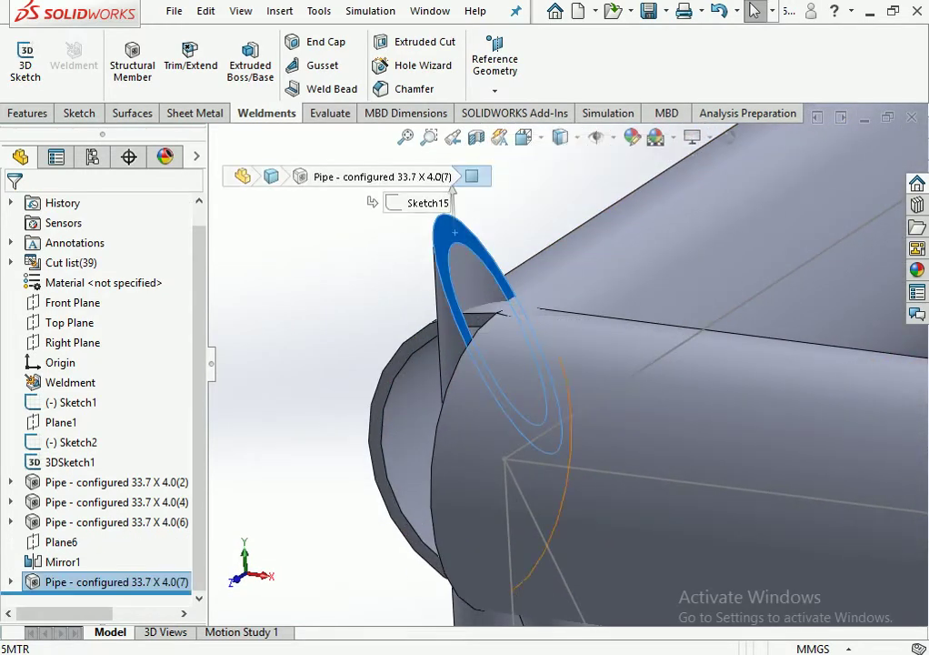
right_click(129, 582)
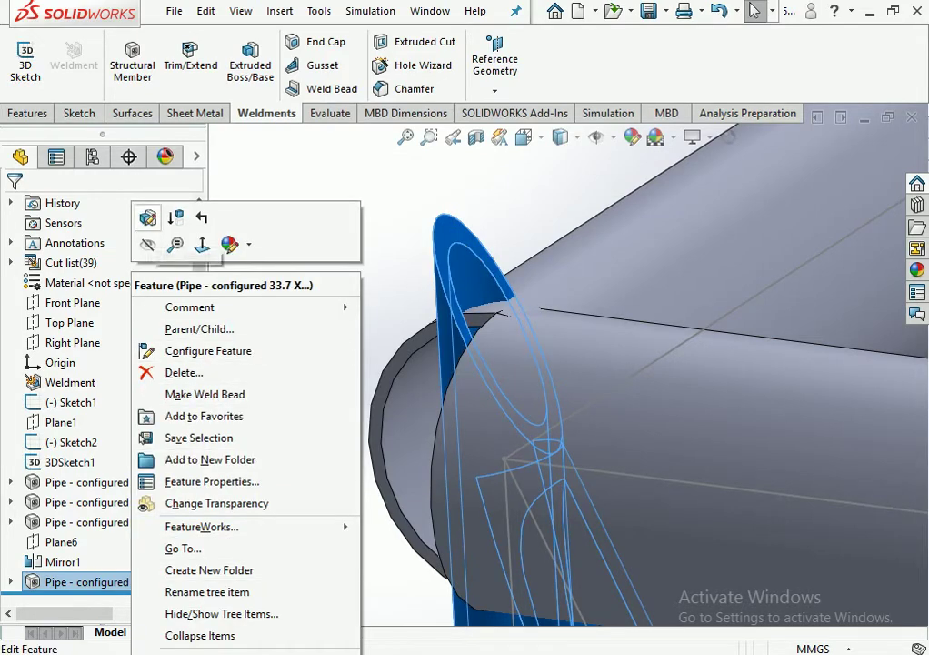
left_click(146, 215)
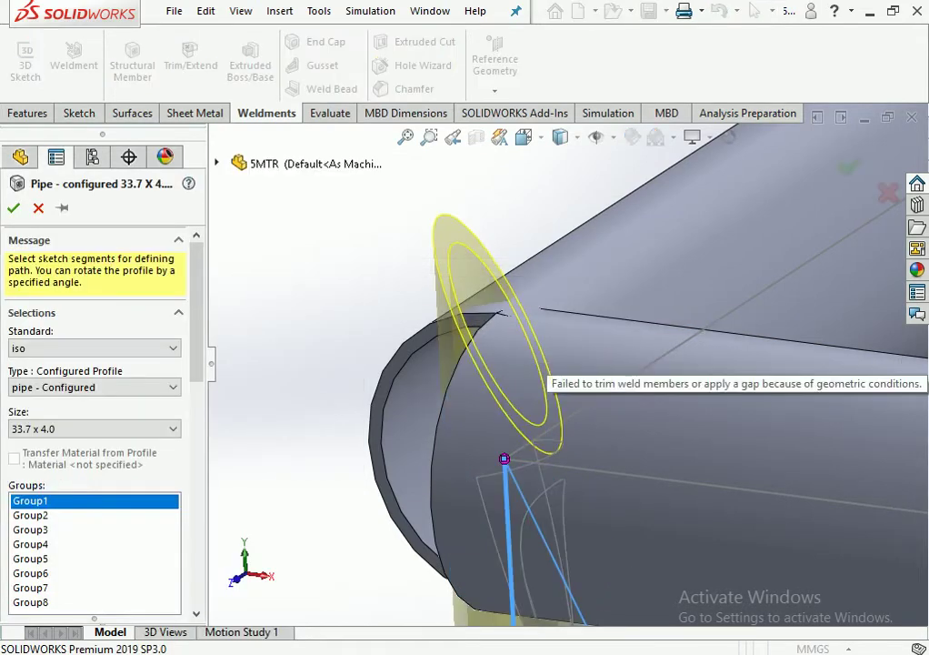
scroll(545, 373, "up", 3)
scroll(545, 373, "up", 2)
scroll(545, 373, "up", 2)
scroll(546, 373, "down", 1)
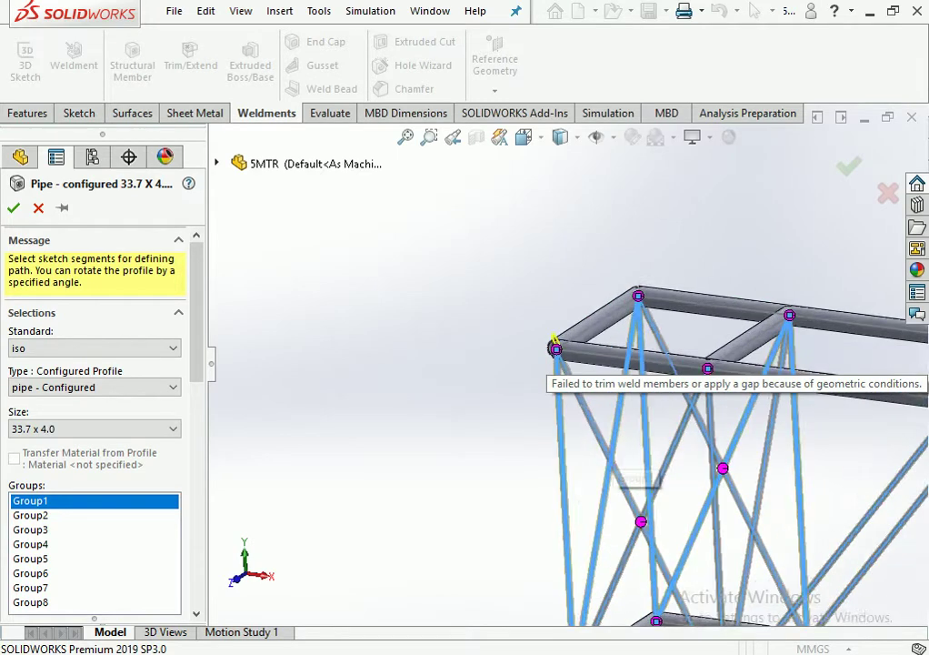
scroll(545, 373, "down", 1)
left_click(546, 369)
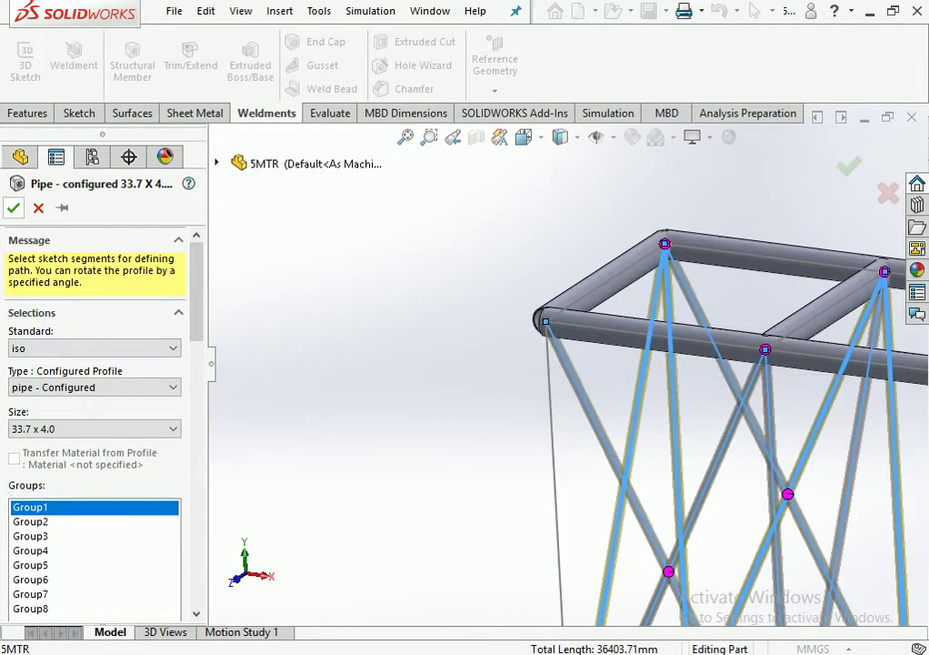
key("Return")
Add a new 33.7 x 4.0 pipe structural member along the left vertical leg.
scroll(618, 409, "up", 2)
scroll(618, 409, "down", 1)
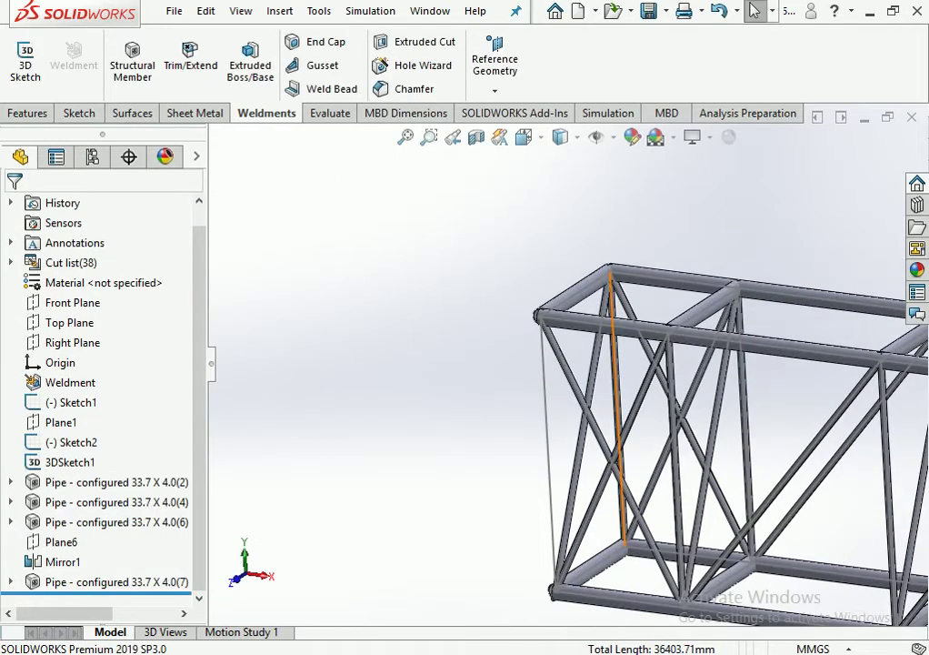
left_click(133, 57)
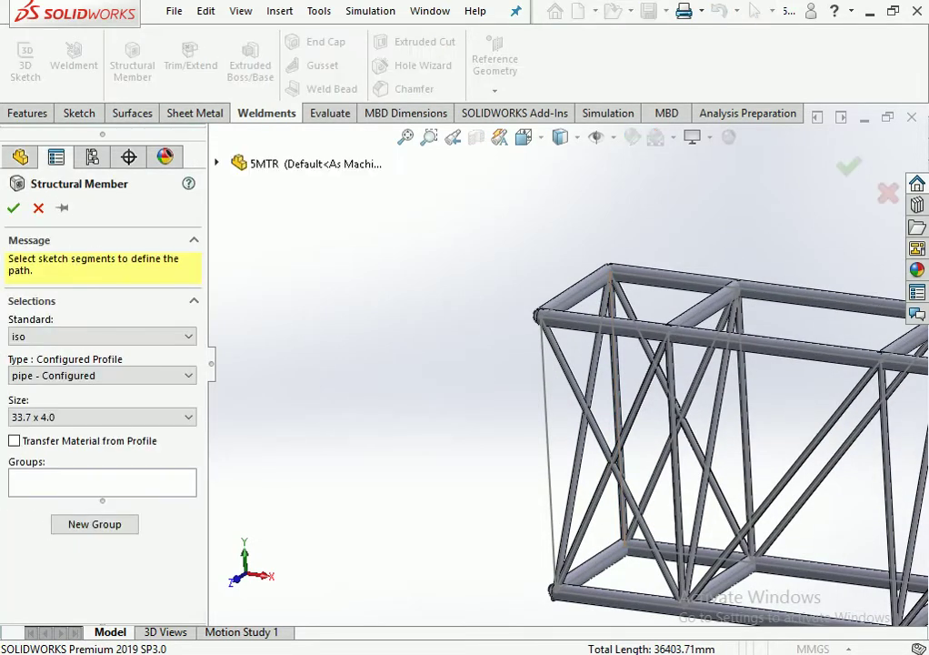
left_click(547, 436)
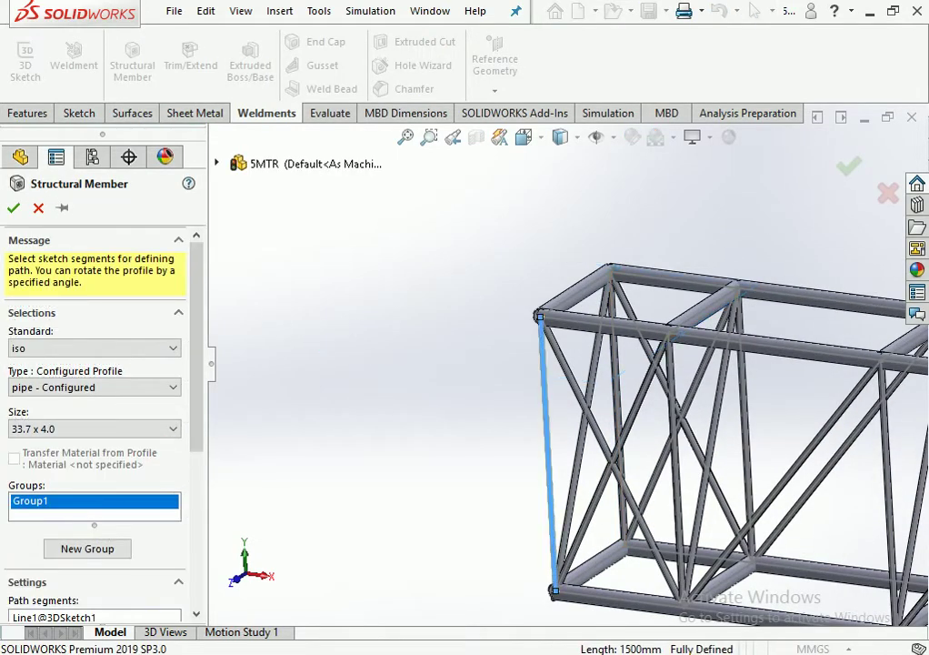
key("Return")
Orbit and zoom the truss to inspect its top and far end.
scroll(568, 363, "up", 2)
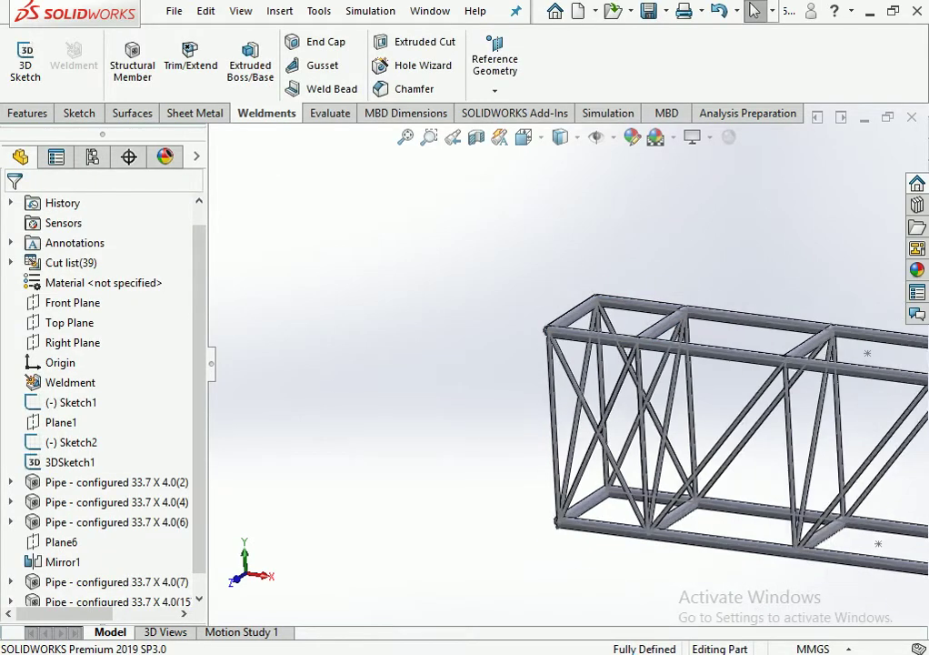
scroll(568, 363, "up", 2)
scroll(846, 424, "down", 3)
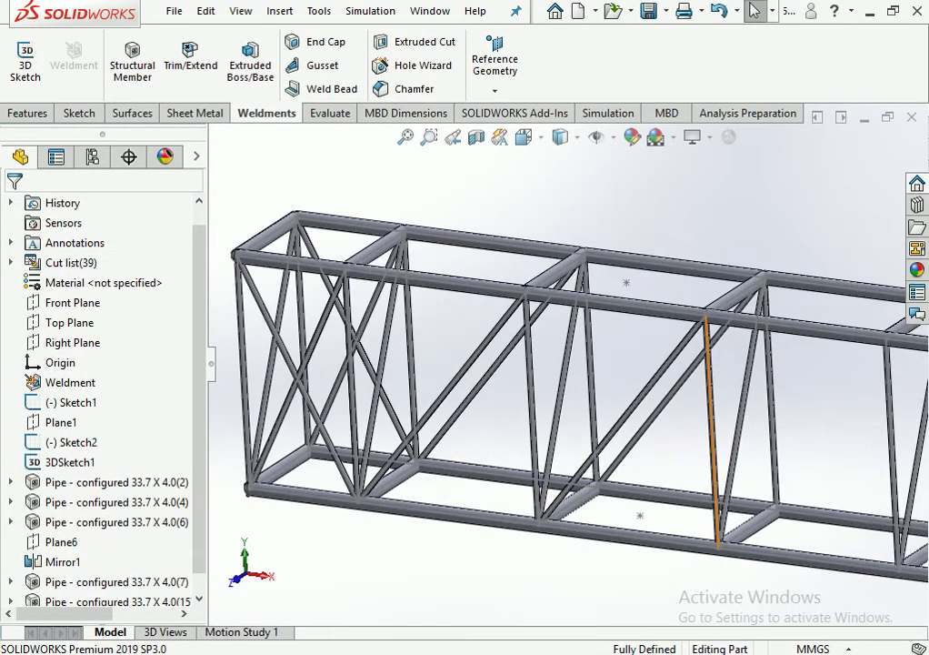
scroll(567, 365, "up", 2)
middle_click_drag(566, 364, 636, 346)
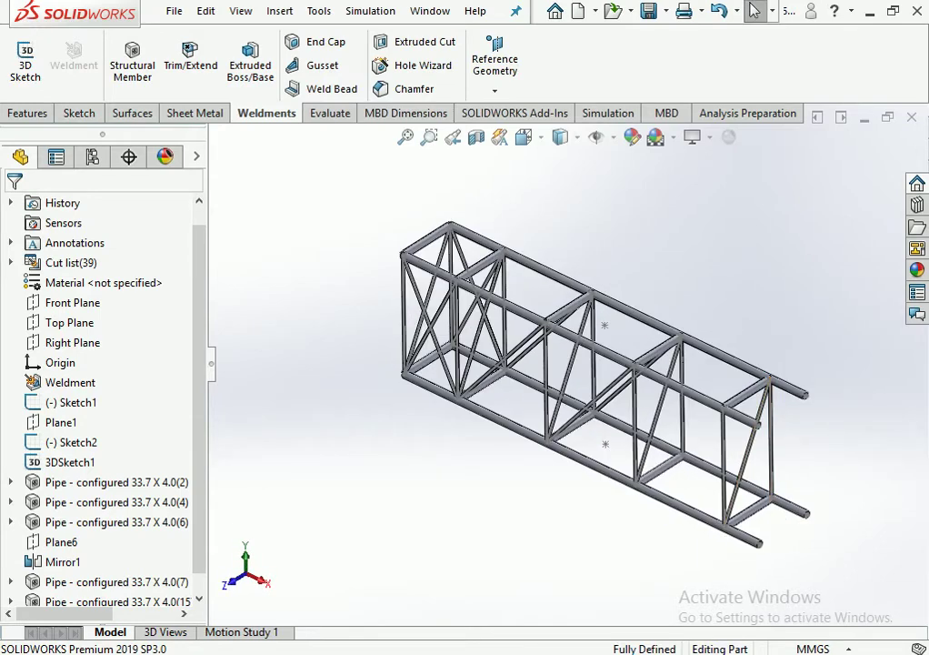
scroll(567, 344, "up", 2)
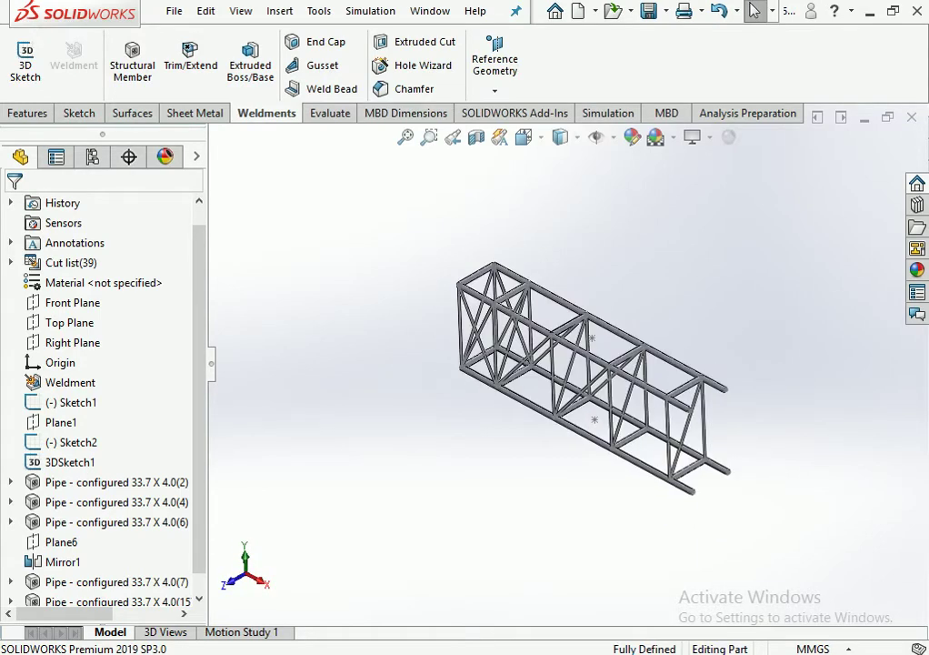
scroll(853, 444, "down", 2)
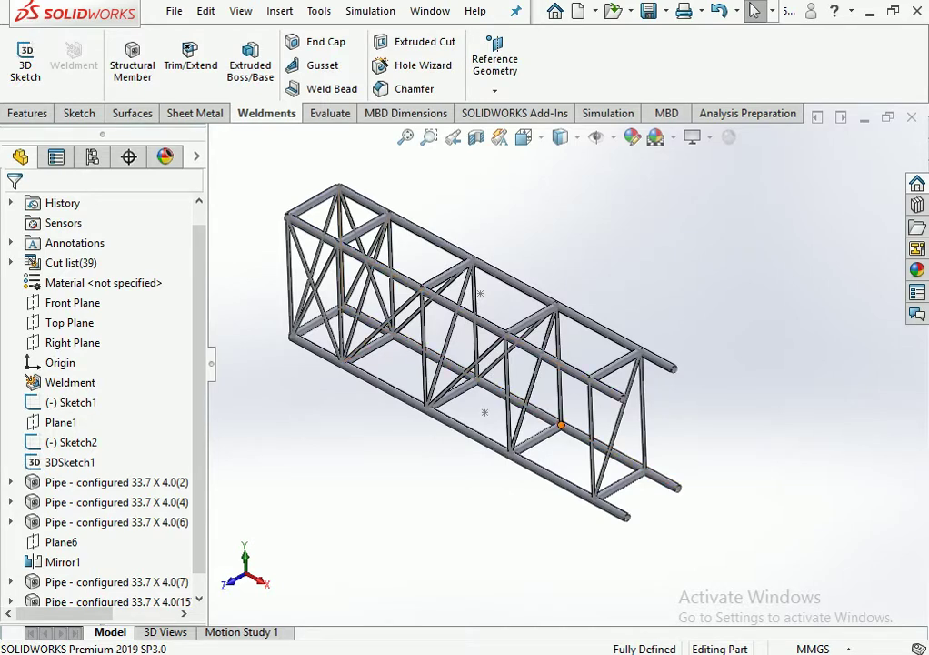
scroll(515, 442, "down", 2)
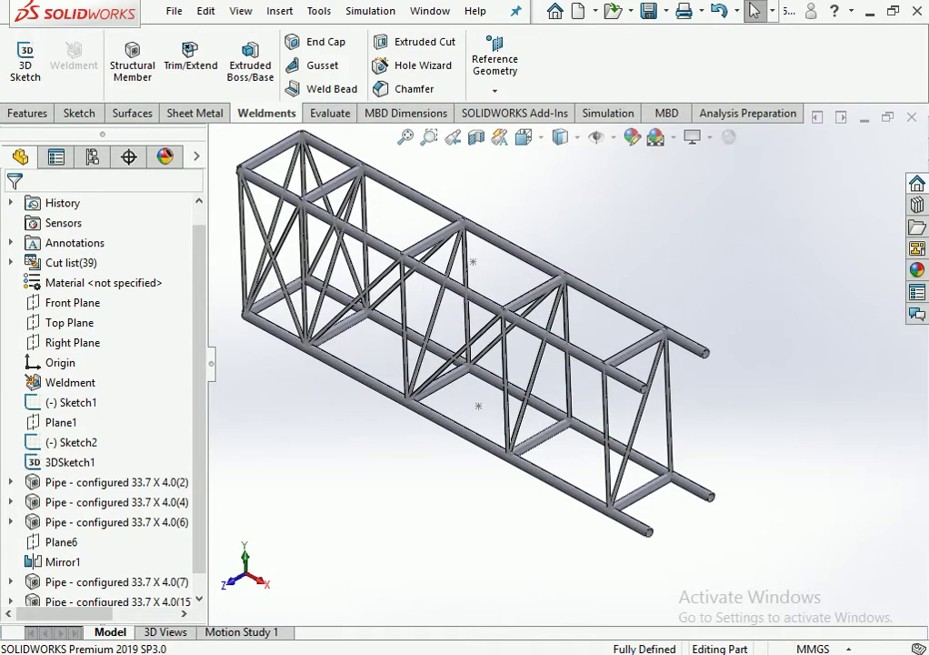
scroll(567, 362, "up", 2)
scroll(337, 271, "down", 3)
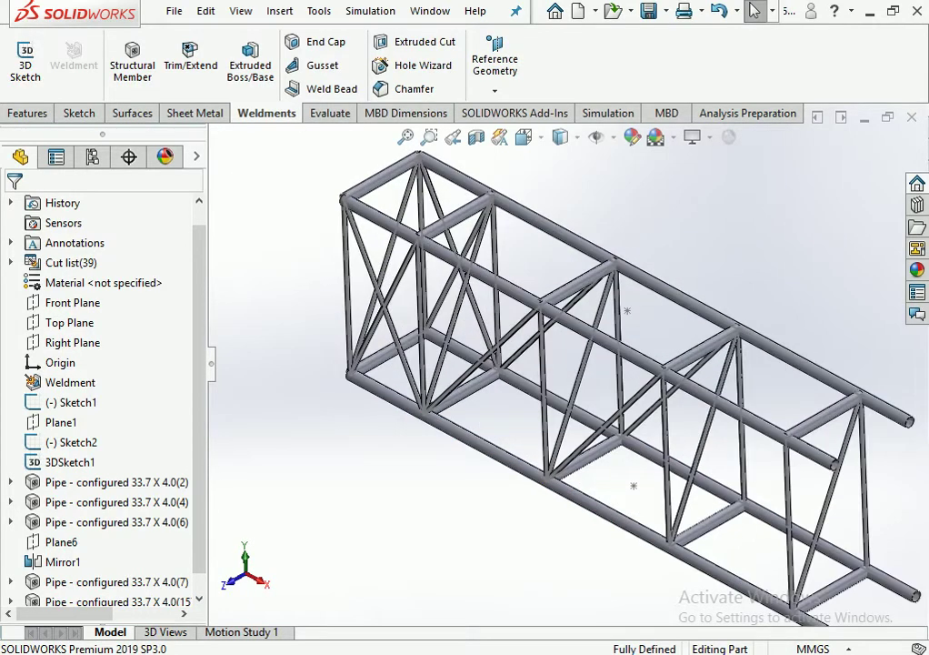
scroll(352, 206, "down", 2)
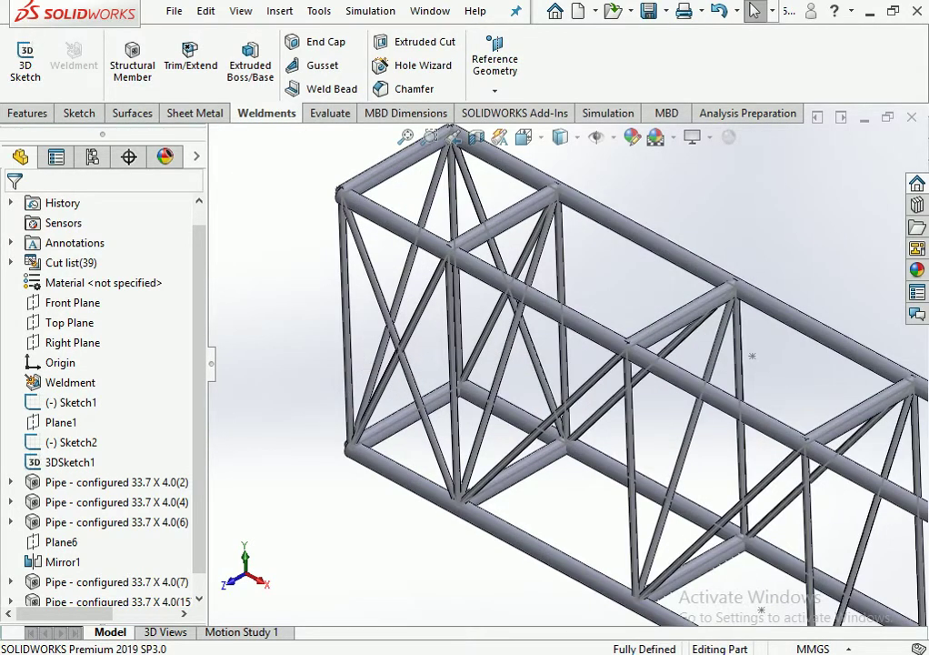
scroll(420, 273, "down", 2)
scroll(420, 272, "down", 2)
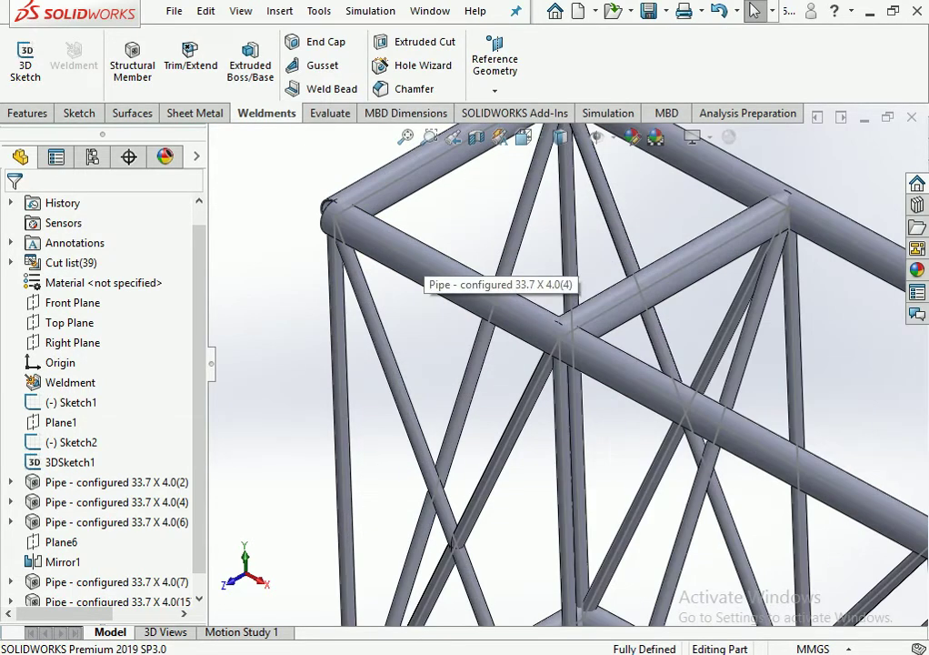
Edit Sketch12, the profile of the Pipe - configured 33.7 X 4.0(2) member.
left_click(422, 248)
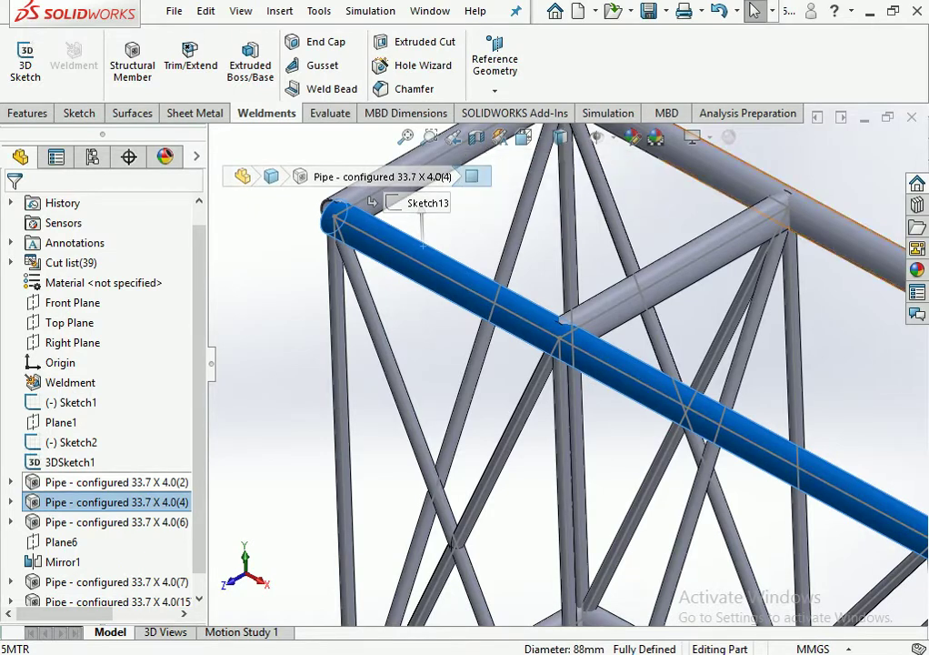
left_click(109, 481)
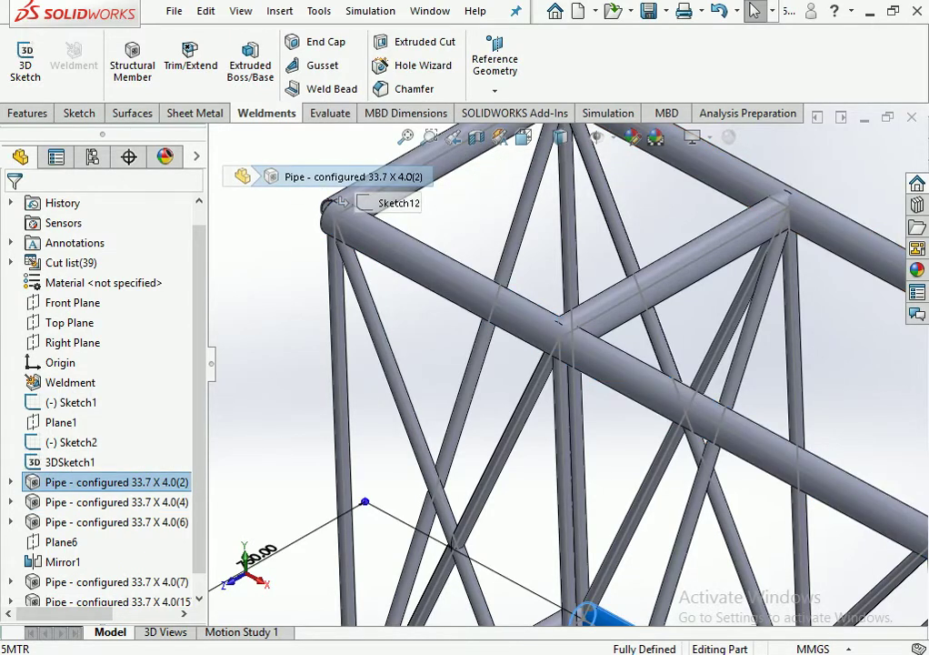
scroll(573, 371, "up", 2)
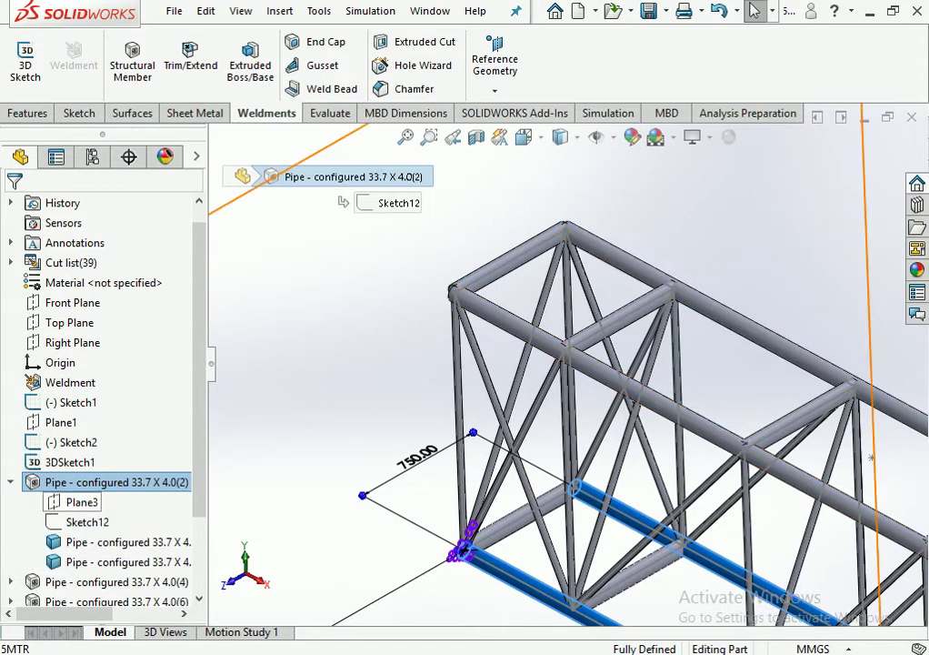
left_click(87, 522)
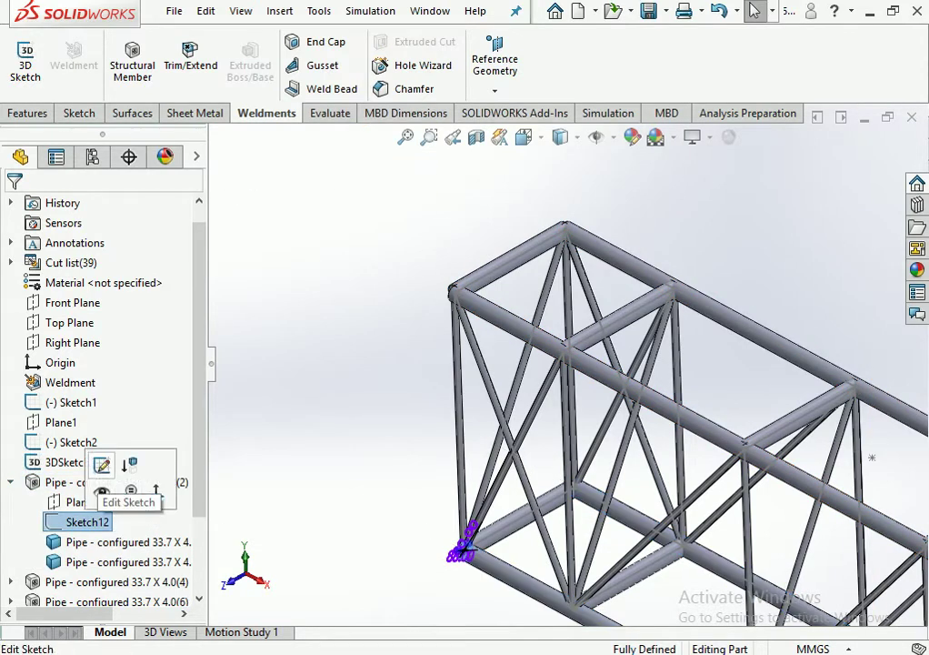
left_click(101, 465)
scroll(415, 478, "down", 2)
scroll(416, 478, "down", 3)
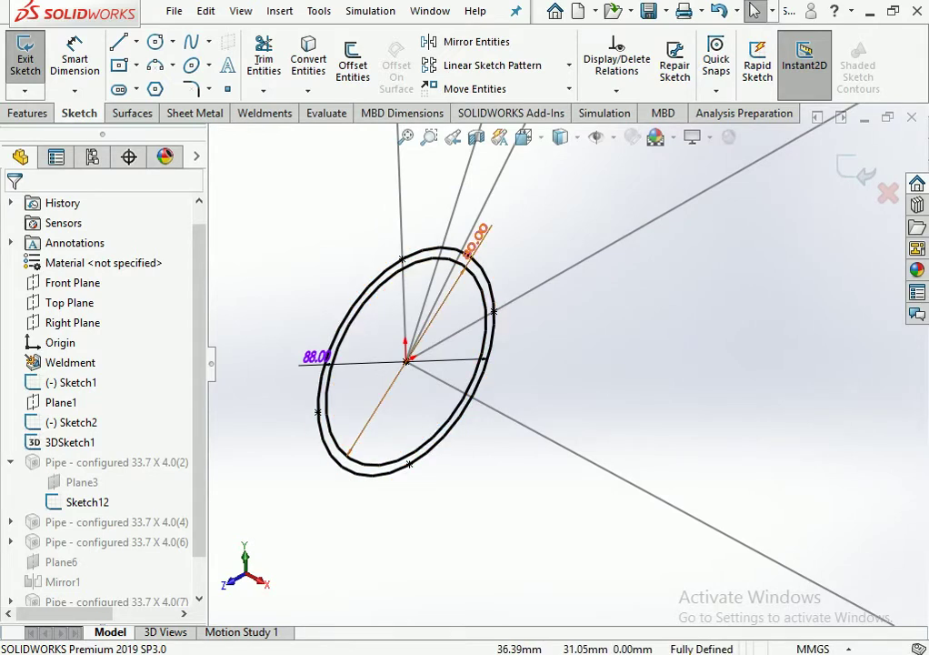
Change the 88.00 outer diameter to 87.90, leaving the 80.00 value unchanged.
double_click(316, 357)
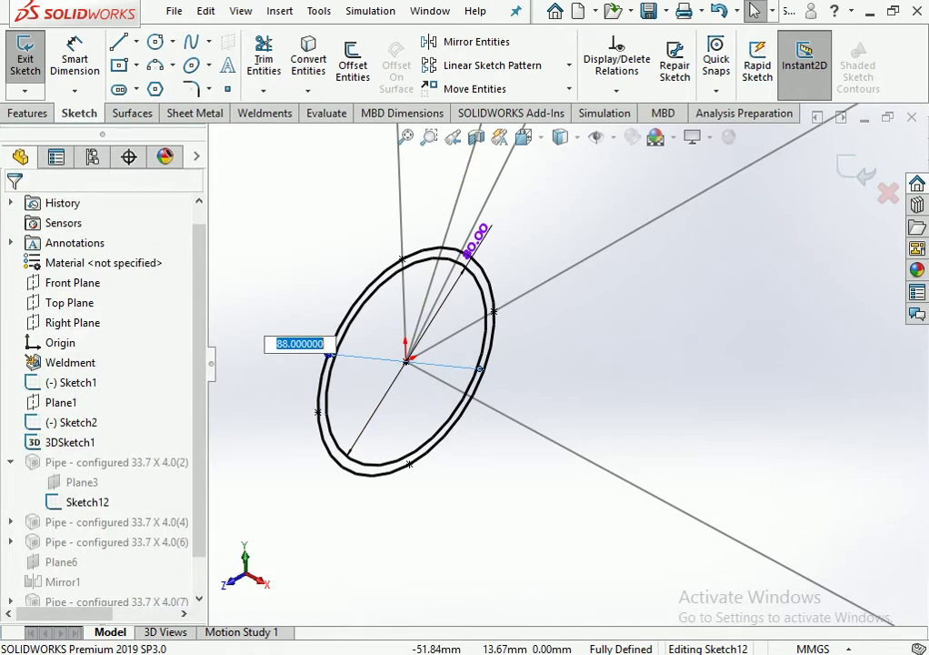
type("87.9")
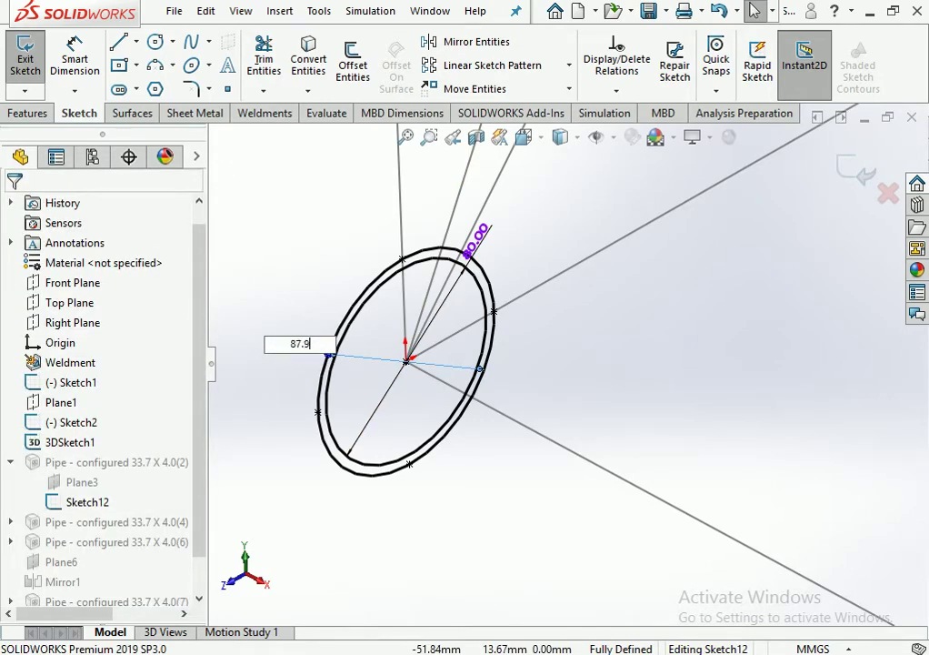
key("Return")
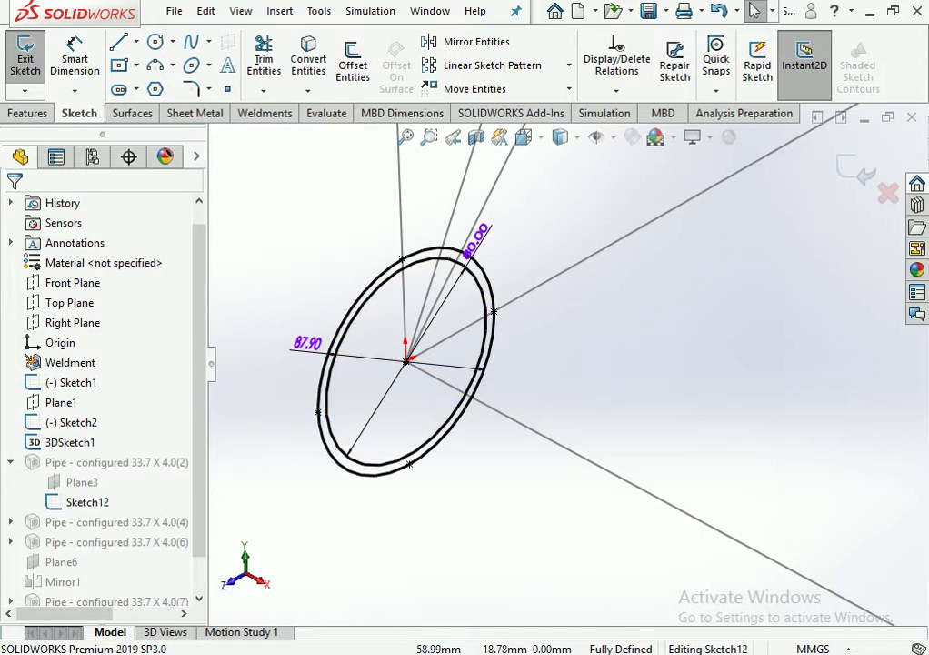
double_click(475, 239)
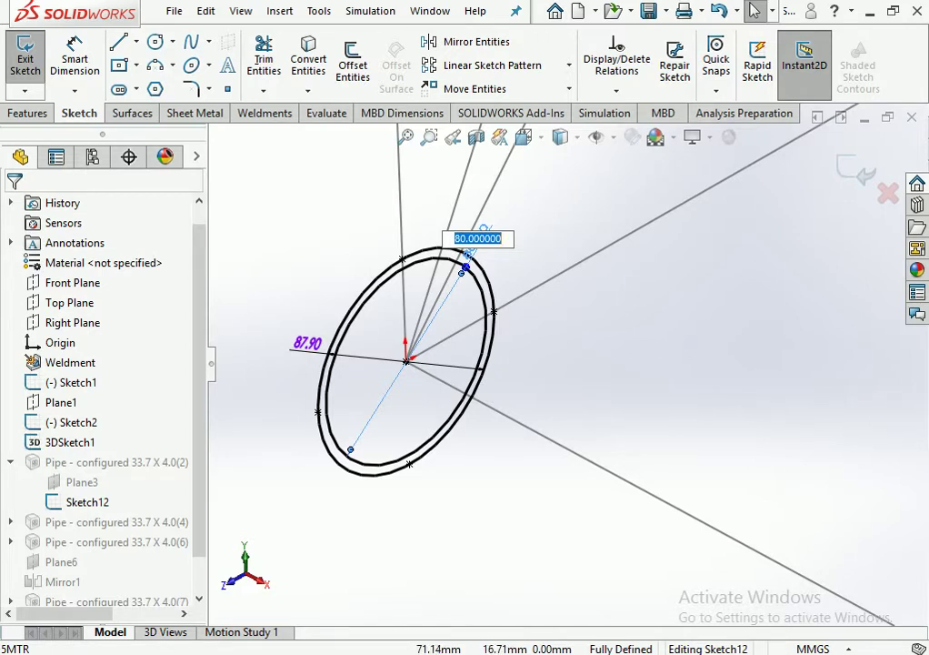
key("Return")
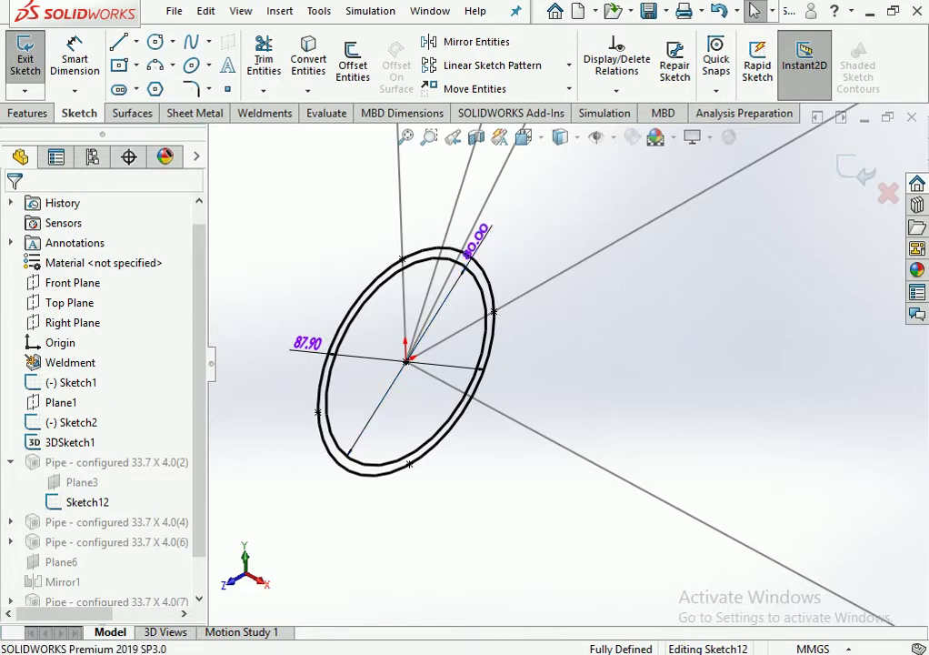
Delete the 80.00 dimension from the pipe profile.
scroll(567, 363, "up", 5)
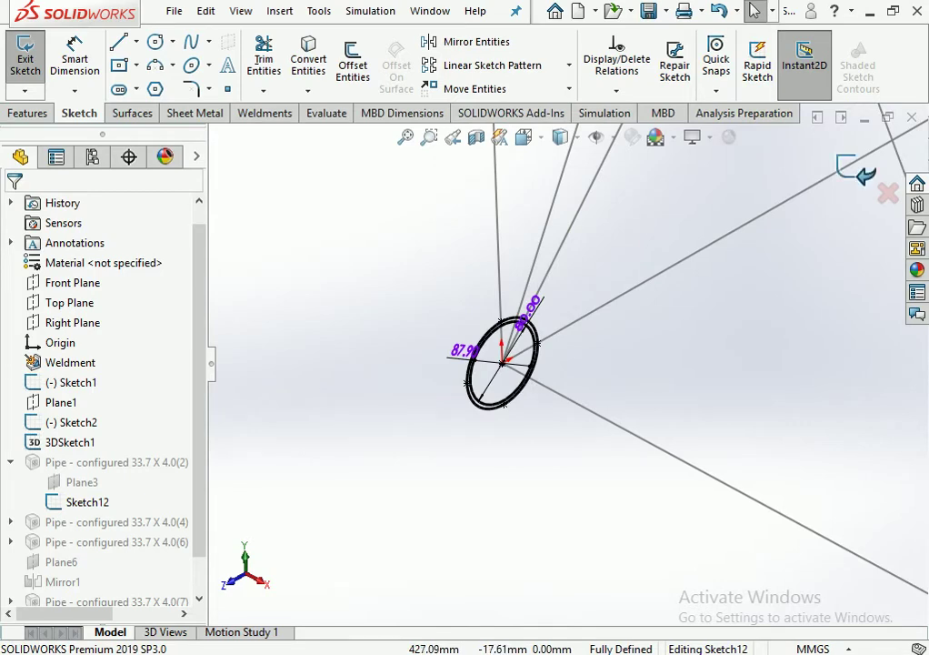
scroll(535, 312, "down", 2)
scroll(535, 312, "down", 2)
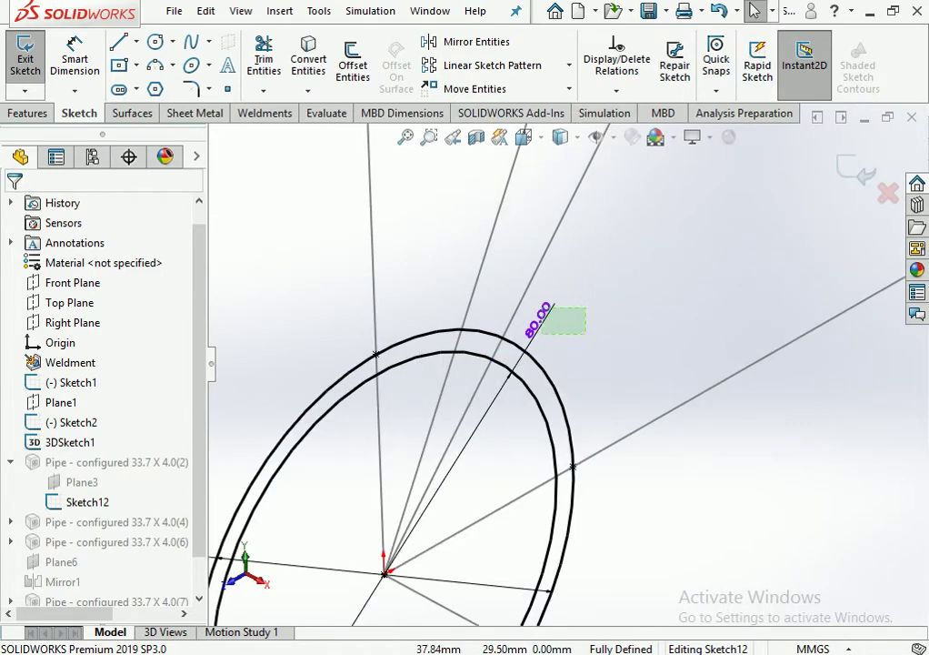
left_click(520, 359)
key("Delete")
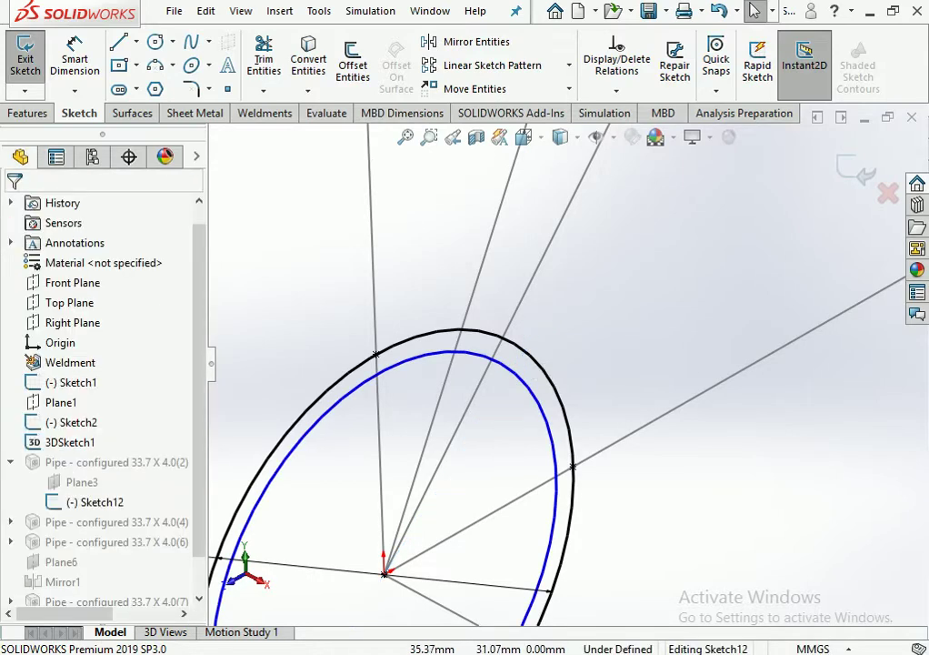
Dimension the gap between the inner and outer circles as 3.20 mm.
left_click(74, 59)
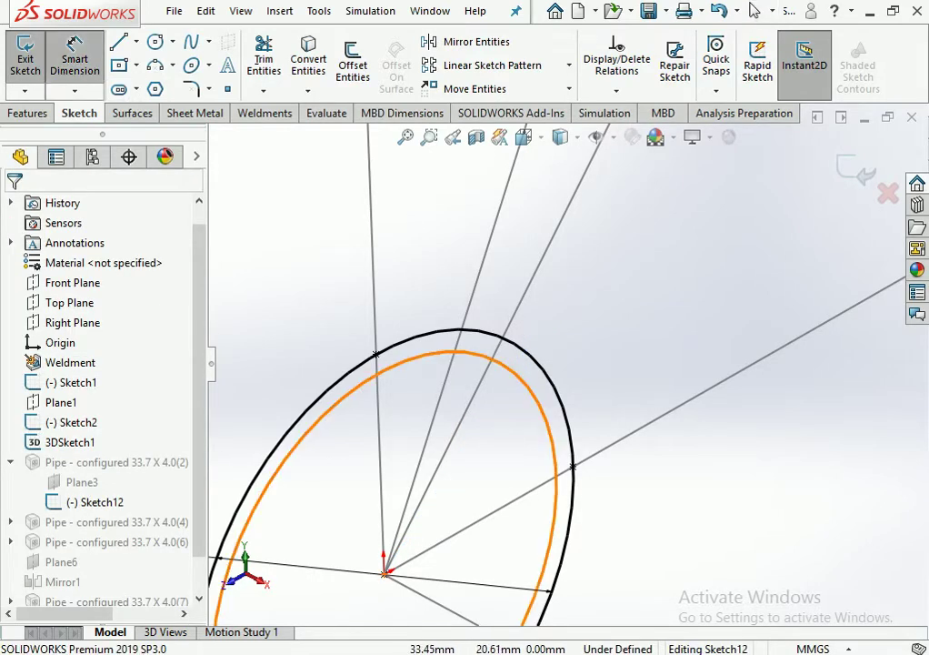
left_click(553, 405)
left_click(552, 375)
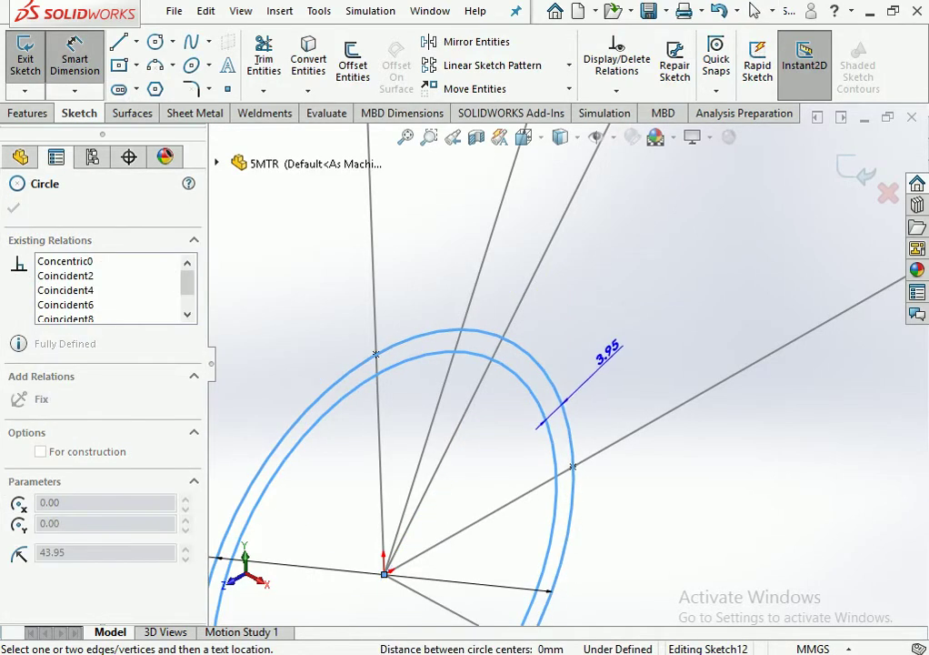
left_click(552, 355)
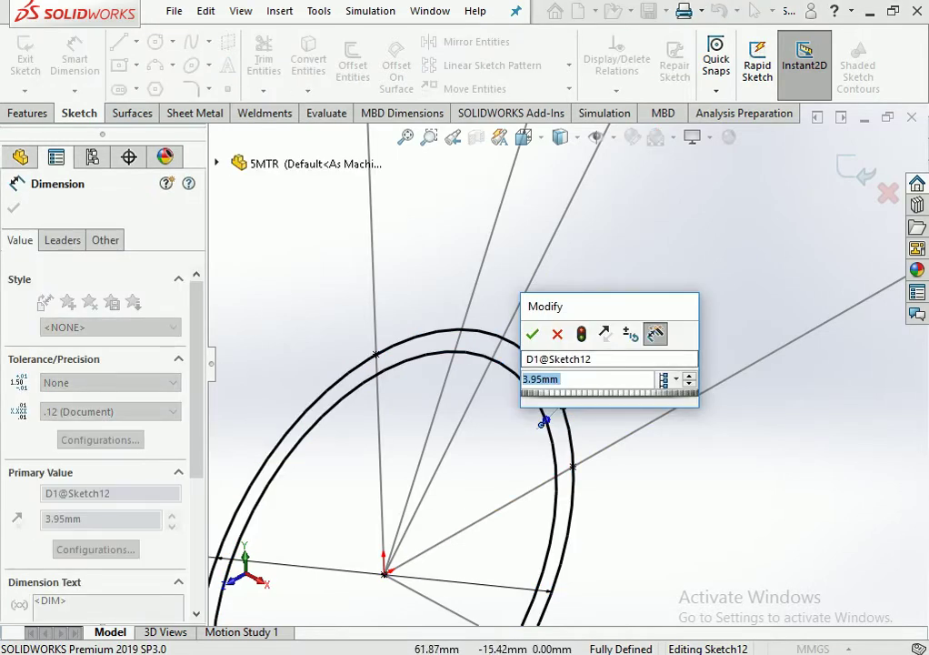
type("3.")
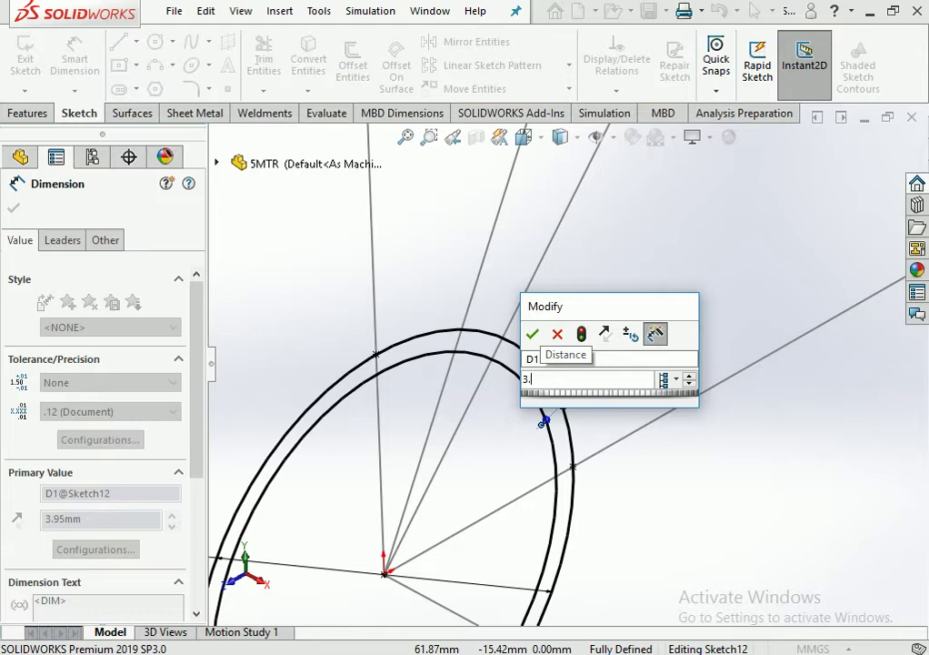
type("2")
key("Return")
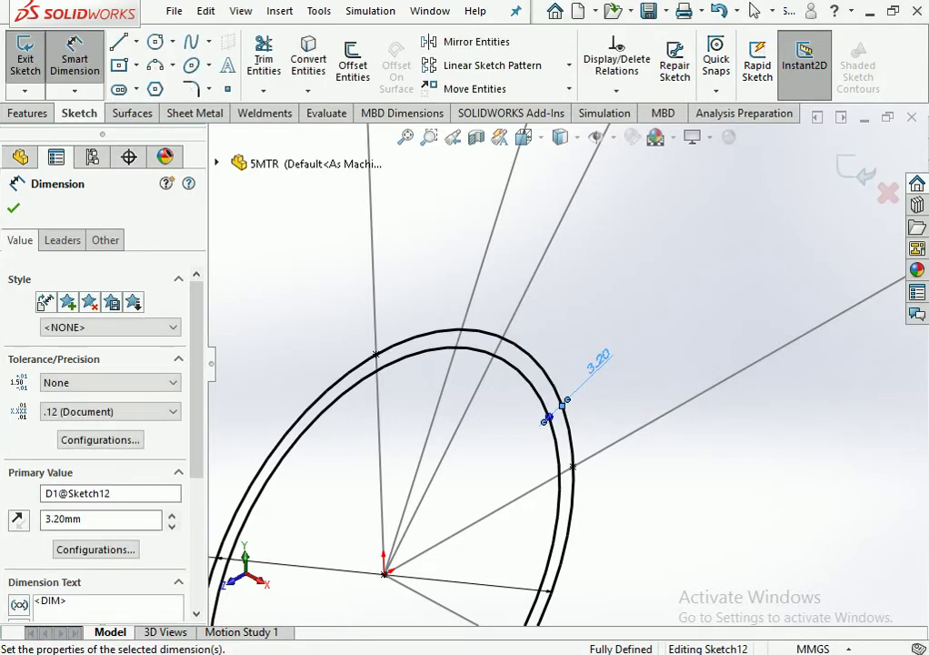
Reopen the 87.90 outer diameter dimension for editing.
scroll(609, 277, "up", 3)
scroll(545, 400, "down", 1)
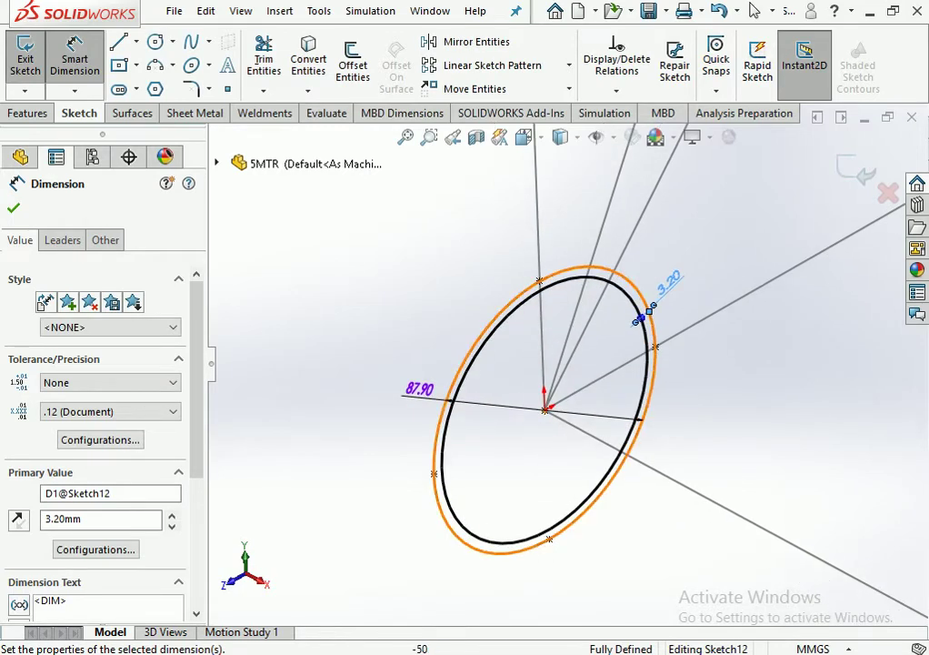
left_click(420, 389)
double_click(420, 389)
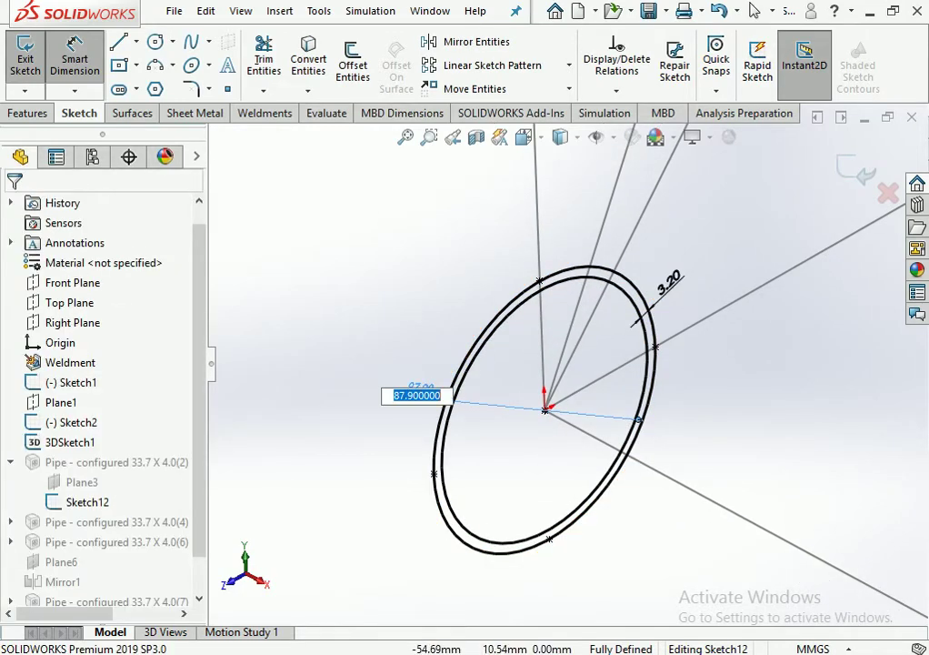
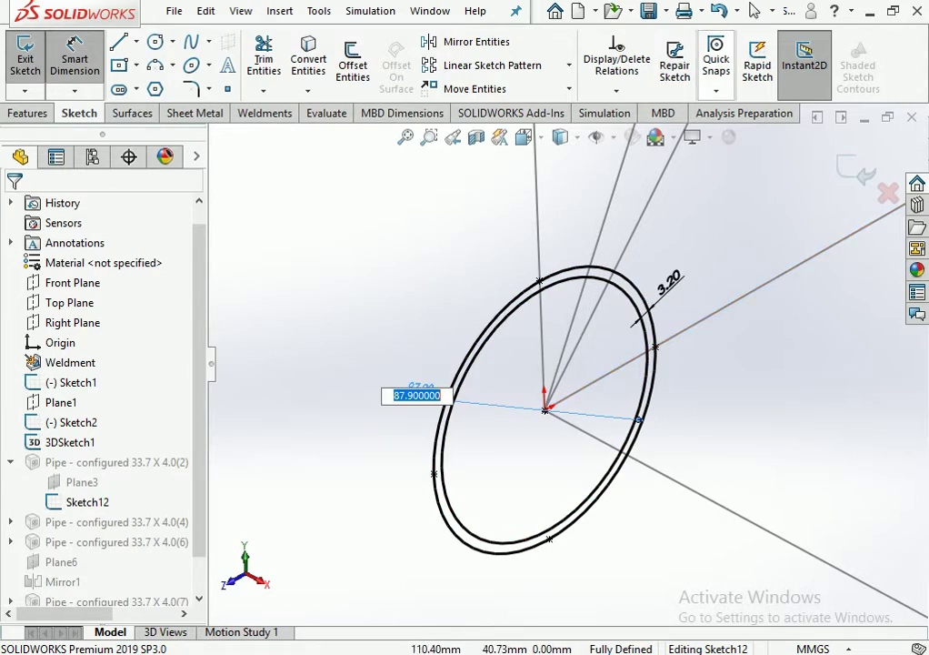
Undo the 3.95 wall dimension in Sketch12, dimension the inner circle instead, and rebuild the pipe.
left_click(718, 11)
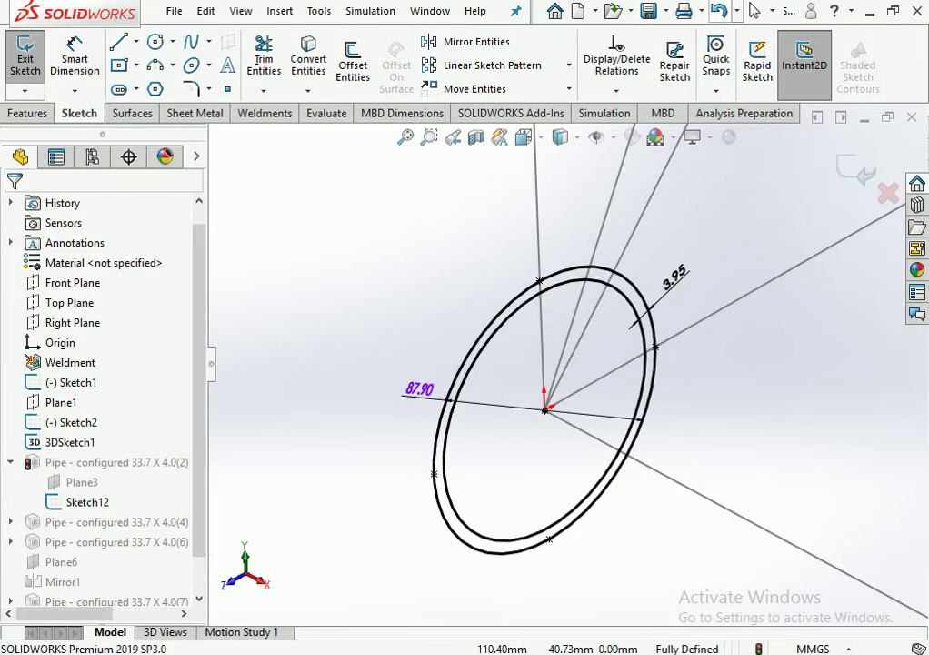
key("ctrl+z")
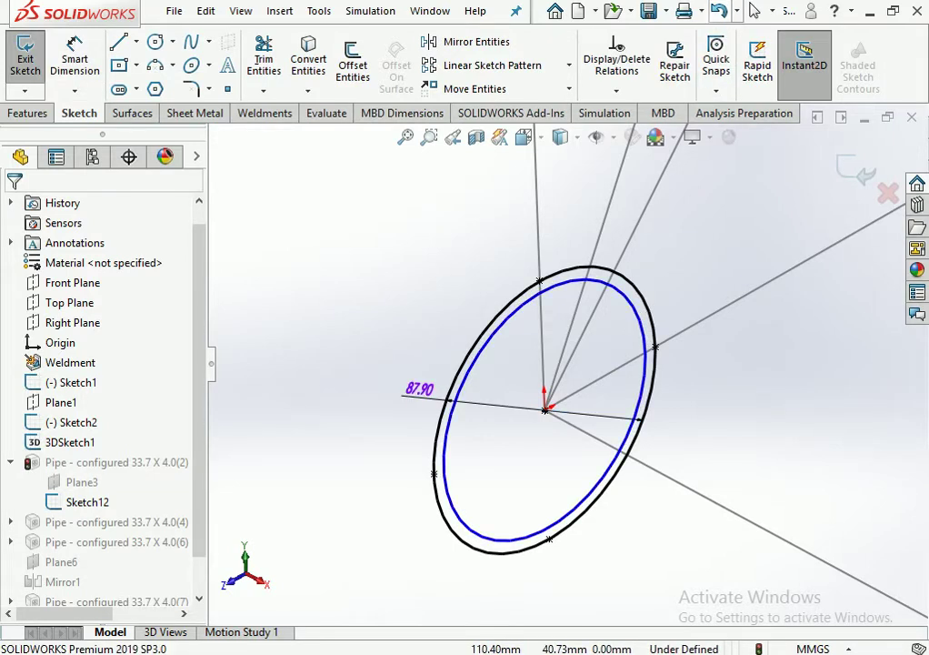
left_click(718, 11)
scroll(566, 360, "up", 3)
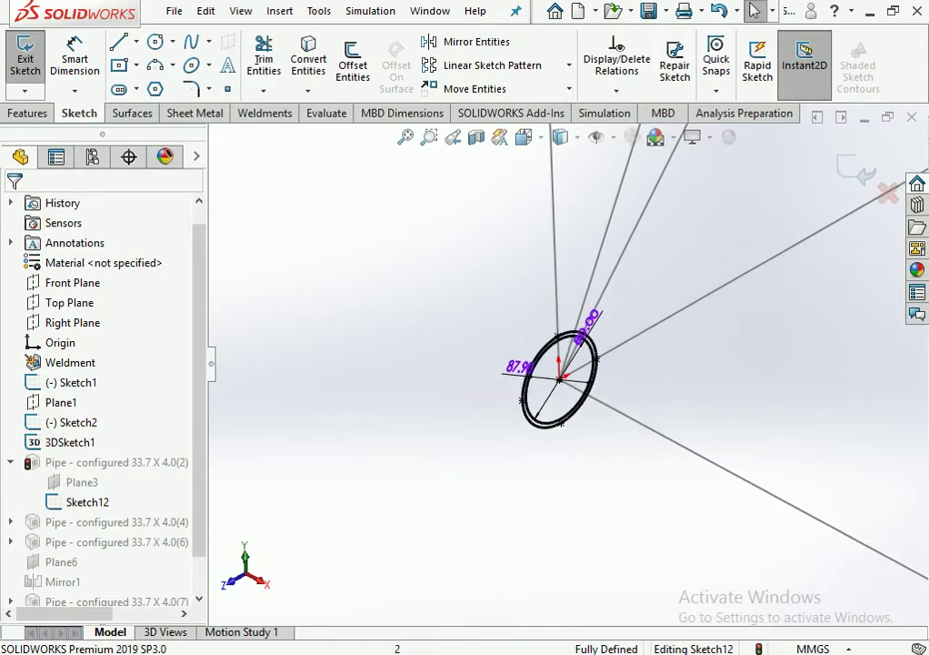
scroll(755, 341, "down", 2)
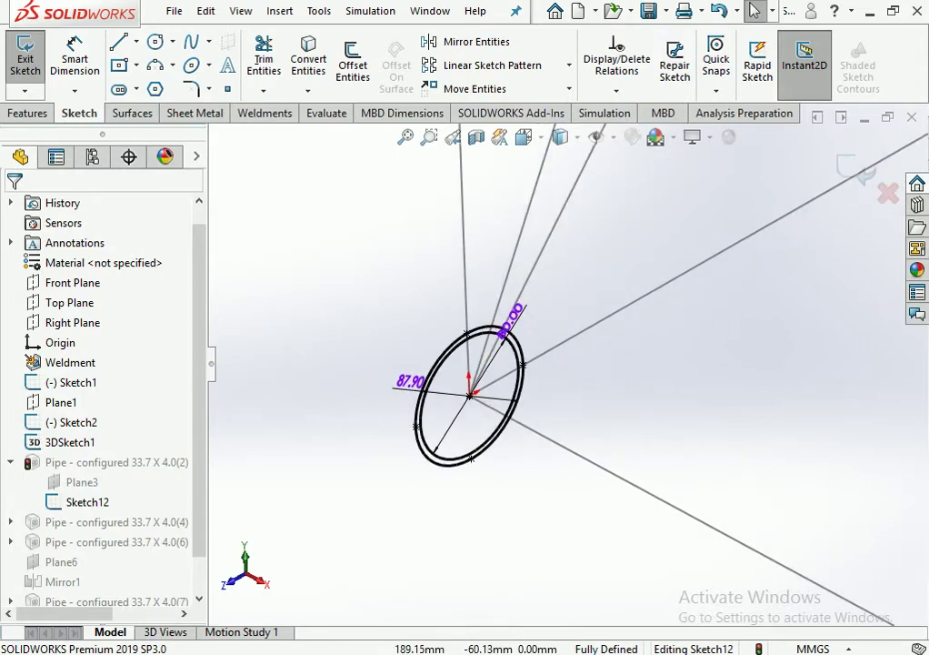
left_click(855, 173)
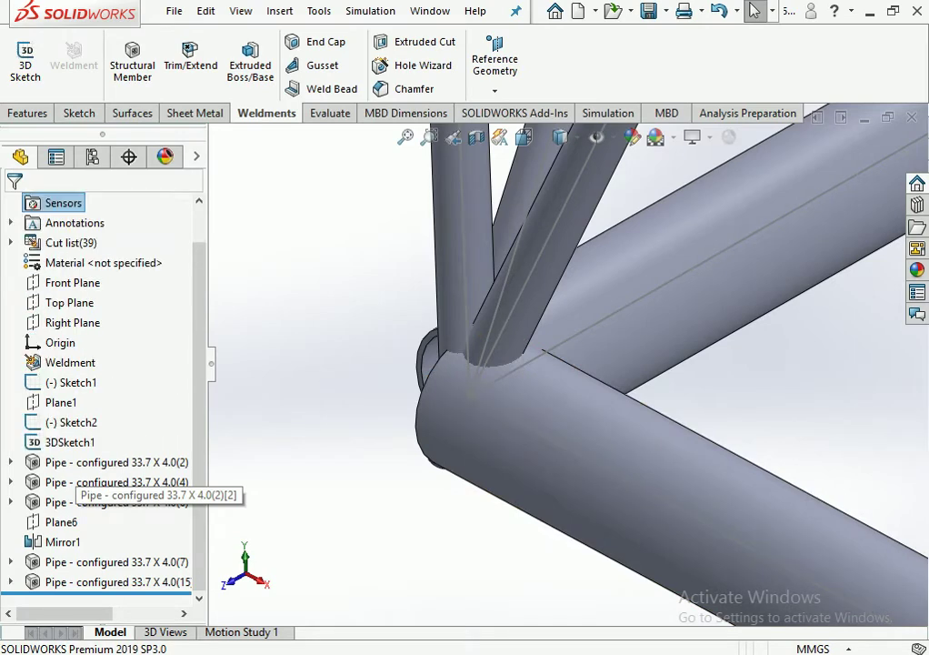
Confirm the 88.00 outer diameter in the Pipe (4) profile Sketch13 and rebuild the truss.
left_click(11, 482)
left_click(88, 522)
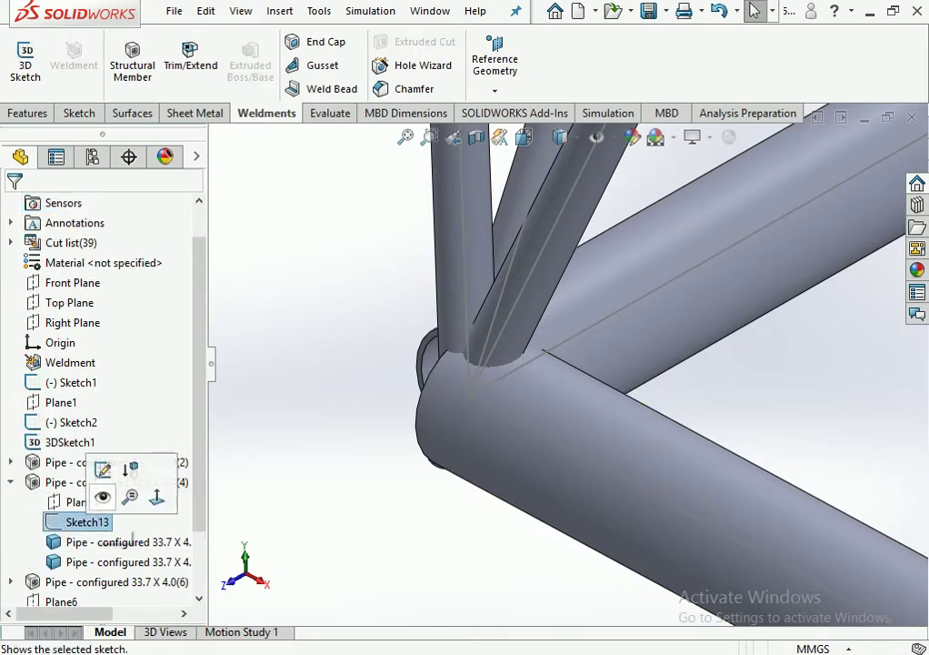
left_click(101, 469)
scroll(600, 391, "up", 3)
scroll(600, 390, "up", 2)
scroll(600, 391, "up", 2)
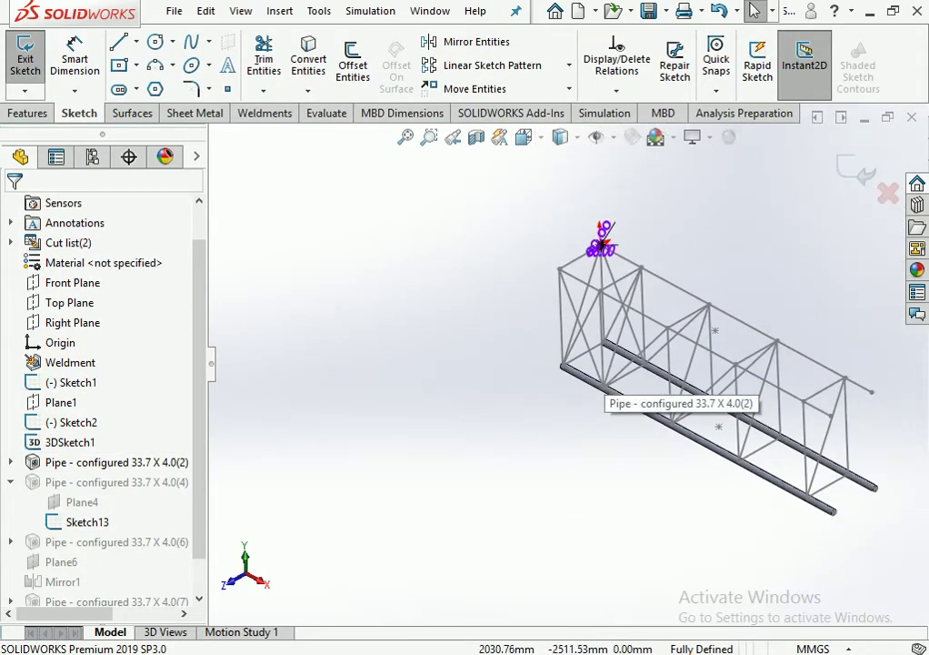
scroll(602, 244, "down", 2)
scroll(602, 244, "down", 3)
scroll(602, 244, "down", 2)
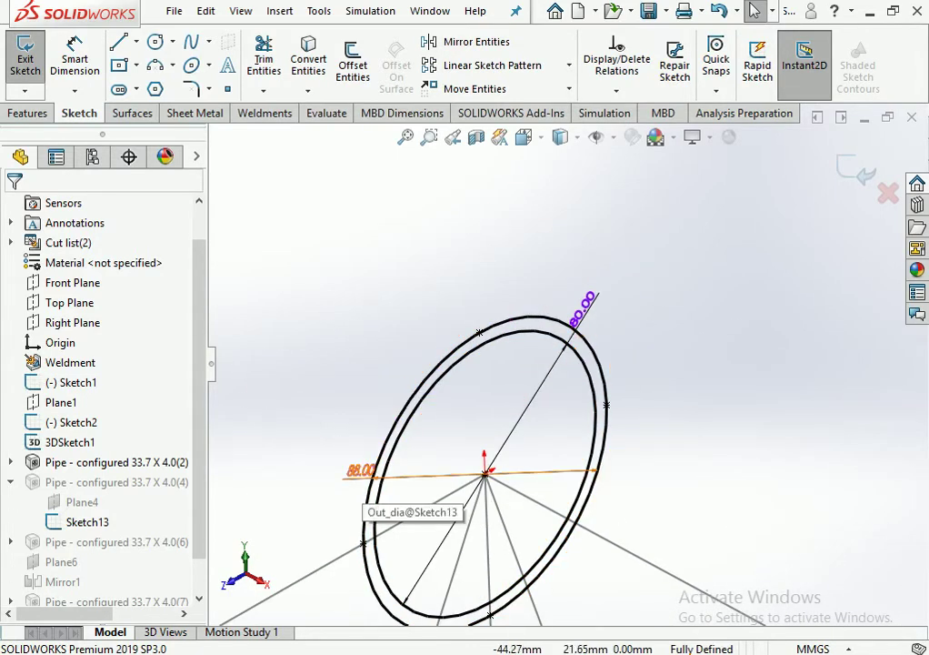
double_click(361, 472)
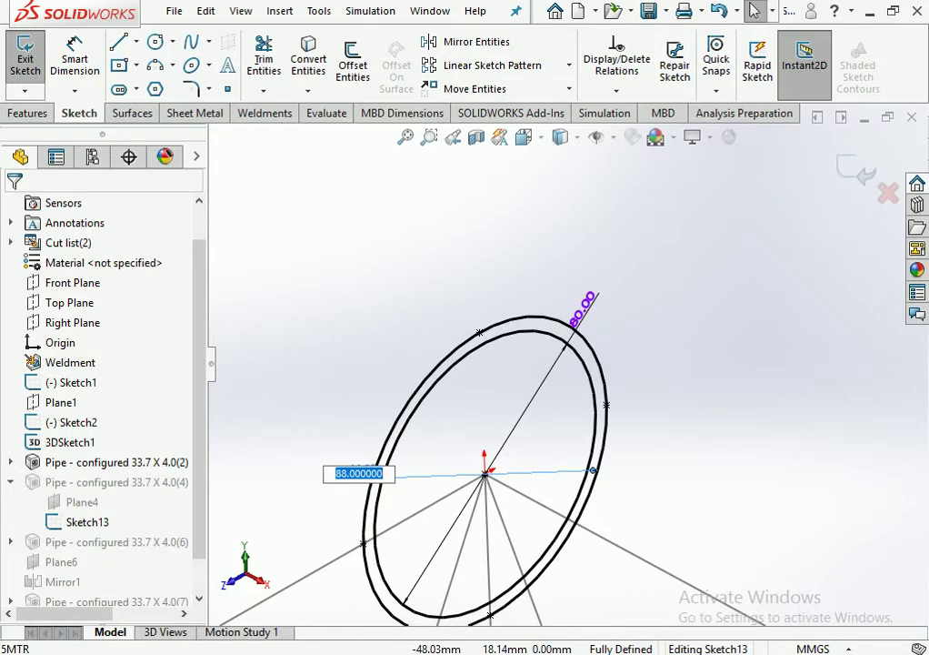
key("Return")
scroll(569, 363, "up", 5)
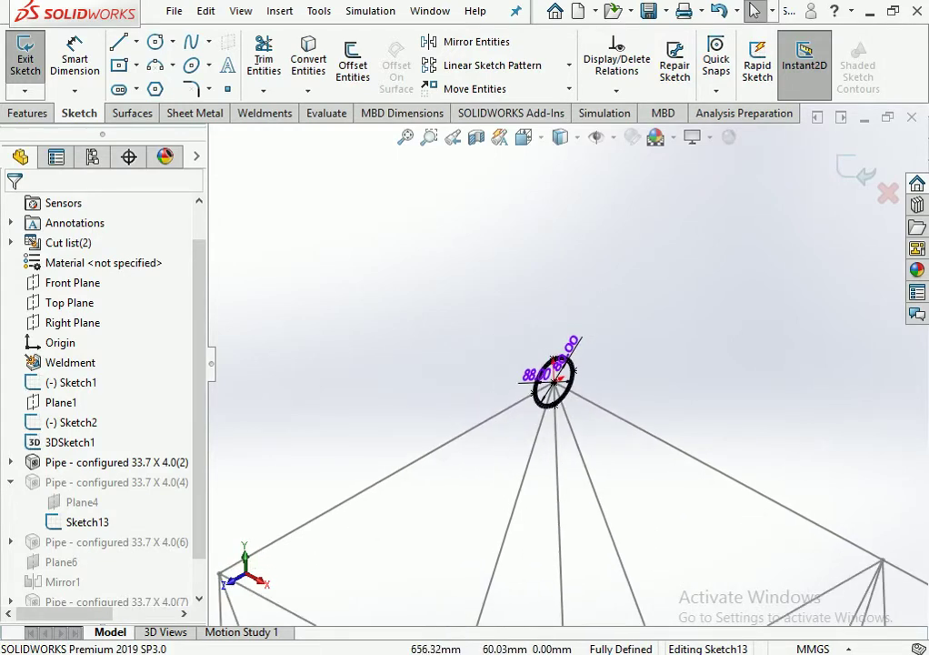
key("ctrl+b")
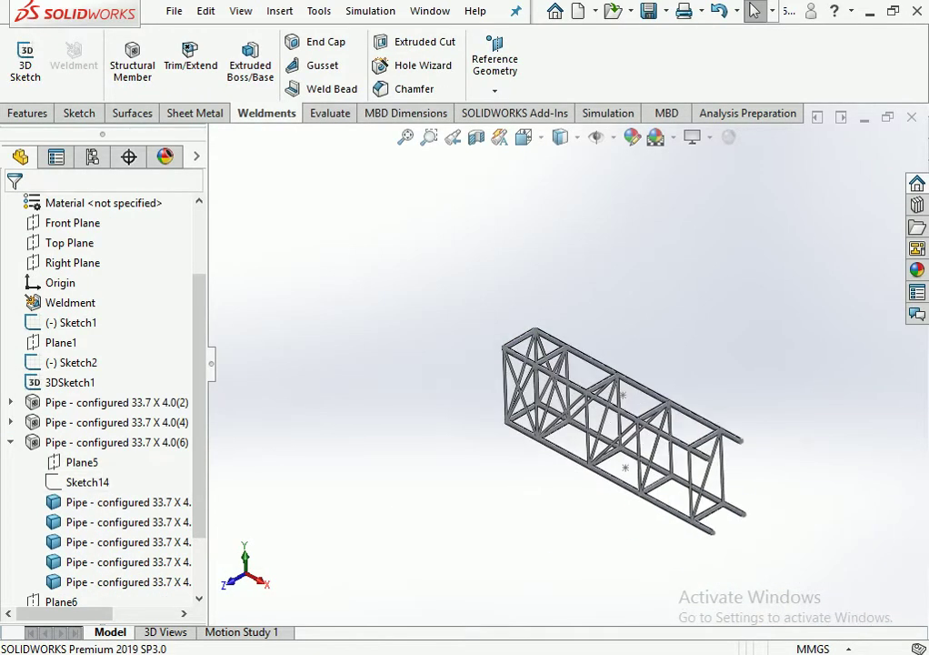
Expand Pipe (7) and display its profile Sketch15 with its dimensions.
left_click(87, 482)
scroll(532, 323, "down", 2)
scroll(532, 323, "down", 3)
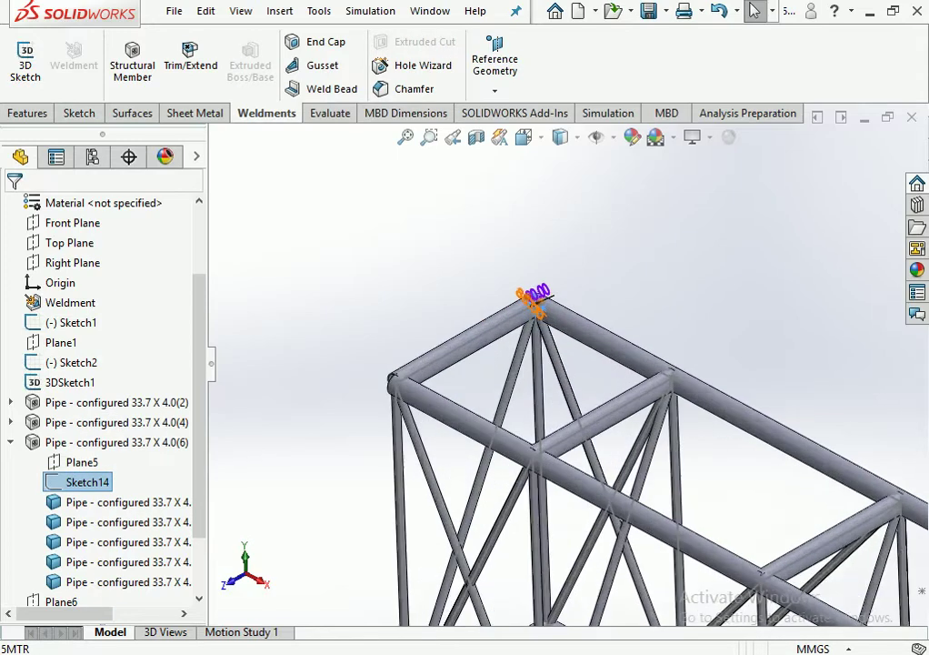
scroll(532, 323, "down", 3)
scroll(531, 323, "down", 2)
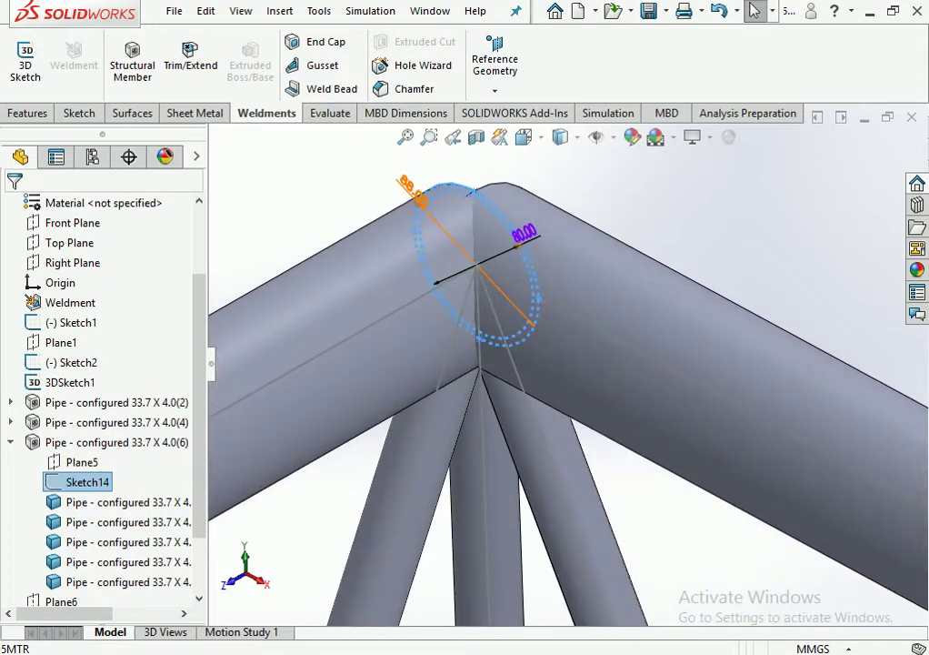
scroll(574, 366, "up", 2)
scroll(574, 365, "up", 2)
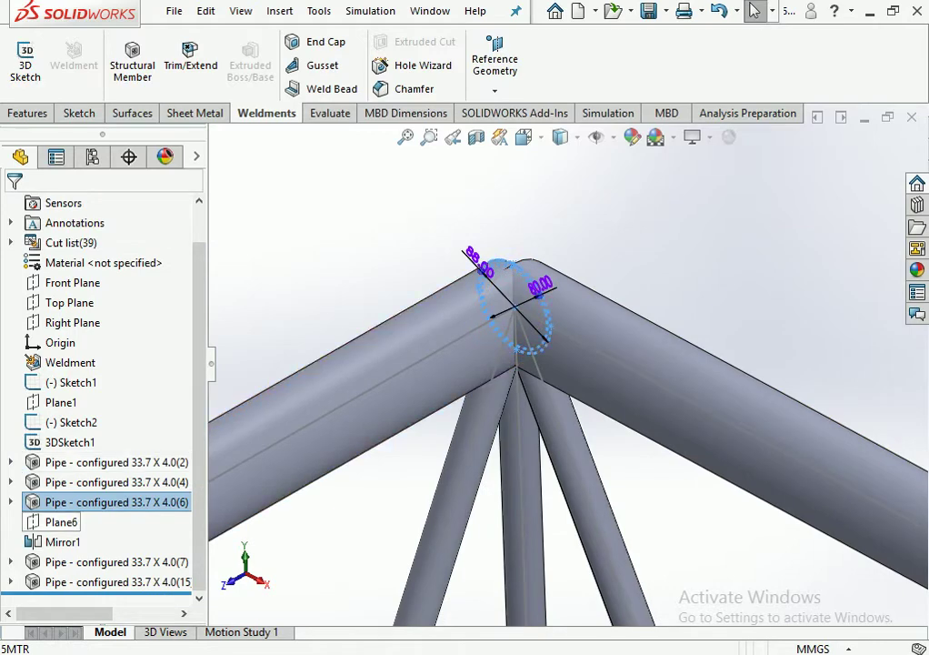
left_click(10, 561)
left_click(87, 242)
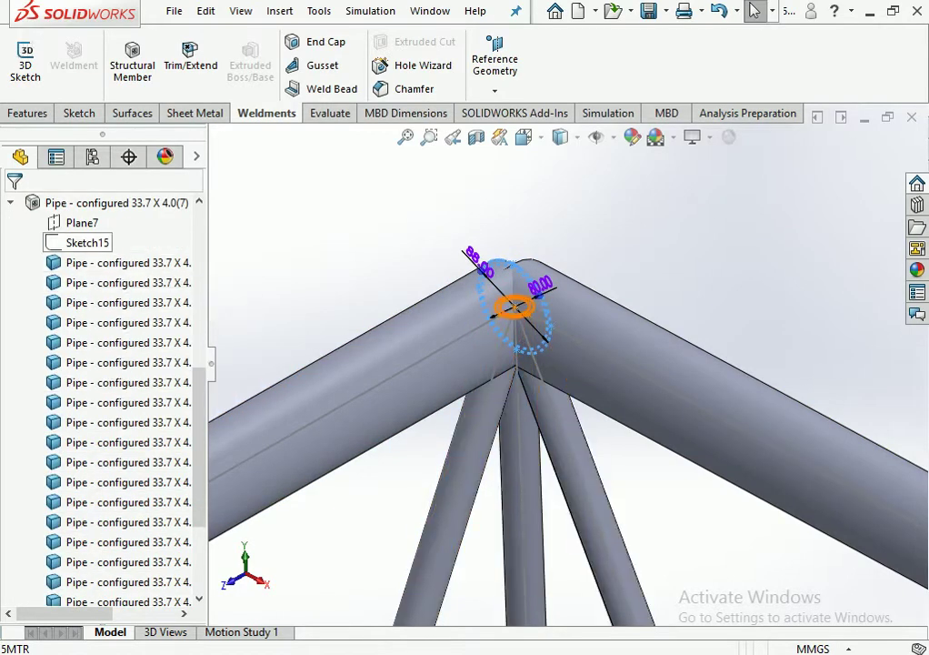
left_click(89, 162)
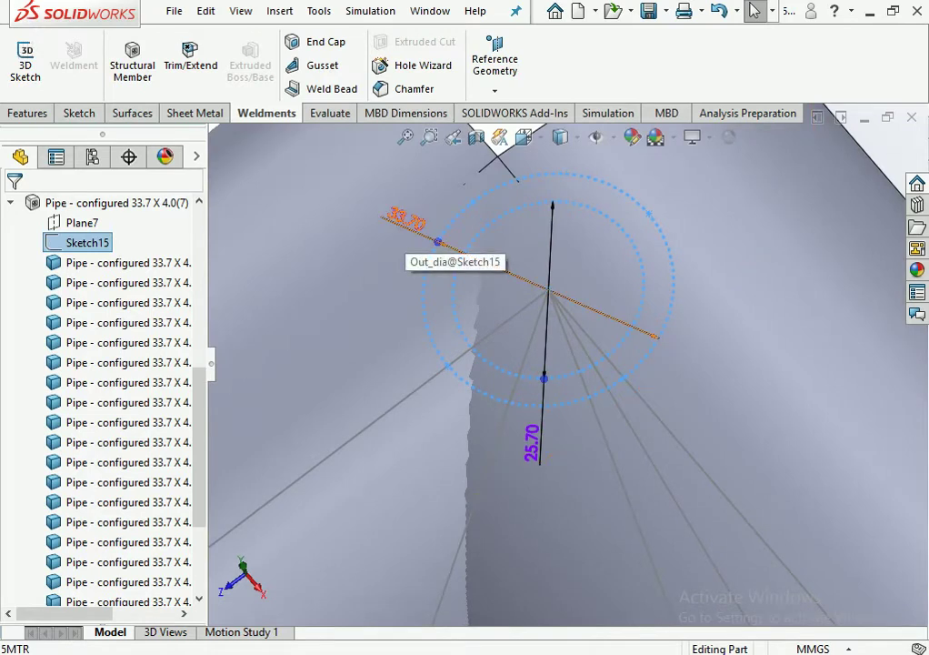
Set Sketch15's outer diameter to 47.80 and its inner diameter from 25.70 to 40.00.
left_click(438, 242)
type("47.8")
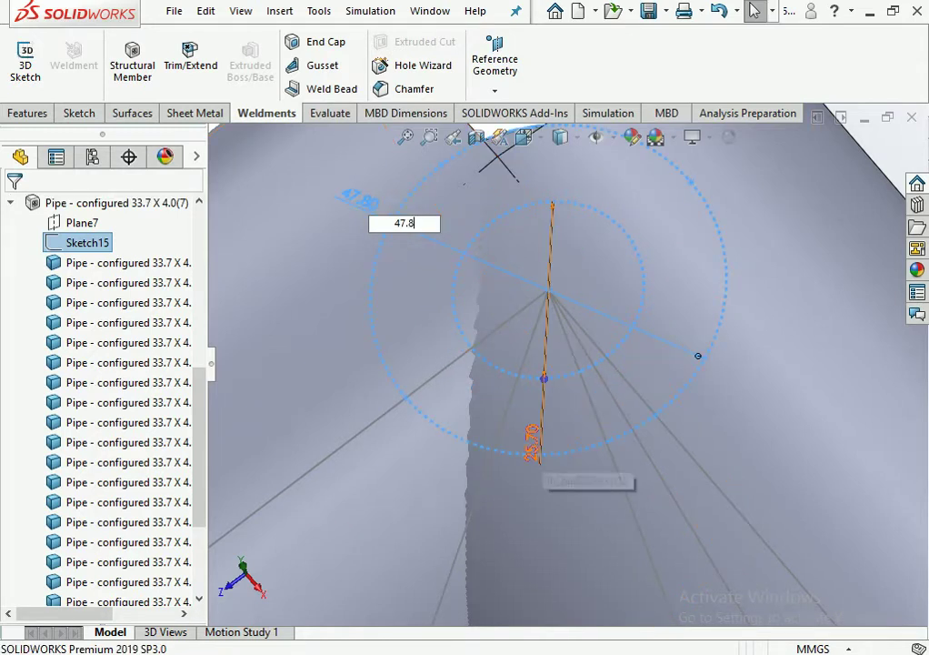
key("Return")
double_click(533, 441)
type("40")
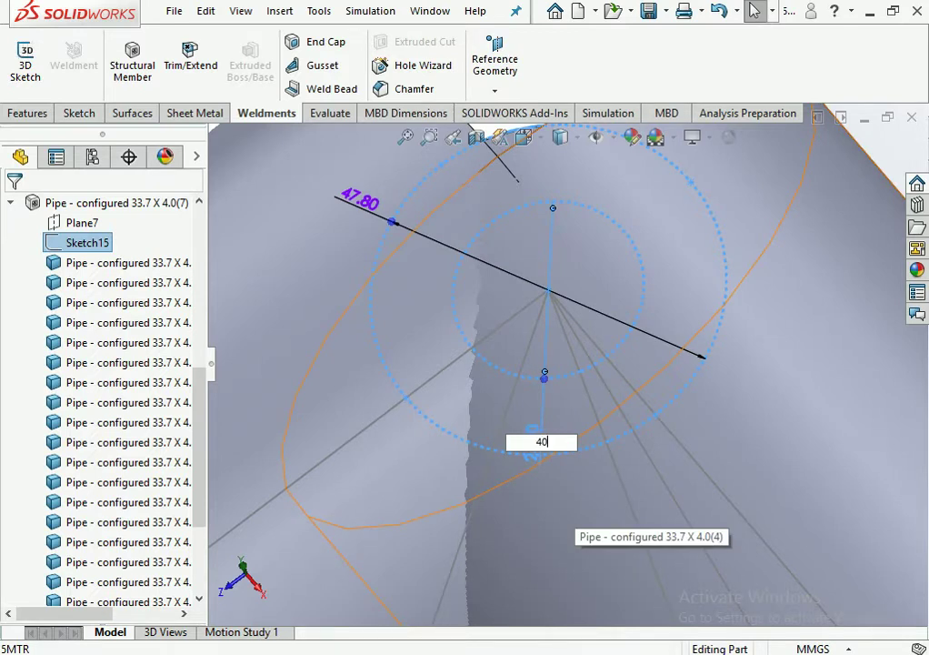
key("Return")
scroll(561, 364, "up", 5)
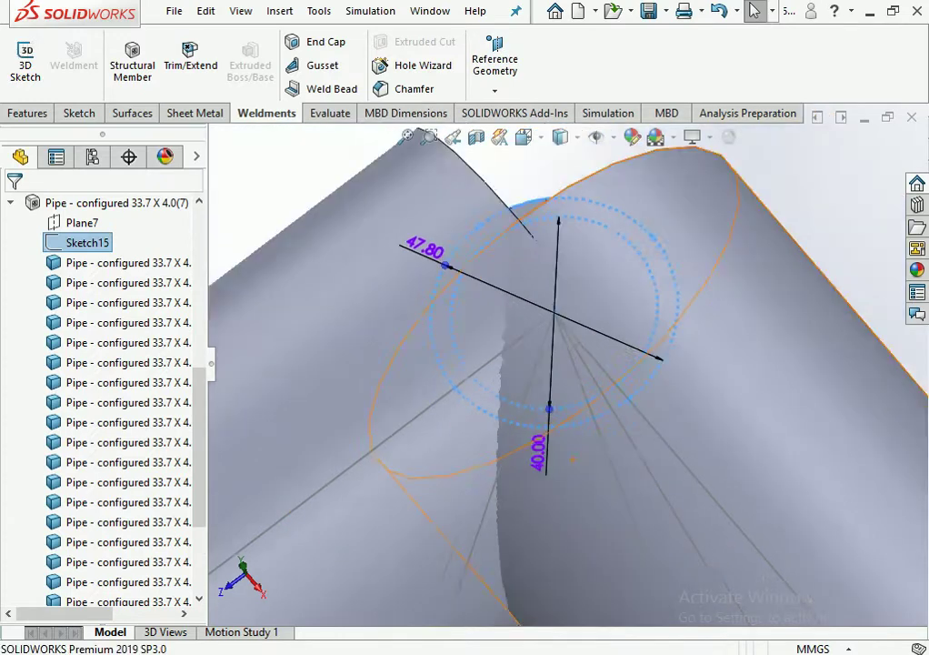
scroll(561, 363, "up", 2)
scroll(561, 364, "up", 4)
scroll(561, 364, "up", 4)
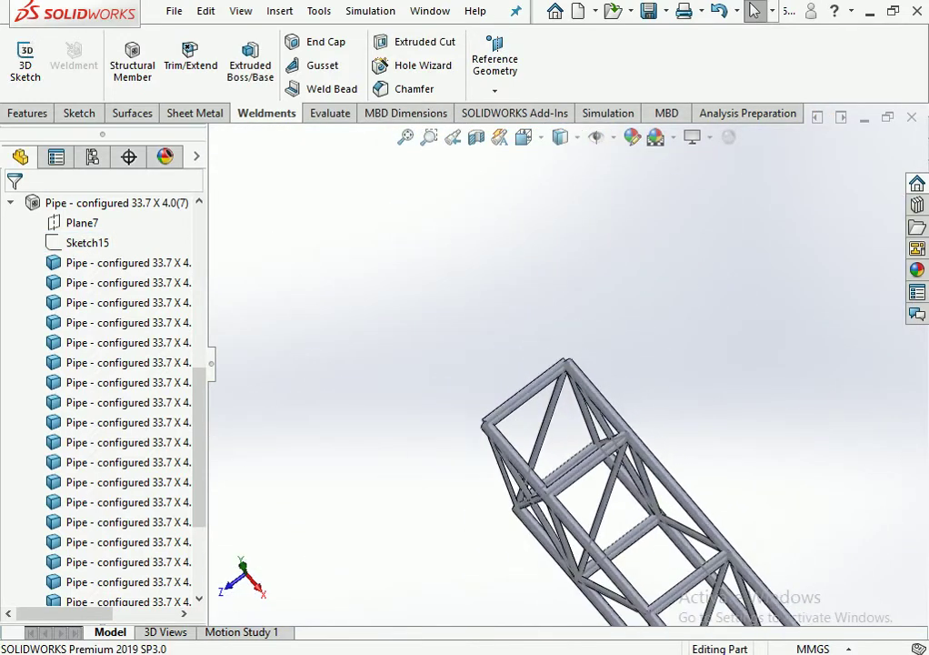
Rebuild the truss and start editing Sketch16, the last pipe's profile.
key("shift+c")
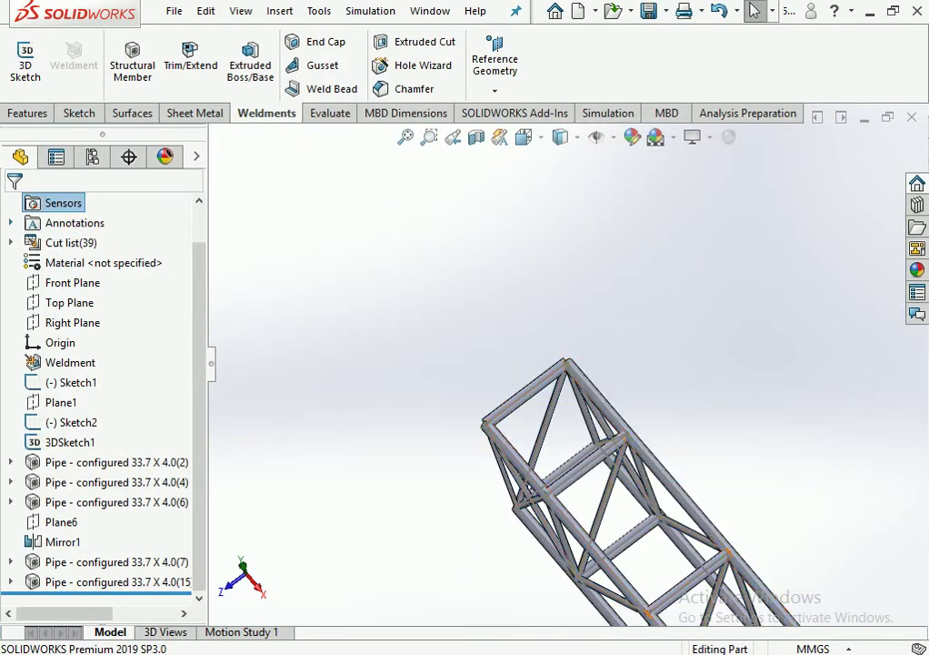
left_click(87, 561)
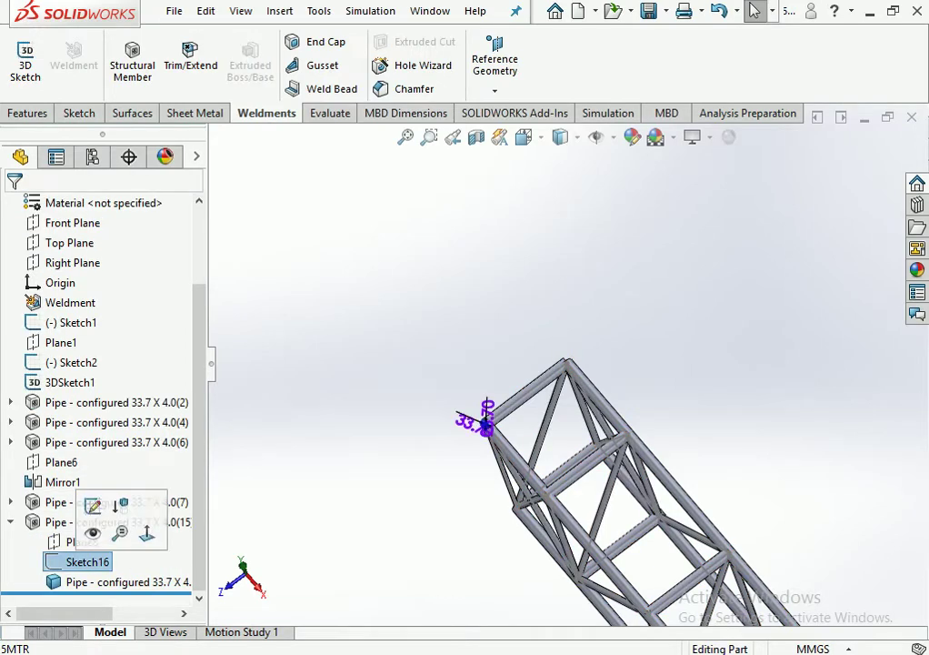
scroll(505, 368, "down", 3)
scroll(505, 368, "down", 3)
scroll(500, 379, "down", 3)
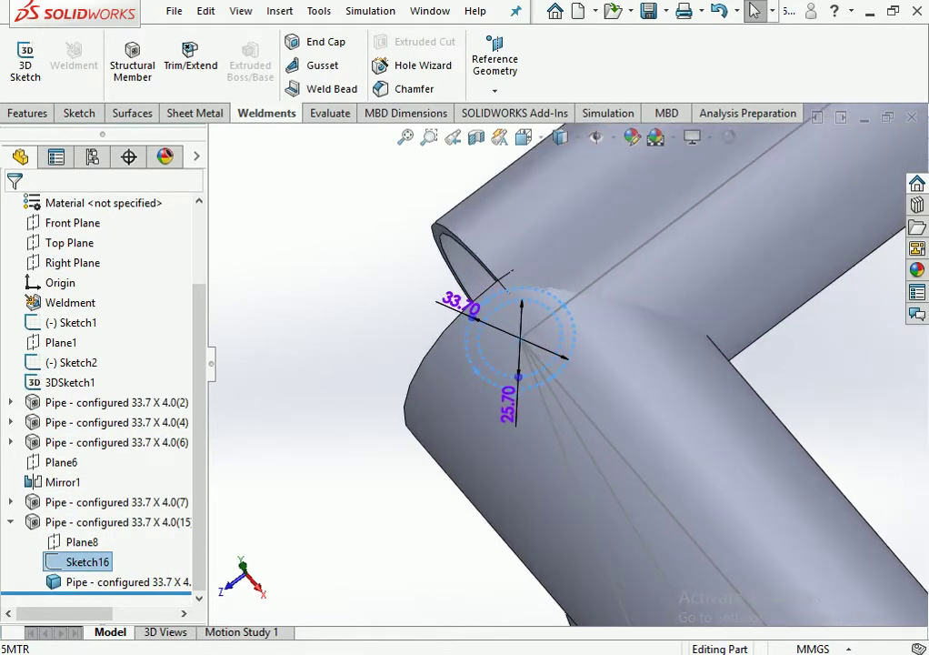
right_click(87, 560)
left_click(110, 342)
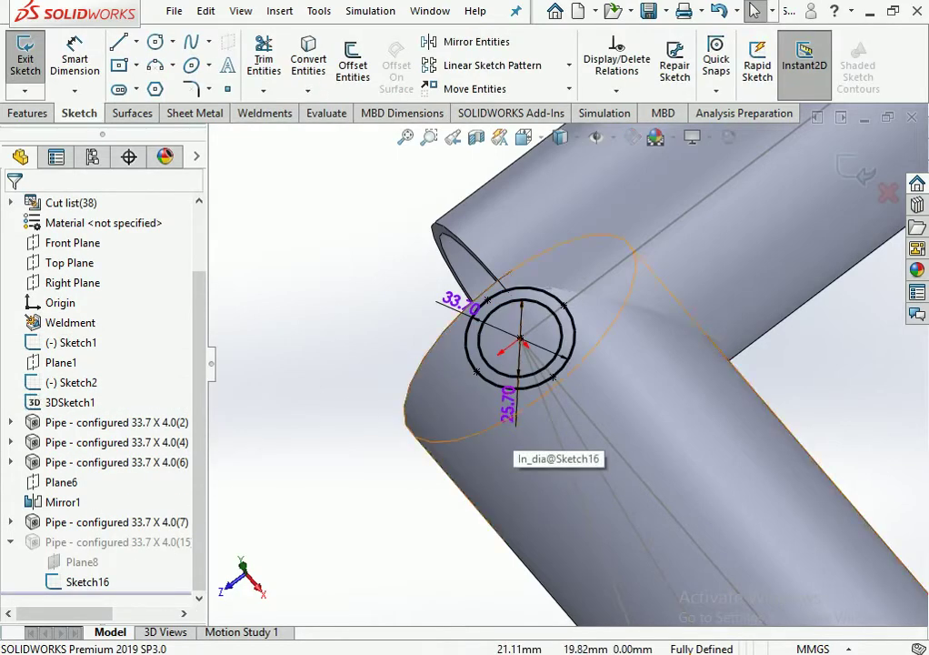
Change Sketch16's outer diameter from 33.70 to 47.80 and inner from 25.70 to 40.00.
left_click(469, 314)
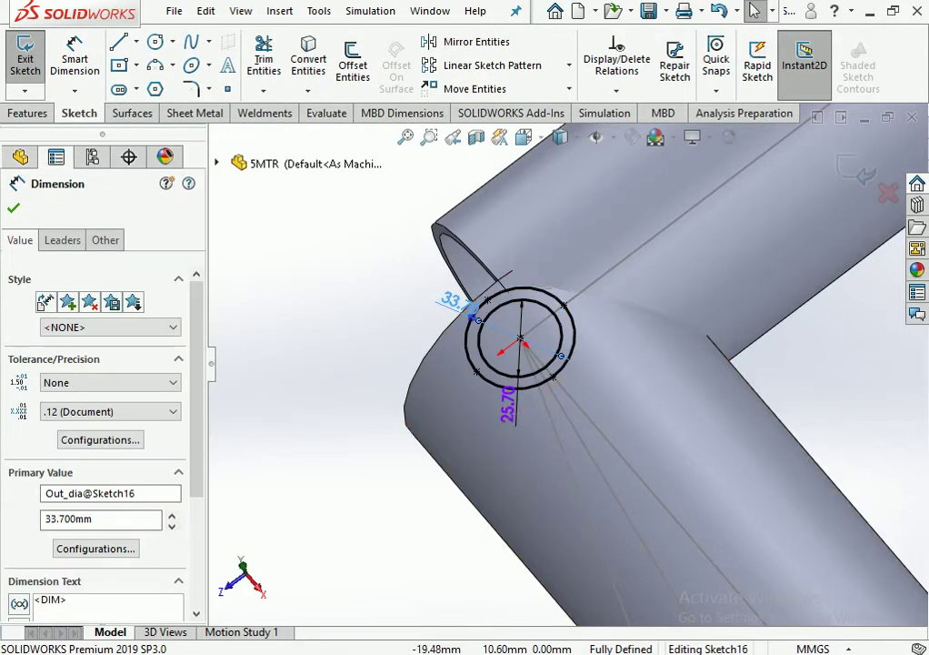
double_click(451, 301)
type("47.8")
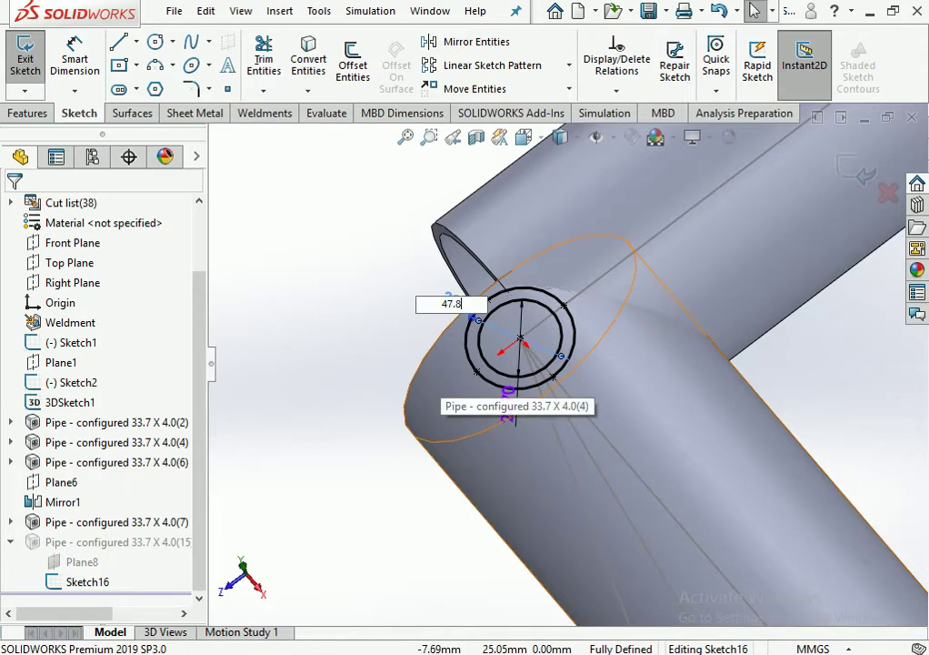
key("Return")
double_click(508, 402)
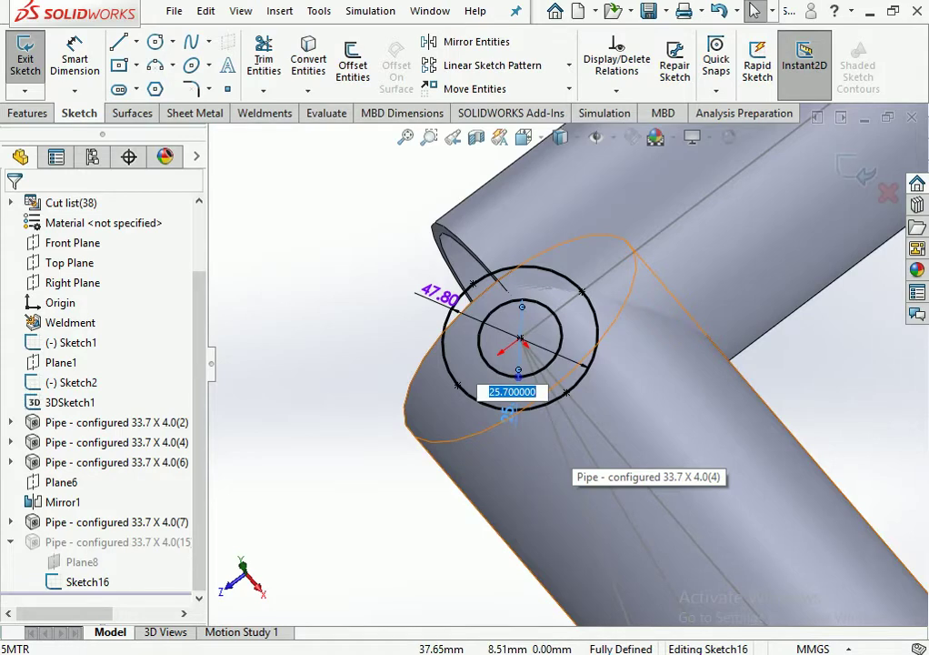
key("Return")
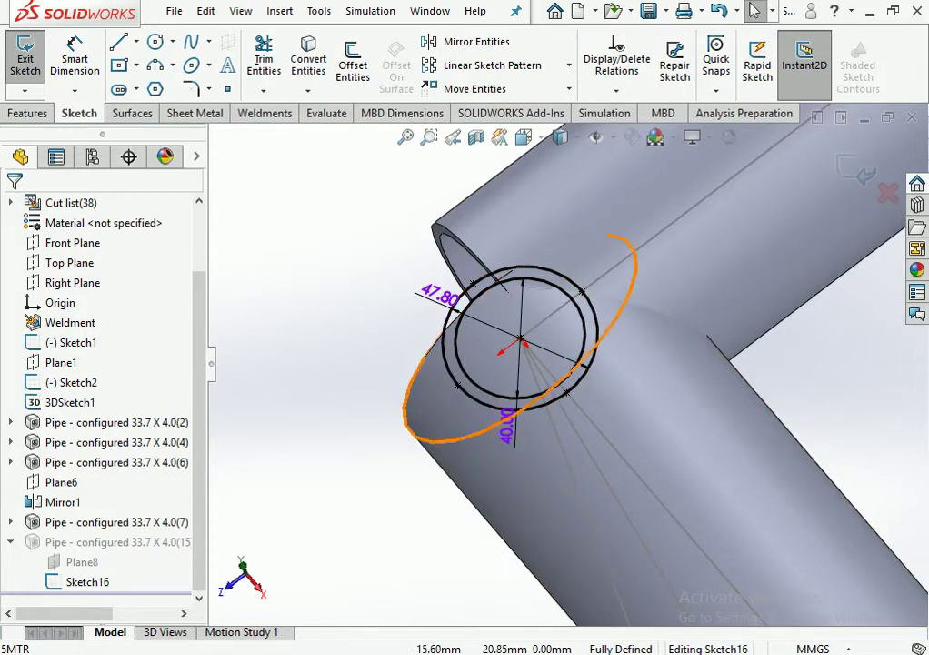
Abandon a wall-thickness dimension between the circles and exit the sketch to rebuild the pipe.
left_click(74, 55)
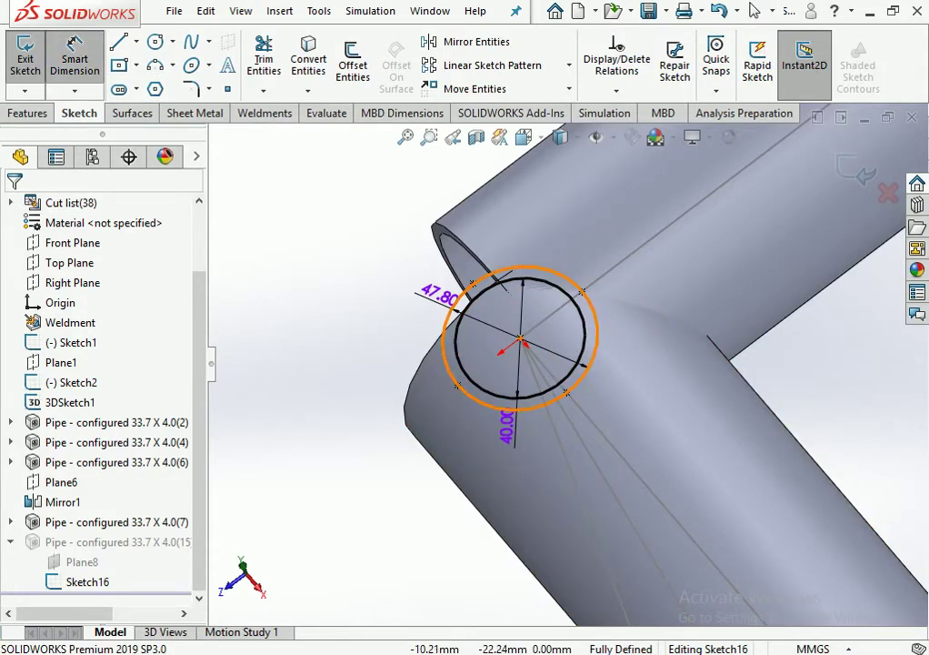
left_click(573, 282)
left_click(550, 284)
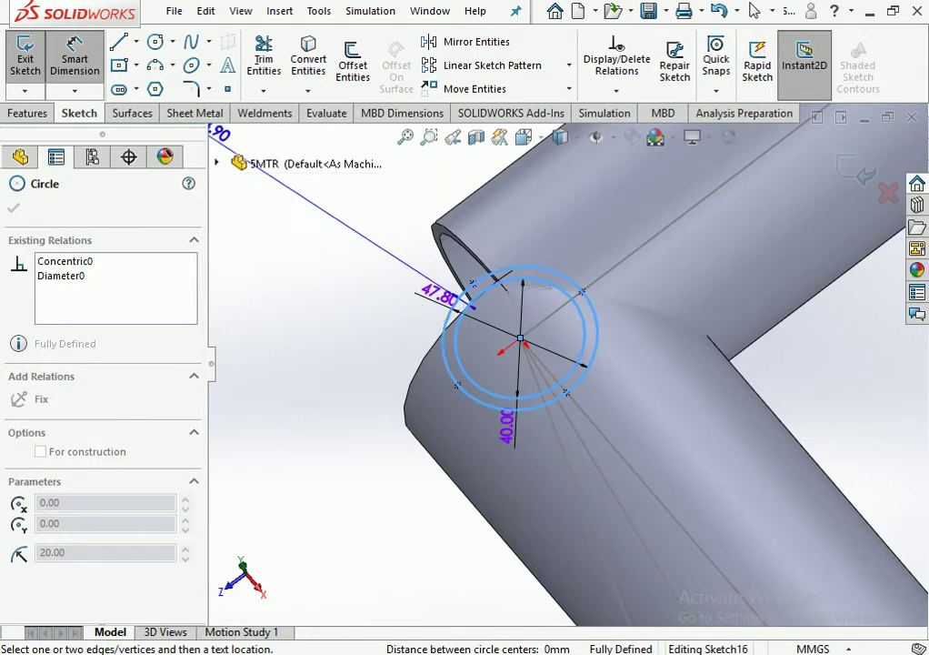
left_click(74, 54)
key("z")
scroll(545, 357, "up", 3)
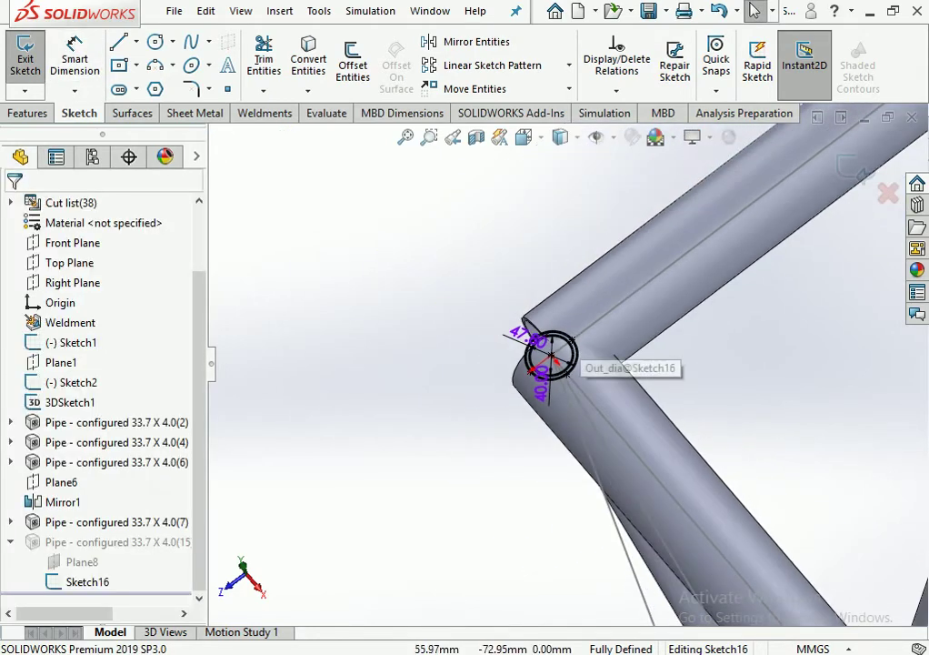
scroll(550, 360, "up", 3)
scroll(563, 362, "up", 2)
key("ctrl+b")
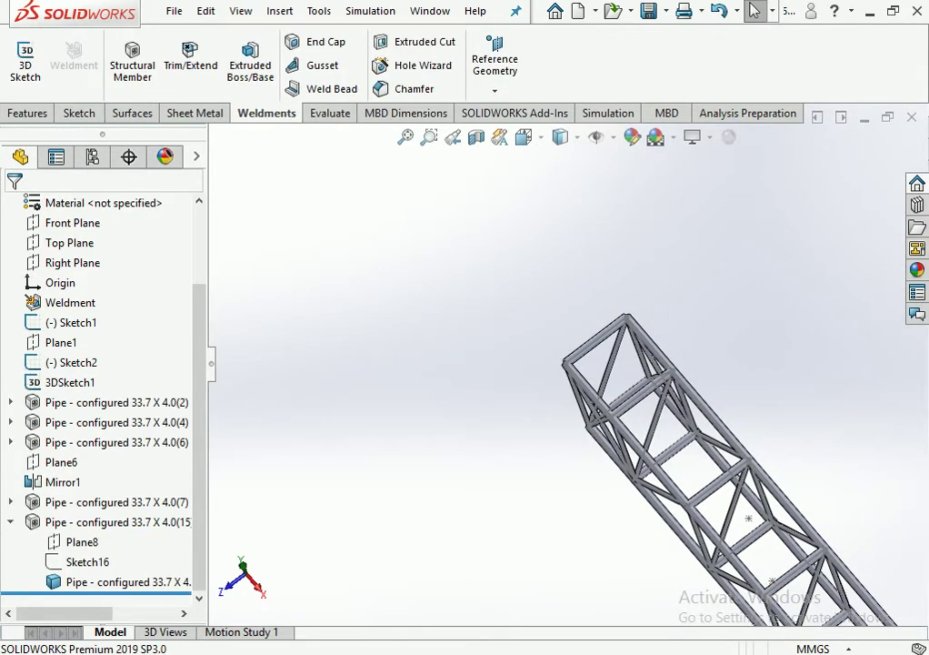
scroll(595, 396, "down", 2)
scroll(596, 395, "down", 2)
scroll(596, 395, "down", 2)
scroll(596, 395, "down", 2)
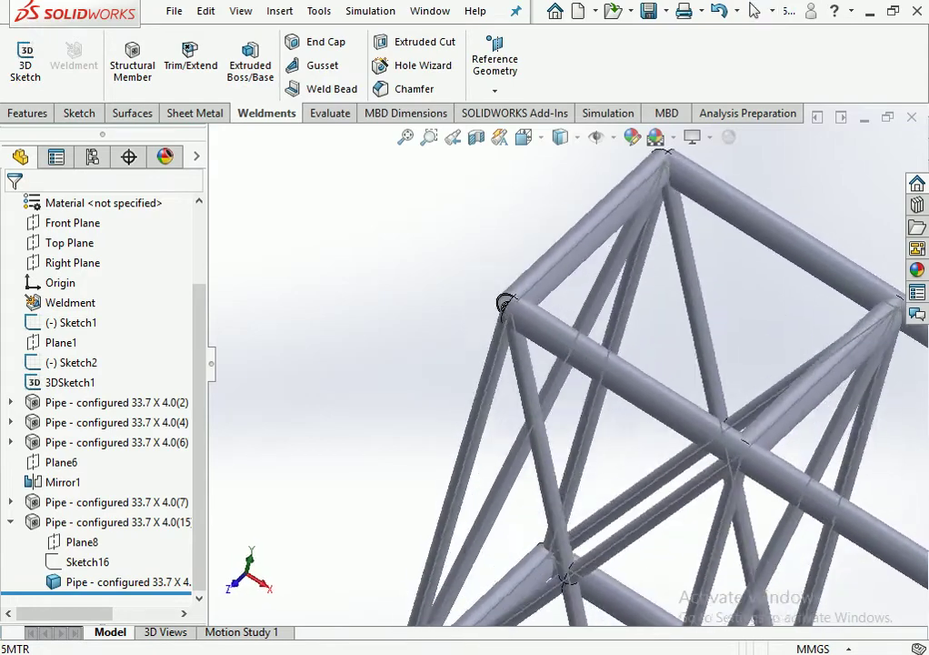
scroll(628, 427, "up", 3)
scroll(628, 433, "up", 2)
scroll(772, 455, "down", 4)
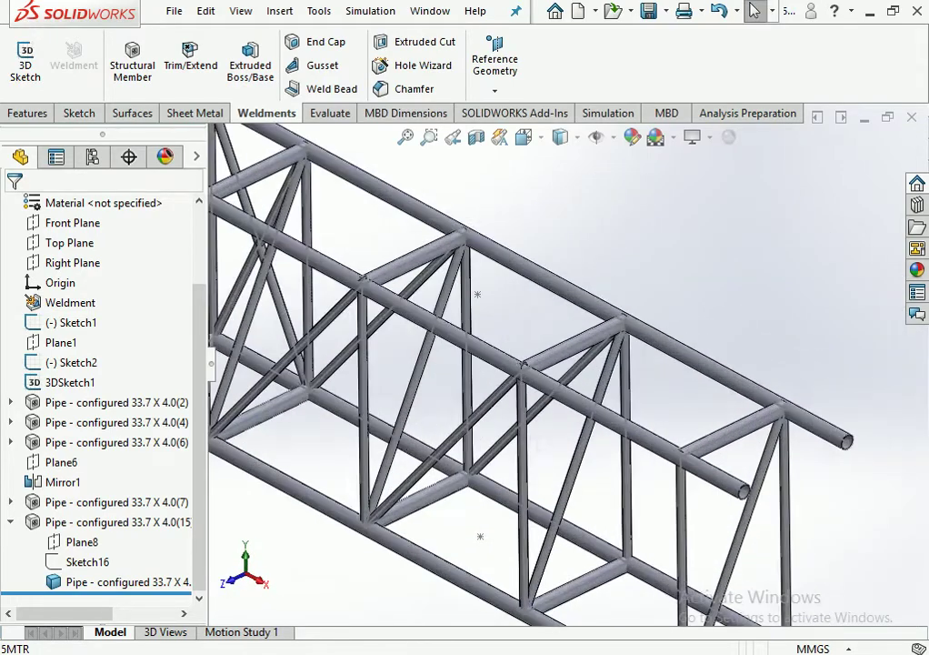
scroll(566, 366, "up", 3)
scroll(567, 366, "up", 3)
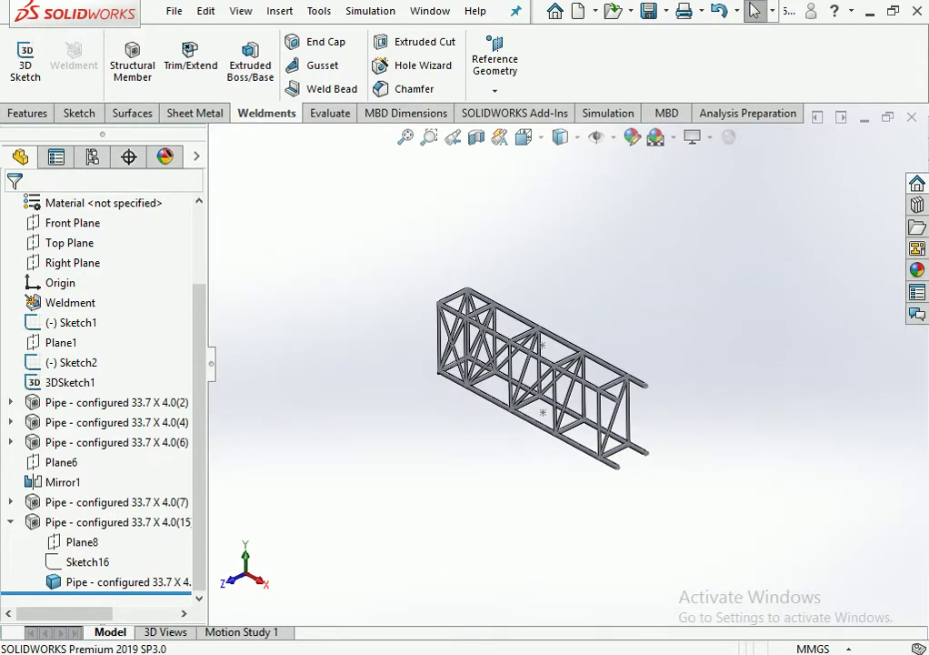
middle_click_drag(545, 382, 500, 363)
scroll(473, 400, "down", 2)
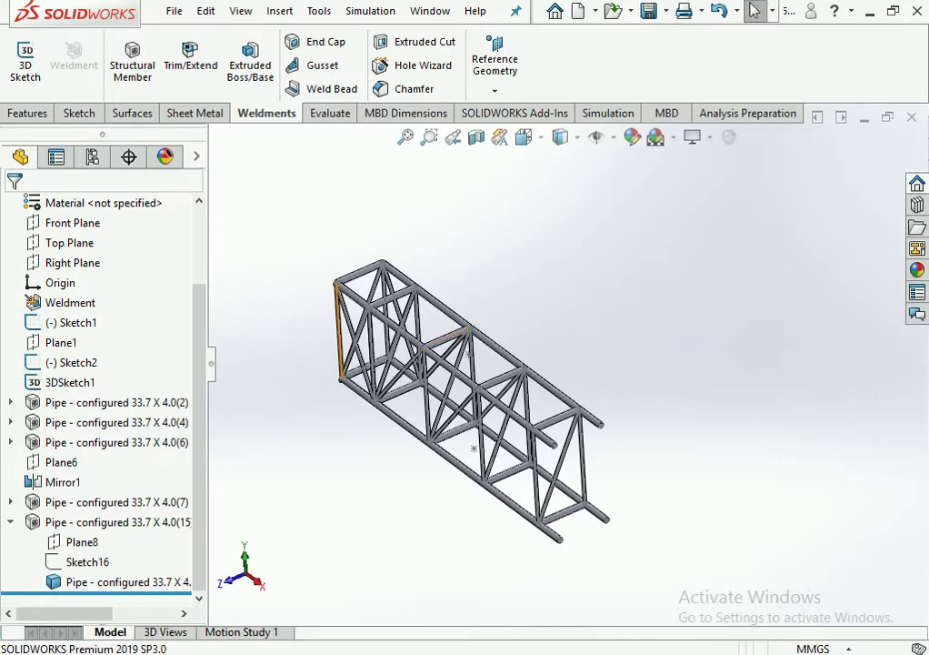
scroll(327, 280, "down", 3)
scroll(336, 282, "down", 3)
scroll(382, 289, "down", 3)
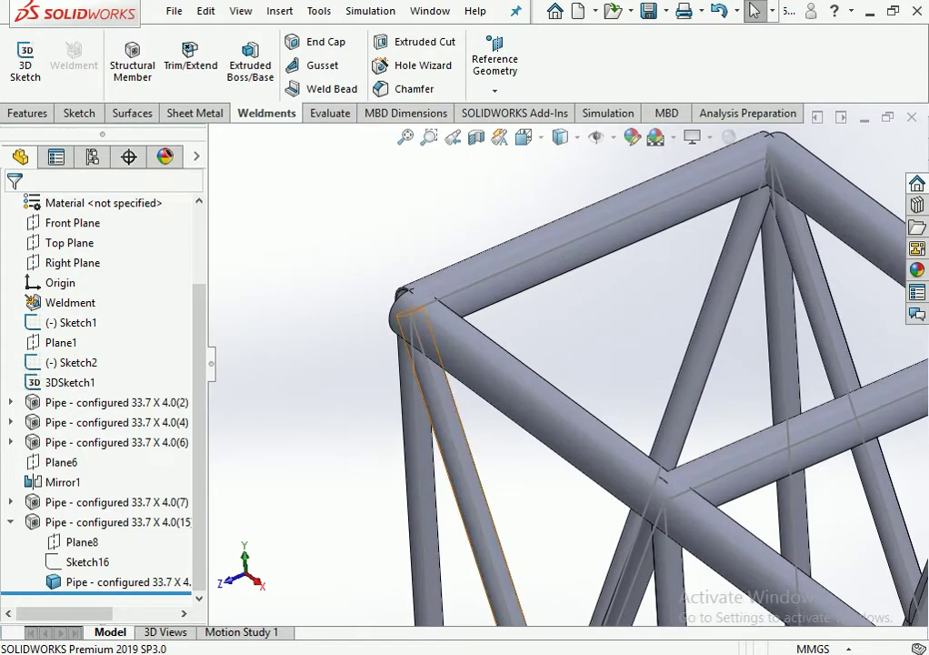
left_click(87, 561)
Edit Sketch16's inner circle diameter and restore it to 40.
left_click(109, 509)
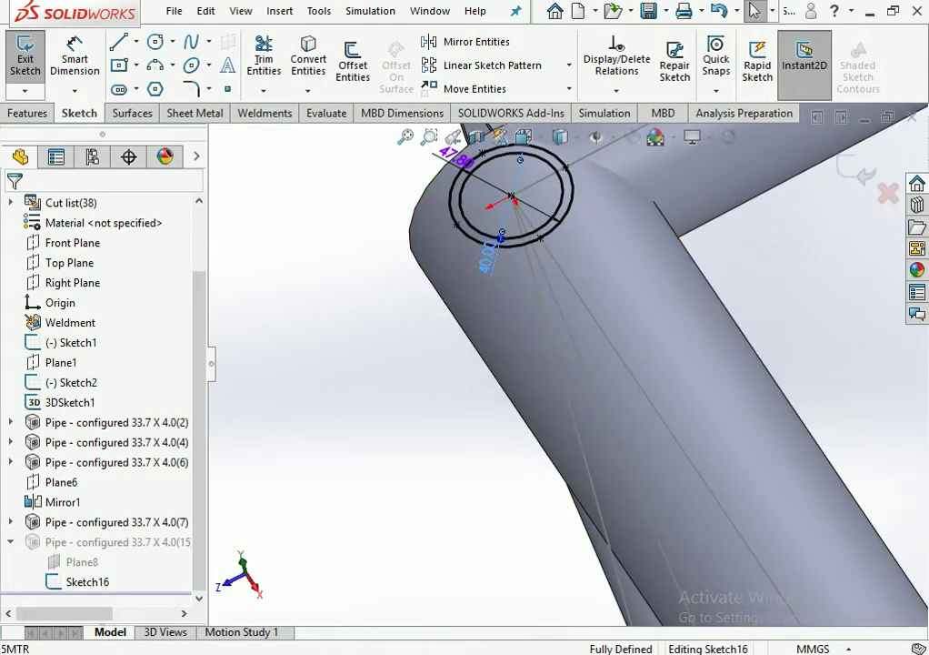
left_click(487, 255)
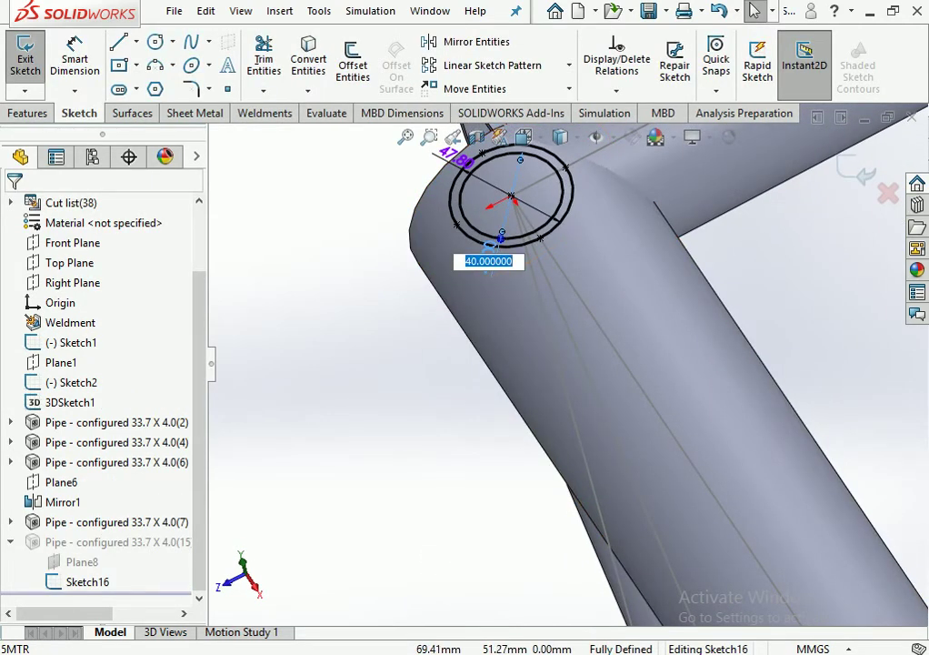
key("Return")
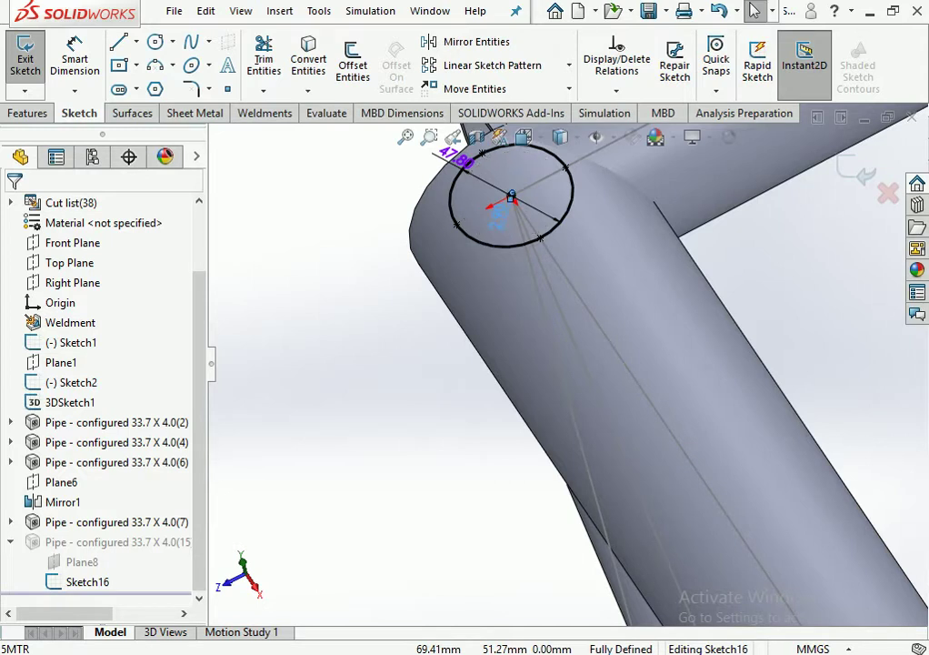
left_click(498, 217)
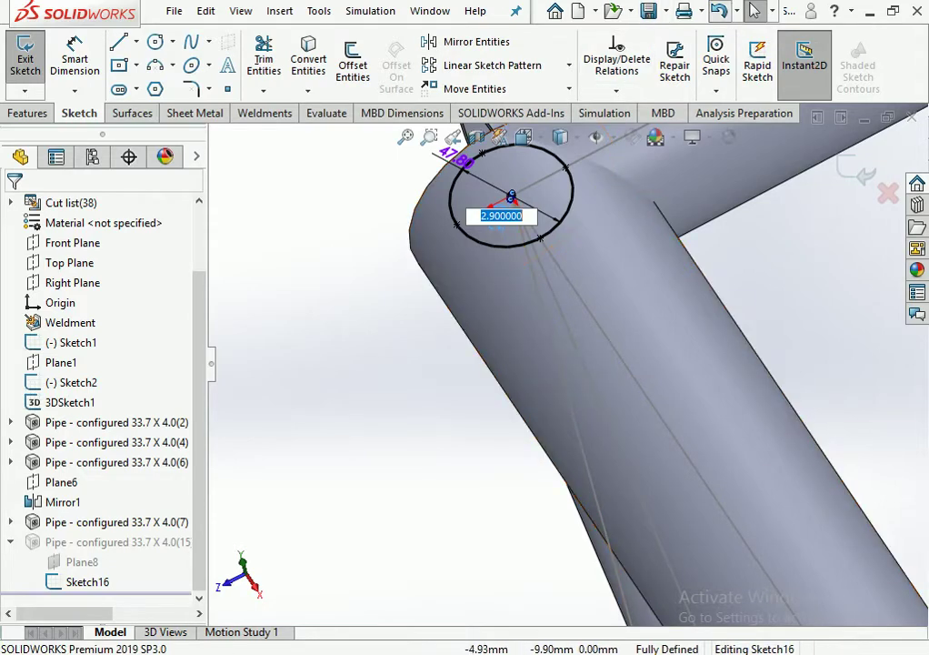
type("40")
key("Return")
scroll(437, 193, "down", 3)
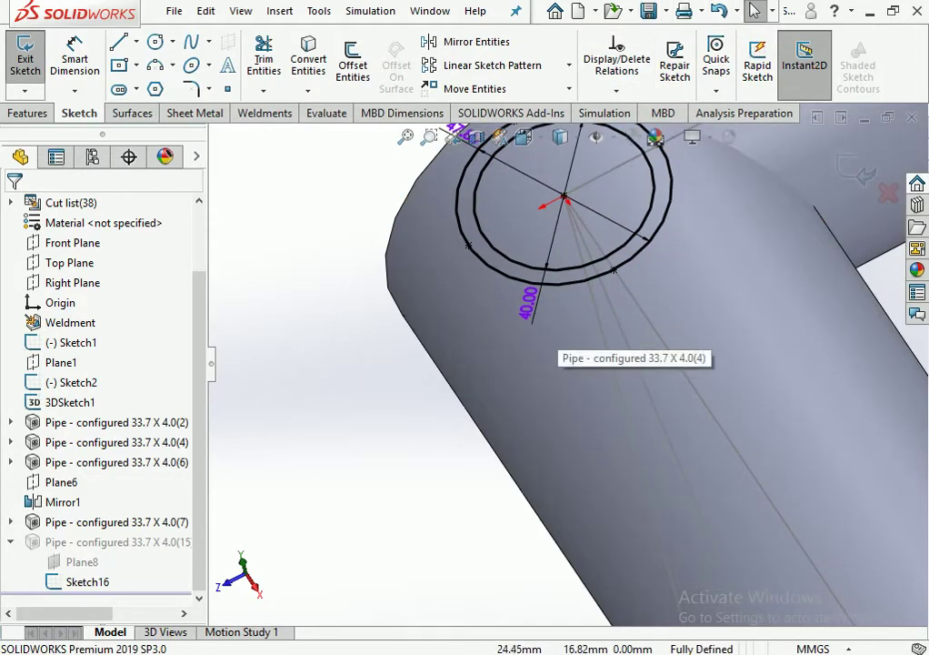
Replace the 40.00 inner diameter dimension with a 2.9 mm spacing between the two circles.
left_click(528, 300)
key("Delete")
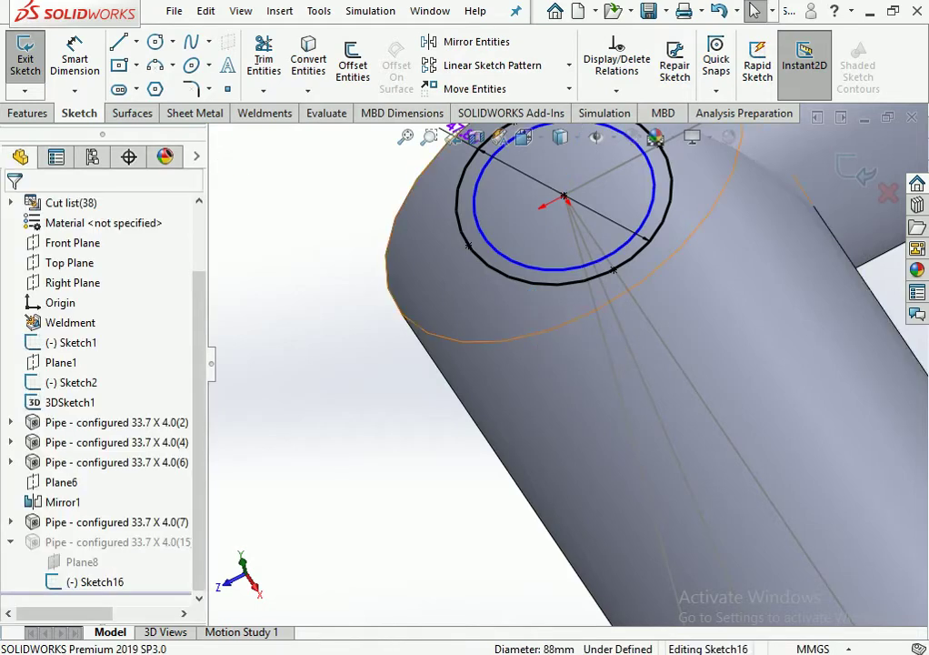
key("d")
left_click(636, 260)
left_click(522, 263)
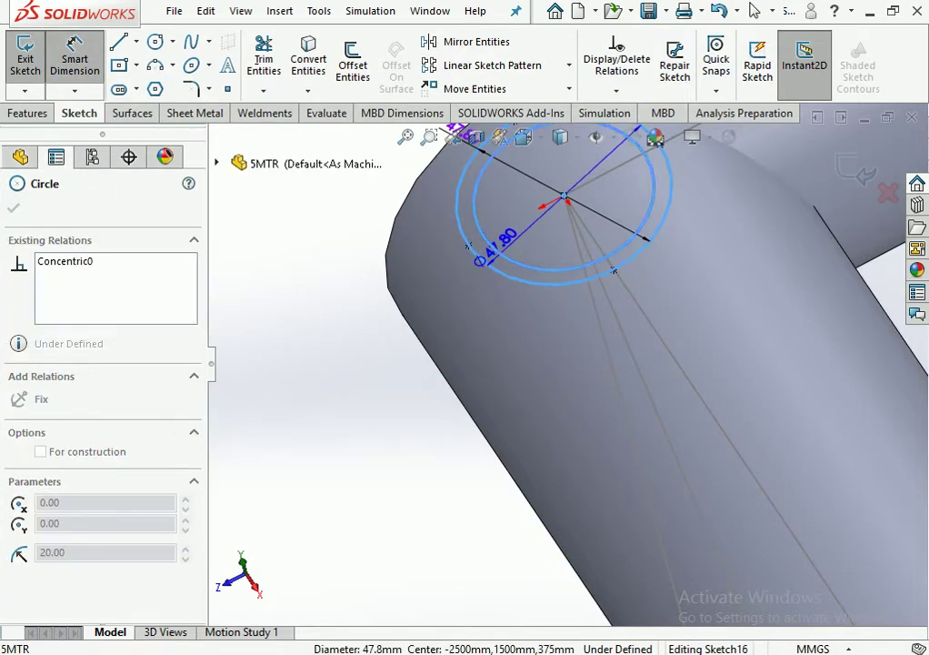
left_click(523, 262)
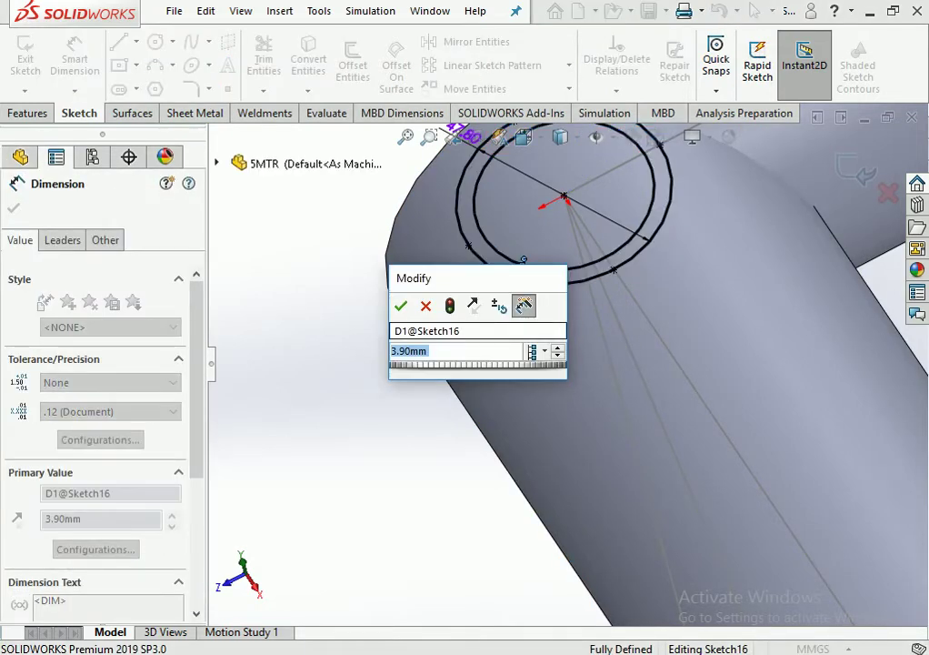
type("2.9")
key("Return")
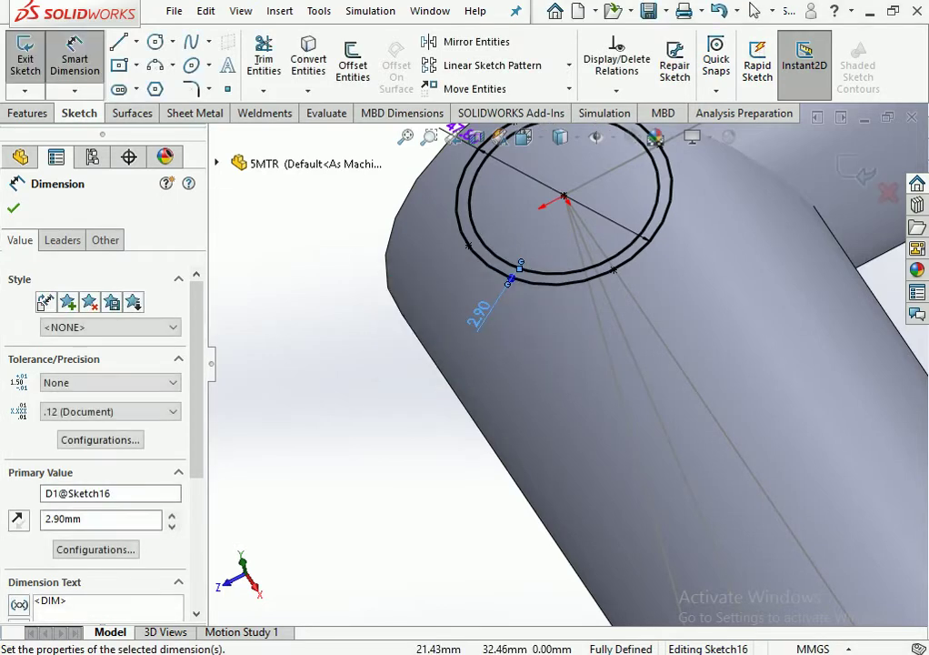
scroll(567, 368, "up", 3)
scroll(566, 359, "up", 1)
key("Escape")
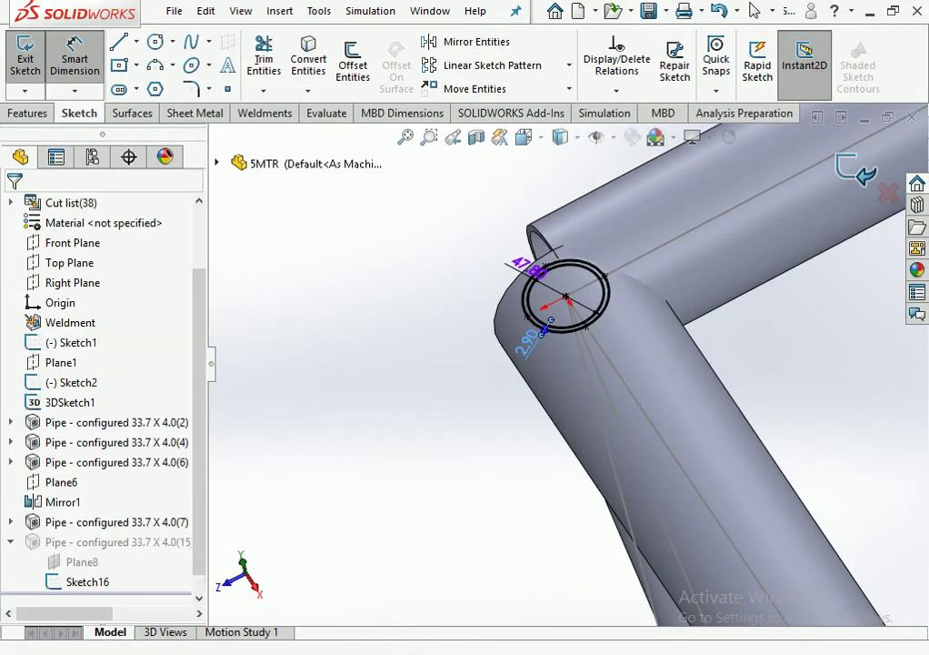
Exit the sketch to rebuild the pipe and orbit the truss to a near-horizontal view.
left_click(854, 171)
scroll(643, 382, "up", 5)
scroll(695, 316, "up", 3)
scroll(696, 317, "up", 2)
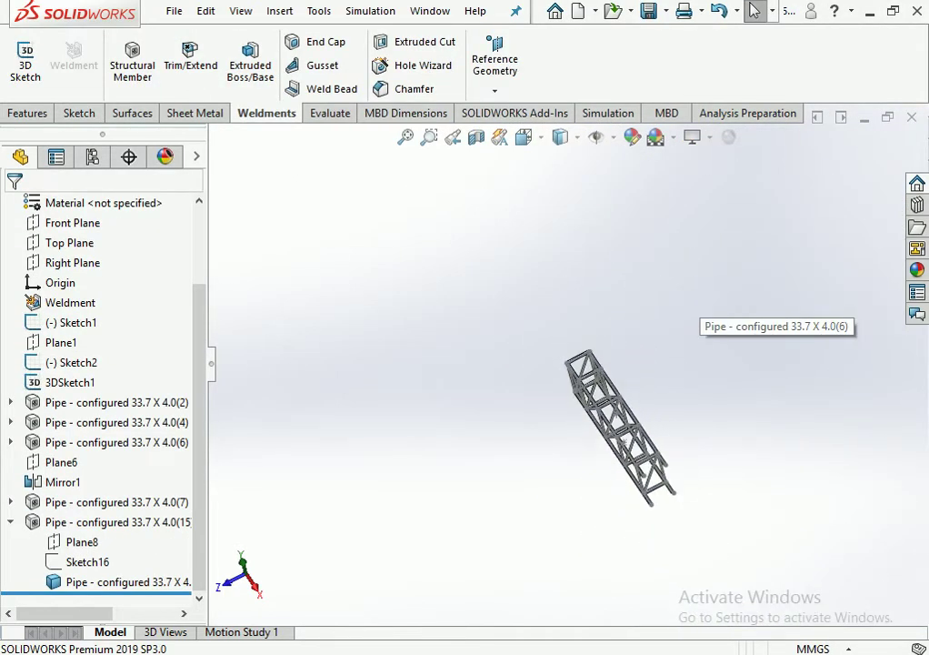
middle_click_drag(695, 316, 636, 382)
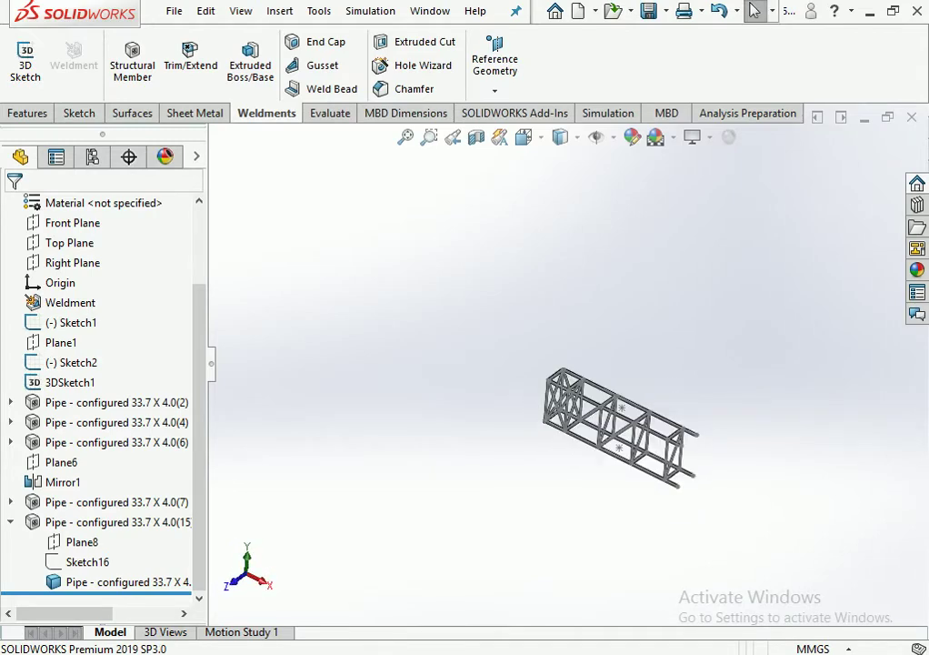
scroll(545, 428, "down", 3)
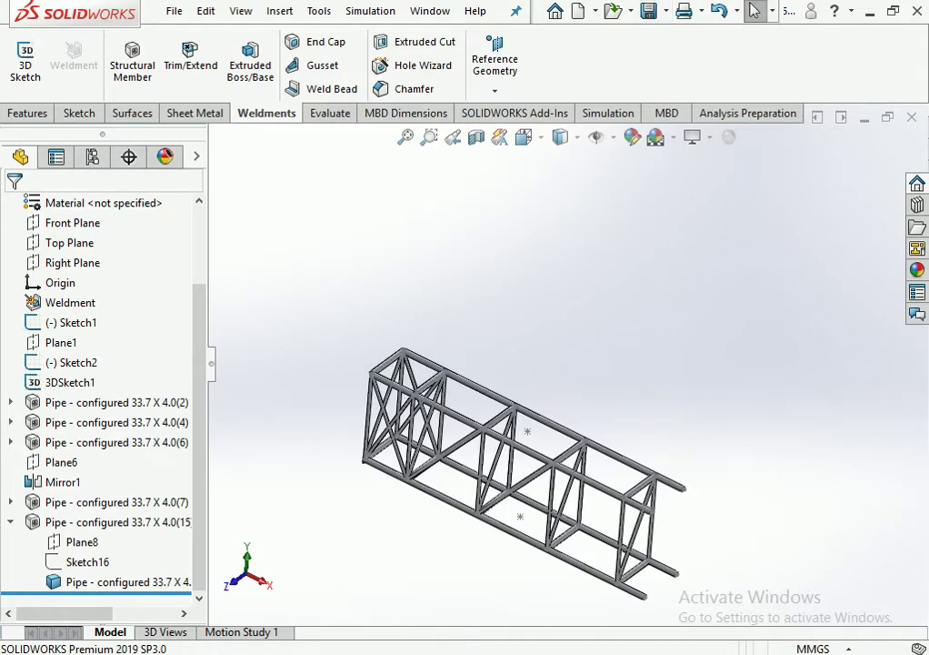
scroll(545, 428, "down", 2)
In the gantry assembly, delete PIPE-01 80NBX5M, PLATE-1 and PIPE-01 80NBX750.
key("ctrl+Tab")
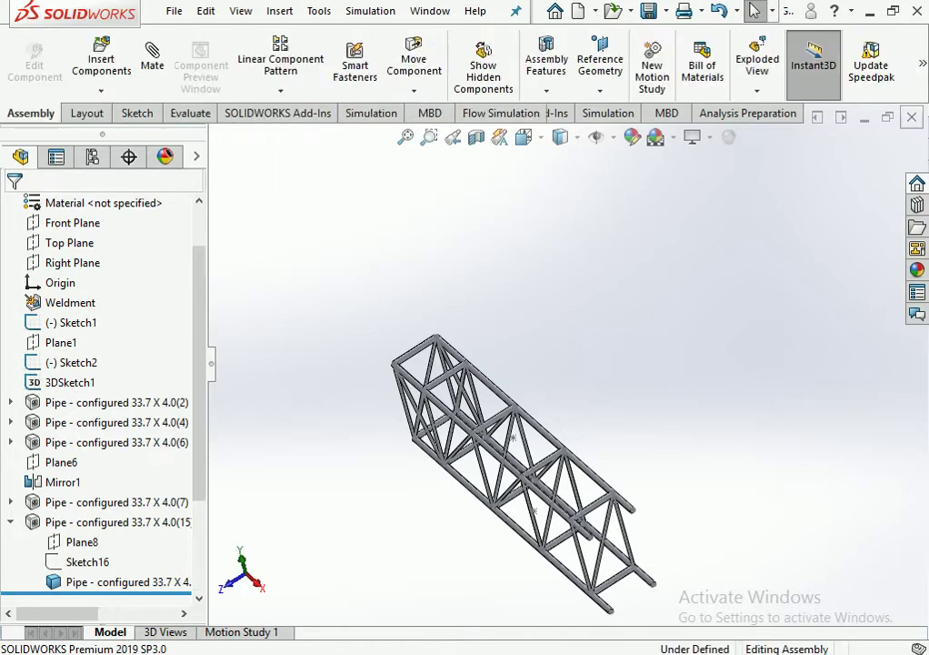
left_click_drag(733, 232, 607, 464)
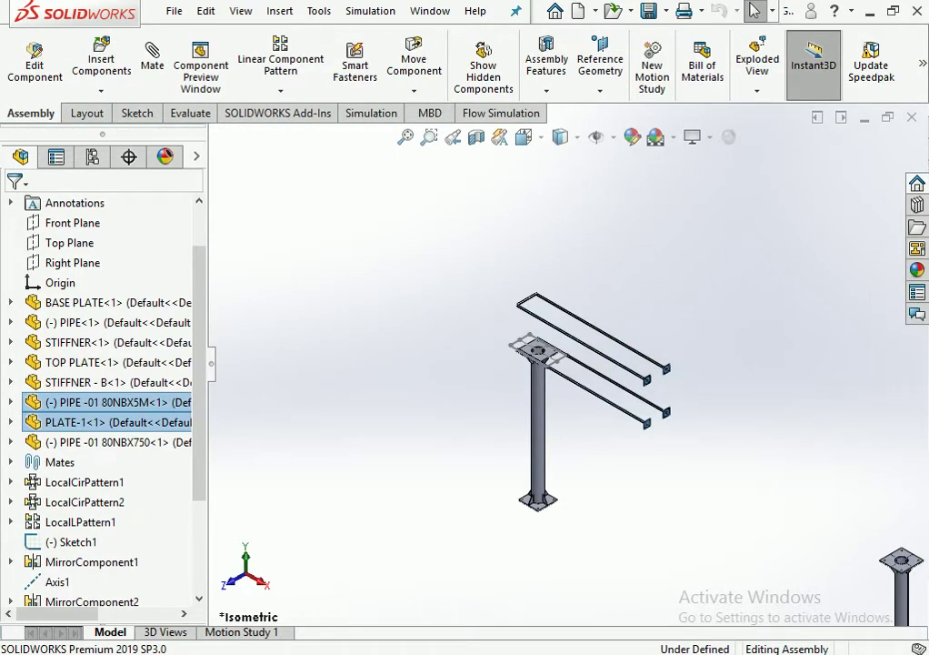
key("Delete")
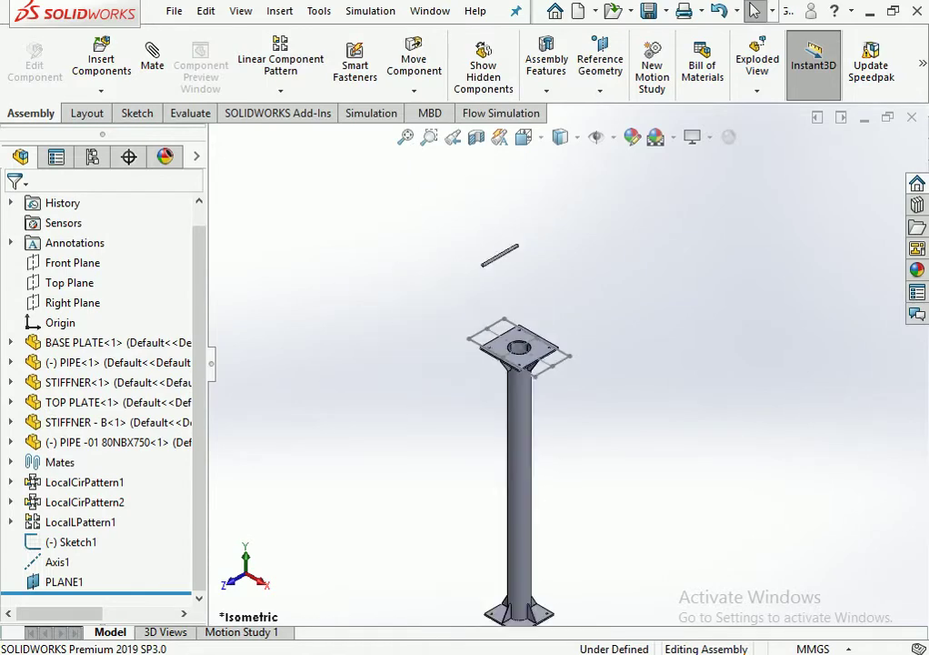
left_click(118, 442)
key("Delete")
scroll(393, 327, "down", 3)
Delete all the geometry of Sketch1 from the assembly.
left_click(71, 542)
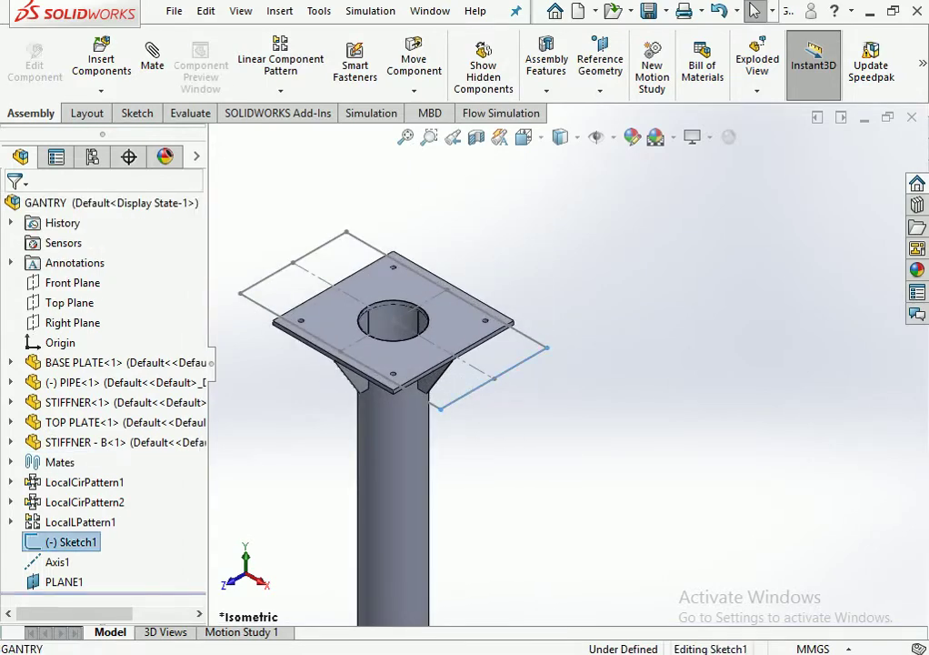
left_click(493, 377)
key("Escape")
scroll(584, 367, "down", 4)
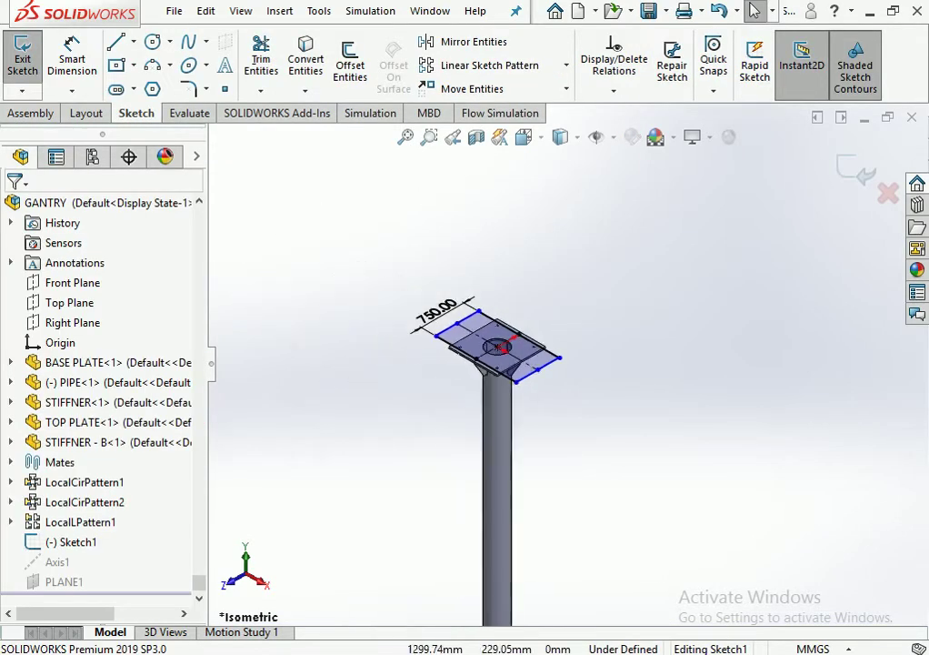
left_click_drag(400, 238, 606, 560)
key("Delete")
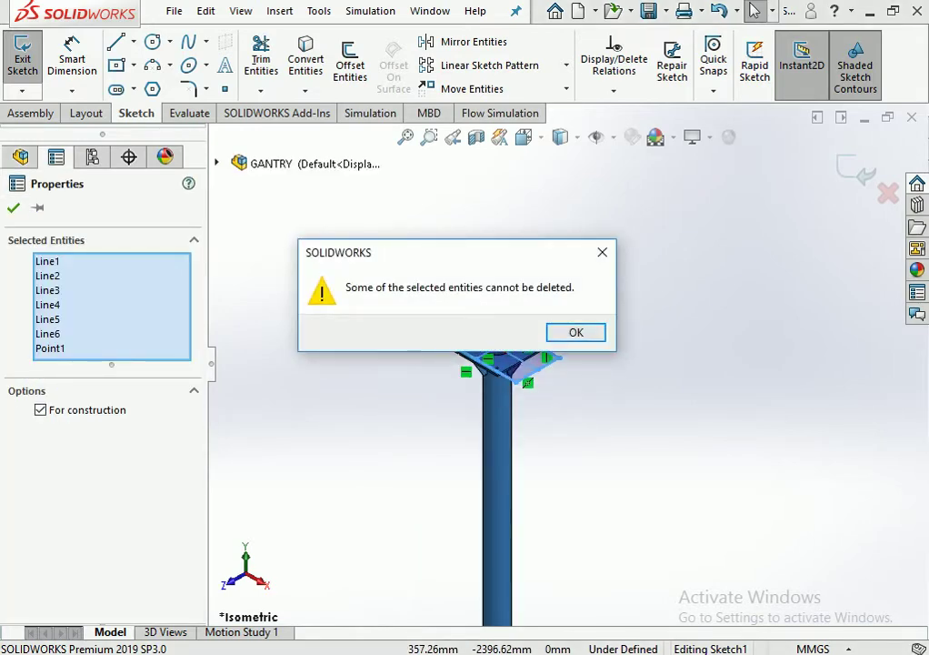
key("Return")
key("Return")
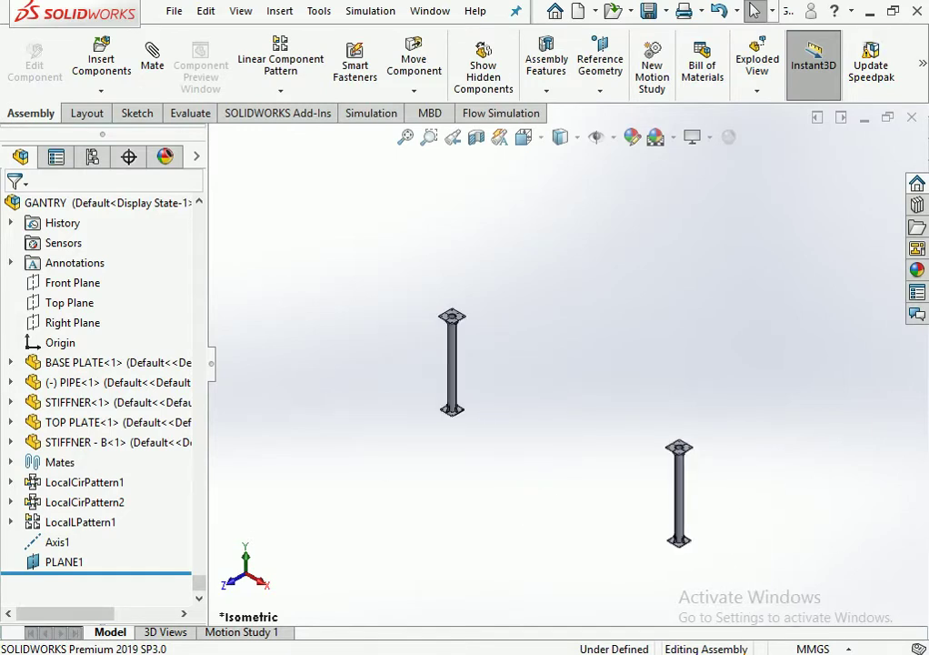
Remove the right-hand pillar from the assembly.
left_click(679, 491)
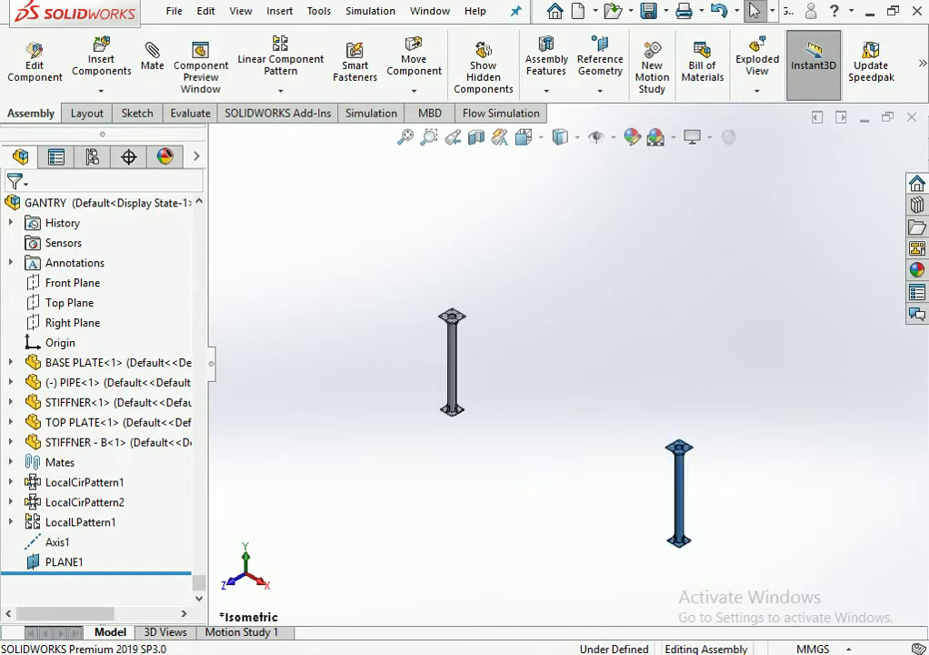
key("Tab")
scroll(468, 319, "down", 4)
scroll(469, 318, "down", 4)
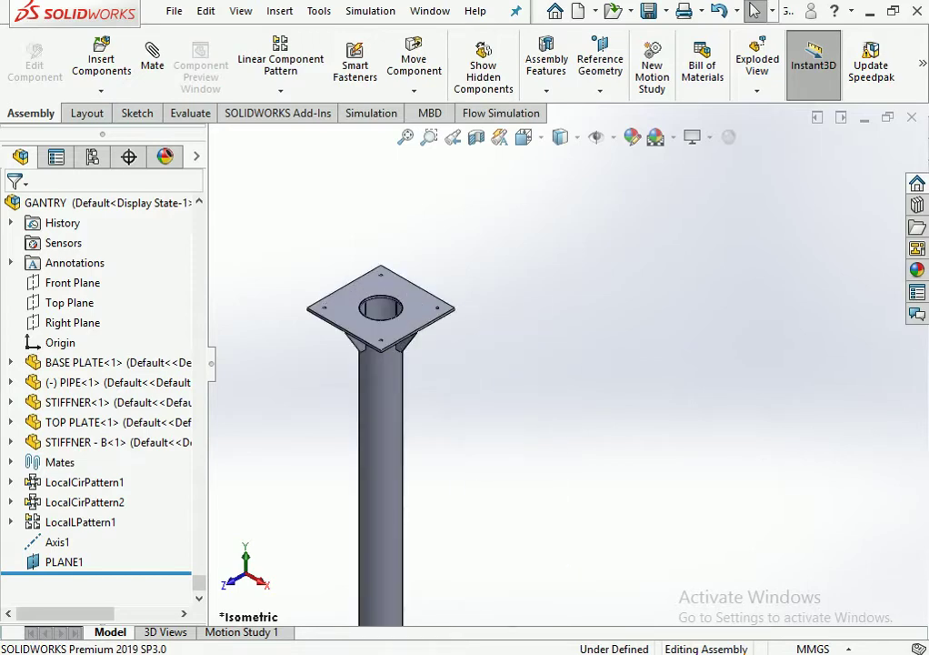
Mirror the column's TOP PLATE about its own face, creating MirrorComponent4.
left_click(420, 308)
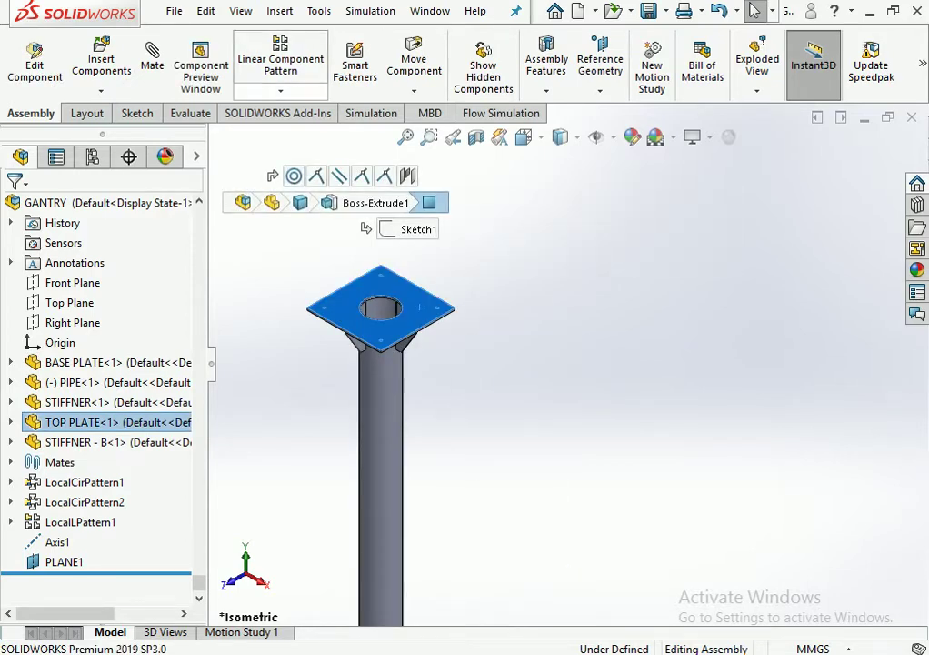
left_click(280, 91)
left_click(311, 243)
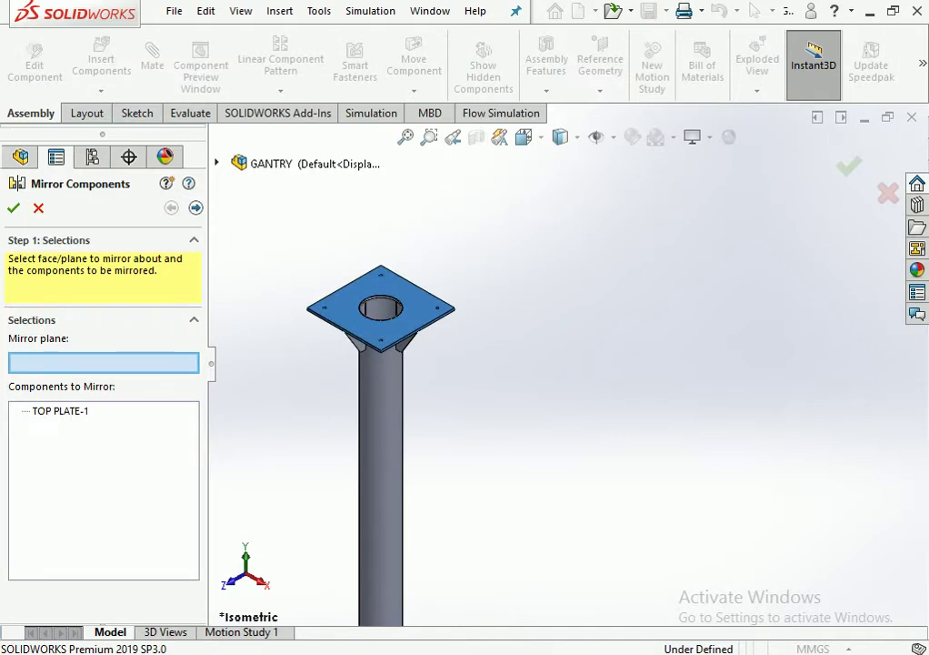
left_click(345, 307)
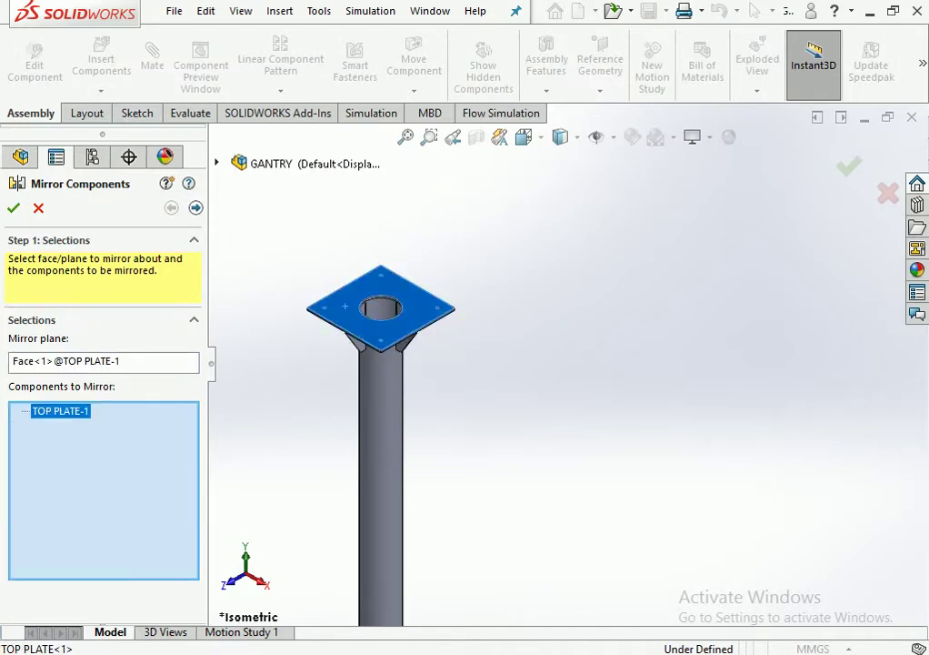
left_click(196, 208)
key("Return")
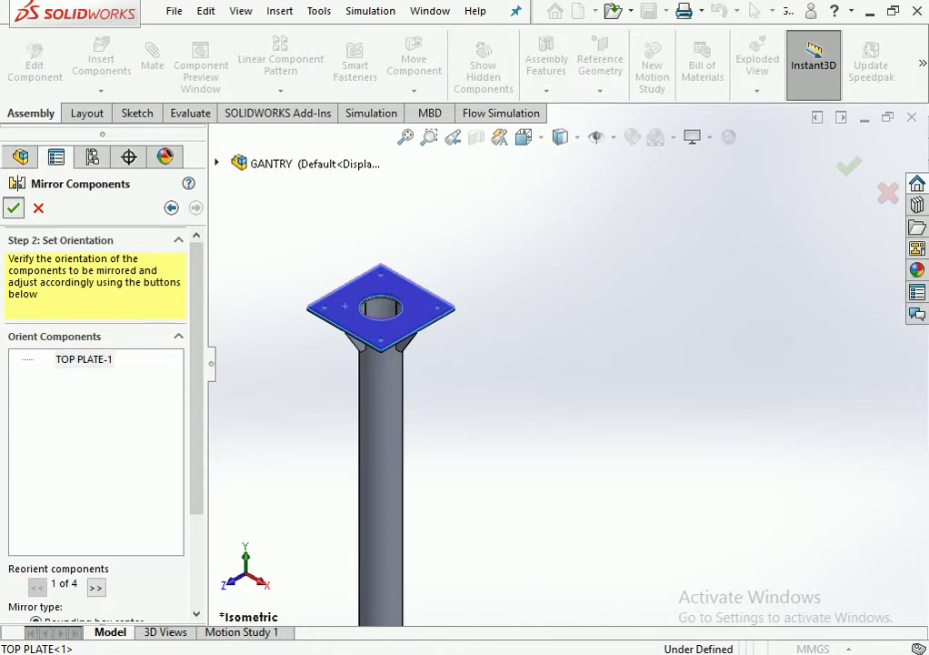
middle_click_drag(563, 382, 600, 390)
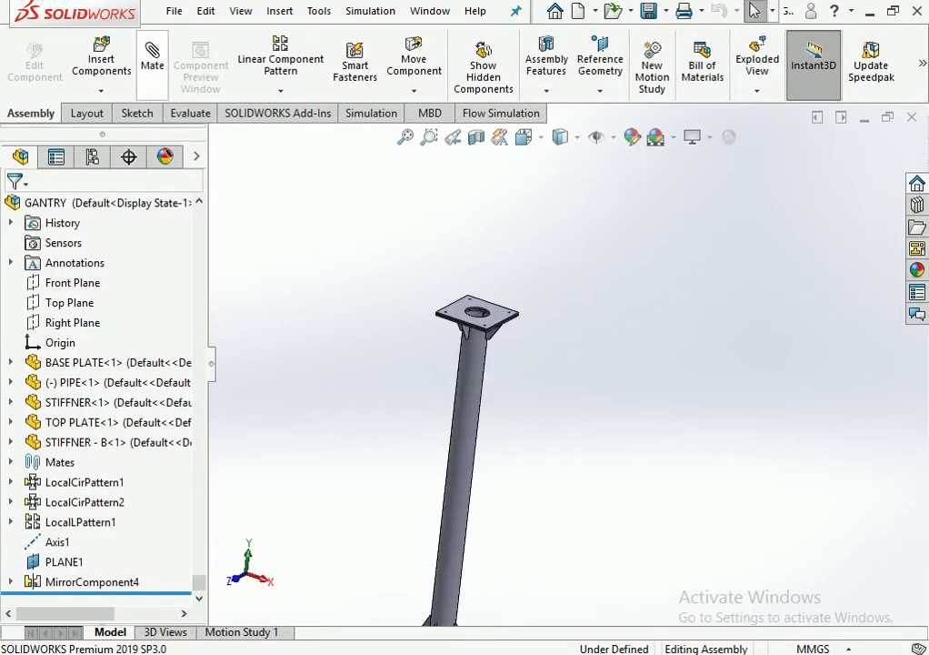
left_click(101, 59)
Insert the 5MTR truss file, listed under All Files, and place it above the column's top plate.
left_click(658, 485)
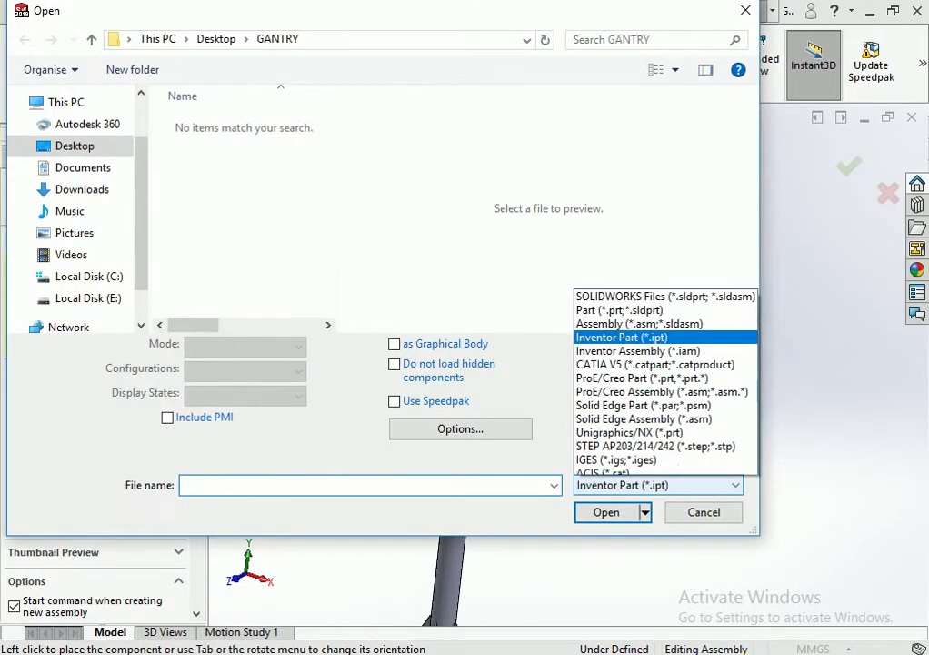
left_click(618, 468)
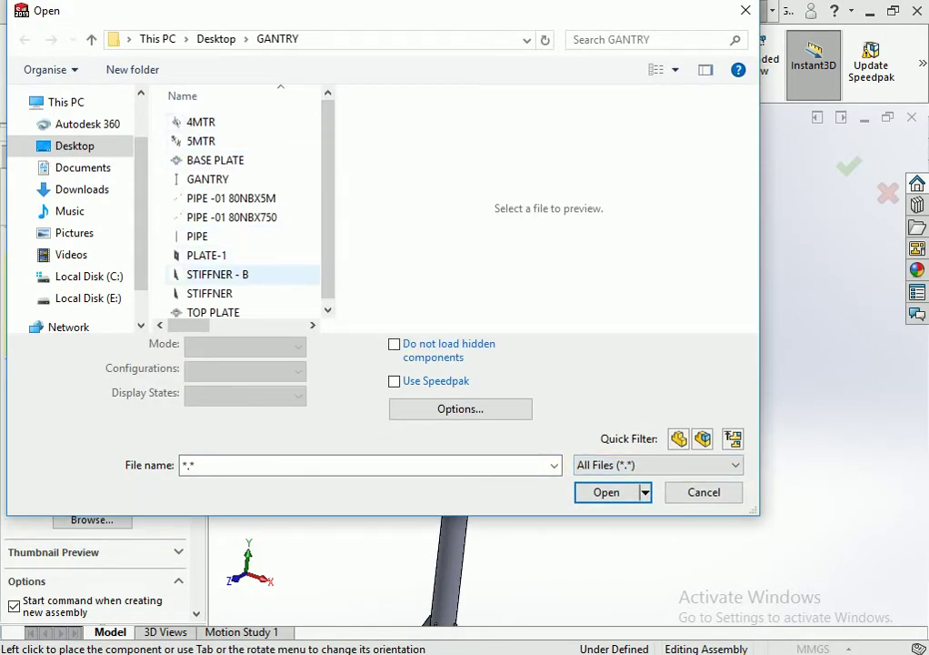
left_click(213, 306)
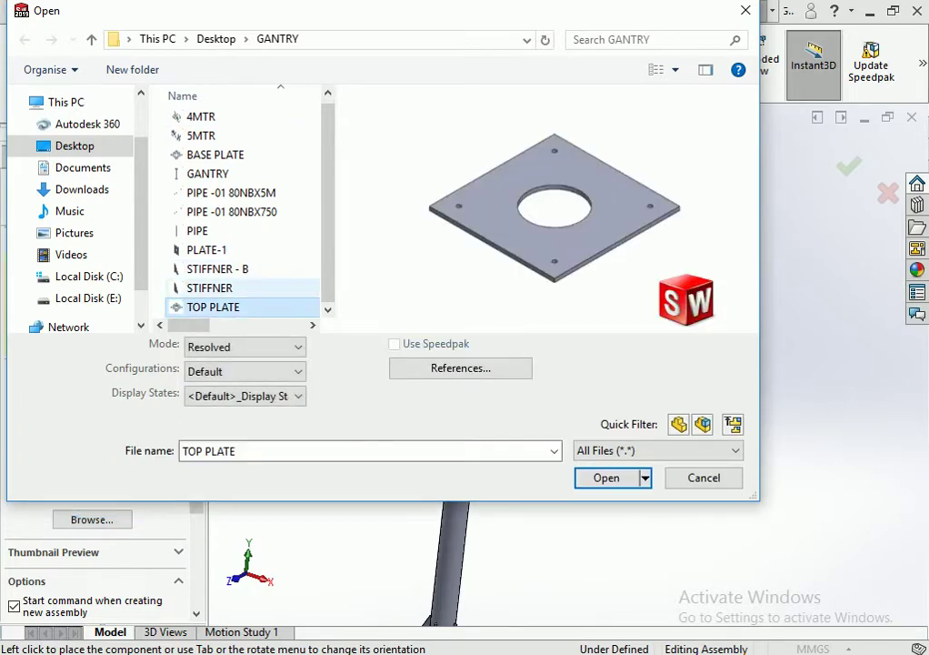
left_click(217, 269)
left_click(230, 192)
left_click(201, 136)
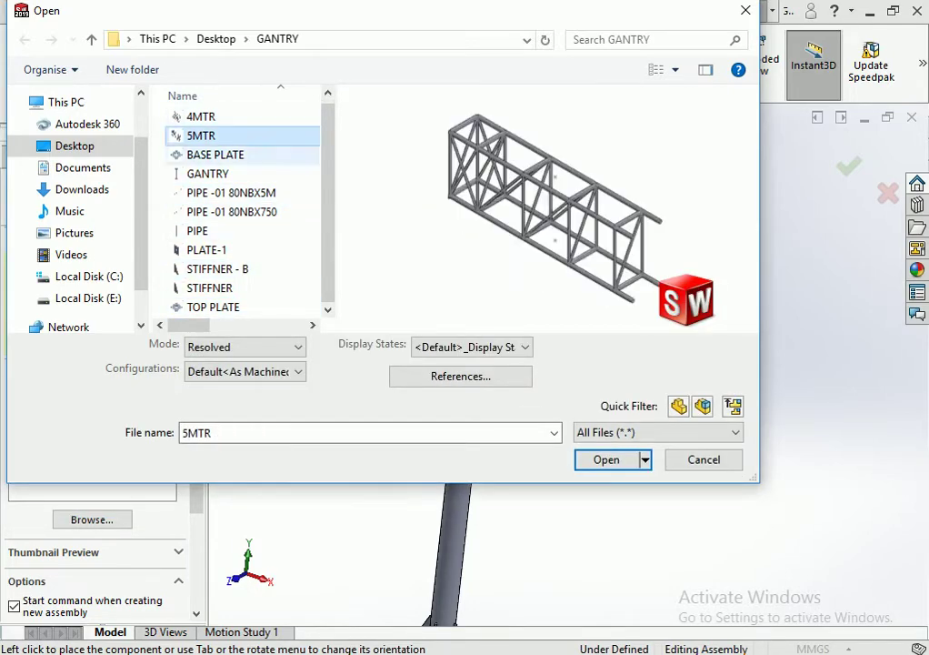
left_click(607, 459)
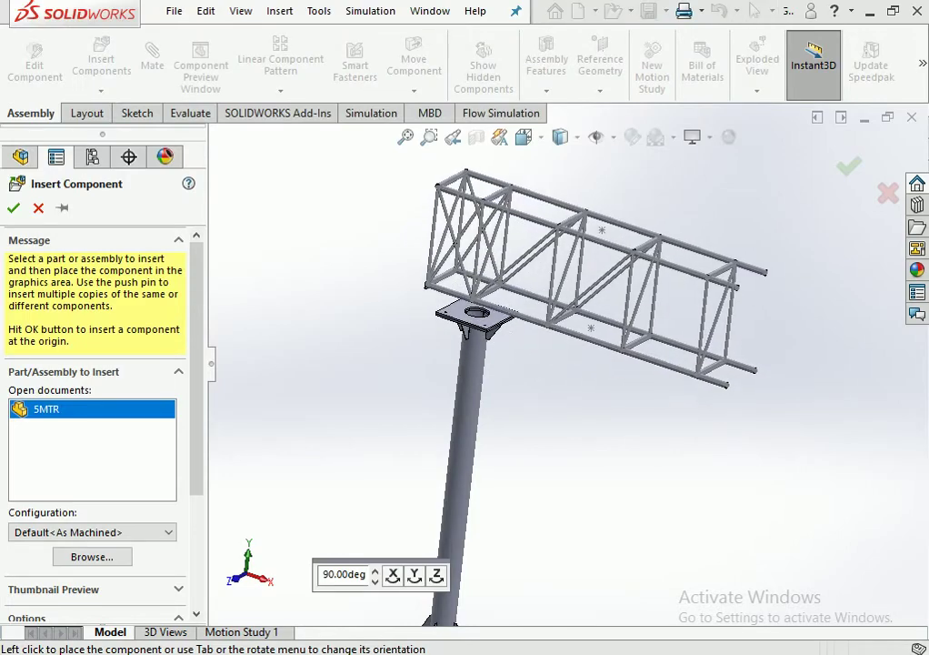
left_click(469, 273)
scroll(468, 273, "down", 3)
scroll(469, 310, "down", 2)
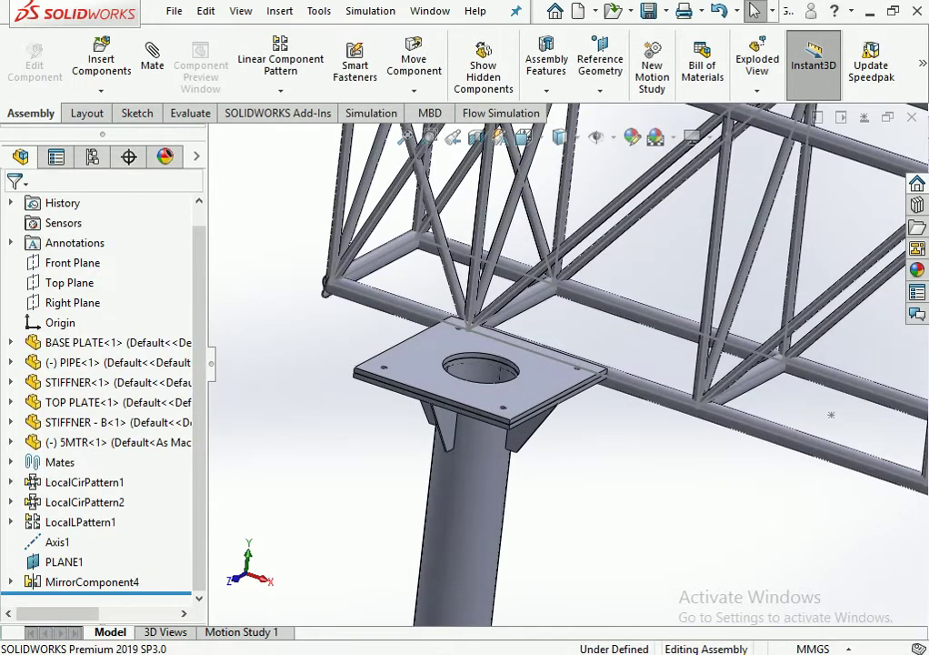
Mate a lower pipe of the 5MTR truss tangent to the top plate face.
middle_click_drag(564, 364, 564, 273)
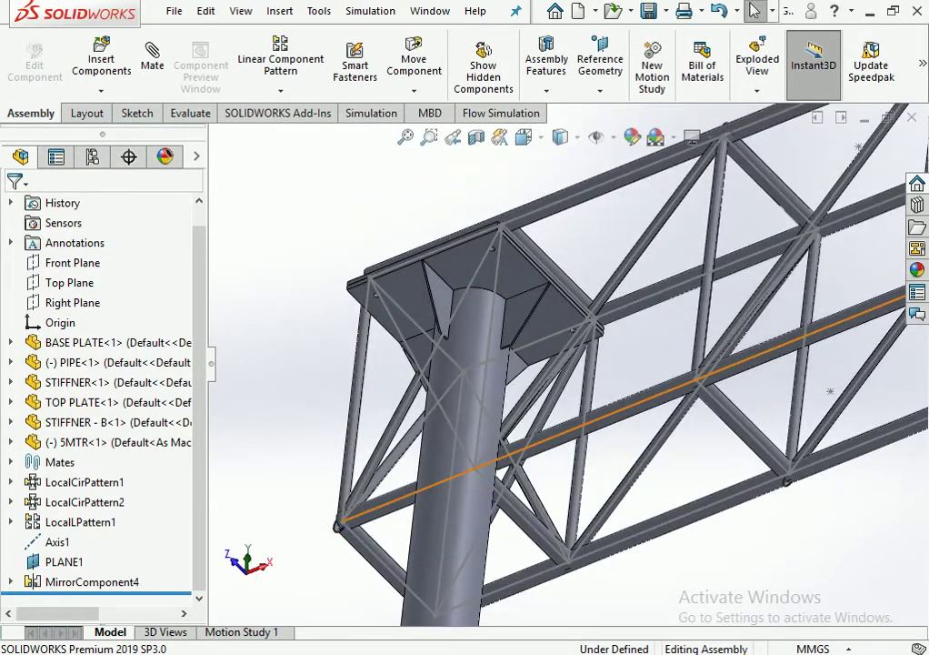
left_click(639, 411)
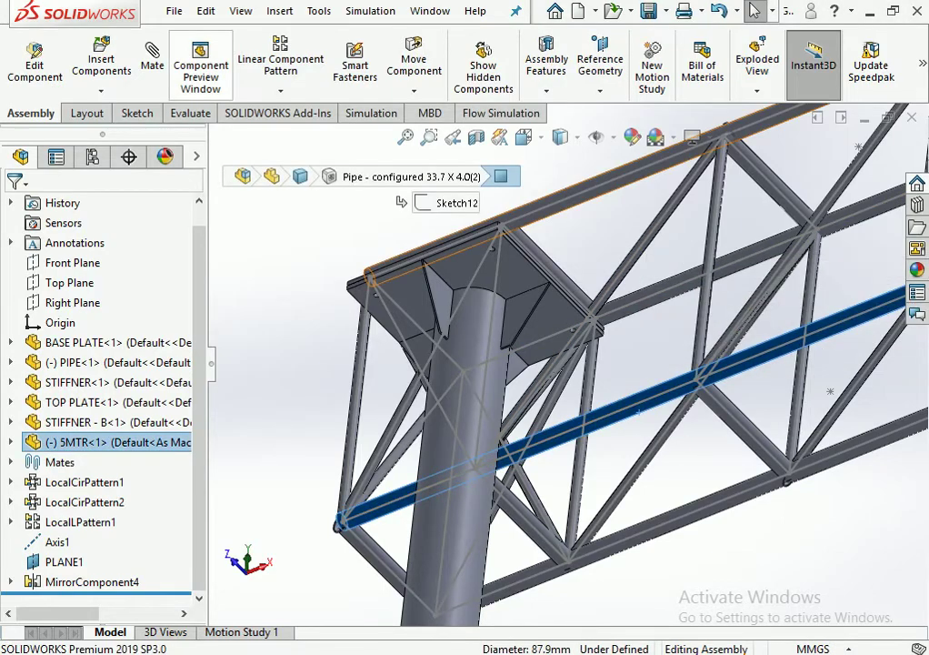
left_click(152, 56)
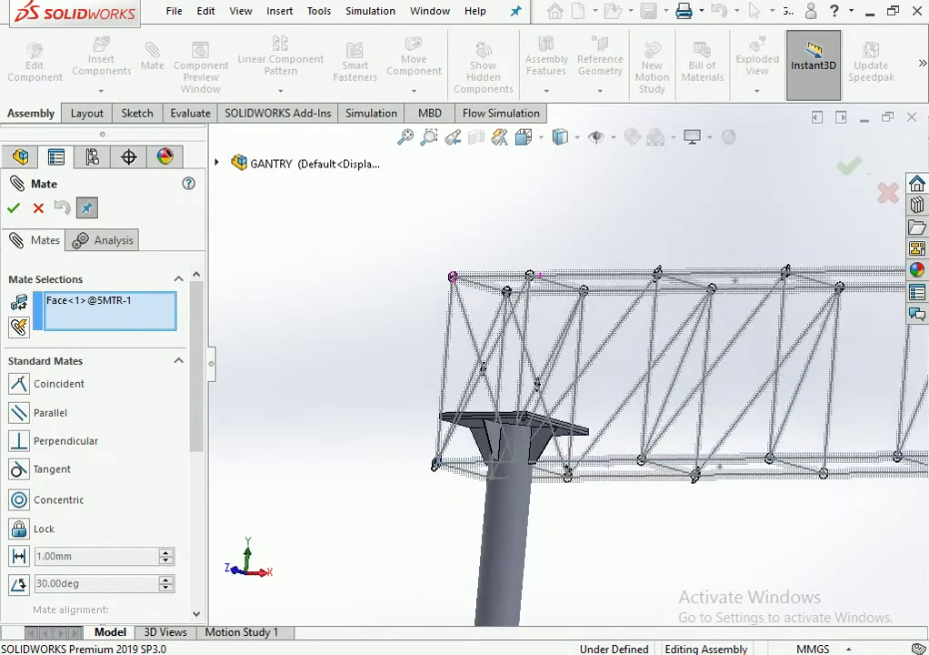
middle_click_drag(545, 318, 546, 409)
left_click(546, 464)
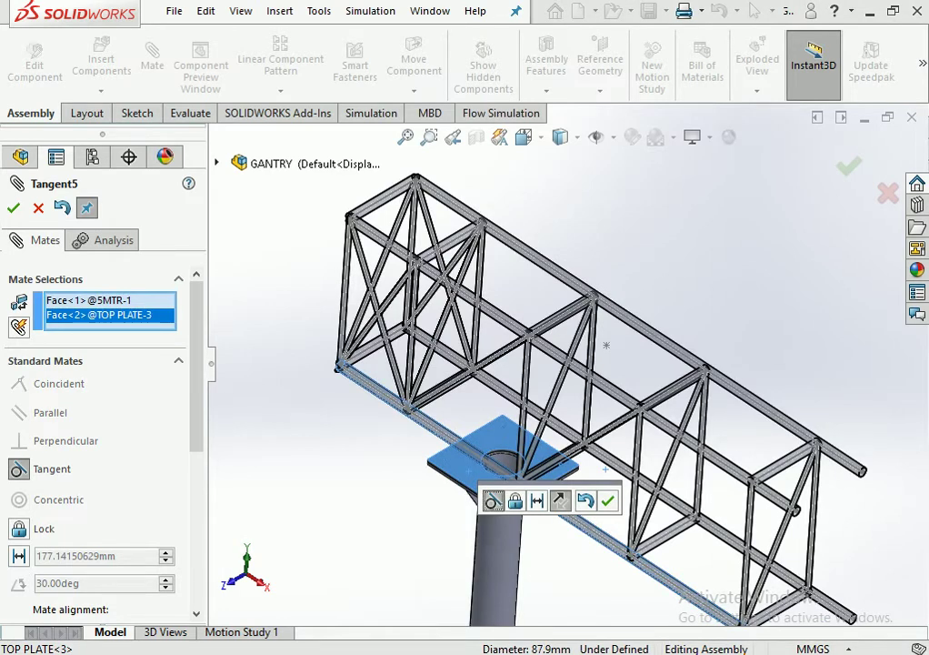
left_click(607, 500)
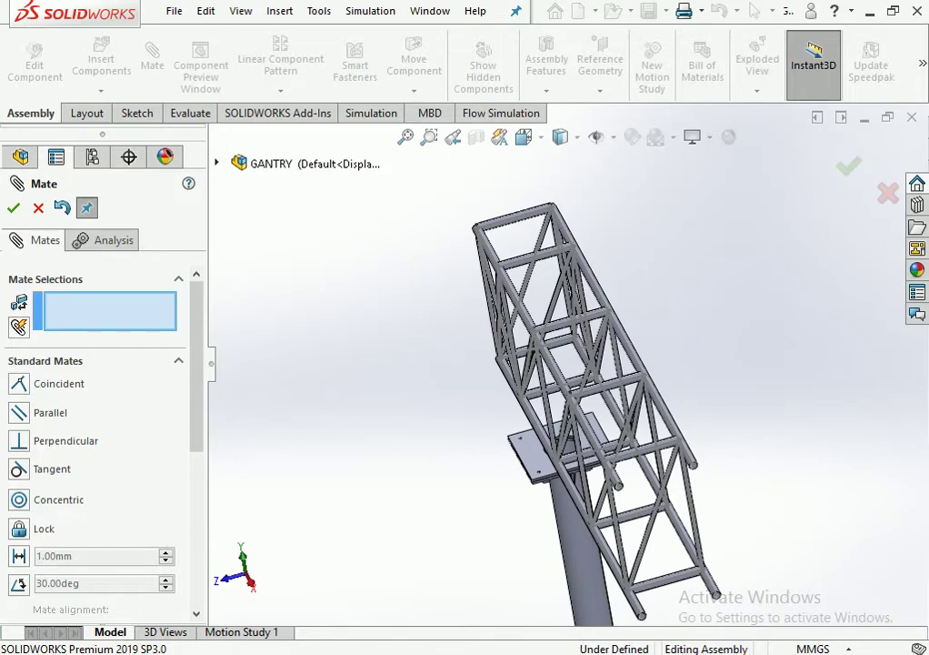
key("Return")
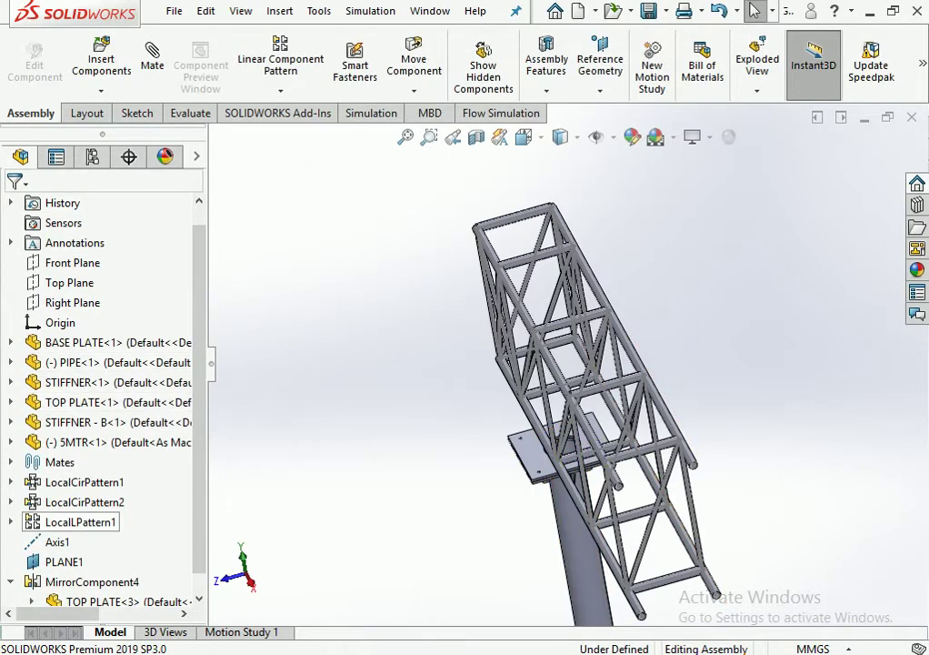
Make the truss Front Plane coincident with the assembly Front Plane.
scroll(54, 536, "down", 1)
left_click(10, 562)
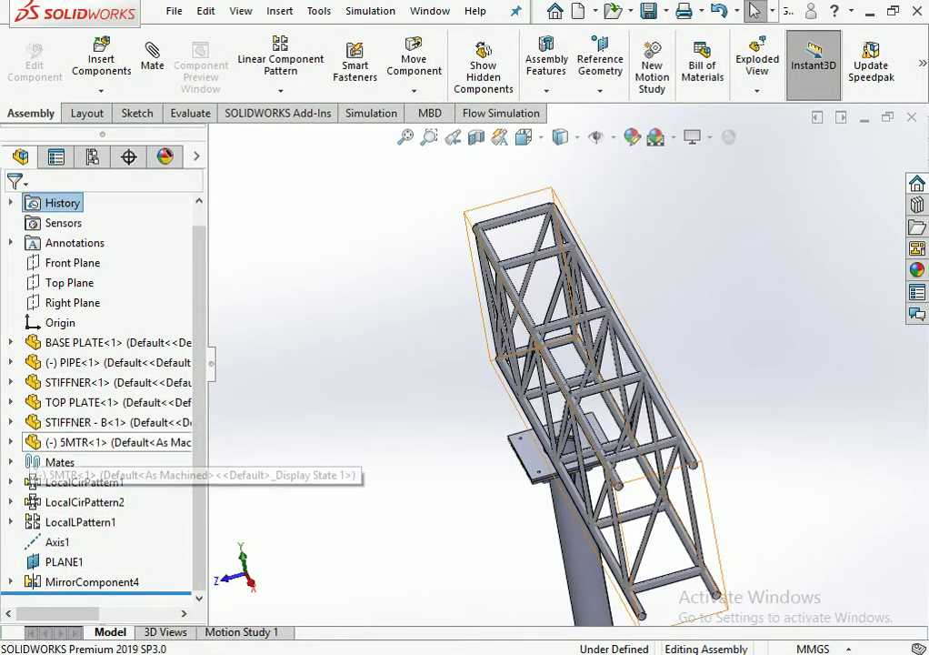
left_click(10, 442)
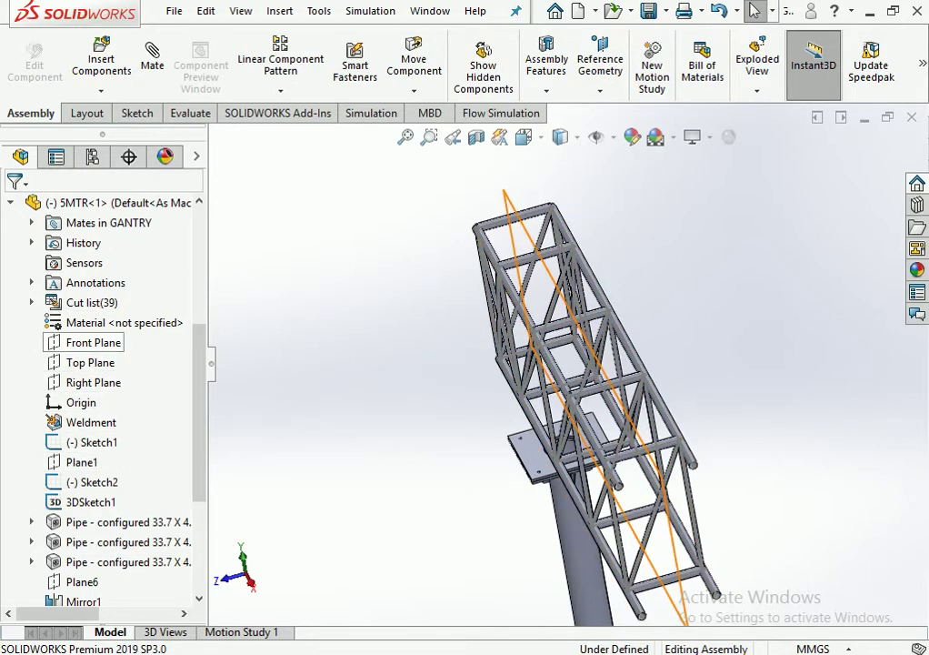
left_click(91, 342)
middle_click_drag(564, 363, 628, 350)
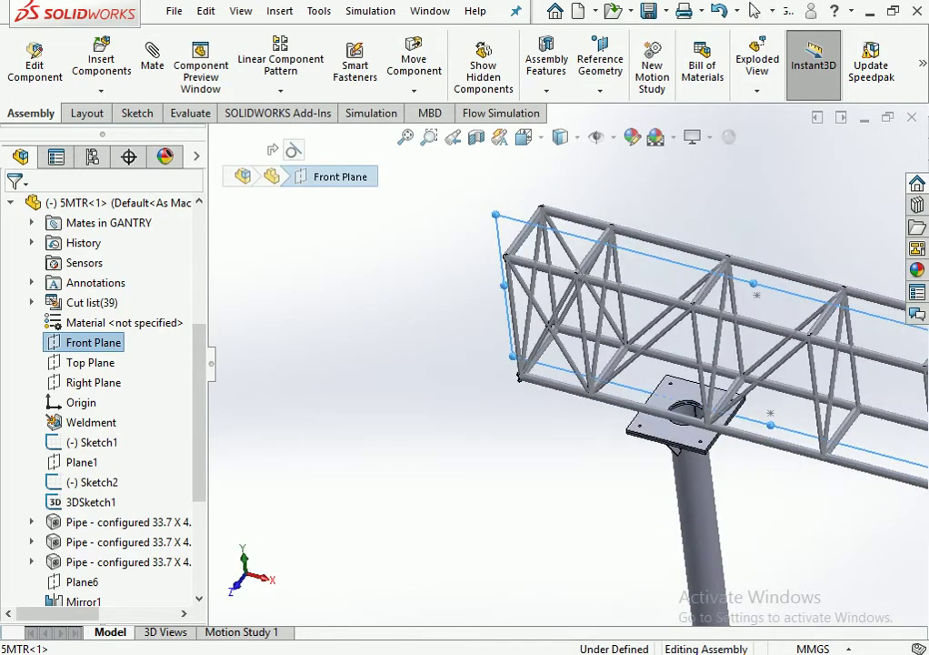
left_click(151, 54)
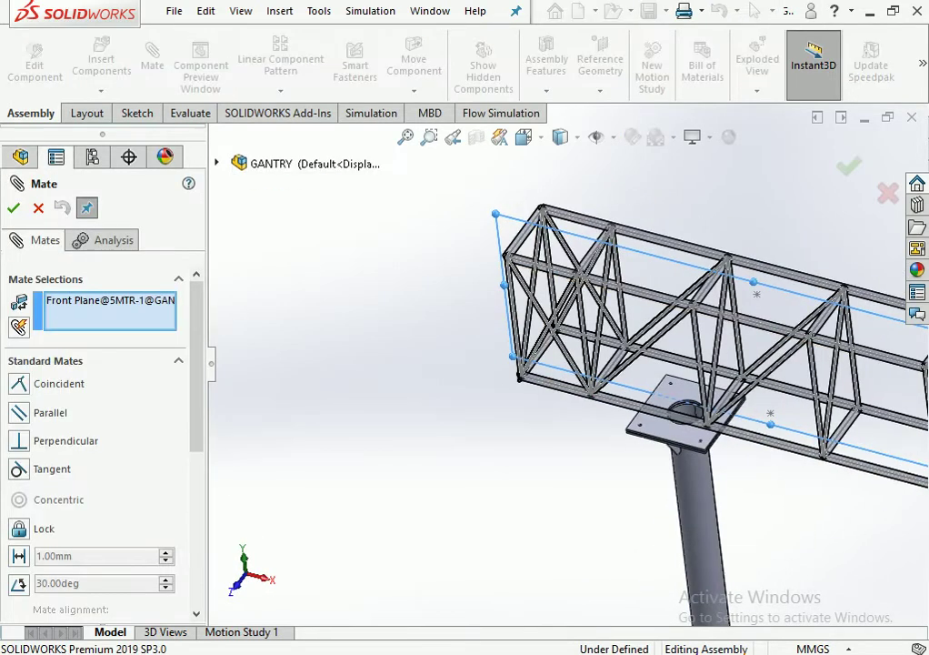
left_click(216, 164)
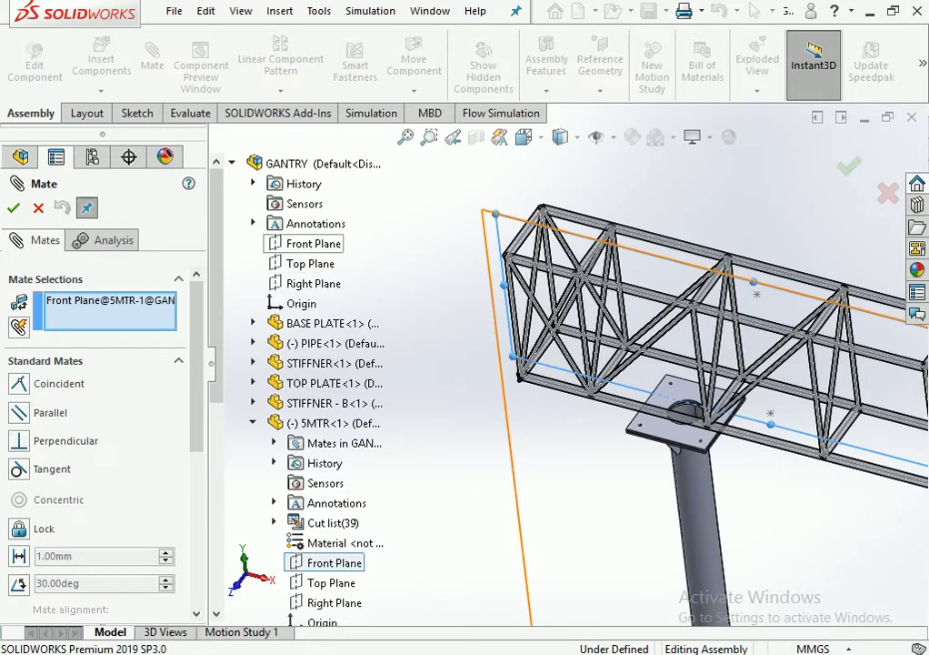
left_click(313, 244)
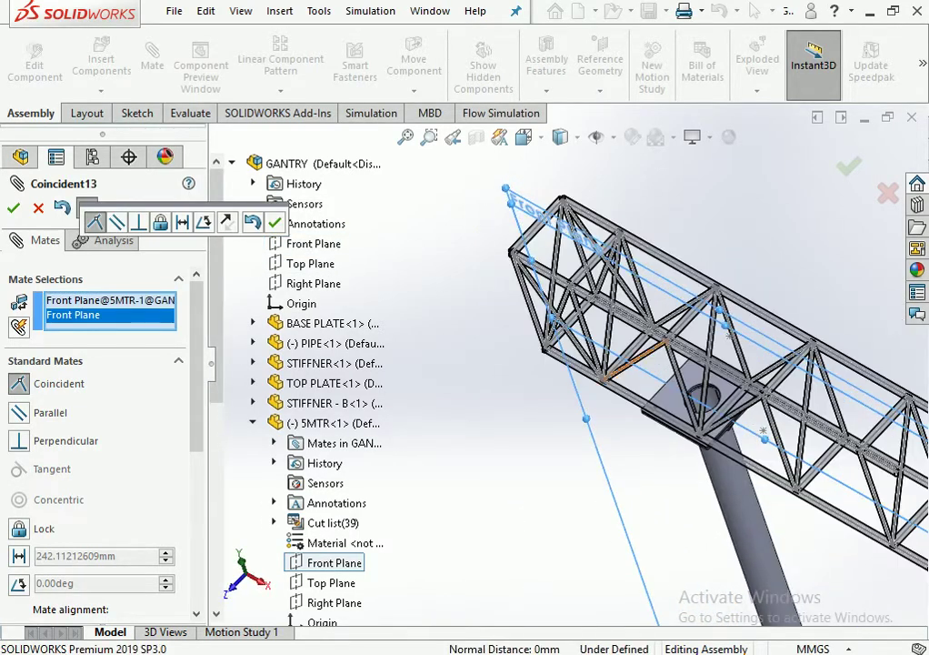
key("Return")
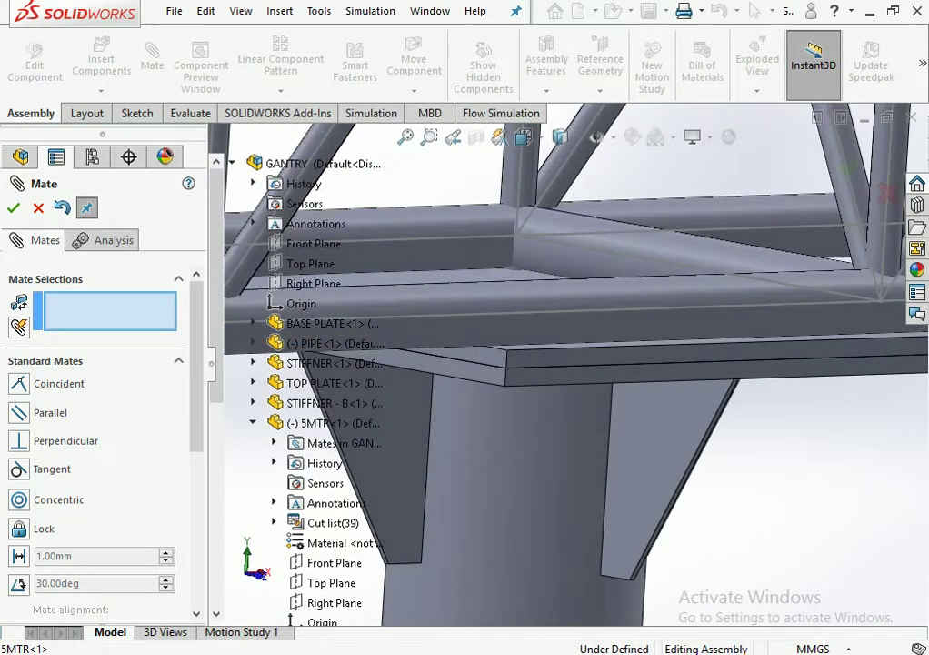
Add a flipped tangent mate between the top plate face and a truss pipe, then view isometric.
left_click(622, 348)
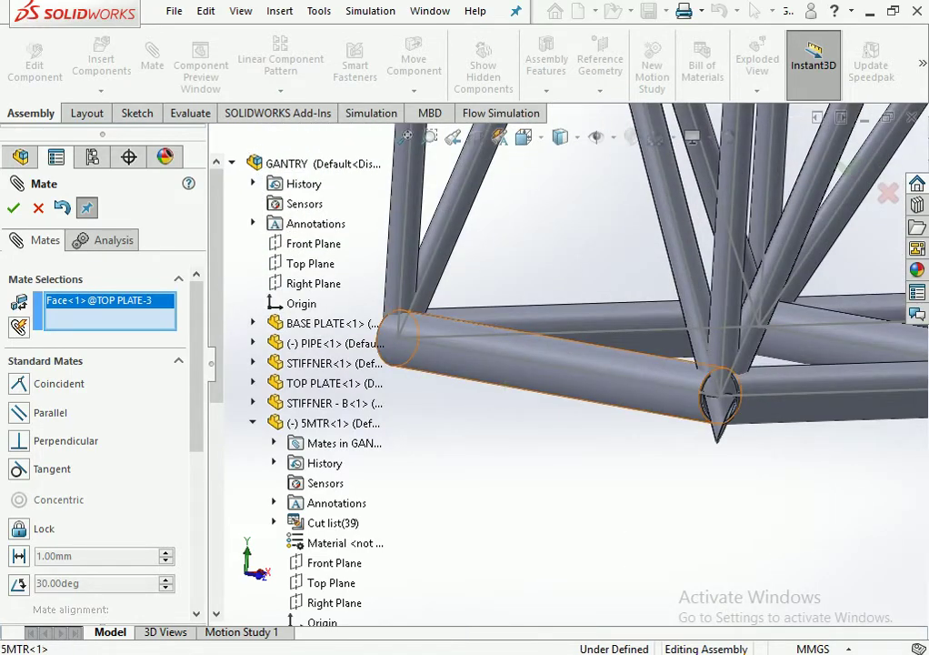
left_click(472, 365)
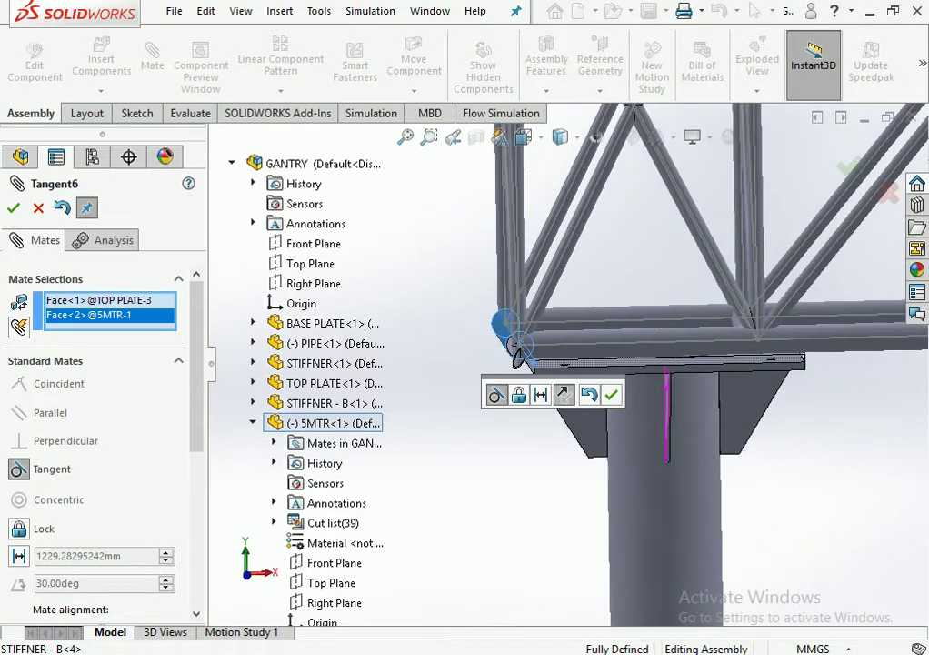
scroll(523, 351, "down", 2)
scroll(505, 338, "down", 2)
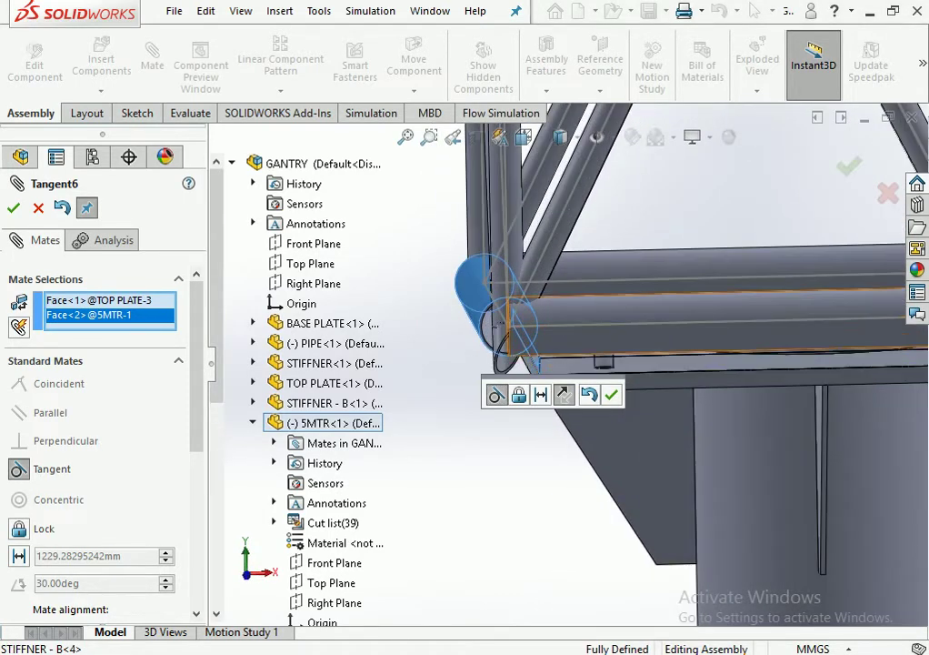
left_click(564, 394)
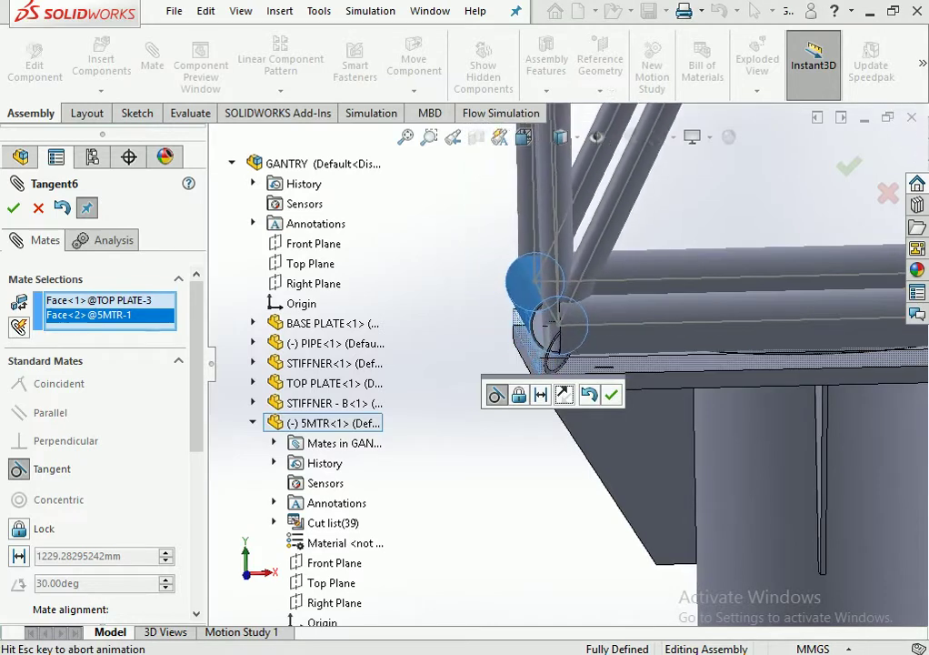
left_click(611, 394)
scroll(610, 394, "up", 3)
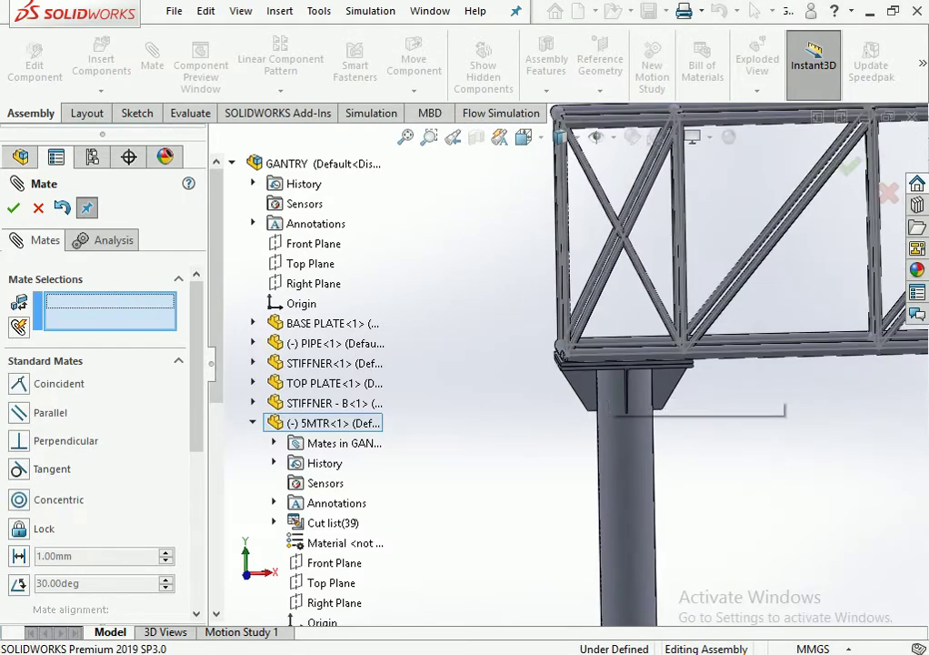
scroll(611, 396, "up", 2)
key("ctrl+7")
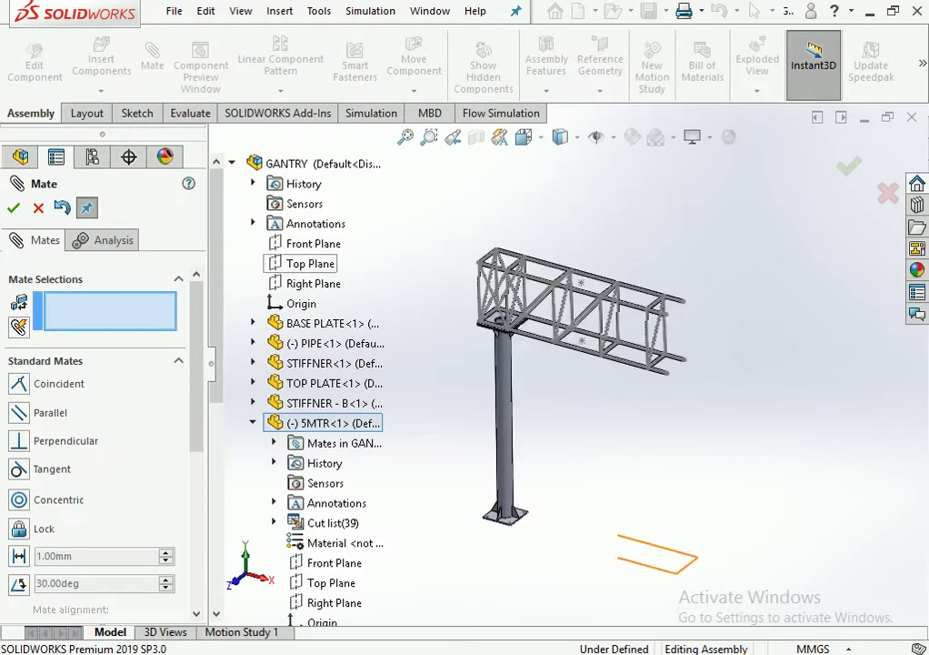
key("Escape")
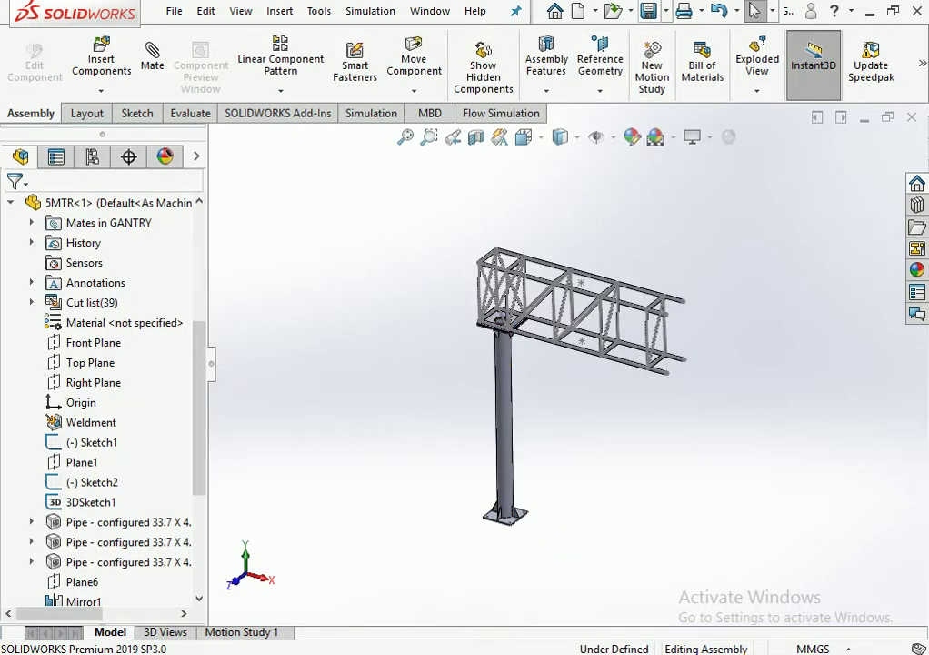
Save the assembly and all modified documents with Ctrl+S.
key("ctrl+s")
key("Return")
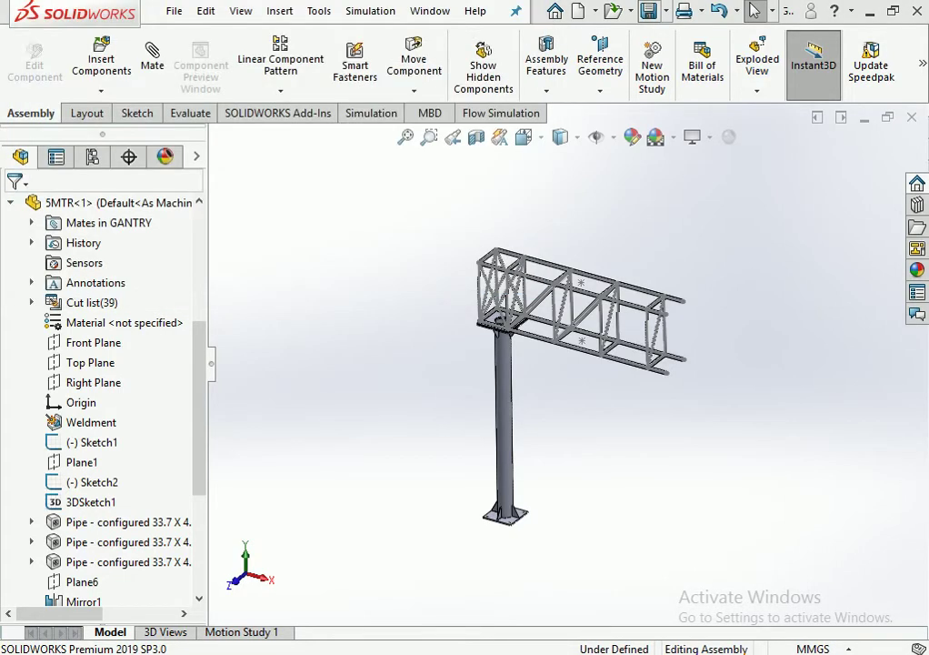
scroll(678, 314, "down", 3)
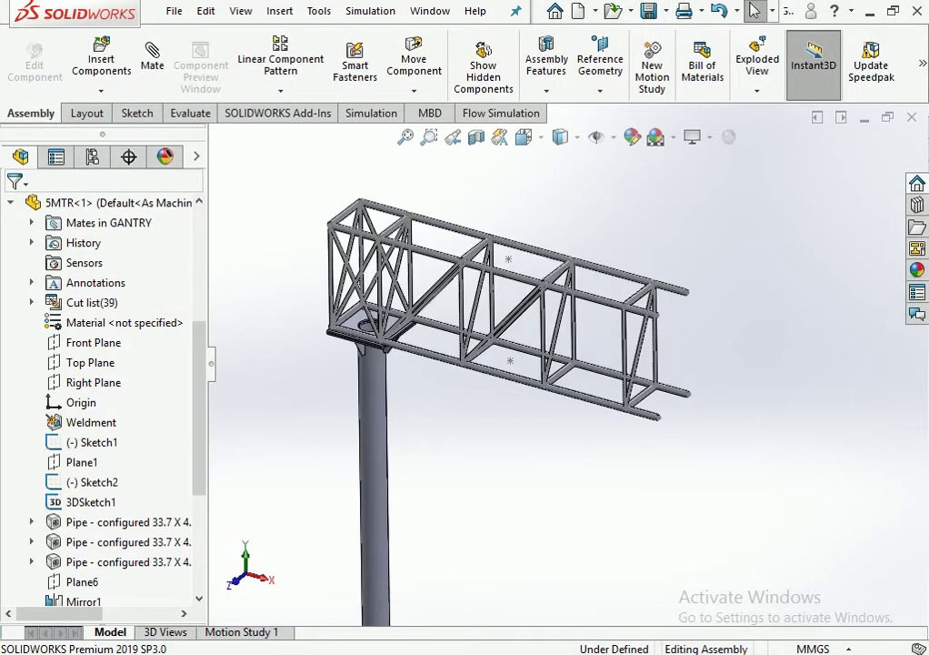
scroll(678, 314, "down", 2)
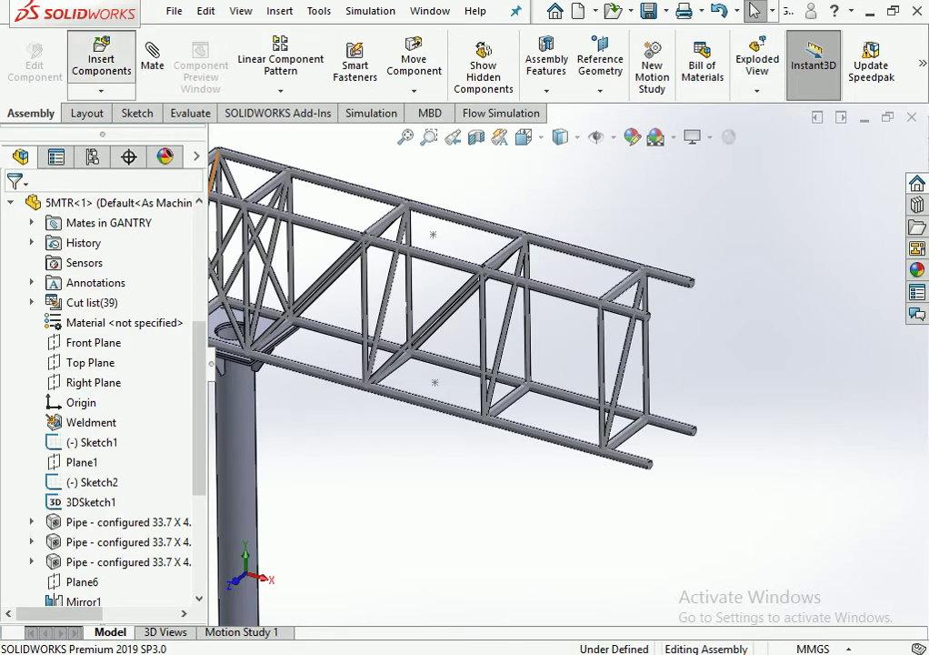
Start Insert Components and show All Files (*.*) in the GANTRY folder, selecting BASE PLATE.
left_click(101, 59)
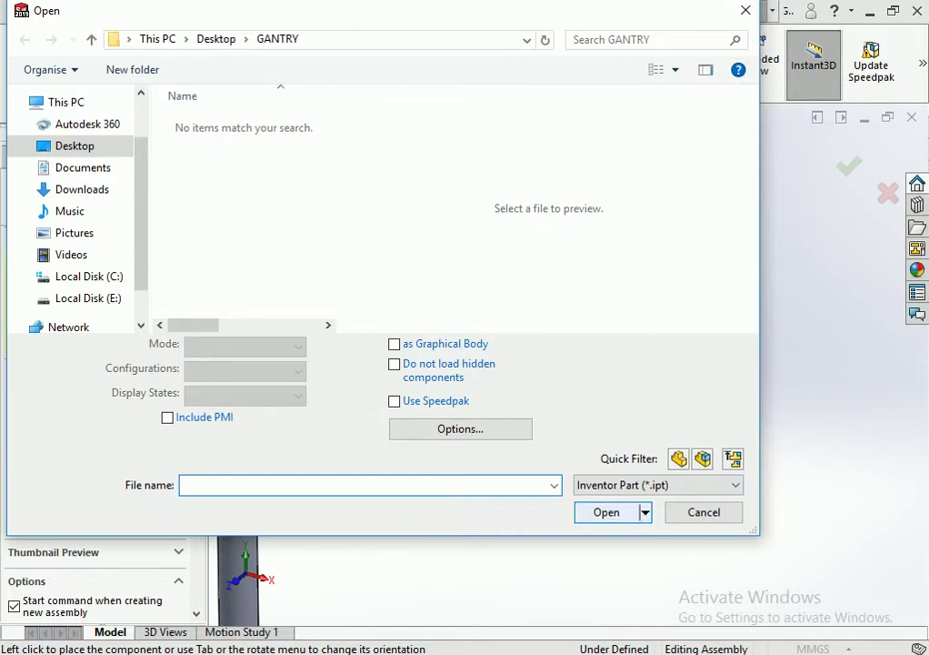
left_click(658, 484)
left_click(600, 468)
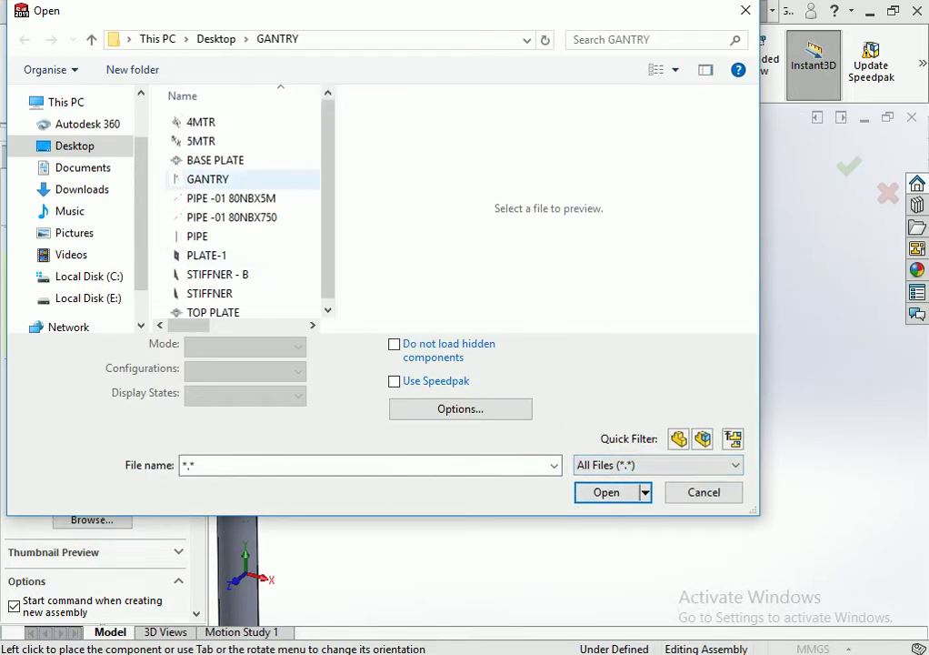
left_click(214, 160)
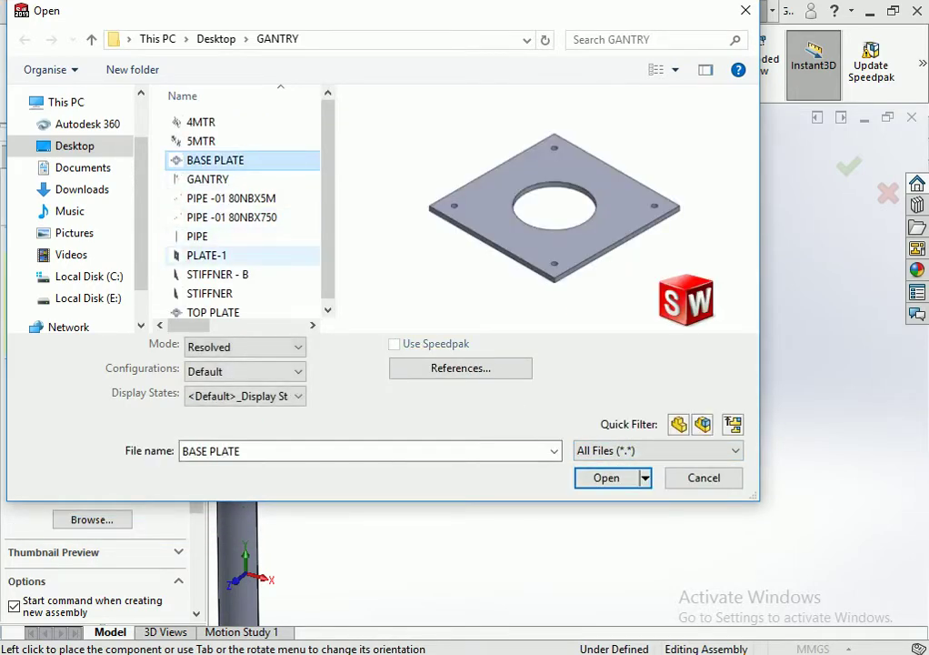
Insert the PLATE-1 part and place it near the truss end.
left_click(206, 256)
left_click(607, 459)
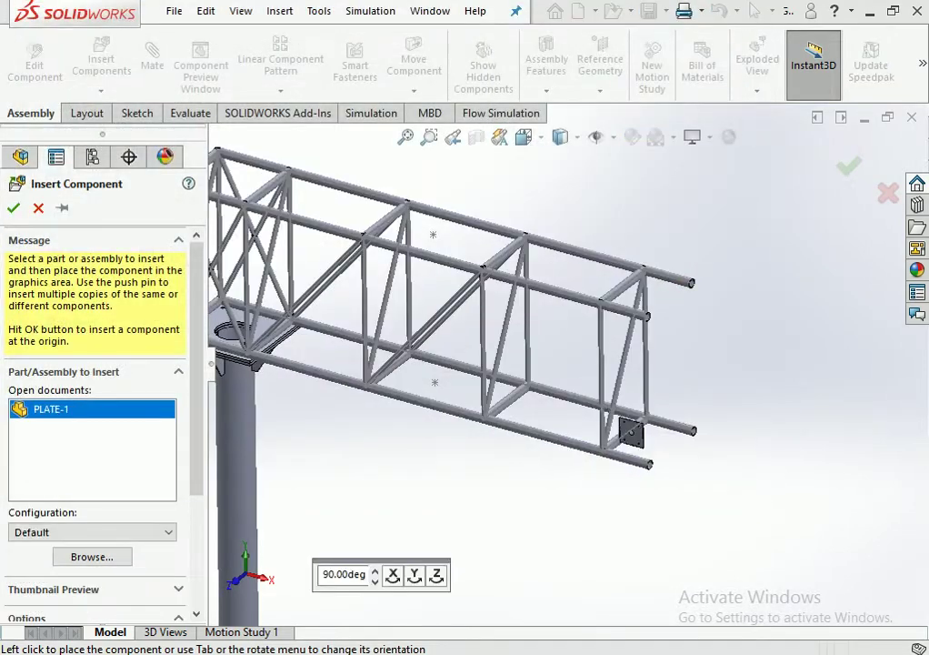
left_click(669, 462)
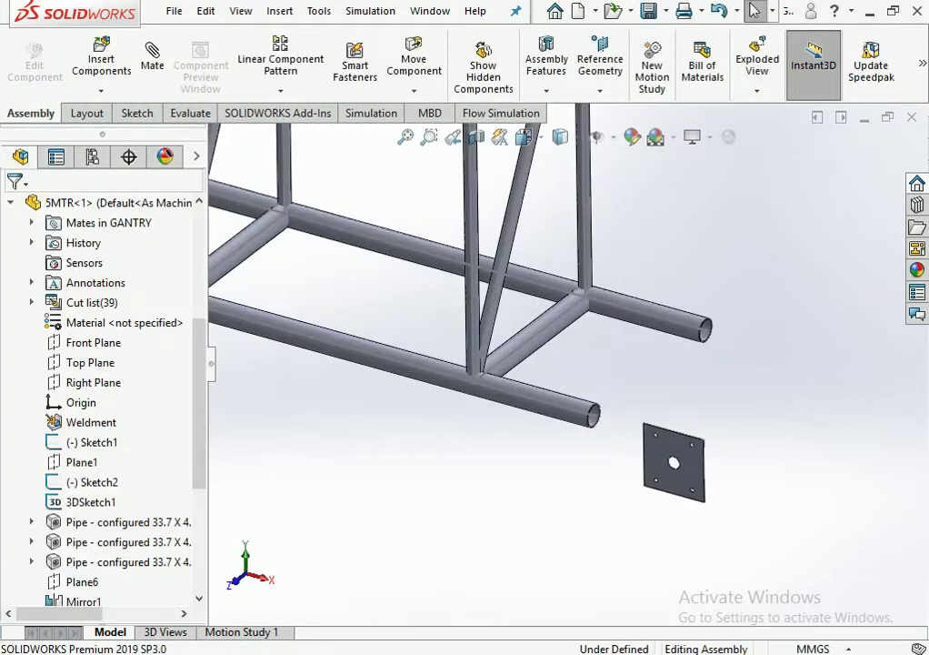
scroll(670, 462, "down", 5)
right_click_drag(655, 436, 700, 491)
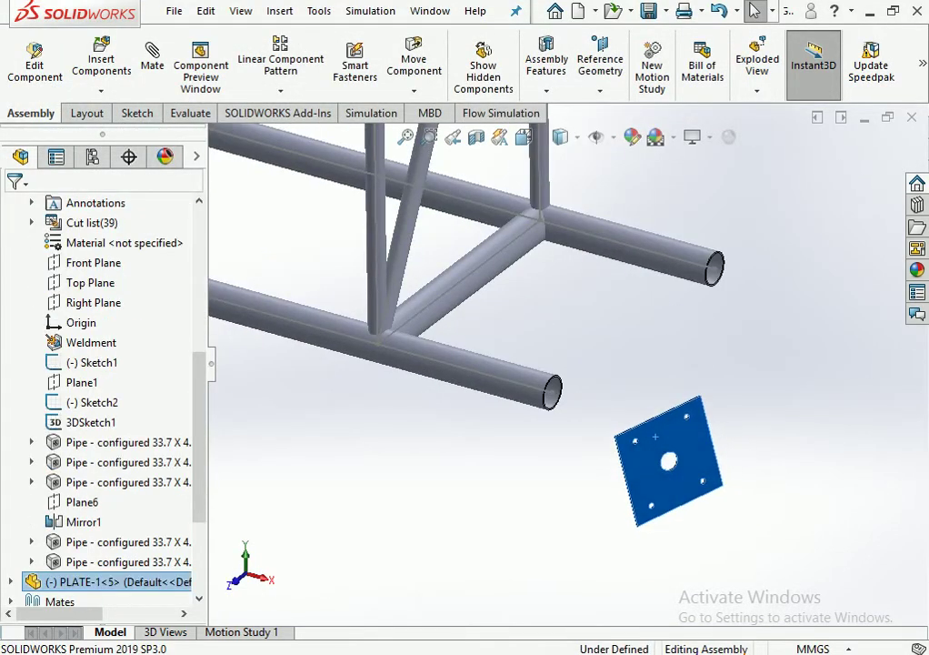
Edit the plate sketch in place and enlarge the centre hole from Ø47.80 to Ø88.00.
left_click(668, 427)
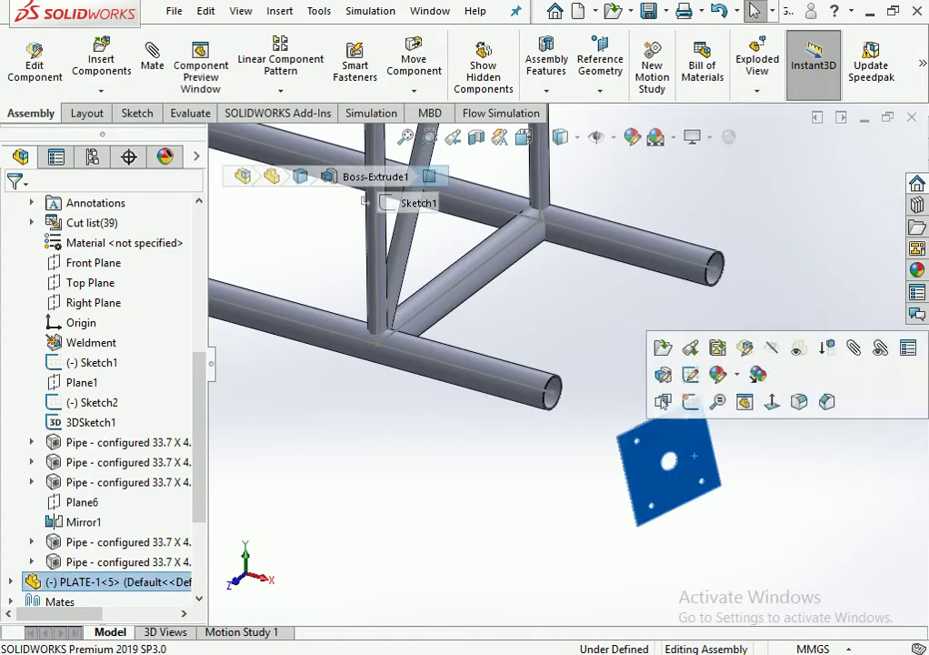
left_click(711, 397)
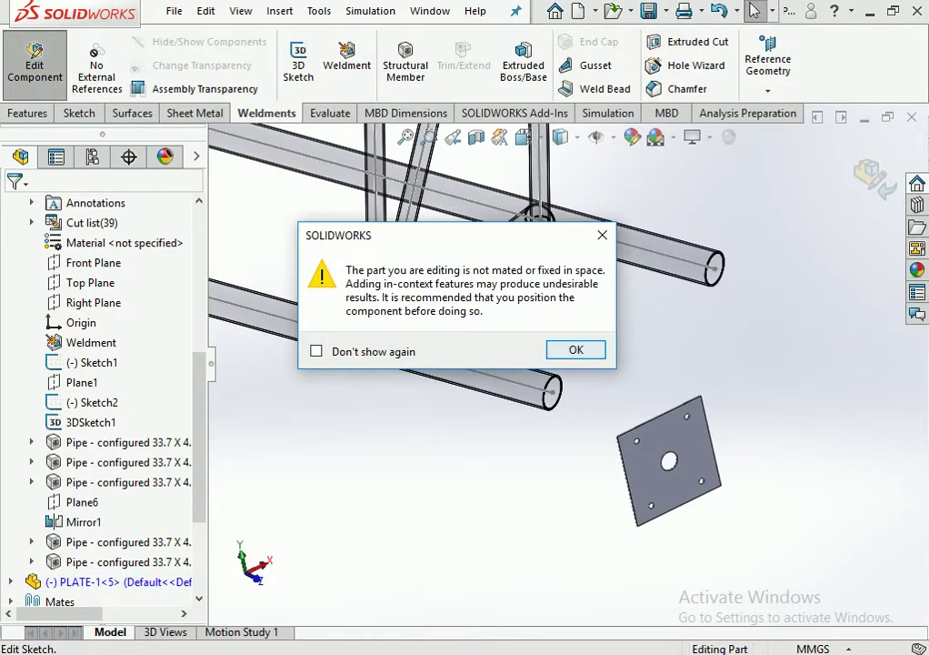
key("Return")
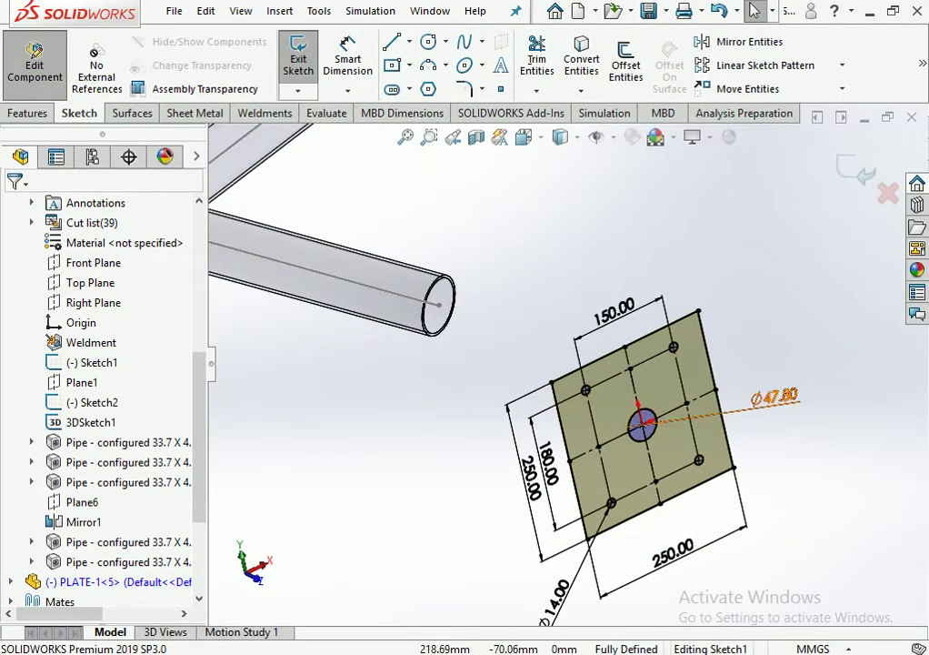
double_click(774, 396)
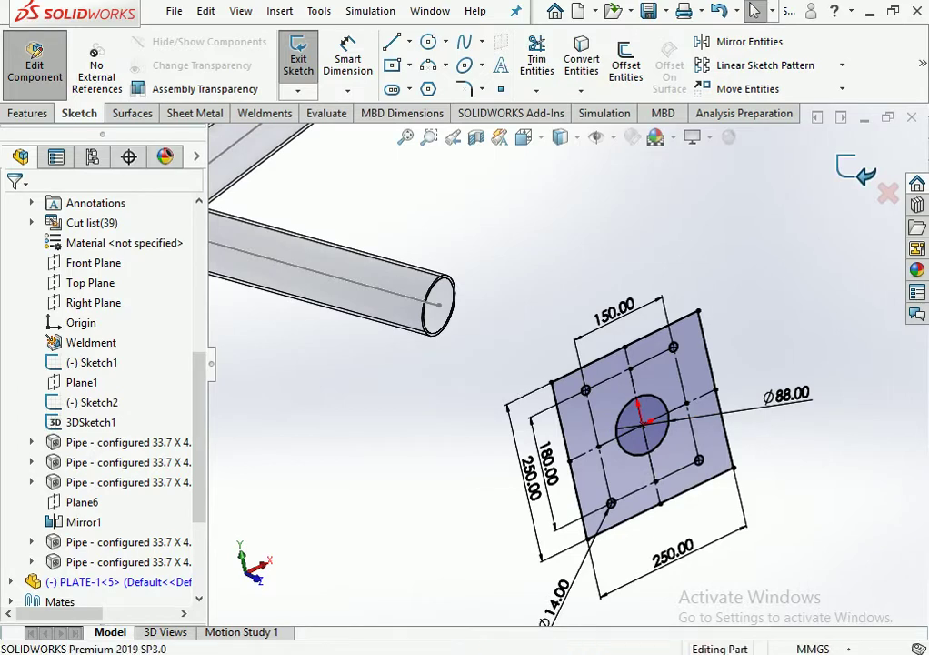
key("ctrl+b")
Mate the PLATE-1 hole concentric with the lower truss pipe.
left_click(35, 64)
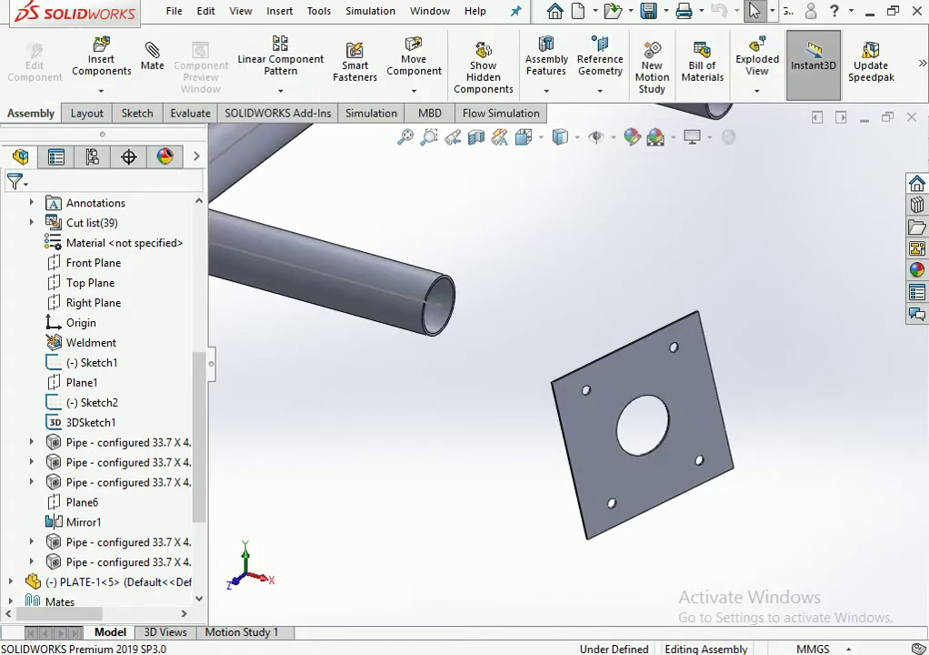
left_click(152, 56)
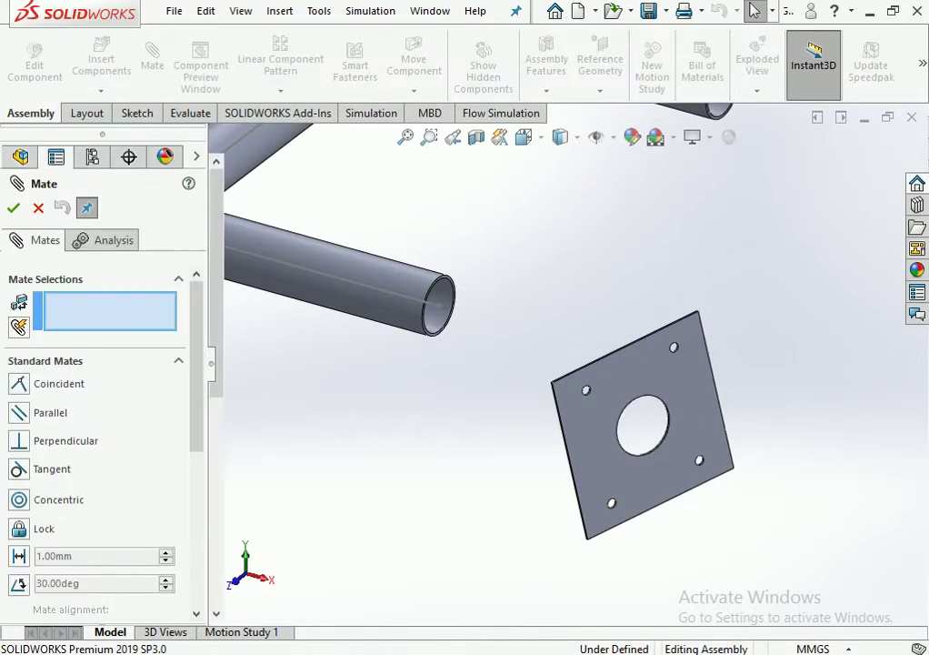
scroll(590, 400, "down", 5)
scroll(591, 400, "down", 3)
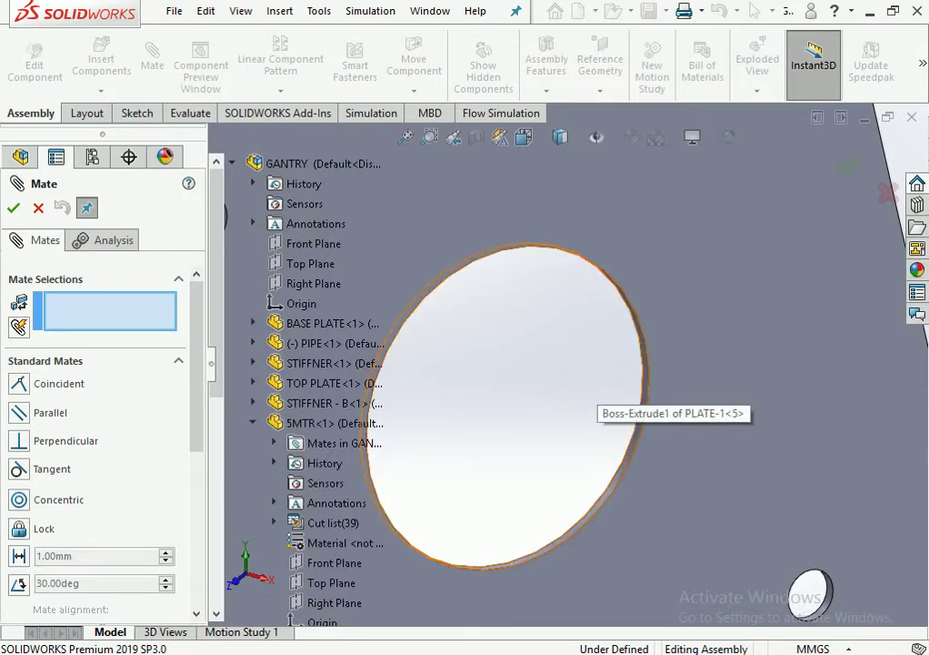
left_click(591, 400)
scroll(591, 400, "up", 5)
scroll(591, 400, "up", 3)
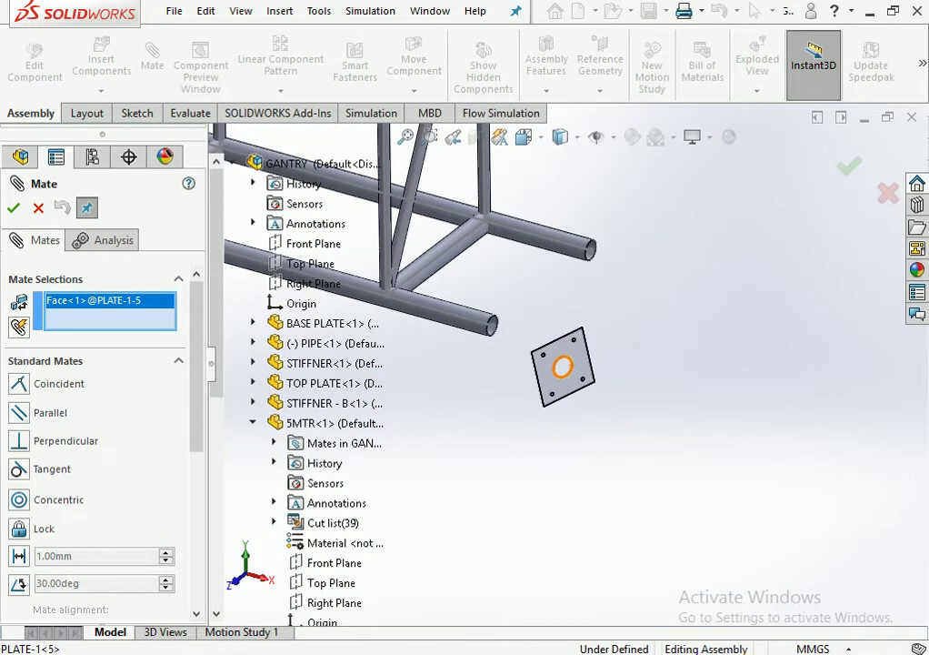
left_click(678, 432)
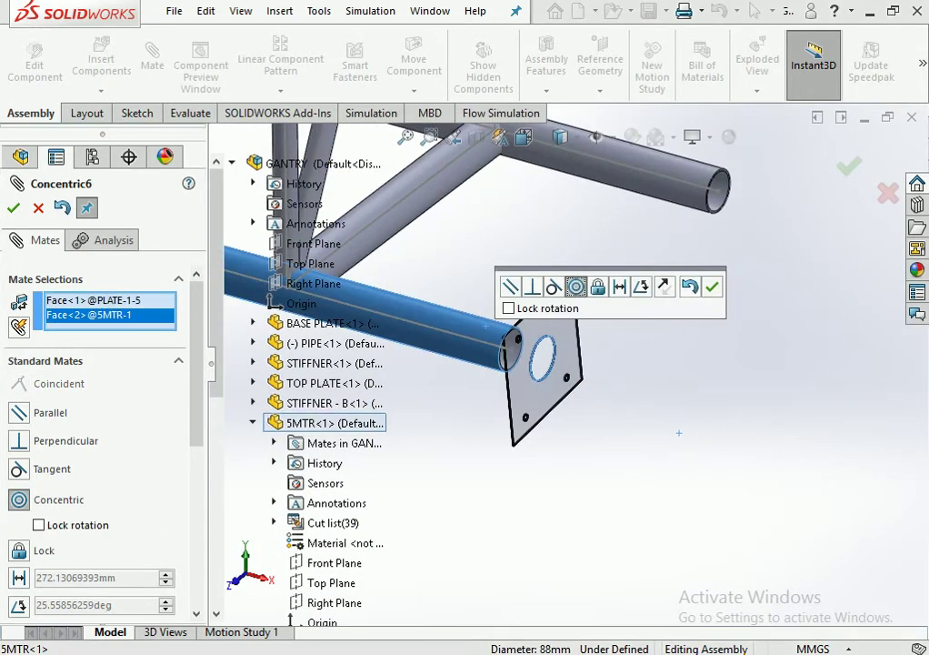
left_click(712, 287)
Make the plate face coincident with the pipe end face so it sits flush.
scroll(560, 407, "down", 5)
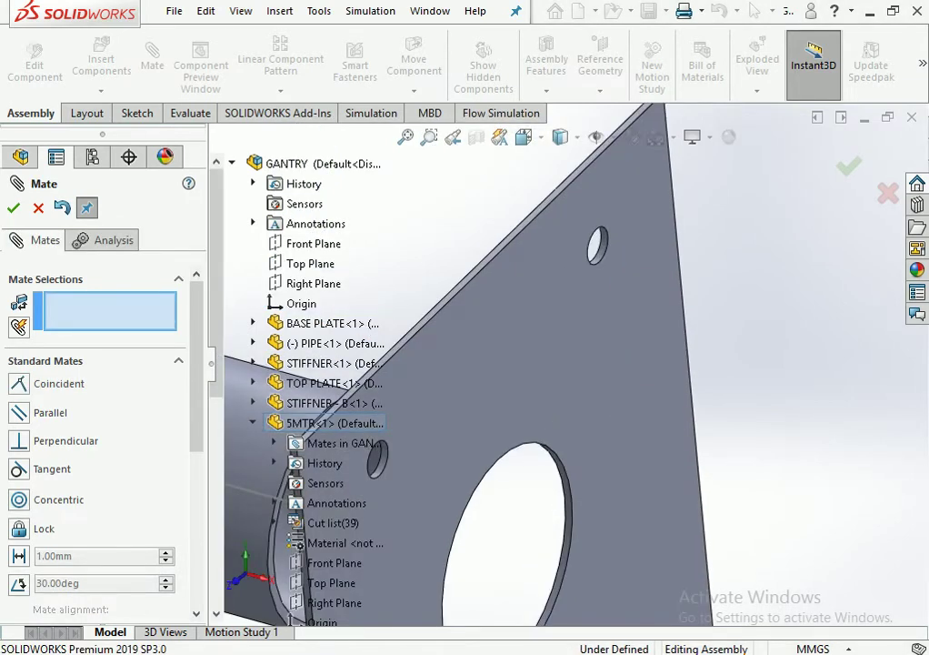
scroll(500, 400, "up", 5)
left_click(500, 400)
scroll(500, 400, "down", 1)
scroll(500, 400, "down", 3)
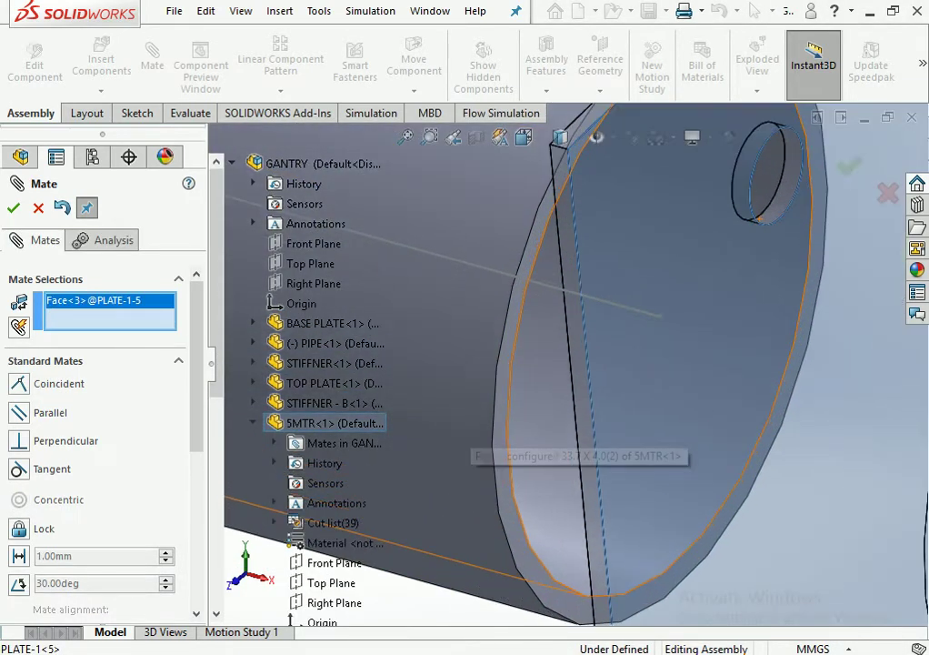
left_click(500, 413)
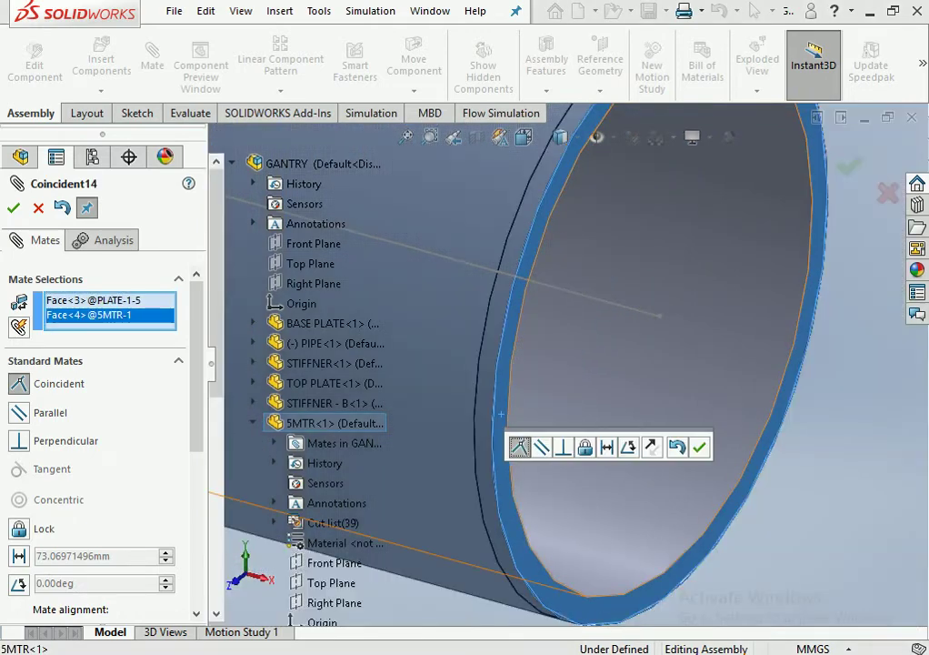
key("Return")
Make the flange face parallel to the TOP PLATE face and close the Mate tool.
scroll(637, 387, "up", 3)
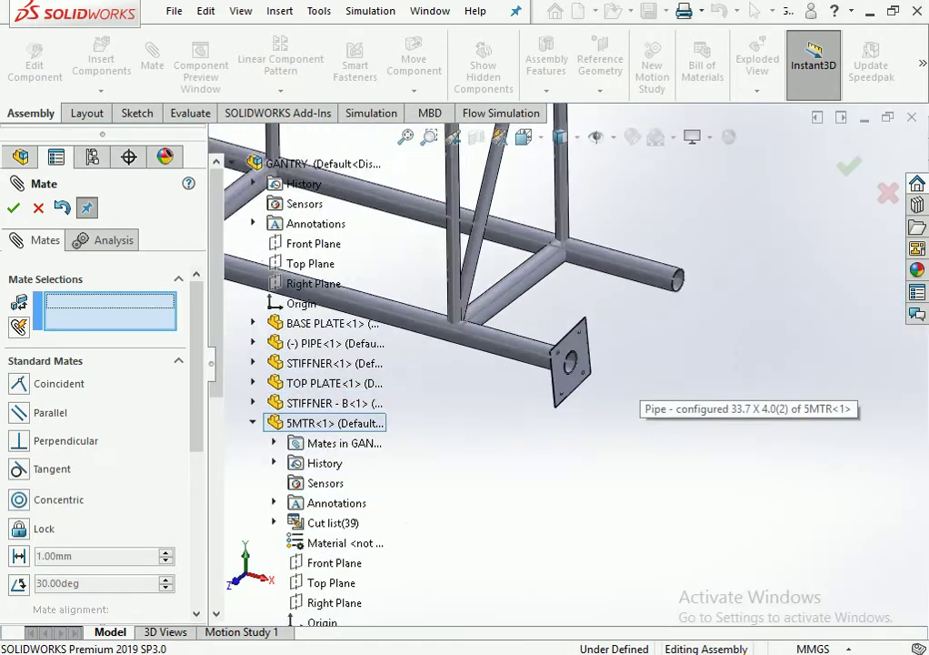
scroll(637, 387, "up", 3)
scroll(636, 386, "up", 3)
scroll(637, 387, "up", 2)
scroll(446, 300, "down", 3)
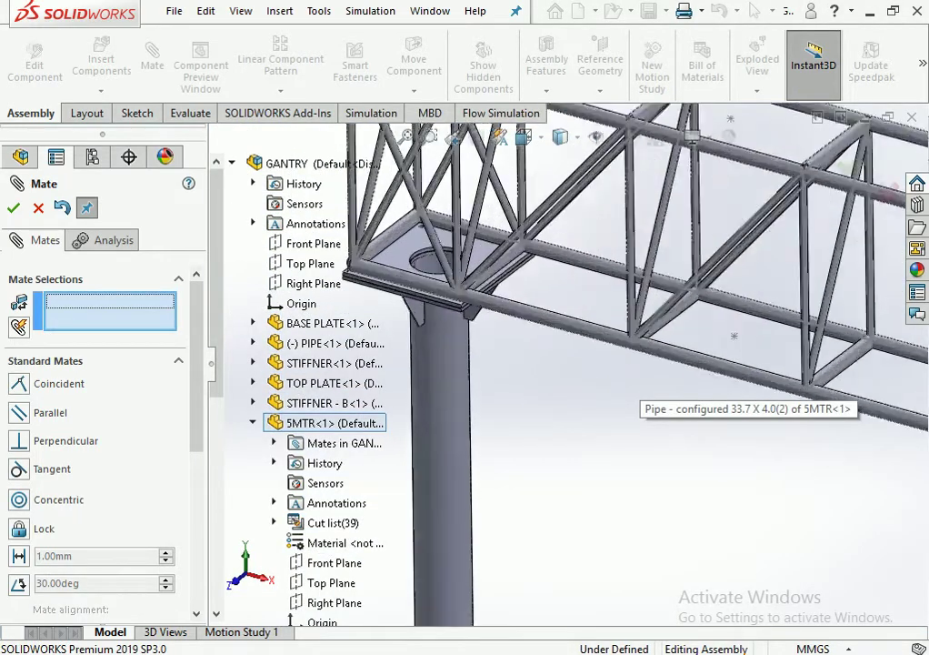
scroll(445, 300, "down", 3)
left_click(559, 350)
scroll(559, 350, "up", 2)
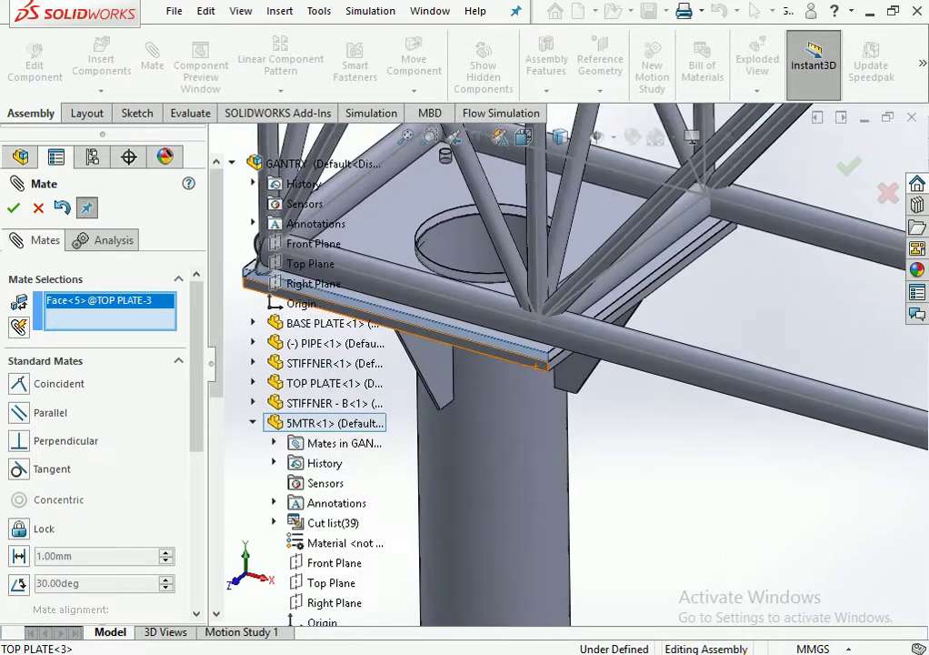
scroll(559, 350, "up", 3)
scroll(559, 350, "up", 2)
scroll(782, 418, "down", 4)
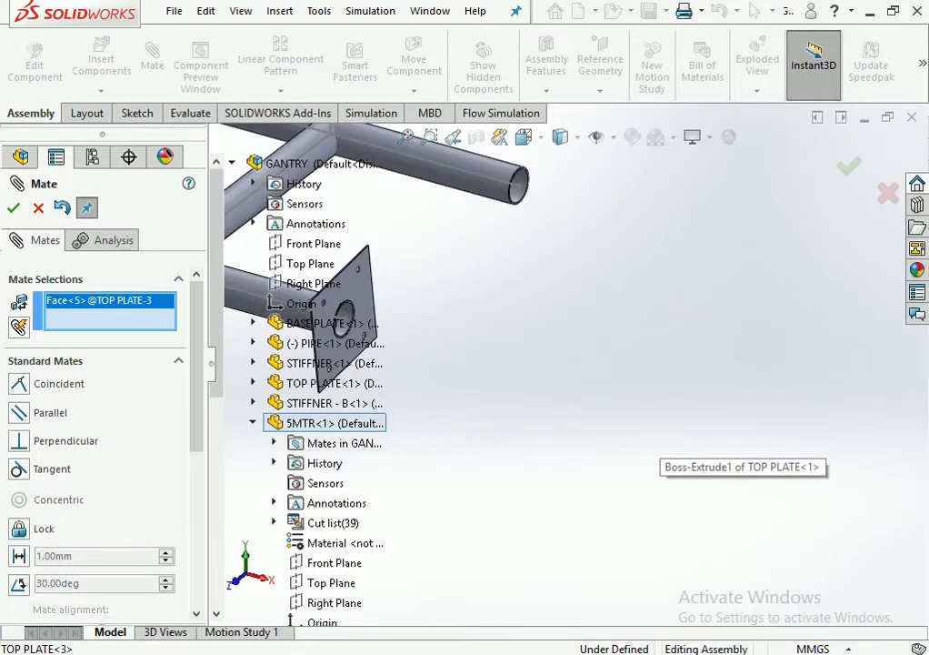
scroll(591, 364, "up", 1)
scroll(545, 364, "up", 1)
scroll(473, 364, "down", 3)
scroll(509, 382, "down", 3)
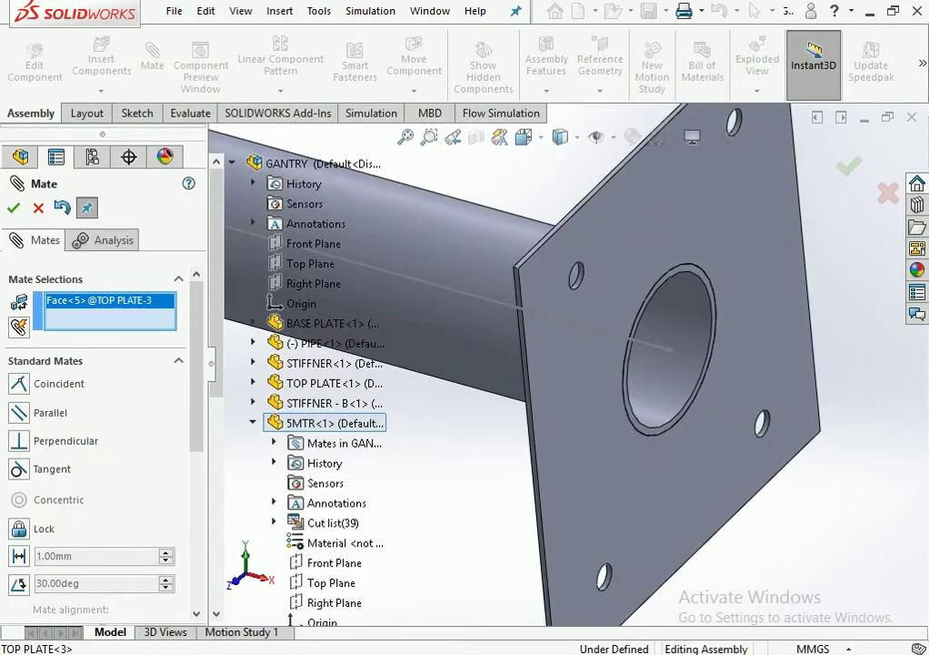
scroll(509, 381, "down", 3)
left_click(520, 379)
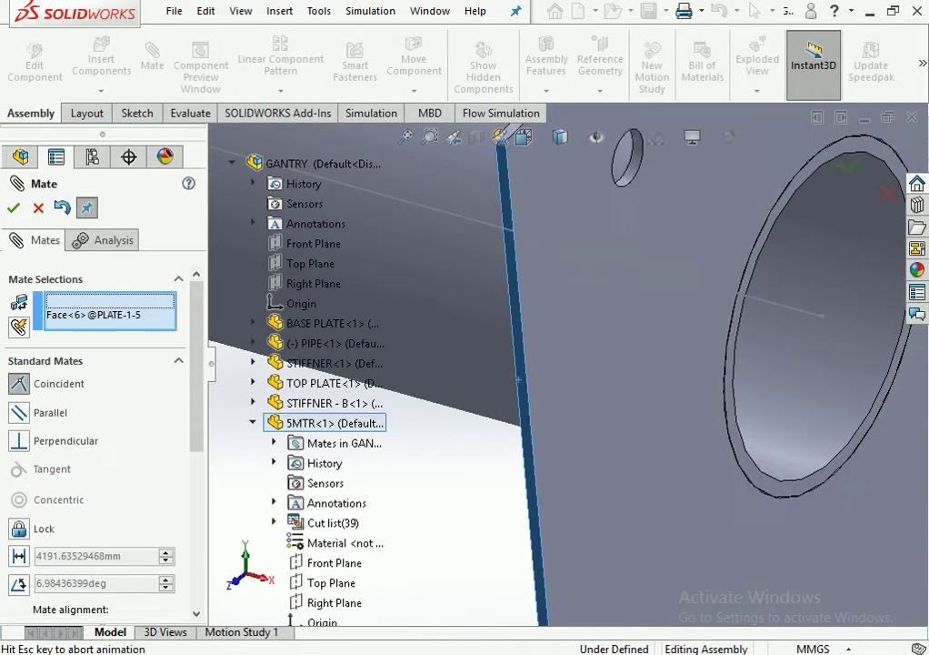
left_click(723, 408)
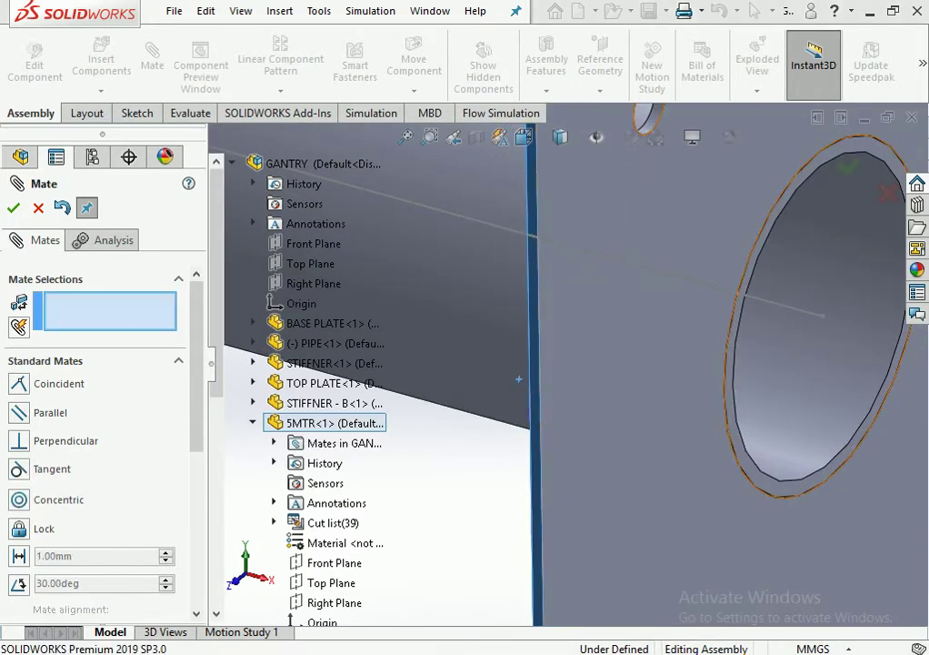
scroll(672, 468, "up", 3)
scroll(673, 468, "up", 3)
scroll(673, 468, "up", 3)
scroll(572, 364, "up", 3)
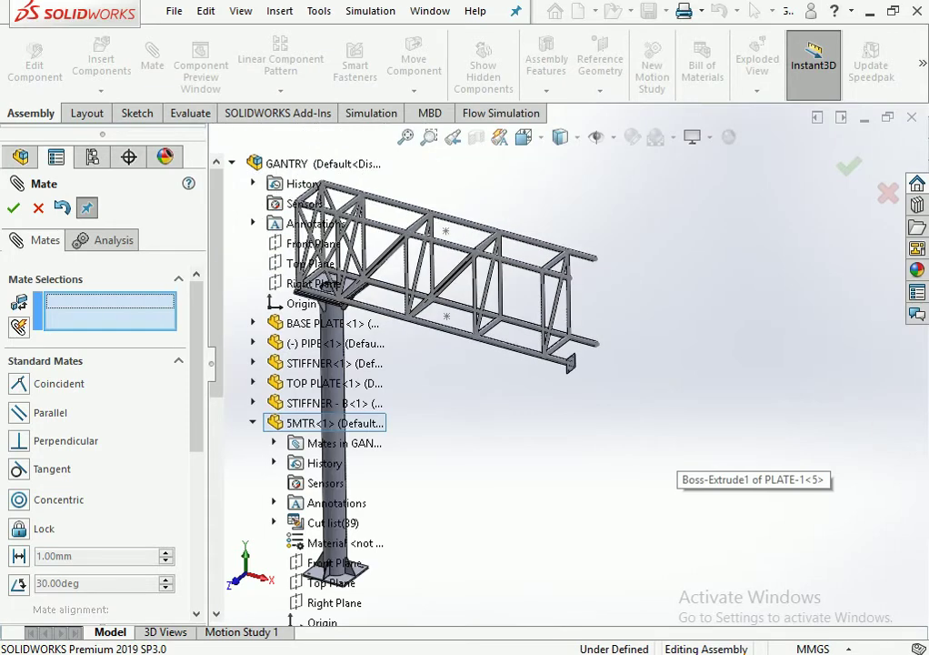
key("Escape")
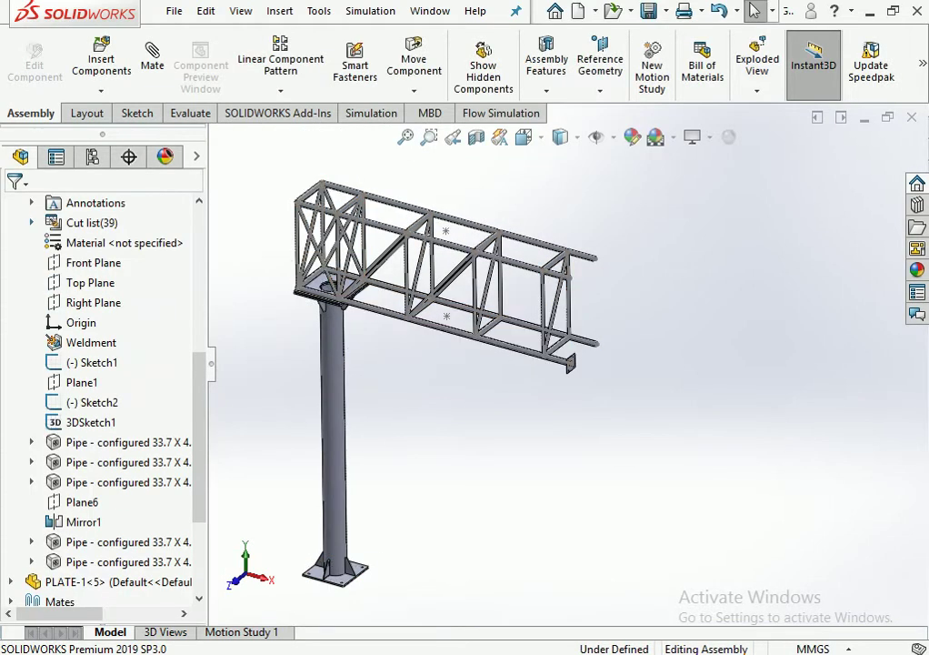
Collapse 5MTR, orbit to the truss end, and Ctrl-drag a PLATE-1<6> copy beside the upper pipe.
scroll(91, 409, "up", 4)
left_click(12, 359)
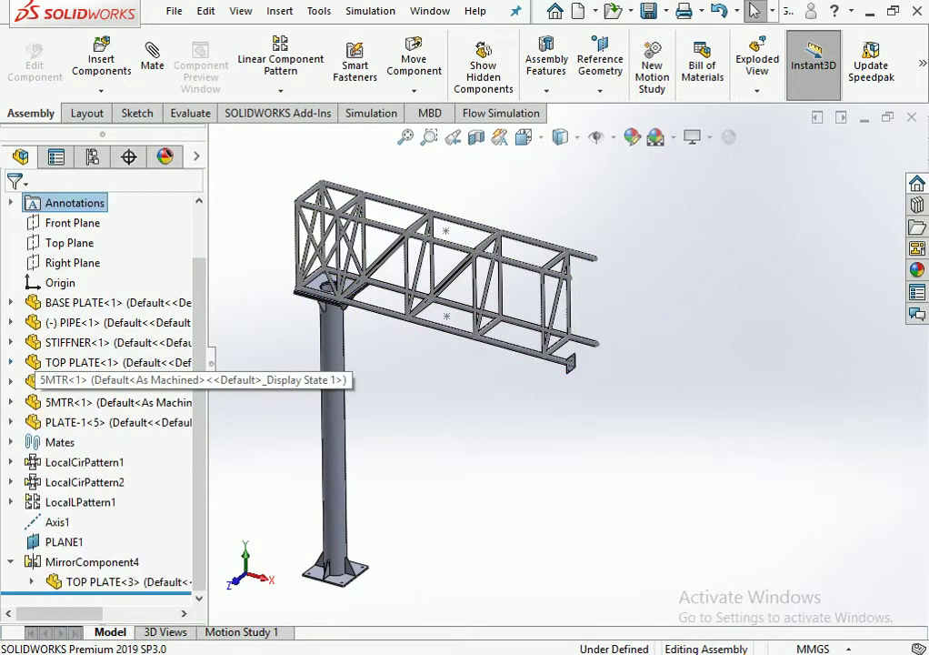
scroll(603, 308, "down", 3)
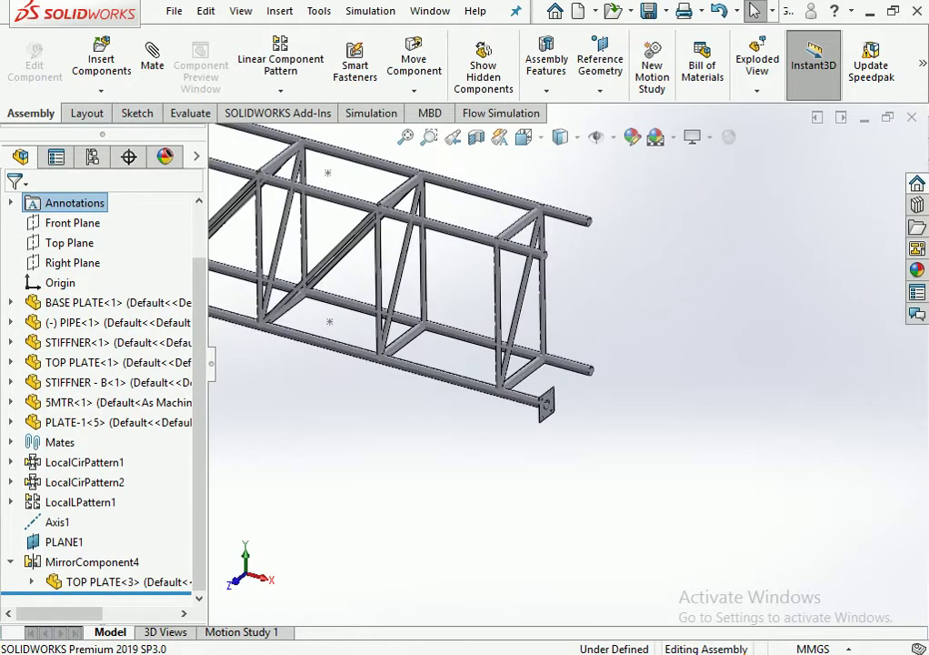
key("f")
middle_click_drag(454, 363, 527, 364)
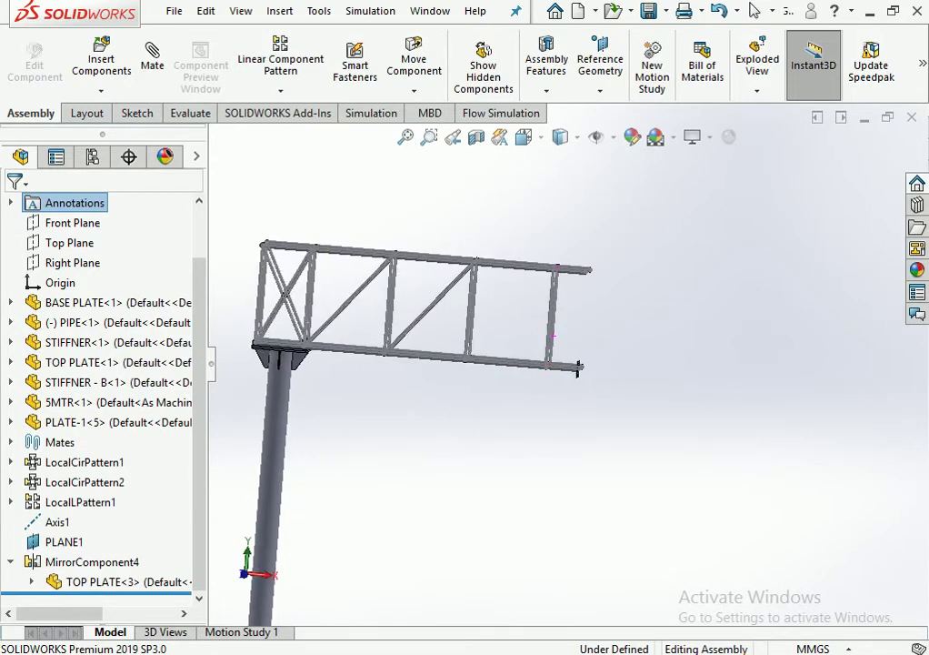
middle_click_drag(454, 364, 510, 345)
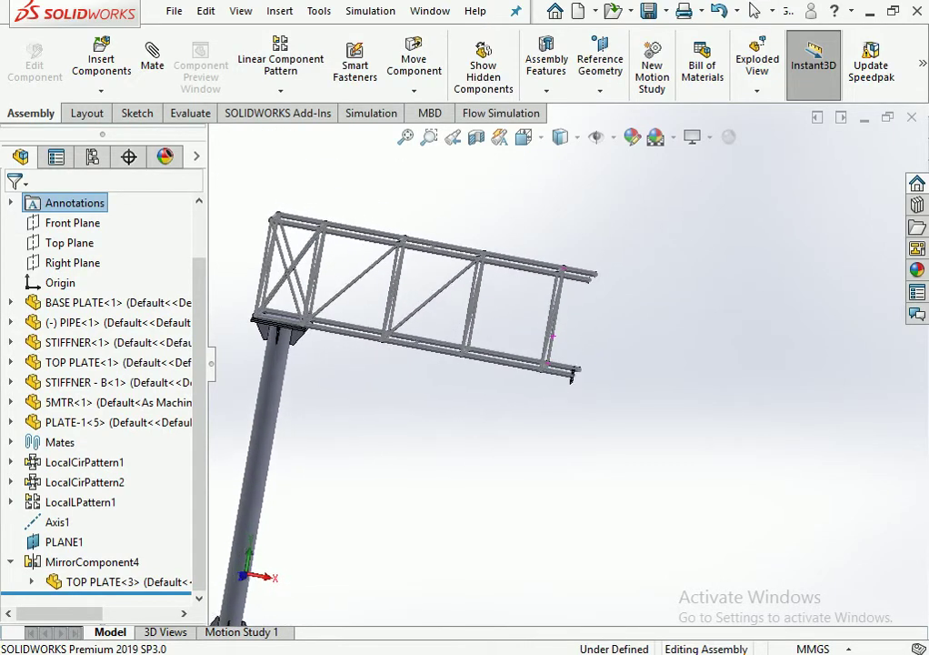
scroll(455, 318, "down", 5)
middle_click_drag(455, 364, 528, 345)
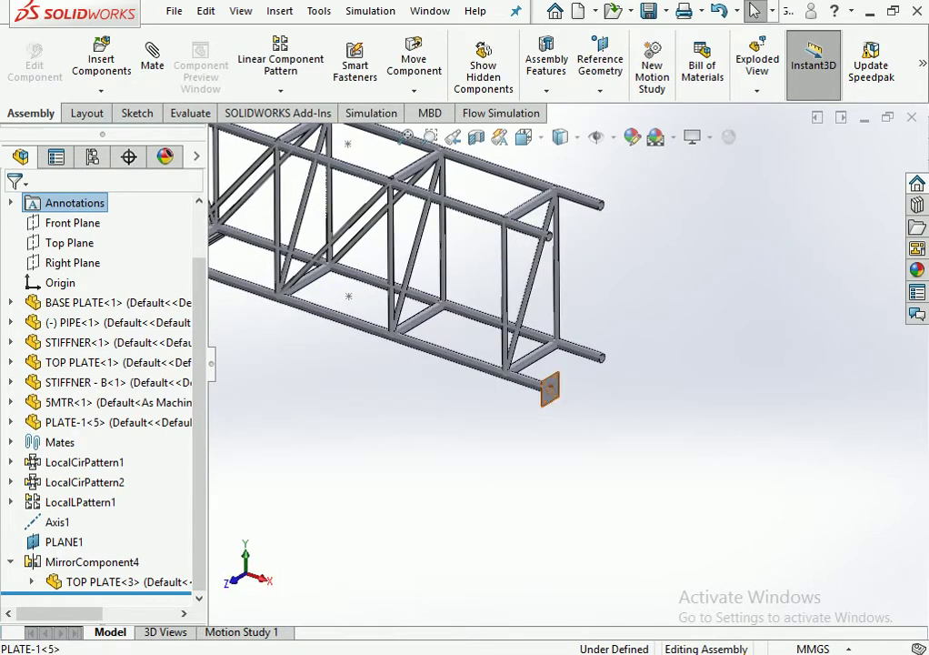
left_click_drag(549, 388, 517, 466, "ctrl")
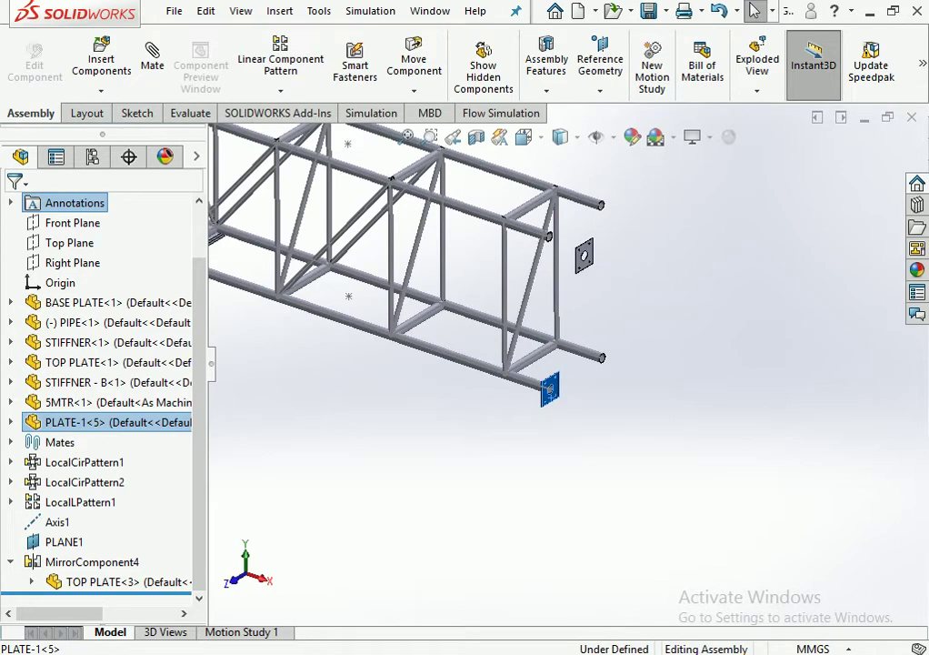
scroll(550, 218, "down", 2)
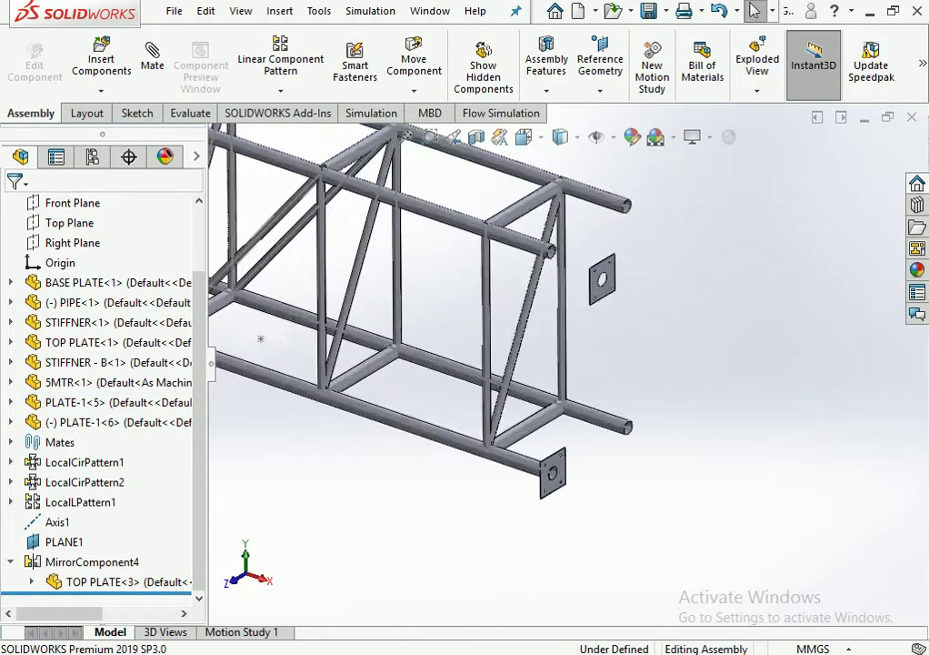
scroll(602, 291, "down", 2)
scroll(602, 291, "down", 2)
scroll(602, 291, "down", 2)
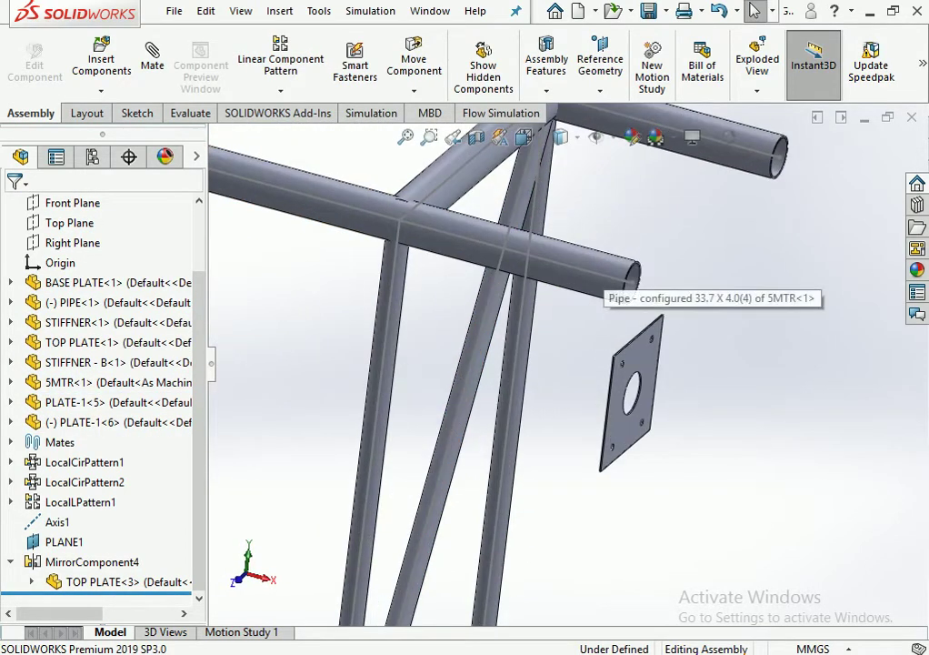
Mate the PLATE-1<6> hole concentric with the upper truss pipe end.
left_click(602, 269)
left_click(152, 59)
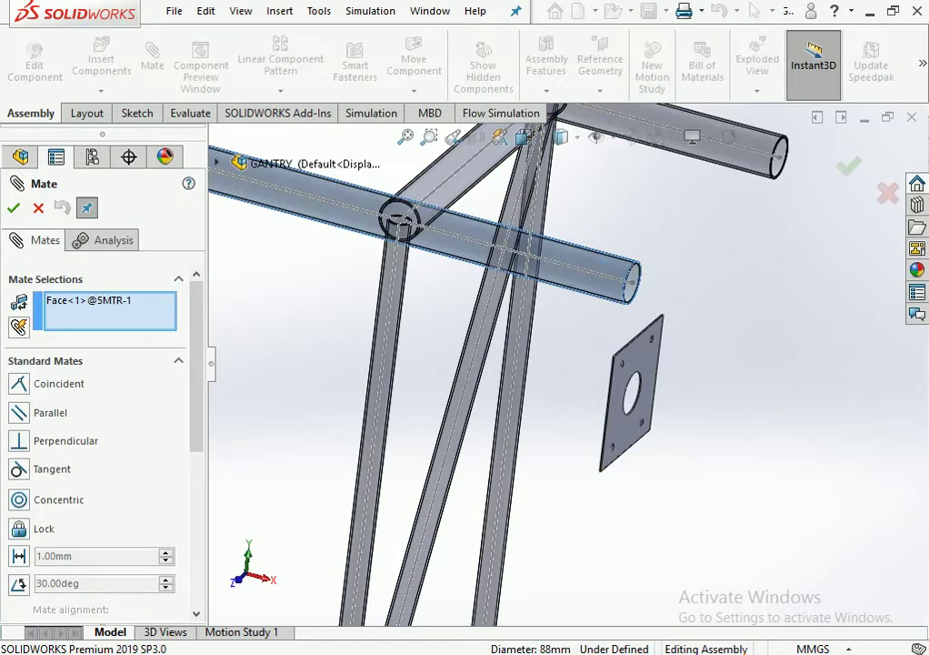
scroll(628, 391, "down", 3)
scroll(627, 391, "down", 4)
left_click(577, 374)
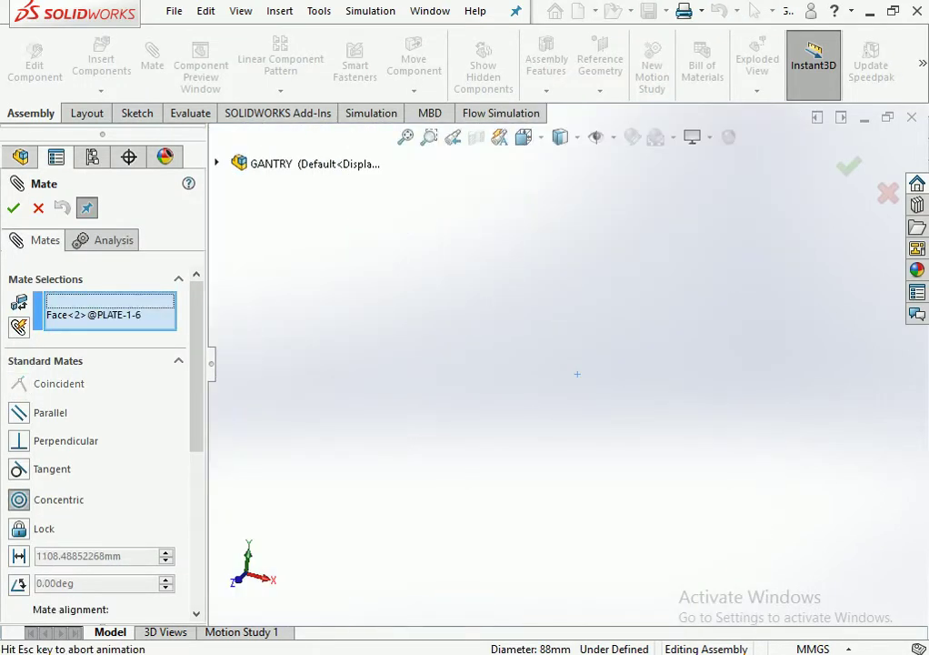
key("Return")
Make the plate face coincident with the pipe end so it sits flush.
scroll(577, 373, "up", 3)
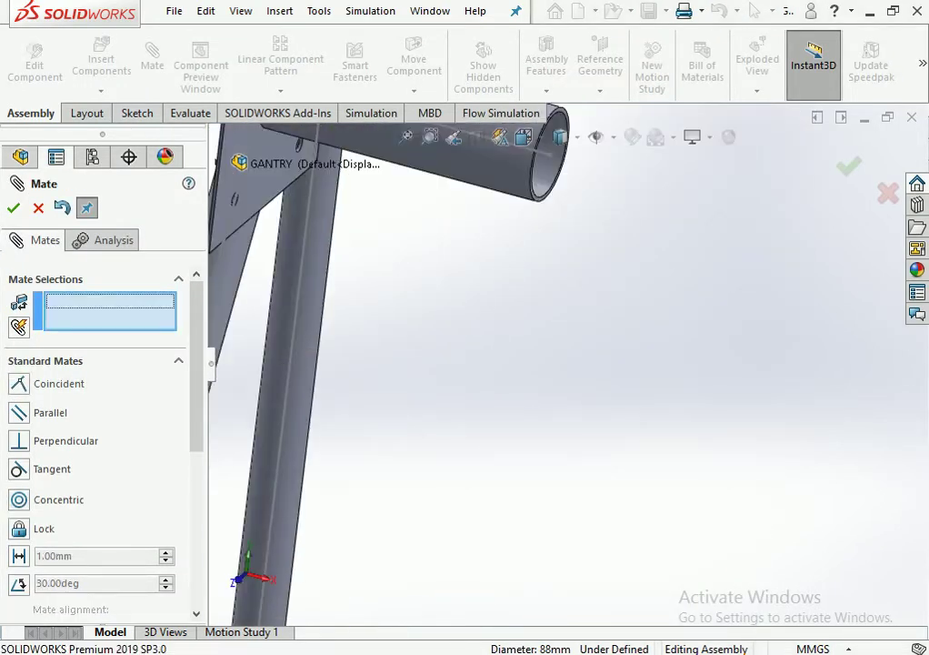
scroll(576, 373, "up", 3)
scroll(577, 374, "up", 2)
scroll(448, 252, "down", 3)
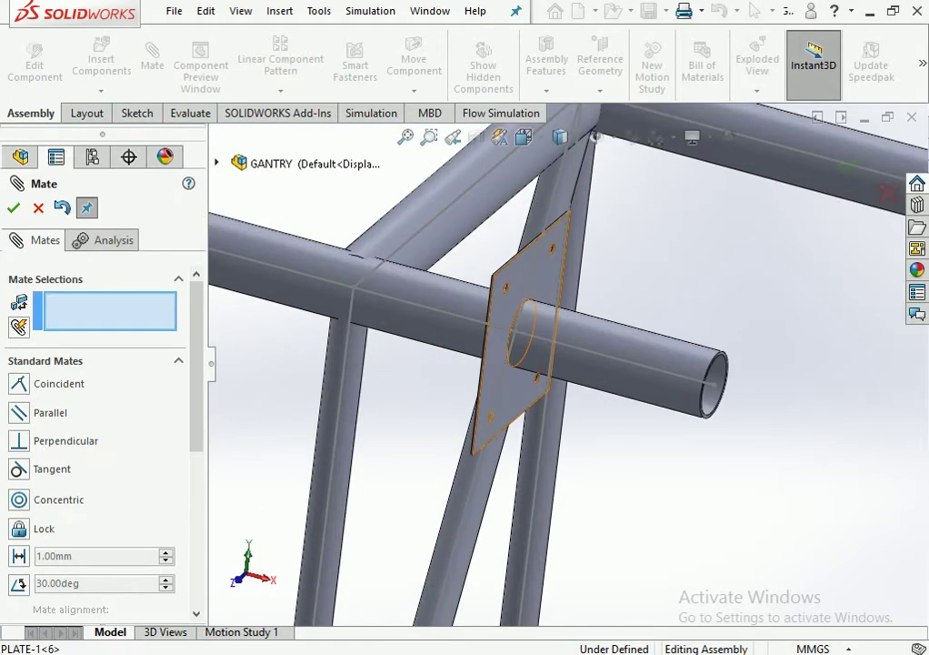
left_click(523, 300)
scroll(741, 357, "down", 3)
scroll(741, 358, "down", 1)
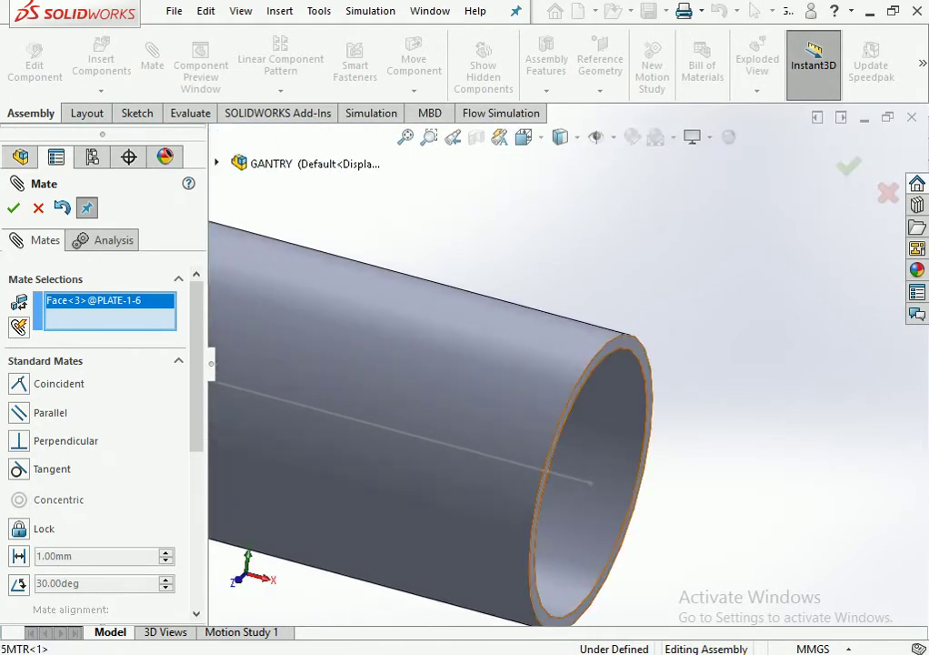
left_click(636, 346)
key("Return")
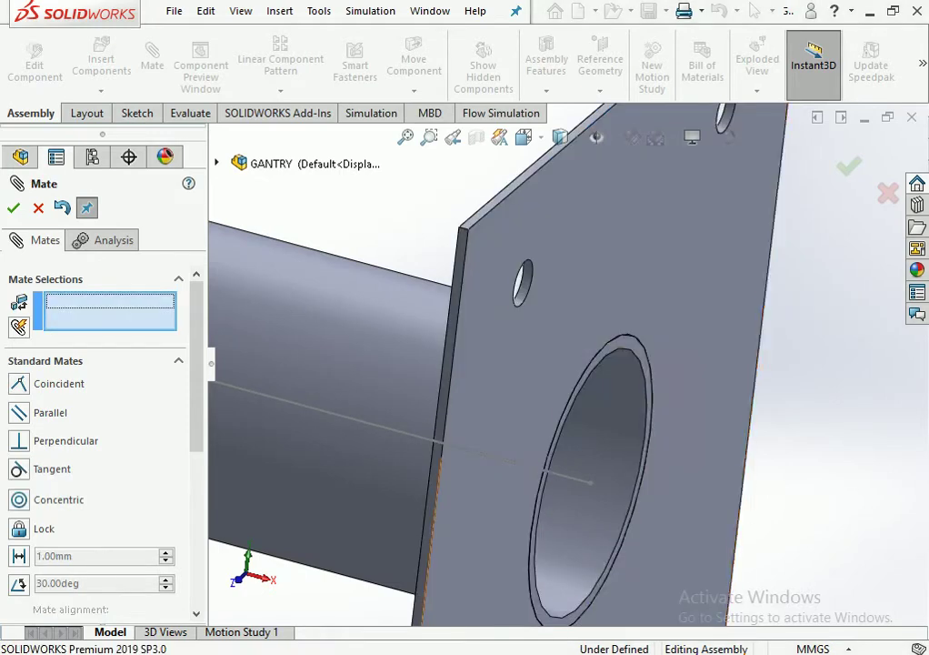
Align the edge faces of PLATE-1<6> and PLATE-1<5> with a coincident mate.
scroll(636, 346, "down", 3)
left_click(446, 450)
scroll(454, 454, "up", 2)
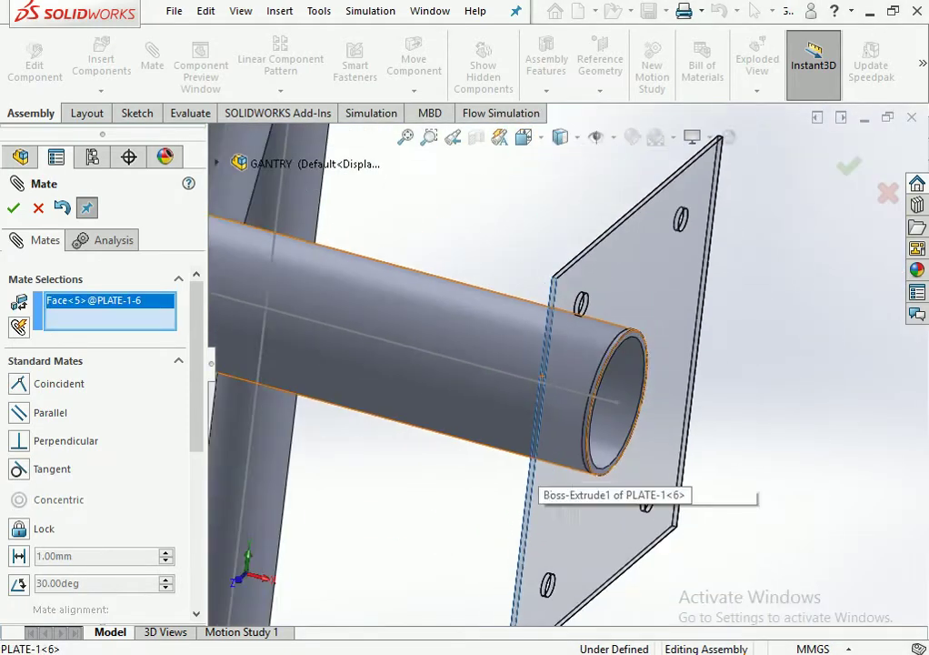
scroll(491, 468, "up", 2)
scroll(532, 482, "up", 2)
scroll(545, 494, "up", 2)
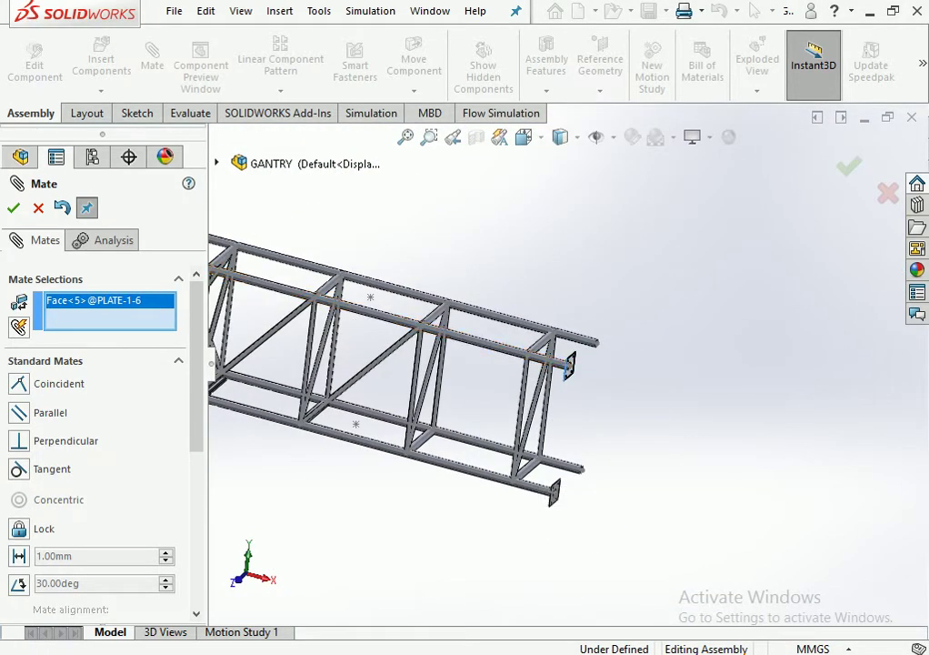
scroll(551, 491, "down", 2)
scroll(550, 491, "down", 2)
scroll(545, 492, "down", 3)
scroll(536, 495, "down", 3)
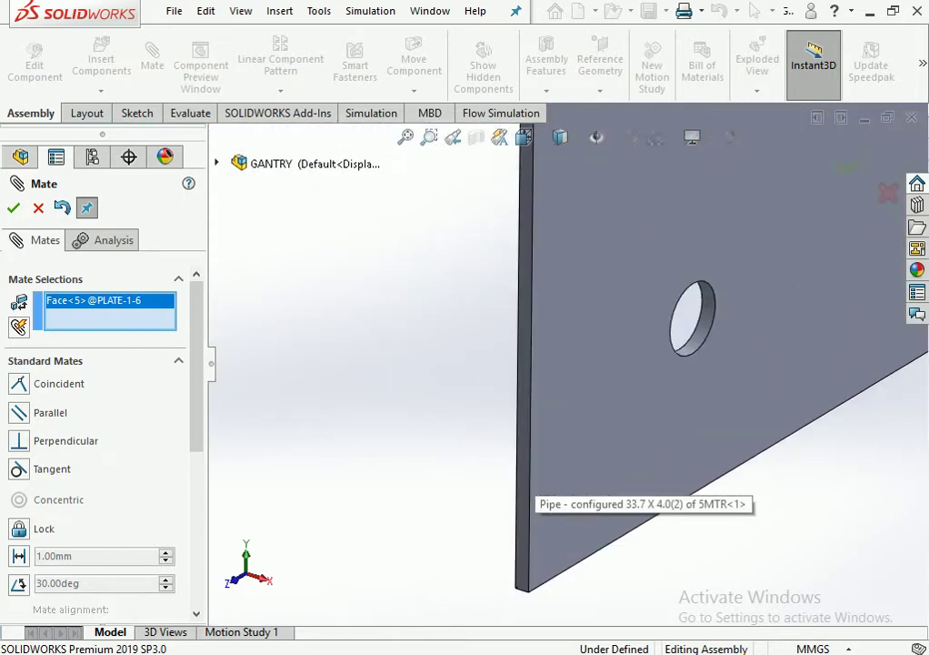
left_click(525, 455)
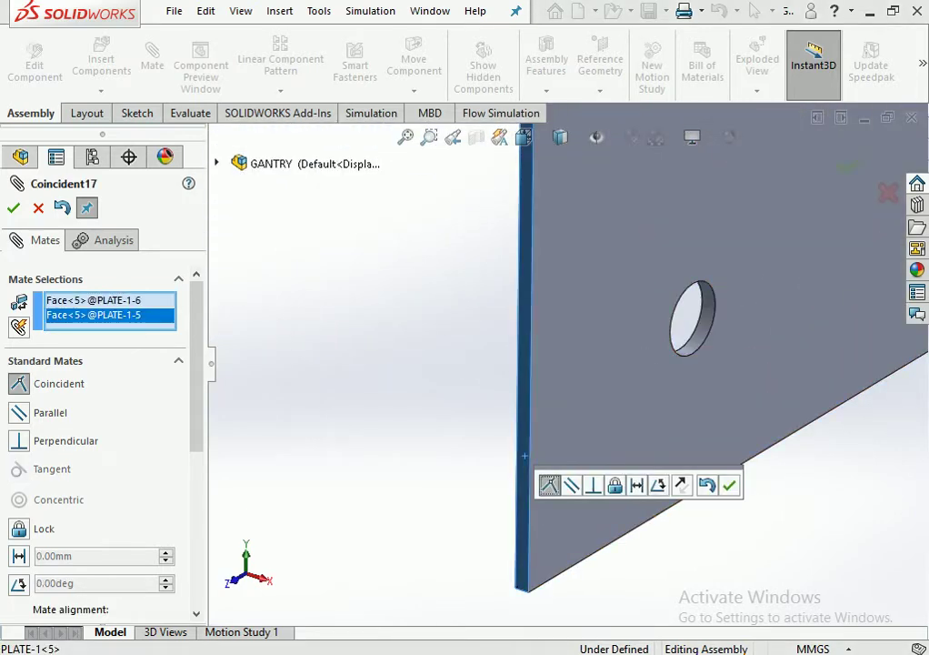
key("Return")
scroll(578, 382, "up", 3)
scroll(578, 382, "up", 3)
scroll(577, 382, "up", 2)
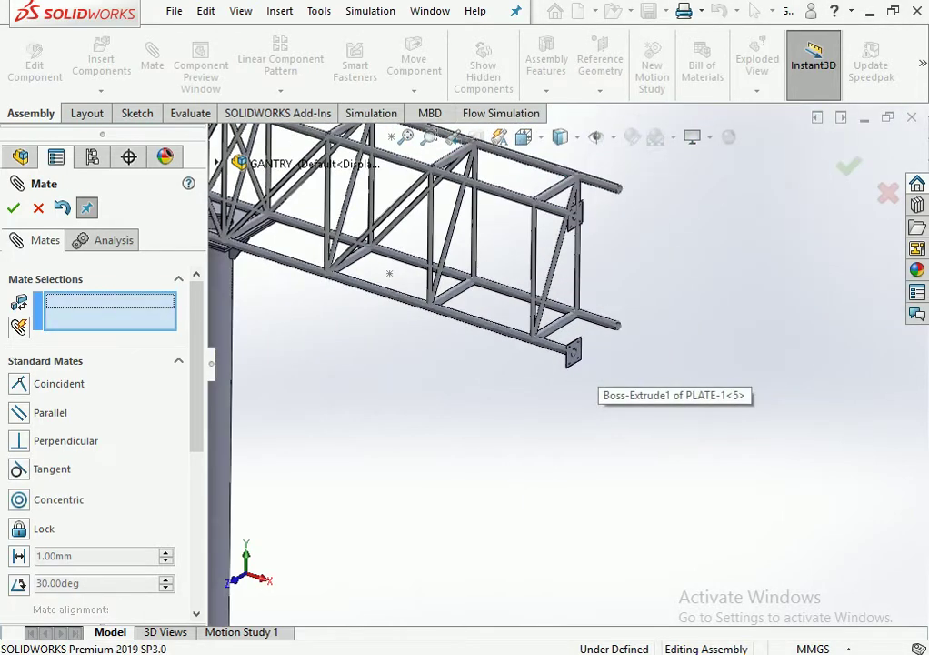
scroll(578, 373, "up", 3)
Close the mate setup and start Mirror Components with the assembly Front Plane as mirror plane.
key("Return")
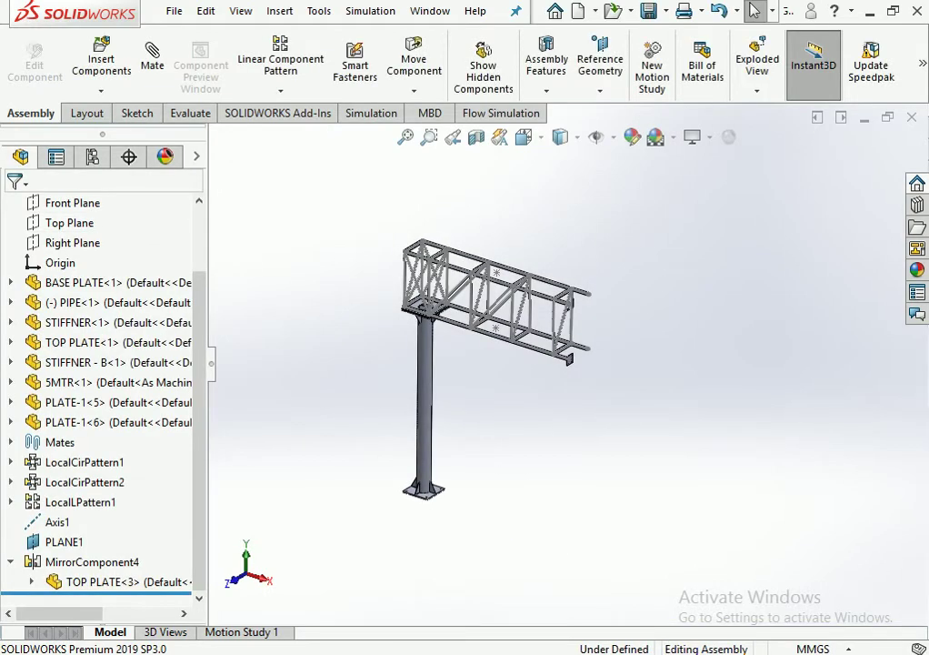
scroll(441, 300, "down", 3)
scroll(441, 300, "down", 2)
scroll(441, 300, "down", 2)
scroll(441, 300, "up", 1)
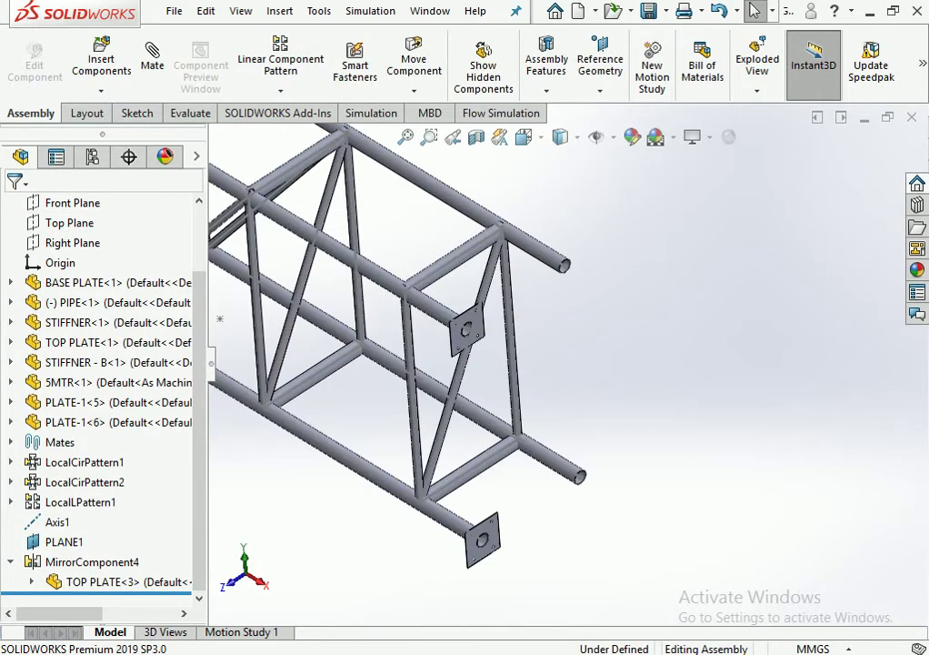
scroll(441, 300, "up", 4)
mouse_move(441, 300)
middle_mouse_down()
mouse_move(359, 382)
mouse_move(553, 383)
middle_mouse_up()
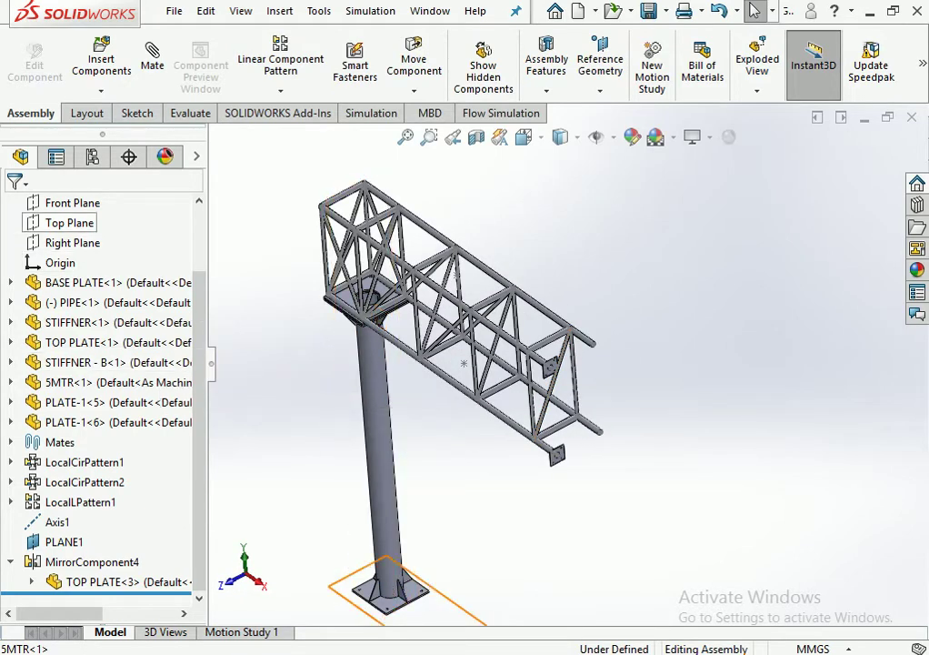
left_click(73, 202)
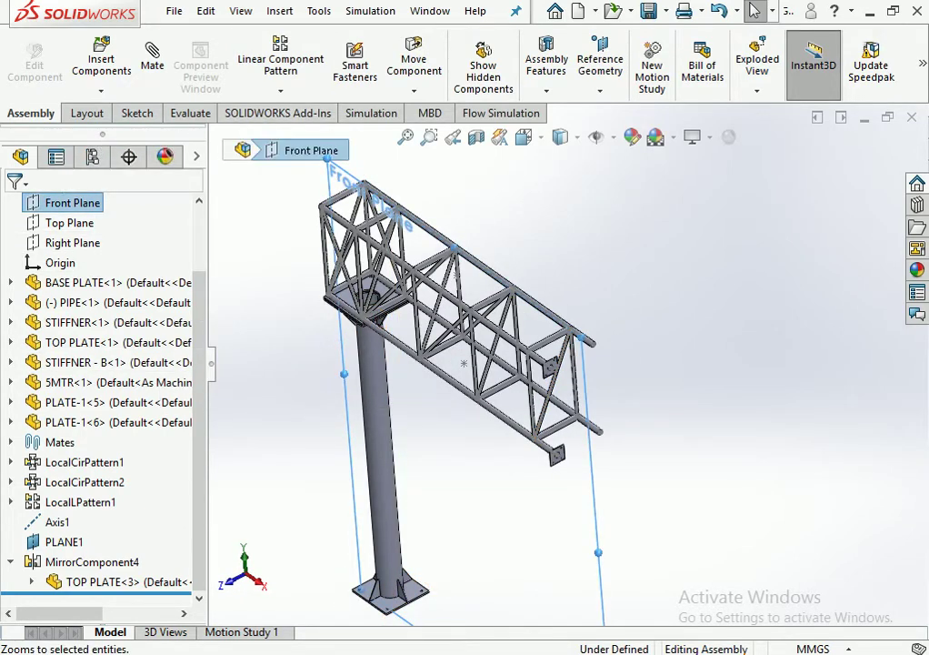
left_click(280, 91)
left_click(312, 243)
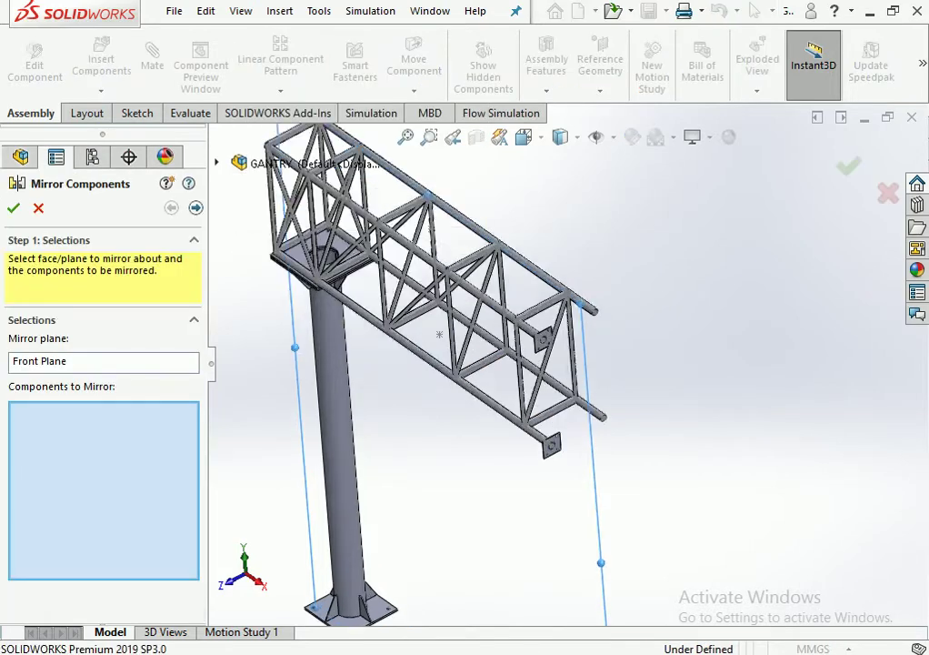
Mirror flange plates PLATE-1-5 and PLATE-1-6 across the Front Plane, giving four plates at the truss end.
scroll(564, 445, "up", 5)
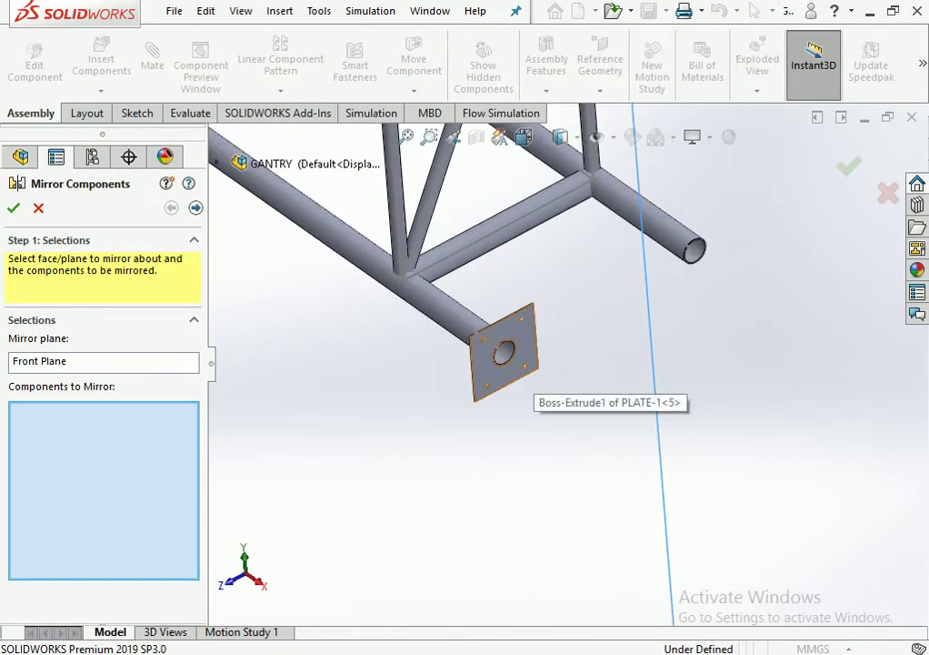
left_click(513, 375)
scroll(537, 363, "down", 5)
scroll(519, 164, "up", 3)
scroll(532, 232, "up", 3)
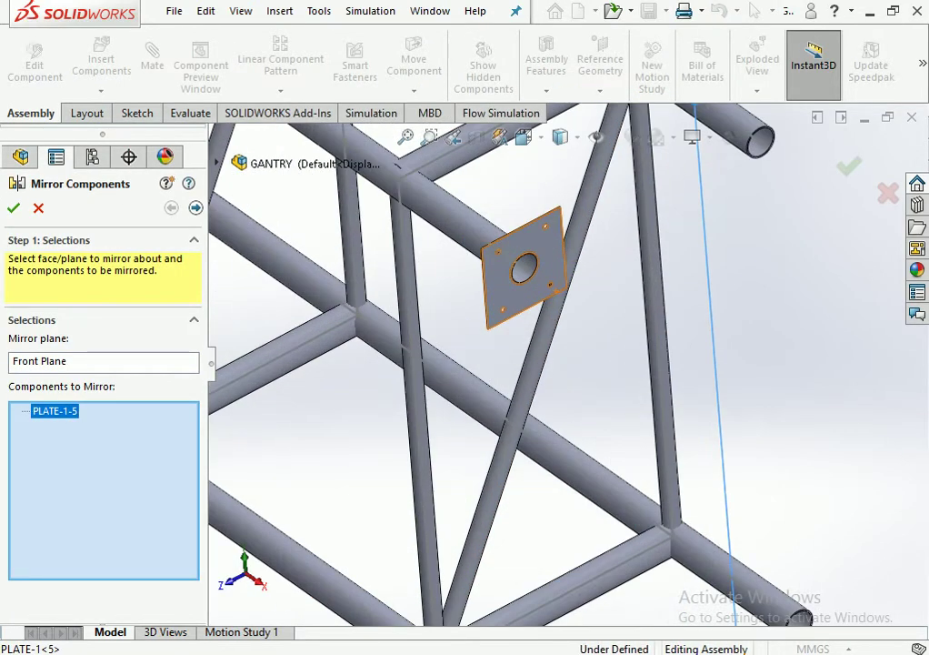
left_click(536, 282)
scroll(563, 364, "down", 6)
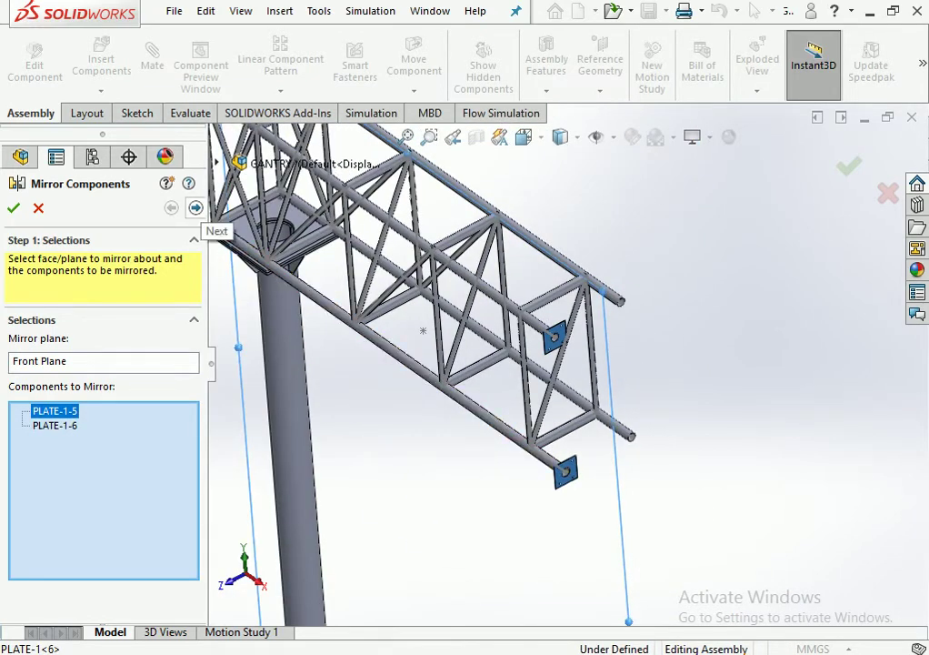
left_click(195, 208)
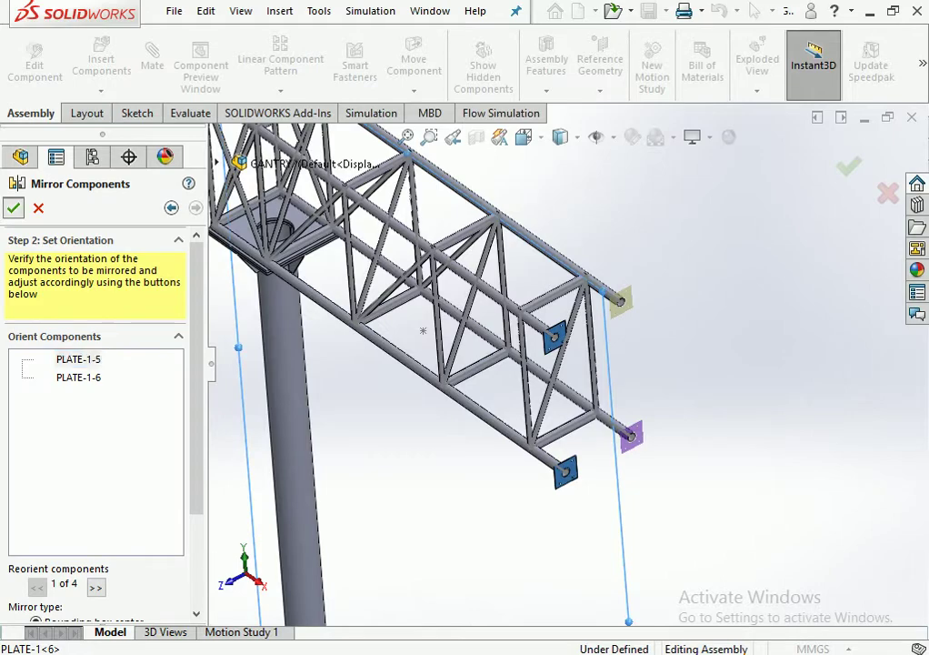
key("Return")
scroll(423, 330, "up", 2)
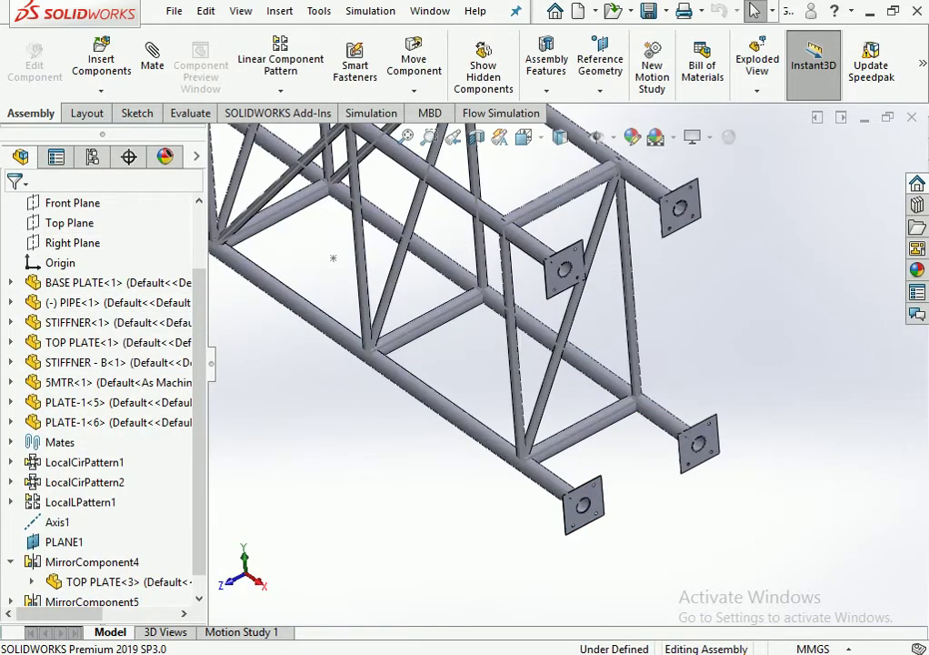
scroll(418, 336, "up", 2)
scroll(405, 341, "down", 3)
In isometric view, start Mirror Components with the outer face of PLATE-1-6 as the mirror plane.
key("ctrl+7")
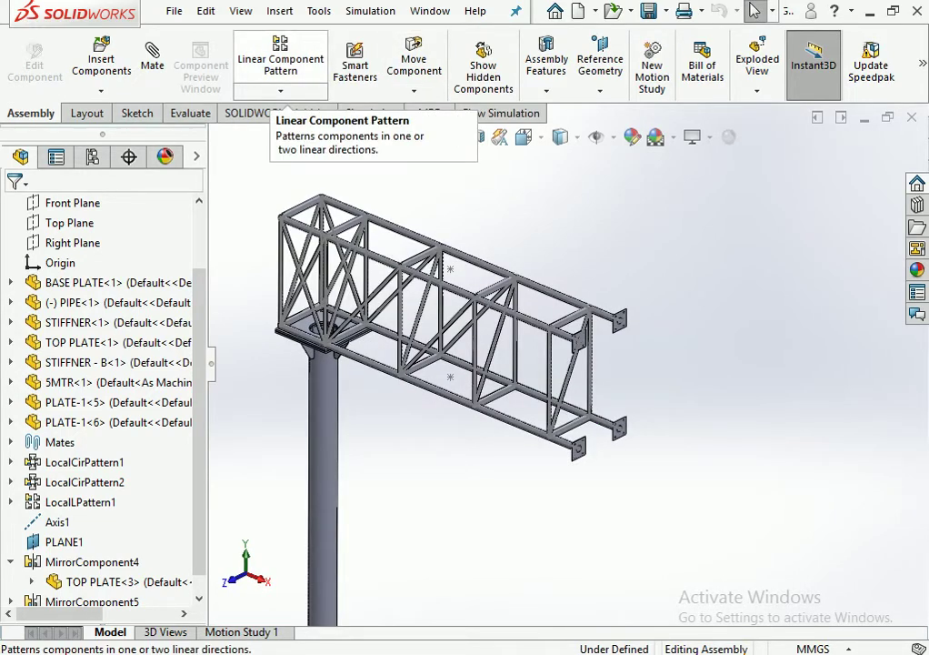
left_click(280, 91)
left_click(311, 242)
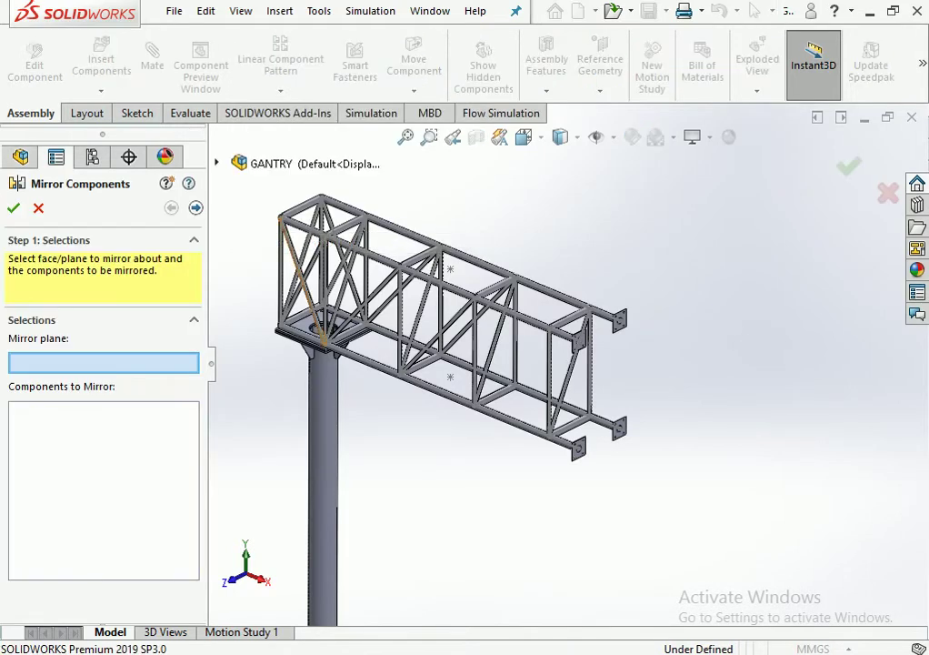
scroll(606, 350, "down", 2)
scroll(606, 350, "down", 1)
scroll(607, 350, "down", 2)
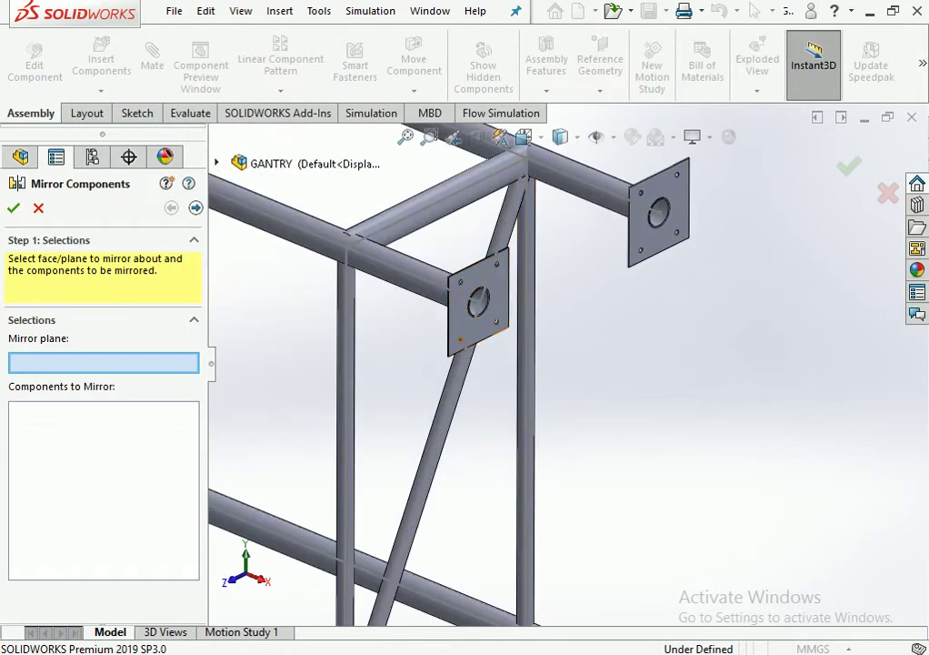
left_click(481, 314)
Select the four truss-end flange plates and confirm the mirror about that face.
scroll(545, 436, "up", 3)
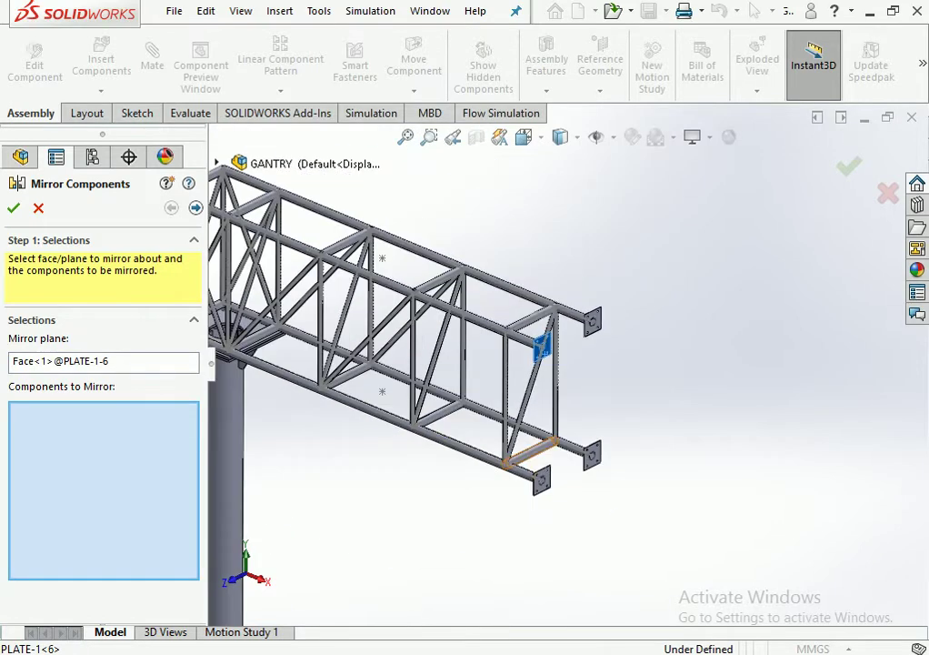
scroll(545, 437, "down", 4)
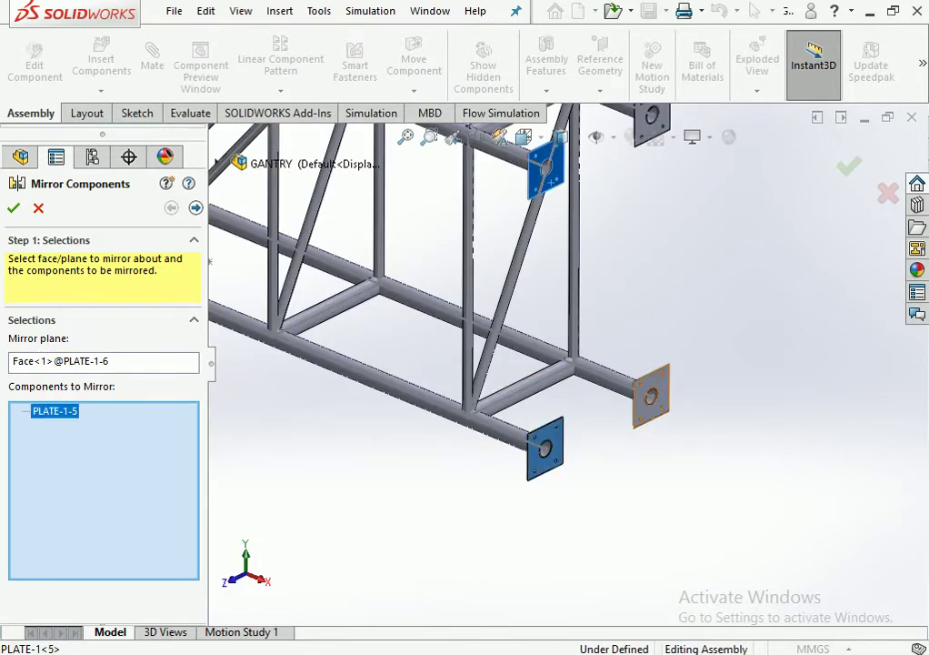
left_click(651, 396)
scroll(651, 396, "down", 2)
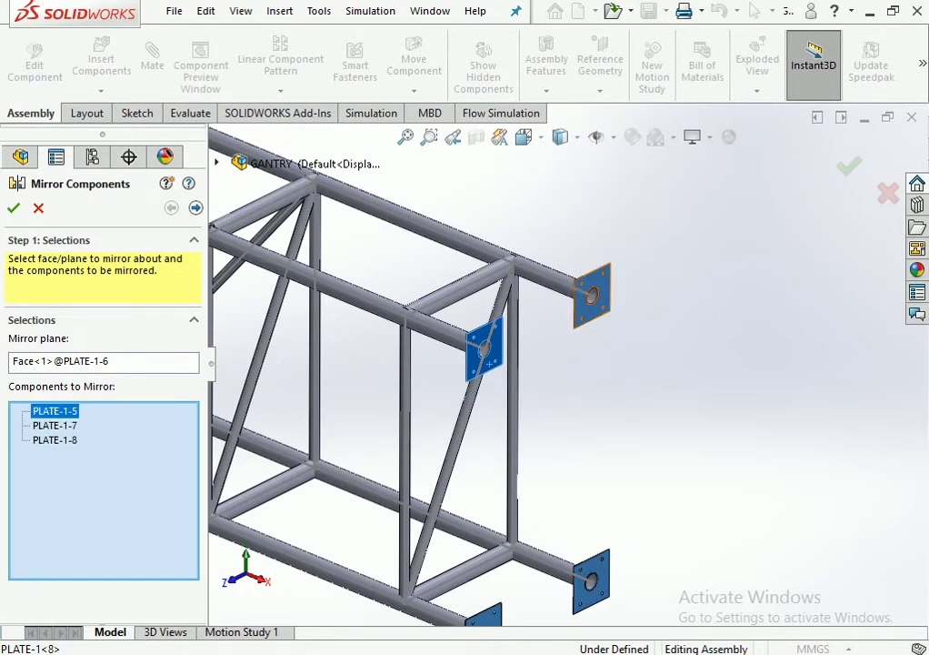
scroll(491, 364, "down", 2)
scroll(496, 418, "down", 2)
scroll(566, 364, "up", 3)
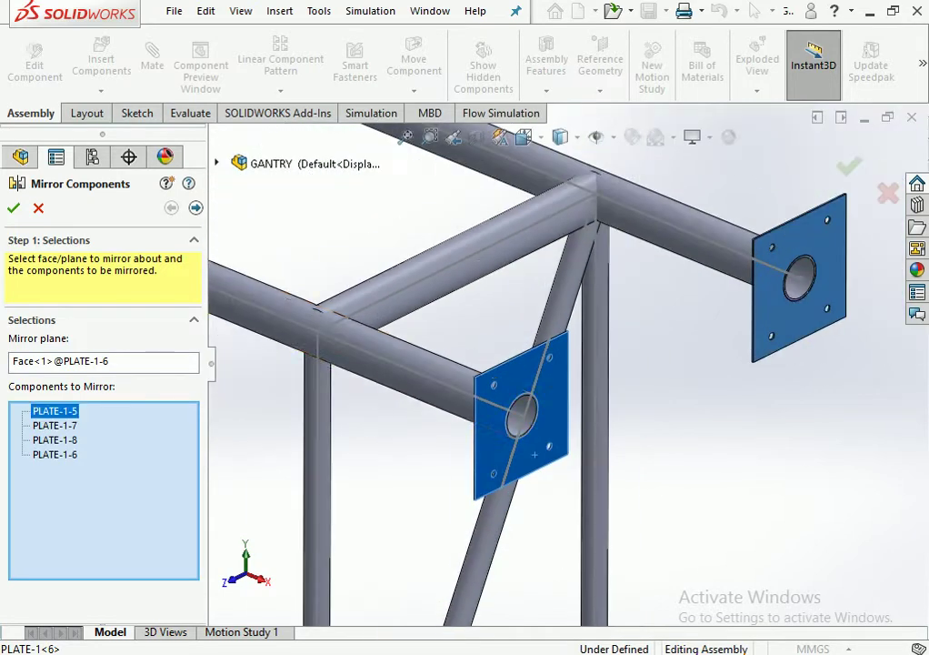
left_click(195, 207)
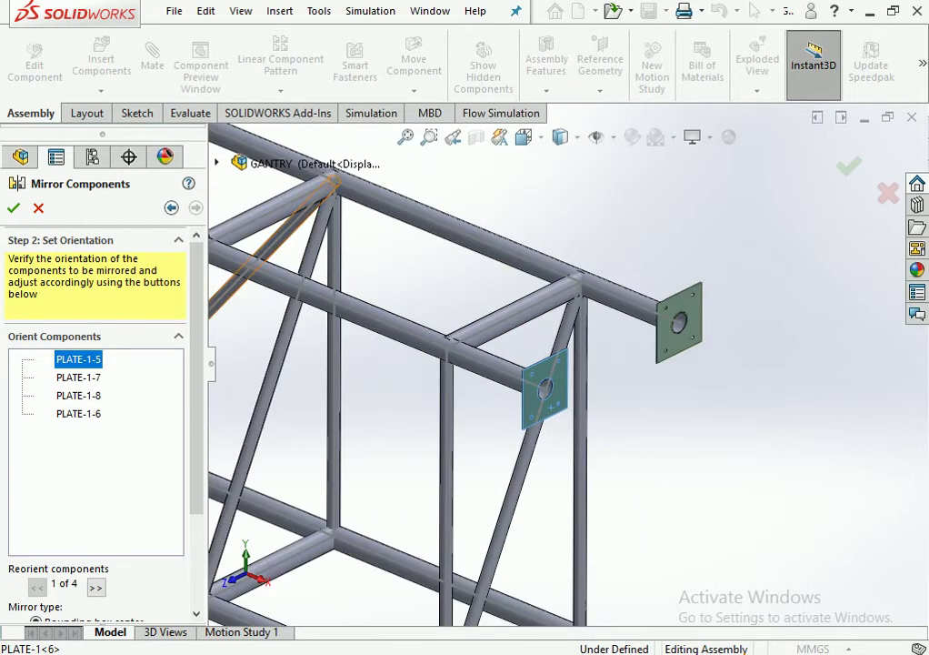
left_click(12, 207)
scroll(446, 364, "up", 3)
scroll(446, 364, "up", 3)
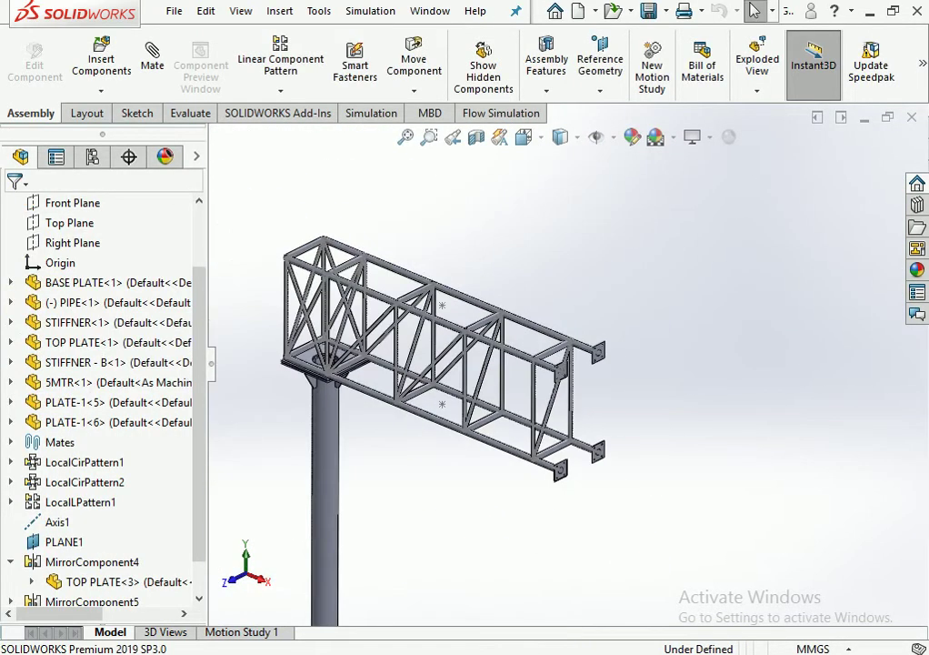
Insert the 4MTR truss from the GANTRY folder, showing All Files, and place it in the assembly.
left_click(101, 59)
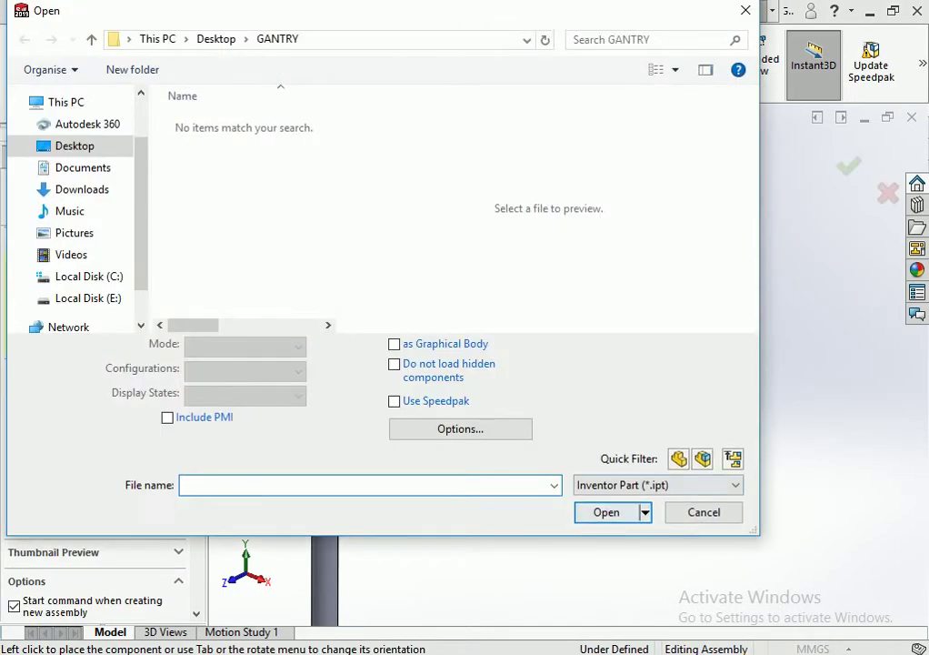
left_click(659, 485)
left_click(627, 468)
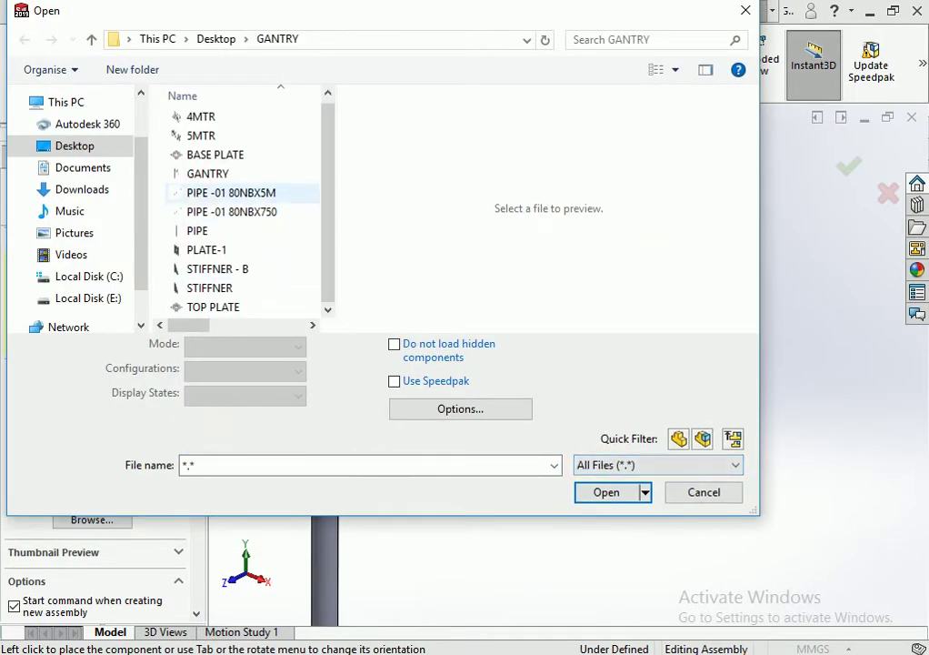
left_click(201, 117)
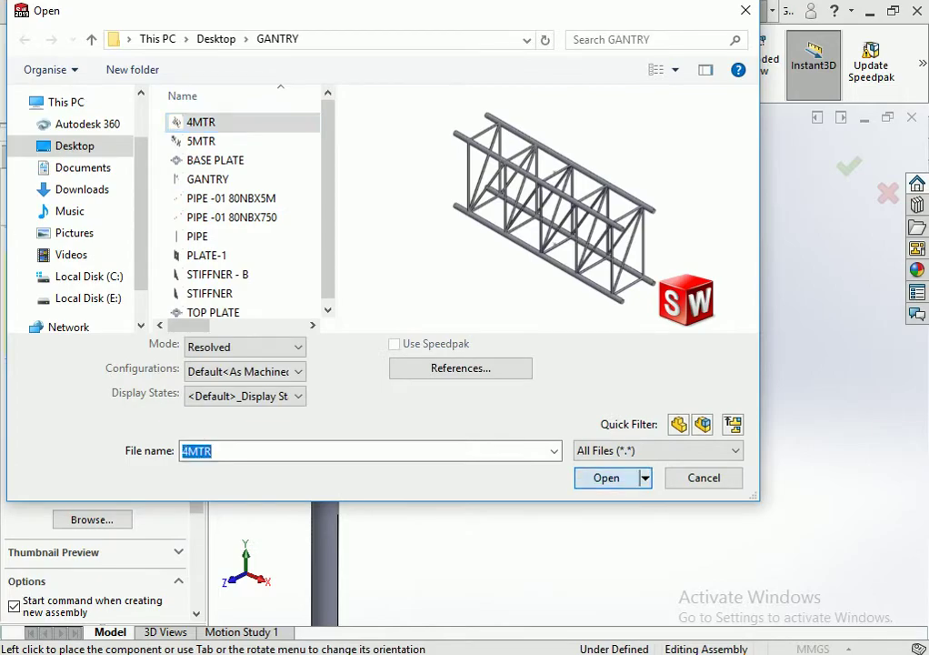
key("Return")
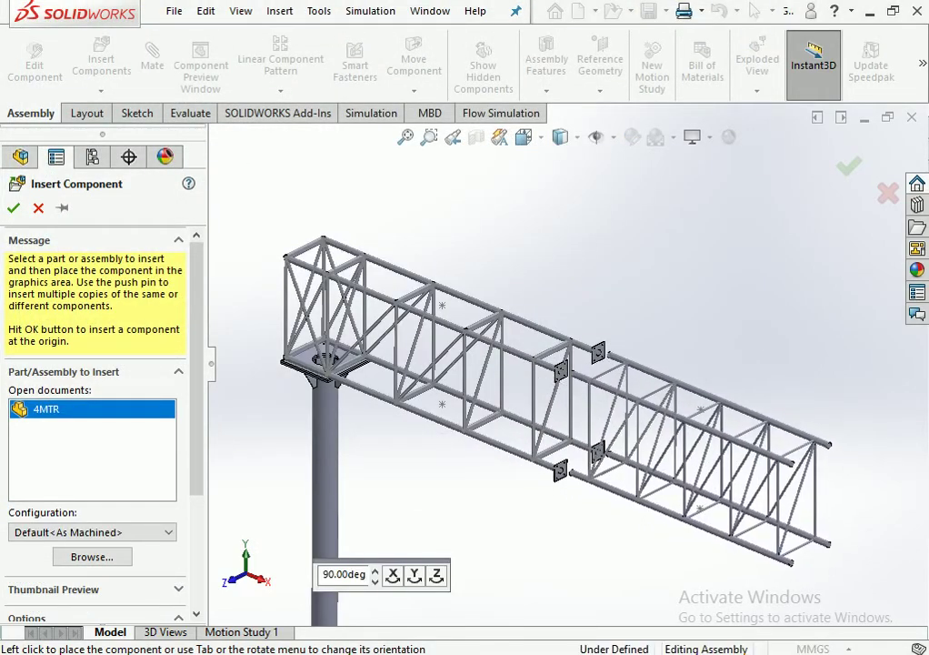
left_click(691, 455)
Select the lower pipe of the newly placed 4MTR truss.
scroll(437, 364, "down", 5)
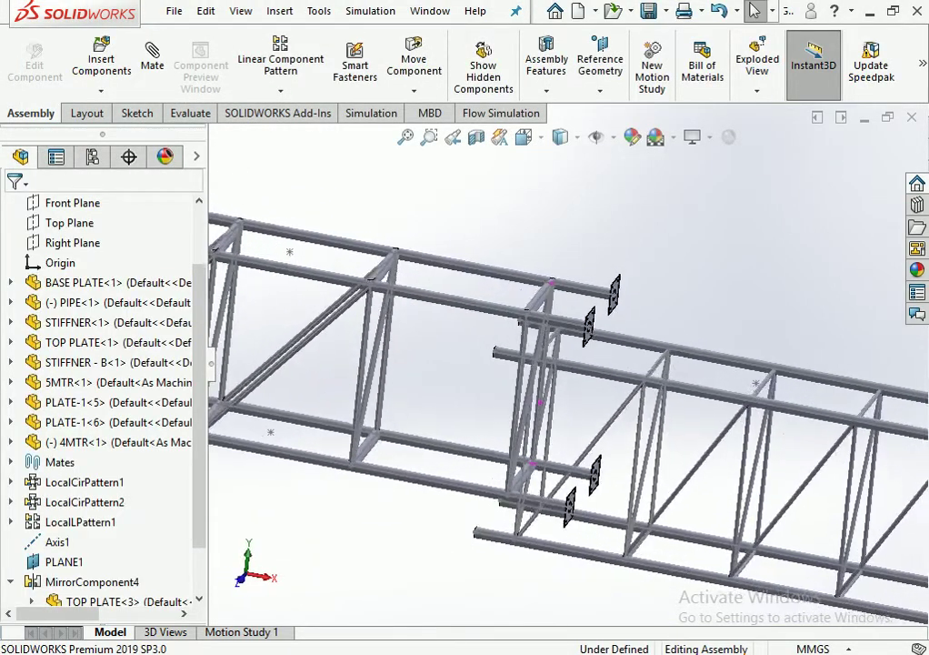
scroll(555, 309, "up", 5)
scroll(550, 304, "down", 6)
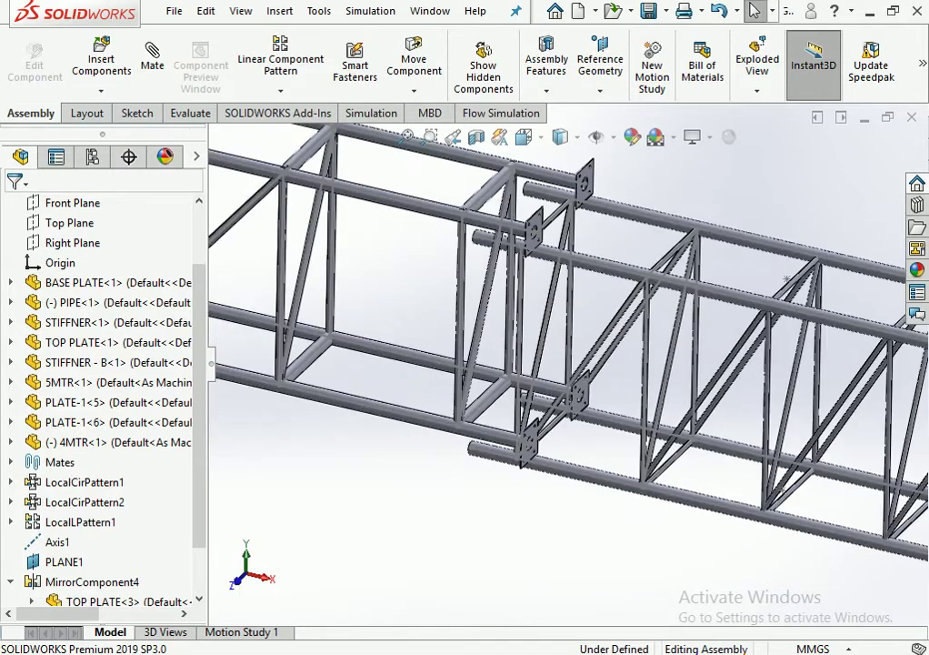
scroll(493, 385, "down", 4)
scroll(493, 385, "down", 2)
left_click(492, 384)
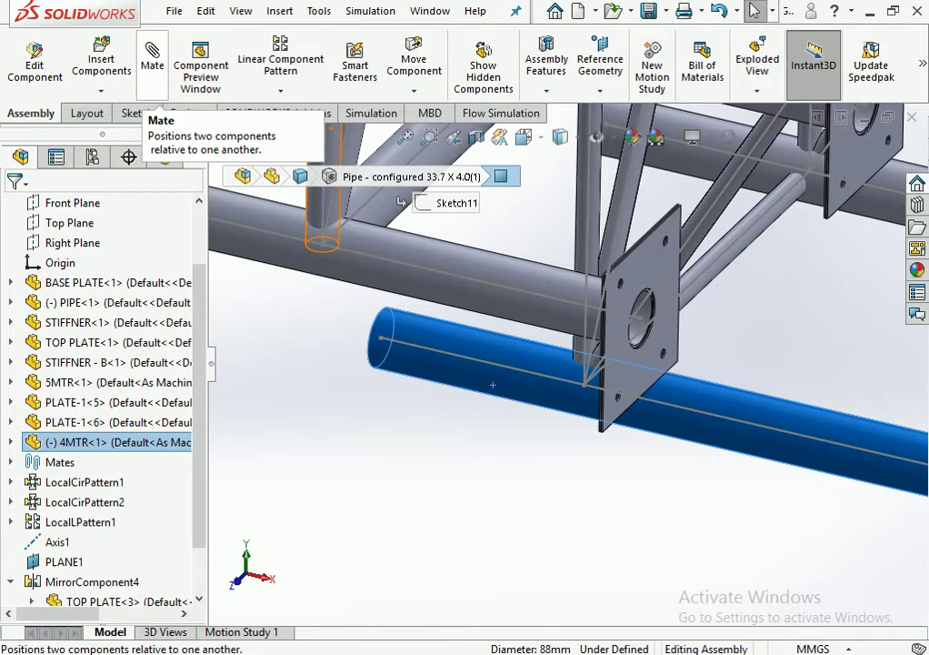
Mate the 4MTR pipe face concentric with the PLATE-1-9 hole.
left_click(152, 54)
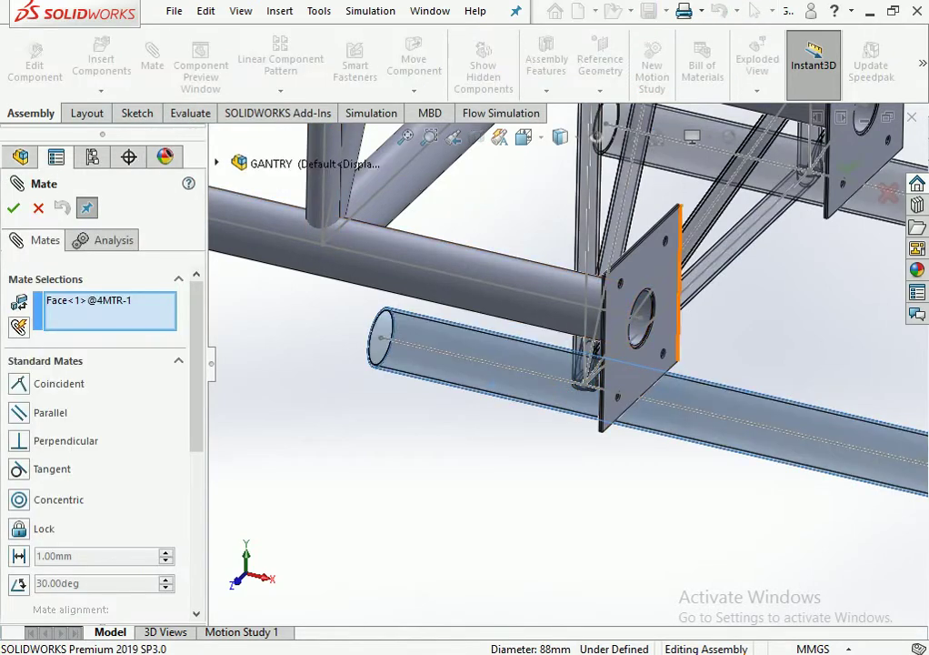
scroll(660, 291, "down", 2)
scroll(660, 291, "down", 2)
scroll(660, 291, "down", 2)
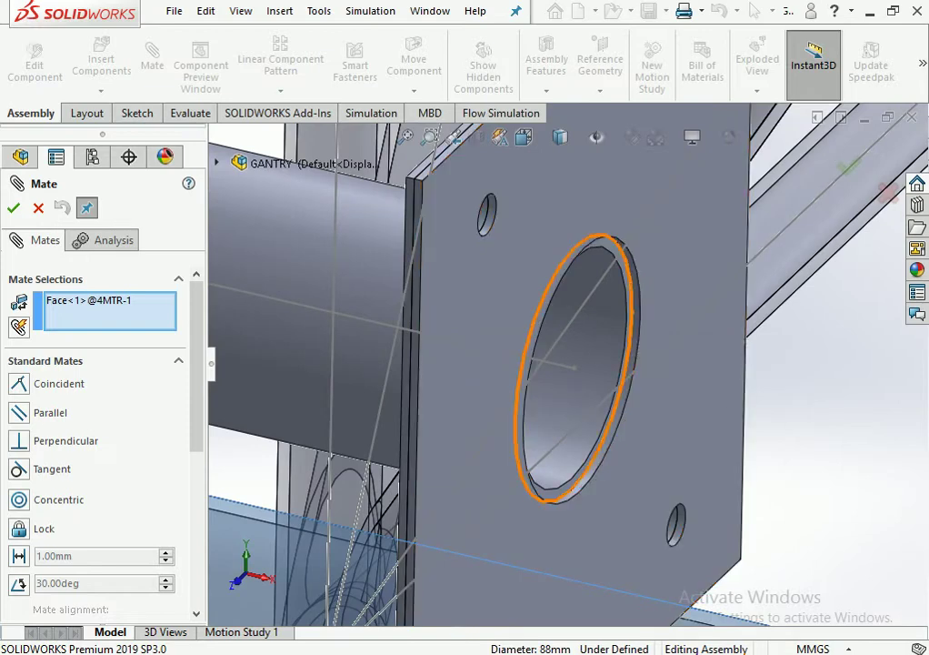
left_click(627, 345)
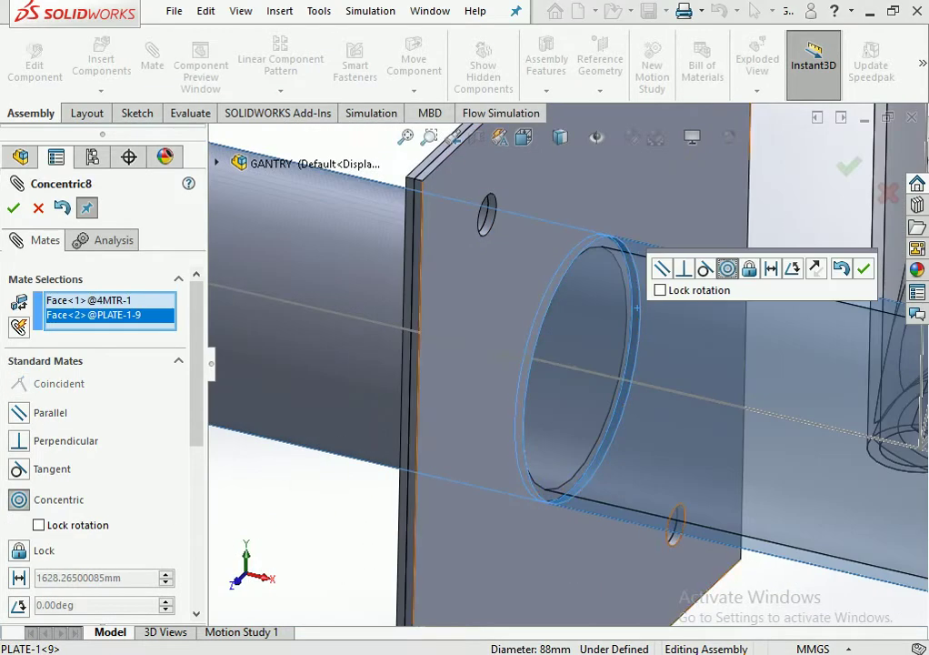
key("Return")
scroll(637, 364, "up", 3)
scroll(636, 364, "up", 3)
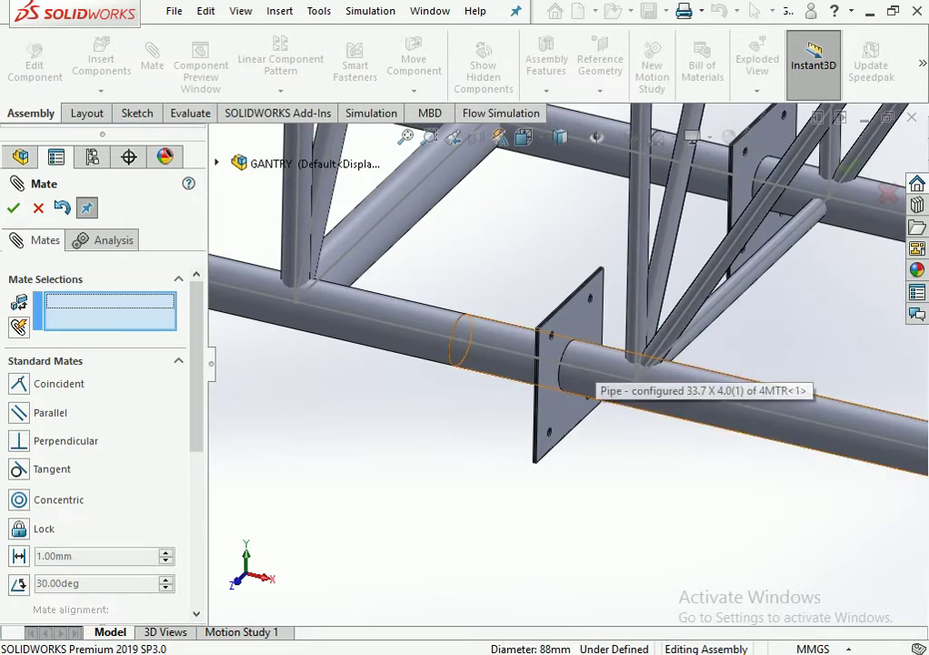
Make the 4MTR pipe end coincident with the 5MTR face so the ends sit flush.
left_click_drag(591, 369, 732, 409)
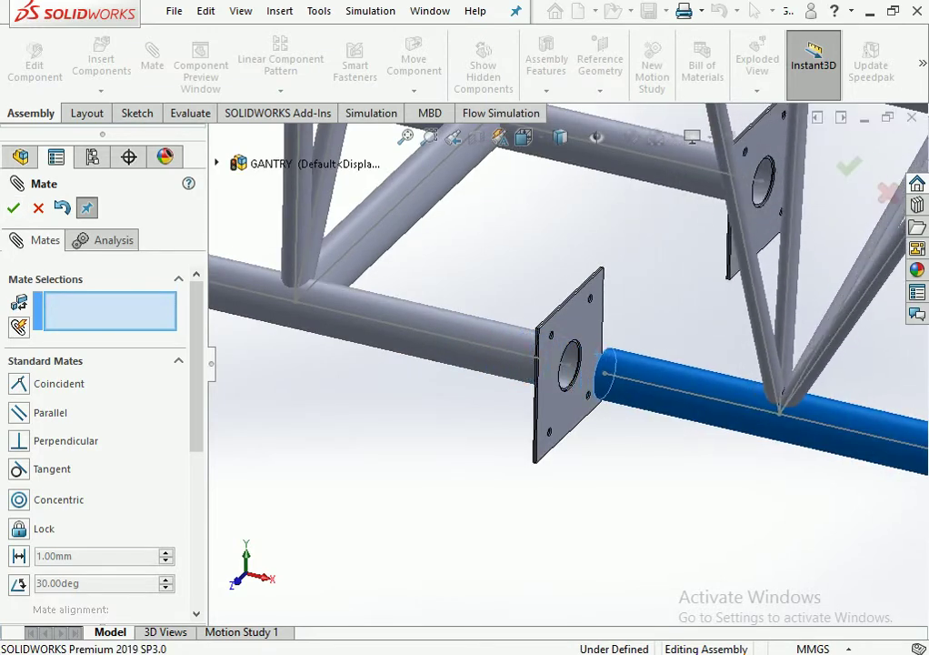
scroll(588, 359, "down", 3)
scroll(588, 359, "down", 3)
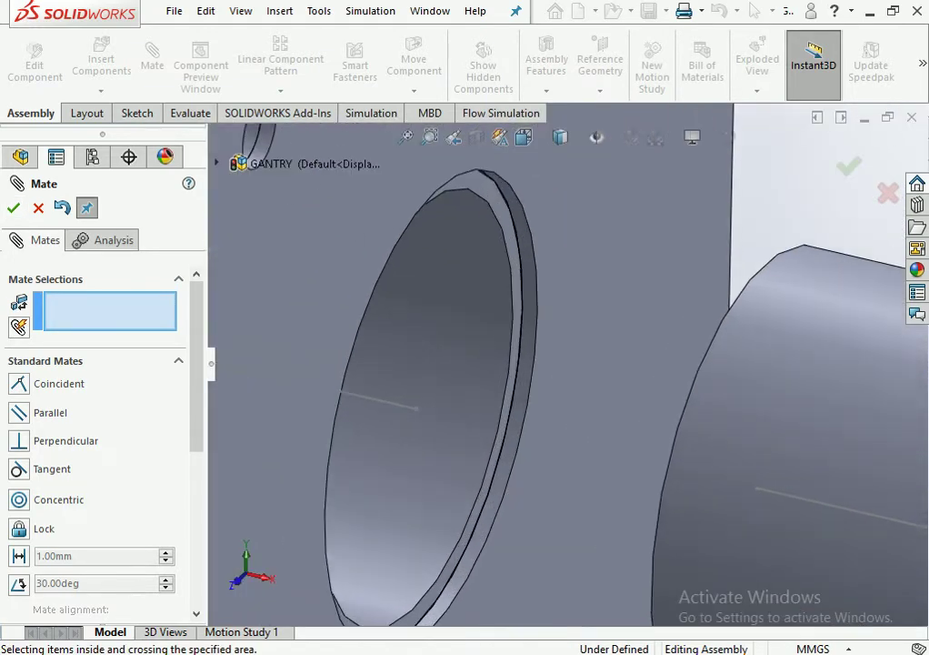
left_click(414, 278)
scroll(414, 278, "up", 3)
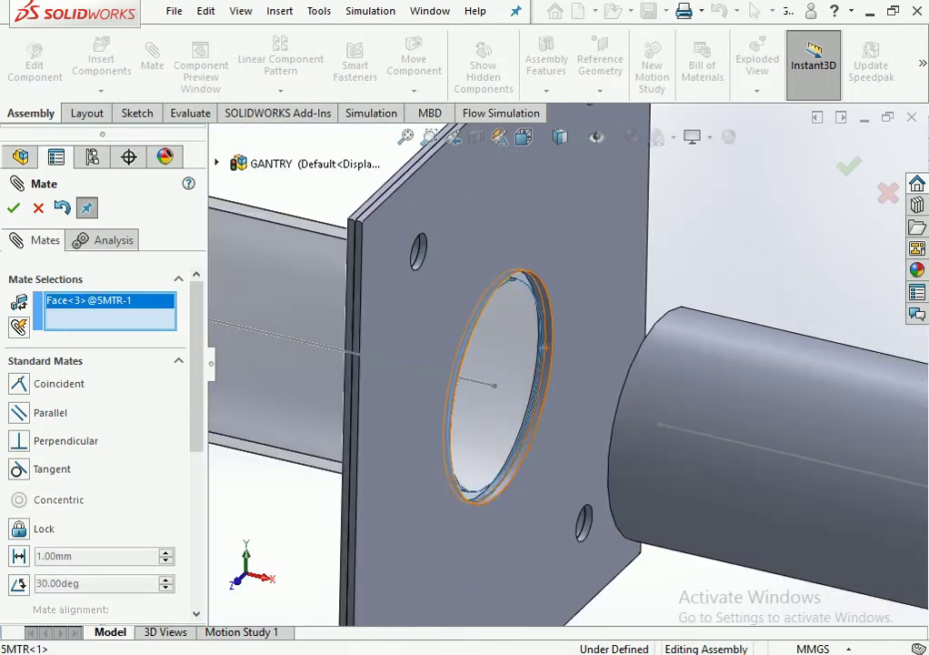
middle_click_drag(413, 277, 627, 391)
middle_click_drag(690, 362, 582, 373)
scroll(581, 373, "down", 3)
left_click(560, 363)
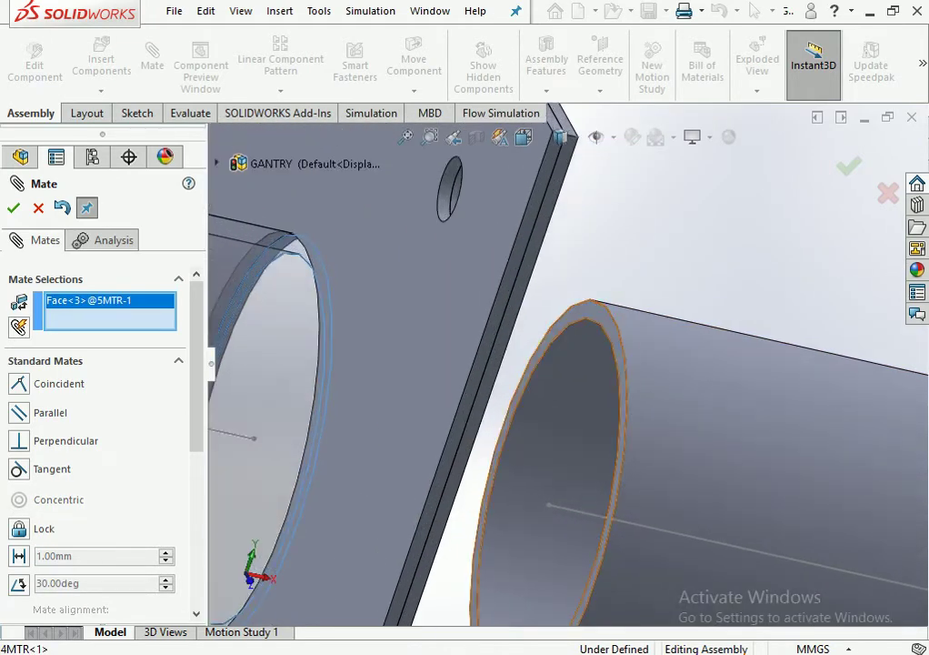
key("Return")
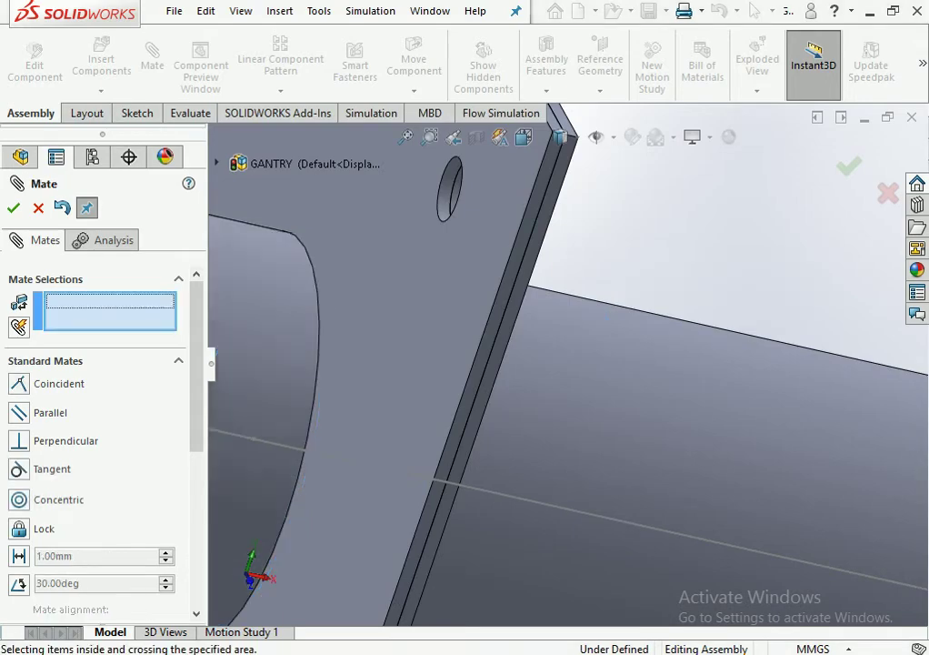
scroll(573, 300, "up", 5)
scroll(573, 300, "up", 3)
scroll(572, 300, "up", 2)
Mate the 4MTR lower tube concentric with the PLATE-1-12 hole.
scroll(555, 319, "down", 1)
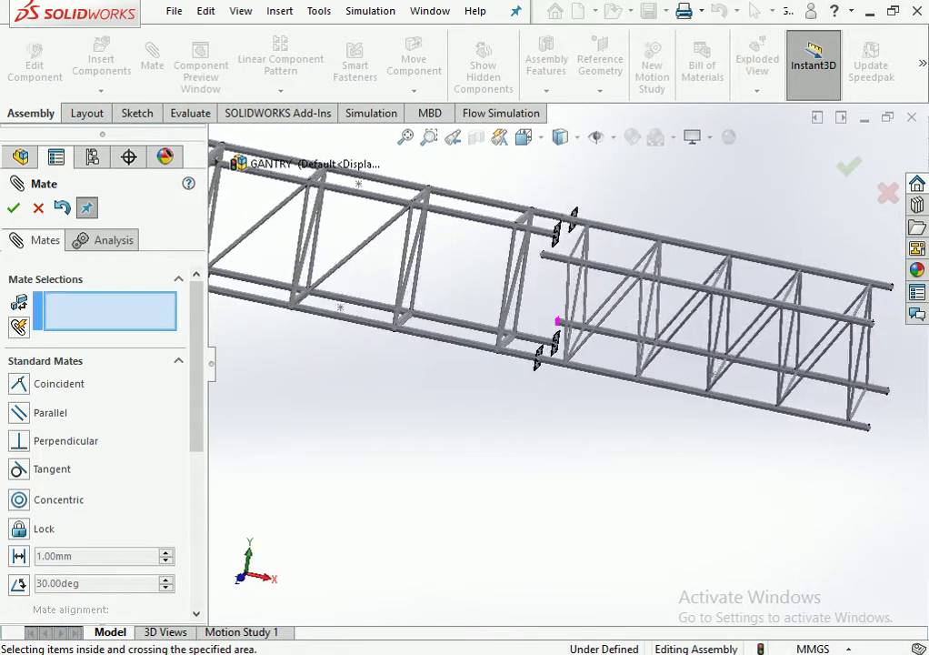
scroll(556, 319, "down", 1)
scroll(555, 319, "down", 2)
scroll(555, 319, "down", 3)
scroll(530, 326, "down", 2)
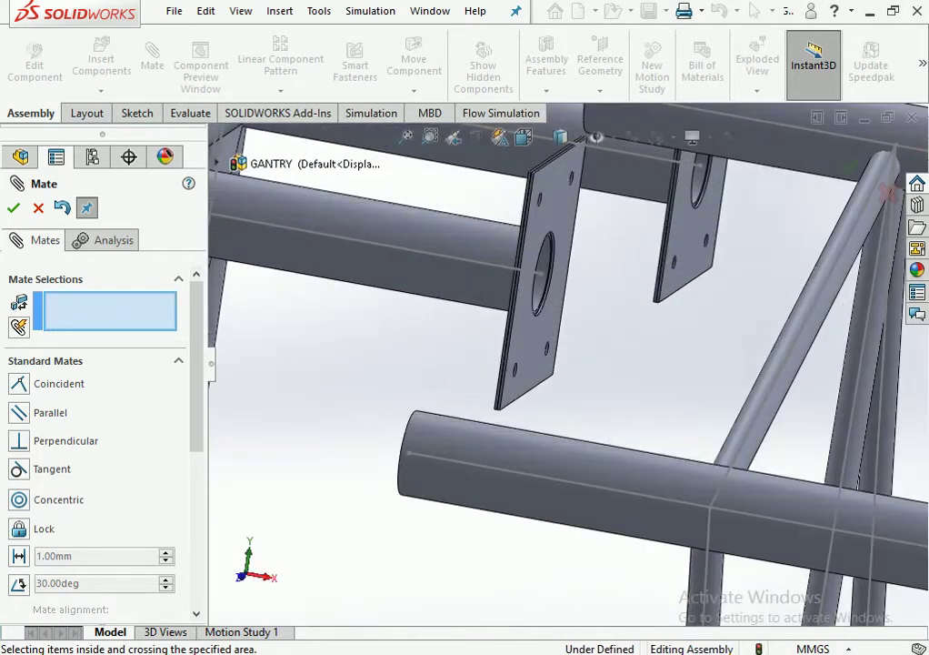
scroll(530, 326, "down", 2)
scroll(530, 326, "down", 3)
left_click(530, 326)
scroll(530, 325, "up", 2)
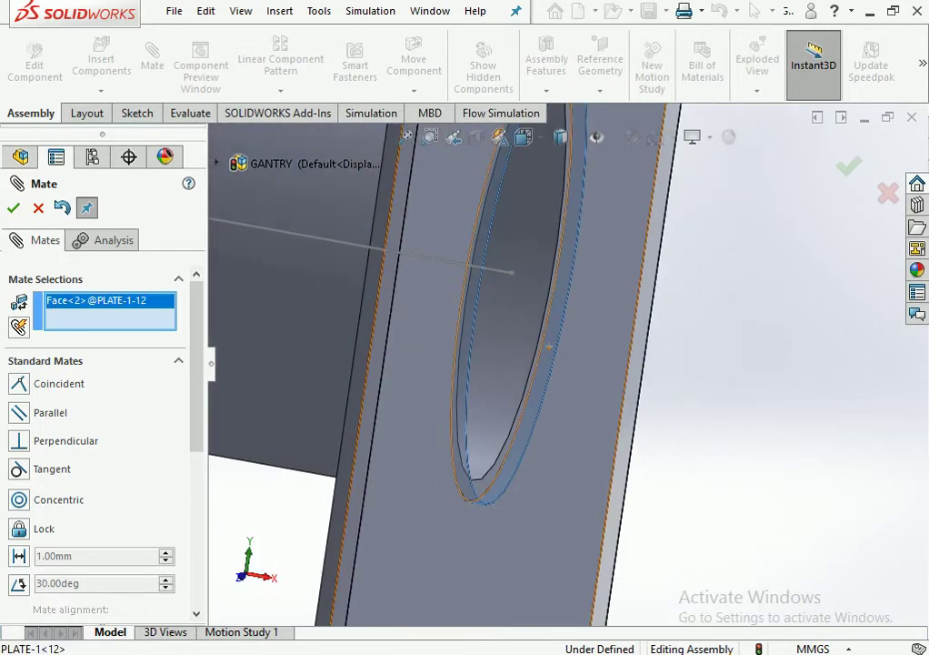
scroll(536, 336, "up", 2)
scroll(550, 350, "up", 3)
scroll(560, 361, "up", 1)
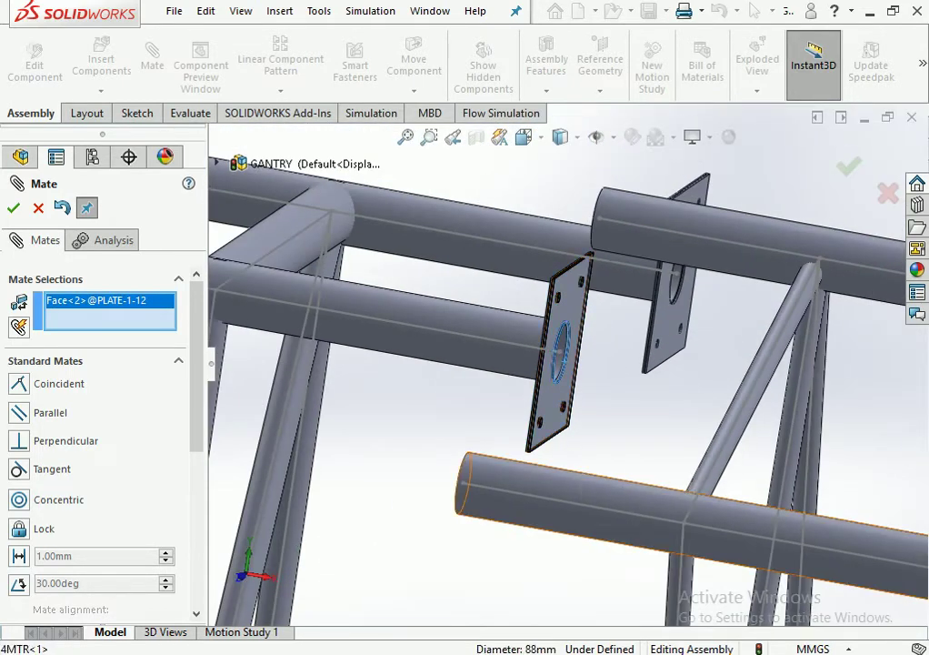
left_click(570, 479)
key("Return")
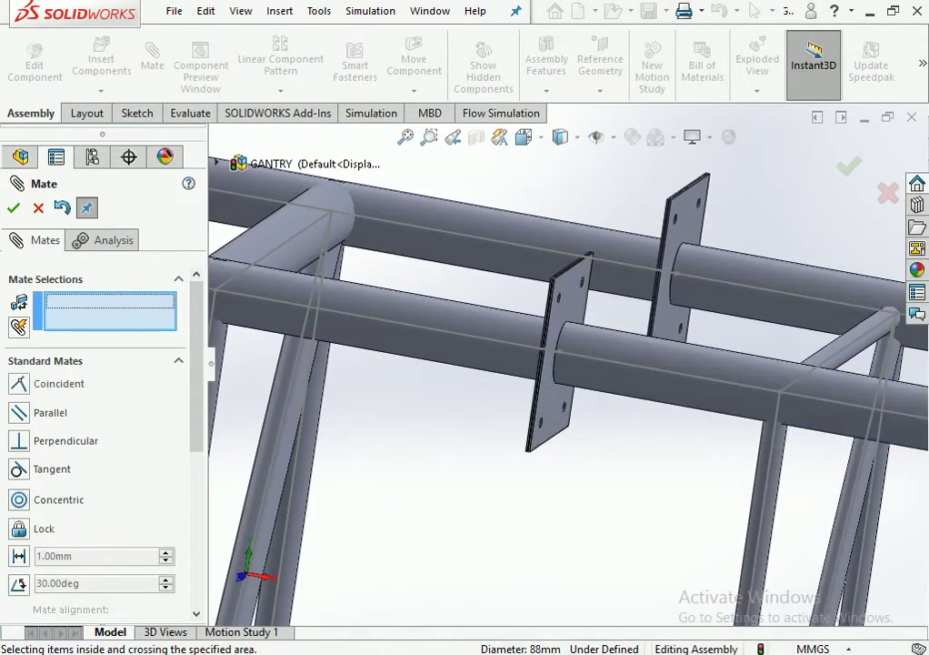
scroll(571, 479, "up", 3)
scroll(571, 479, "up", 3)
scroll(571, 479, "up", 2)
Orbit the view so the column stands upright and the truss runs horizontally.
middle_click_drag(564, 382, 670, 383)
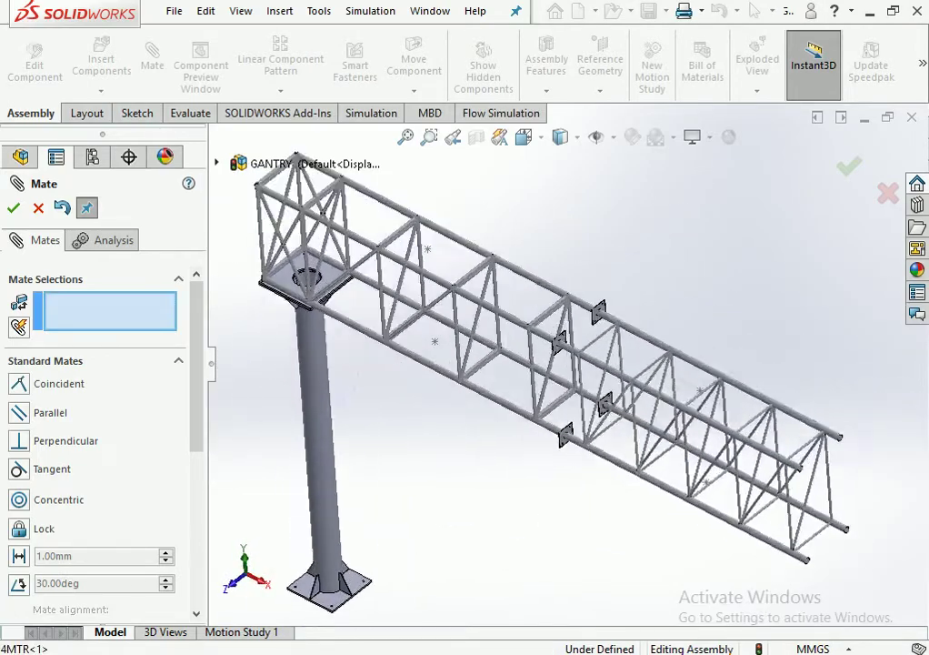
scroll(636, 409, "down", 2)
scroll(618, 418, "down", 2)
mouse_move(563, 409)
middle_mouse_down()
mouse_move(545, 400)
mouse_move(586, 421)
middle_mouse_up()
scroll(564, 391, "up", 2)
middle_click_drag(509, 400, 581, 378)
scroll(515, 400, "down", 2)
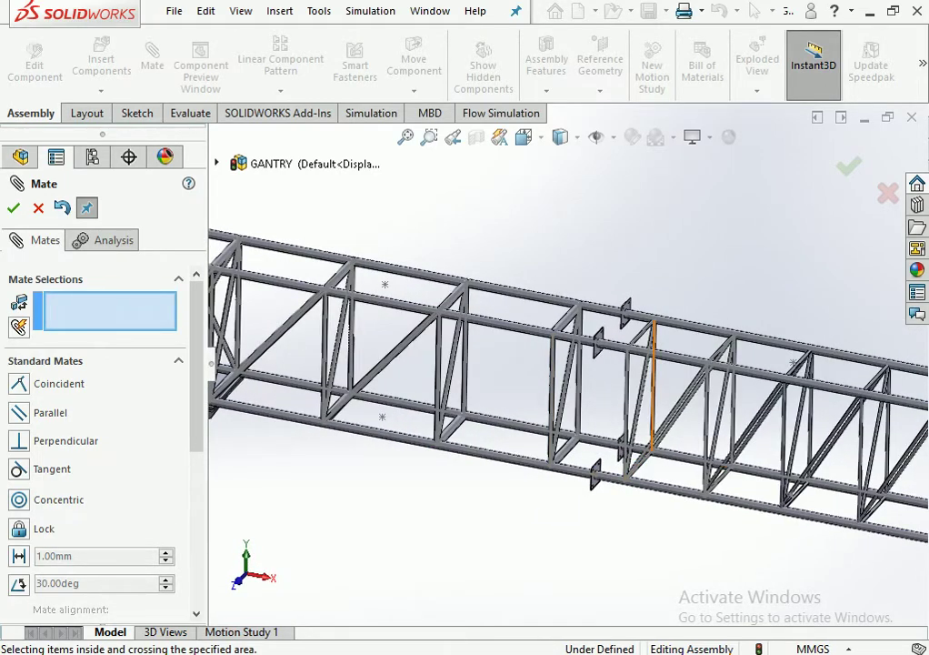
scroll(567, 366, "up", 4)
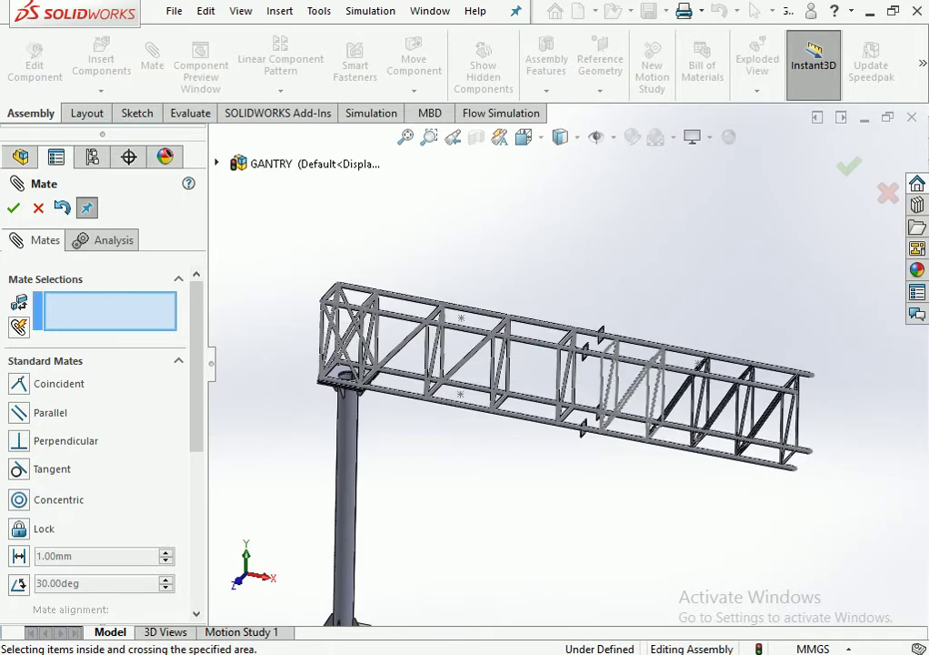
scroll(617, 364, "down", 3)
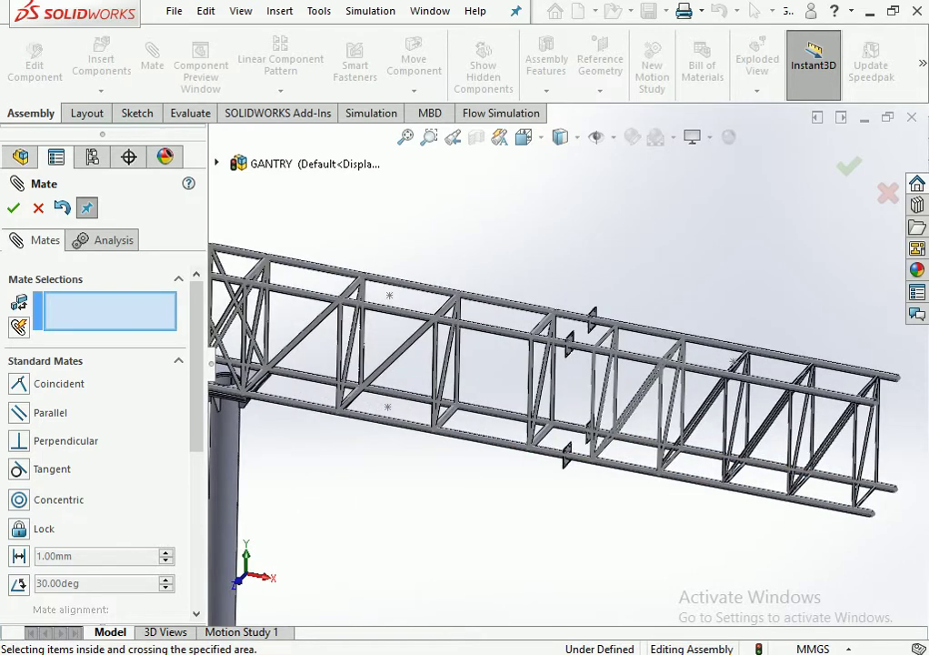
scroll(584, 346, "up", 1)
scroll(584, 346, "up", 2)
scroll(584, 346, "up", 1)
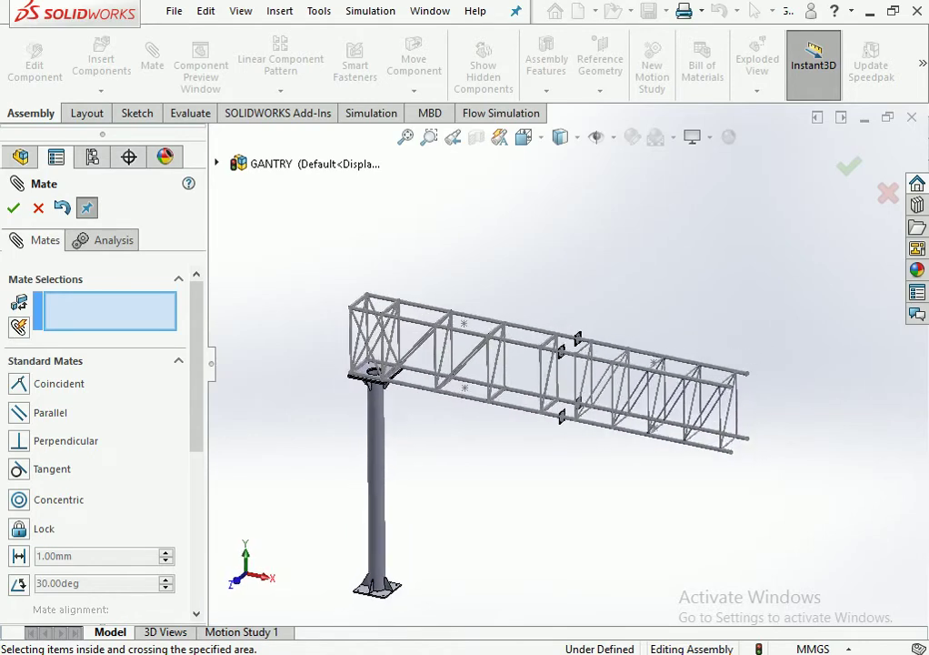
scroll(585, 347, "up", 1)
middle_click_drag(206, 449, 298, 483)
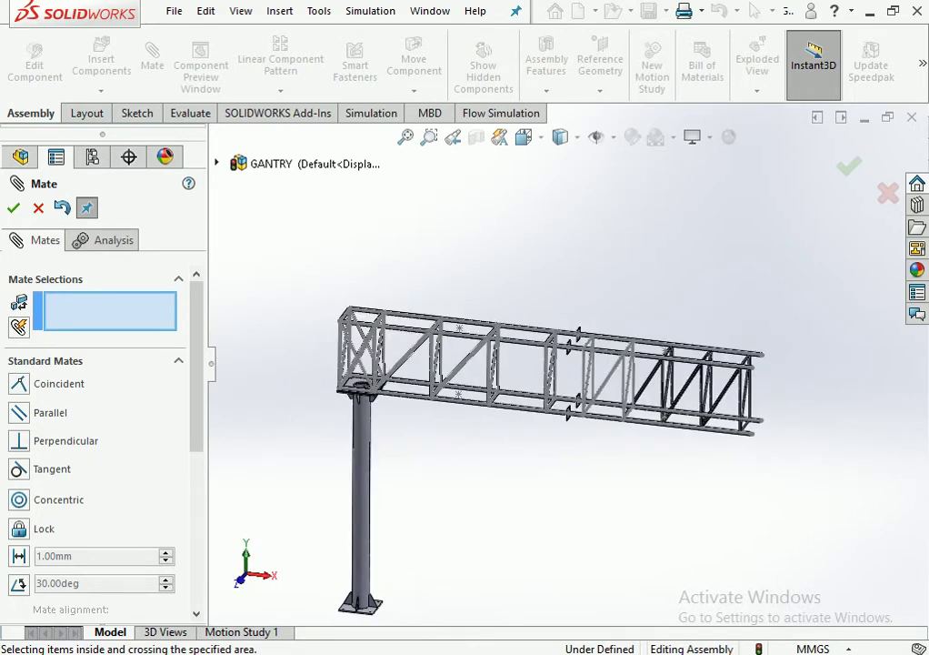
Close the Mate PropertyManager and open the 5MTR truss part from its top pipe.
key("Escape")
scroll(542, 394, "down", 3)
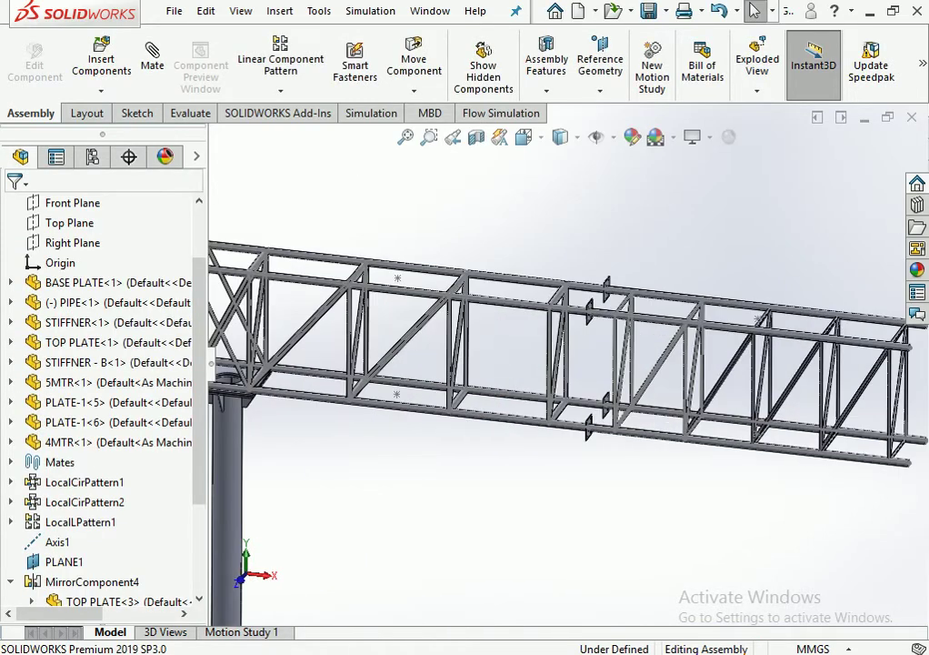
scroll(553, 362, "down", 1)
scroll(554, 362, "down", 1)
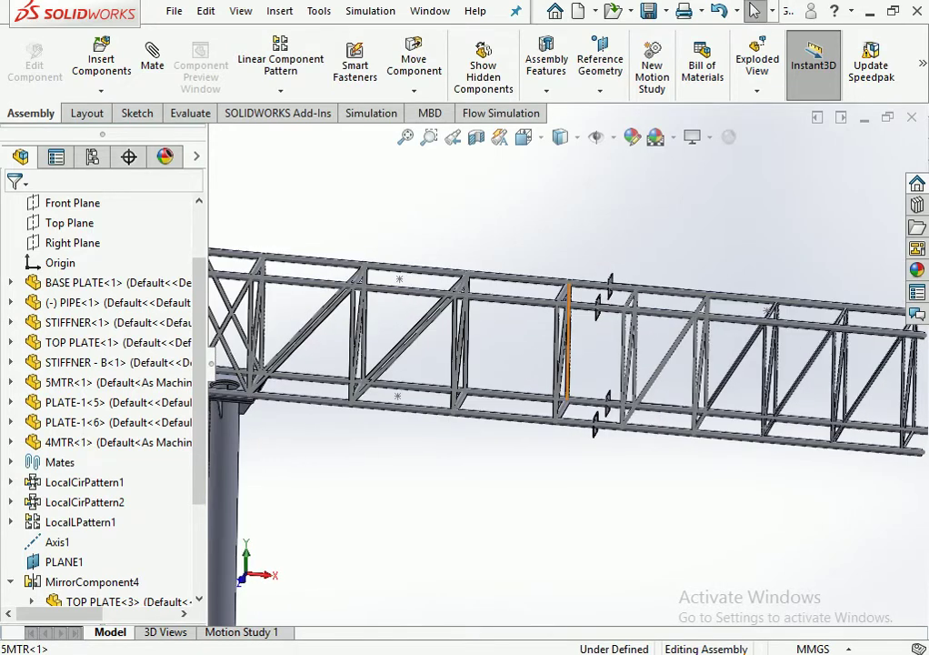
scroll(554, 362, "down", 1)
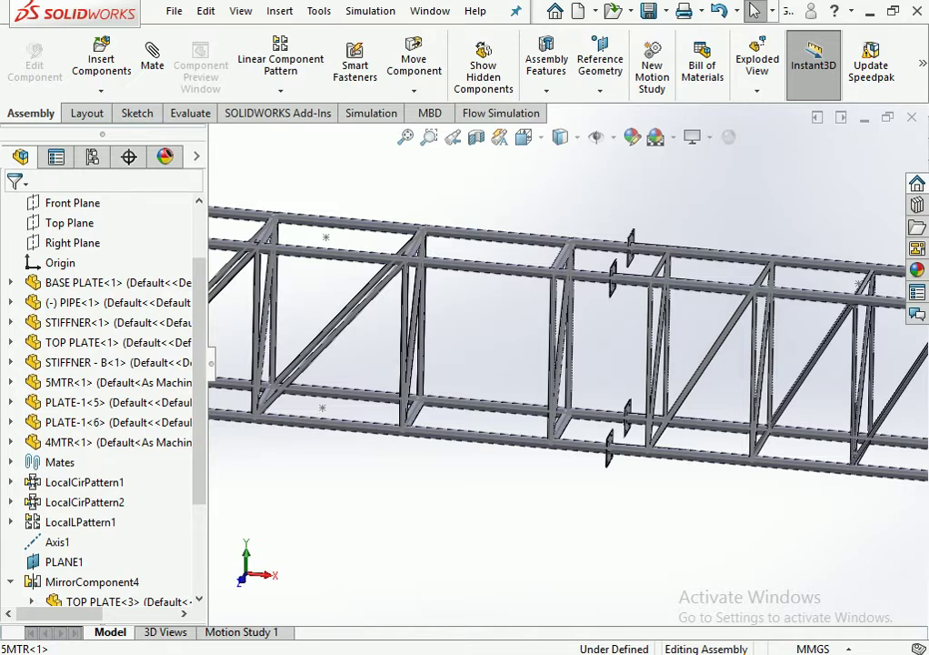
scroll(491, 391, "up", 3)
scroll(491, 391, "up", 3)
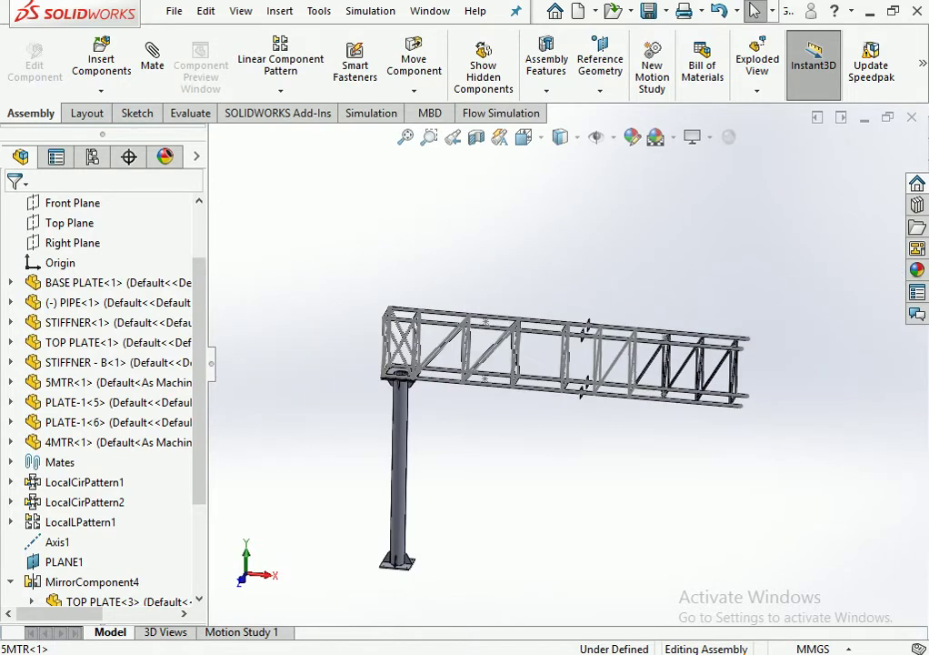
scroll(490, 391, "down", 3)
scroll(491, 391, "down", 3)
scroll(491, 355, "down", 3)
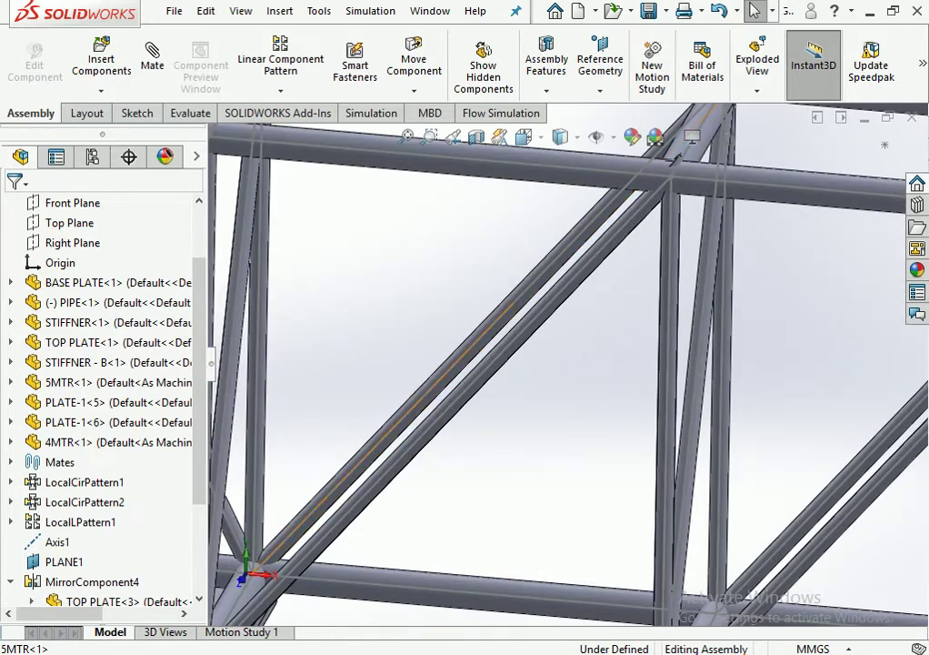
scroll(531, 173, "down", 1)
left_click(531, 178)
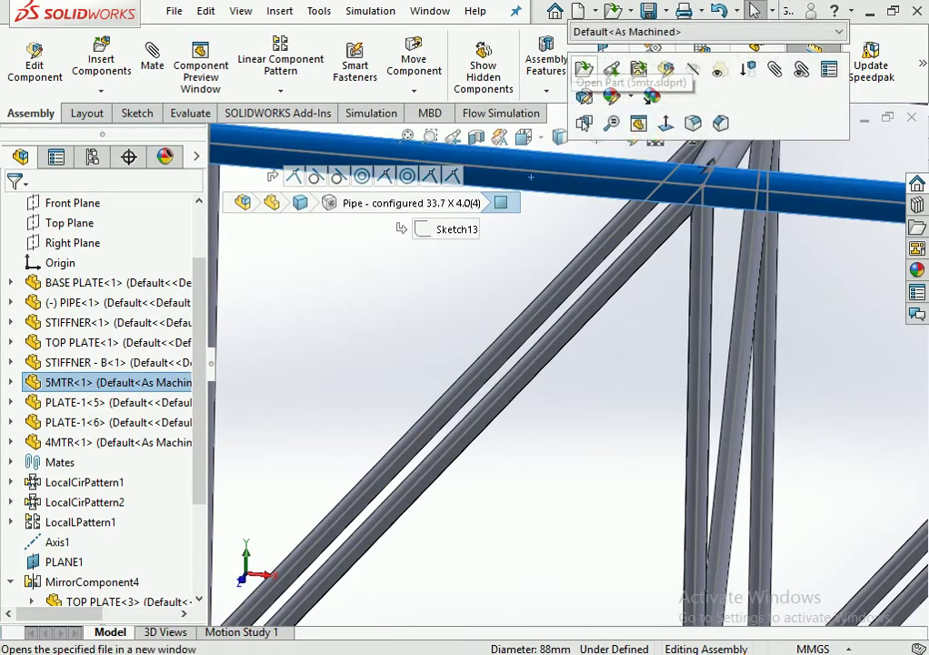
left_click(585, 69)
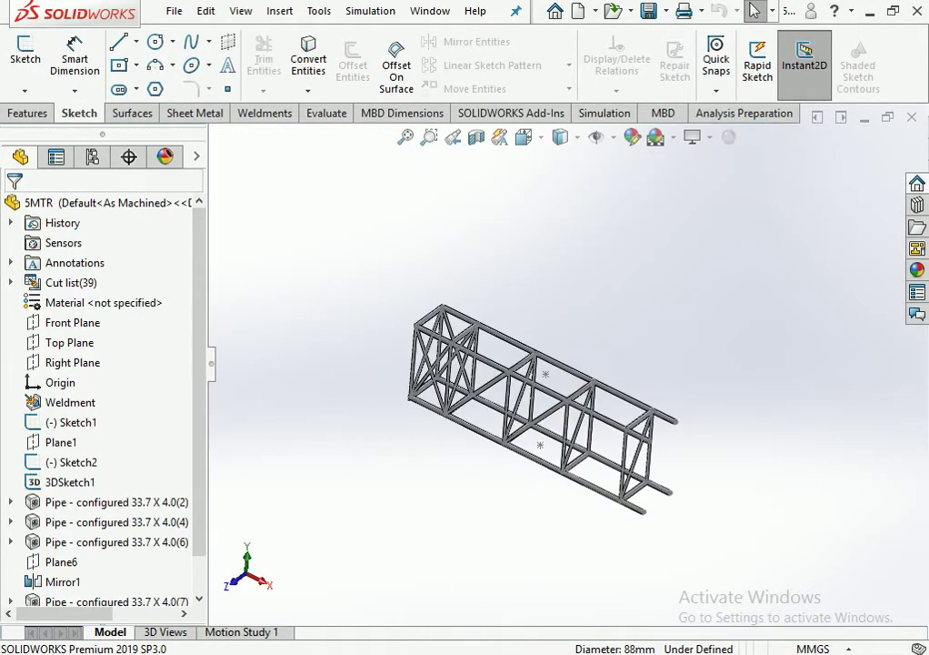
Edit the truss's 3DSketch1 and view it Normal To.
middle_click_drag(545, 409, 582, 400)
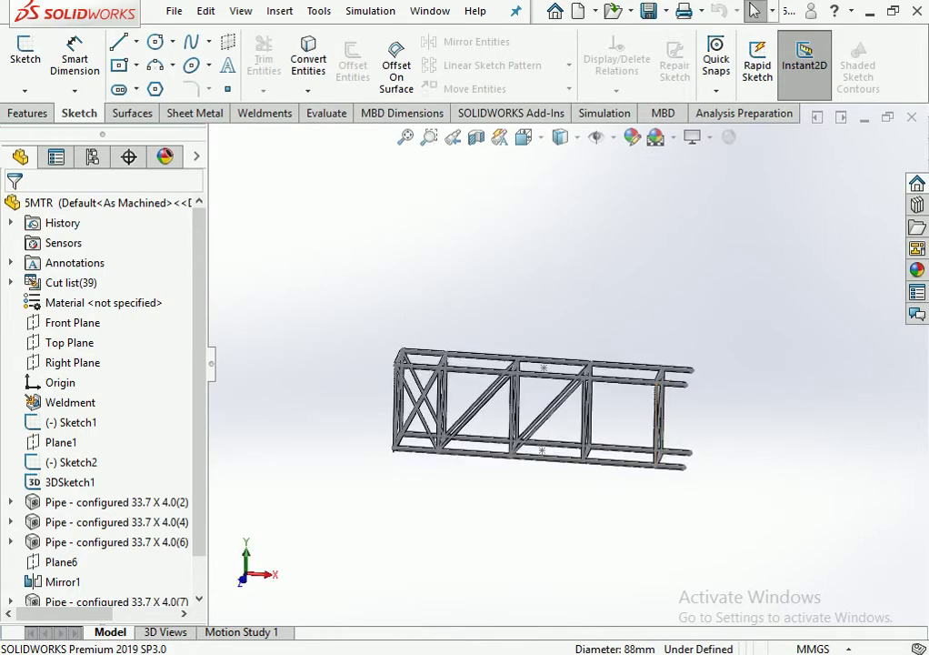
scroll(346, 375, "down", 5)
left_click(70, 481)
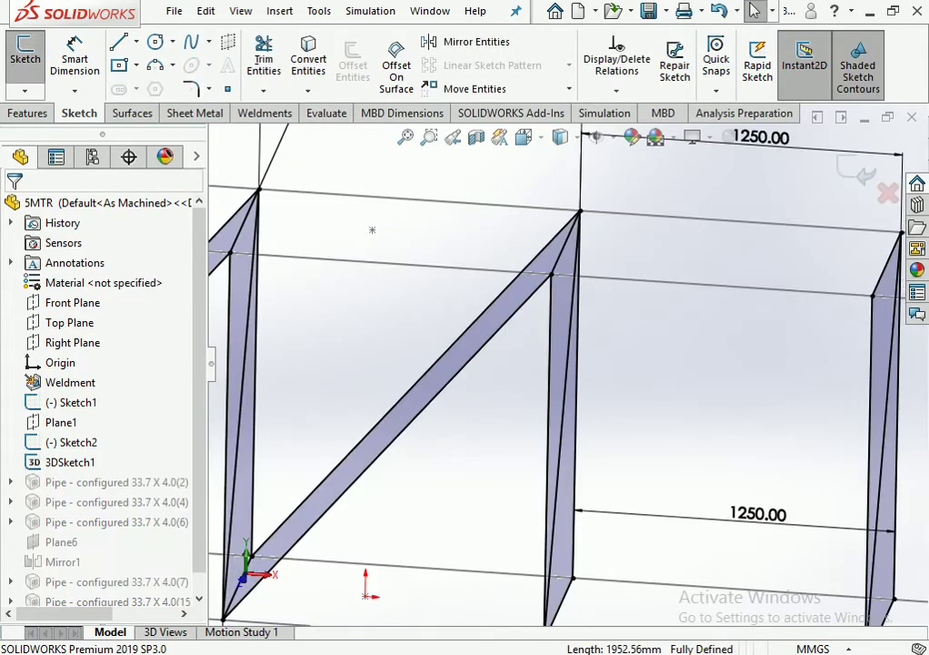
key("ctrl+1")
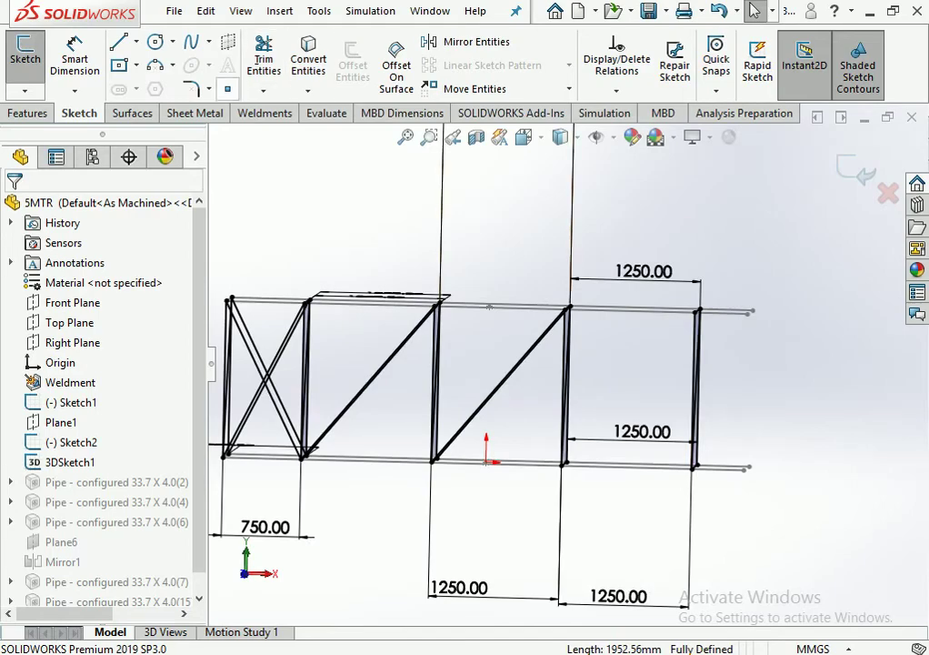
Draw diagonal lines across the last bay, including a 1952.56 mm diagonal, then exit and rebuild.
key("l")
scroll(594, 487, "down", 3)
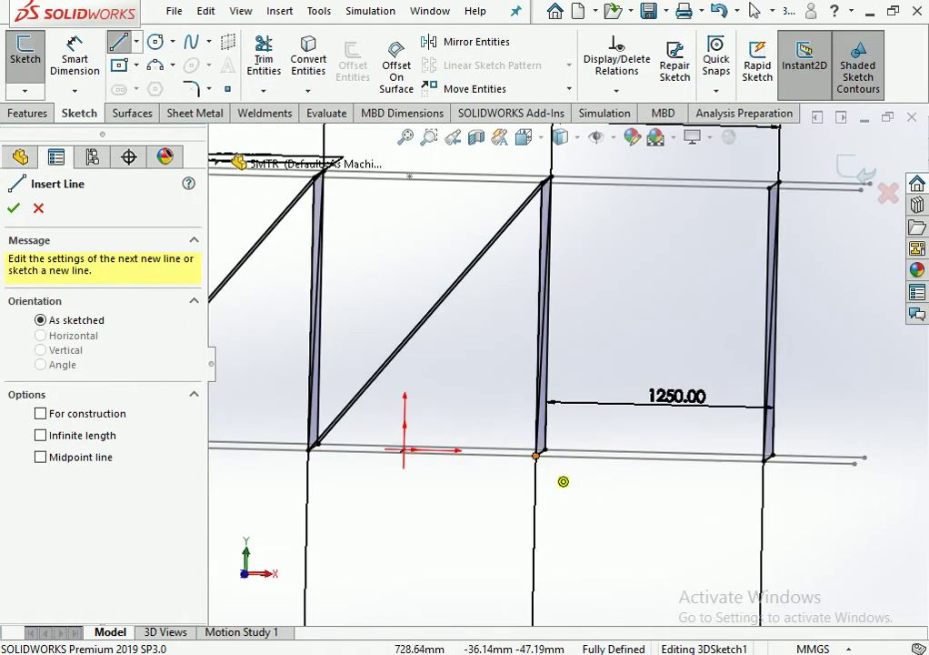
left_click(536, 455)
scroll(536, 454, "up", 2)
left_click(678, 256)
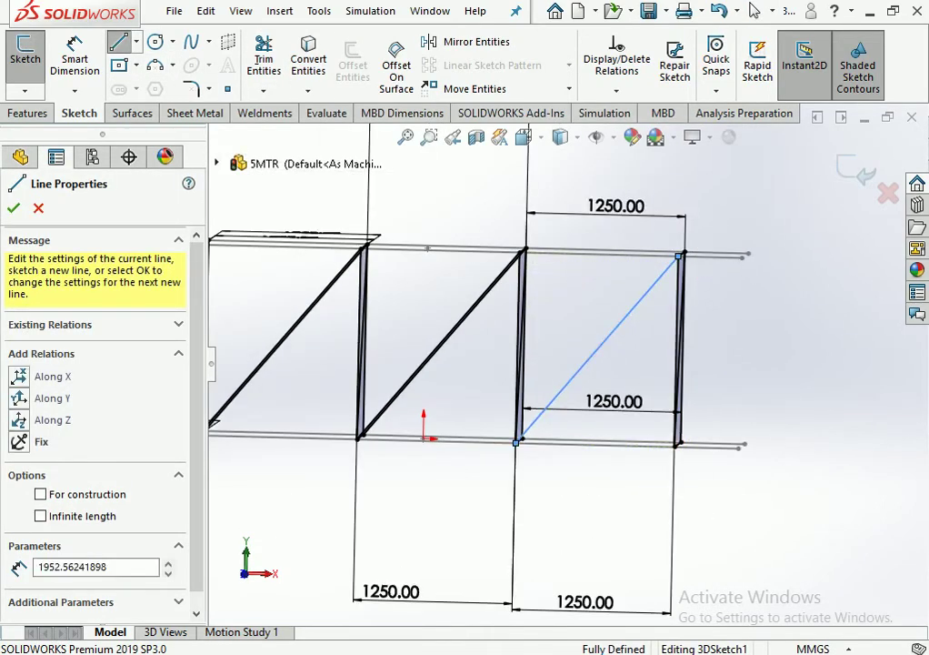
middle_click_drag(678, 256, 618, 331)
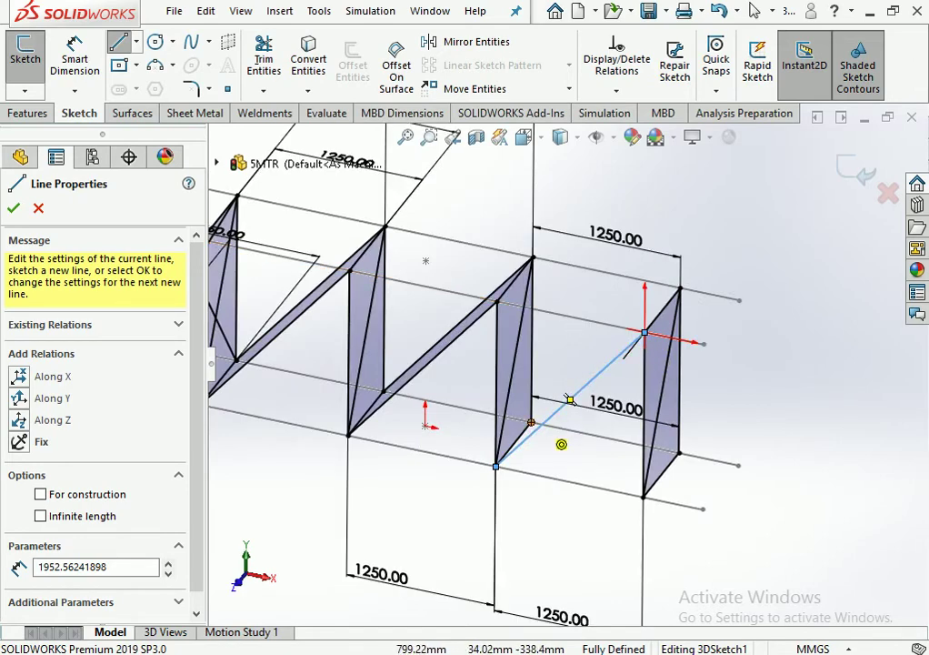
left_click(531, 423)
left_click(680, 289)
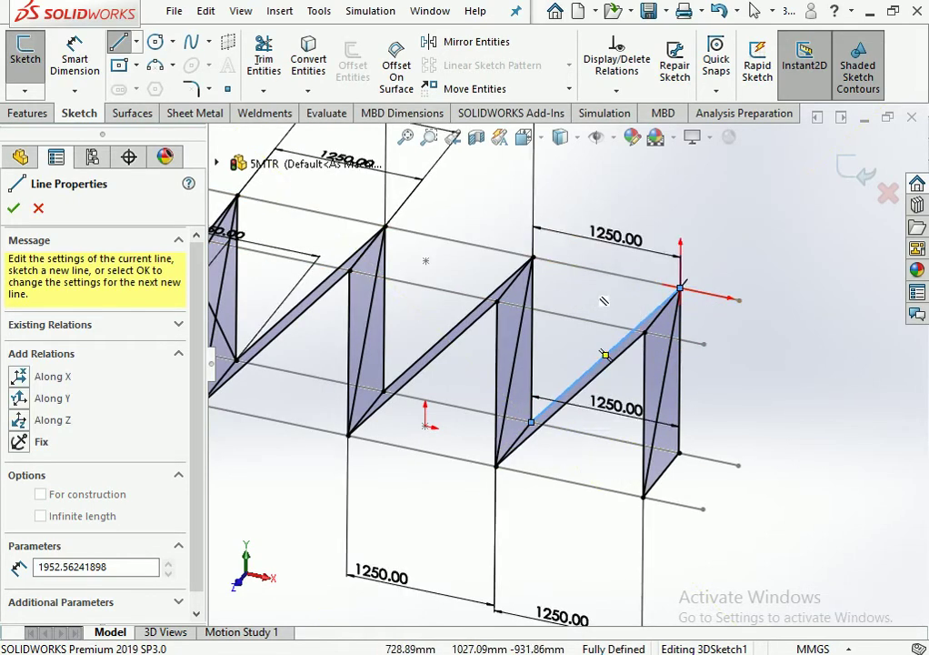
key("Escape")
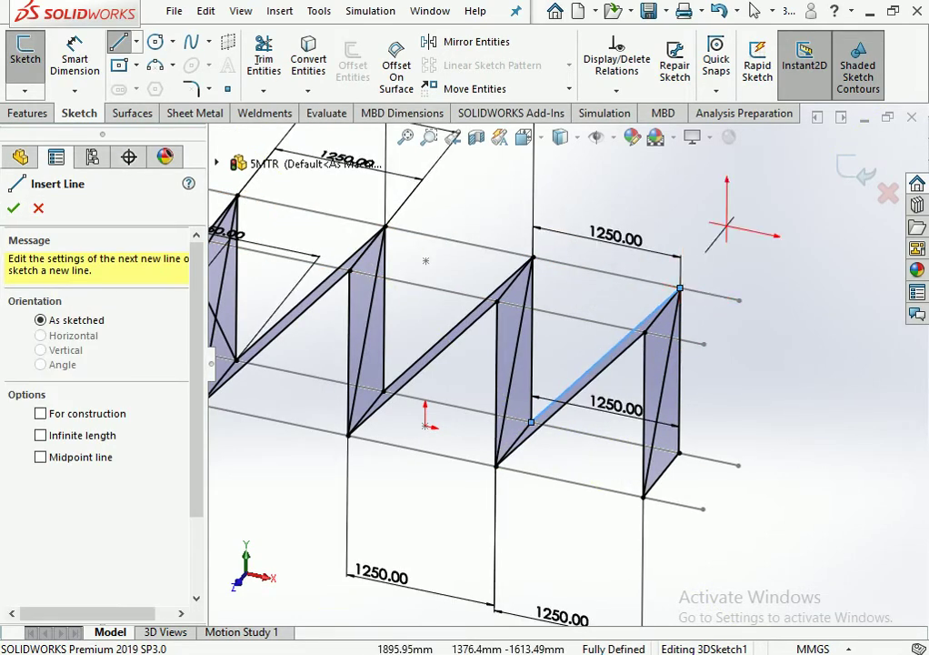
left_click(605, 355)
key("Escape")
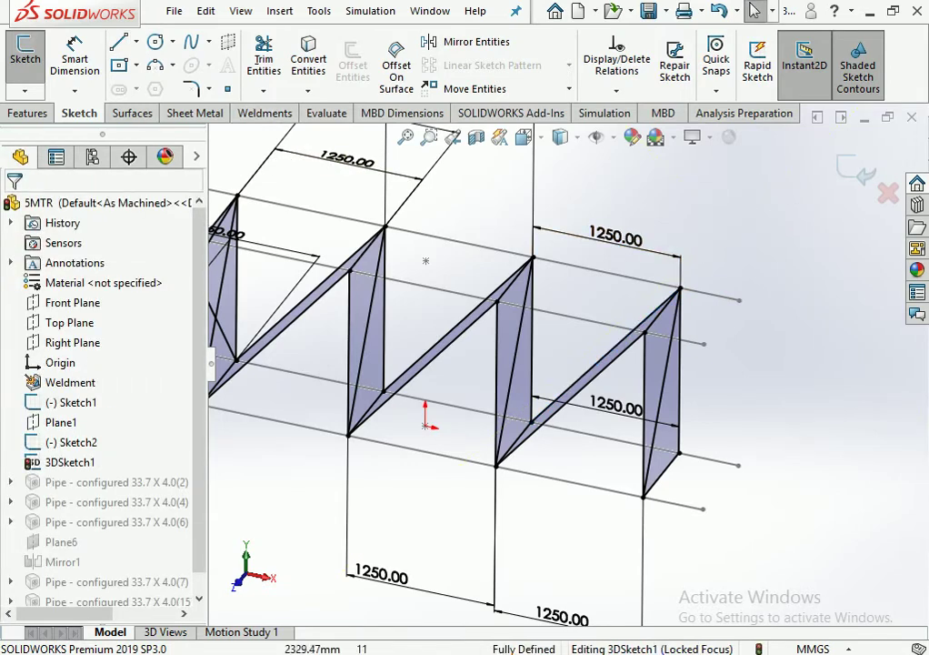
key("ctrl+b")
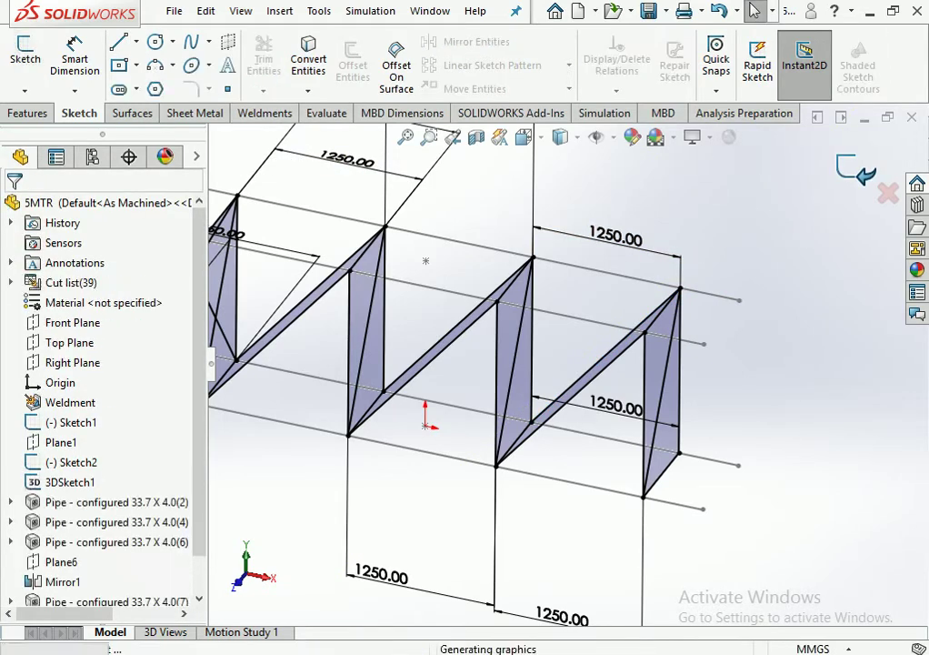
scroll(519, 380, "down", 3)
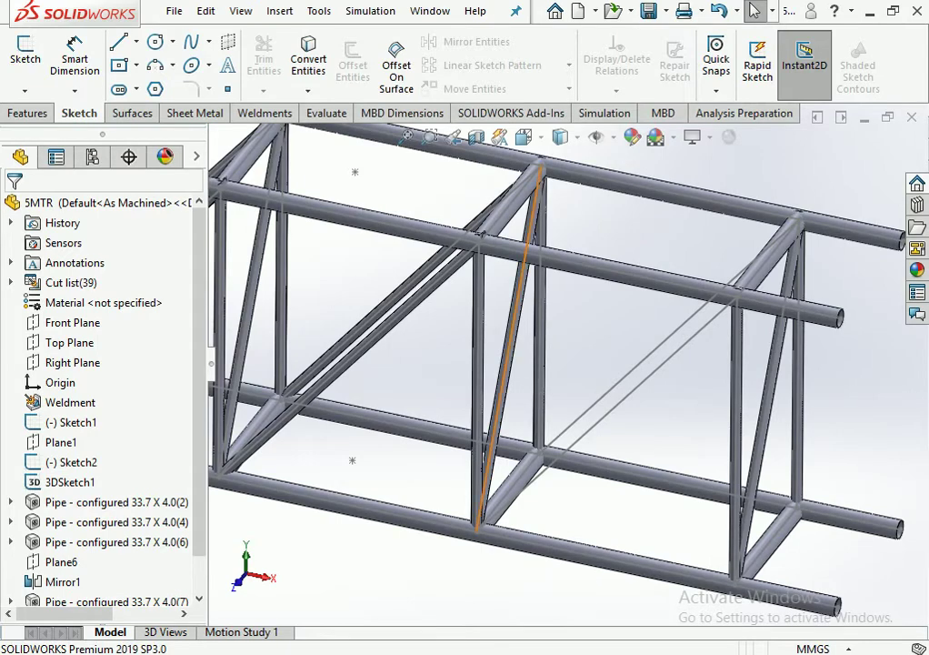
Add the new end-bay diagonals to the Pipe (7) 33.7 x 4.0 member, bringing the cut list to 41.
scroll(500, 354, "down", 2)
scroll(500, 355, "down", 2)
left_click(536, 330)
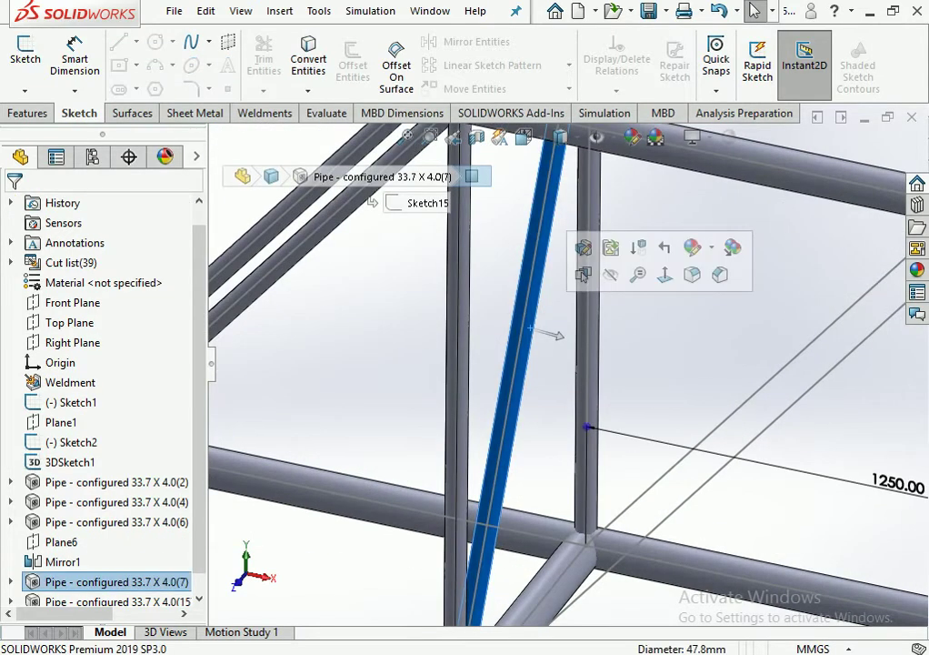
scroll(530, 327, "up", 5)
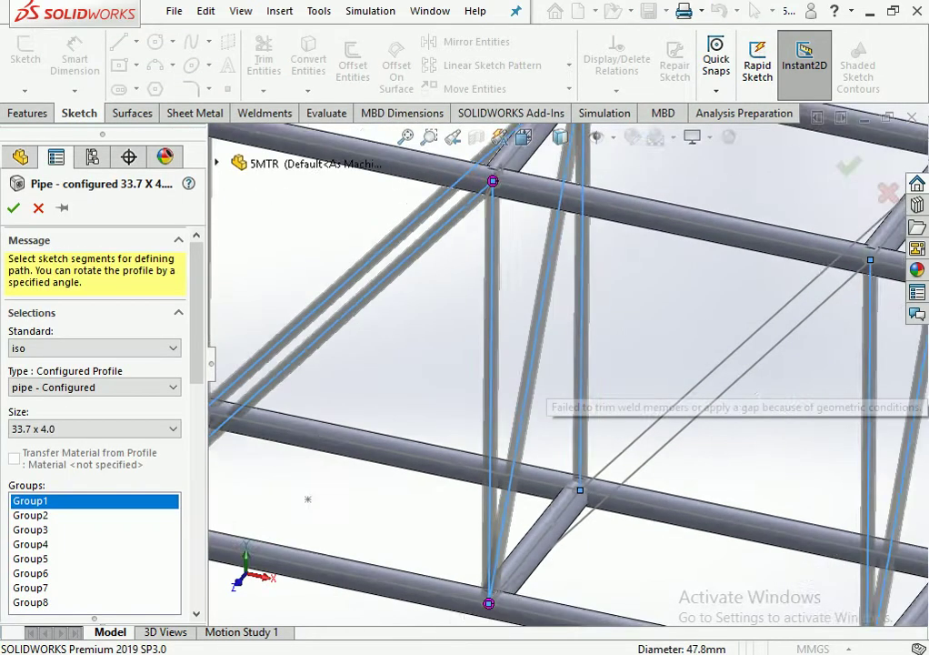
scroll(350, 474, "down", 2)
scroll(399, 454, "down", 2)
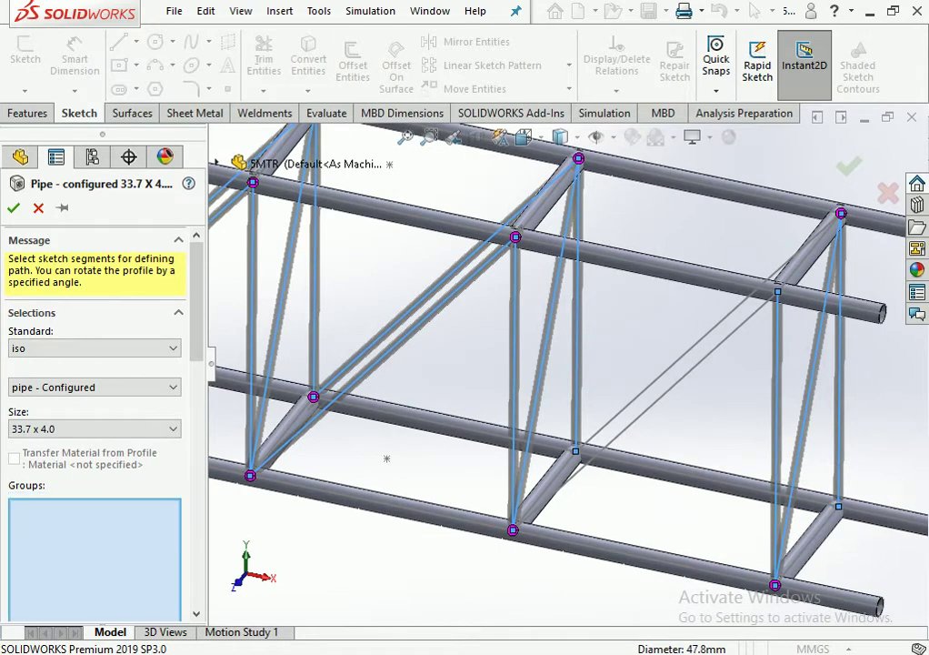
left_click(528, 517)
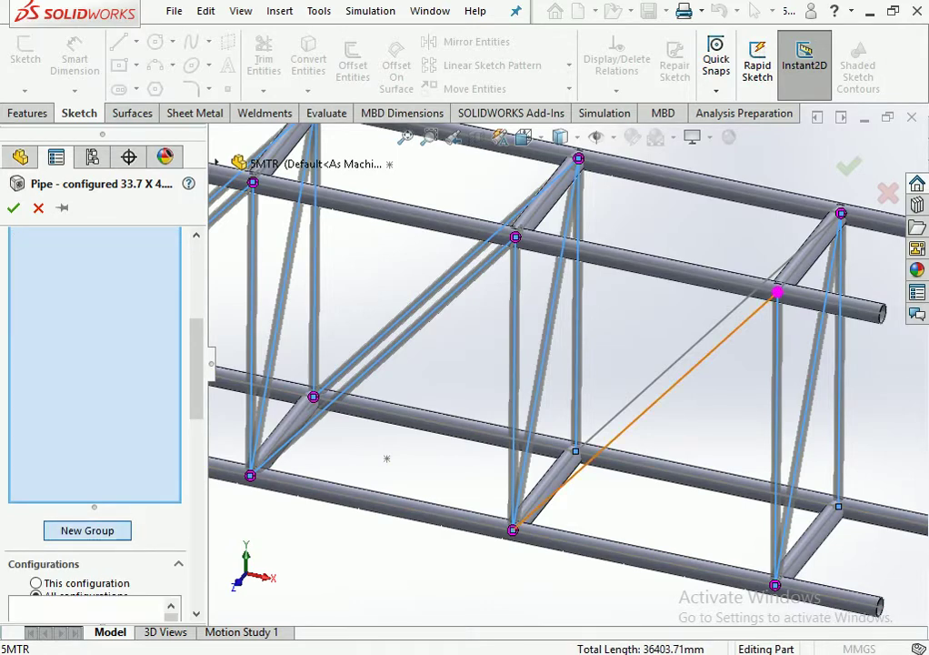
left_click(618, 435)
left_click(575, 451)
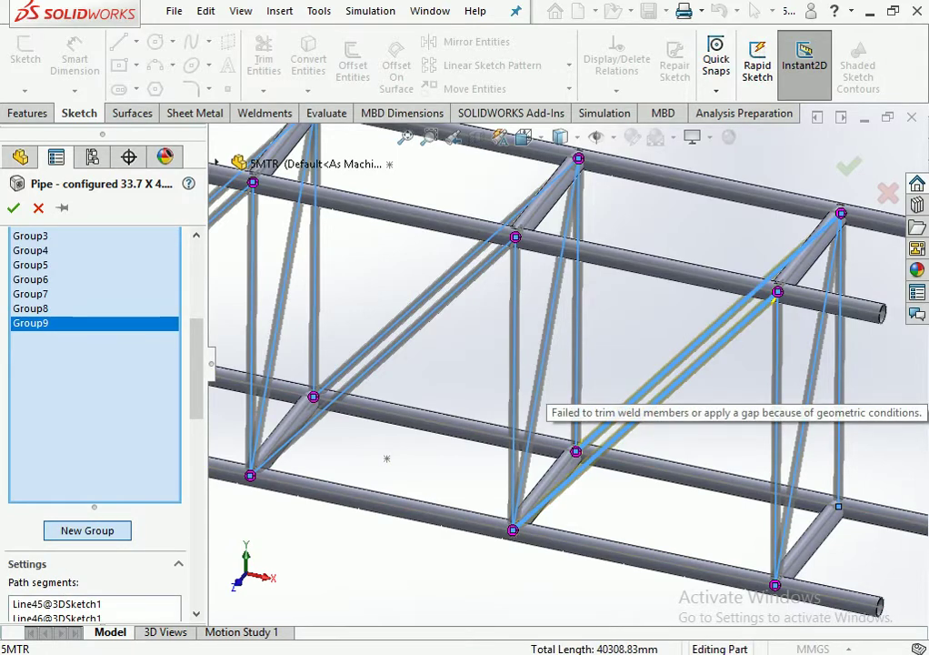
key("Return")
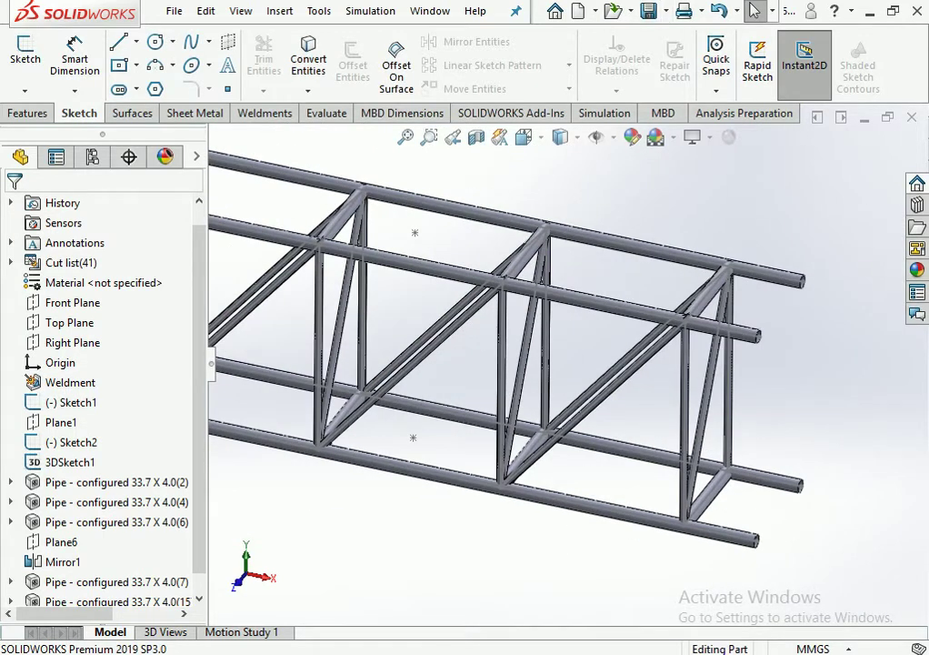
Switch to the GANTRY assembly and accept the rebuild with the updated truss.
key("ctrl+Tab")
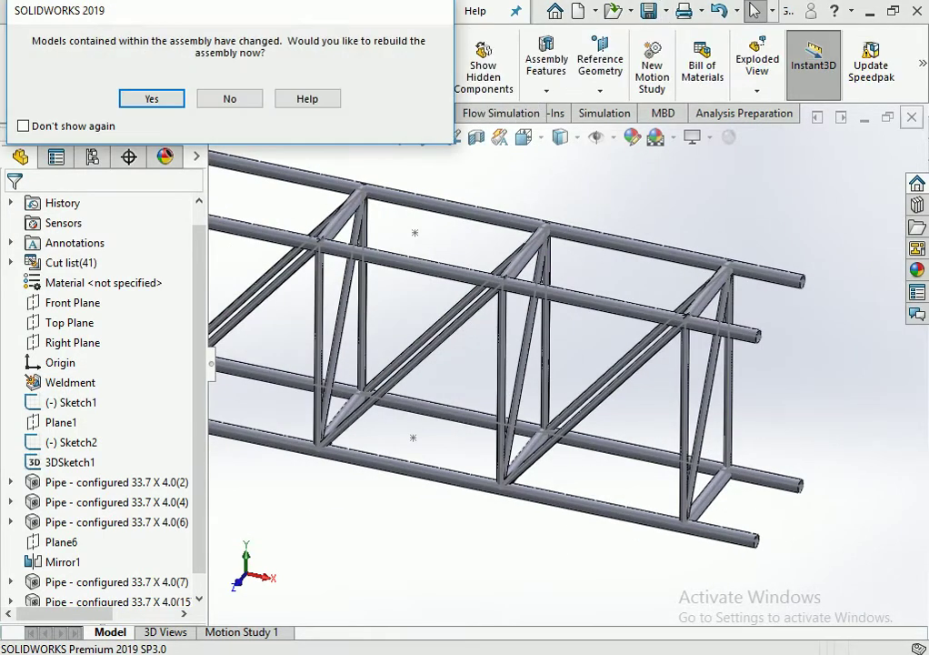
key("Return")
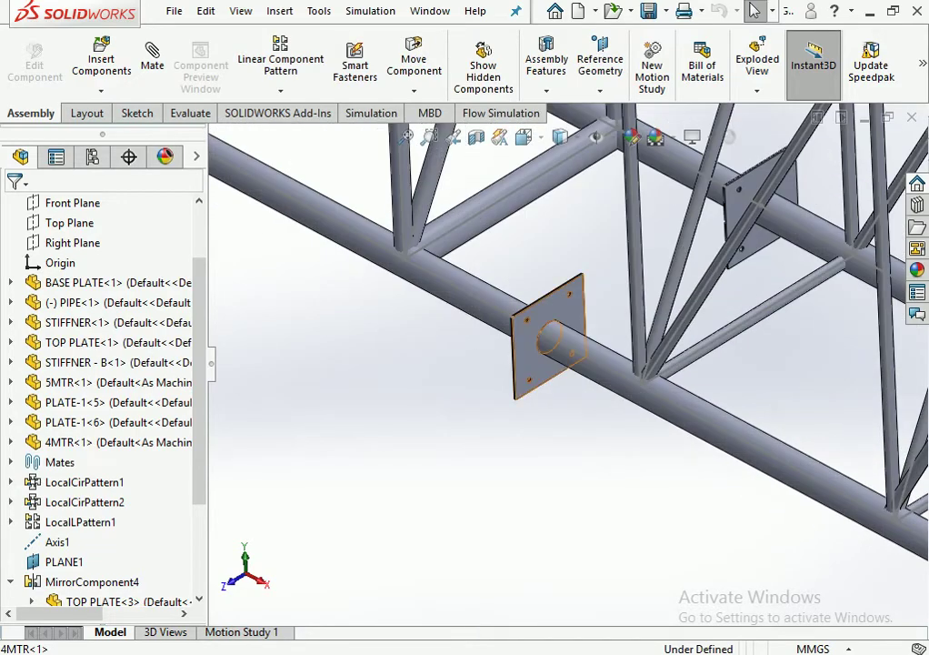
Mate the flange plate's hole concentric with the bottom chord pipe.
left_click(545, 364)
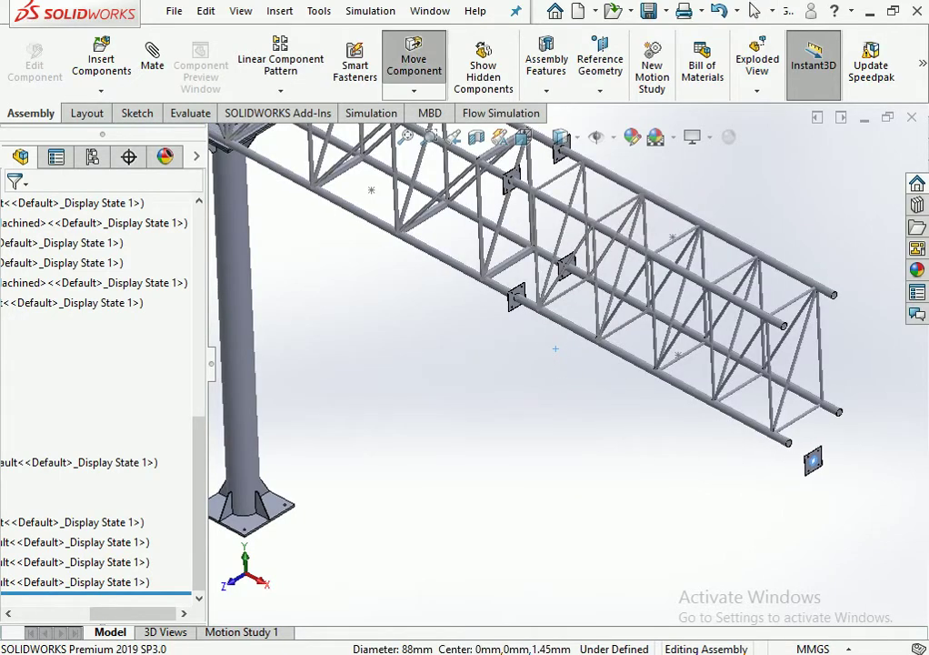
scroll(809, 500, "down", 3)
scroll(819, 409, "down", 3)
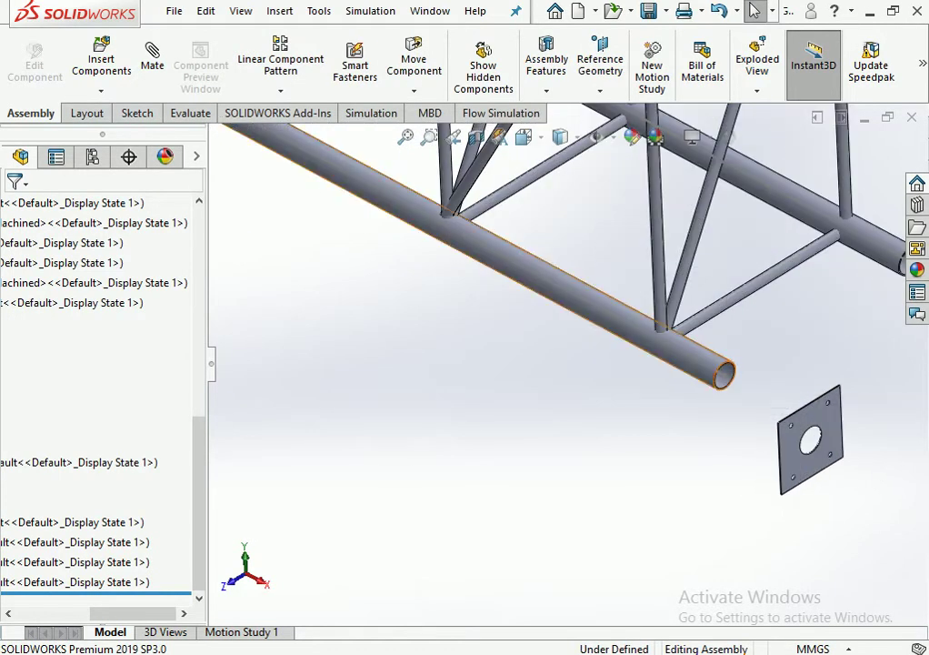
left_click(706, 356)
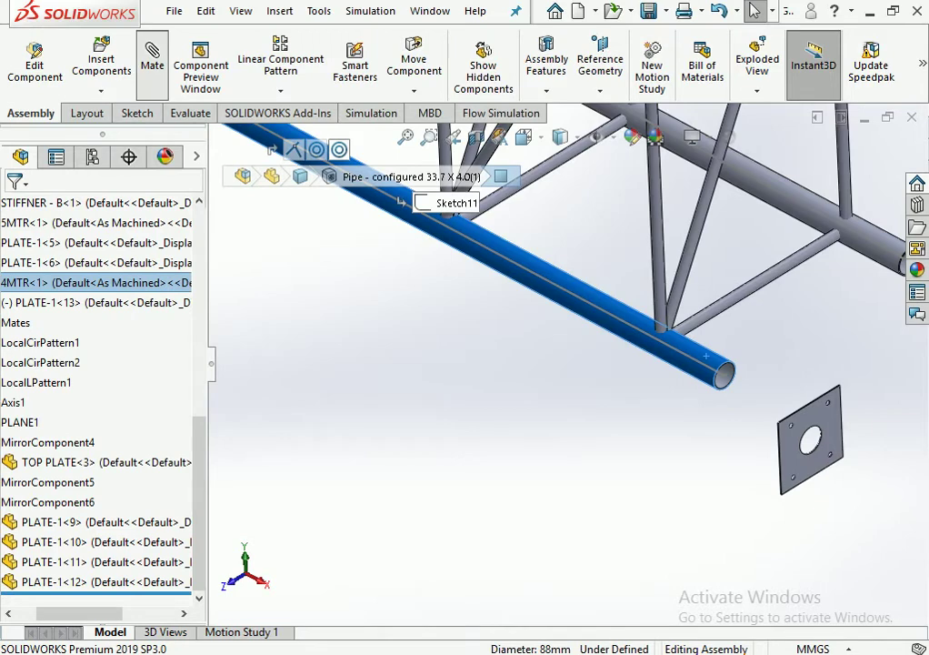
scroll(690, 427, "down", 3)
scroll(636, 409, "down", 3)
scroll(564, 400, "down", 3)
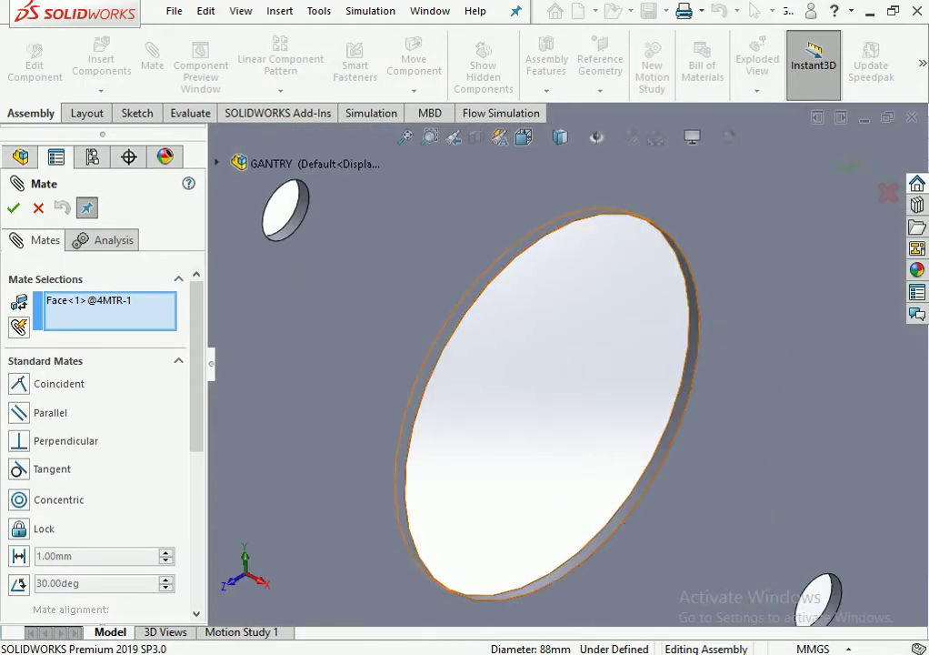
left_click(677, 377)
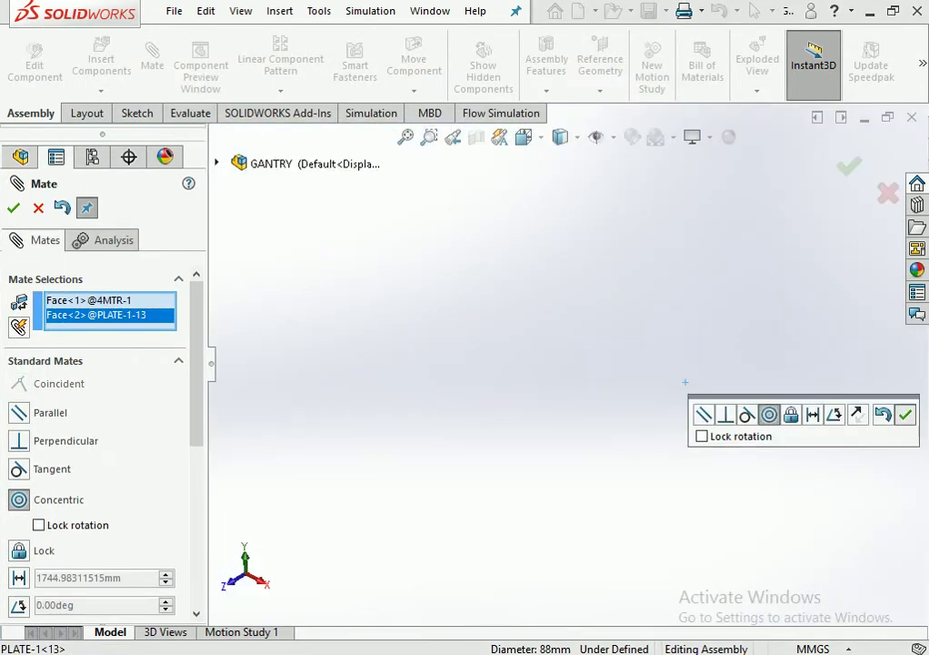
left_click(906, 414)
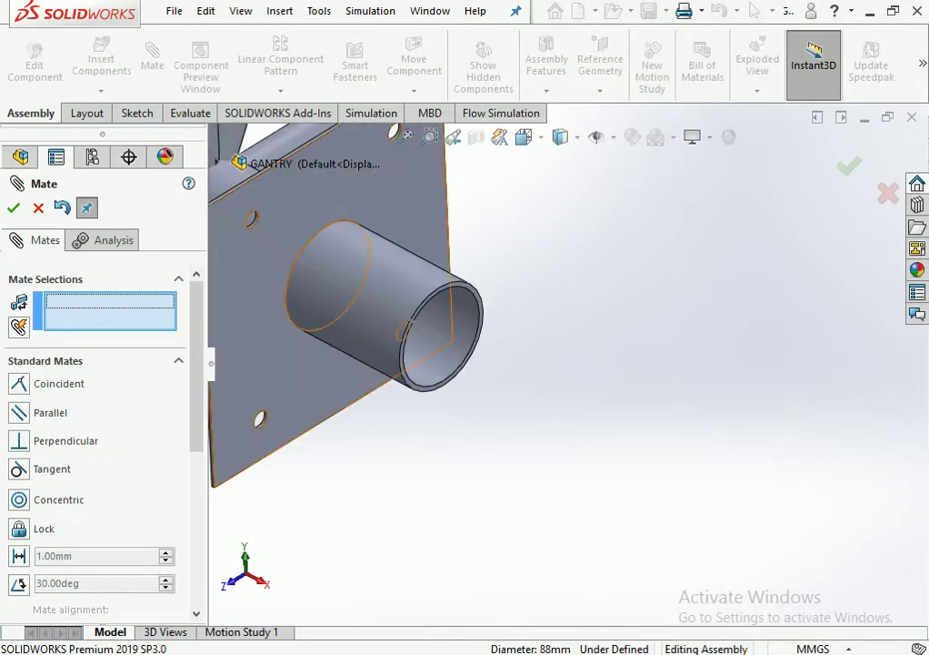
Mate the pipe end face coincident with the flange plate face.
left_click(475, 304)
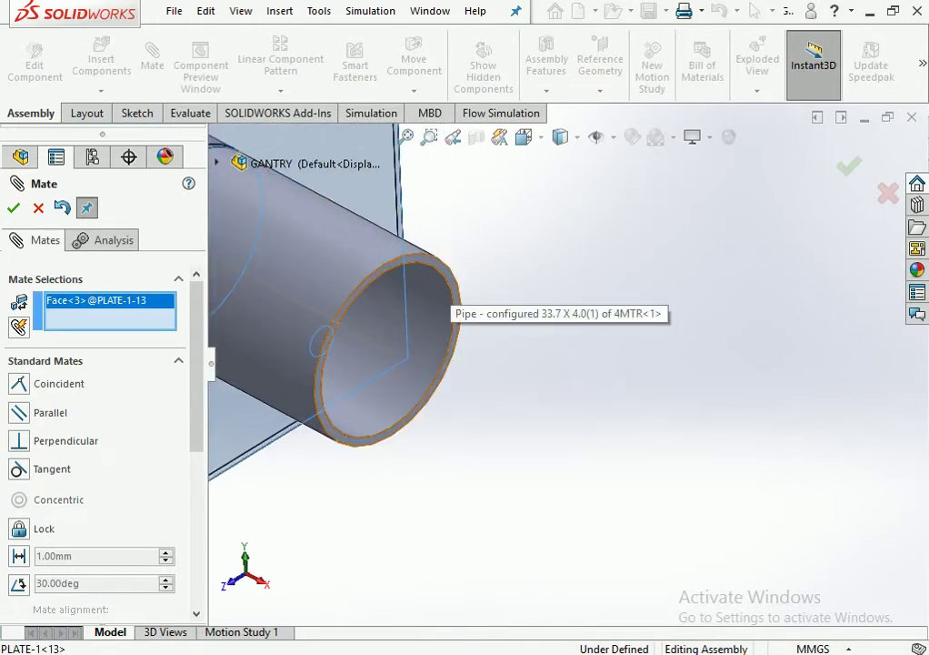
left_click(449, 280)
key("Return")
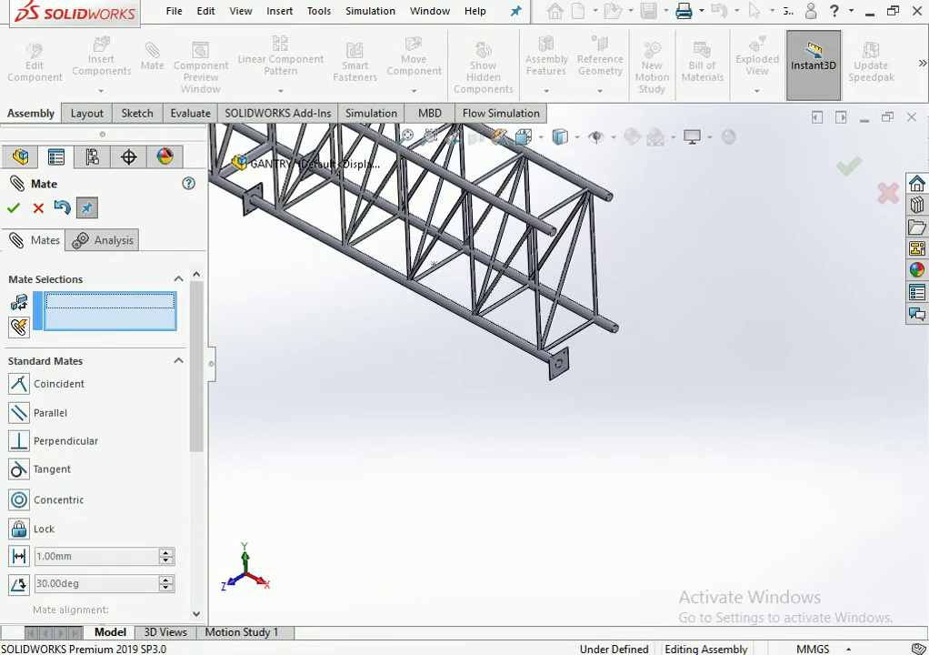
Add another coincident mate between the plate face and its matching face.
scroll(546, 363, "down", 4)
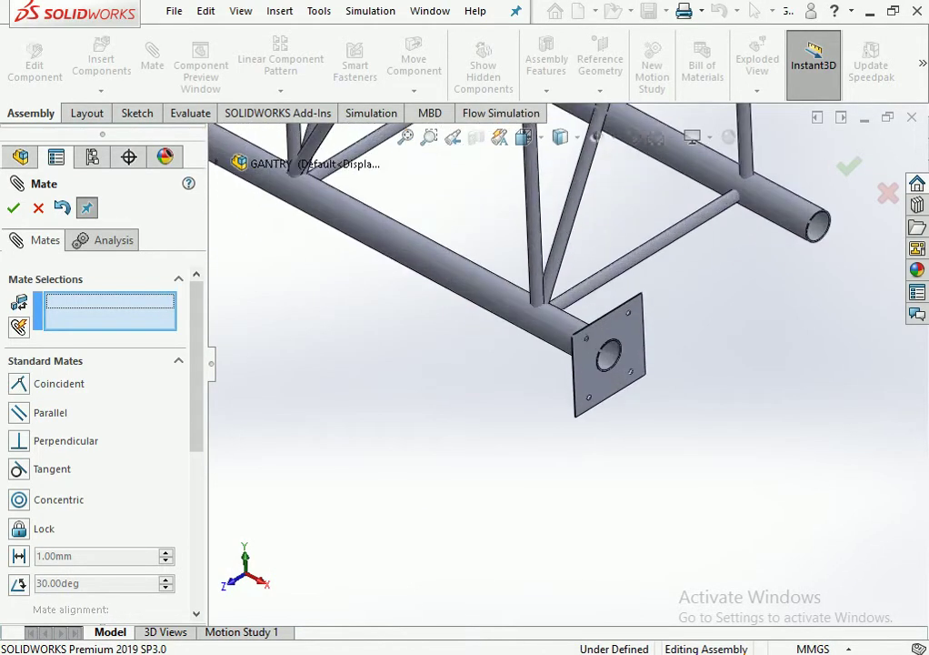
scroll(546, 363, "down", 3)
scroll(562, 382, "down", 5)
left_click(561, 368)
scroll(561, 368, "up", 2)
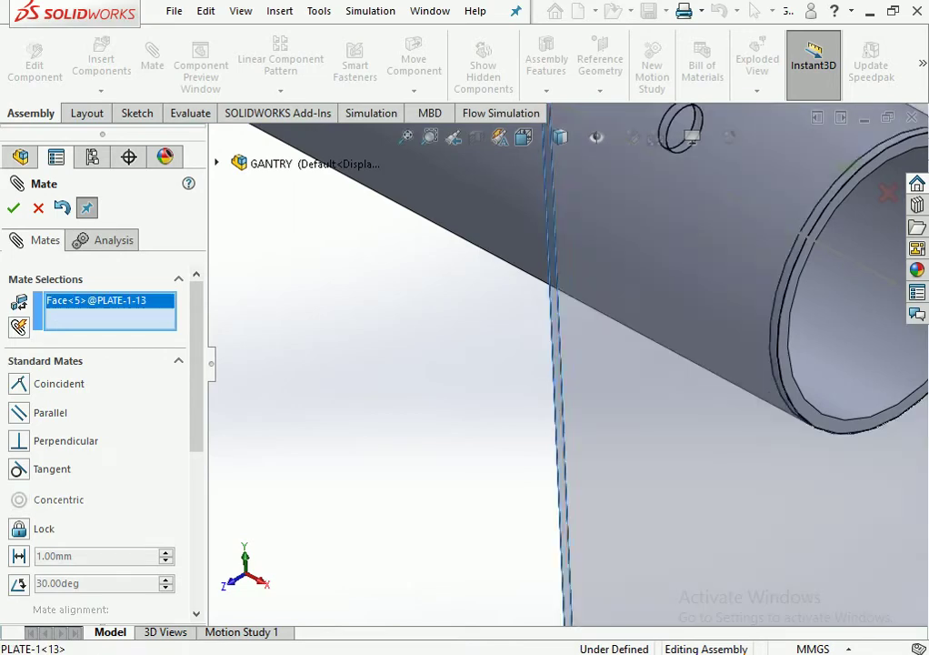
scroll(564, 368, "up", 4)
scroll(564, 368, "up", 3)
scroll(566, 368, "up", 2)
scroll(564, 368, "up", 2)
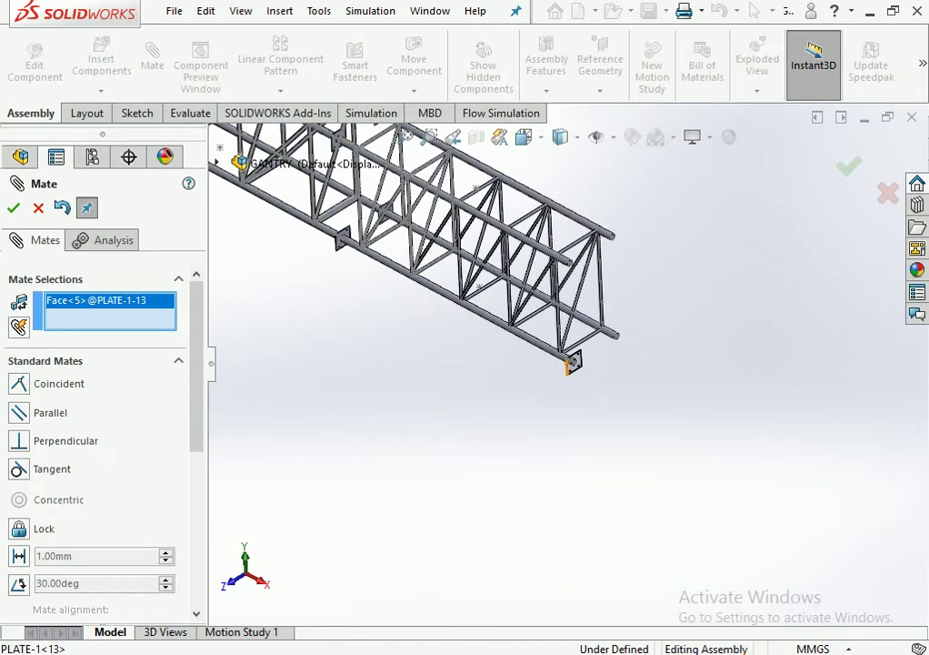
scroll(363, 273, "down", 3)
scroll(390, 282, "down", 4)
scroll(400, 291, "down", 3)
scroll(366, 367, "down", 3)
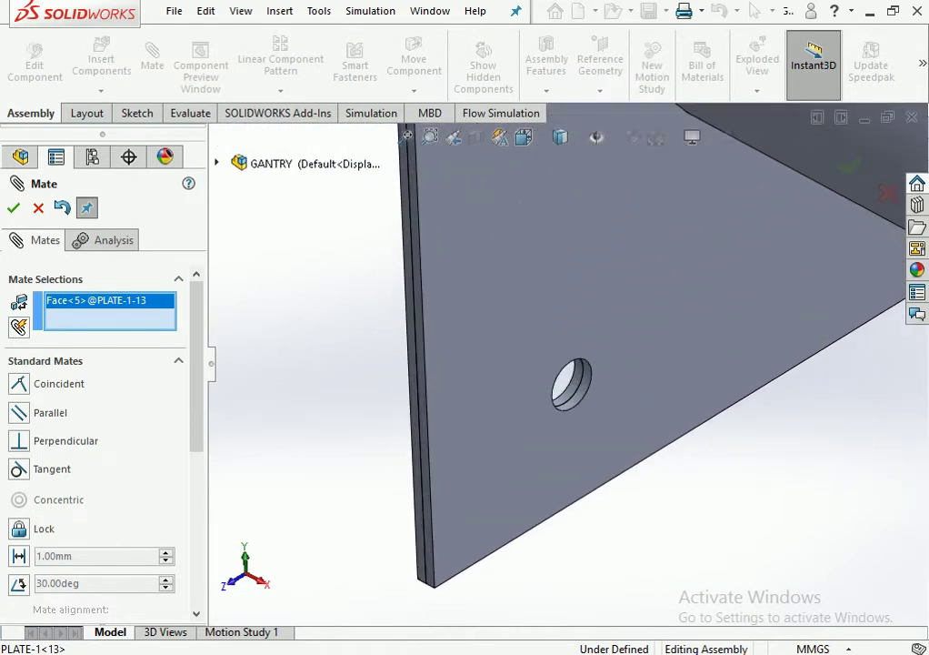
left_click(416, 382)
left_click(400, 400)
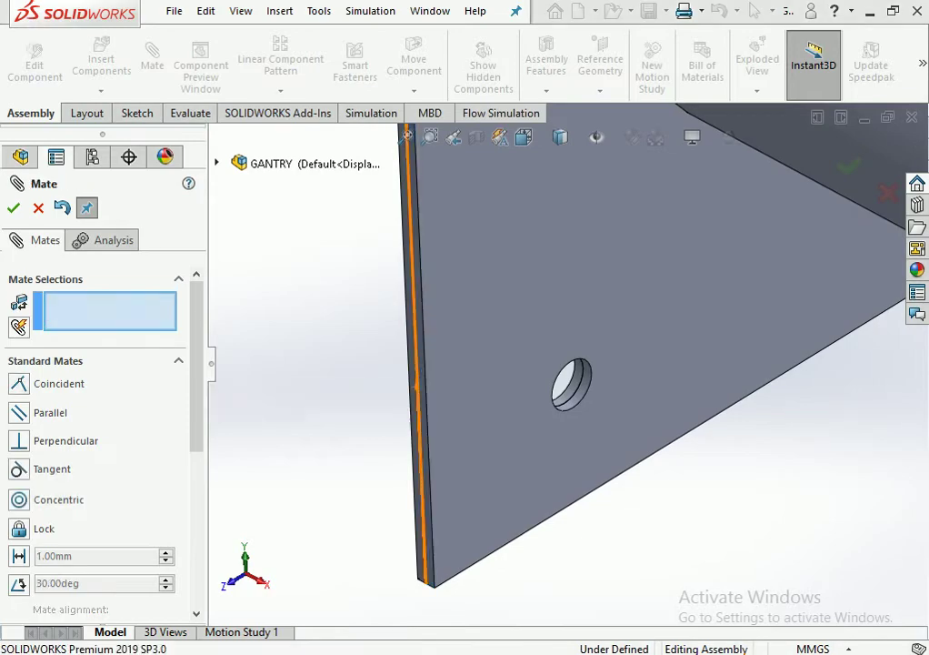
Close the Mate tool and orbit to view the whole gantry truss.
scroll(400, 400, "up", 3)
scroll(569, 362, "up", 4)
scroll(563, 359, "up", 3)
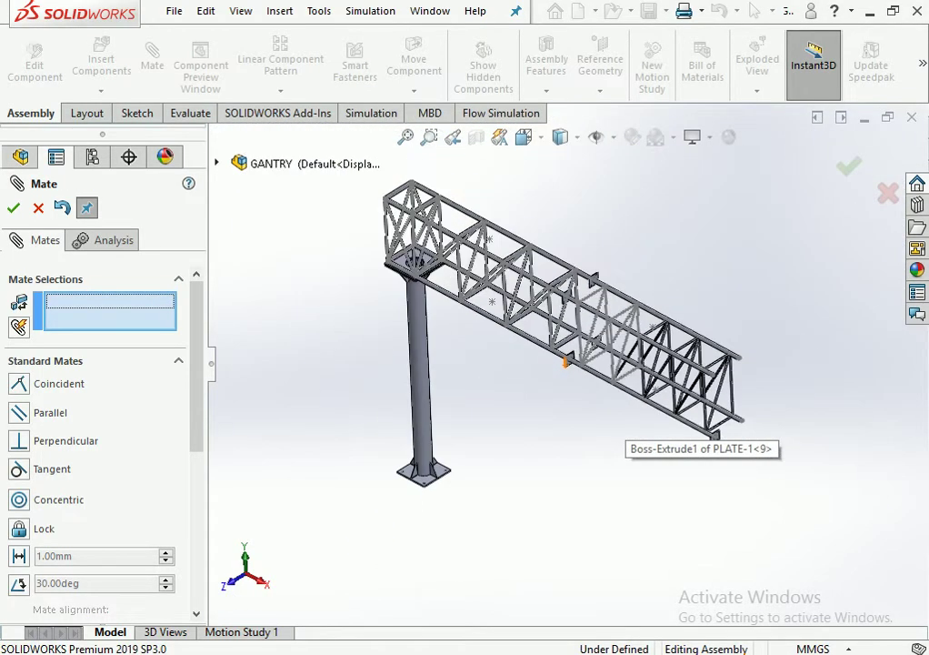
middle_click_drag(564, 359, 527, 346)
scroll(769, 395, "down", 3)
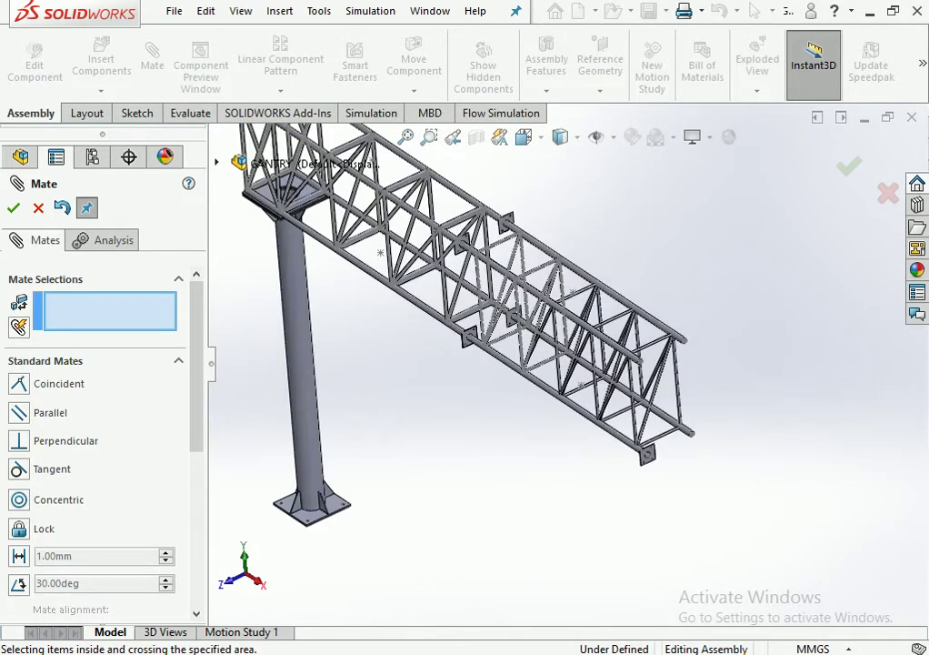
key("Escape")
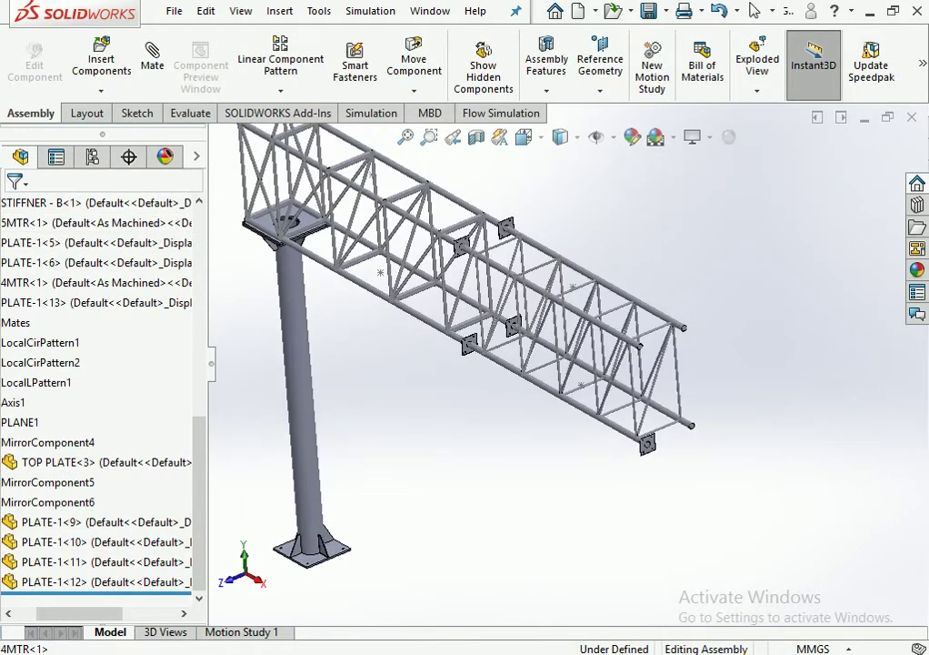
Collapse TOP PLATE<1> in the component tree and fit the gantry in view.
scroll(454, 345, "down", 2)
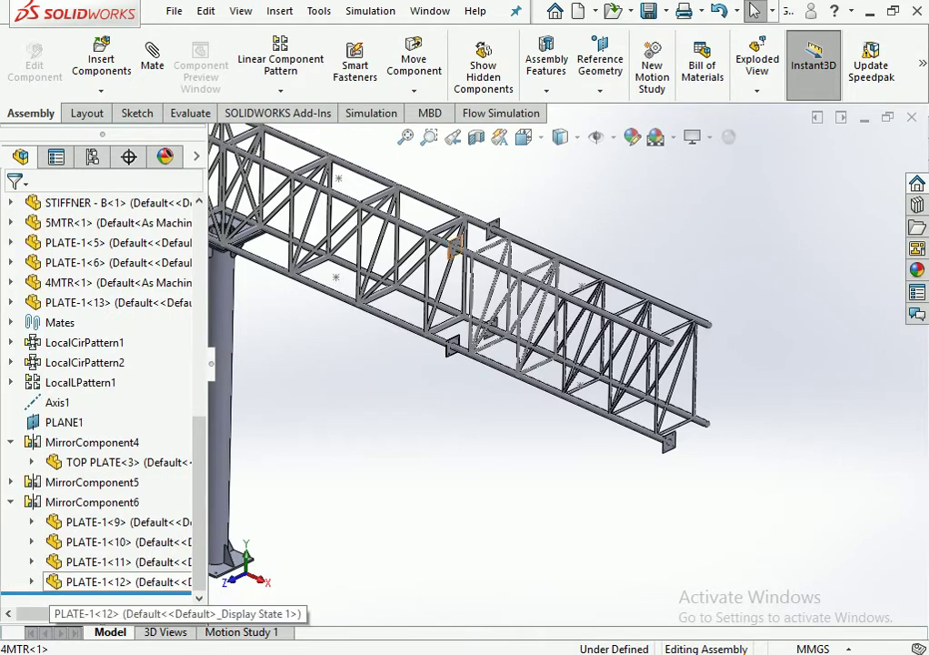
scroll(100, 545, "up", 1)
scroll(100, 391, "up", 1)
scroll(100, 391, "up", 4)
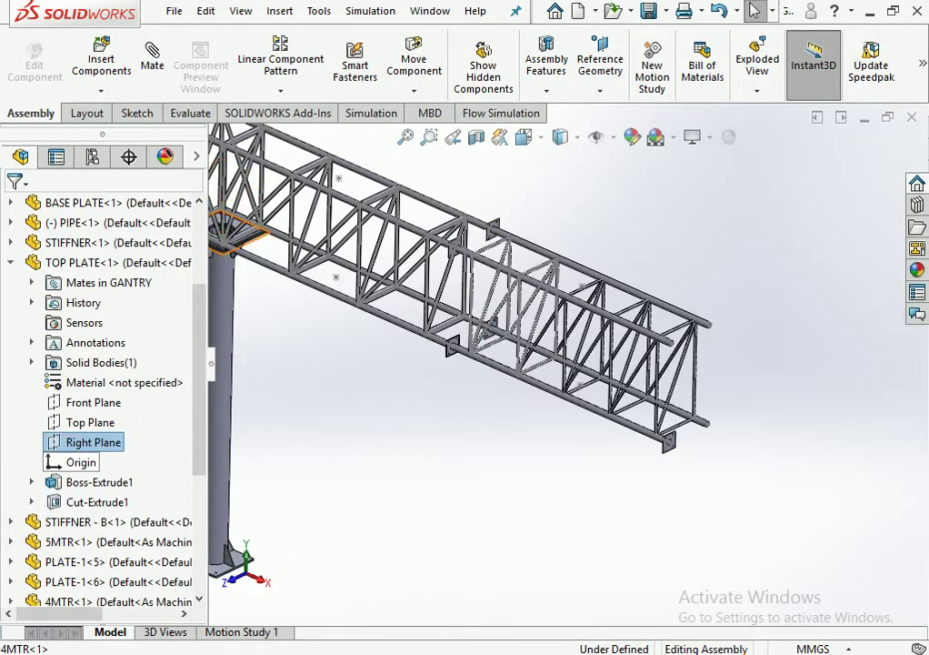
left_click(10, 262)
scroll(91, 364, "up", 3)
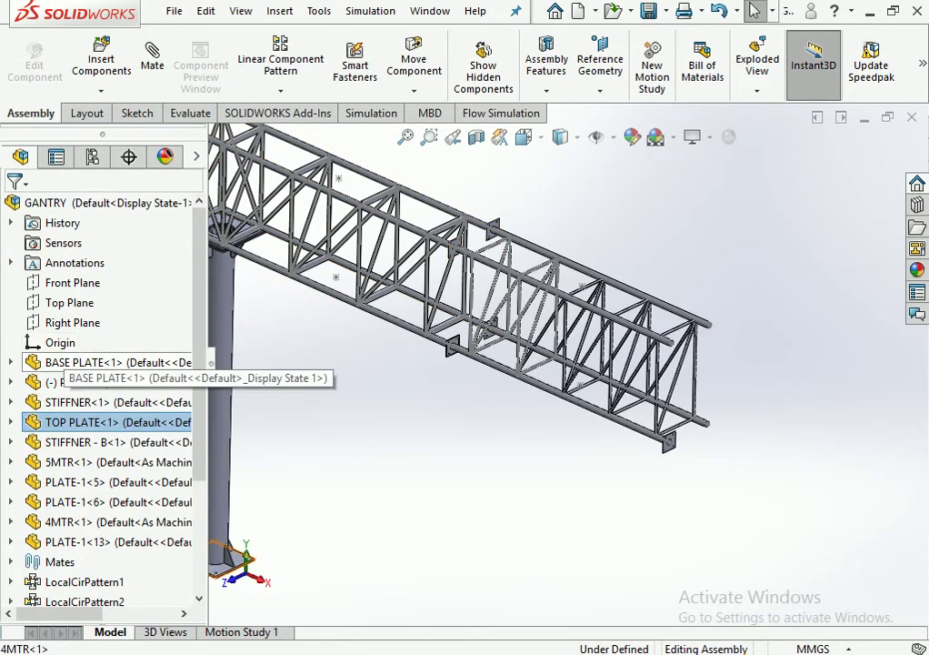
key("f")
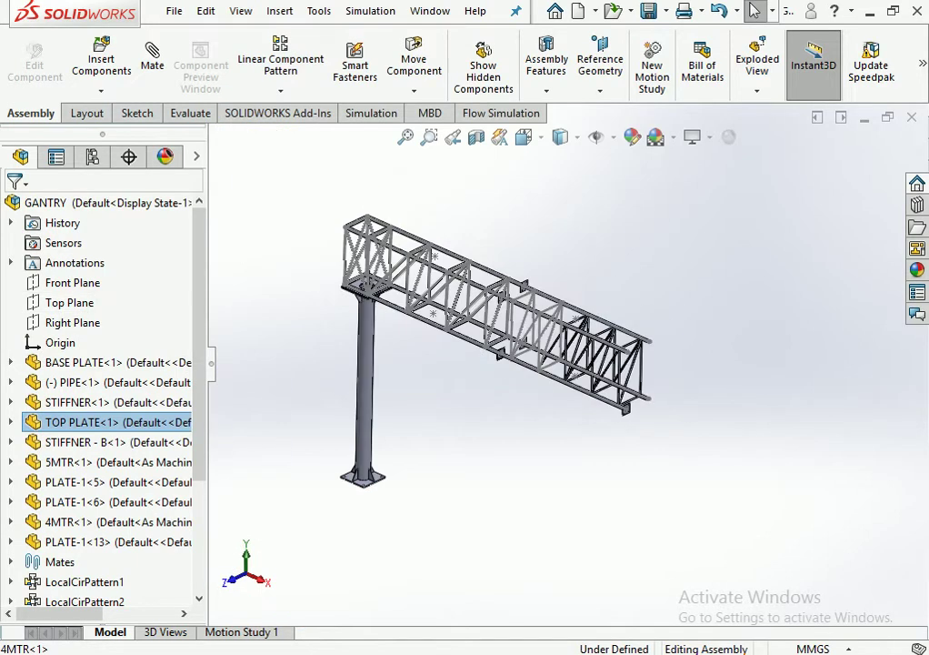
Select end flange plate PLATE-1<13> and open the Linear Component Pattern dropdown.
left_click(73, 283)
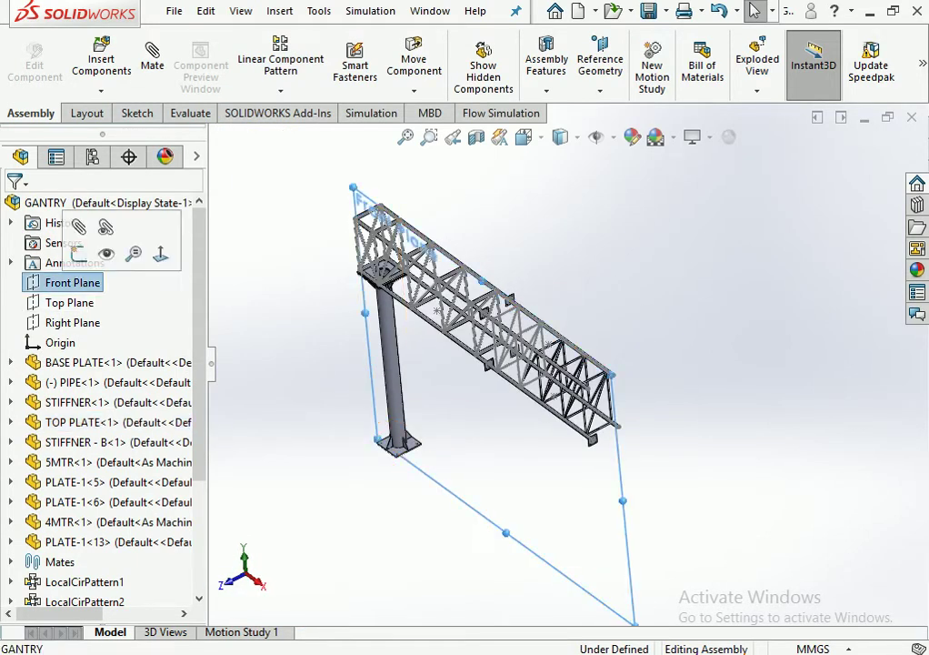
scroll(591, 437, "down", 3)
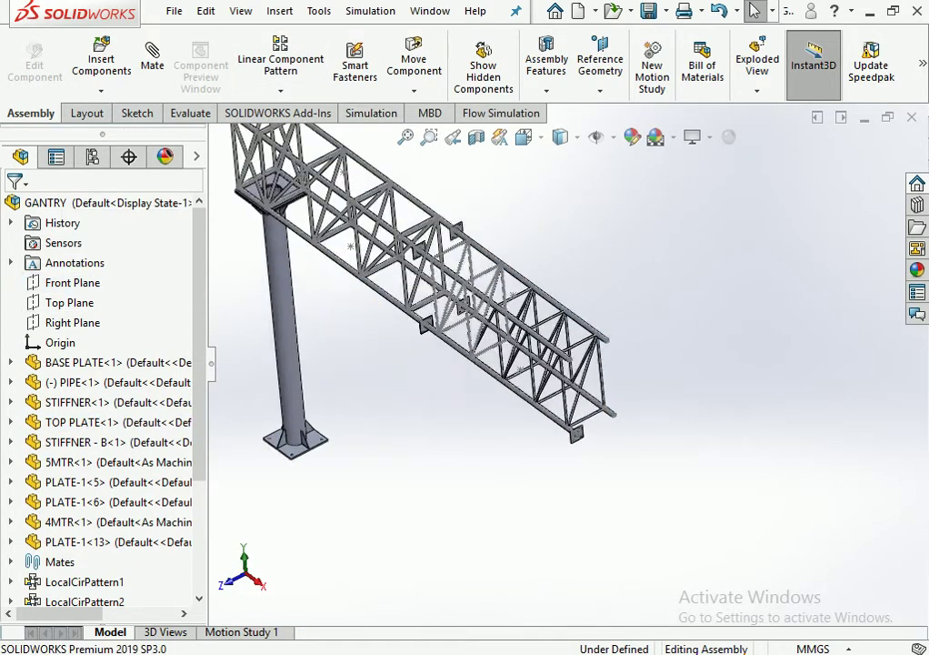
scroll(591, 436, "down", 3)
scroll(546, 409, "down", 3)
left_click(514, 389)
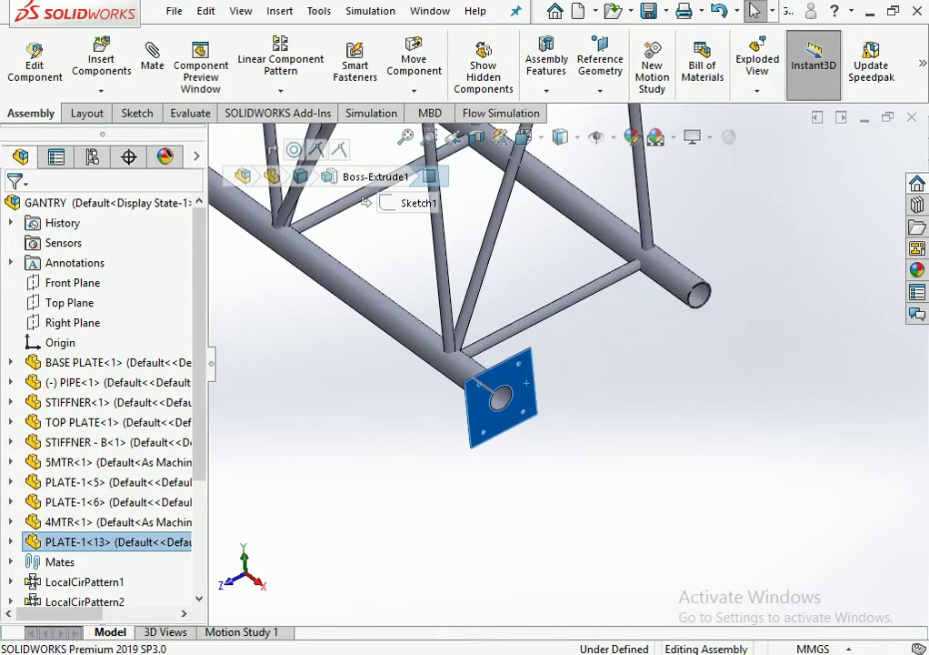
left_click(280, 91)
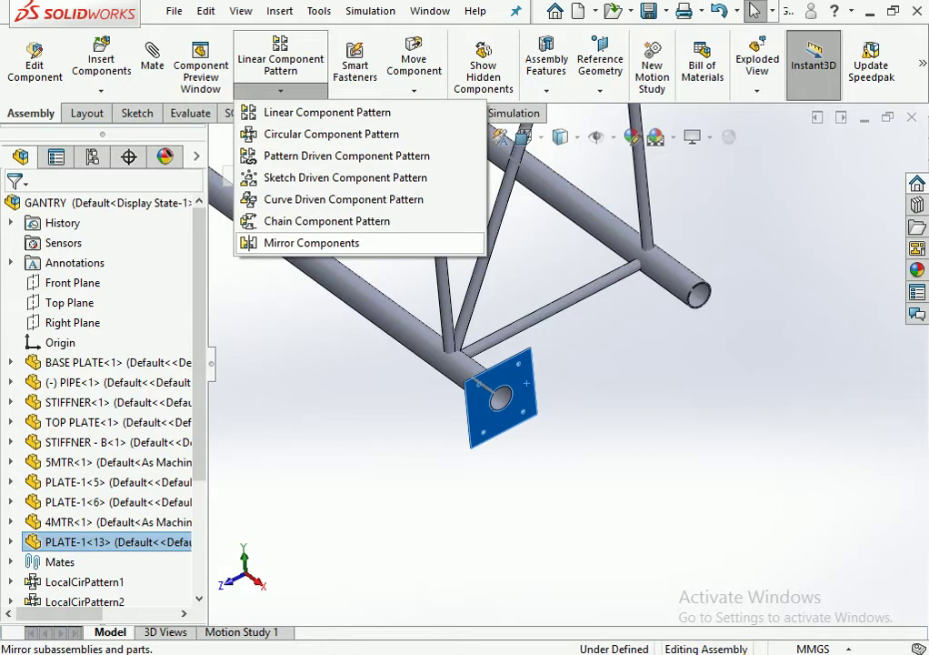
Start Mirror Components on the end plate, then cancel it.
left_click(311, 243)
scroll(564, 364, "up", 2)
scroll(563, 363, "up", 3)
scroll(564, 364, "up", 3)
scroll(564, 363, "up", 3)
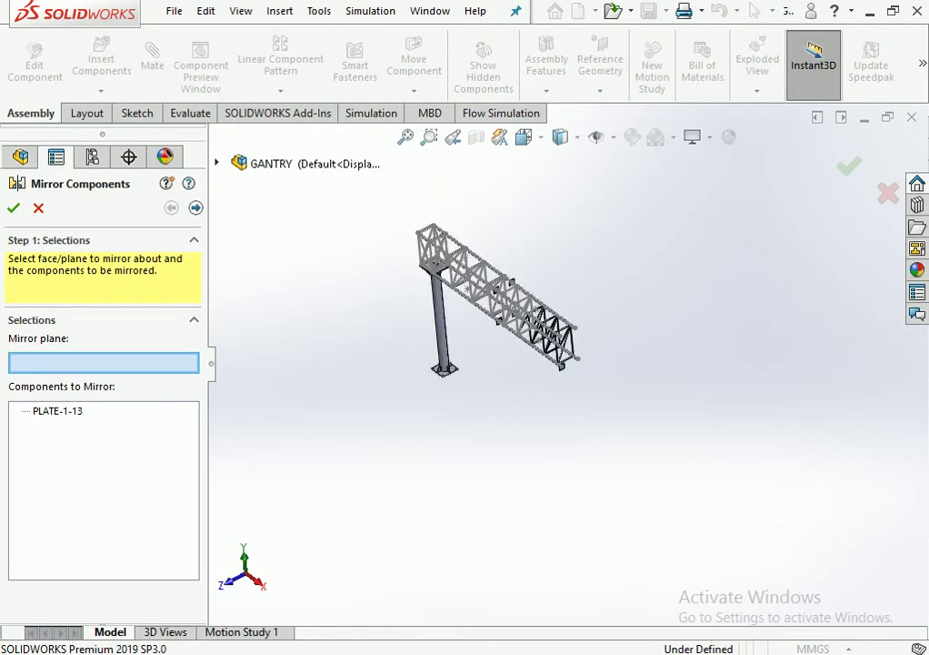
scroll(549, 282, "down", 2)
scroll(549, 283, "down", 3)
key("Escape")
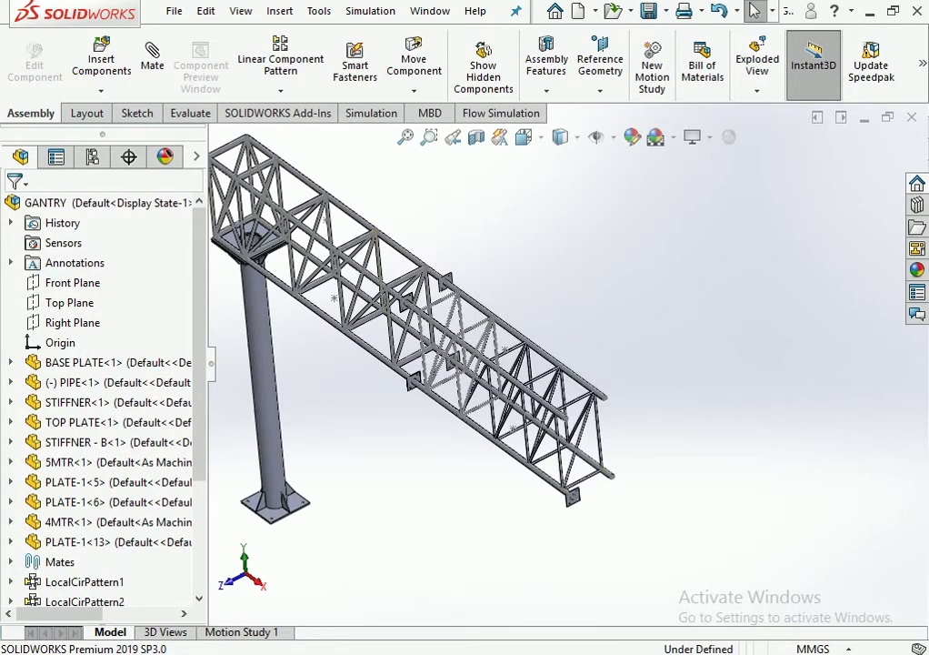
Delete end flange plate PLATE-1<13> from the assembly.
scroll(581, 509, "down", 5)
scroll(582, 509, "down", 3)
left_click(581, 372)
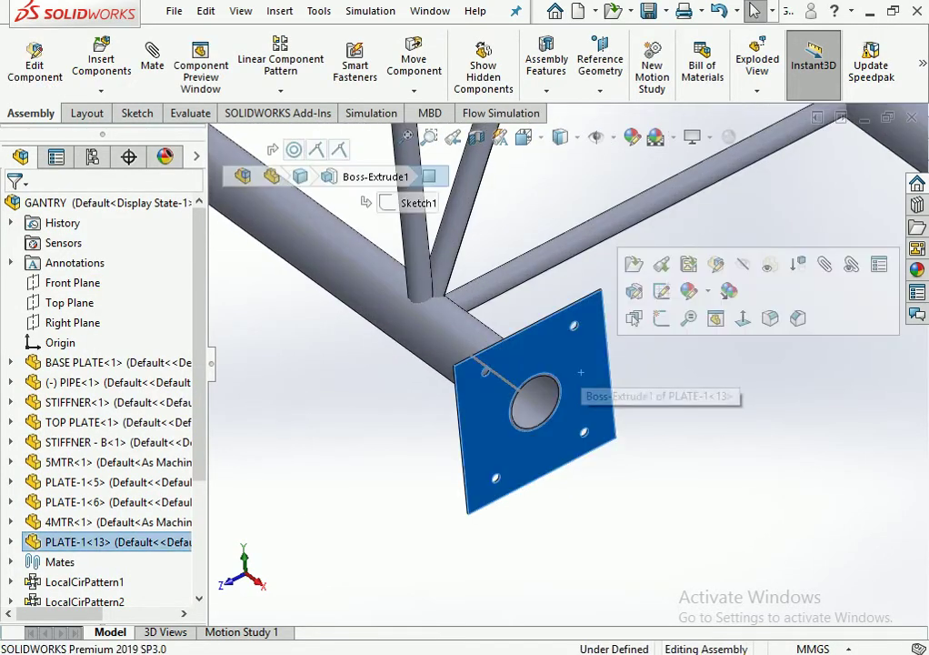
key("Delete")
scroll(581, 372, "up", 1)
scroll(581, 372, "up", 4)
scroll(581, 372, "up", 3)
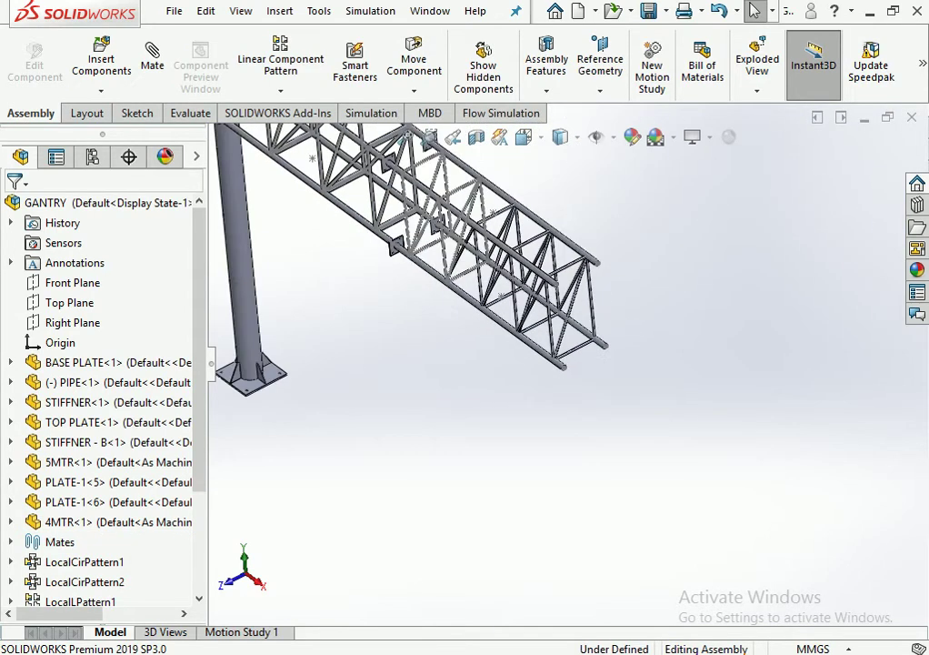
scroll(564, 355, "up", 4)
scroll(564, 354, "up", 3)
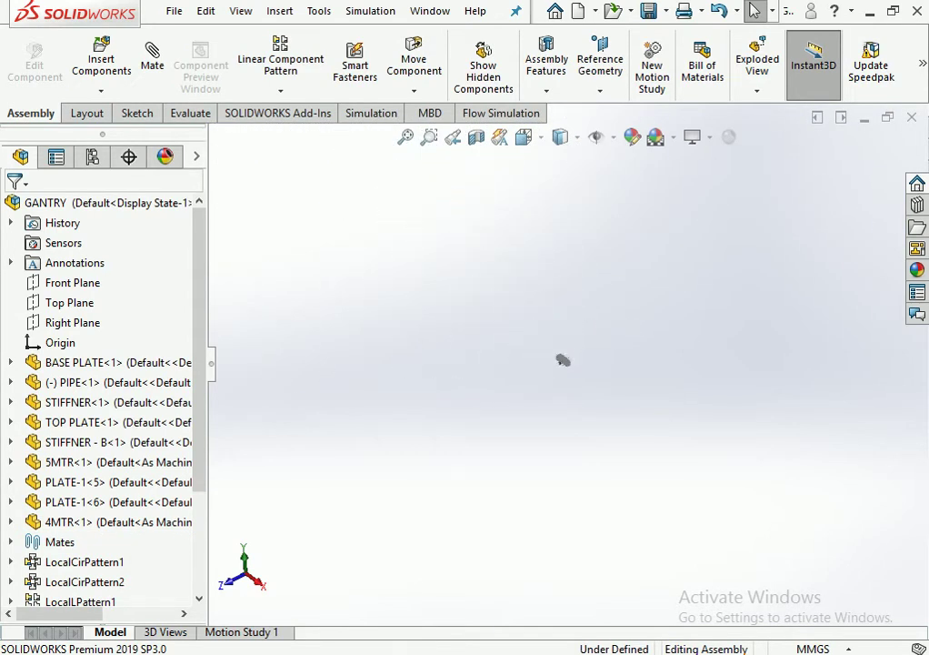
Switch the gantry to the Isometric view orientation.
scroll(526, 341, "down", 3)
scroll(527, 341, "down", 3)
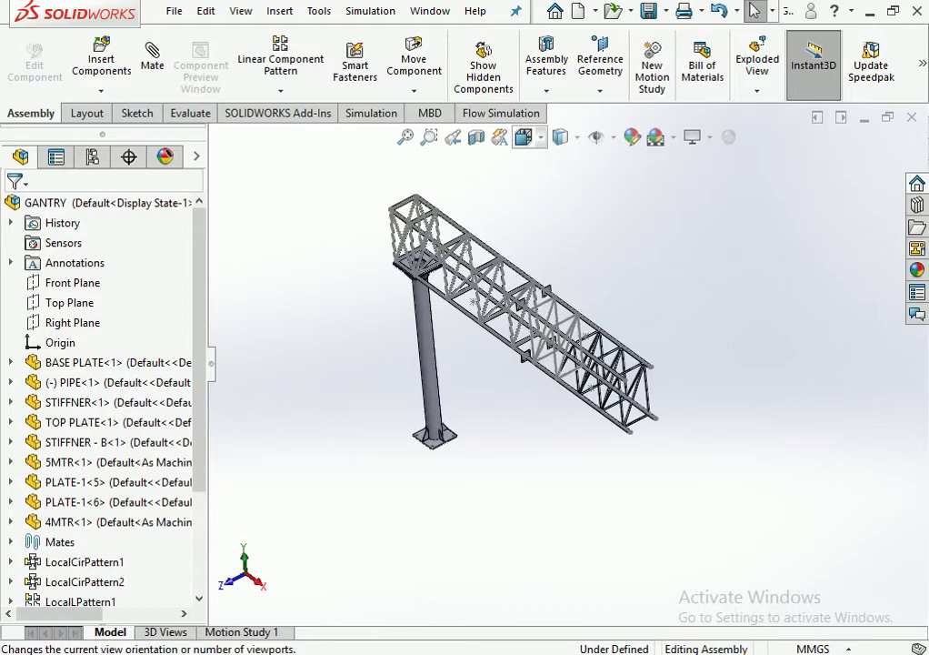
left_click(523, 137)
left_click(626, 183)
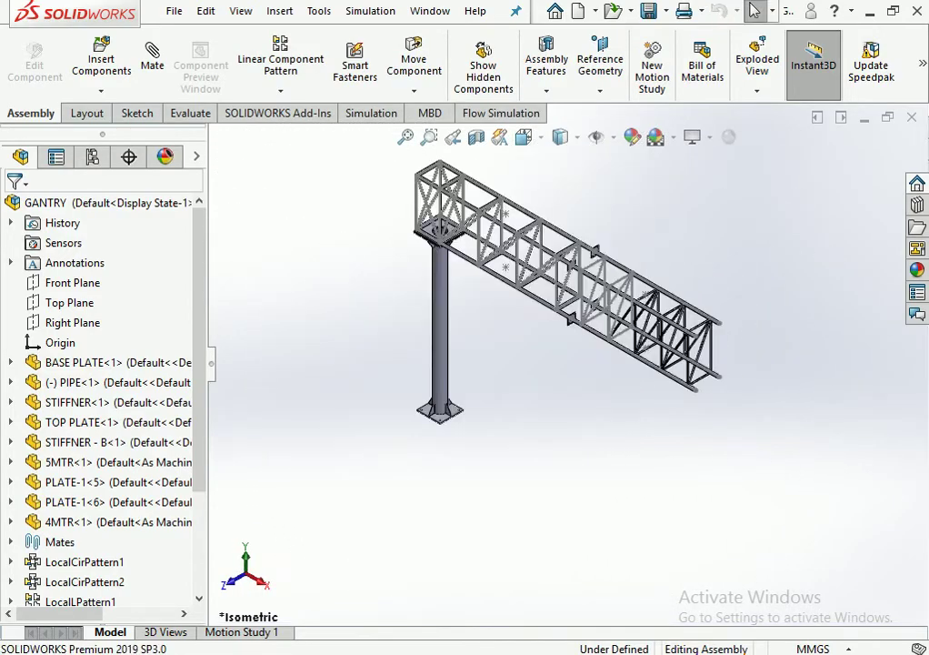
scroll(637, 337, "down", 3)
scroll(636, 337, "down", 3)
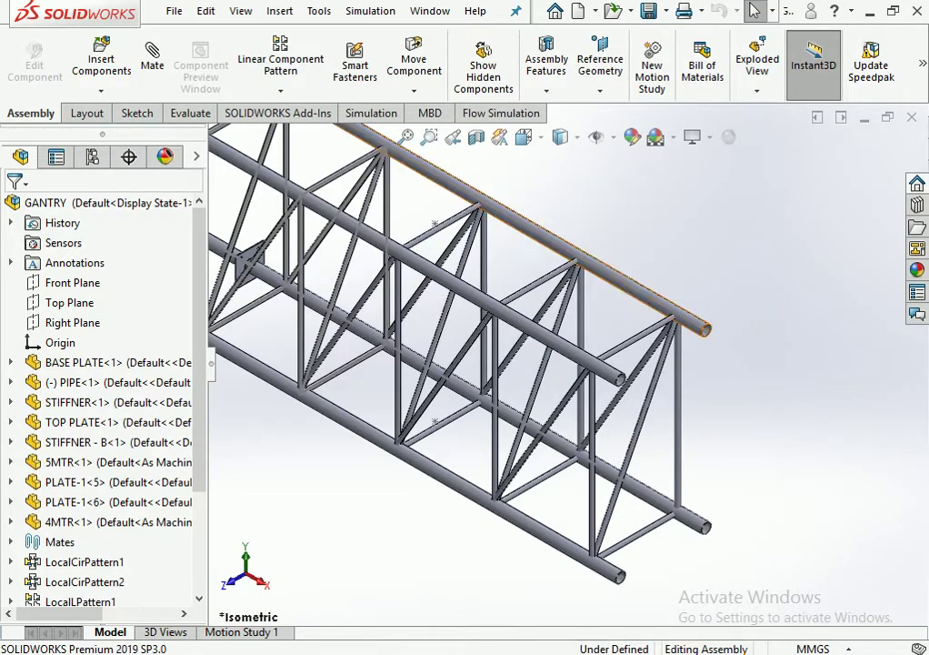
scroll(706, 328, "down", 2)
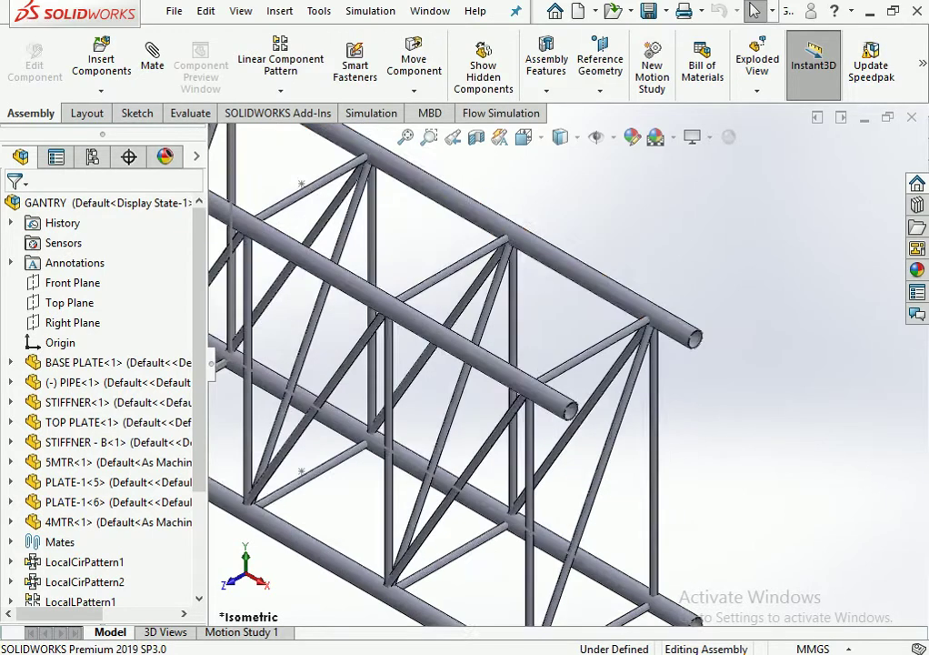
scroll(695, 350, "down", 2)
Expand the 4MTR truss in the FeatureManager and select its Sketch1.
left_click(659, 328)
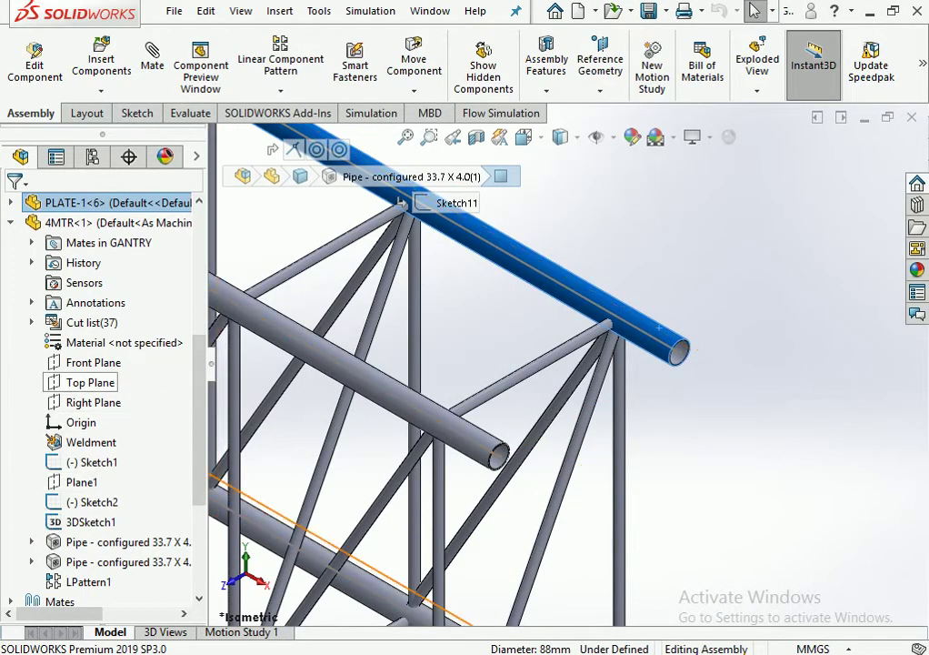
left_click(94, 402)
key("f")
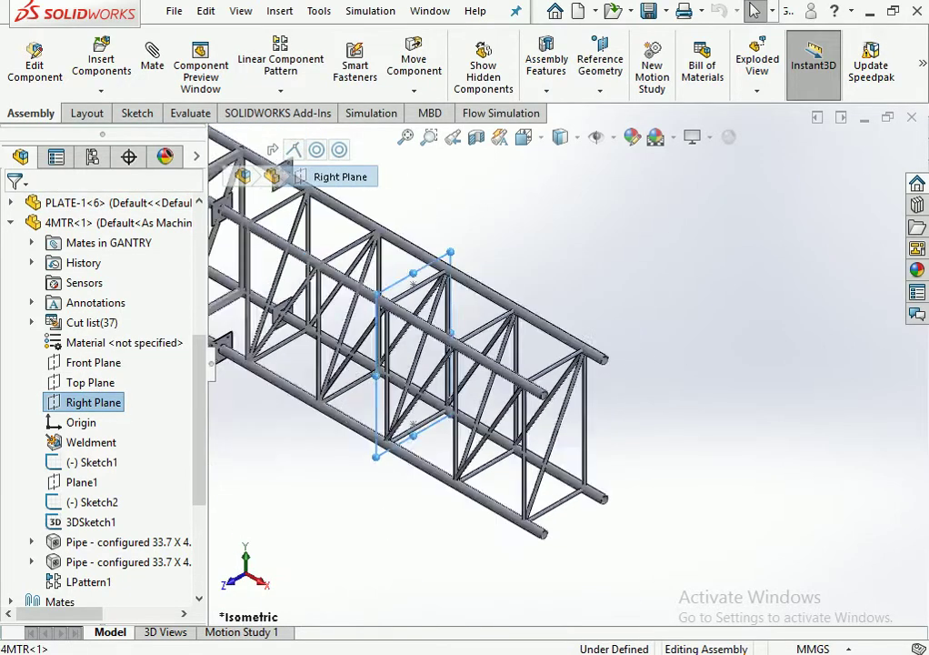
middle_click_drag(428, 318, 509, 300)
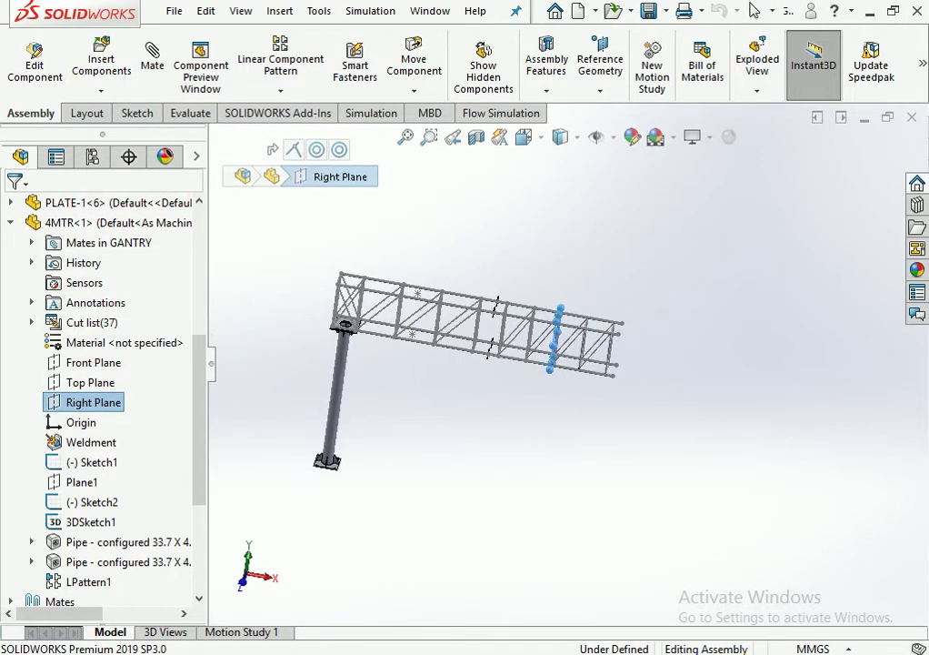
scroll(537, 319, "down", 4)
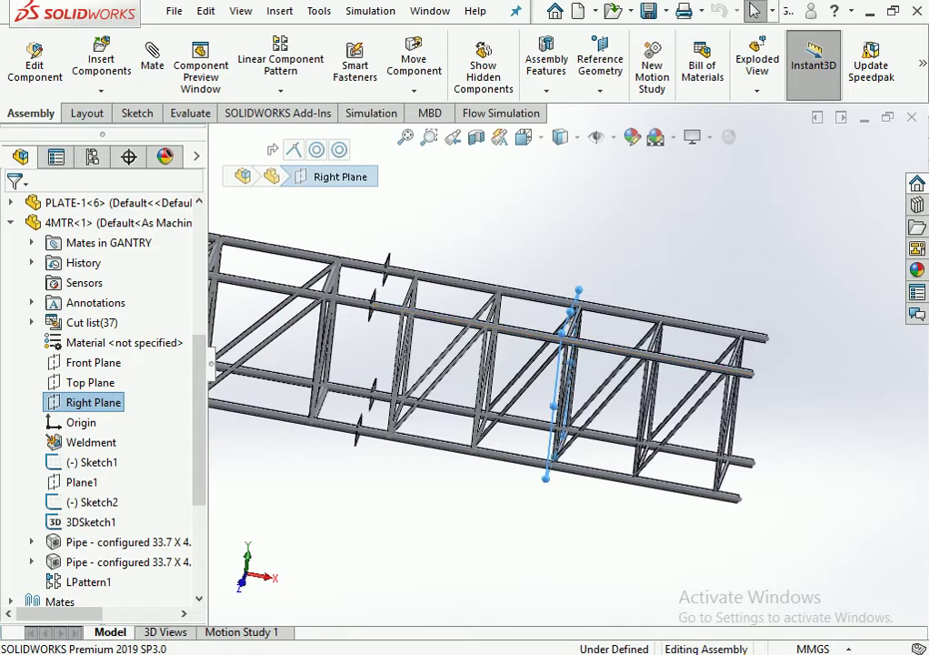
middle_click_drag(509, 300, 523, 313)
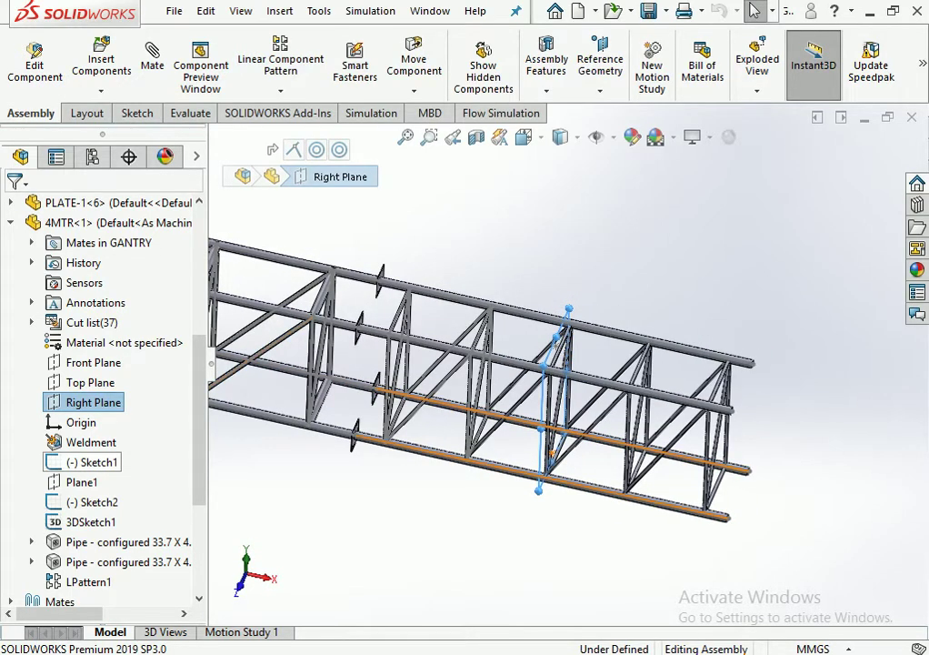
left_click(91, 461)
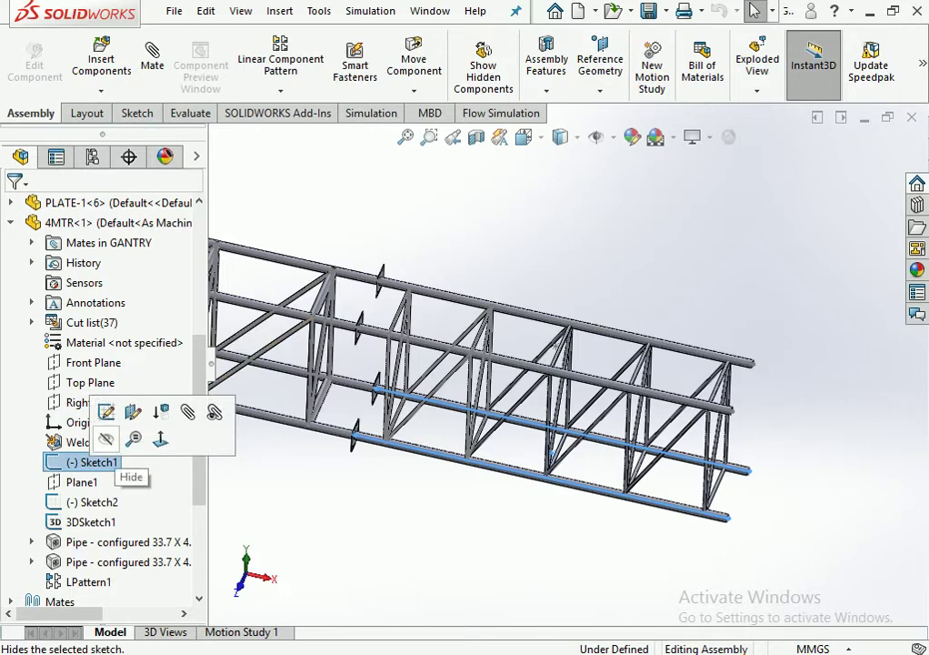
Reopen the 4MTR truss's Sketch1 for editing.
left_click(106, 412)
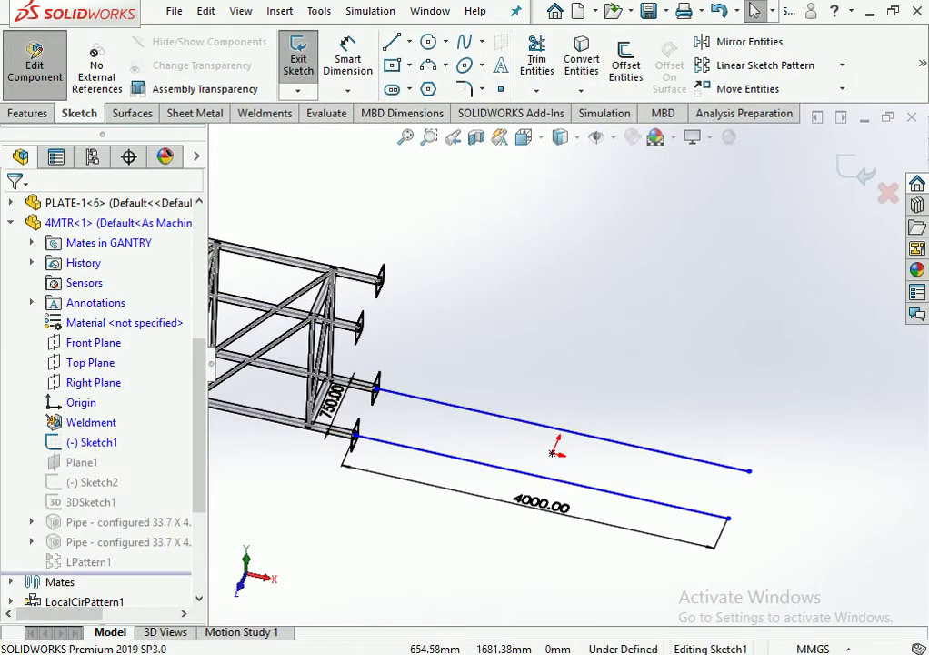
key("ctrl+b")
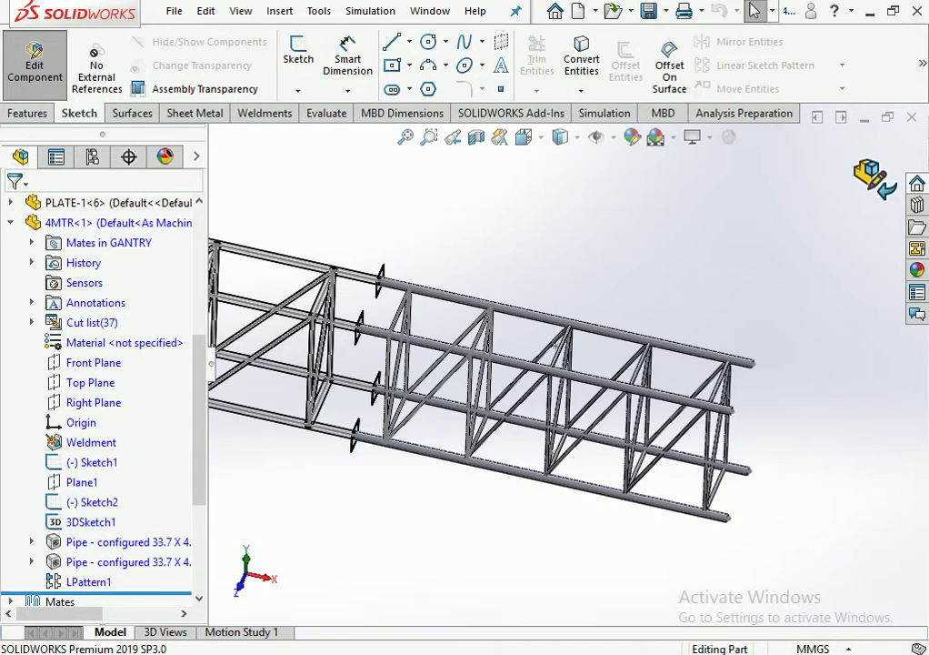
left_click(91, 462)
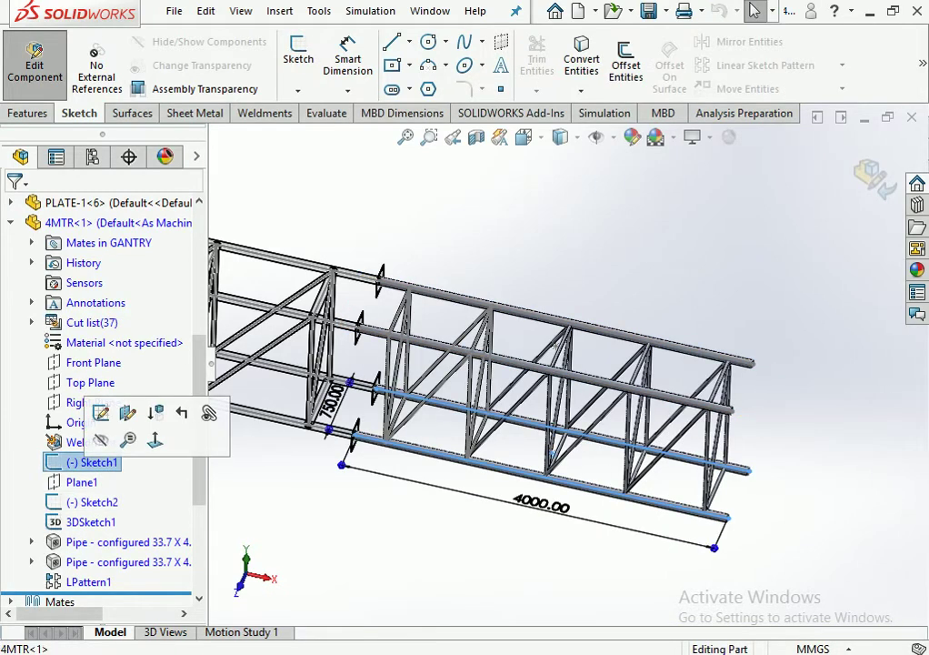
right_click(91, 462)
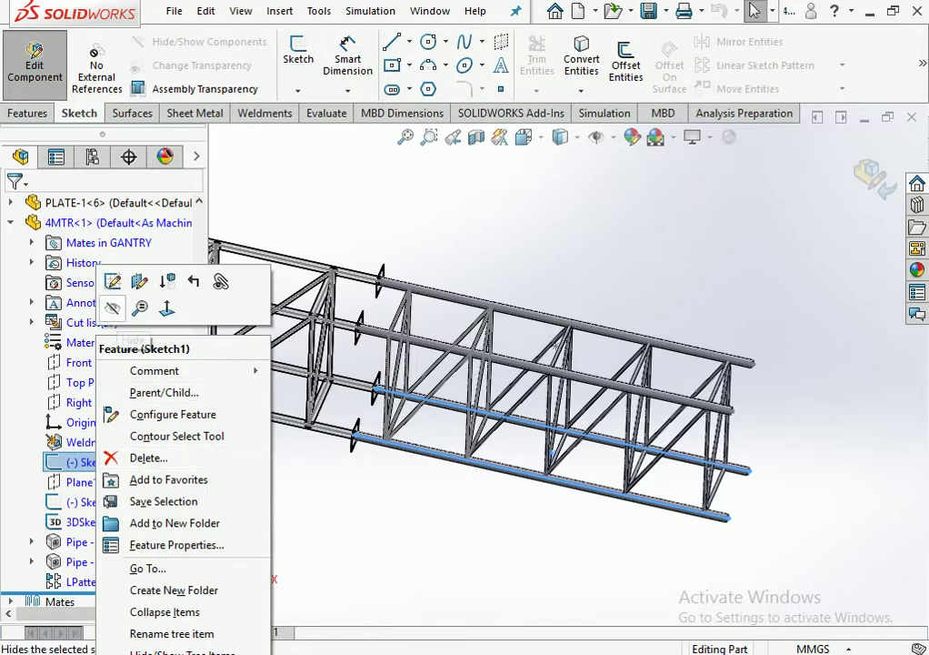
left_click(118, 275)
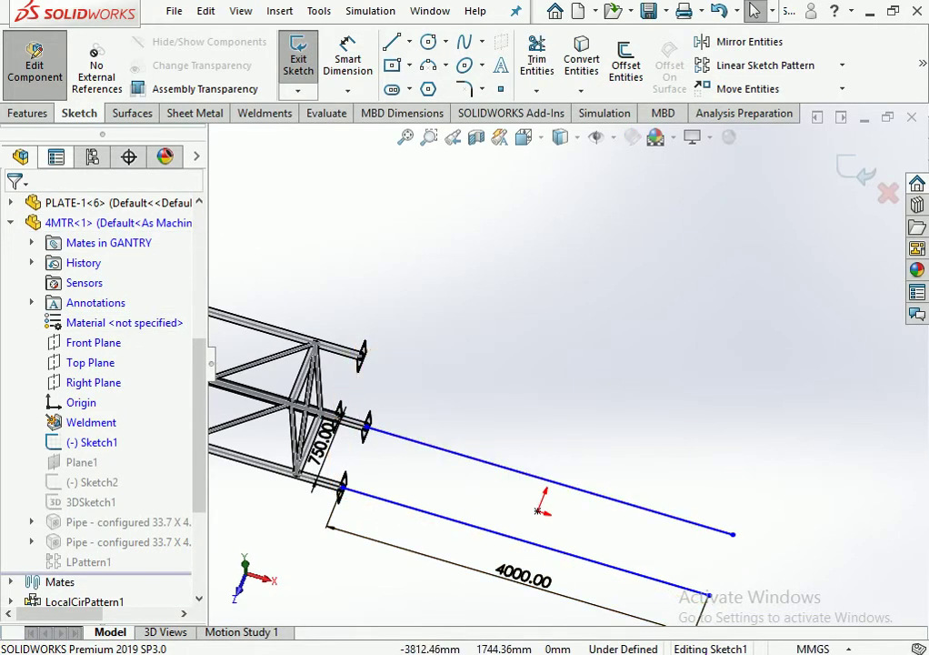
Dimension the sketch point 2000 mm from the upper line's end, rebuild, and return to the assembly.
left_click(348, 64)
left_click(538, 511)
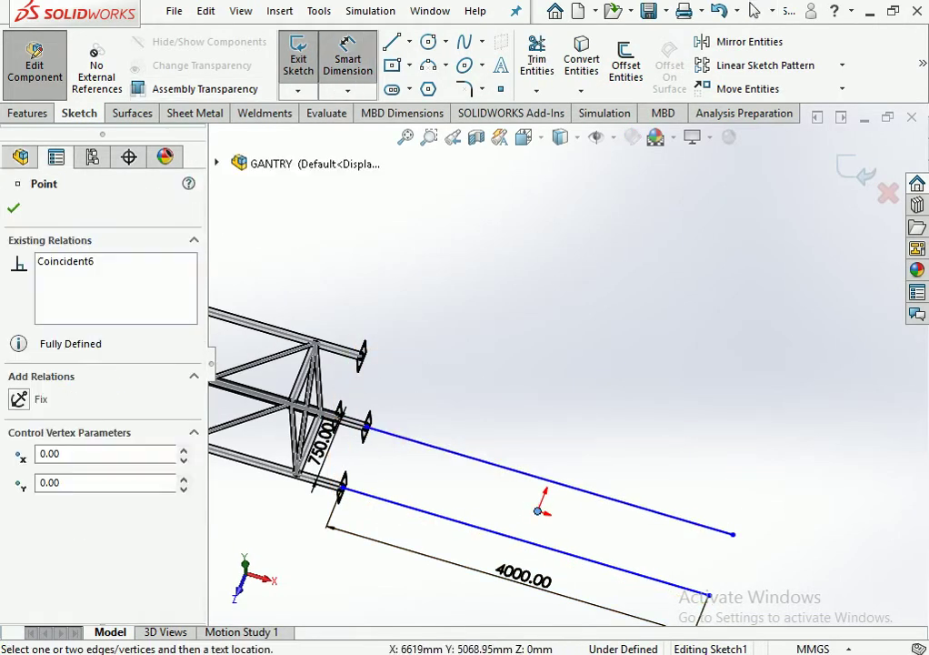
left_click(732, 533)
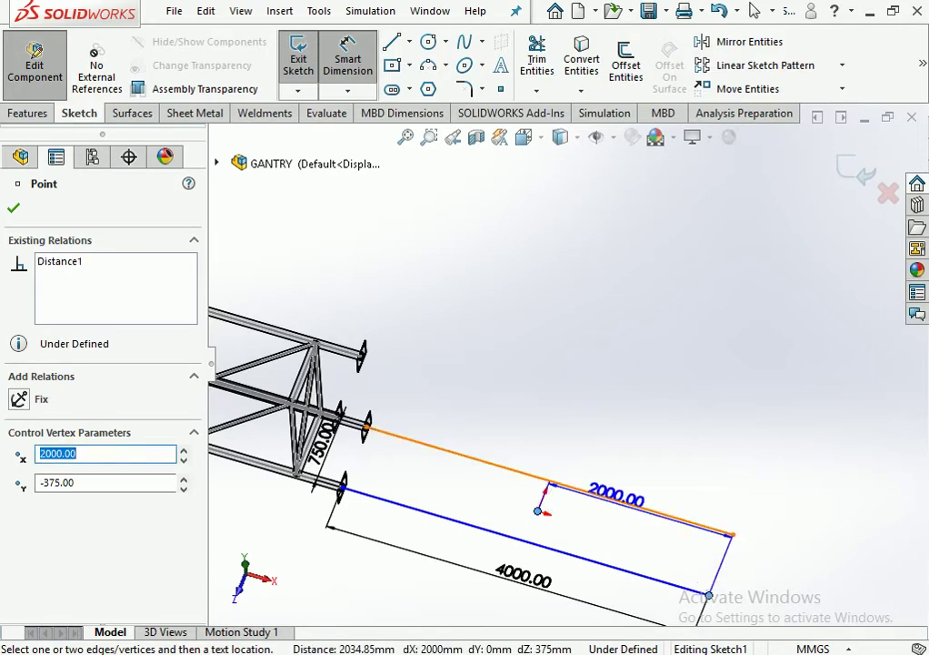
left_click(627, 429)
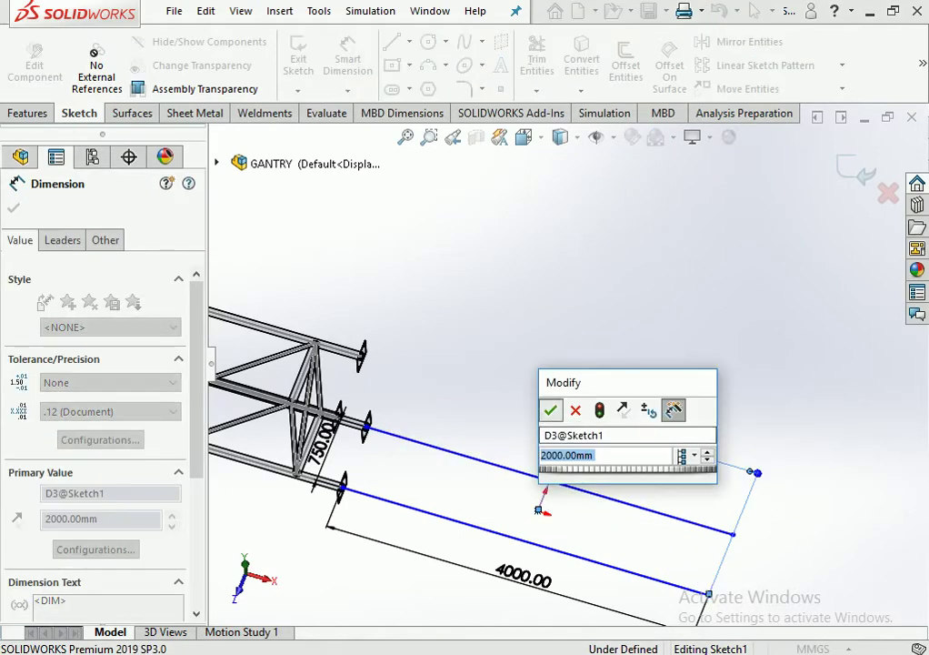
key("Return")
key("ctrl+b")
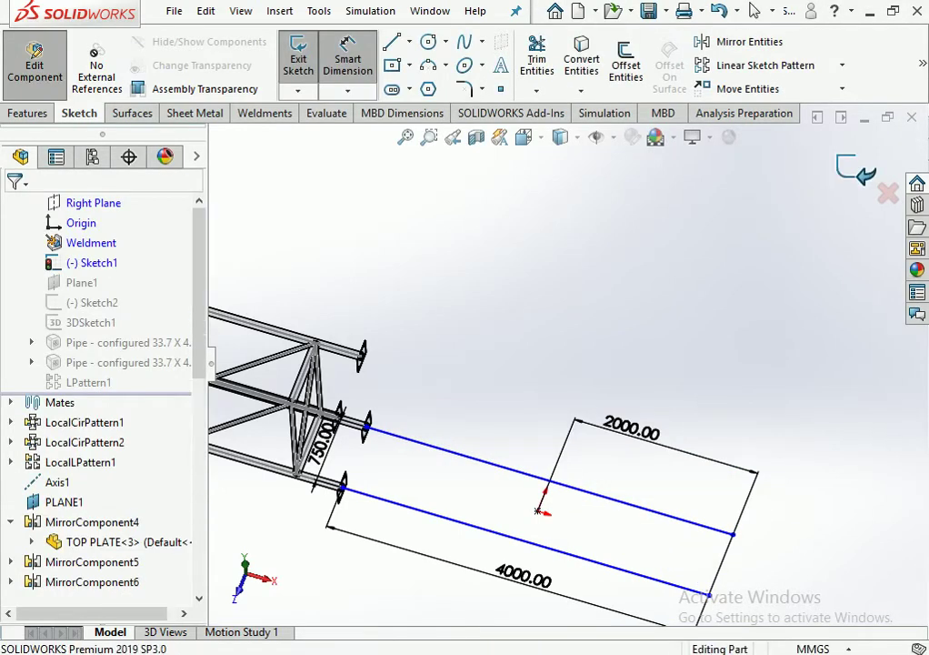
left_click(35, 59)
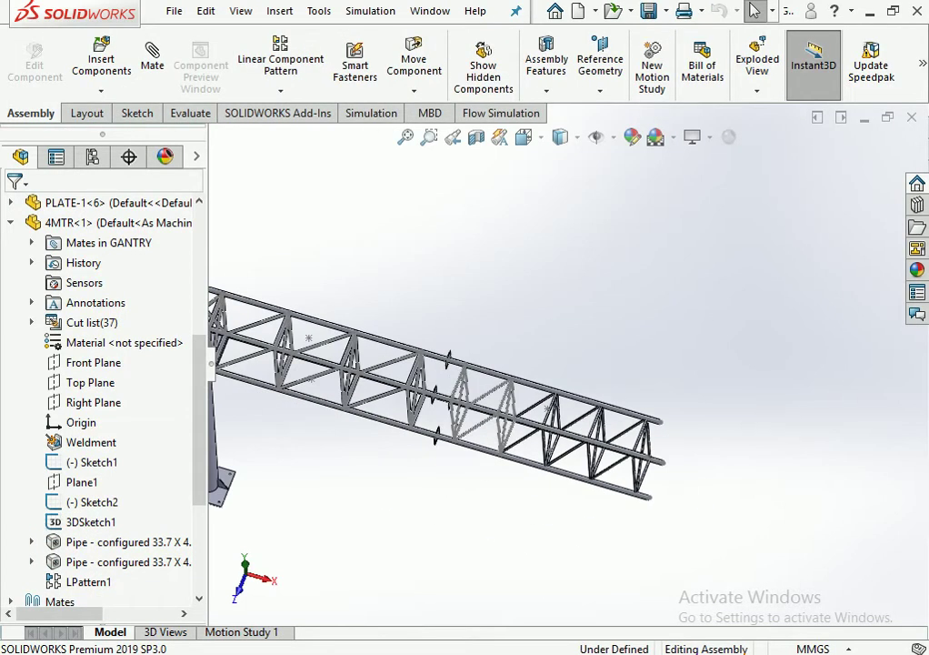
Start Mirror Components using the 4MTR Right Plane as the mirror plane.
scroll(448, 331, "down", 2)
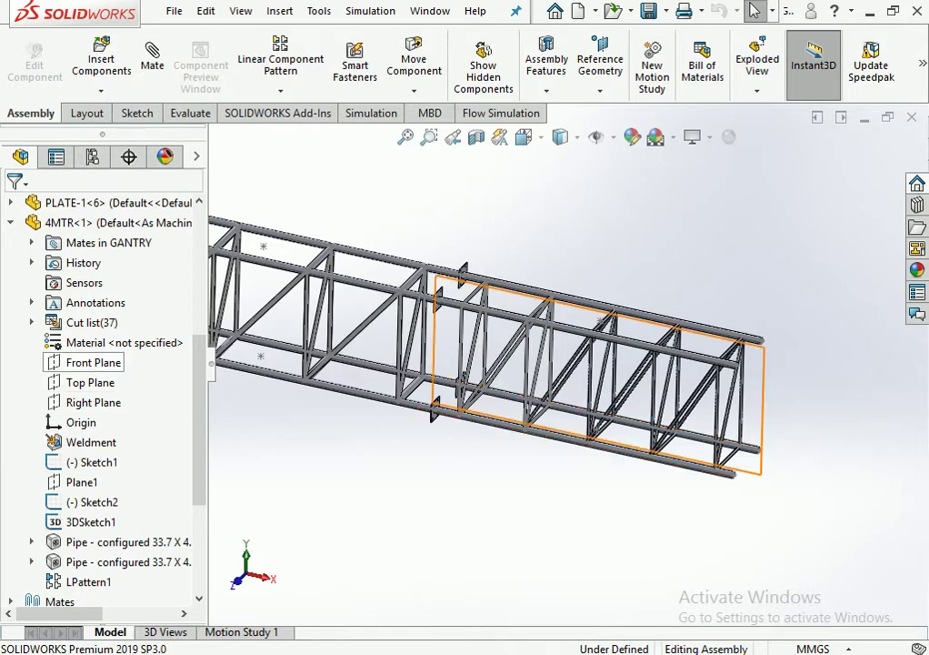
left_click(93, 402)
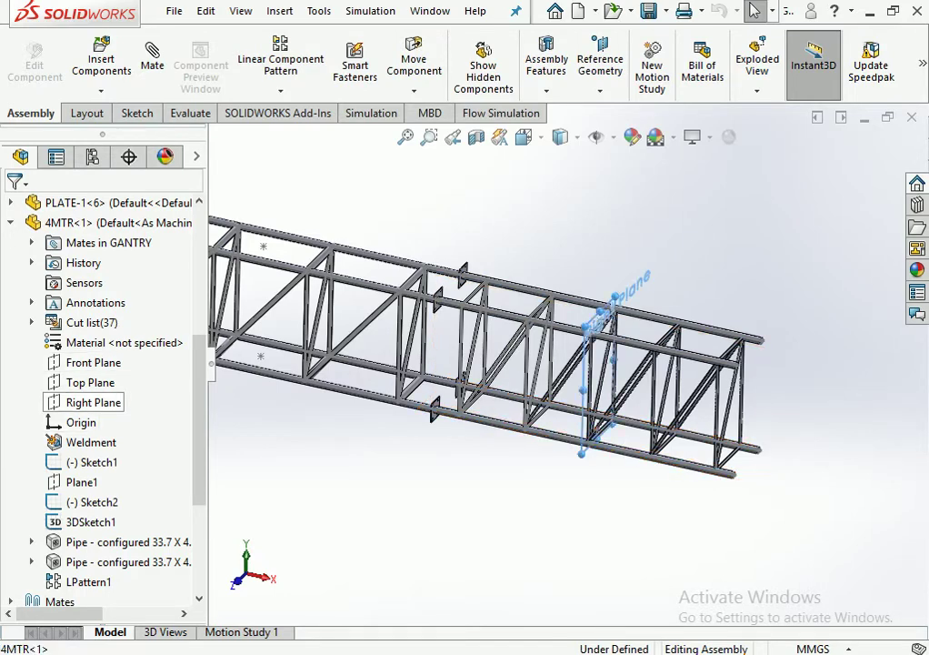
left_click(280, 90)
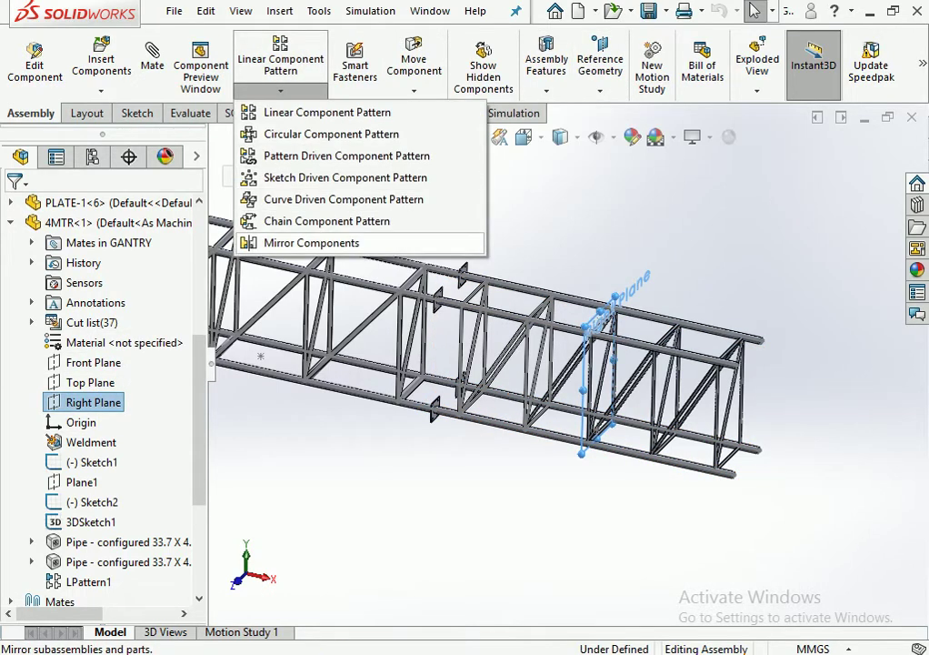
left_click(309, 243)
Select truss 5MTR-1 and flange plates PLATE-1-12, -11, -10, -6, -8, -5, -7 to mirror.
scroll(315, 314, "down", 2)
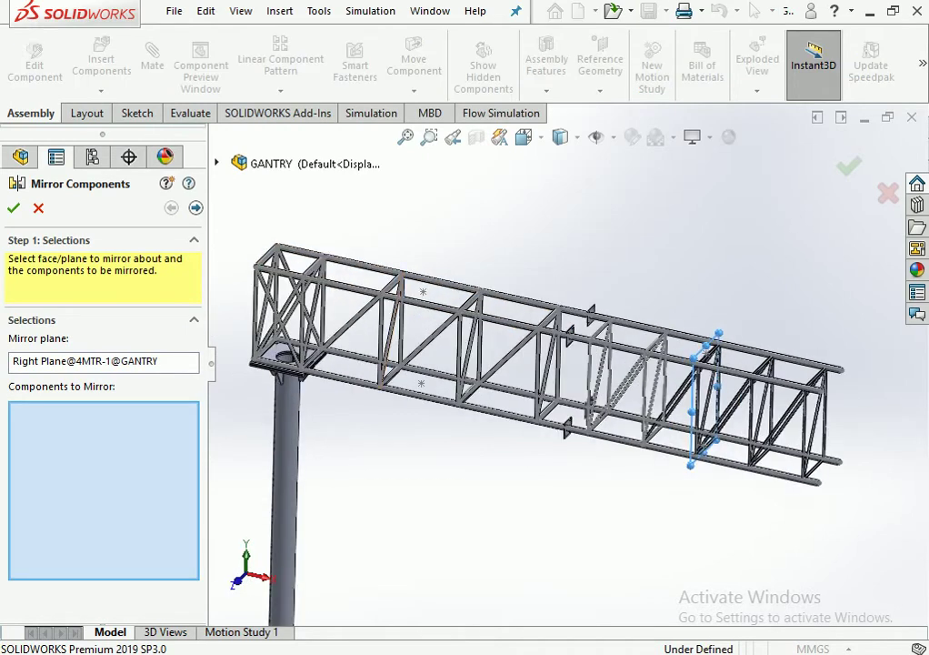
left_click(409, 280)
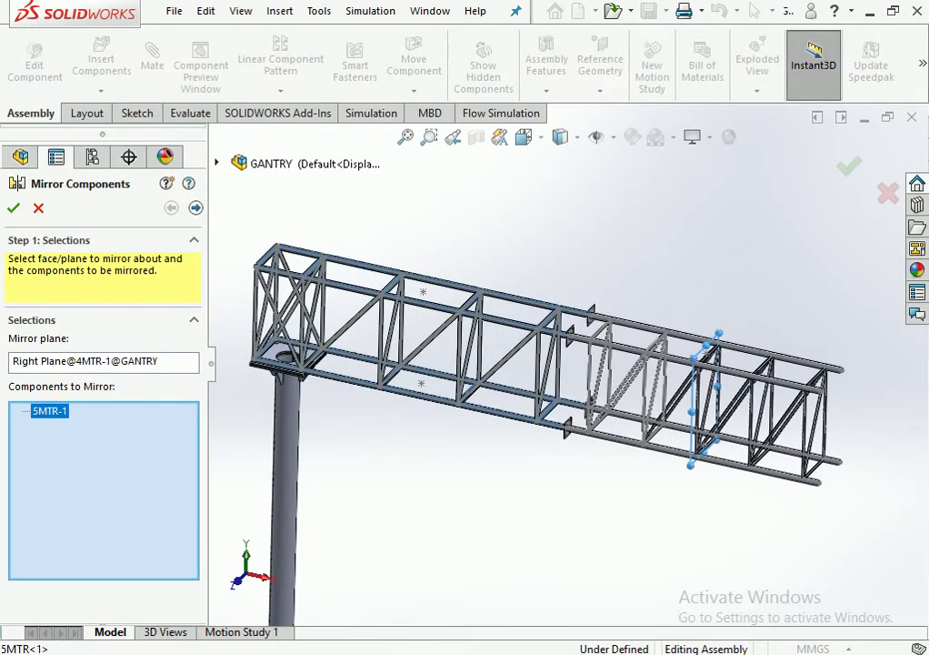
scroll(586, 339, "down", 2)
scroll(586, 339, "down", 5)
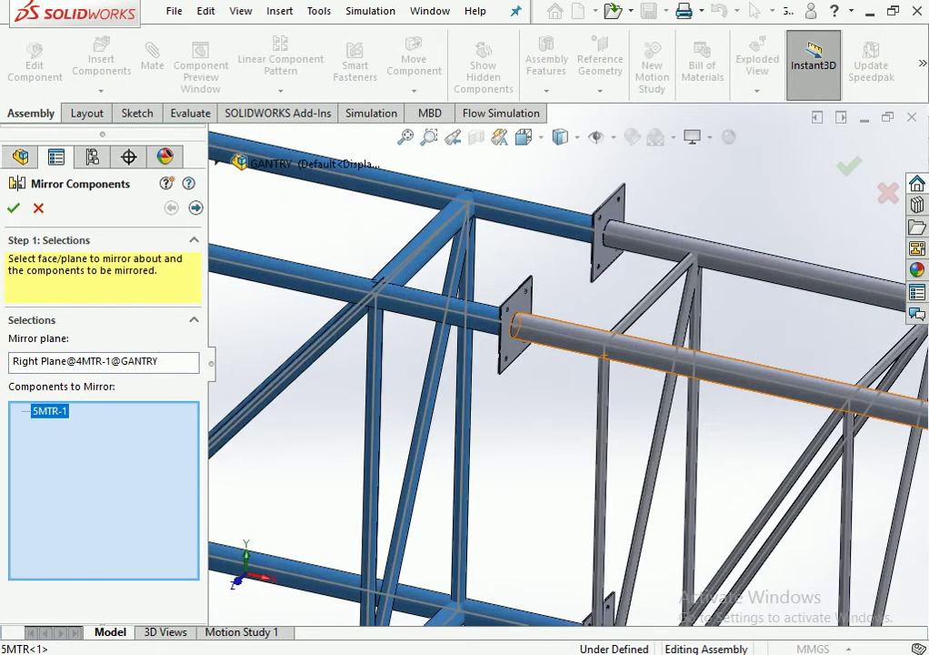
left_click(515, 323)
scroll(546, 309, "down", 1)
left_click(641, 218)
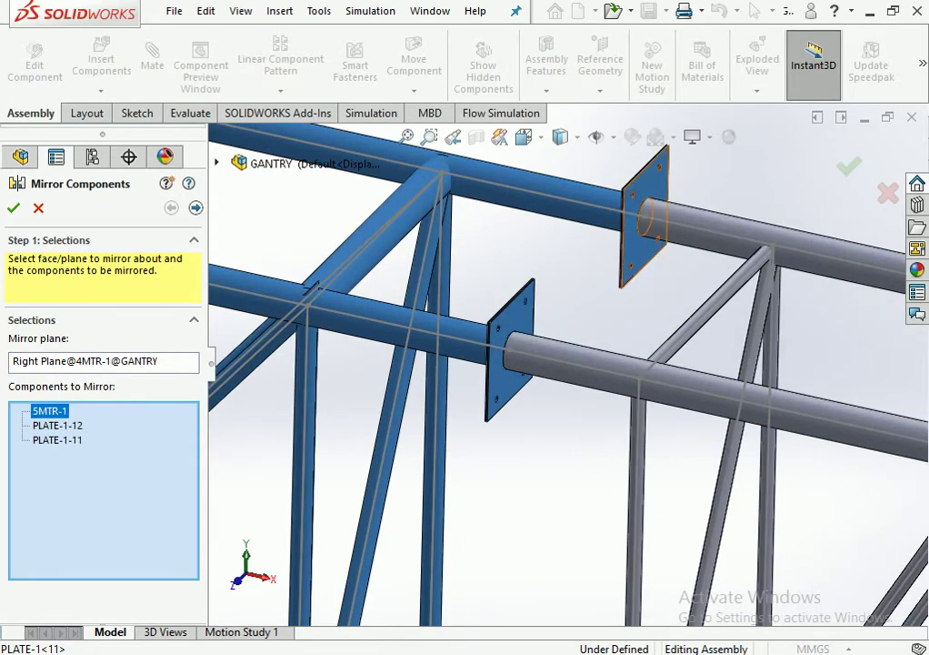
scroll(641, 218, "up", 3)
scroll(640, 218, "up", 3)
scroll(586, 554, "down", 2)
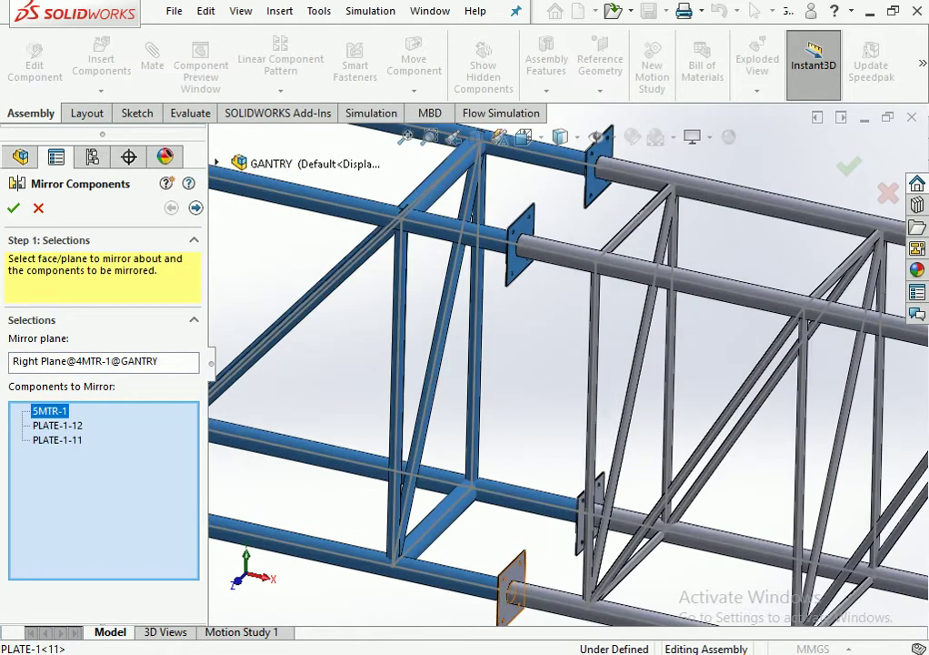
scroll(587, 509, "down", 3)
left_click(249, 569)
scroll(250, 570, "up", 3)
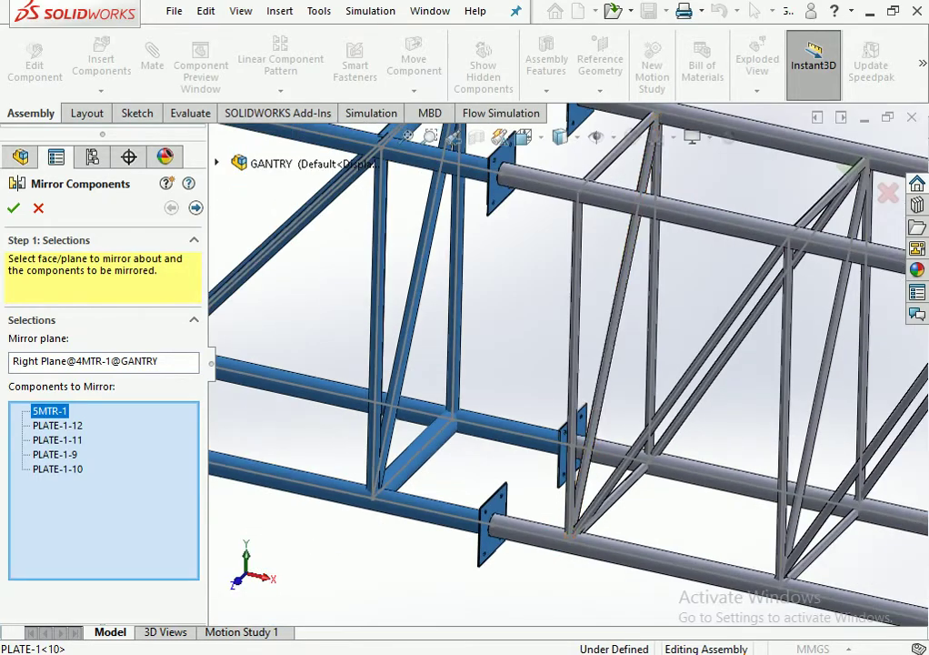
scroll(498, 241, "down", 3)
left_click(498, 240)
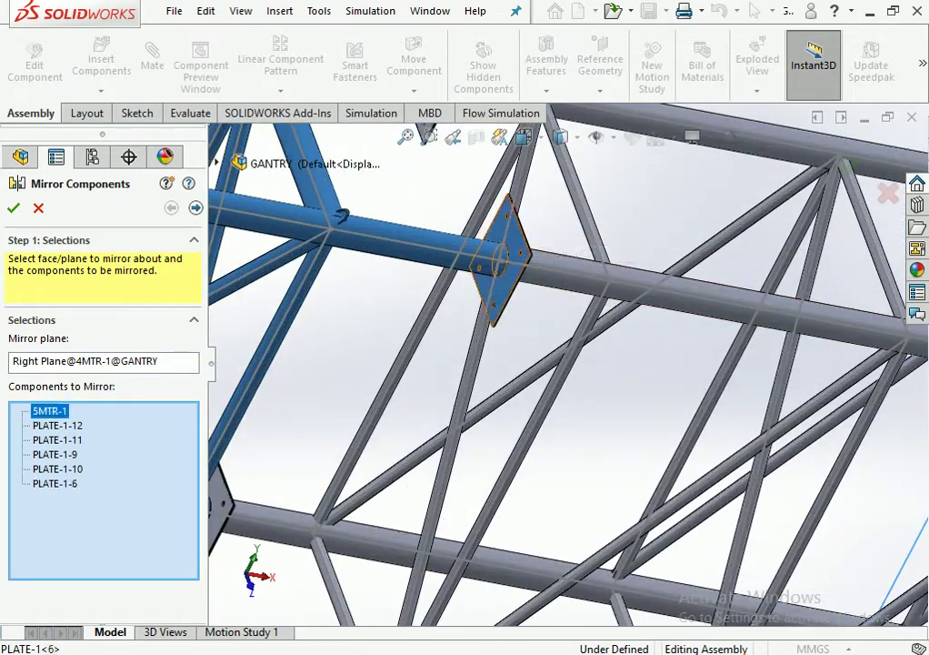
scroll(500, 225, "up", 3)
scroll(500, 225, "down", 3)
left_click(508, 260)
scroll(511, 494, "up", 3)
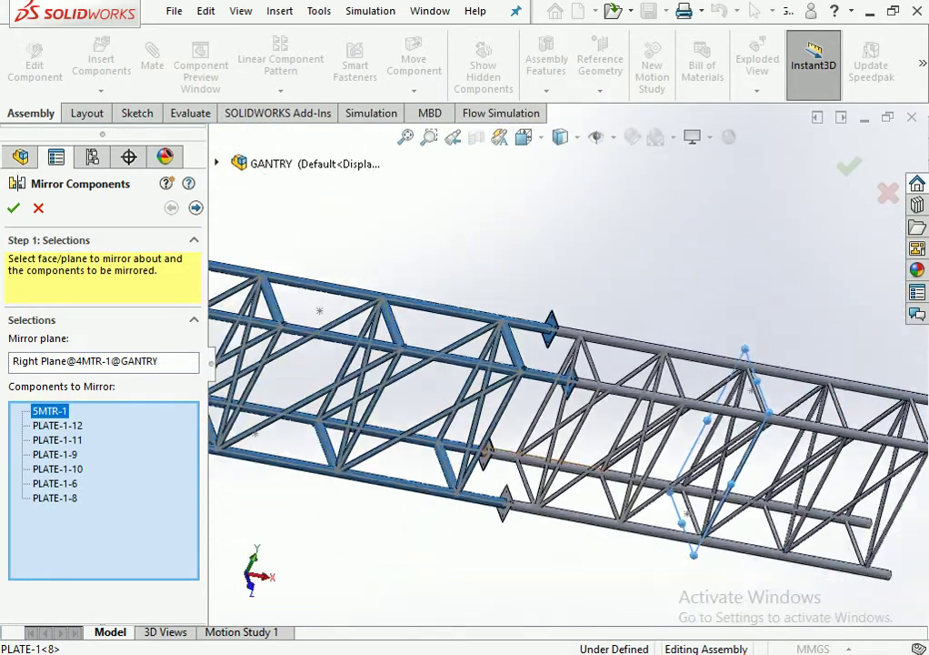
scroll(512, 493, "down", 3)
scroll(512, 494, "down", 2)
left_click(512, 494)
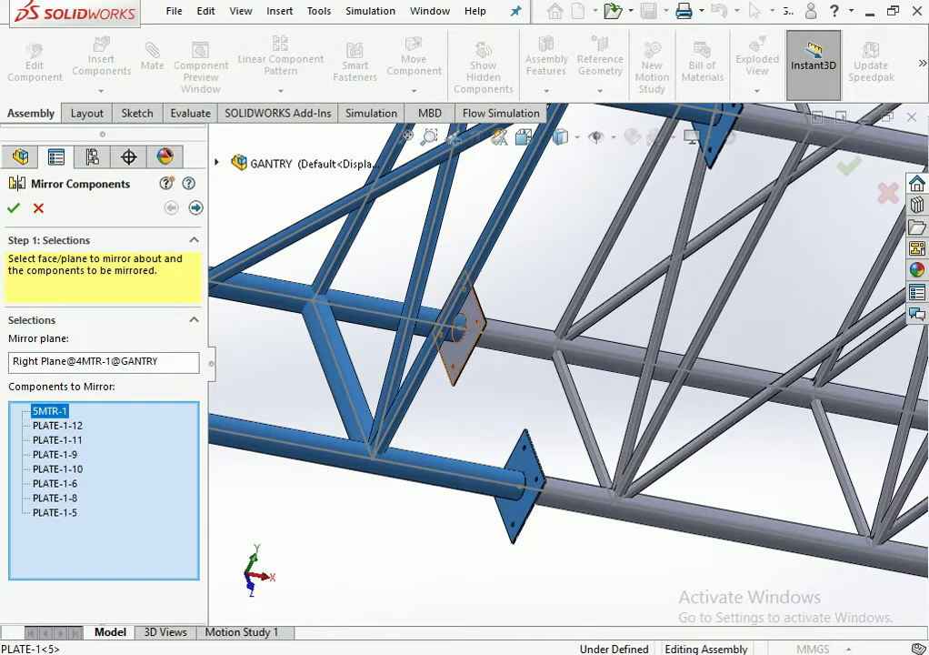
left_click(459, 327)
scroll(459, 328, "up", 5)
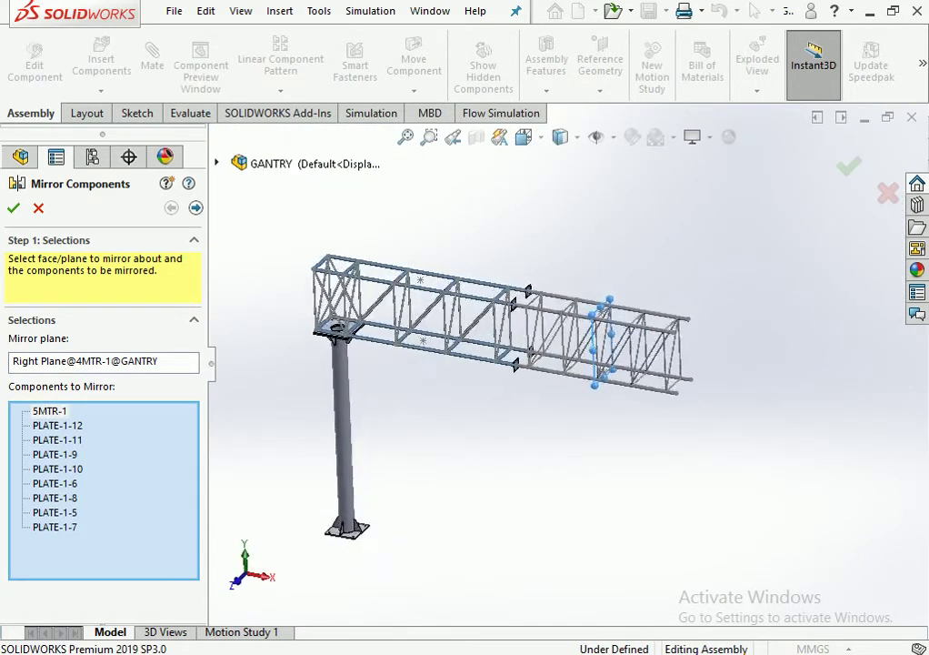
Confirm the mirrored truss and plates, then view the lengthened gantry isometrically.
left_click(194, 208)
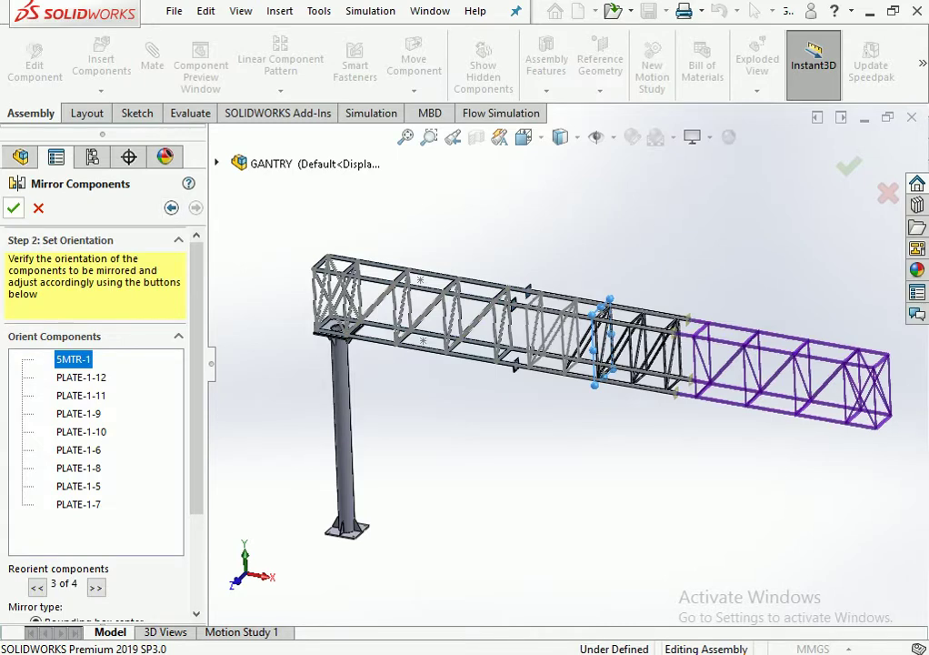
key("Return")
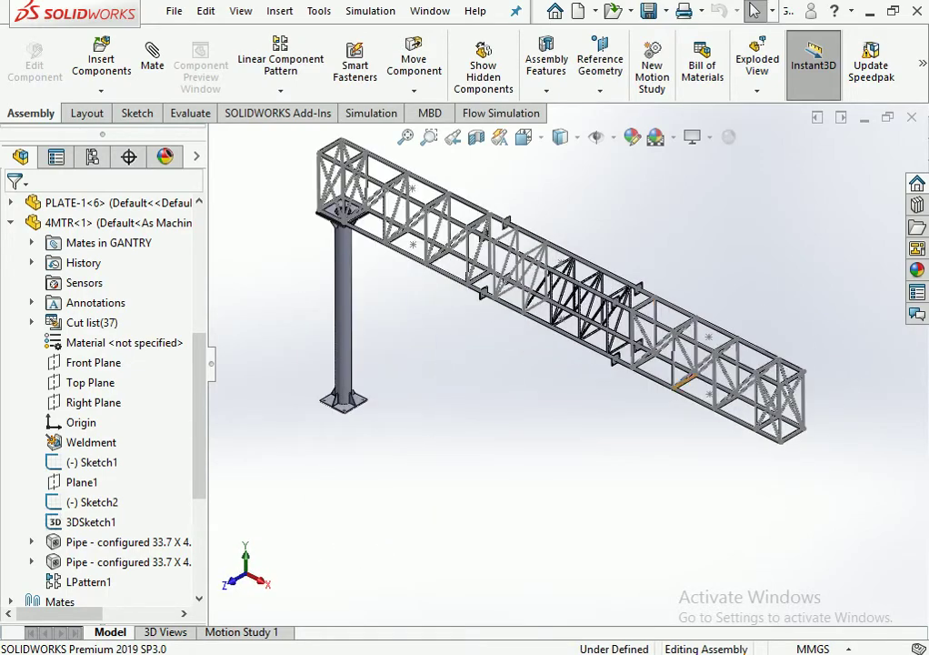
scroll(562, 302, "down", 3)
scroll(562, 302, "down", 3)
scroll(562, 303, "down", 2)
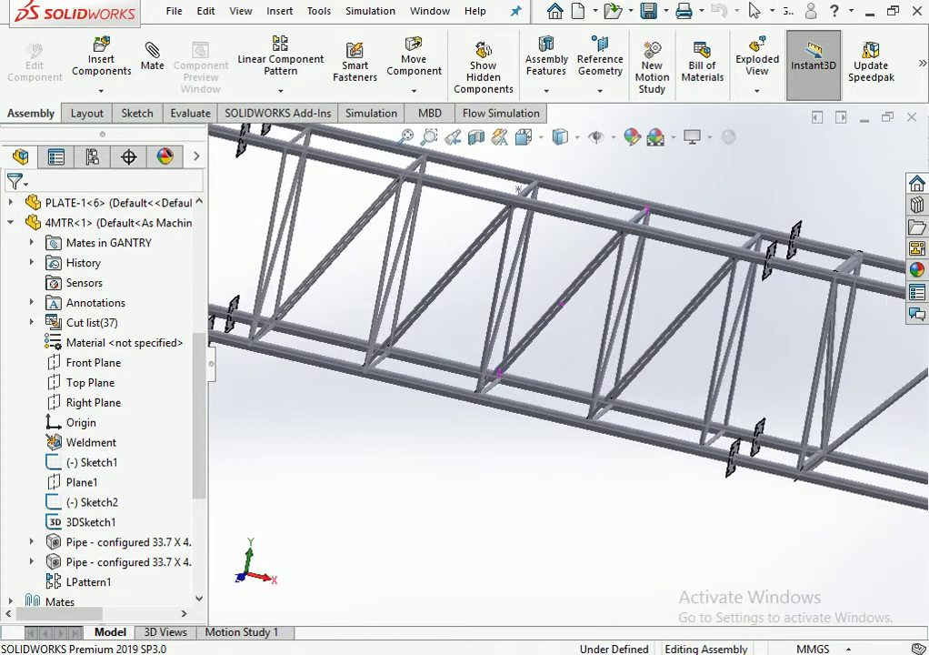
key("ctrl+7")
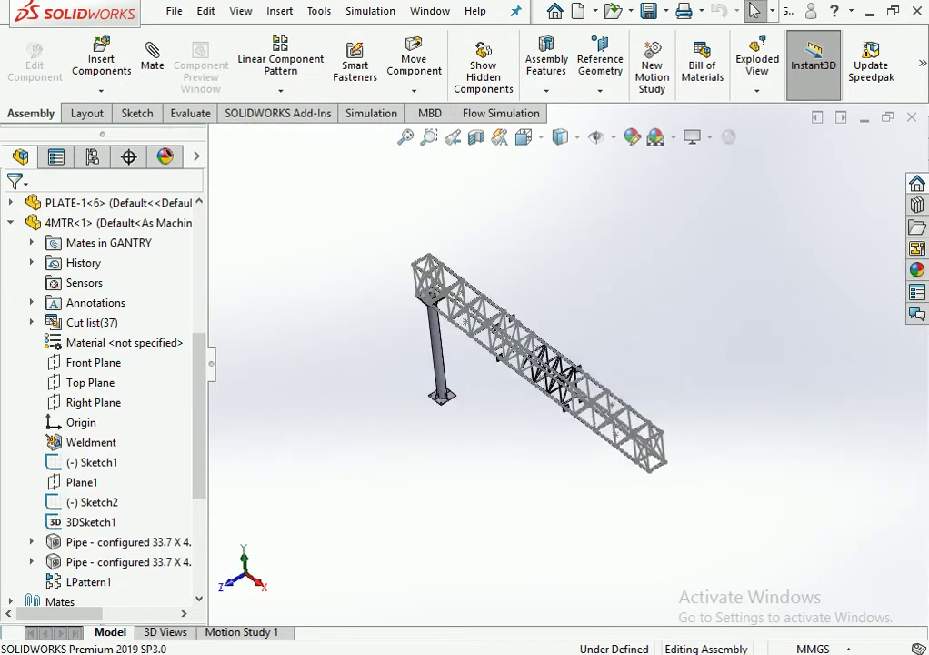
key("Left")
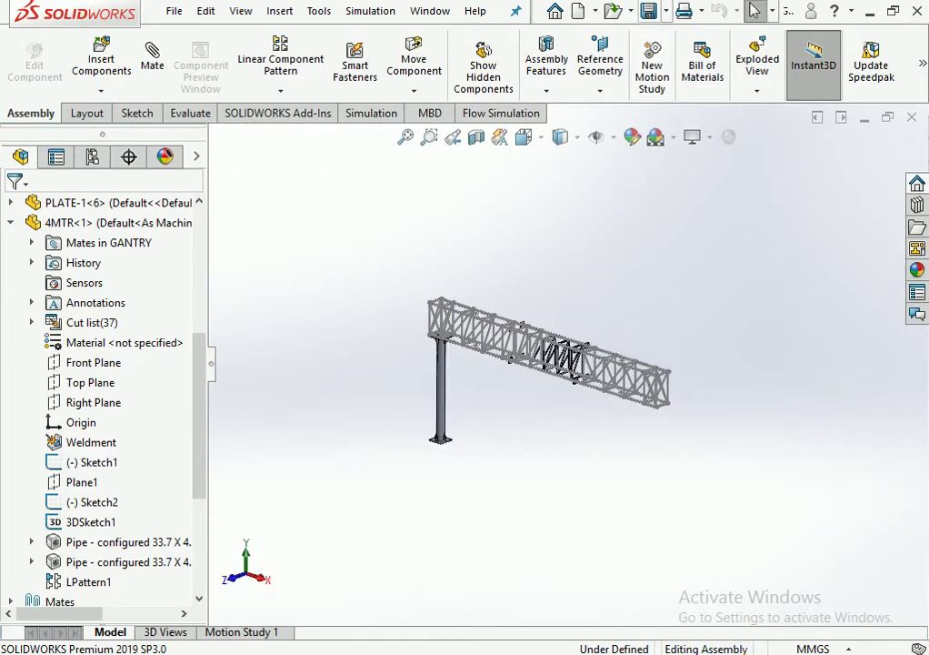
Save the assembly and all modified documents with Save All.
key("ctrl+s")
key("Return")
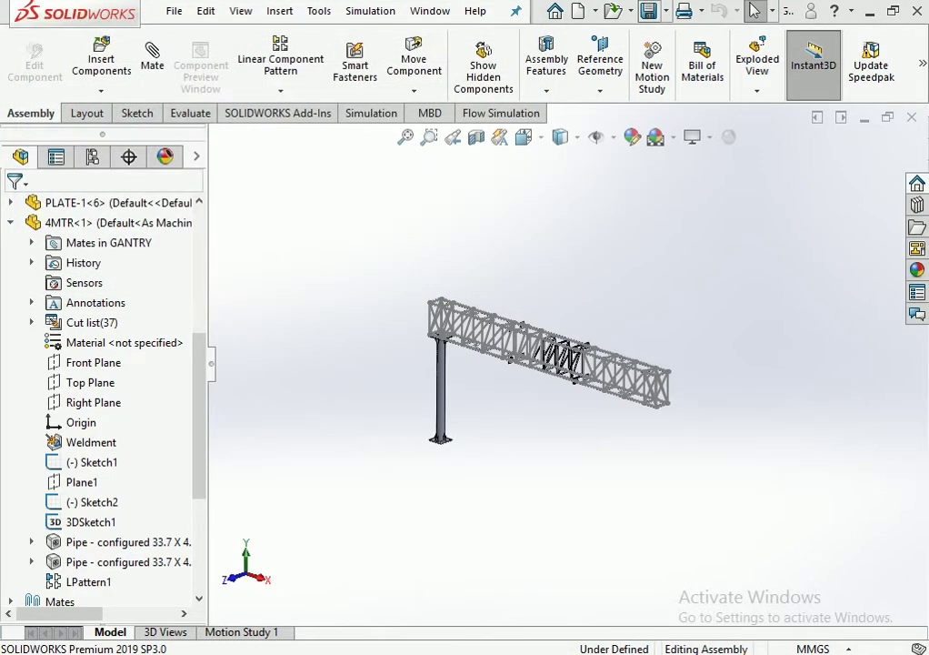
scroll(479, 307, "down", 2)
scroll(479, 307, "down", 3)
scroll(565, 343, "down", 3)
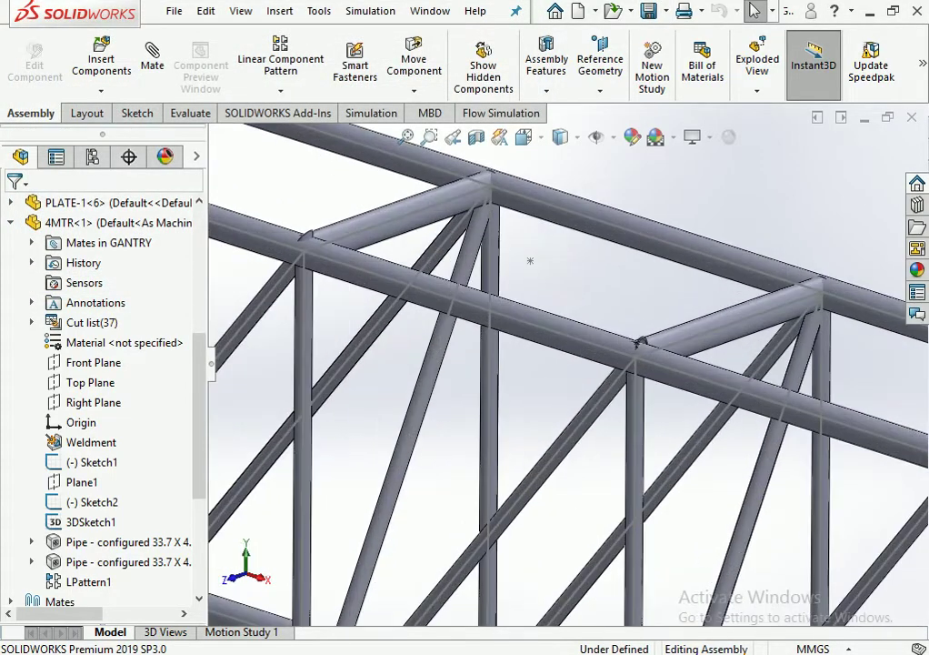
scroll(564, 343, "down", 2)
left_click(565, 343)
Open the 5MTR truss part on its own and hide its 3DSketch1 lines.
left_click(615, 285)
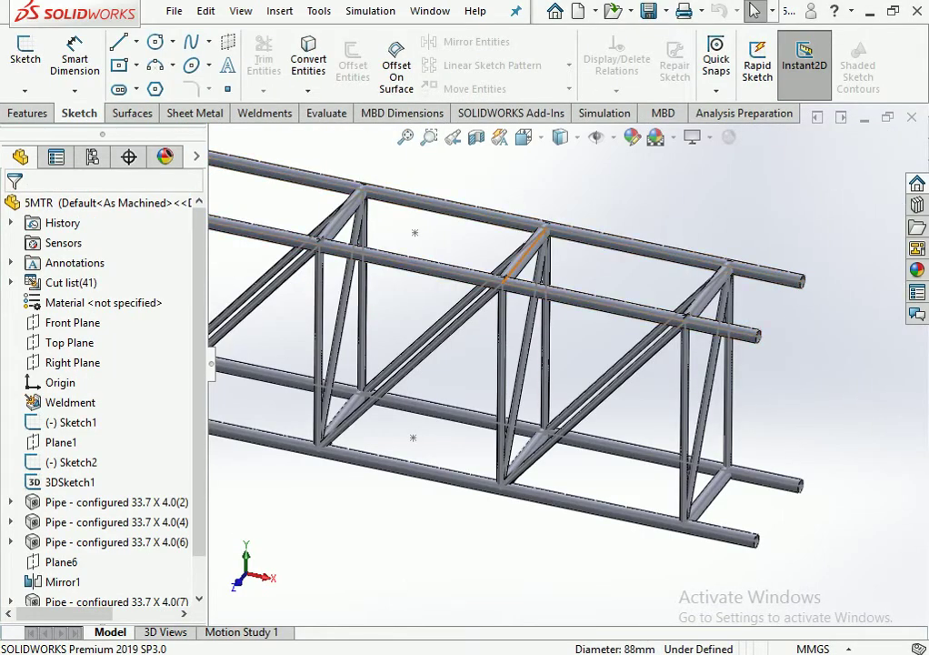
left_click(529, 249)
left_click(594, 215)
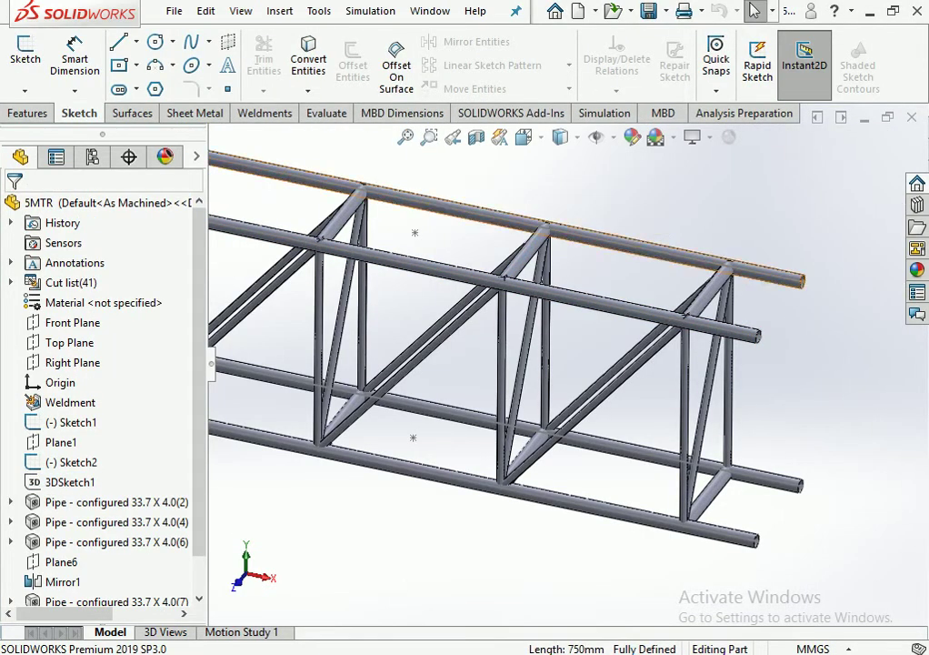
scroll(318, 213, "up", 3)
scroll(318, 214, "down", 5)
scroll(319, 214, "down", 2)
Hide the Sketch1 lines along the lower pipes and show the whole truss in isometric view.
left_click(614, 270)
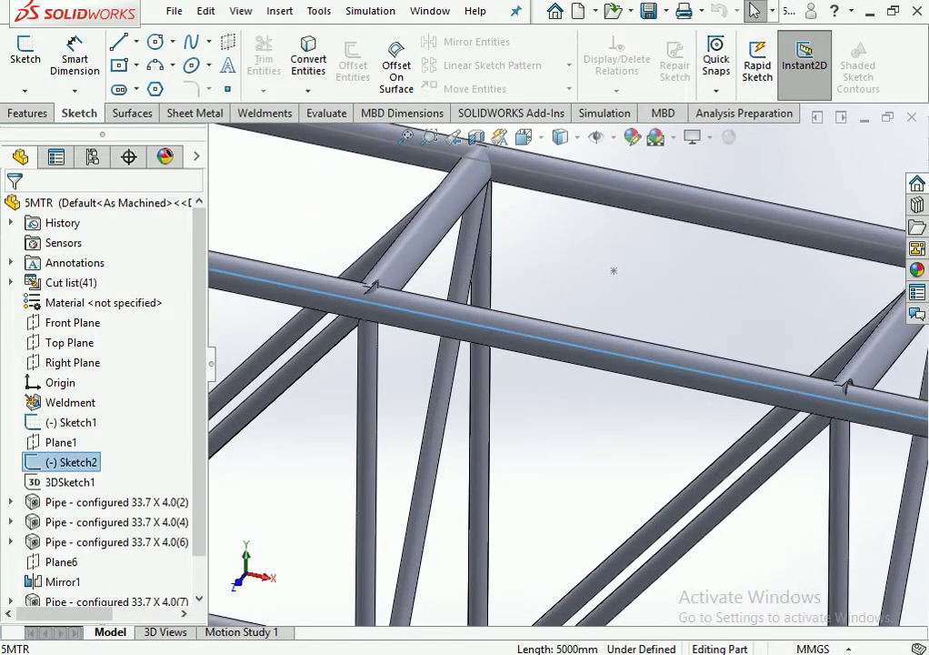
key("Escape")
scroll(577, 465, "up", 5)
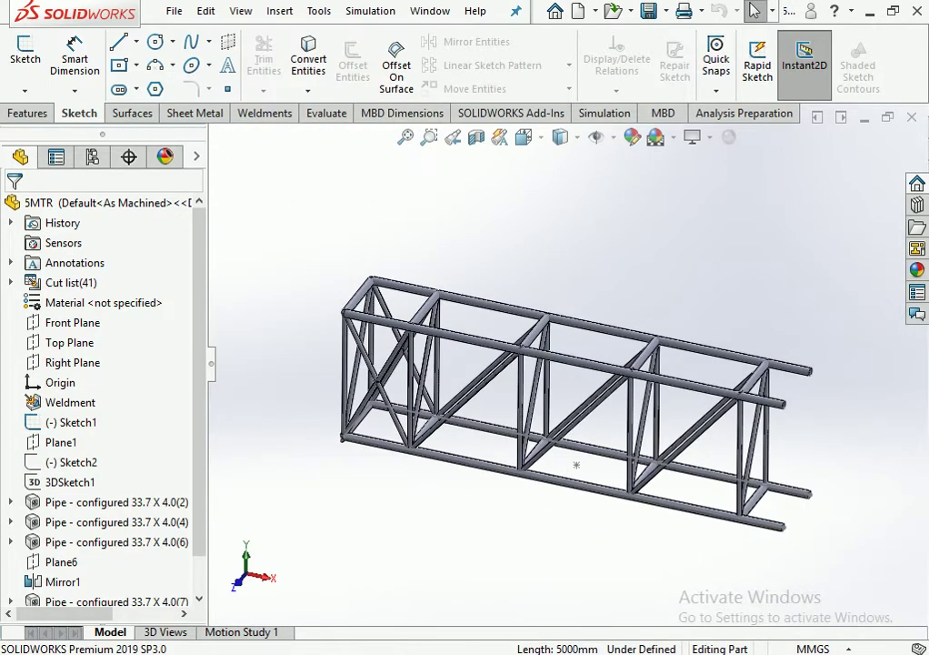
scroll(576, 464, "down", 3)
scroll(577, 464, "down", 3)
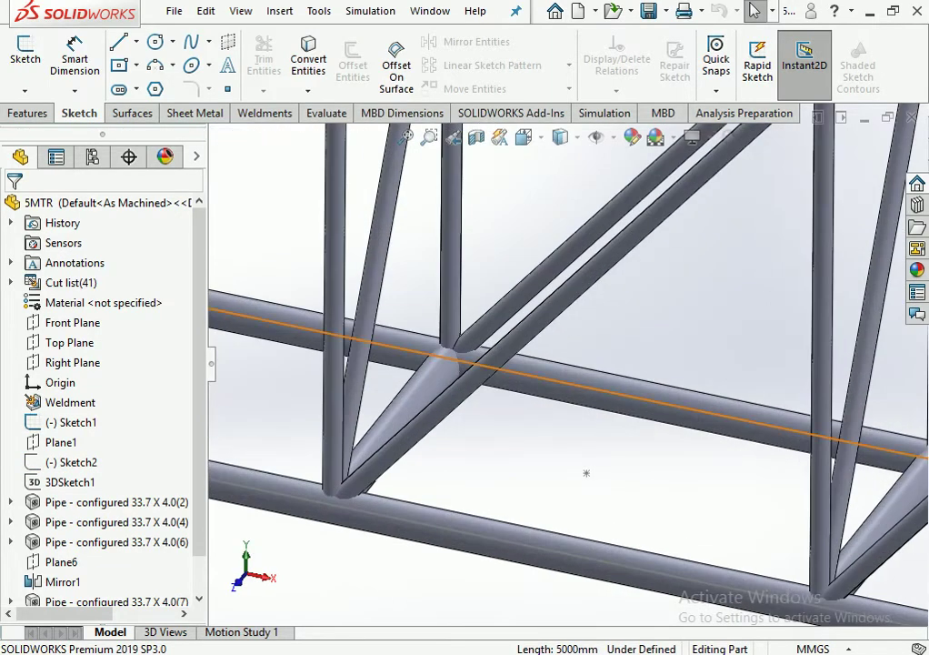
left_click(636, 396)
left_click(697, 338)
scroll(554, 437, "up", 3)
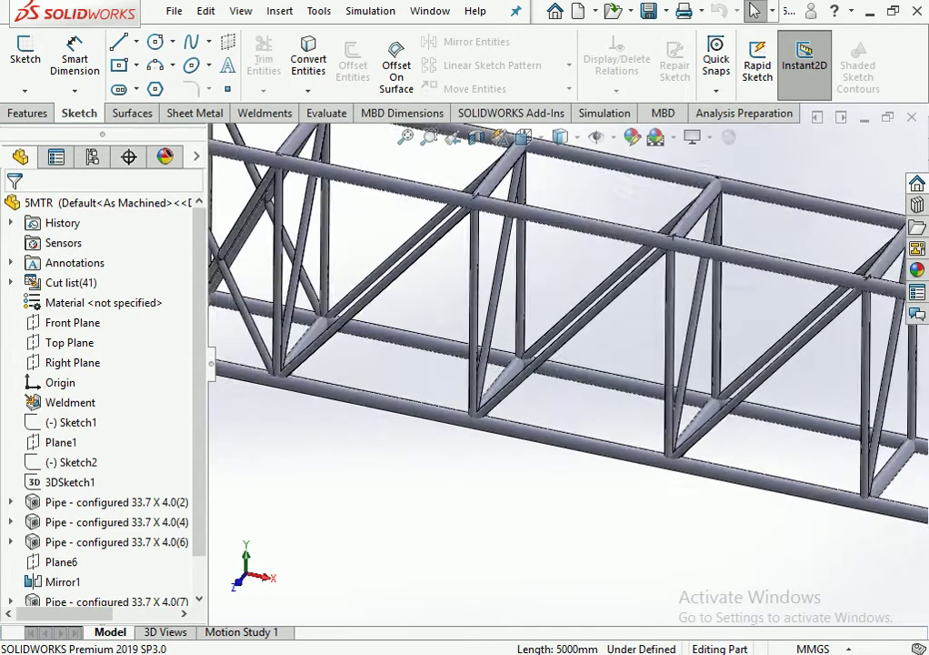
scroll(555, 436, "up", 3)
key("ctrl+7")
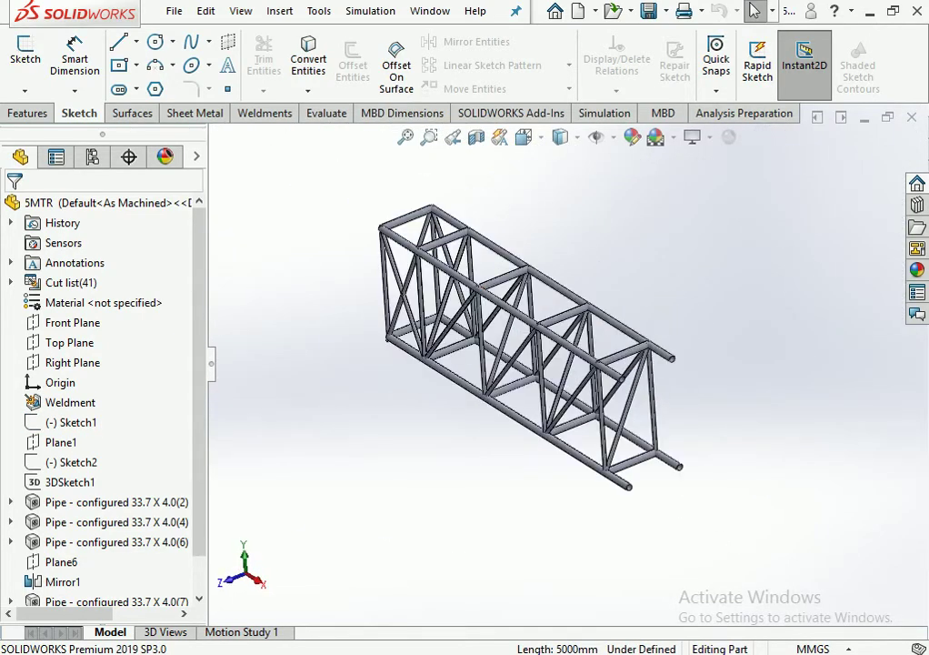
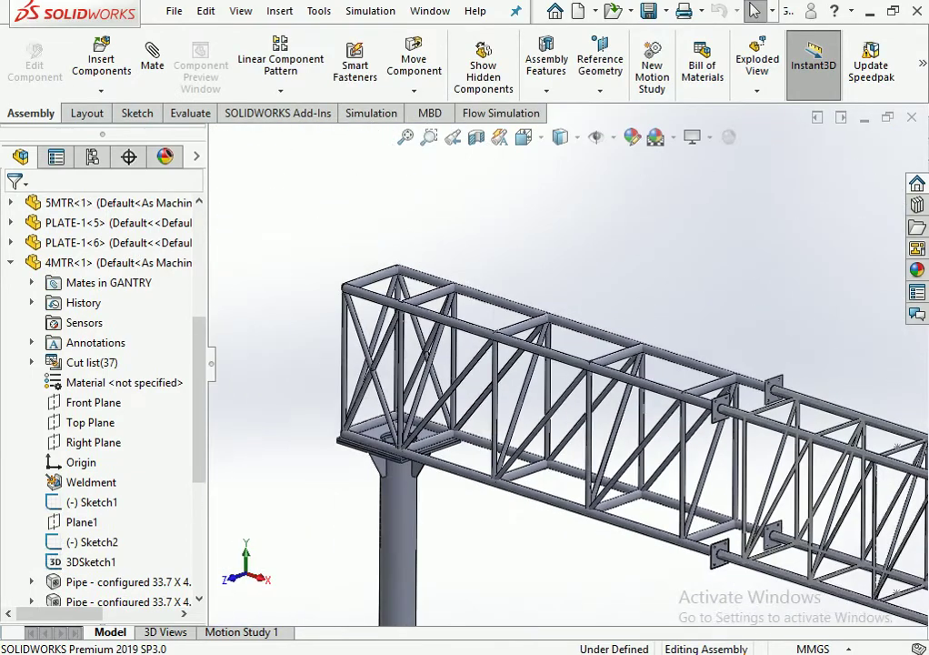
Open the 4MTR truss part on its own from one of its pipe members.
scroll(599, 344, "down", 3)
scroll(600, 343, "down", 3)
scroll(599, 344, "down", 3)
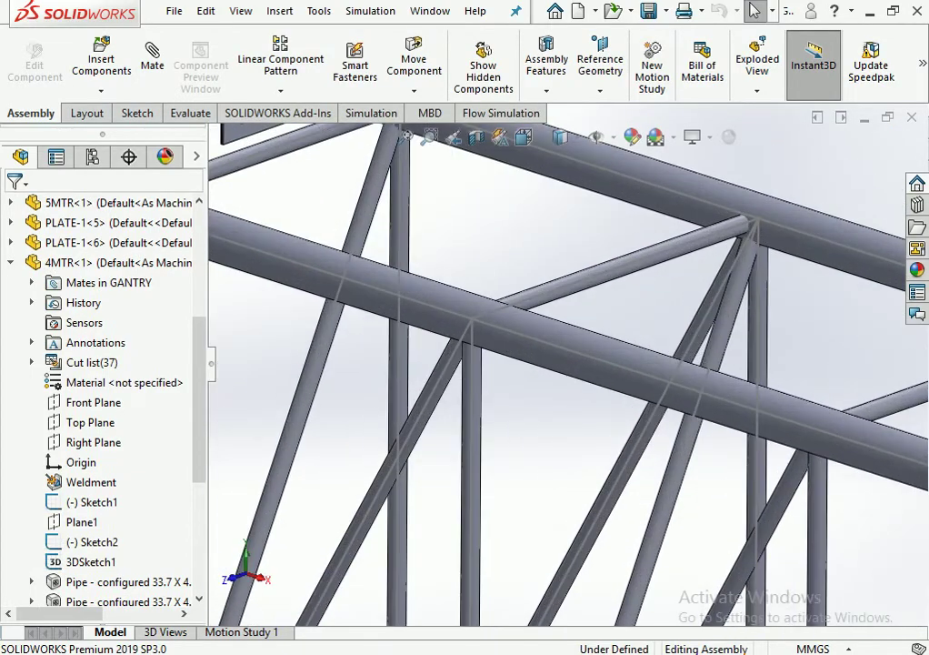
left_click(599, 344)
left_click(651, 236)
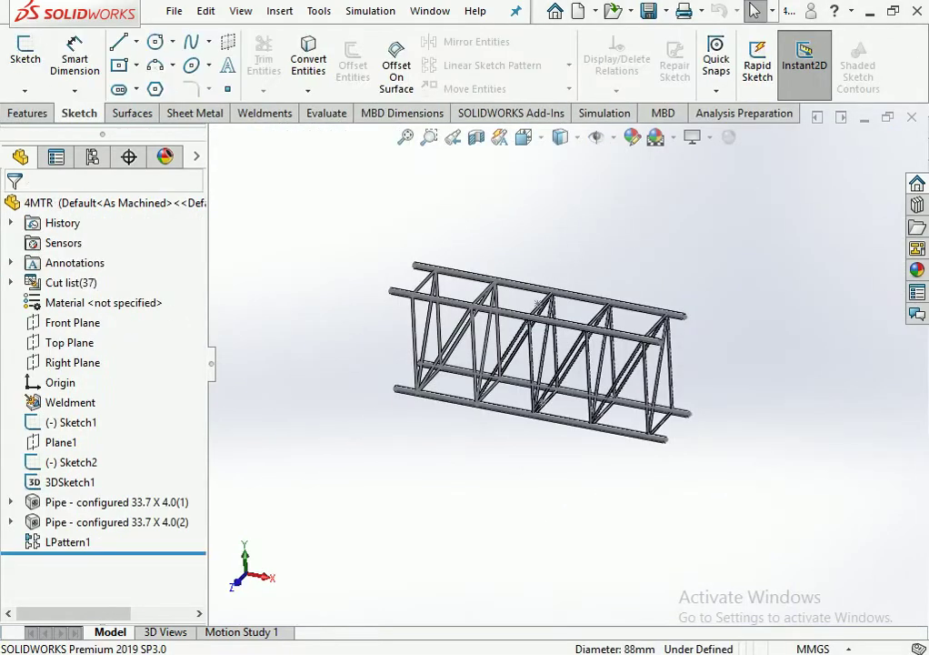
Inspect the truss pipes in profile, front and isometric views.
scroll(366, 302, "down", 3)
scroll(366, 302, "down", 3)
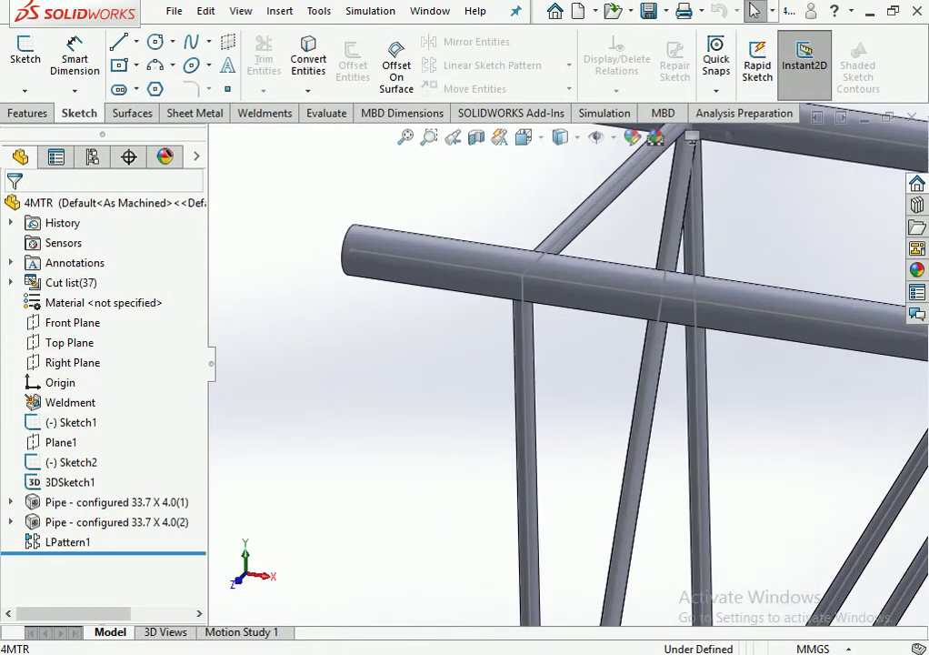
scroll(366, 302, "down", 2)
left_click(718, 314)
scroll(718, 314, "up", 2)
scroll(718, 314, "up", 2)
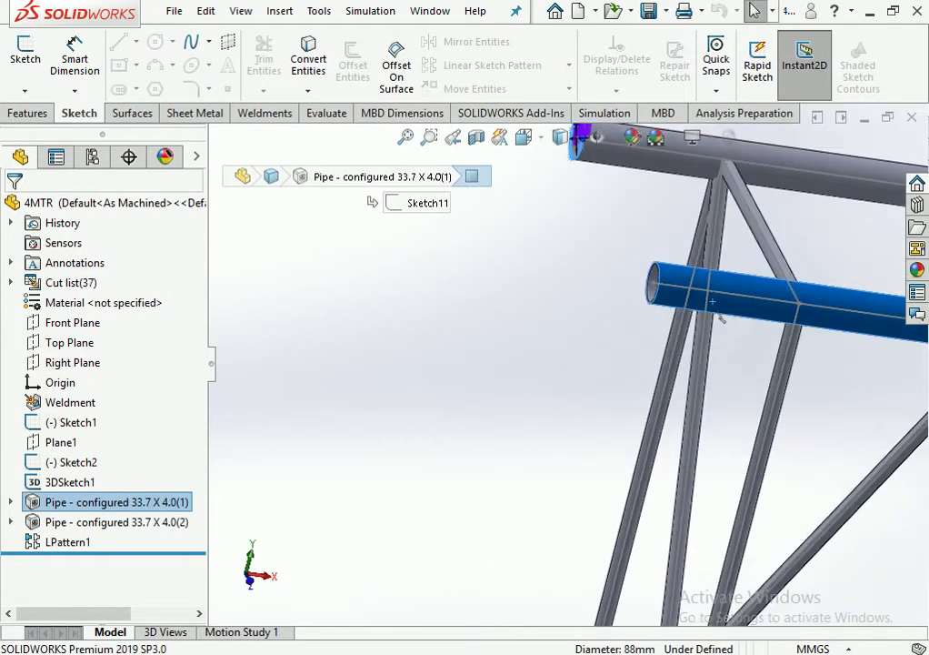
key("ctrl+8")
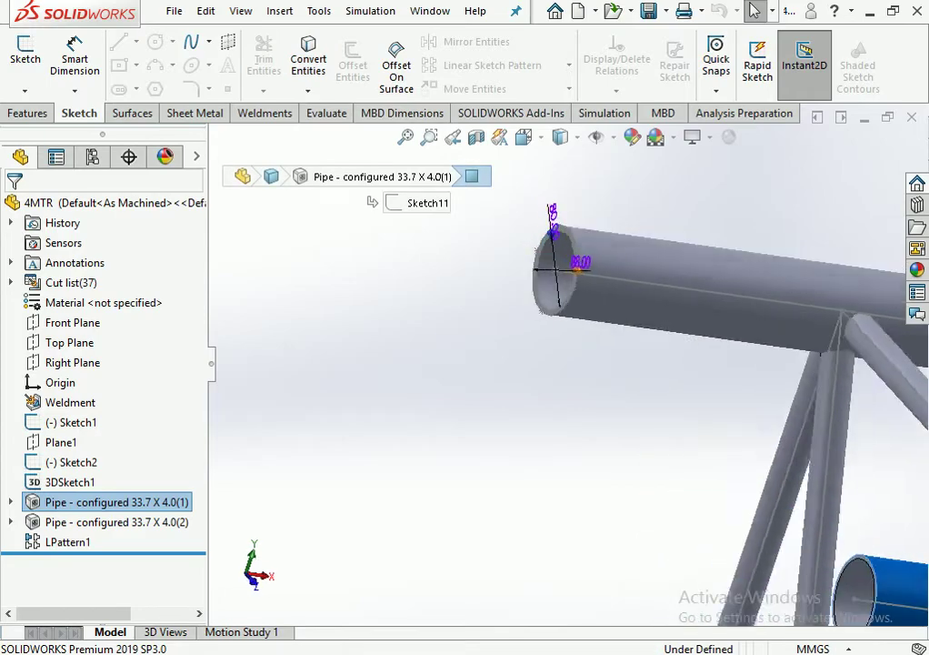
scroll(573, 310, "up", 2)
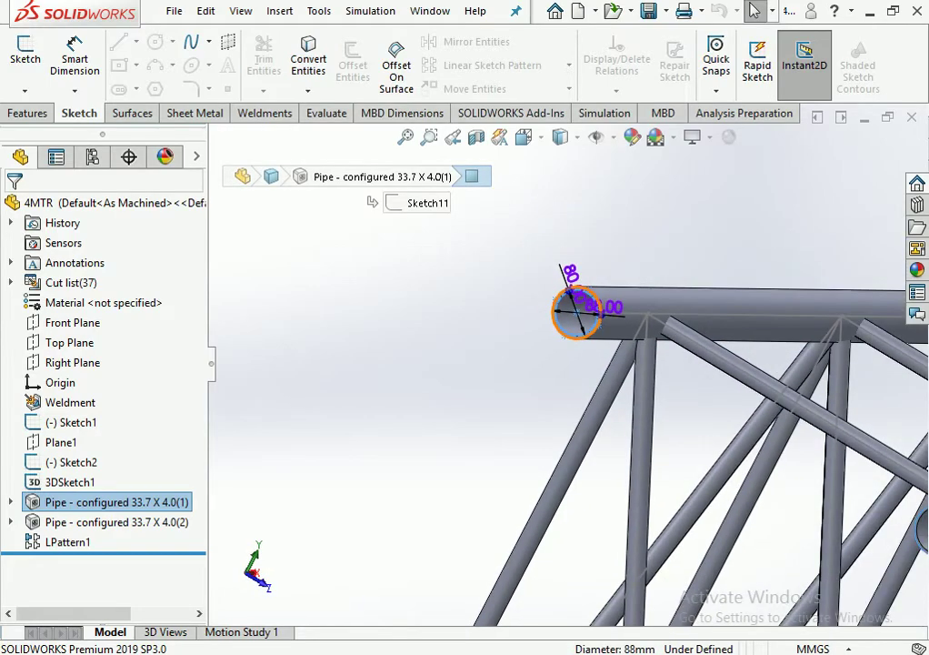
key("ctrl+1")
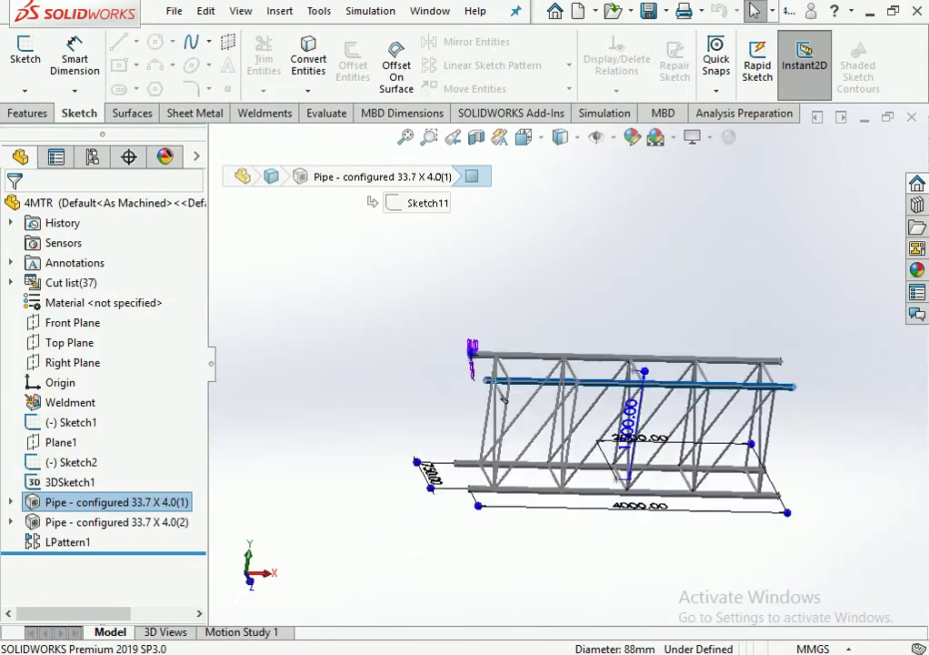
key("ctrl+7")
Edit Sketch12, the vertical pipe's profile sketch.
scroll(425, 332, "down", 4)
scroll(424, 333, "down", 2)
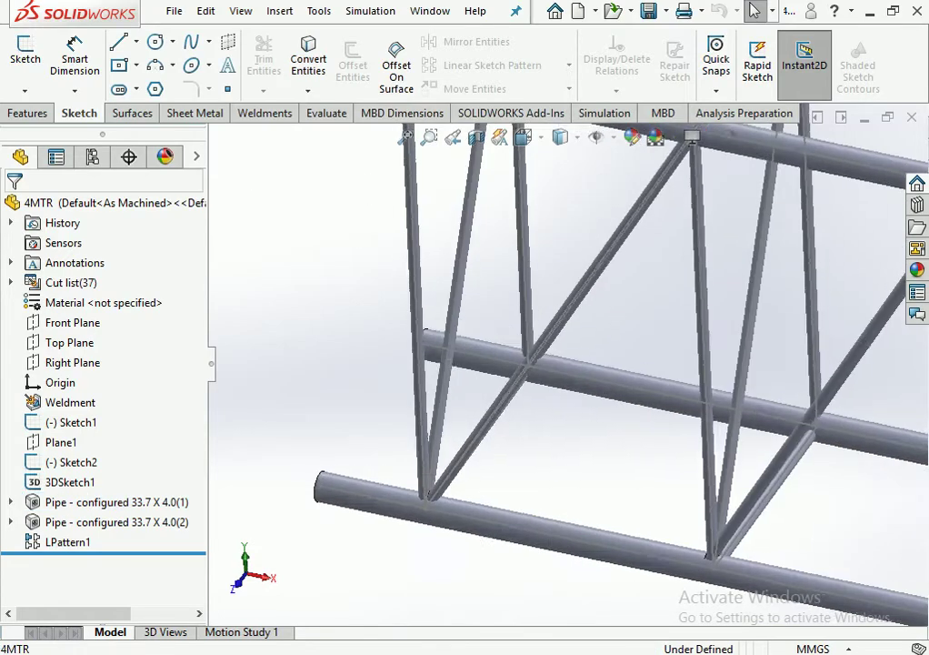
scroll(424, 331, "down", 2)
scroll(424, 331, "down", 3)
scroll(425, 331, "down", 3)
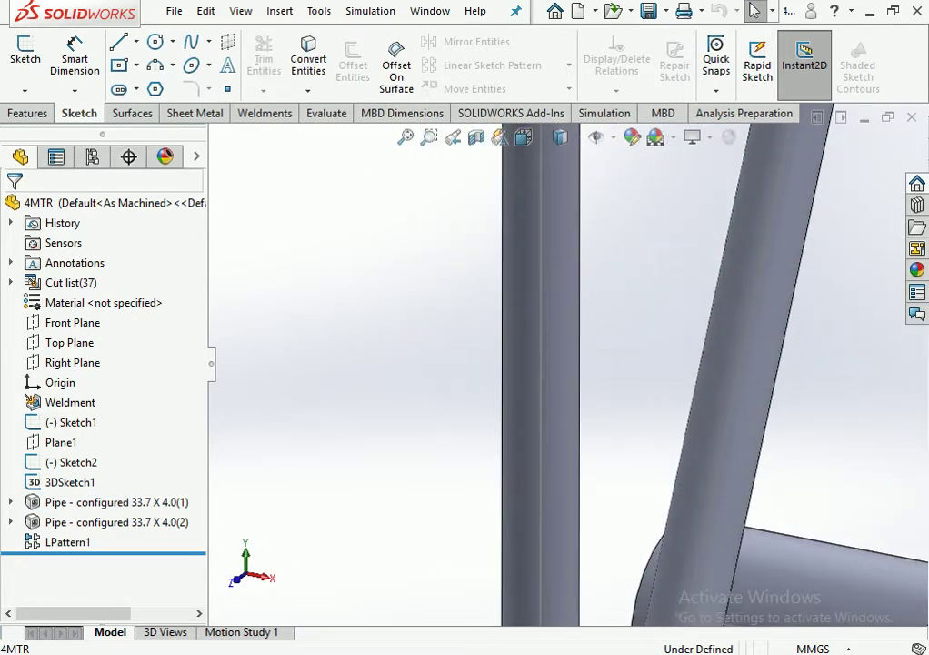
left_click(564, 389)
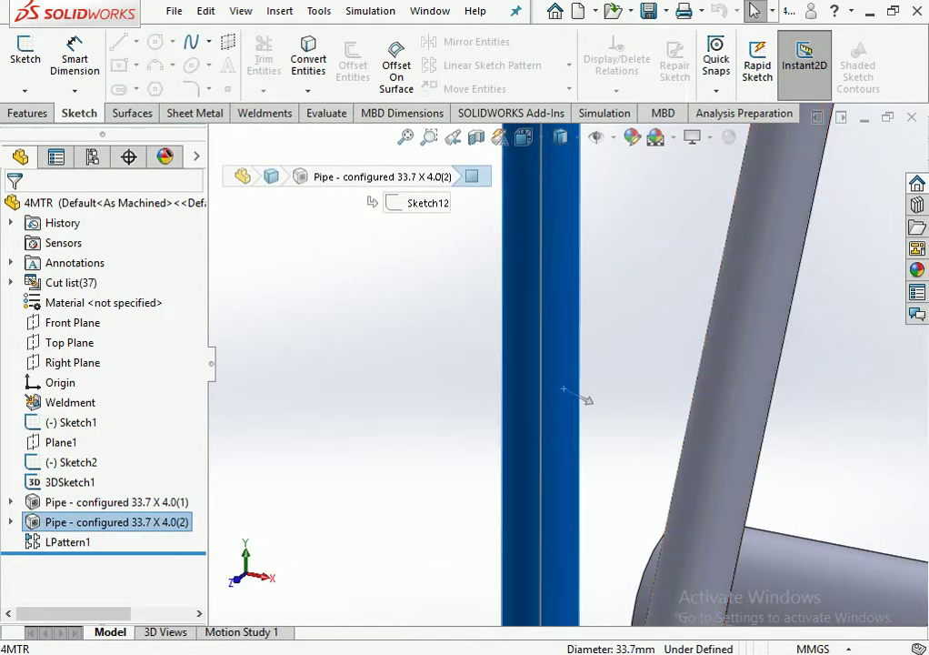
left_click(88, 342)
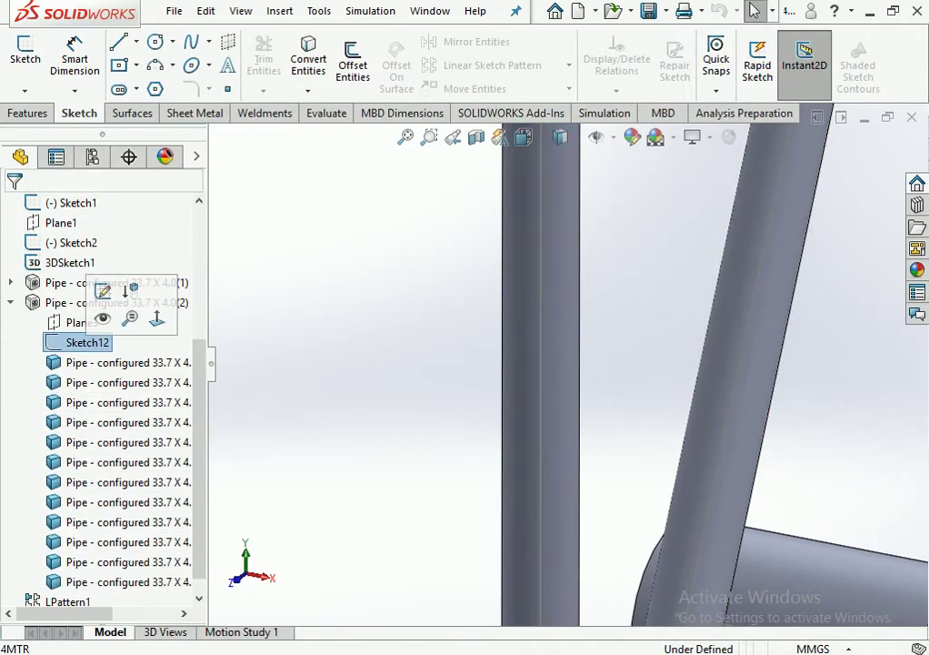
left_click(130, 317)
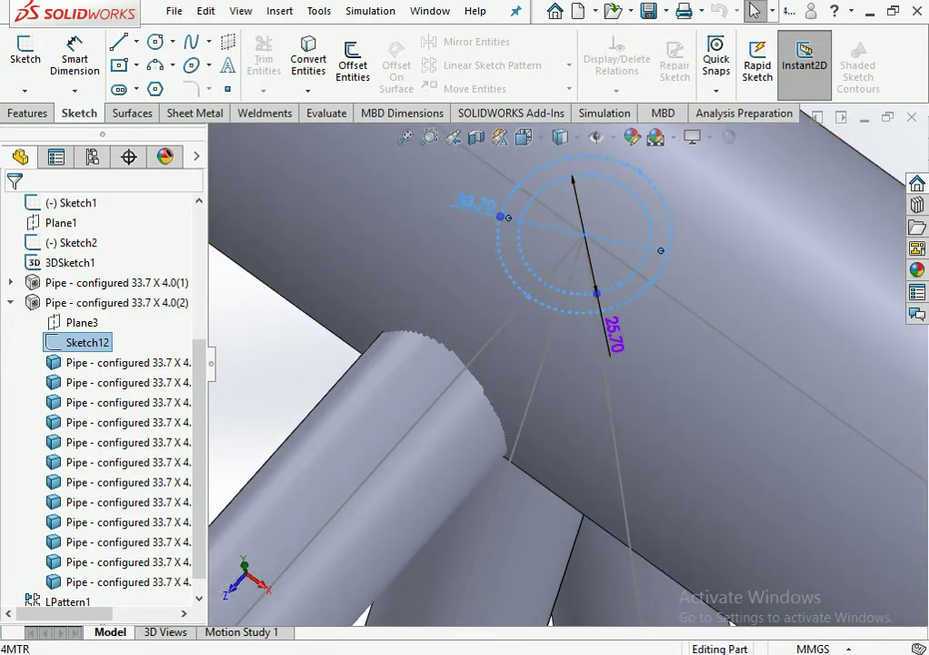
Change the profile circle from 33.7 to 47.8 and the 25.70 dimension to 40, then exit the sketch.
left_click(461, 204)
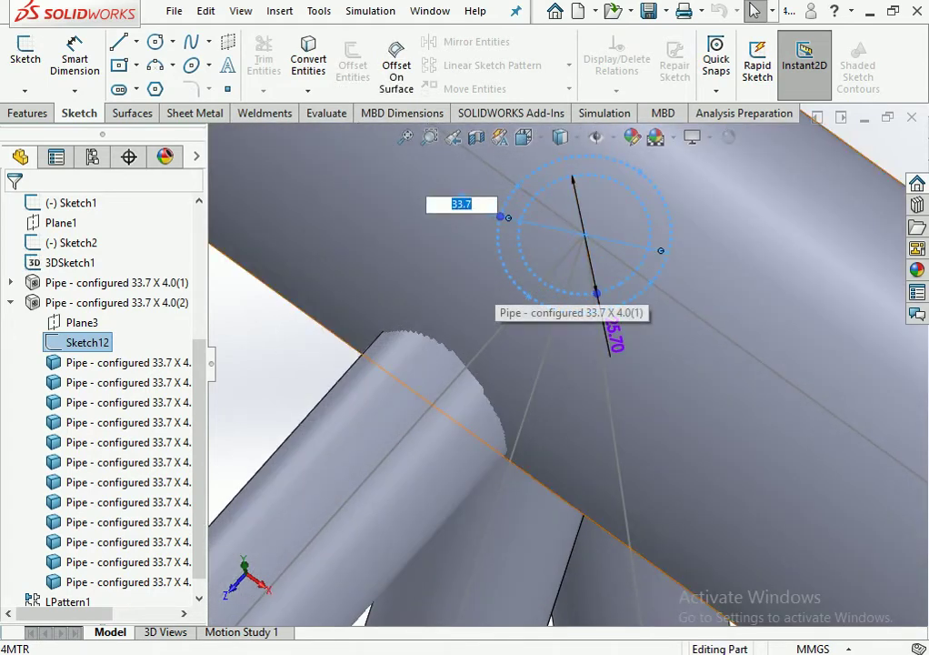
type("7.8")
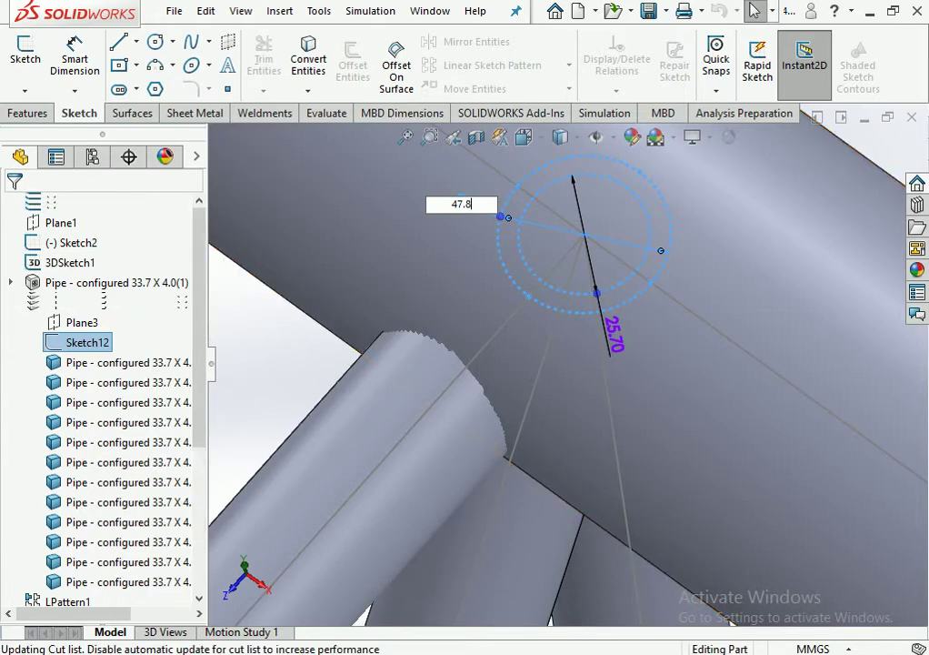
scroll(563, 382, "up", 2)
scroll(563, 382, "up", 4)
left_click(570, 318)
type("40")
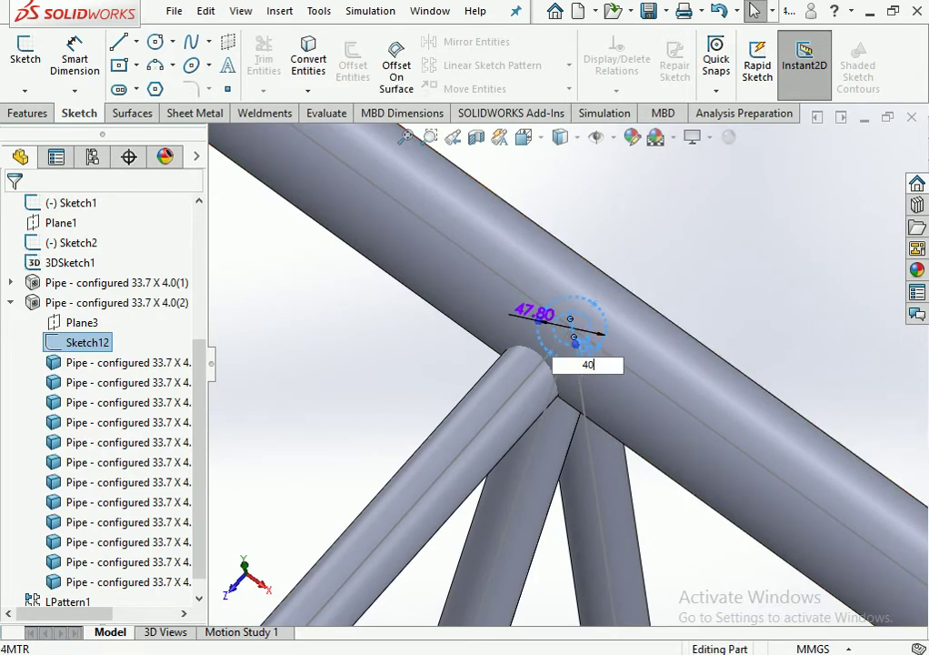
key("Return")
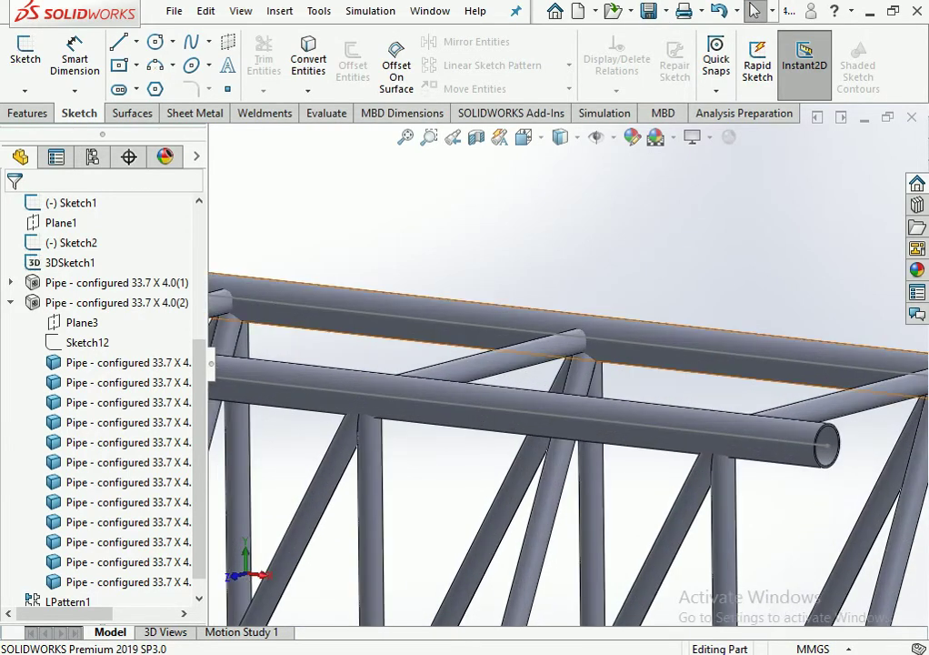
Hide the Sketch1 layout lines of the truss.
right_click(647, 344)
left_click(611, 351)
scroll(611, 351, "up", 4)
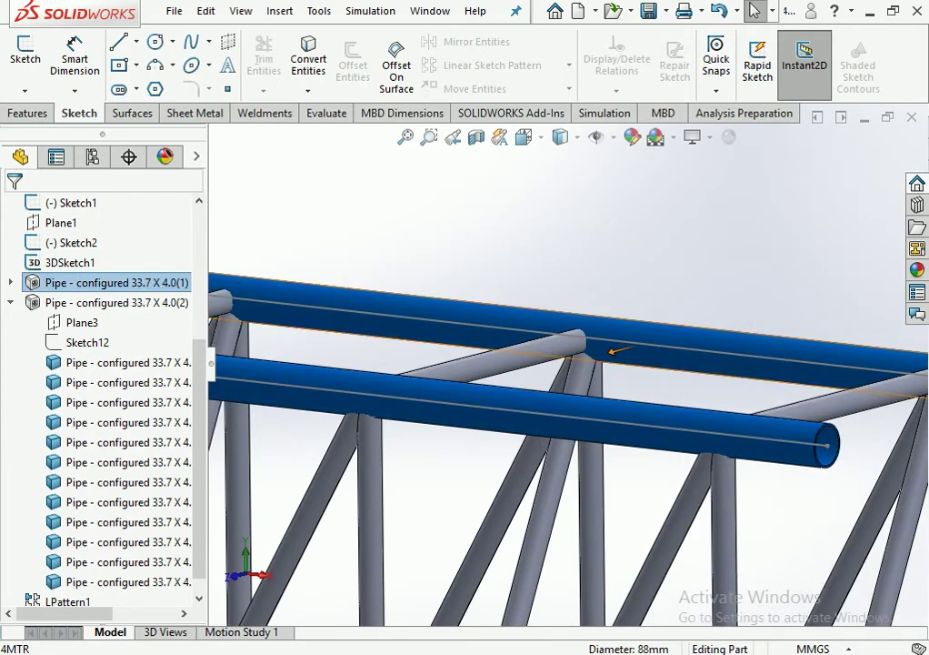
key("Escape")
middle_click_drag(611, 351, 329, 270)
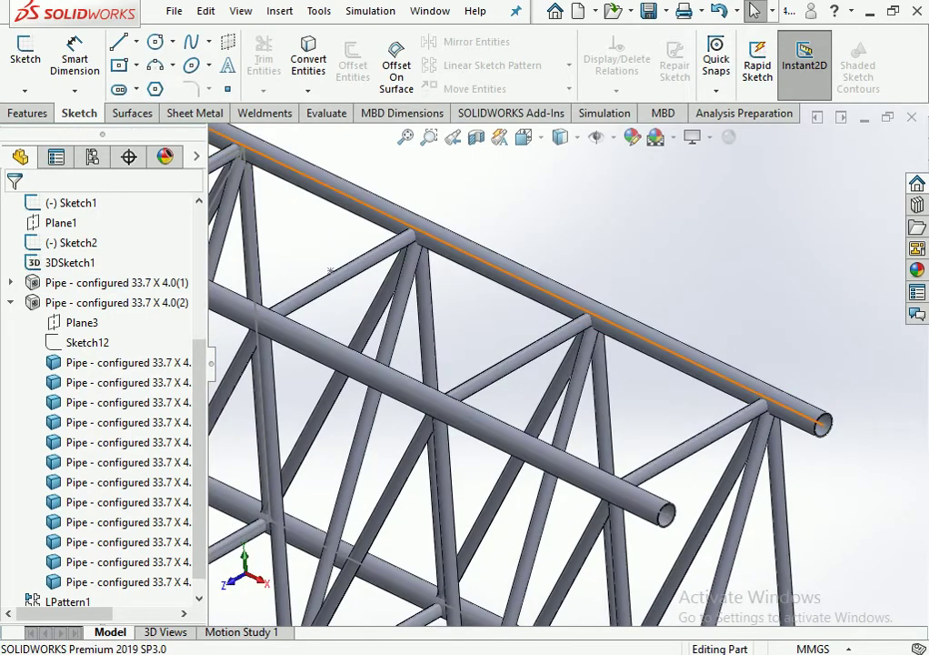
left_click(812, 419)
key("Escape")
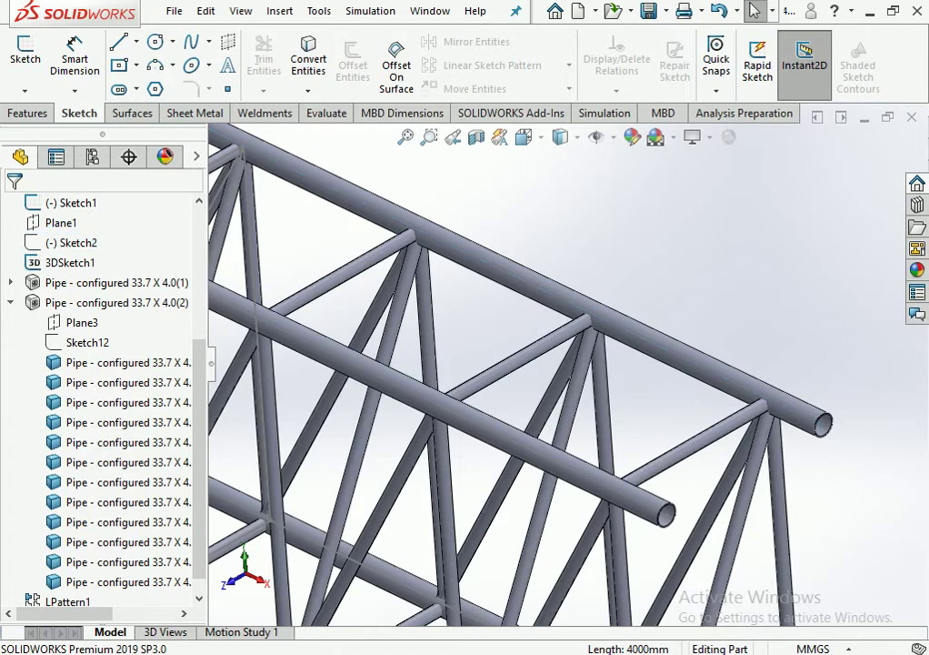
scroll(582, 473, "up", 3)
scroll(582, 473, "up", 2)
scroll(582, 472, "down", 8)
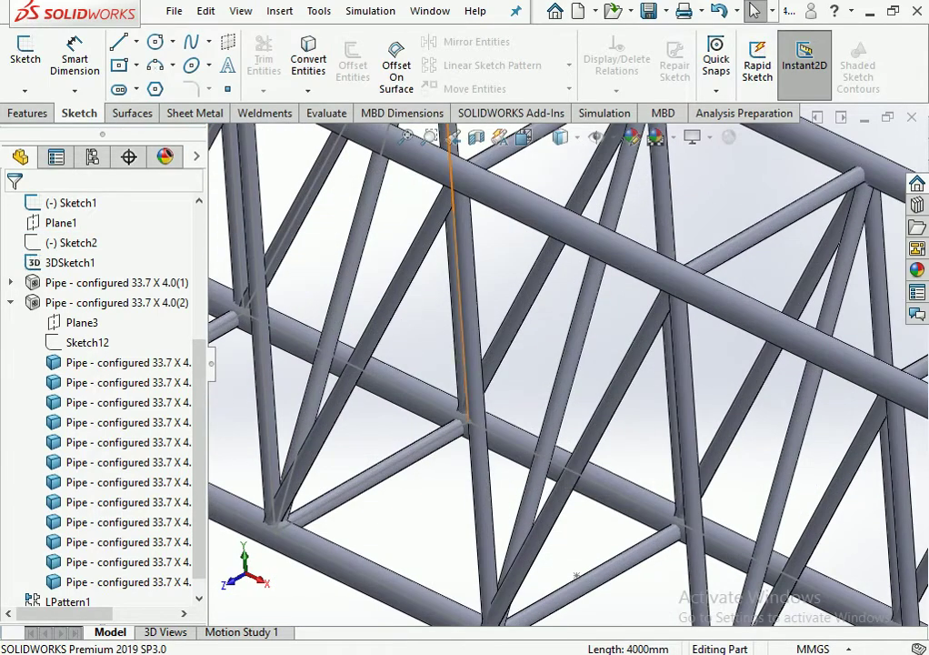
left_click(459, 309)
key("Escape")
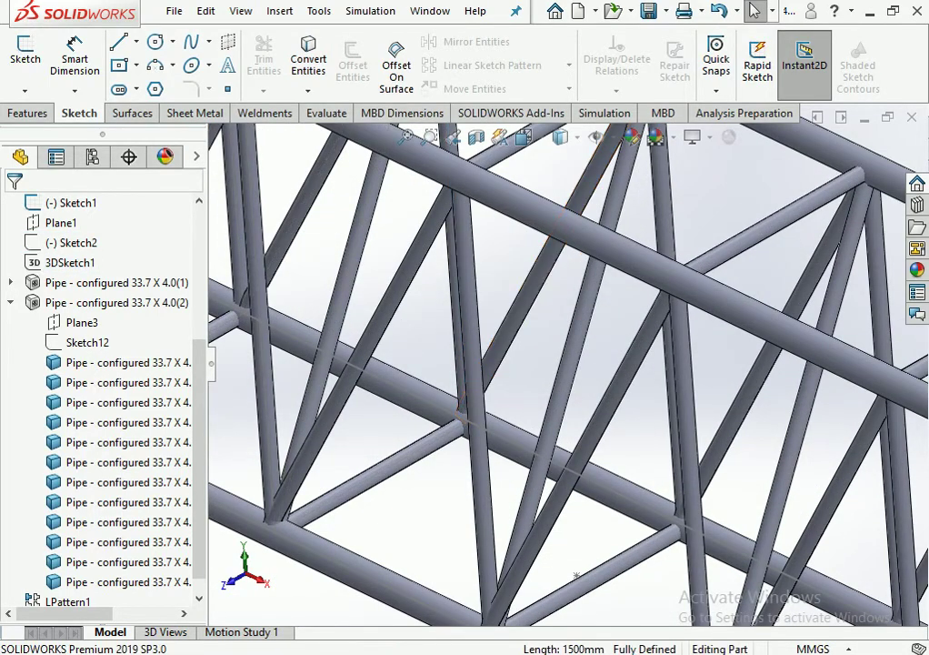
left_click(509, 435)
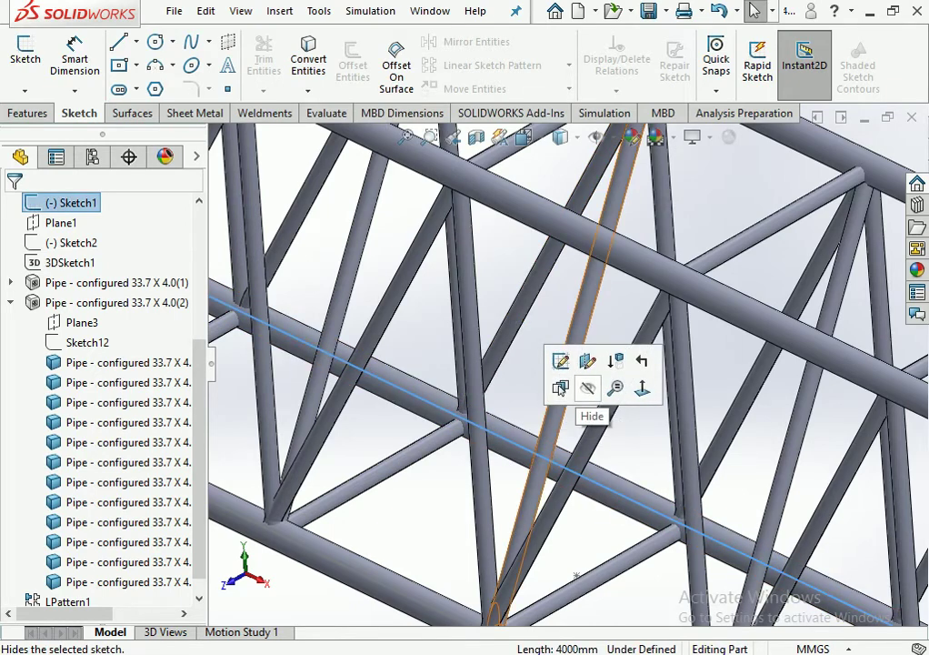
left_click(588, 388)
Fit the truss in an isometric view, collapse the tree and return to the GANTRY assembly.
scroll(546, 441, "up", 5)
scroll(550, 441, "up", 3)
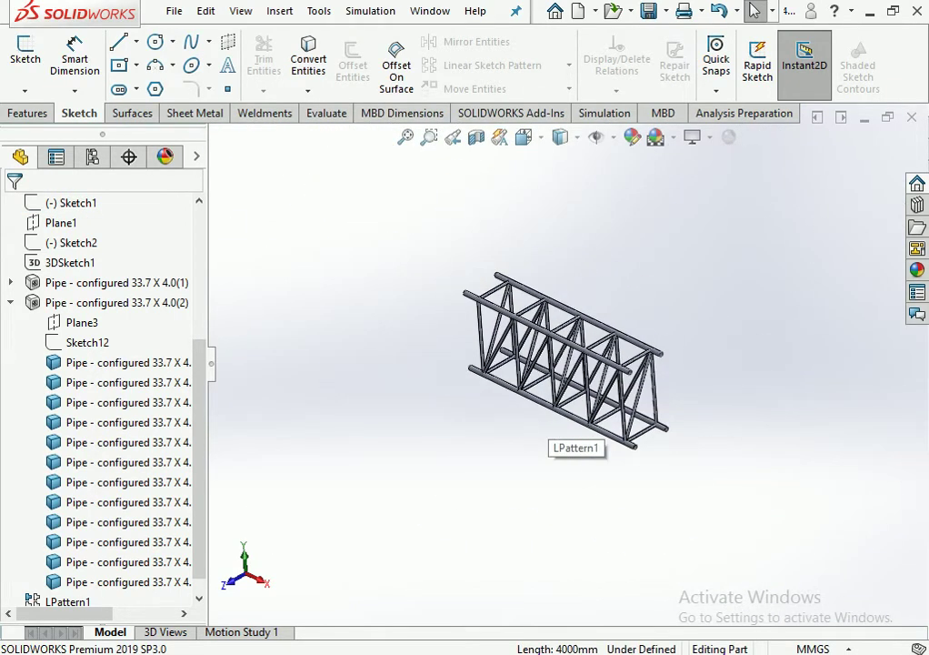
middle_click_drag(550, 440, 563, 363)
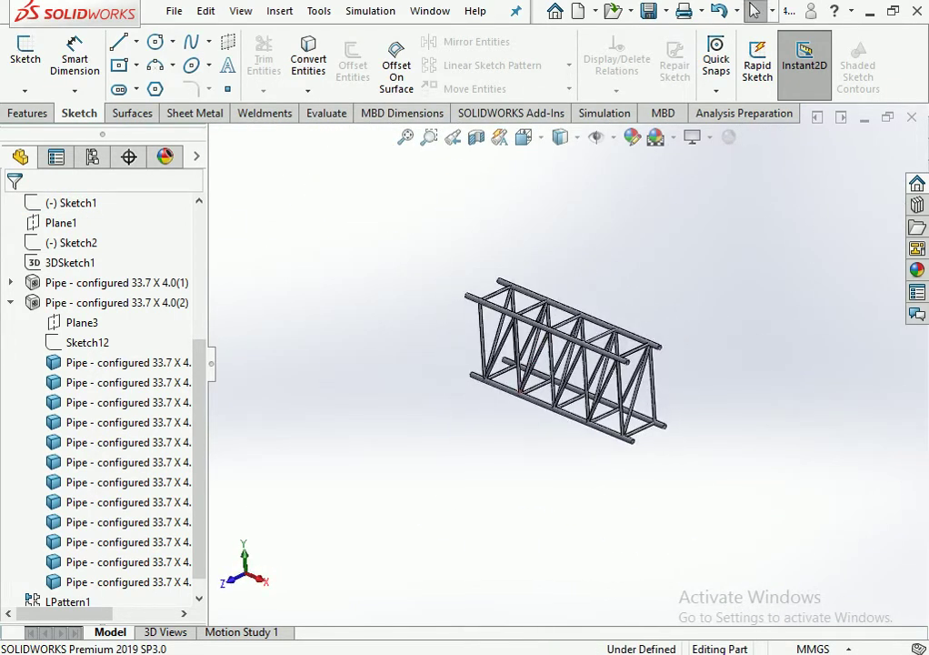
key("f")
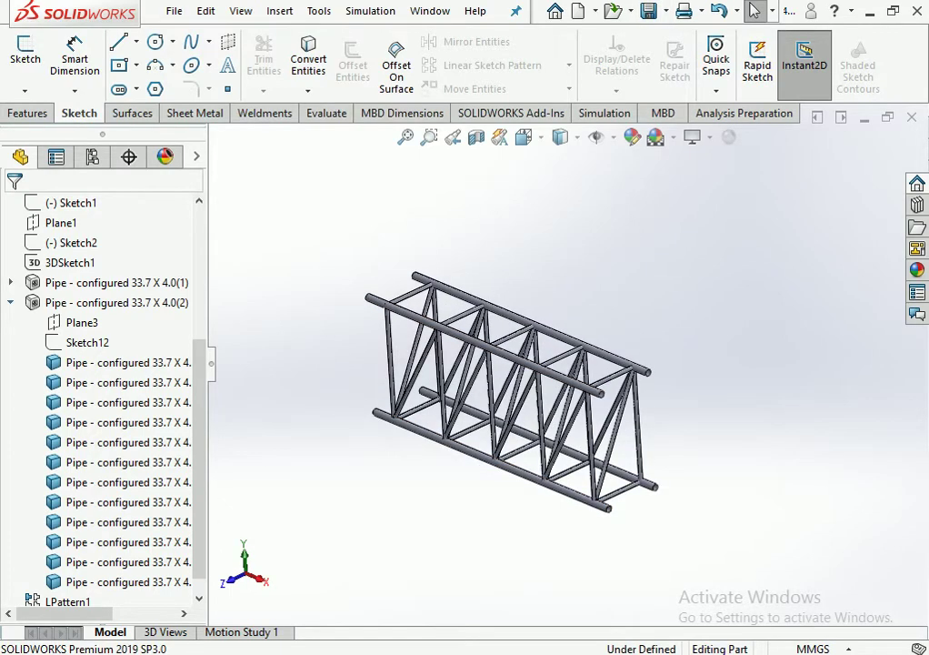
key("shift+c")
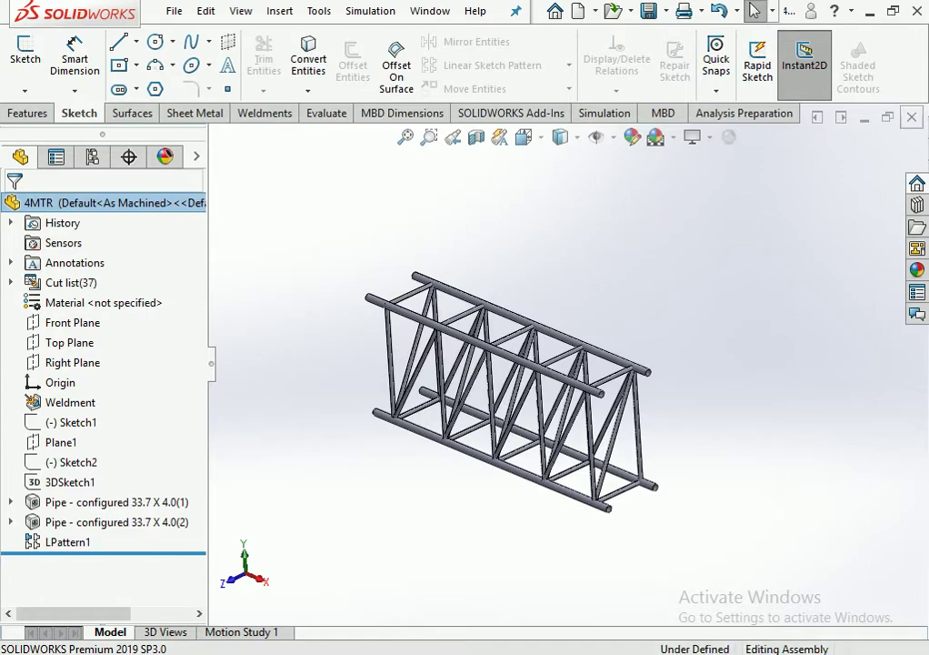
key("ctrl+Tab")
Expand the 4MTR component and select its Right Plane.
scroll(568, 364, "up", 3)
scroll(579, 377, "up", 3)
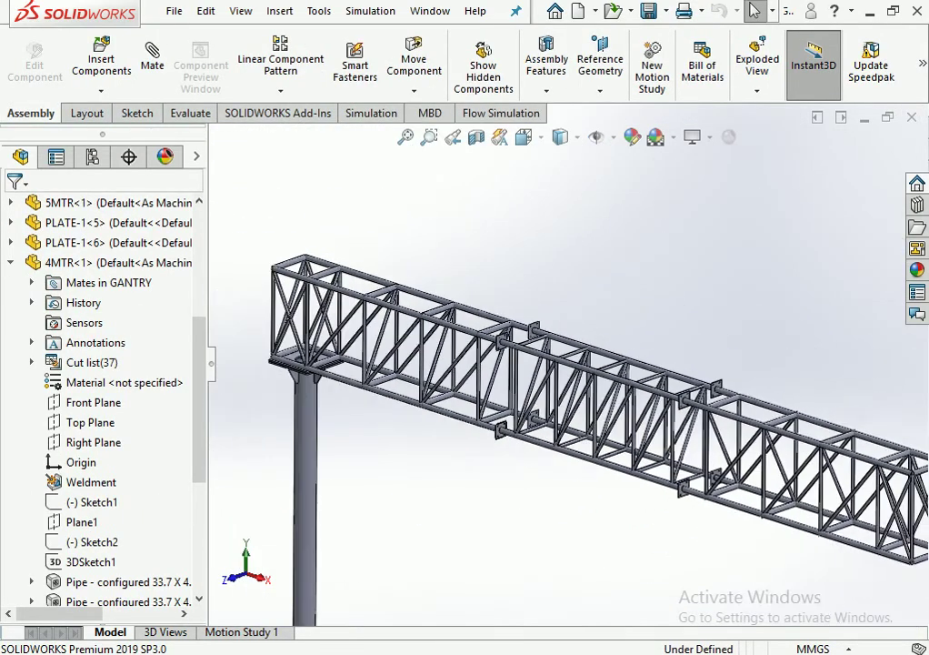
scroll(579, 377, "up", 2)
scroll(579, 377, "up", 1)
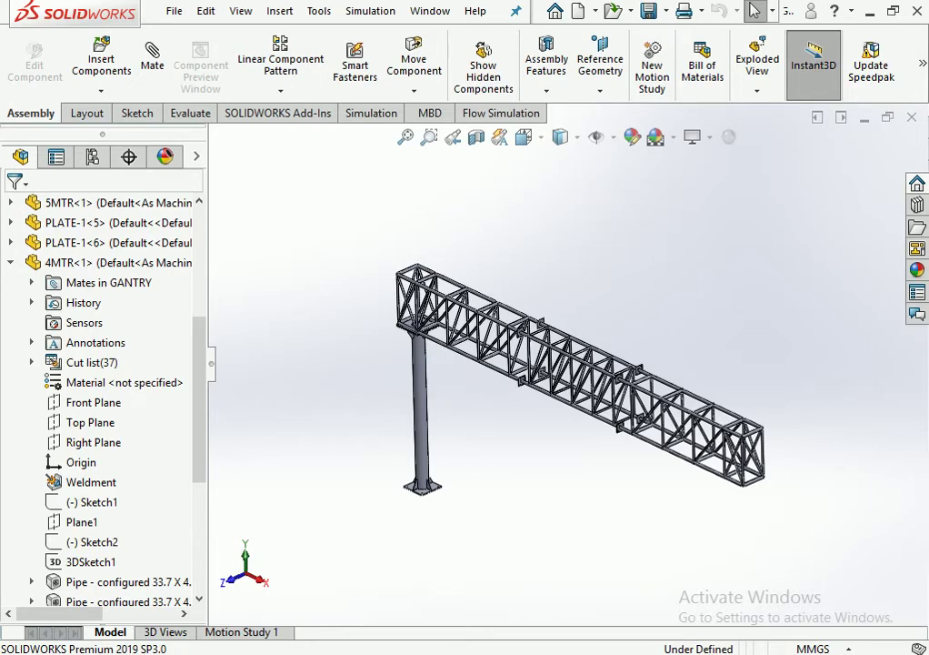
left_click(10, 262)
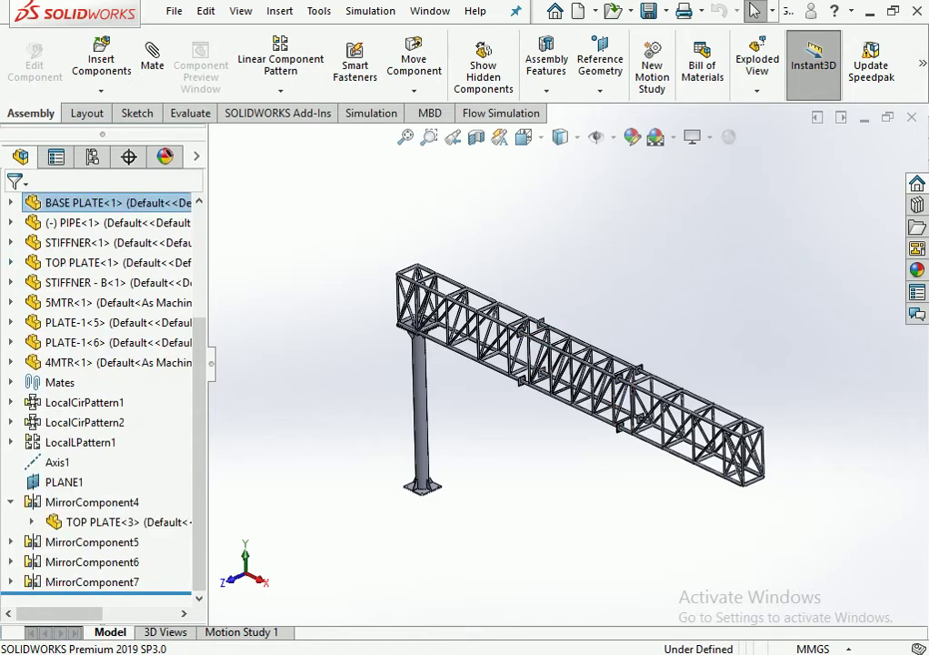
left_click(109, 362)
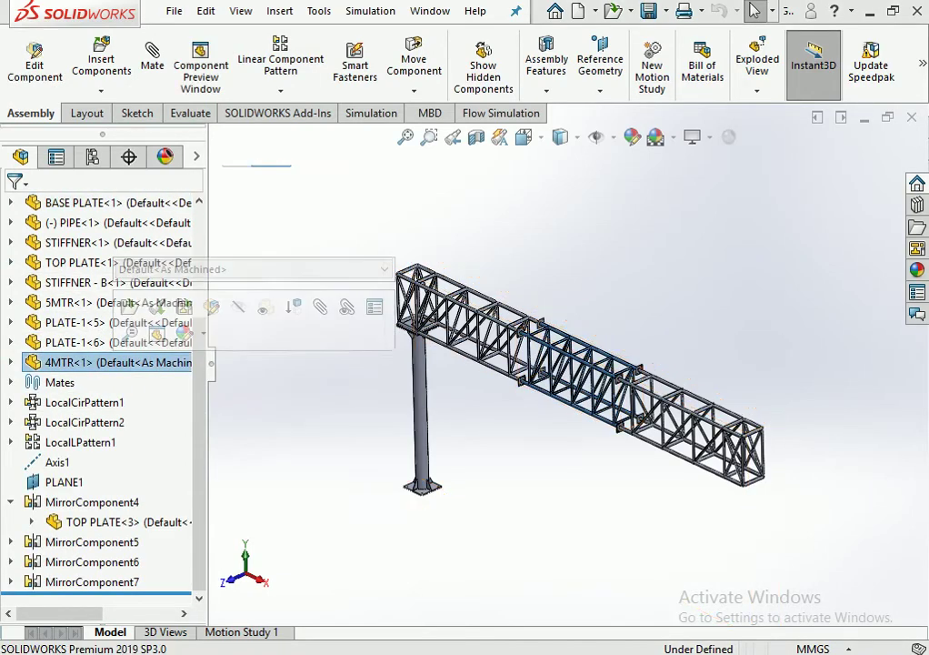
left_click(10, 362)
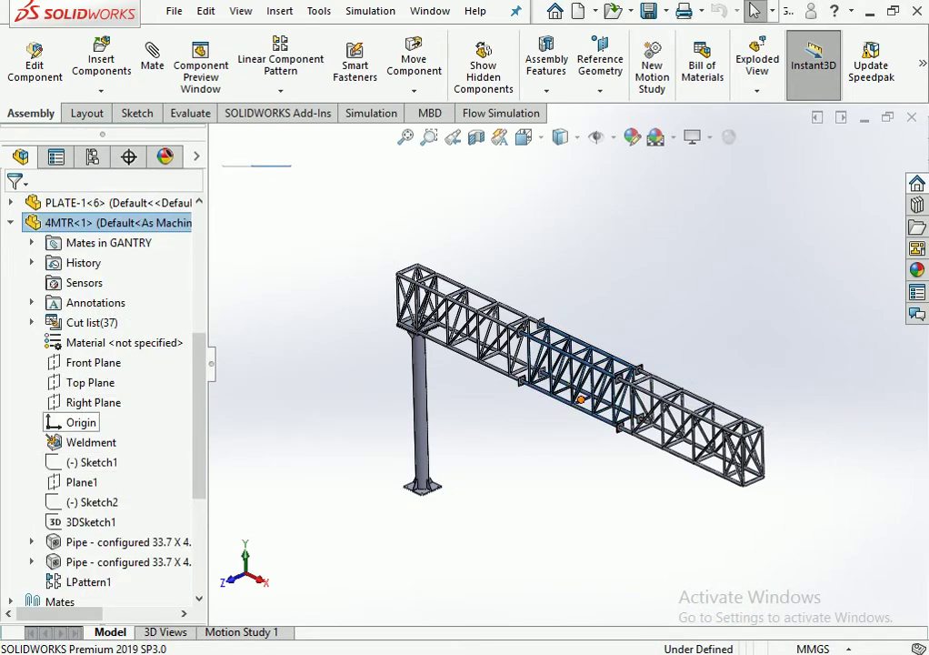
left_click(93, 402)
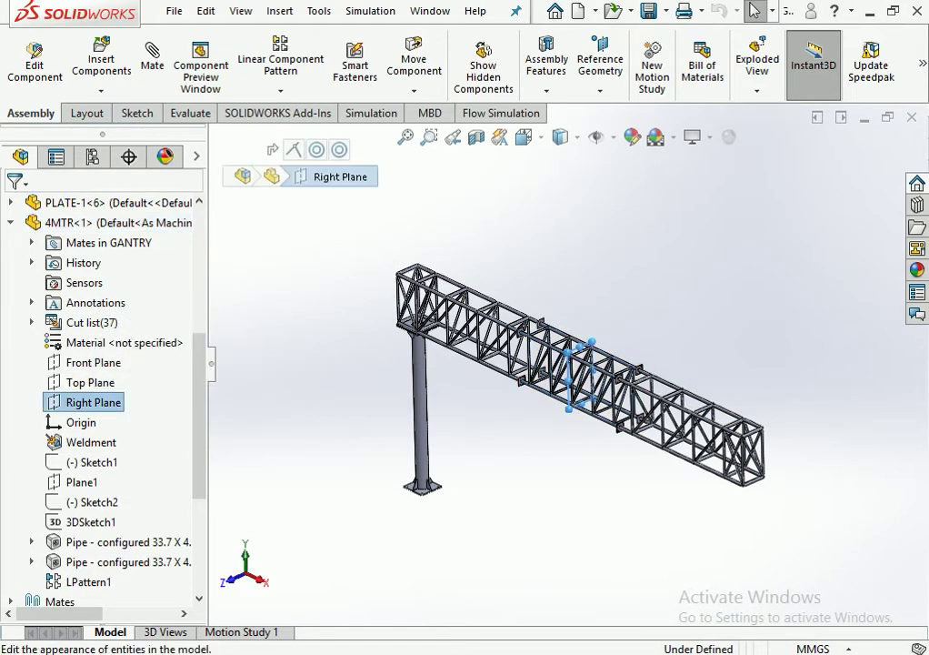
Set up Mirror Components about the Right Plane with the PIPE column selected.
left_click(281, 90)
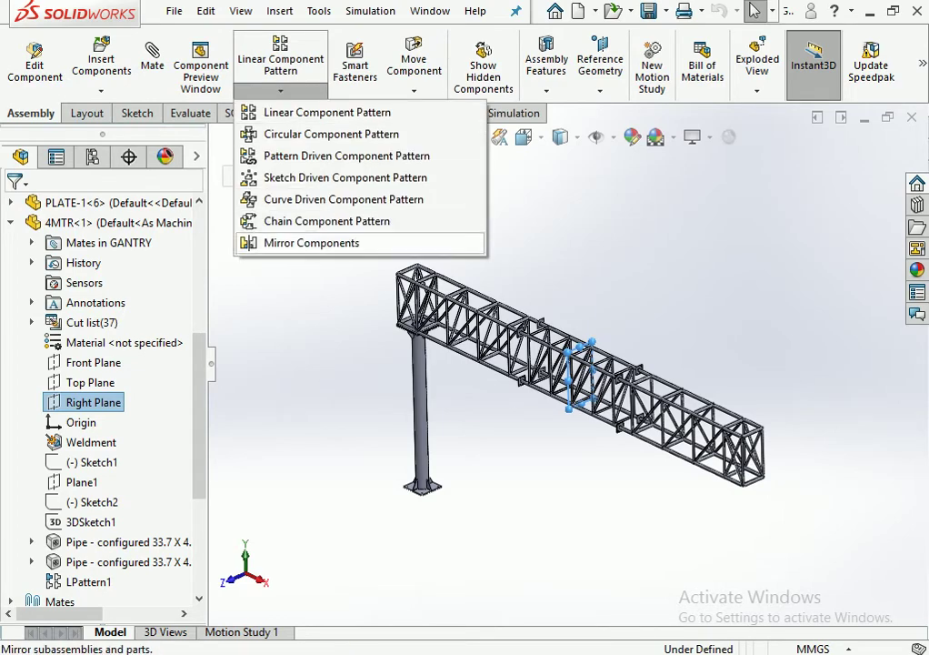
left_click(311, 243)
scroll(462, 318, "down", 5)
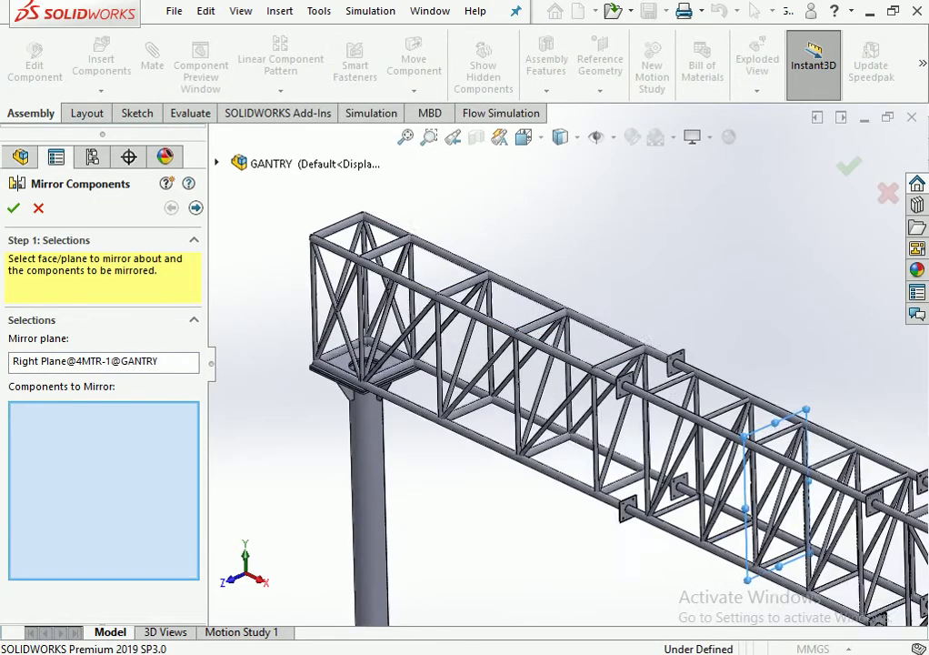
left_click(647, 398)
left_click(647, 398)
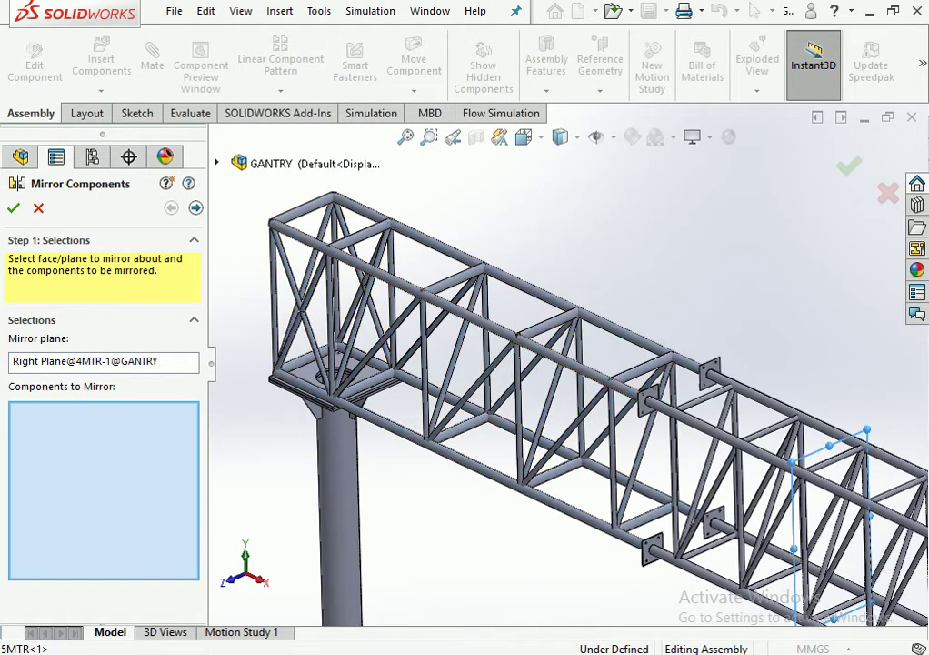
scroll(564, 381, "up", 2)
scroll(564, 382, "up", 2)
left_click(406, 391)
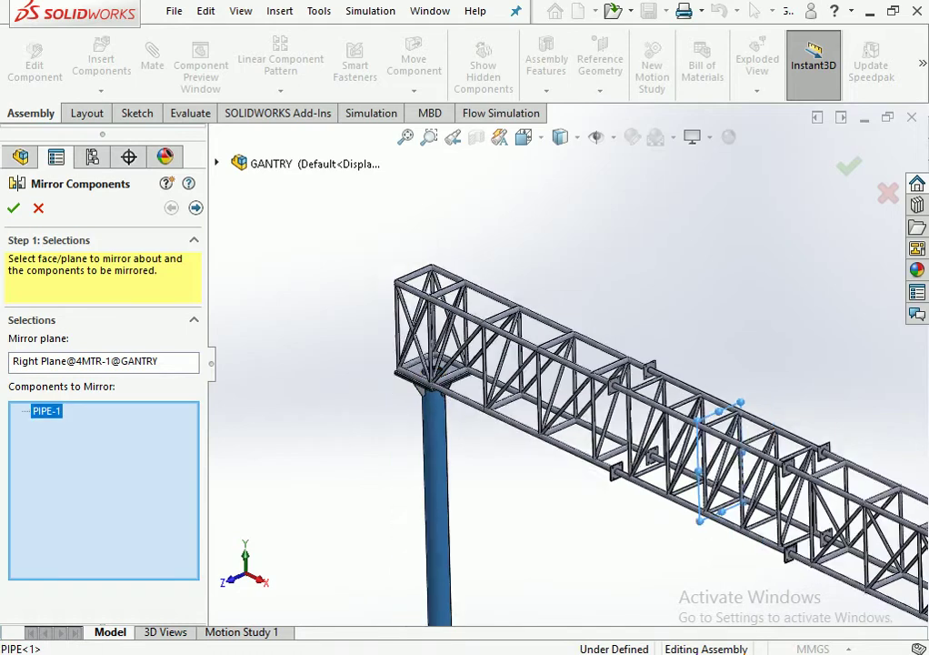
scroll(600, 443, "up", 4)
scroll(536, 454, "down", 3)
scroll(536, 455, "down", 2)
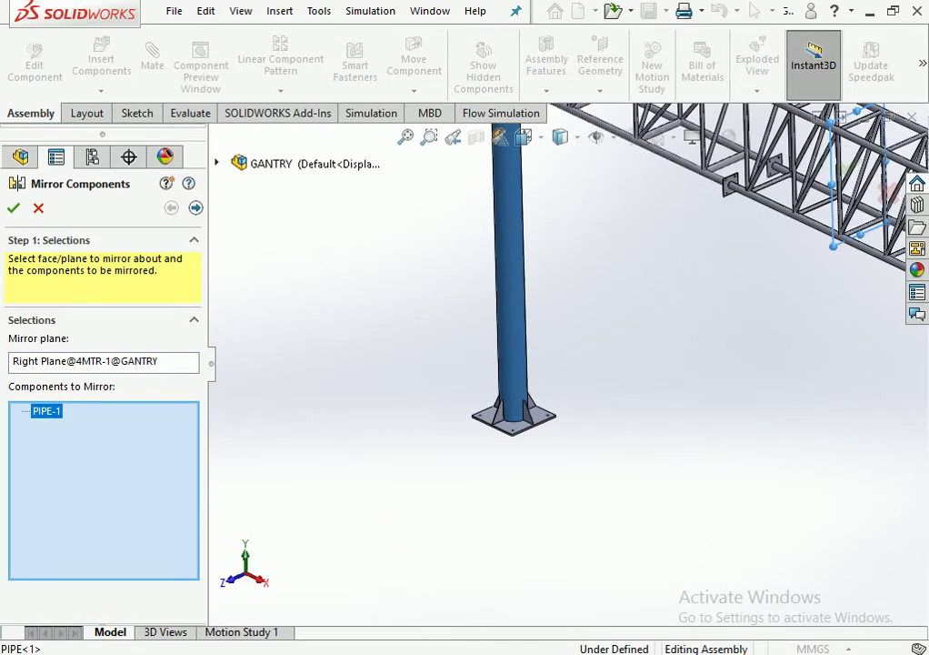
Cancel the mirror and start a new SOLIDWORKS document.
key("Escape")
scroll(568, 361, "up", 5)
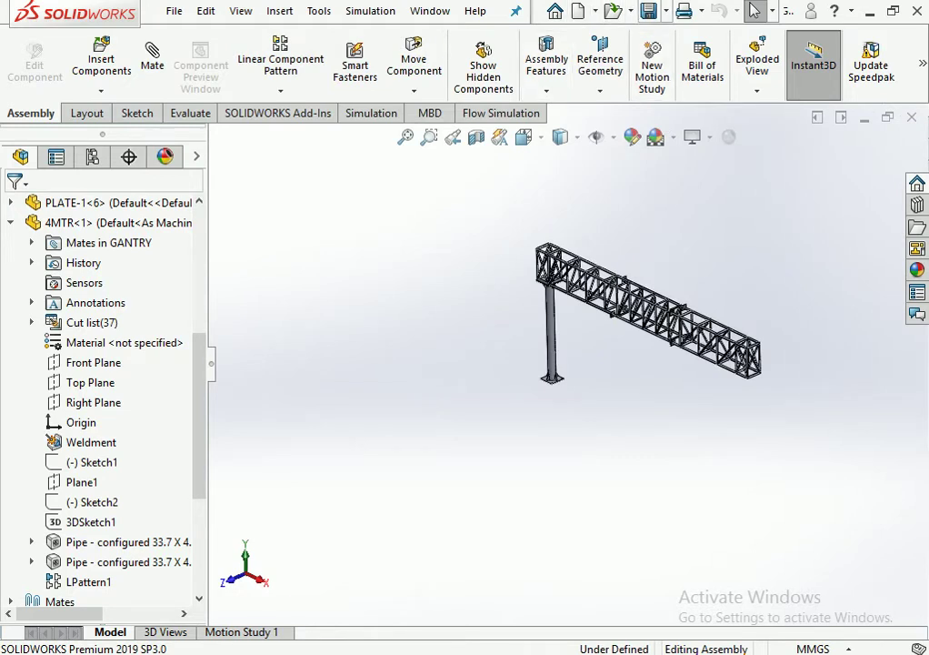
key("ctrl+n")
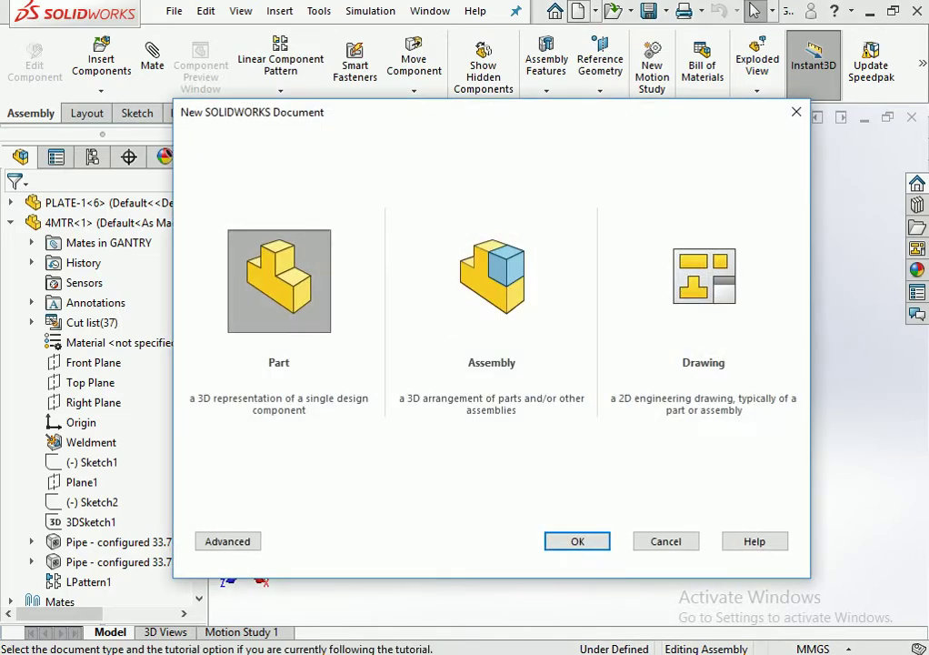
Create a new part and sketch a center rectangle at the origin on the Top Plane.
key("Return")
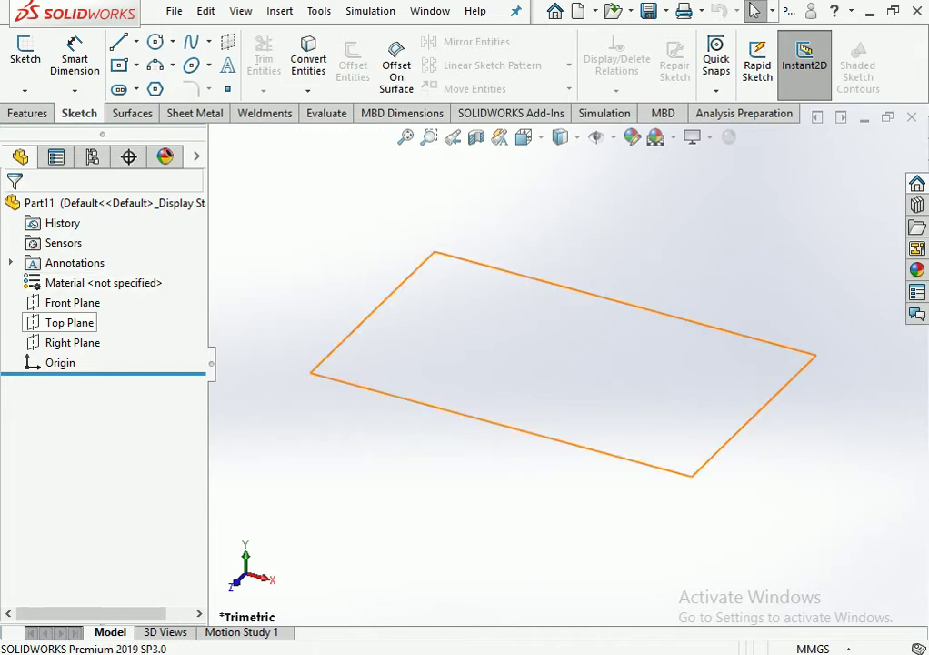
left_click(69, 322)
left_click(77, 348)
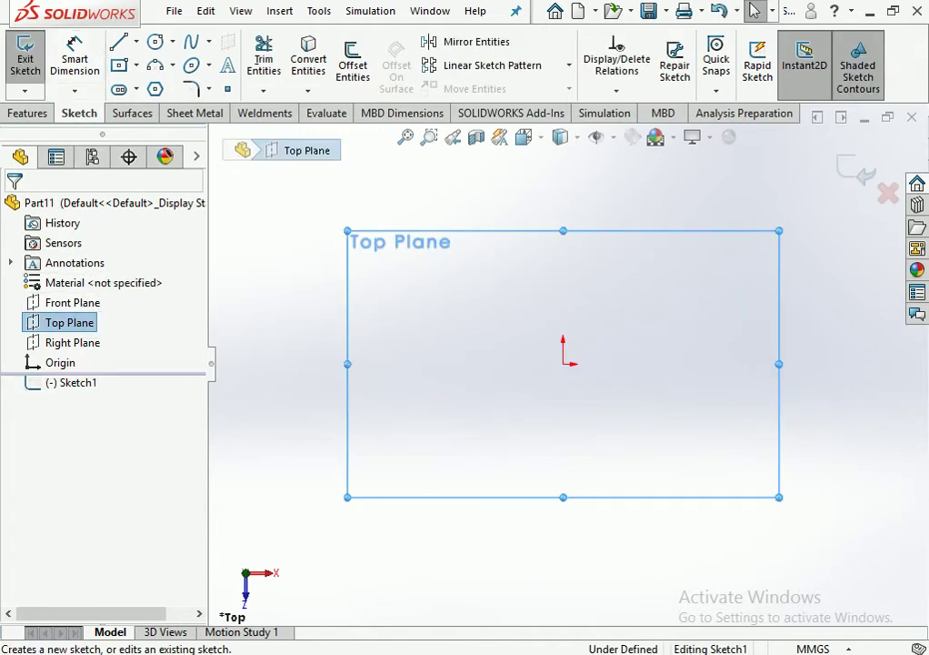
left_click(118, 65)
left_click(562, 364)
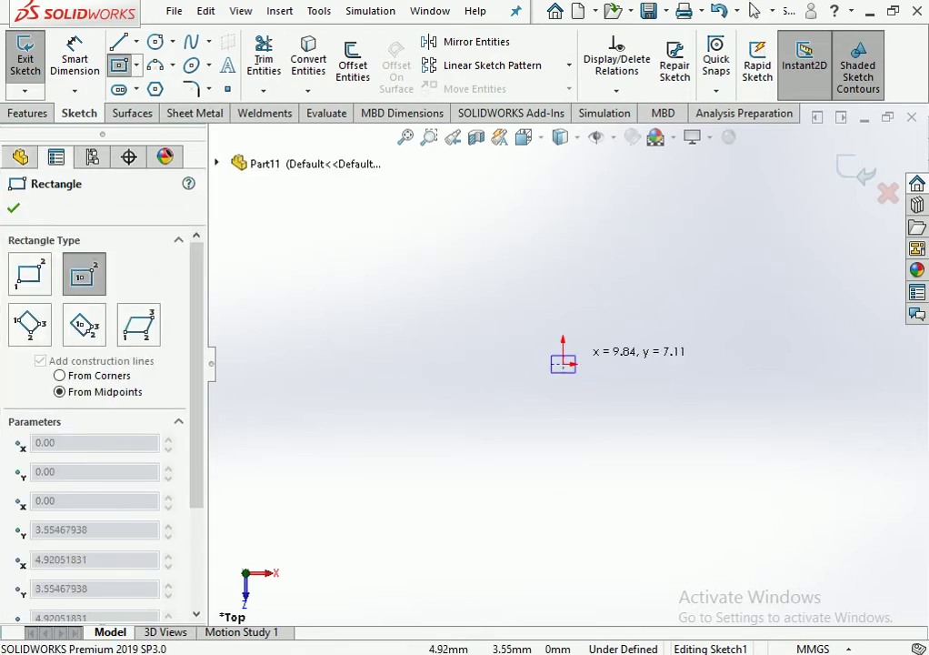
left_click(702, 469)
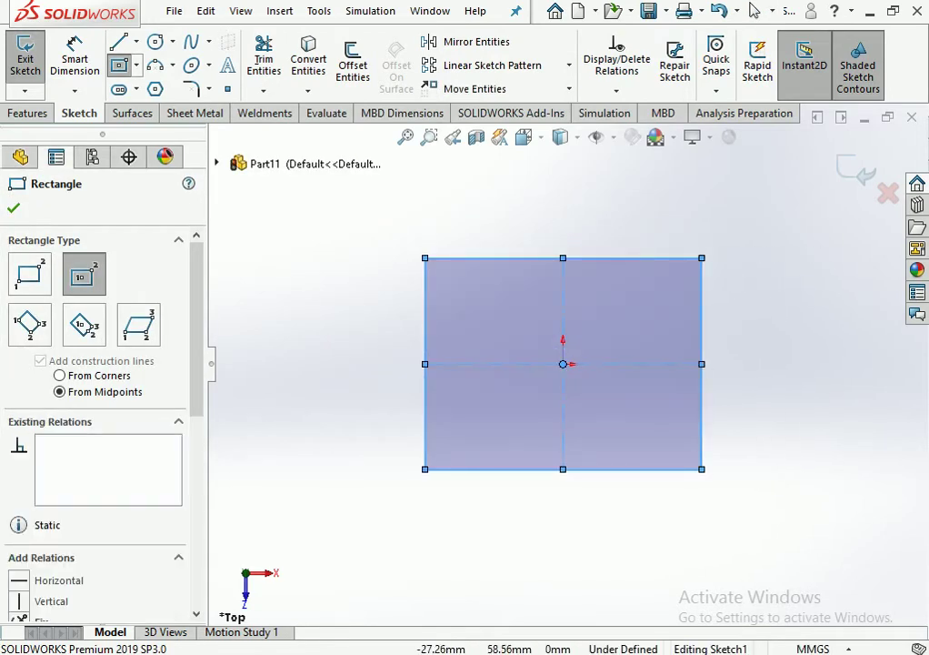
Dimension the rectangle 2000 × 2000 mm.
left_click(75, 50)
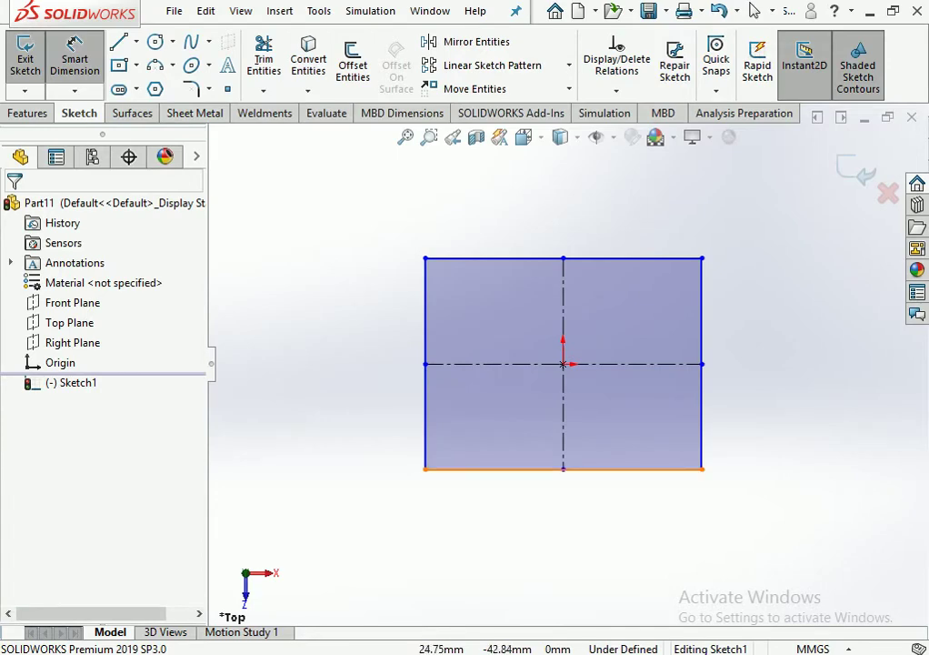
left_click(623, 469)
left_click(564, 532)
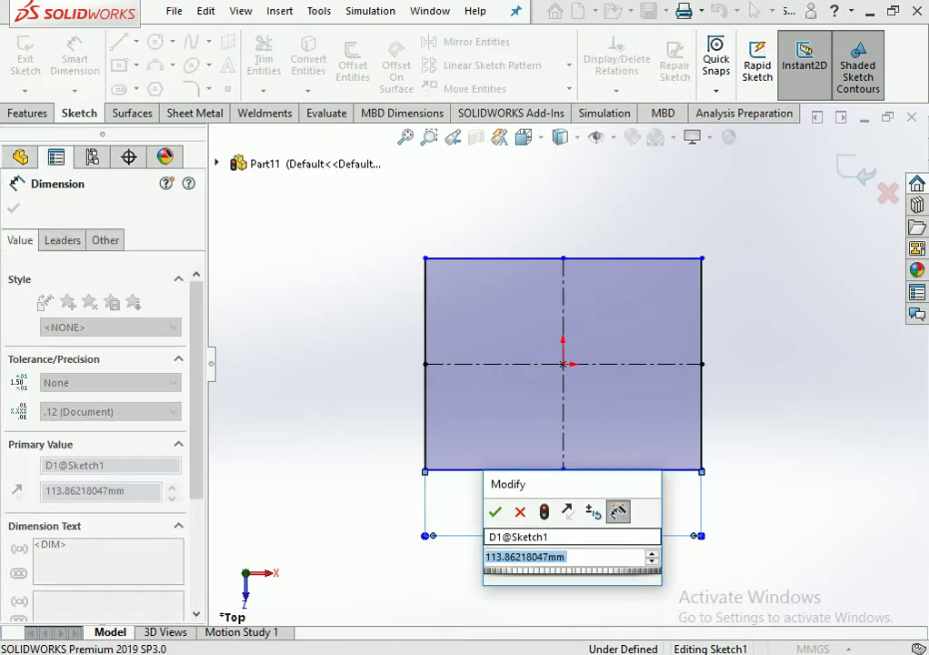
type("2000")
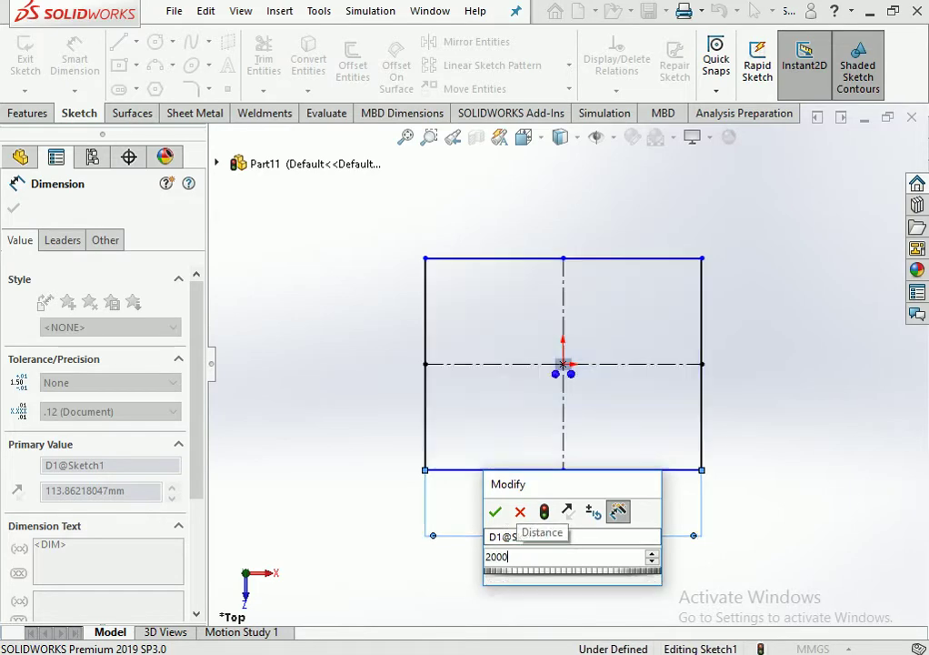
key("Return")
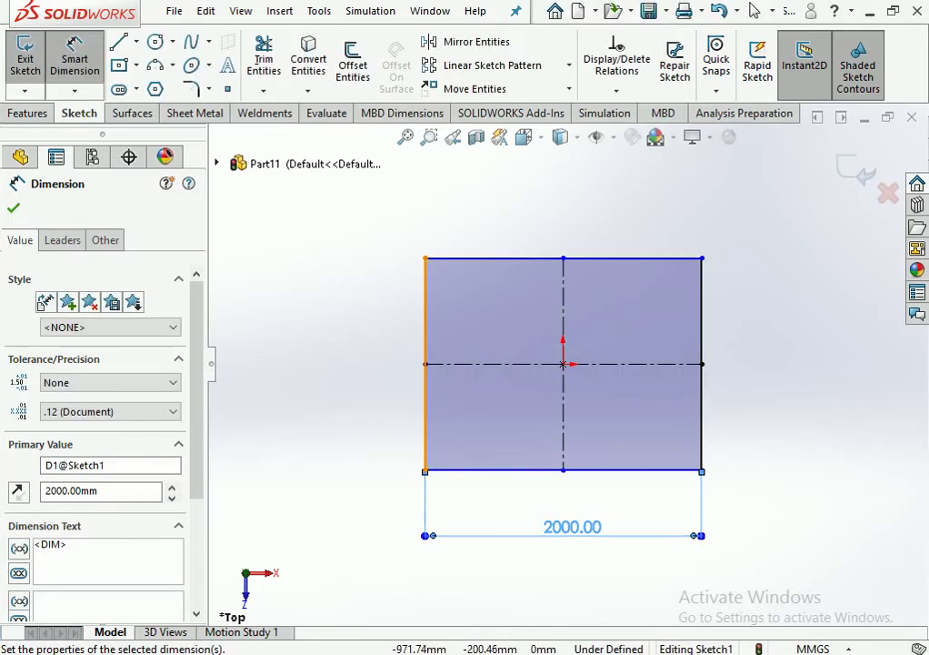
left_click(425, 400)
left_click(379, 364)
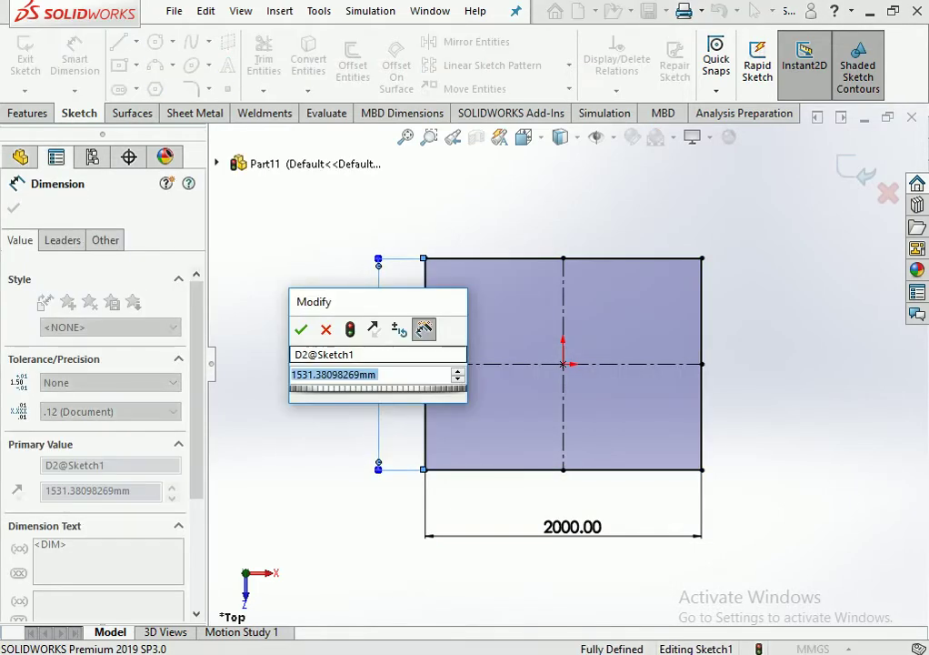
type("200")
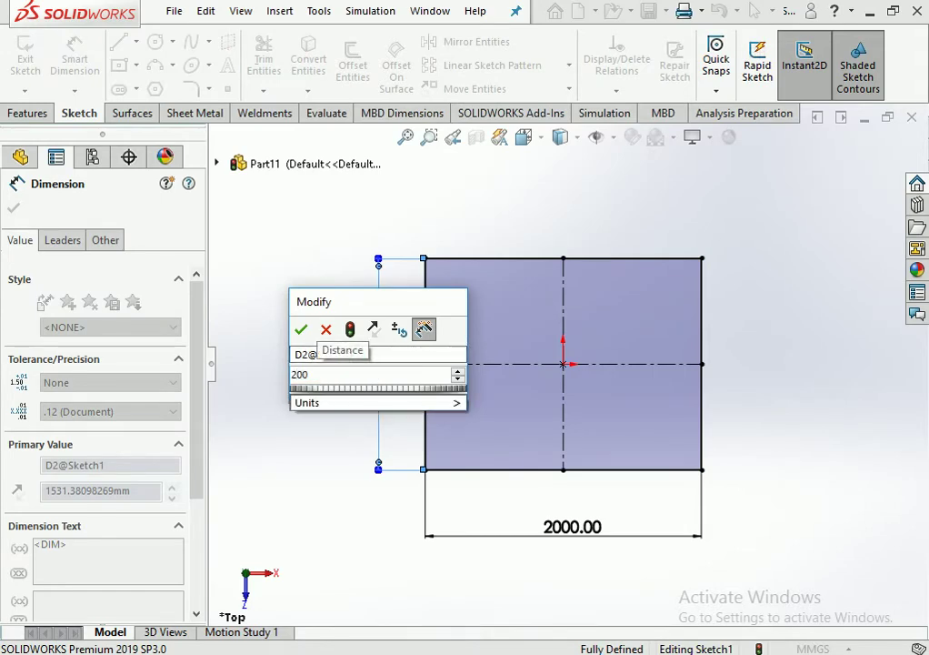
type("0")
key("Return")
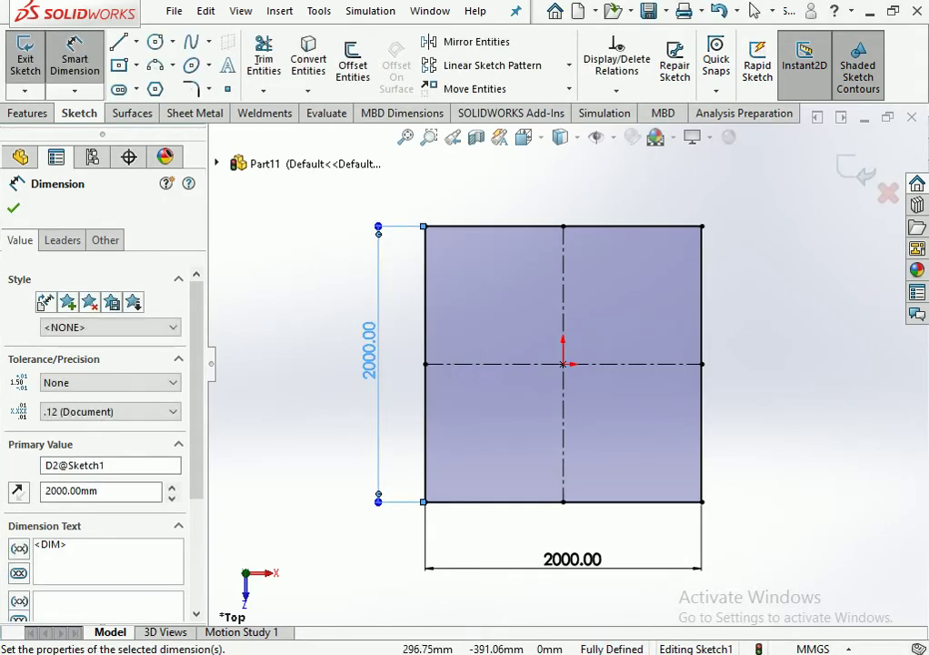
key("Escape")
Extrude the square sketch 100 mm as Boss-Extrude1.
left_click(27, 112)
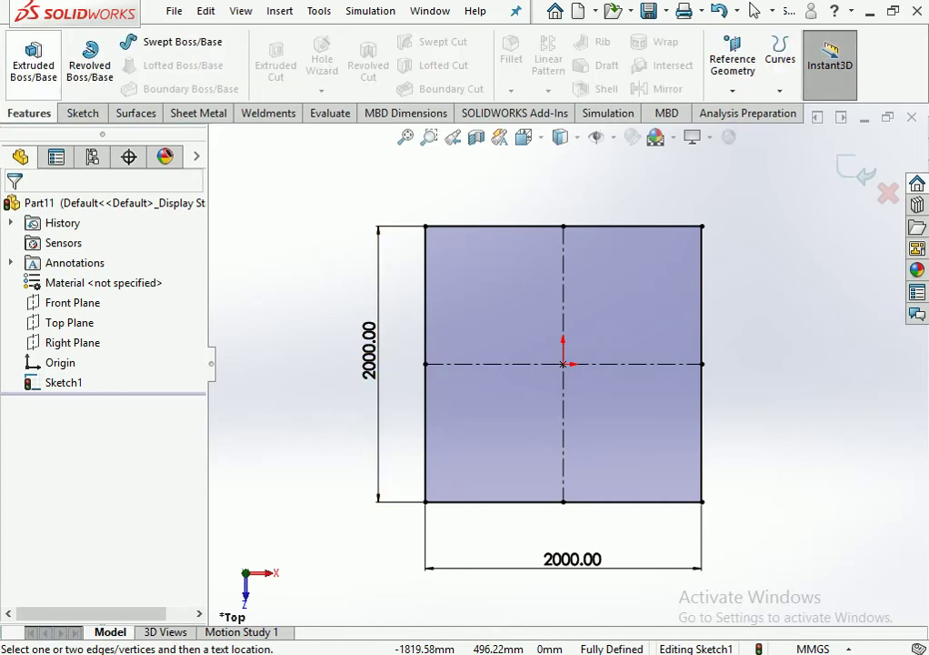
left_click(33, 59)
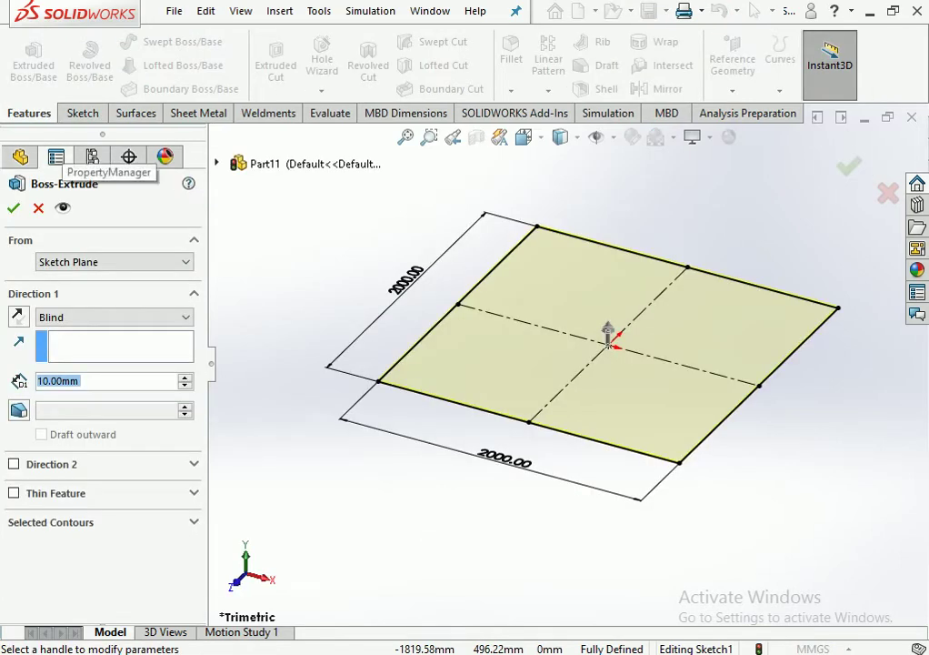
type("1")
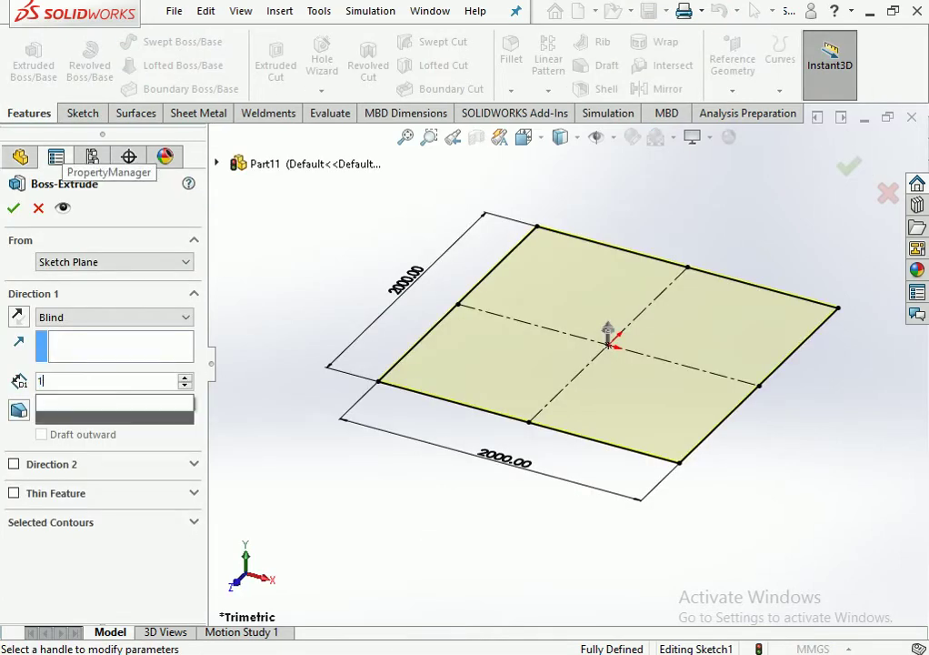
type("00")
key("Return")
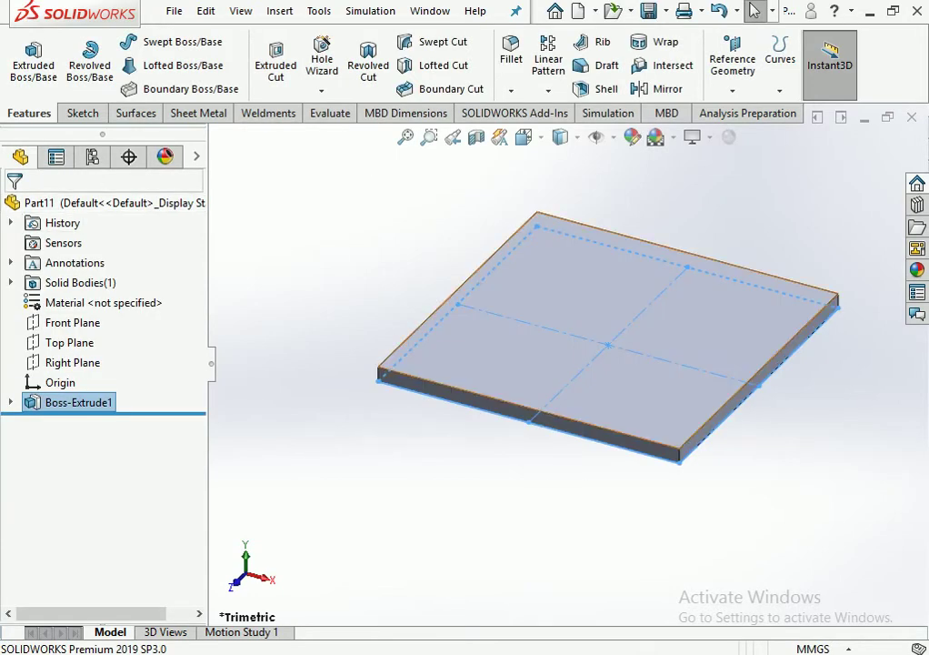
Sketch a center rectangle at the origin on the plate's top face, viewed normal to it.
left_click(622, 343)
left_click(665, 316)
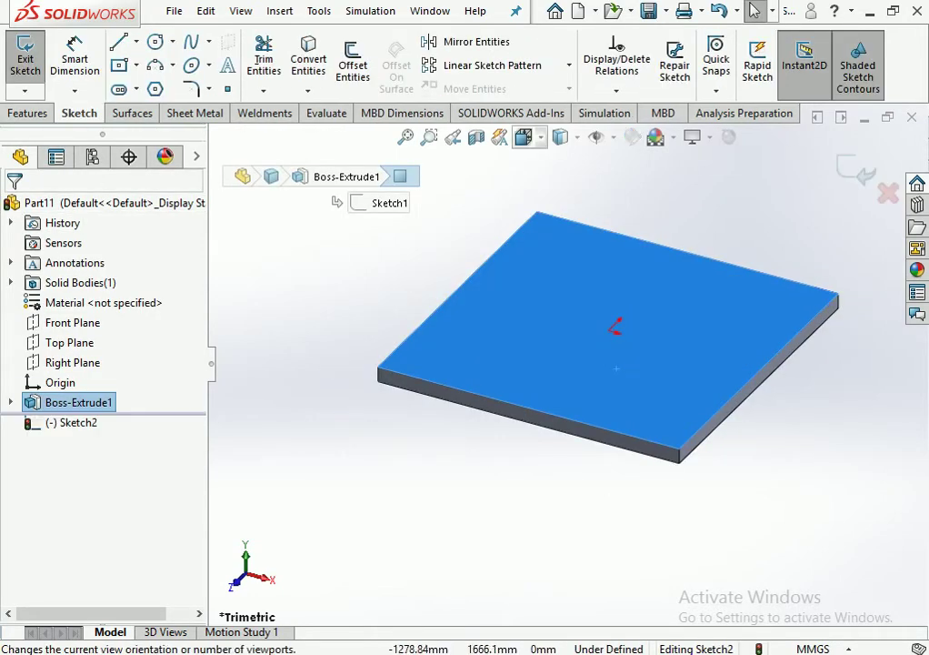
left_click(523, 136)
left_click(618, 157)
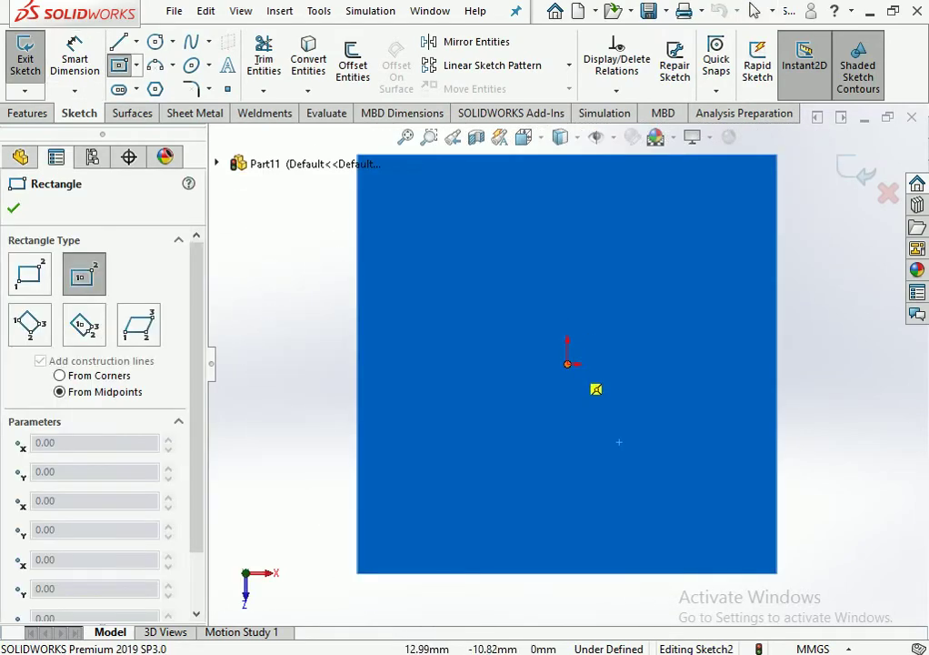
left_click(567, 362)
left_click(436, 236)
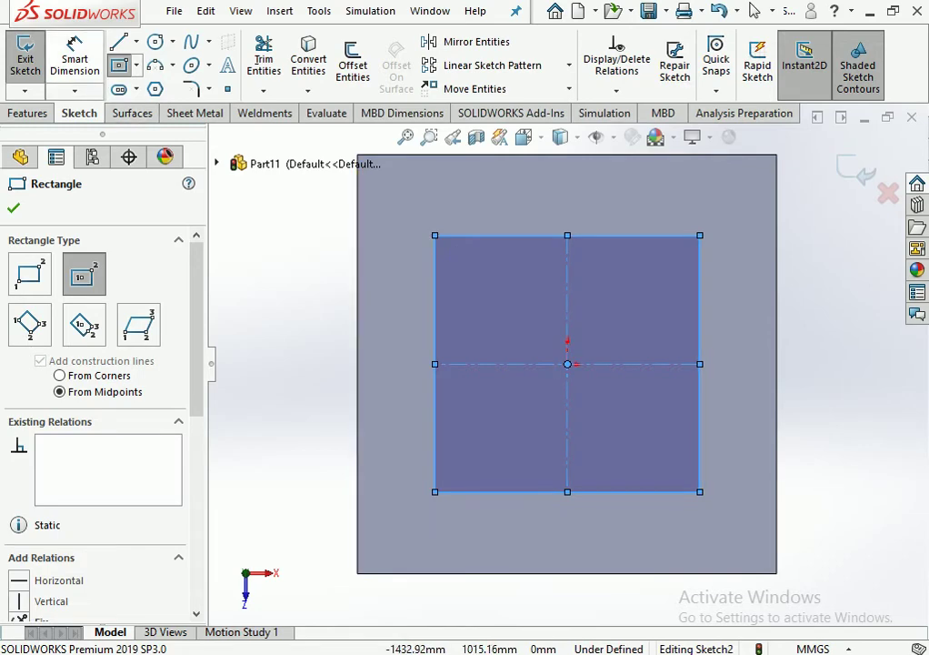
Dimension the rectangle 1800 × 1800 mm.
left_click(74, 59)
left_click(435, 300)
left_click(265, 363)
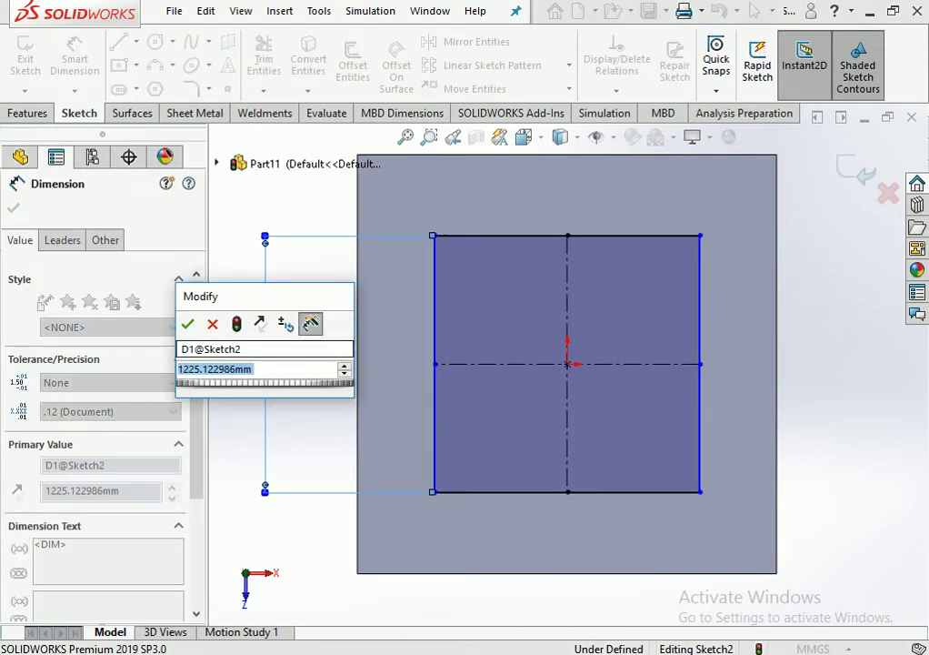
type("1")
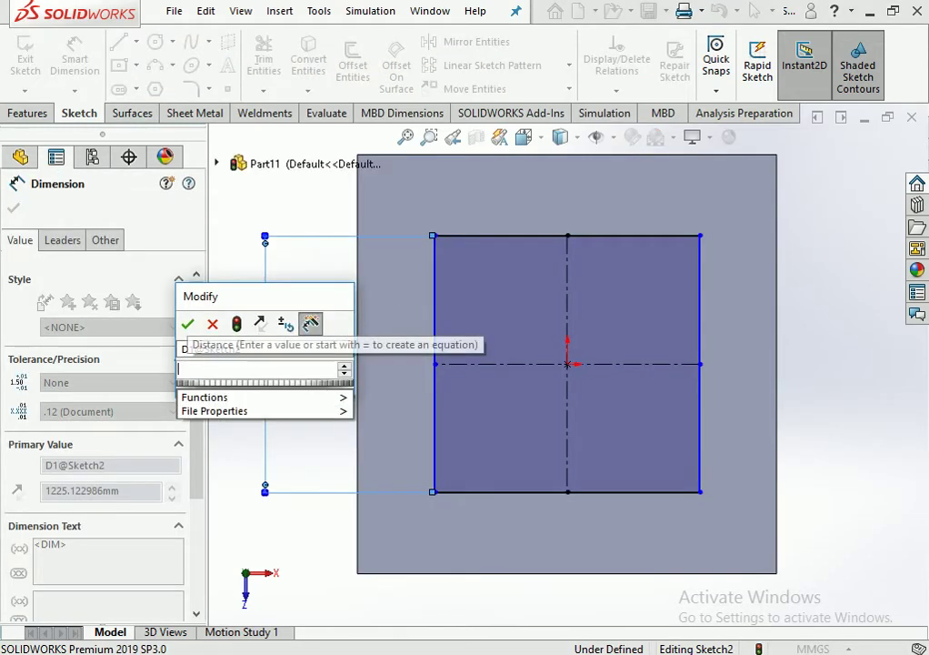
type("800")
key("Return")
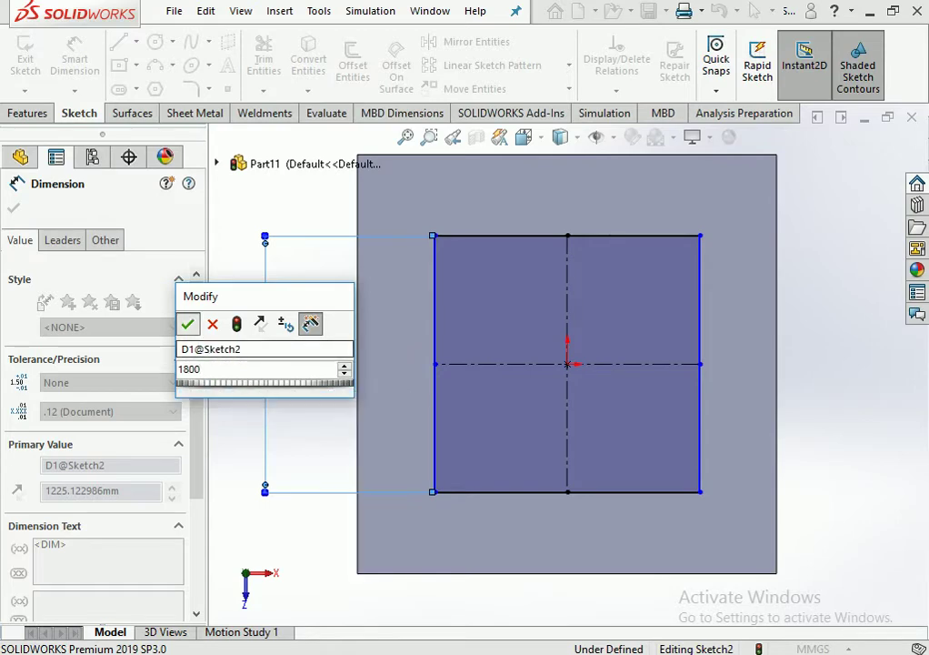
left_click(563, 552)
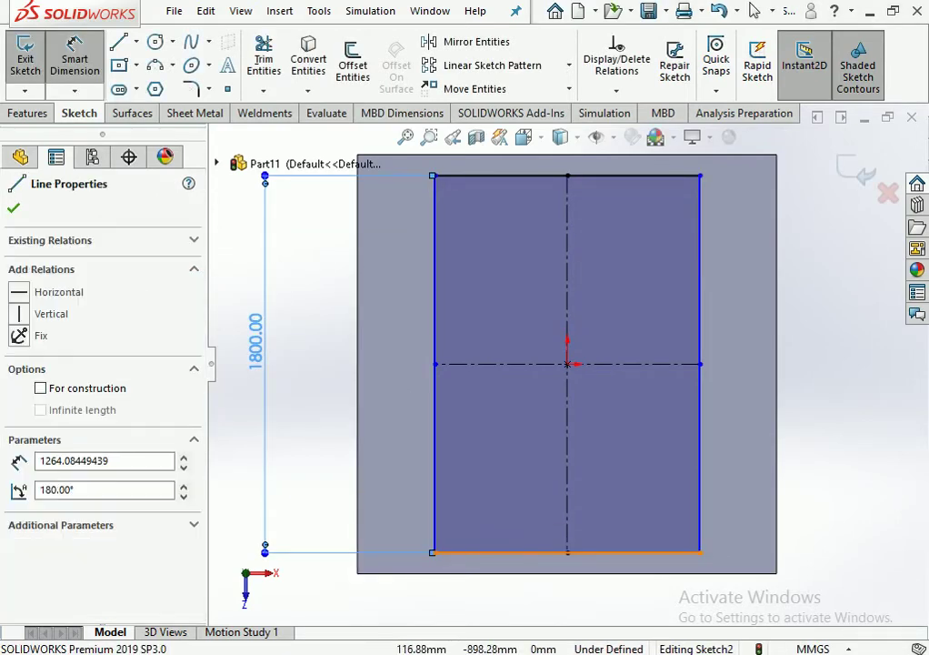
left_click(545, 612)
type("1800")
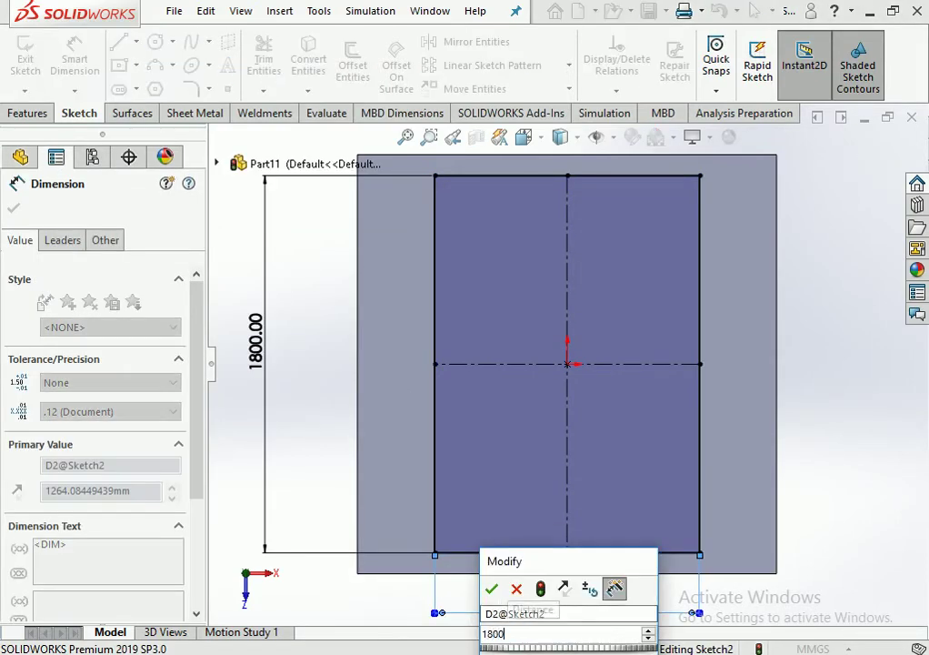
key("Return")
key("Escape")
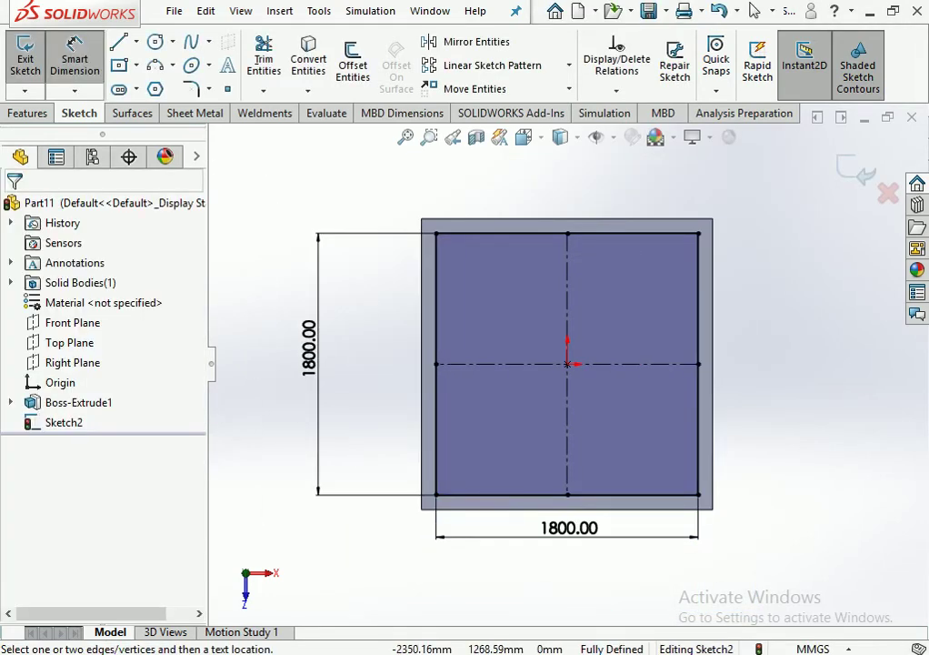
Extrude the 1800 mm square 300 mm as Boss-Extrude2.
left_click(27, 113)
left_click(32, 59)
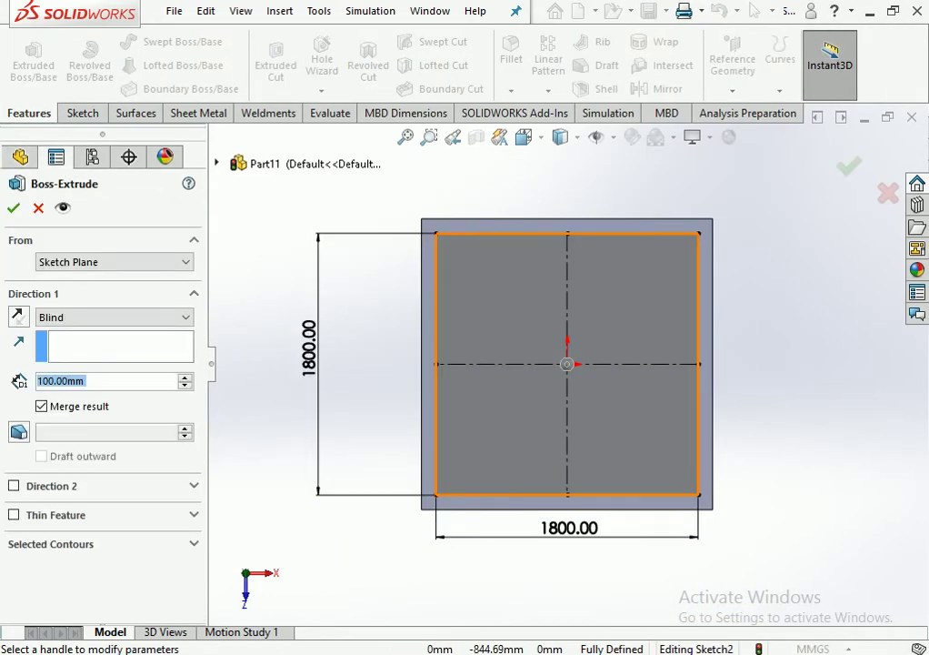
type("3")
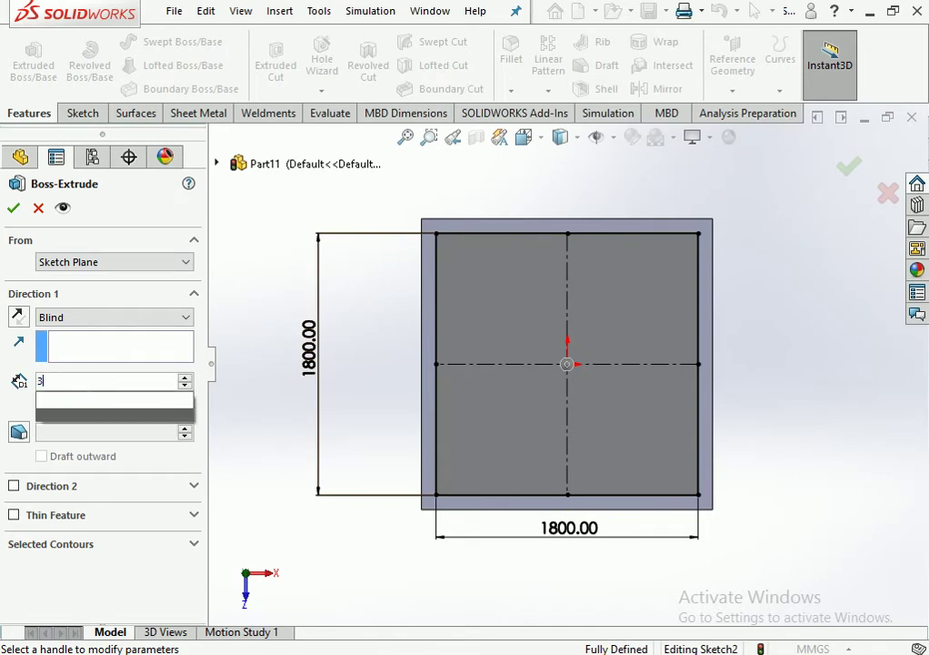
type("00")
key("Return")
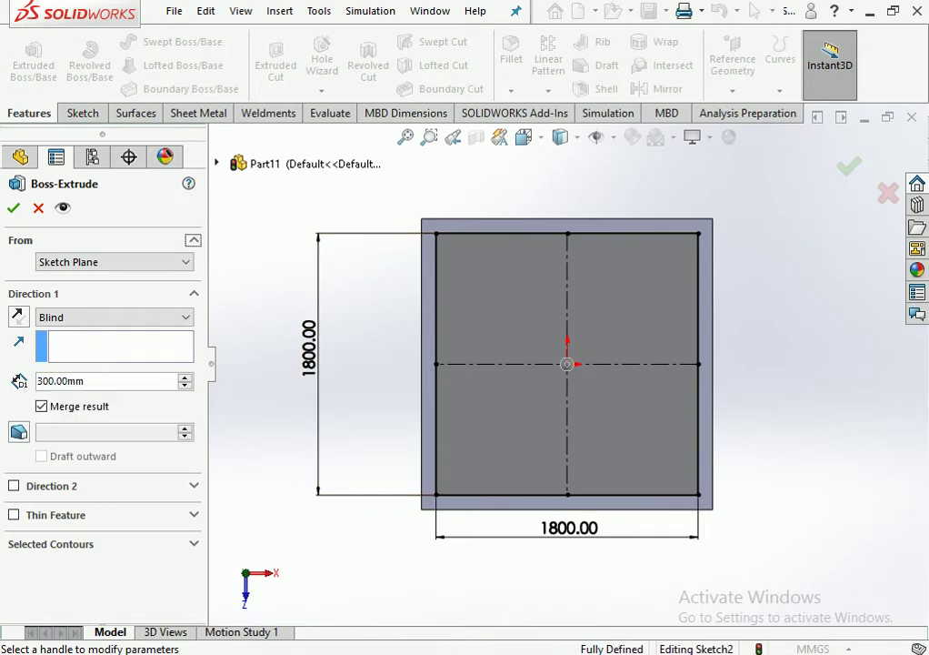
key("Return")
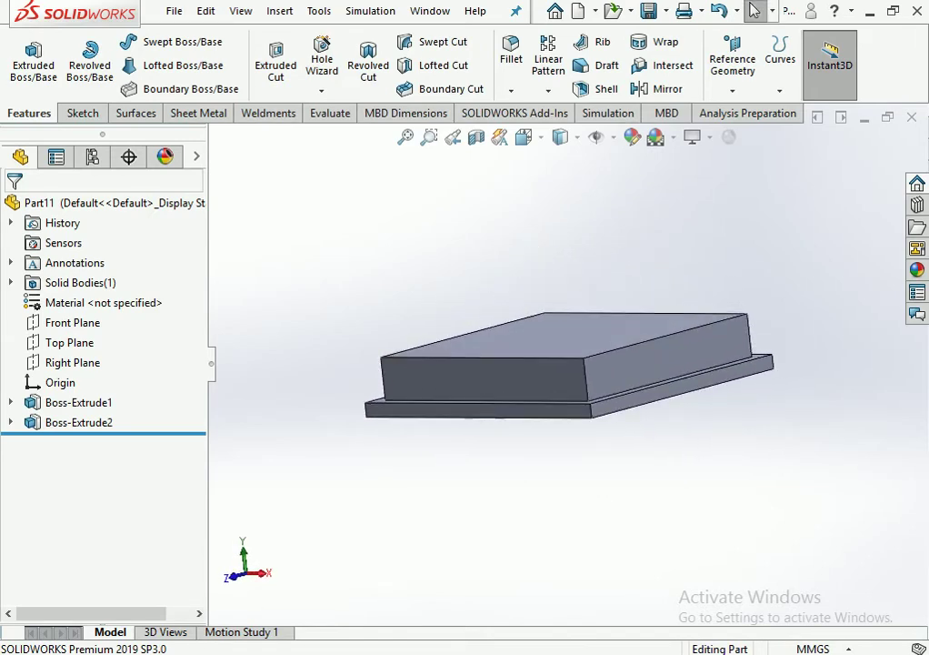
Sketch a center rectangle at the origin on the middle block's top face, viewed normal to it.
left_click(581, 337)
left_click(593, 253)
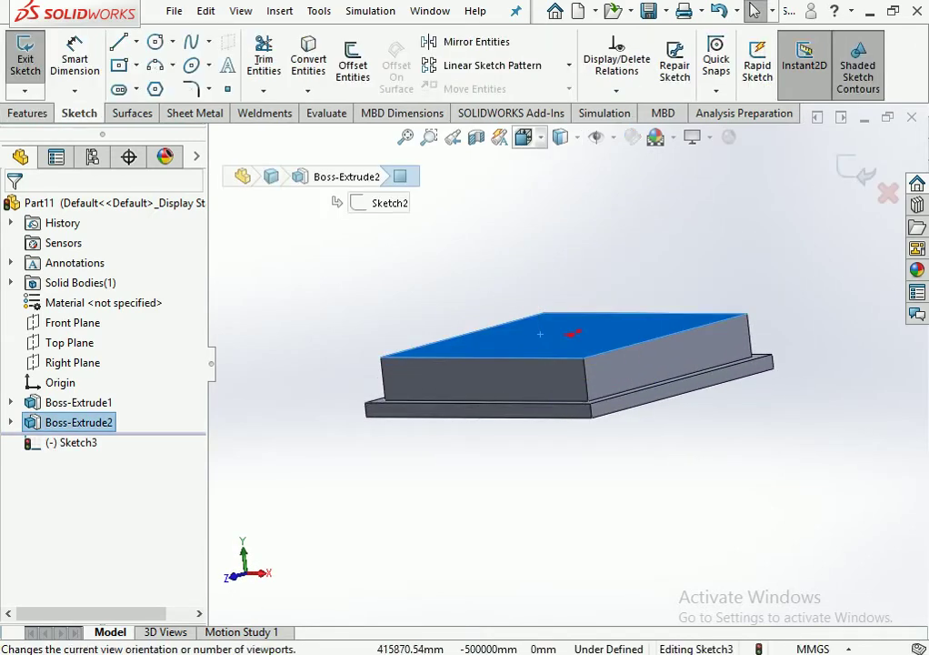
left_click(523, 136)
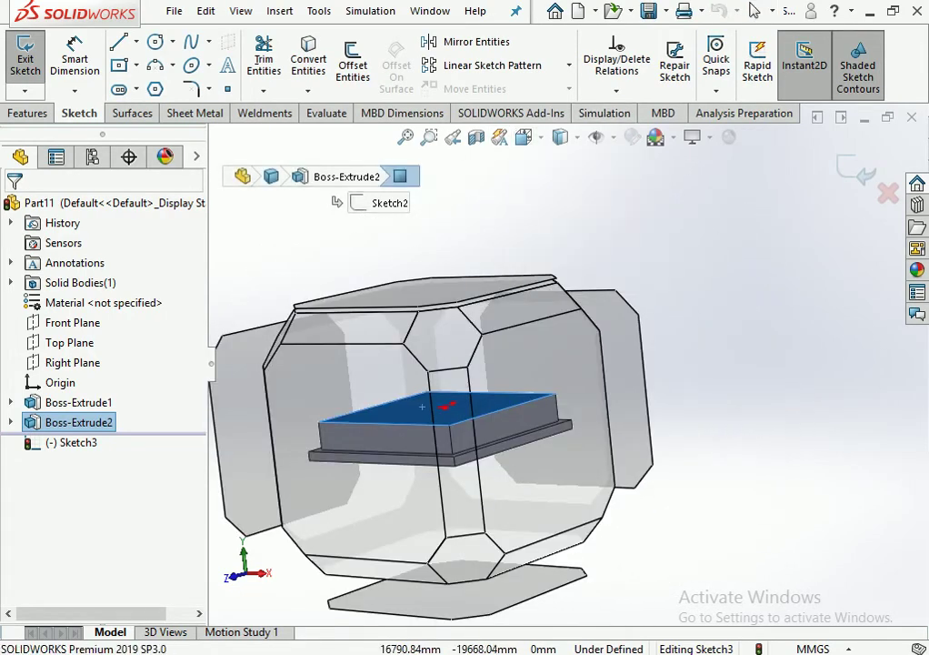
key("l")
left_click(118, 65)
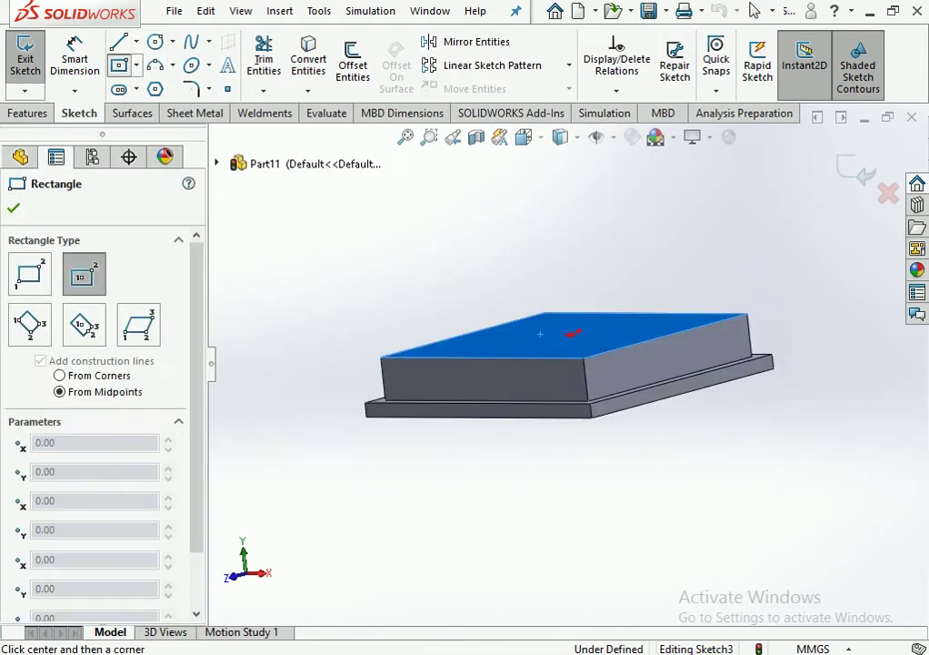
left_click(524, 136)
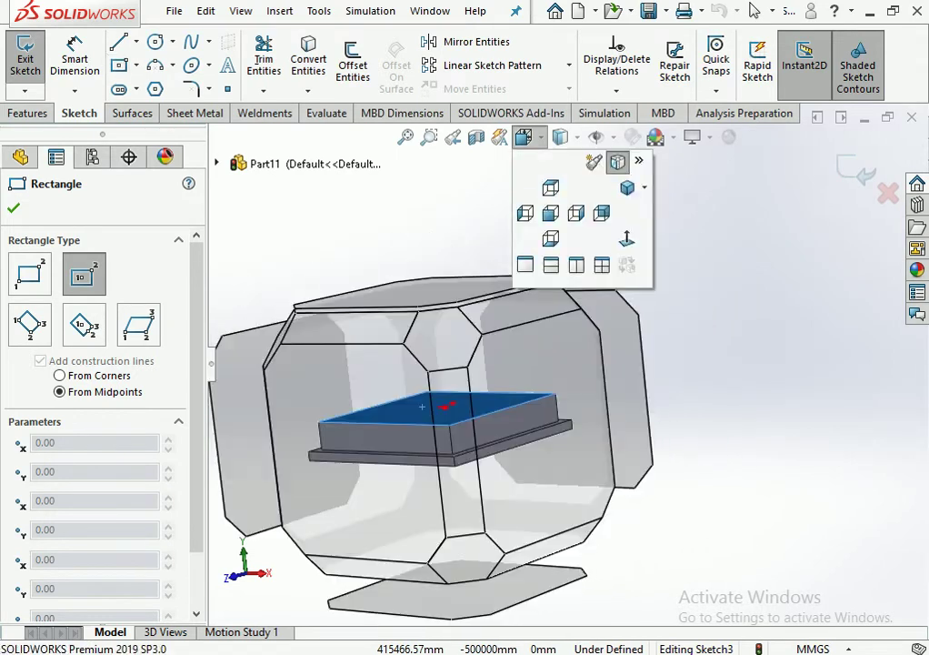
left_click(616, 159)
left_click(567, 364)
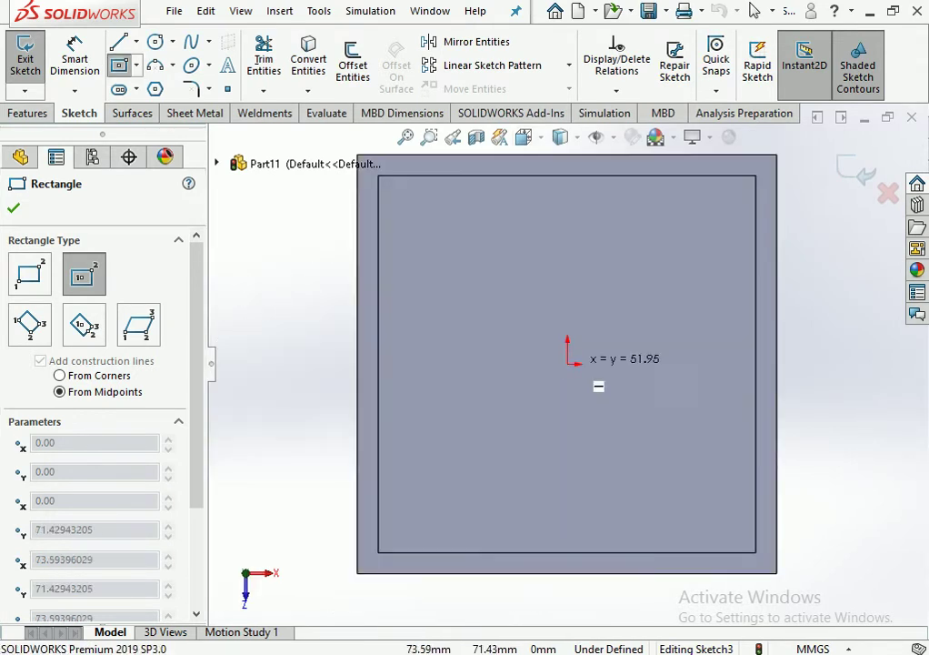
left_click(645, 460)
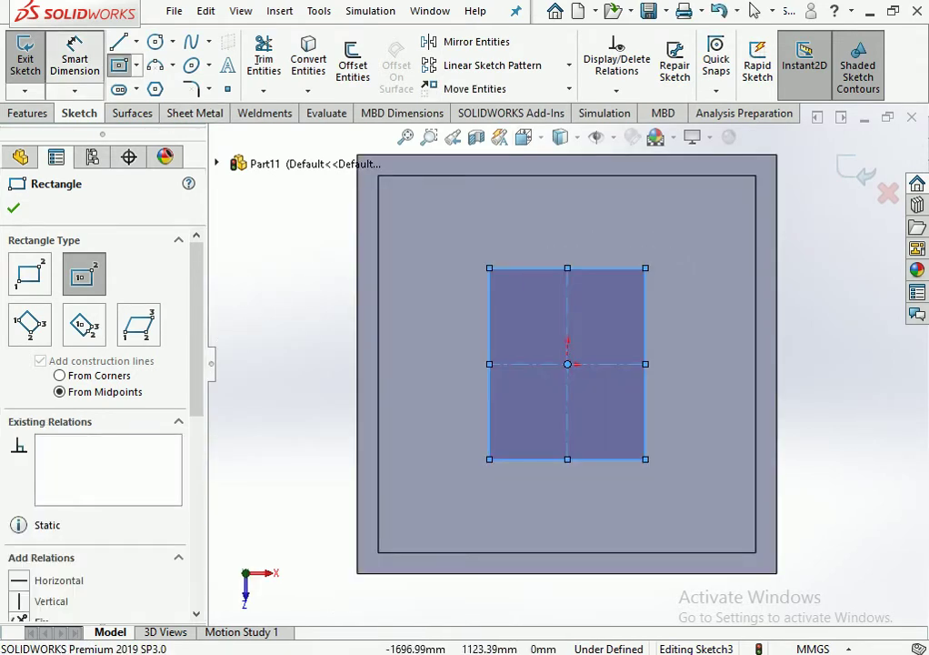
Dimension the rectangle 1000 × 1000 mm.
left_click(74, 62)
left_click(489, 318)
left_click(434, 363)
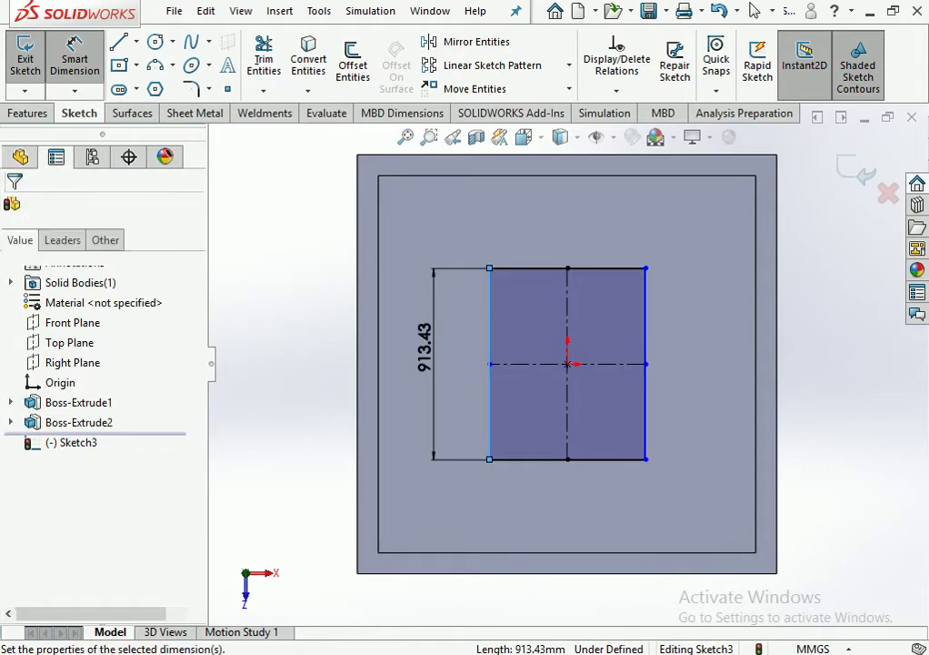
type("1000")
key("Return")
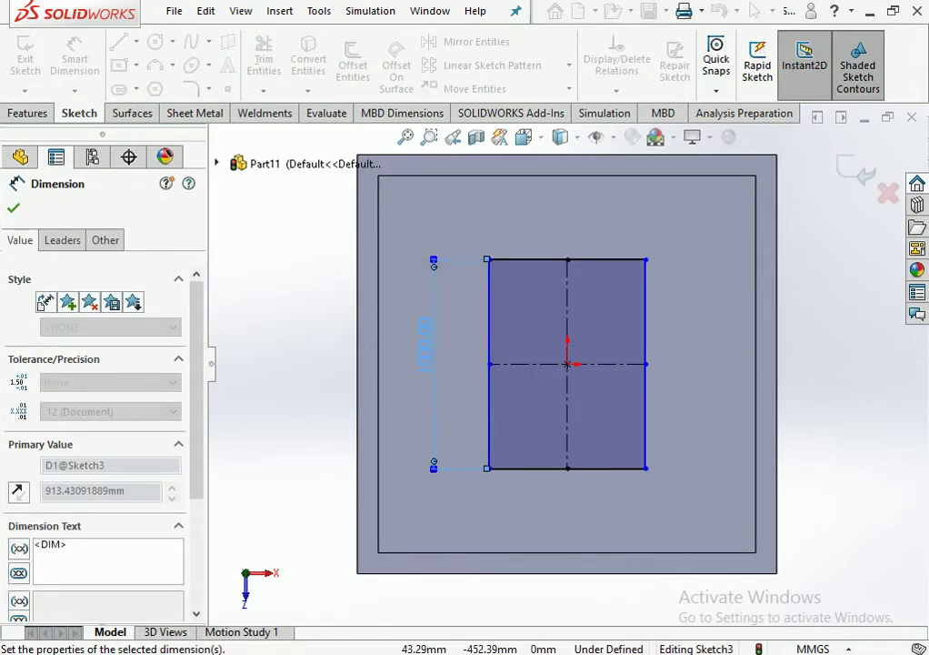
left_click(546, 468)
left_click(546, 506)
type("1")
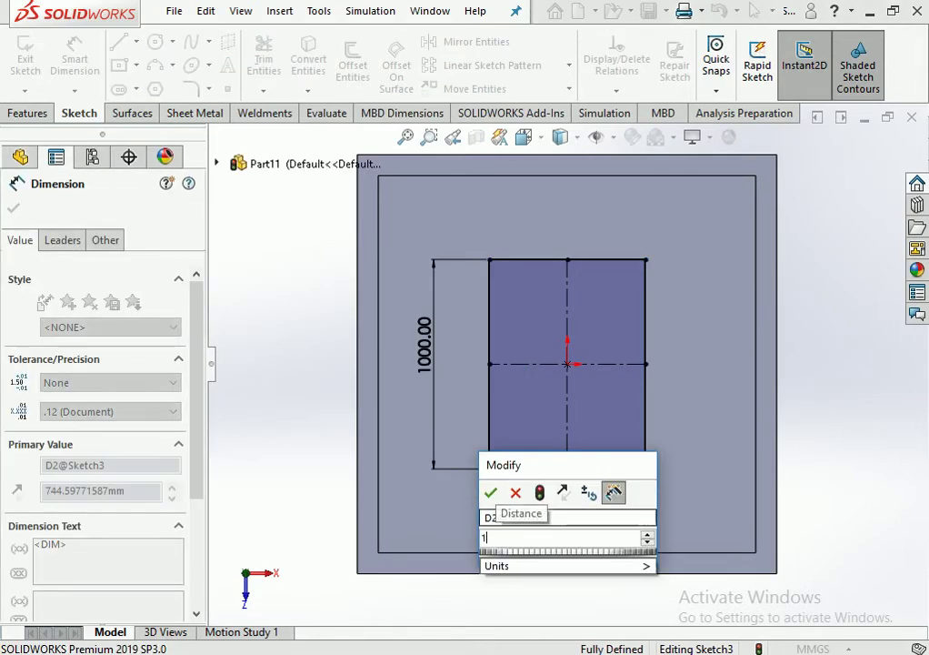
type("000")
key("Return")
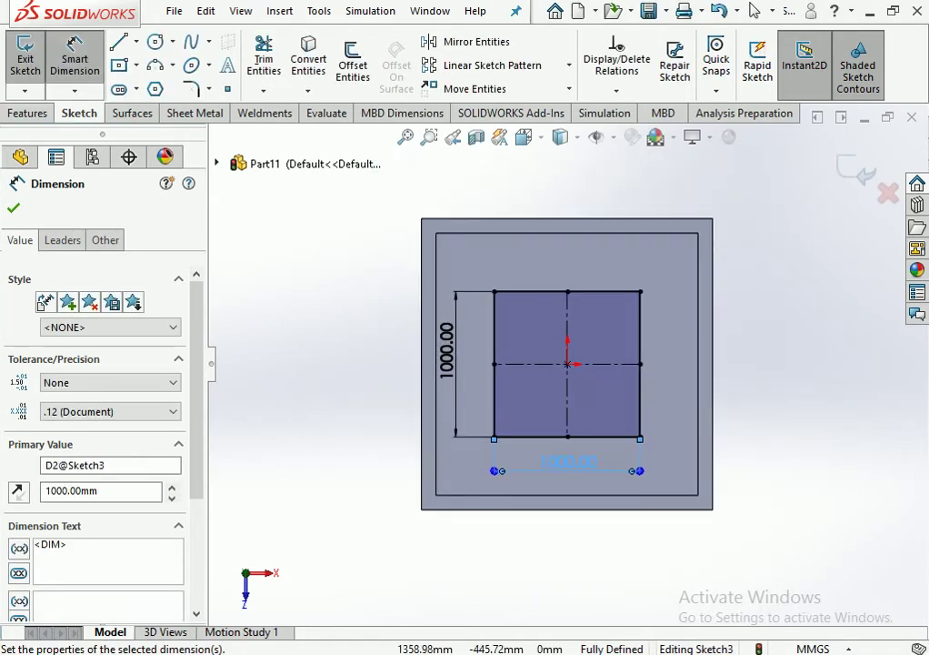
Extrude the 1000 mm square 1000 mm as Boss-Extrude3.
left_click(28, 112)
left_click(33, 59)
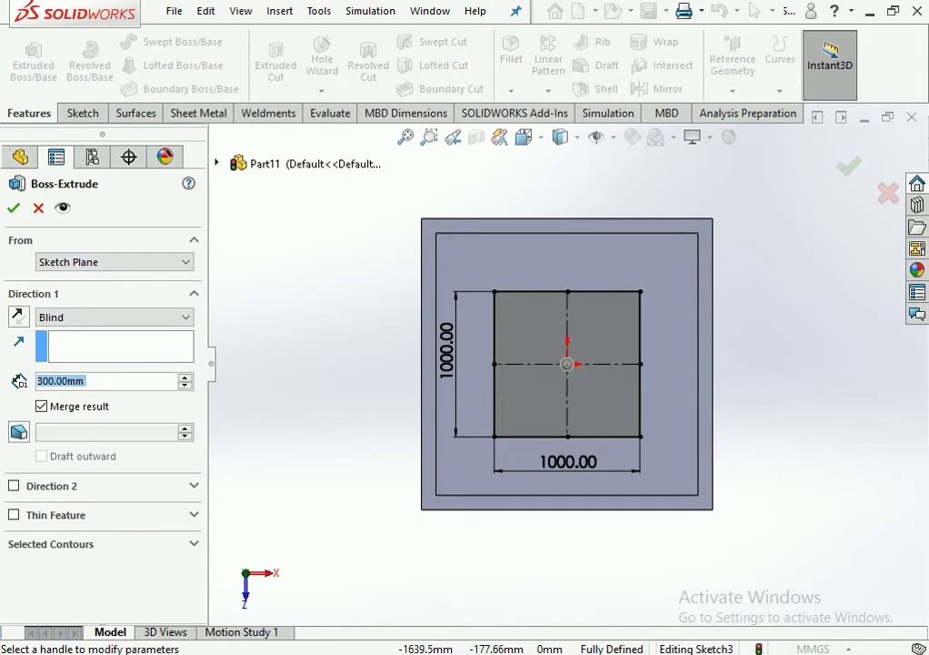
type("1000")
key("Return")
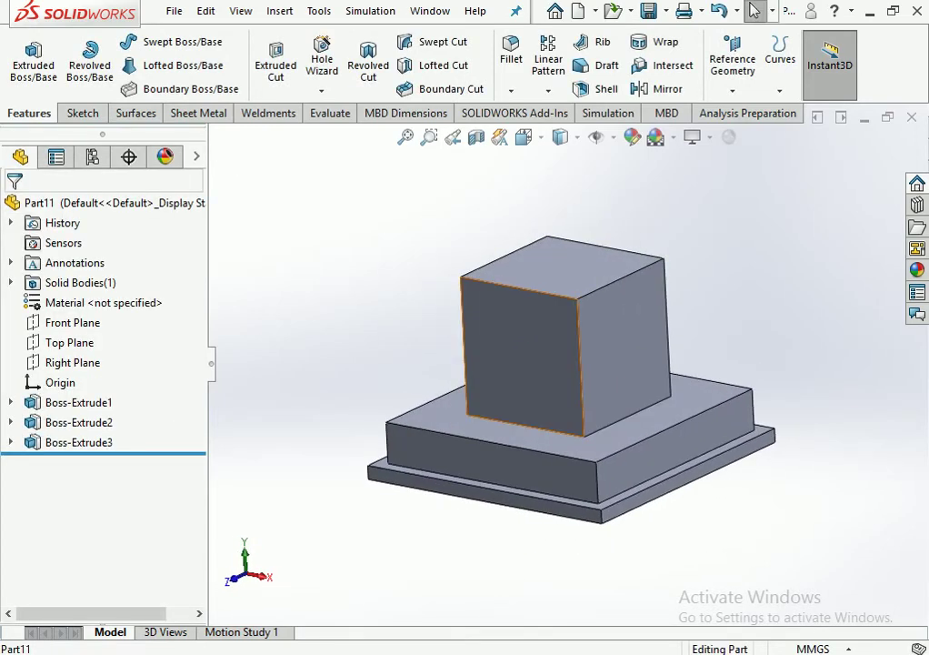
Raise Boss-Extrude3 to 1600 mm and open Boss-Extrude2's 300 mm thickness for editing.
left_click(536, 336)
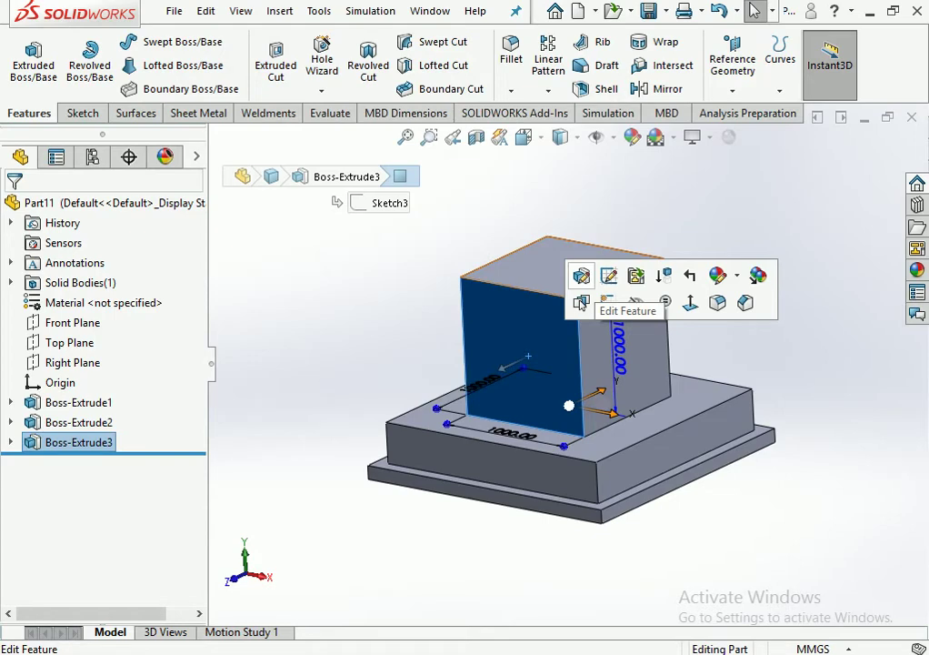
left_click(581, 276)
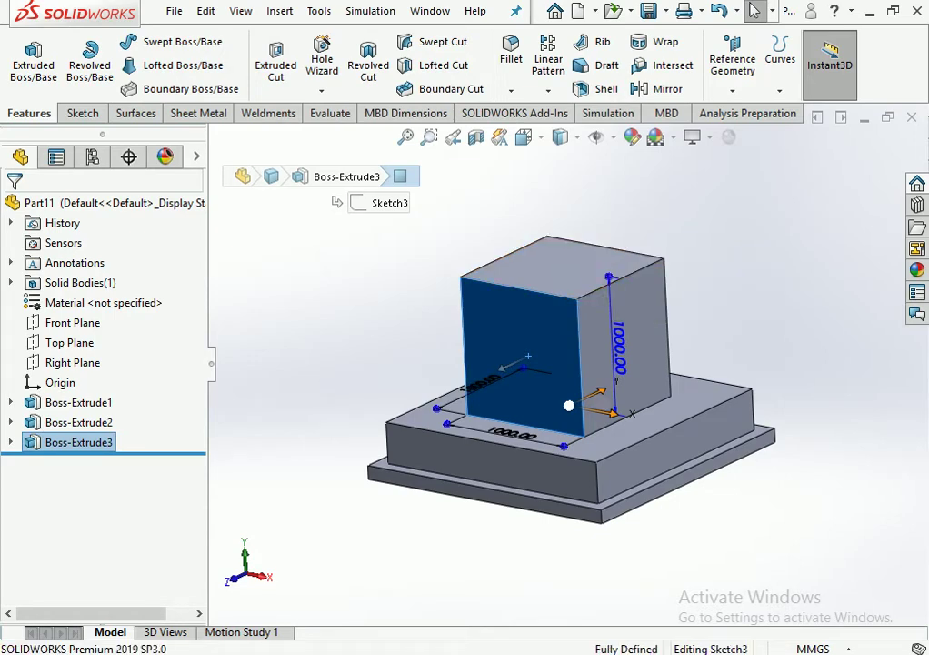
type("16")
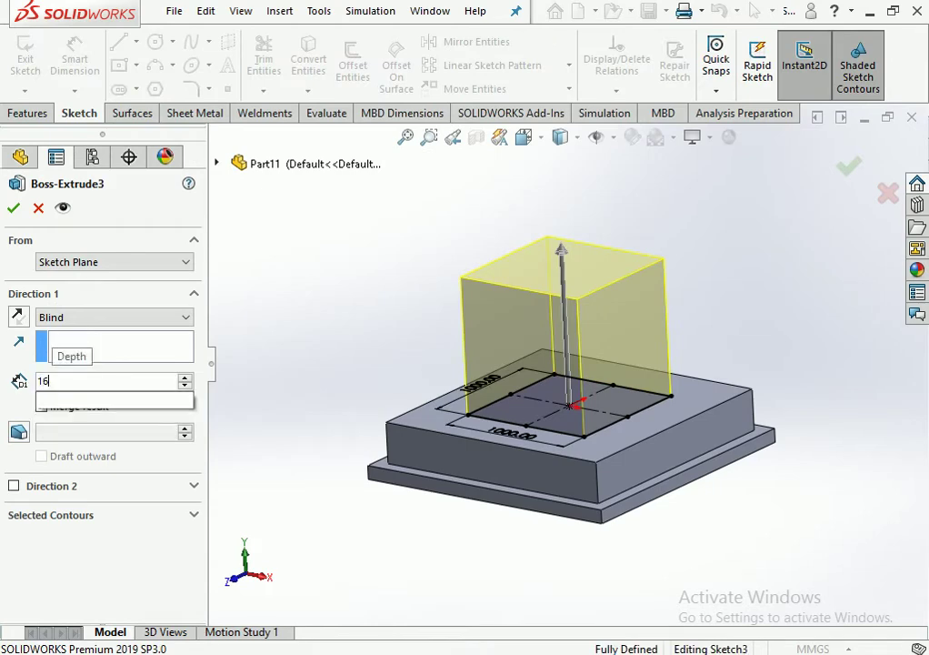
type("00")
key("Return")
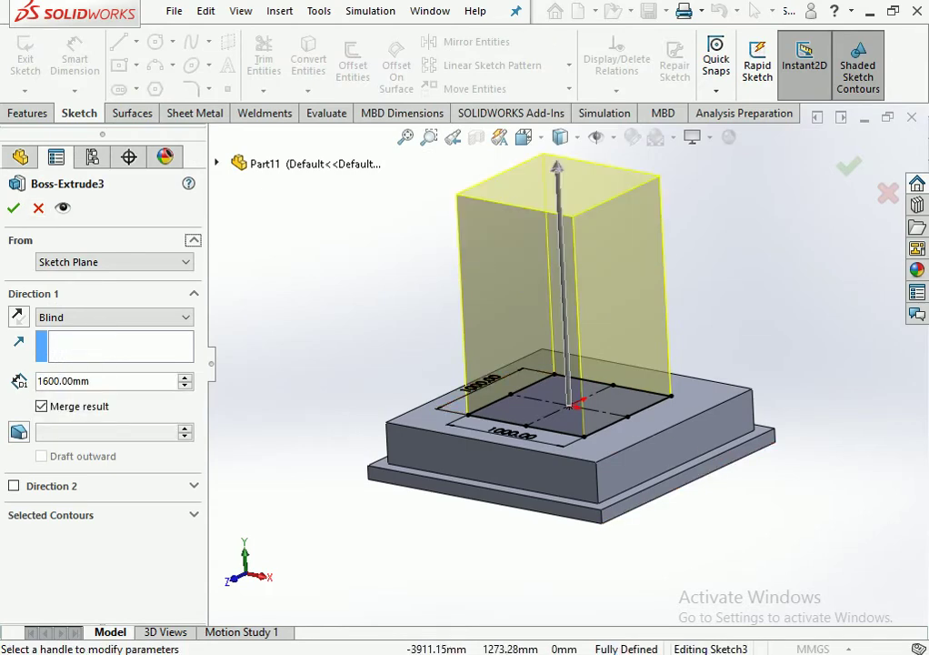
left_click(571, 446)
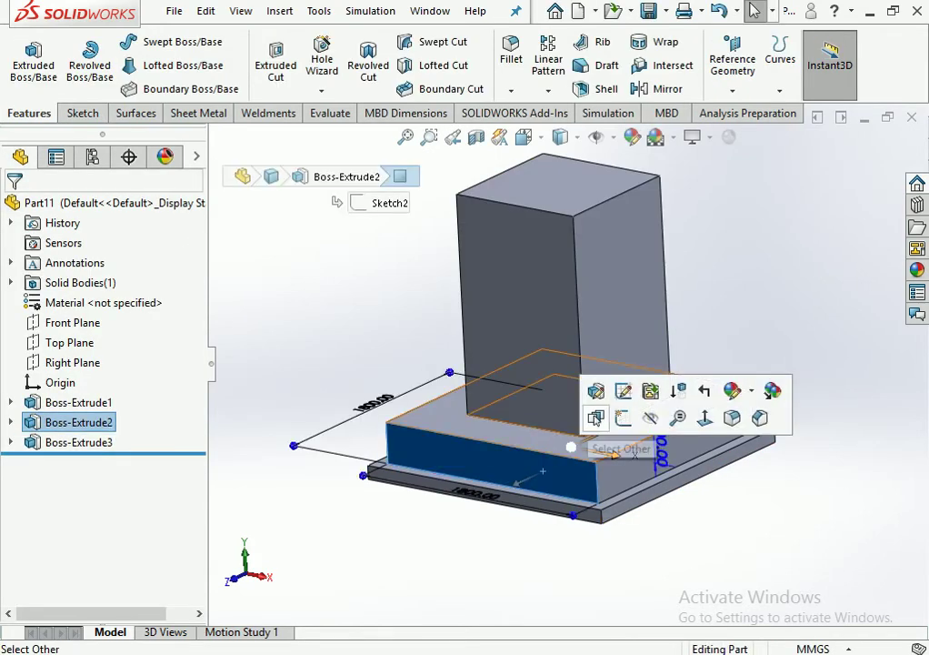
double_click(660, 449)
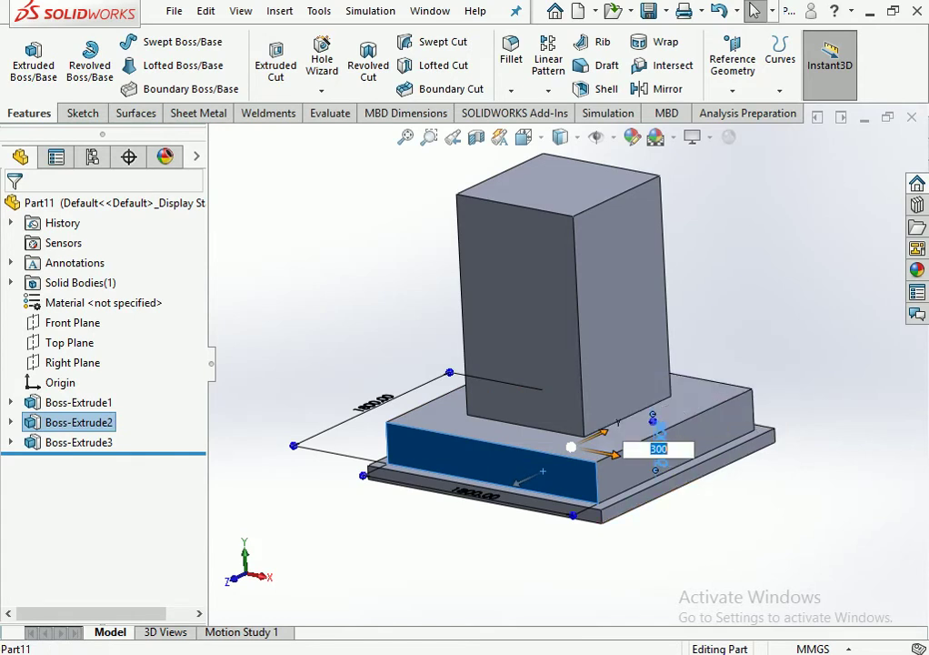
Apply the 400 thickness to the middle block and save the part as FDN in GANTRY.
key("Return")
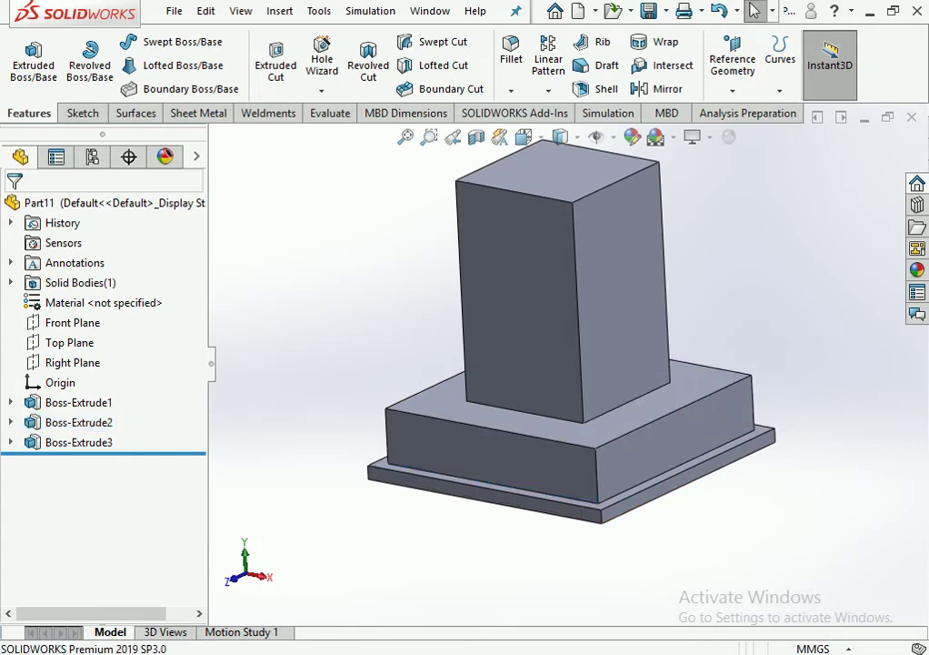
scroll(566, 365, "up", 3)
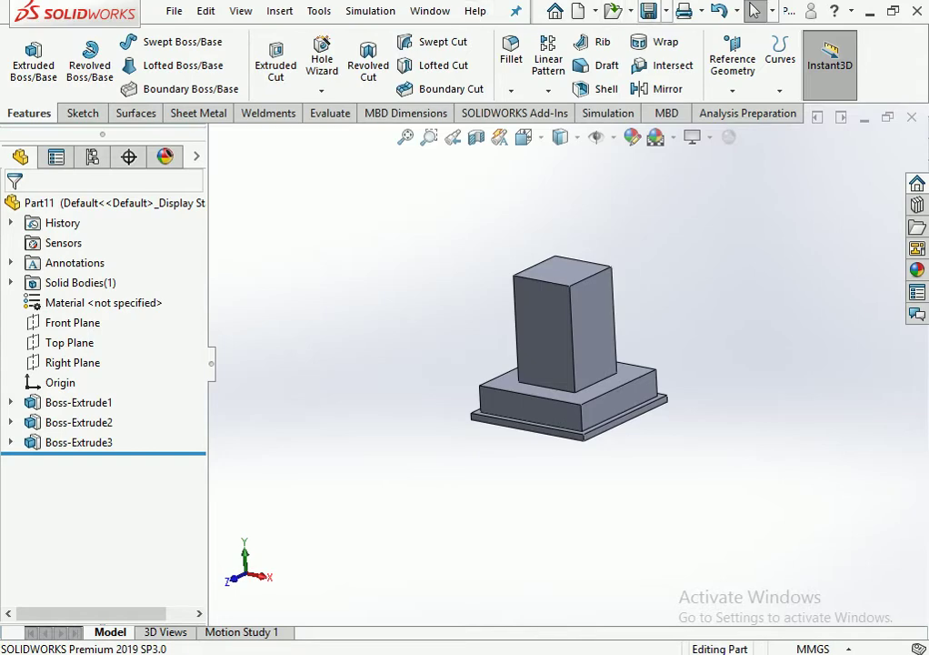
key("ctrl+s")
type("FDN")
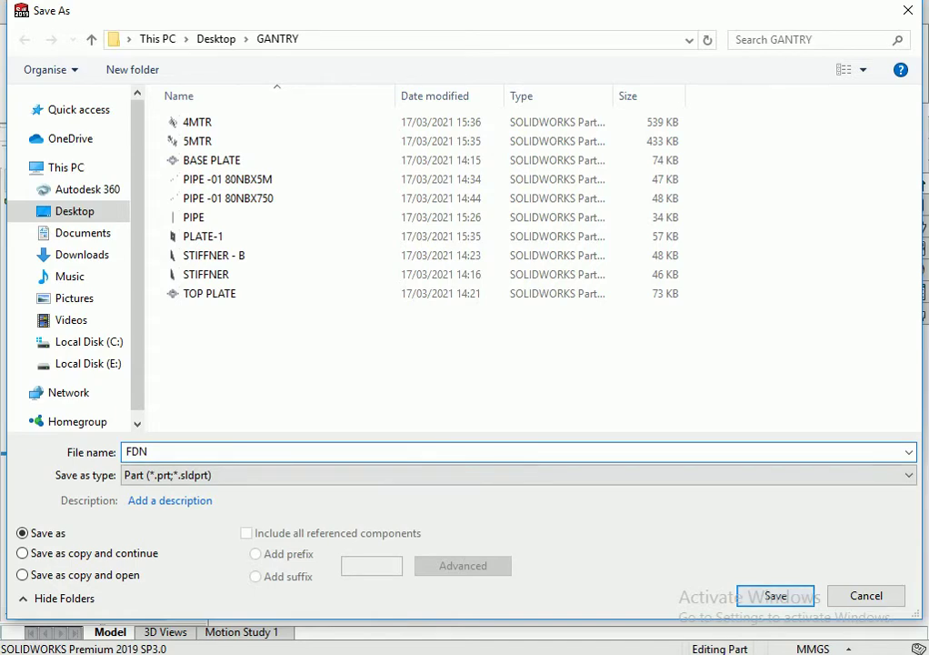
key("Return")
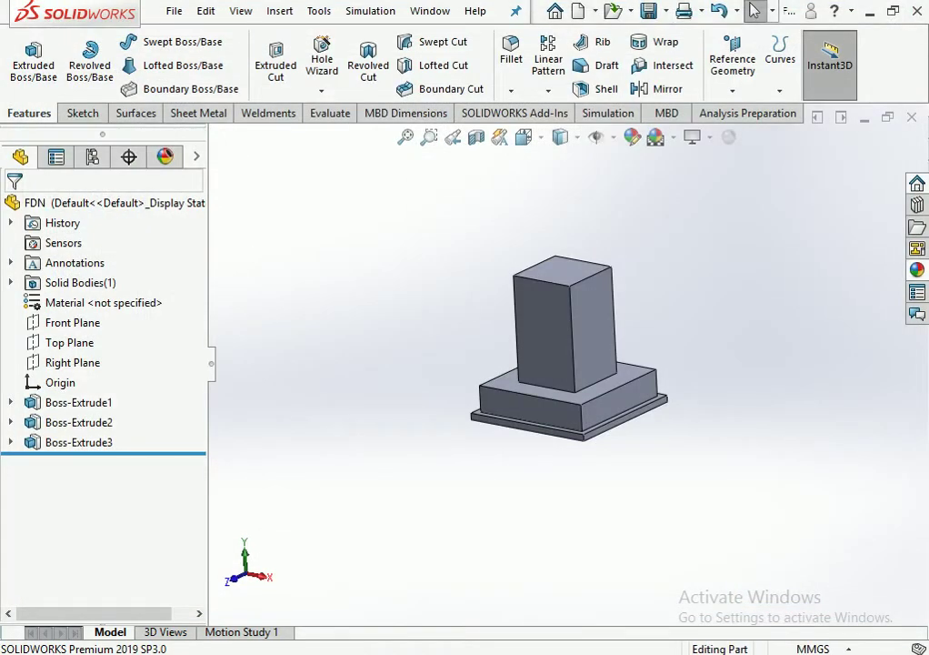
Drag the reddish Stone > Paving appearance onto the FDN foundation.
left_click(917, 269)
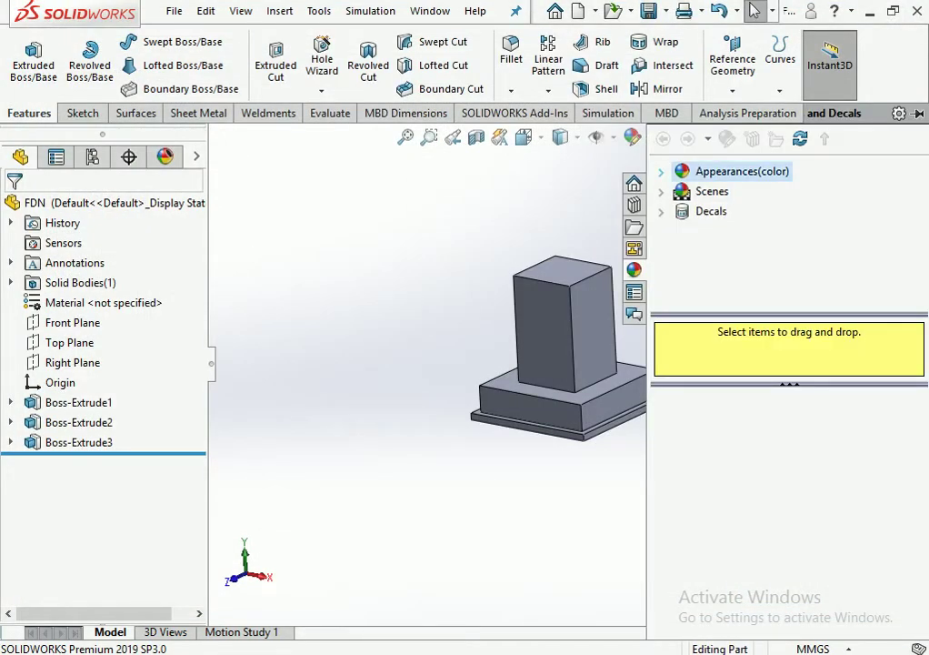
left_click(742, 171)
scroll(727, 238, "down", 2)
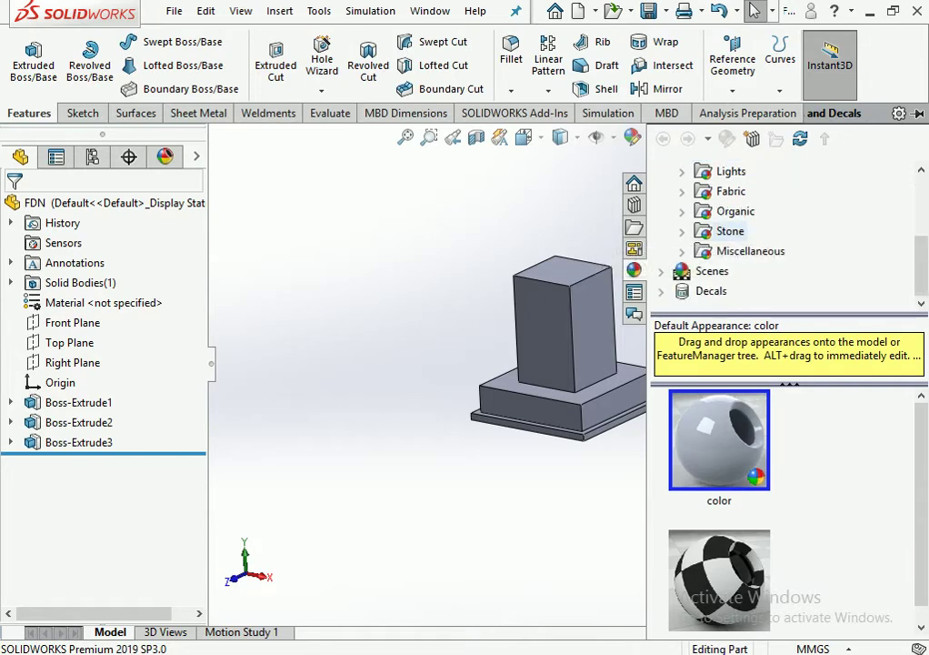
left_click(682, 211)
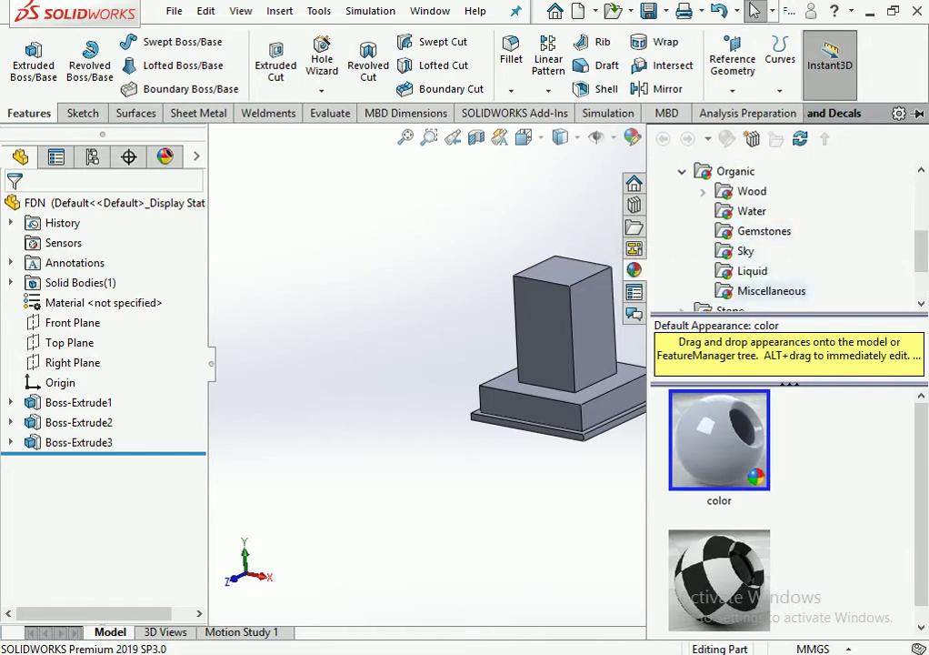
scroll(750, 270, "down", 1)
left_click(681, 251)
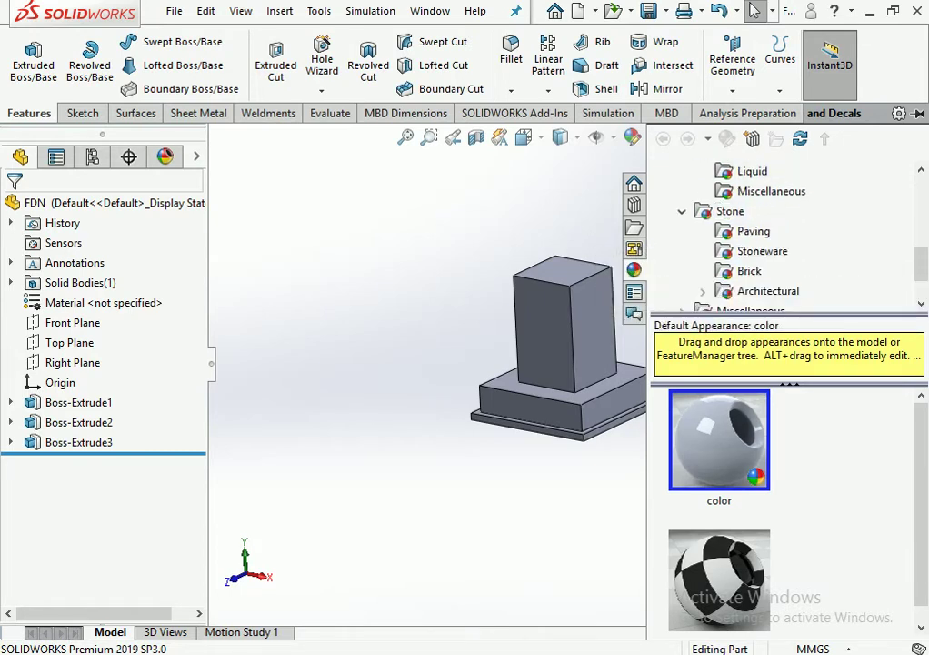
left_click(754, 231)
scroll(787, 509, "up", 1)
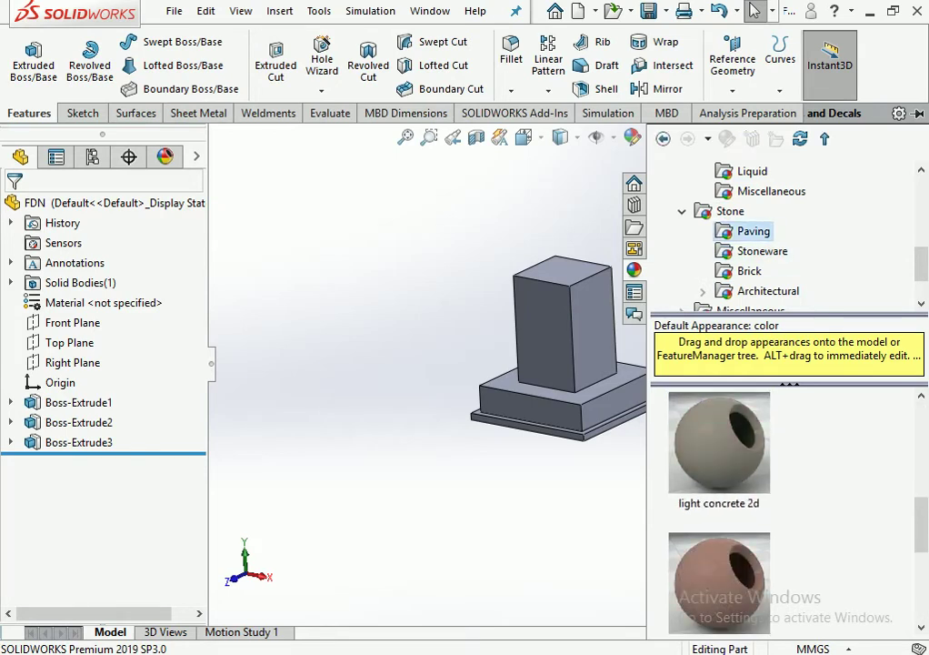
left_click_drag(718, 582, 564, 345)
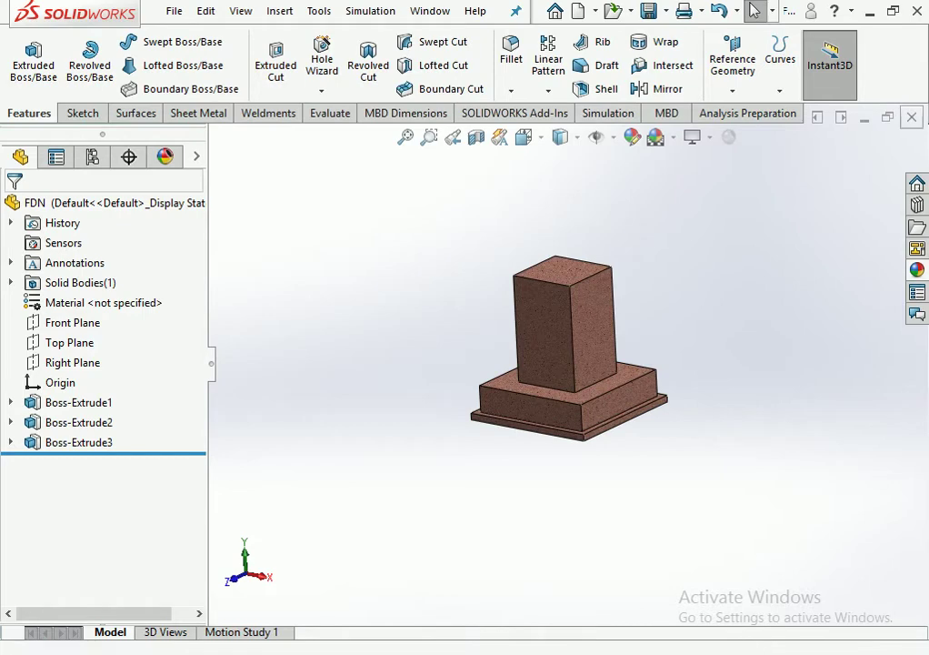
Insert the FDN part into the GANTRY assembly, browsing with All Files.
left_click(101, 56)
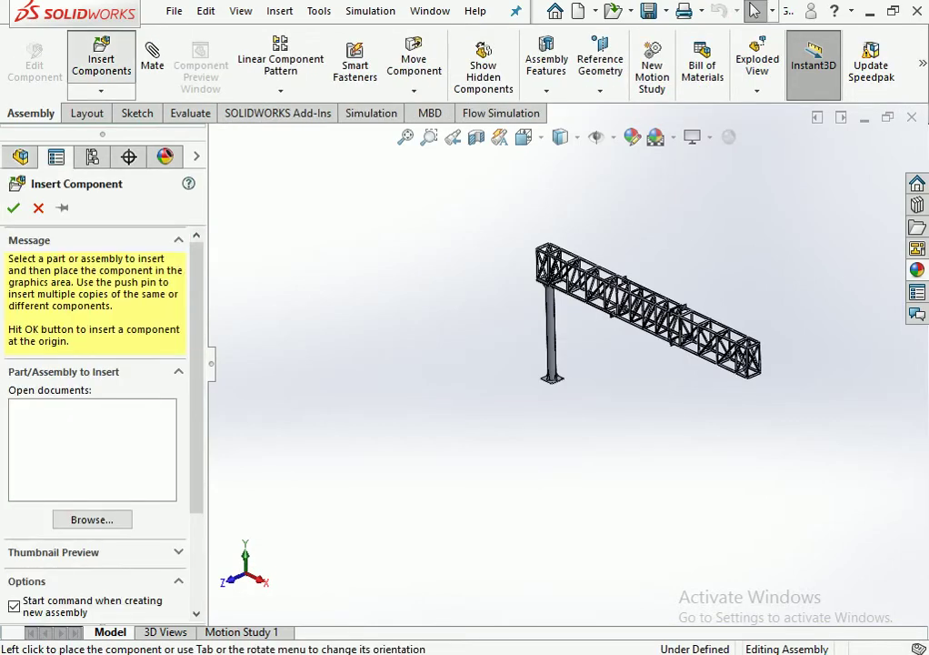
left_click(657, 485)
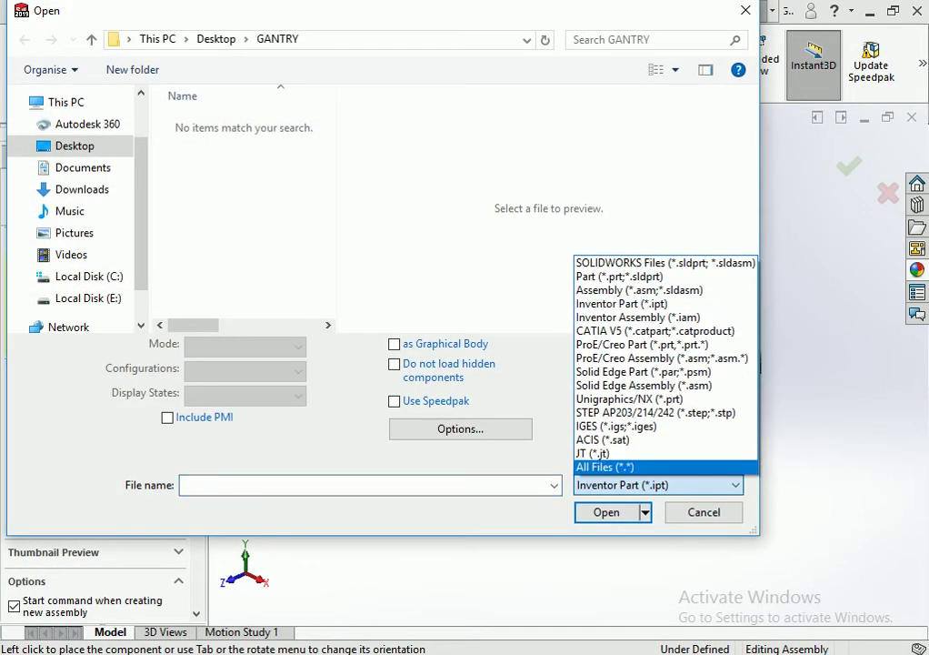
left_click(622, 468)
left_click(197, 179)
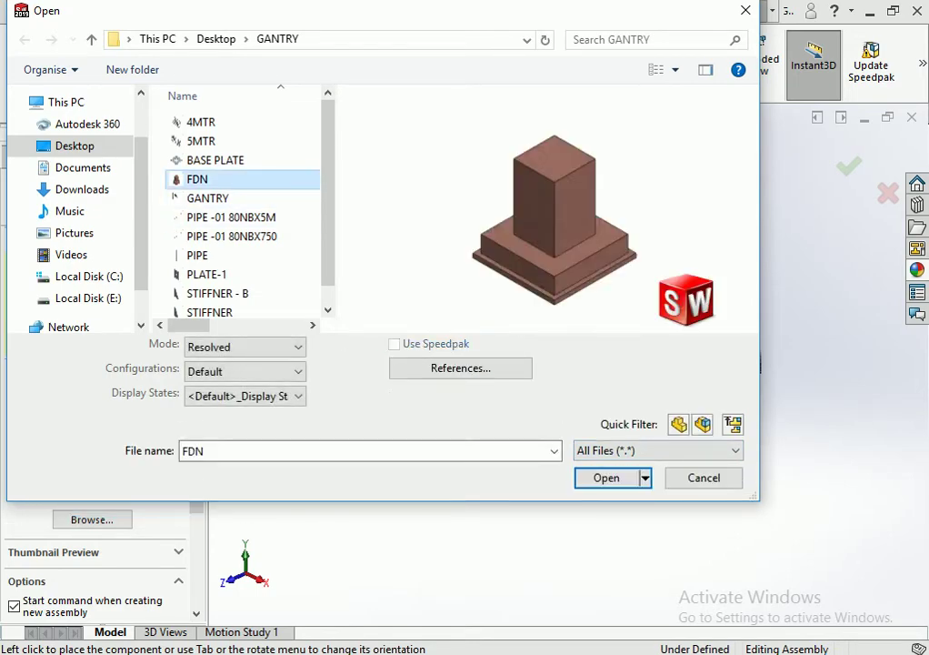
left_click(606, 492)
scroll(563, 391, "down", 3)
scroll(564, 391, "down", 1)
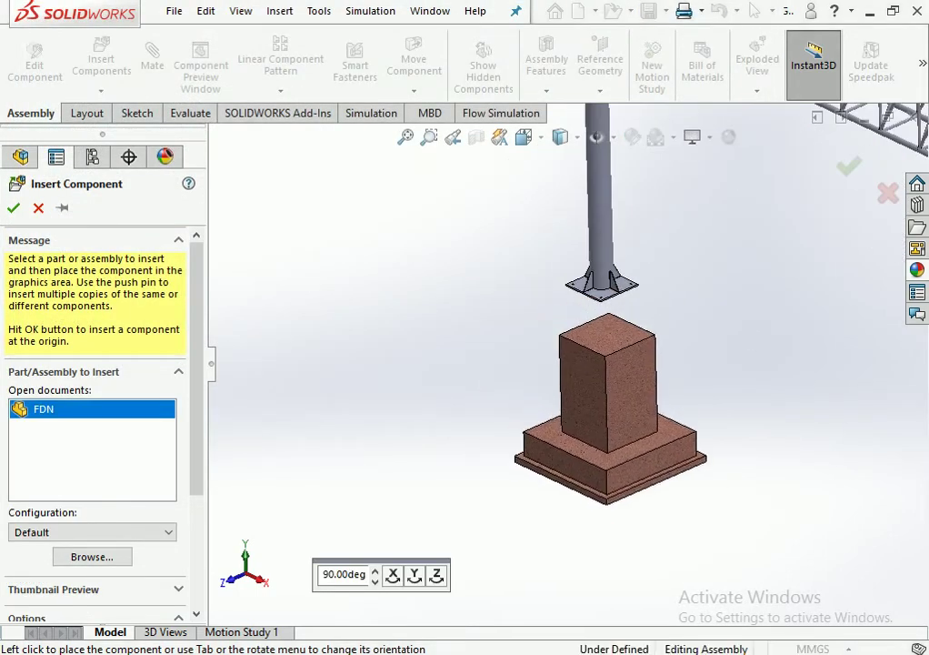
scroll(564, 391, "down", 3)
left_click(564, 390)
Mate the foundation's top face coincident with the base plate's bottom face.
left_click(604, 235)
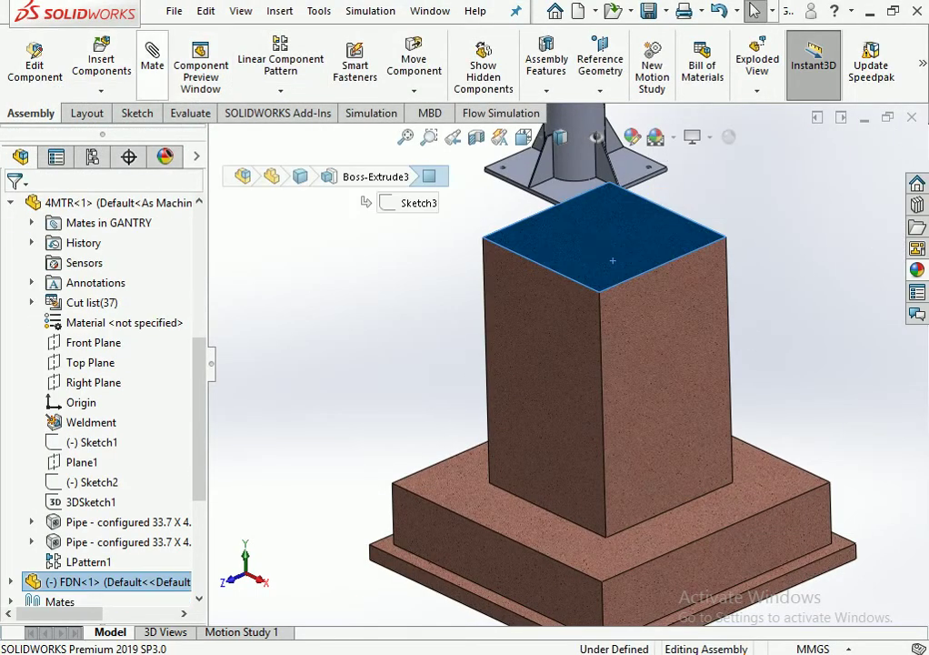
left_click(152, 57)
middle_click_drag(604, 277, 545, 263)
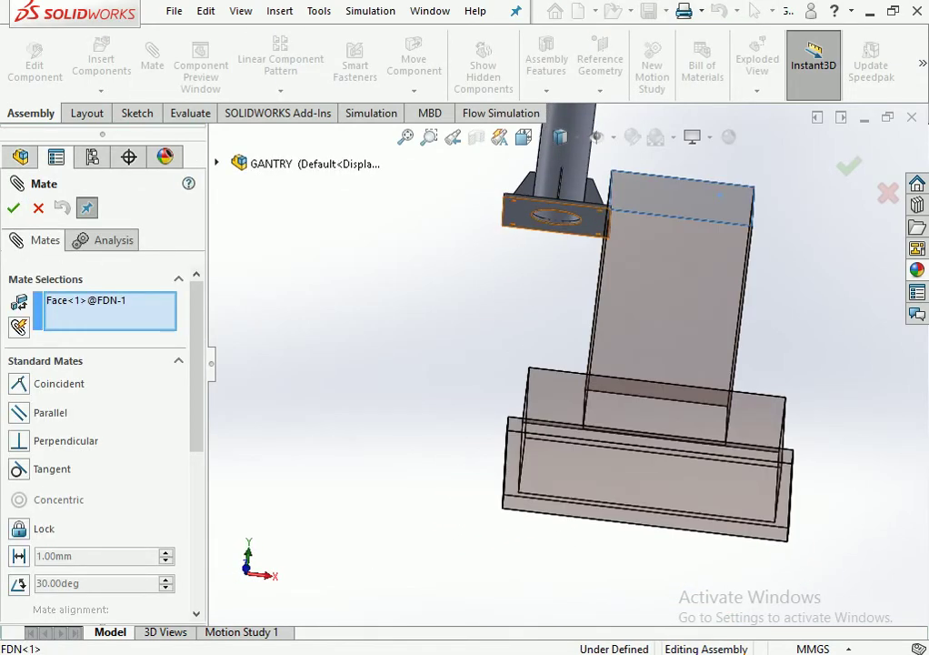
left_click(582, 214)
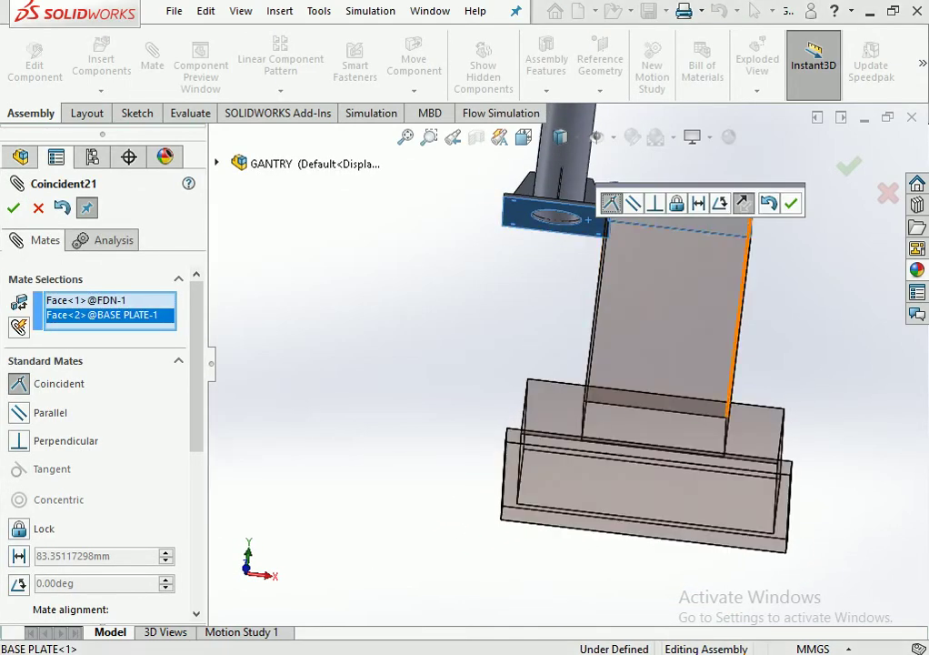
left_click(790, 201)
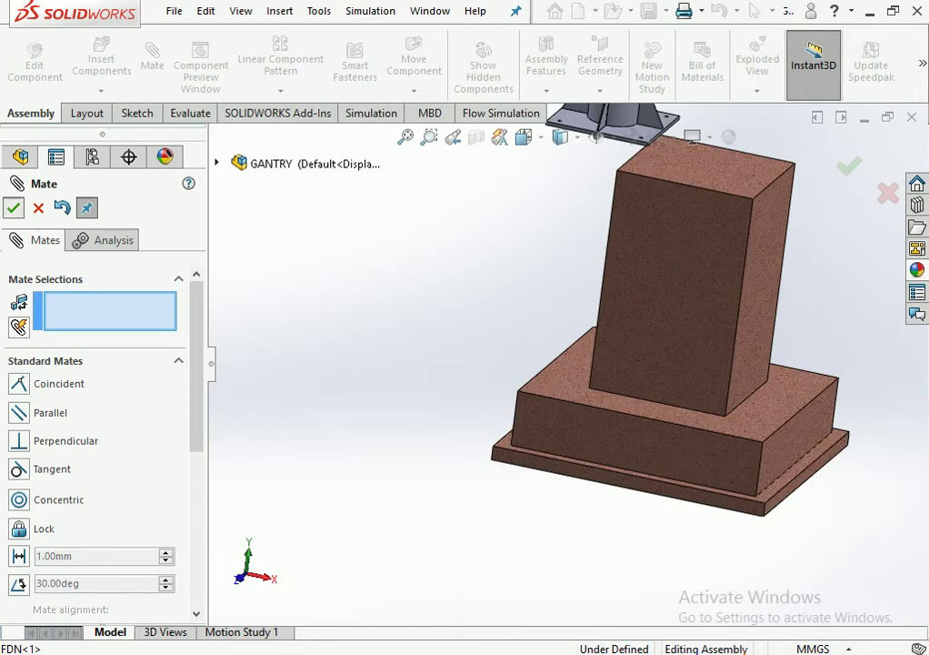
left_click(12, 207)
Add a width mate between the foundation's side faces and the base plate edge.
scroll(653, 288, "up", 2)
left_click(654, 287)
scroll(627, 264, "down", 3)
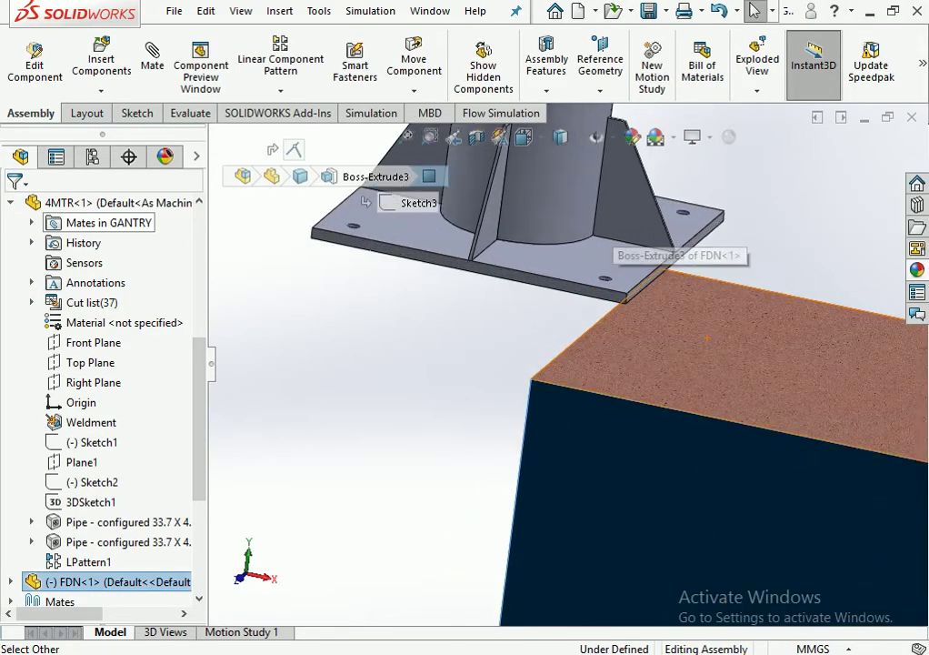
left_click(576, 301, "ctrl")
middle_click_drag(577, 302, 458, 591)
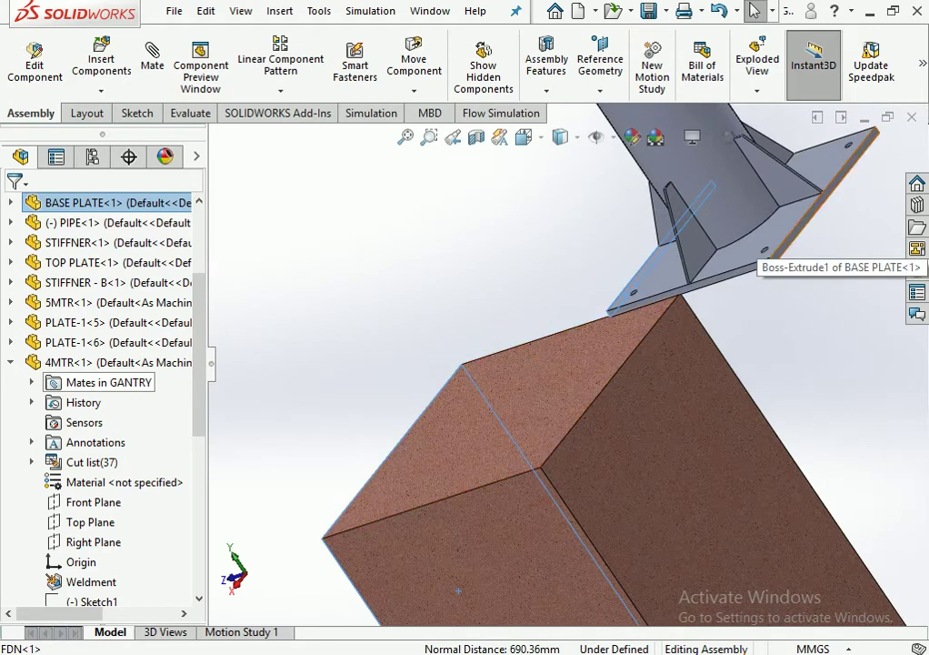
left_click(674, 427, "ctrl")
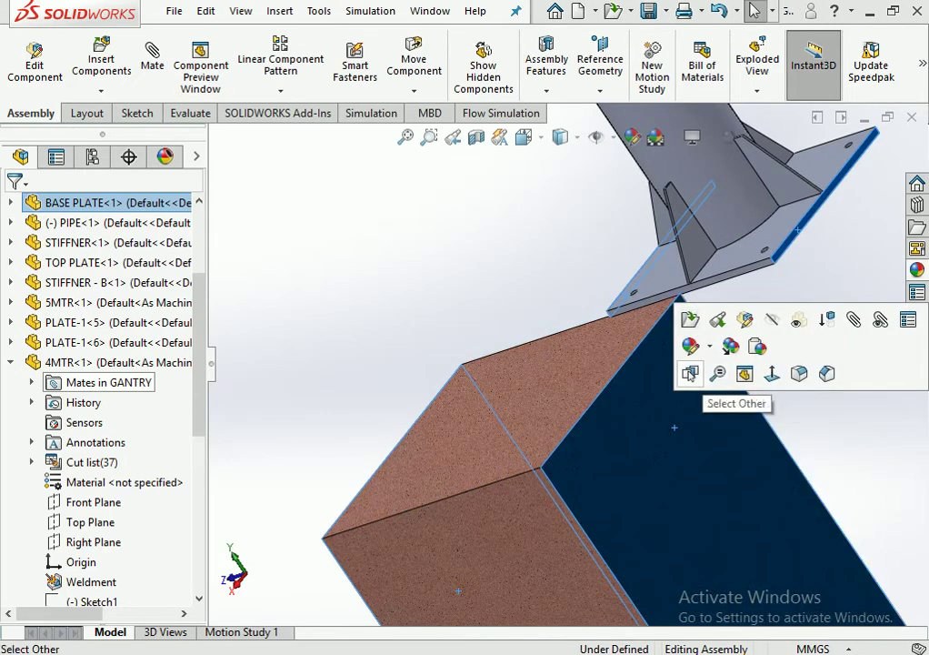
left_click(152, 59)
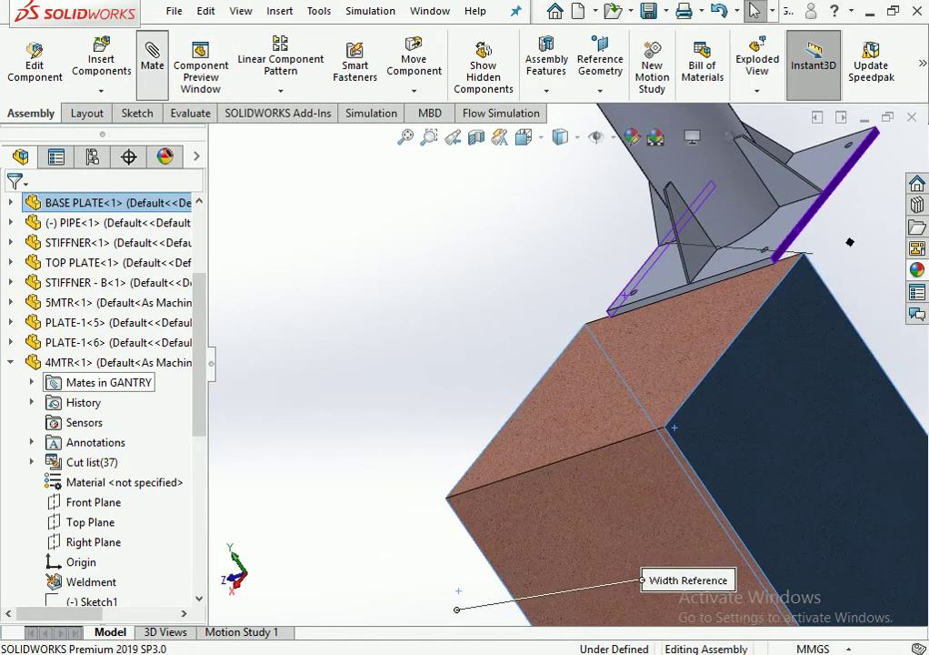
key("Return")
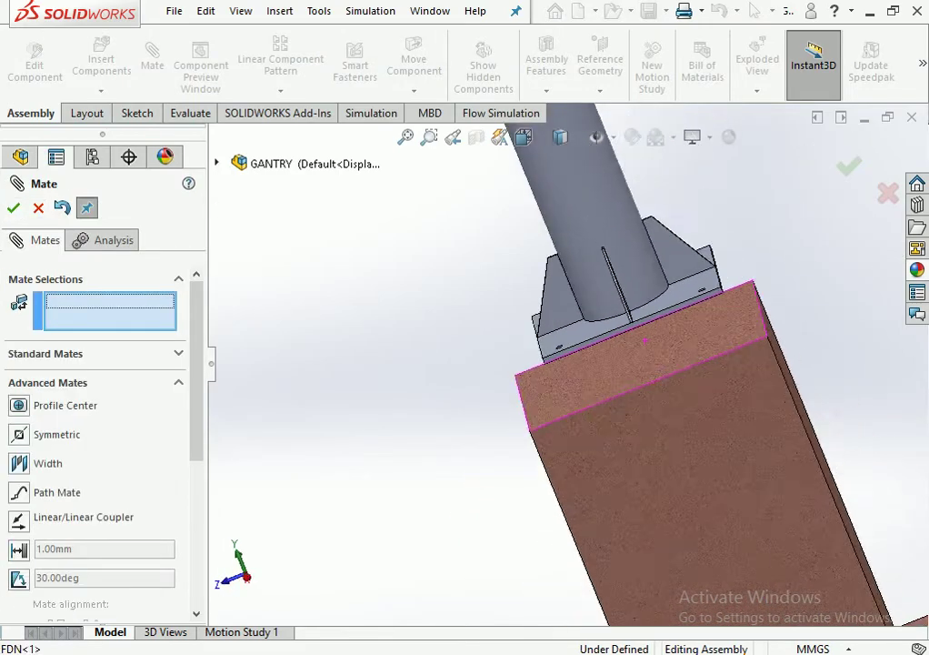
key("Return")
Orbit and reorient the view to check the column seated on the foundation, ending isometric.
scroll(573, 363, "down", 5)
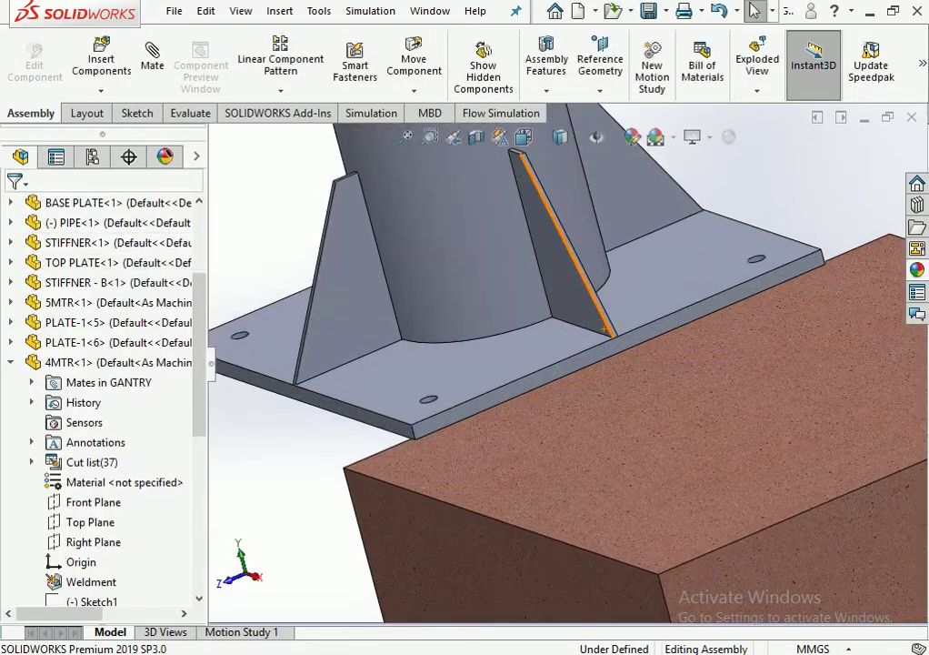
scroll(575, 361, "up", 2)
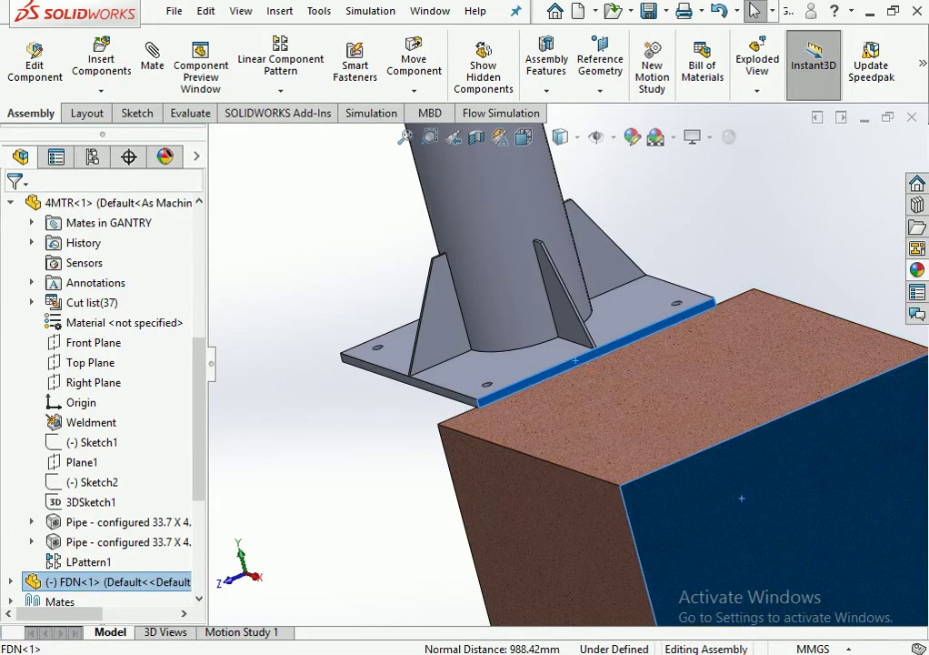
mouse_move(575, 361)
middle_mouse_down()
mouse_move(584, 347)
mouse_move(446, 333)
mouse_move(431, 317)
middle_mouse_up()
left_click(432, 317)
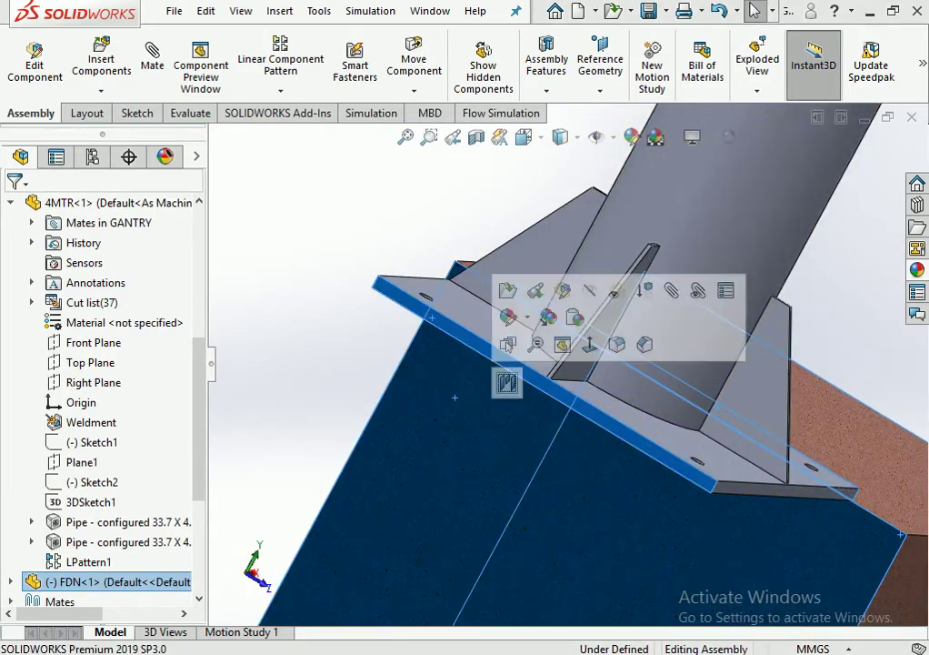
key("ctrl+8")
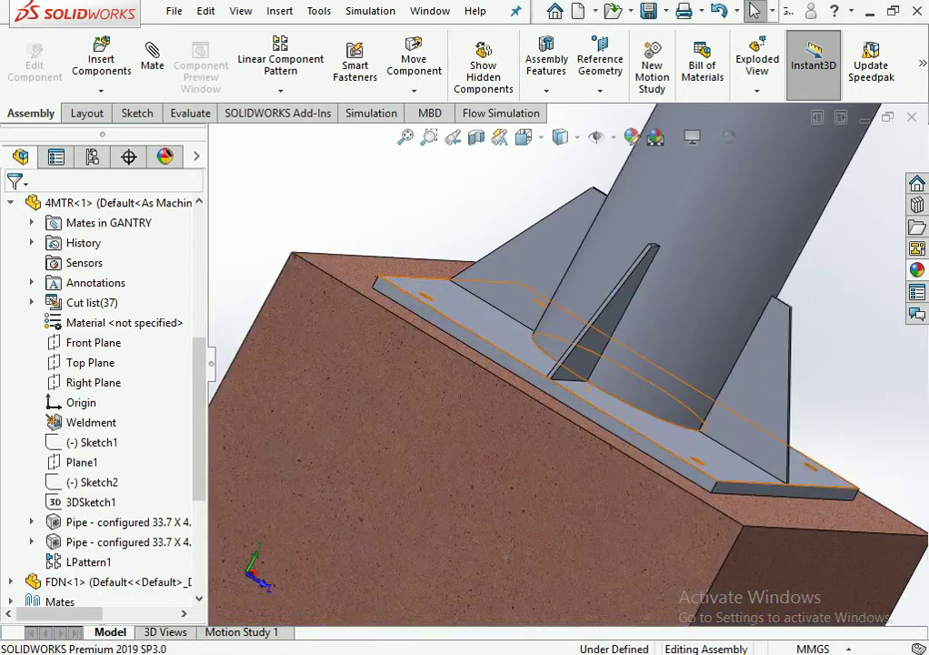
mouse_move(432, 318)
middle_mouse_down()
mouse_move(525, 415)
mouse_move(628, 405)
middle_mouse_up()
key("ctrl+4")
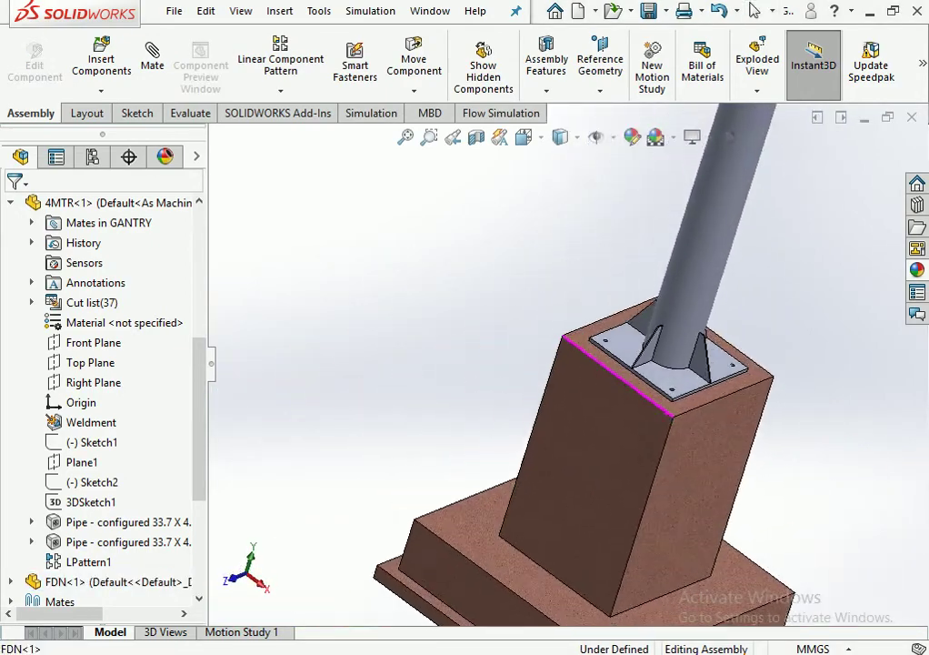
key("ctrl+7")
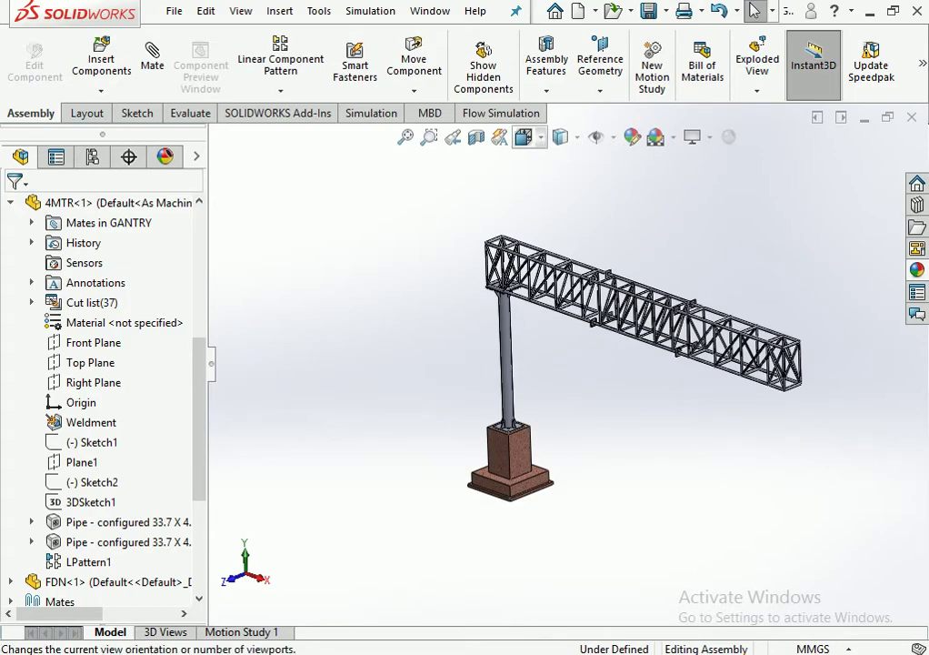
Return to isometric view and start editing the pipe part's extrusion within the assembly.
left_click(524, 136)
left_click(523, 136)
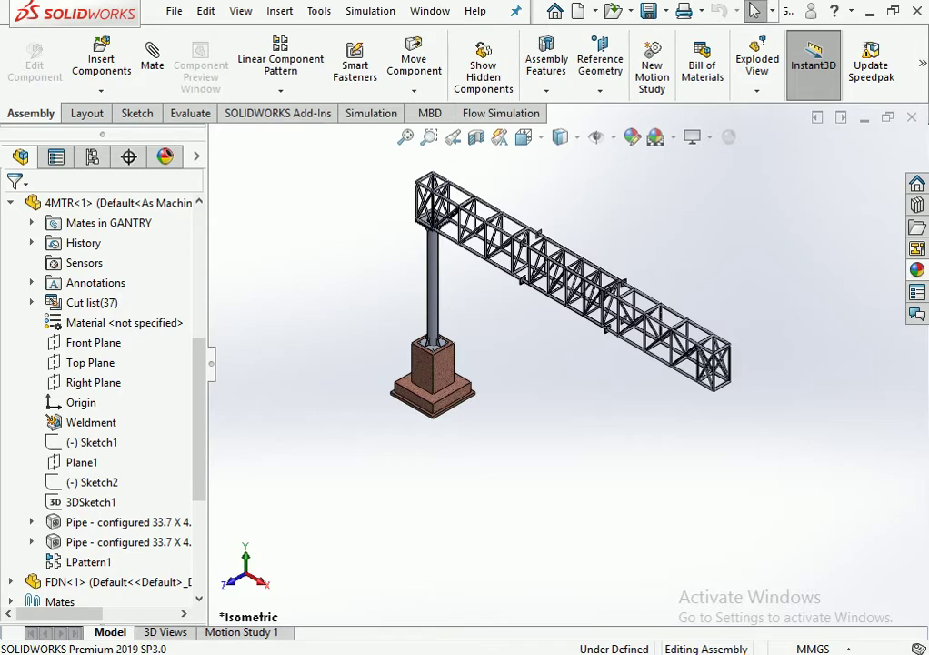
left_click(11, 202)
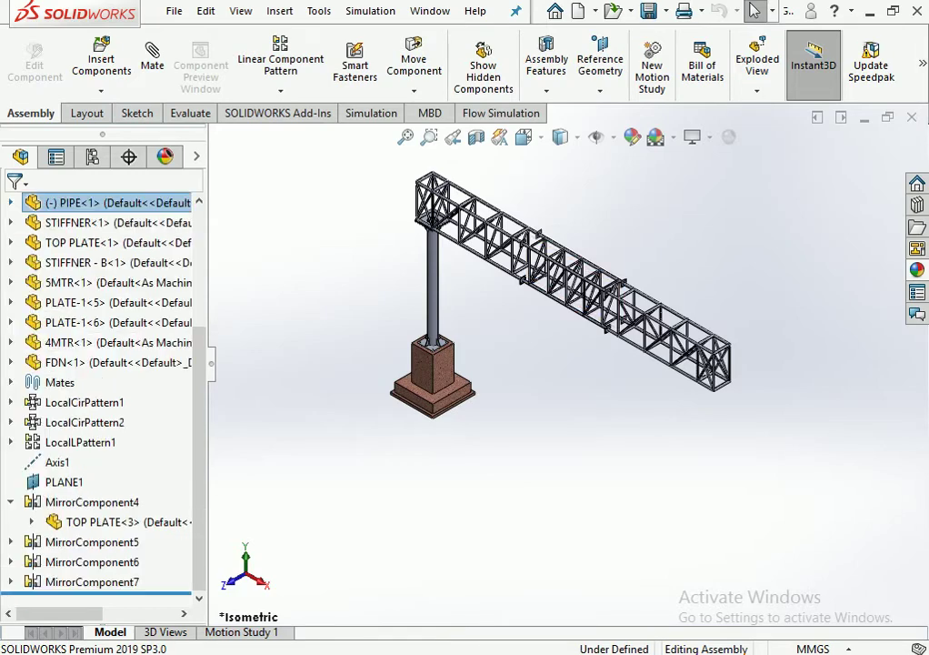
scroll(445, 266, "down", 3)
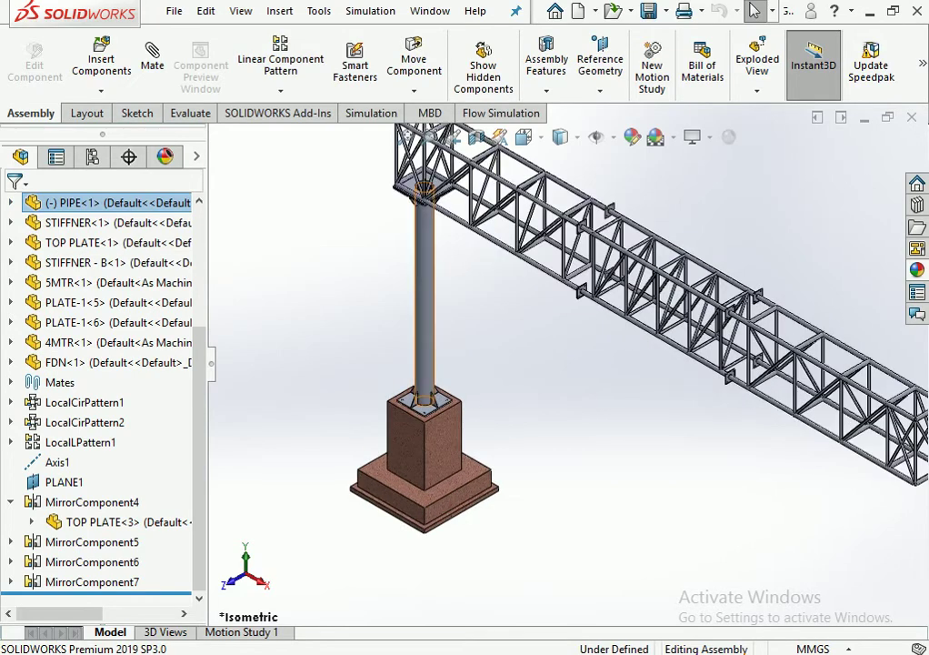
left_click(430, 273)
left_click(482, 211)
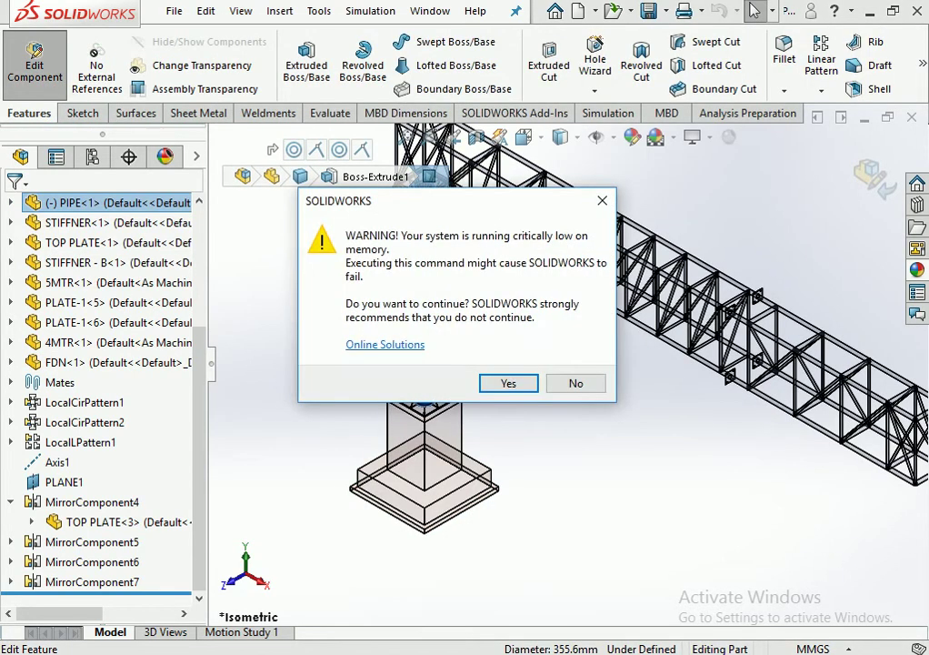
left_click(508, 383)
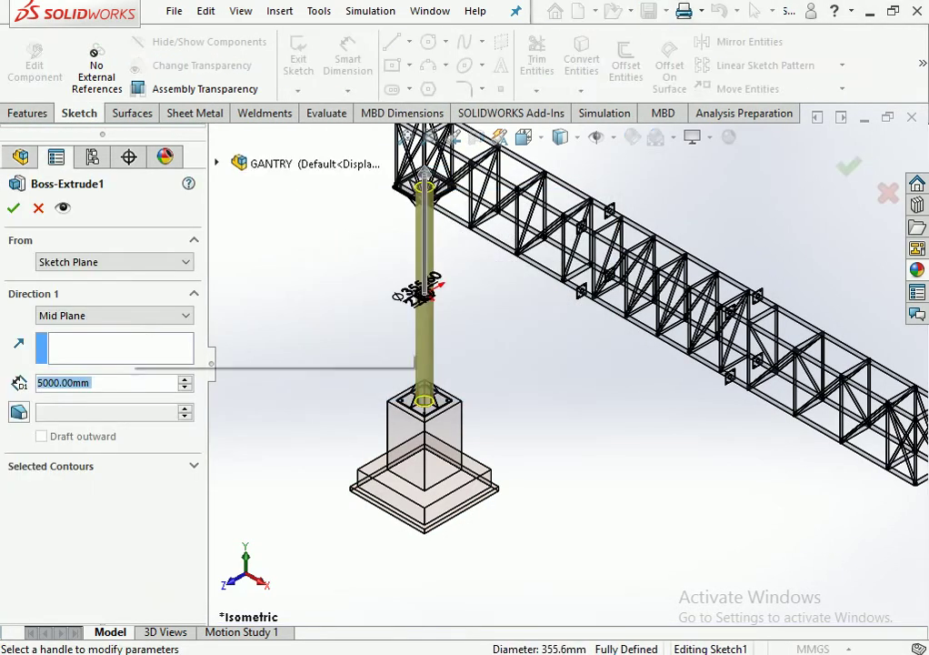
Set the pipe's Boss-Extrude depth to 5500 mm and return to the assembly.
type("555")
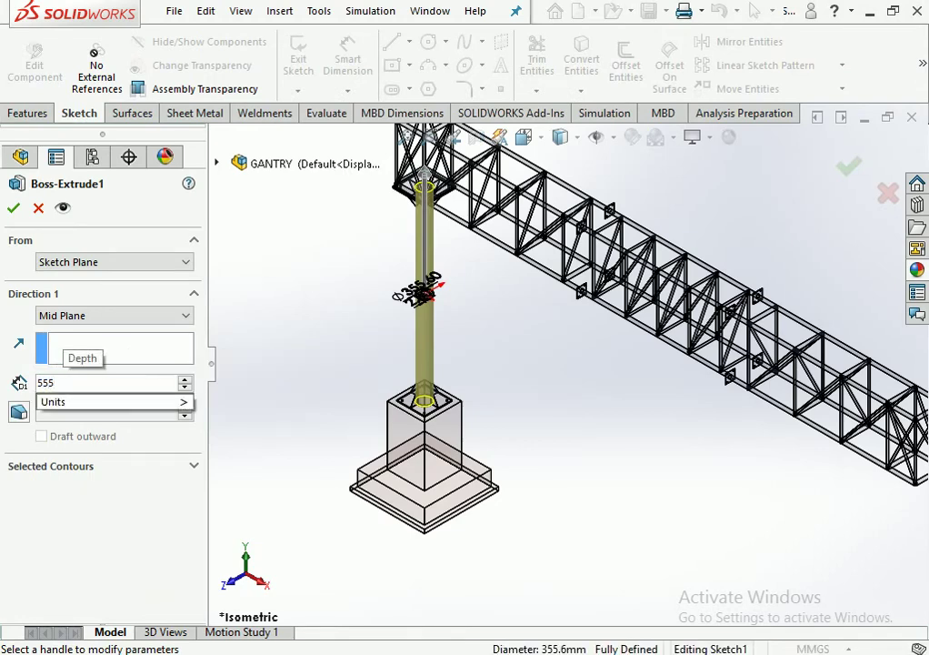
key("BackSpace")
type("00")
key("Return")
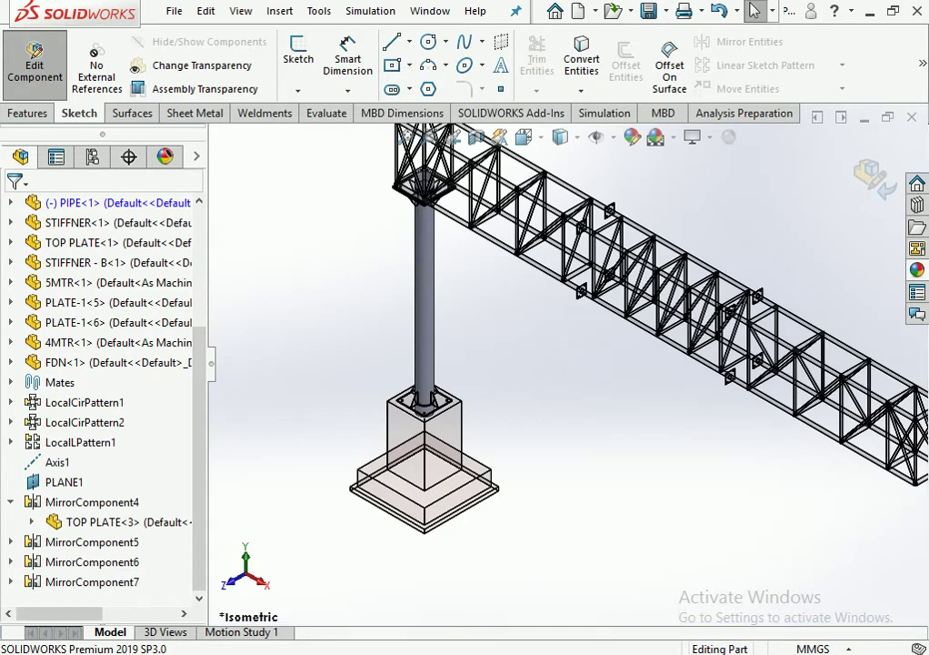
left_click(871, 174)
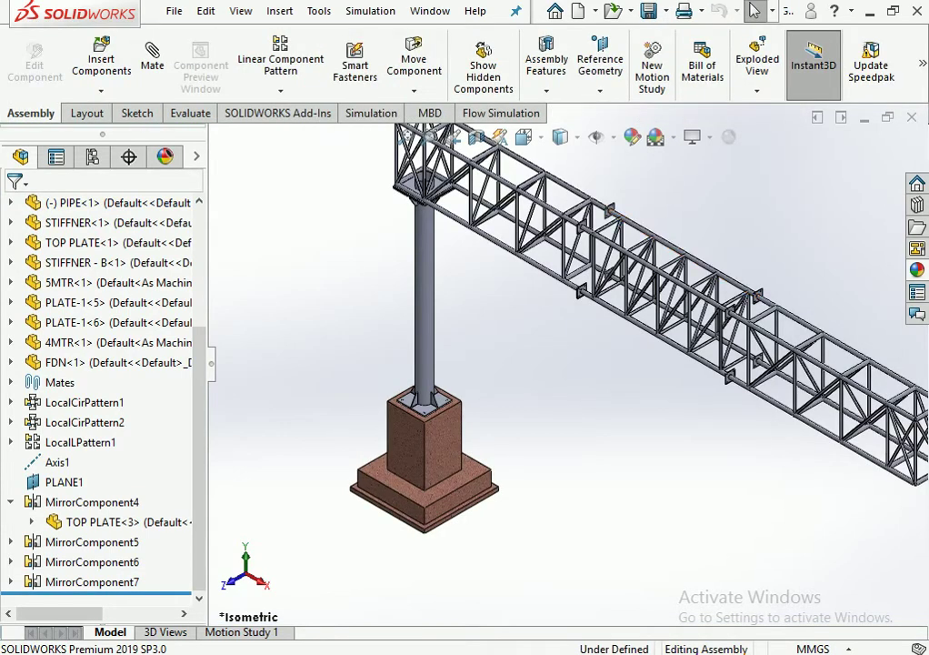
Pick the 4MTR truss's Right Plane and start Mirror Components about it.
key("f")
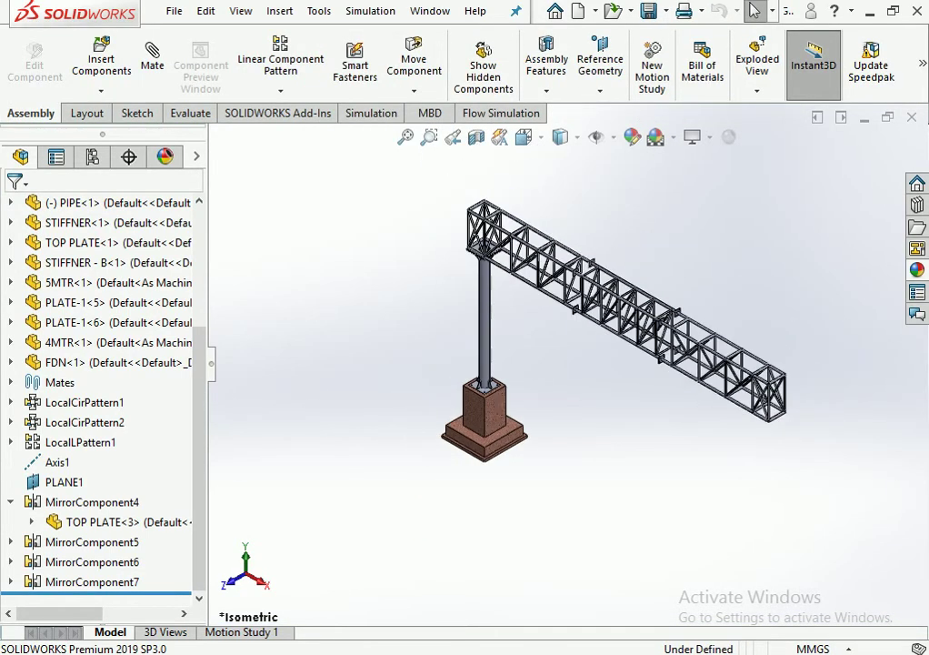
scroll(627, 326, "down", 3)
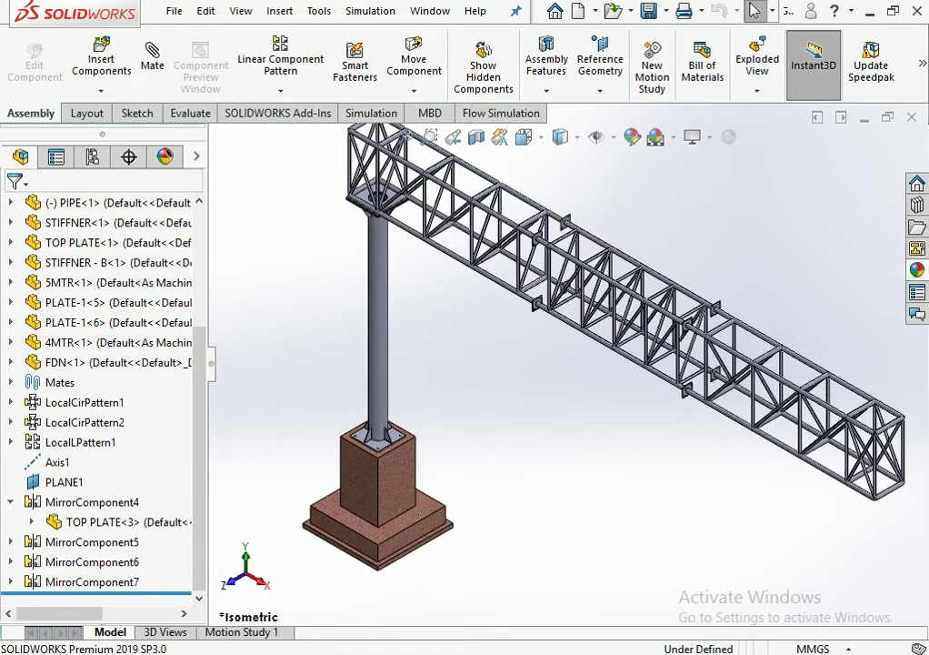
scroll(567, 404, "up", 3)
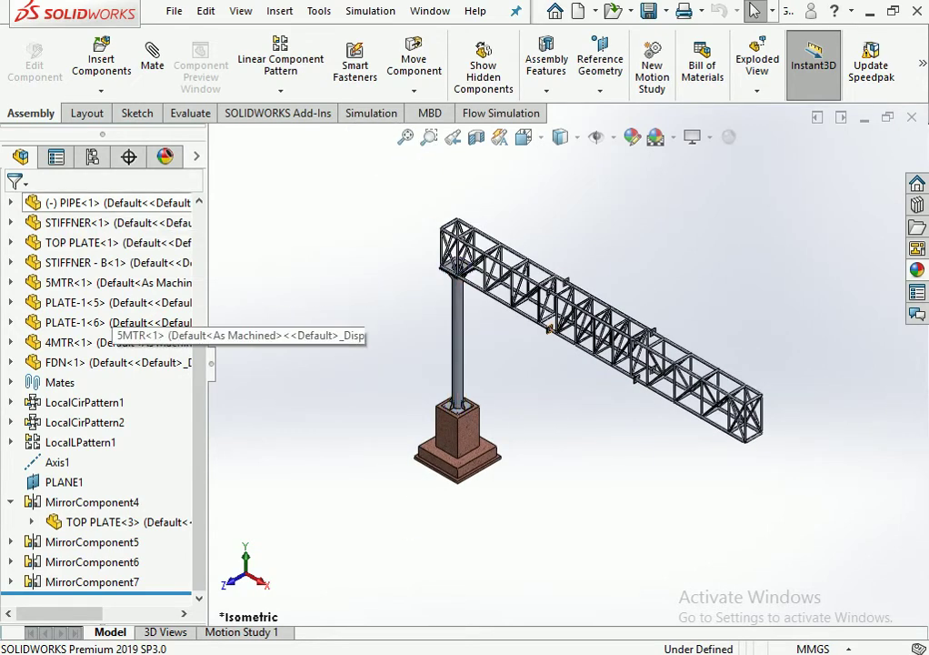
scroll(91, 309, "up", 3)
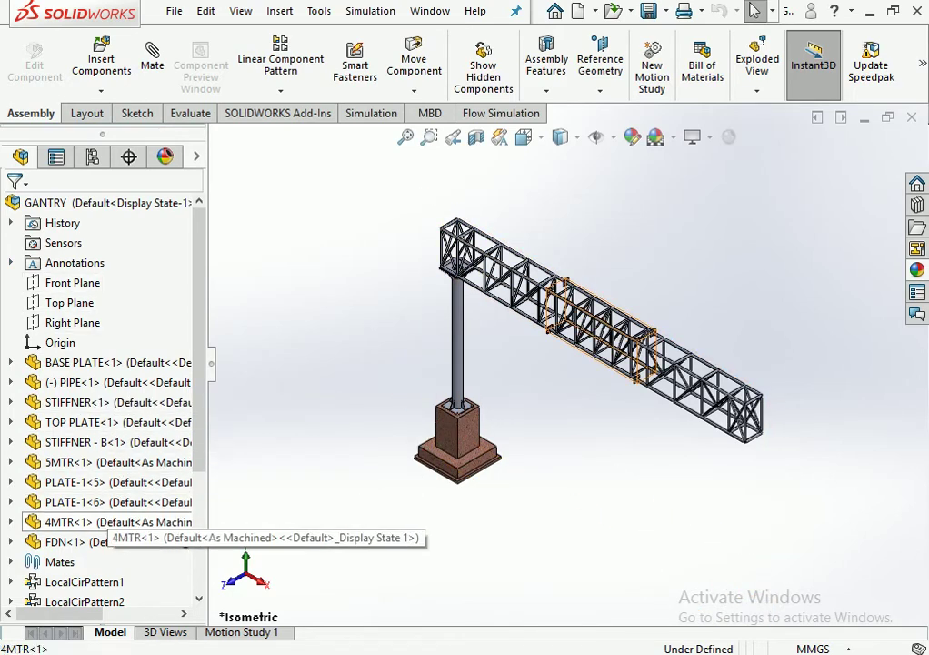
left_click(91, 522)
left_click(11, 521)
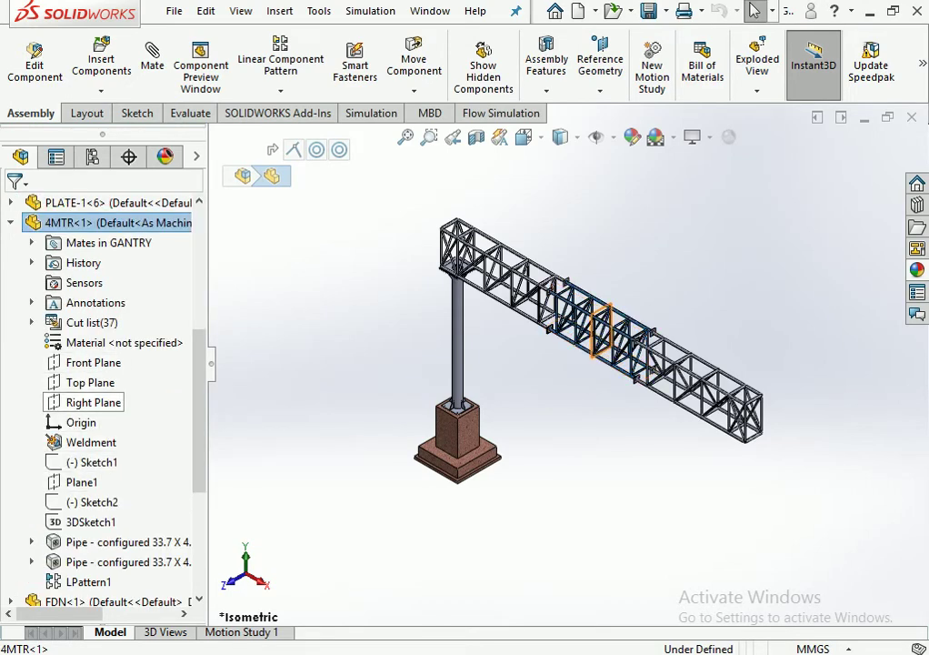
left_click(91, 402)
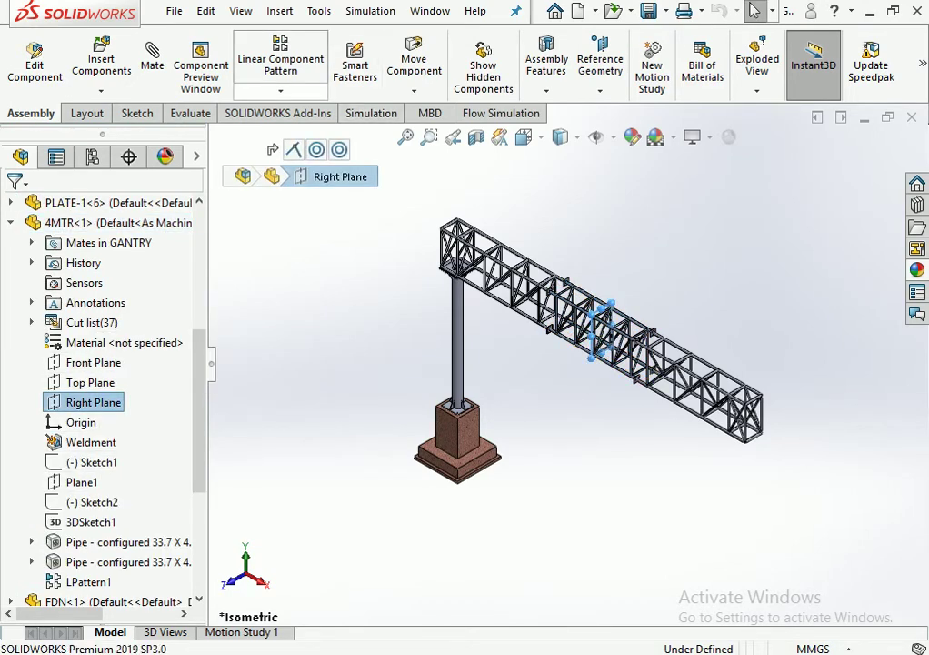
left_click(280, 91)
left_click(311, 243)
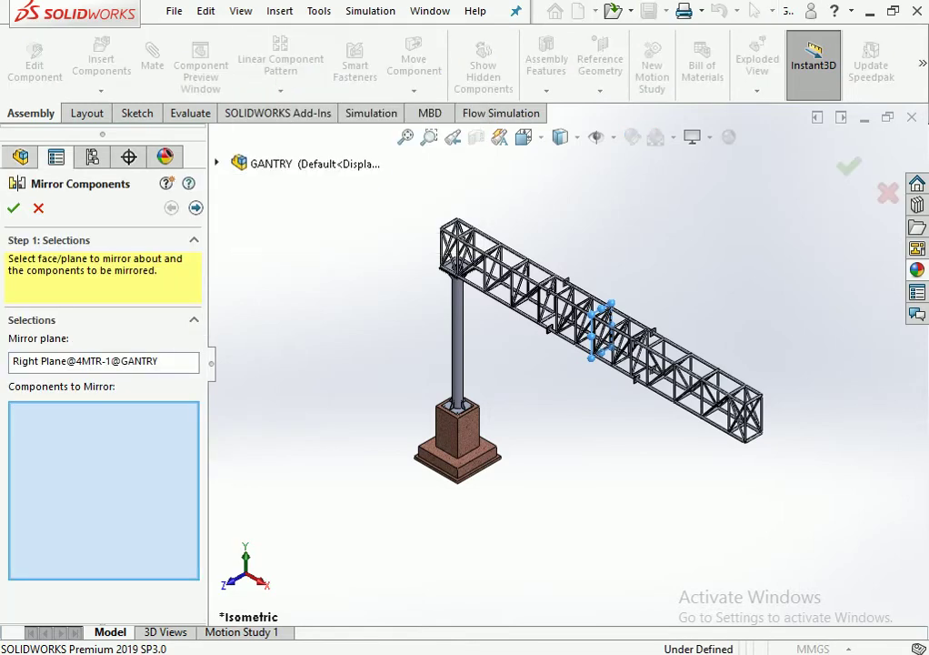
Select the foundation, base plate, pipe column and four base stiffeners for mirroring.
scroll(457, 436, "down", 3)
left_click(428, 400)
scroll(423, 415, "down", 4)
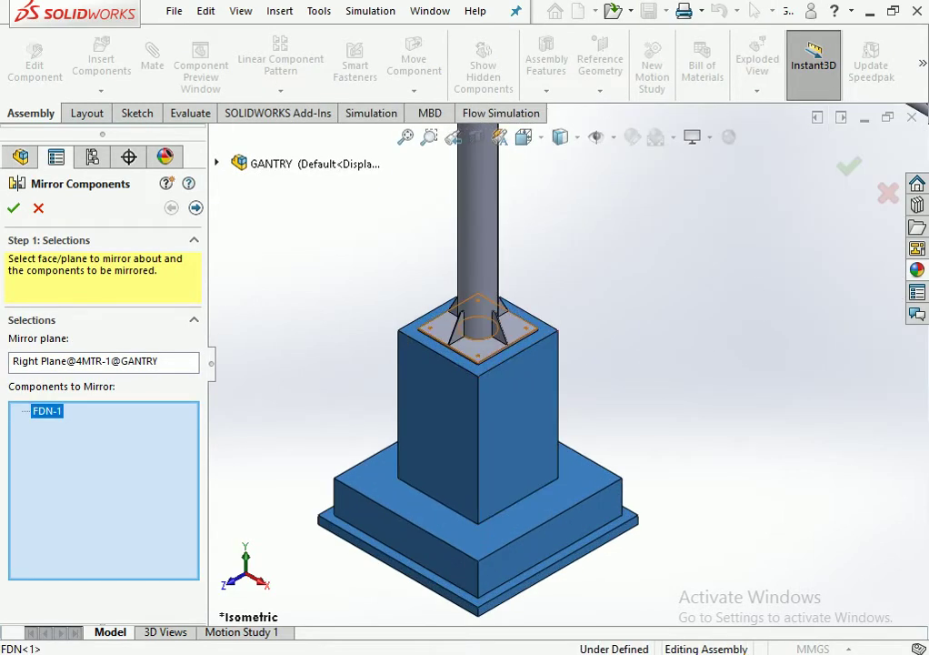
left_click(445, 320)
scroll(478, 300, "down", 4)
left_click(423, 300)
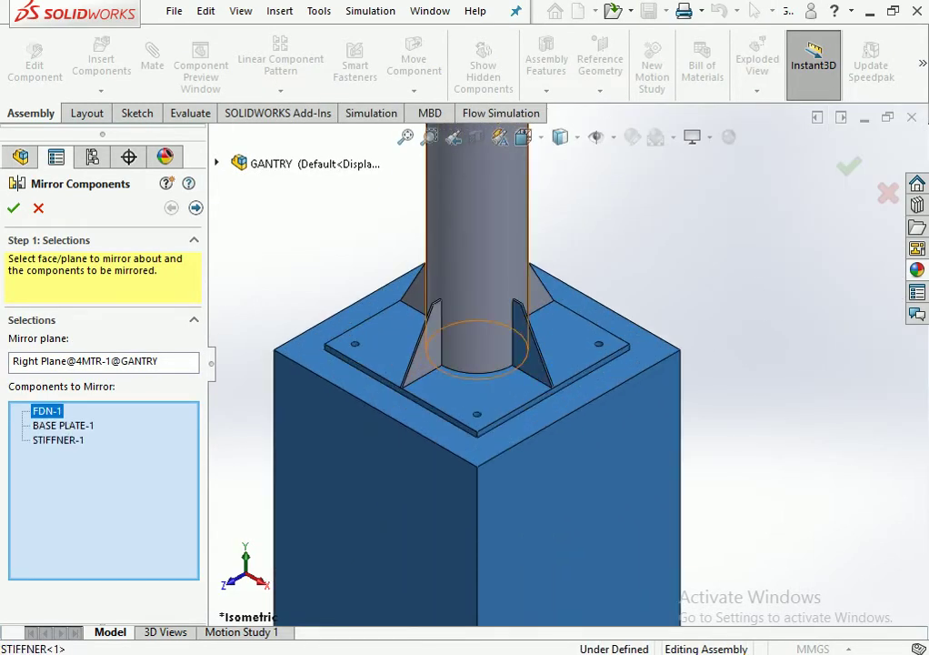
left_click(341, 282)
left_click(418, 346)
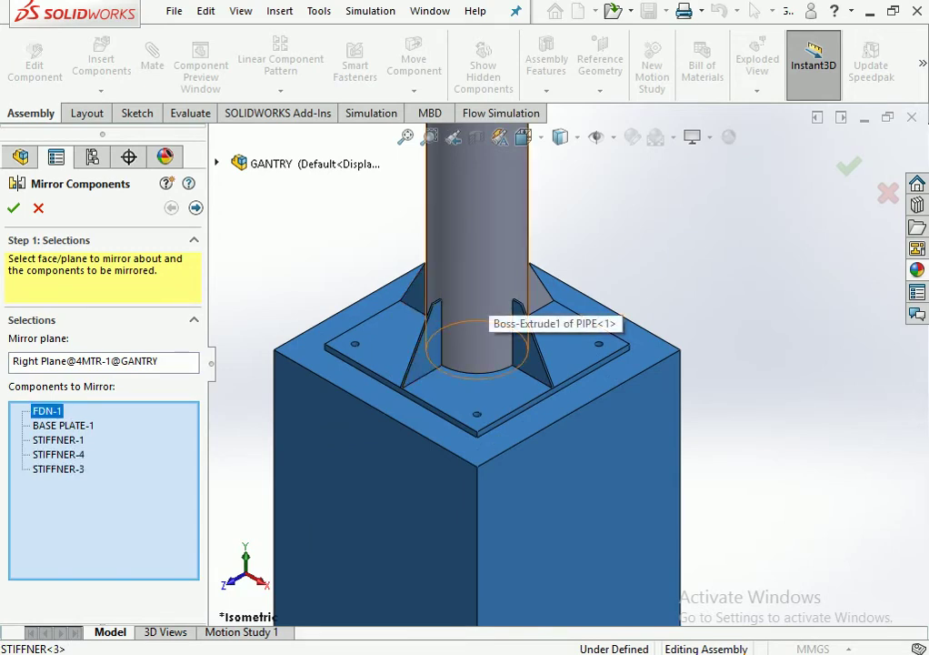
left_click(477, 318)
left_click(532, 282)
Add TOP PLATE-1, TOP PLATE-3 and the three column-head stiffeners to the mirror list.
scroll(573, 409, "up", 3)
scroll(573, 409, "up", 3)
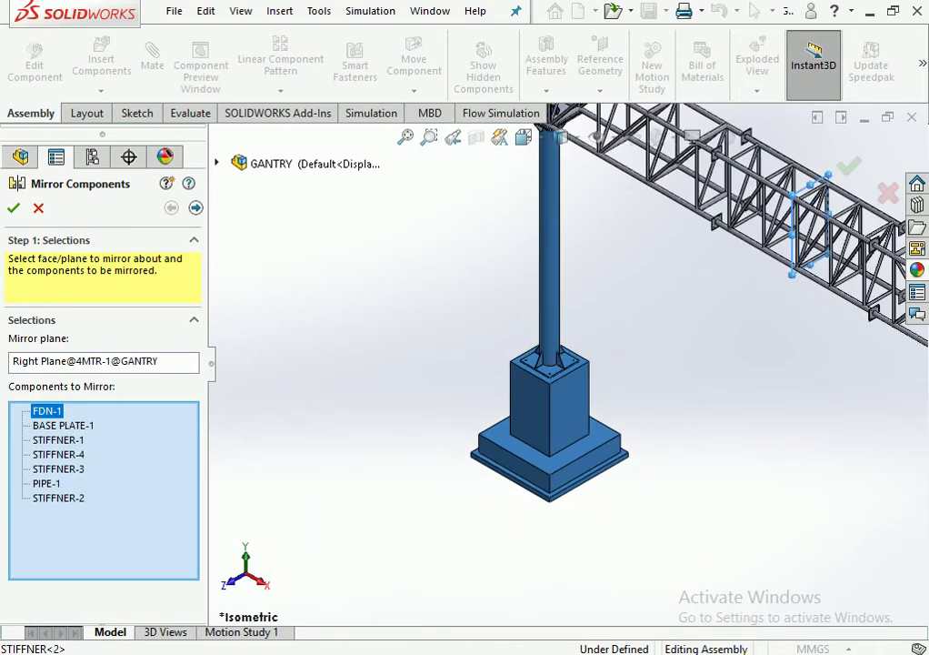
scroll(572, 409, "up", 2)
scroll(554, 214, "down", 2)
scroll(555, 213, "down", 2)
scroll(554, 214, "down", 2)
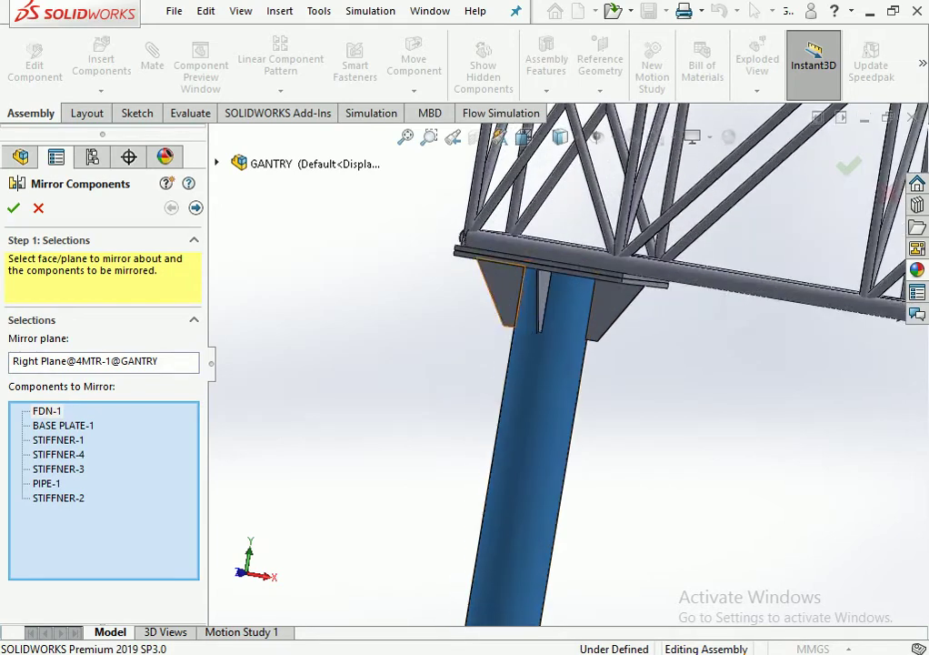
scroll(555, 214, "down", 2)
left_click(482, 309)
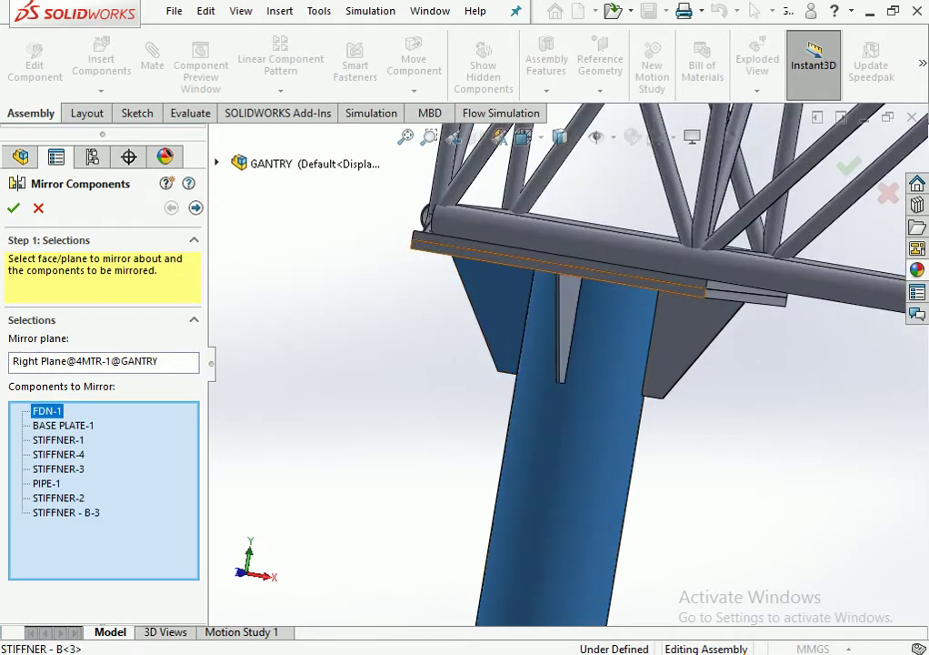
left_click(435, 242)
scroll(434, 247, "down", 2)
scroll(434, 247, "down", 2)
left_click(439, 277)
scroll(438, 278, "up", 2)
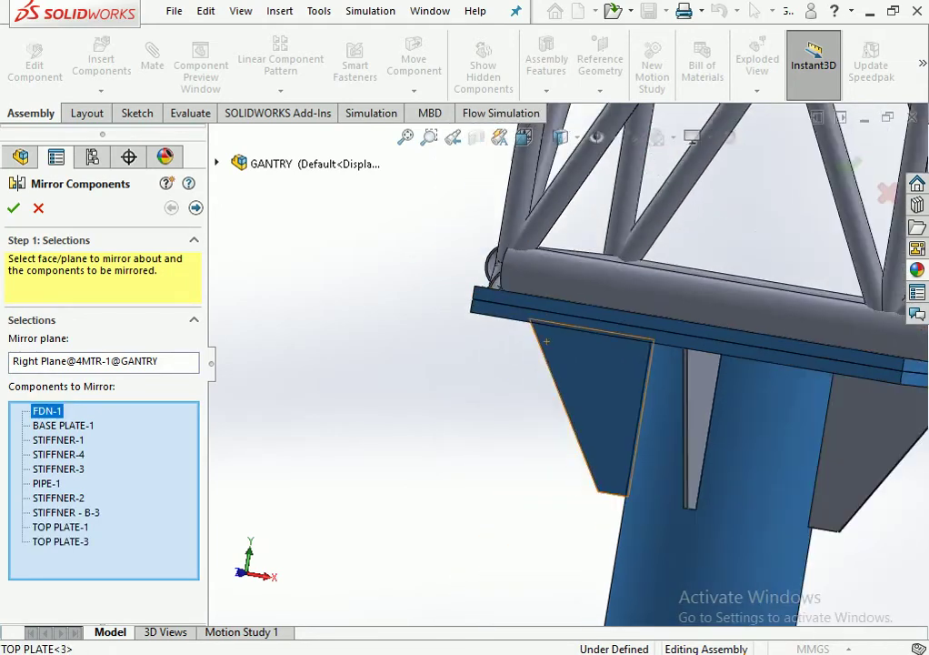
scroll(652, 409, "up", 1)
left_click(652, 409)
left_click(627, 341)
Orbit the model to inspect the mirror preview and move on to Step 2.
middle_click_drag(627, 341, 681, 400)
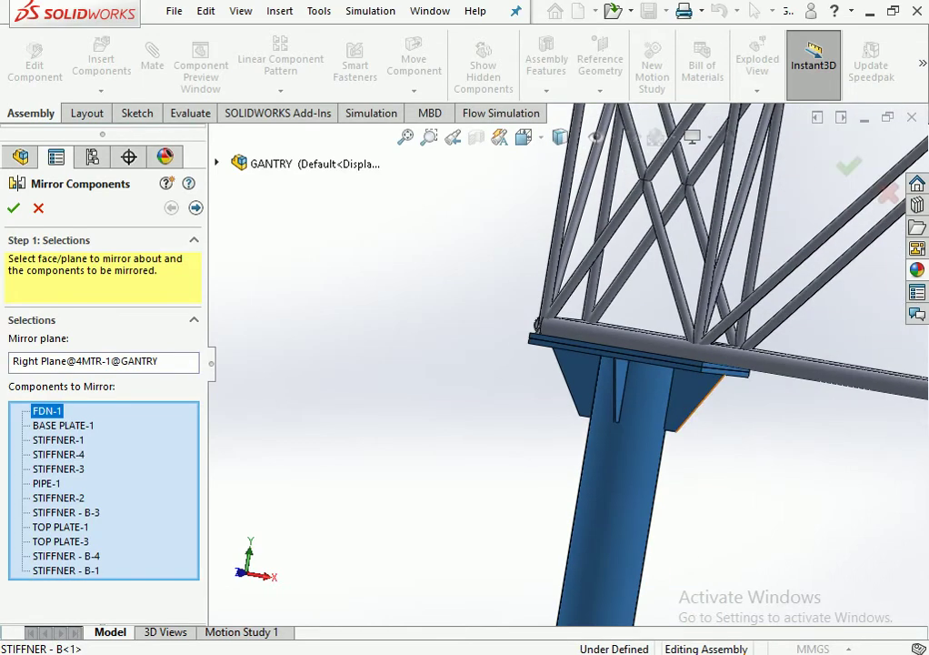
scroll(680, 371, "up", 3)
scroll(680, 371, "up", 3)
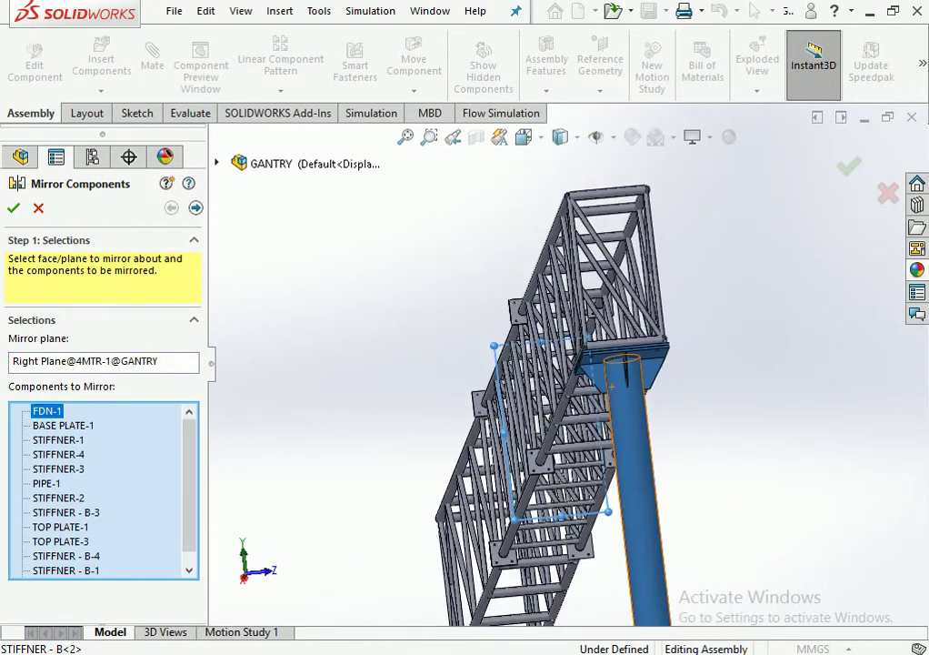
middle_click_drag(564, 390, 636, 363)
scroll(636, 382, "up", 2)
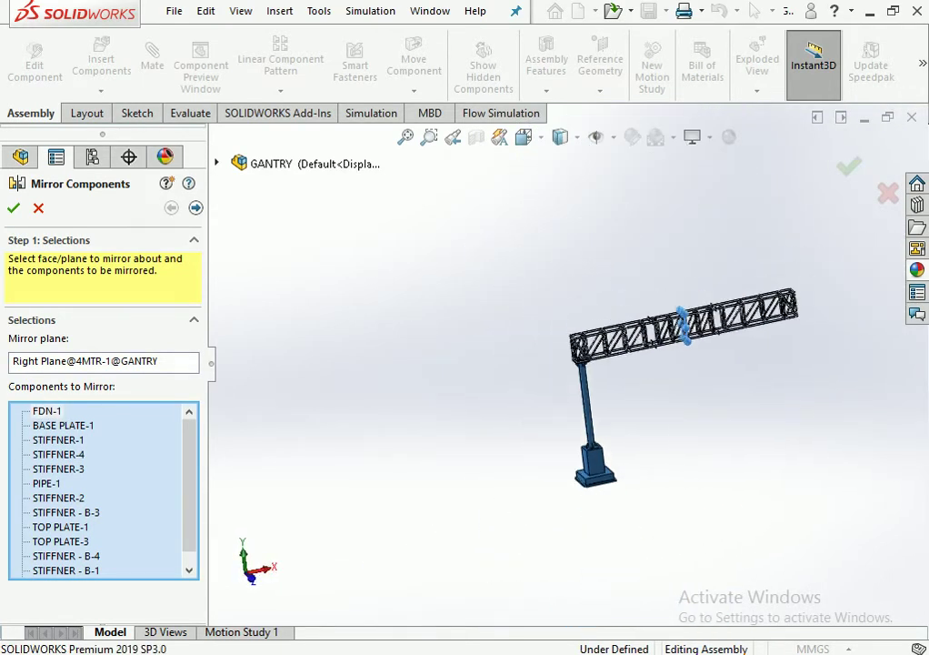
scroll(636, 382, "up", 1)
key("Left")
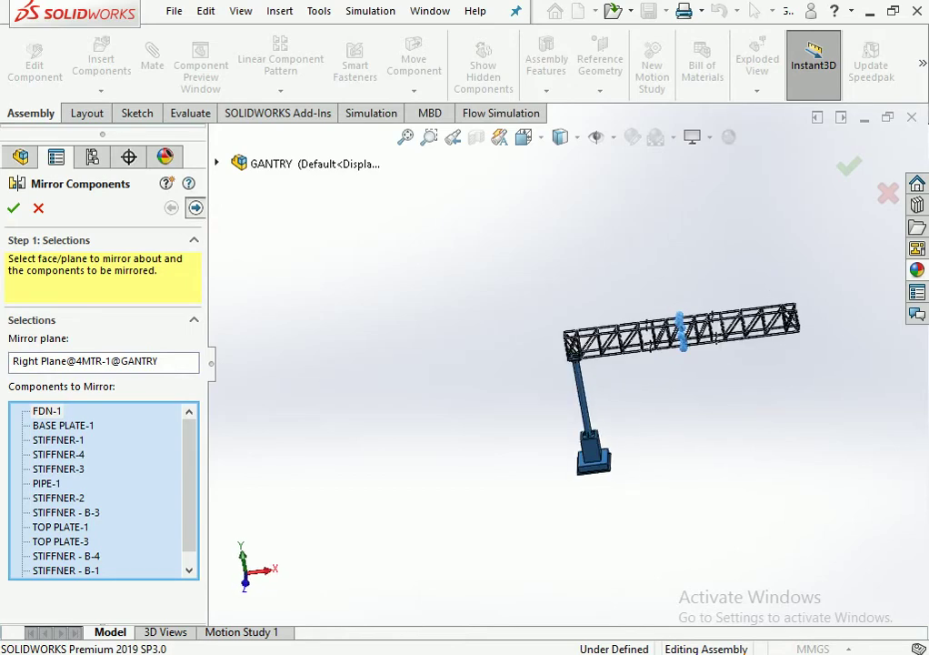
left_click(196, 207)
Accept the mirror to create the second column, then view the gantry isometrically.
left_click(13, 207)
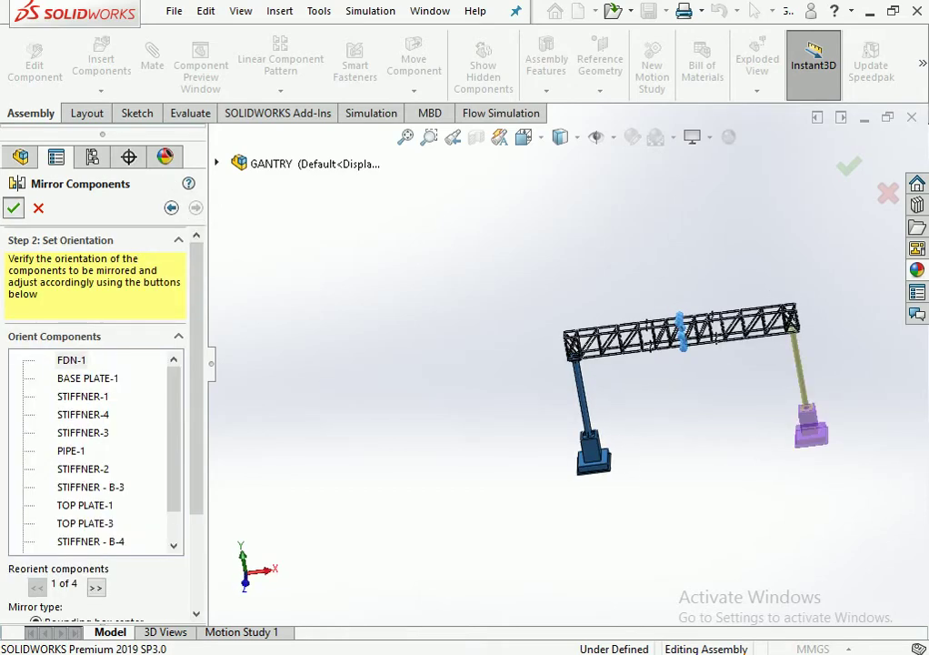
key("Left")
key("Left")
key("Left")
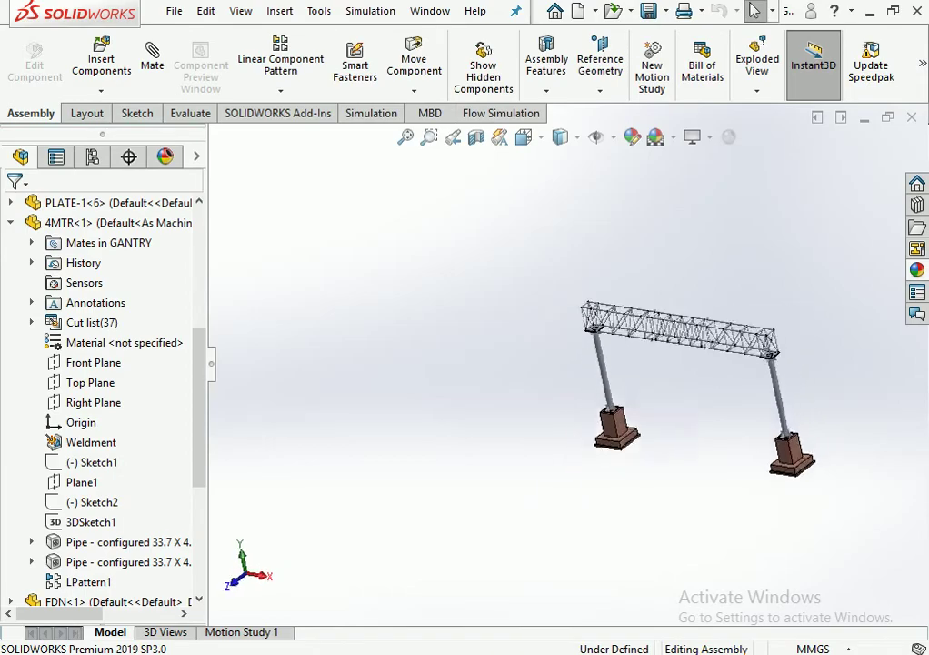
key("Left")
key("Left")
scroll(705, 268, "down", 6)
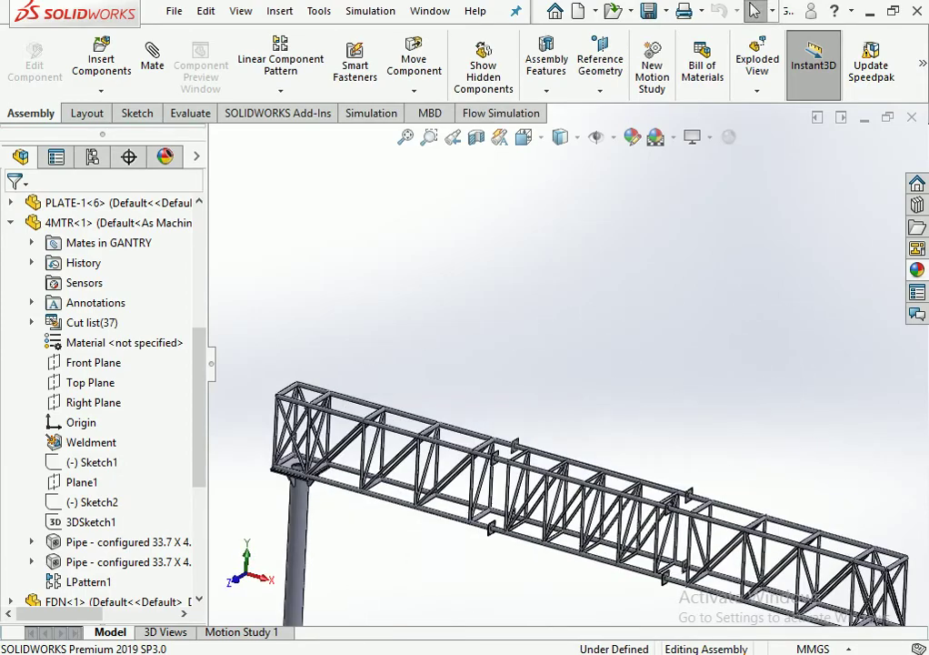
left_click(524, 136)
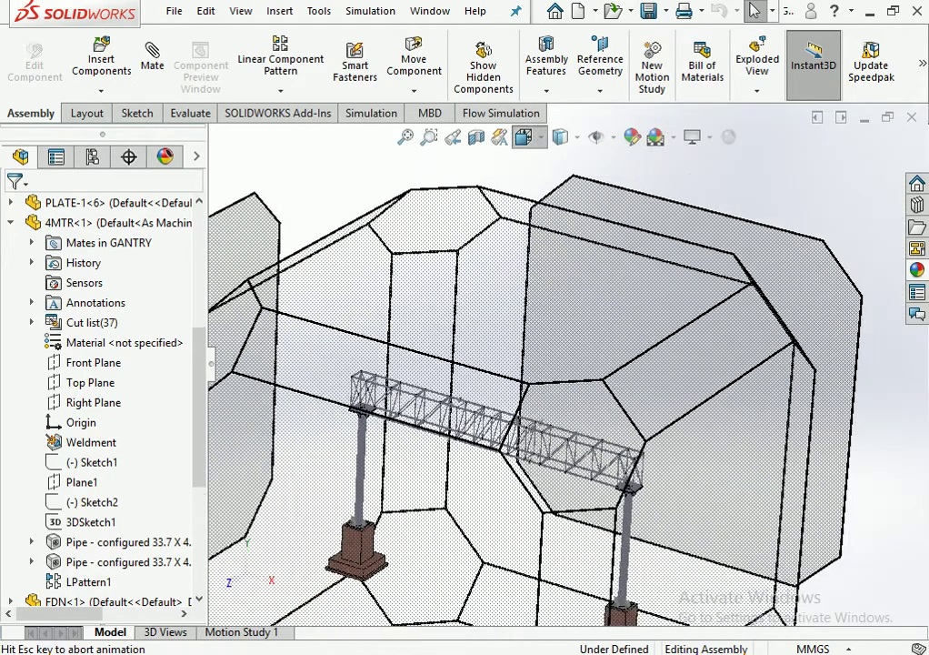
left_click(627, 187)
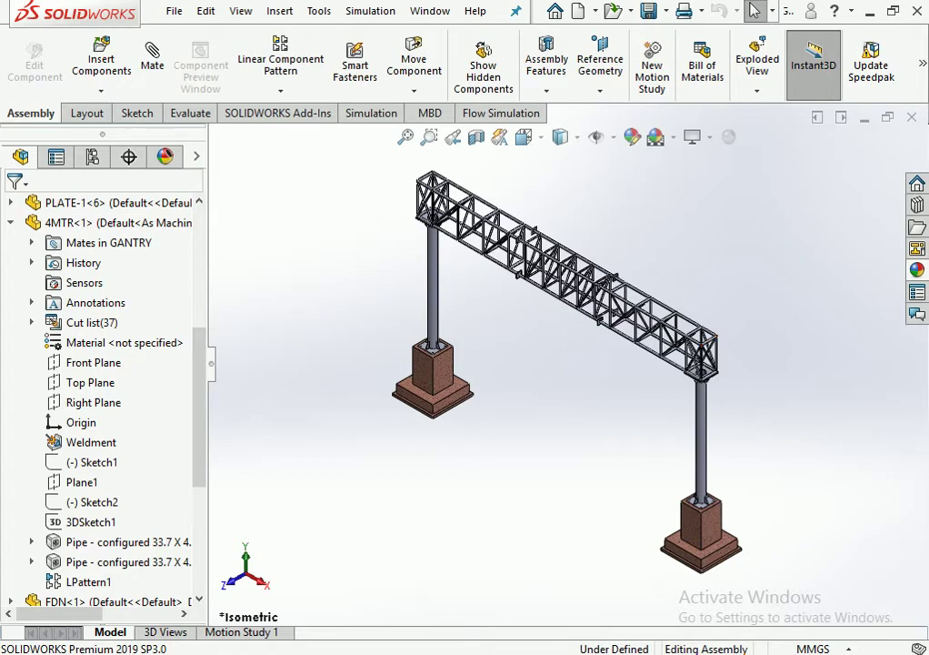
Save the GANTRY assembly with all modified documents, then close it with Ctrl+W.
left_click(648, 11)
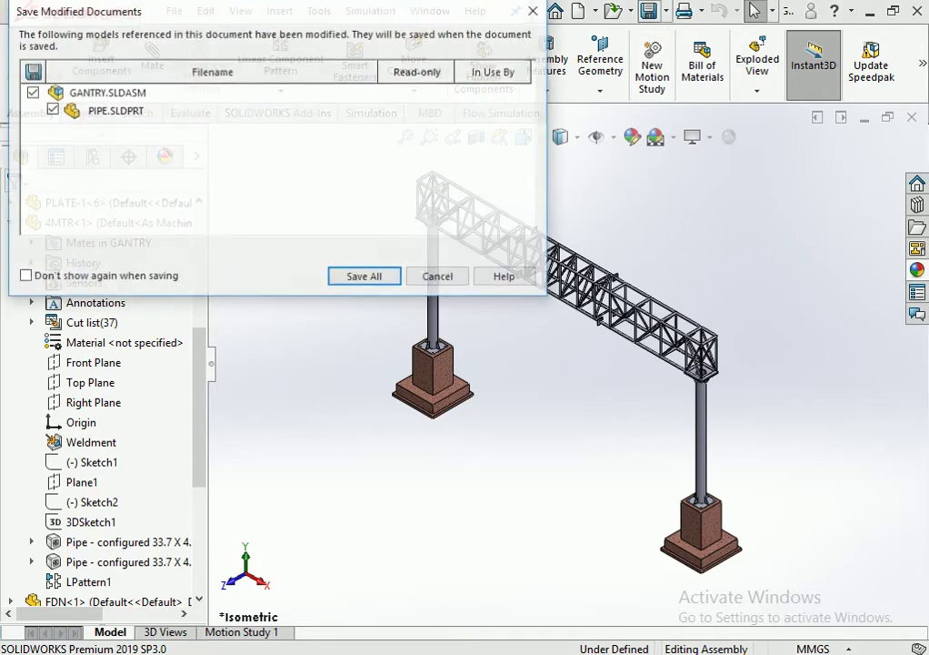
key("Return")
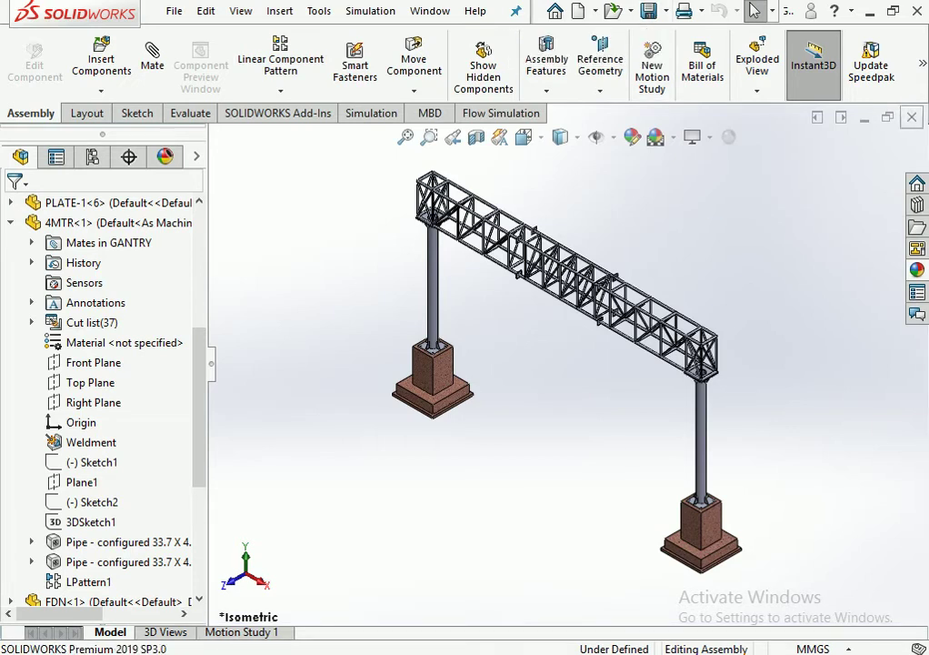
key("ctrl+w")
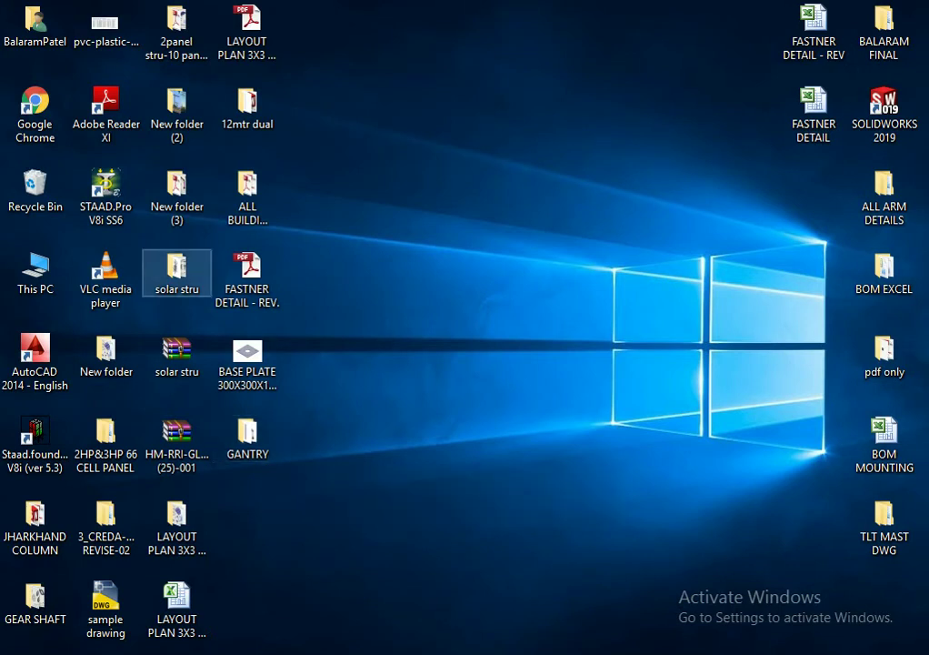
Look into the ALL BUILDING BOM folder, then close the Desktop folder window.
double_click(247, 191)
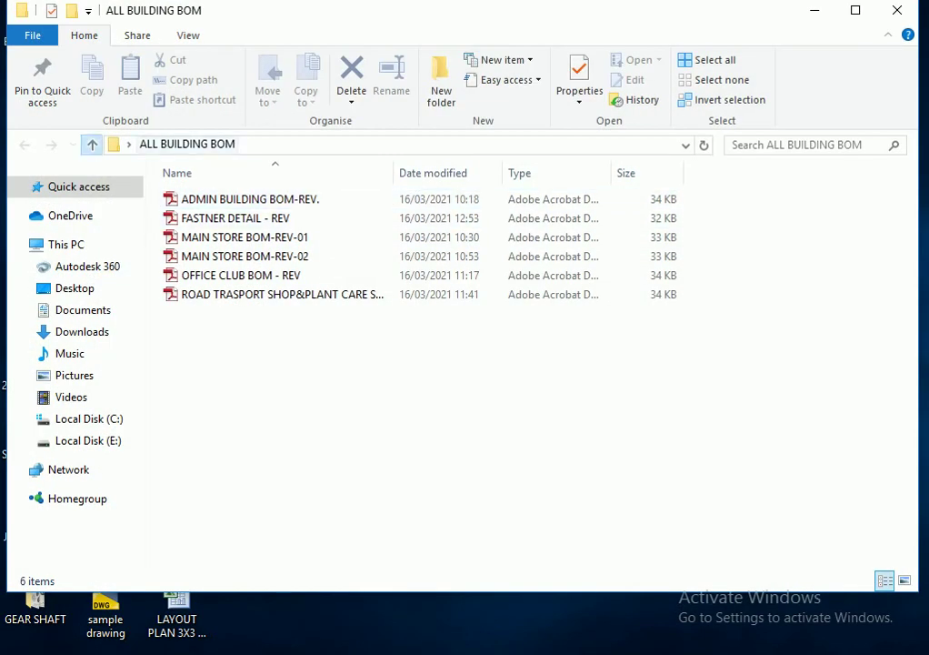
left_click(92, 144)
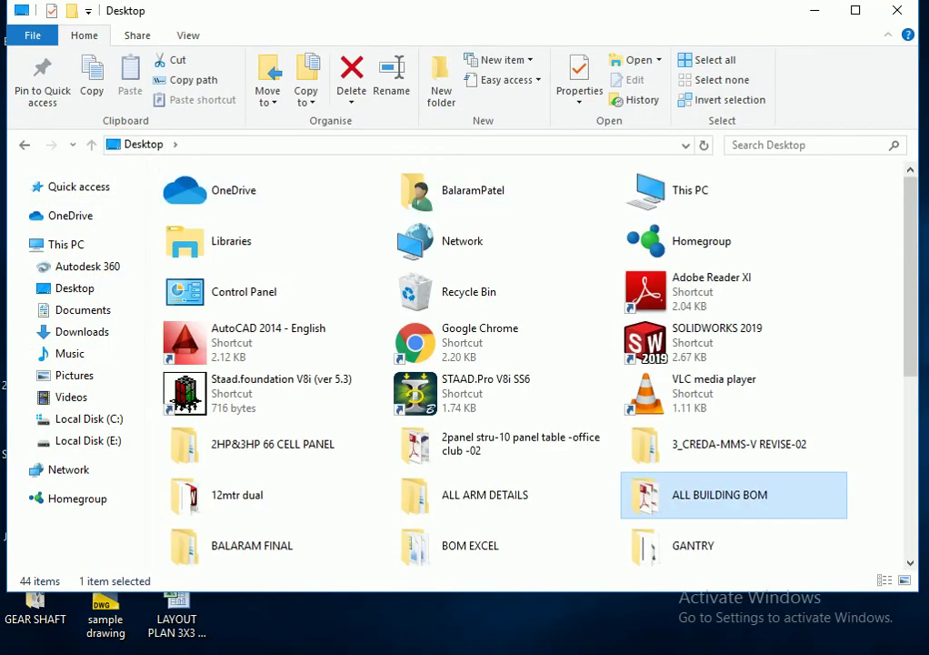
key("alt+F4")
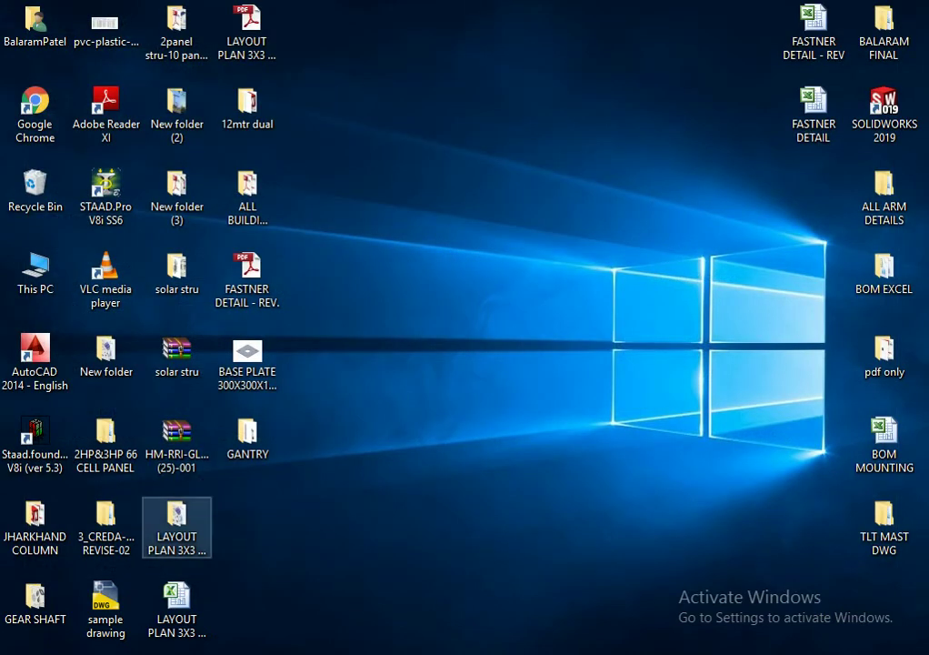
Open the LAYOUT PLAN 3X3 ROOF TOP STRUCTURE REV folder as large thumbnails and select its drawing.
left_click(176, 518)
key("F2")
key("Escape")
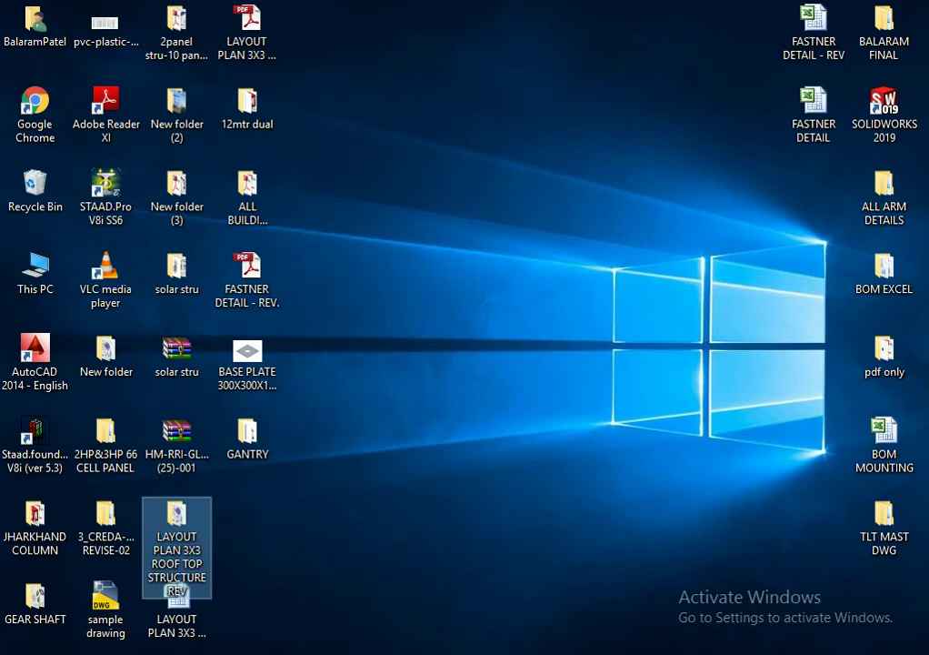
key("Return")
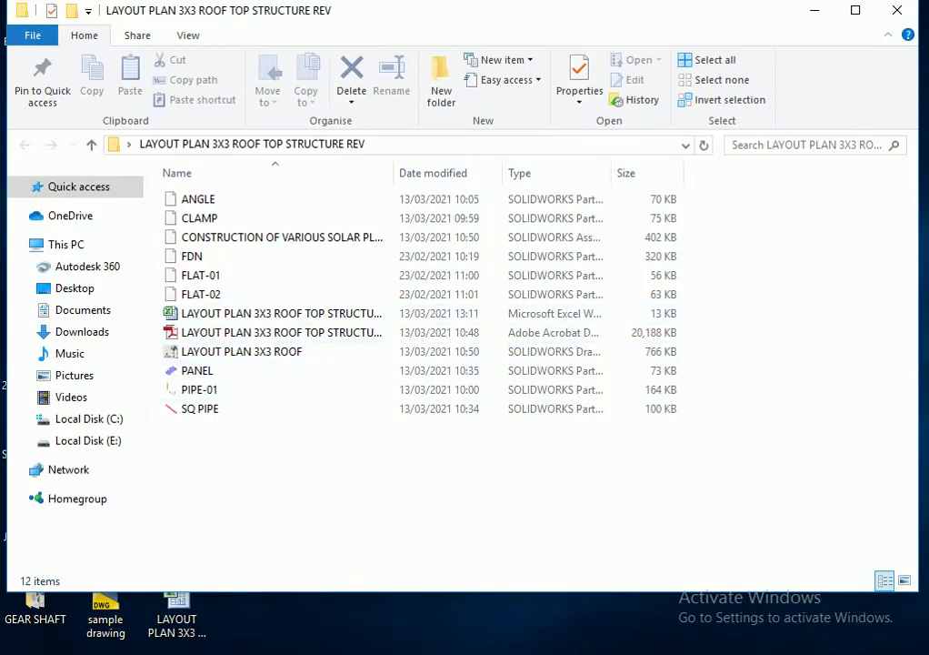
key("ctrl+shift+2")
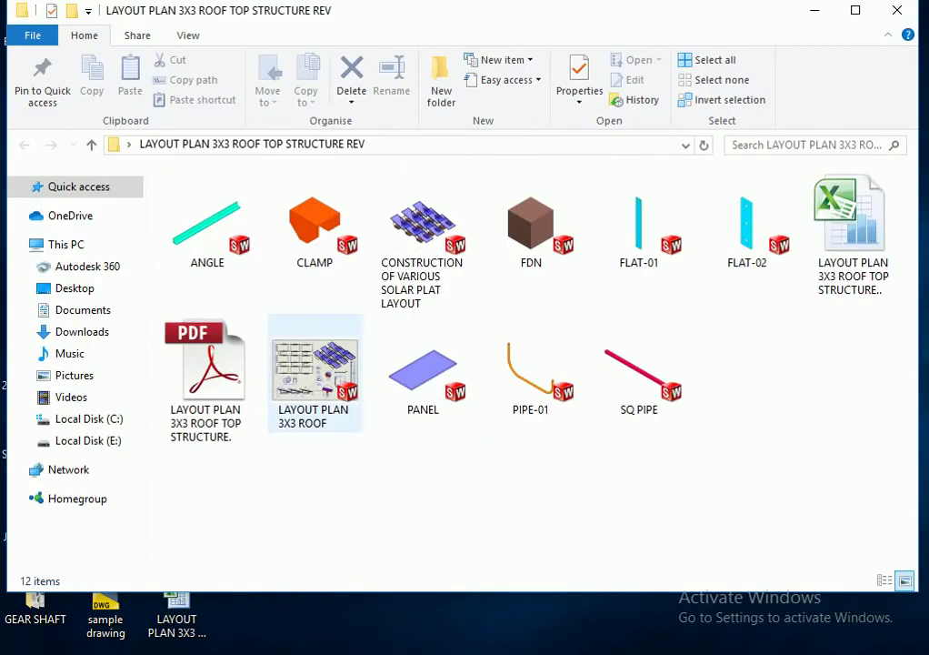
left_click(314, 373)
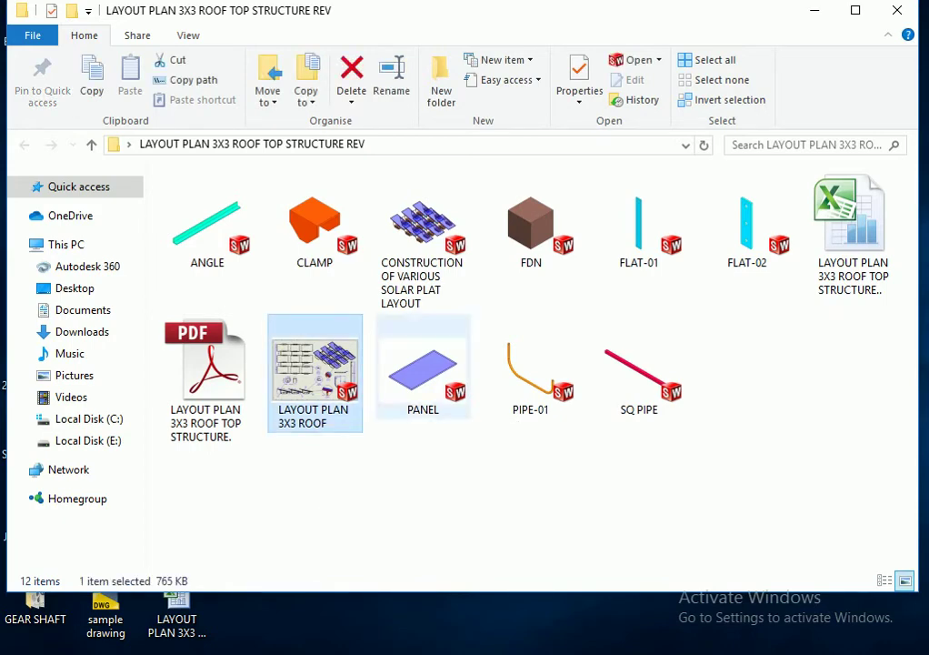
key("super+d")
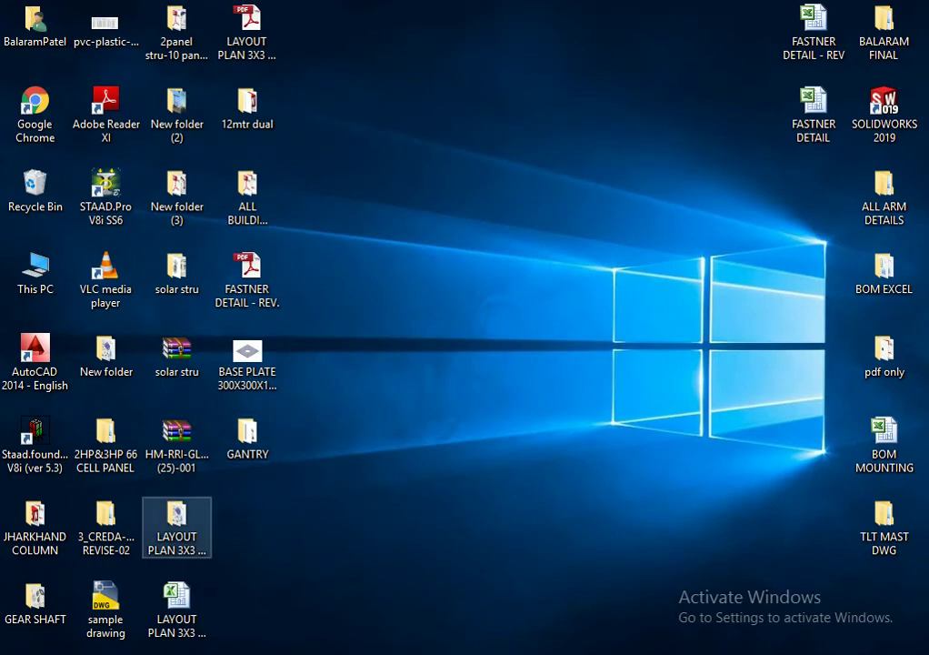
Open the GEAR SHAFT folder as large thumbnails, then go to Local Disk (E:).
double_click(34, 600)
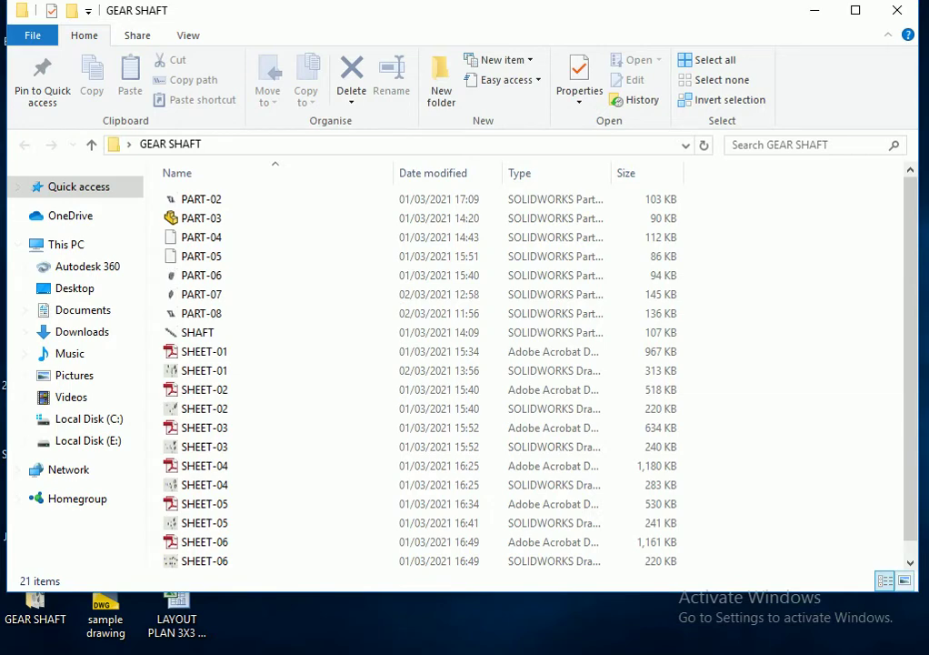
key("ctrl+shift+2")
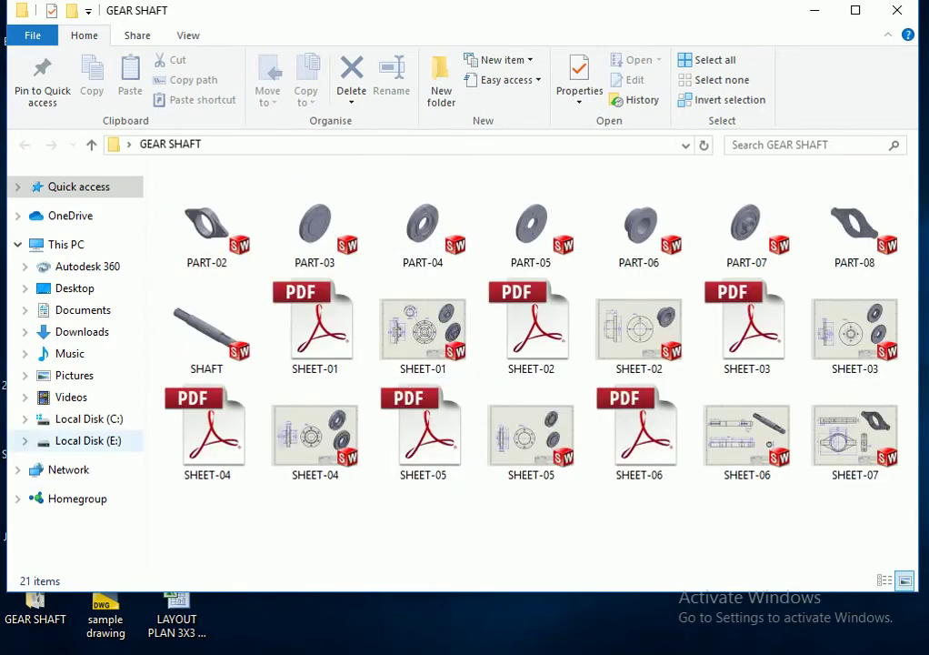
left_click(88, 440)
scroll(227, 426, "down", 1)
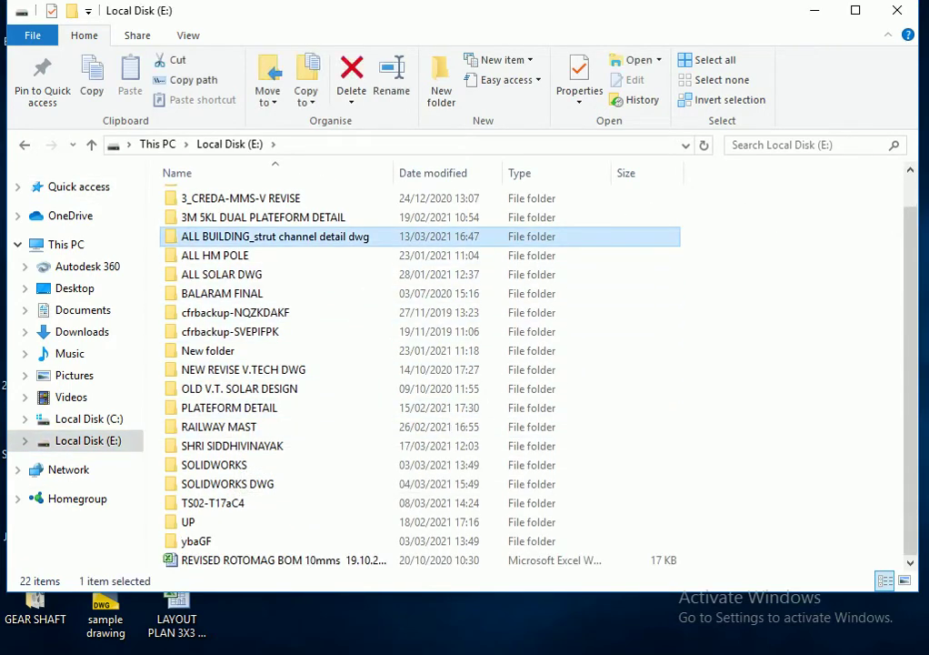
Copy the 6 MMS STRU. admin building-2 drawing and open the final-projects folder.
double_click(236, 236)
double_click(207, 199)
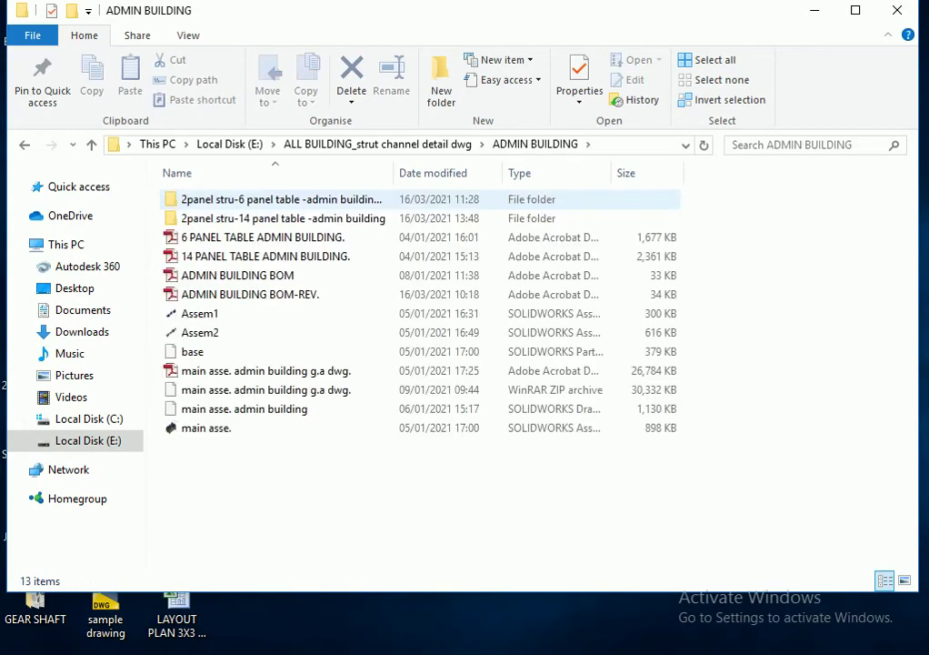
double_click(207, 197)
left_click(208, 196)
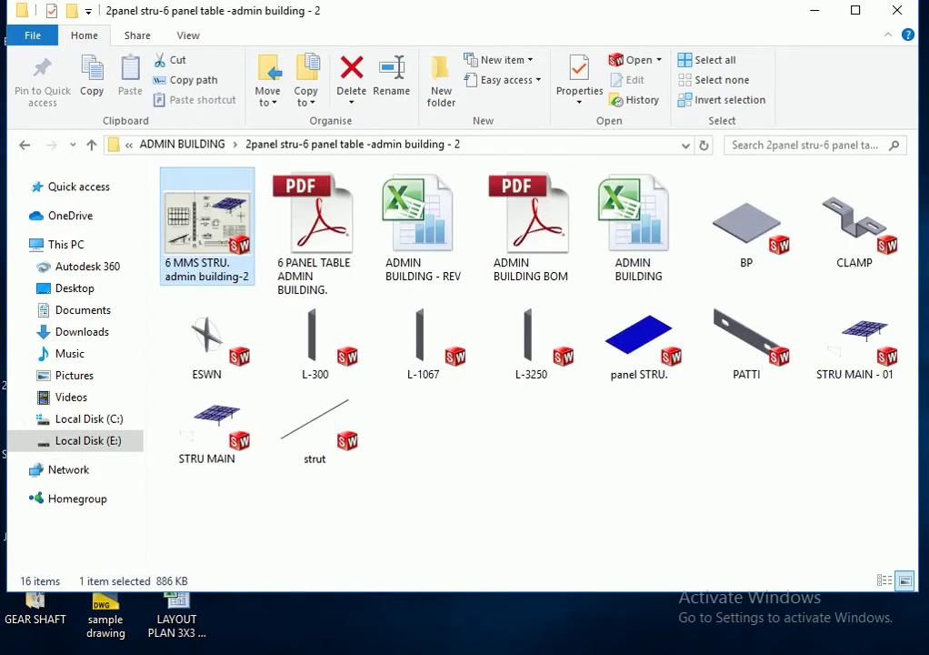
right_click(240, 260)
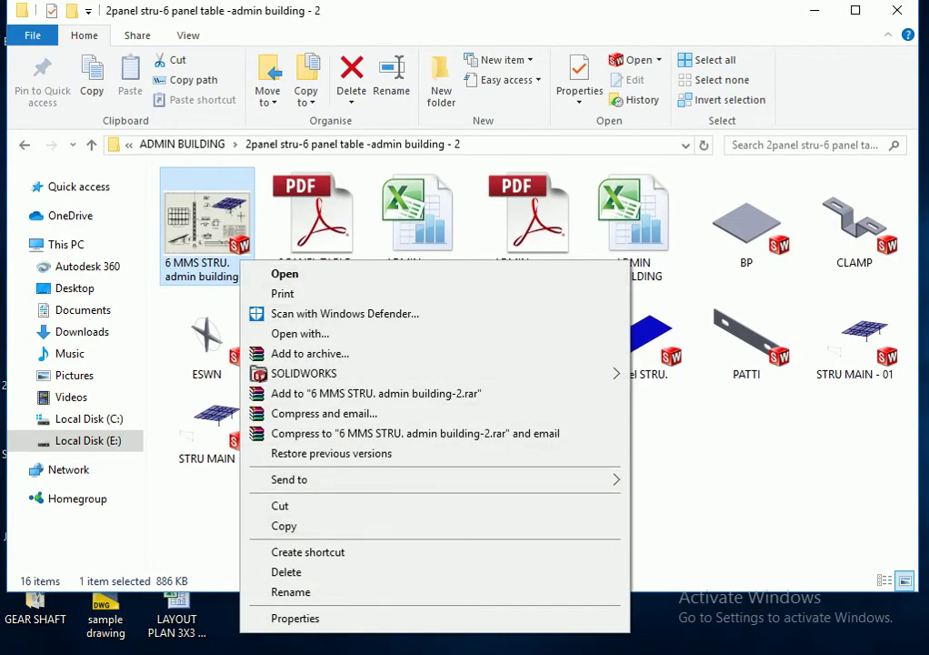
key("c")
key("super+d")
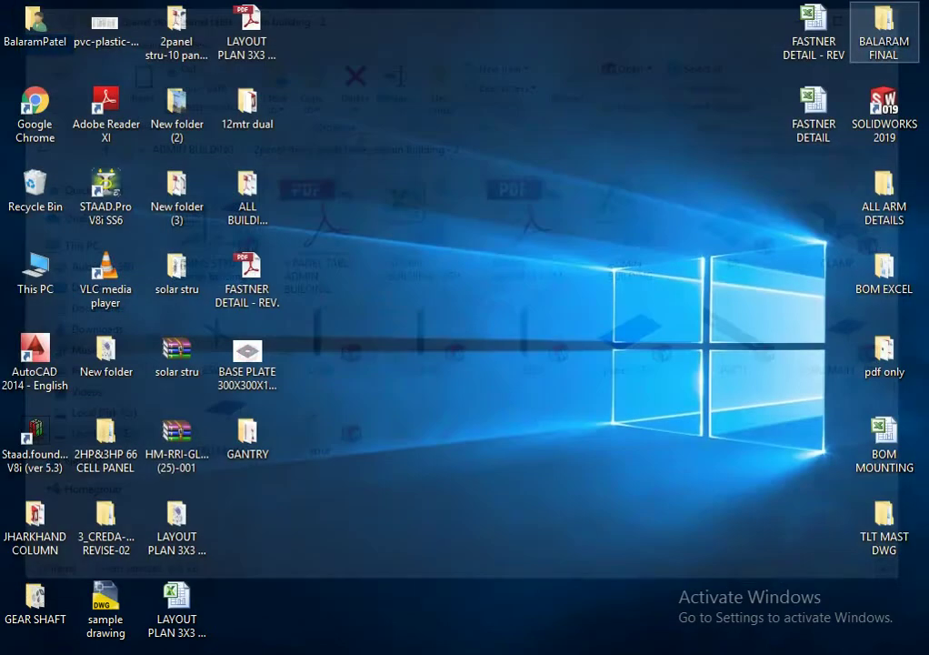
key("super+d")
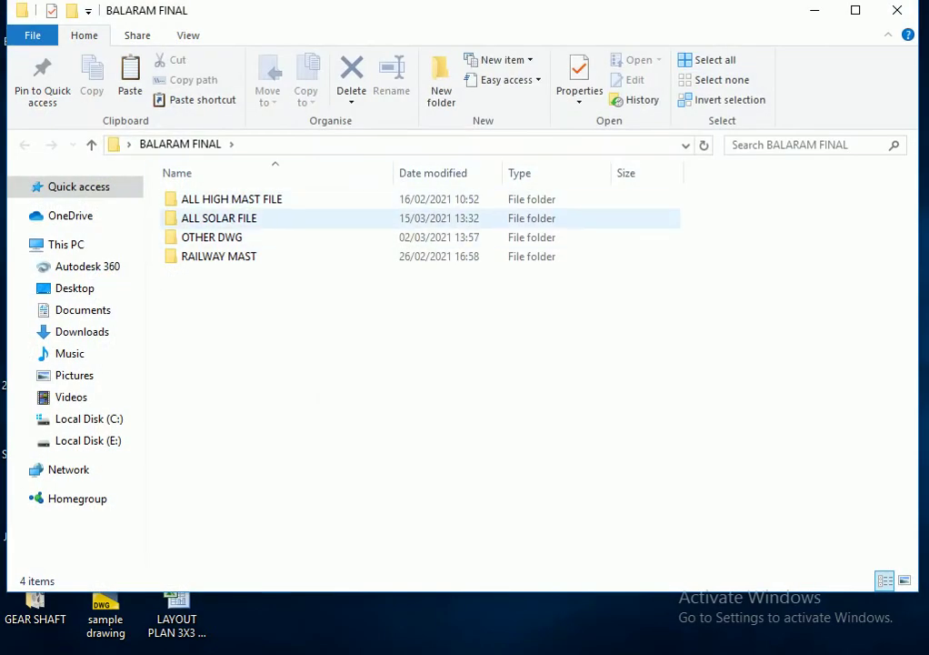
Open the ALL SOLAR FILE folder and select the strut mounting structure folder.
double_click(218, 218)
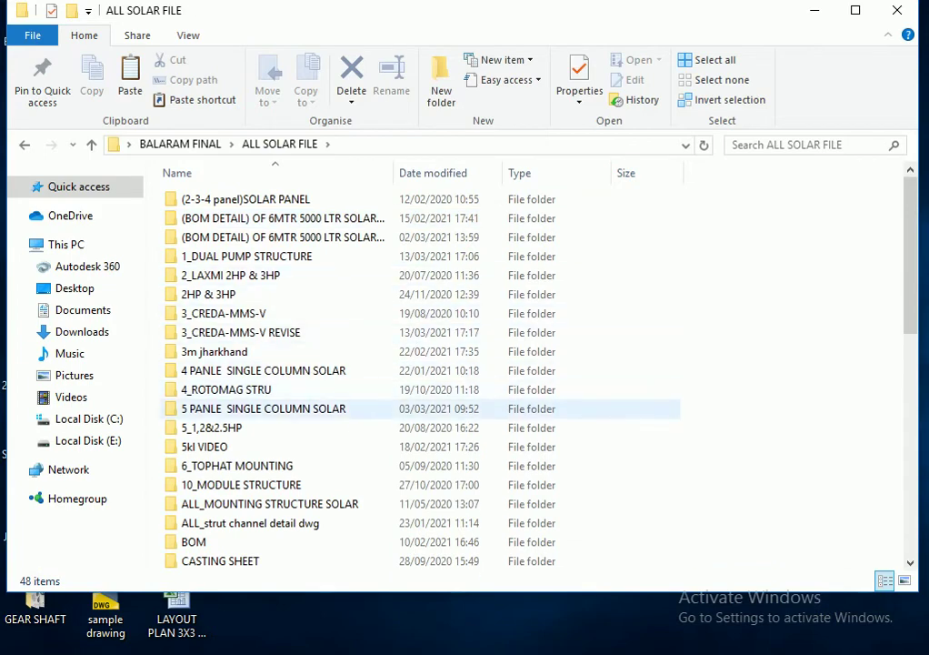
scroll(245, 484, "down", 4)
scroll(245, 483, "down", 1)
scroll(245, 483, "down", 1)
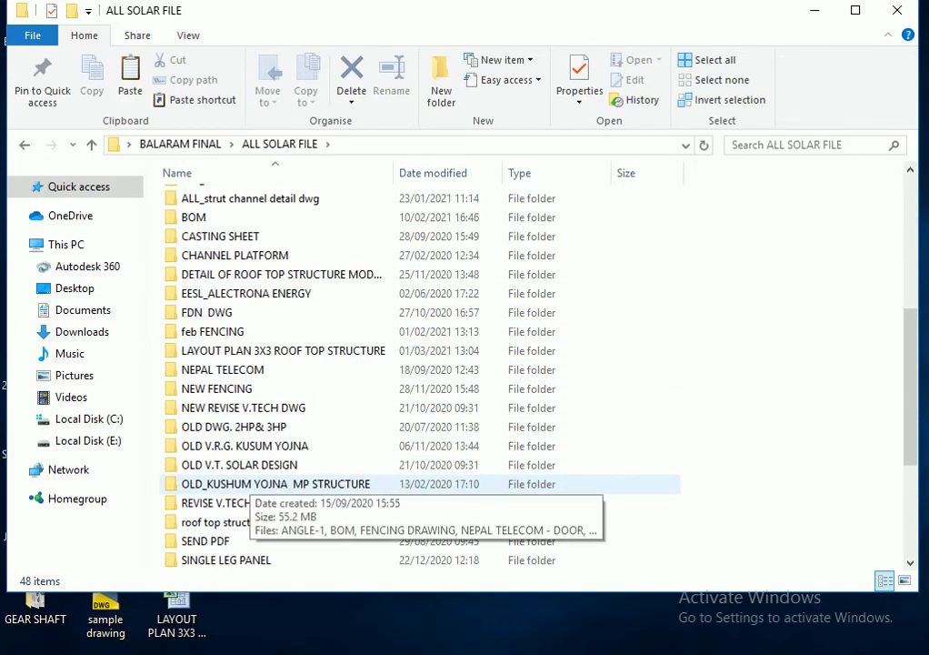
scroll(245, 484, "up", 3)
scroll(245, 483, "up", 3)
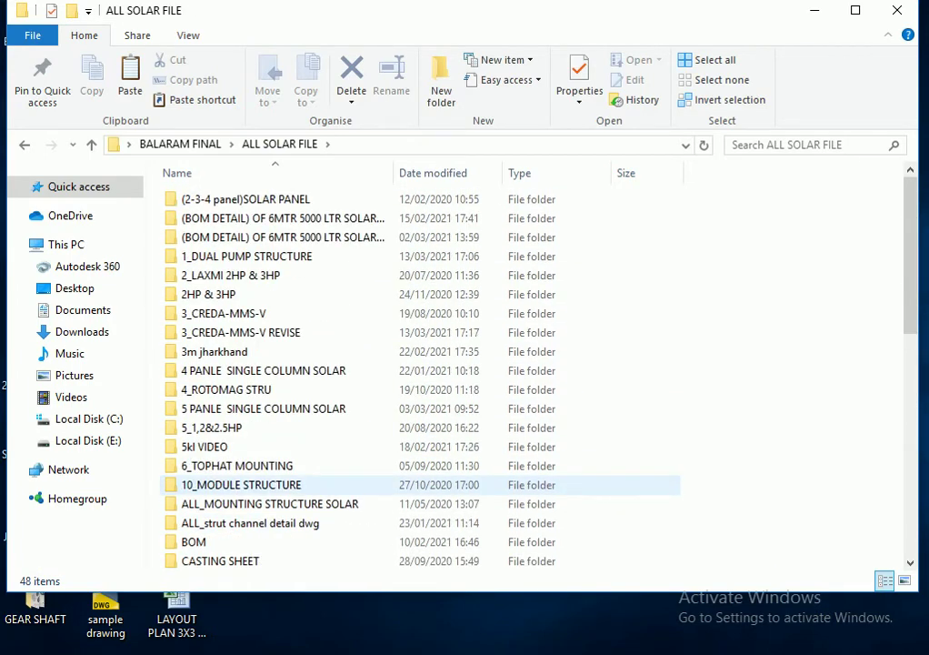
scroll(245, 450, "down", 4)
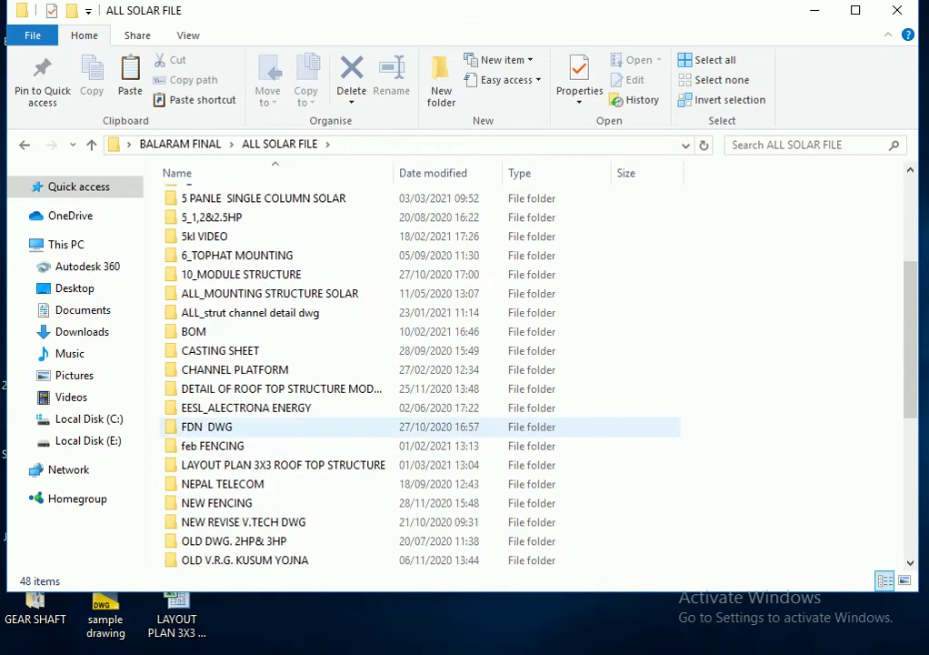
scroll(246, 450, "down", 4)
scroll(245, 450, "down", 2)
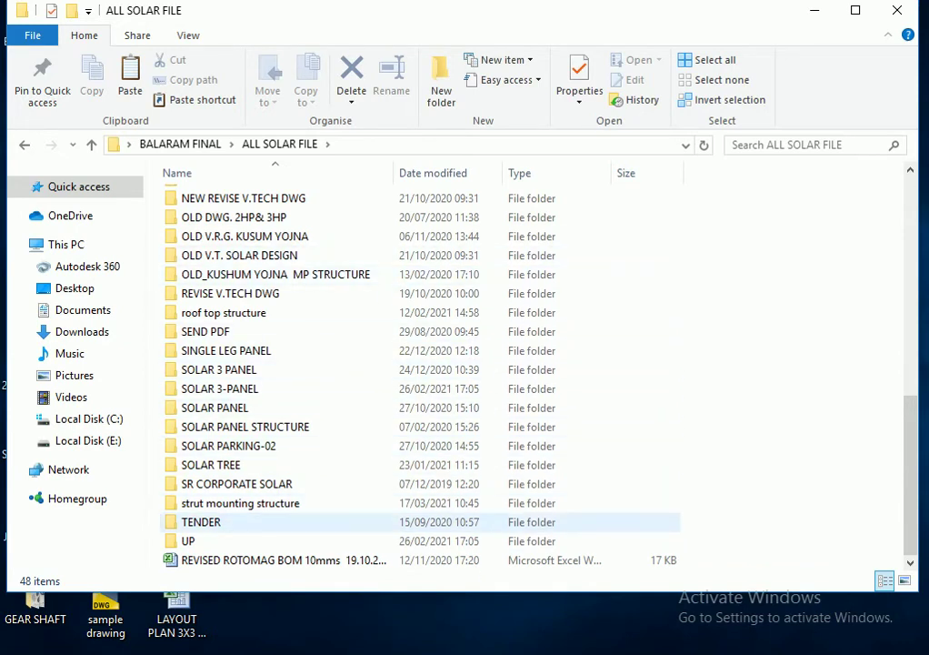
left_click(240, 503)
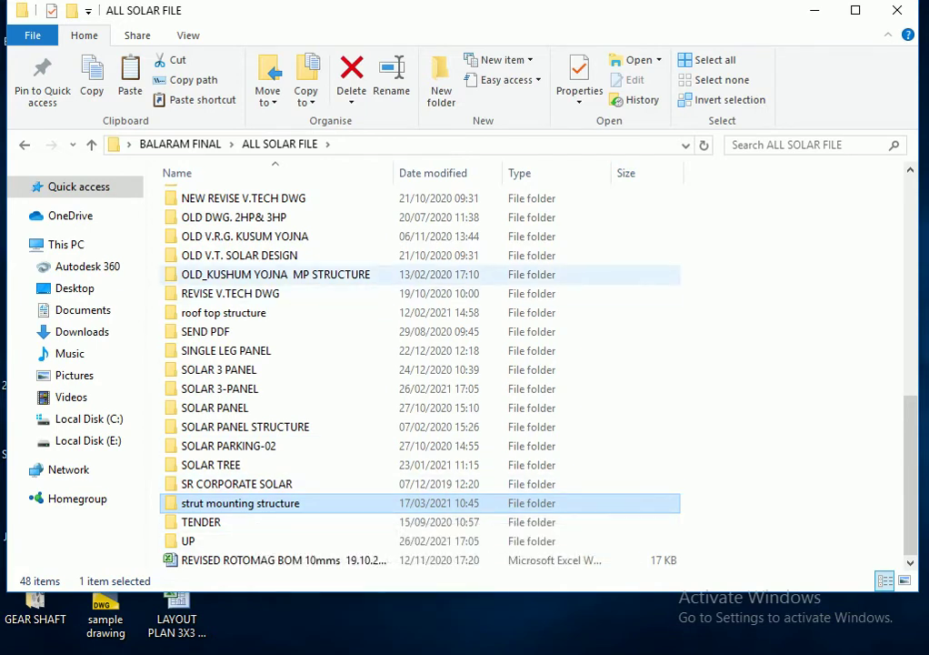
Copy the LAYOUT PLAN 3X3 ROOF drawing from the LAYOUT PLAN 3X3 ROOF TOP STRUCTURE folder, then show the desktop.
scroll(364, 382, "up", 3)
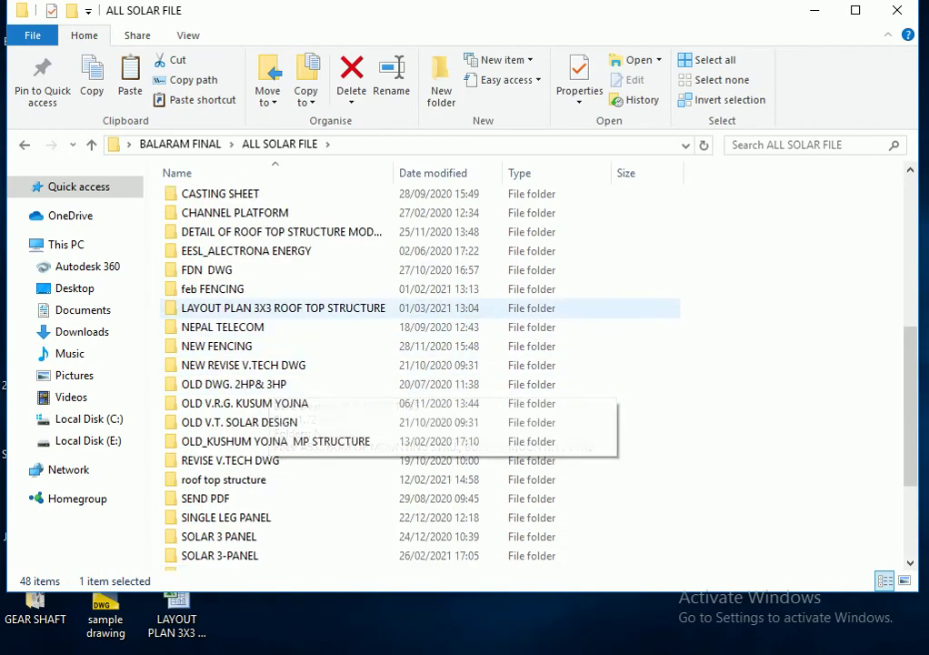
double_click(273, 307)
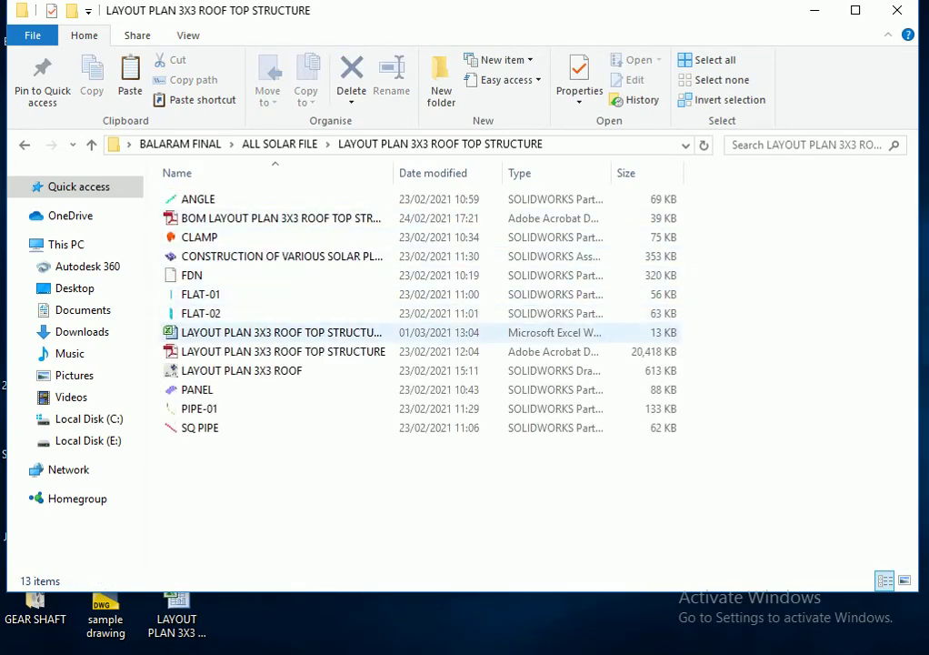
left_click(221, 370)
right_click(221, 370)
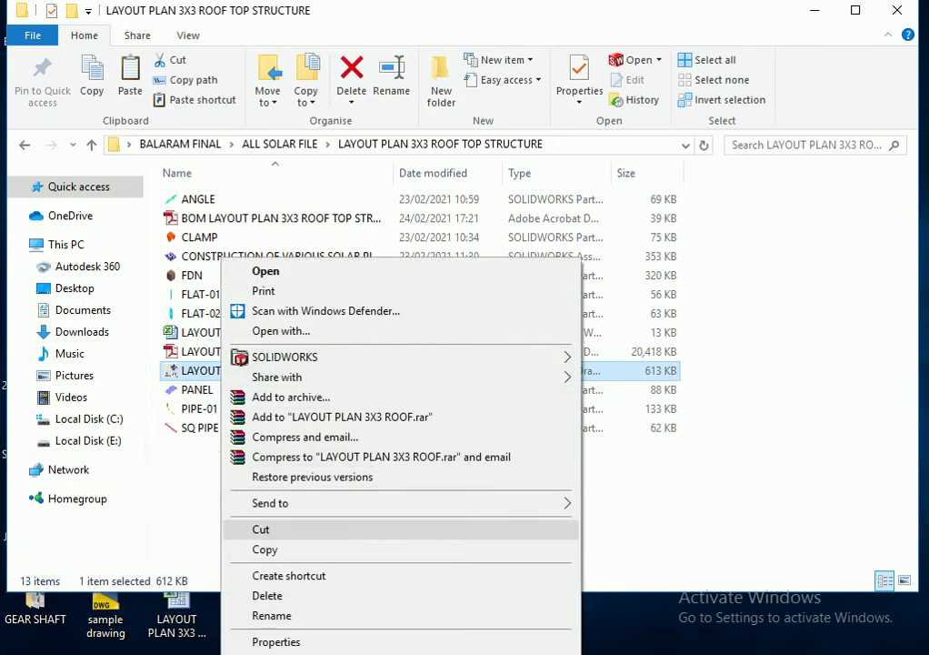
left_click(265, 549)
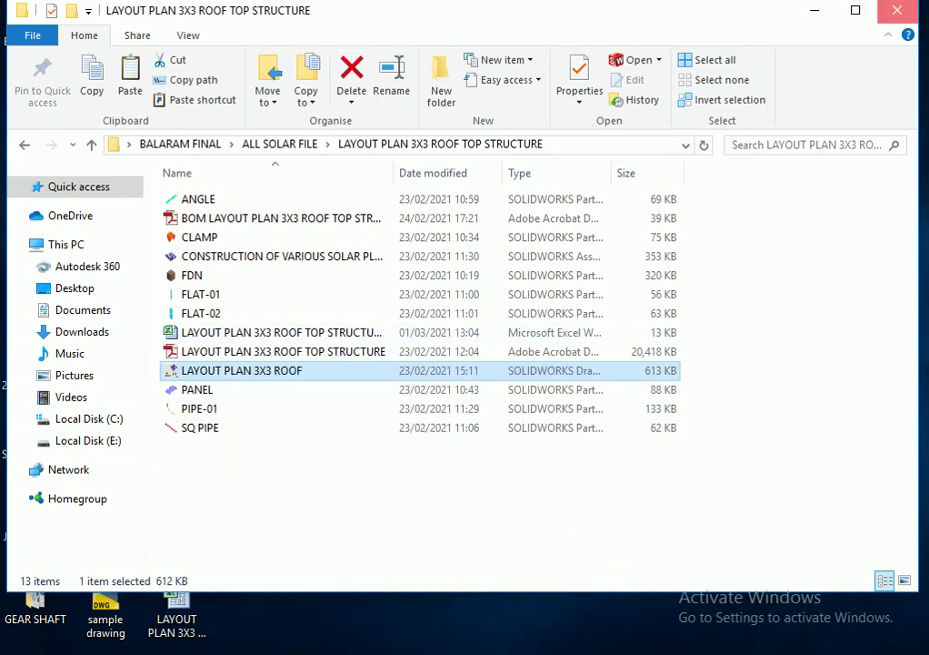
key("super+d")
Paste the copied roof drawing into the GANTRY folder.
double_click(247, 436)
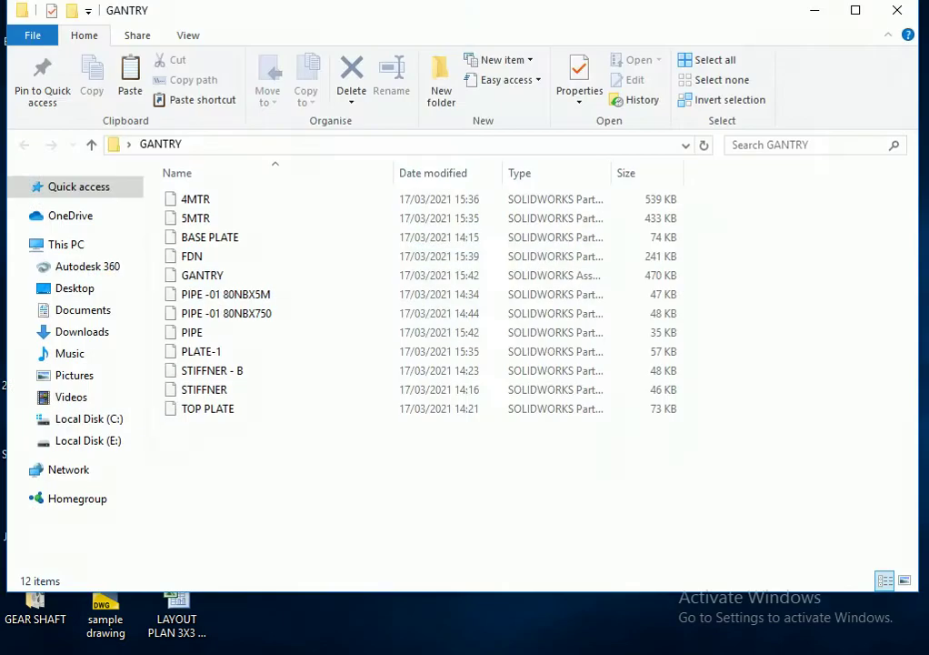
right_click(284, 201)
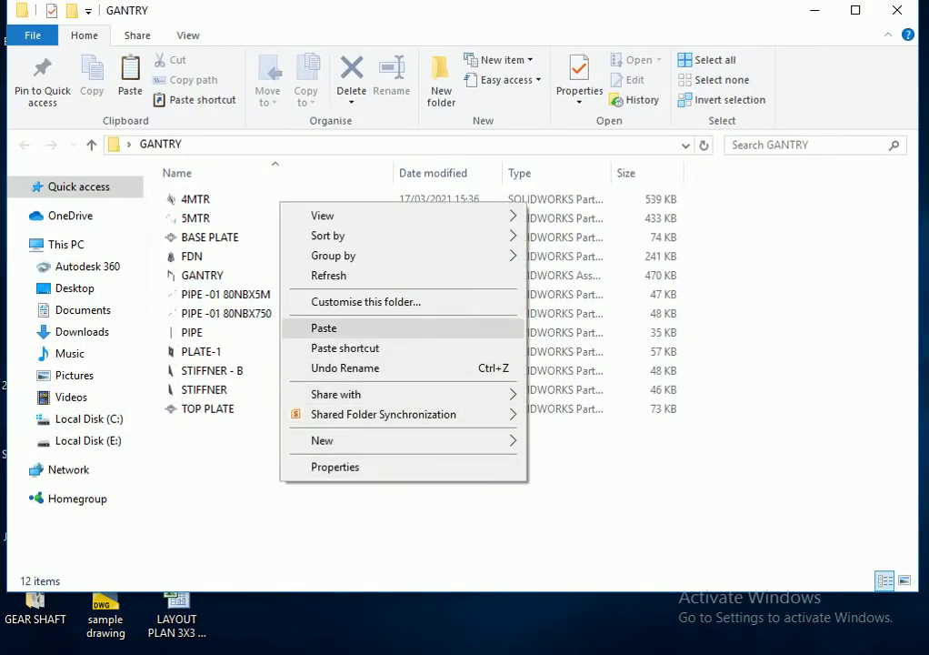
left_click(323, 327)
Rename the pasted drawing to GA GANTRY and open it.
right_click(274, 426)
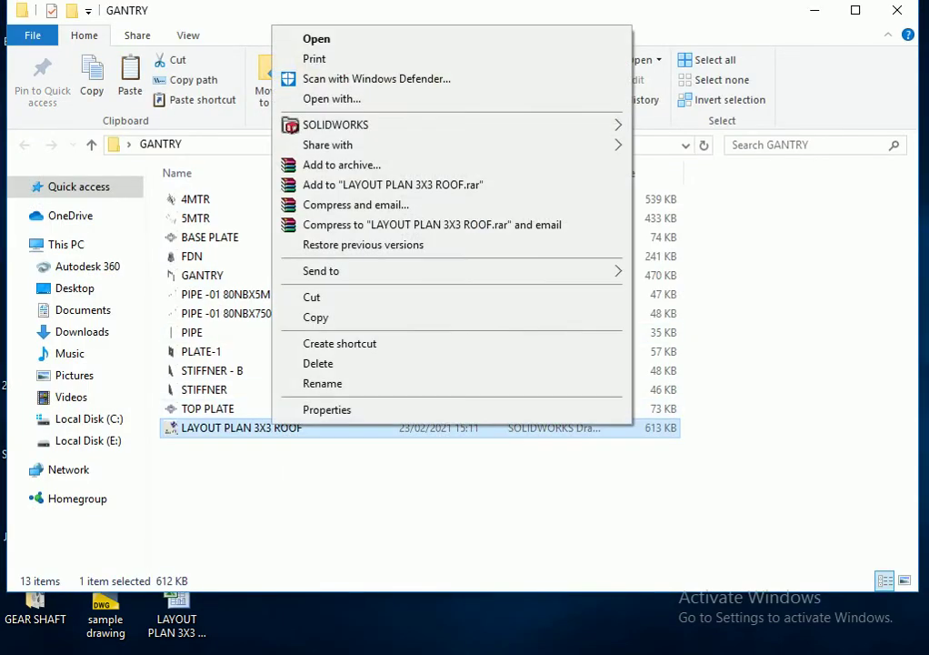
left_click(309, 383)
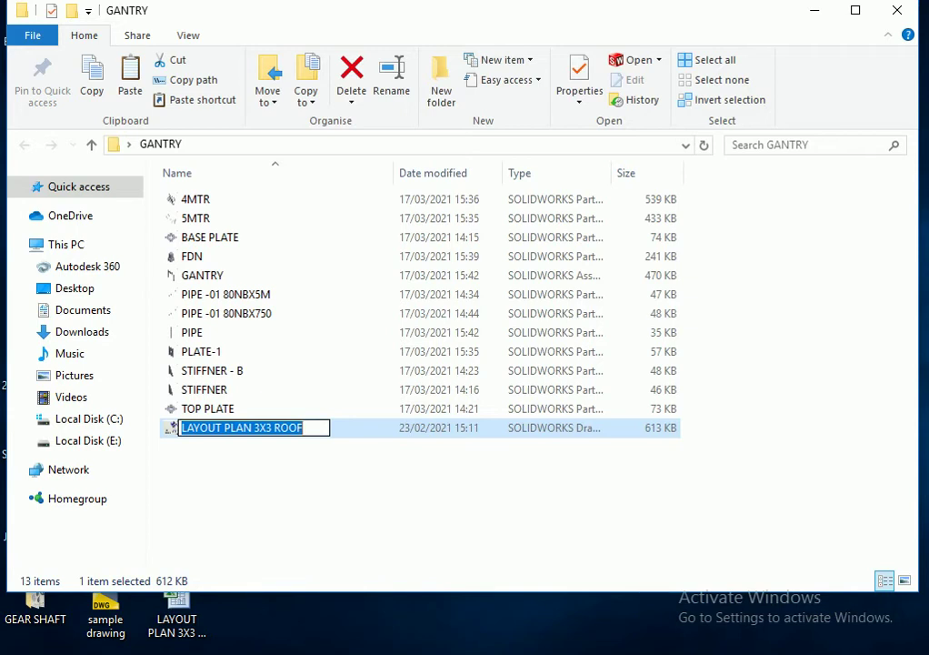
type("GANTRY")
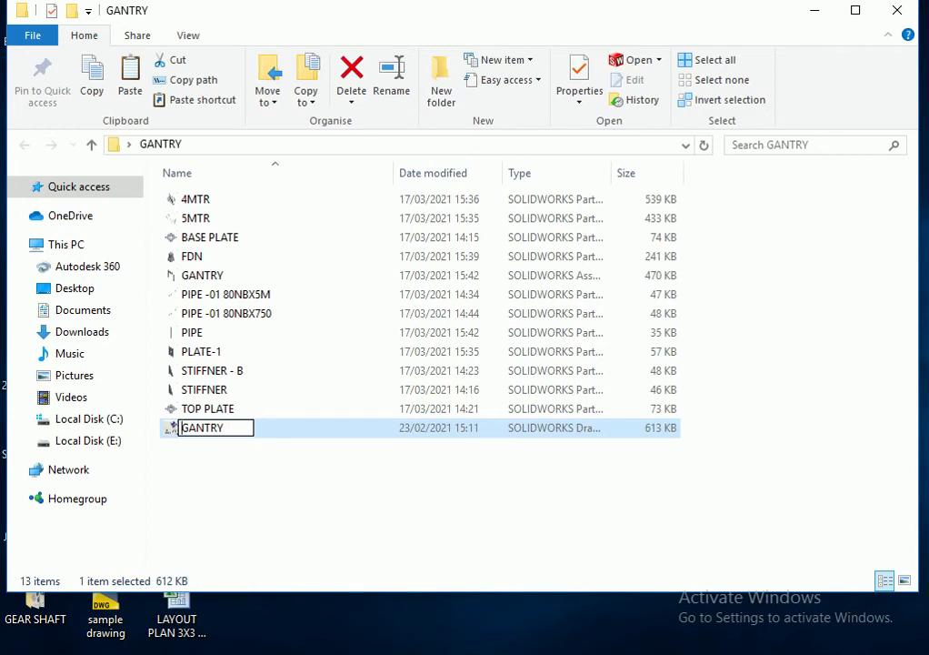
type("G")
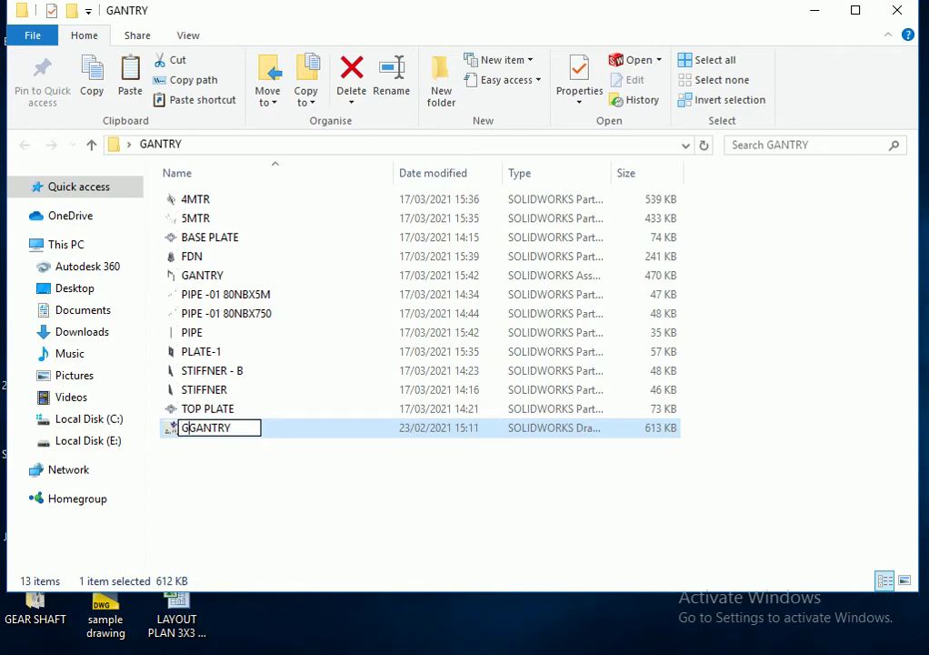
type("A")
key("Return")
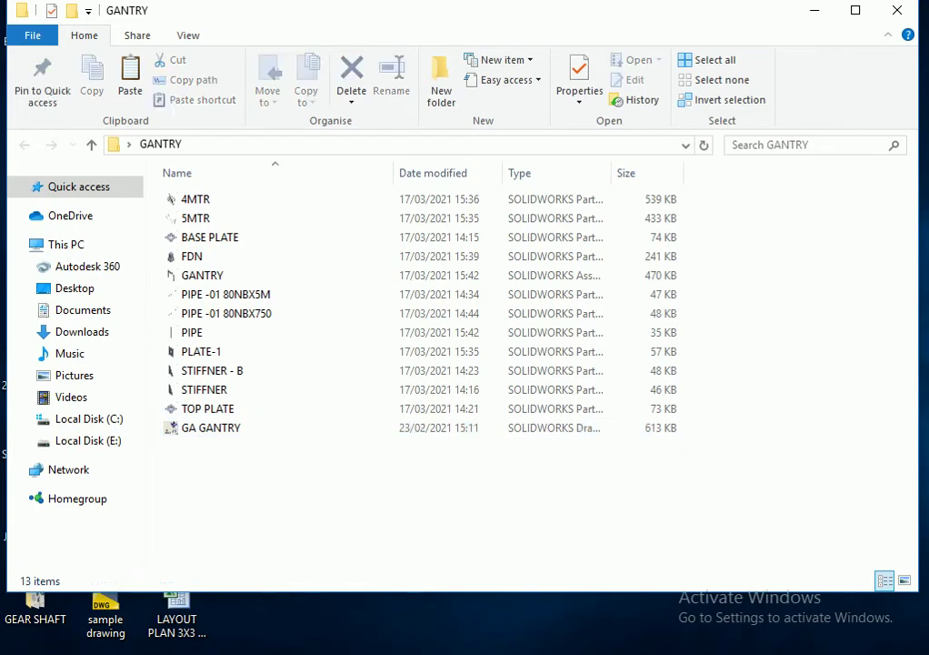
key("Return")
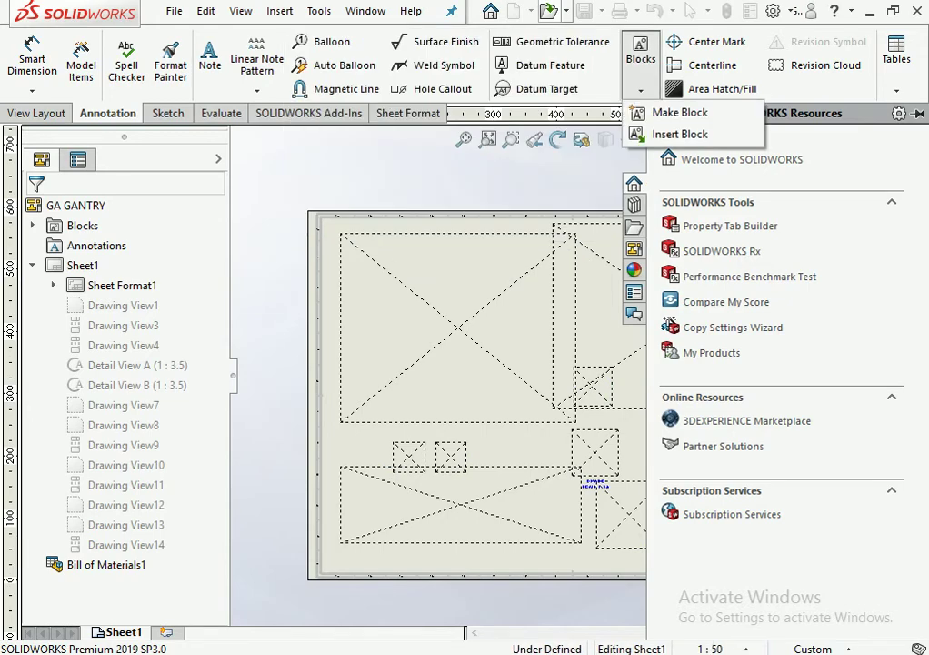
Delete the large top-right view and small views, including Drawing View12, 13, 7, 1 and Detail View A.
left_click(459, 505)
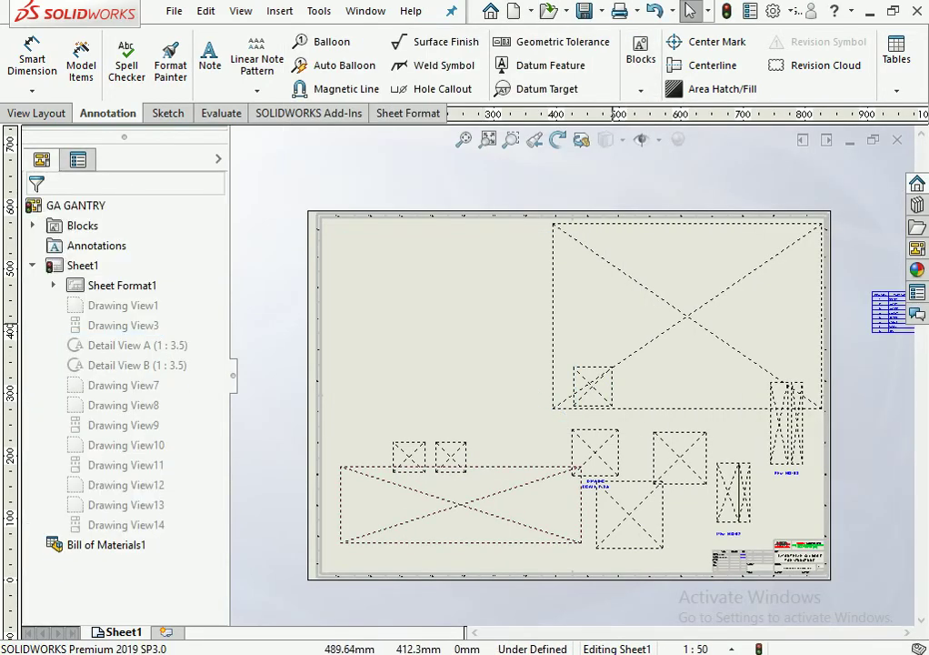
key("Delete")
key("Delete")
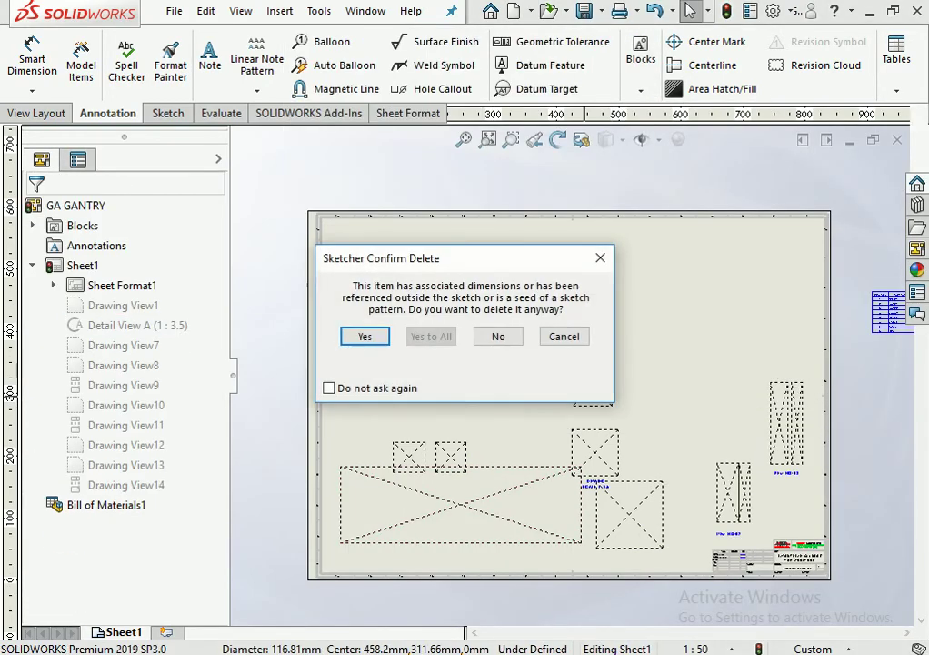
key("Return")
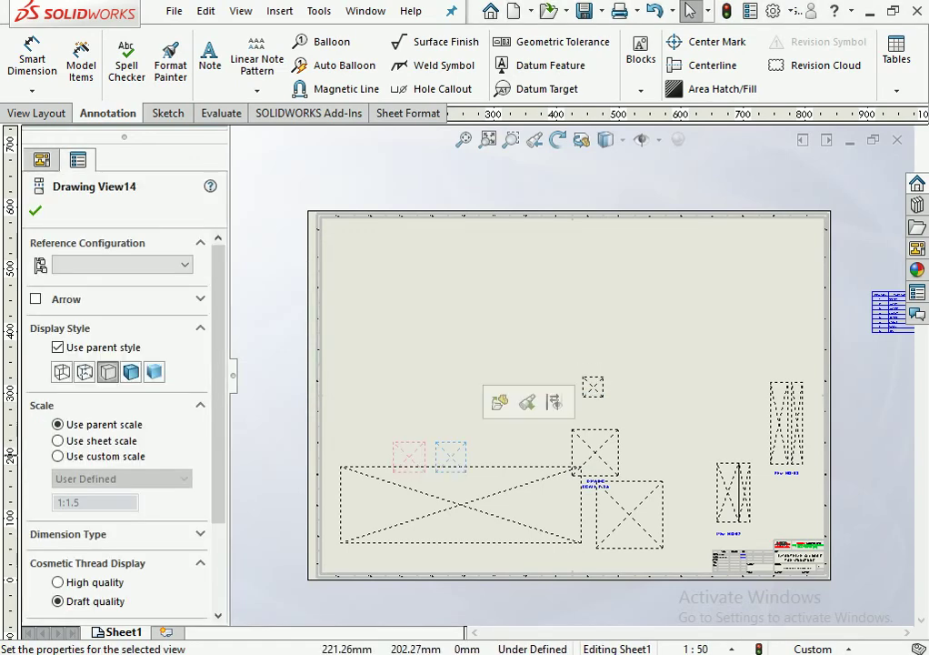
key("Delete")
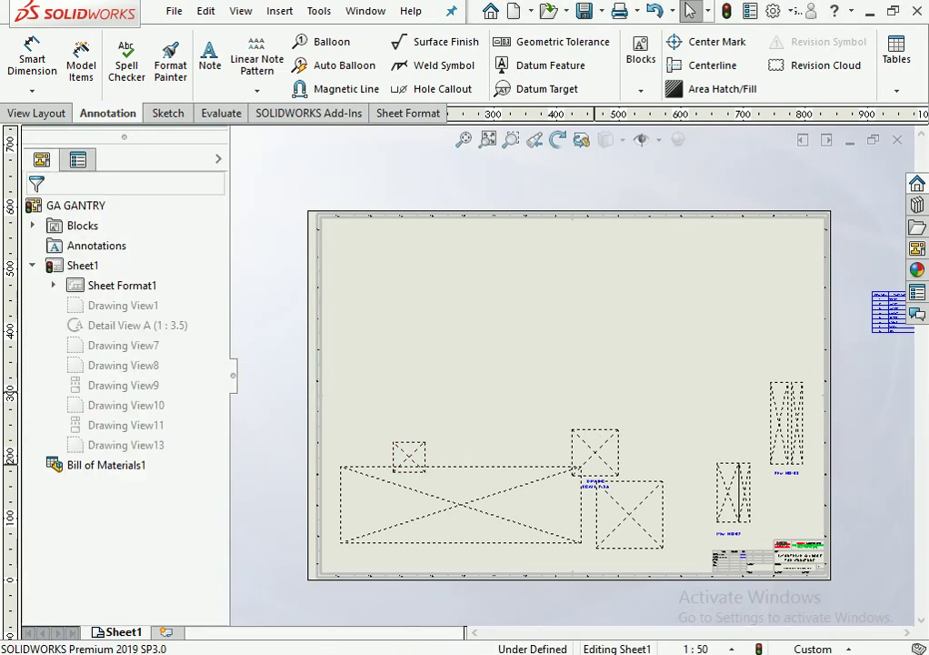
left_click(408, 452)
key("Delete")
left_click(573, 469)
key("Delete")
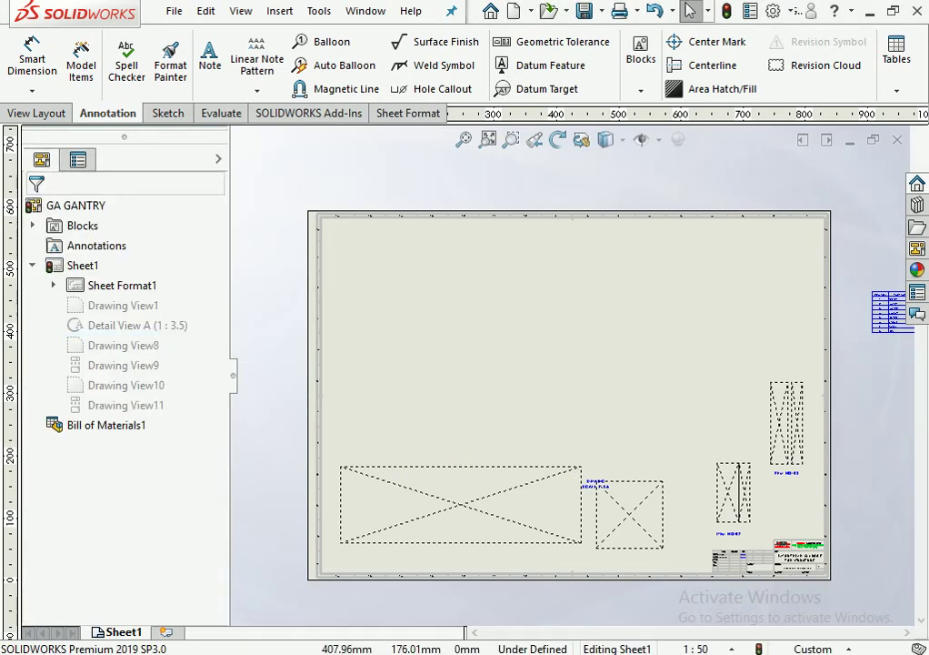
left_click(558, 475)
key("Delete")
Delete the leftover detail label and Drawing Views 10, 11 and 9.
left_click(599, 485)
key("Delete")
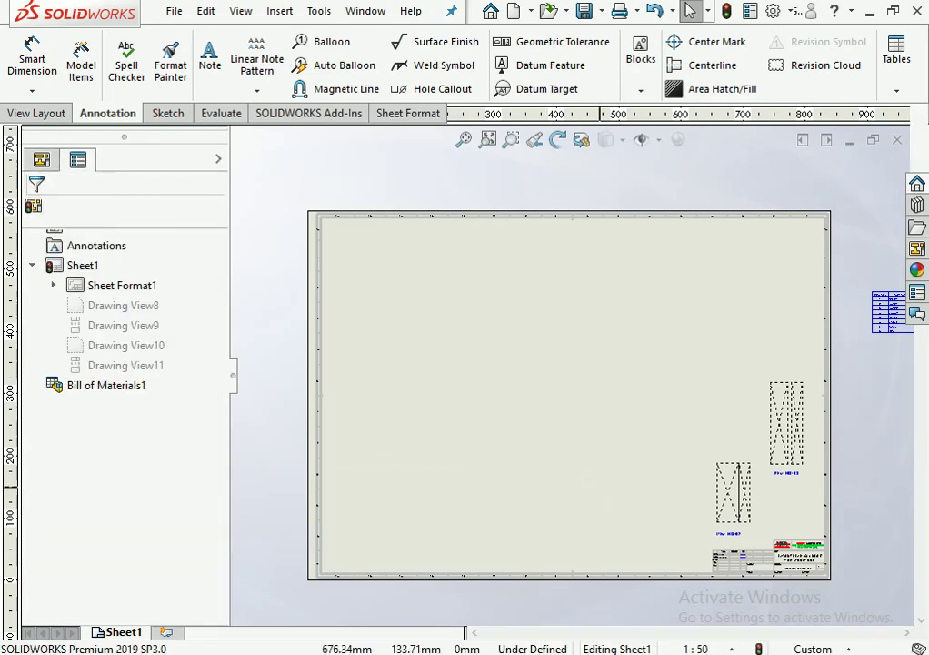
left_click(728, 496)
key("Delete")
left_click(746, 486)
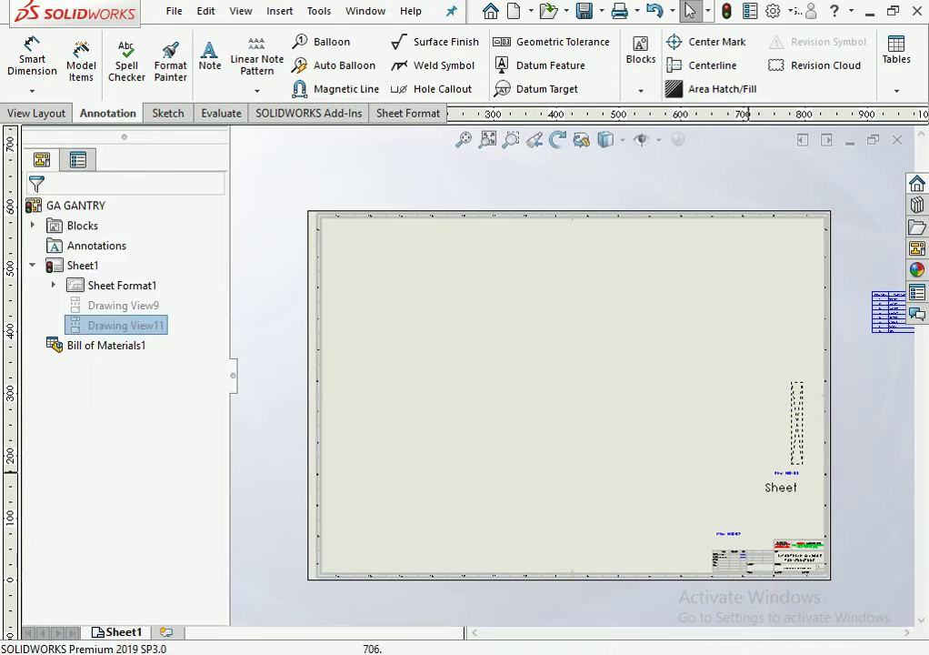
key("Delete")
left_click(797, 426)
key("Delete")
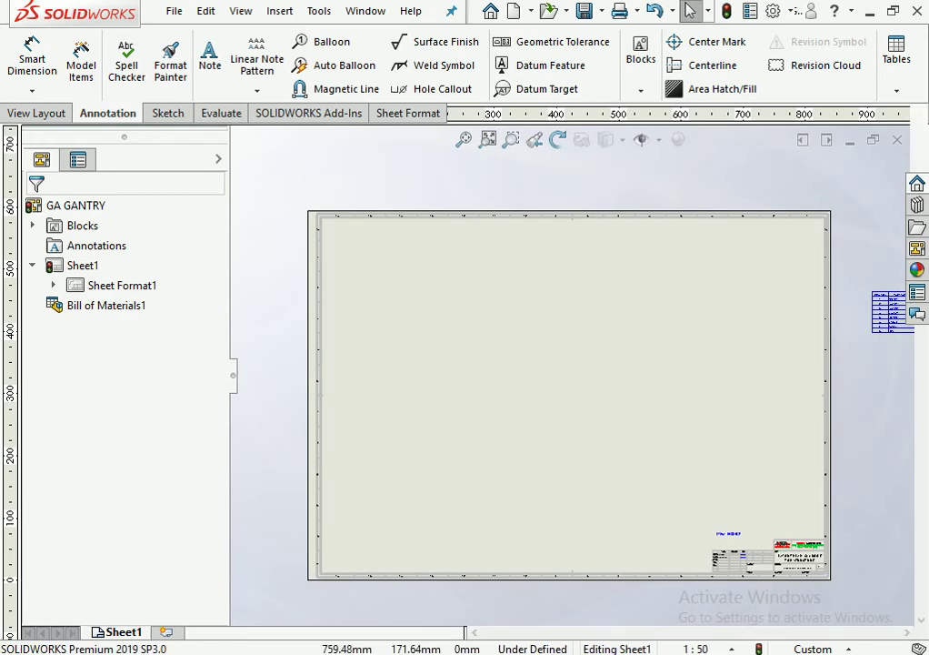
Delete the bill of materials table and launch Model View from View Layout.
scroll(678, 353, "up", 3)
scroll(678, 352, "down", 3)
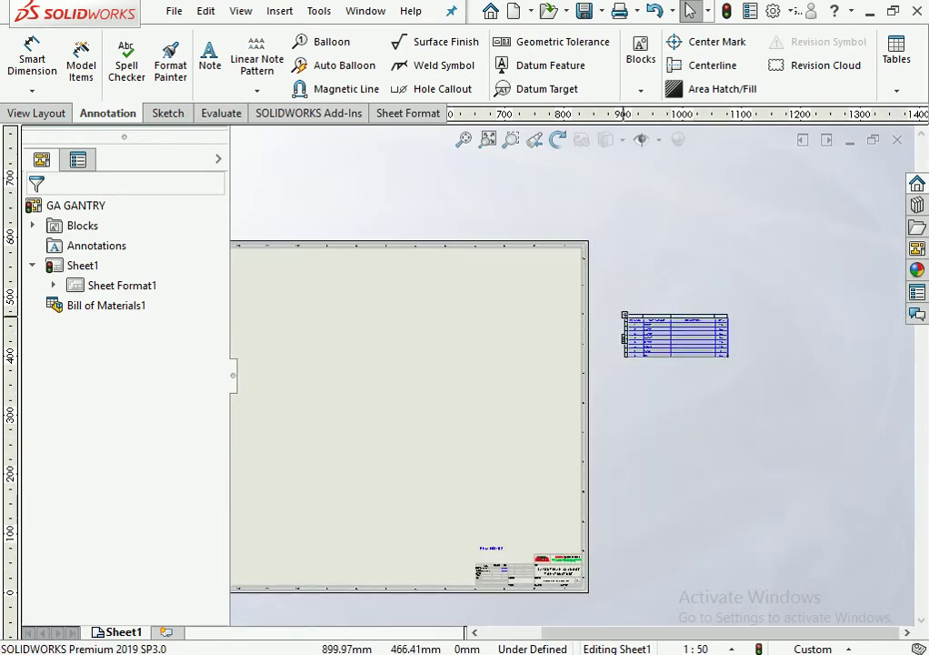
left_click(678, 335)
key("Delete")
scroll(575, 463, "up", 2)
scroll(384, 406, "down", 2)
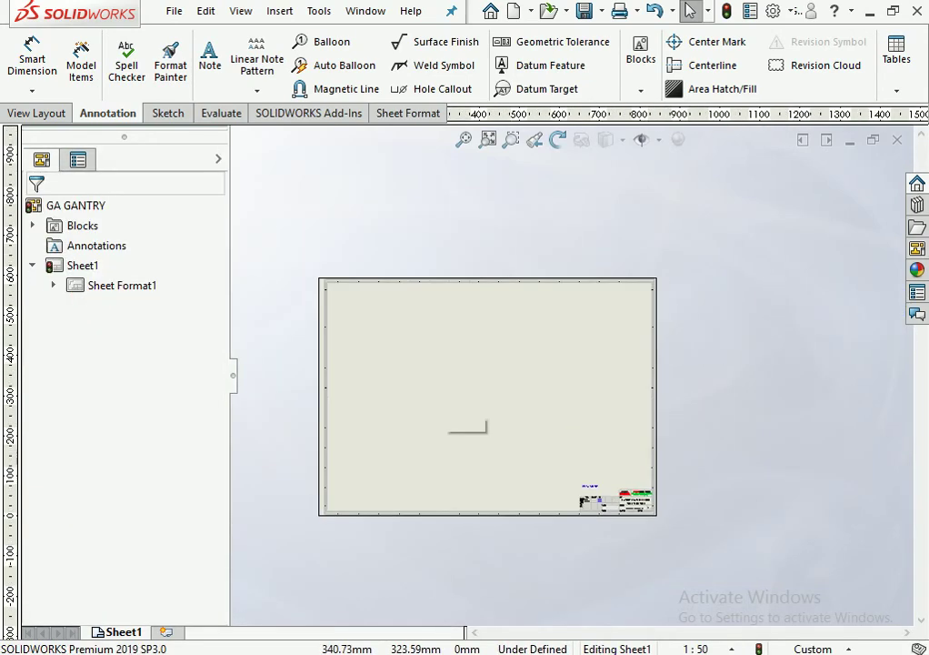
left_click(38, 113)
left_click(74, 62)
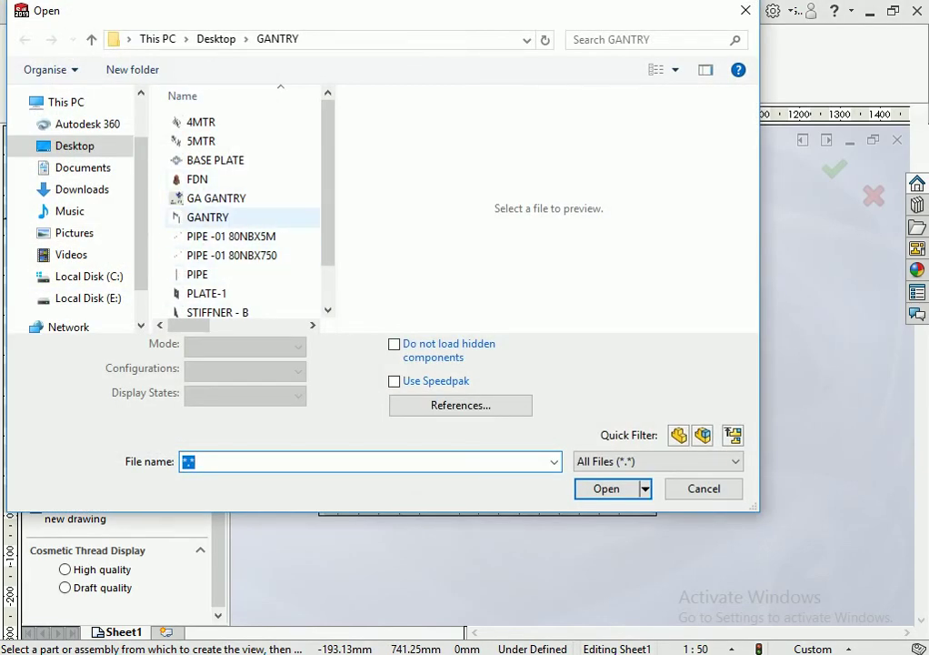
Choose the GANTRY assembly as the source for the new model view.
left_click(208, 217)
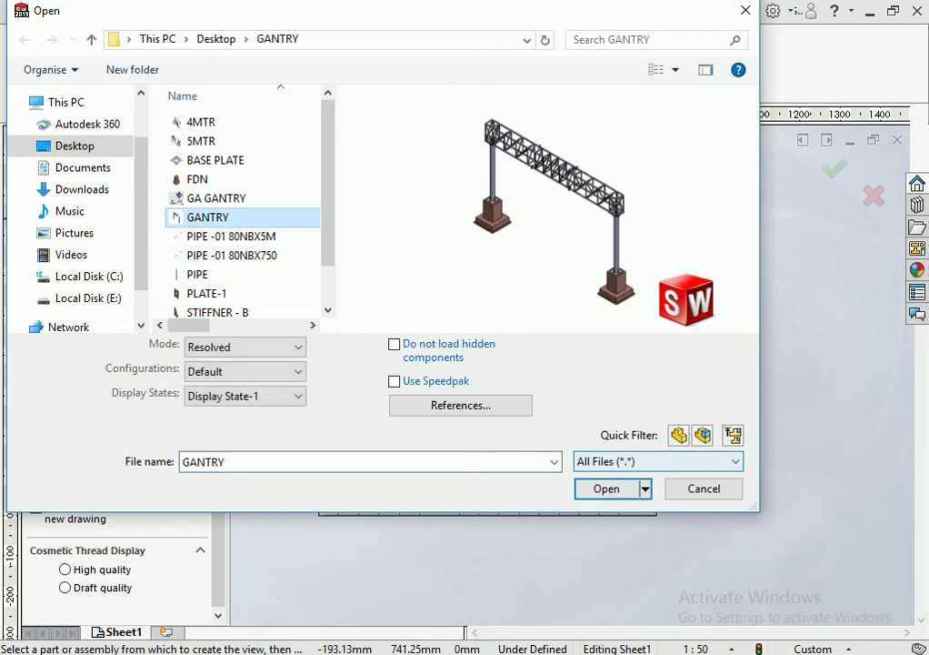
left_click(607, 488)
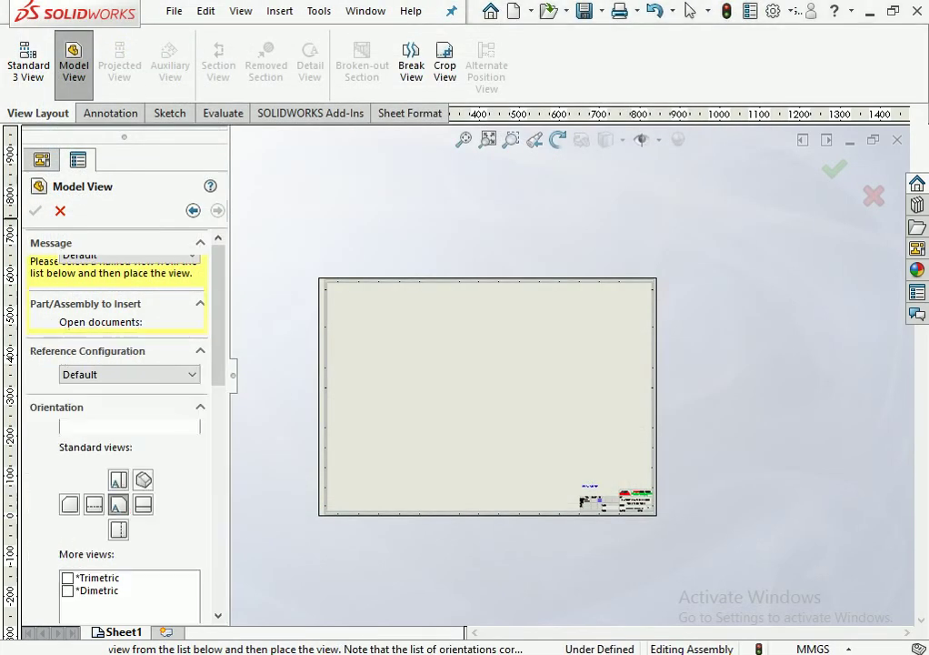
scroll(127, 382, "down", 5)
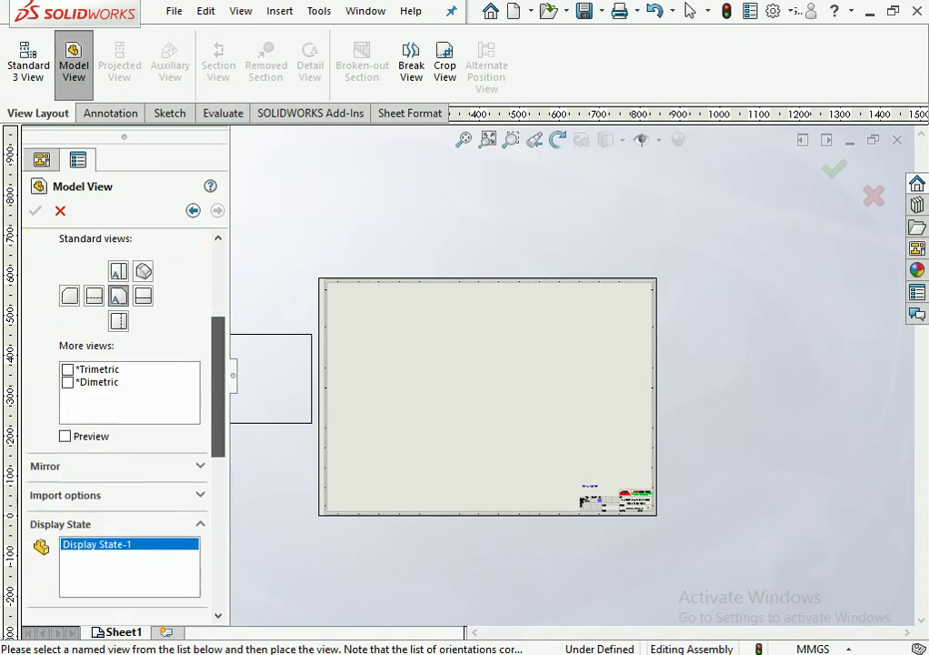
scroll(127, 382, "down", 5)
scroll(127, 382, "up", 1)
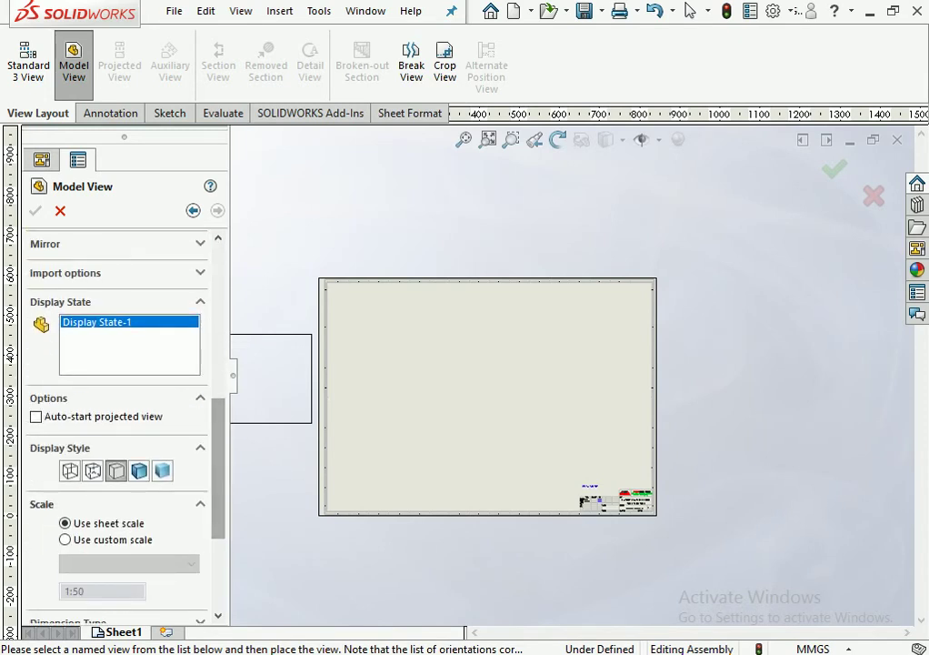
scroll(118, 382, "down", 5)
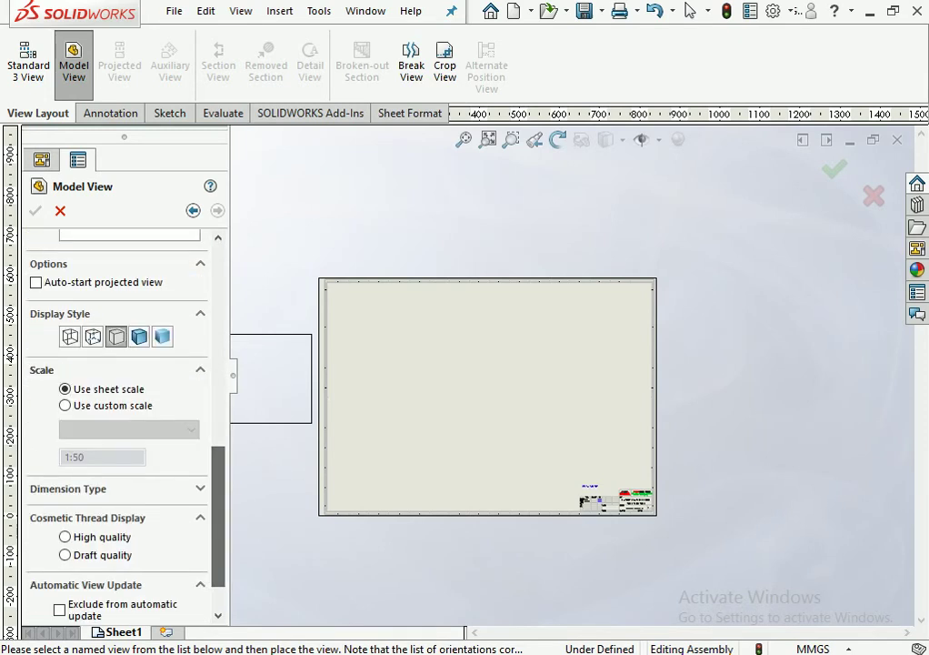
Set a user-defined 1:30 scale and place the gantry front view on the sheet.
left_click(65, 405)
left_click(128, 429)
scroll(100, 409, "up", 3)
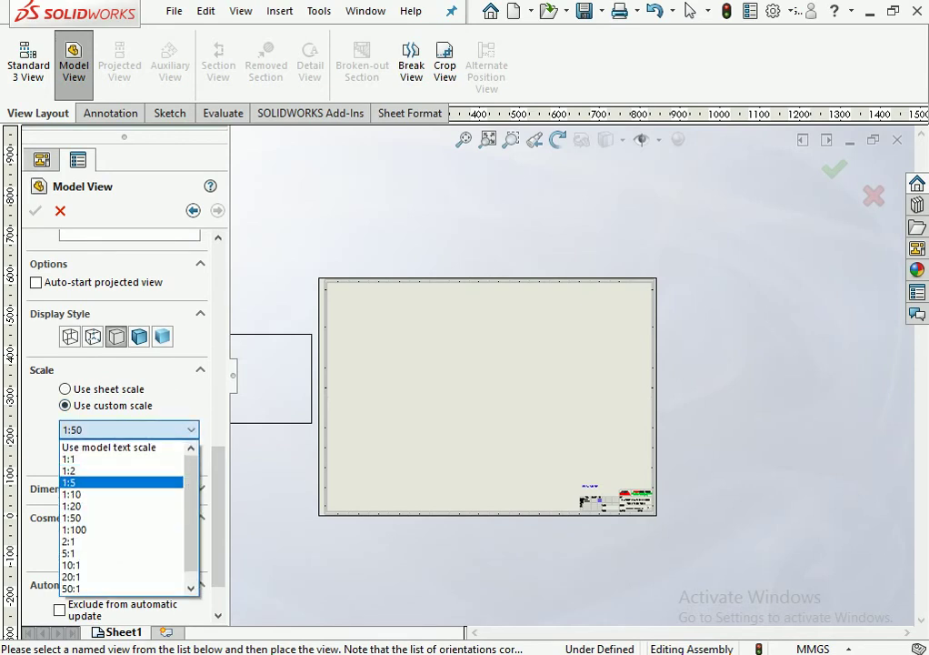
left_click(104, 441)
left_click(91, 456)
type("1:40")
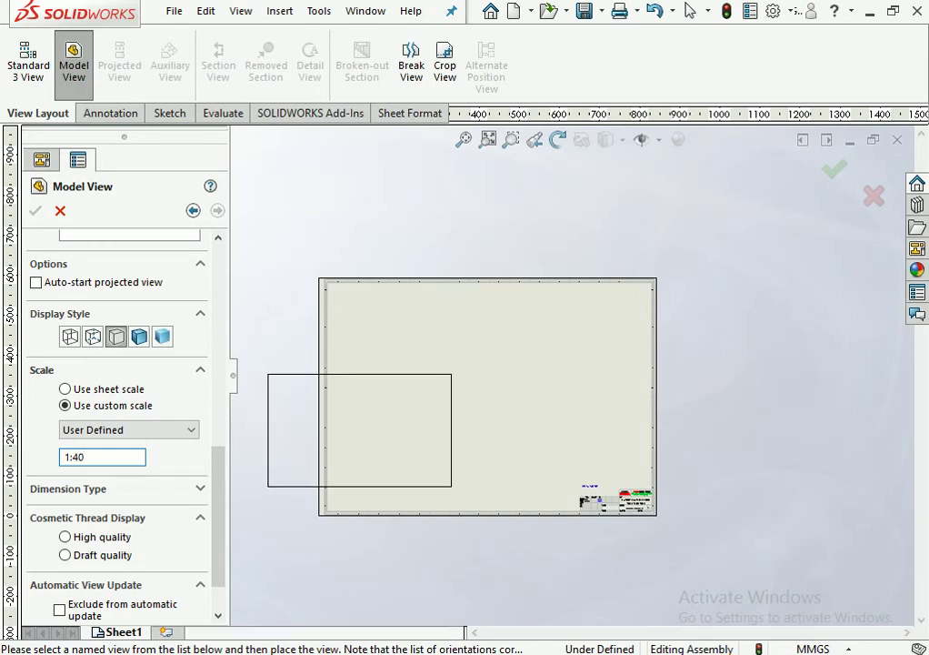
key("BackSpace")
type("3")
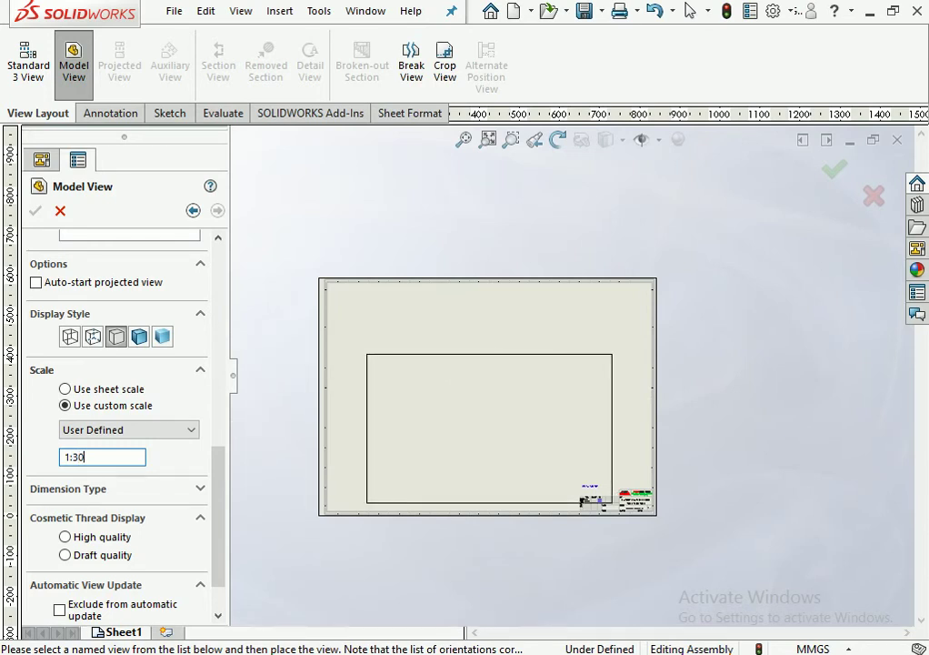
left_click(457, 400)
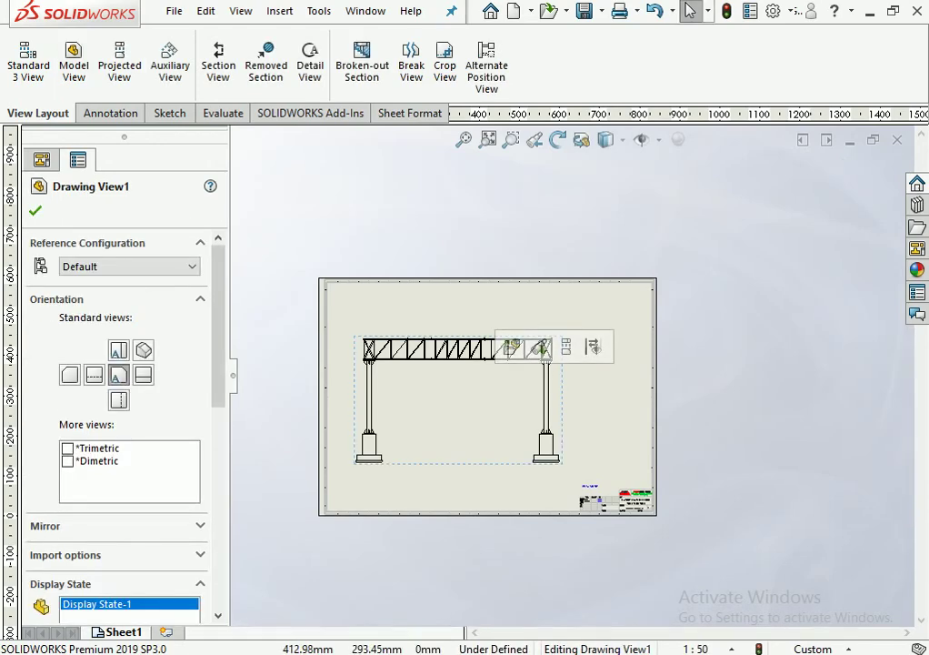
Move the front view lower on the sheet and fit the whole sheet in the window.
scroll(477, 407, "down", 2)
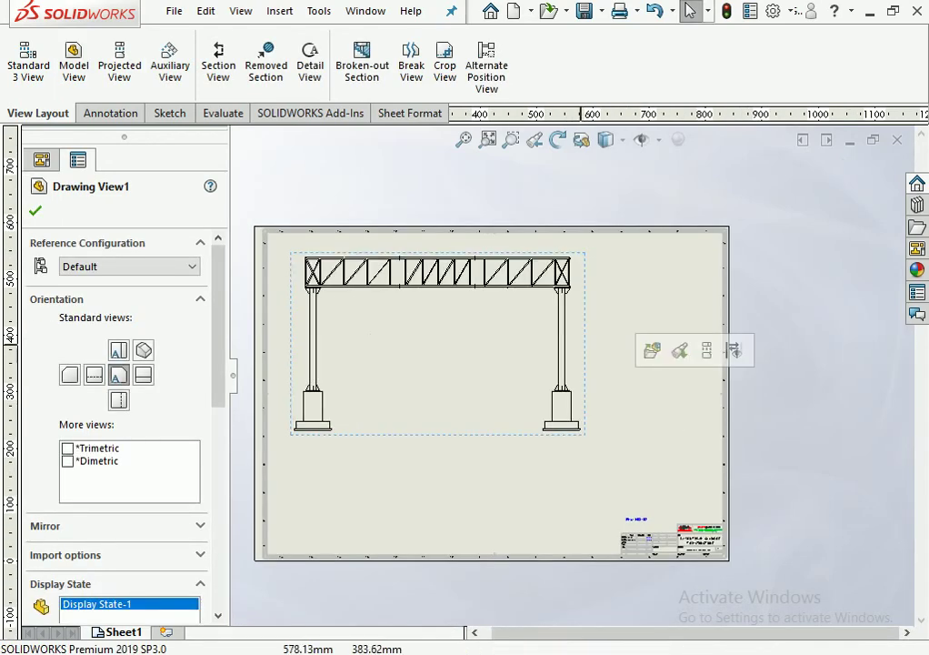
scroll(590, 289, "down", 1)
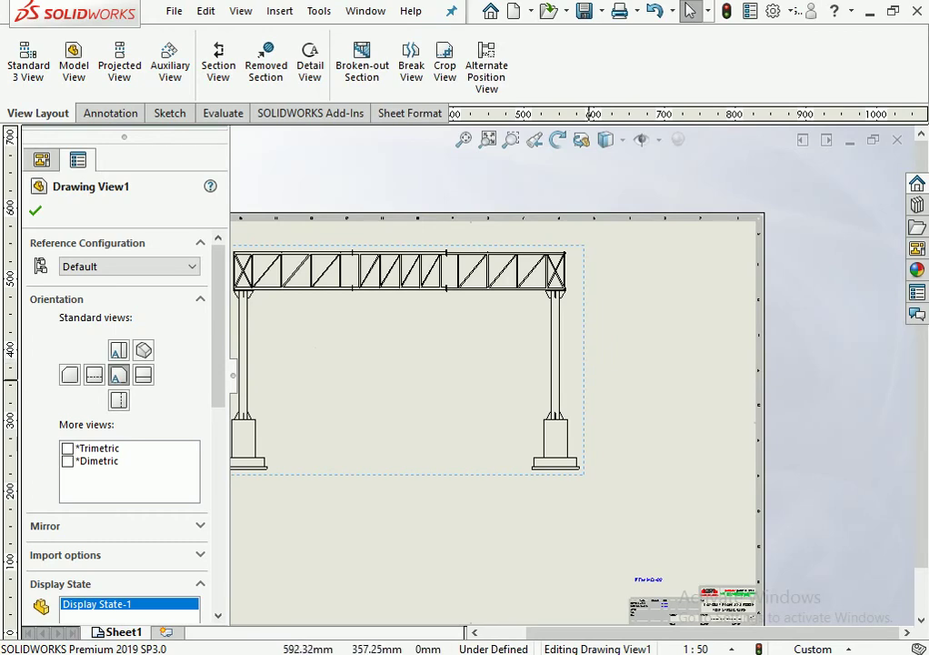
left_click_drag(589, 379, 590, 408)
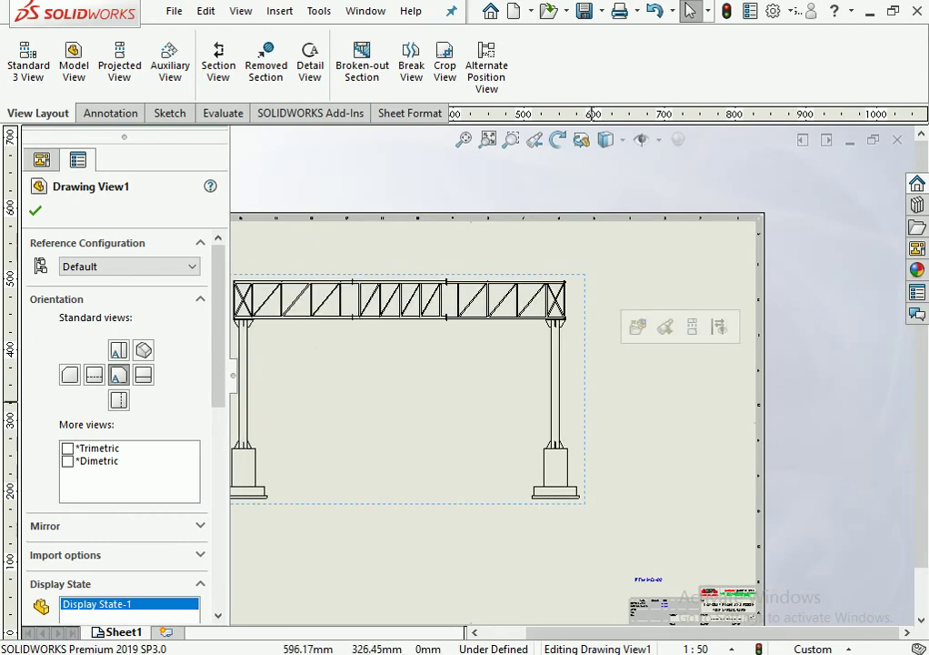
key("f")
key("Escape")
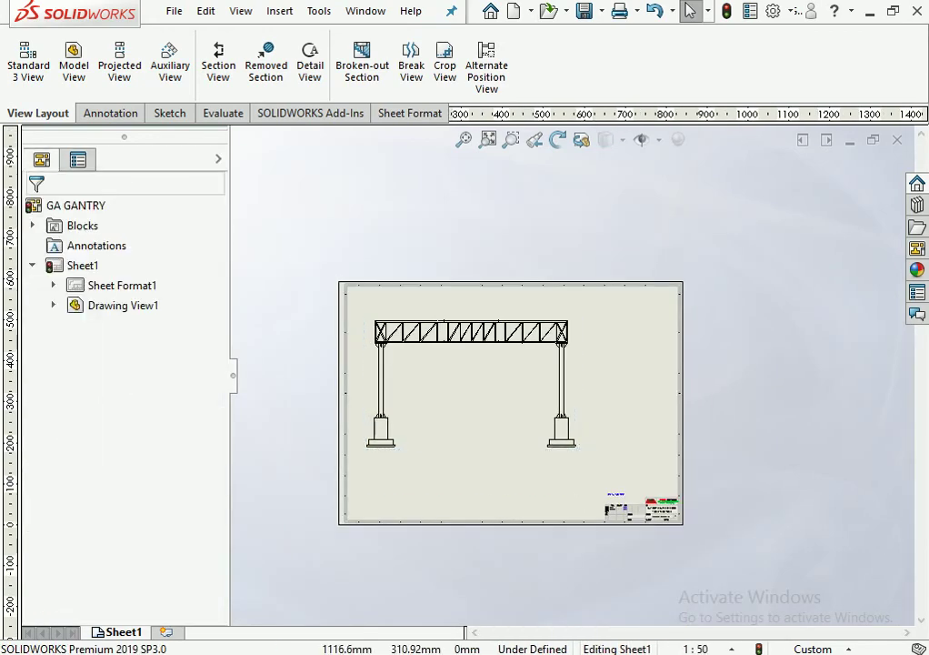
Project a side view right of the front view and drag it closer.
left_click(120, 63)
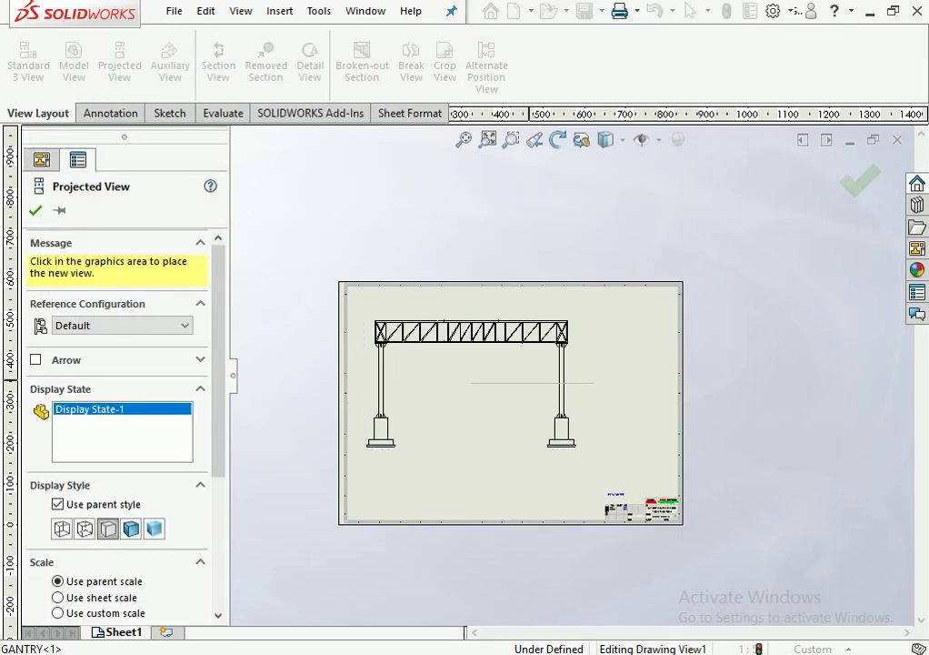
left_click(605, 384)
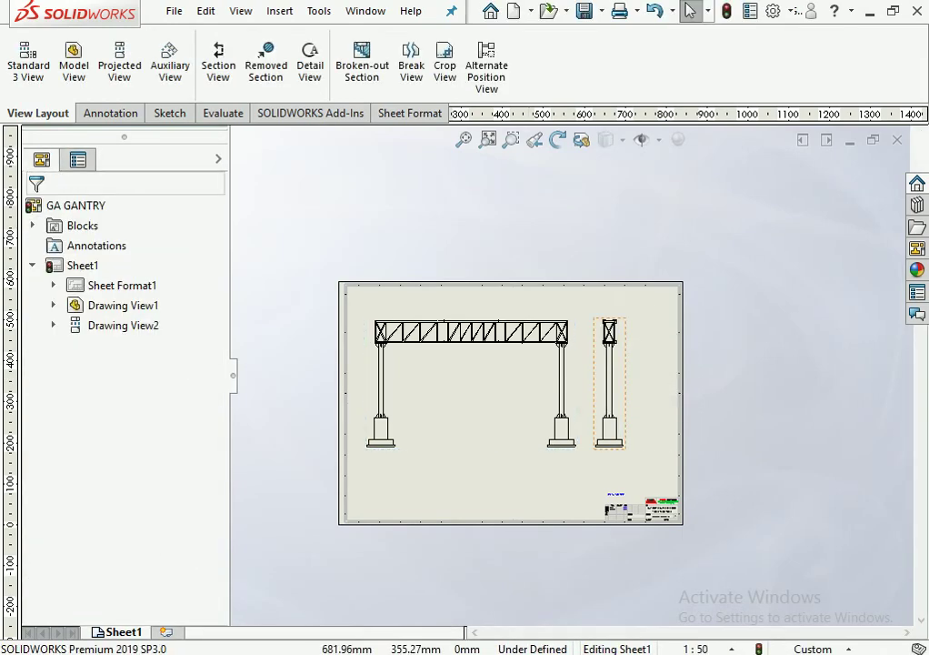
scroll(596, 386, "down", 3)
scroll(564, 400, "up", 2)
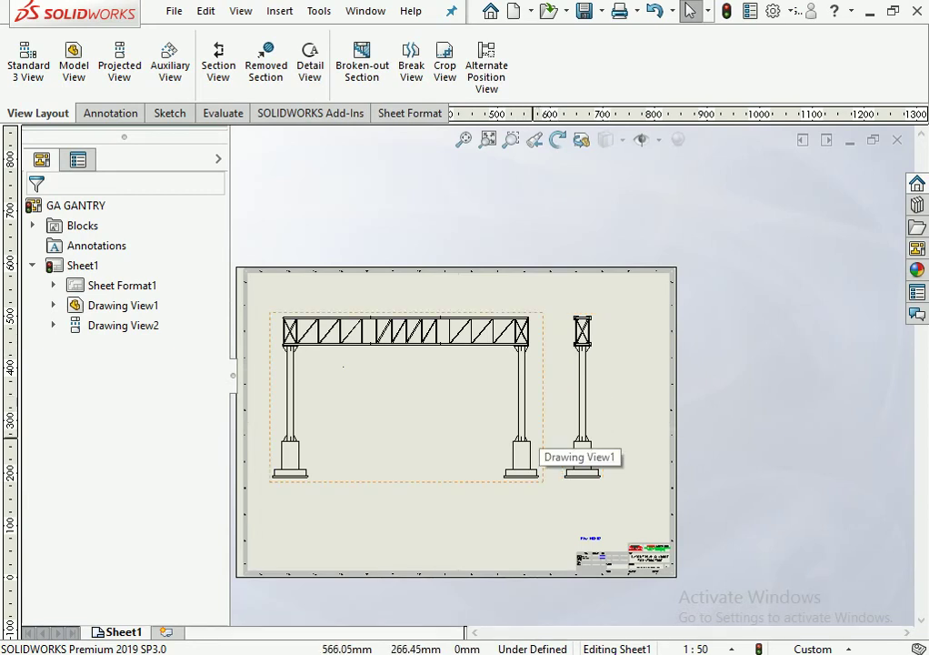
left_click_drag(529, 440, 519, 502)
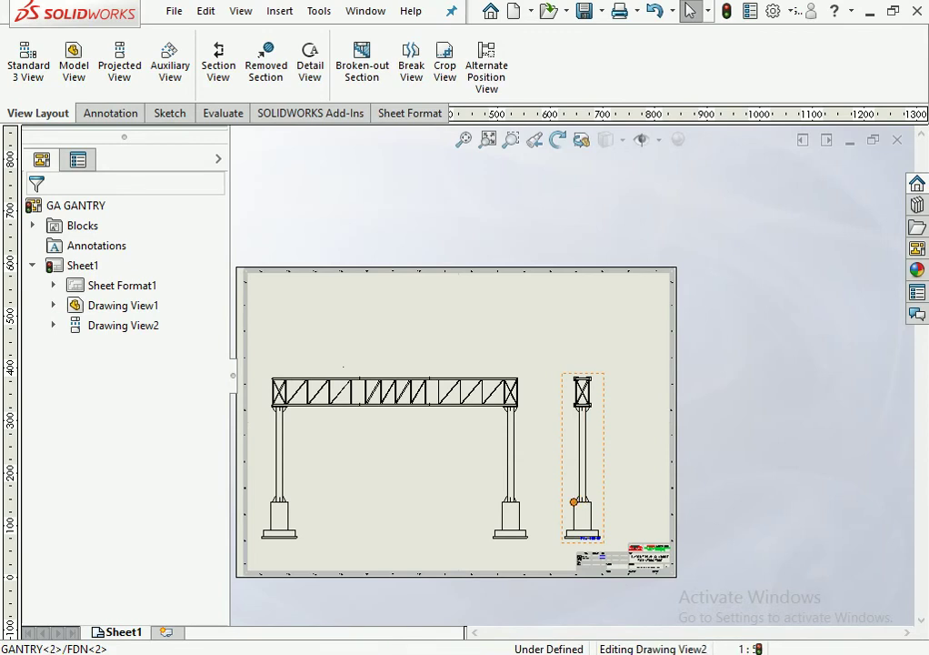
left_click_drag(582, 499, 556, 499)
left_click(590, 542)
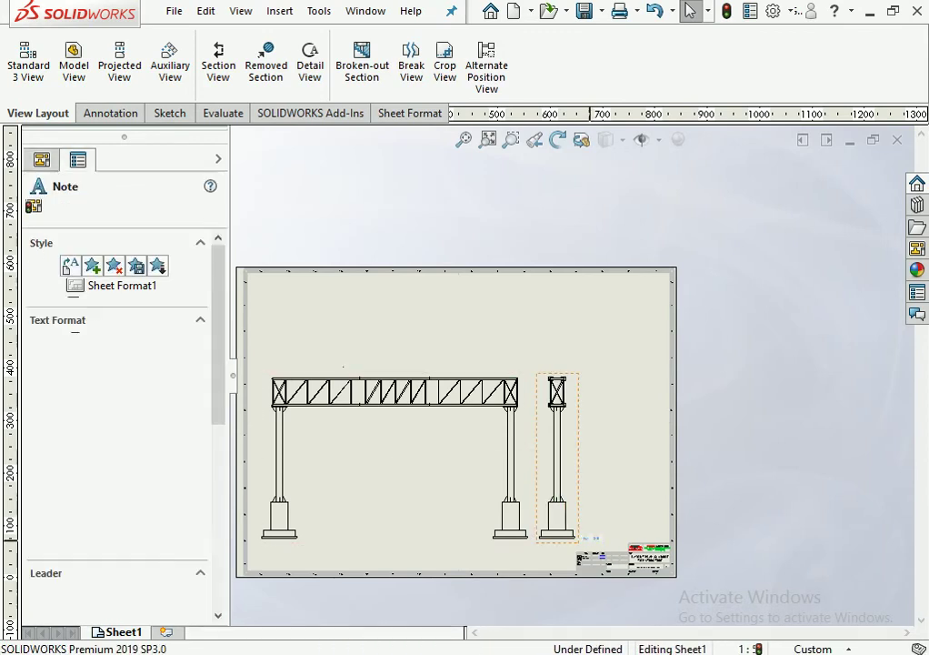
left_click(695, 539)
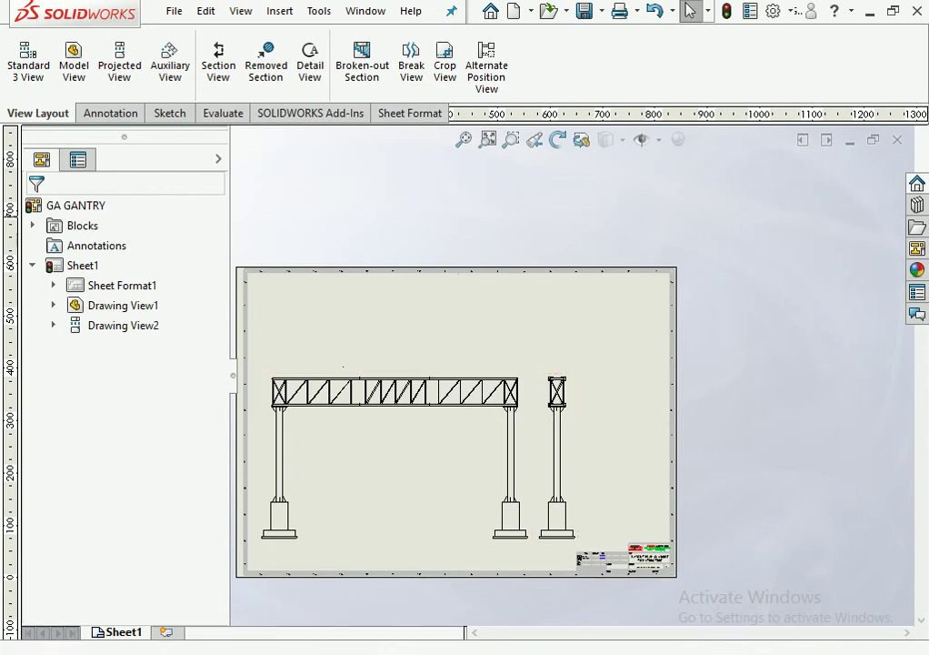
Start a projected top view, previewing it above the front view.
left_click(119, 60)
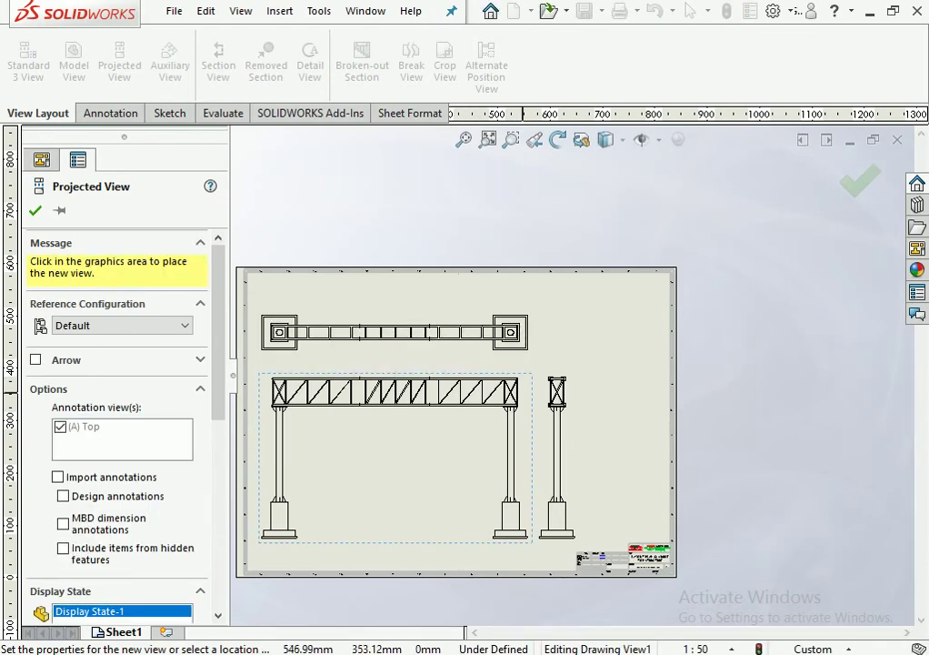
scroll(385, 355, "down", 2)
scroll(501, 410, "up", 2)
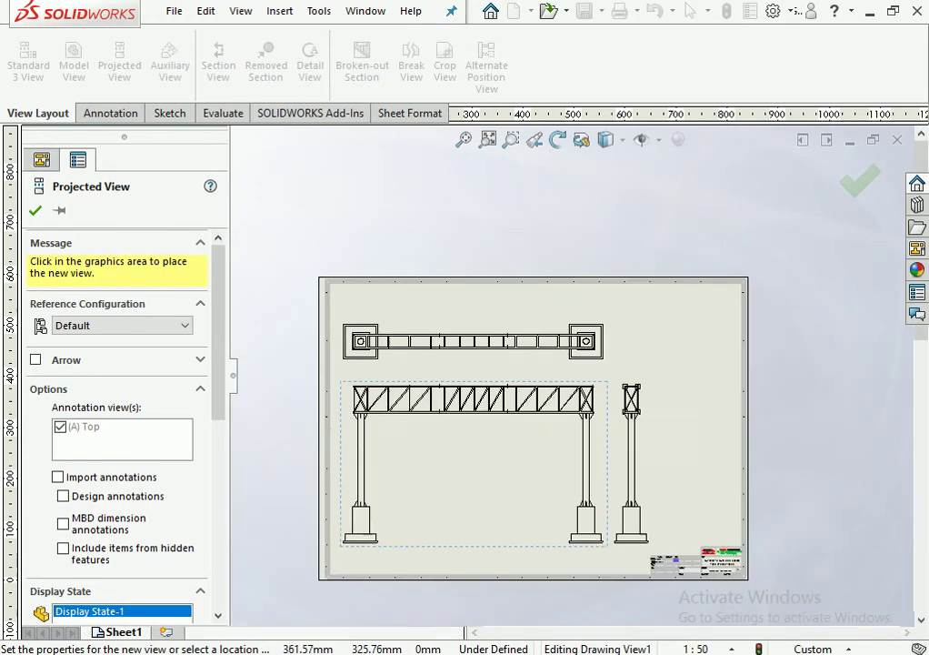
scroll(647, 407, "up", 1)
scroll(634, 407, "down", 1)
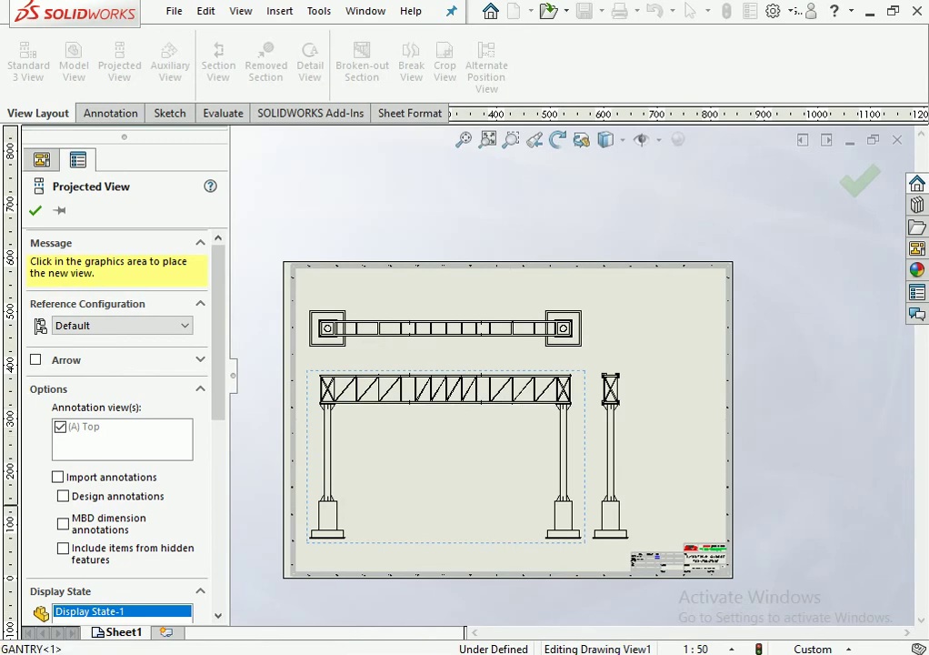
Place the top view and give the front view a custom 1:40 scale.
key("Escape")
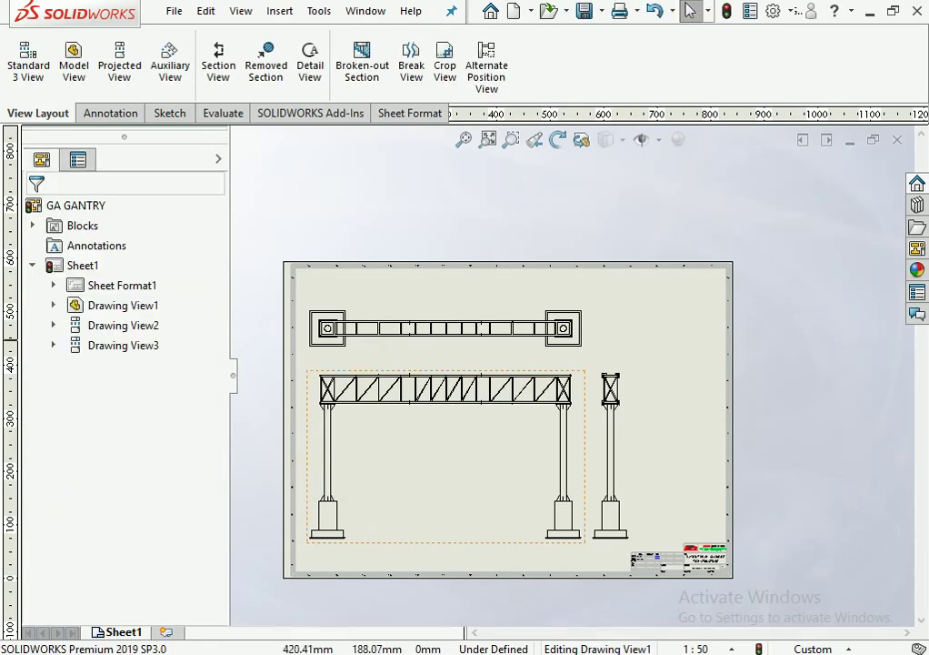
left_click(418, 476)
scroll(118, 382, "down", 5)
scroll(118, 382, "down", 1)
type("1:40")
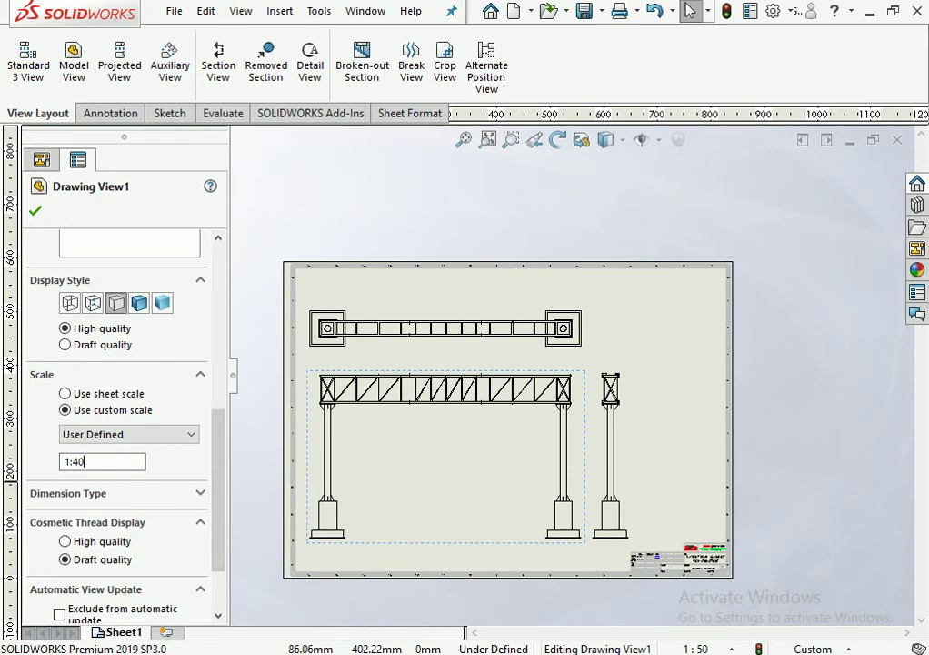
key("Return")
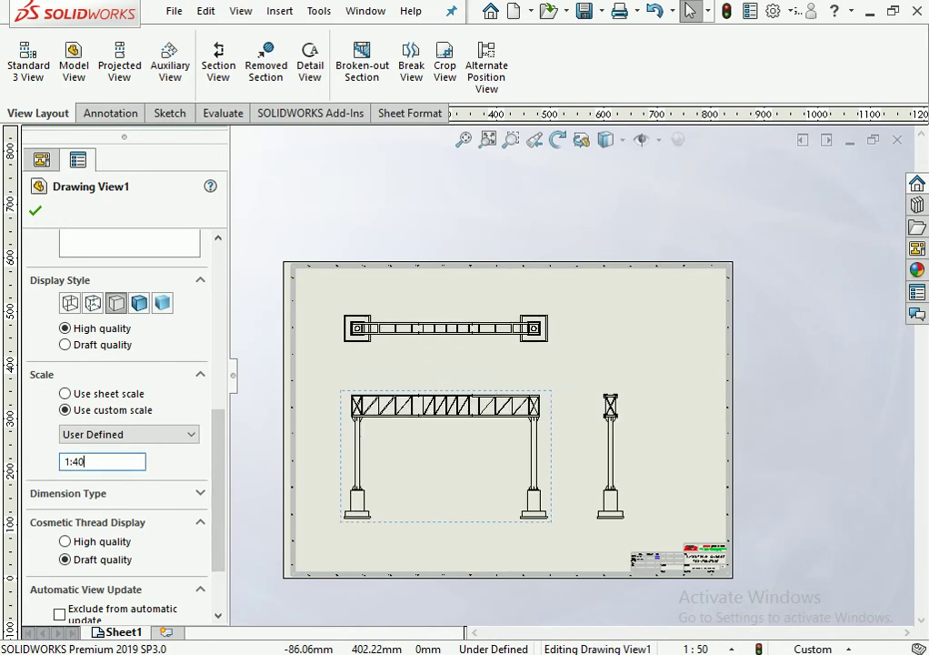
Drag the front, side and top views closer together.
left_click_drag(540, 490, 512, 520)
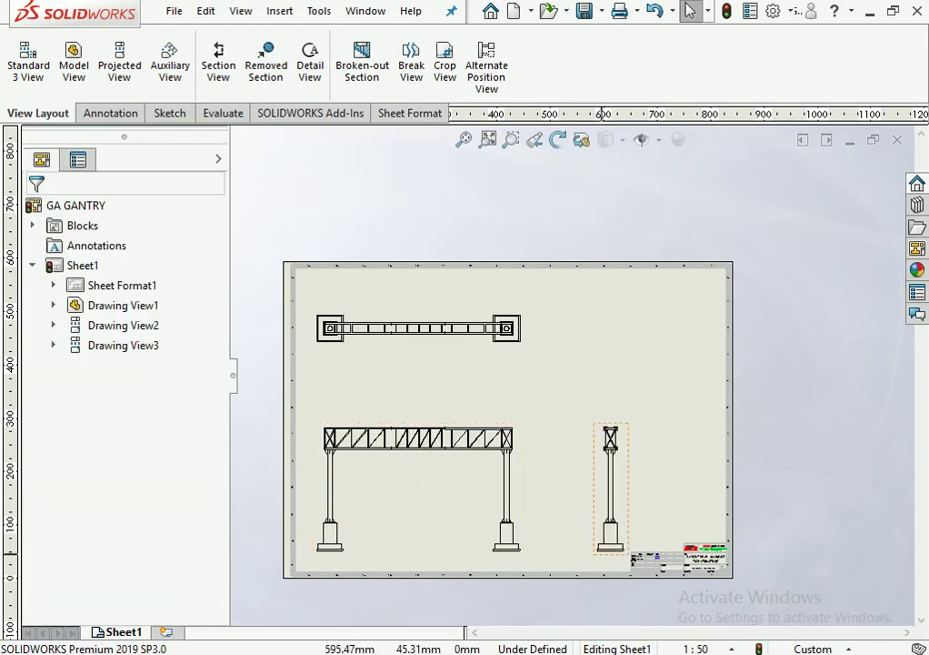
left_click_drag(597, 549, 545, 549)
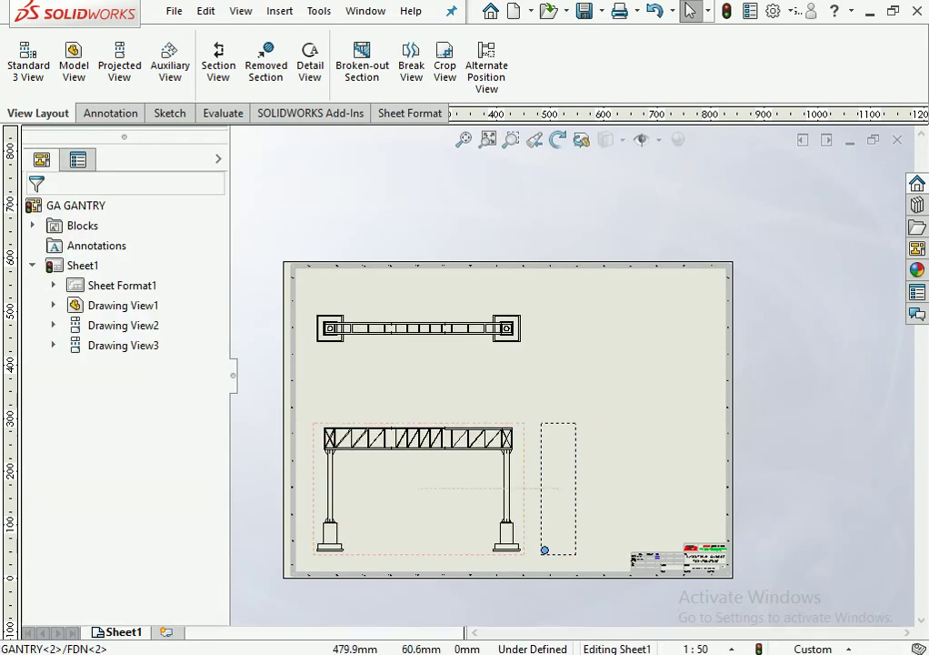
left_click_drag(418, 328, 419, 378)
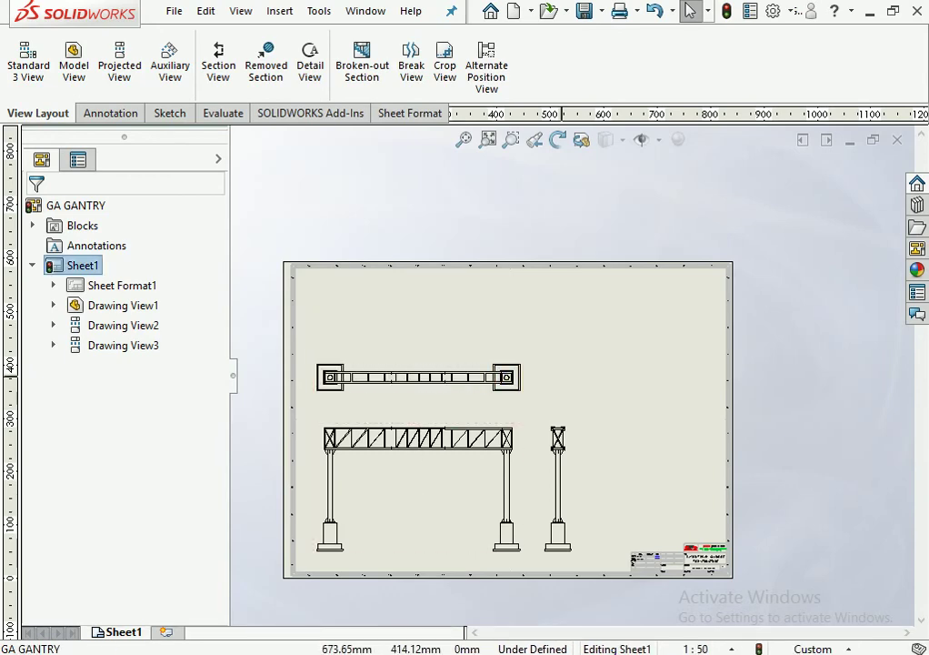
Project an isometric view from the front view into the sheet's upper right.
left_click(119, 65)
left_click(418, 482)
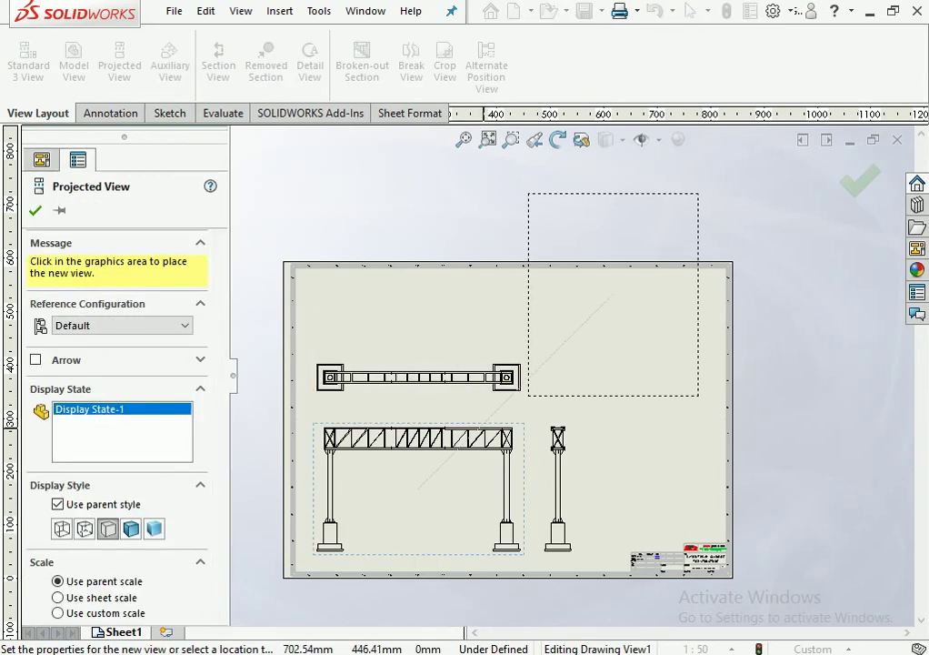
left_click(619, 289)
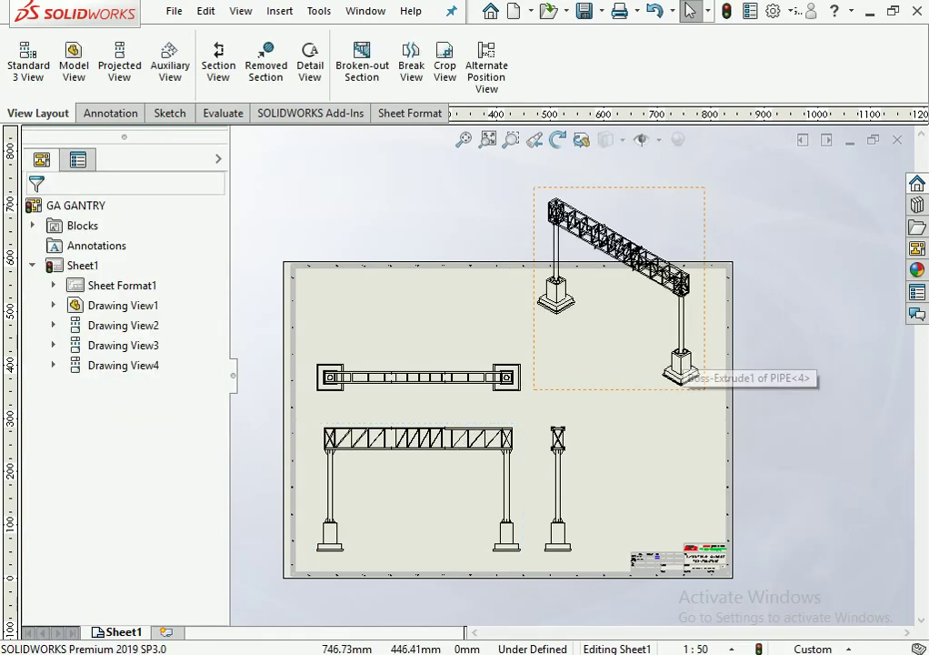
left_click_drag(688, 375, 701, 494)
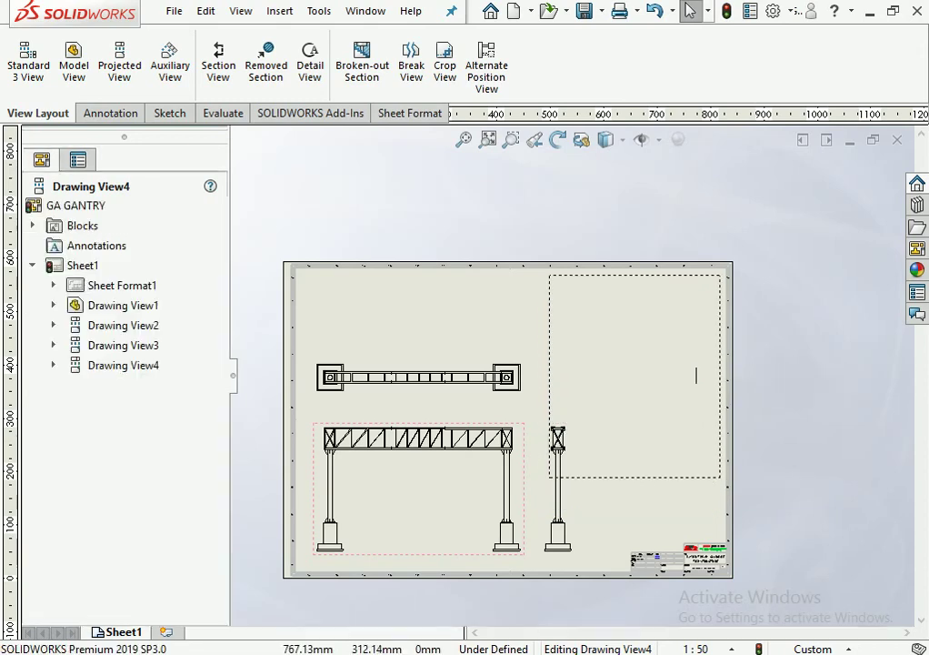
left_click_drag(693, 412, 699, 385)
scroll(698, 386, "down", 1)
scroll(705, 400, "down", 1)
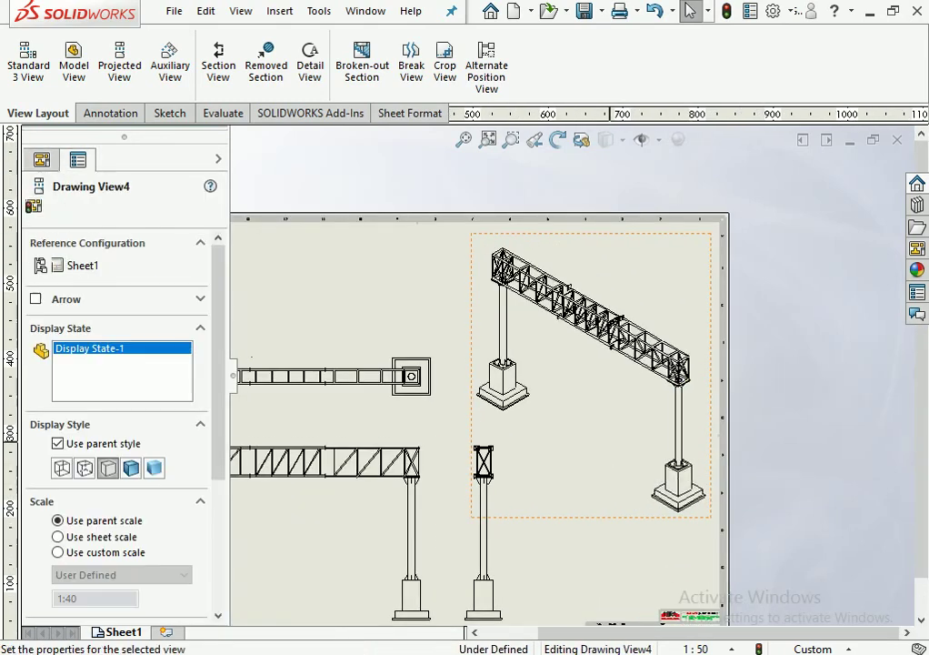
Set the isometric view's display style to Shaded With Edges.
left_click(698, 391)
left_click(57, 442)
left_click(131, 468)
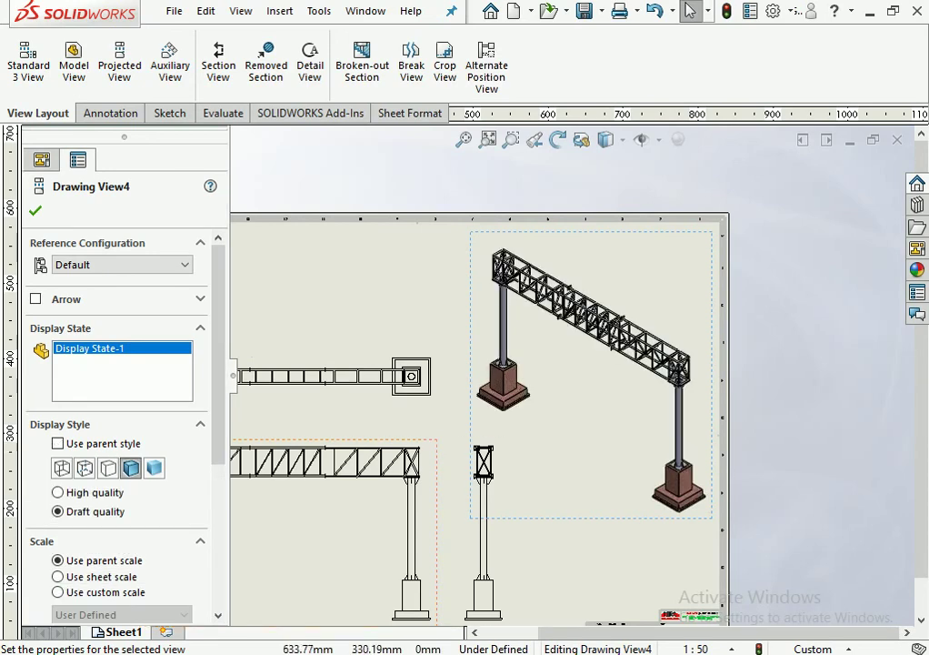
scroll(619, 432, "up", 2)
scroll(618, 432, "down", 2)
scroll(572, 350, "down", 1)
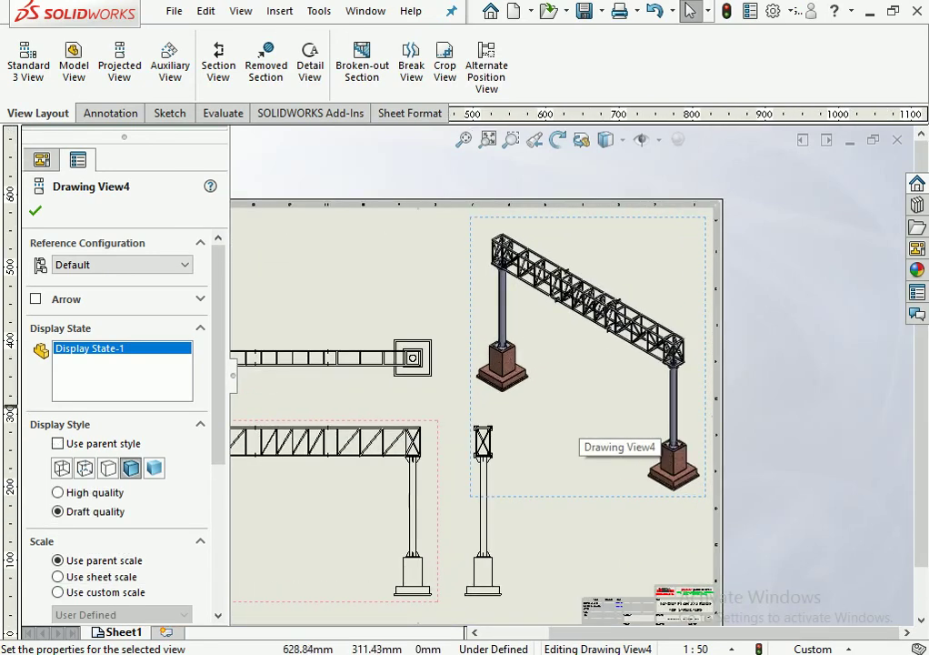
scroll(573, 350, "down", 2)
scroll(573, 350, "down", 2)
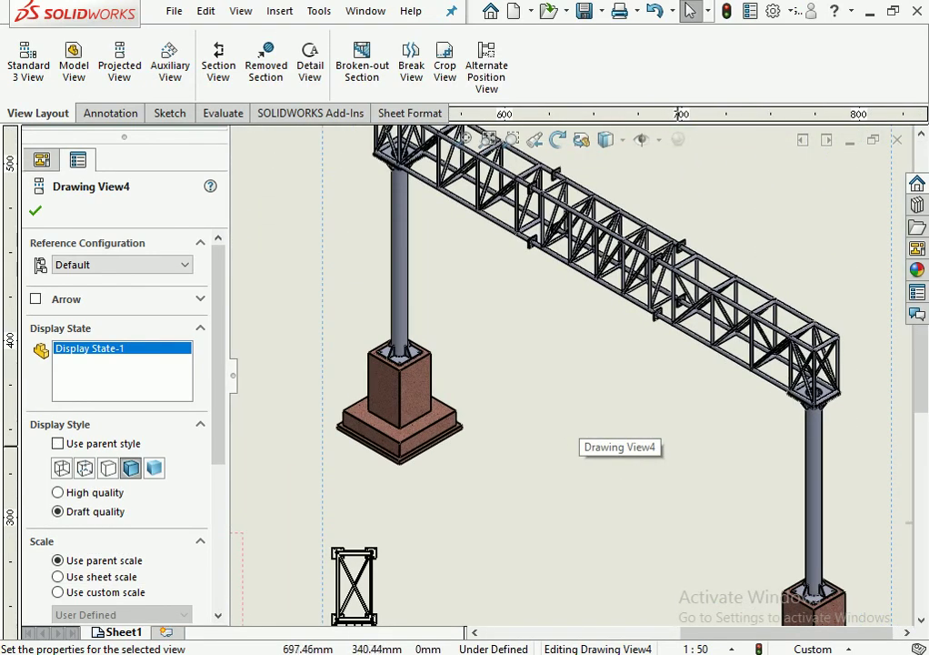
scroll(600, 427, "up", 2)
scroll(600, 428, "up", 1)
scroll(600, 427, "down", 2)
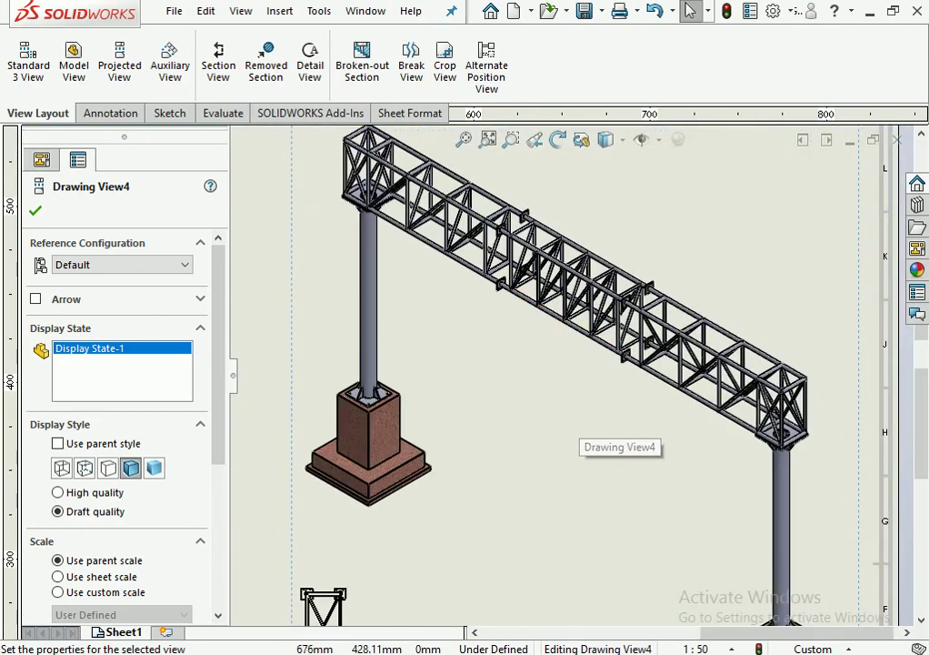
scroll(600, 427, "down", 3)
scroll(605, 432, "up", 1)
scroll(618, 428, "up", 2)
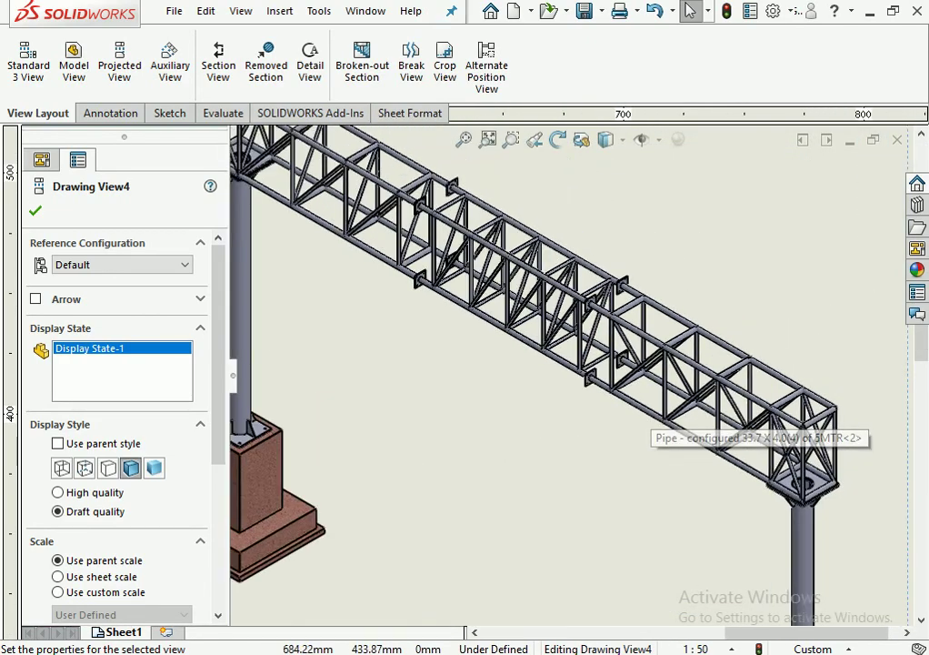
scroll(641, 423, "up", 2)
scroll(641, 423, "up", 1)
scroll(409, 480, "up", 1)
scroll(409, 480, "up", 1)
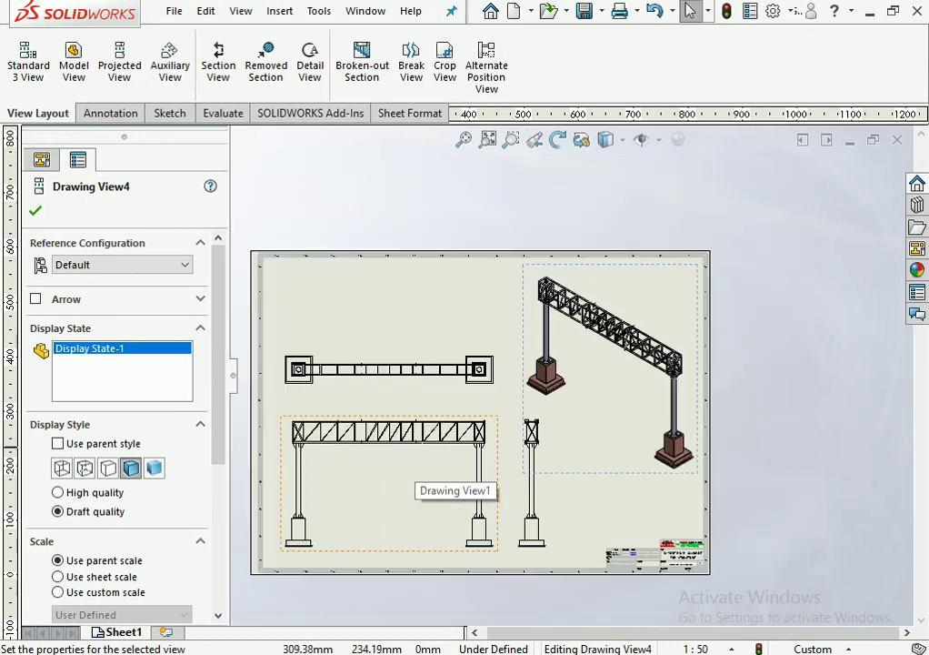
scroll(409, 480, "up", 1)
scroll(409, 480, "up", 1)
scroll(409, 480, "down", 2)
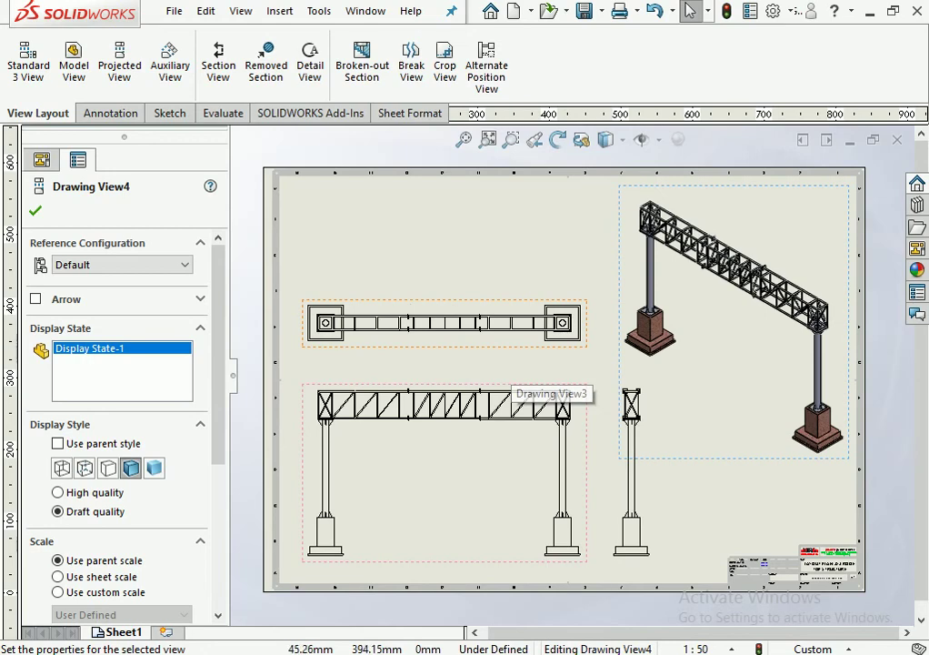
Close the isometric view properties and bring up the Annotation tools.
left_click(41, 160)
scroll(377, 554, "down", 2)
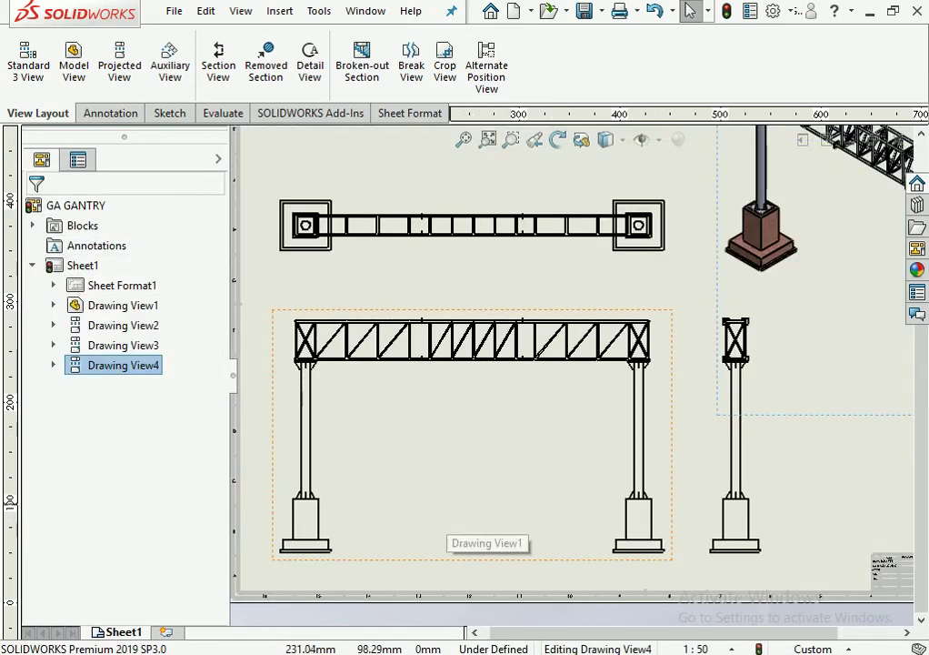
left_click(110, 113)
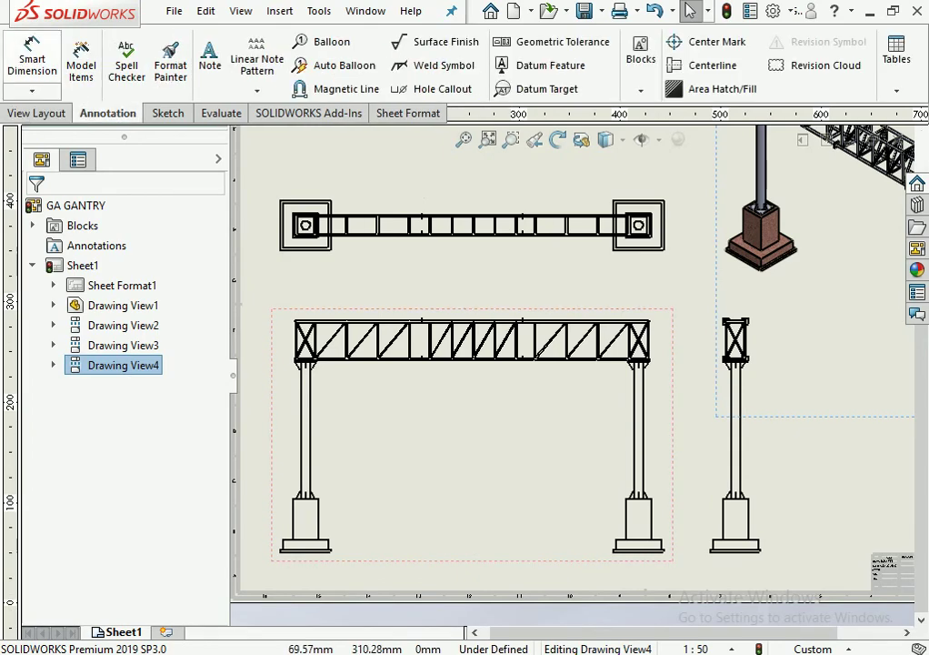
left_click(32, 59)
key("Escape")
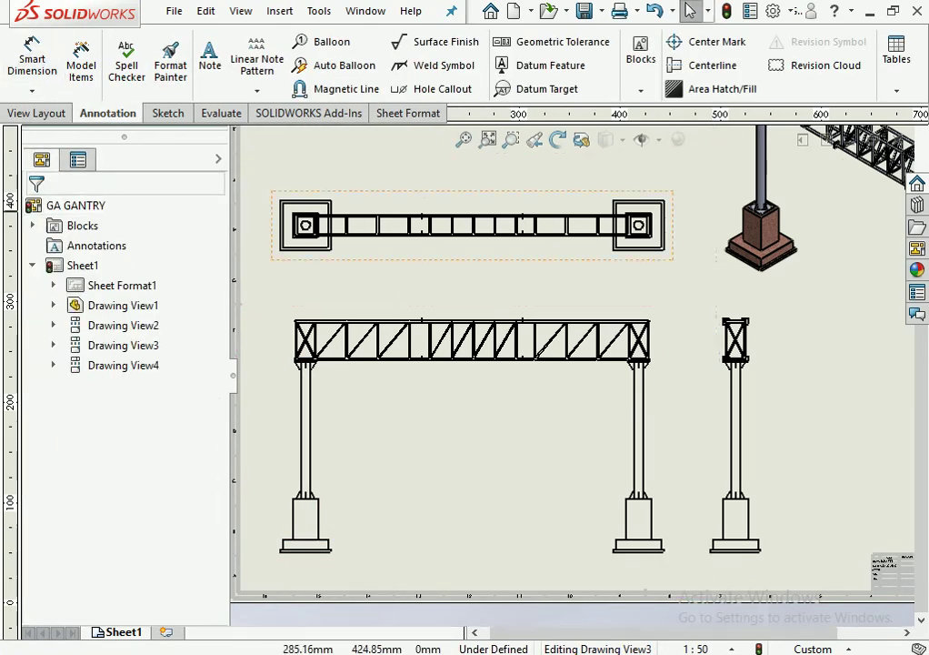
Add a centerline through the left column base edge in the front view.
left_click(713, 65)
scroll(241, 587, "down", 3)
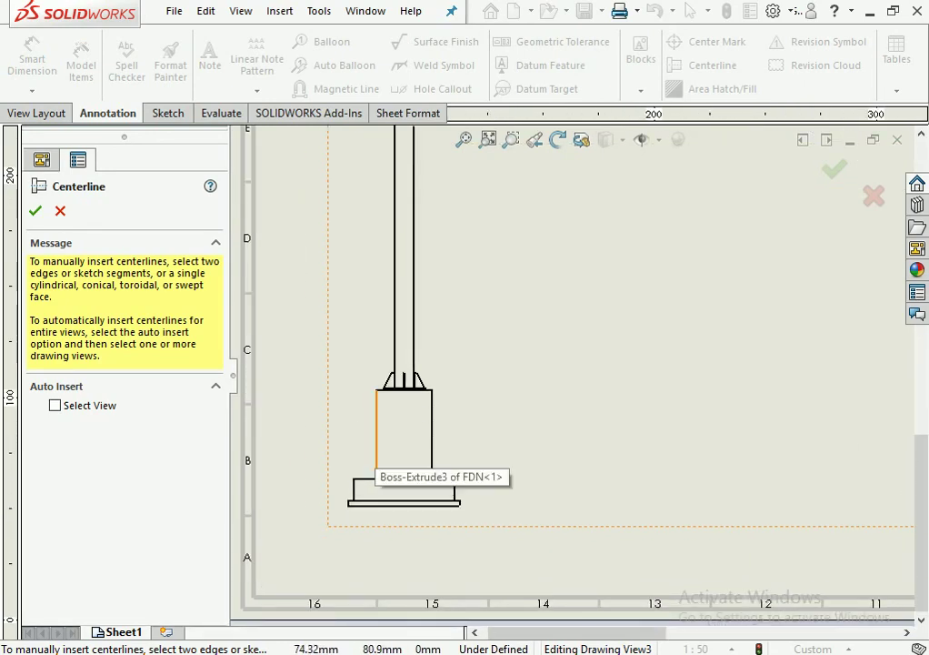
left_click(376, 440)
scroll(568, 359, "up", 2)
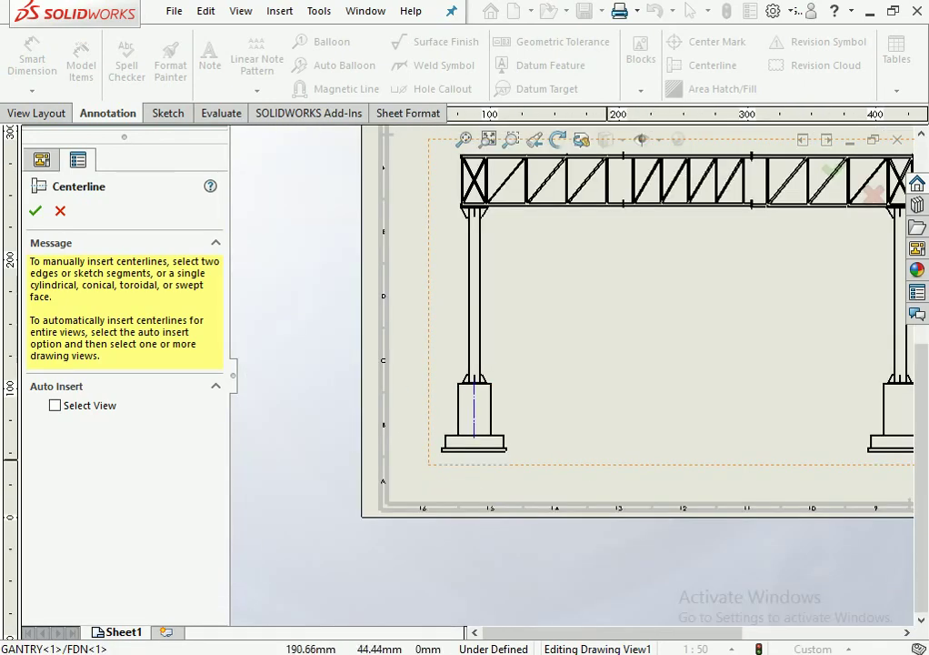
scroll(787, 432, "up", 2)
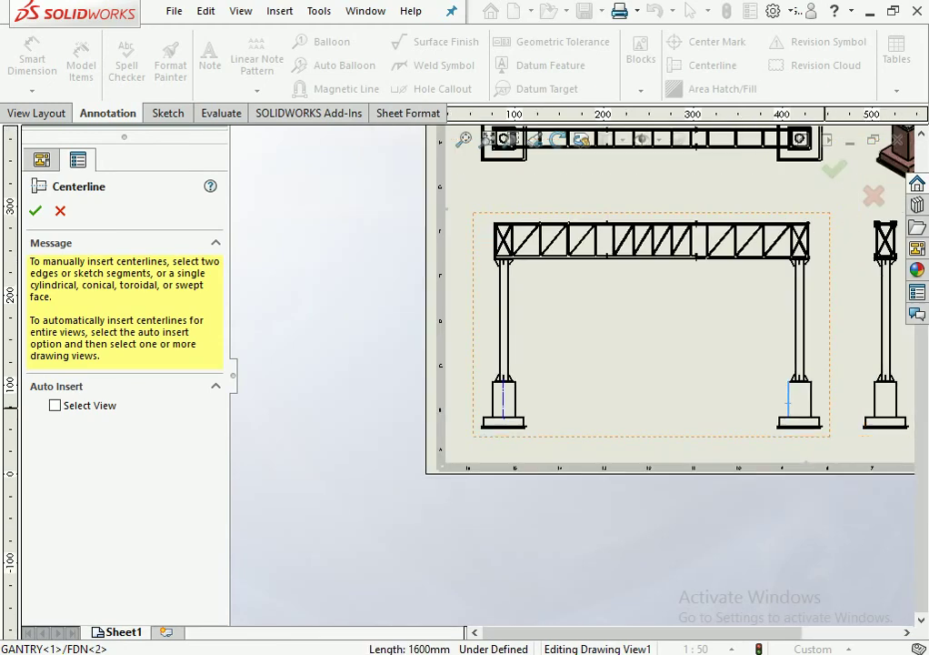
scroll(787, 432, "down", 1)
scroll(557, 374, "up", 2)
scroll(572, 370, "up", 1)
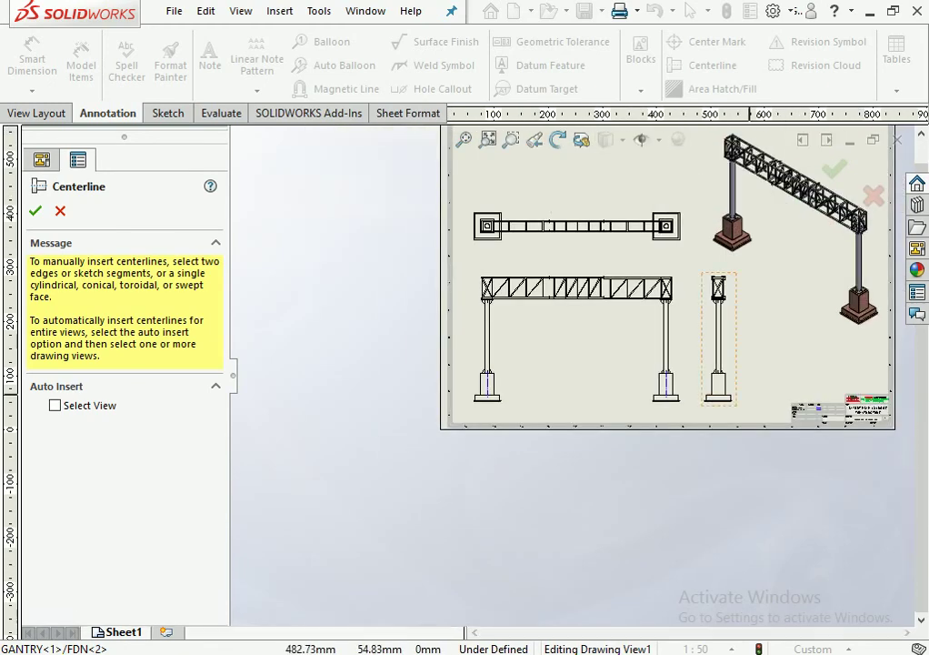
Dimension the 13238 span between the two column centerlines with Smart Dimension.
key("Escape")
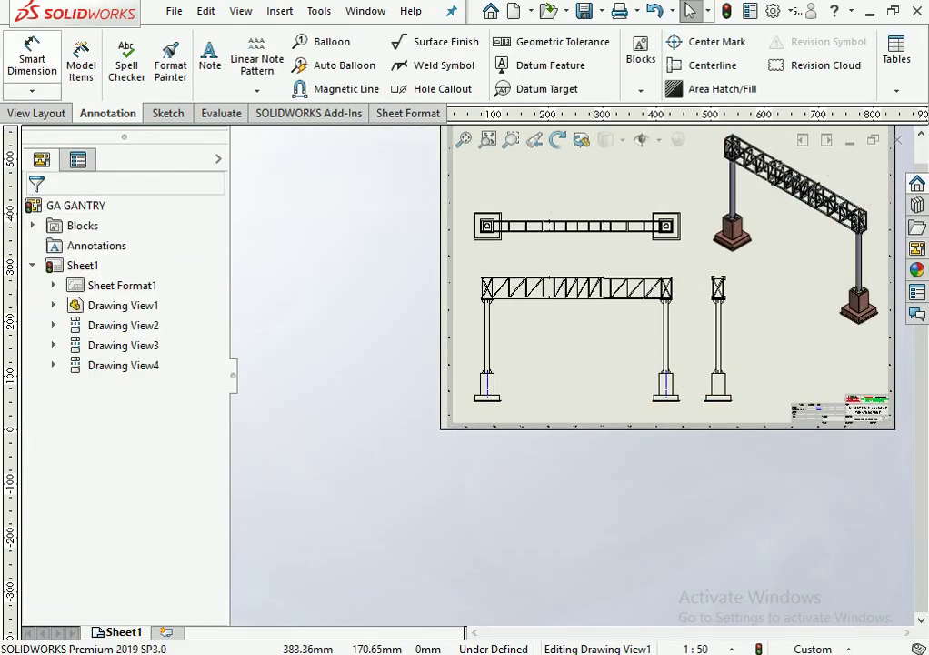
left_click(32, 59)
scroll(480, 384, "down", 2)
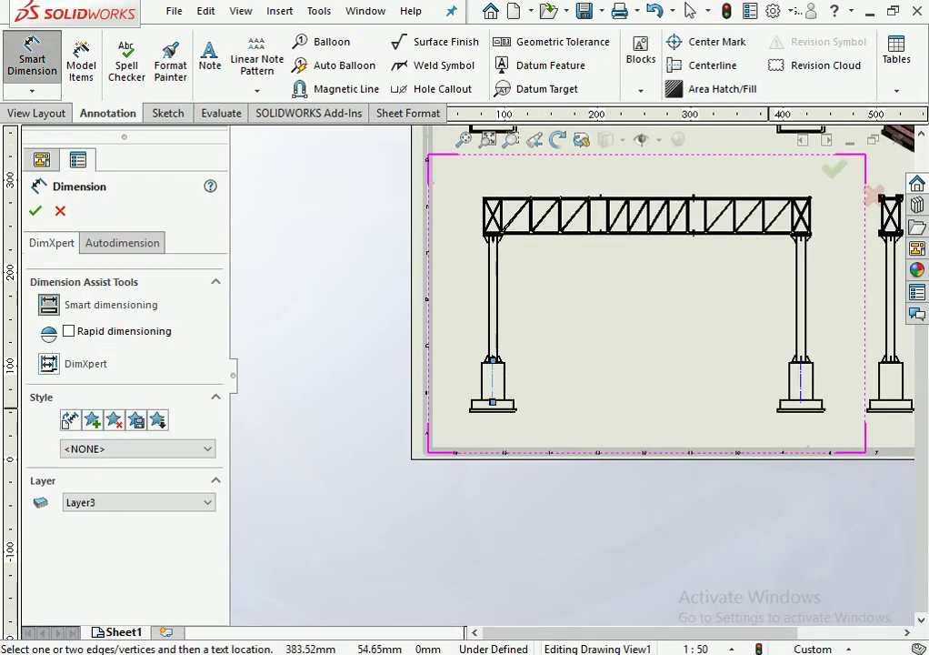
left_click(800, 382)
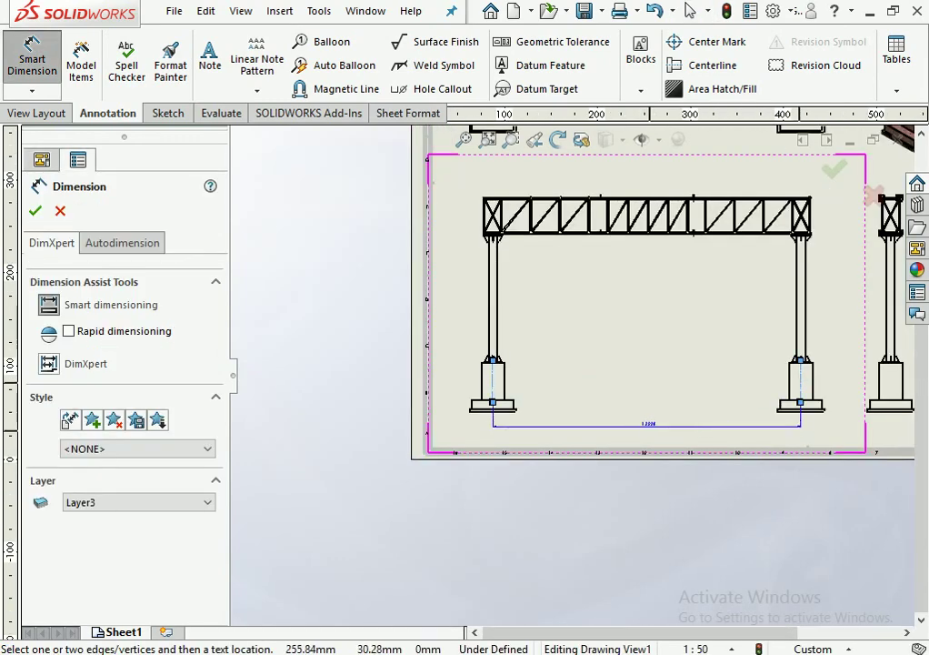
scroll(693, 429, "down", 3)
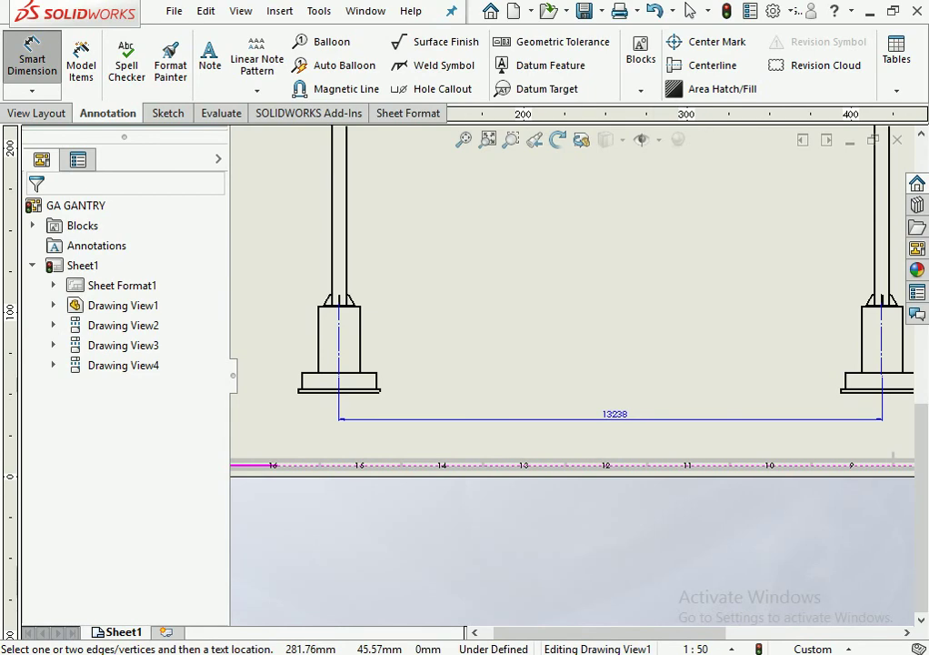
scroll(657, 401, "up", 2)
scroll(618, 382, "up", 3)
scroll(545, 350, "down", 3)
scroll(553, 356, "down", 2)
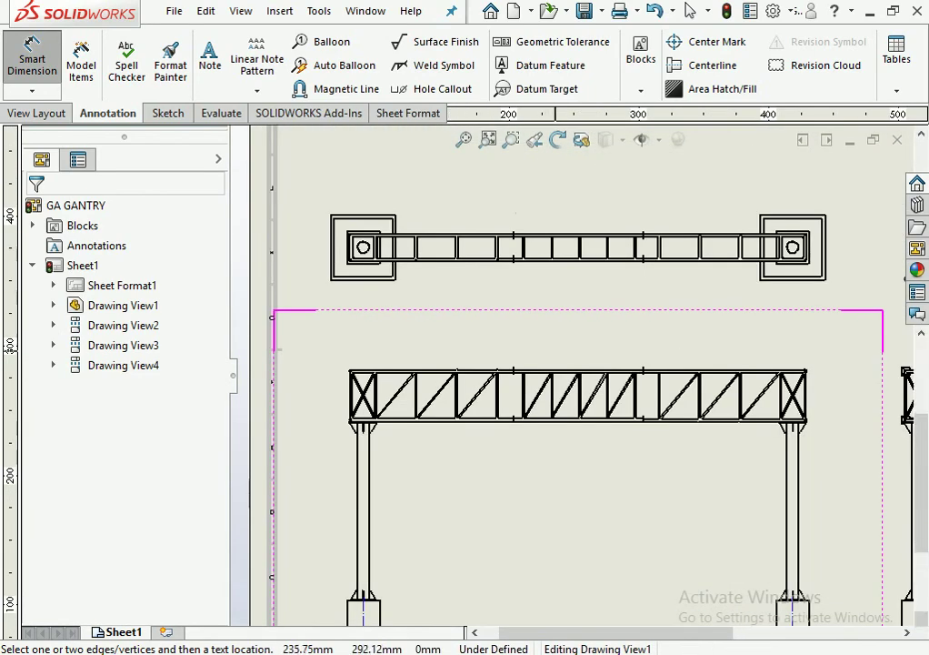
scroll(551, 351, "down", 3)
left_click(568, 391)
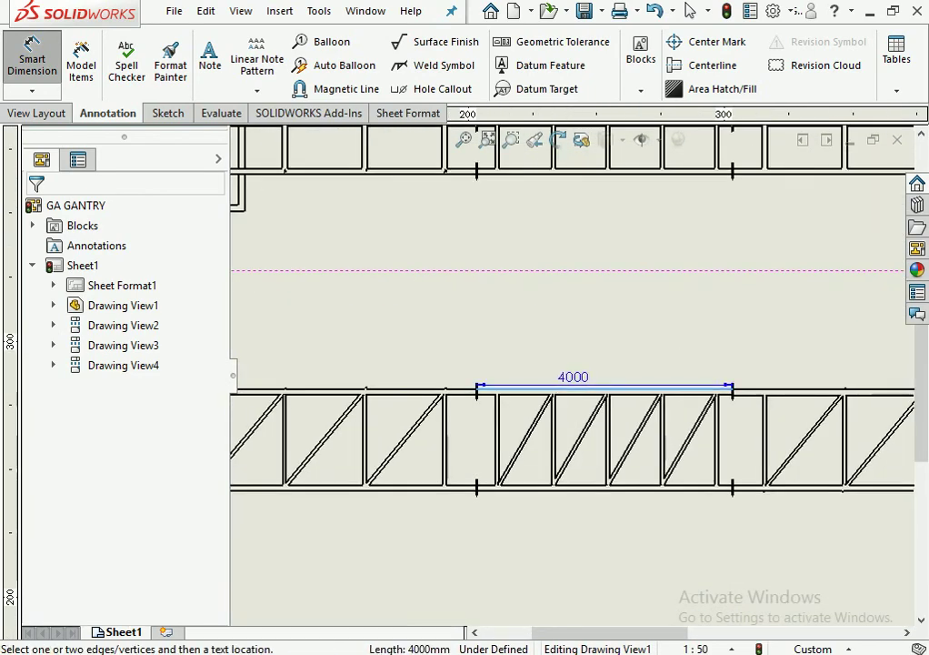
key("Escape")
scroll(570, 359, "up", 3)
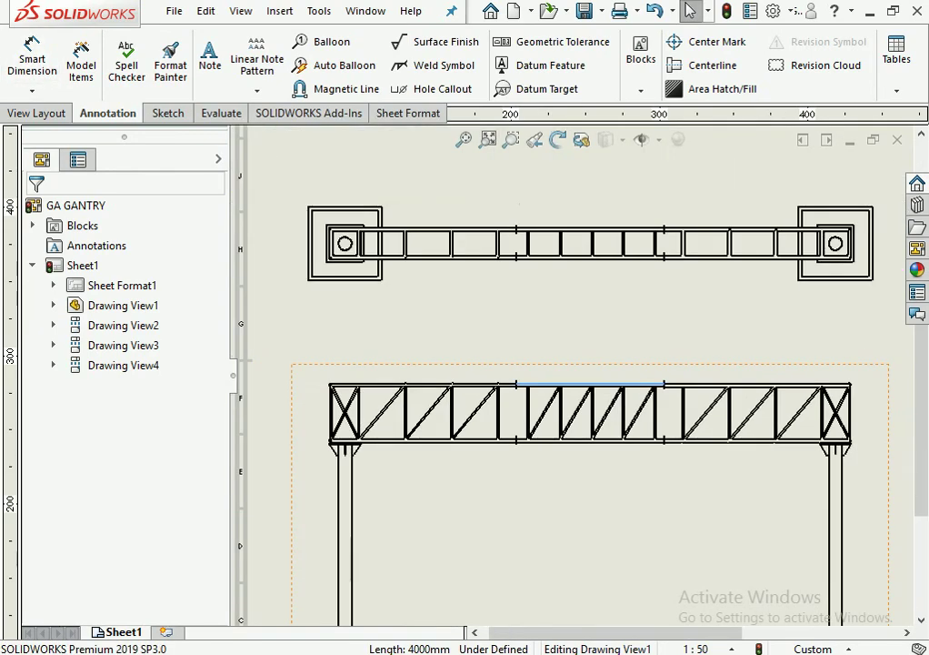
scroll(297, 375, "down", 3)
scroll(300, 404, "down", 3)
scroll(418, 372, "down", 2)
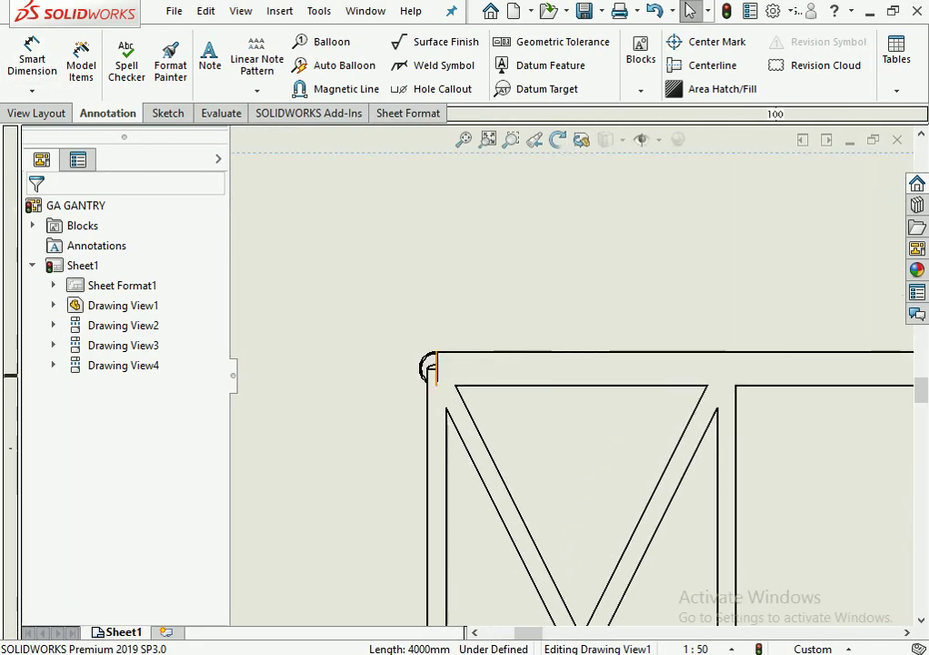
scroll(436, 377, "down", 2)
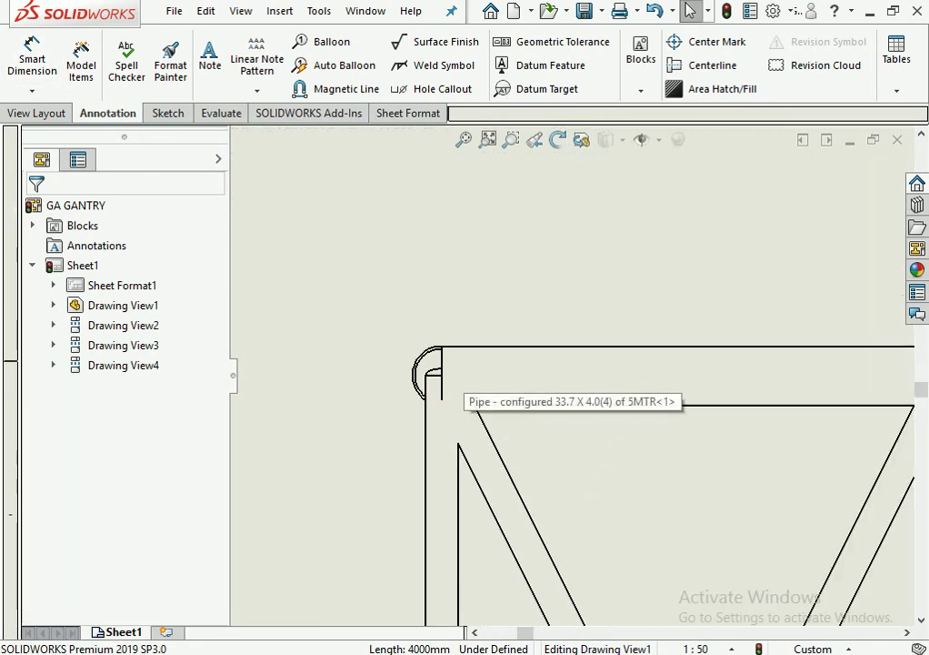
Add the 14000 overall truss length dimension above the truss.
left_click(32, 60)
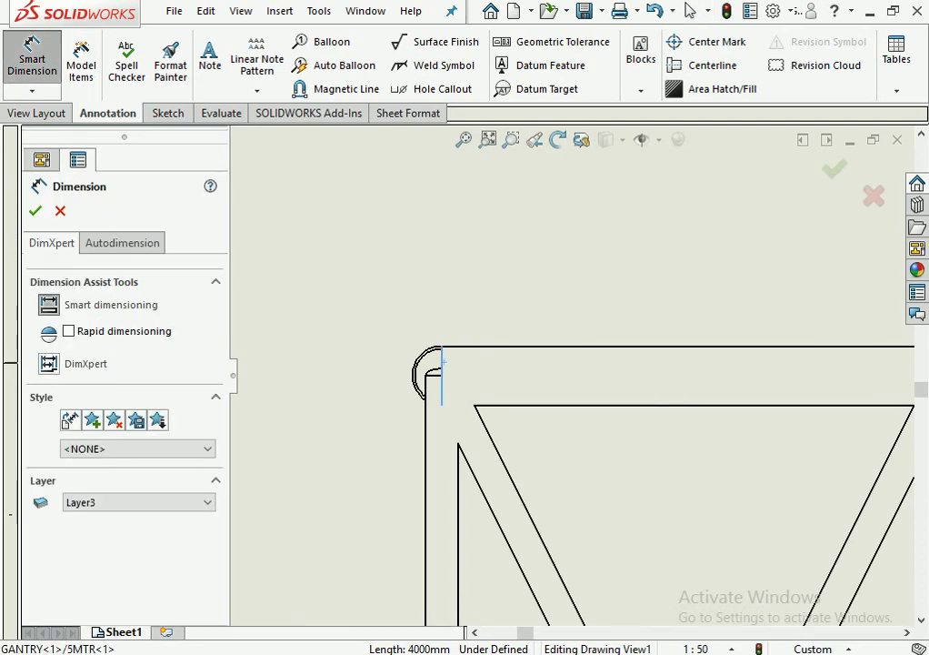
left_click(429, 362)
scroll(636, 382, "up", 2)
scroll(784, 383, "up", 2)
scroll(727, 380, "up", 2)
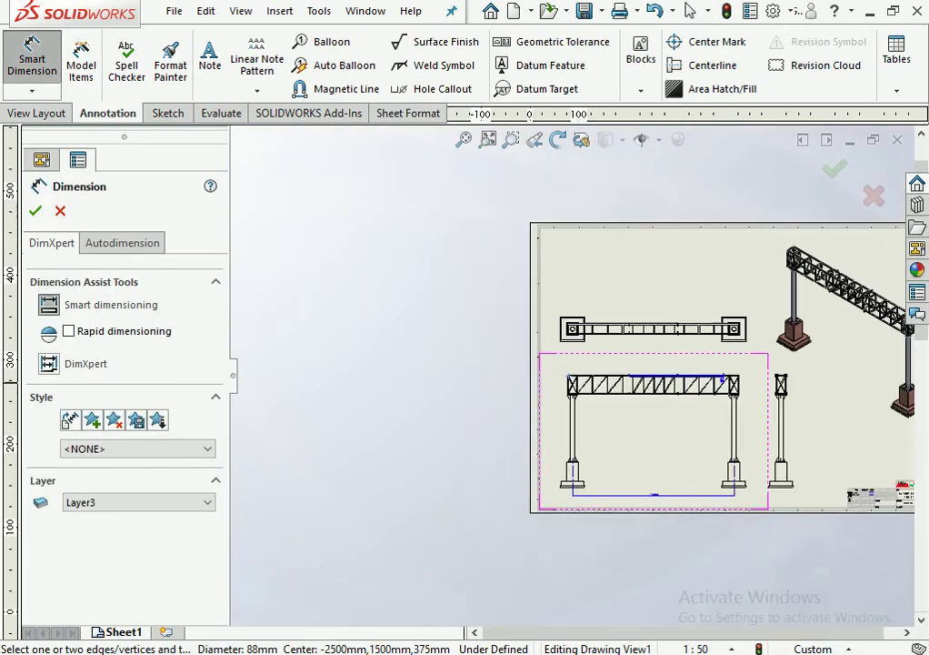
scroll(725, 376, "down", 2)
scroll(684, 373, "down", 2)
scroll(695, 354, "down", 2)
scroll(705, 332, "down", 2)
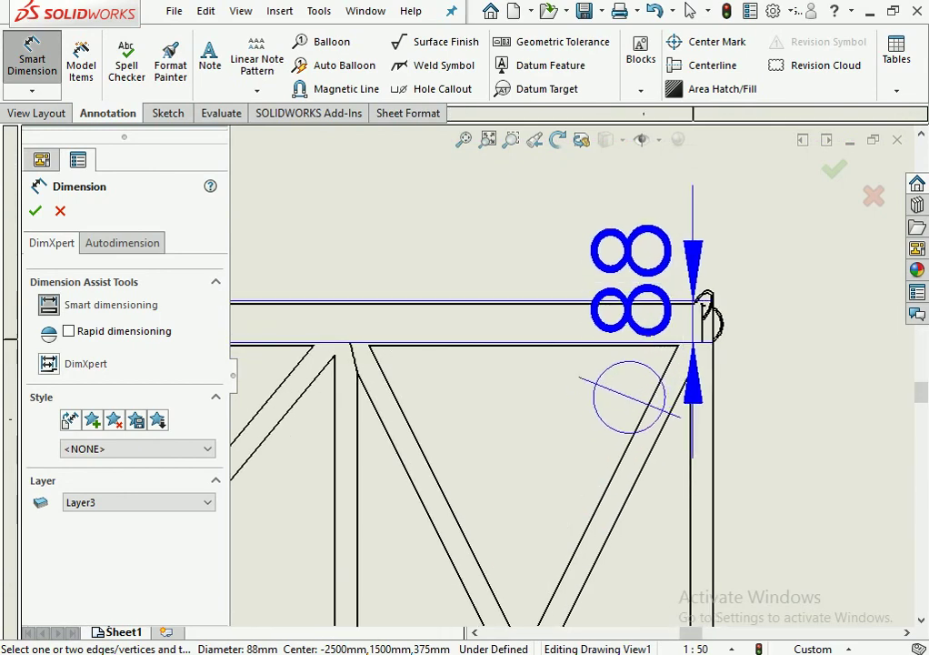
left_click(706, 309)
scroll(651, 338, "up", 2)
scroll(592, 366, "up", 2)
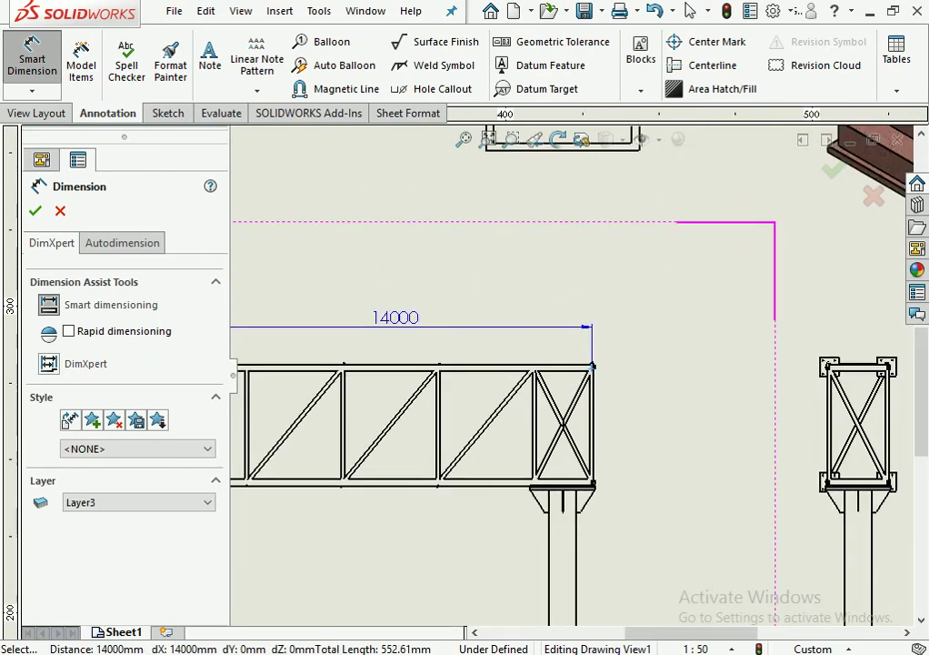
scroll(592, 365, "up", 2)
scroll(586, 368, "up", 2)
scroll(580, 370, "up", 2)
scroll(574, 371, "up", 2)
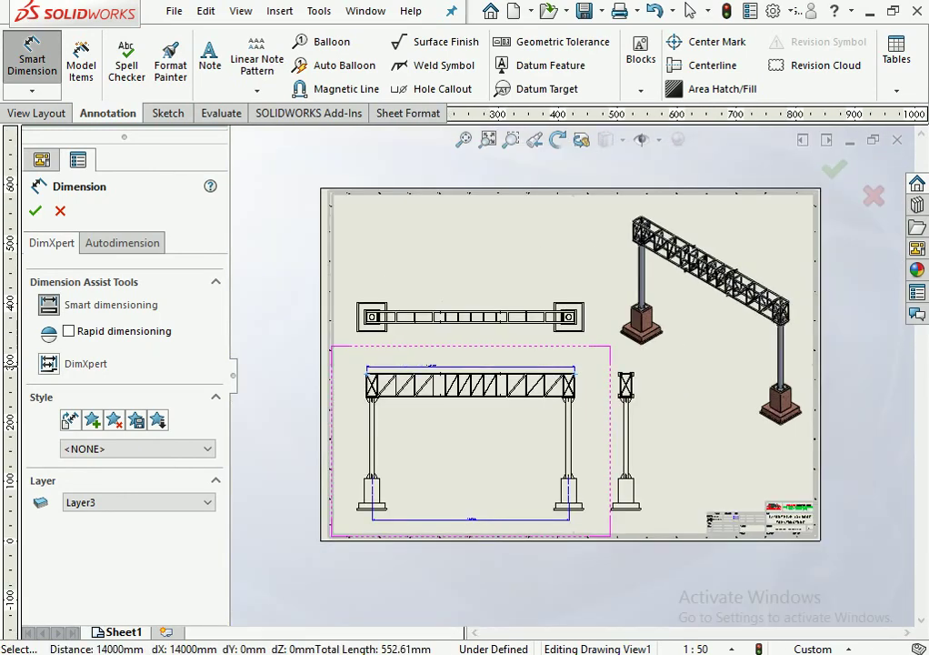
scroll(433, 351, "down", 3)
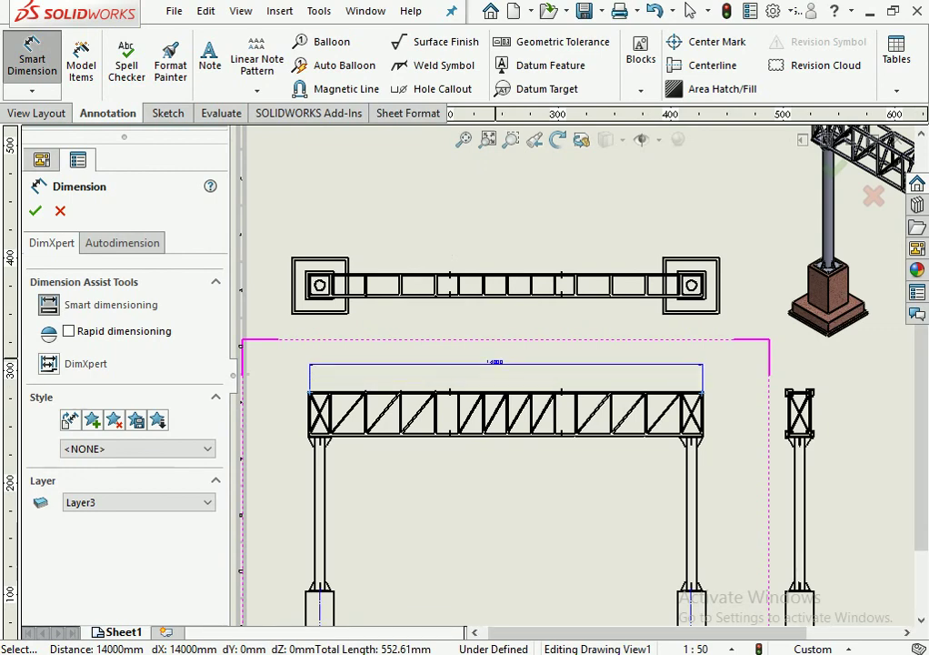
left_click(495, 364)
scroll(338, 409, "down", 5)
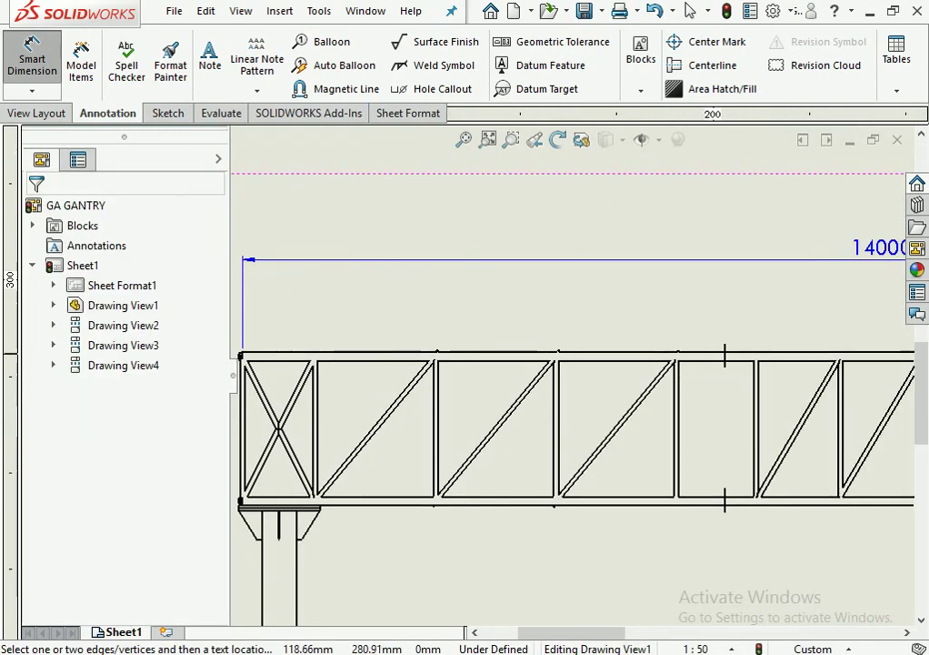
Dimension the three top-chord segments 5000, 4000 and 5000 above the truss.
left_click(482, 352)
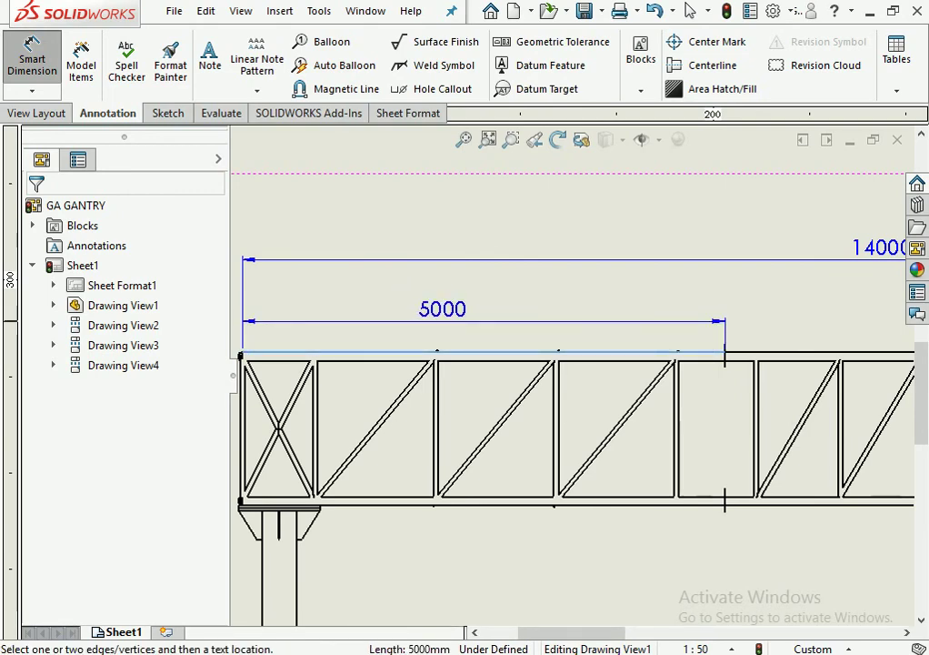
left_click(455, 308)
scroll(597, 286, "up", 3)
scroll(598, 285, "down", 3)
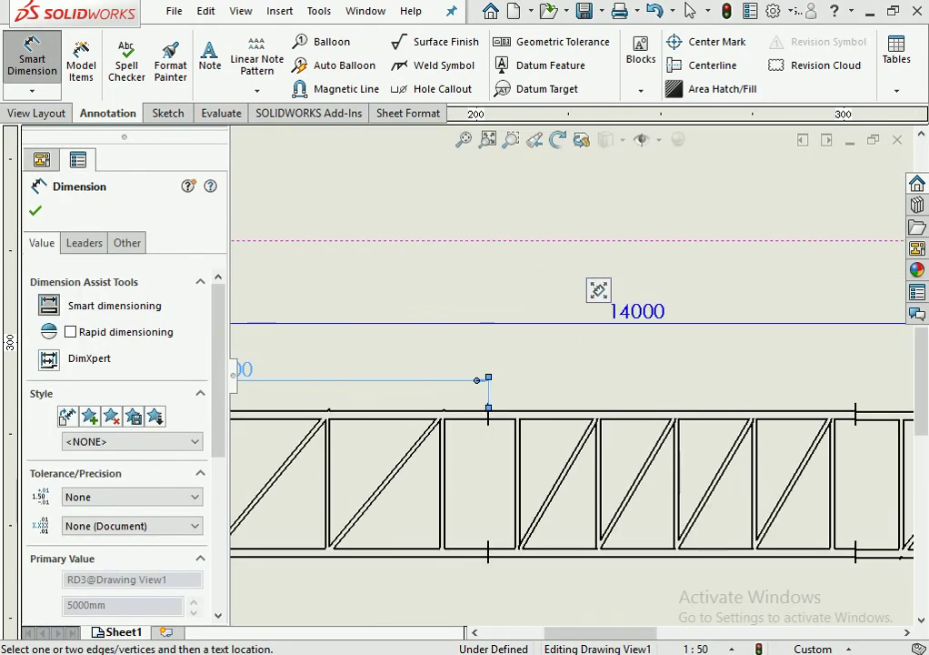
left_click(672, 411)
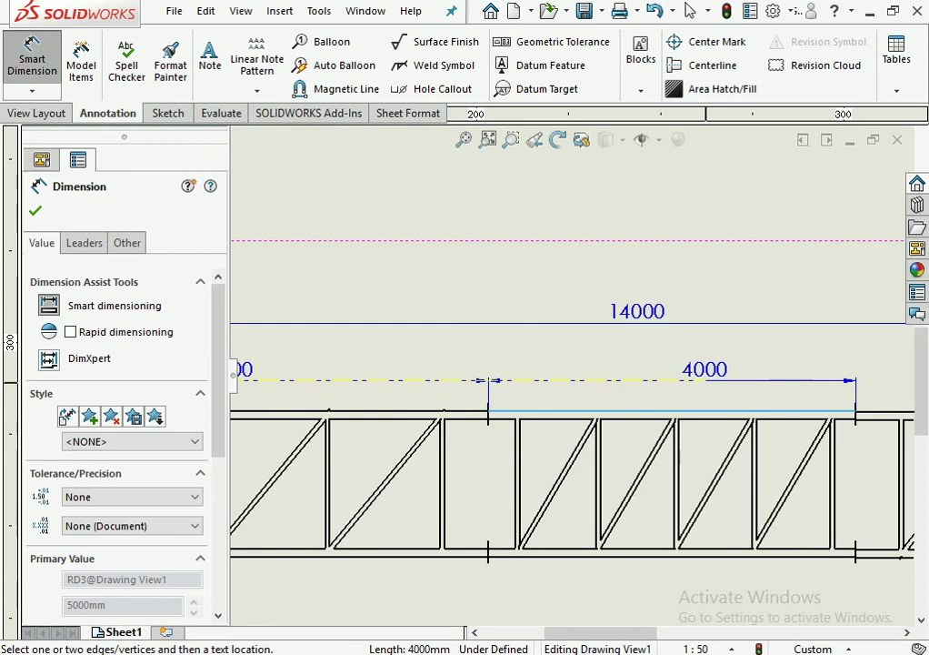
left_click(704, 373)
scroll(489, 377, "up", 3)
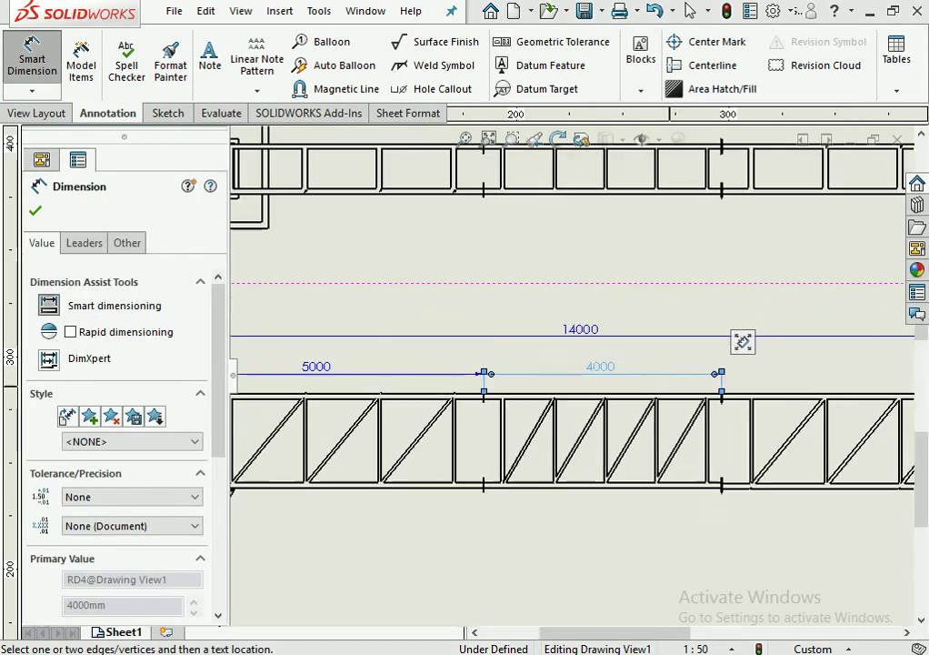
scroll(833, 422, "down", 3)
left_click(812, 379)
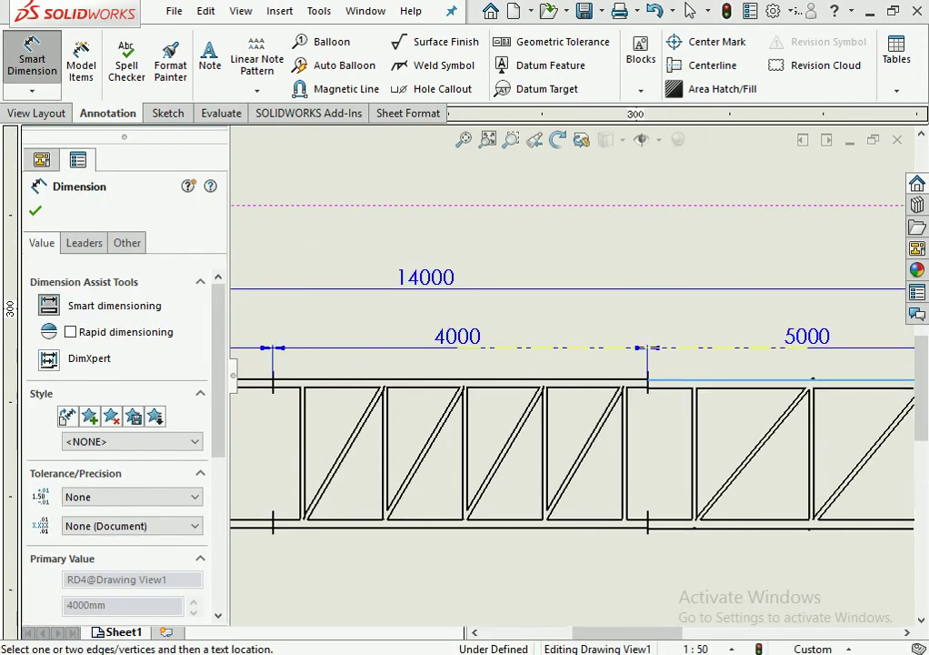
scroll(572, 375, "up", 2)
left_click(800, 356)
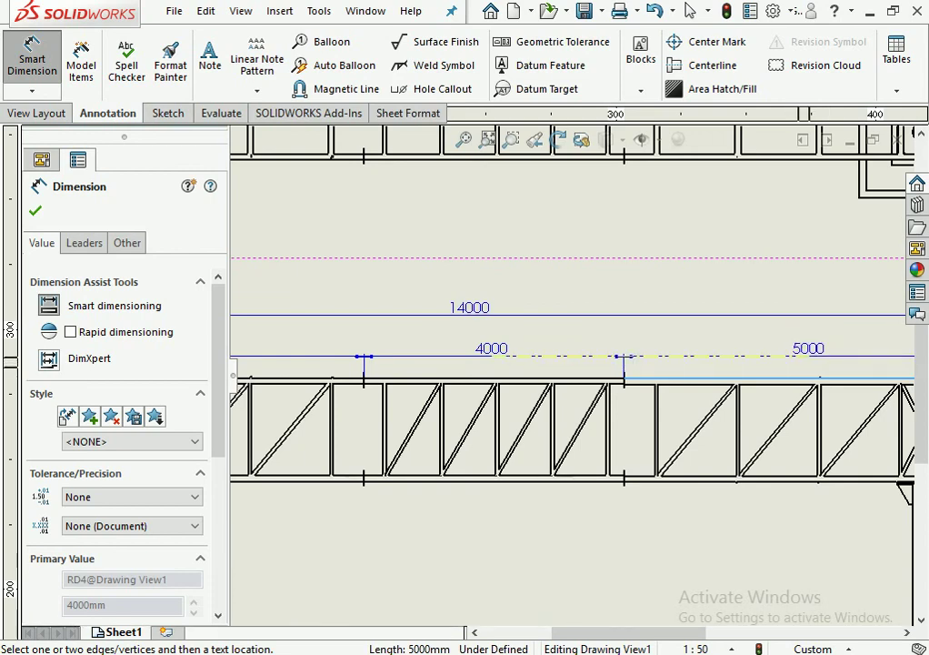
scroll(569, 376, "up", 2)
scroll(833, 377, "up", 2)
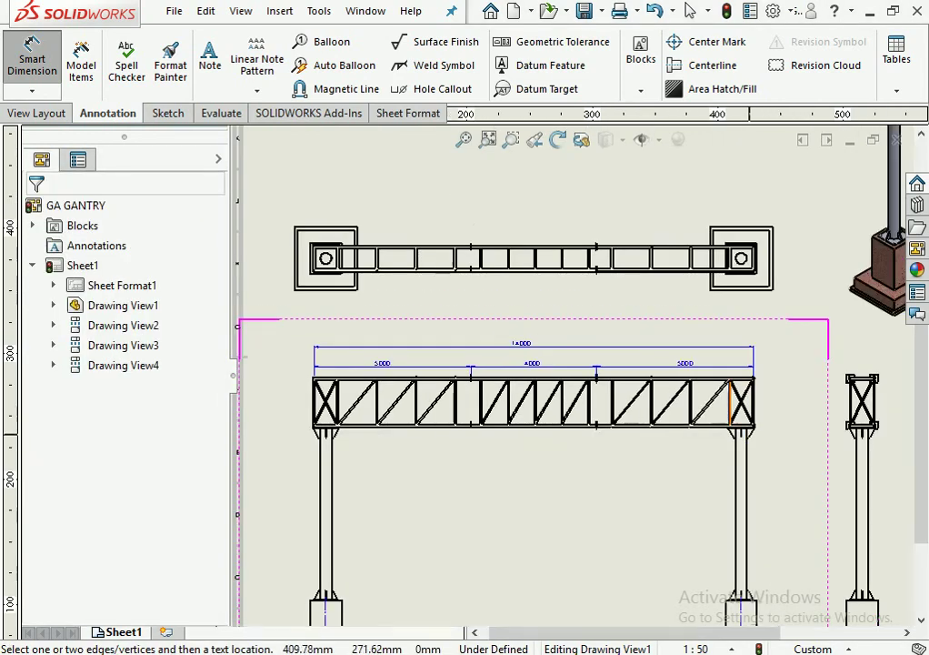
scroll(691, 362, "down", 4)
scroll(680, 346, "down", 2)
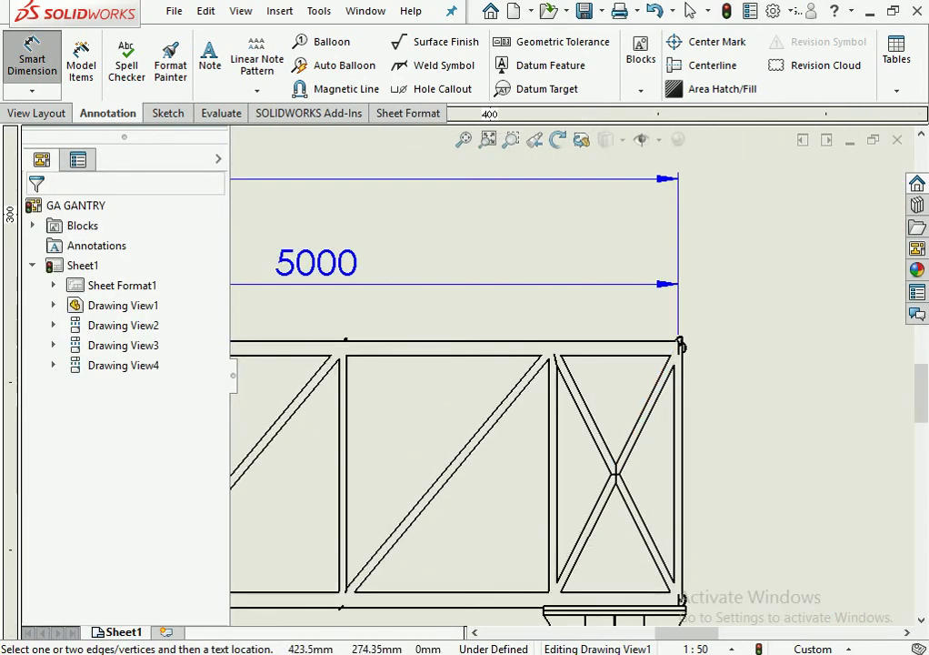
scroll(680, 346, "up", 2)
scroll(637, 363, "up", 2)
scroll(591, 363, "up", 2)
scroll(319, 359, "down", 1)
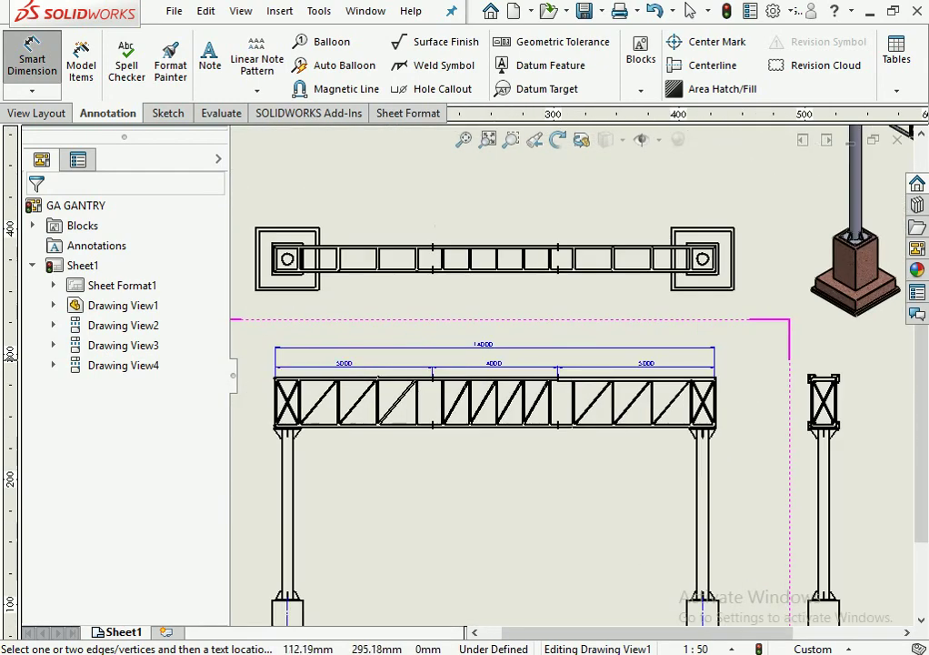
Fix the 14000 overall dimension in place above the front-view truss.
left_click(494, 415)
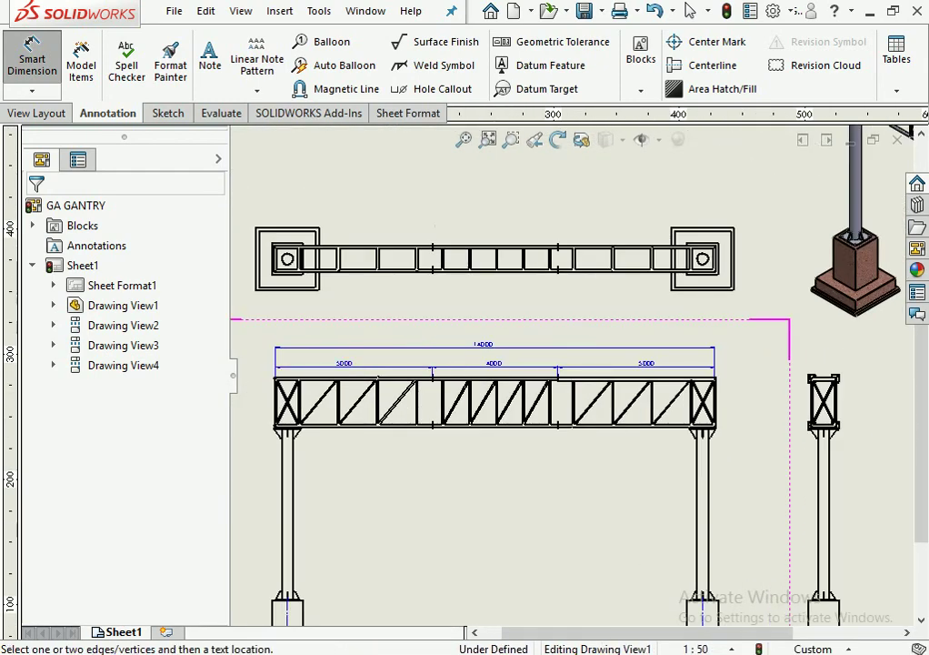
scroll(467, 309, "down", 2)
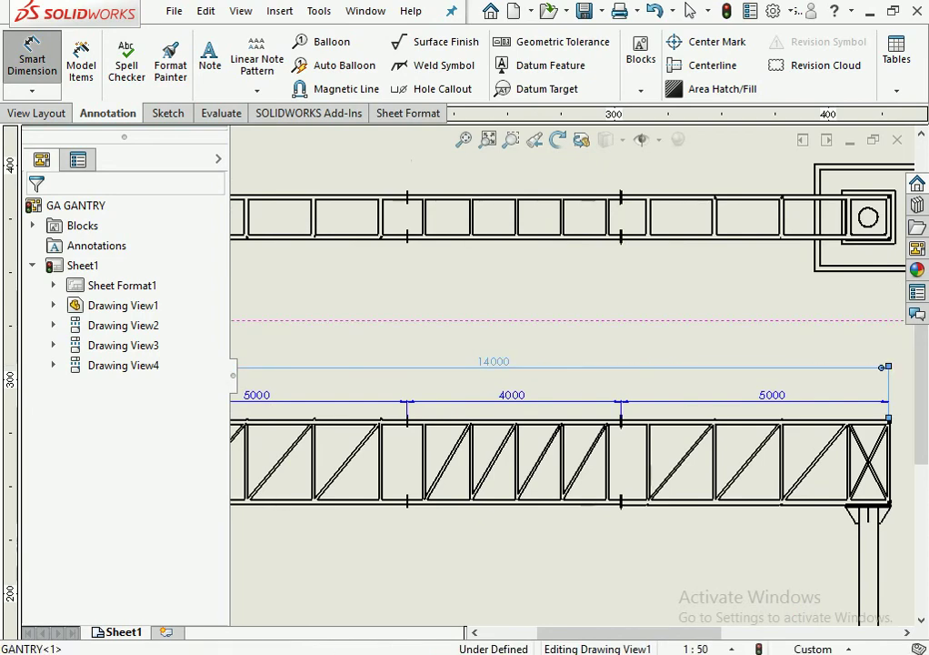
left_click(512, 364)
scroll(569, 377, "up", 2)
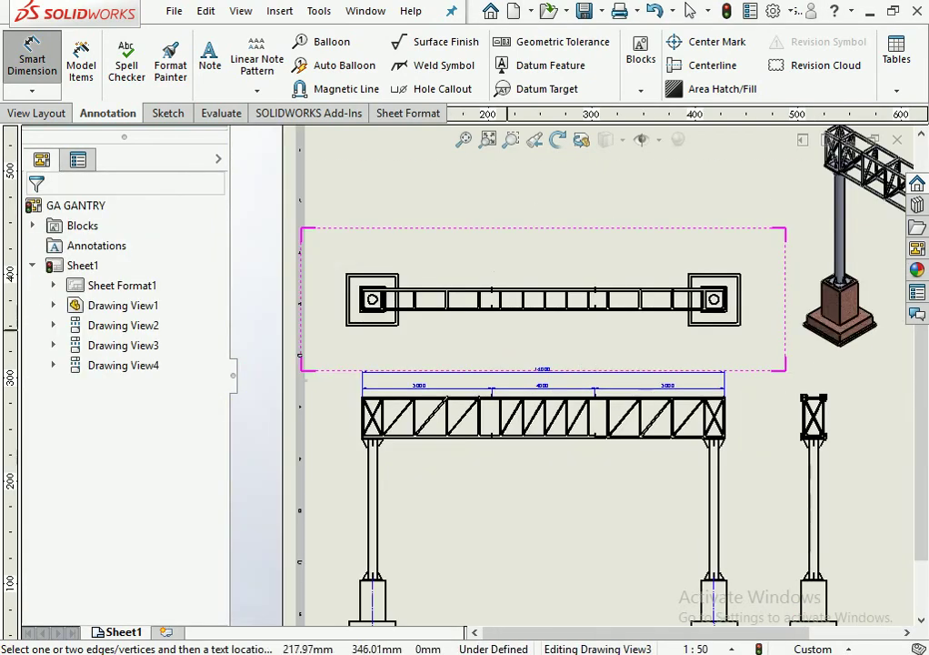
scroll(560, 486, "up", 2)
scroll(577, 473, "down", 2)
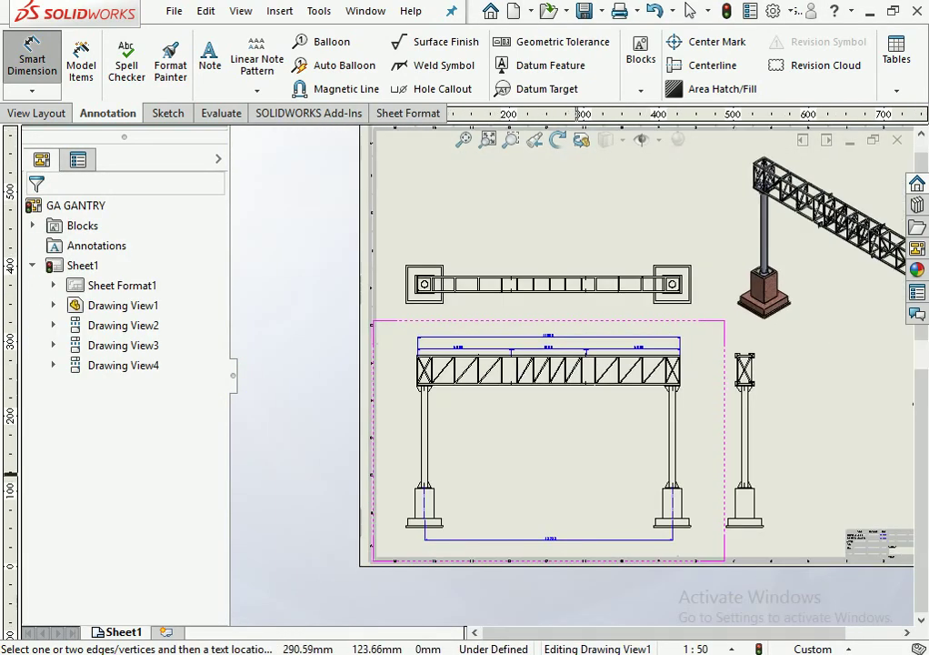
scroll(577, 473, "down", 1)
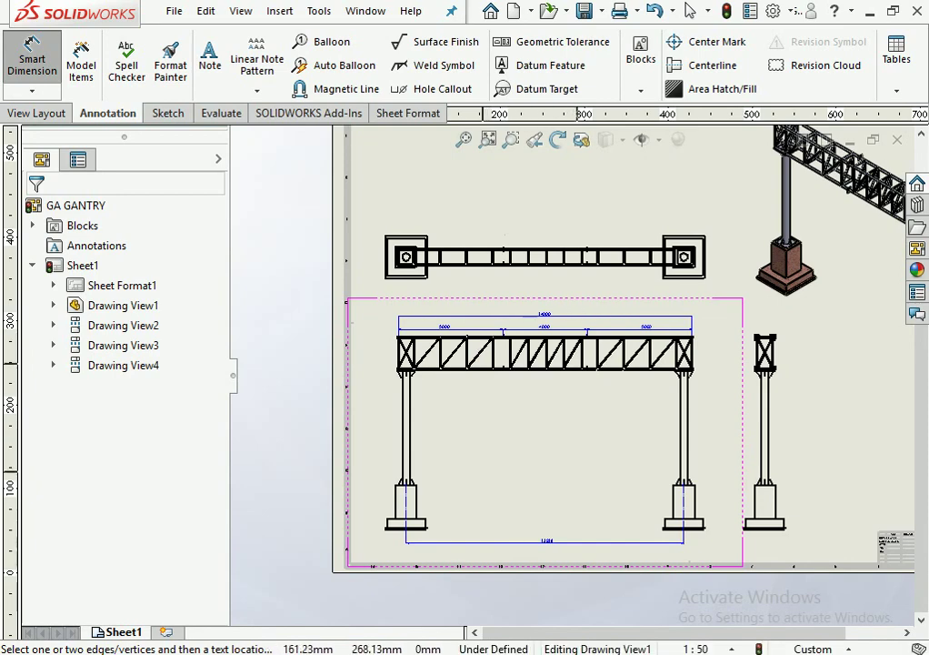
scroll(434, 353, "down", 3)
Place centerlines along the front-view truss's top and bottom chord edges.
left_click(713, 65)
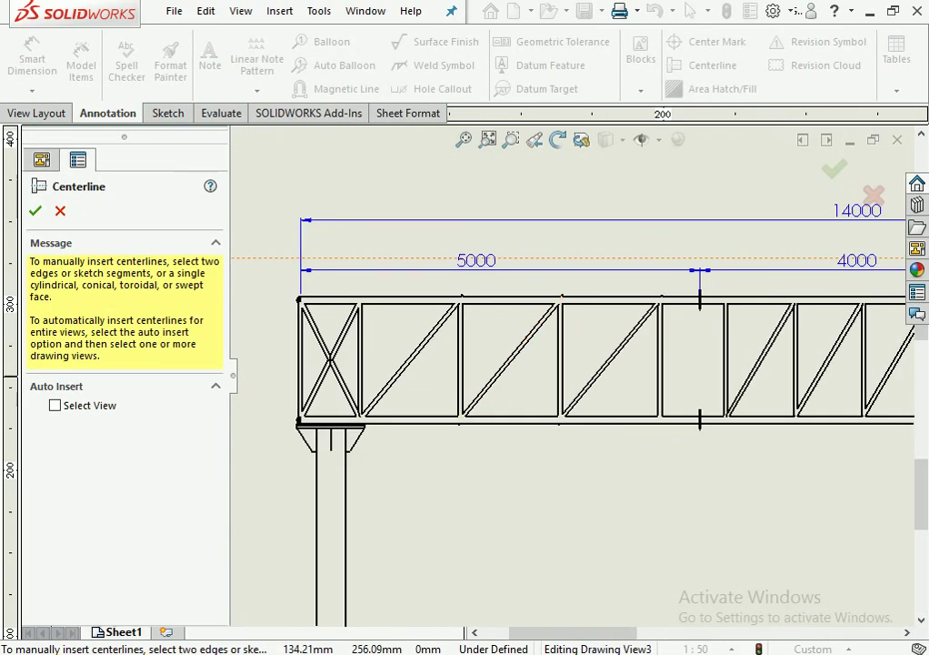
scroll(487, 278, "down", 2)
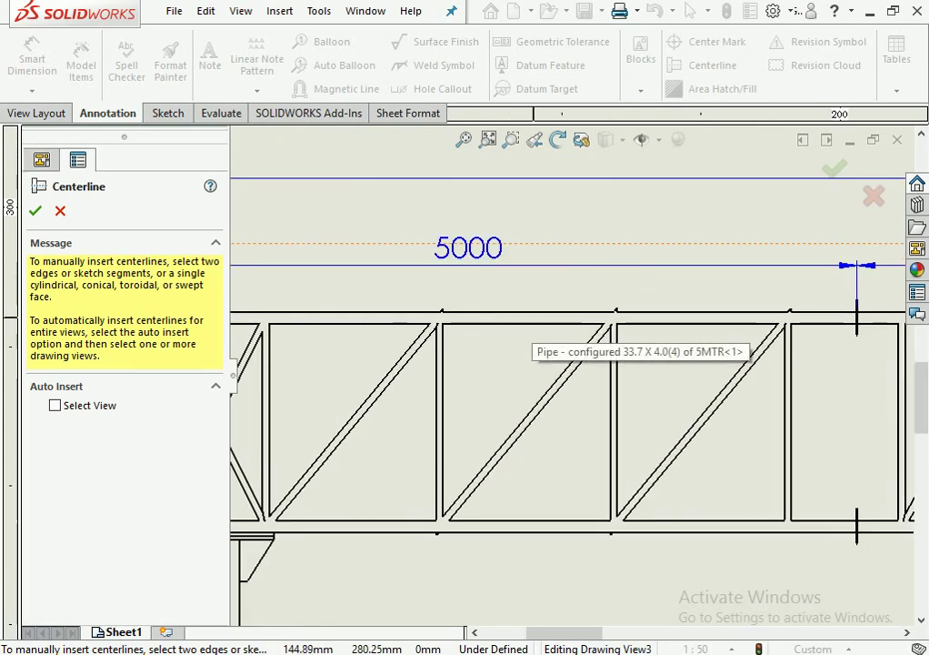
scroll(527, 338, "down", 2)
left_click(523, 334)
scroll(523, 334, "up", 2)
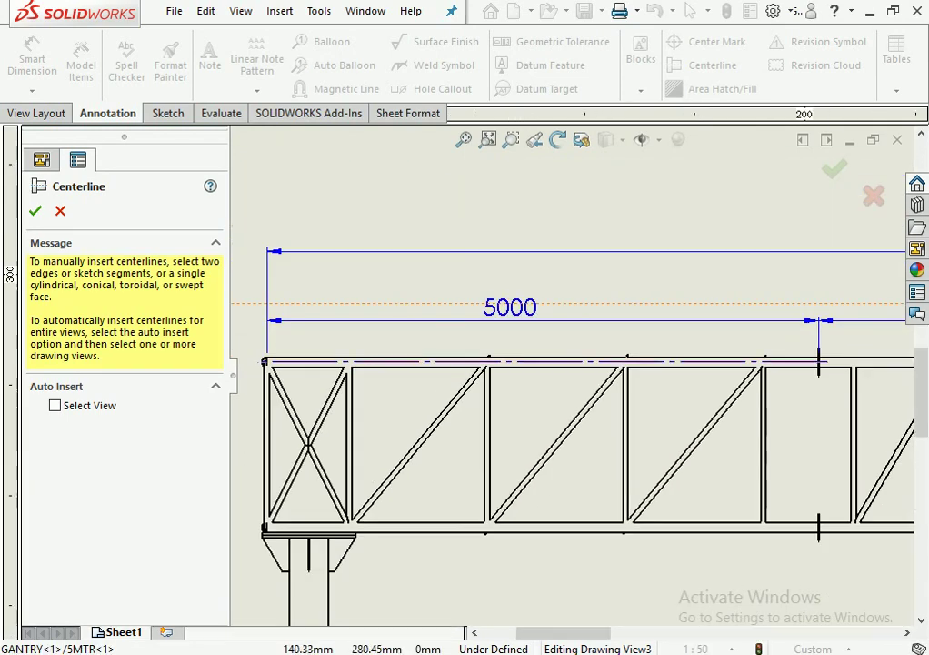
scroll(560, 412, "down", 2)
scroll(560, 413, "down", 2)
scroll(560, 413, "down", 2)
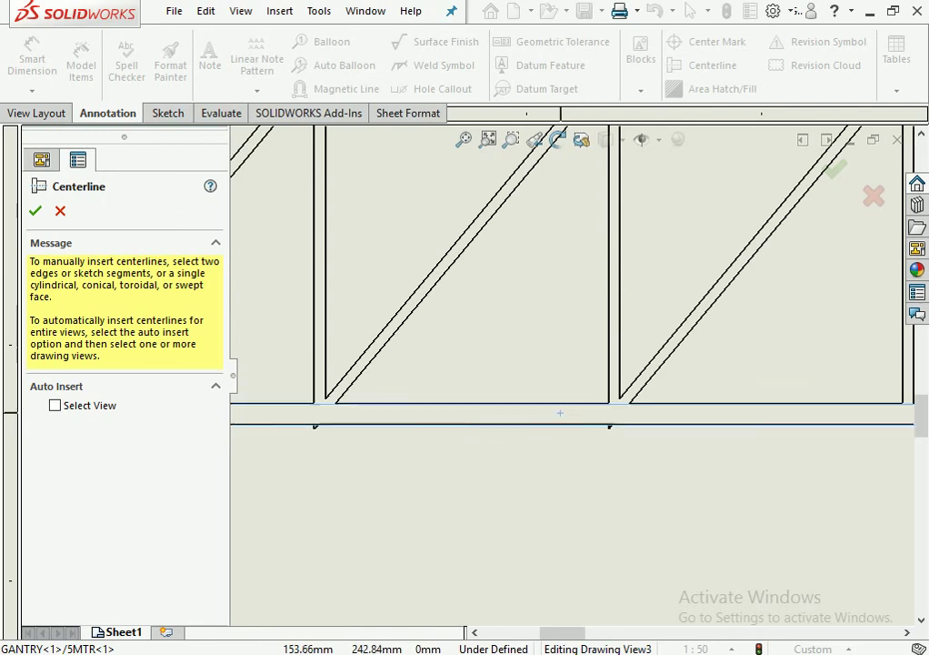
scroll(560, 413, "up", 2)
scroll(560, 413, "up", 2)
scroll(545, 409, "down", 2)
scroll(513, 400, "down", 2)
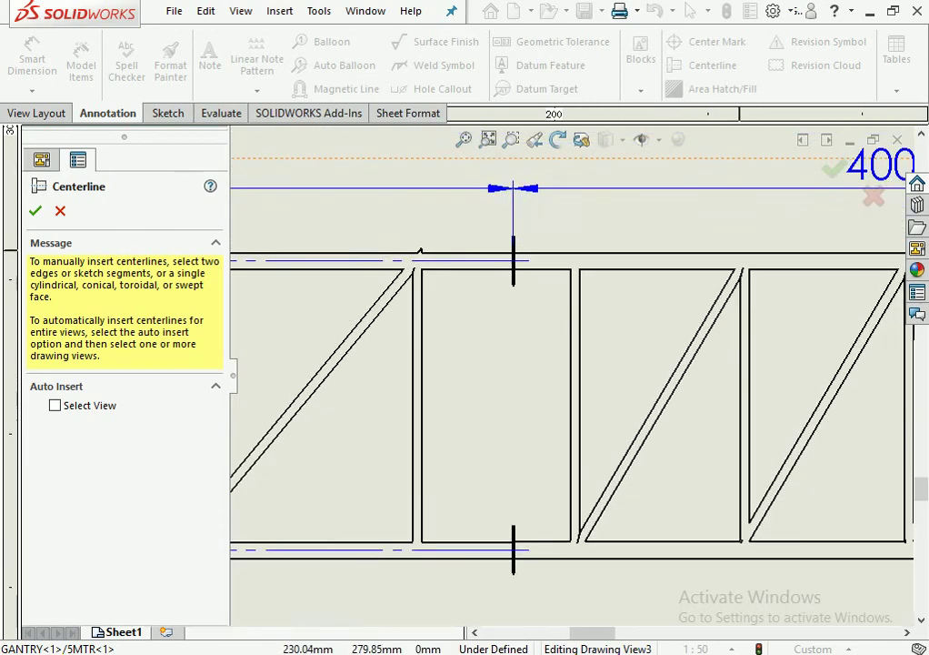
scroll(509, 418, "down", 1)
scroll(509, 419, "up", 2)
scroll(509, 419, "up", 2)
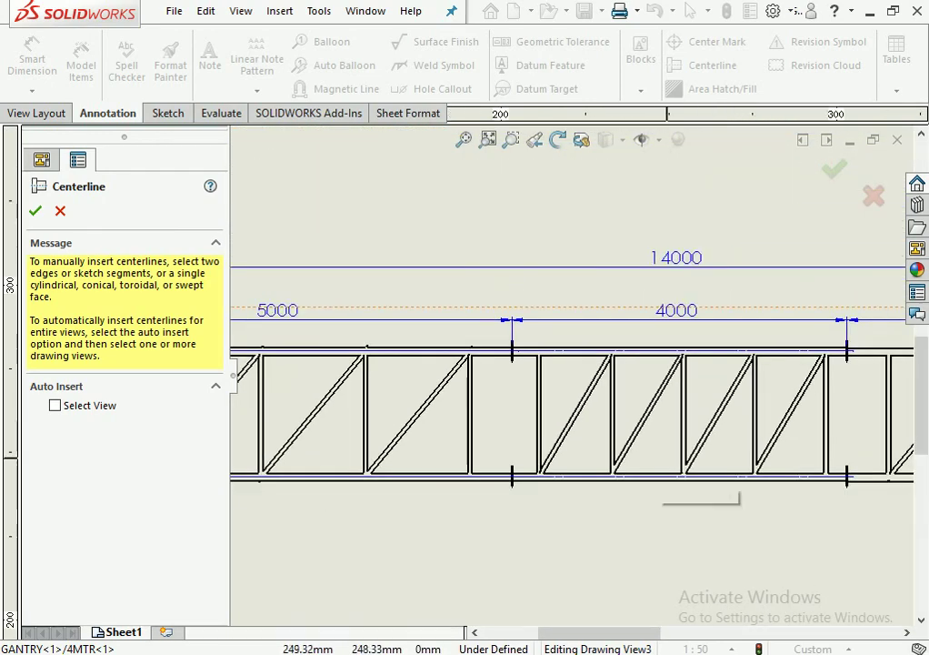
scroll(509, 400, "up", 2)
scroll(509, 400, "down", 2)
scroll(509, 400, "down", 3)
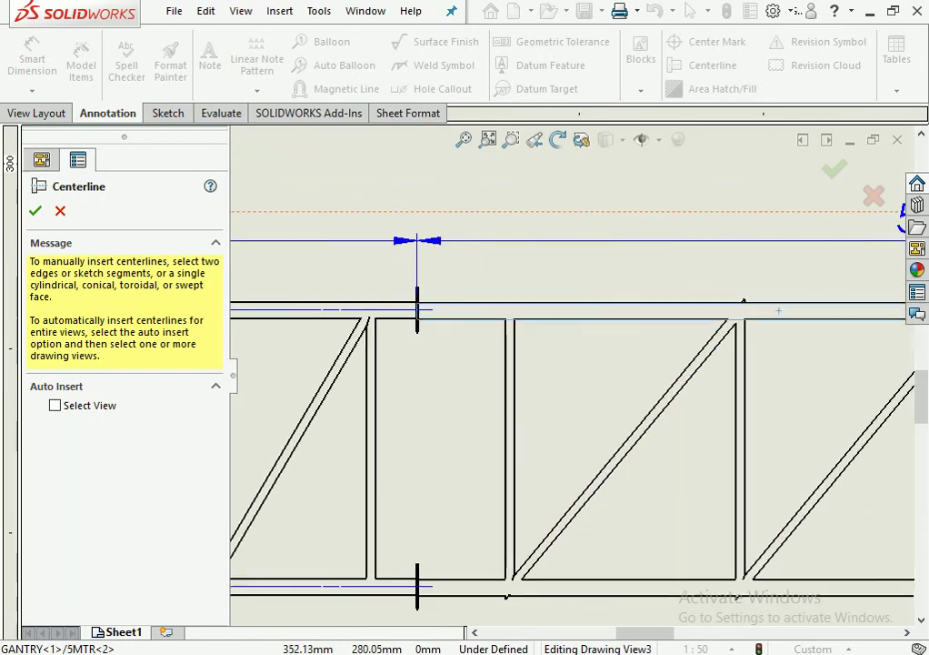
scroll(779, 311, "up", 3)
scroll(728, 409, "down", 4)
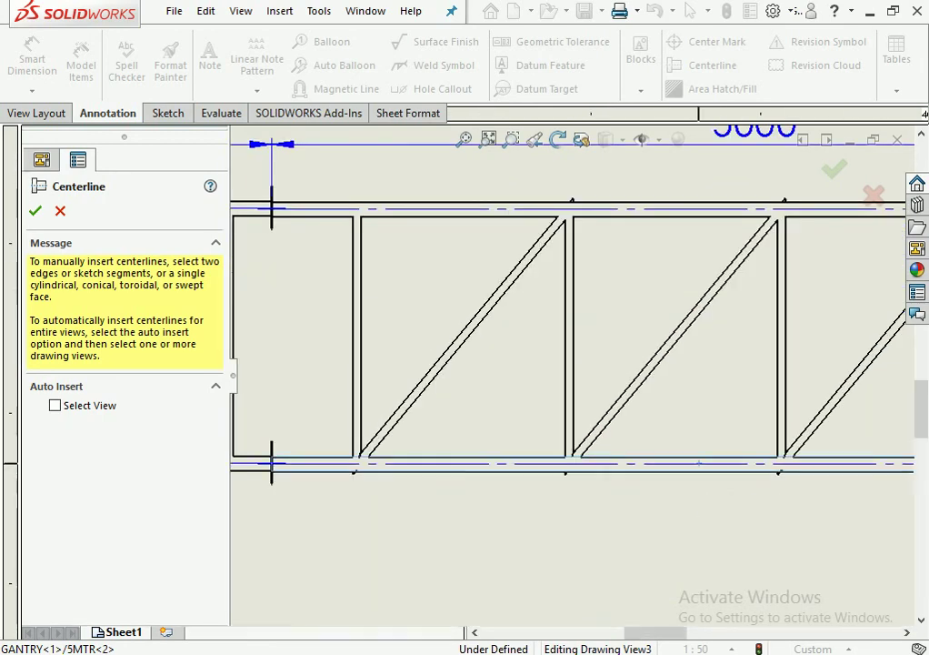
scroll(699, 464, "up", 2)
scroll(699, 464, "up", 1)
scroll(672, 528, "up", 2)
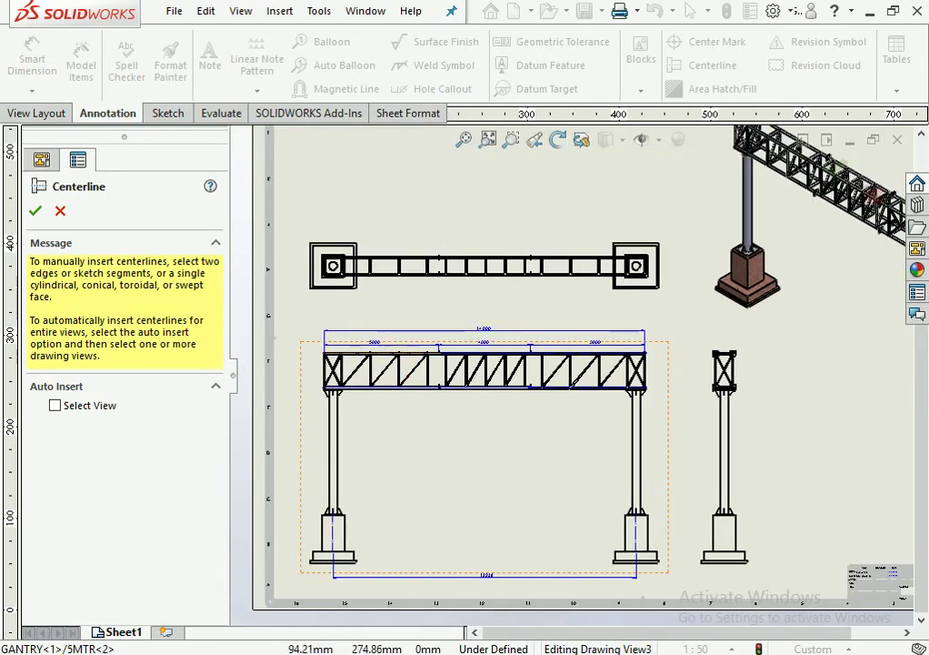
scroll(259, 359, "down", 2)
Add a vertical 1500 chord-to-chord dimension at the truss's left end, placed left of it.
key("Escape")
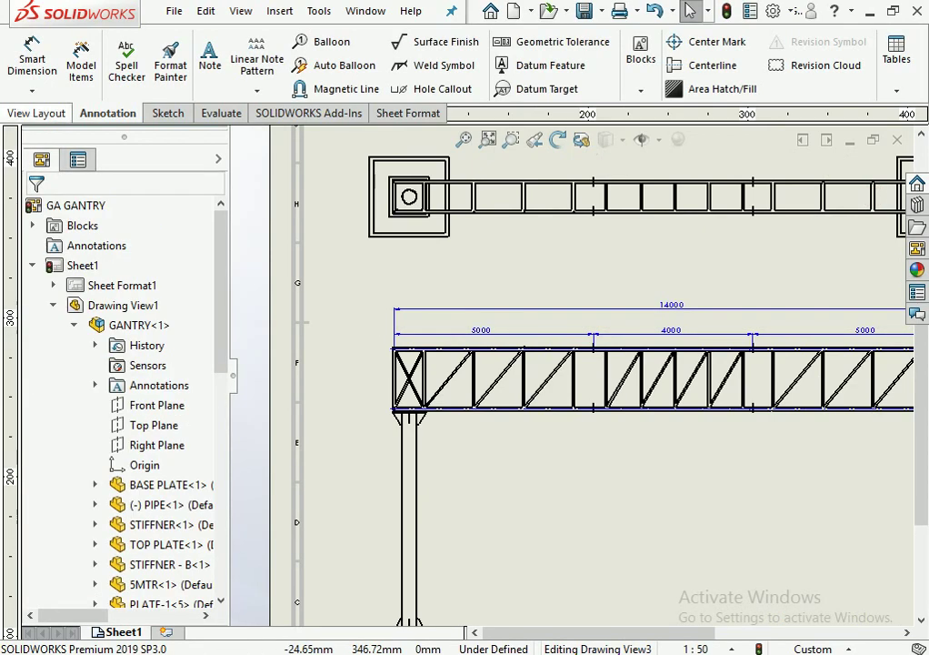
left_click(32, 59)
scroll(448, 387, "down", 2)
scroll(264, 297, "down", 2)
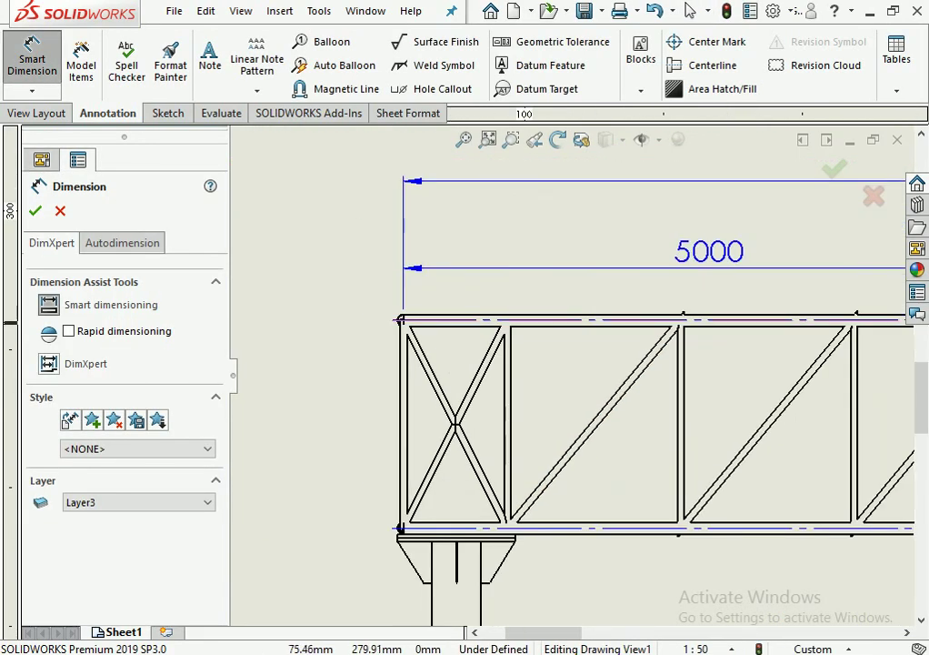
left_click(400, 527)
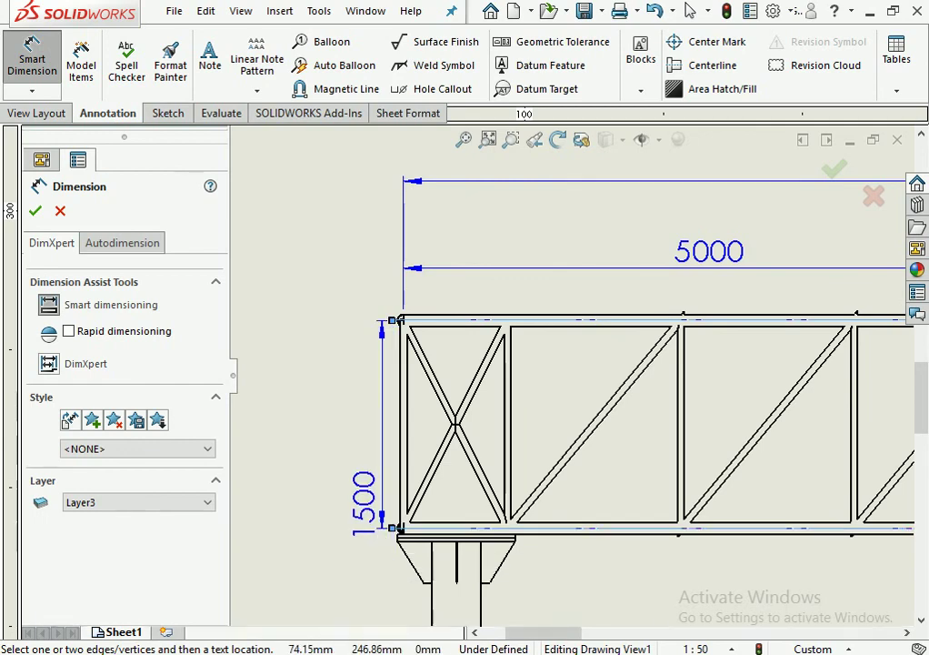
left_click(356, 394)
key("Escape")
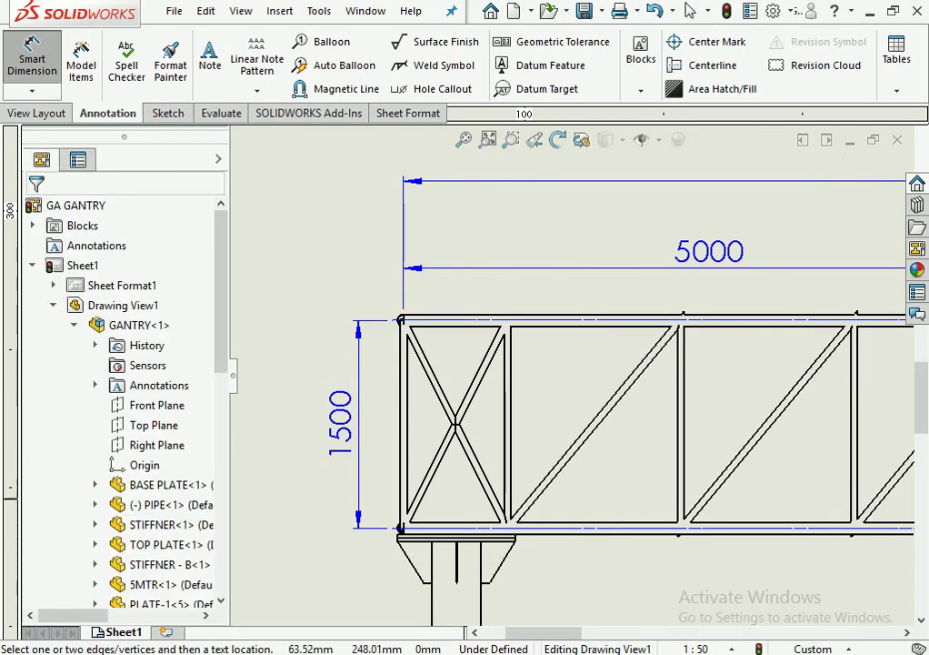
scroll(531, 373, "up", 4)
scroll(580, 379, "up", 2)
scroll(623, 435, "down", 3)
scroll(754, 446, "down", 3)
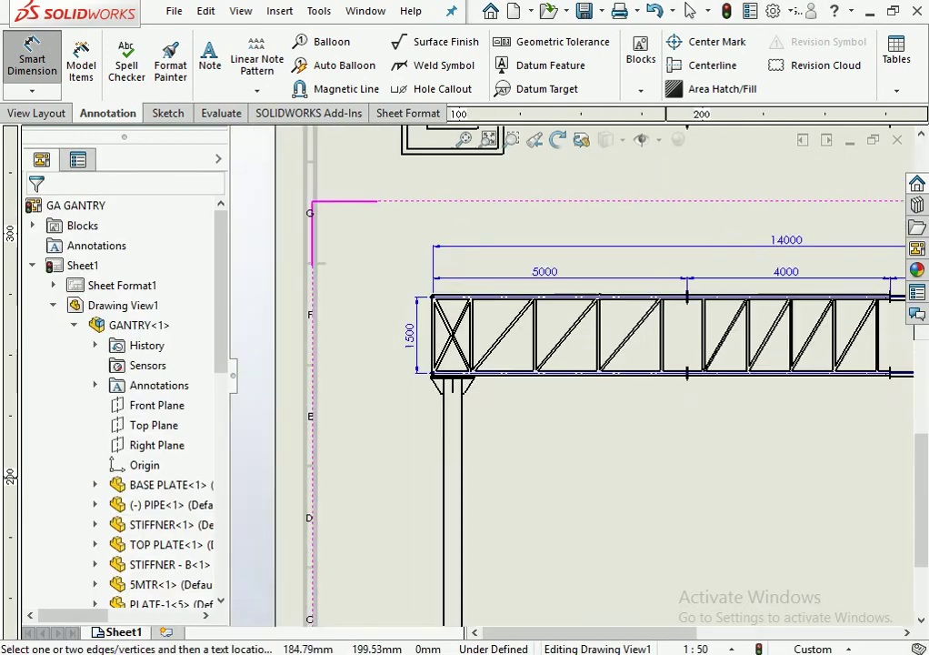
scroll(405, 382, "up", 3)
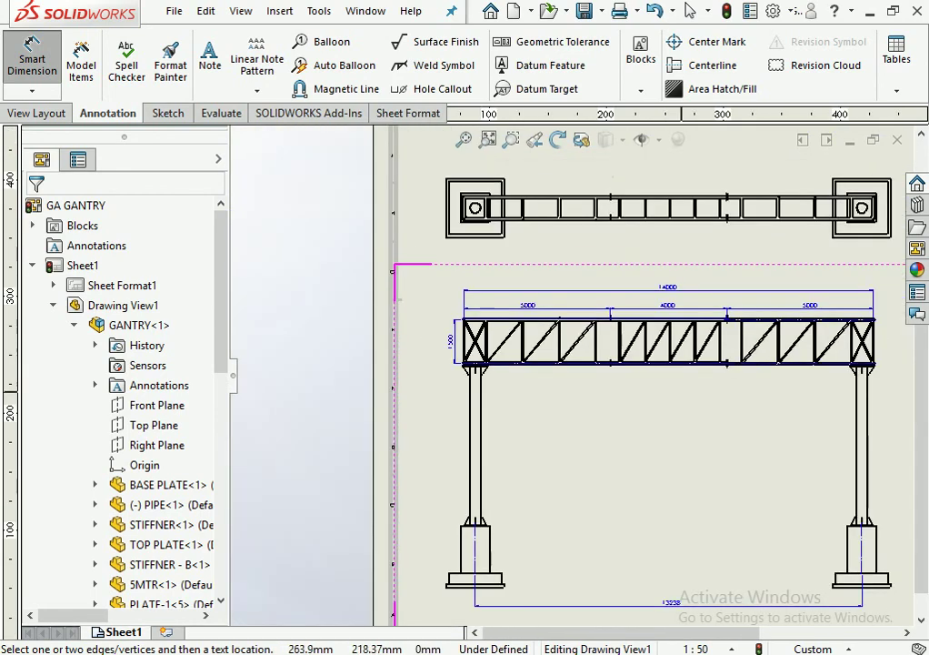
scroll(404, 382, "down", 2)
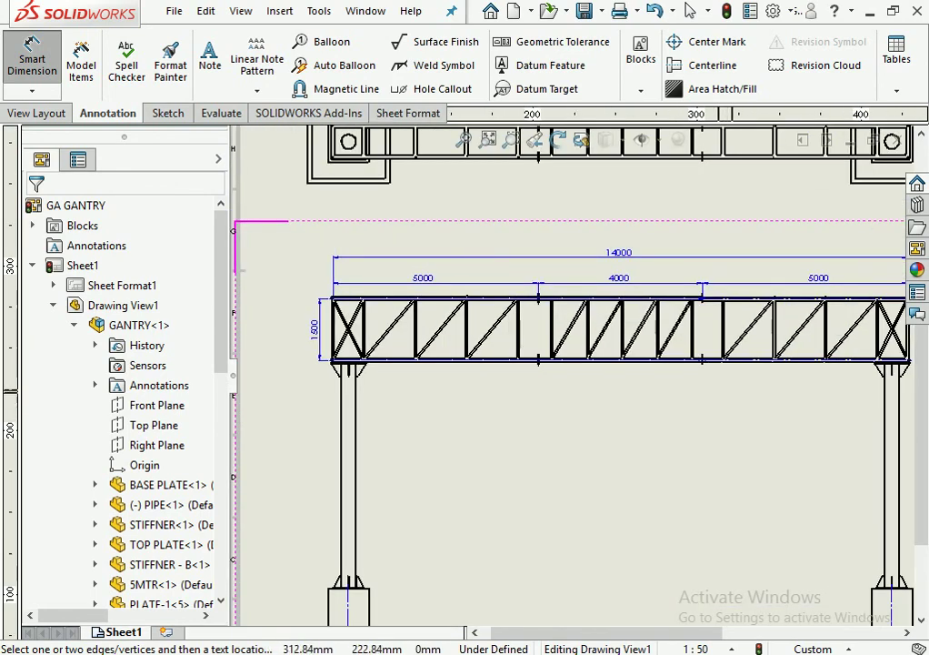
scroll(777, 394, "down", 2)
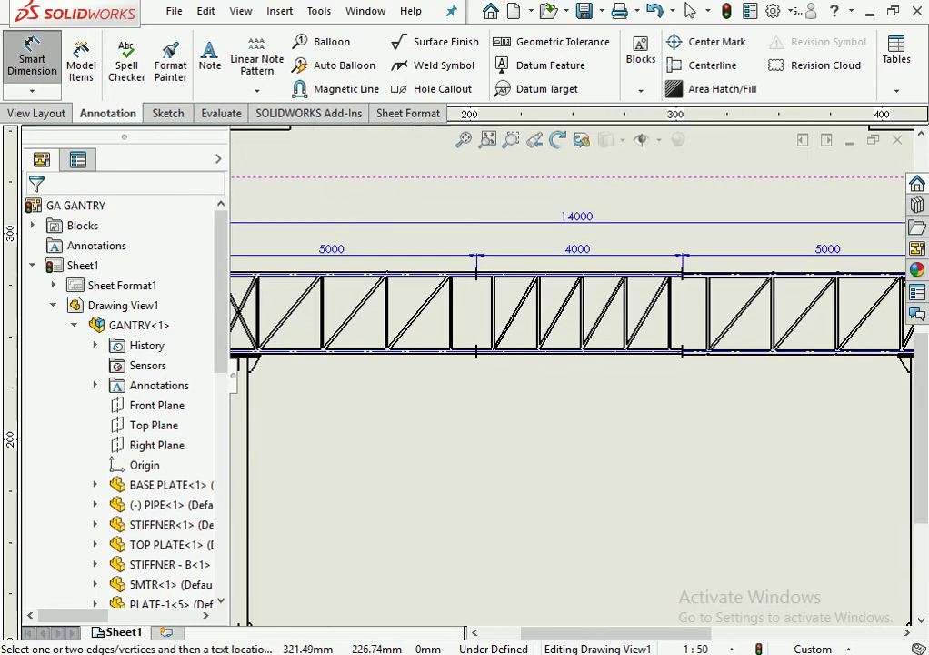
scroll(572, 381, "up", 2)
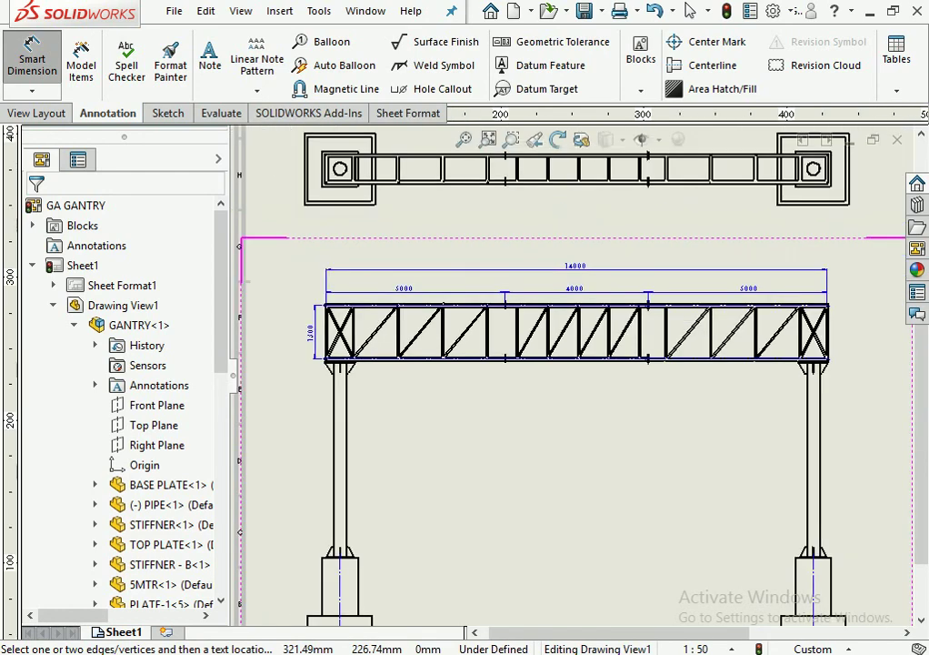
scroll(573, 382, "up", 2)
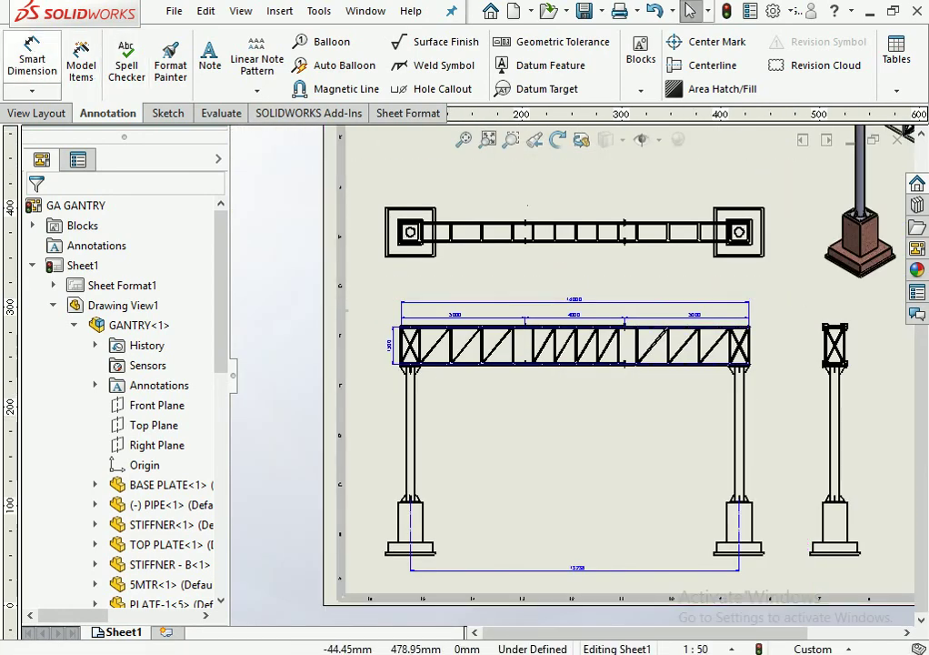
left_click(564, 378)
scroll(564, 379, "up", 2)
scroll(564, 378, "up", 1)
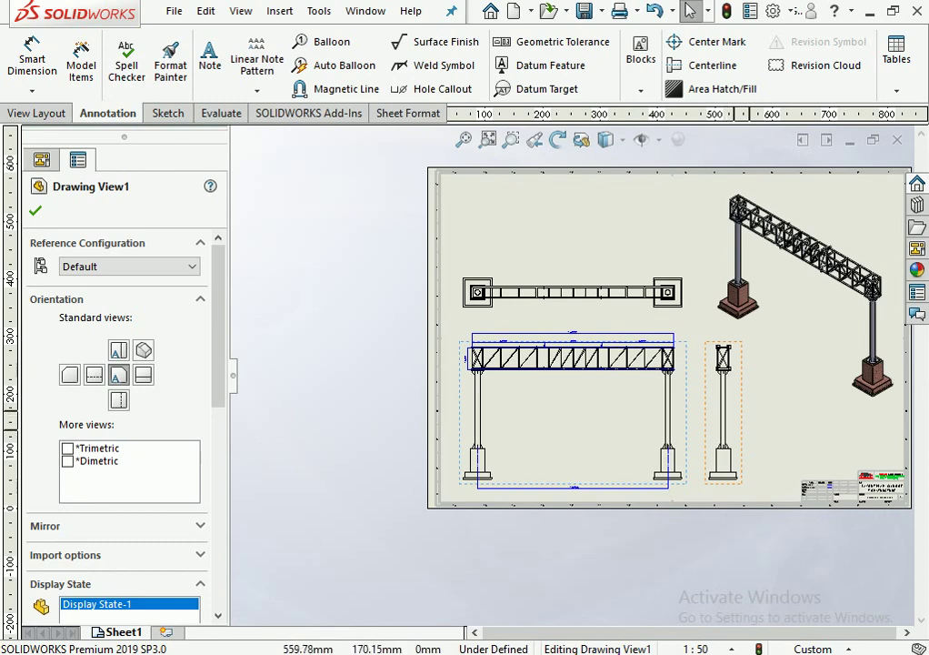
left_click(791, 364)
scroll(791, 363, "up", 1)
scroll(791, 364, "down", 1)
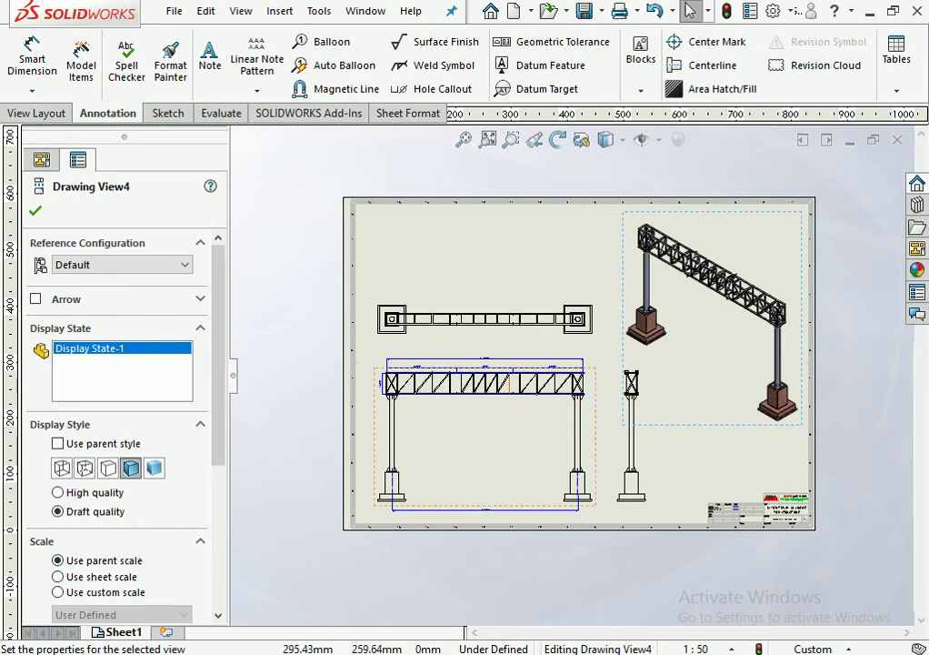
scroll(496, 391, "down", 3)
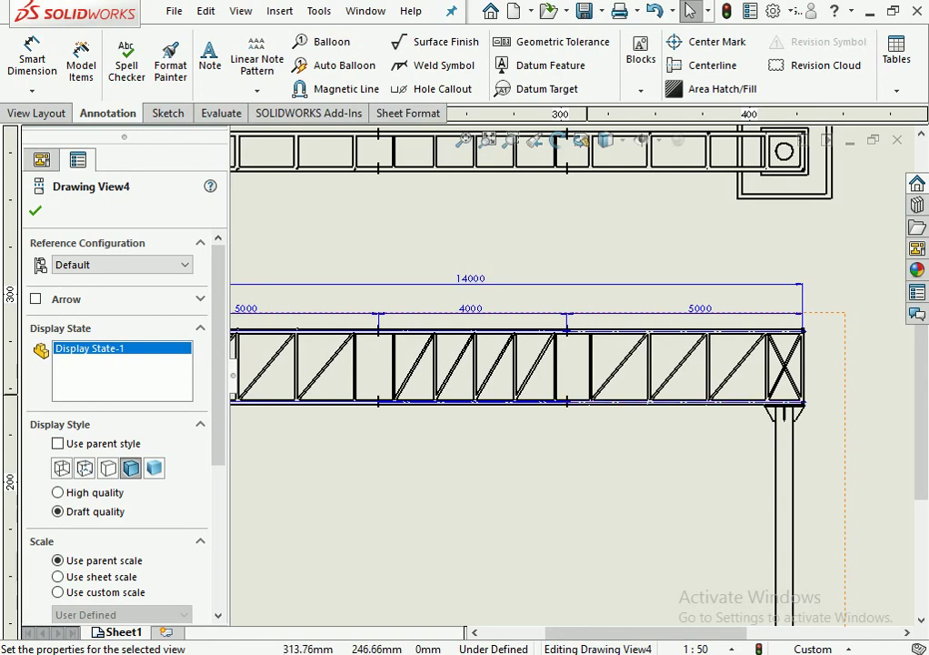
scroll(569, 374, "up", 3)
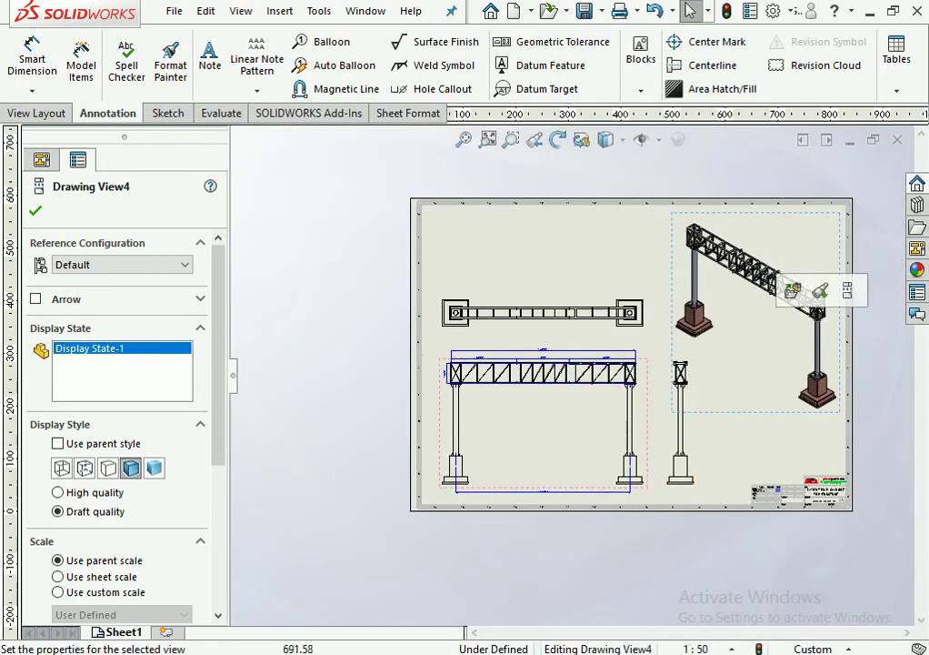
Open the GANTRY assembly from the shaded isometric view and zoom to frame the model.
left_click(791, 290)
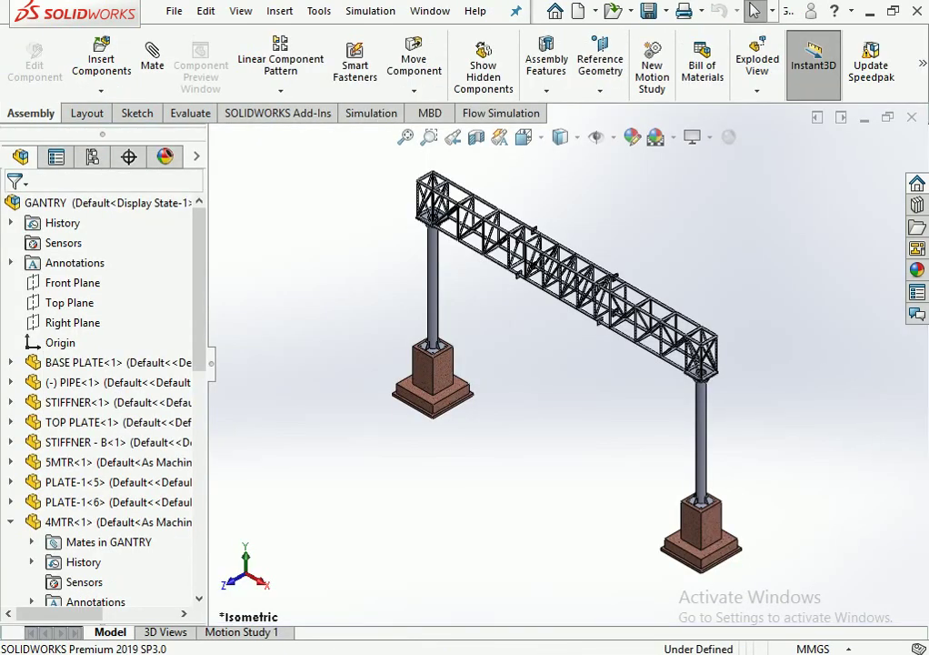
scroll(566, 346, "up", 2)
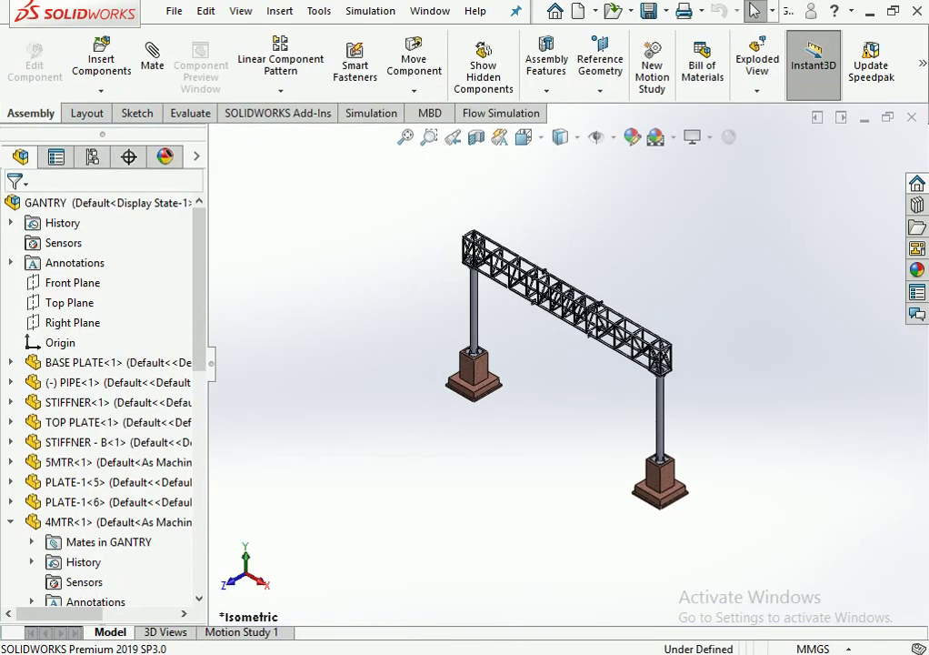
scroll(790, 406, "down", 3)
scroll(796, 482, "up", 2)
scroll(796, 482, "down", 1)
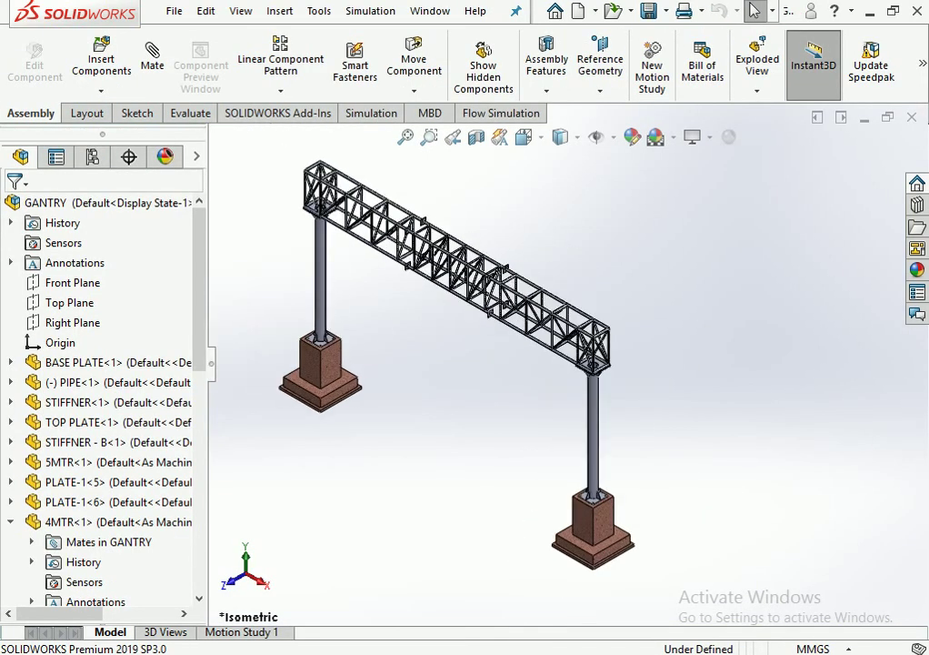